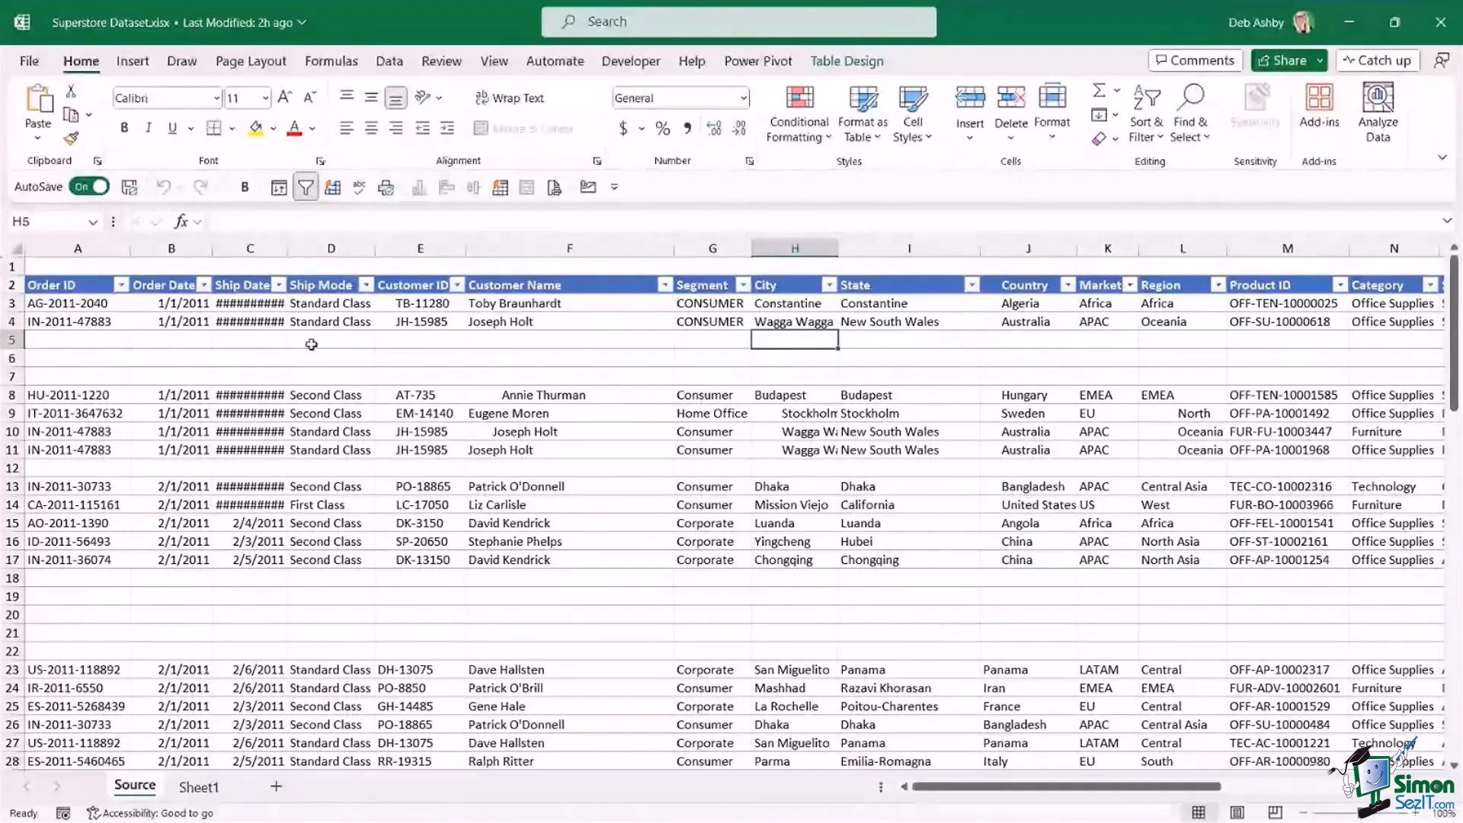
Examine the blank rows in the Source sheet's order table, including rows 5 to 7 and 18 to 22.
key("Left")
key("Left")
key("Left")
key("Left")
key("Down")
left_click(319, 380)
left_click(598, 380)
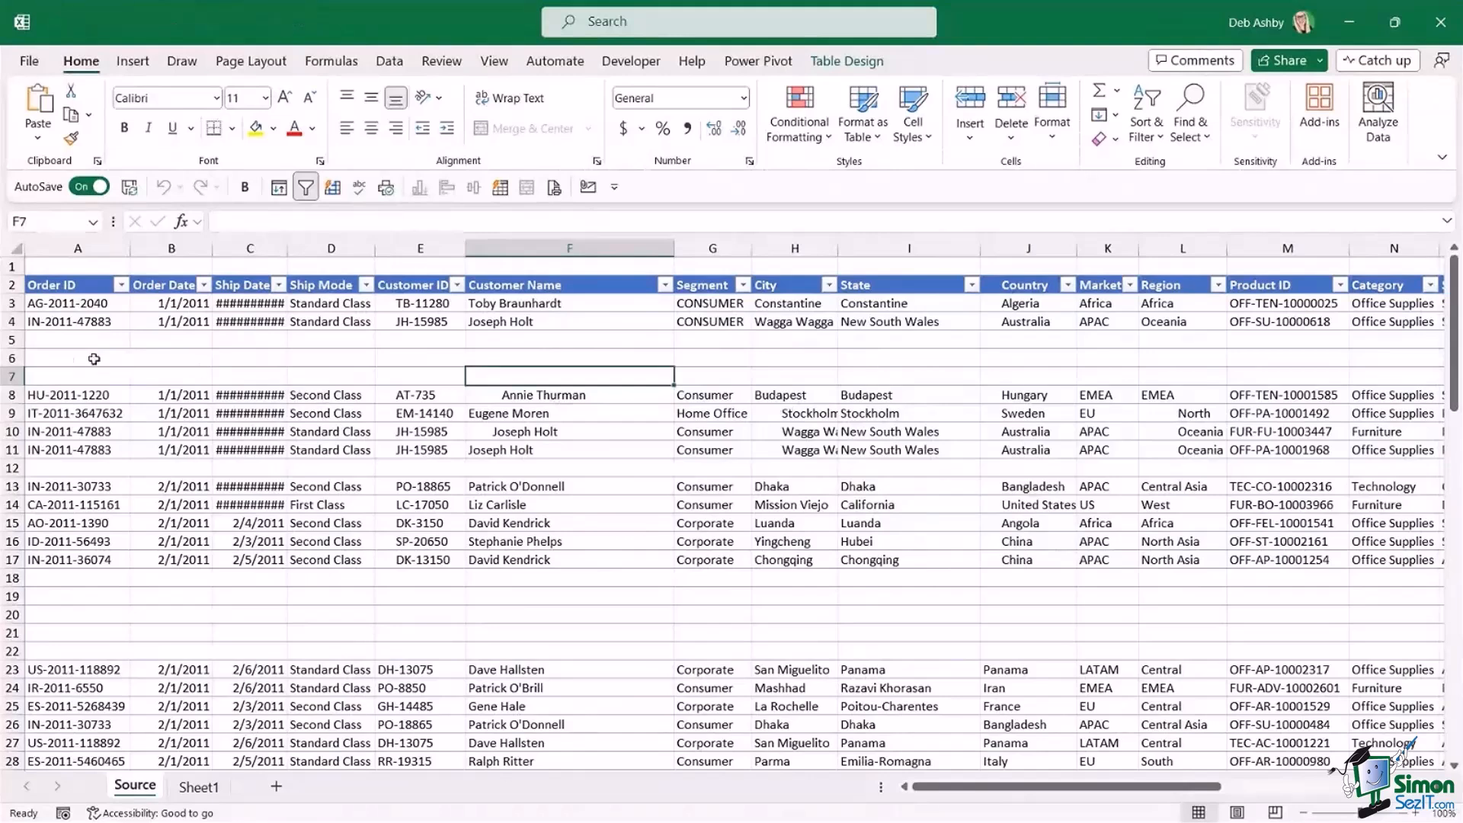
left_click_drag(11, 340, 7, 372)
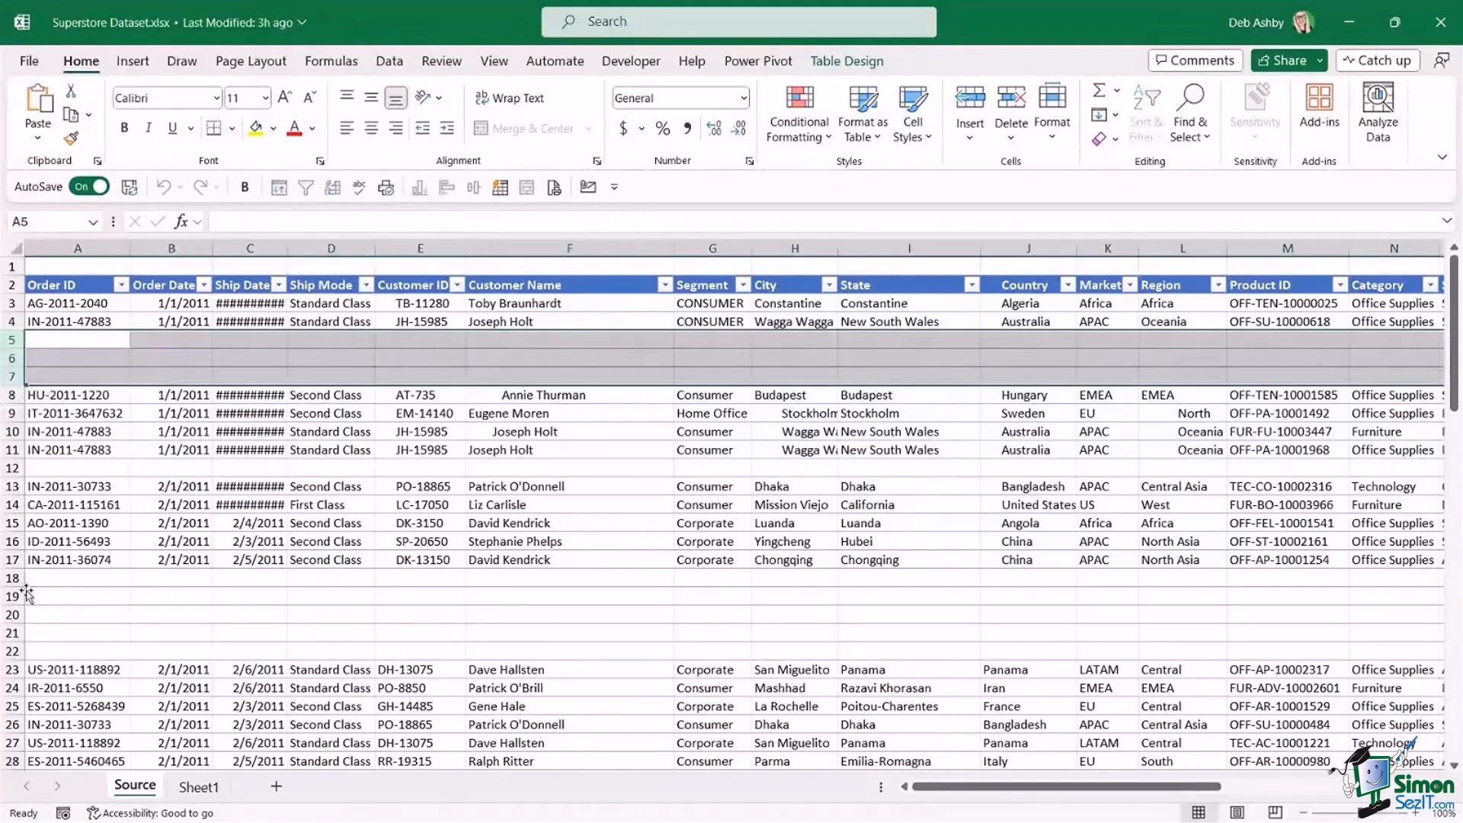
left_click_drag(12, 578, 11, 653)
left_click(660, 453)
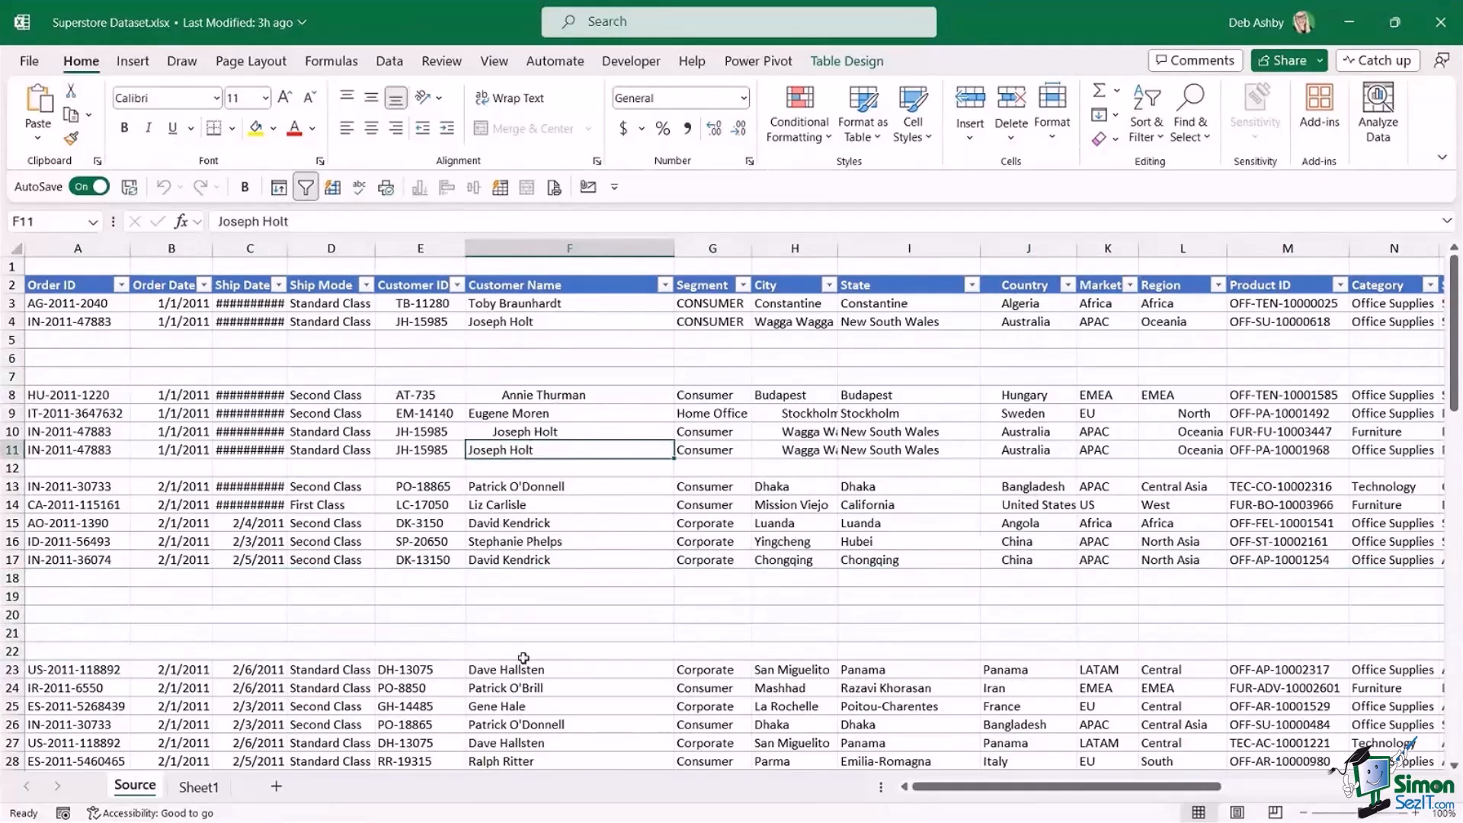
Examine the spacing of the Customer Name column and the letter case of the Segment column.
left_click(528, 247)
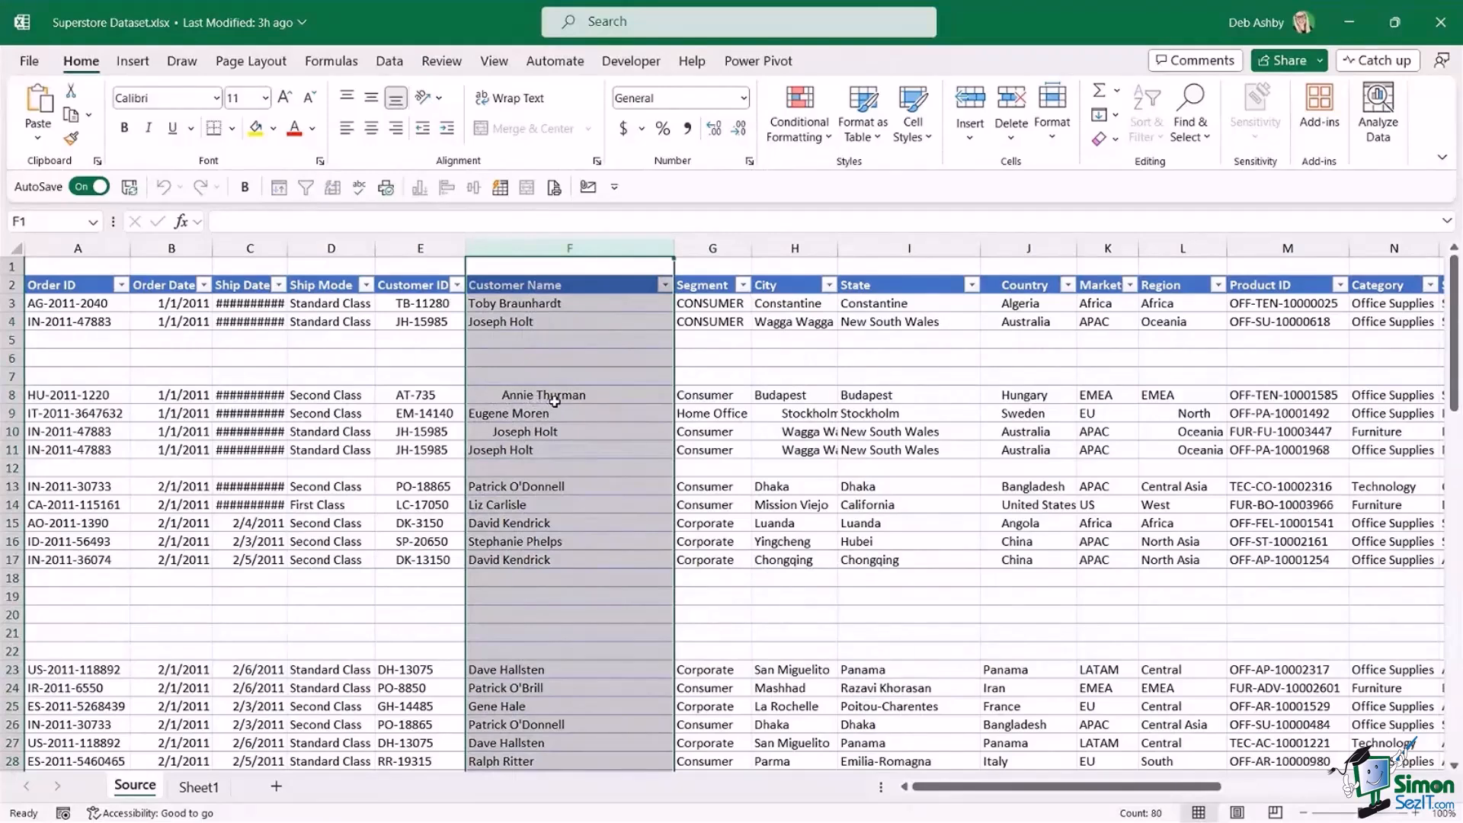
left_click(711, 413)
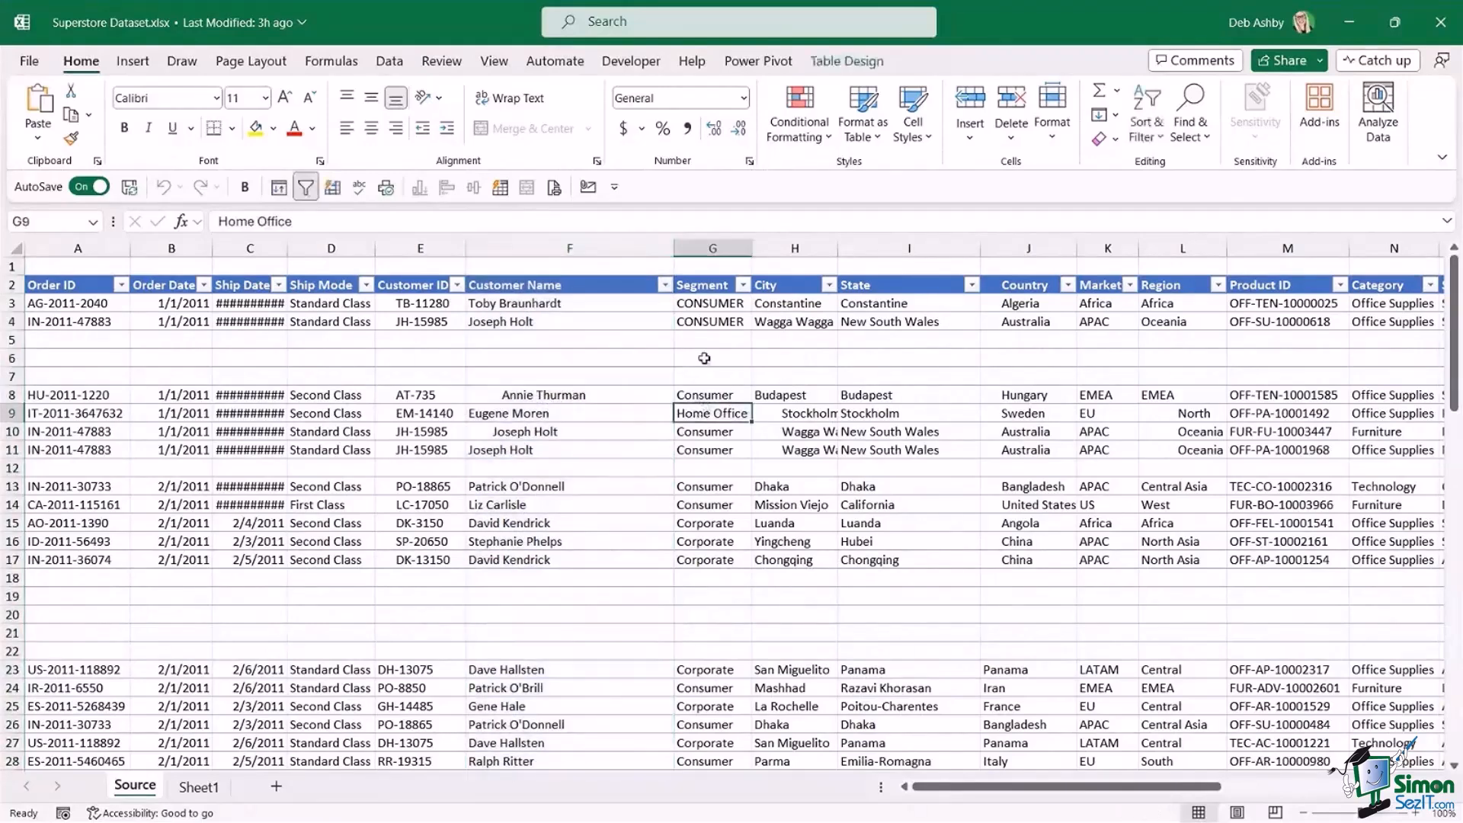
left_click(712, 247)
left_click(708, 305)
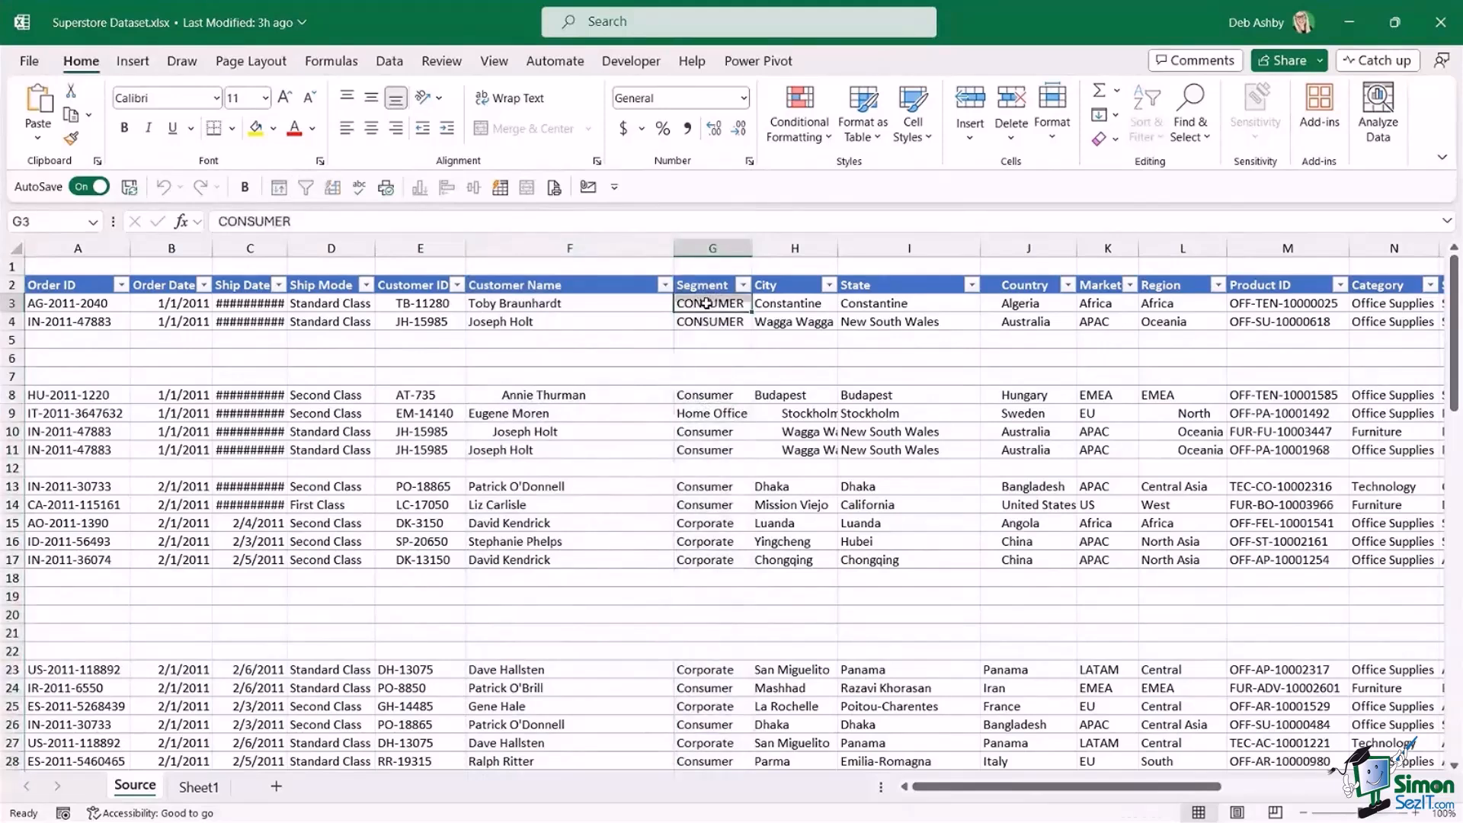
left_click(711, 322)
left_click(716, 247)
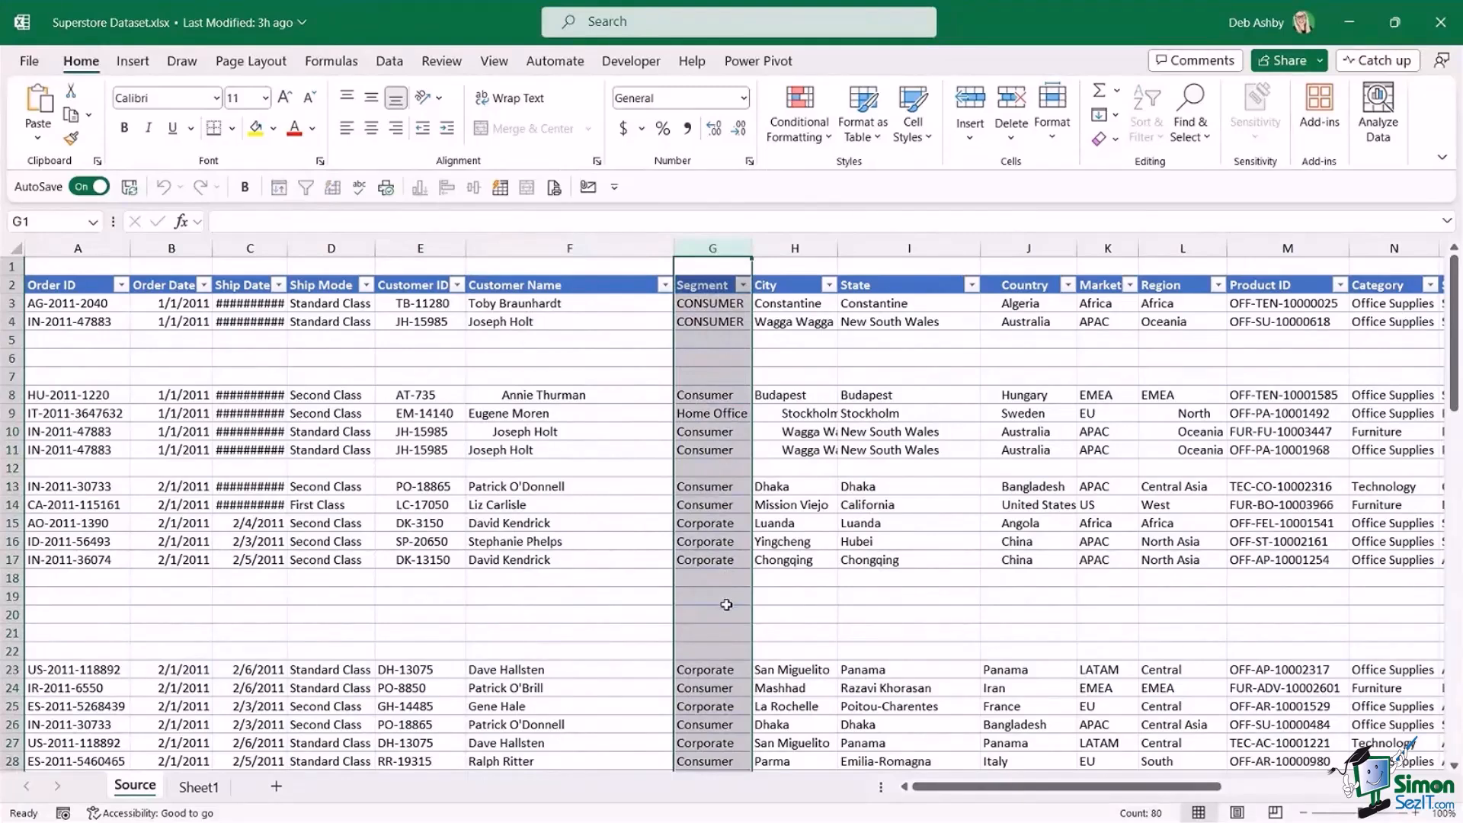
left_click(1022, 413)
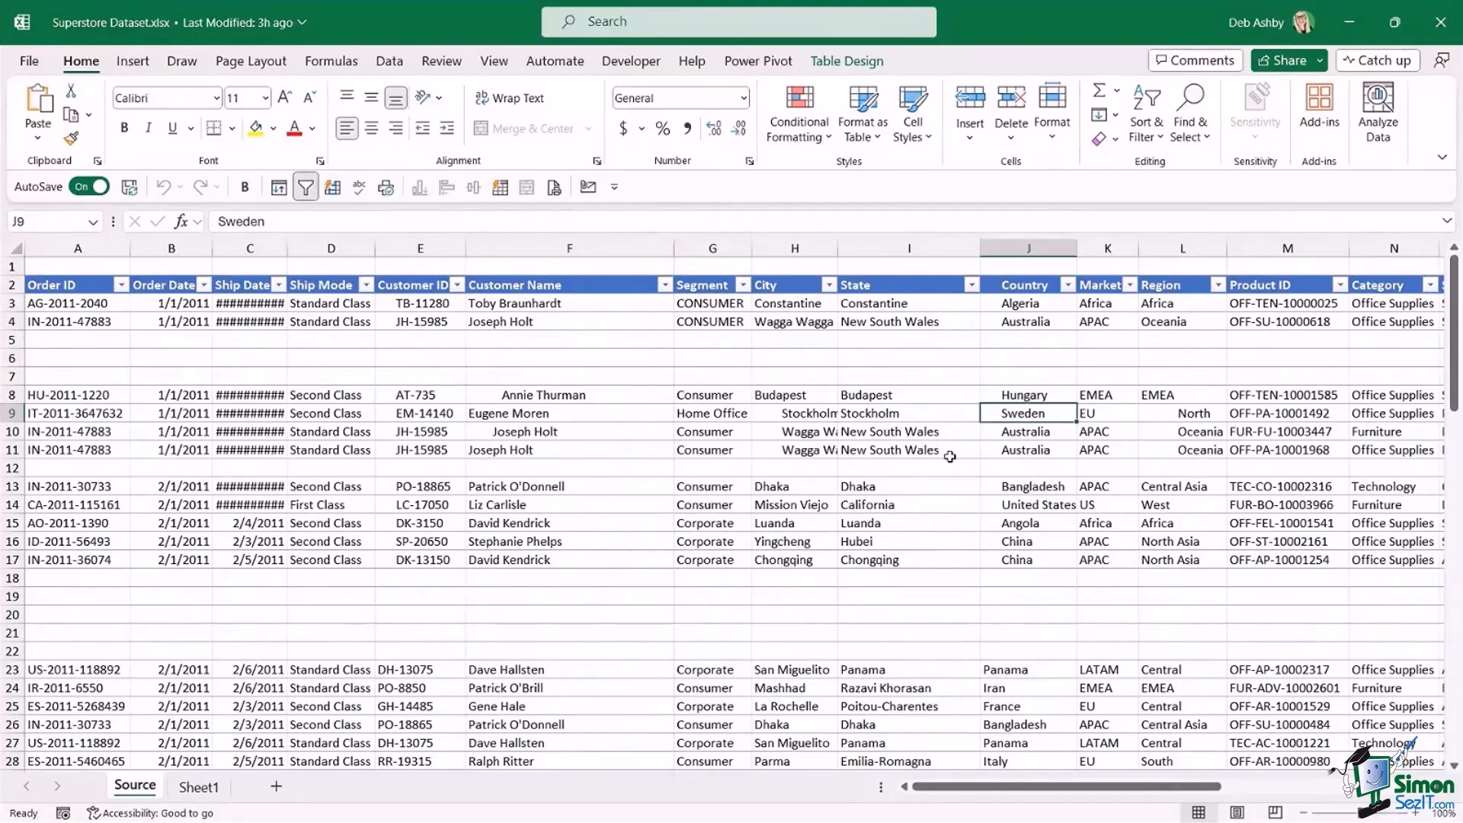
left_click(854, 418)
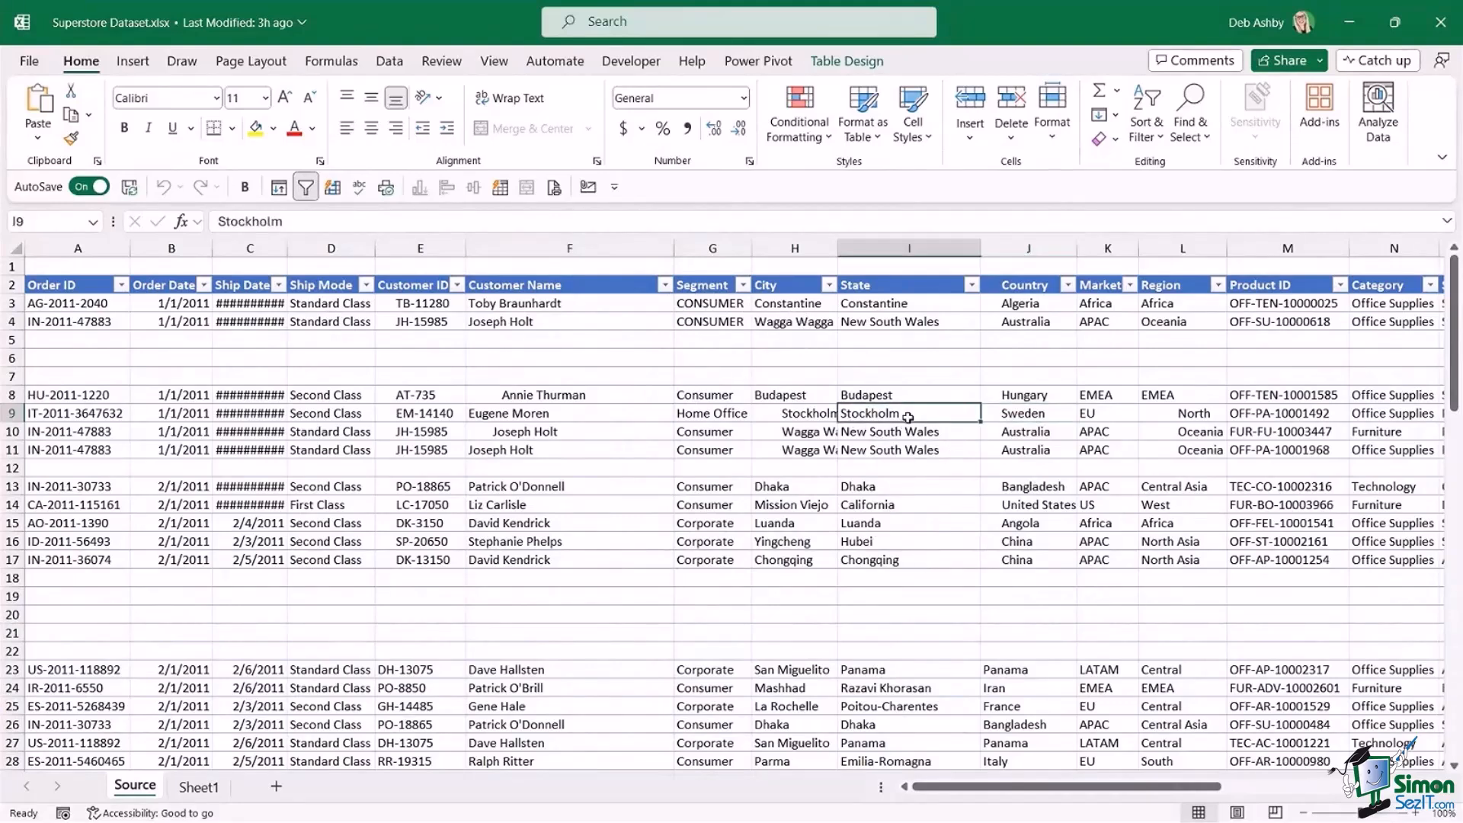
left_click(903, 374)
left_click(901, 358)
left_click(900, 345)
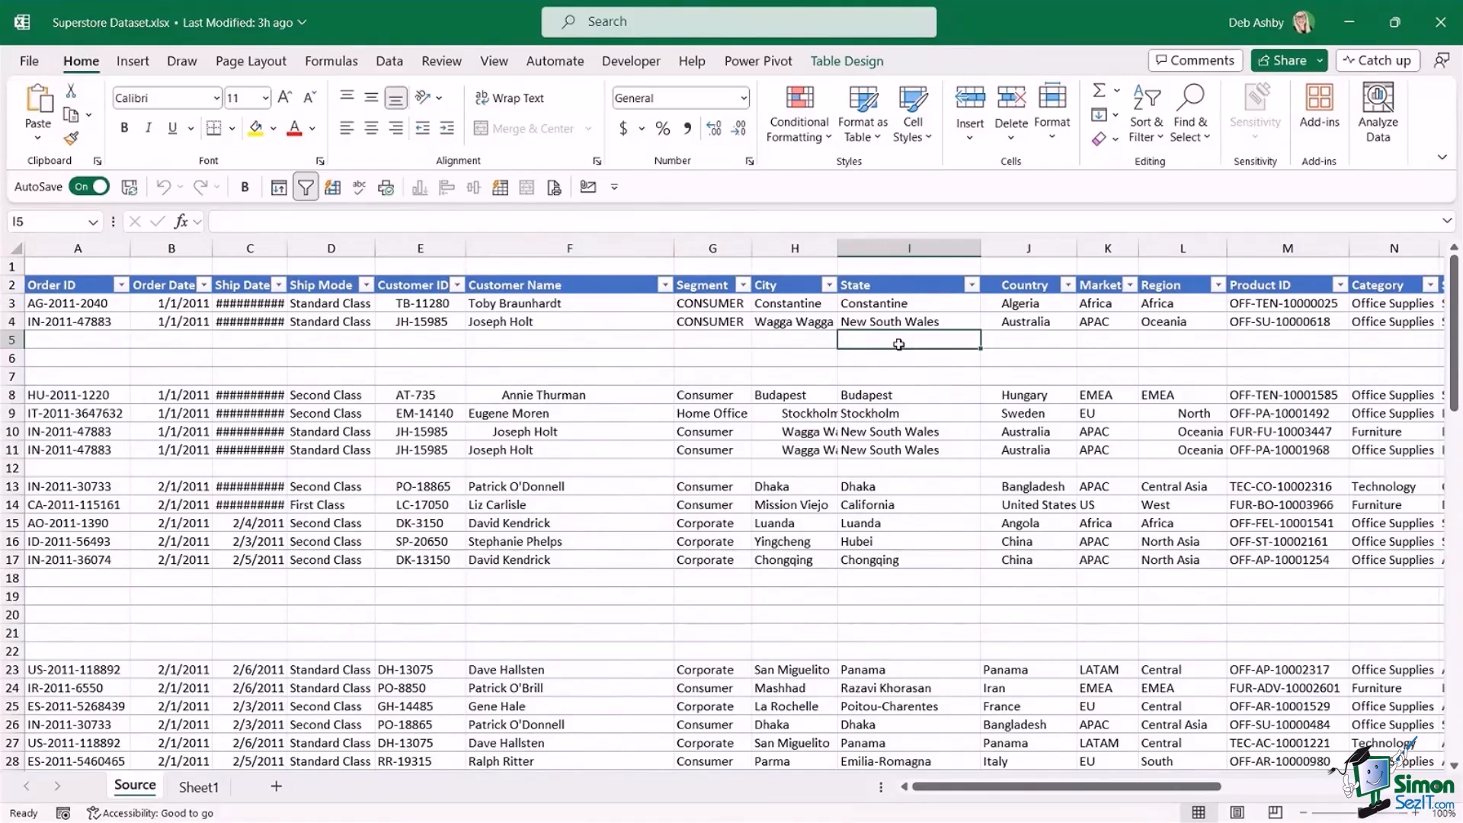
left_click(573, 342)
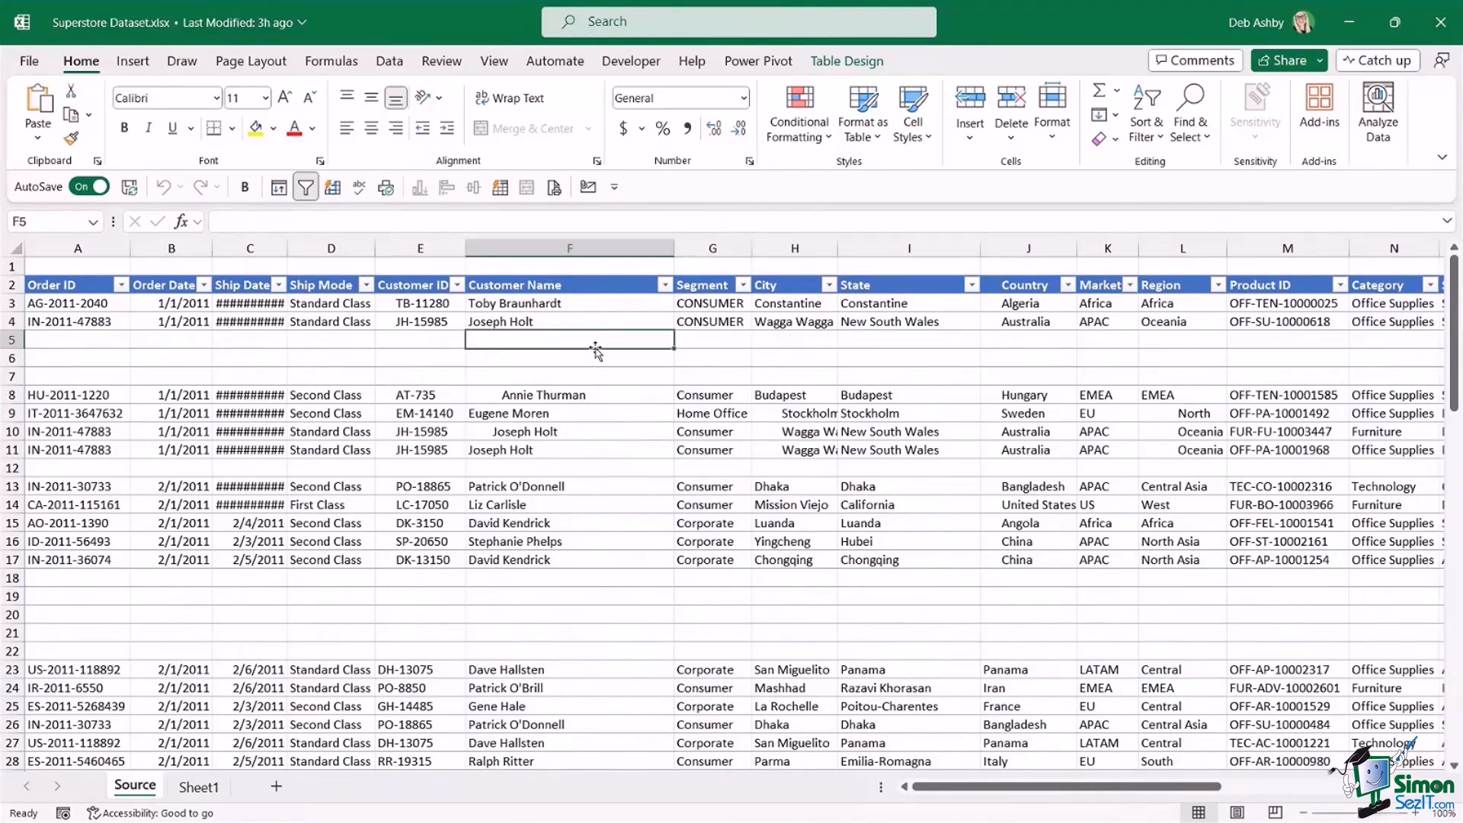
left_click(768, 247)
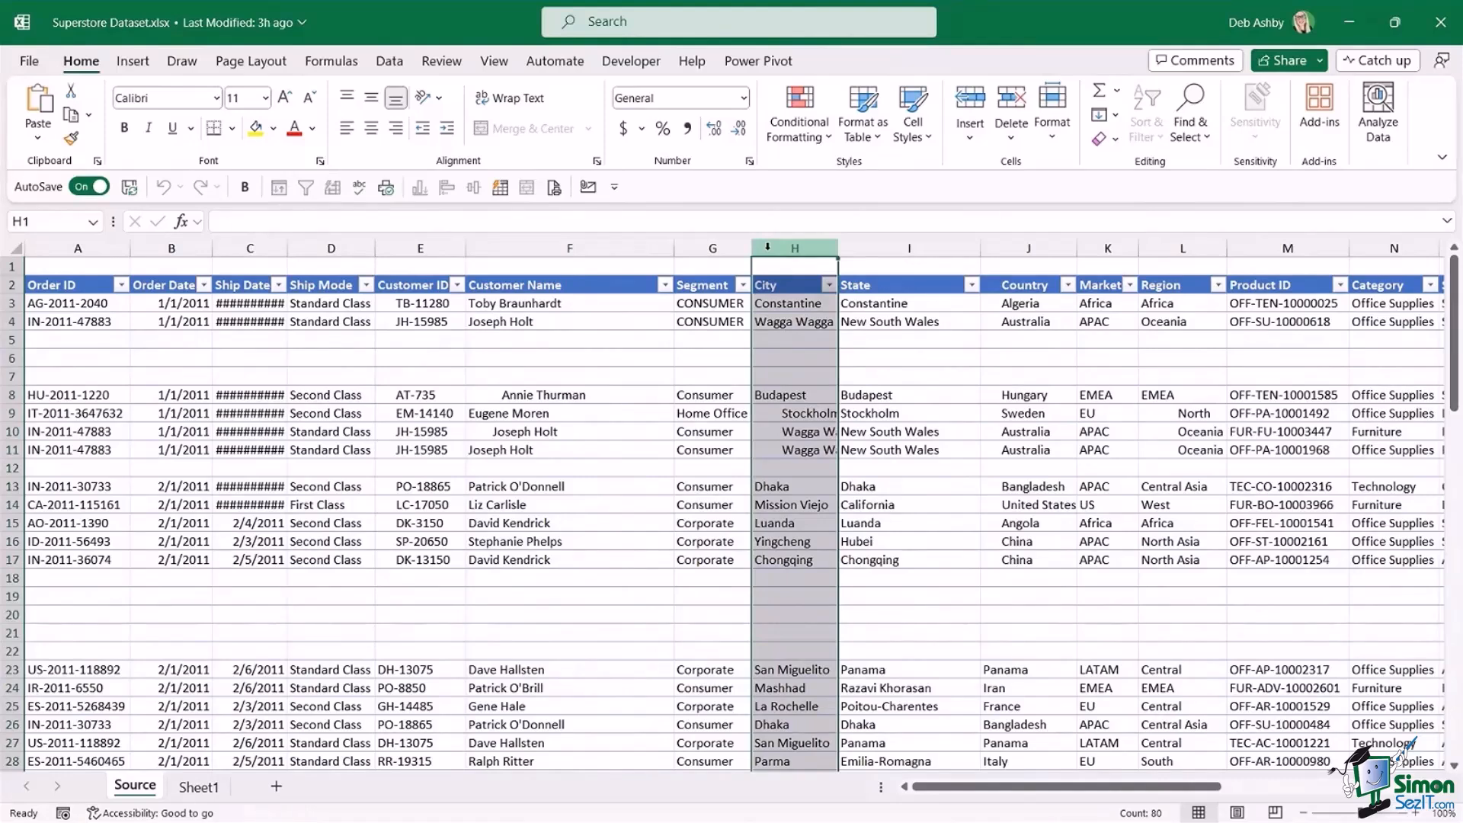
left_click(728, 303)
left_click(720, 359)
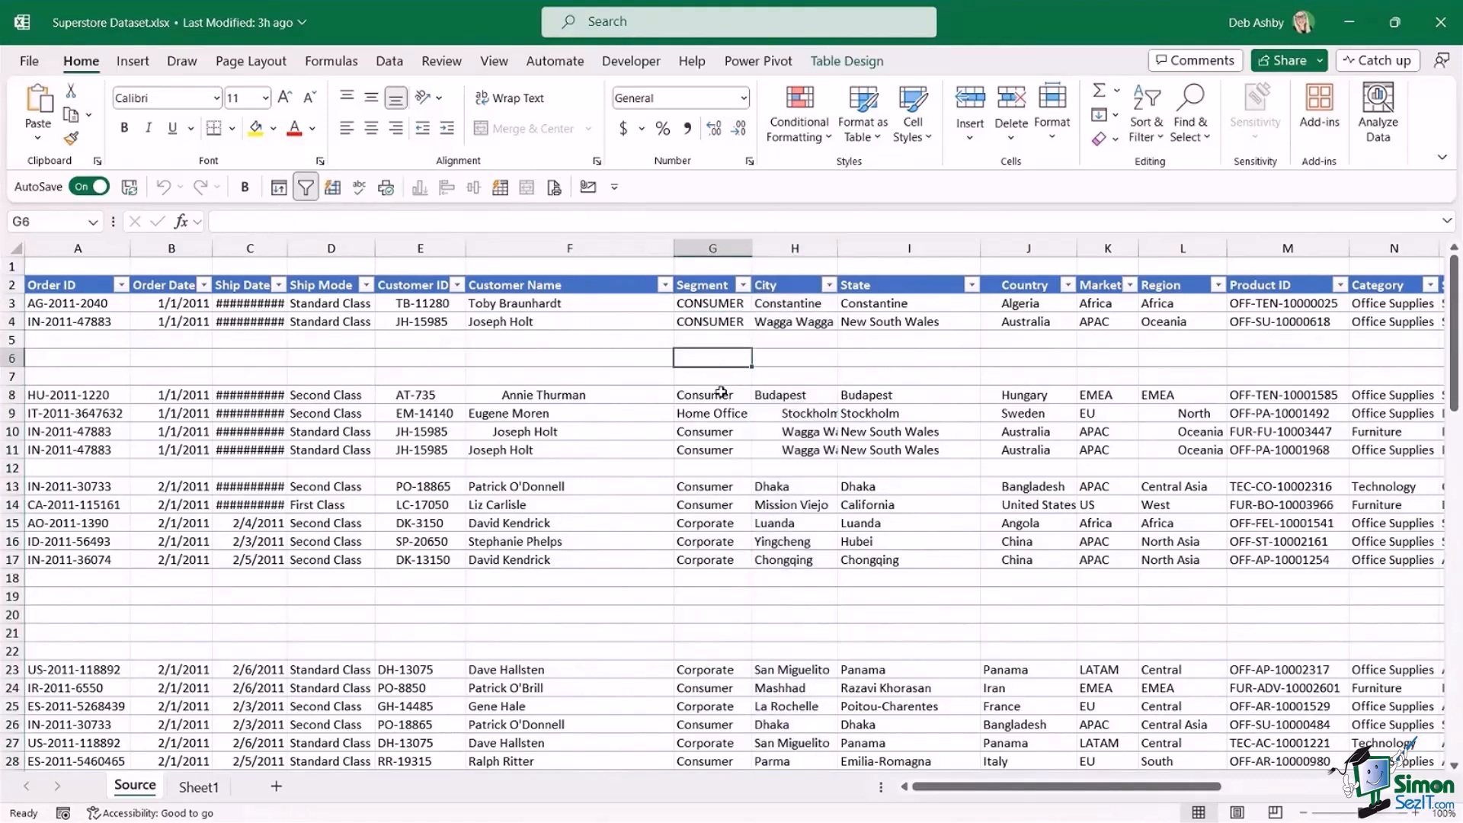
left_click(721, 377)
left_click(722, 395)
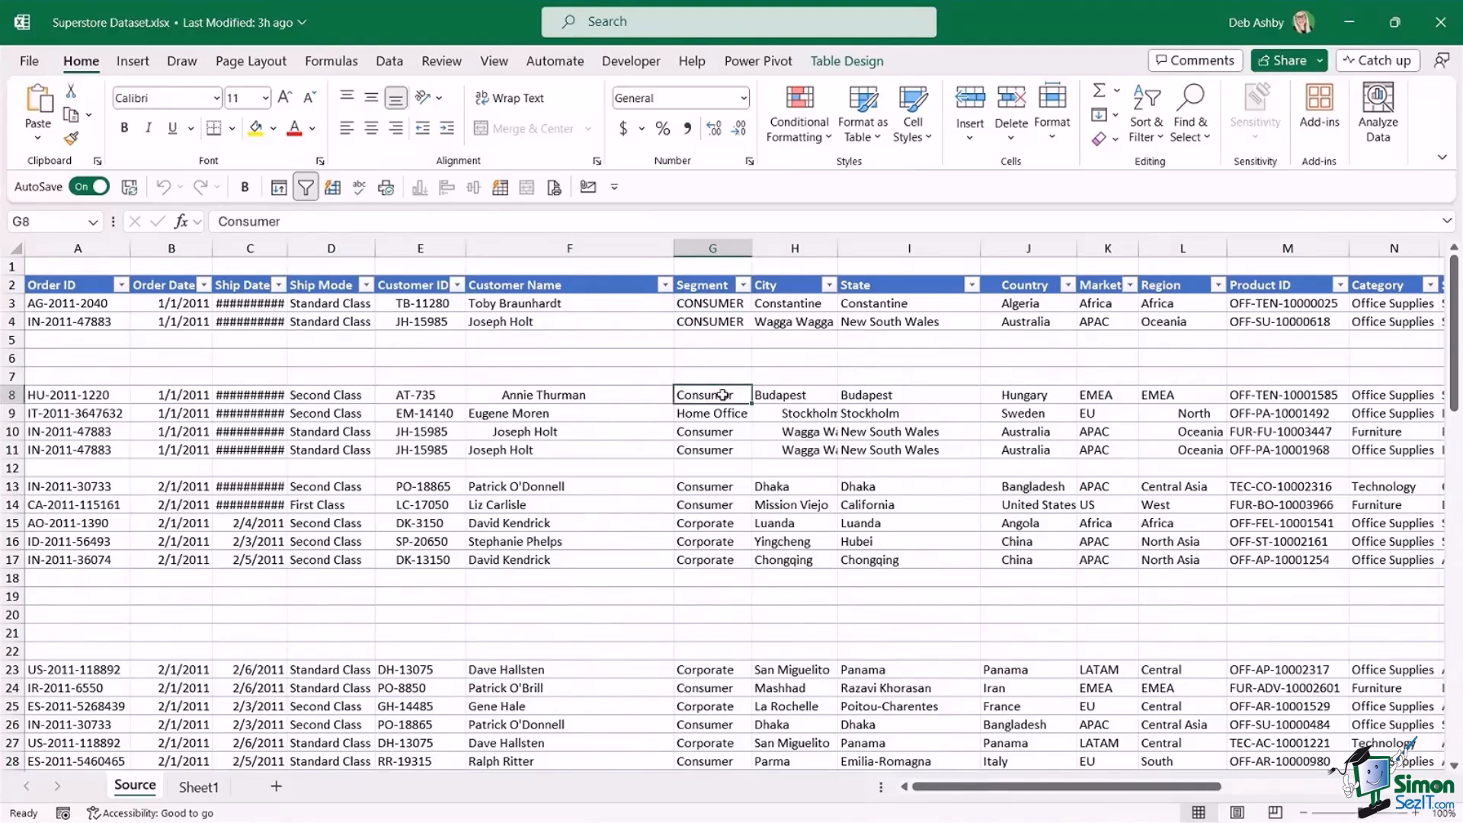
left_click(730, 341)
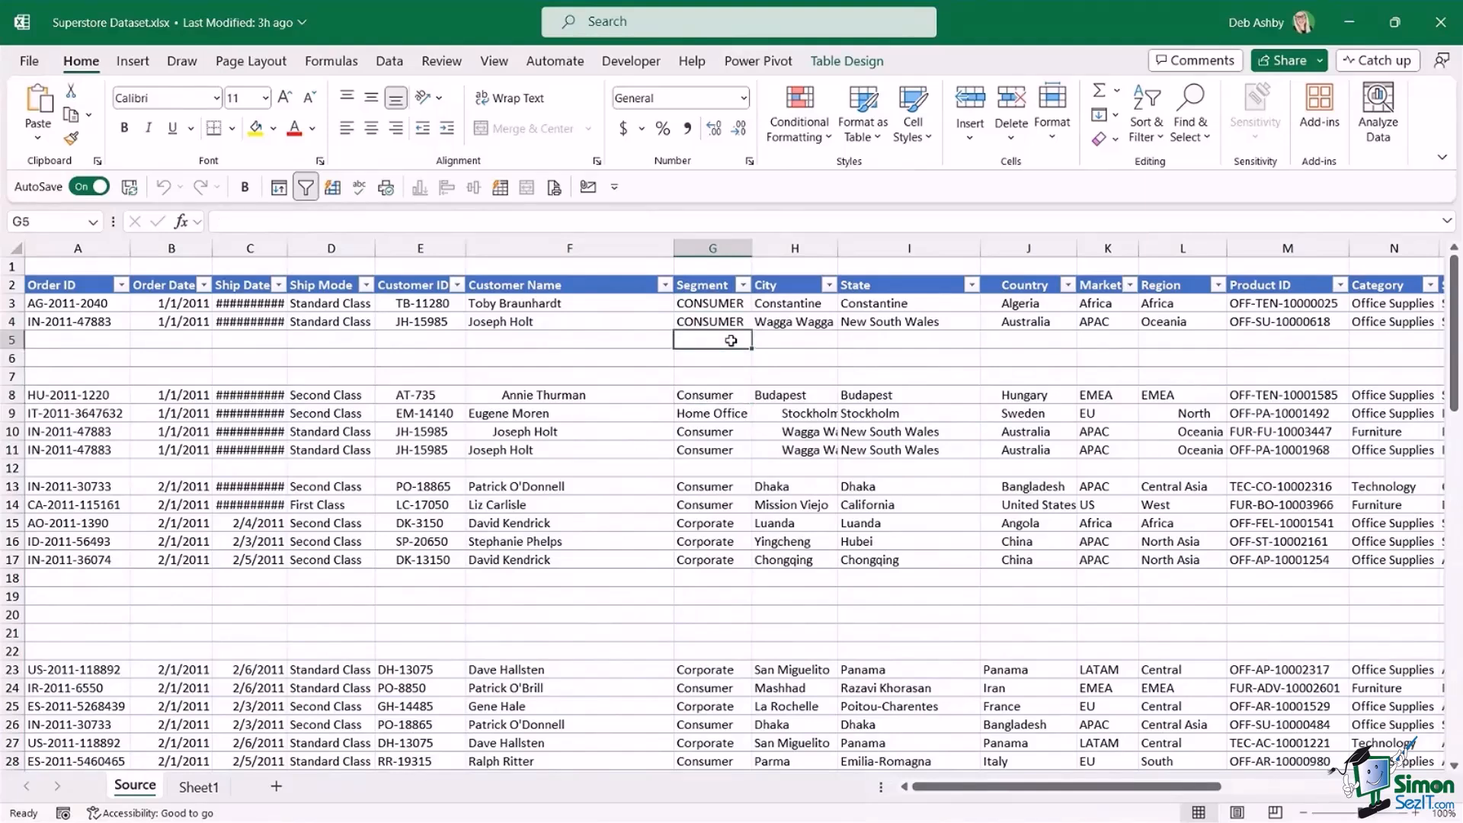
left_click(880, 324)
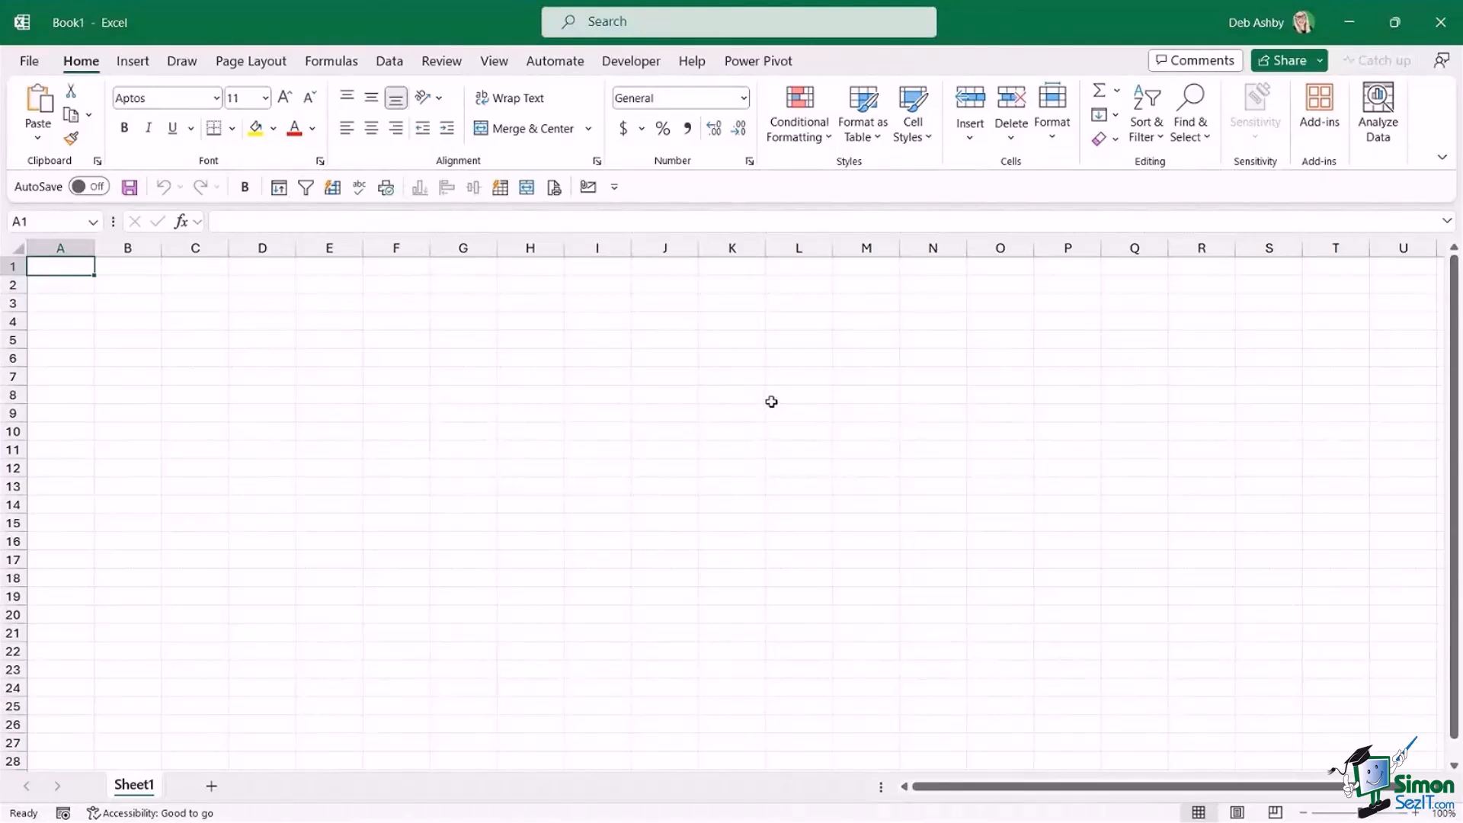
Review the data sources offered by Get Data in the blank workbook, including the file and database types.
left_click(598, 321)
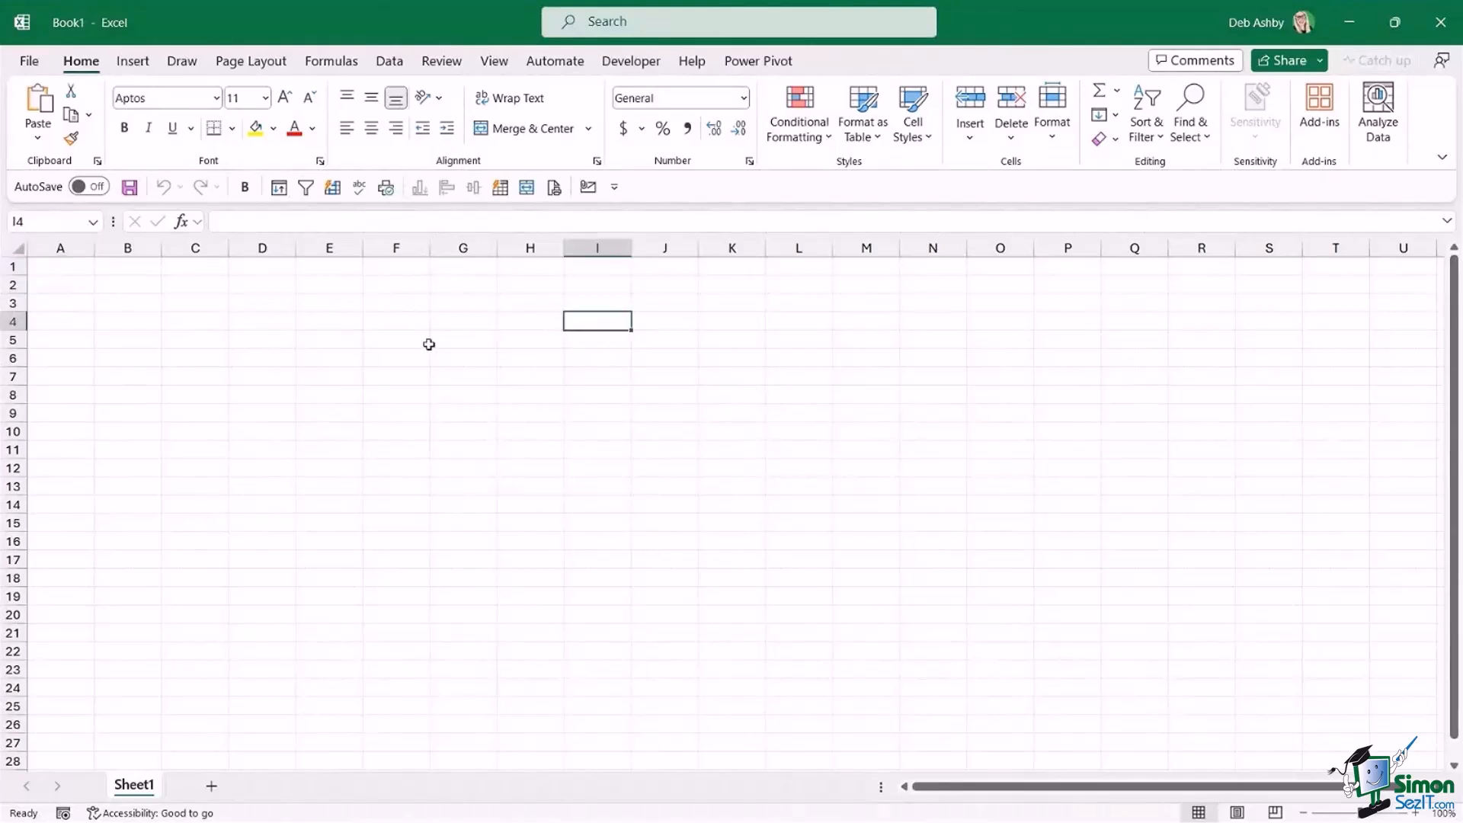
left_click(392, 64)
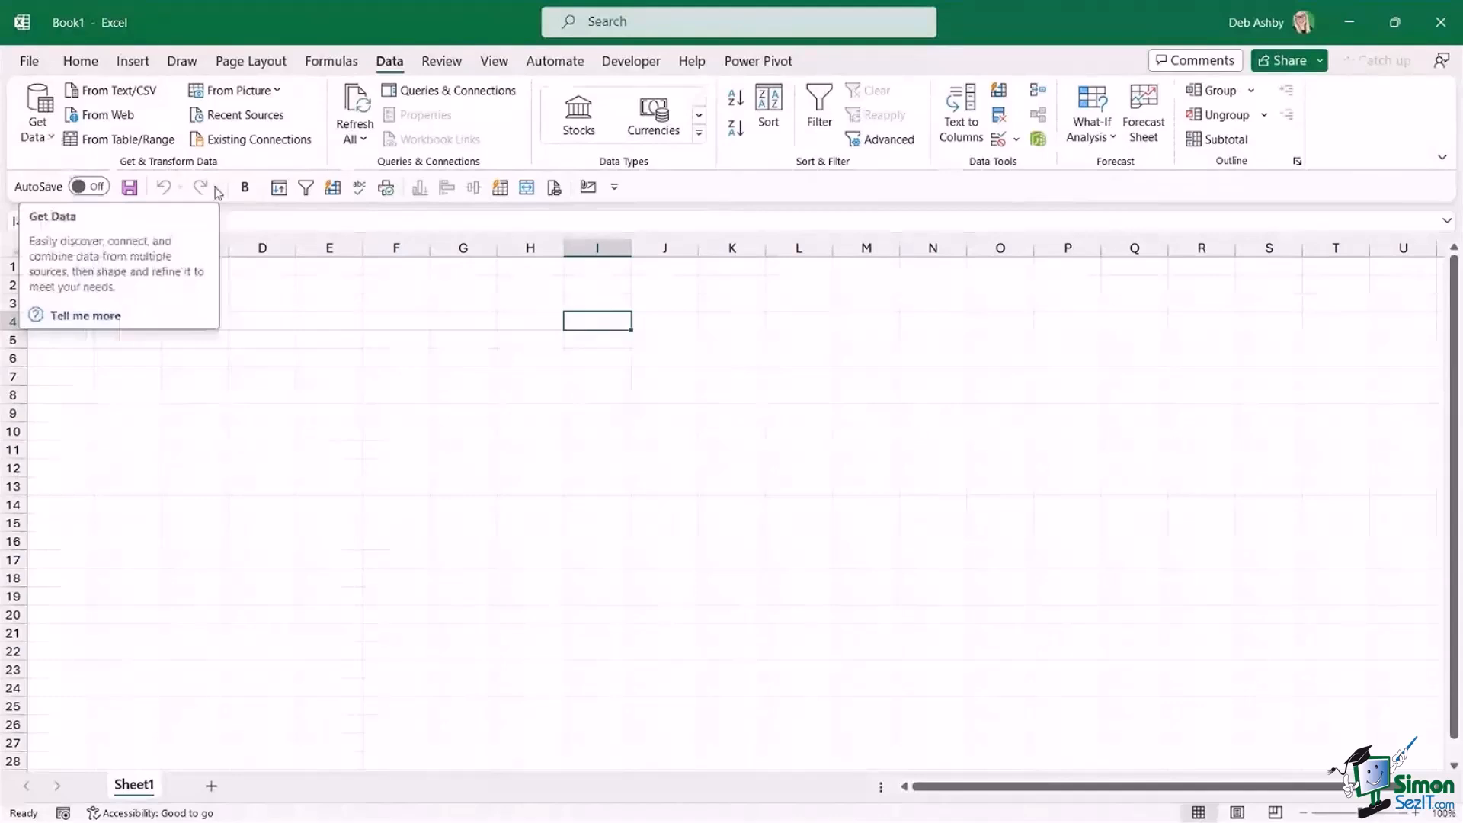
left_click(48, 141)
mouse_move(114, 167)
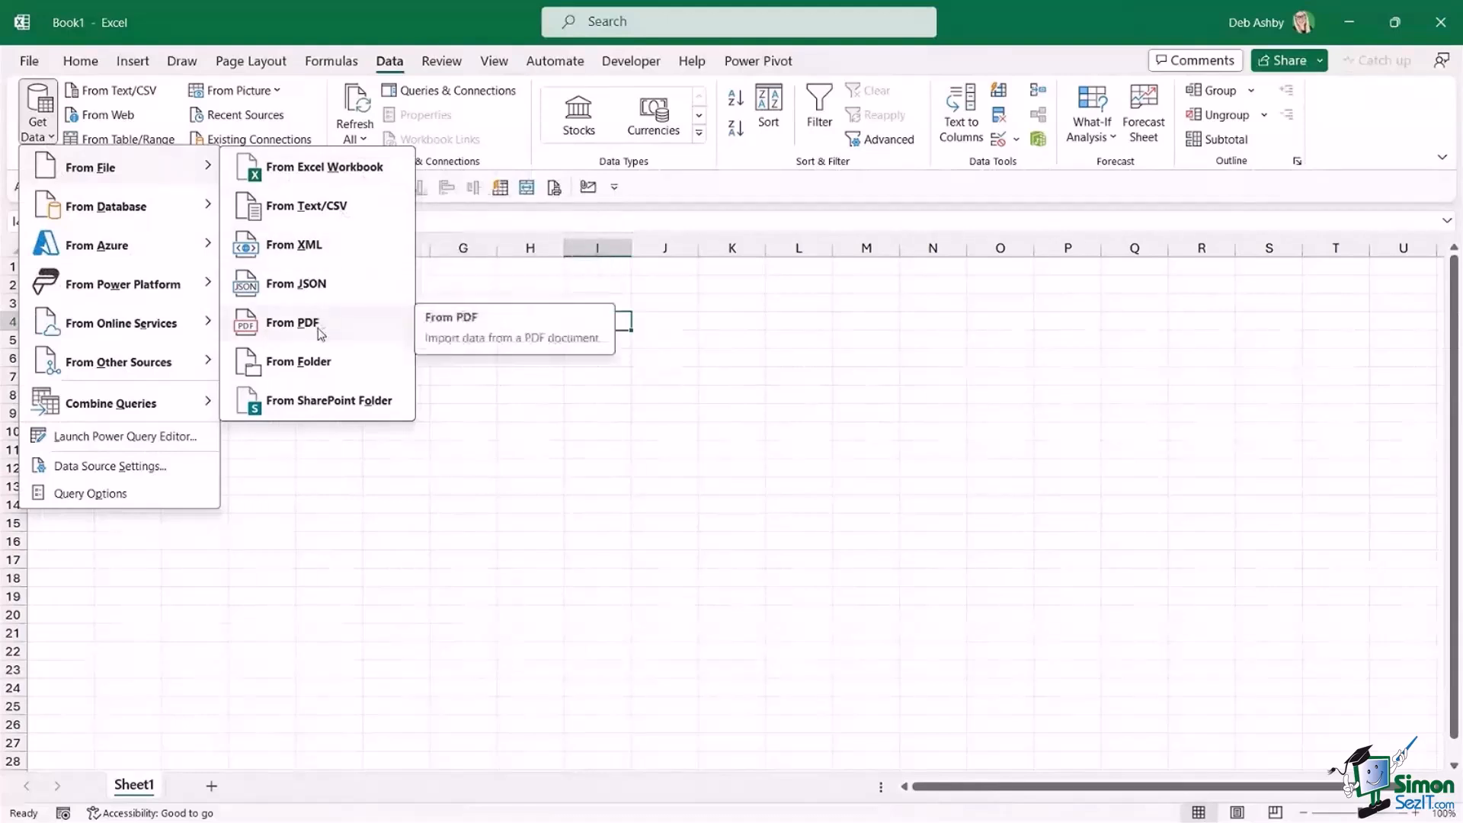
mouse_move(106, 216)
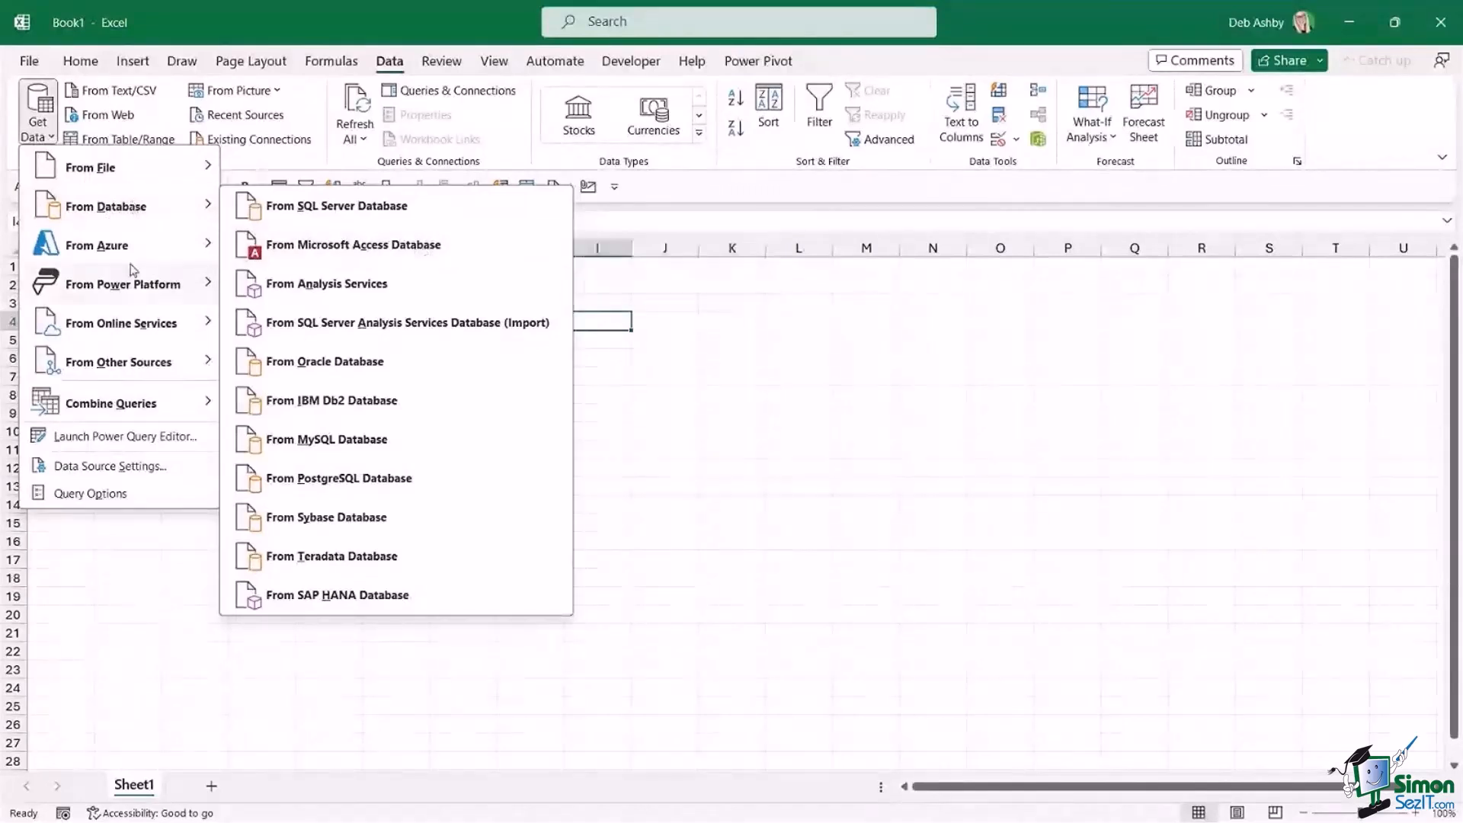
mouse_move(140, 299)
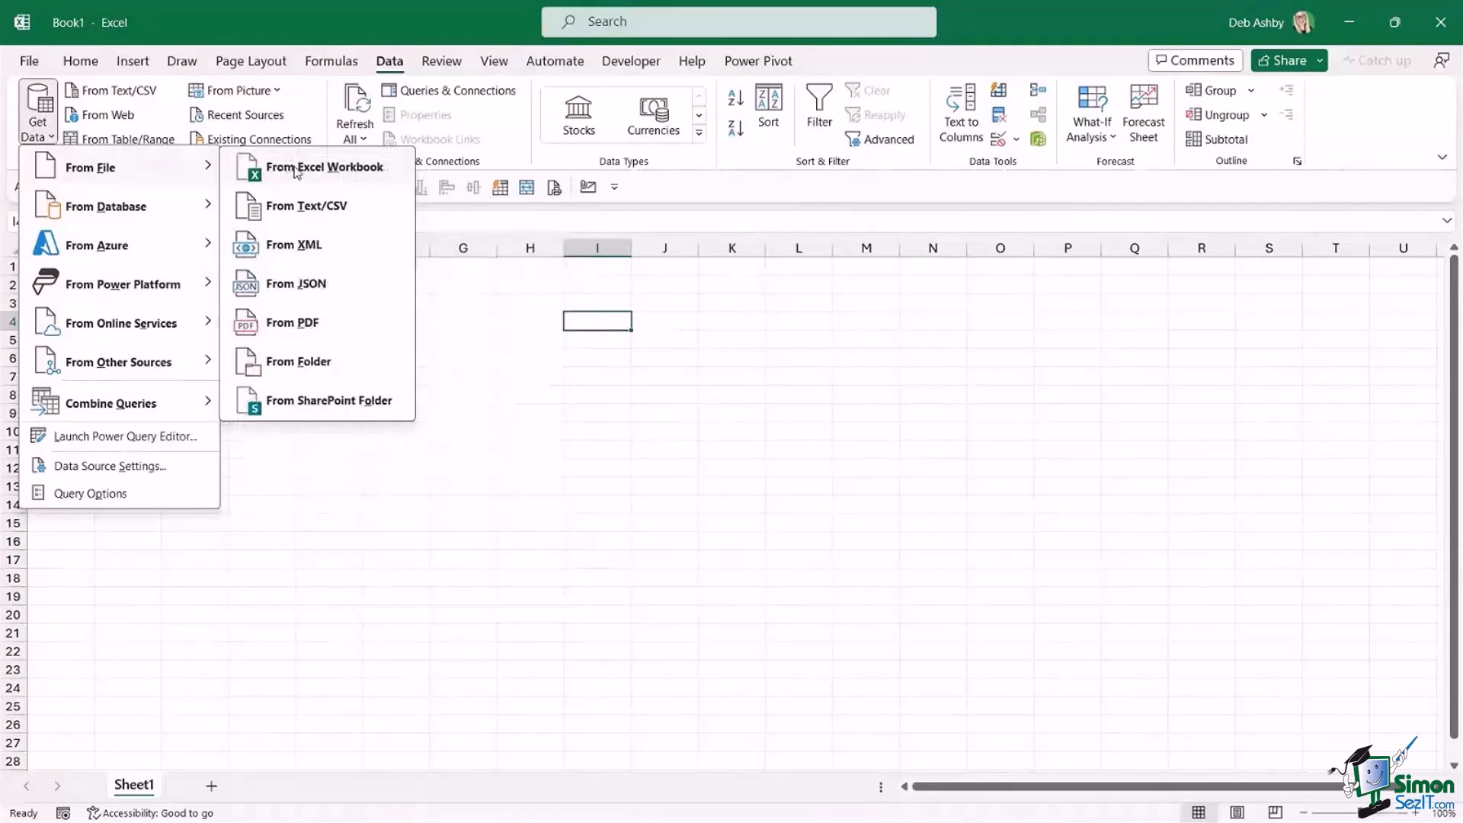
left_click(613, 361)
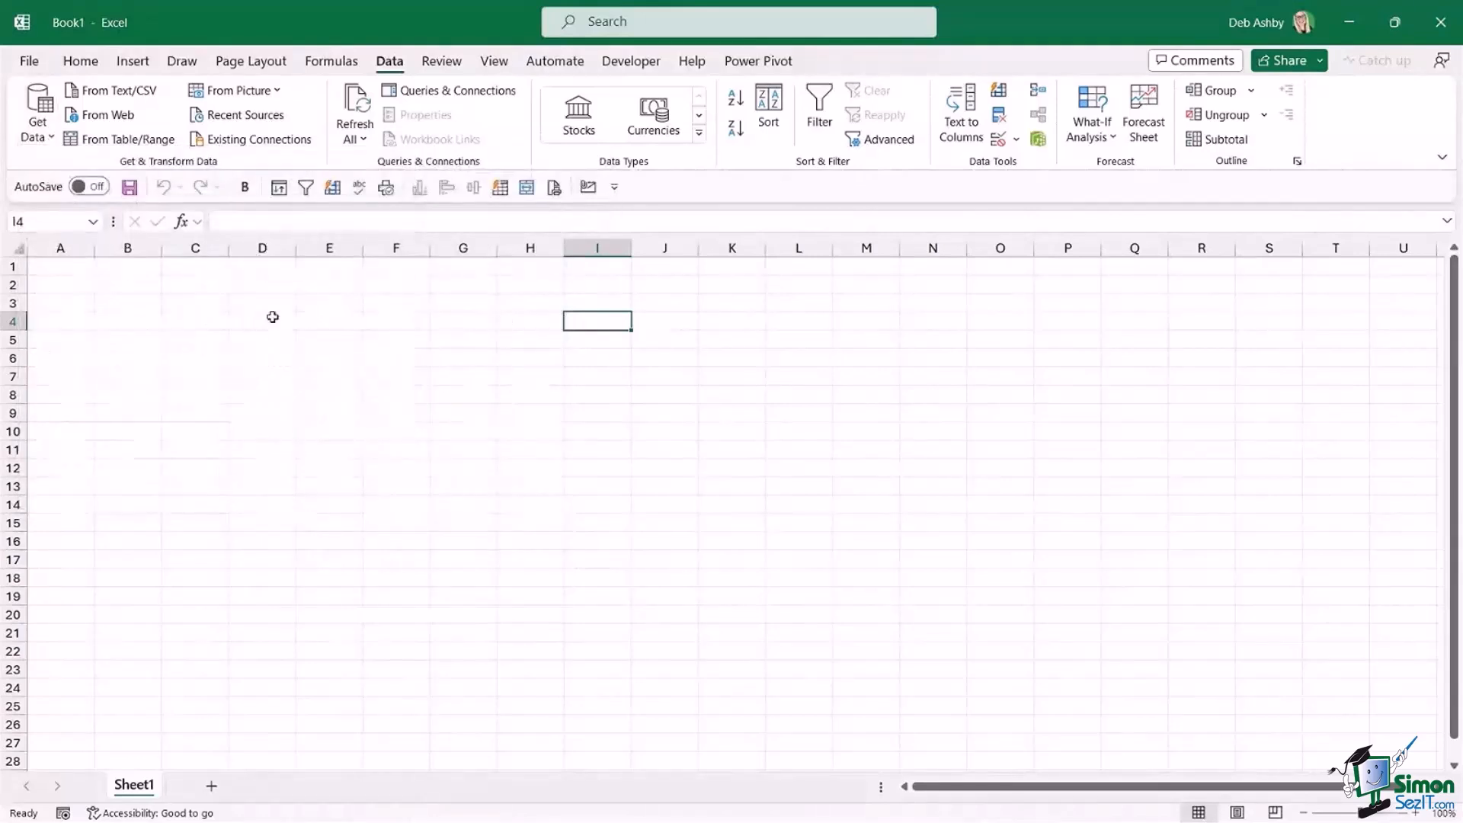
Switch to File Explorer, open Faker Holdings Limited.txt and examine the report's title and column heading lines.
left_click(733, 814)
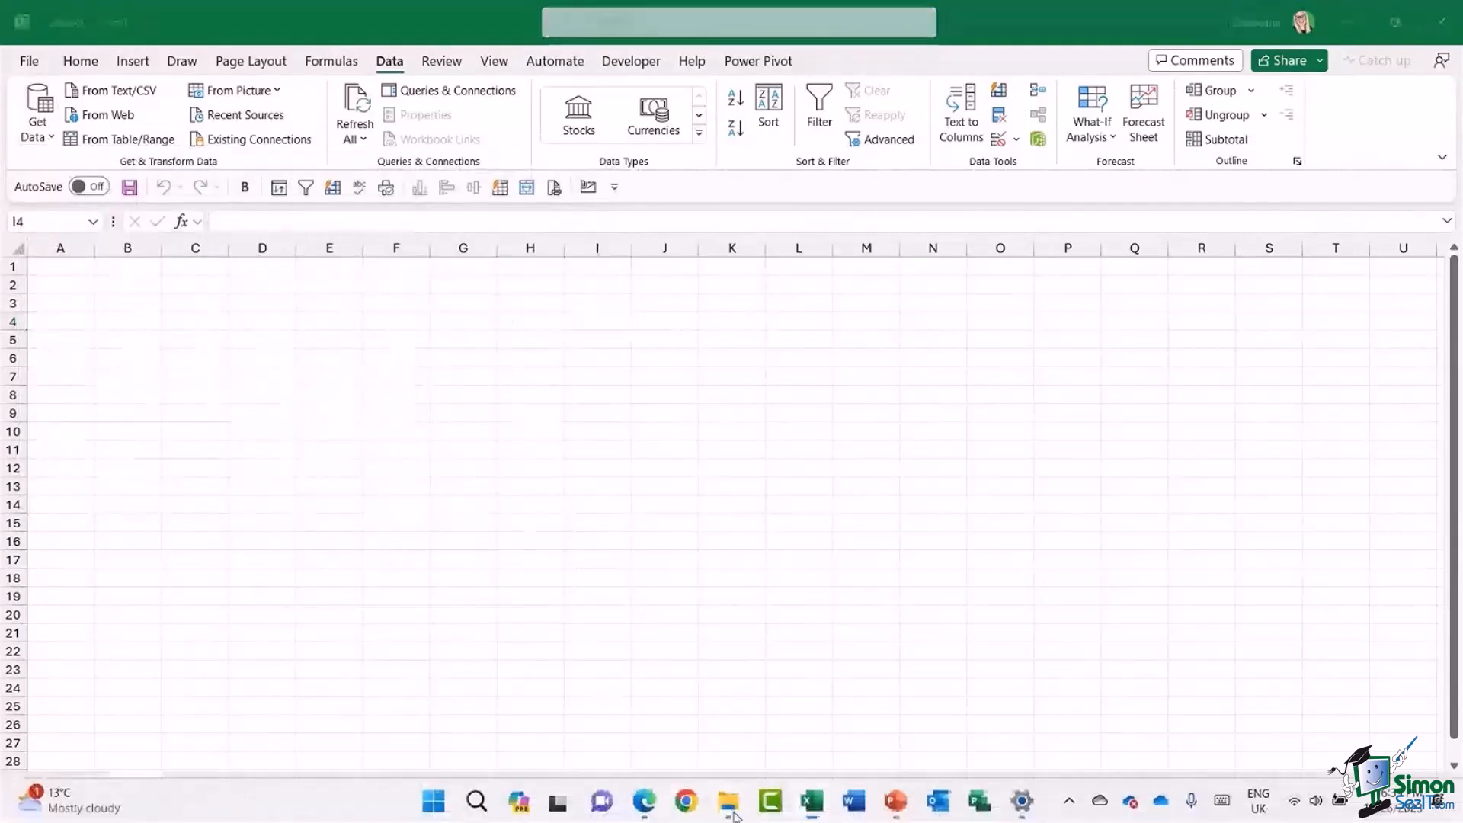
double_click(286, 317)
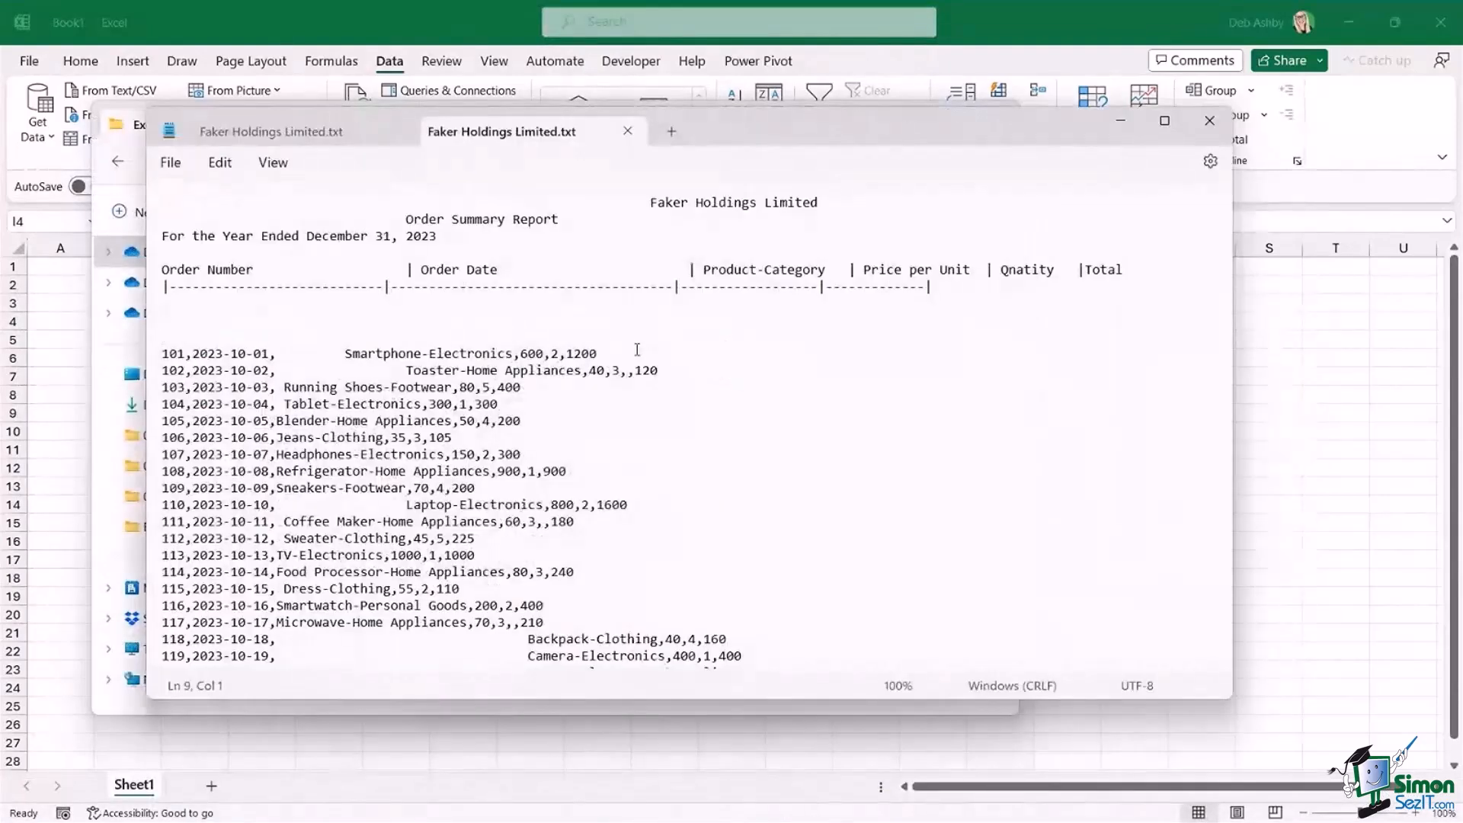
scroll(637, 350, "down", 1)
scroll(637, 349, "down", 5)
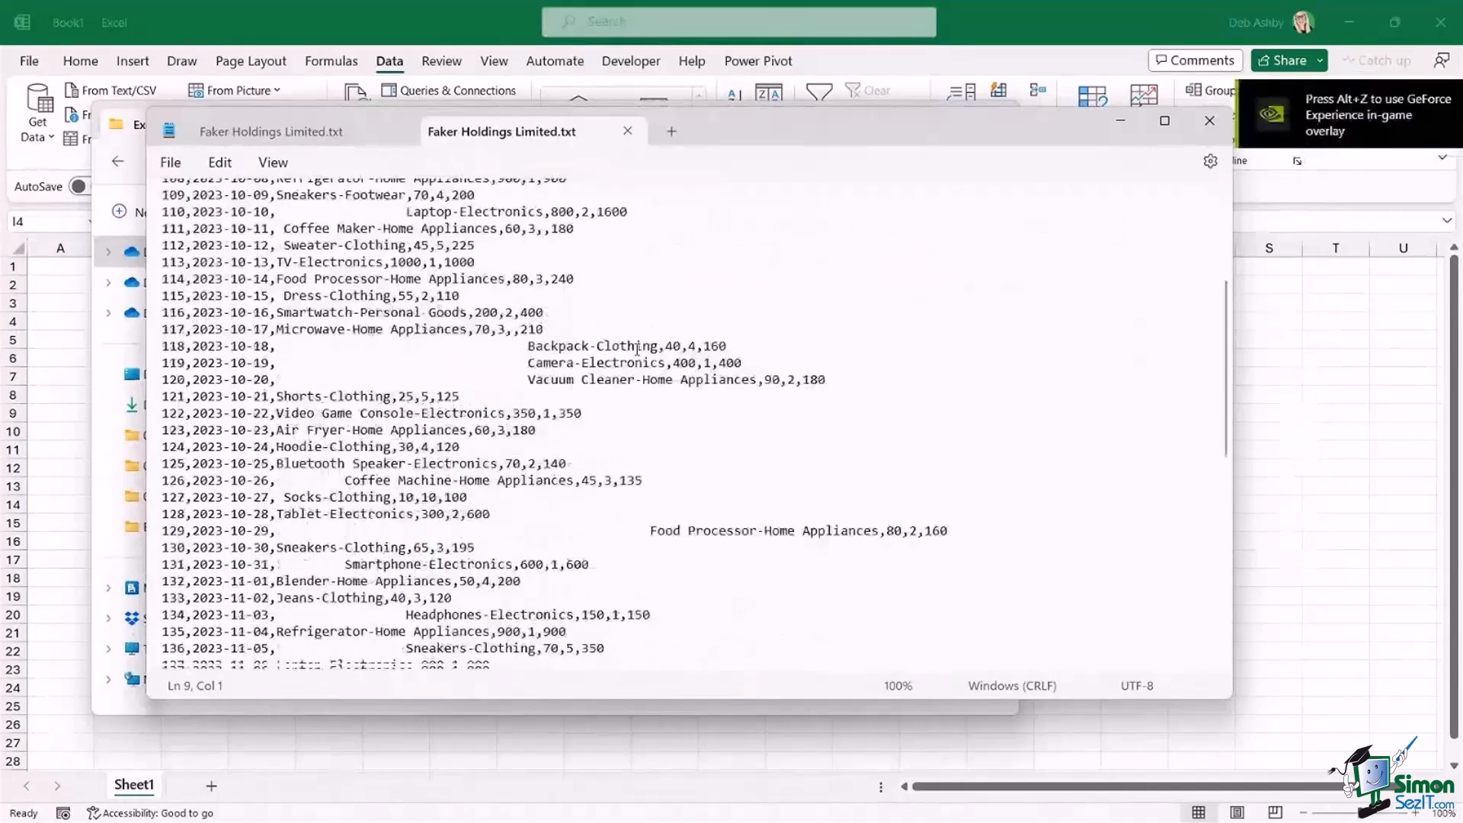
scroll(637, 349, "up", 6)
left_click(440, 193)
left_click_drag(440, 193, 983, 309)
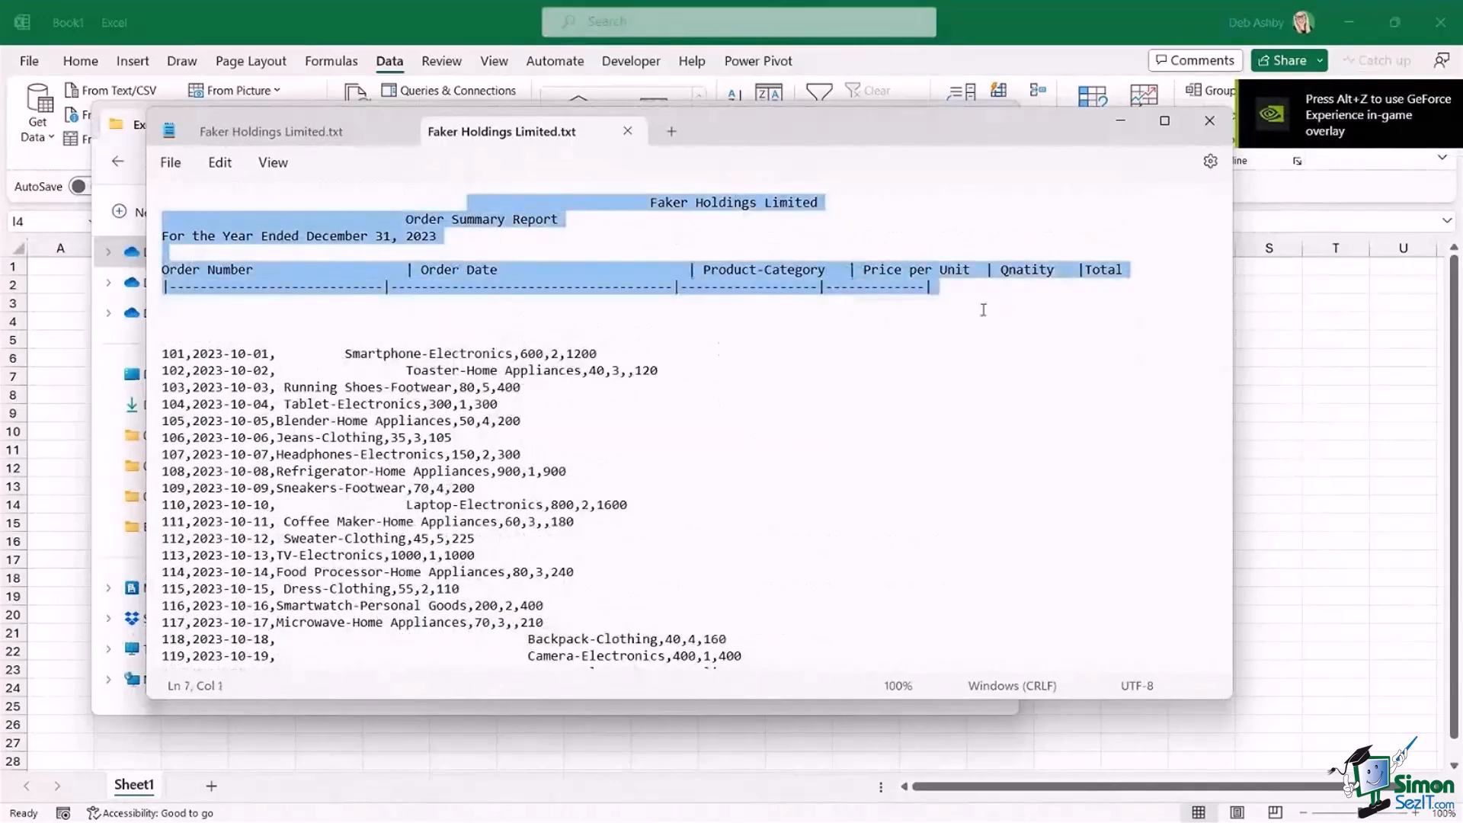
left_click(652, 339)
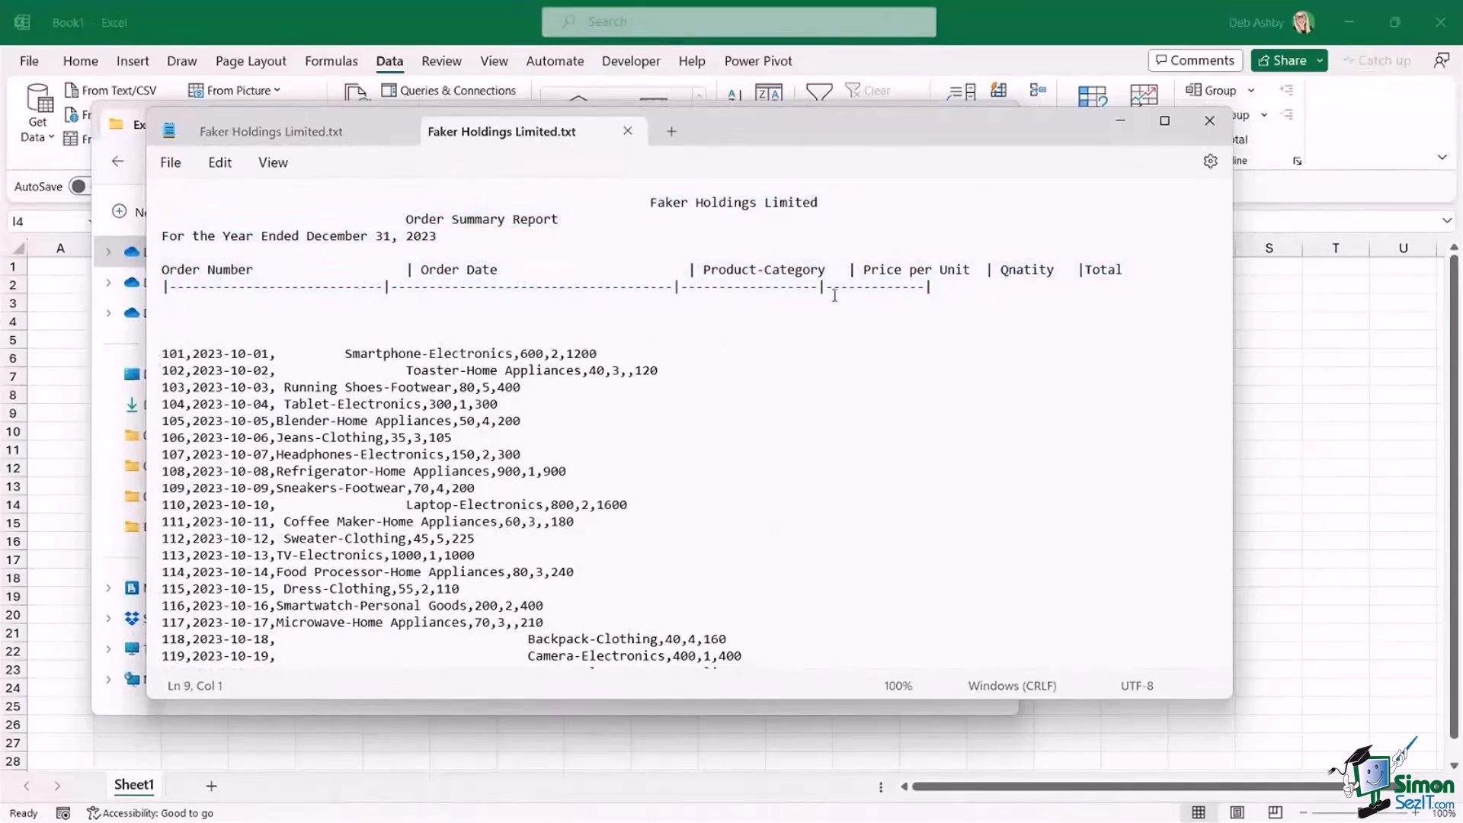
Examine the order records through the end of the text file, and close the file and folder windows.
scroll(654, 397, "down", 5)
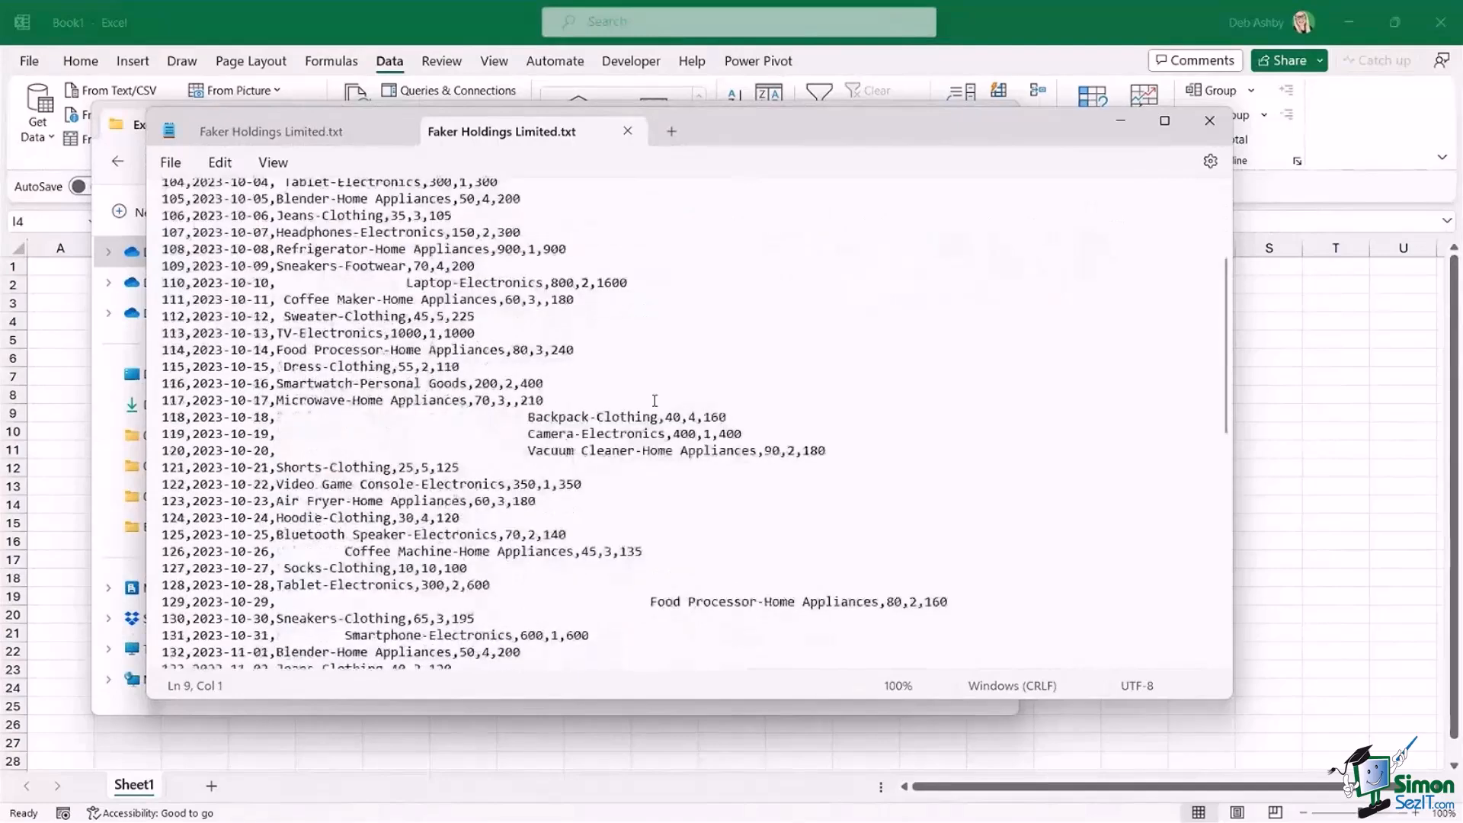
scroll(655, 400, "down", 9)
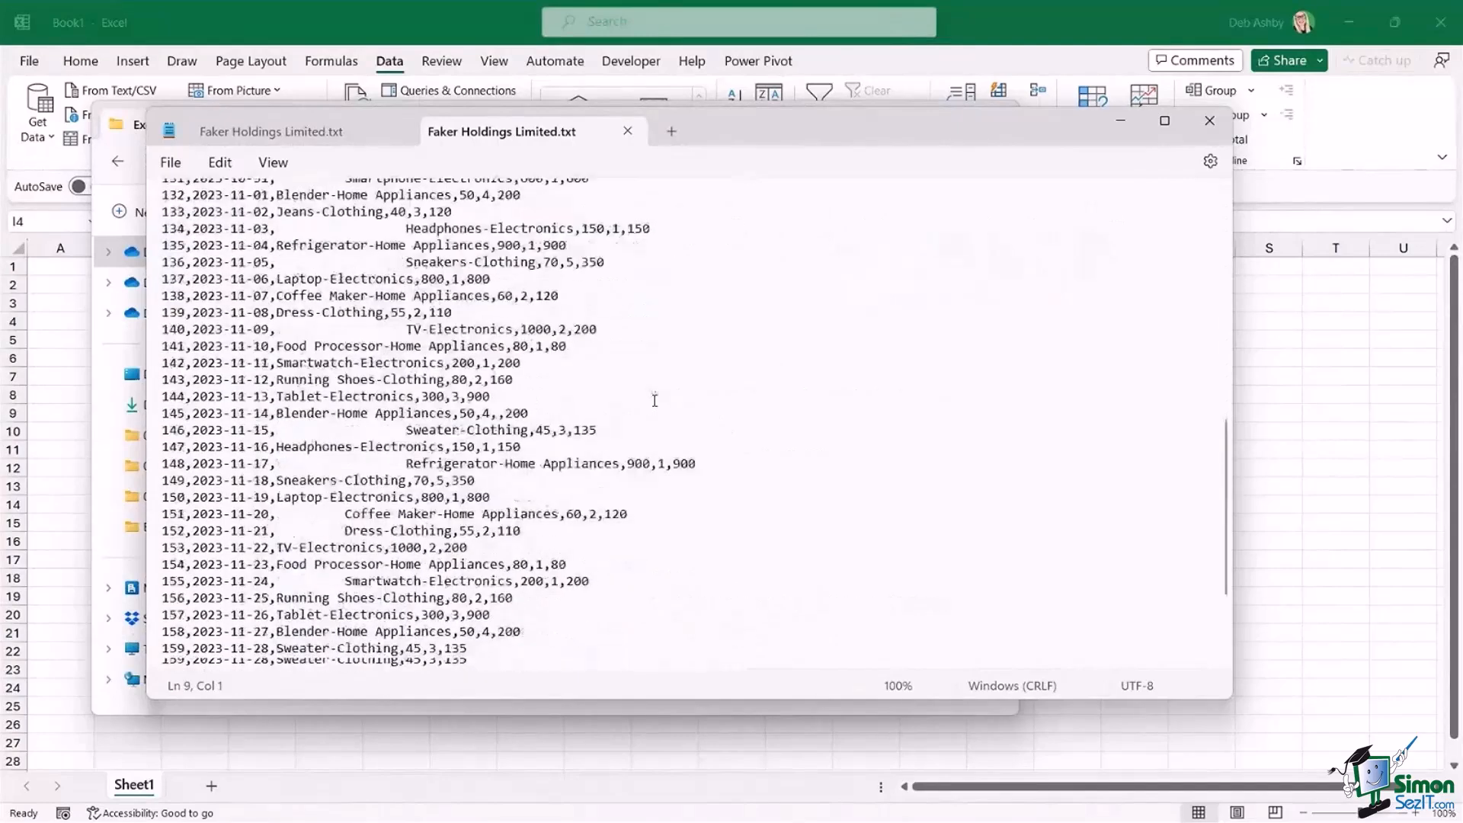
scroll(655, 401, "down", 4)
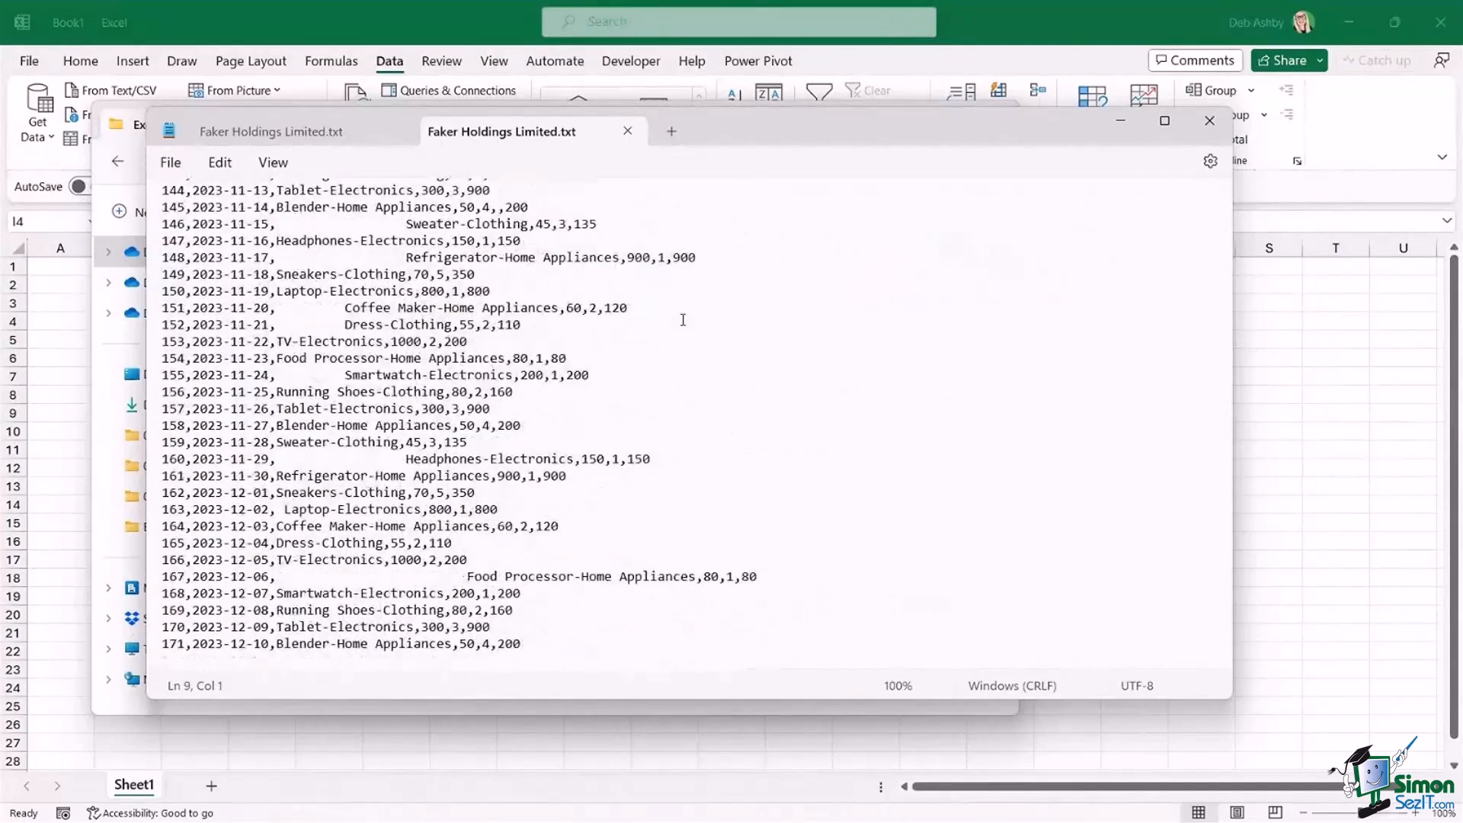
scroll(683, 319, "up", 4)
scroll(684, 319, "up", 6)
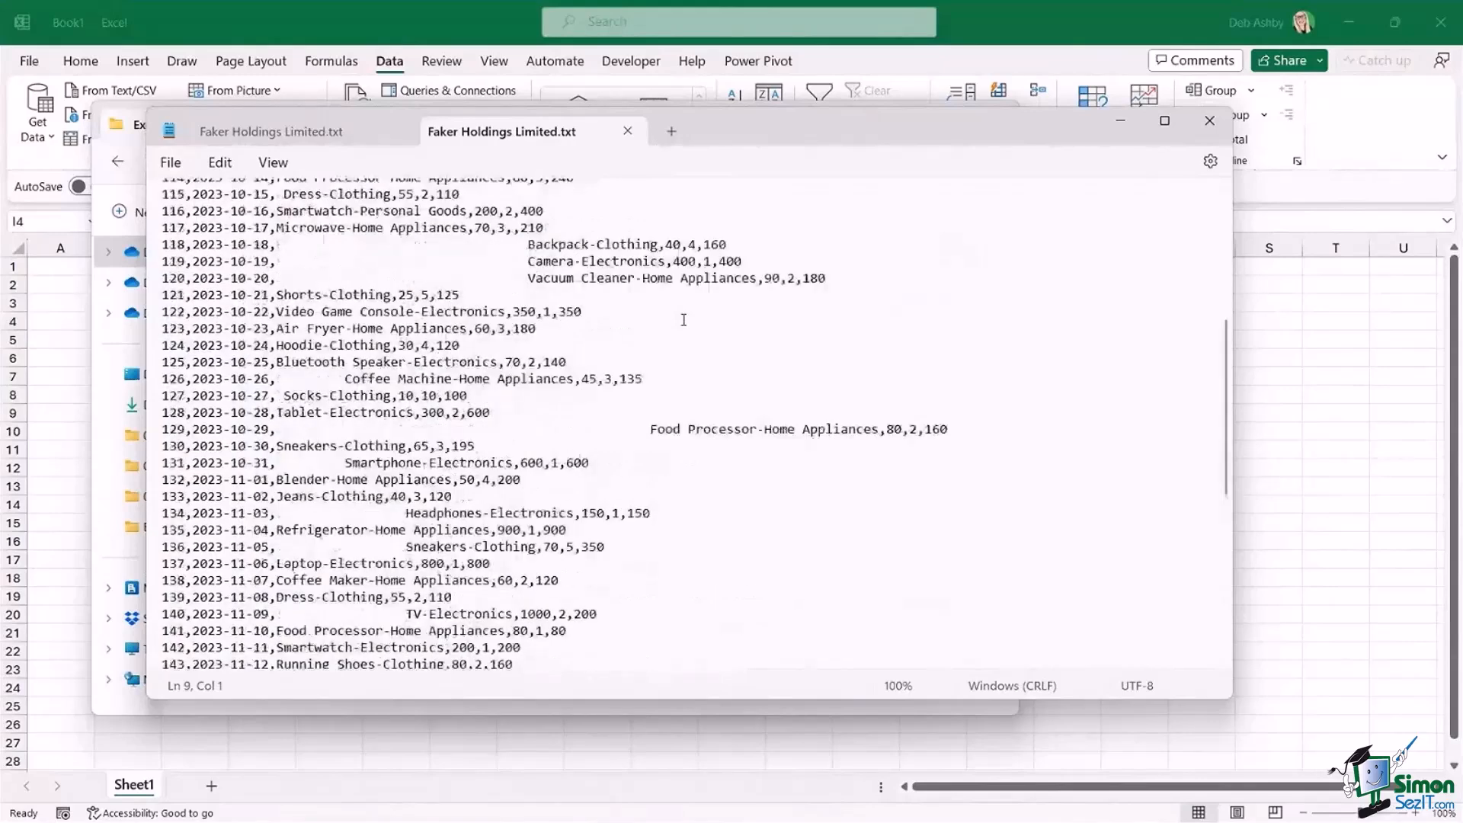
scroll(684, 319, "up", 8)
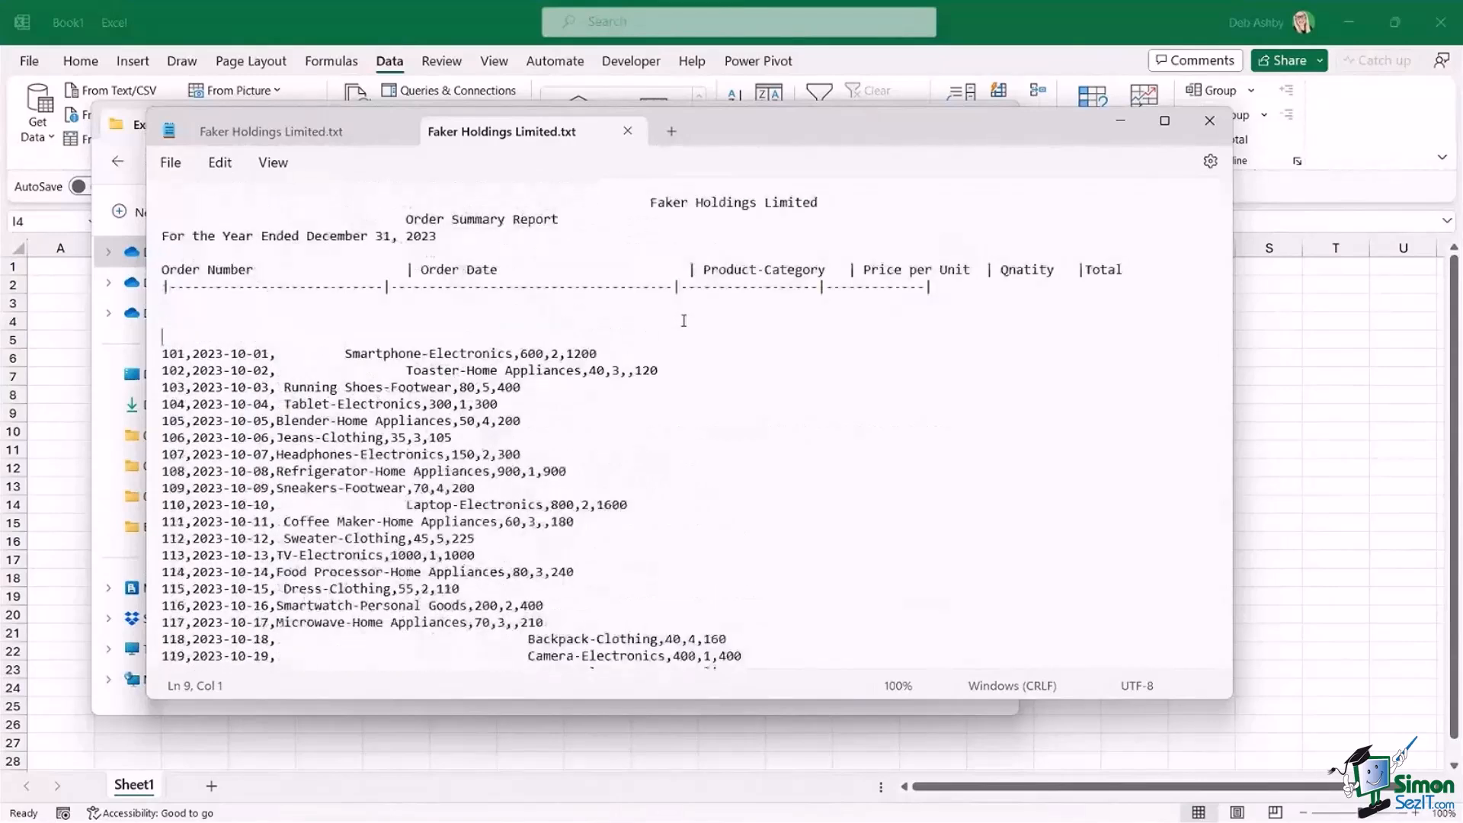
left_click(1209, 120)
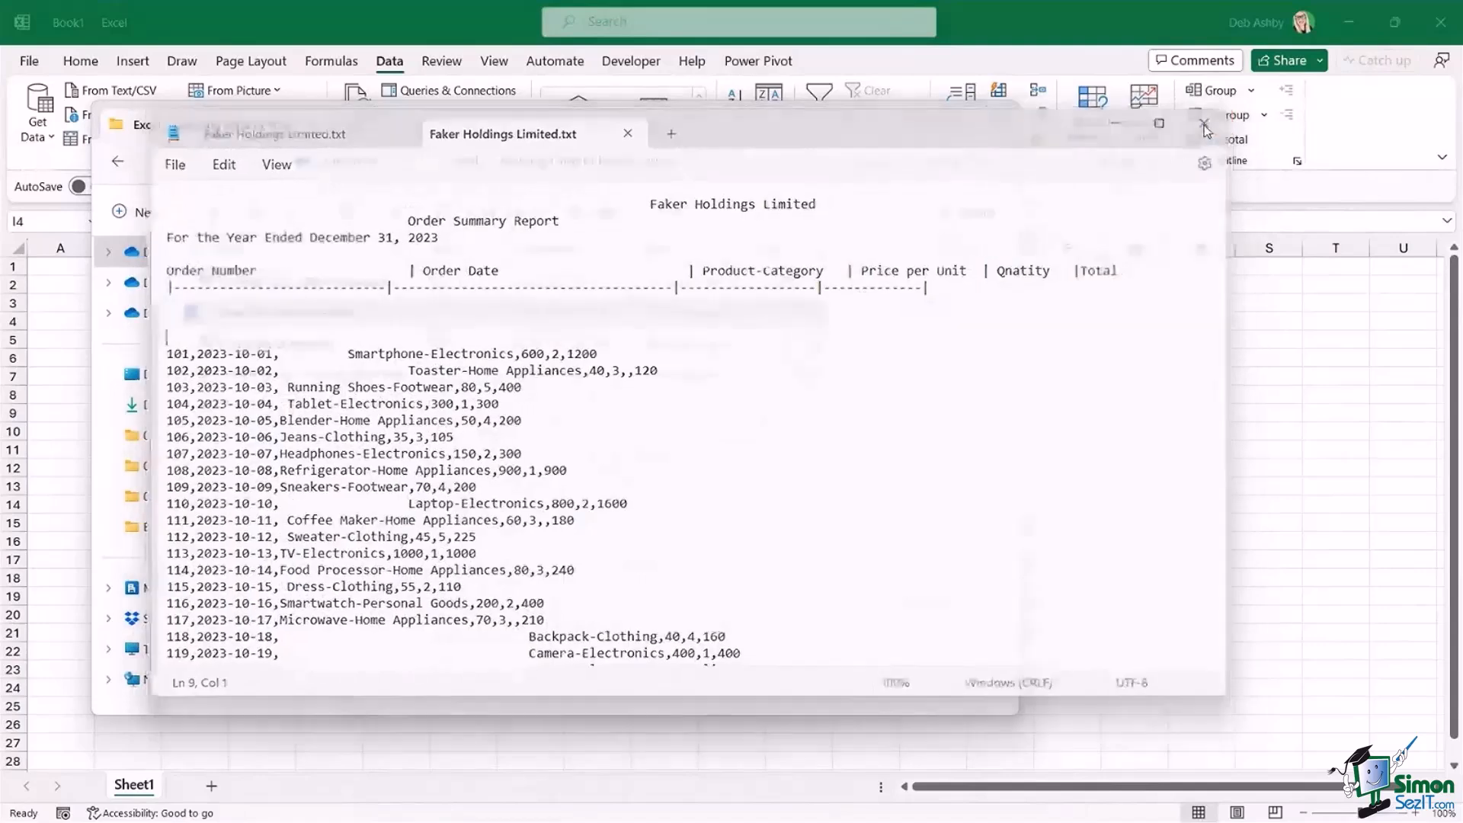
left_click(996, 114)
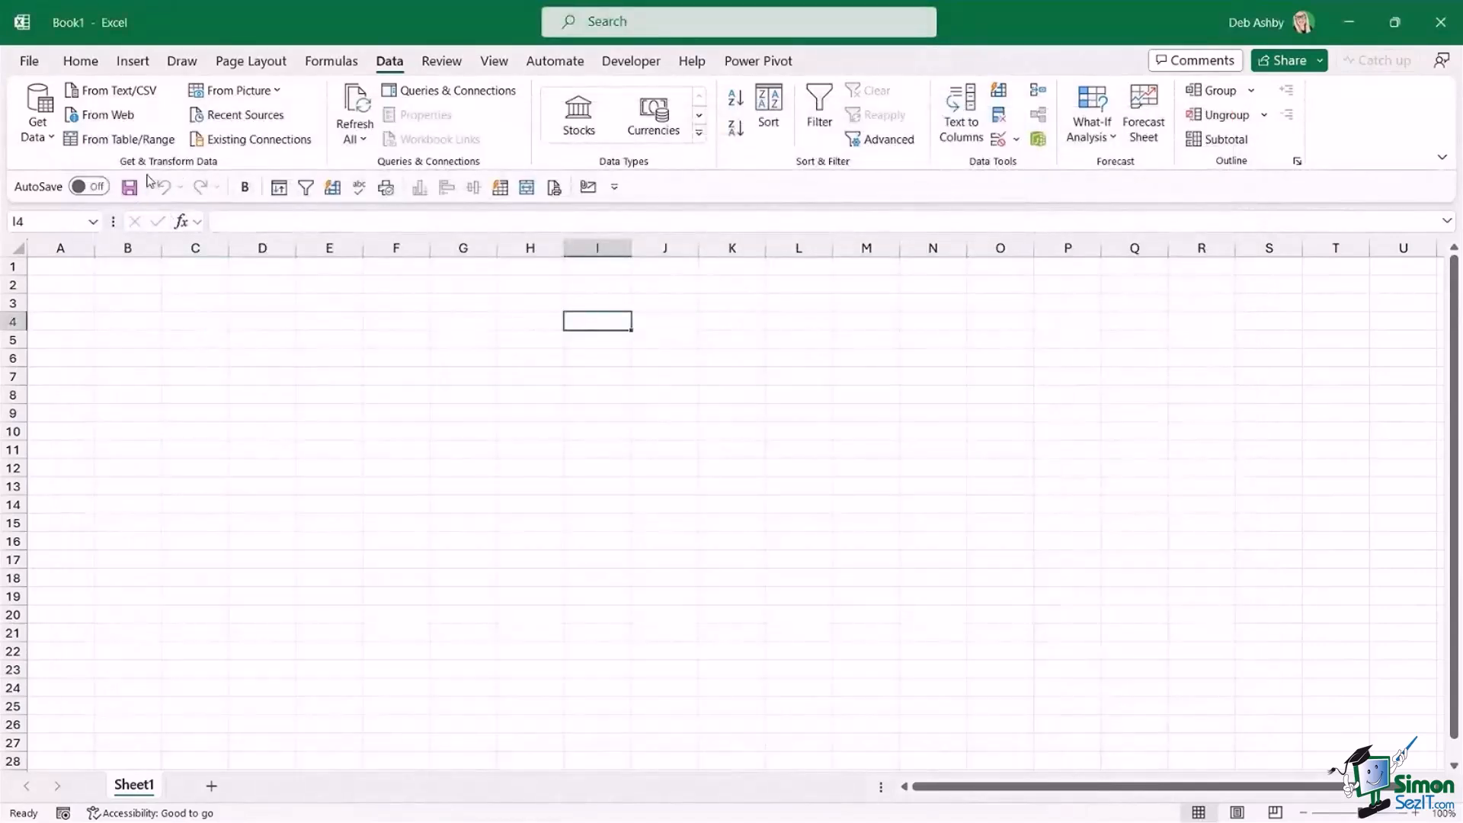
Import Faker Holdings Limited.txt as a Text/CSV source from the Excel - Cleaning Data in Power Query folder.
left_click(134, 93)
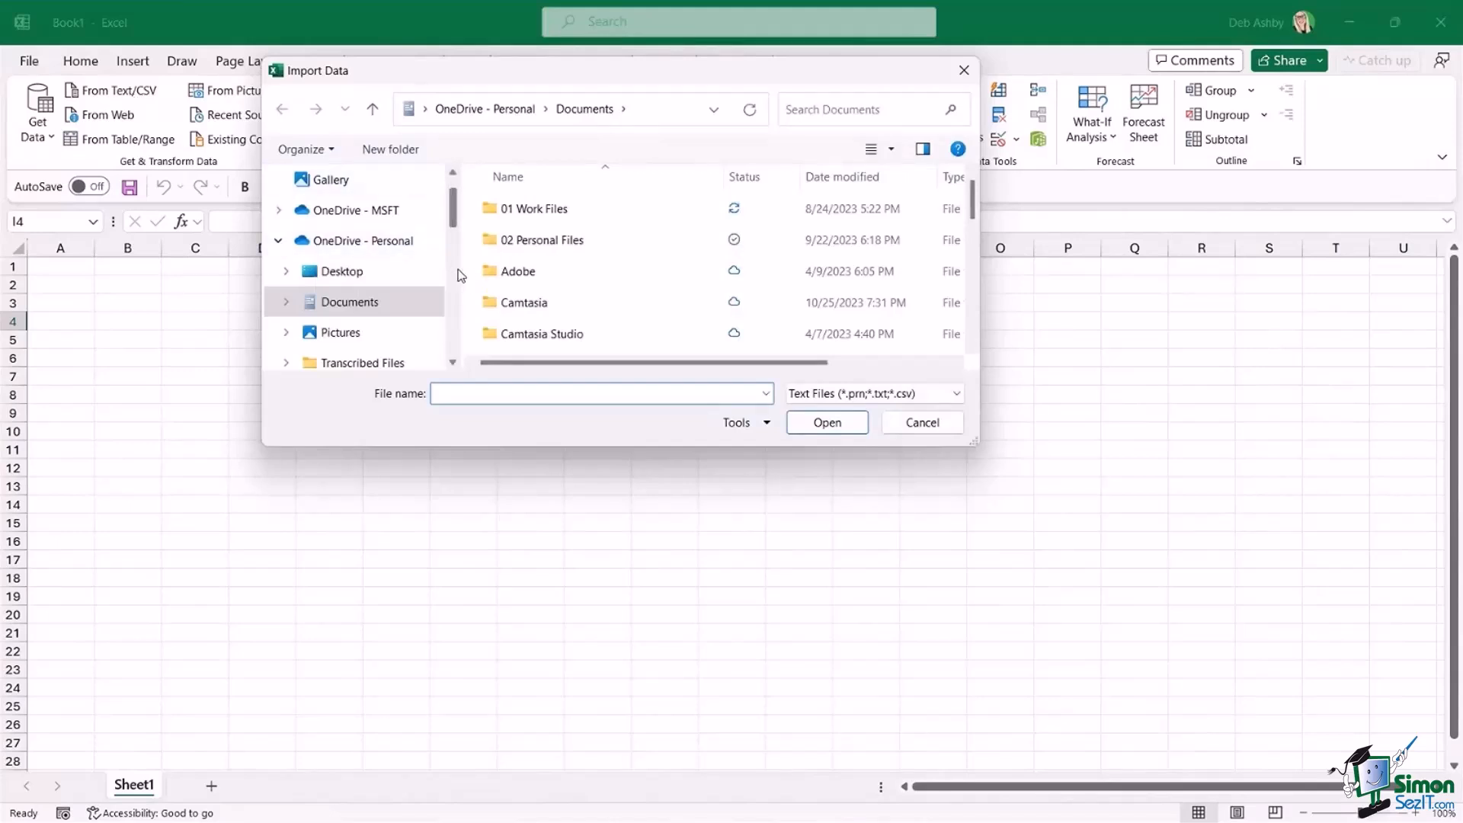
left_click_drag(462, 269, 395, 268)
left_click_drag(386, 201, 412, 293)
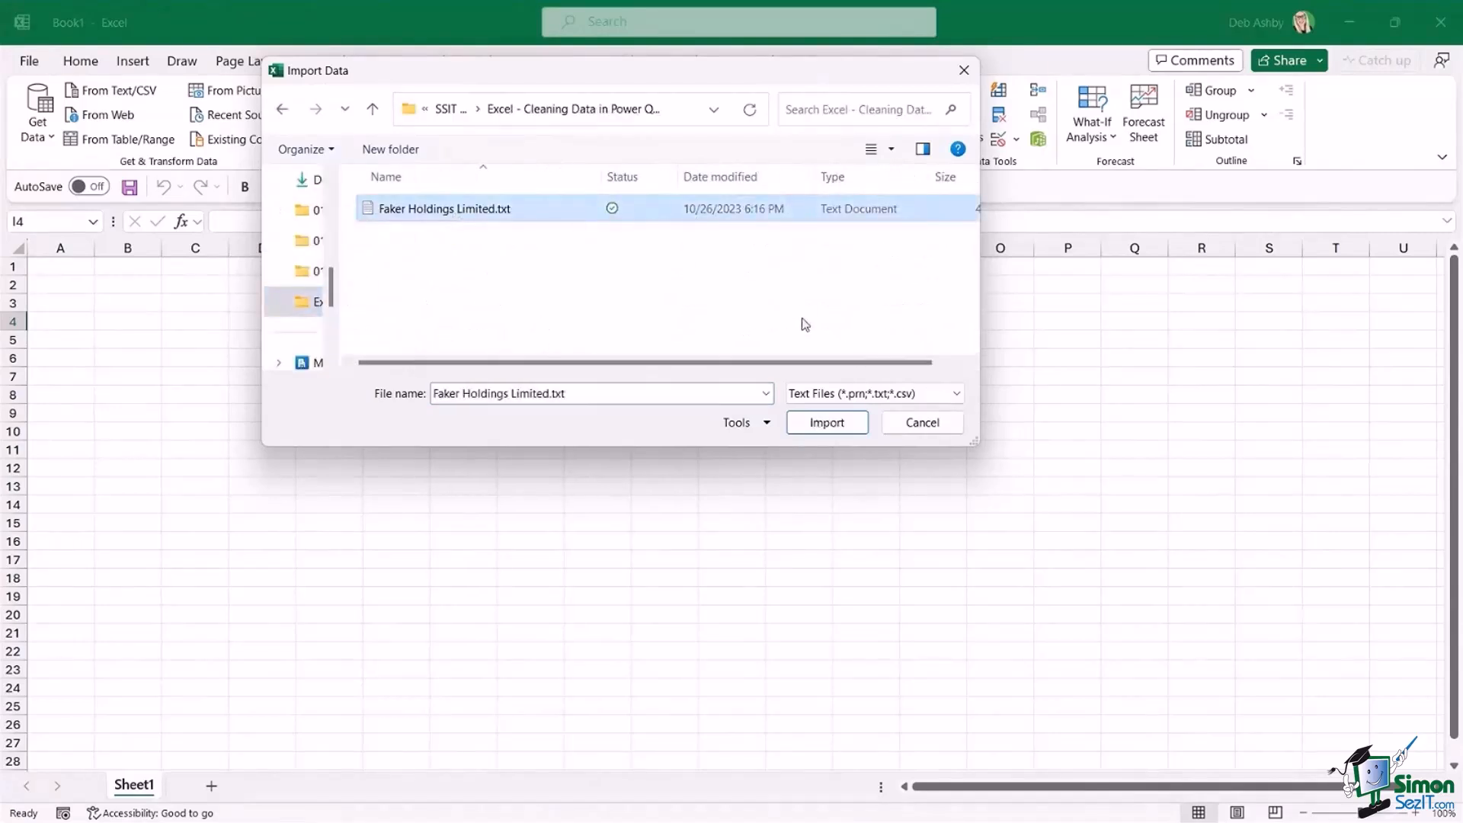
left_click(828, 427)
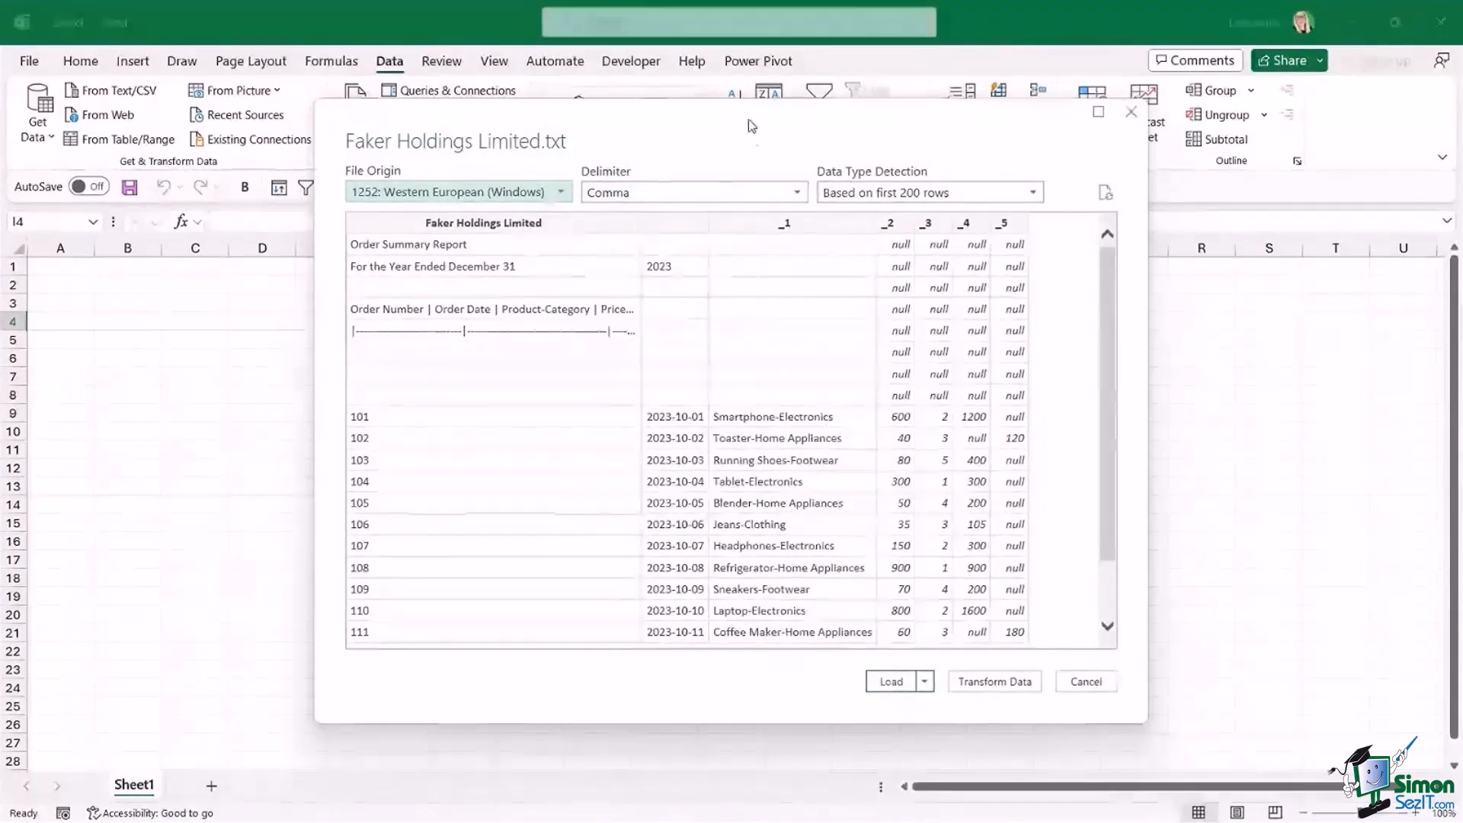
Review the comma-delimited preview and the loading choices, and open the data for transformation in the Power Query Editor.
left_click_drag(749, 119, 714, 130)
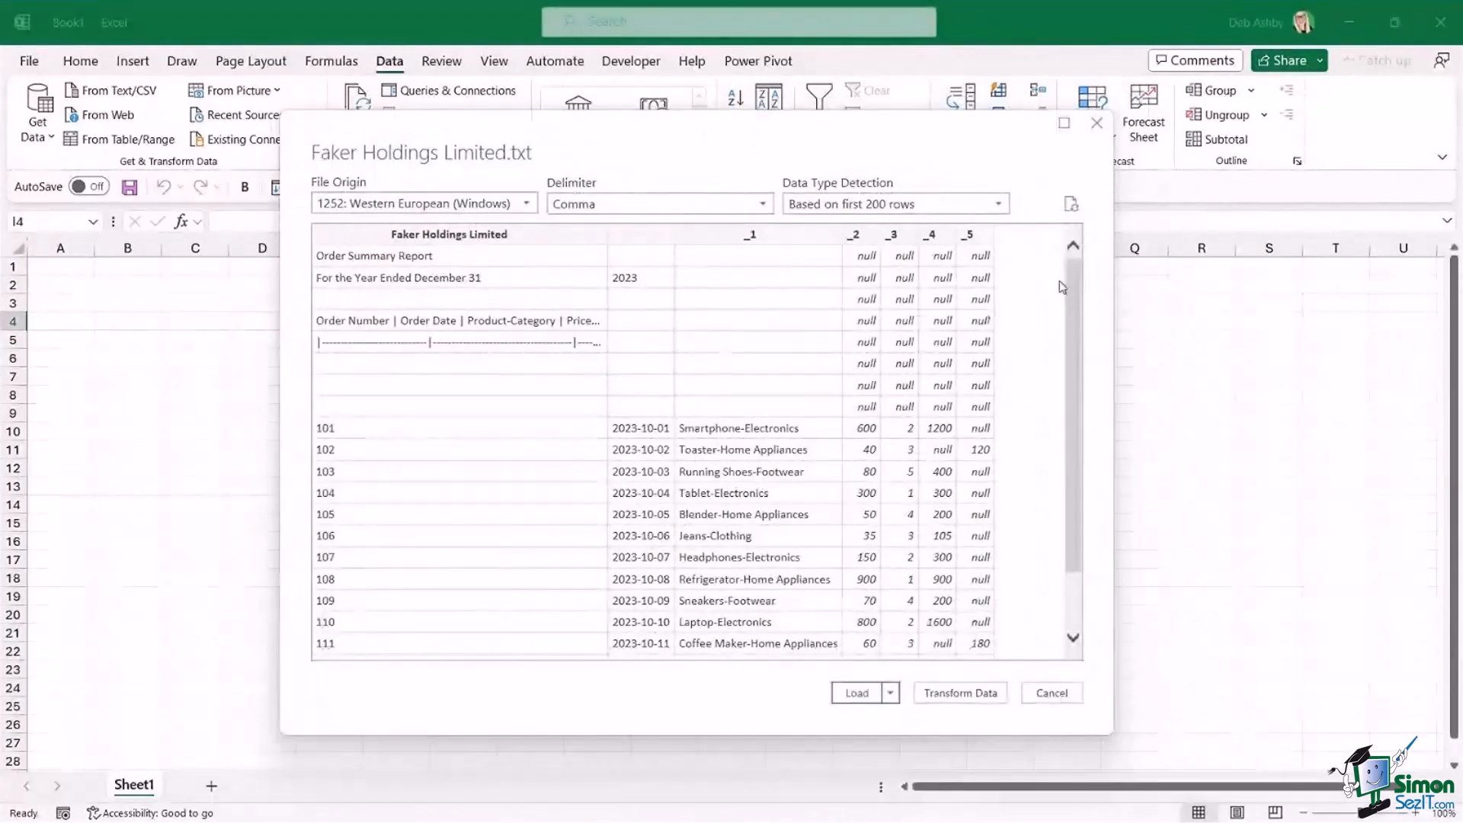
left_click_drag(1076, 273, 1075, 318)
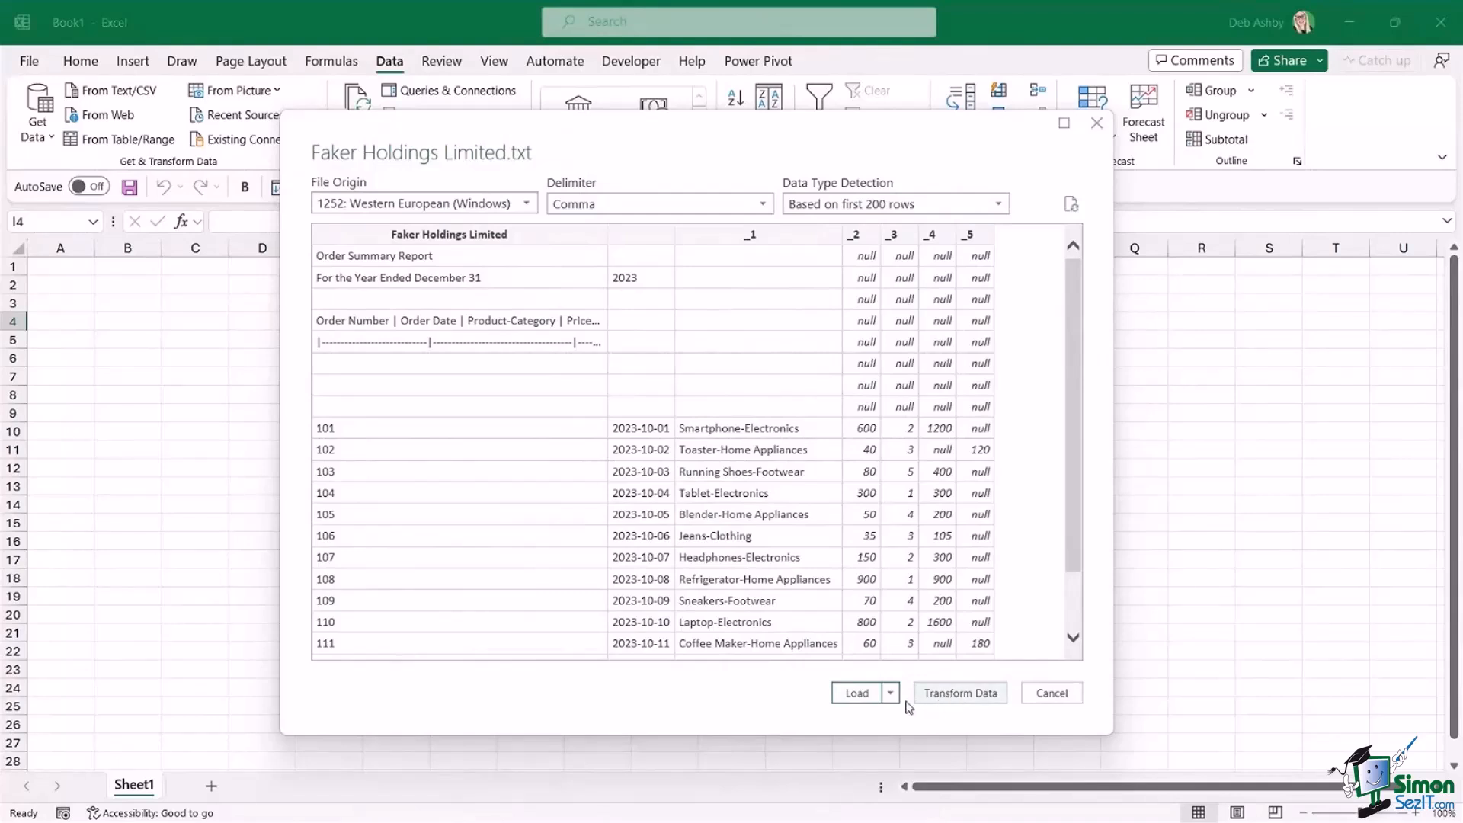
left_click(890, 694)
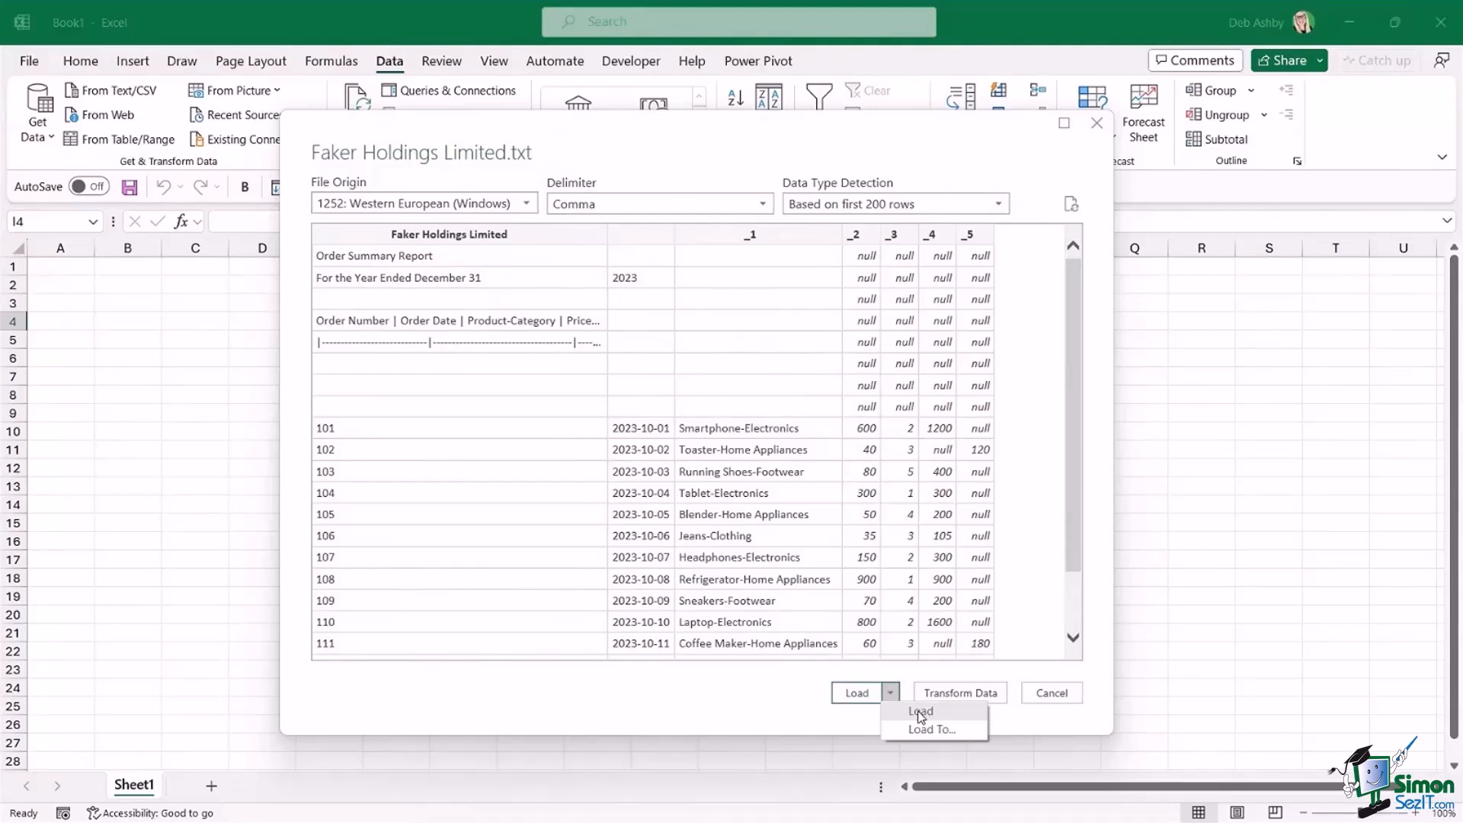
left_click(758, 716)
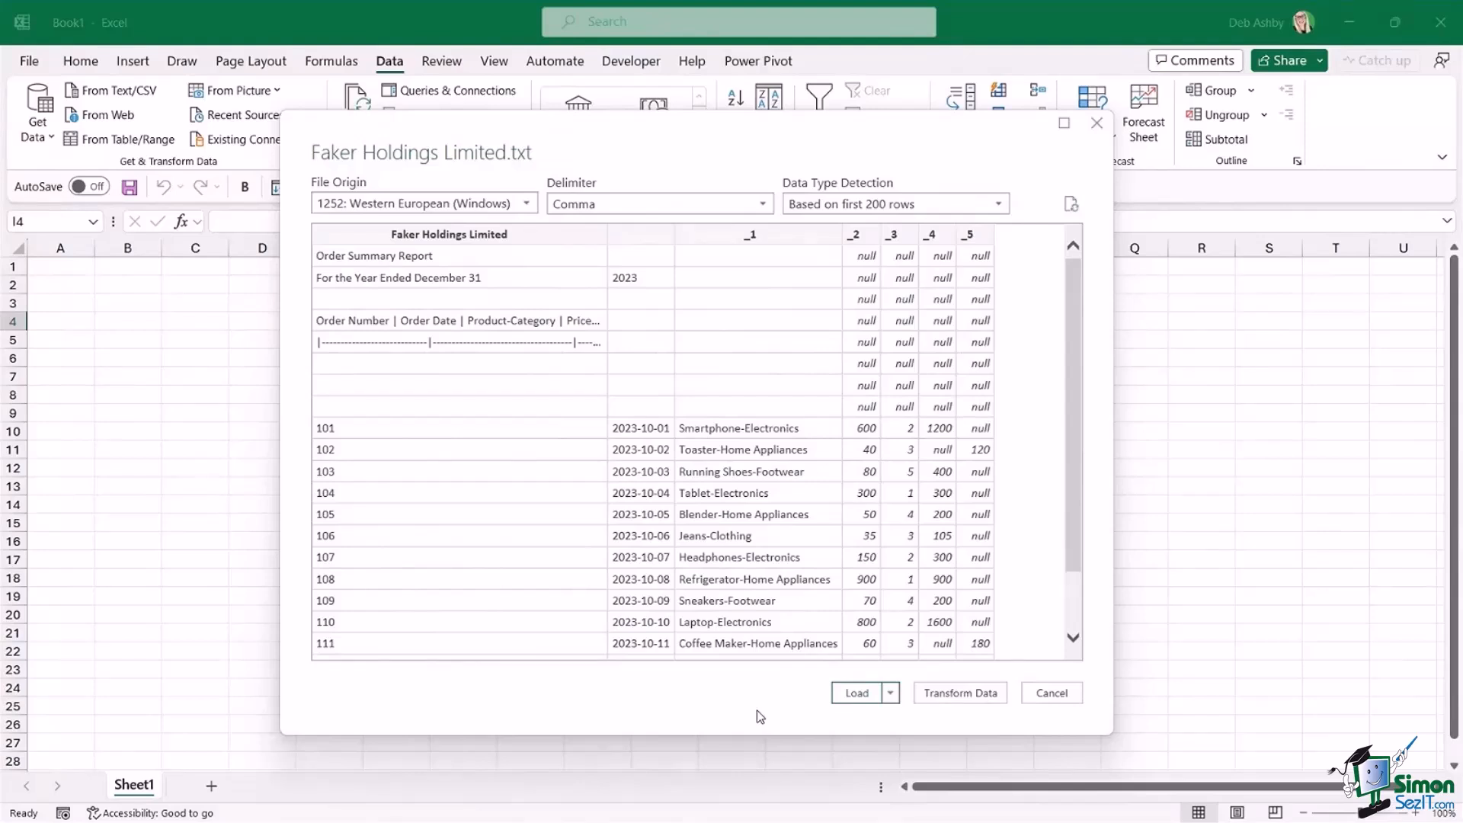
left_click(960, 693)
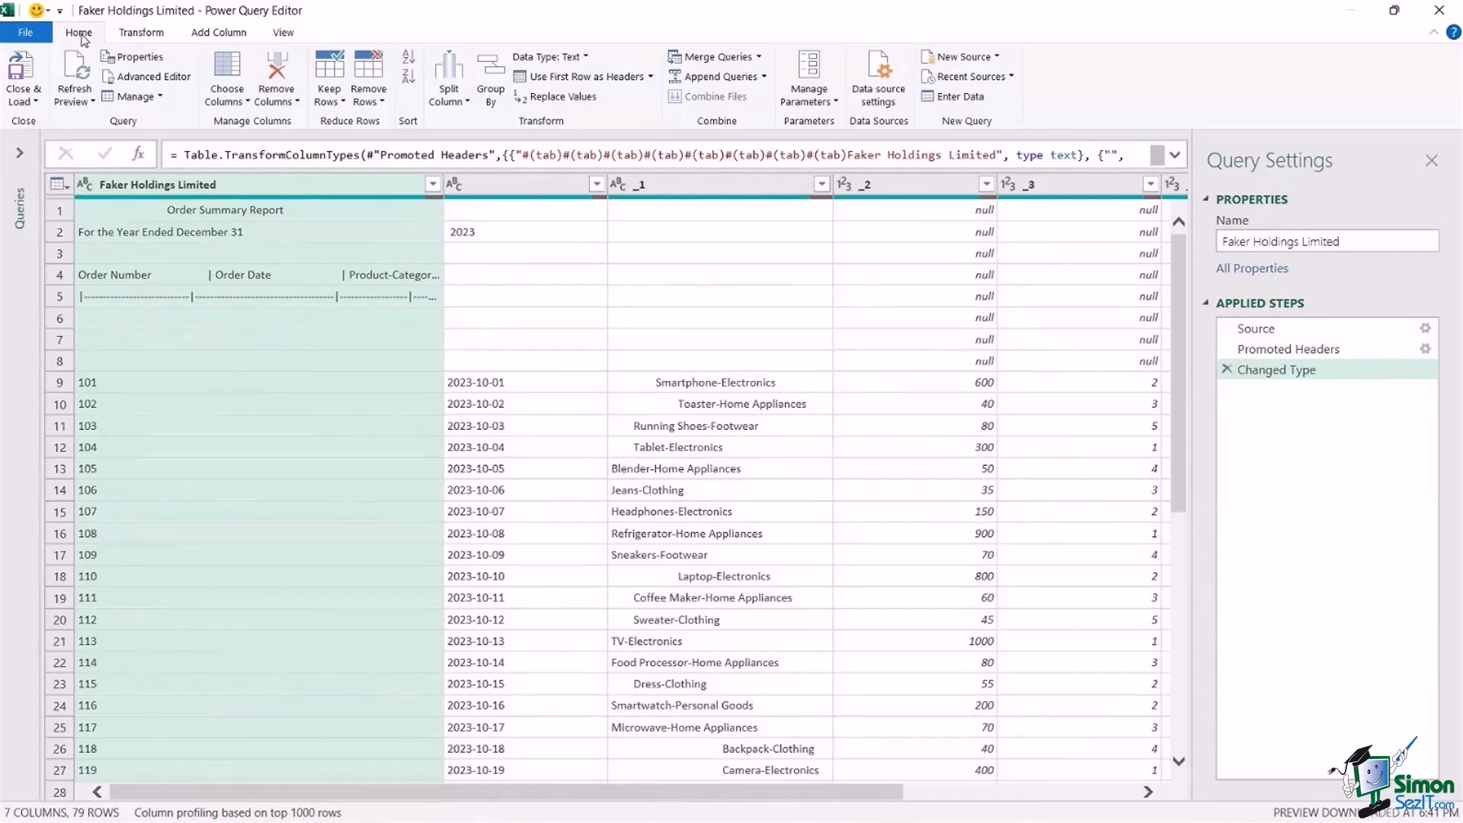
Review the Transform, Add Column and View command sets of the Power Query Editor and return to the Home commands.
left_click(154, 38)
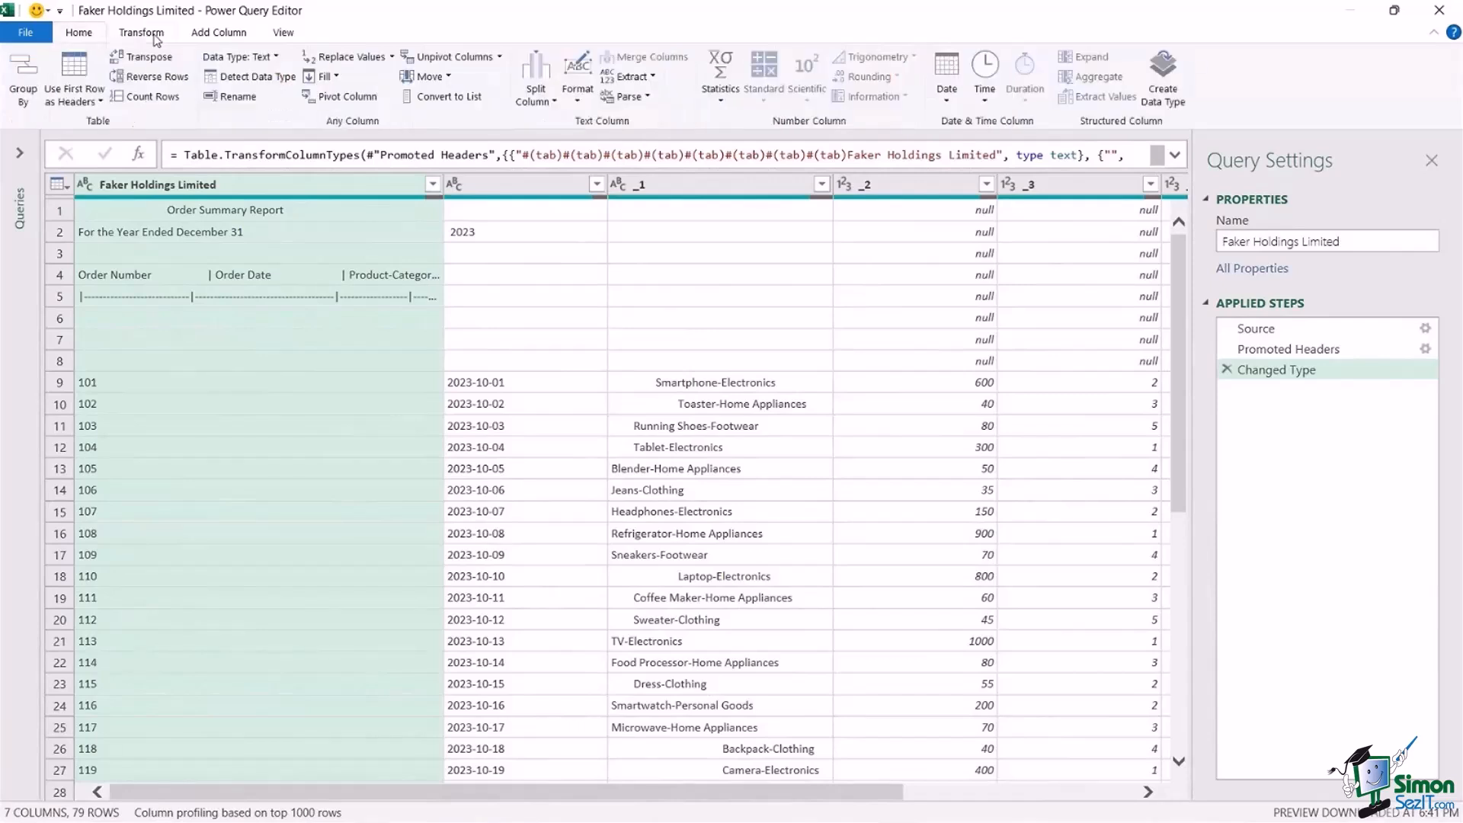
left_click(214, 41)
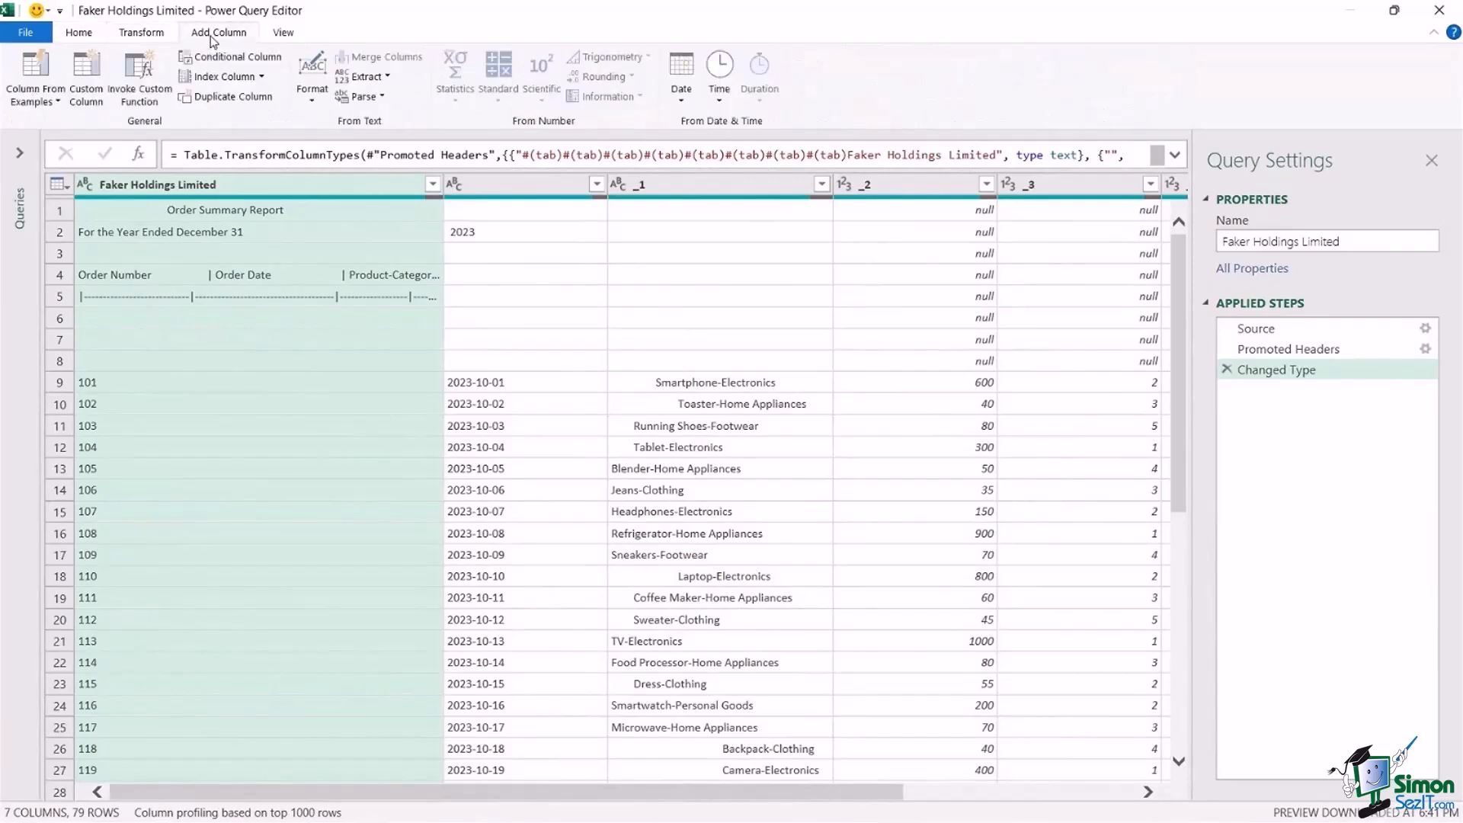
left_click(283, 38)
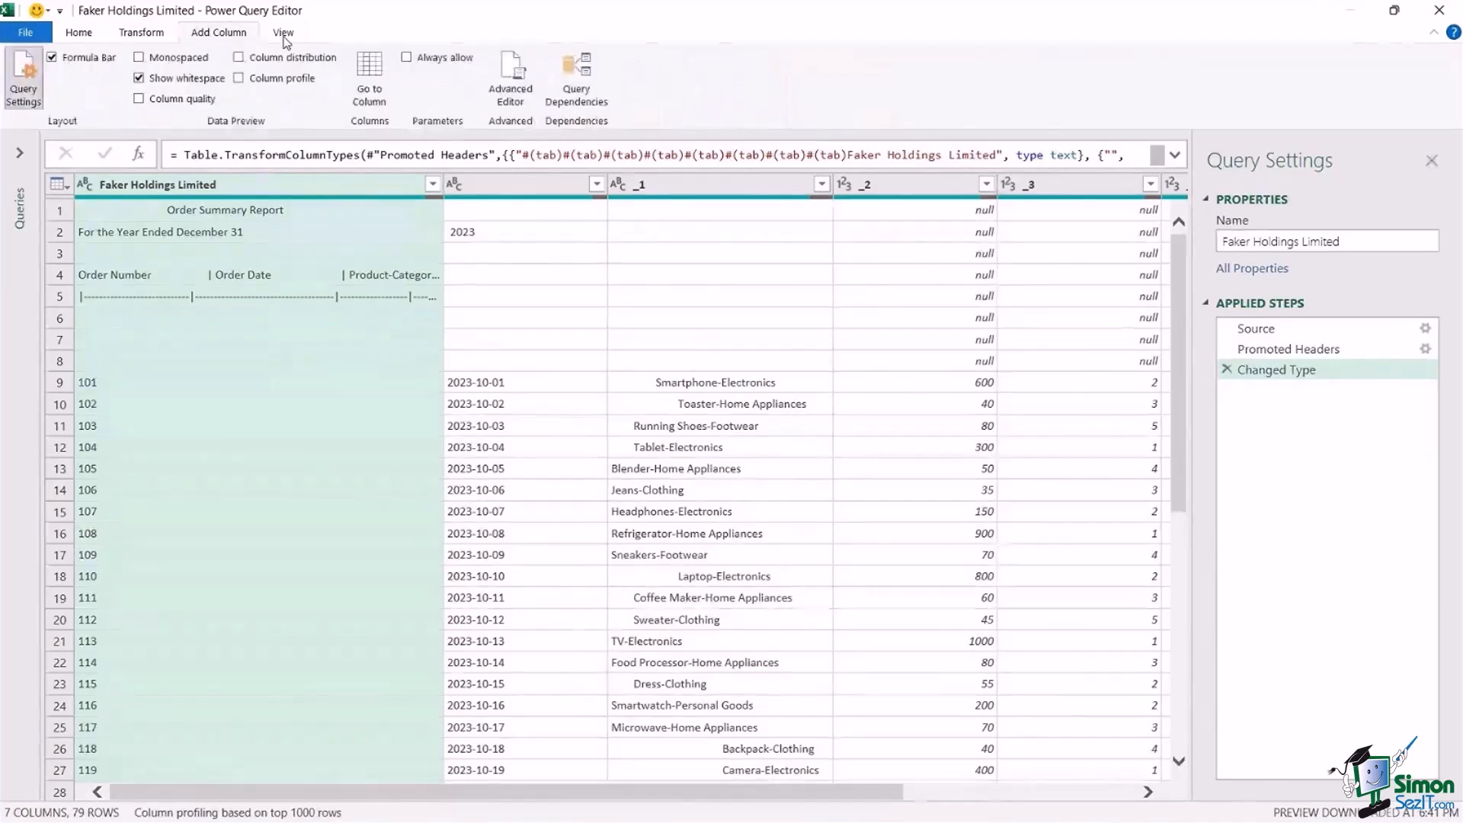
left_click(80, 37)
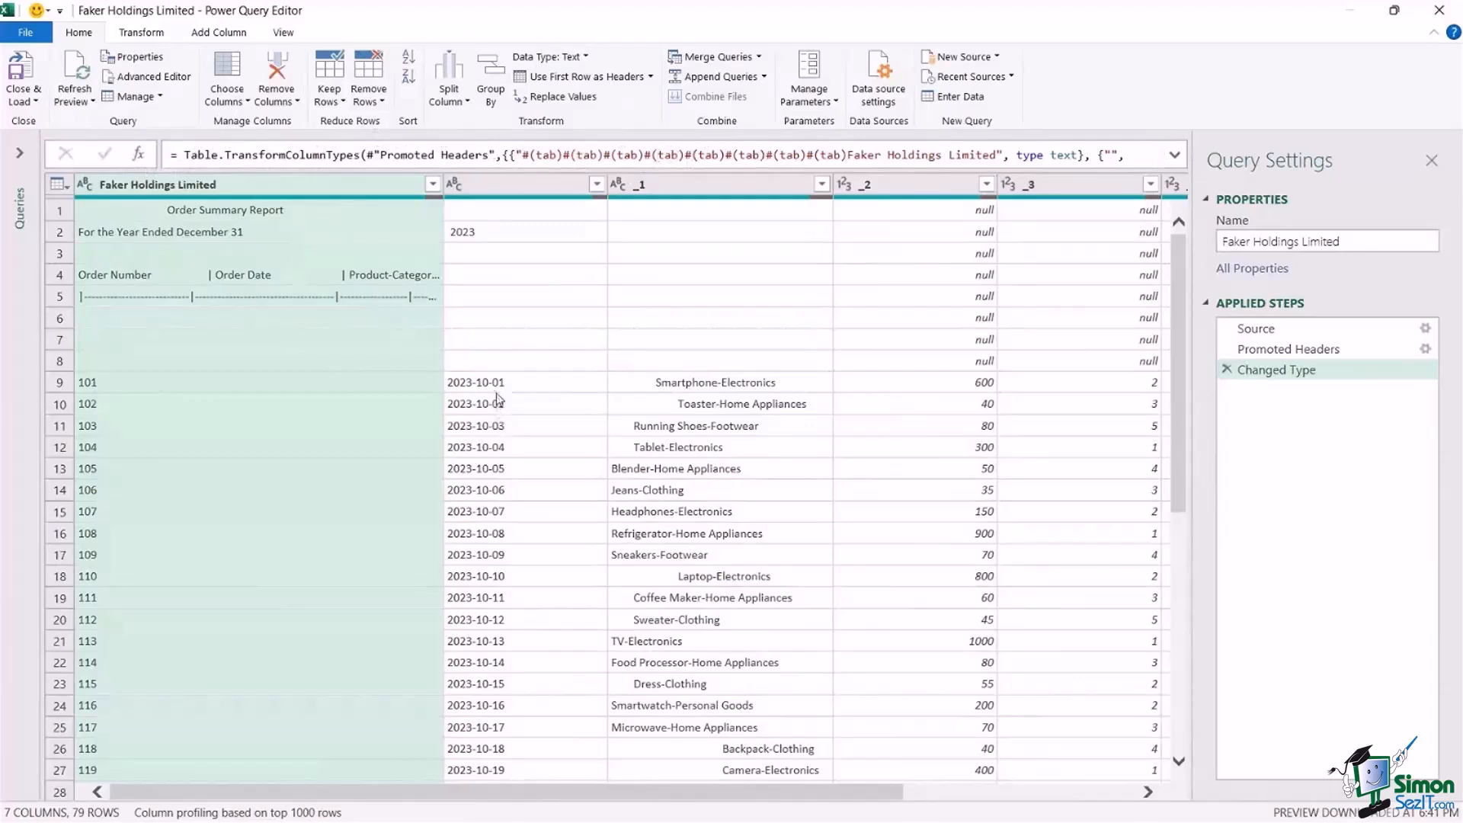
Inspect the order date values for records 101 and 103, and check the list of queries.
left_click(554, 382)
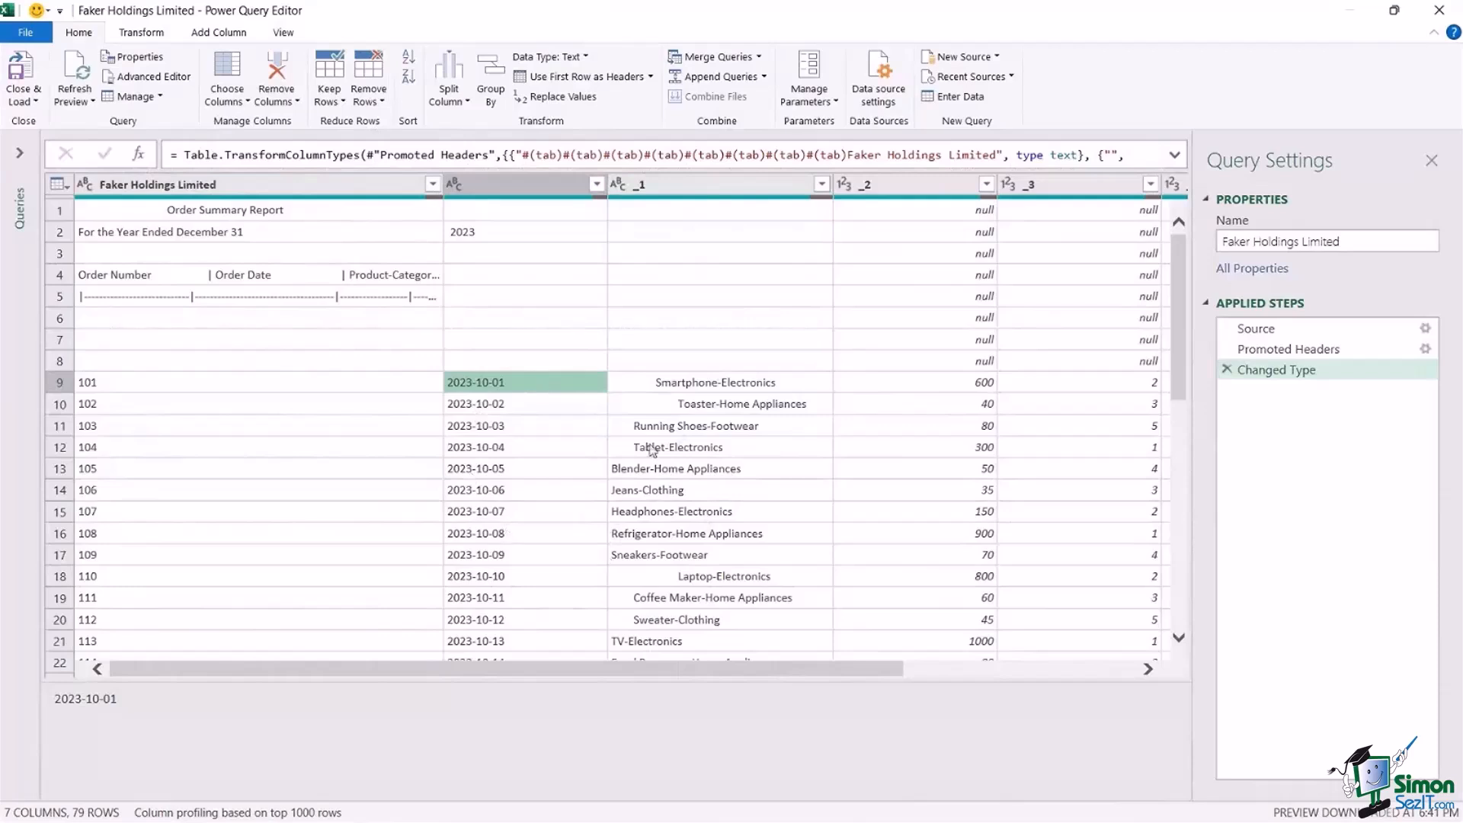
left_click(509, 433)
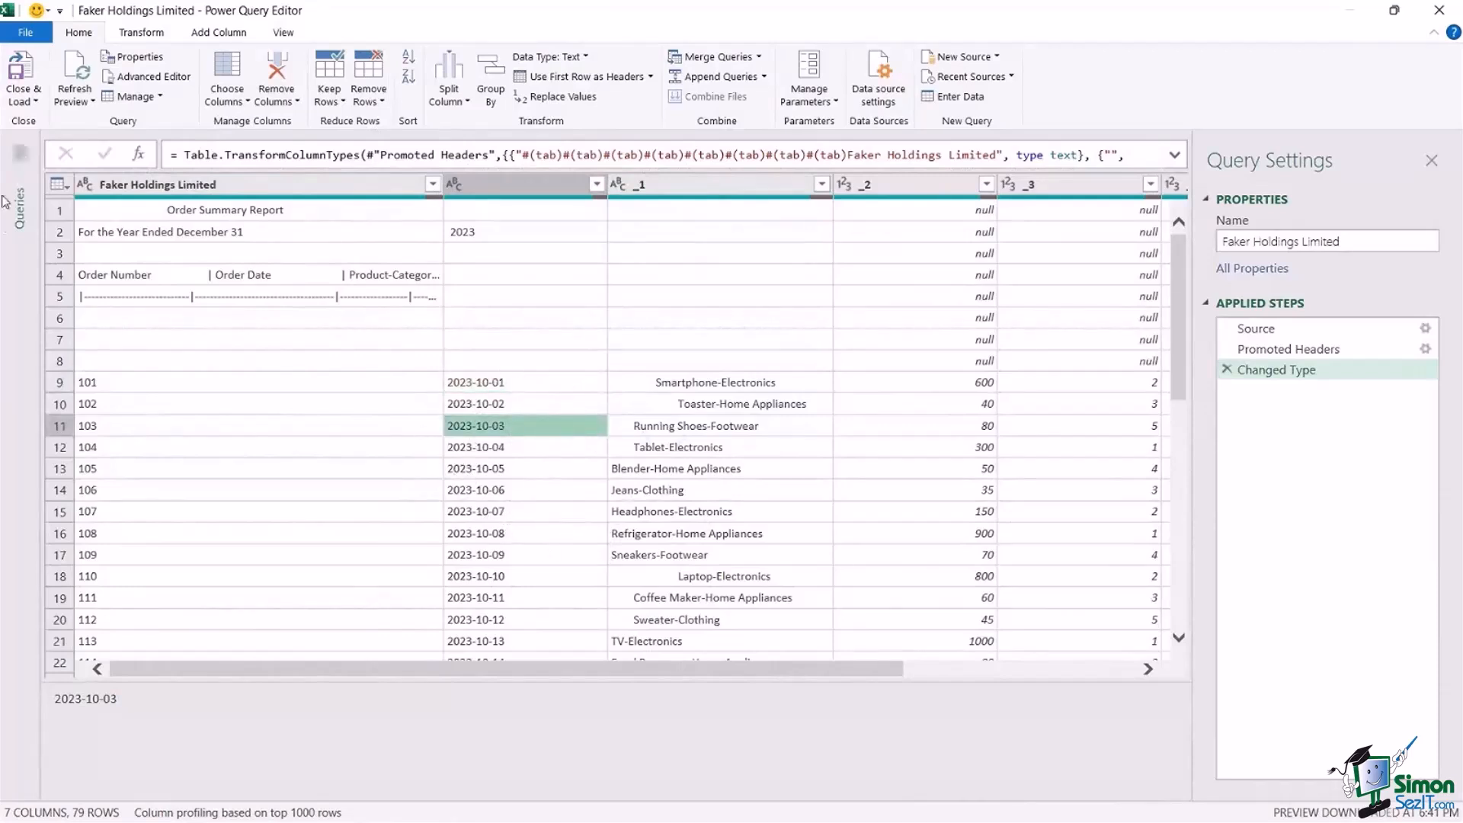
left_click(20, 152)
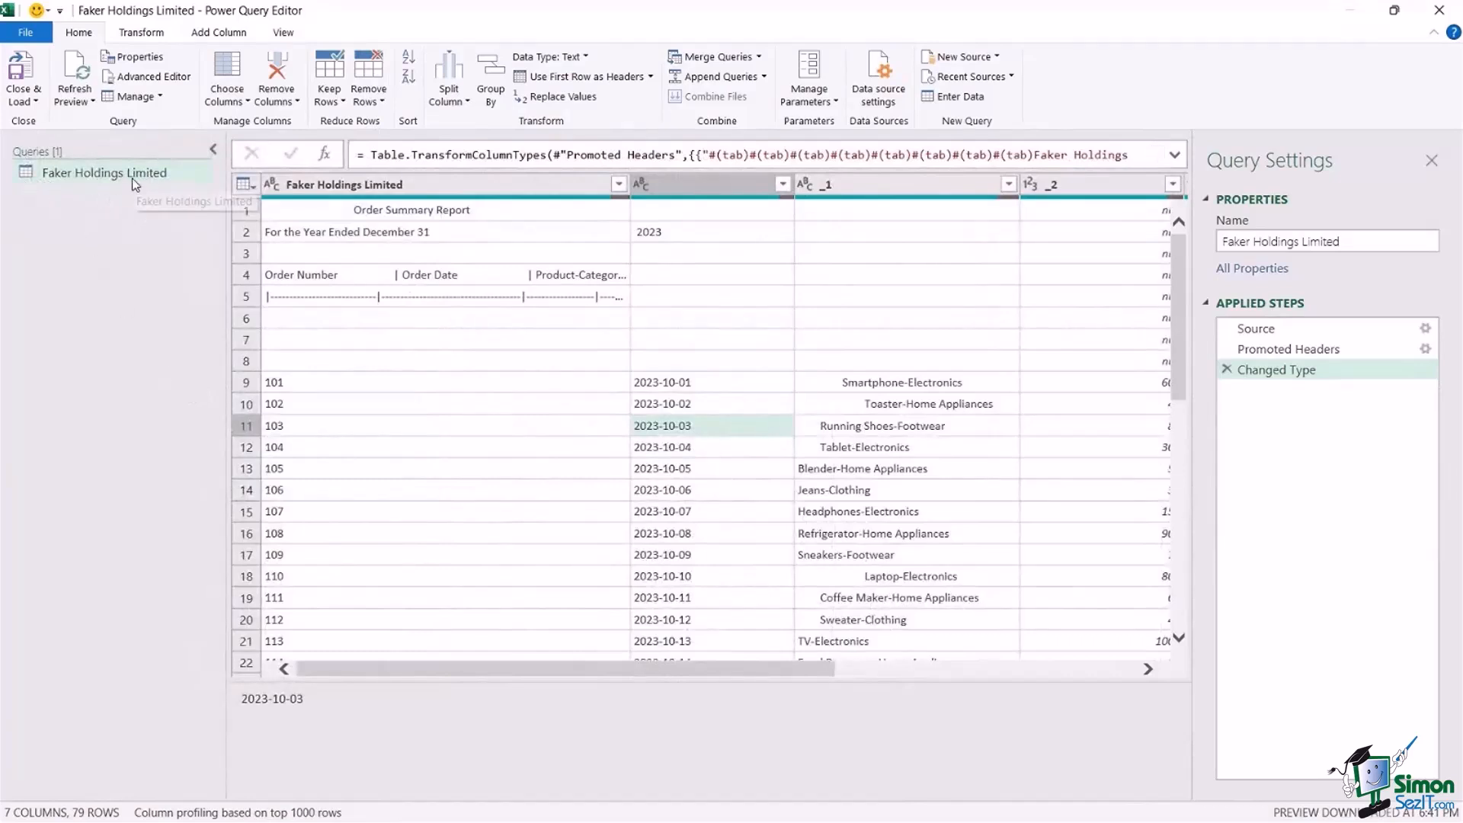
left_click(215, 152)
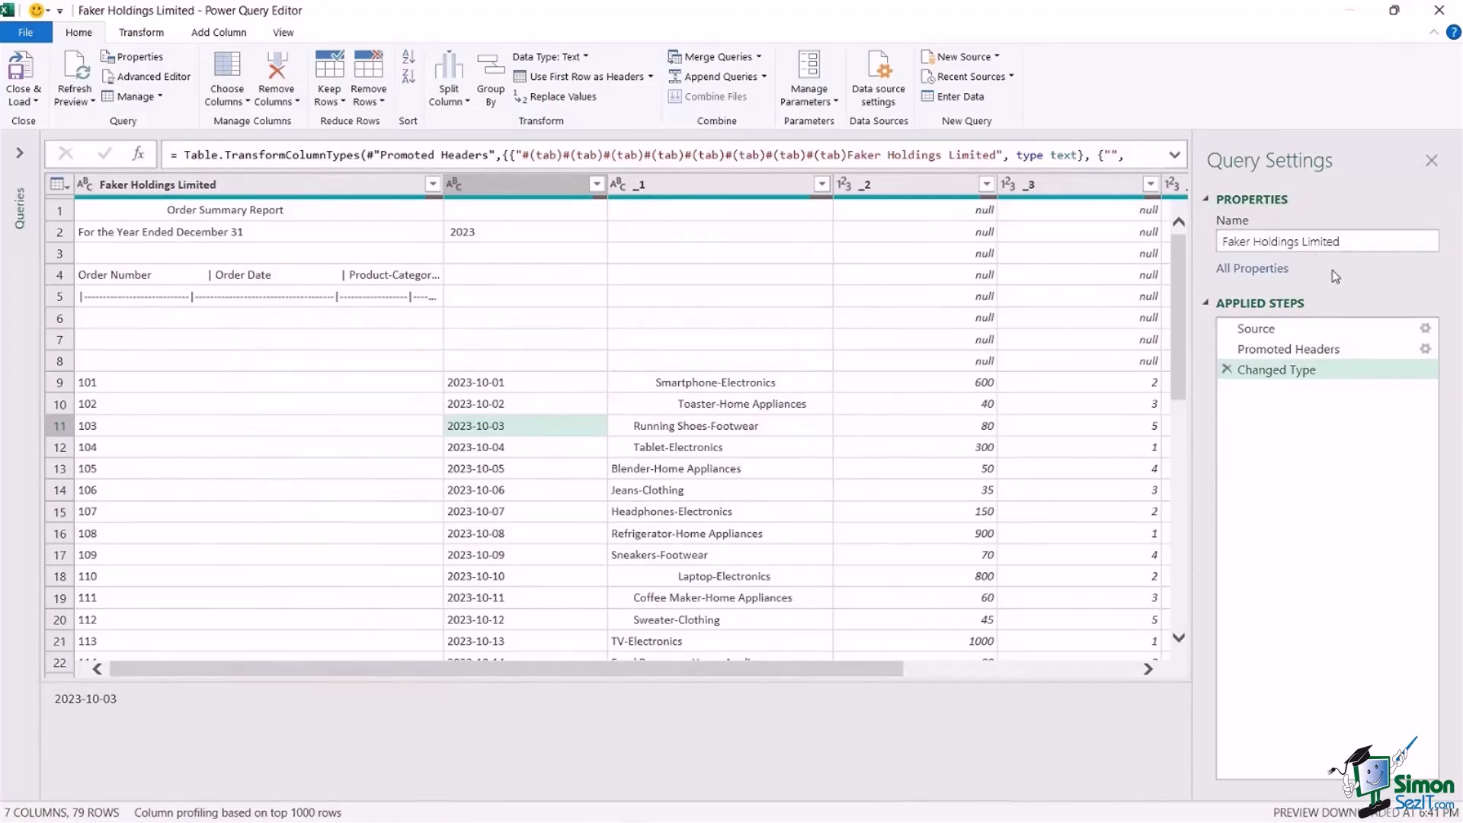
Rename the query as Clean_Data and check its name in the list of queries.
left_click(1312, 240)
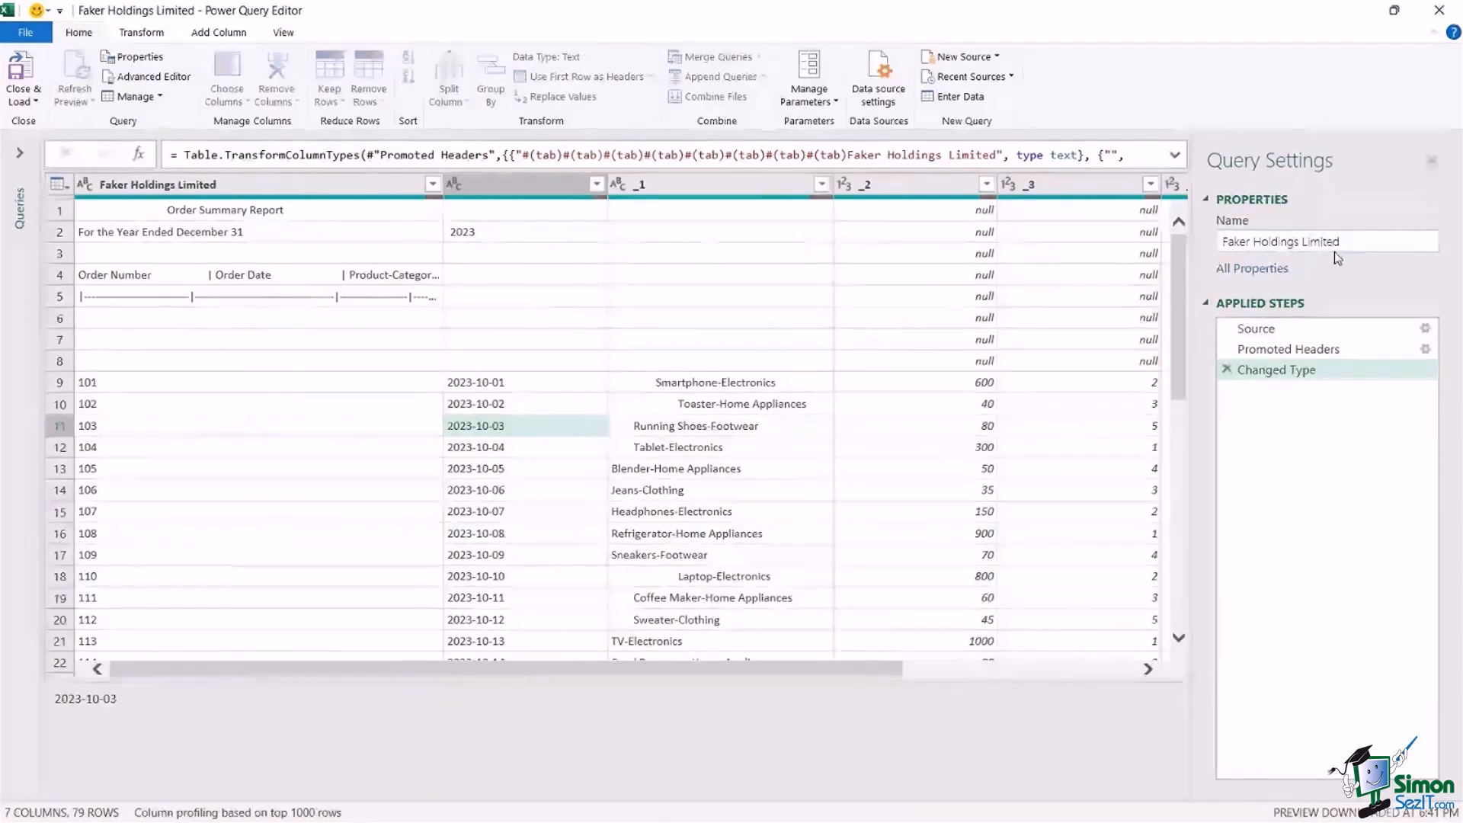
triple_click(1332, 250)
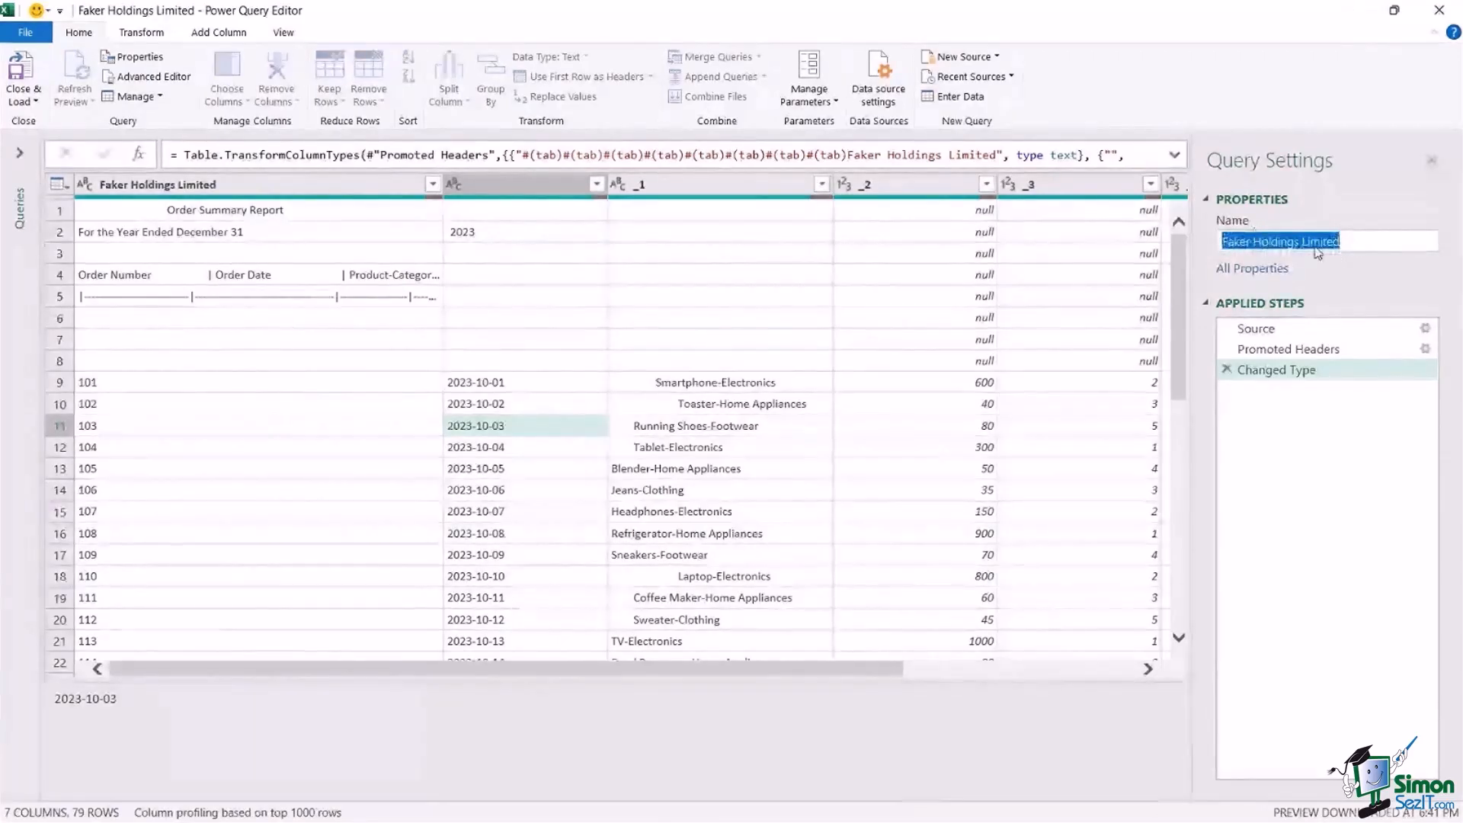
key("BackSpace")
type("Clean_Data")
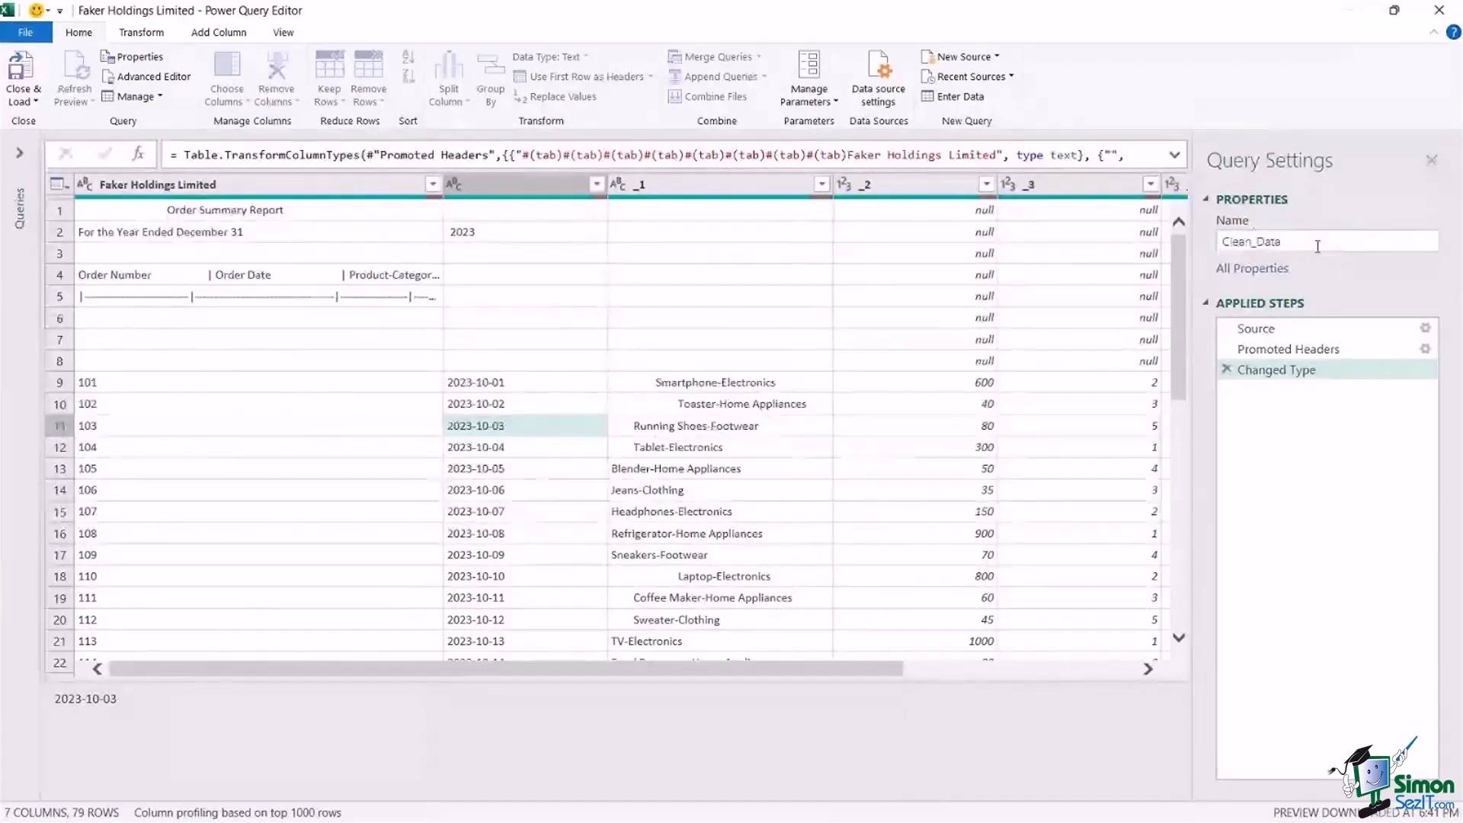
key("Return")
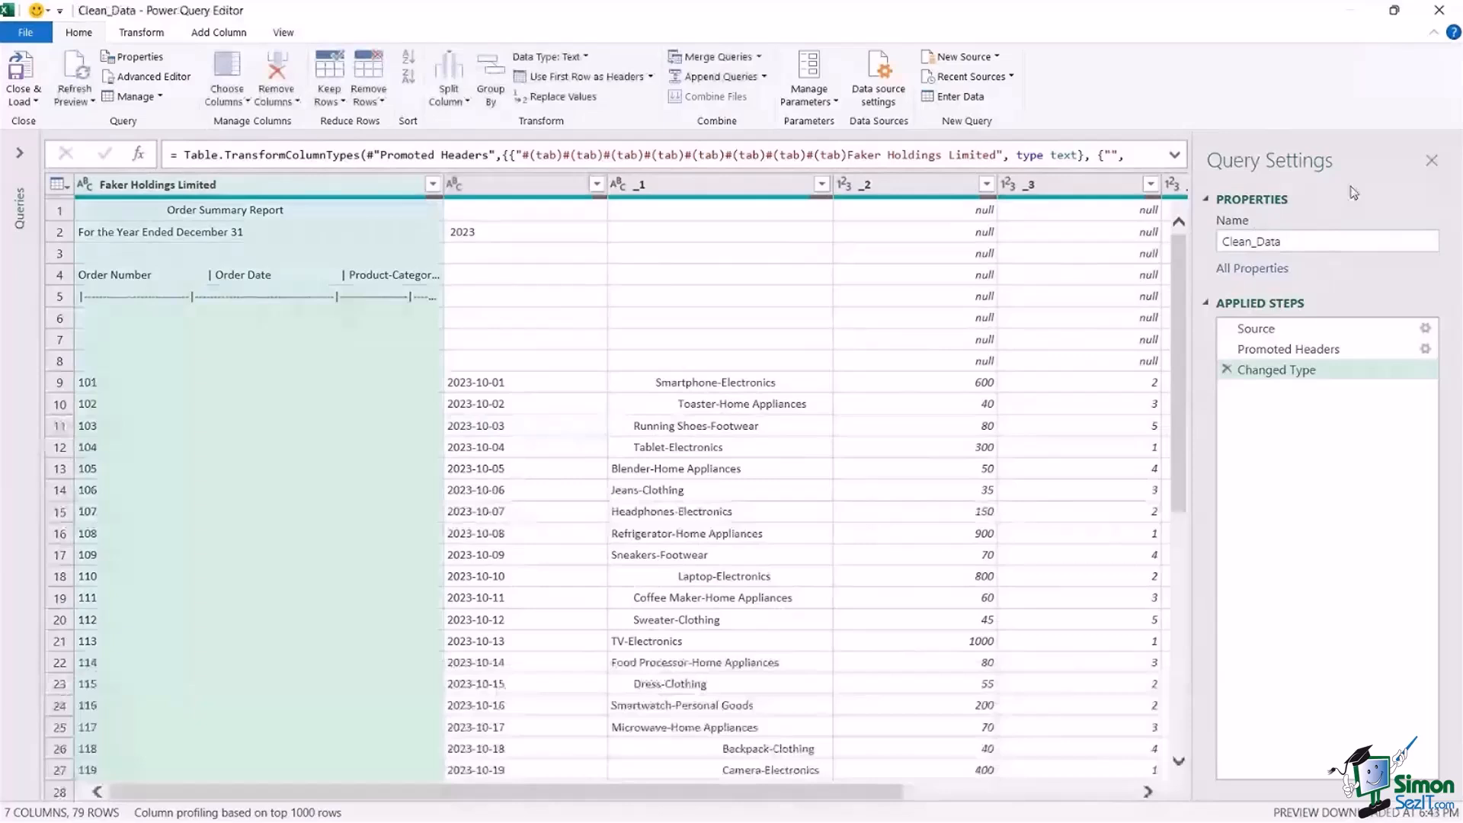
left_click(23, 157)
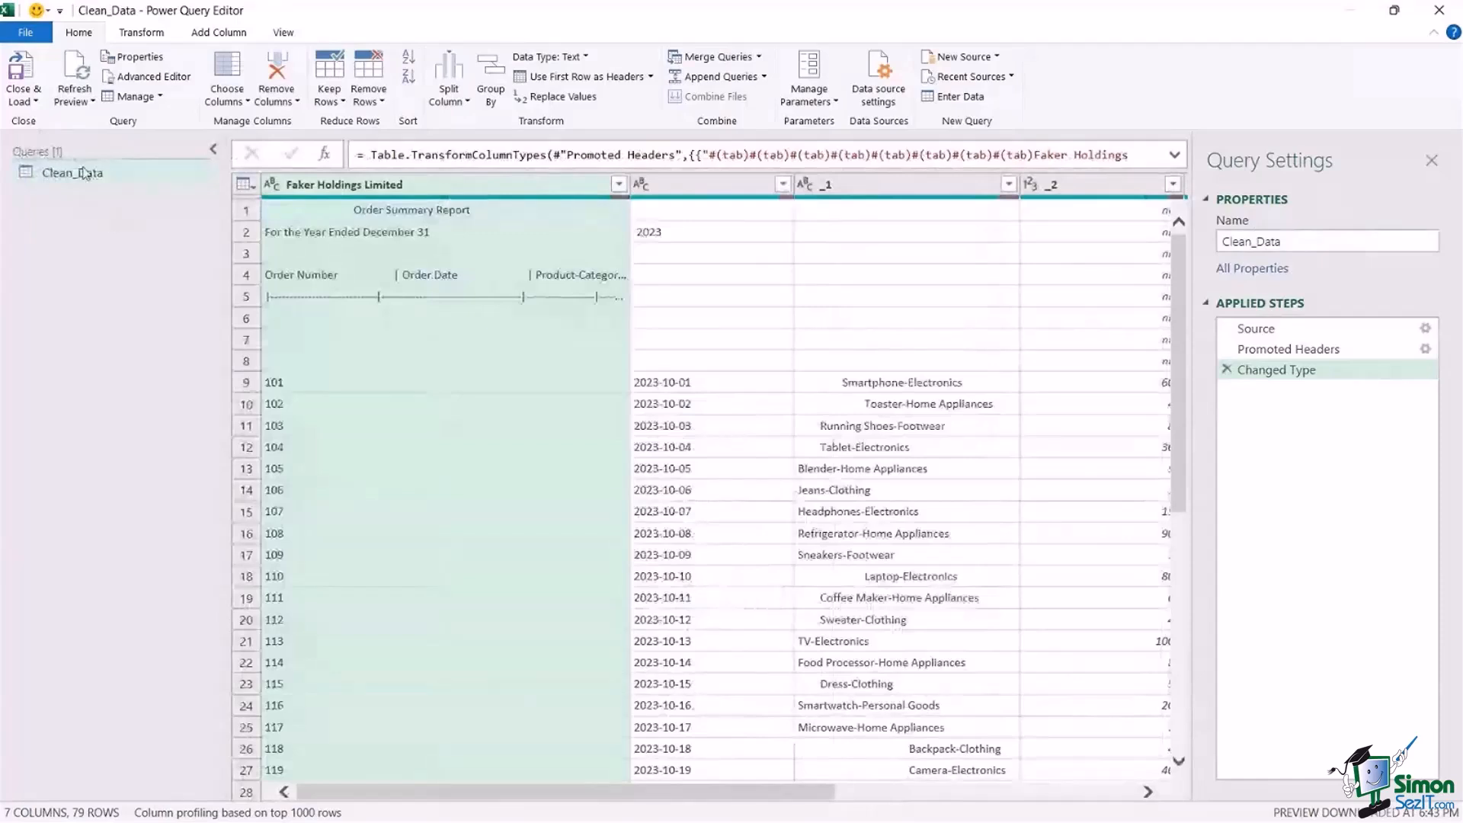
left_click(217, 149)
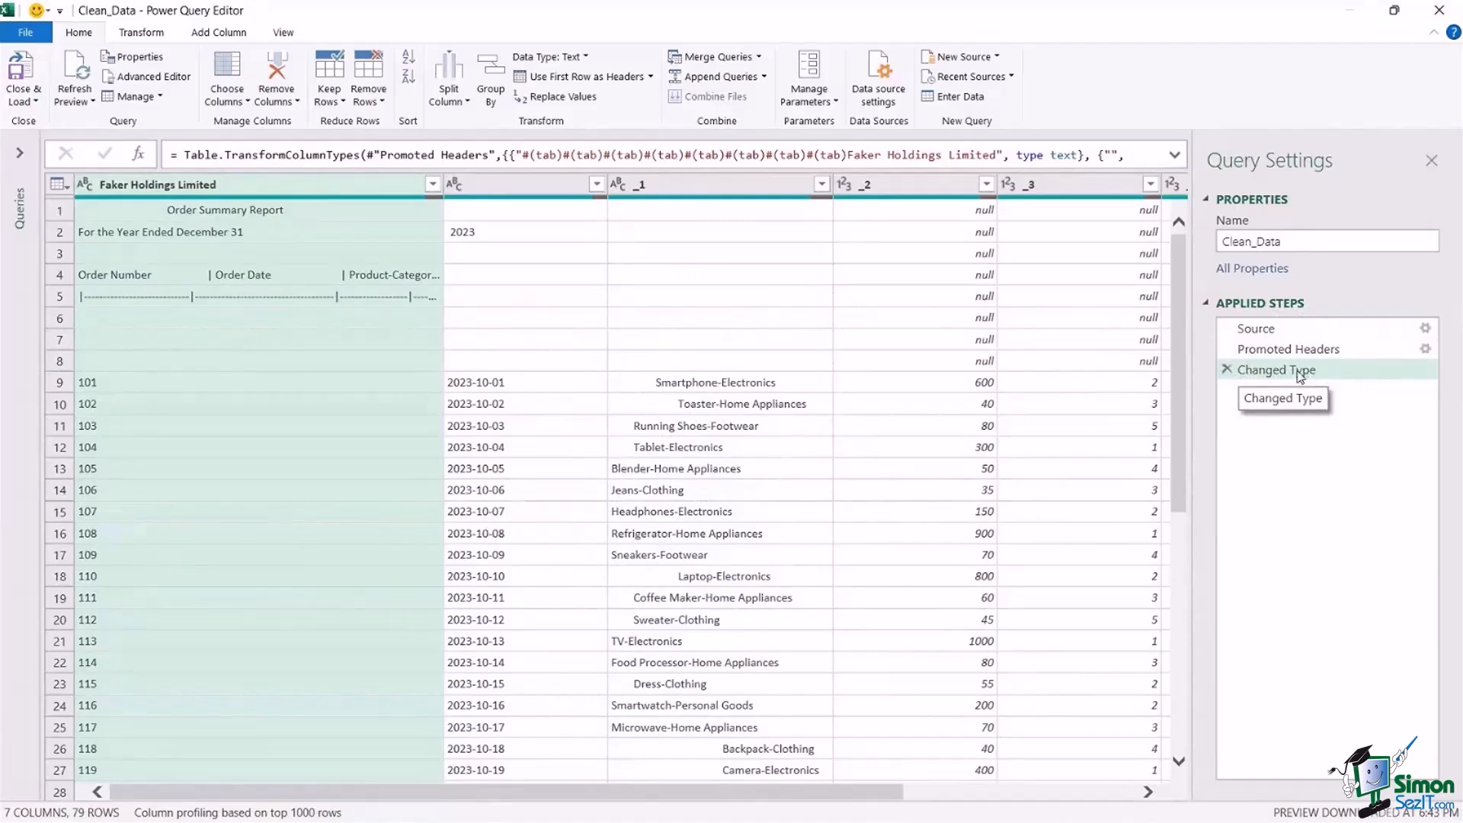
Delete the Changed Type step from the query and examine the column headers across the table.
left_click(1227, 369)
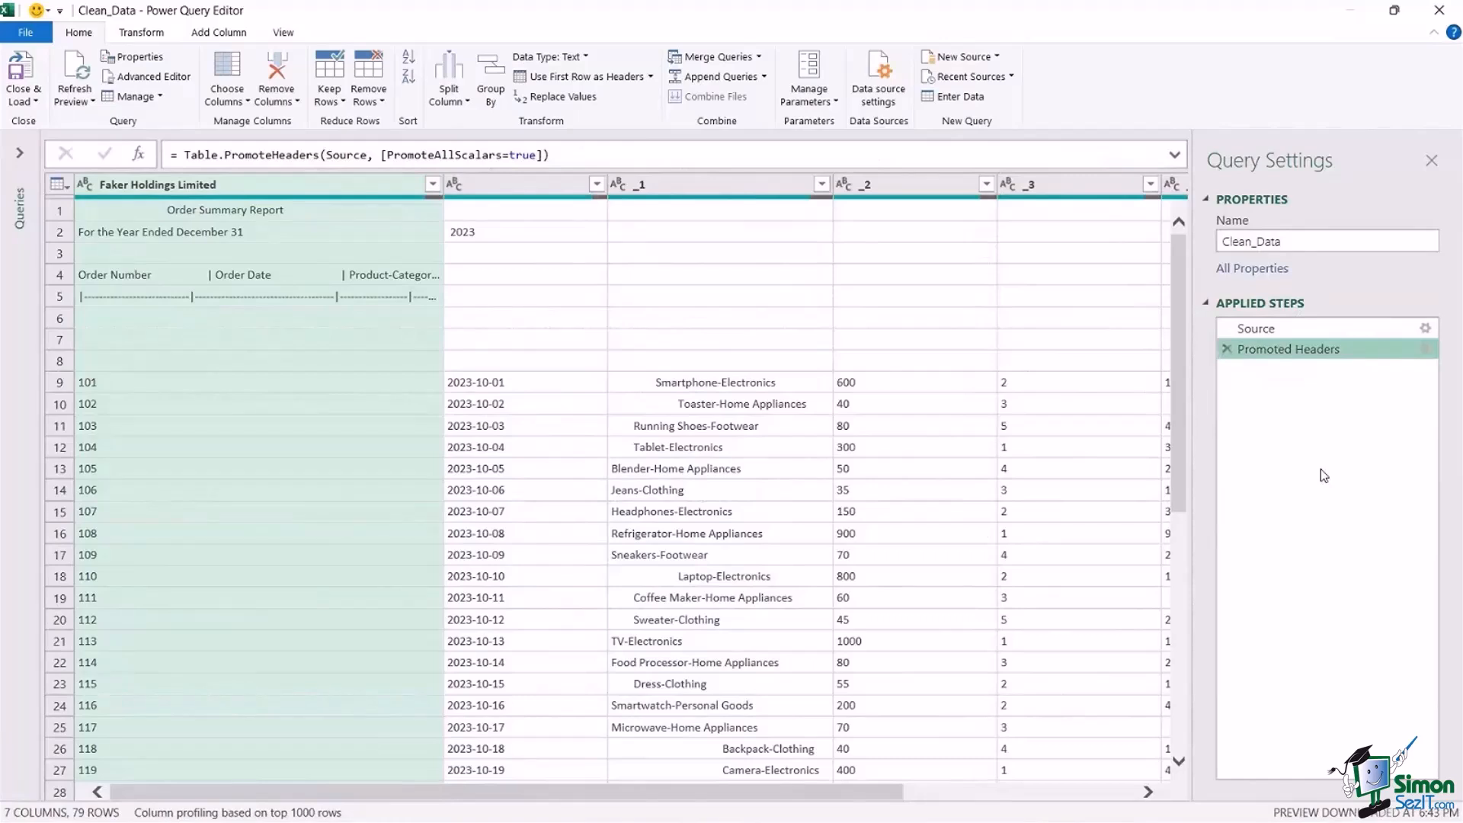
left_click(723, 293)
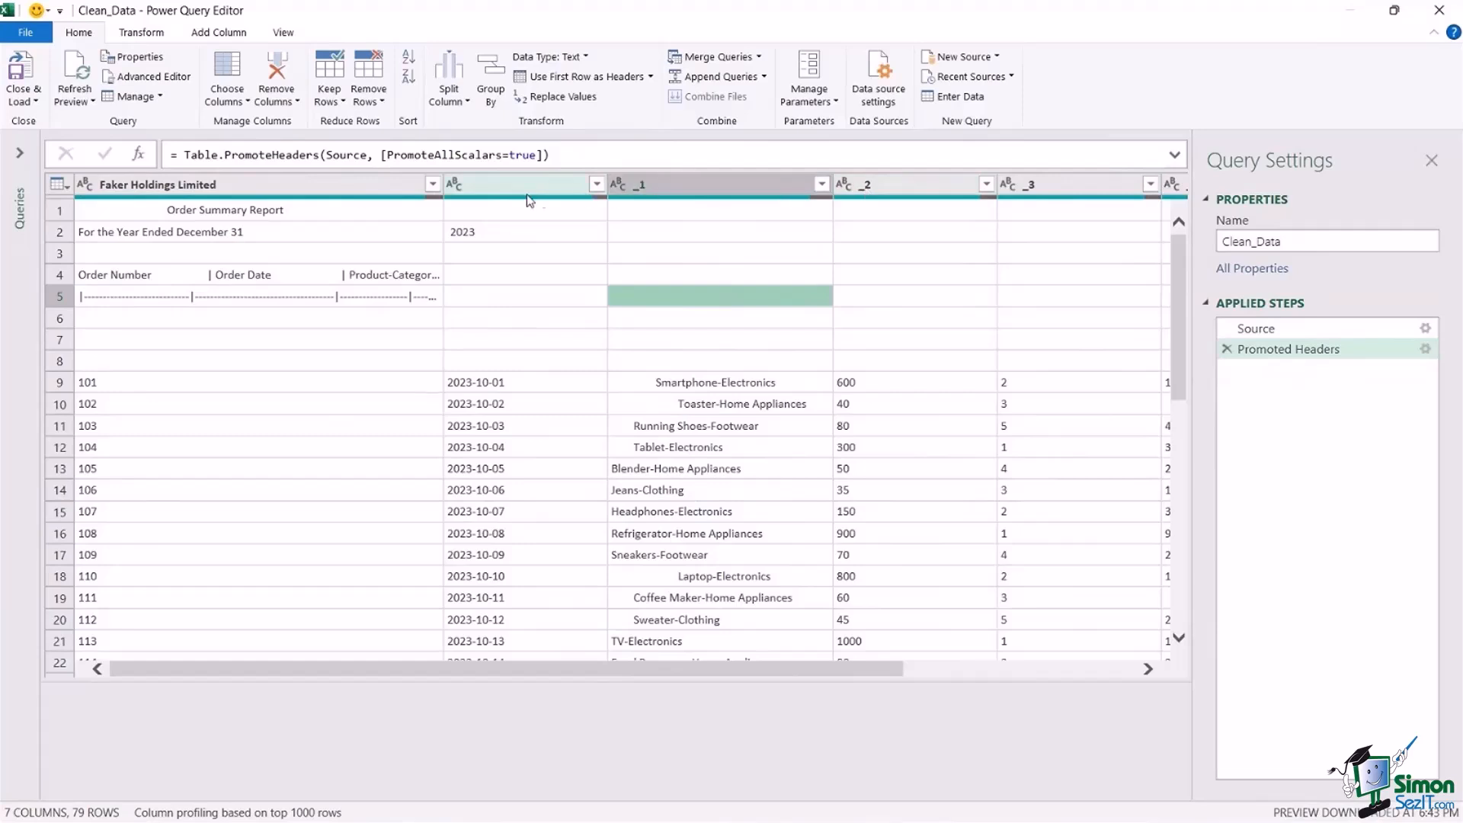
left_click_drag(621, 669, 741, 668)
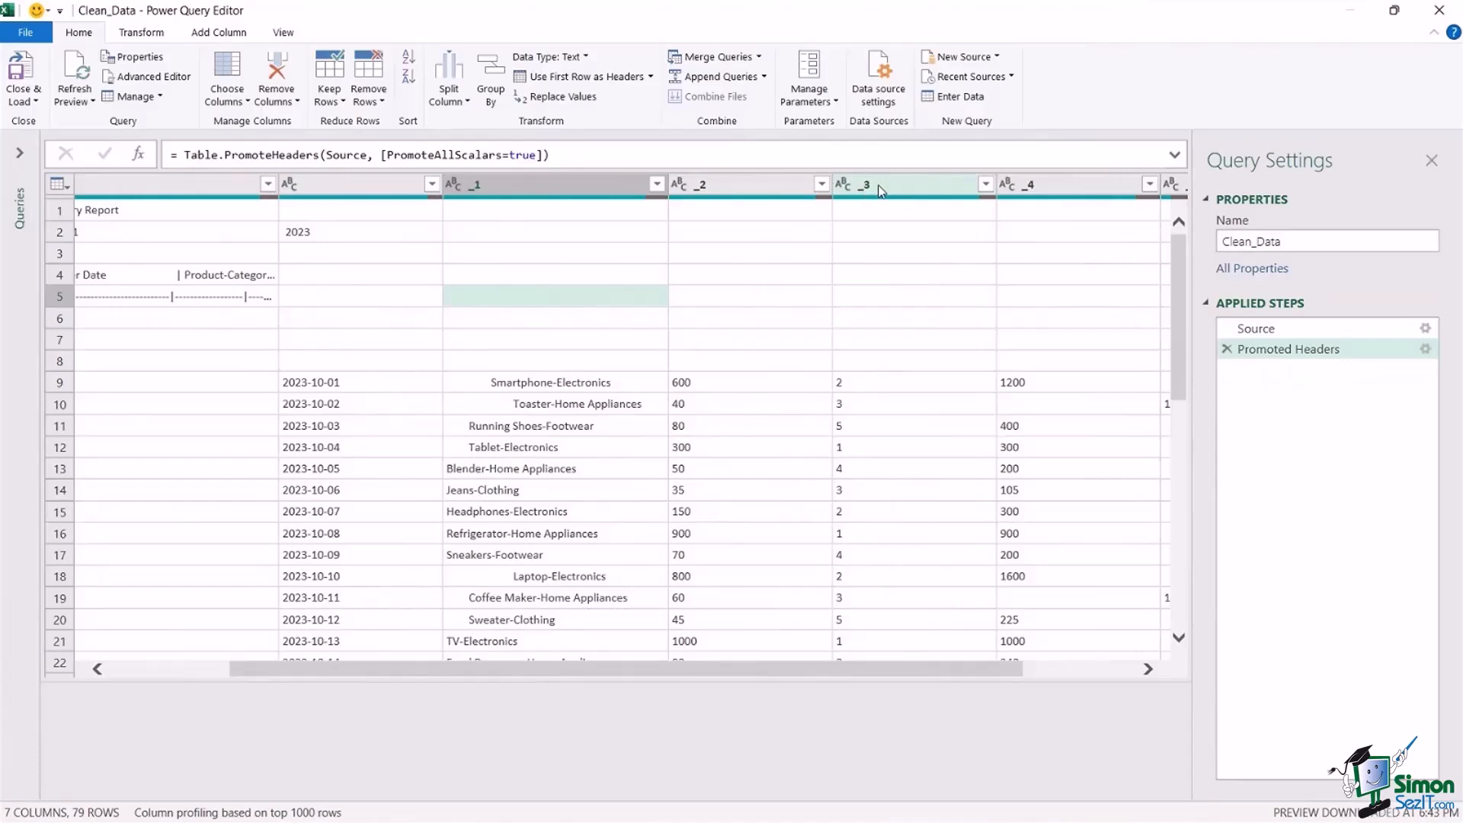
left_click_drag(669, 671, 411, 686)
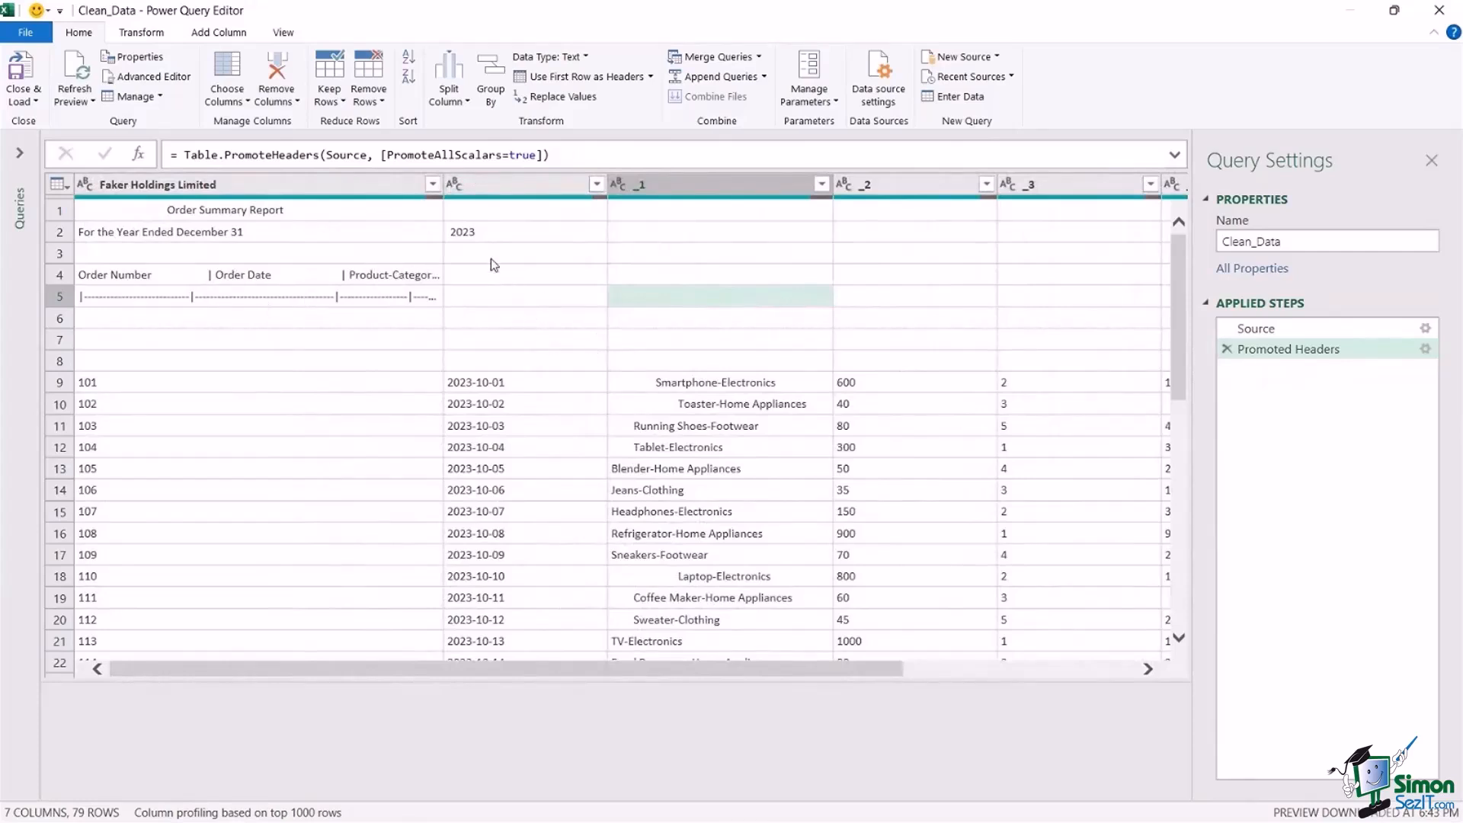
Adjust the first column's width to read the headings in row 4, and inspect the dashed line in row 5 and blank rows 6 to 8.
left_click_drag(442, 185, 637, 185)
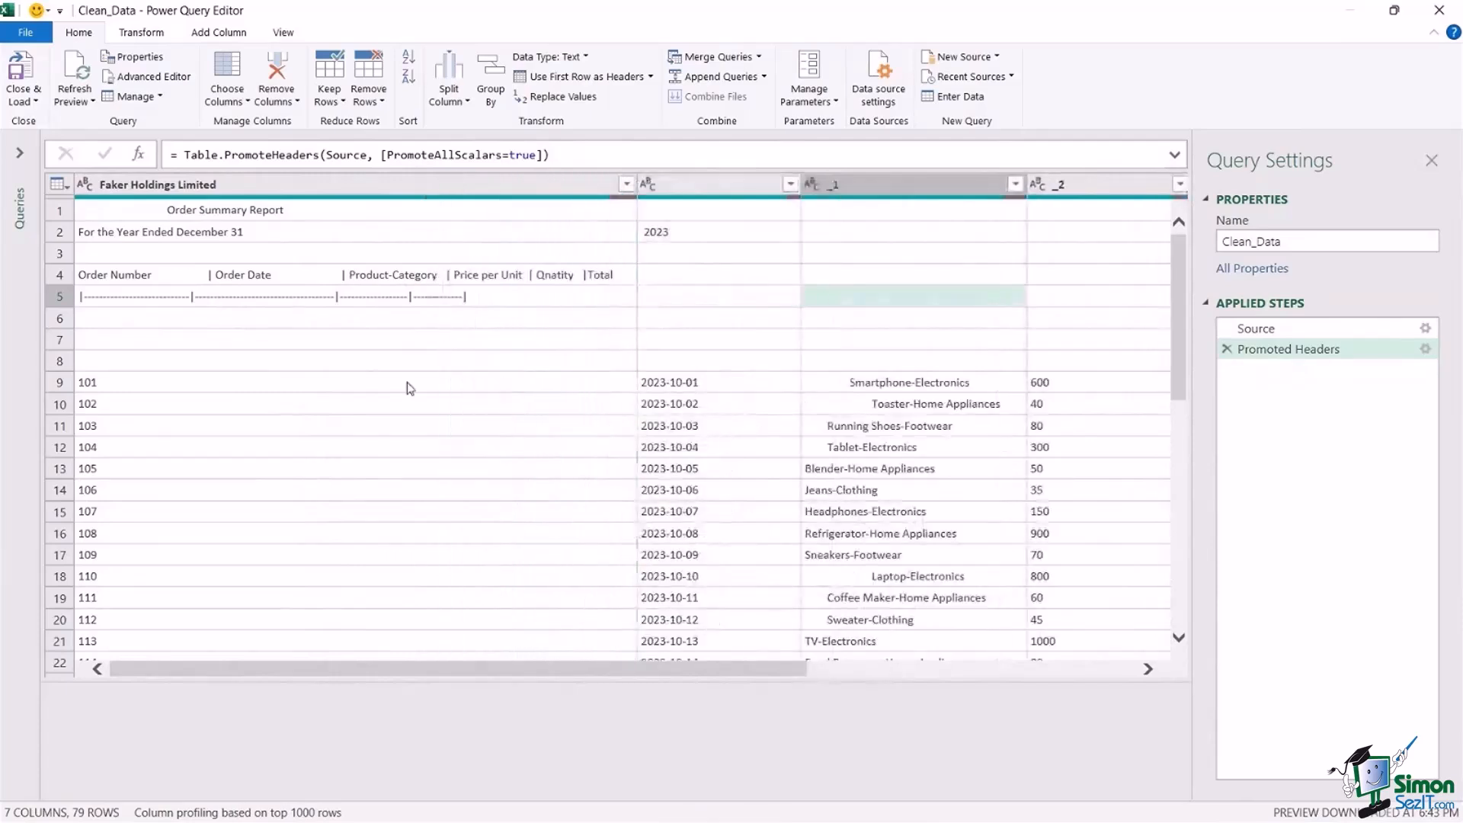
left_click(55, 281)
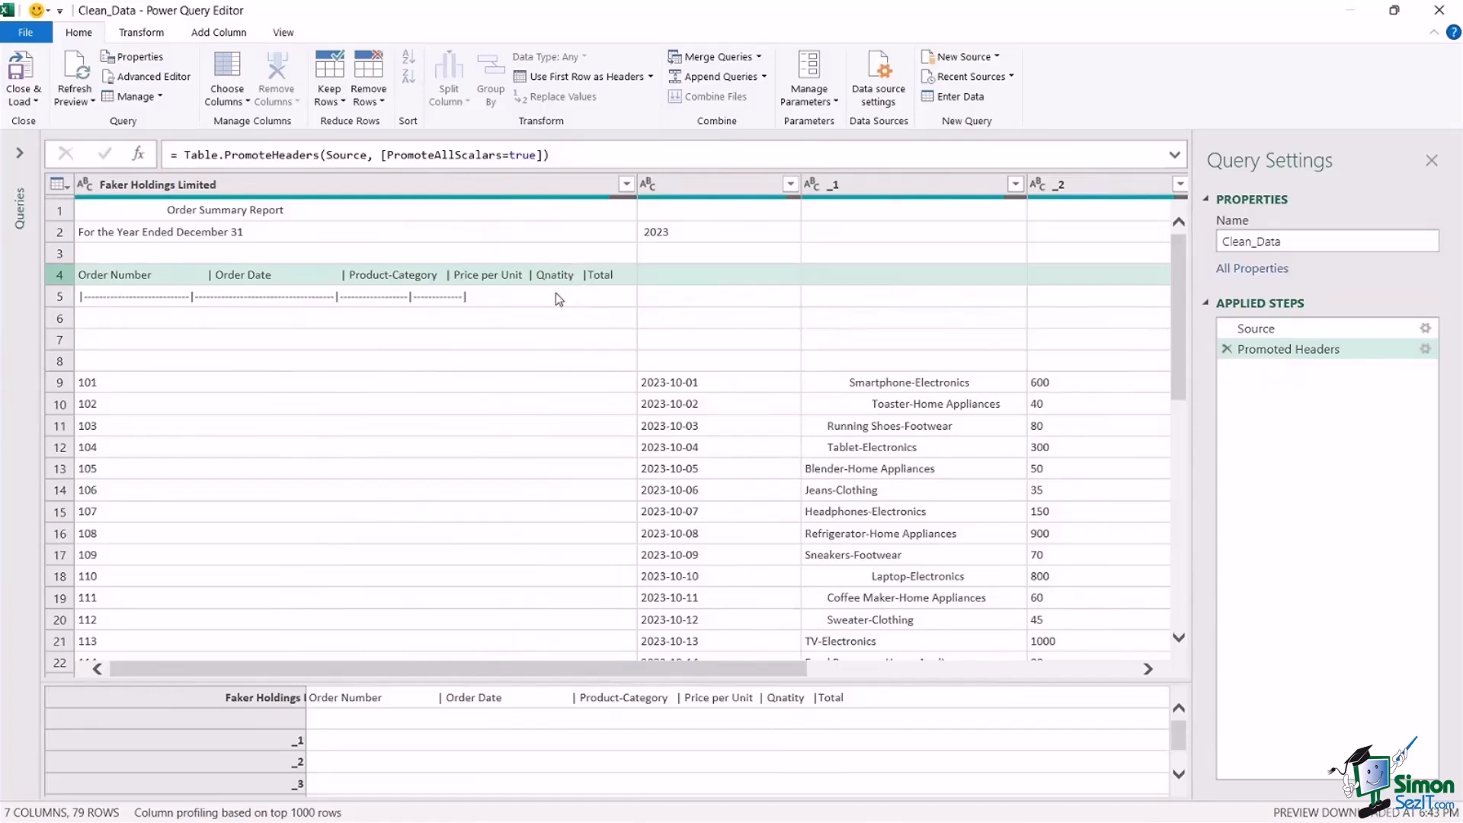
left_click_drag(637, 190, 527, 192)
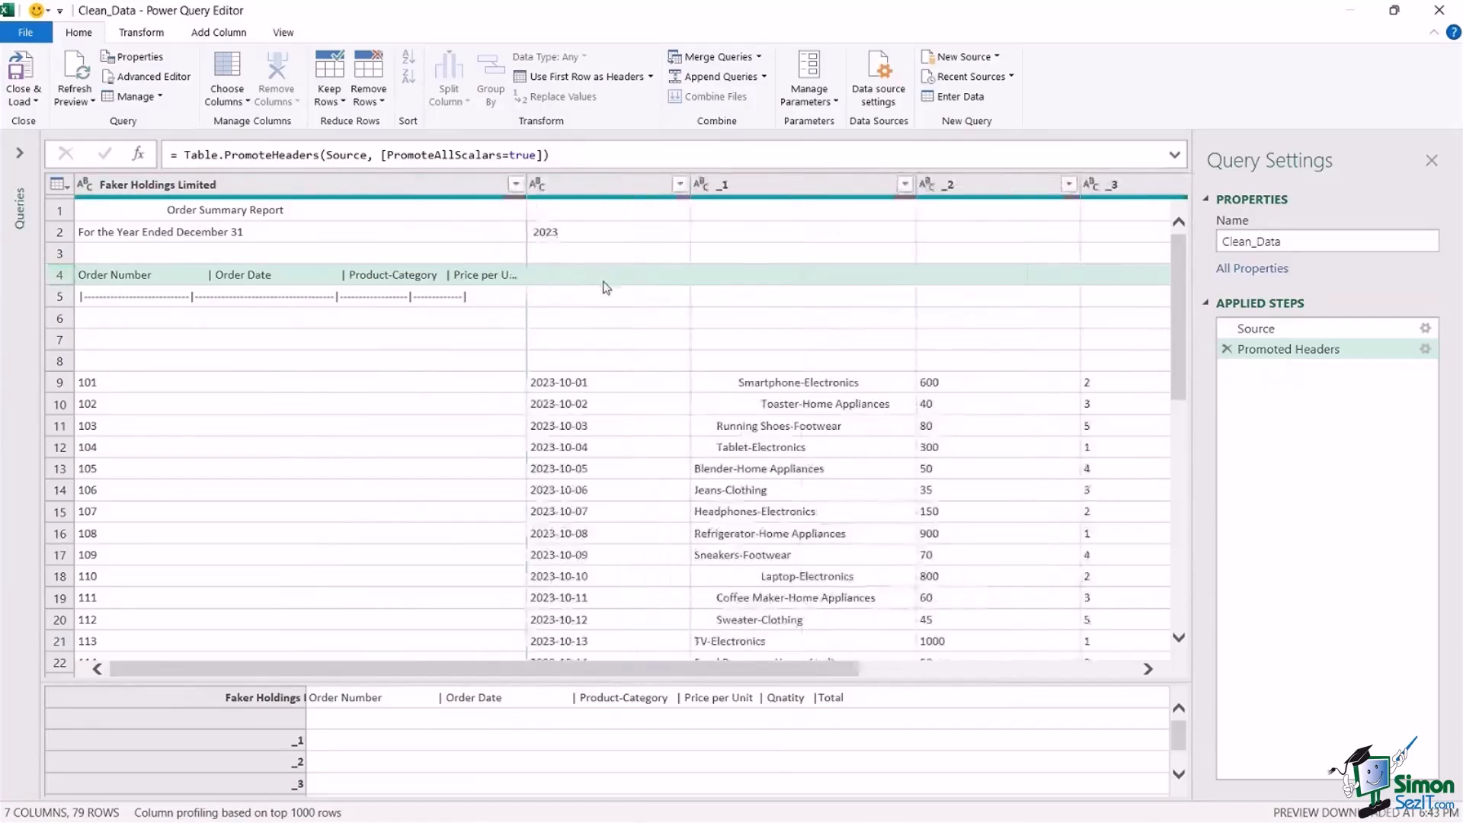
left_click(55, 300)
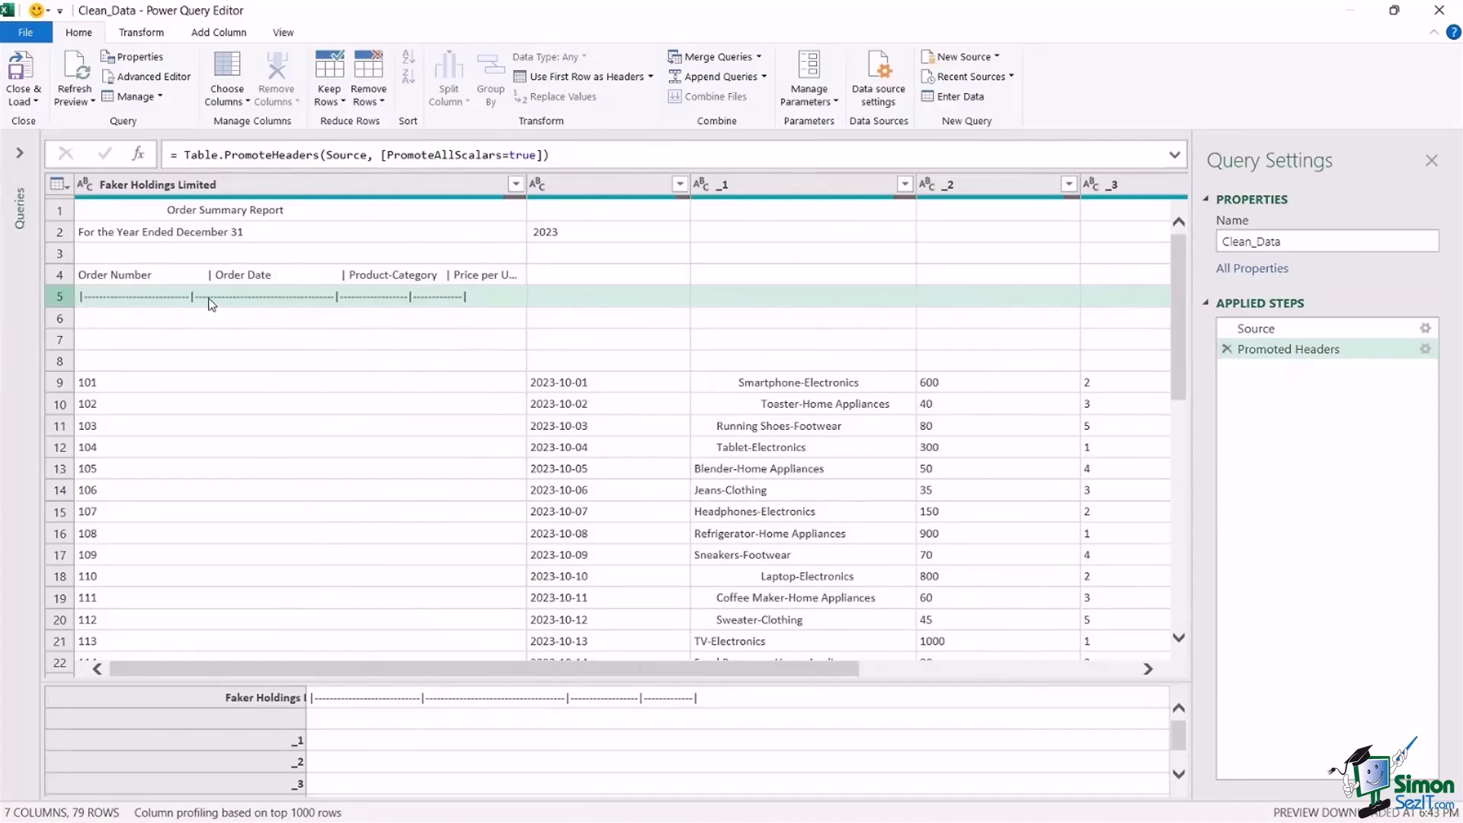
left_click(60, 323)
left_click(61, 342)
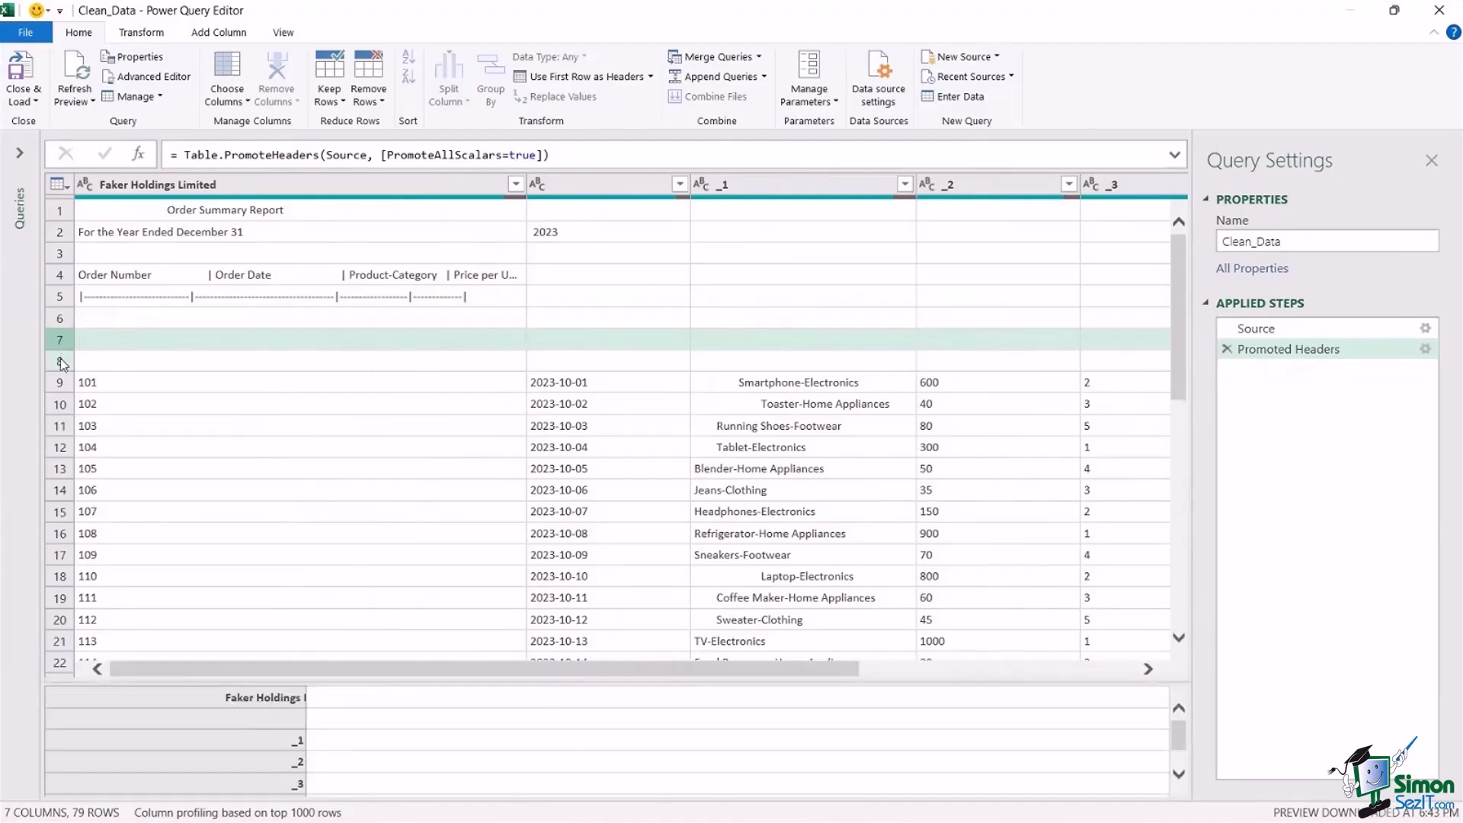
left_click(60, 361)
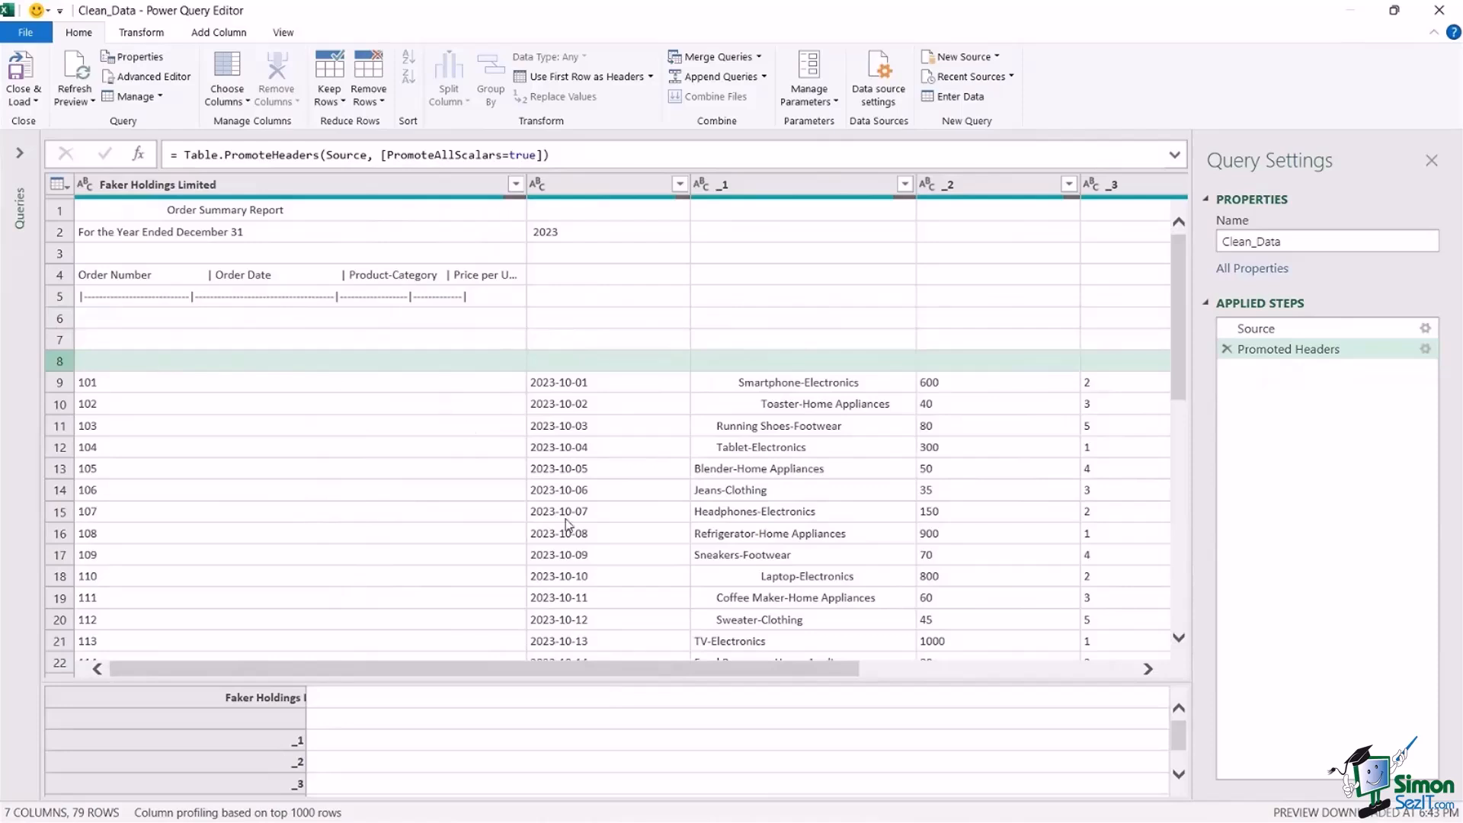
Look through the order records and select column _1 to examine the spacing and combined product-category entries.
left_click_drag(646, 671, 679, 671)
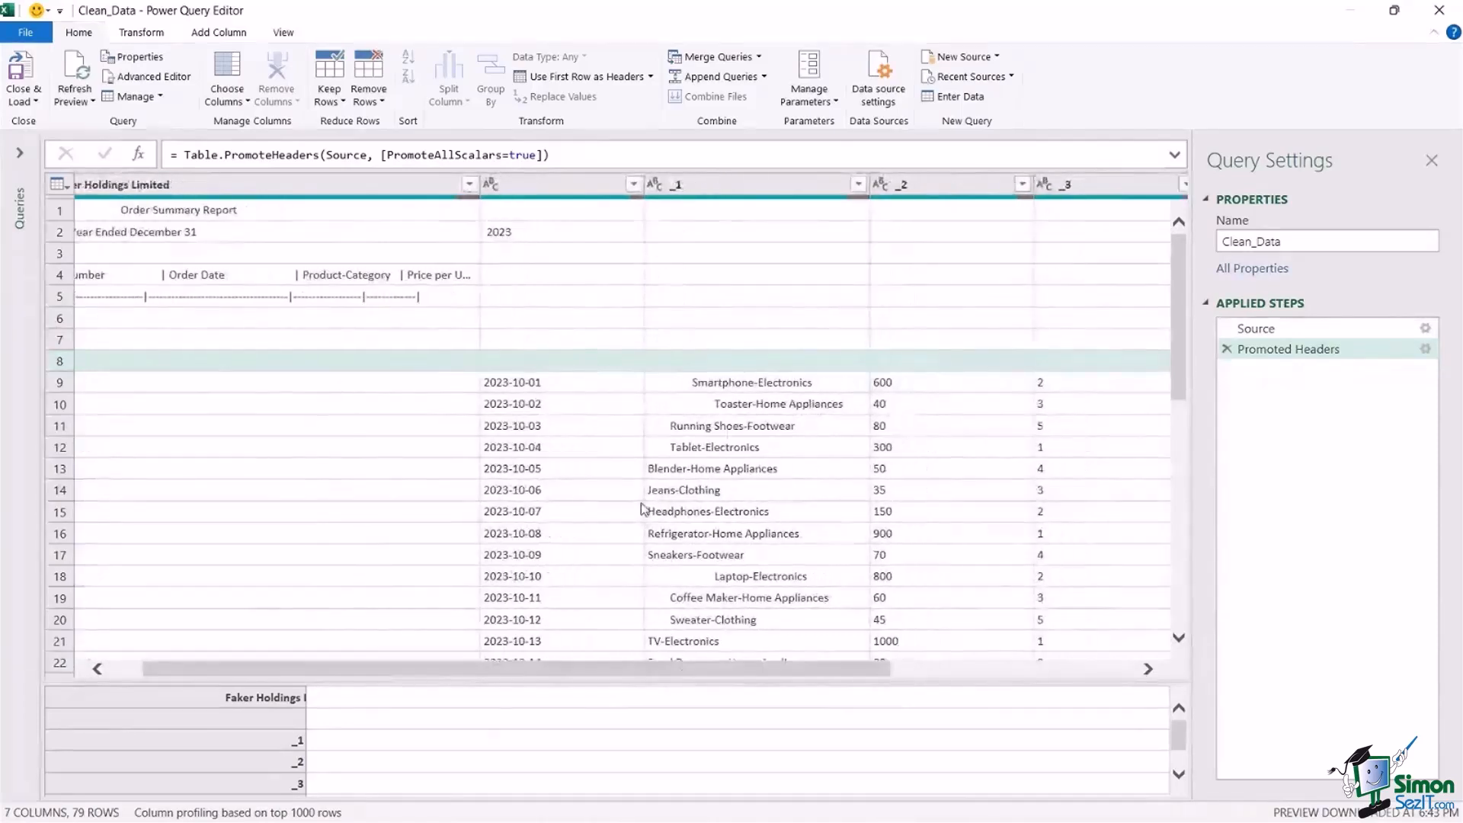
scroll(643, 509, "down", 3)
scroll(642, 509, "up", 2)
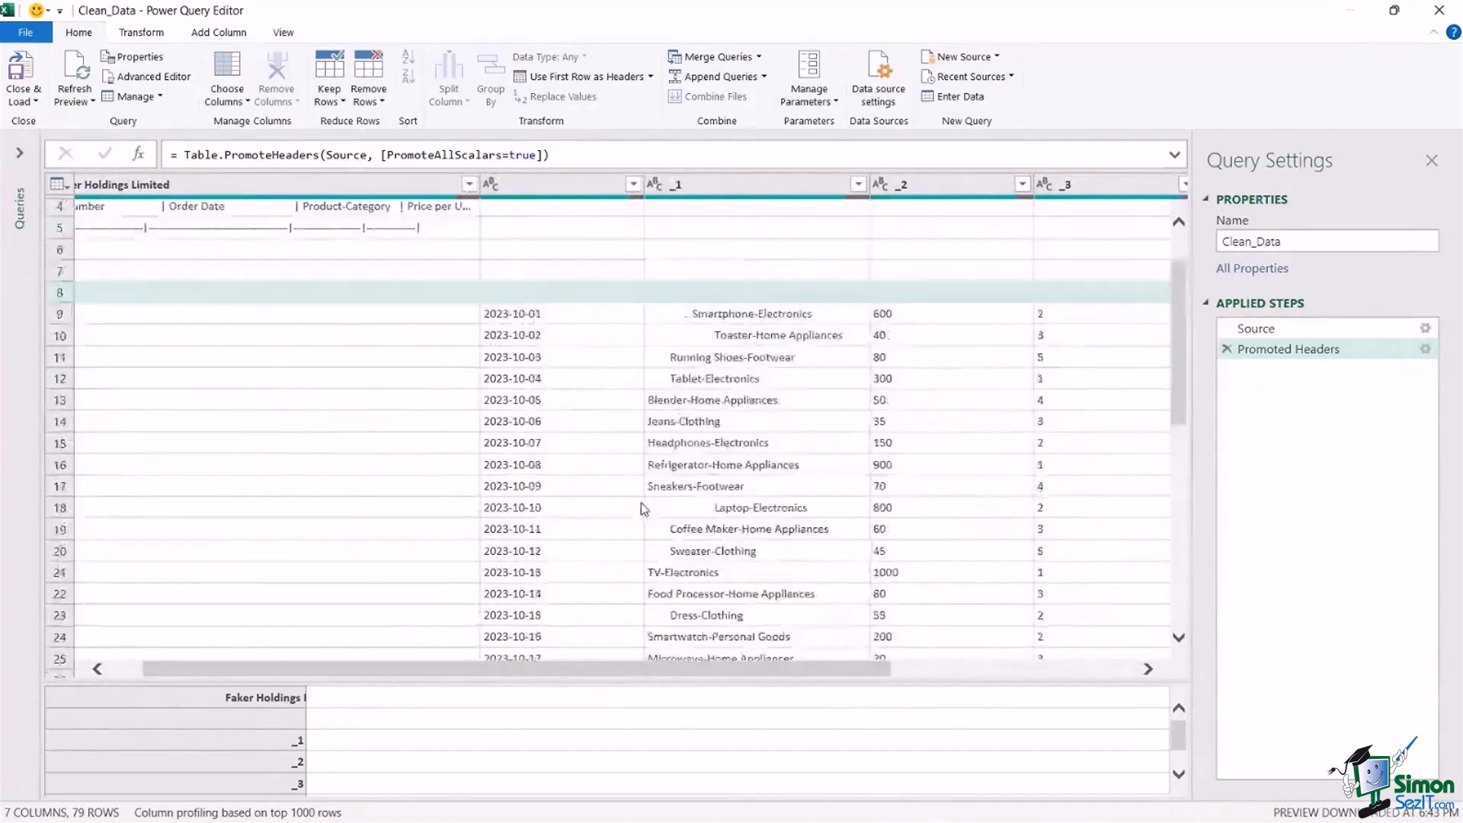
left_click(760, 184)
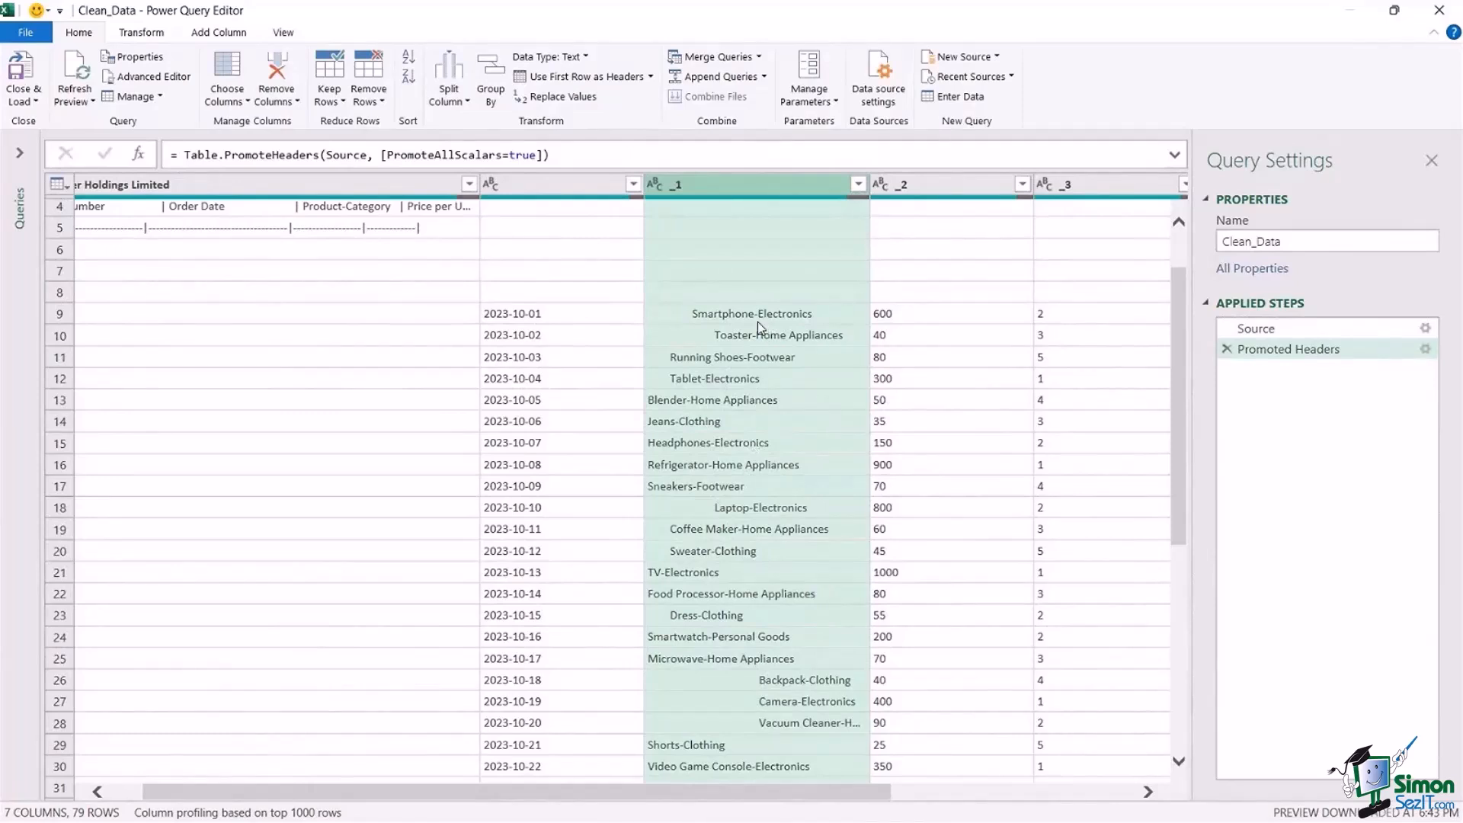
Examine columns _2, _3, _4 and _5 one by one to see what order data each holds.
left_click_drag(830, 793, 991, 799)
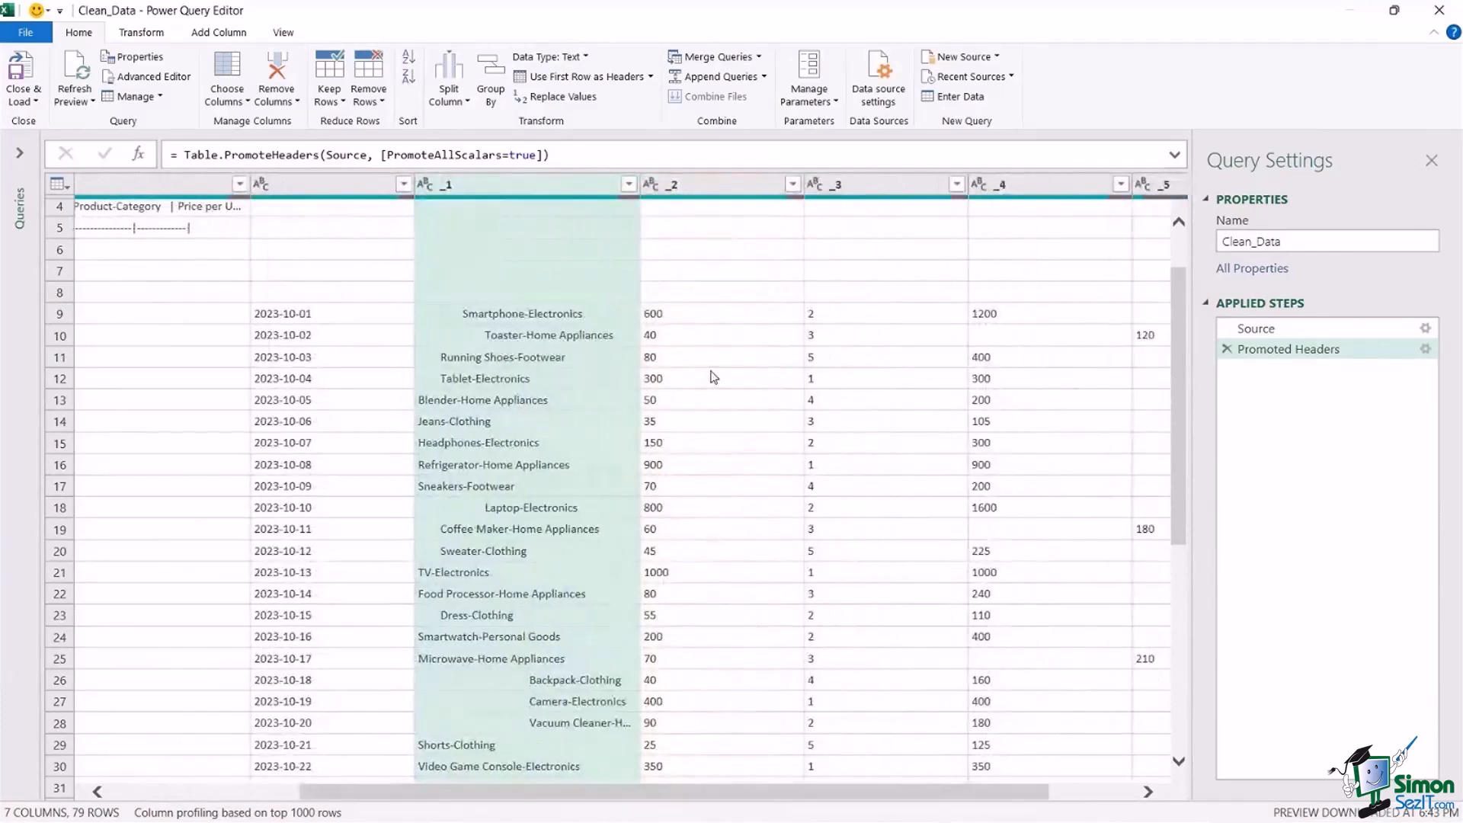
left_click(692, 186)
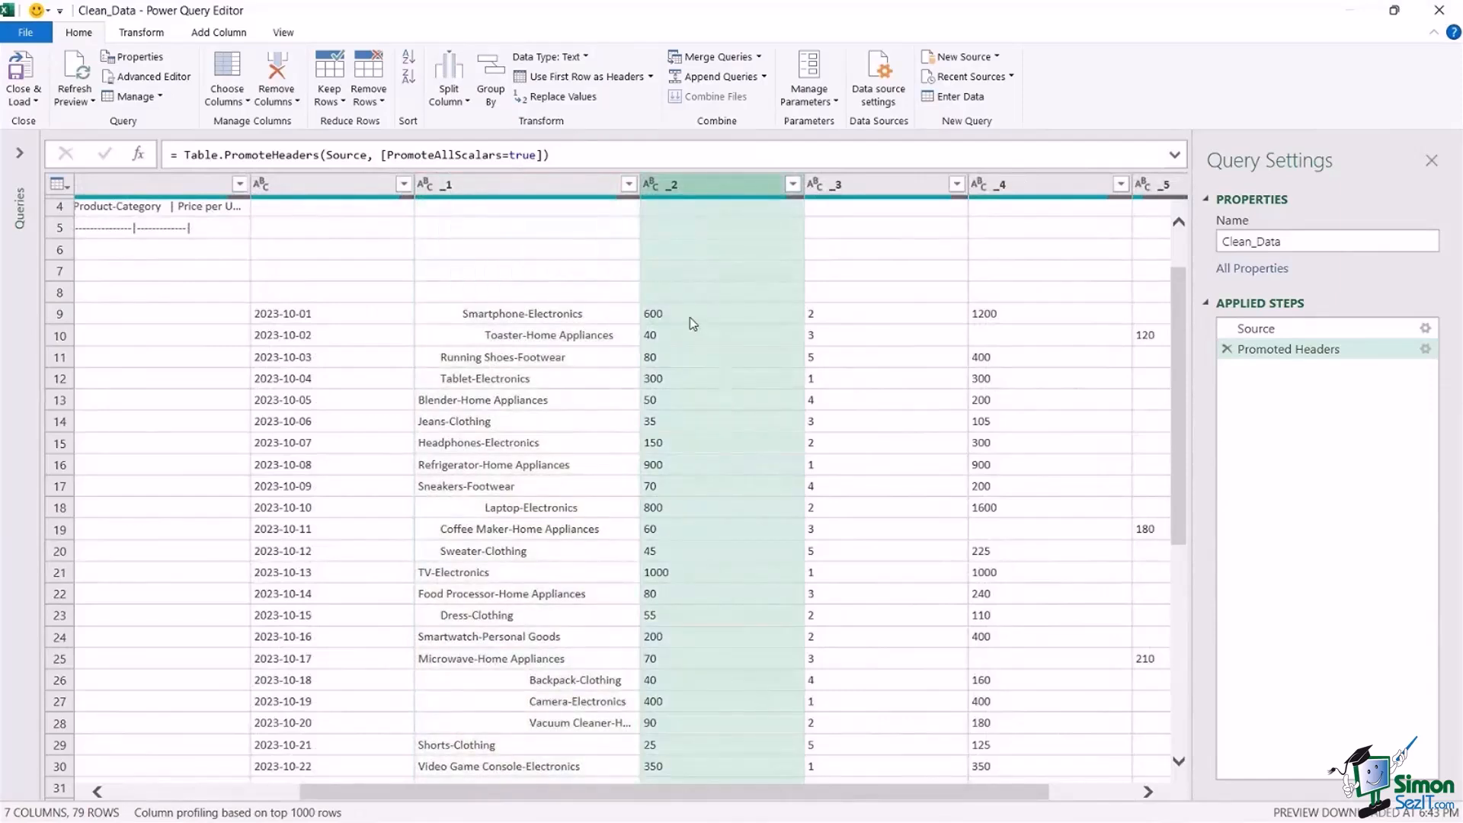
left_click(880, 189)
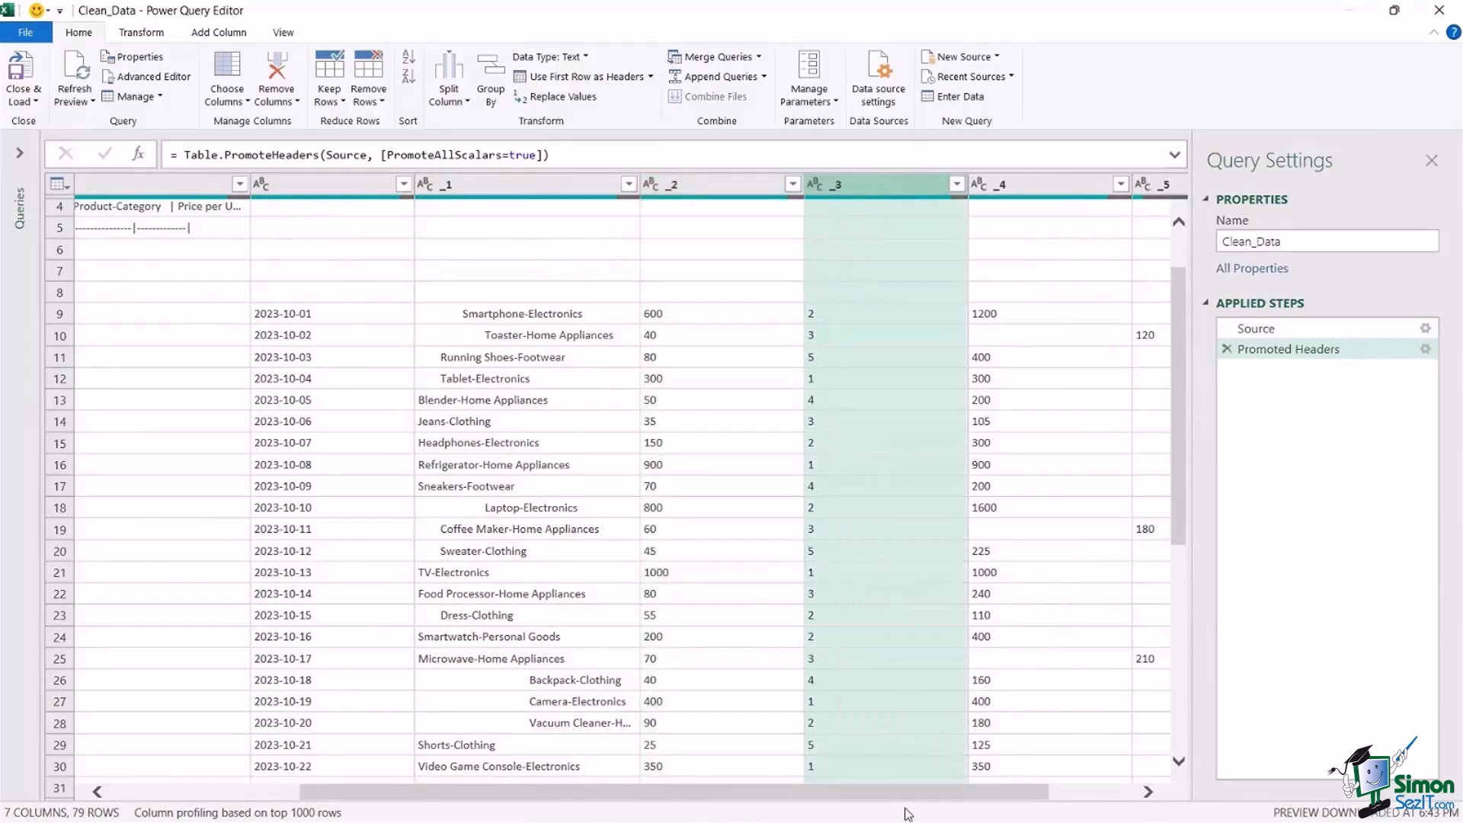
left_click_drag(926, 793, 1009, 793)
left_click(931, 184)
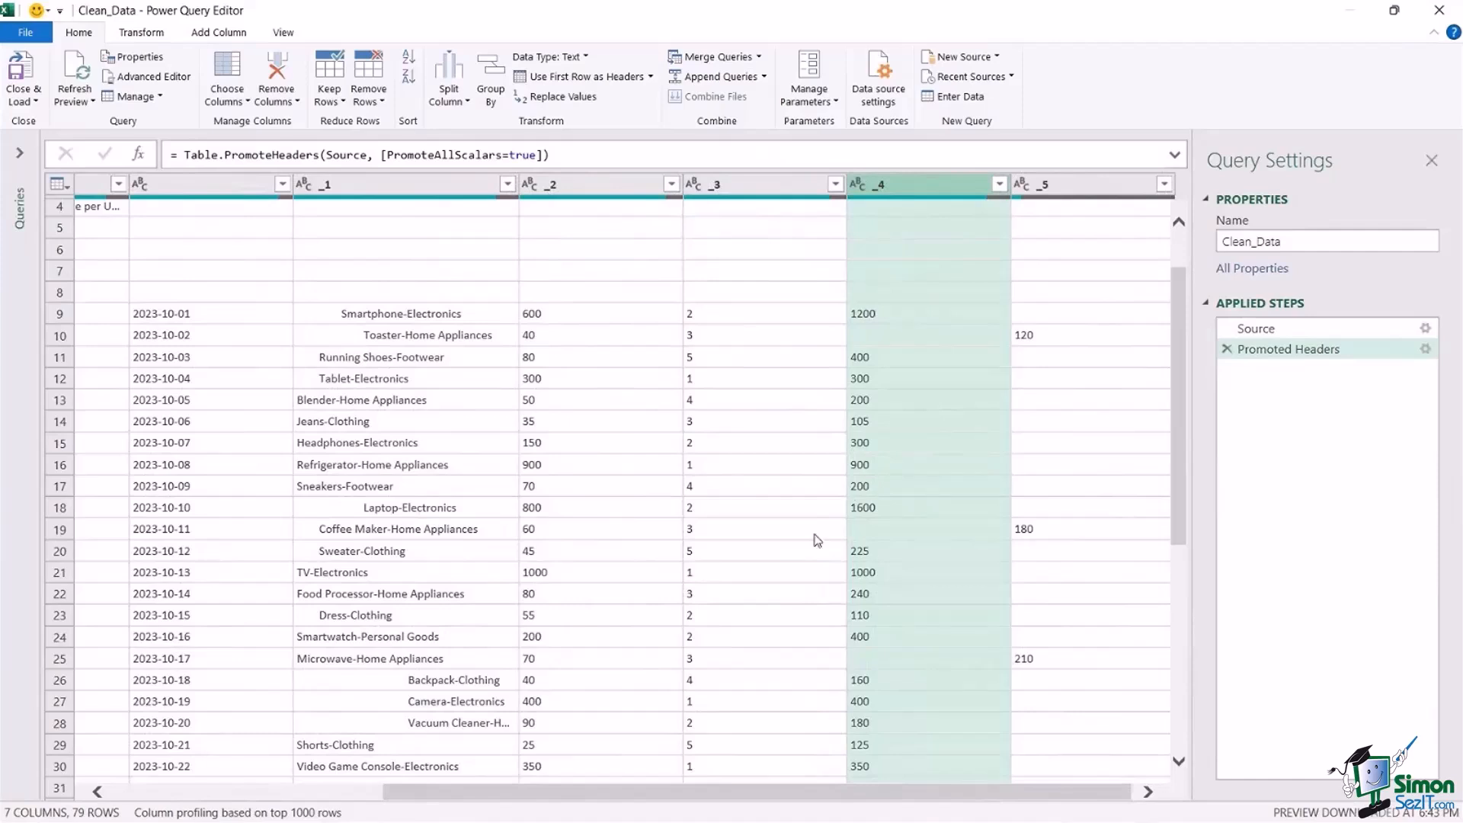
left_click_drag(1032, 792, 1036, 791)
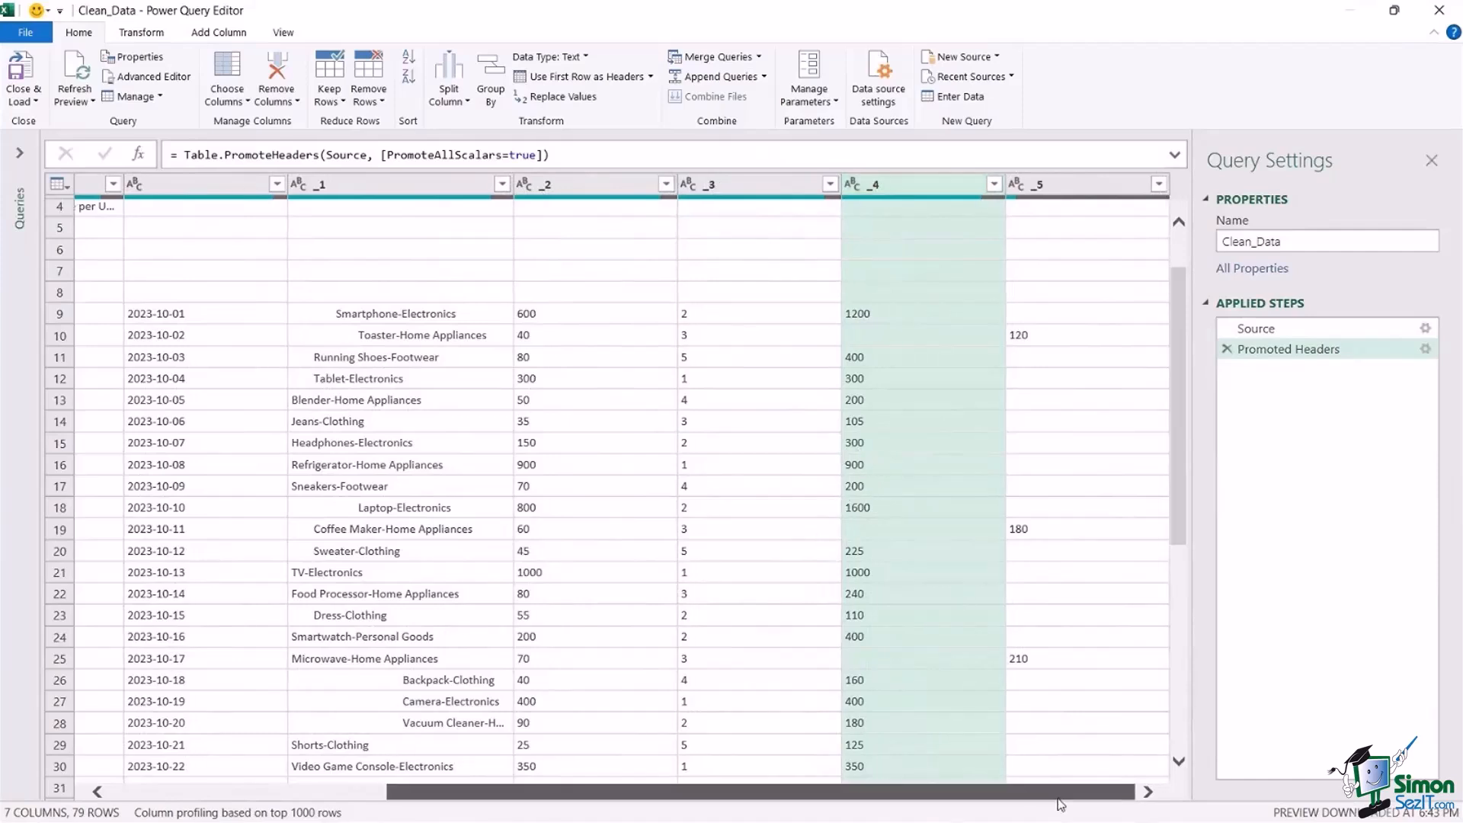
left_click(1080, 185)
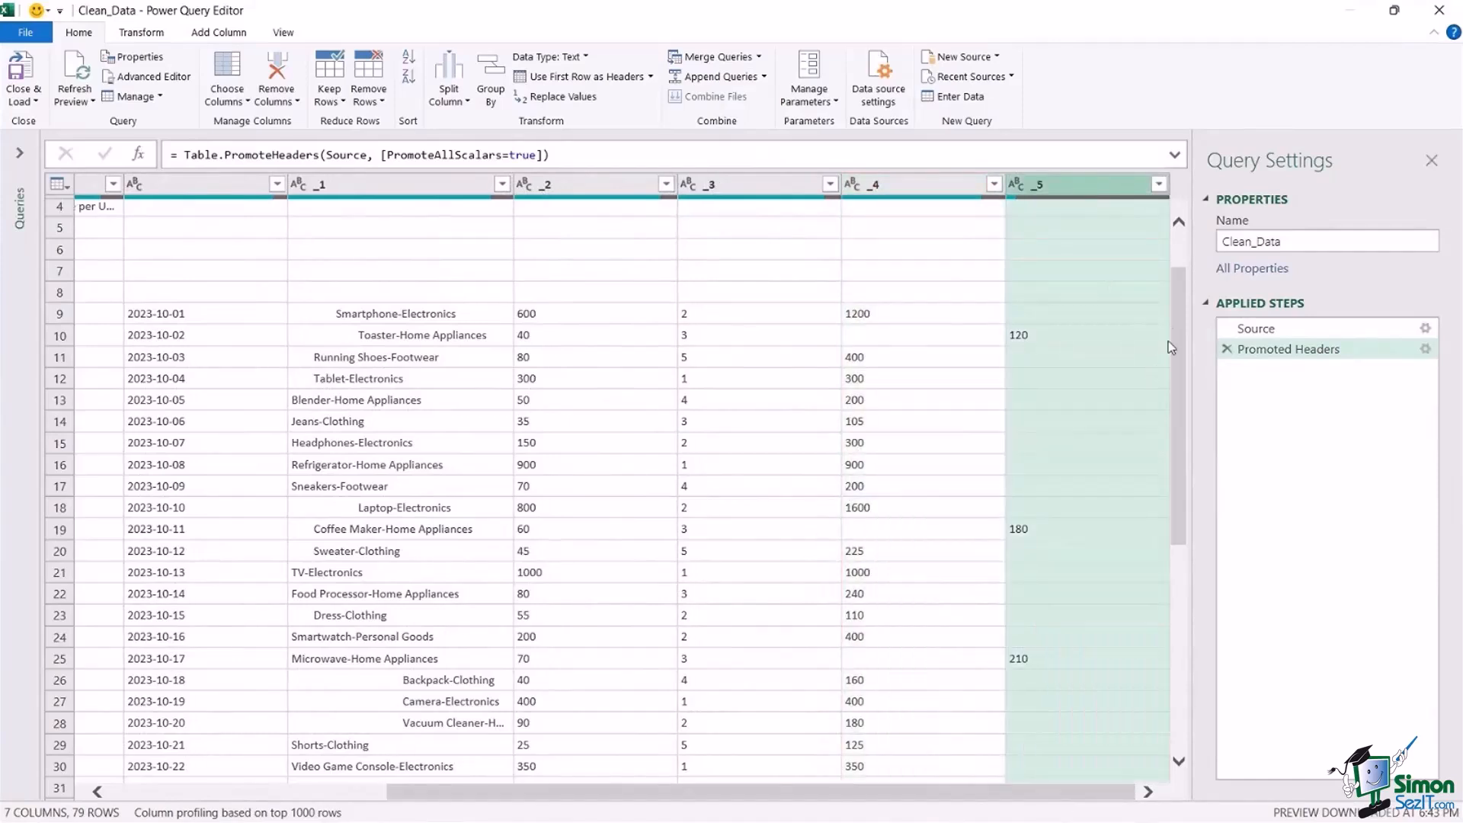
Compare columns _4 and _5 row by row to see how the order totals are split between them.
left_click_drag(1179, 309, 1189, 276)
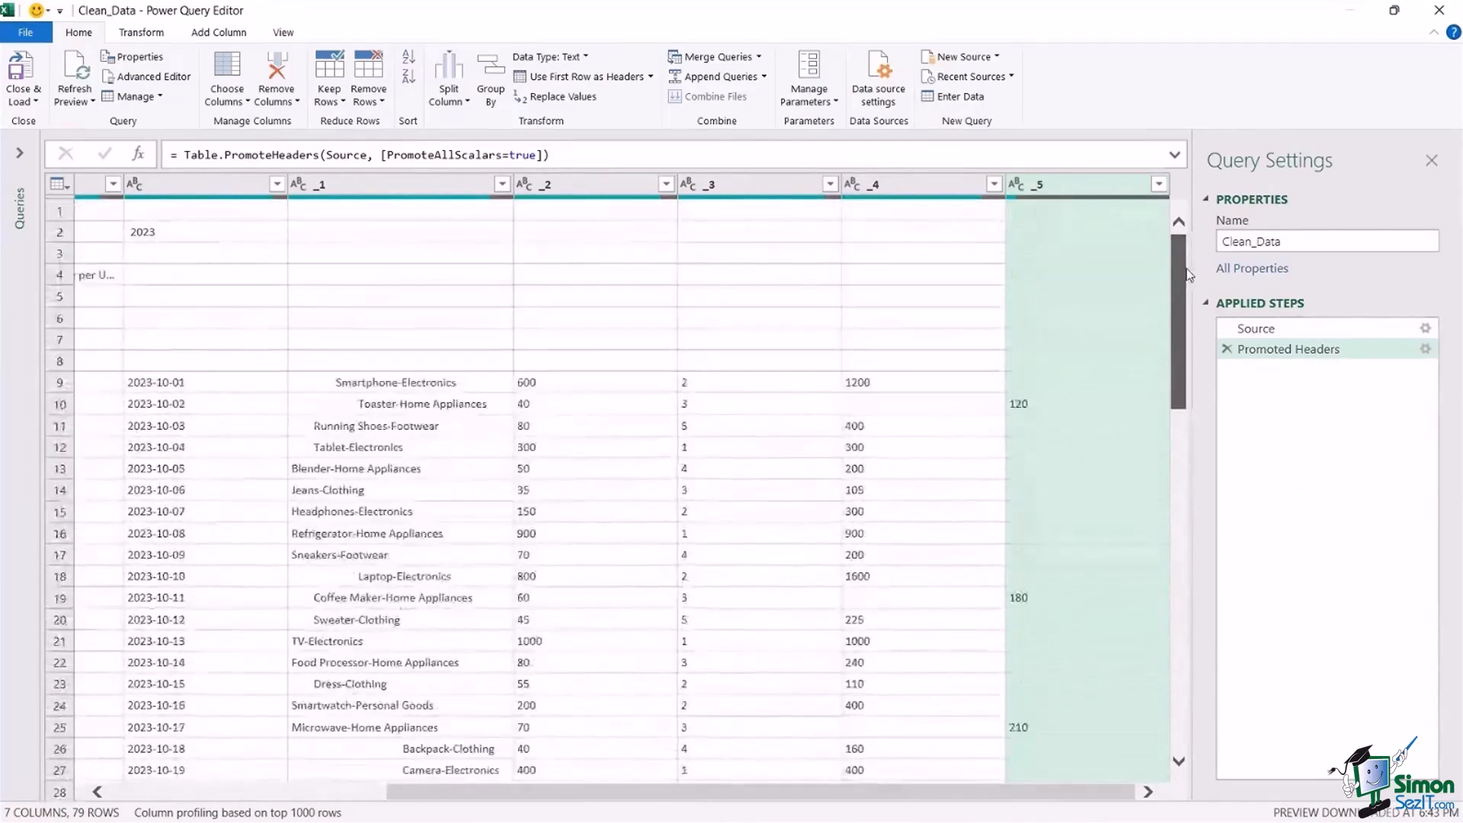
left_click(1059, 402)
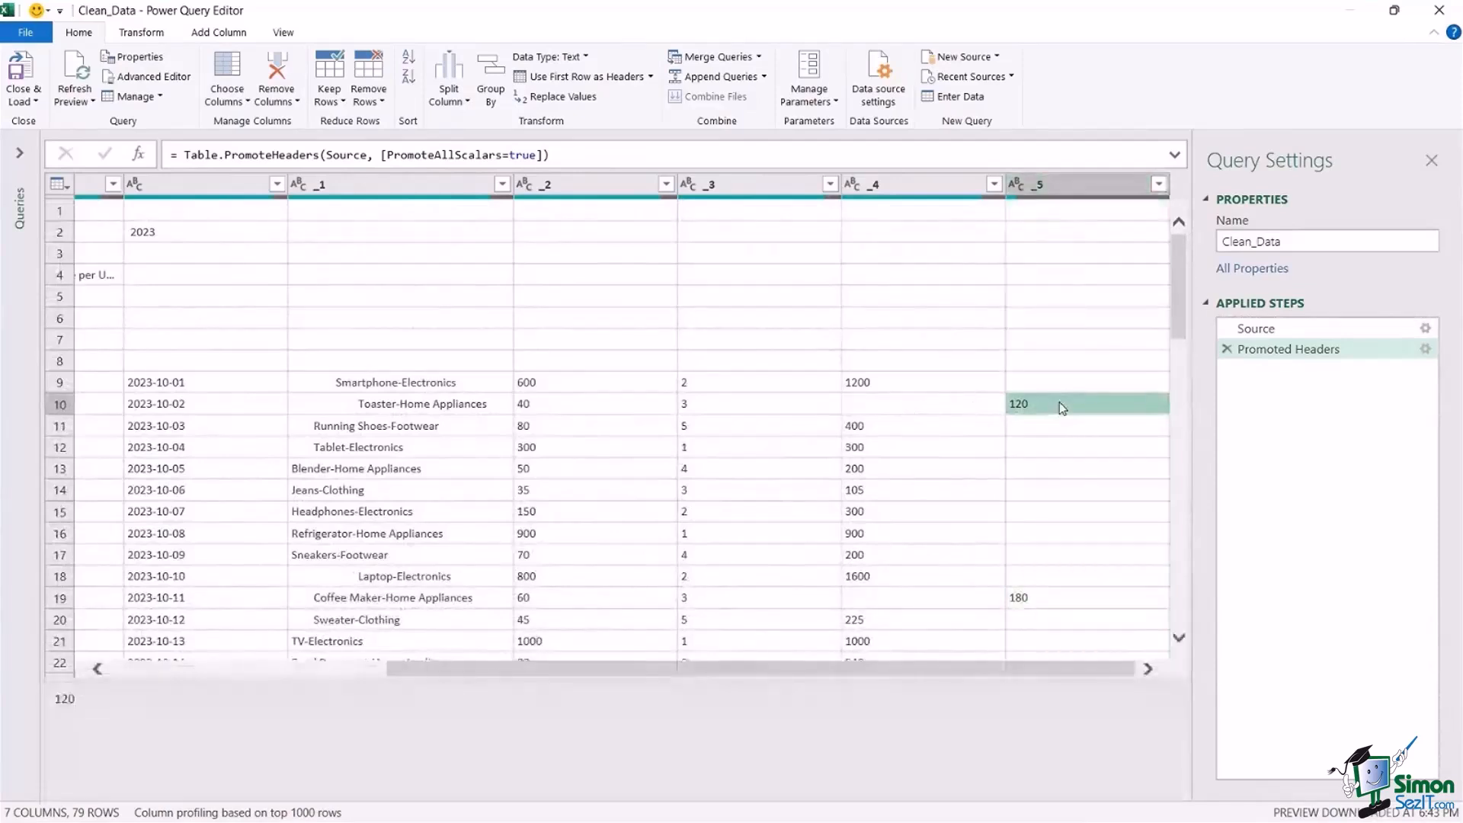
left_click(875, 410)
left_click(893, 191)
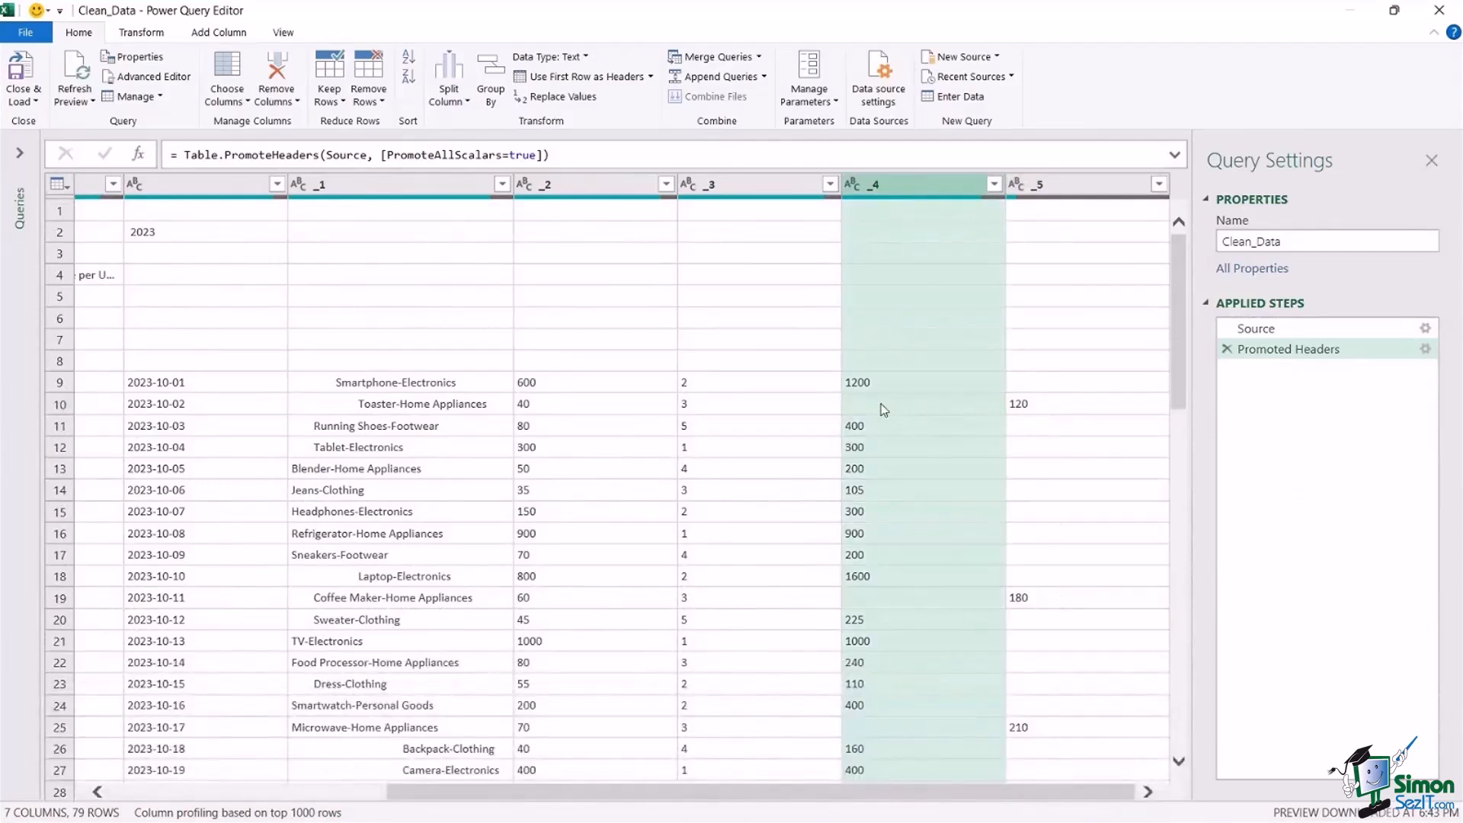
scroll(902, 590, "down", 3)
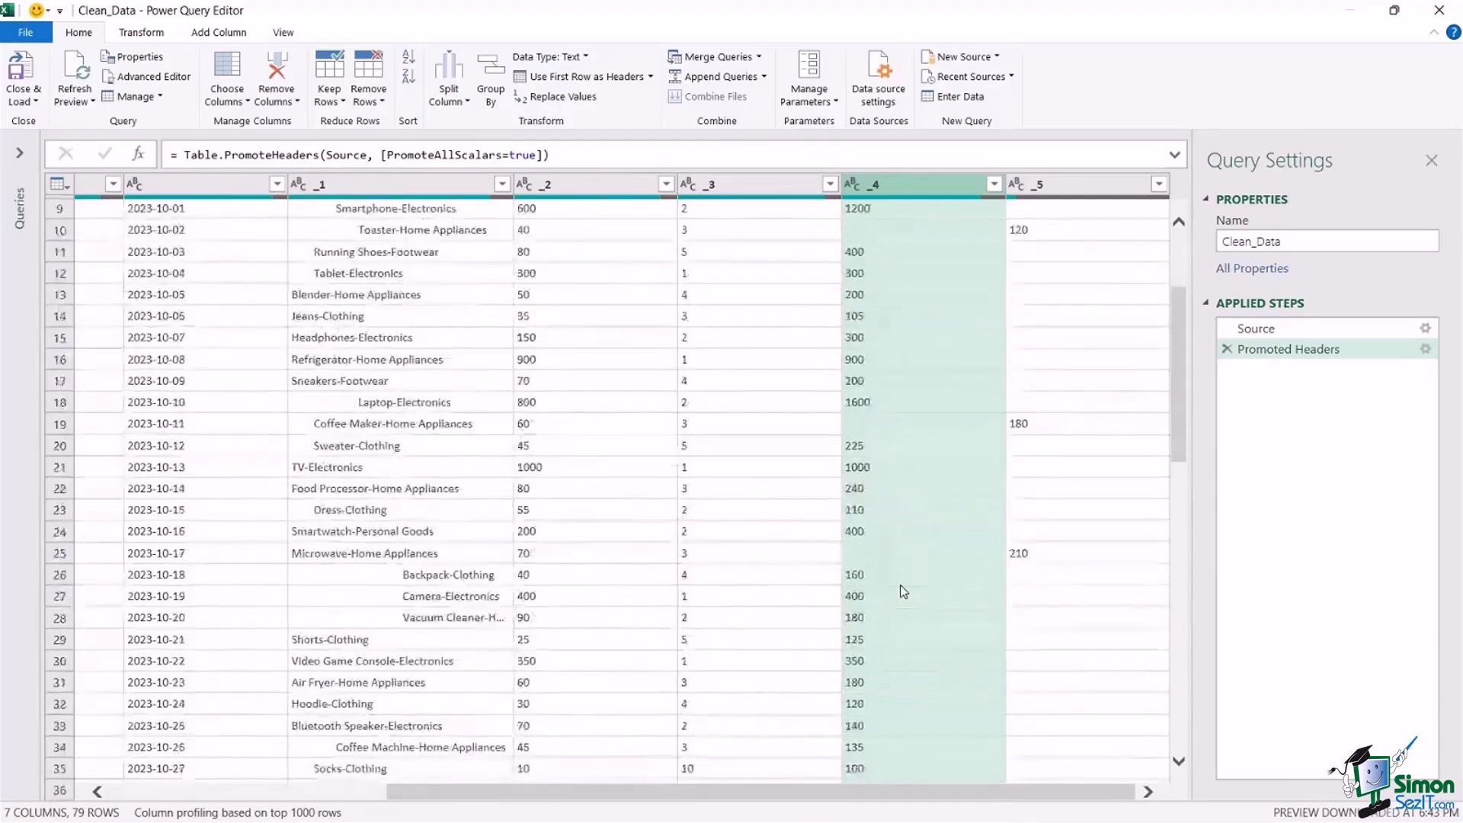
left_click(1052, 184)
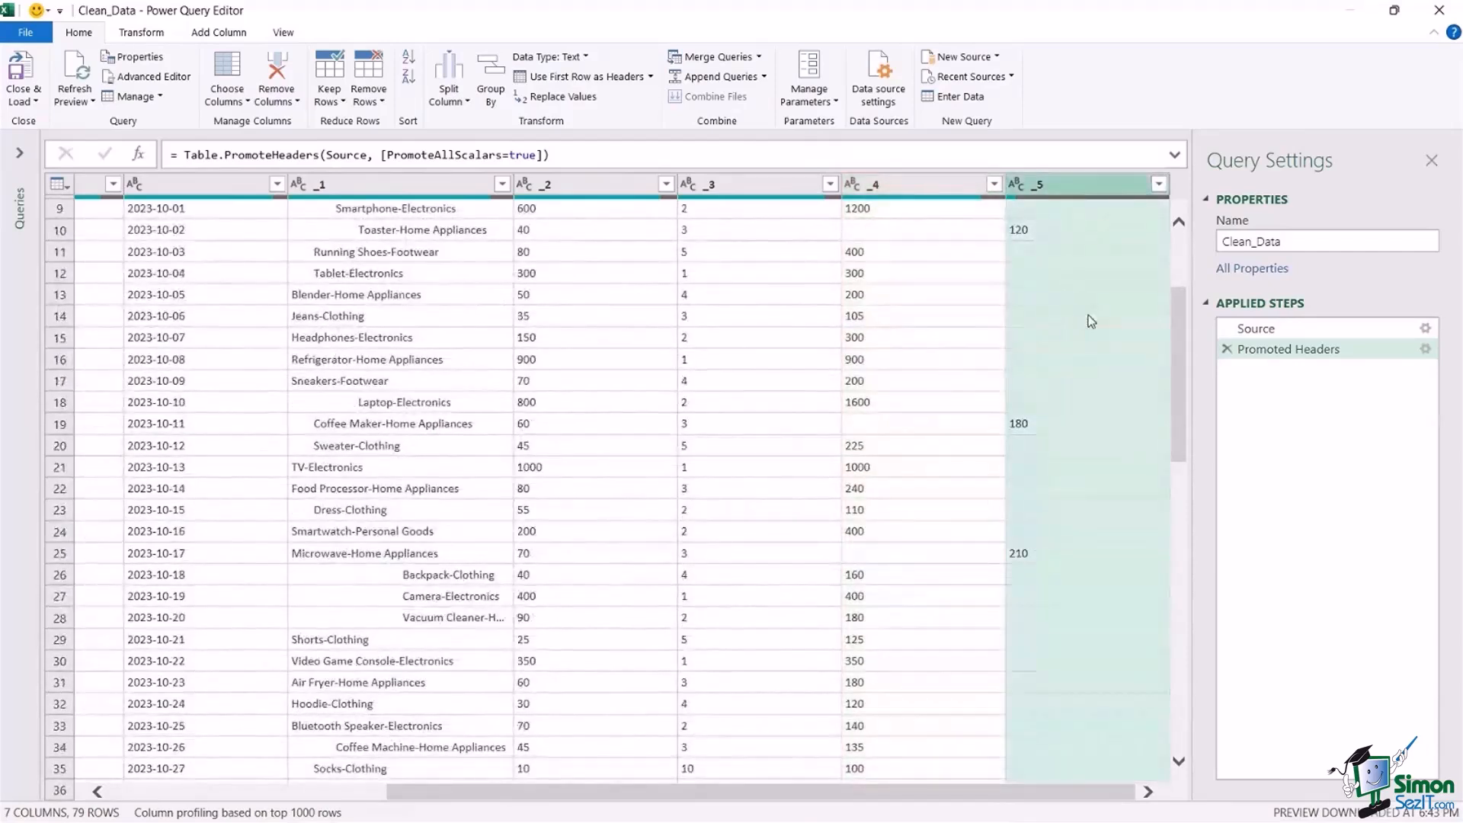
left_click(894, 183)
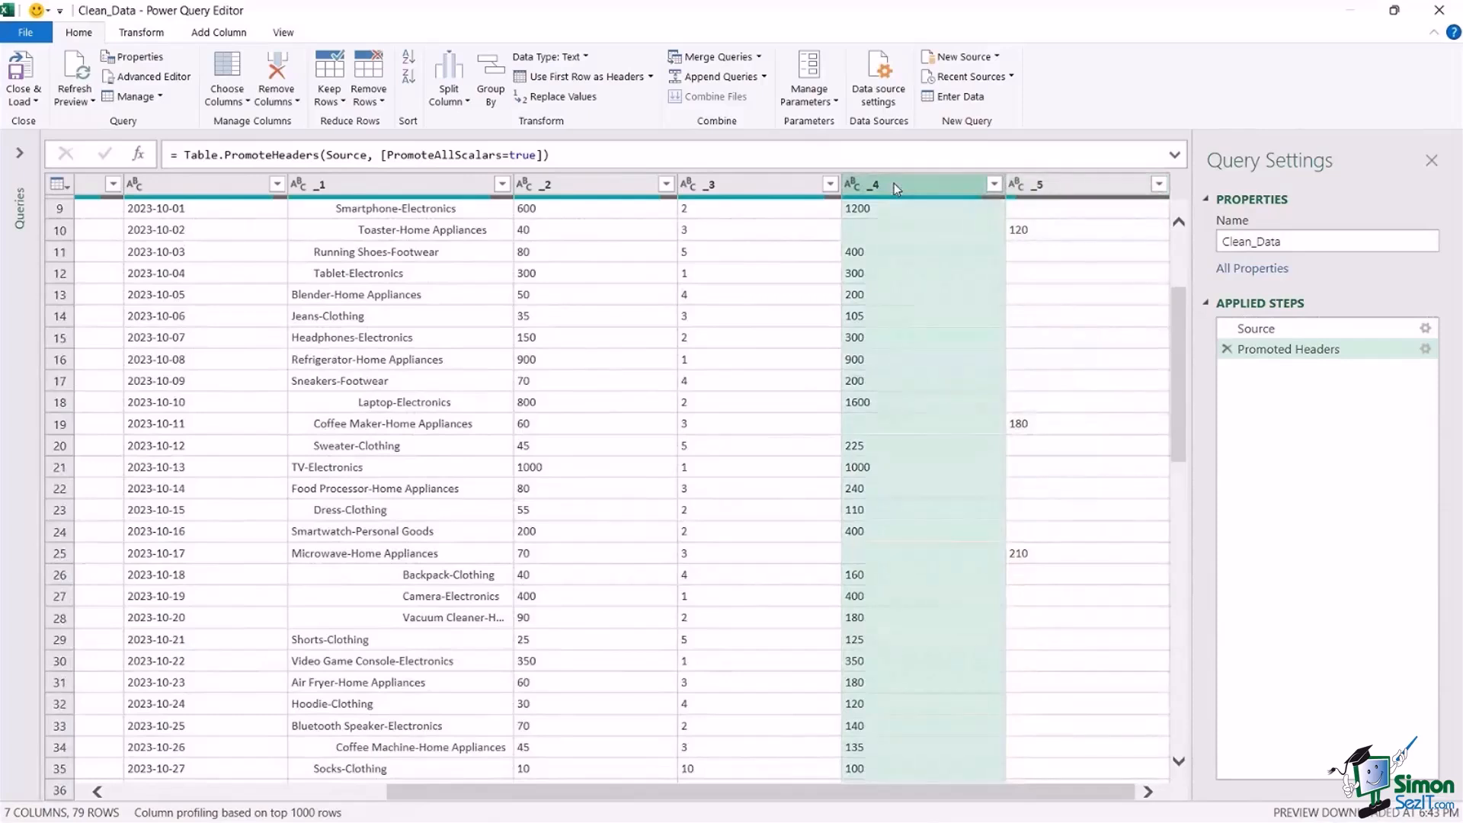
scroll(877, 436, "up", 3)
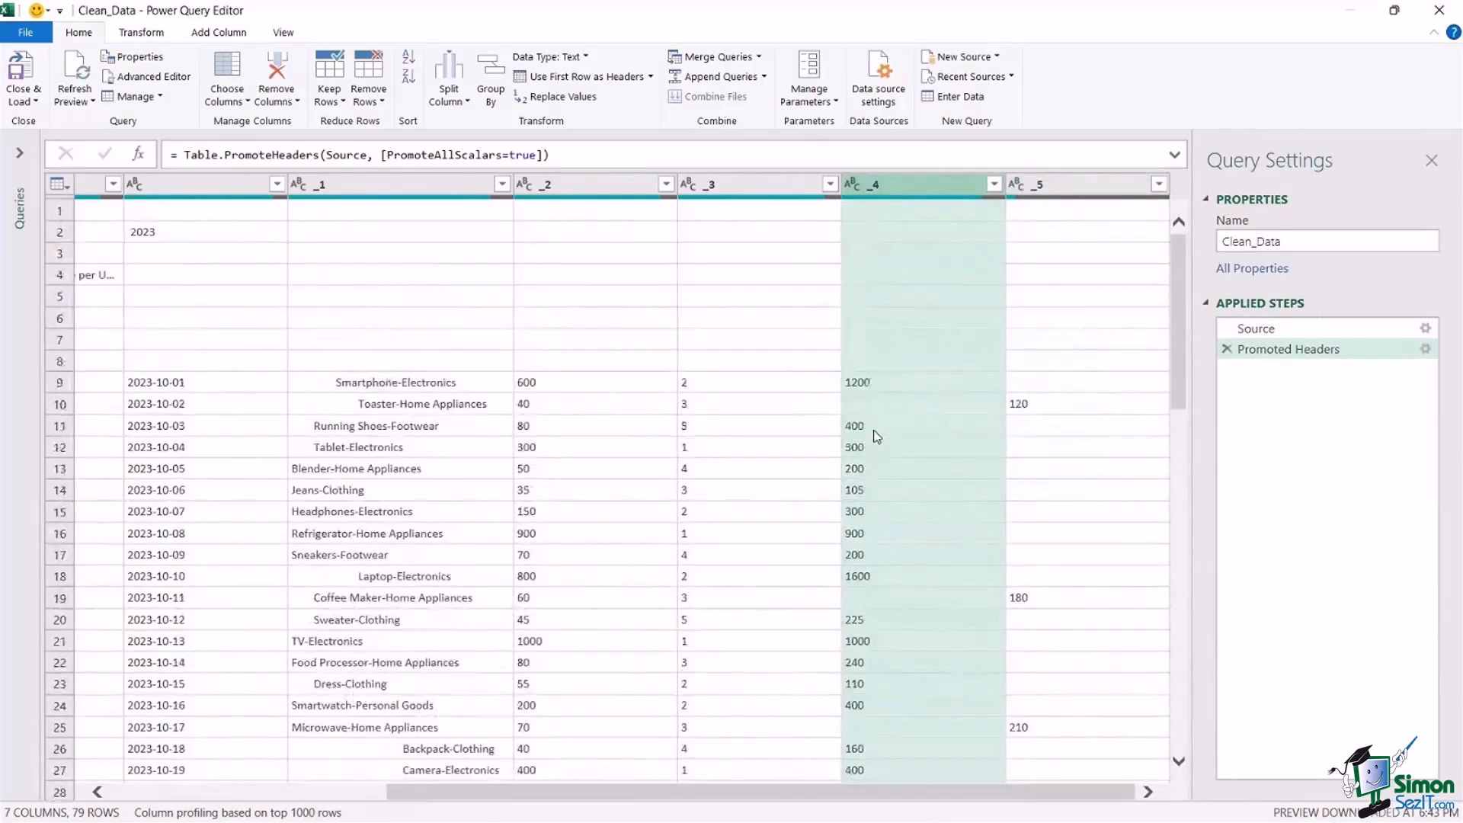
Shrink the cell preview area below the table and narrow the Faker Holdings Limited column to just past the Order Date heading.
left_click_drag(705, 793, 404, 804)
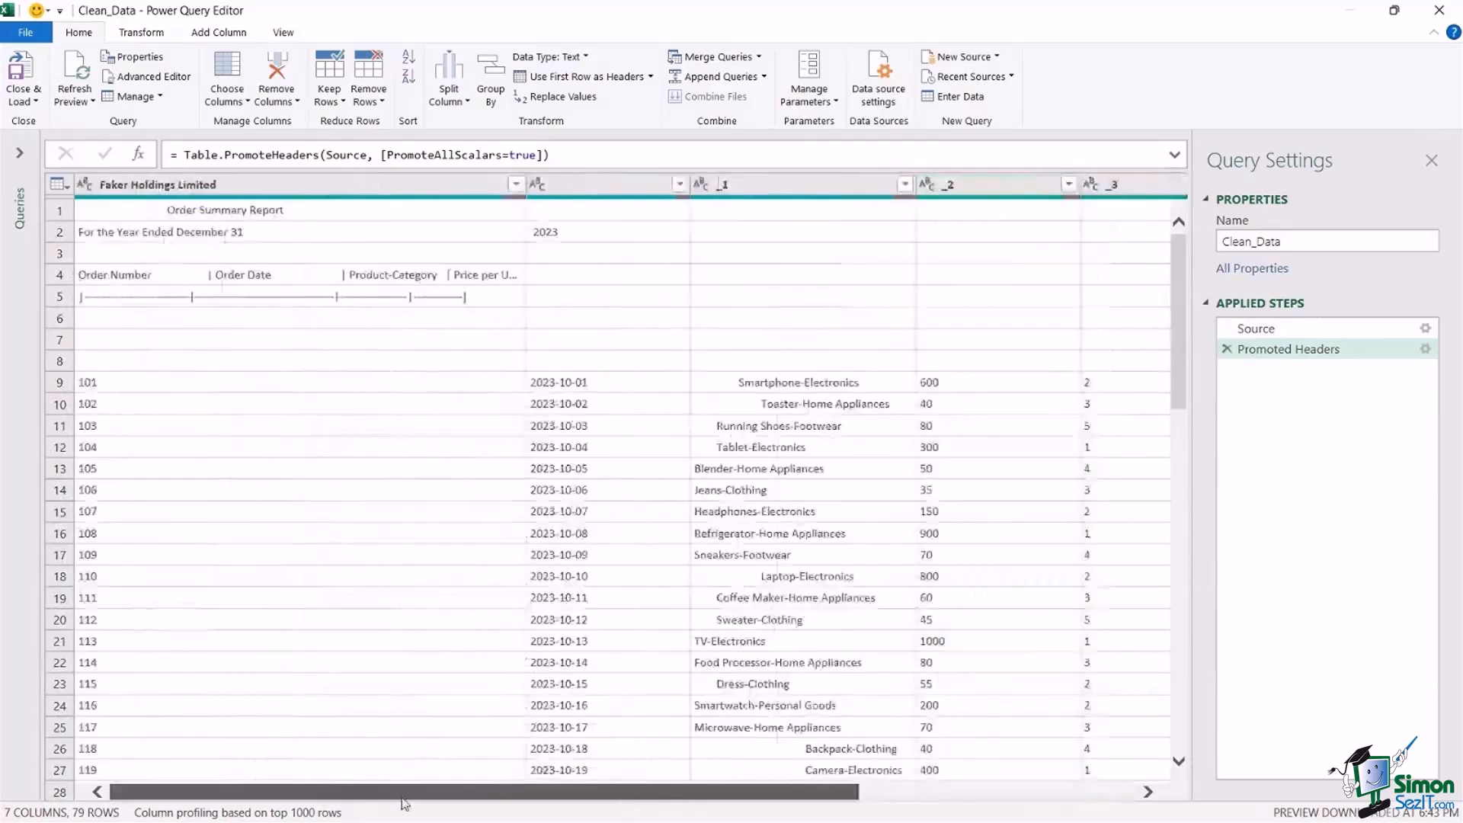
left_click(630, 330)
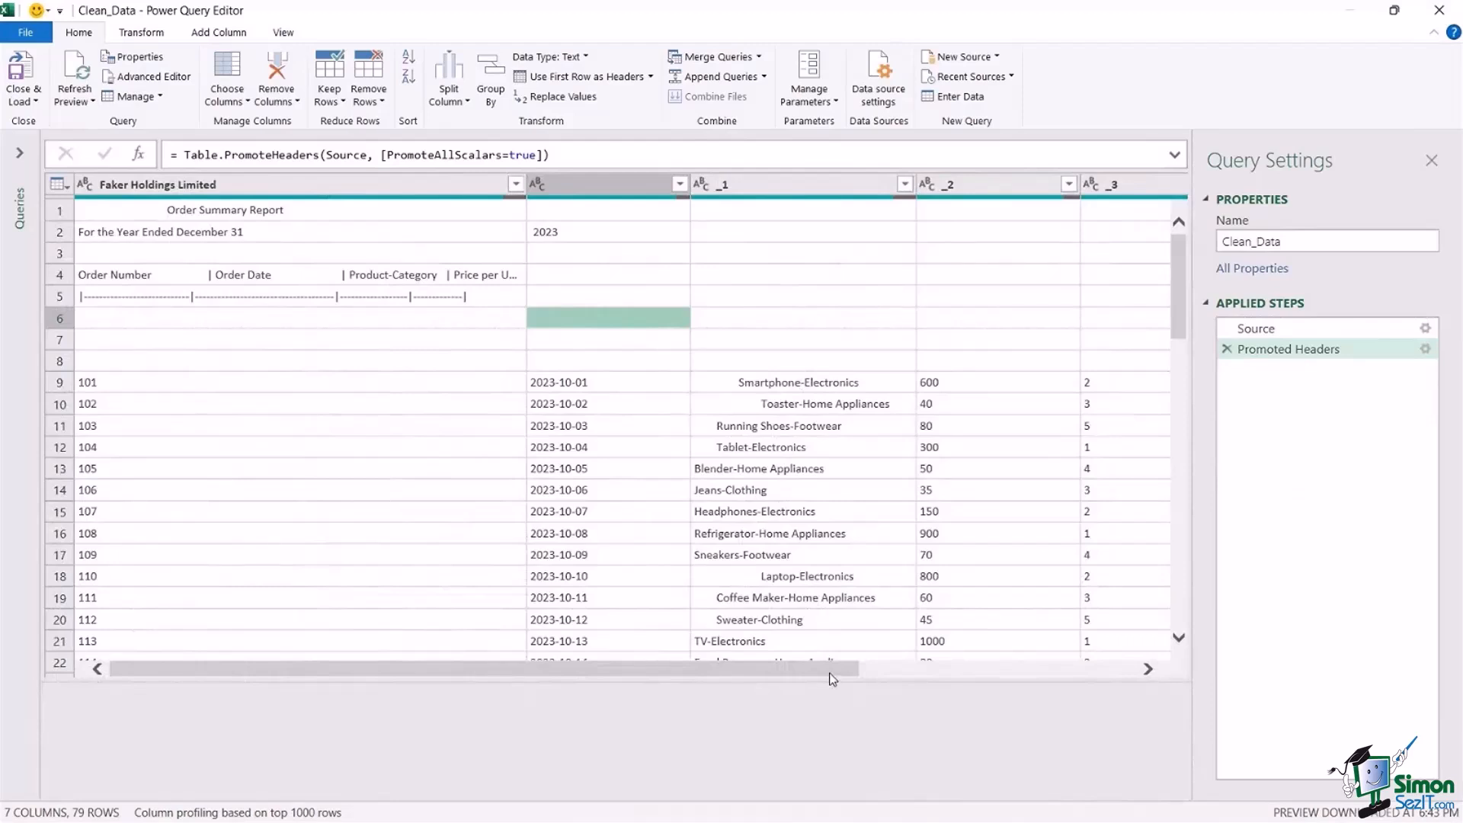
left_click_drag(827, 670, 763, 692)
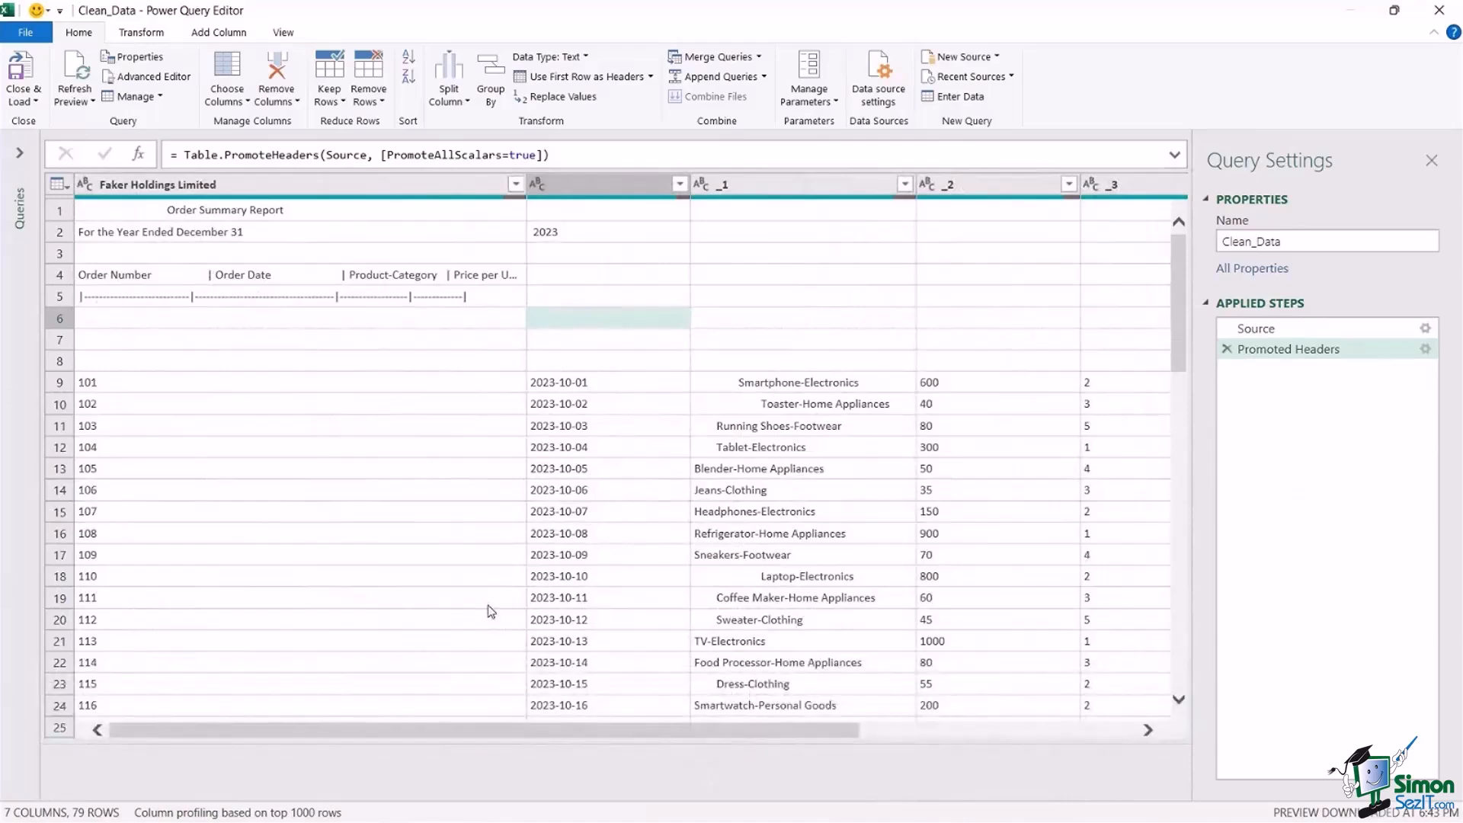
left_click_drag(524, 186, 364, 224)
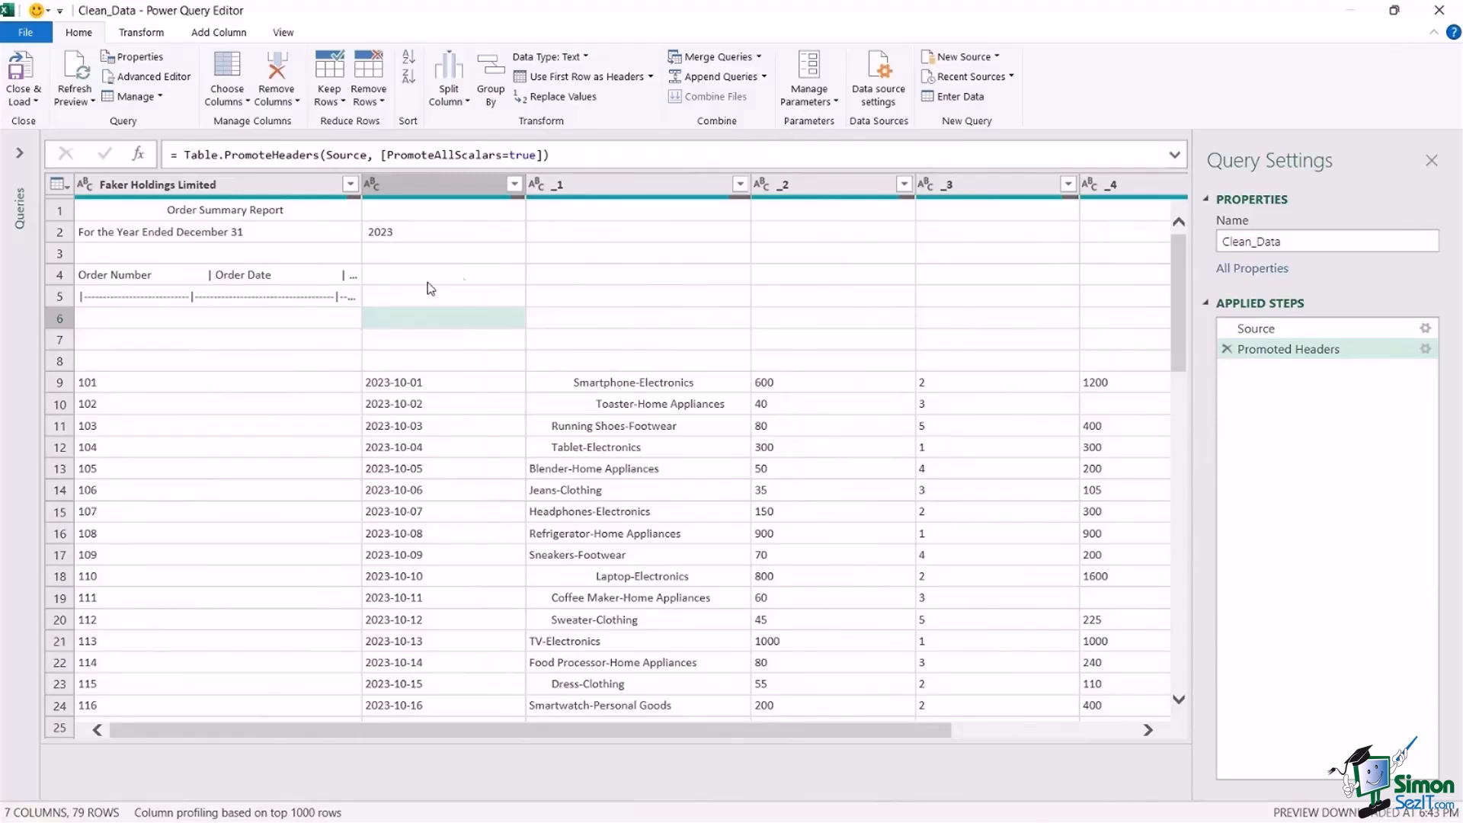
Check the report title rows and the blank row below them, and remove the top 3 rows from the table.
left_click(60, 212)
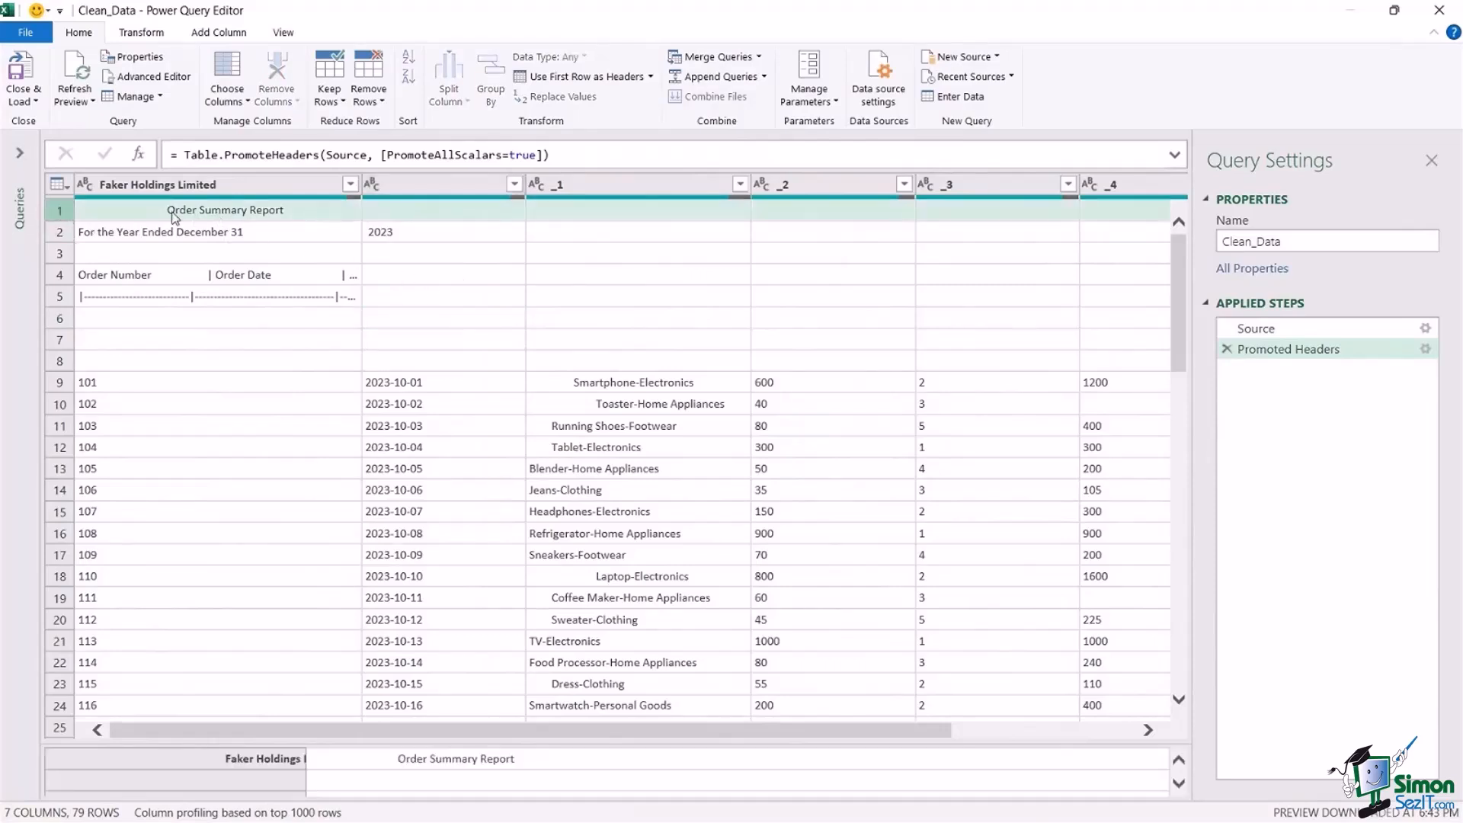
left_click(64, 233)
left_click(78, 258)
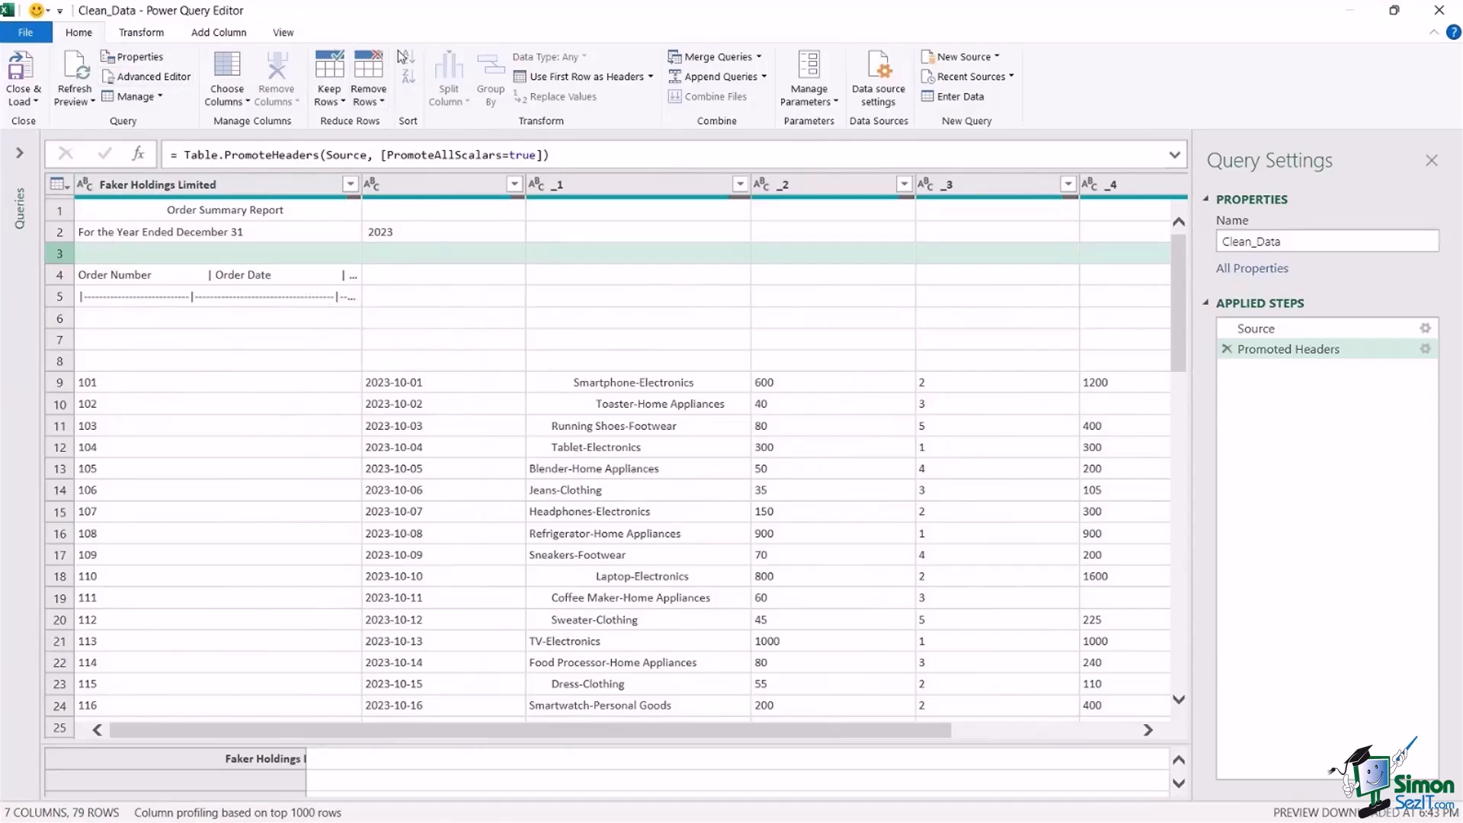
left_click(368, 95)
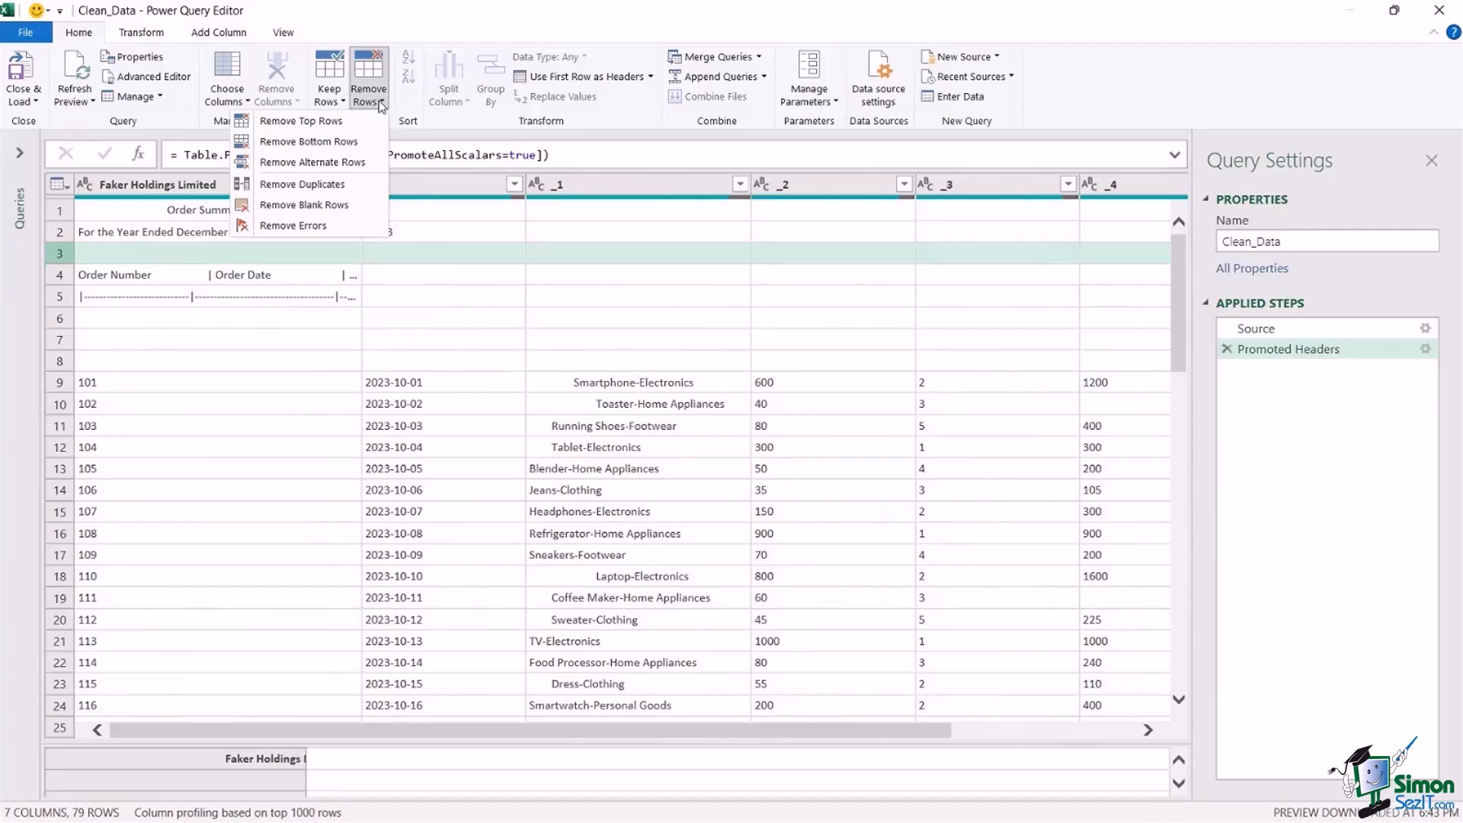
left_click(329, 126)
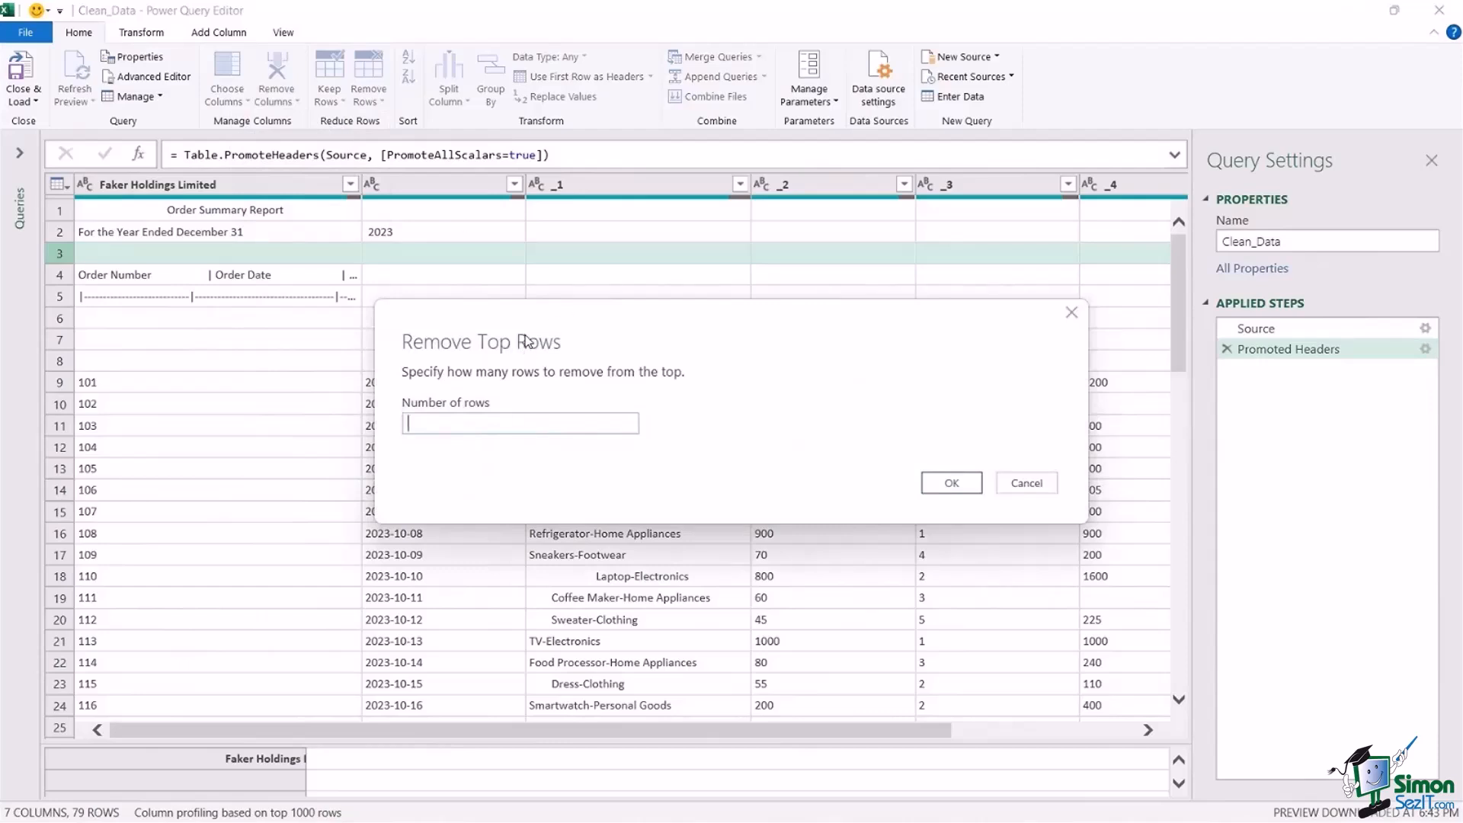
type("3")
left_click(957, 486)
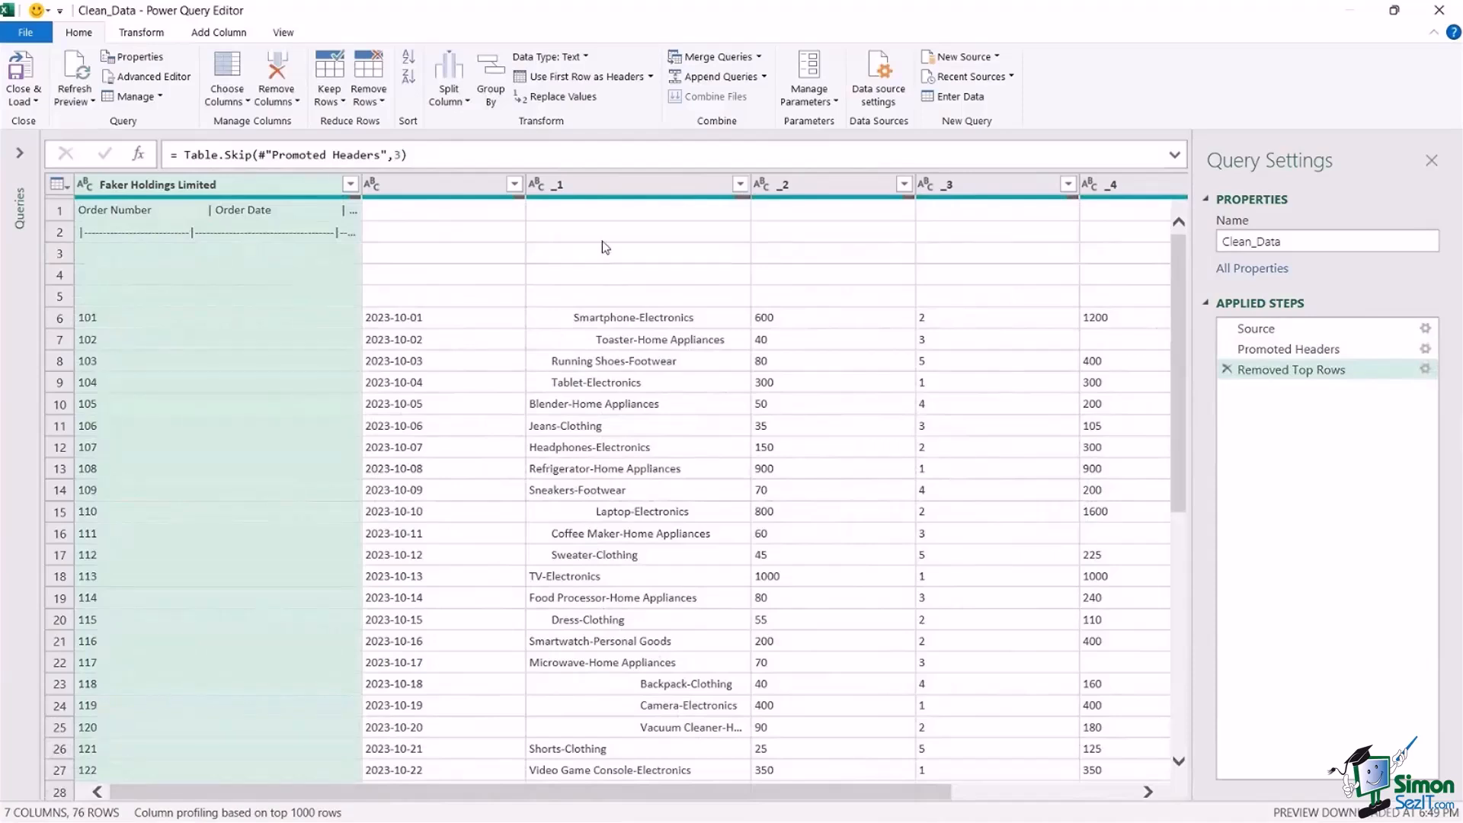
Merge column _5 with column _4, in that order, using no separator and the new column name Merged.
left_click(602, 339)
left_click_drag(229, 736, 488, 788)
left_click(1088, 195)
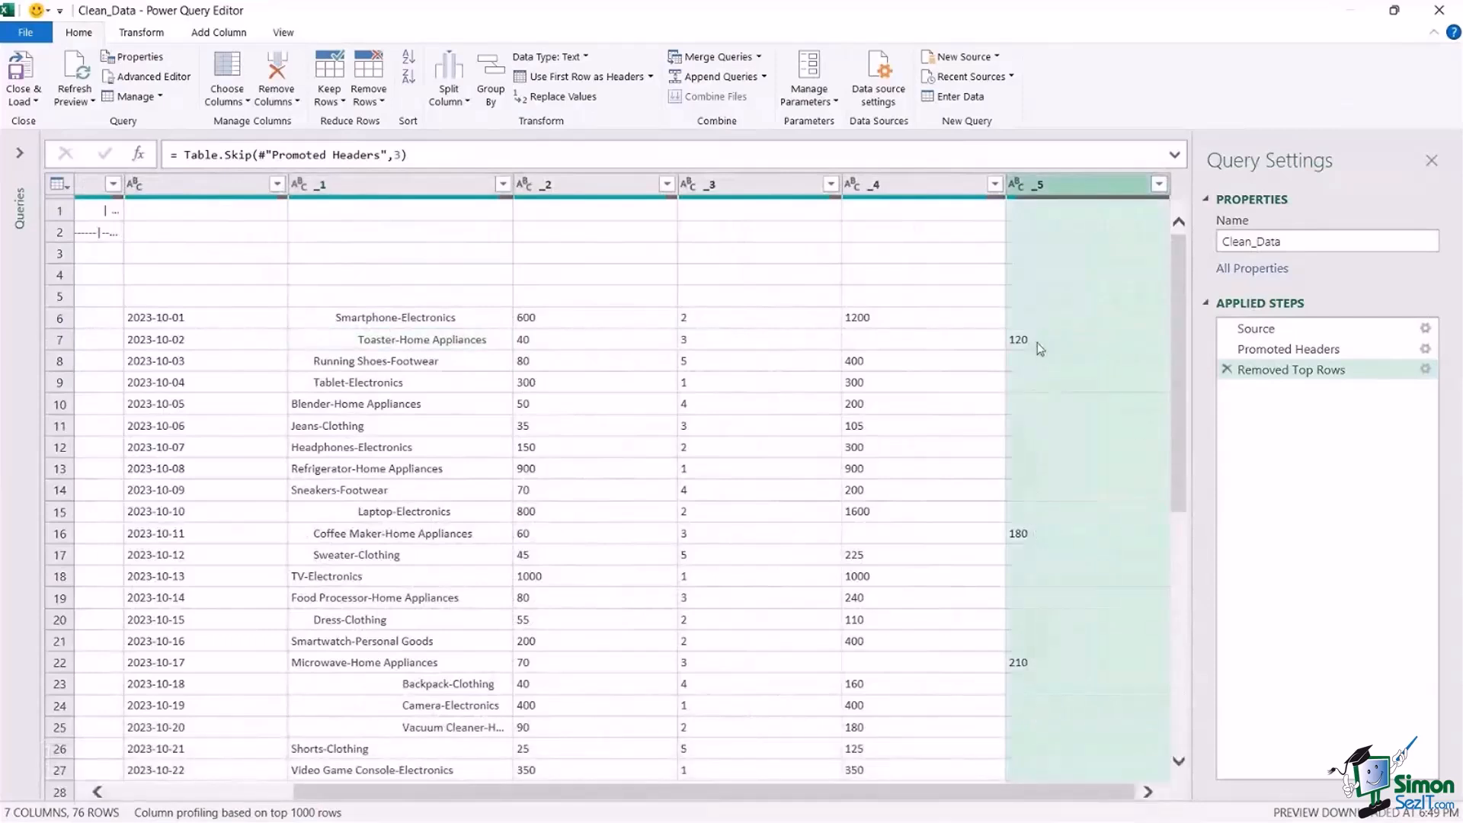
left_click(925, 181)
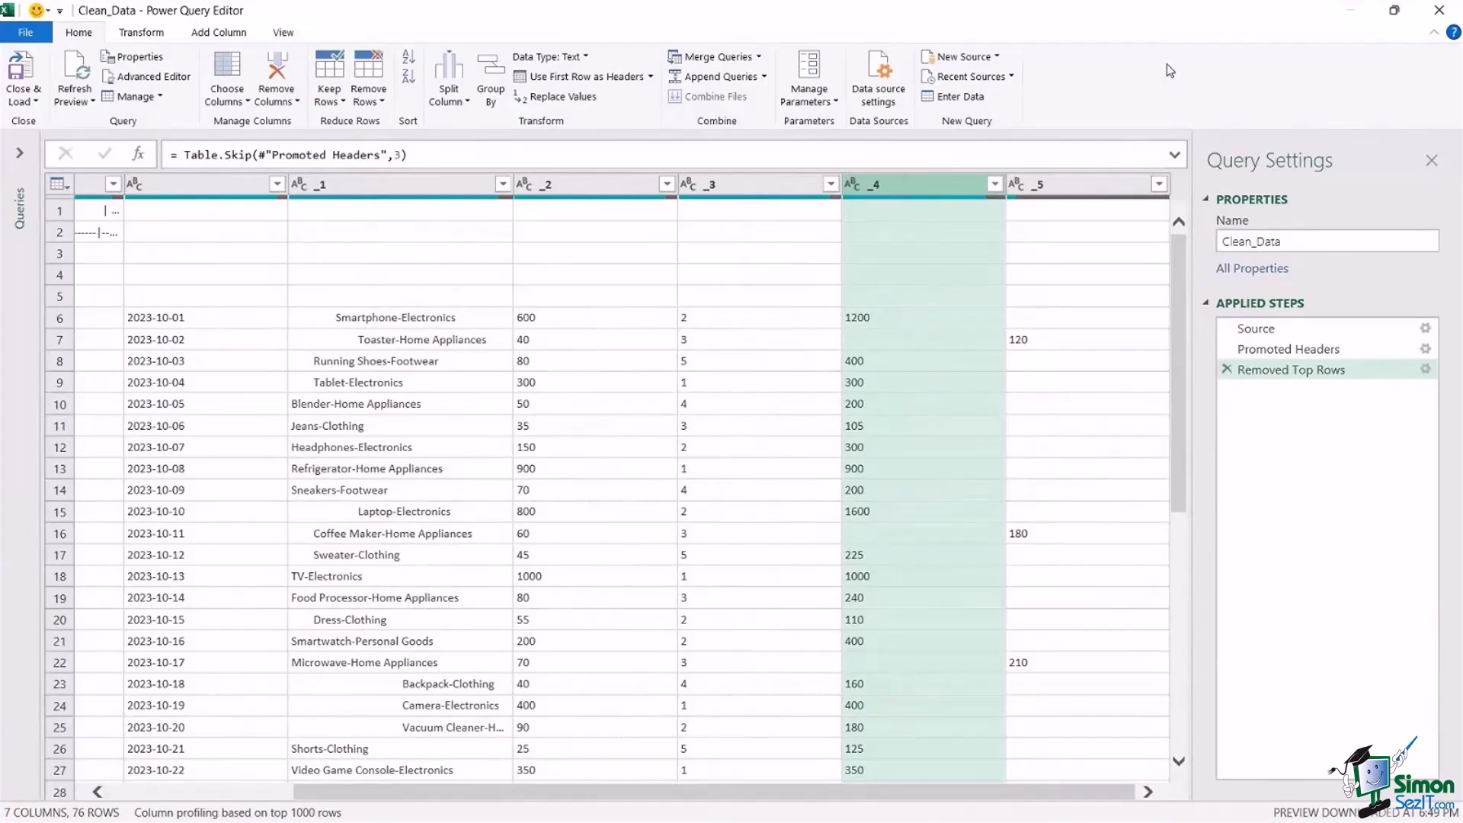
left_click(1090, 190)
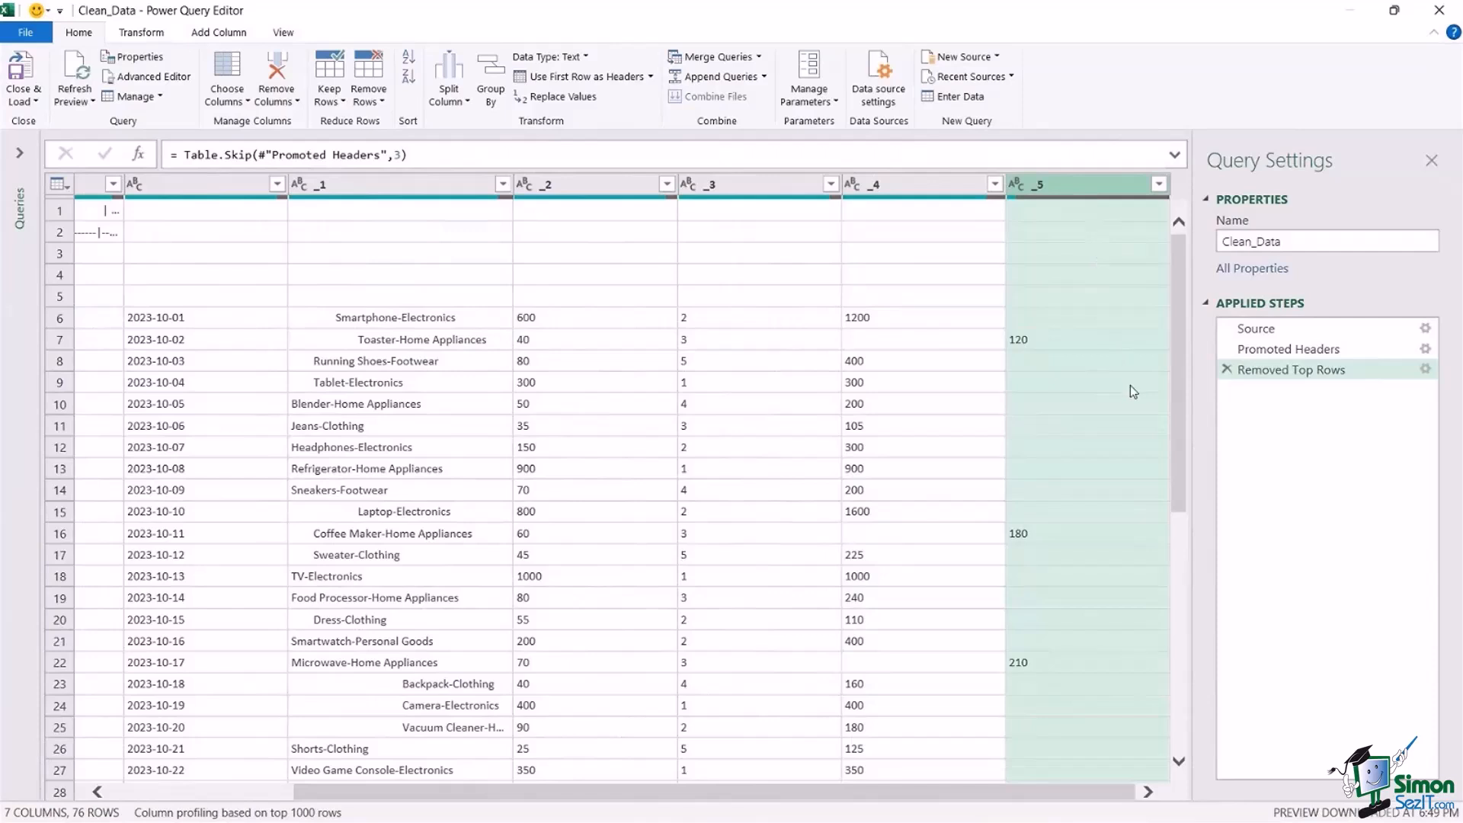
left_click(918, 191, "ctrl")
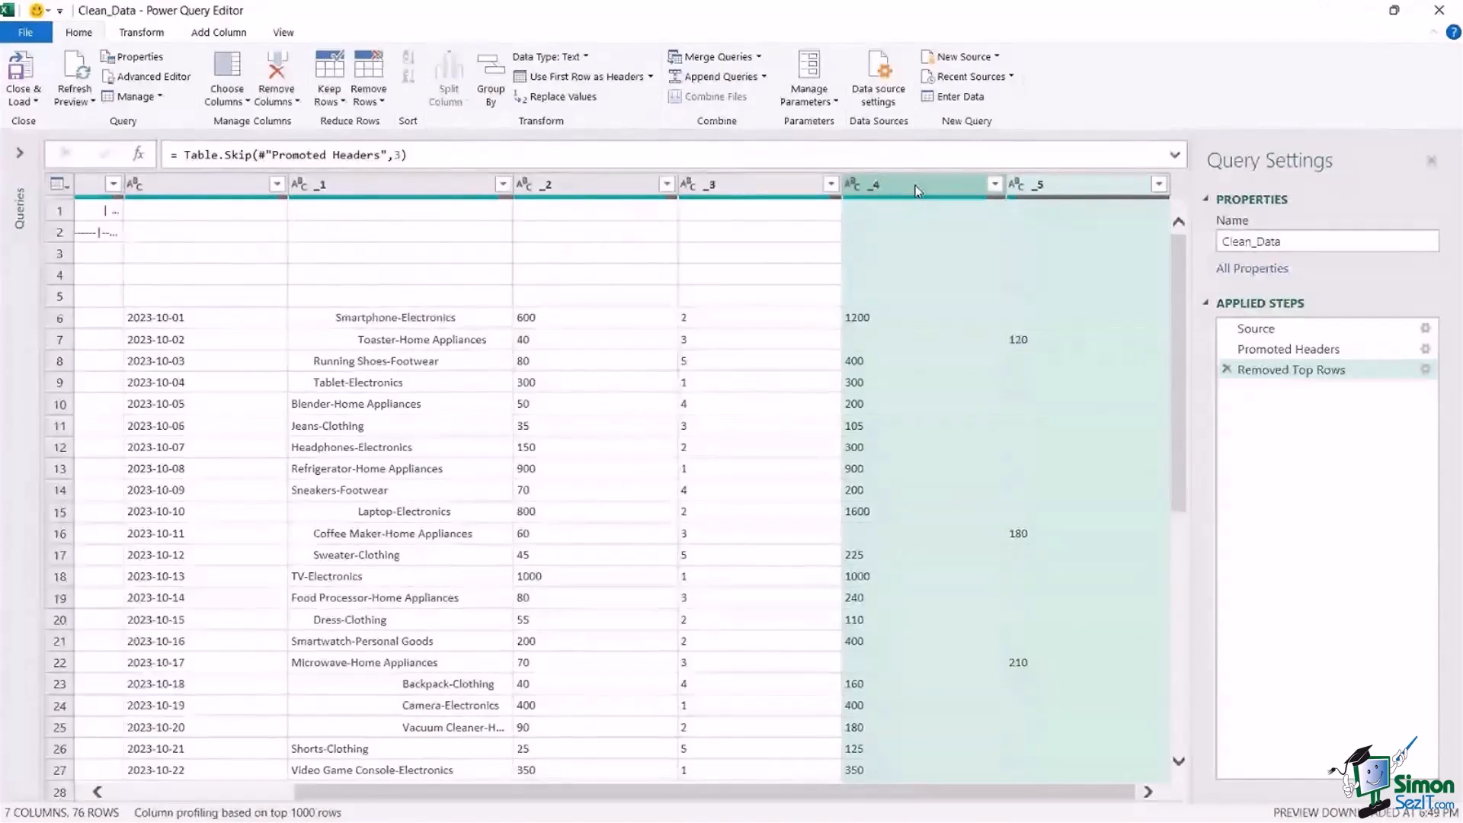
left_click(141, 33)
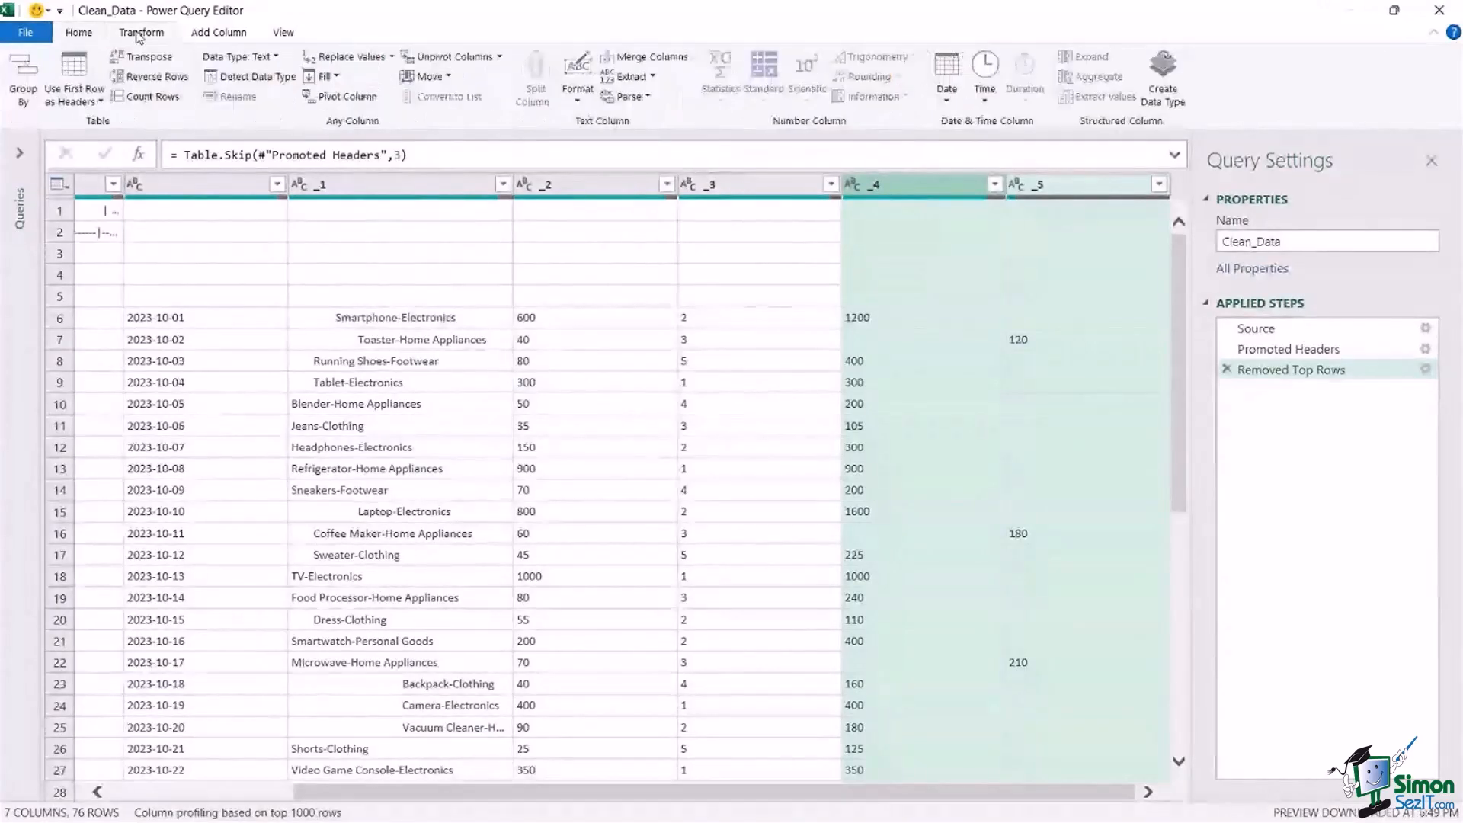
left_click(665, 63)
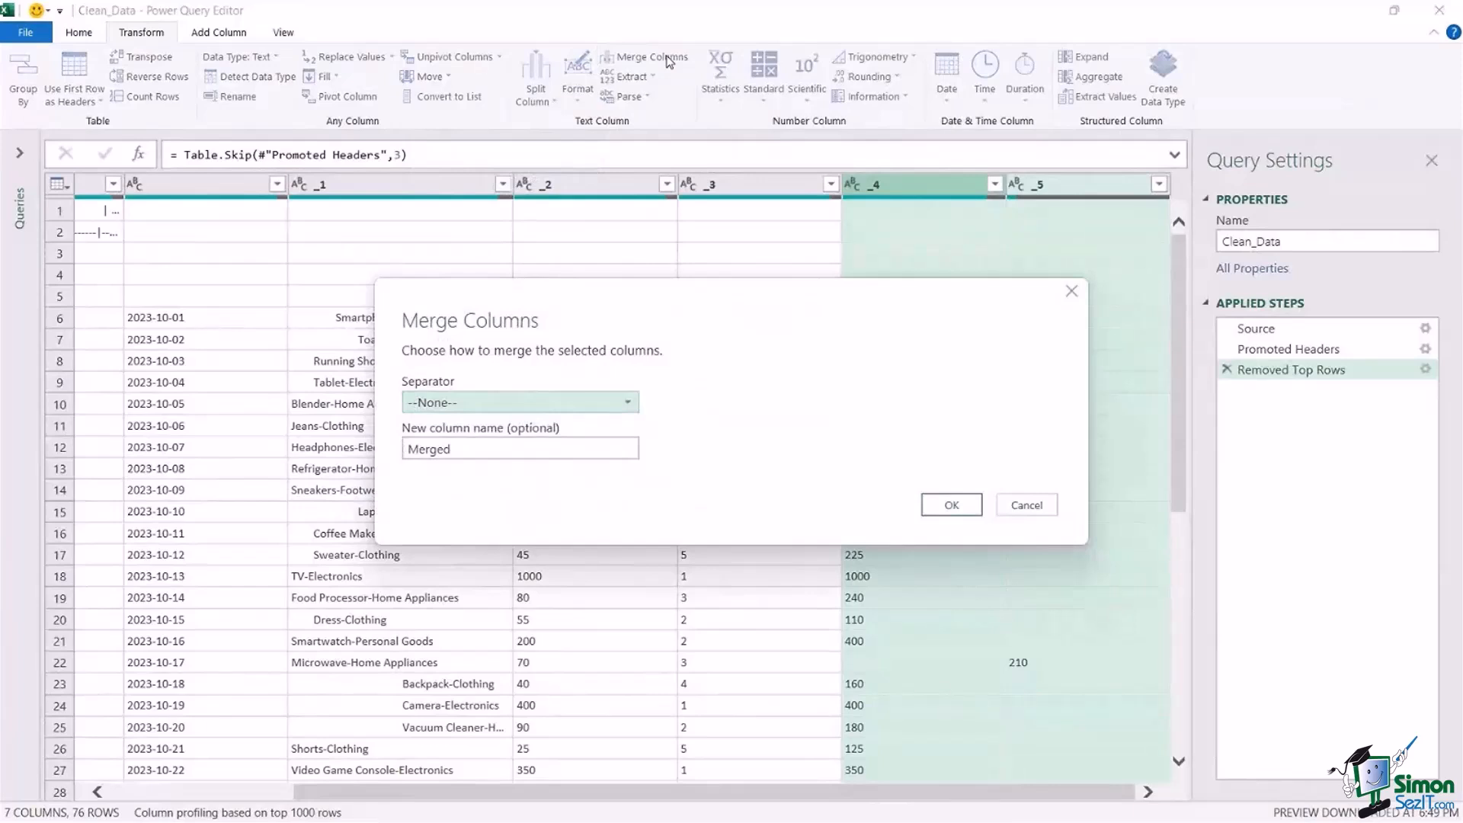
left_click_drag(601, 347, 358, 277)
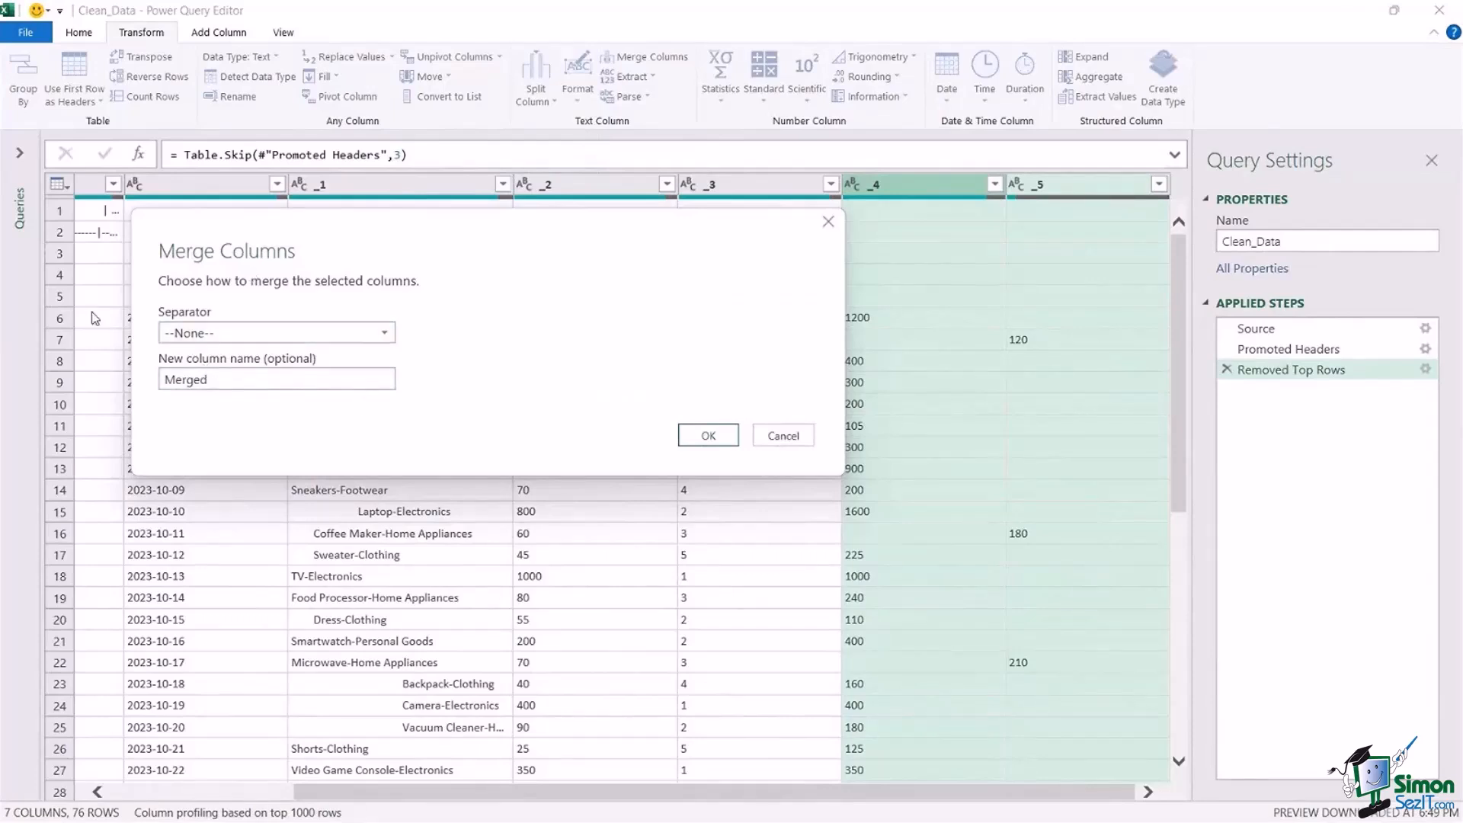
left_click(695, 433)
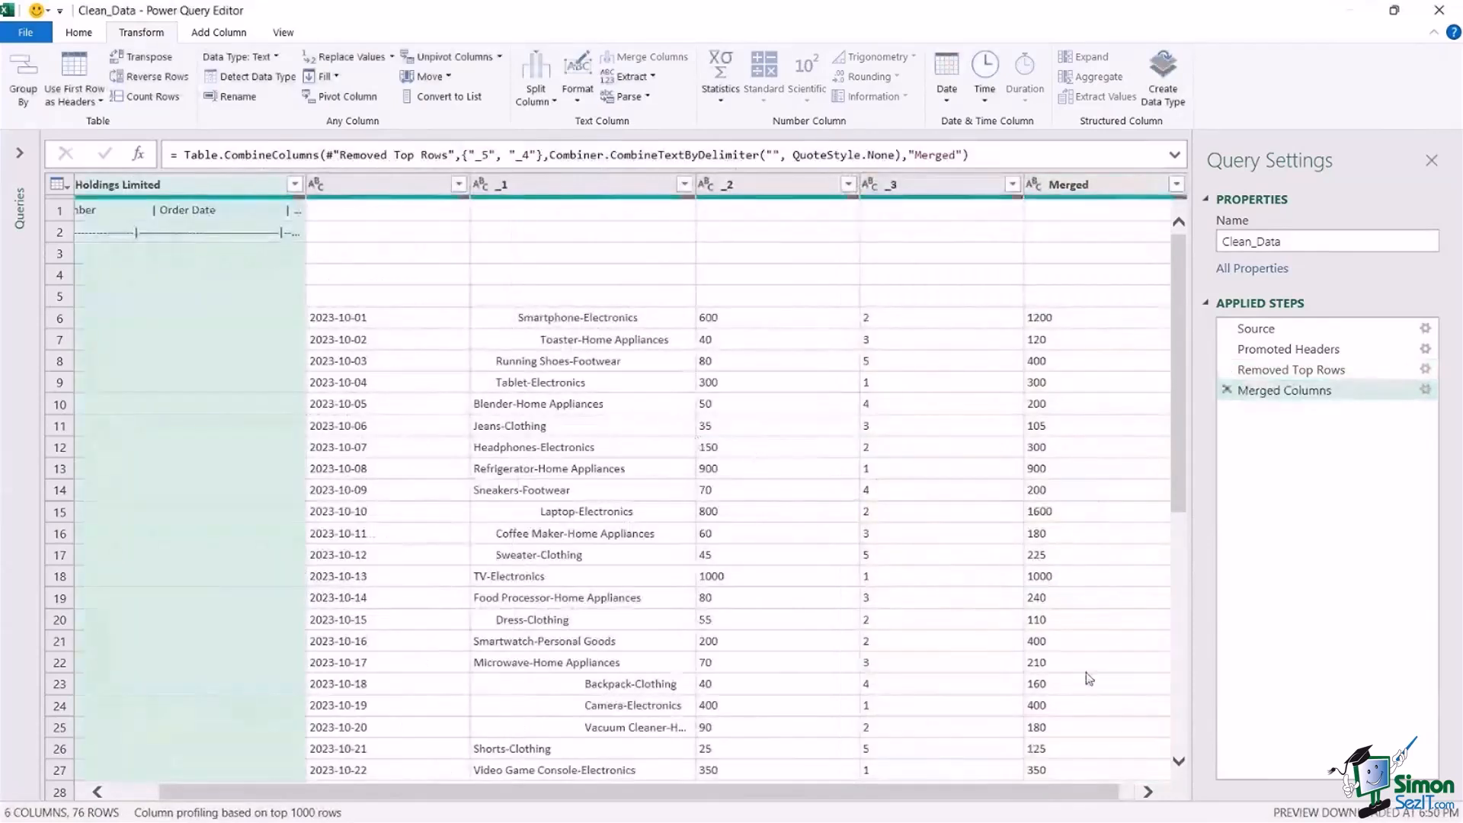
Check the Merged column and examine blank rows 3 to 5 above the first order.
left_click_drag(1071, 794, 1088, 794)
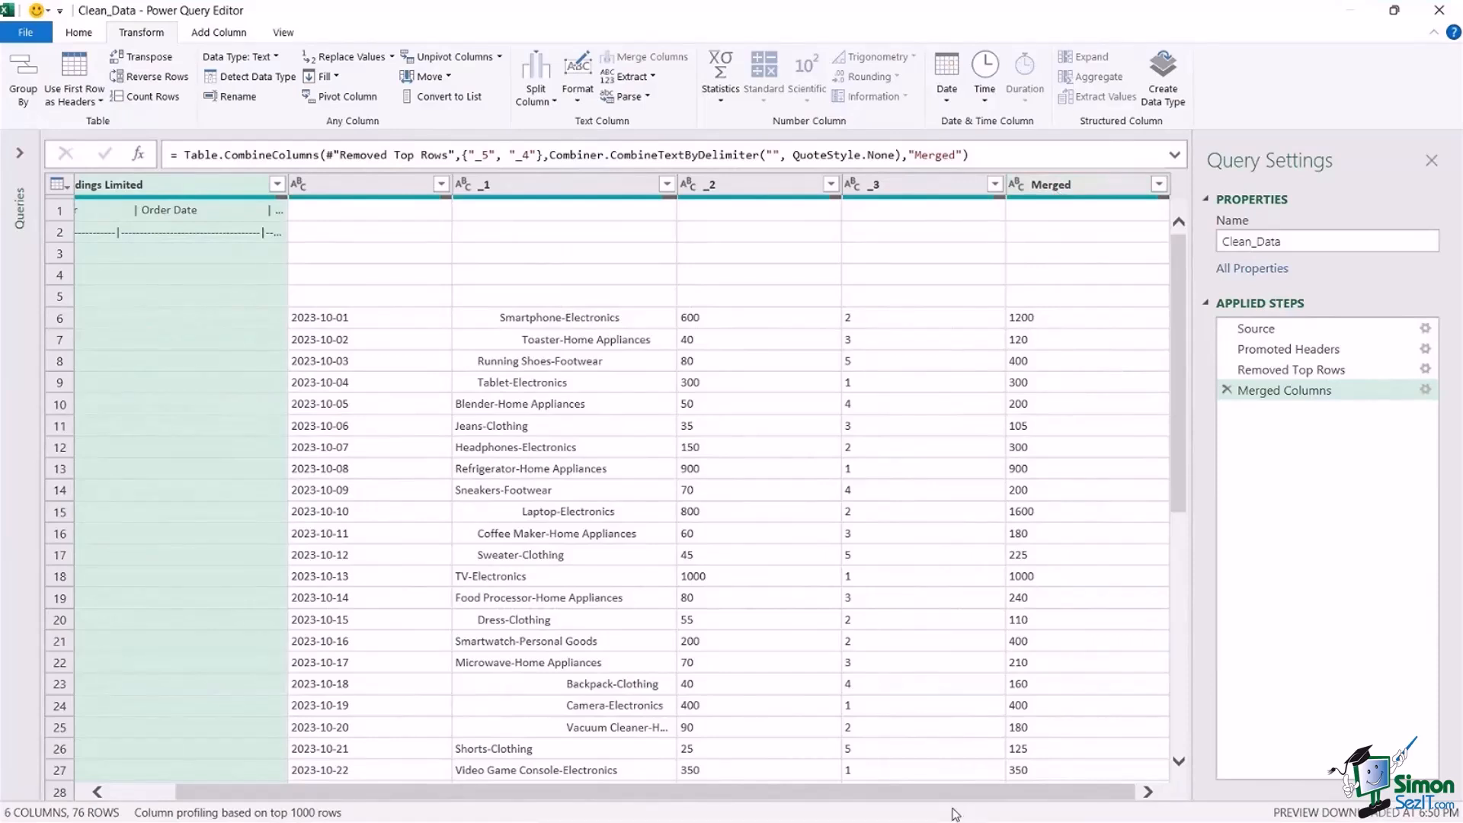
scroll(755, 799, "left", 2)
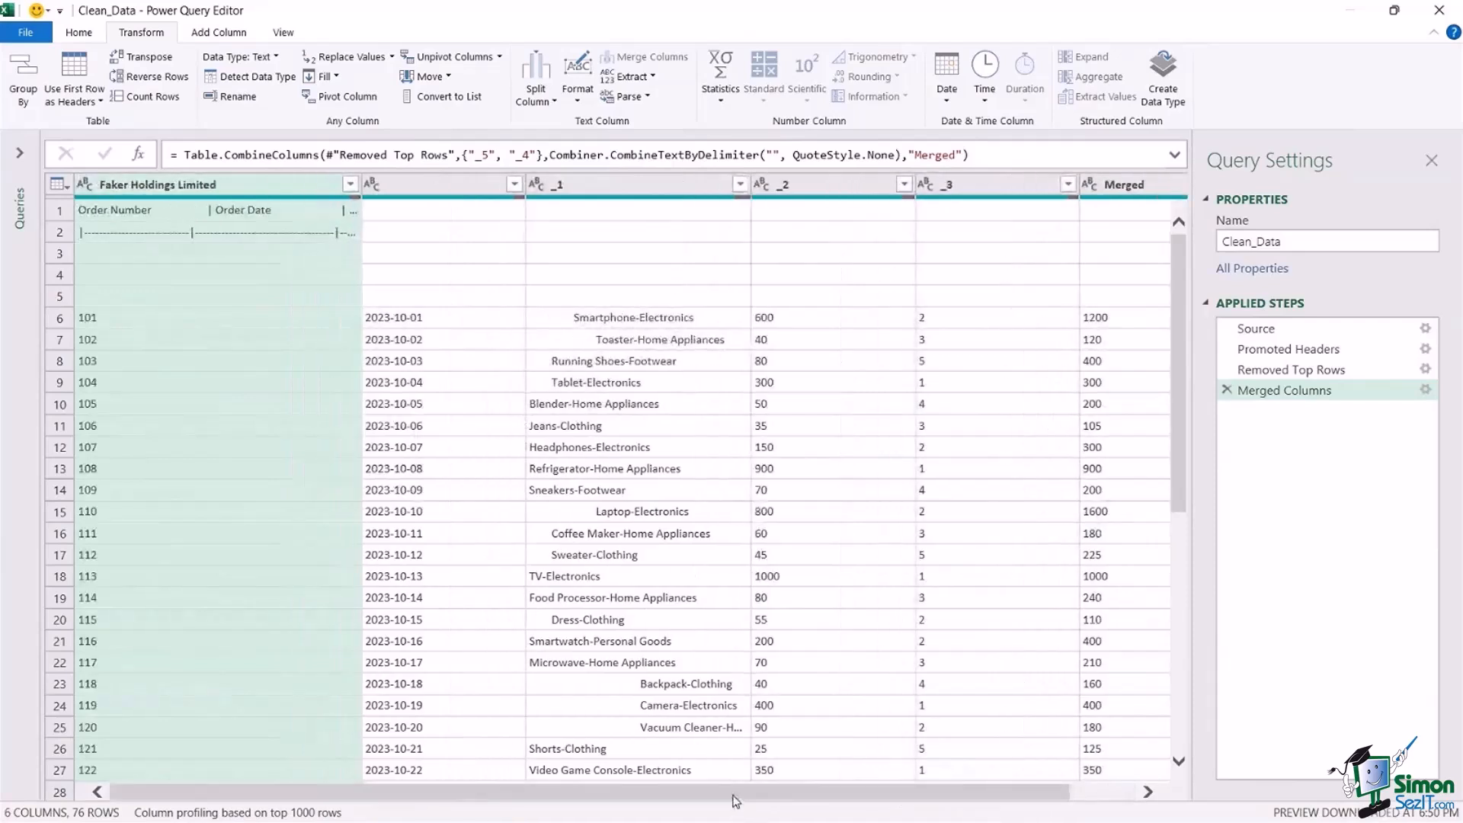
left_click(608, 365)
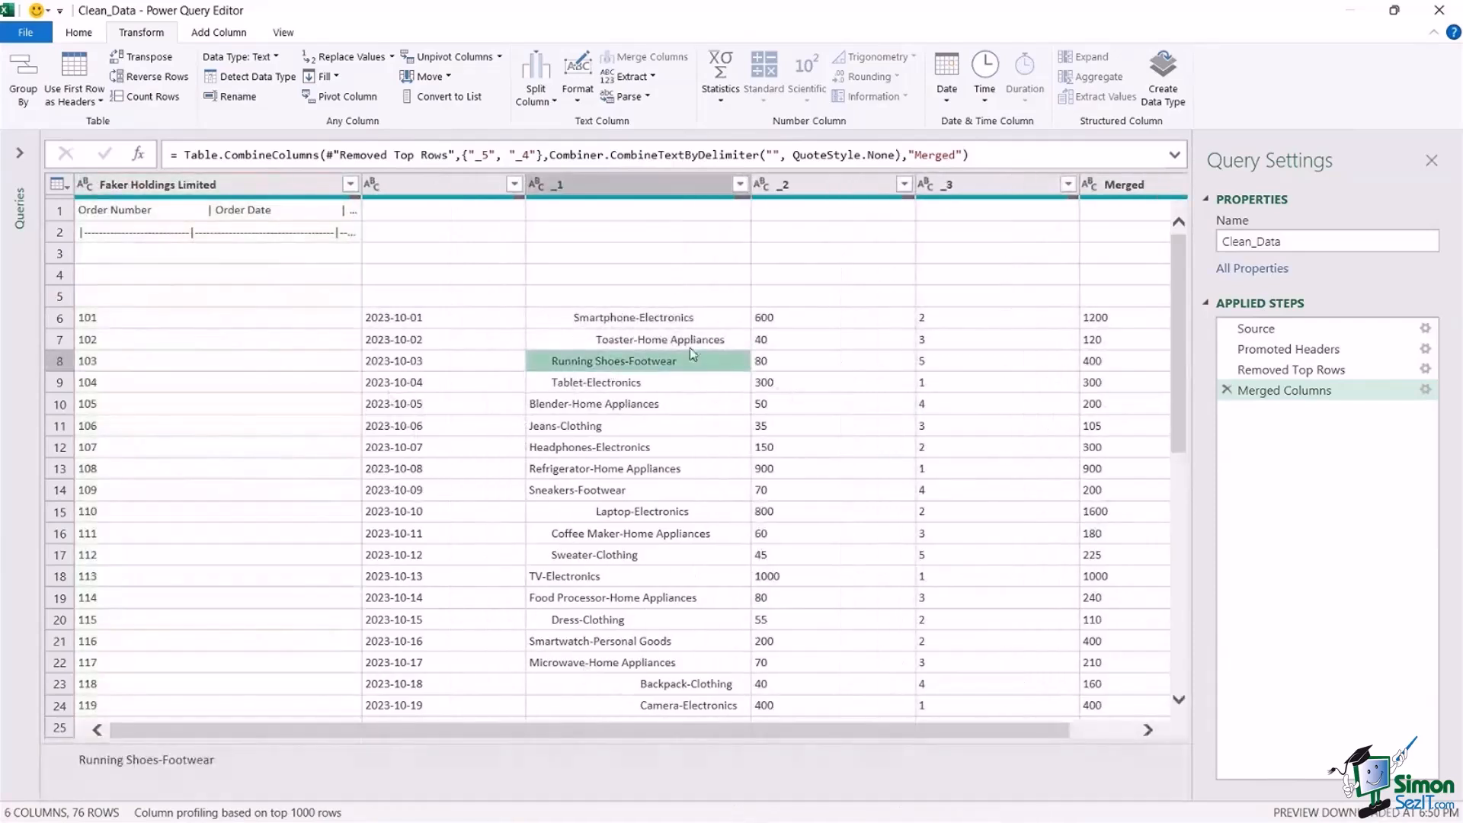
left_click(61, 254)
left_click(61, 275)
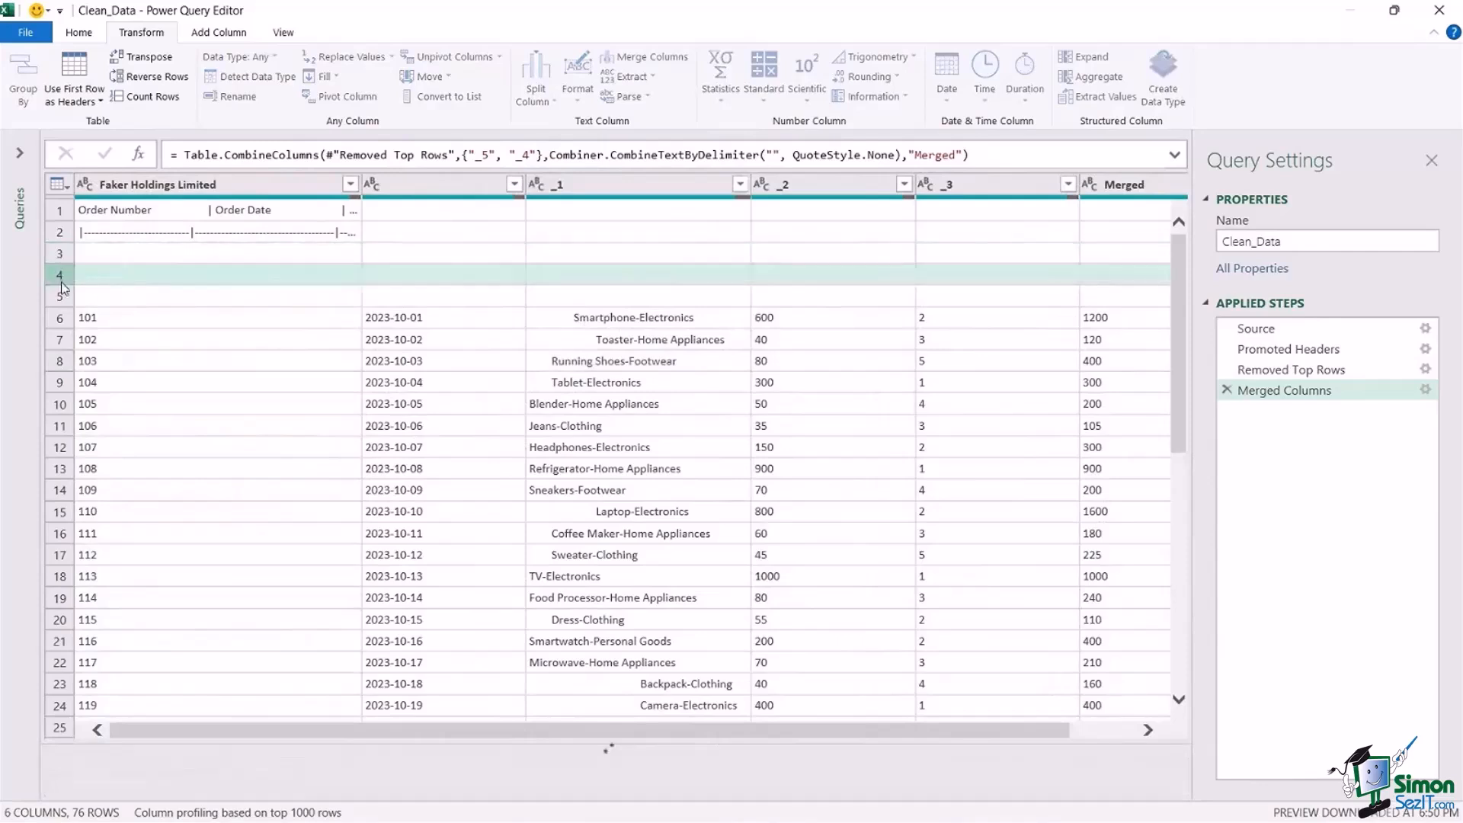
left_click(60, 297)
left_click(62, 256)
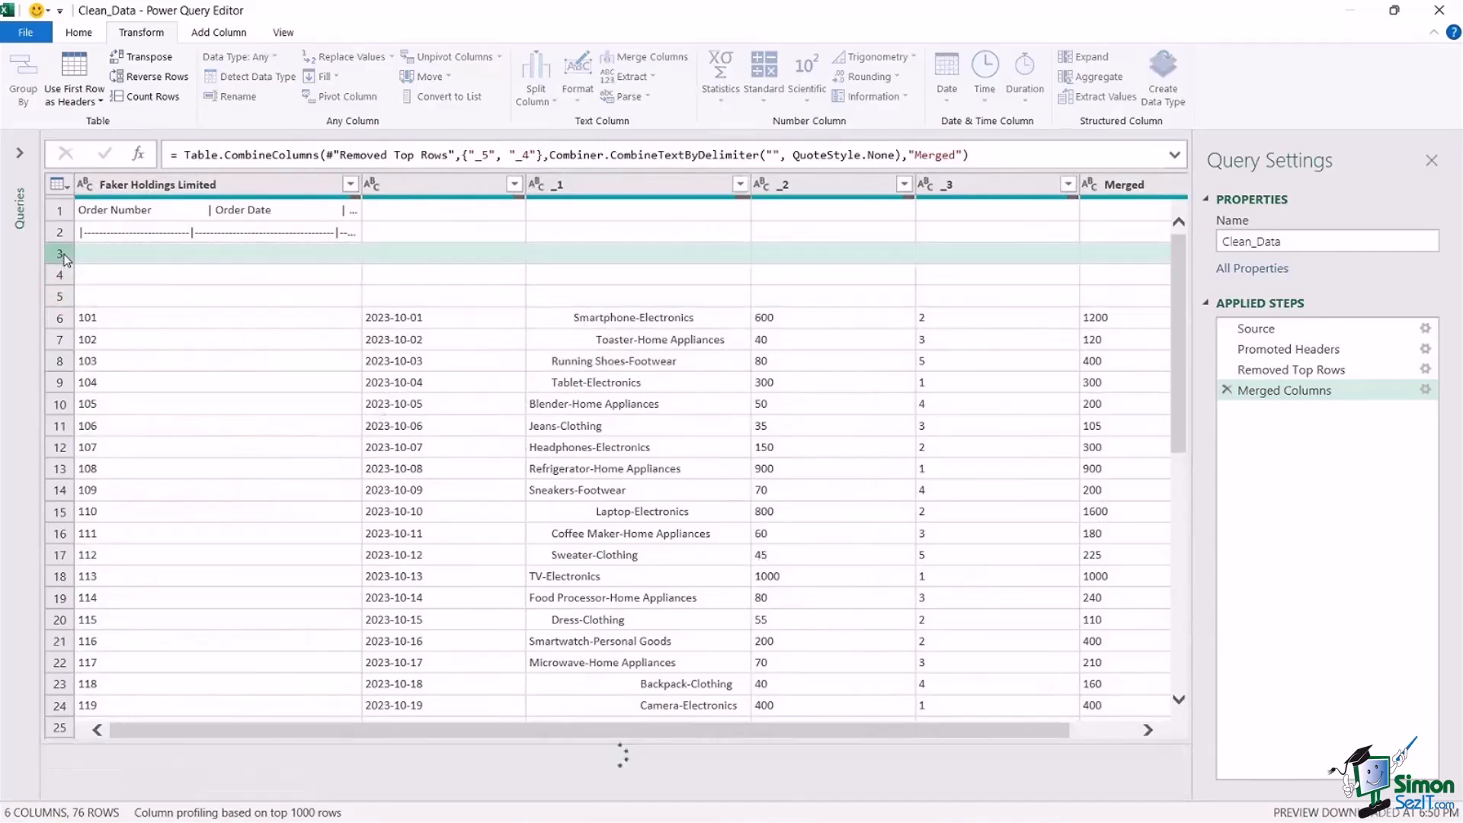
Try removing all blank rows from the table, and delete the resulting applied step.
left_click(78, 34)
left_click(368, 95)
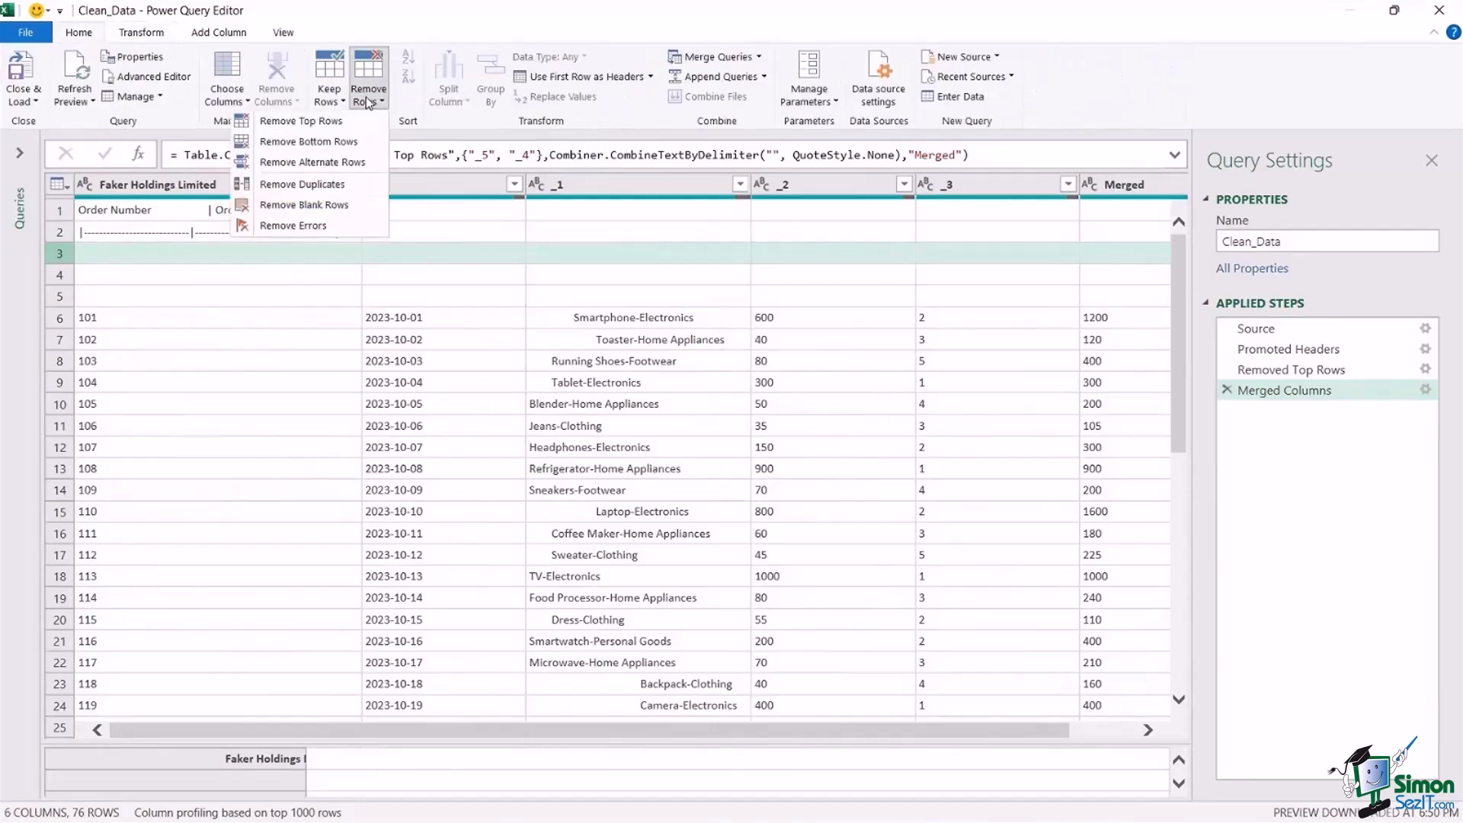
left_click(357, 212)
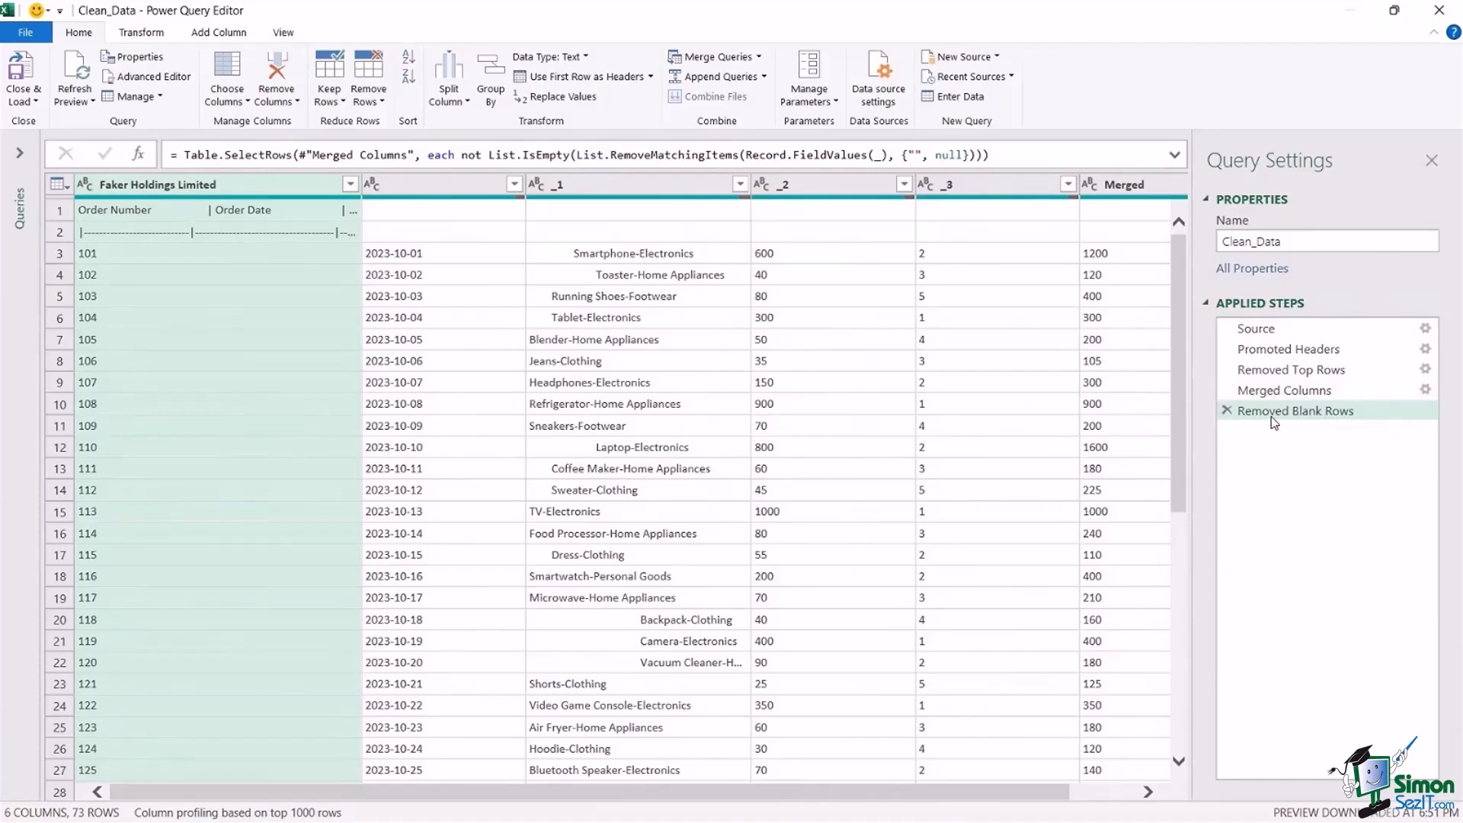
left_click(1227, 412)
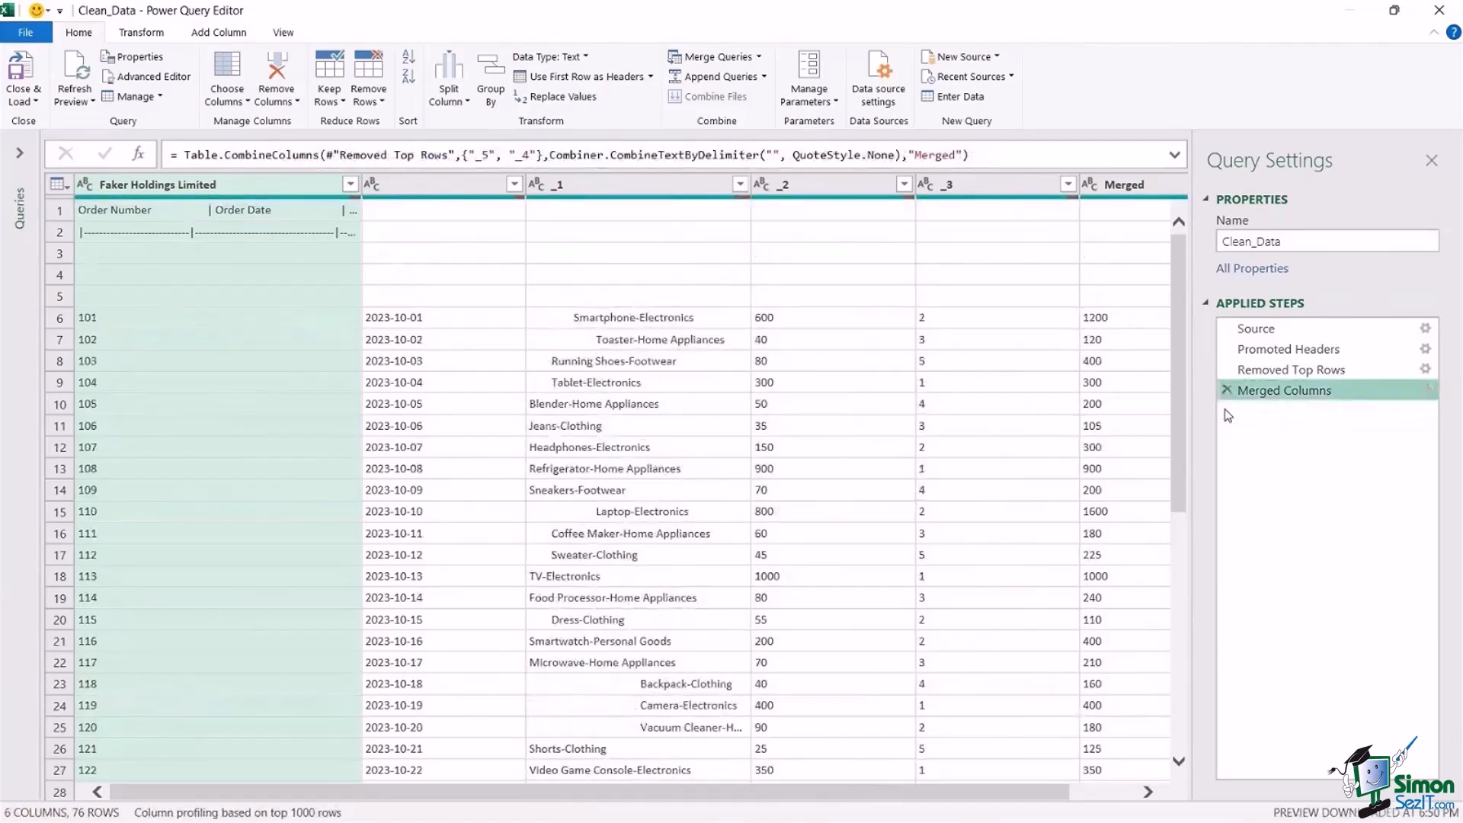
Remove all blank rows from the table.
left_click(201, 256)
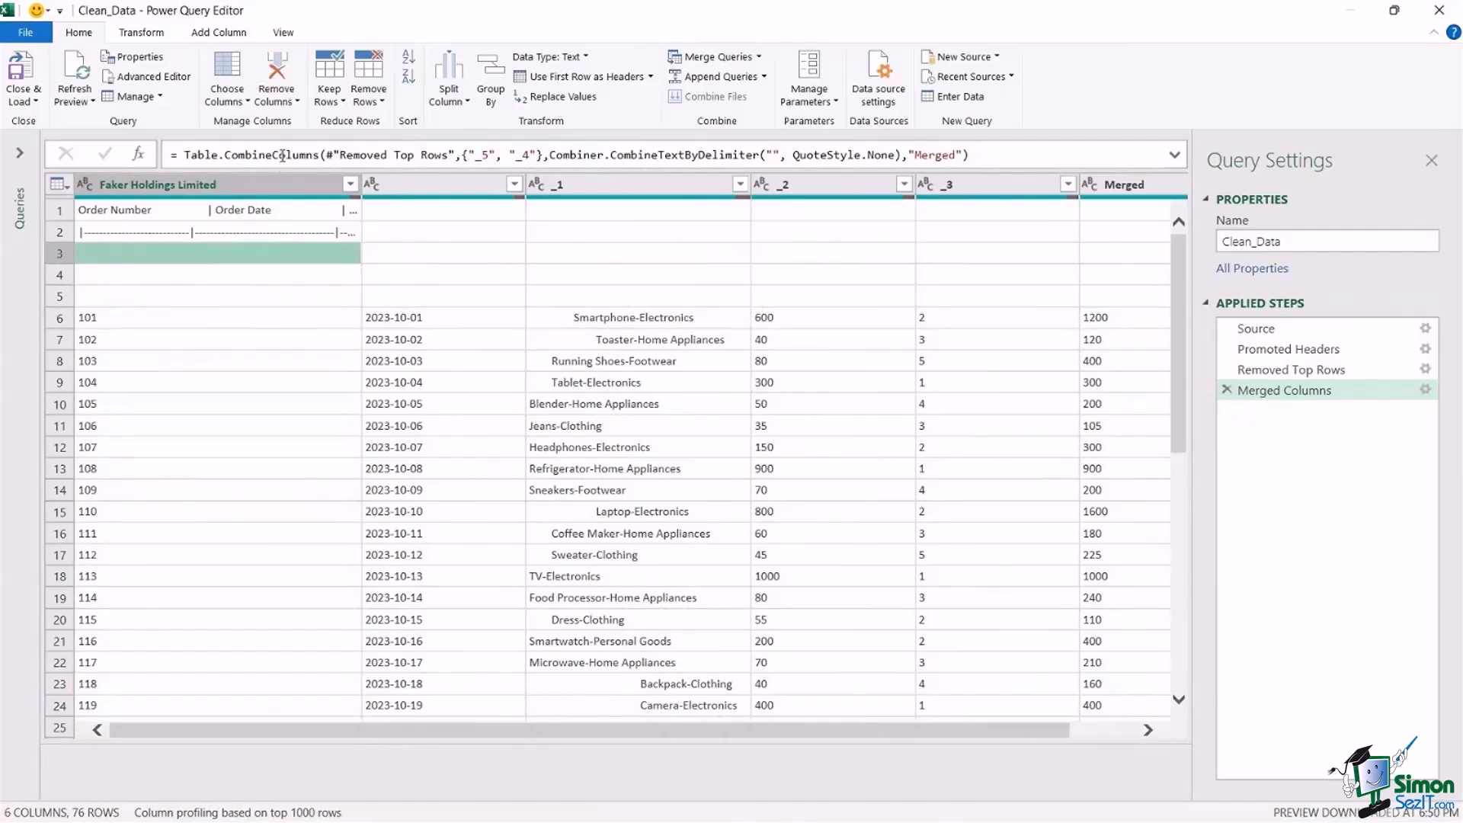
left_click(373, 96)
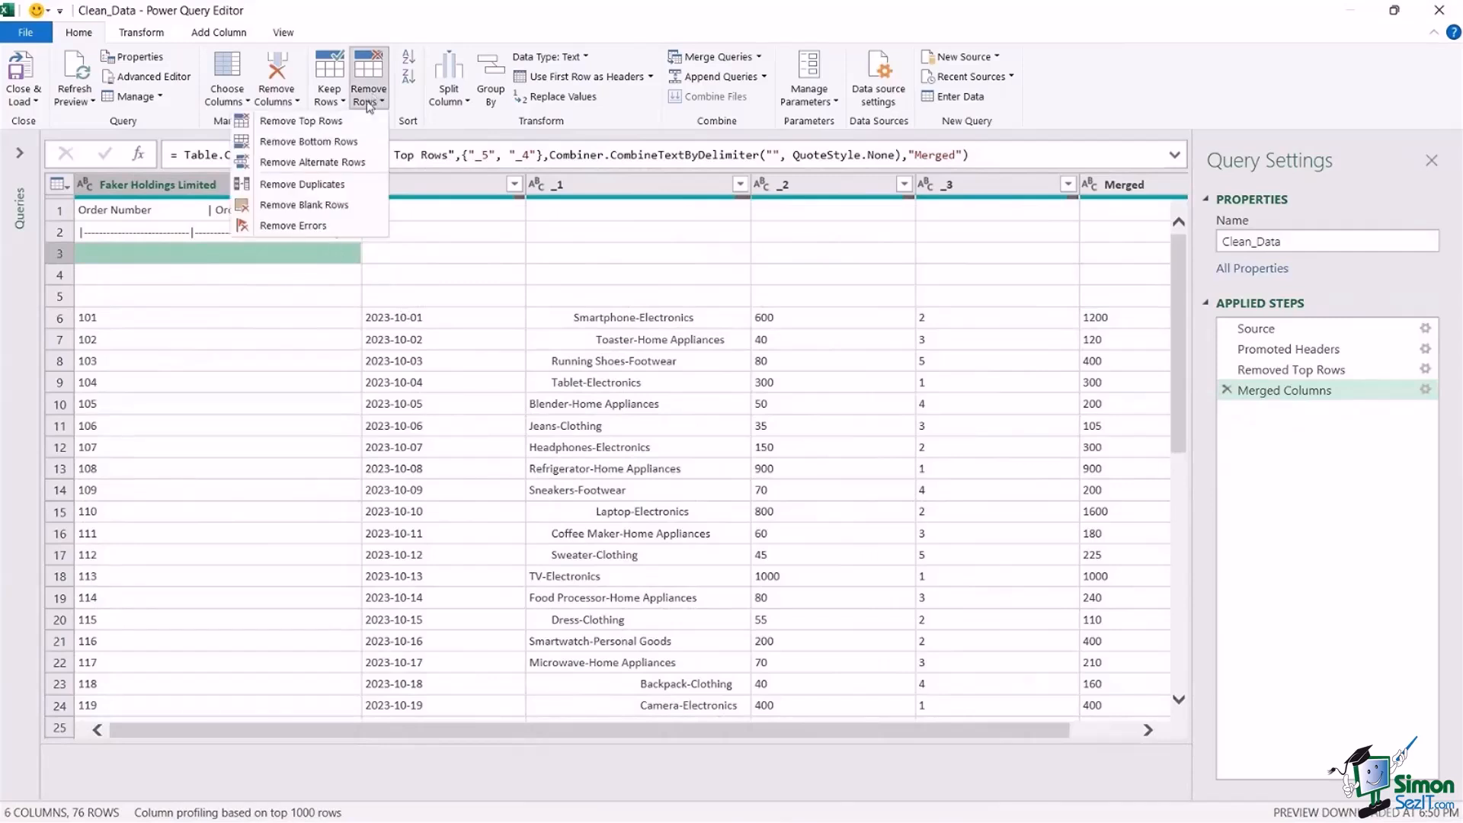
left_click(305, 204)
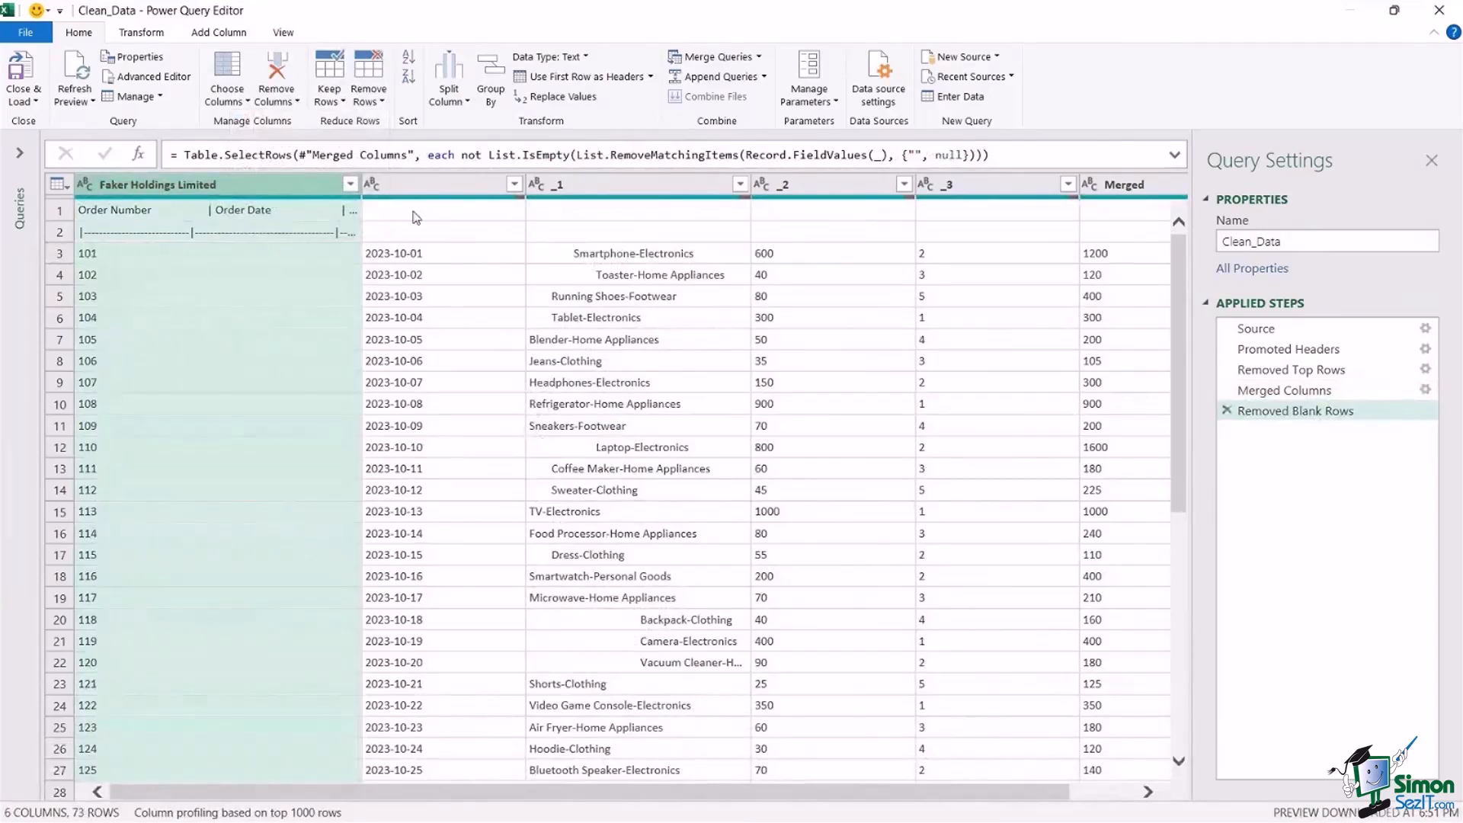
Filter the dashed separator line out of the Faker Holdings Limited column, keeping all other values.
left_click(60, 232)
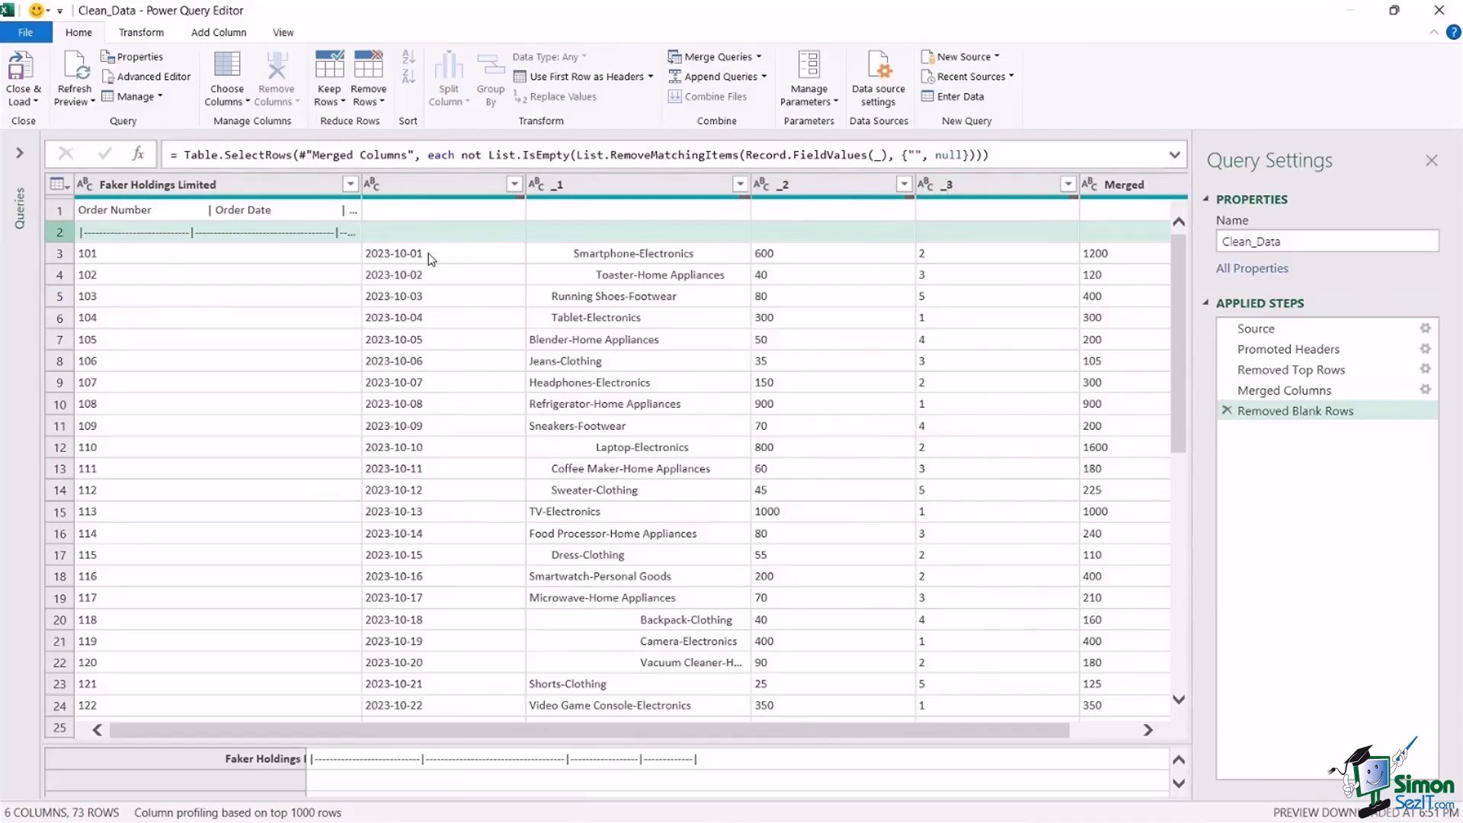
left_click(350, 185)
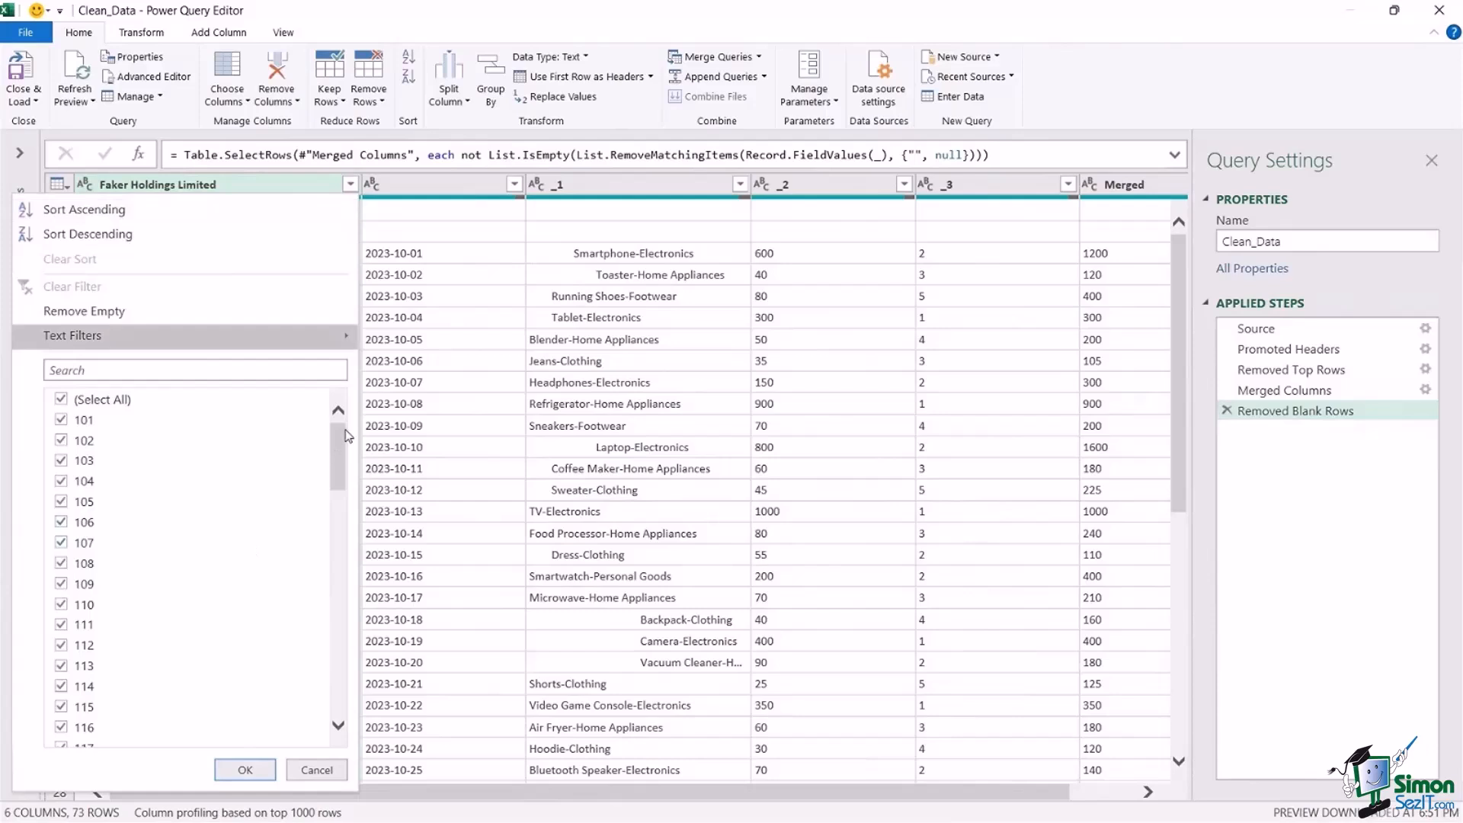
left_click_drag(340, 441, 338, 670)
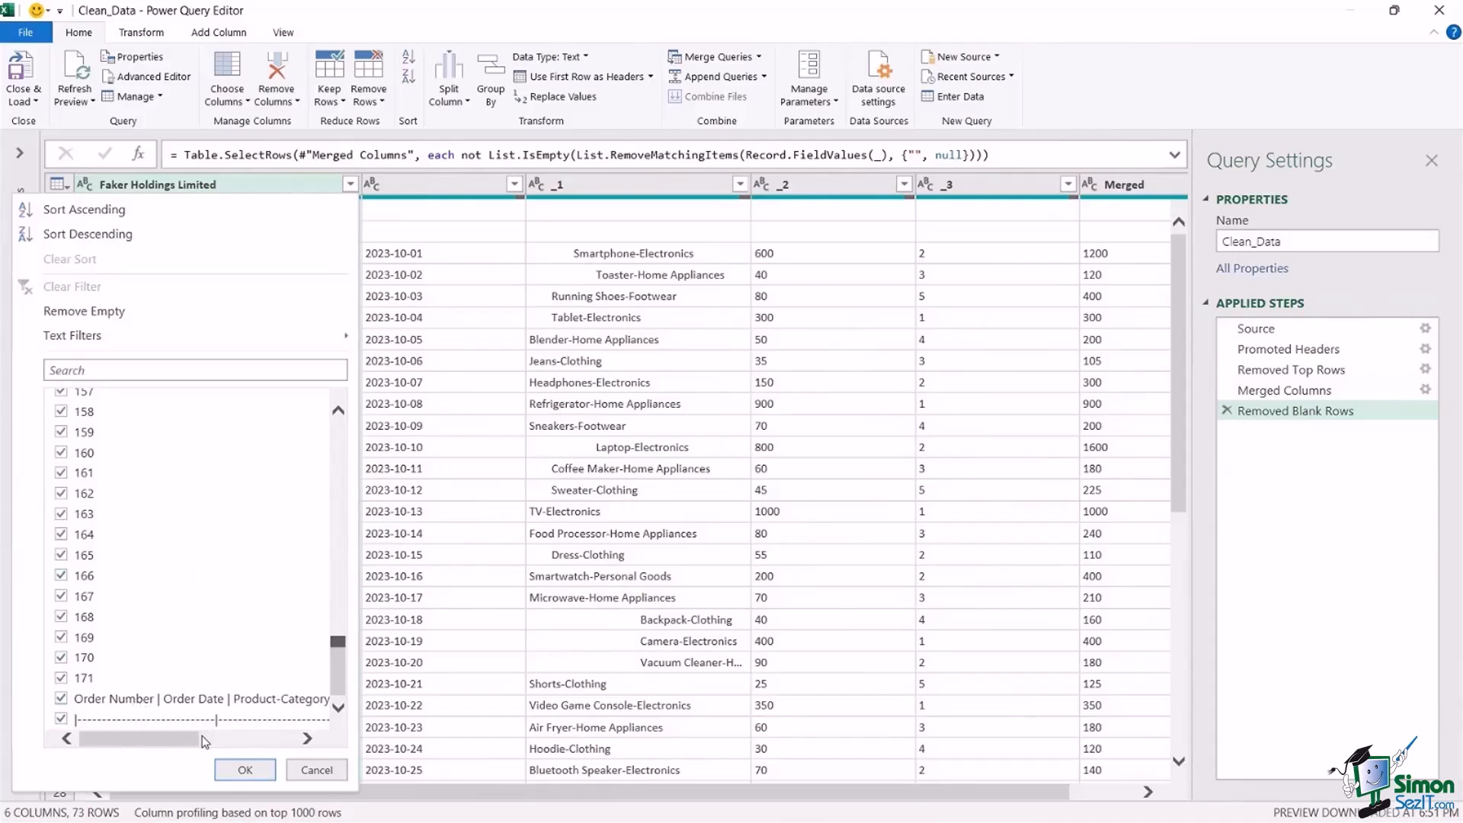
left_click(62, 720)
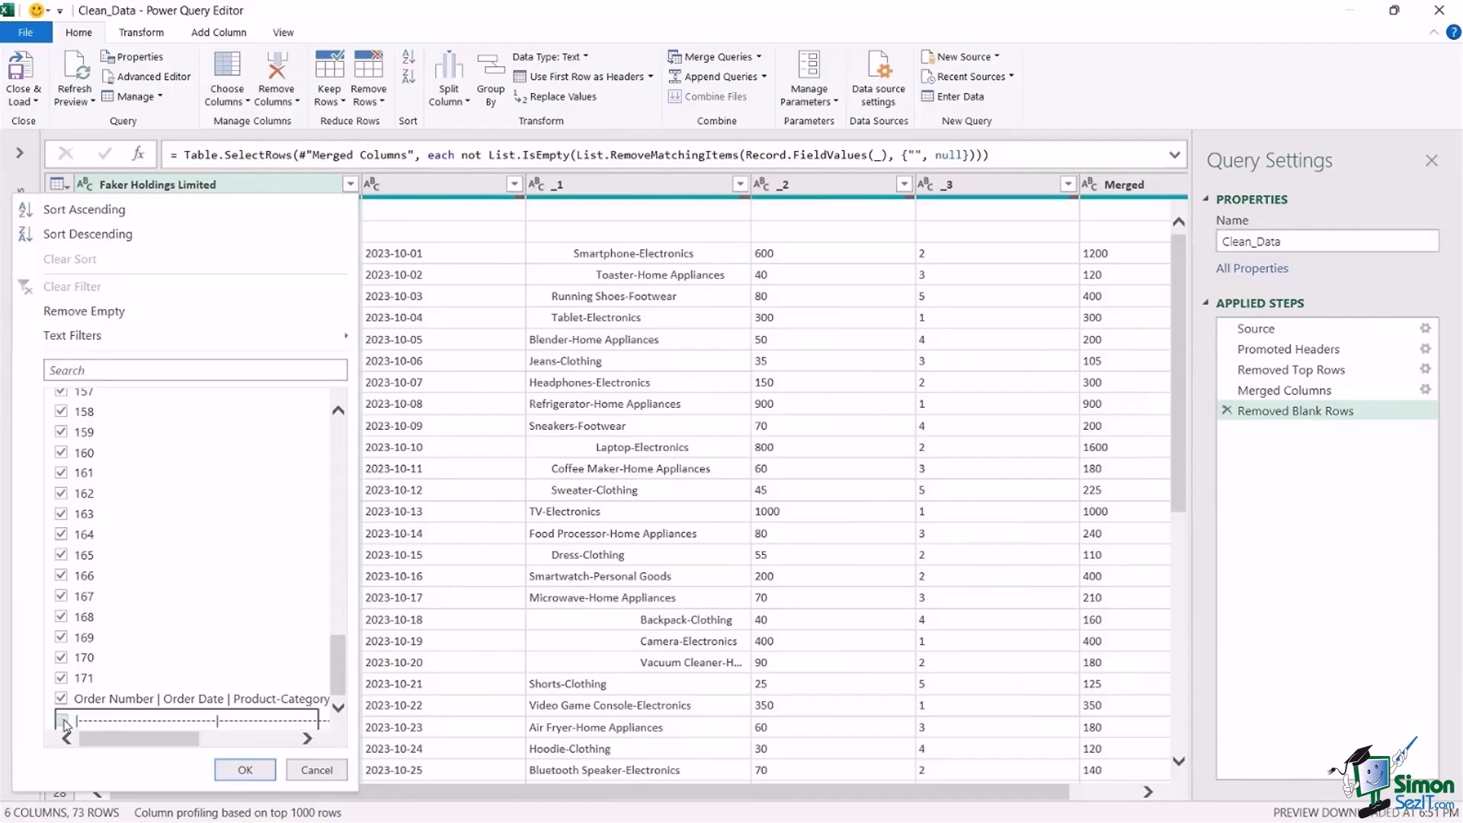
left_click(245, 769)
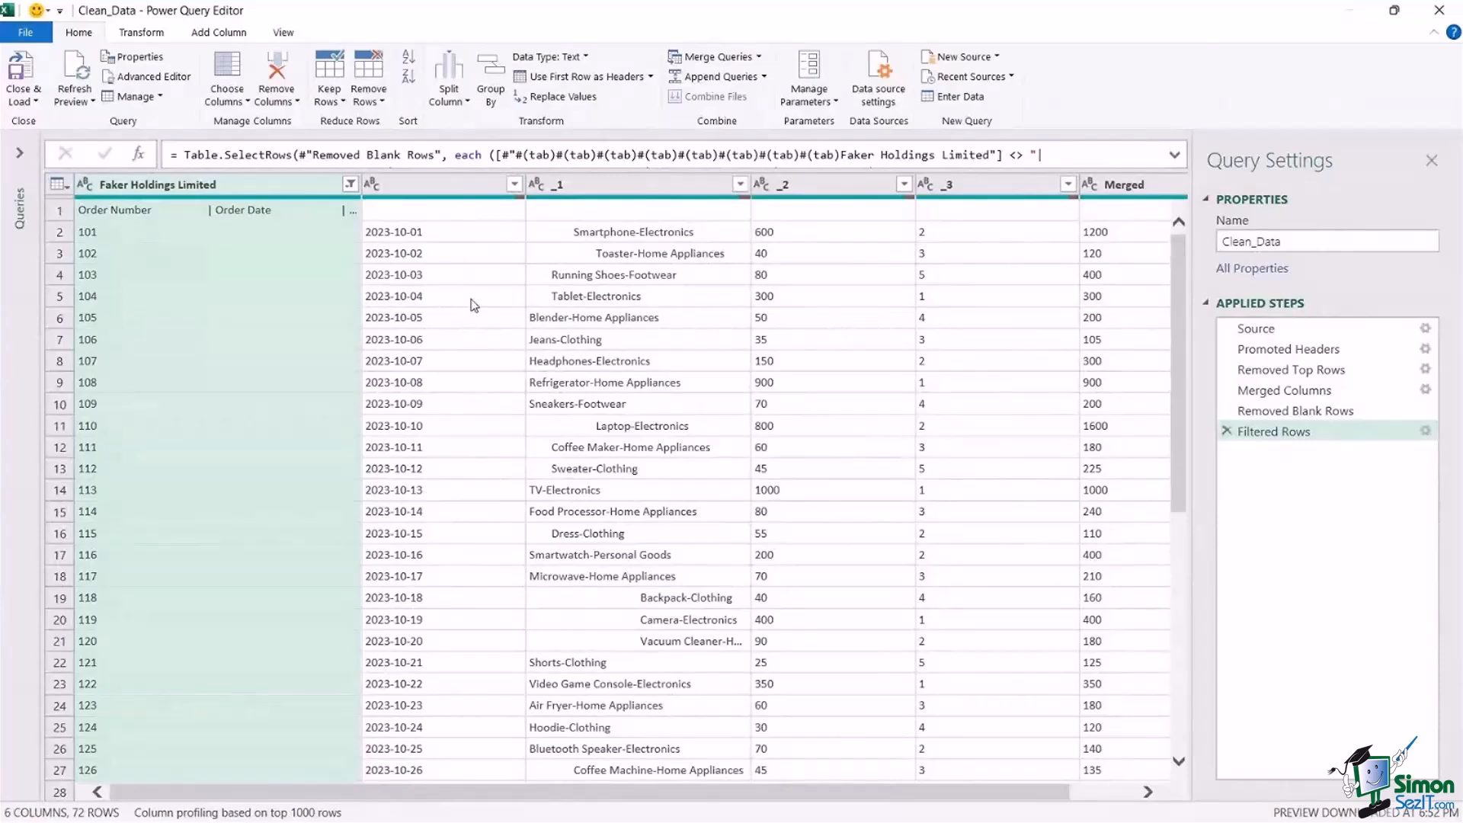
Widen the Faker Holdings Limited column until all headings in row 1, from Order Number to Total, fit.
left_click(303, 279)
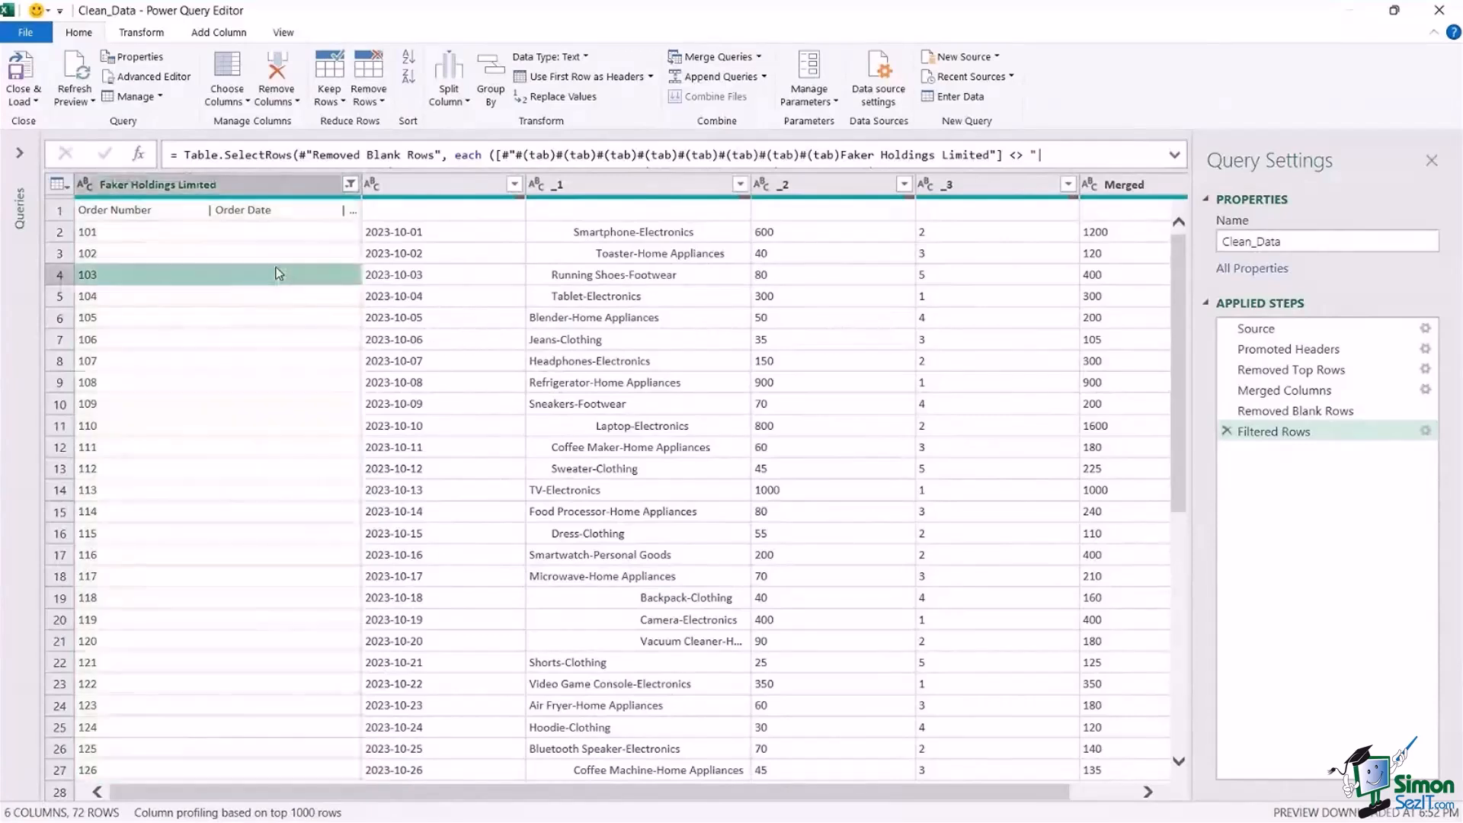
left_click_drag(366, 185, 682, 186)
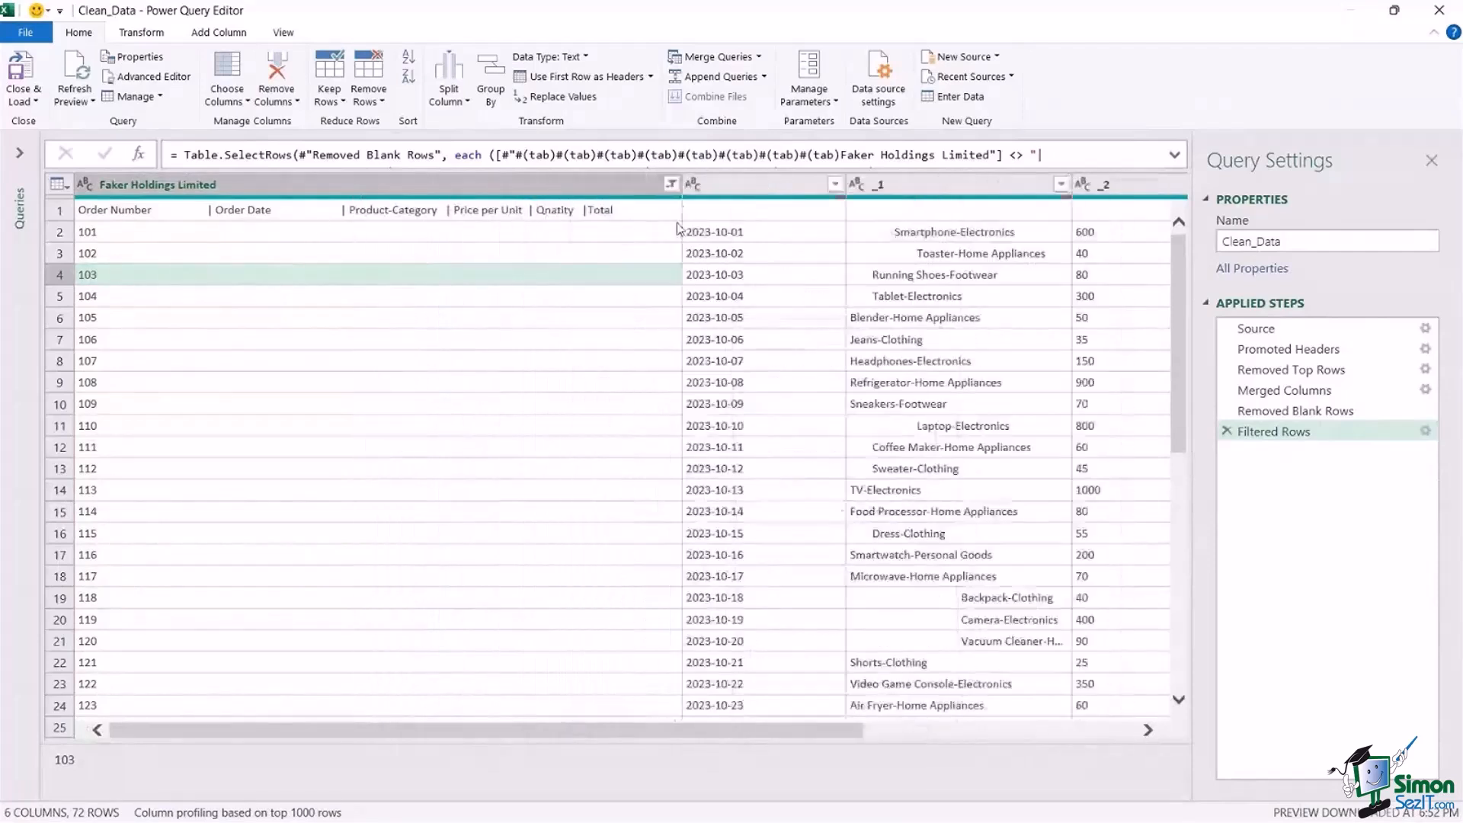
left_click(314, 213)
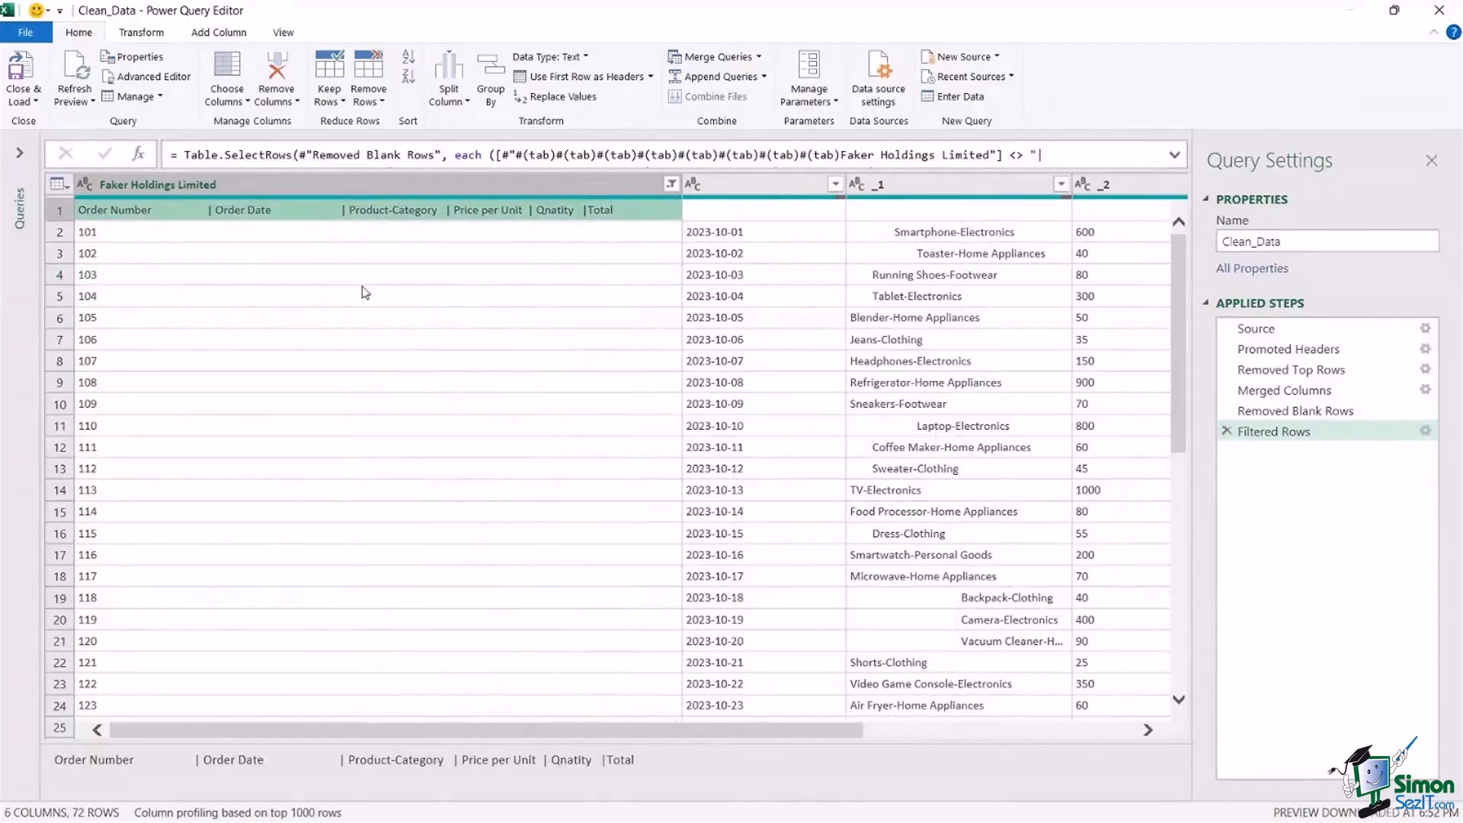
Compare the combined headings in row 1 with the order number, date, _1 and _2 columns they belong to.
left_click(277, 185)
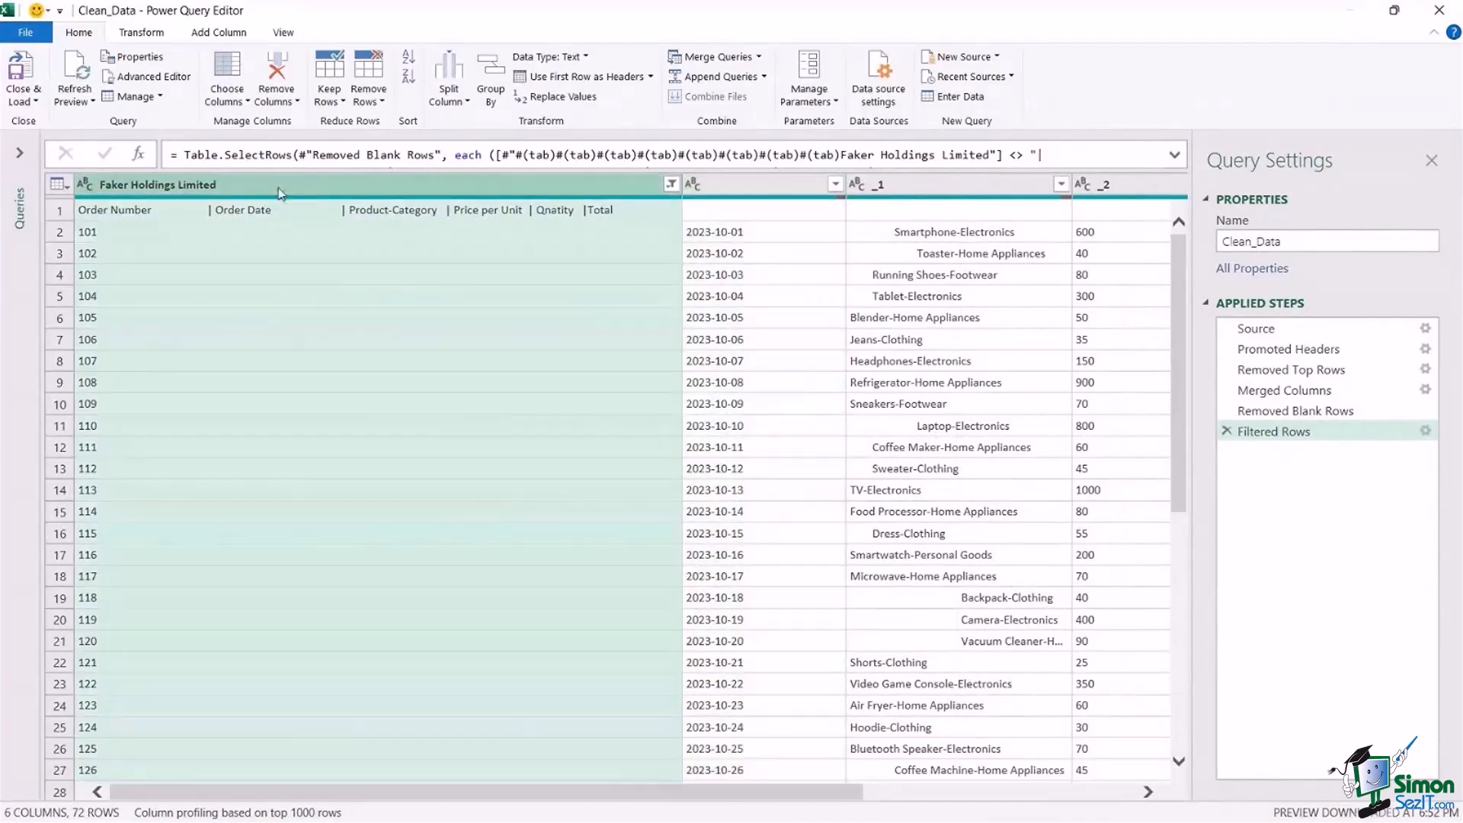
left_click(765, 185)
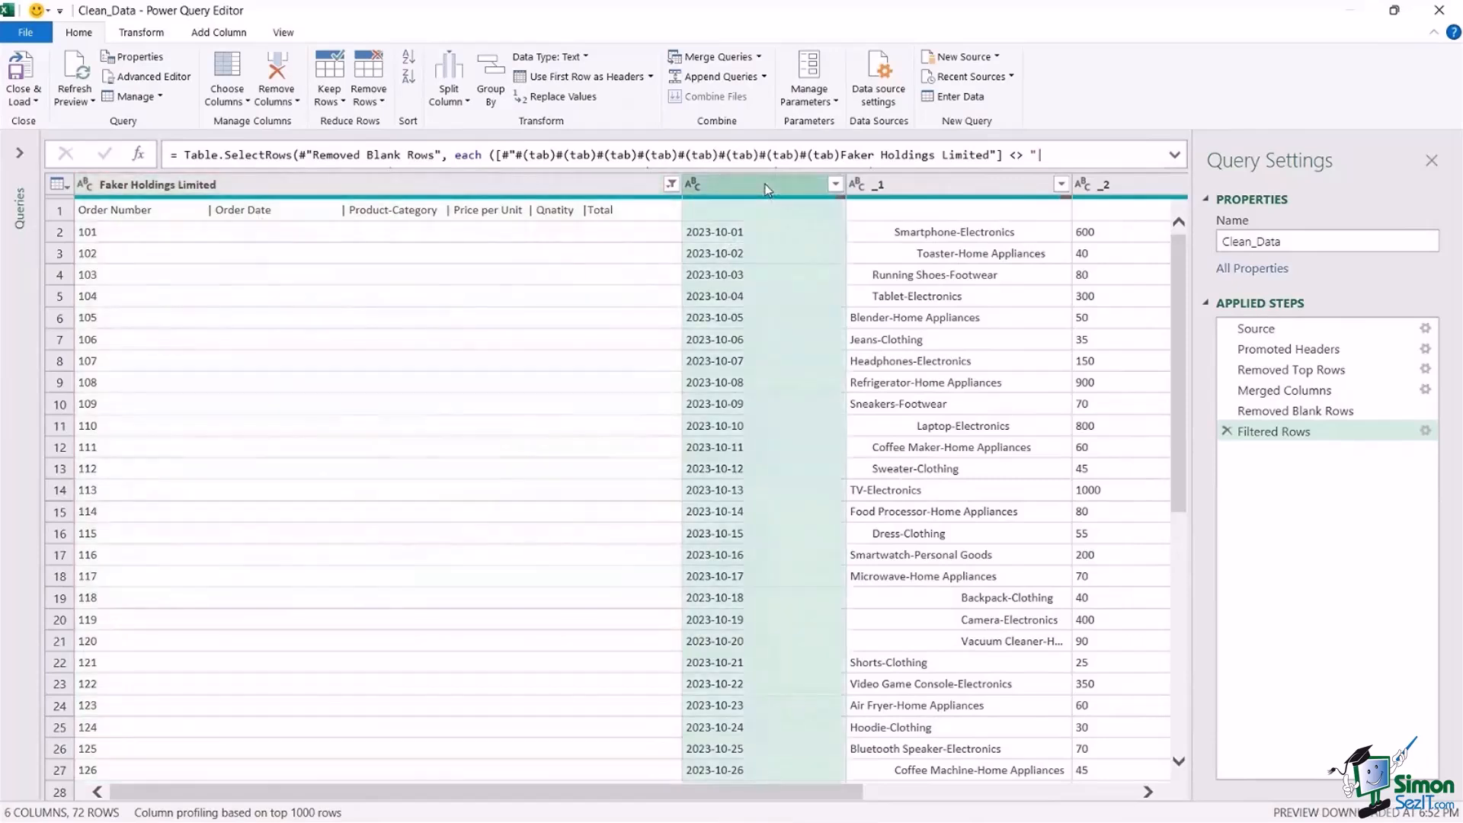
left_click(927, 185)
left_click(1114, 183)
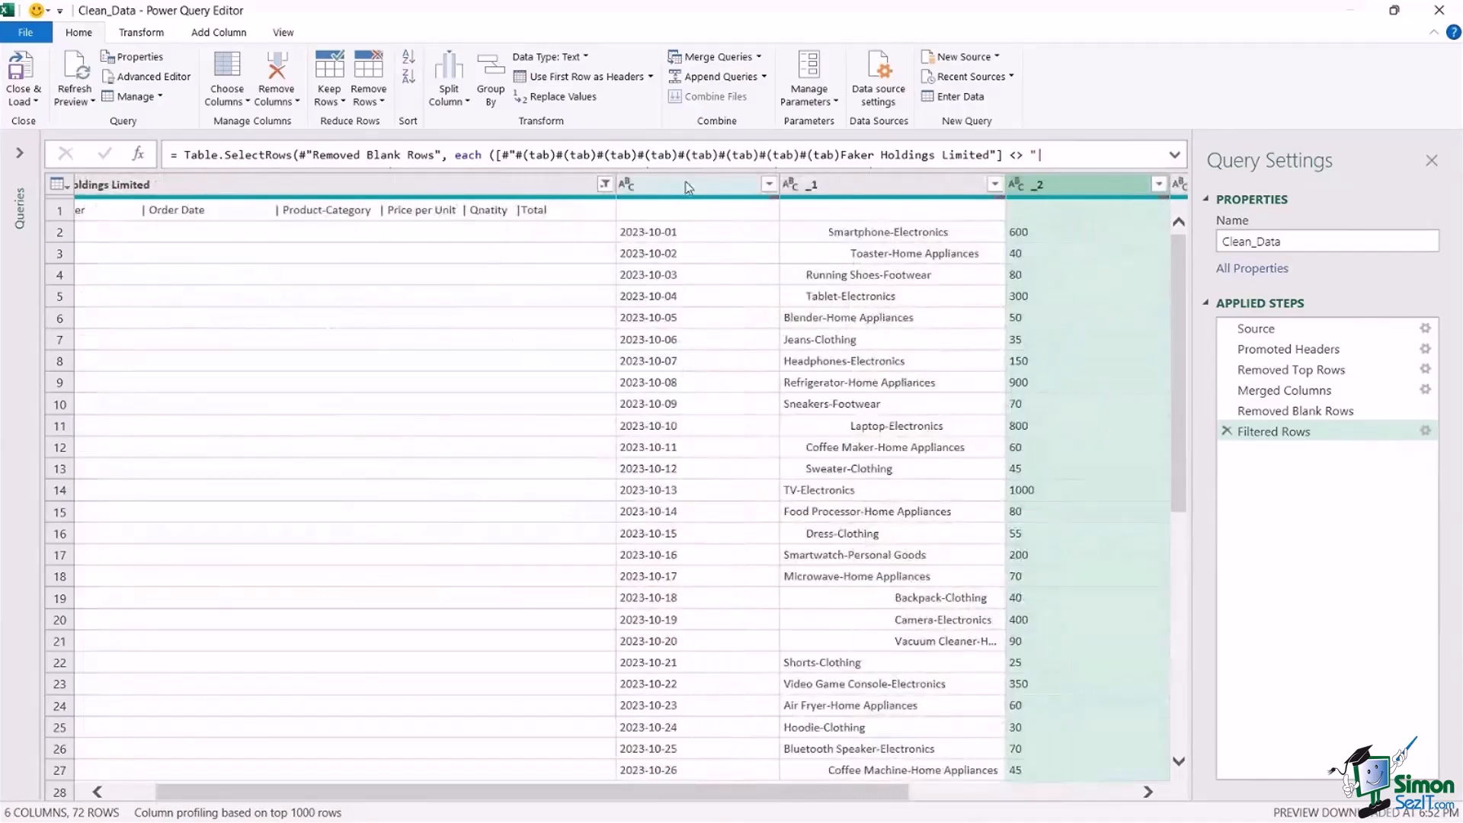
left_click(363, 216)
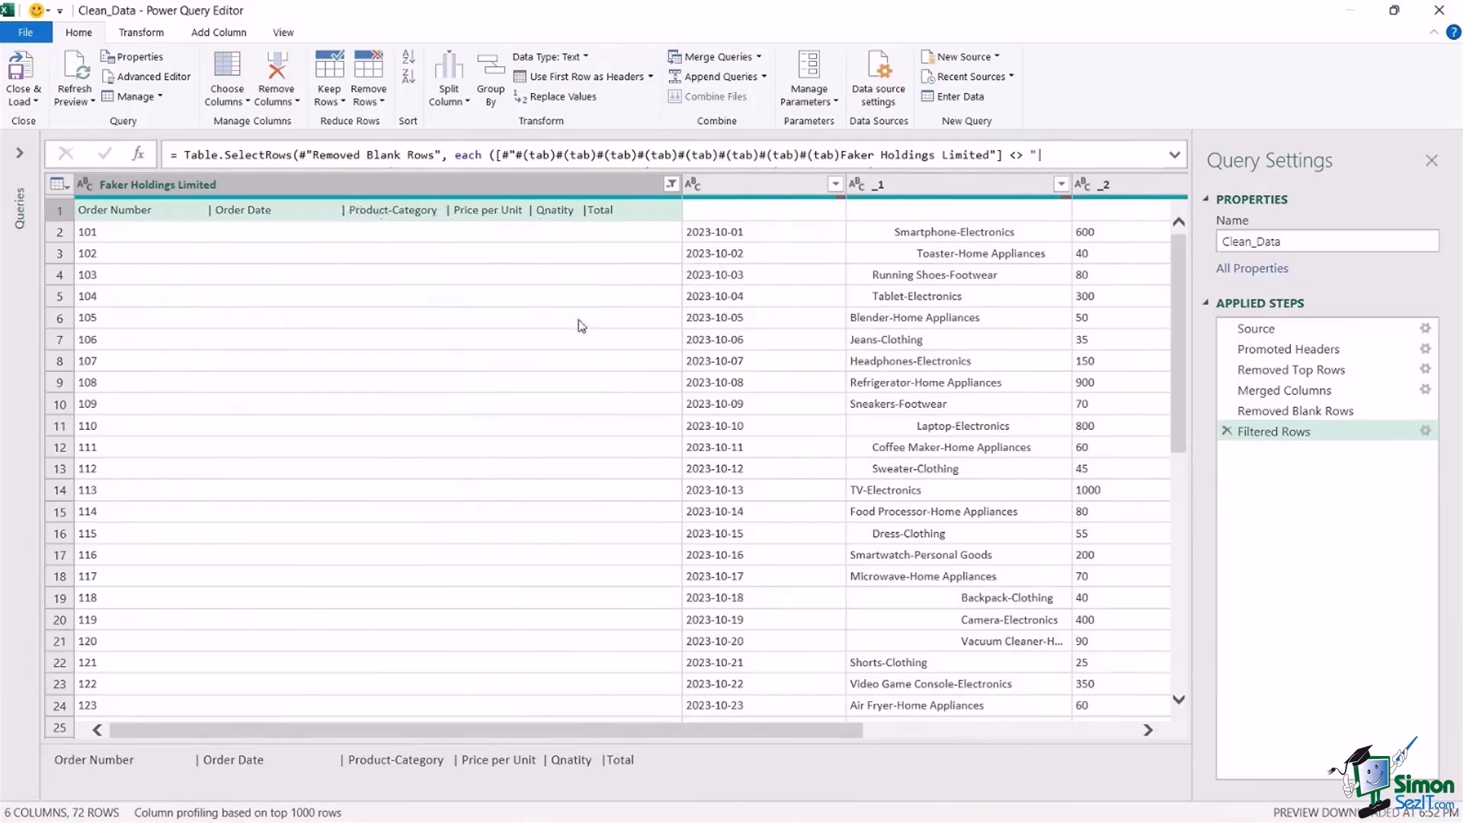
Split the Faker Holdings Limited column by the custom delimiter | at each occurrence.
left_click(231, 198)
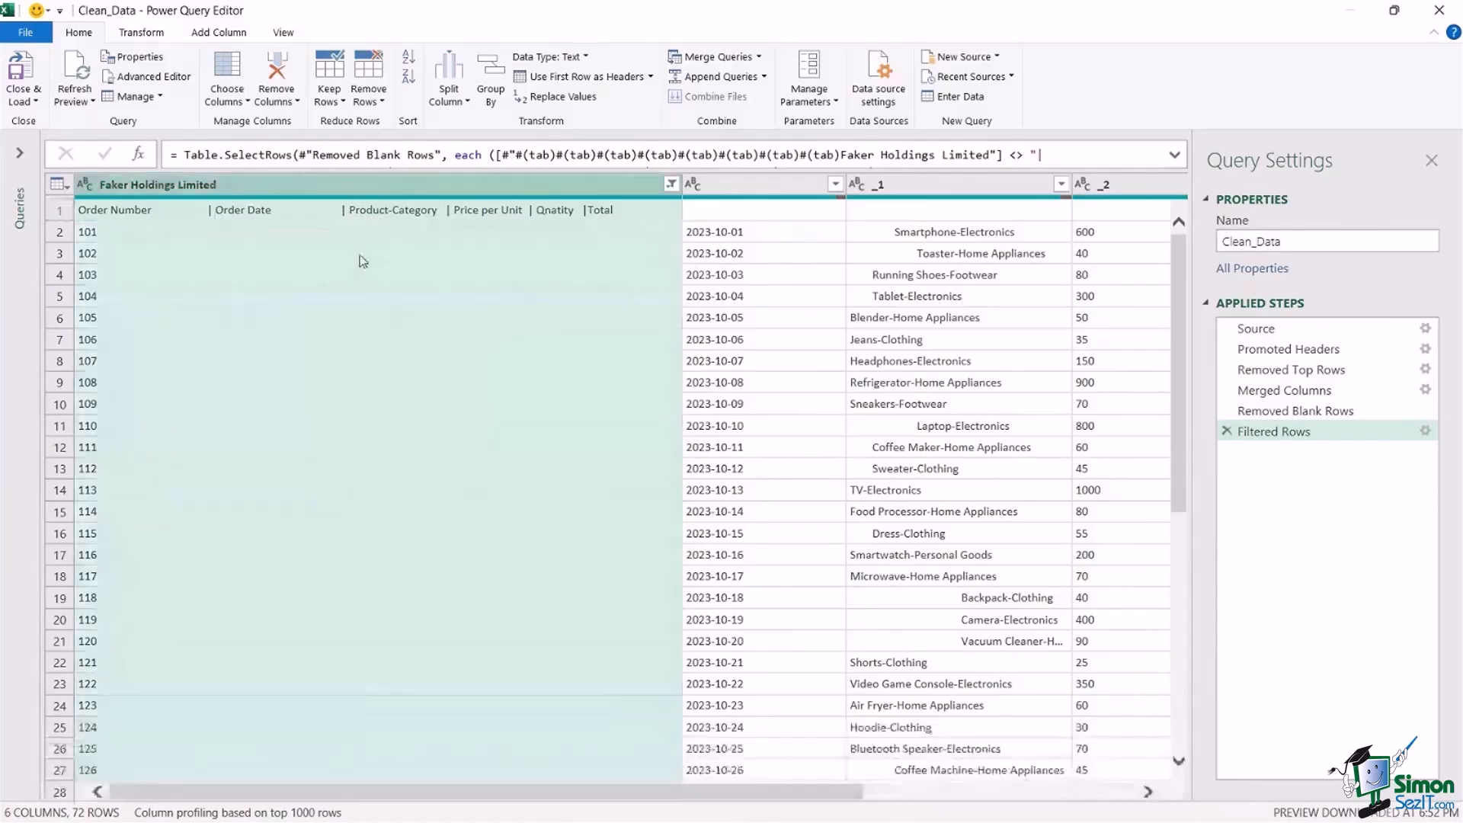
left_click(451, 97)
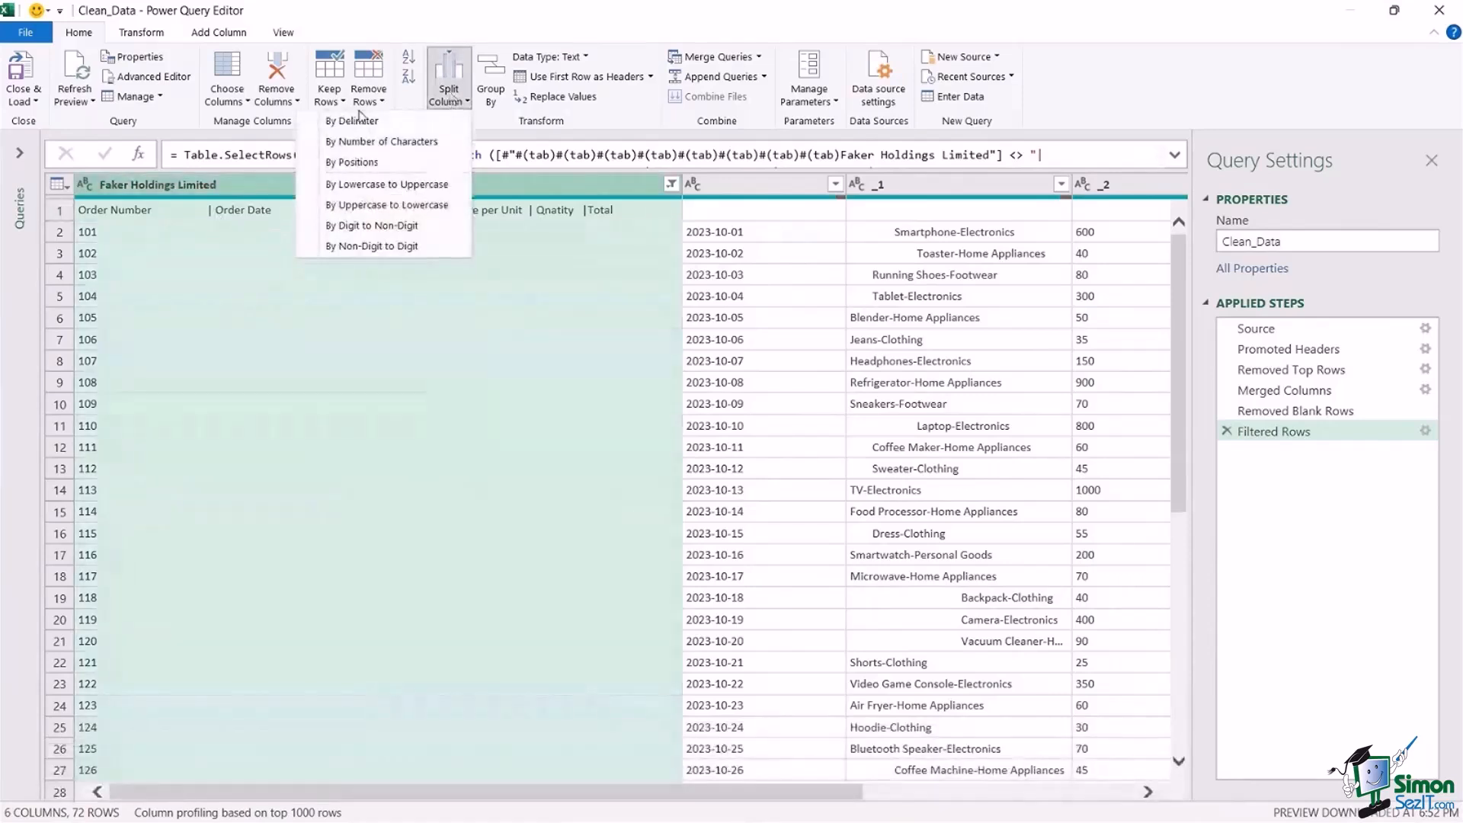
left_click(394, 127)
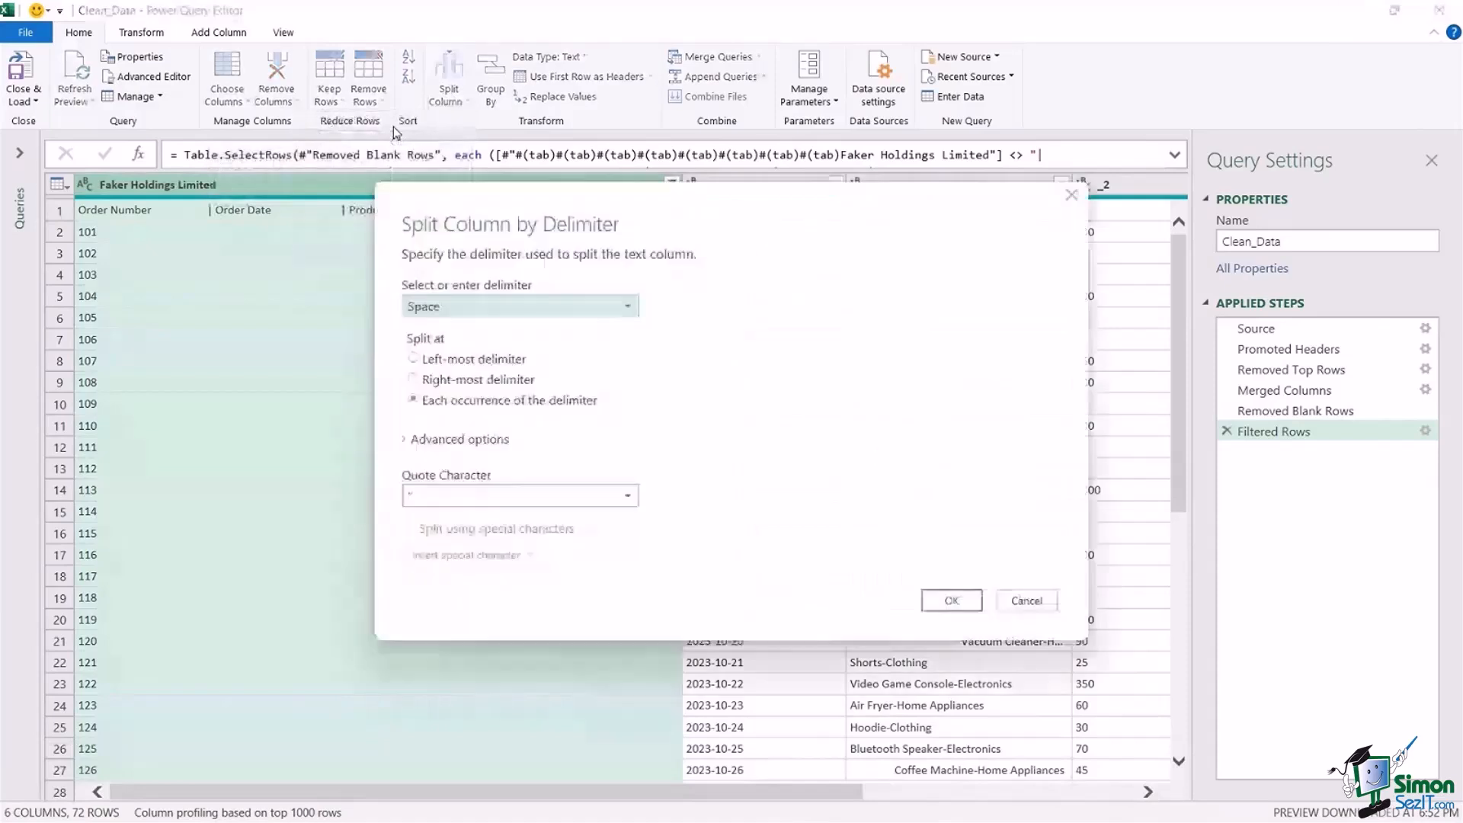
left_click(669, 297)
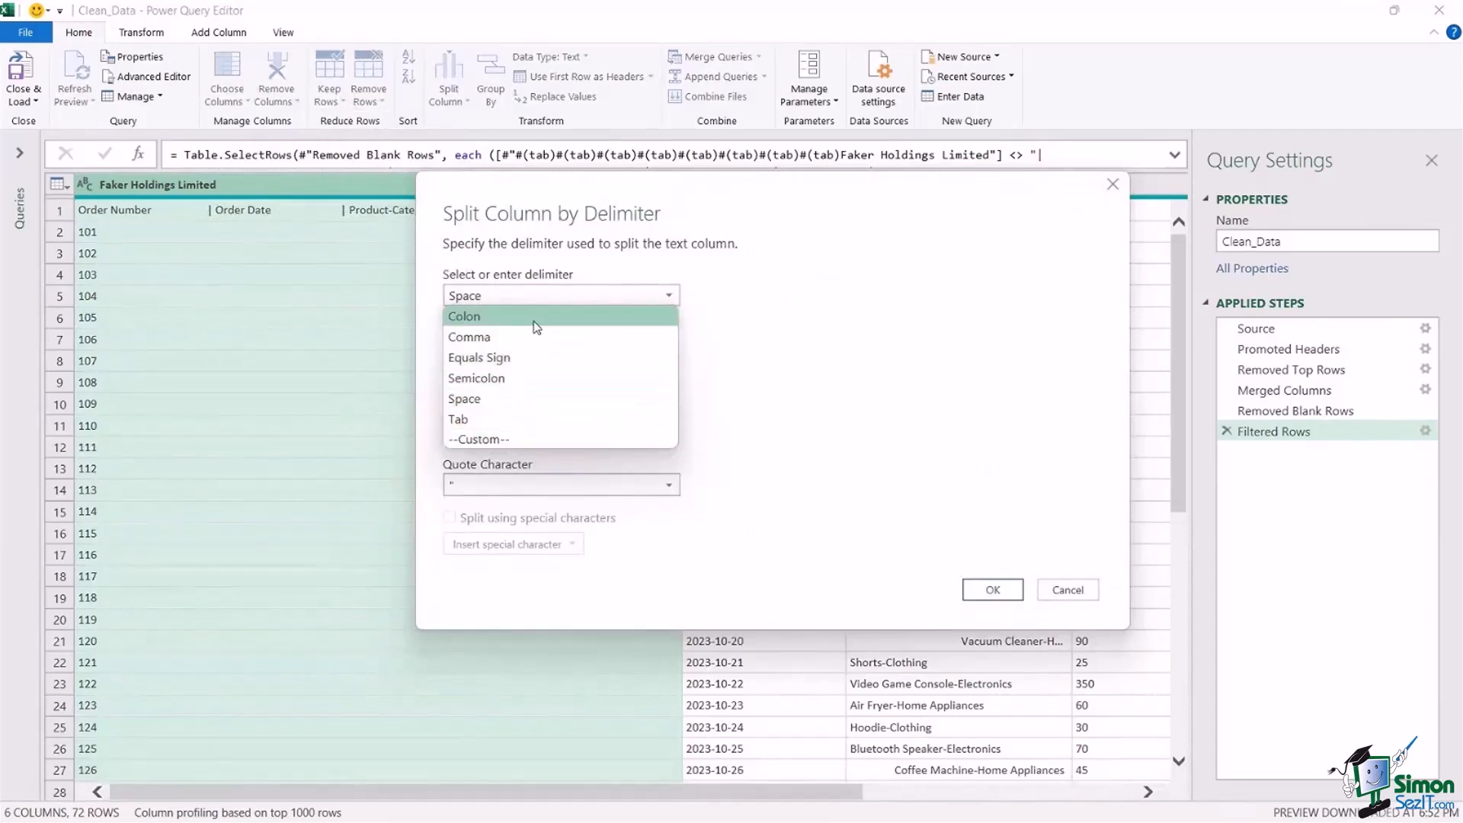
left_click(477, 439)
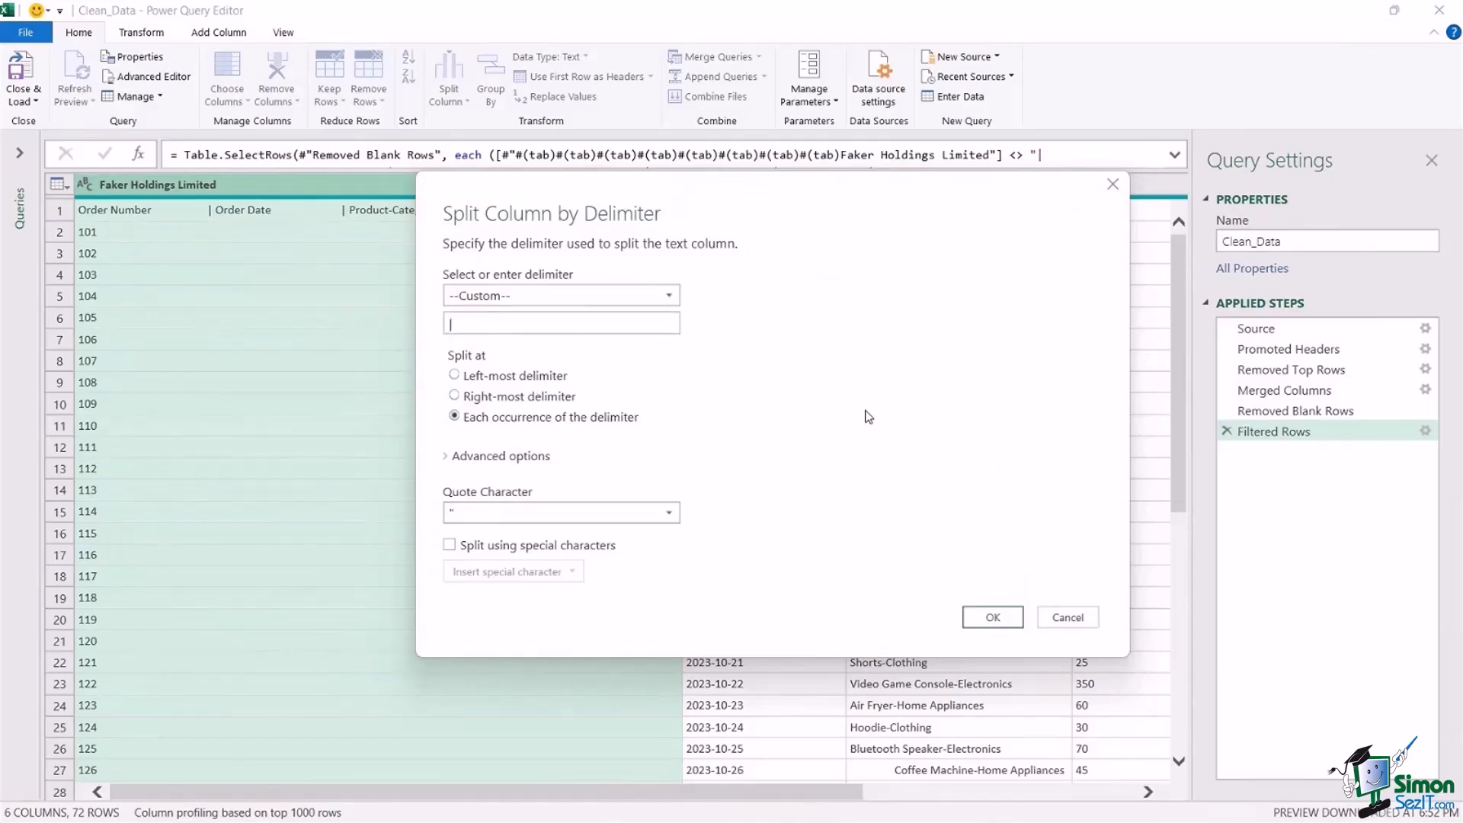
left_click(997, 617)
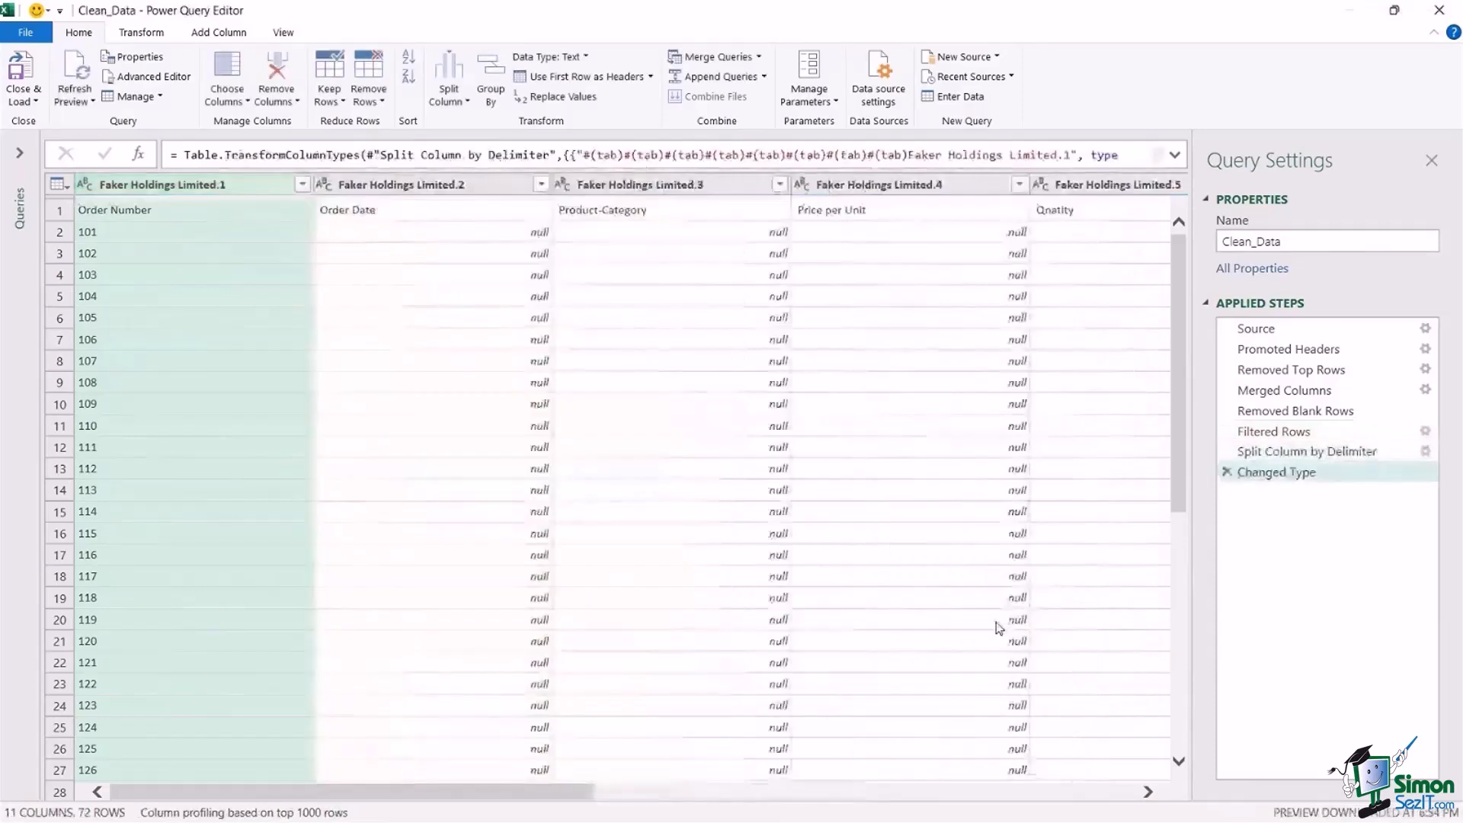
Check row 1 of the split Faker Holdings Limited columns for one heading per column.
left_click_drag(419, 793, 470, 804)
left_click_drag(566, 797, 467, 818)
left_click(424, 210)
left_click(678, 212)
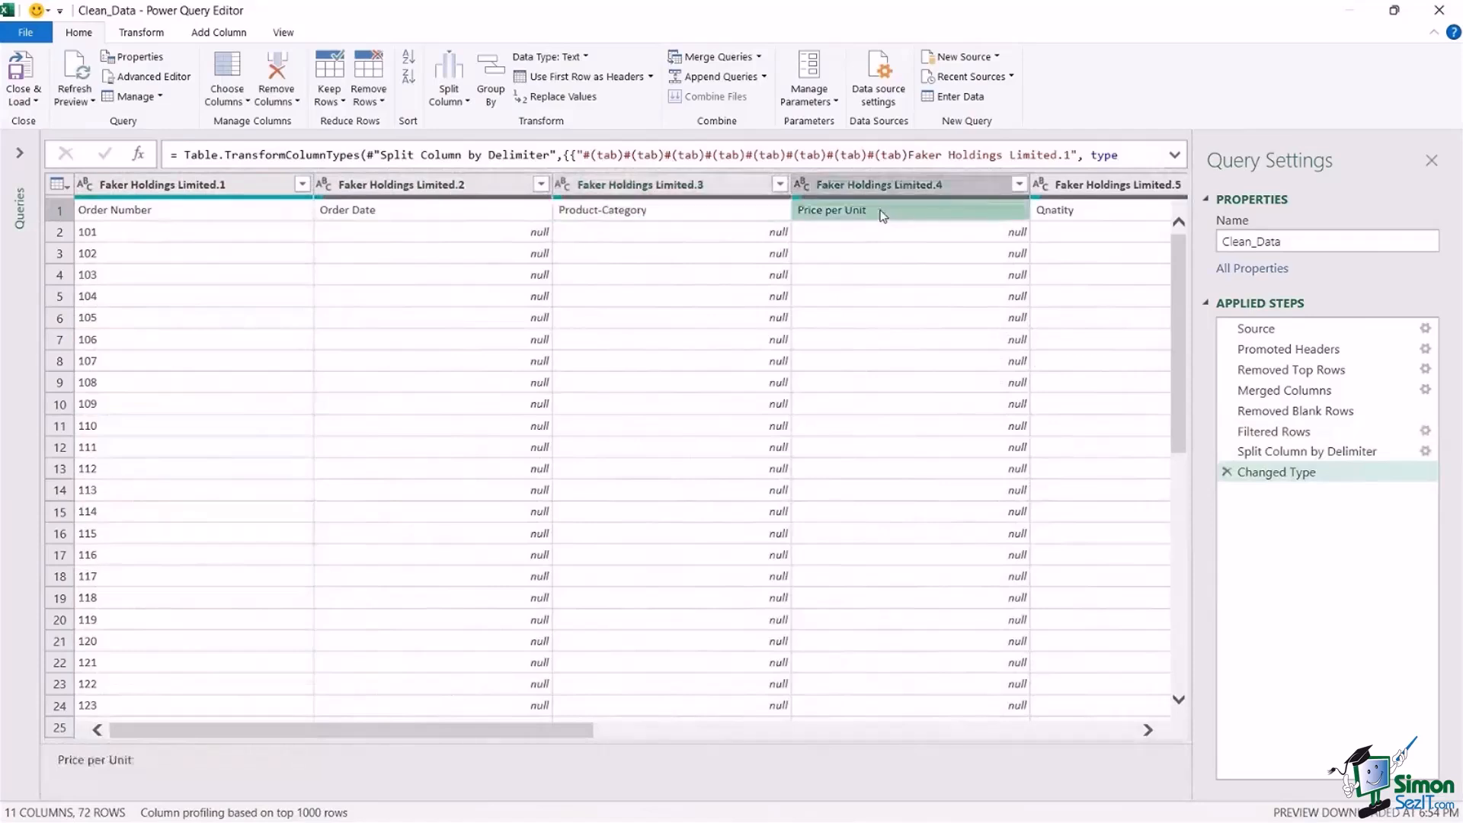
left_click_drag(547, 737, 322, 746)
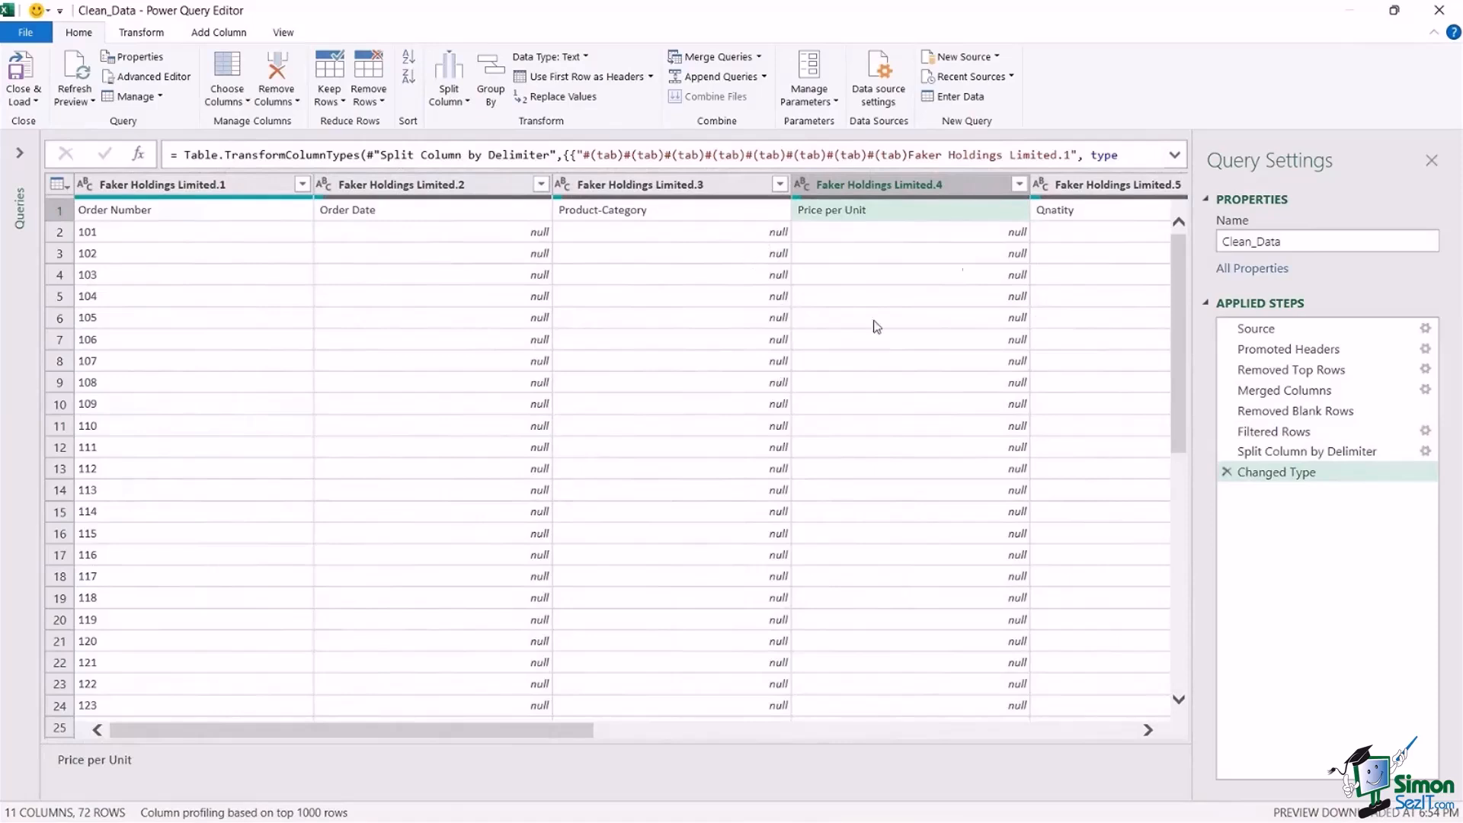
left_click_drag(573, 738, 482, 737)
Examine the date, _1 and _2 data columns and compare their position with the split heading columns.
left_click_drag(490, 732, 942, 745)
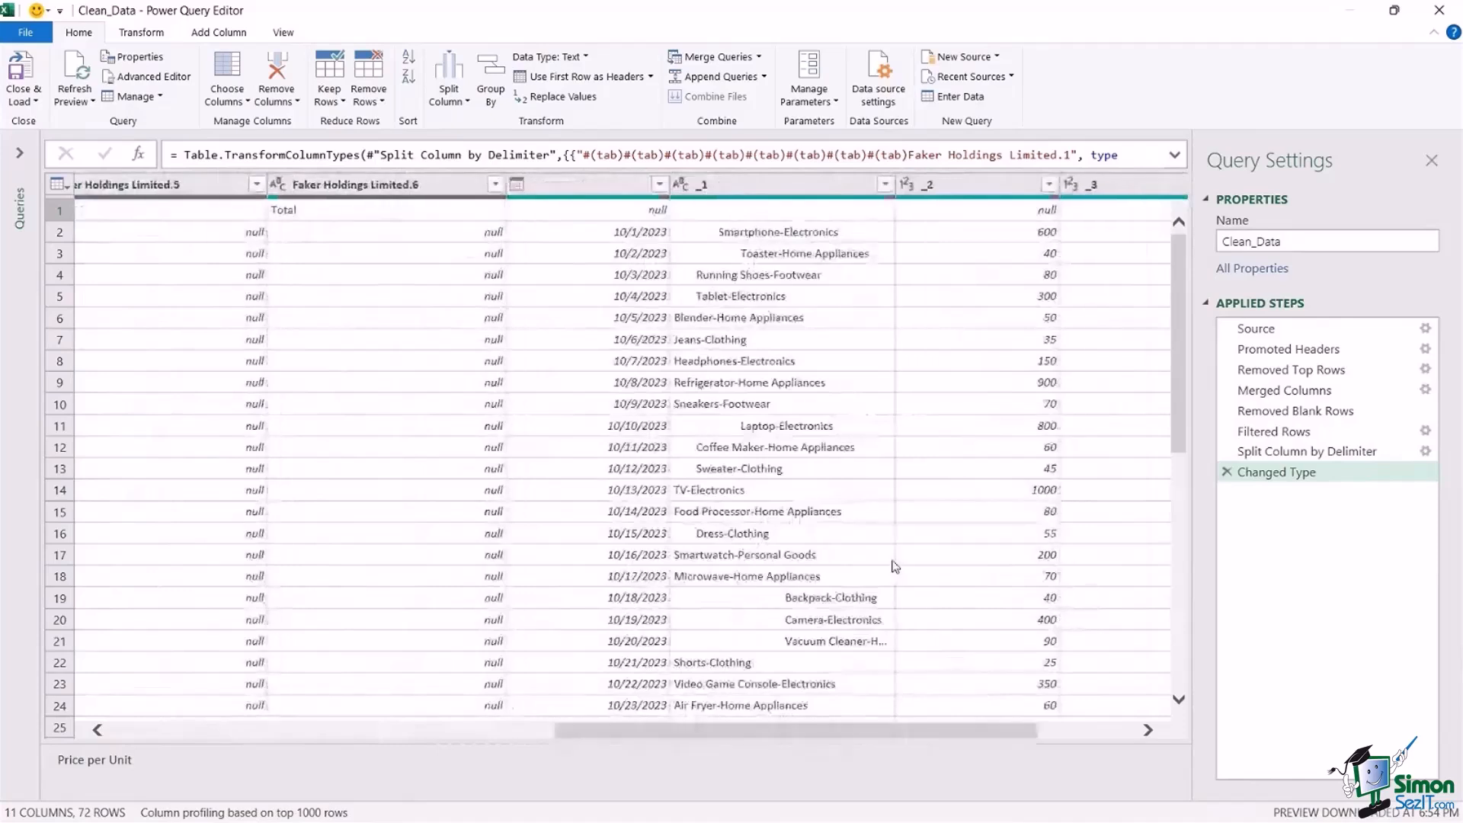
left_click(619, 209)
left_click(780, 181)
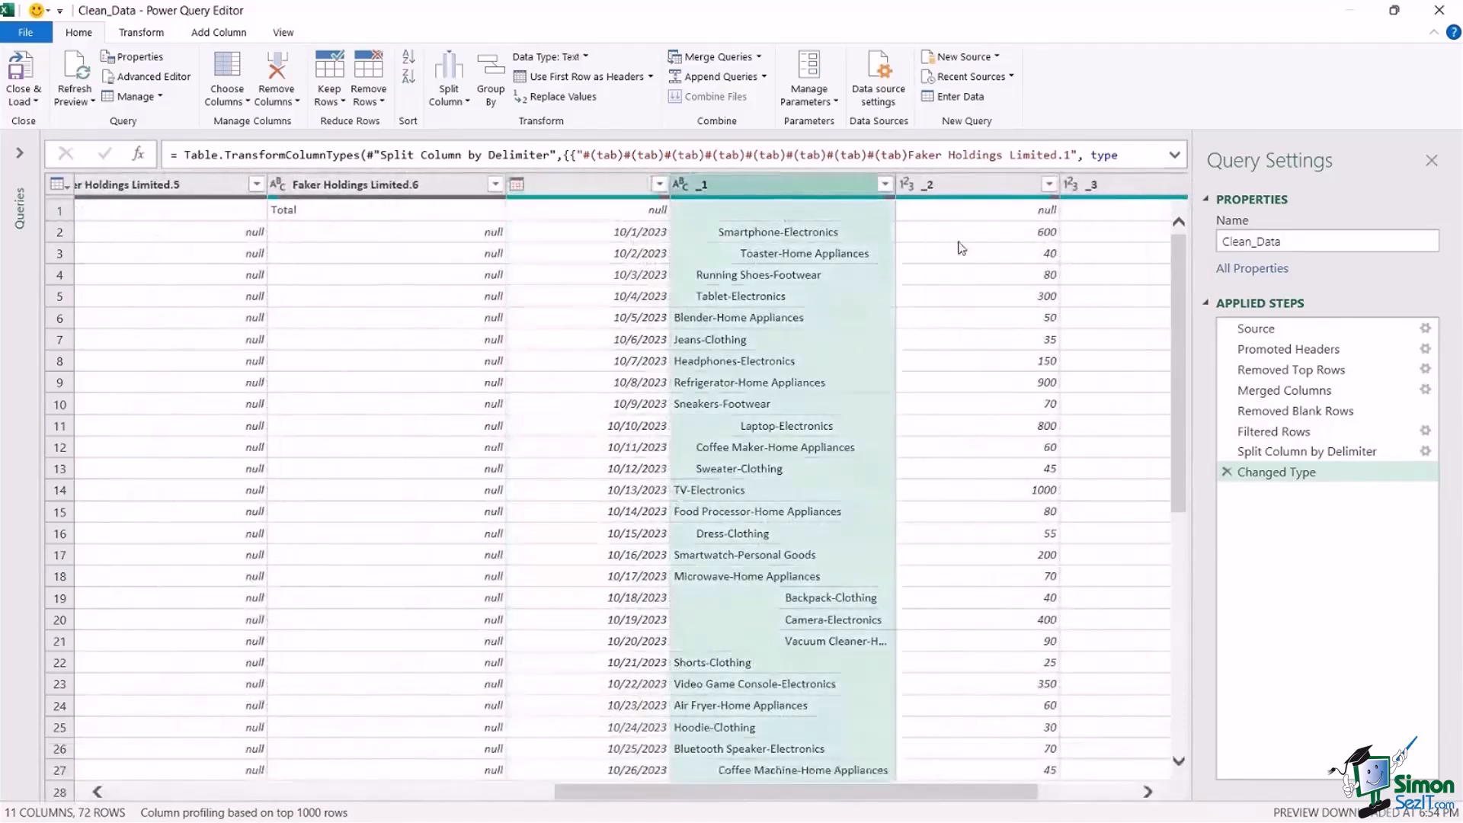
left_click(983, 186)
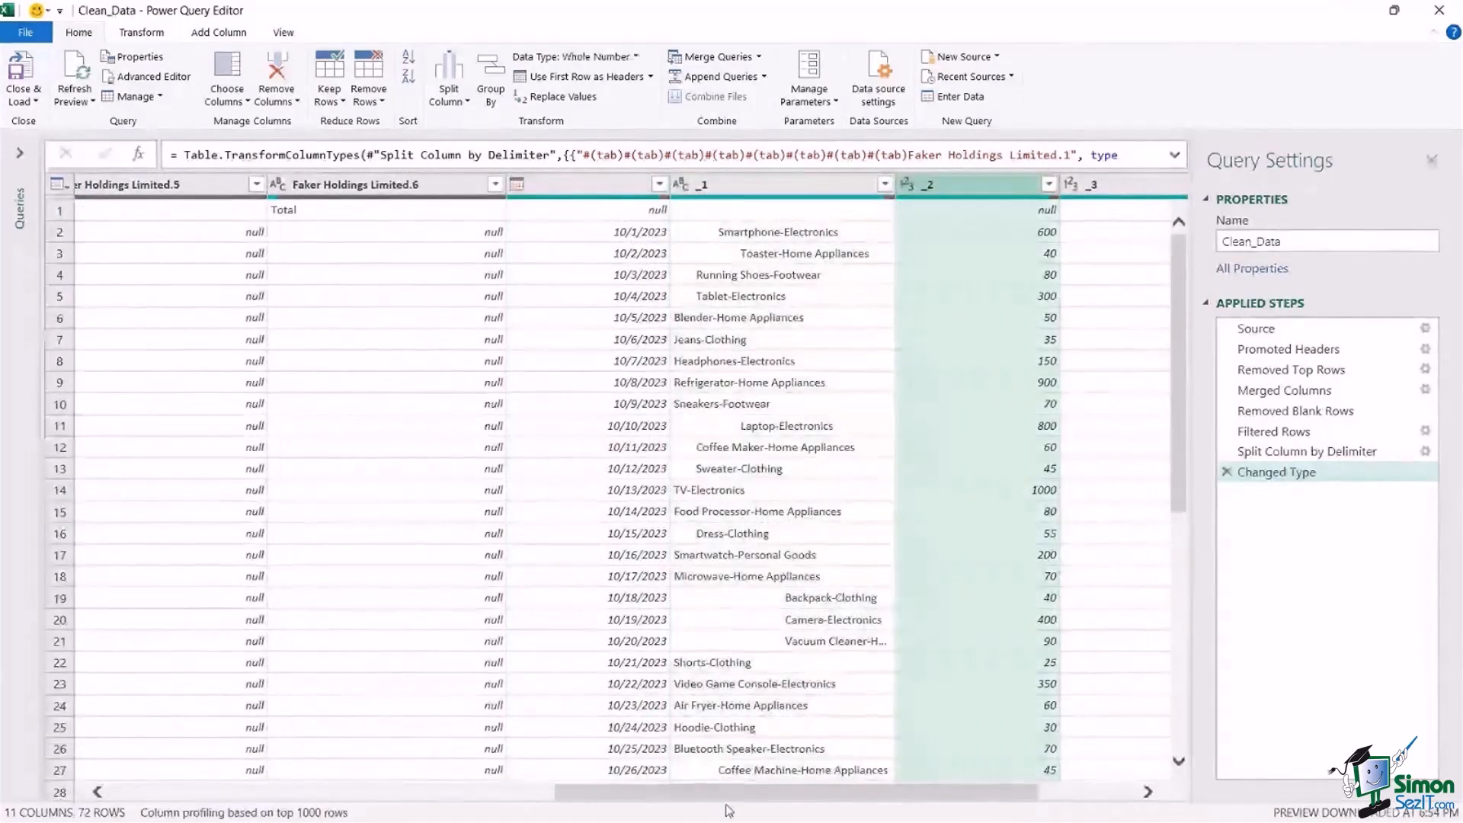
left_click_drag(729, 788, 308, 806)
left_click(829, 185)
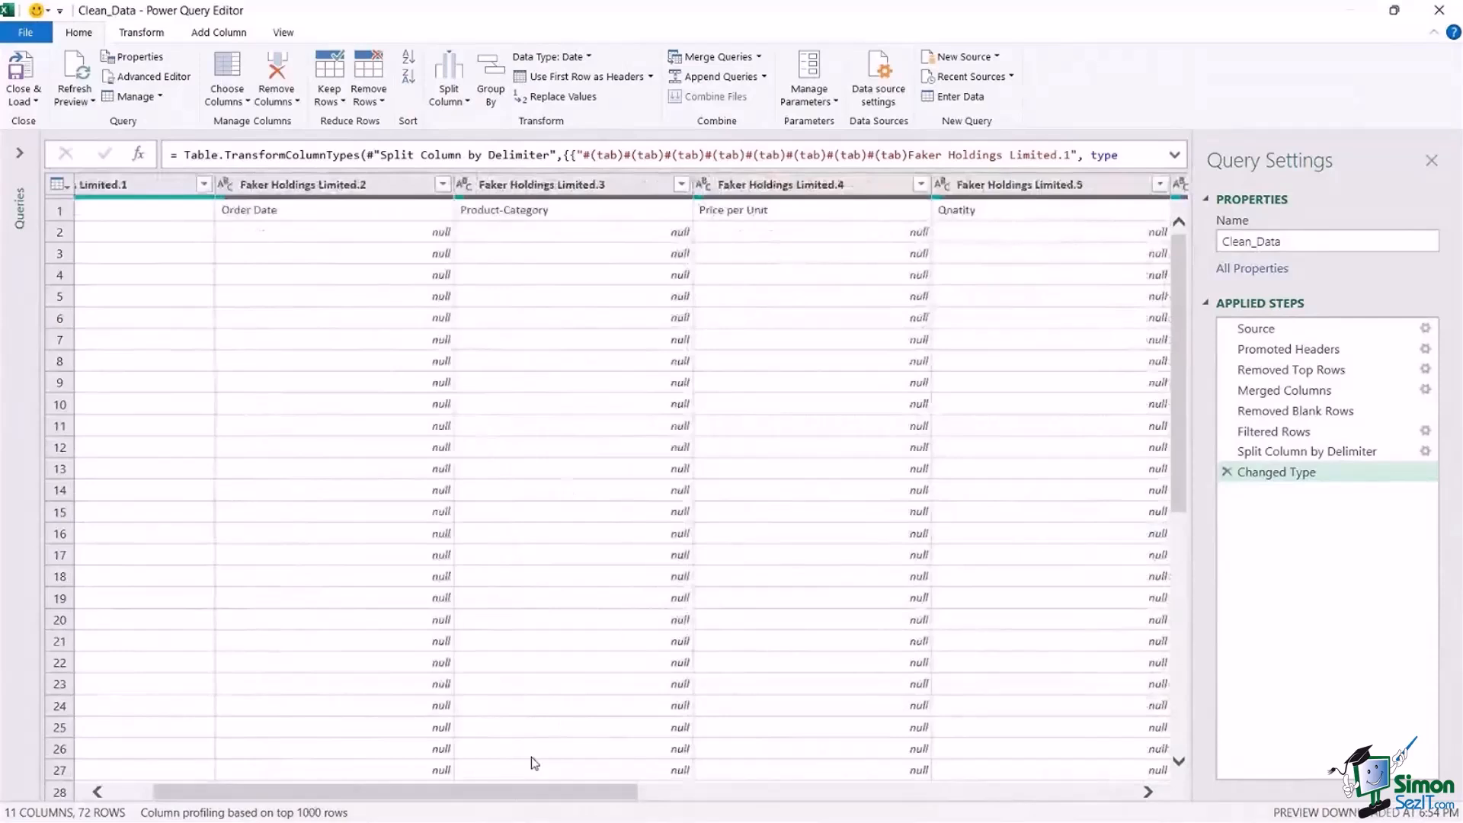
Merge the unnamed date column with the Faker Holdings Limited.2 column that holds the Order Date heading, using no separator.
left_click_drag(490, 794, 399, 804)
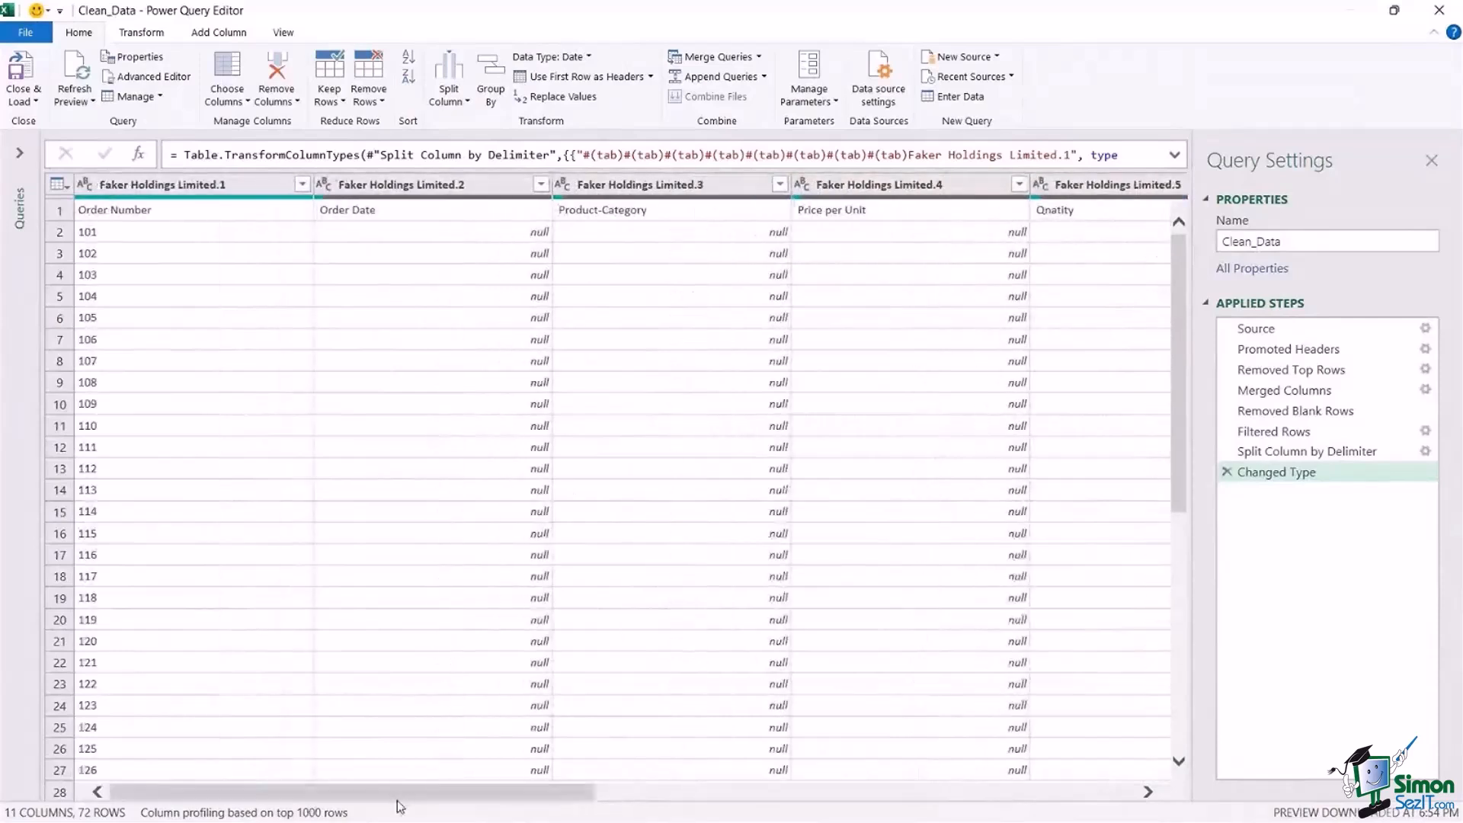
left_click(412, 185)
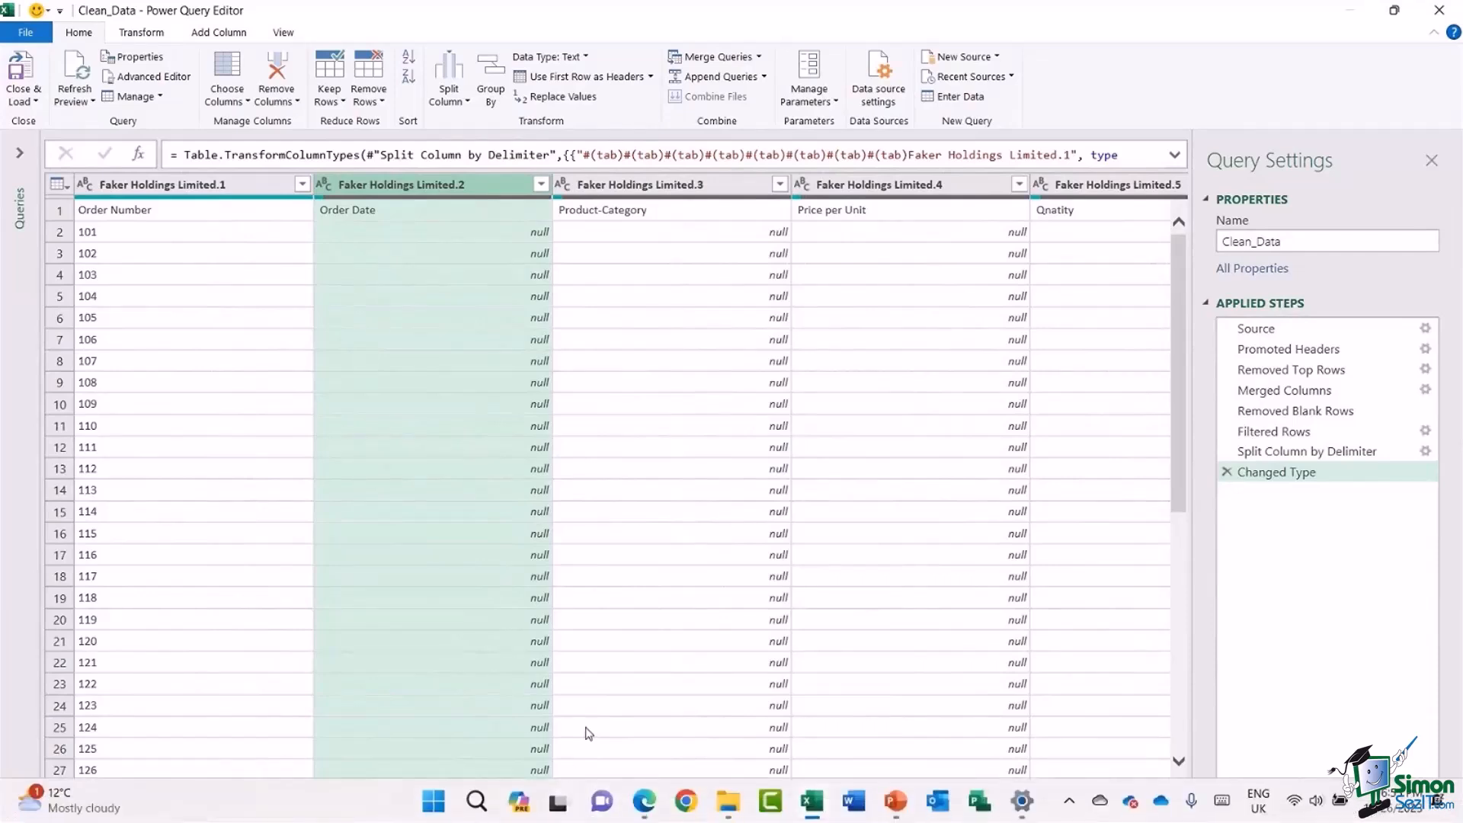
left_click(564, 727)
left_click_drag(567, 731, 976, 738)
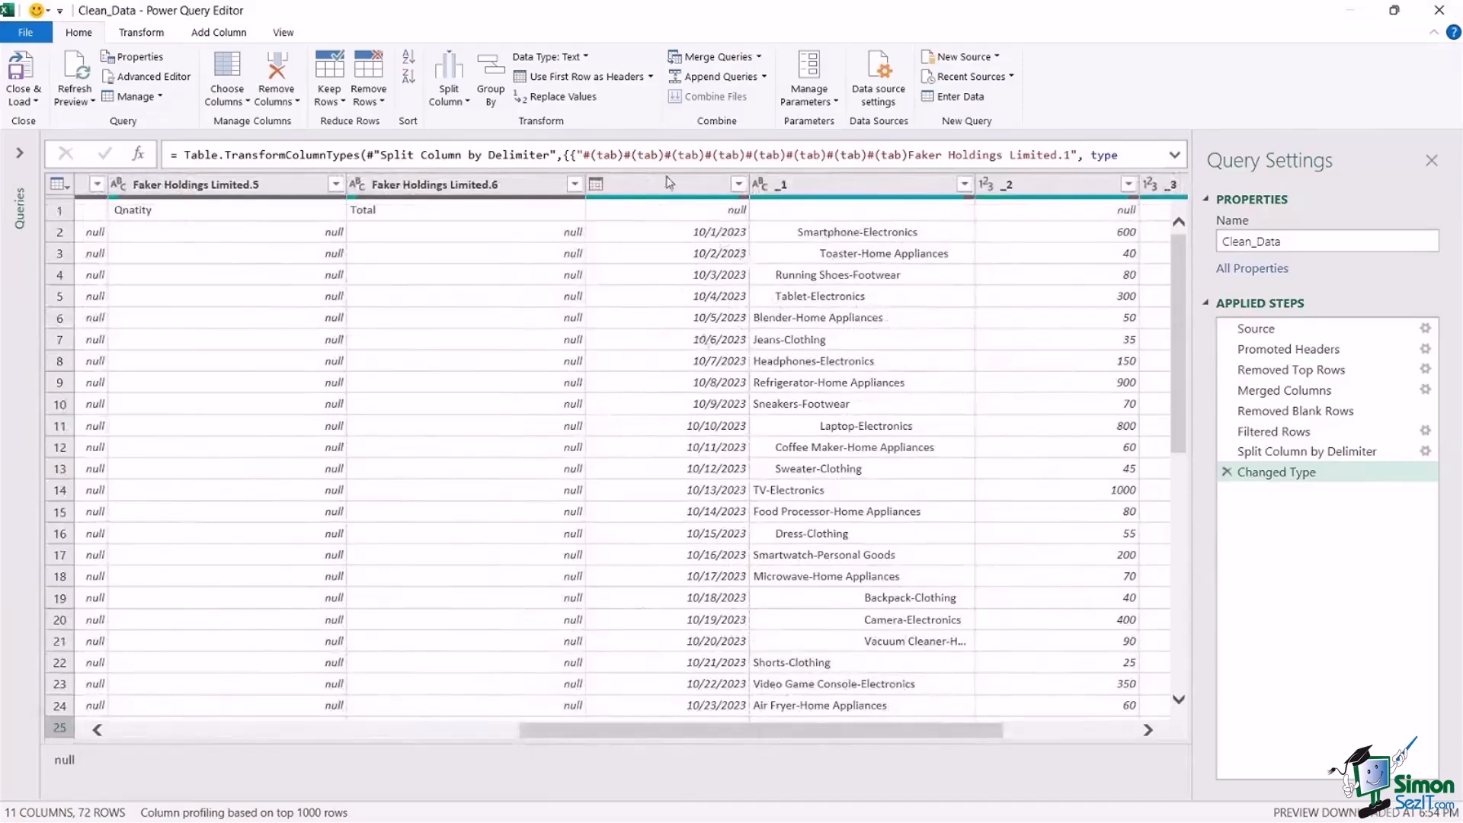
left_click(668, 186)
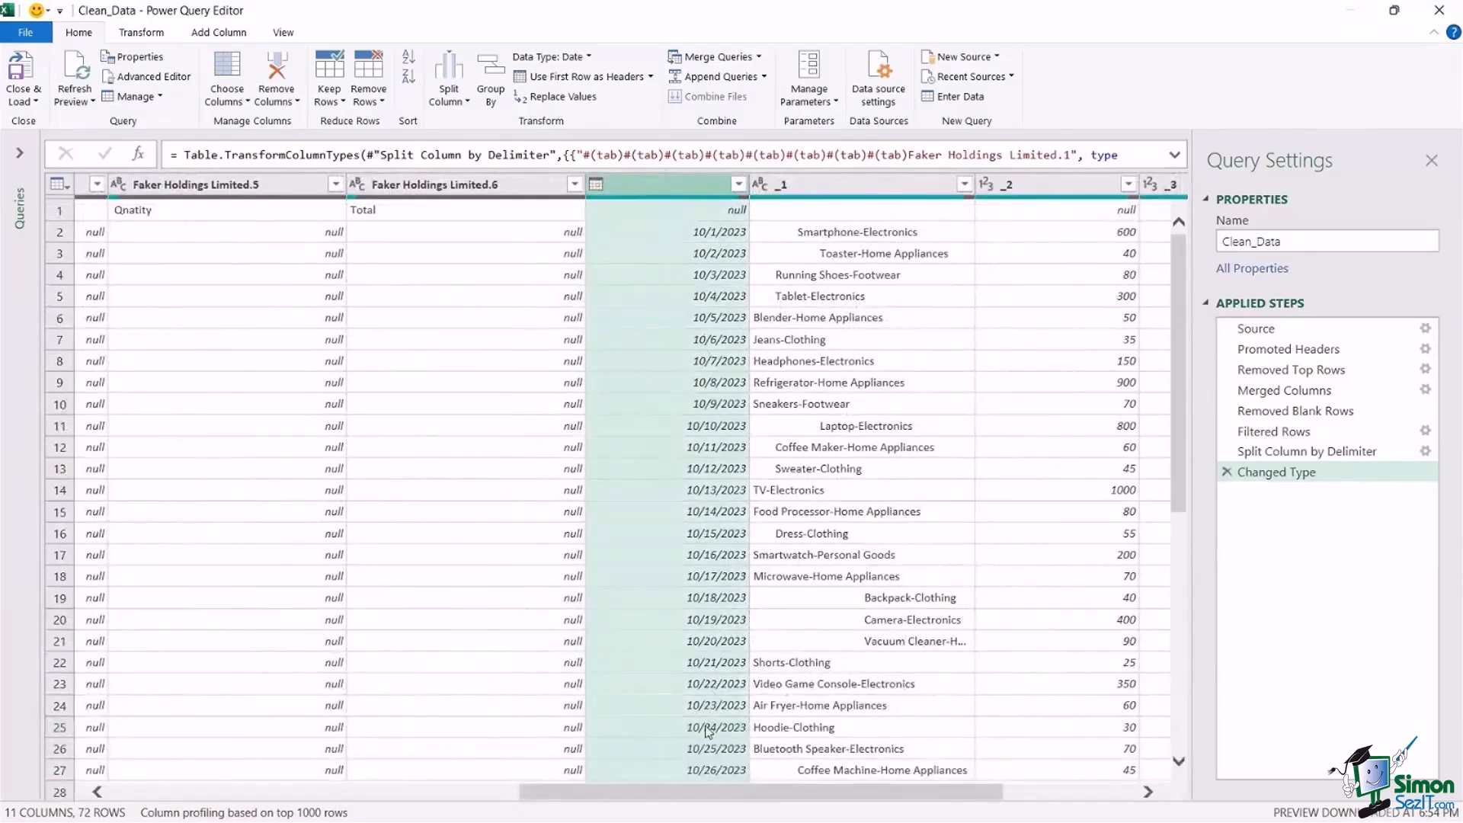
left_click_drag(703, 792, 289, 804)
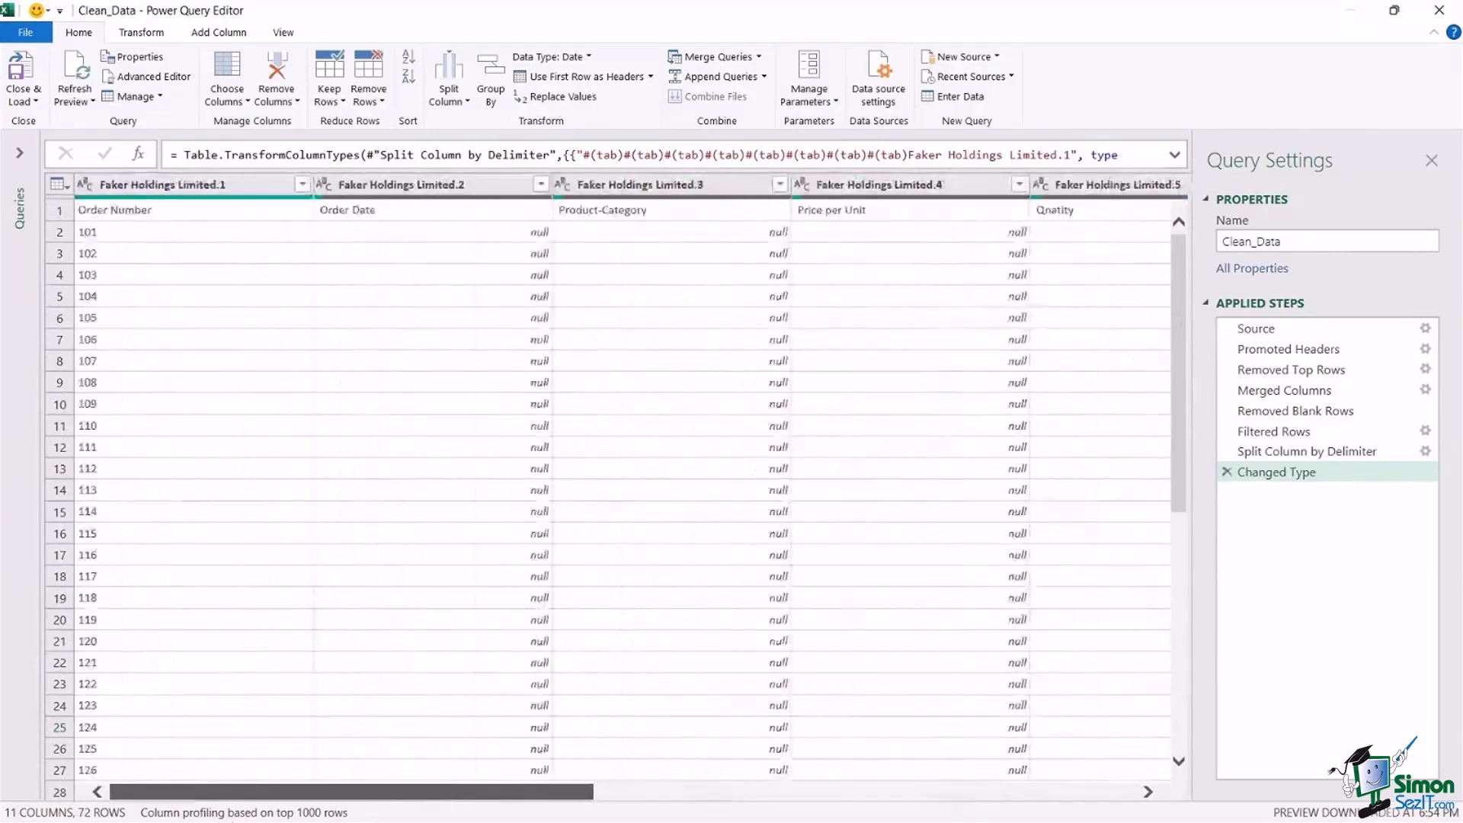
left_click(440, 185)
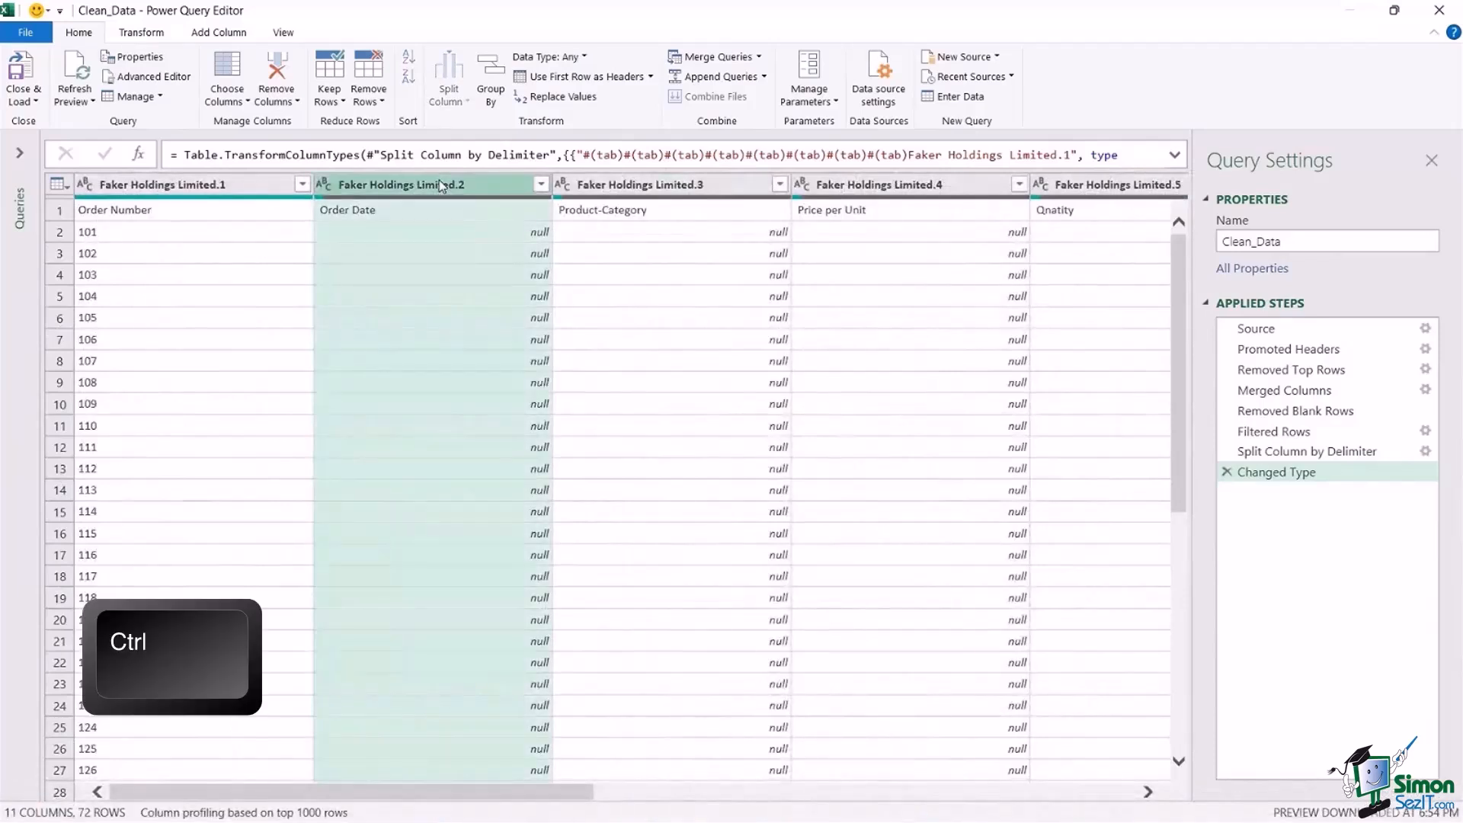
left_click(144, 33)
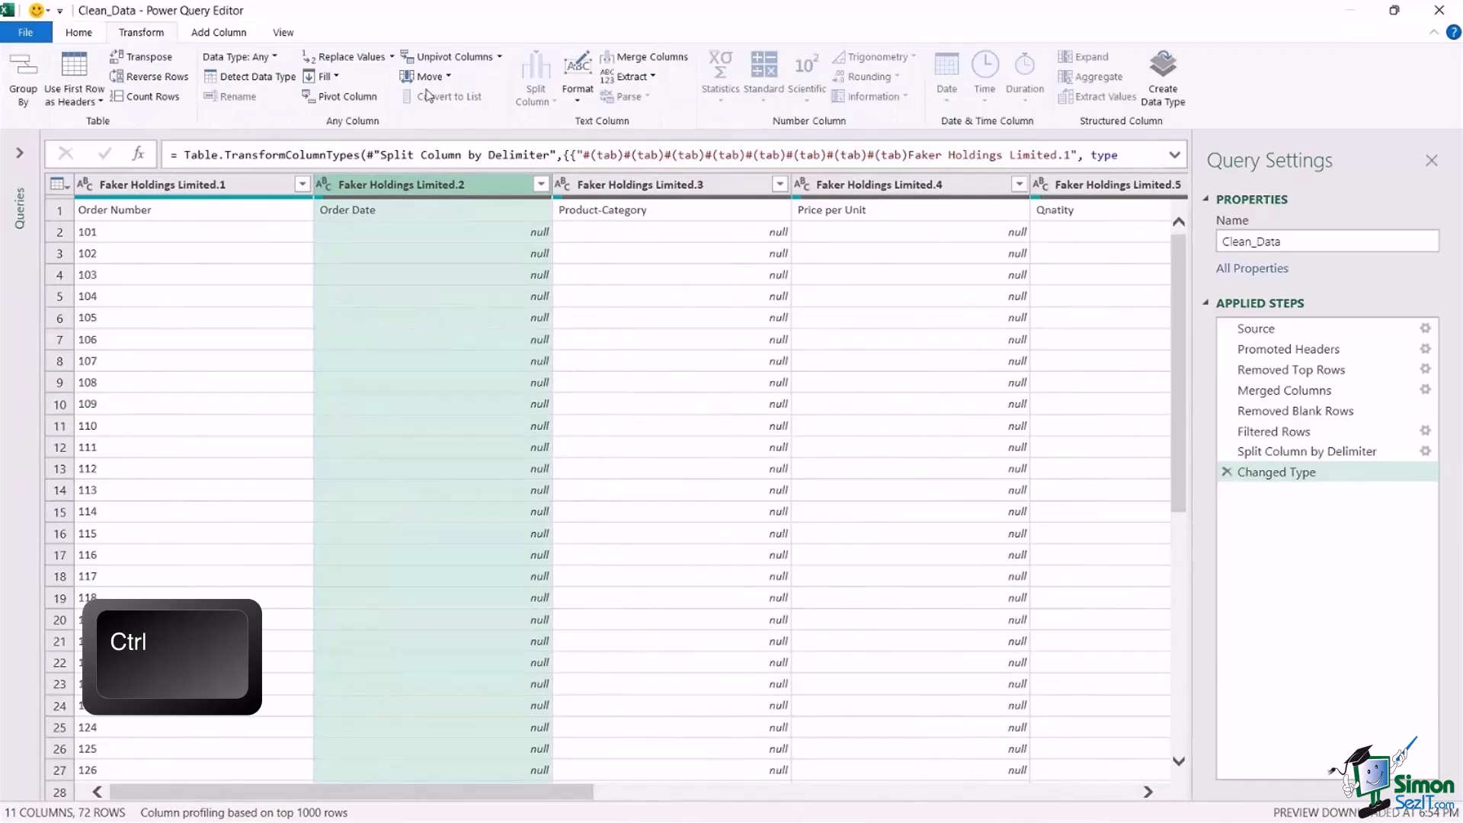
left_click(665, 58)
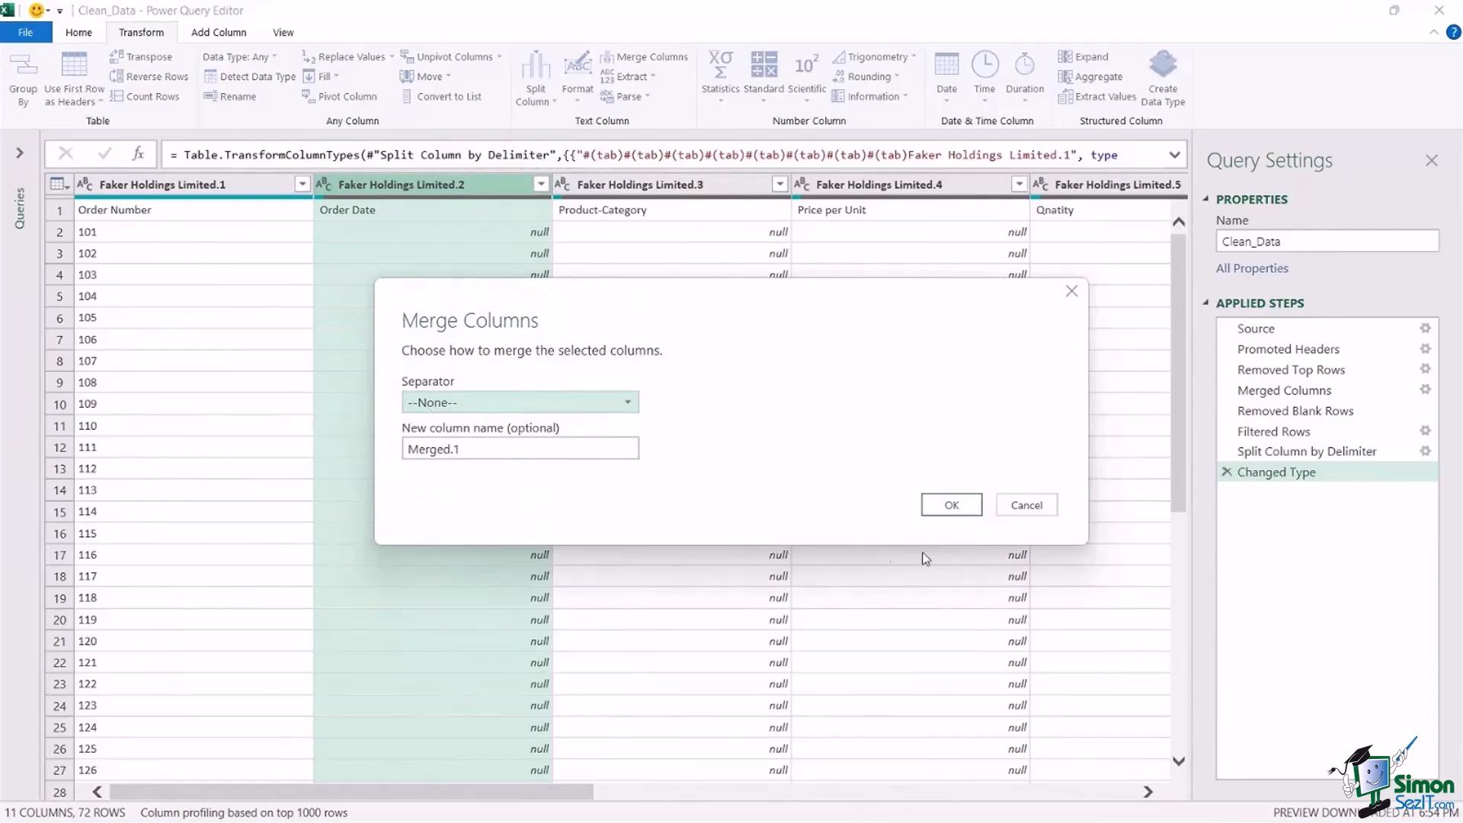
left_click(952, 504)
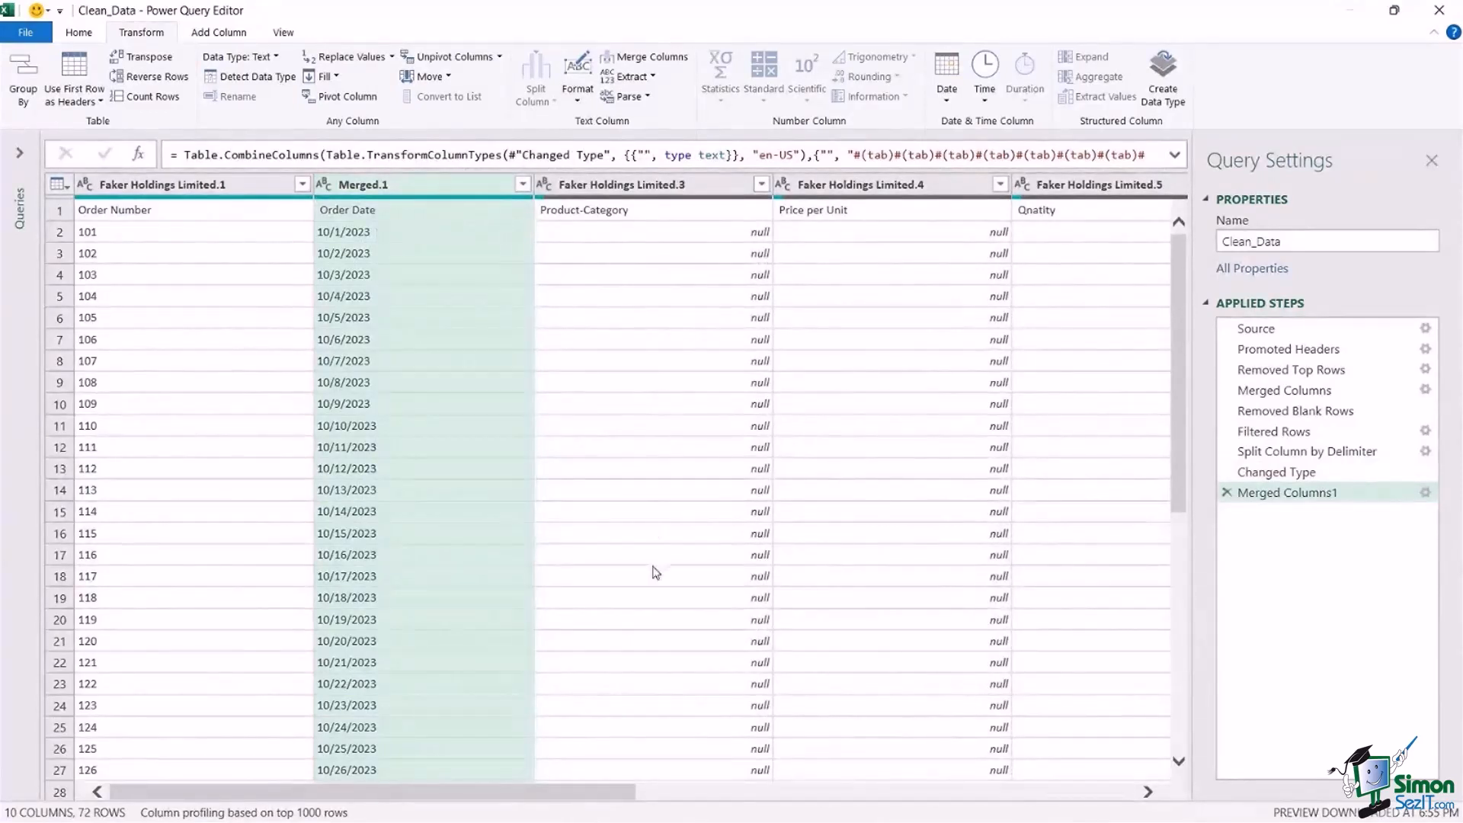
Merge the _1 product data column with the Faker Holdings Limited.3 column that holds the Product-Category heading, using no separator.
left_click(852, 694)
left_click_drag(574, 733, 1103, 743)
left_click(673, 477)
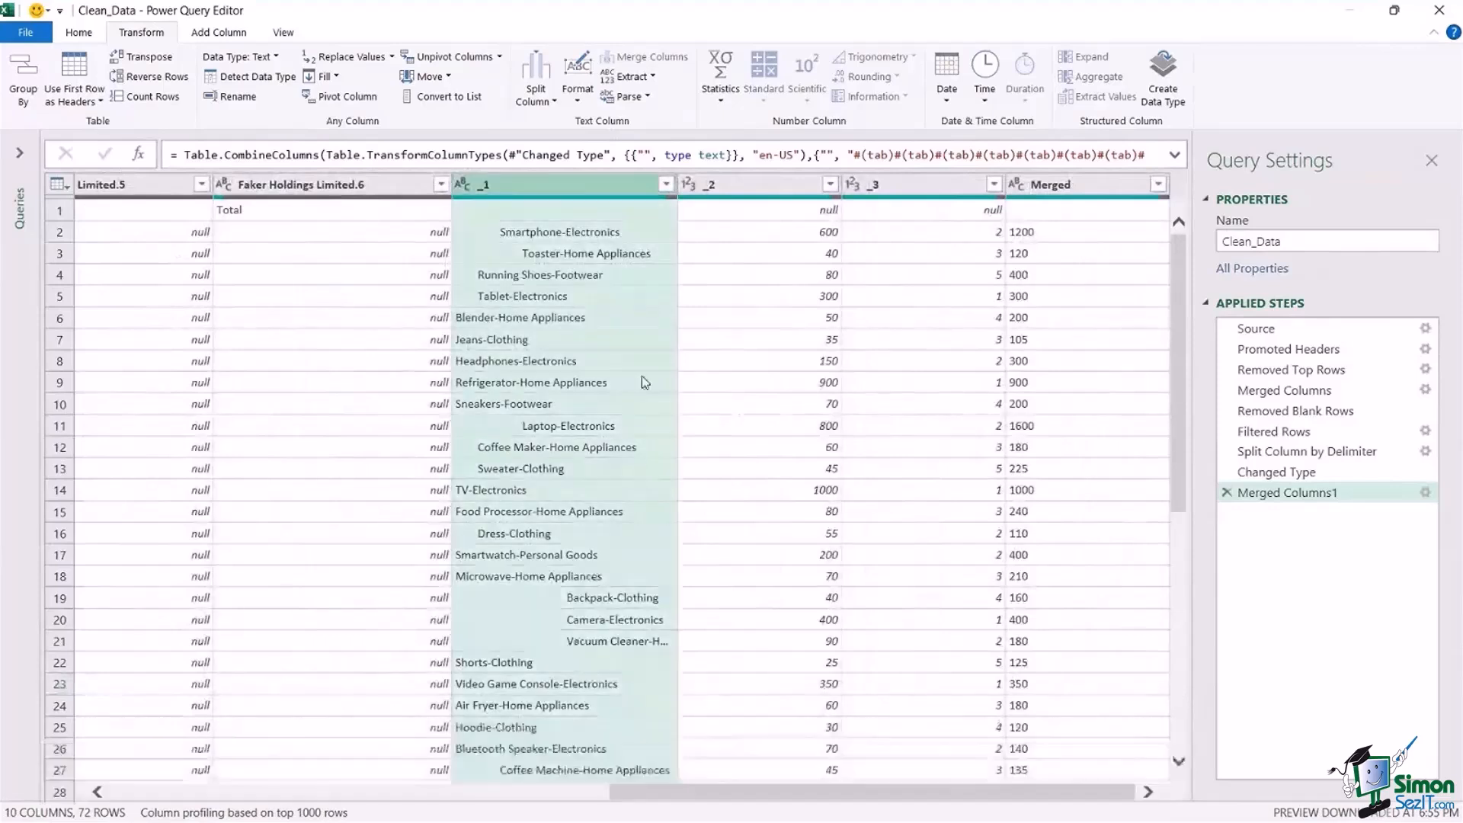
left_click_drag(743, 795, 237, 811)
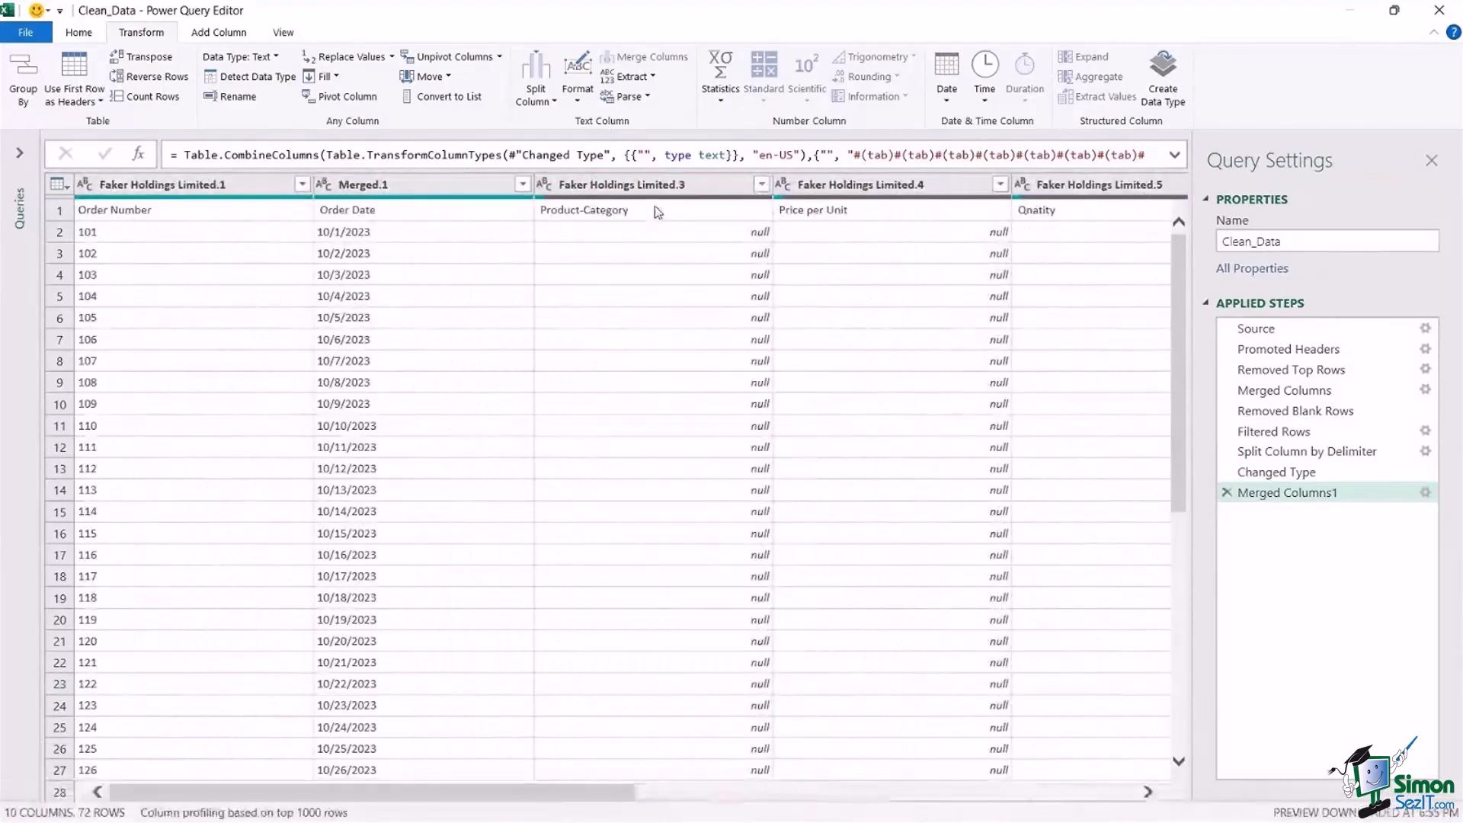
left_click(664, 185)
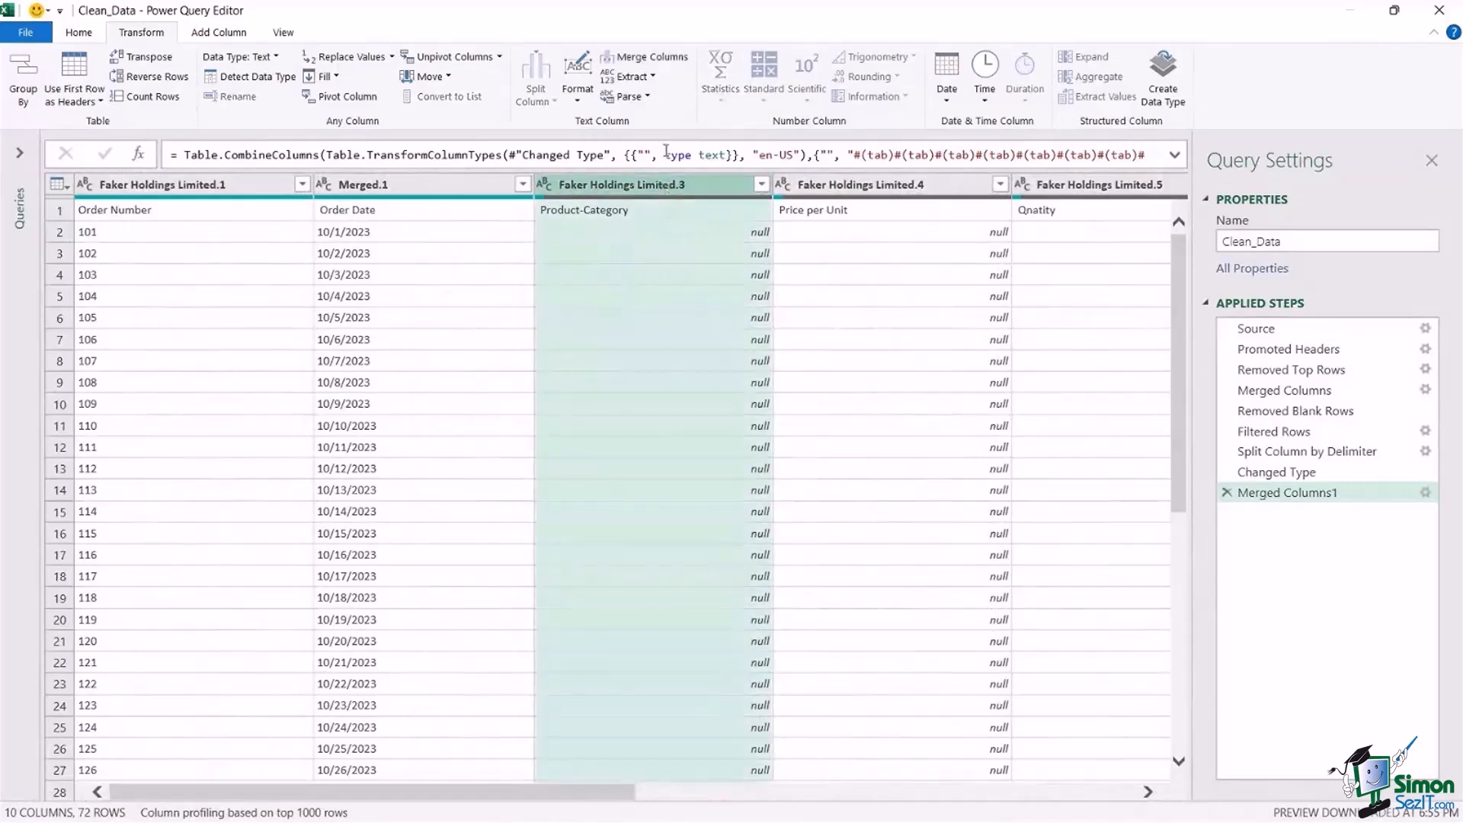
left_click(666, 58)
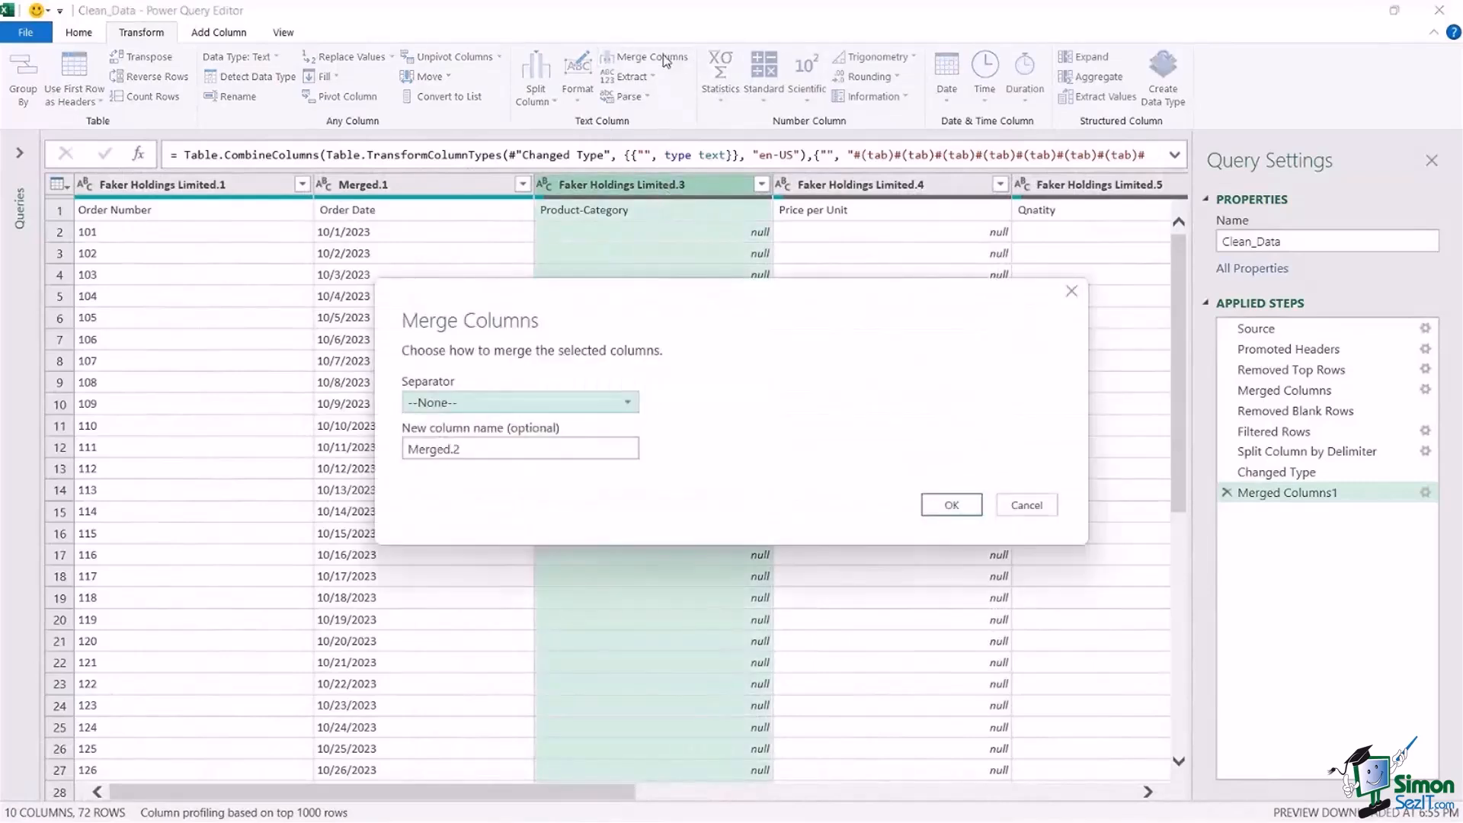
left_click(952, 505)
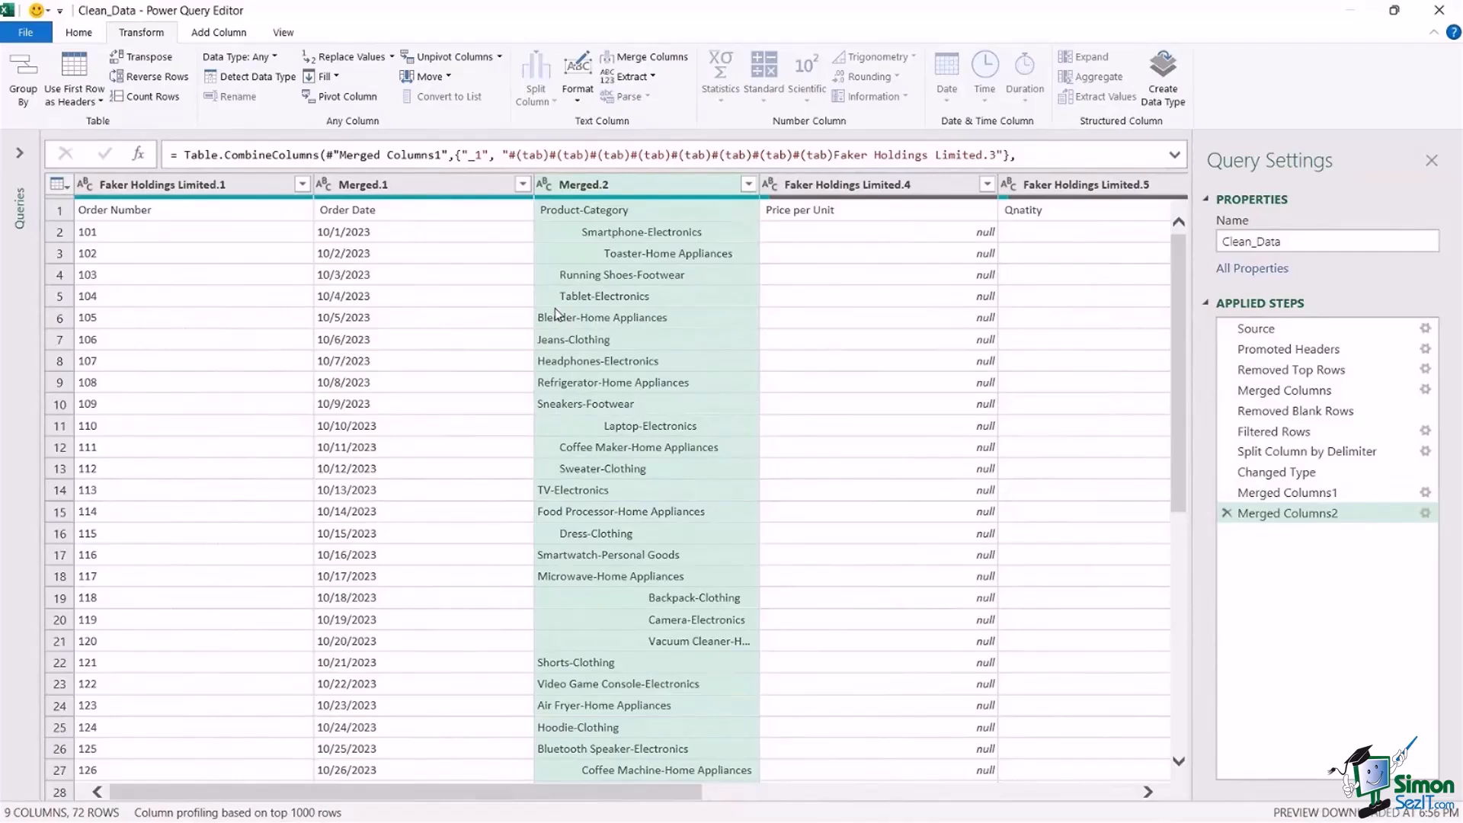
Remove the heading-only columns Faker Holdings Limited.4, Faker Holdings Limited.5 and Faker Holdings Limited.6.
left_click(868, 369)
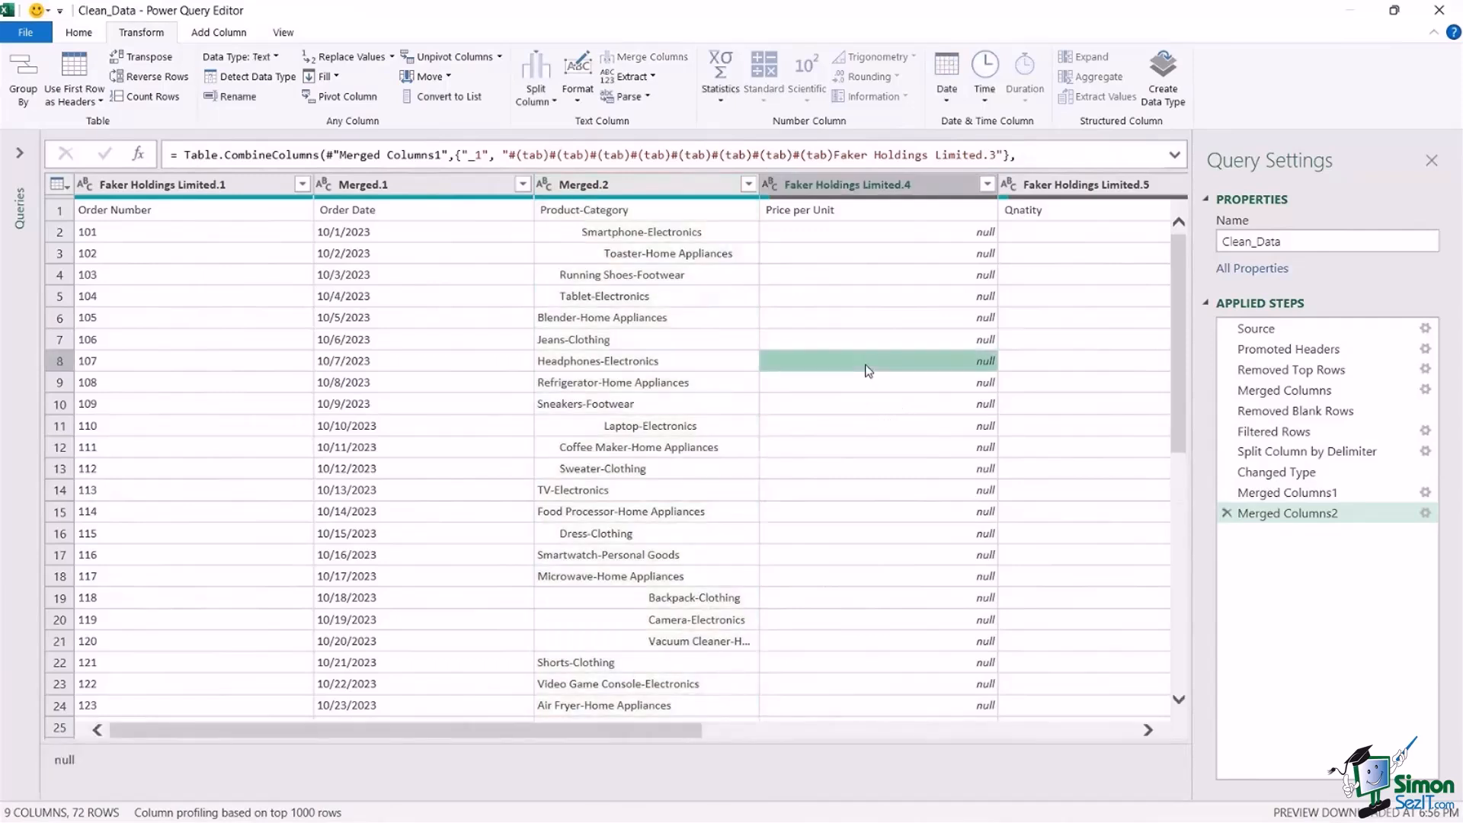
left_click(848, 184)
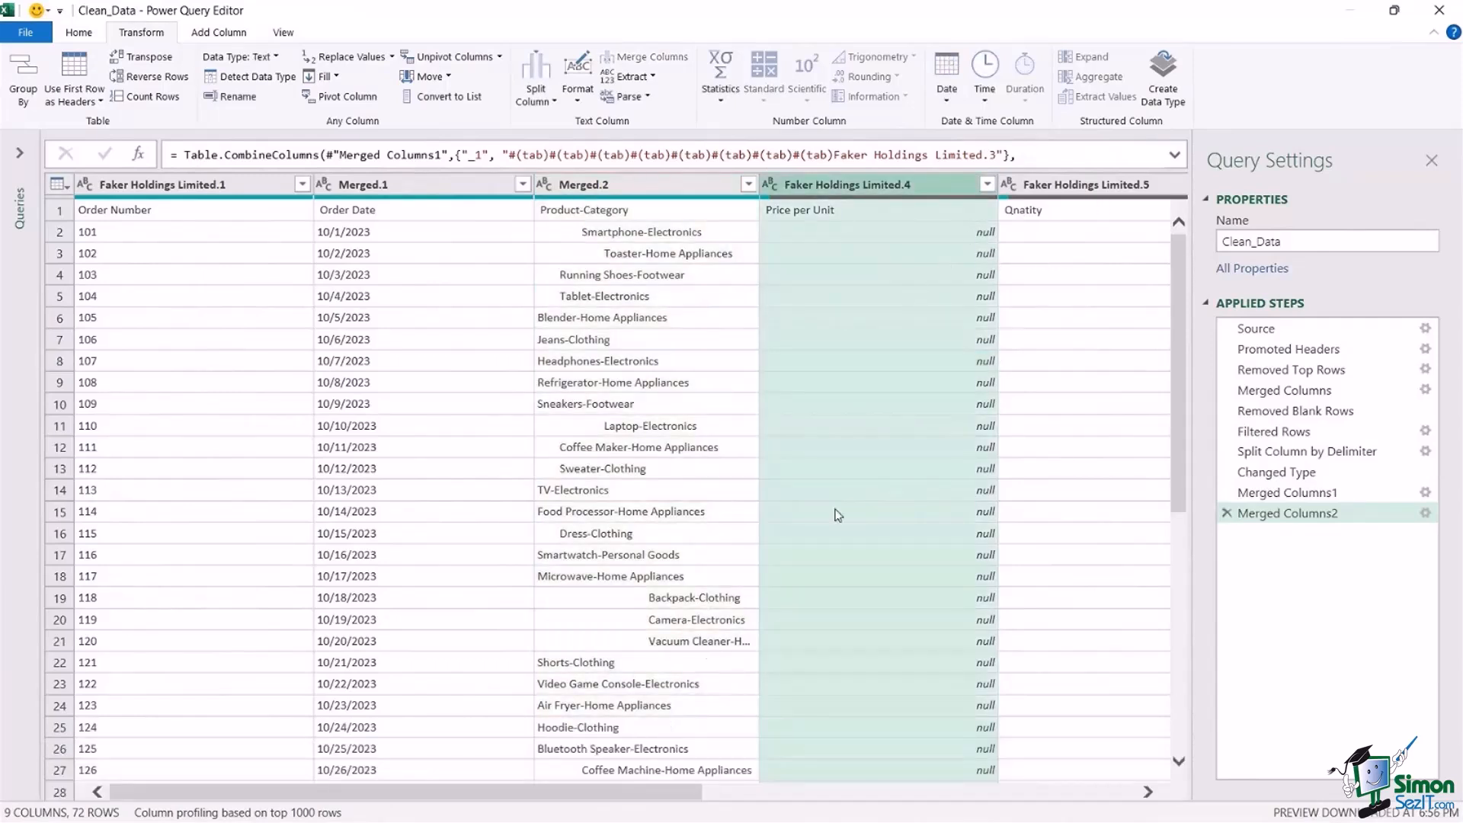
left_click_drag(684, 792, 1076, 797)
left_click_drag(815, 798, 424, 799)
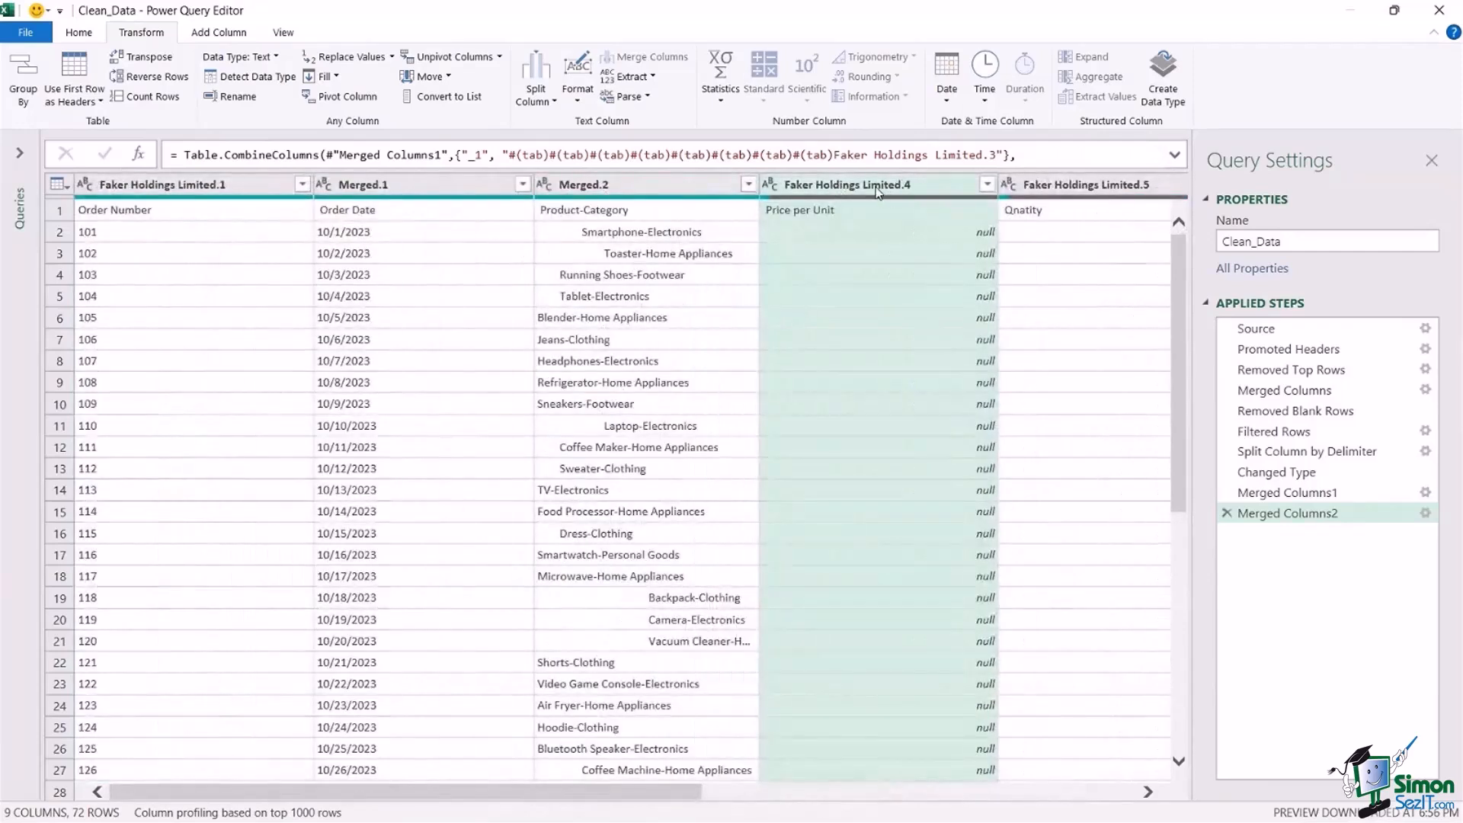
left_click_drag(670, 800, 1009, 815)
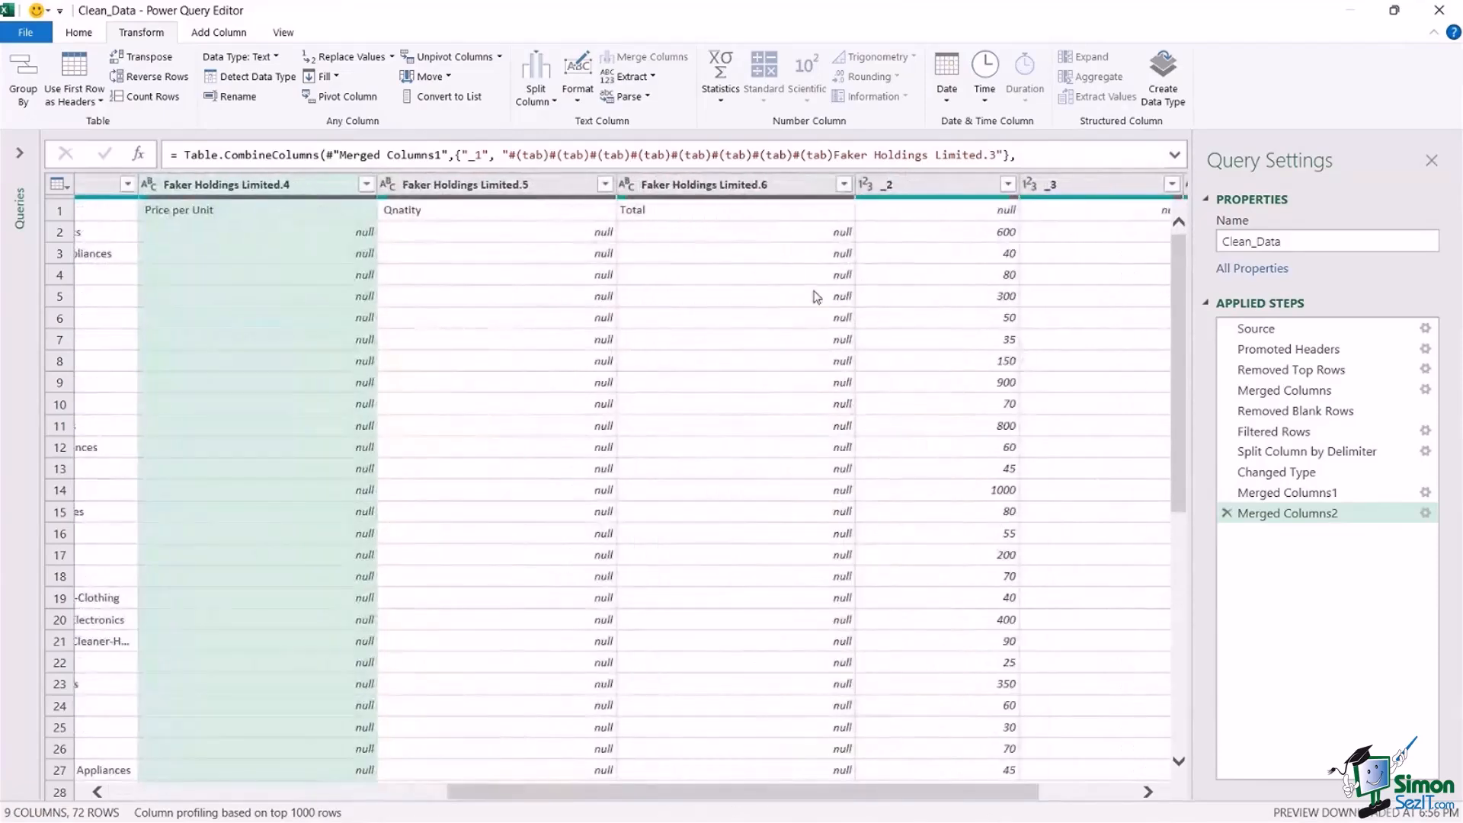
left_click(716, 183, "shift")
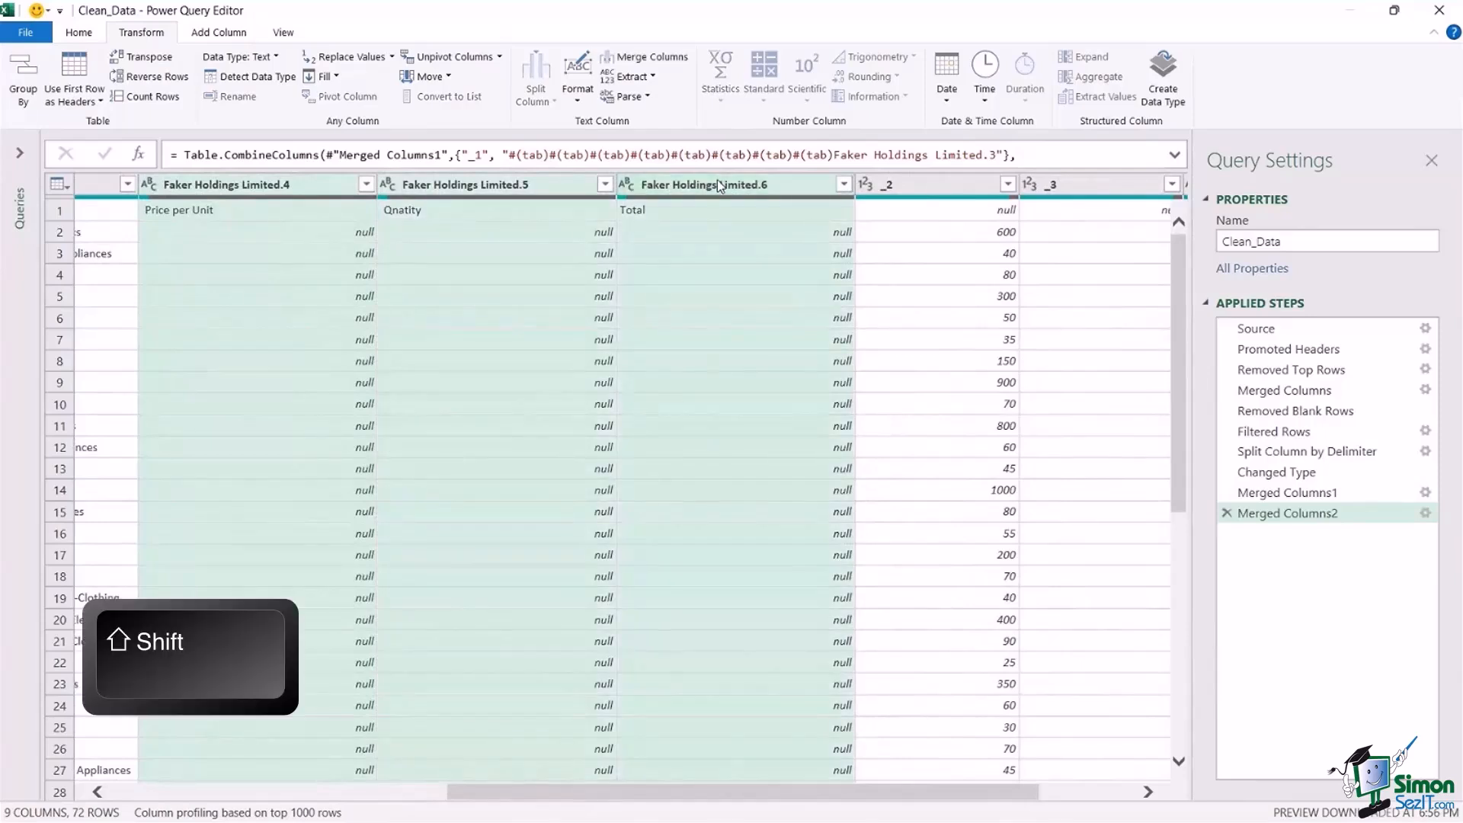
right_click(716, 183)
left_click(762, 217)
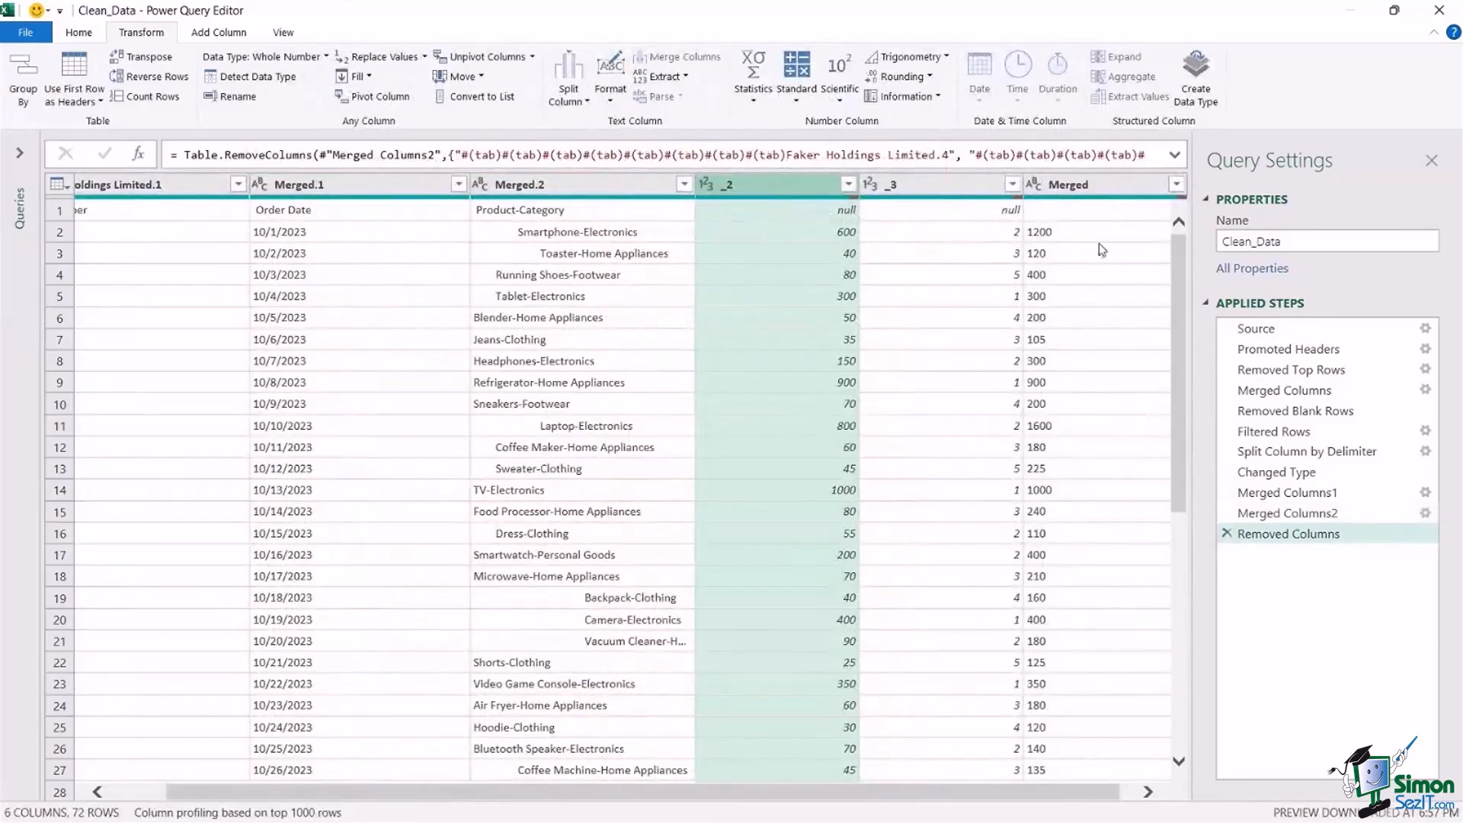
Promote the first row to column headers and narrow the Order Number column.
left_click_drag(1054, 795, 790, 790)
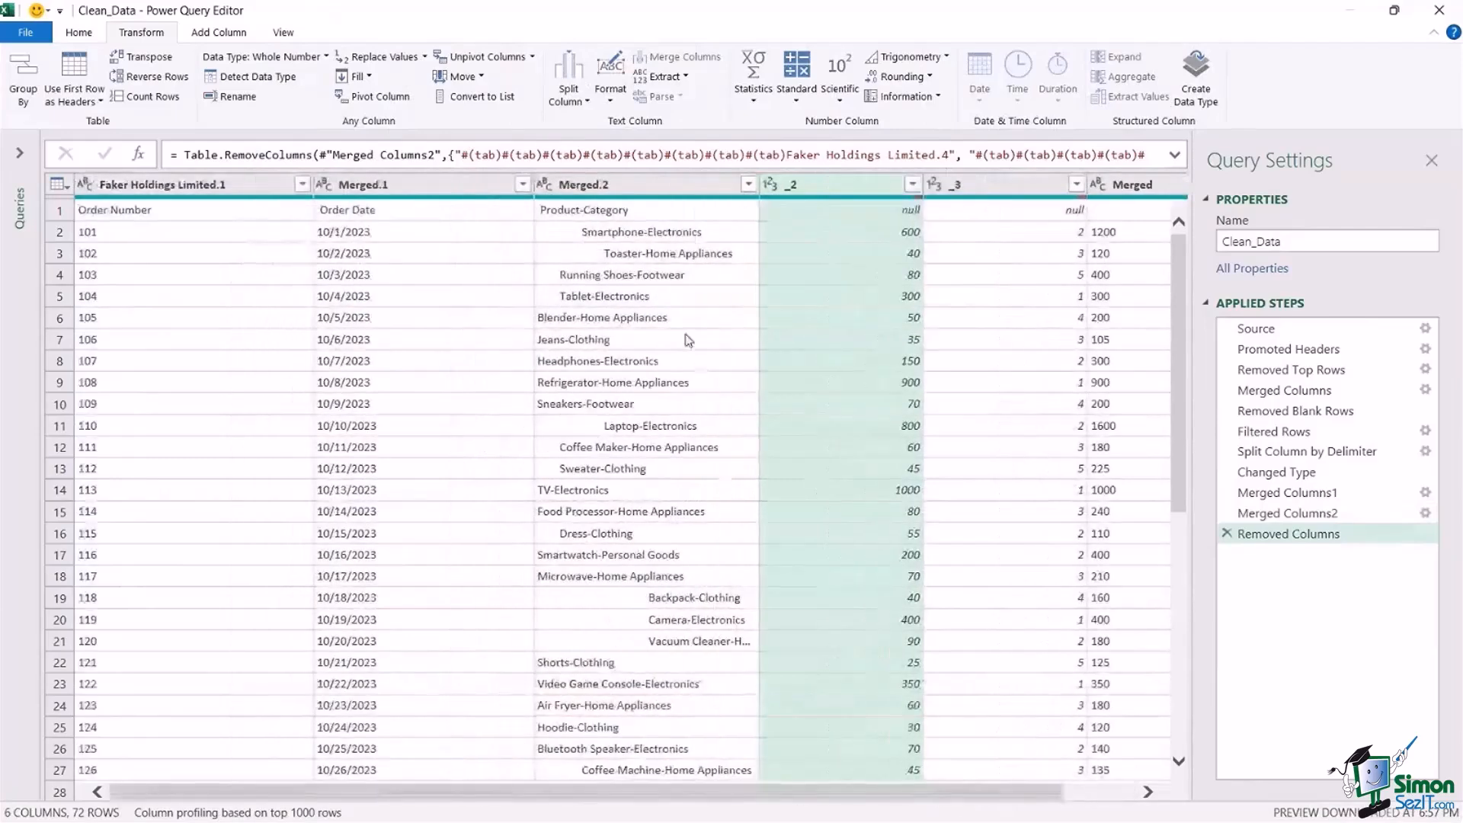
left_click(668, 254)
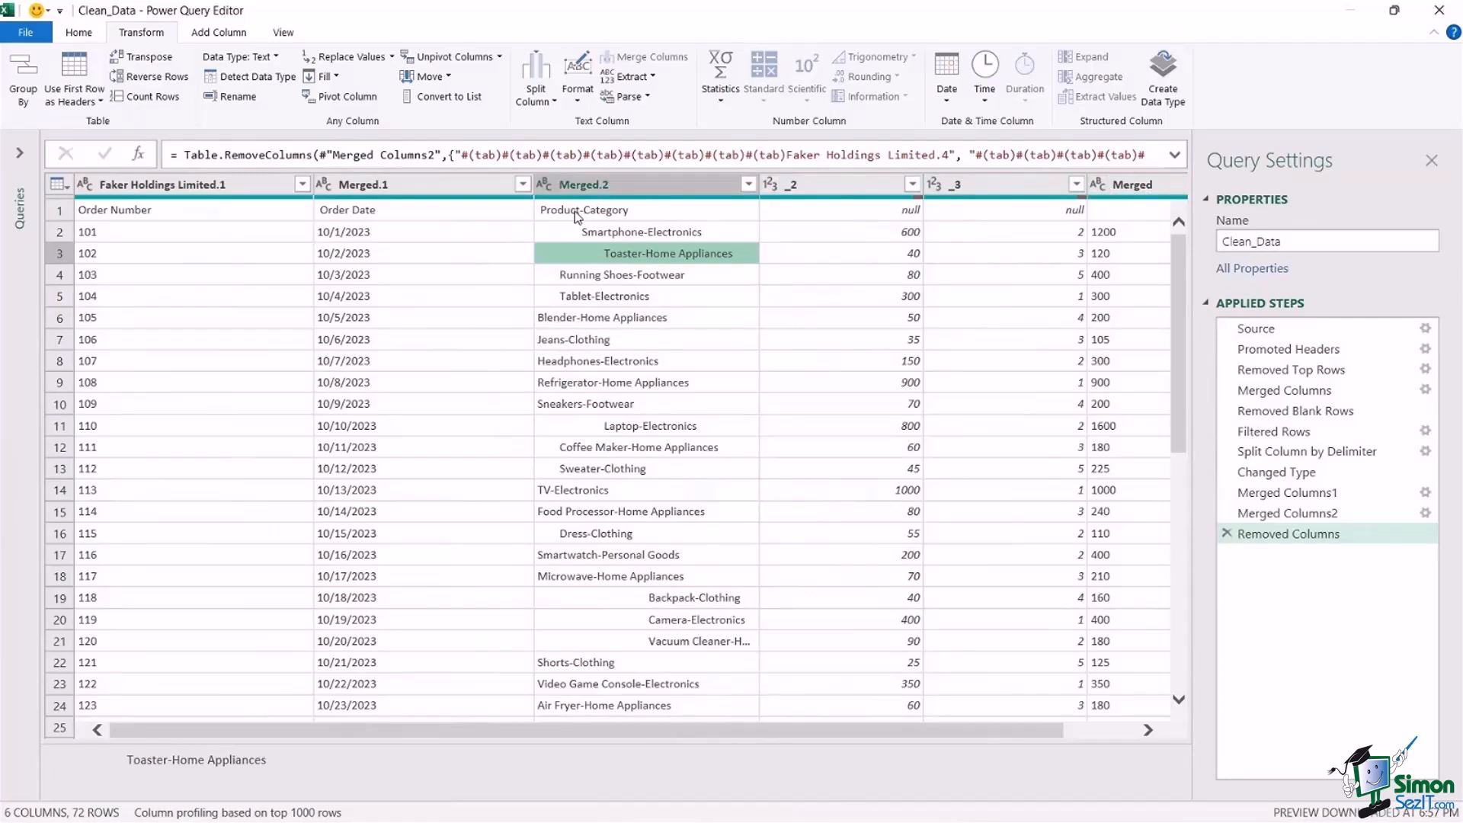
left_click(61, 216)
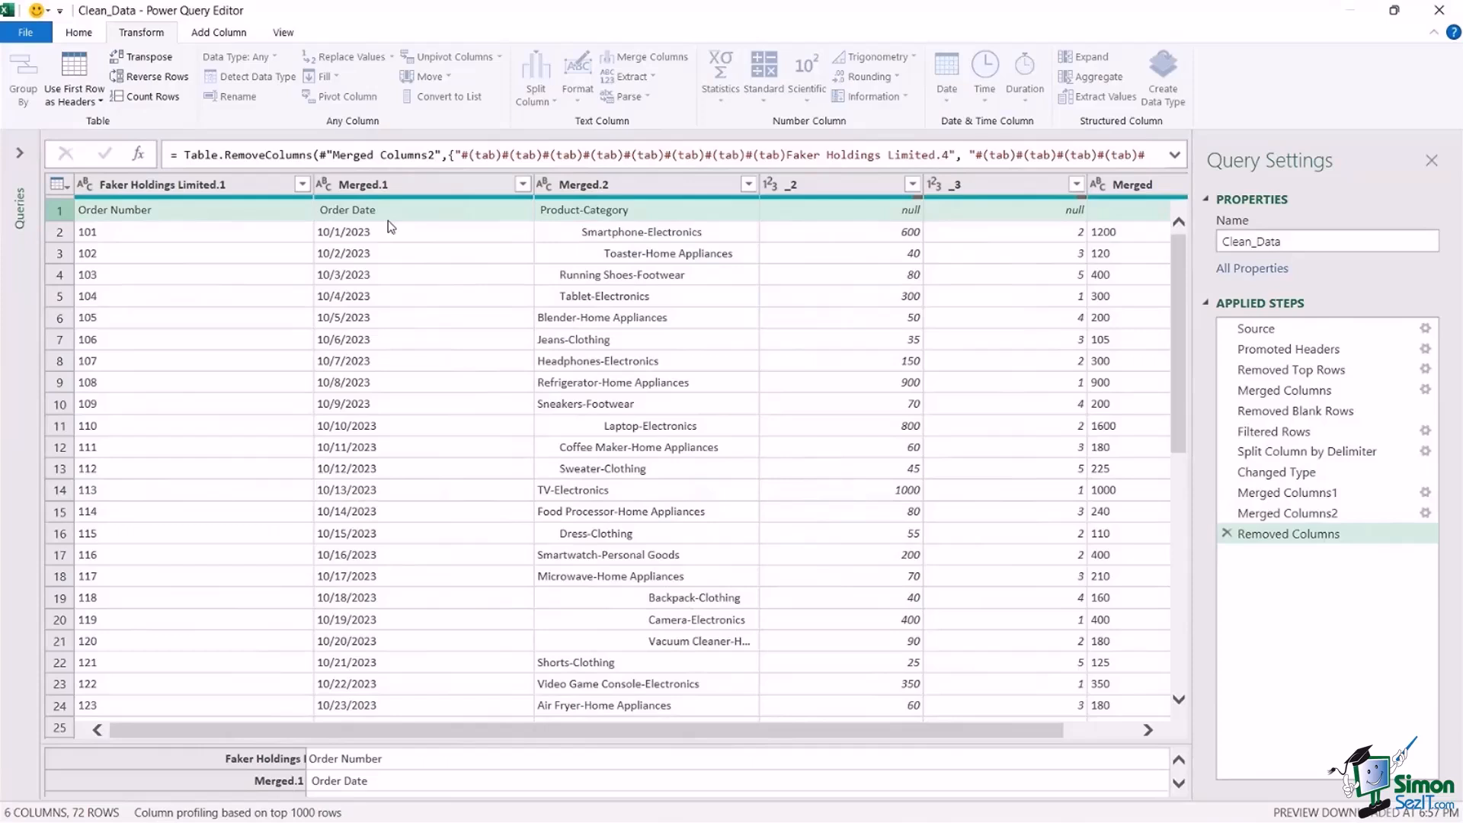
left_click(79, 32)
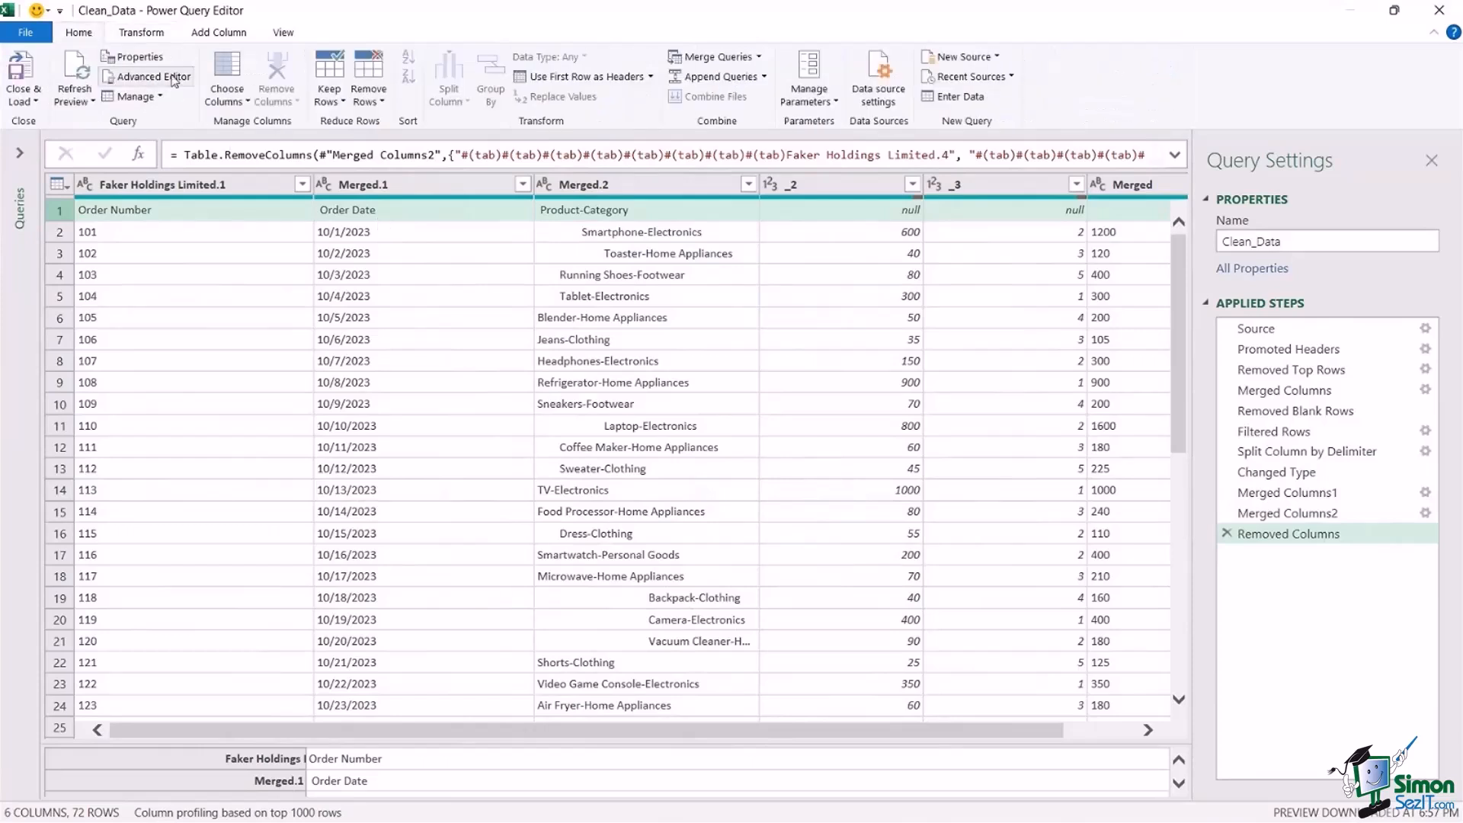
left_click(611, 78)
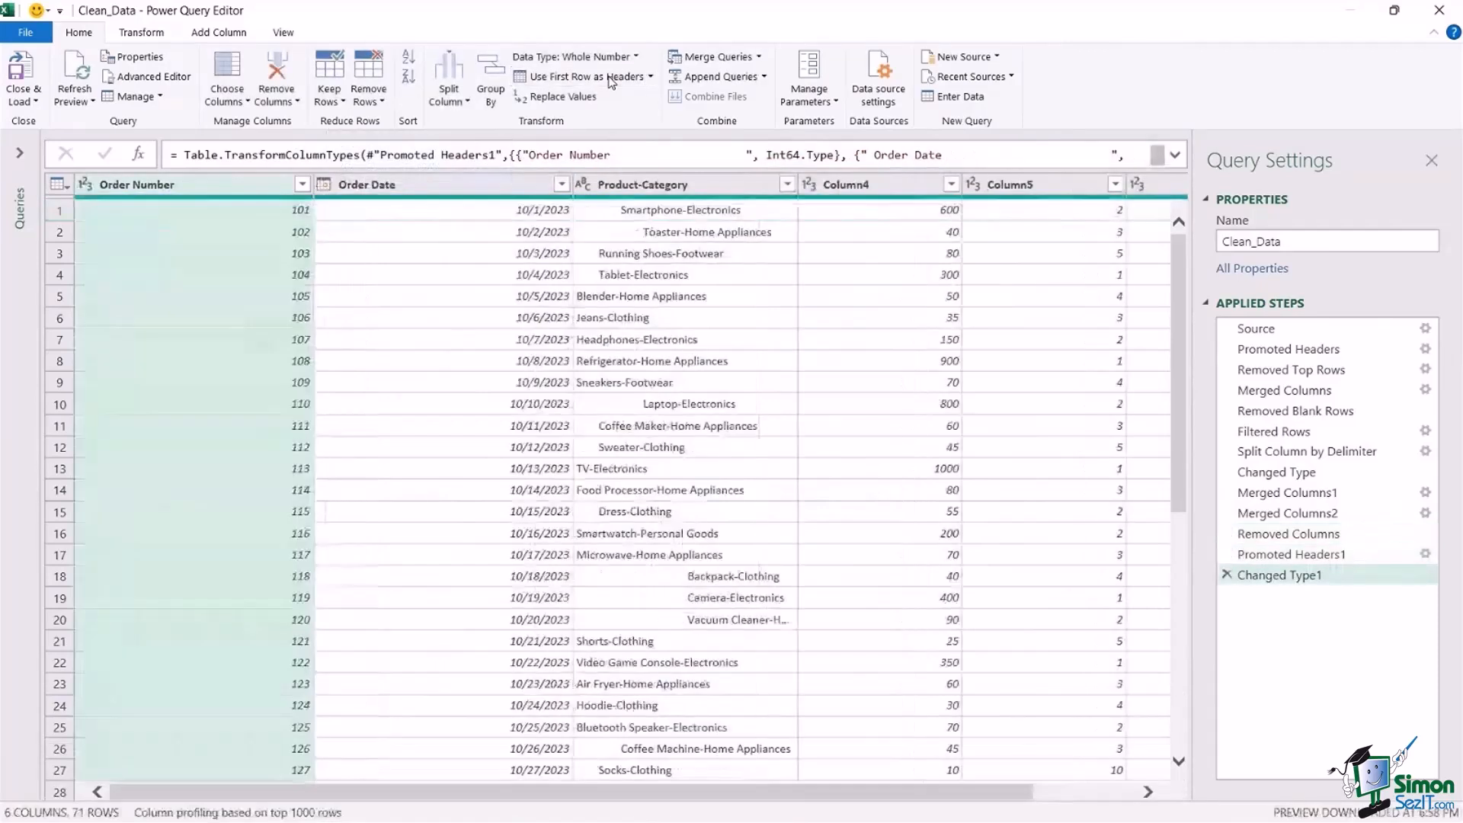
left_click_drag(314, 191, 204, 195)
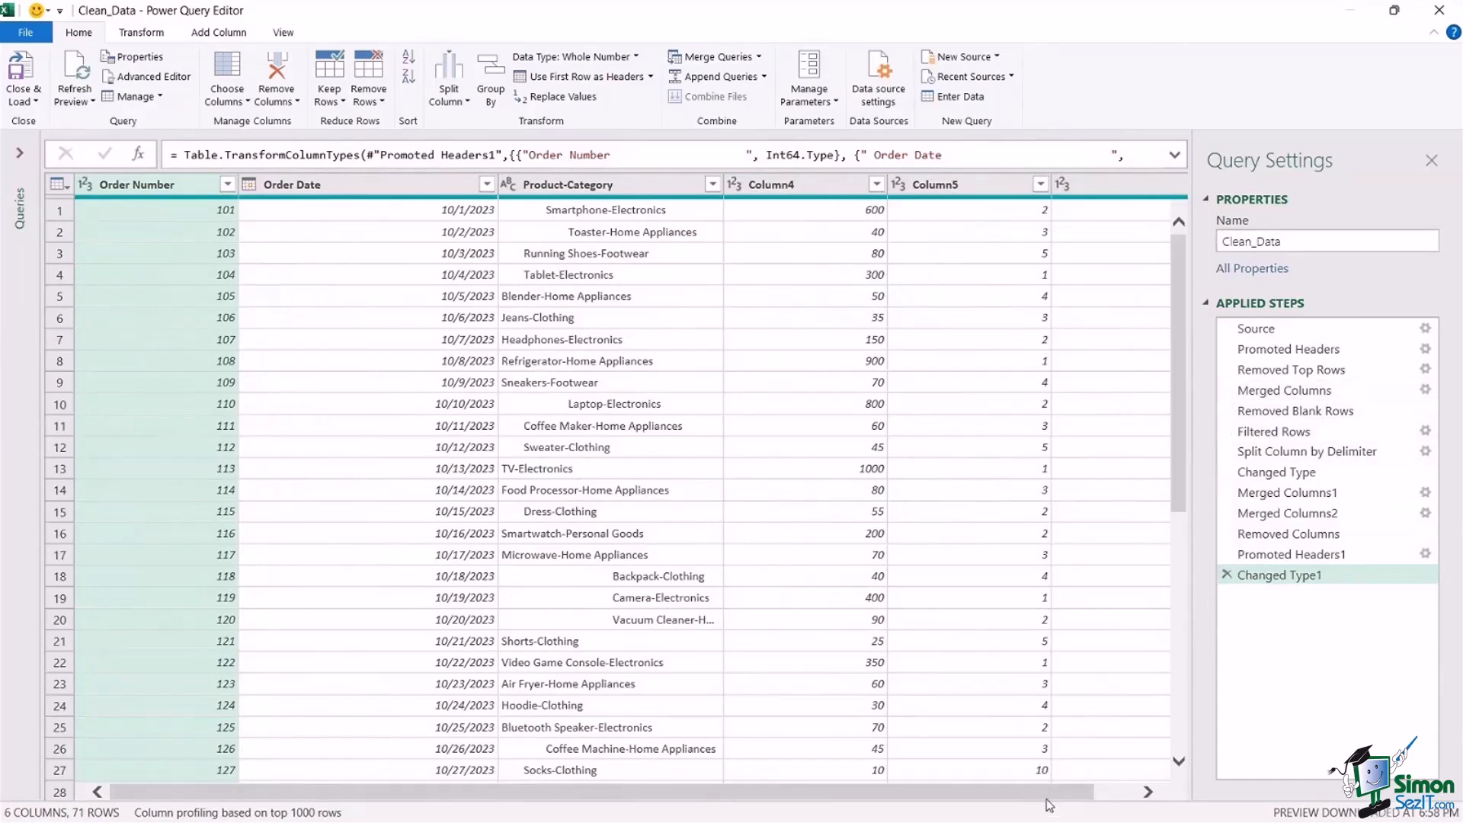
Rename Column4 as Price Per Unit and Column5 as Quantity.
left_click_drag(1058, 793, 1149, 792)
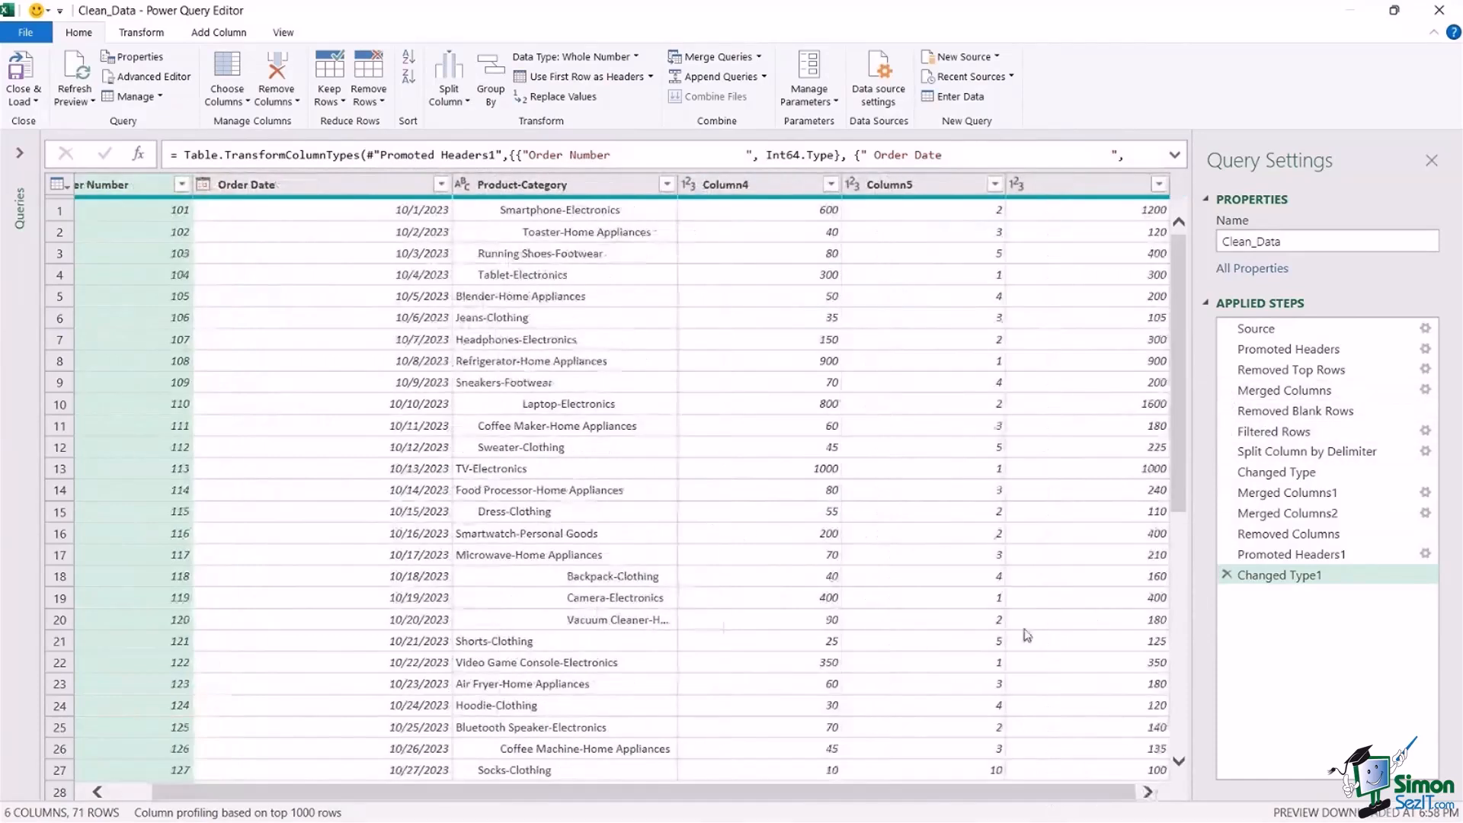
double_click(732, 185)
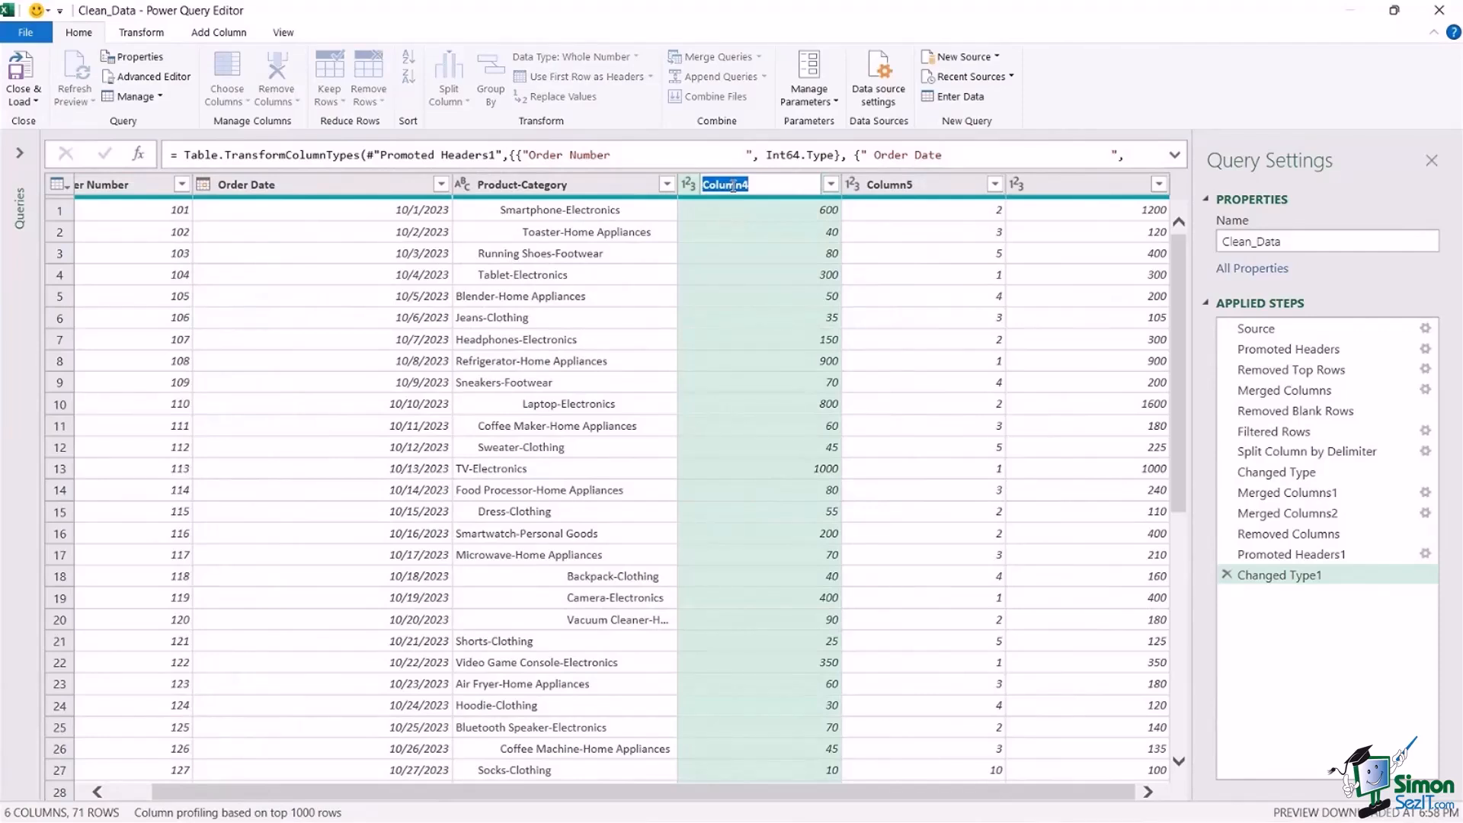
type("Price Per Unit")
double_click(941, 185)
type("Qua")
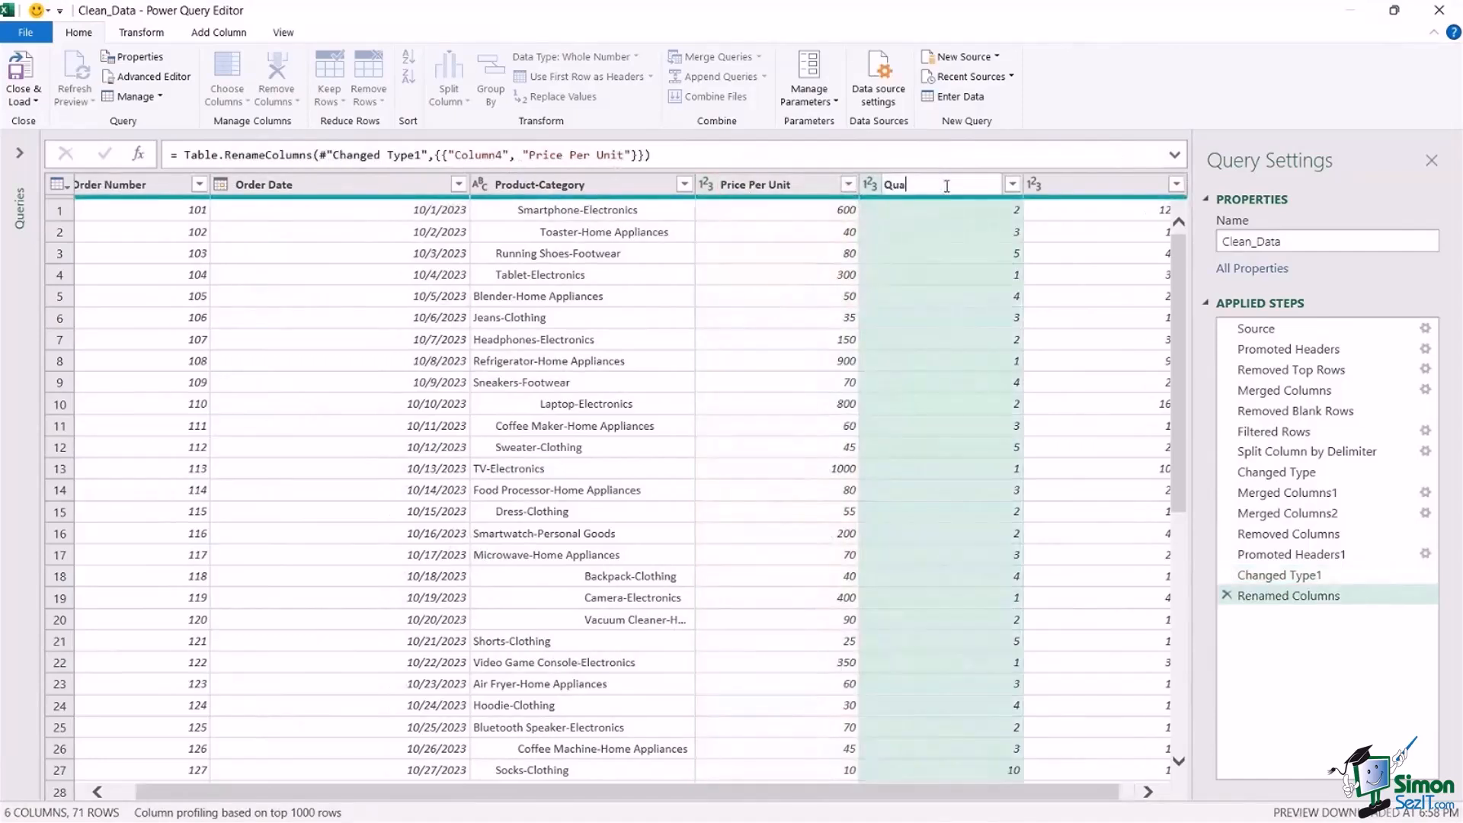
type("ntity")
Name the unnamed last column Total.
double_click(1054, 186)
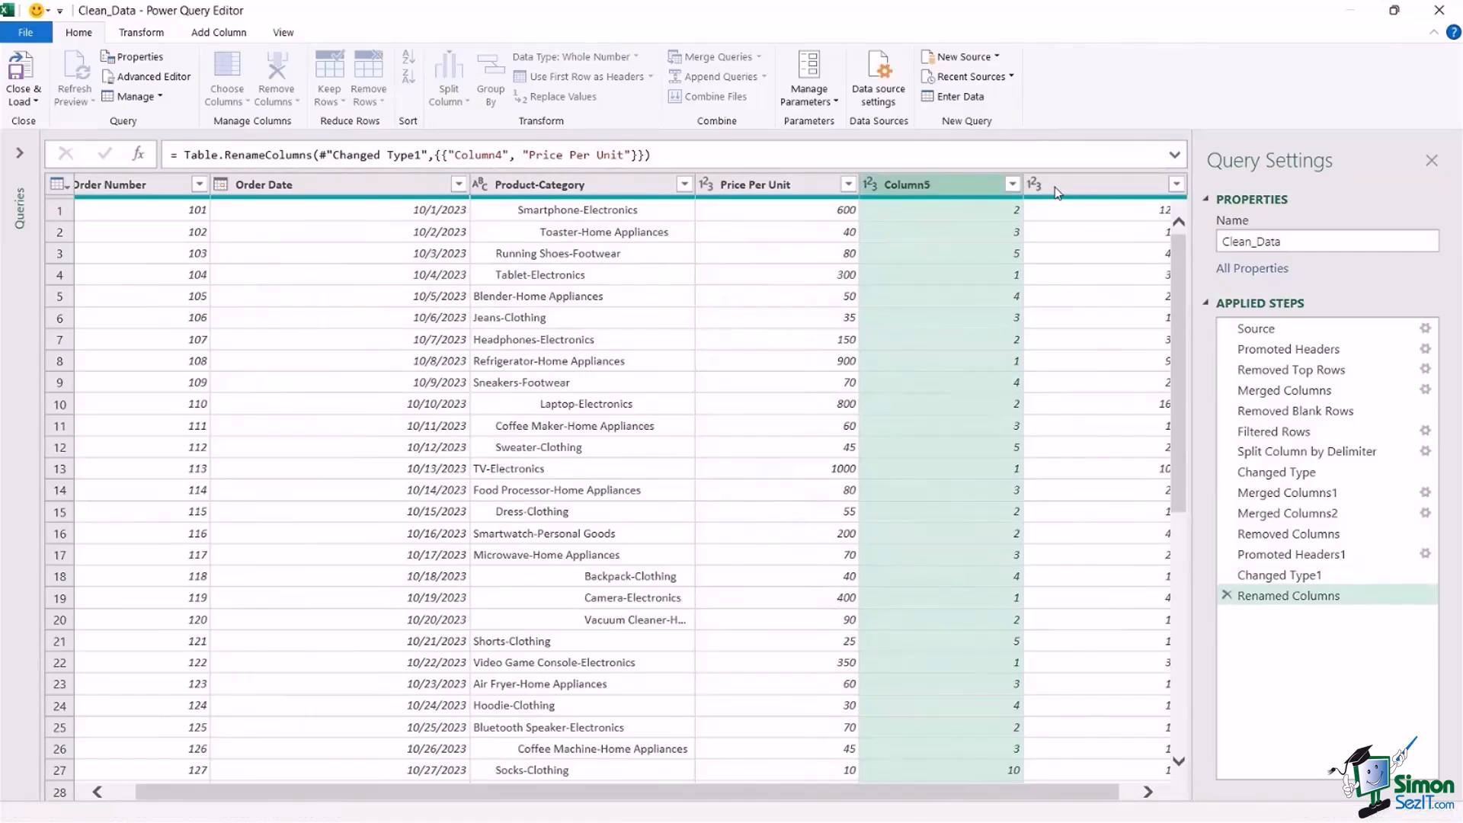
type("Total")
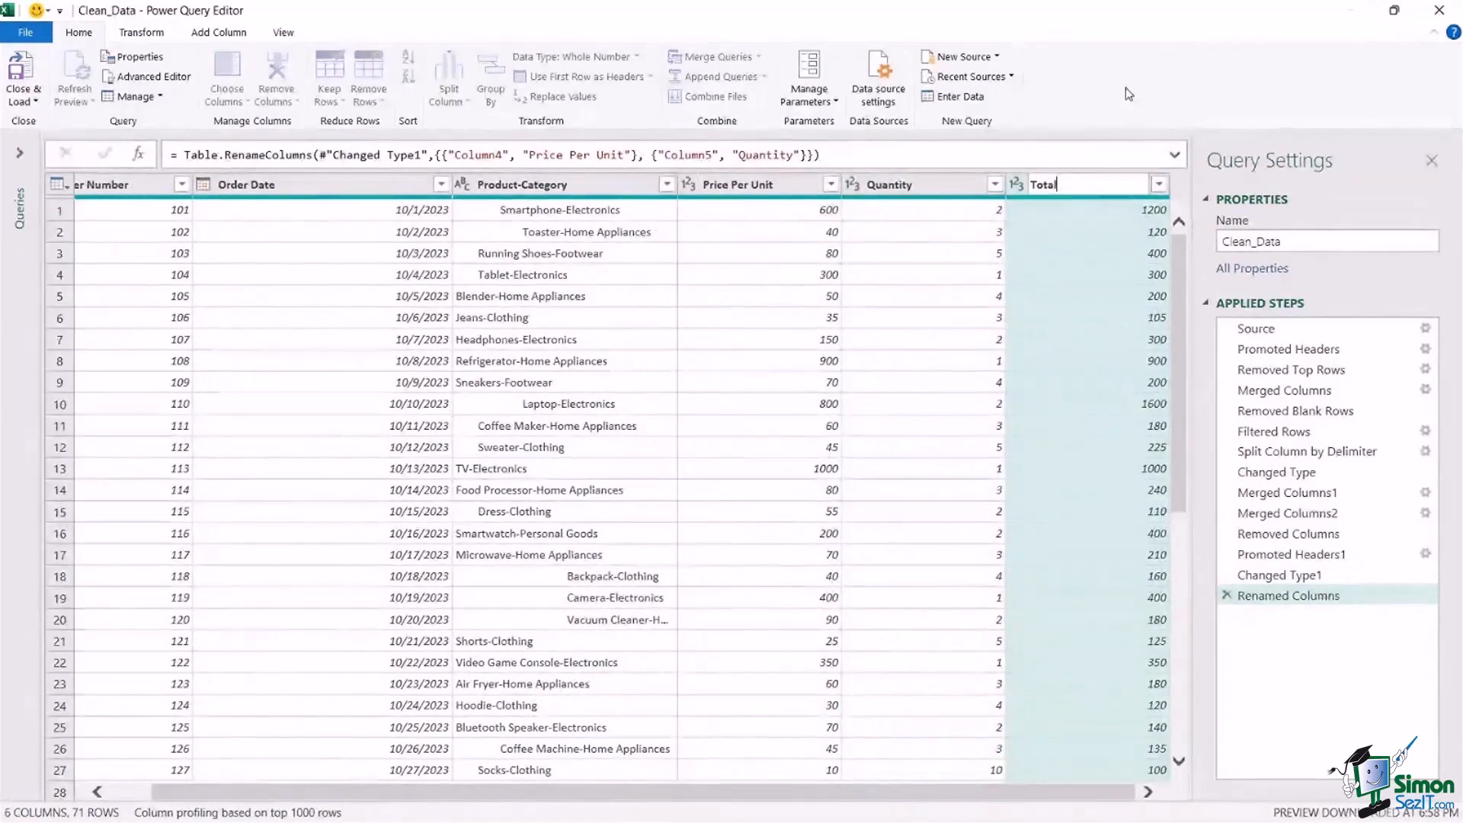
key("Return")
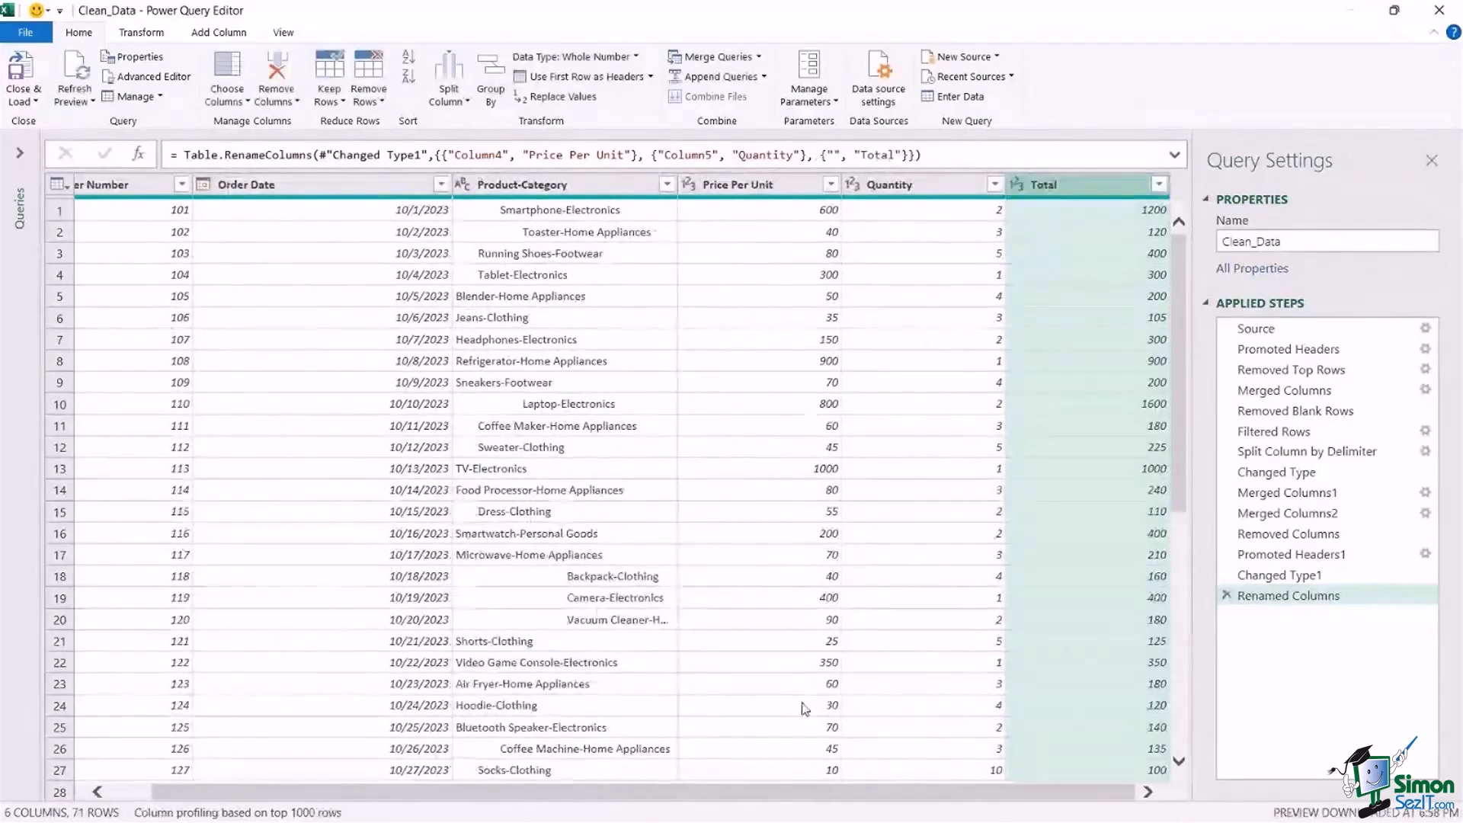
Trim leading and trailing spaces from all columns, Order Number through Total.
left_click_drag(707, 795, 662, 795)
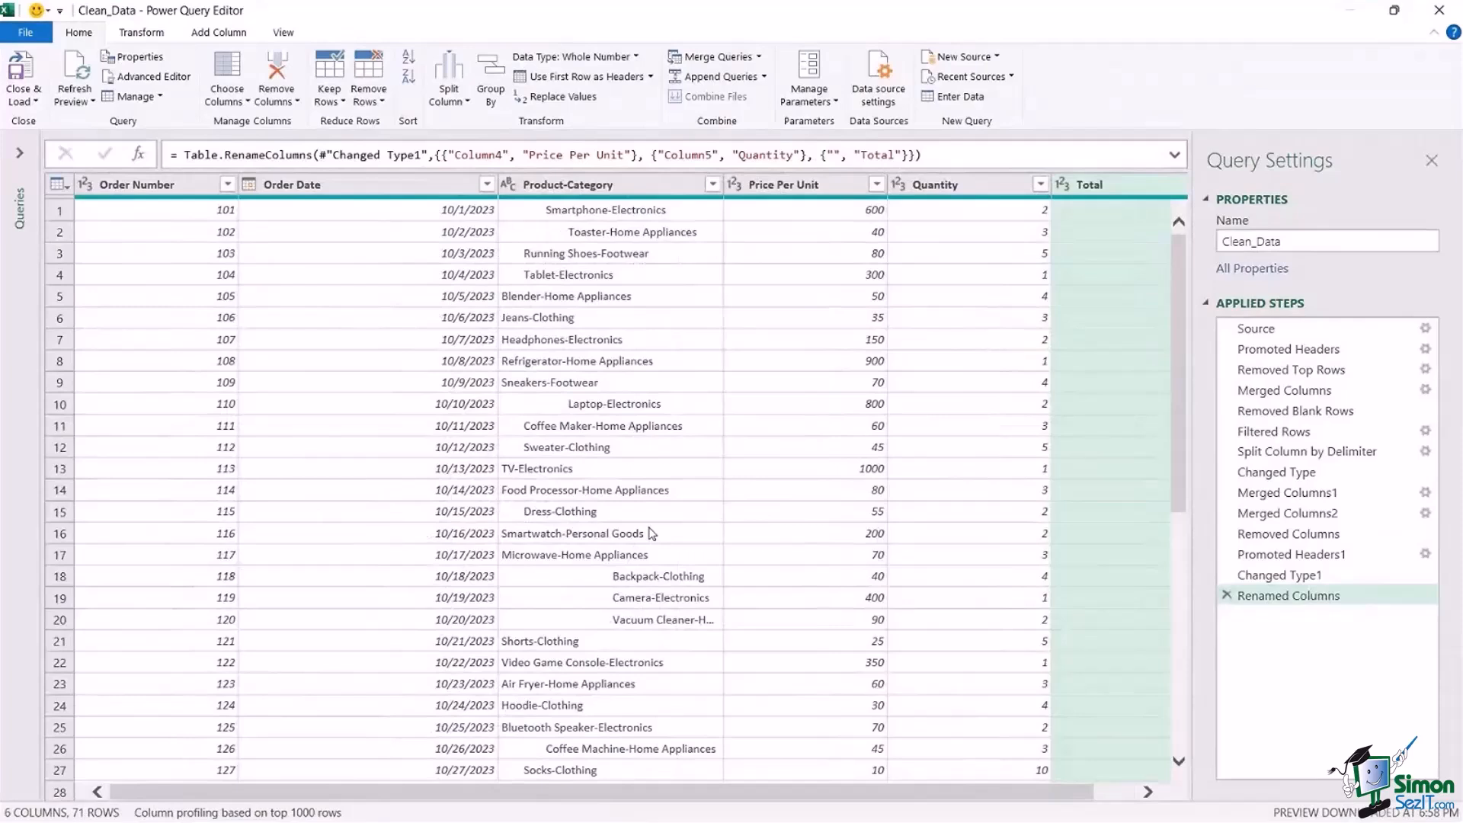
left_click(632, 386)
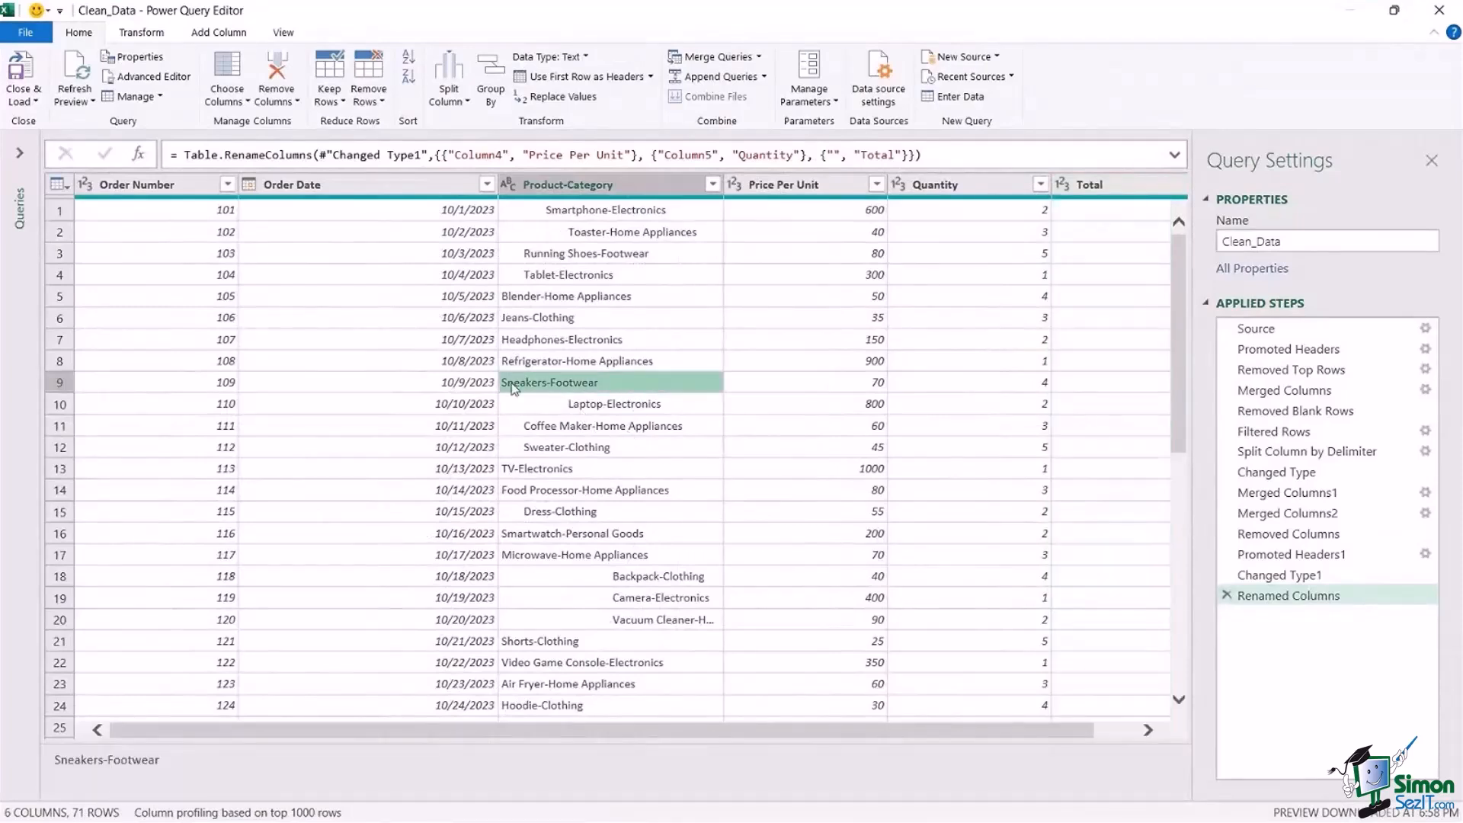
left_click(595, 184)
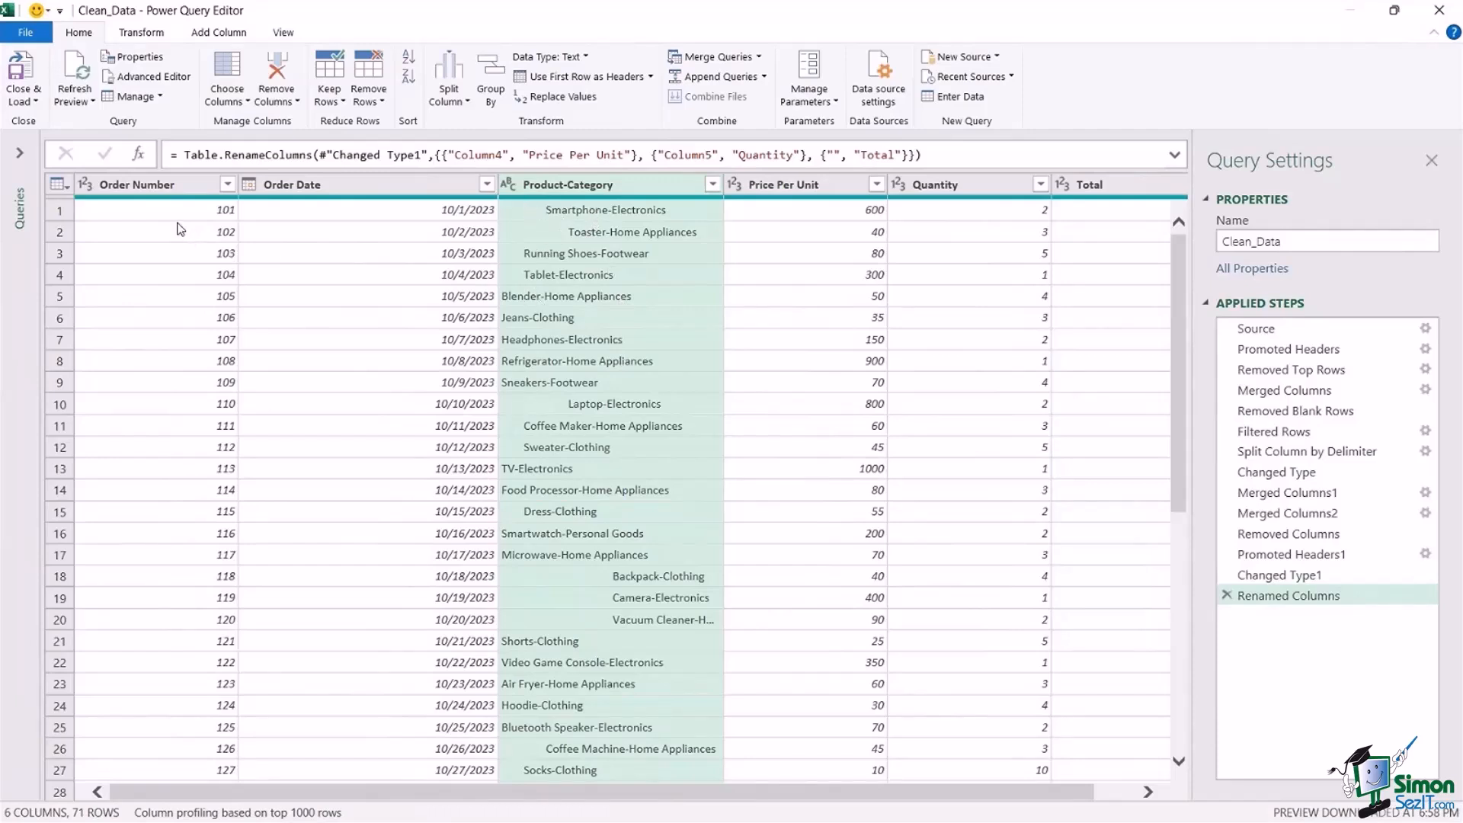
left_click(184, 191)
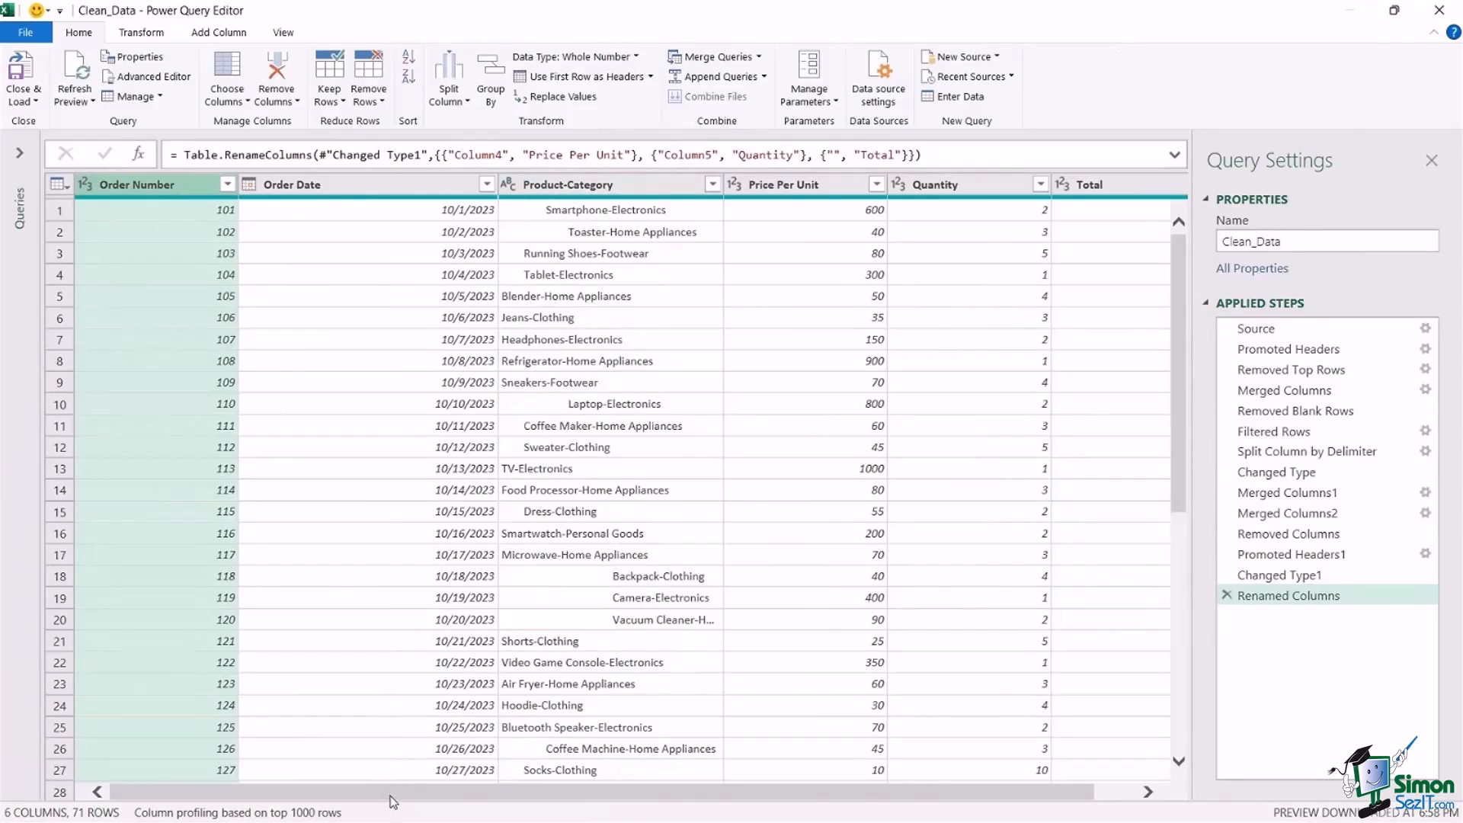
left_click(1115, 195, "shift")
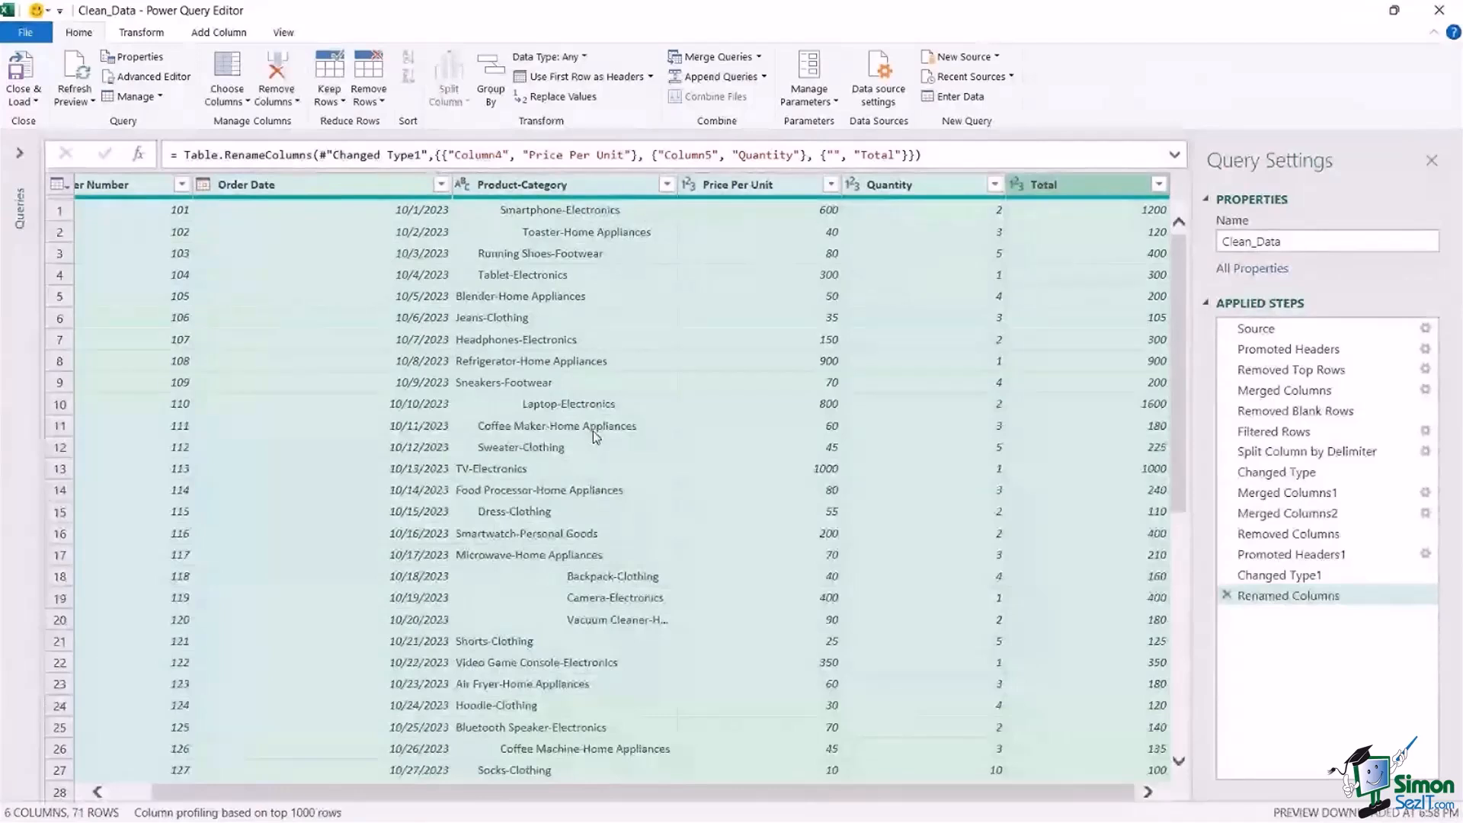
left_click(141, 32)
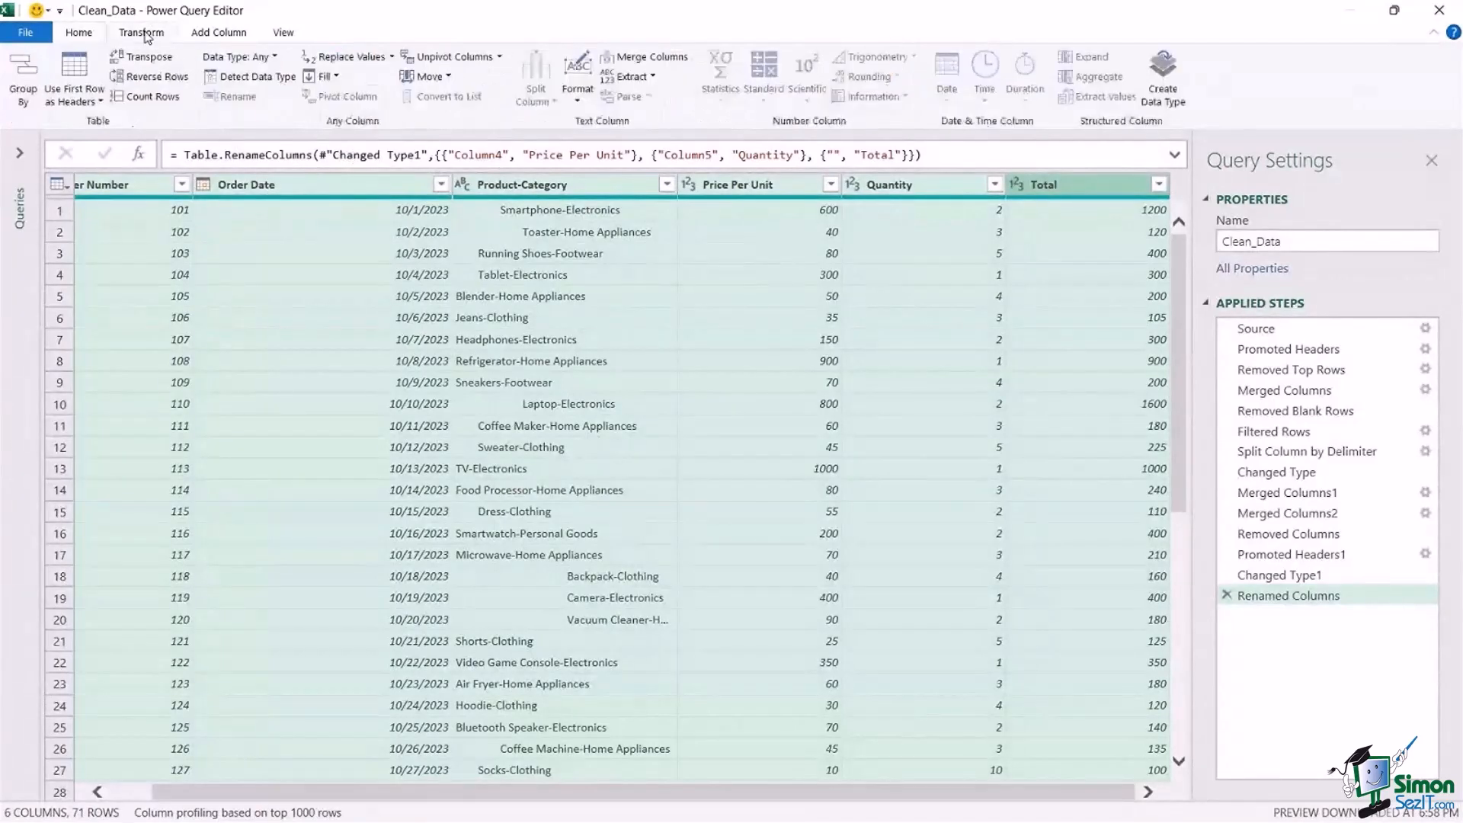
left_click(584, 106)
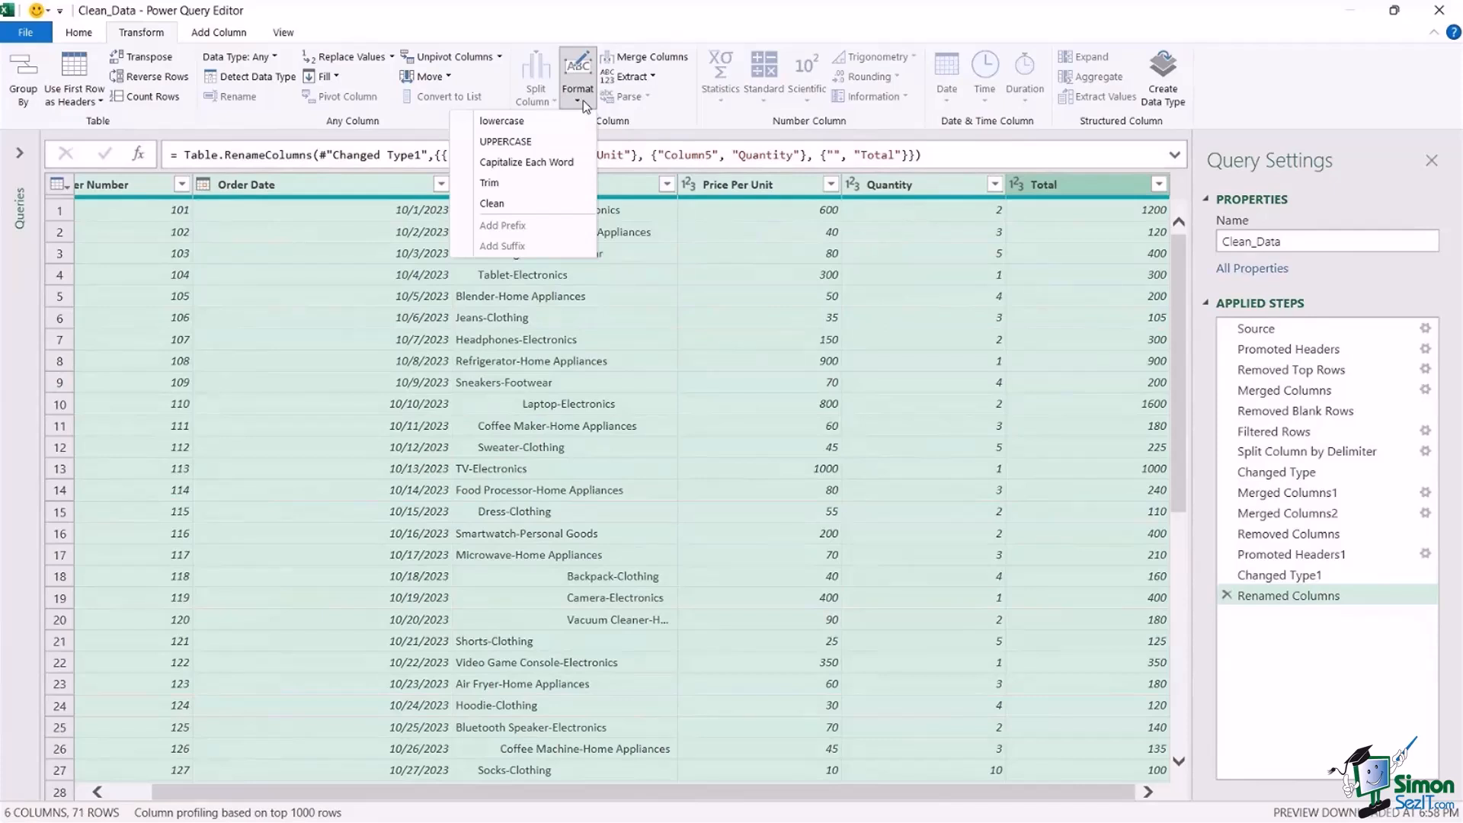
left_click(586, 183)
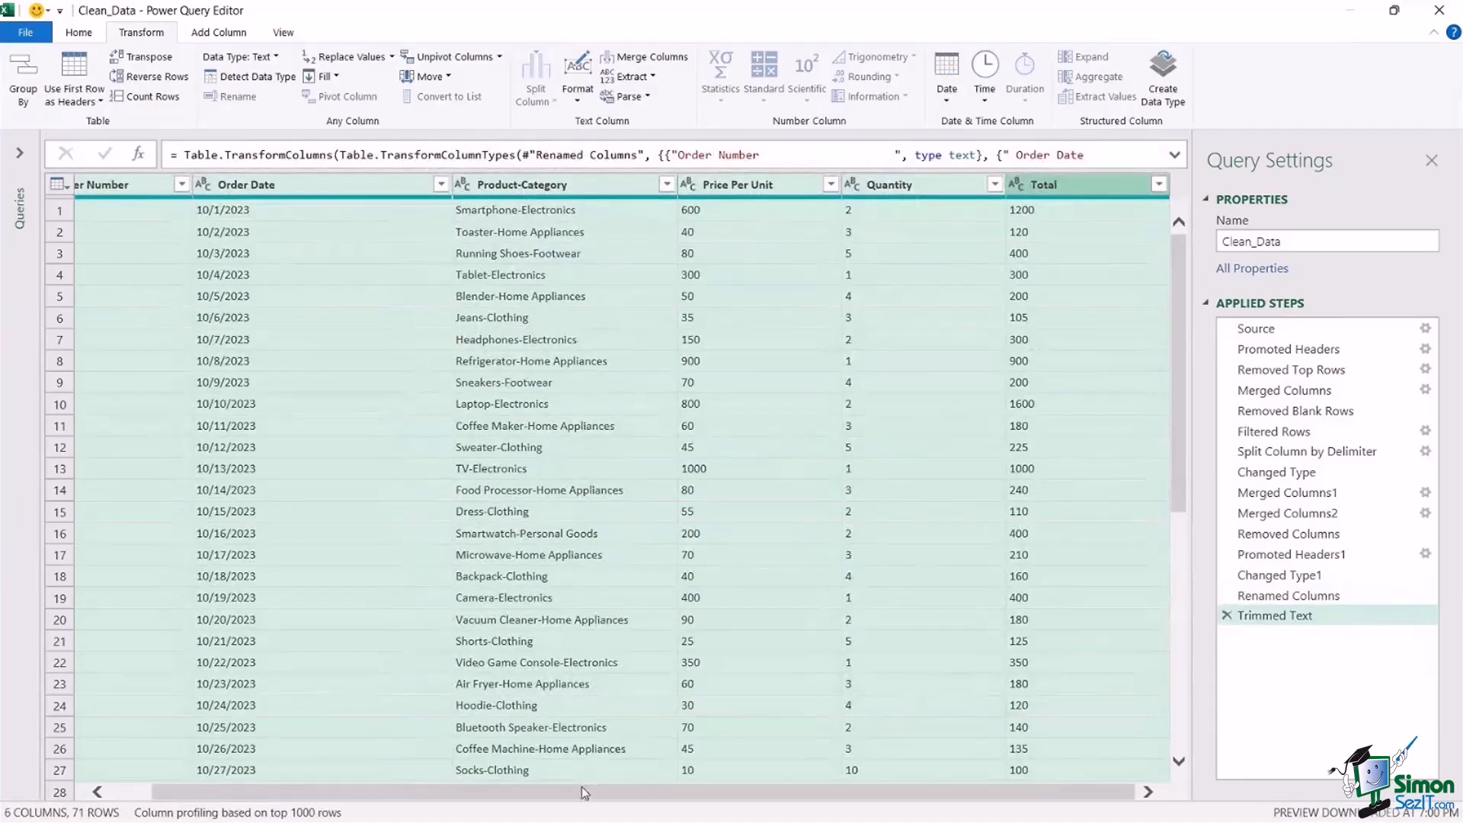
left_click_drag(583, 793, 539, 793)
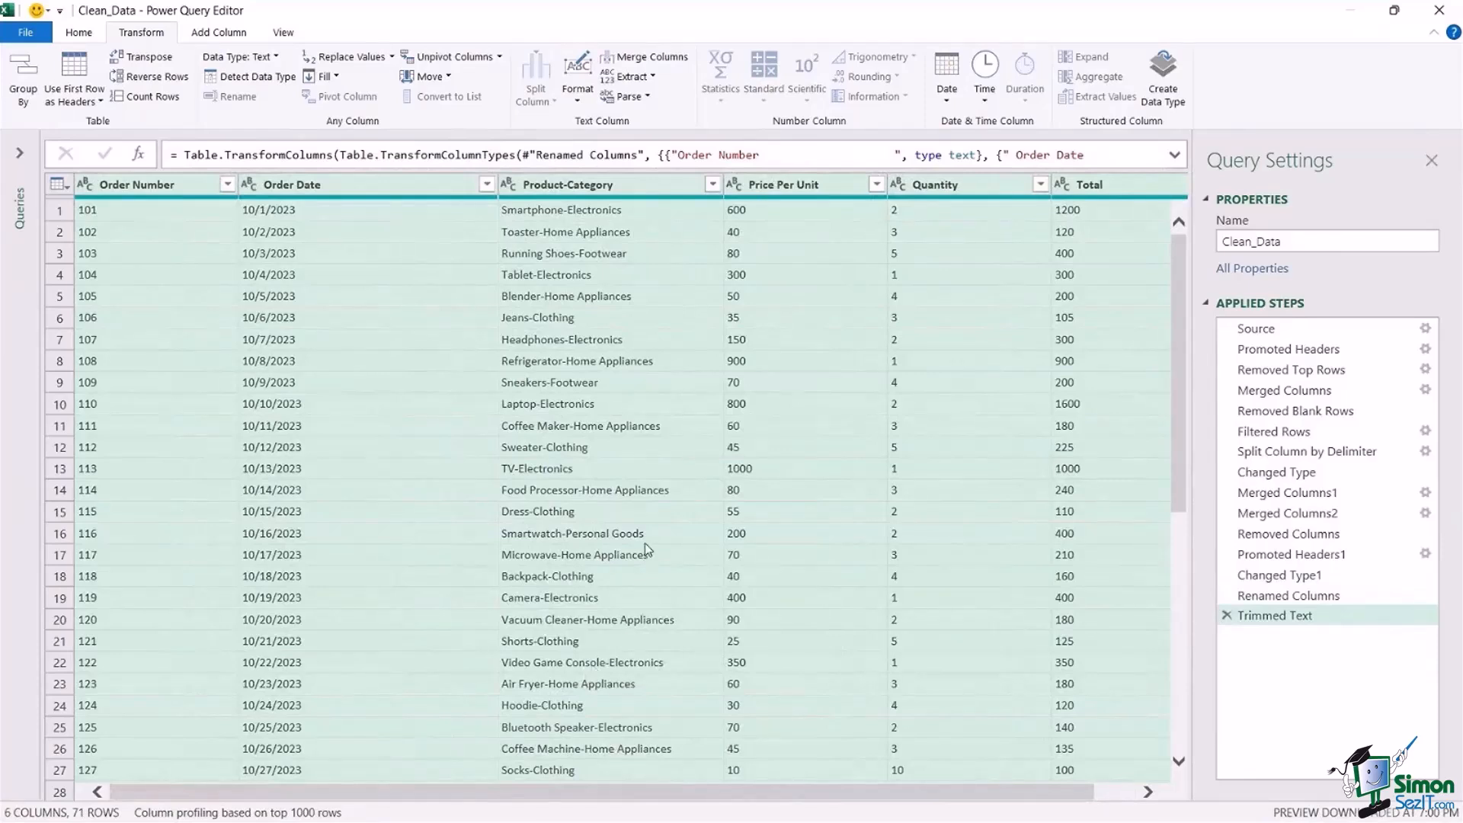
Split the Product-Category column by the custom delimiter "-" at each occurrence of the delimiter.
left_click(585, 259)
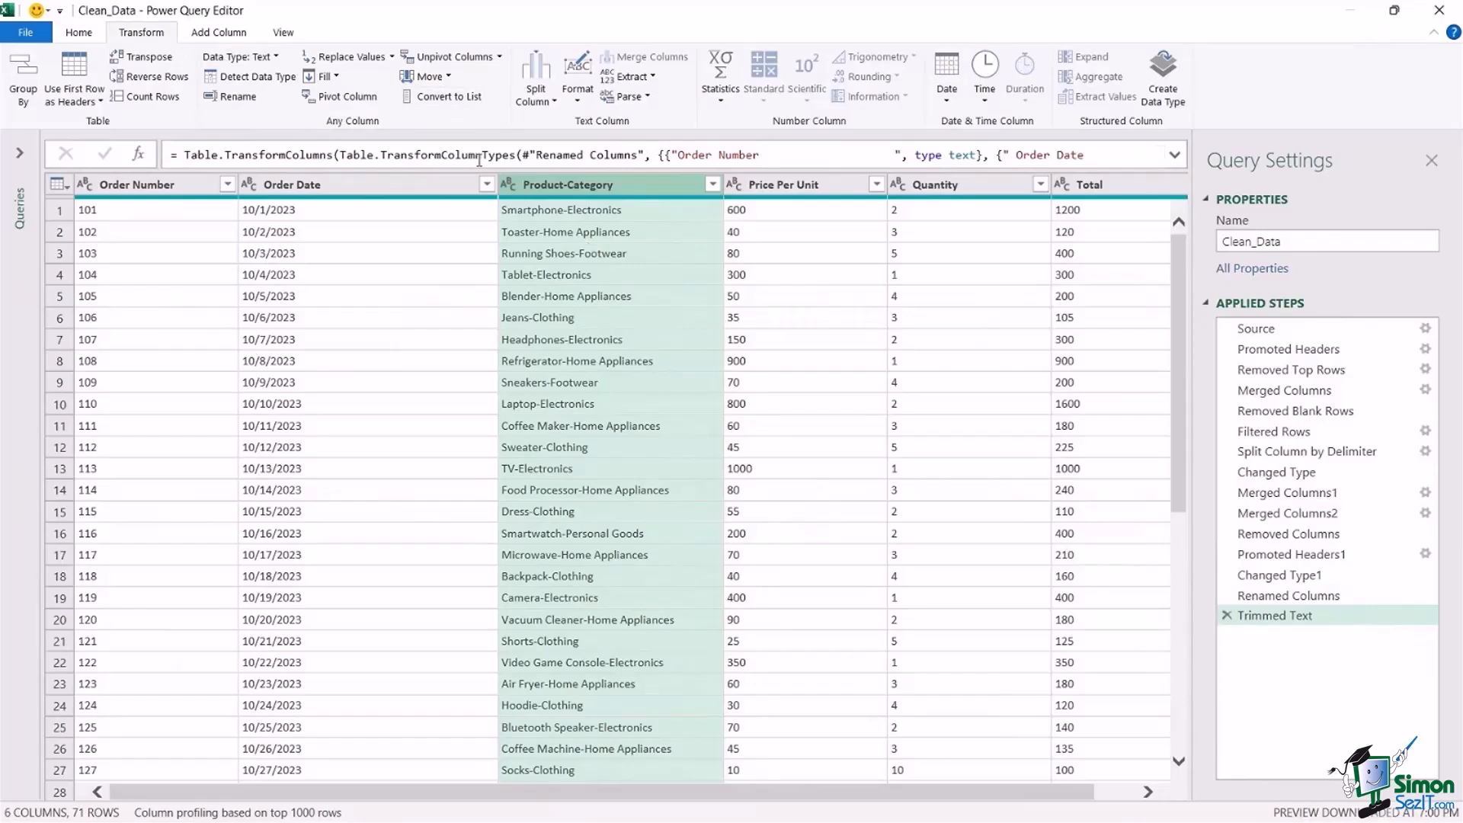
left_click(538, 95)
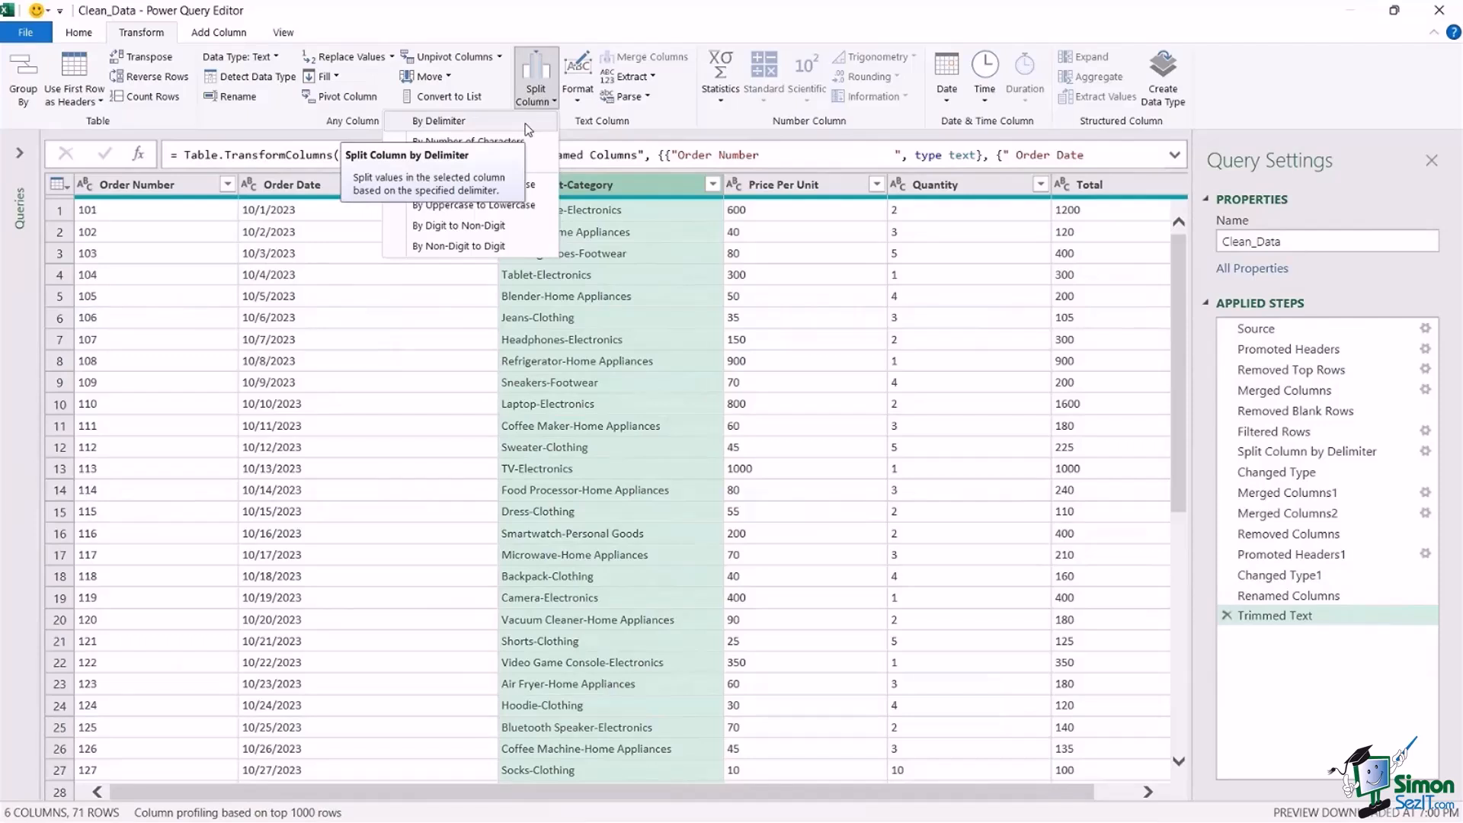
left_click(525, 126)
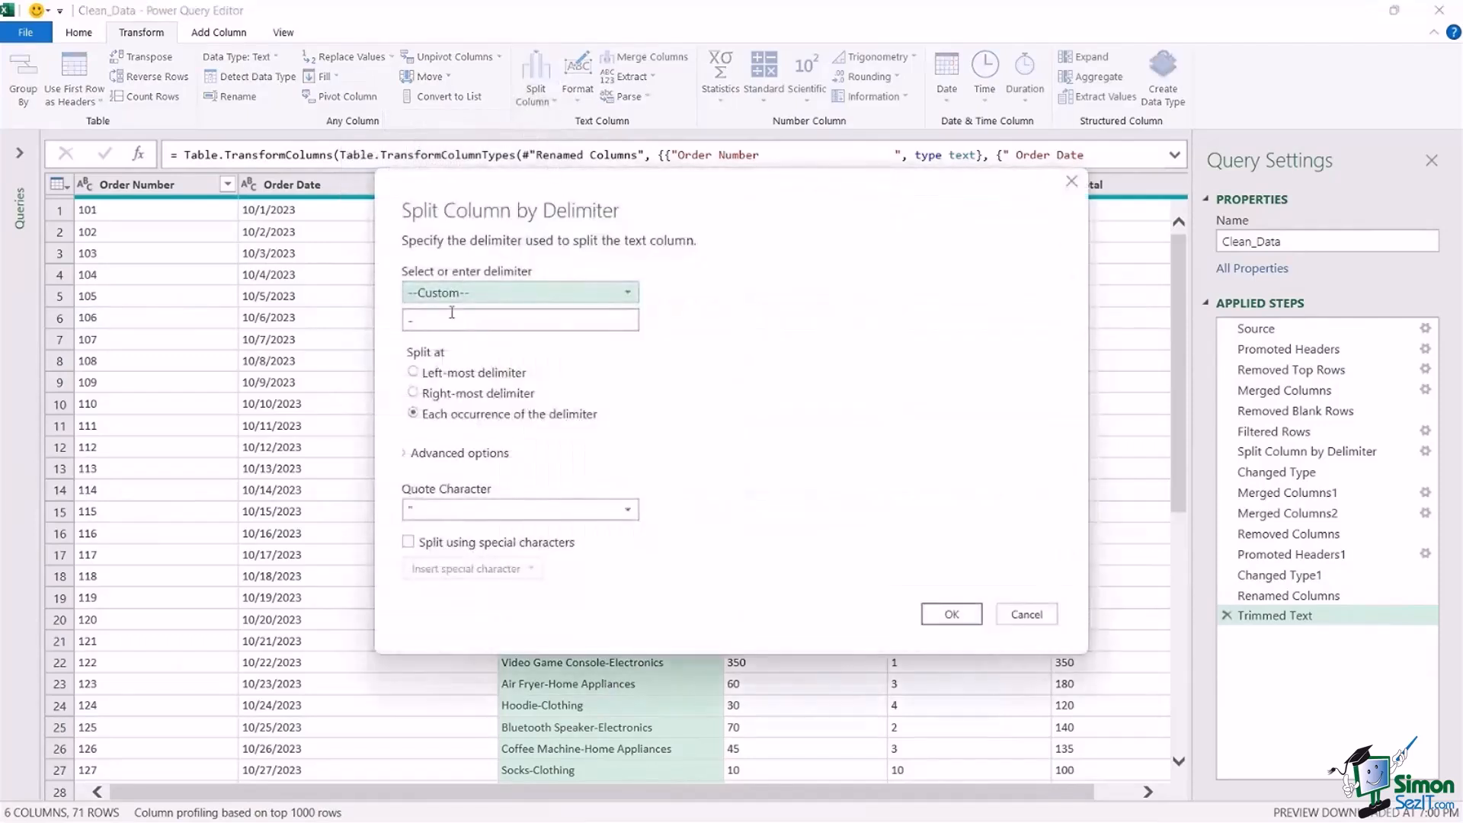
left_click(631, 299)
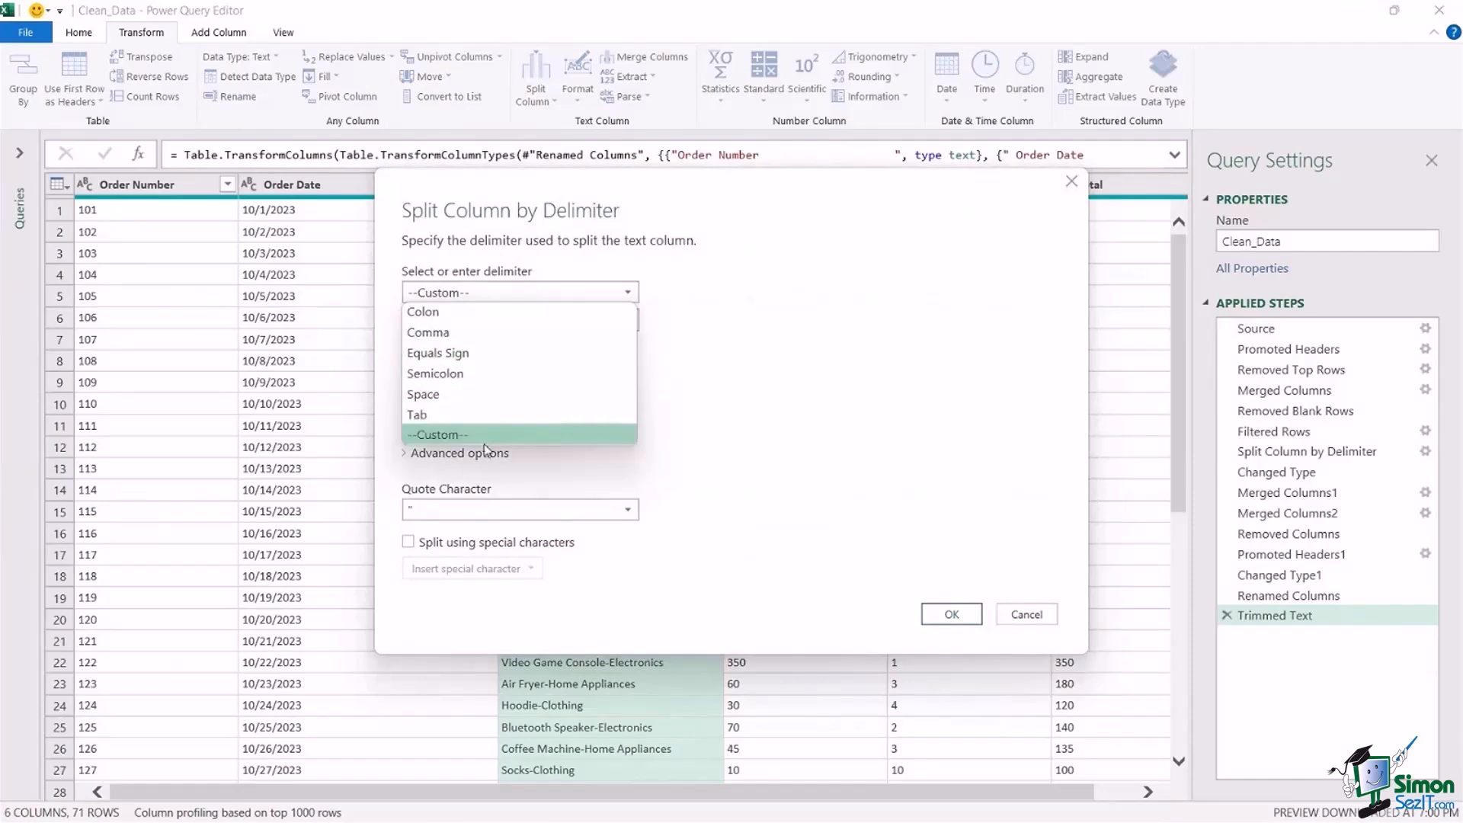
left_click(469, 434)
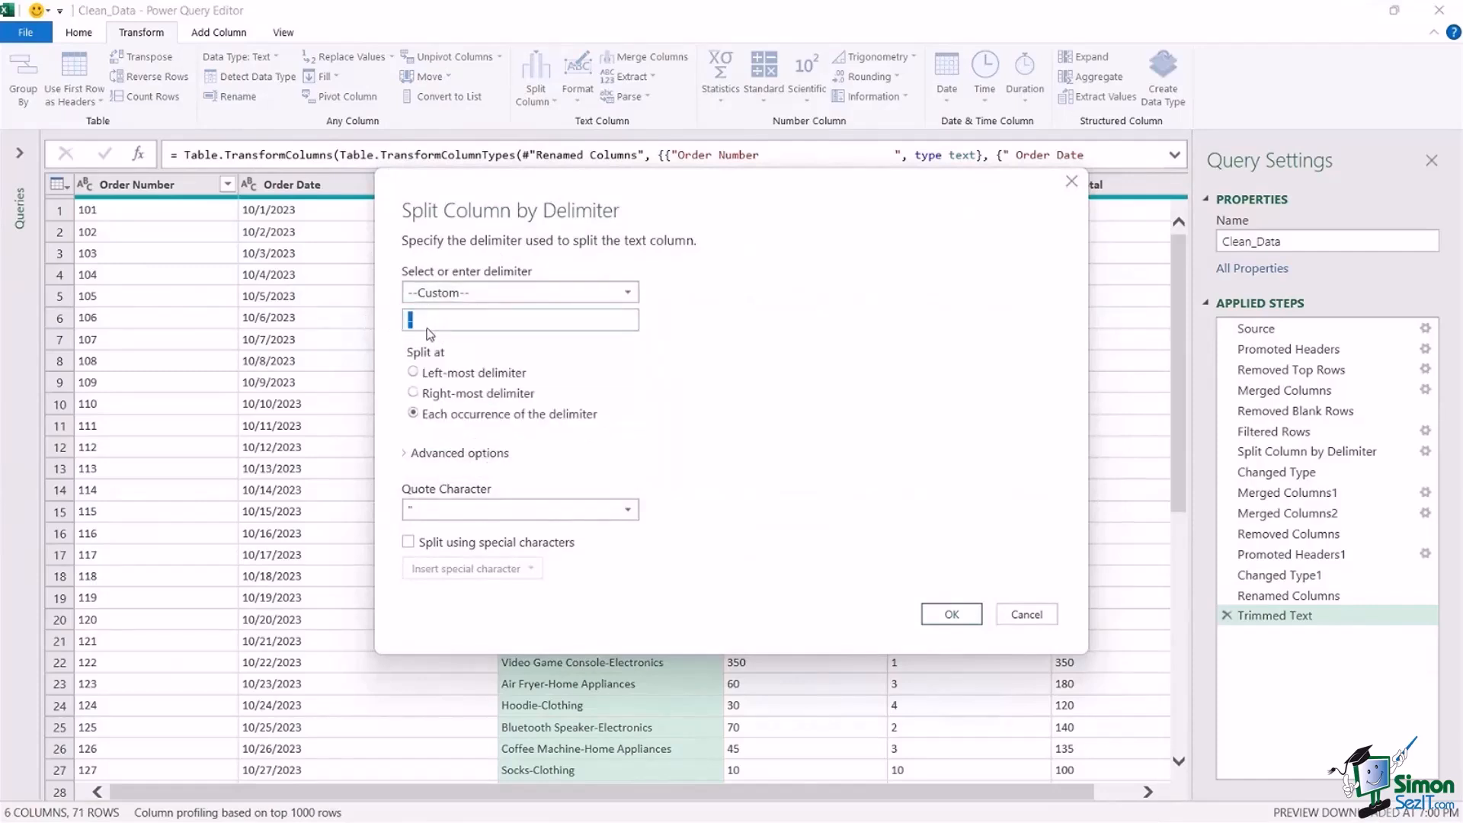
left_click(879, 296)
left_click(949, 614)
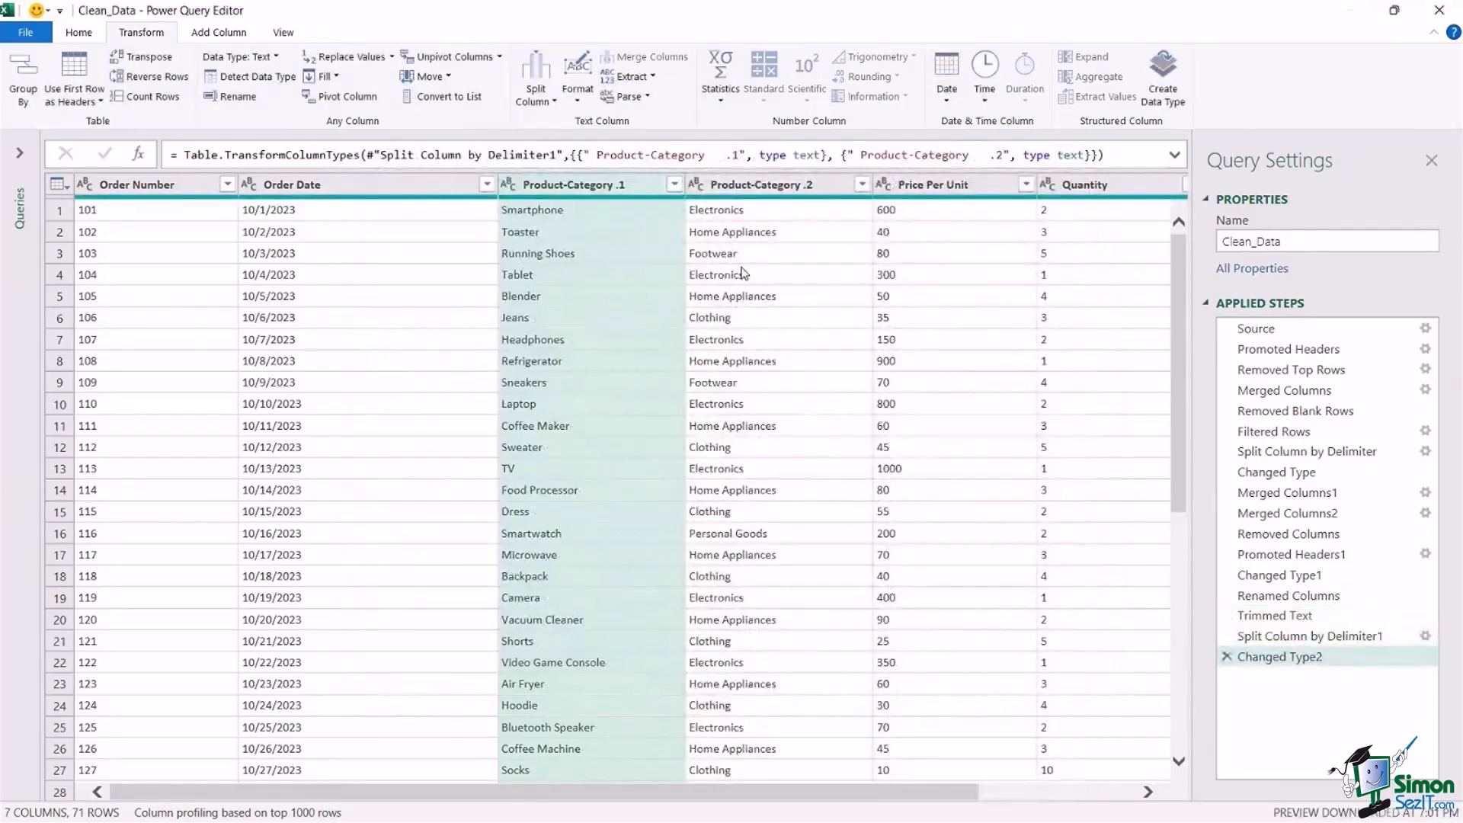
Rename the two split Product-Category columns as Product and Category.
left_click(599, 185)
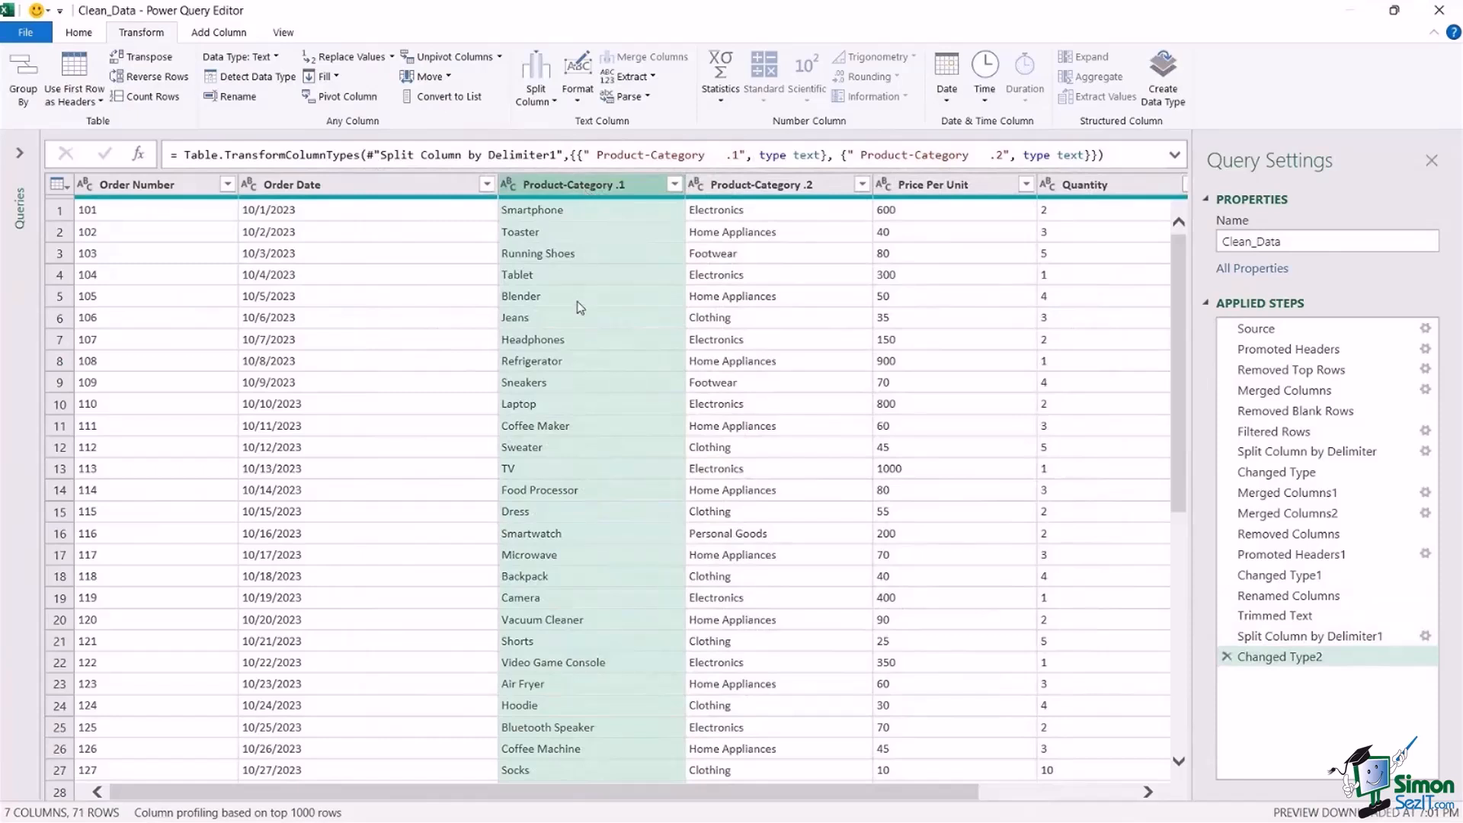
left_click(781, 185)
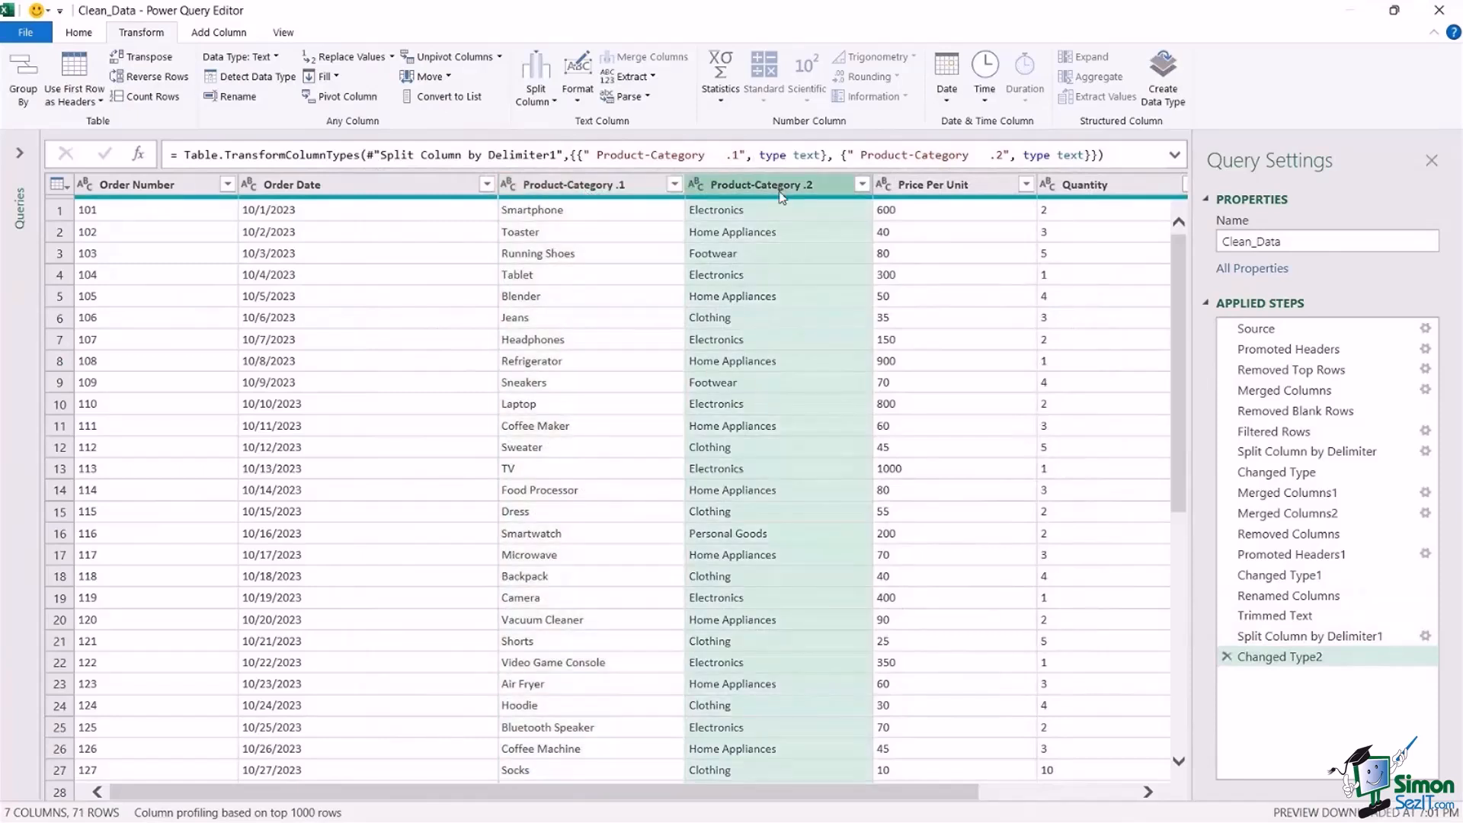
left_click(564, 186)
double_click(567, 186)
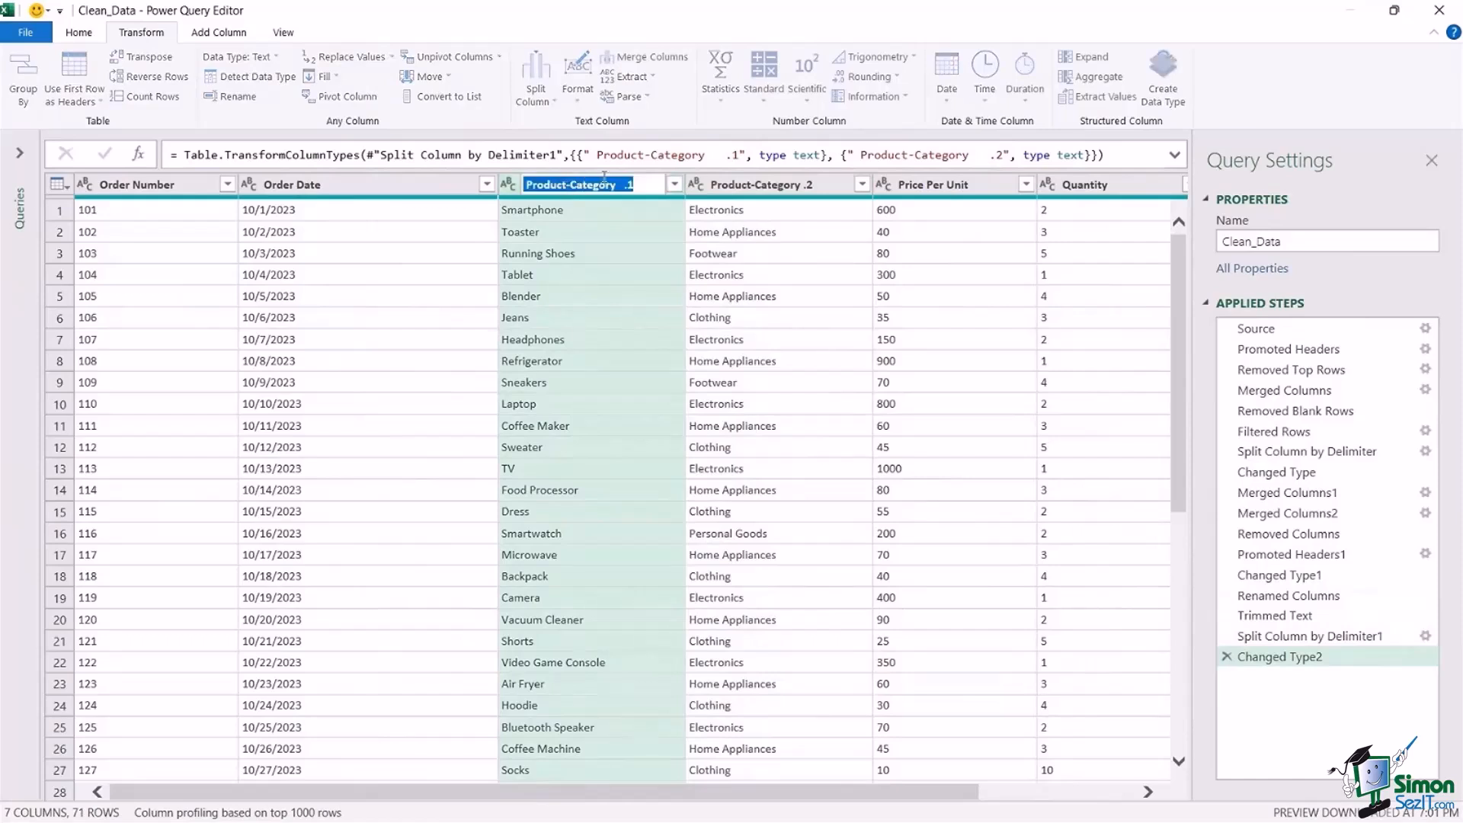
type("Product")
key("Return")
double_click(771, 186)
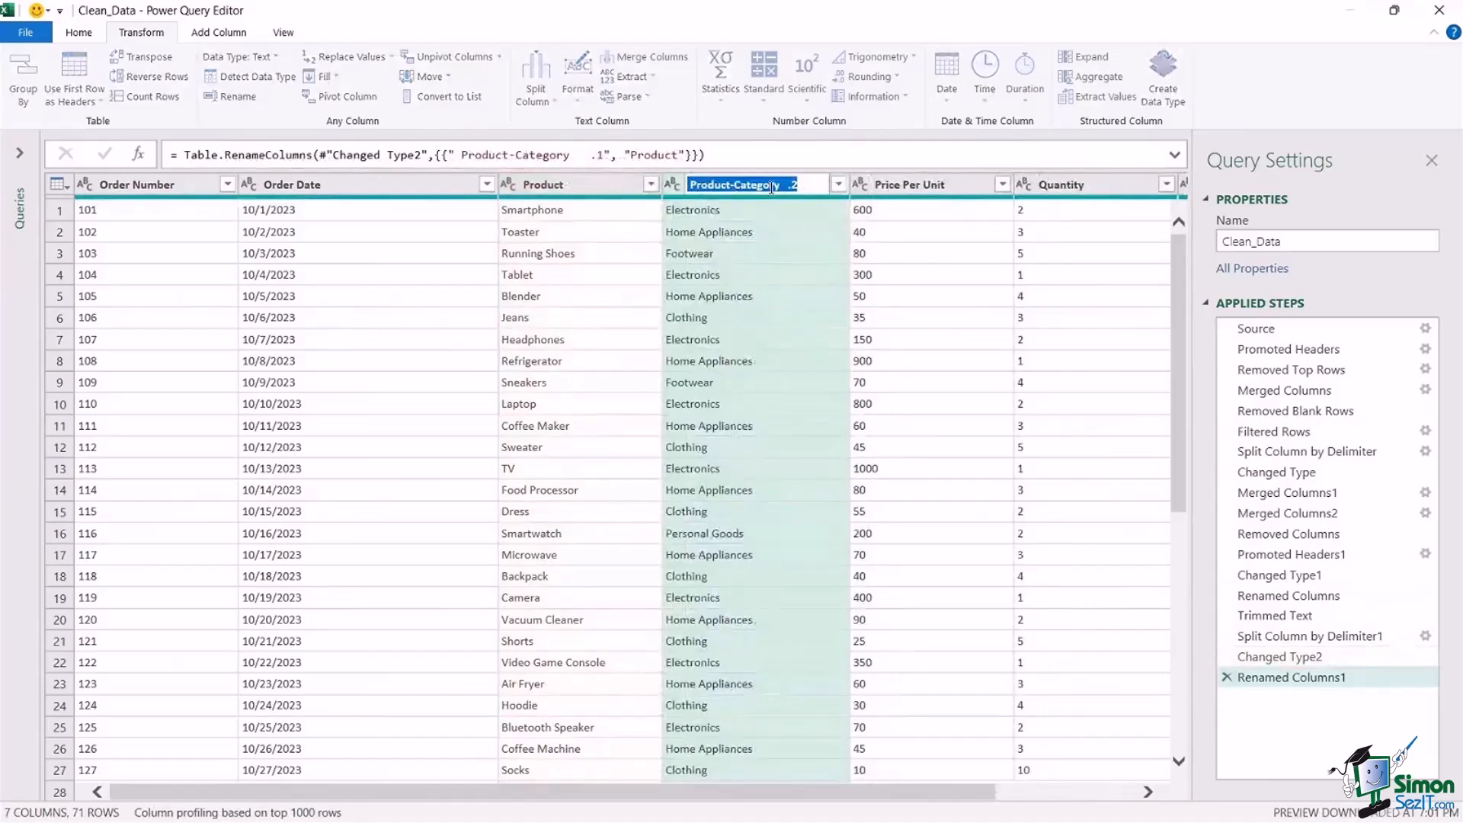
type("Category")
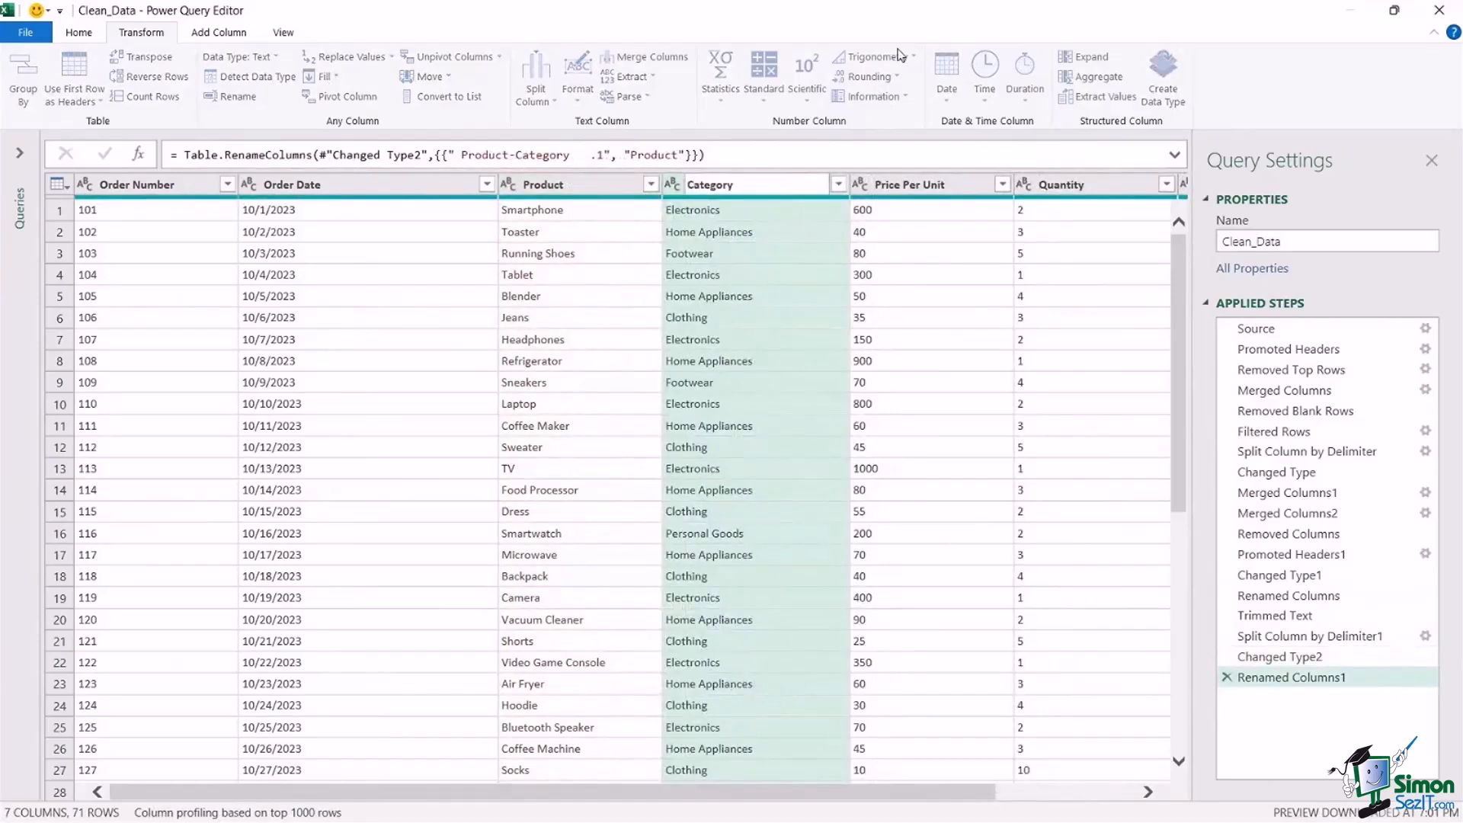
key("Return")
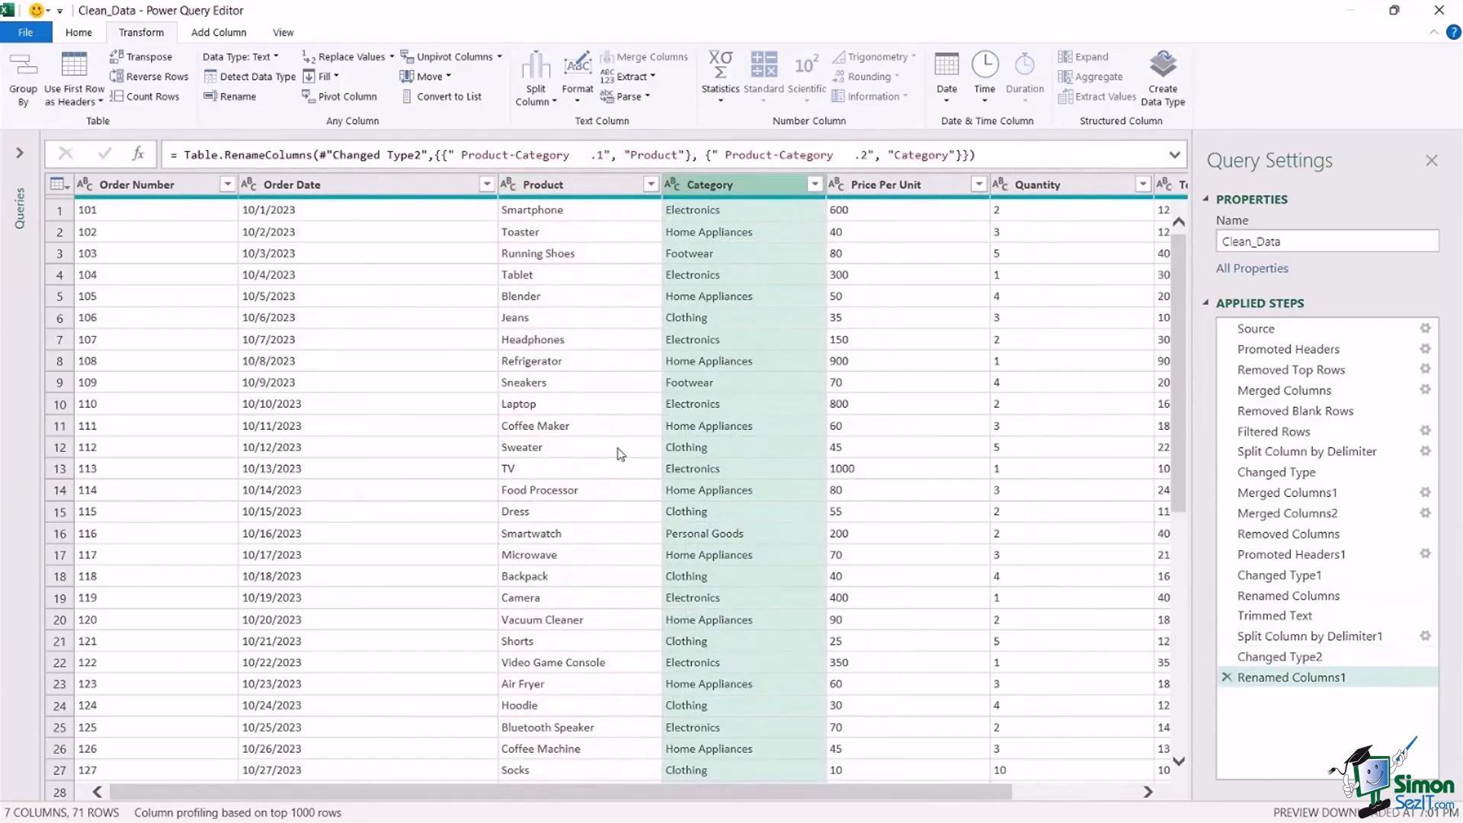
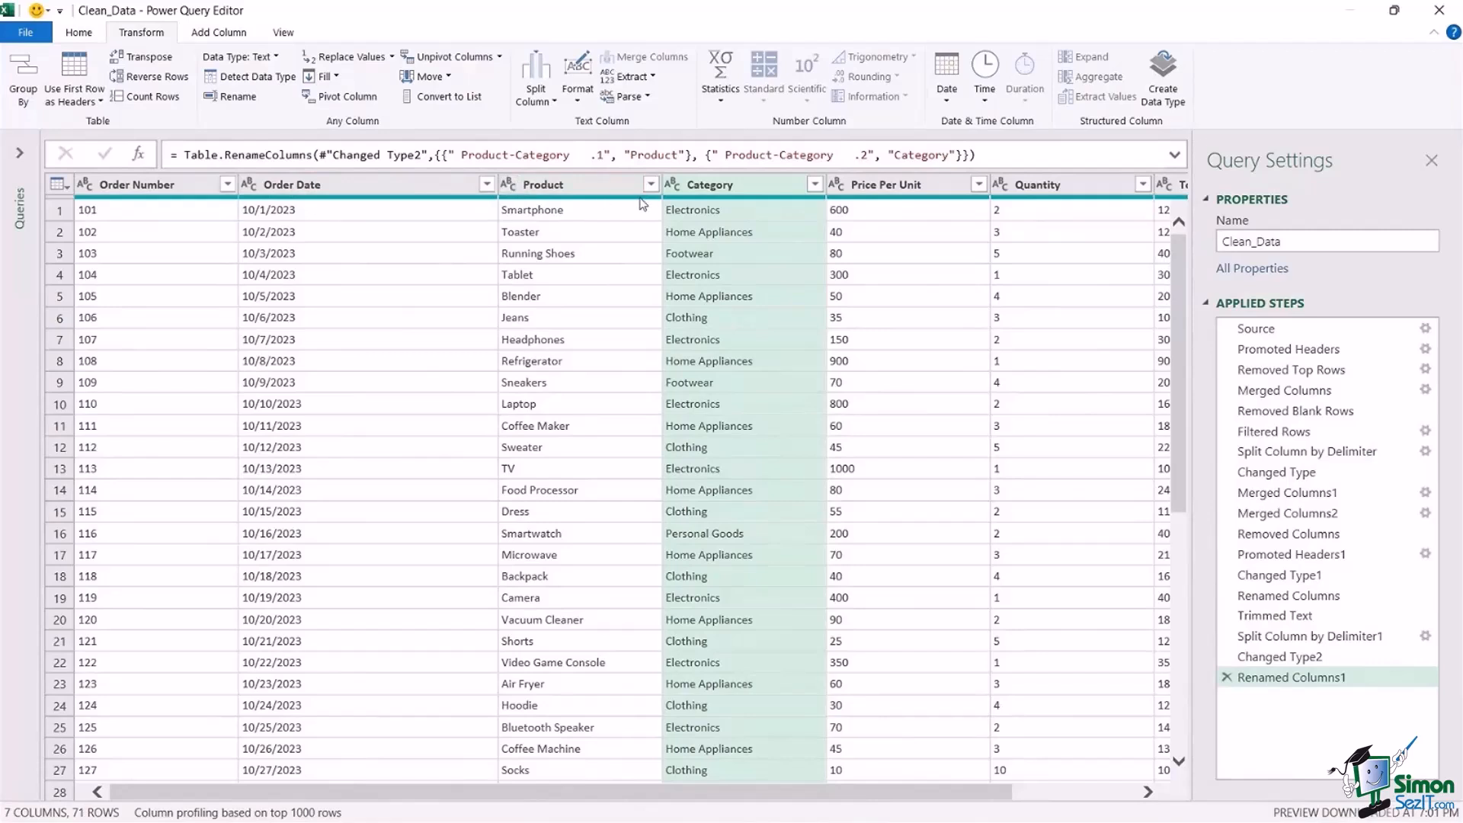
left_click(84, 184)
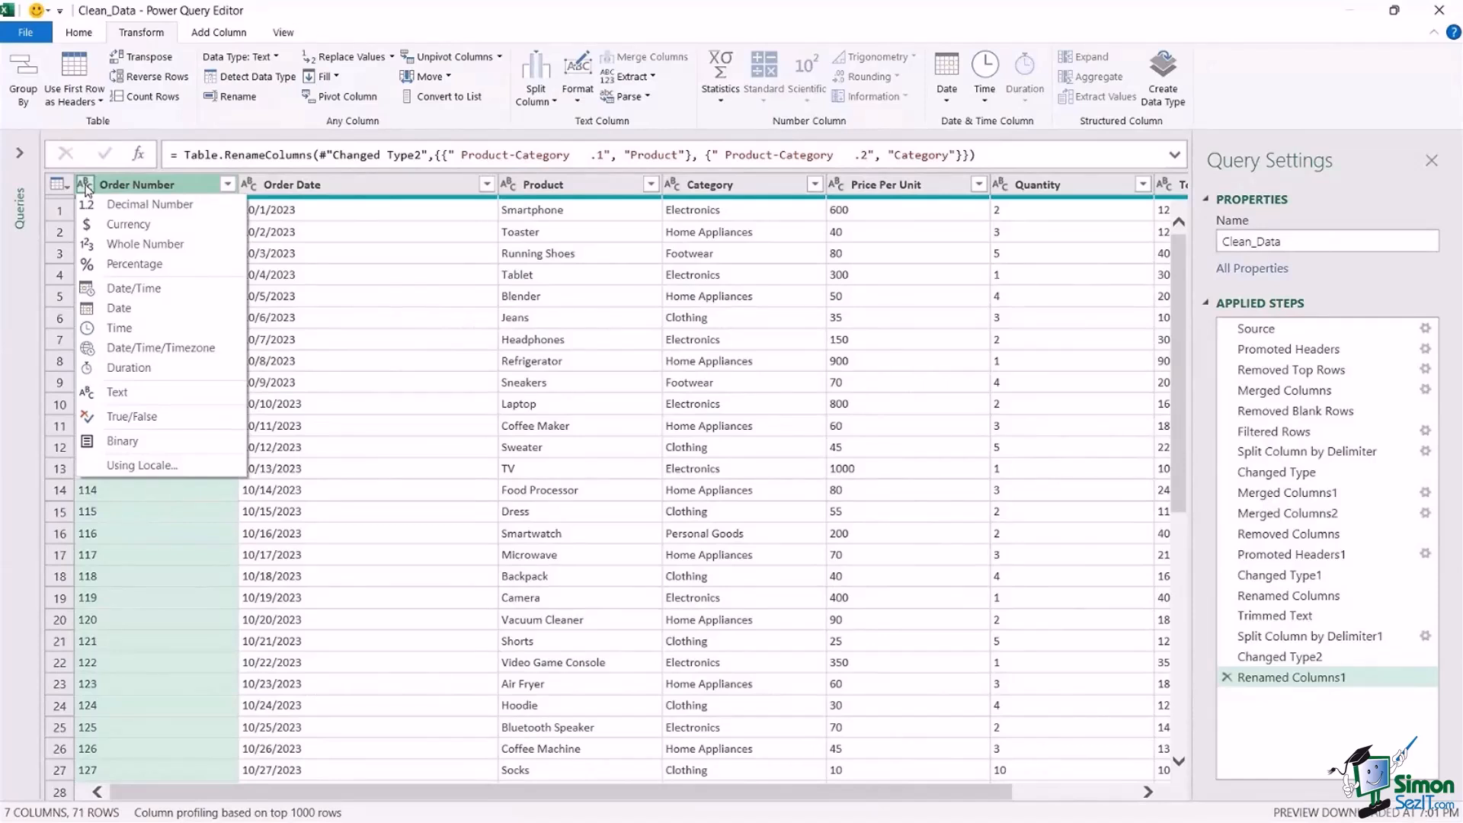
left_click(85, 186)
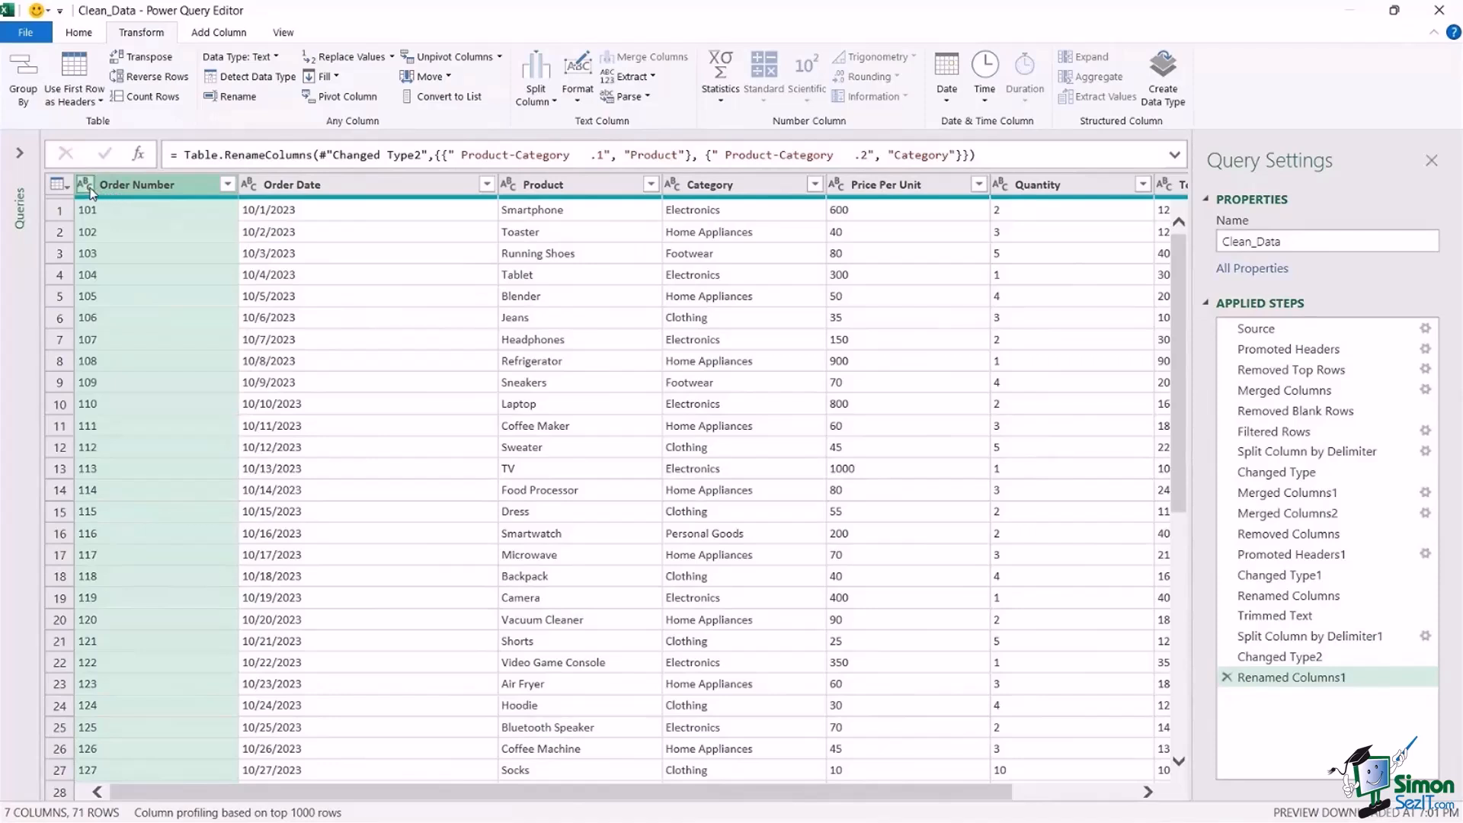
left_click(89, 187)
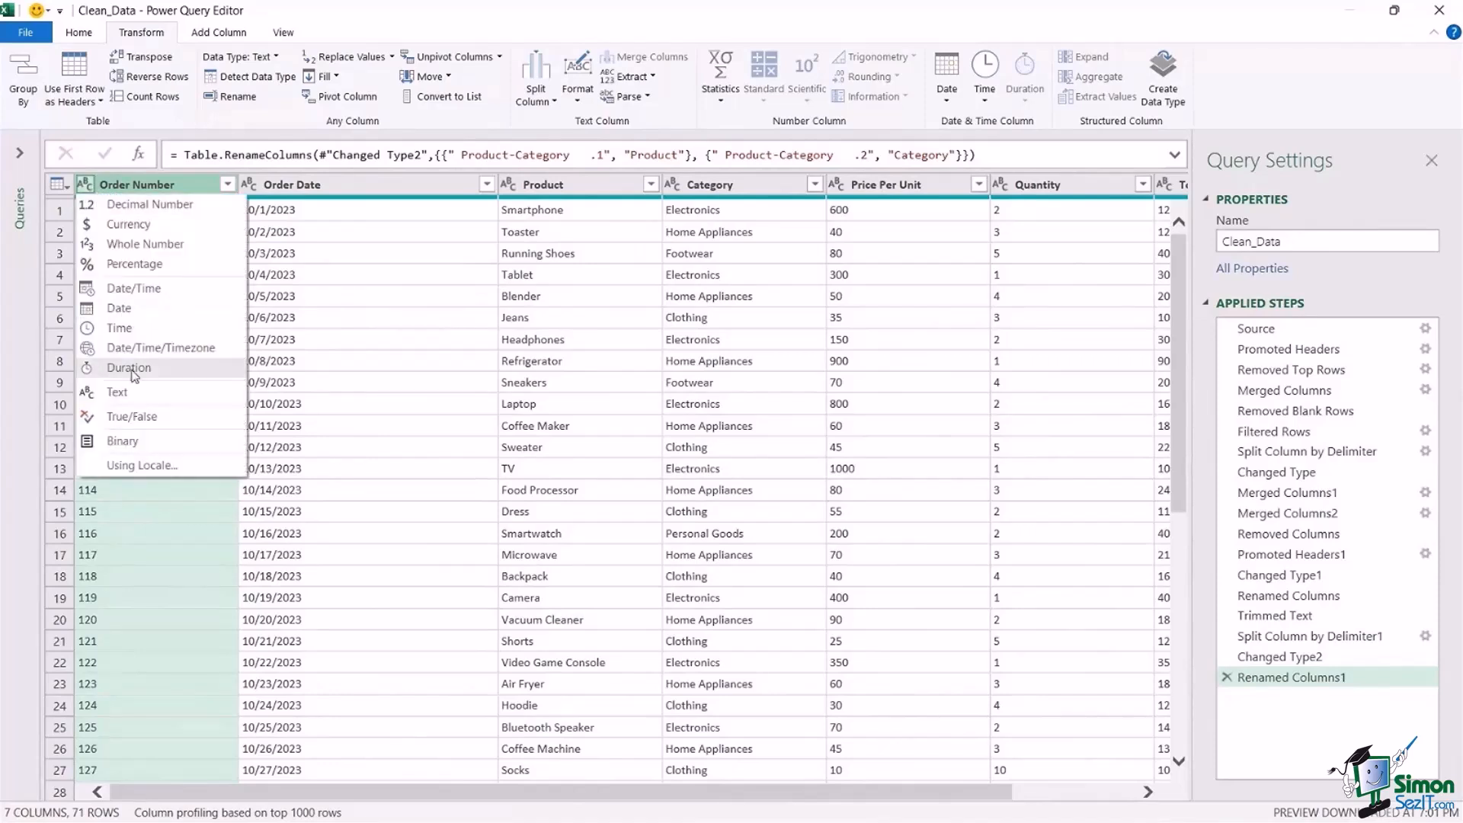
left_click(405, 29)
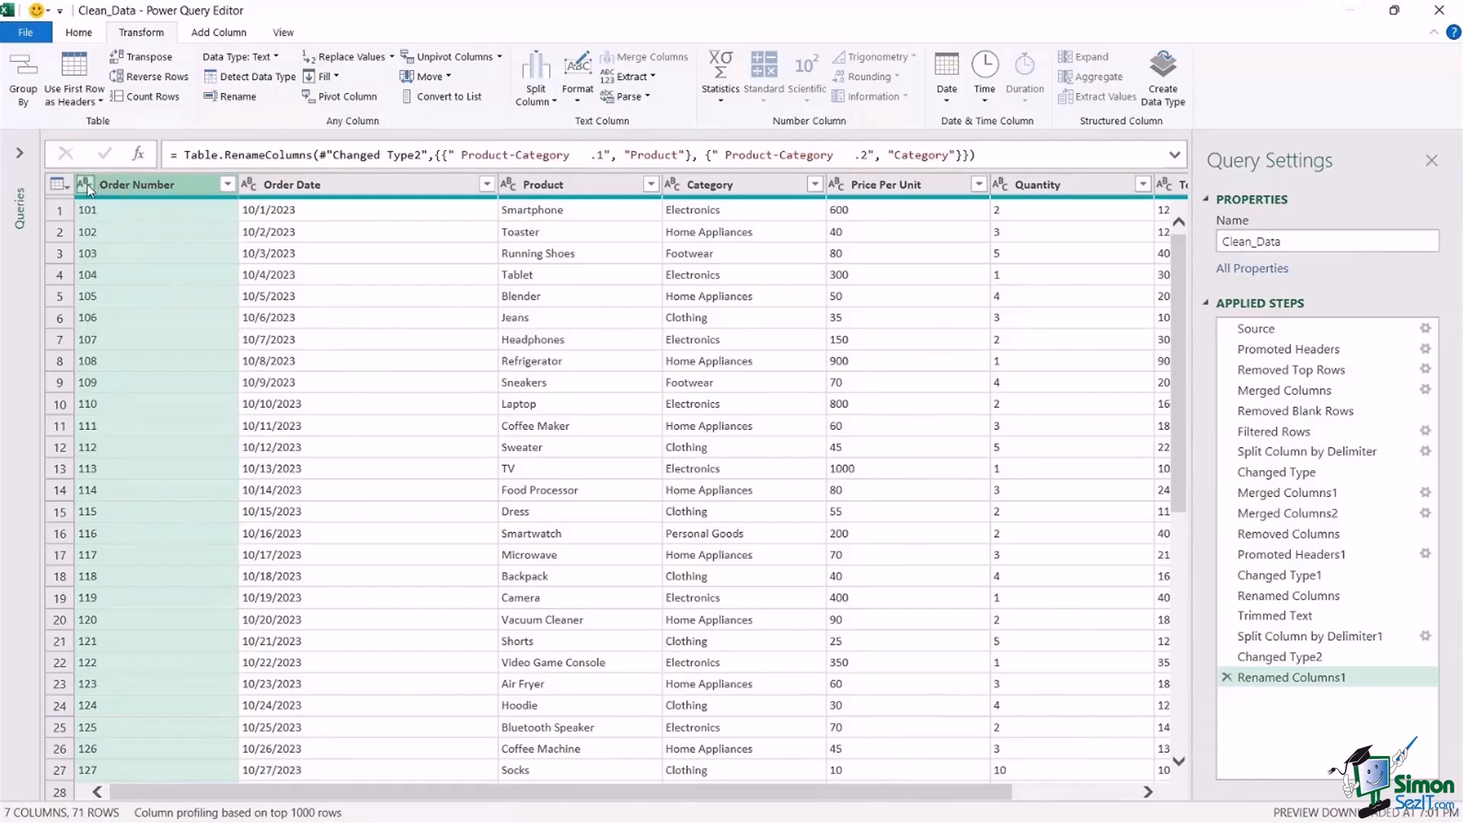
Set the data type of the Order Date column to Date and of the Price Per Unit column to Currency.
left_click(250, 187)
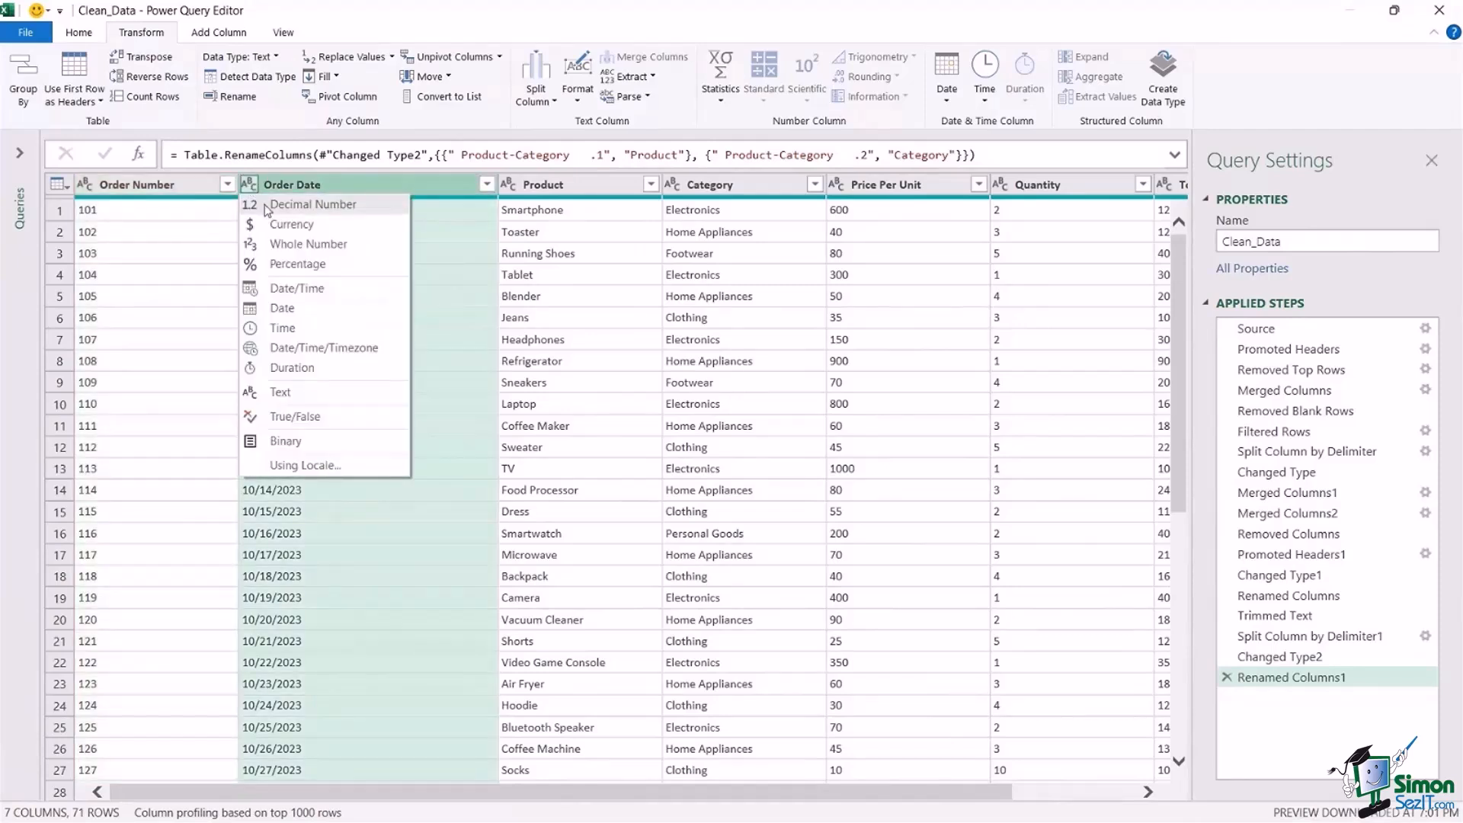
left_click(281, 312)
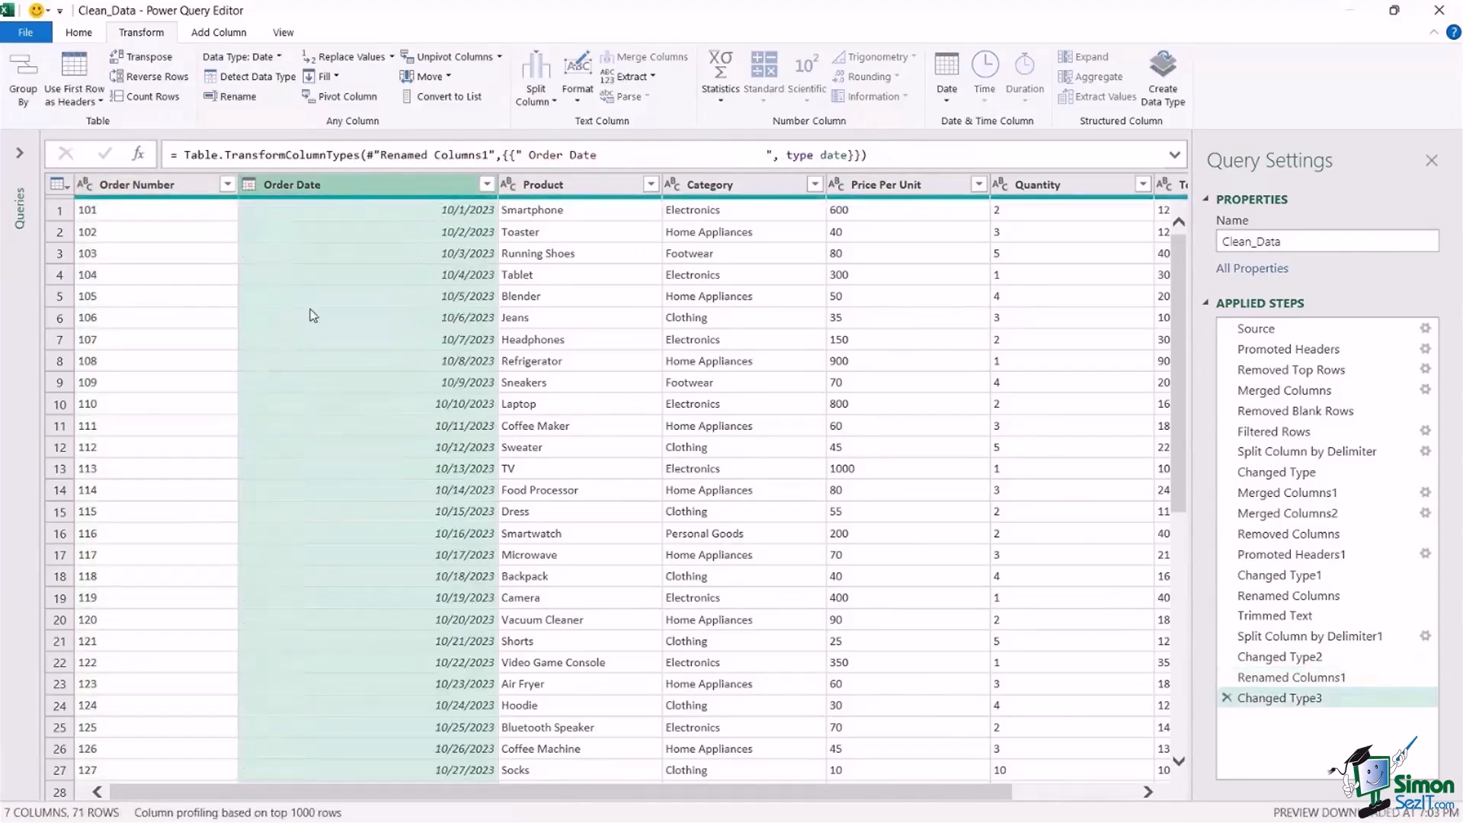
left_click(508, 188)
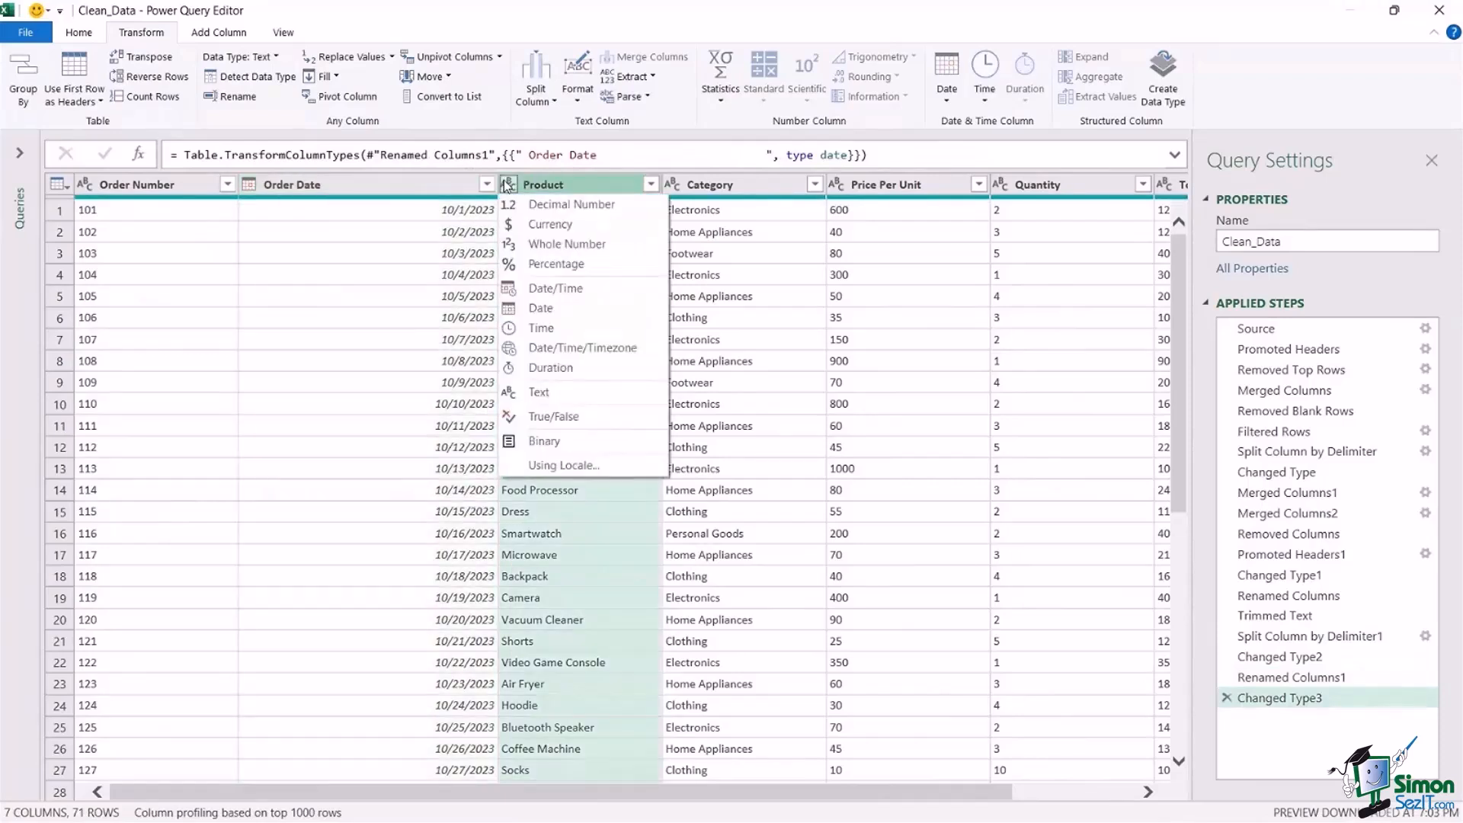
left_click(693, 33)
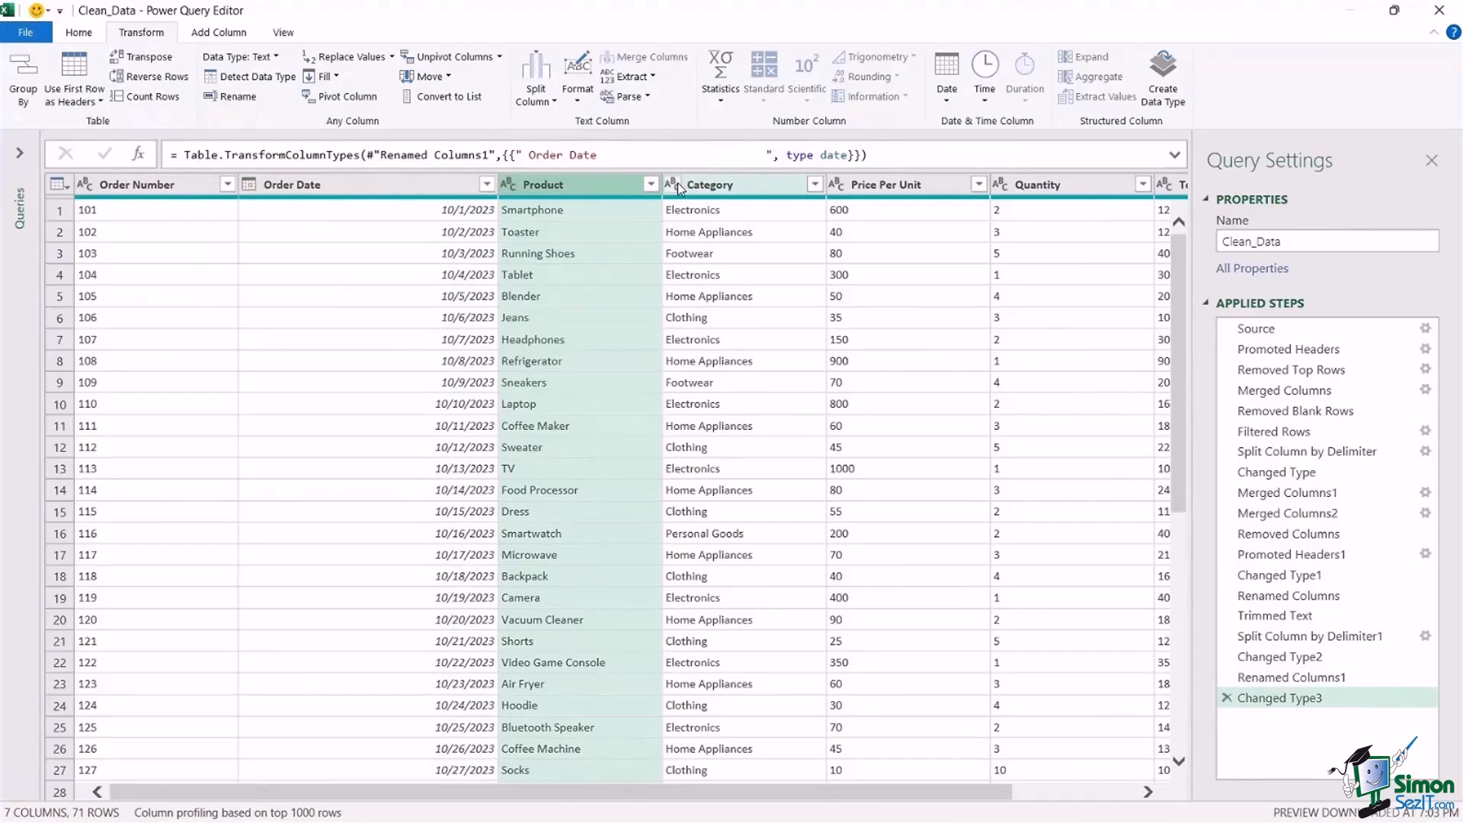
left_click(836, 185)
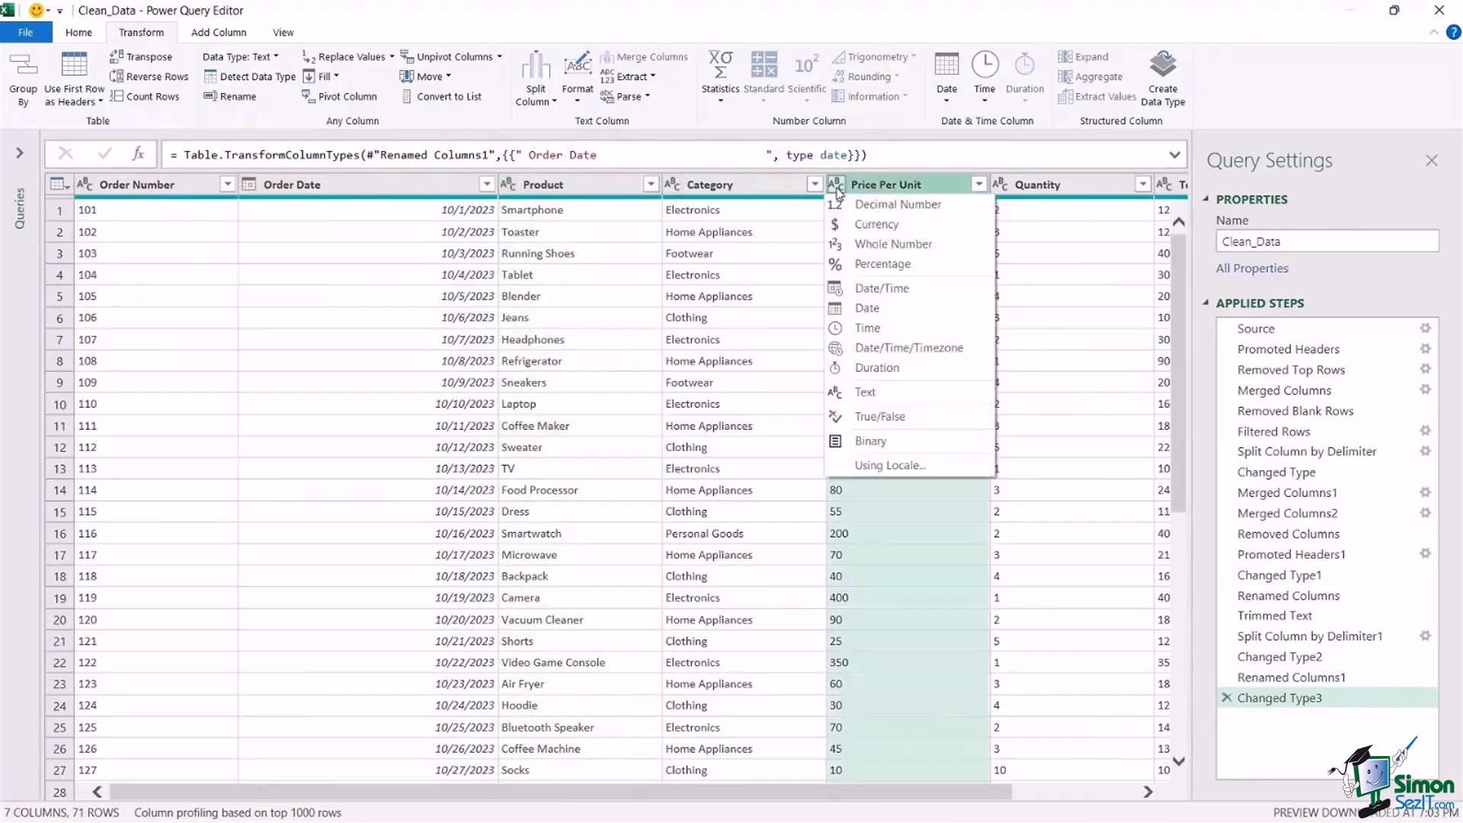
left_click(876, 224)
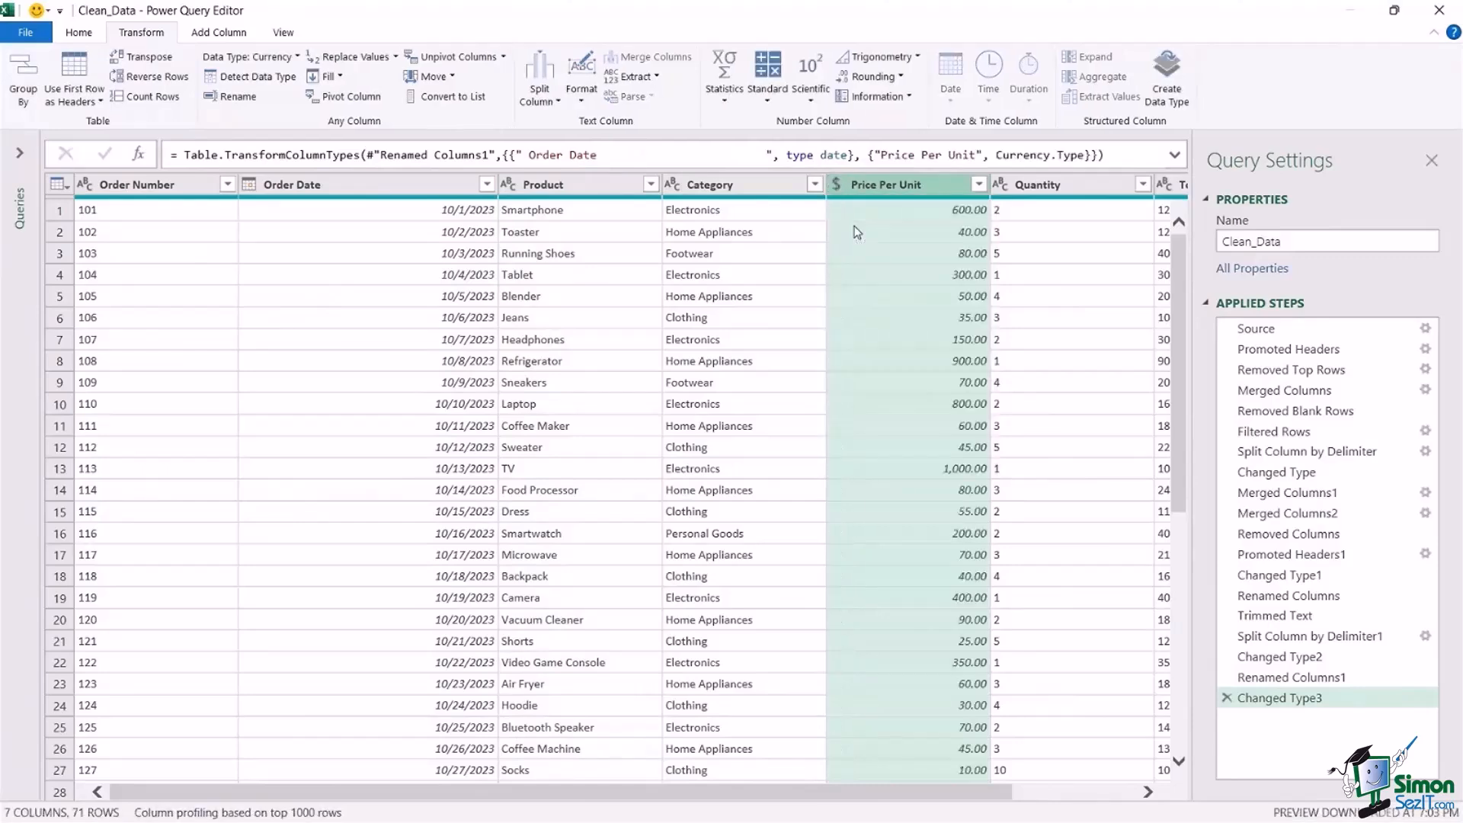
Set the data type of the Quantity column to Whole Number and of the Total column to Currency.
scroll(947, 792, "right", 3)
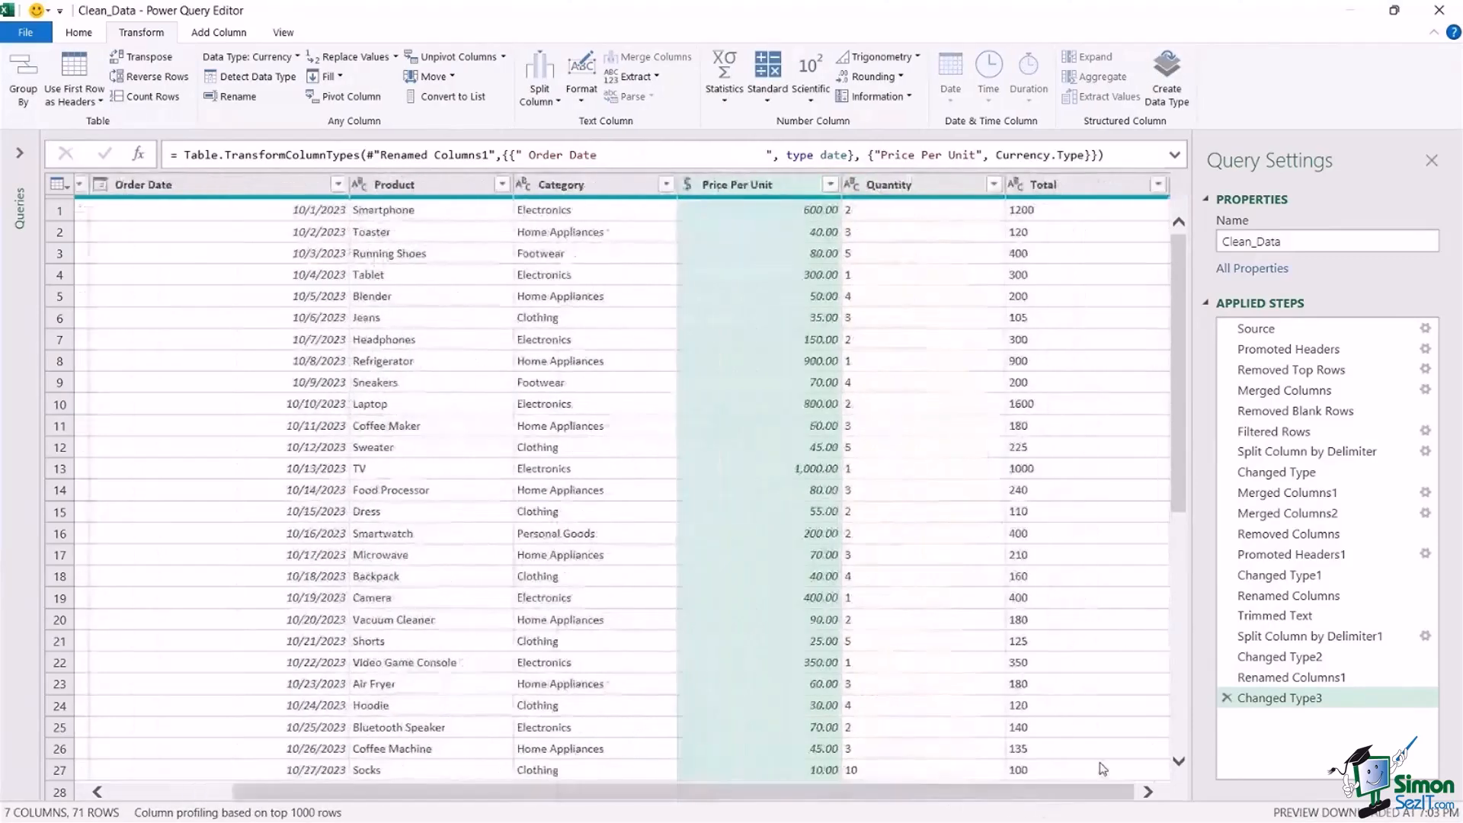
left_click(862, 186)
left_click(855, 189)
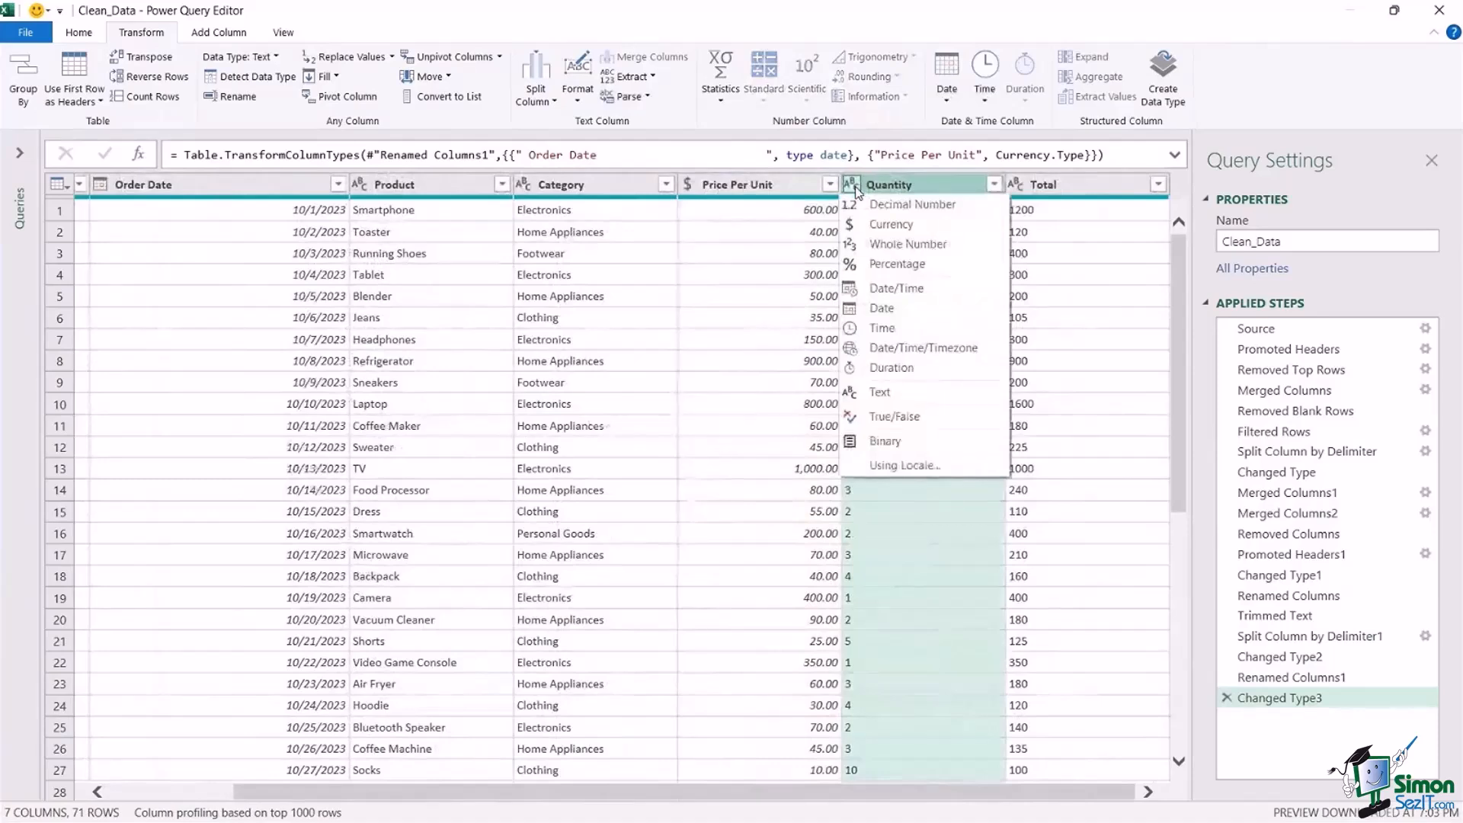
left_click(886, 252)
left_click(1035, 185)
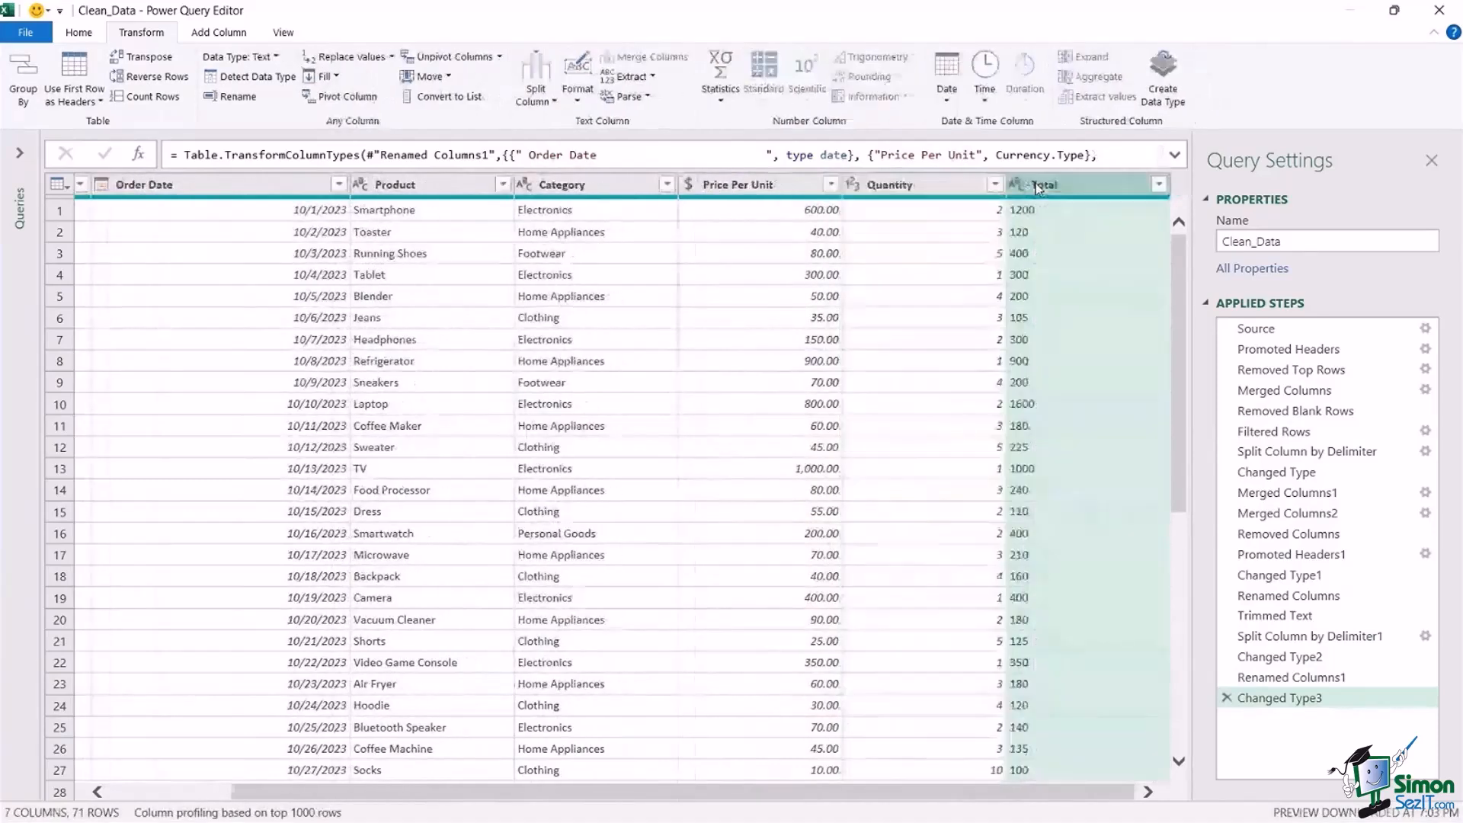
left_click(1017, 184)
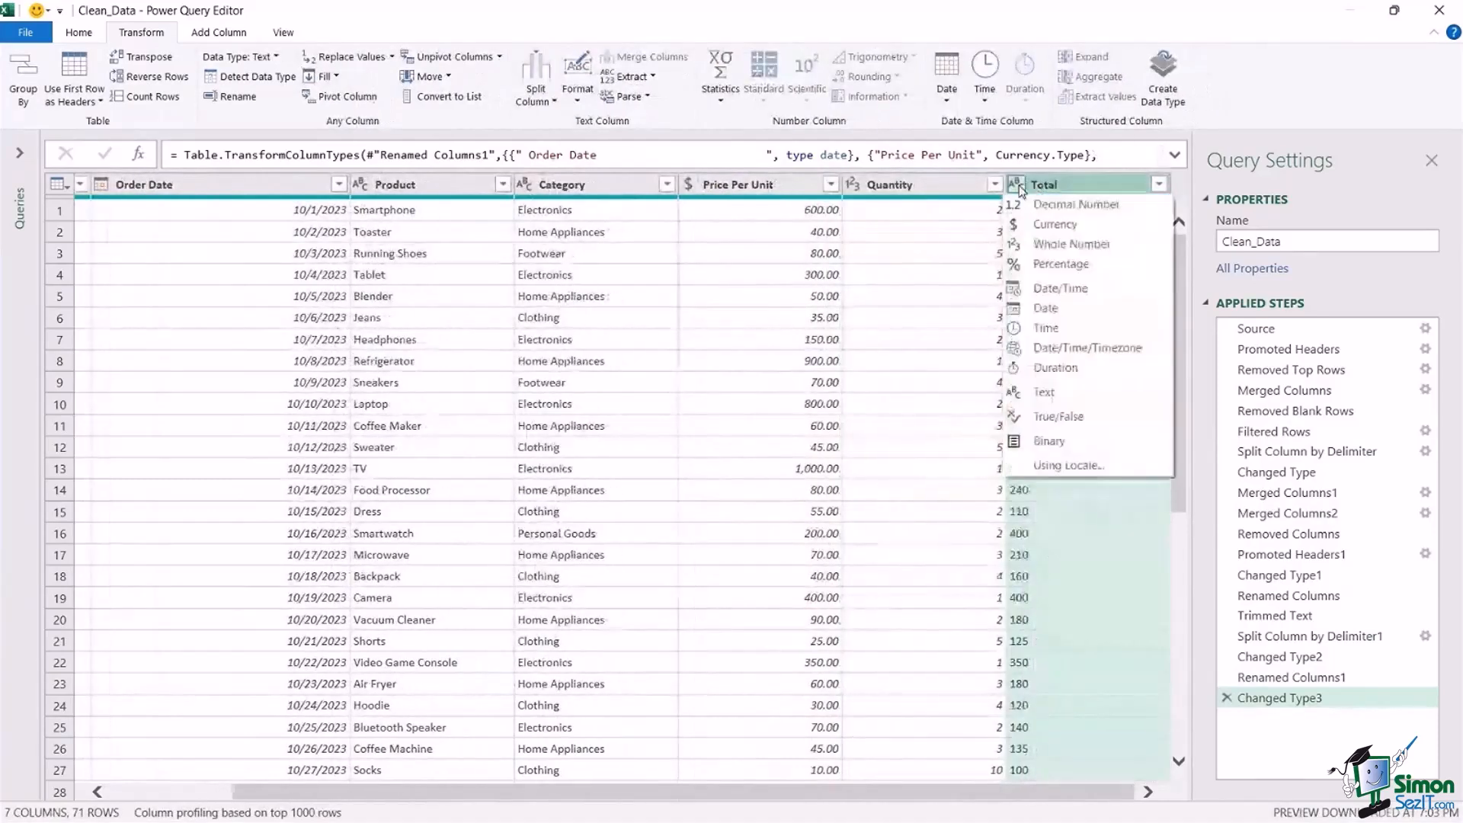
left_click(1031, 227)
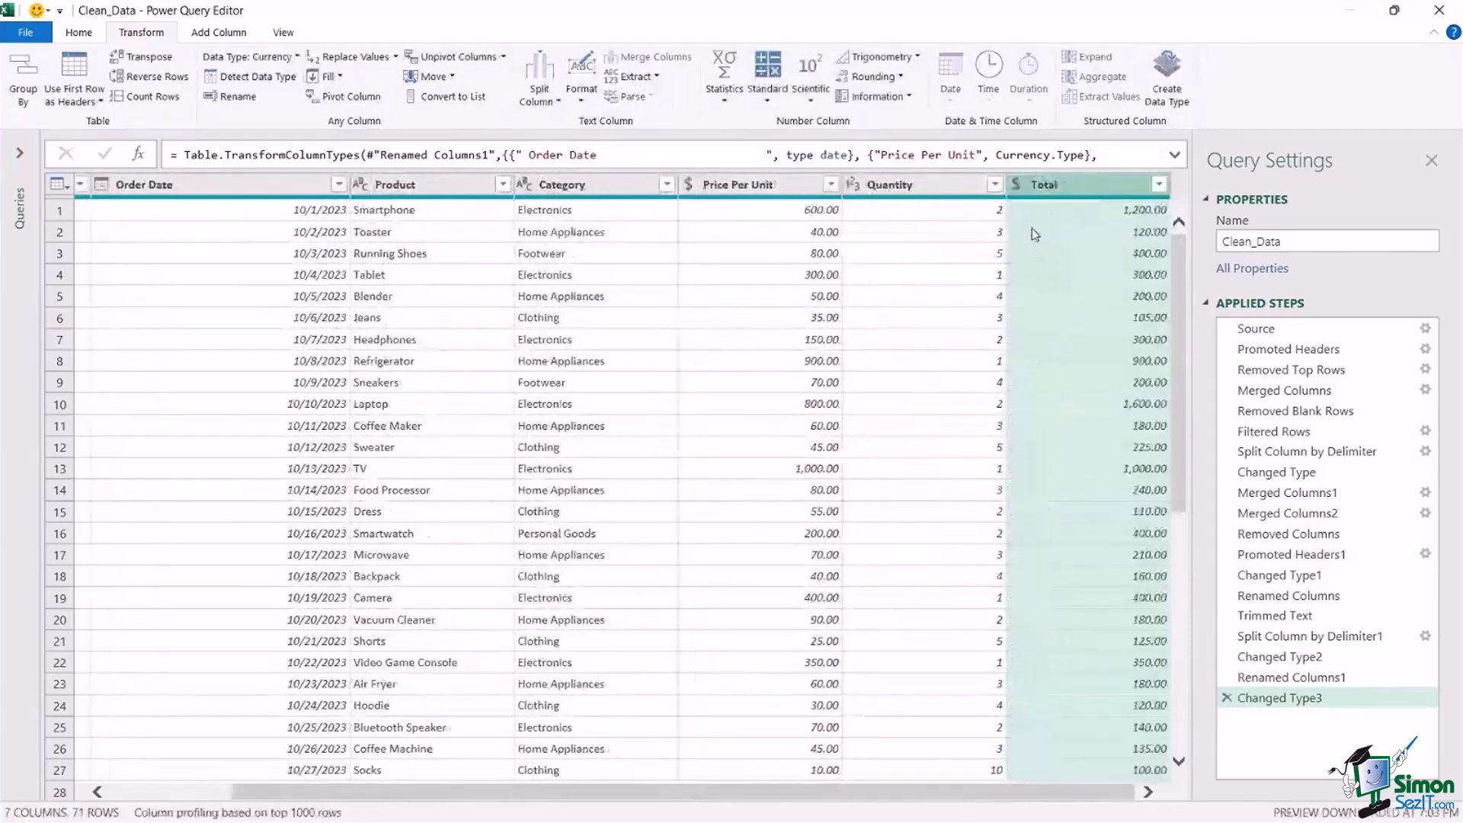
Narrow the Order Date column and check the data across to the Total column.
left_click_drag(930, 794, 731, 802)
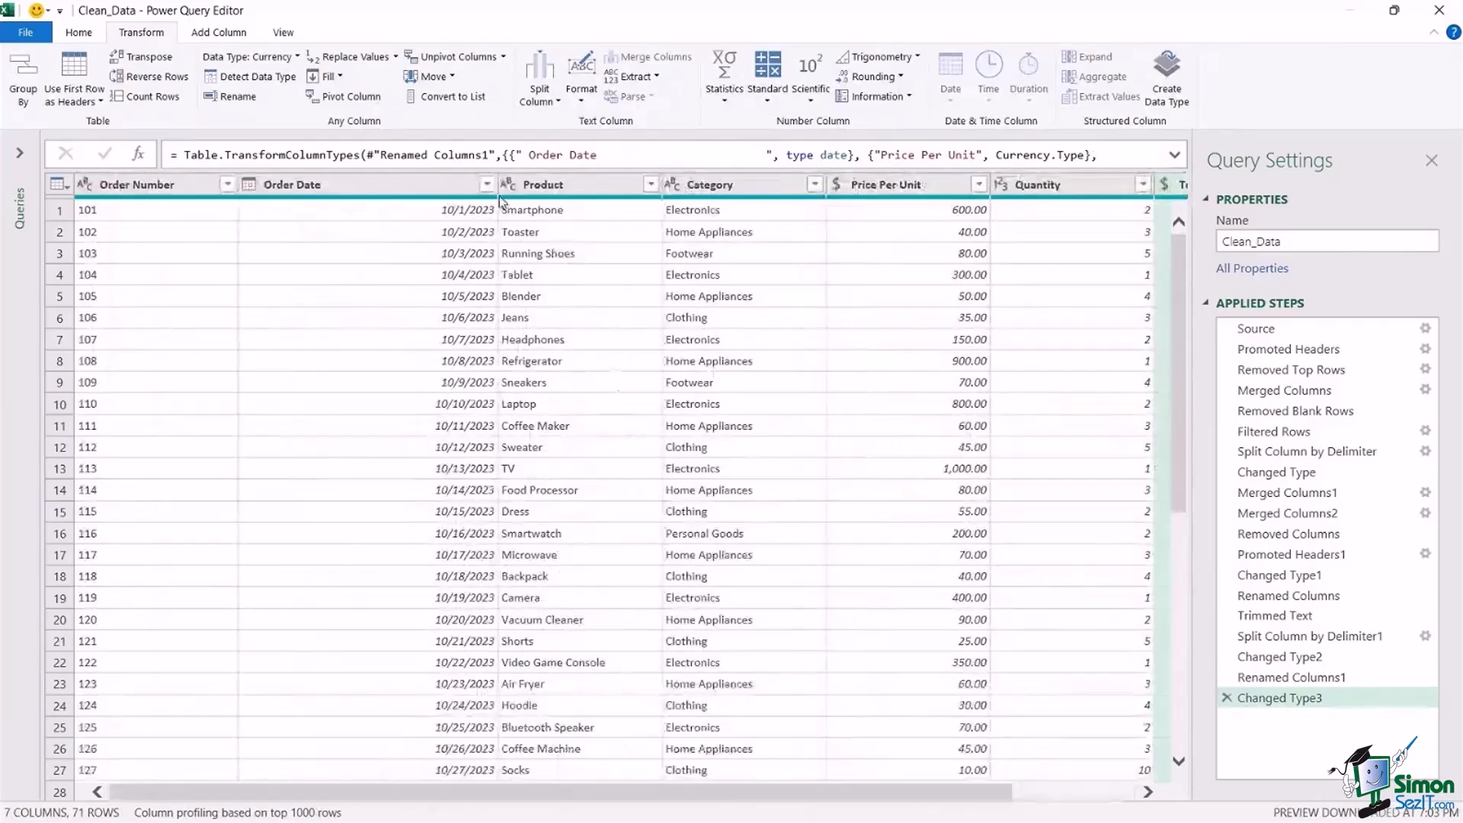
left_click_drag(486, 189, 391, 188)
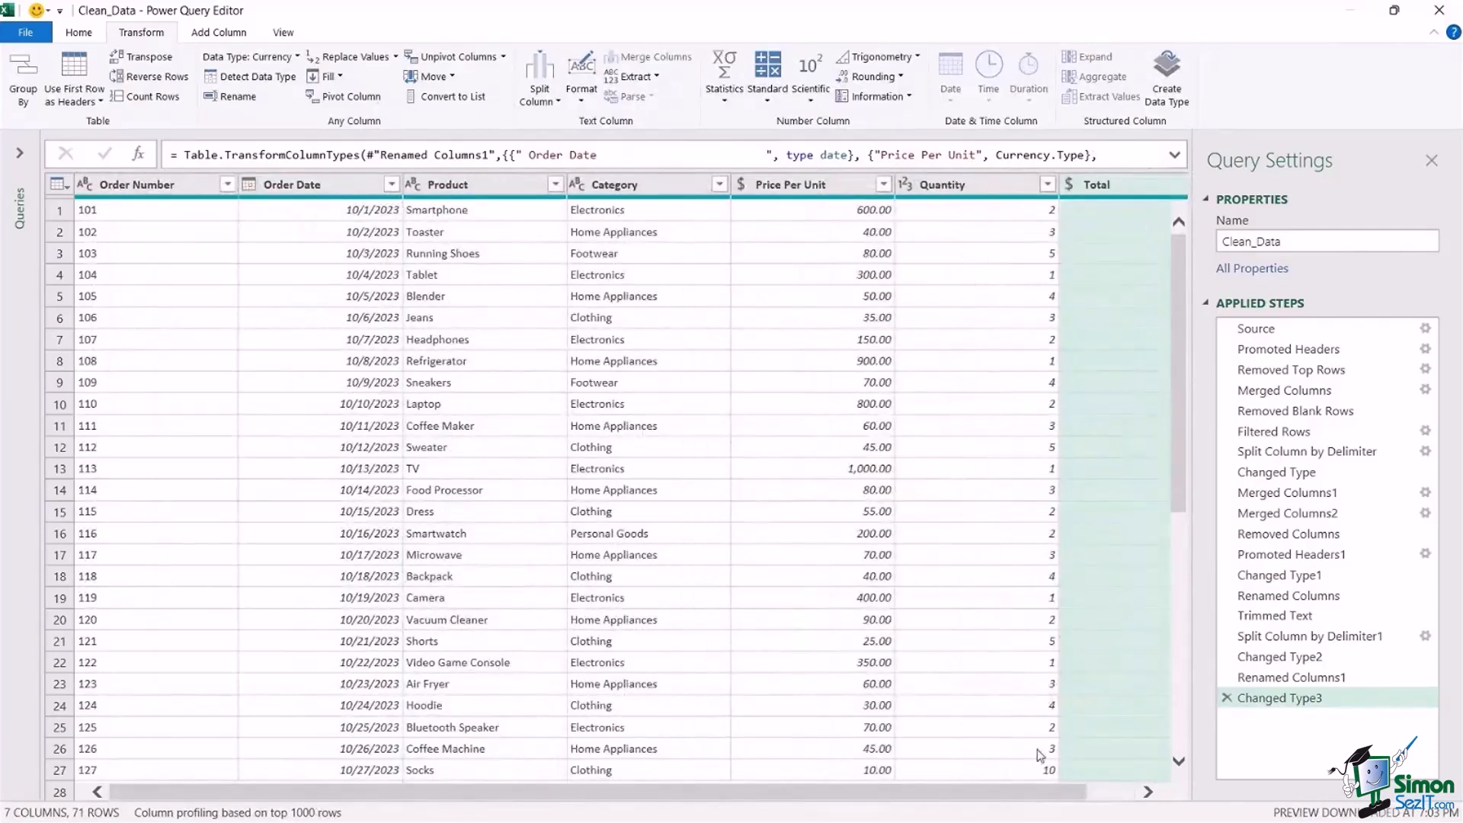
left_click_drag(1069, 797, 1119, 798)
left_click_drag(1182, 285, 1177, 249)
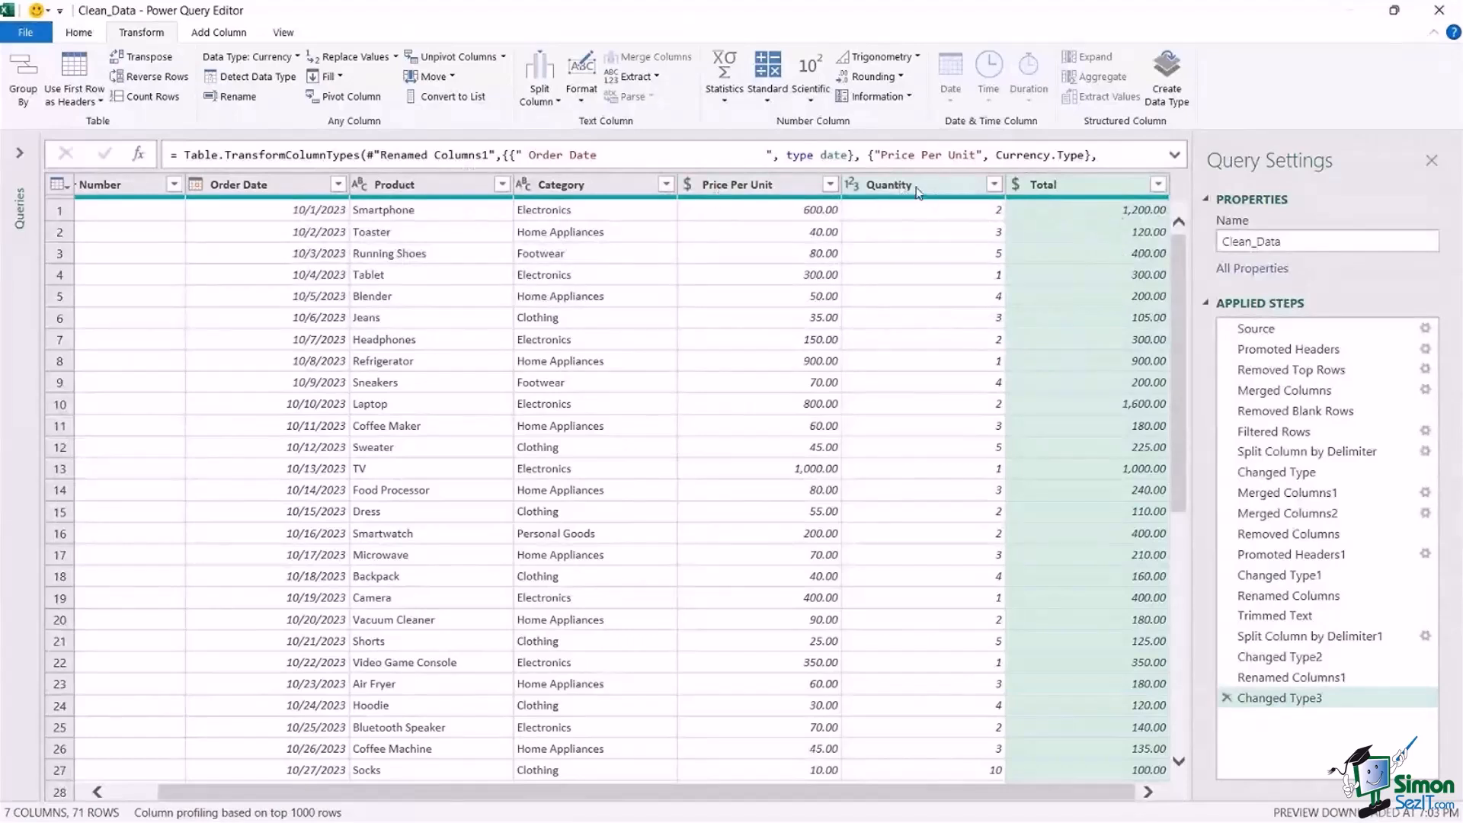
Remove the imported Total column from the query.
right_click(1073, 186)
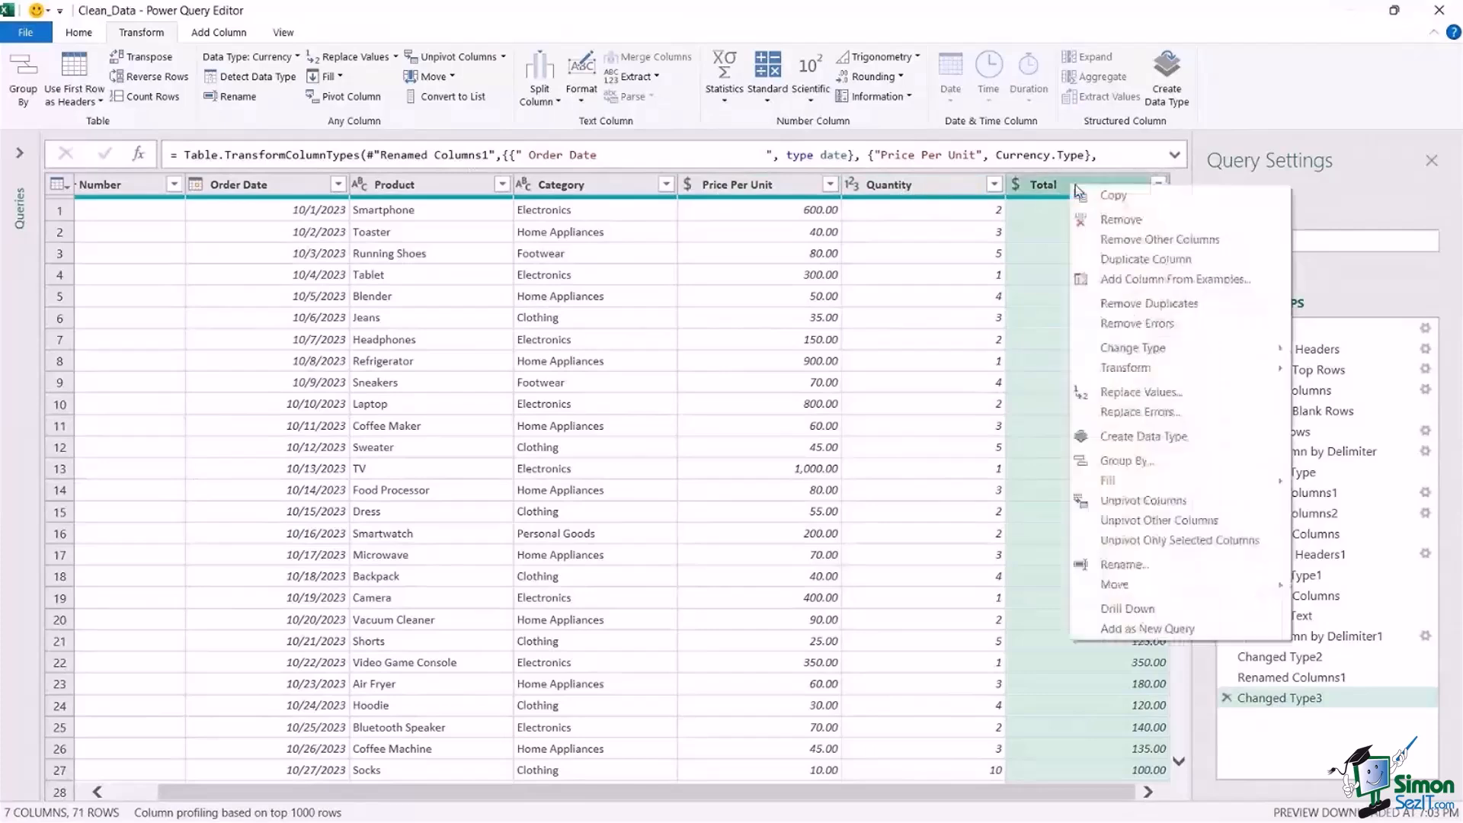
key("Escape")
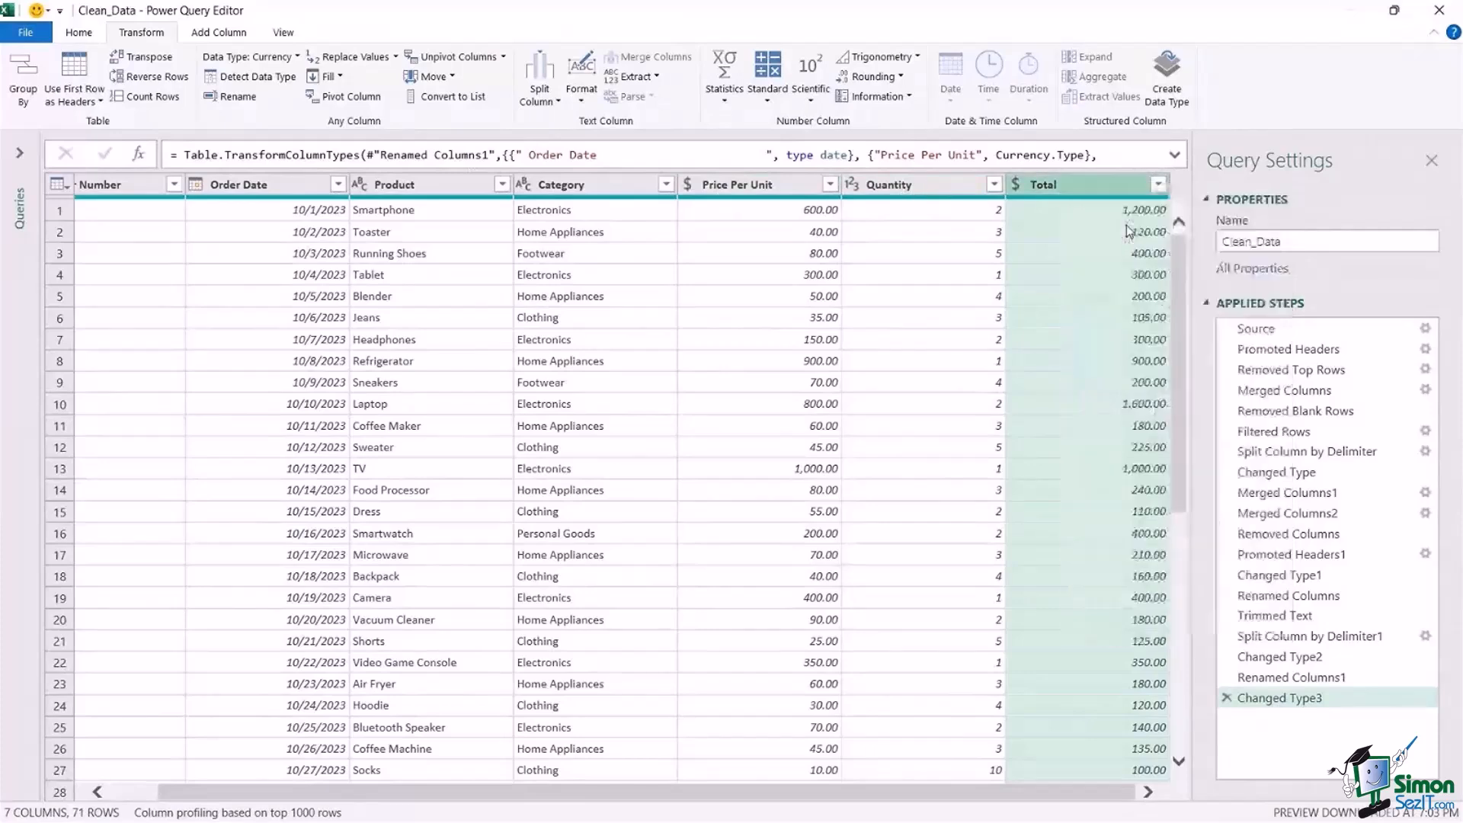
key("Delete")
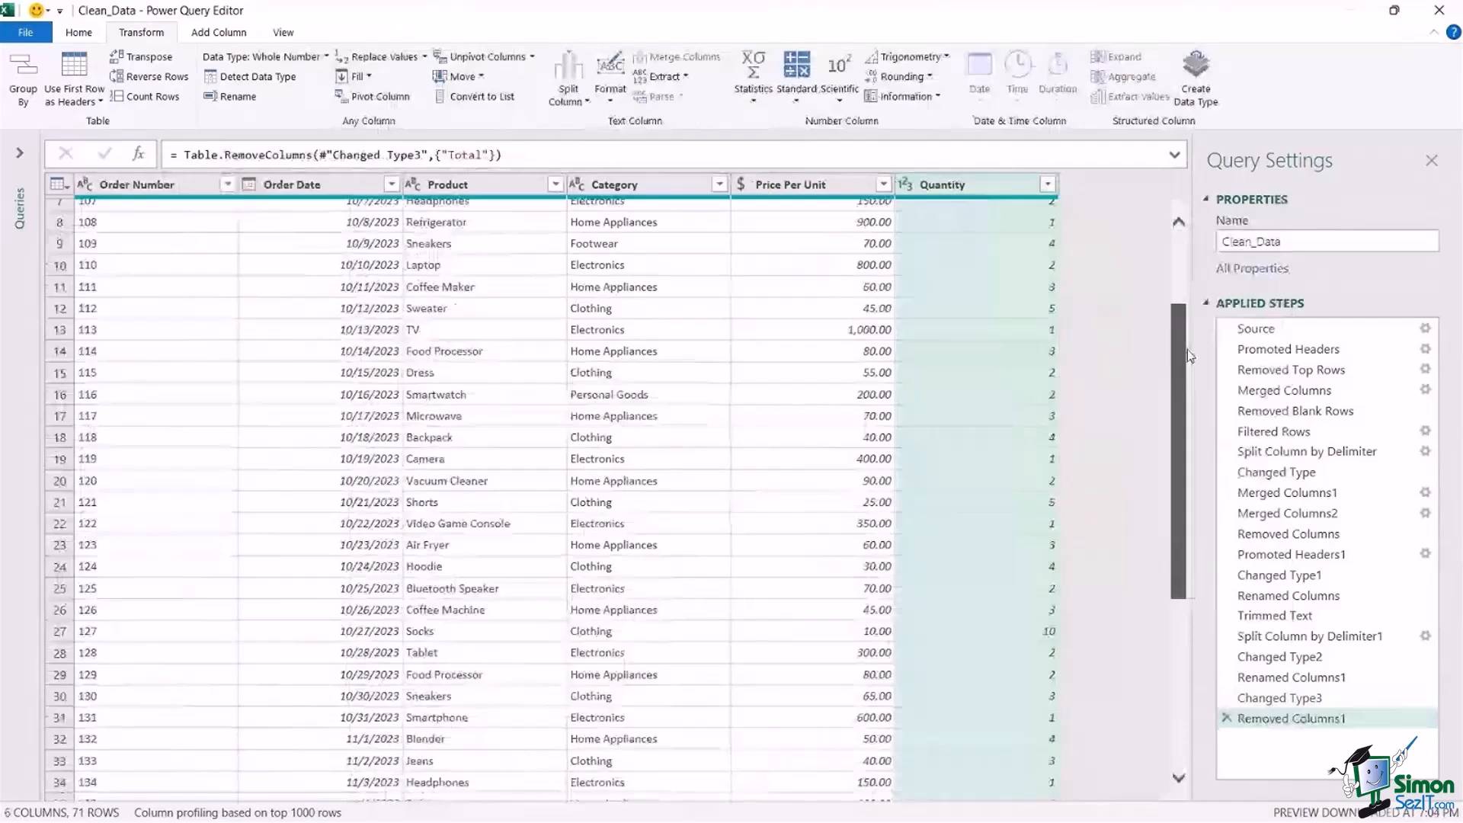
scroll(1189, 356, "up", 2)
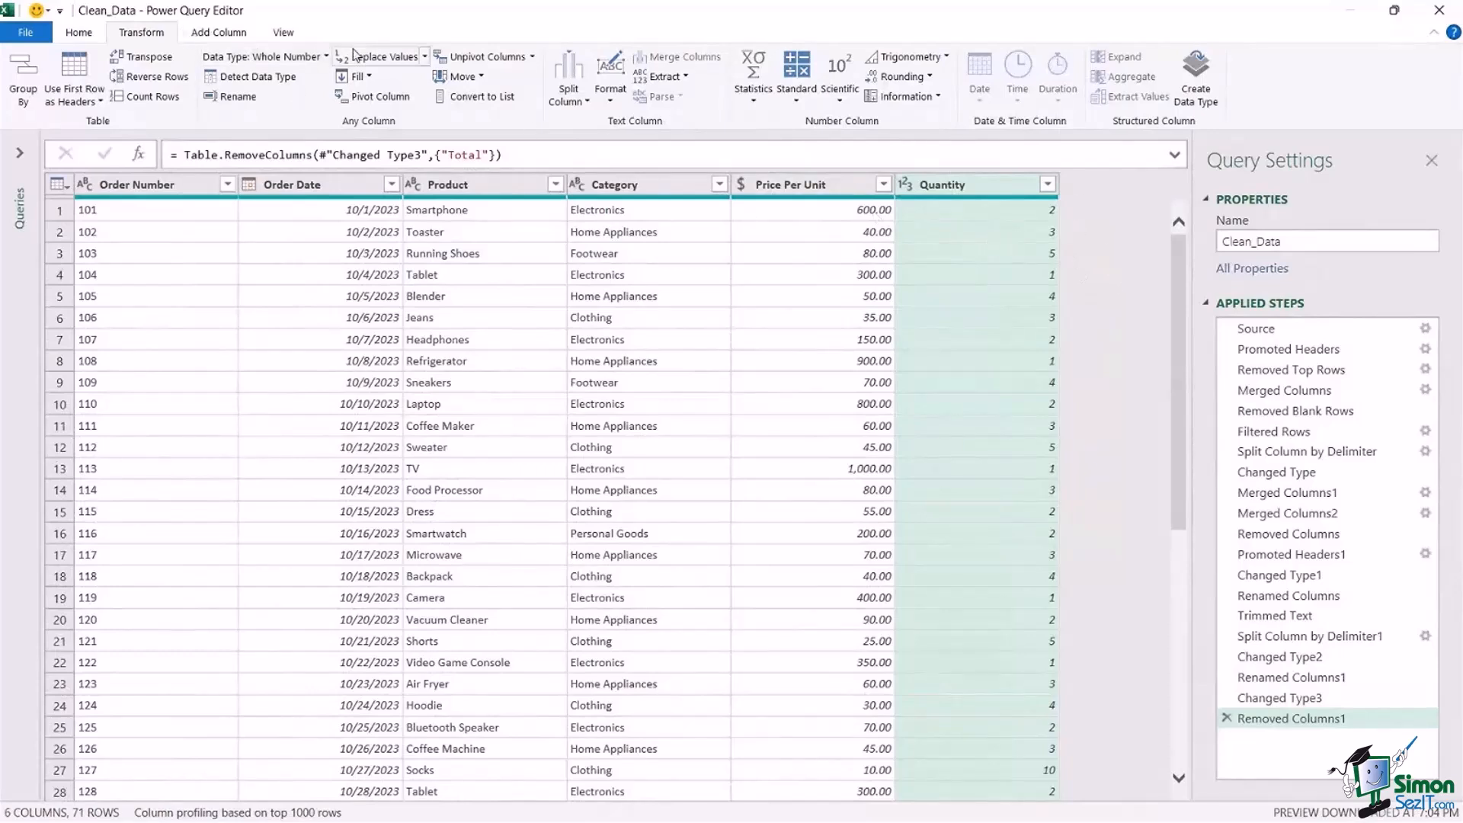
Start a new custom column and name it Total.
left_click(217, 36)
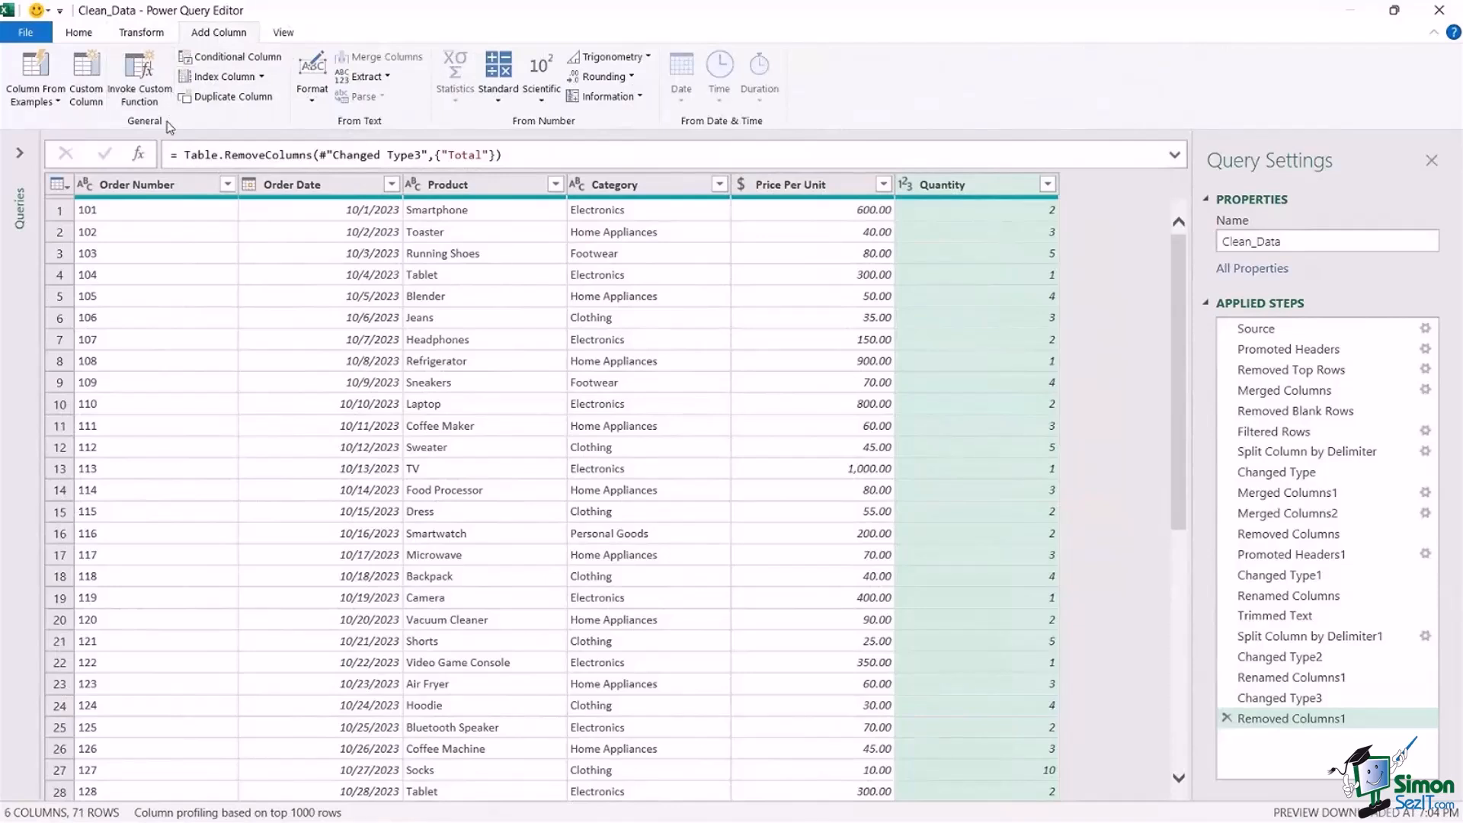
left_click(86, 84)
left_click_drag(709, 217, 474, 189)
left_click_drag(246, 285, 156, 283)
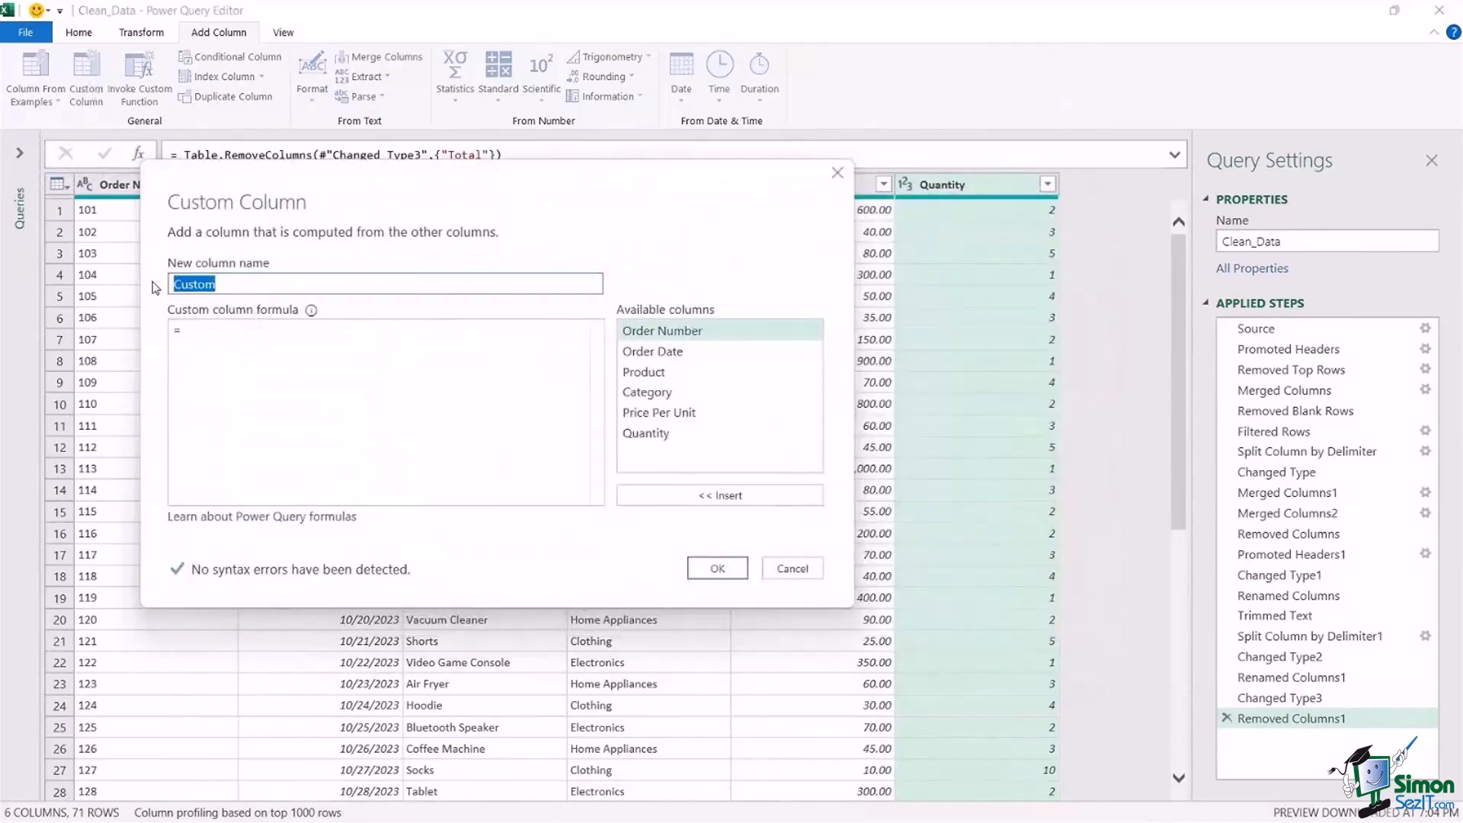
type("c")
type("otal")
Define the custom column's formula as [Price Per Unit]*[Quantity] and add the column to the query.
left_click(288, 332)
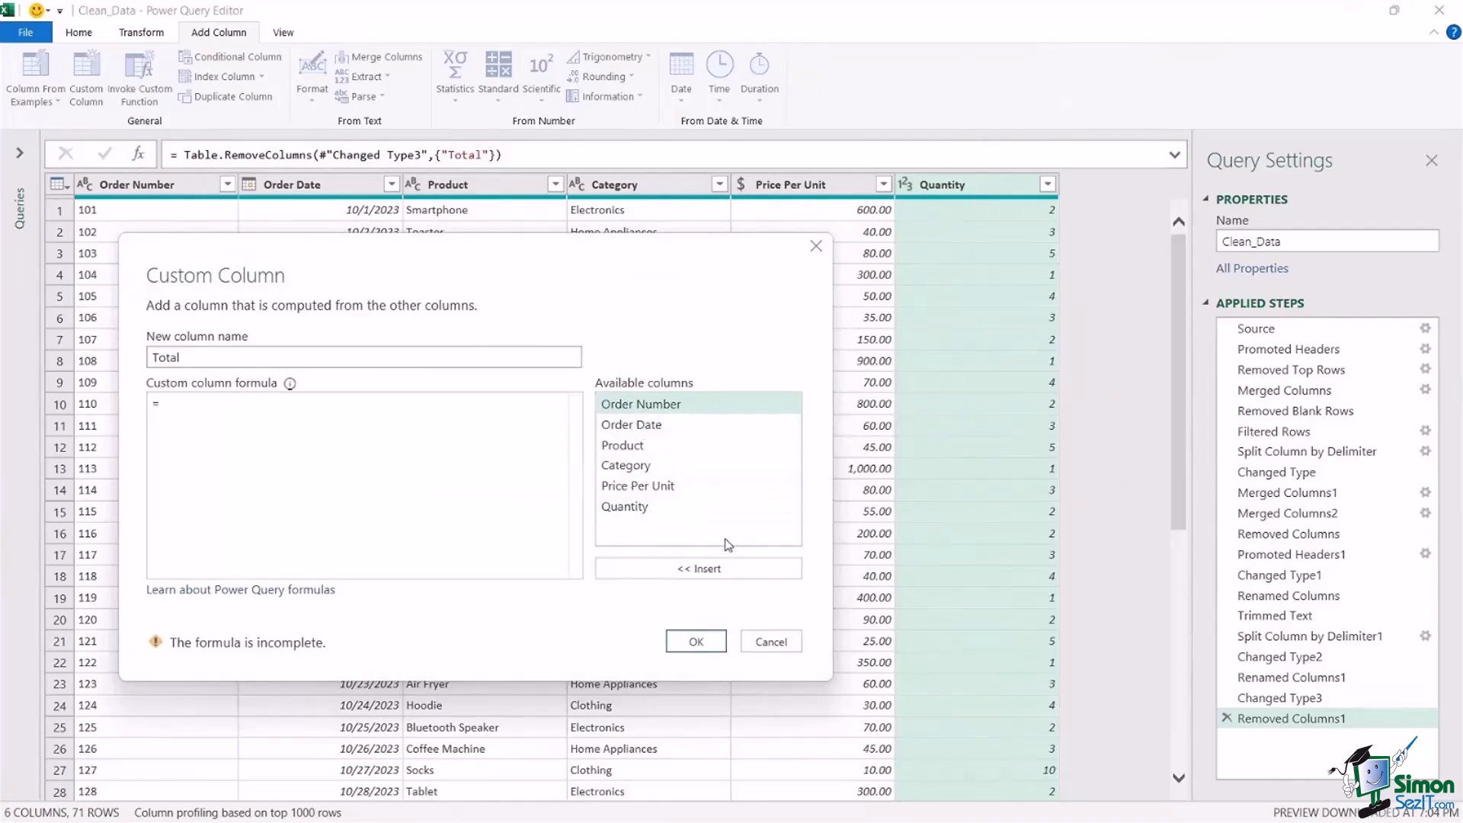
double_click(637, 488)
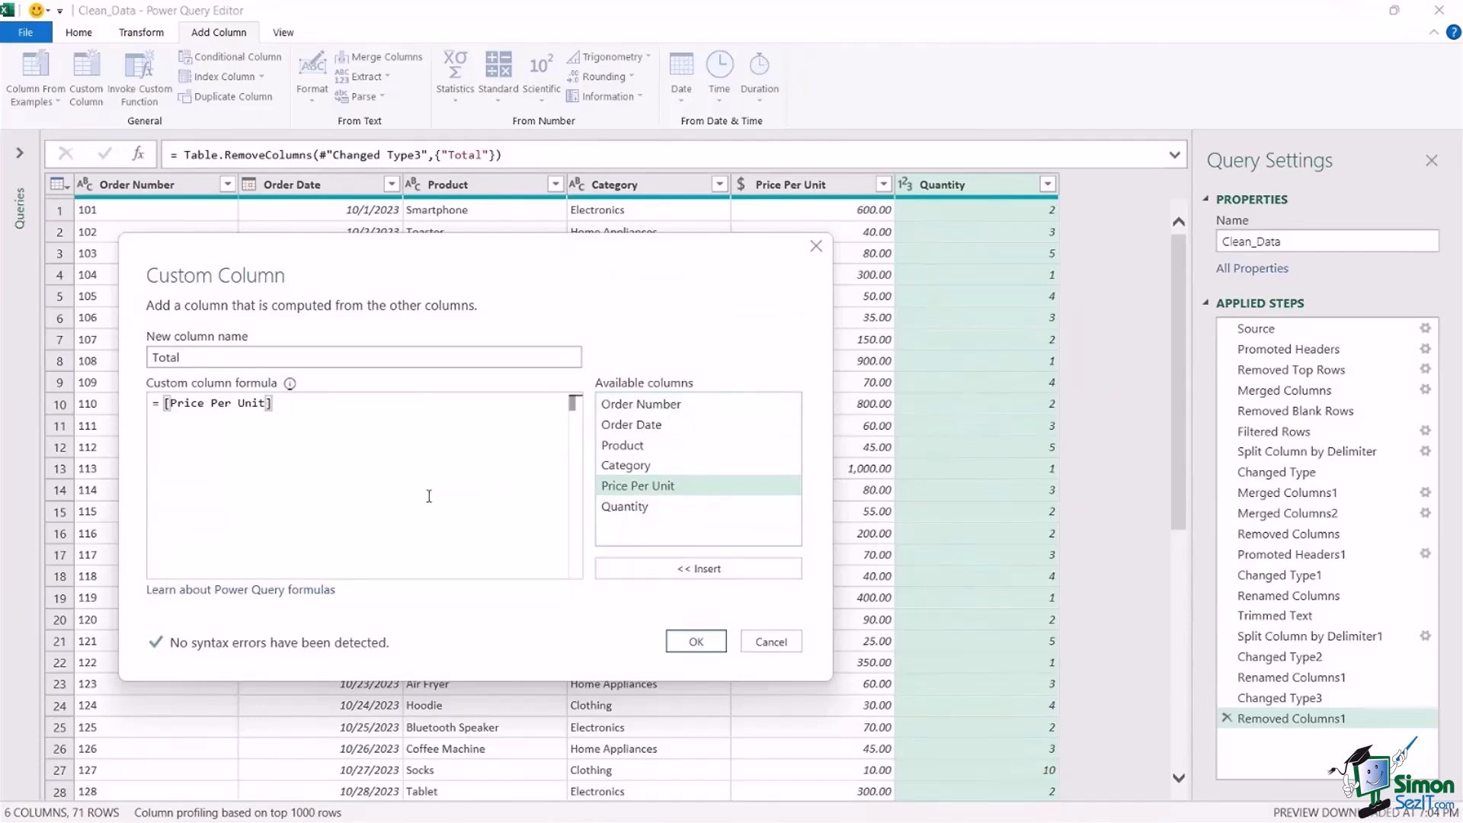
type("*")
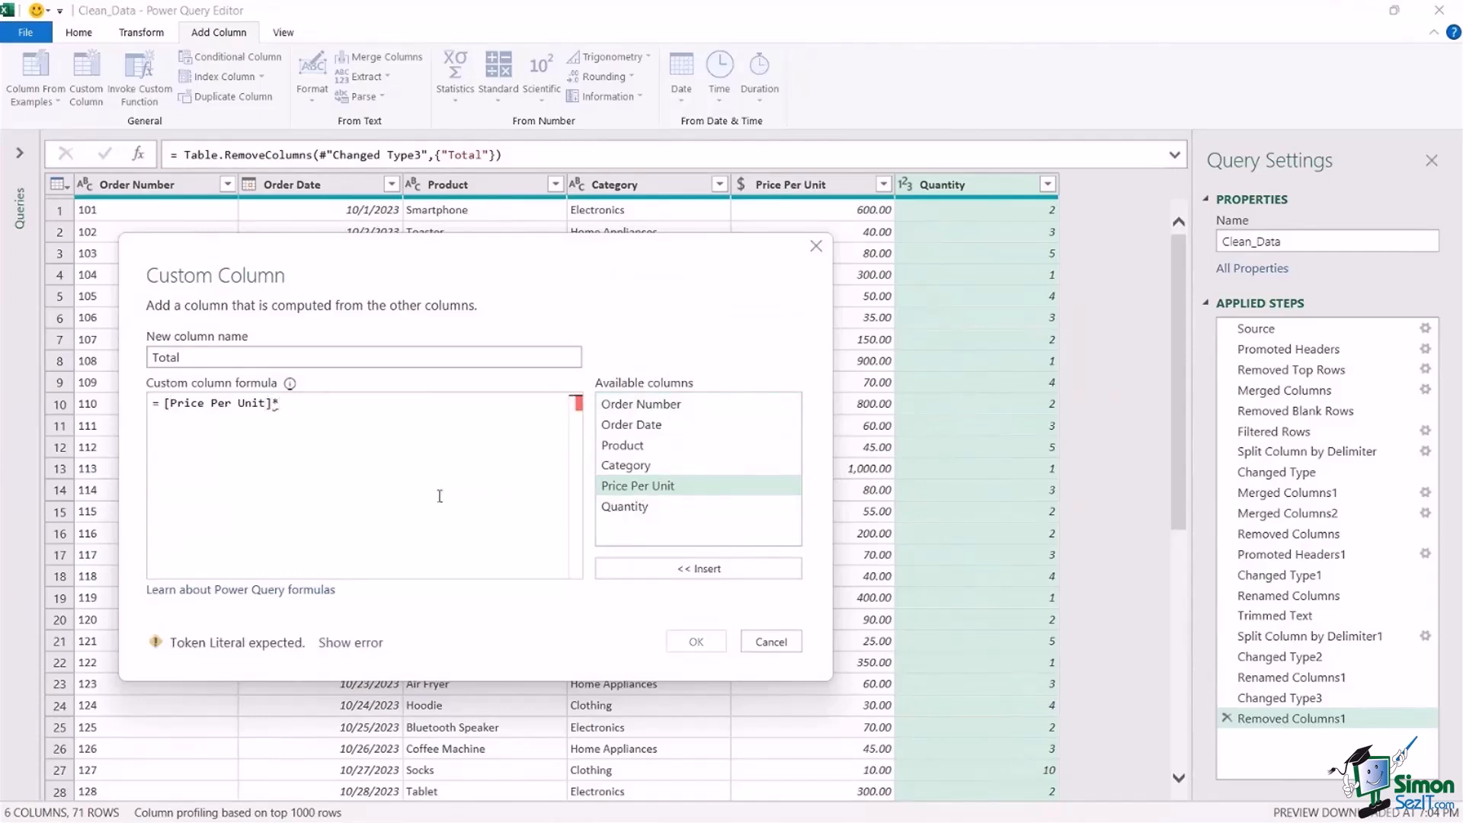
double_click(641, 507)
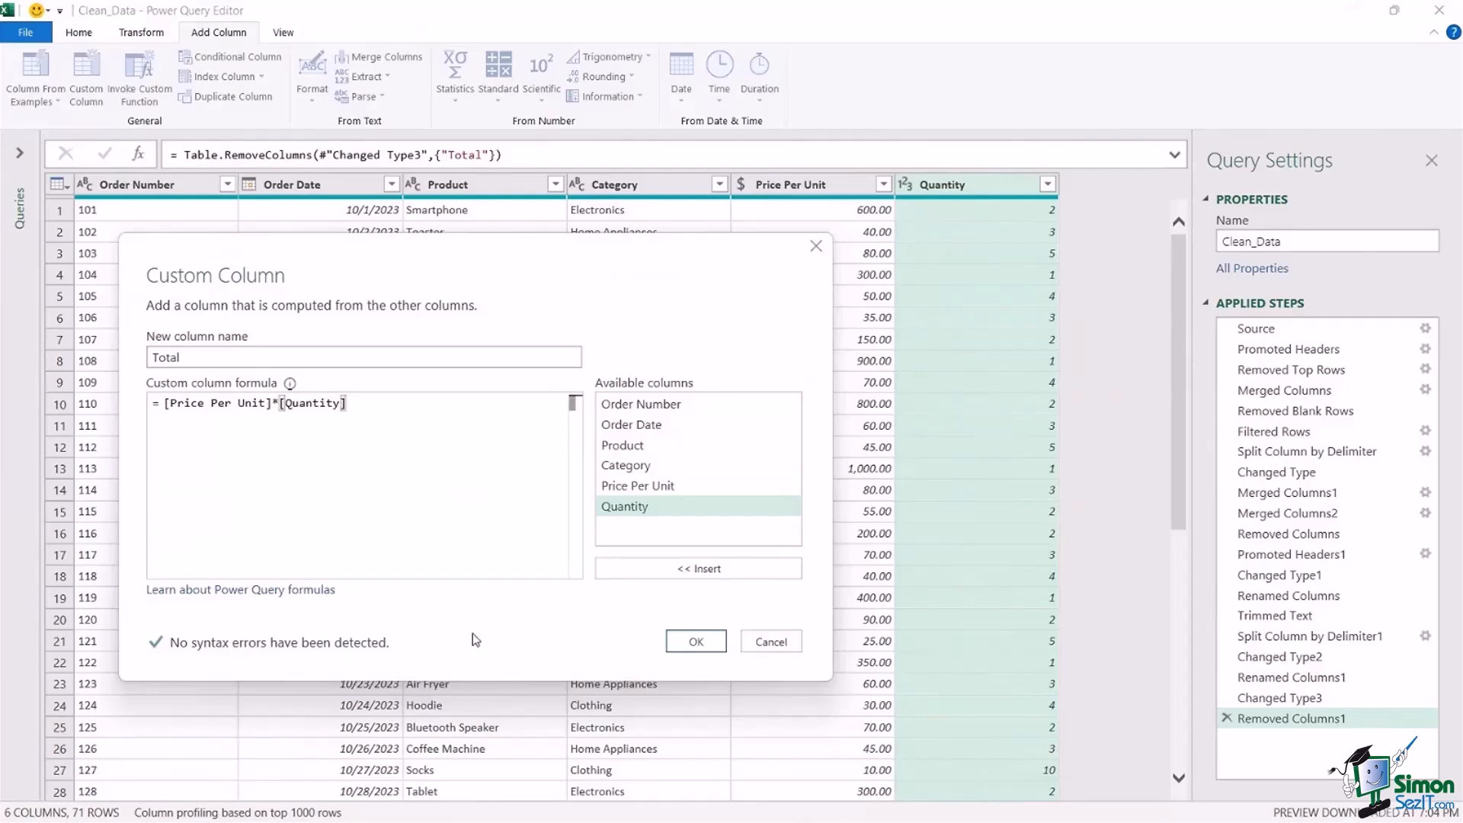
left_click(696, 641)
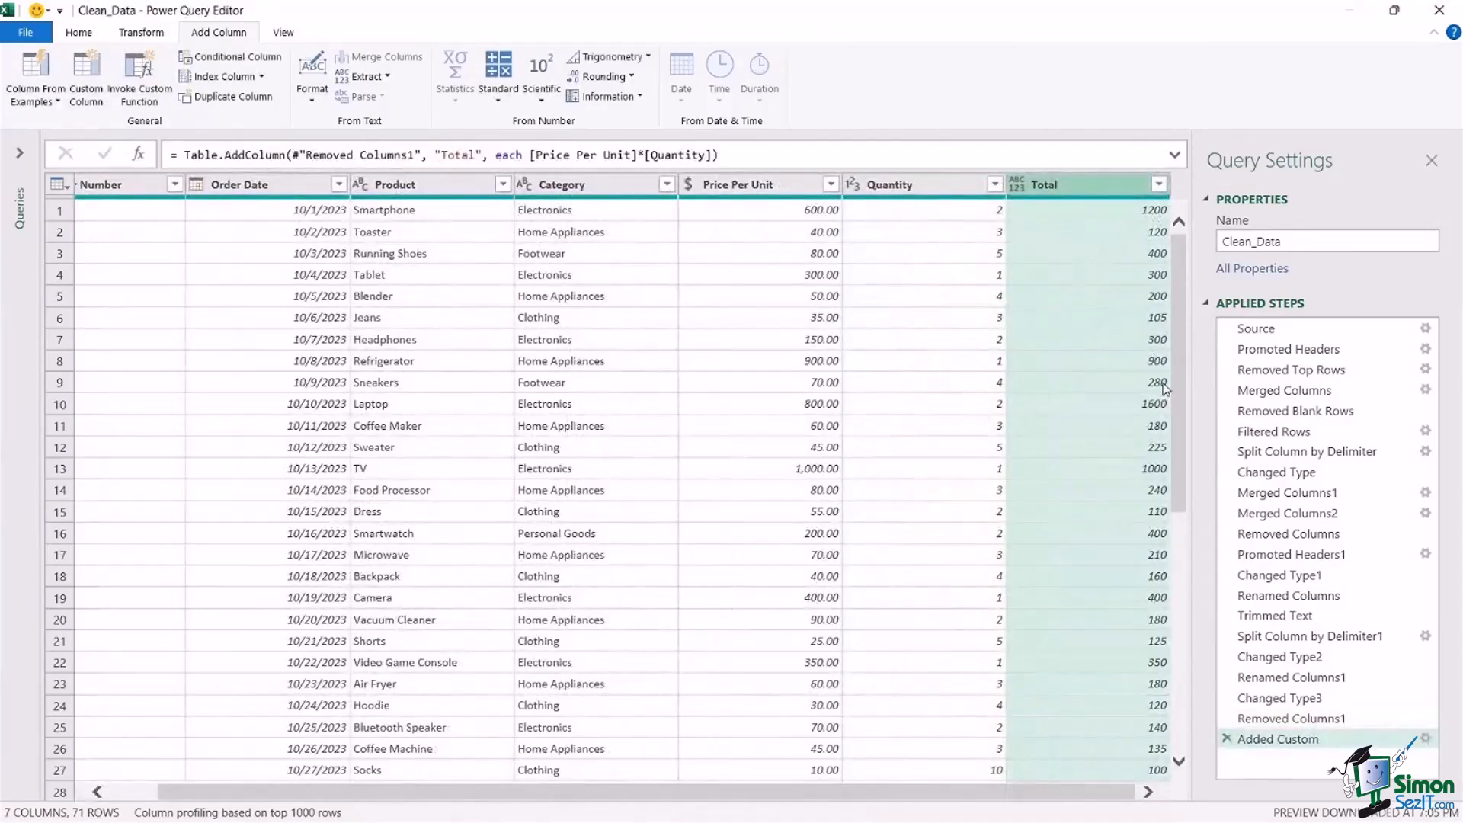
Set the data type of the calculated Total column to Currency and check its rows.
left_click(1019, 187)
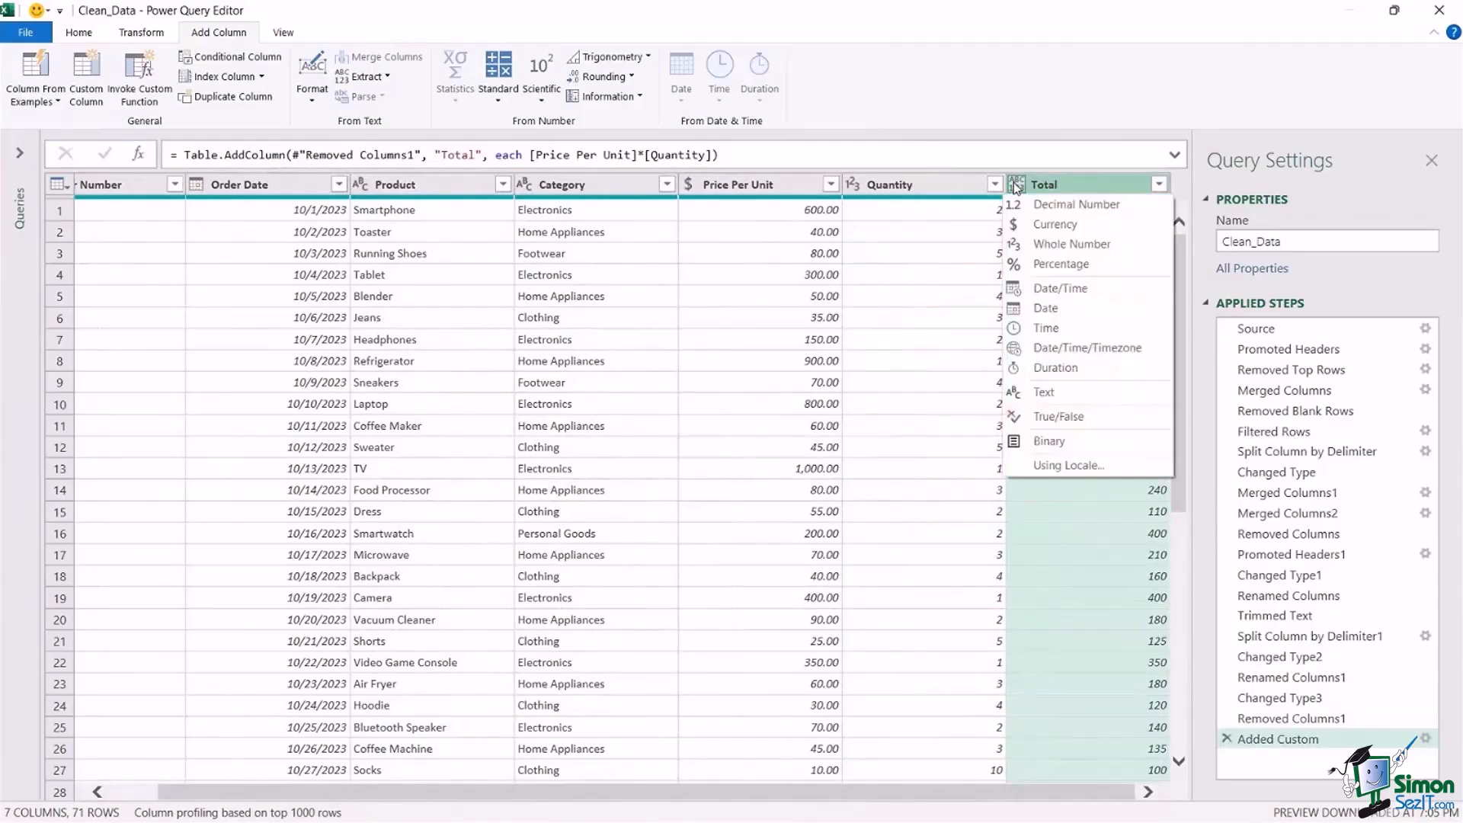
left_click(1038, 228)
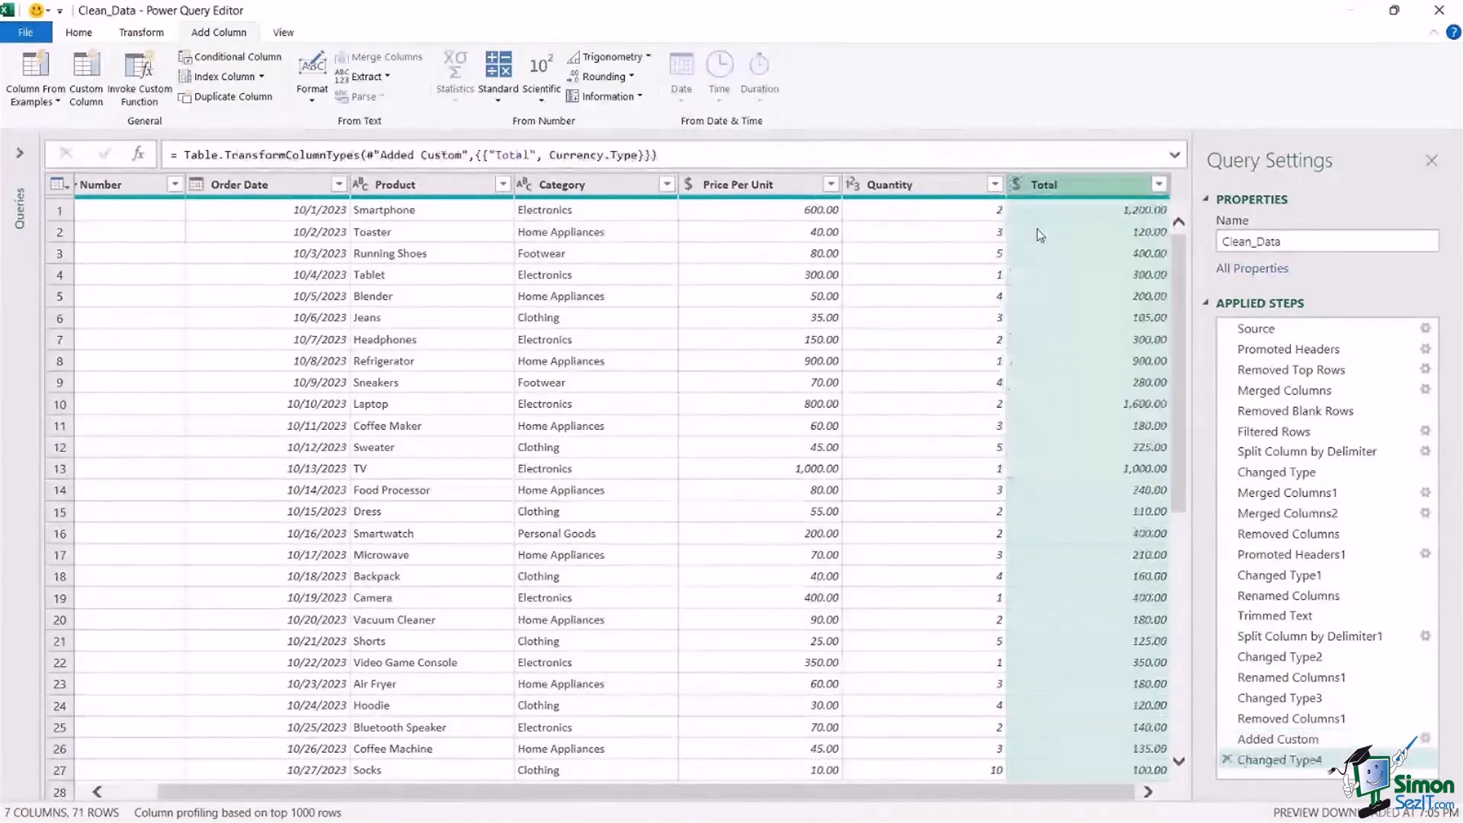
mouse_move(1177, 280)
left_mouse_down()
mouse_move(1183, 421)
mouse_move(1172, 278)
left_mouse_up()
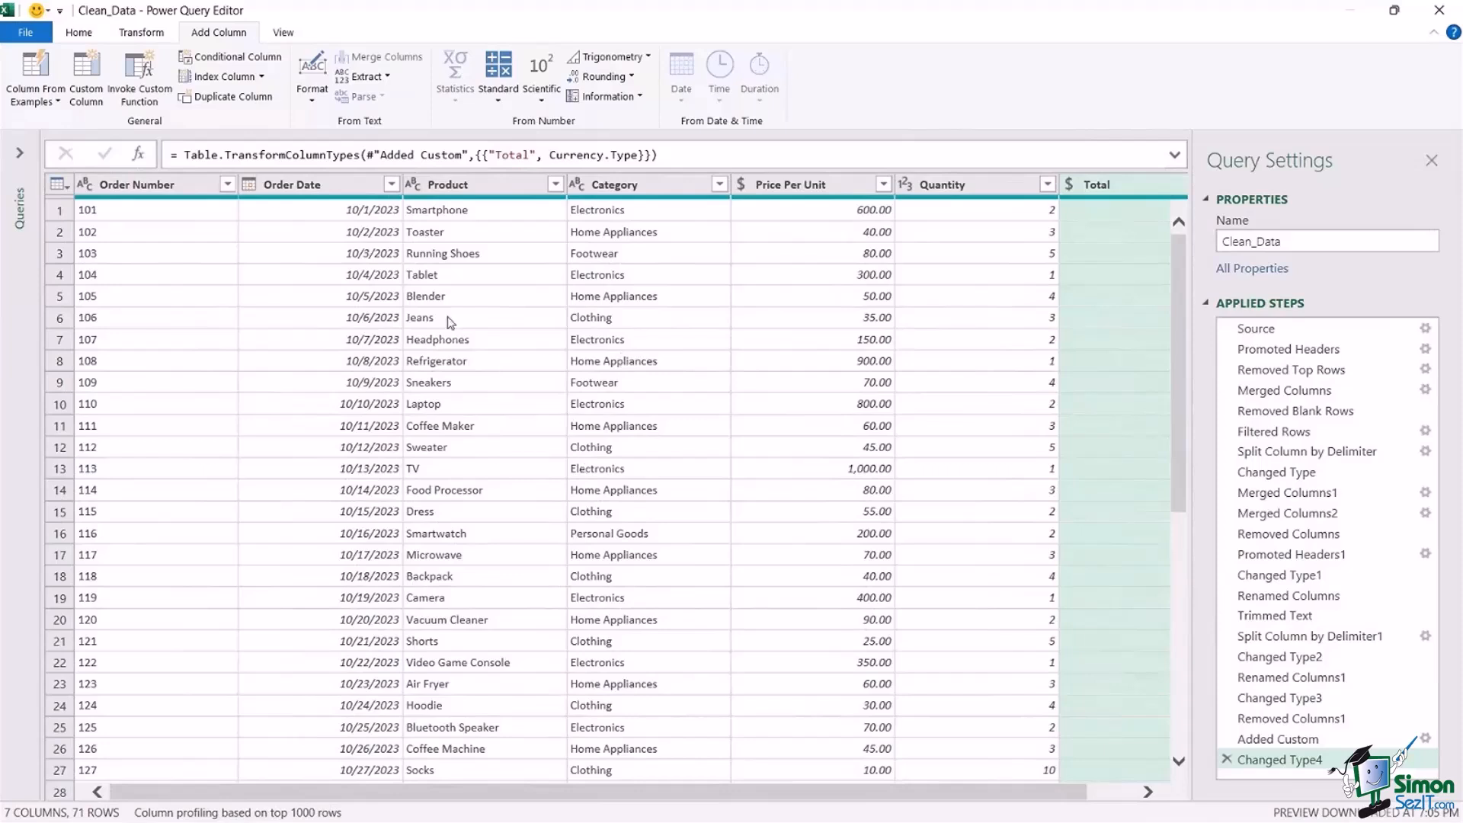
Close the query editor and load the query as a PivotTable Report on the existing worksheet at cell B3 of Sheet1.
left_click(79, 34)
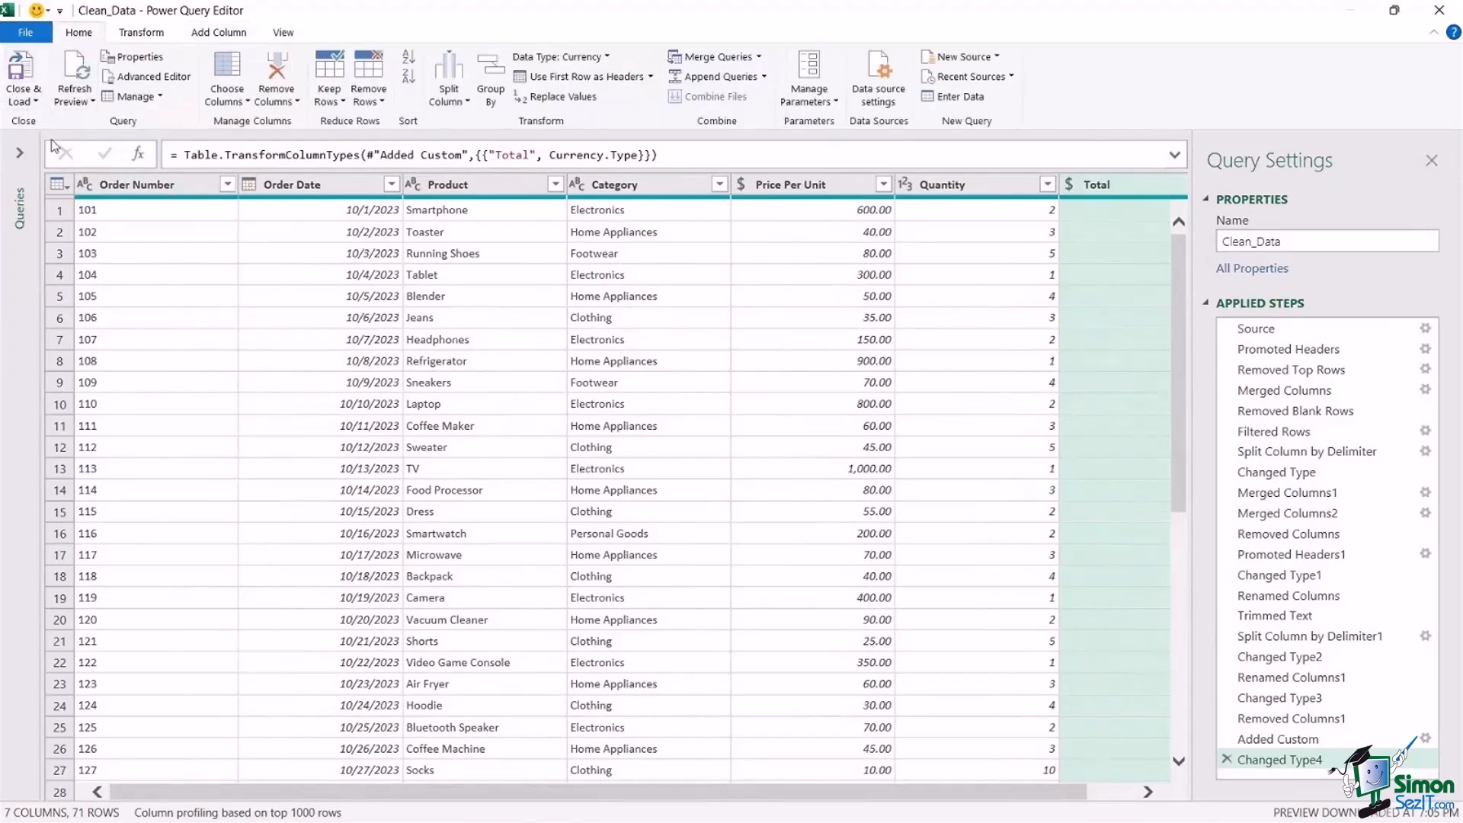
left_click(35, 105)
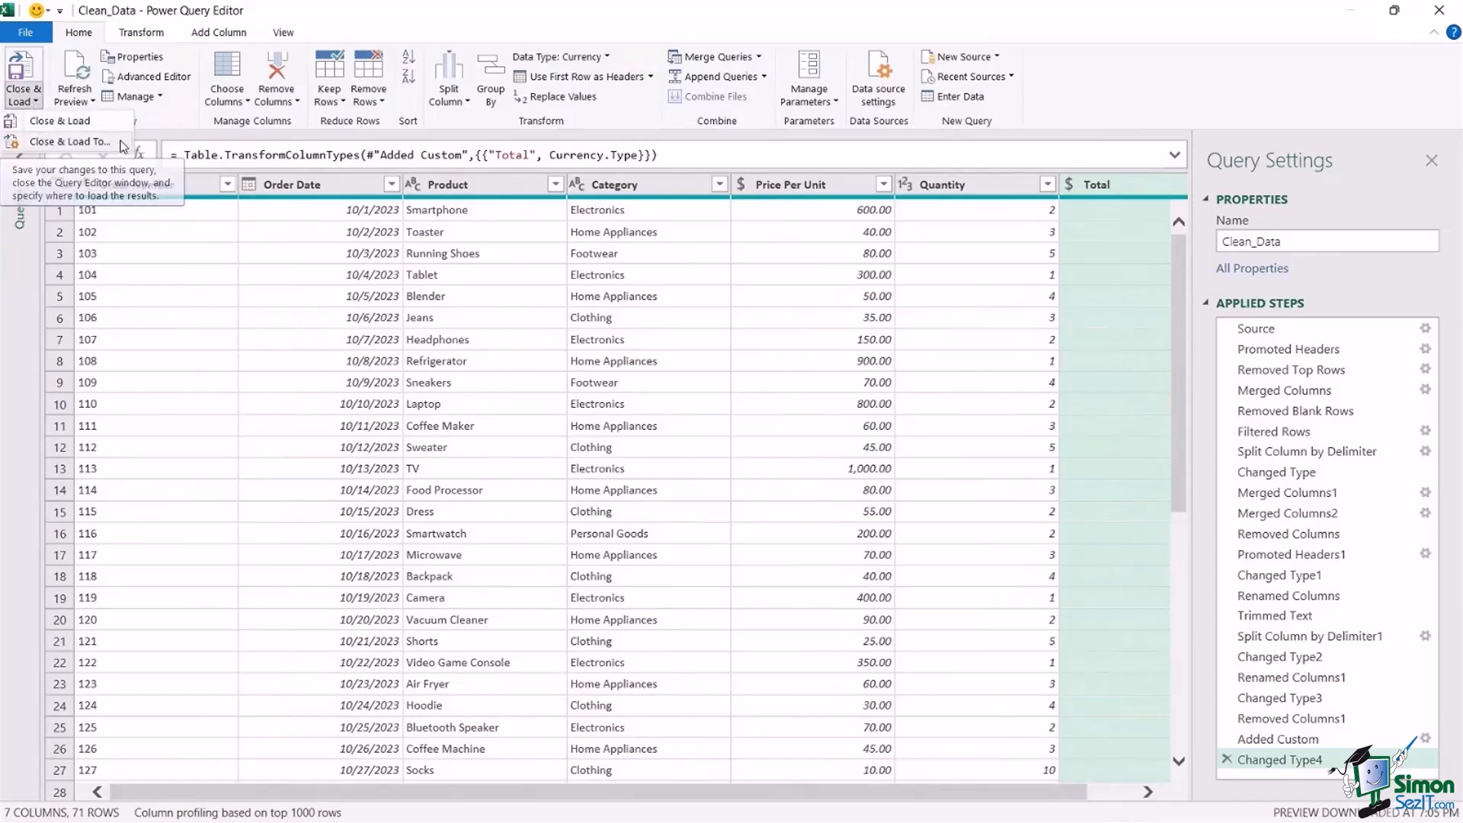
left_click(70, 141)
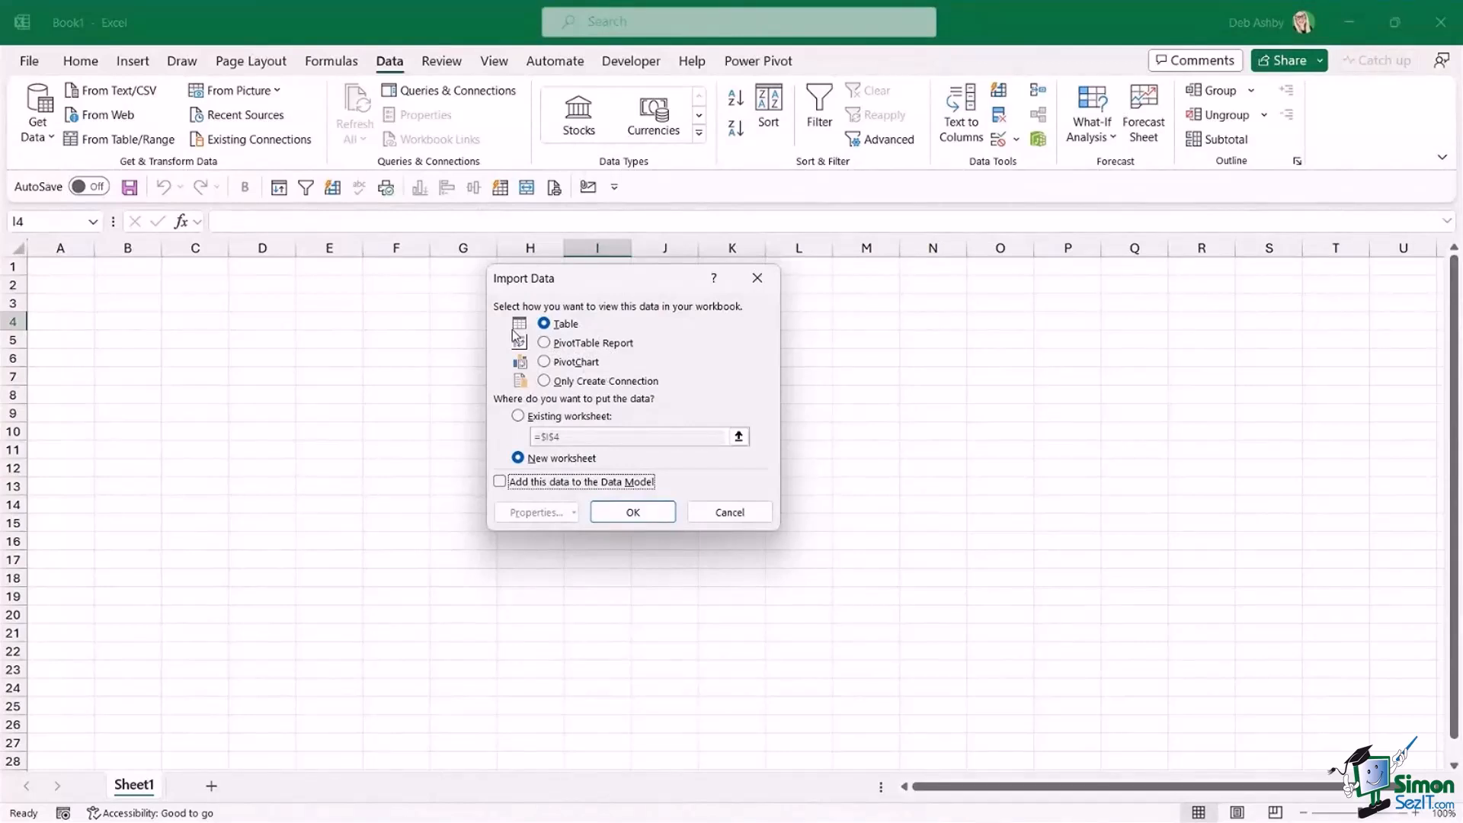
left_click_drag(637, 281, 877, 254)
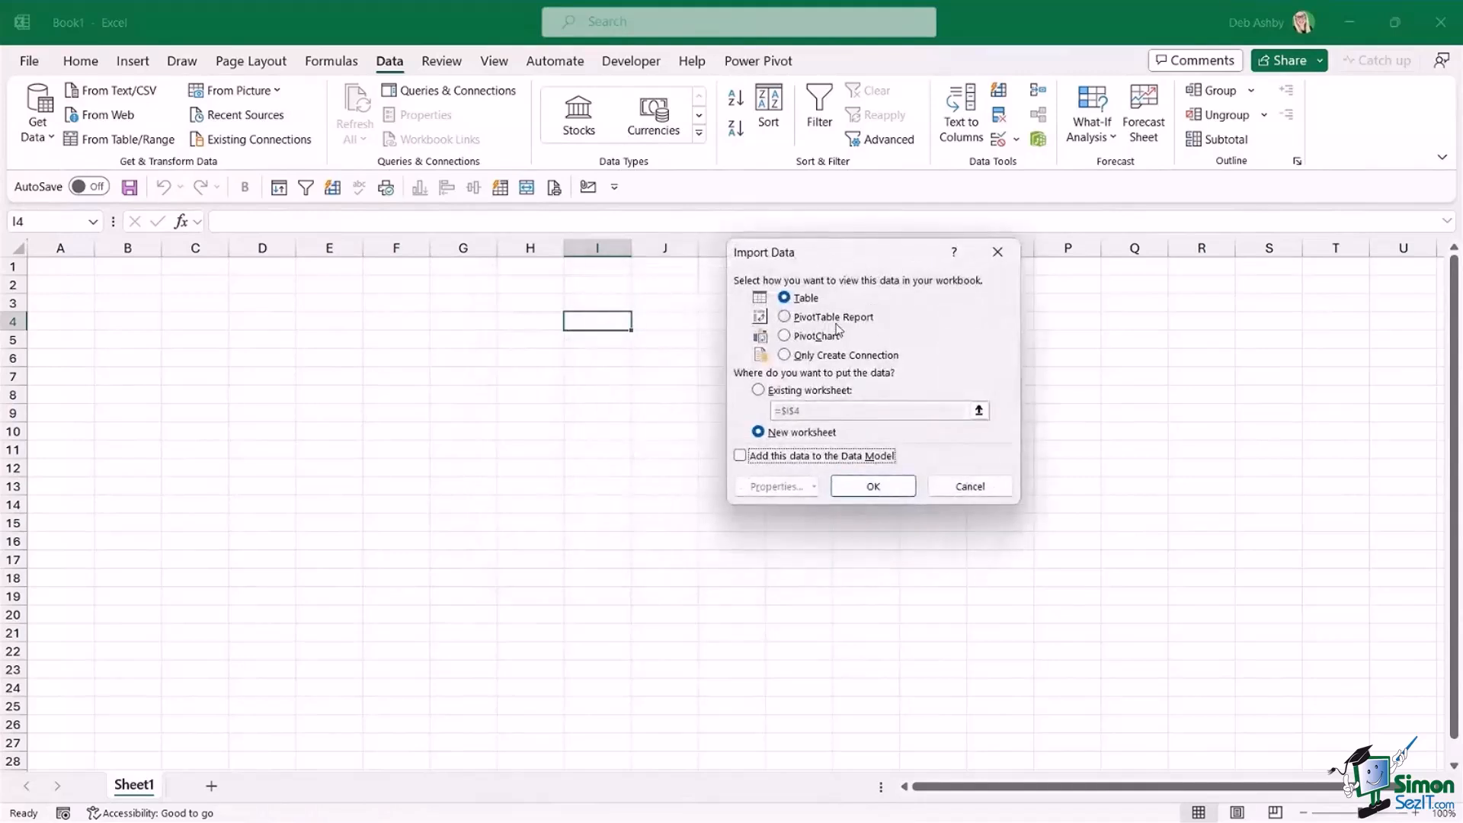
left_click(785, 318)
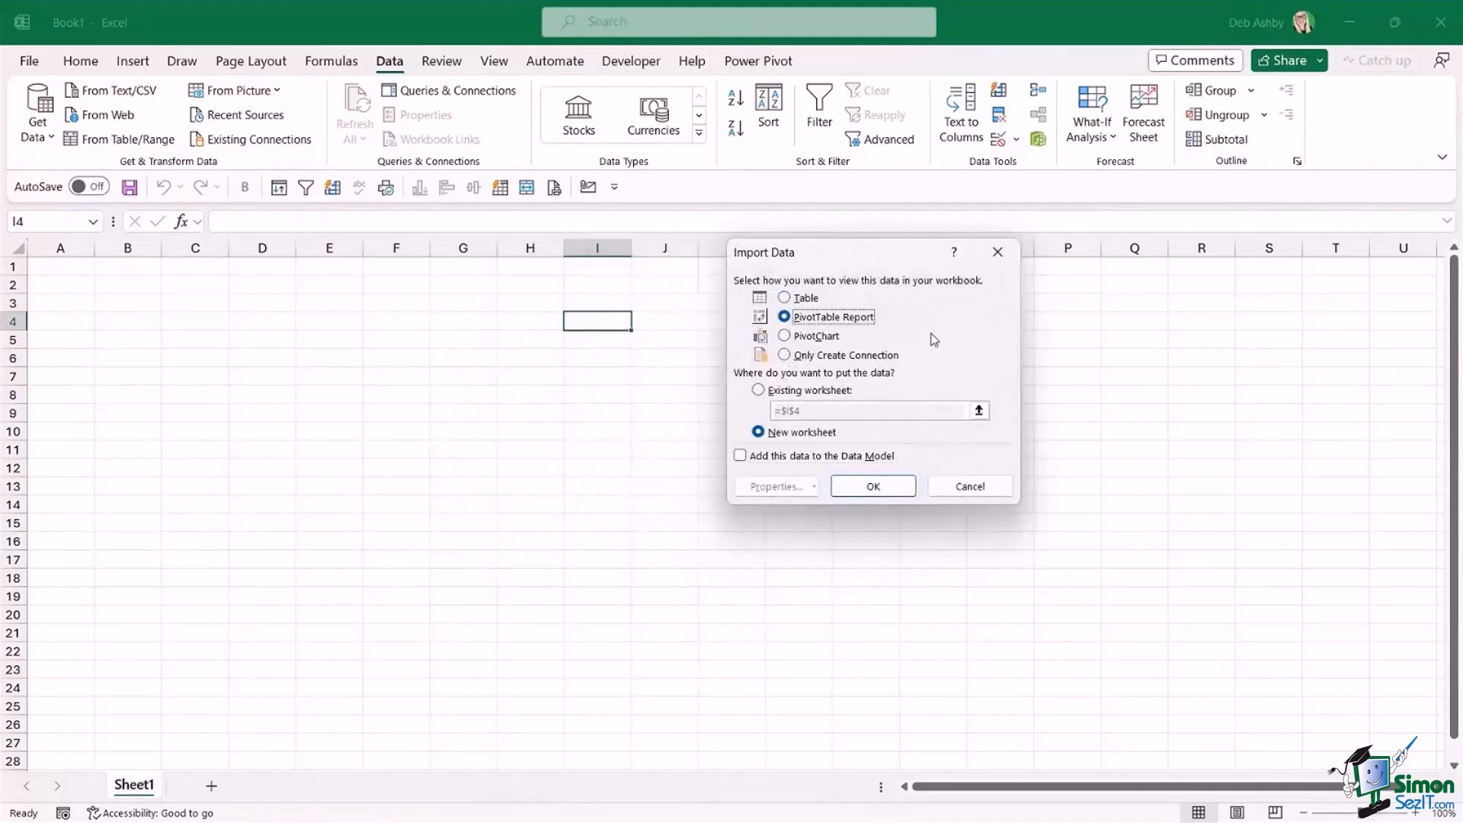
left_click(758, 391)
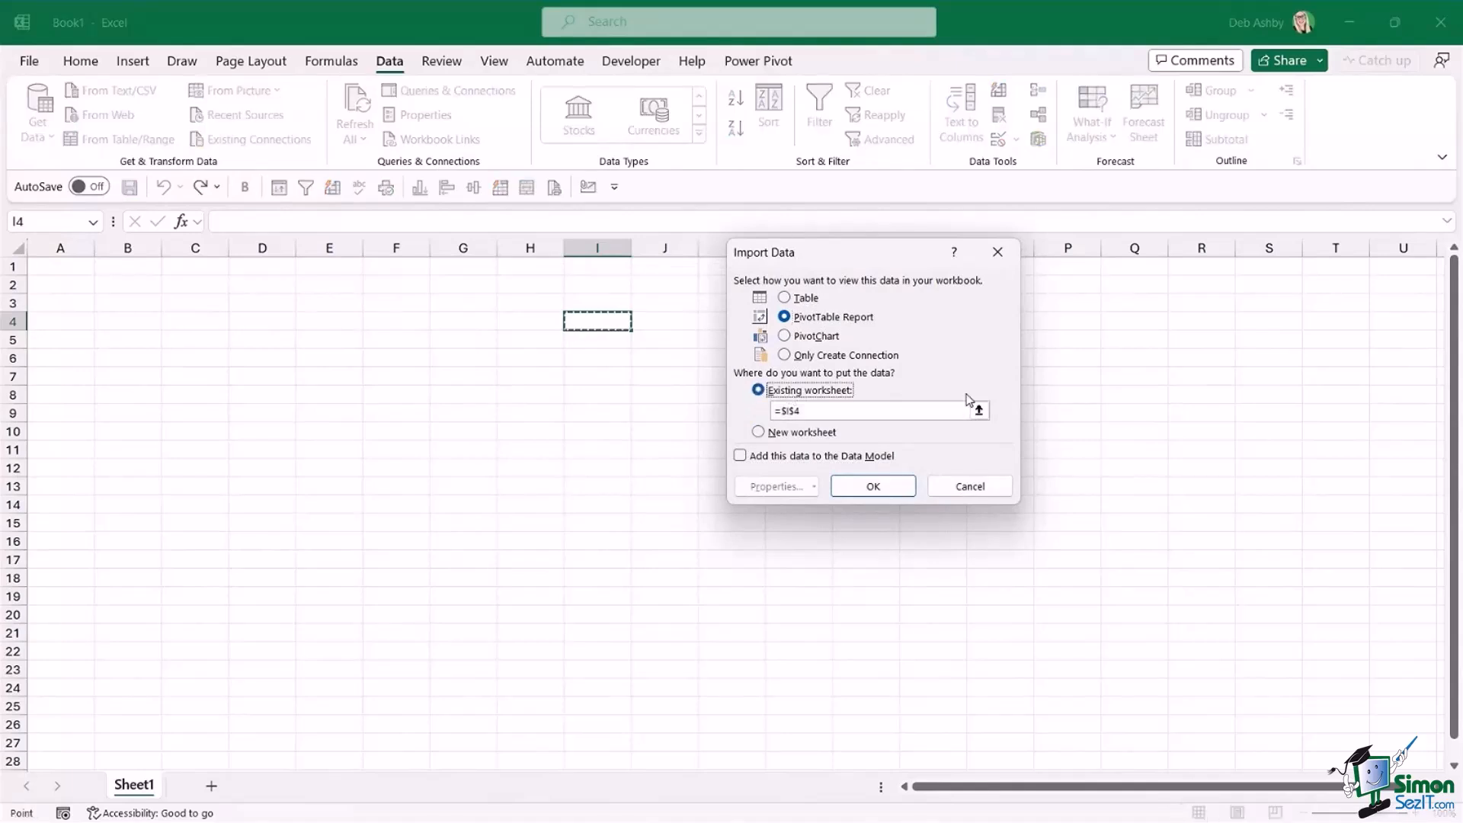
left_click(110, 303)
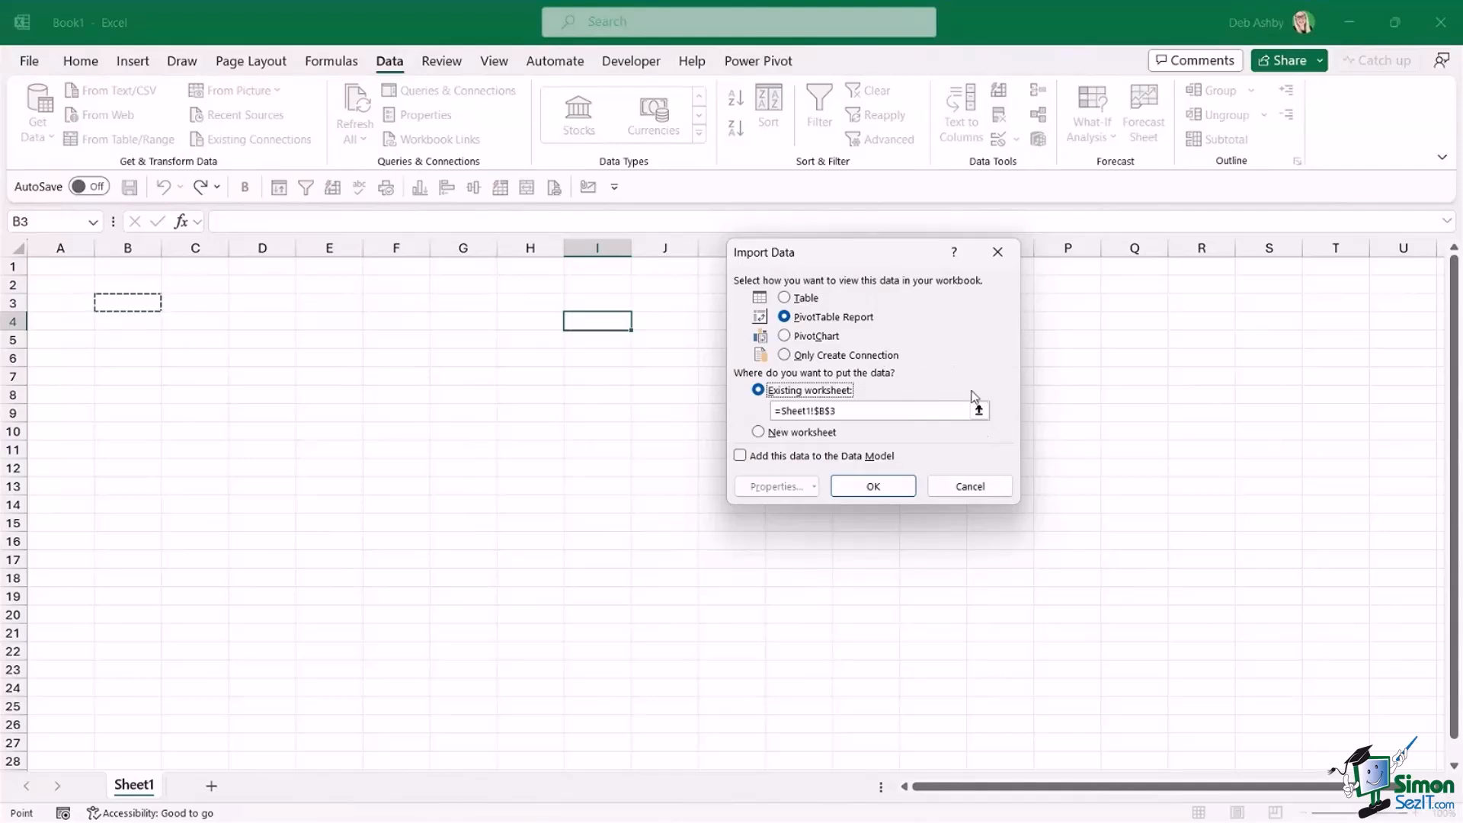
left_click(873, 488)
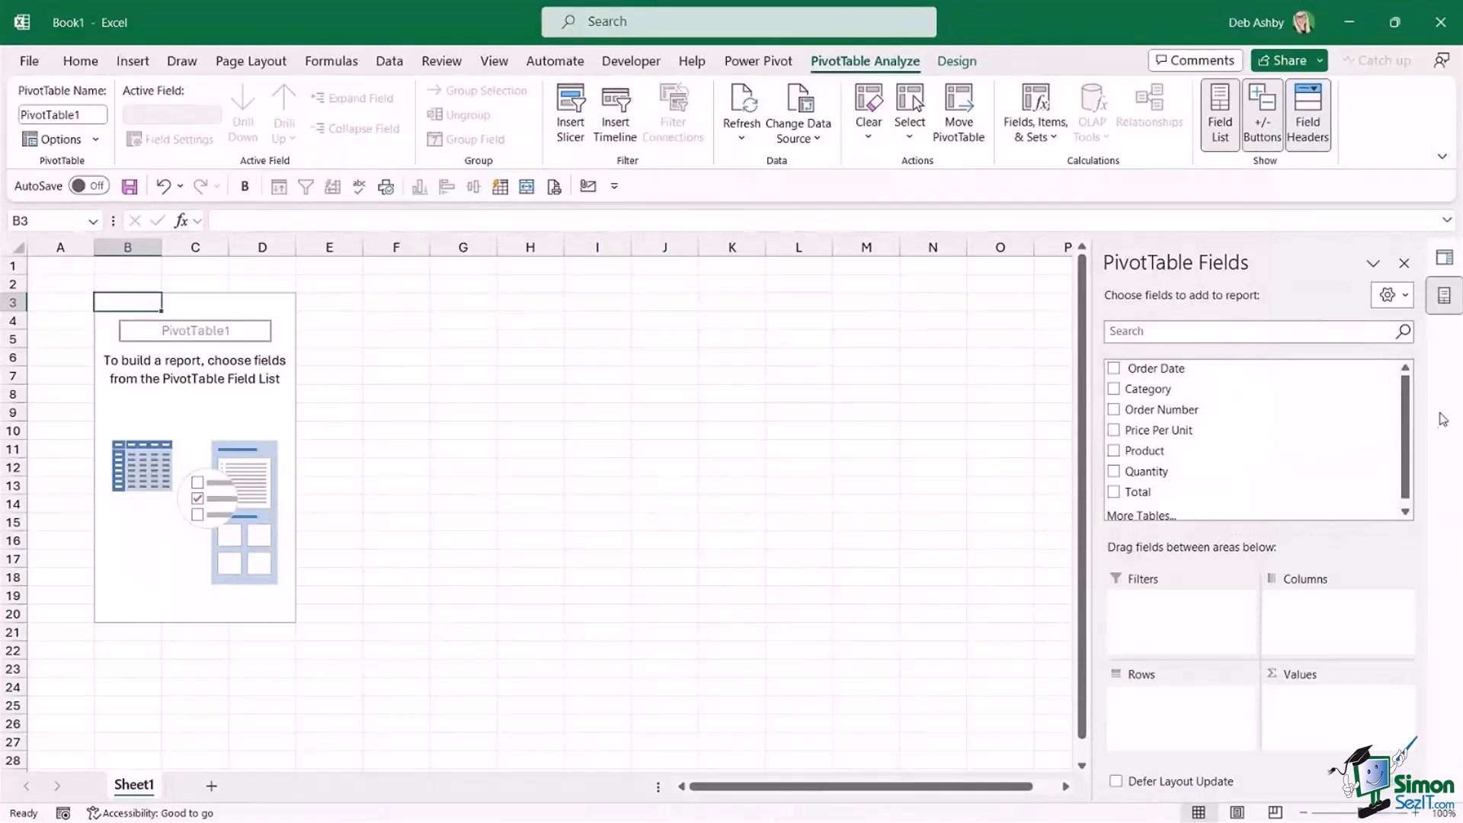
Build the PivotTable with Category as rows and the sum of Total as values.
mouse_move(1406, 394)
left_mouse_down()
mouse_move(1406, 423)
mouse_move(1409, 392)
left_mouse_up()
left_click_drag(1139, 390, 1173, 731)
left_click_drag(1305, 555, 1326, 728)
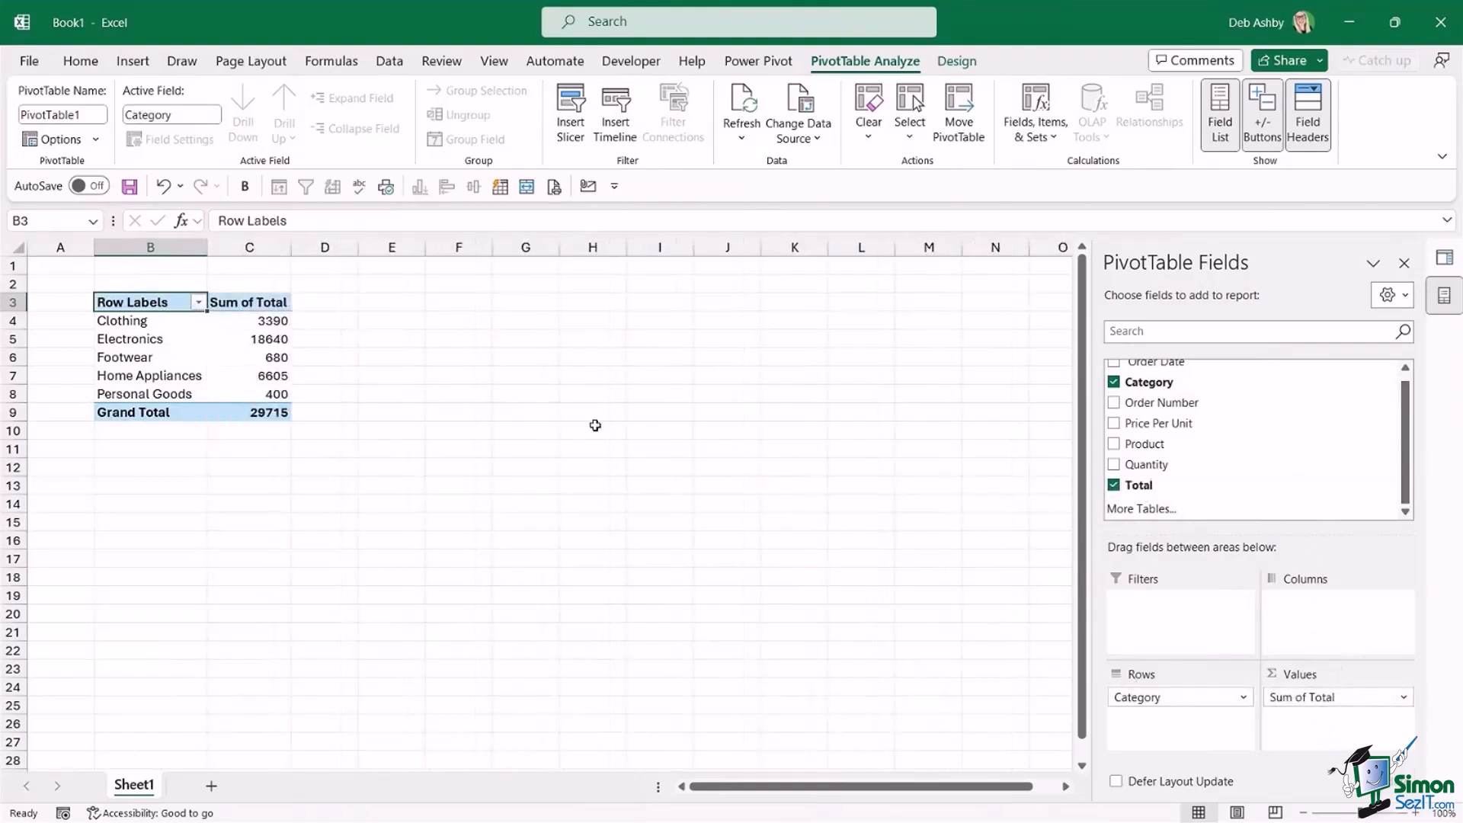
Set the number format of the Sum of Total values to Currency with the $ symbol and 0 decimal places.
left_click(244, 326)
right_click(246, 329)
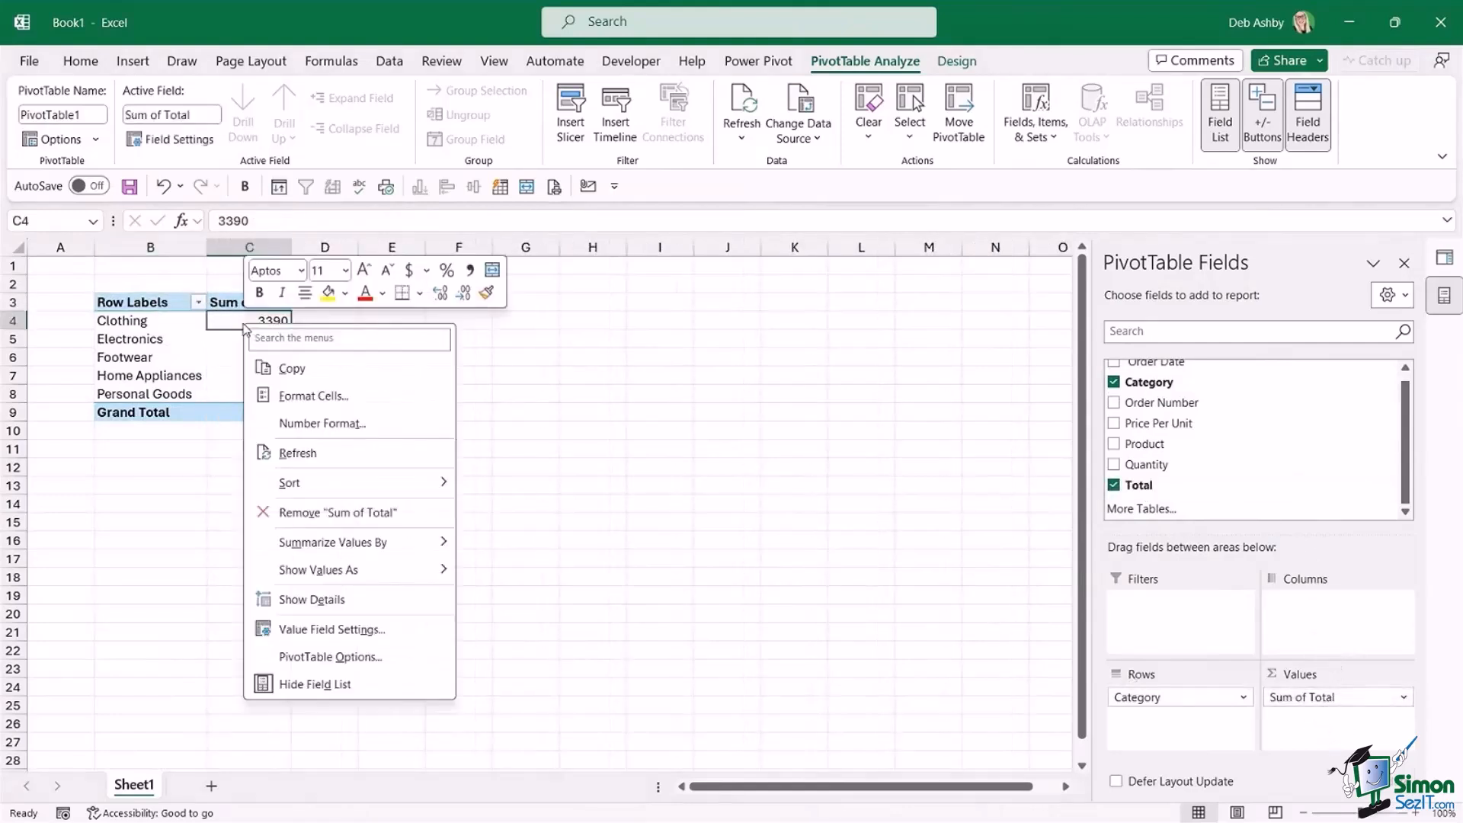
left_click(325, 424)
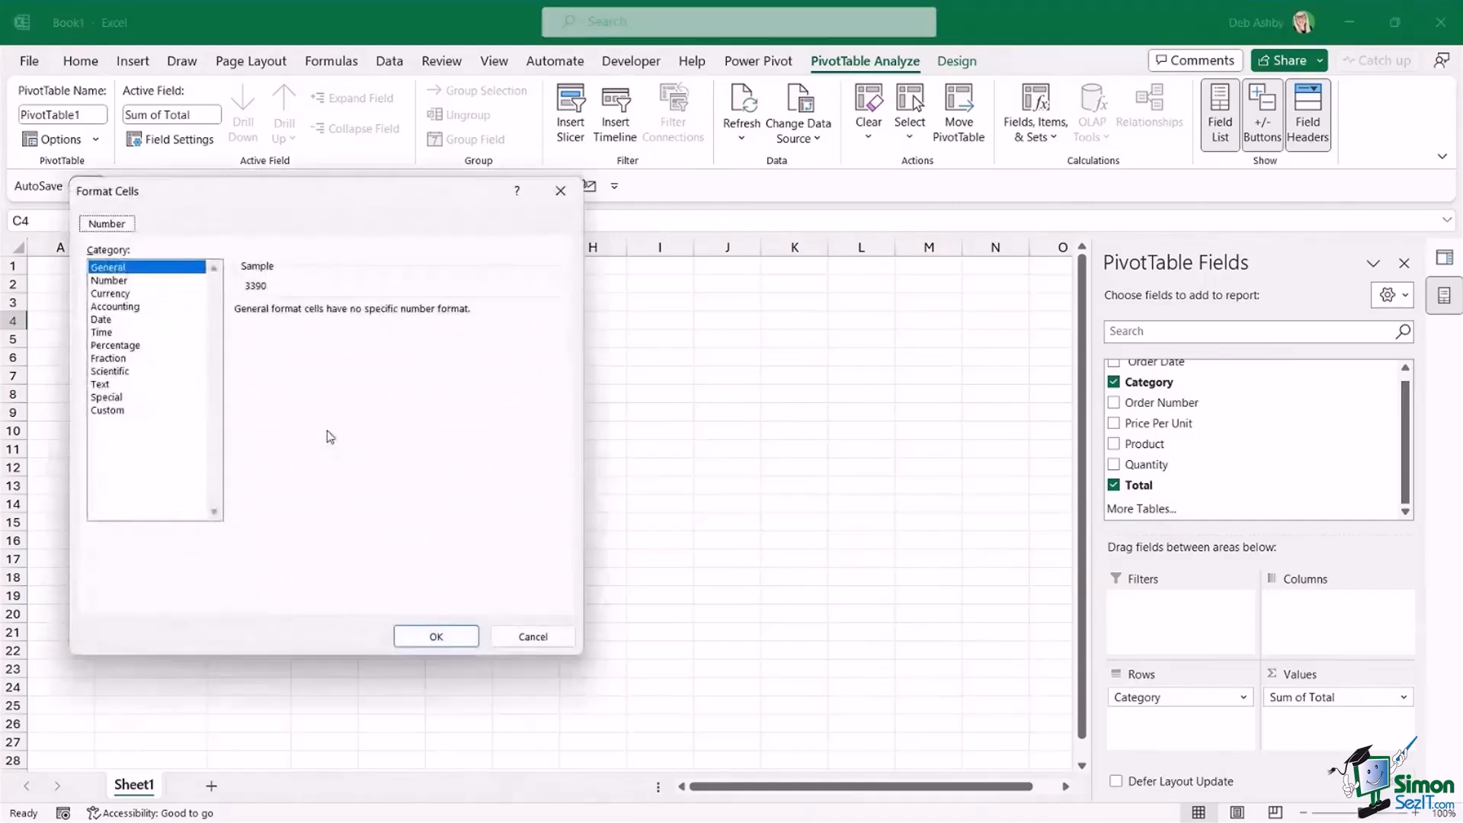
left_click(128, 294)
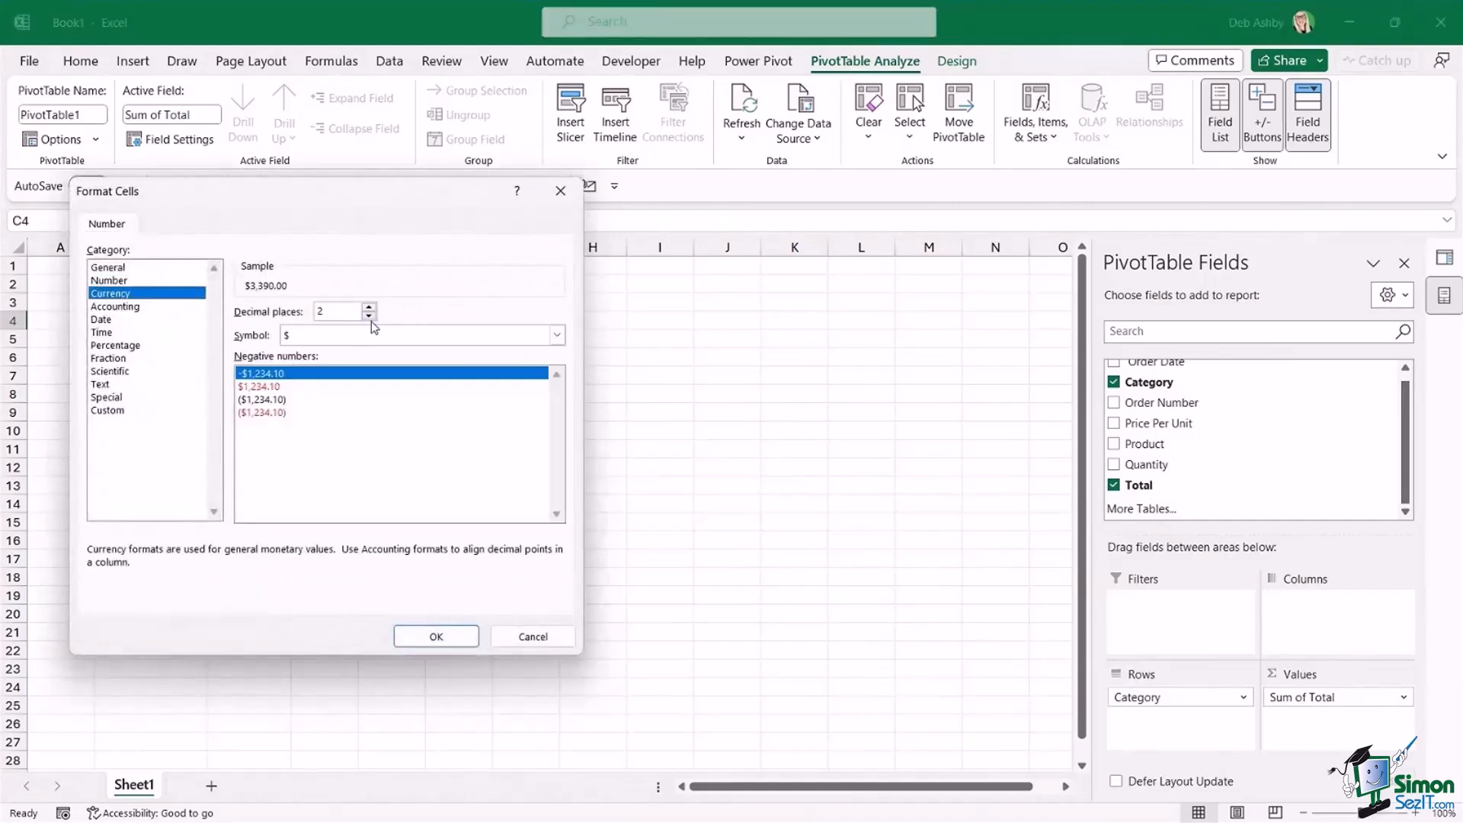
left_click(370, 316)
left_click(370, 315)
left_click(436, 637)
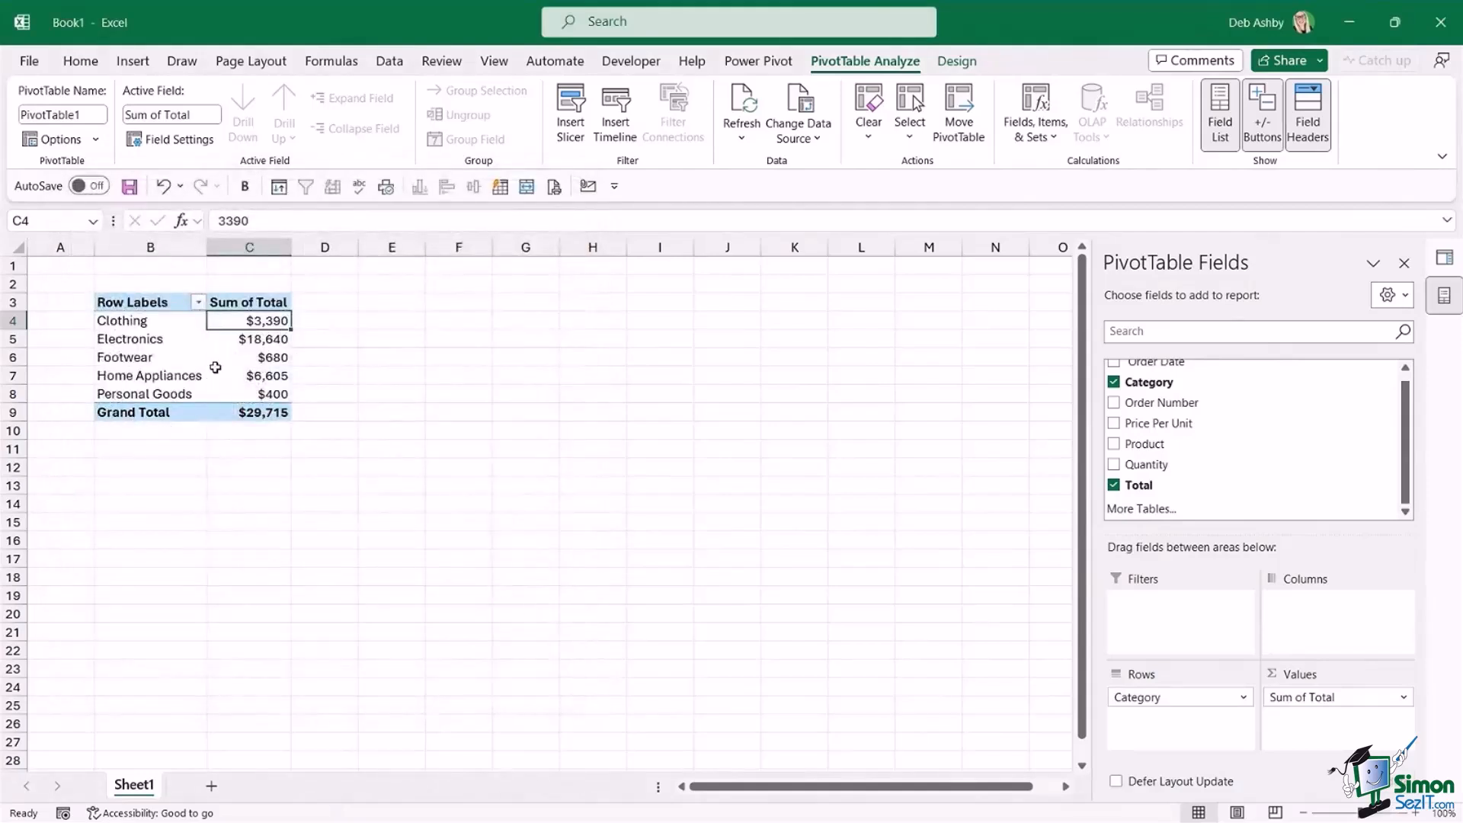
Turn off the PivotTable's grand totals for rows and columns.
left_click(231, 361)
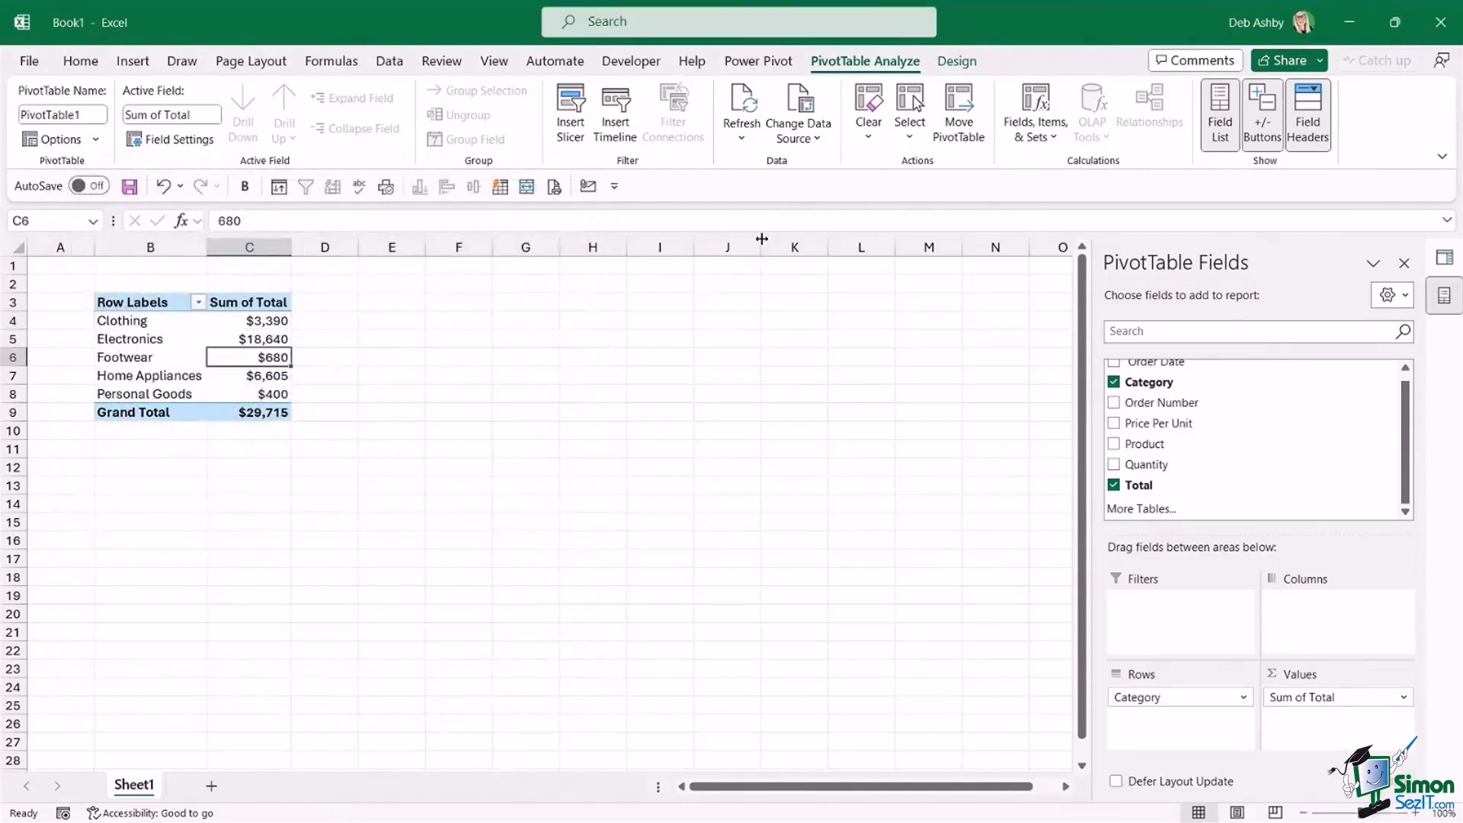
left_click(962, 64)
left_click(96, 139)
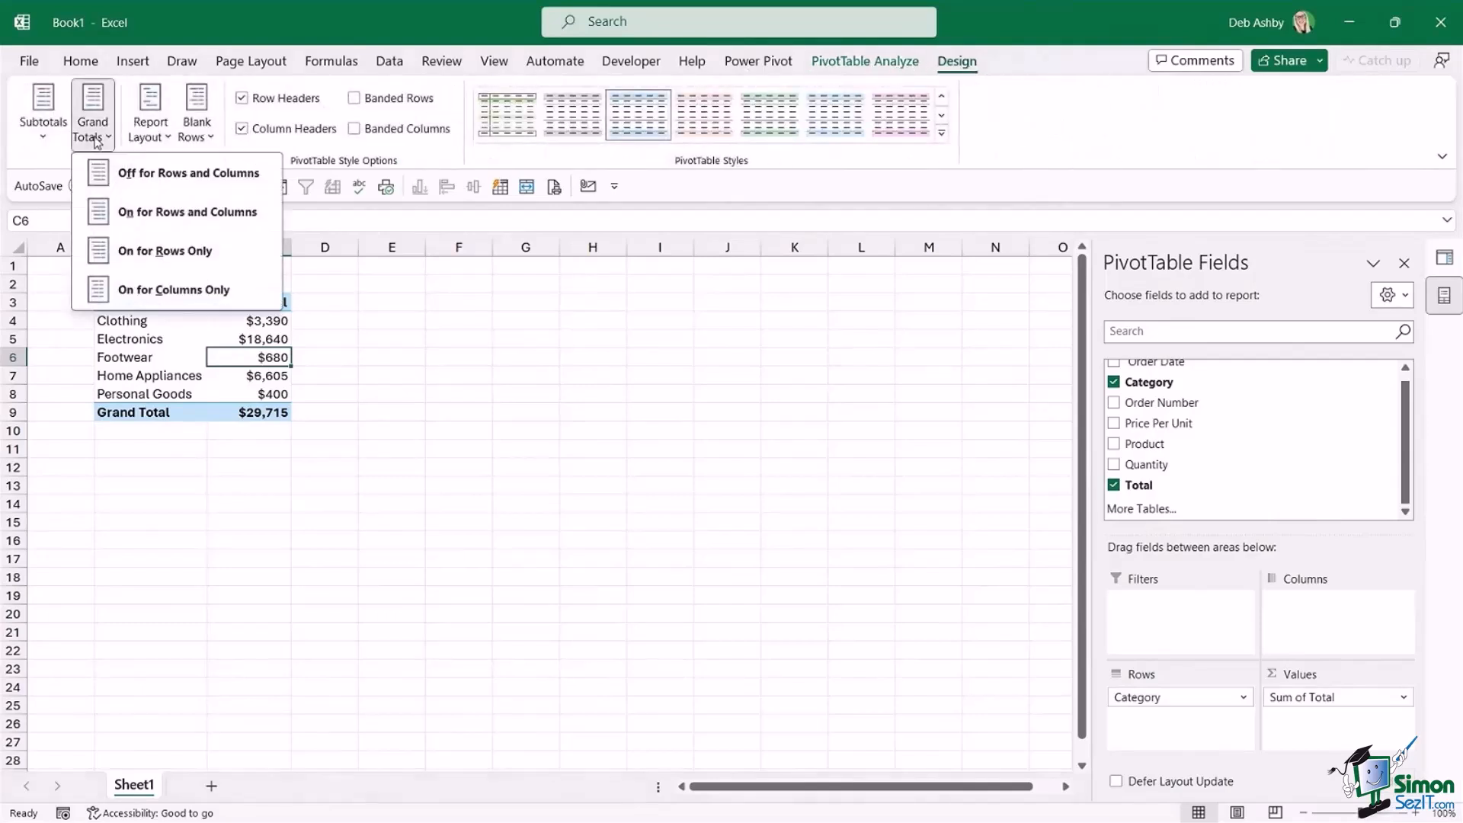
left_click(147, 183)
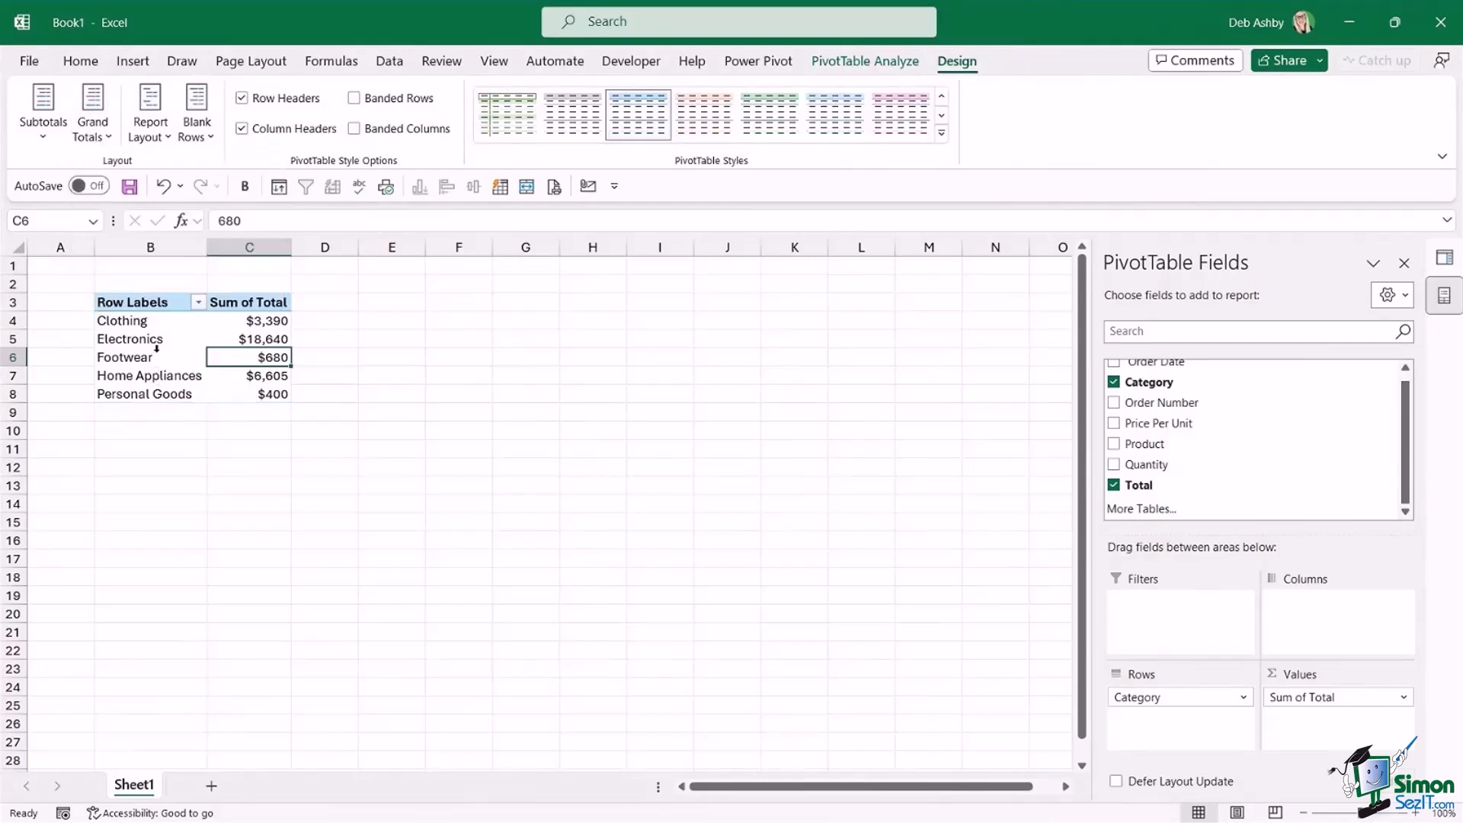
Insert a 2-D clustered column chart based on the PivotTable.
left_click(157, 354)
left_click(260, 355)
left_click(132, 61)
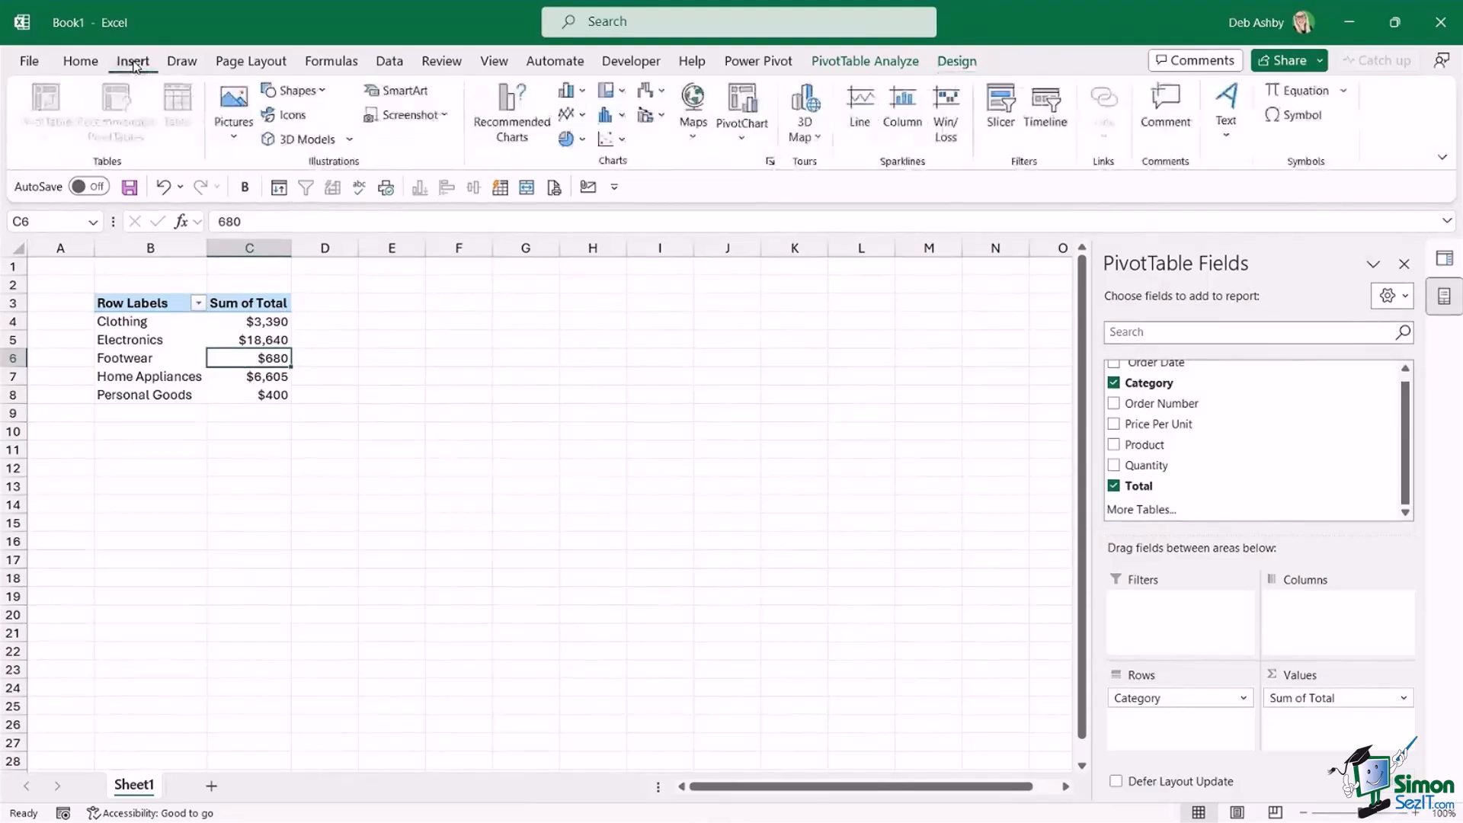
left_click(584, 91)
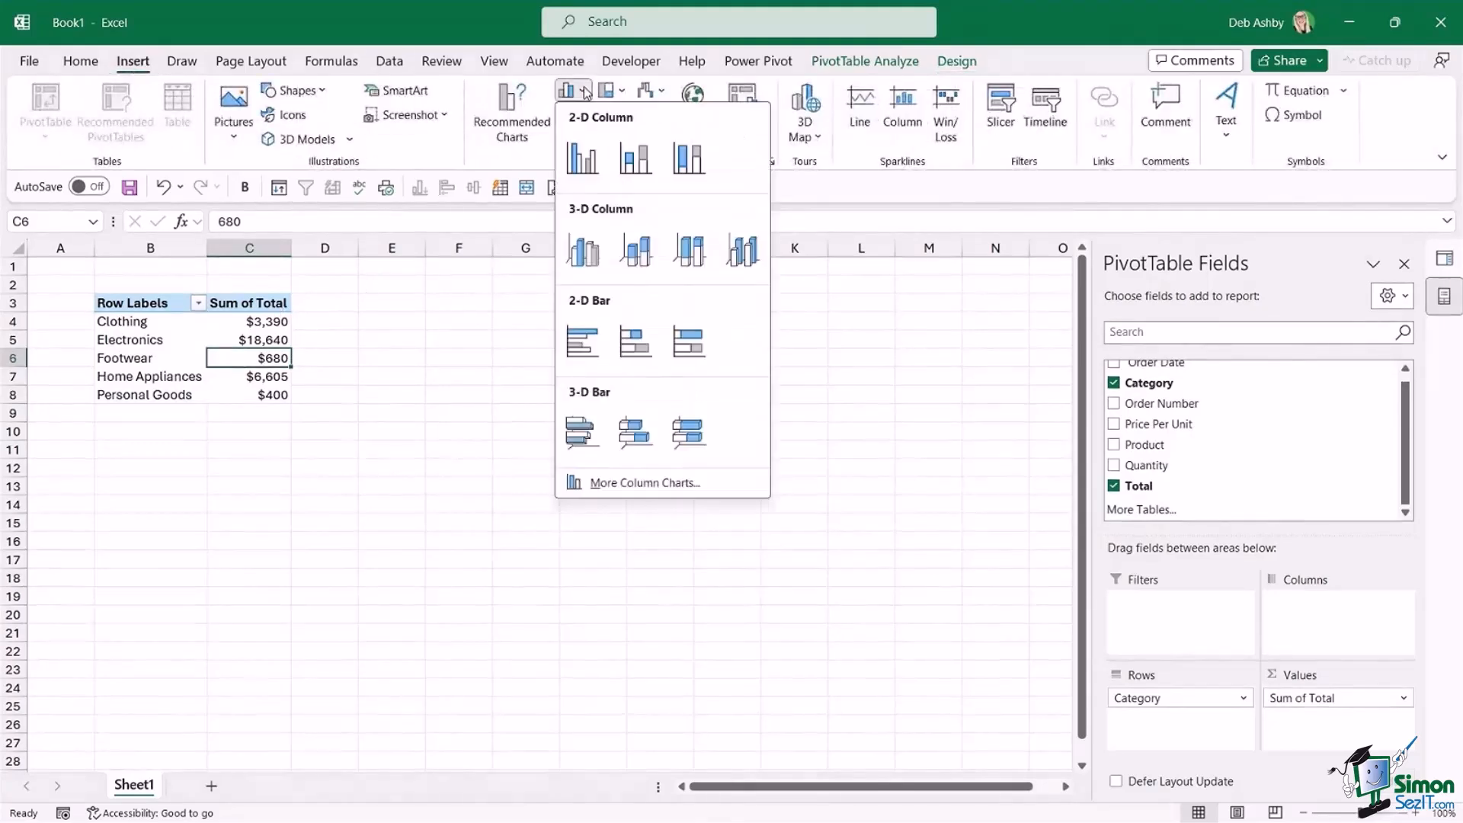
left_click(584, 164)
Move the chart up beside the PivotTable, starting at row 3, and enlarge it slightly to reach row 18.
left_click_drag(477, 405, 516, 318)
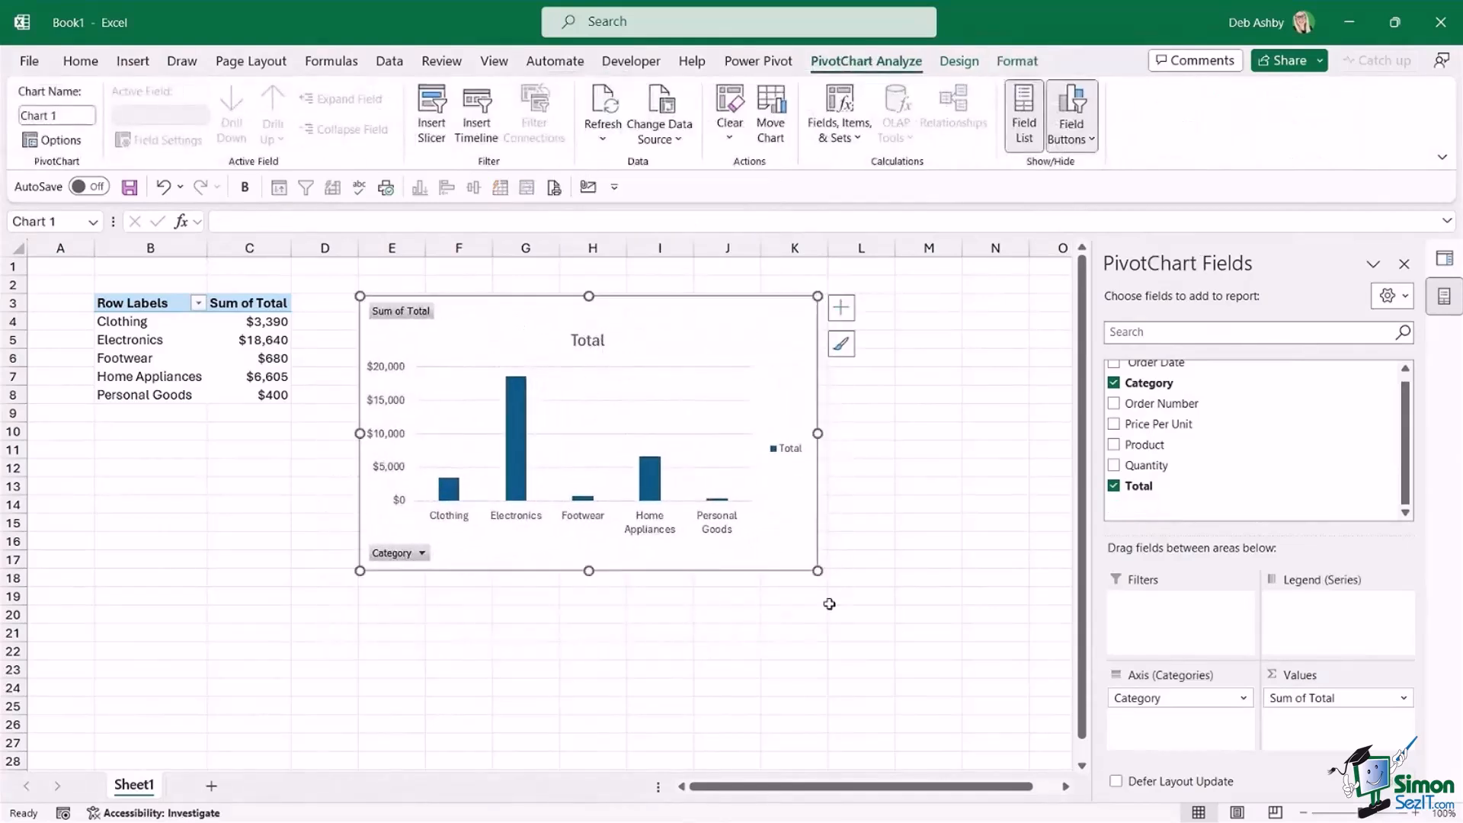
left_click_drag(812, 570, 841, 581)
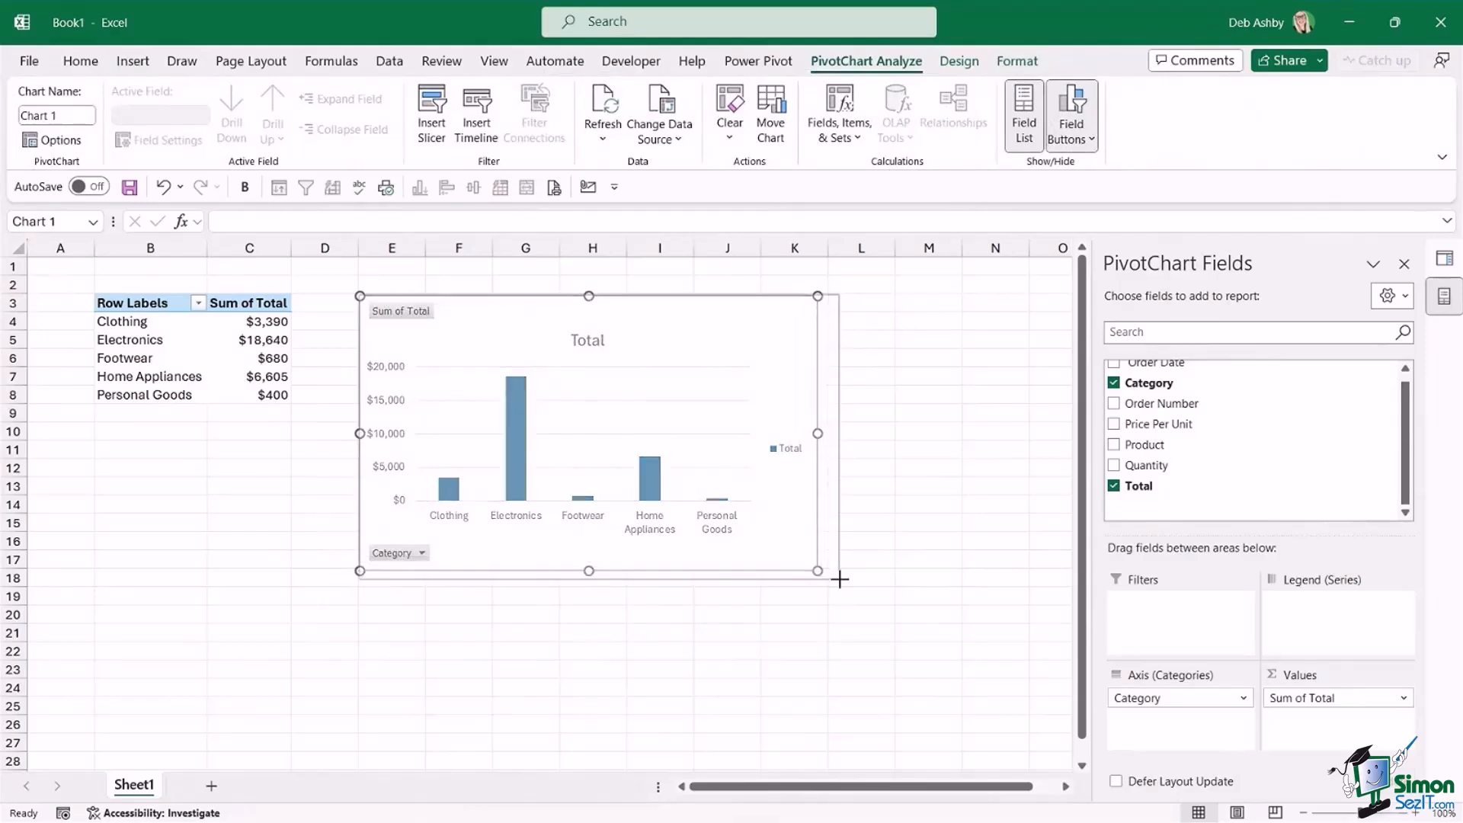
left_click_drag(780, 300, 779, 301)
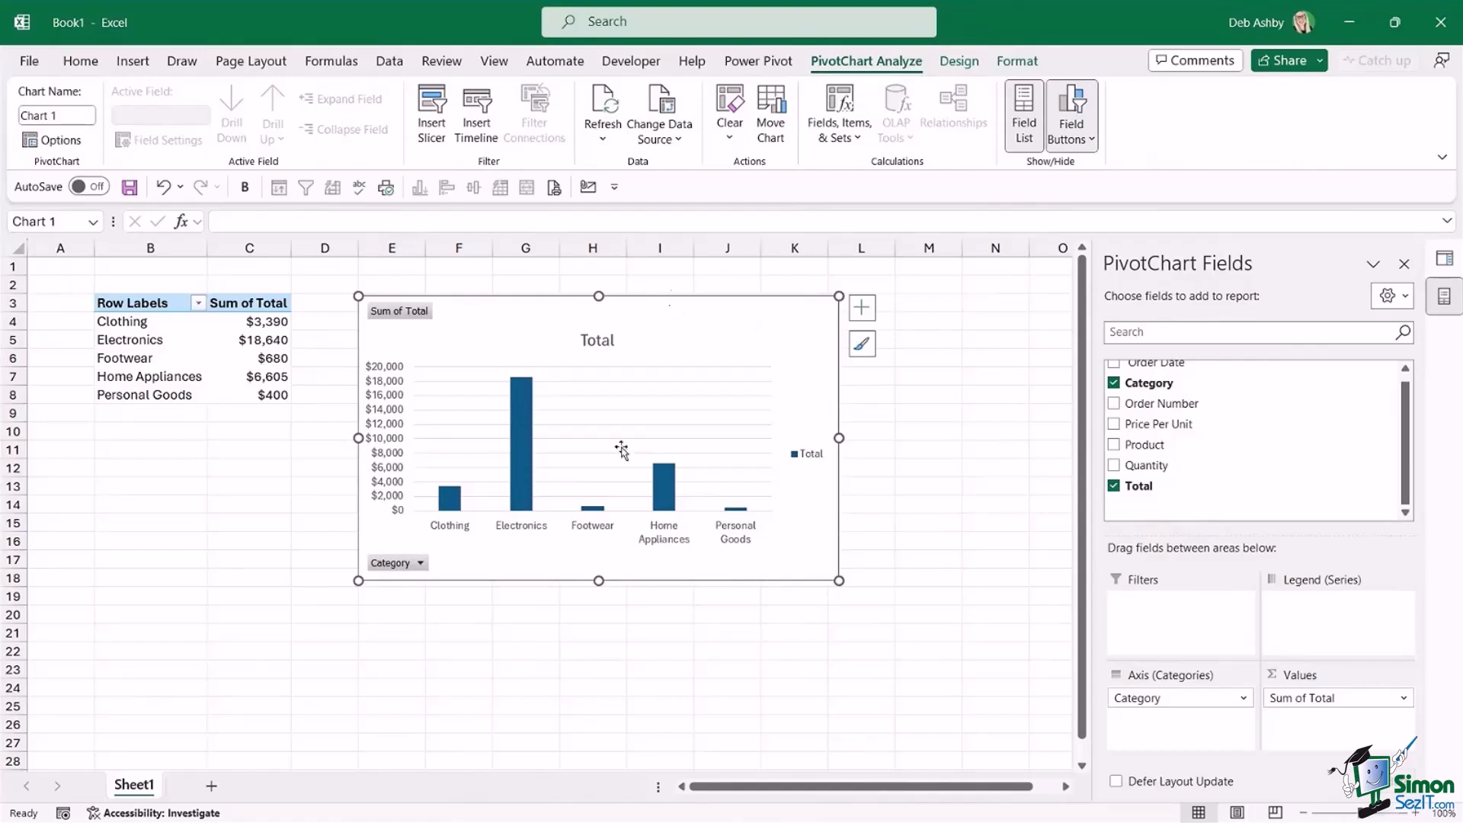
Hide all field buttons on the chart and delete its legend.
right_click(402, 314)
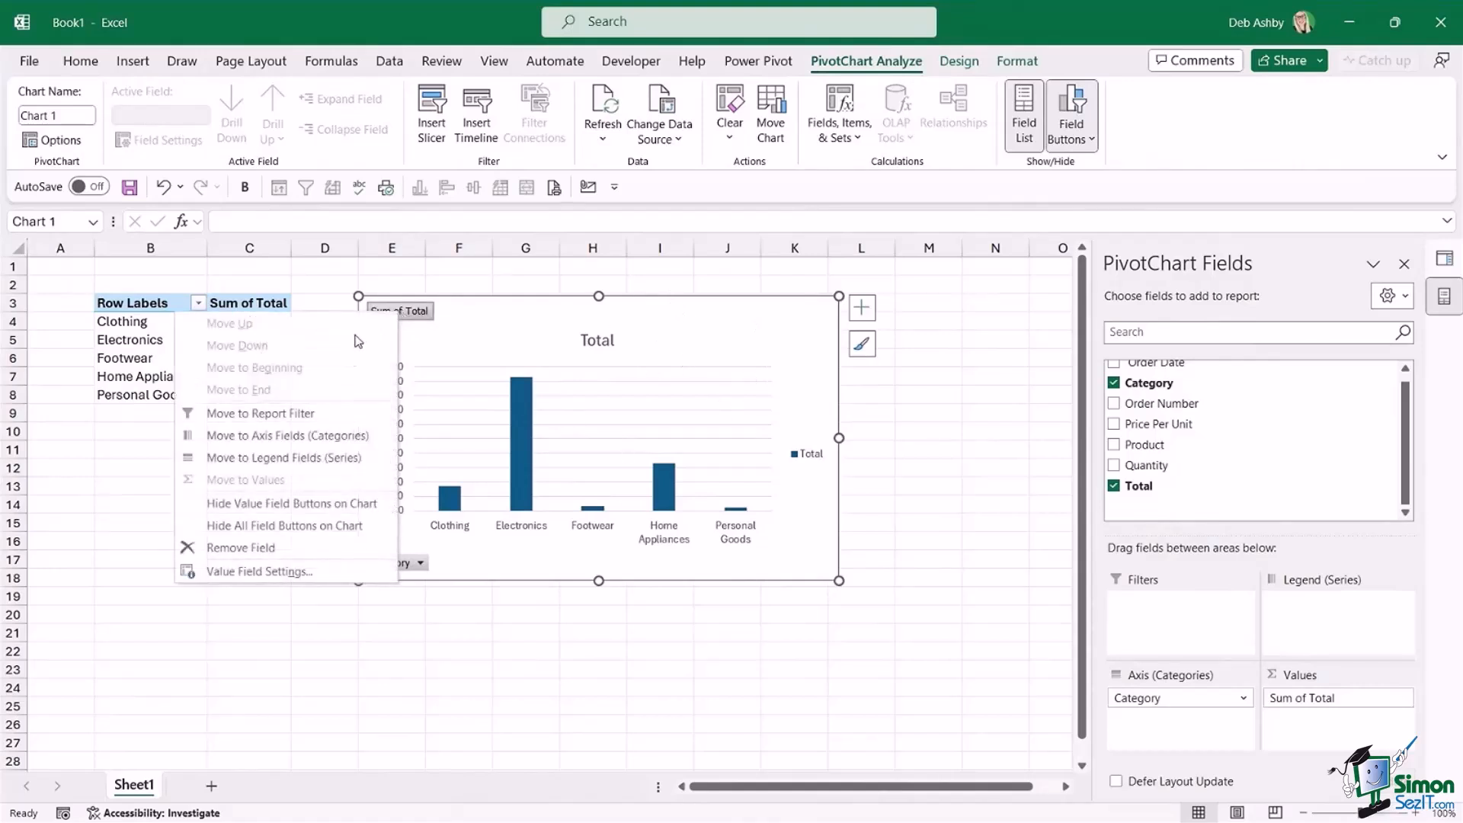
left_click(270, 527)
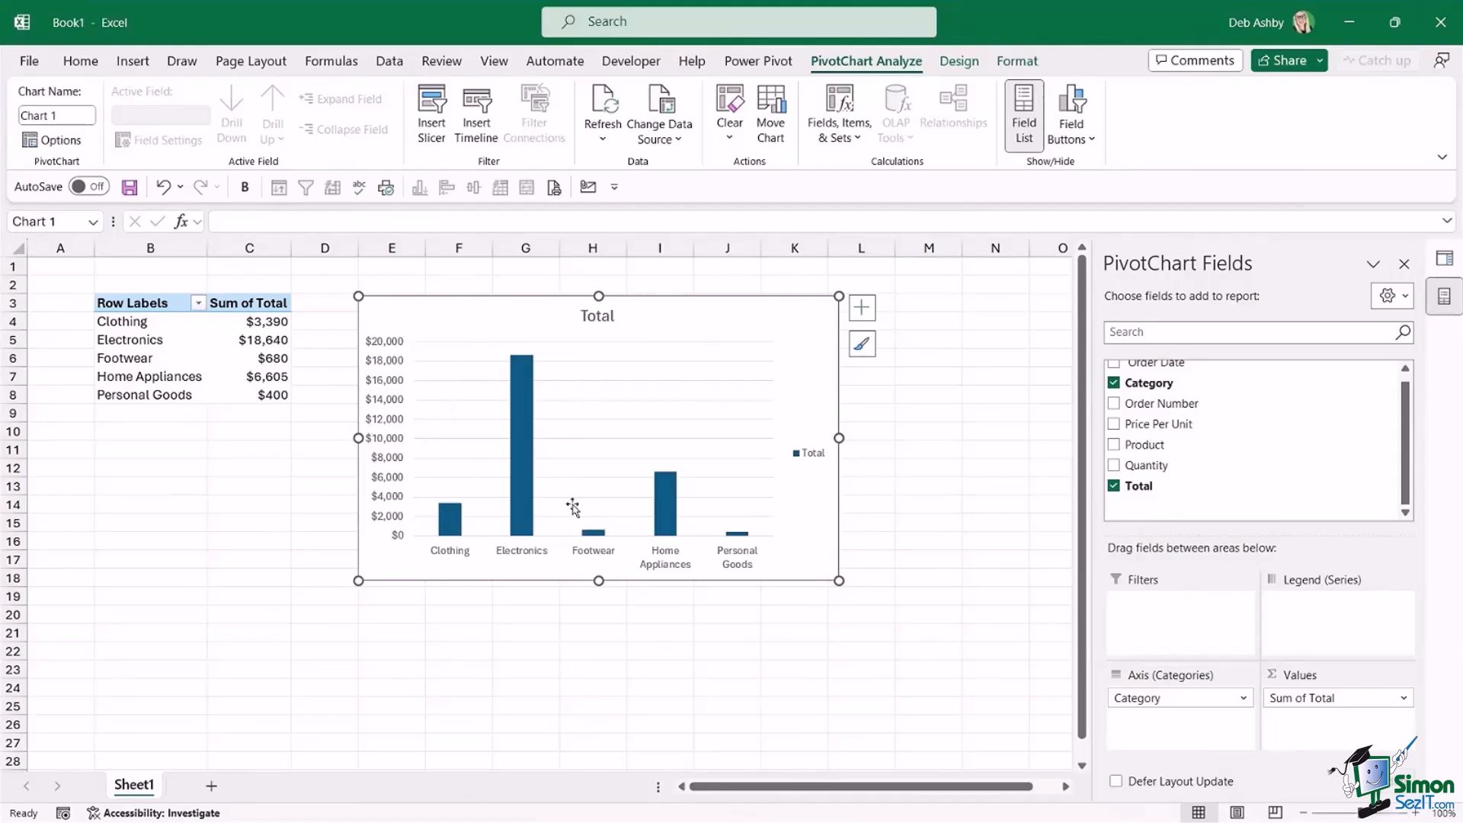
left_click(816, 455)
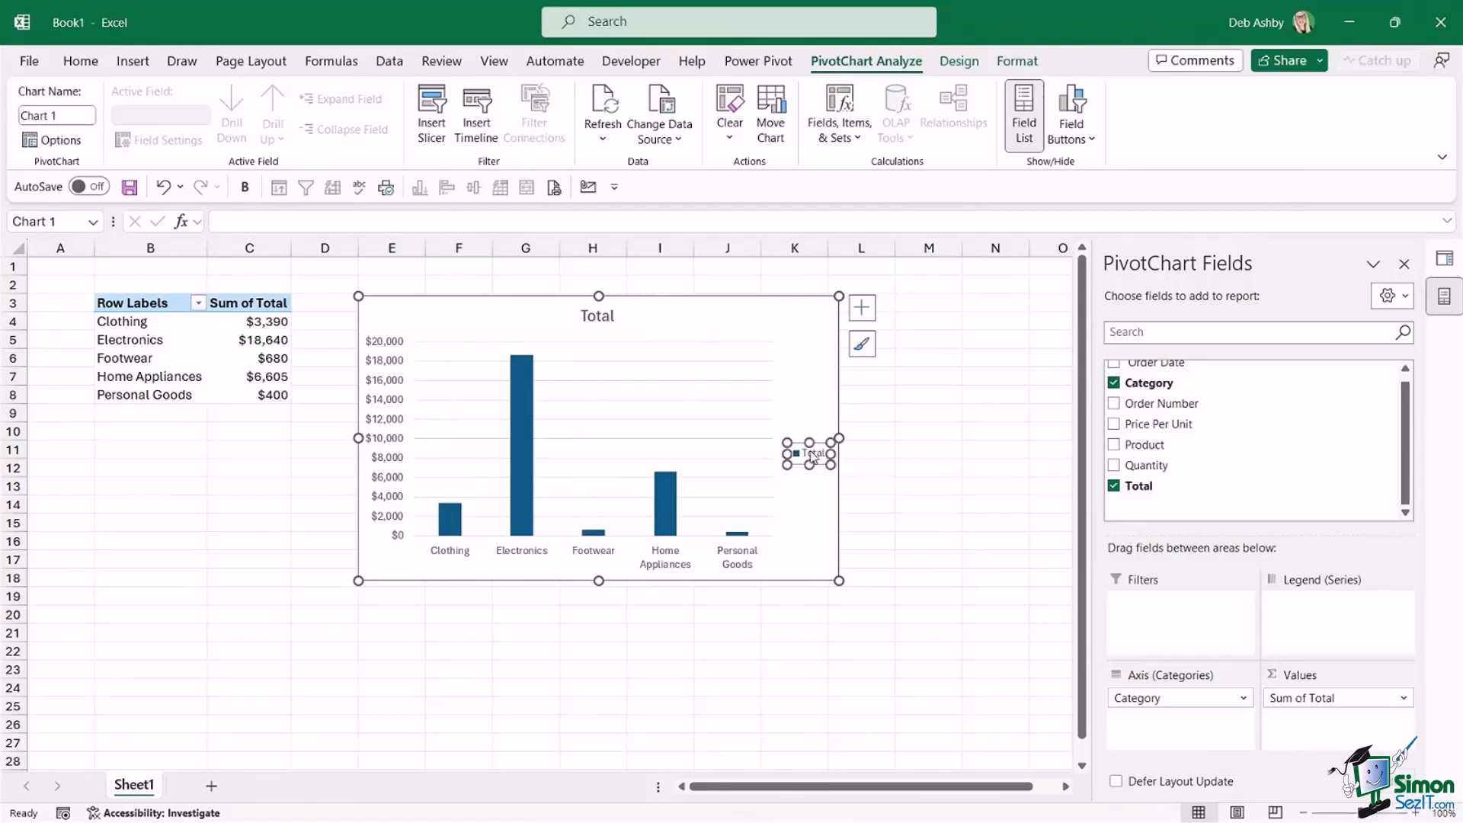
key("Delete")
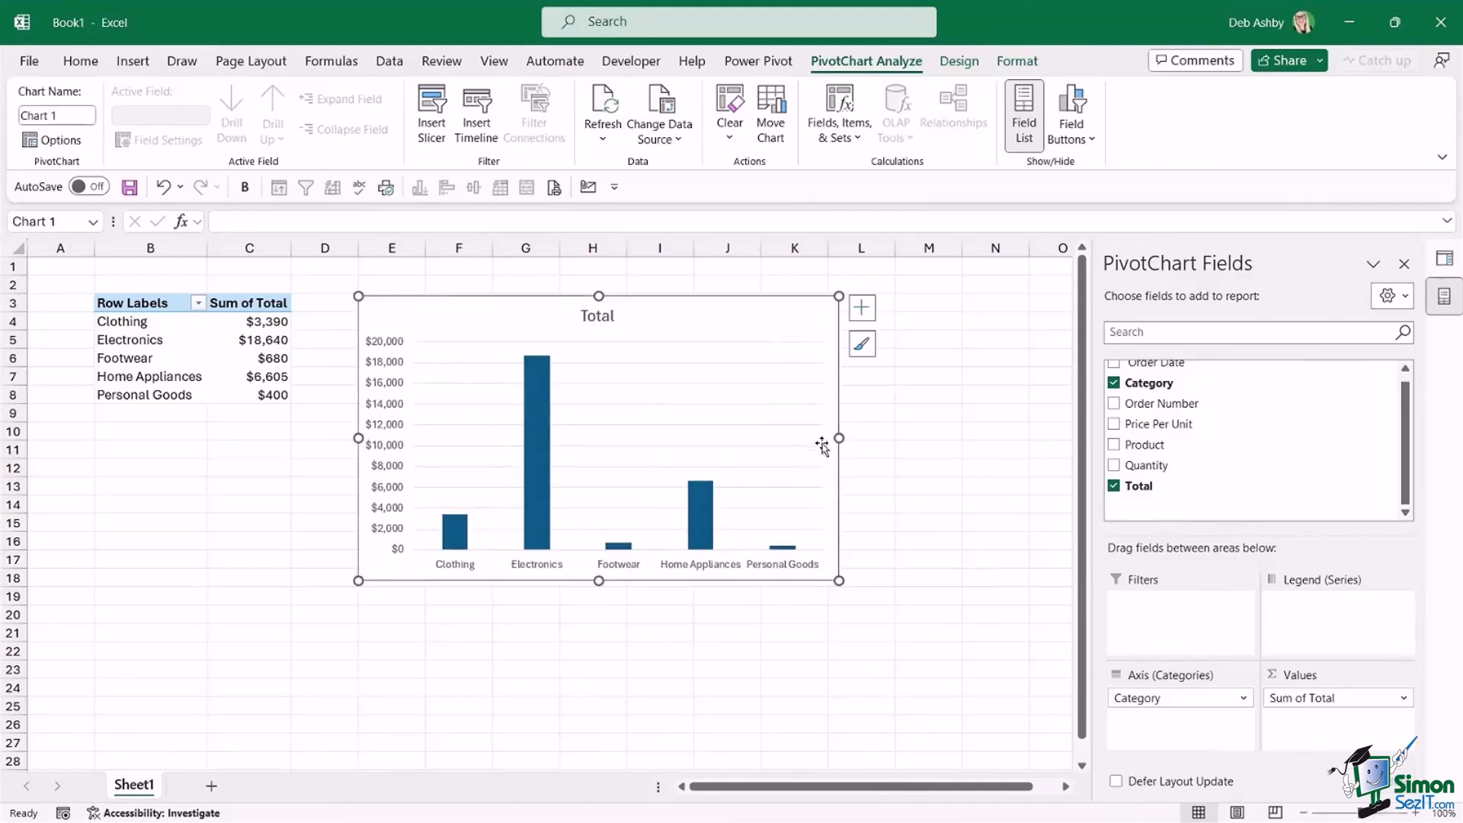
Change the chart title to "Total by Category".
double_click(598, 314)
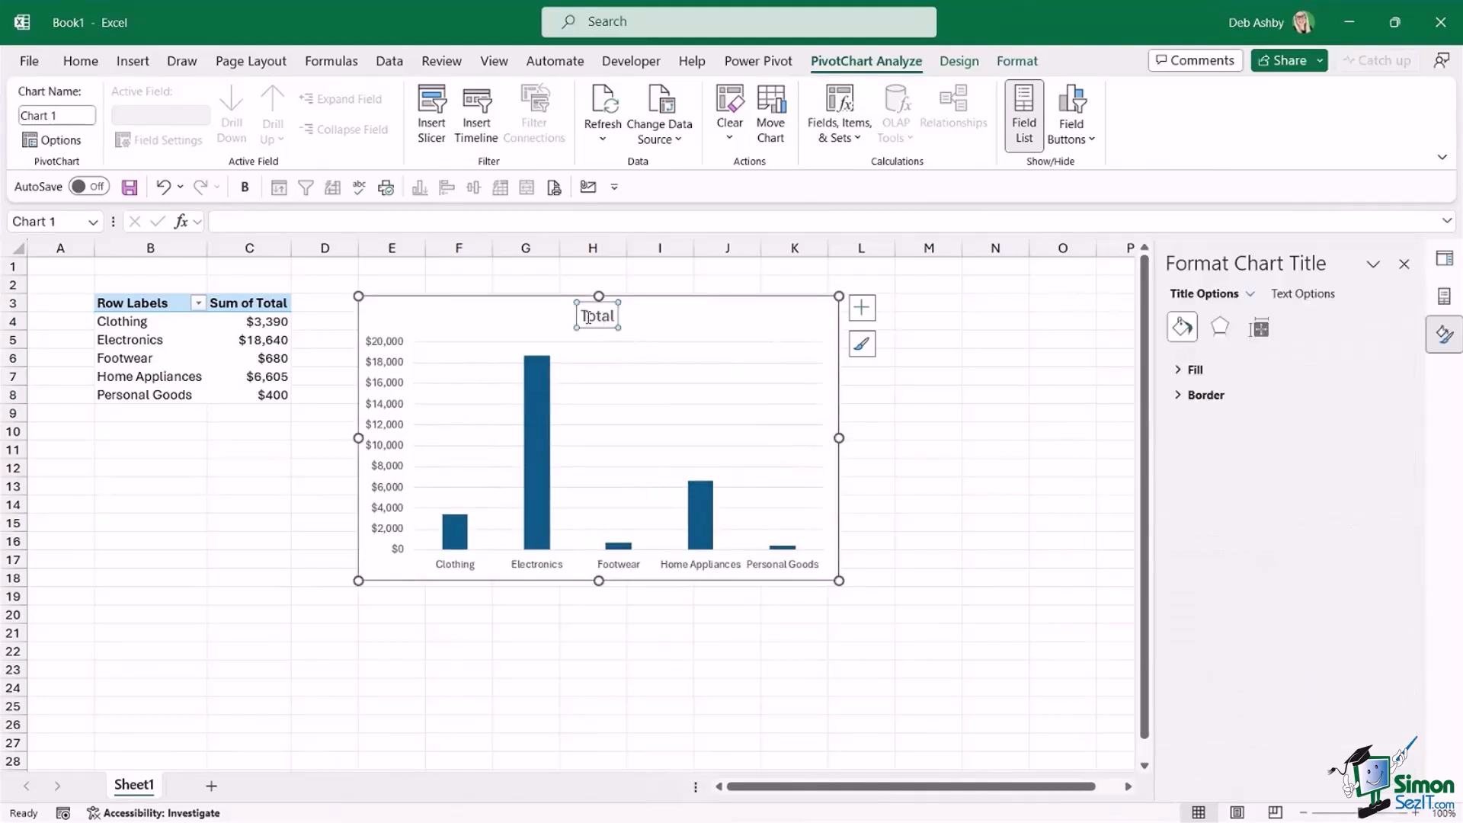
double_click(594, 315)
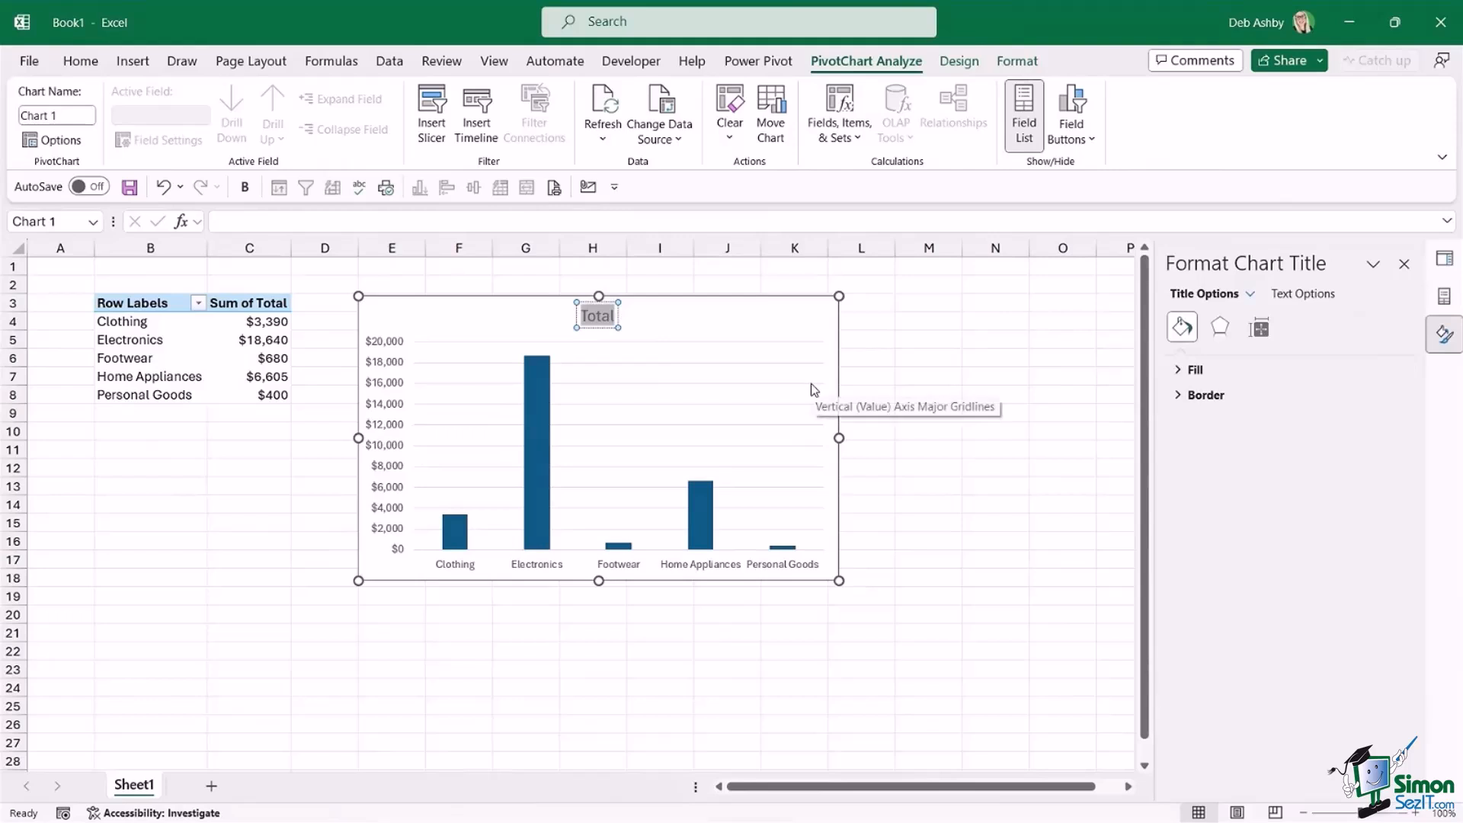
type("T")
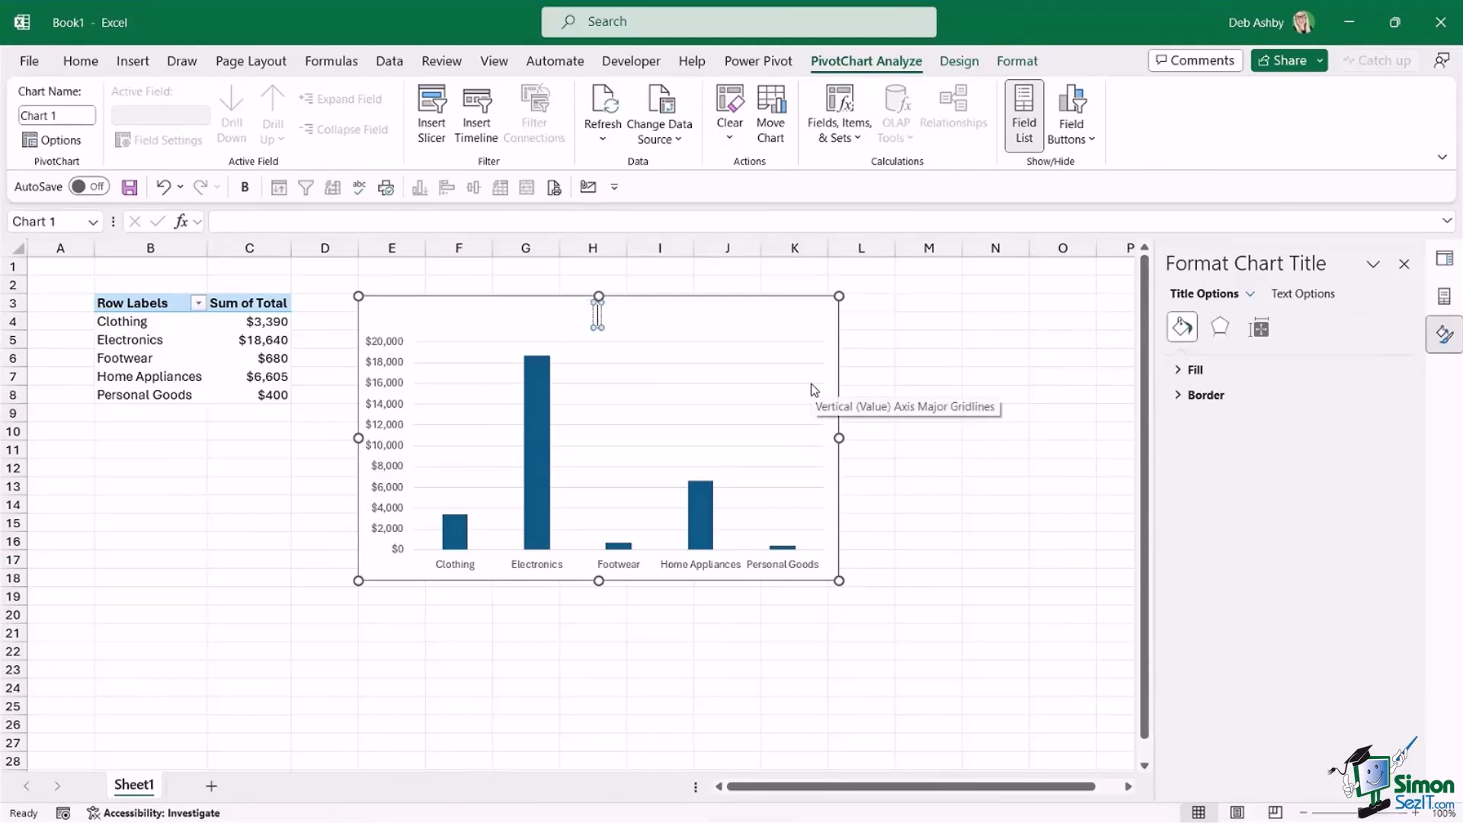
type("otal by")
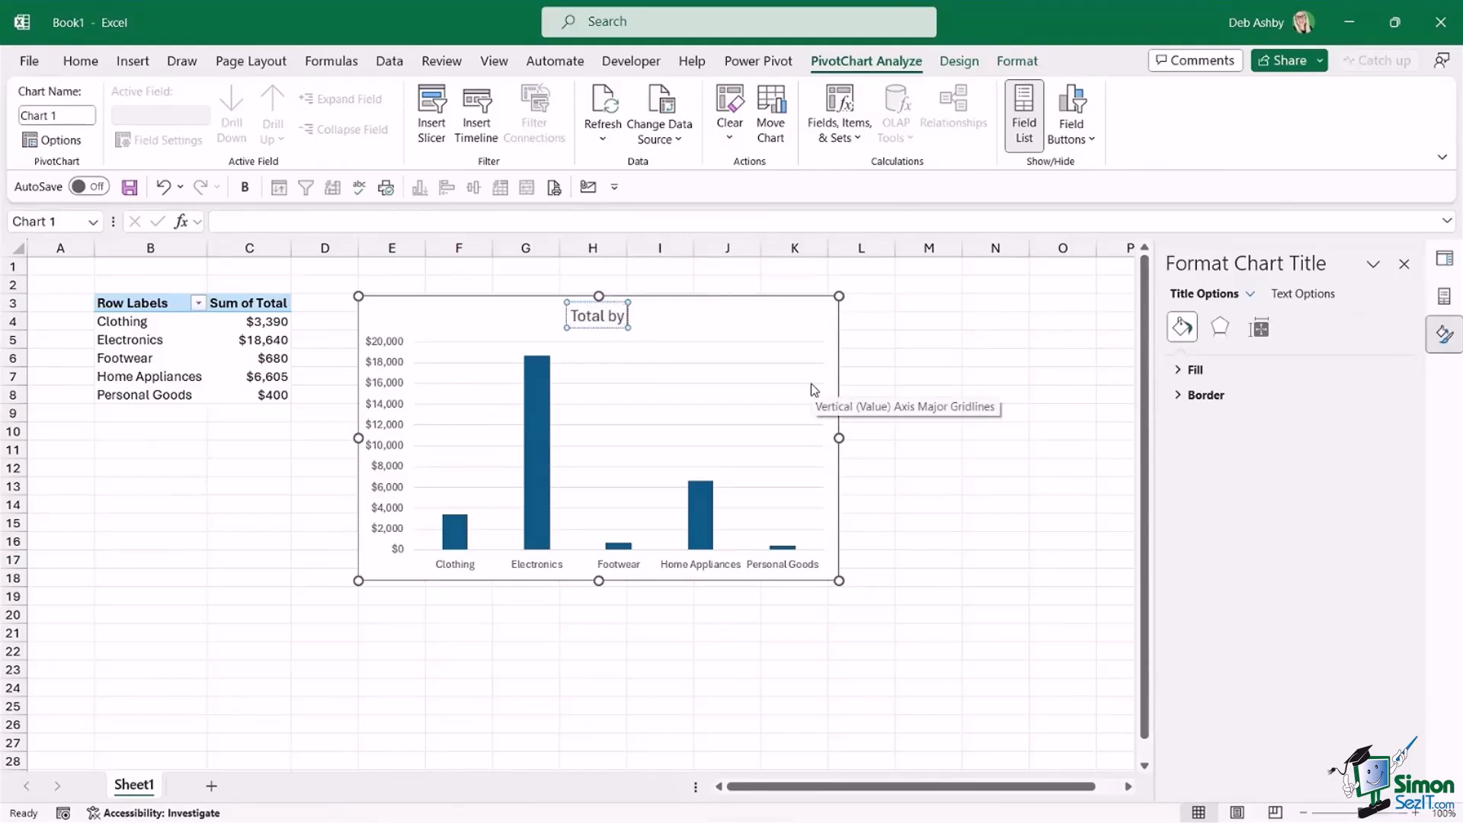
type(" Category")
key("Escape")
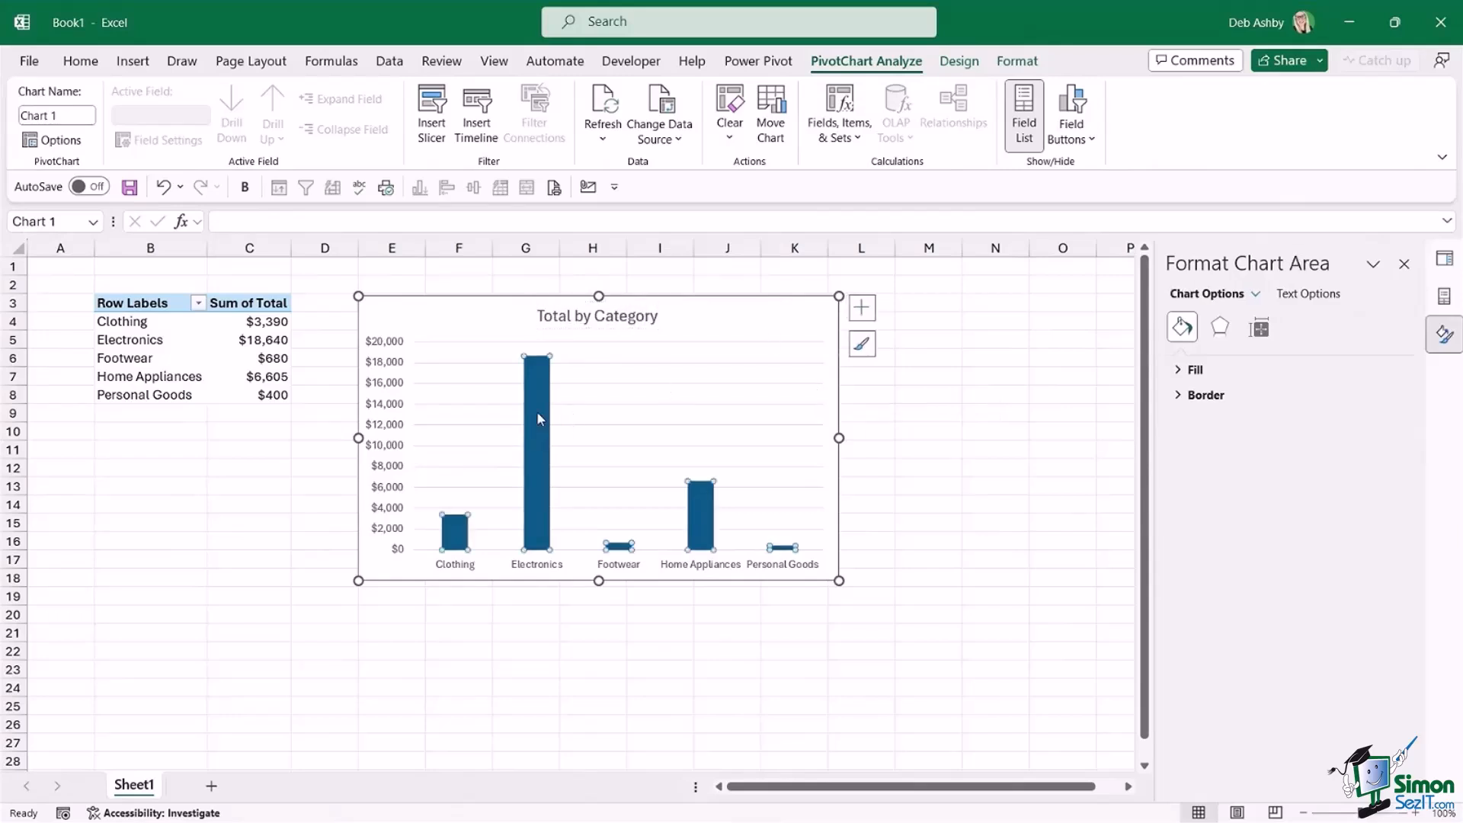
Widen the chart columns by setting the data series gap width to 65%.
right_click(538, 419)
left_click(602, 685)
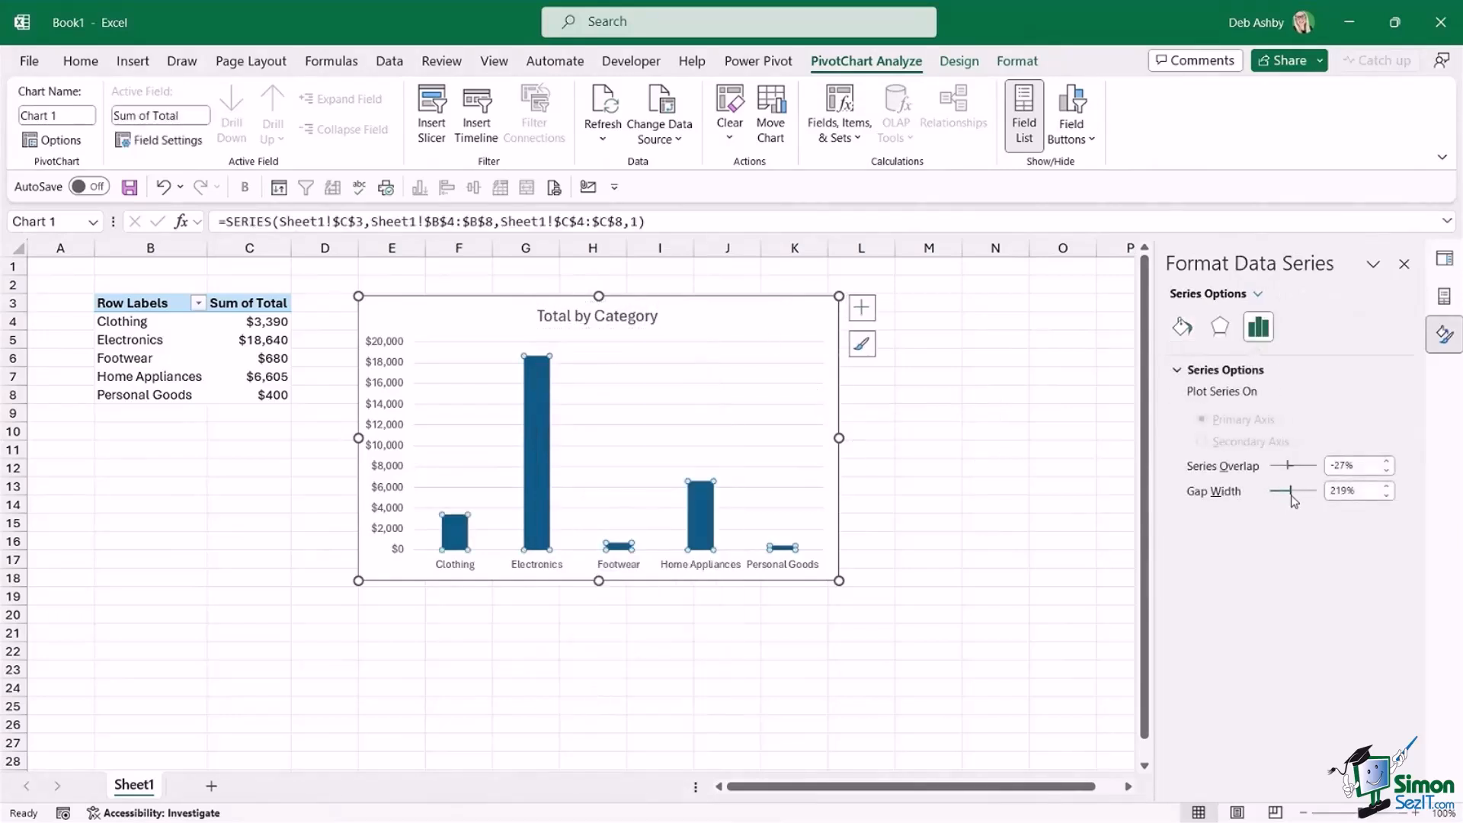
left_click_drag(1293, 497, 1280, 497)
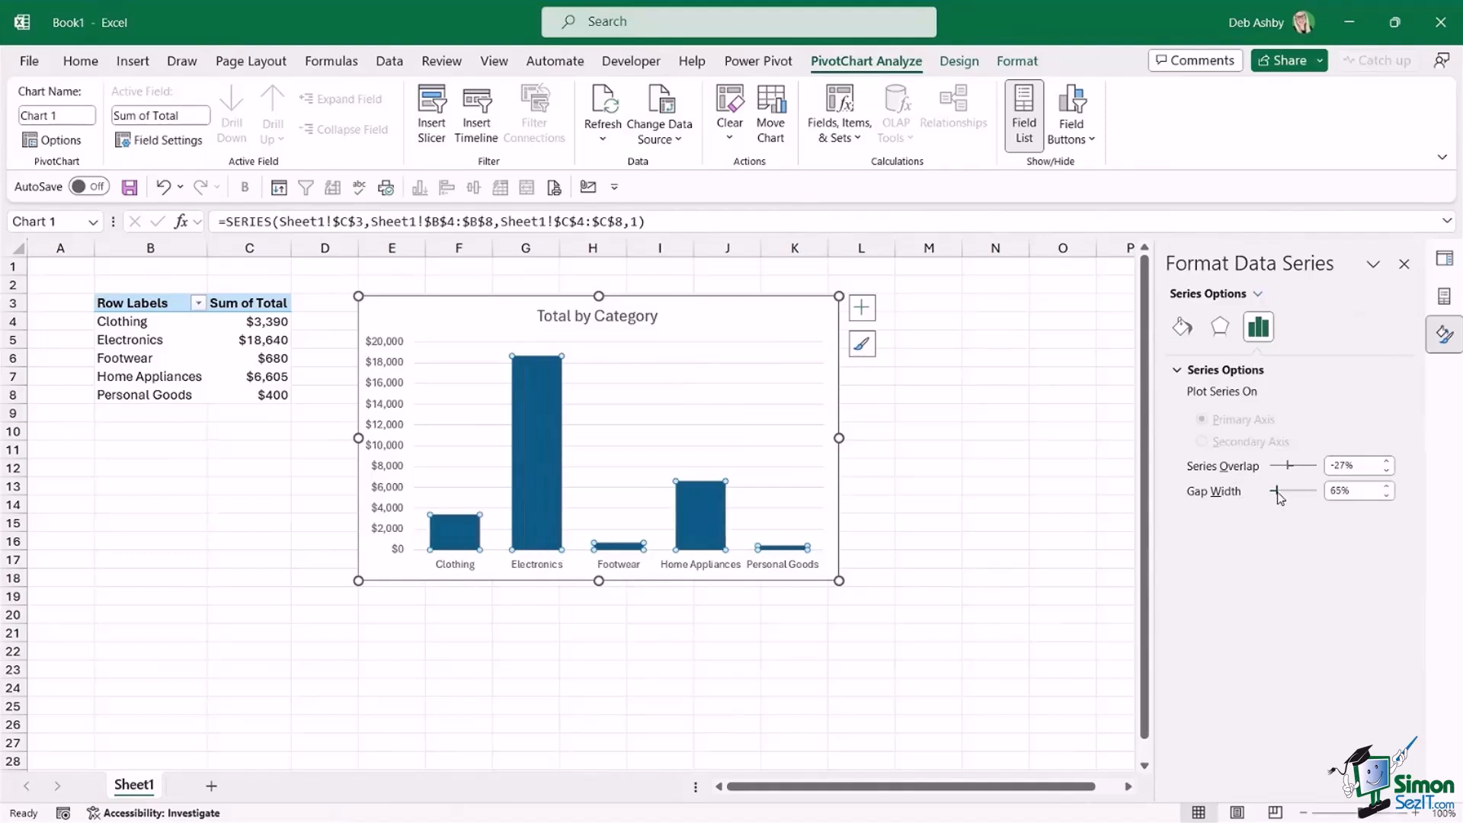
Add data labels to the chart columns and format them as Number with 0 decimal places.
right_click(546, 390)
left_click(606, 607)
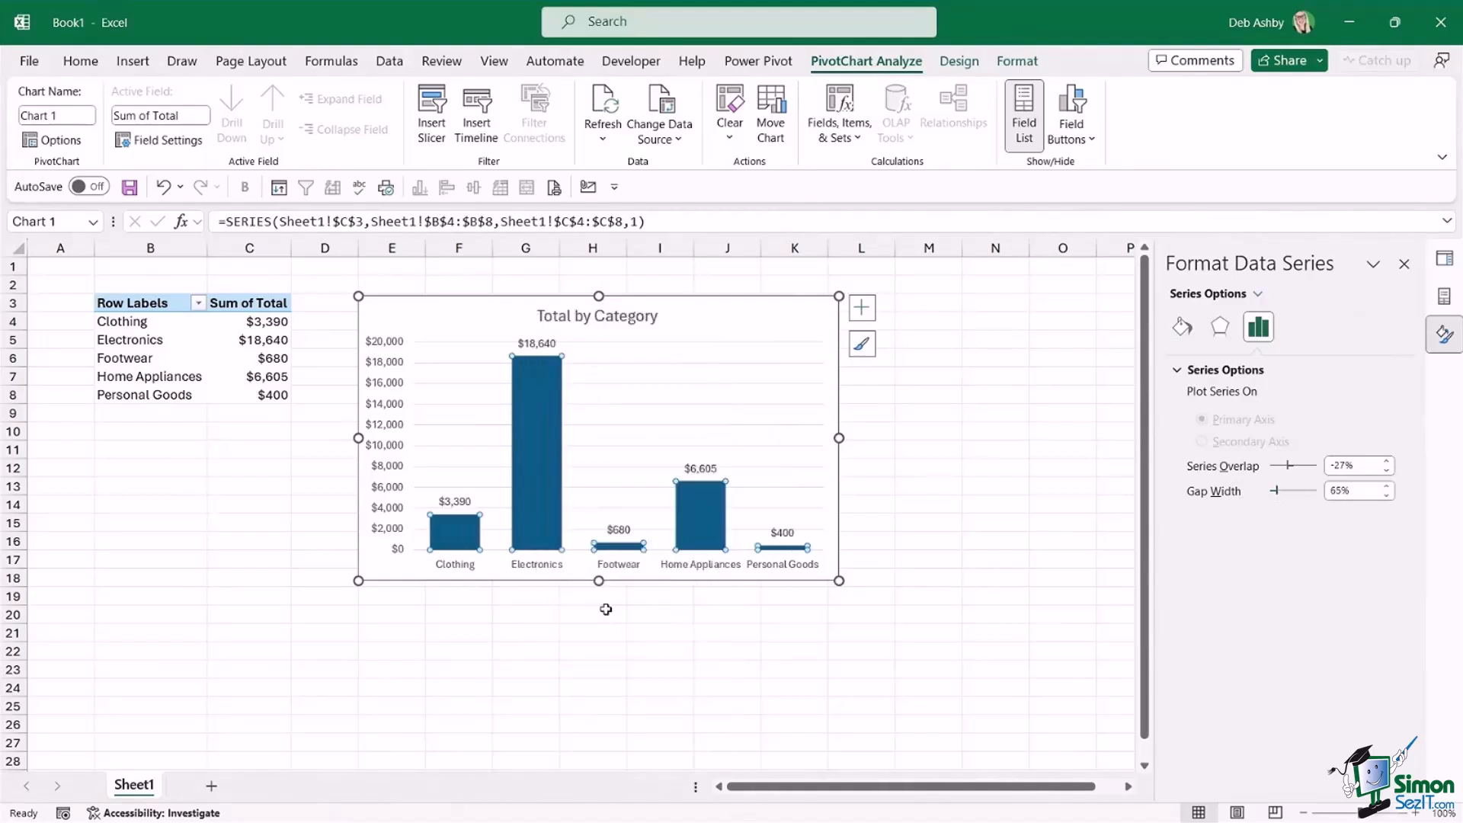
left_click(538, 347)
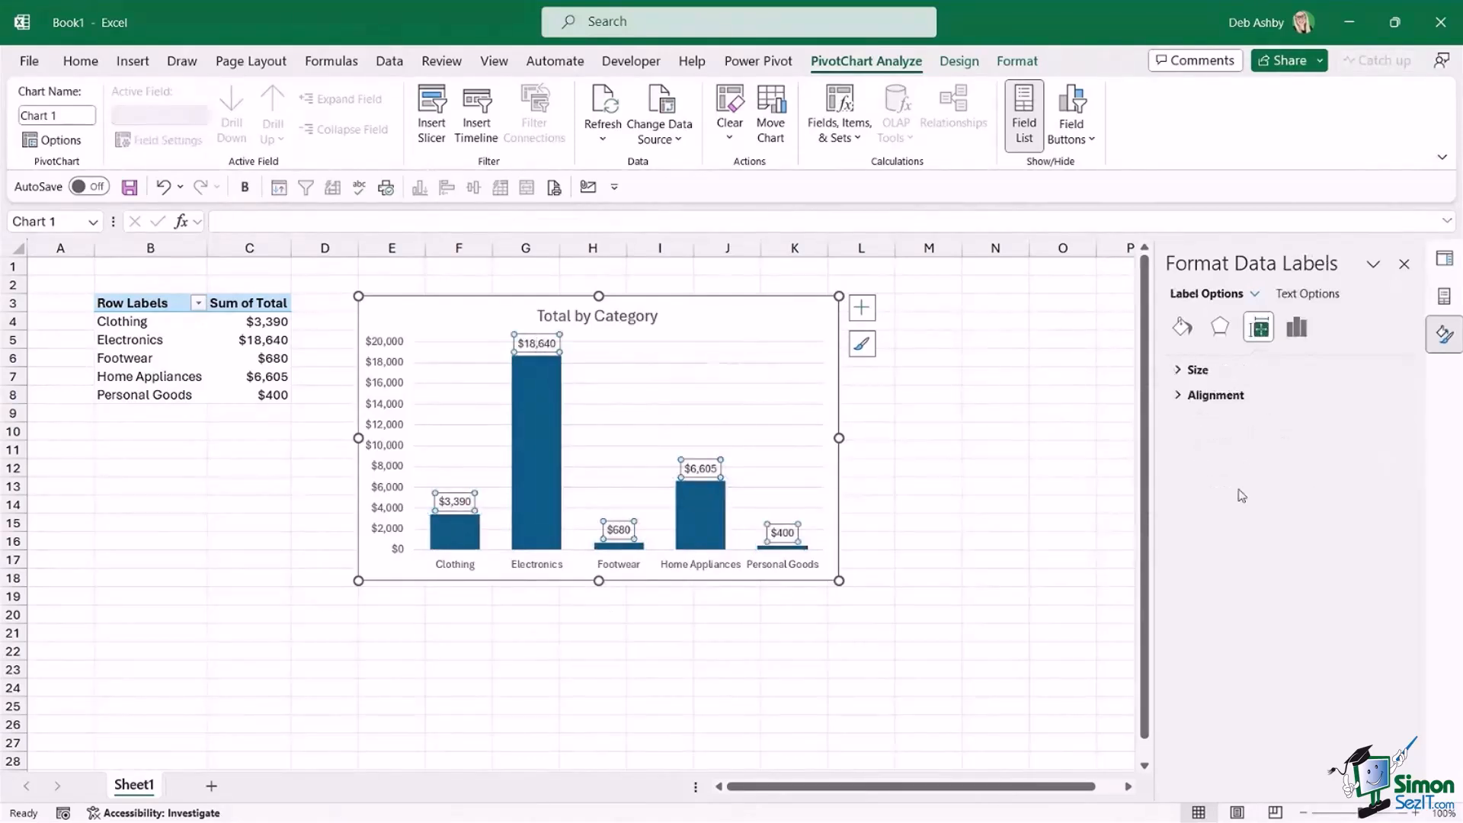
left_click(1304, 332)
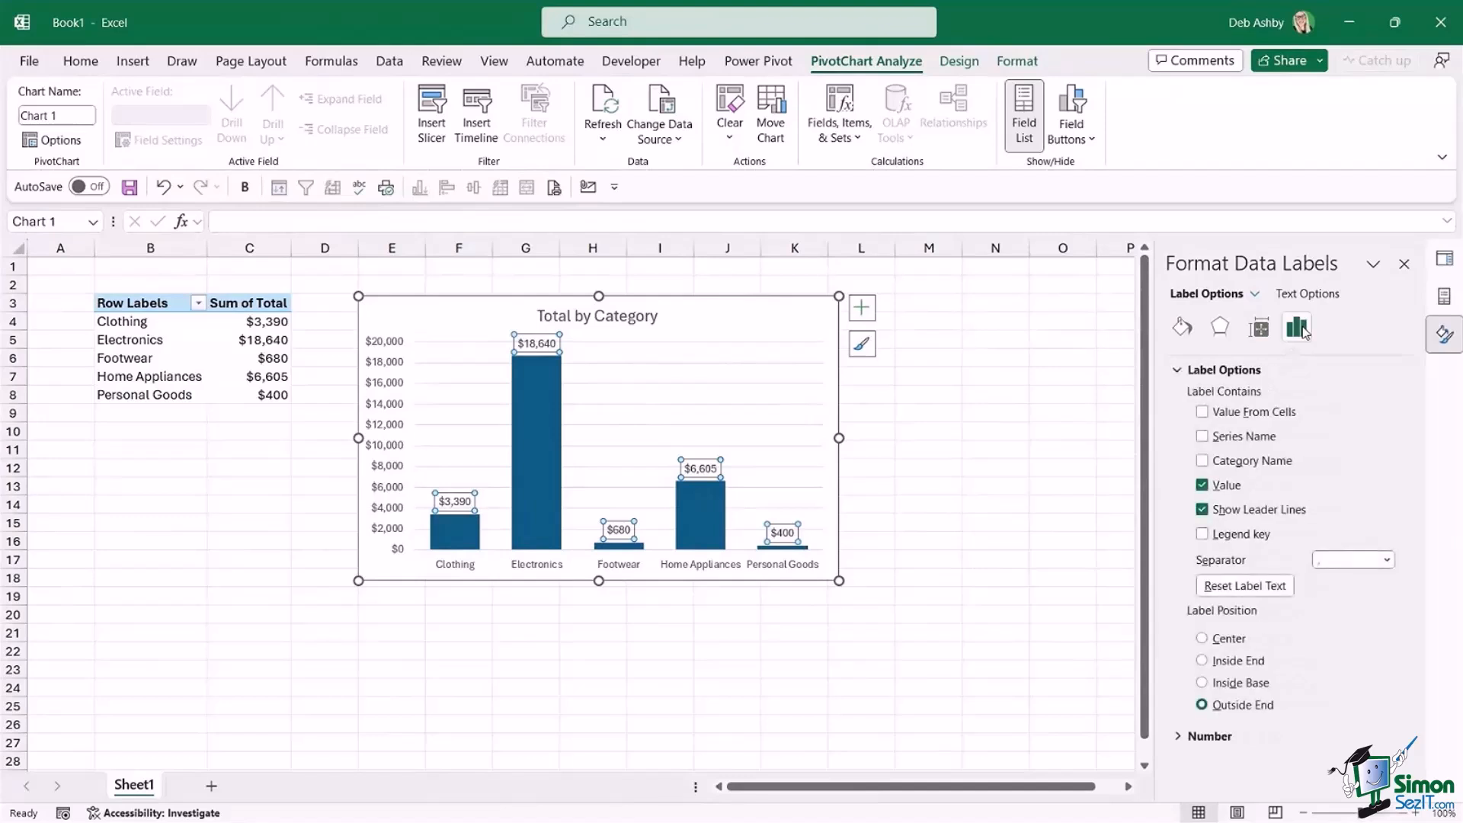
left_click(1206, 737)
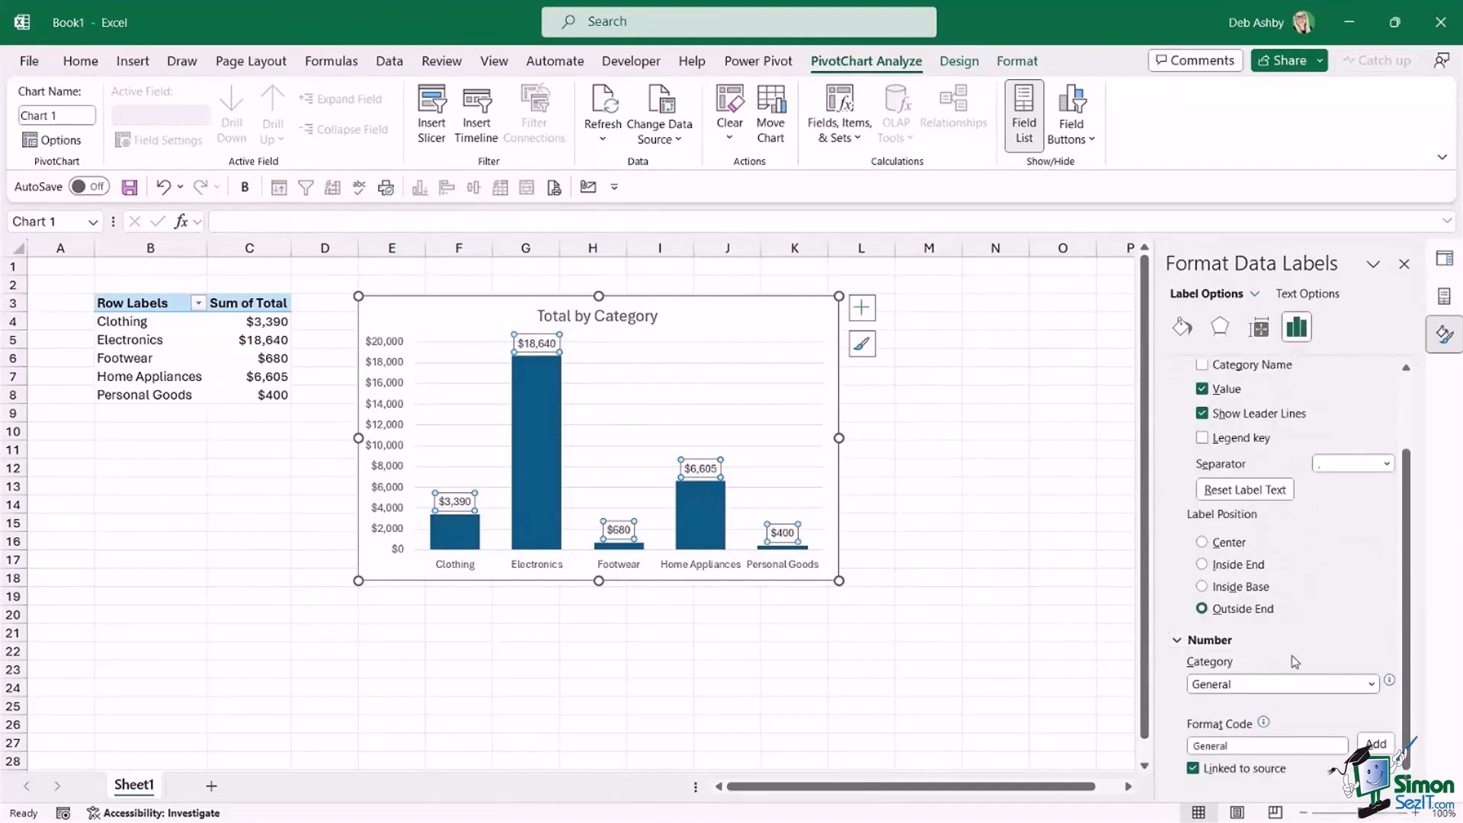
left_click(1372, 685)
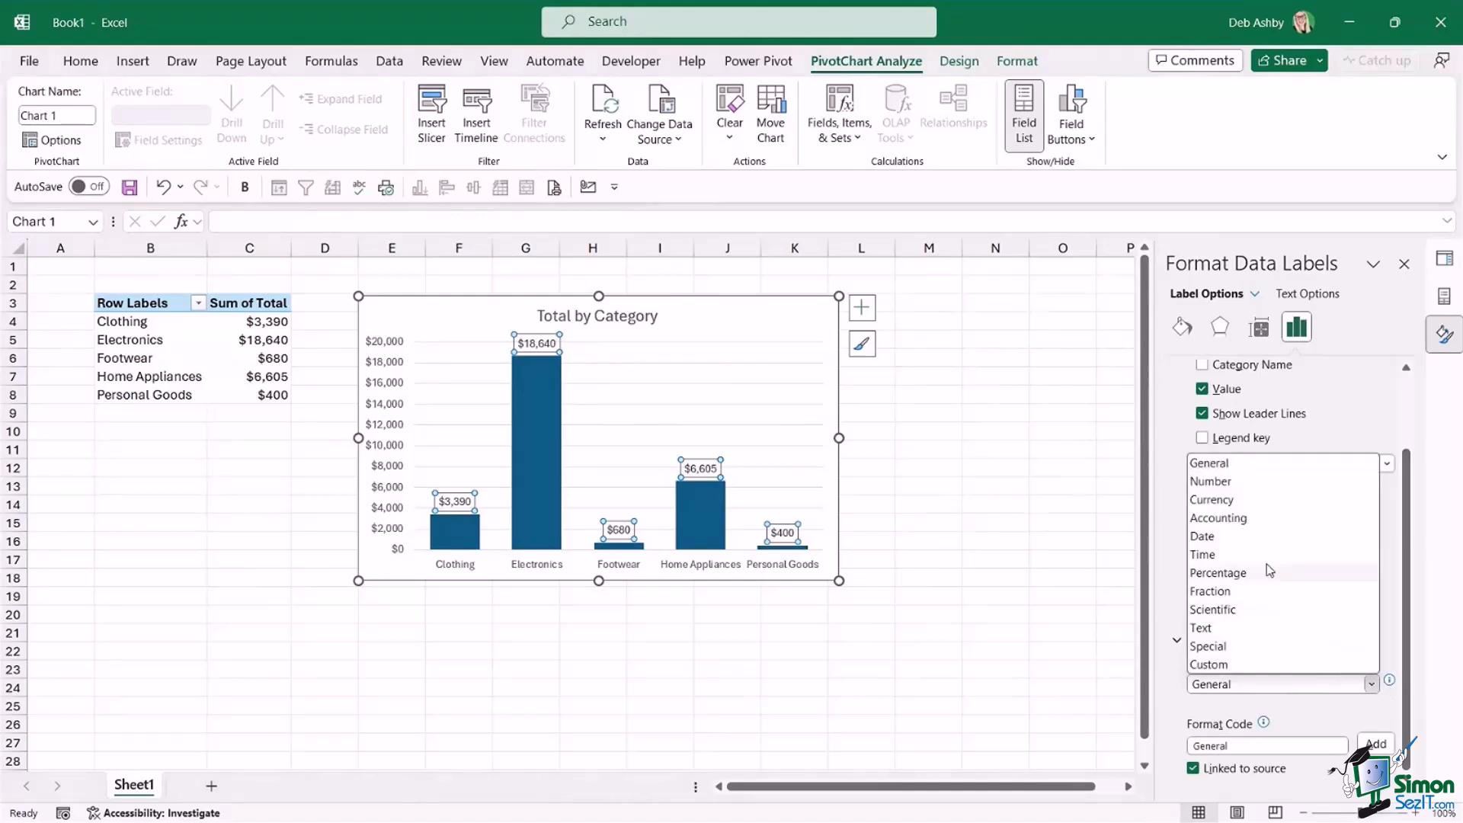
left_click(1250, 482)
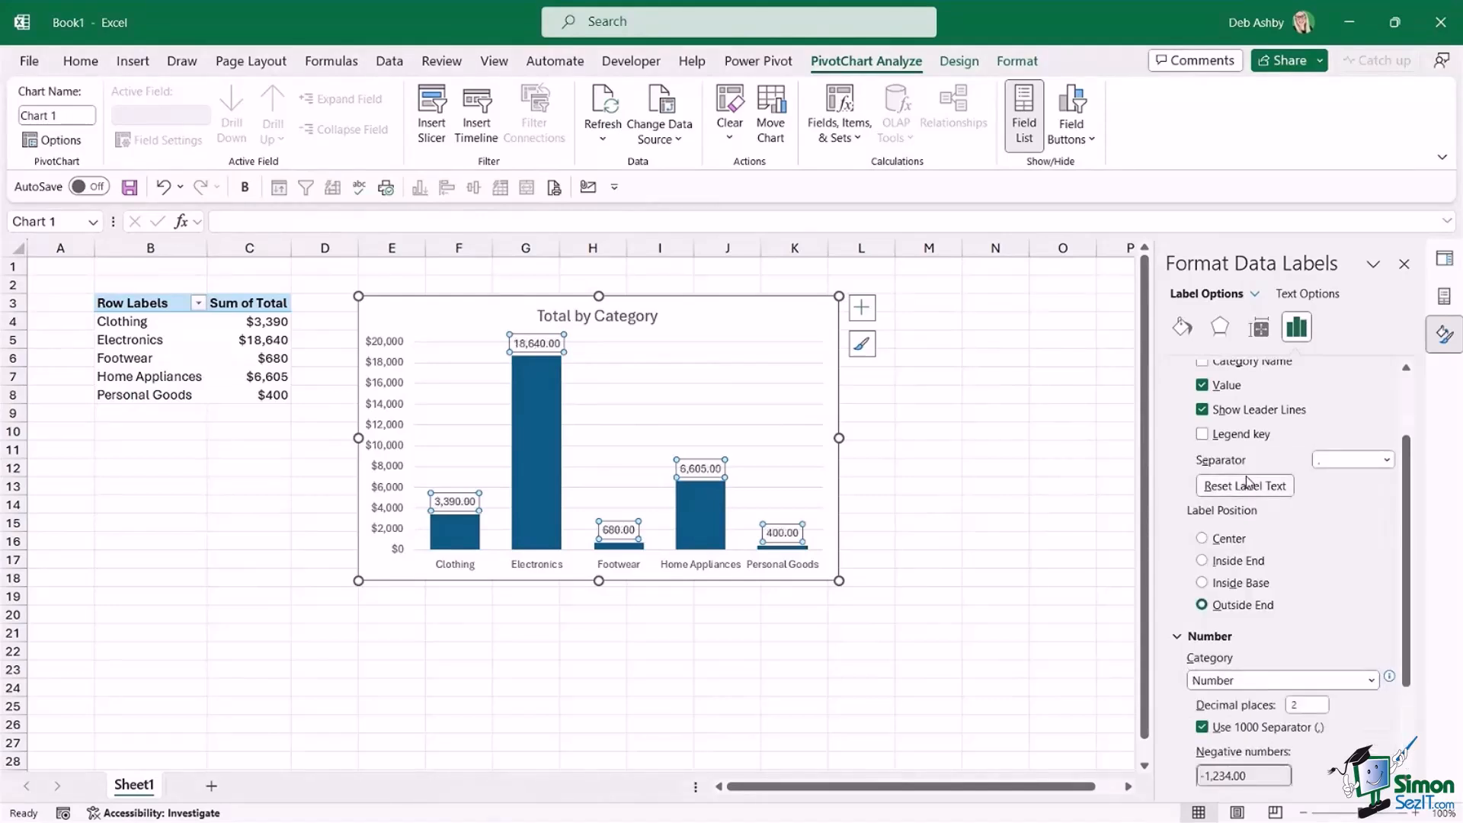
double_click(1310, 702)
type("0")
left_click(990, 396)
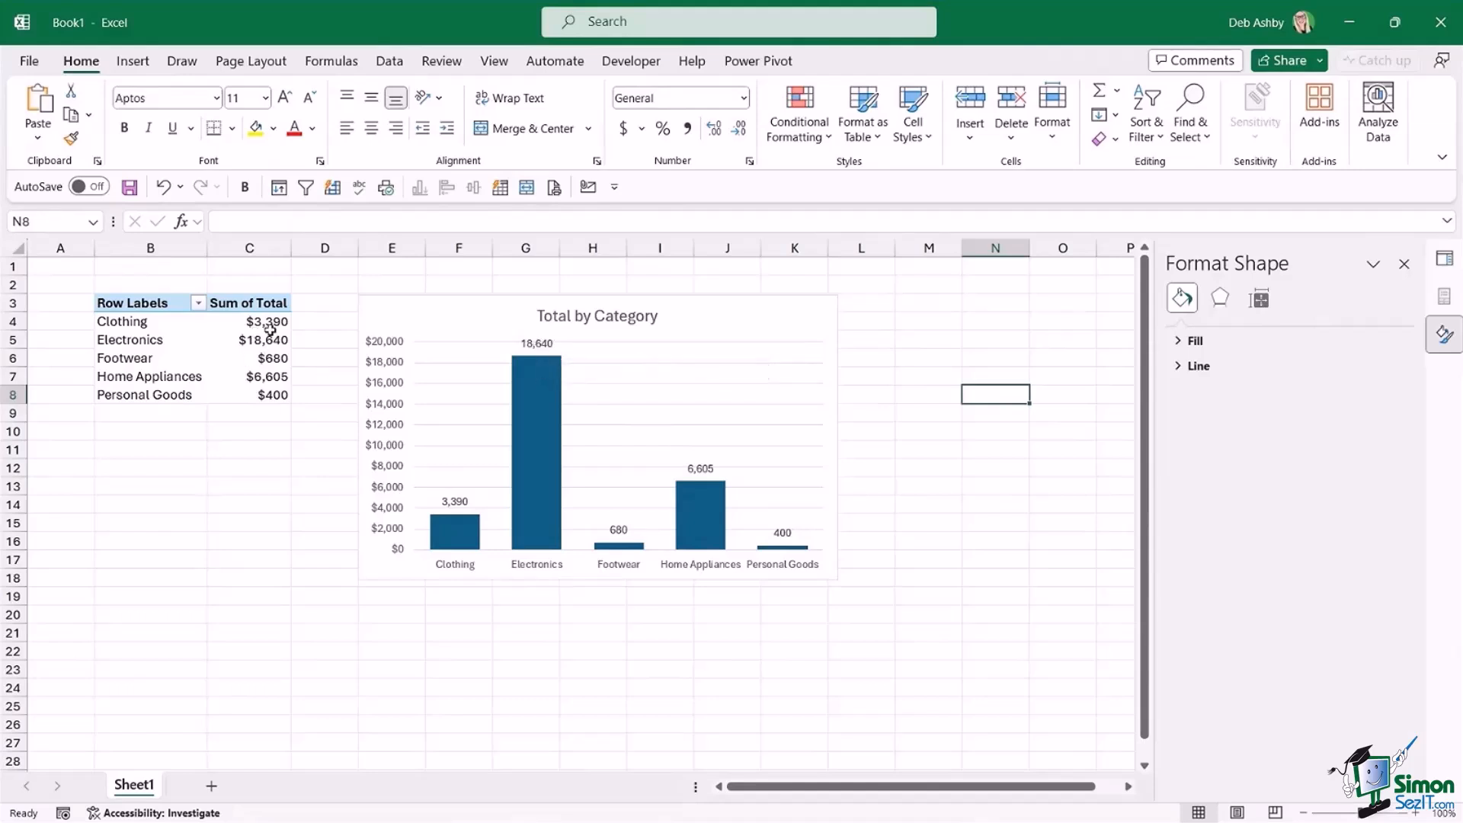
Delete the vertical value axis from the chart and nudge the chart up slightly.
left_click(546, 346)
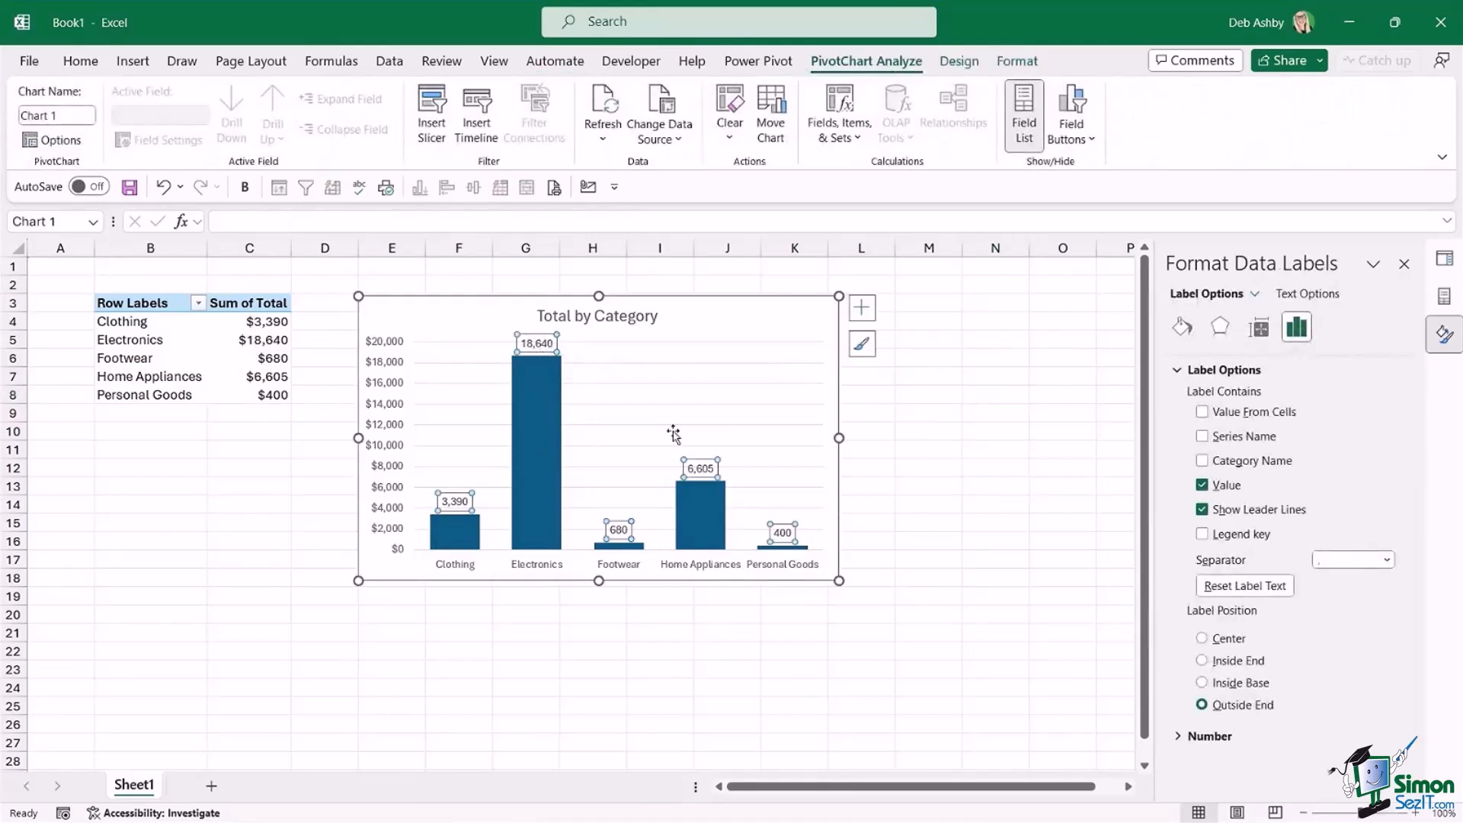
left_click(721, 335)
left_click(396, 339)
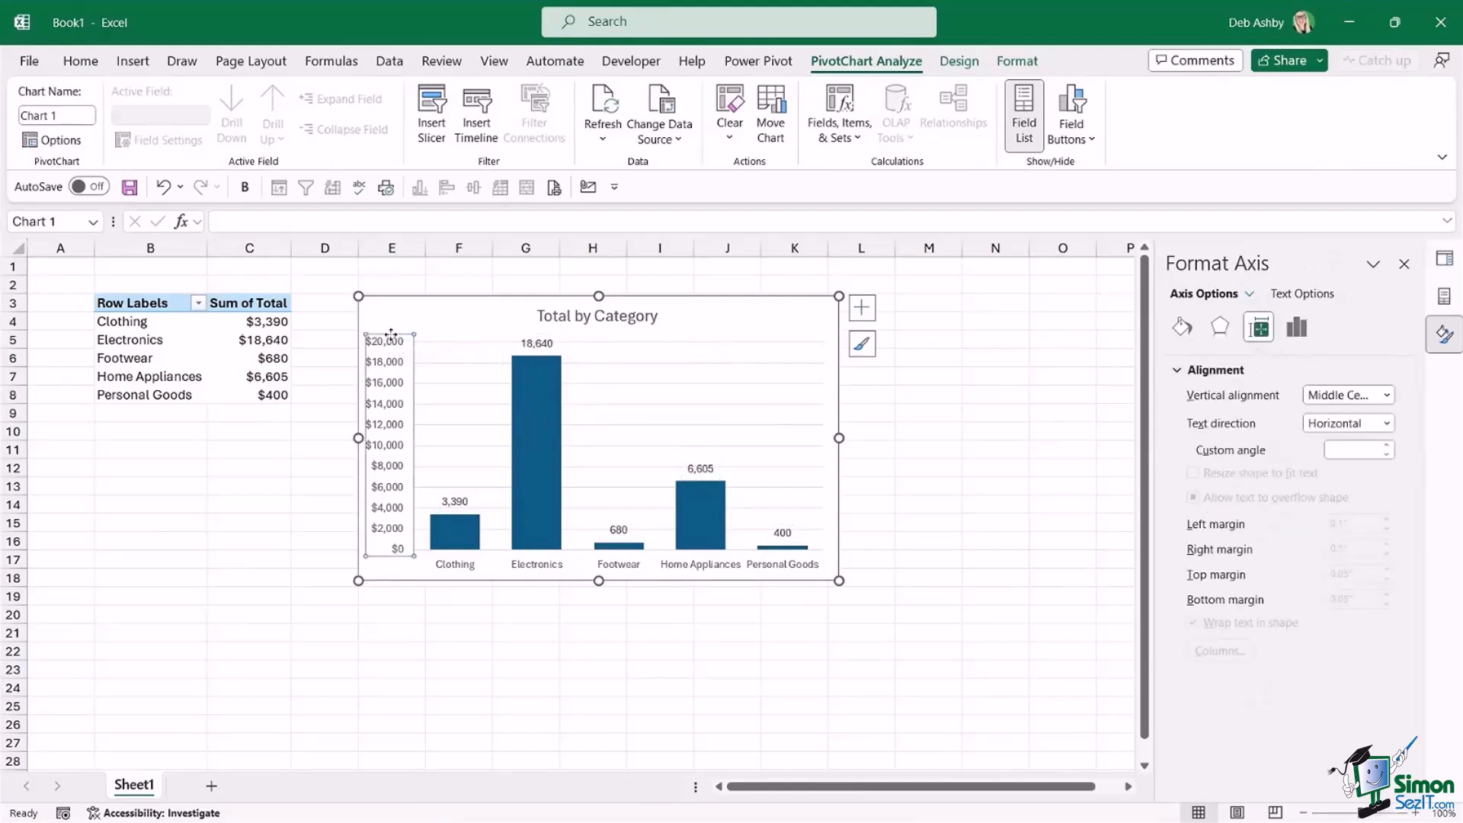
key("Delete")
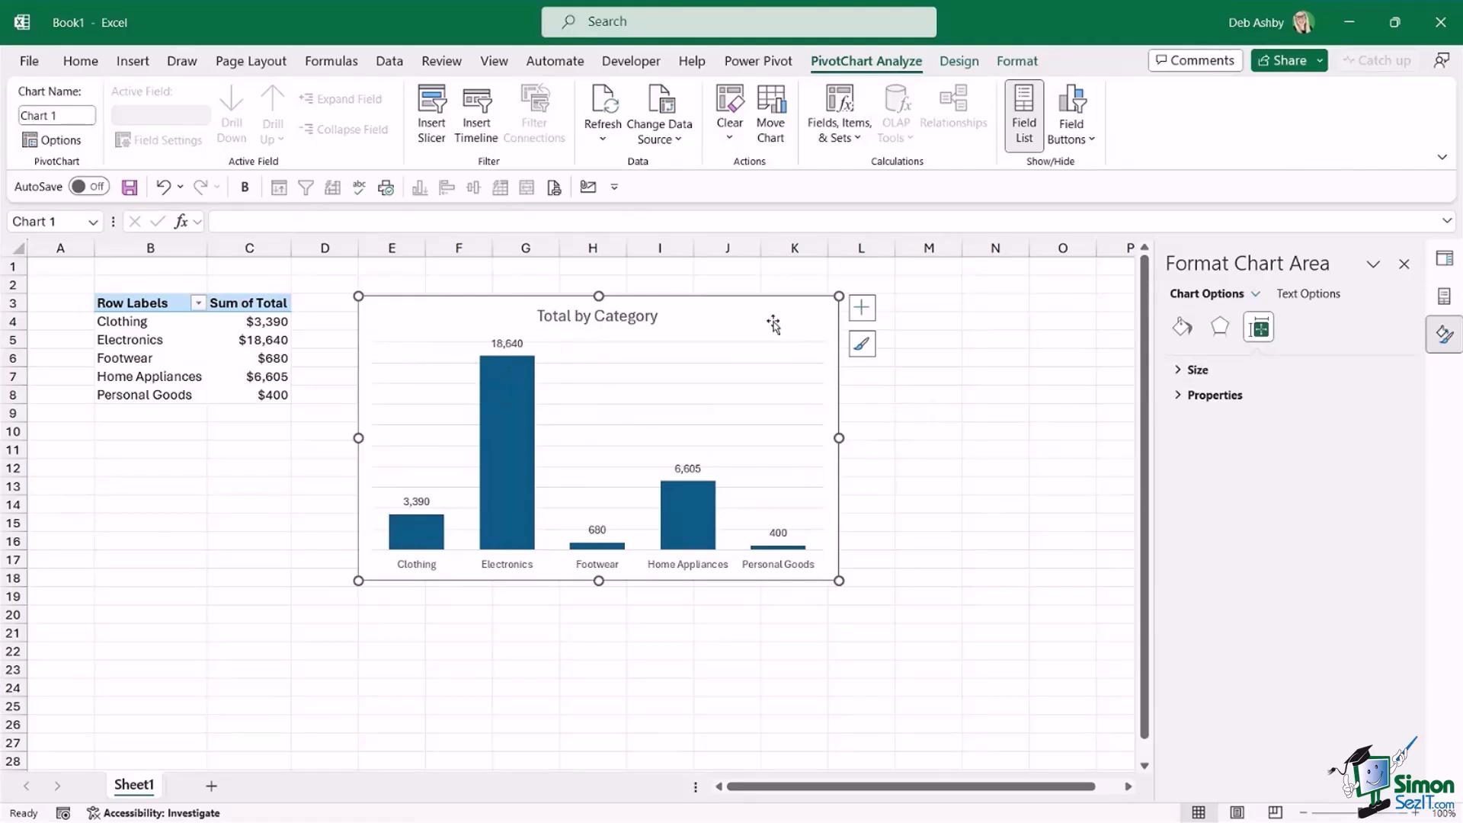
left_click_drag(724, 301, 724, 302)
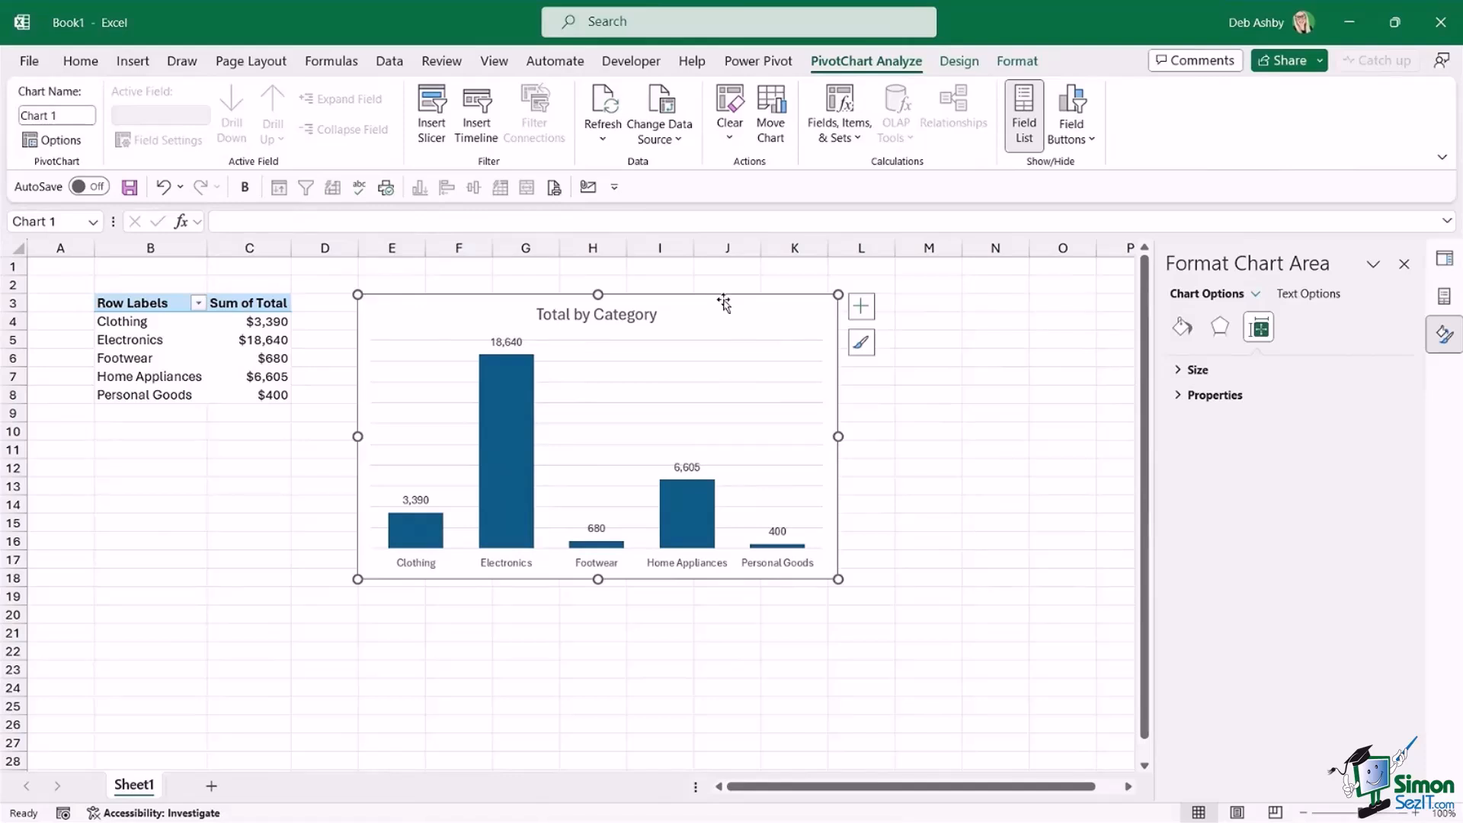
Recolor the chart with the monochromatic purple palette and nudge it into place beside the PivotTable.
left_click(960, 61)
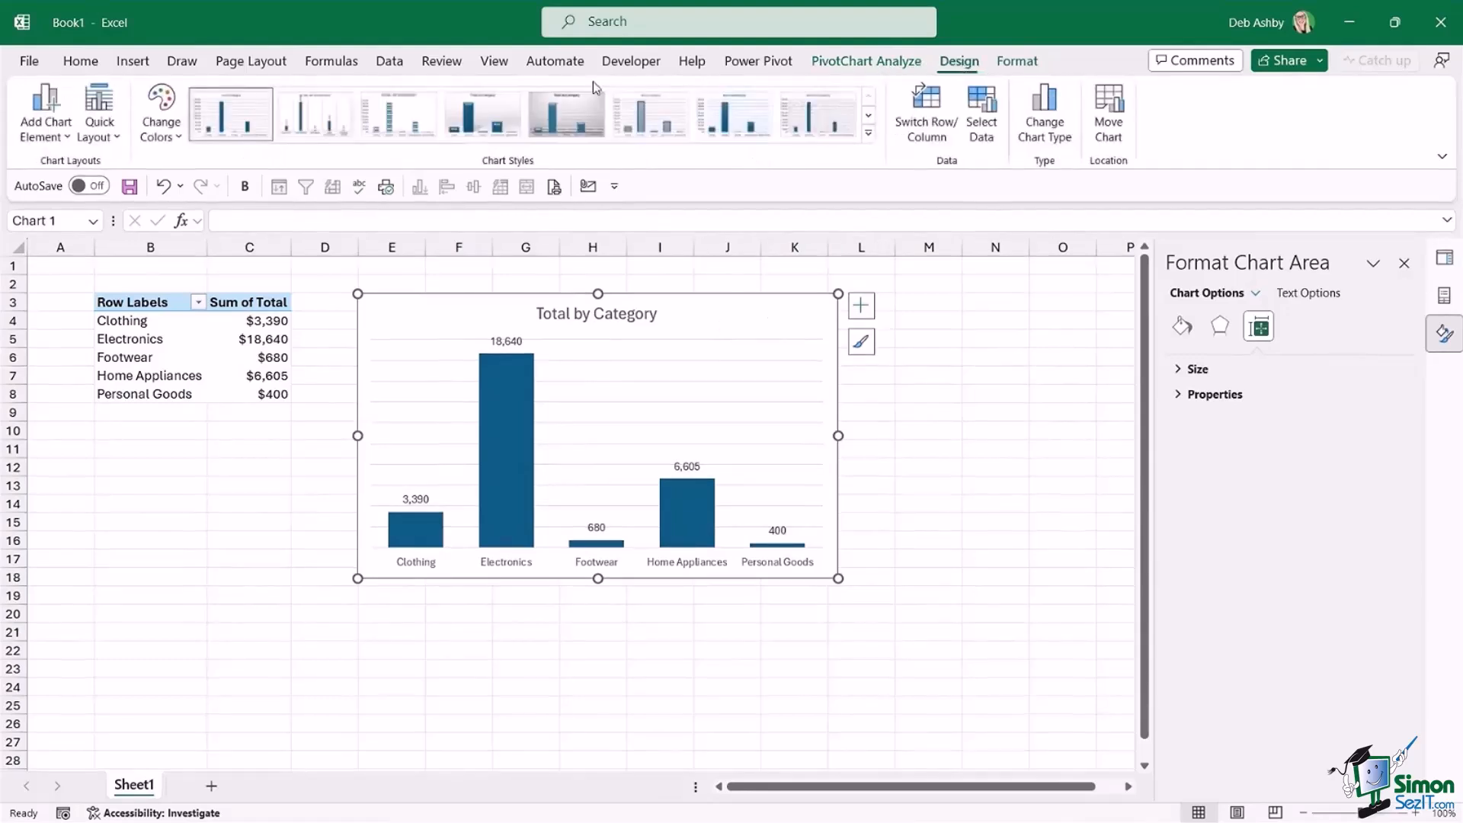
left_click(156, 141)
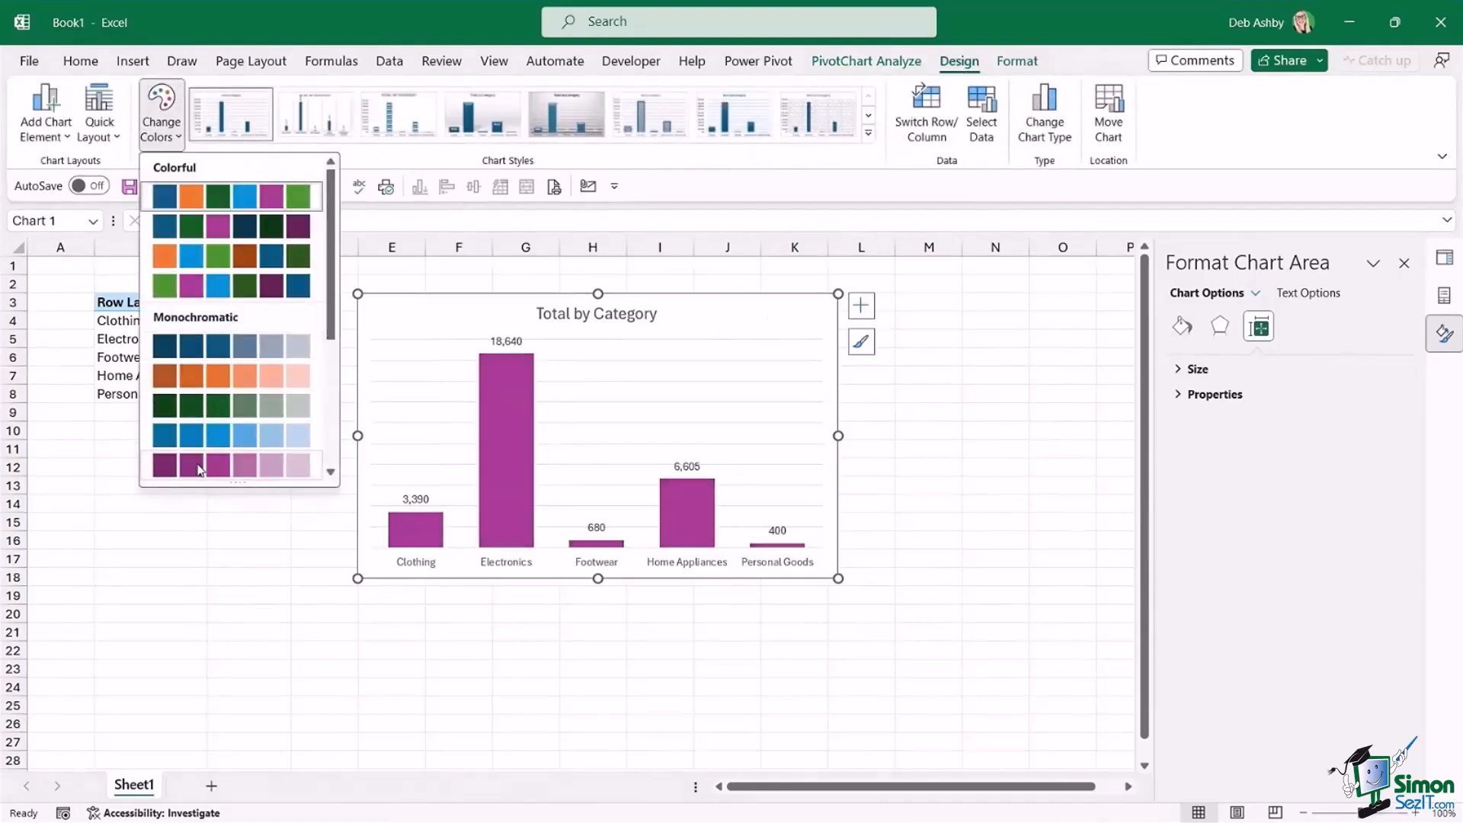
left_click(199, 466)
mouse_move(711, 309)
left_mouse_down()
mouse_move(695, 307)
mouse_move(715, 307)
left_mouse_up()
left_click(1012, 340)
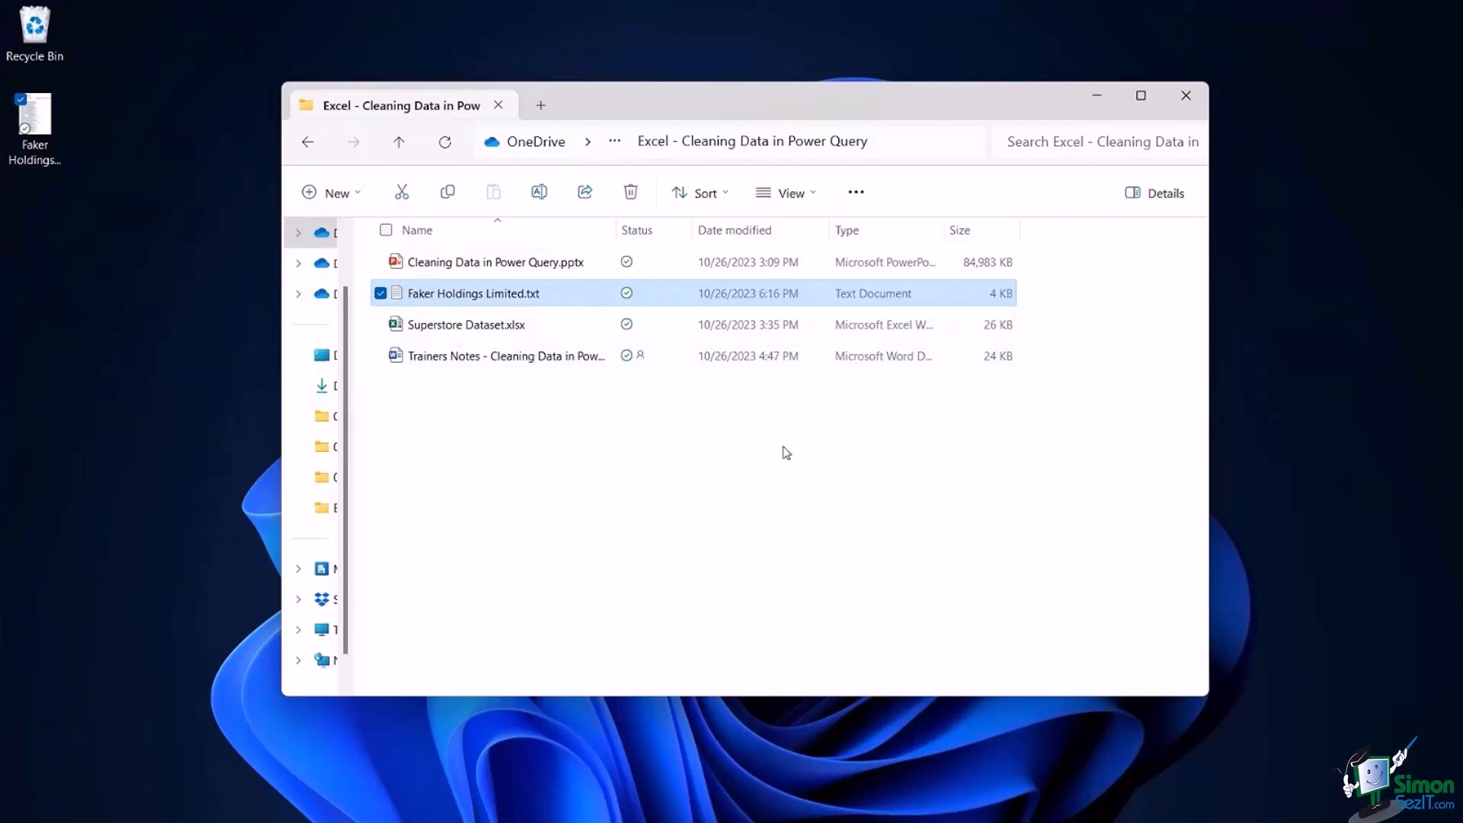
Open Faker Holdings Limited.txt from the source folder, check the category chart in Excel and return to the text file.
double_click(531, 296)
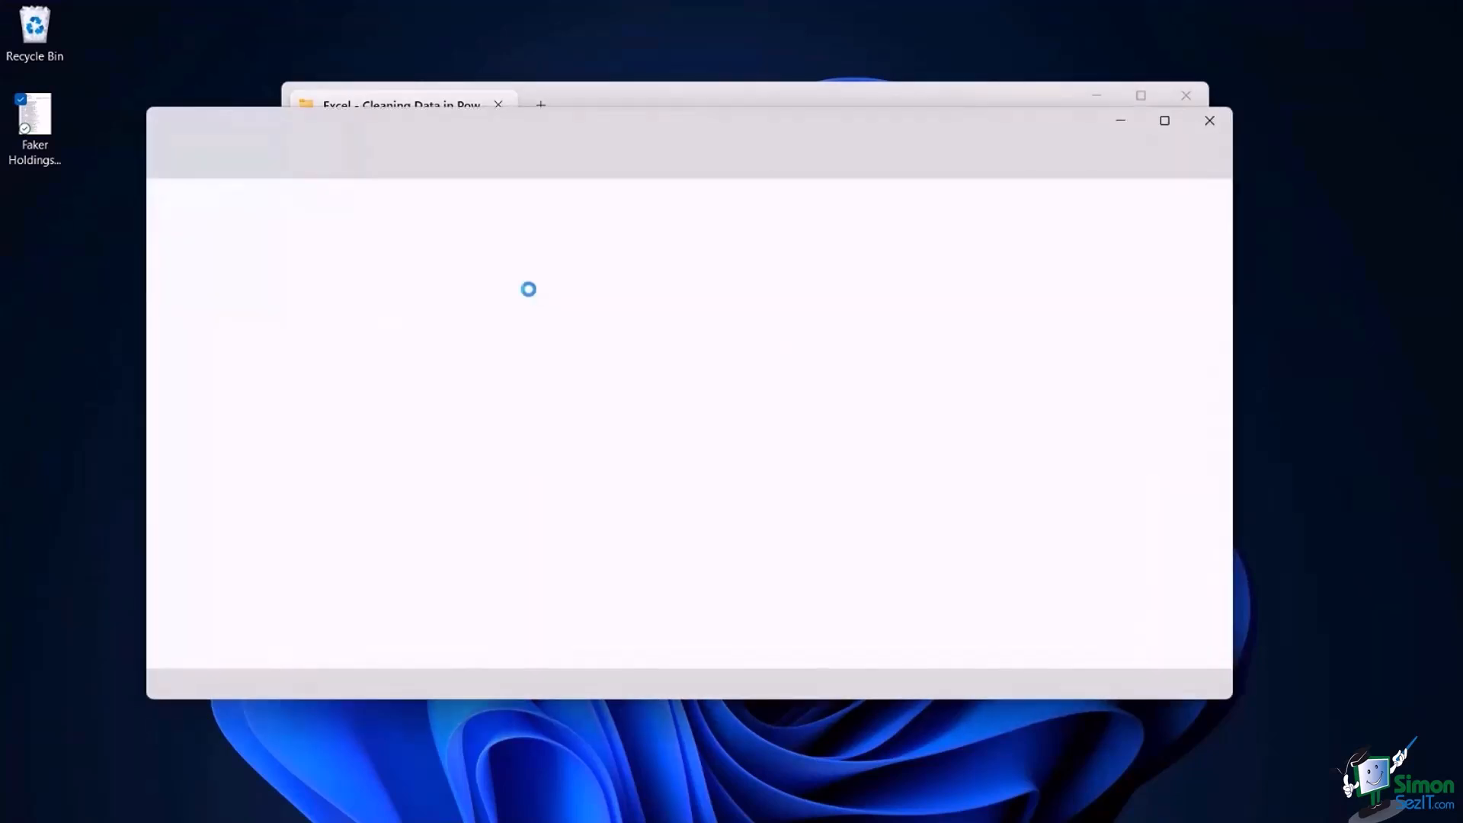
left_click(384, 488)
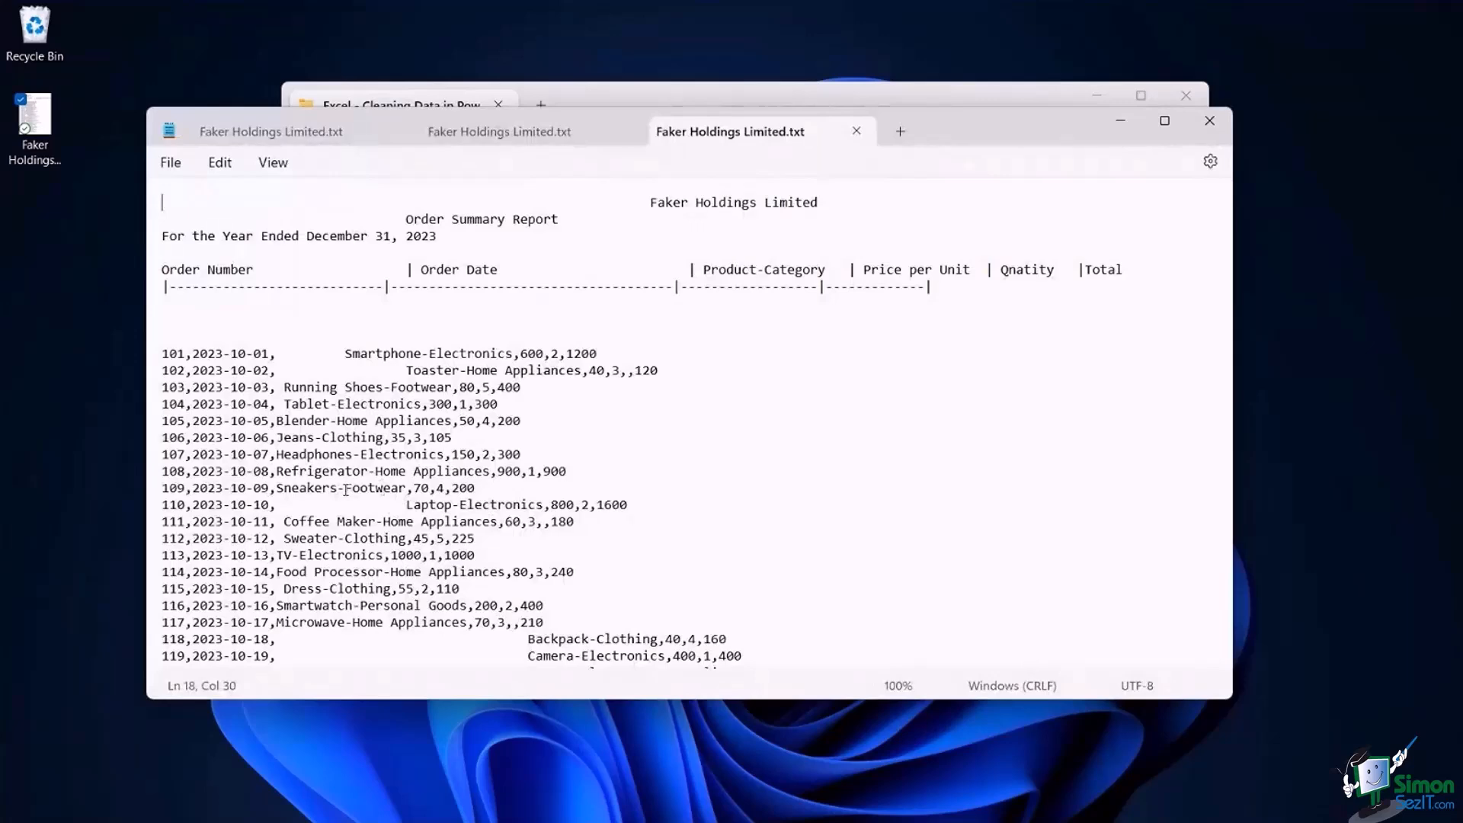
mouse_move(874, 820)
mouse_move(781, 809)
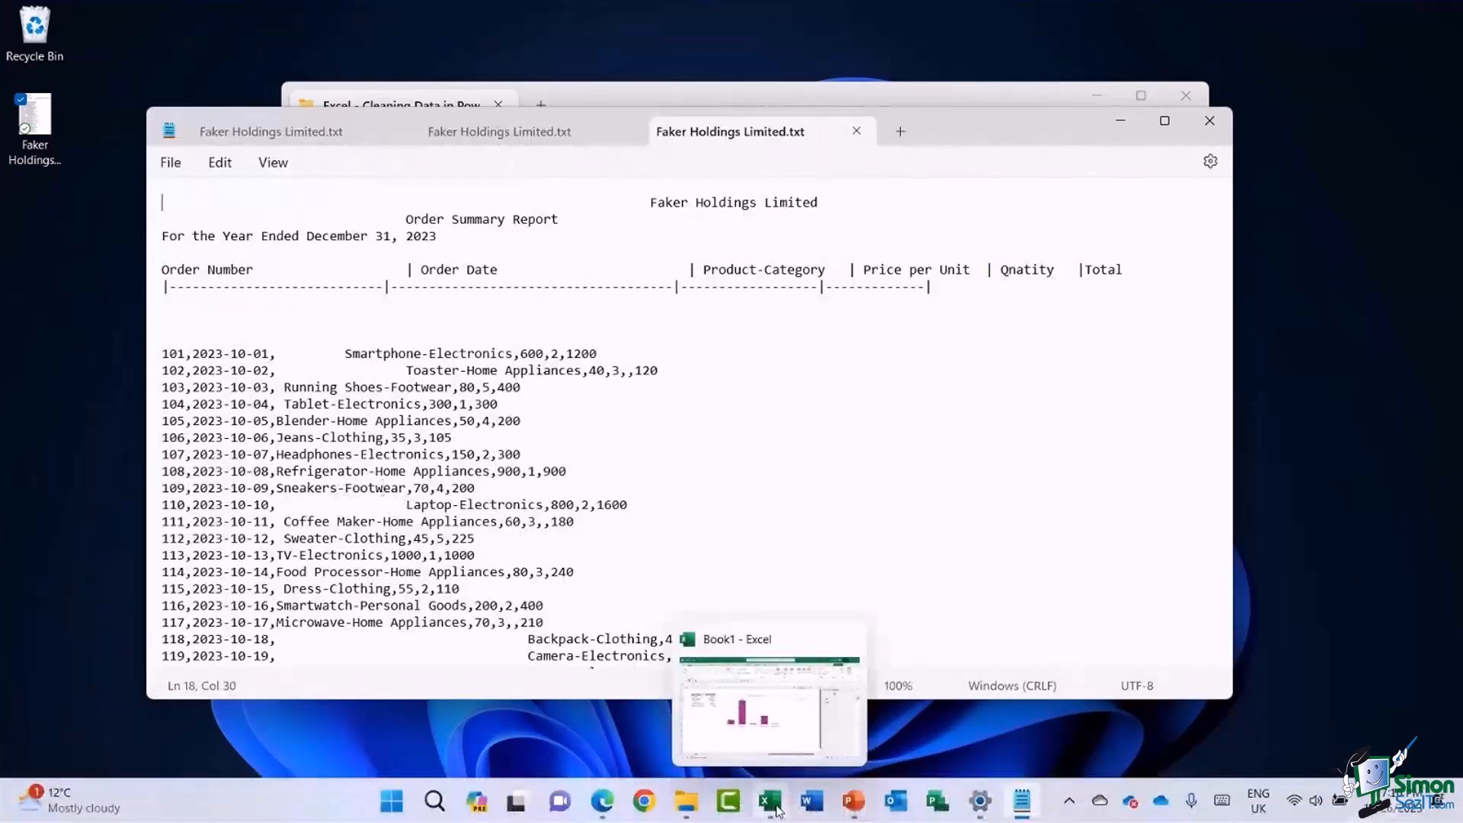
left_click(774, 711)
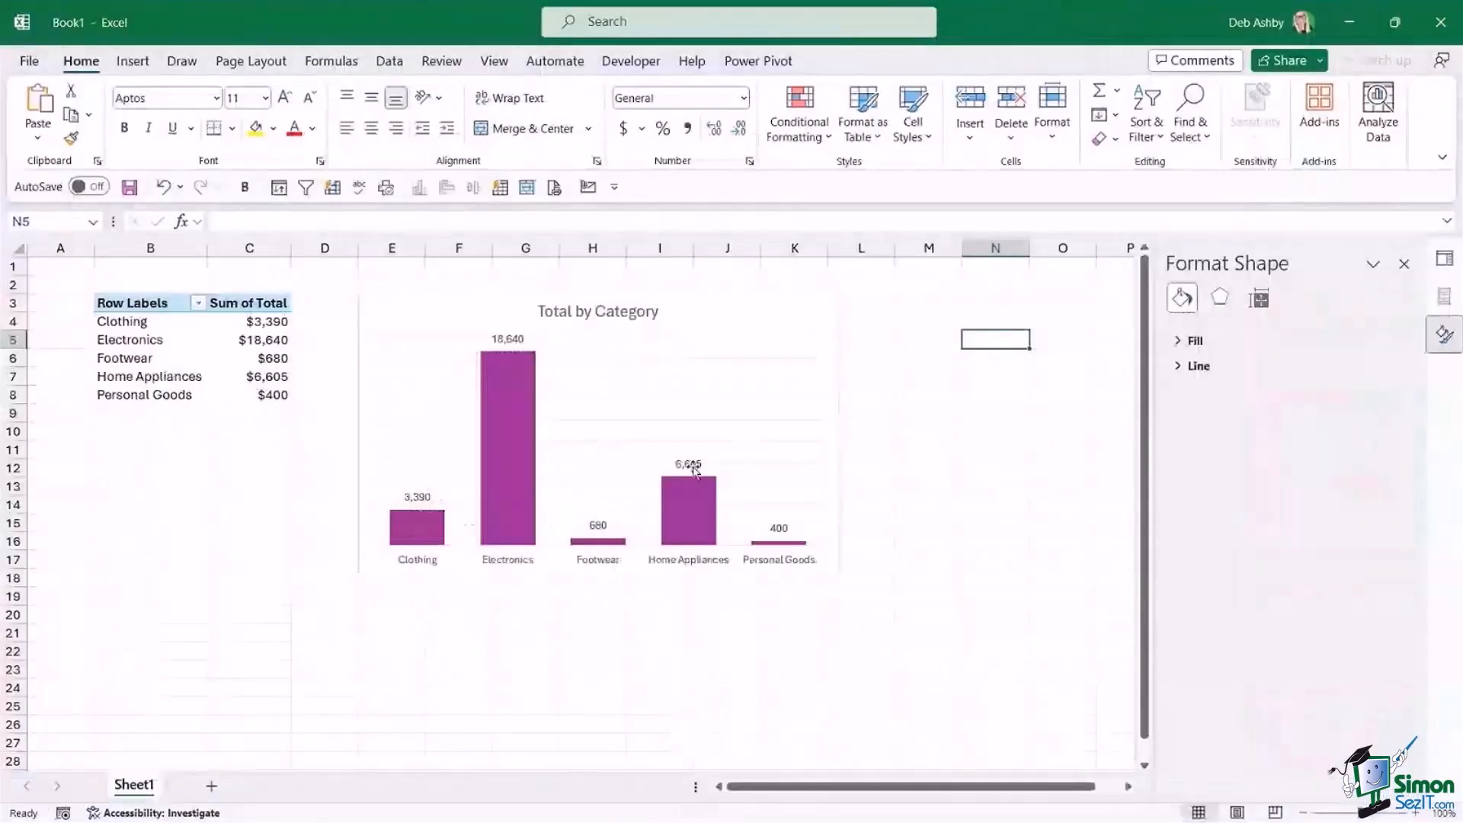
left_click(1346, 25)
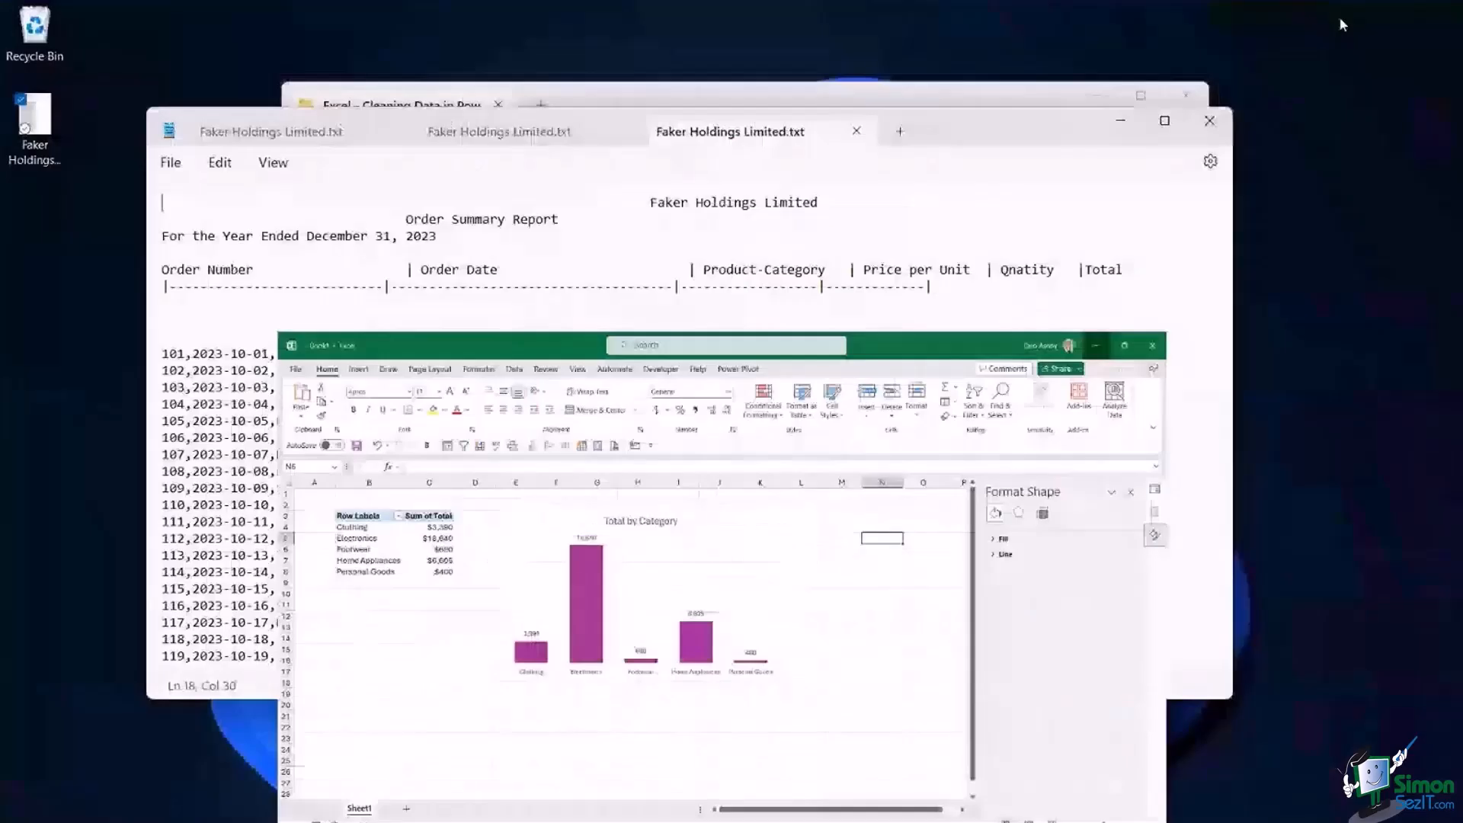
Change the category of order 109 to Beauty and its total to 400, save the text file and minimize it.
left_click_drag(348, 488, 406, 487)
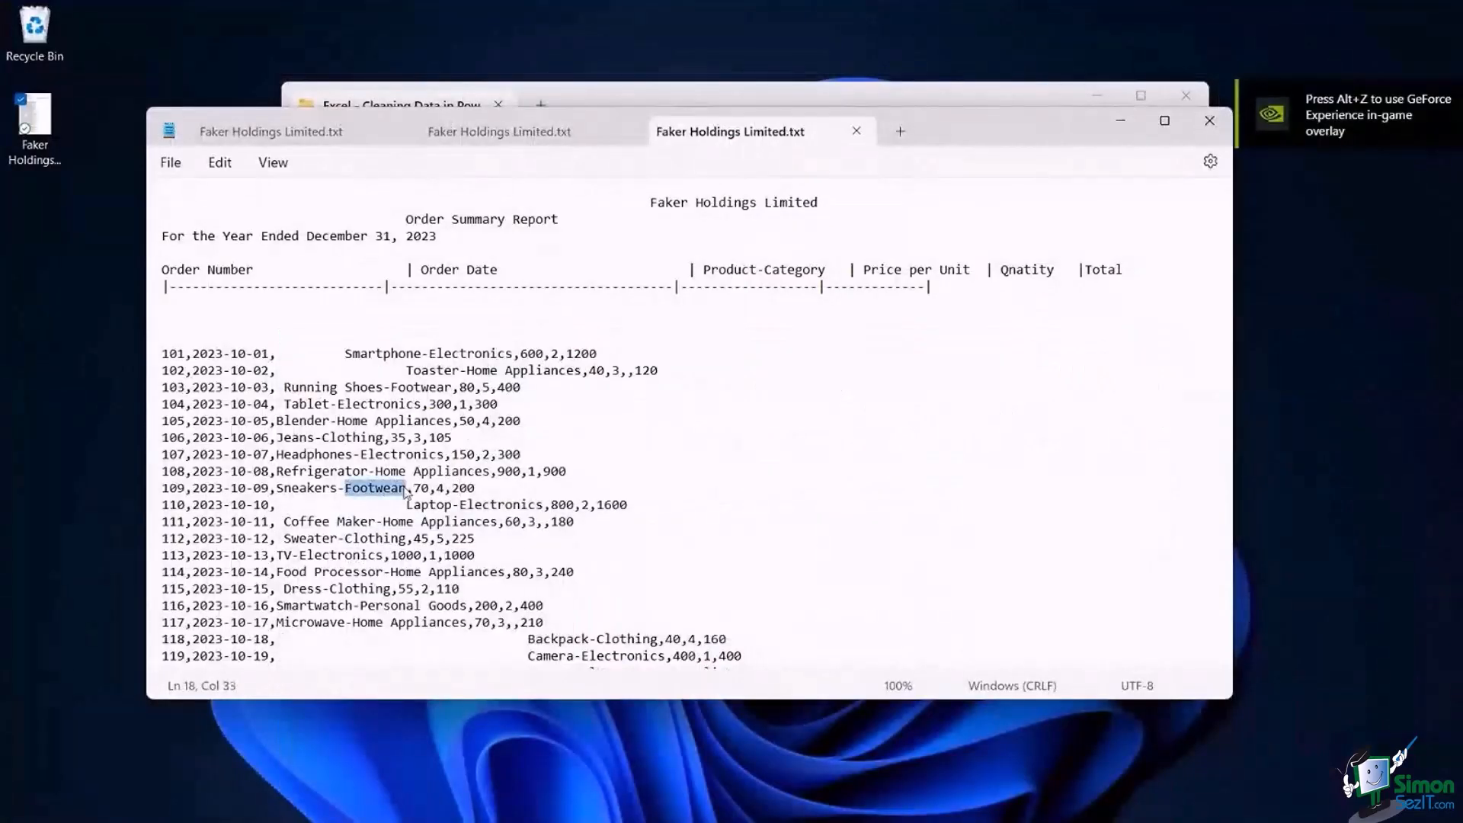
type("Beauty")
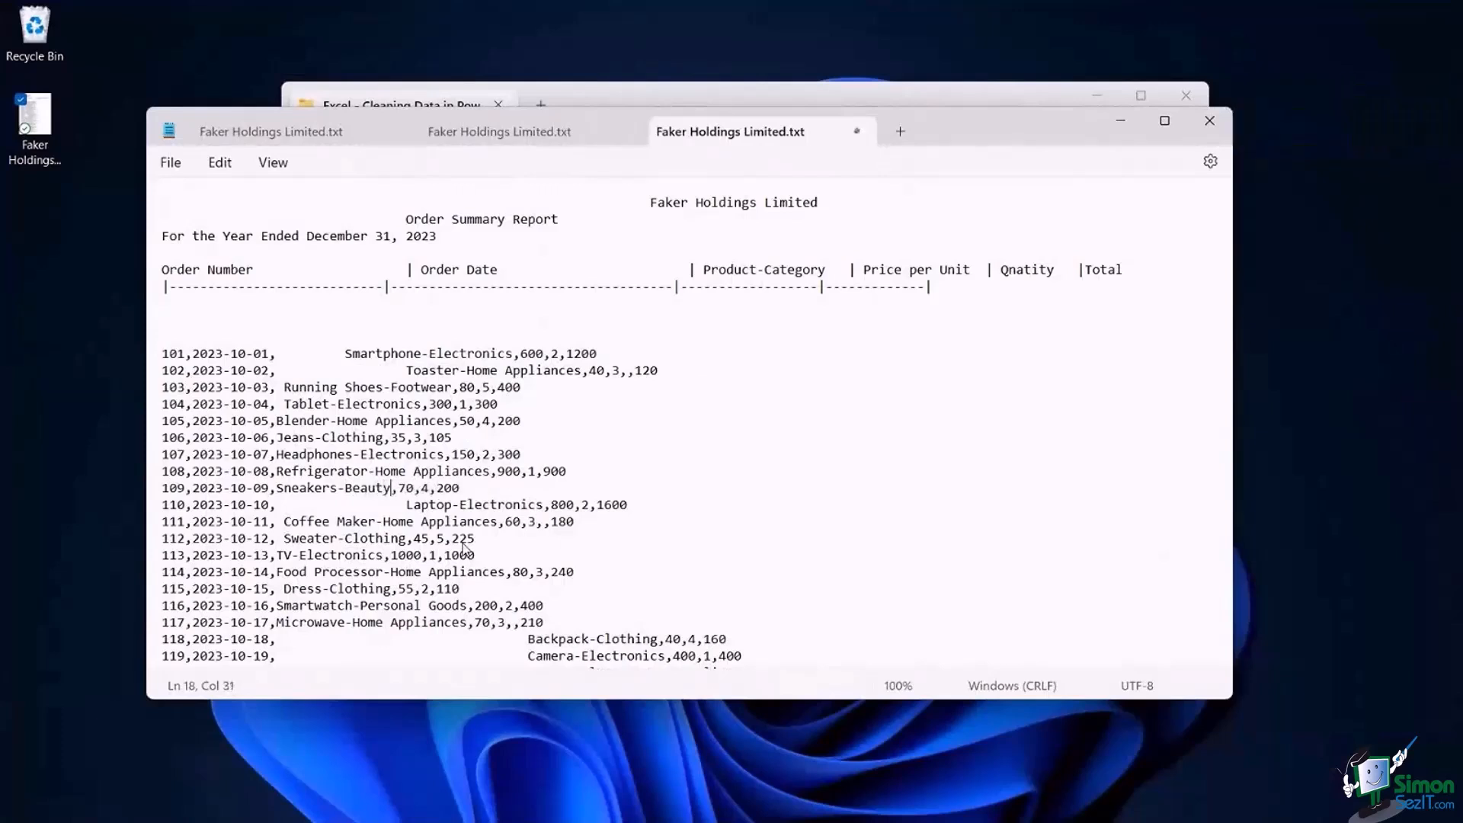
left_click(664, 459)
double_click(460, 487)
type("400")
left_click(724, 468)
left_click(171, 163)
left_click(187, 295)
left_click(1120, 121)
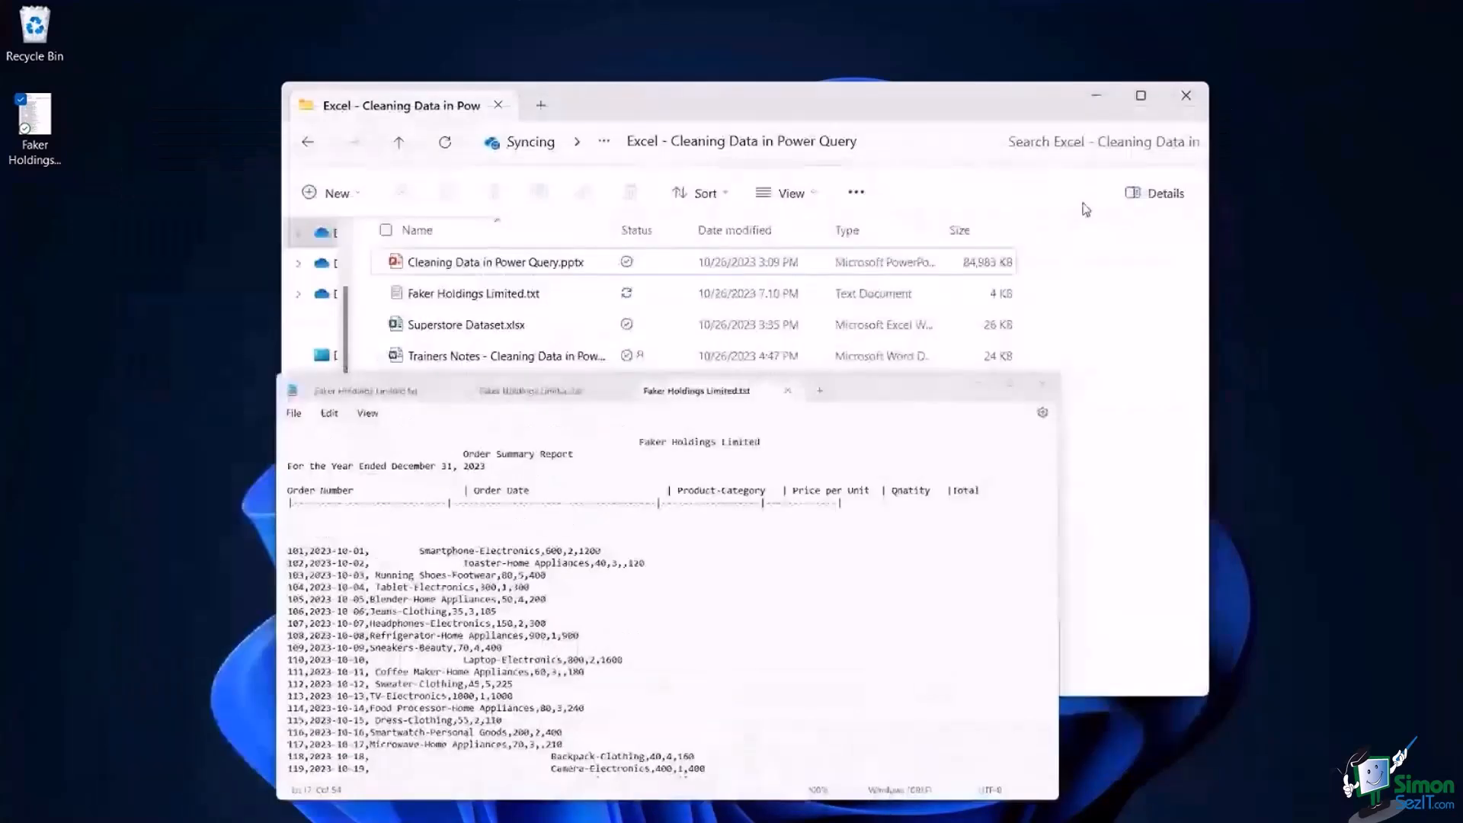
Switch to Excel, check the source folder holding Faker Holdings Limited.txt and return to the worksheet.
left_click(770, 800)
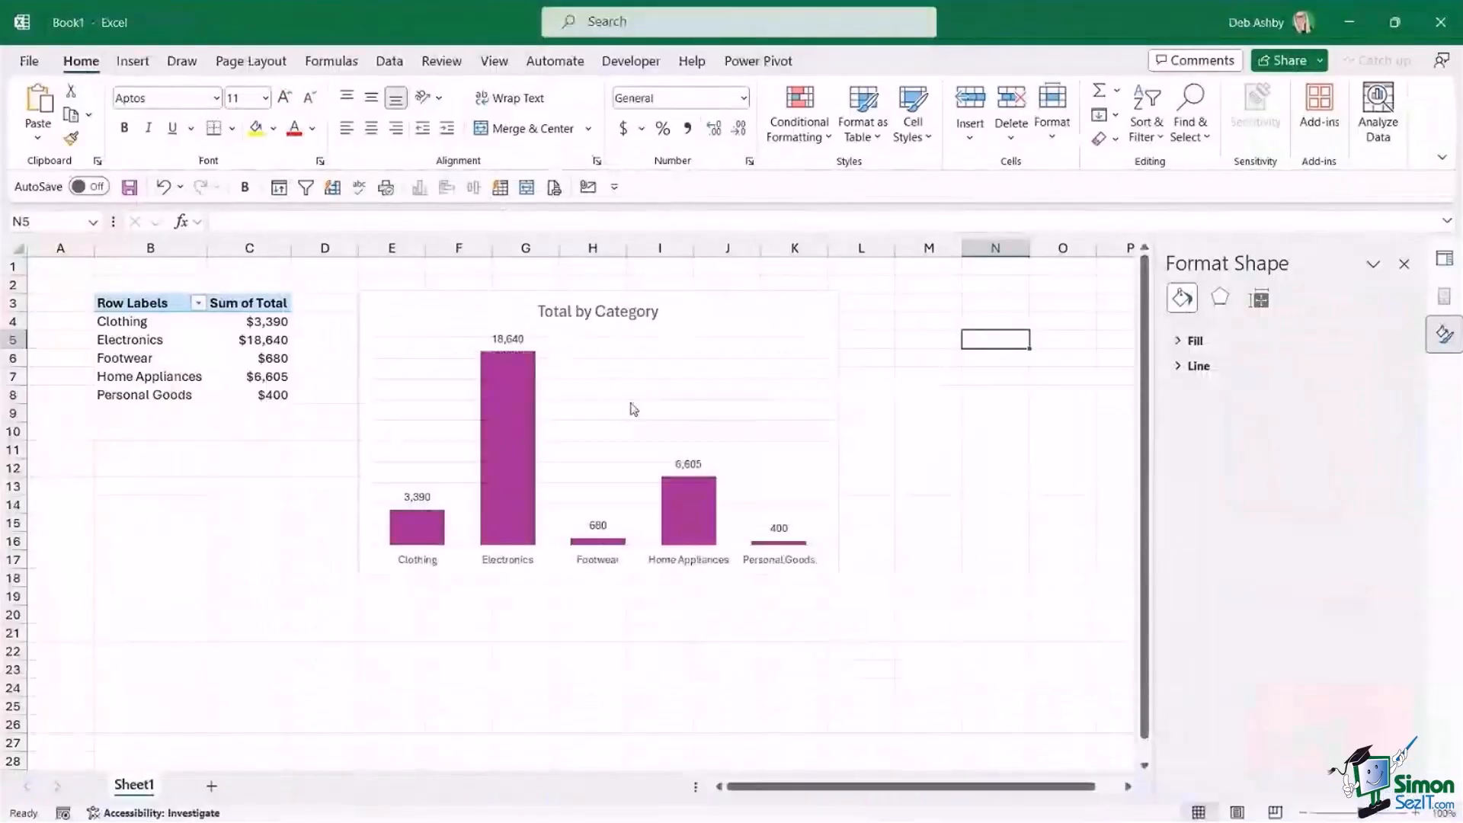
mouse_move(606, 819)
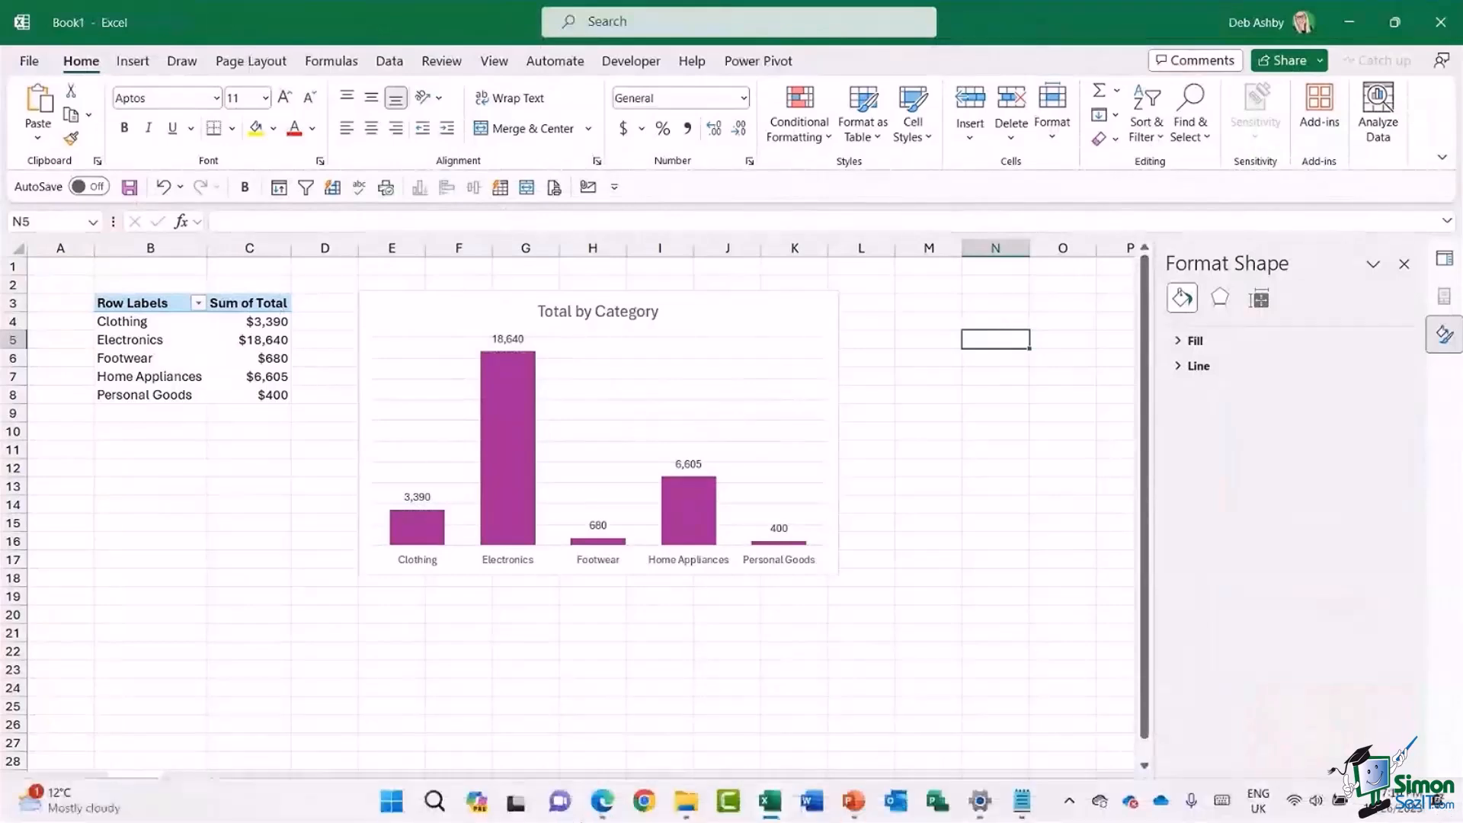
mouse_move(701, 811)
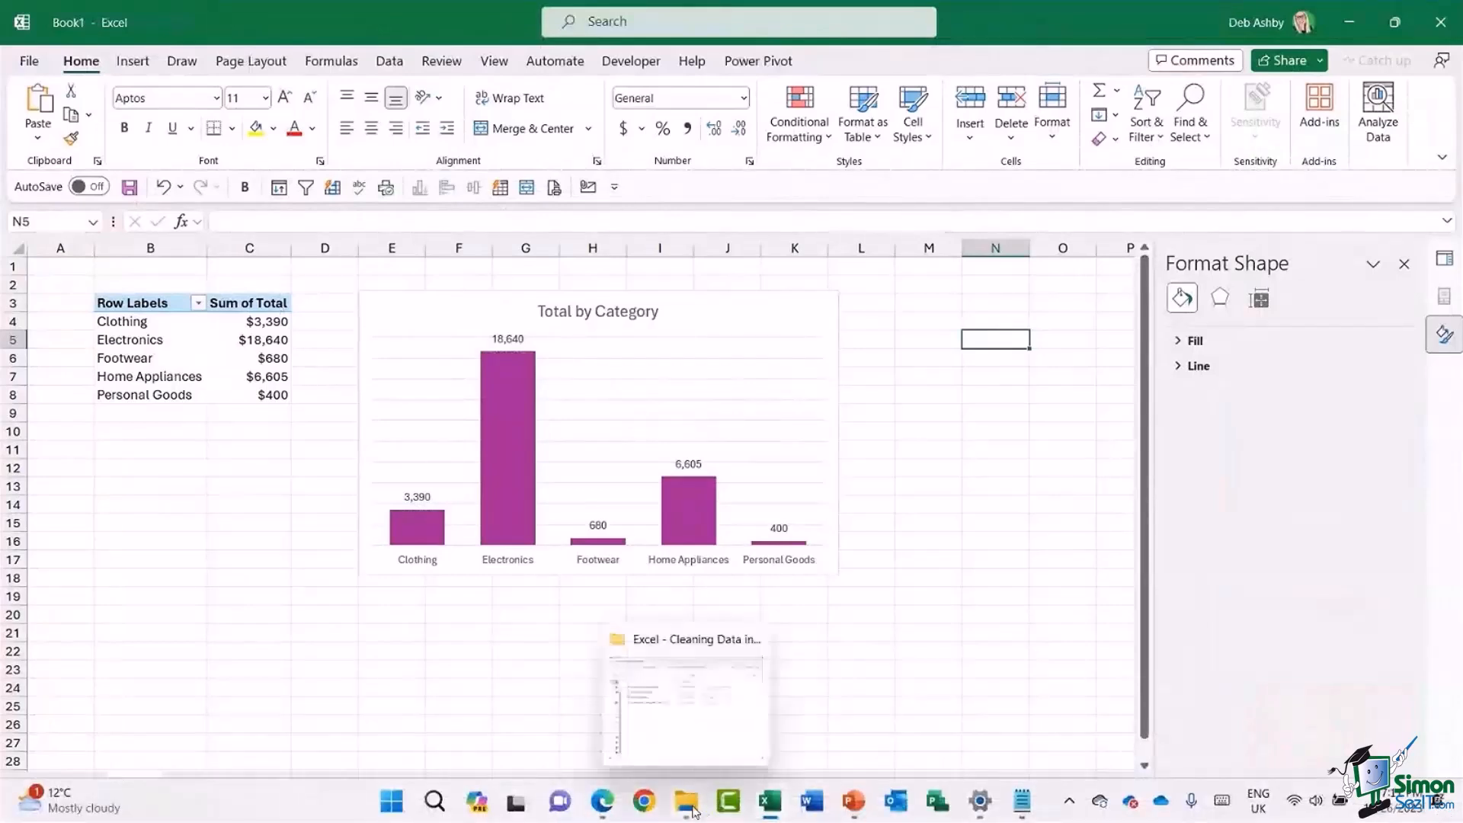
left_click(689, 748)
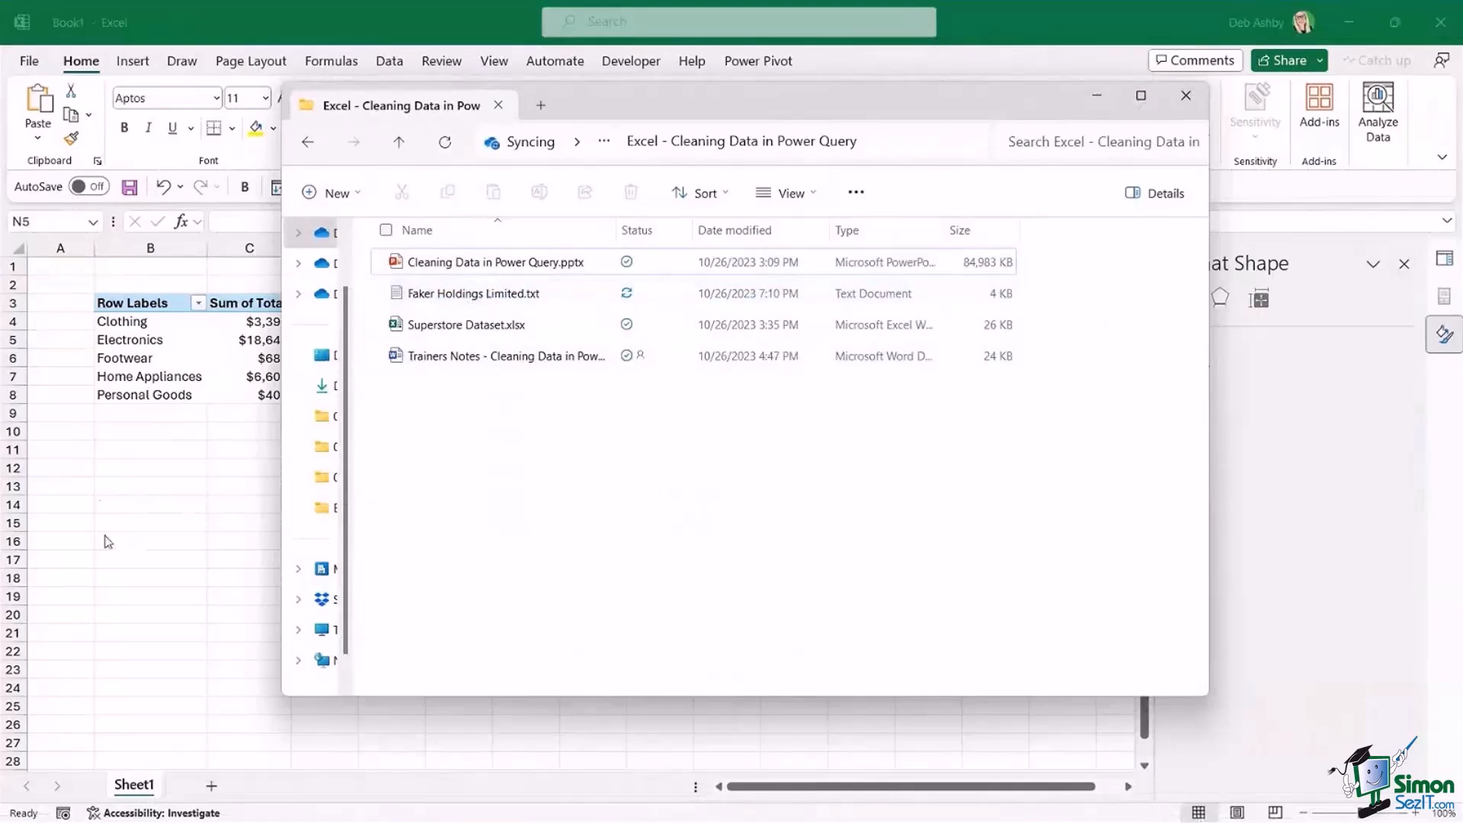
left_click(170, 505)
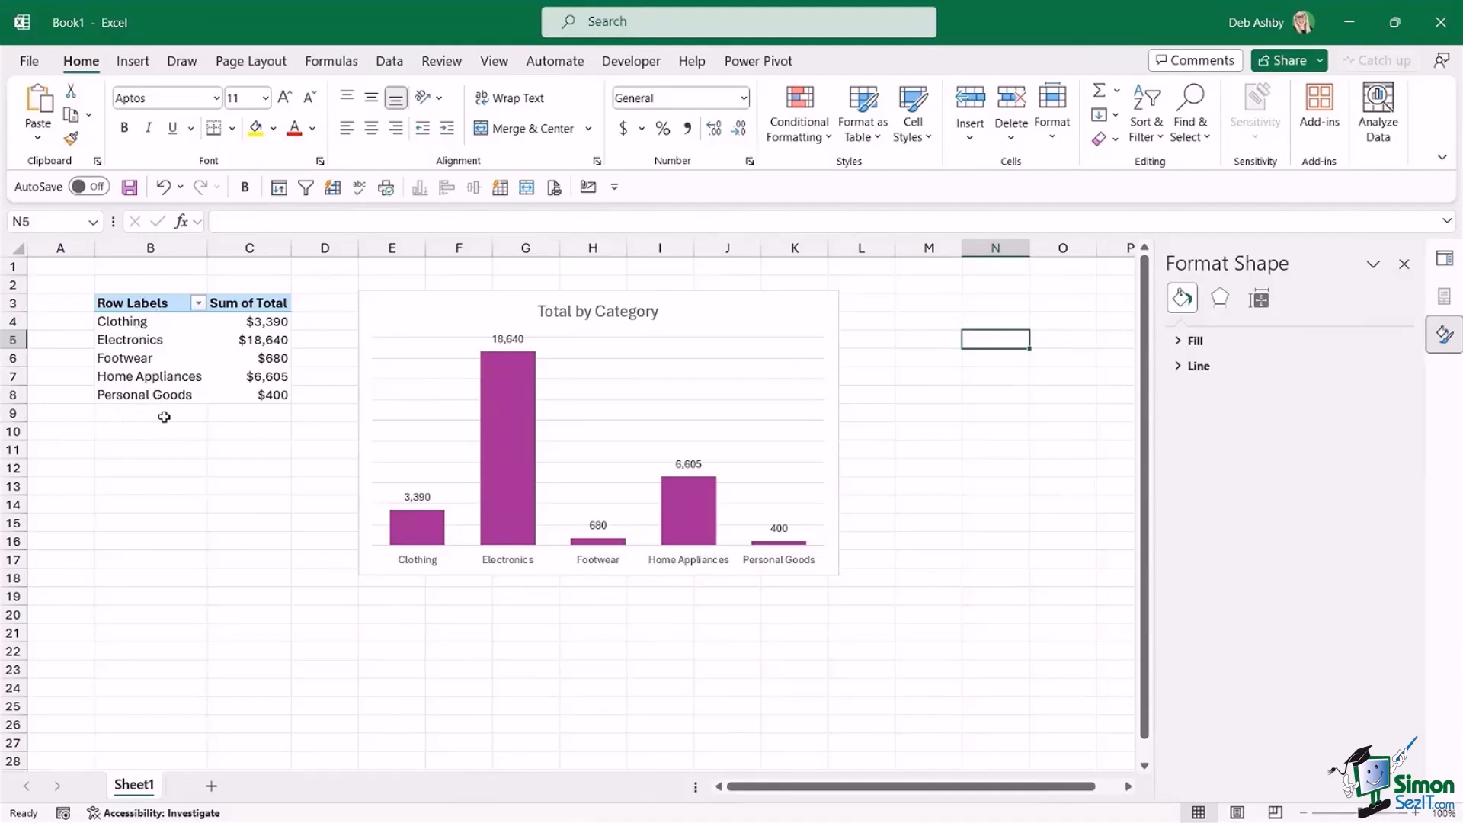
Refresh the PivotTable to pull in the edited source data and check its Beauty row.
left_click(157, 342)
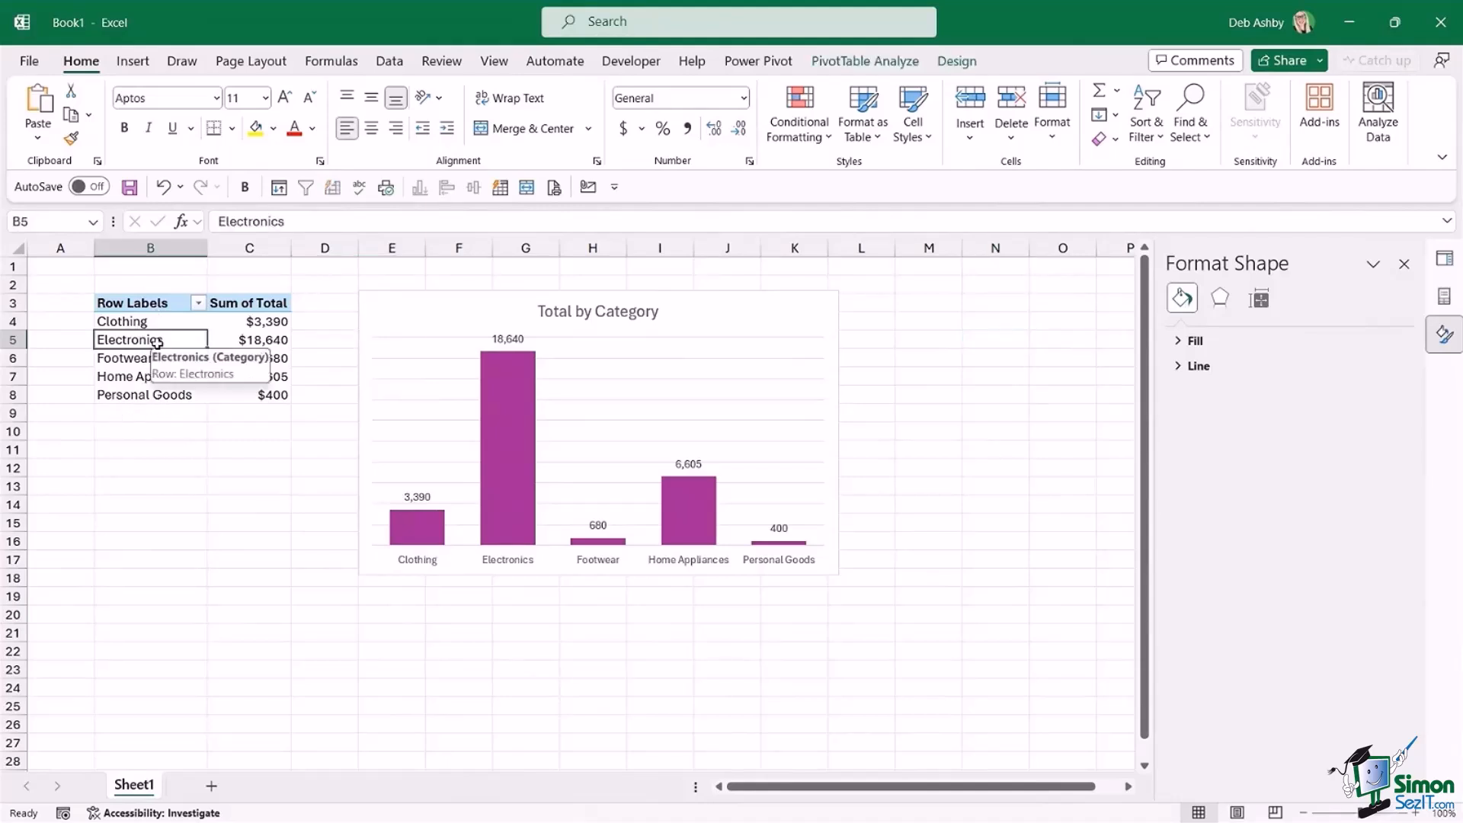
right_click(159, 347)
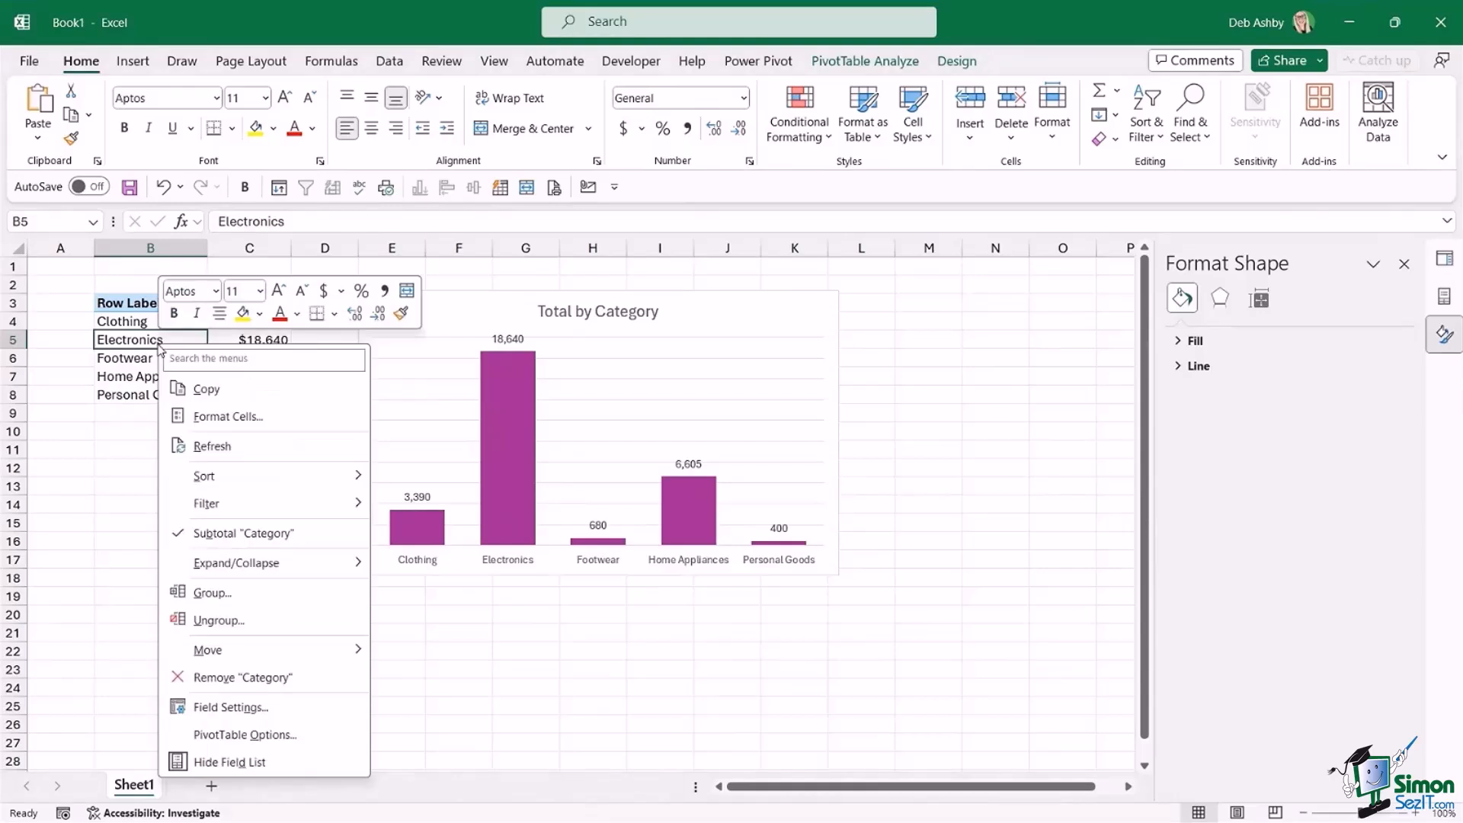
left_click(226, 446)
left_click(156, 413)
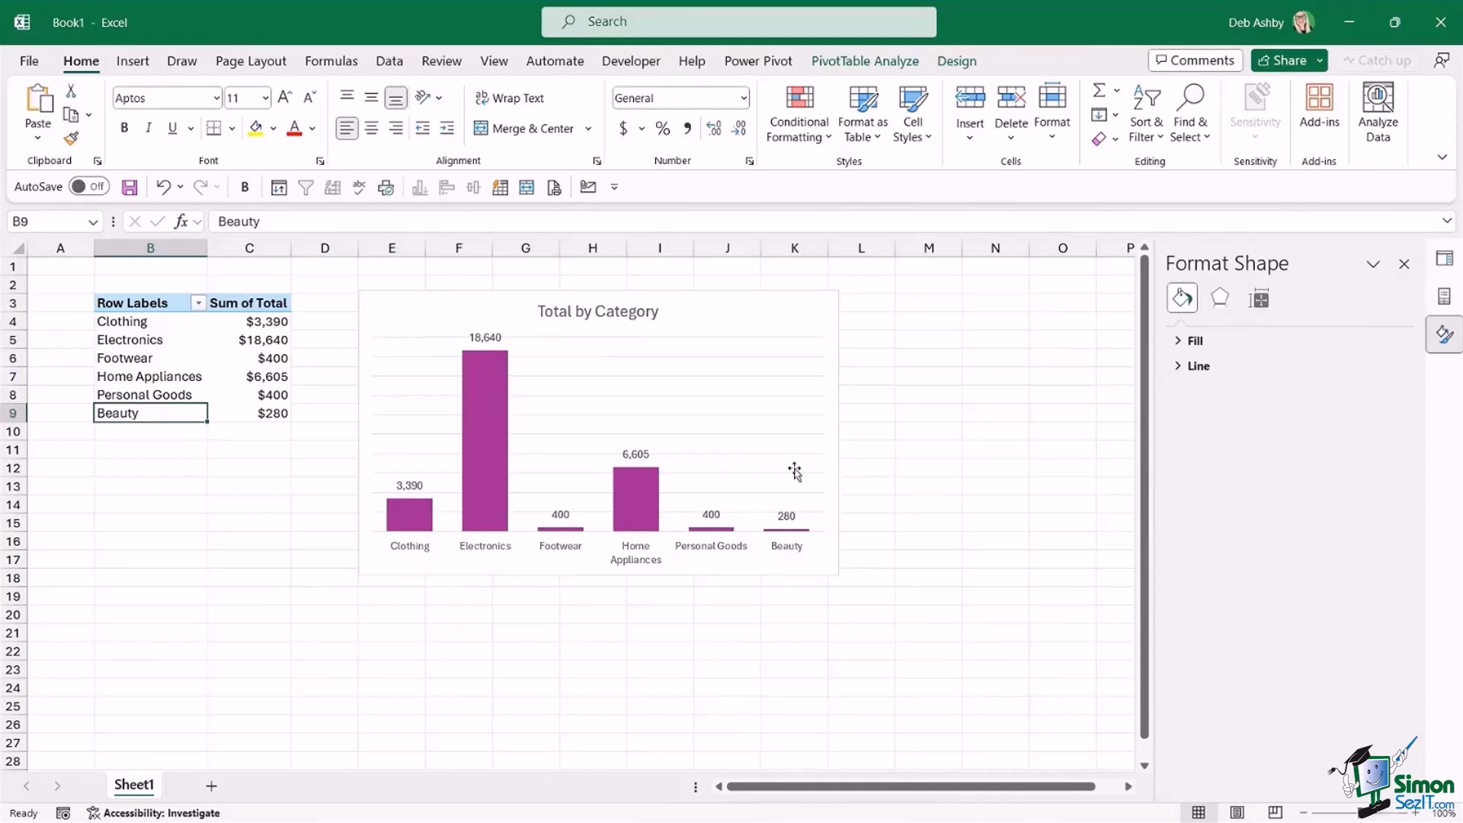
left_click(931, 366)
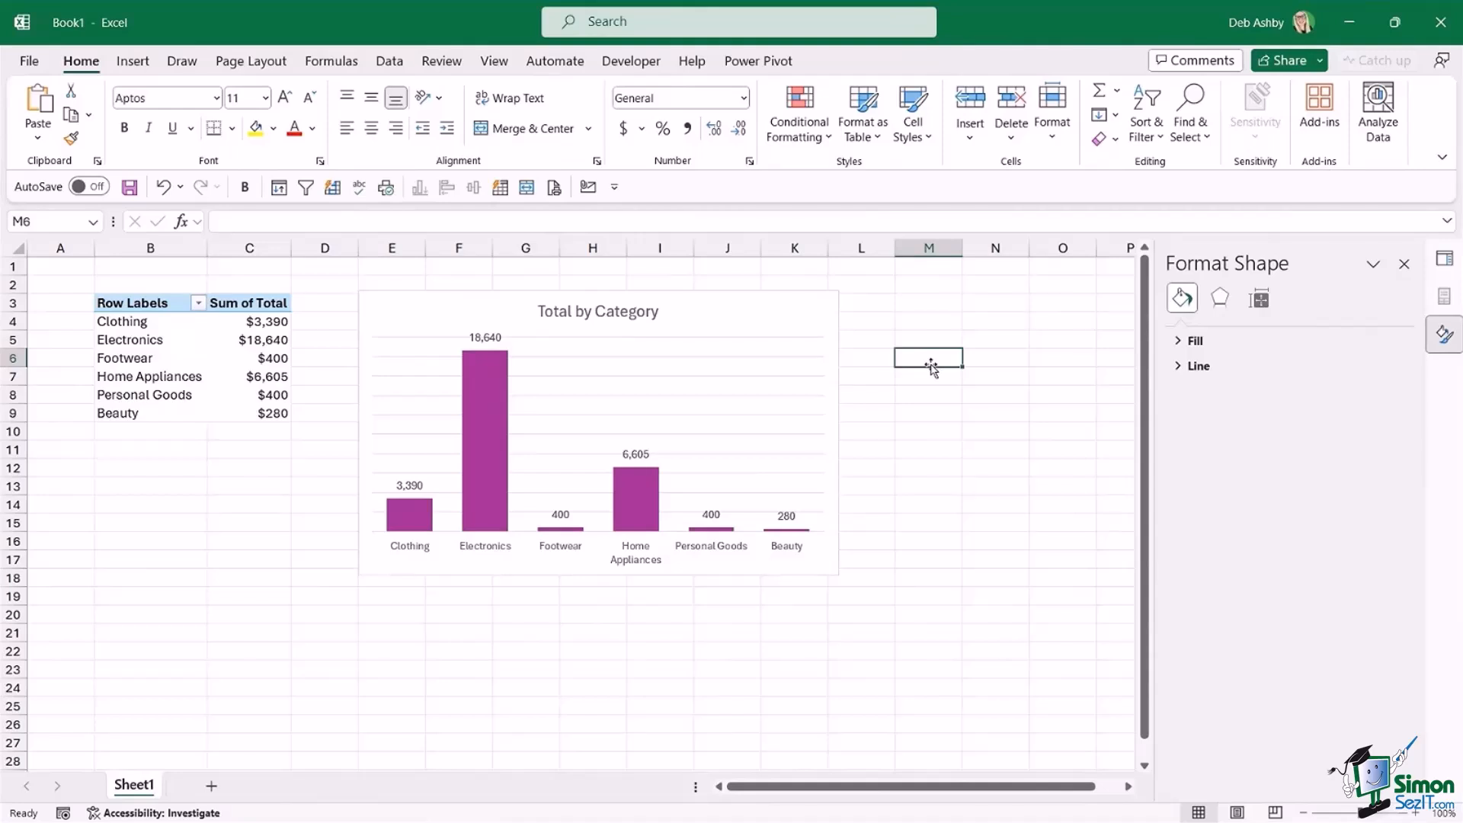
right_click(153, 362)
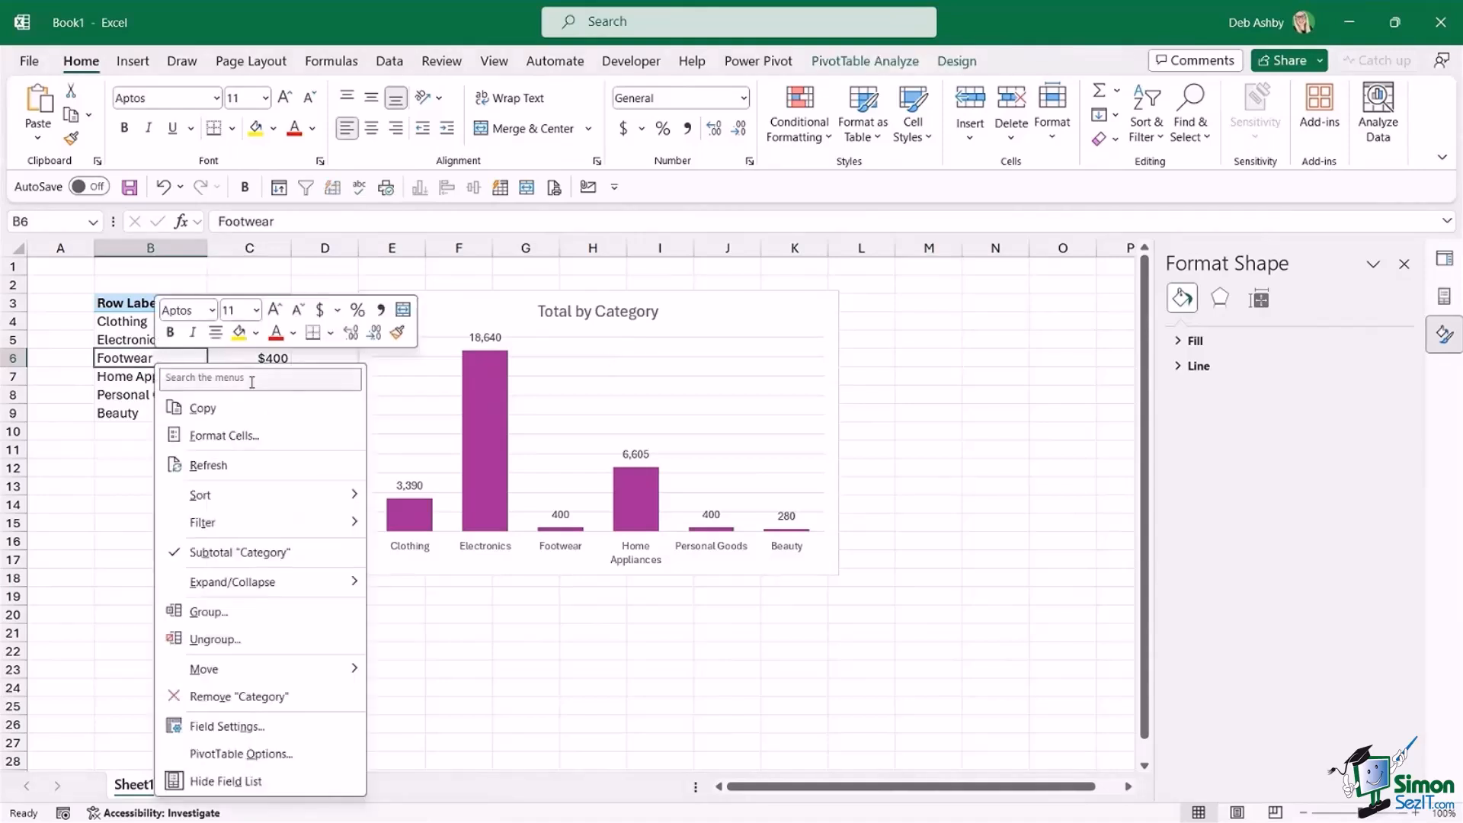
left_click(1037, 421)
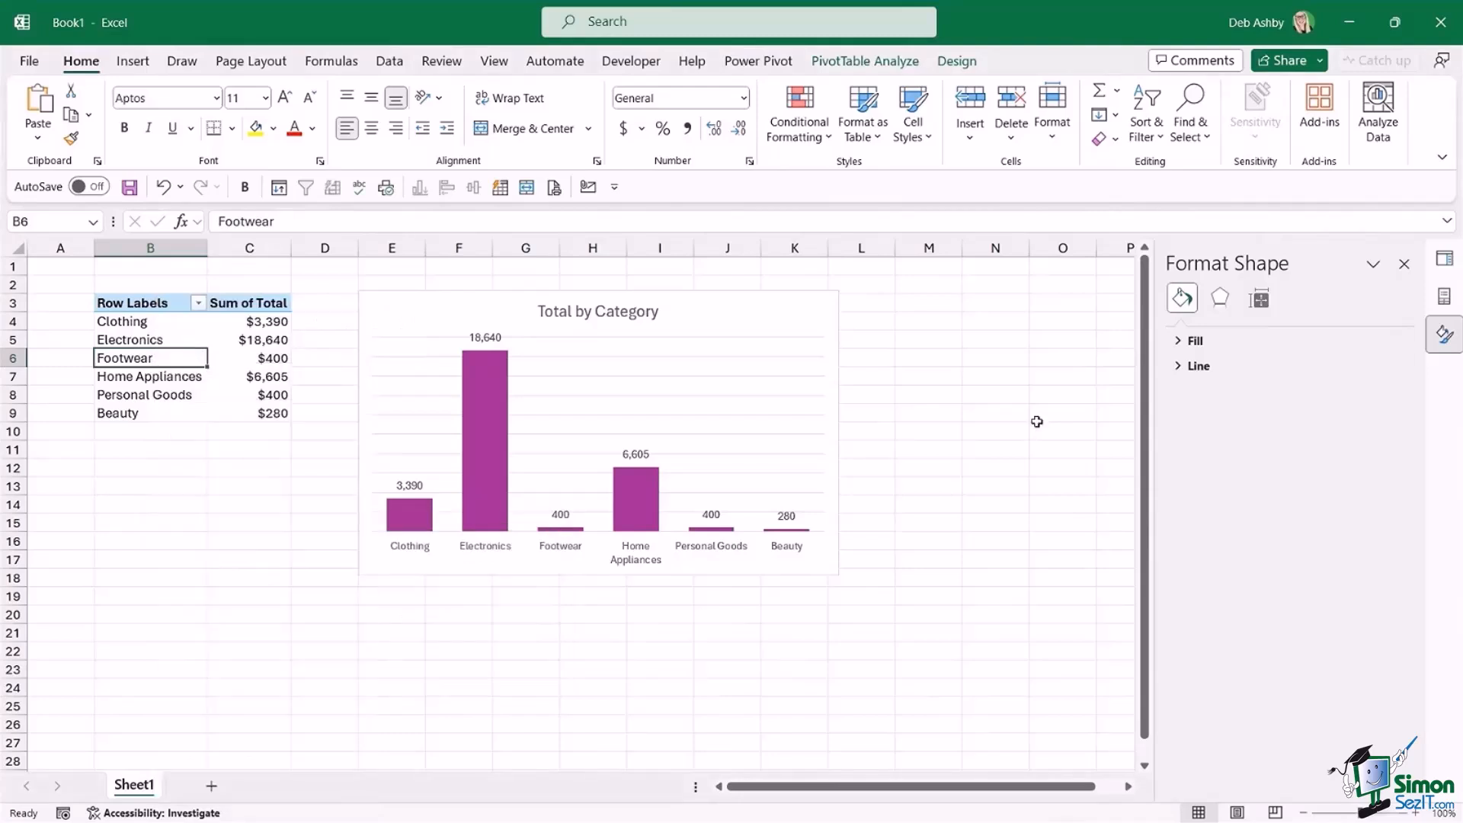
left_click(971, 395)
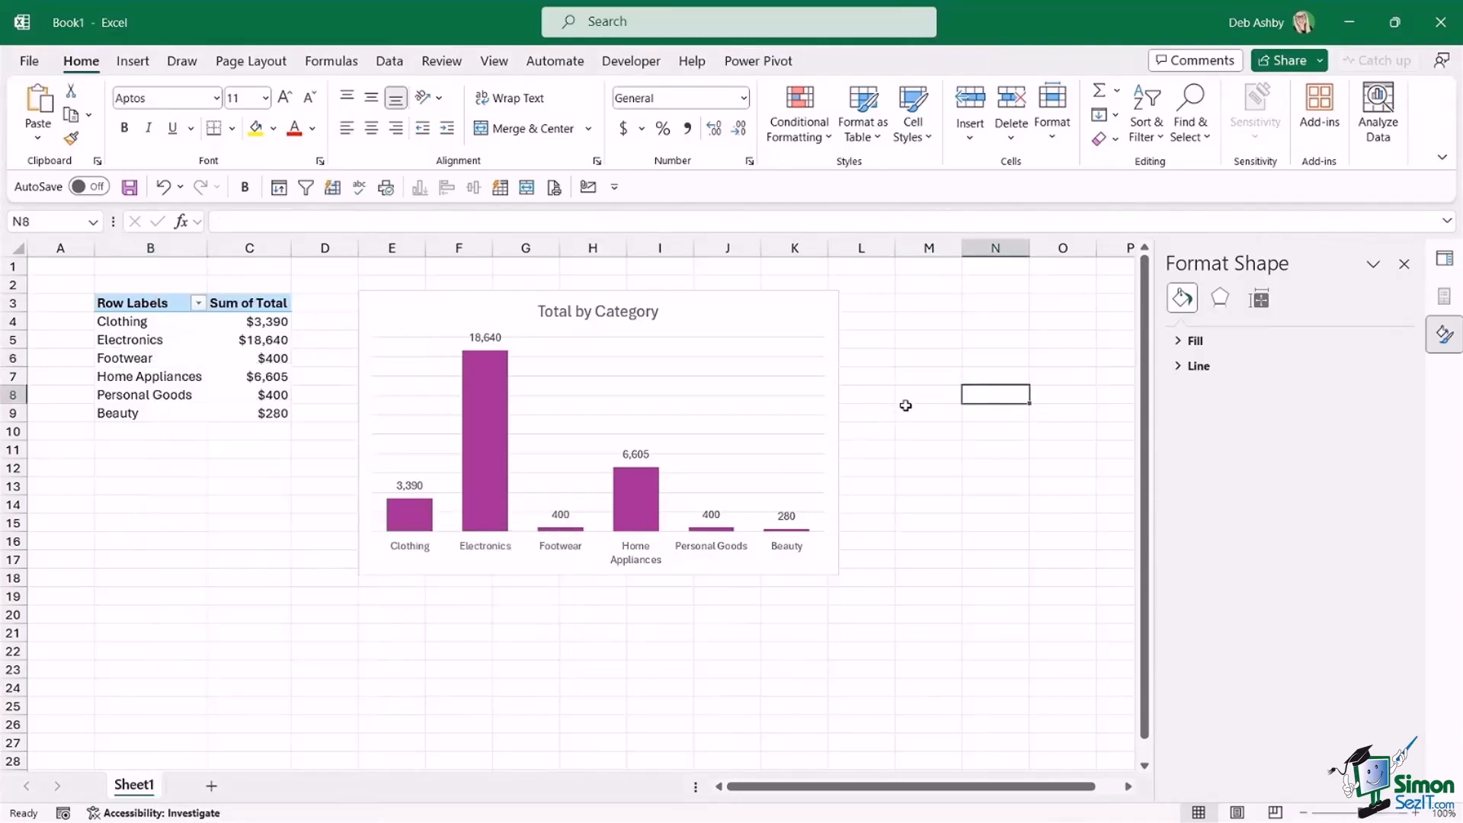
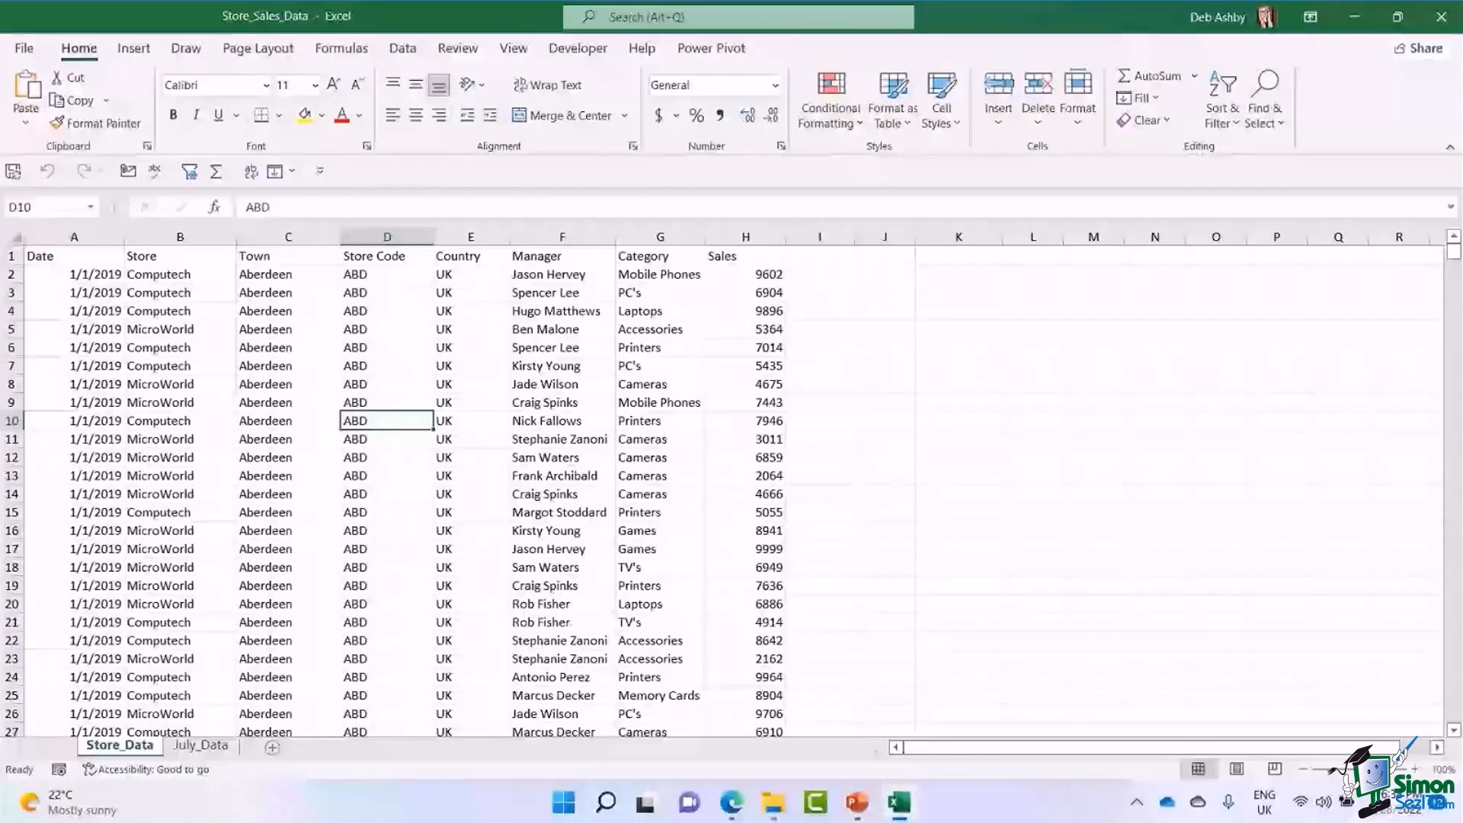
Examine the Date, Store, Town, Store Code, Country, Manager, Category and Sales columns of the Store_Data sheet.
left_click(74, 274)
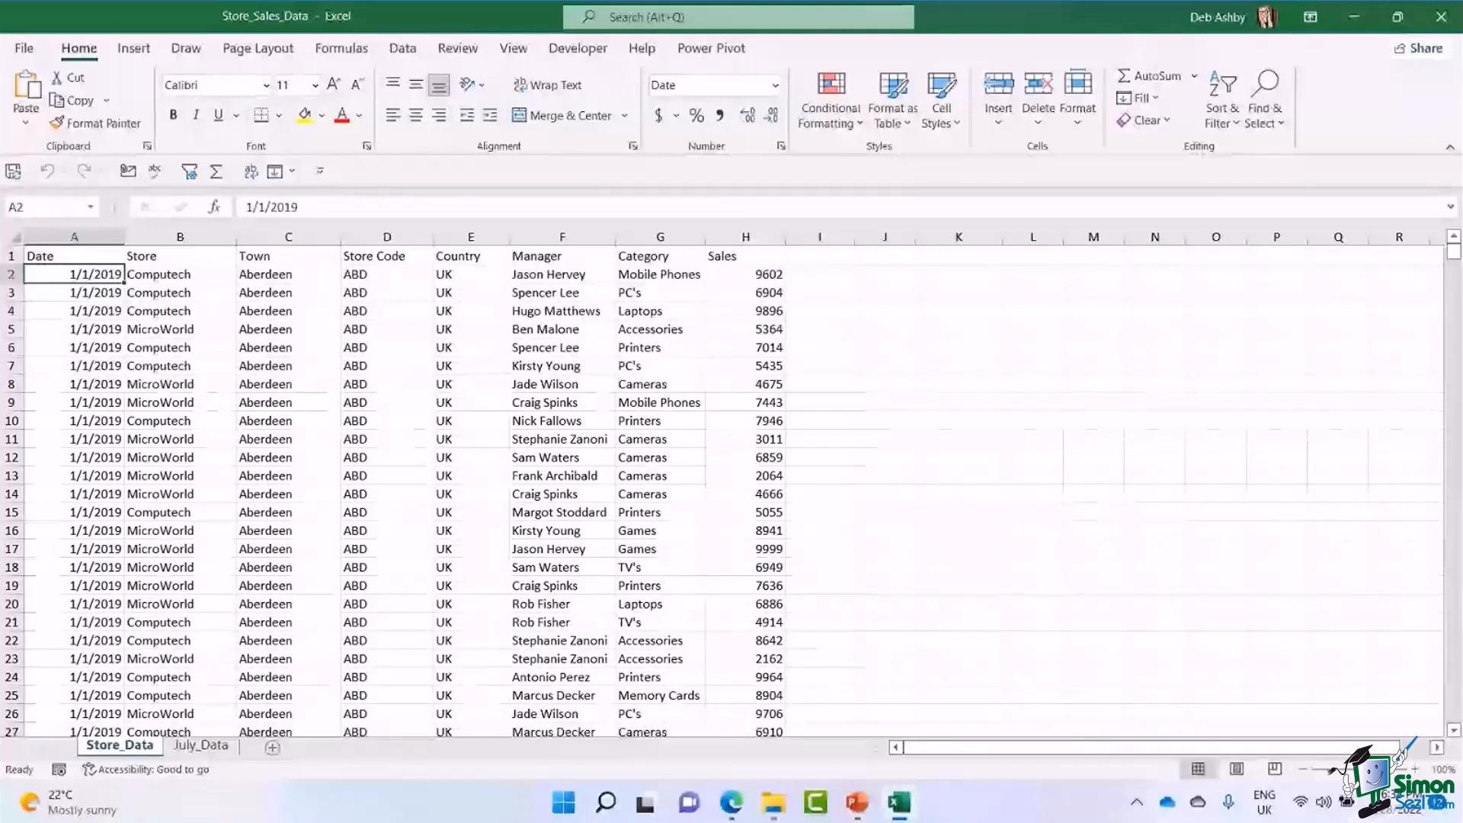
left_click(180, 256)
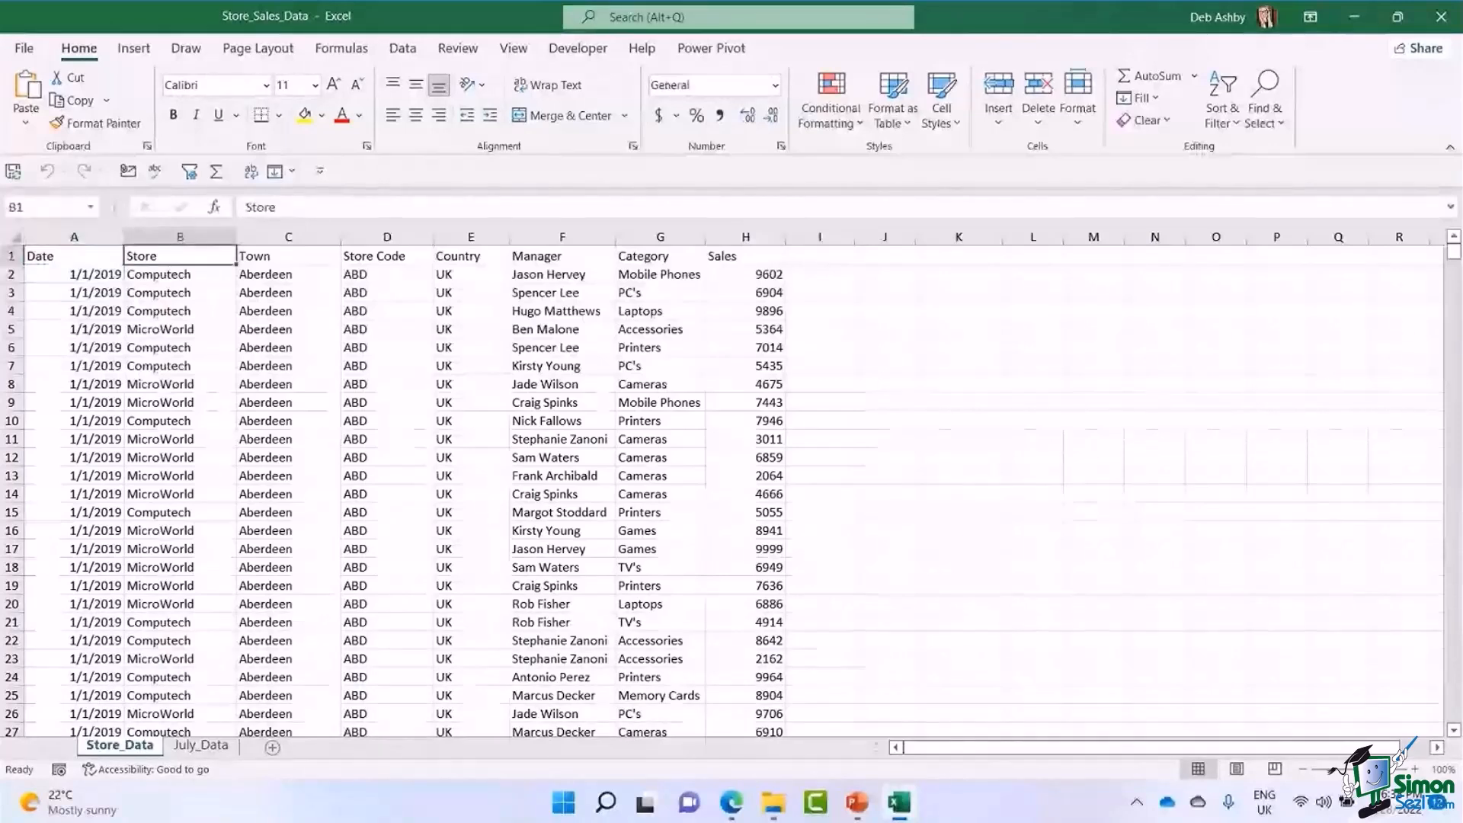
left_click(180, 329)
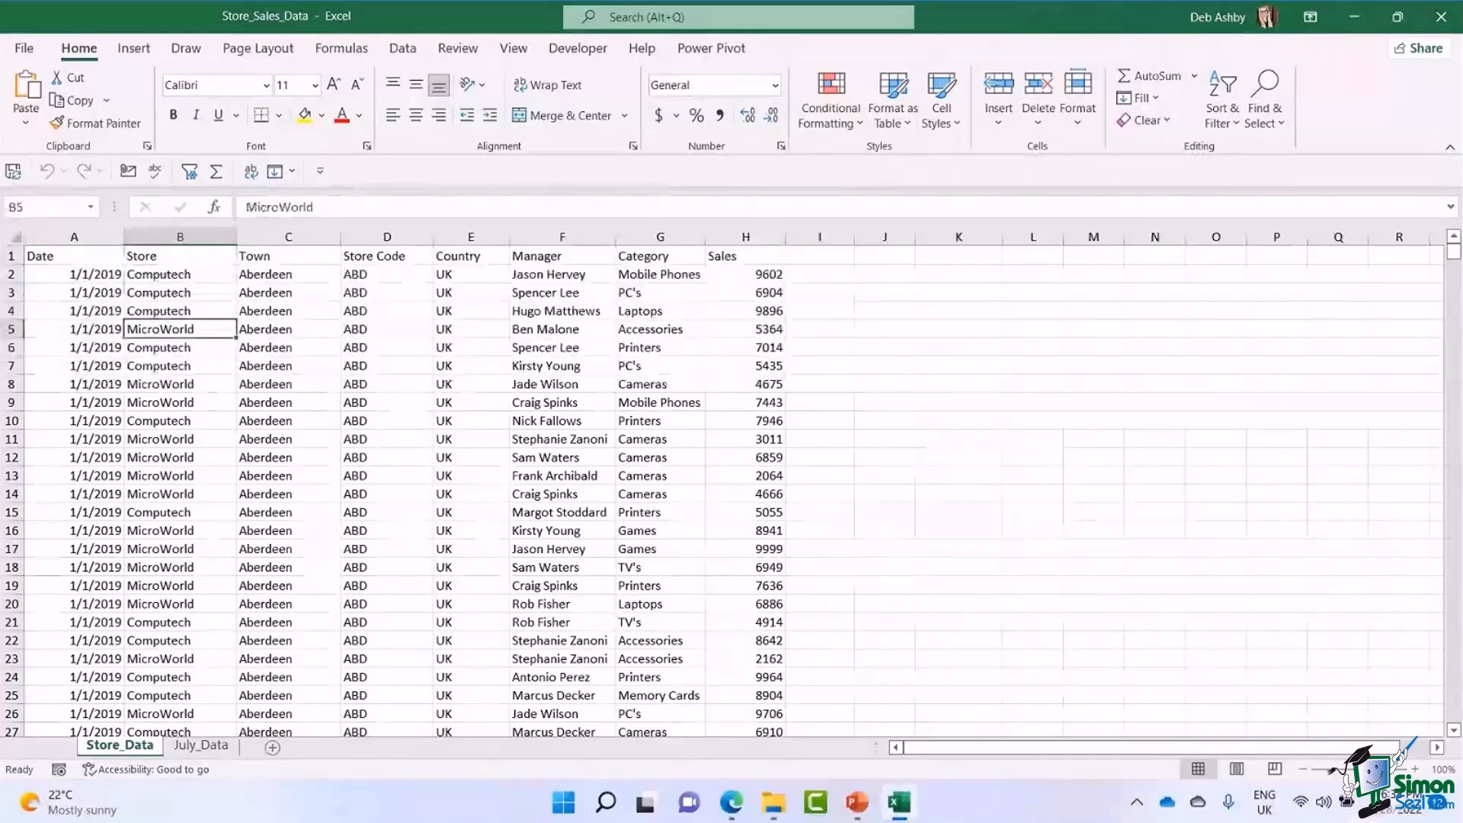
left_click(288, 256)
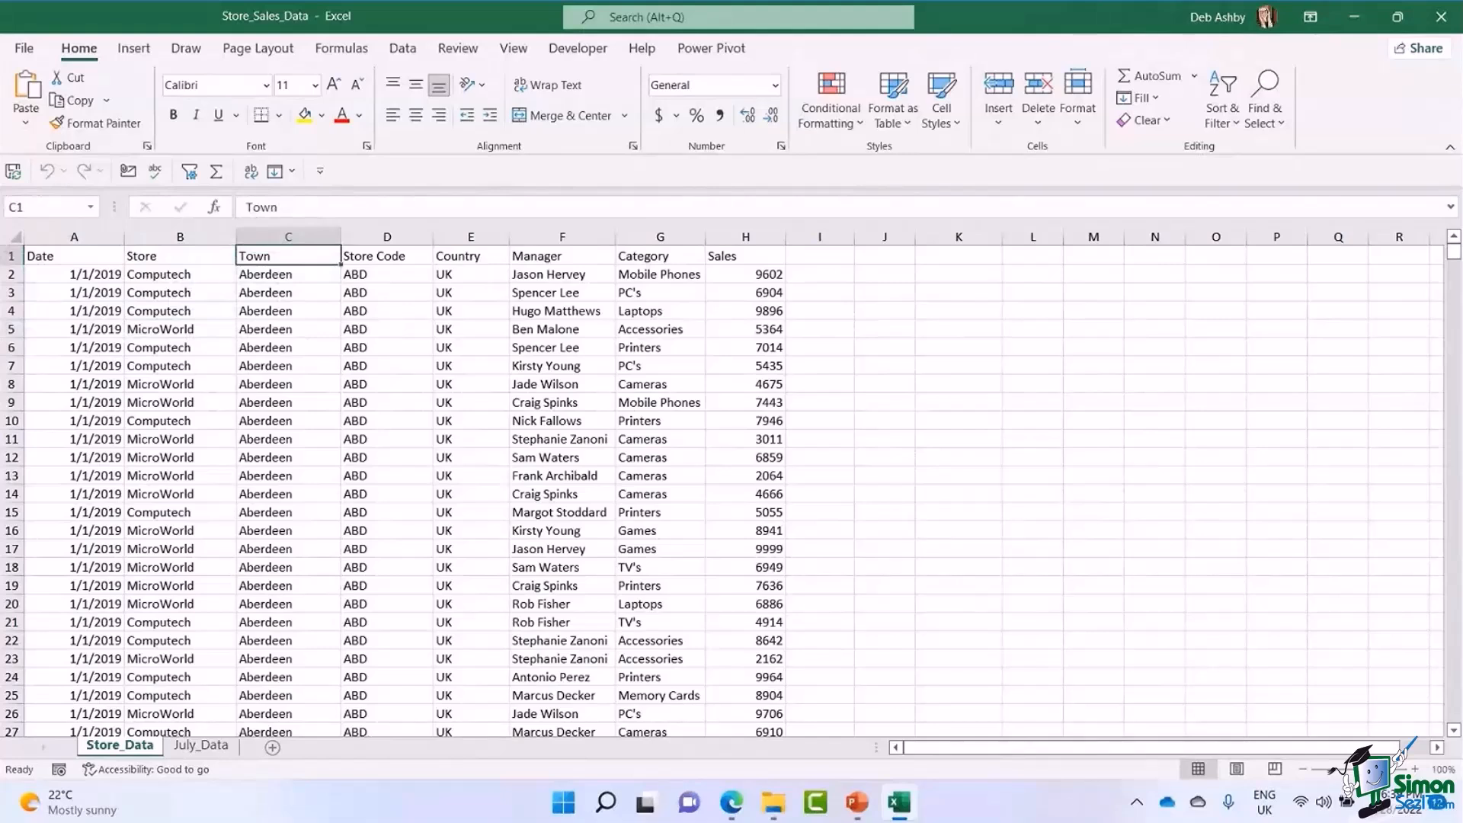
left_click(387, 274)
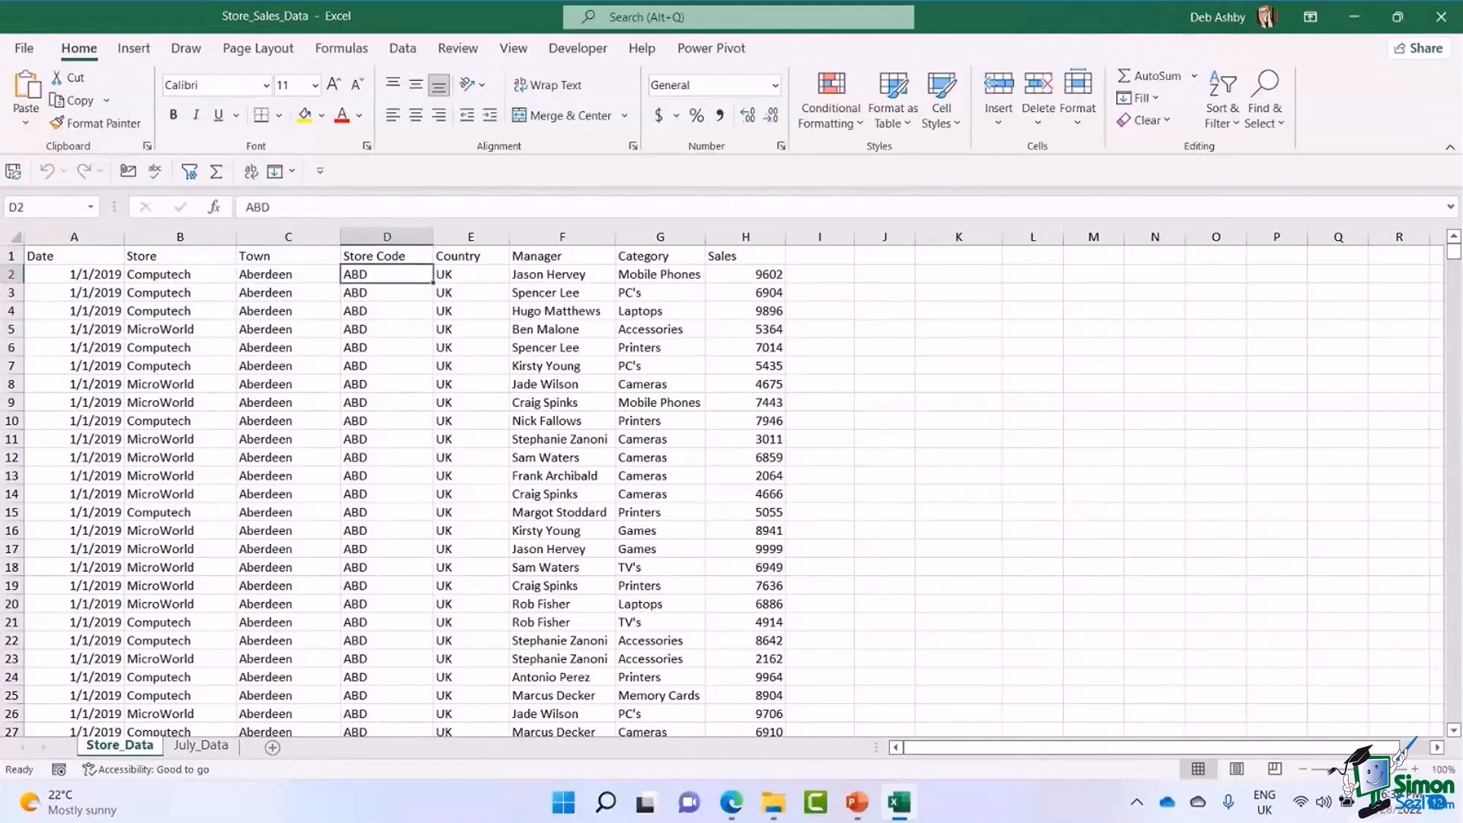
left_click(470, 274)
left_click(563, 274)
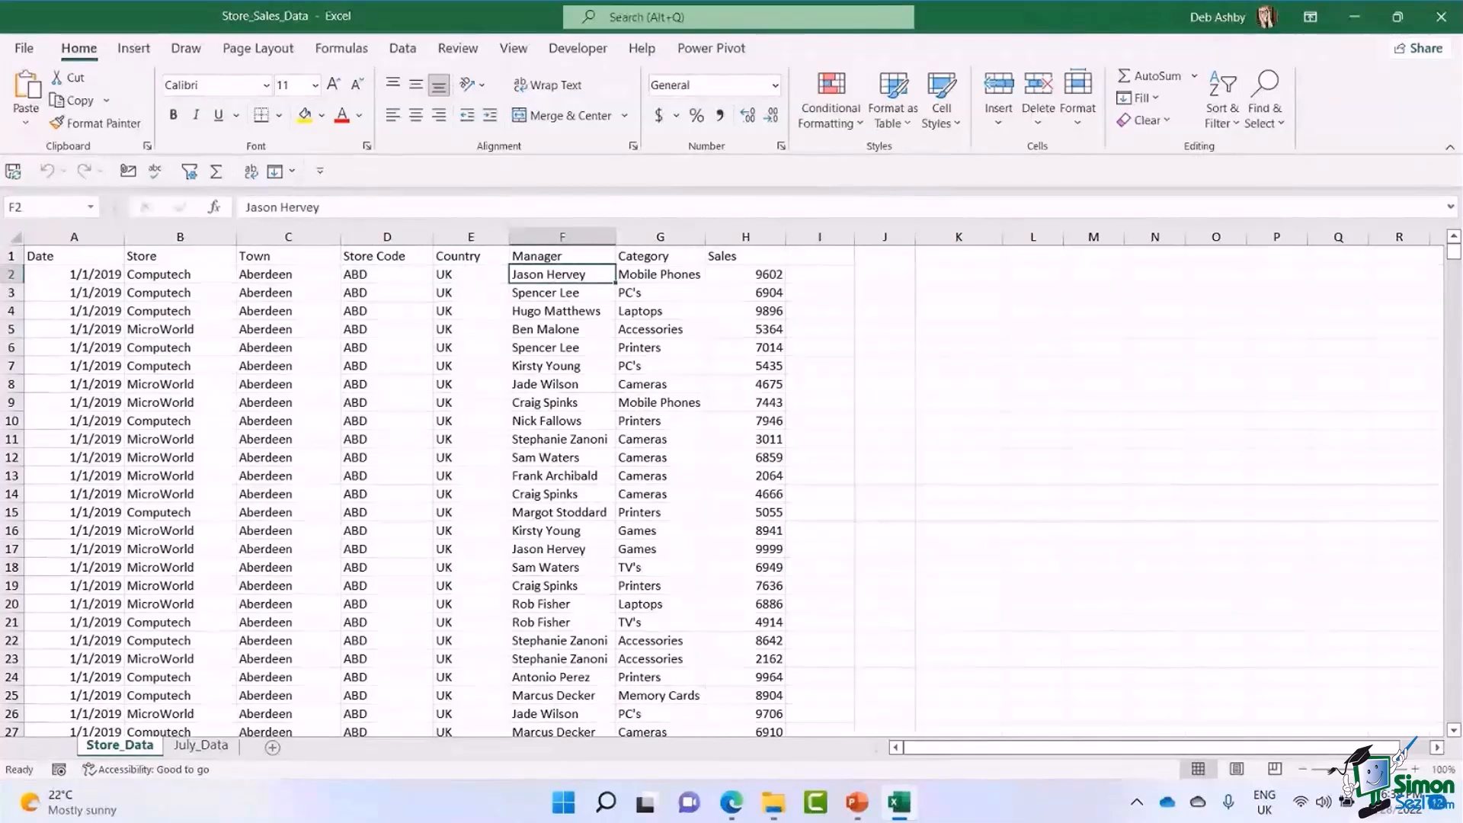
left_click(660, 274)
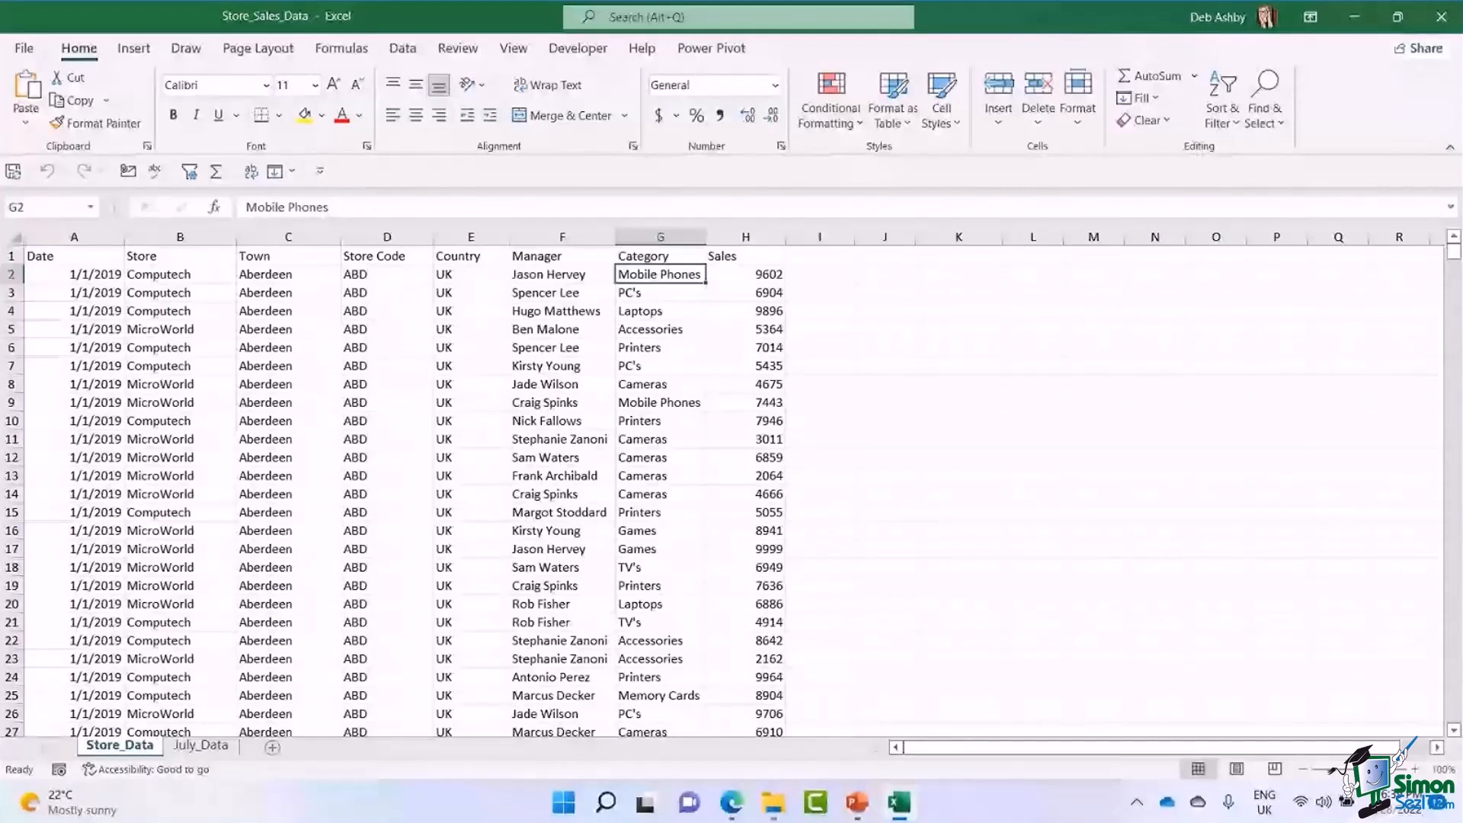
left_click(745, 275)
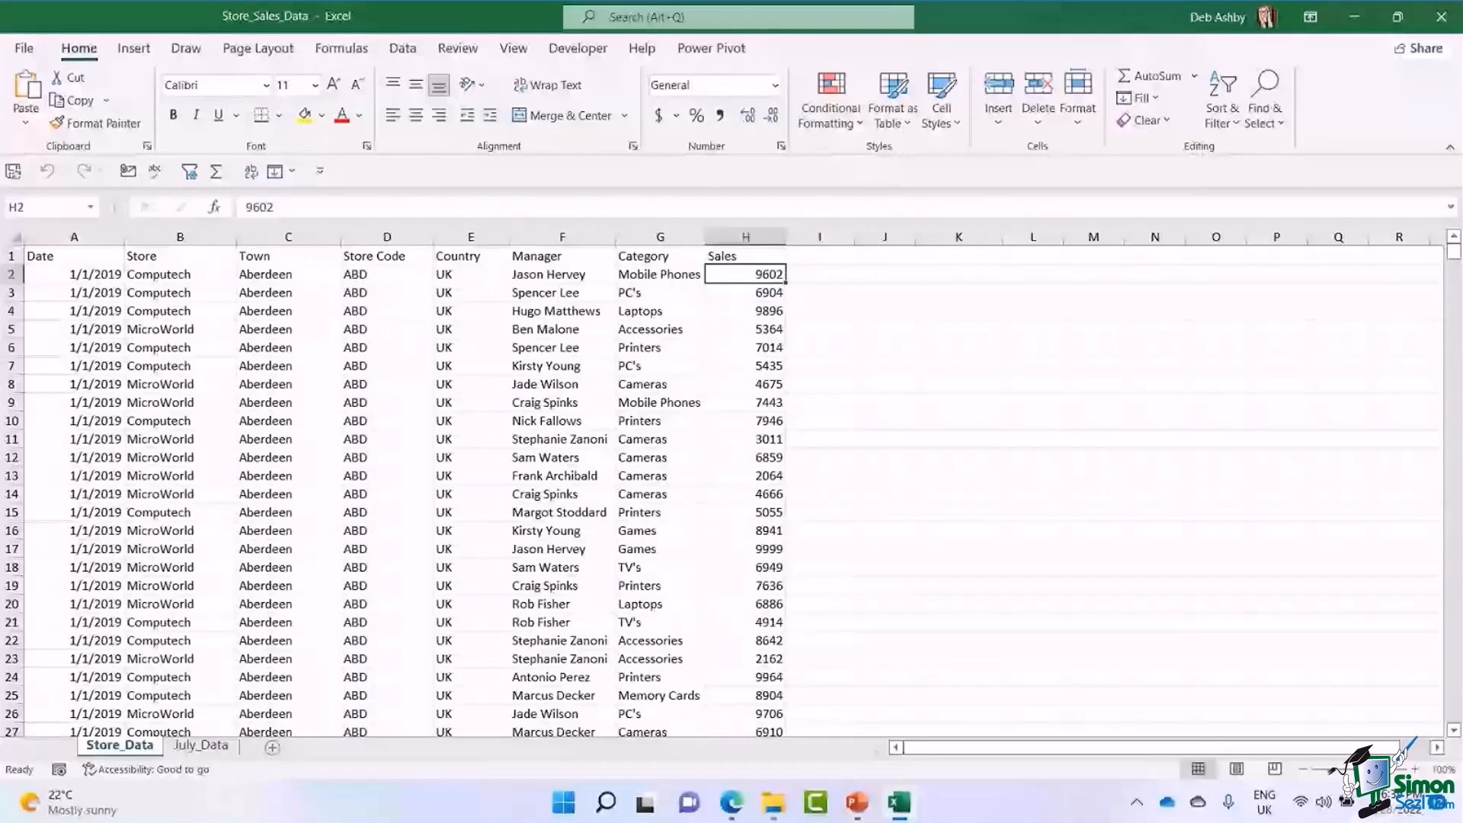
Check how far down the Store column's data extends, return to the top and select the header row.
key("ctrl+Down")
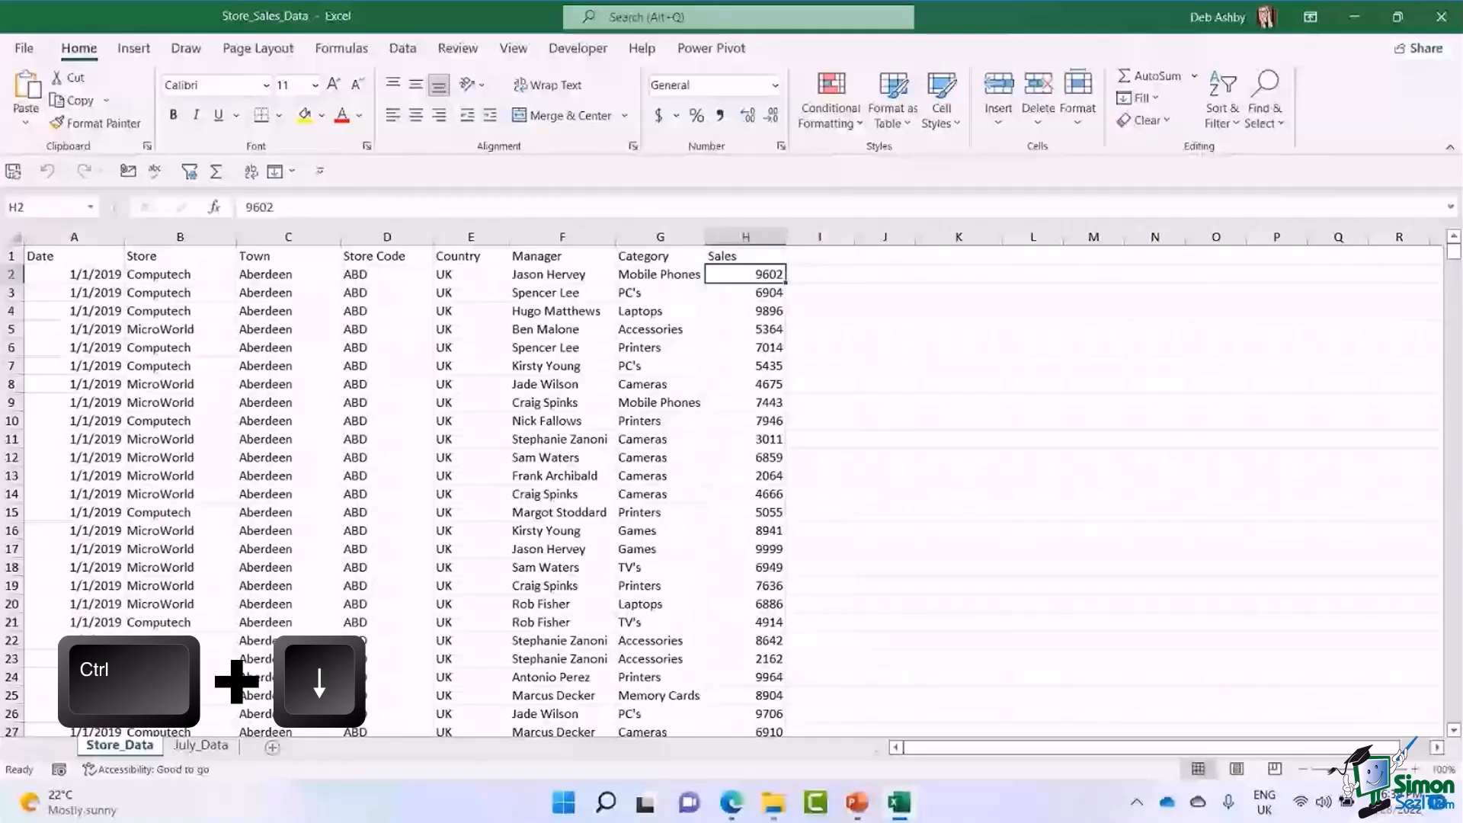
left_click(180, 274)
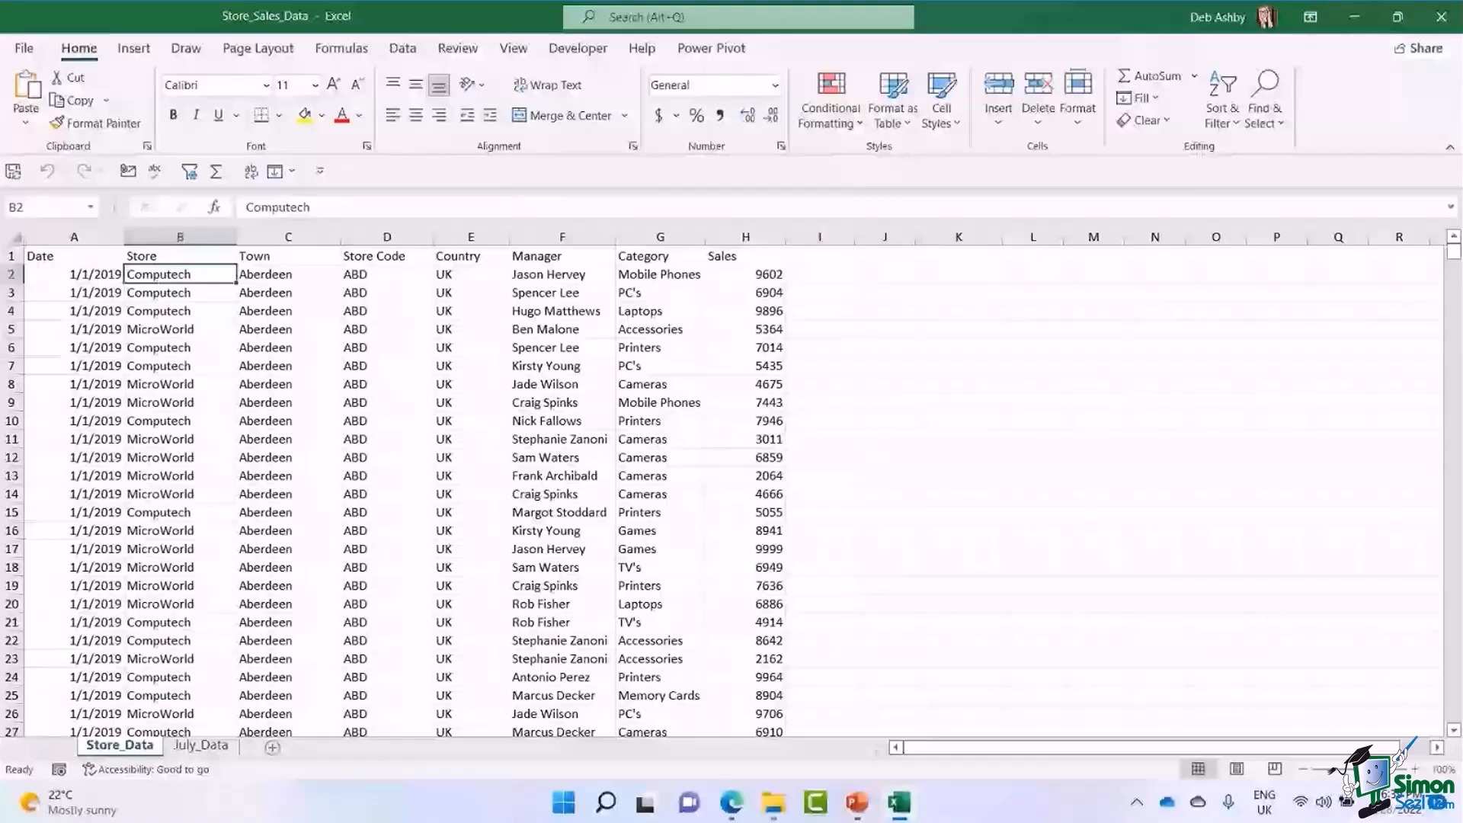
key("ctrl+Down")
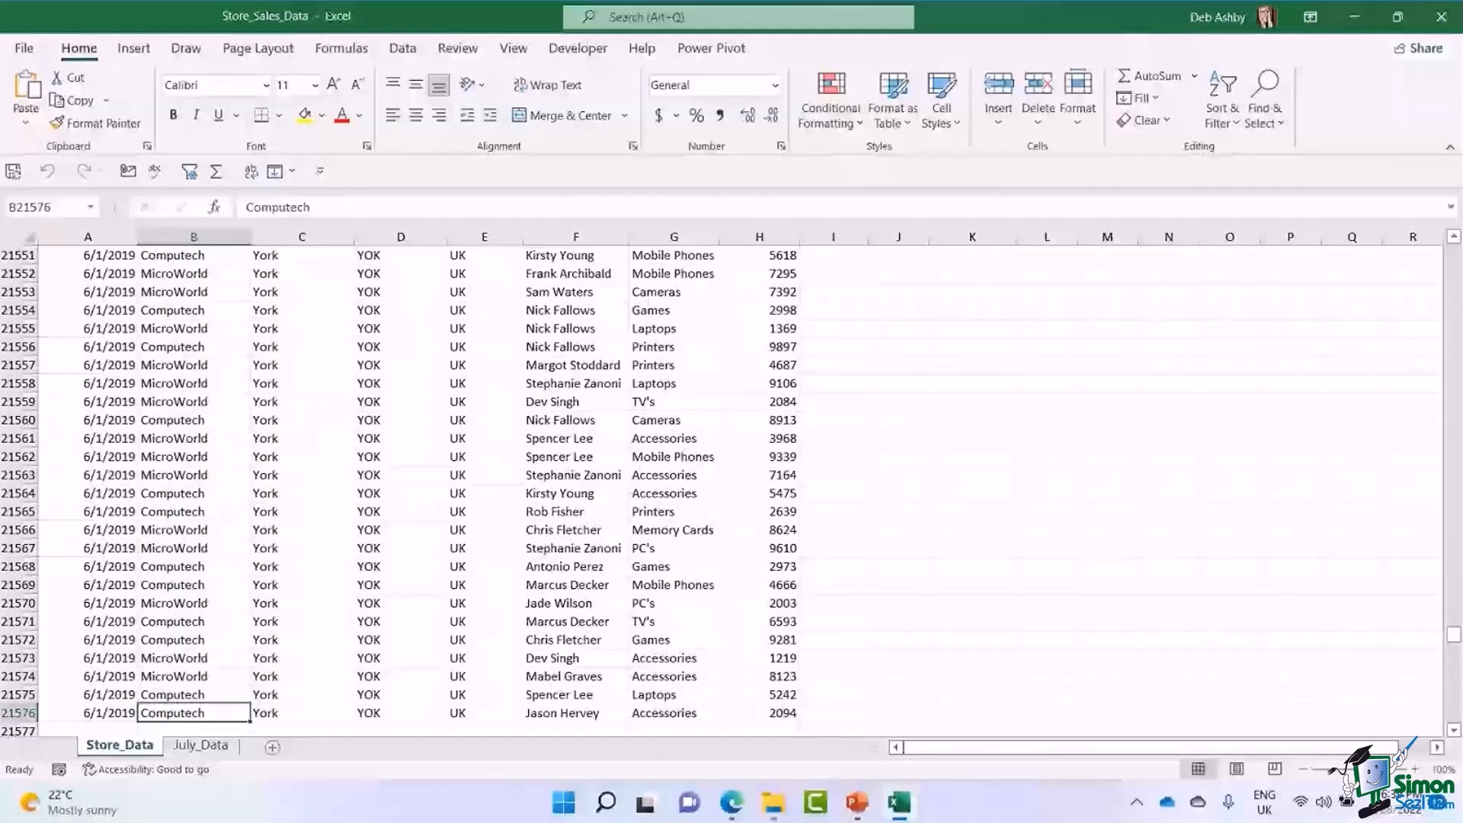
key("ctrl+Up")
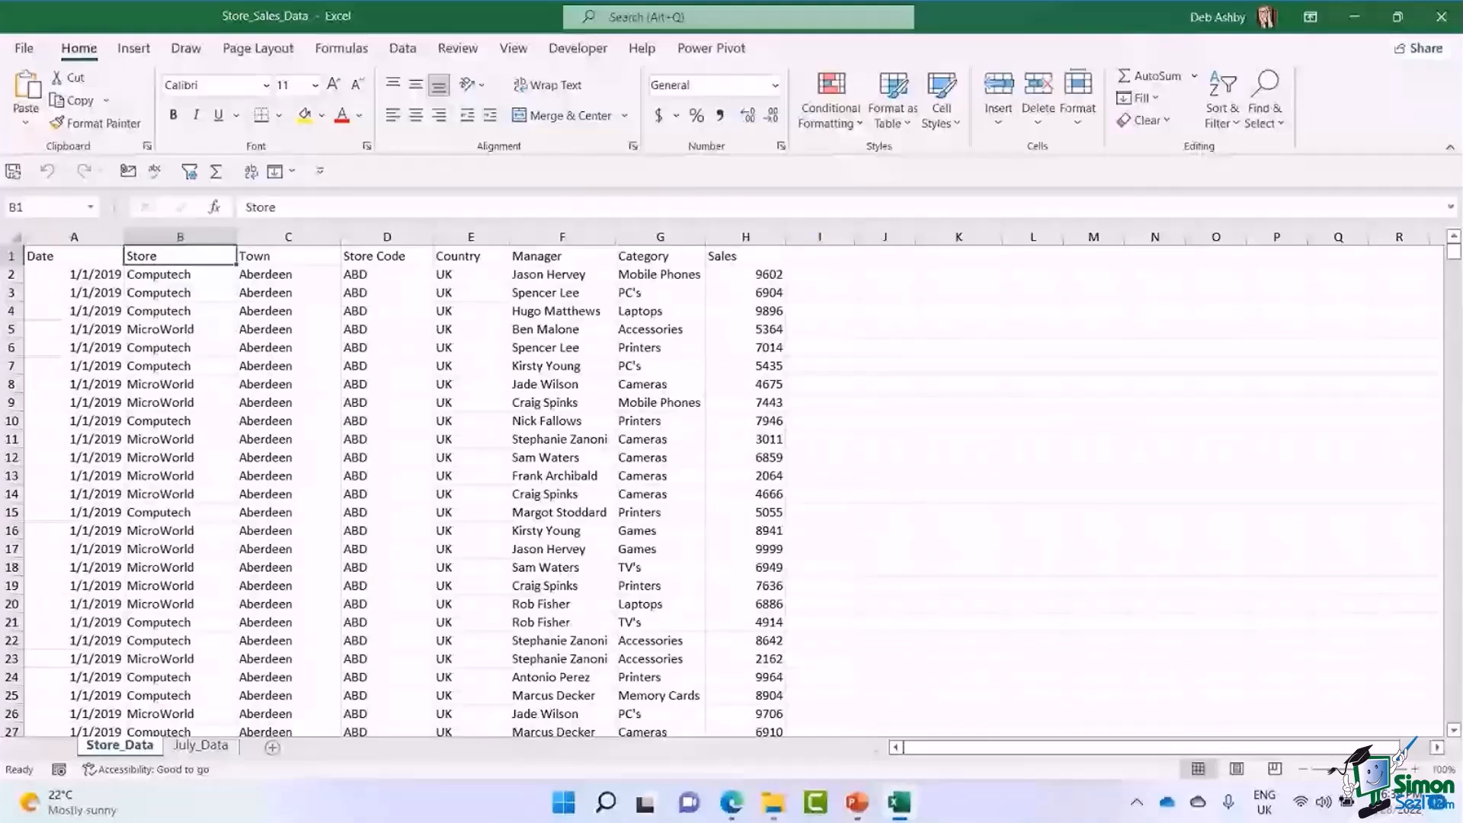
key("Left")
key("shift+space")
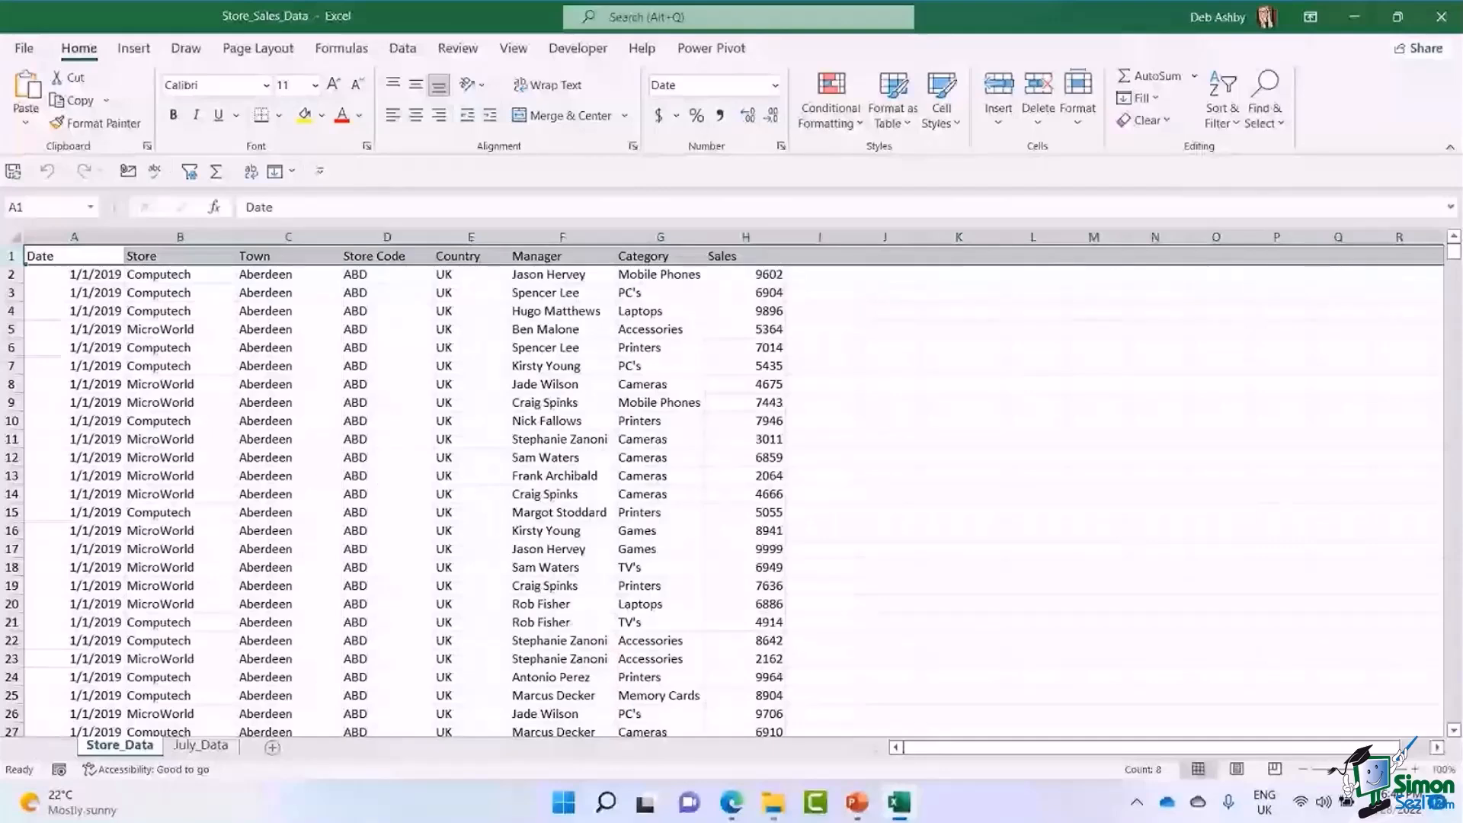
Check the Country column down to its last data row and return to the first rows of the sheet.
left_click(562, 311)
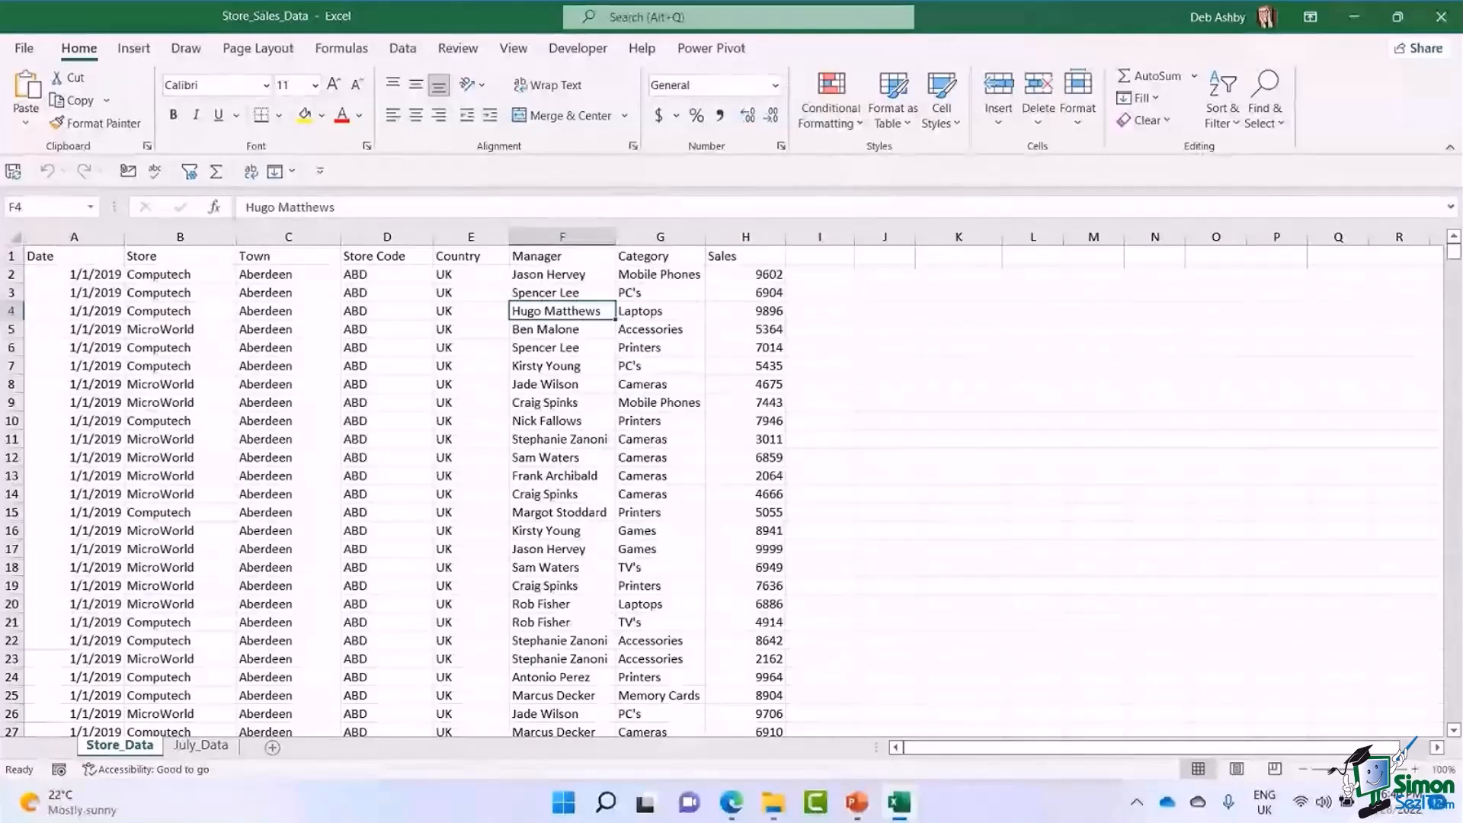
left_click(387, 329)
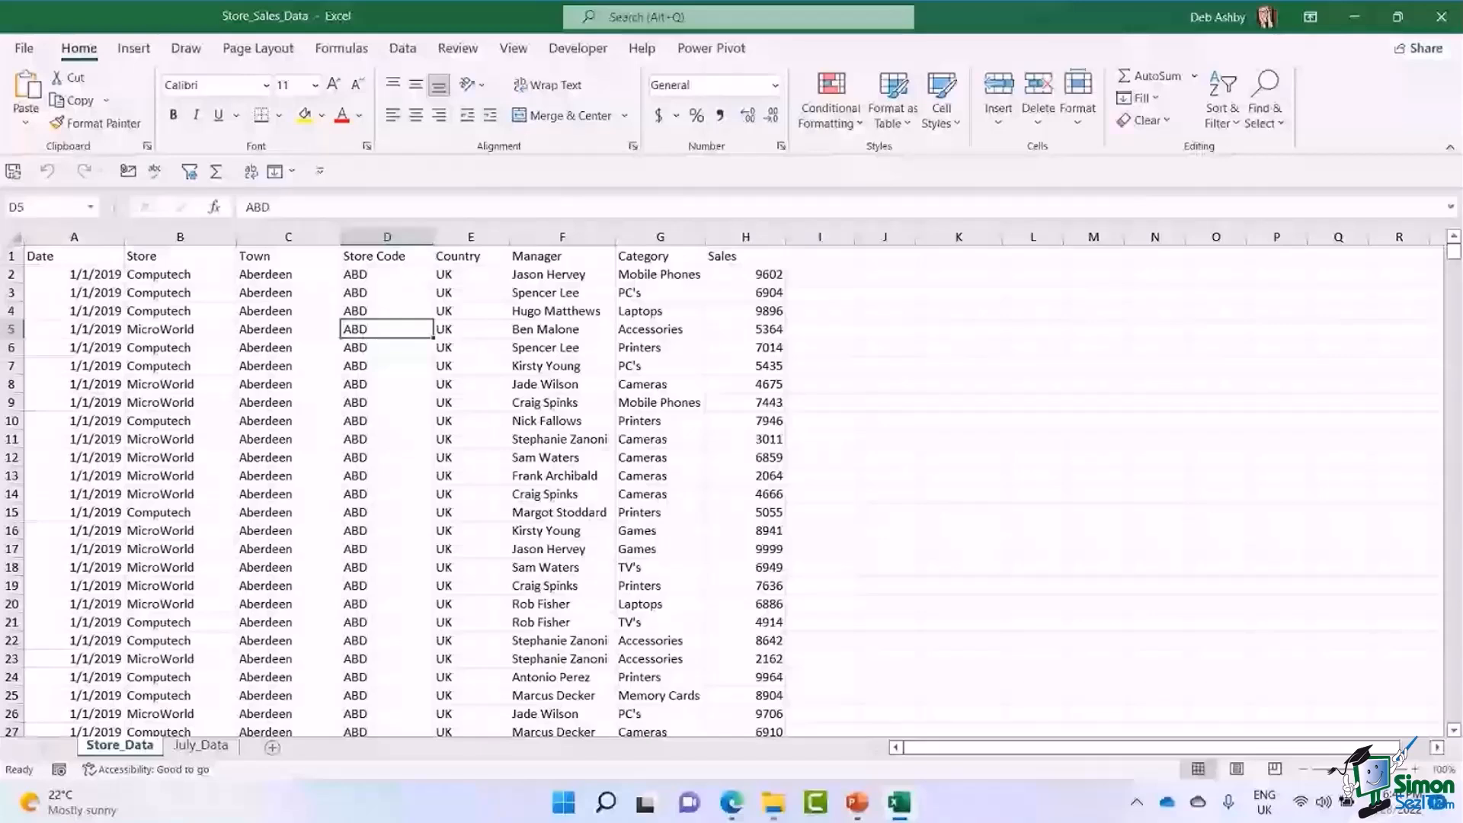
left_click(471, 366)
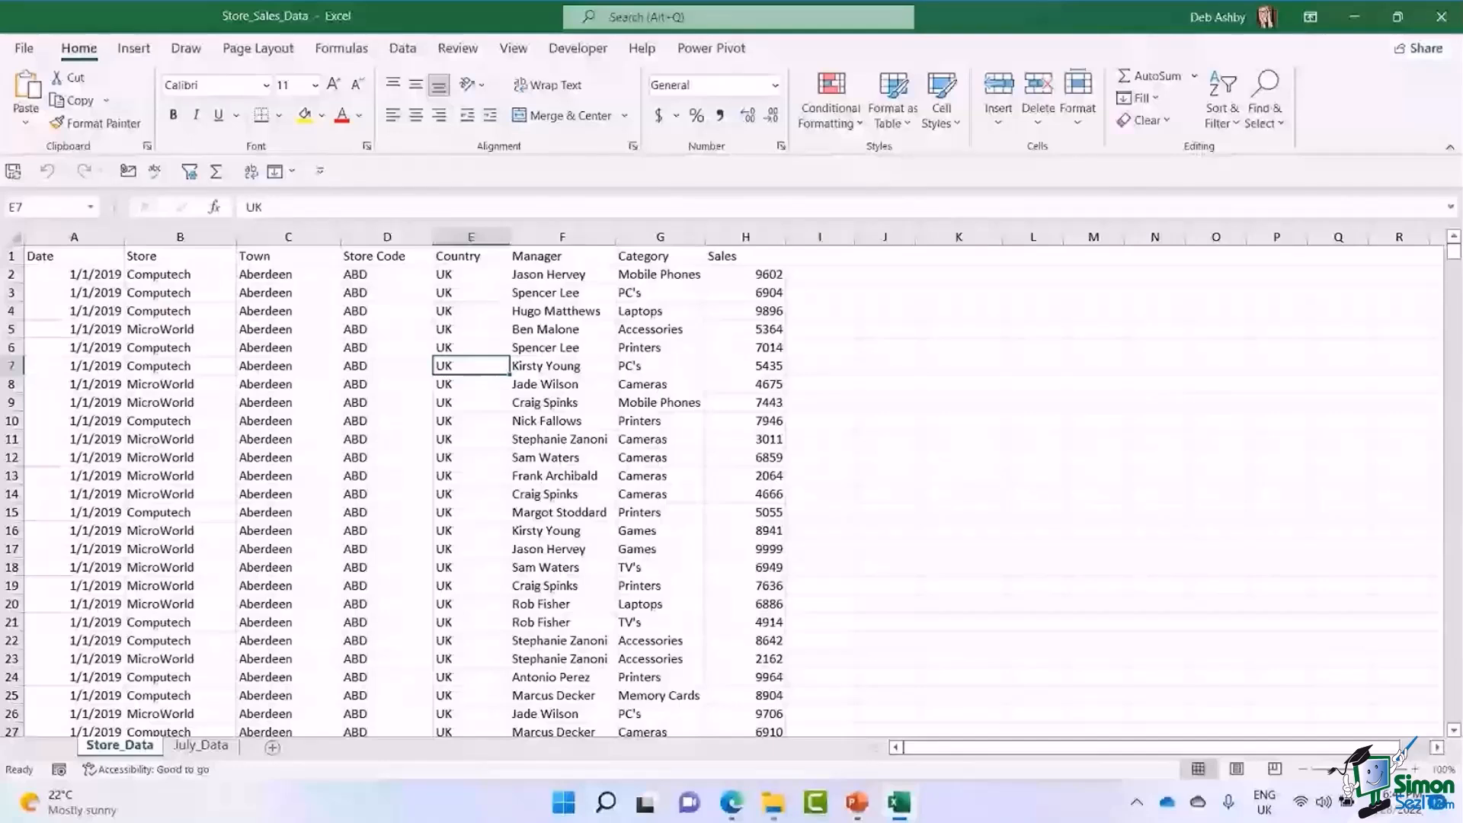
left_click(471, 329)
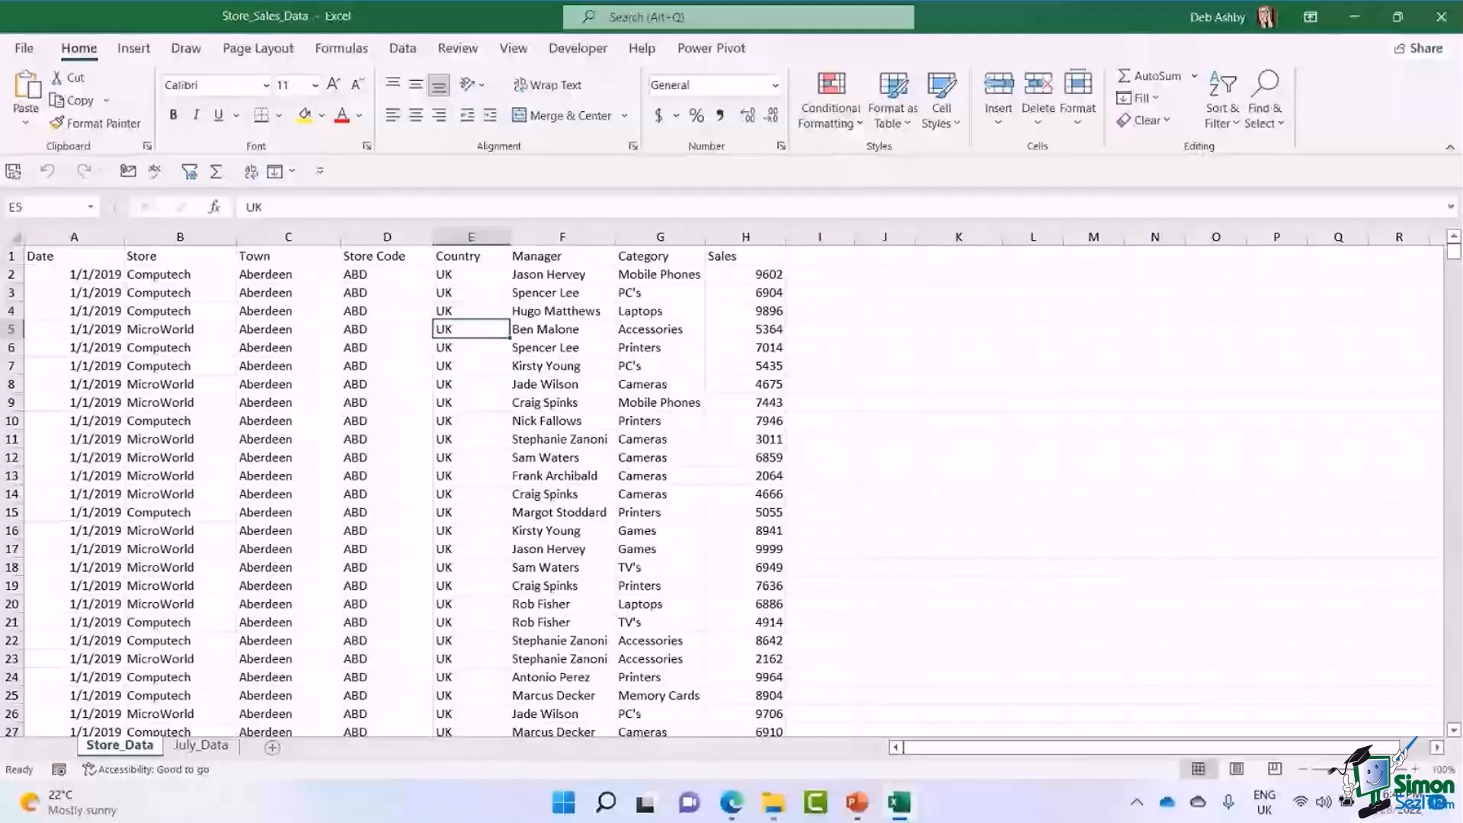
key("ctrl+Down")
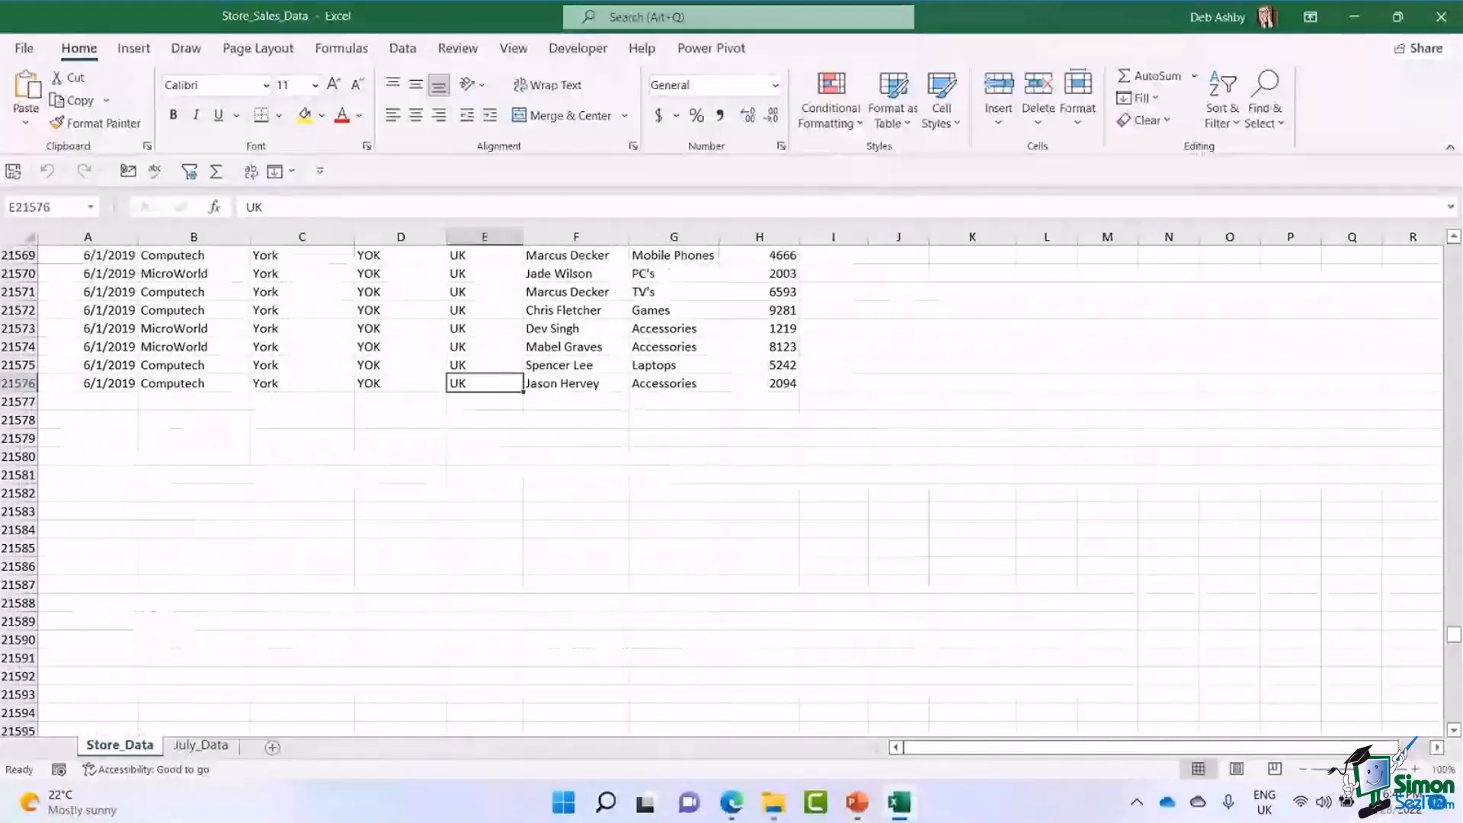
left_click(485, 347)
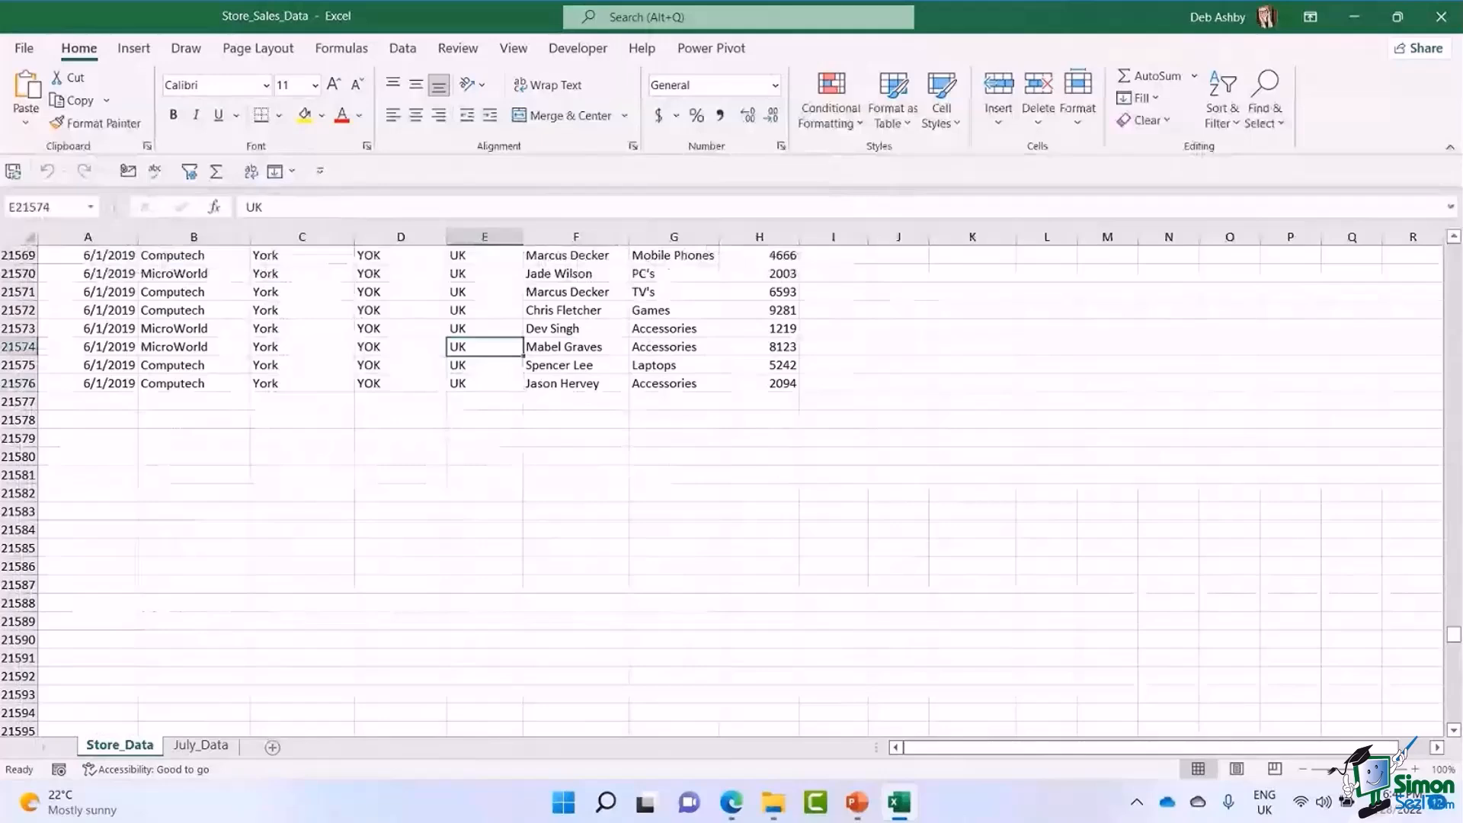
key("ctrl+Up")
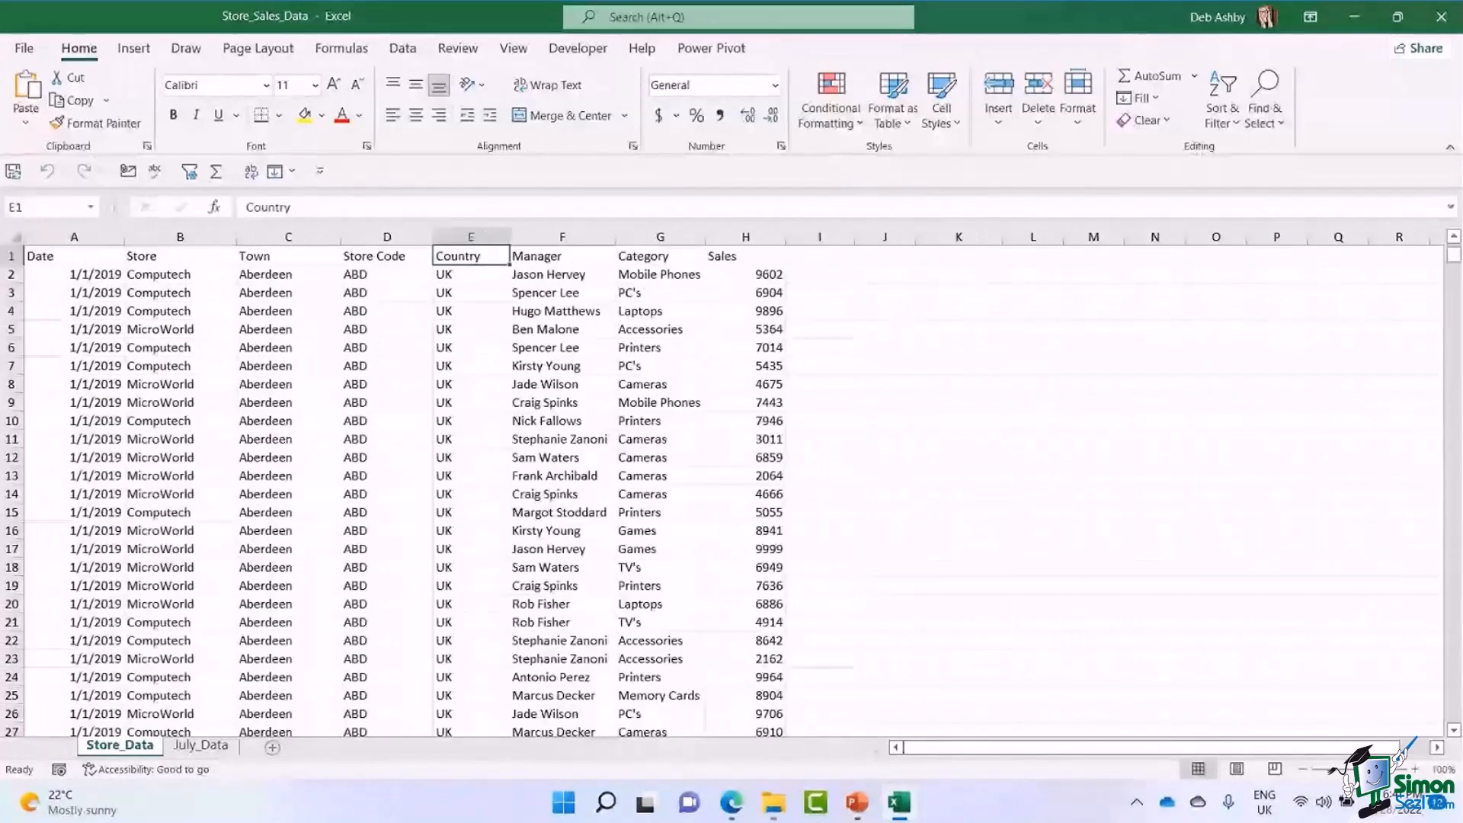
left_click(387, 366)
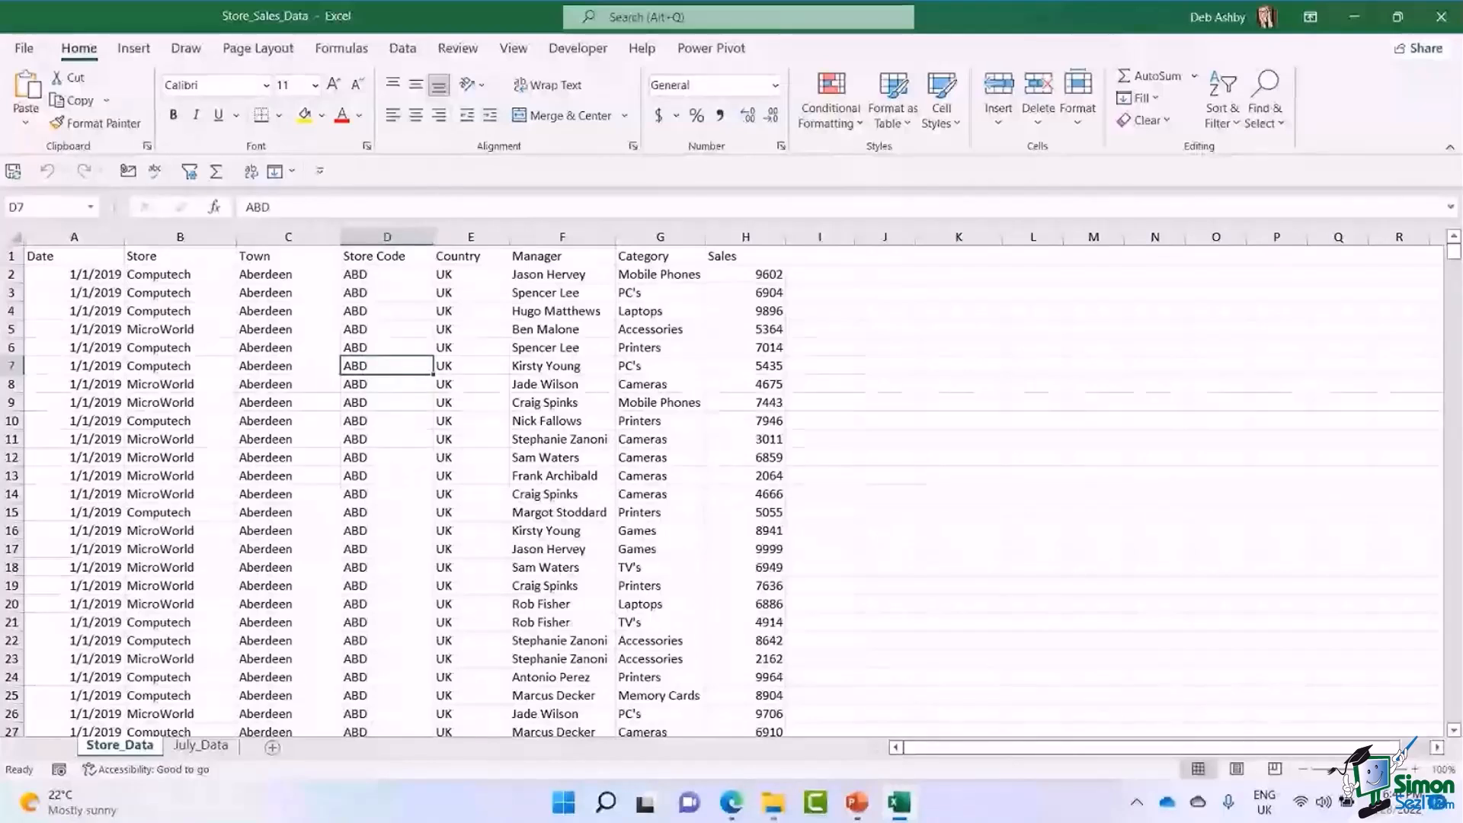
left_click(288, 366)
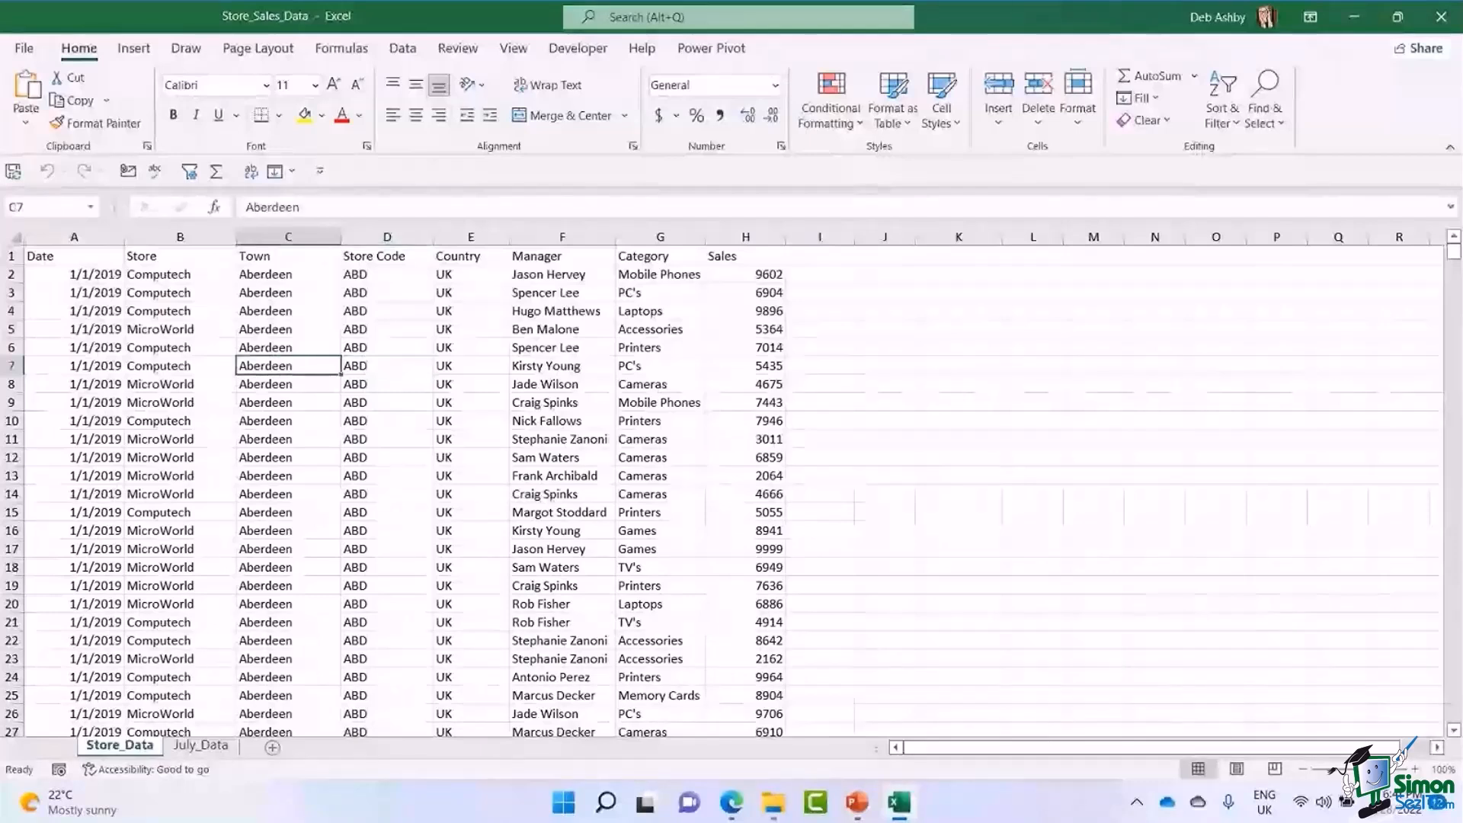
Convert the store data in A1:H21576 into an Excel table with headers.
left_click(387, 403)
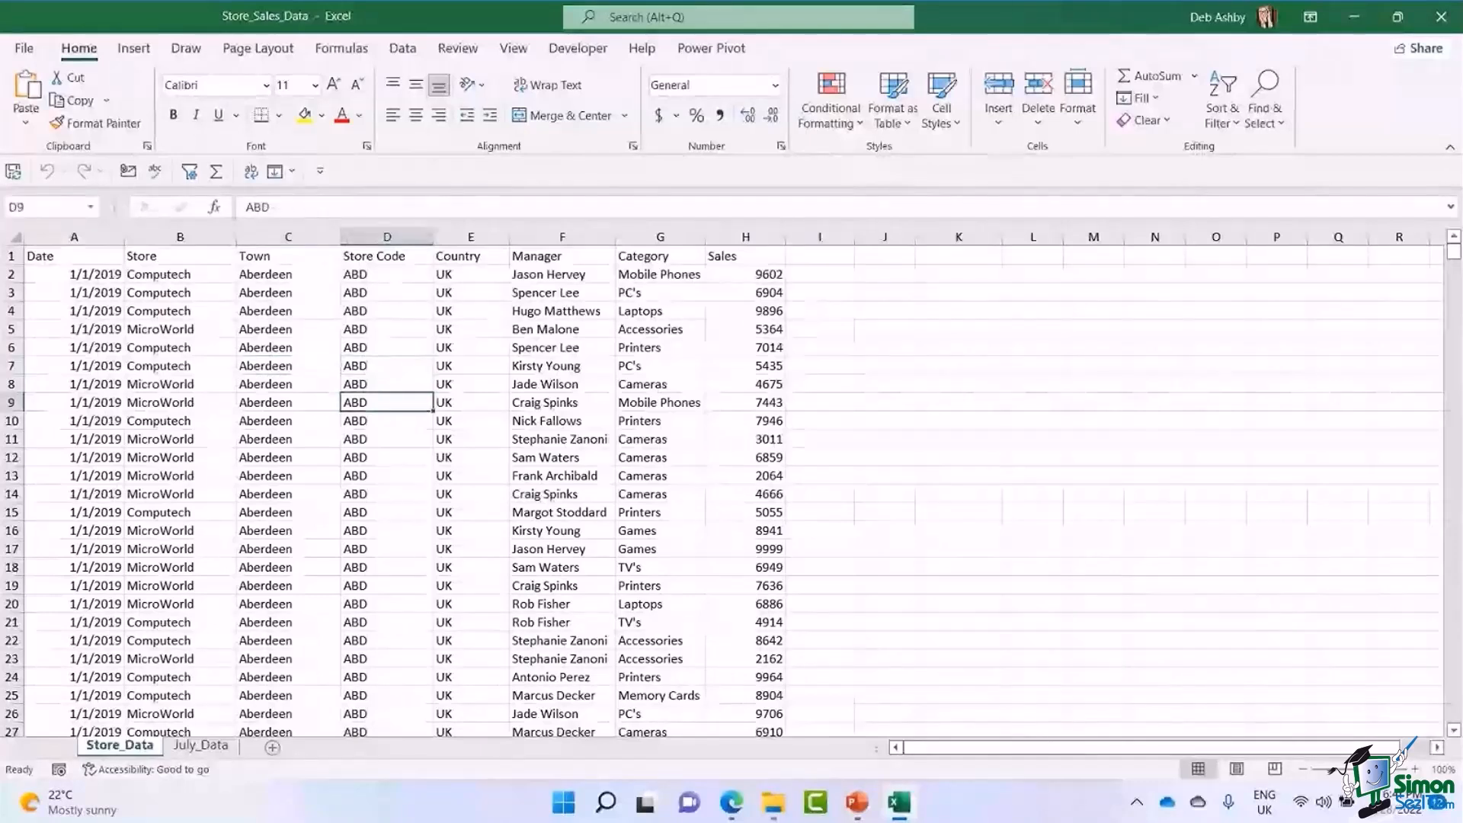
key("ctrl+t")
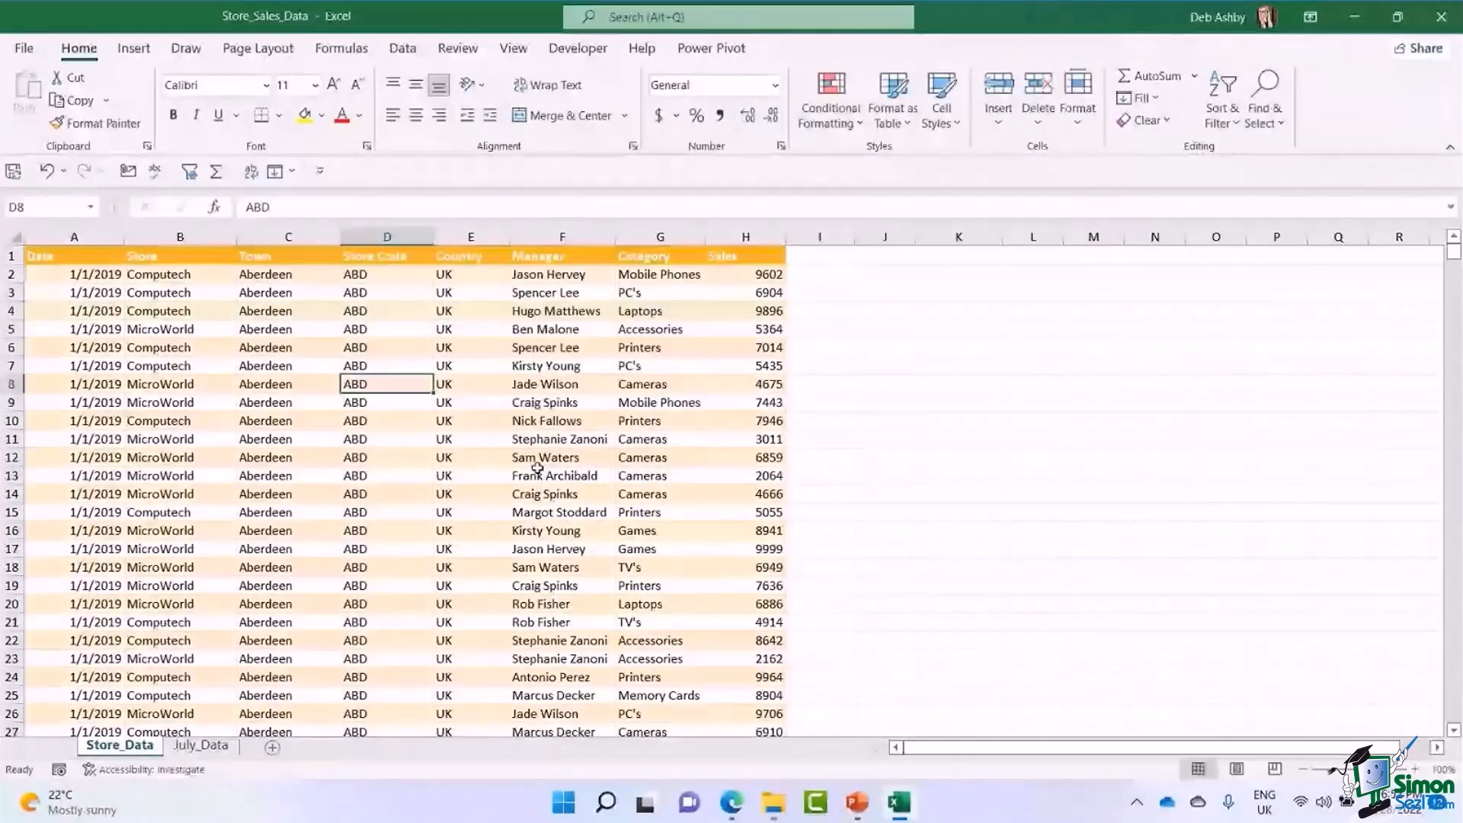
key("Up")
key("Up")
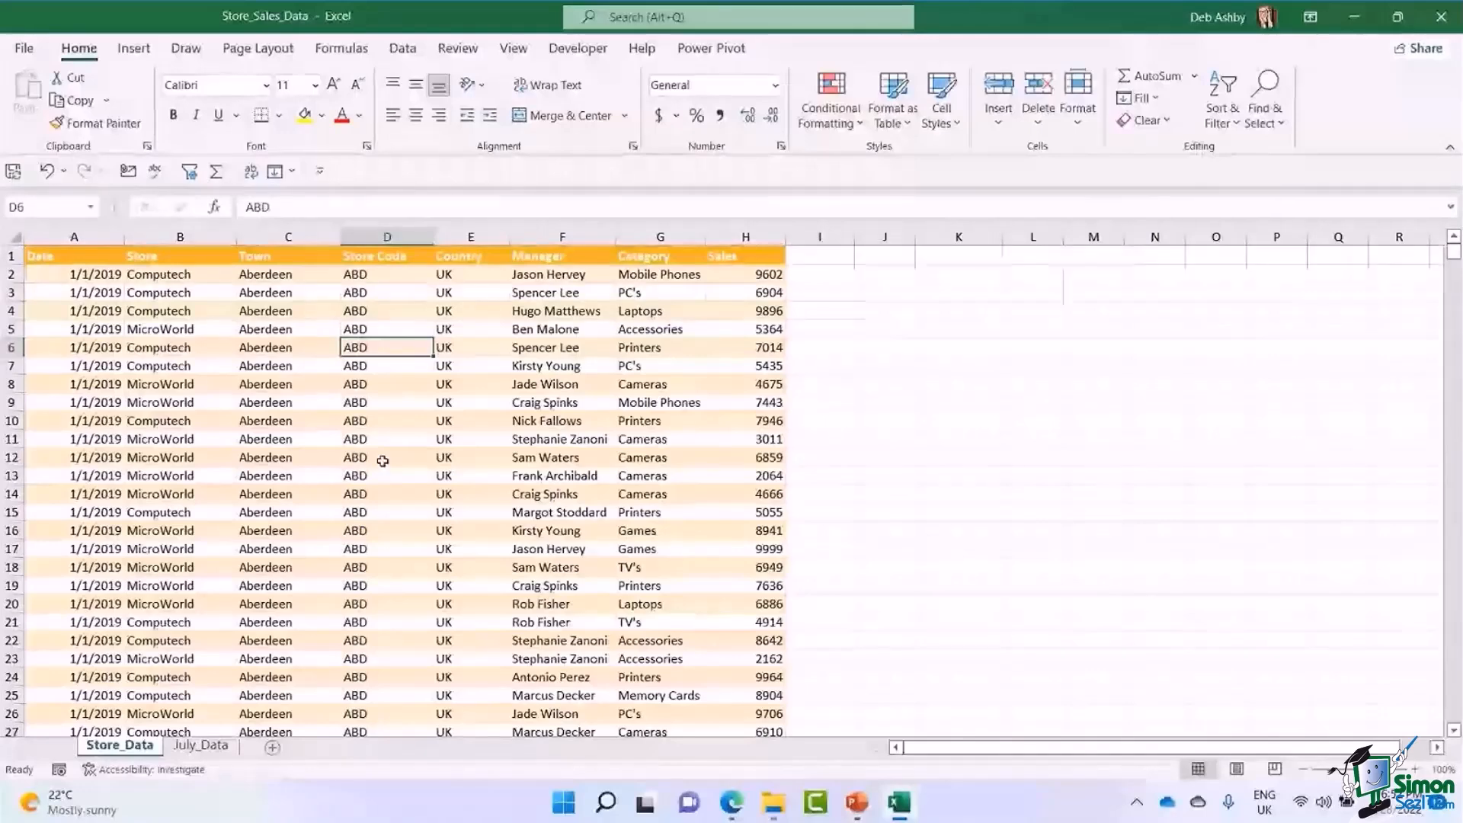
left_click(464, 331)
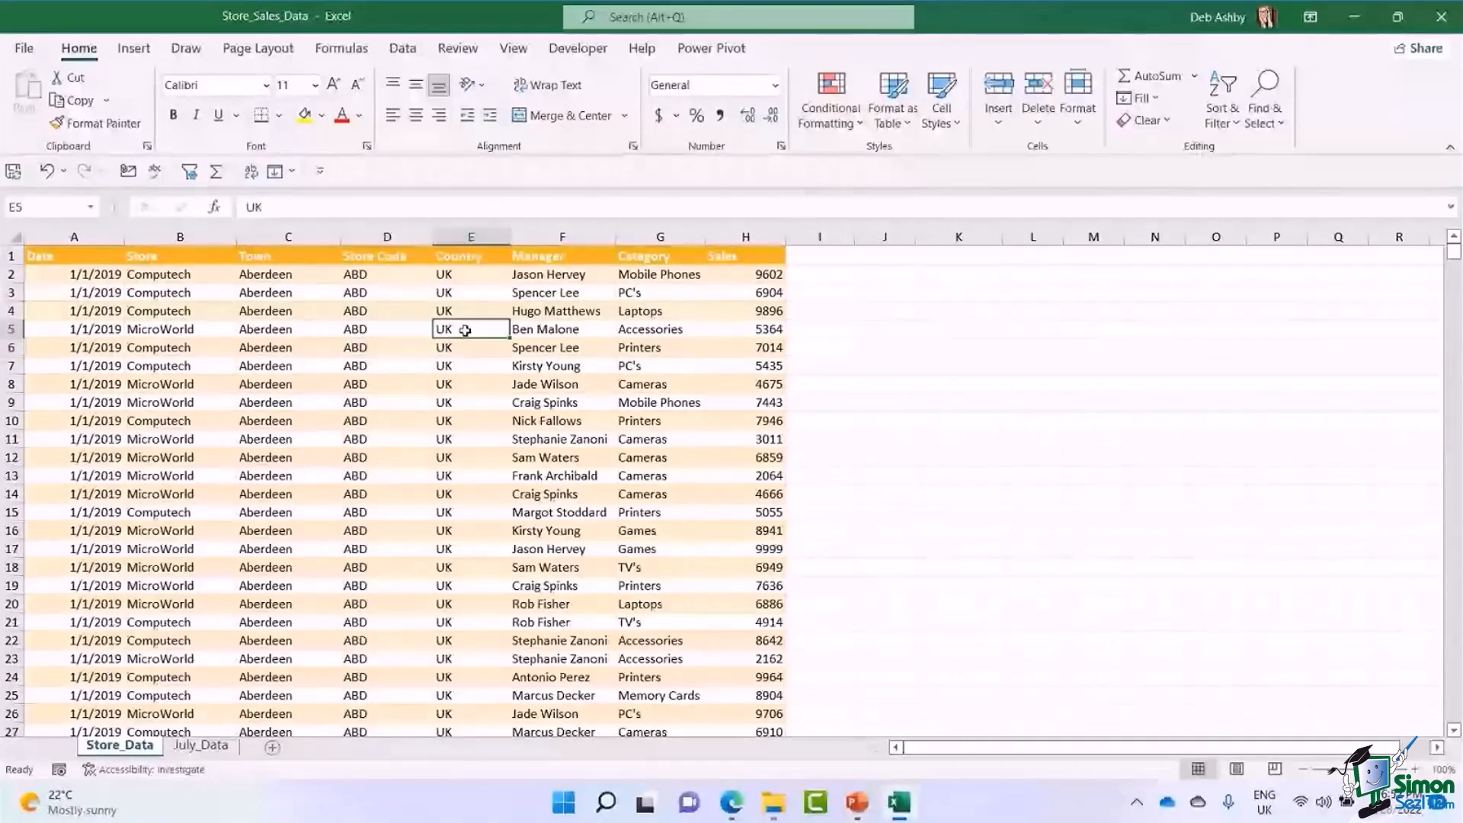
key("ctrl+t")
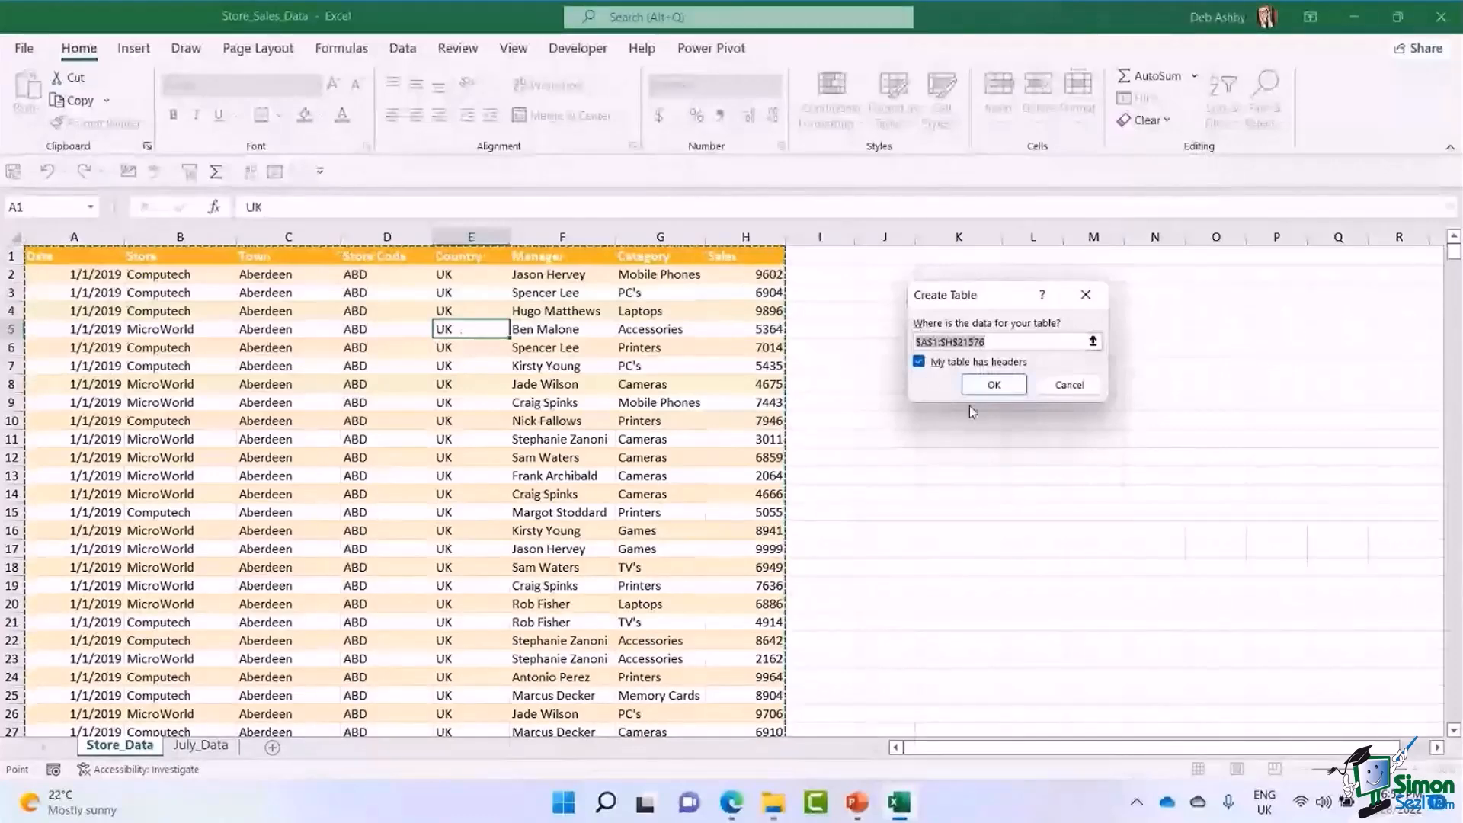
left_click(995, 384)
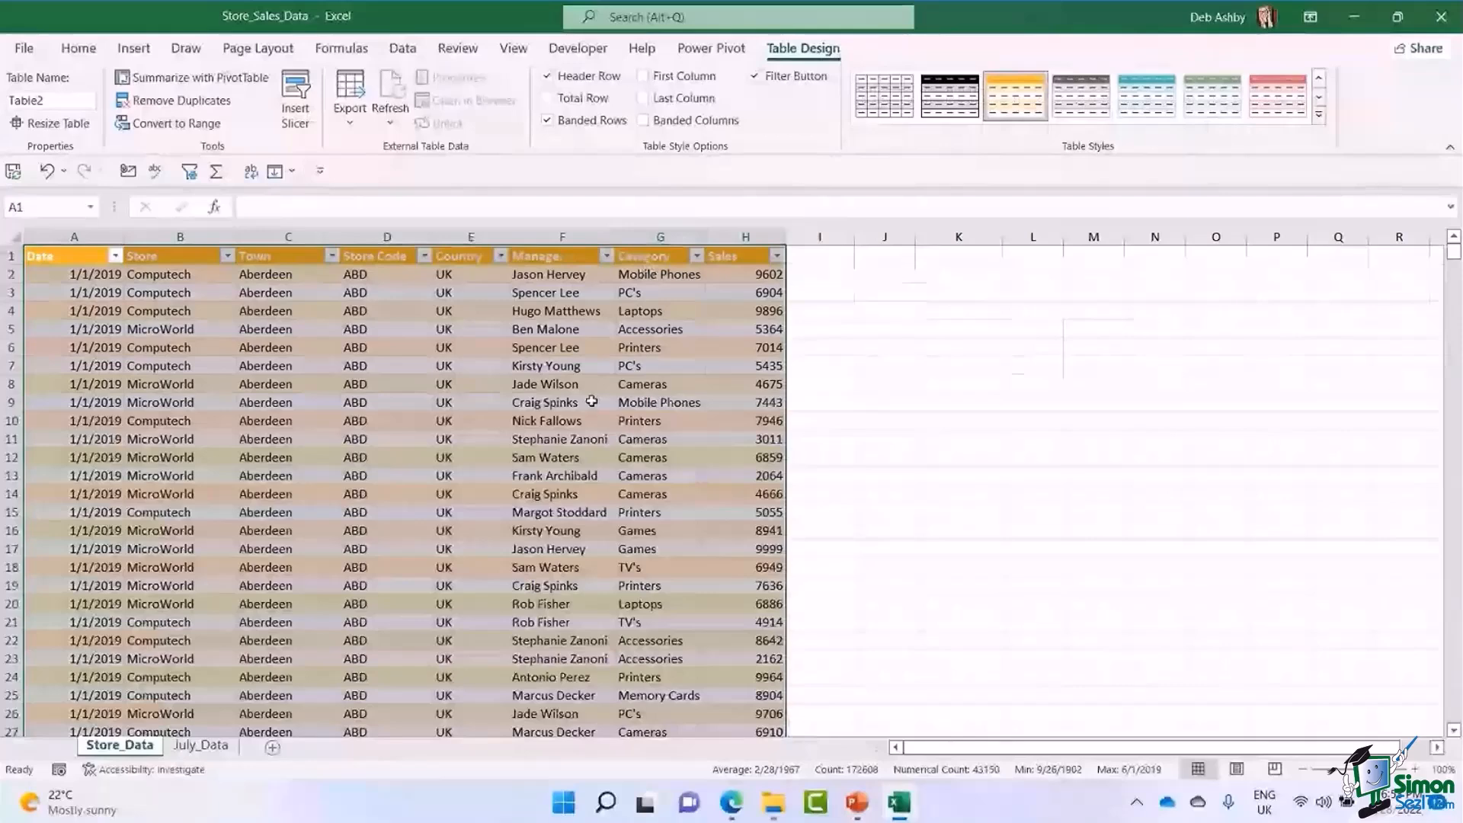
Rename the new store data table as SalesData.
left_click(550, 366)
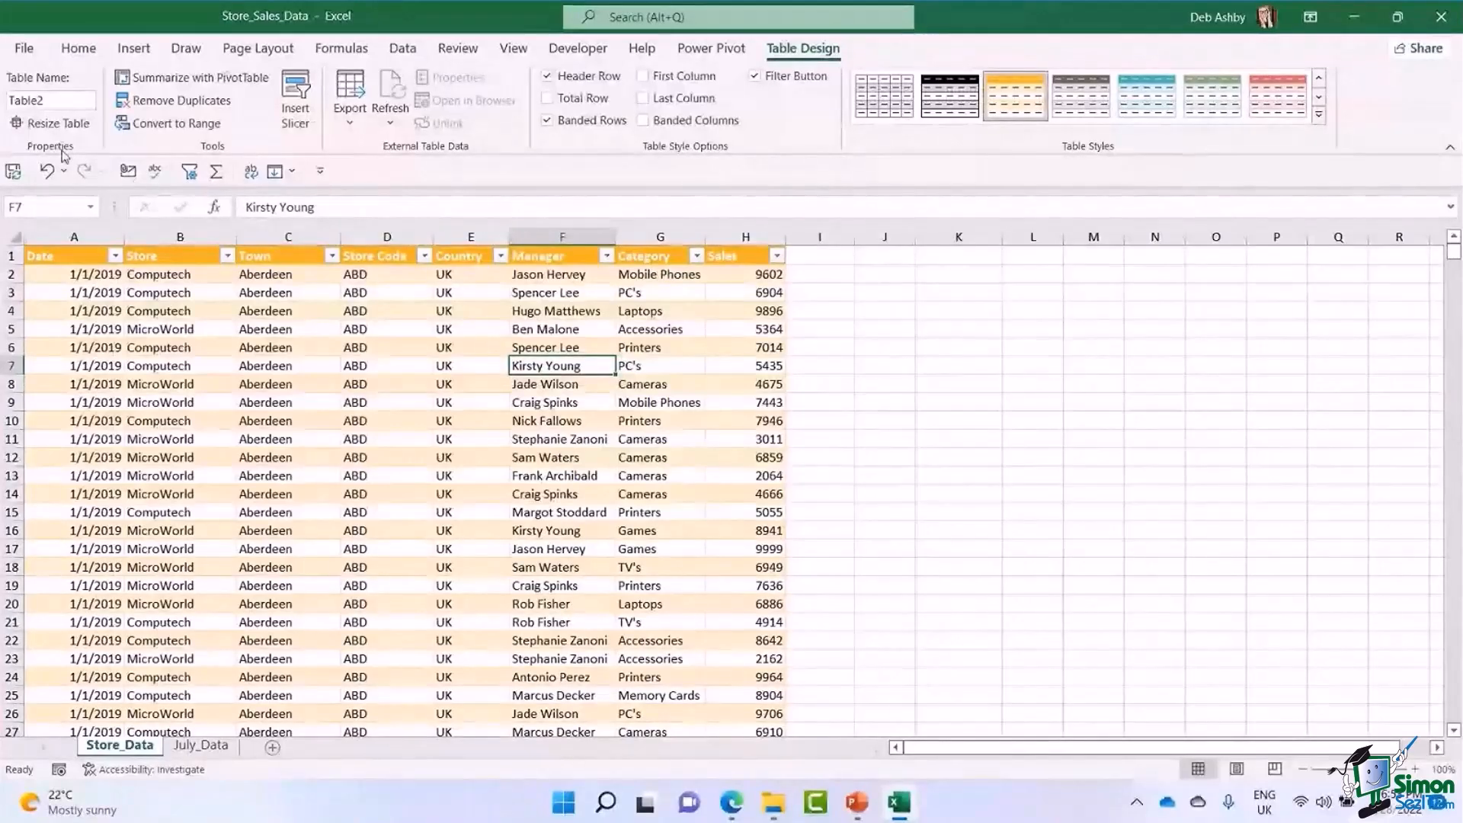
left_click(53, 97)
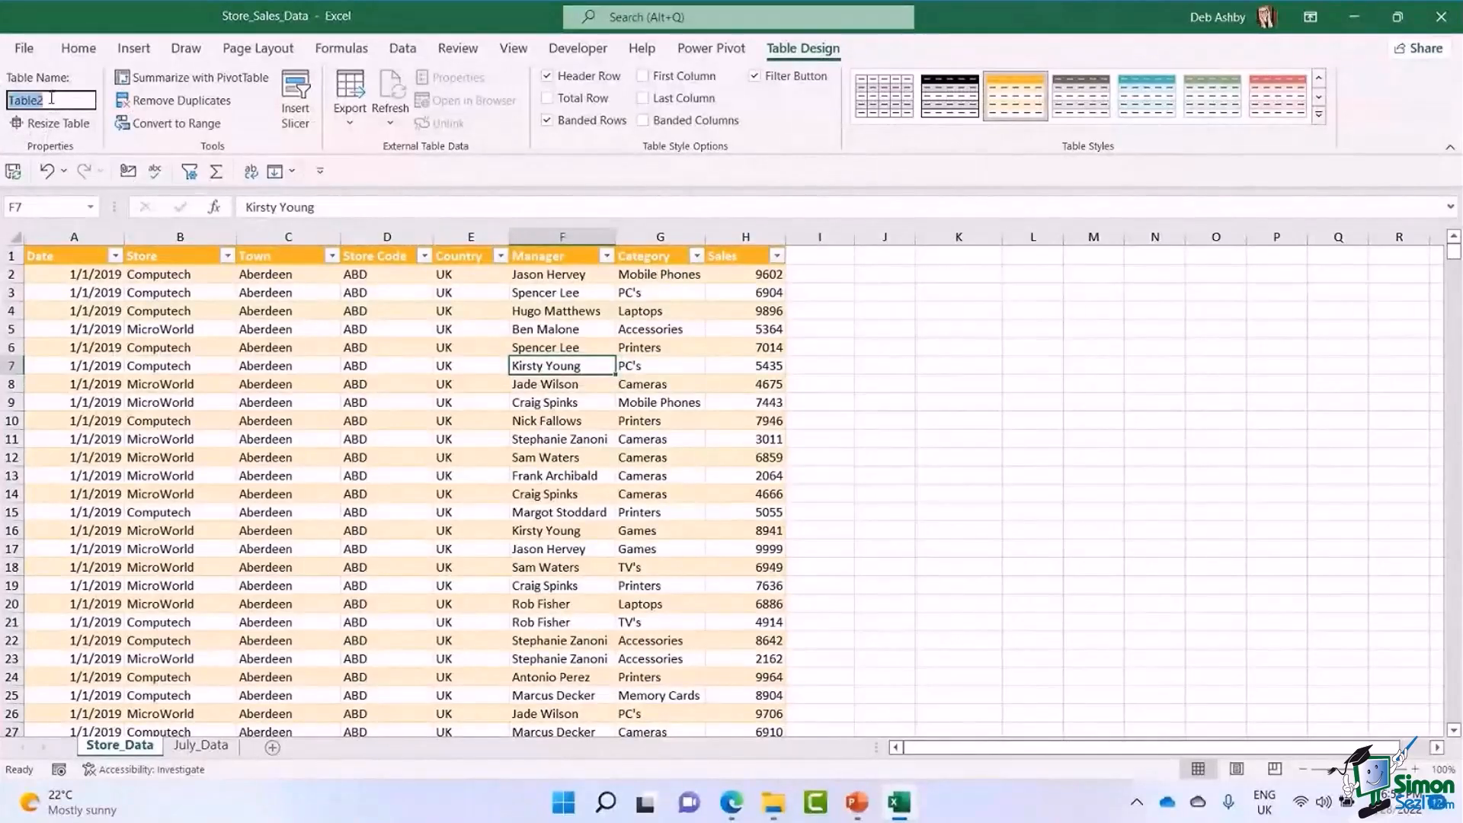
type("SalesData")
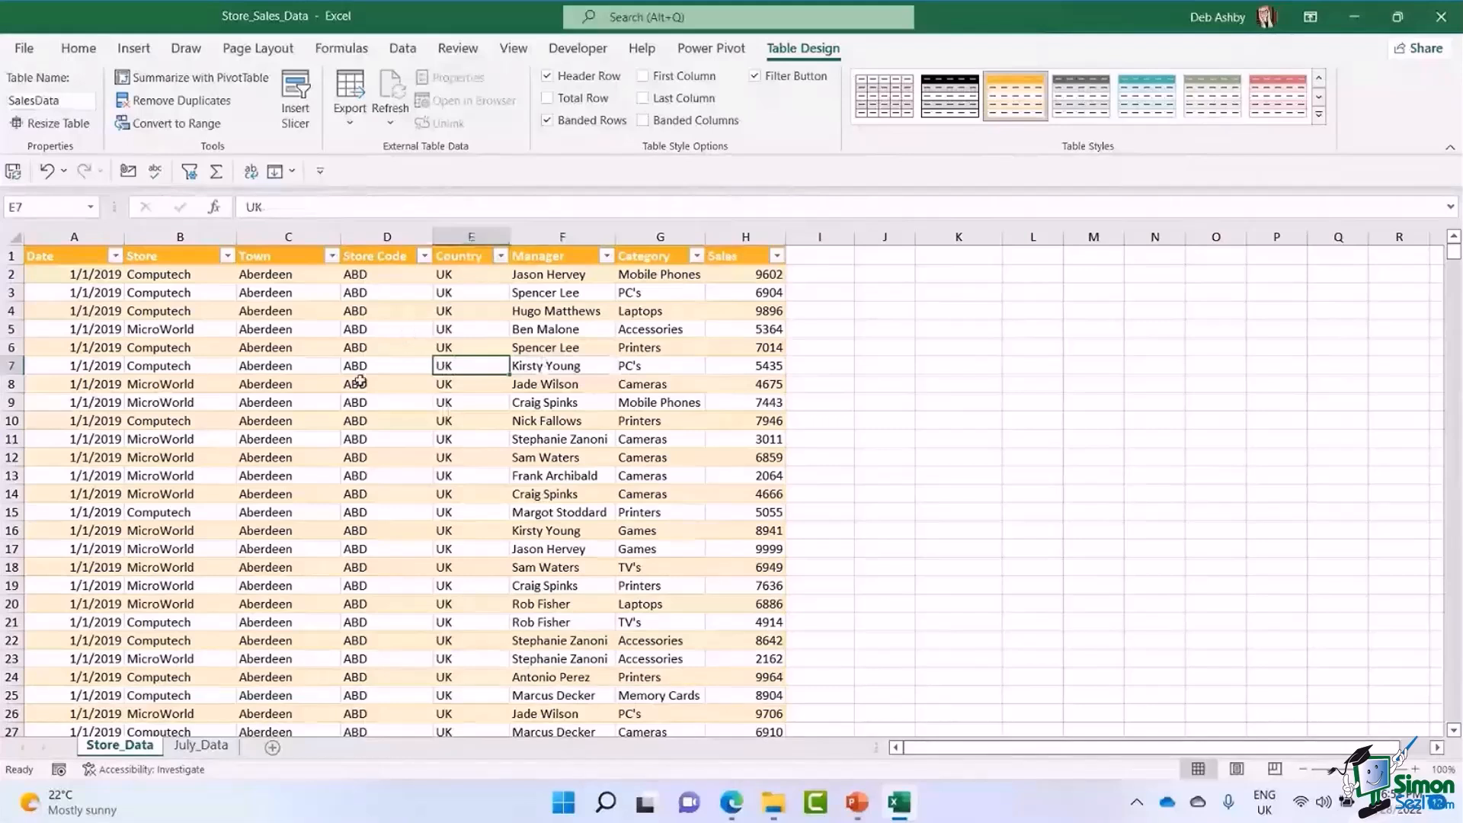
Look over the SalesData table and find the option for inserting a PivotTable from it.
left_click(359, 384)
left_click(303, 383)
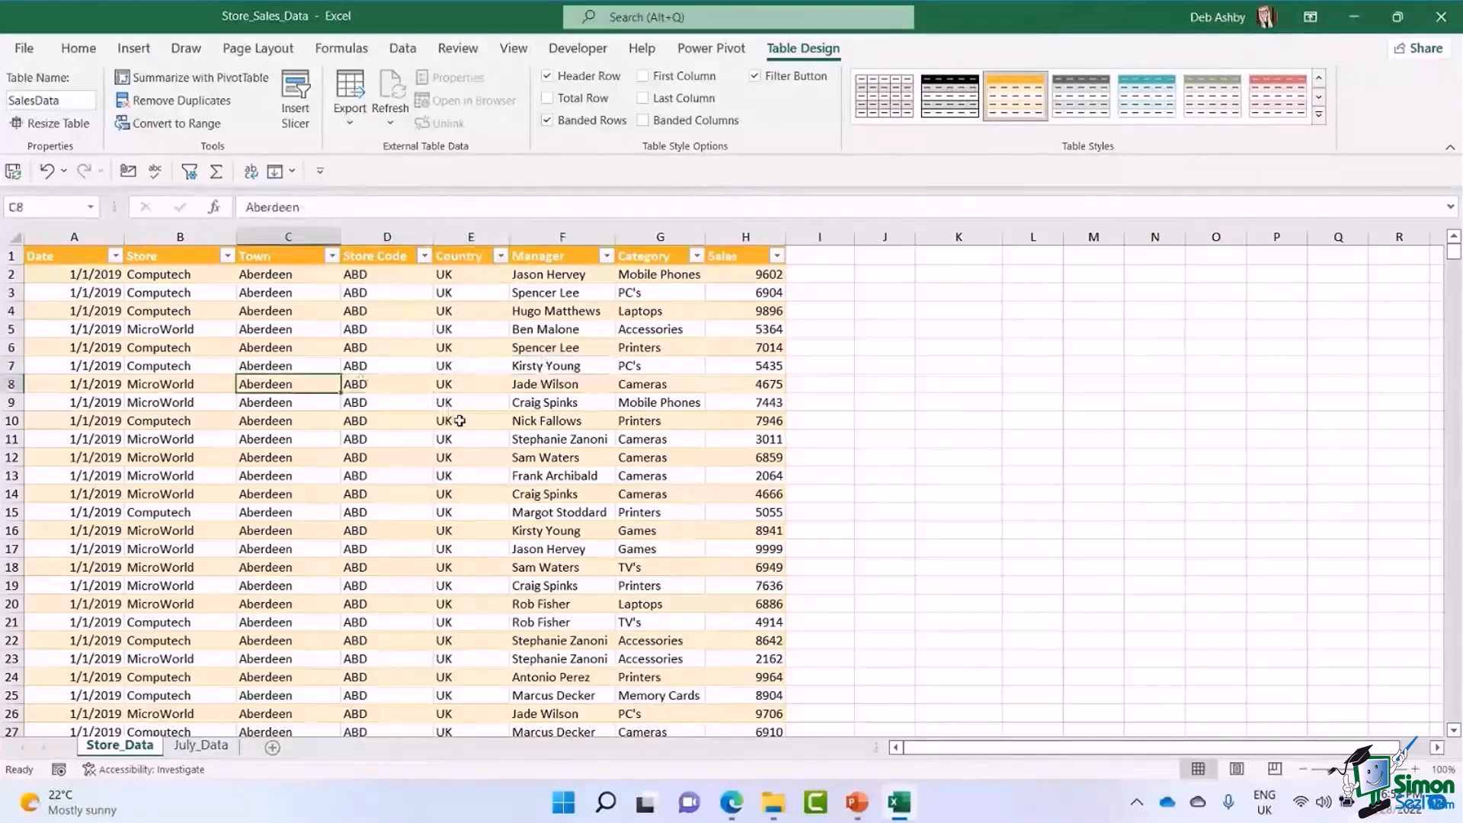
left_click(480, 403)
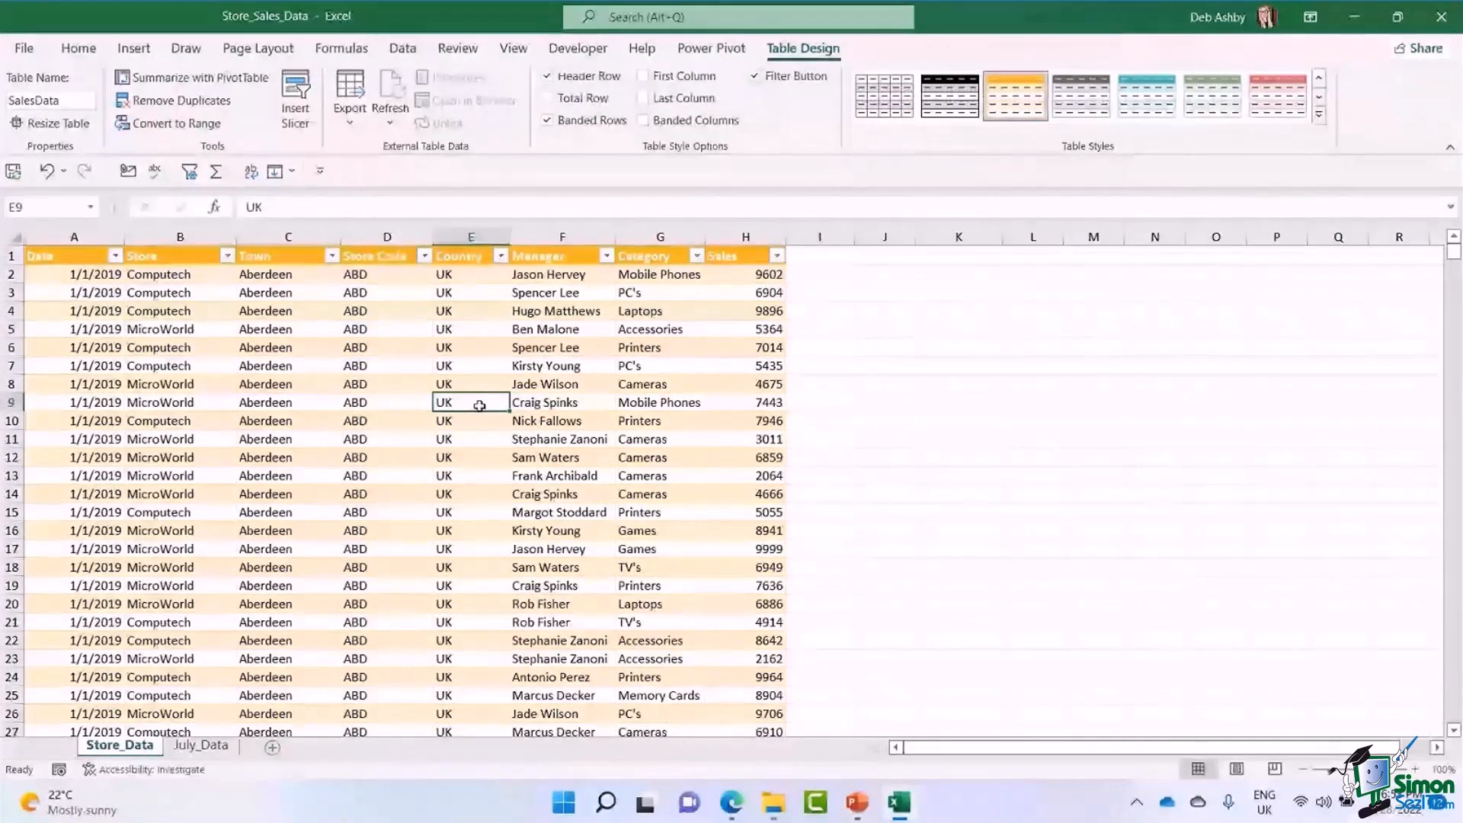
left_click(133, 48)
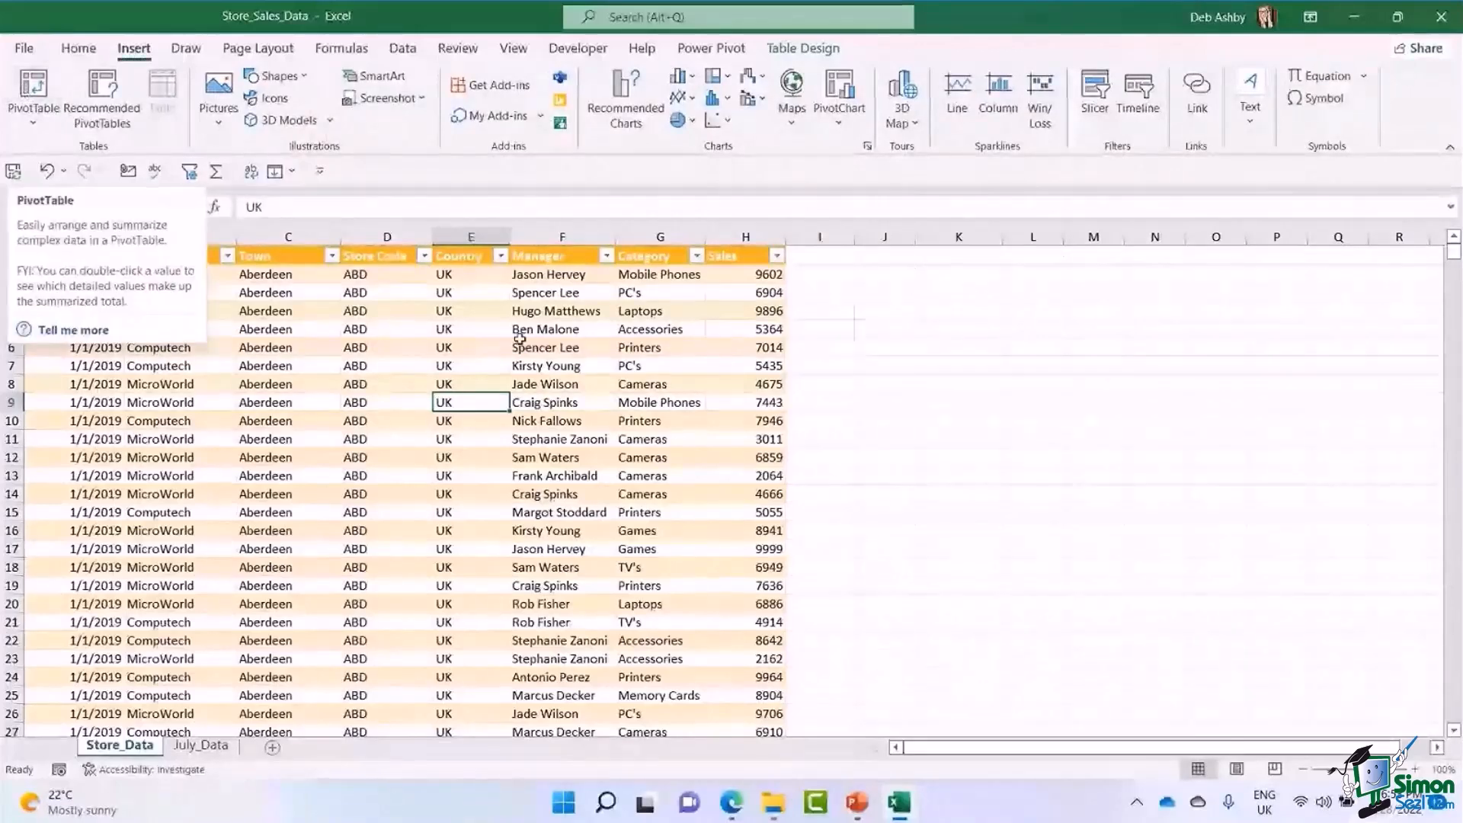
left_click(526, 366)
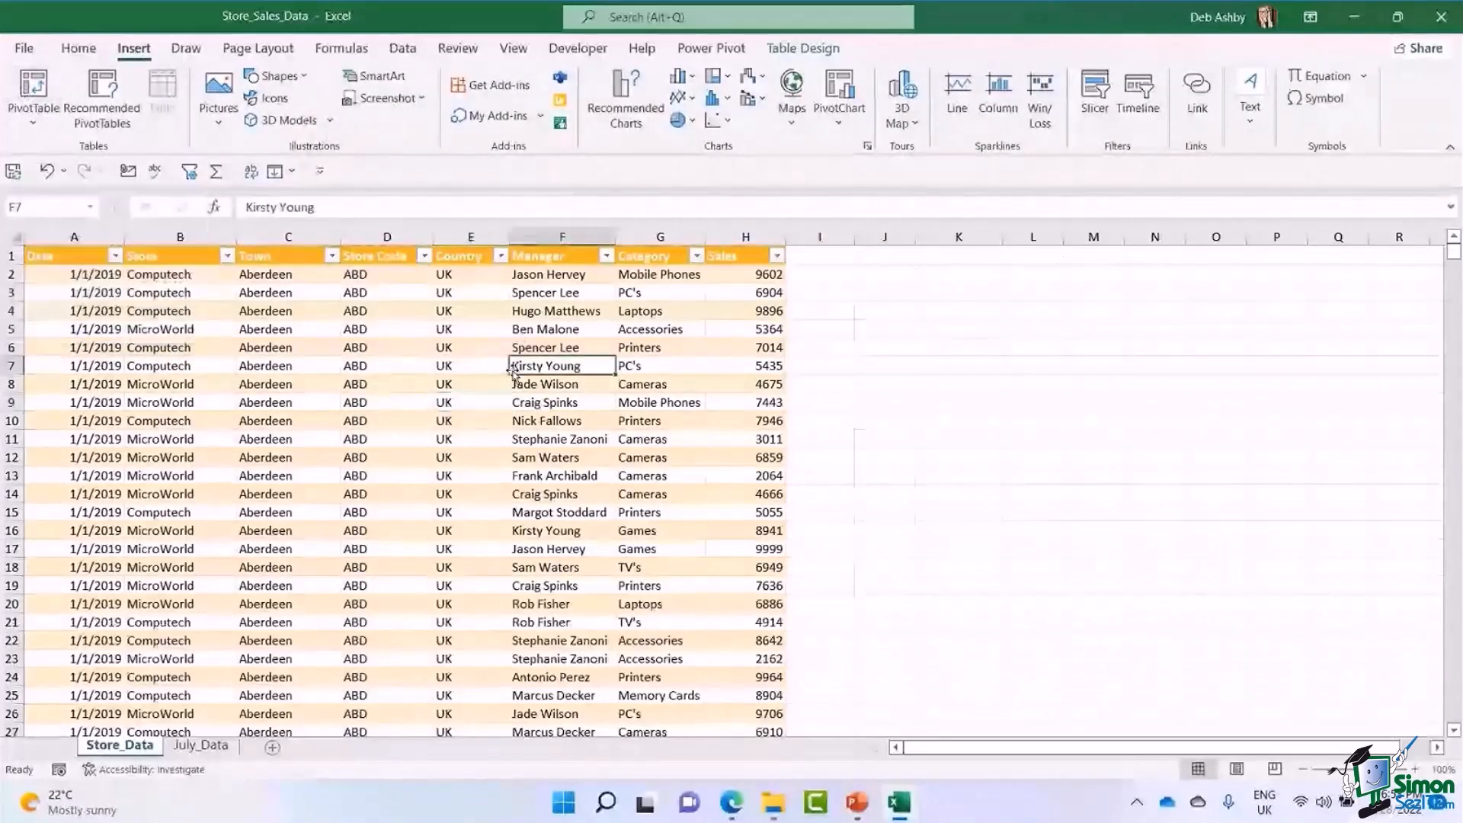
Create a PivotTable from the SalesData table on a new worksheet, without adding the data to the Data Model.
left_click(785, 48)
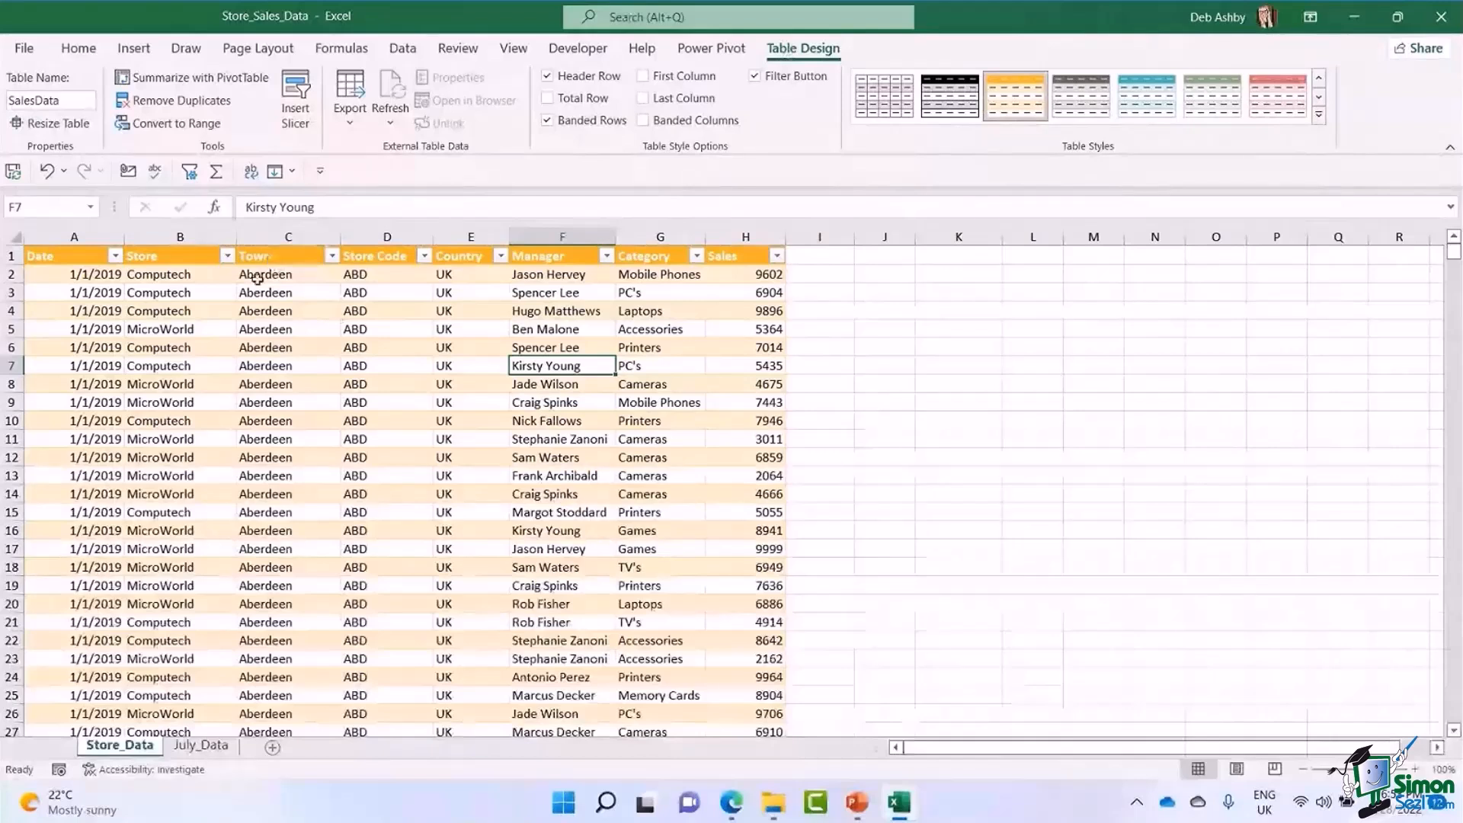
left_click(177, 79)
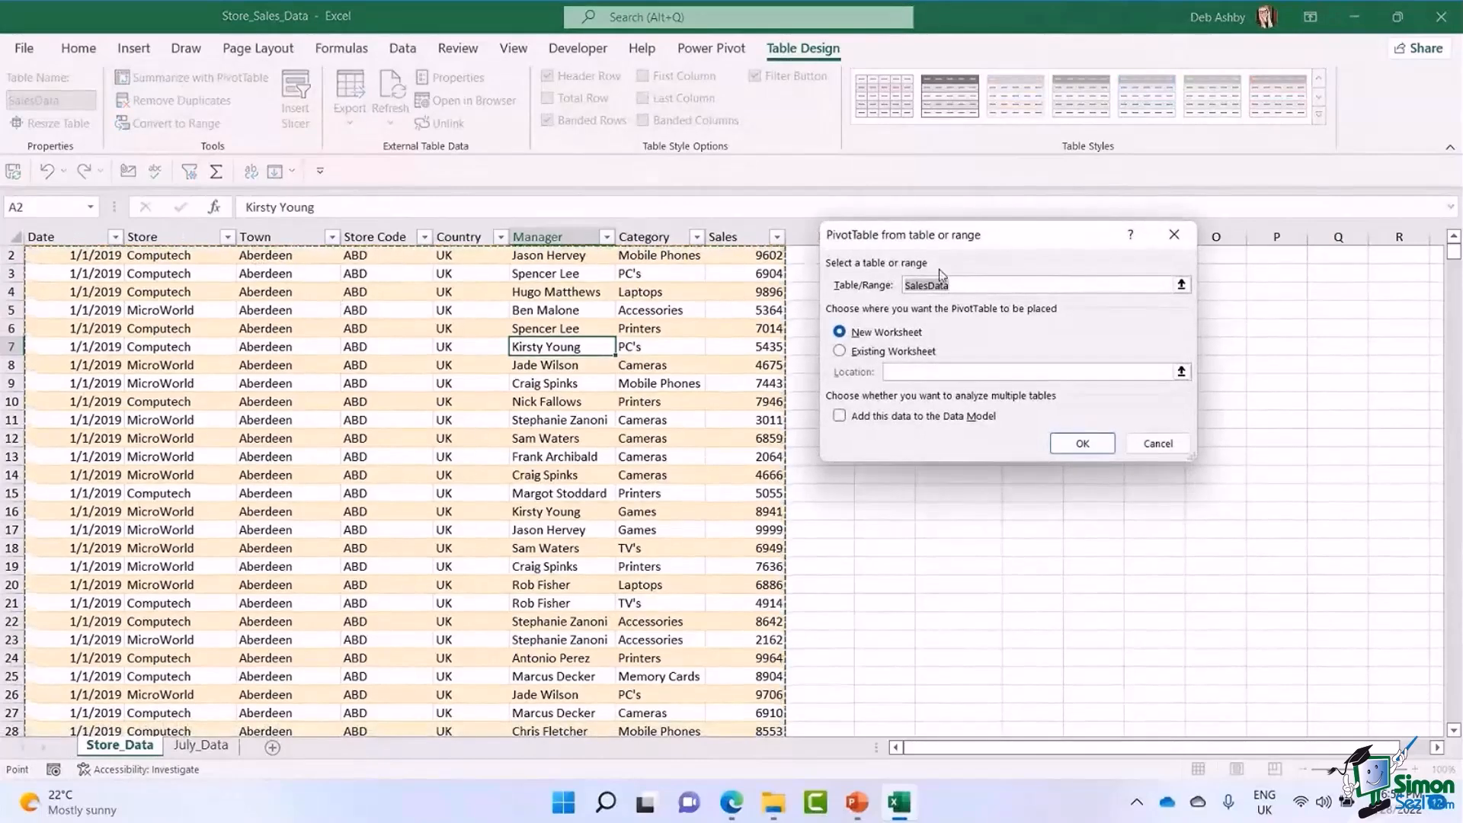
left_click_drag(911, 244, 738, 242)
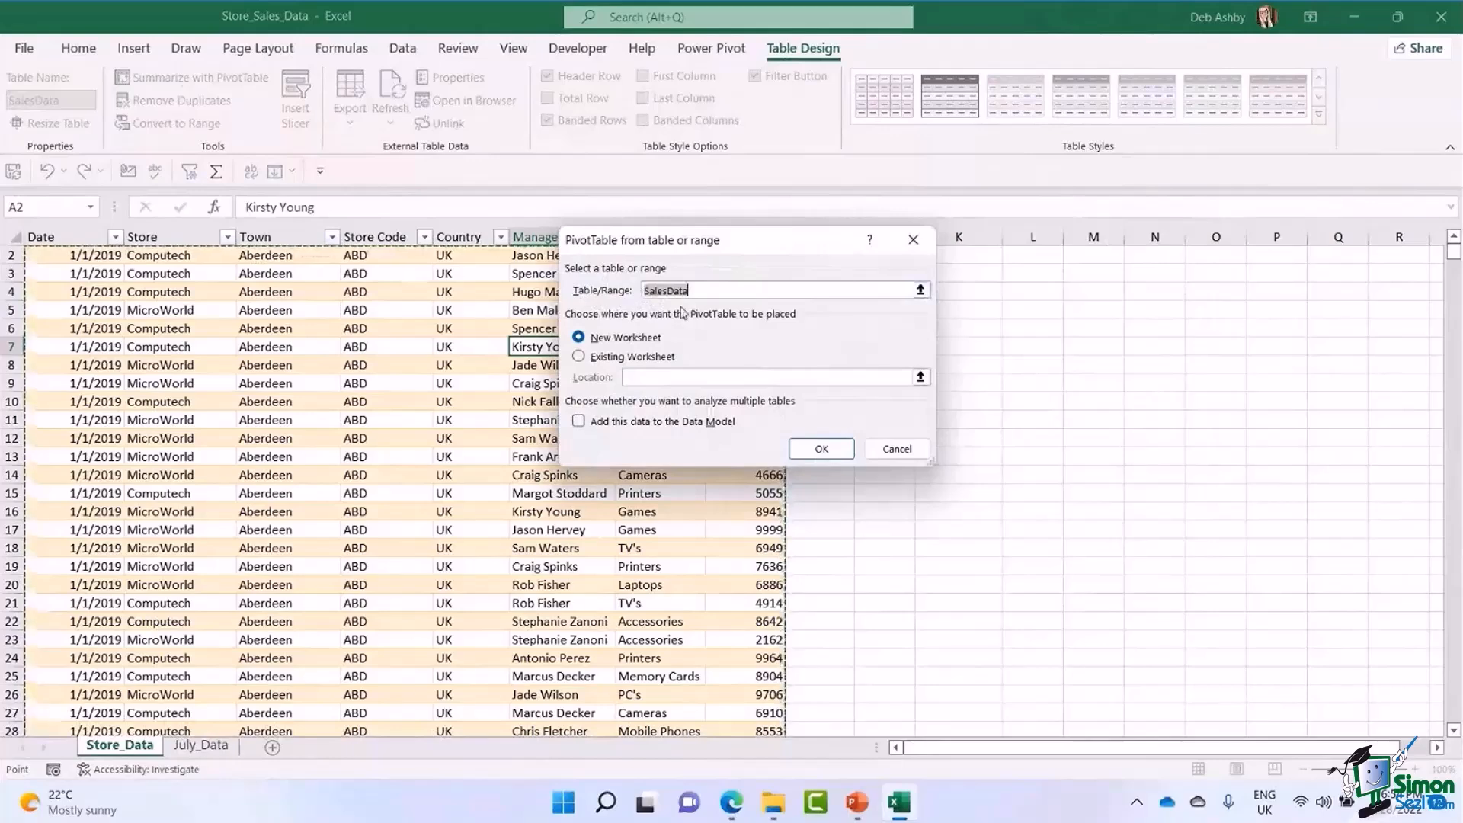
left_click_drag(731, 242, 909, 265)
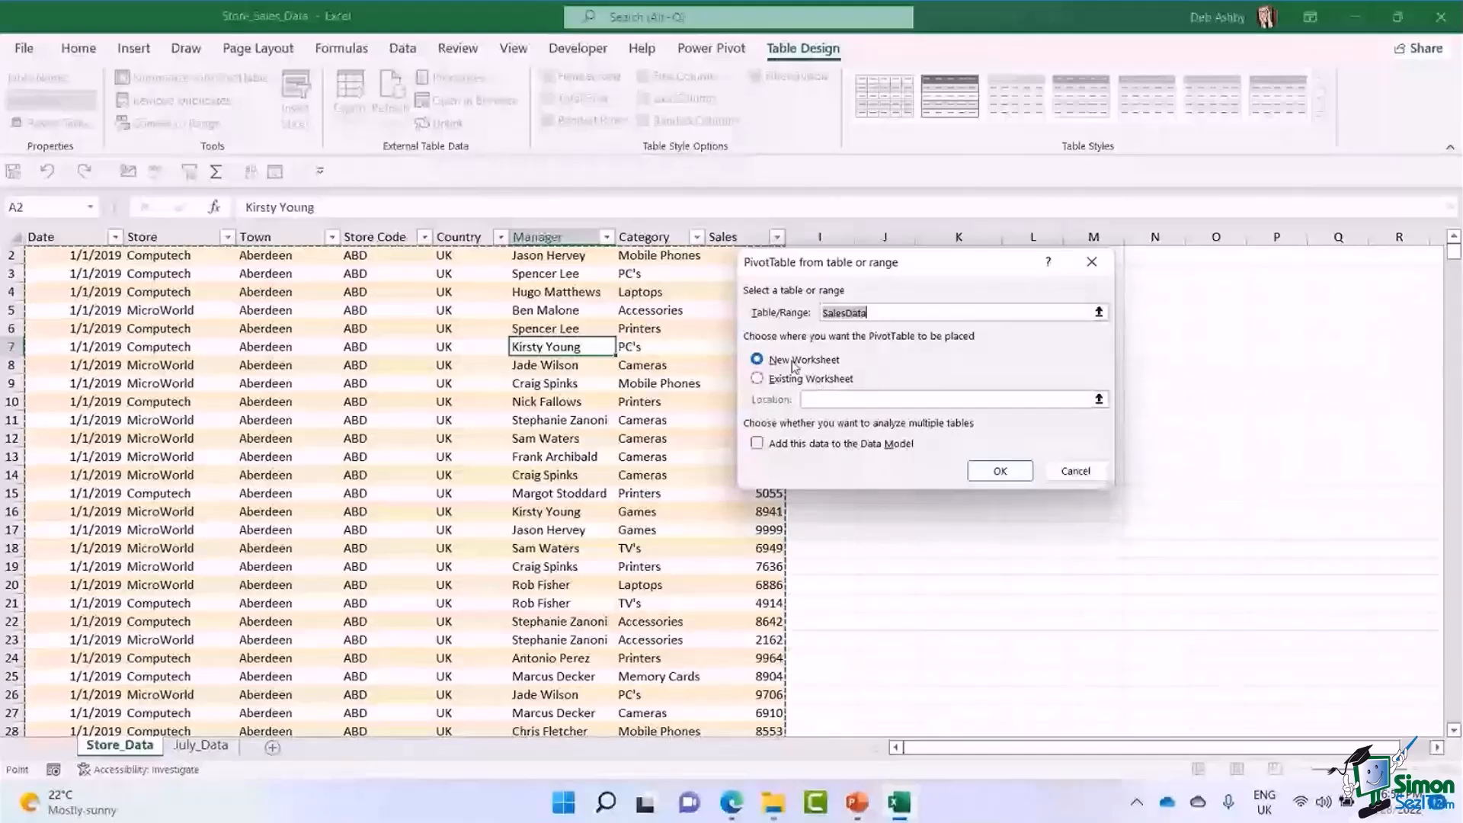
left_click_drag(935, 264, 881, 322)
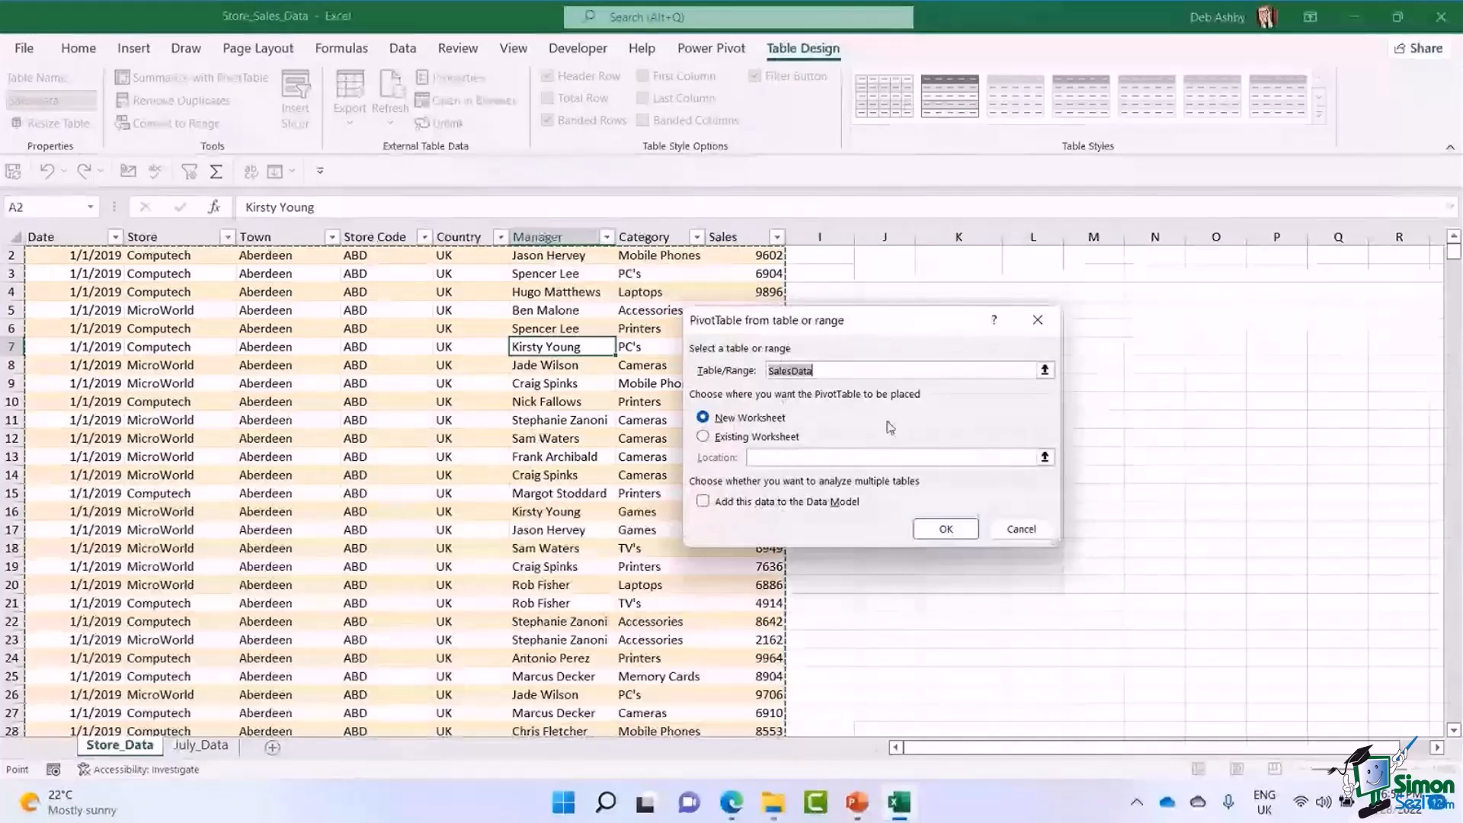
left_click(945, 531)
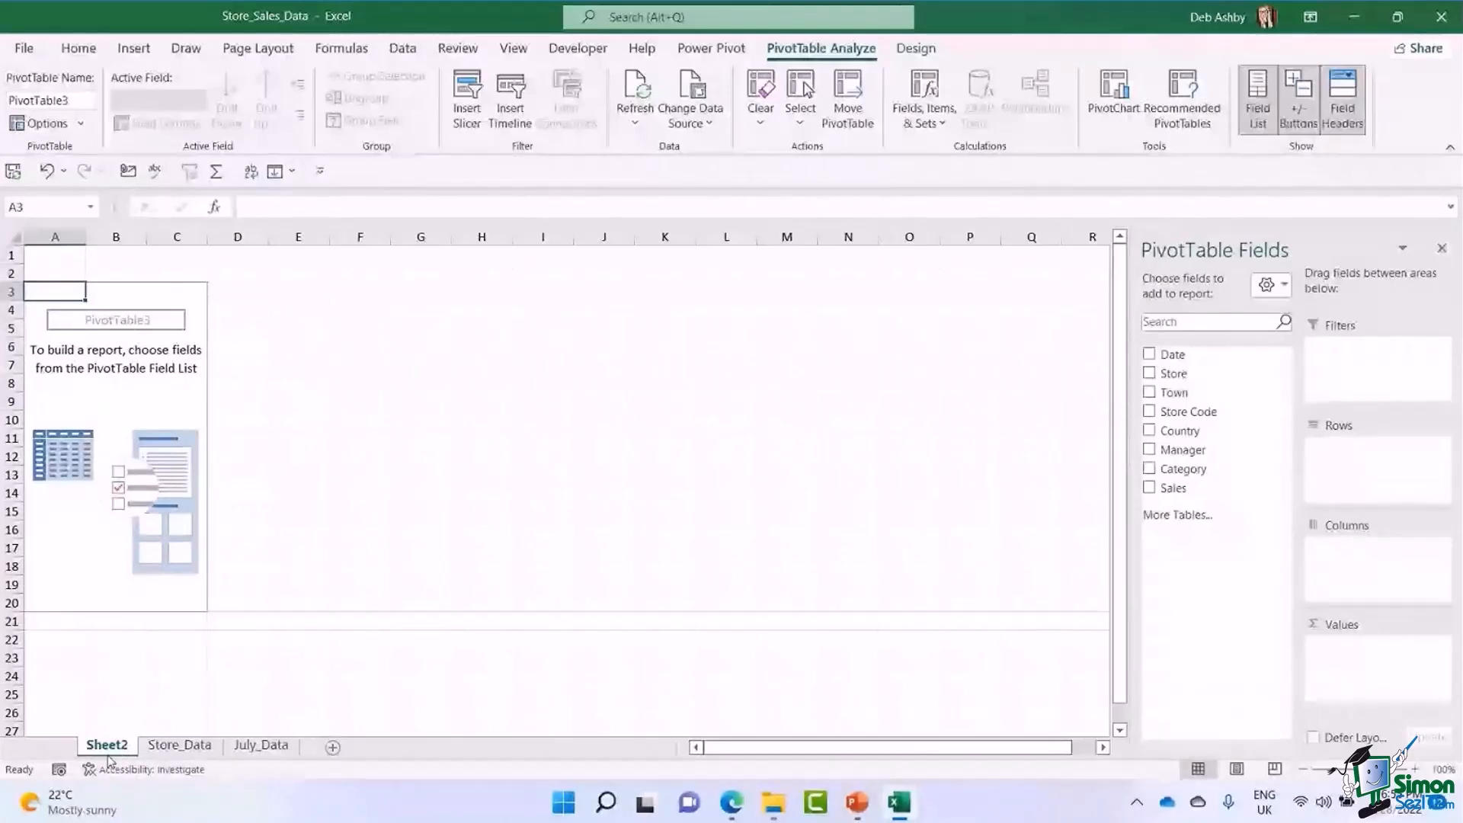
left_click(107, 417)
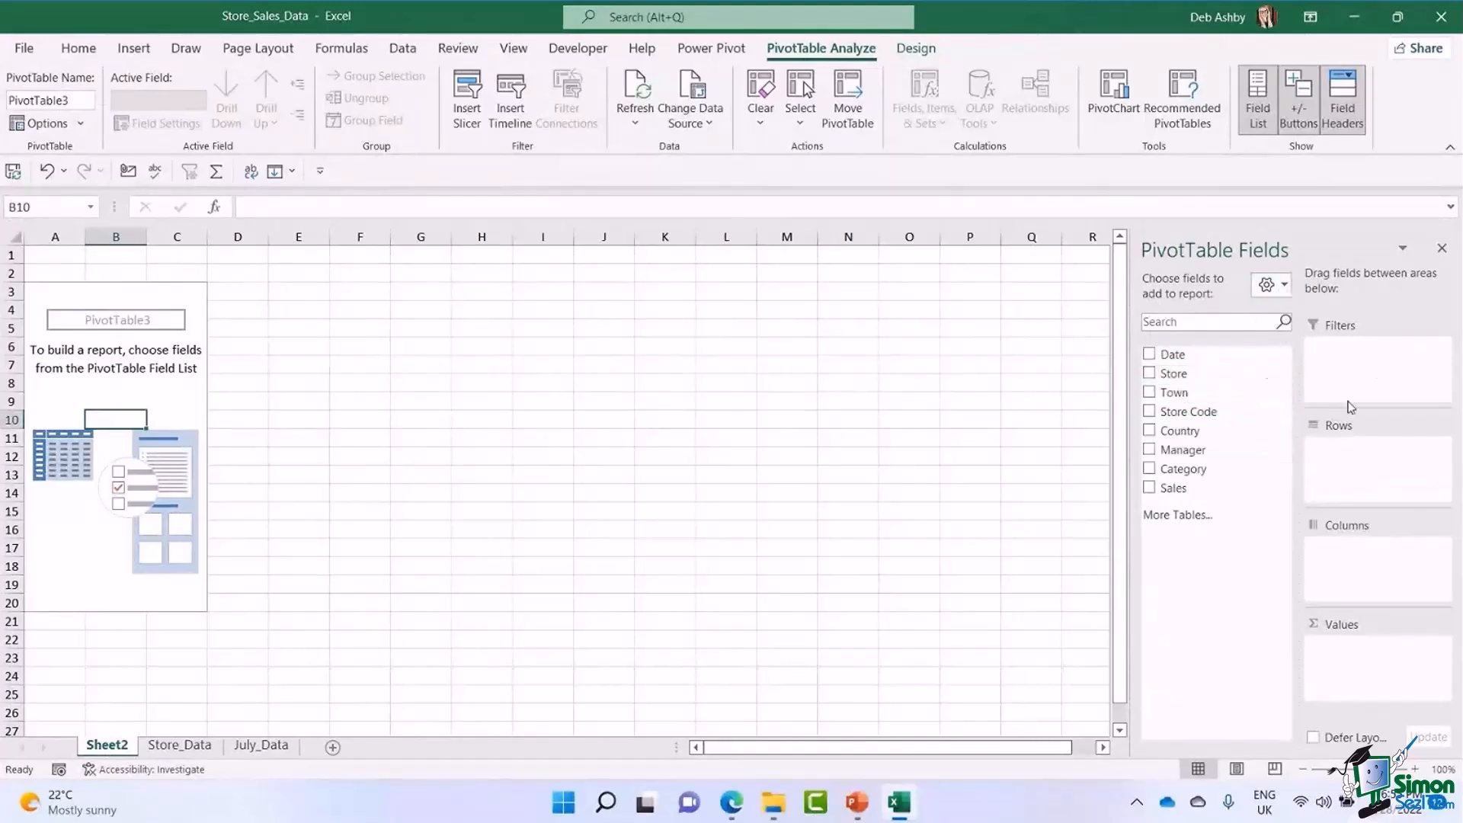
Set the PivotTable field list to the stacked fields and areas layout and look through its field names.
left_click(1286, 285)
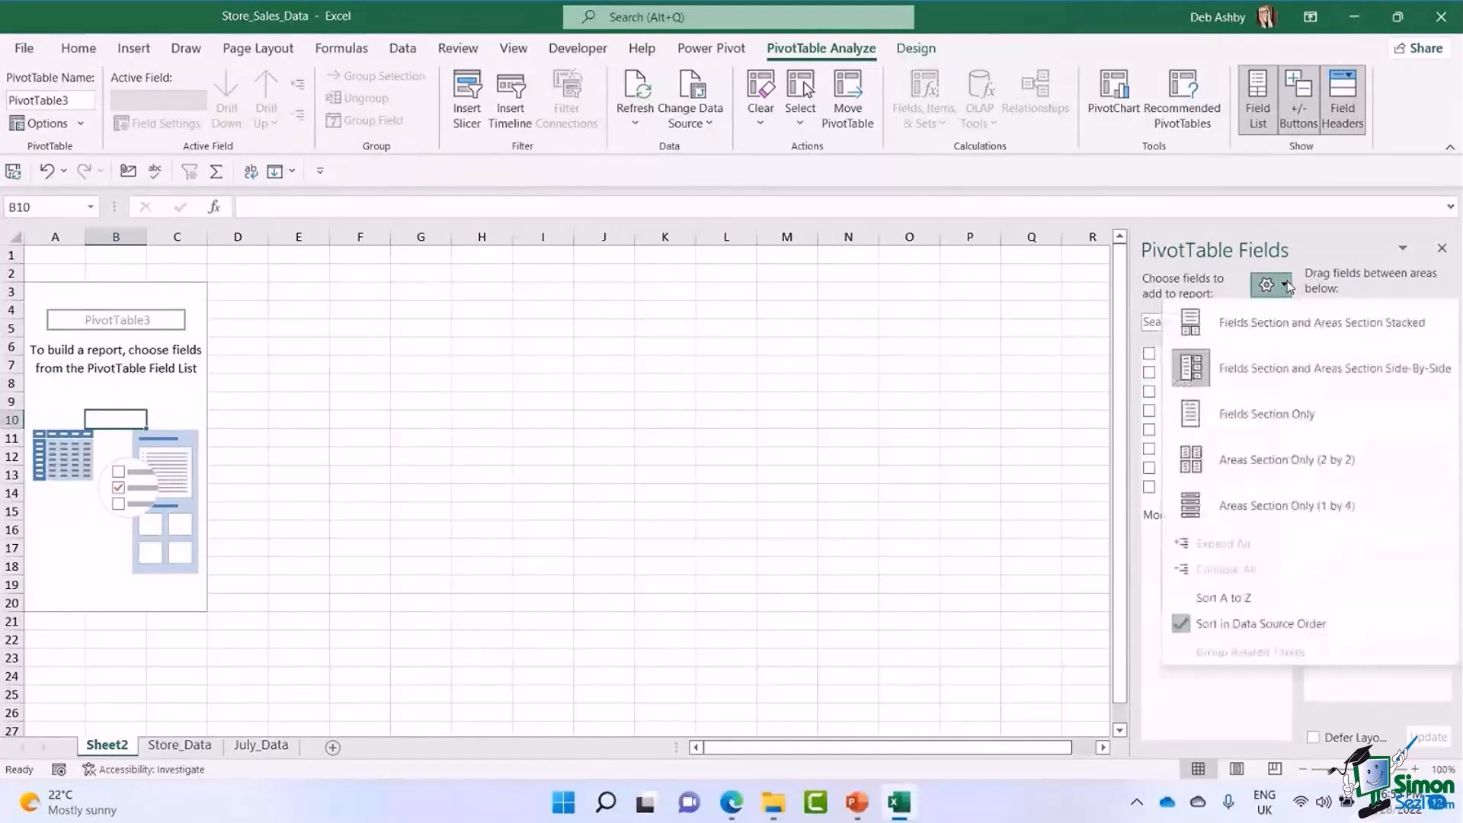
left_click(1269, 323)
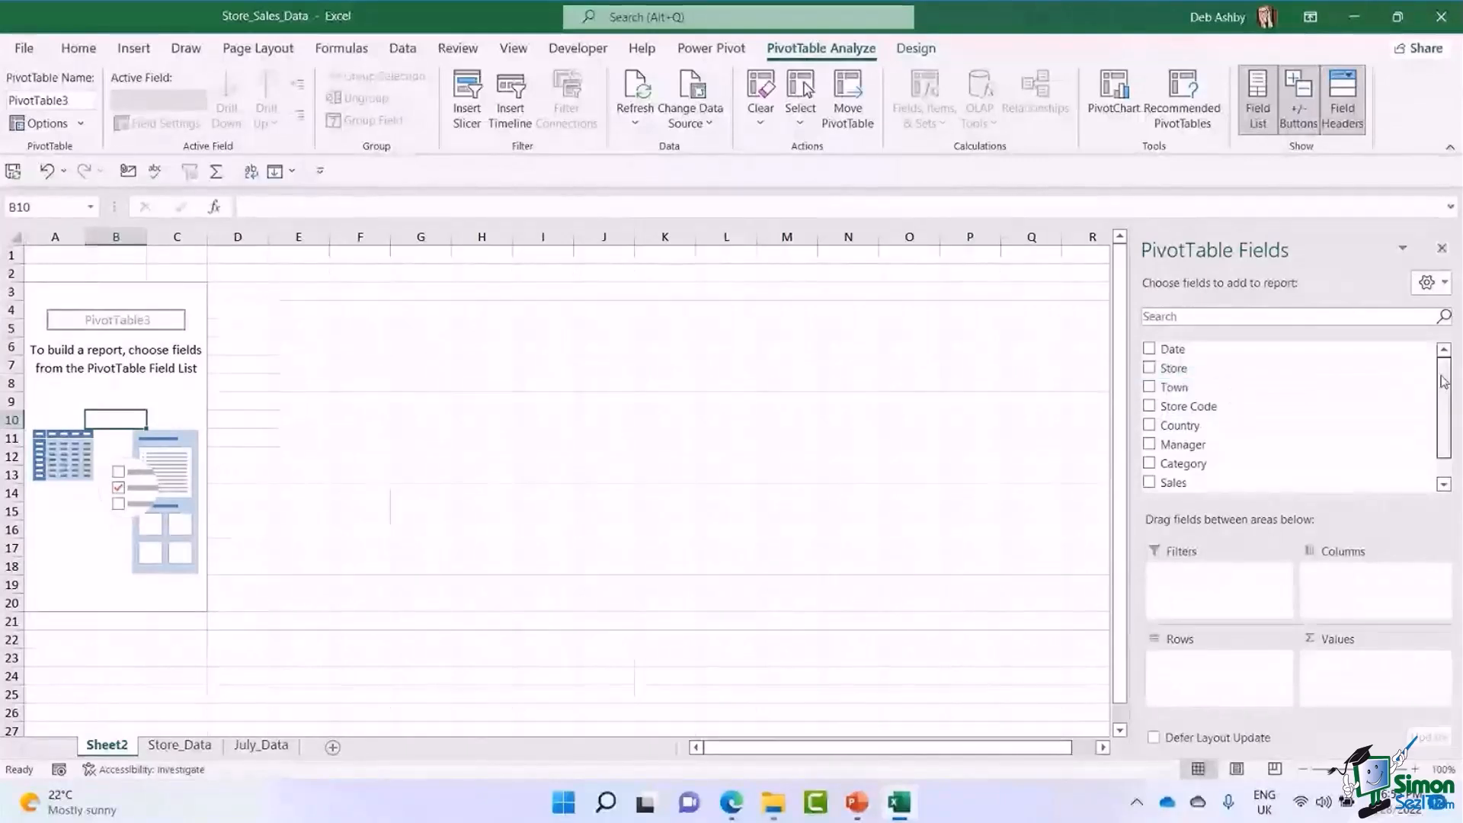
left_click_drag(1444, 385, 1444, 423)
scroll(1274, 376, "up", 1)
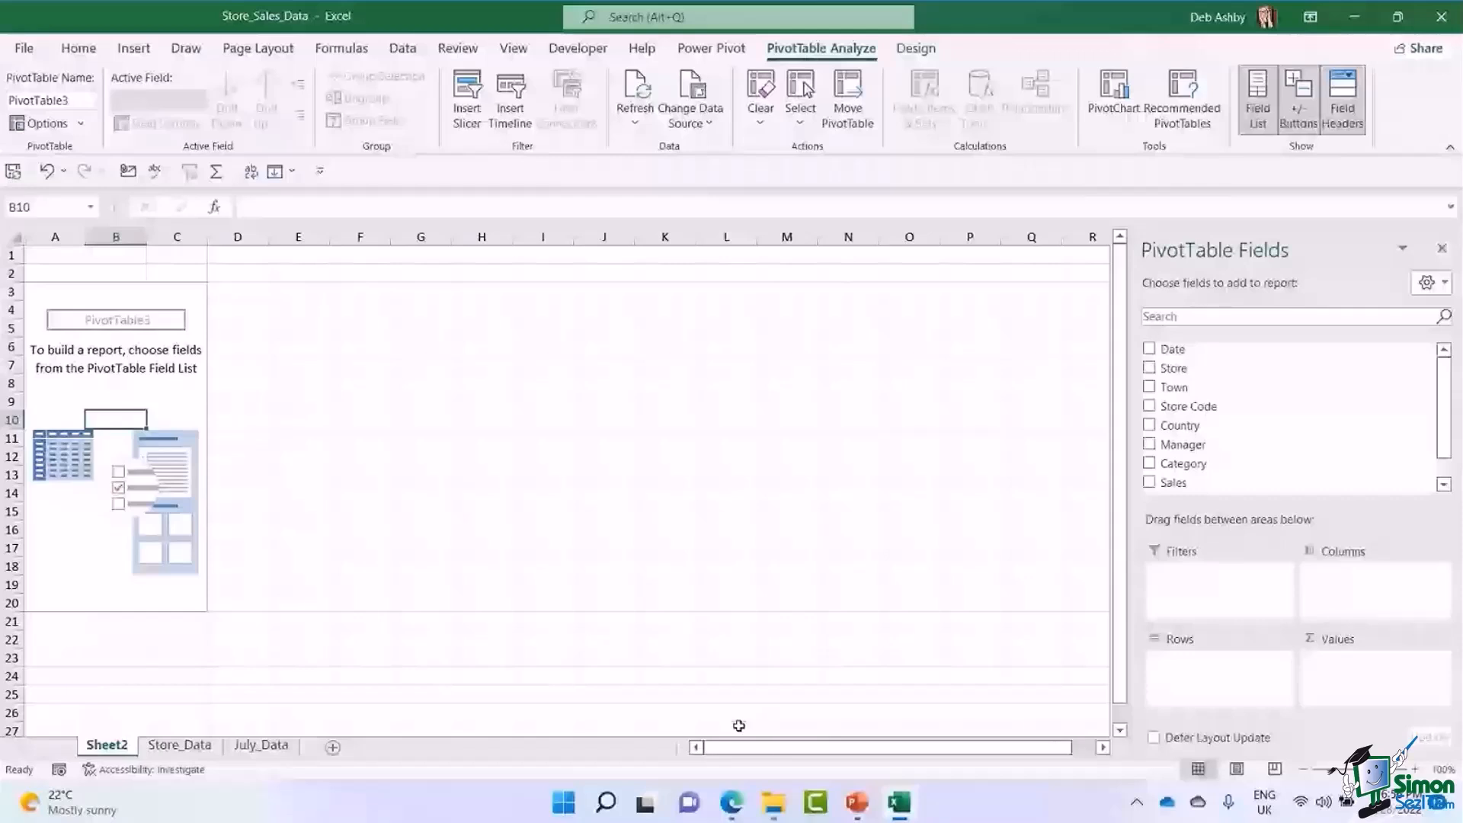
Check the source columns on the Store_Data sheet and set the PivotTable field list to the side-by-side layout.
left_click(179, 746)
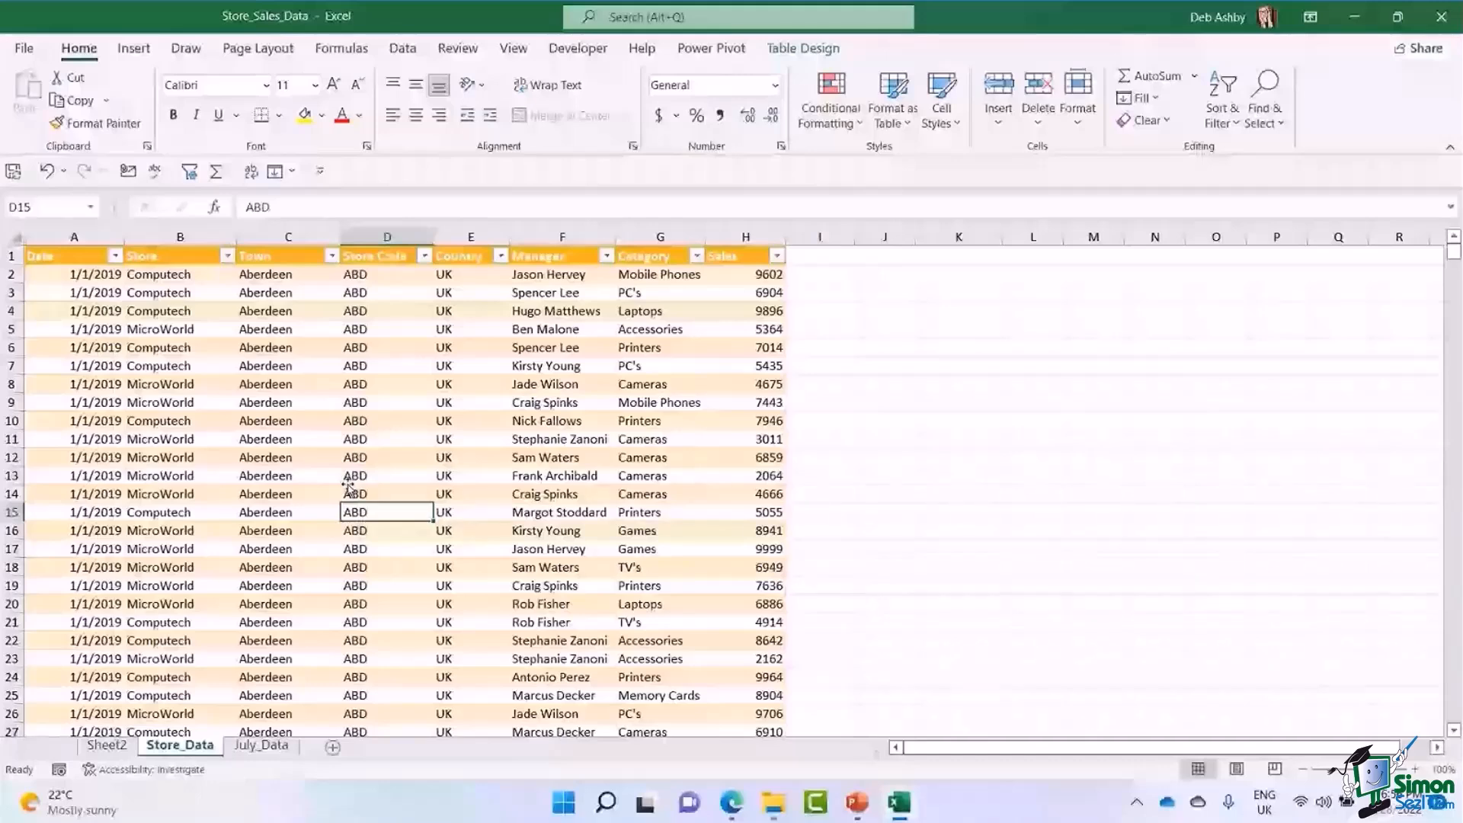
left_click(106, 746)
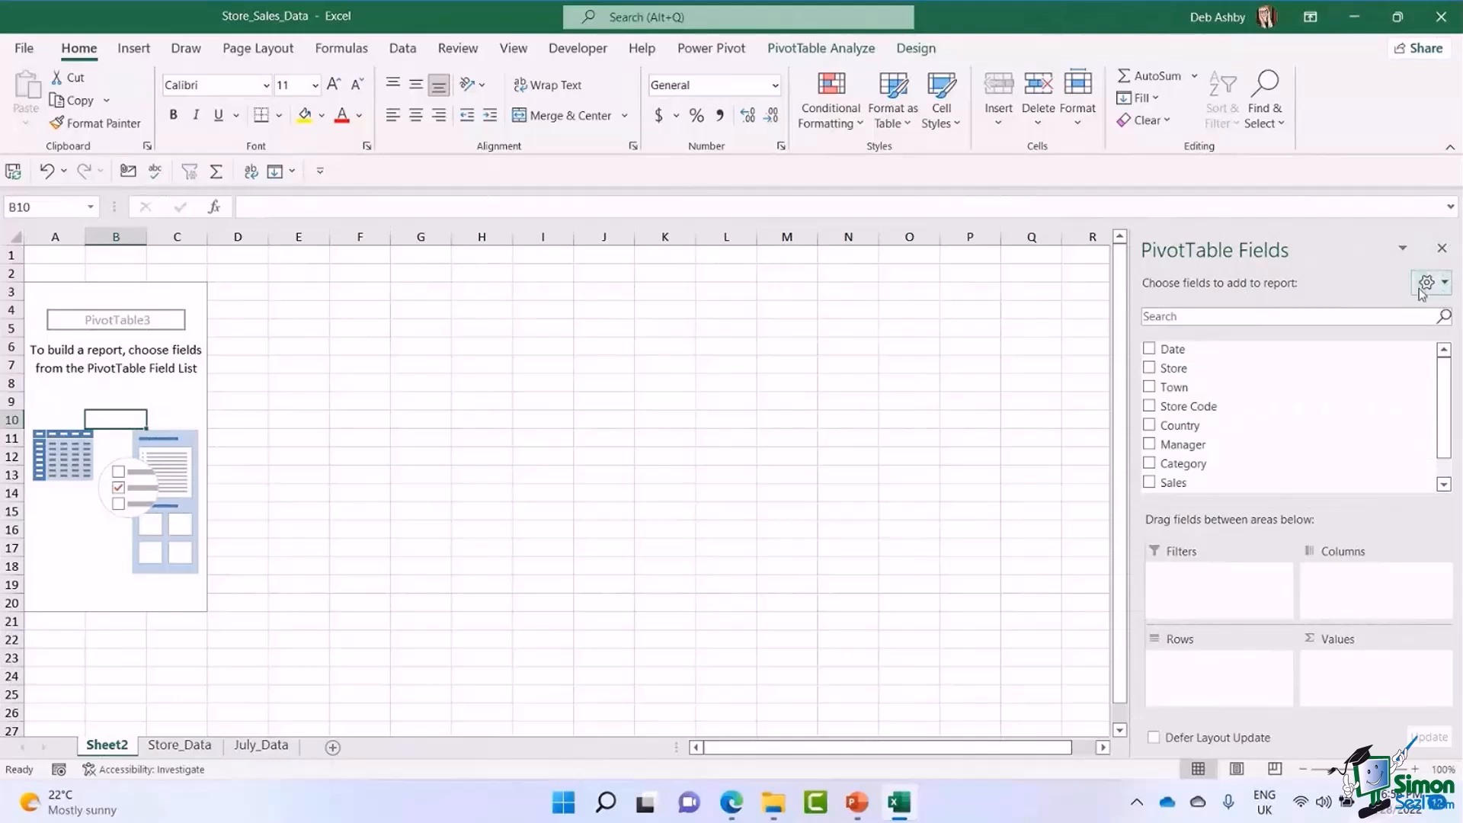
left_click(1444, 284)
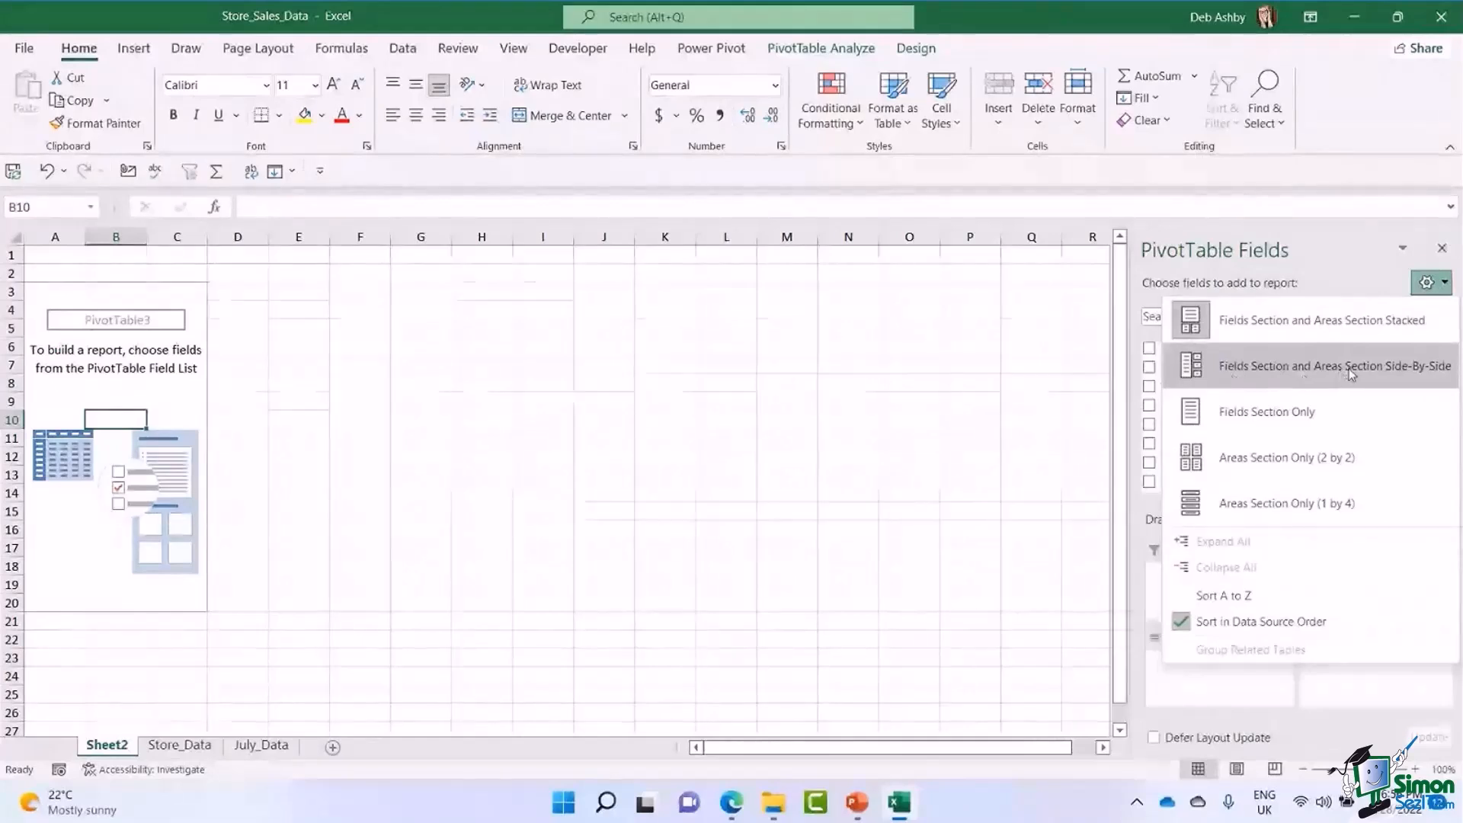
left_click(1412, 375)
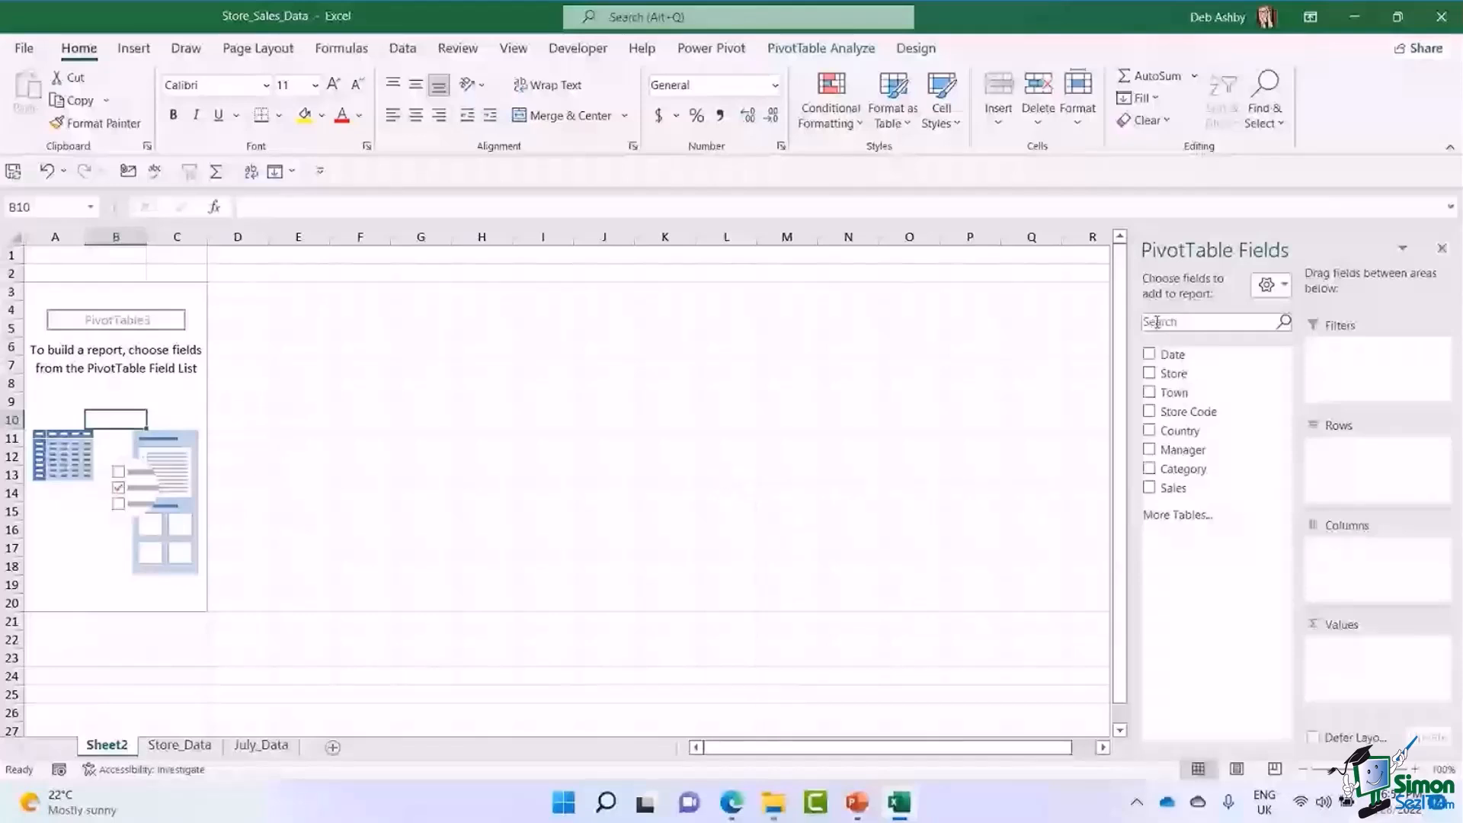
Build the PivotTable with Store in Rows and the sum of Sales in Values.
left_click_drag(1166, 373, 1360, 469)
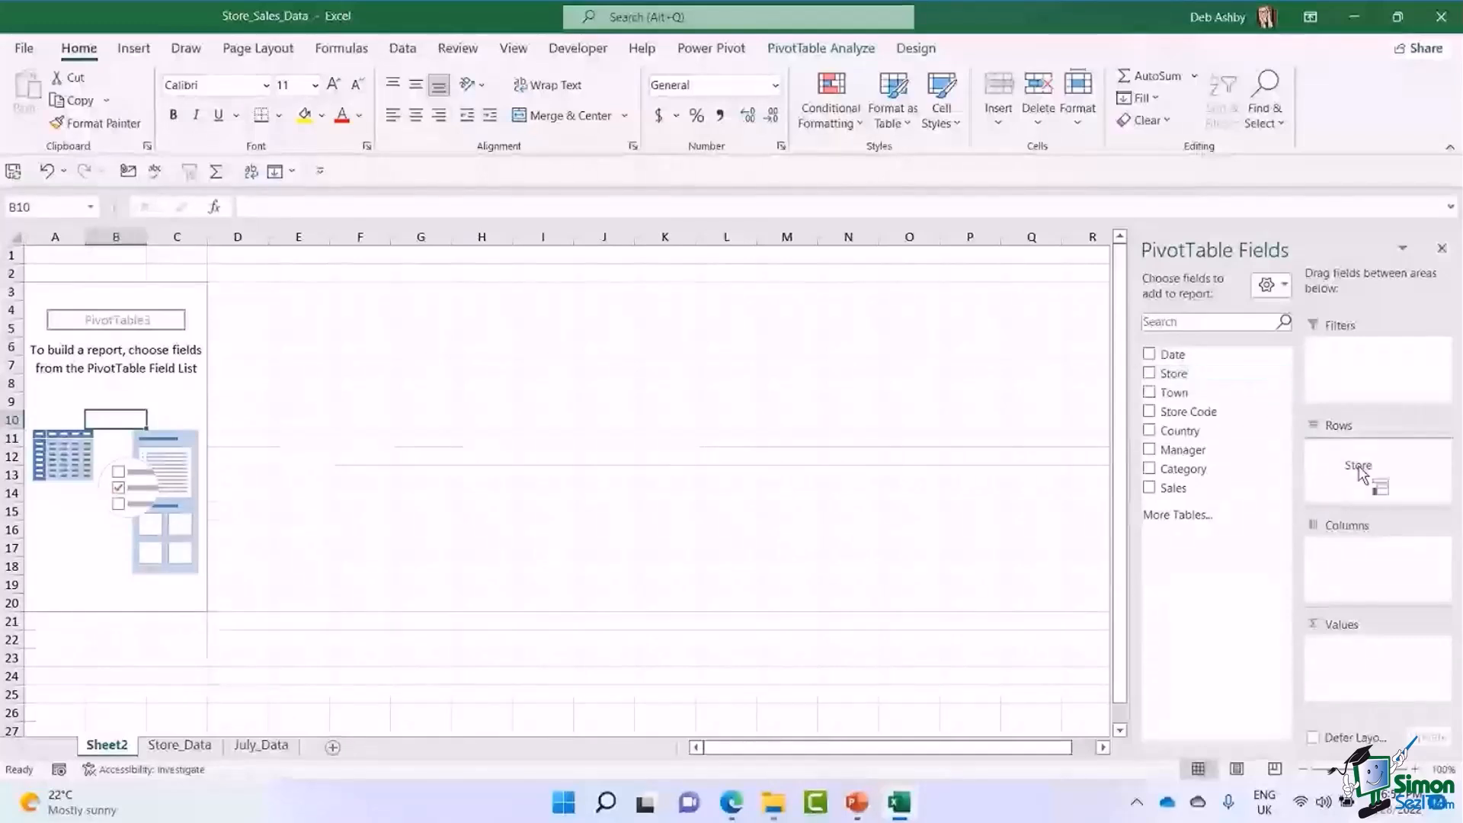
left_click_drag(1359, 472, 1357, 472)
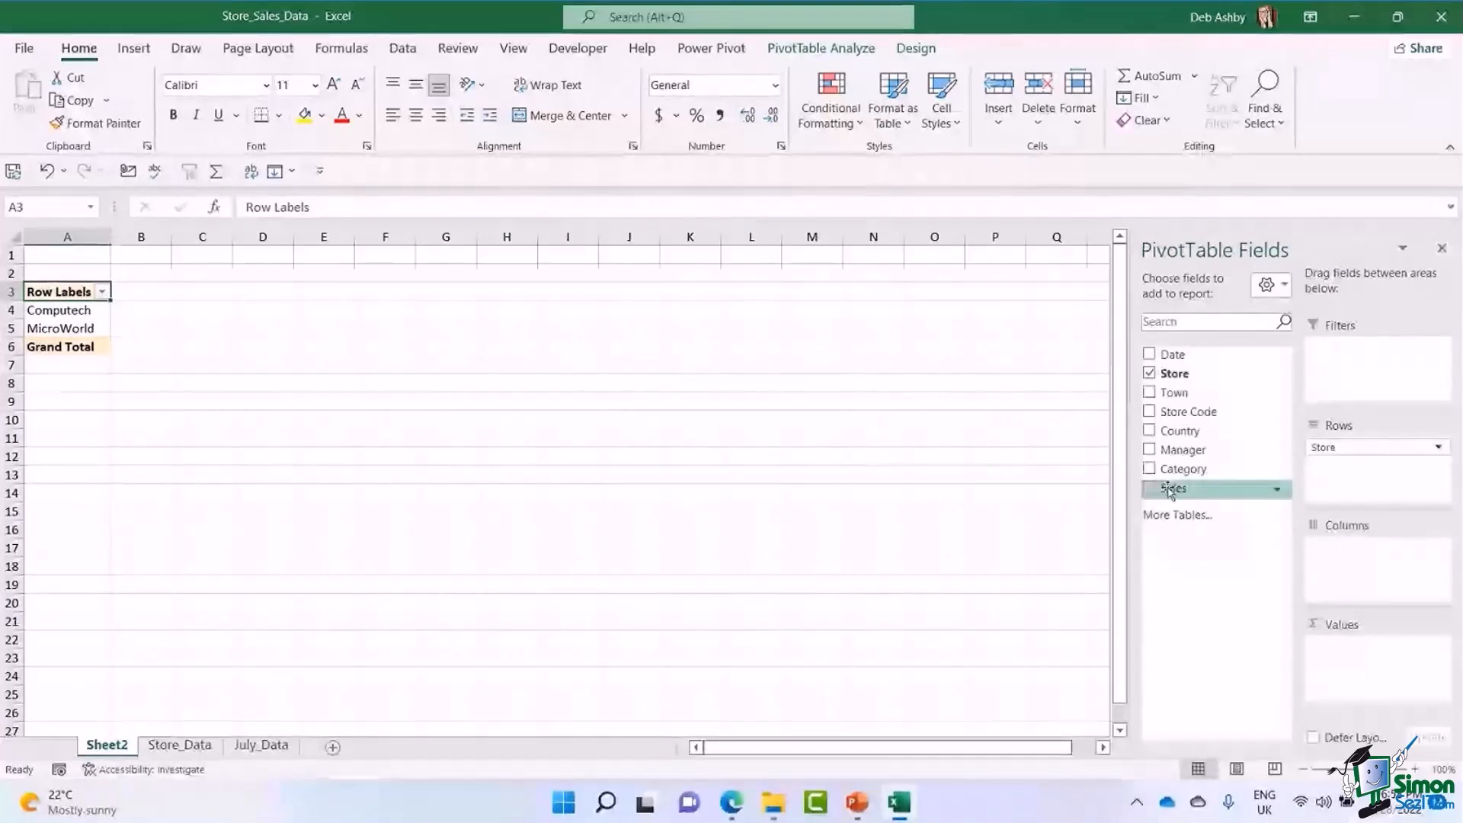
left_click_drag(1172, 491, 1342, 667)
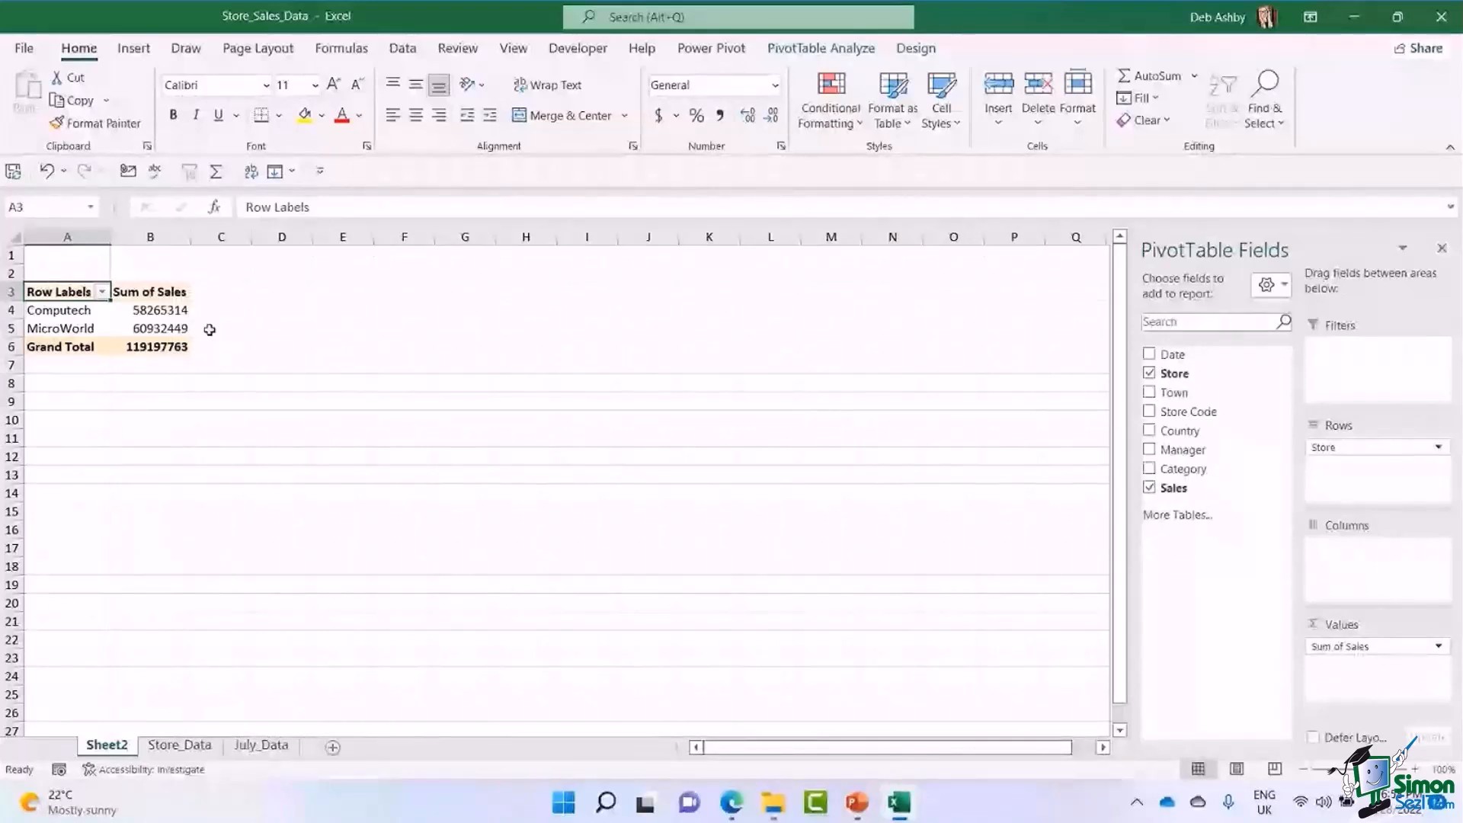
Filter the PivotTable's store rows to Computech only, and clear the Store filter again.
left_click(168, 312)
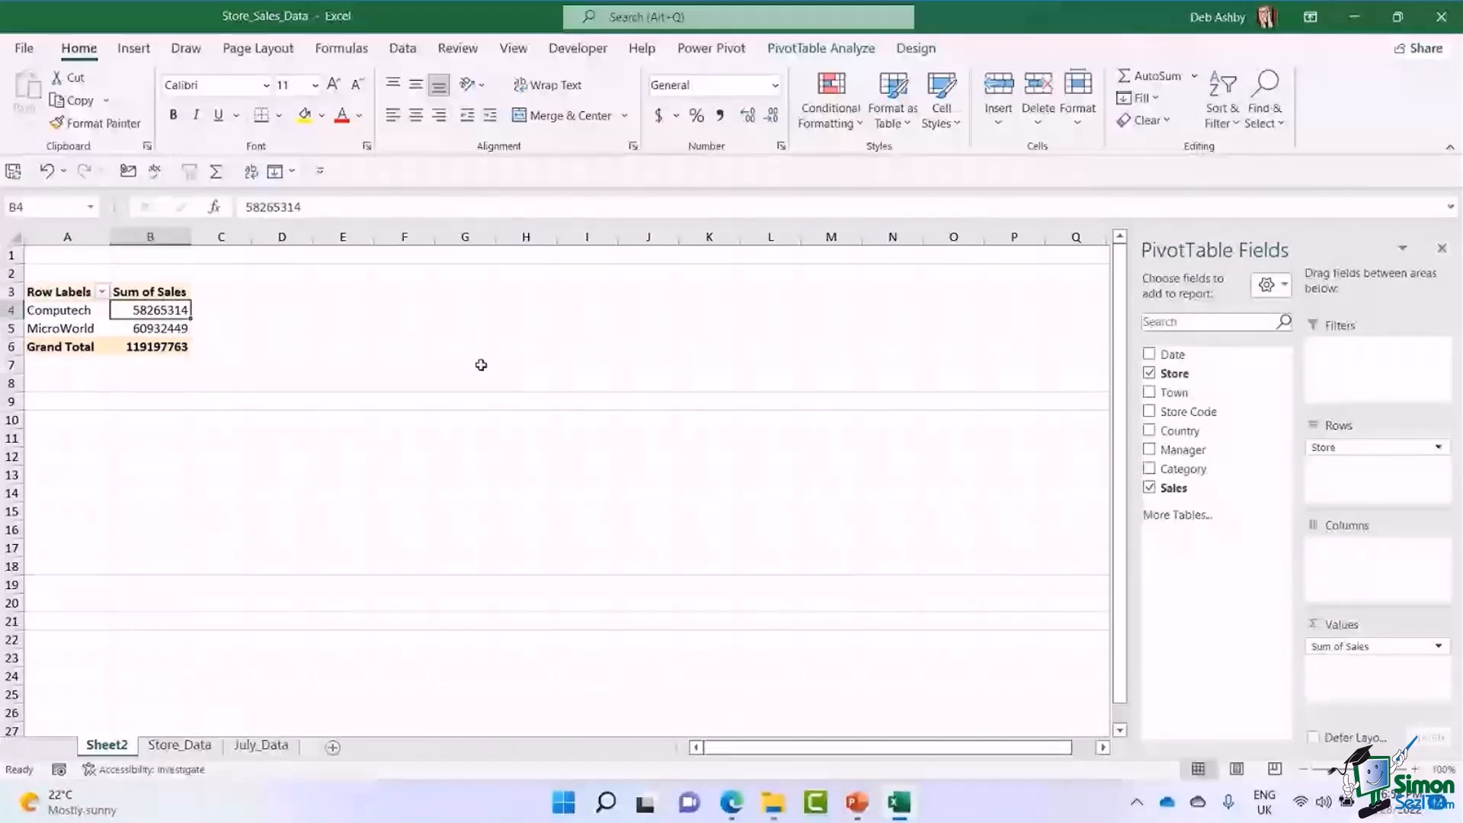
left_click(58, 334)
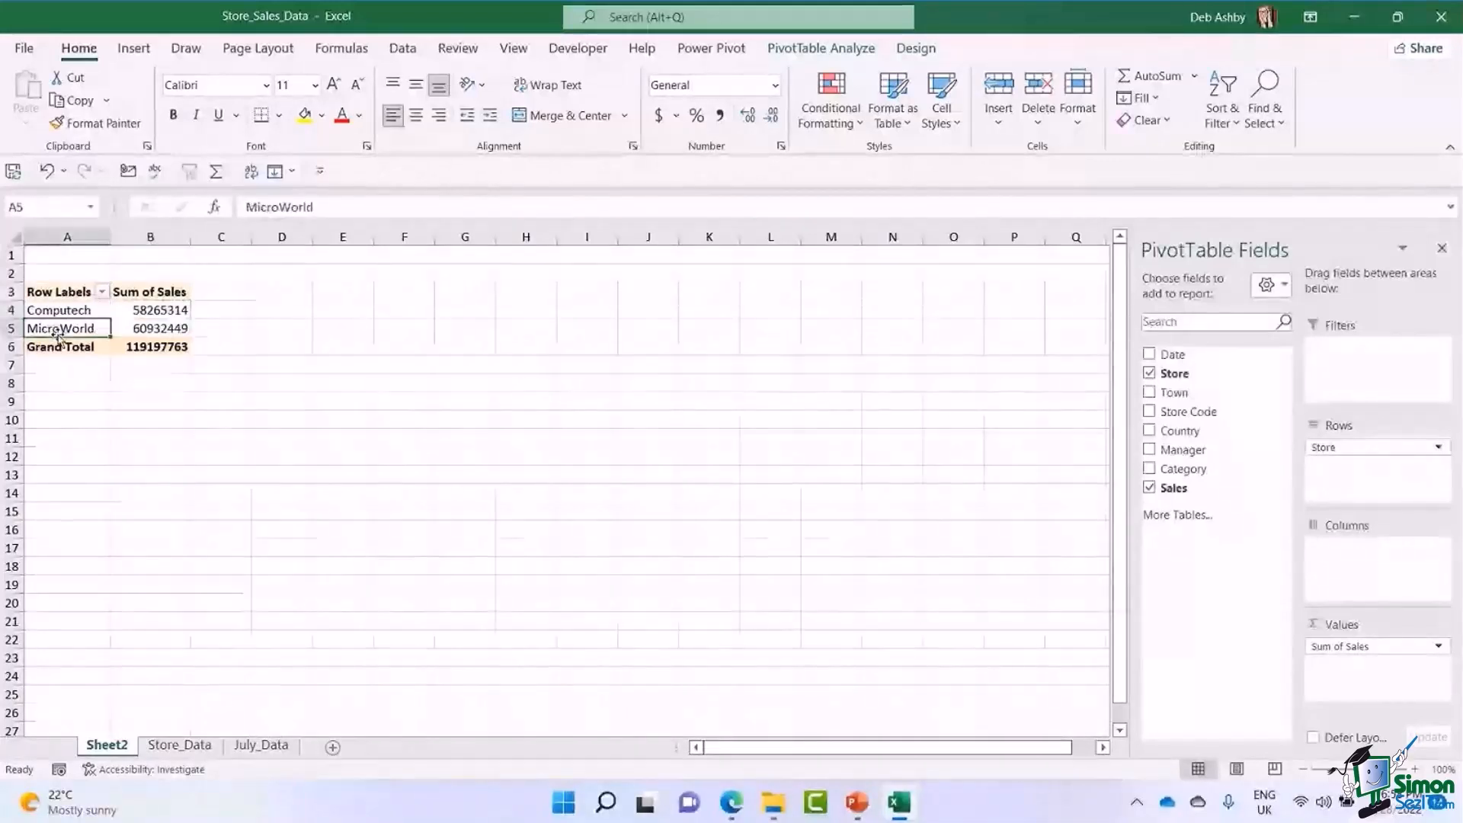
left_click(102, 292)
left_click(50, 495)
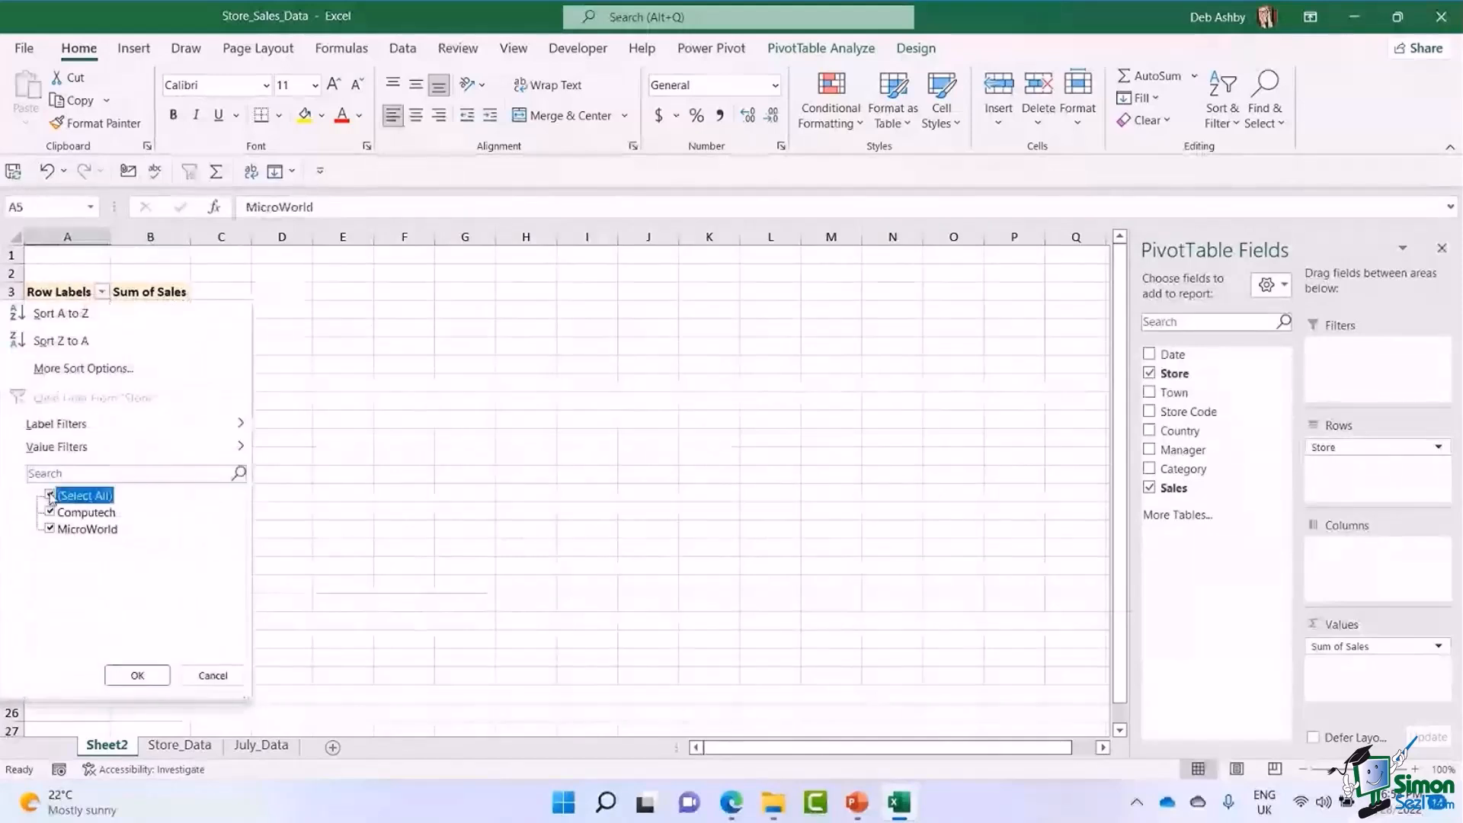
left_click(50, 514)
left_click(137, 675)
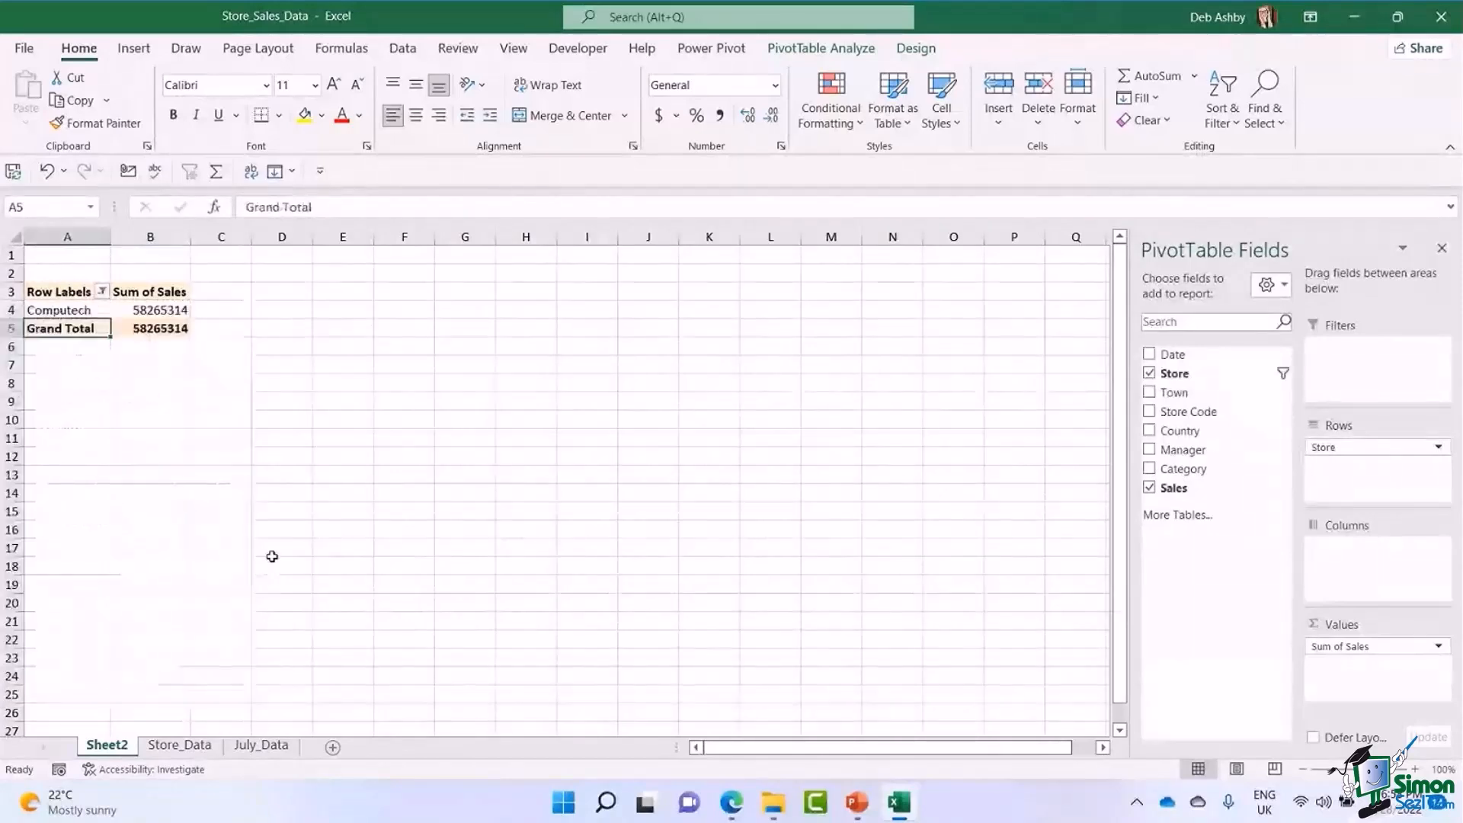
left_click(102, 291)
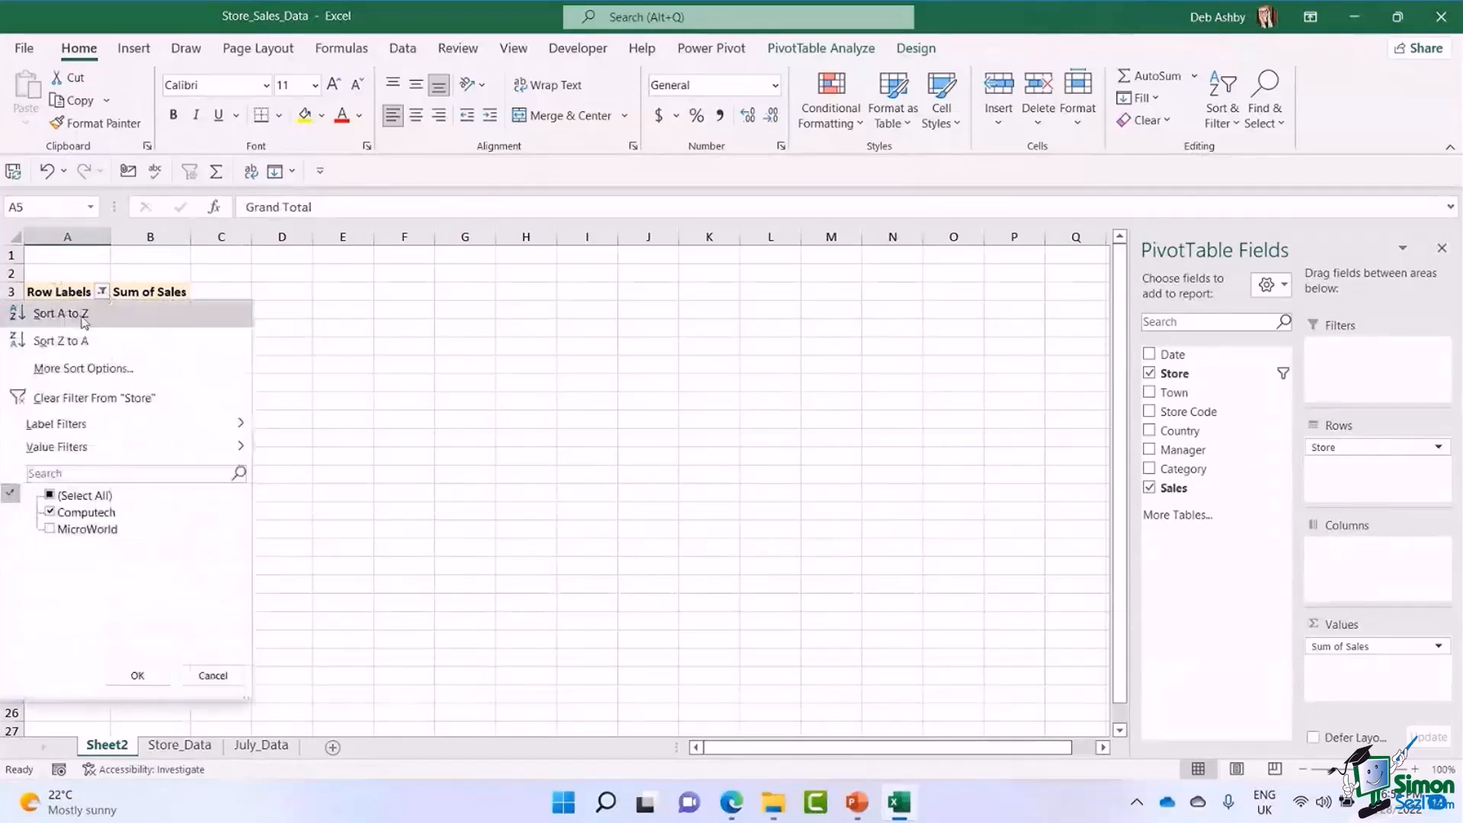
left_click(59, 399)
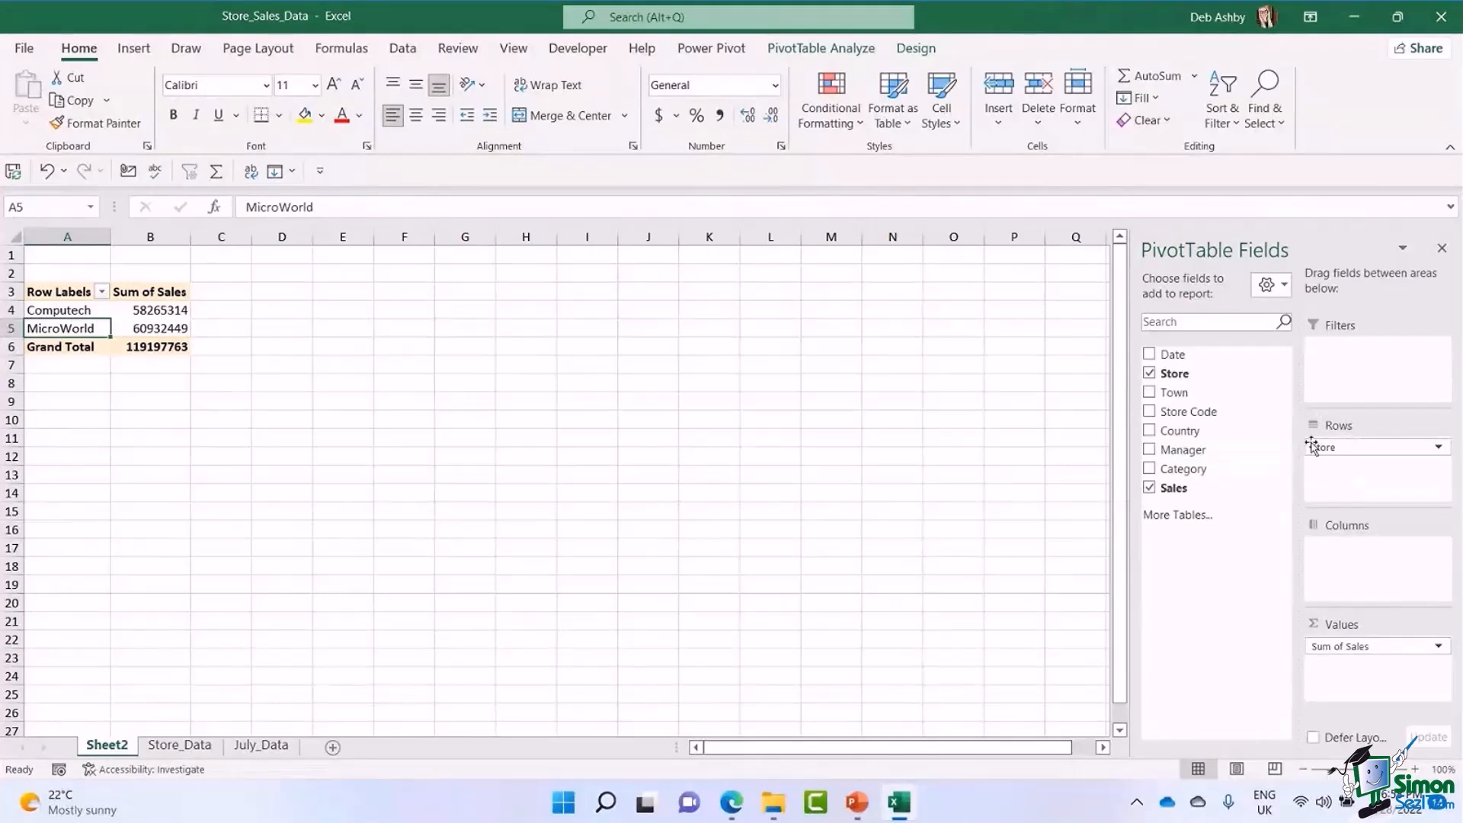
Move Store from Rows to Columns, check the sales totals across the columns, and remove Store from the PivotTable.
left_click_drag(1321, 450, 1346, 564)
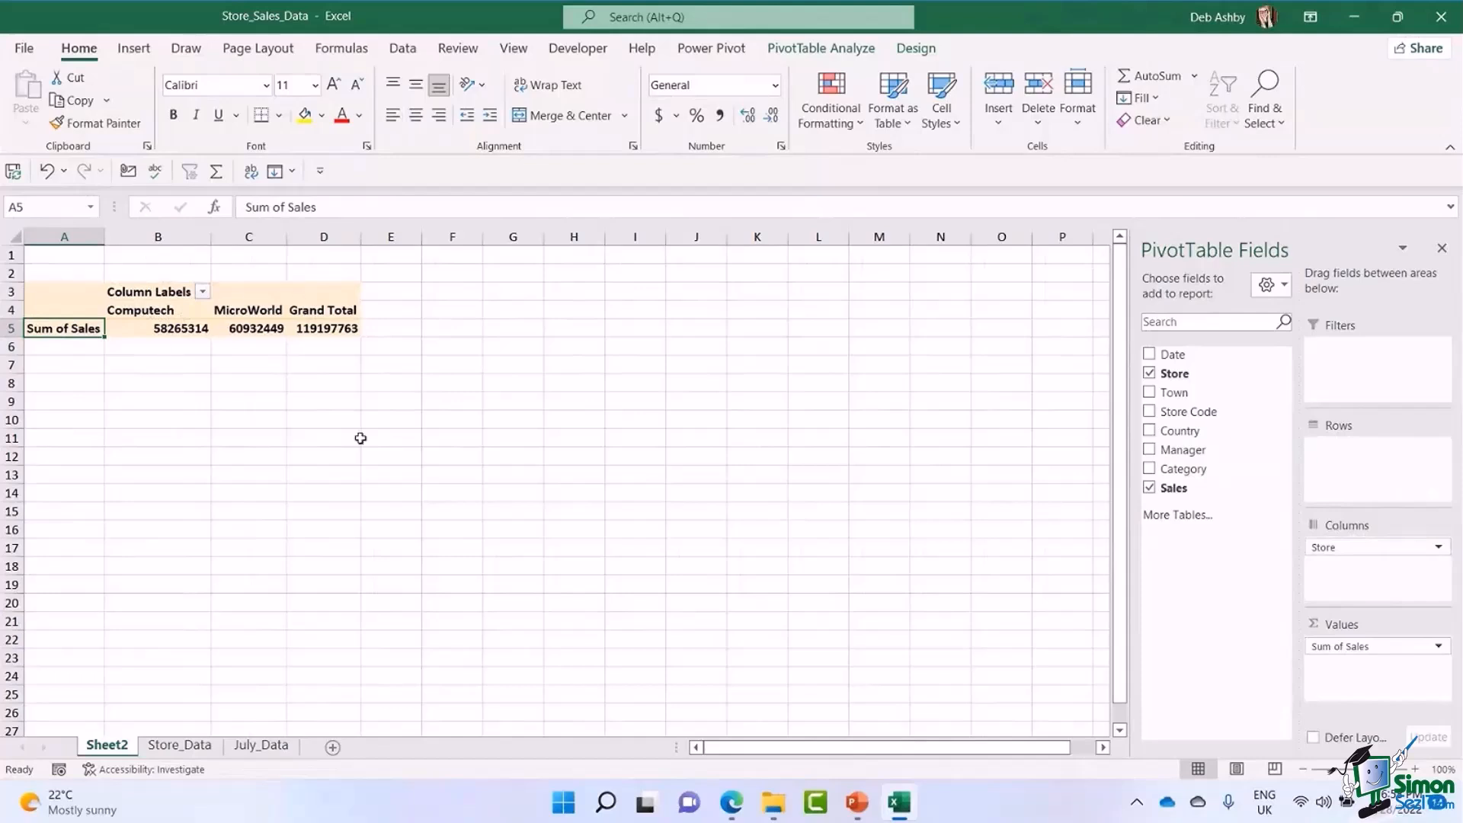
left_click(153, 326)
left_click(258, 328)
left_click(329, 328)
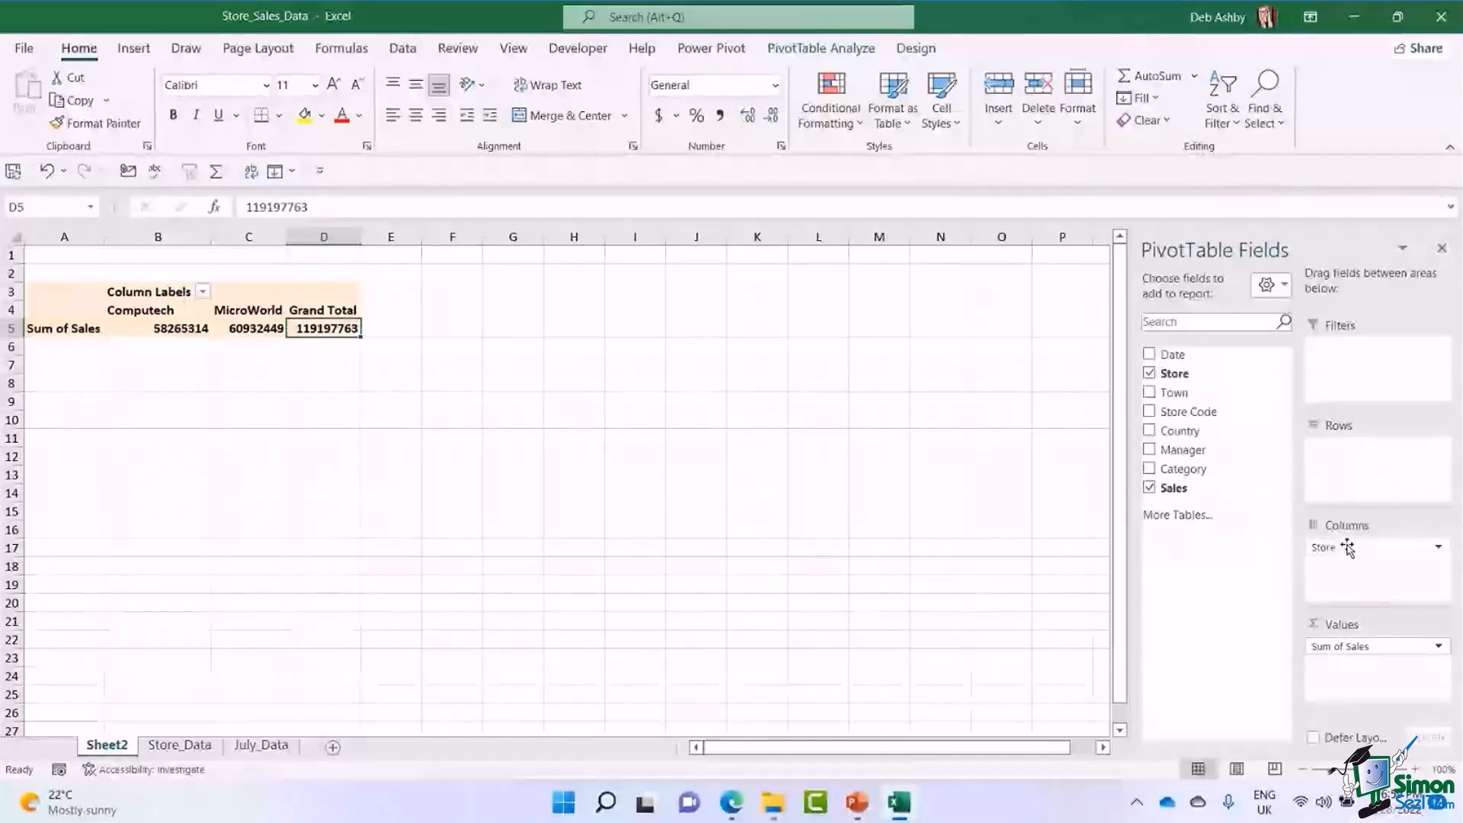
left_click_drag(1345, 549, 1351, 550)
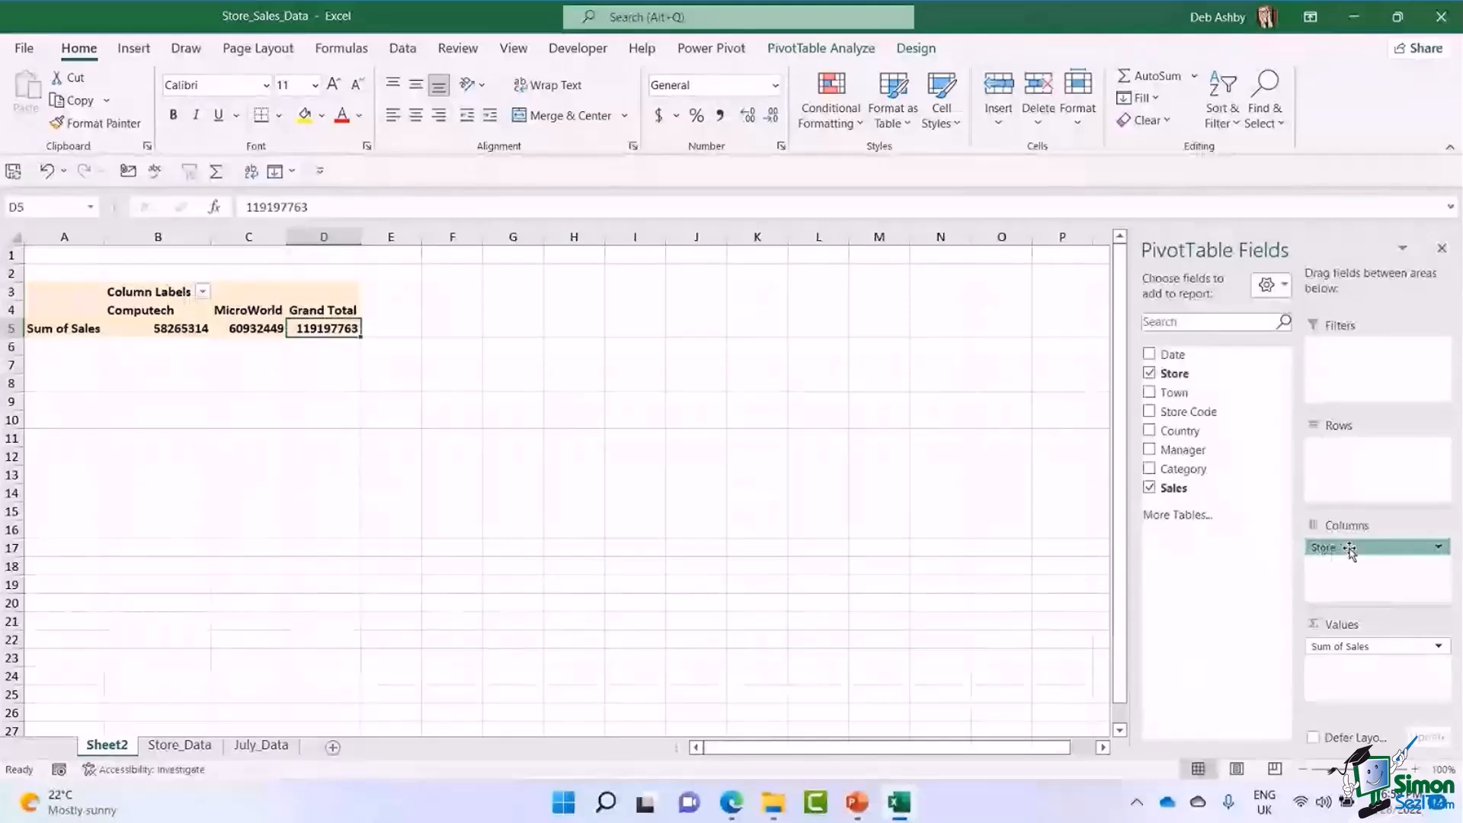
left_click_drag(1350, 550, 1020, 529)
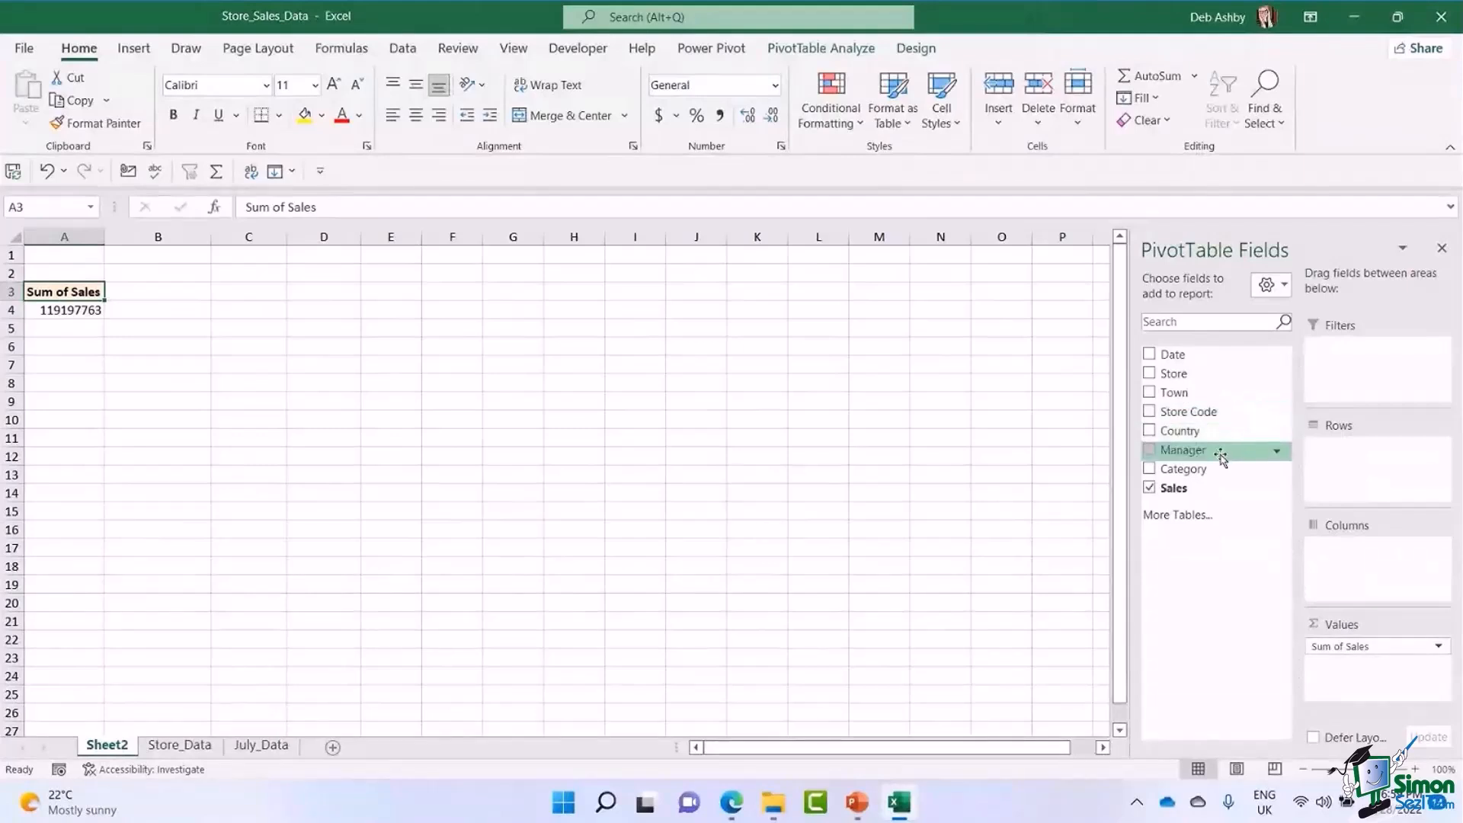
Add Manager to Rows to break down sales by manager, and try the field in Columns before returning it to Rows.
left_click_drag(1189, 453, 1391, 466)
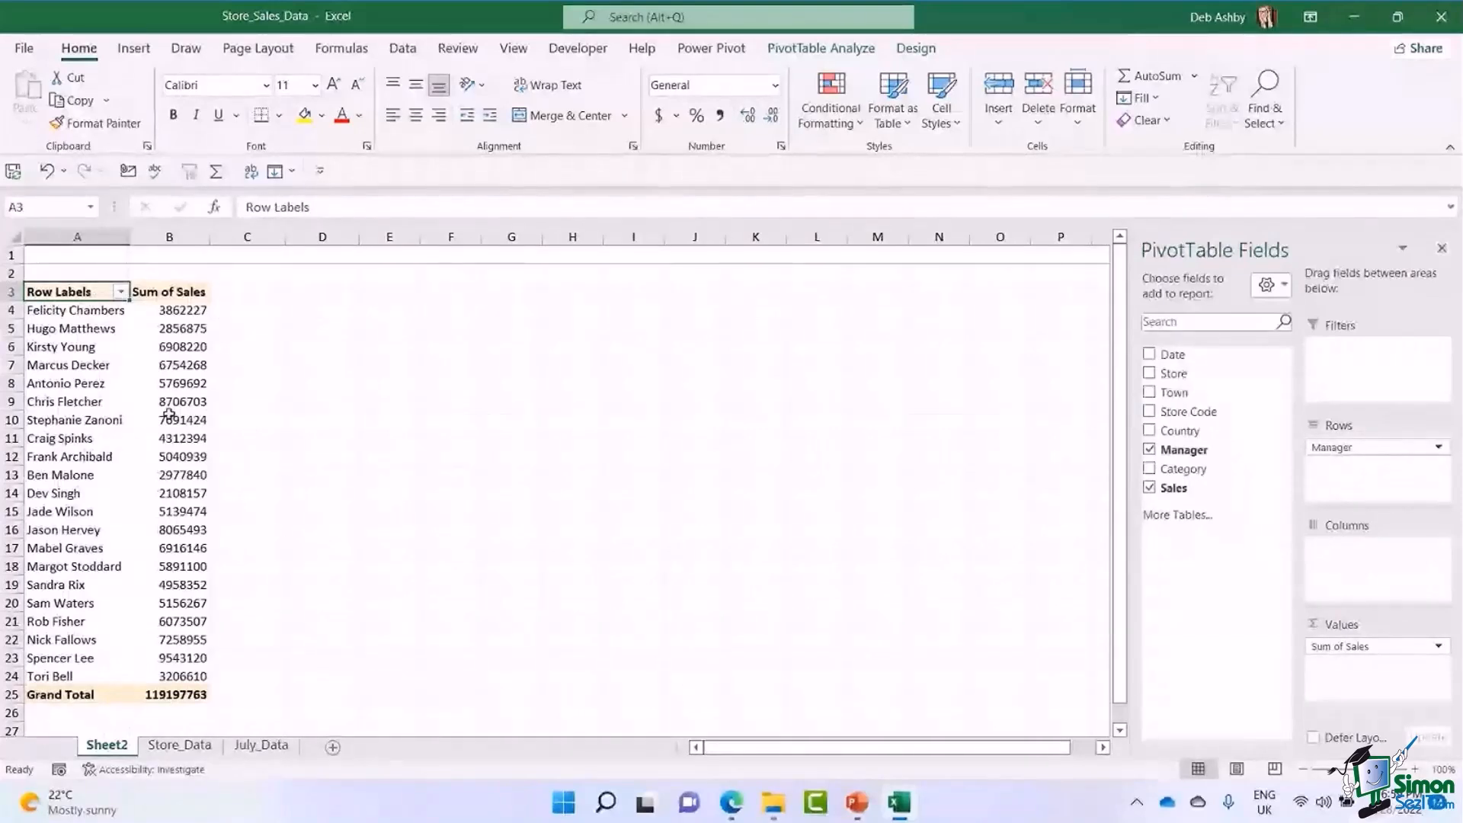
left_click_drag(80, 312, 84, 585)
left_click_drag(176, 311, 177, 603)
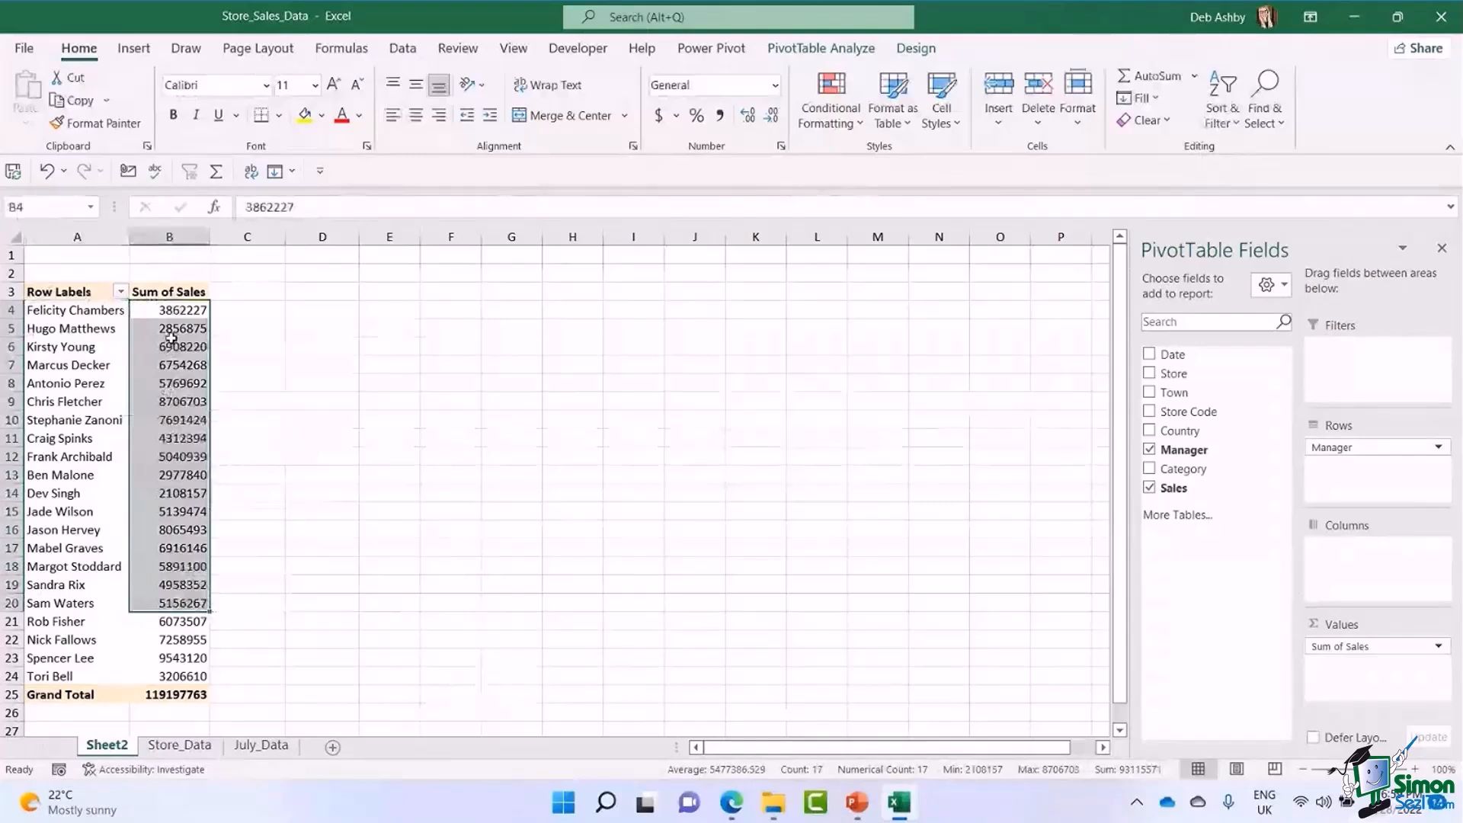
left_click(175, 438)
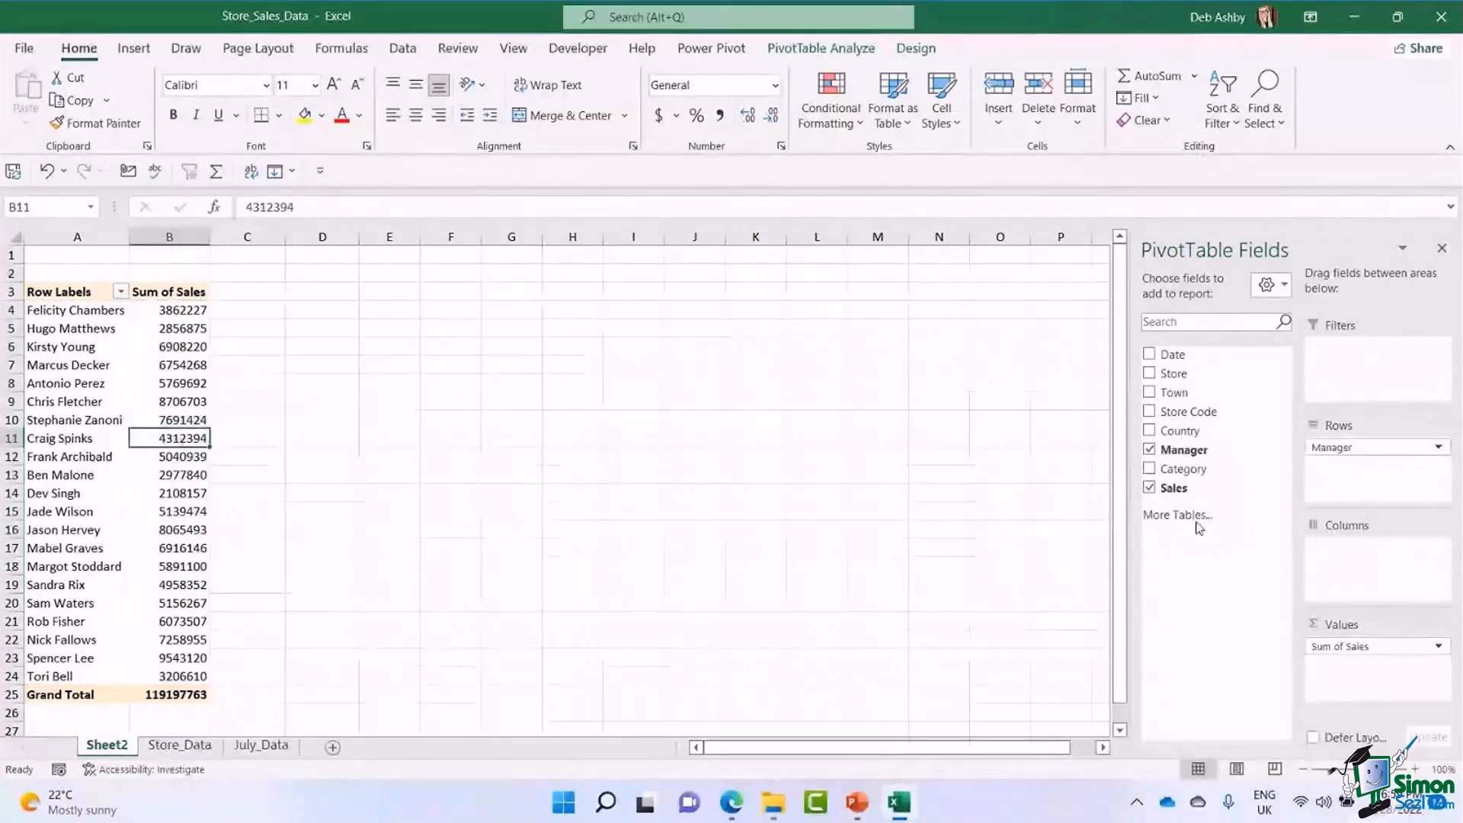
left_click_drag(1341, 448, 1345, 549)
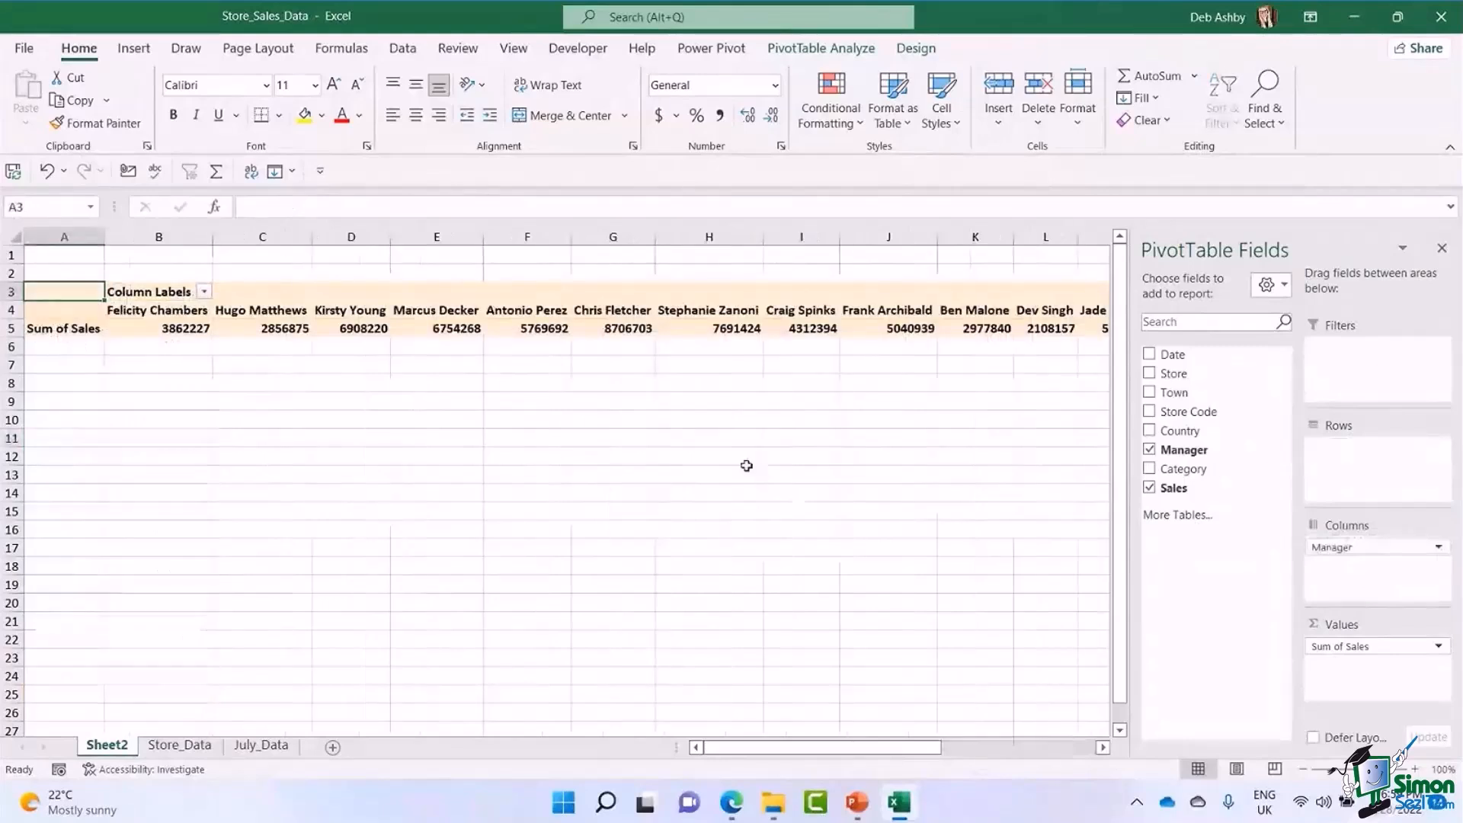
left_click_drag(1339, 548, 1368, 480)
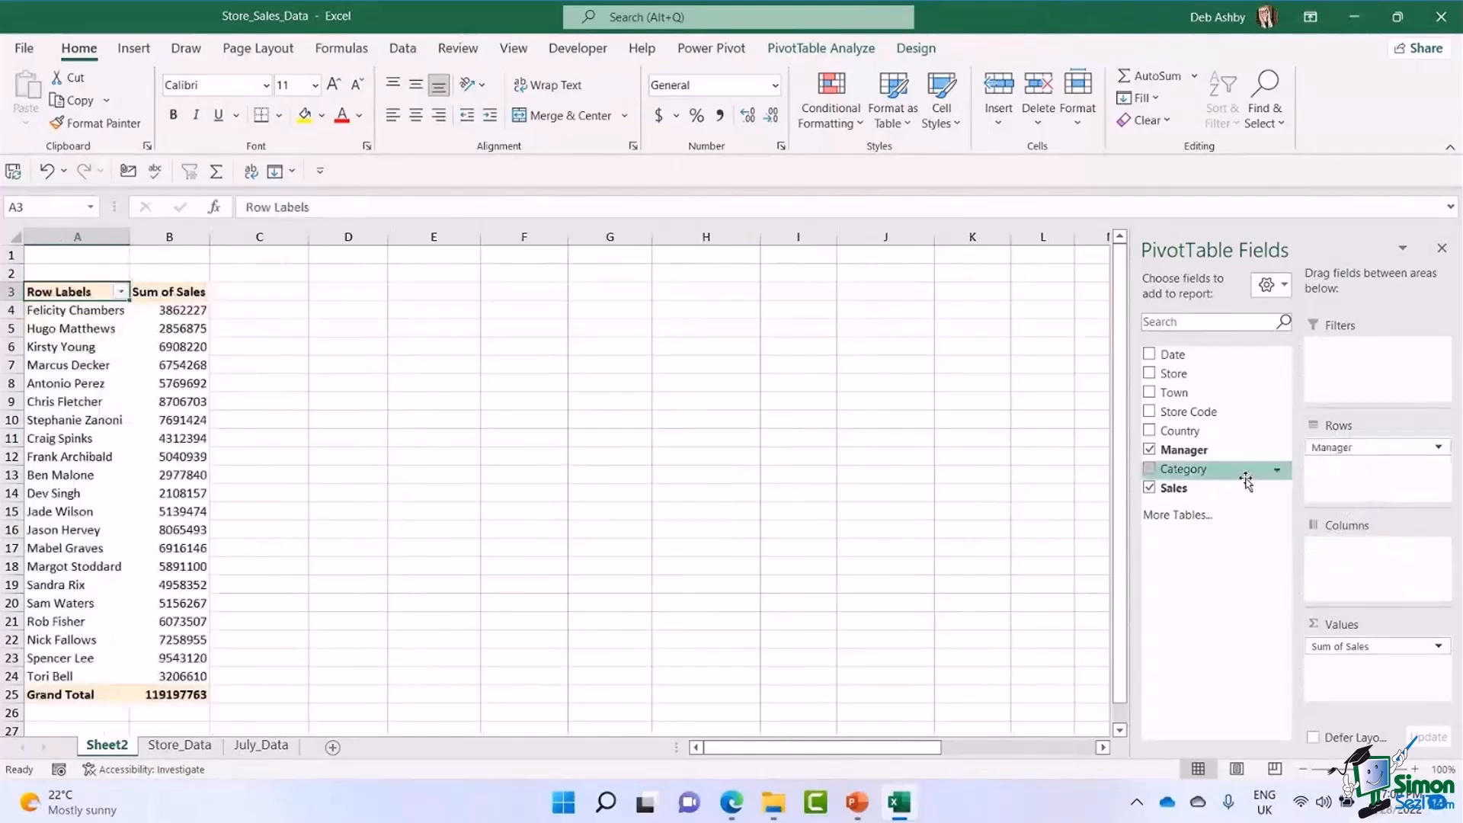
Replace Manager with Town in the PivotTable's Rows, and remove Town again.
left_click_drag(1247, 480, 1026, 564)
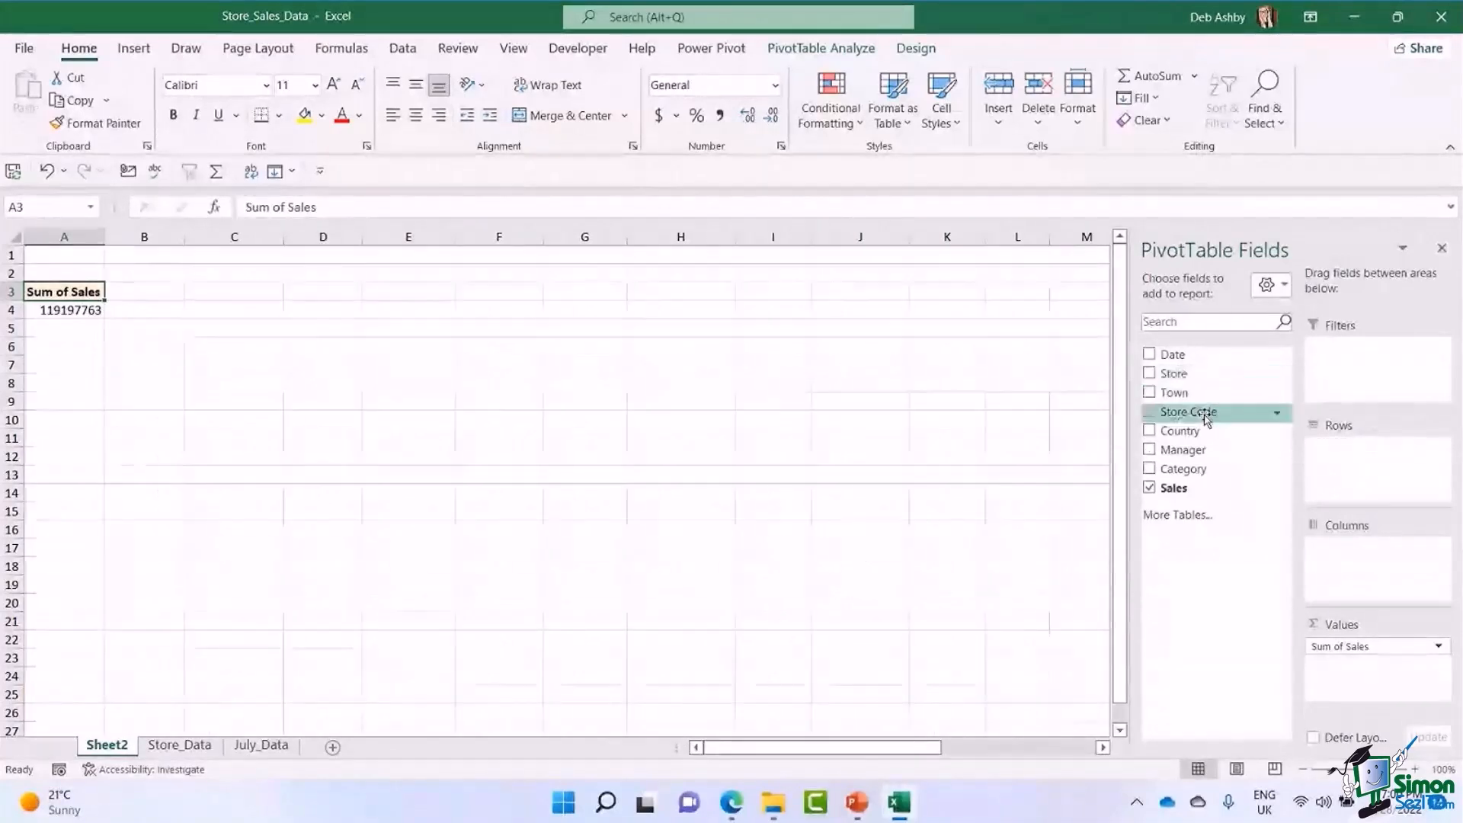
left_click_drag(1175, 396, 1364, 474)
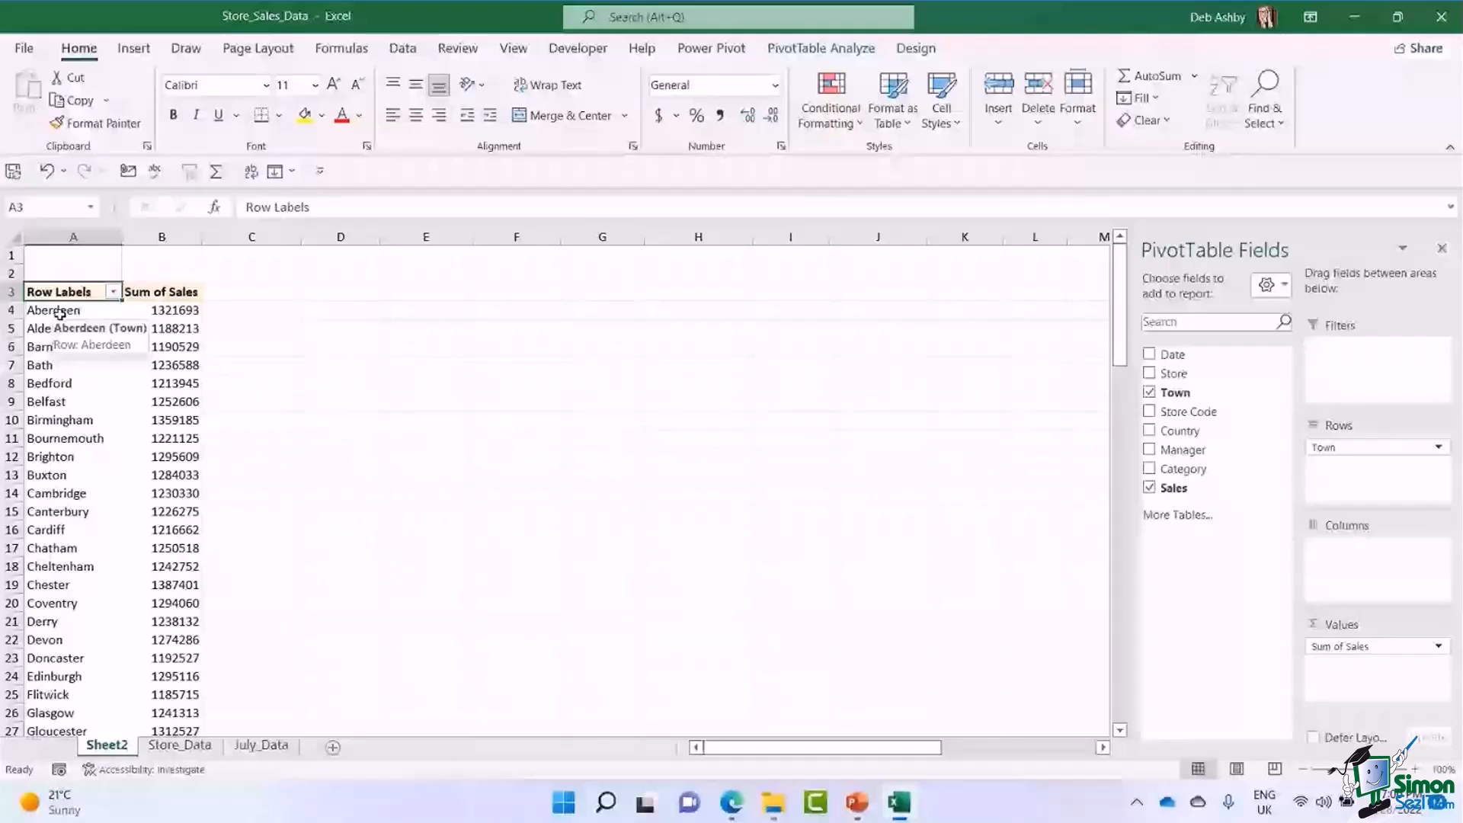
left_click_drag(59, 312, 1191, 571)
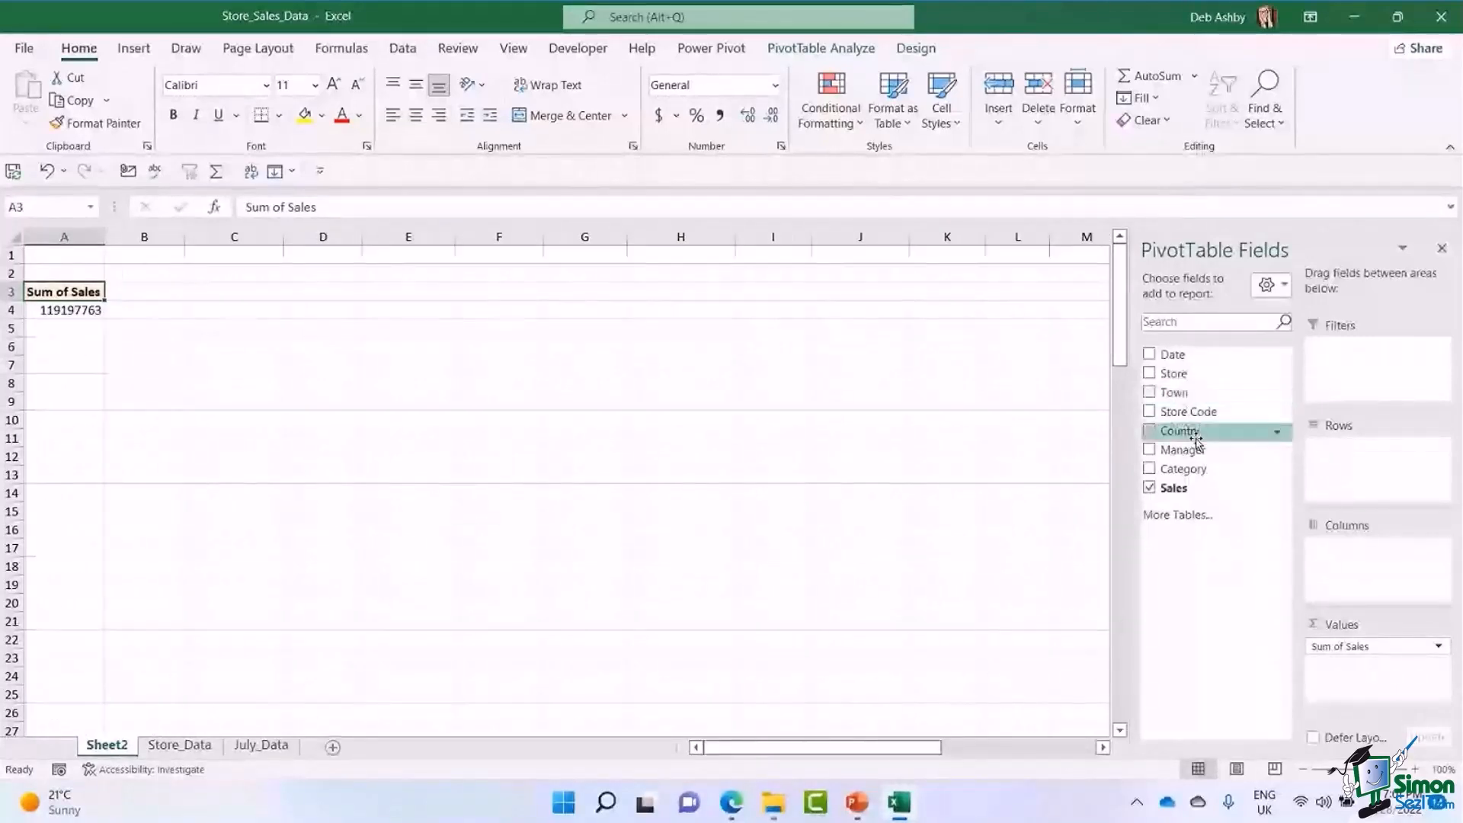
Add Category to the PivotTable's Rows with Manager nested beneath it, and review the manager sales within each category.
left_click_drag(1184, 469, 1353, 465)
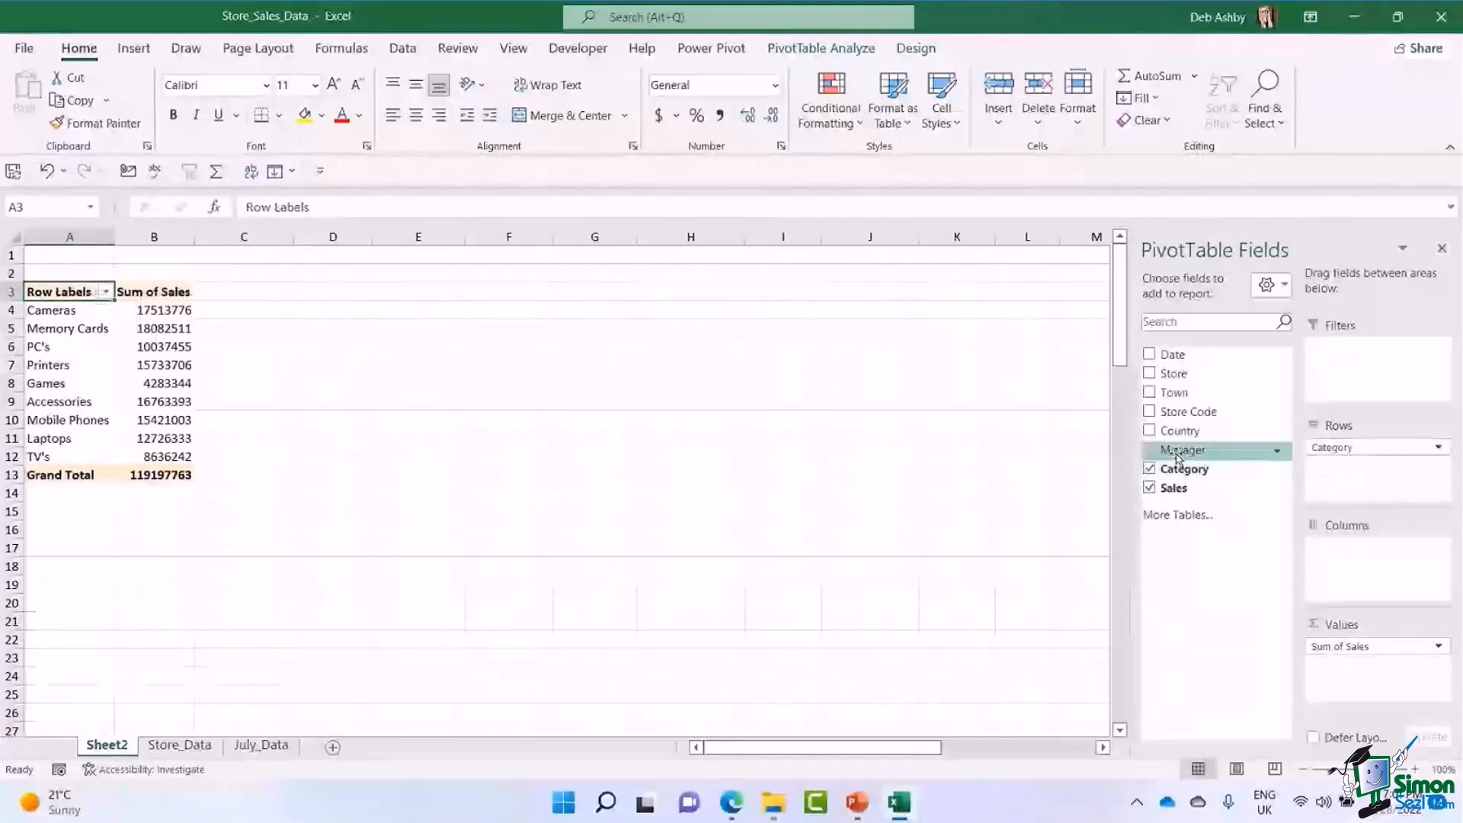
left_click_drag(1179, 456, 1367, 494)
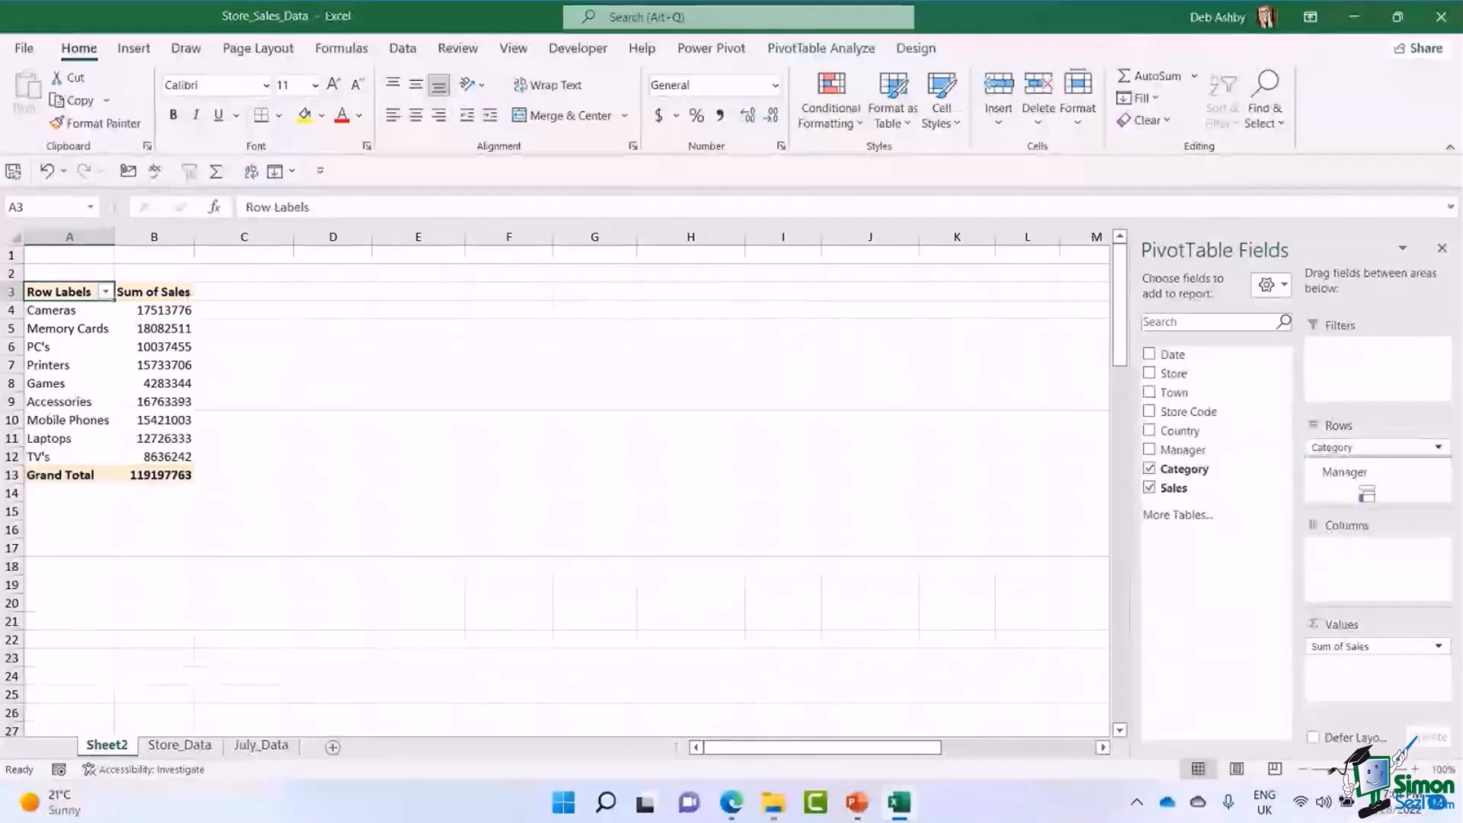
left_click_drag(1367, 494, 1370, 472)
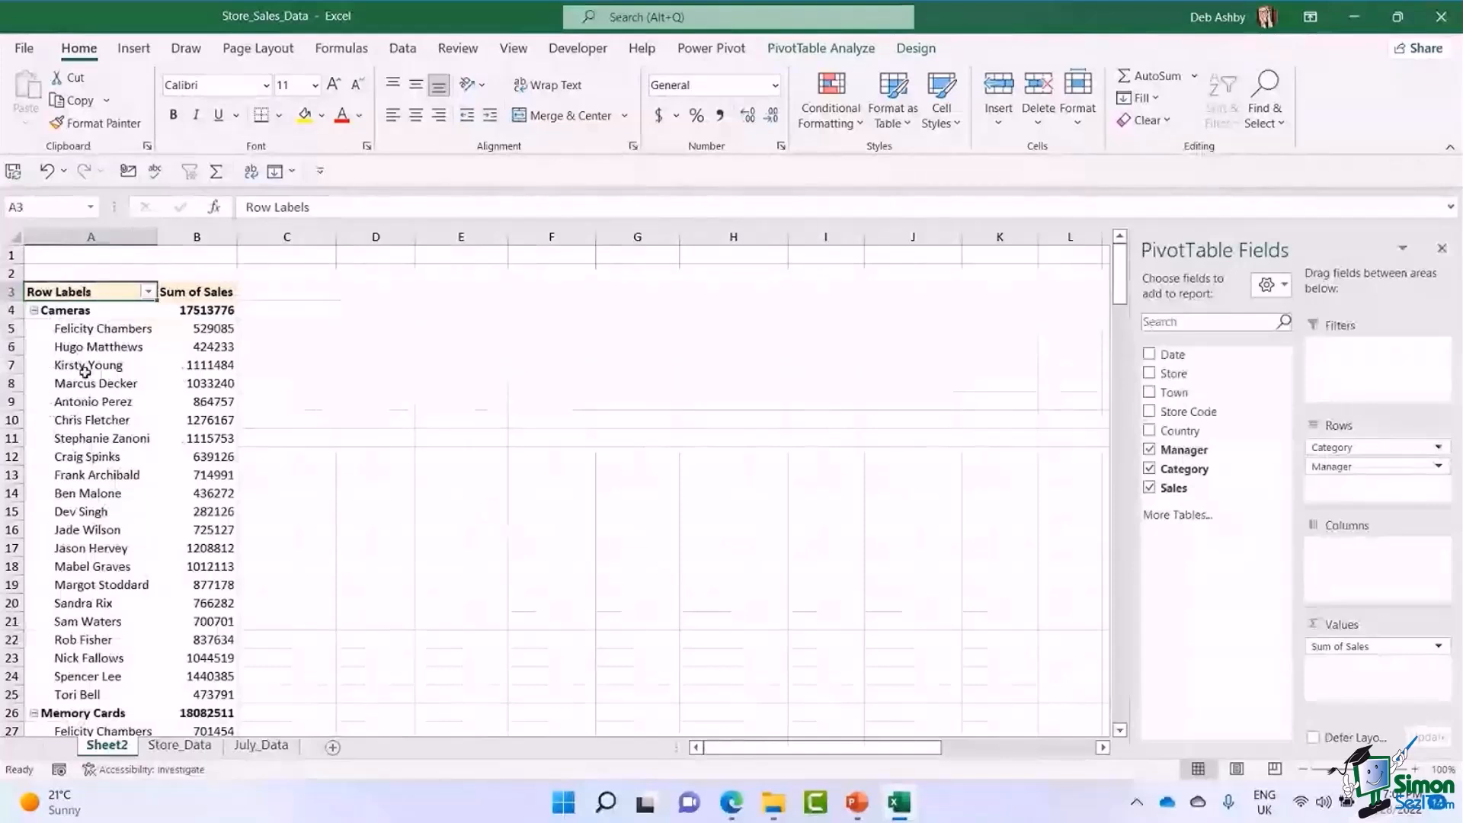
left_click(81, 311)
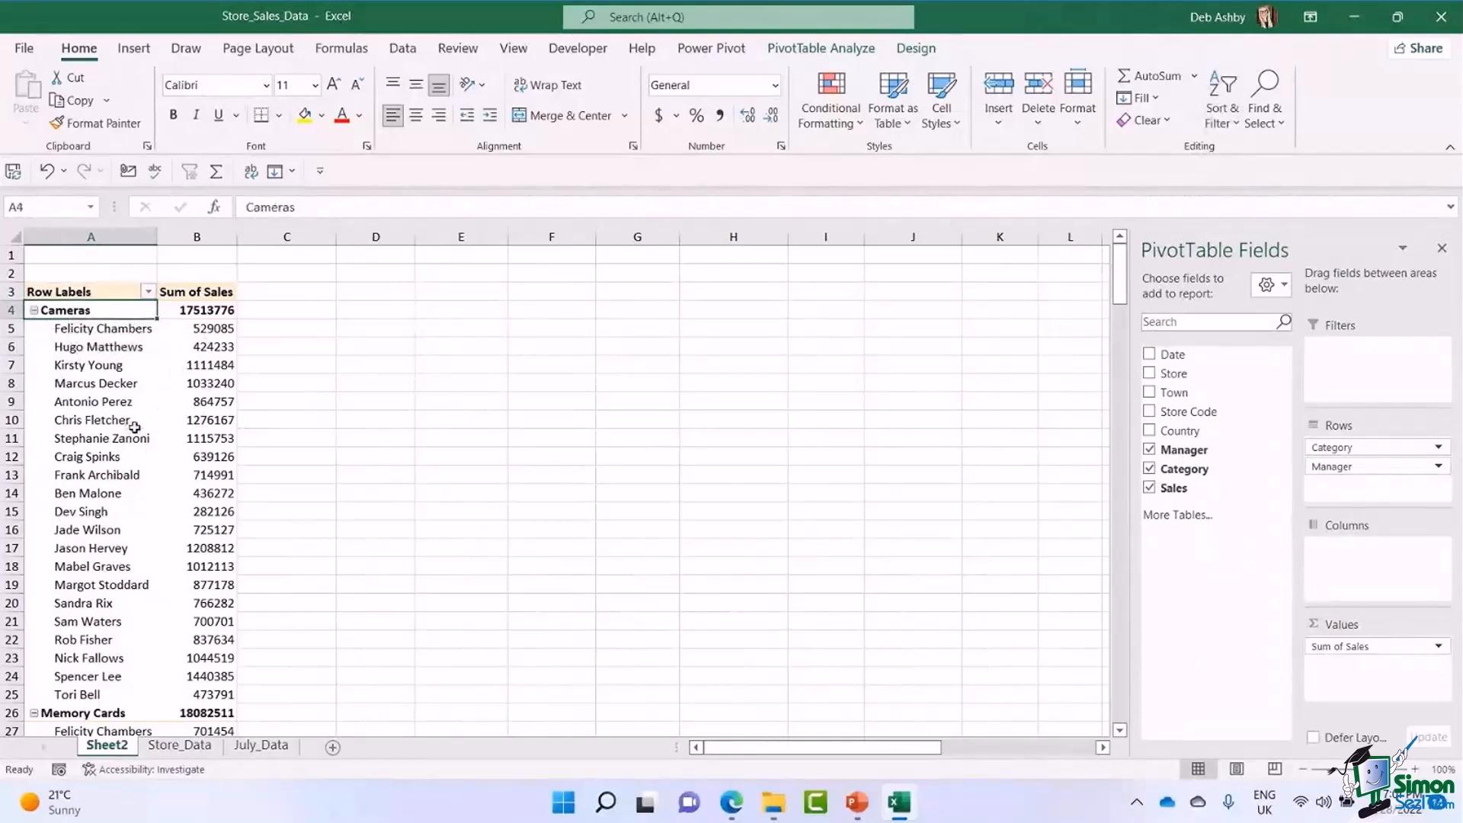
scroll(131, 429, "down", 6)
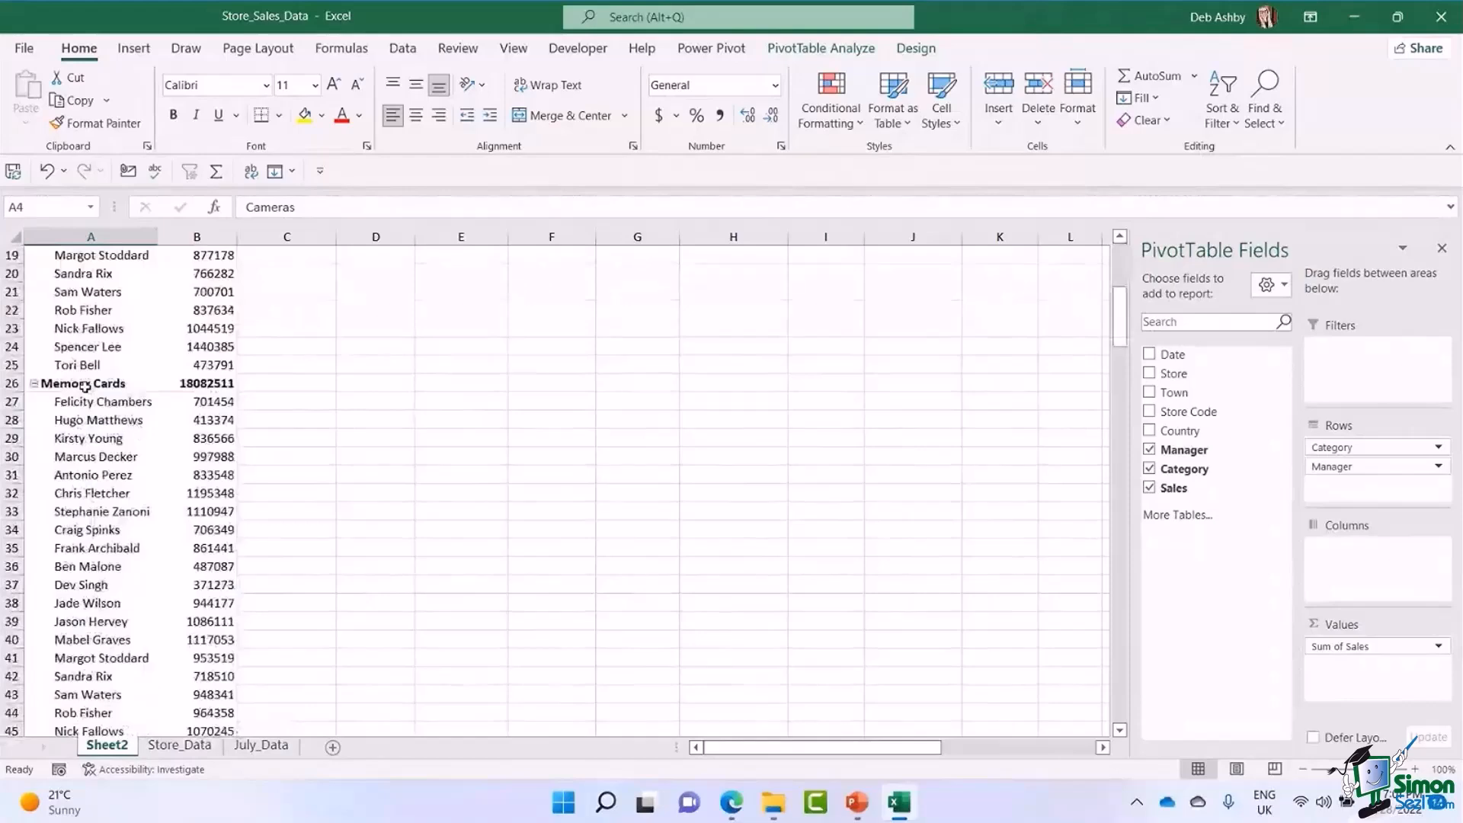
scroll(81, 543, "down", 1)
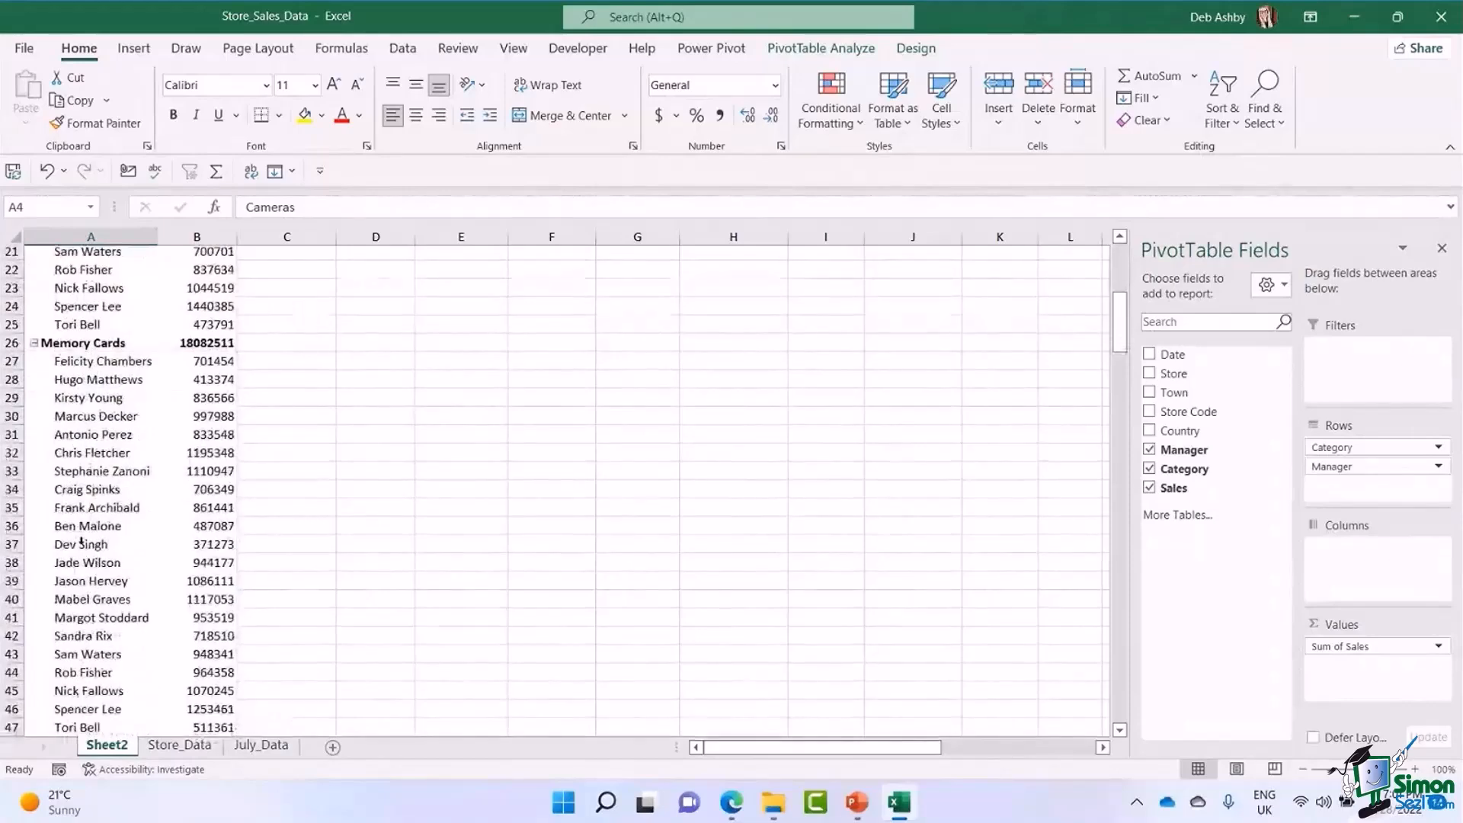
scroll(81, 543, "down", 5)
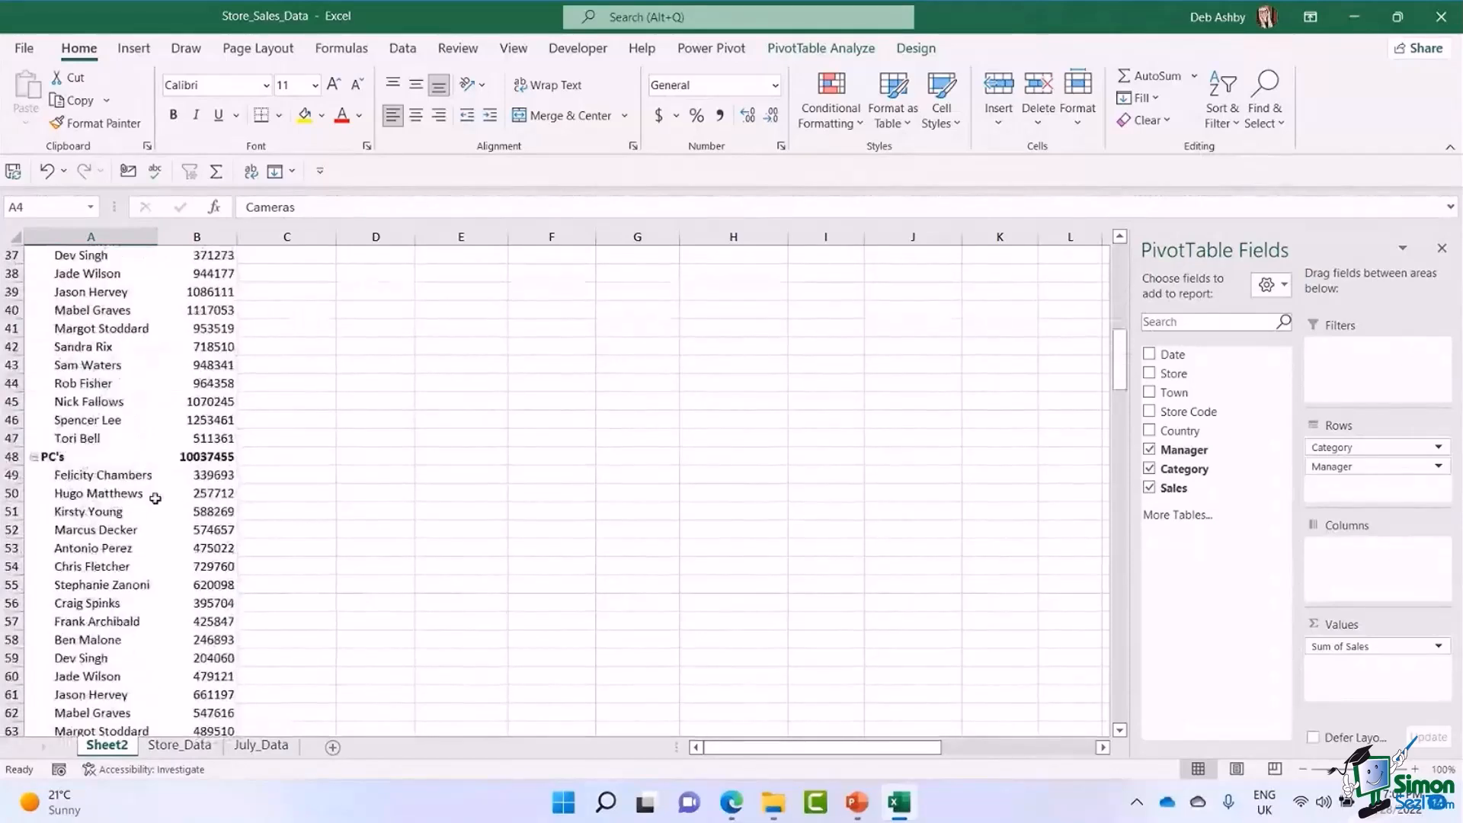
scroll(156, 499, "up", 6)
scroll(153, 548, "up", 6)
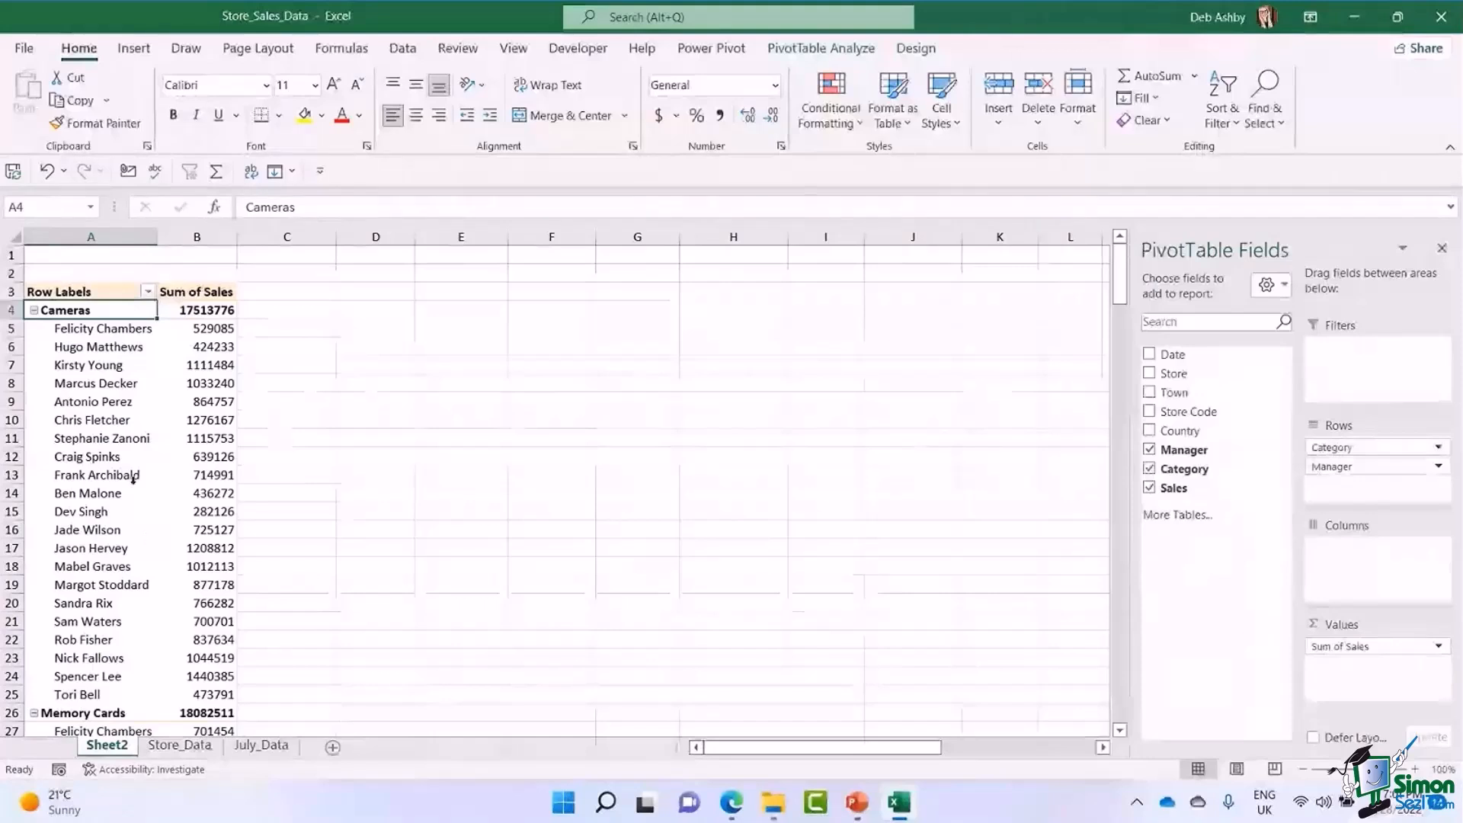
left_click(198, 311)
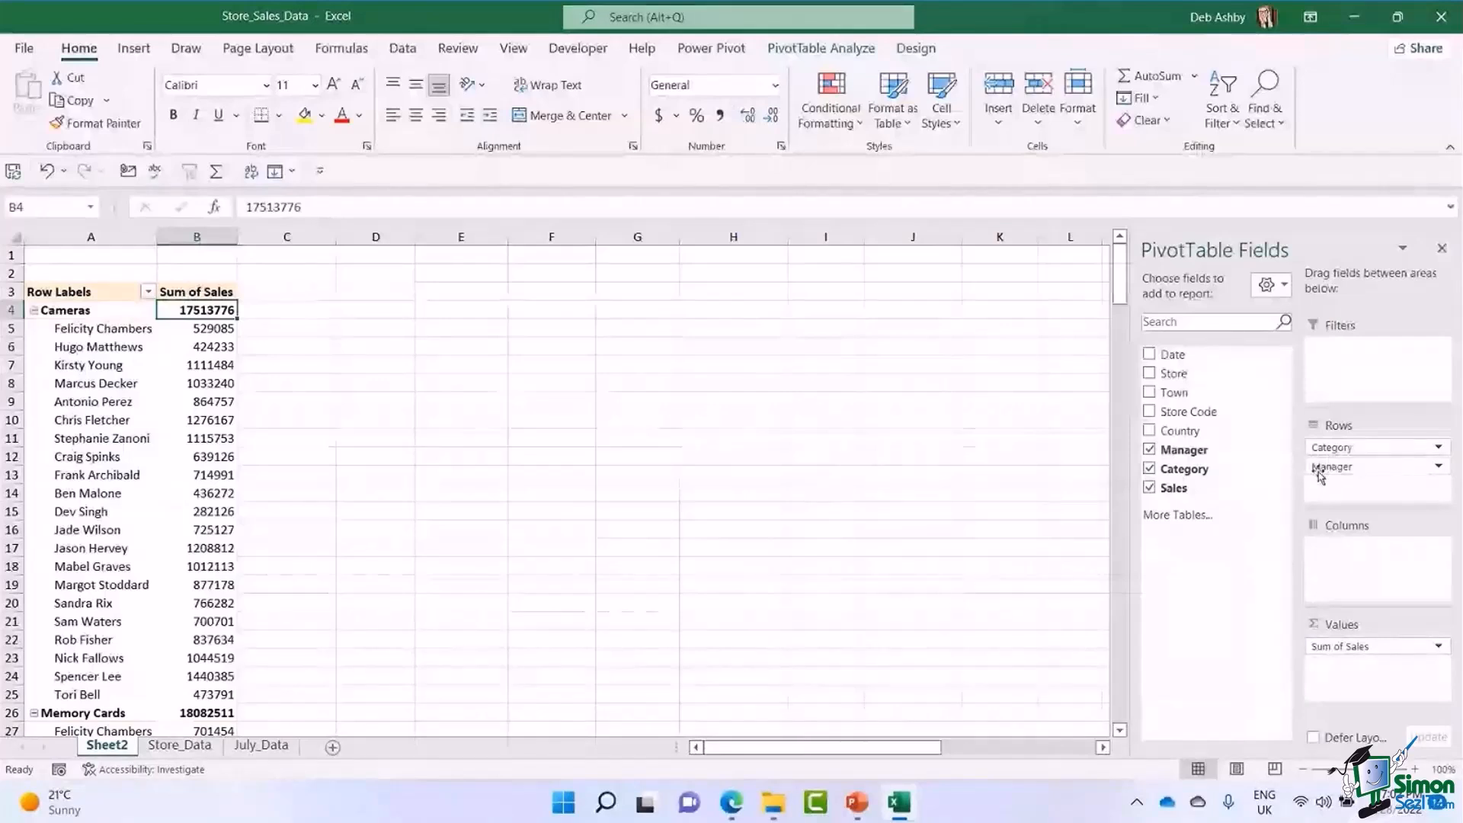
Move Manager above Category in Rows, and examine the category sales listed under the first manager.
left_click_drag(1333, 467, 1345, 448)
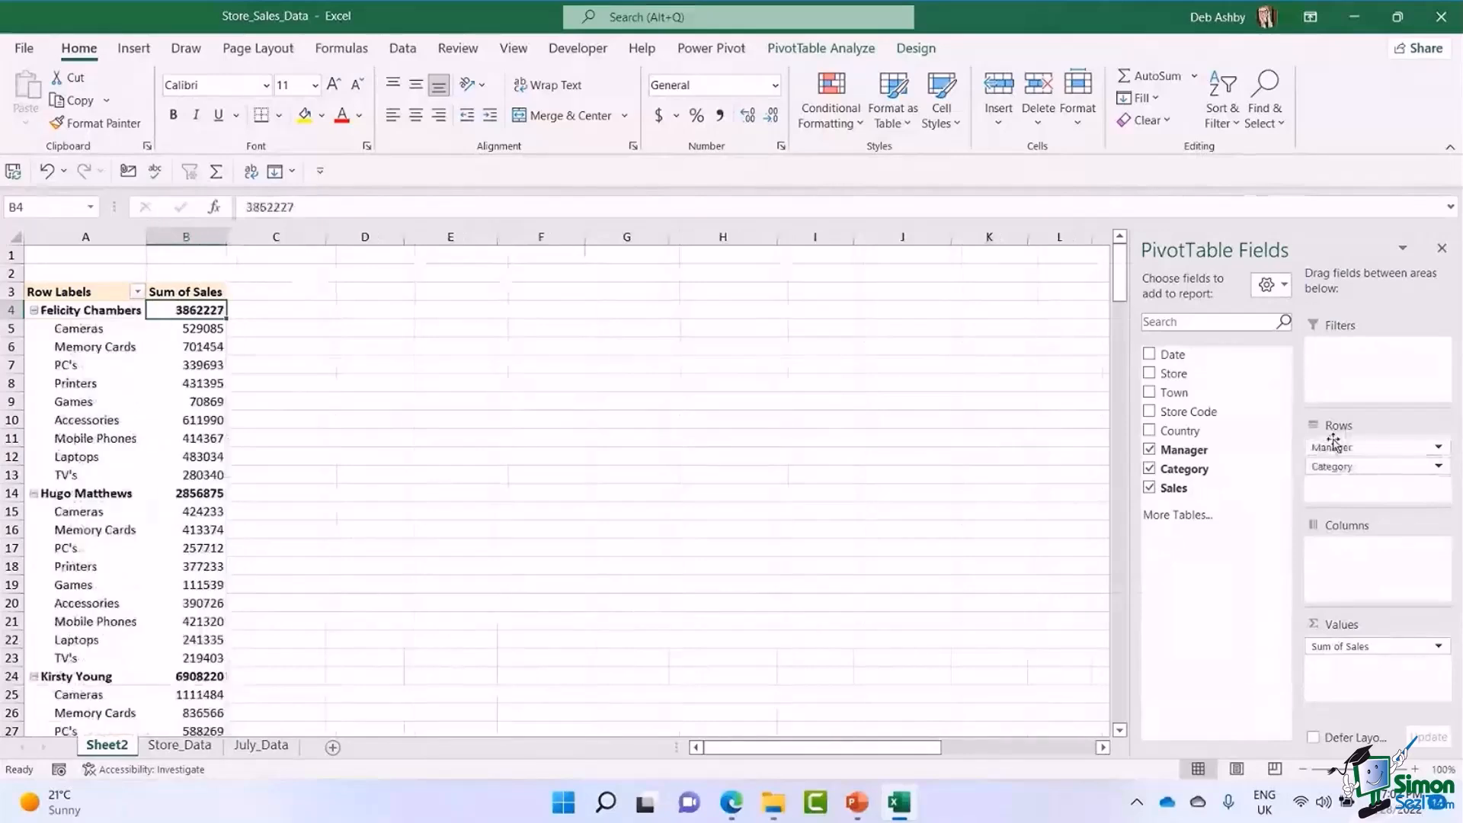
left_click(84, 309)
left_click_drag(80, 327, 202, 439)
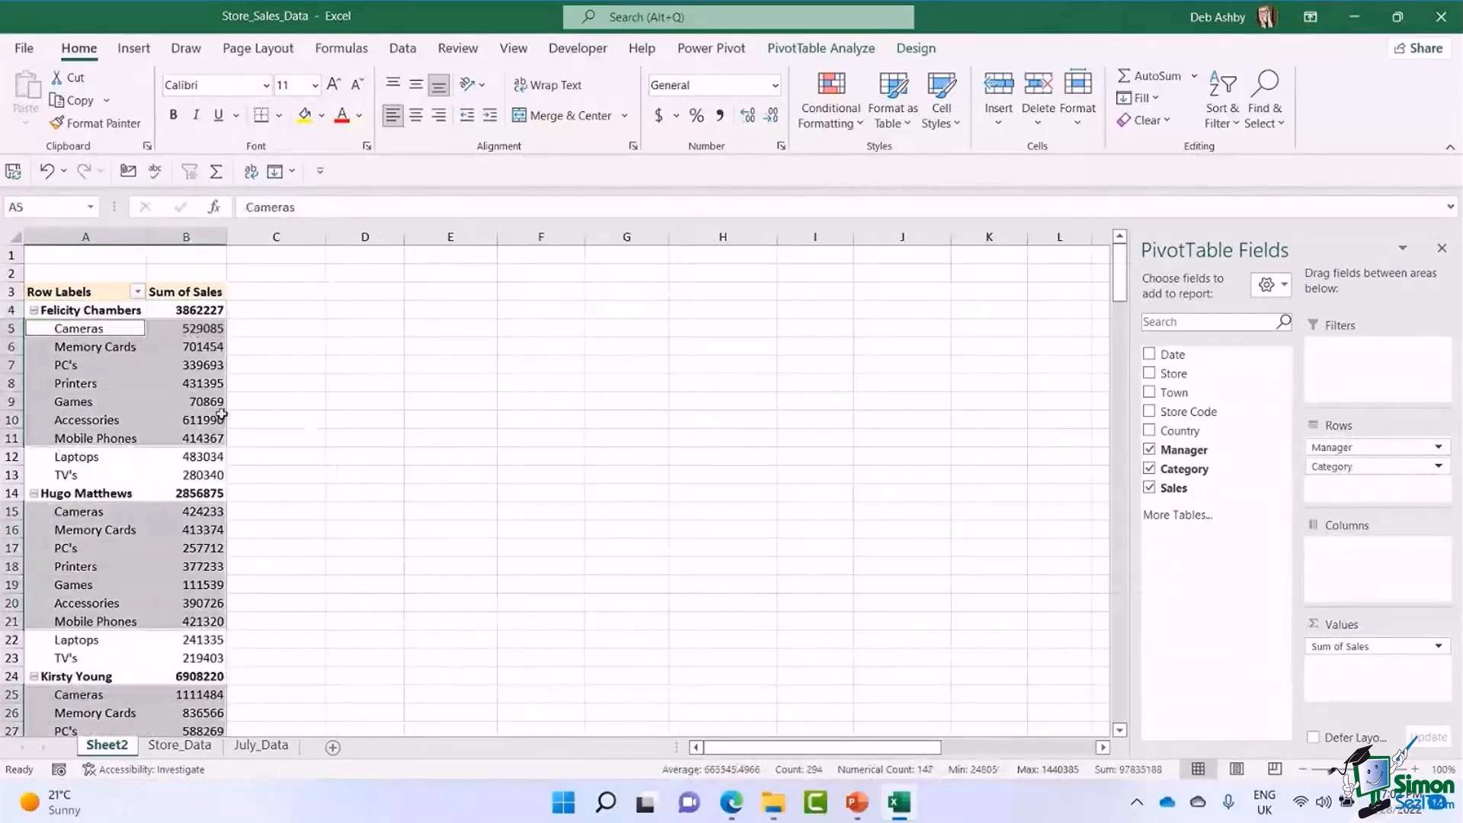
left_click(202, 398)
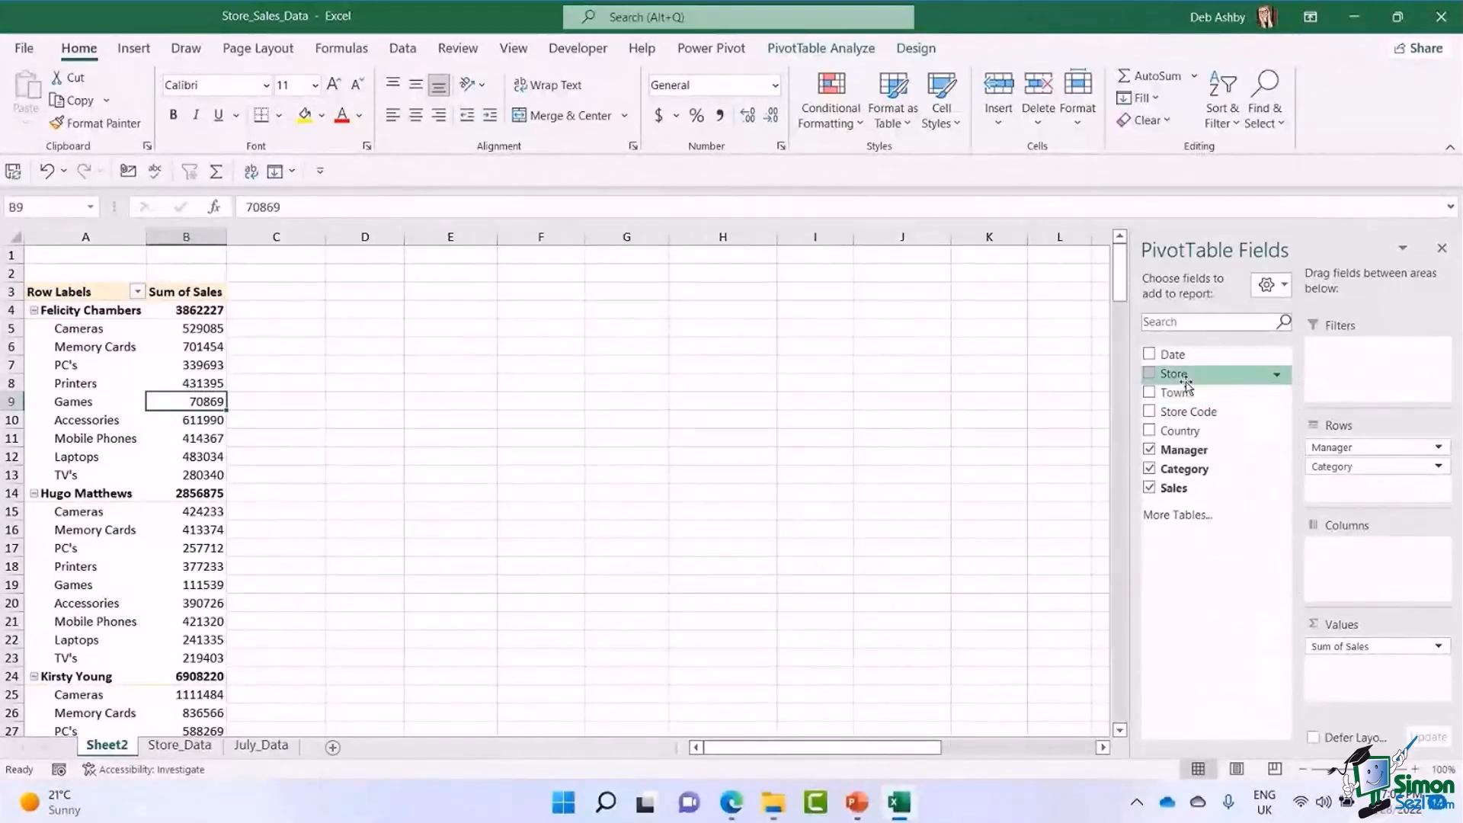
Add Store as a report filter on the PivotTable and filter the report to Computech.
left_click_drag(1182, 376, 1373, 387)
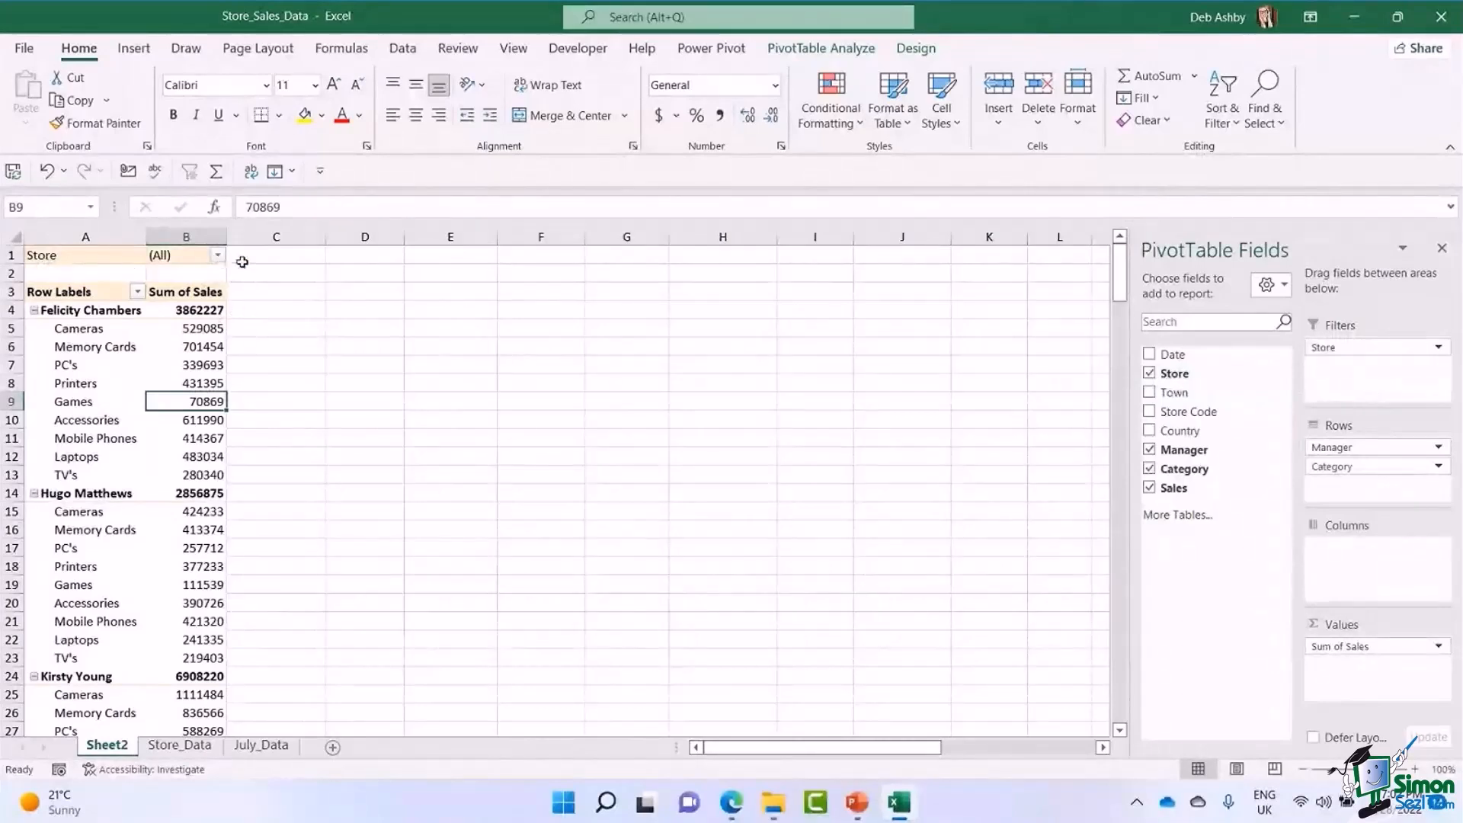
left_click(217, 256)
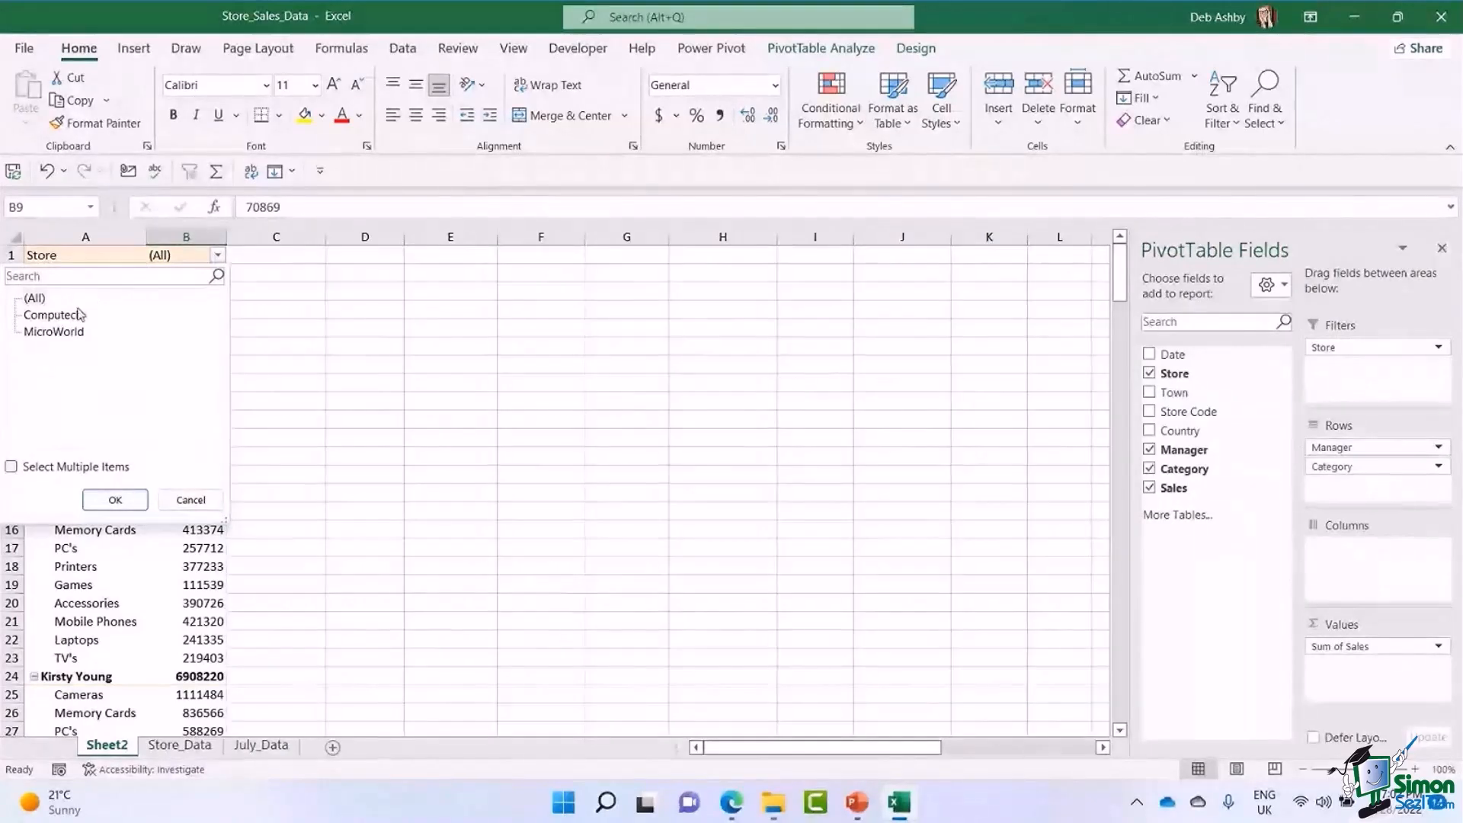
left_click(72, 316)
left_click(115, 500)
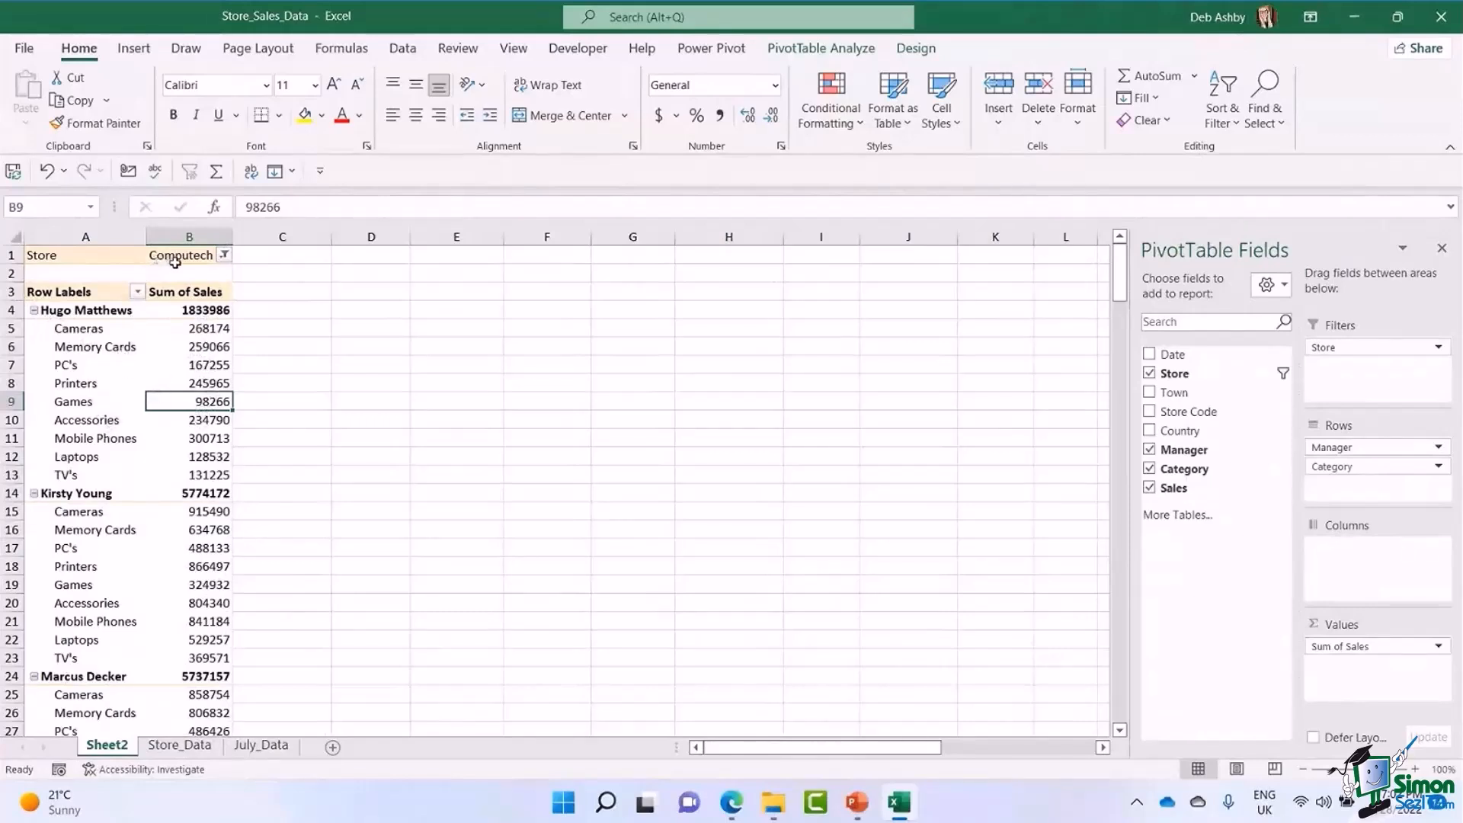
Reset the Store report filter to (All) and remove Store from the PivotTable.
left_click(224, 254)
left_click(35, 298)
left_click(122, 500)
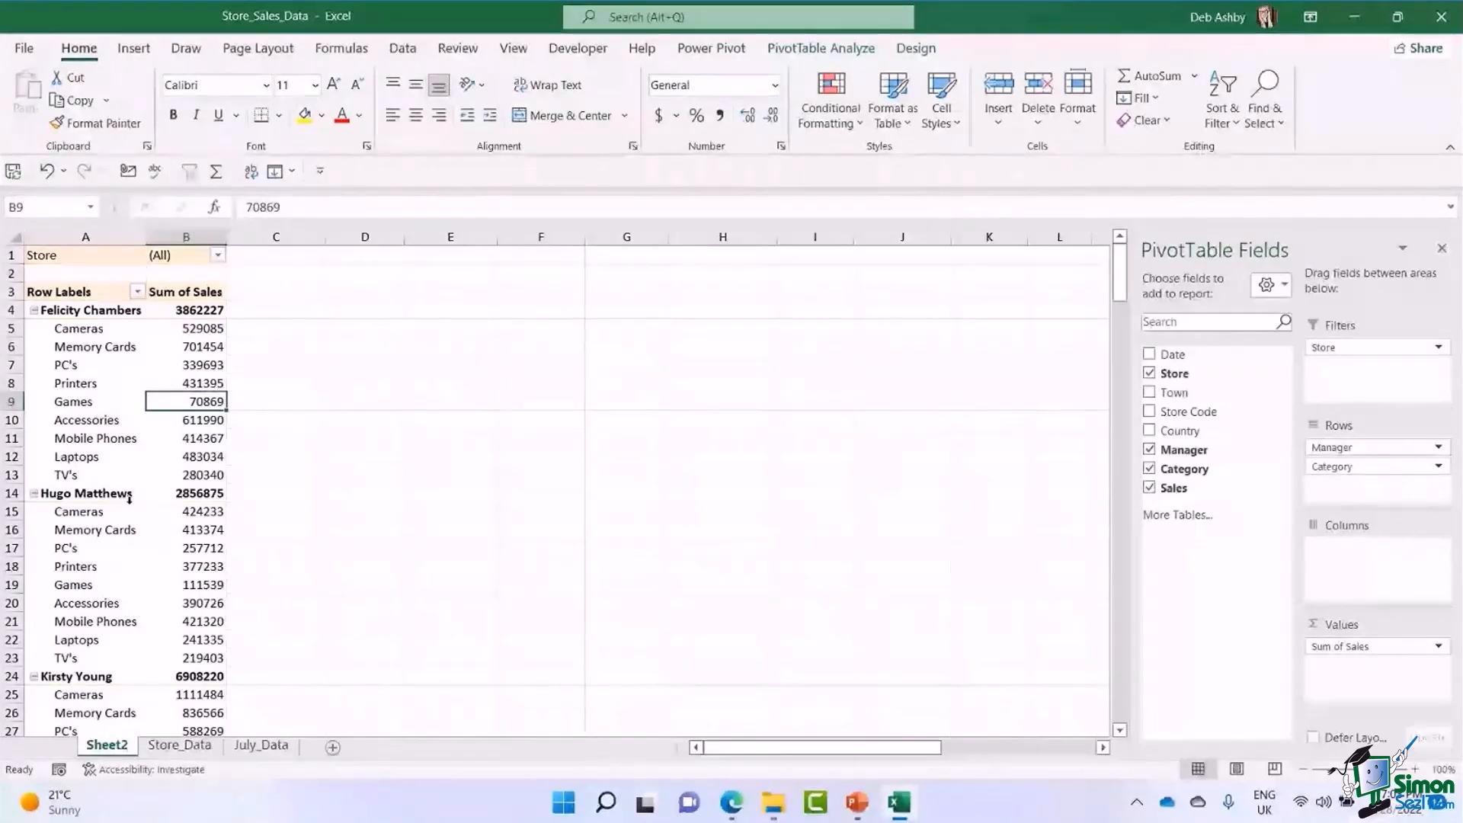
left_click_drag(1324, 348, 1231, 510)
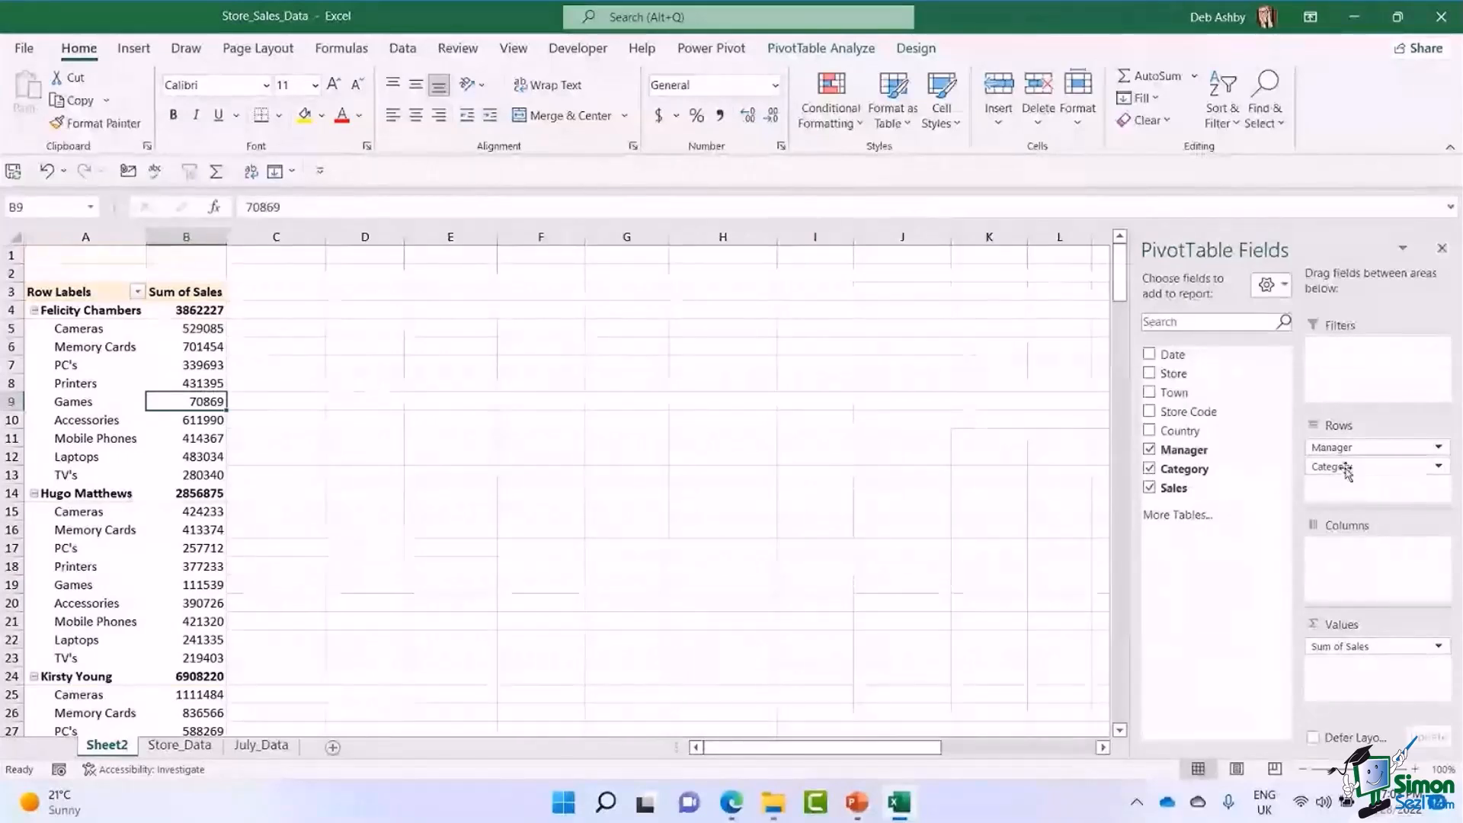
Replace Manager with Date above Category in the PivotTable's Rows, and review the category sales by month.
left_click_drag(1359, 451, 980, 516)
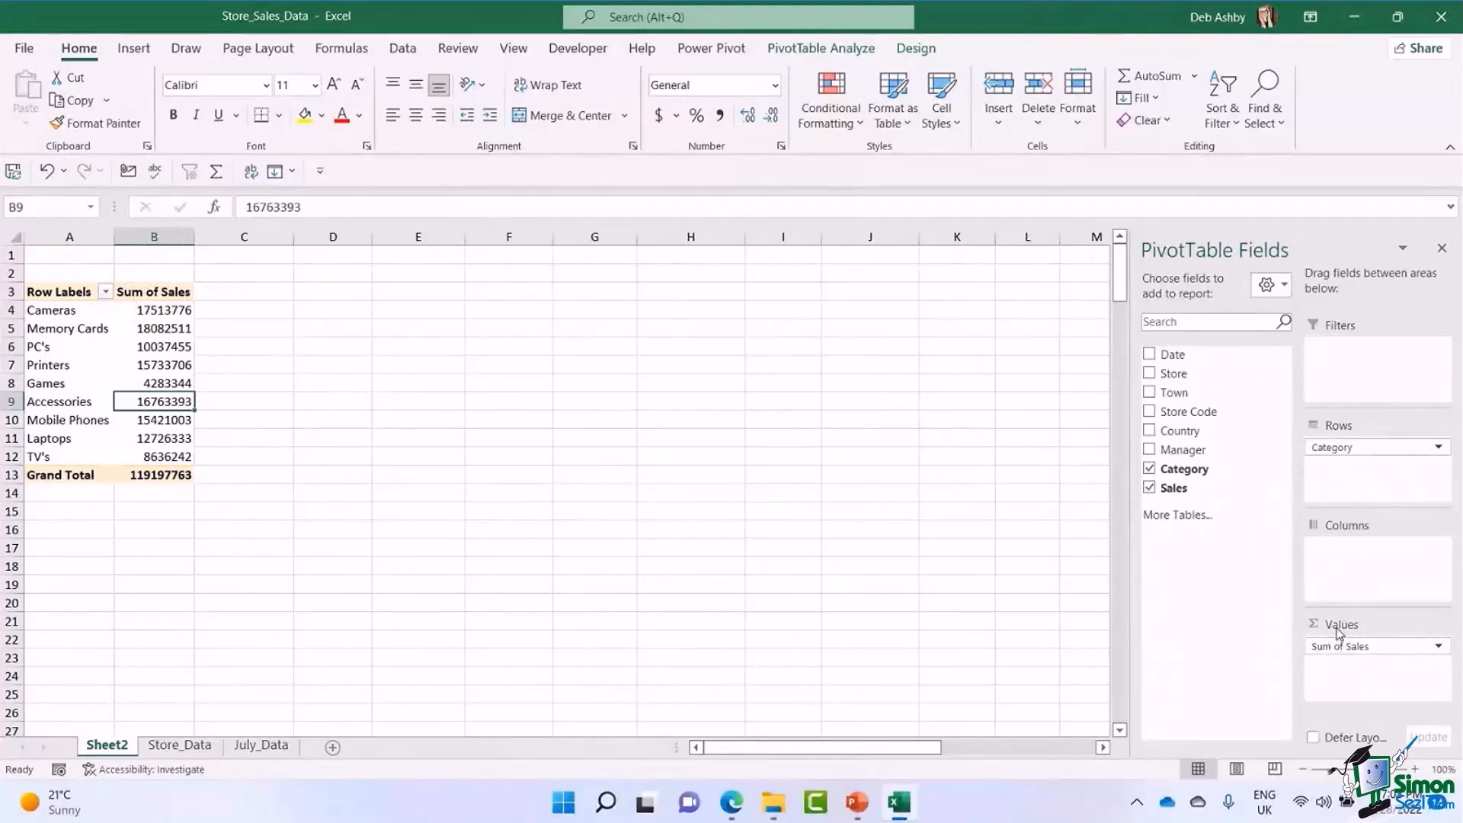
mouse_move(1174, 357)
left_mouse_down()
mouse_move(1355, 462)
mouse_move(1344, 448)
left_mouse_up()
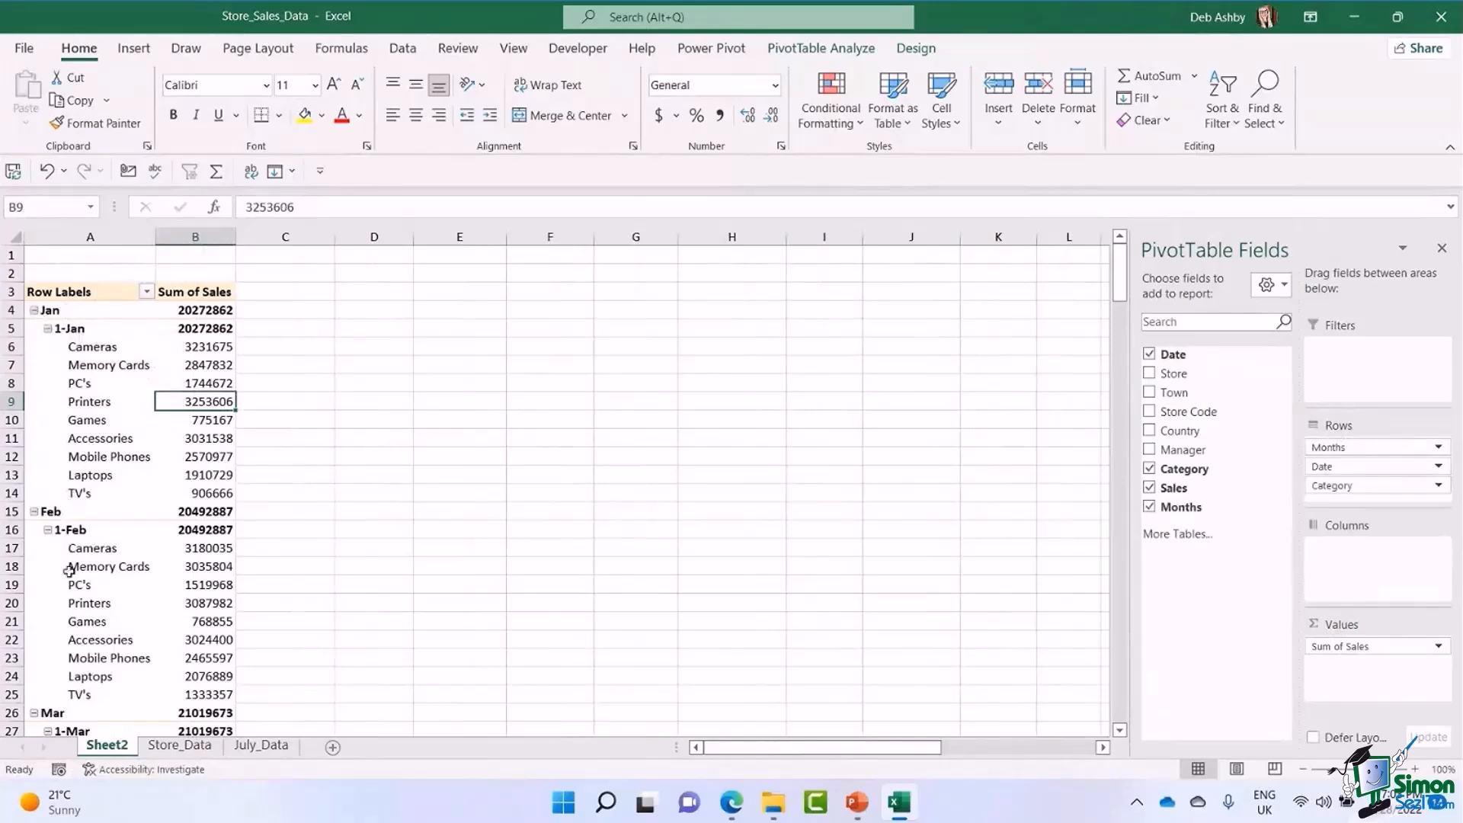
scroll(132, 483, "down", 3)
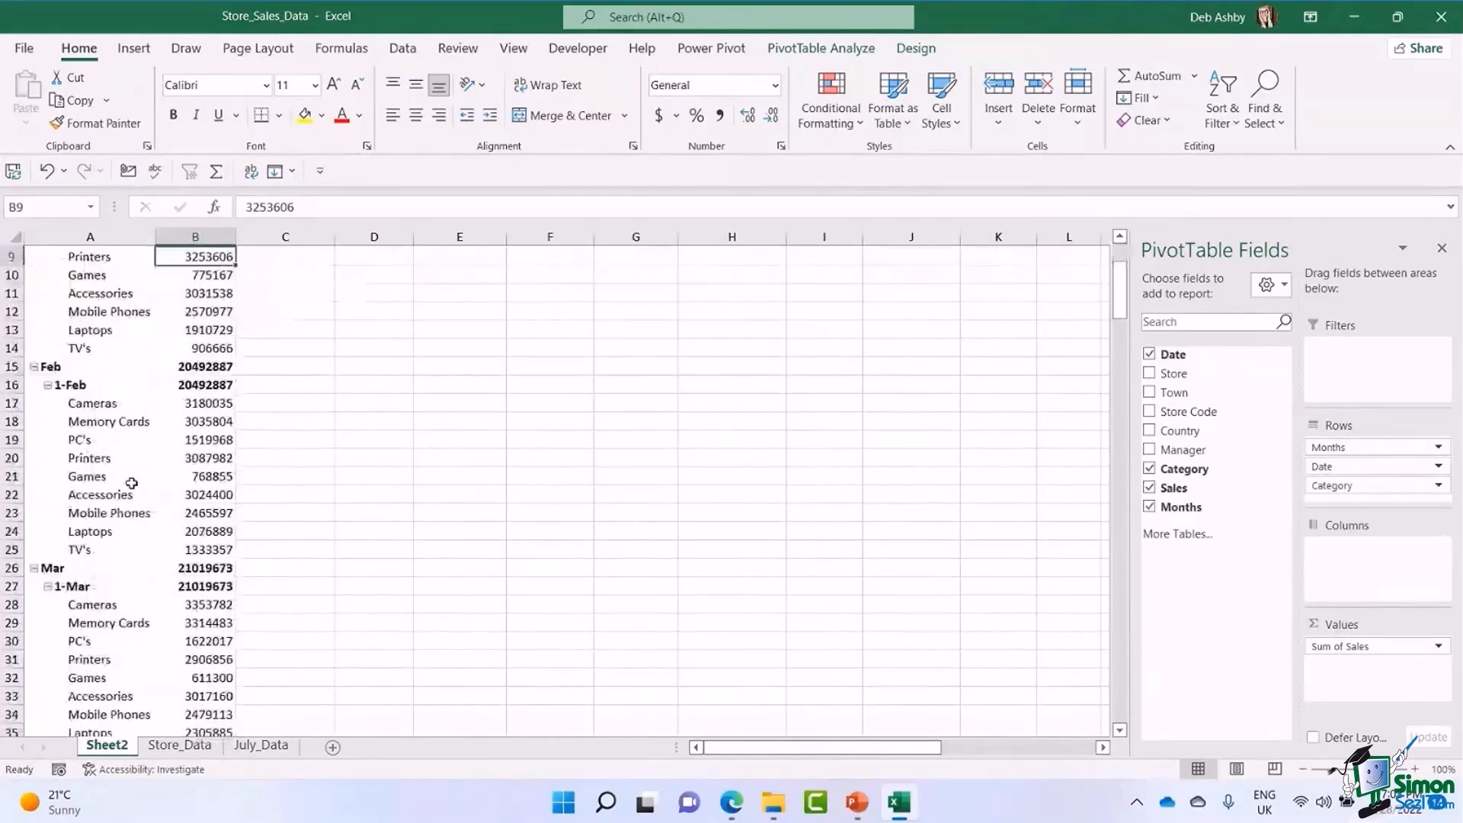
scroll(132, 483, "up", 3)
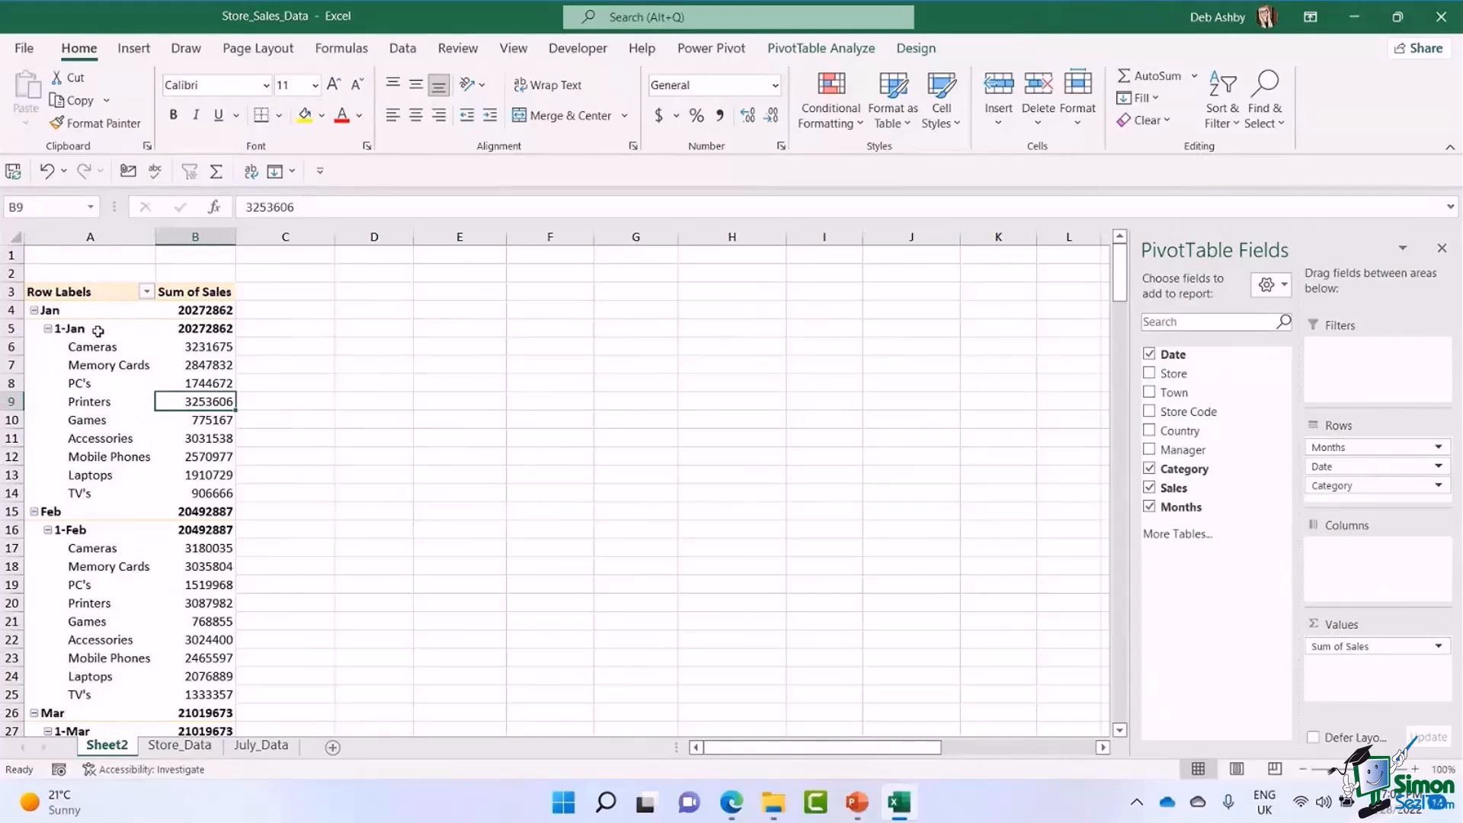
scroll(89, 526, "down", 3)
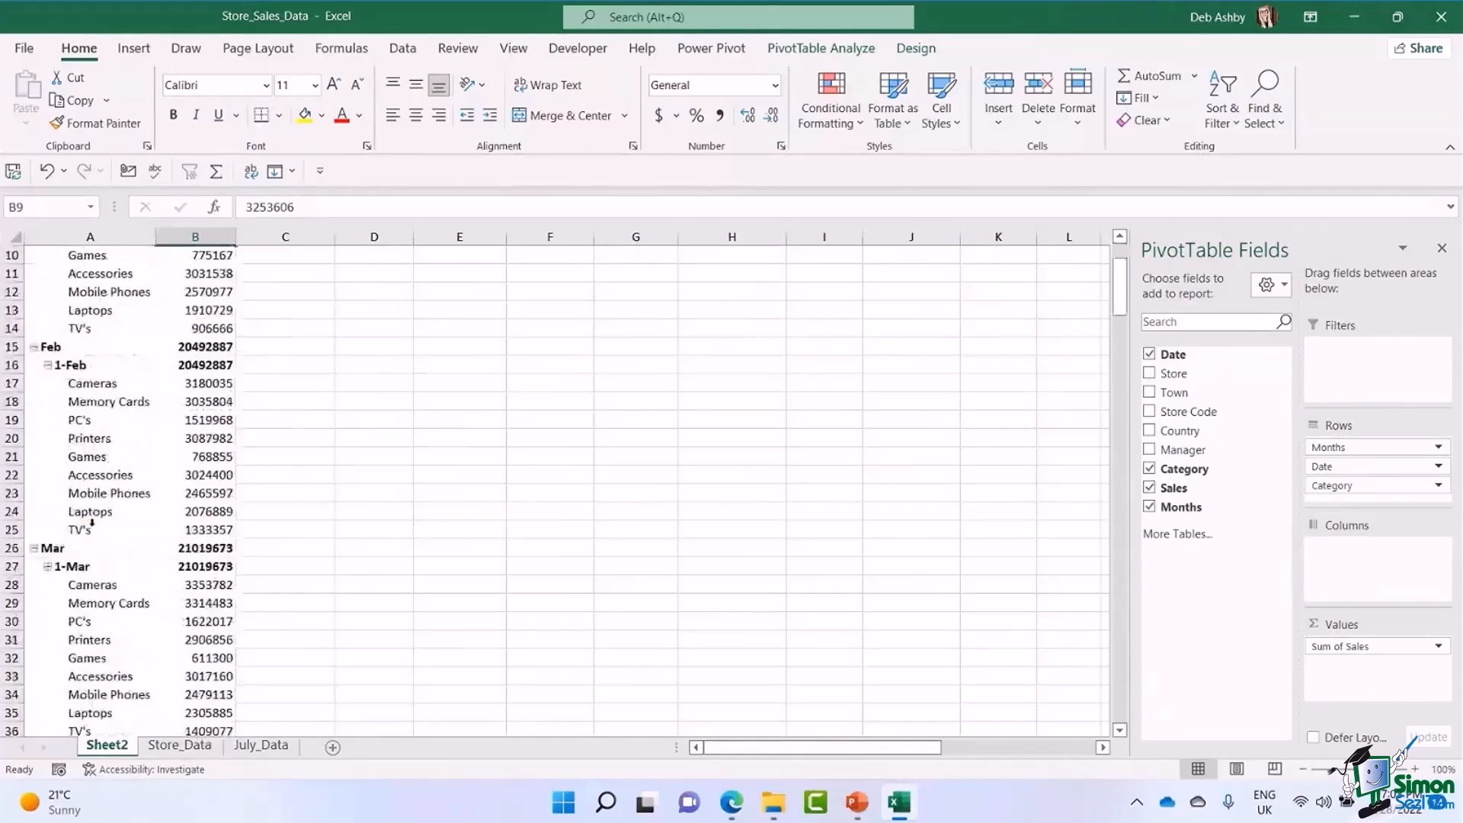
scroll(126, 498, "up", 3)
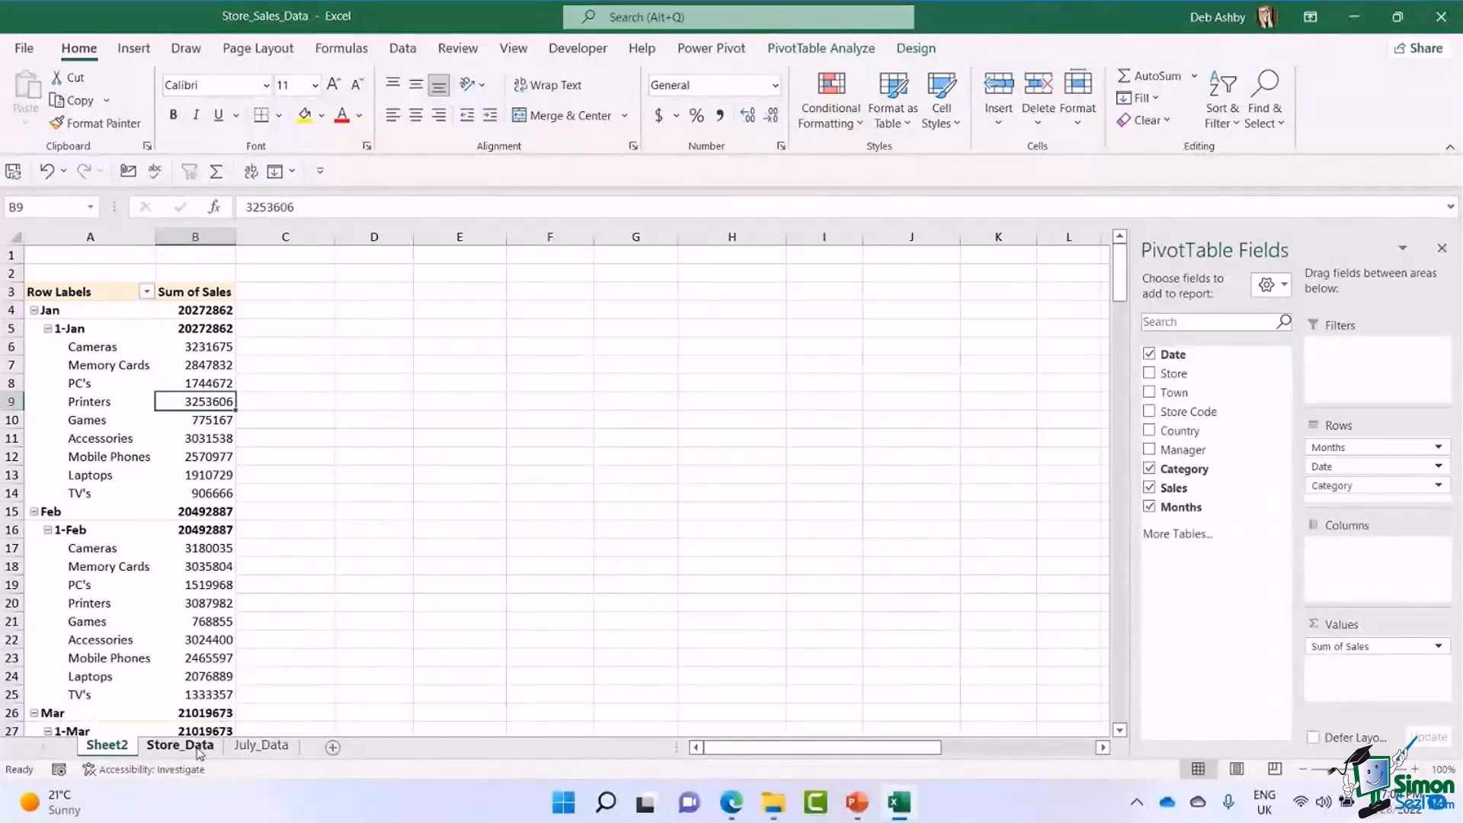
Check the date column in Store_Data, and remove Date from the PivotTable's Rows, keeping Months and Category.
left_click(195, 748)
left_click(79, 237)
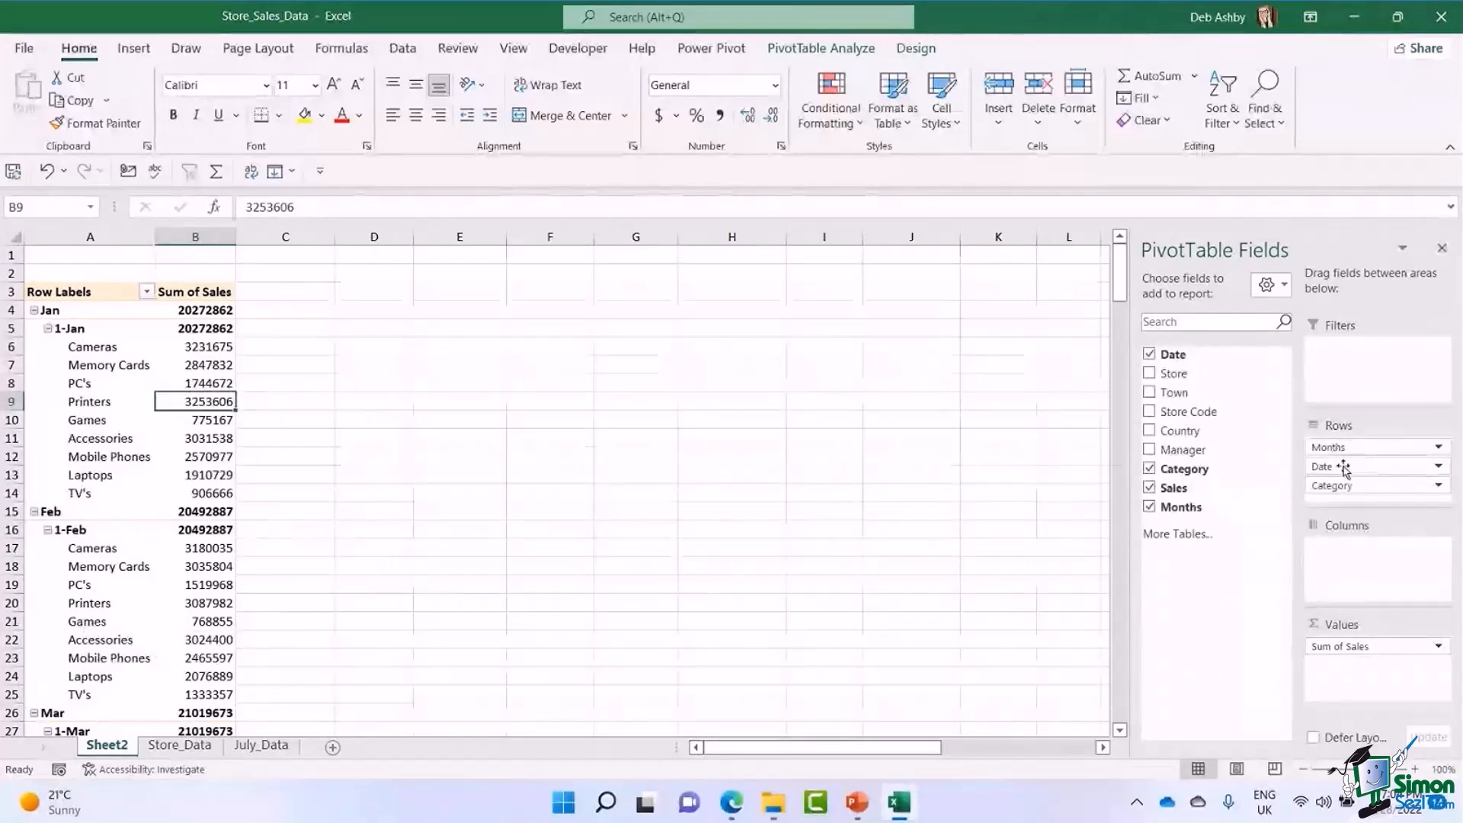
left_click_drag(1344, 469, 993, 473)
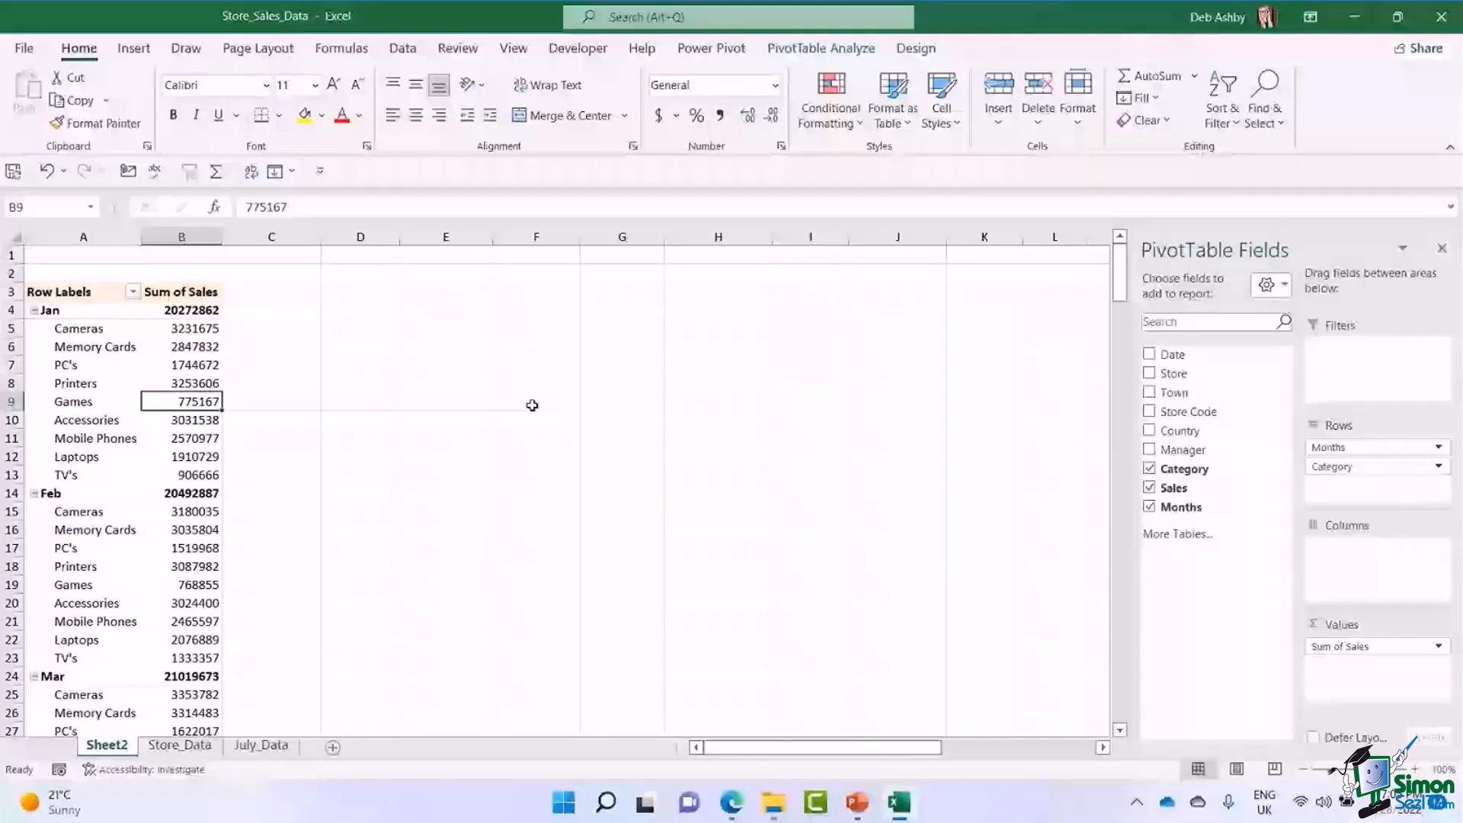
Collapse the Jan and Feb groups in the PivotTable and expand them again.
left_click(64, 310)
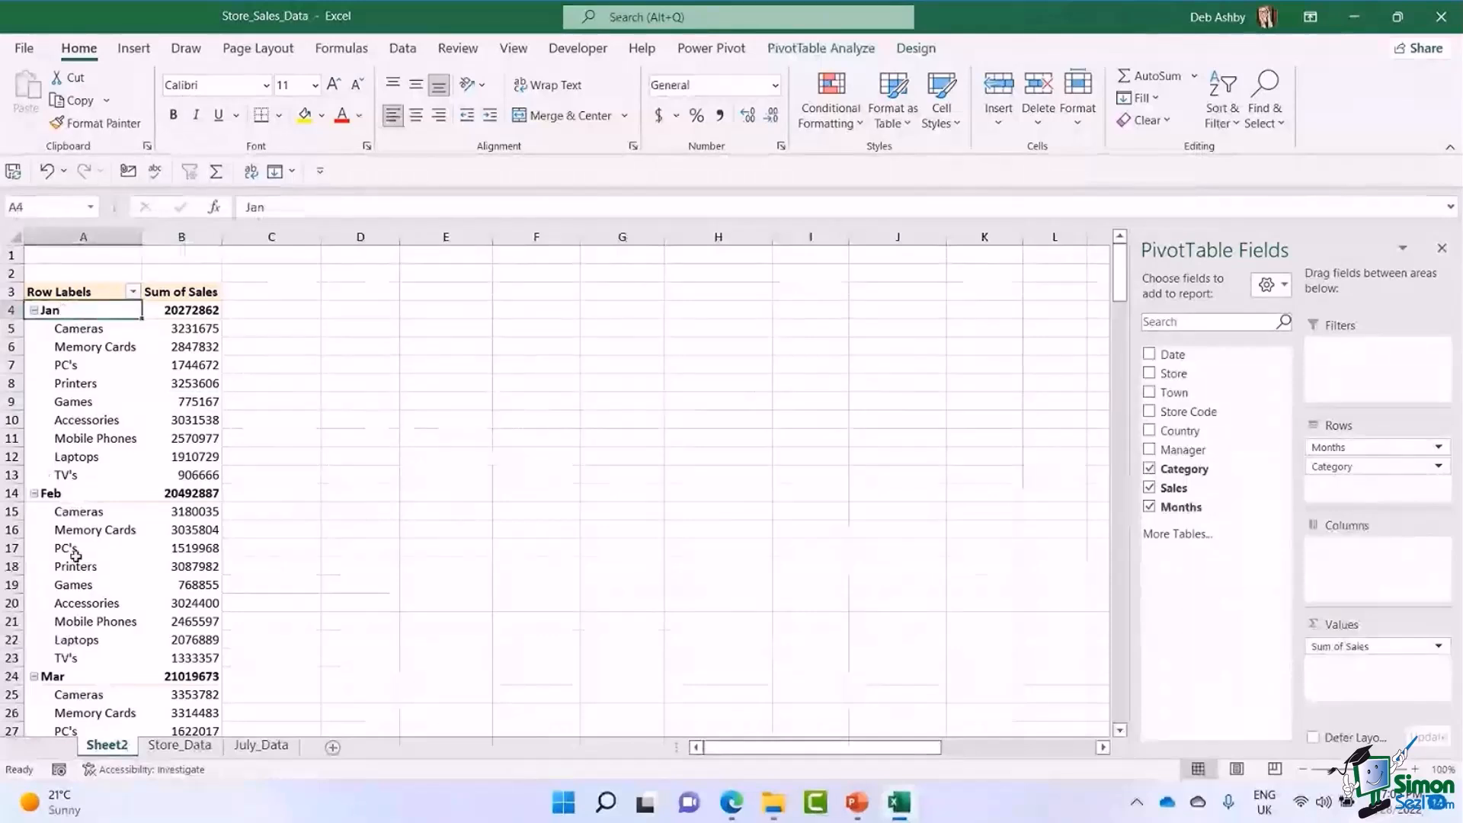
left_click(33, 311)
left_click(34, 328)
left_click(34, 329)
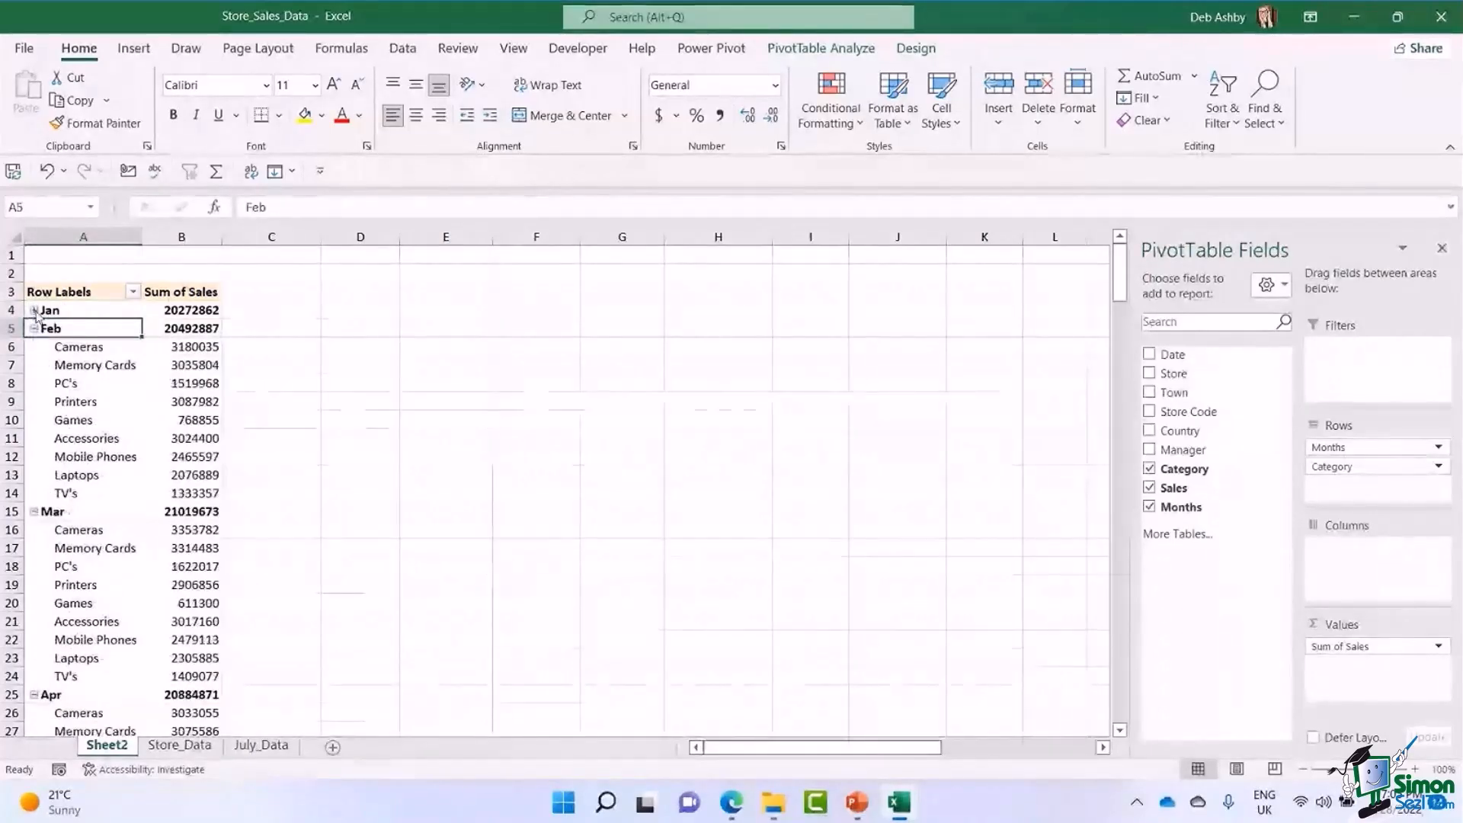
left_click(33, 311)
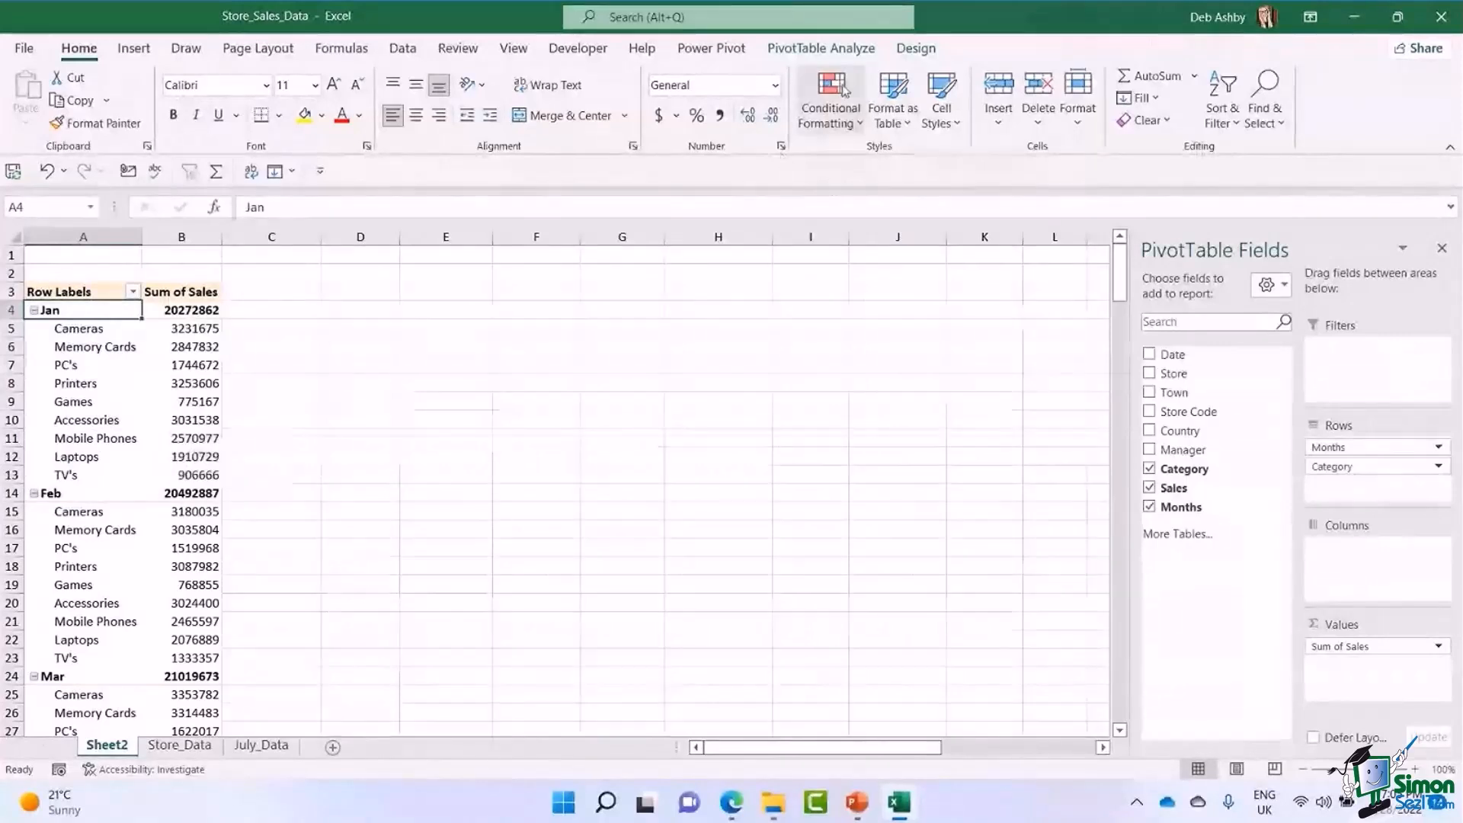
Look through the PivotTable's analysis and design options, and hide the expand/collapse buttons beside the month labels.
left_click(824, 50)
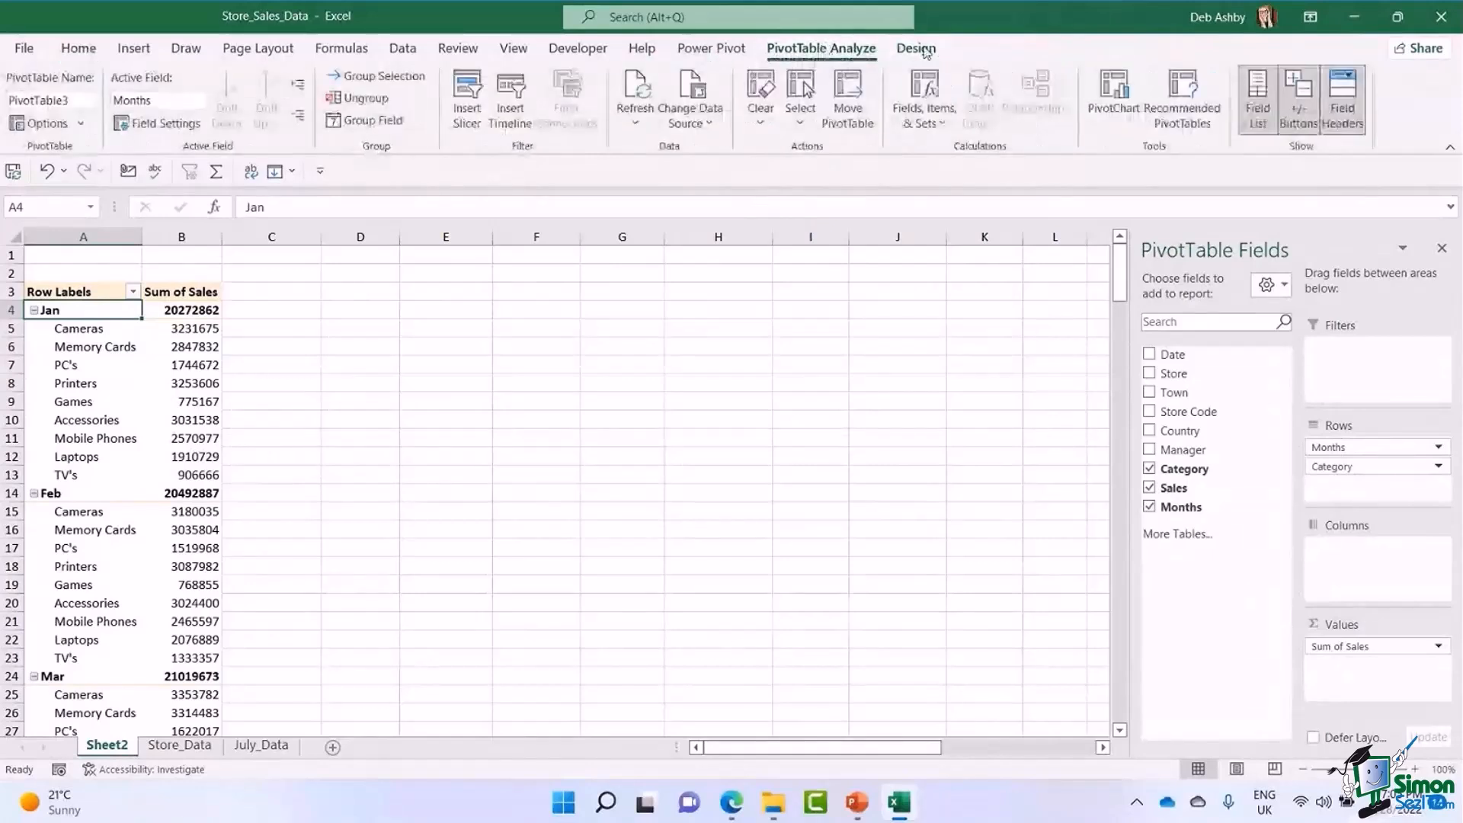
left_click(917, 50)
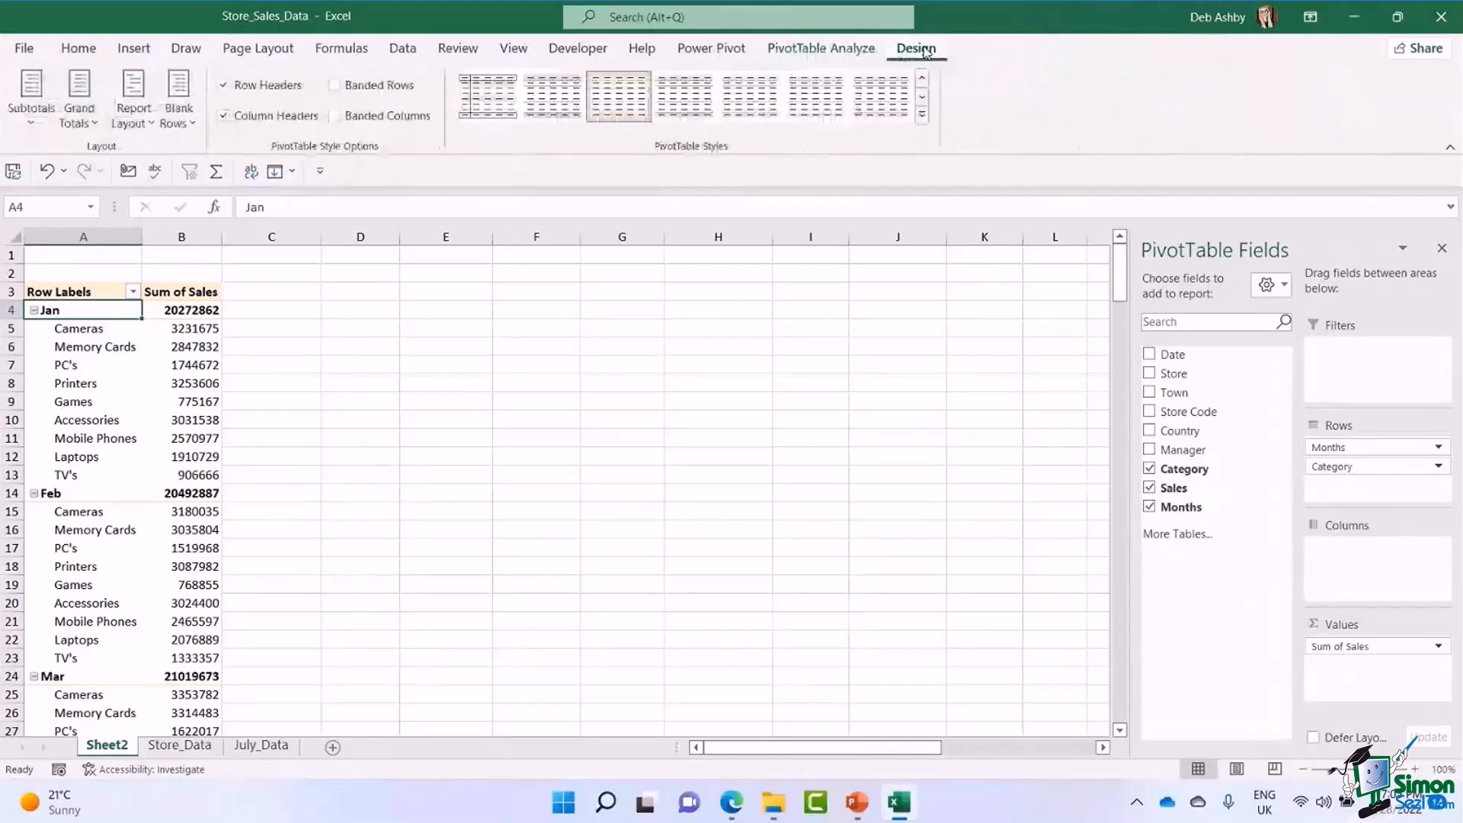
left_click(839, 50)
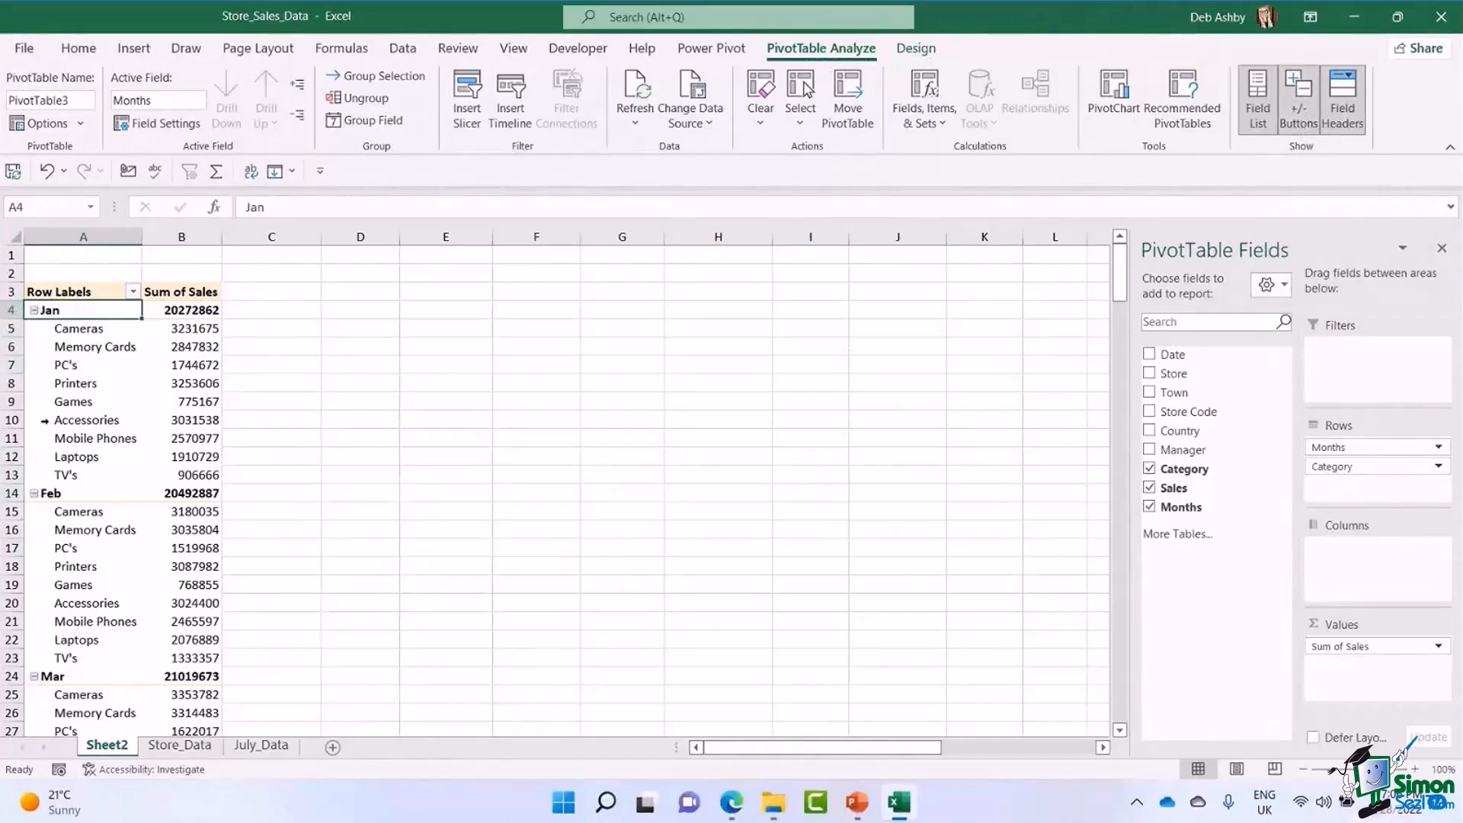
left_click(1295, 114)
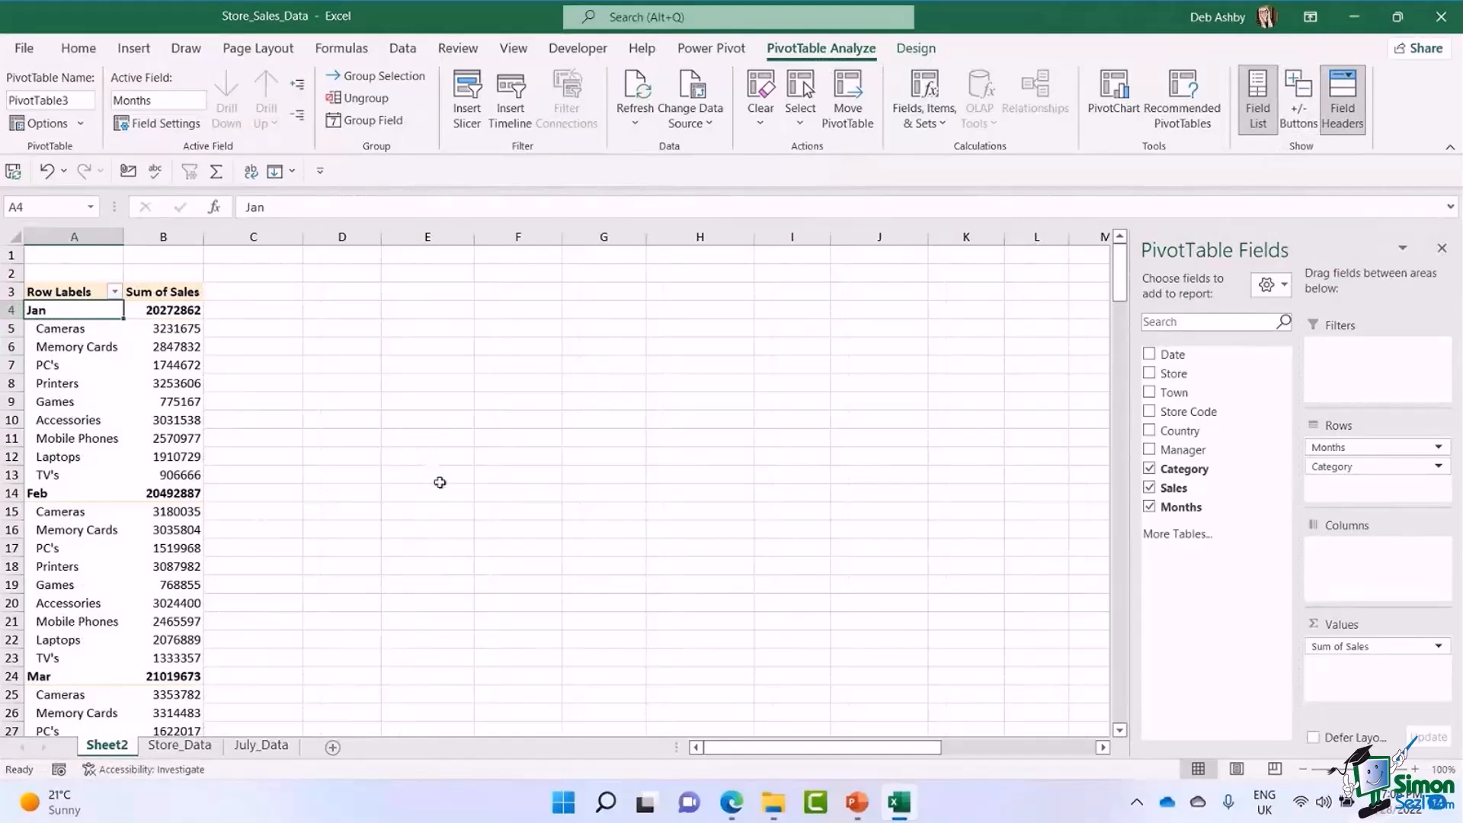
left_click(100, 347)
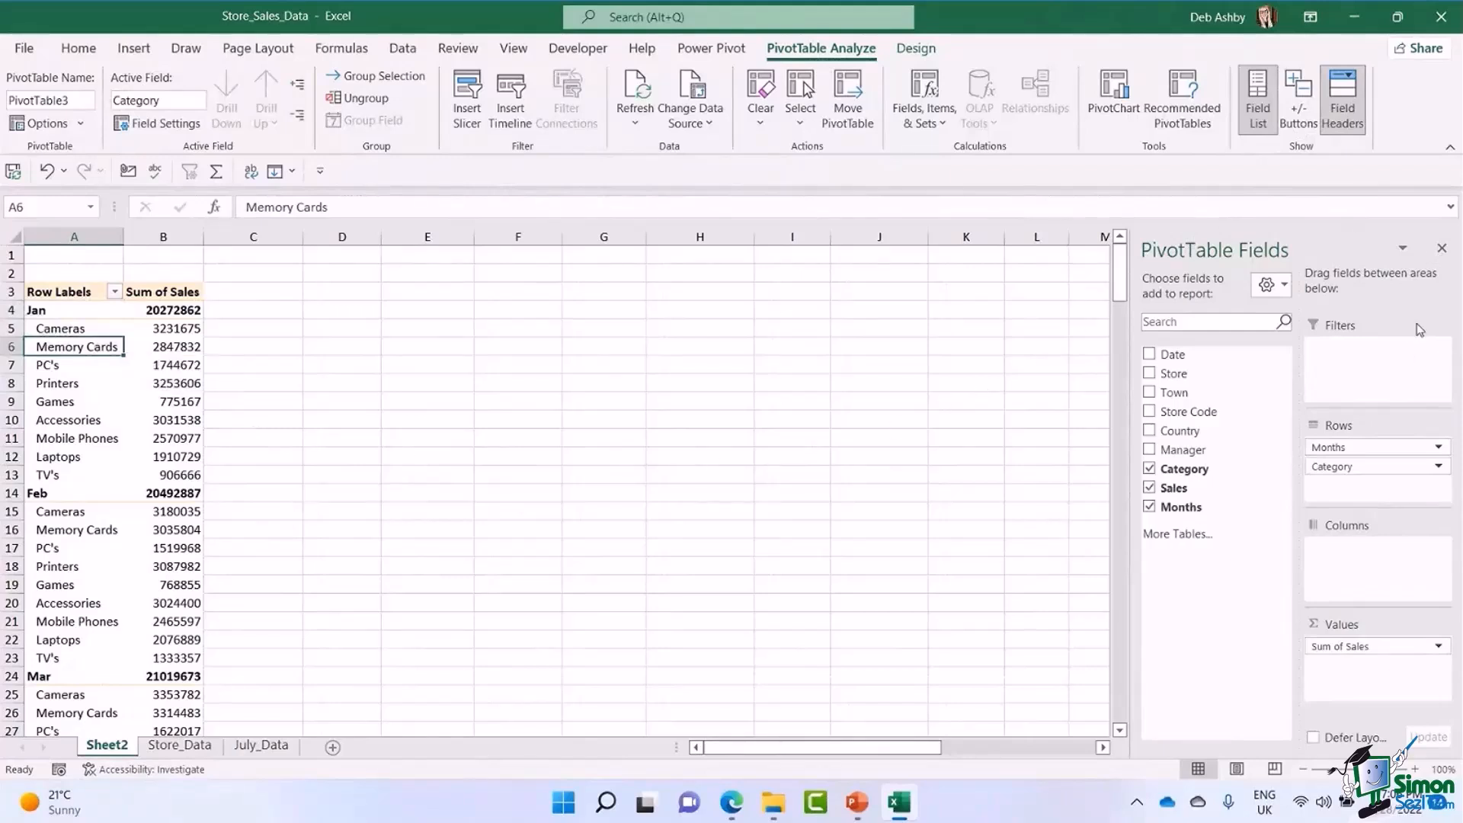
Hide the PivotTable field list, and select the January Games sales value in the PivotTable.
left_click(1443, 250)
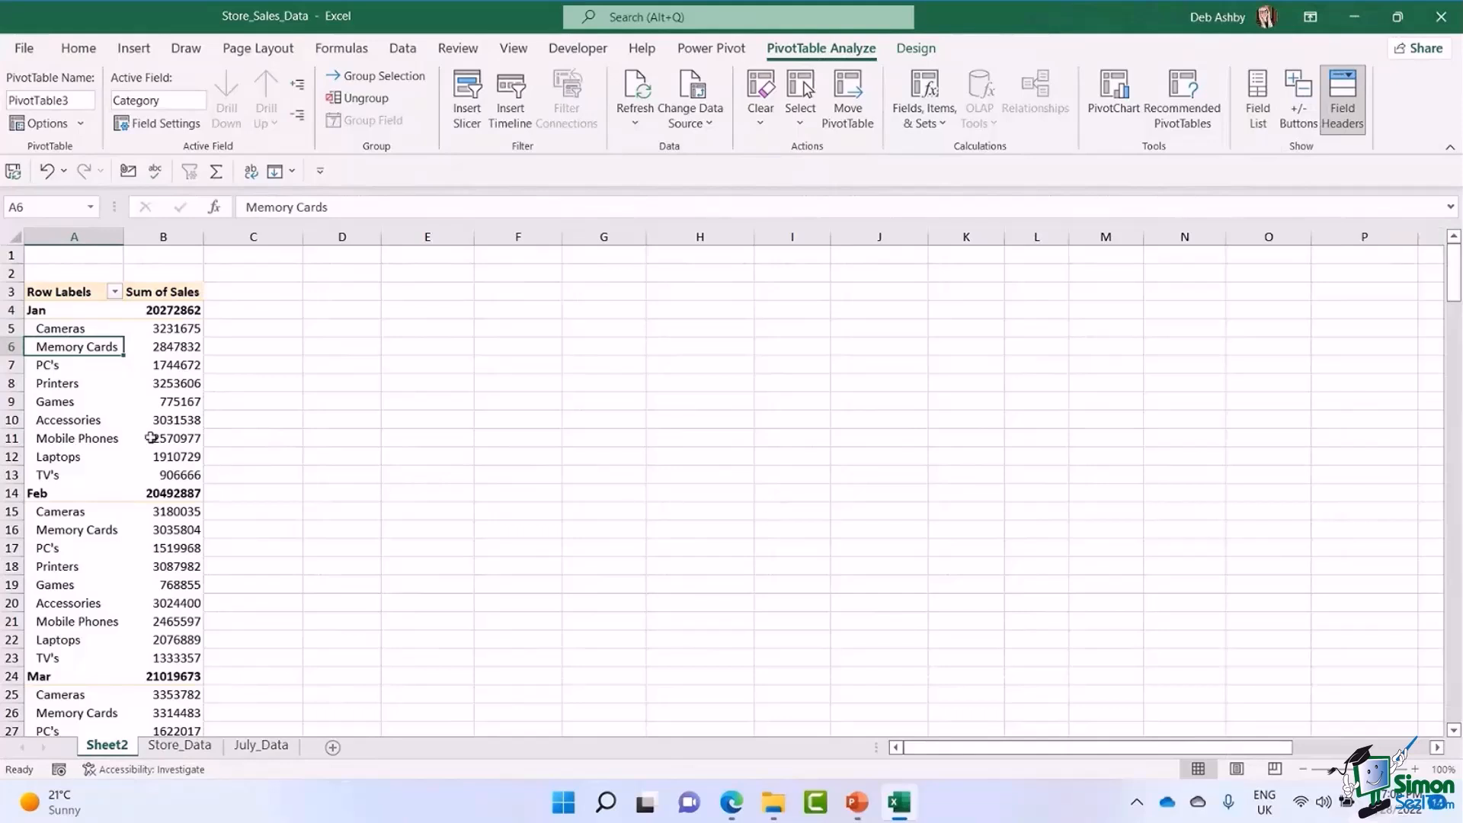
left_click(579, 418)
left_click(153, 402)
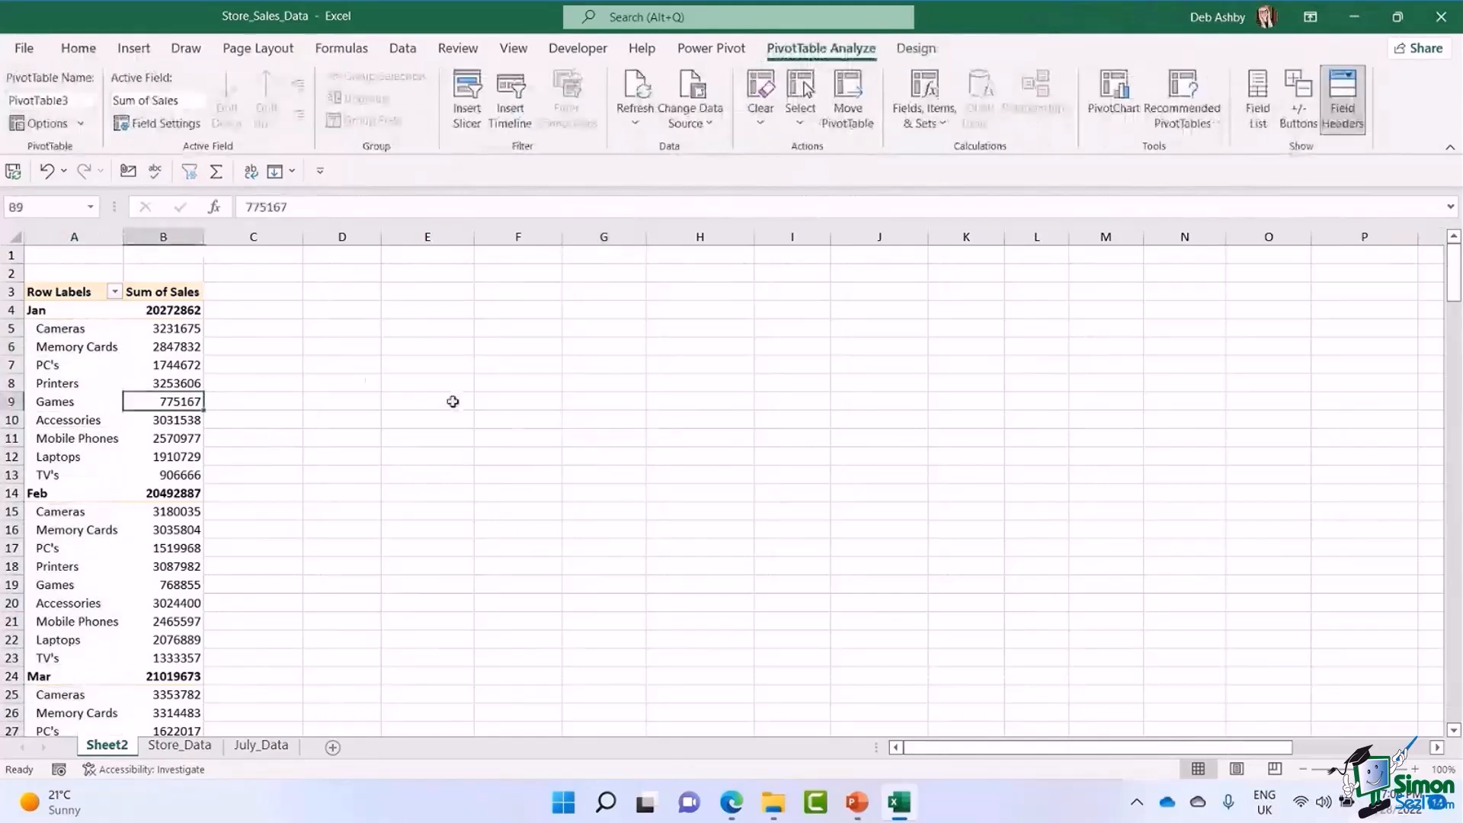
Show the PivotTable field list again and remove Months from Rows, leaving Category as the only row field.
left_click(85, 384)
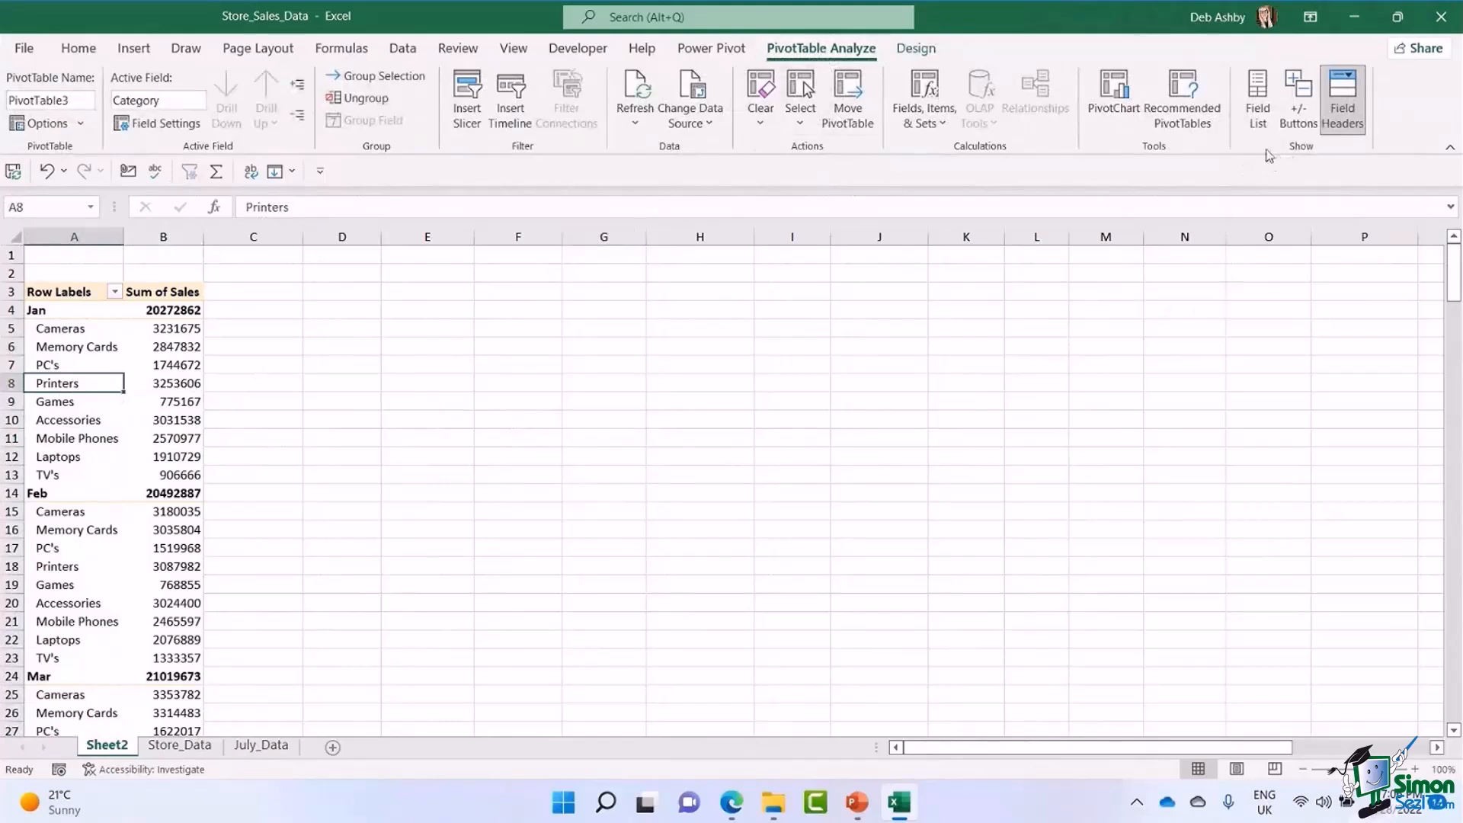
left_click(1261, 115)
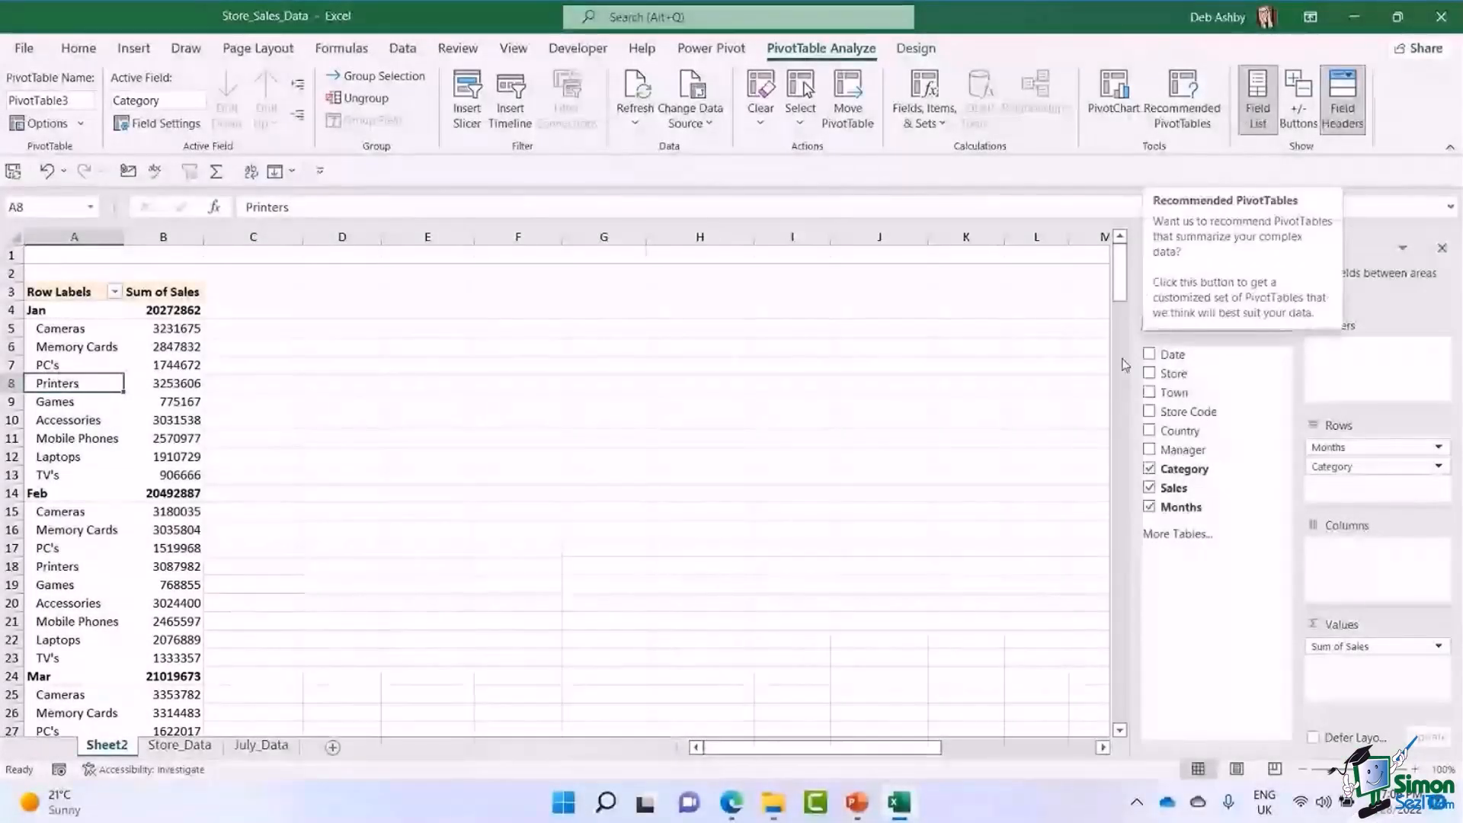
left_click_drag(1361, 440, 757, 435)
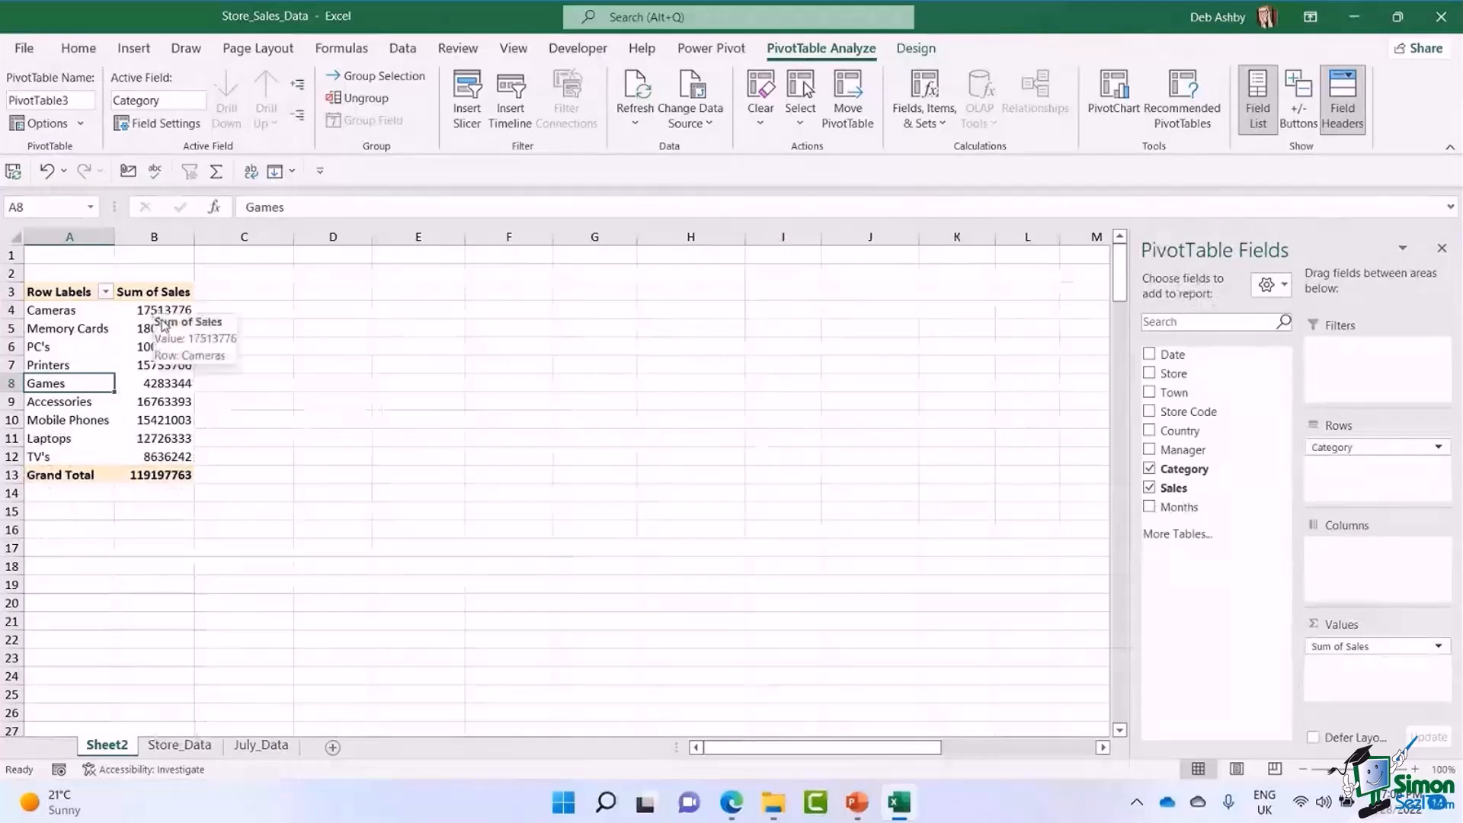
Examine the category labels and their summed sales values in the PivotTable.
mouse_move(165, 386)
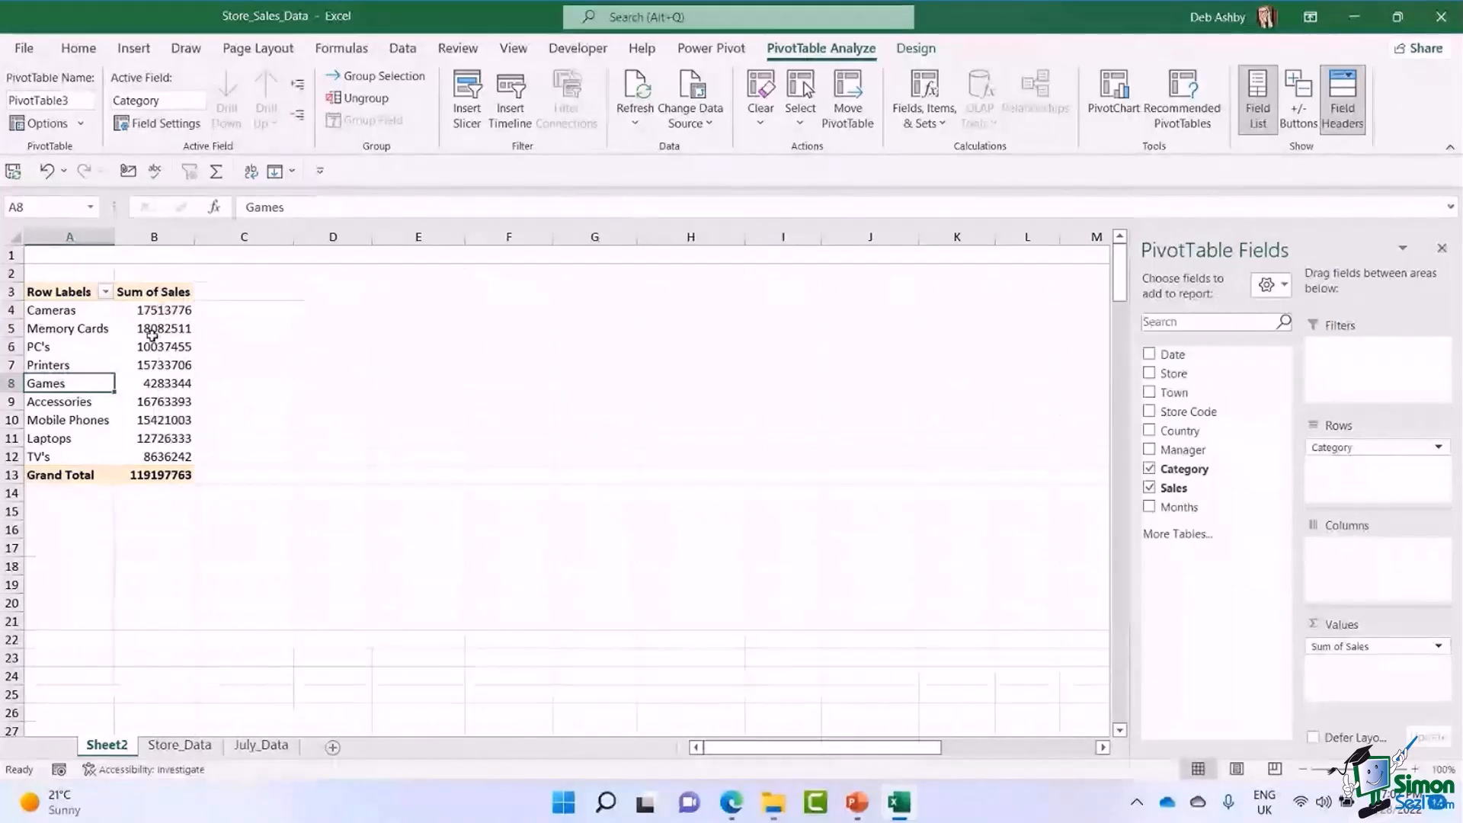
left_click(152, 311)
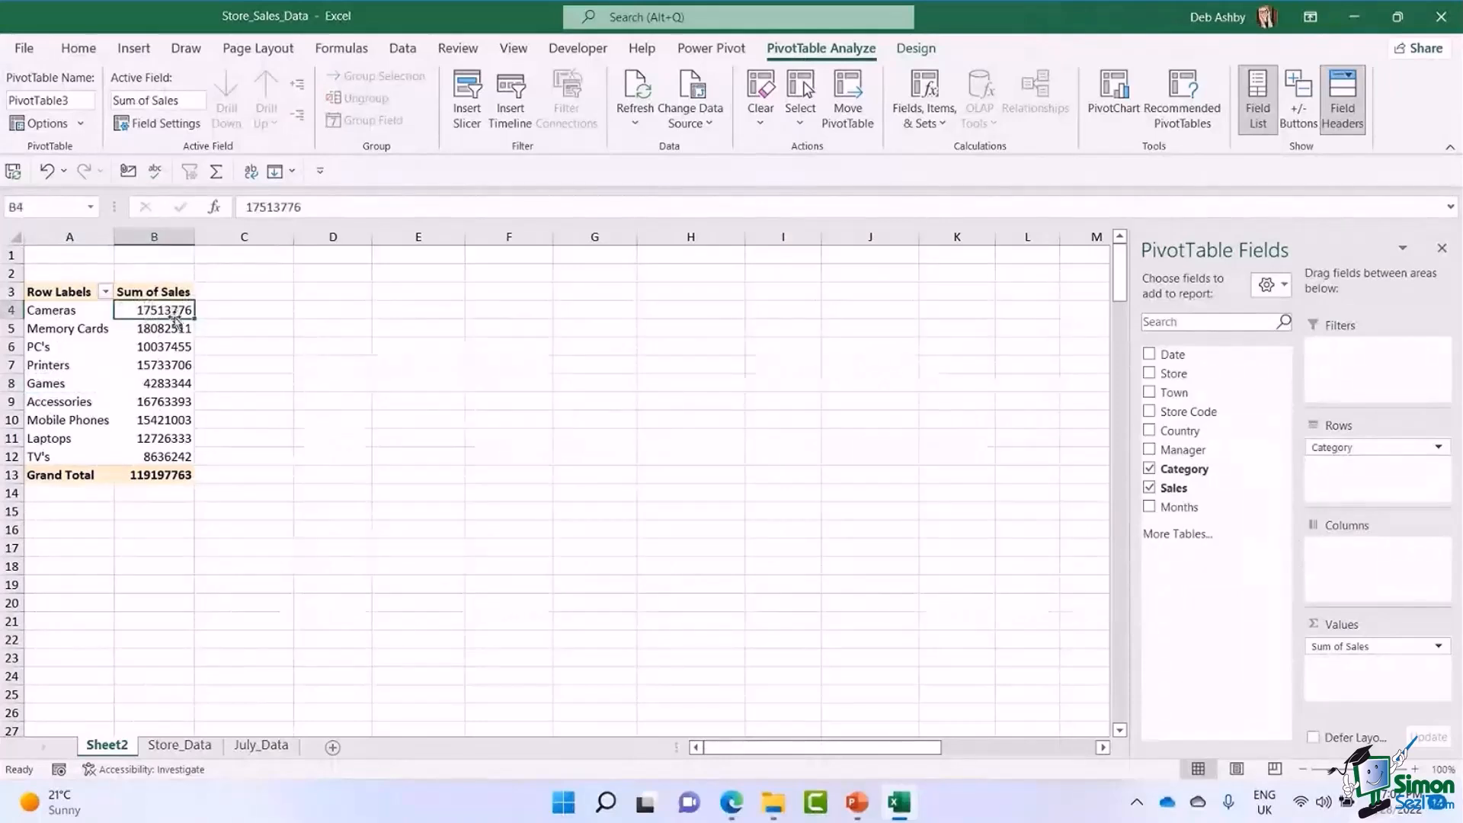
left_click(63, 311)
left_click(74, 329)
left_click(50, 349)
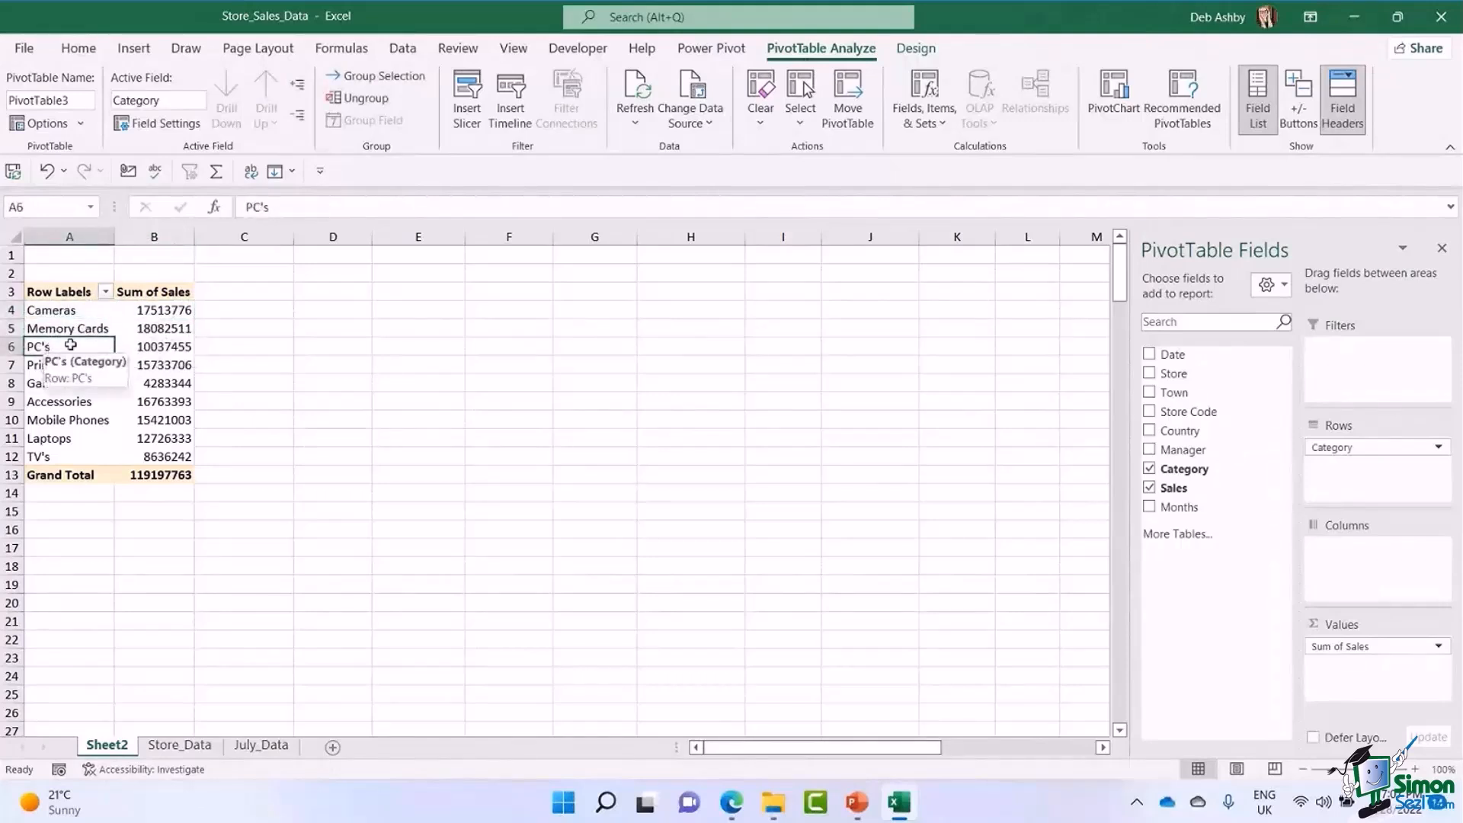
left_click(154, 312)
left_click(151, 330)
left_click(151, 347)
left_click(151, 383)
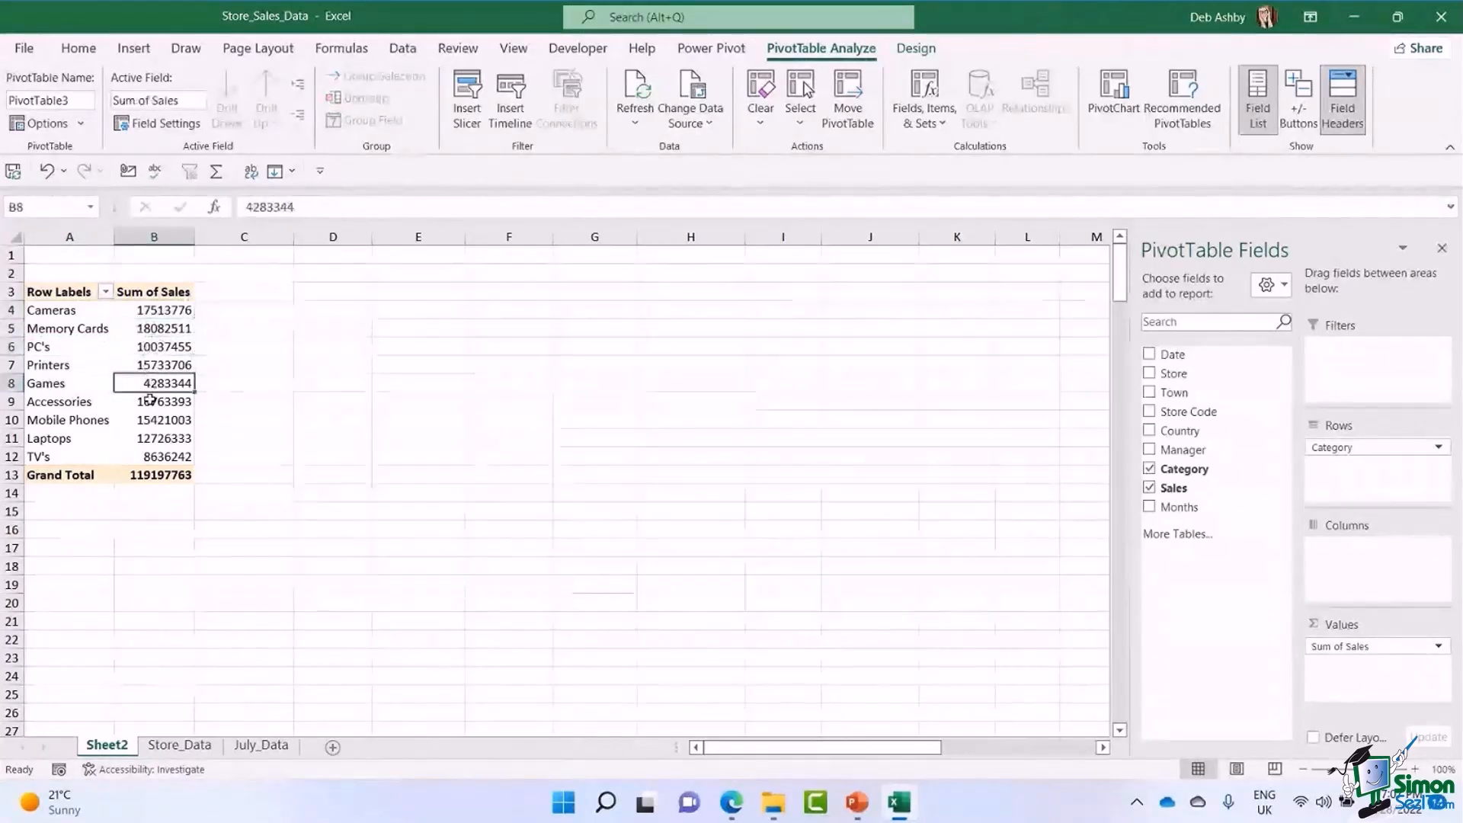
left_click(151, 401)
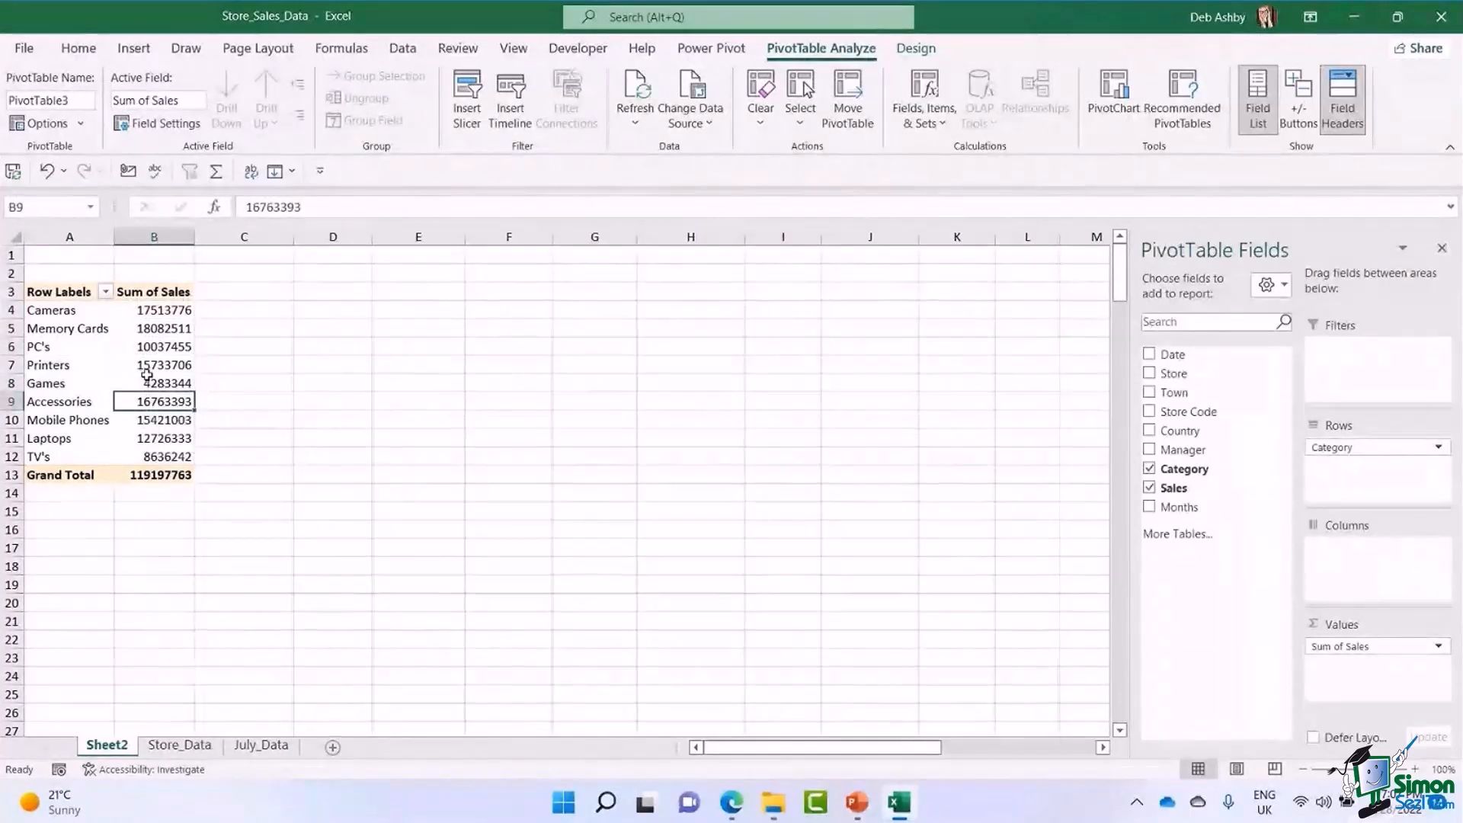
mouse_move(175, 347)
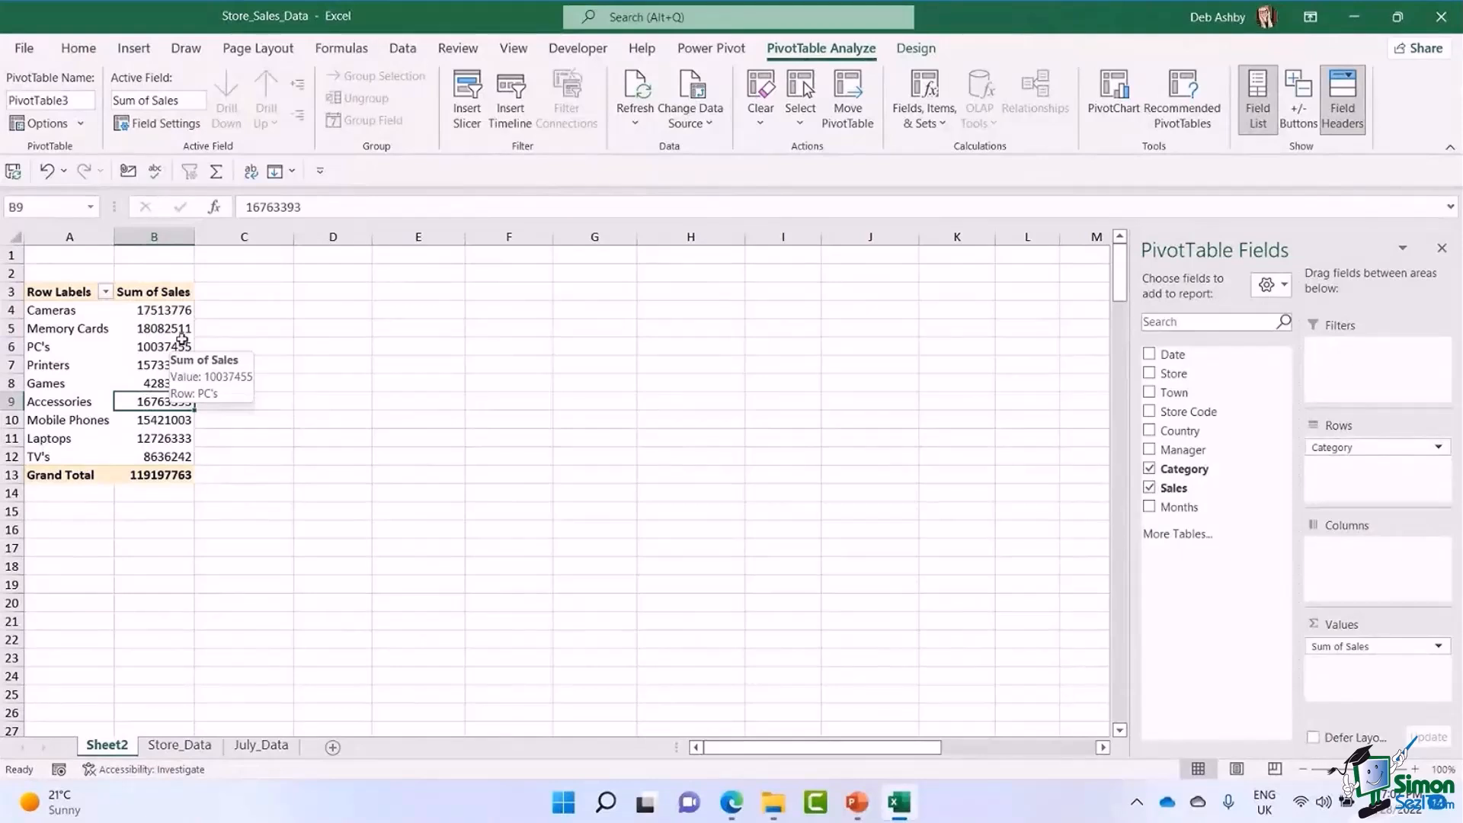
mouse_move(169, 307)
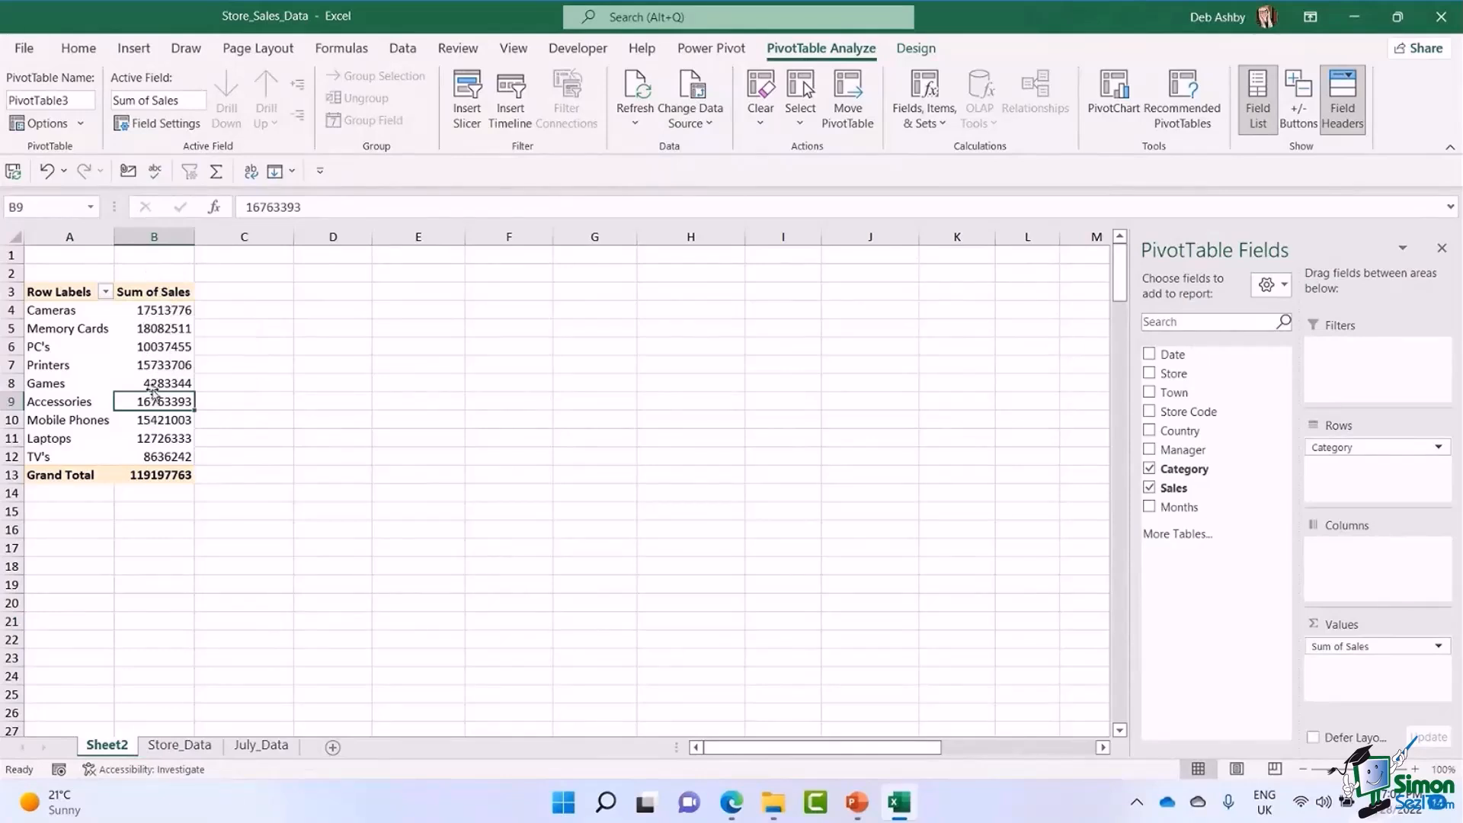
Change the sales value field settings to summarise by Count instead of Sum.
left_click(158, 311)
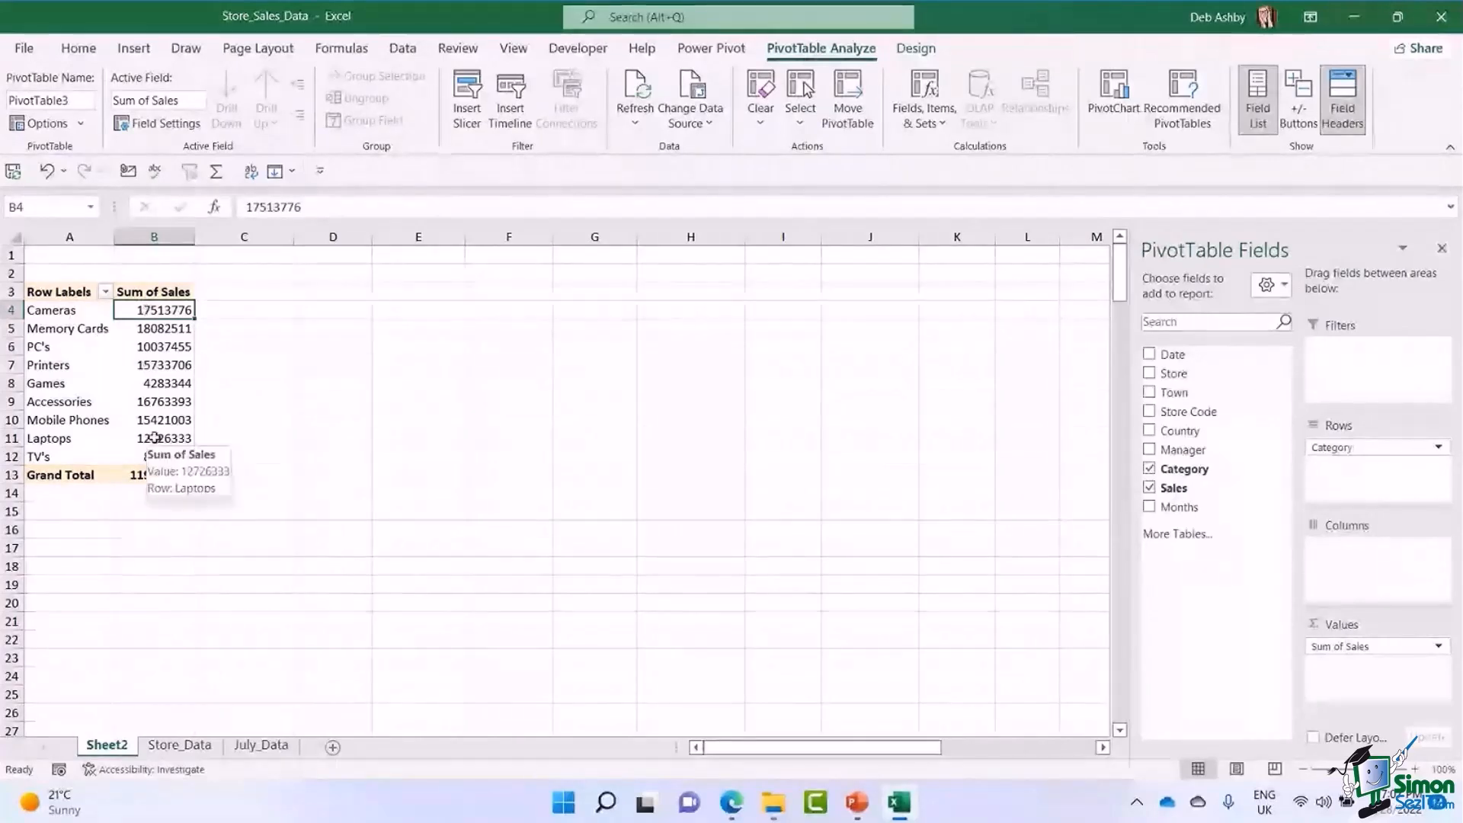
right_click(165, 311)
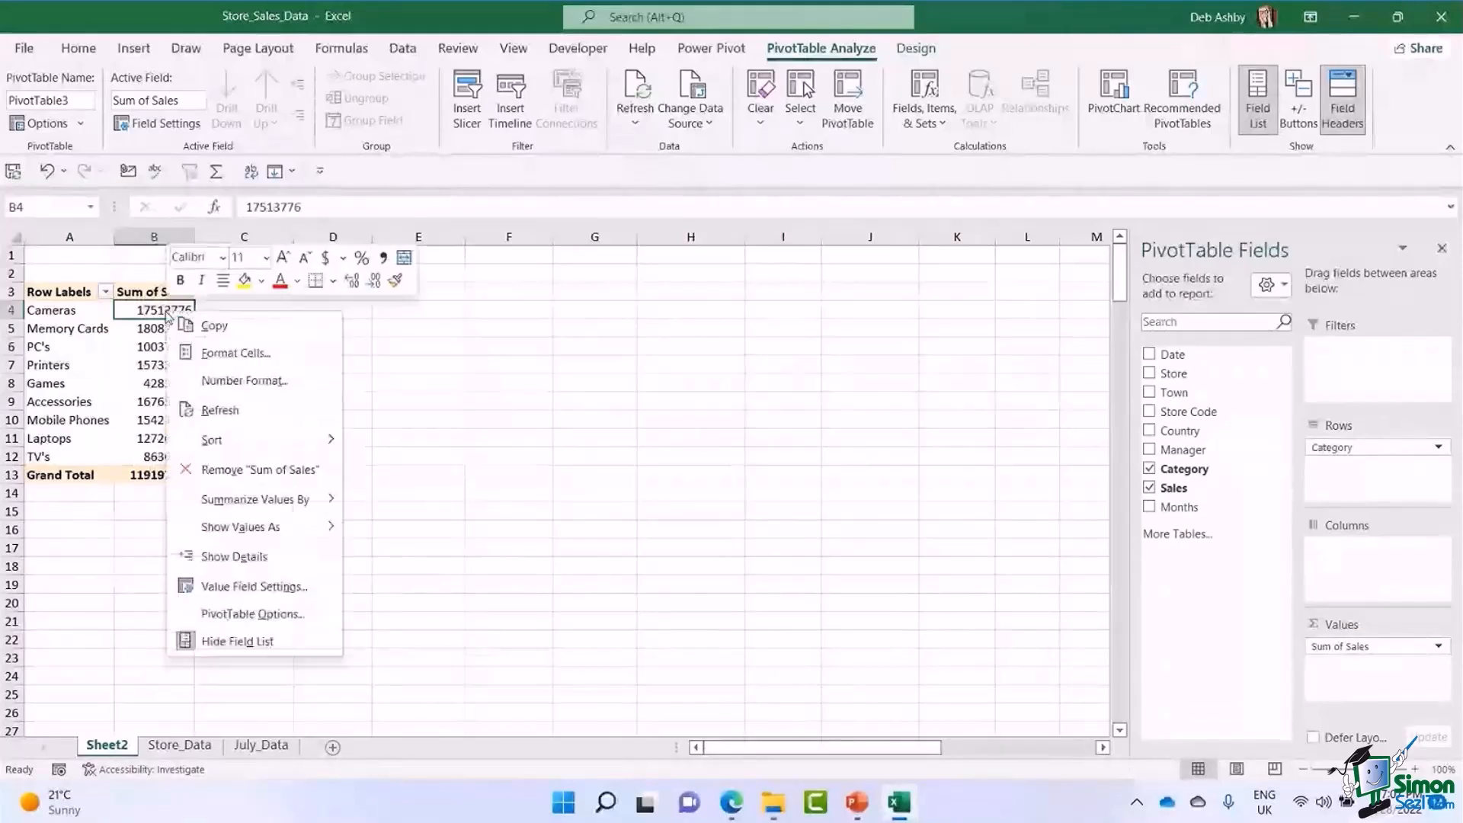
left_click(240, 587)
left_click_drag(280, 426, 503, 299)
mouse_move(516, 477)
left_mouse_down()
mouse_move(517, 495)
mouse_move(517, 458)
left_mouse_up()
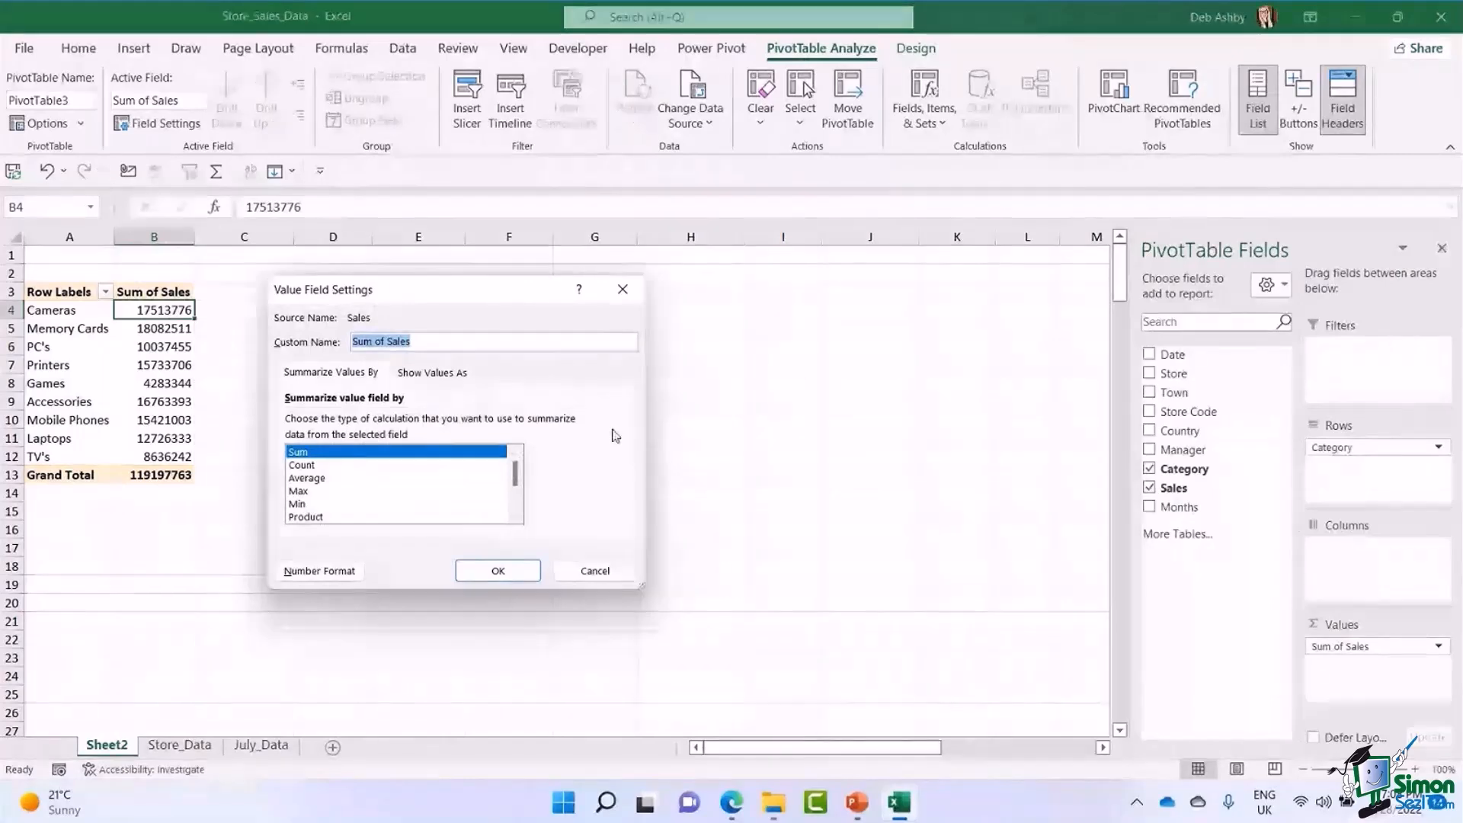
left_click(303, 466)
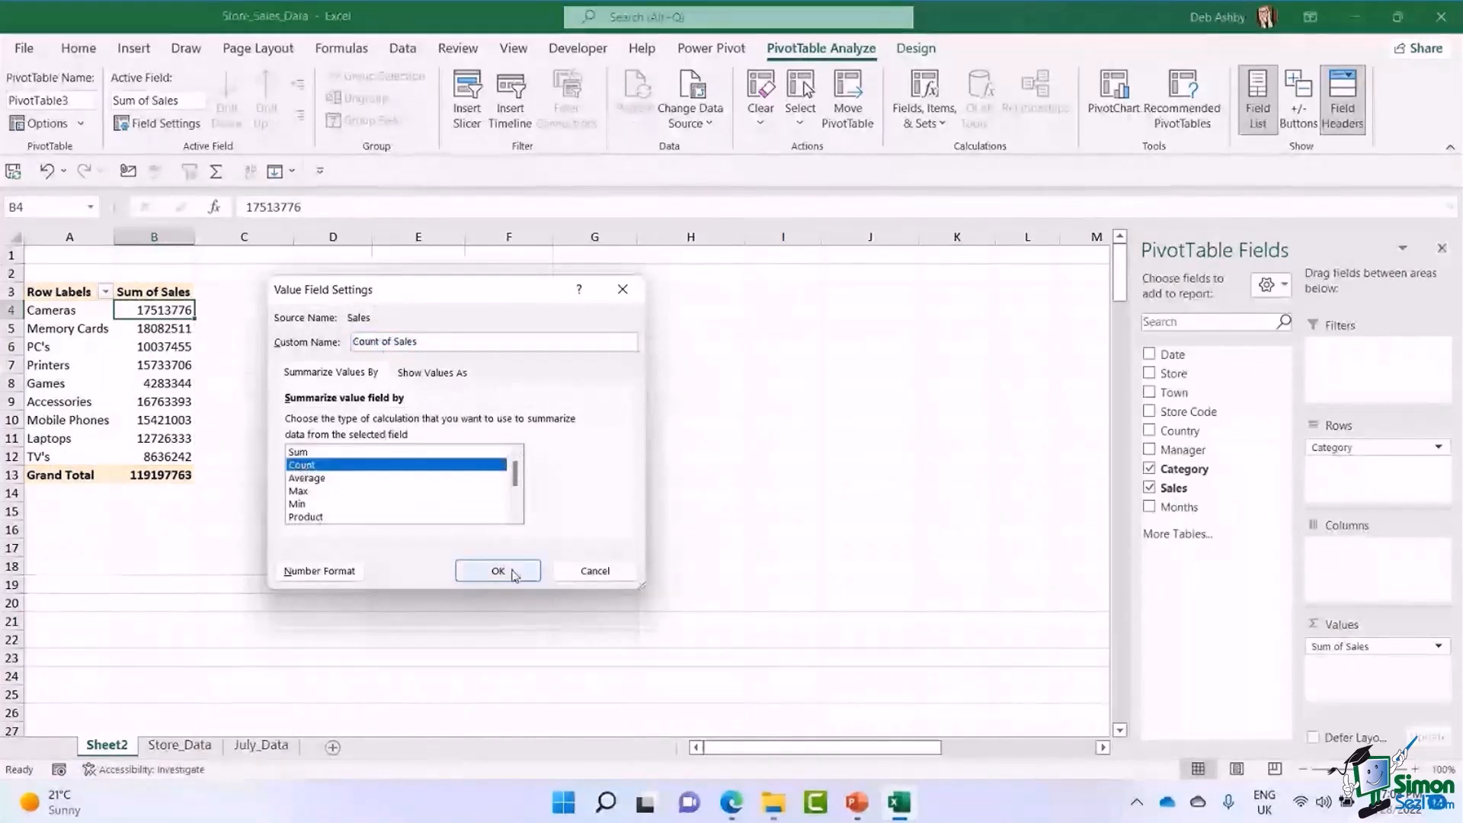
left_click(498, 572)
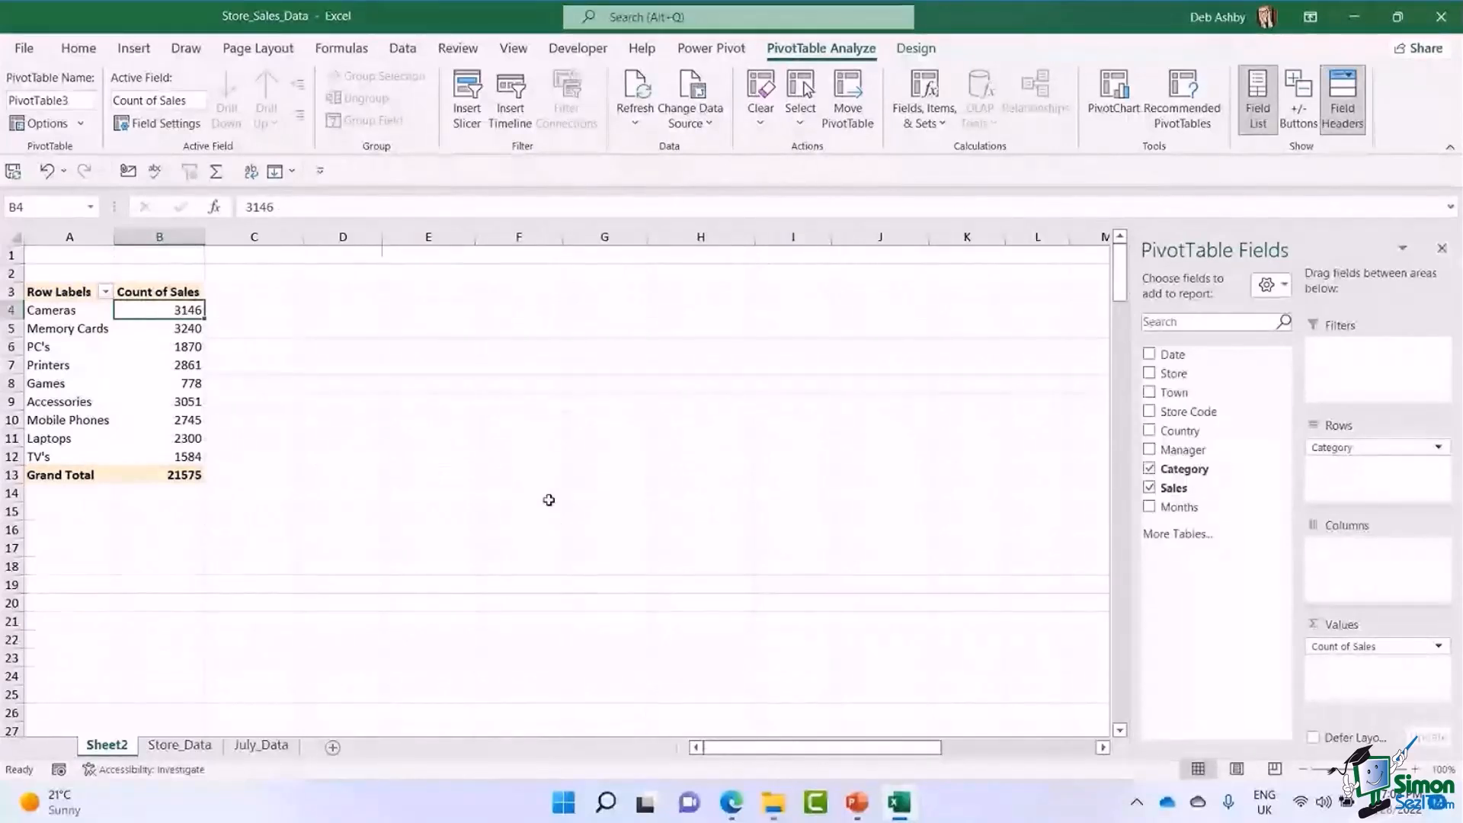
Switch the sales value field's summary calculation to Average.
right_click(154, 314)
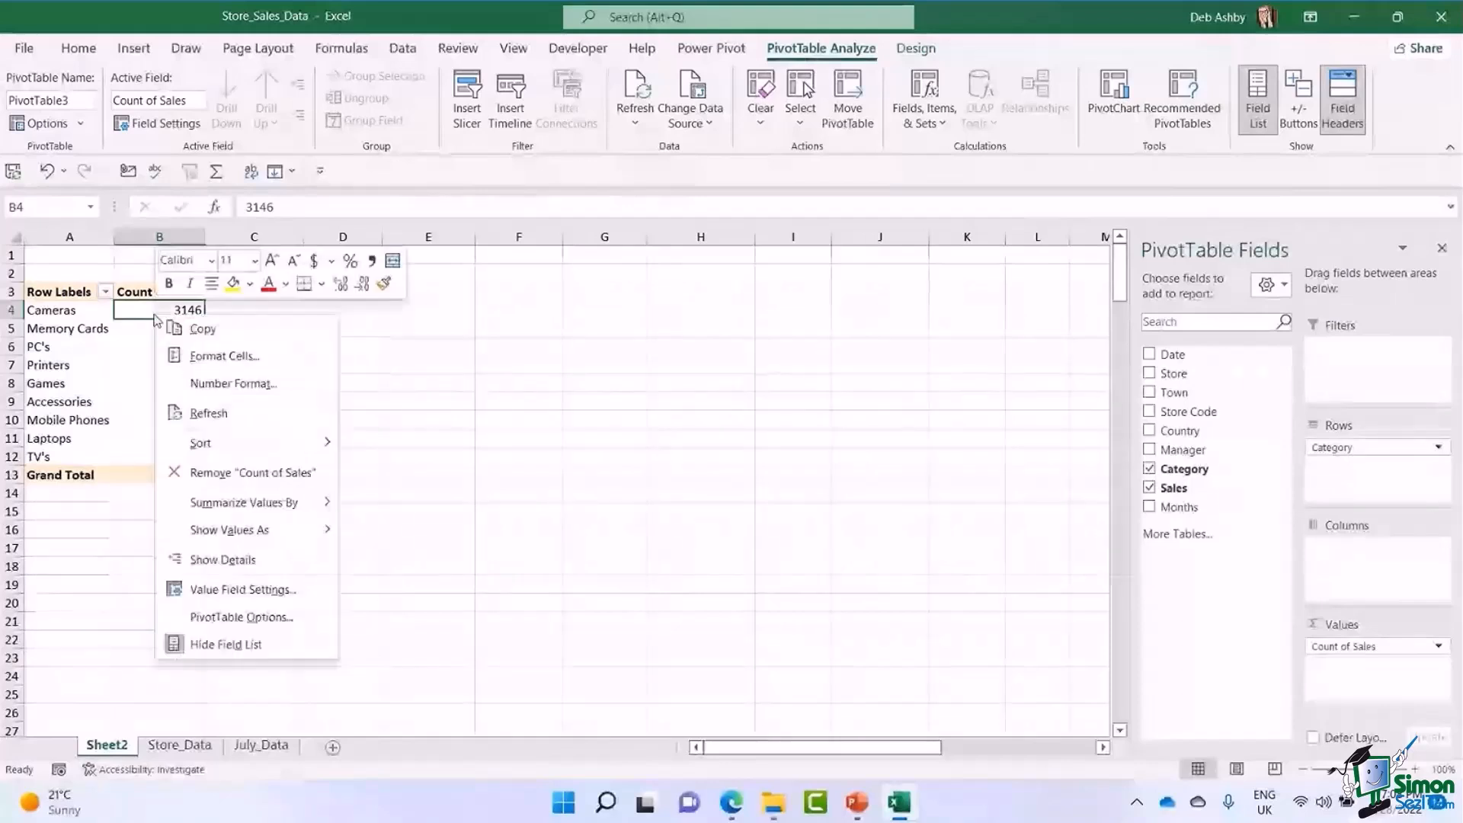
left_click(154, 312)
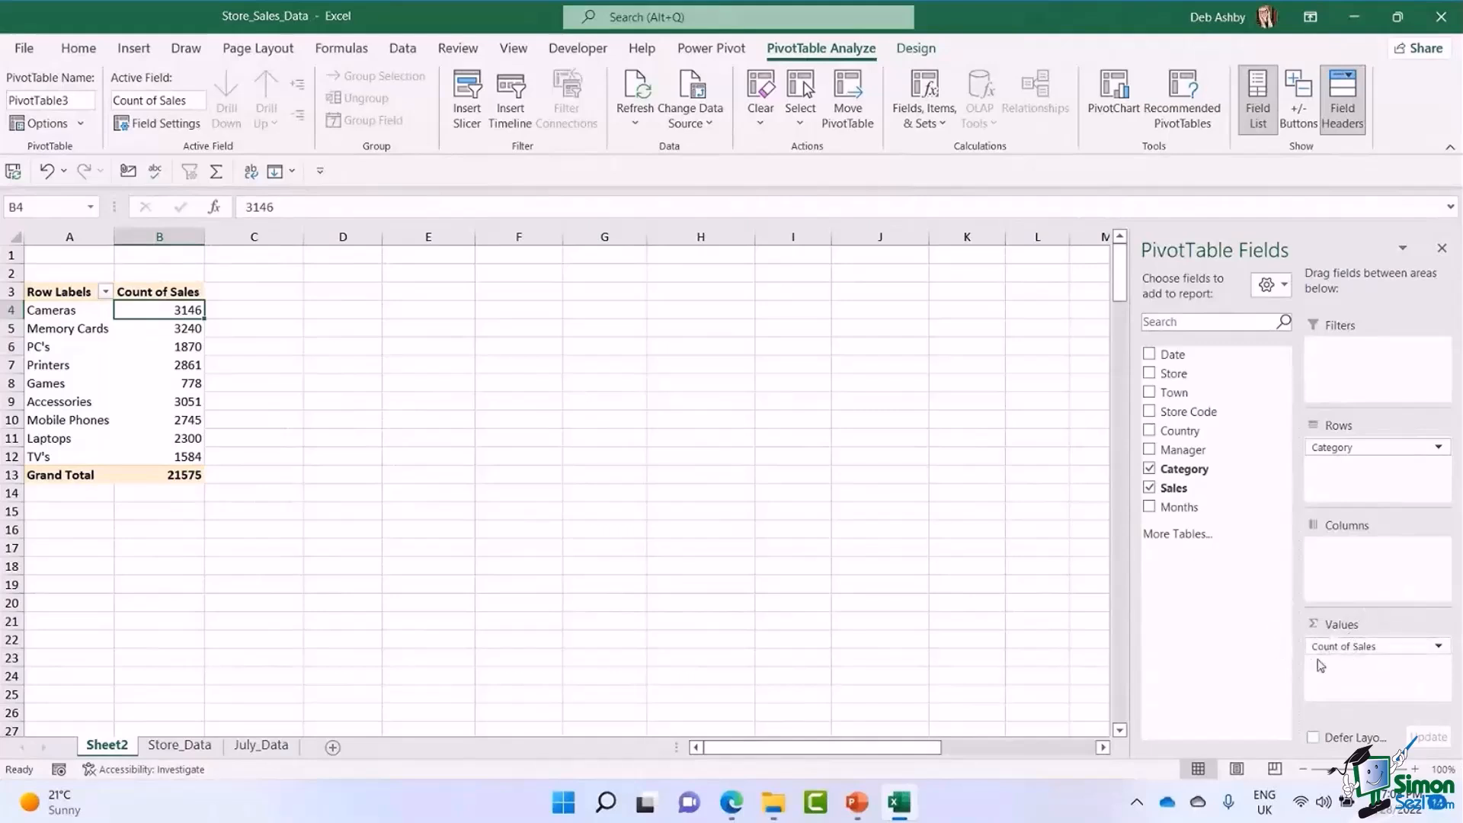
left_click(1438, 648)
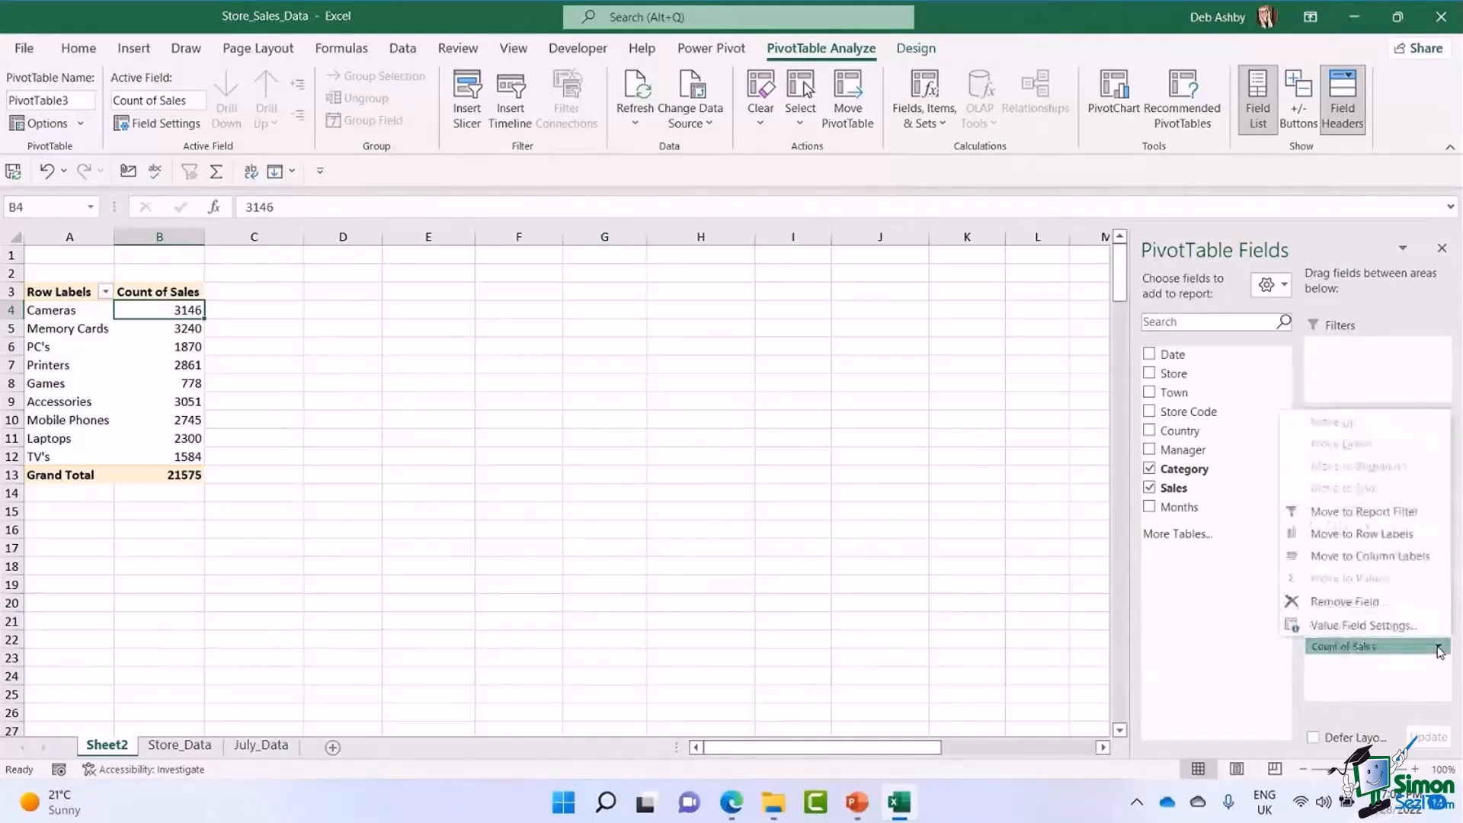
left_click(1406, 628)
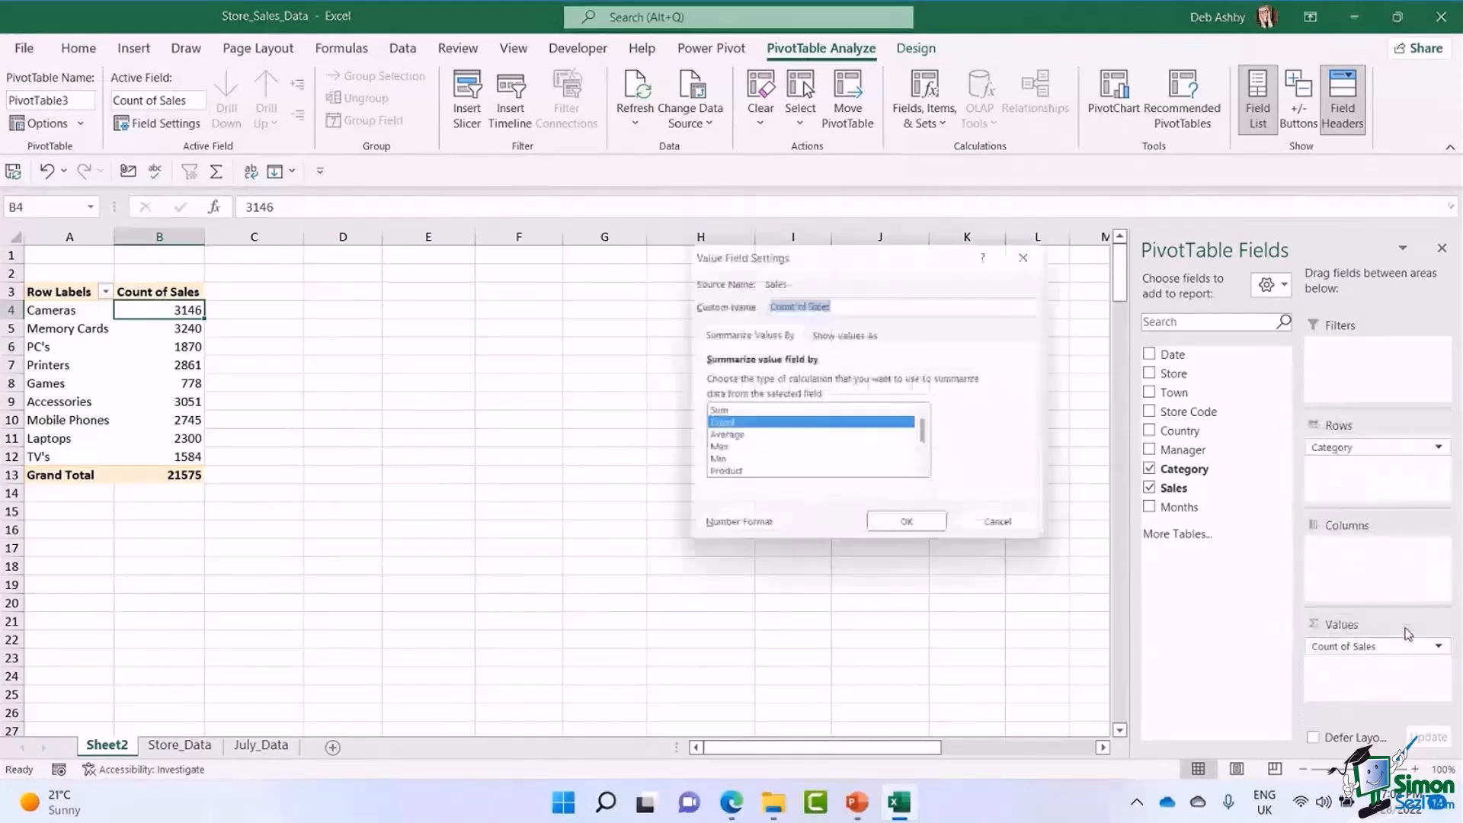
left_click(755, 438)
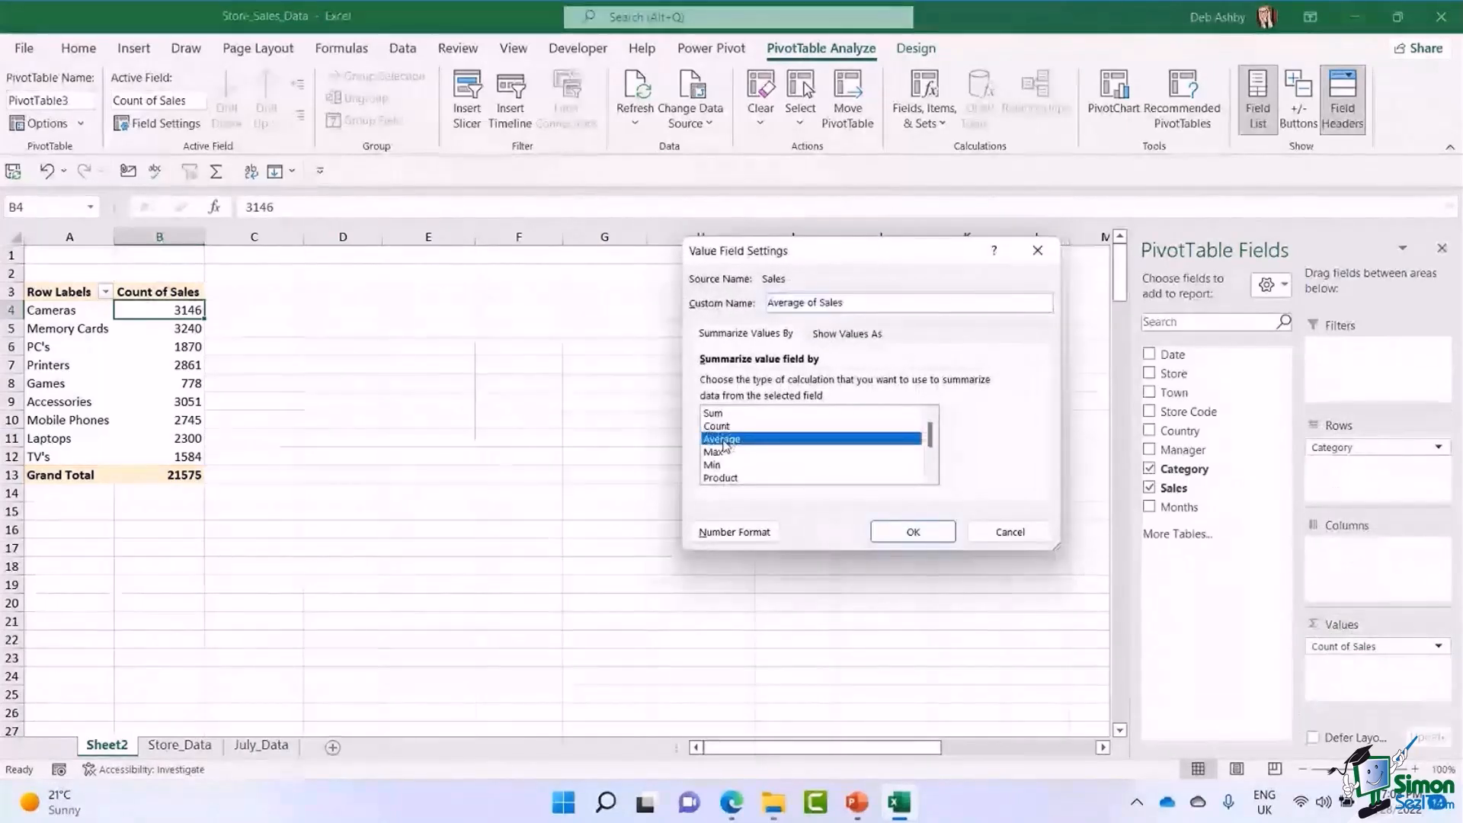
left_click(929, 537)
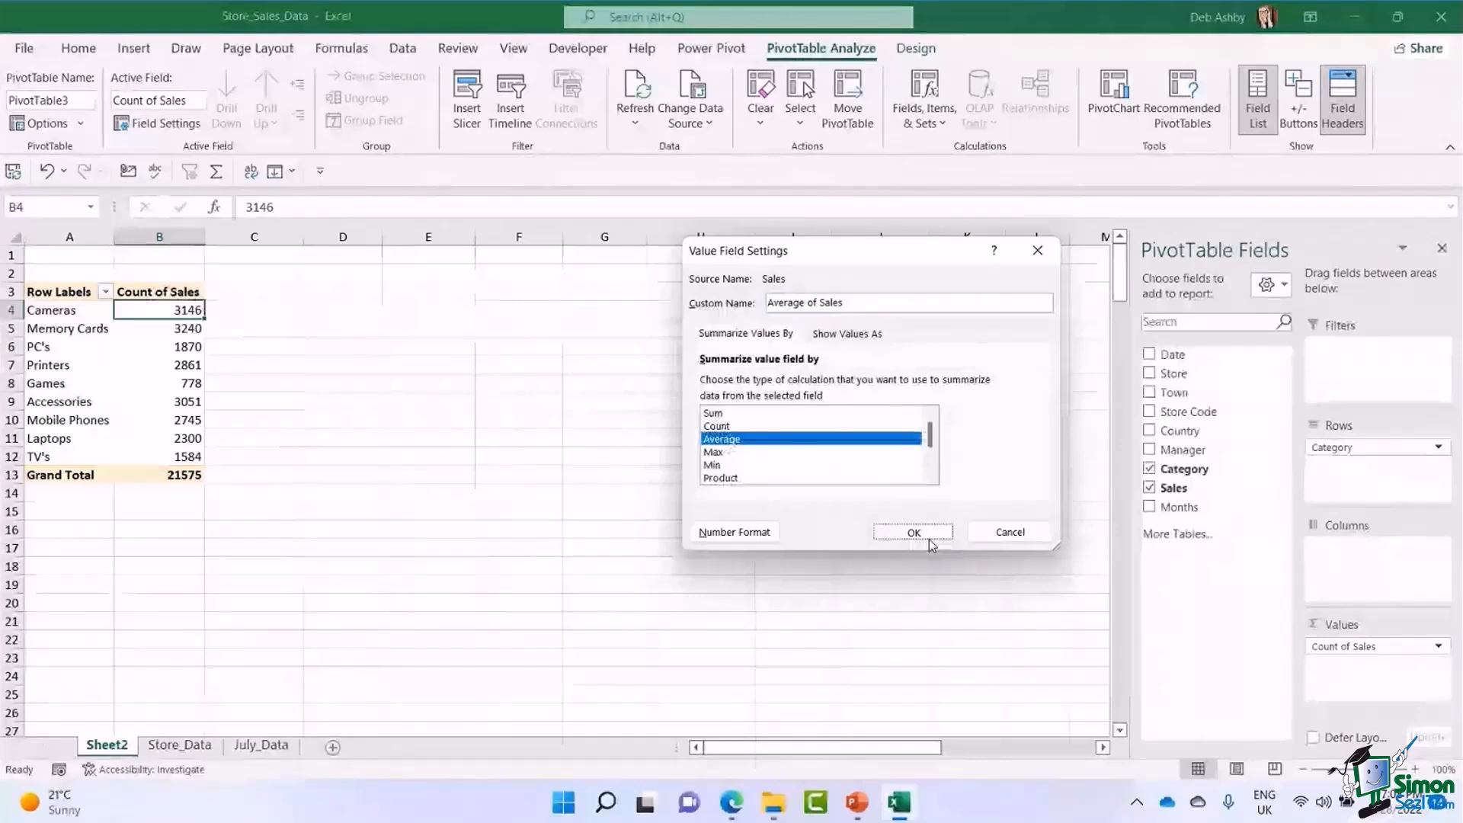
left_click(930, 536)
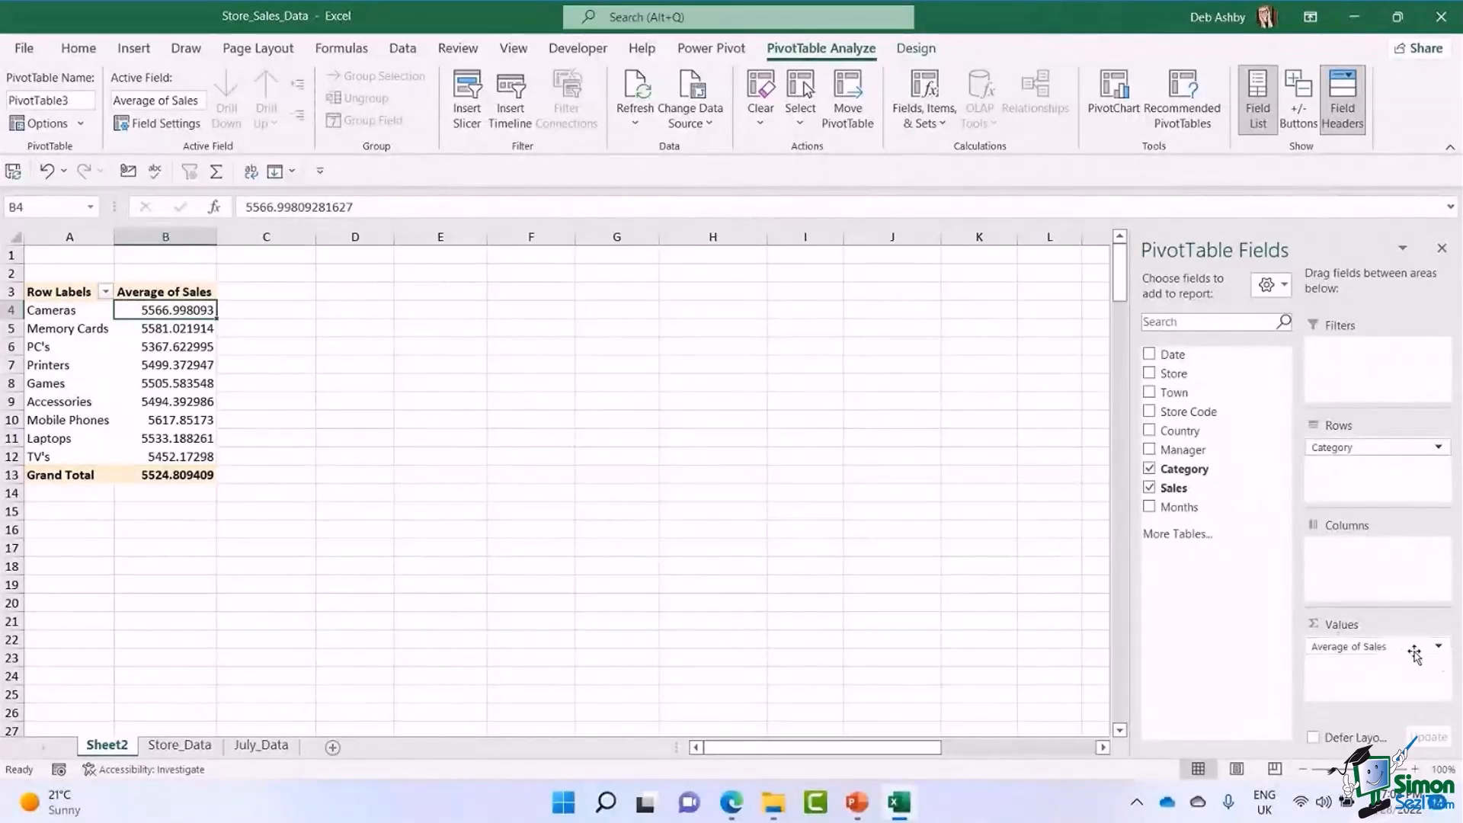
Set the sales value field back to summarise by Sum and widen column B slightly.
left_click(1439, 648)
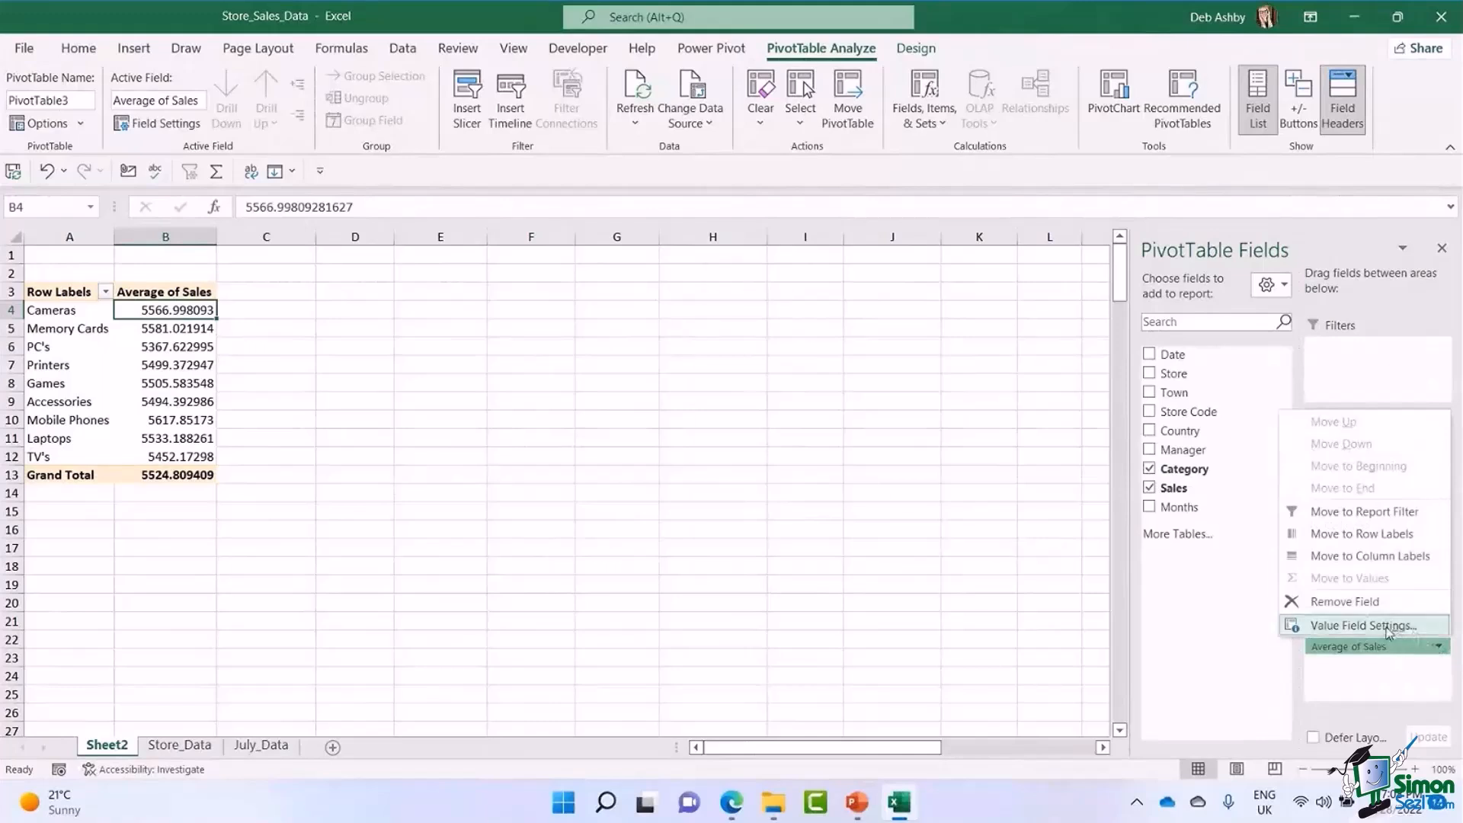
left_click(1386, 627)
left_click(733, 414)
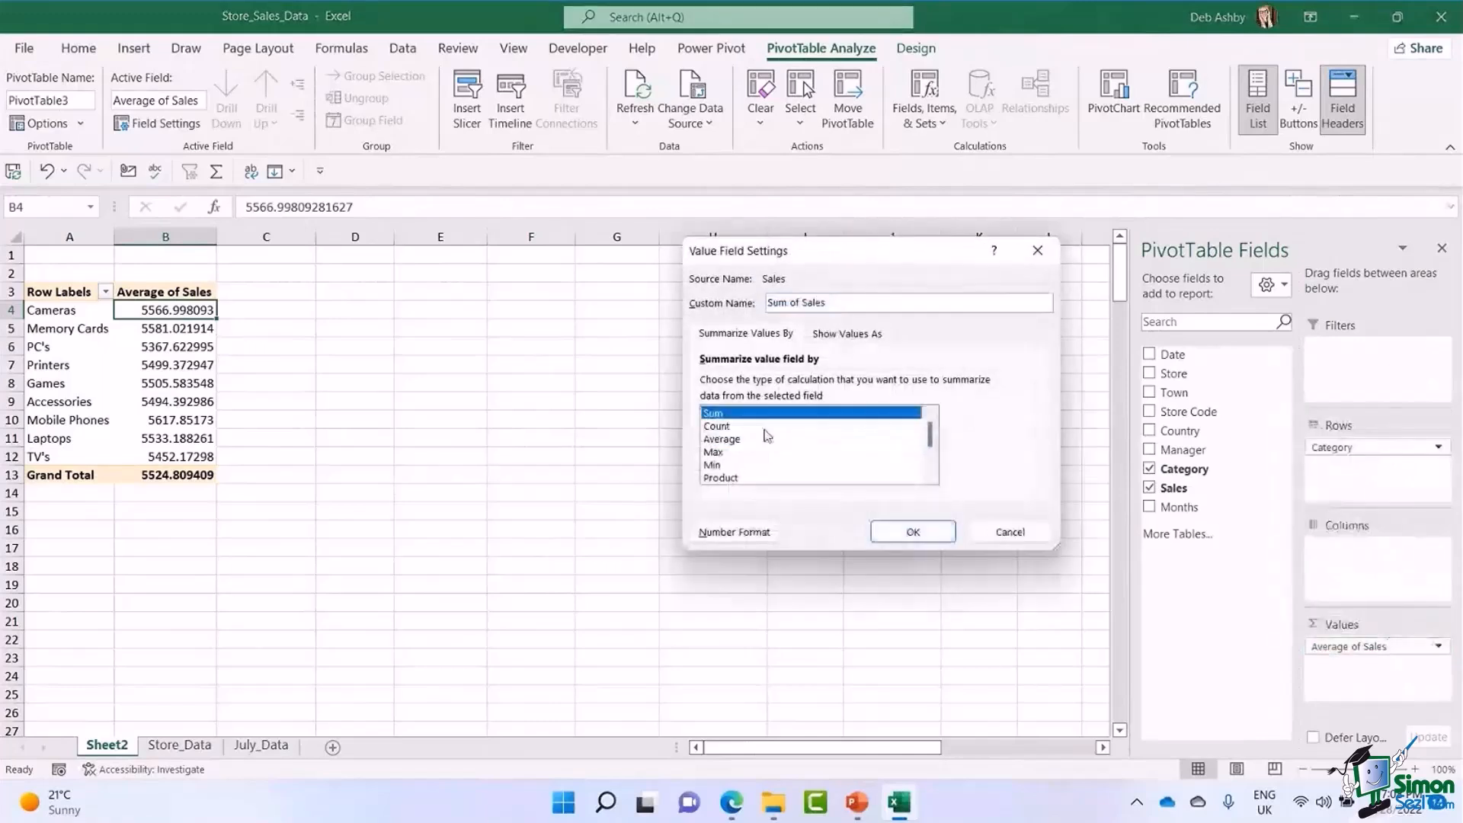
left_click(930, 532)
left_click_drag(194, 237, 217, 237)
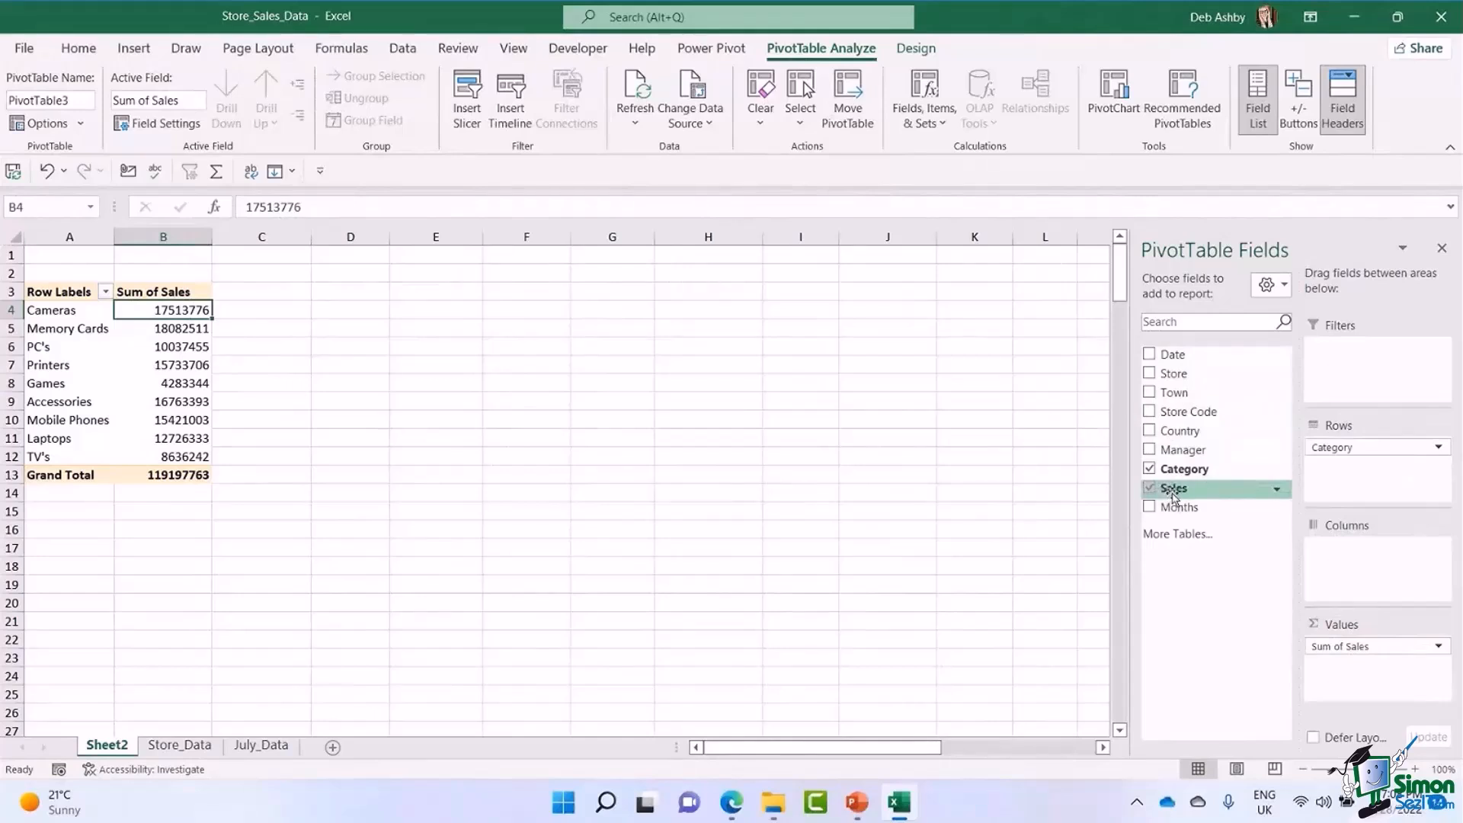
Add the Sales field to Values a second time and summarise this second sales column by Count.
left_click_drag(1173, 497, 1368, 686)
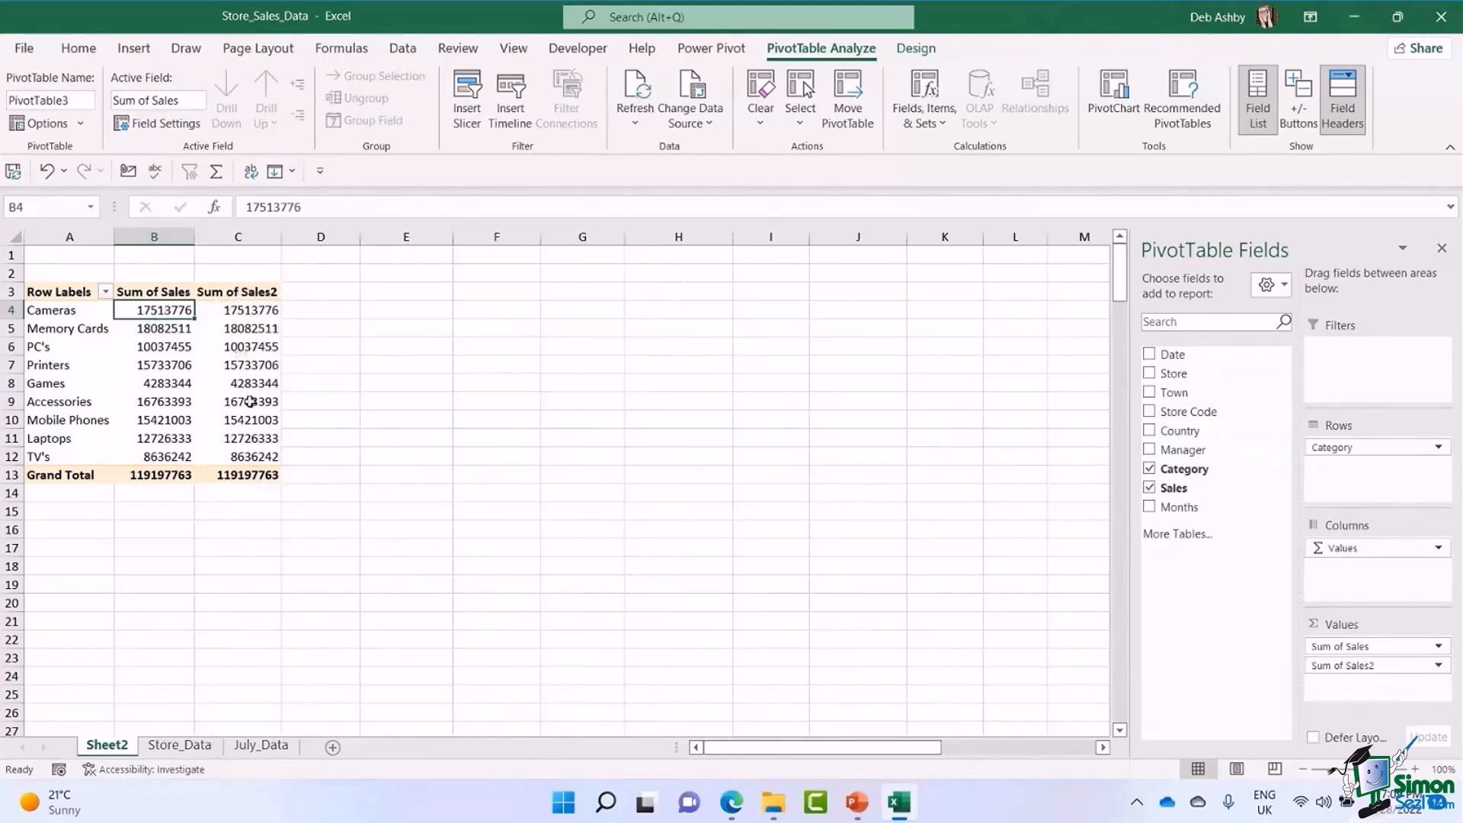
left_click(246, 311)
right_click(247, 313)
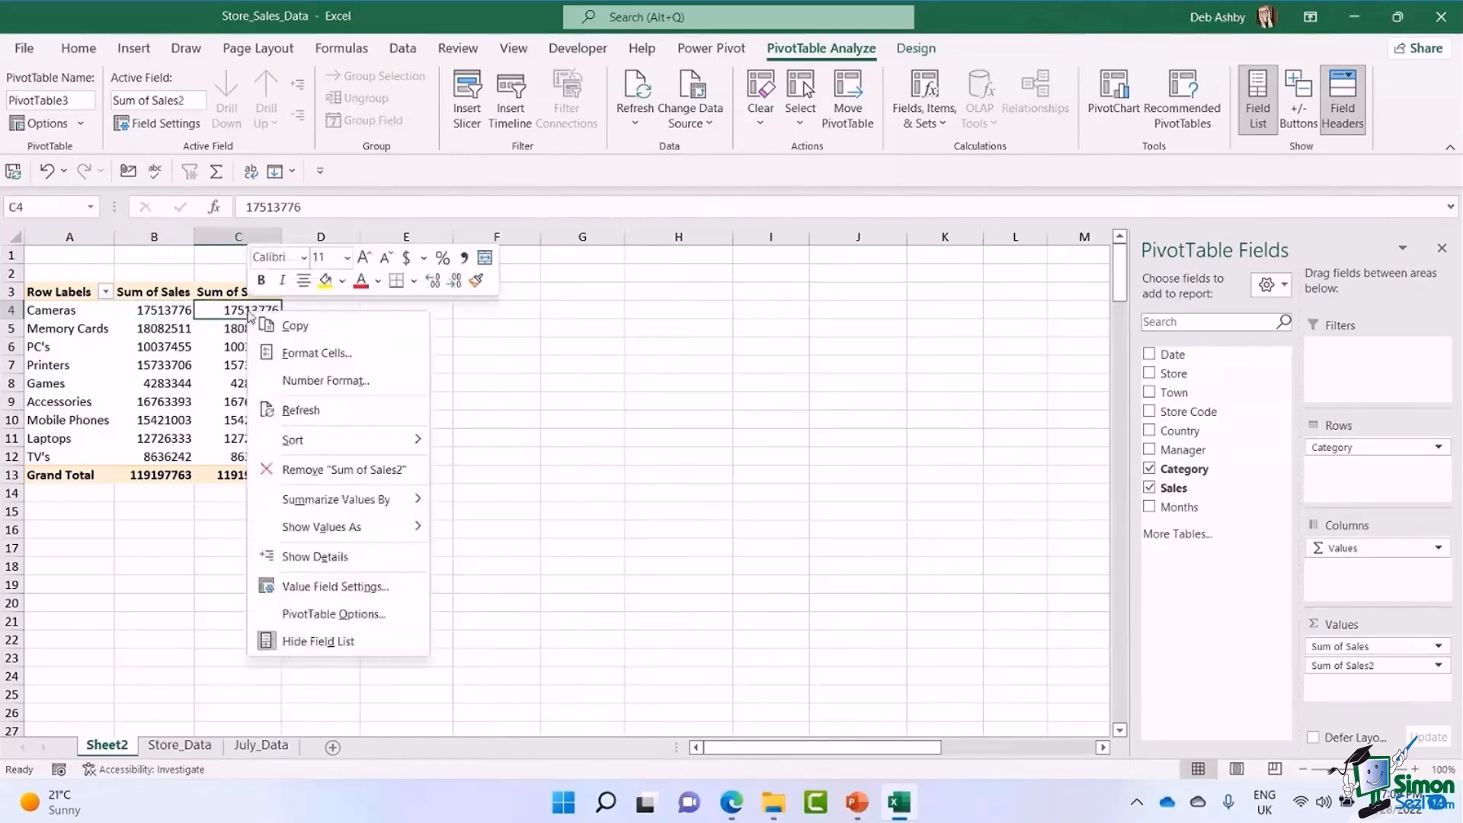
mouse_move(344, 504)
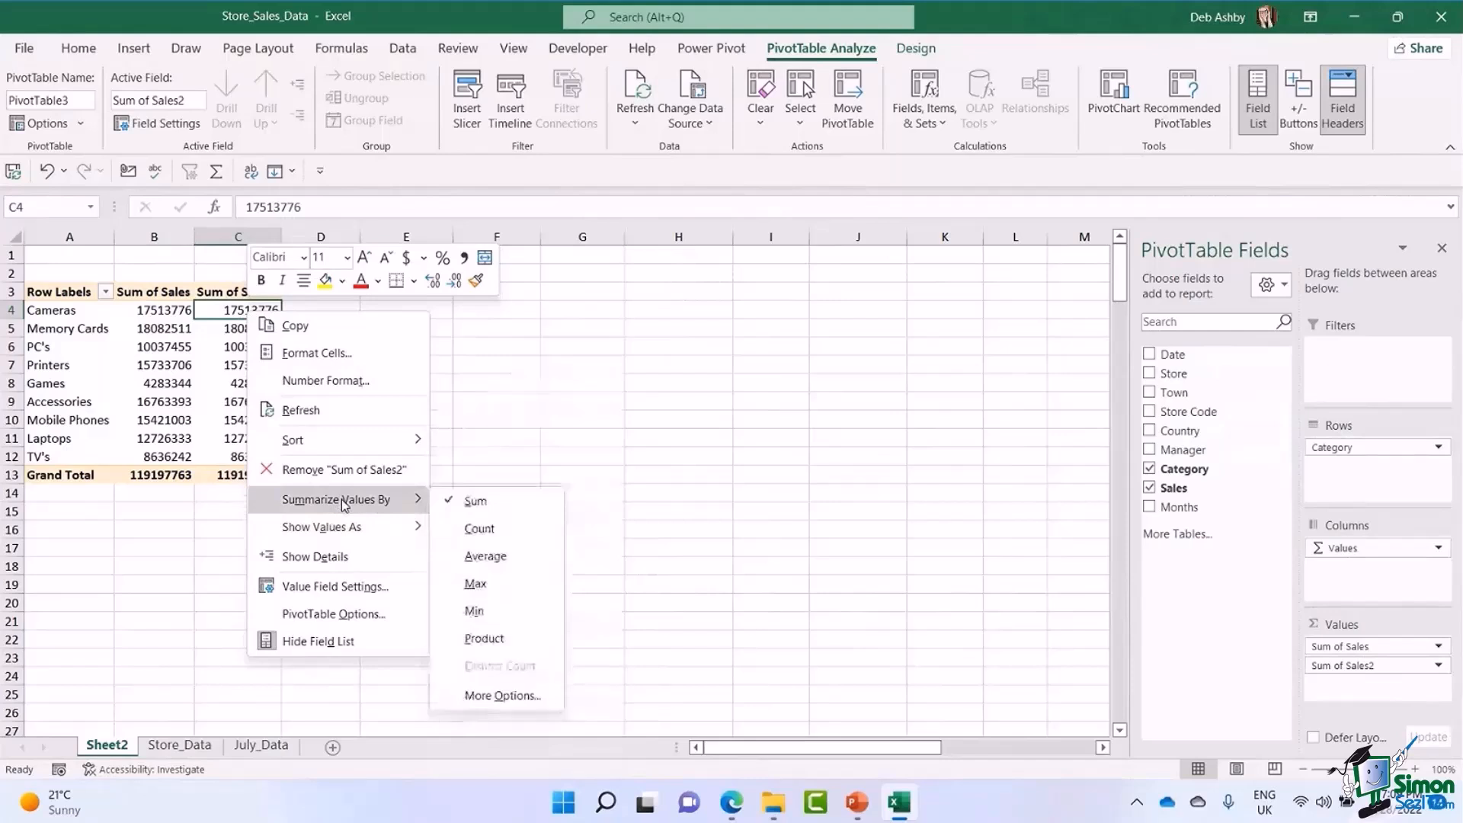
left_click(479, 529)
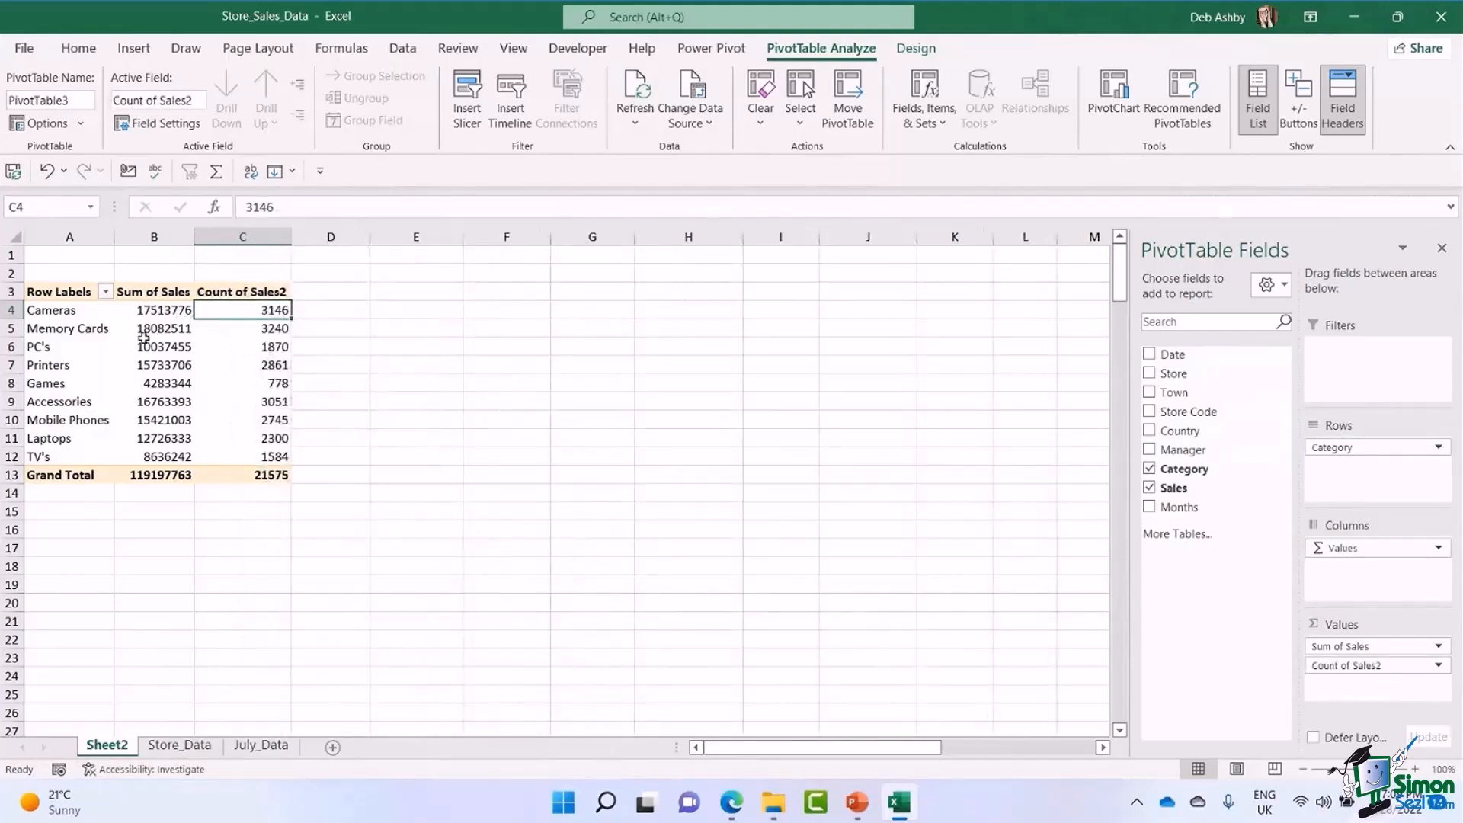
Rename the second value column "Count of Sales" by removing the trailing 2 from its custom name.
mouse_move(271, 391)
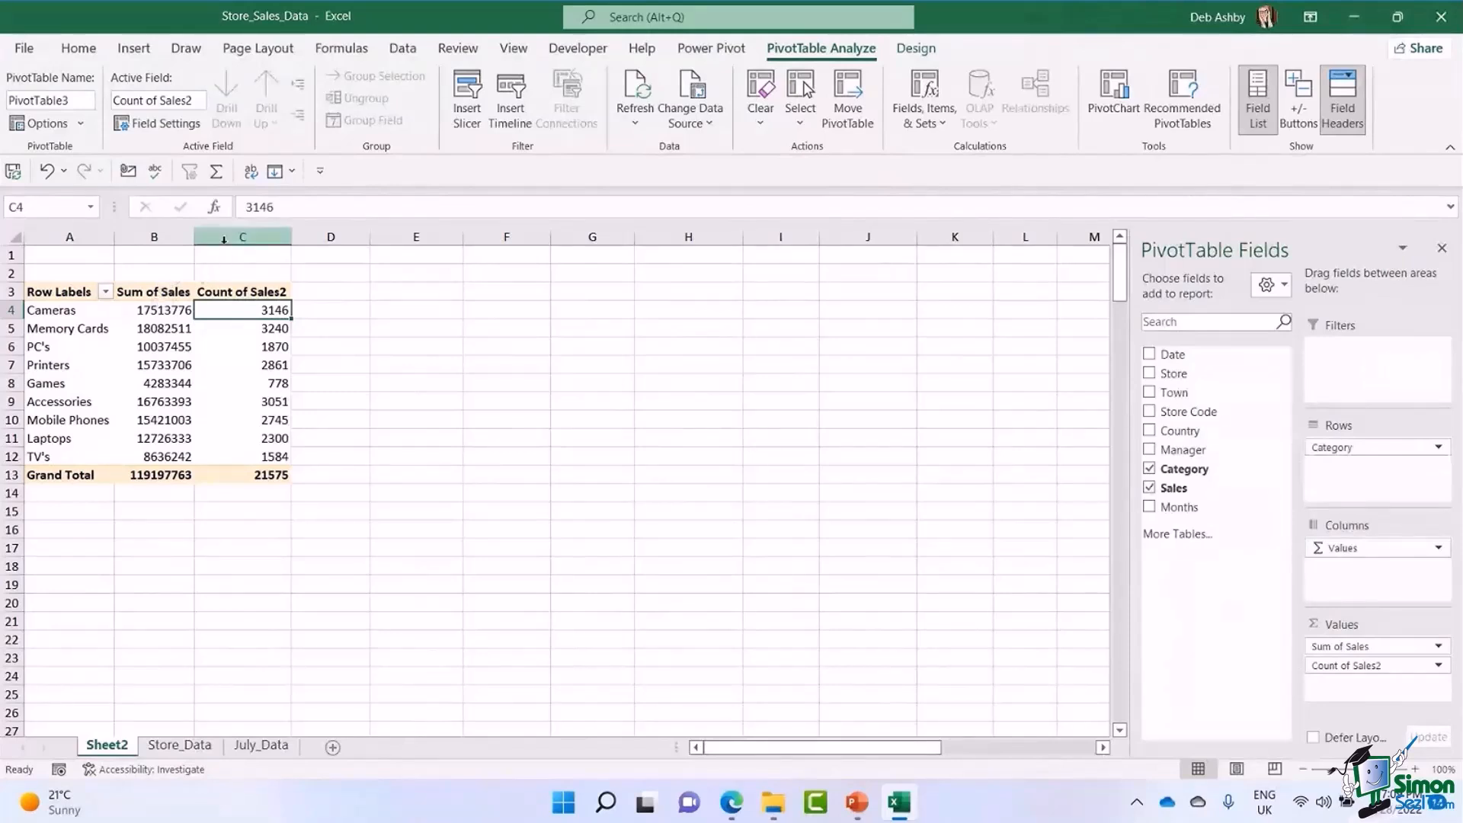
left_click_drag(195, 238, 349, 239)
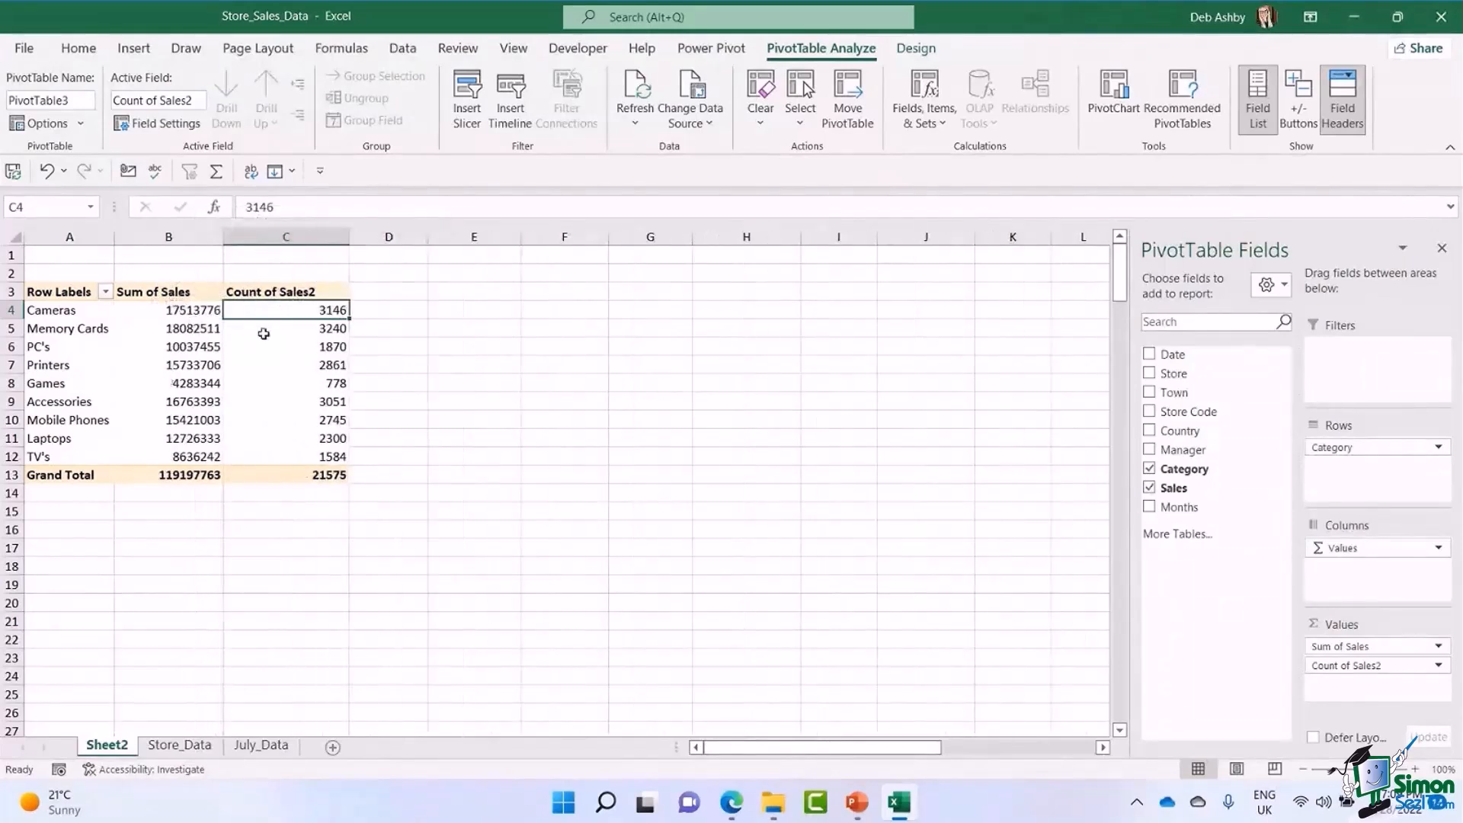
left_click(268, 294)
double_click(297, 293)
key("Escape")
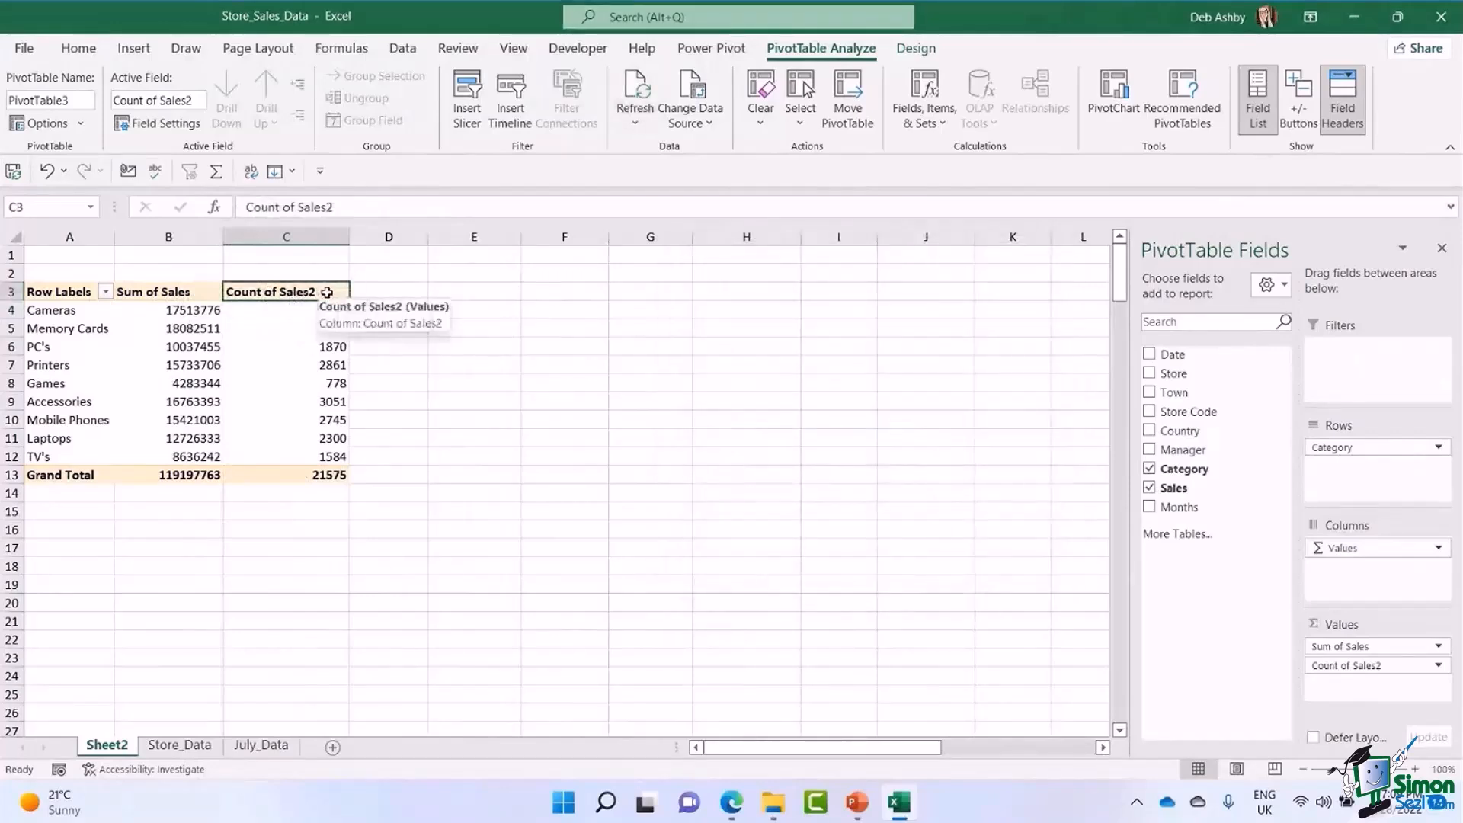
double_click(327, 292)
left_click(844, 302)
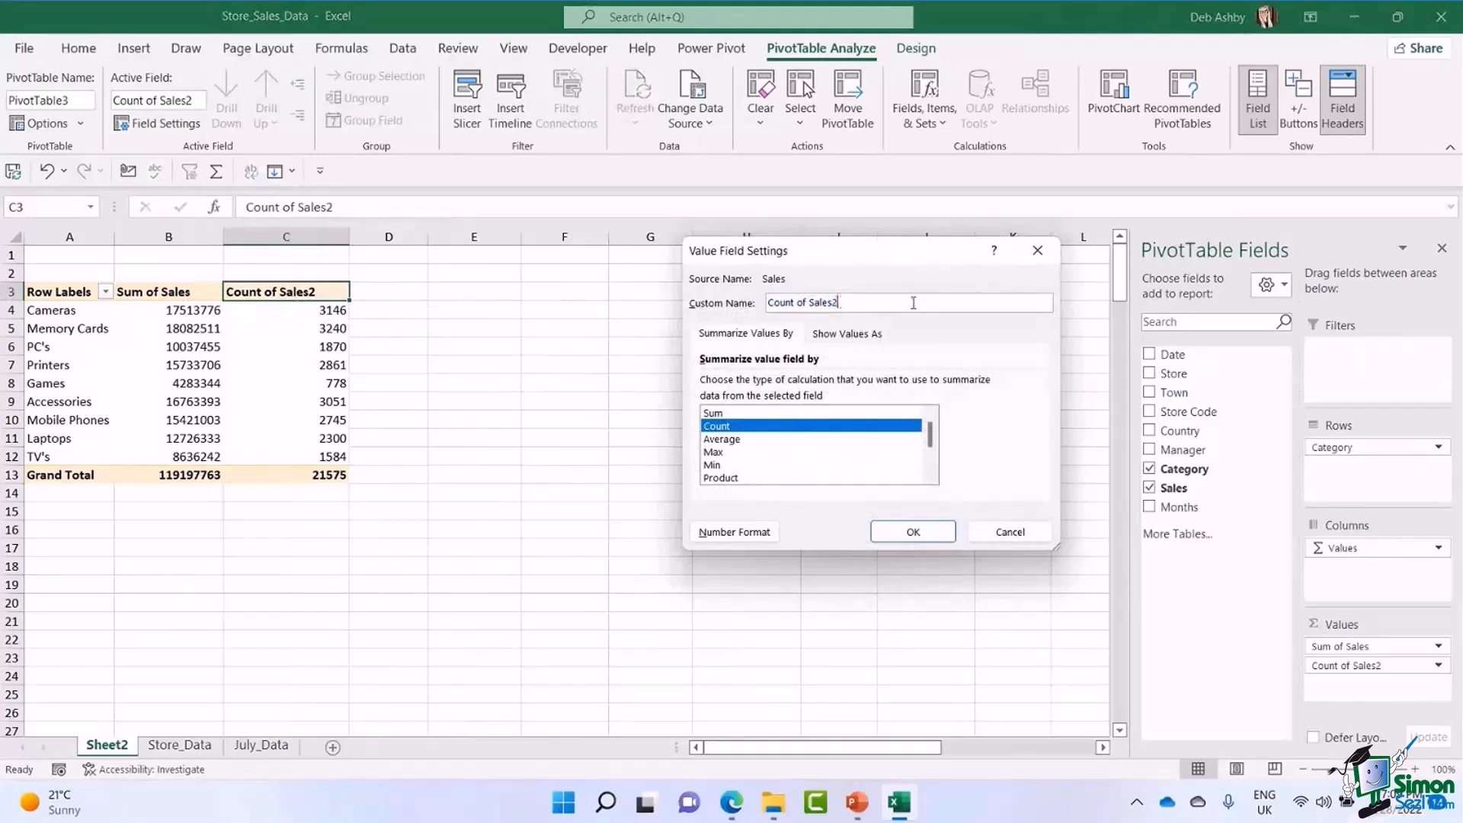
key("BackSpace")
left_click(907, 529)
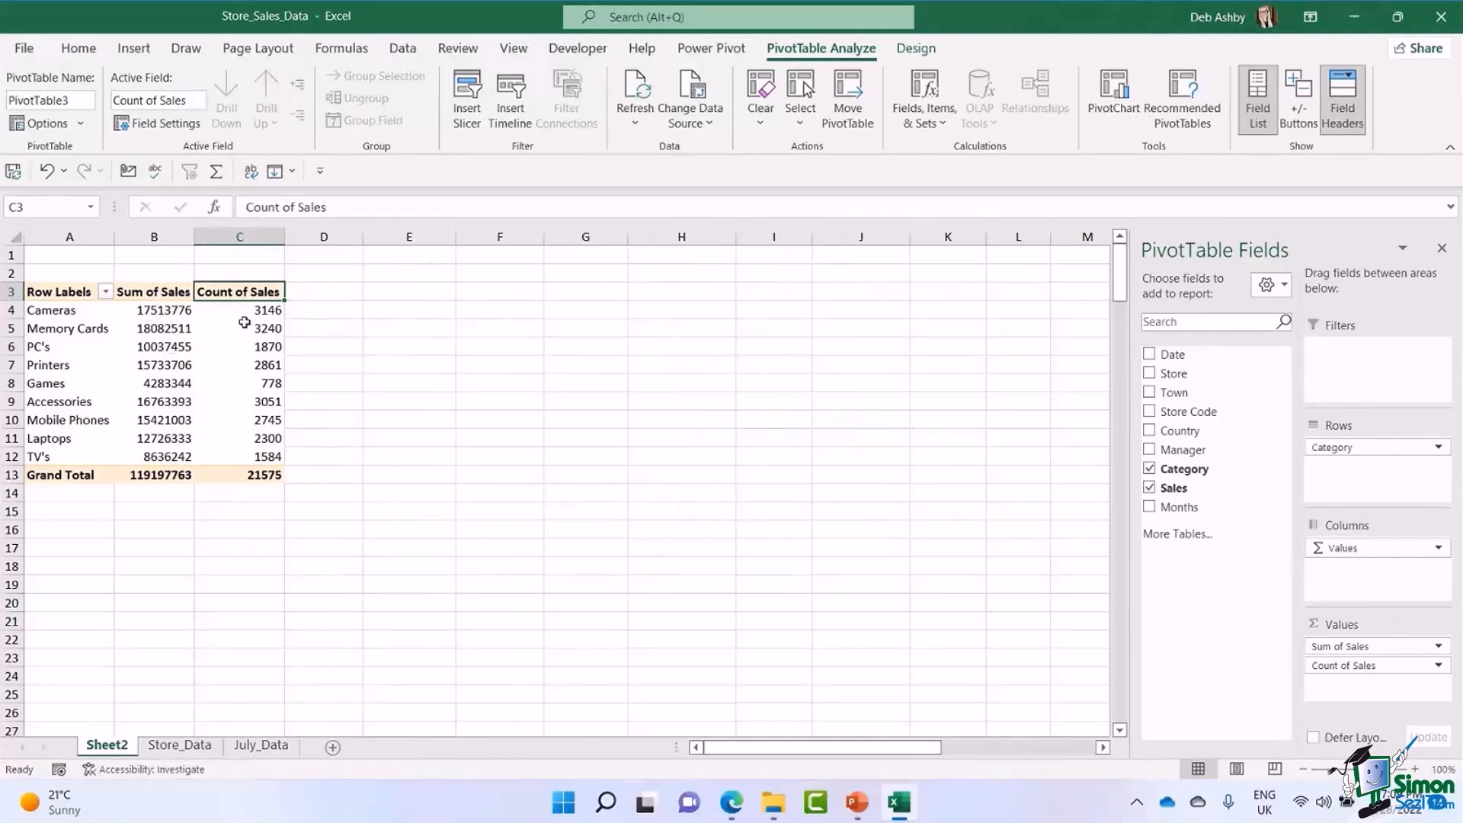
Widen columns B and C to give the Sum of Sales and Count of Sales values more room.
mouse_move(244, 322)
left_click_drag(194, 238, 235, 242)
left_click_drag(327, 238, 383, 239)
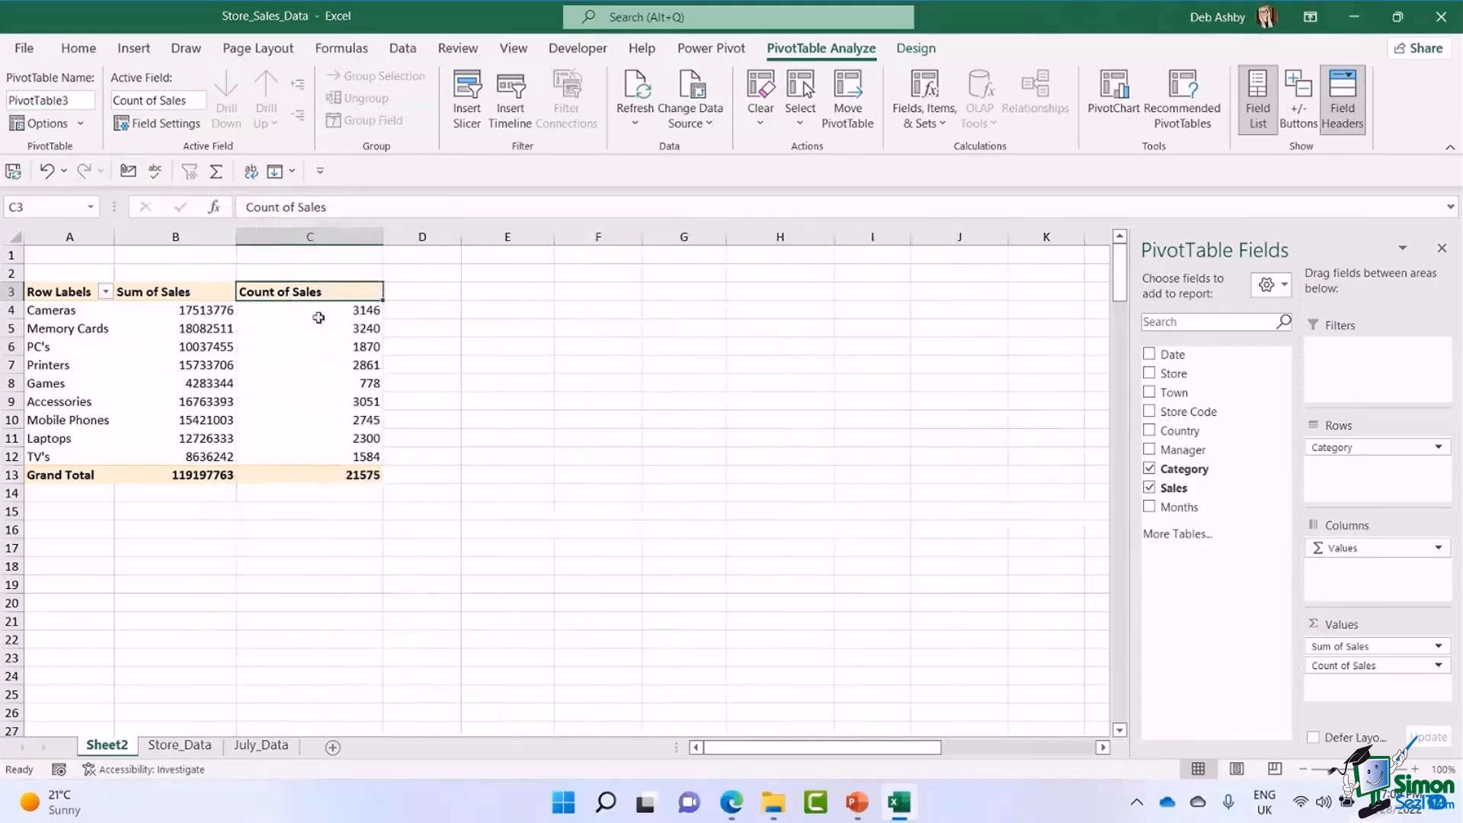
Refresh all the workbook's PivotTable data and widen columns B and C of the report again.
left_click(292, 367)
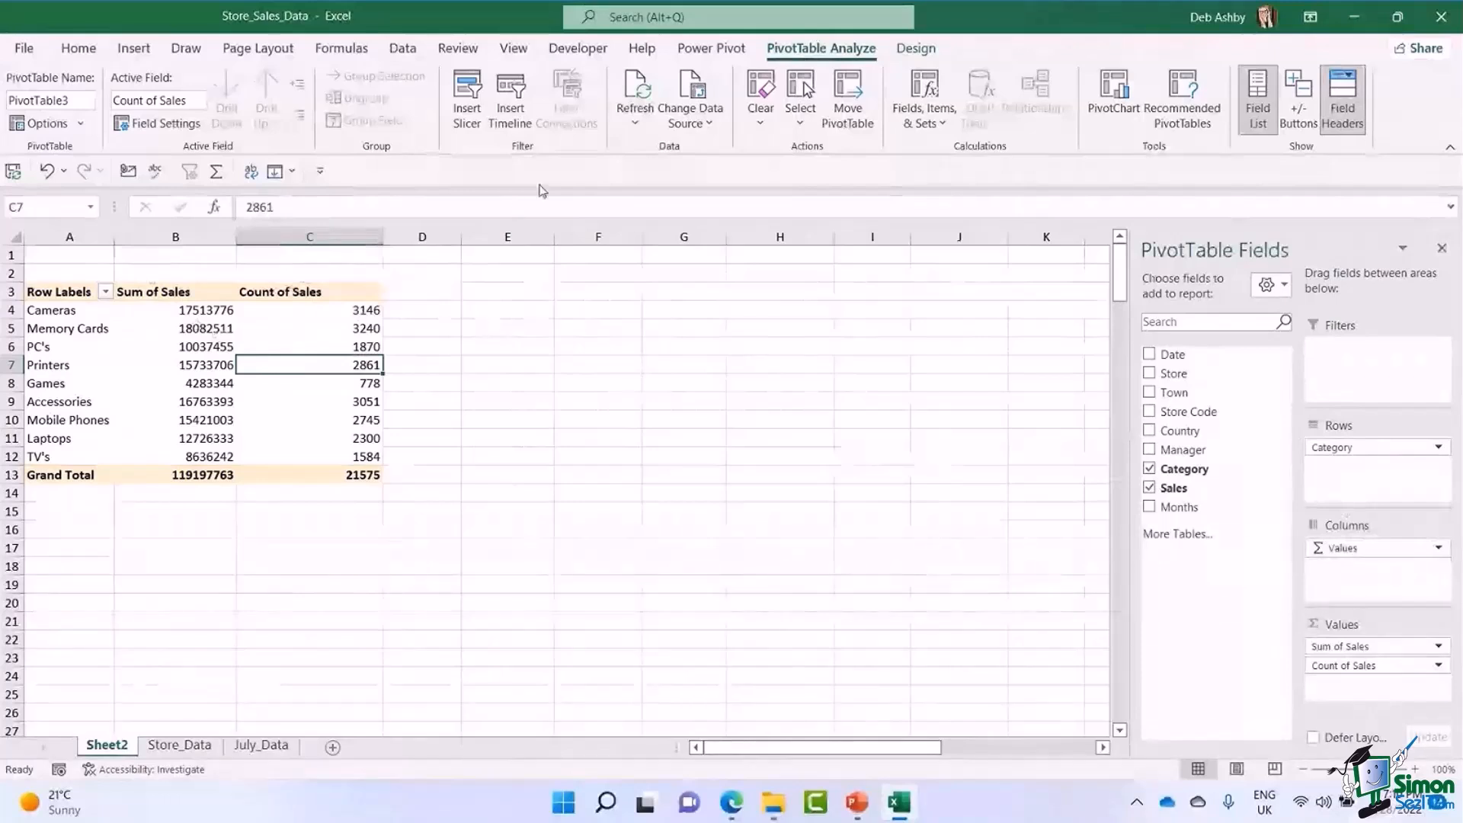
left_click(342, 328)
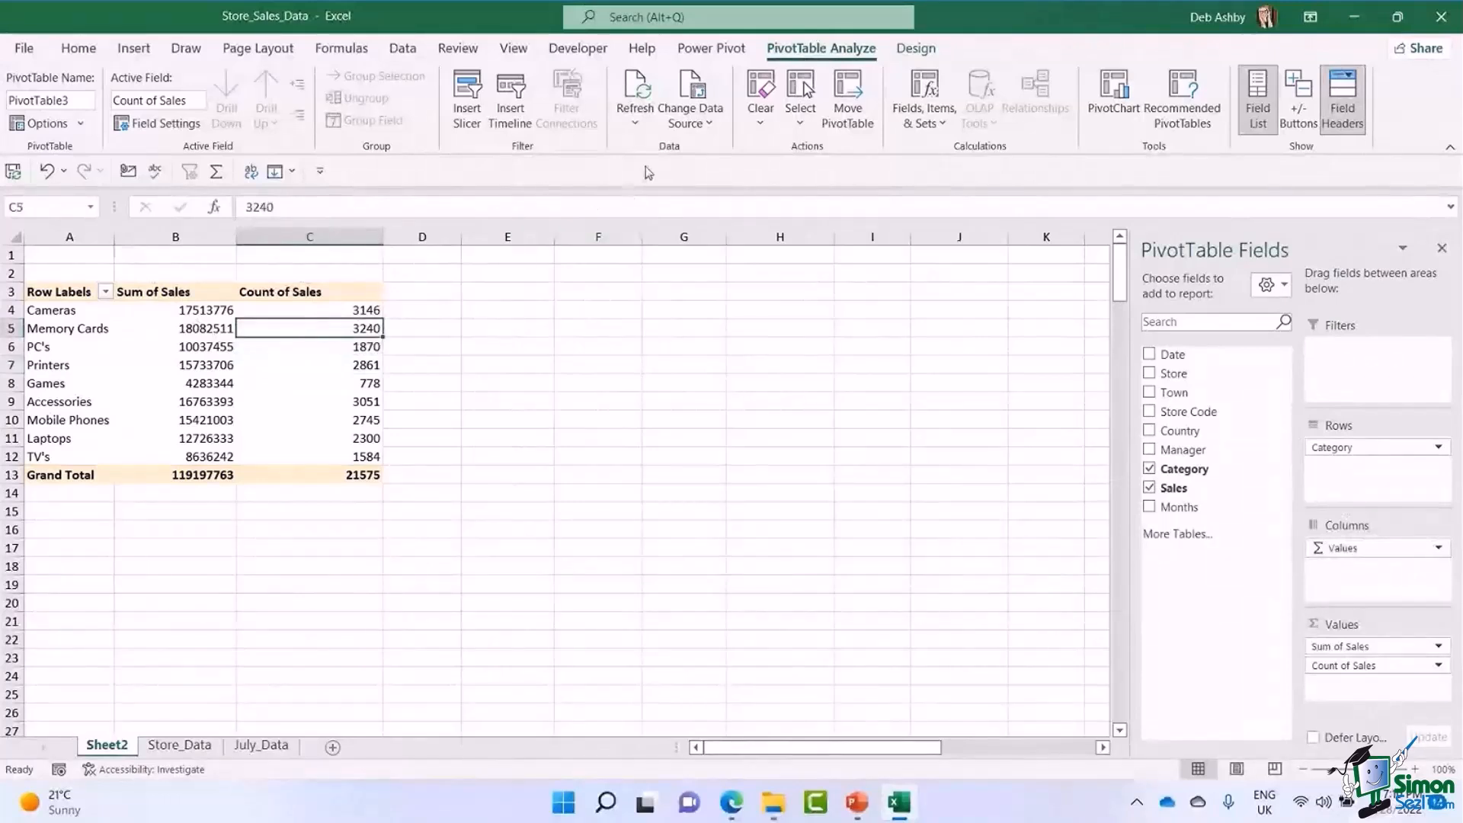
left_click(635, 122)
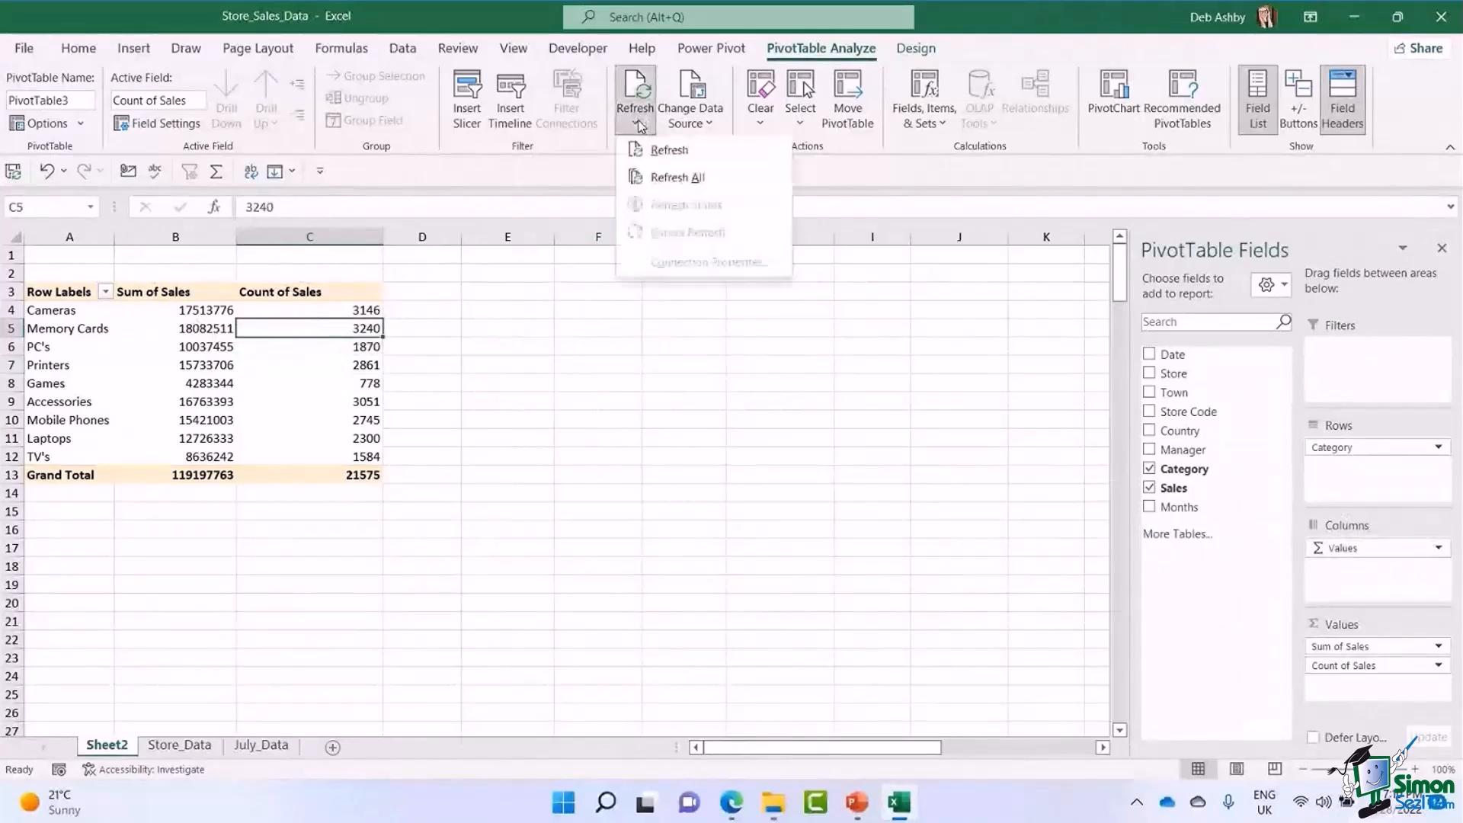
left_click(653, 177)
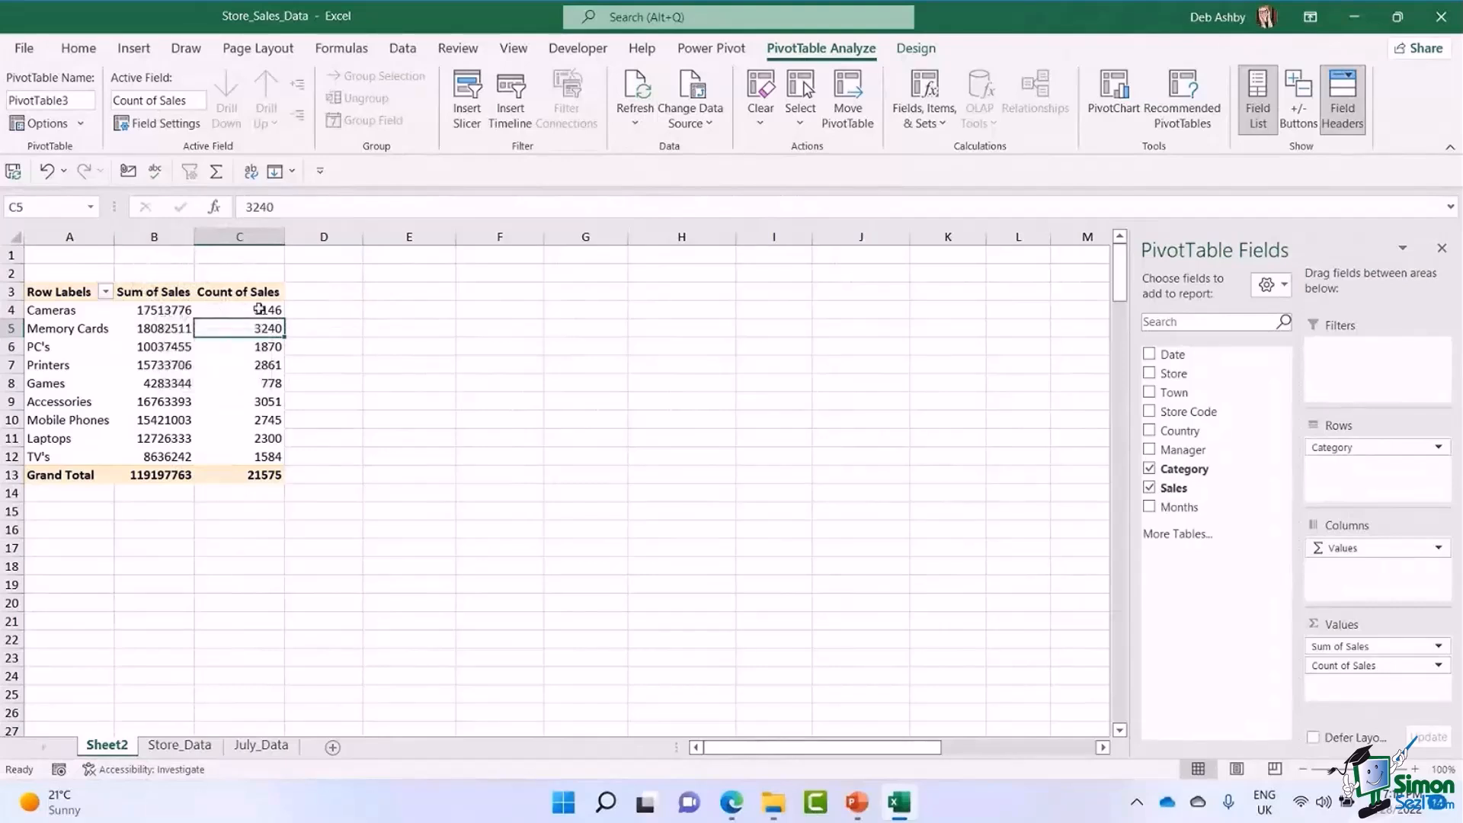
left_click_drag(194, 236, 246, 238)
left_click_drag(337, 236, 393, 236)
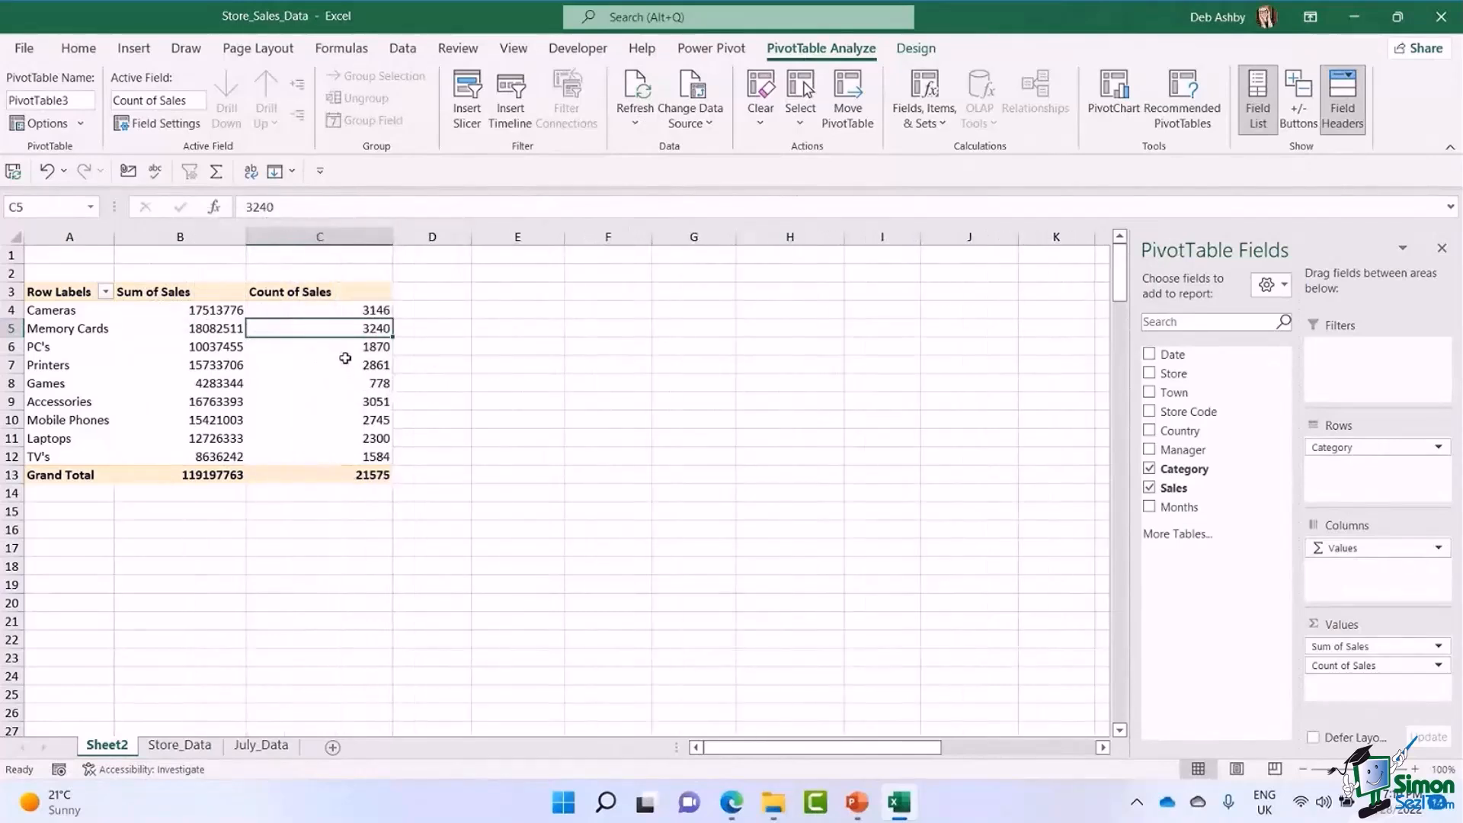
Turn off autofitting of column widths on update in the PivotTable's layout and format options.
mouse_move(345, 358)
left_click(82, 124)
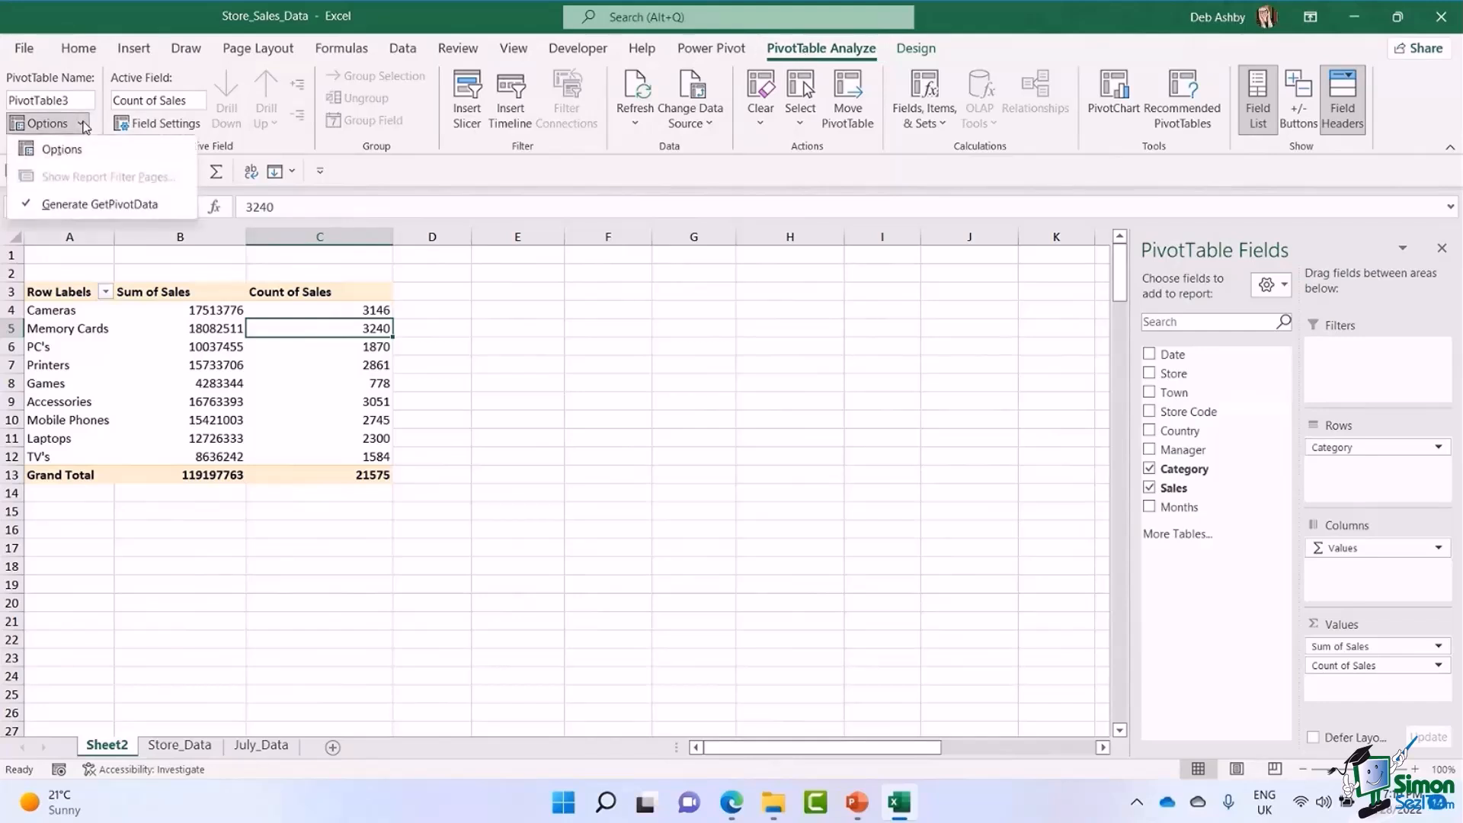
left_click(61, 150)
left_click_drag(837, 158, 668, 140)
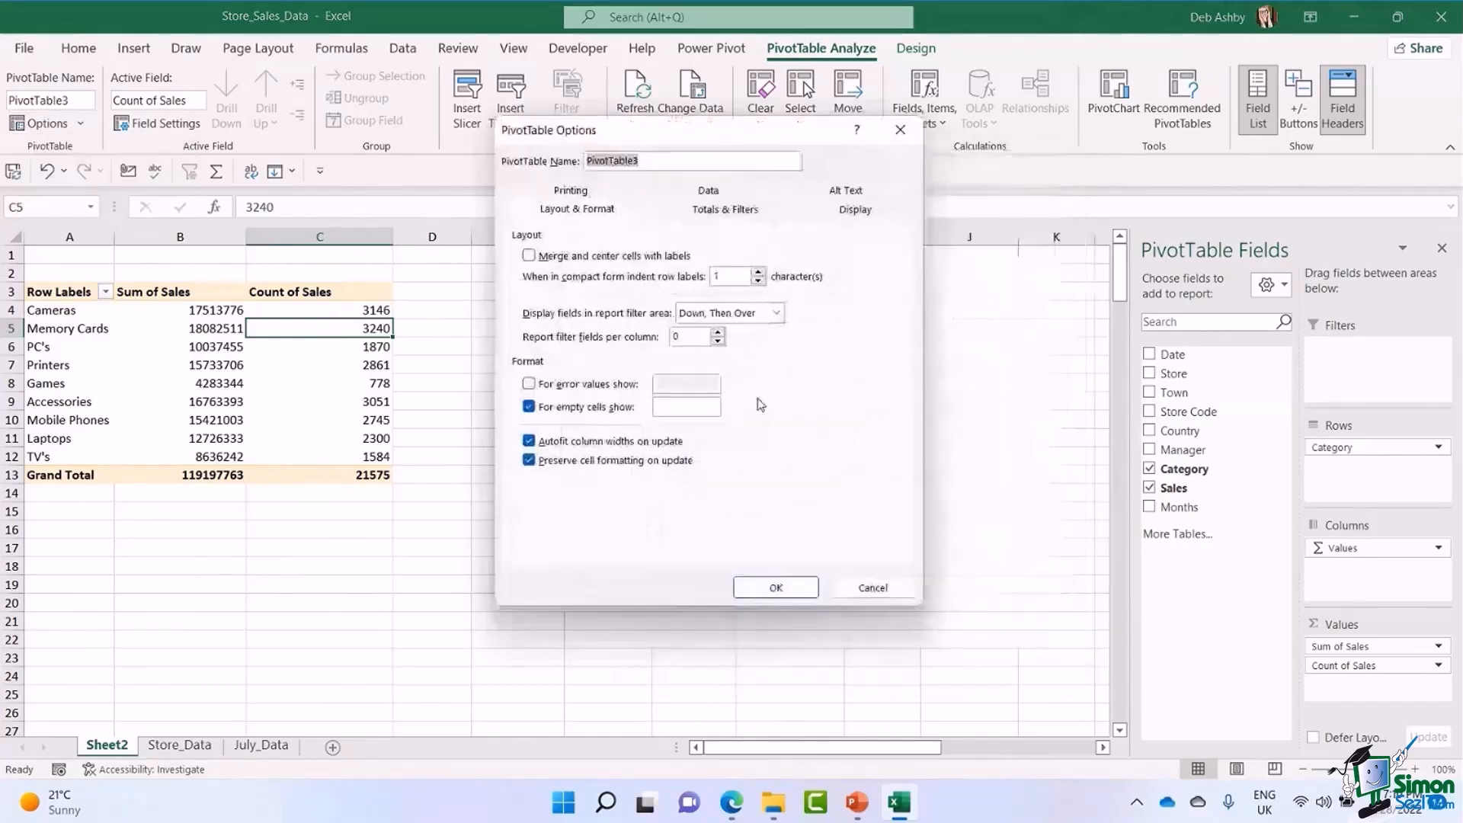
left_click(530, 442)
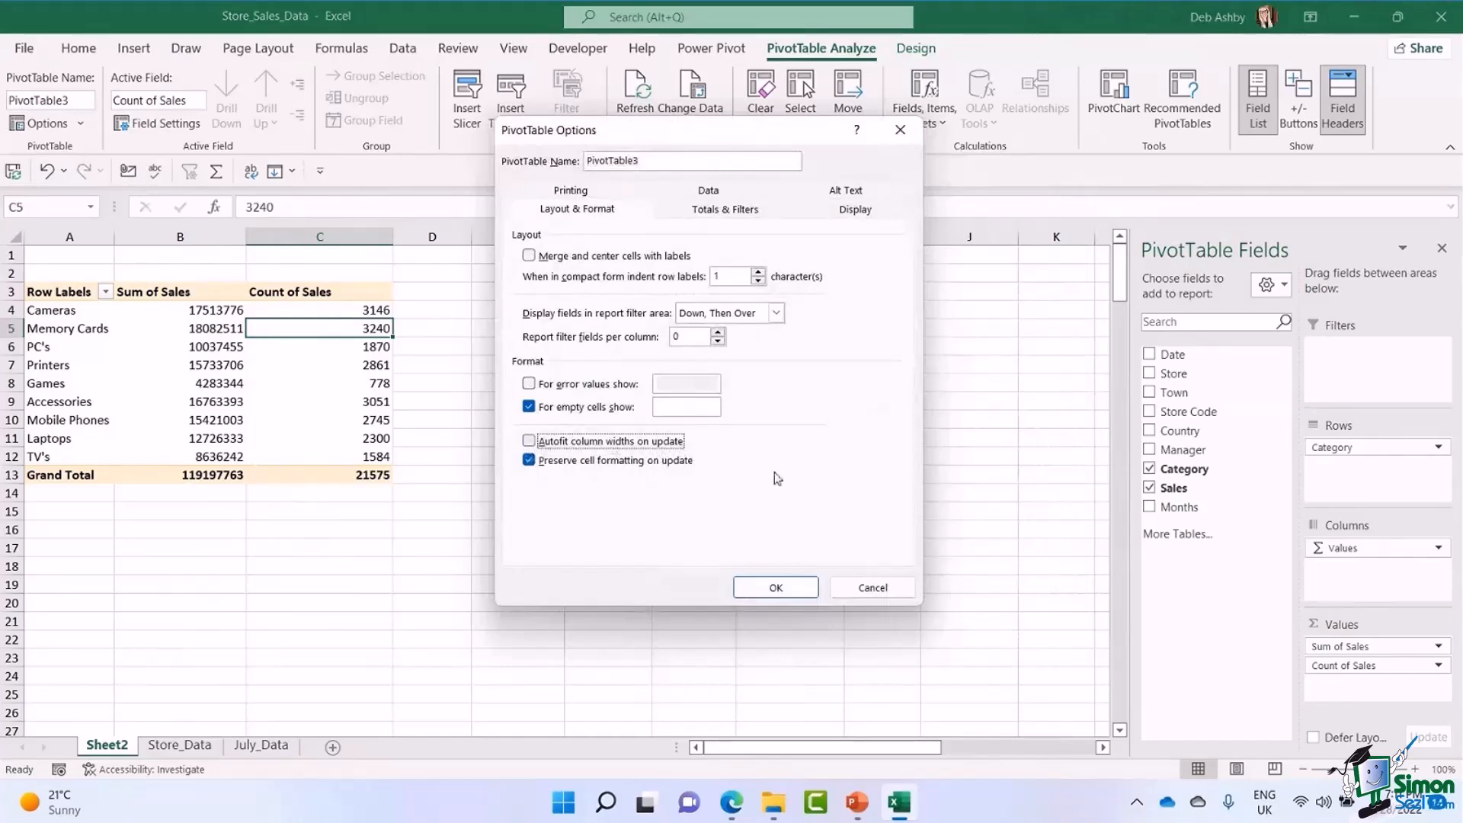
left_click(775, 587)
Refresh all the data again to test that the PivotTable's column widths are preserved.
left_click(637, 122)
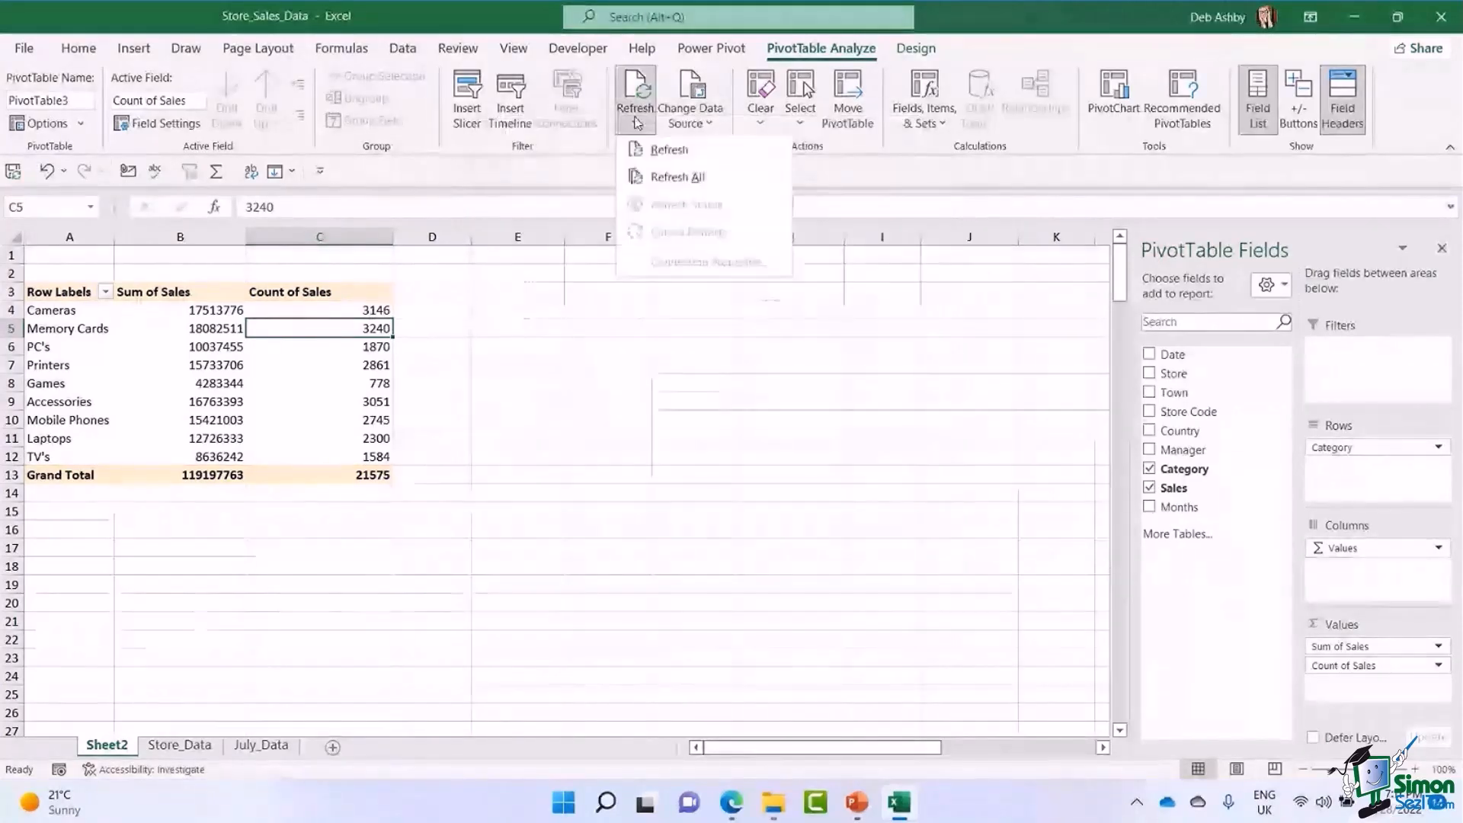
left_click(657, 177)
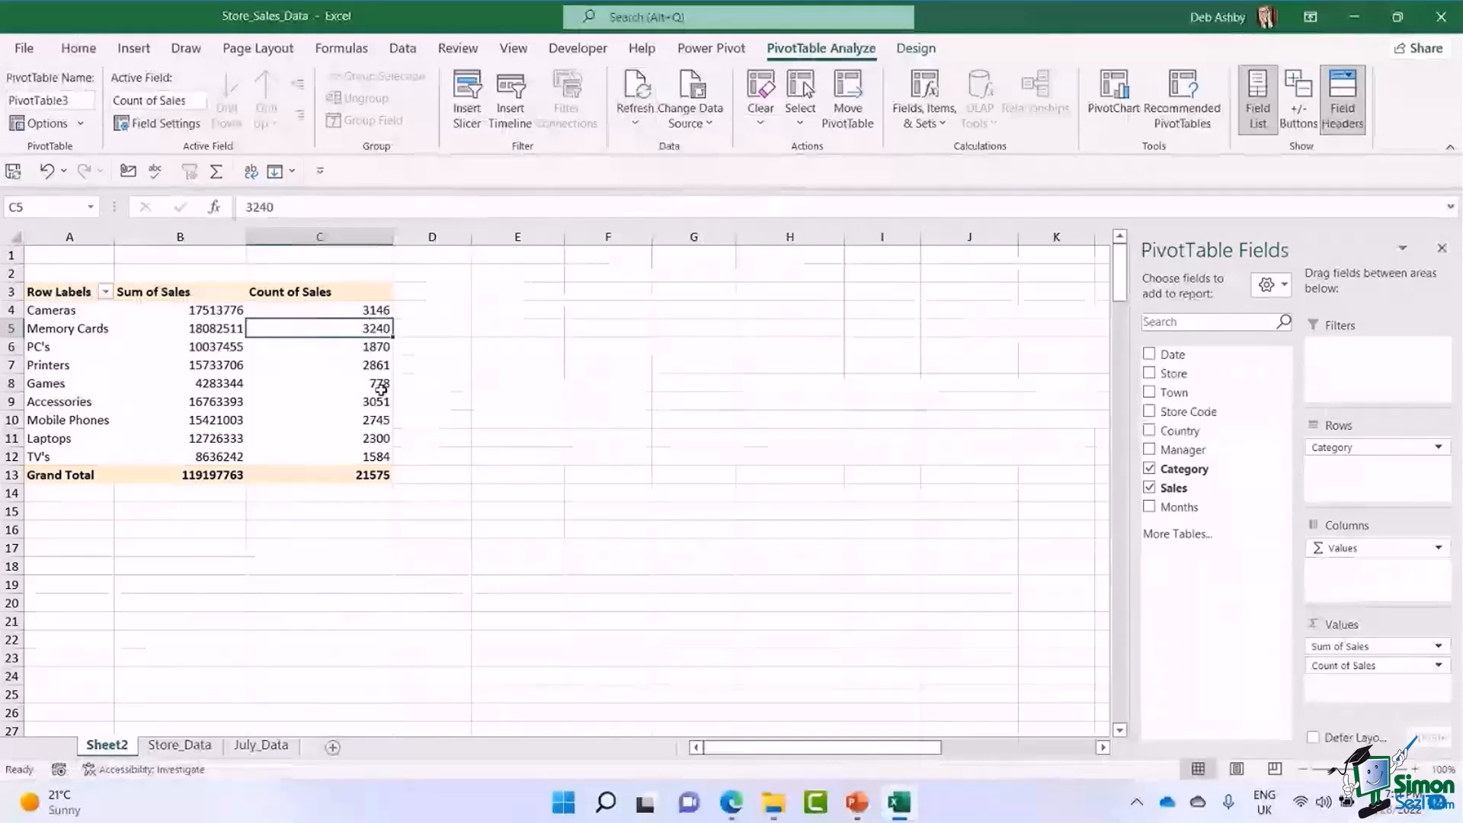
mouse_move(384, 387)
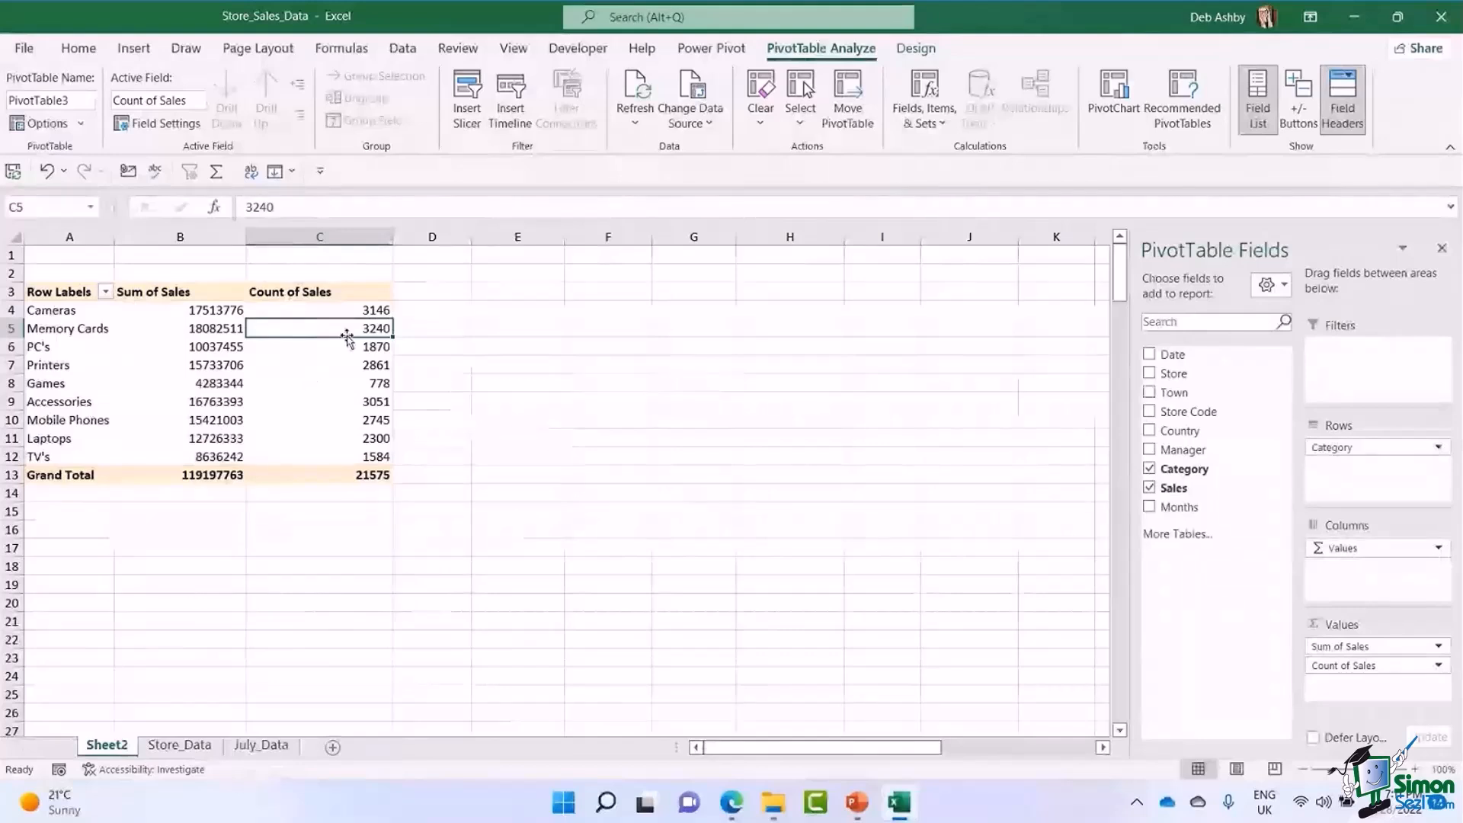
Add the Sales field to Values a third time and widen column D slightly.
left_click(210, 314)
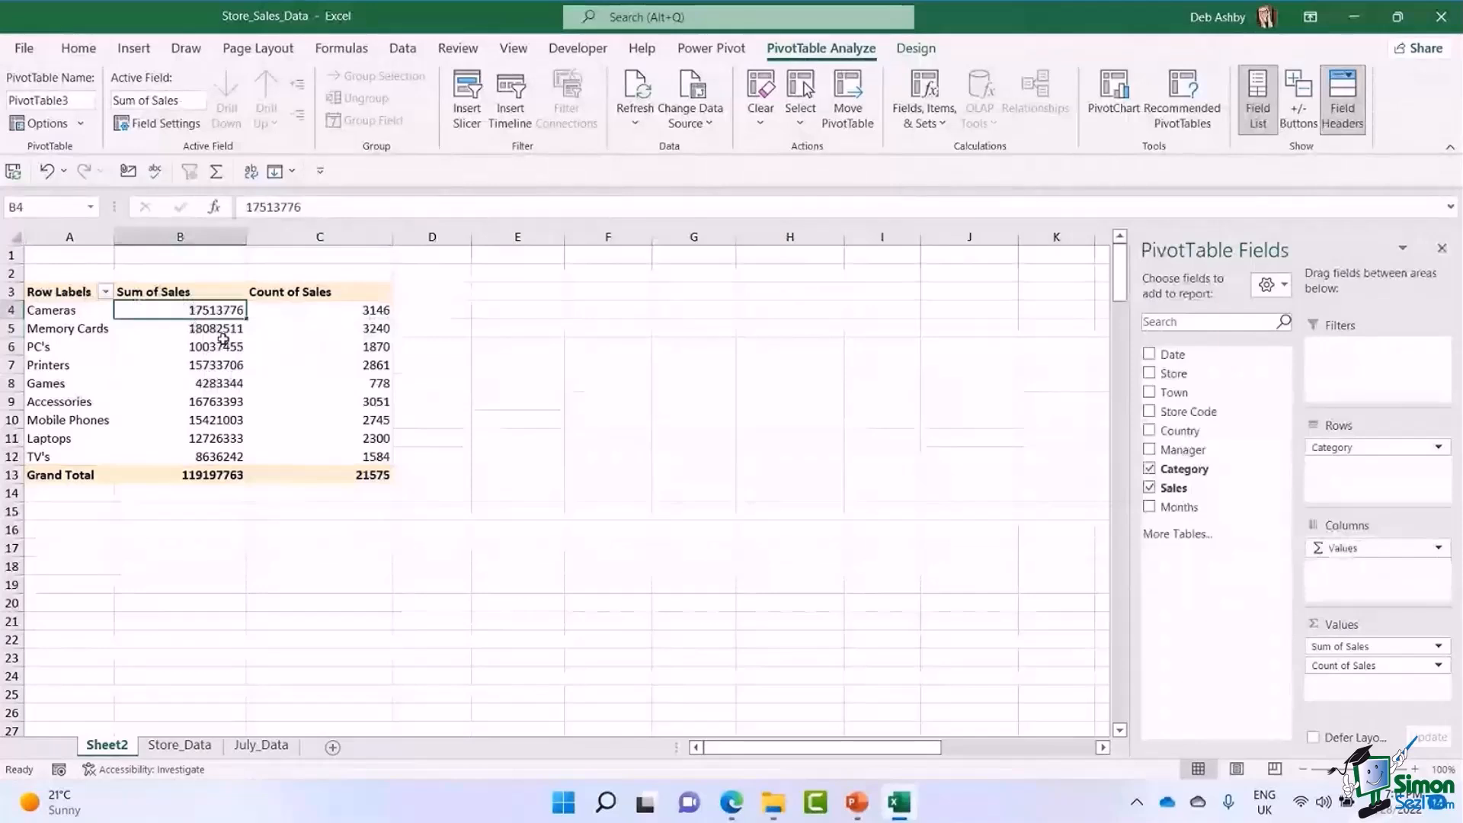
mouse_move(213, 325)
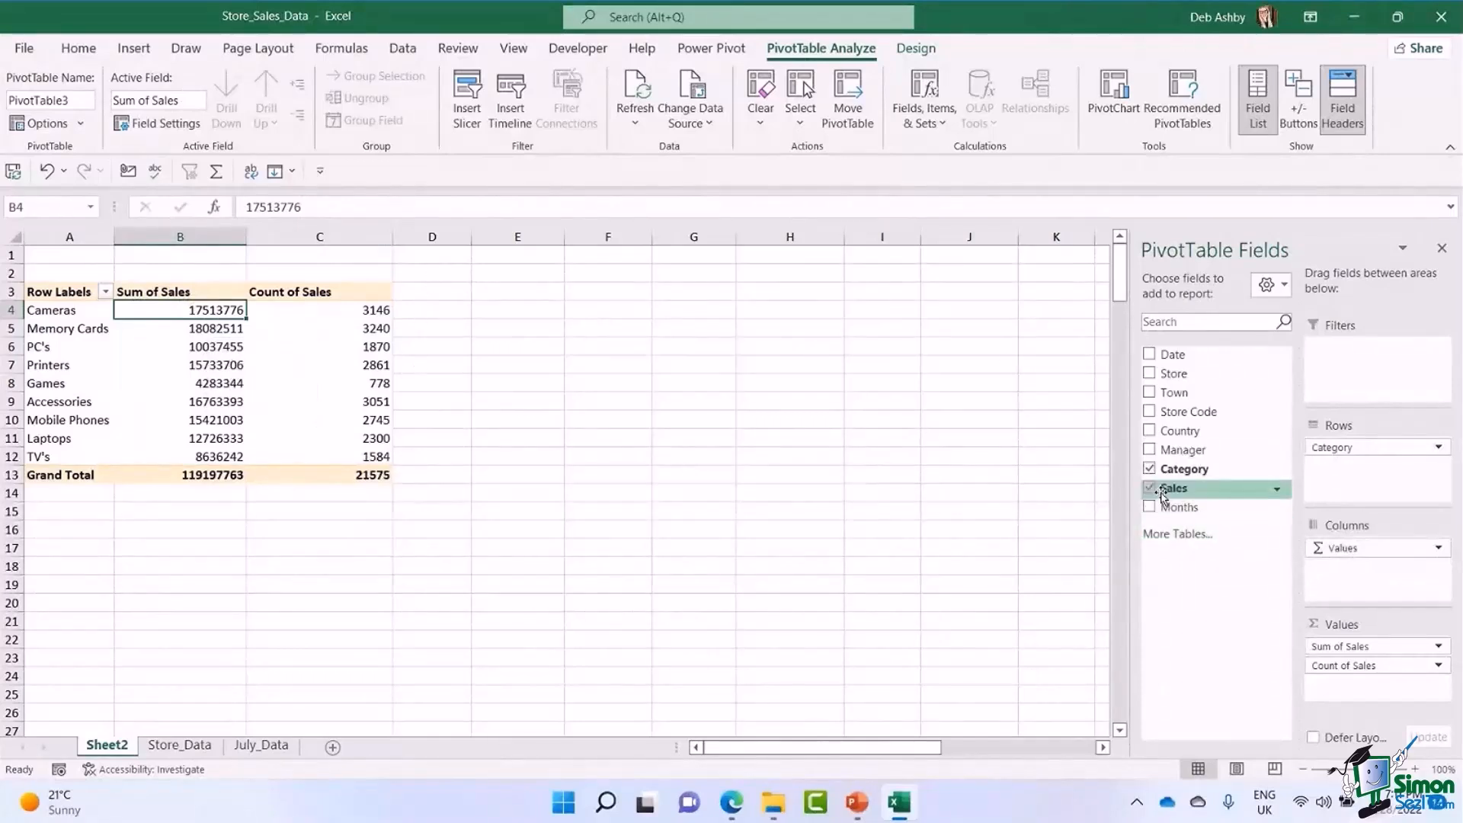
left_click_drag(1163, 493, 1342, 686)
left_click_drag(472, 236, 511, 243)
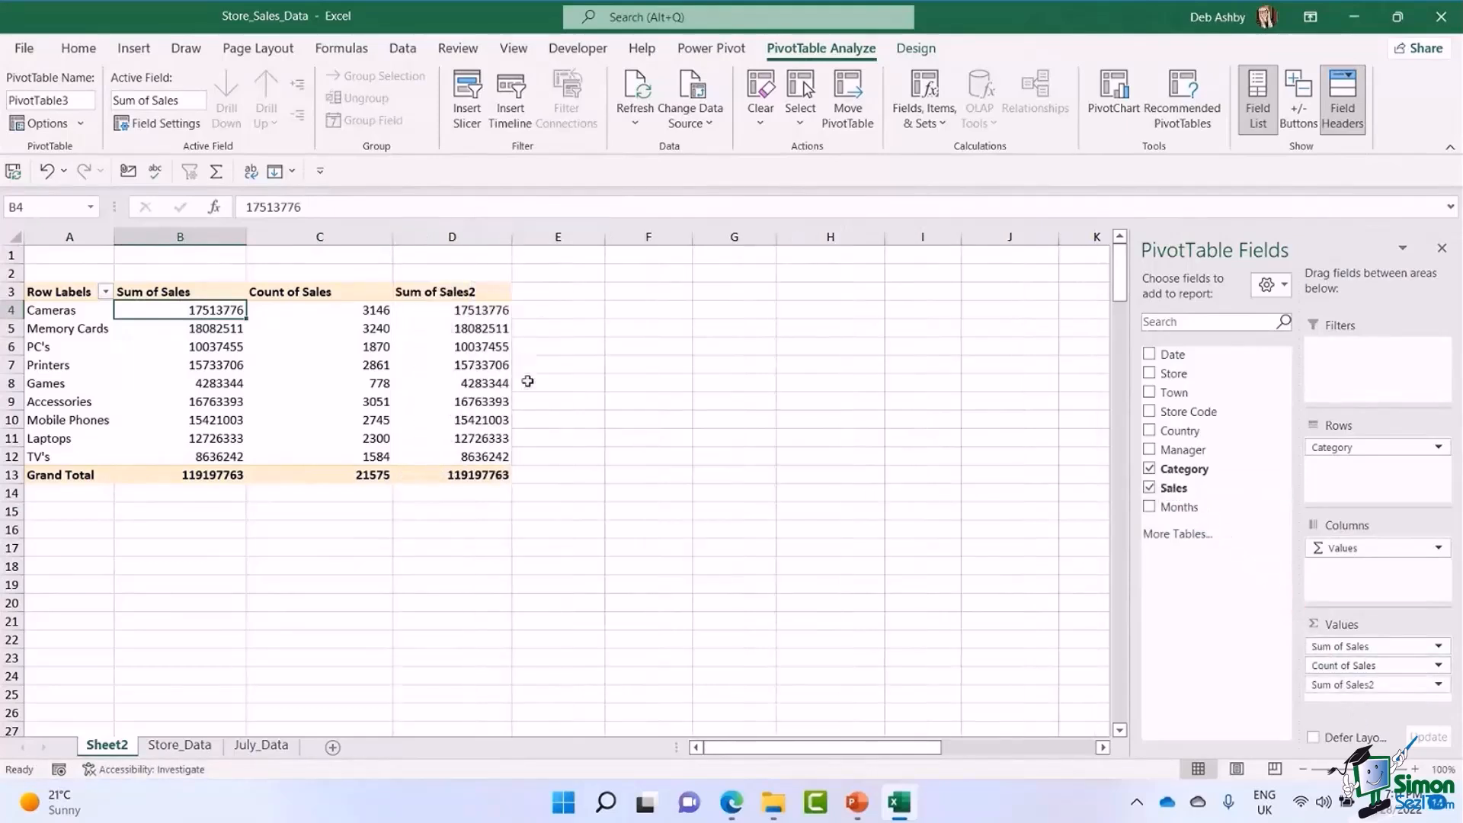
Show the third sales column's values as % of Grand Total.
left_click(462, 310)
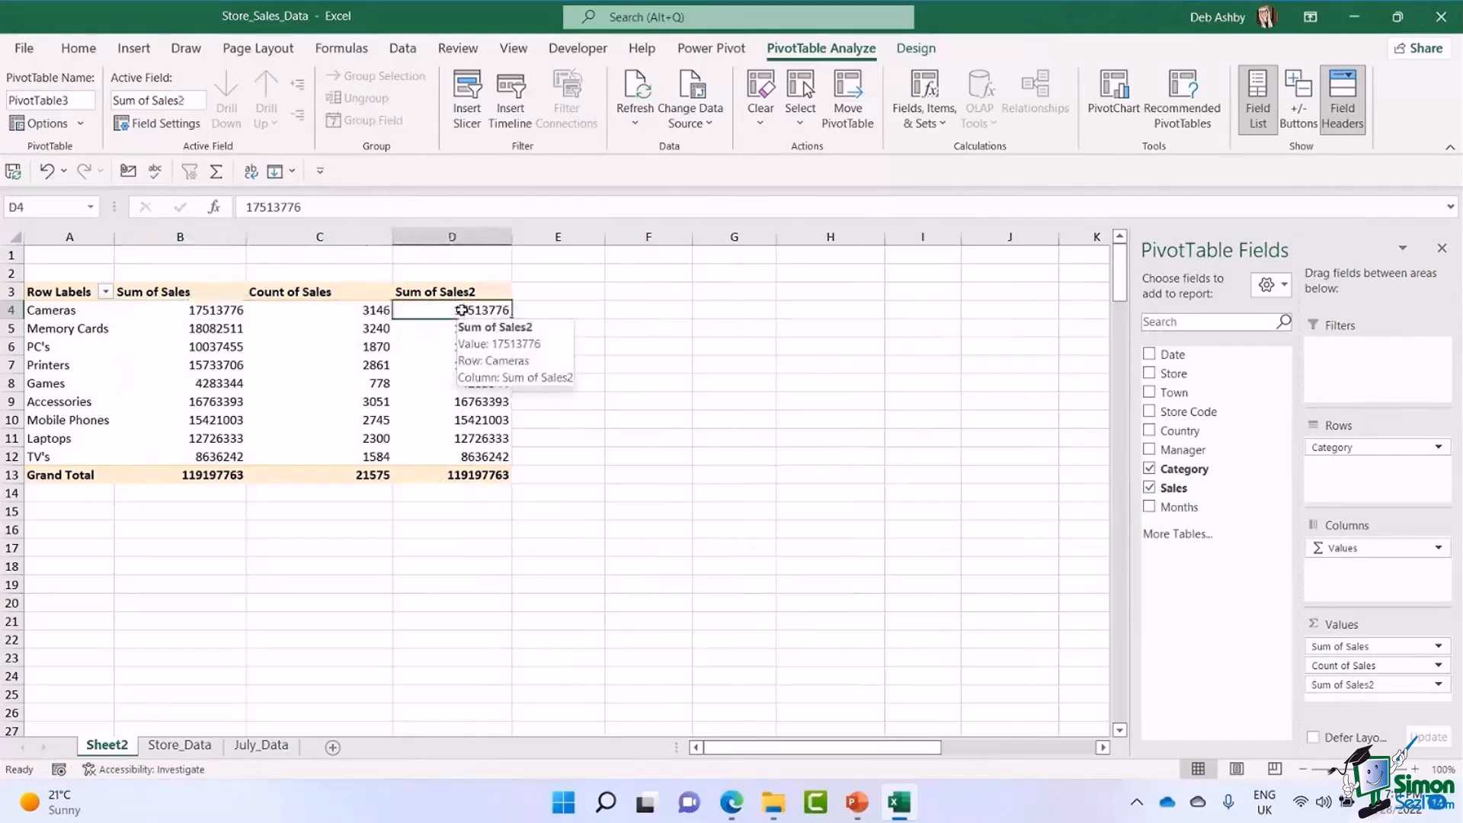
right_click(462, 311)
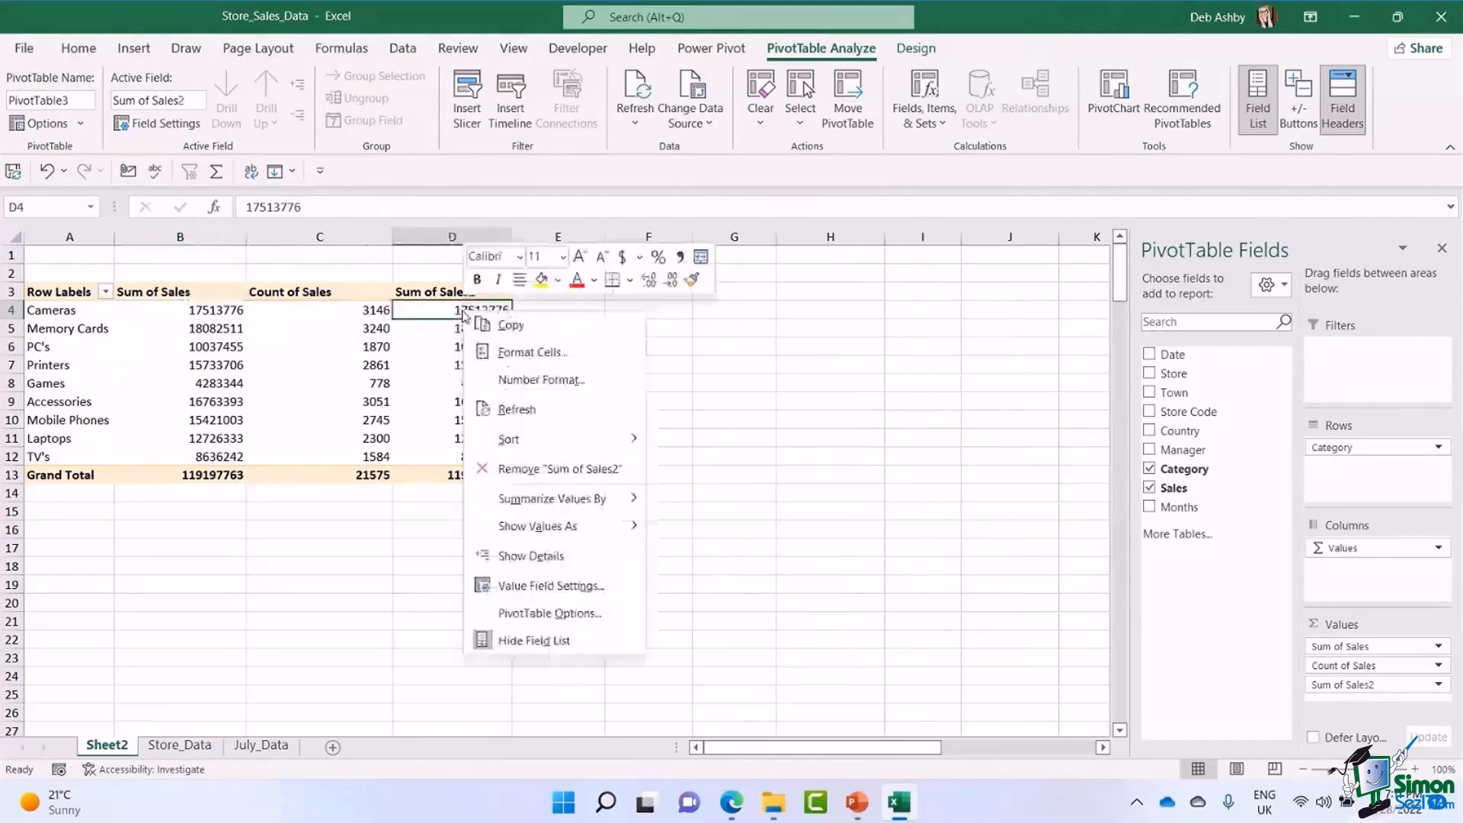
mouse_move(530, 531)
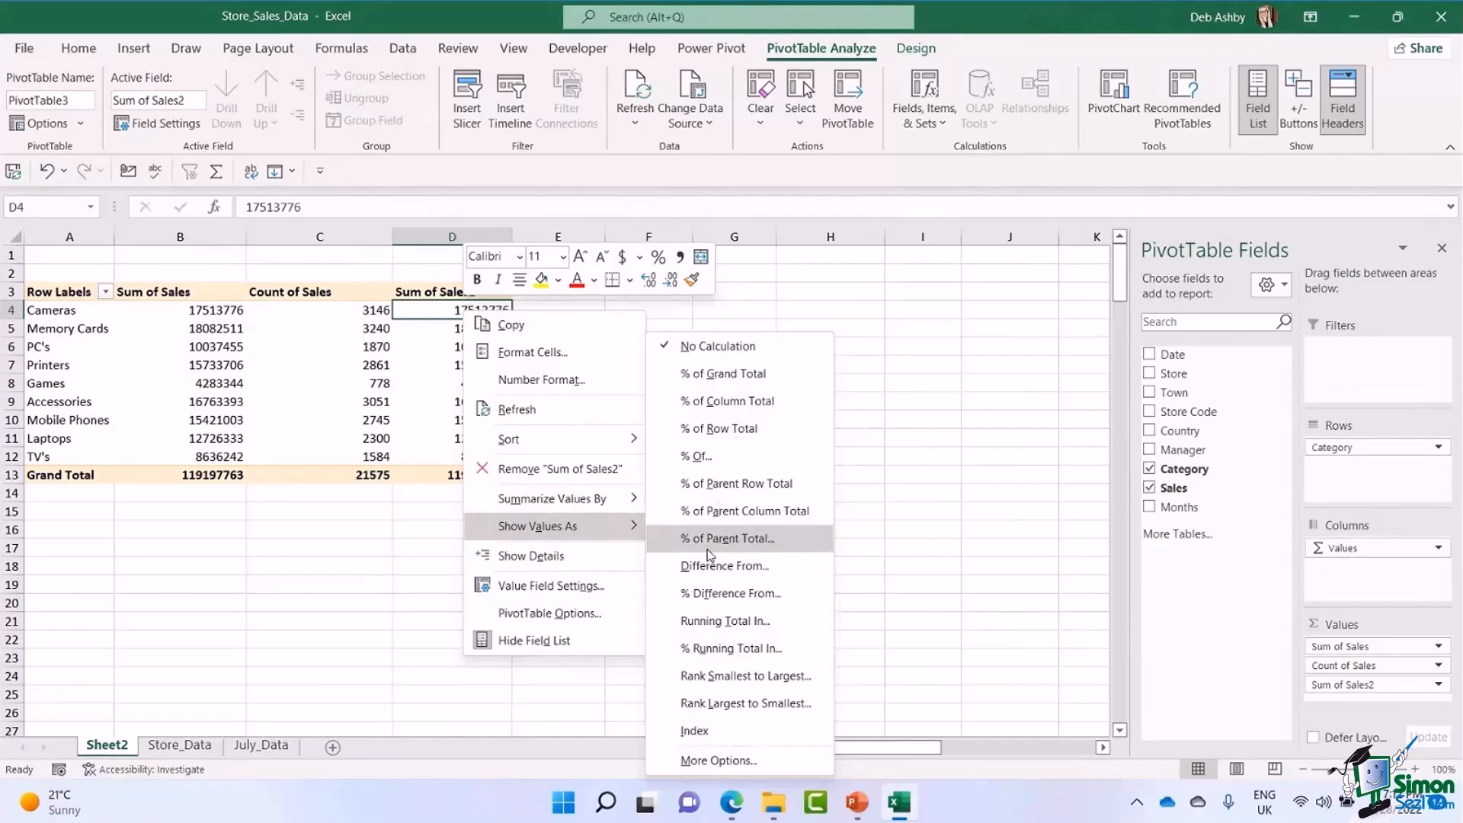
left_click(714, 374)
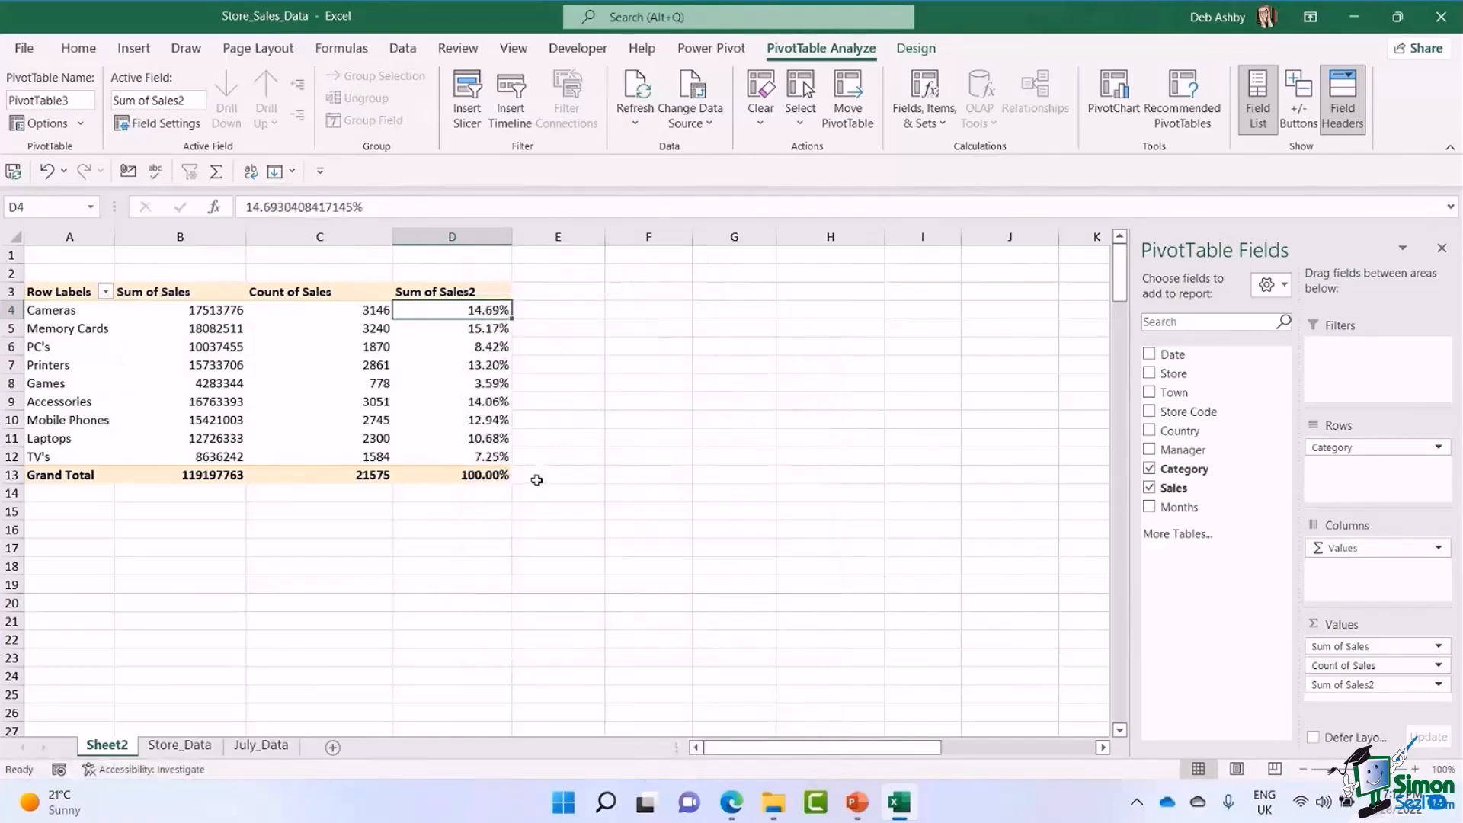
Rename the third value column "% of Grand Total" with a custom name.
left_click(461, 291)
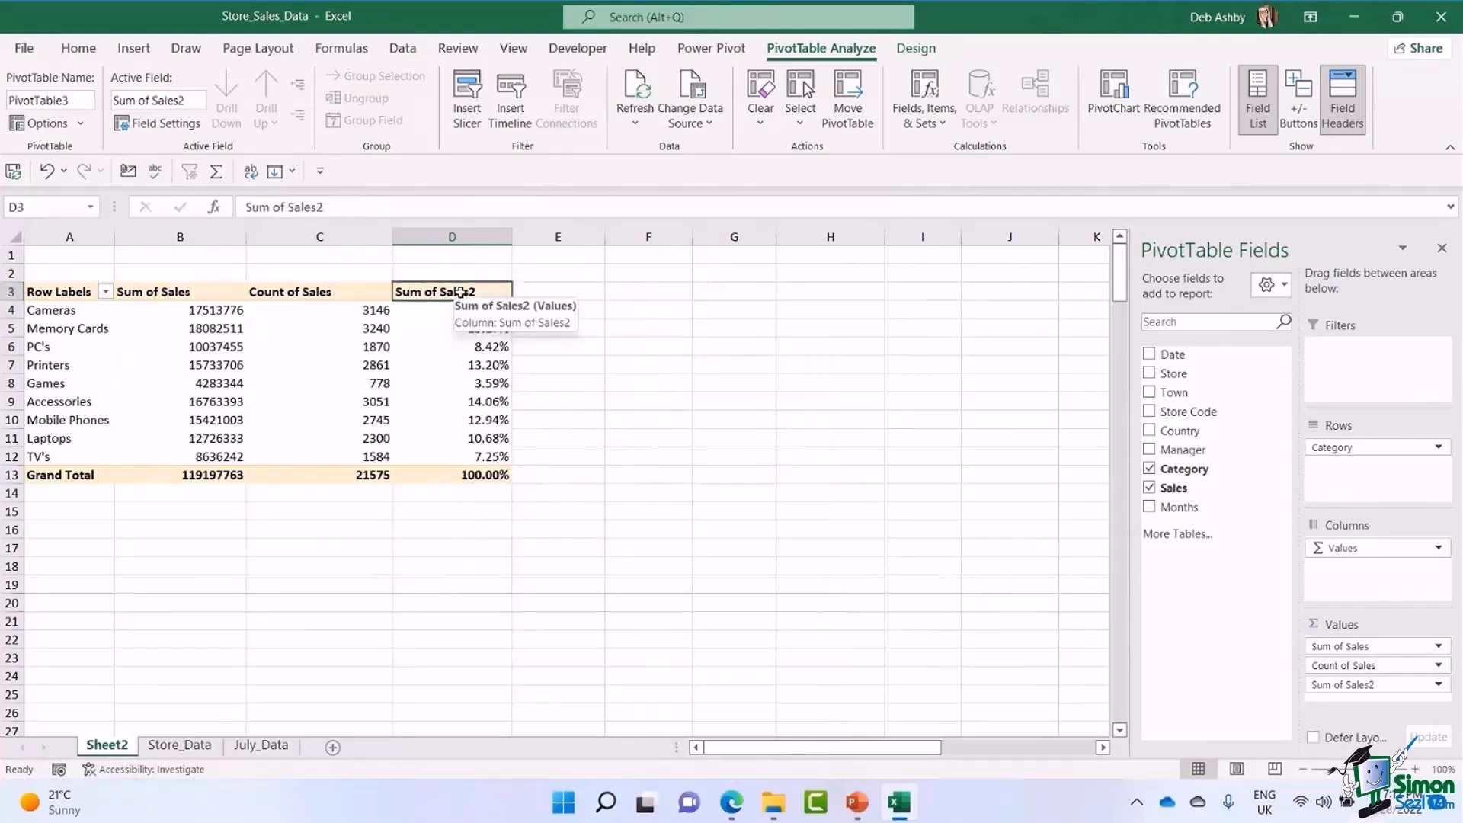
double_click(461, 292)
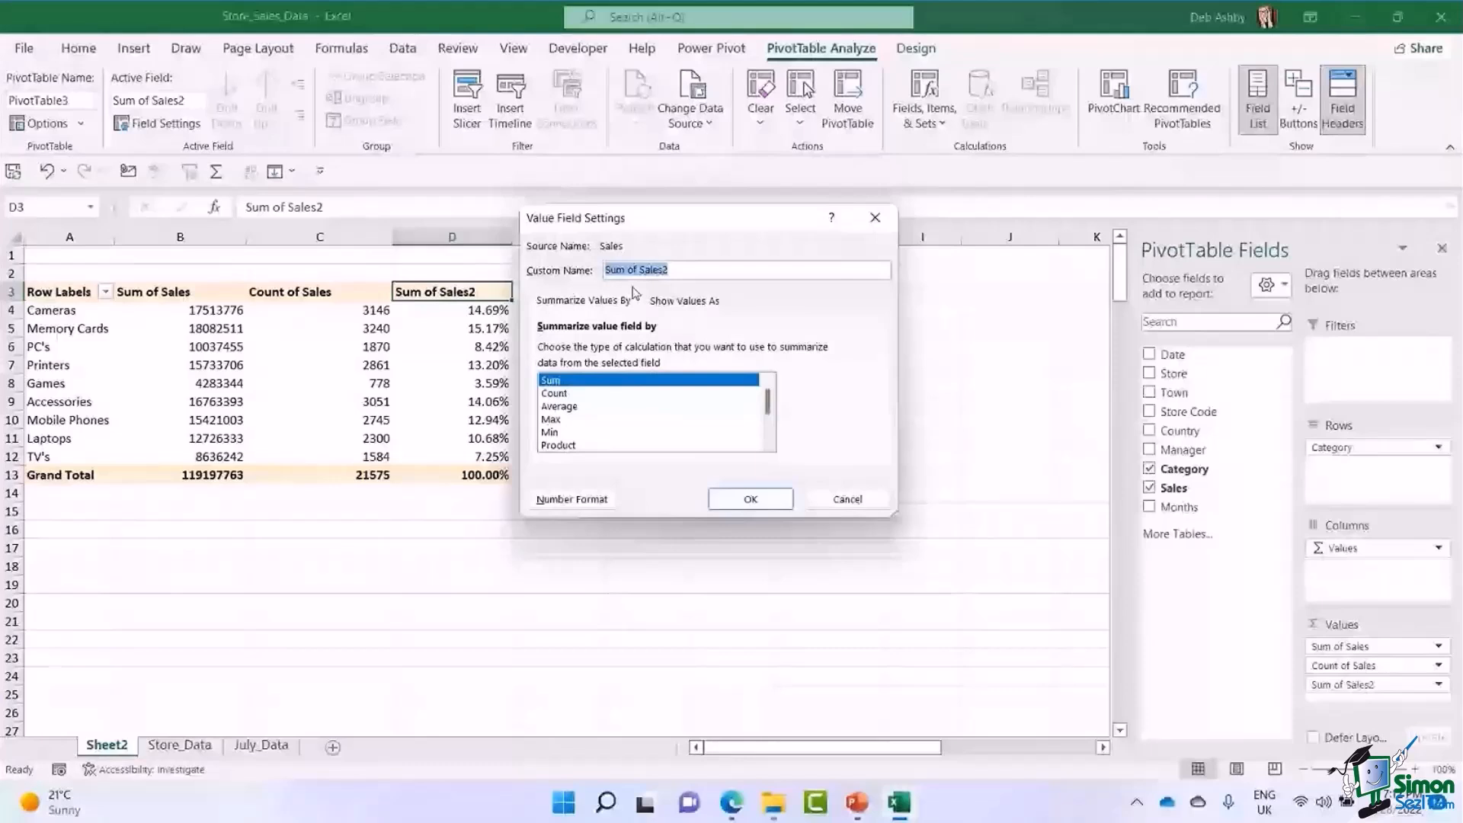
type("% of Grand T")
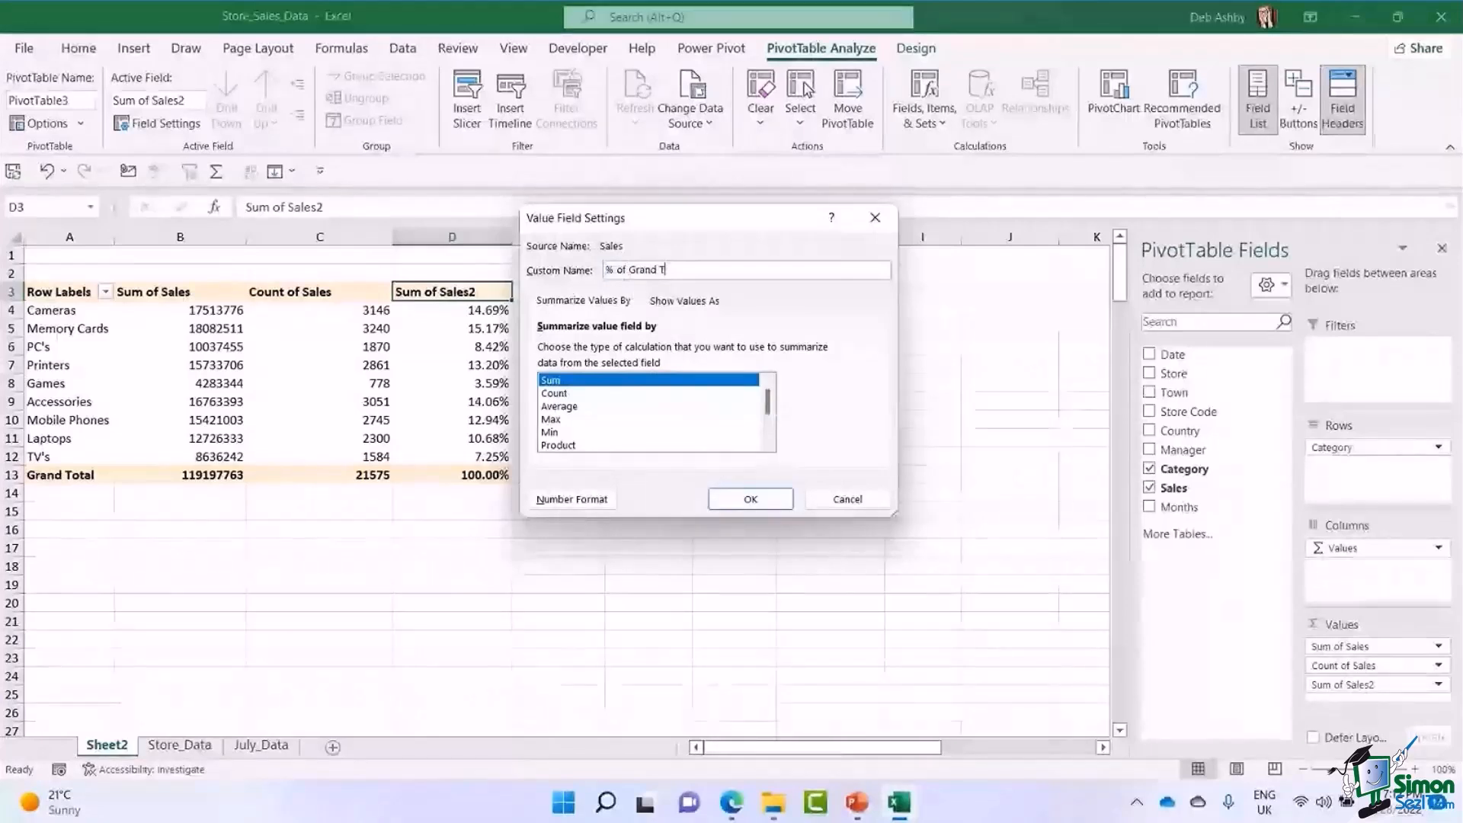
type("otal")
key("Return")
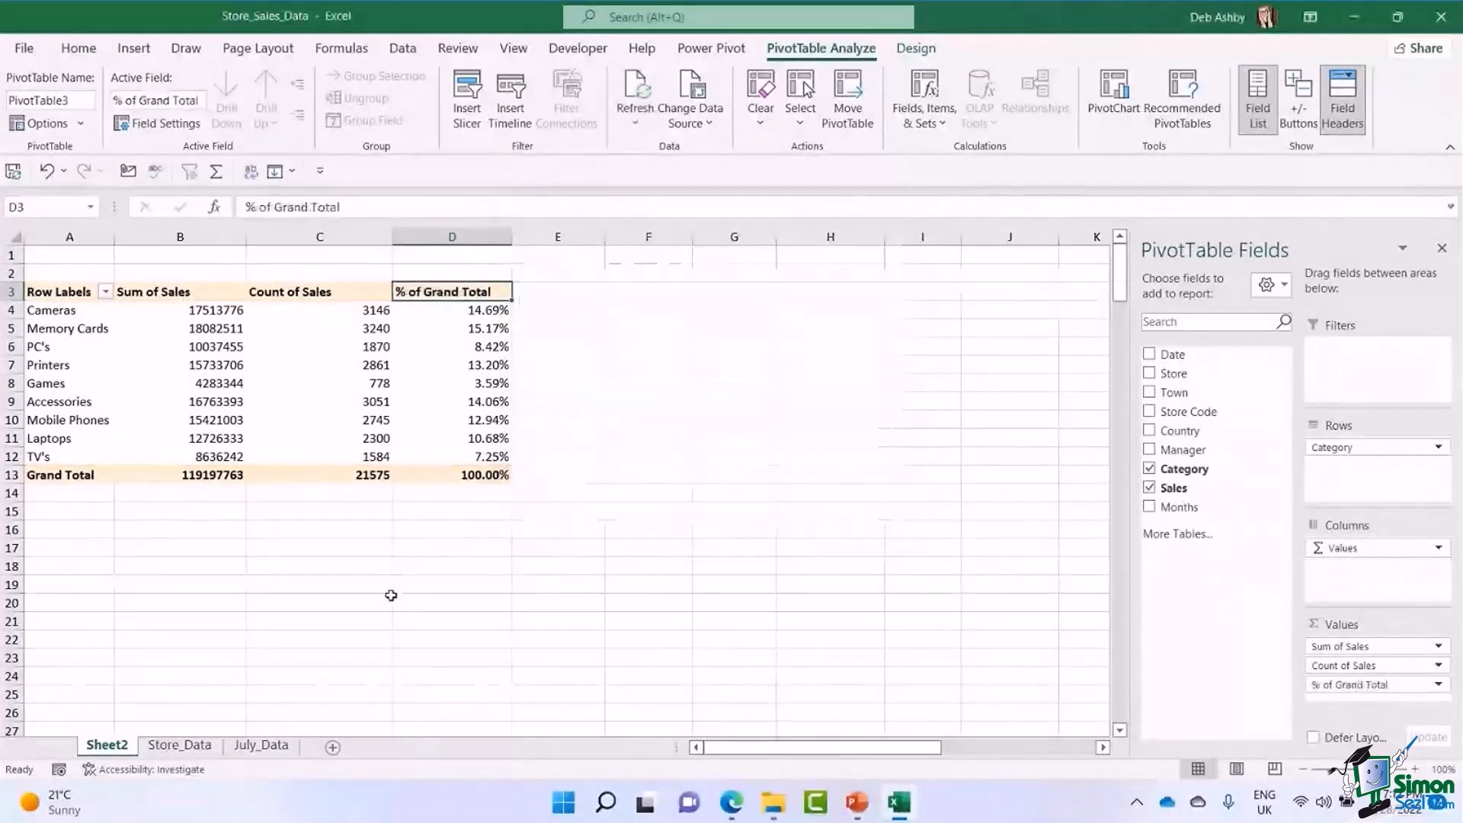
Examine each category's share in the % of Grand Total column and the commands available for its values.
left_click(460, 312)
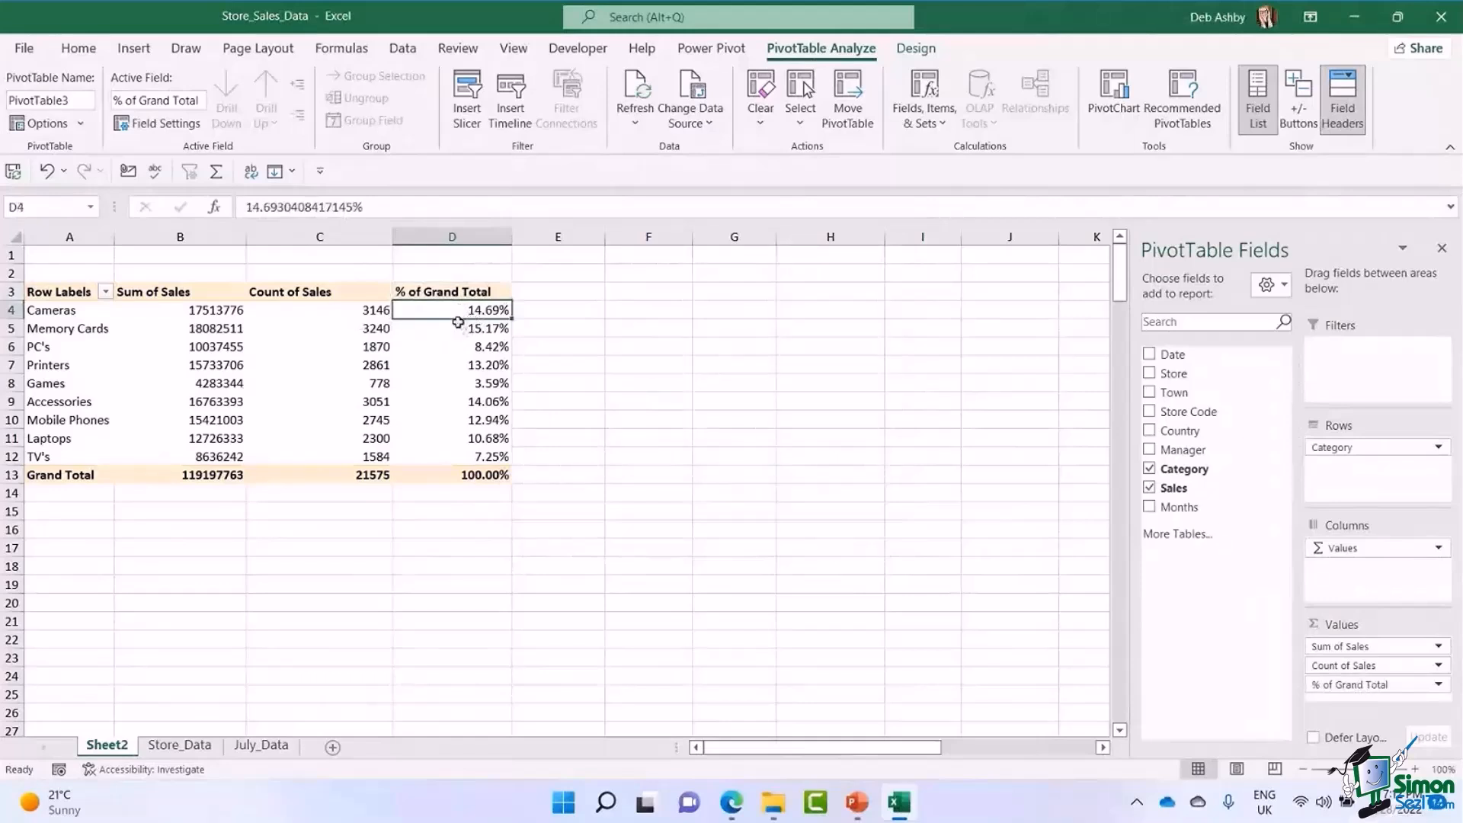
left_click(63, 313)
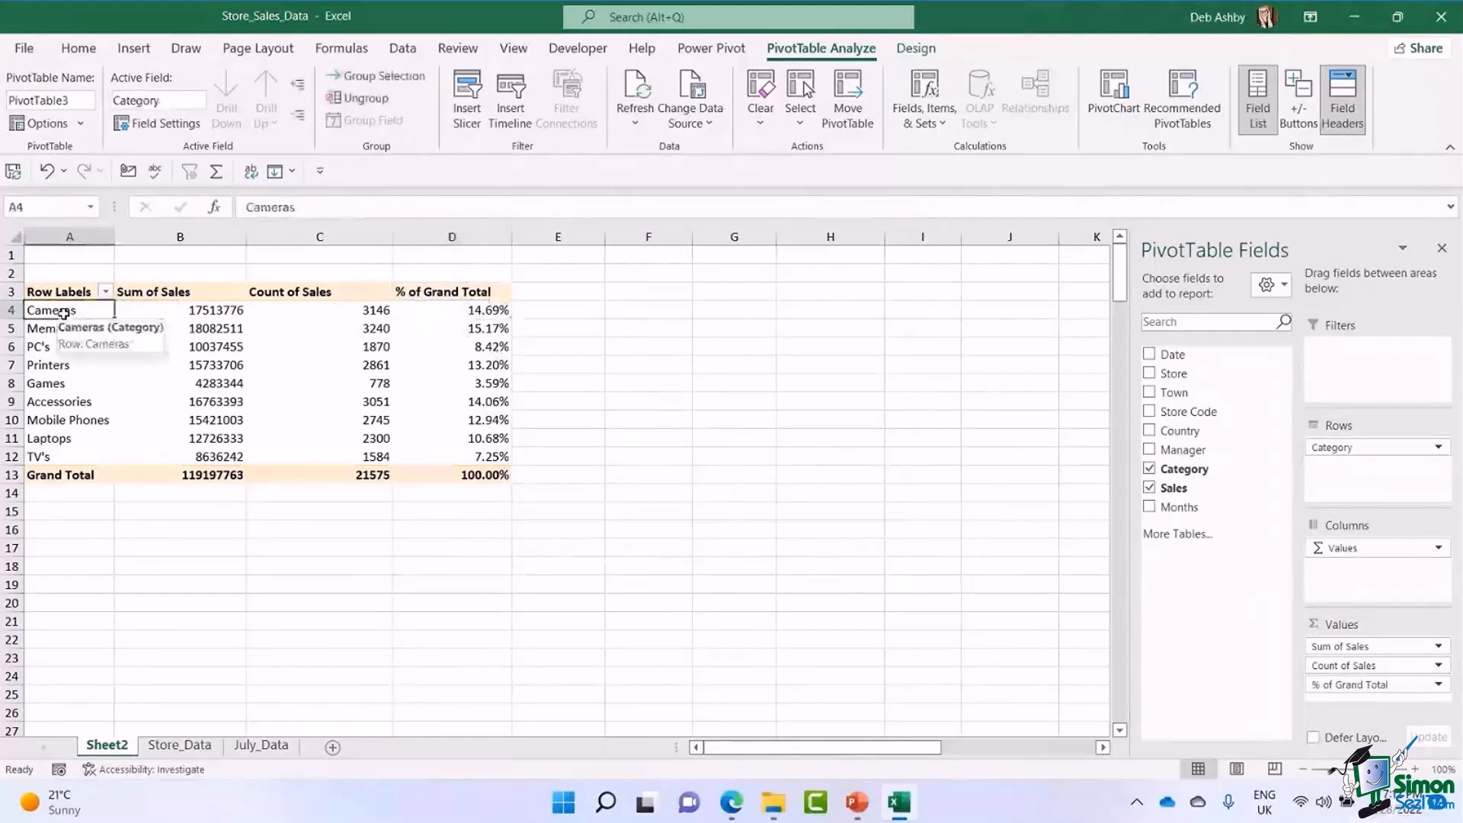
left_click(428, 336)
left_click(432, 349)
left_click(431, 367)
left_click(424, 402)
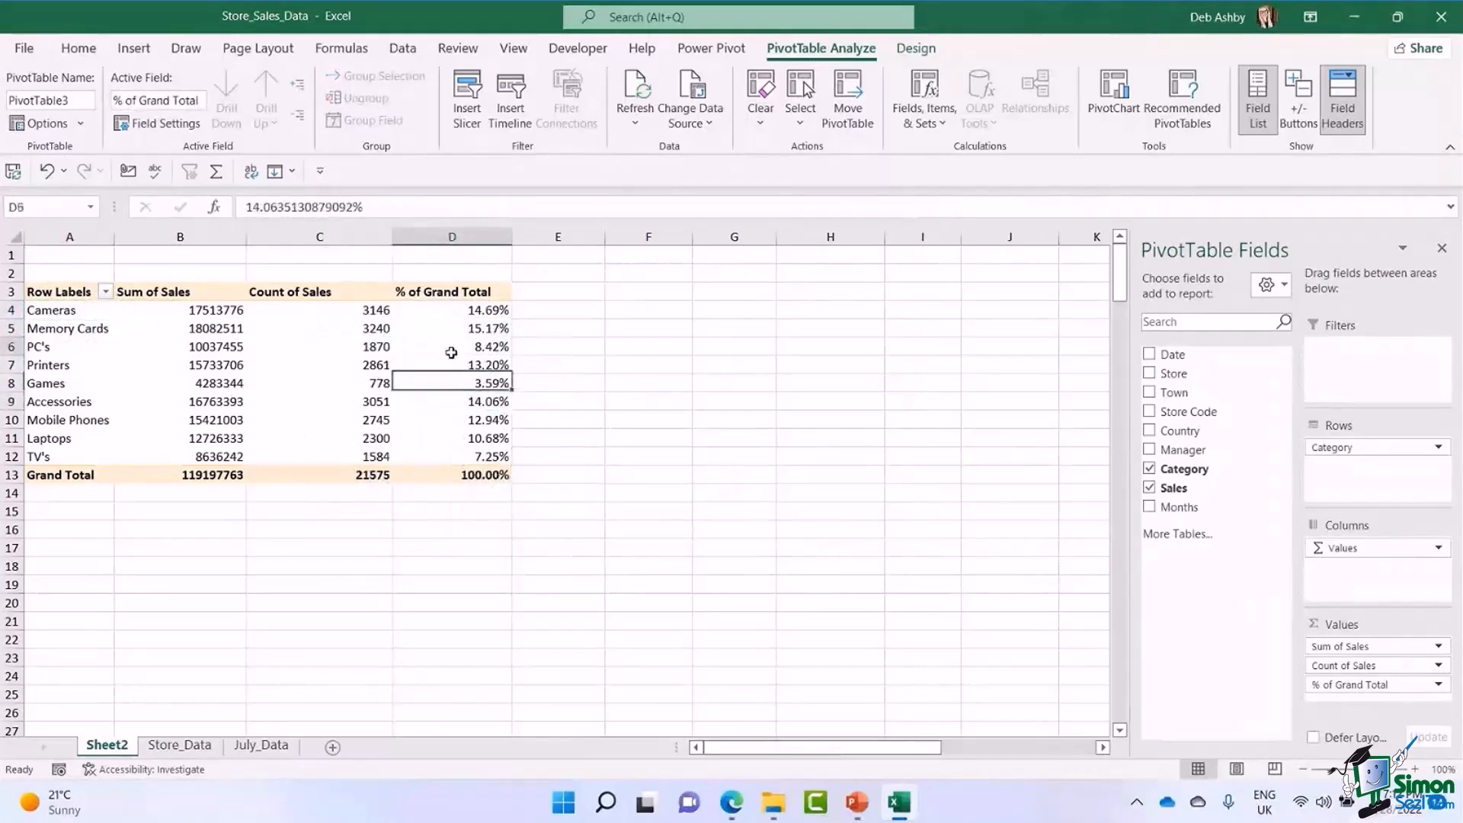
right_click(453, 351)
mouse_move(556, 571)
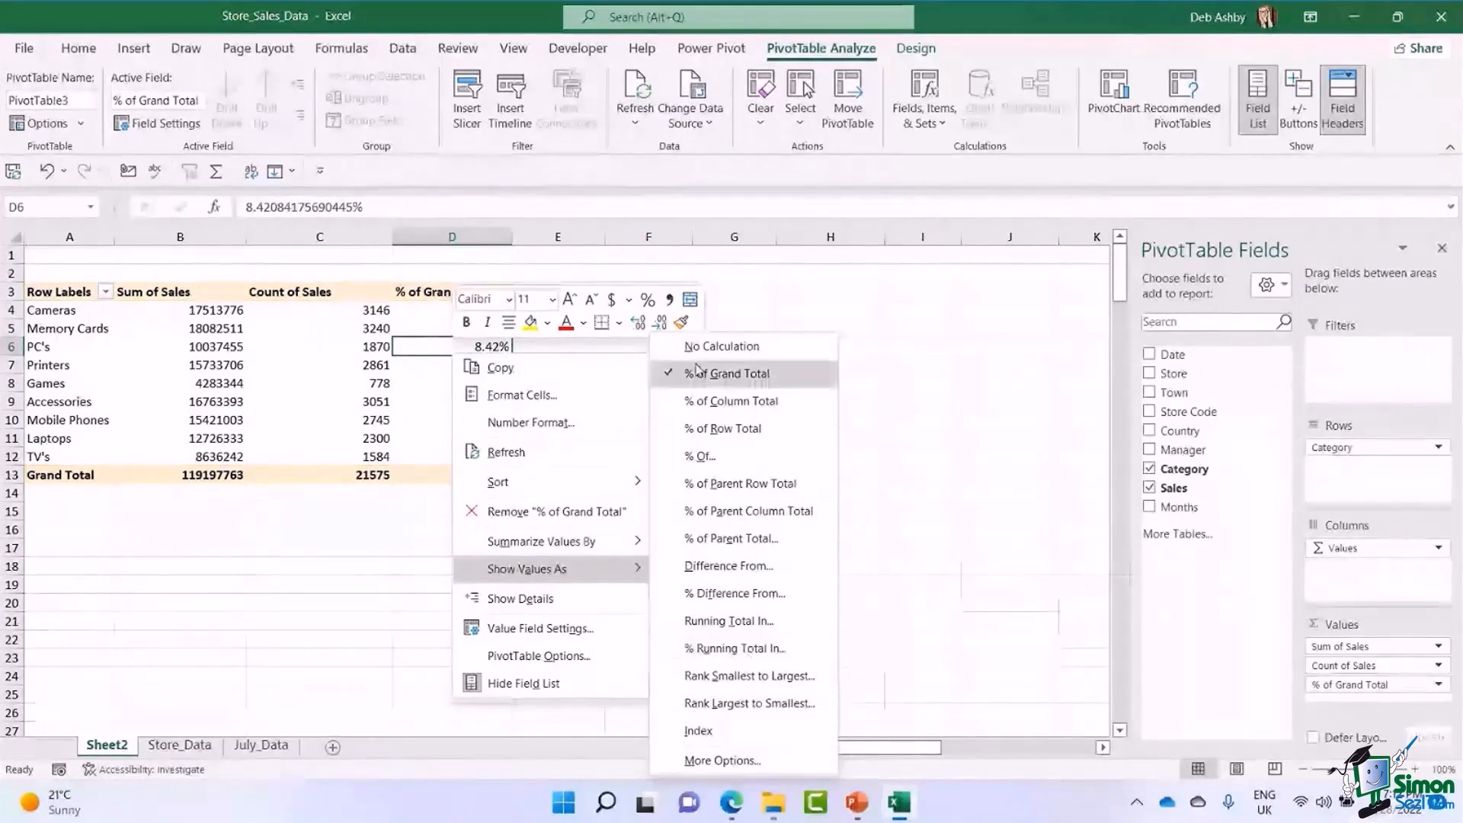
left_click(341, 365)
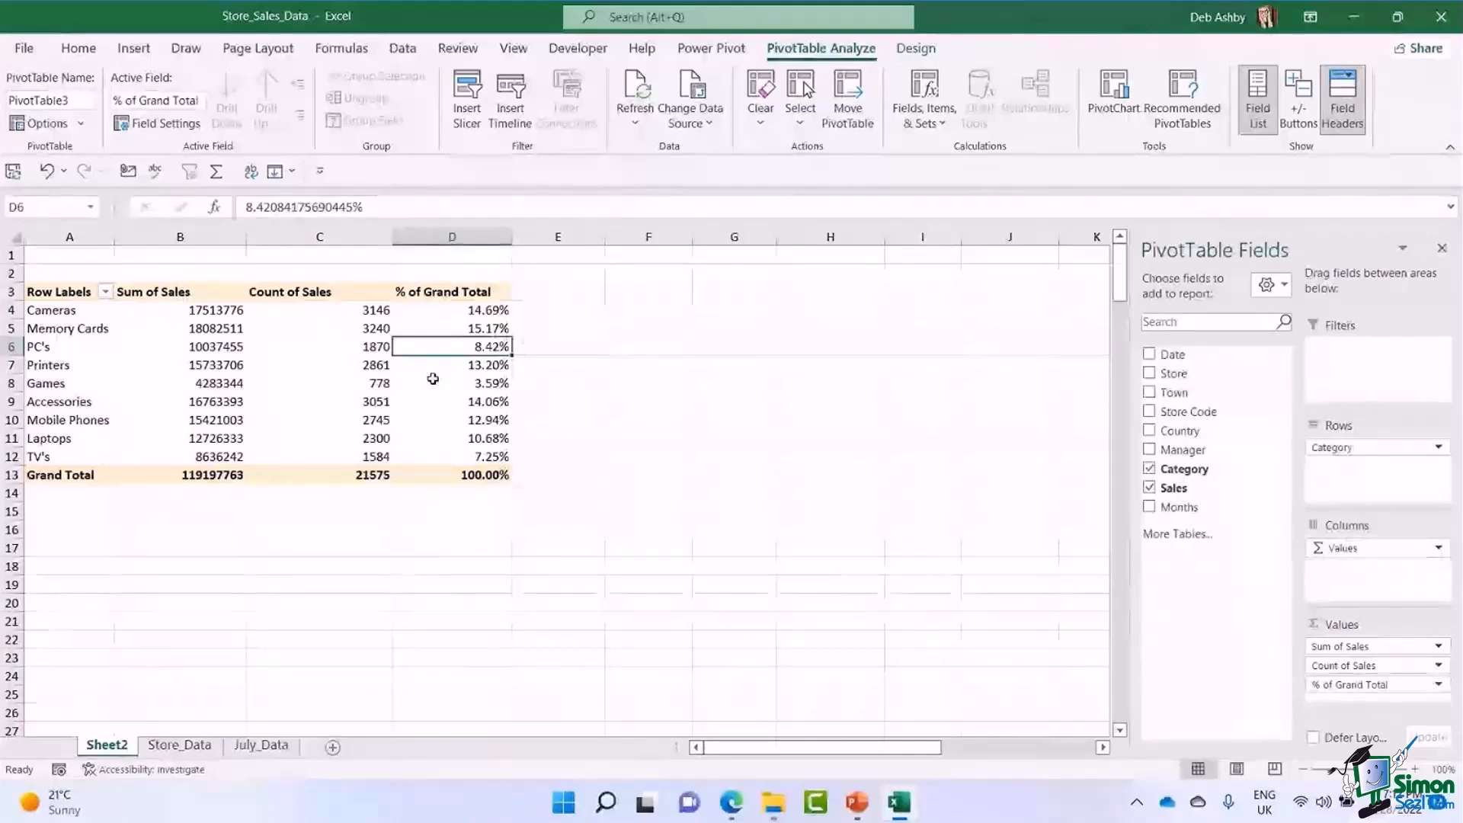
mouse_move(433, 379)
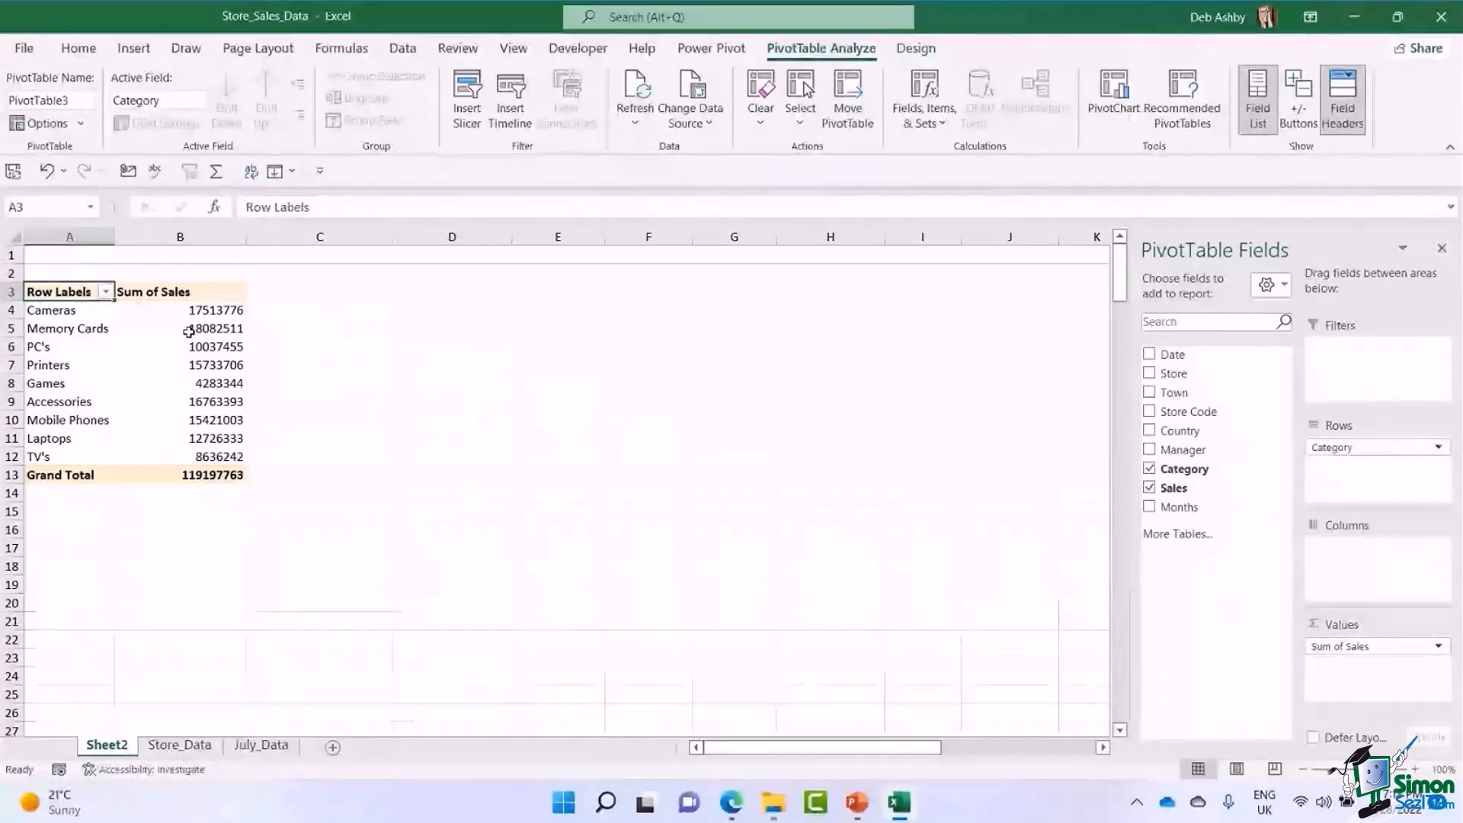
left_click(206, 331)
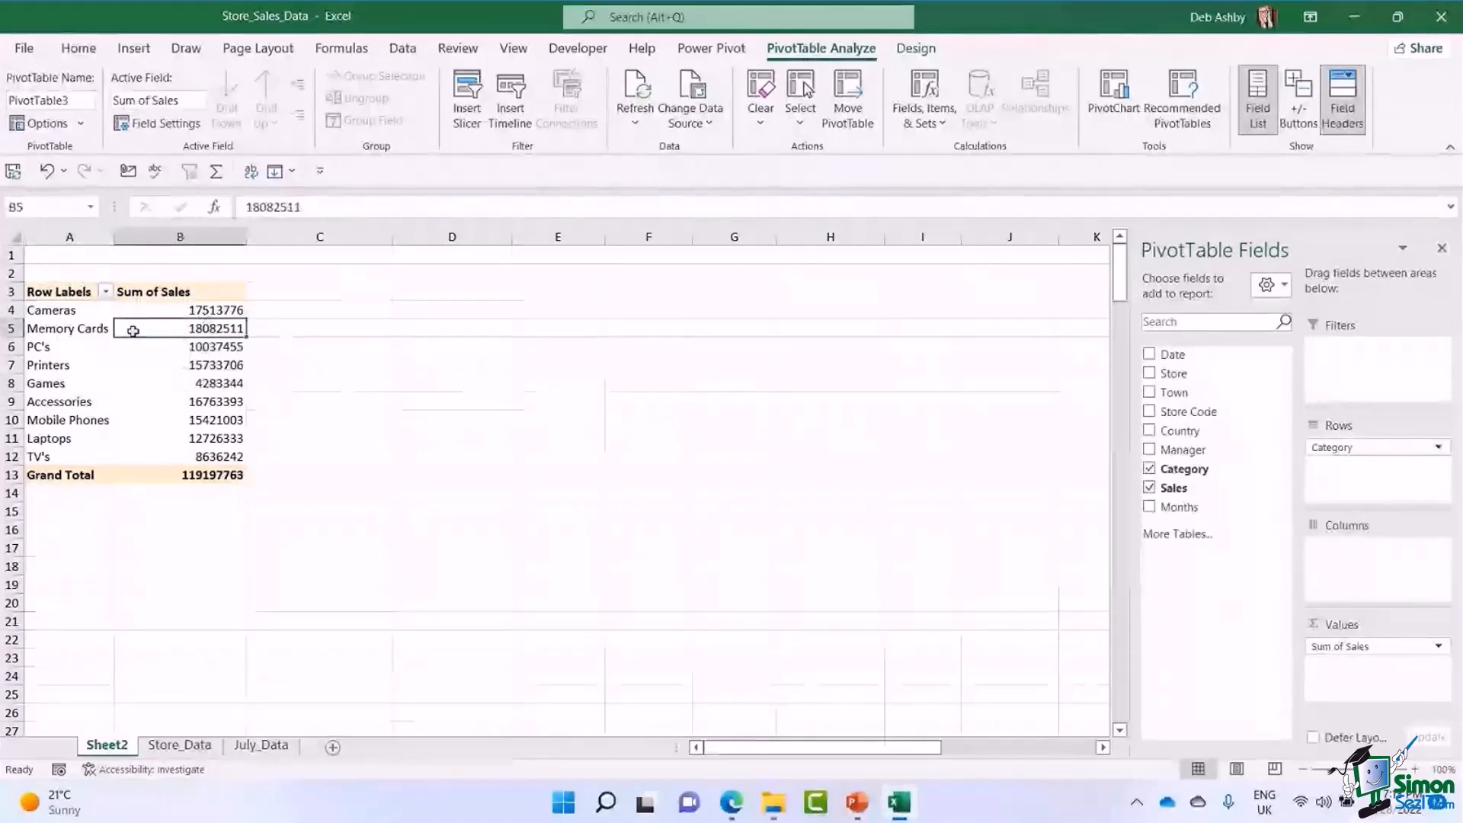
left_click(157, 309)
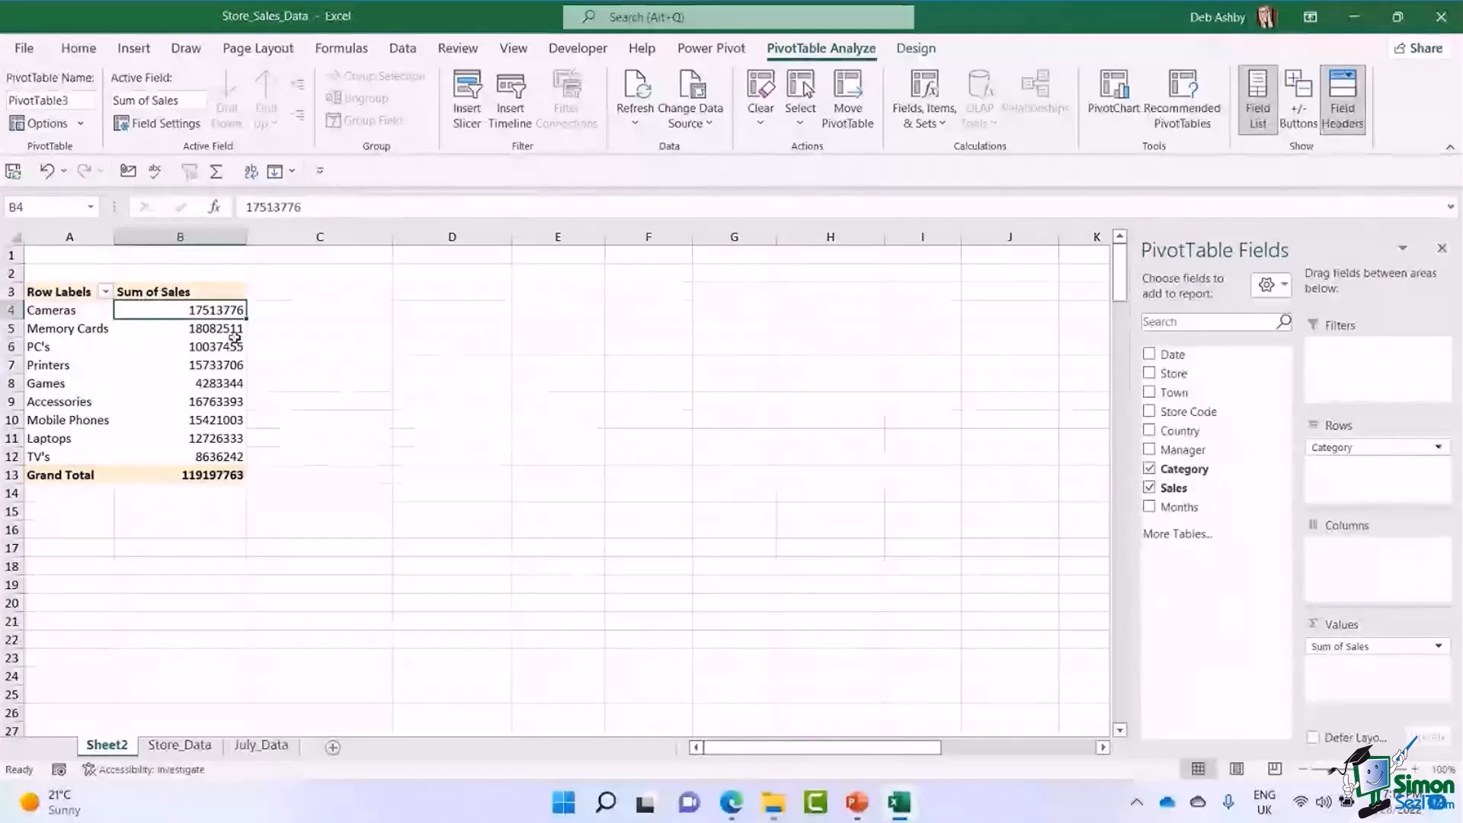
left_click_drag(198, 312, 193, 455)
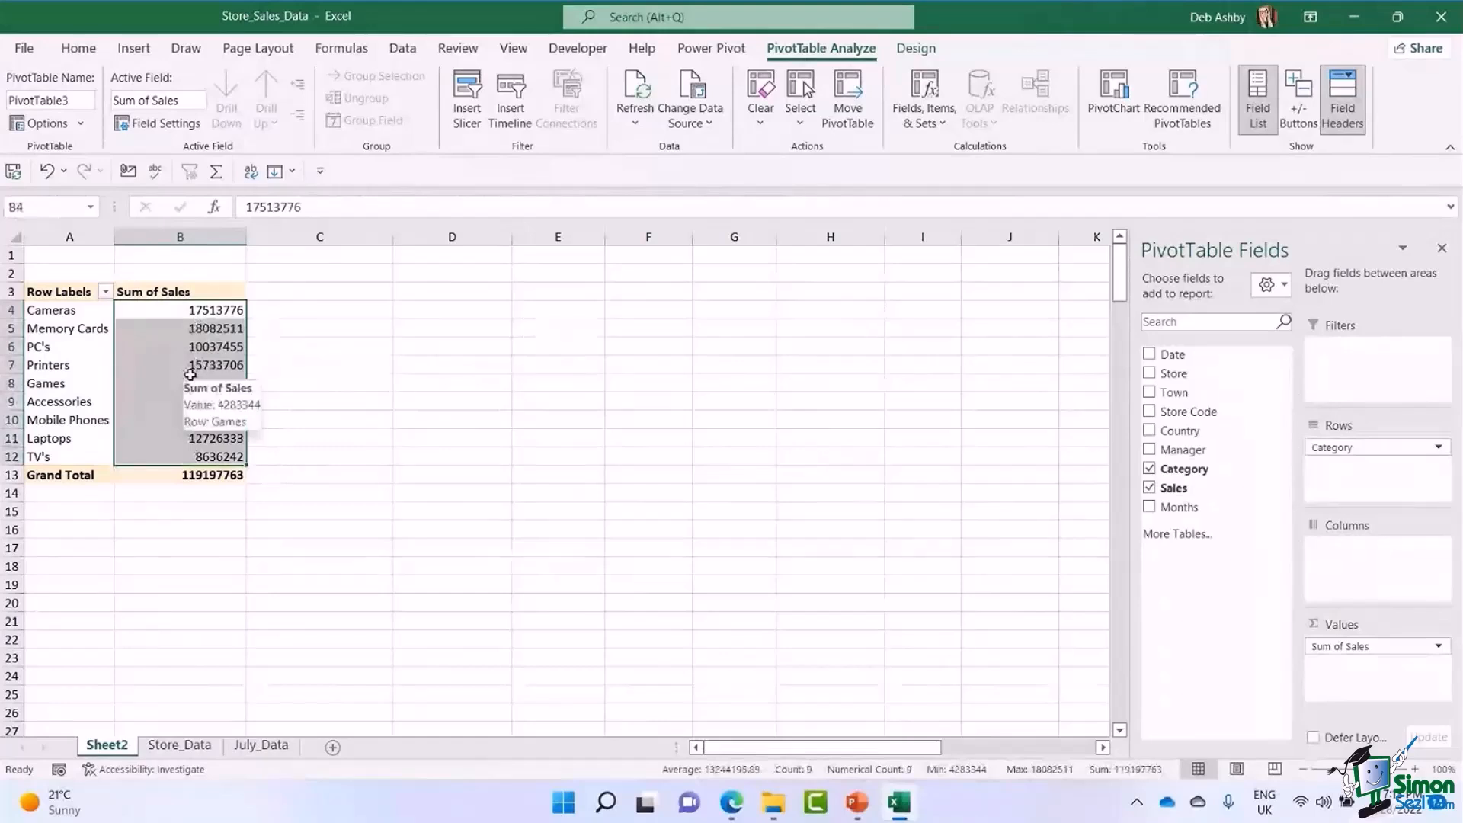
left_click(78, 48)
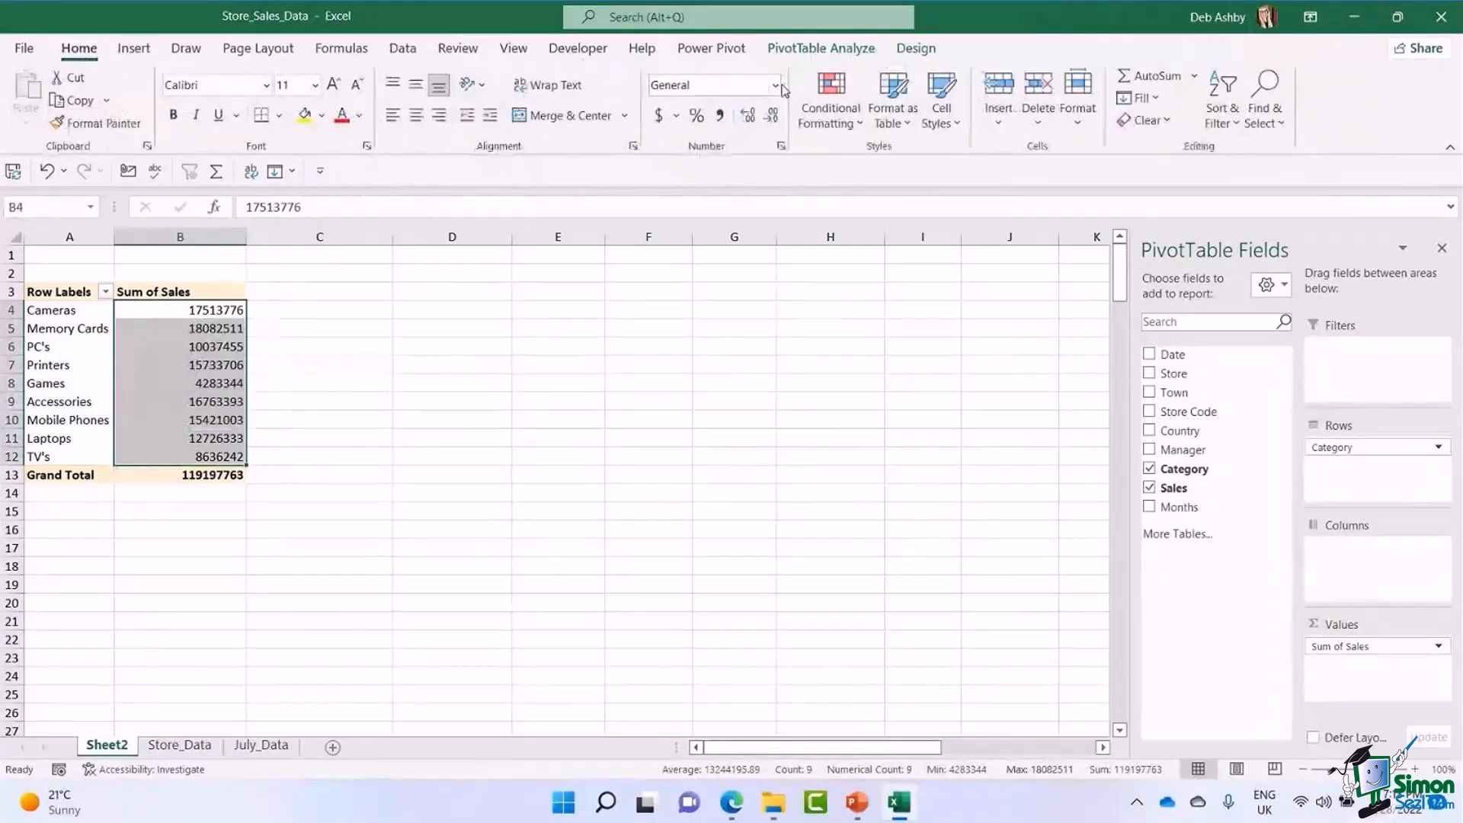
left_click(776, 86)
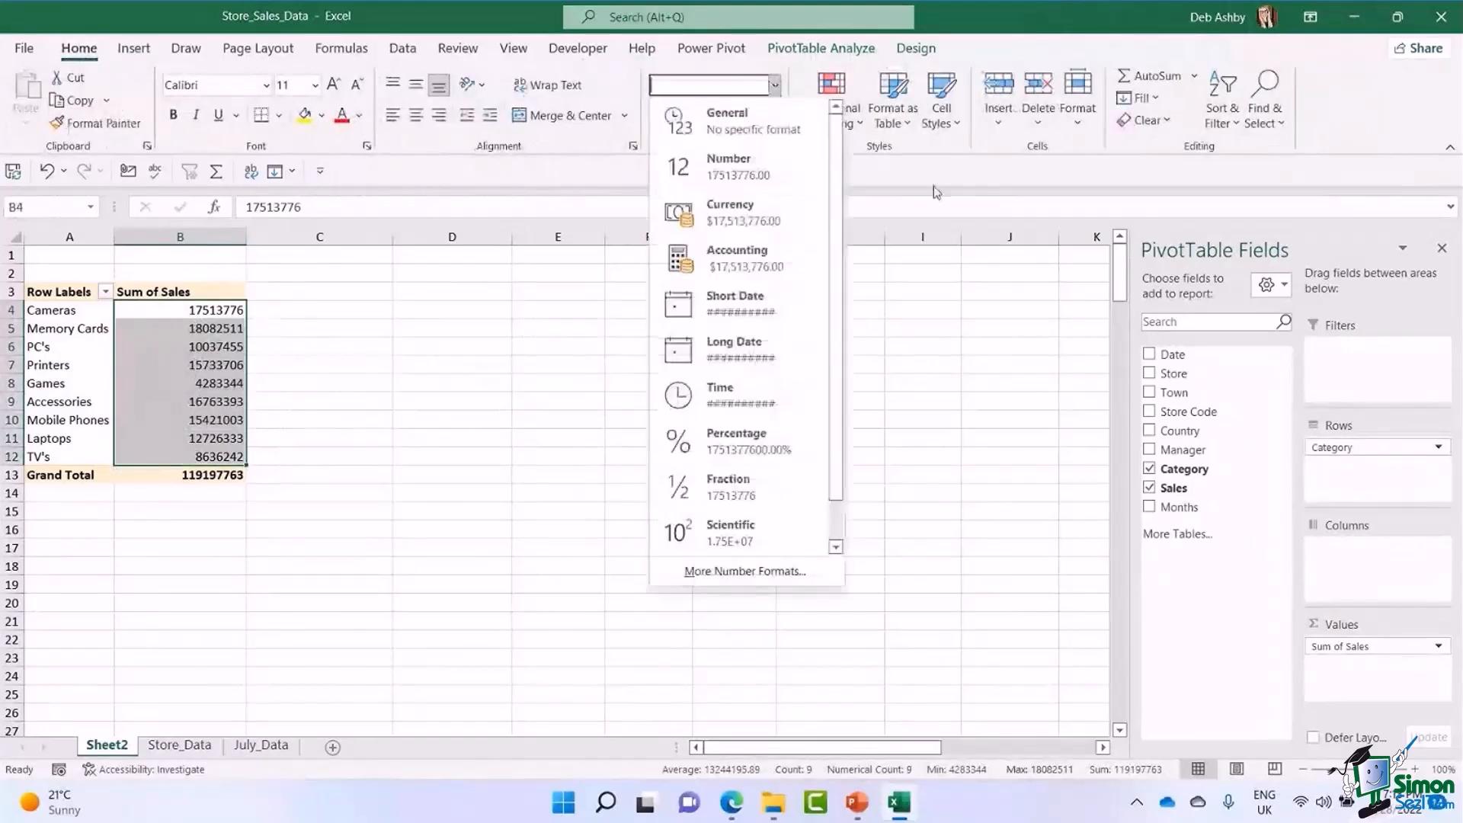
left_click(470, 274)
Set the Sum of Sales value field's number format to Currency with 0 decimal places and the $ symbol.
left_click(177, 347)
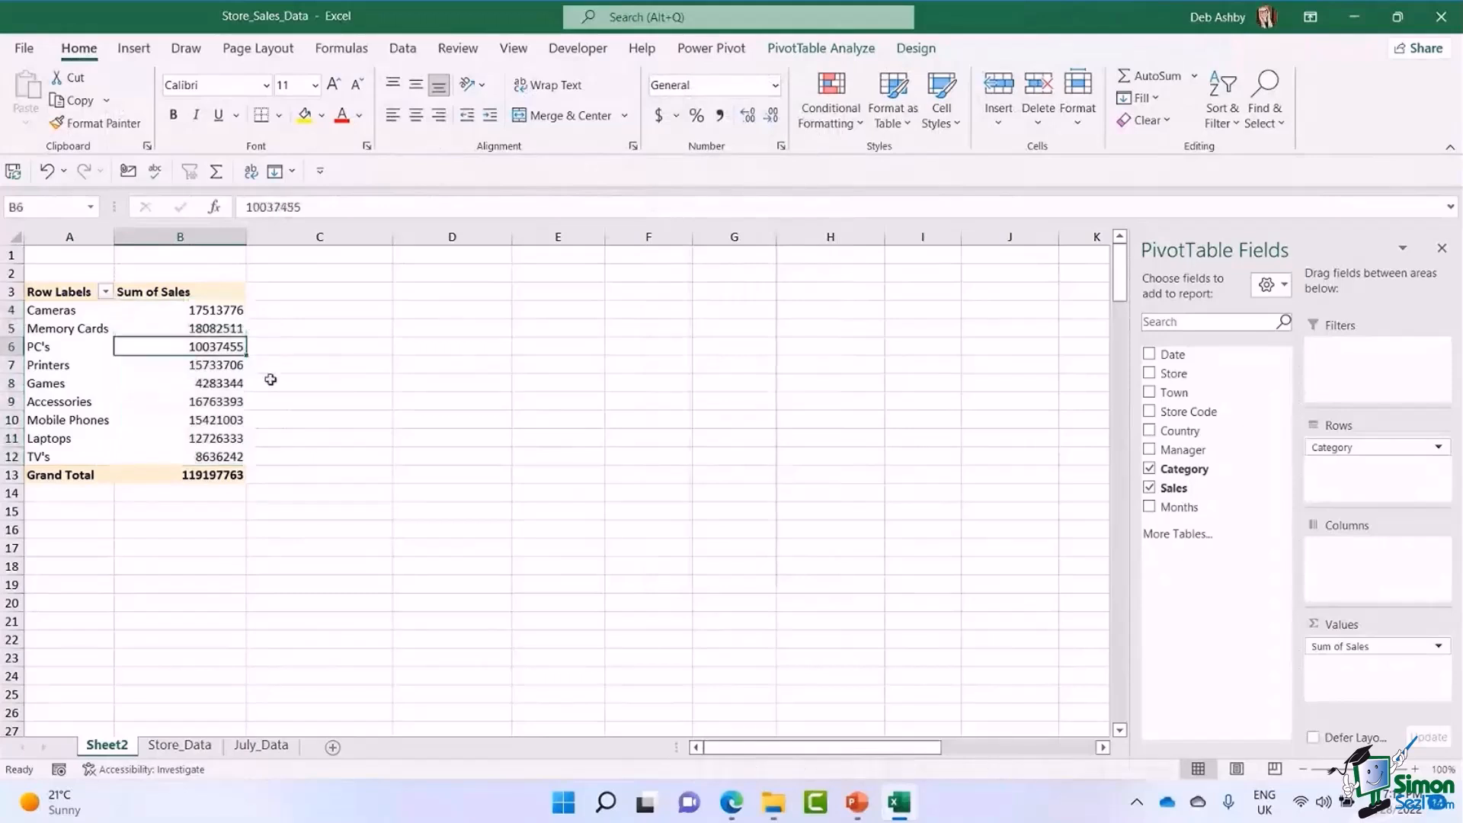
right_click(174, 348)
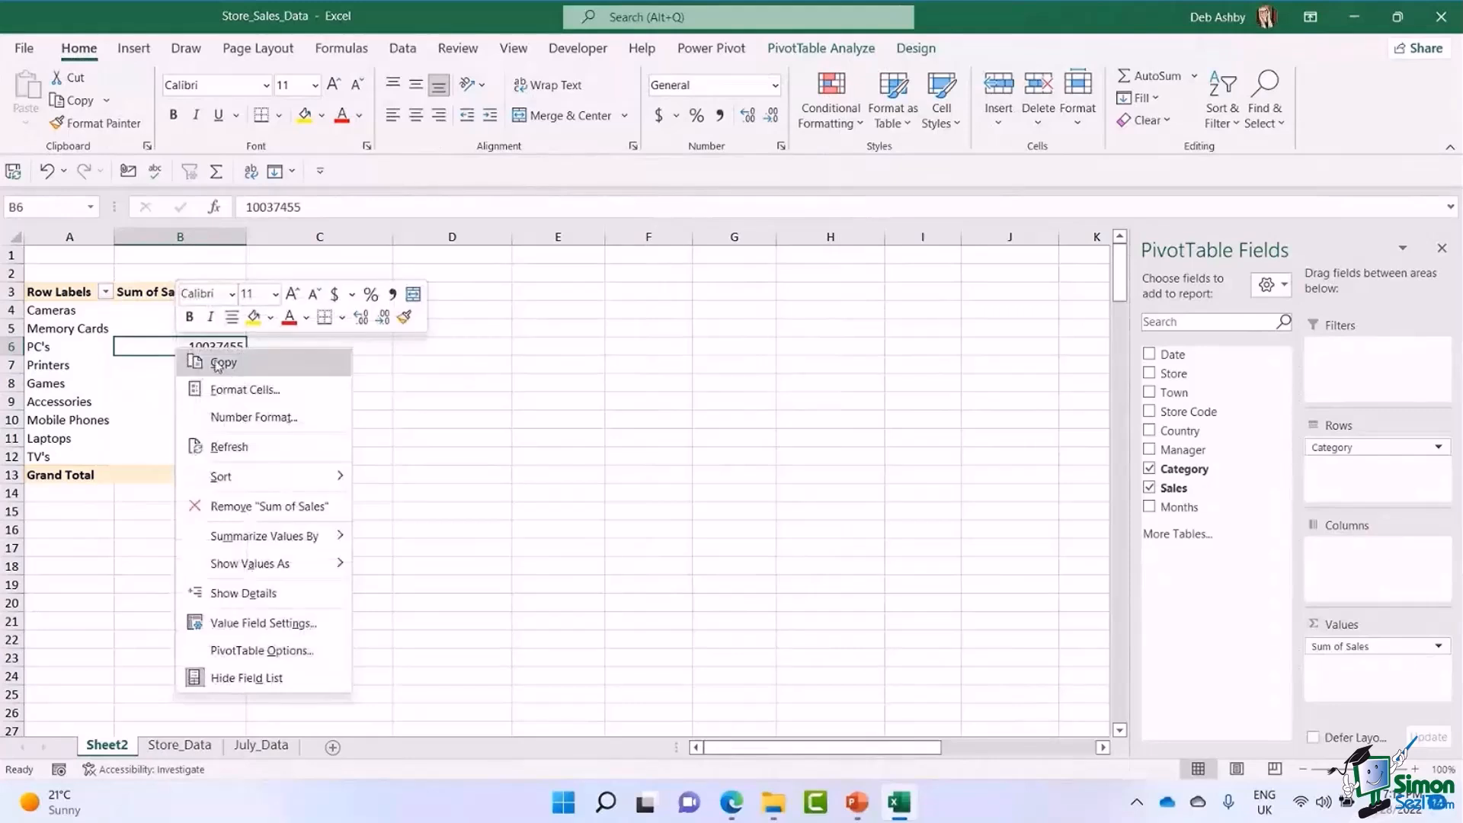
left_click(252, 623)
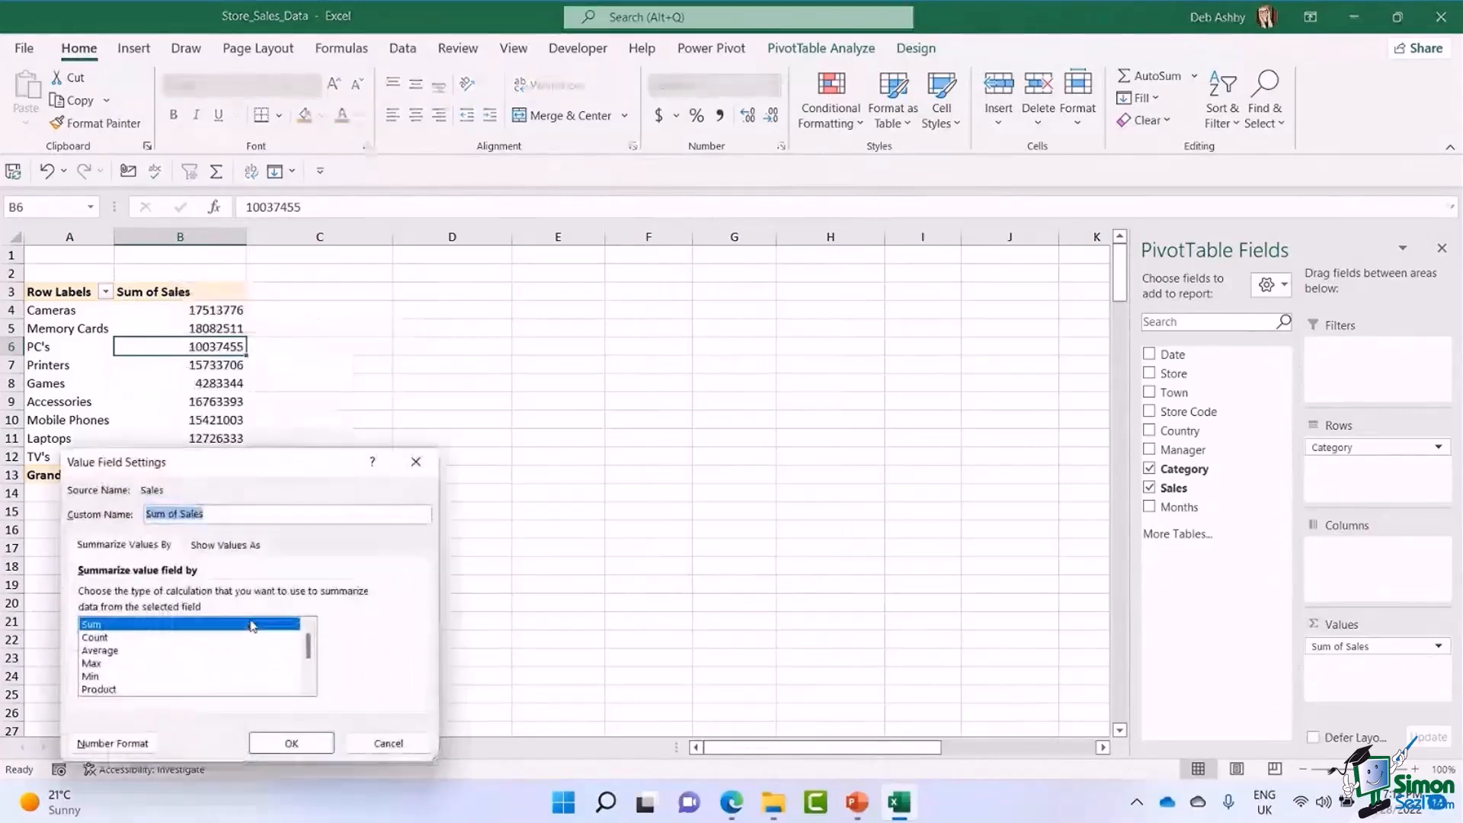
left_click(93, 750)
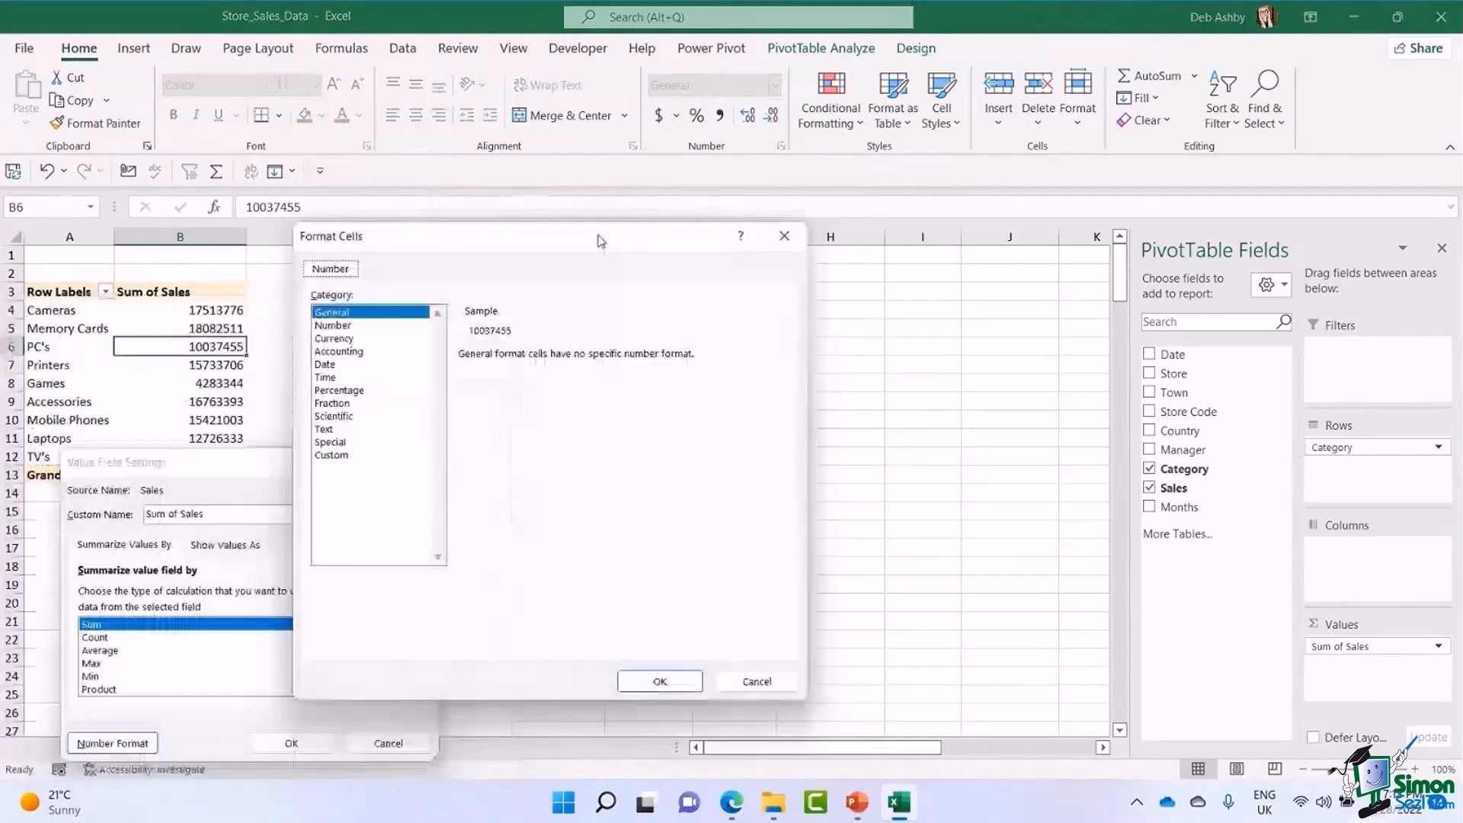
left_click_drag(601, 241, 615, 223)
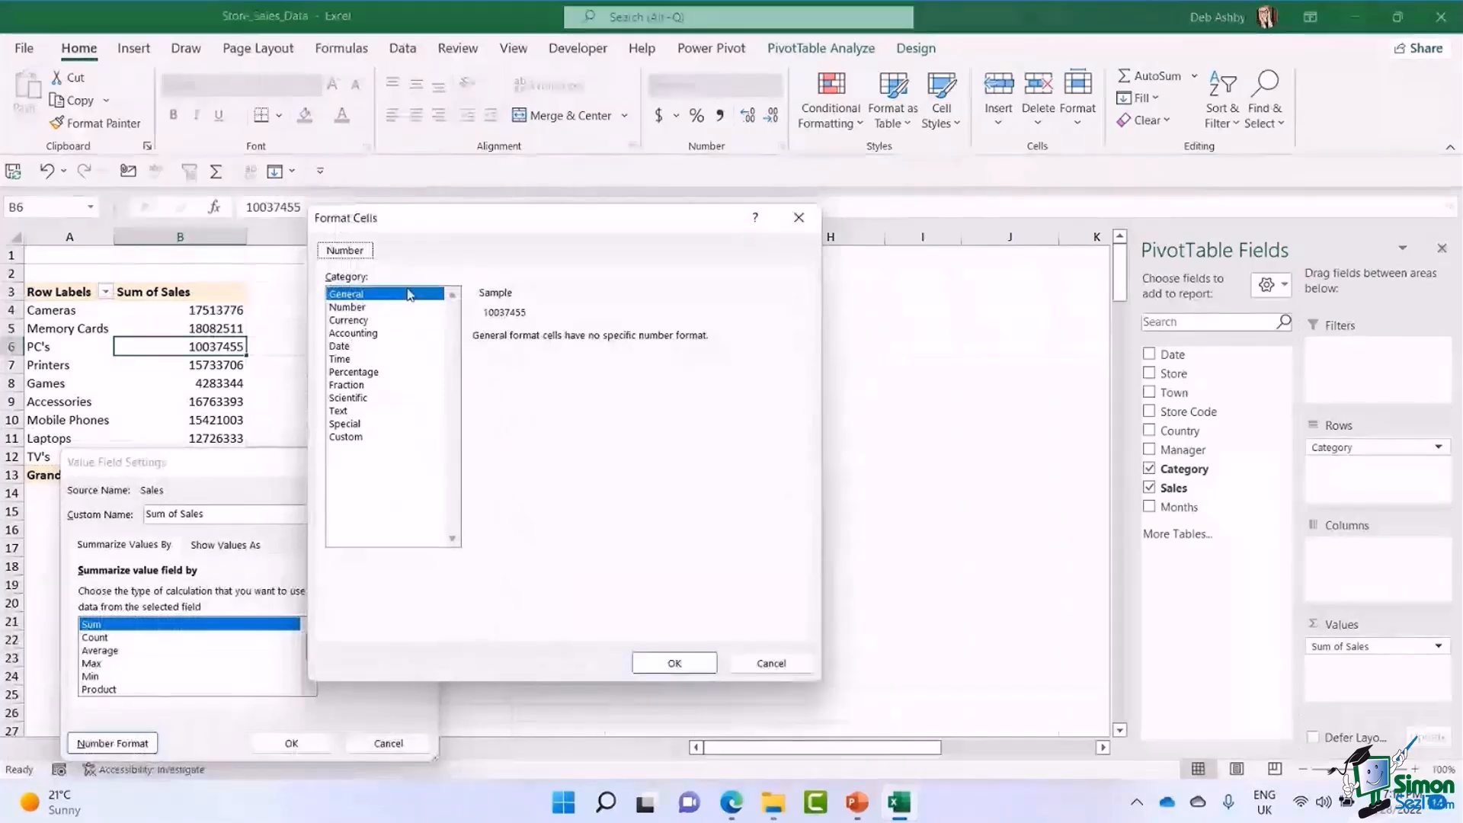
left_click(349, 321)
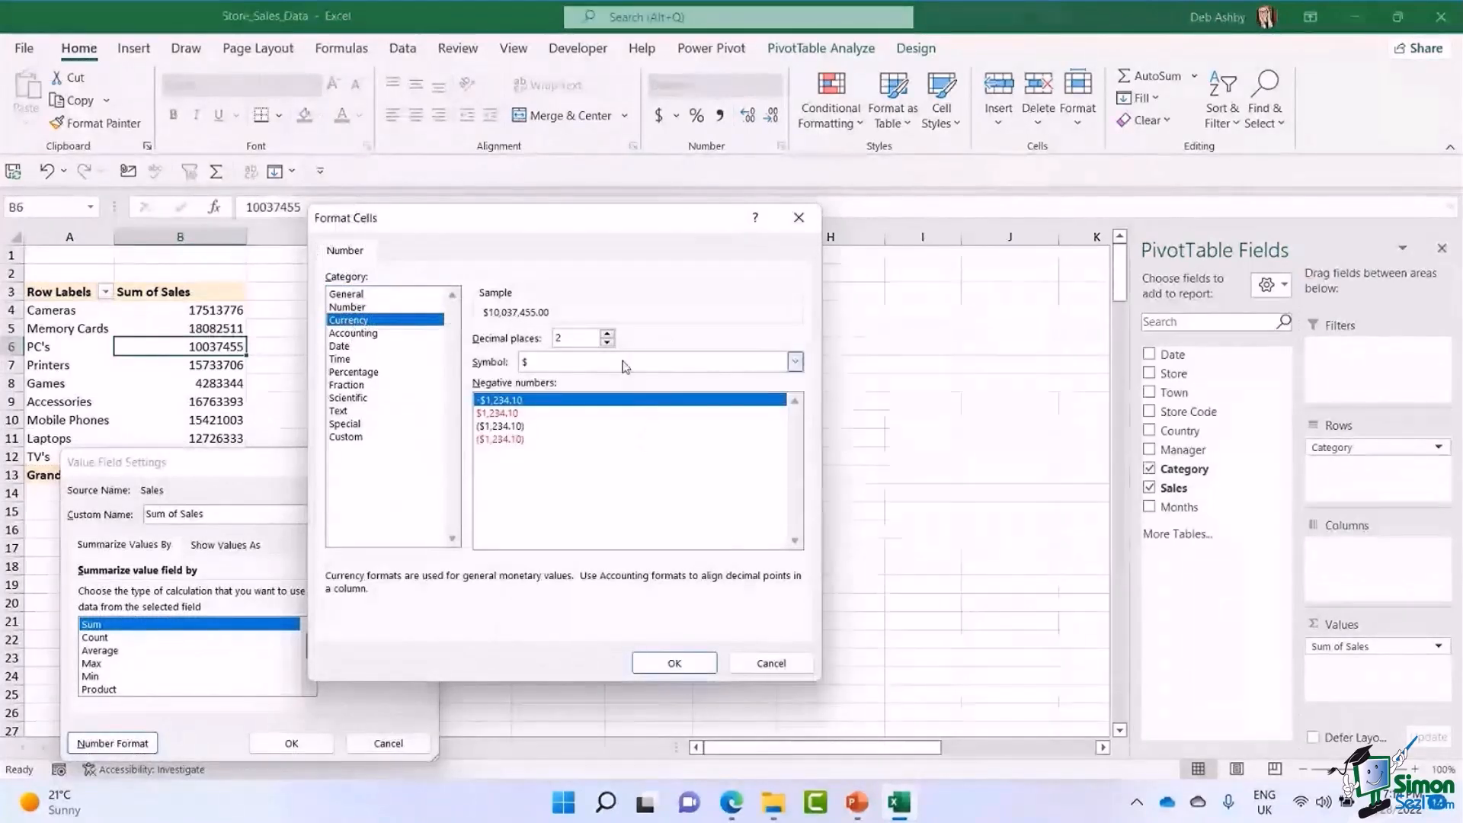
left_click(607, 342)
left_click(608, 343)
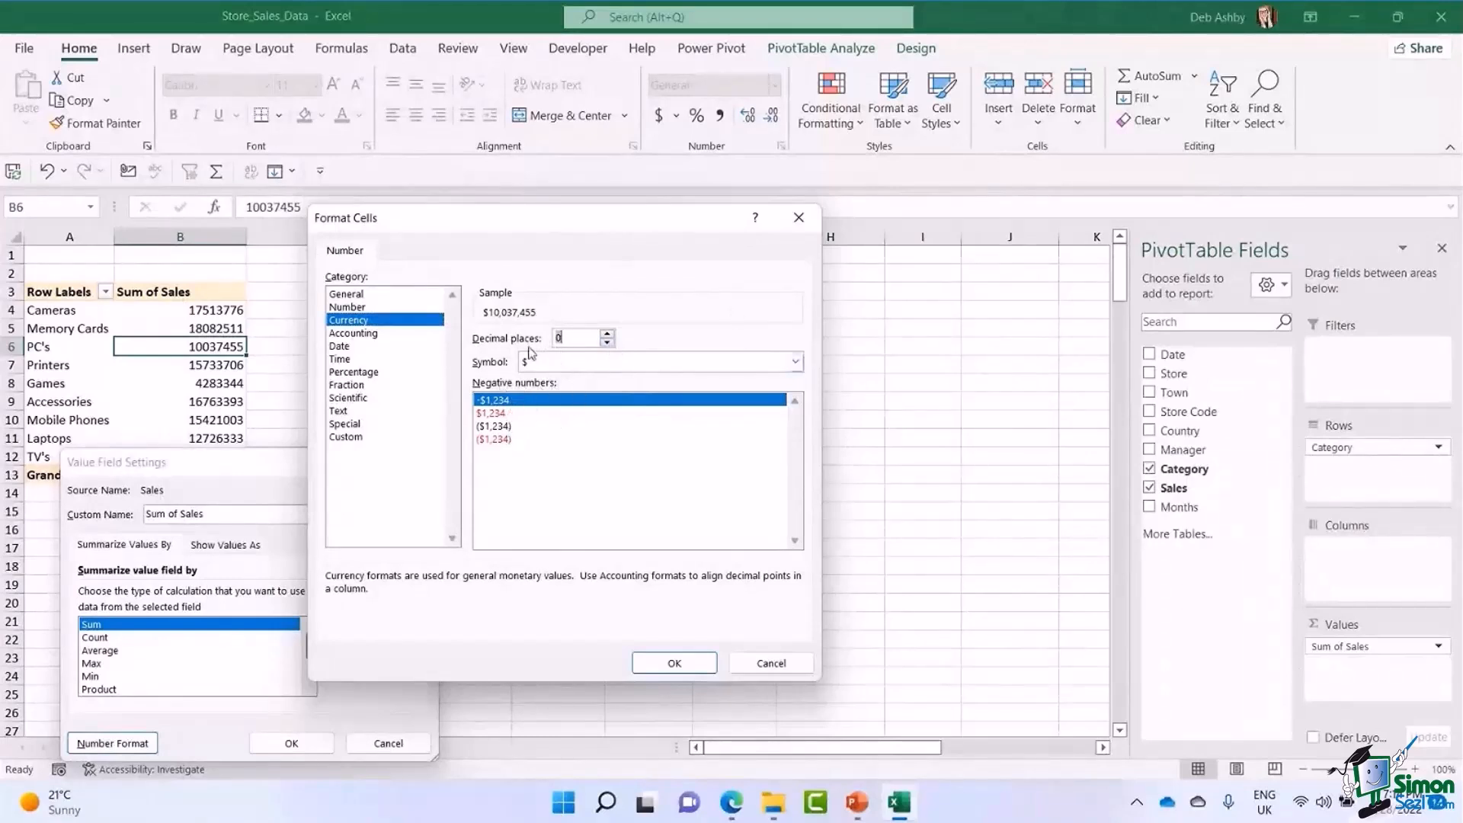
left_click(674, 663)
left_click(291, 743)
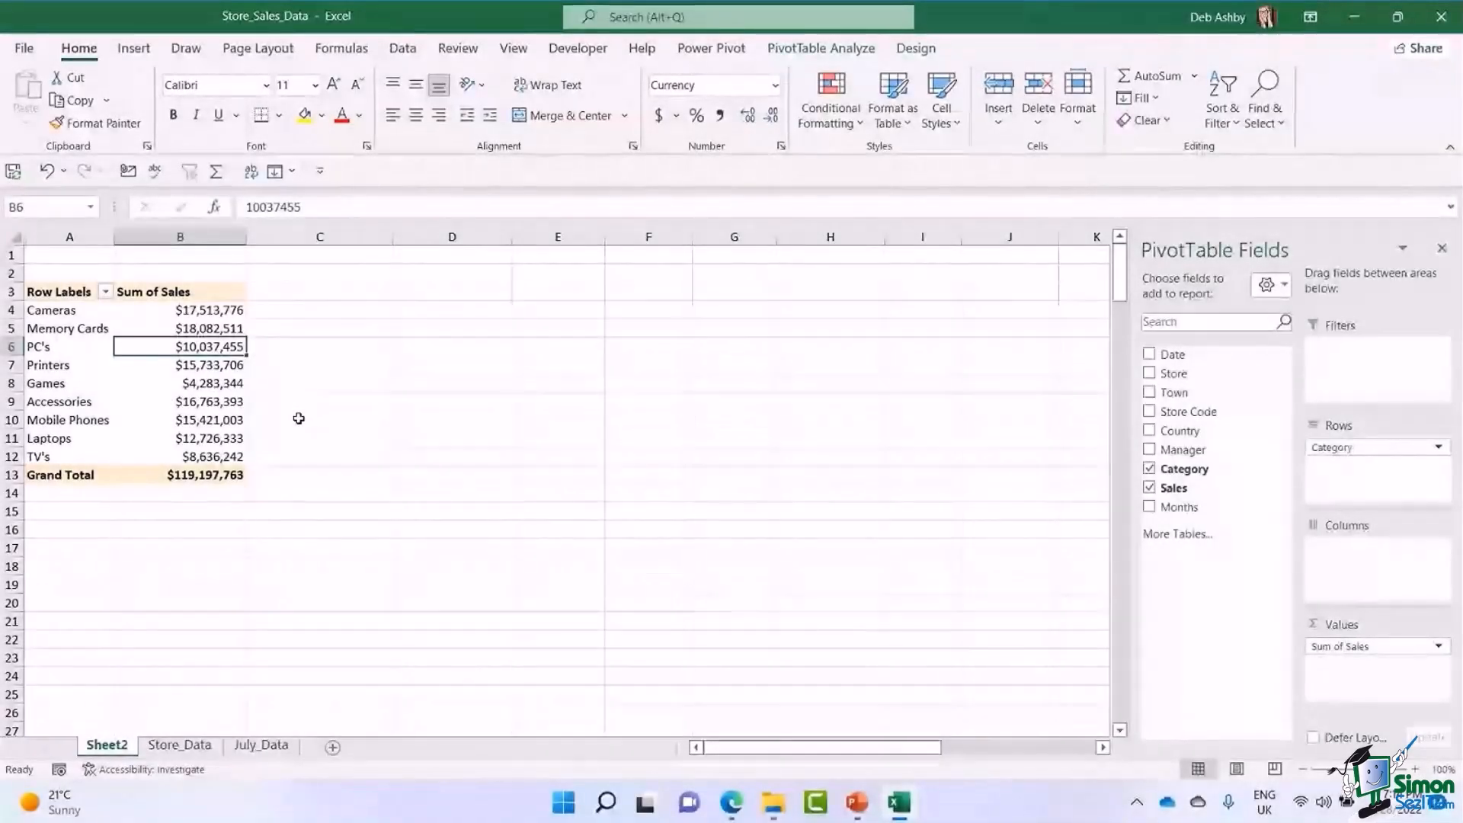
Add the Manager field to Rows above Category and fit column A to its contents.
left_click(166, 383)
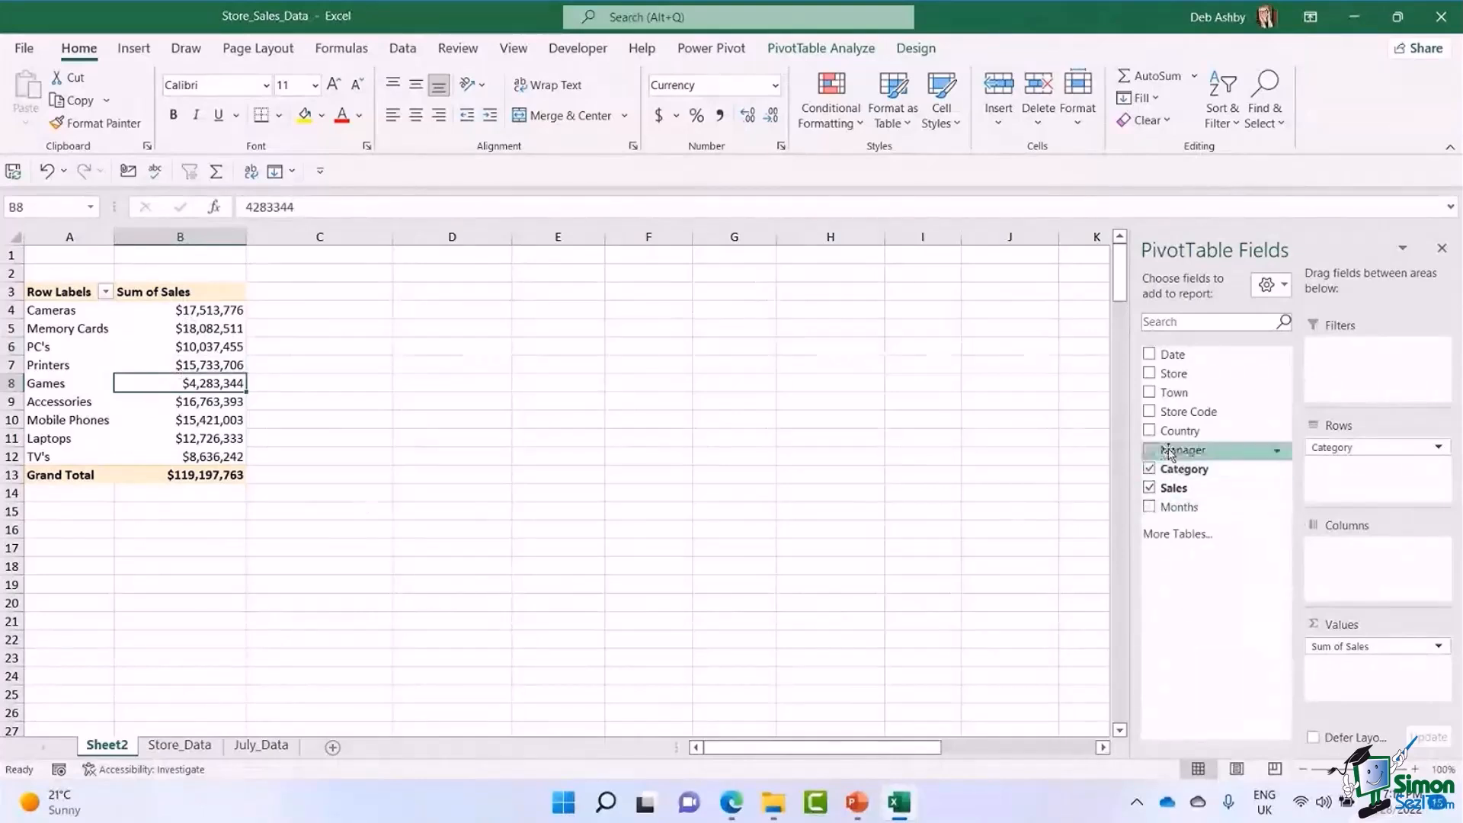
left_click_drag(1170, 451, 1366, 494)
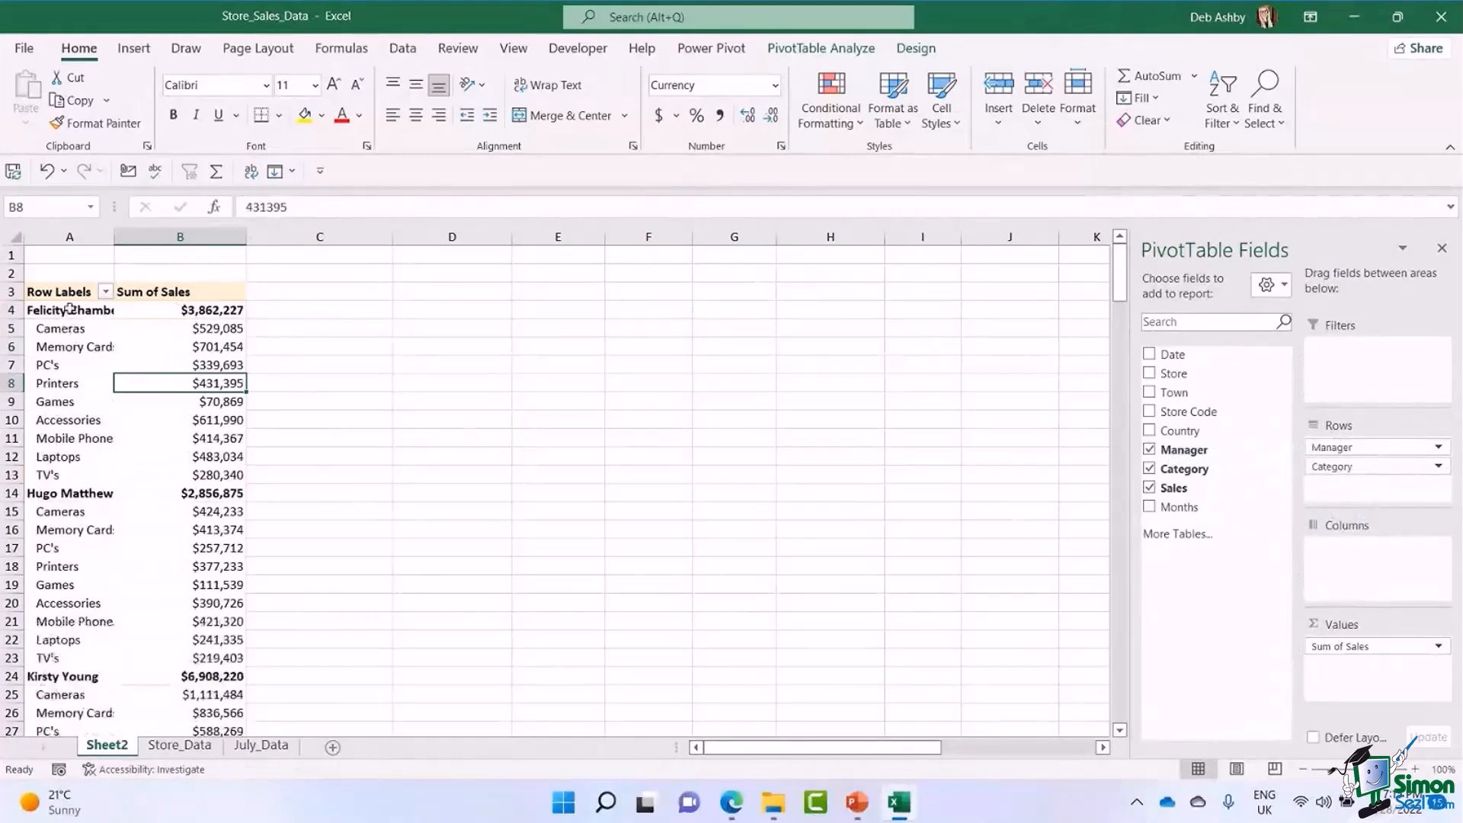
double_click(114, 237)
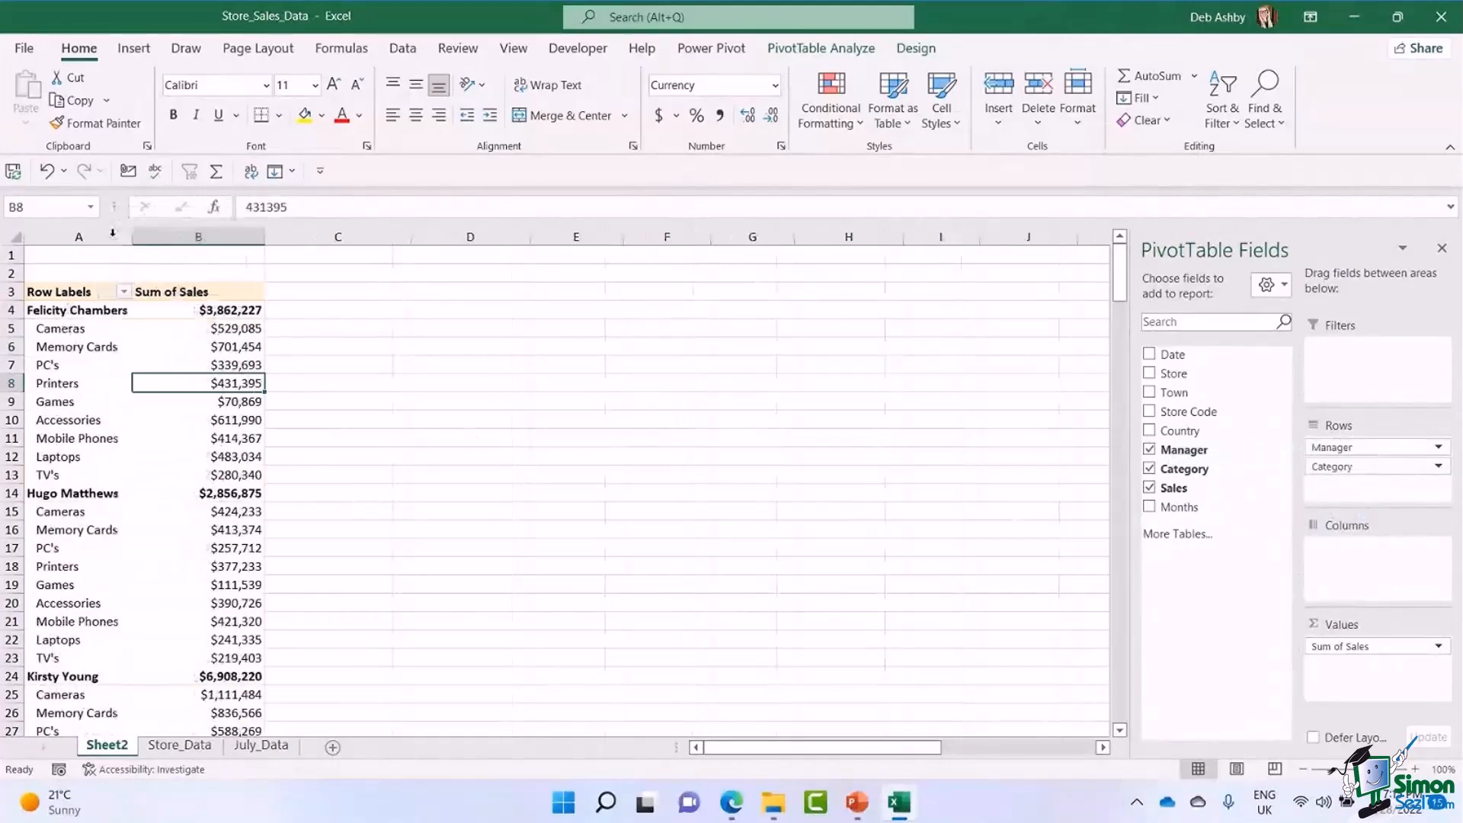
left_click(79, 438)
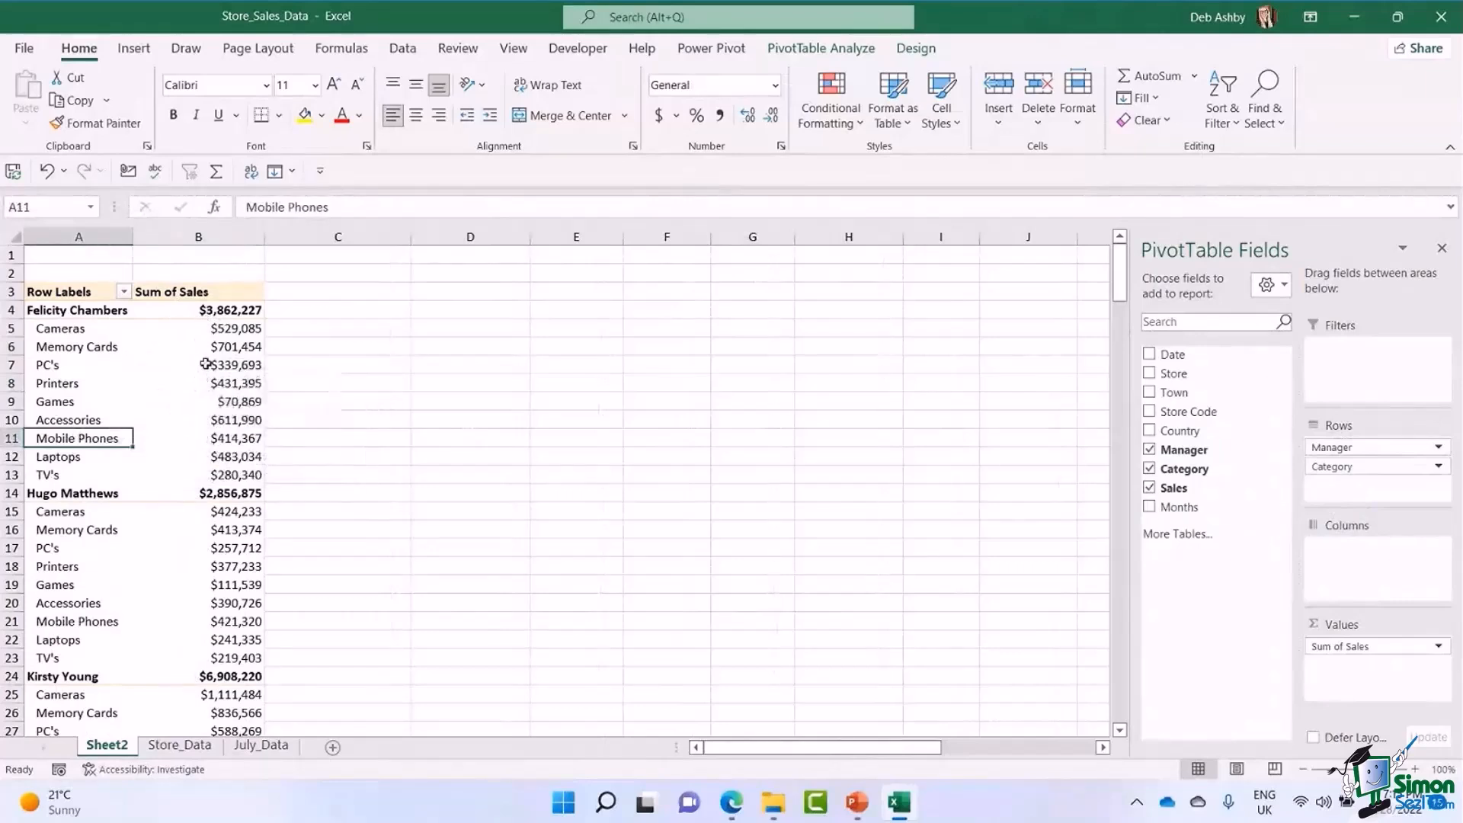
Show all of the PivotTable's subtotals at the bottom of each manager's group.
left_click(155, 312)
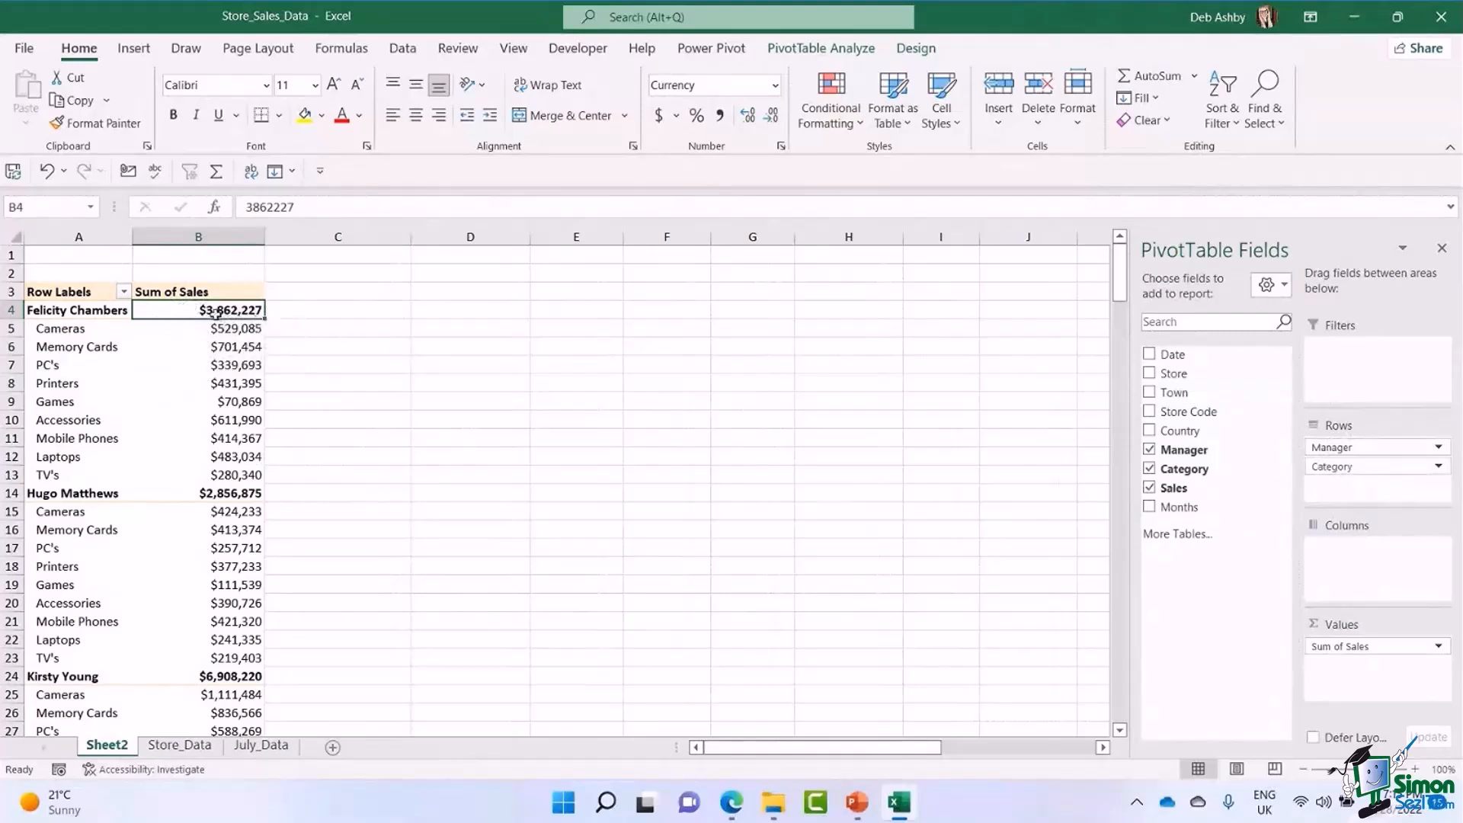
mouse_move(214, 312)
mouse_move(232, 371)
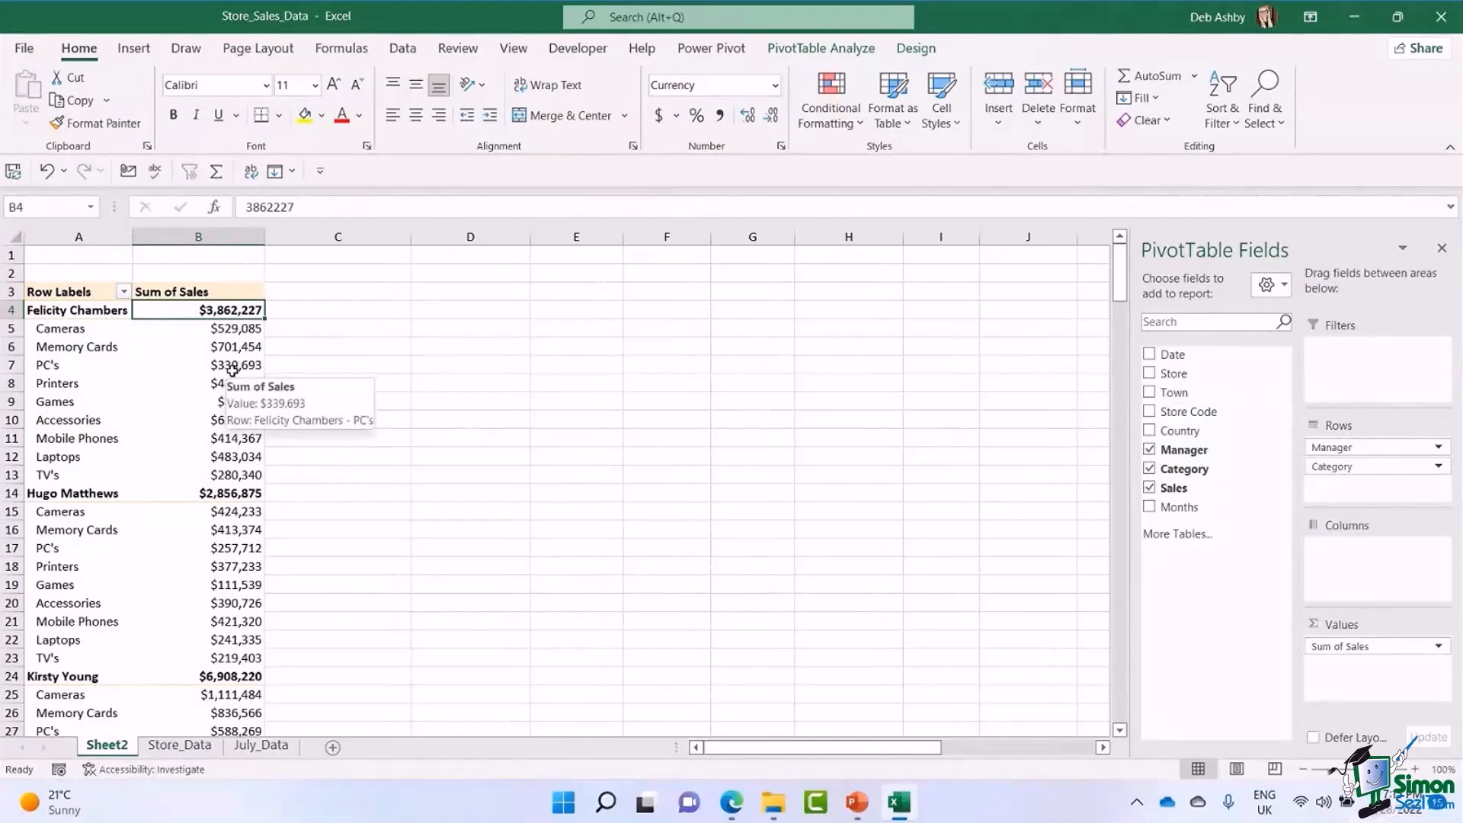
left_click(916, 49)
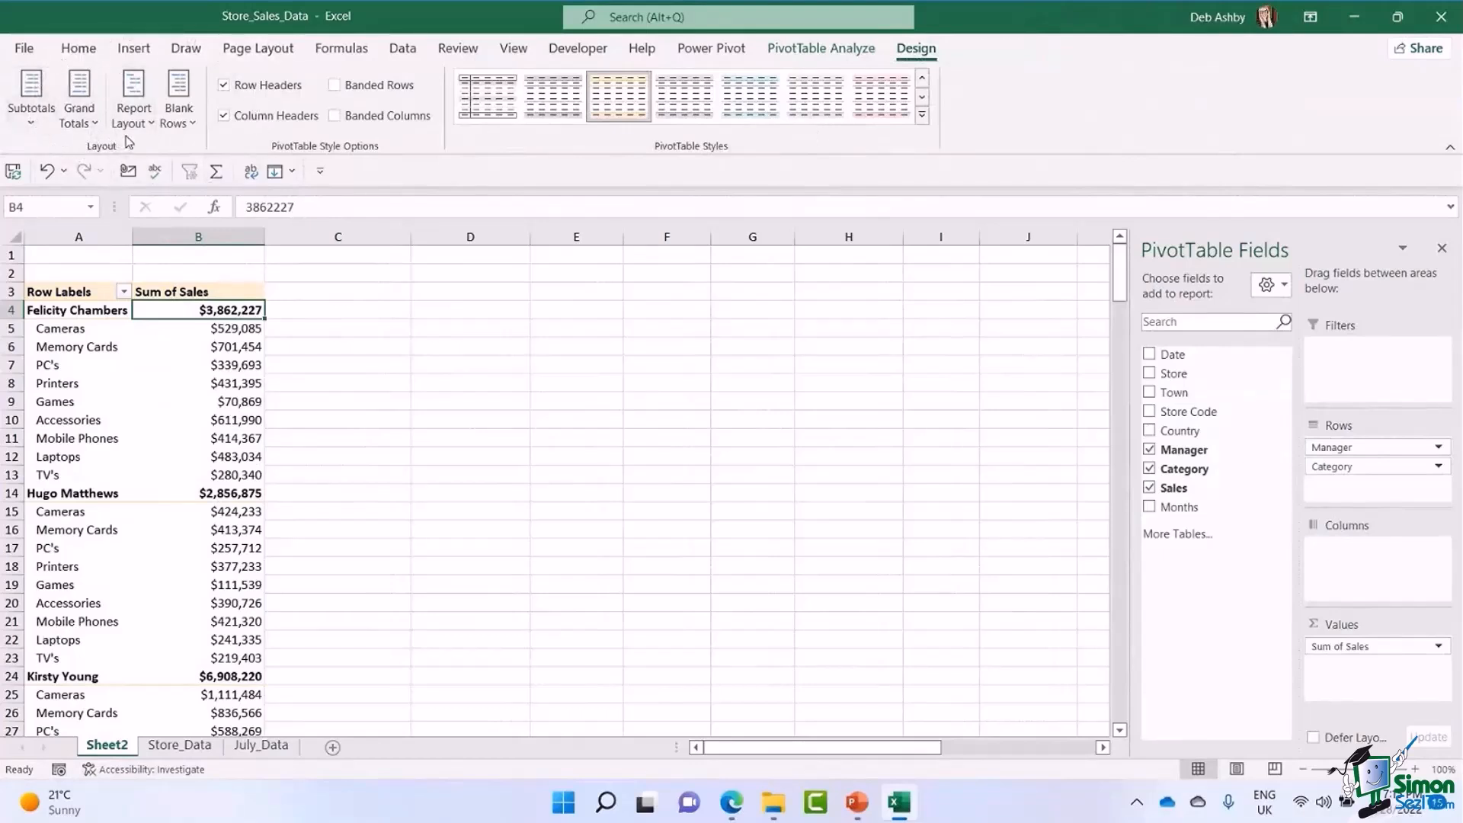
left_click(31, 125)
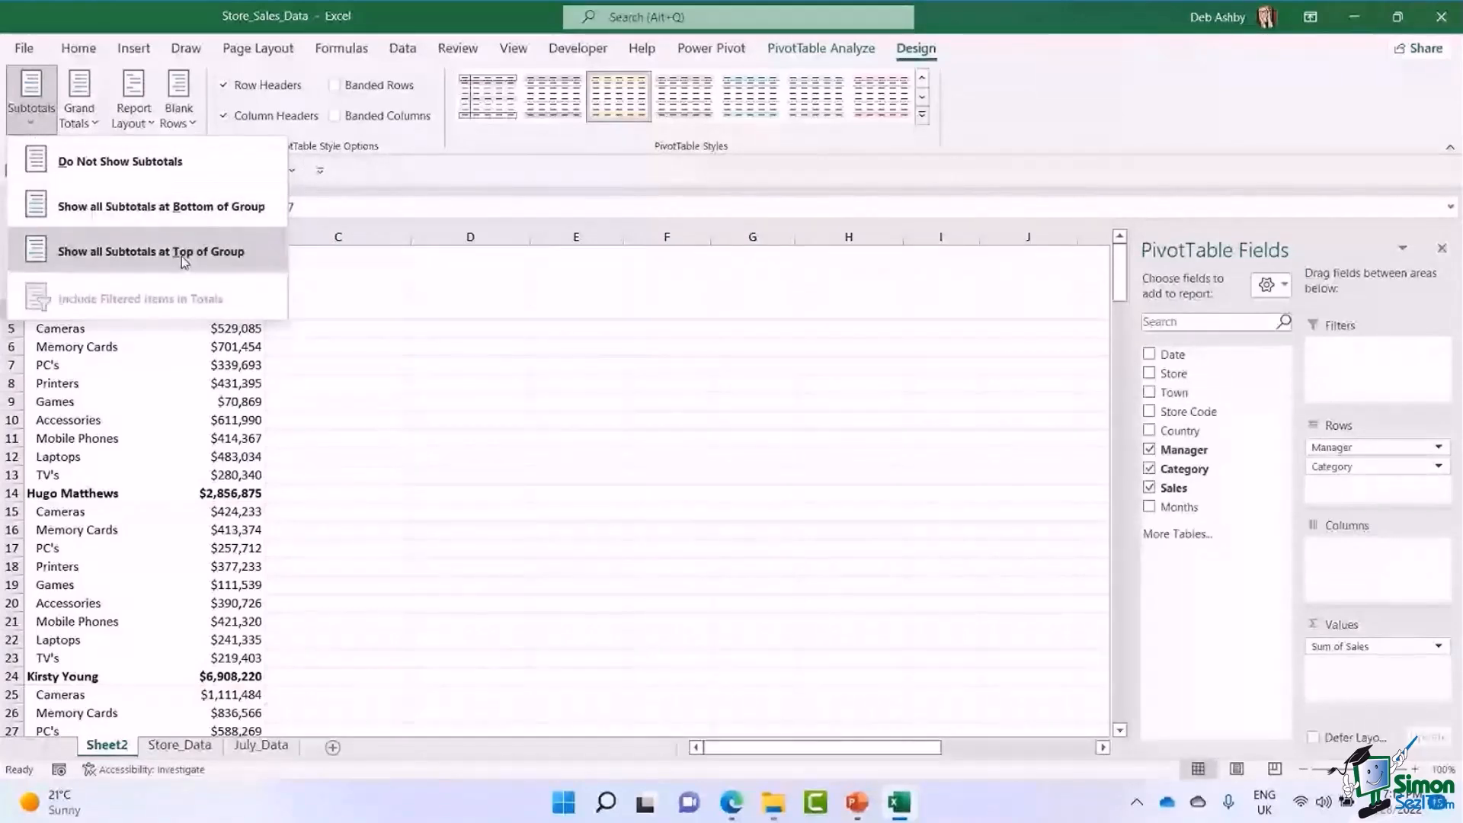
left_click(158, 209)
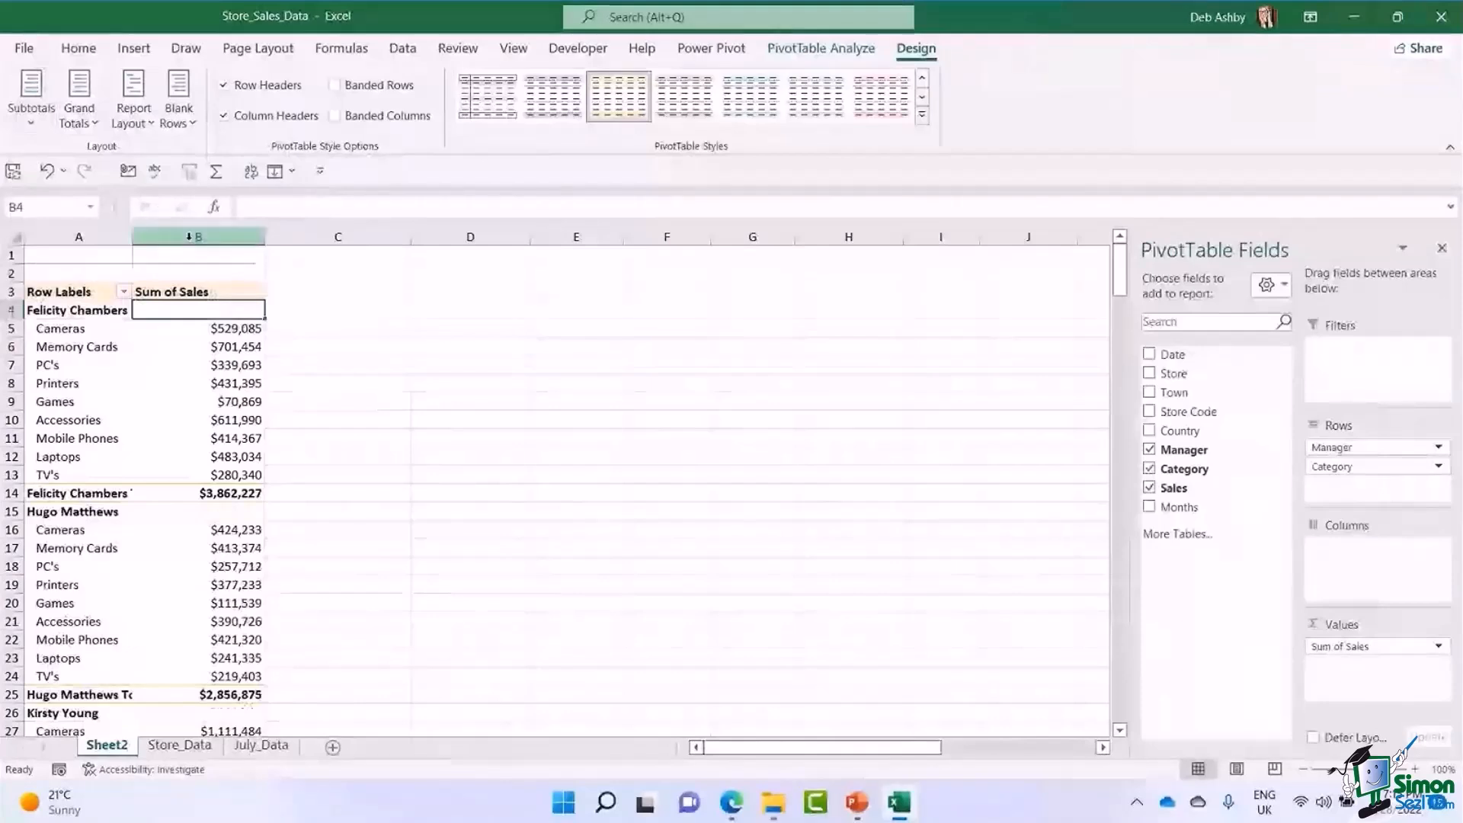
left_click(199, 494)
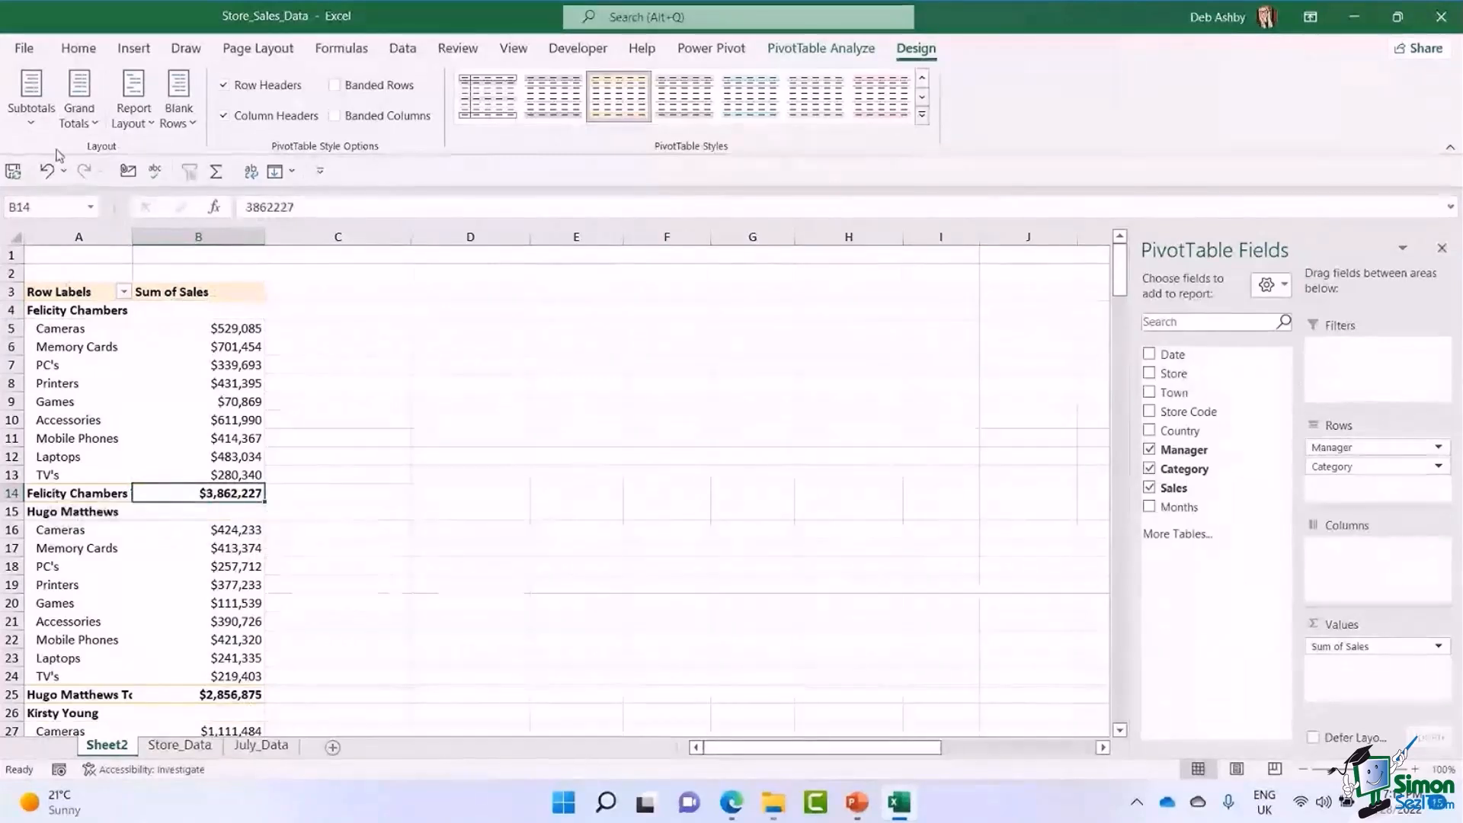
left_click(38, 126)
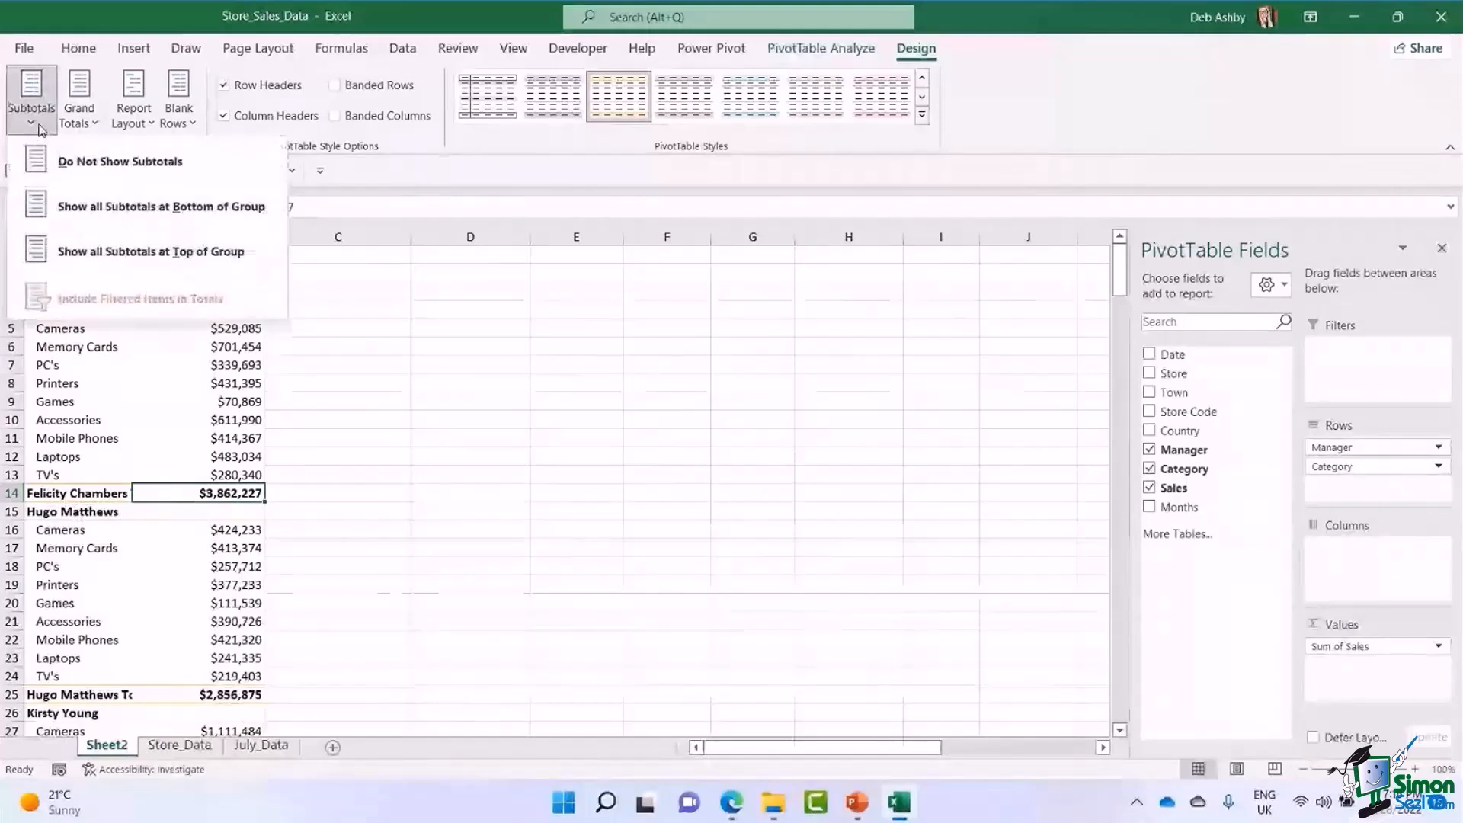
left_click(311, 434)
Turn the PivotTable's grand totals off for both rows and columns, checking the end of the table.
left_click(197, 361)
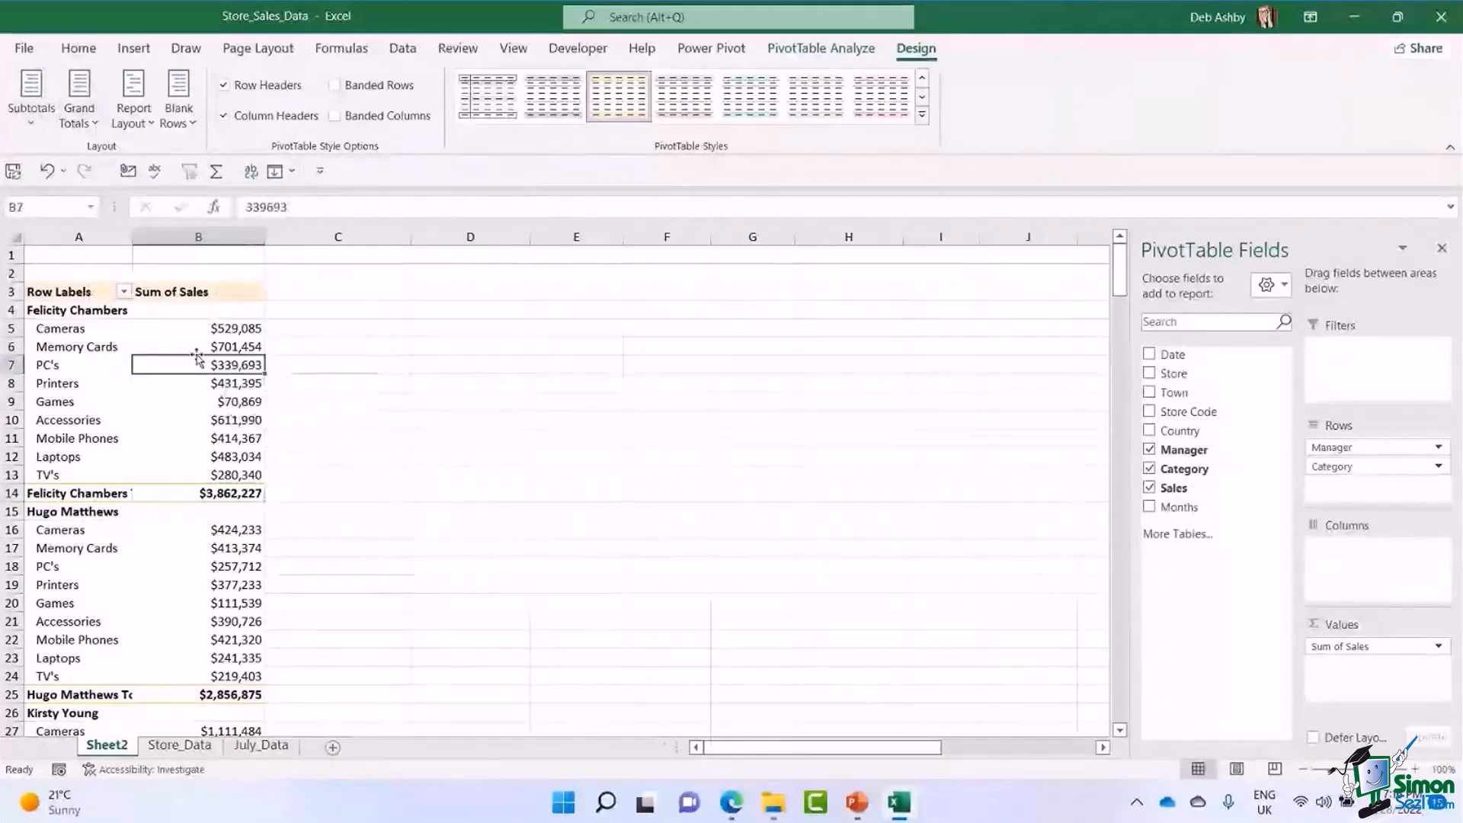
scroll(198, 359, "down", 7)
scroll(208, 359, "down", 16)
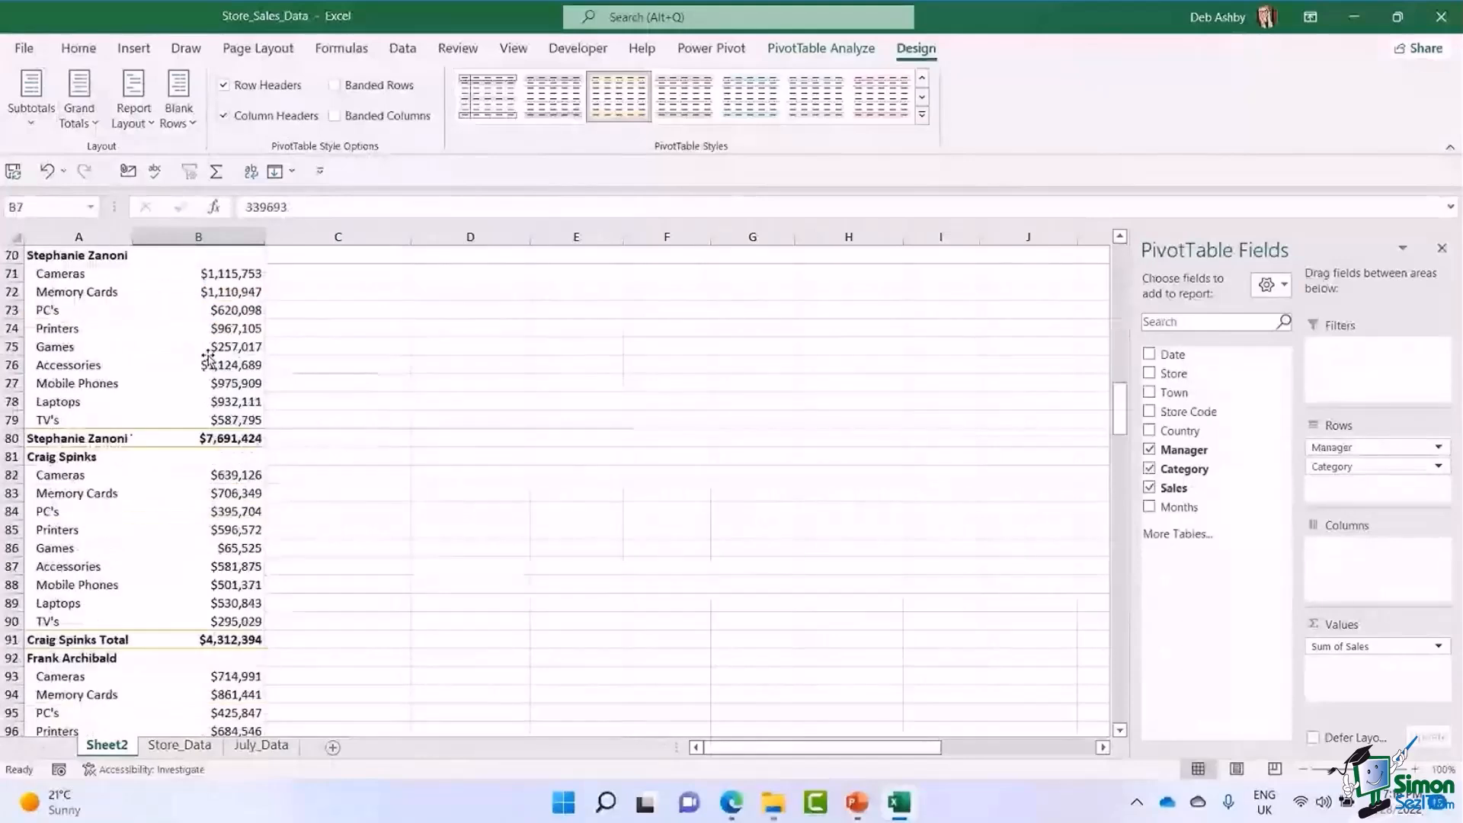
scroll(208, 358, "down", 20)
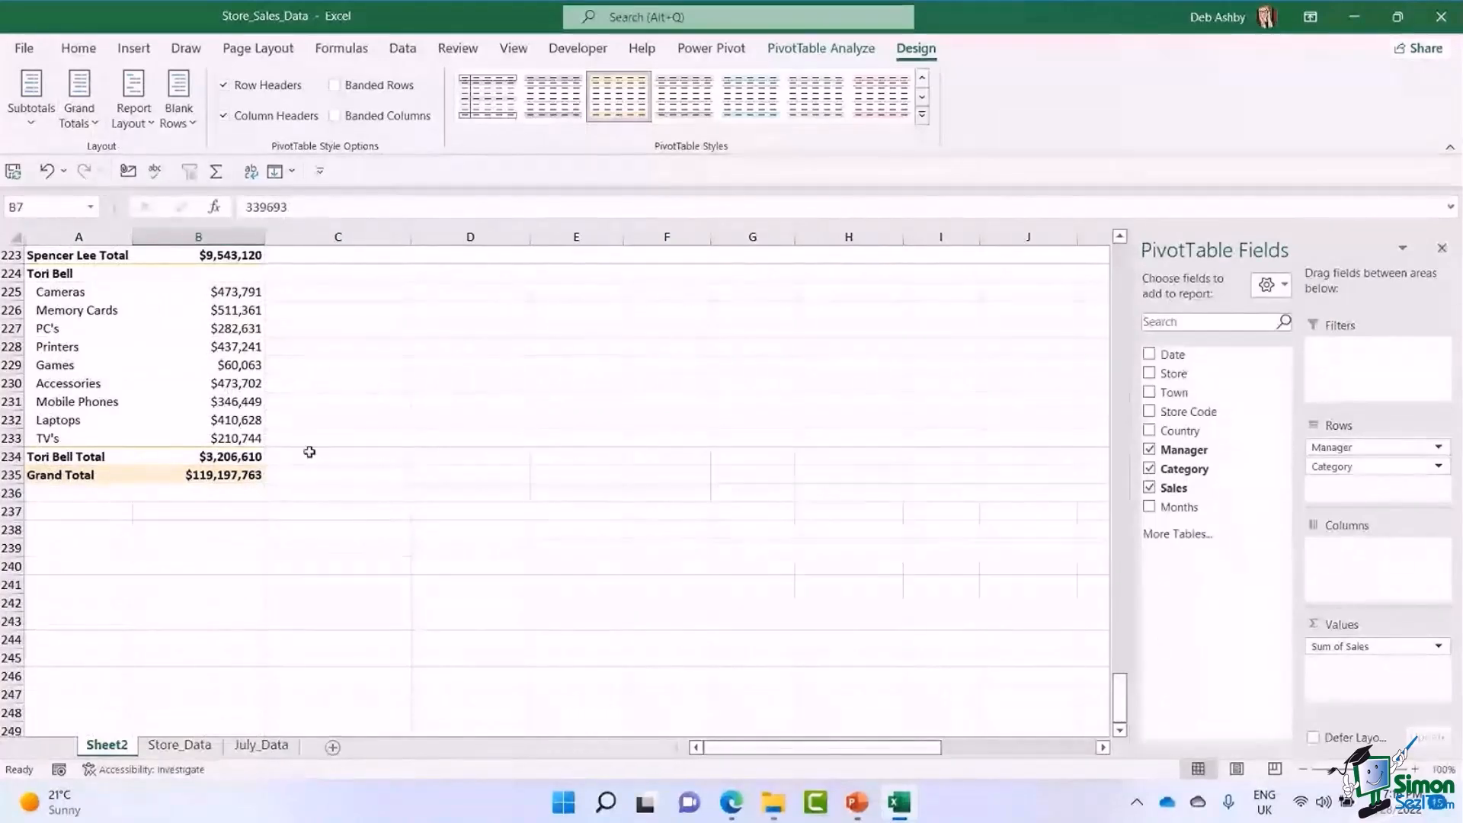
left_click(89, 123)
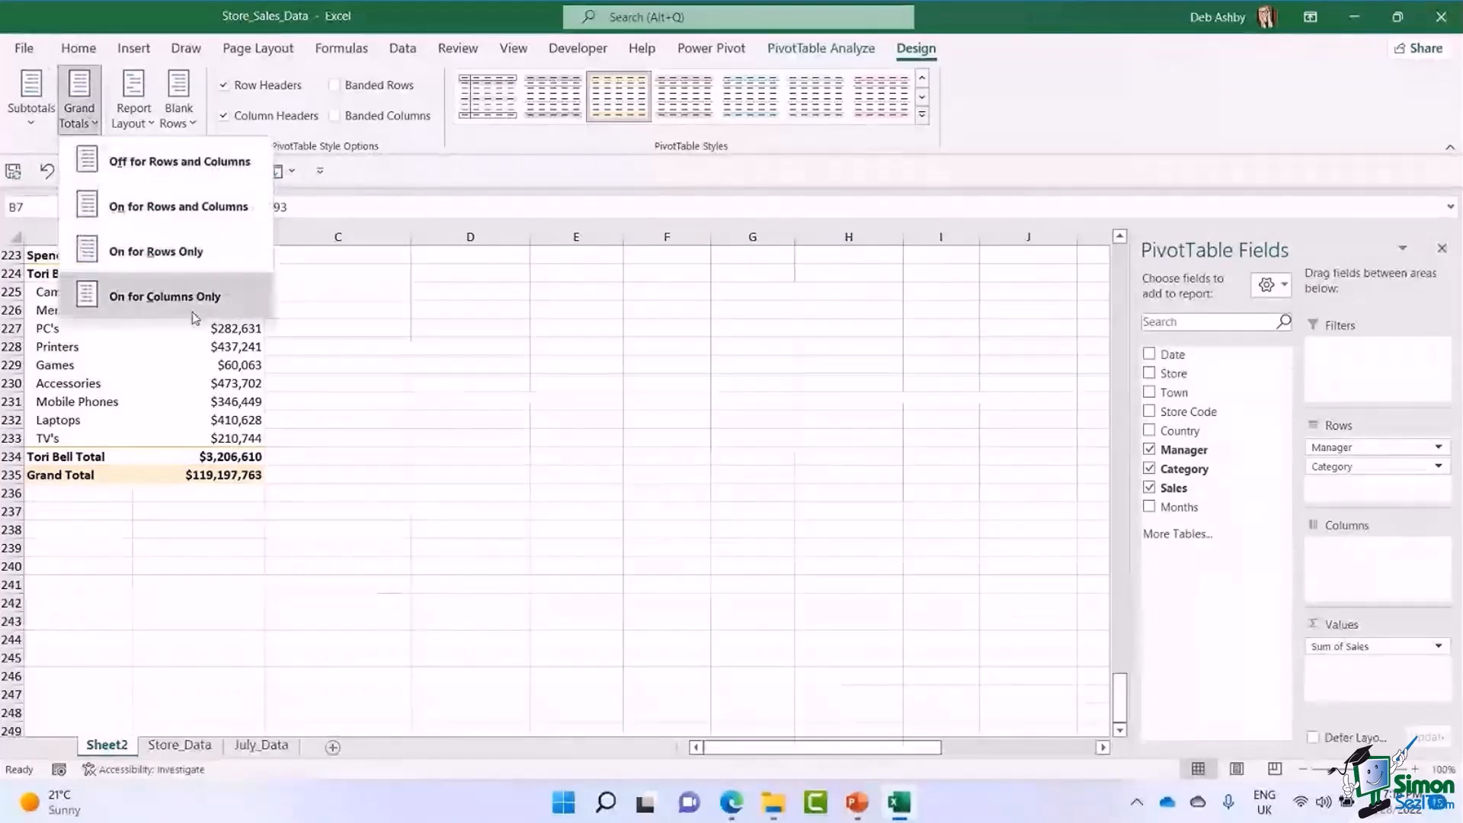
left_click(186, 163)
scroll(1104, 627, "up", 20)
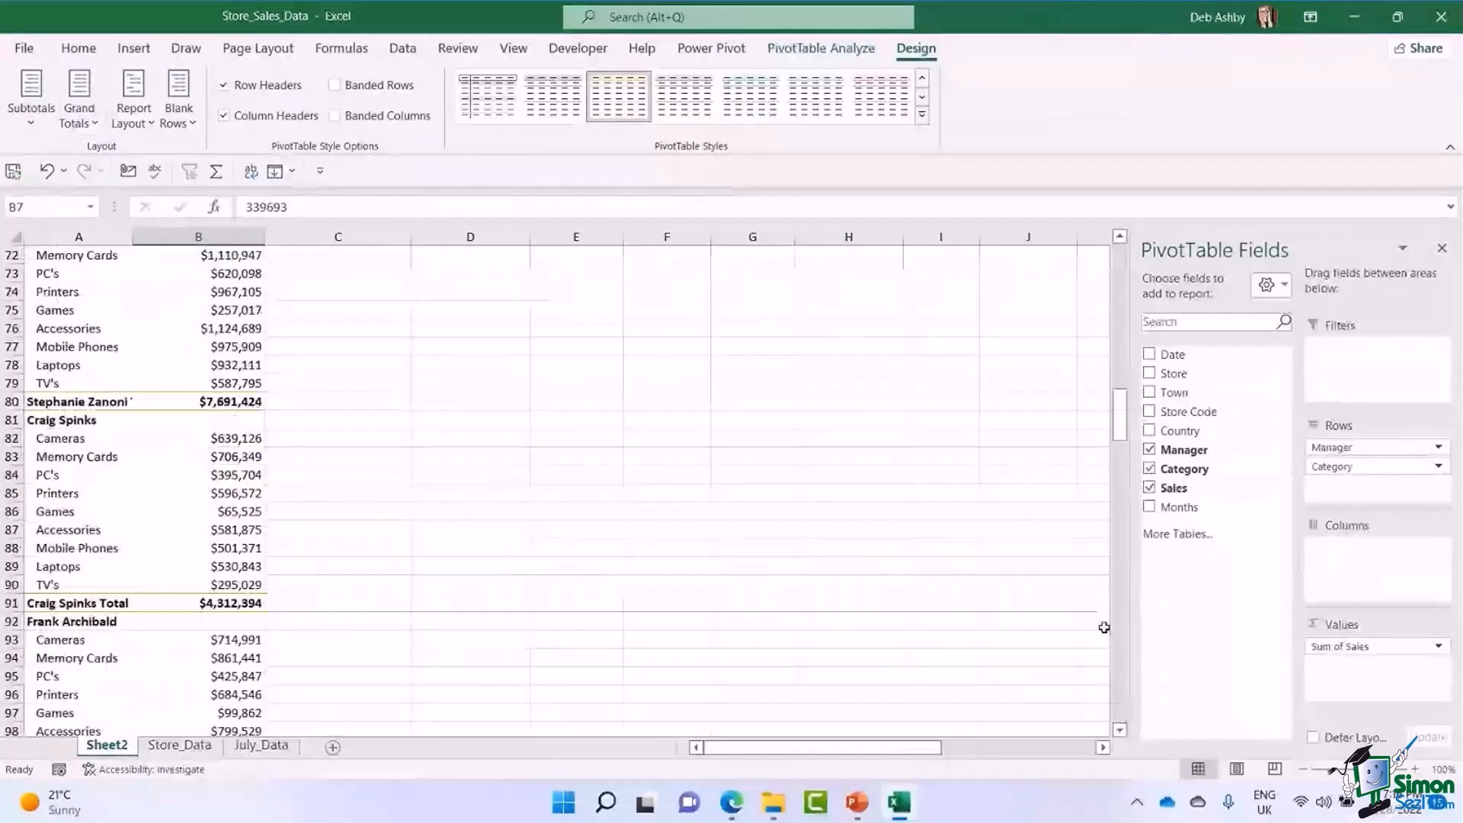
left_click_drag(1119, 415, 1119, 259)
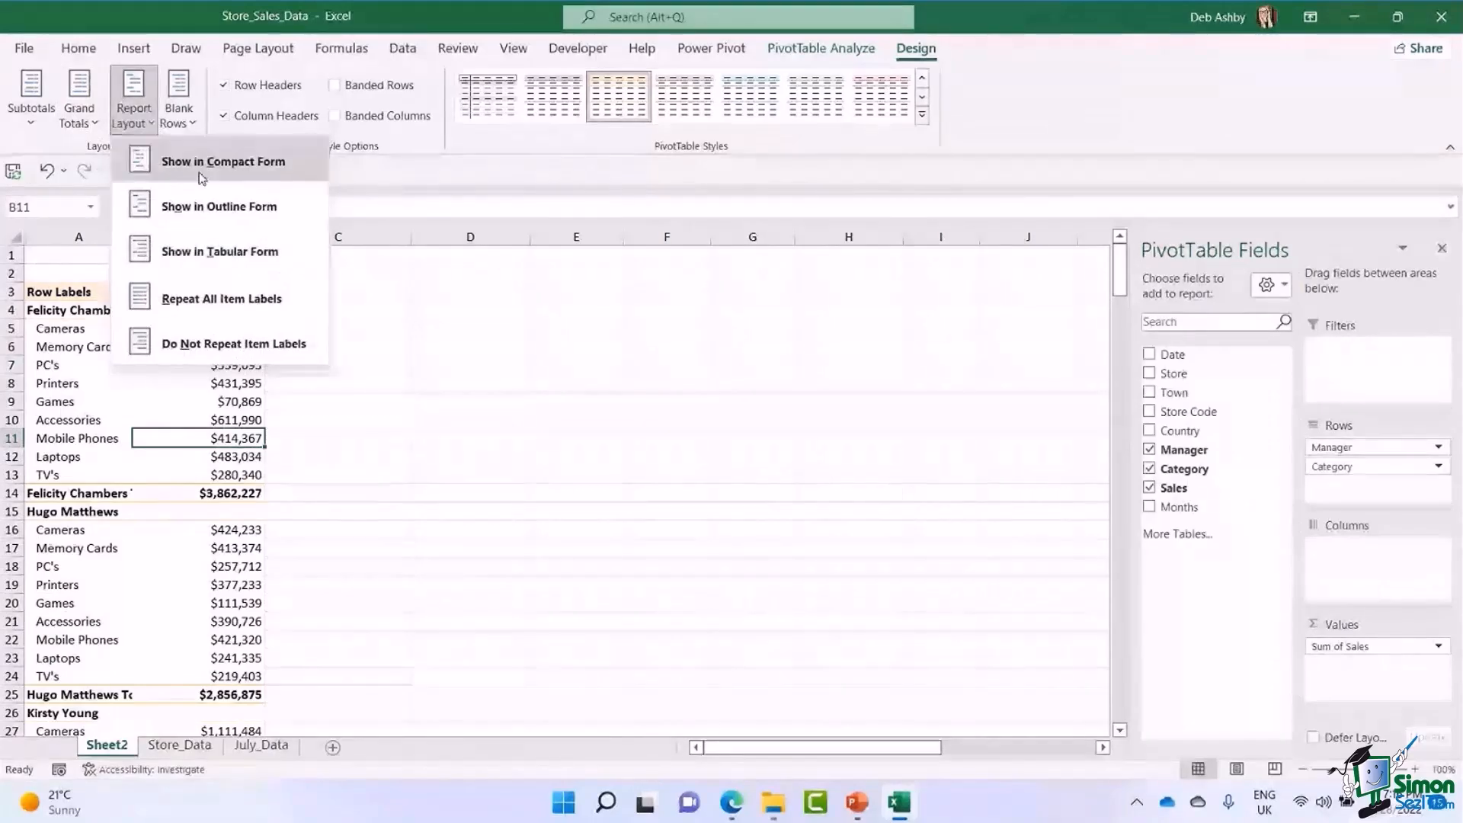
Try out the outline, tabular and compact report layouts on the PivotTable in turn.
left_click(204, 221)
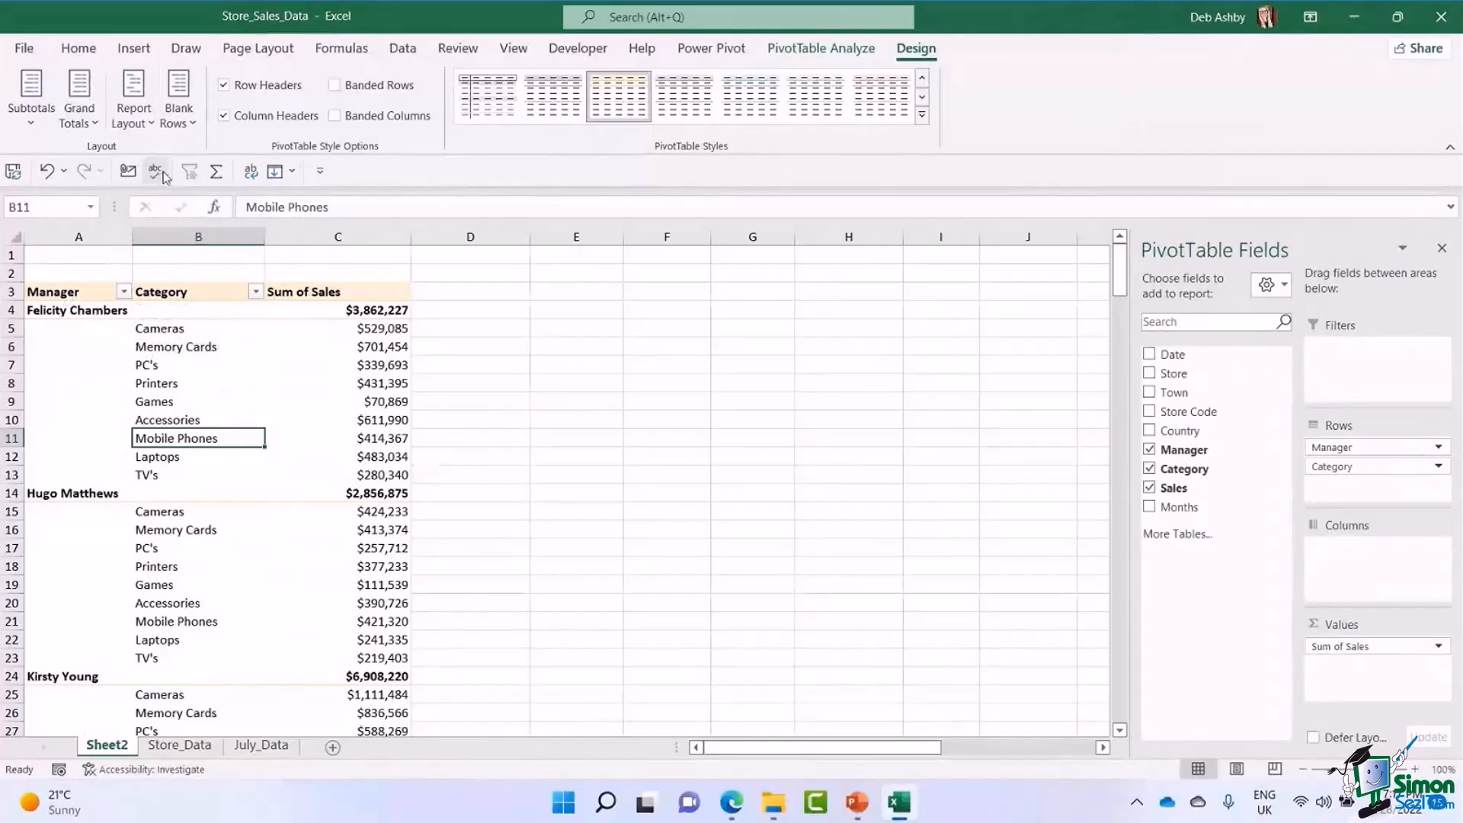
left_click(135, 113)
left_click(178, 253)
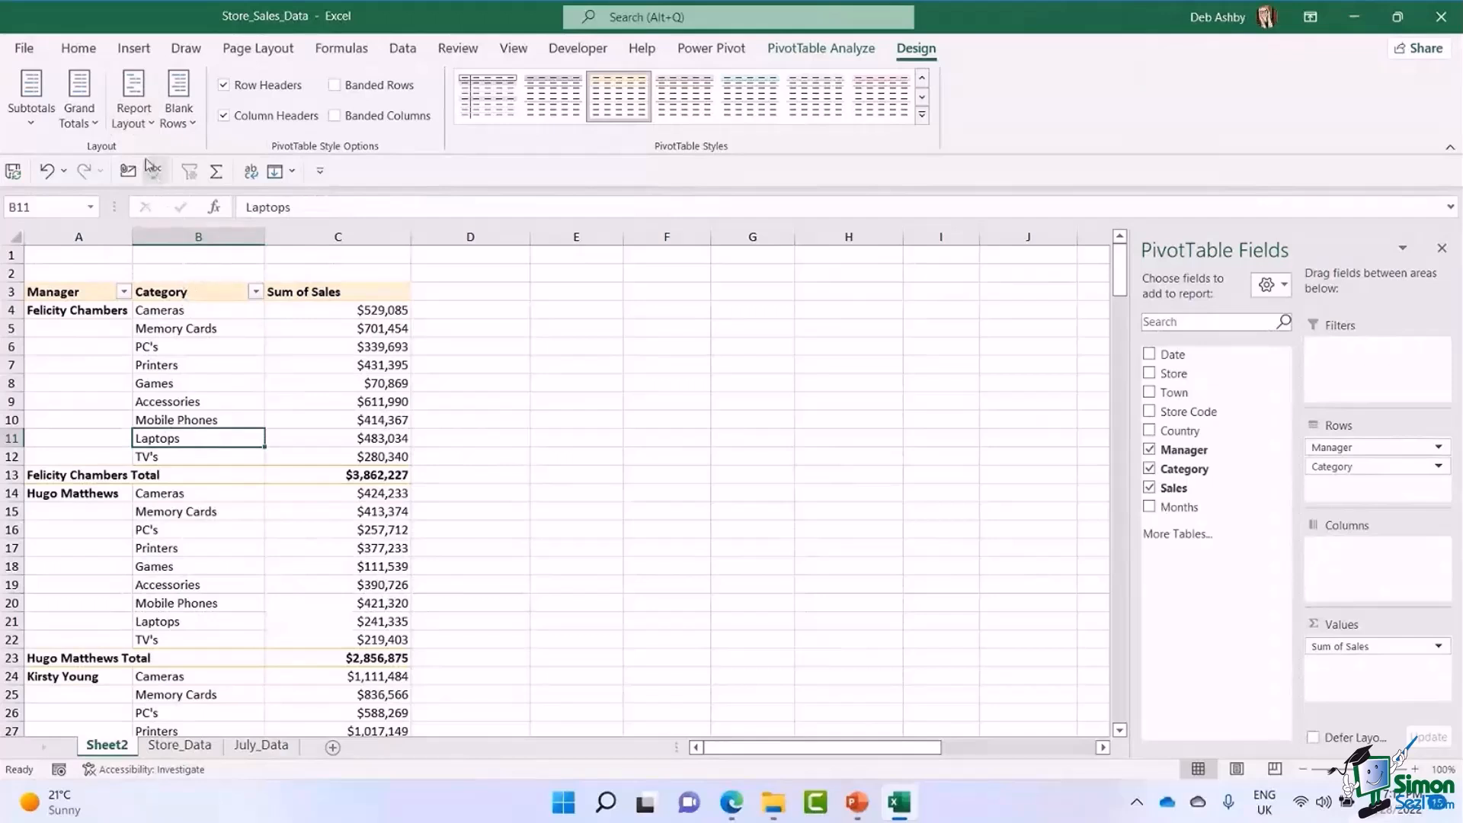
left_click(147, 122)
left_click(177, 162)
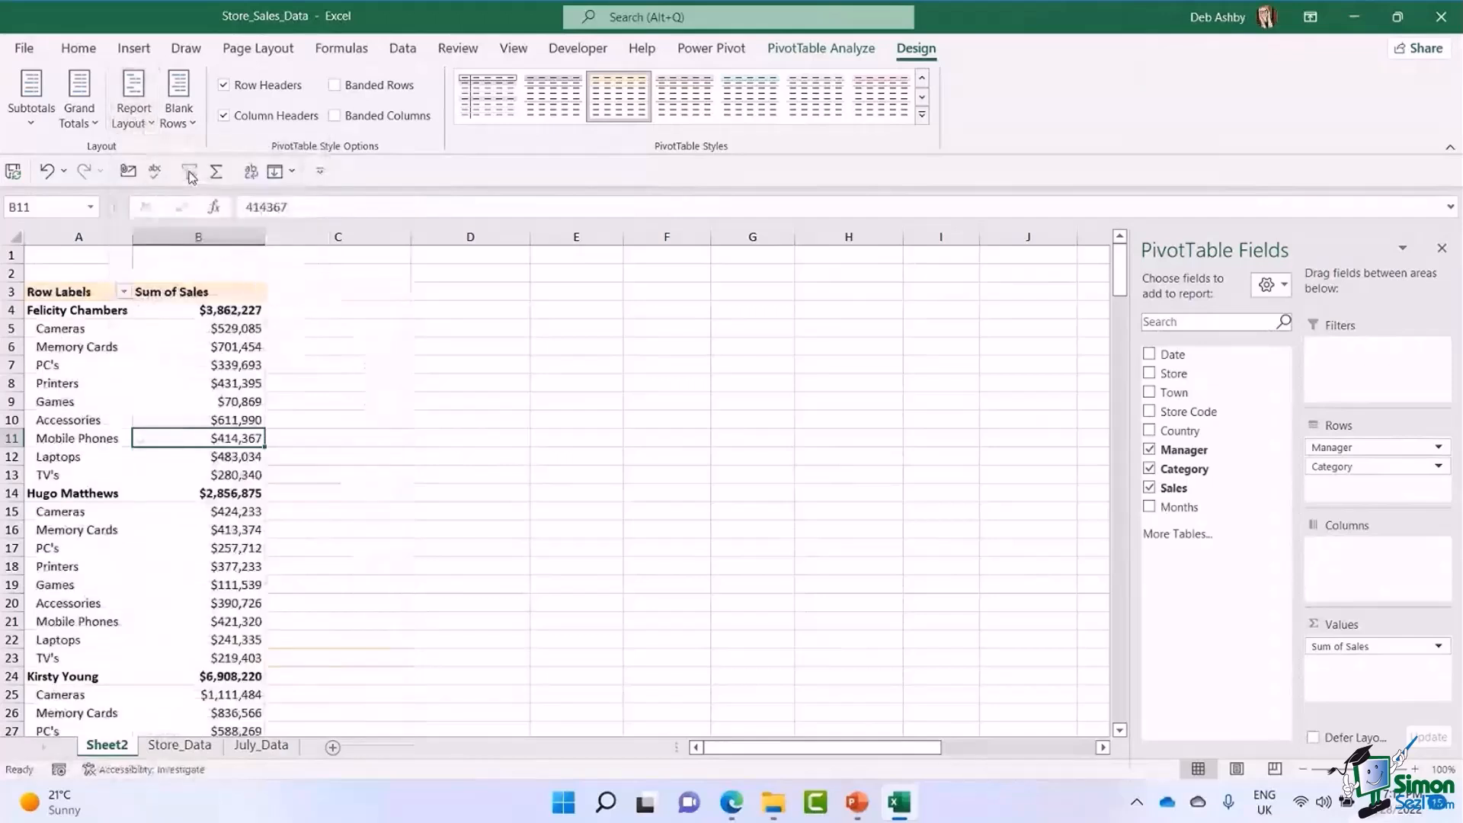
Show the PivotTable in tabular form so Manager and Category have separate columns.
left_click(134, 116)
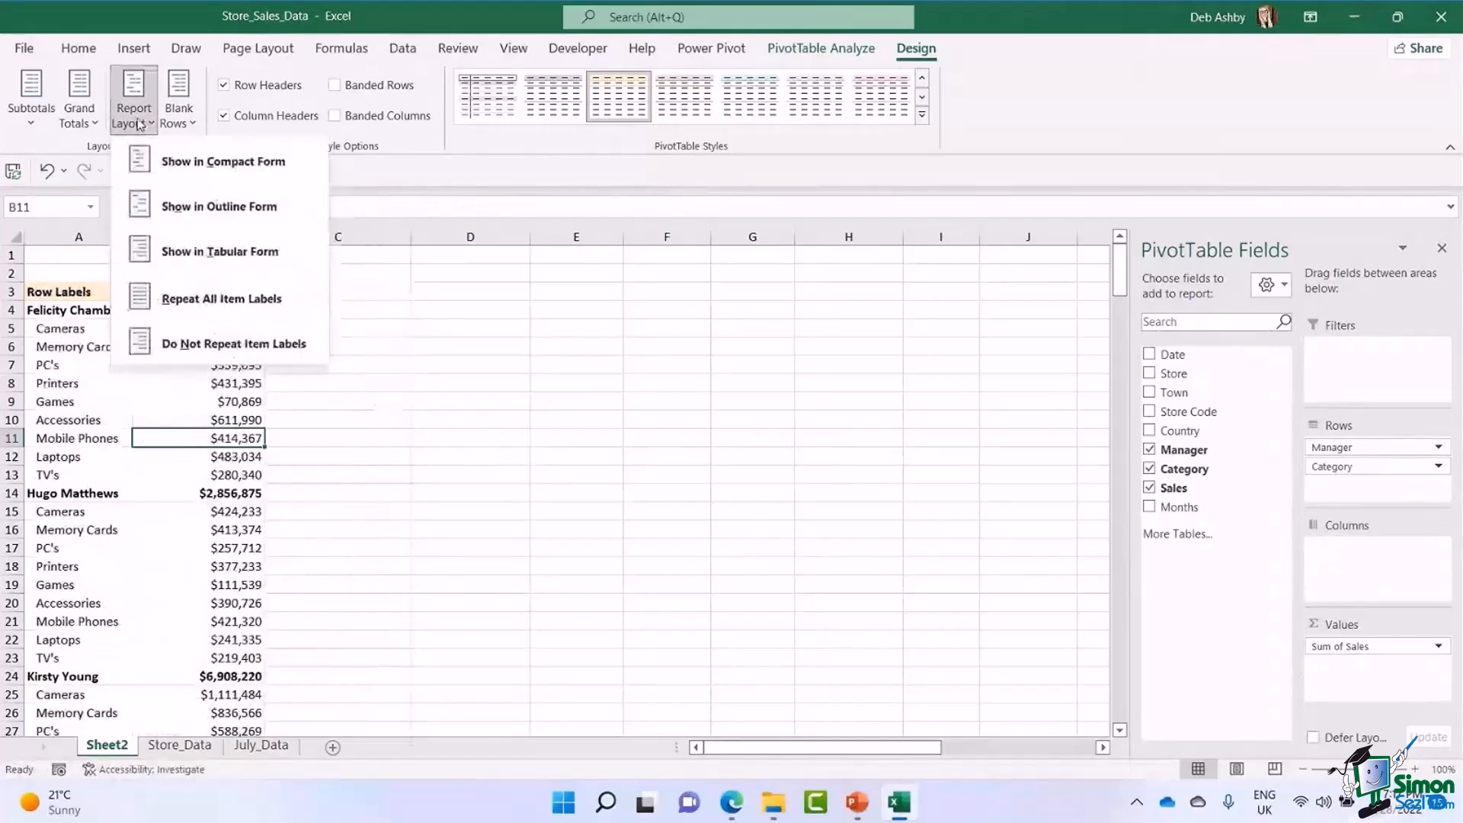
left_click(185, 248)
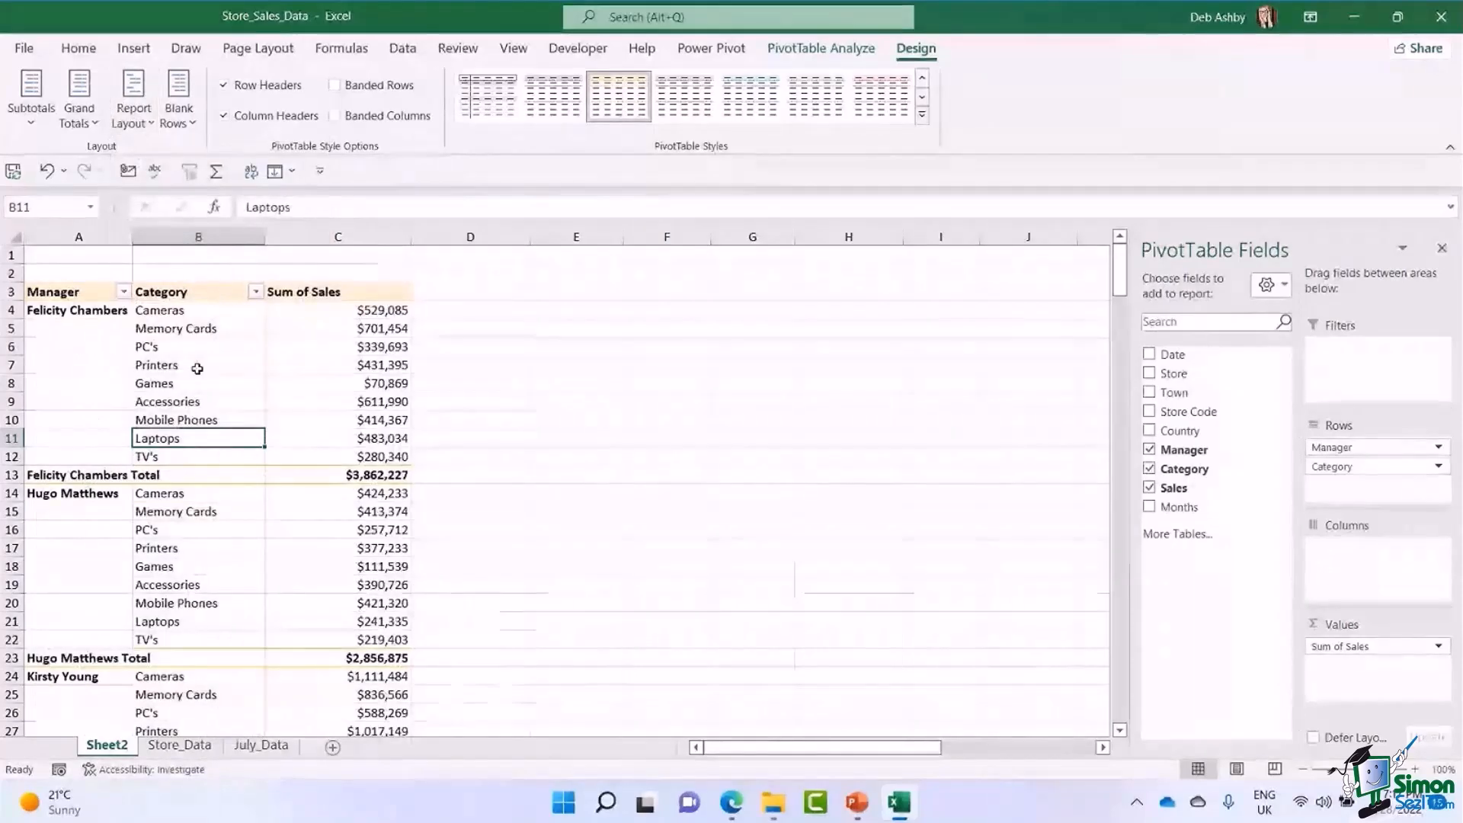
left_click(97, 328)
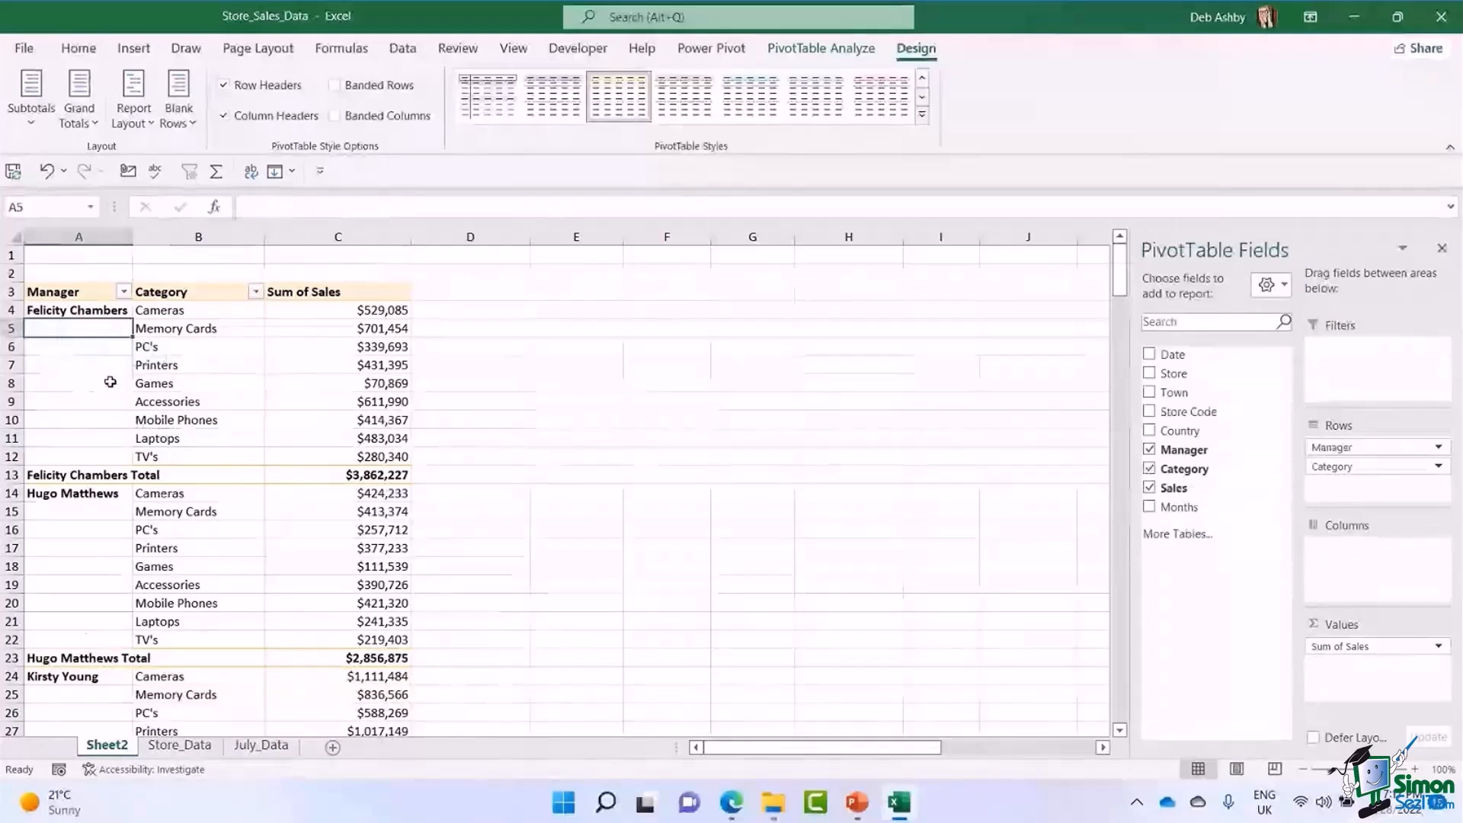
Try repeating all item labels in the Manager column and switch the repetition off again.
left_click(133, 114)
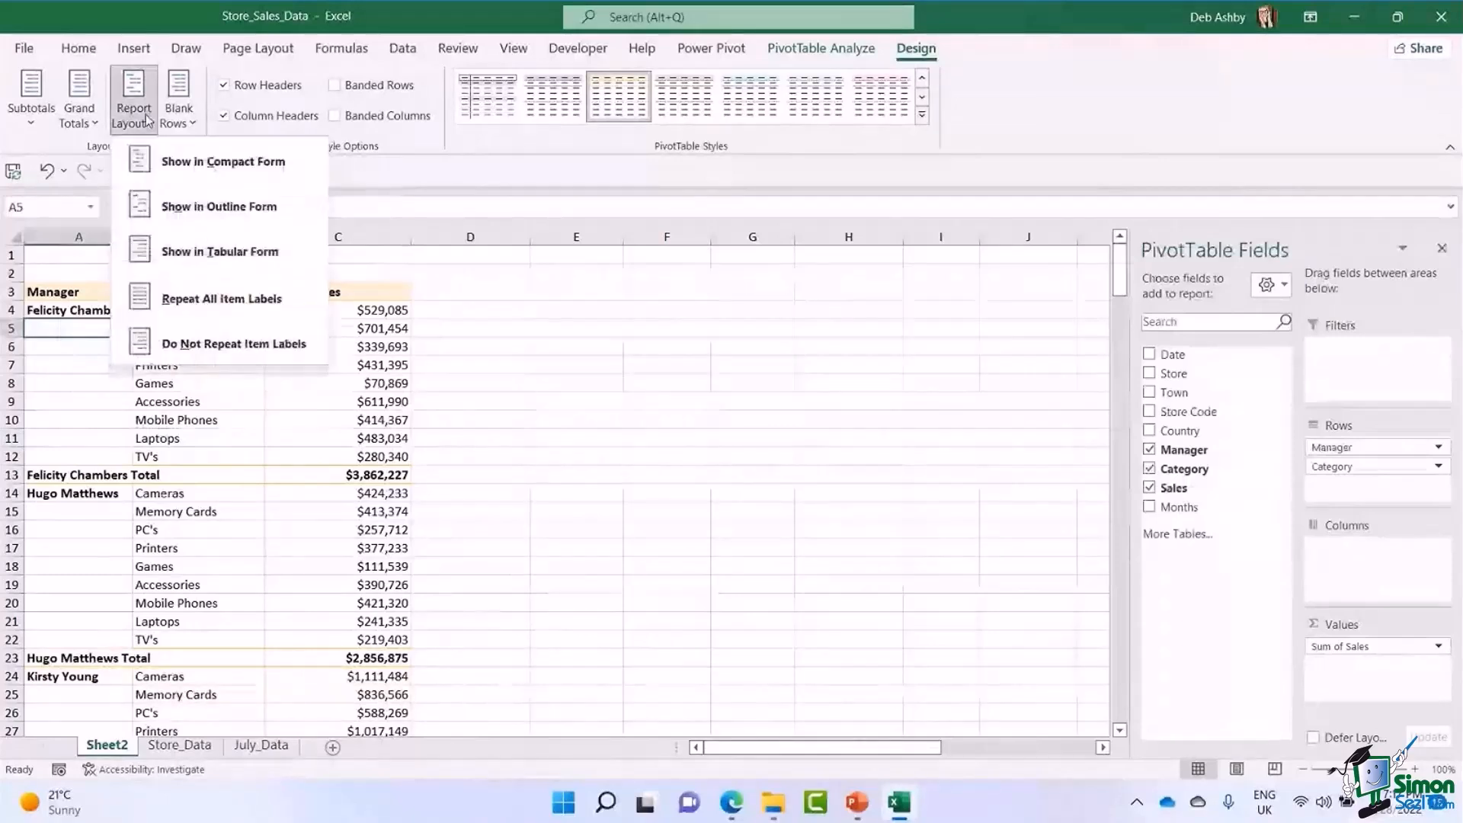
left_click(287, 299)
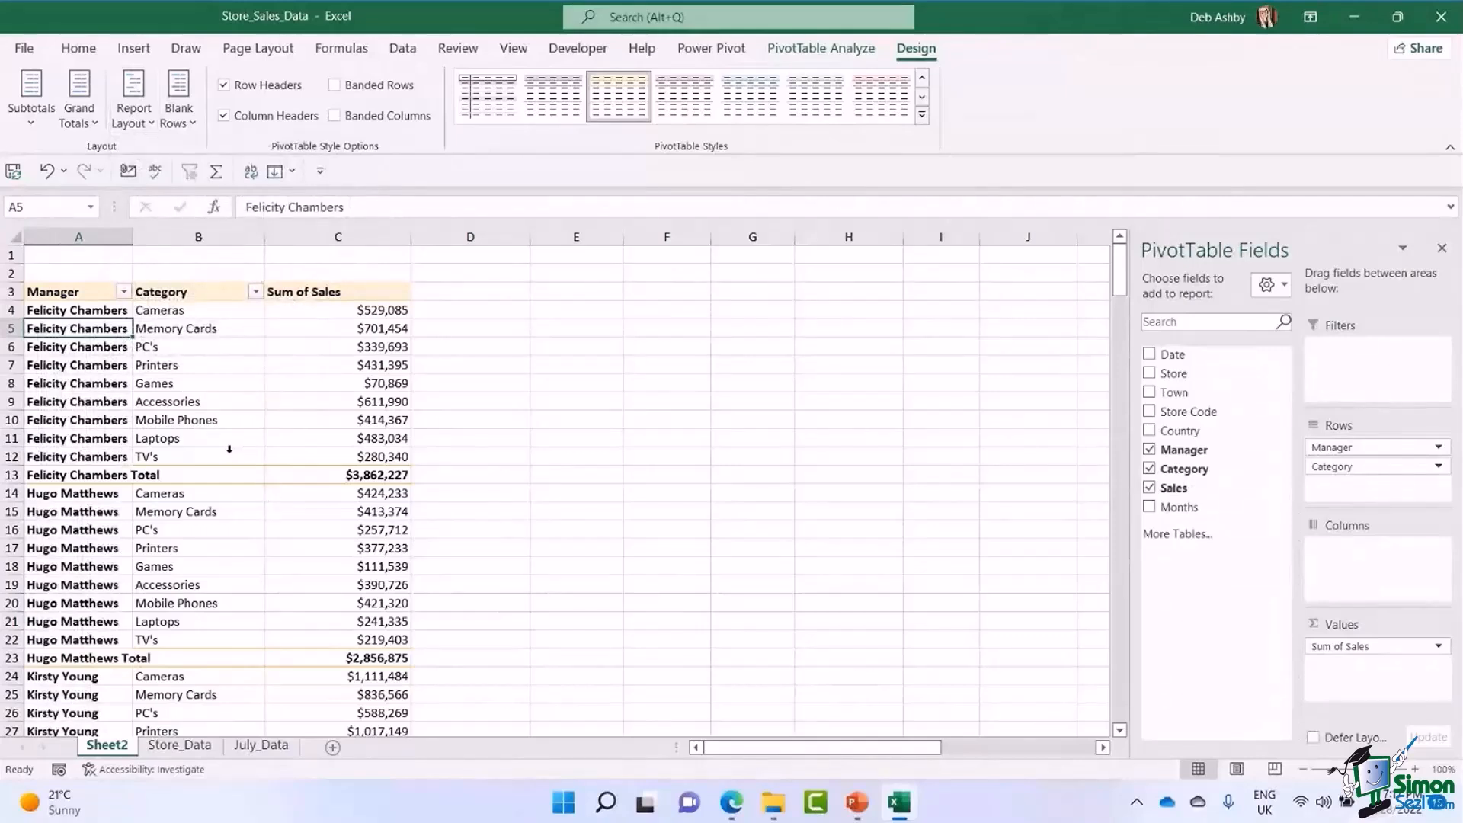
left_click(145, 116)
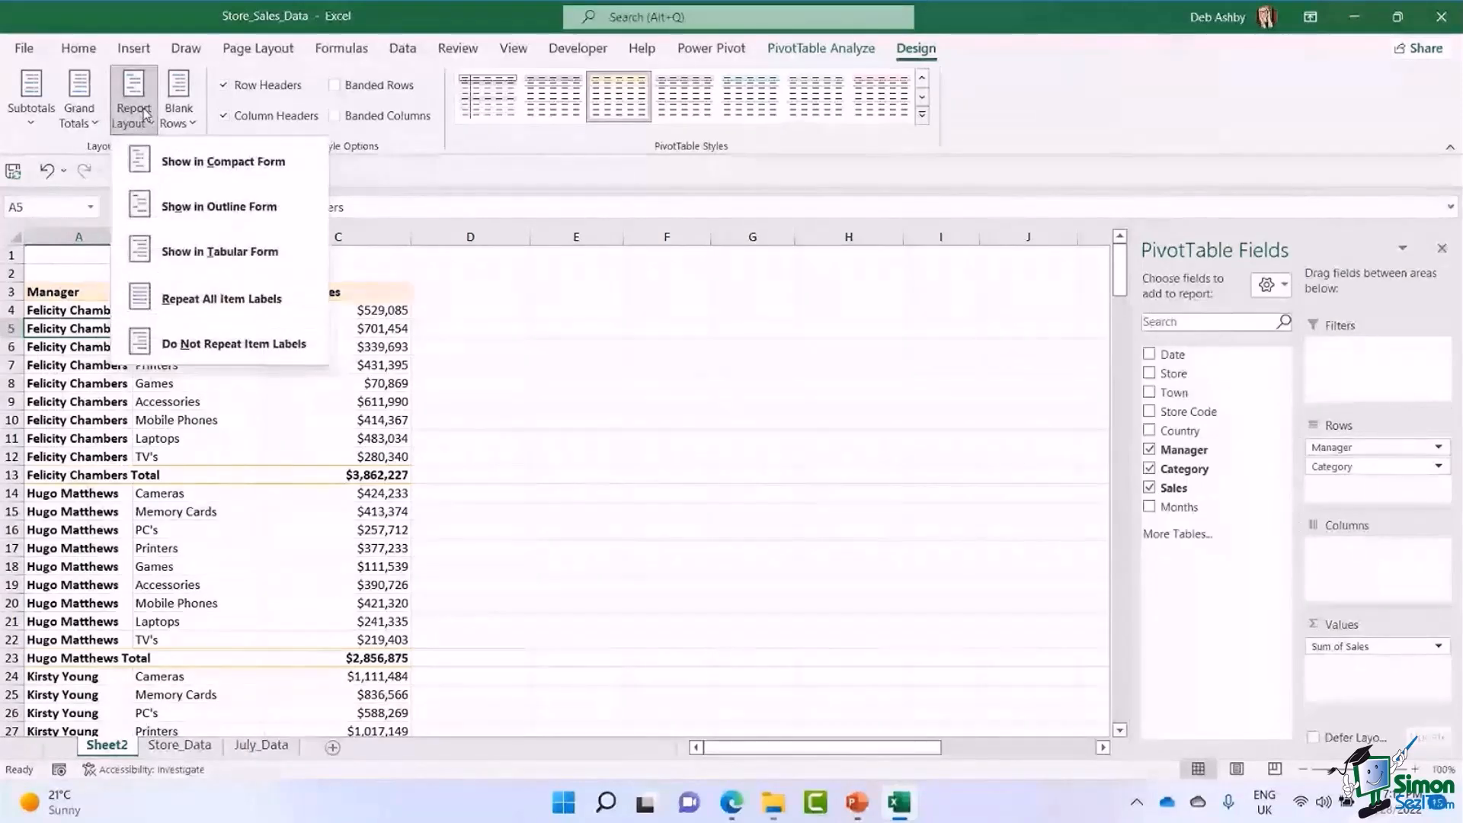
left_click(211, 347)
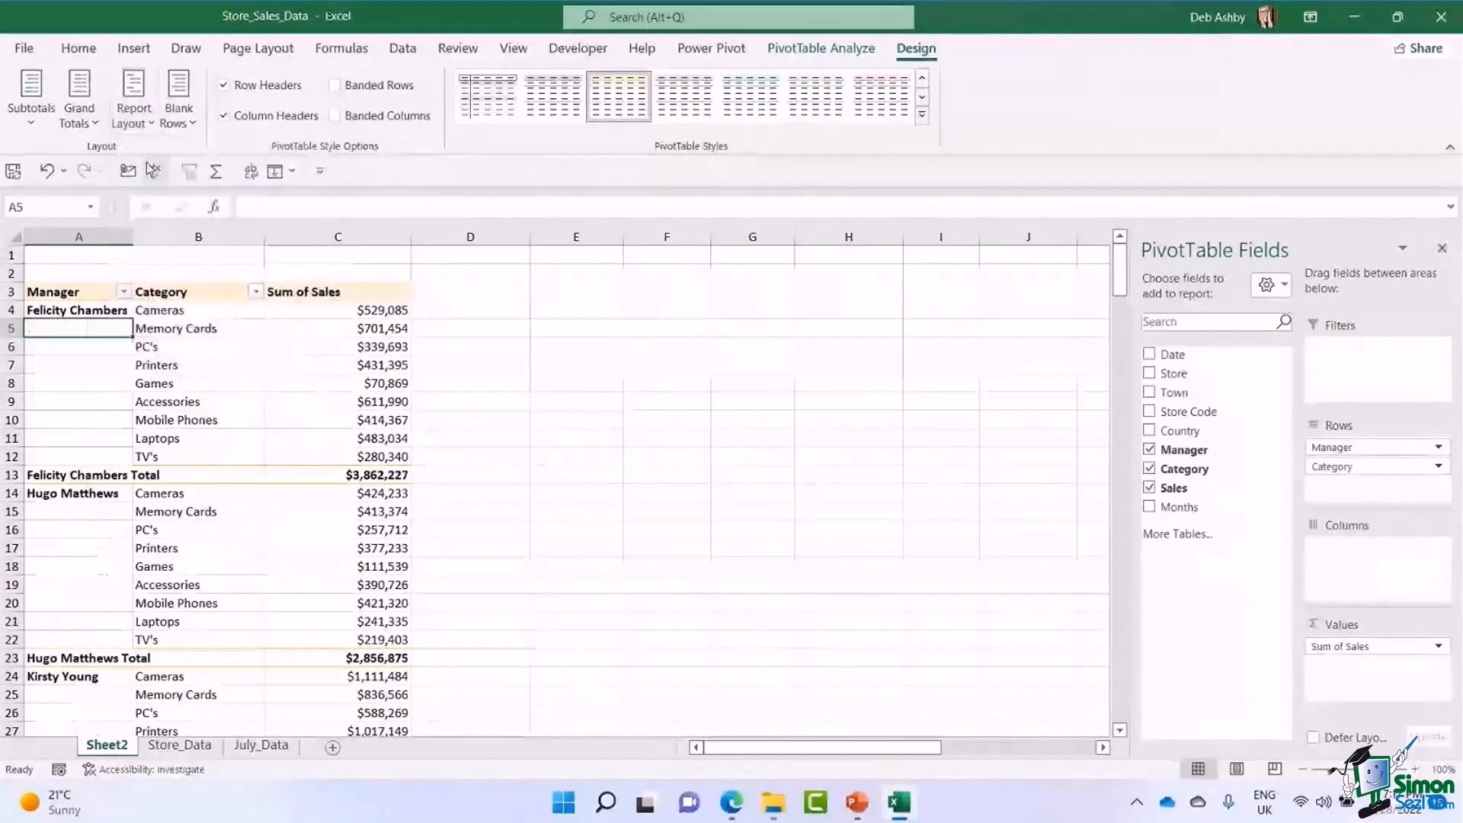
Return the PivotTable to the compact report layout, with managers and categories sharing one column.
left_click(144, 122)
left_click(157, 163)
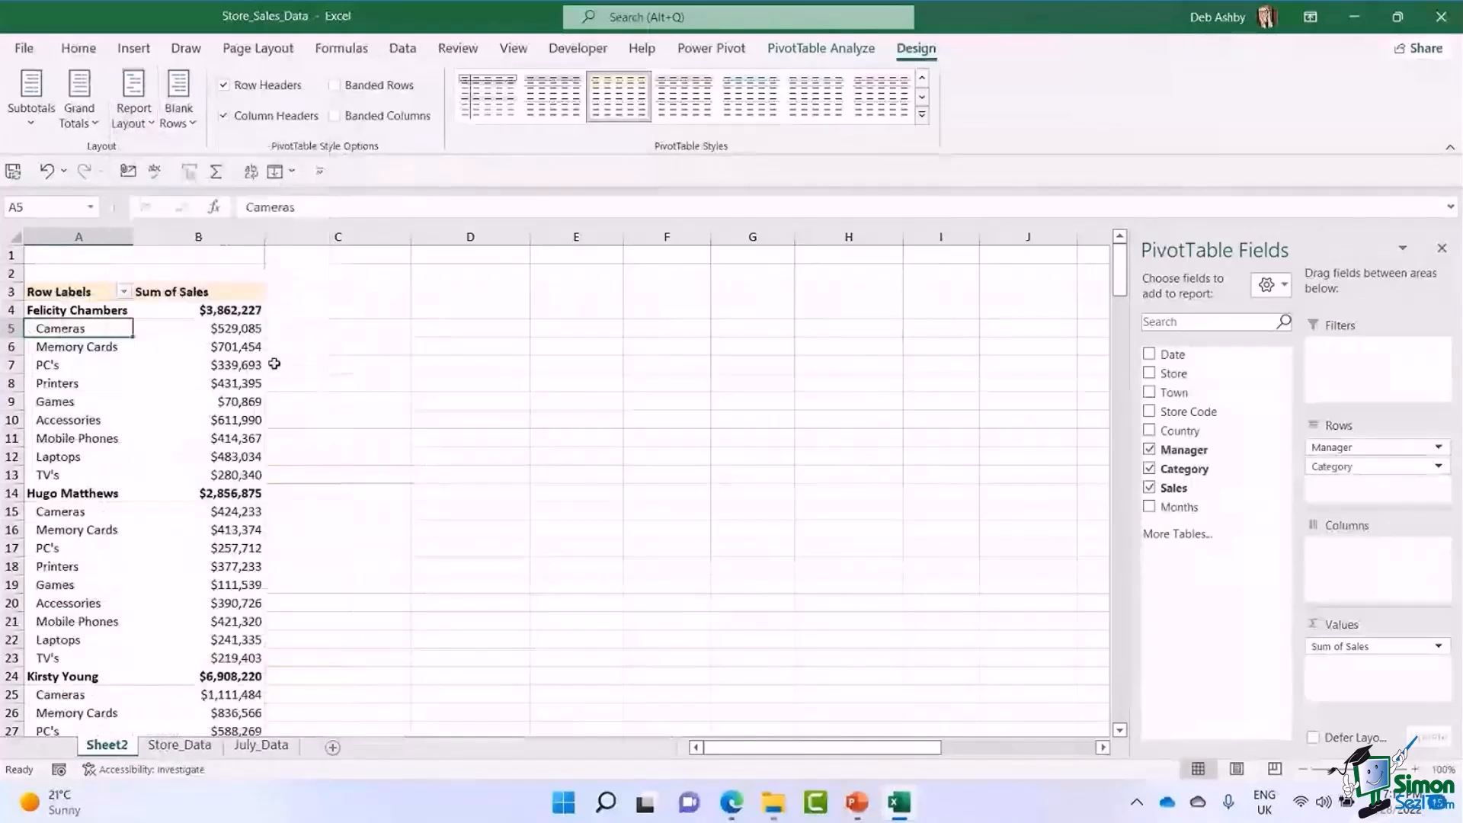
left_click(183, 383)
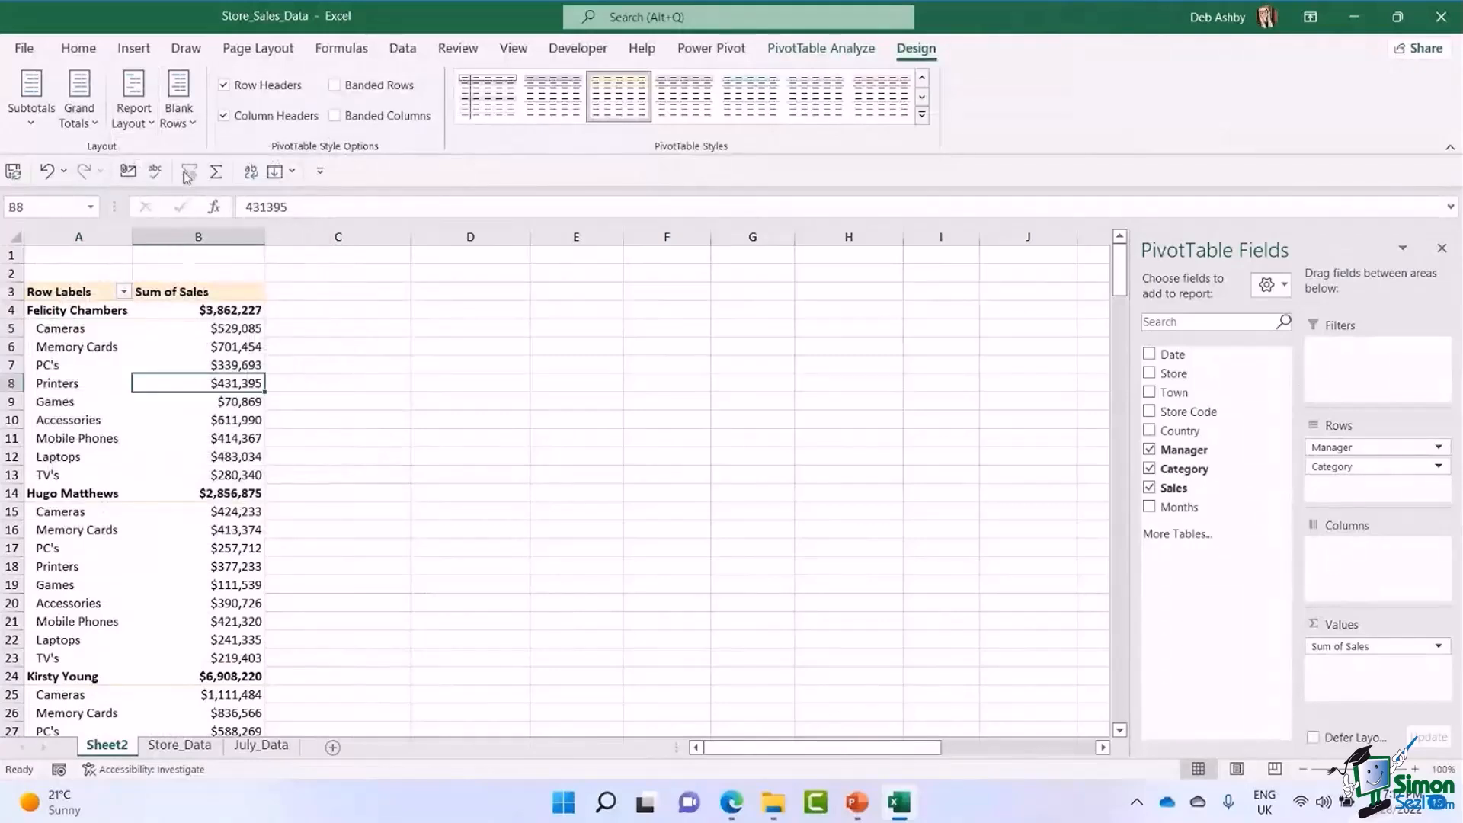
Try inserting a blank line after each item in the PivotTable, check the spacing between manager groups, and remove the blank lines again.
left_click(180, 114)
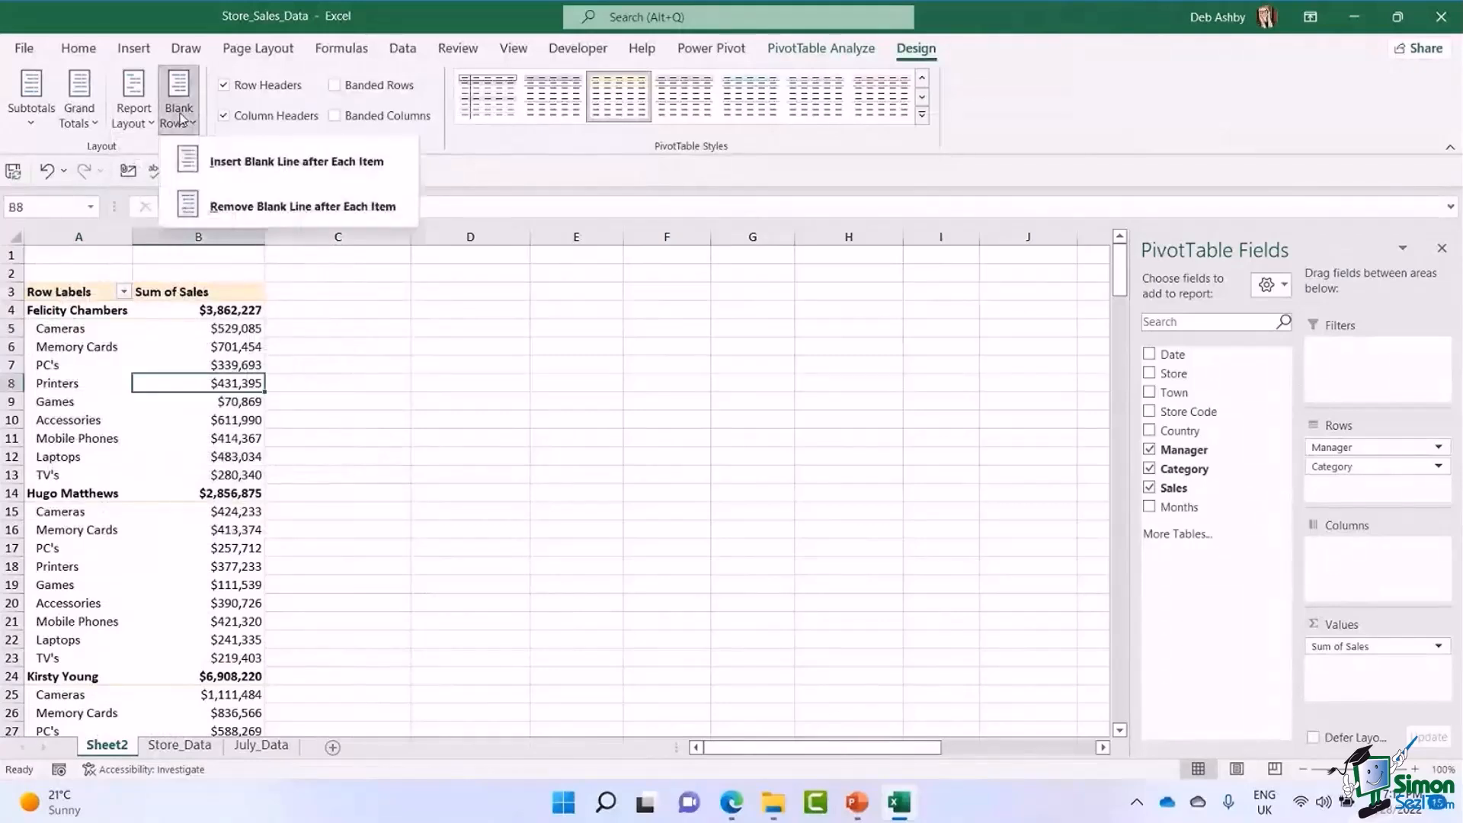
left_click(290, 162)
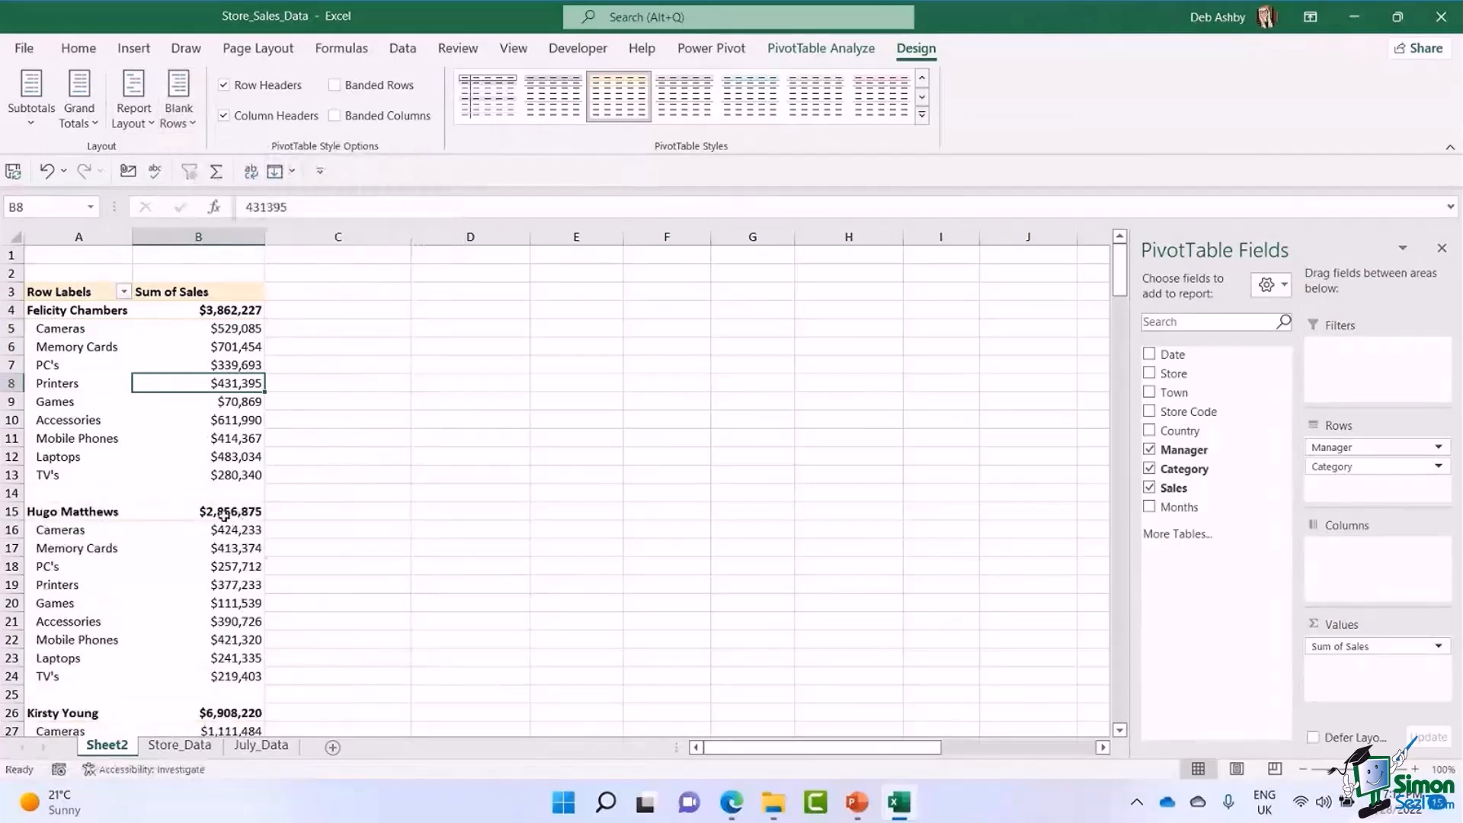
left_click(11, 493)
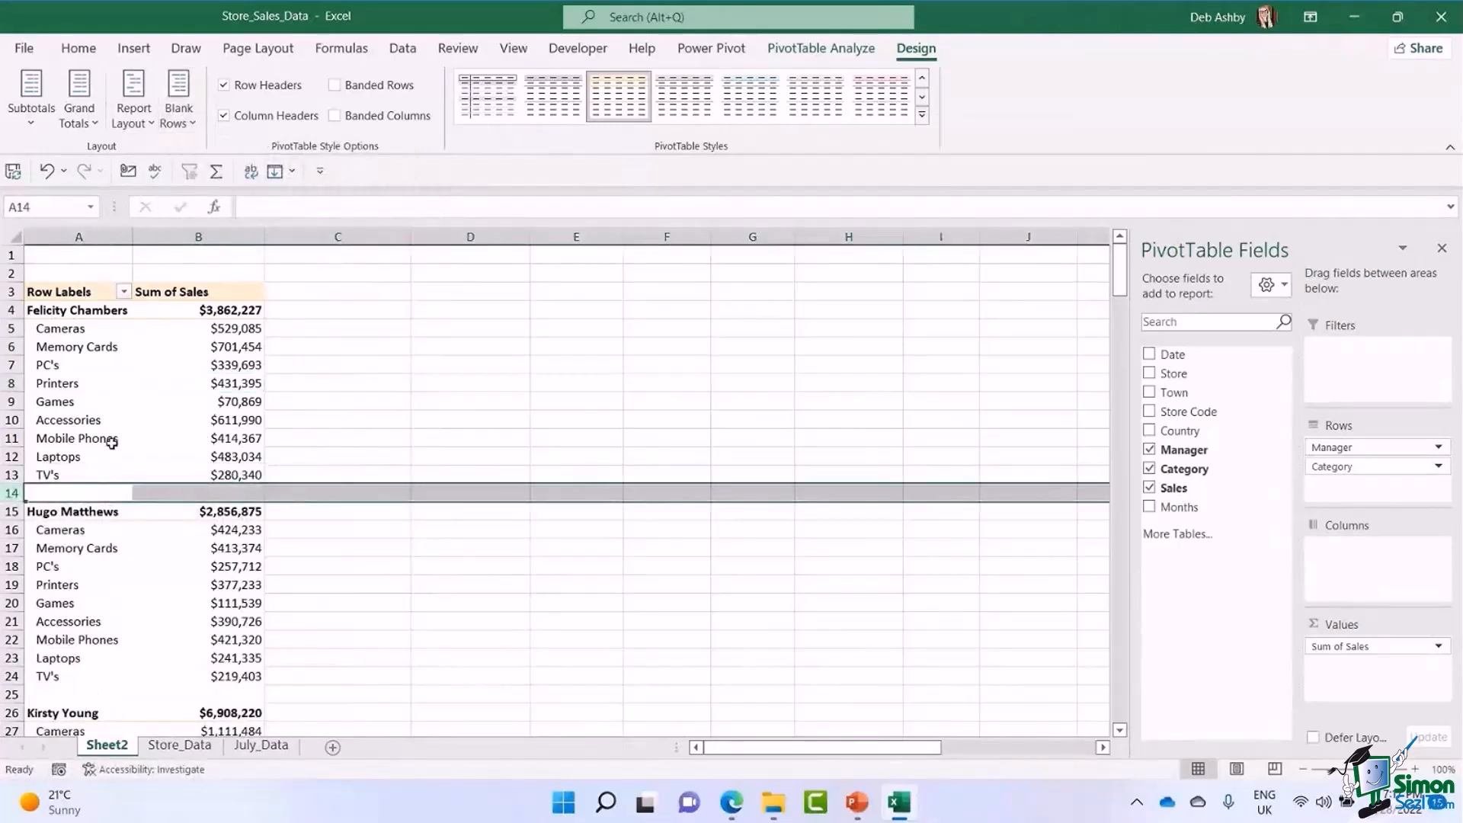
left_click(110, 441)
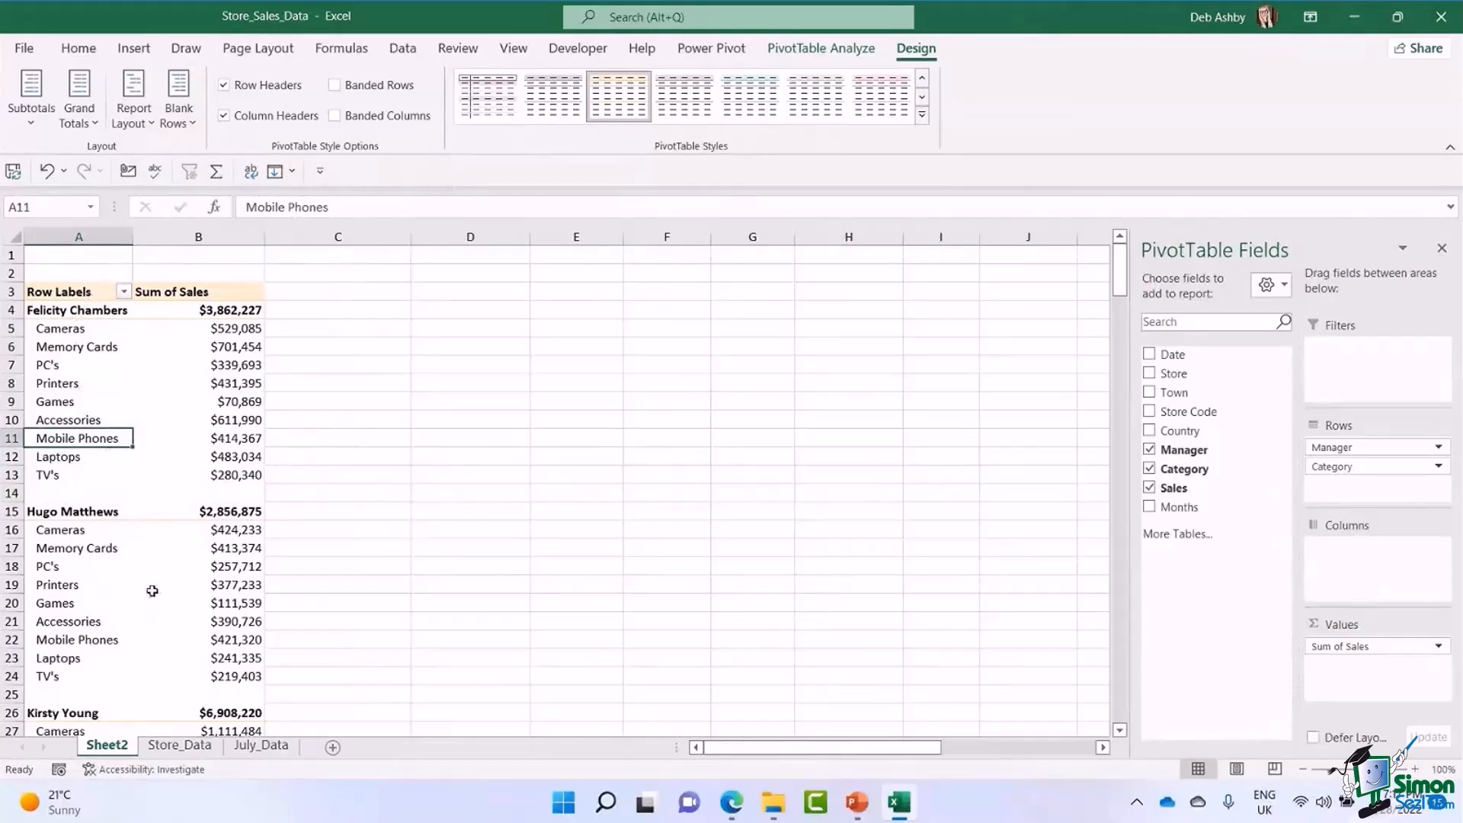
scroll(152, 591, "down", 2)
scroll(152, 591, "up", 2)
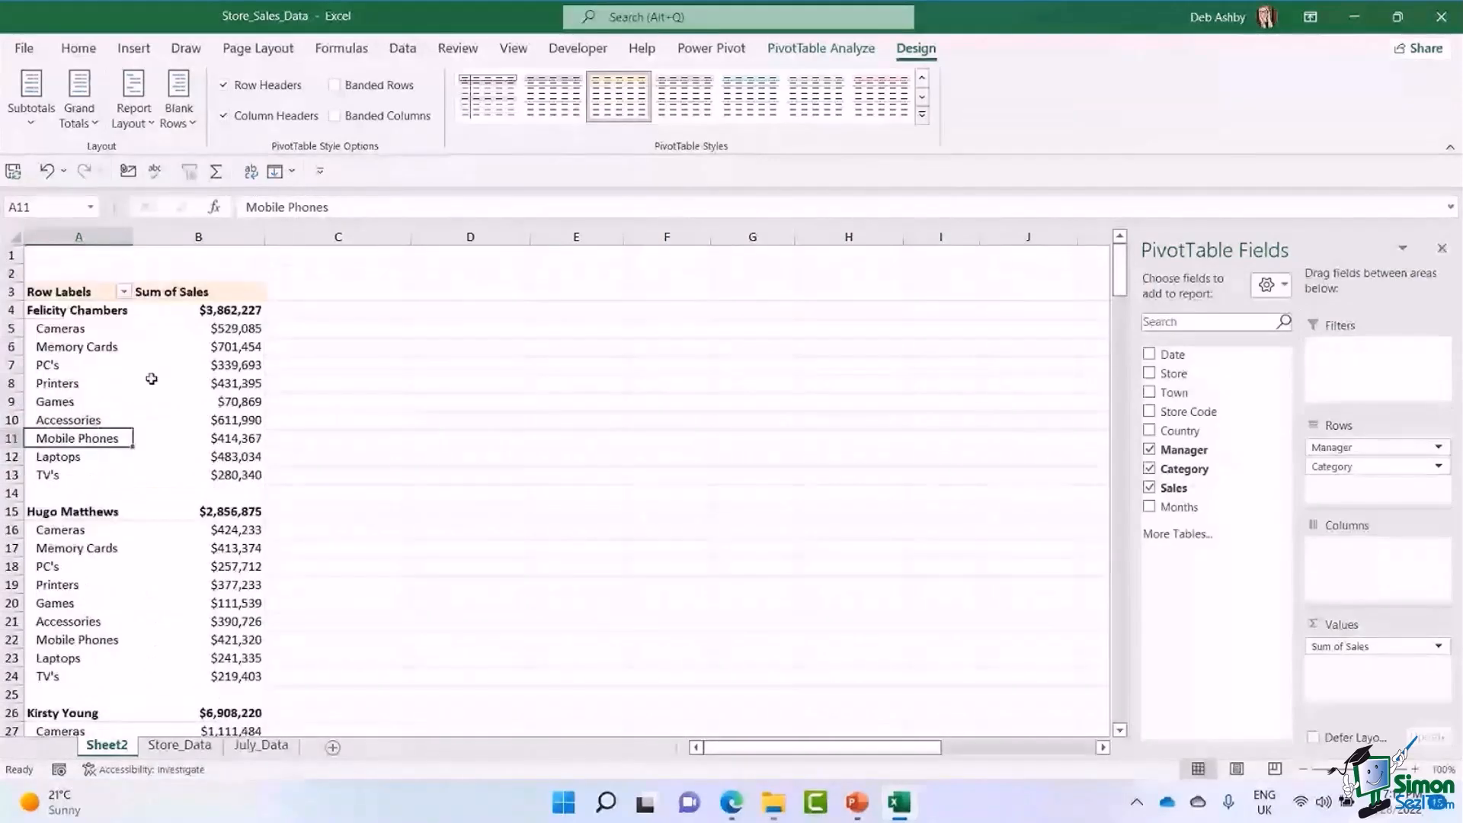
left_click(178, 99)
left_click(234, 207)
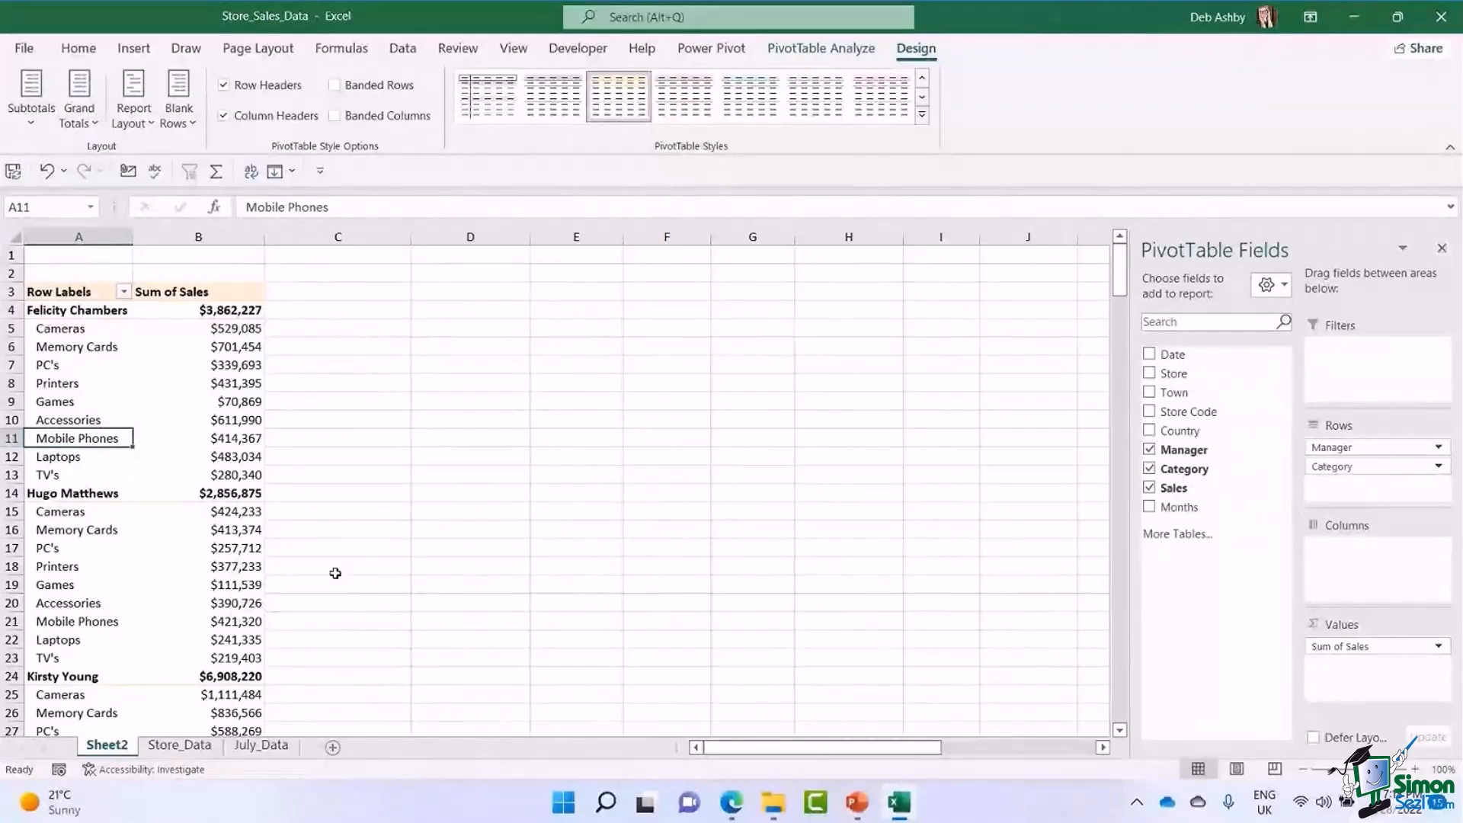
Apply the Rose, Pivot Style Dark 13 style to the PivotTable and turn on banded rows.
left_click(73, 382)
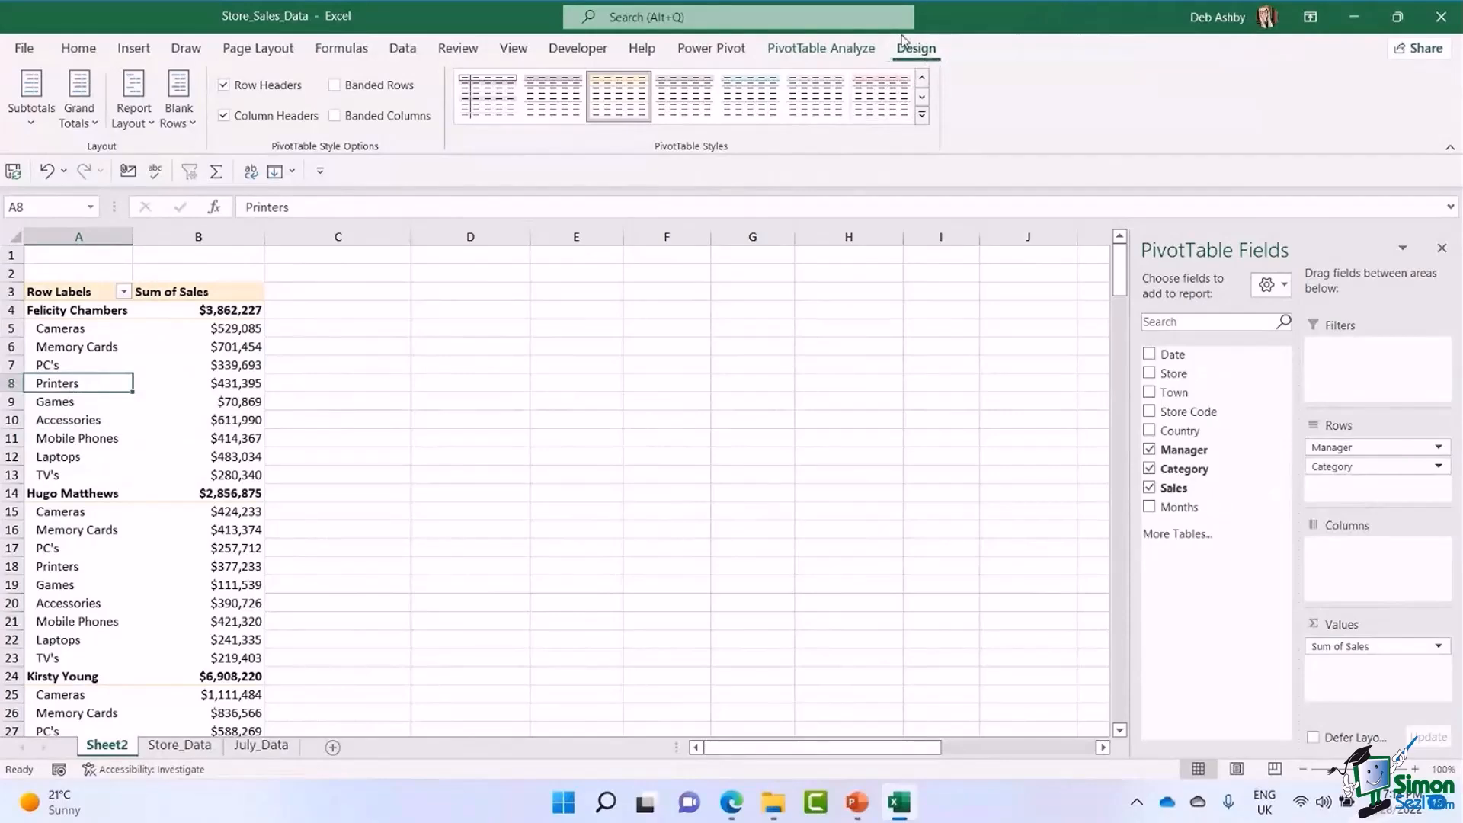
left_click(922, 116)
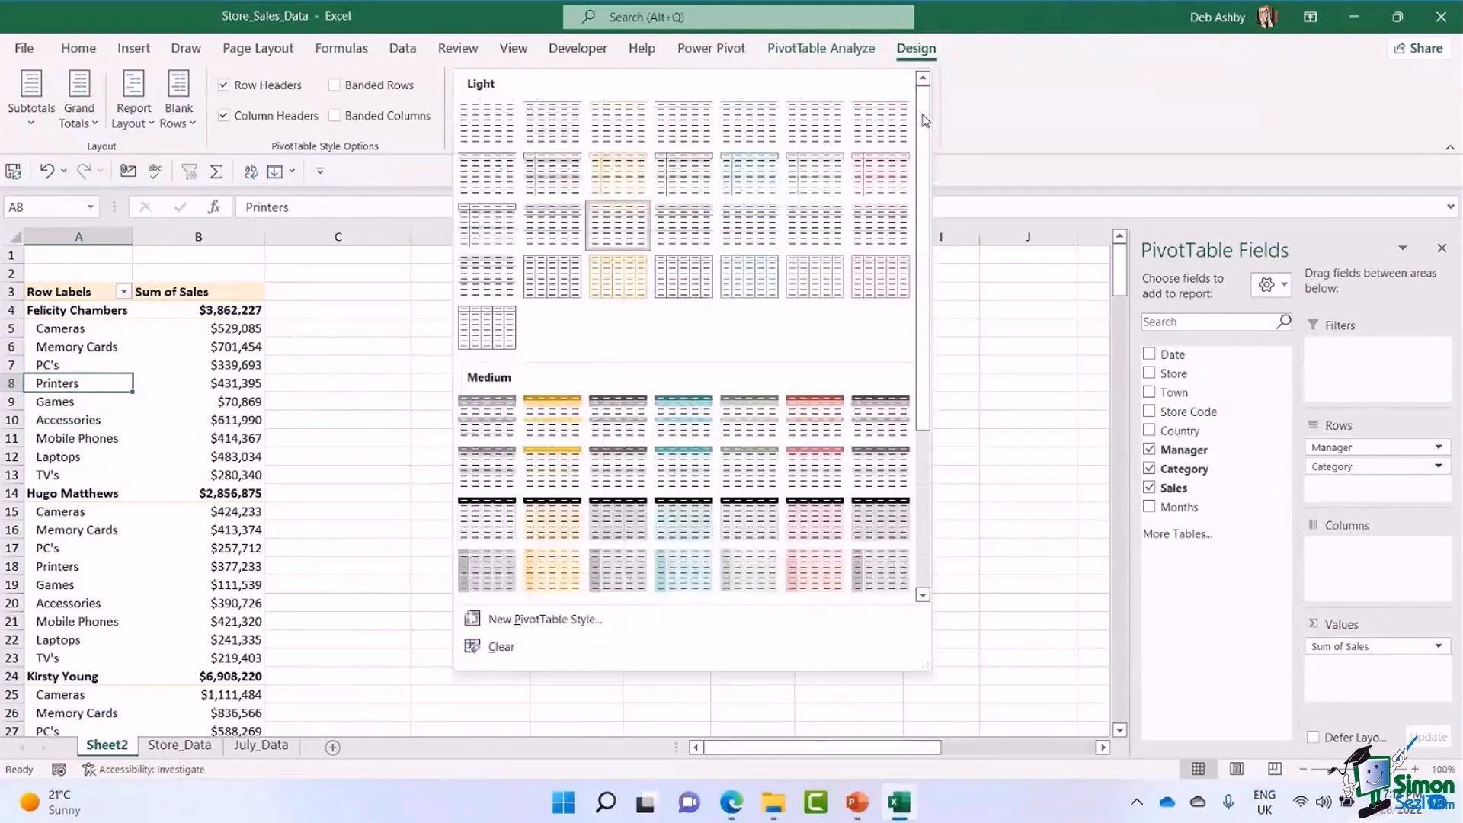
left_click_drag(925, 120, 931, 270)
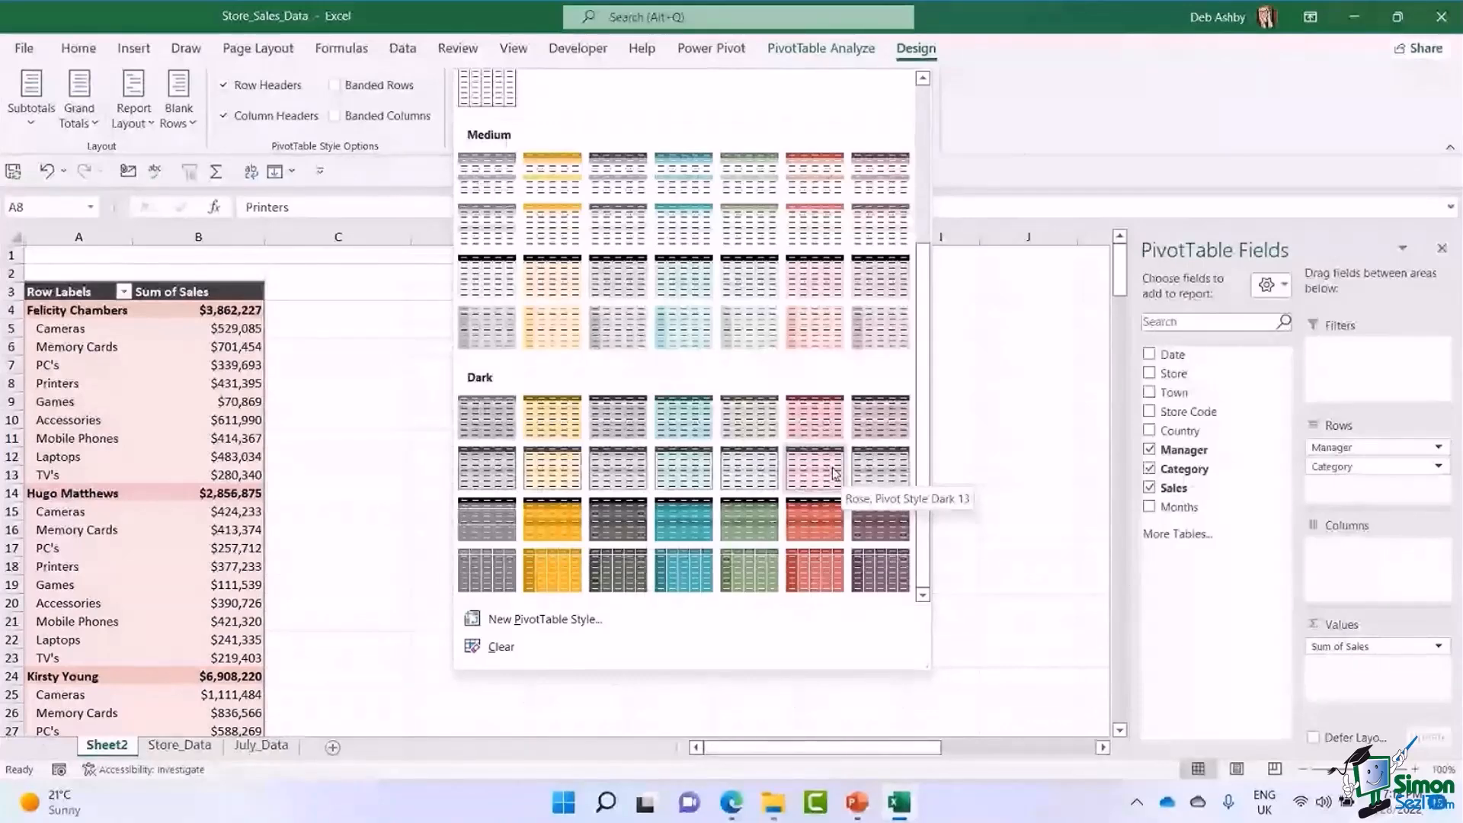
left_click(836, 473)
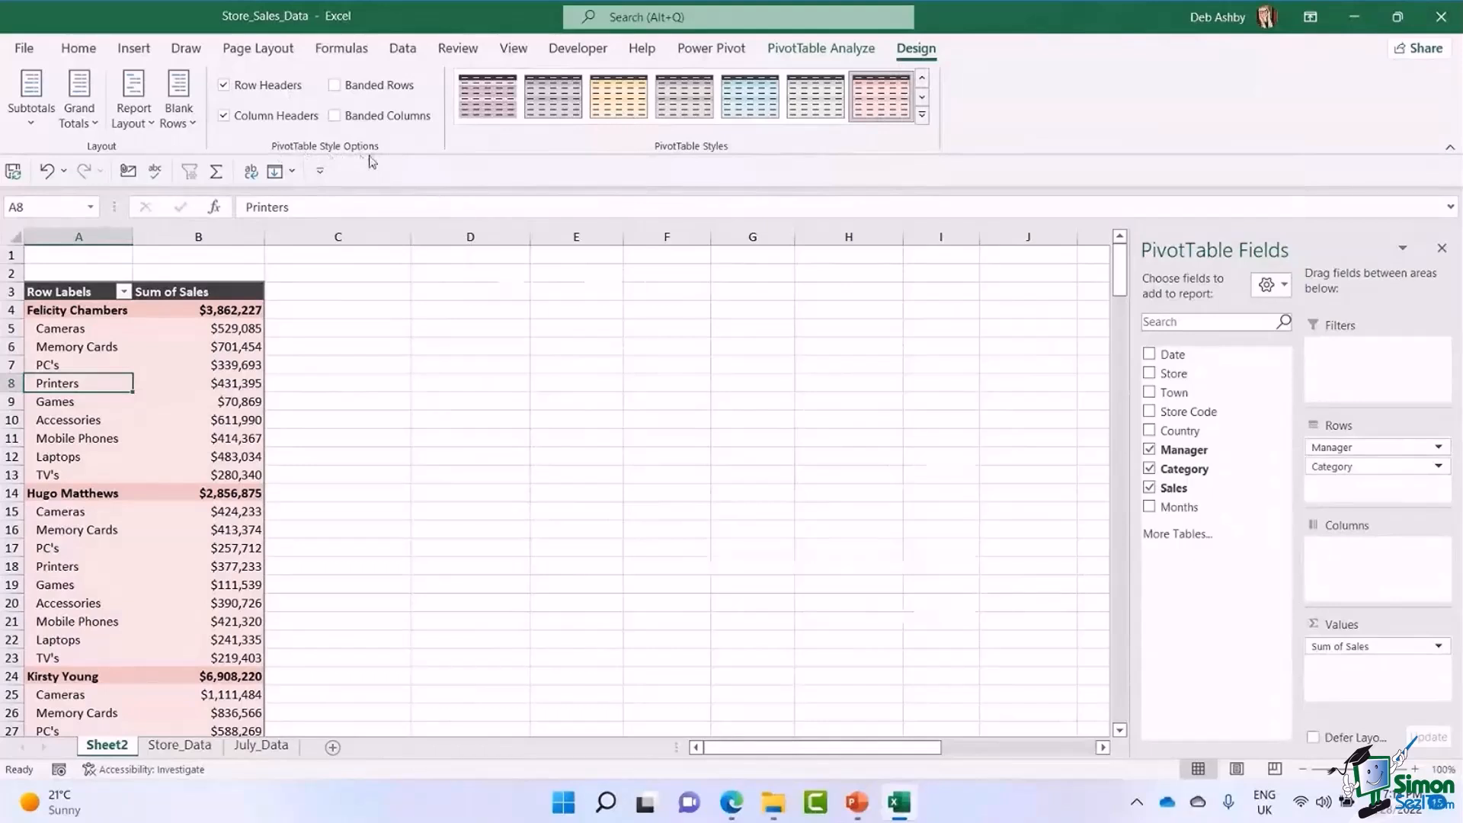
left_click(334, 87)
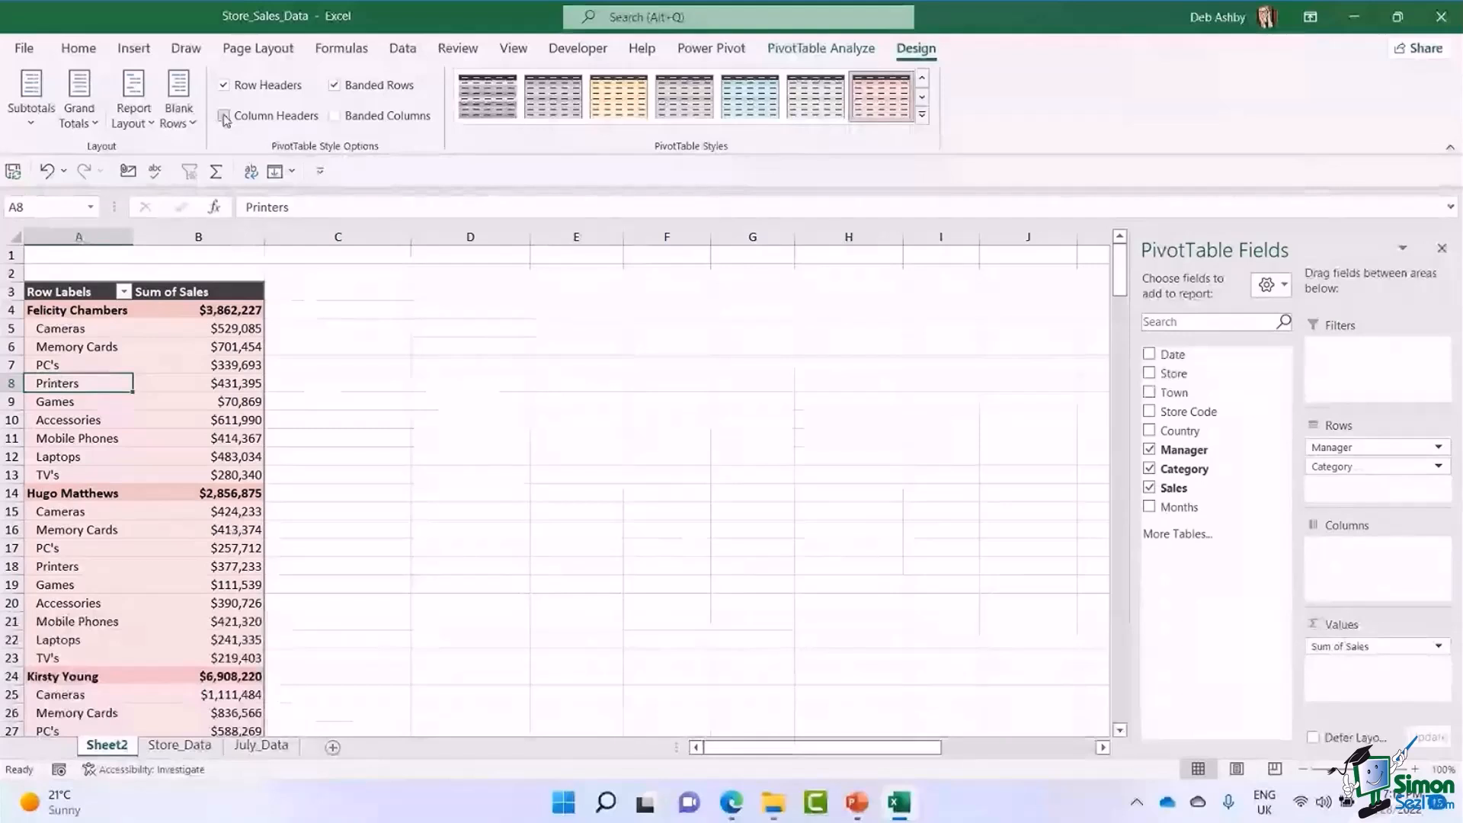
Try toggling the PivotTable's column headers, row headers and banded columns style options, restoring each one.
left_click(224, 117)
left_click(224, 117)
left_click(224, 116)
left_click(225, 117)
left_click(228, 85)
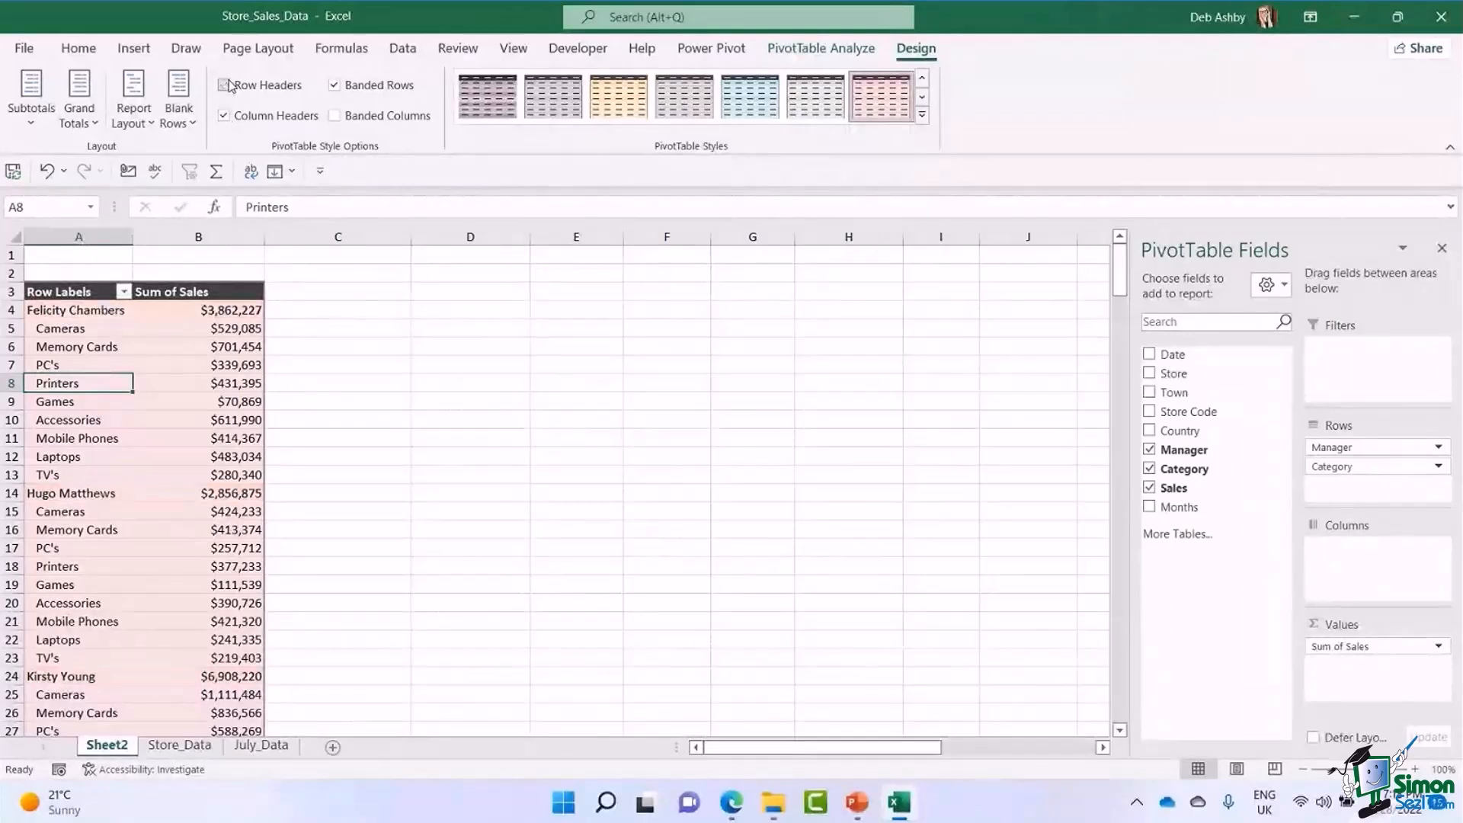
left_click(227, 85)
left_click(334, 117)
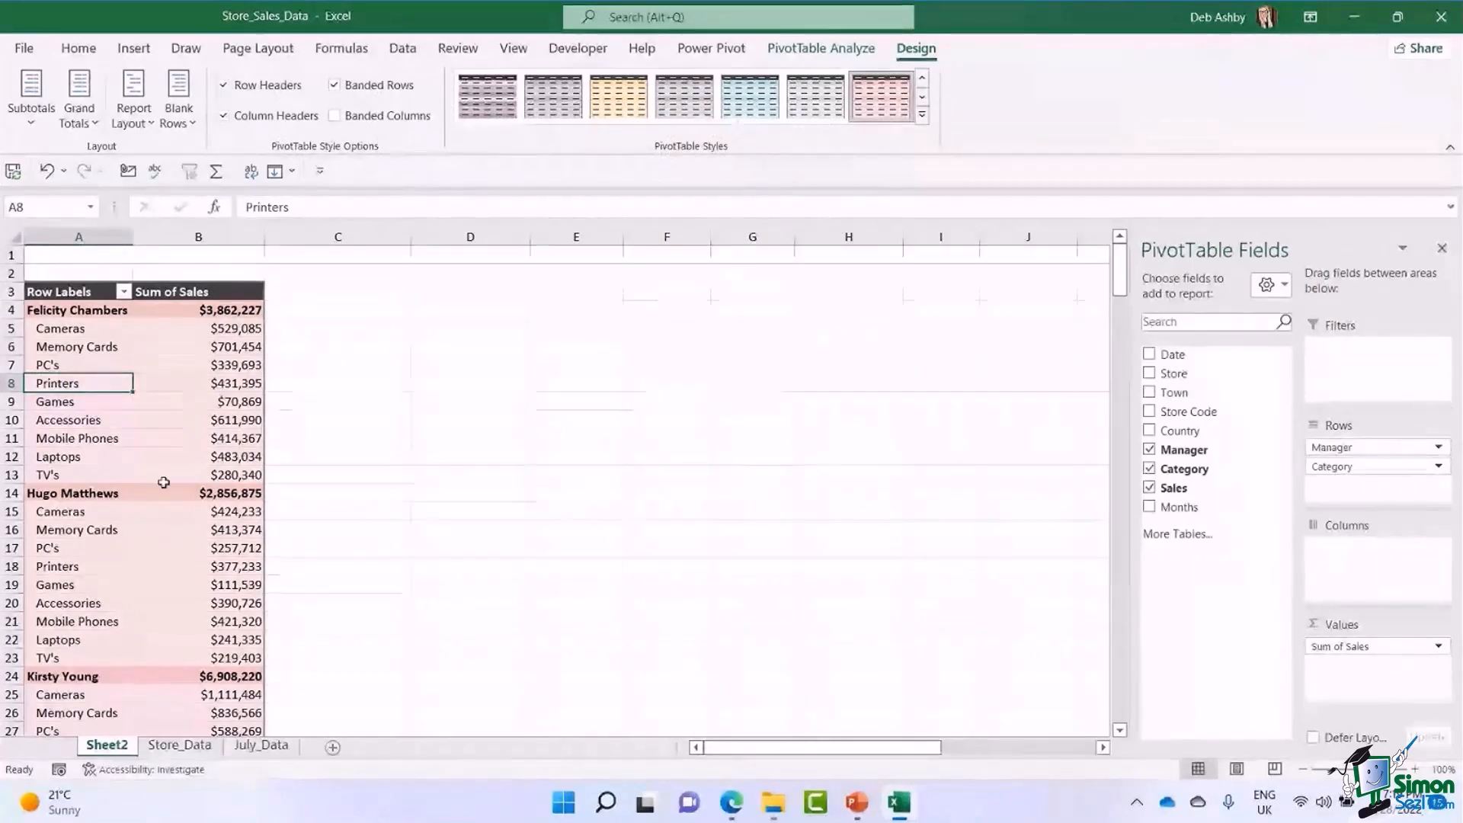
mouse_move(192, 474)
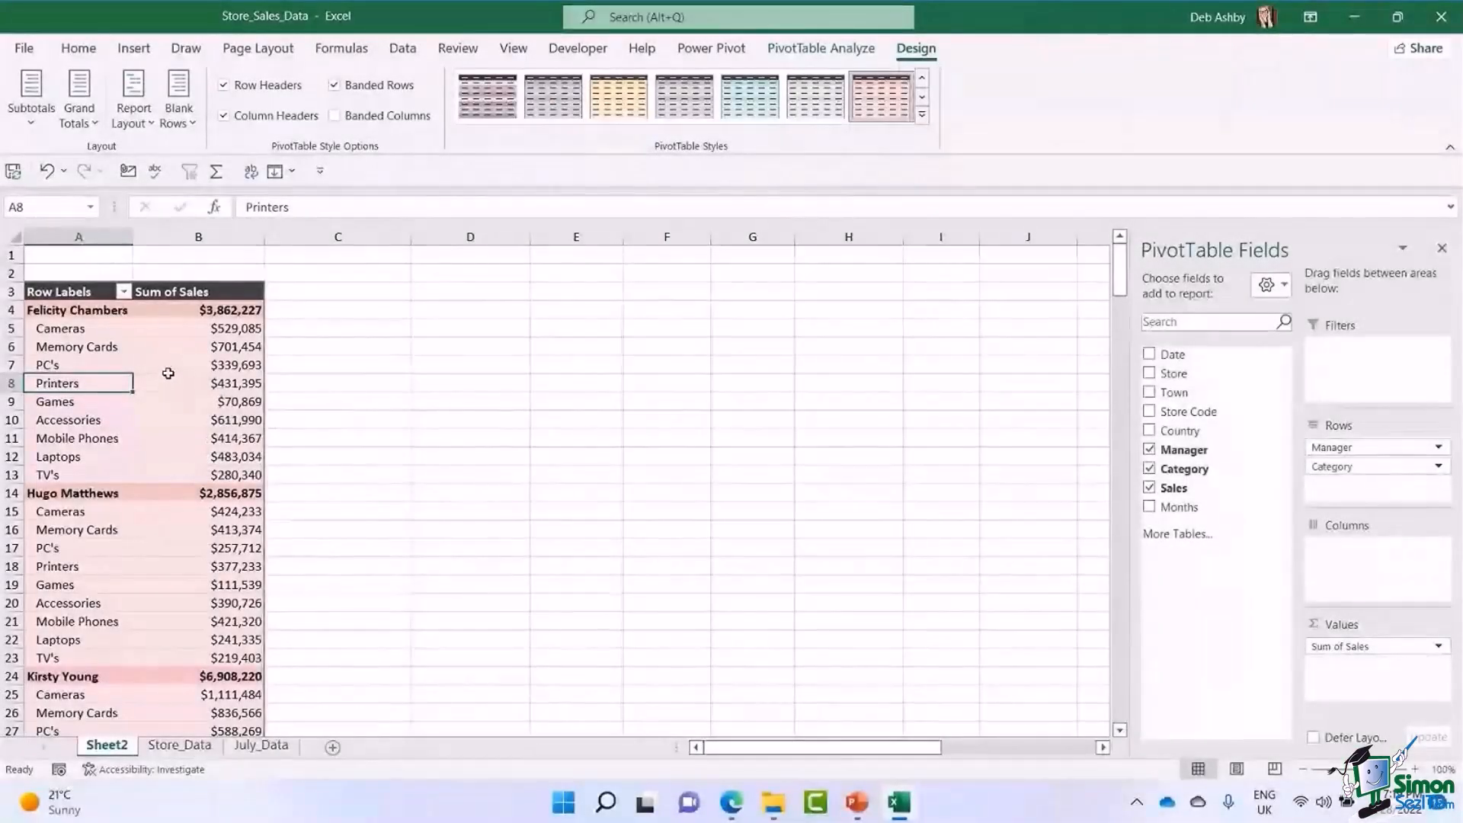
left_click(174, 361)
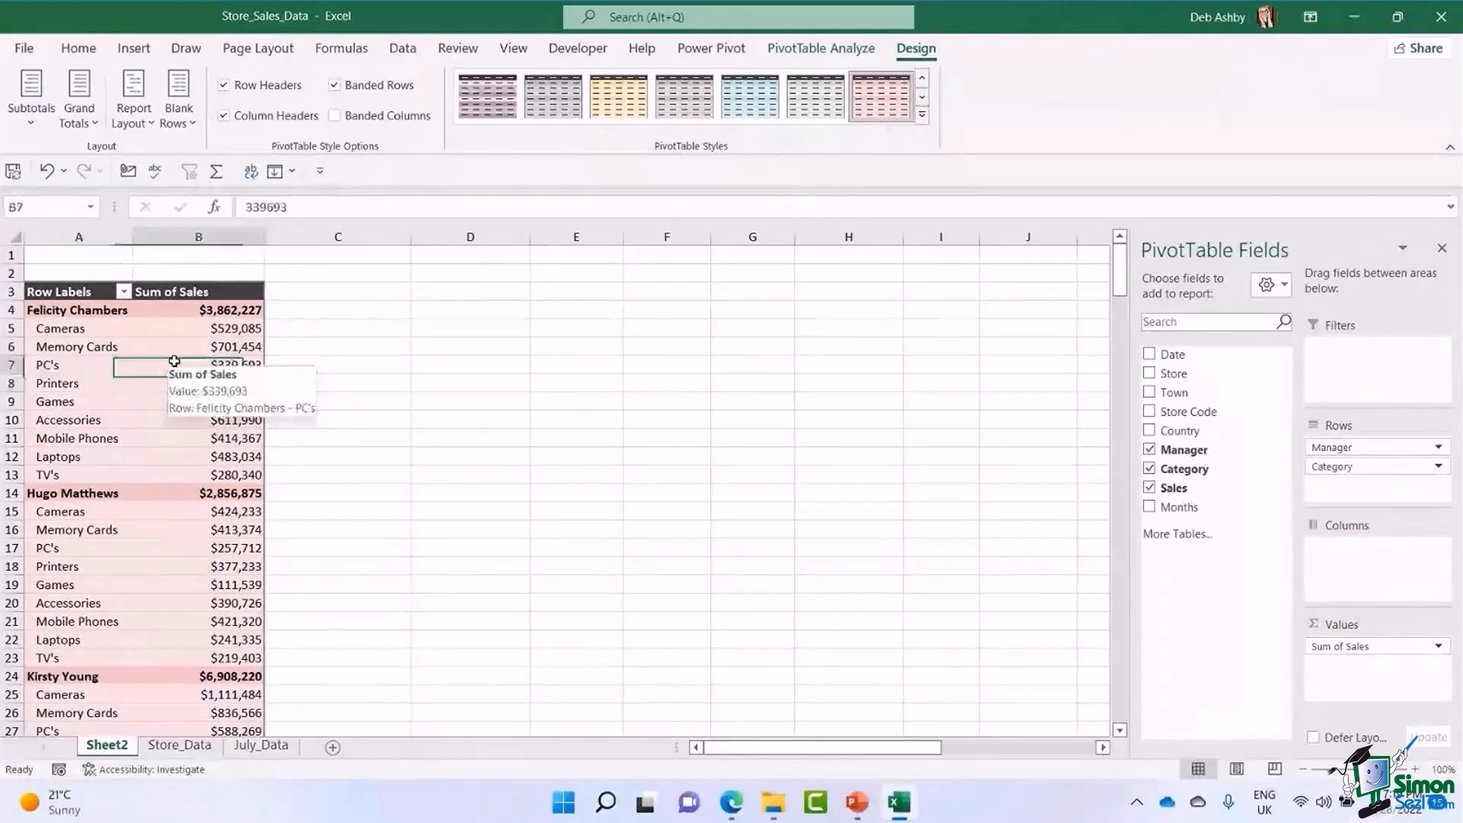
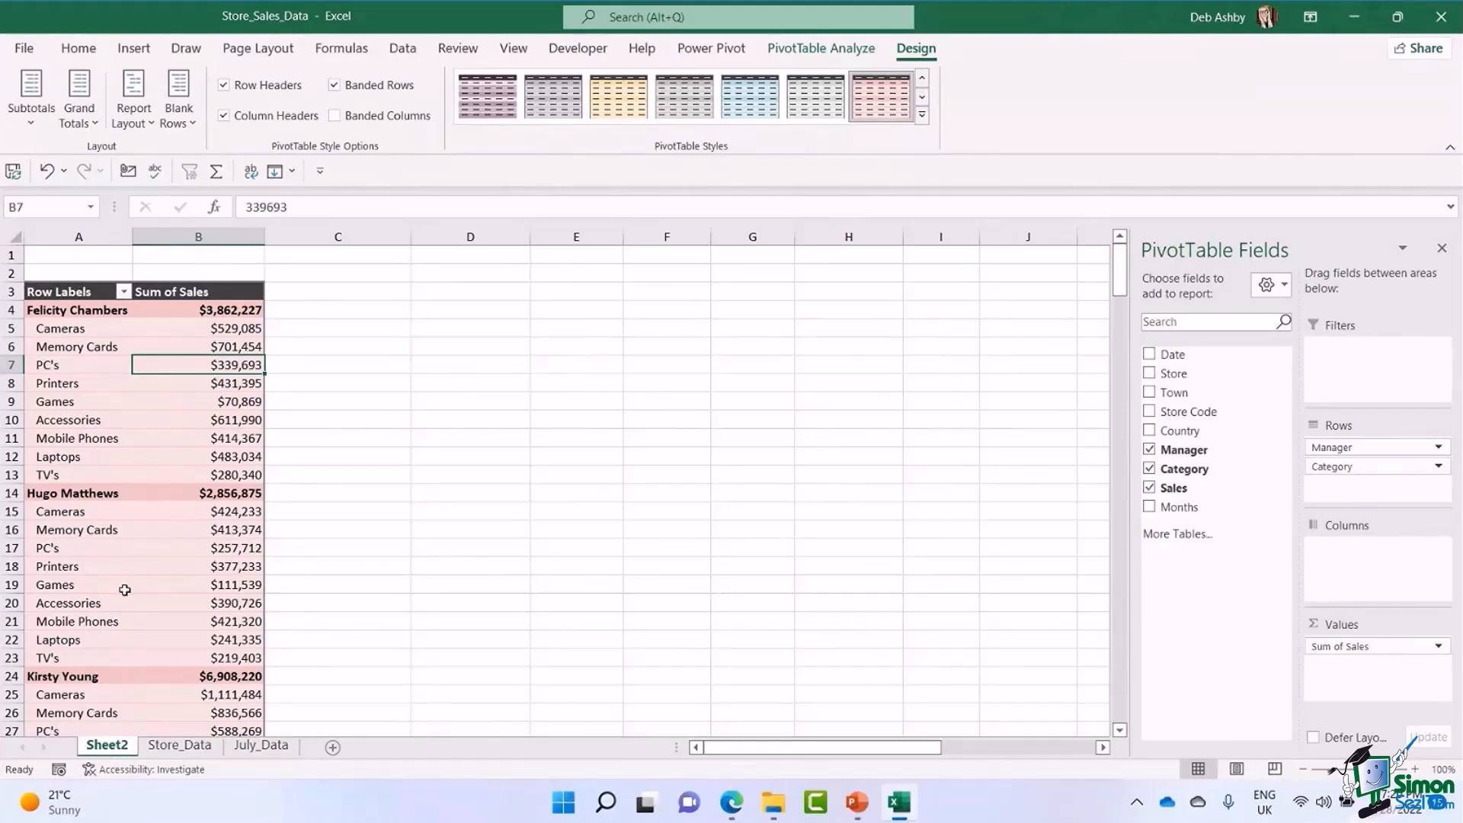
Rename the PivotTable's worksheet, Sheet2, as pvt_man_cat.
right_click(118, 750)
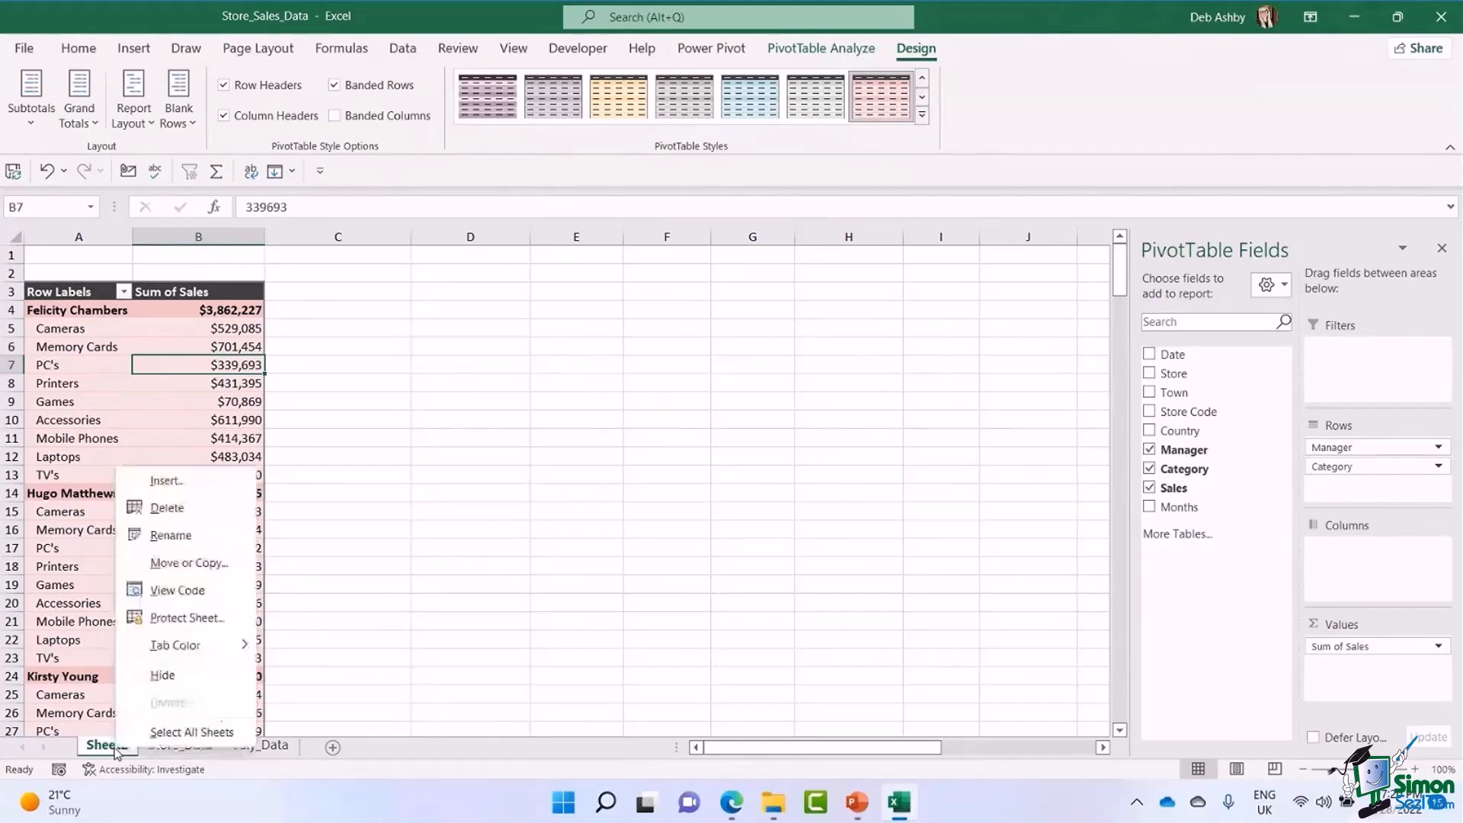
left_click(194, 542)
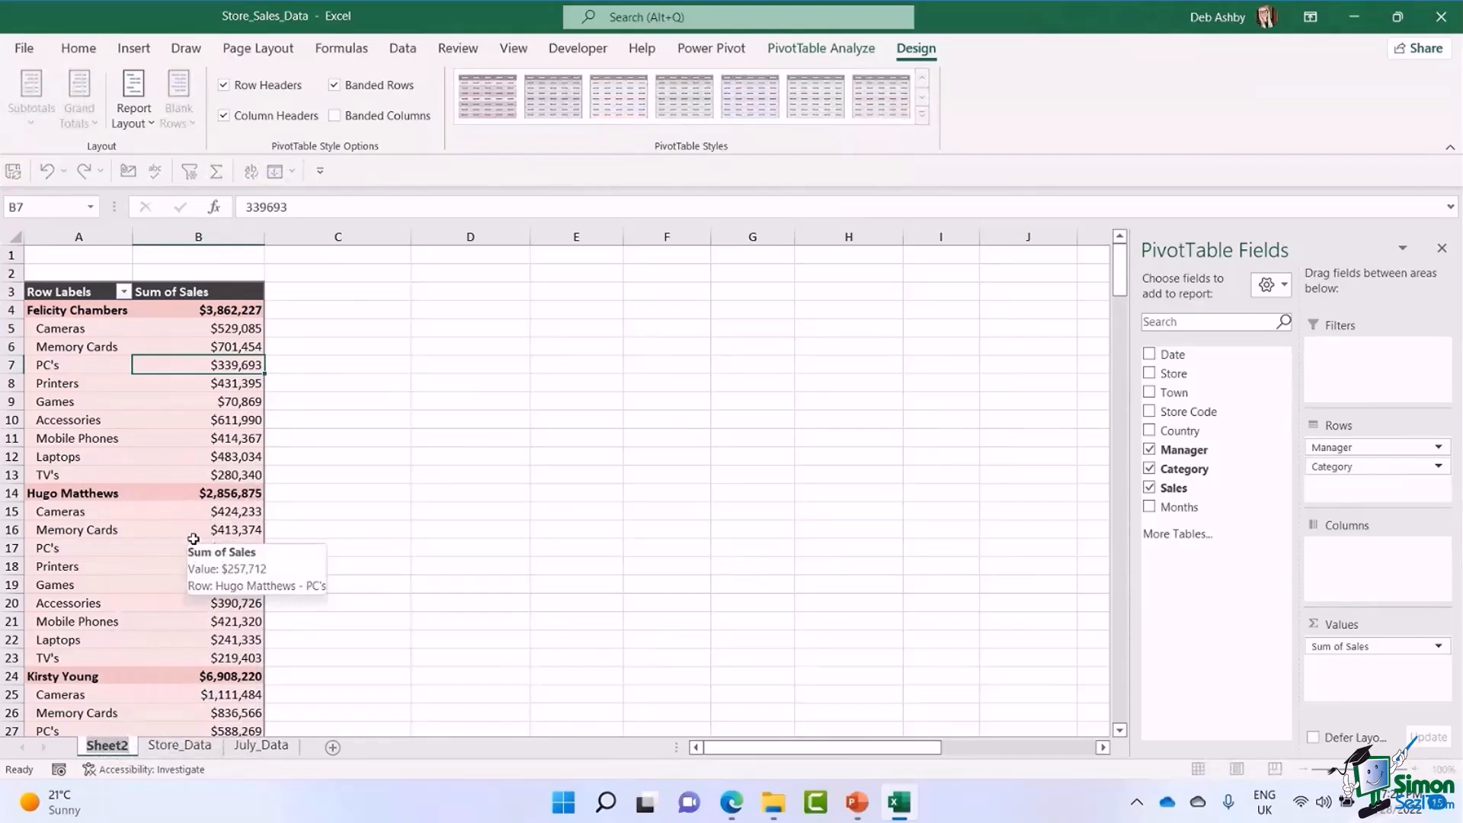
type("pv")
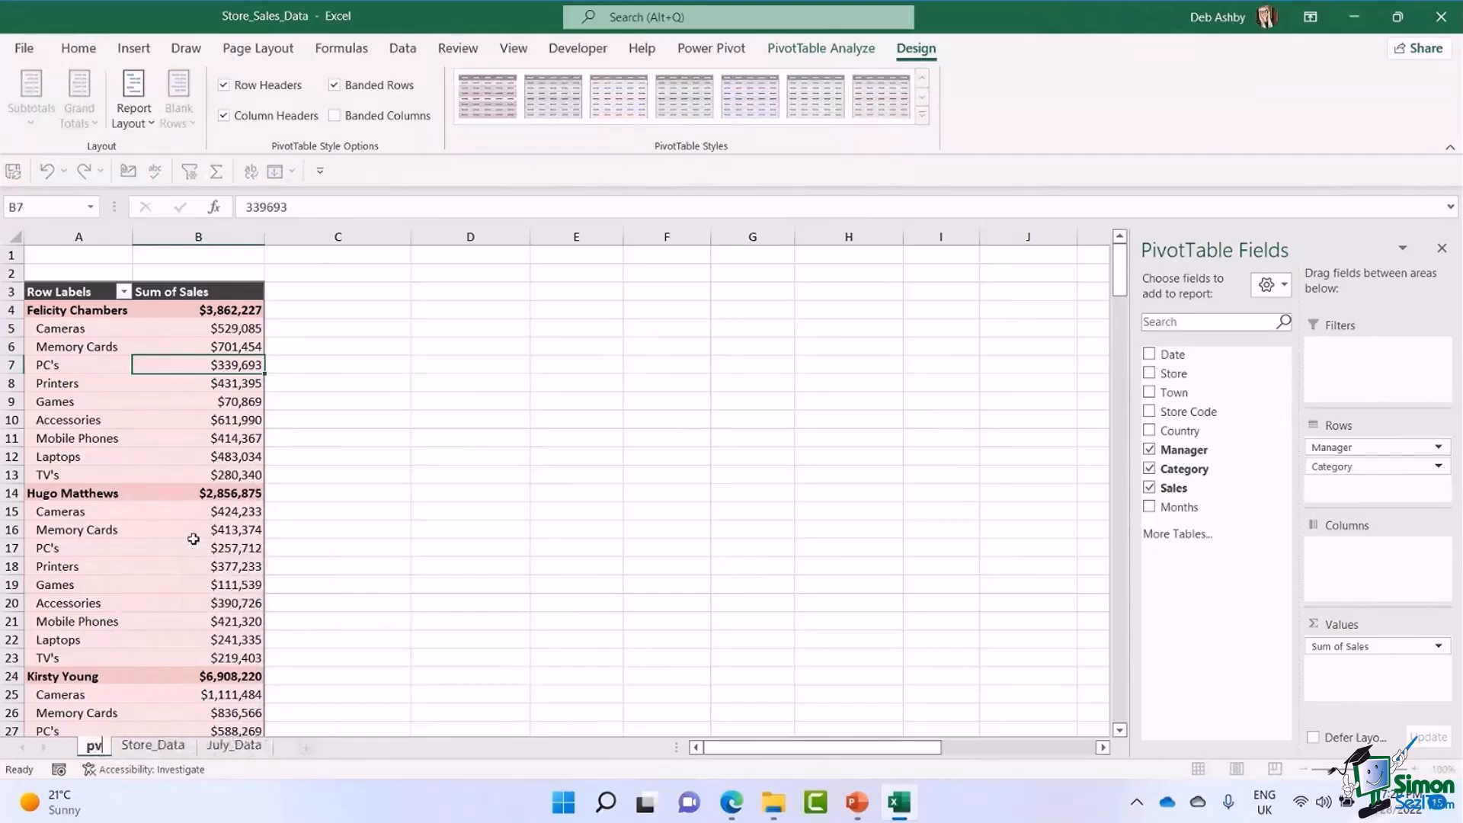
type("t_")
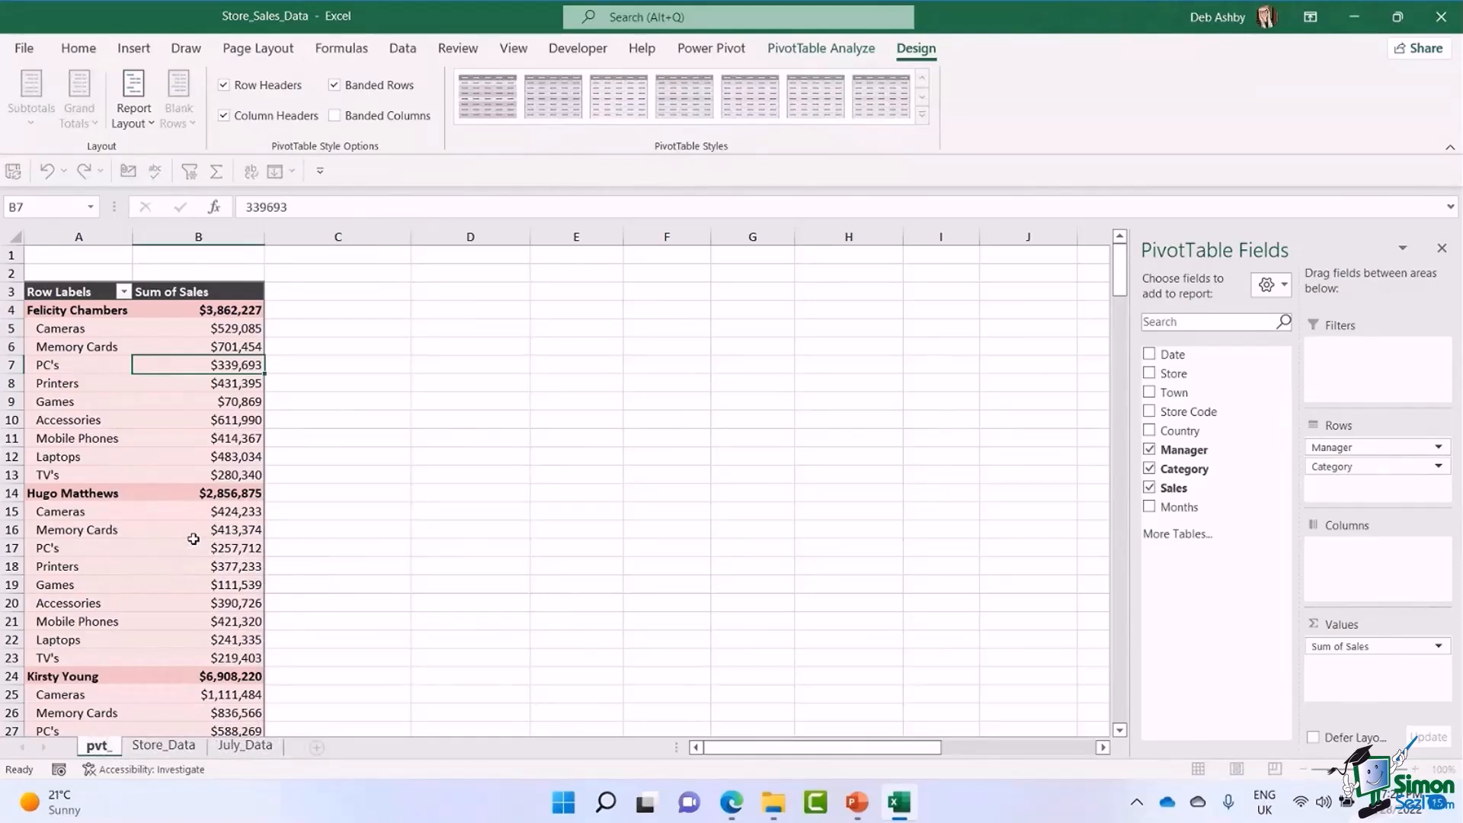
type("man_cat")
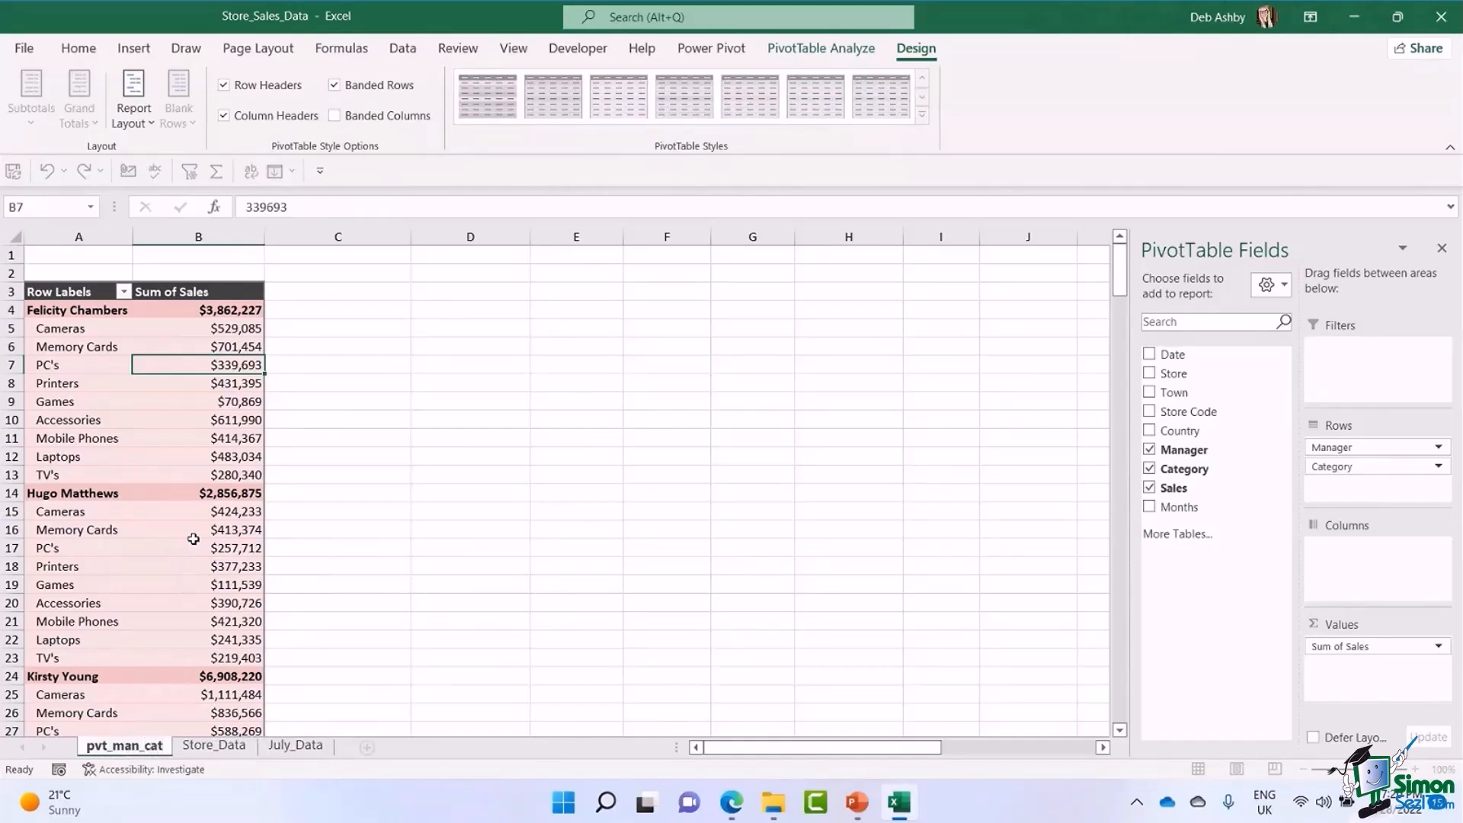
key("Return")
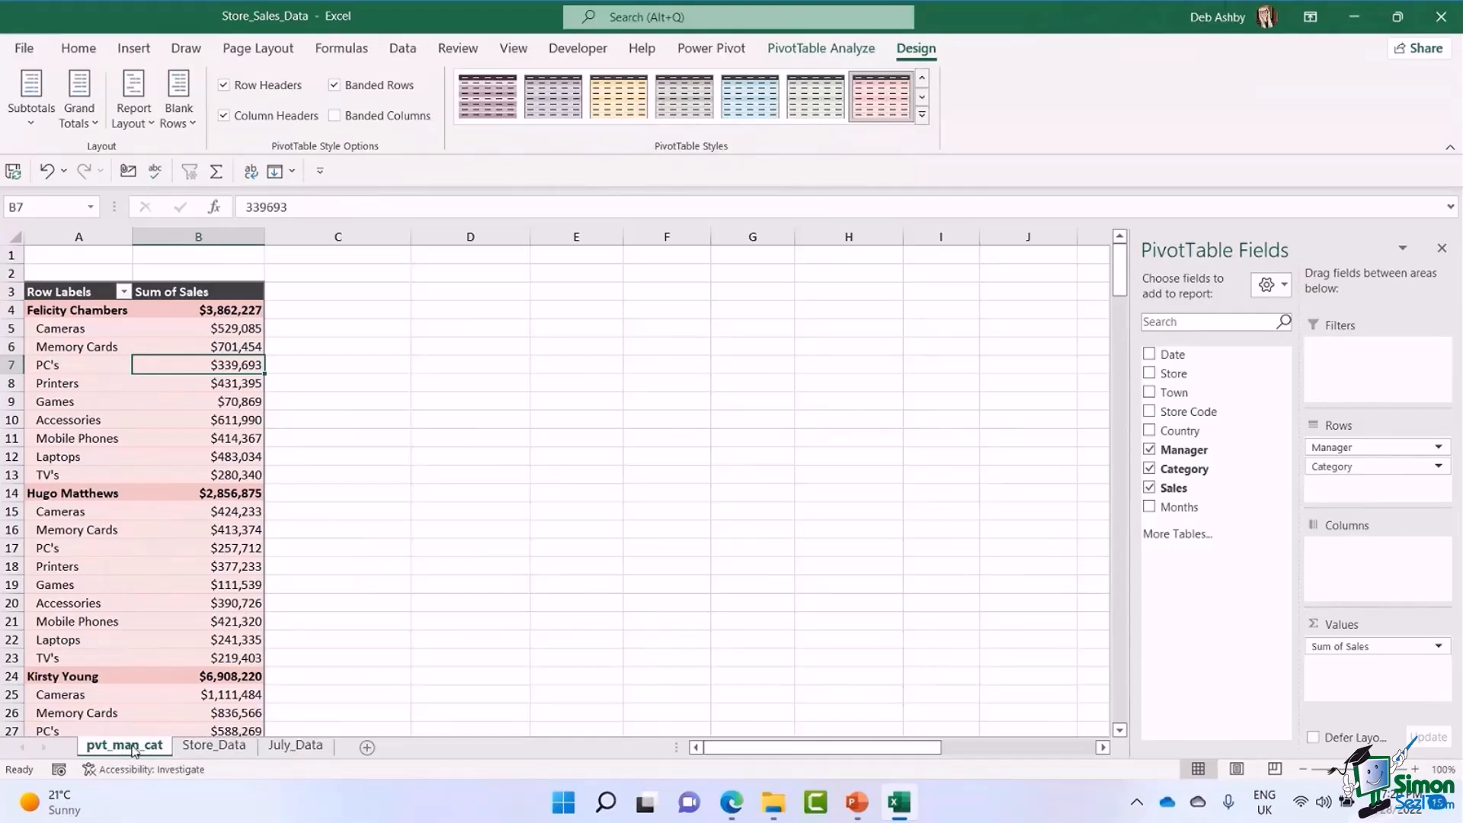
Duplicate the pvt_man_cat sheet and, in the copy, replace the PivotTable's Manager and Category row fields with Store.
key("ctrl")
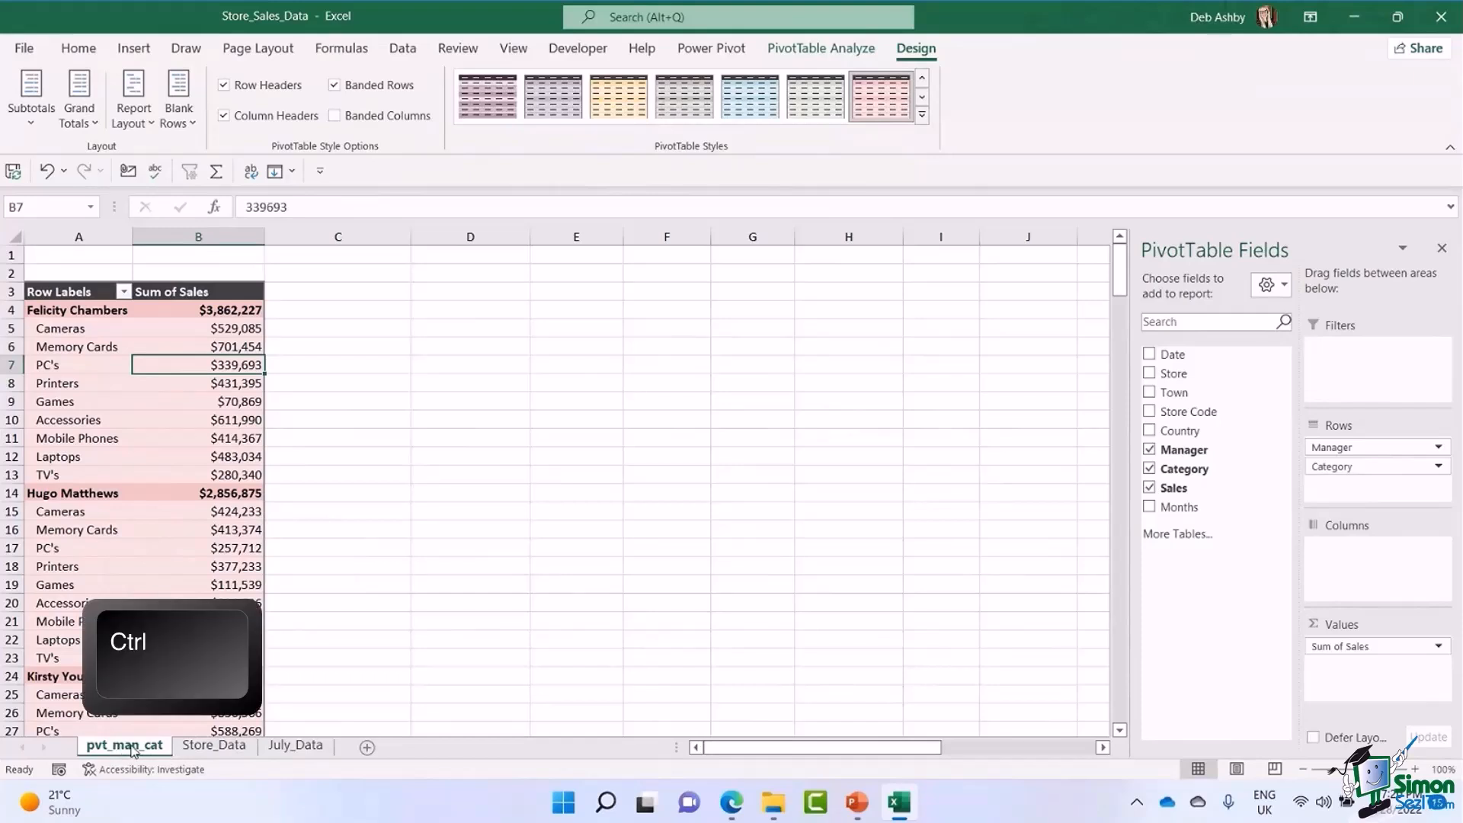
left_click_drag(109, 751, 173, 750)
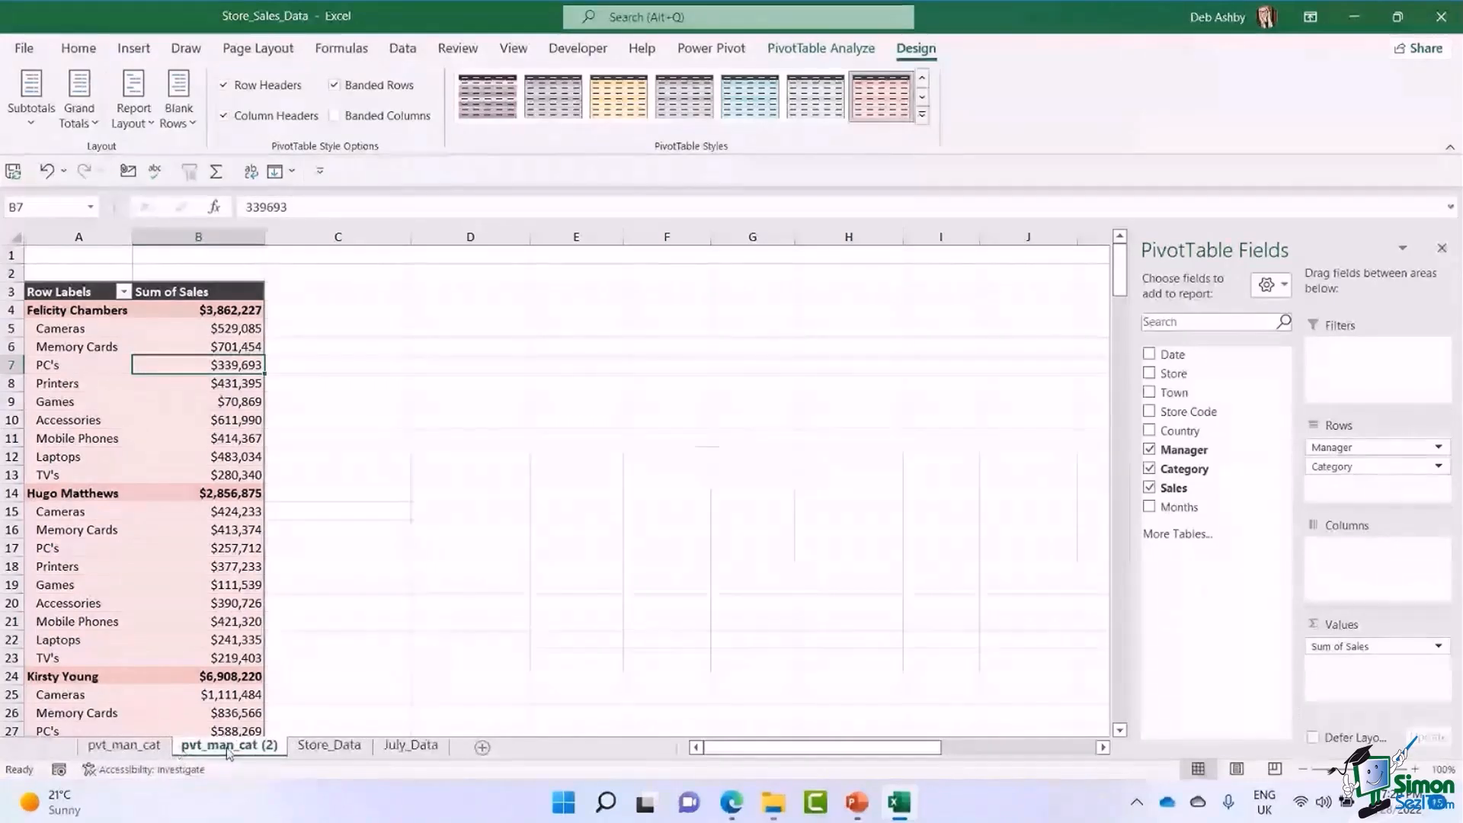
left_click(99, 414)
left_click(170, 402)
left_click_drag(1352, 455, 947, 506)
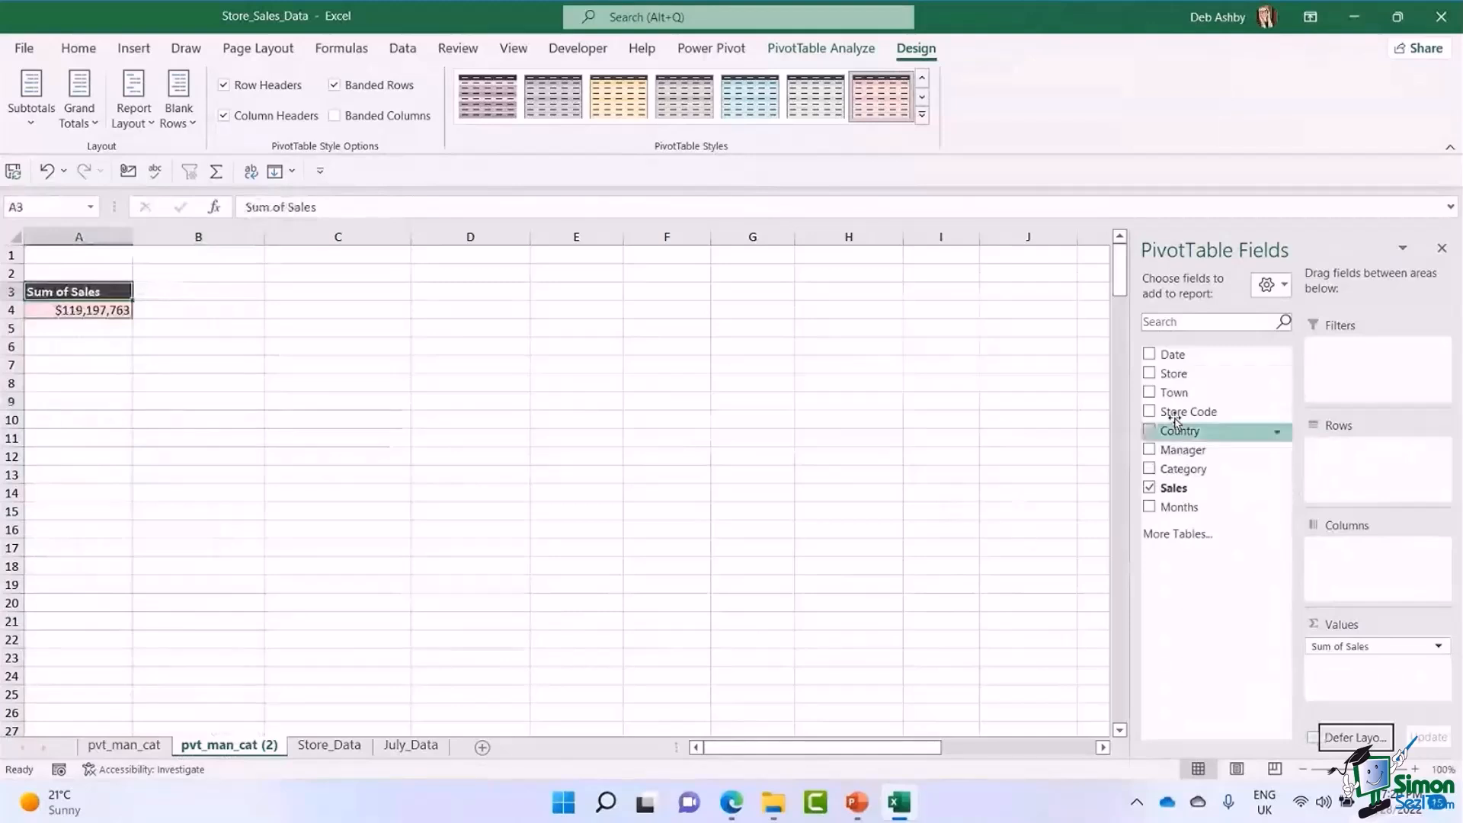
left_click(1195, 375)
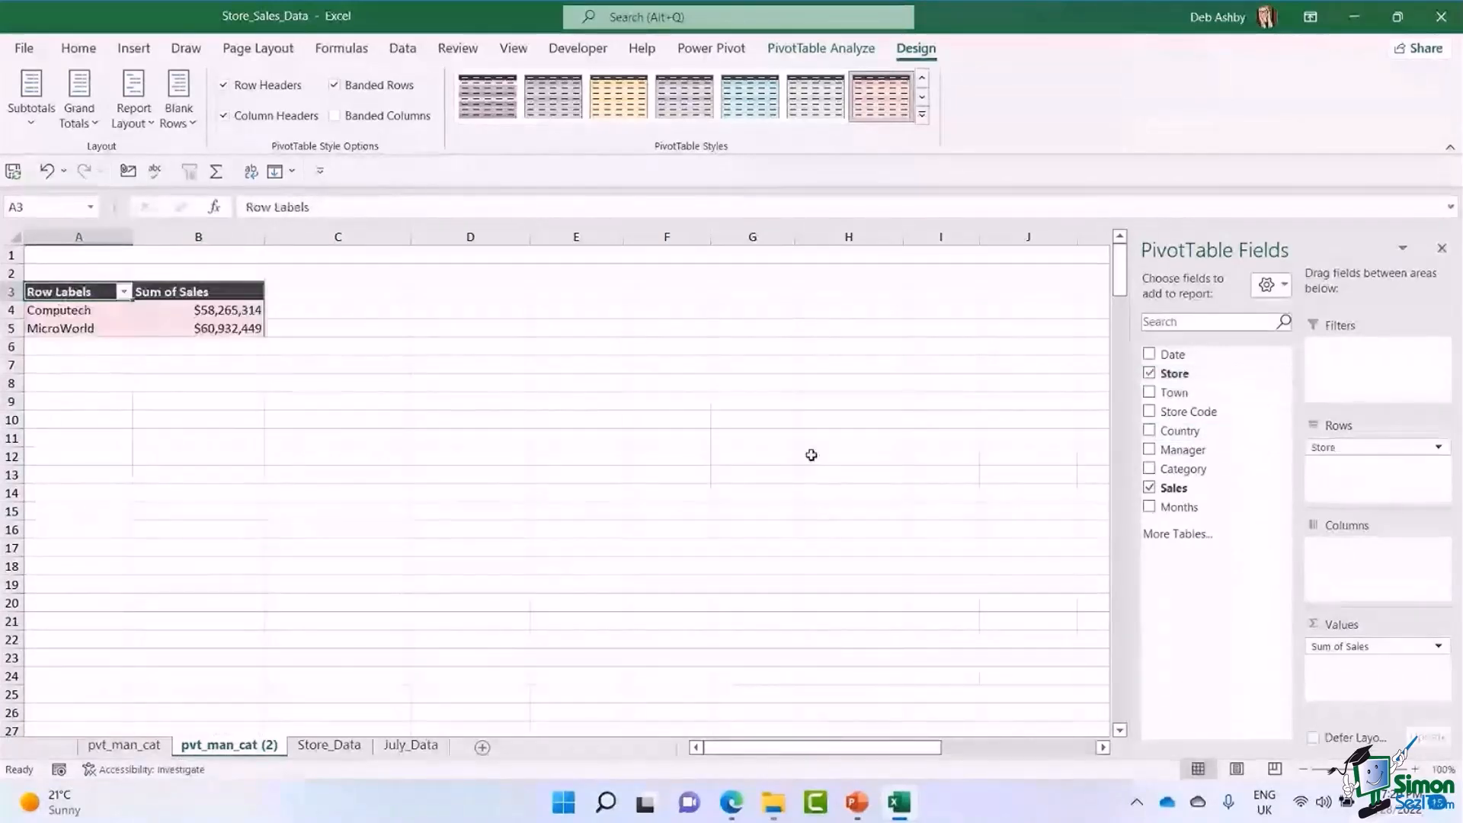
Turn on grand totals for rows and columns in the store PivotTable and give it the light blue dark-header style.
left_click(212, 328)
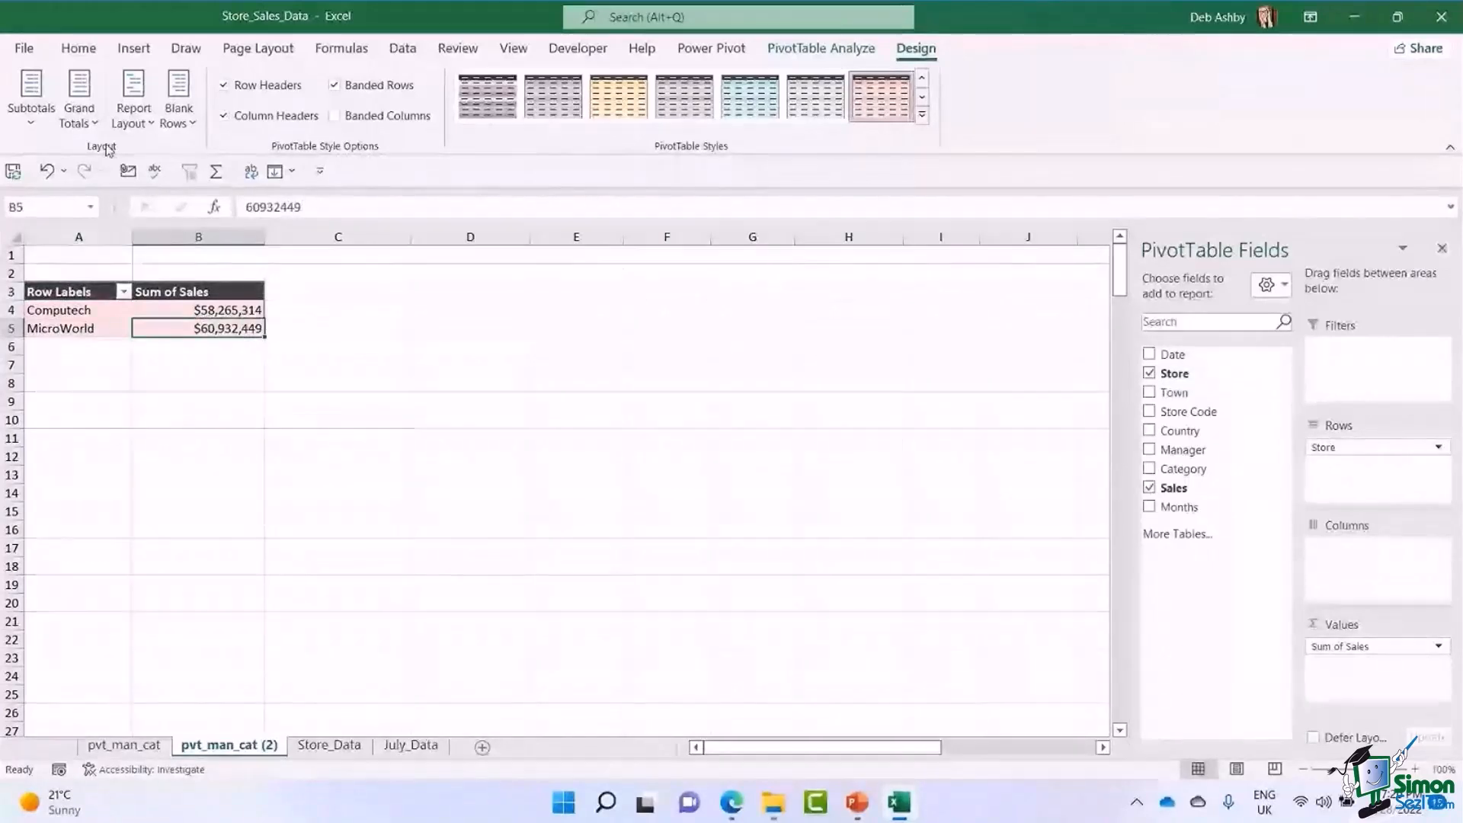
left_click(84, 103)
left_click(160, 168)
left_click(93, 103)
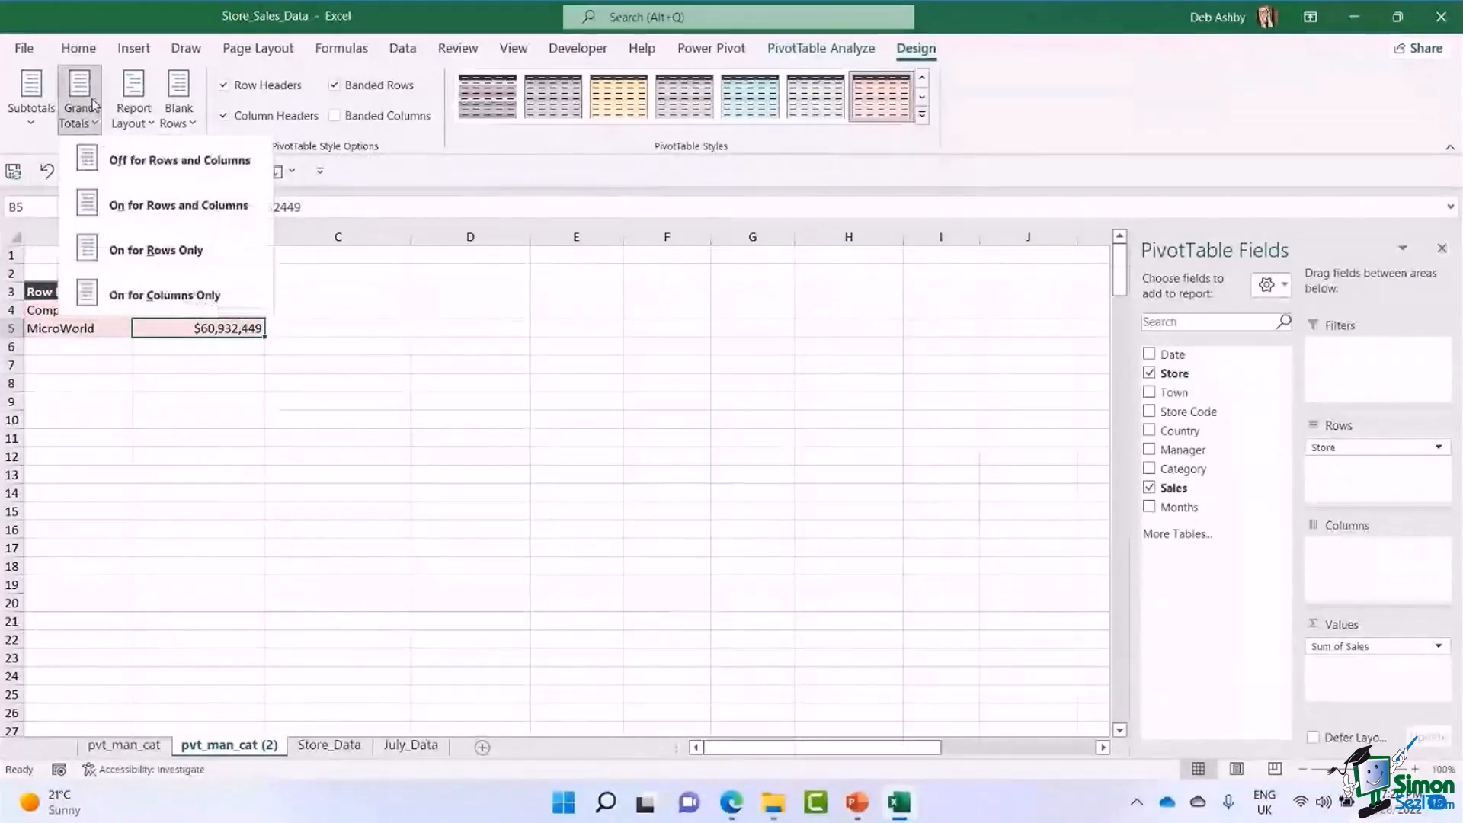
left_click(178, 205)
left_click(203, 455)
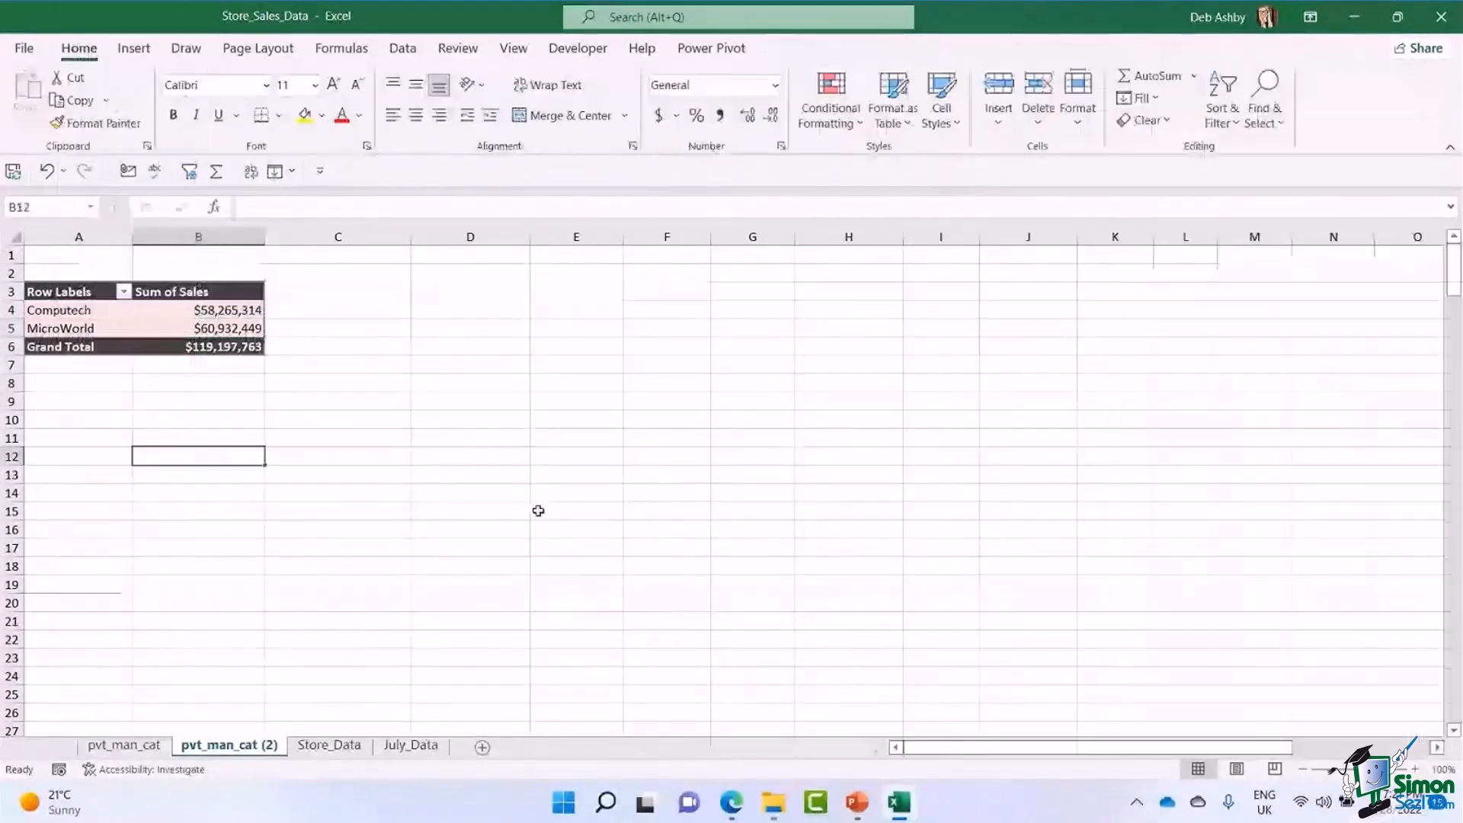
left_click(217, 321)
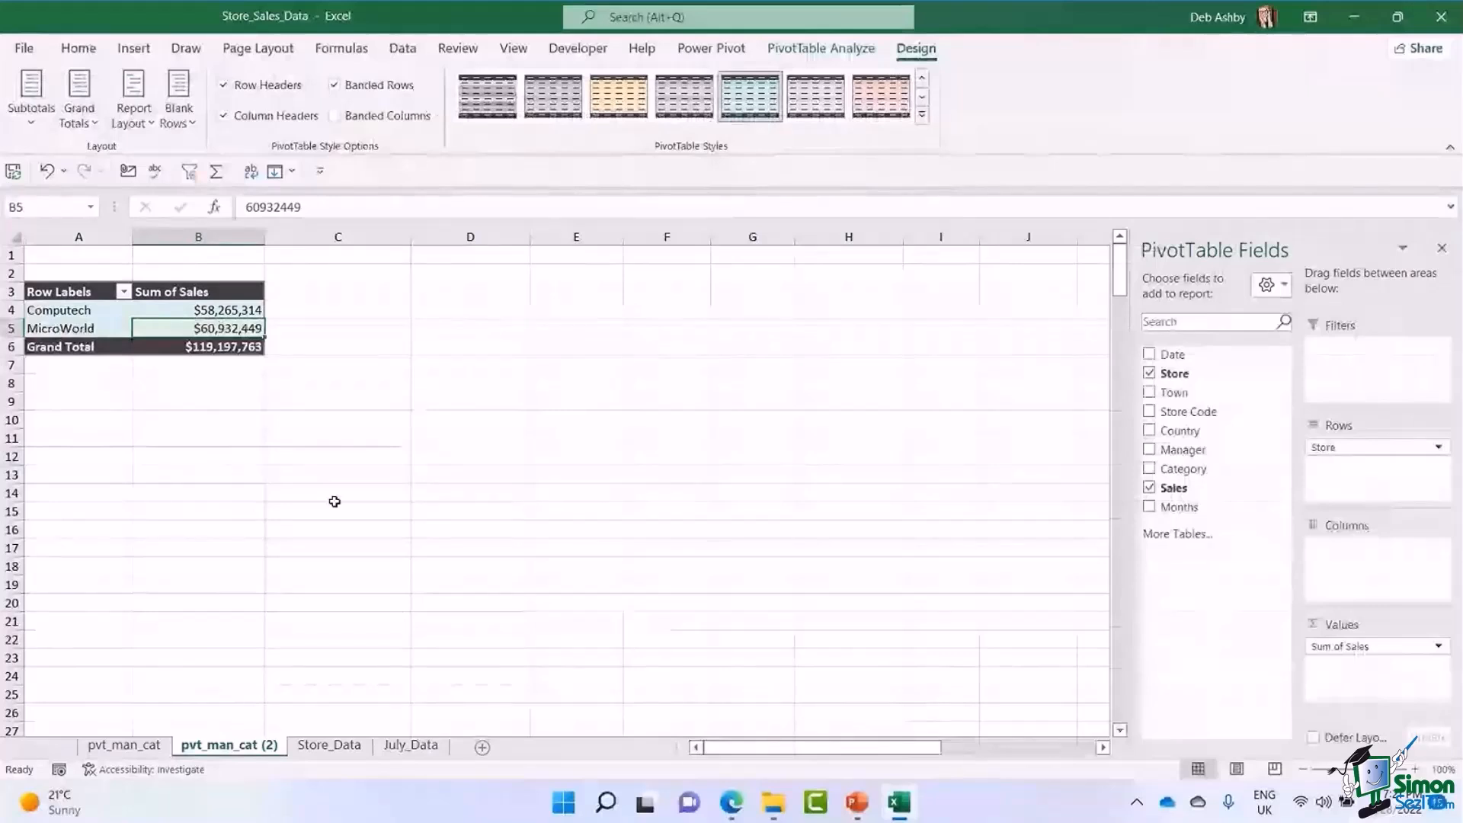
Rename the duplicated sheet as pvt_store_sales.
right_click(240, 746)
left_click(288, 531)
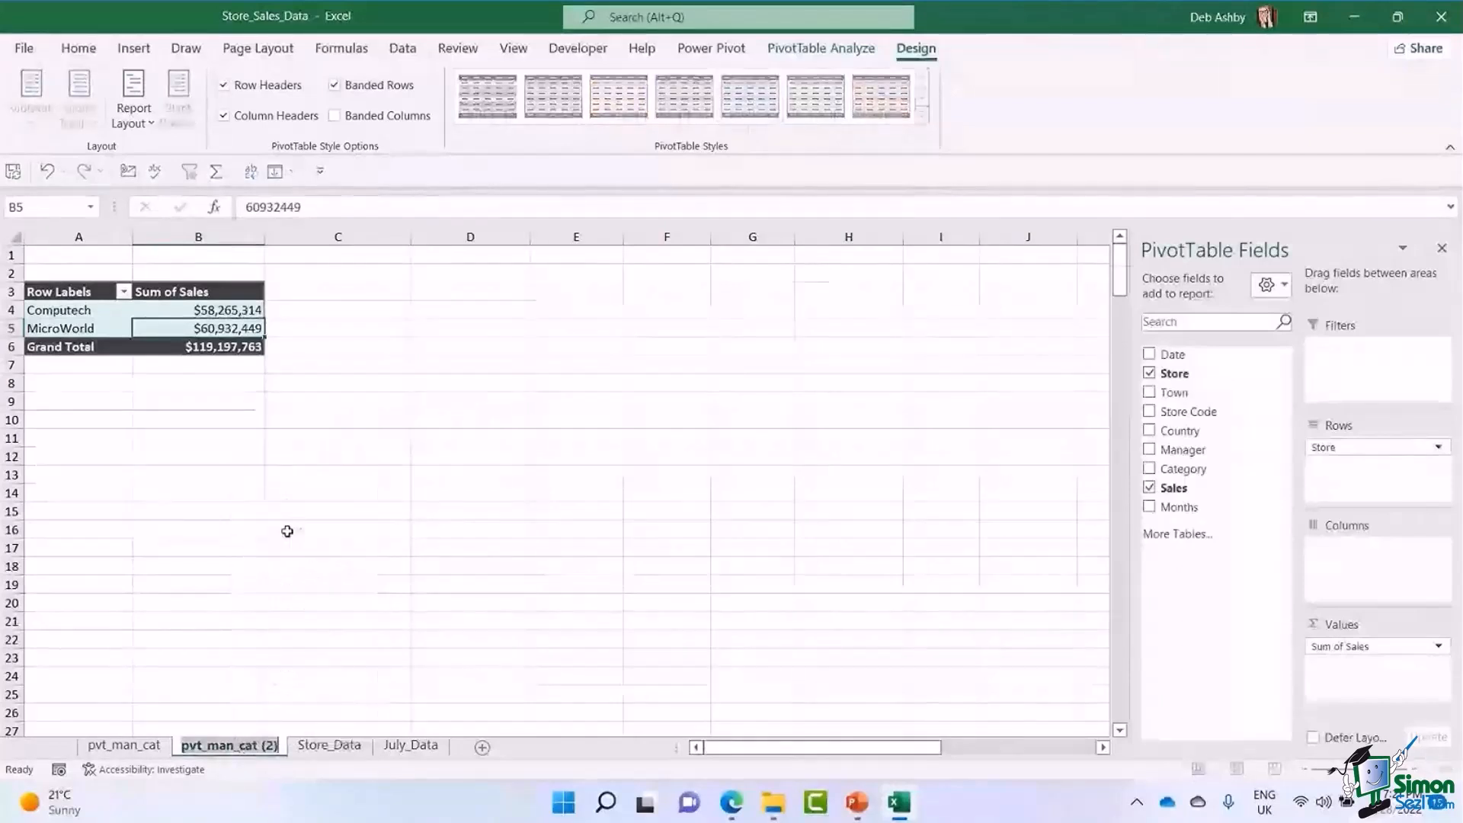
type("pvt_store")
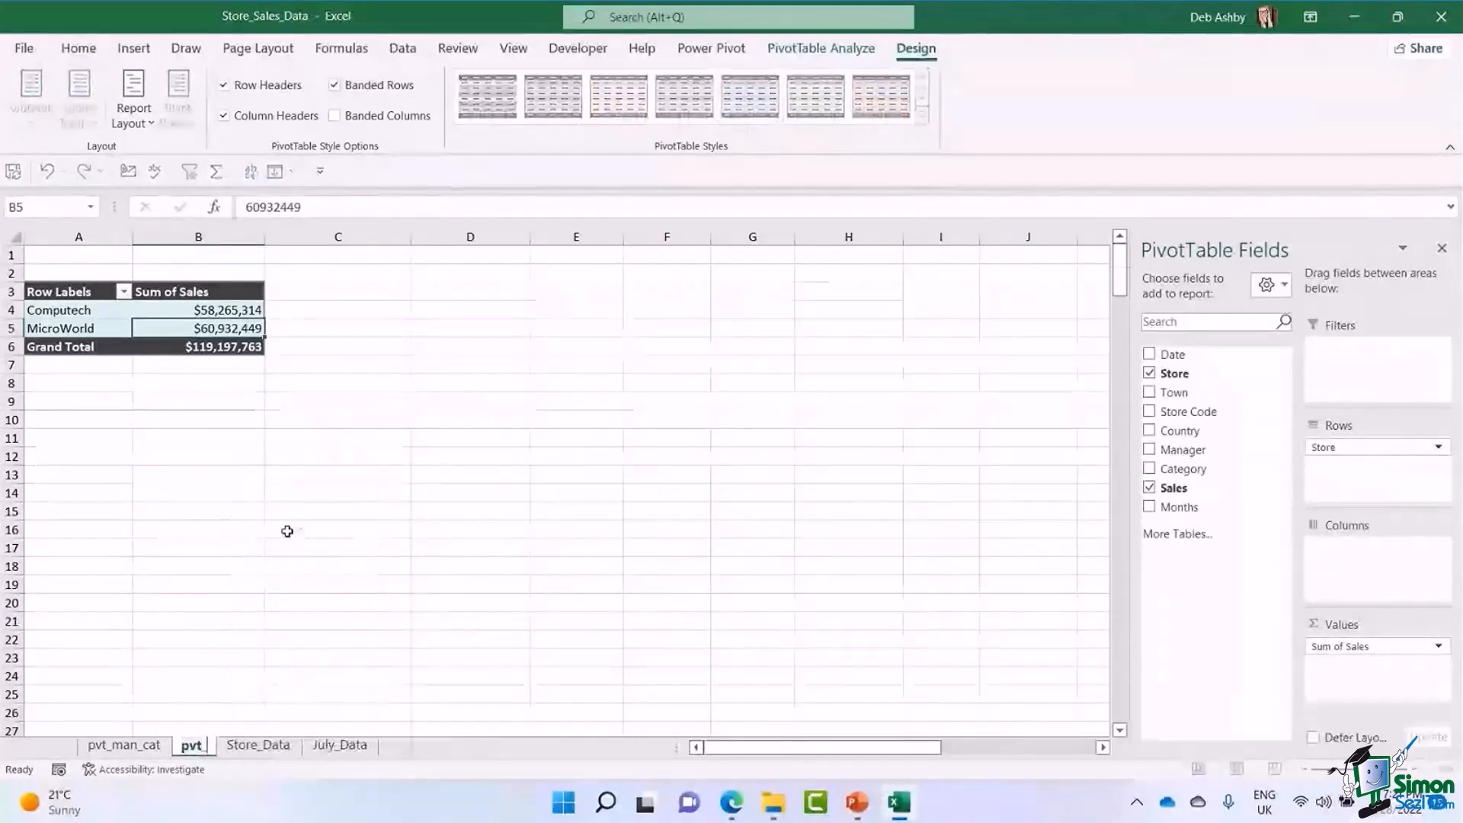
type("_sales")
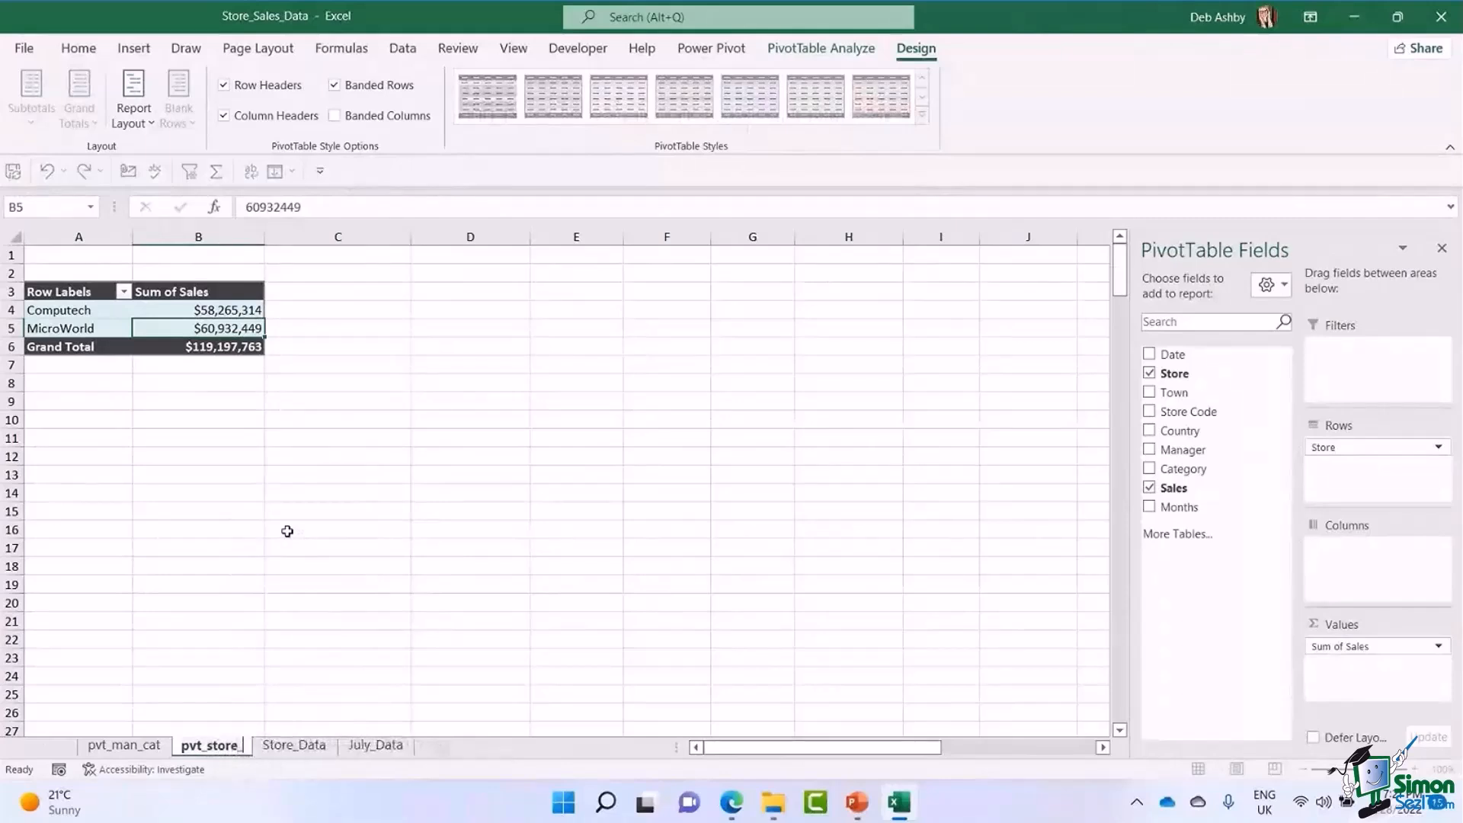
key("Return")
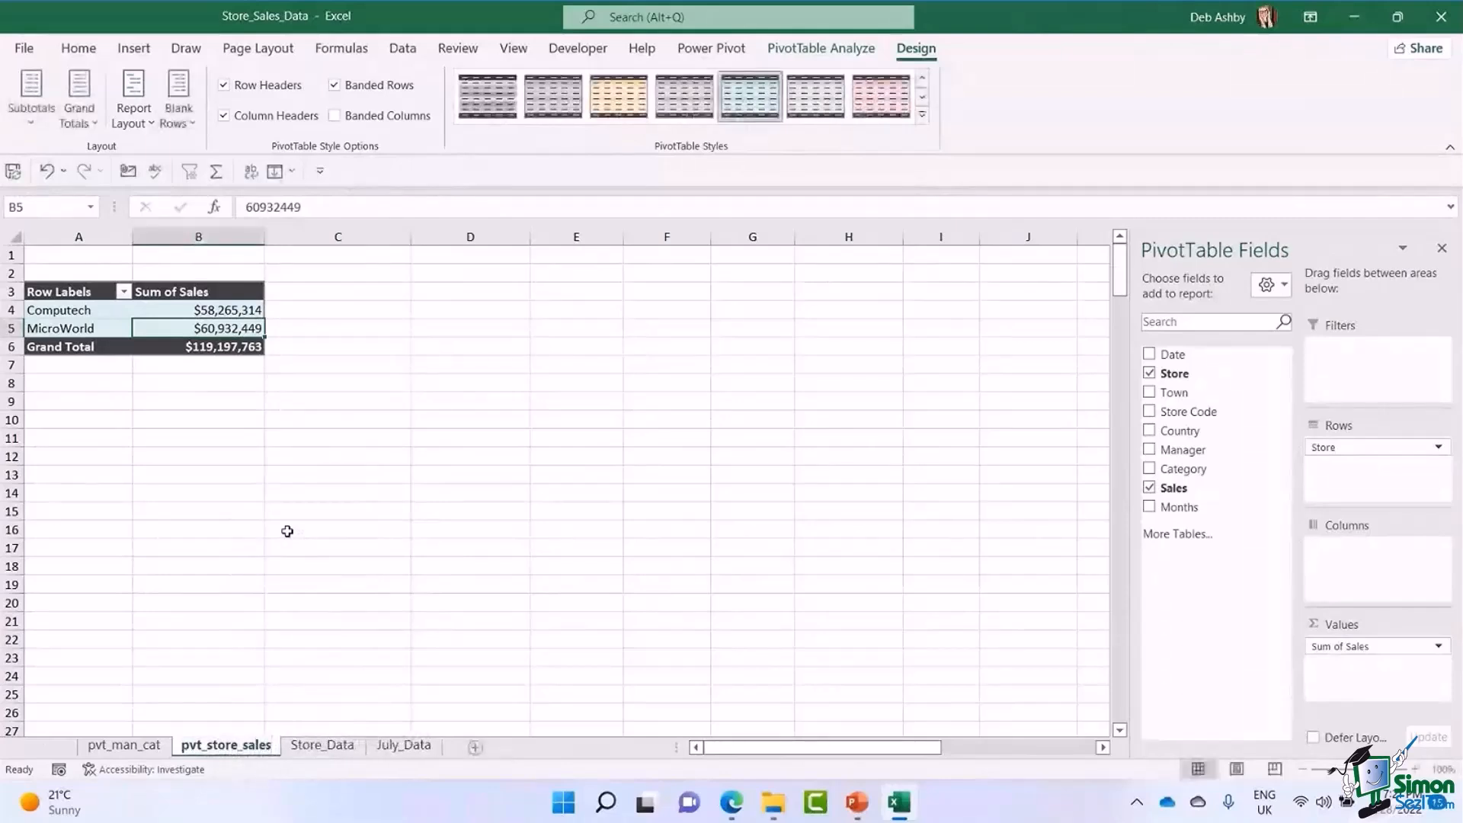
Return to the pvt_man_cat sheet and remove Category from its PivotTable's rows, keeping only Manager.
left_click(124, 745)
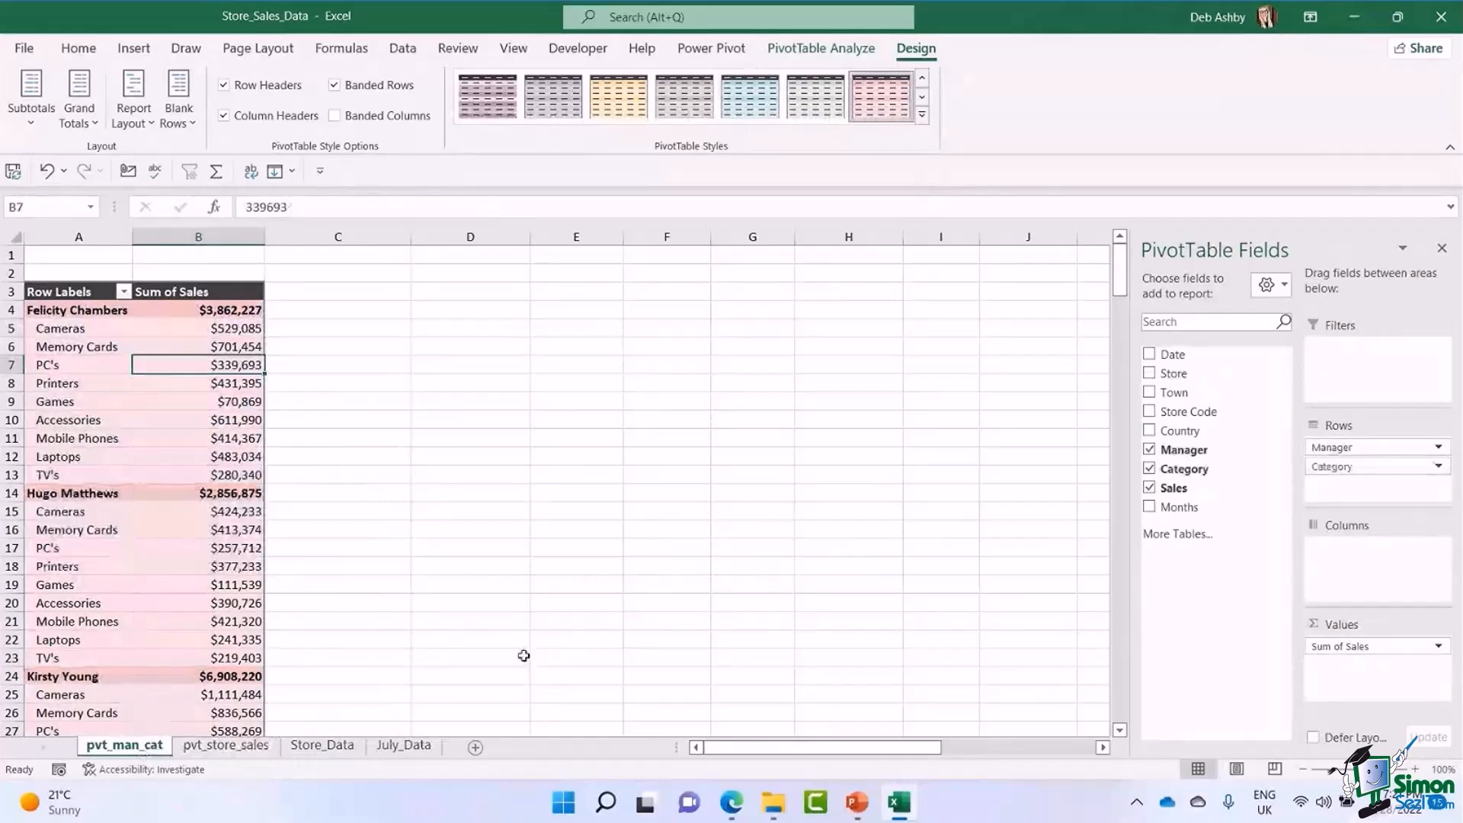
left_click(243, 748)
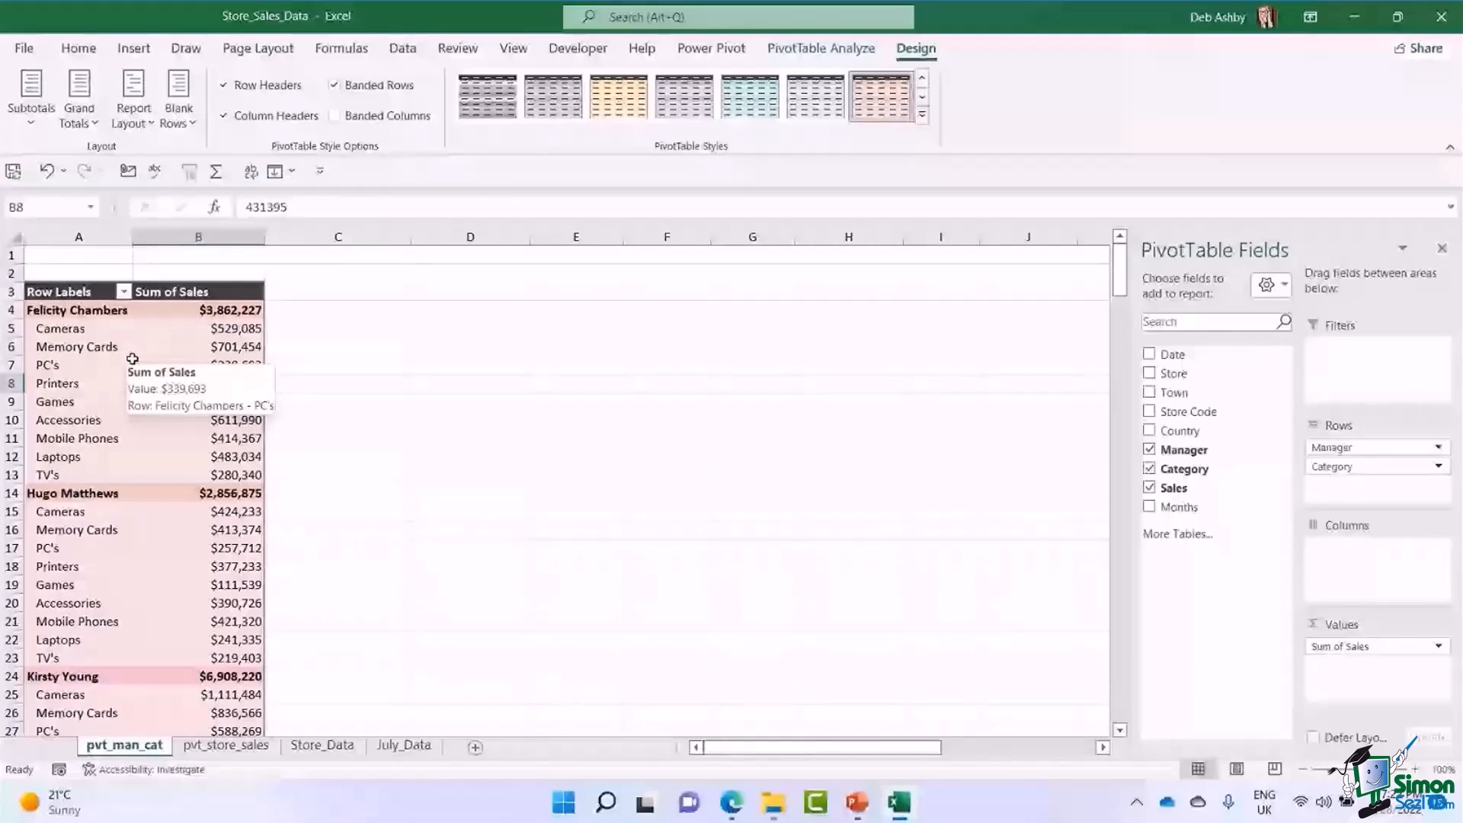
left_click(134, 359)
left_click(79, 48)
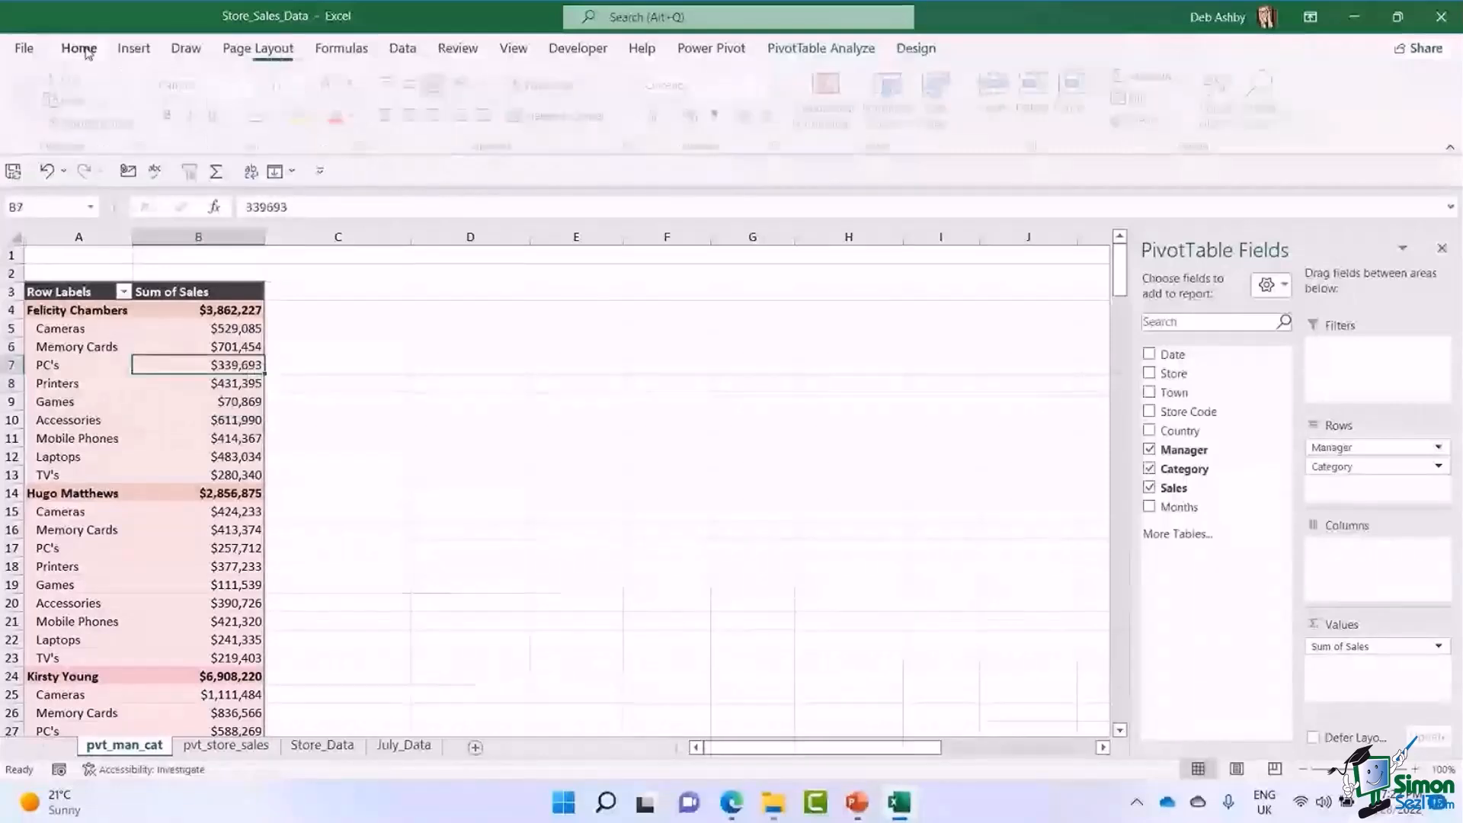
left_click(172, 398)
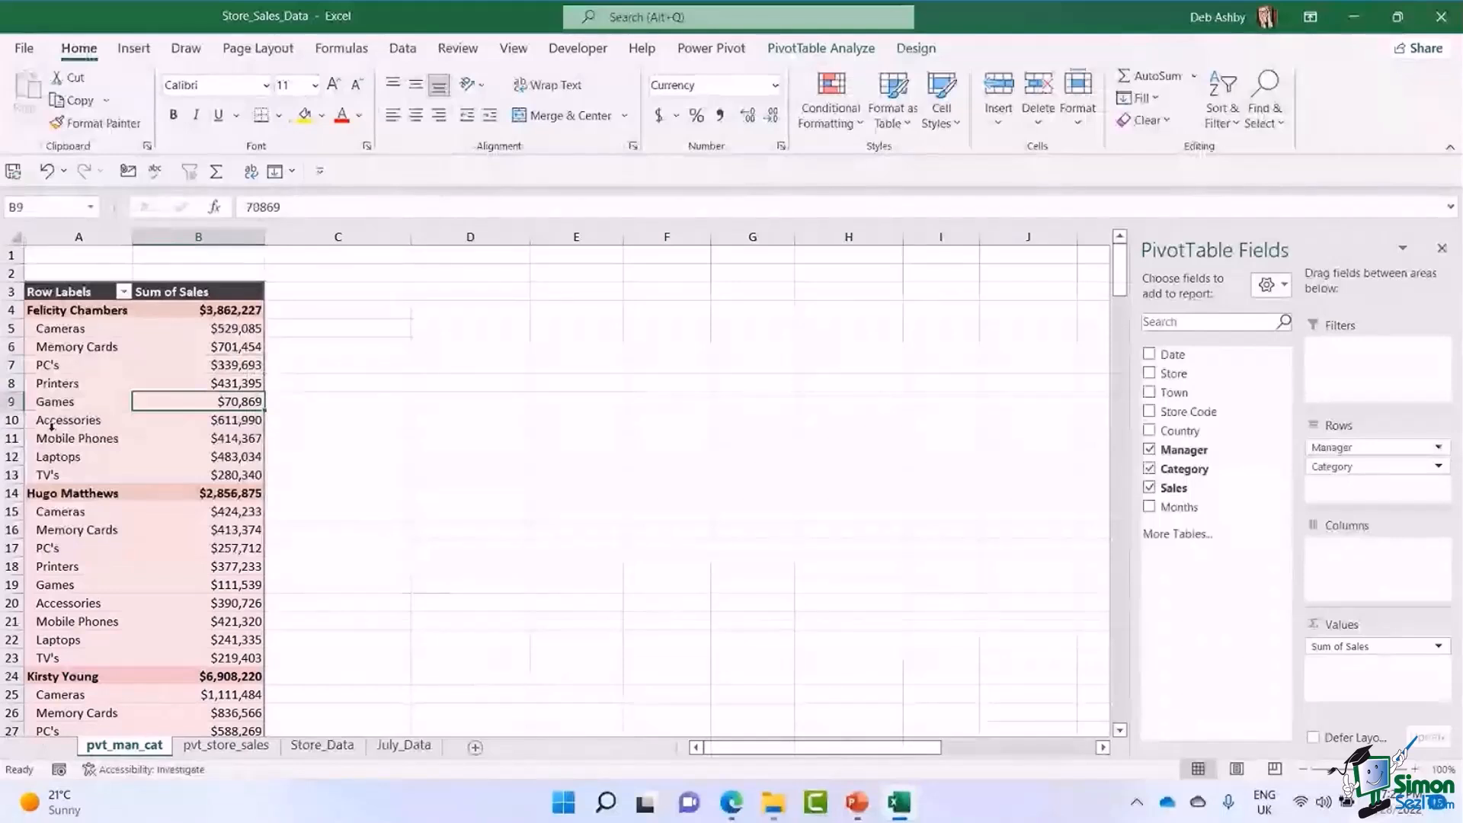
left_click(179, 366)
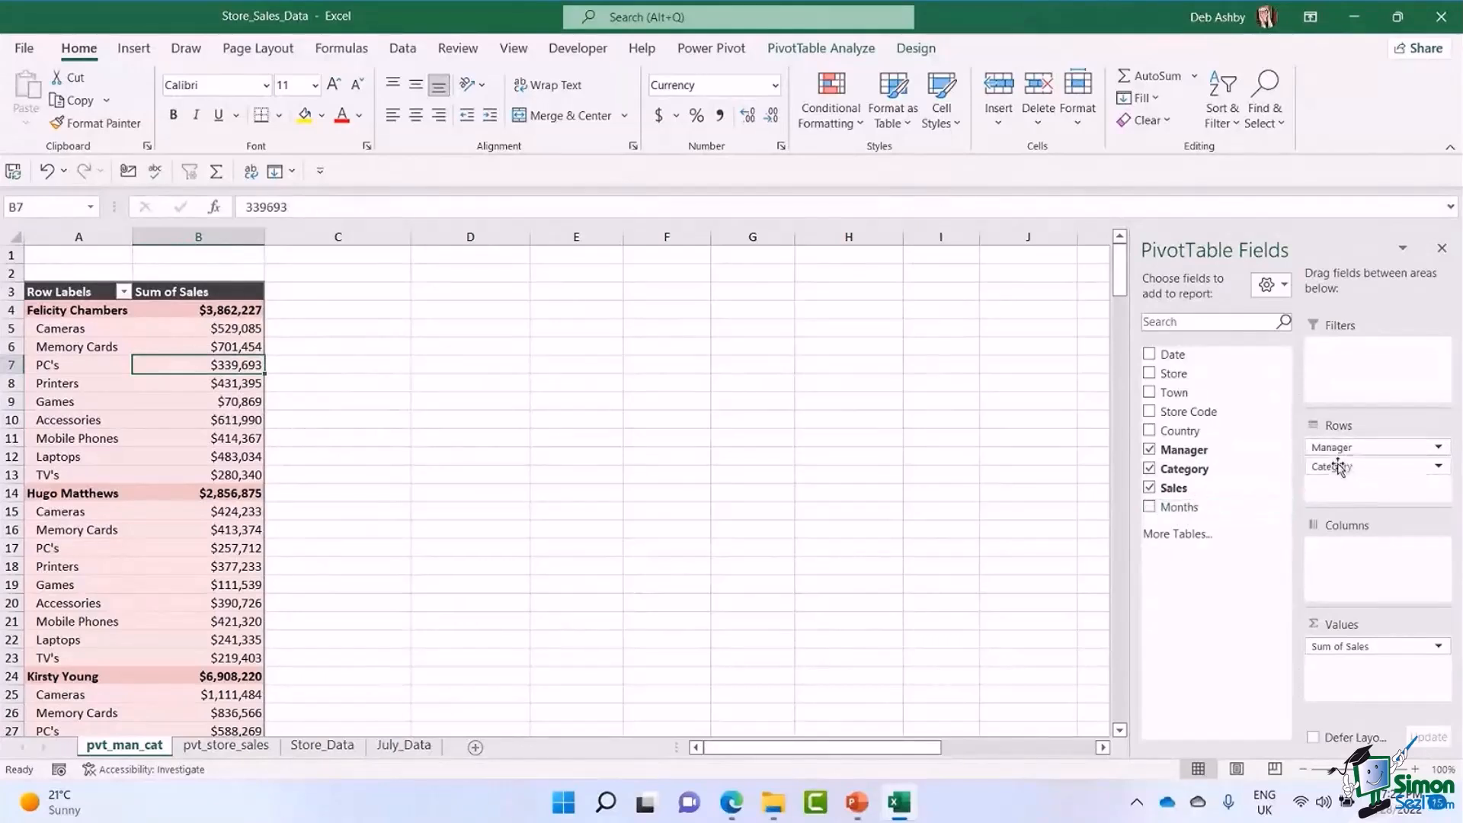
left_click_drag(1339, 470, 983, 496)
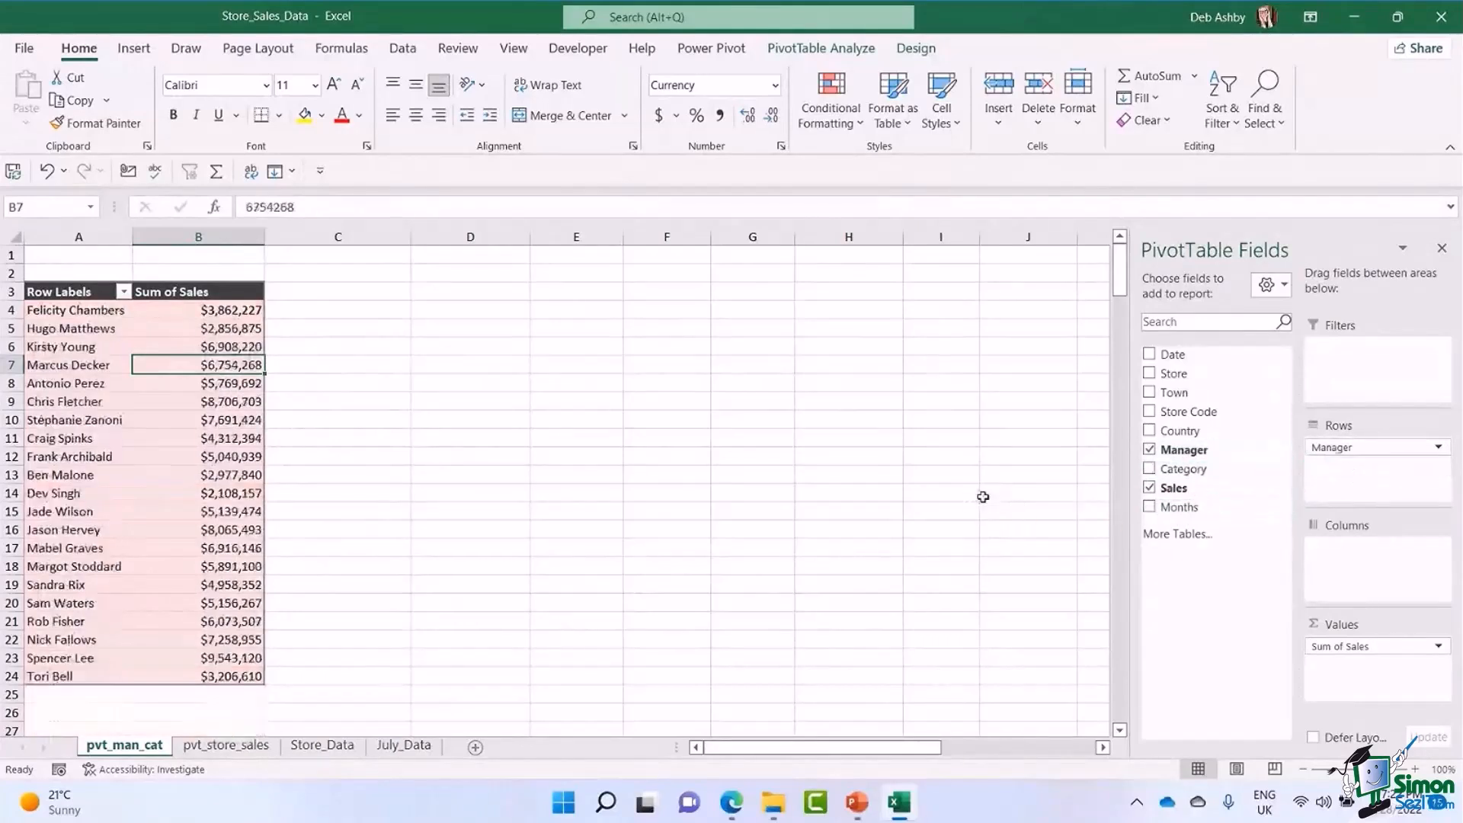
Insert a pie PivotChart based on the manager sales PivotTable.
left_click(106, 346)
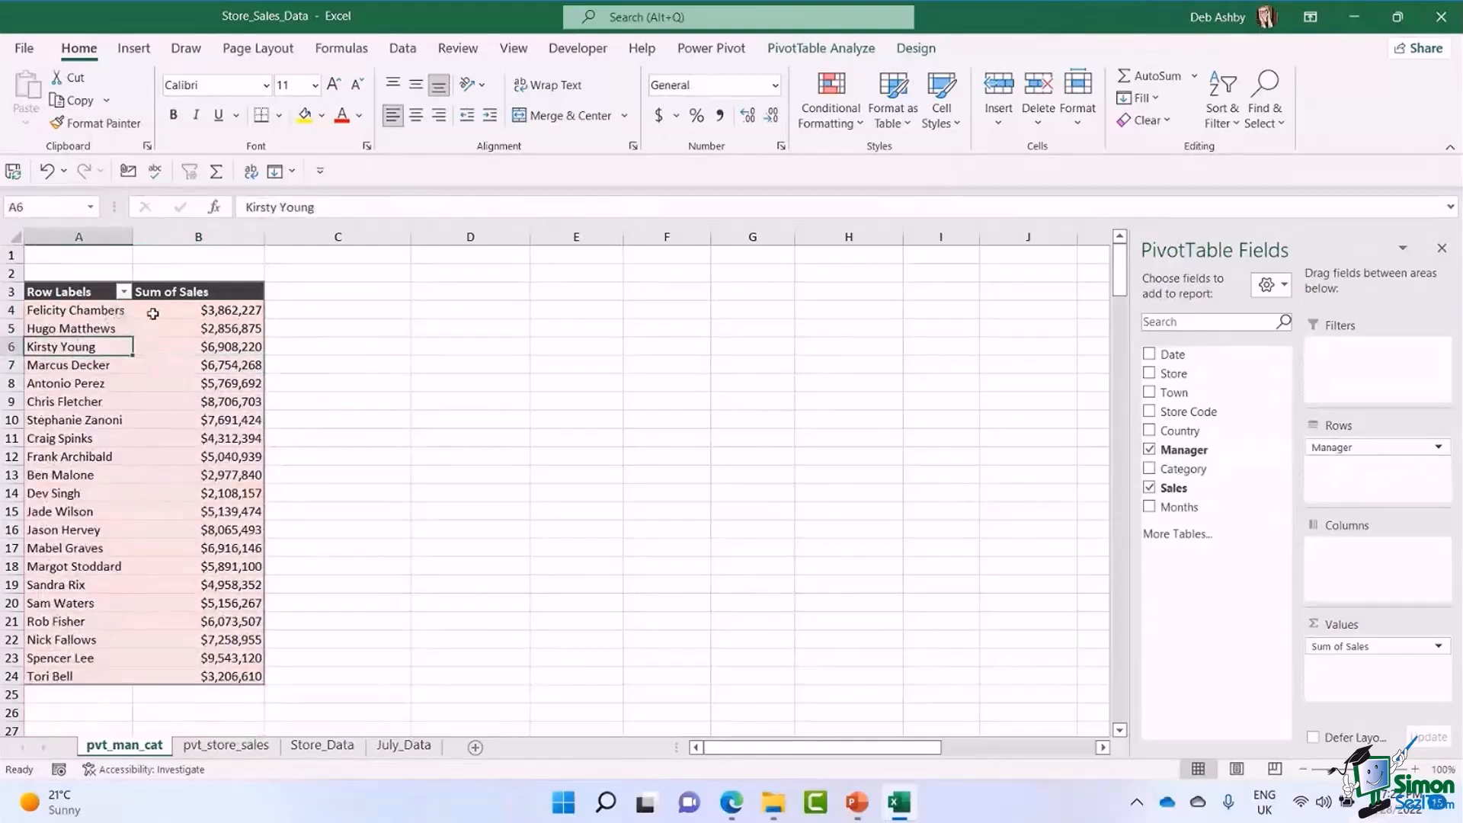
left_click(61, 402)
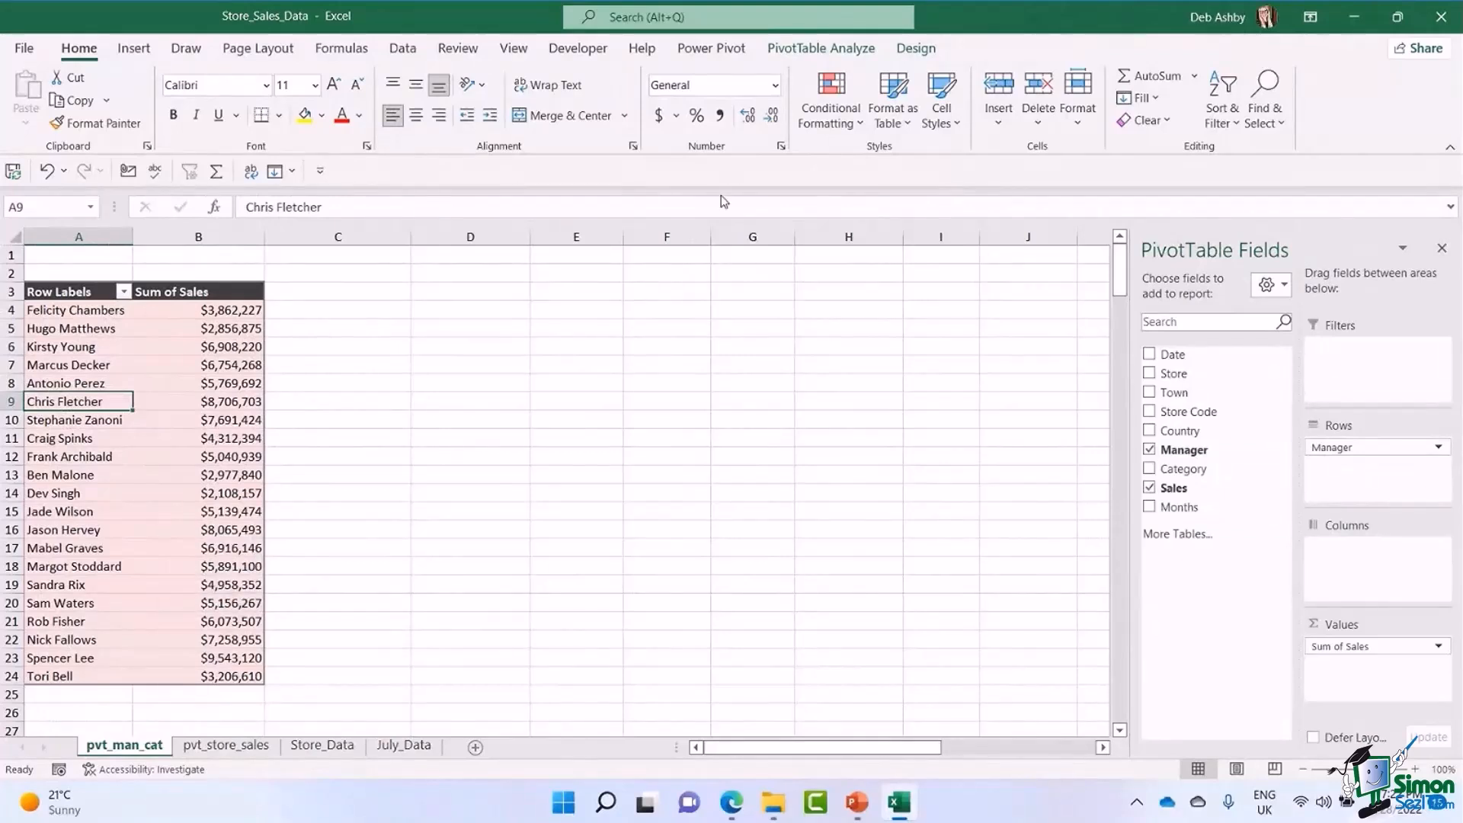
left_click(823, 48)
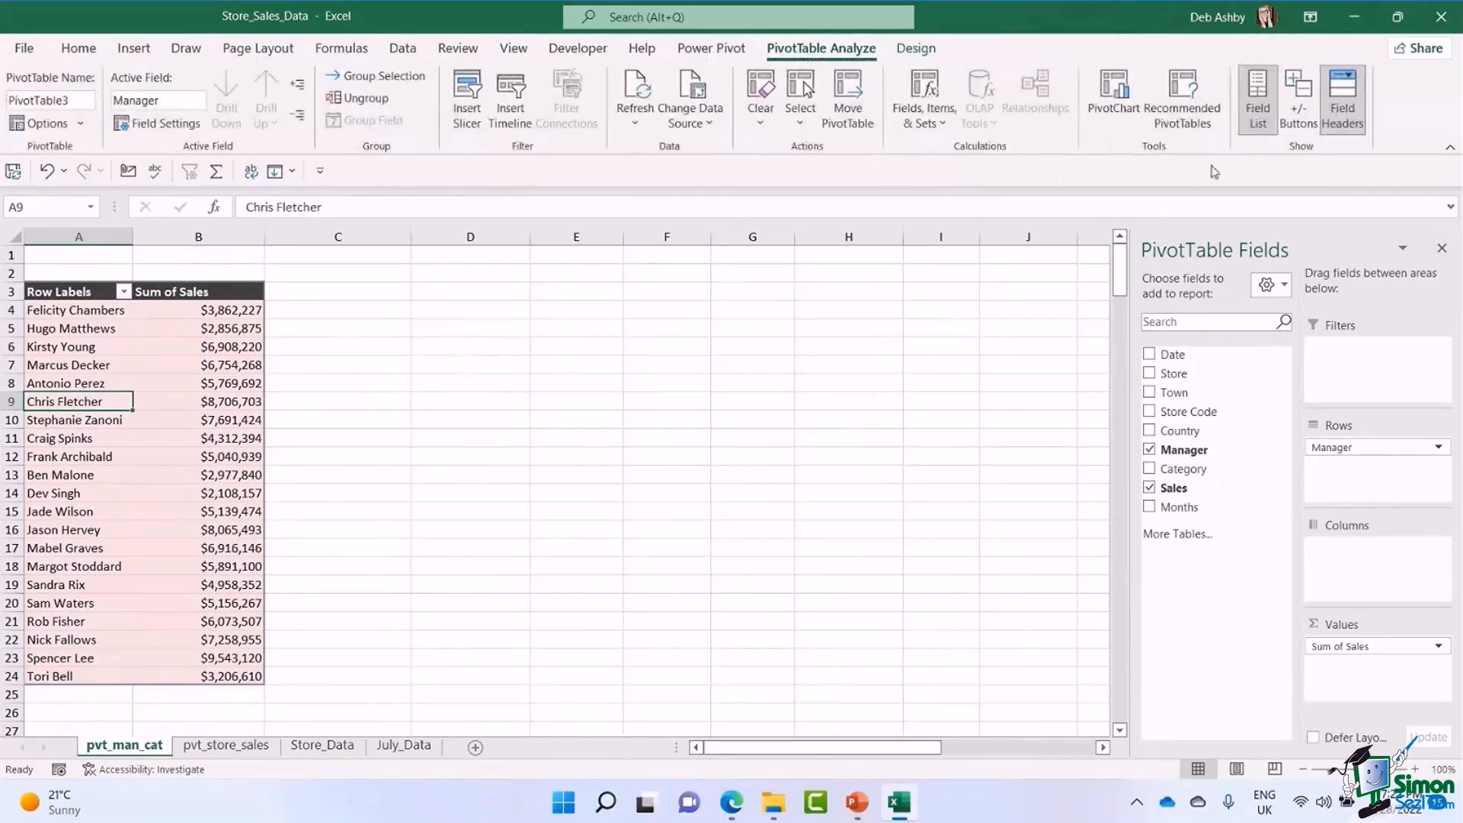
left_click(1113, 113)
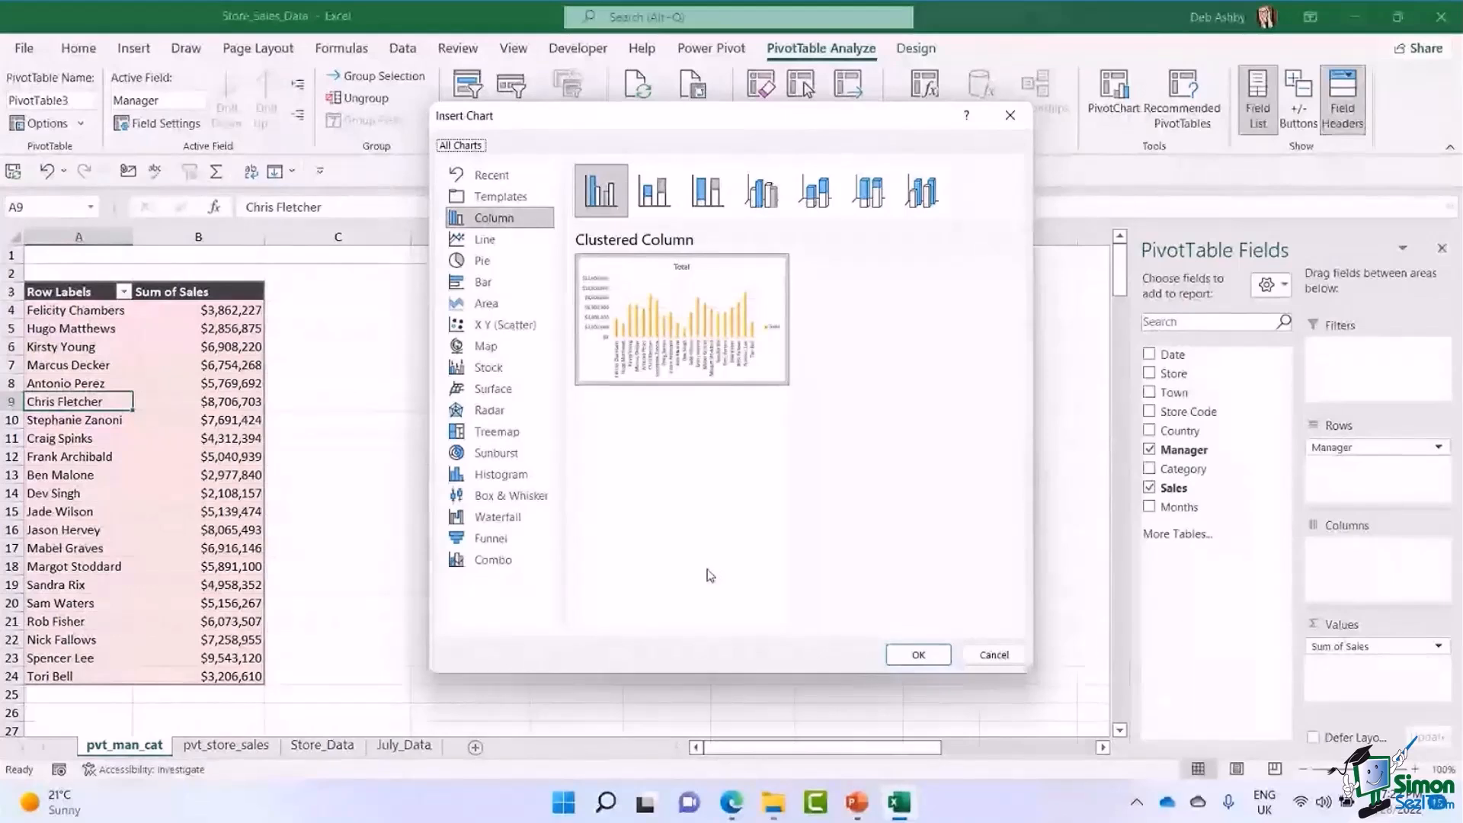
left_click(481, 261)
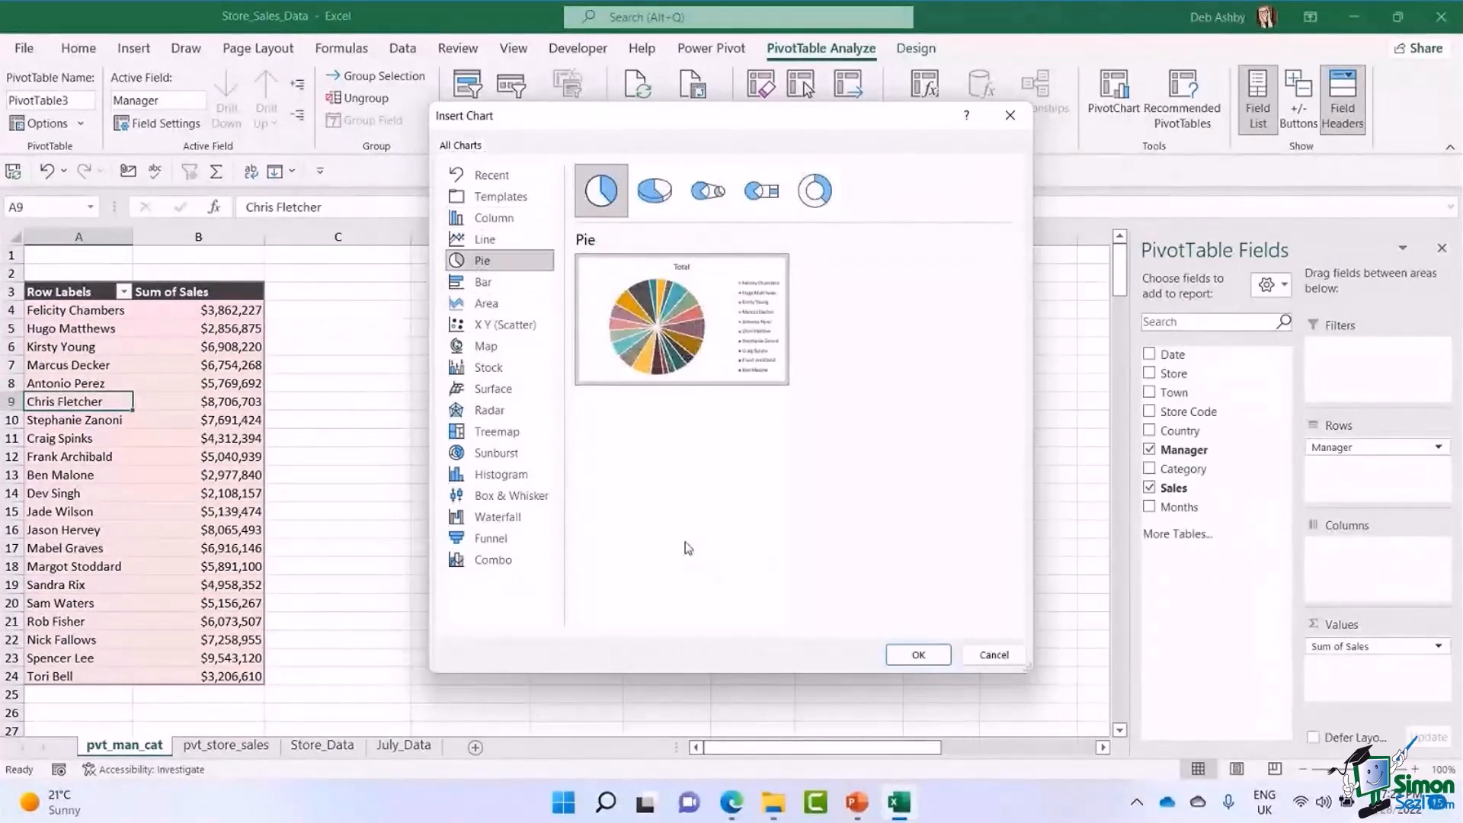
left_click(922, 657)
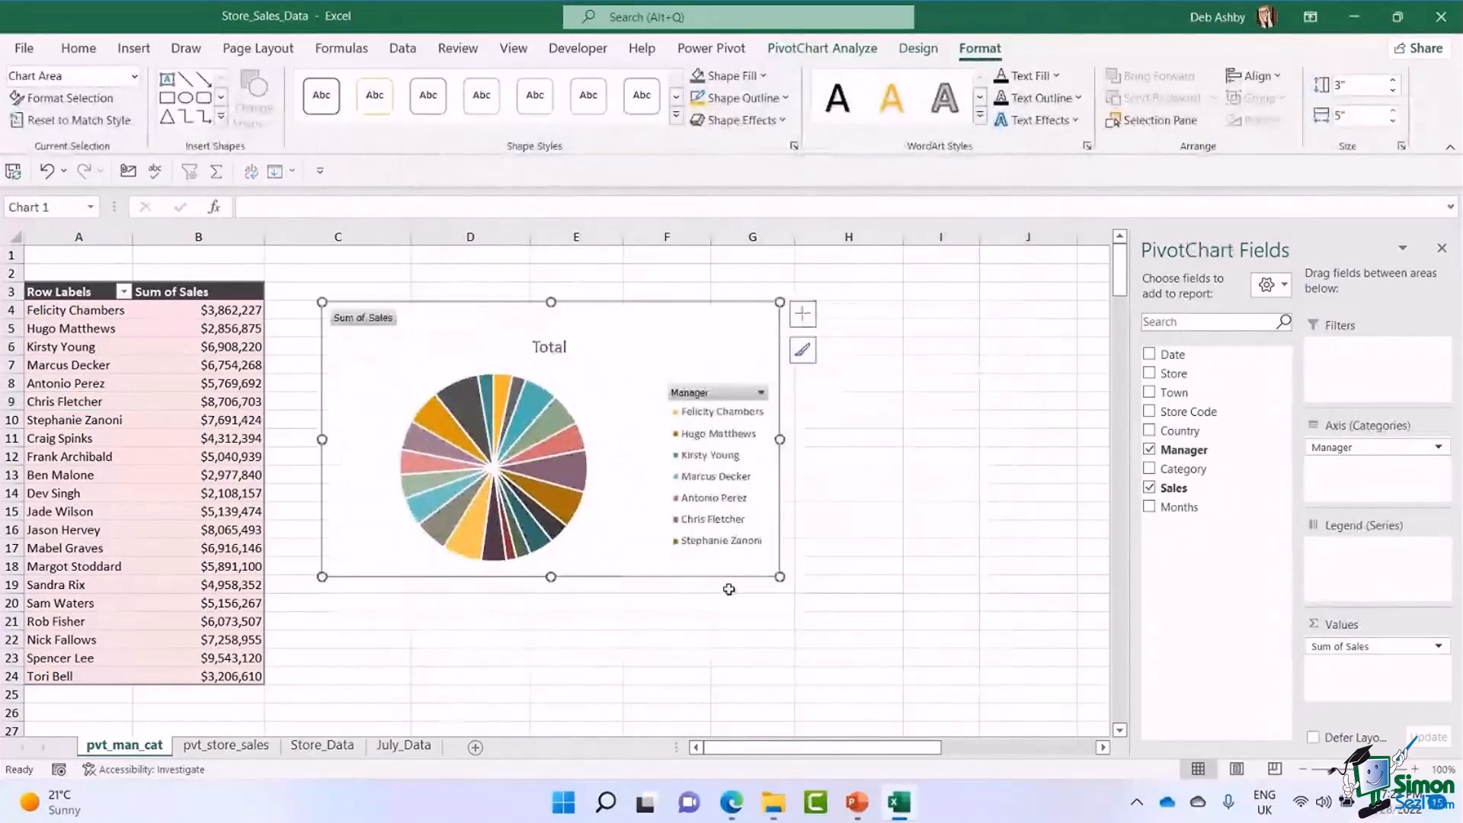
Enlarge the pie PivotChart to about 5.43" high by 7.63" wide and position it beside the top of the PivotTable.
left_click_drag(780, 577, 908, 683)
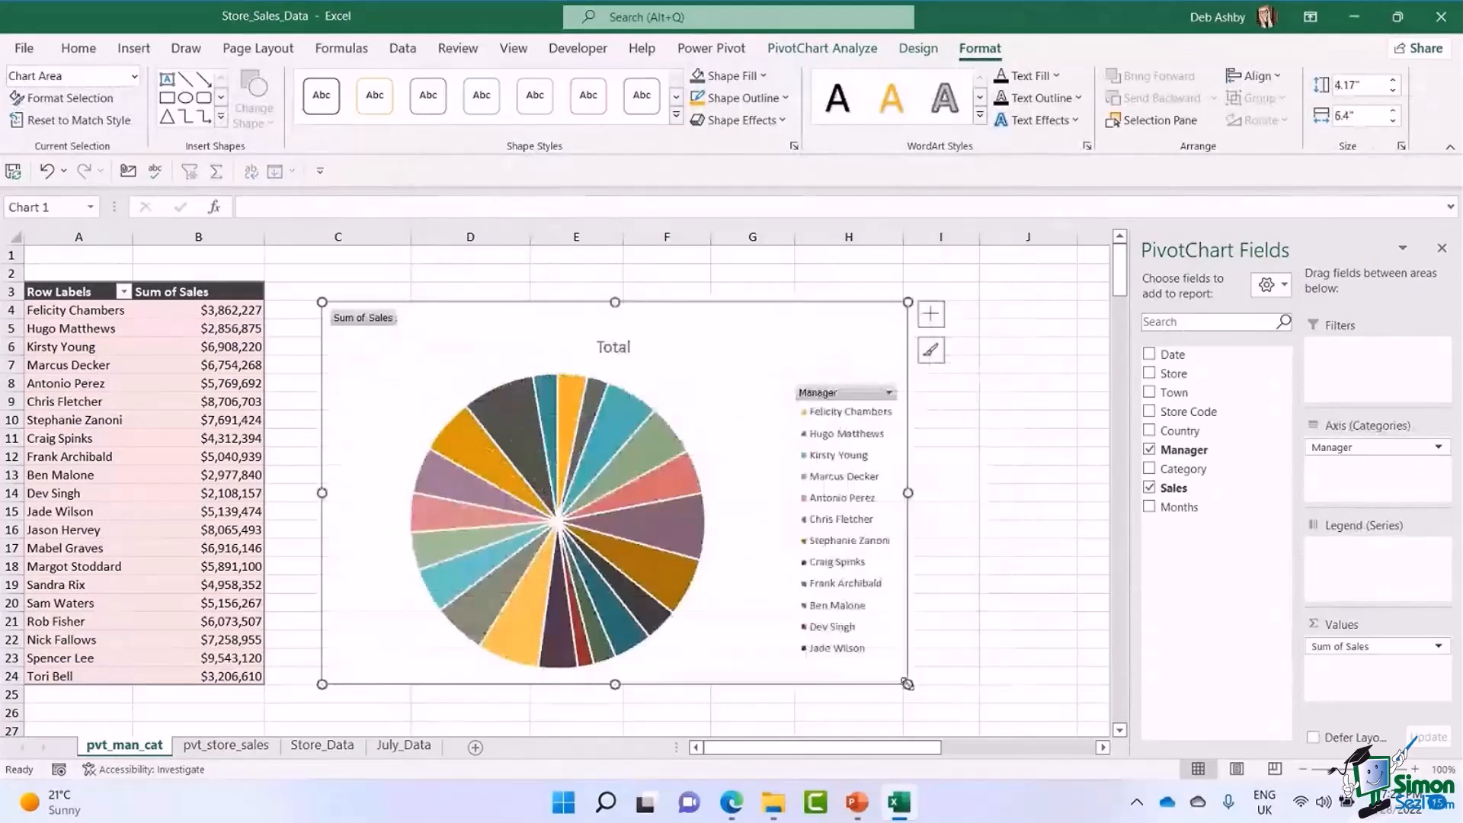
left_click_drag(696, 317, 684, 293)
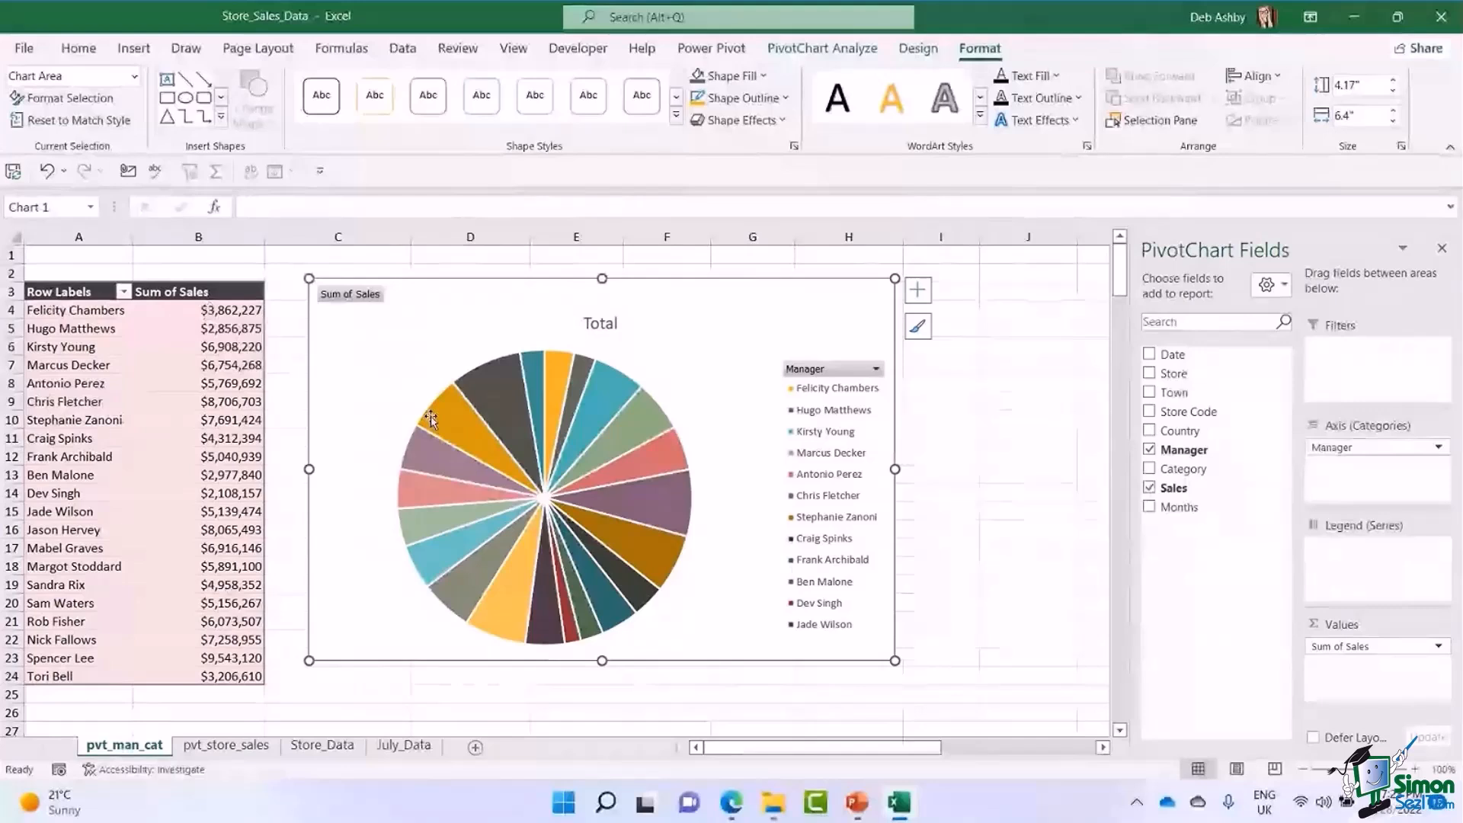
mouse_move(647, 579)
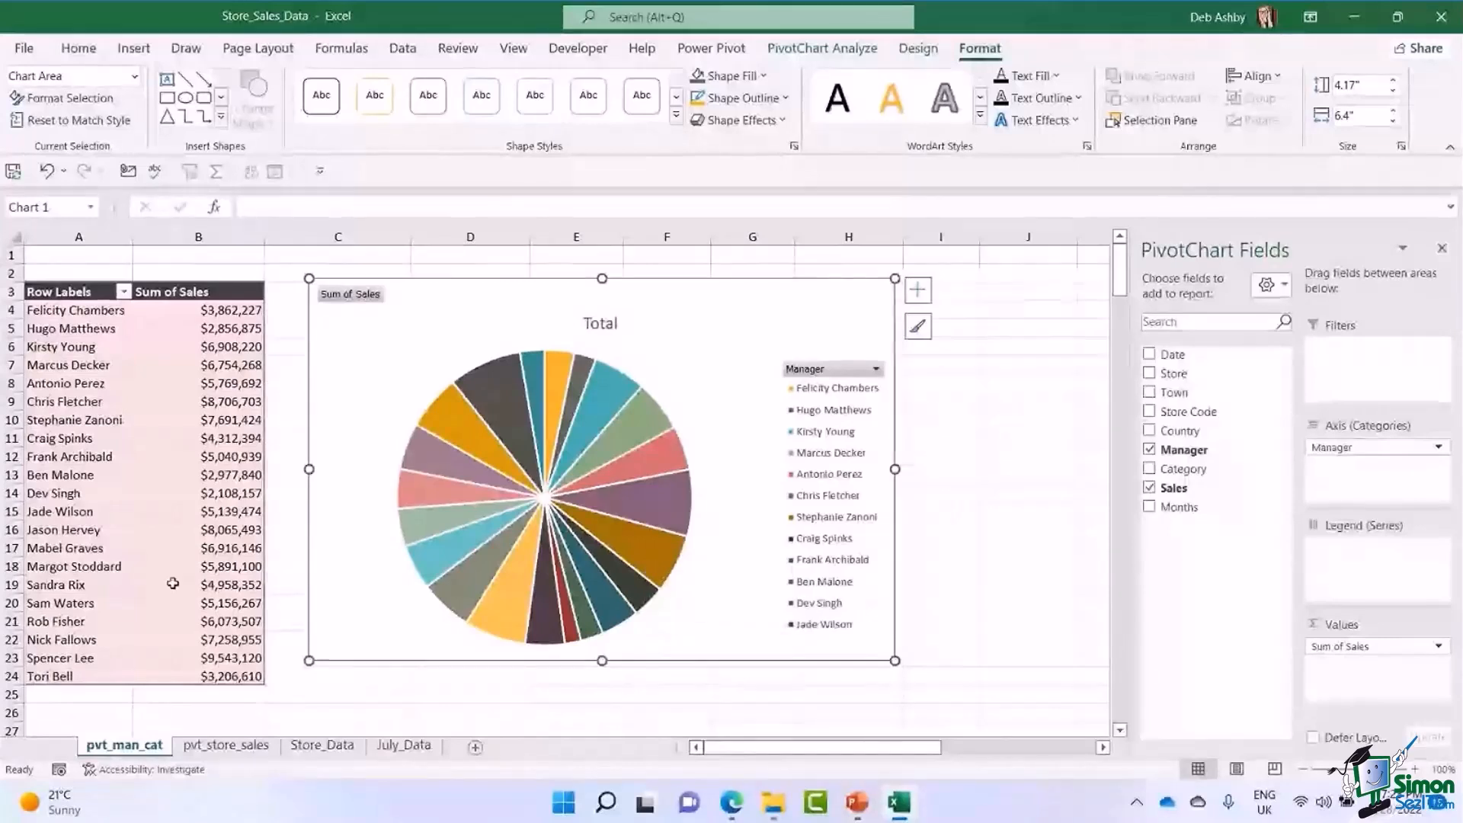
left_click_drag(896, 661, 1008, 735)
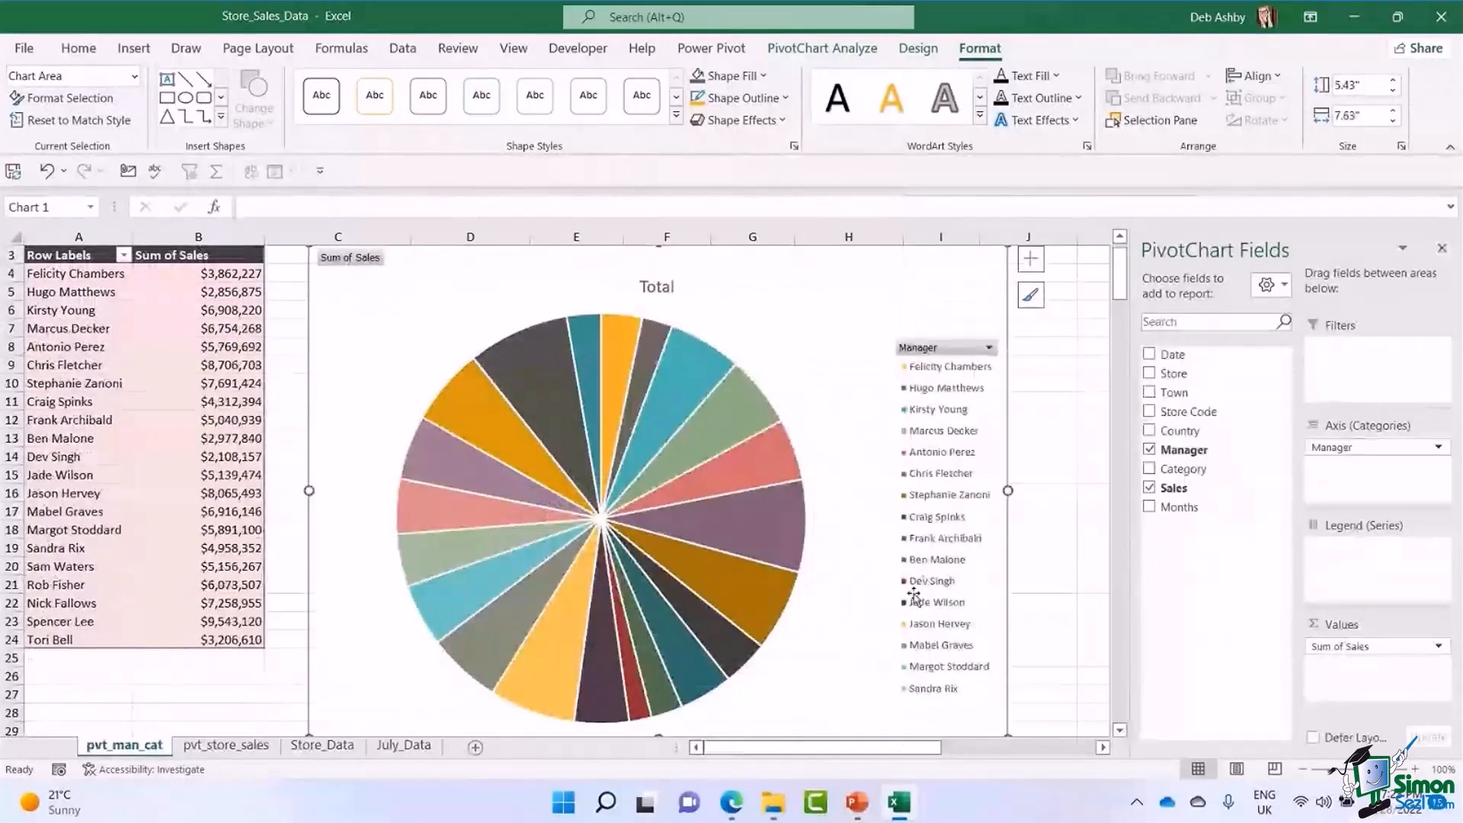
scroll(783, 461, "up", 1)
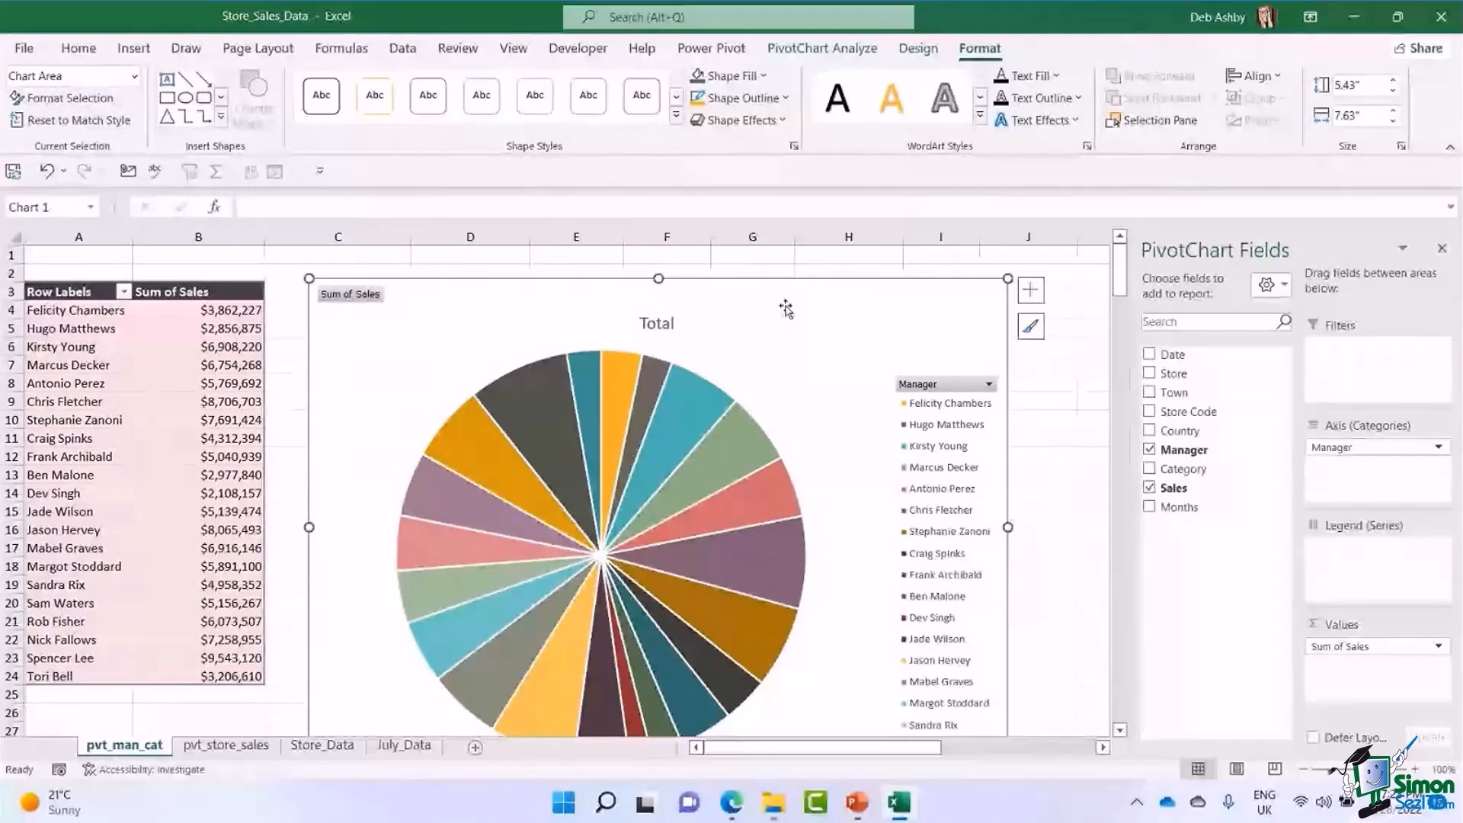
Delete the pie PivotChart and insert a Clustered Bar PivotChart based on the manager sales PivotTable instead.
key("Delete")
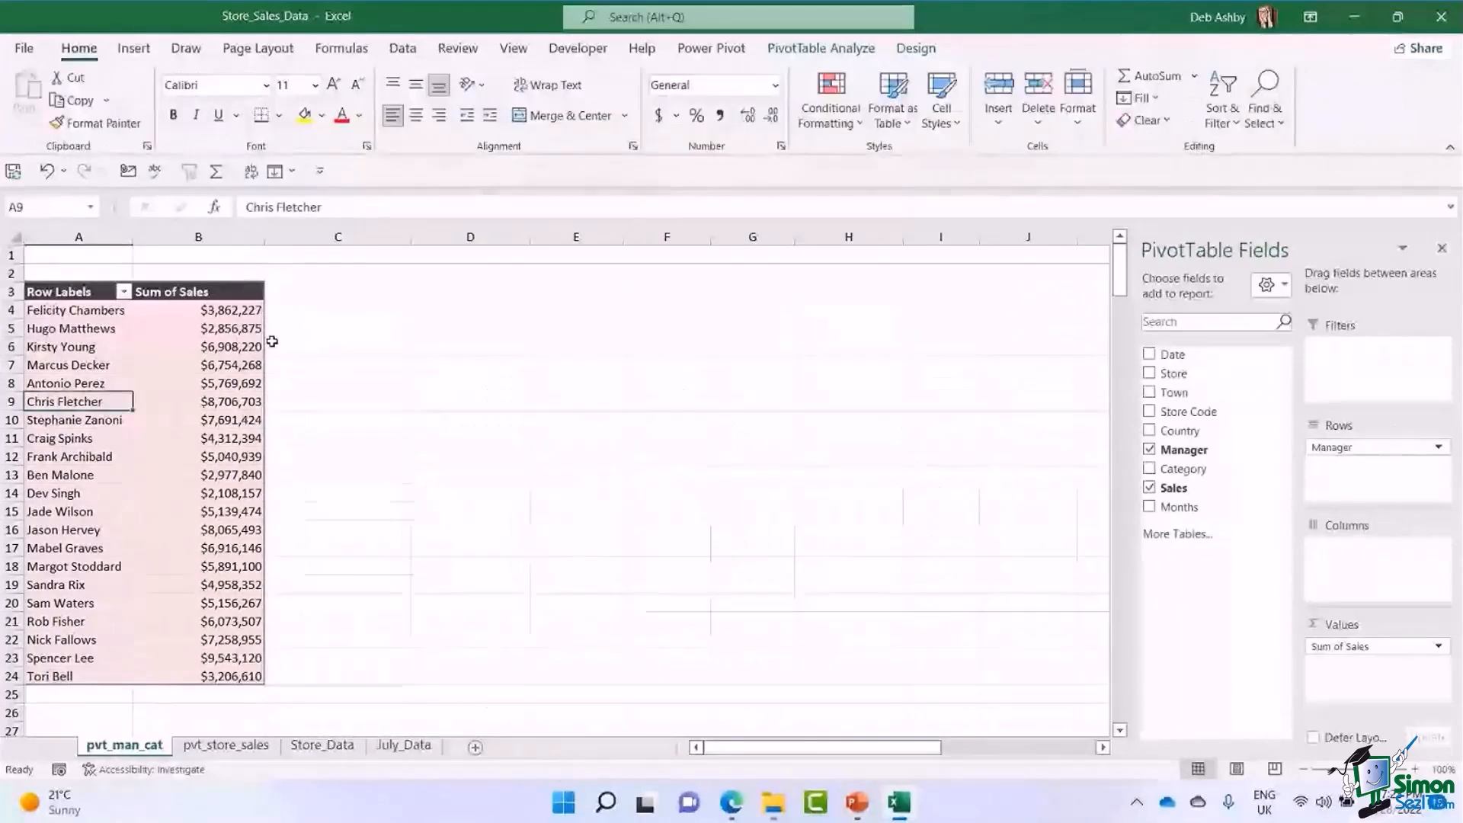
left_click(158, 344)
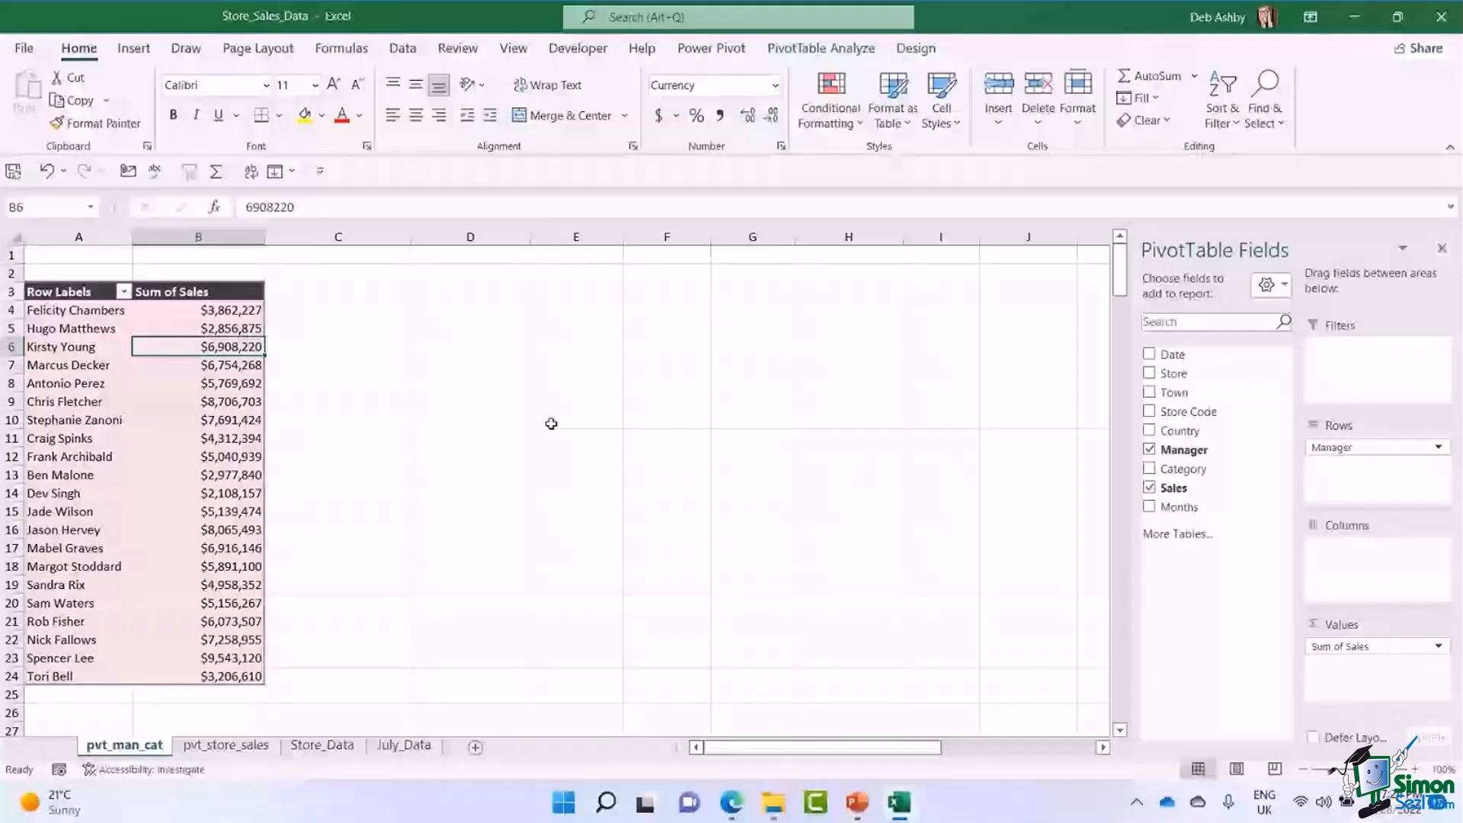
left_click(221, 383)
left_click(221, 365)
left_click(821, 48)
left_click(1116, 99)
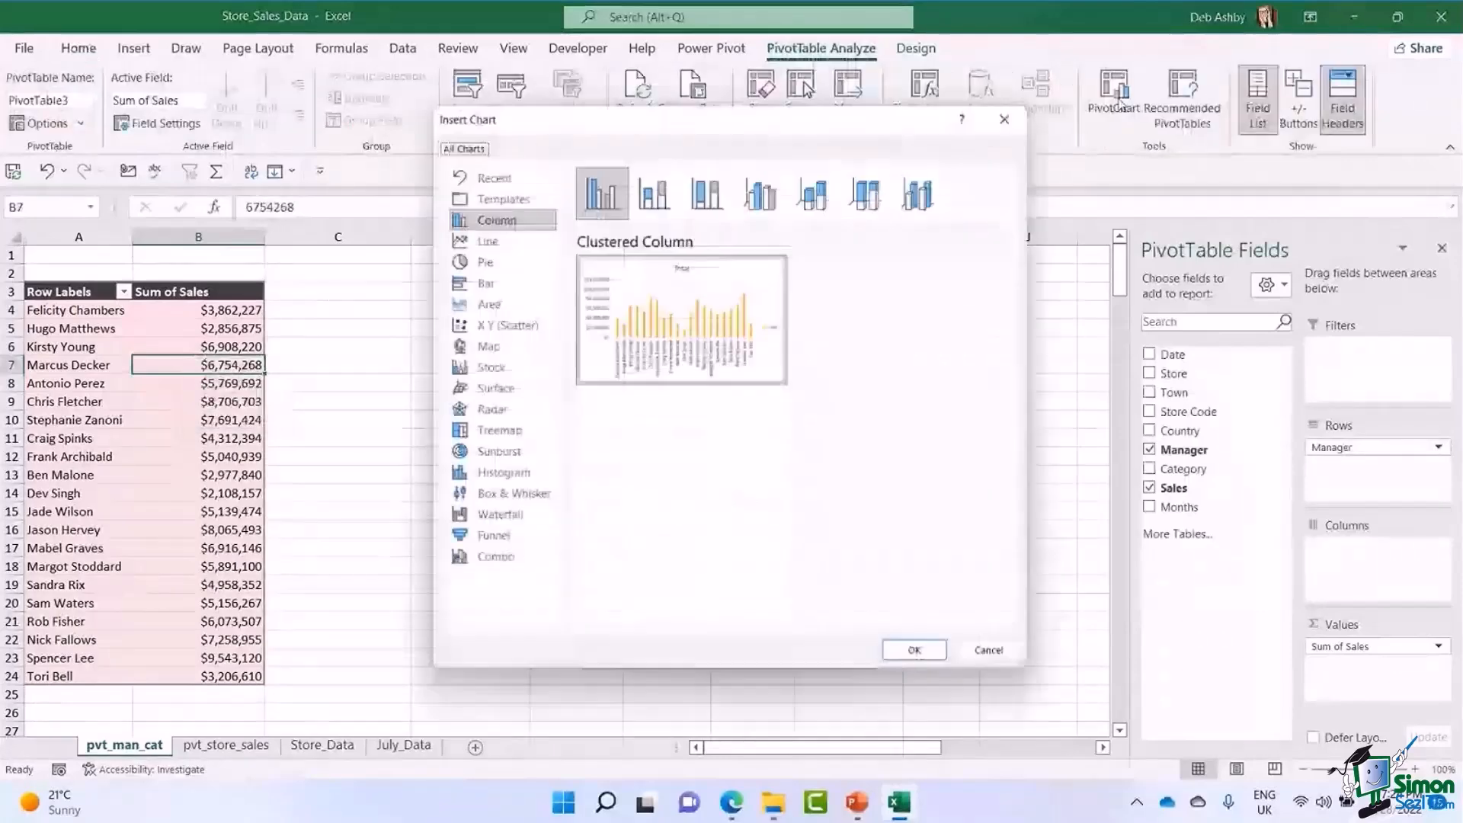
left_click(487, 284)
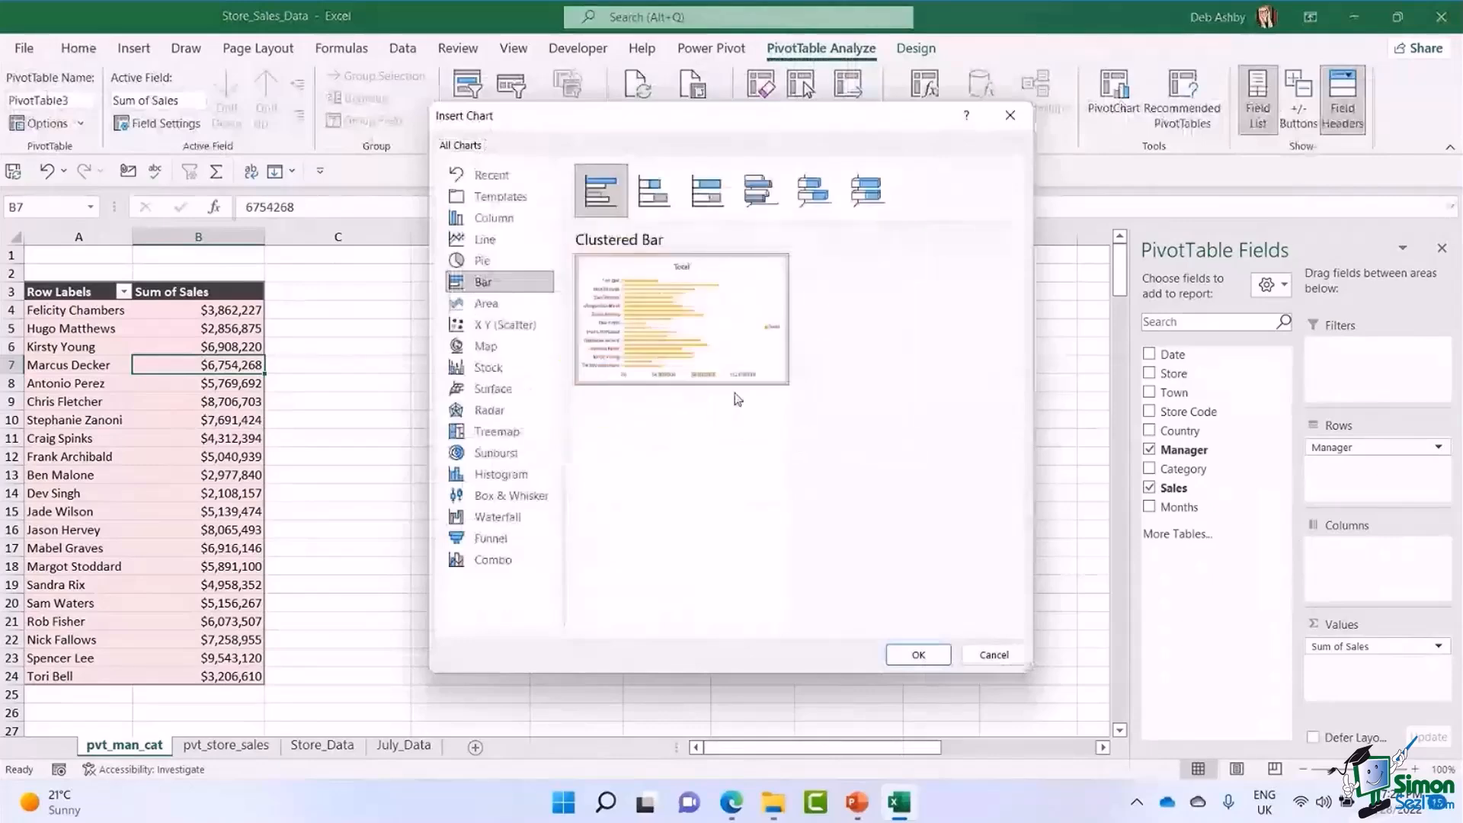
left_click(918, 653)
Position the bar PivotChart beside the top of the PivotTable and resize it to about 4.09" high by 7.02" wide.
left_click_drag(646, 362, 638, 302)
left_click_drag(793, 570, 883, 616)
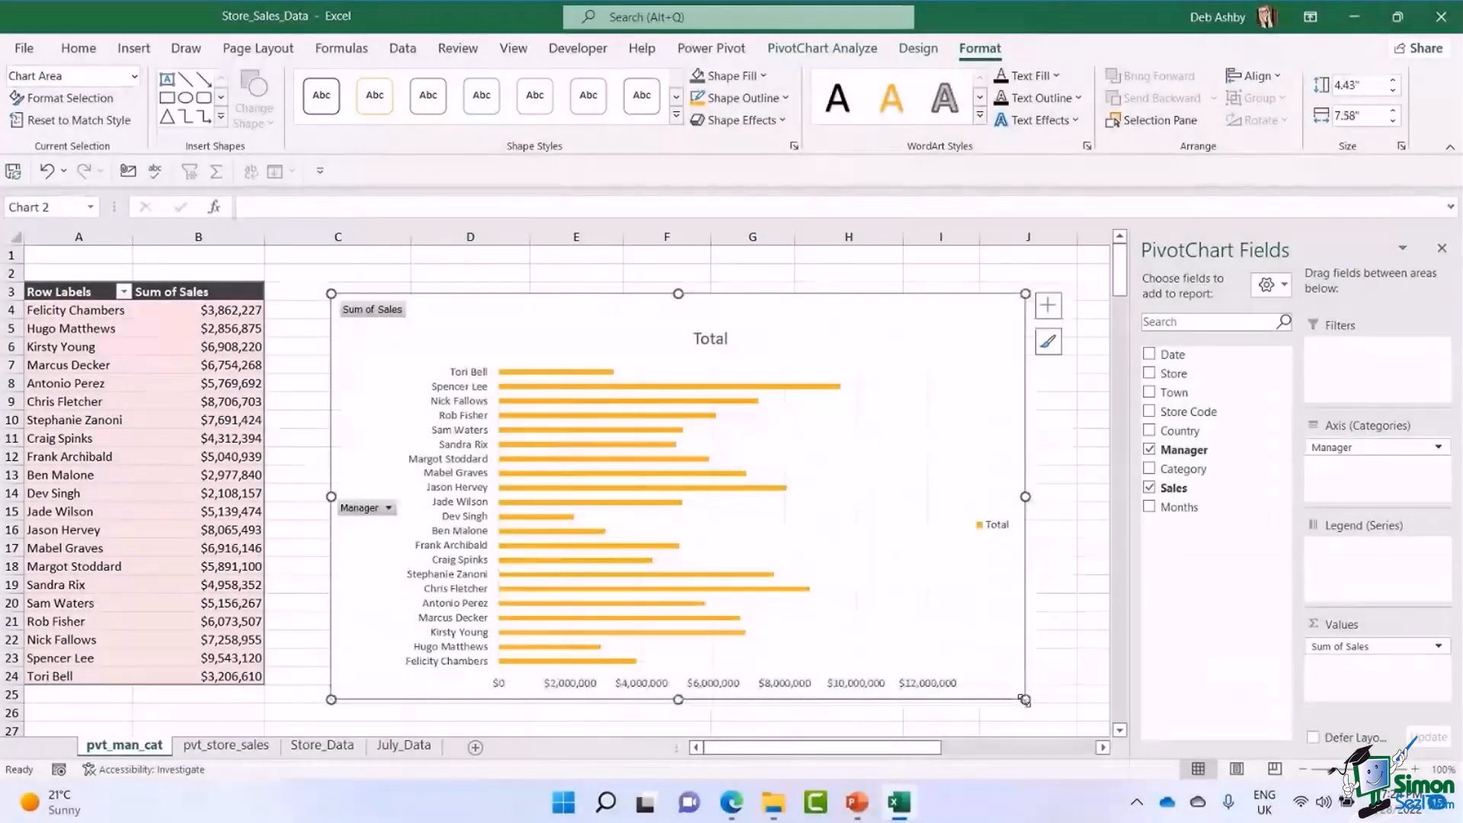
left_click_drag(1025, 700, 968, 663)
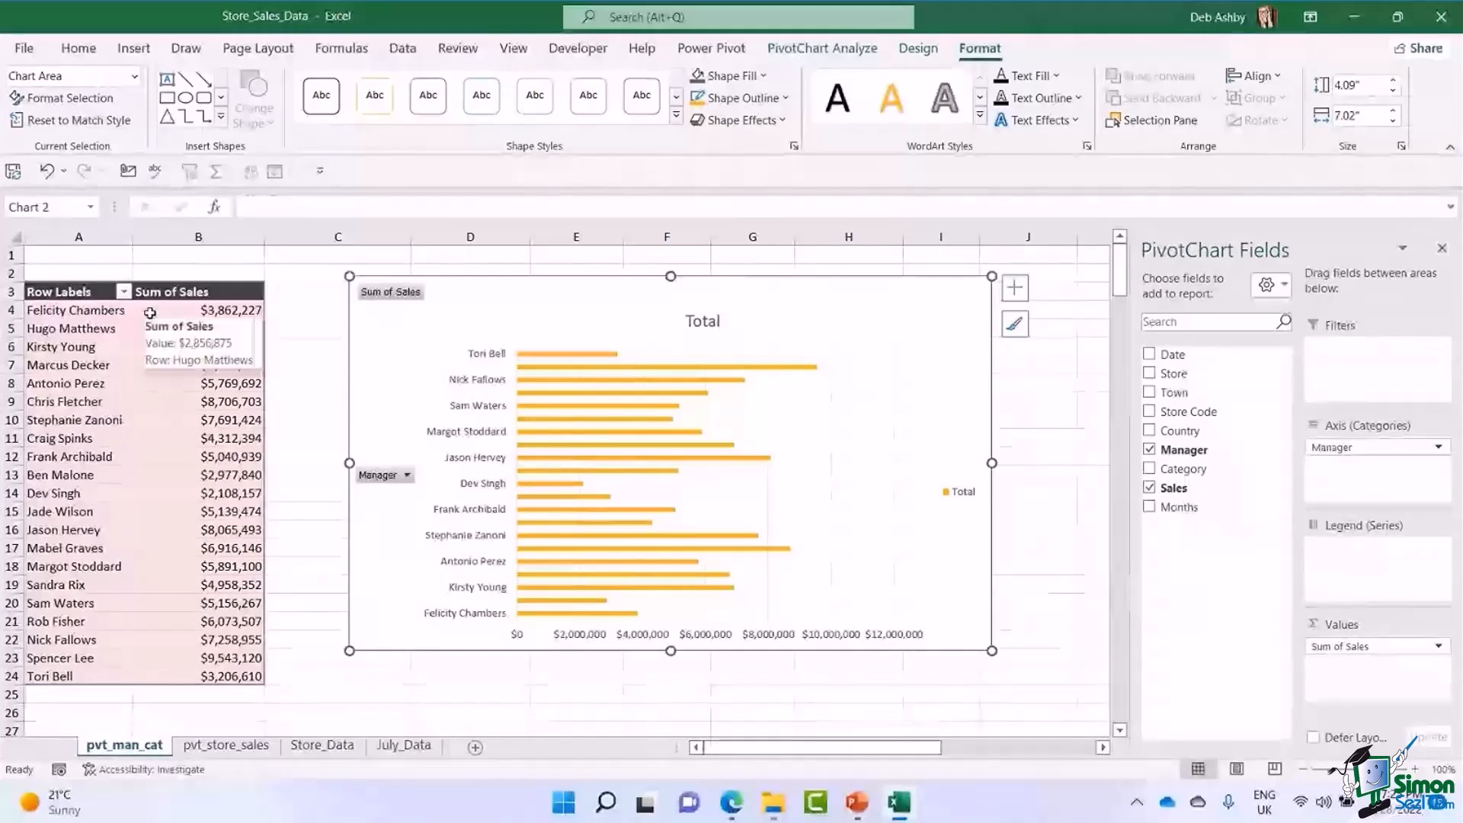
Filter the PivotTable's managers to show only the top 5 items by Sum of Sales.
left_click(102, 311)
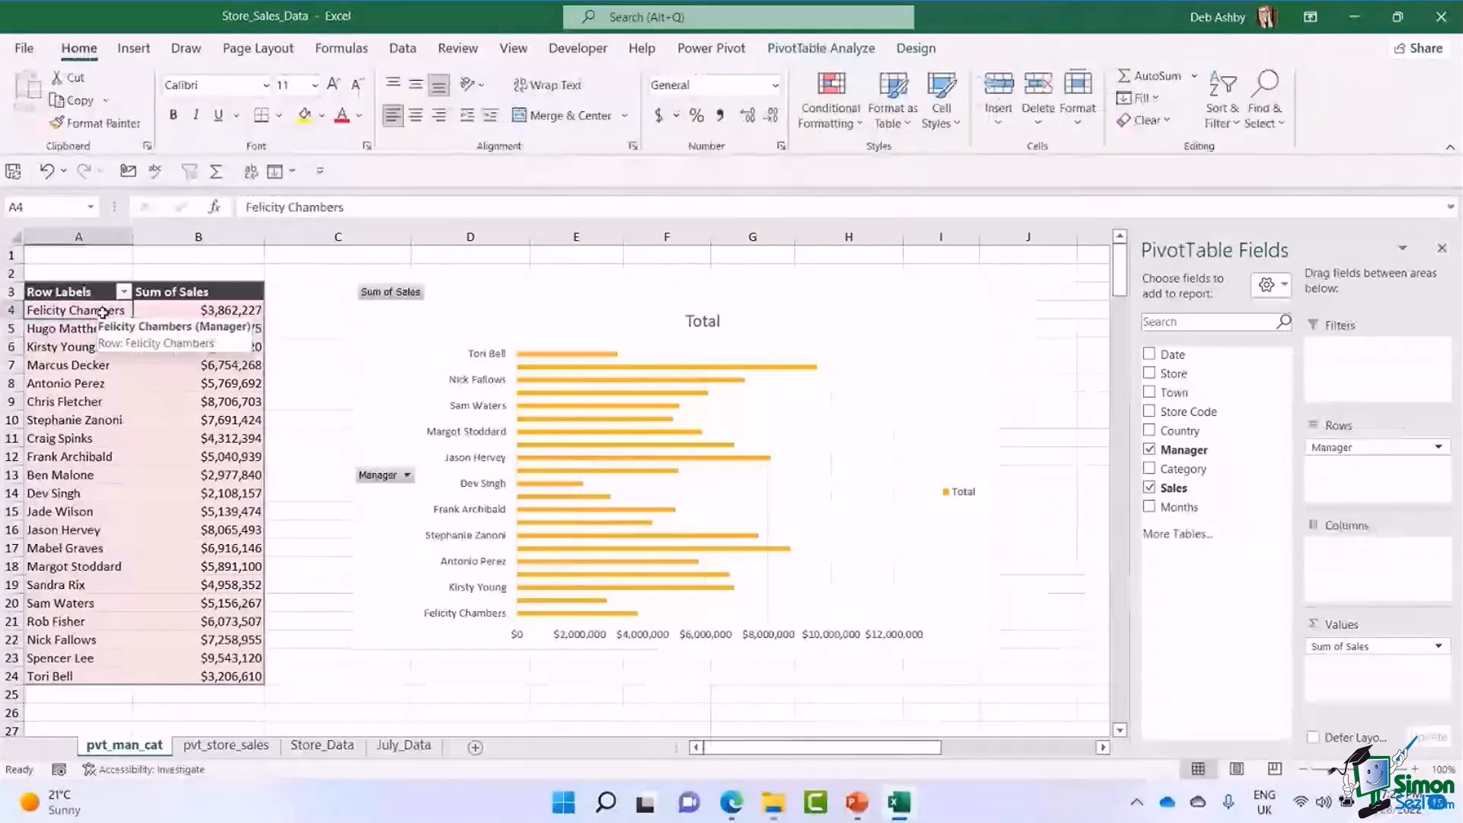
left_click(123, 292)
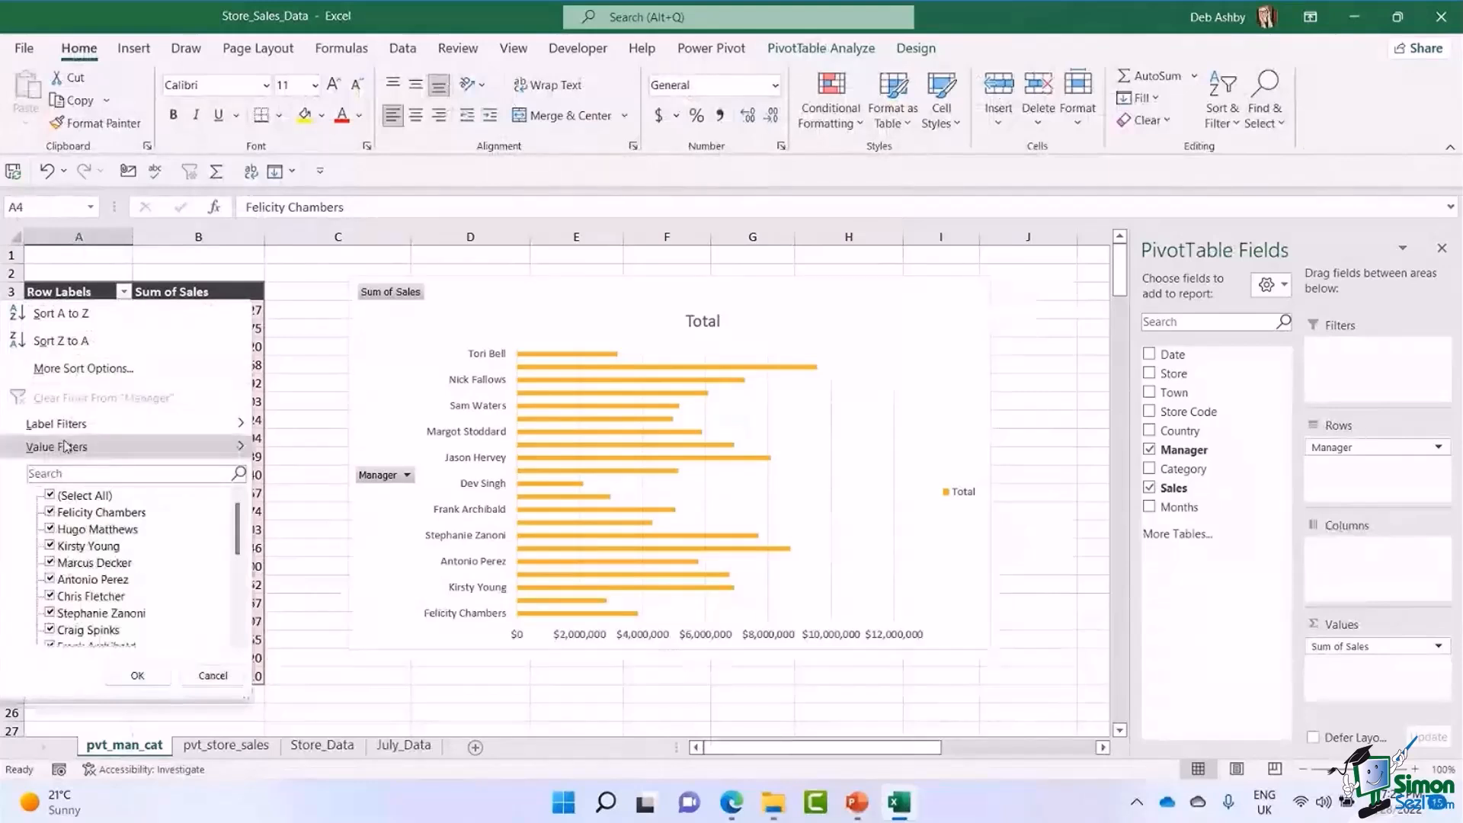
mouse_move(65, 451)
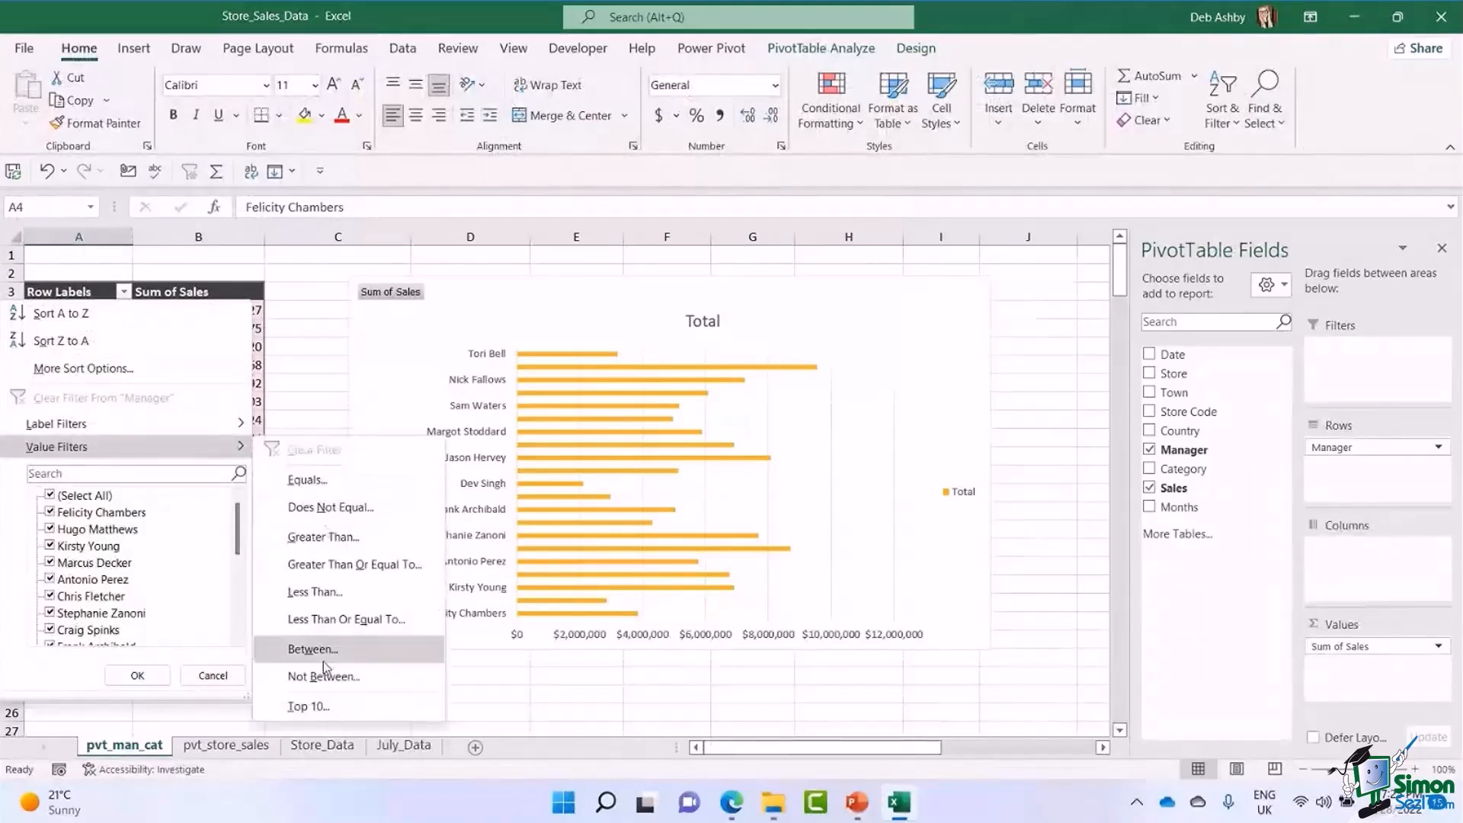
left_click(325, 708)
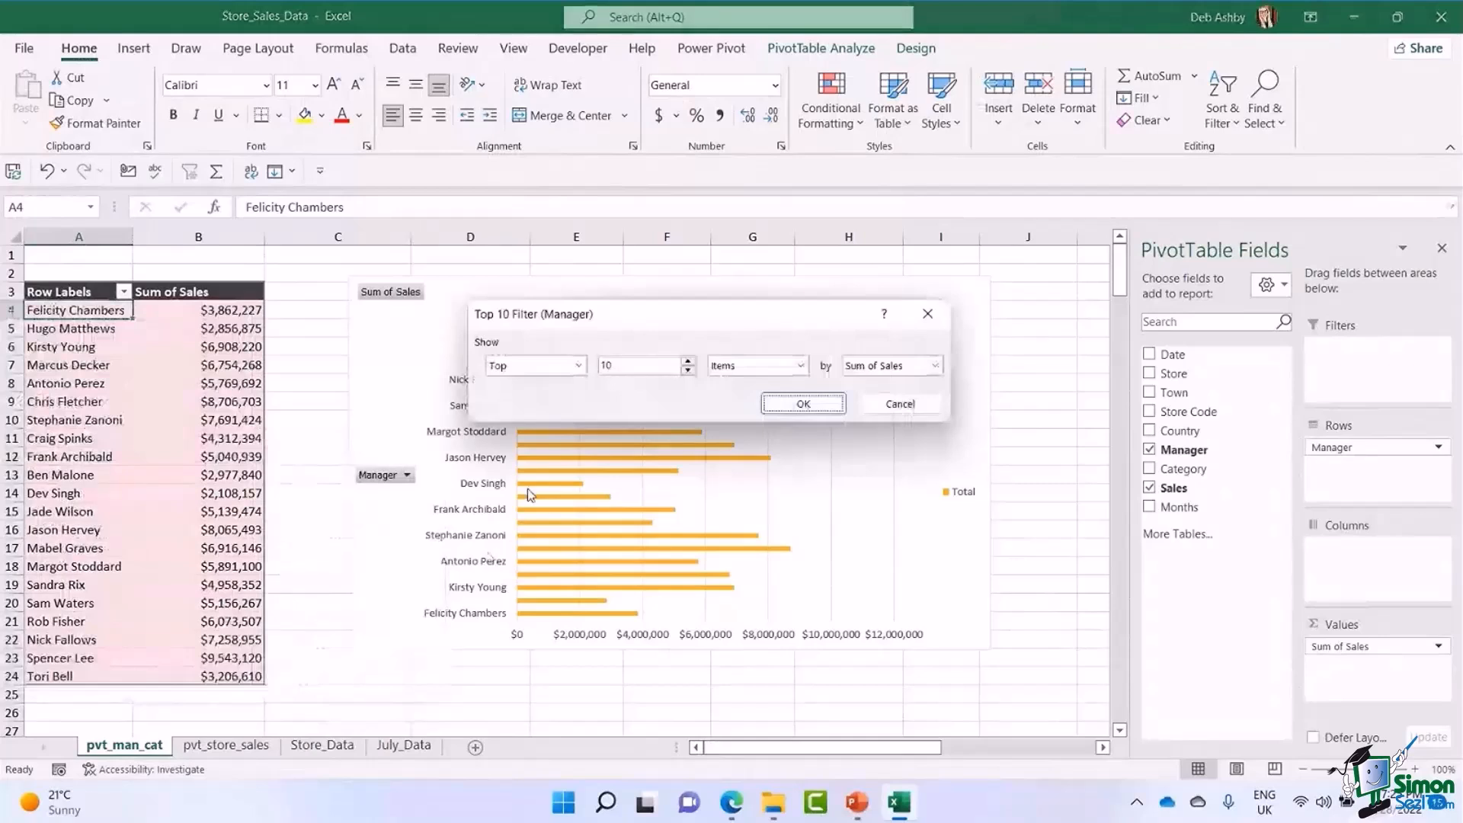
left_click(688, 371)
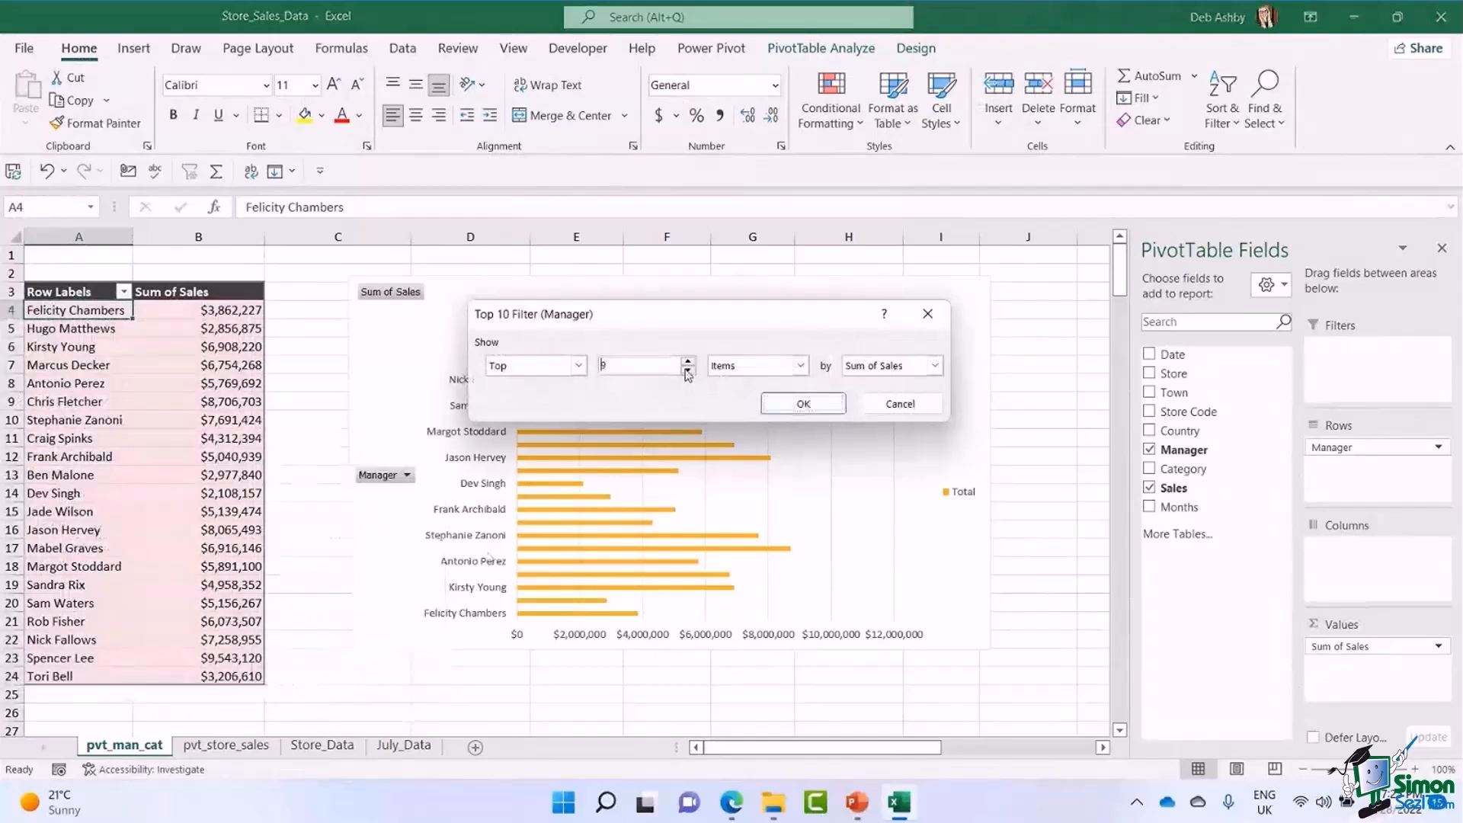
left_click(688, 372)
left_click(688, 371)
left_click(688, 371)
left_click(688, 371)
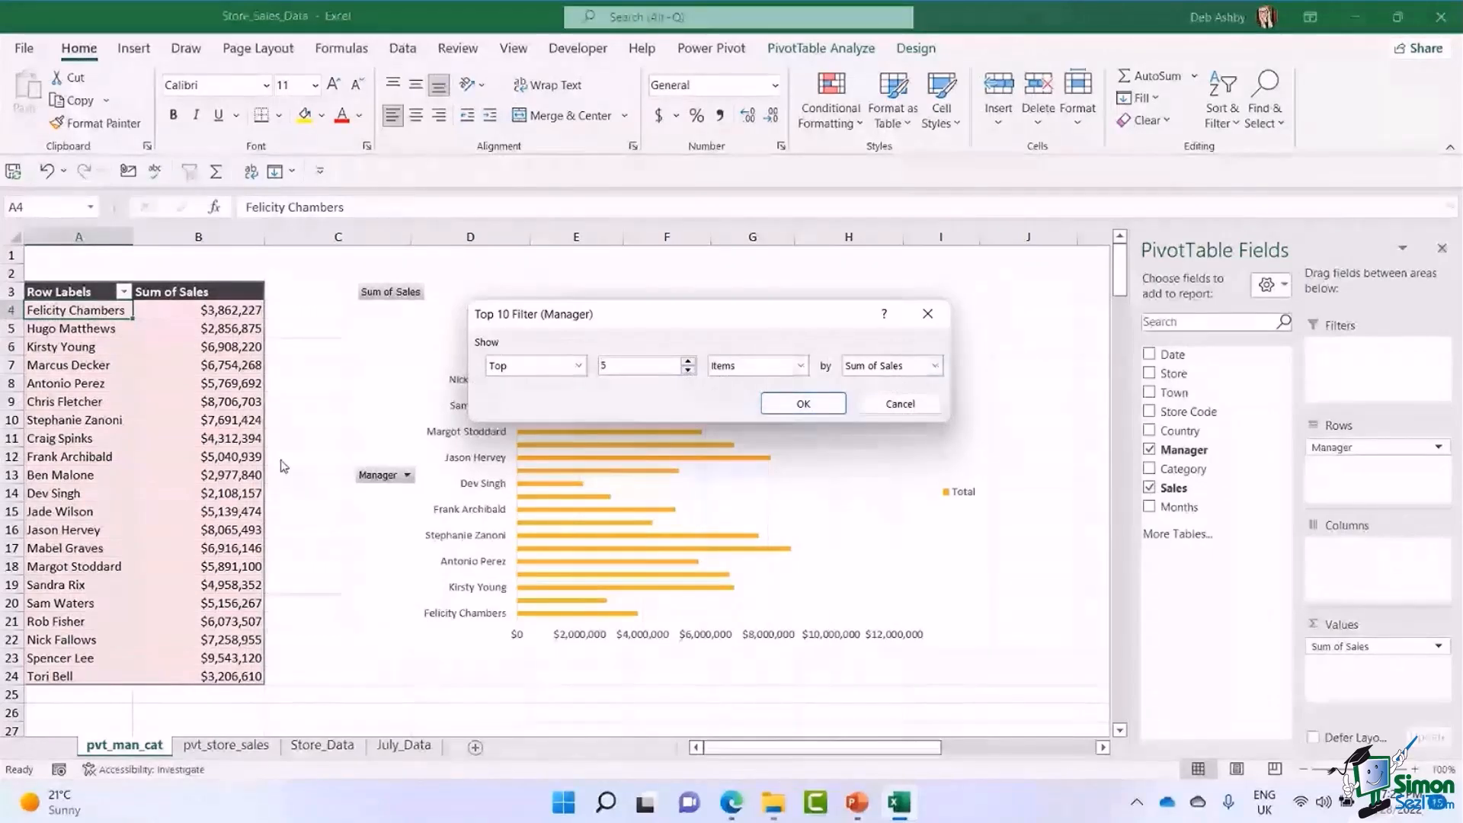
left_click(838, 396)
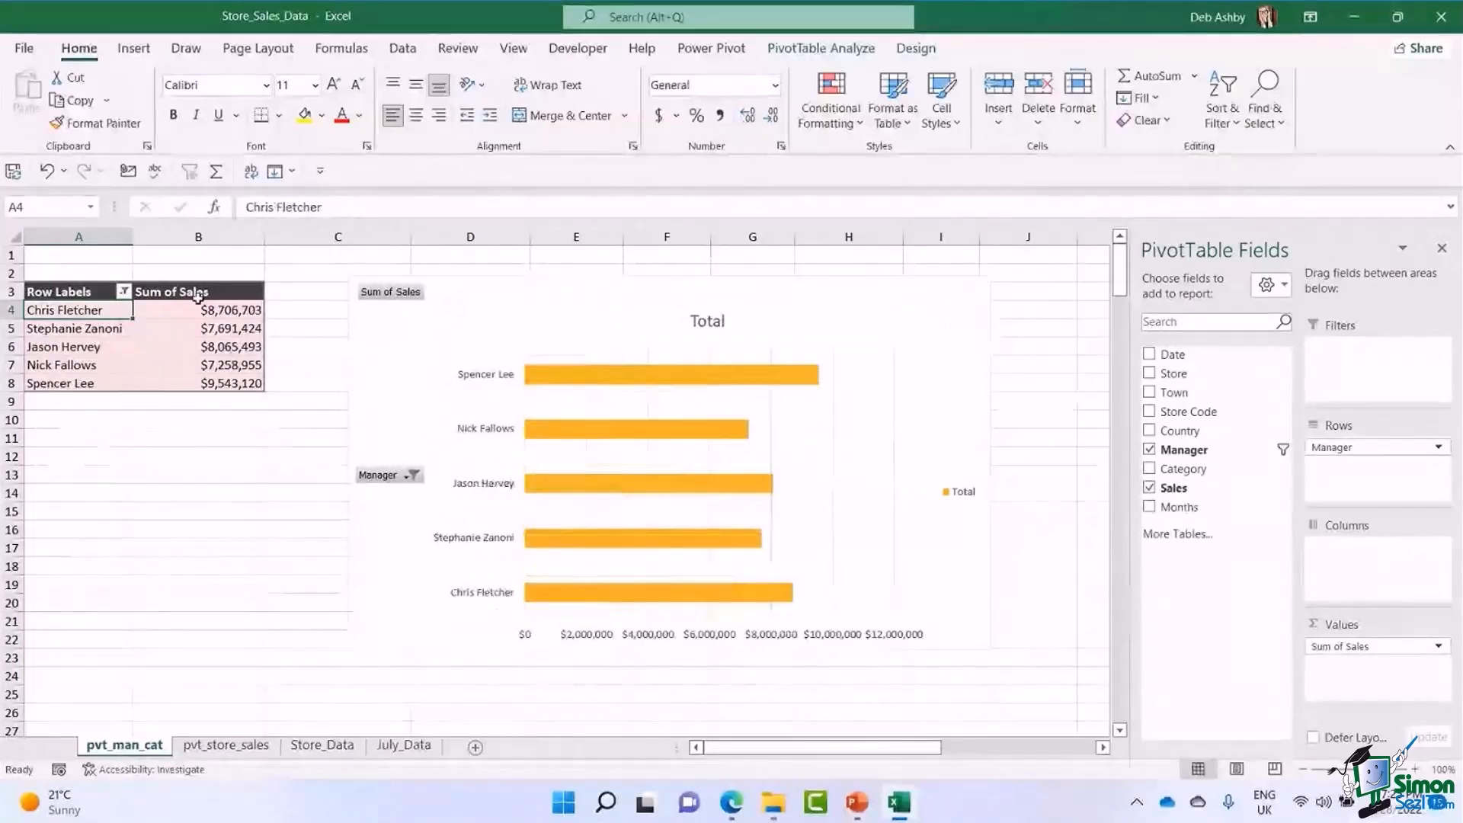
Sort the filtered PivotTable by Sum of Sales from largest to smallest.
left_click(123, 292)
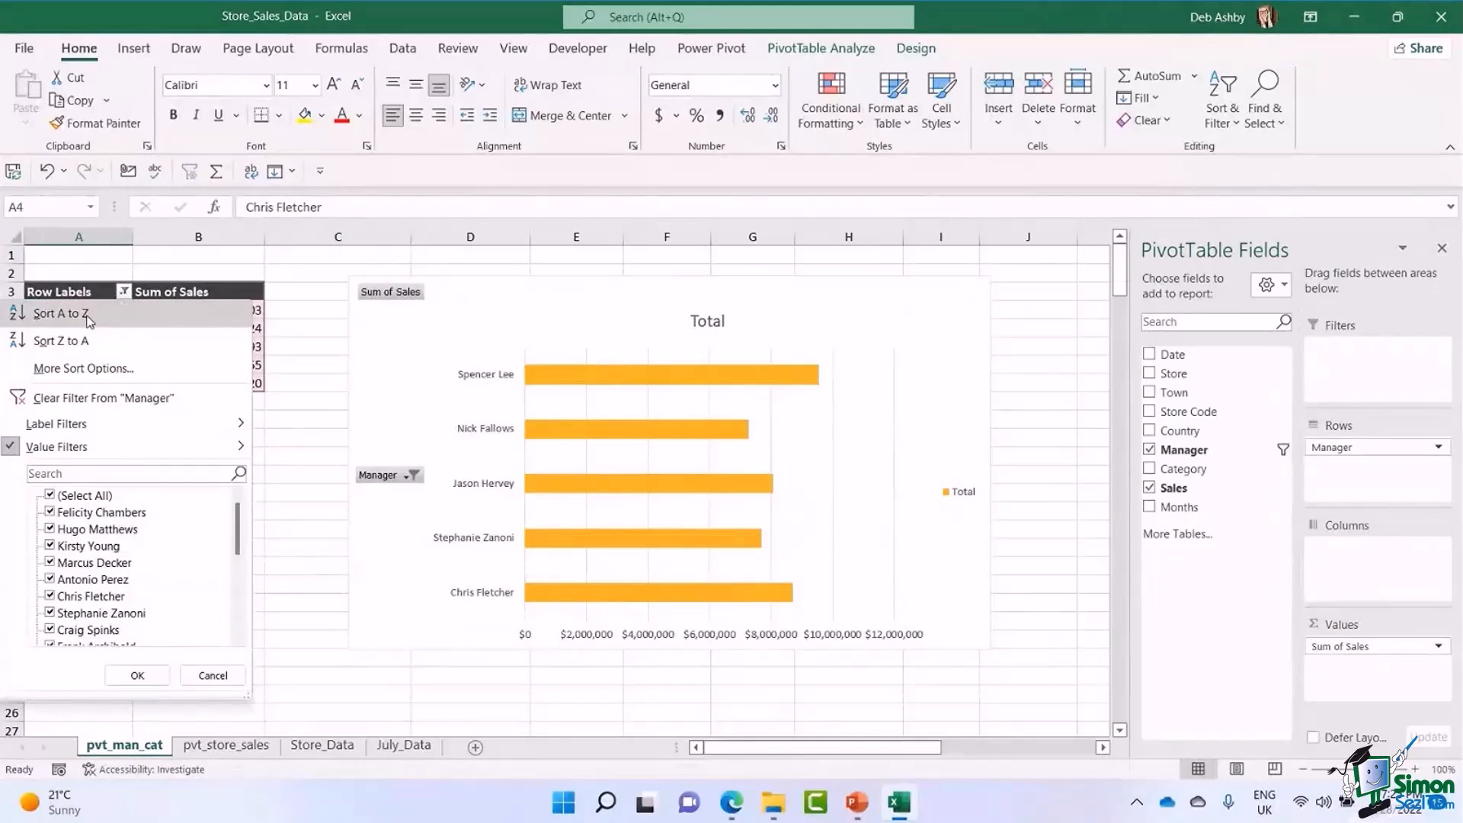
left_click(61, 314)
left_click(213, 311)
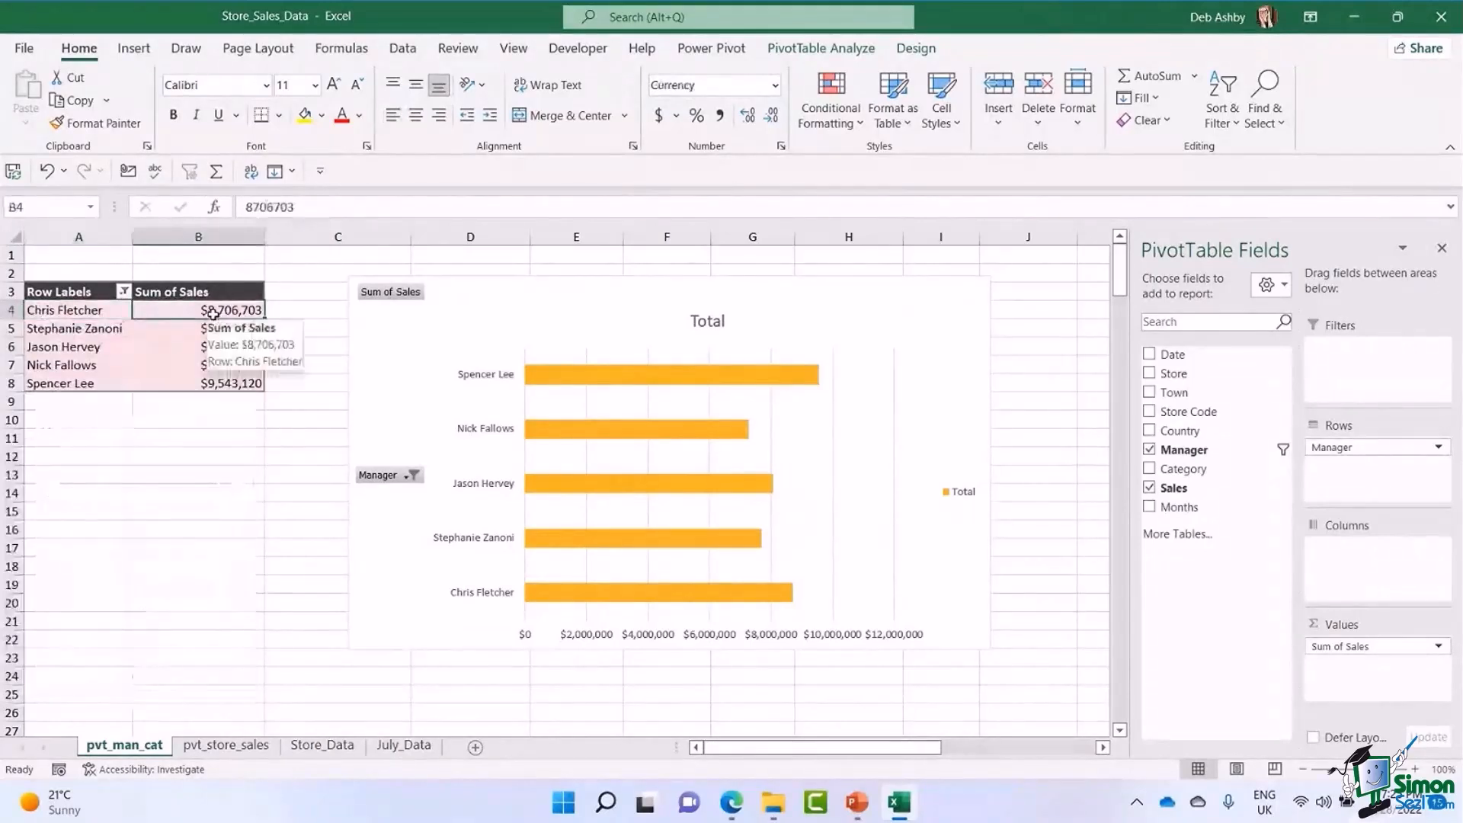
right_click(212, 313)
mouse_move(319, 451)
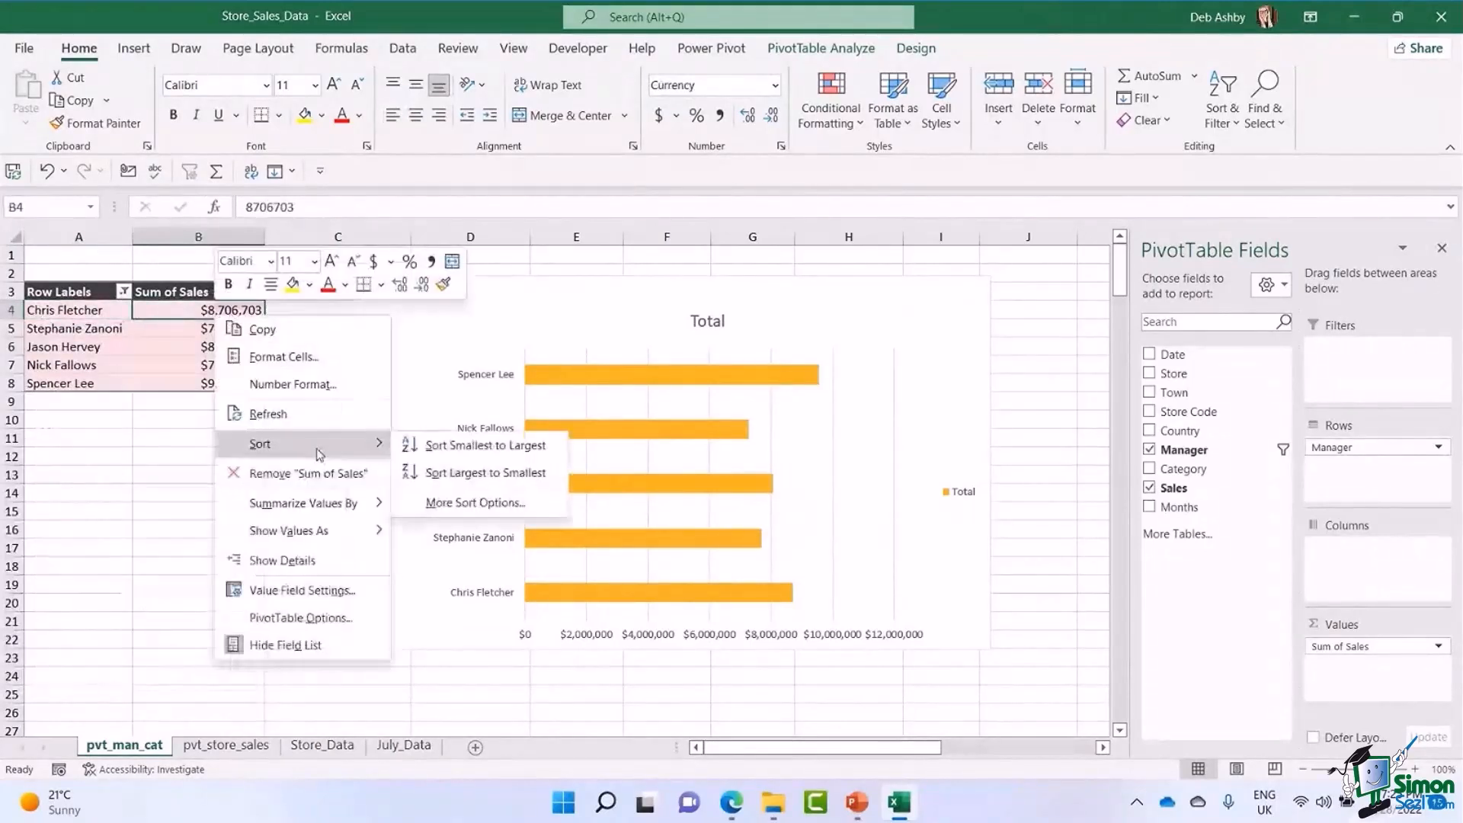
left_click(467, 473)
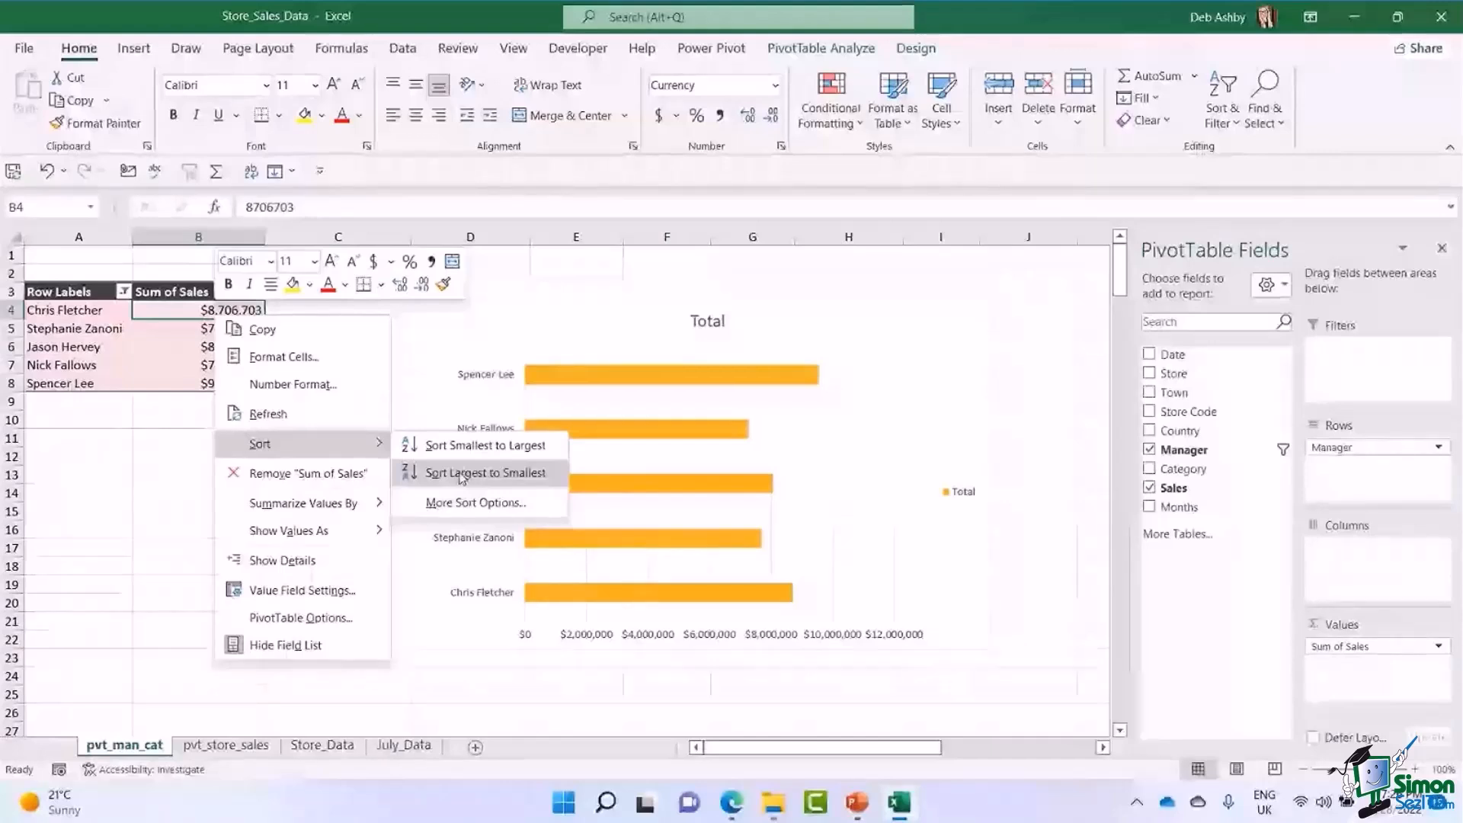
left_click(467, 473)
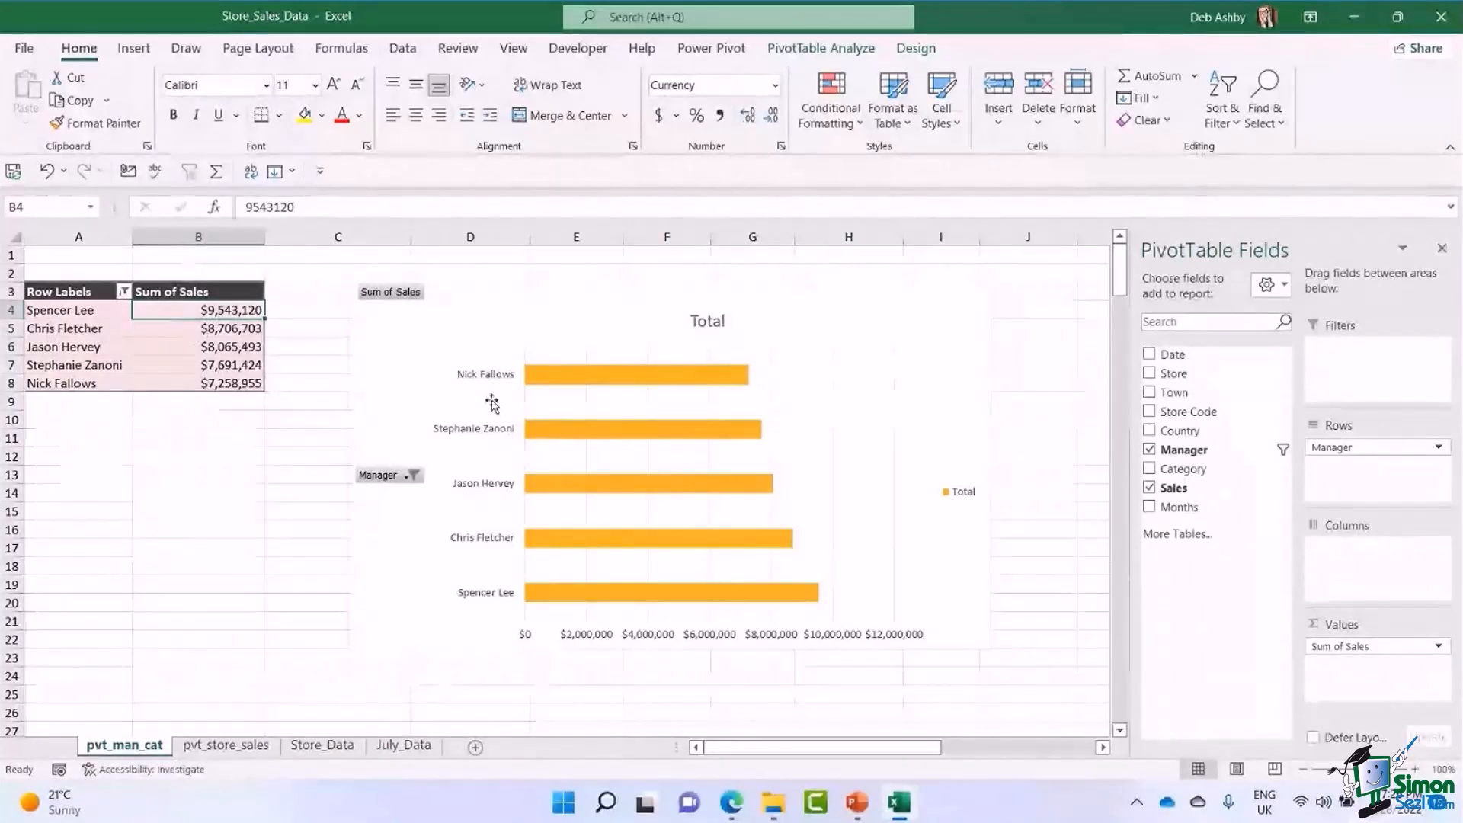
Move the bar PivotChart slightly closer to the PivotTable and hide all of the chart's field buttons.
left_click(825, 298)
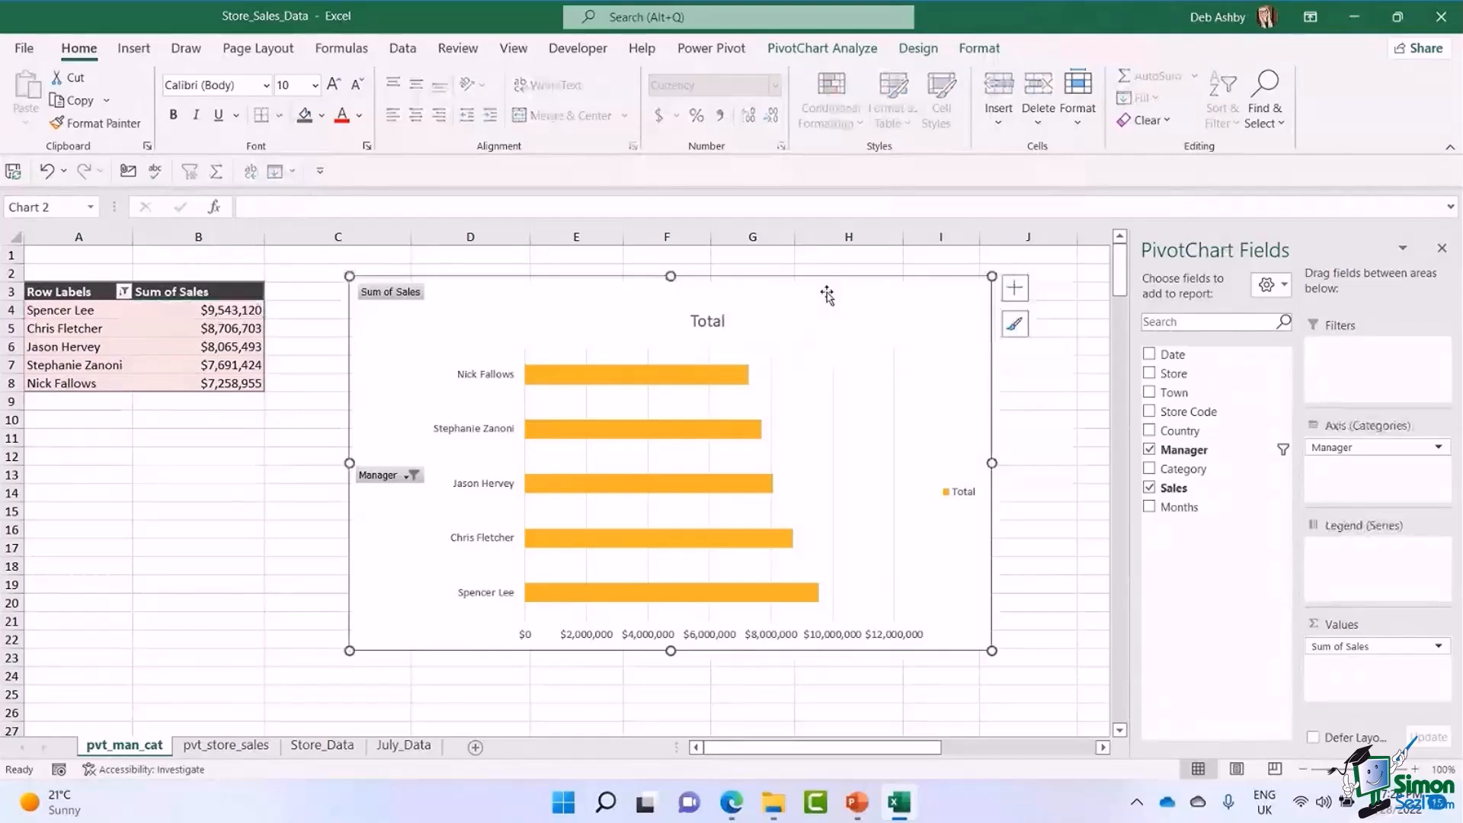
left_click_drag(827, 293, 782, 293)
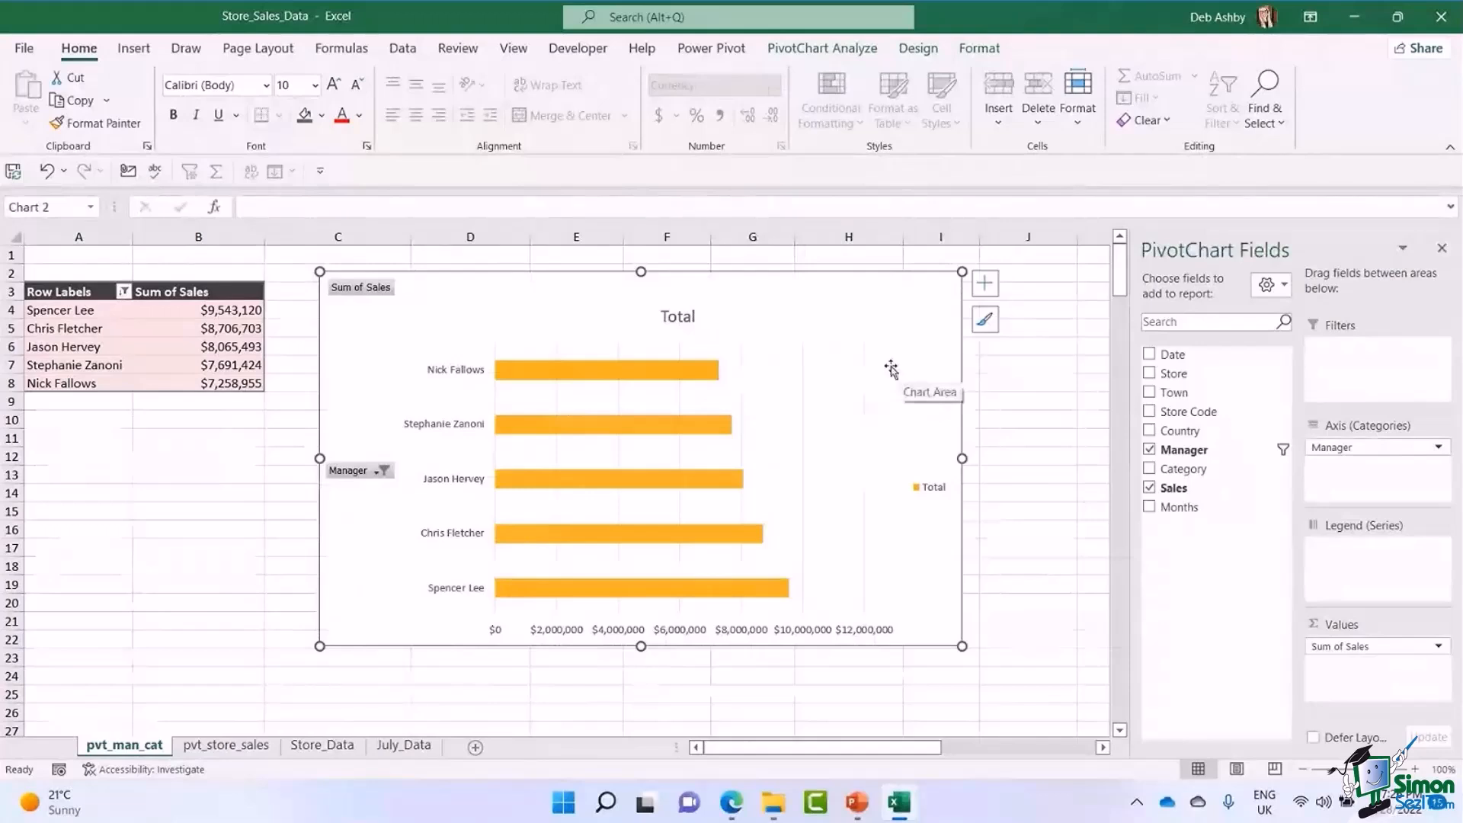
left_click(380, 471)
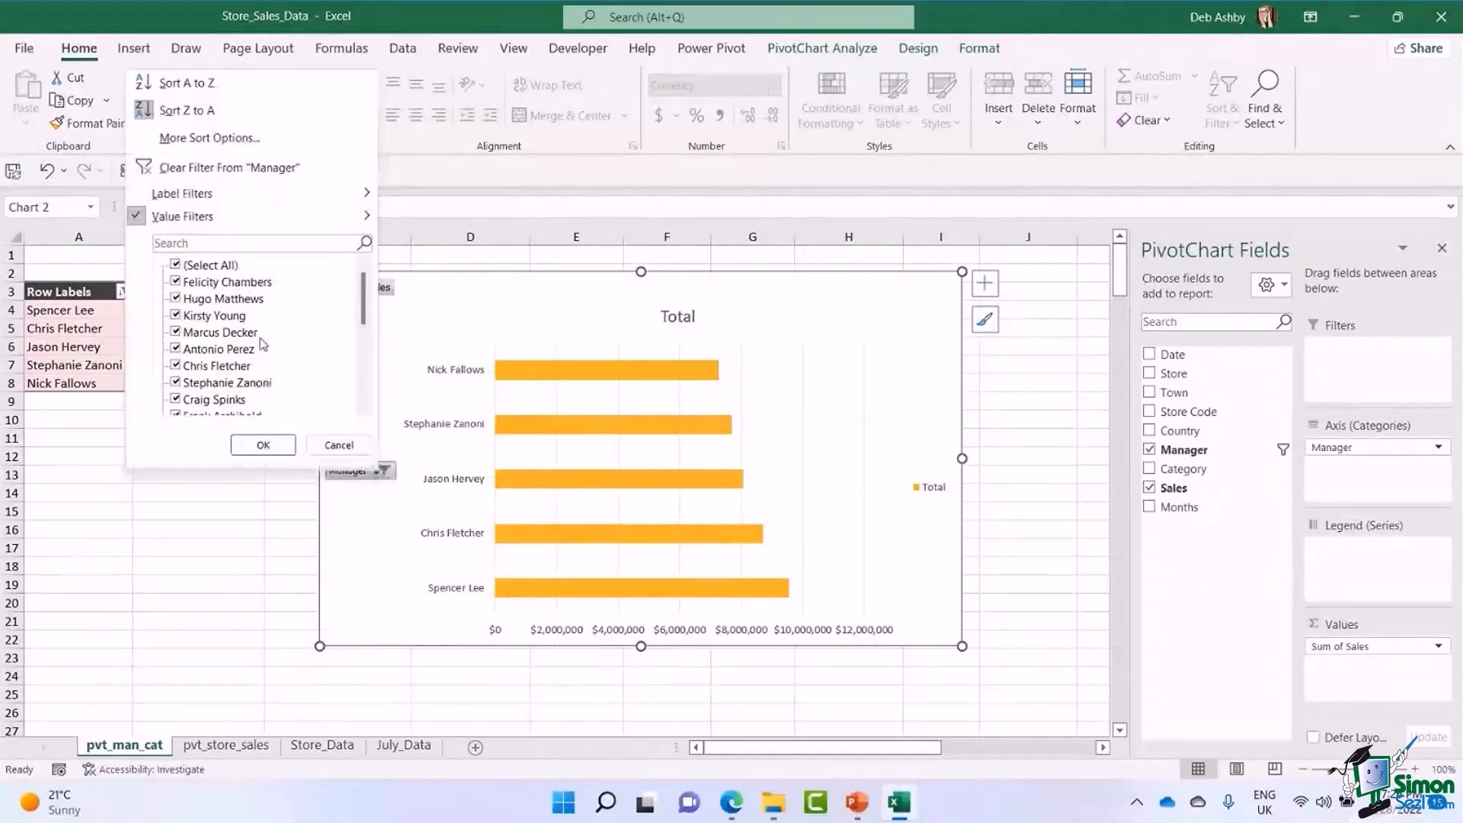
left_click(812, 320)
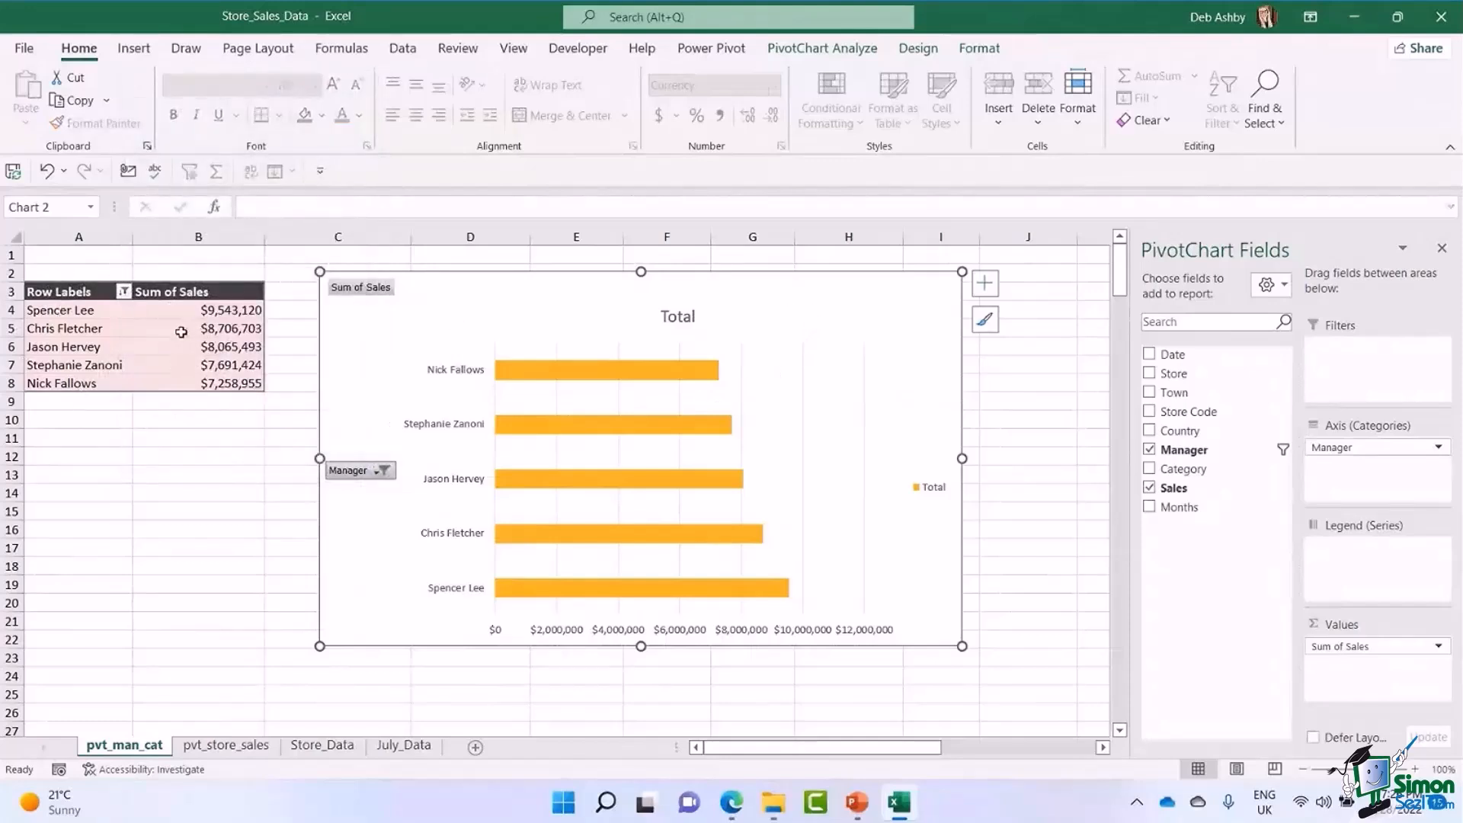
right_click(372, 293)
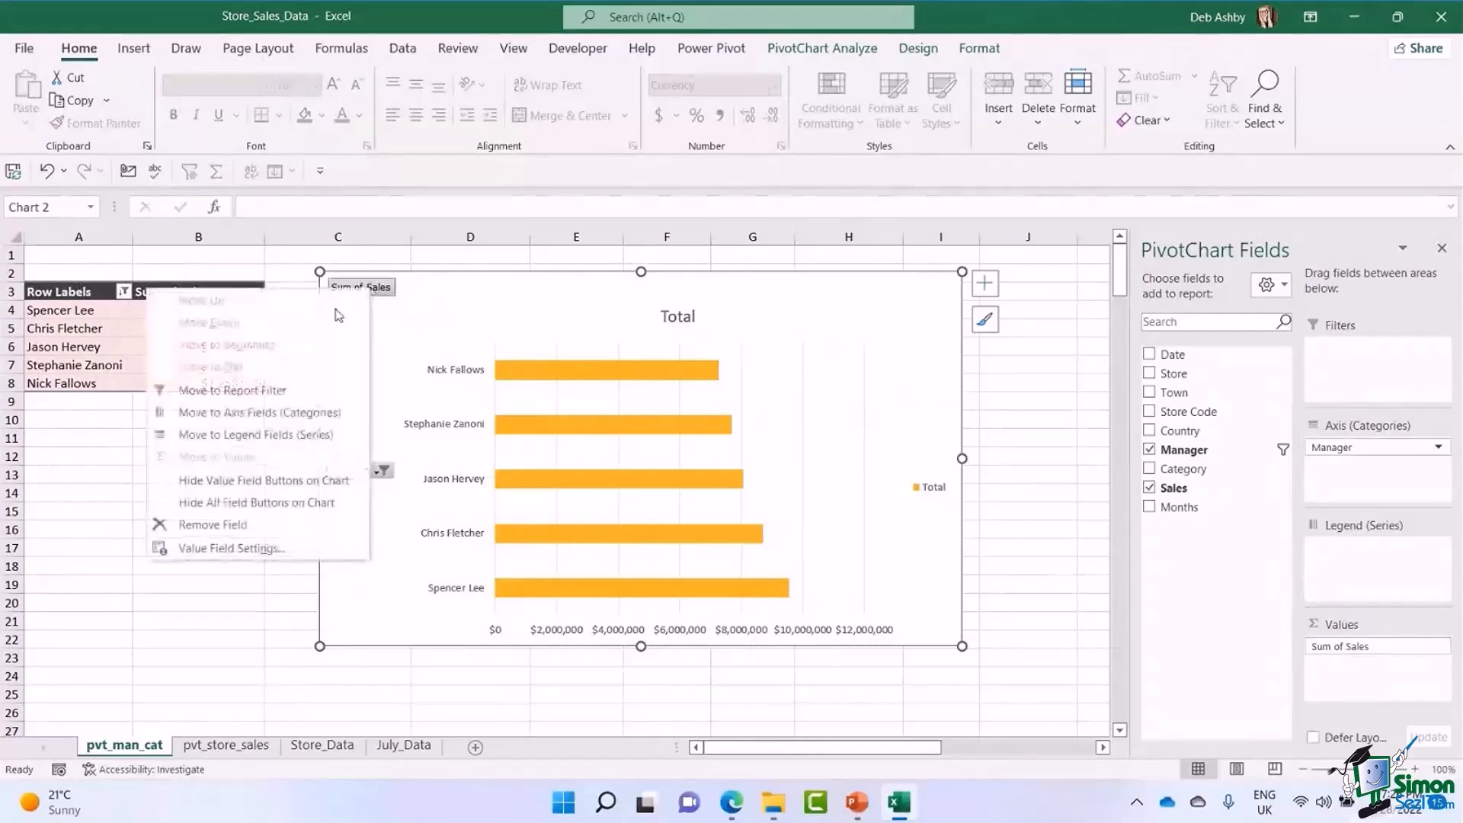
left_click(256, 502)
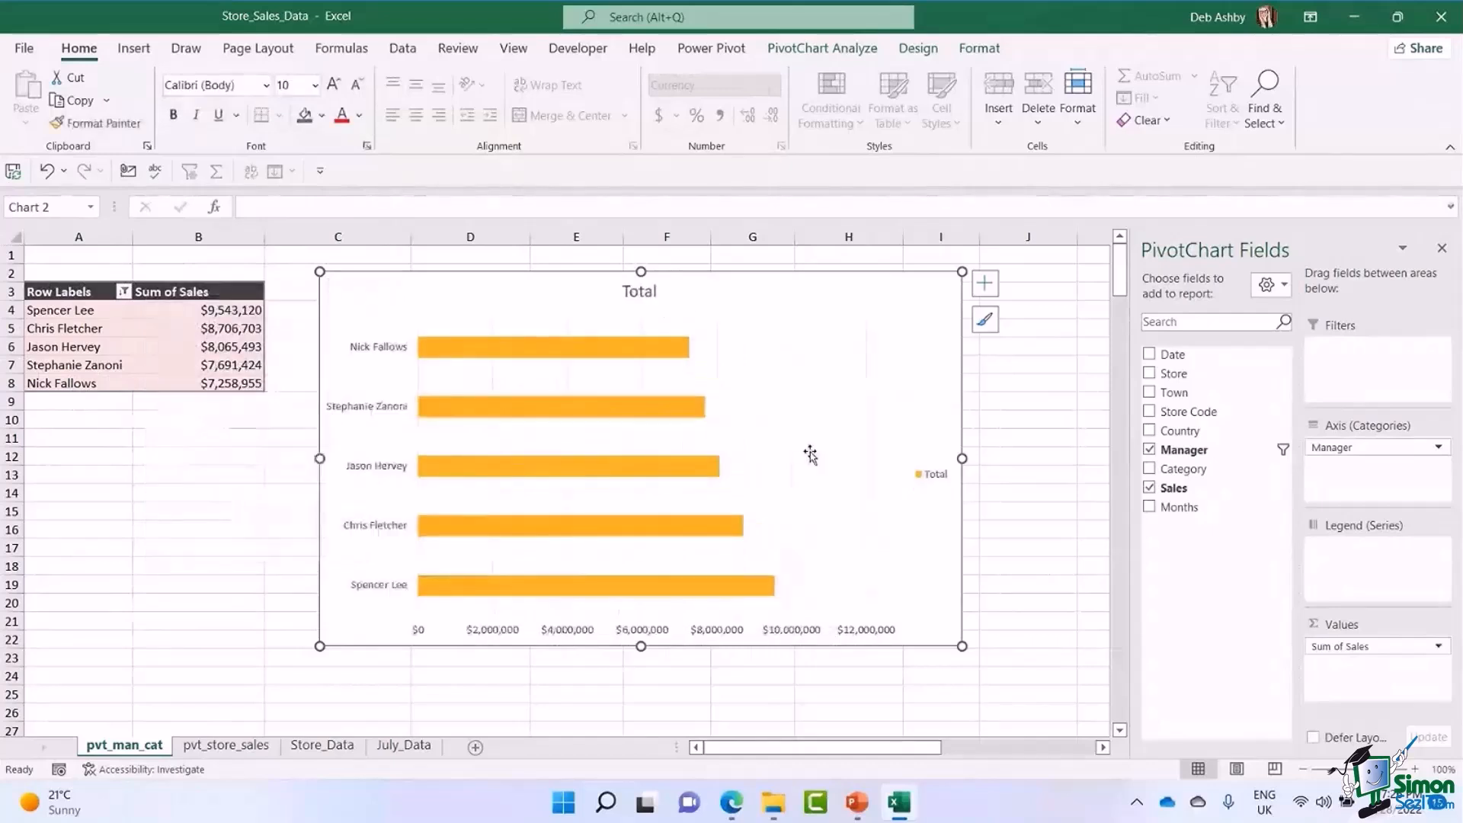
Change the bar PivotChart's title to "Top 5 Managers by Sales".
left_click(639, 292)
double_click(639, 291)
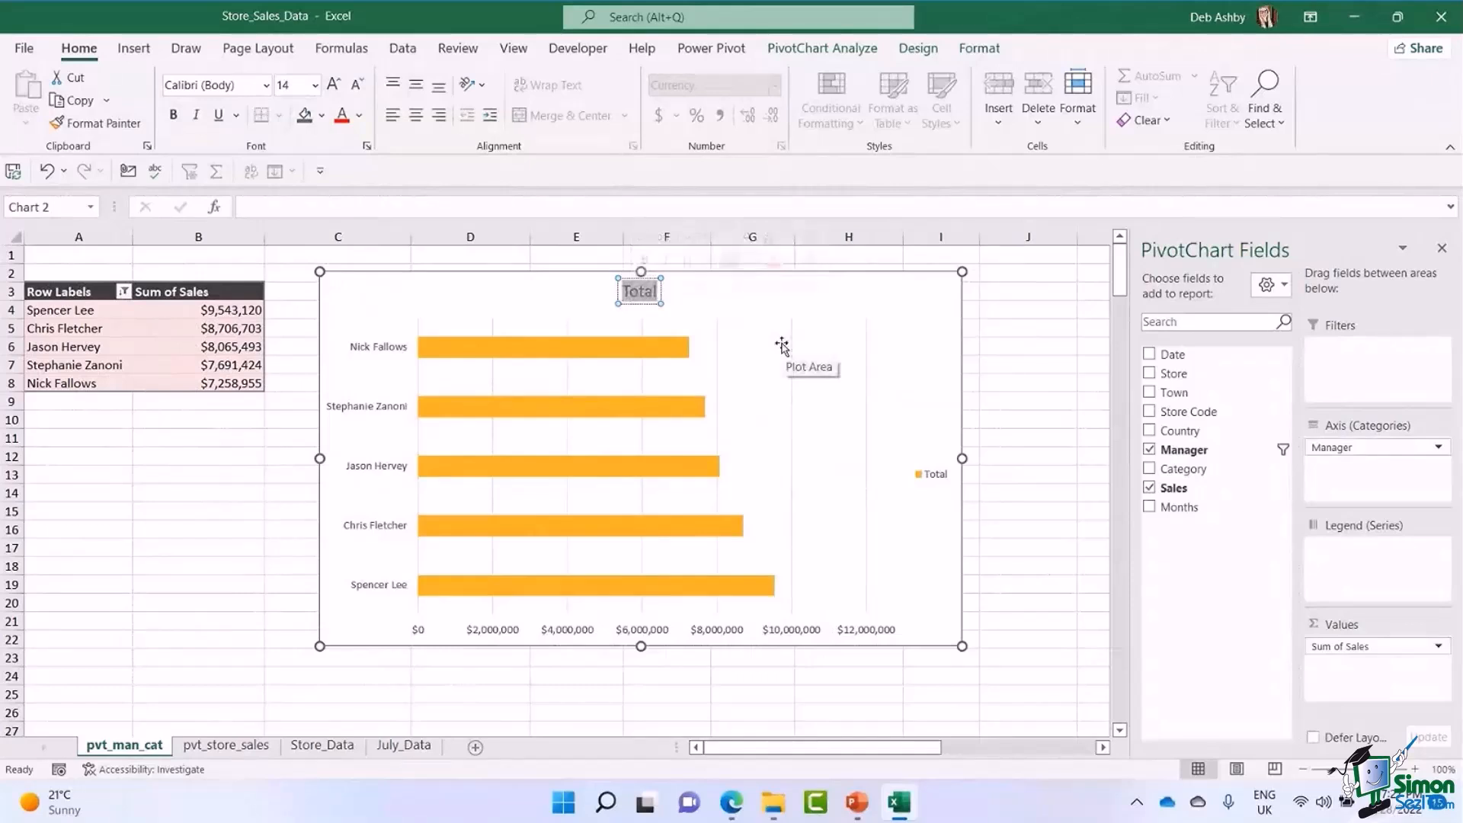
type("Top 5 Managers by")
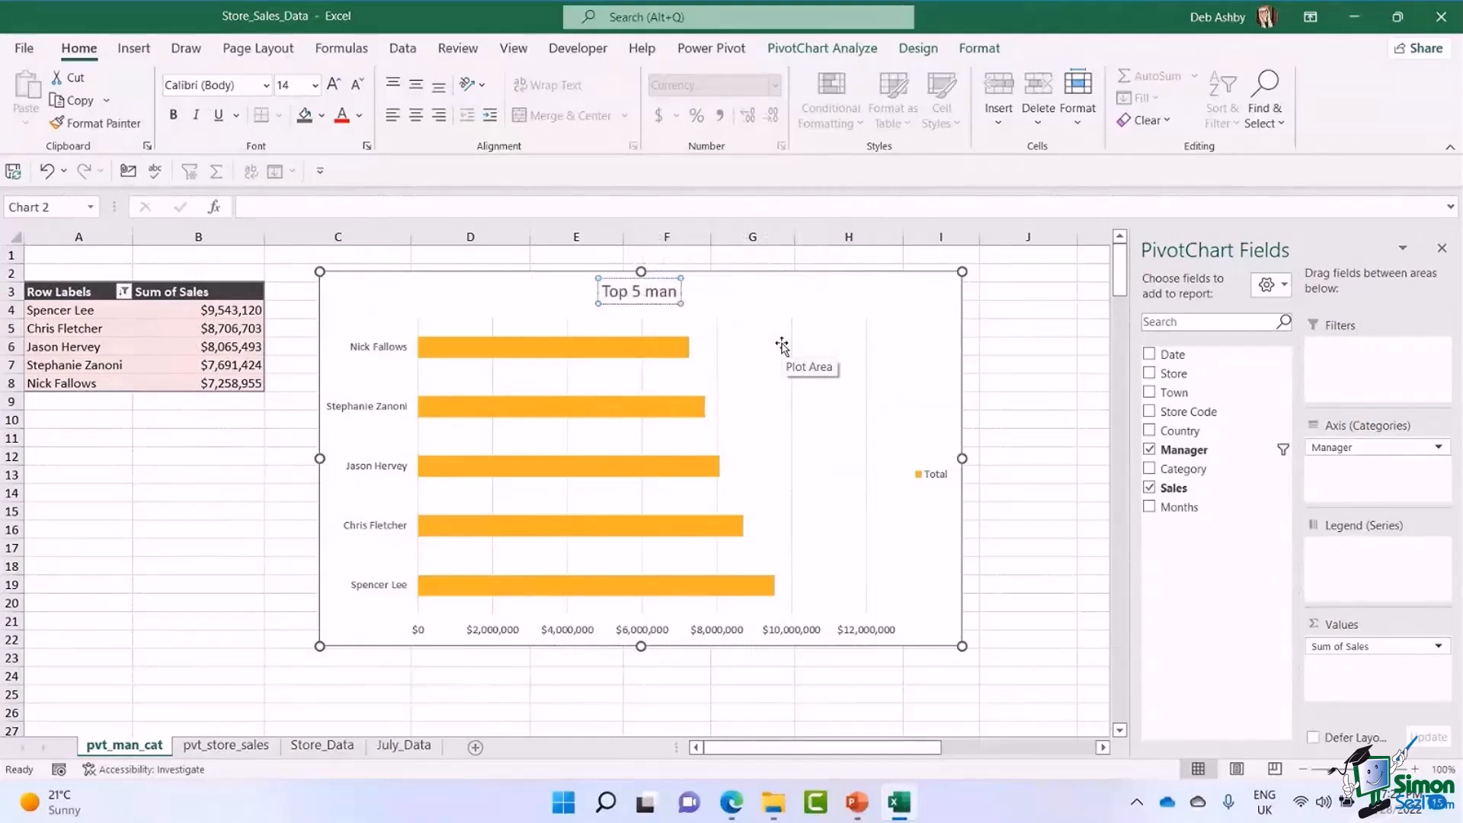
type(" Sales")
key("Escape")
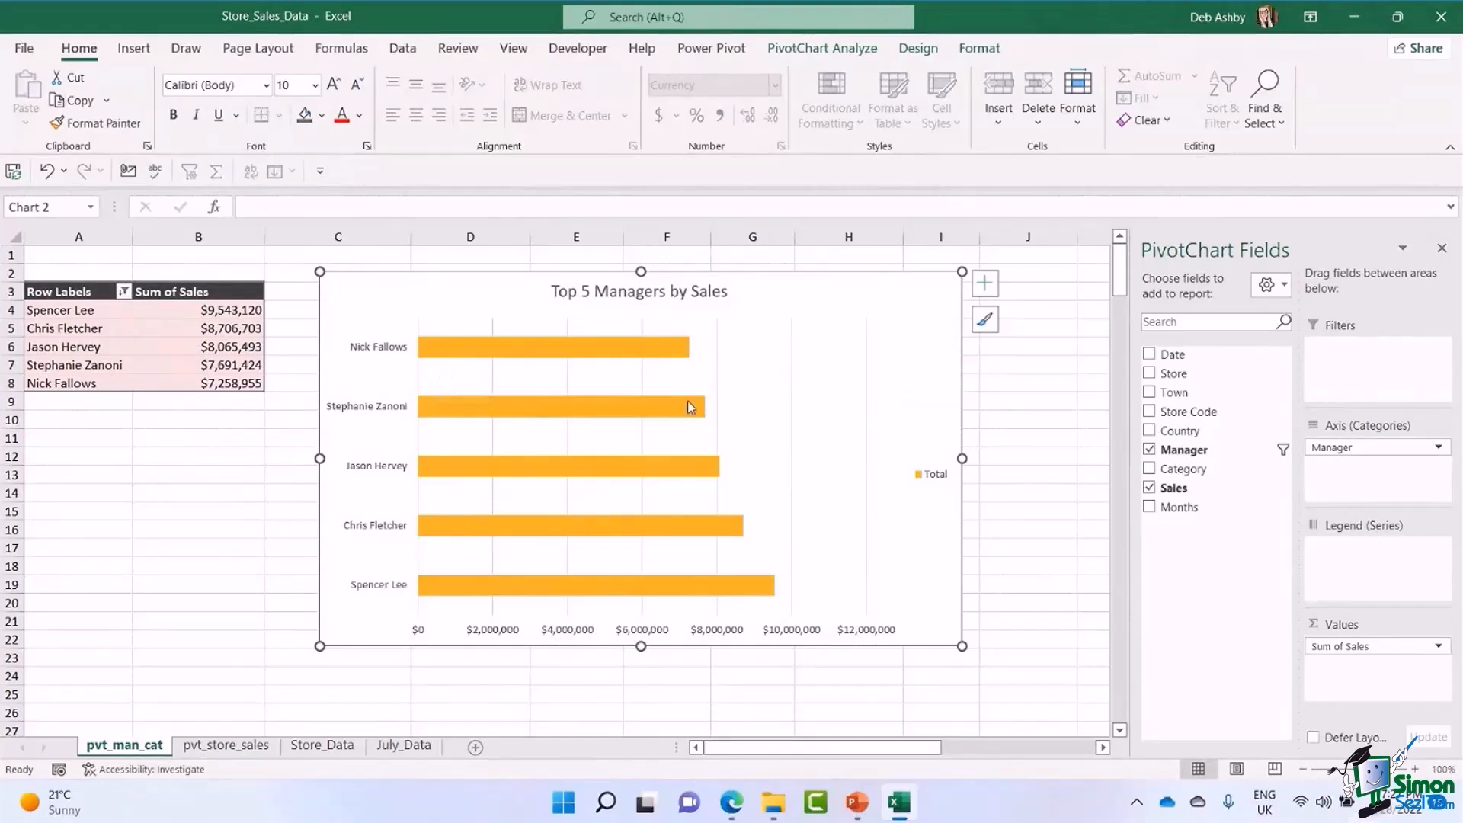
Remove the Total legend from the bar PivotChart.
left_click(459, 352)
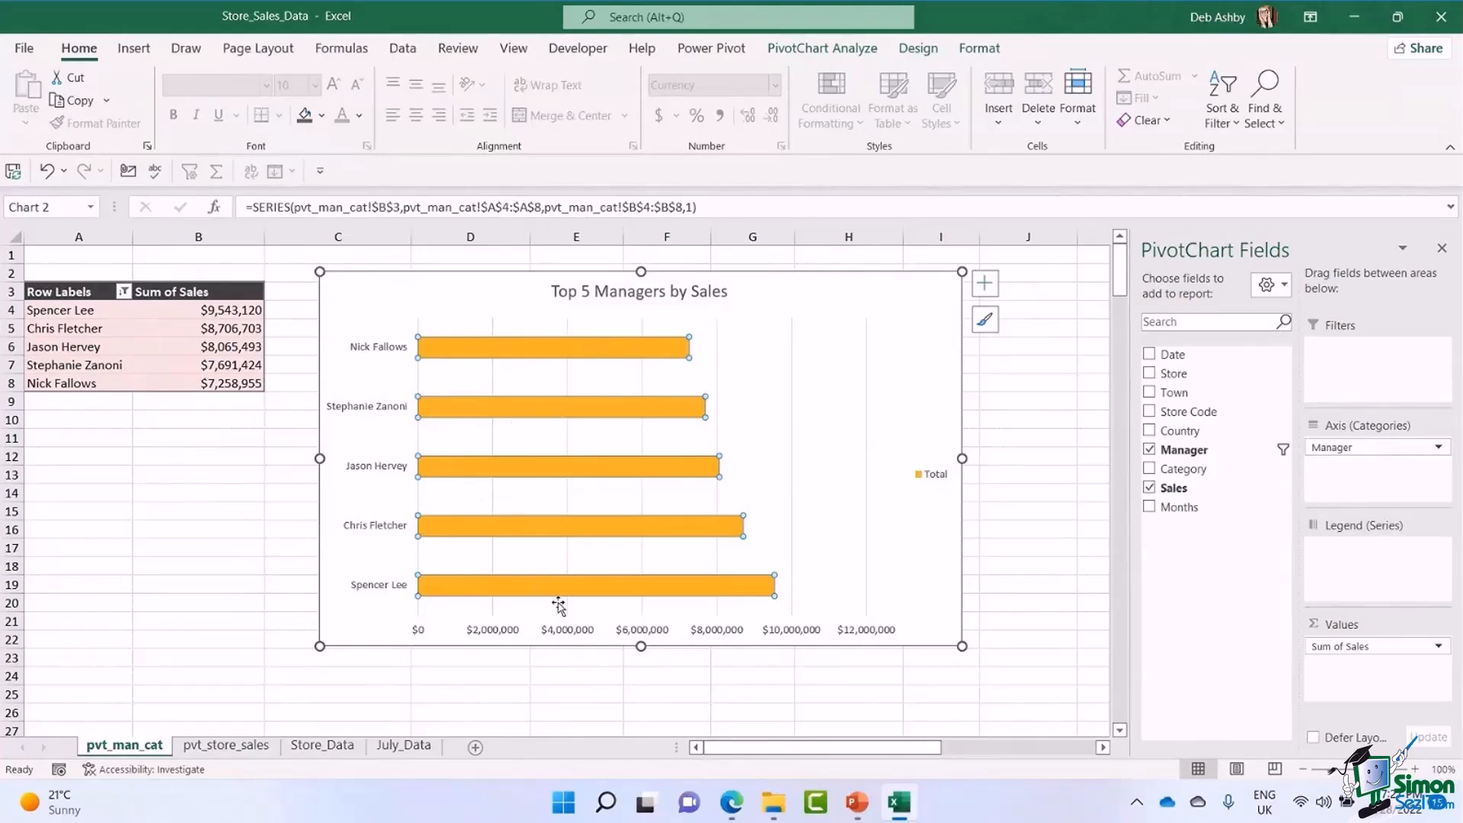
left_click(938, 474)
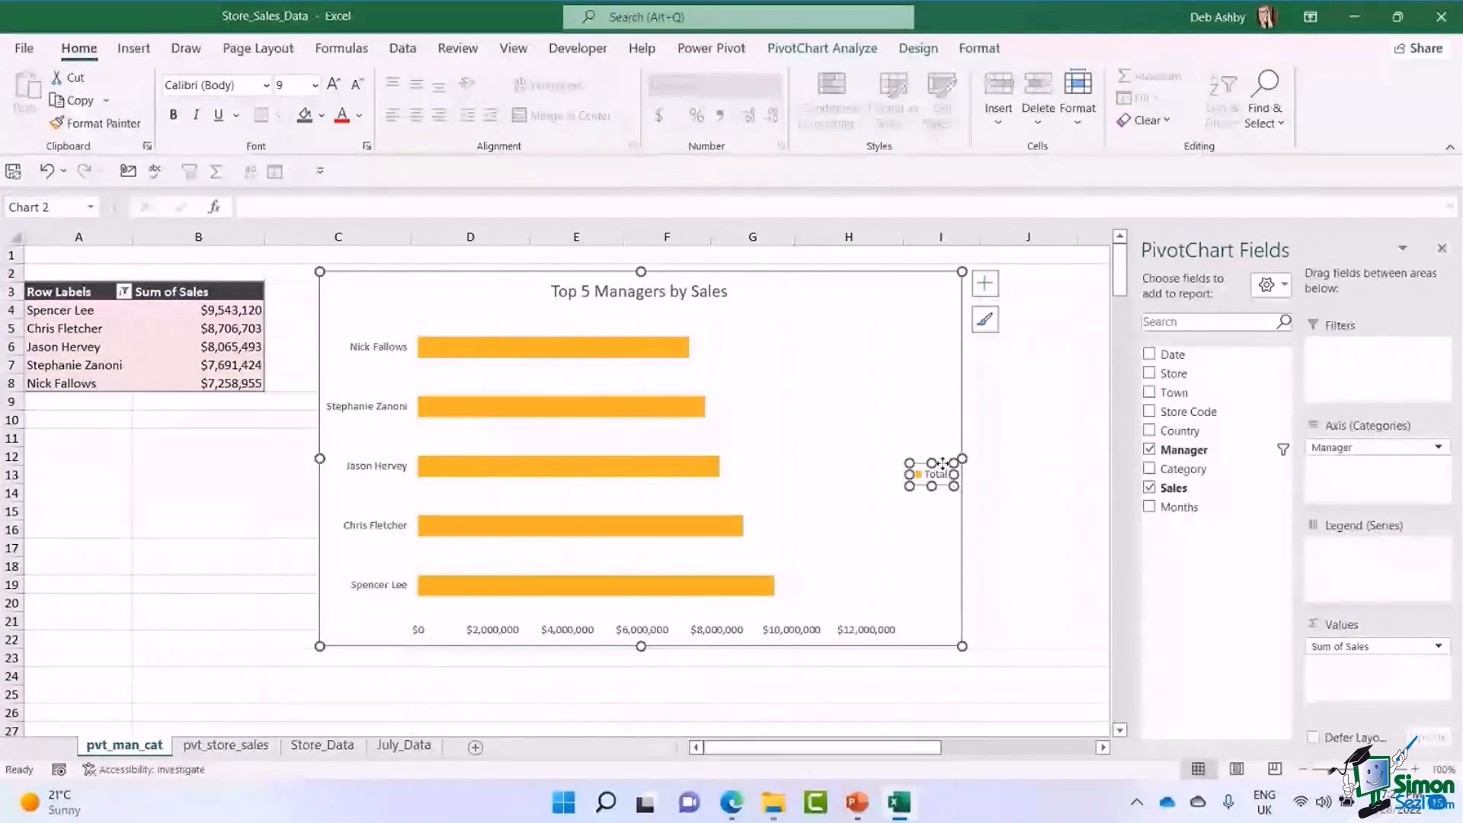
left_click(985, 285)
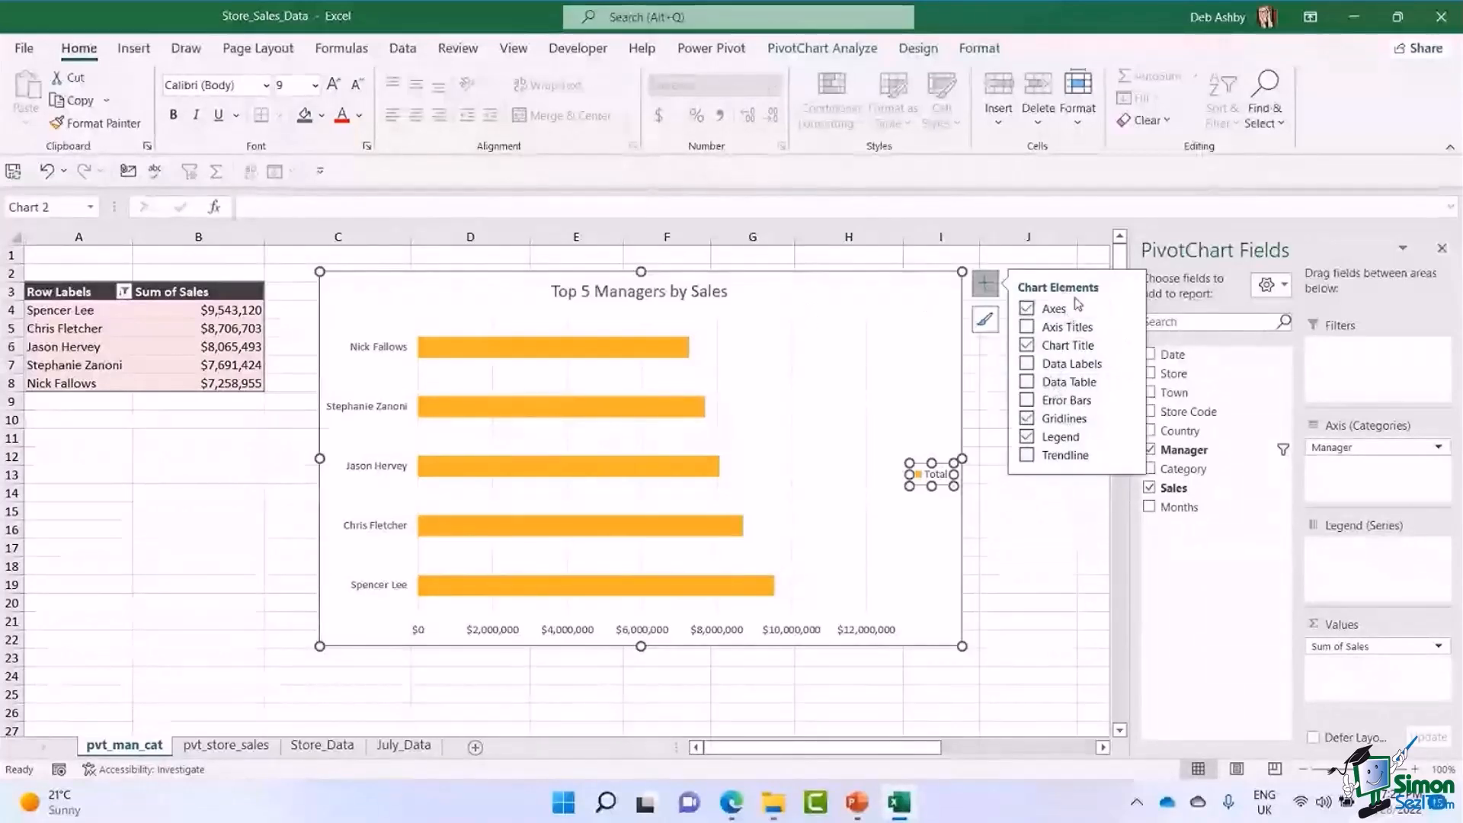
left_click(1026, 438)
Add data labels to the PivotChart's bars and place them at the Inside End position.
left_click(602, 351)
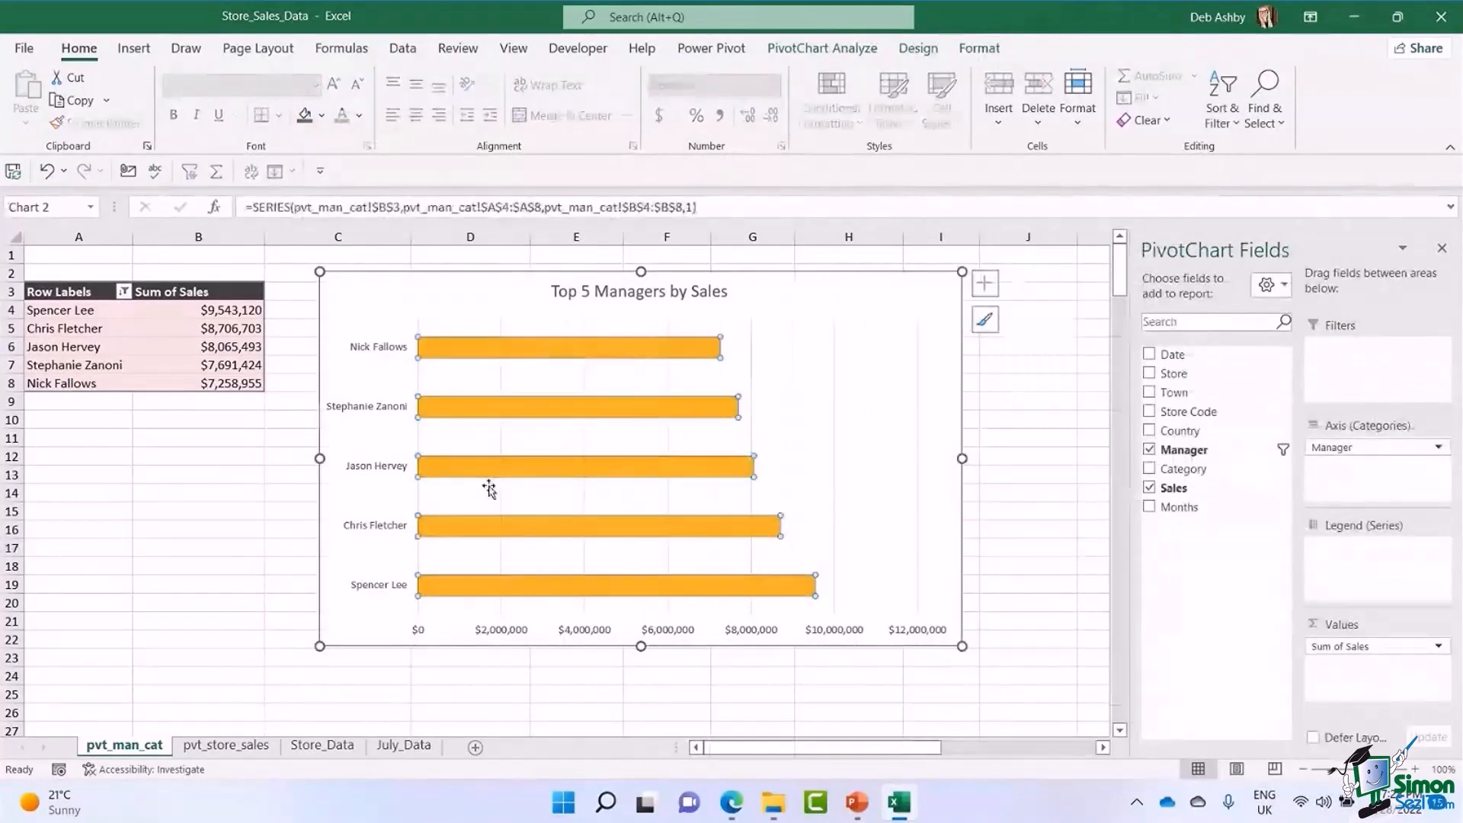
mouse_move(653, 352)
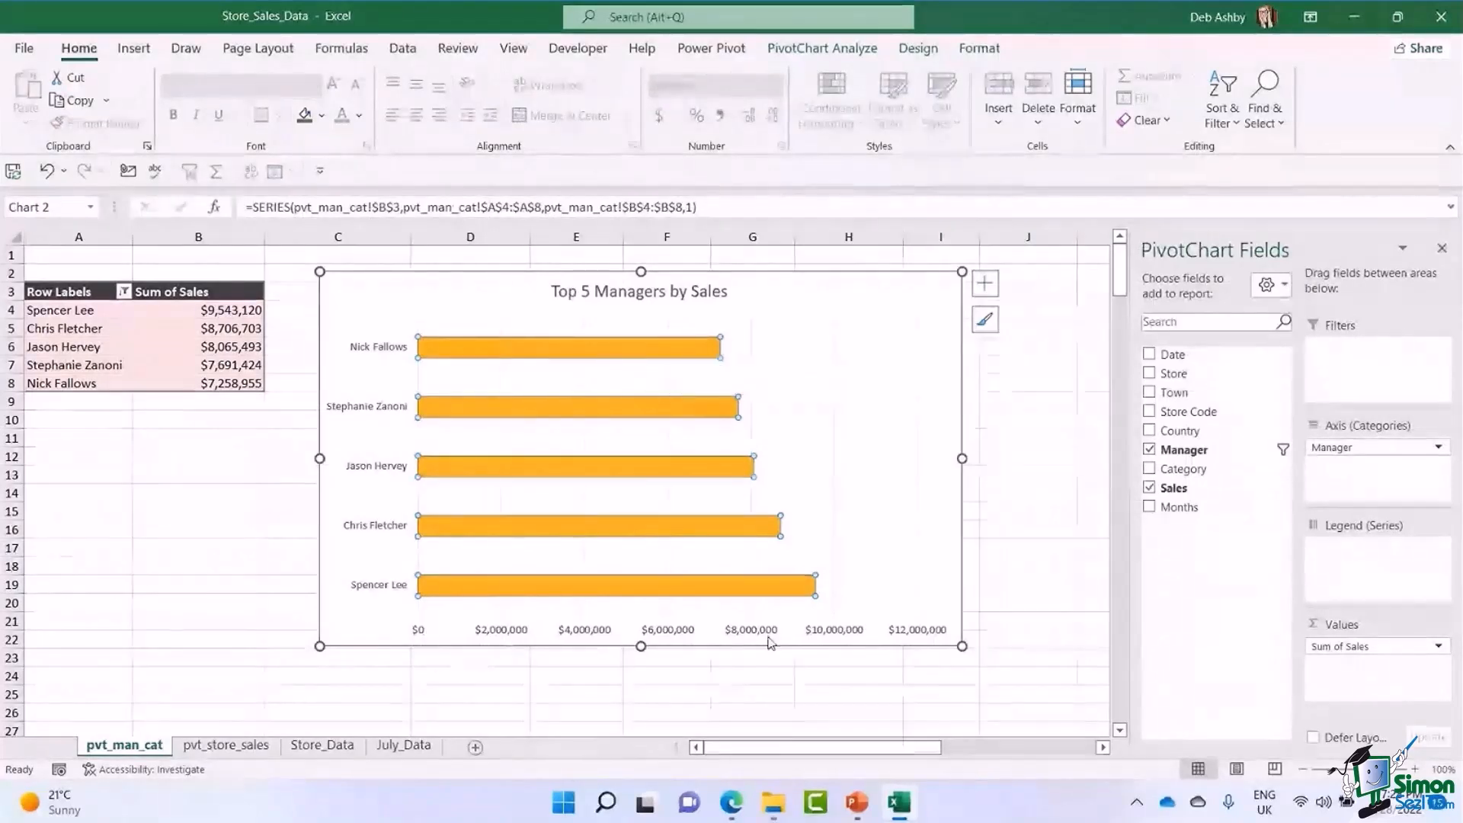
left_click(984, 284)
left_click(1027, 364)
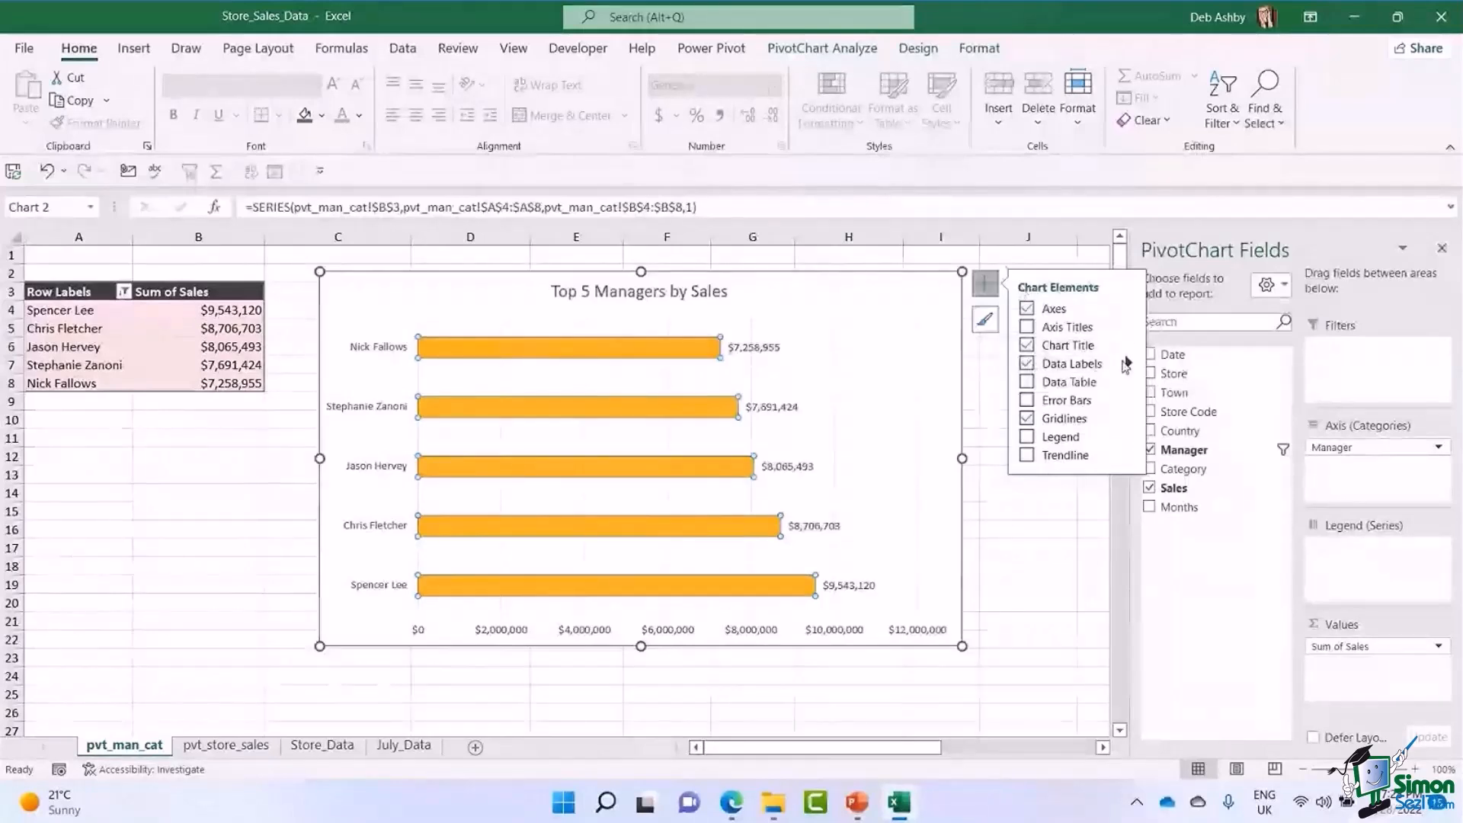
left_click(1127, 363)
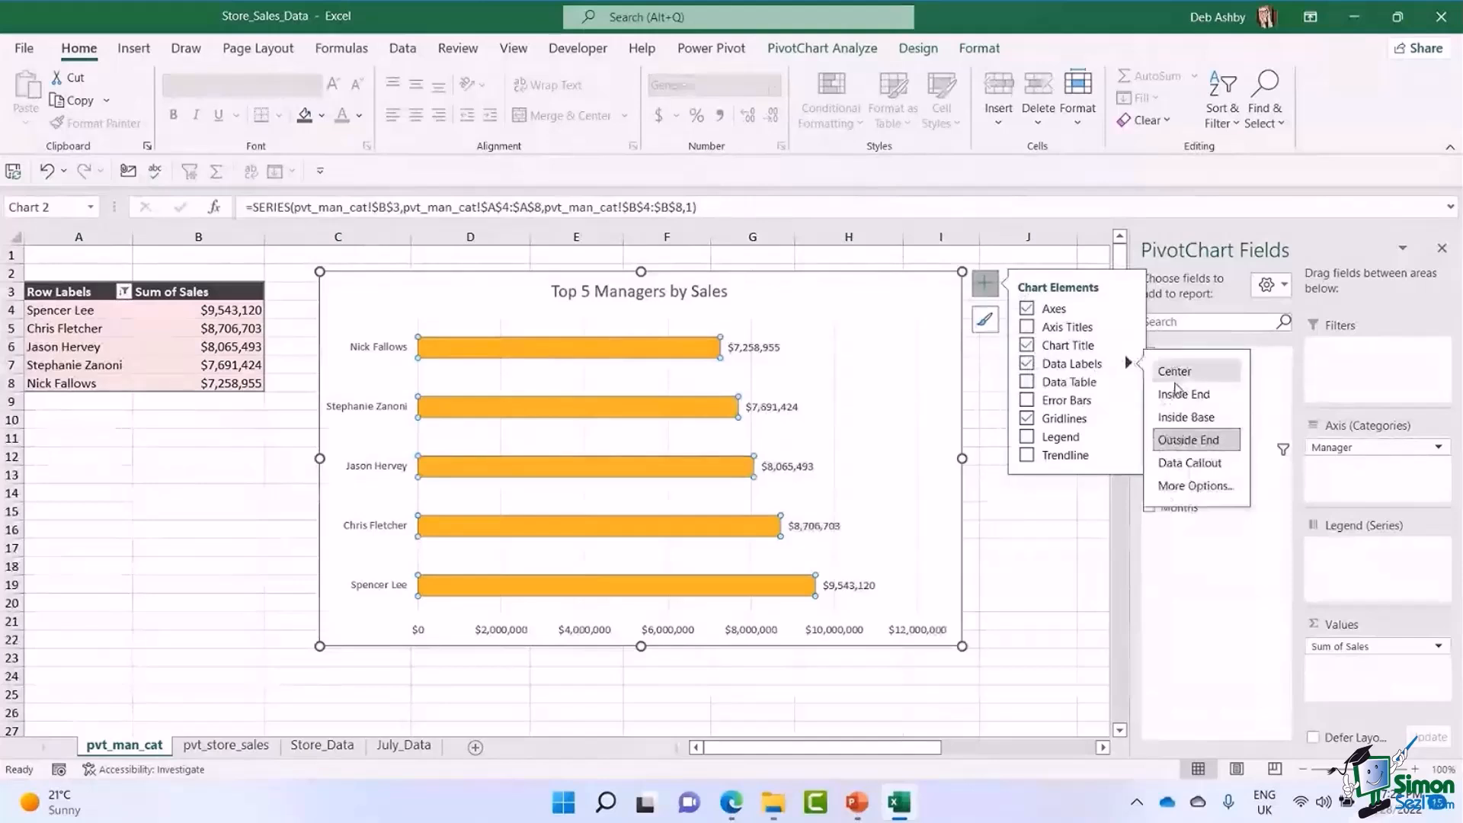
left_click(1177, 394)
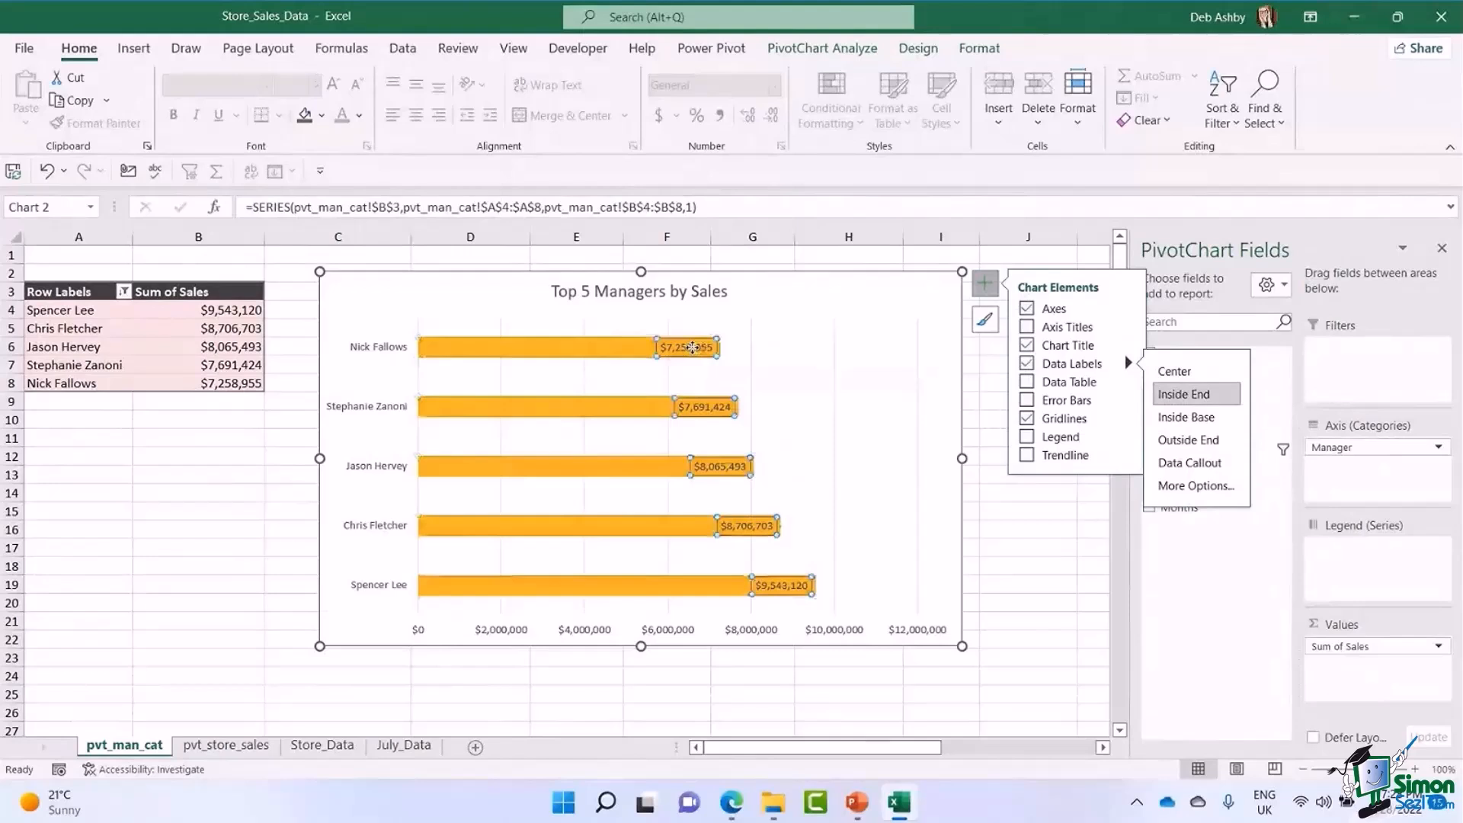
Make the PivotChart's data labels bold and delete the horizontal value axis.
left_click(691, 347)
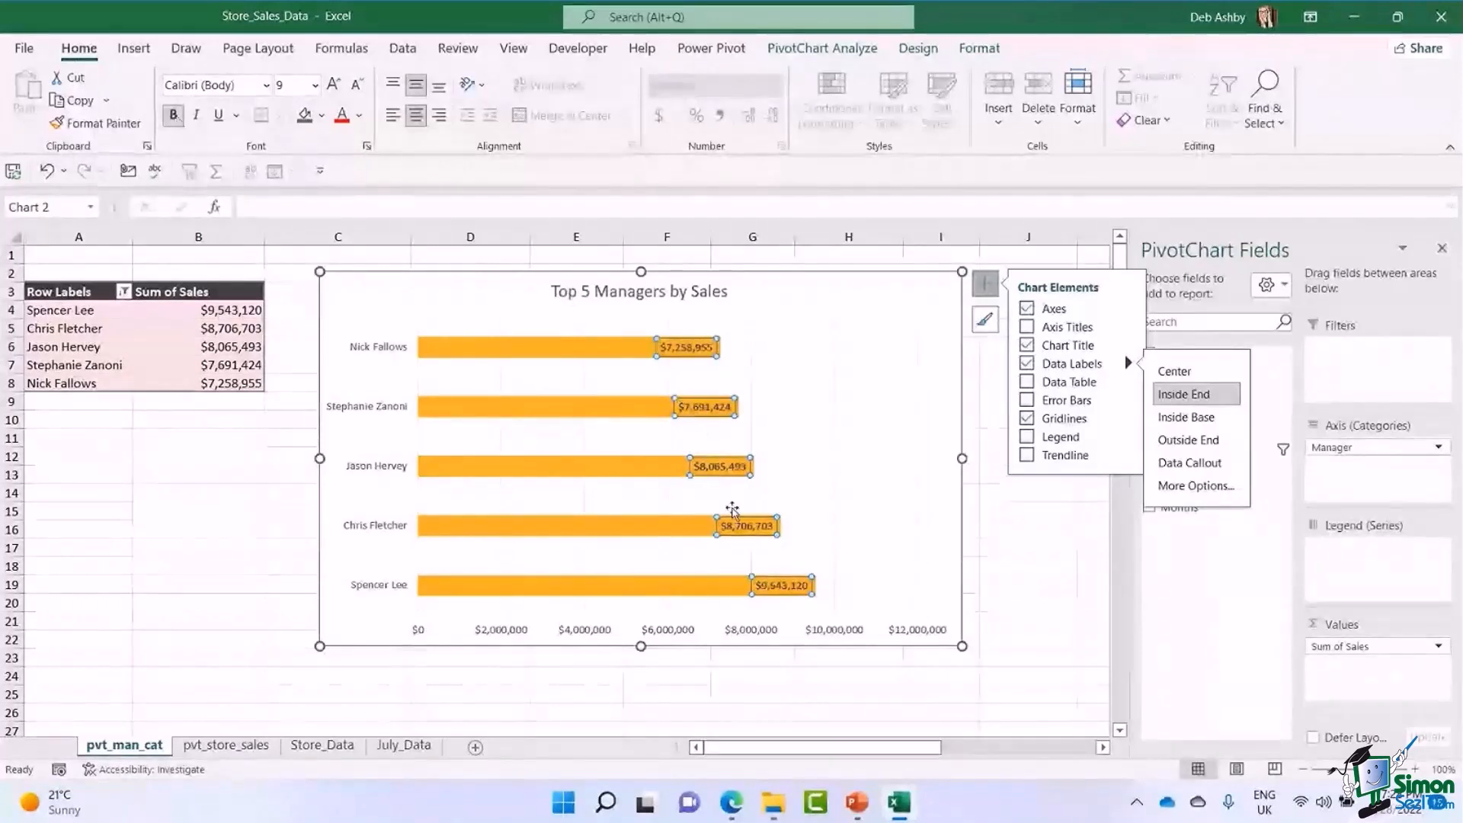
left_click(1016, 550)
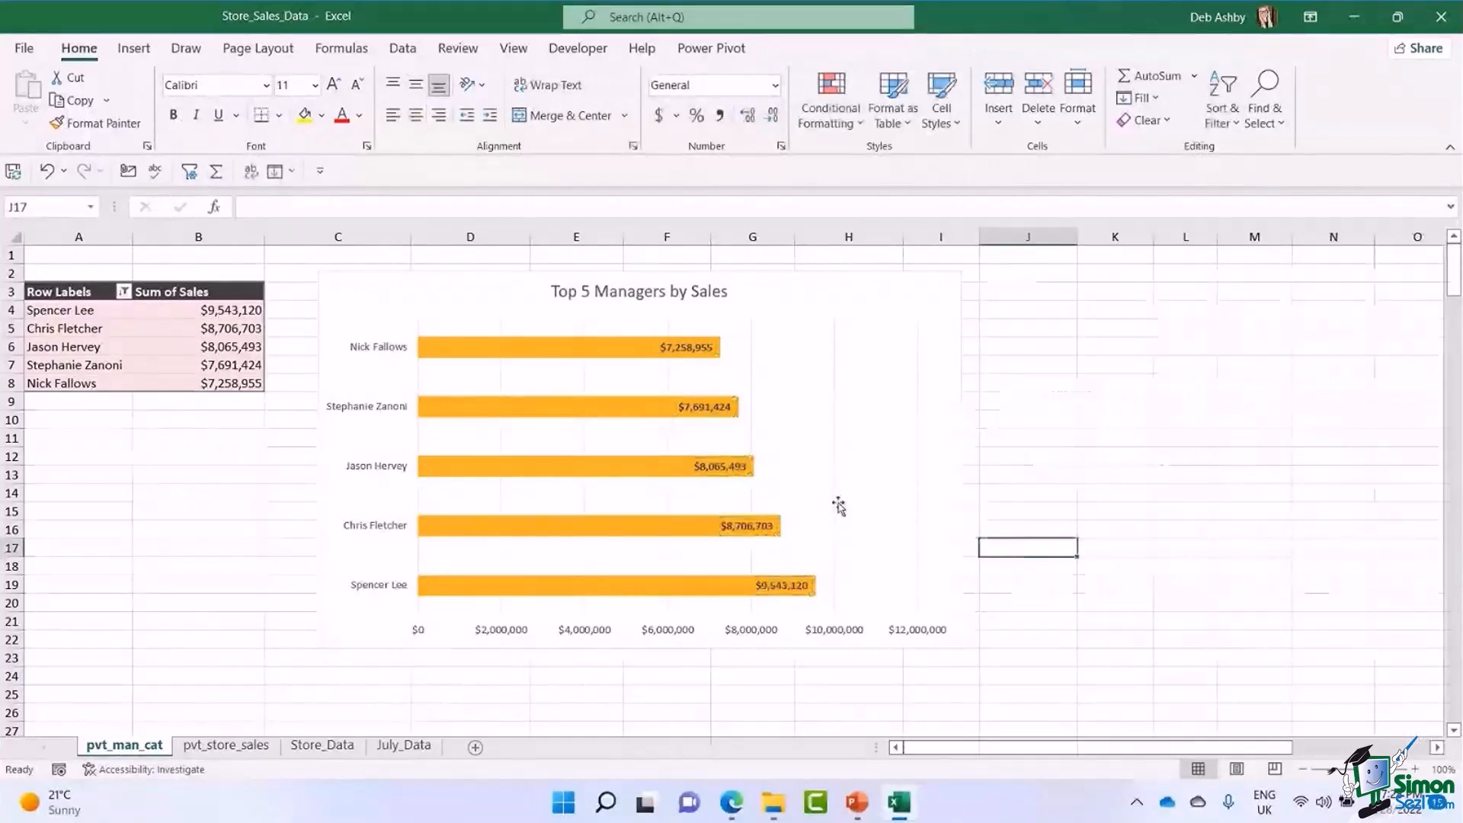
left_click(669, 635)
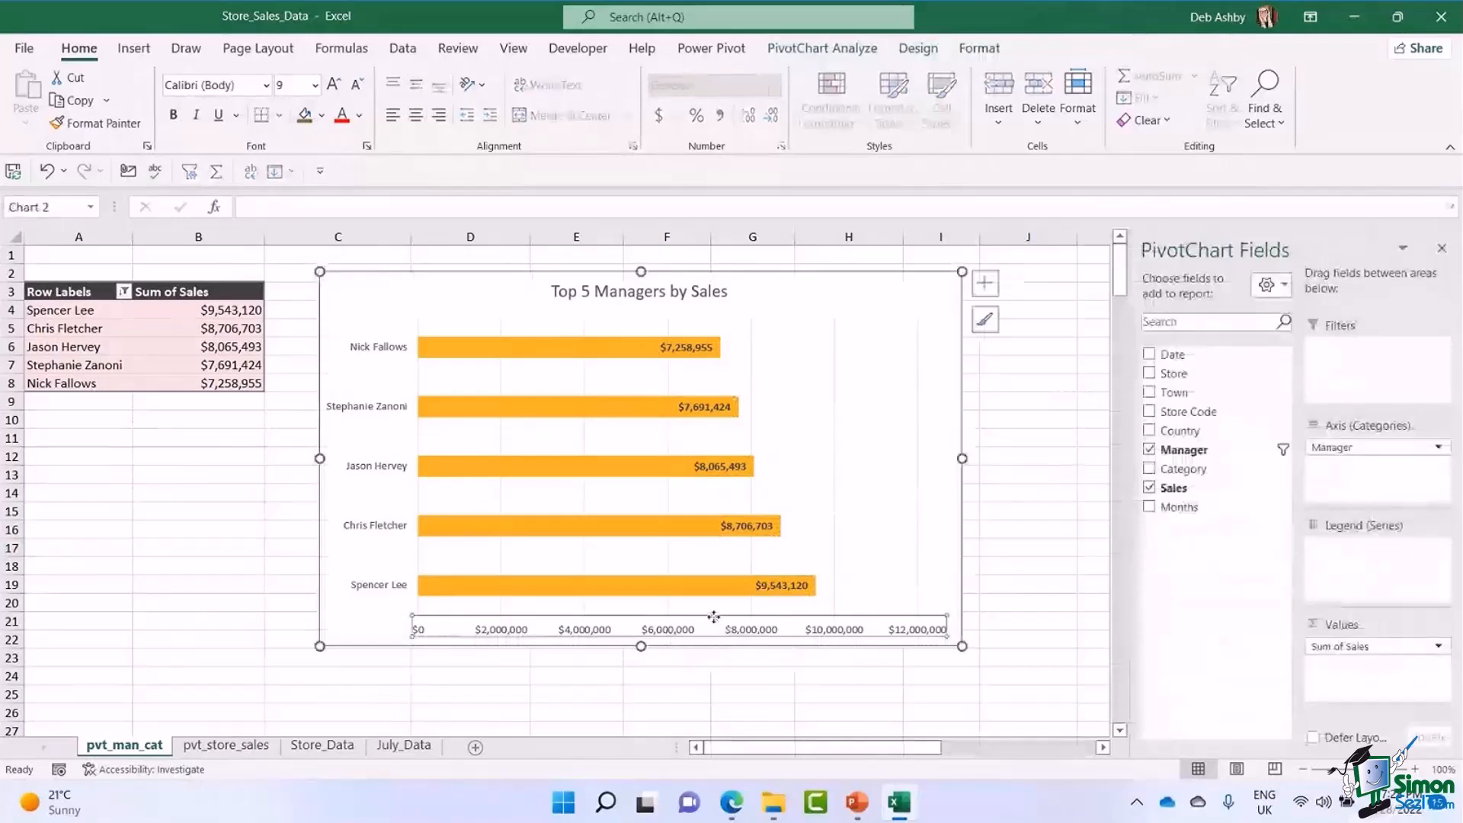
key("Delete")
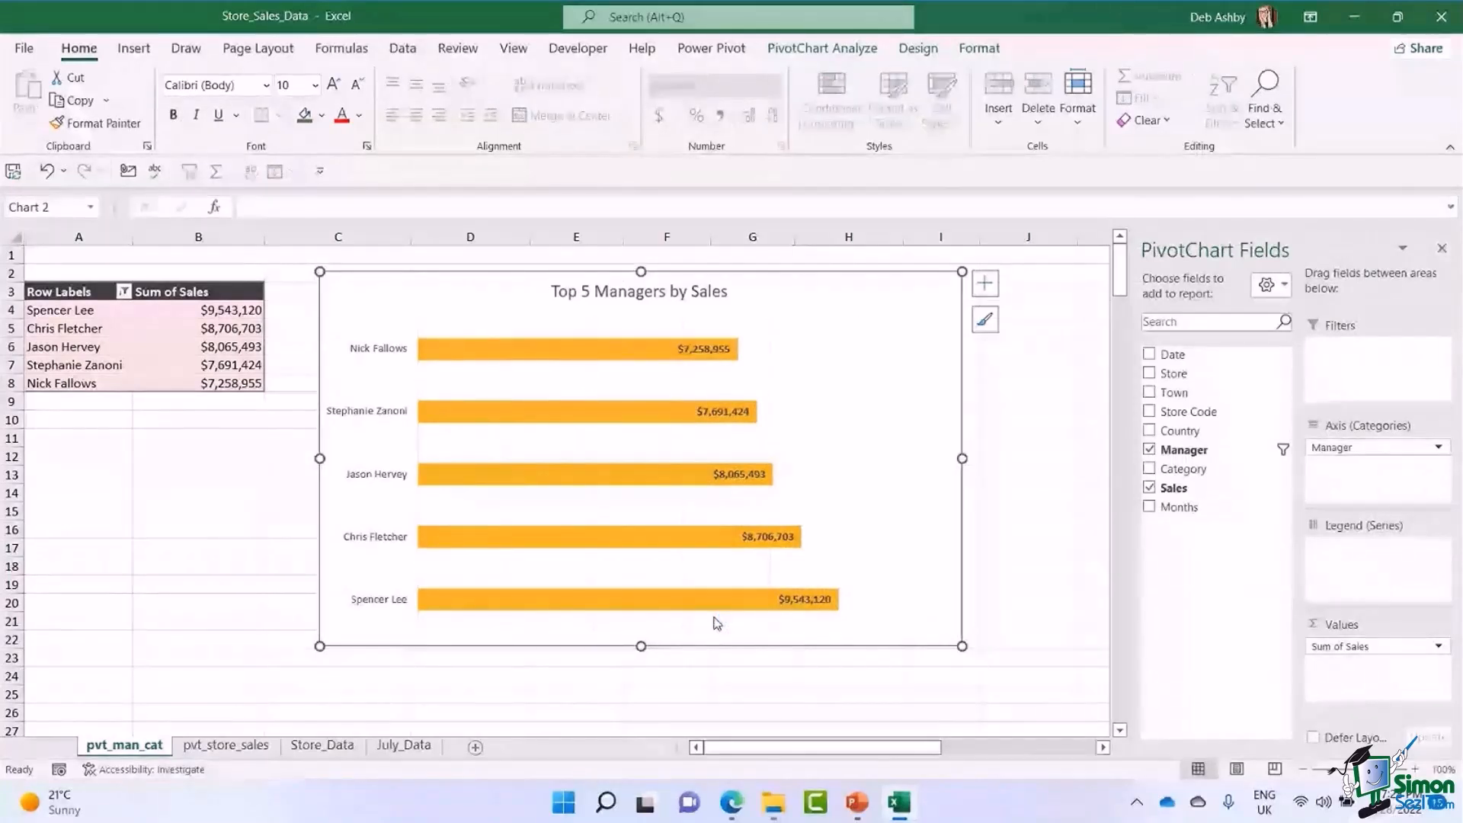
Set the gap width of the PivotChart's bar series to 93%.
left_click(505, 348)
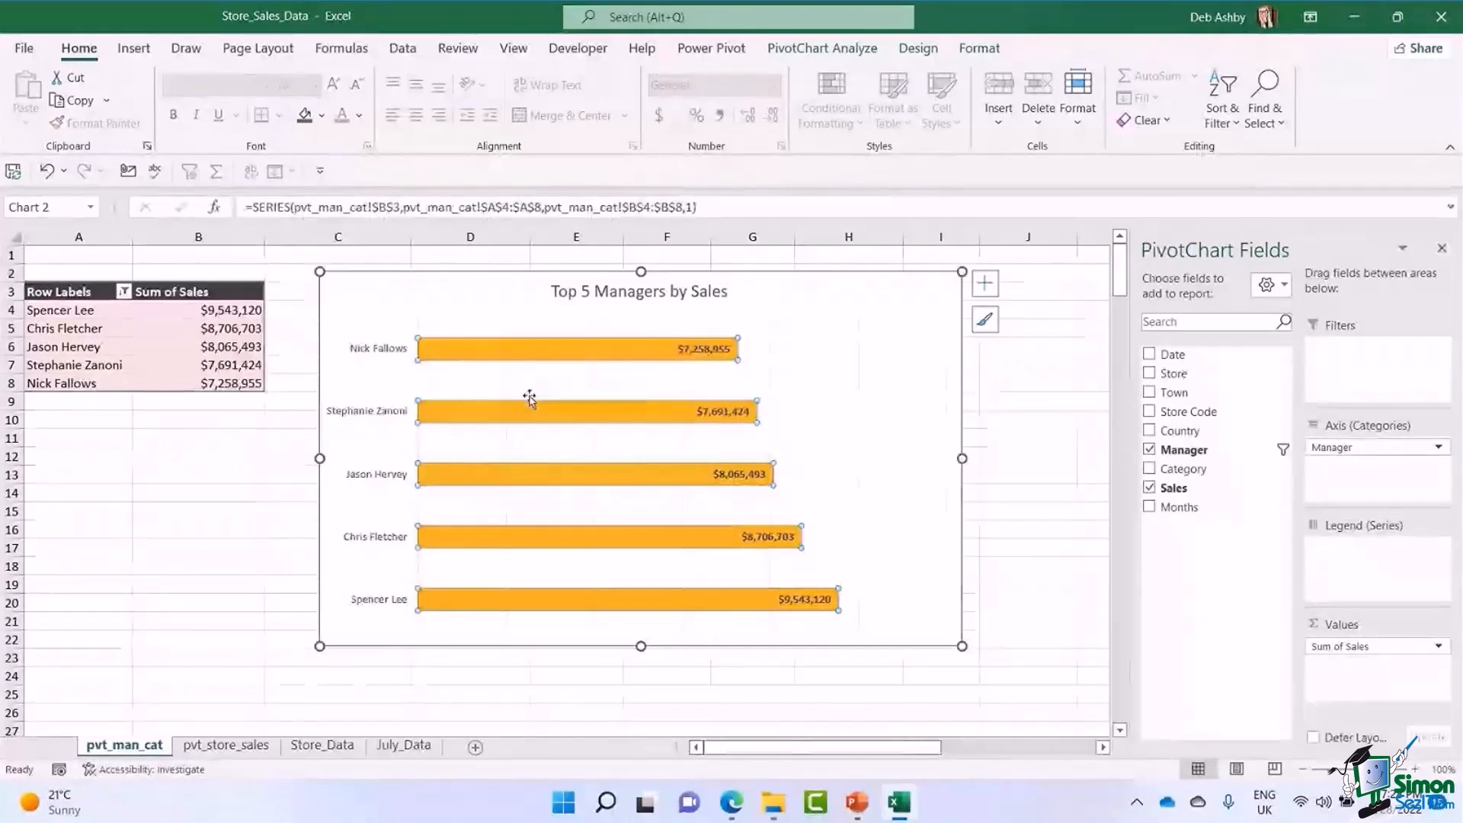
right_click(523, 350)
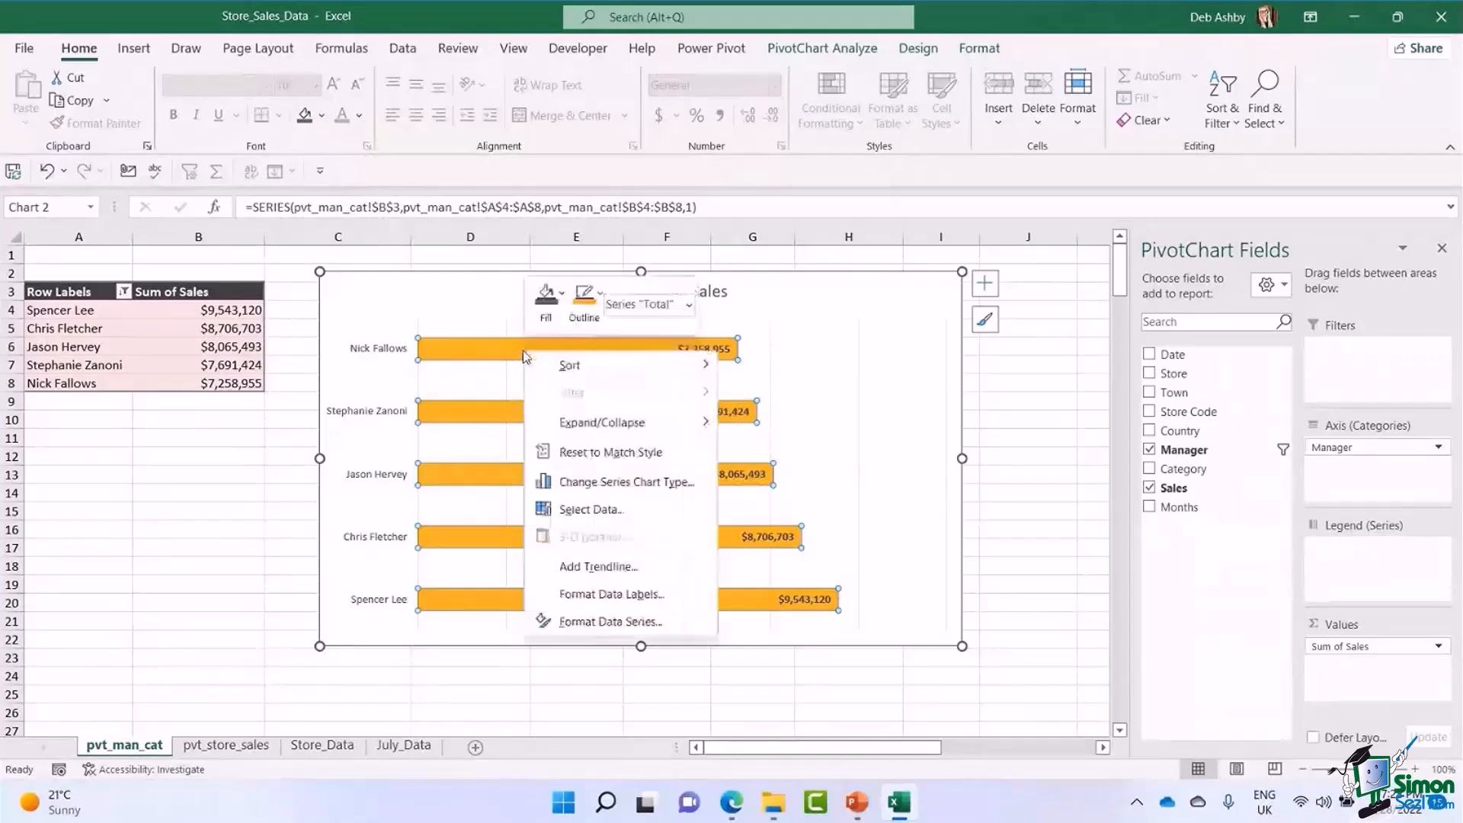
left_click(605, 623)
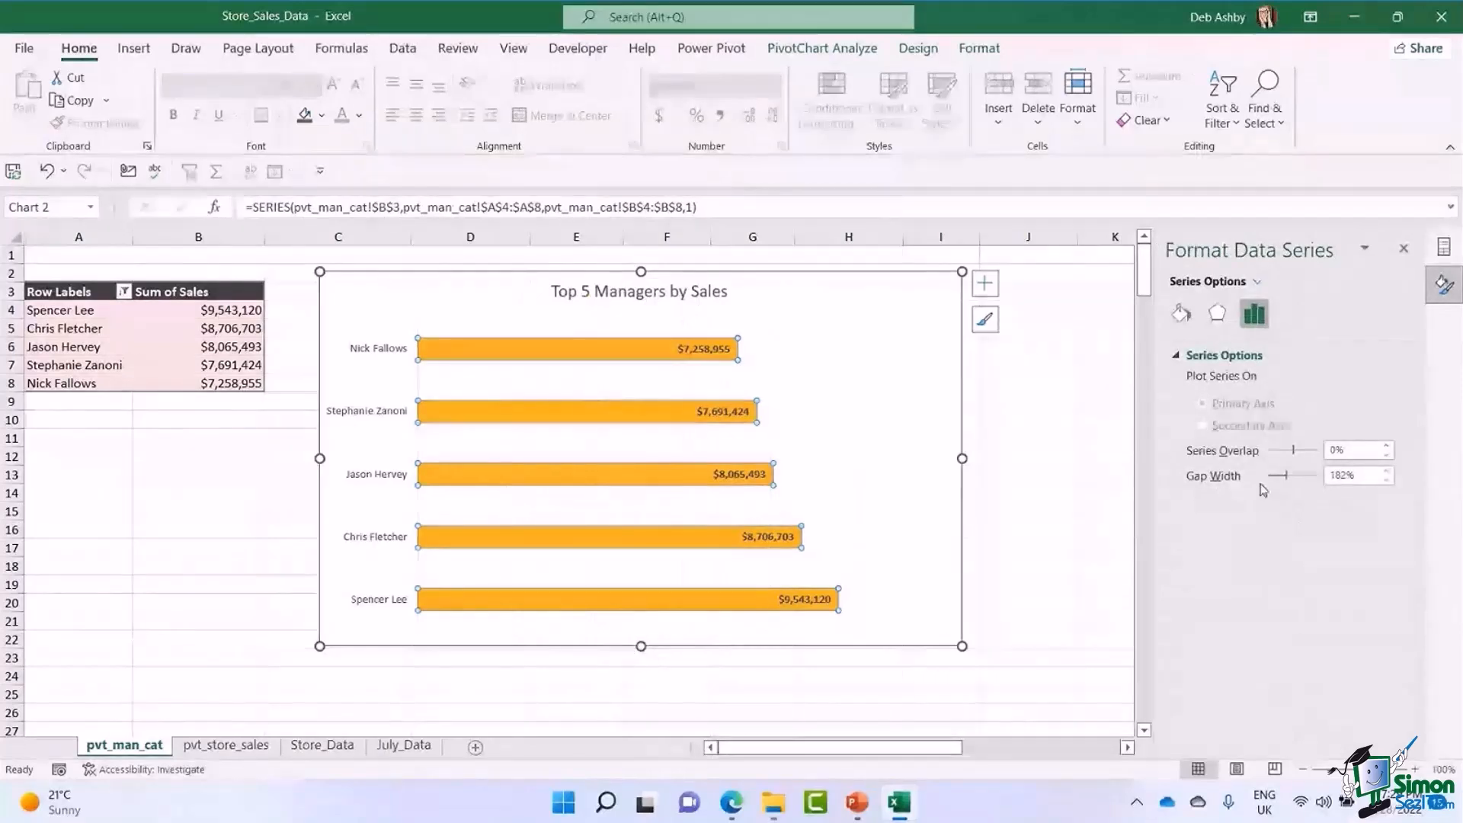
left_click_drag(1287, 476, 1280, 486)
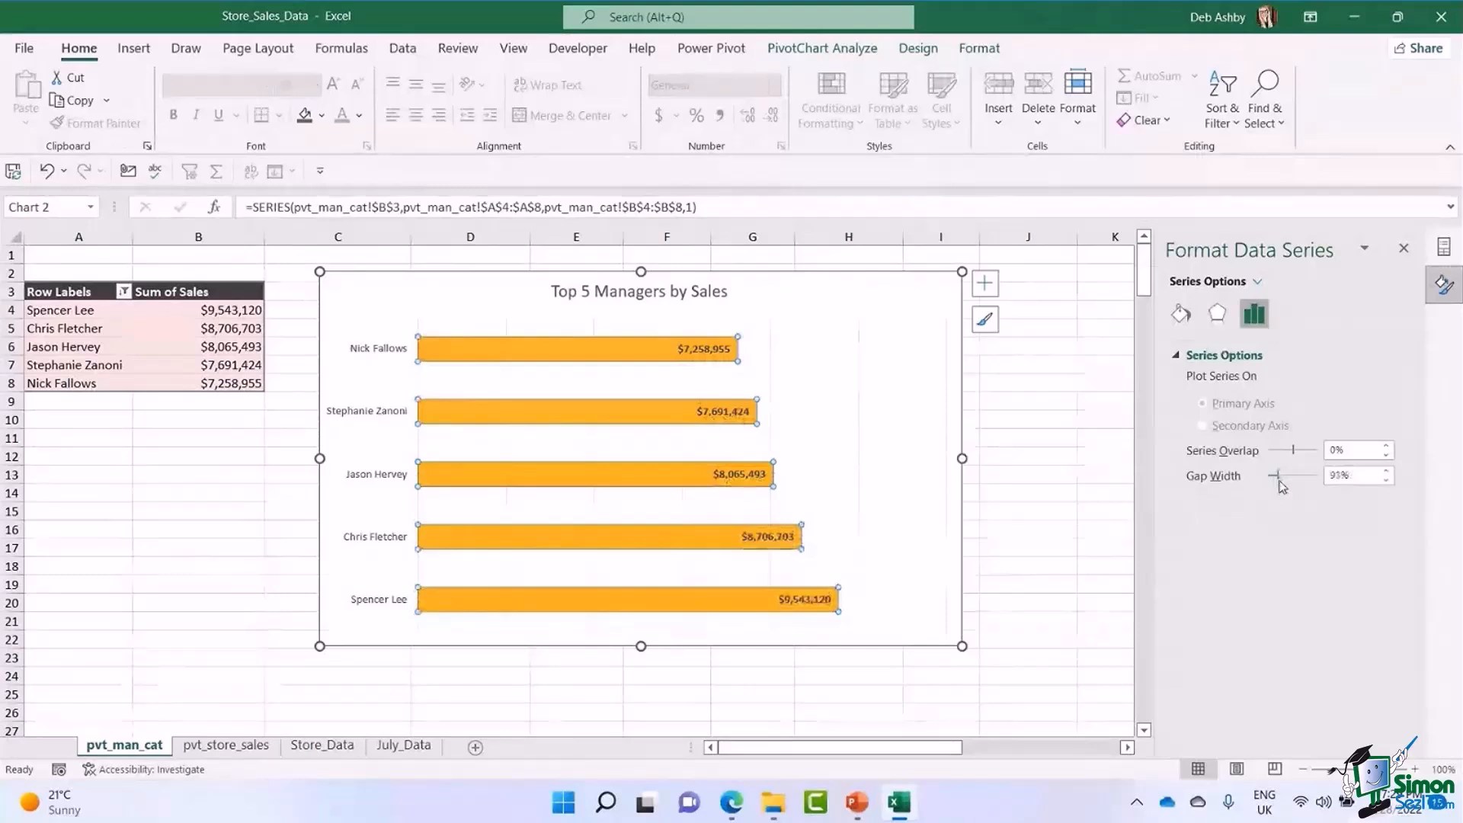
left_click_drag(1281, 487, 1280, 486)
Check the formatting options of the vertical manager axis, and close them along with the PivotChart field list.
left_click(392, 336)
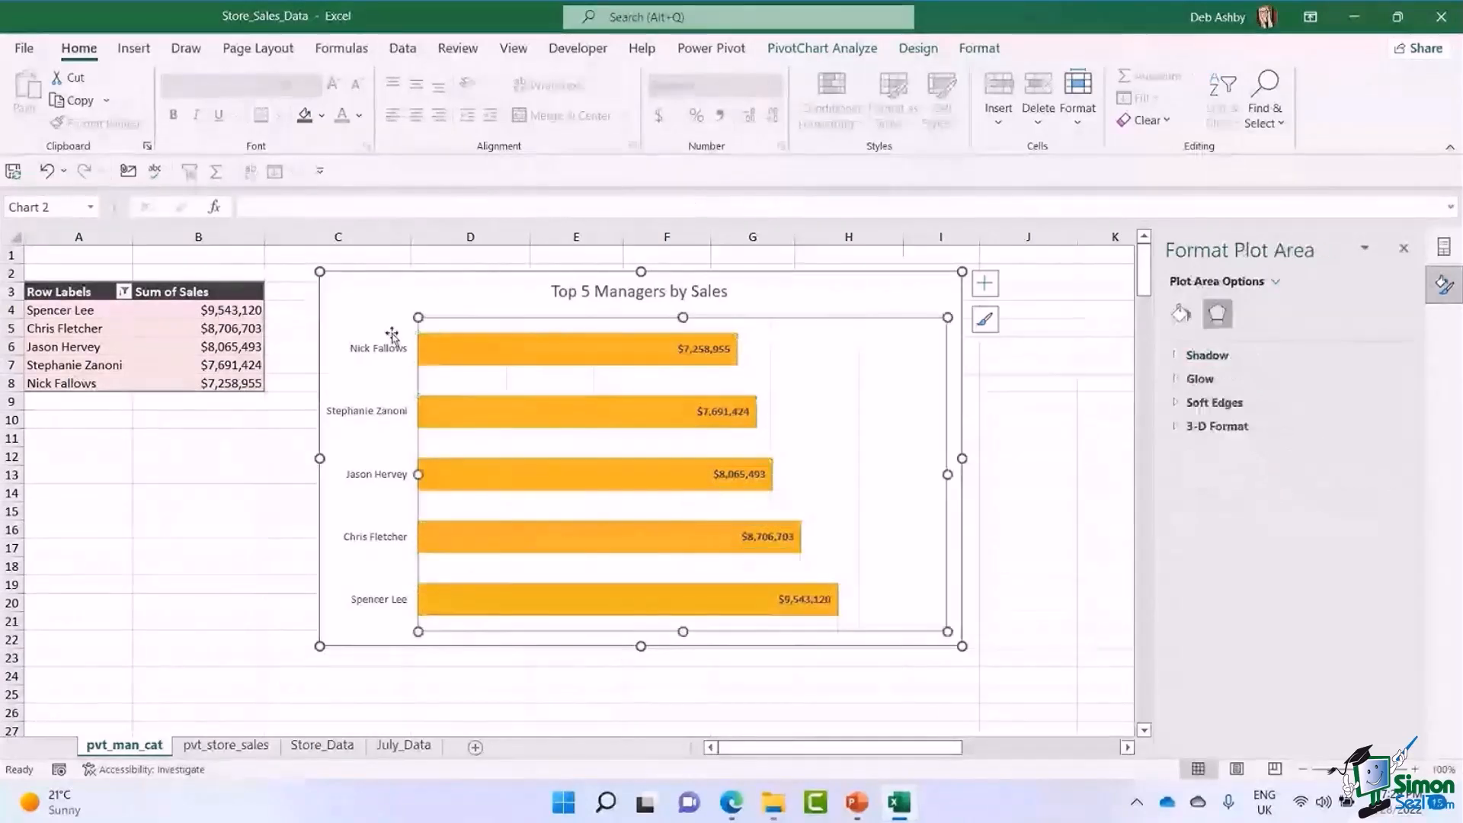
left_click(385, 335)
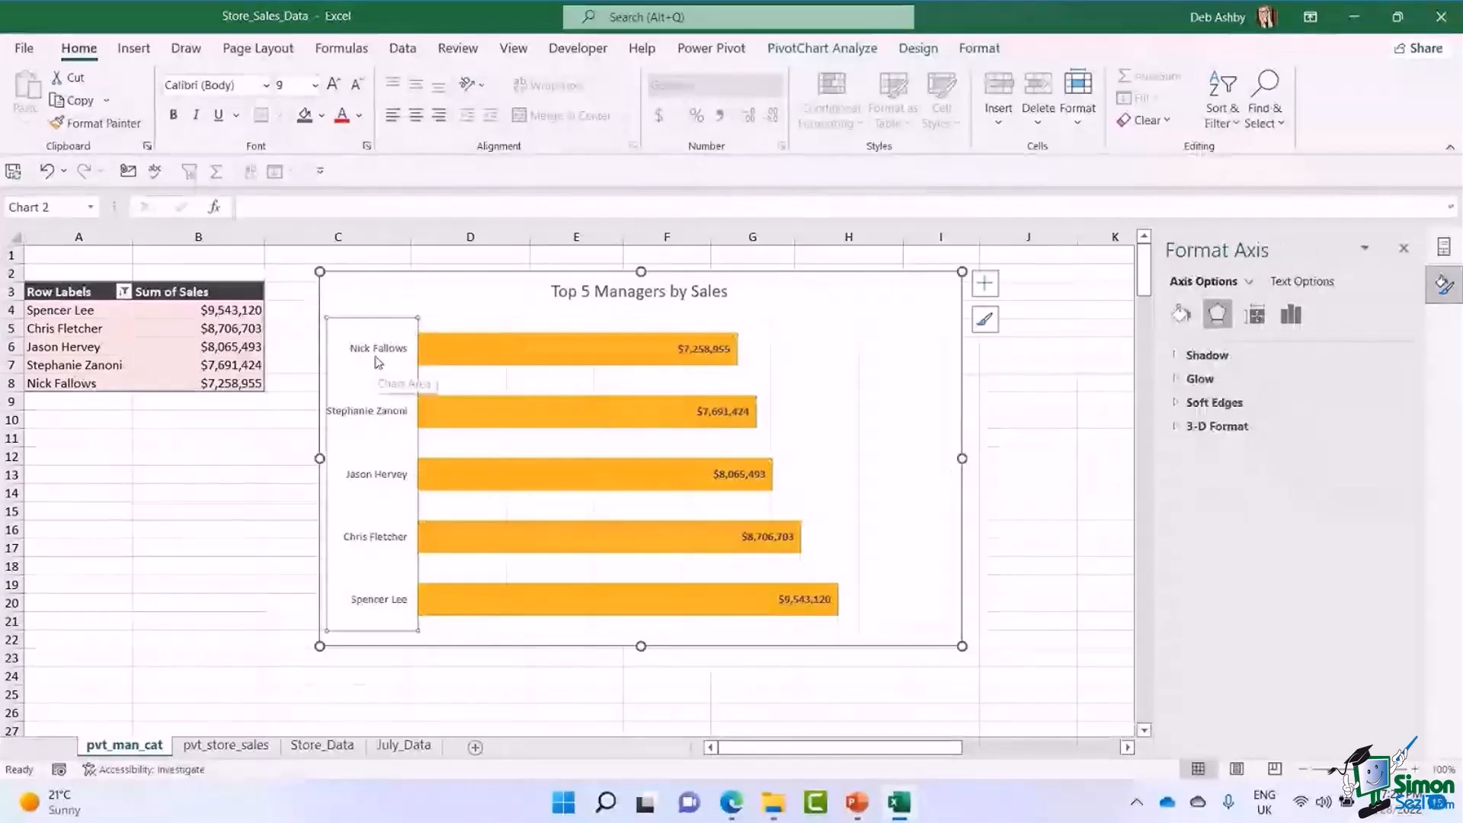
right_click(379, 363)
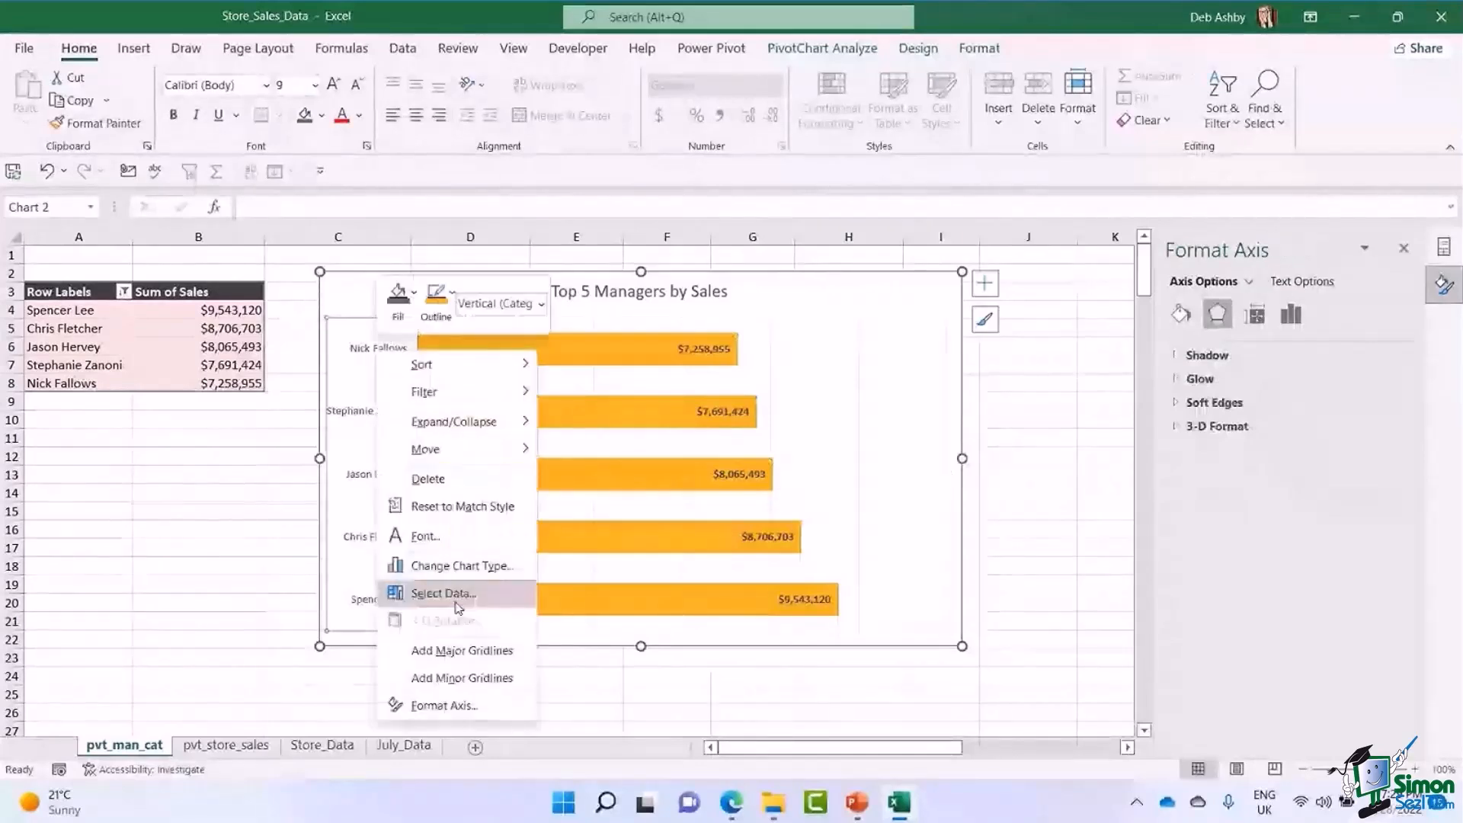
left_click(446, 705)
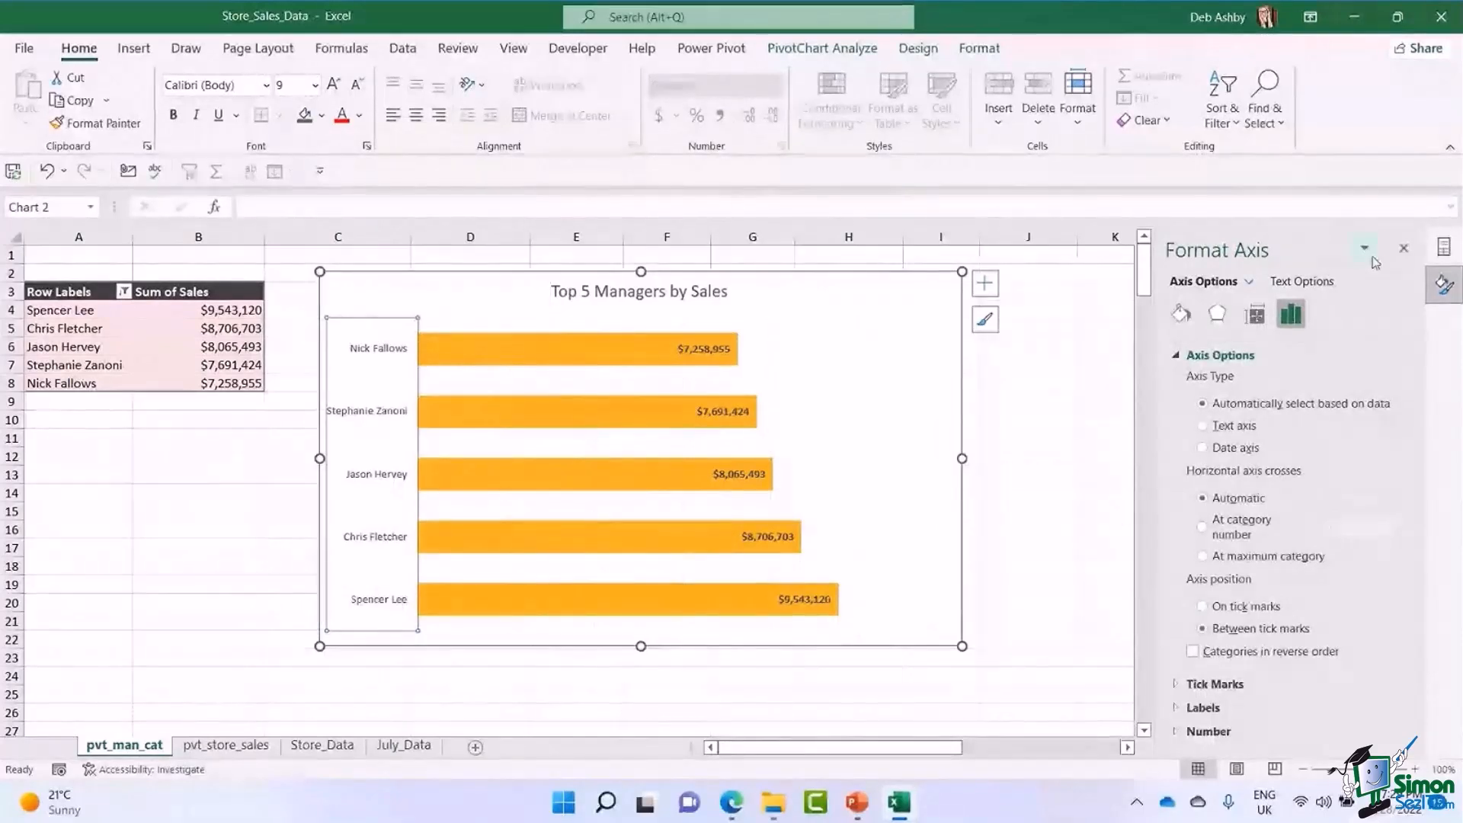
left_click(1406, 252)
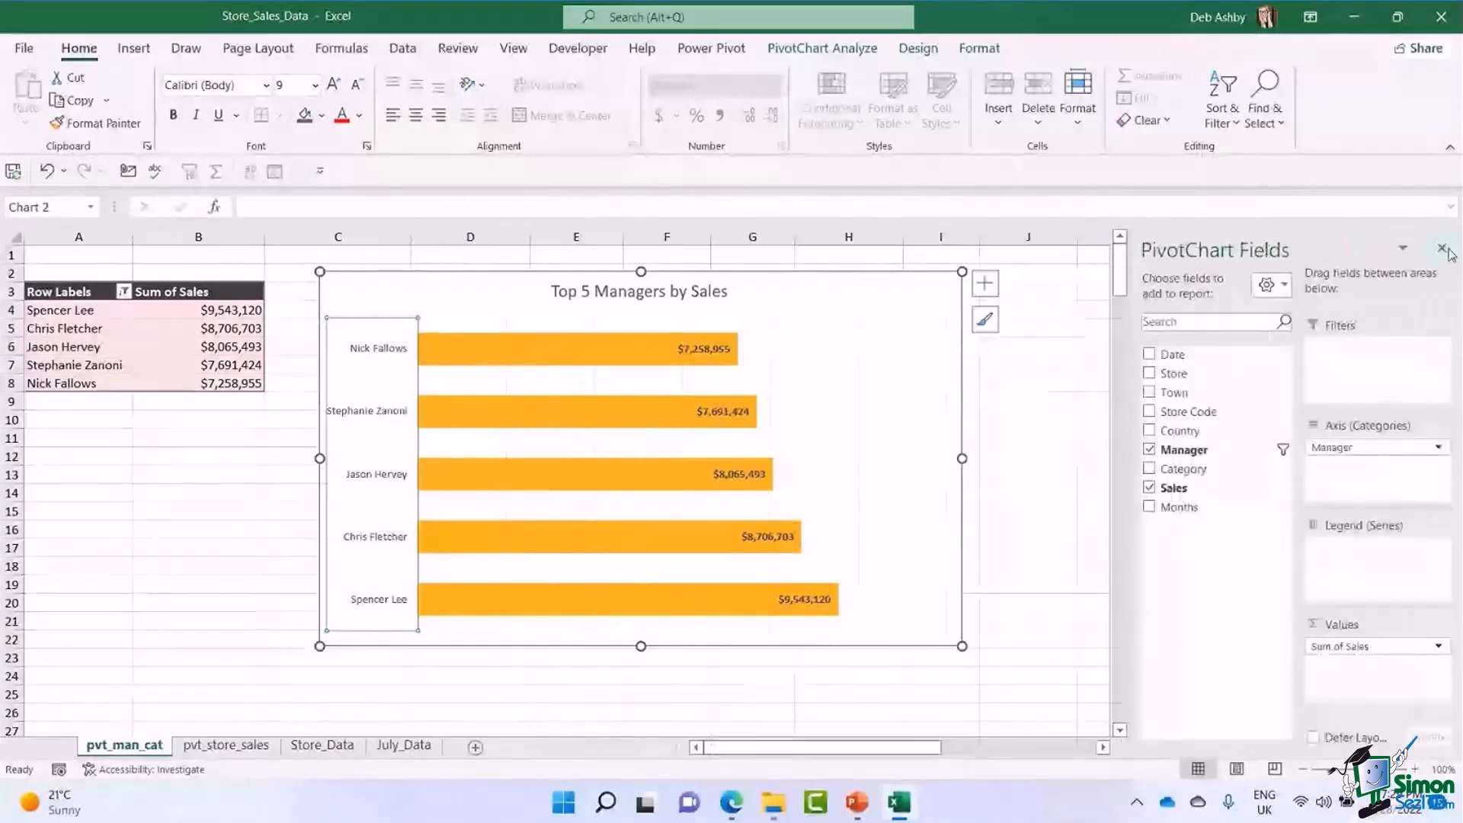
left_click(1443, 249)
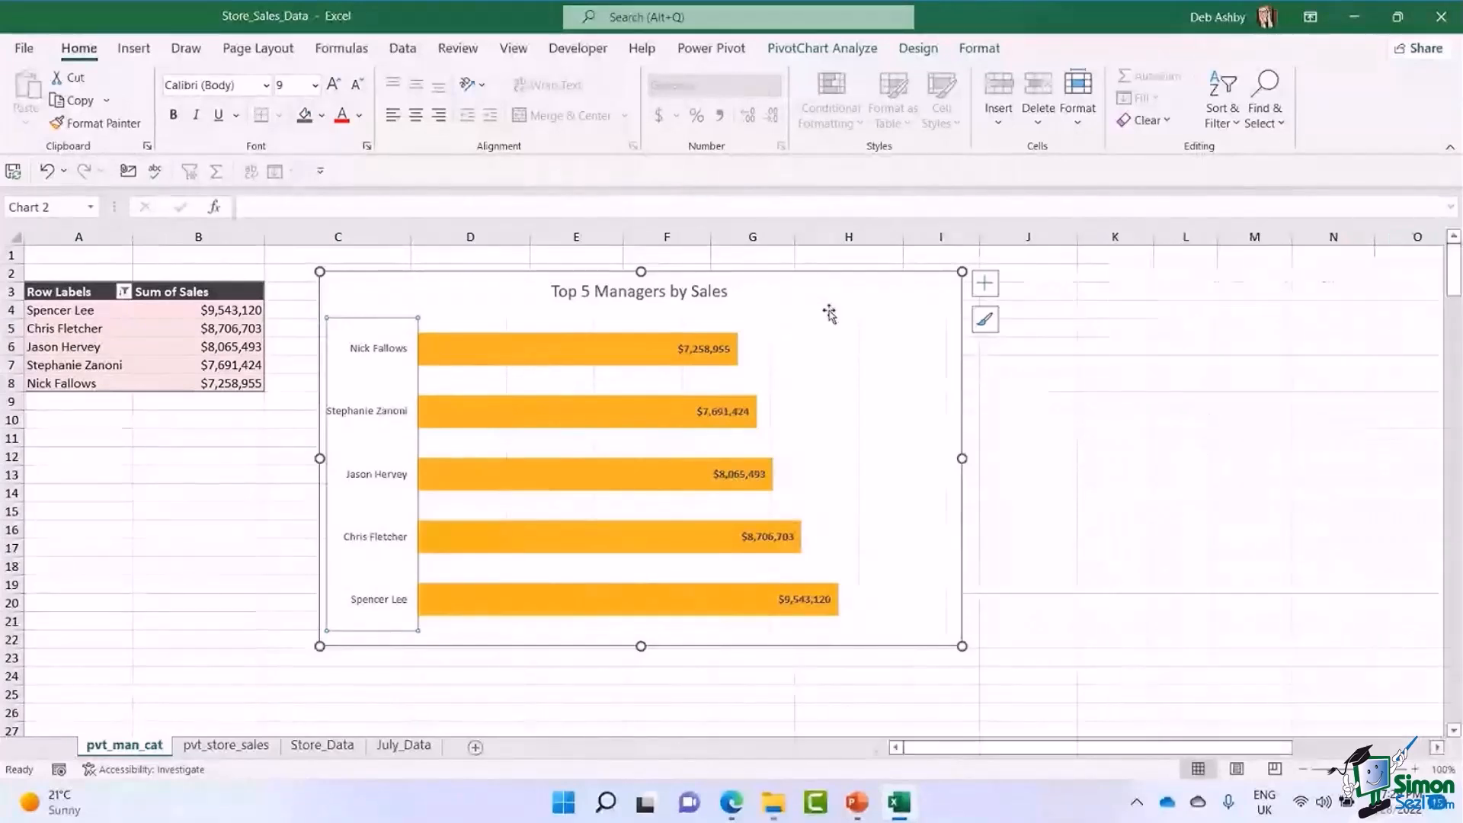
Review the chart elements and the analysis, design and formatting commands available for the bar PivotChart.
left_click(986, 285)
left_click(583, 358)
right_click(581, 358)
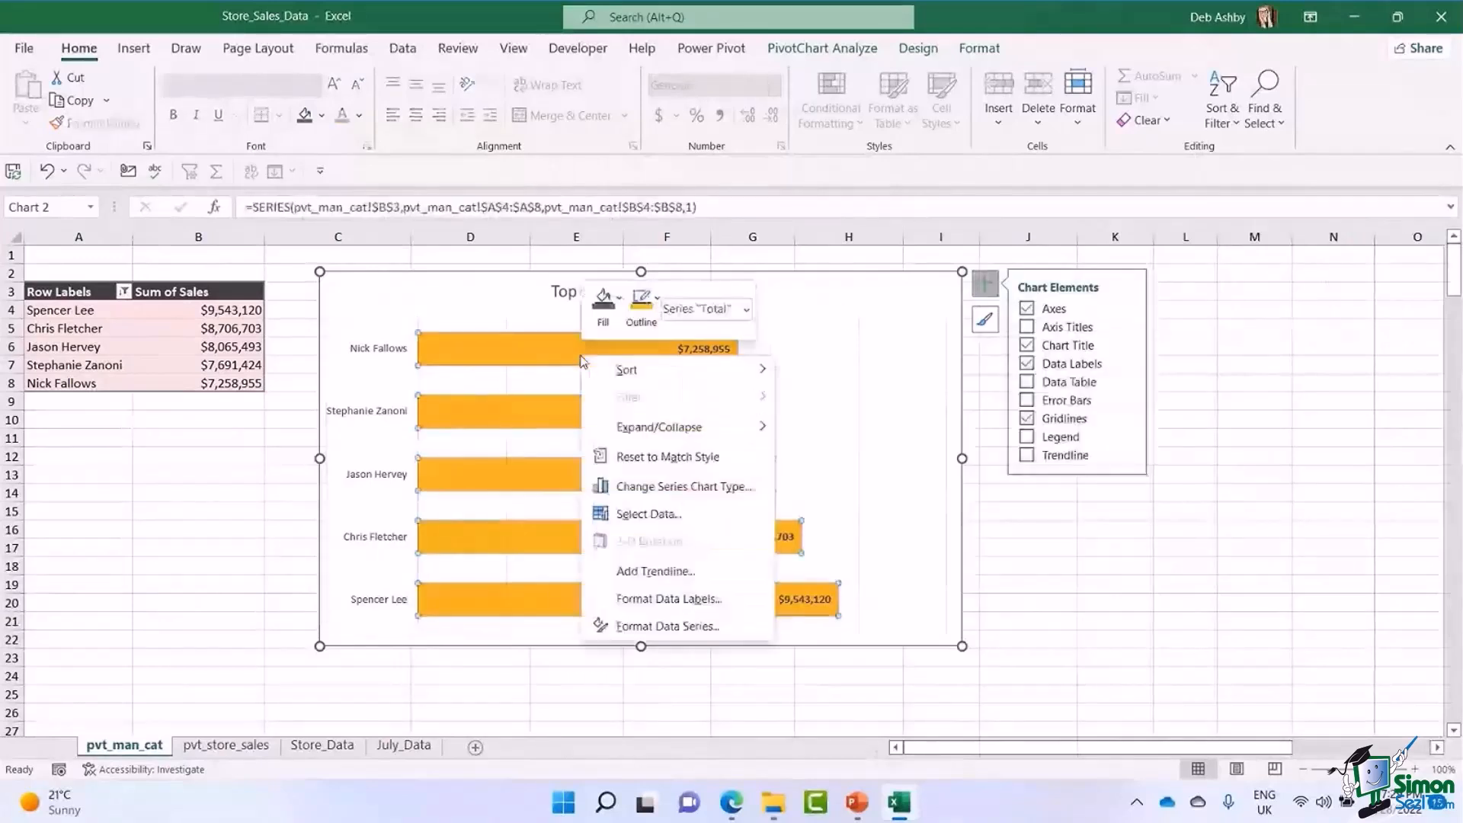
left_click(825, 314)
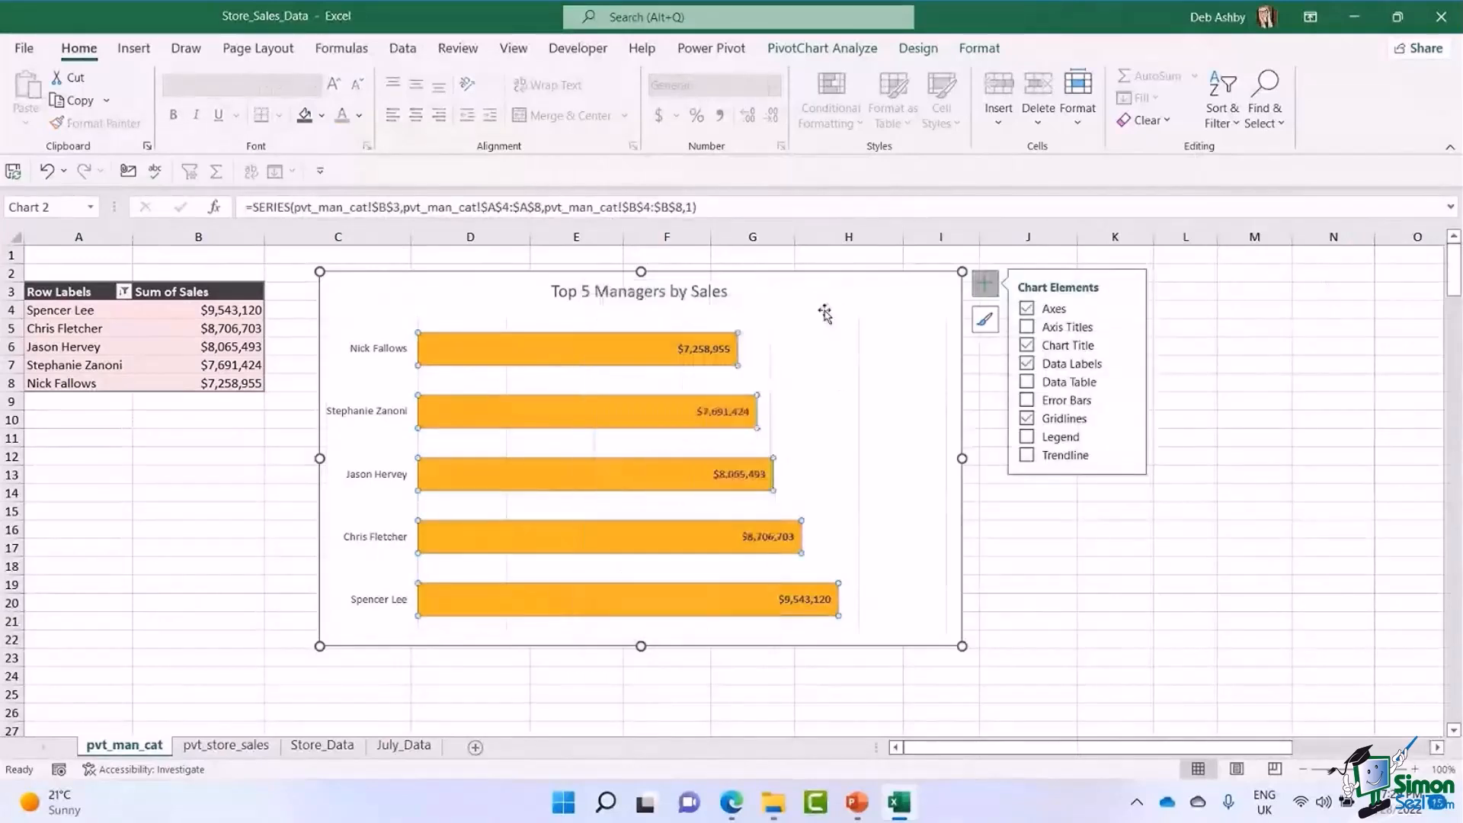
left_click(800, 53)
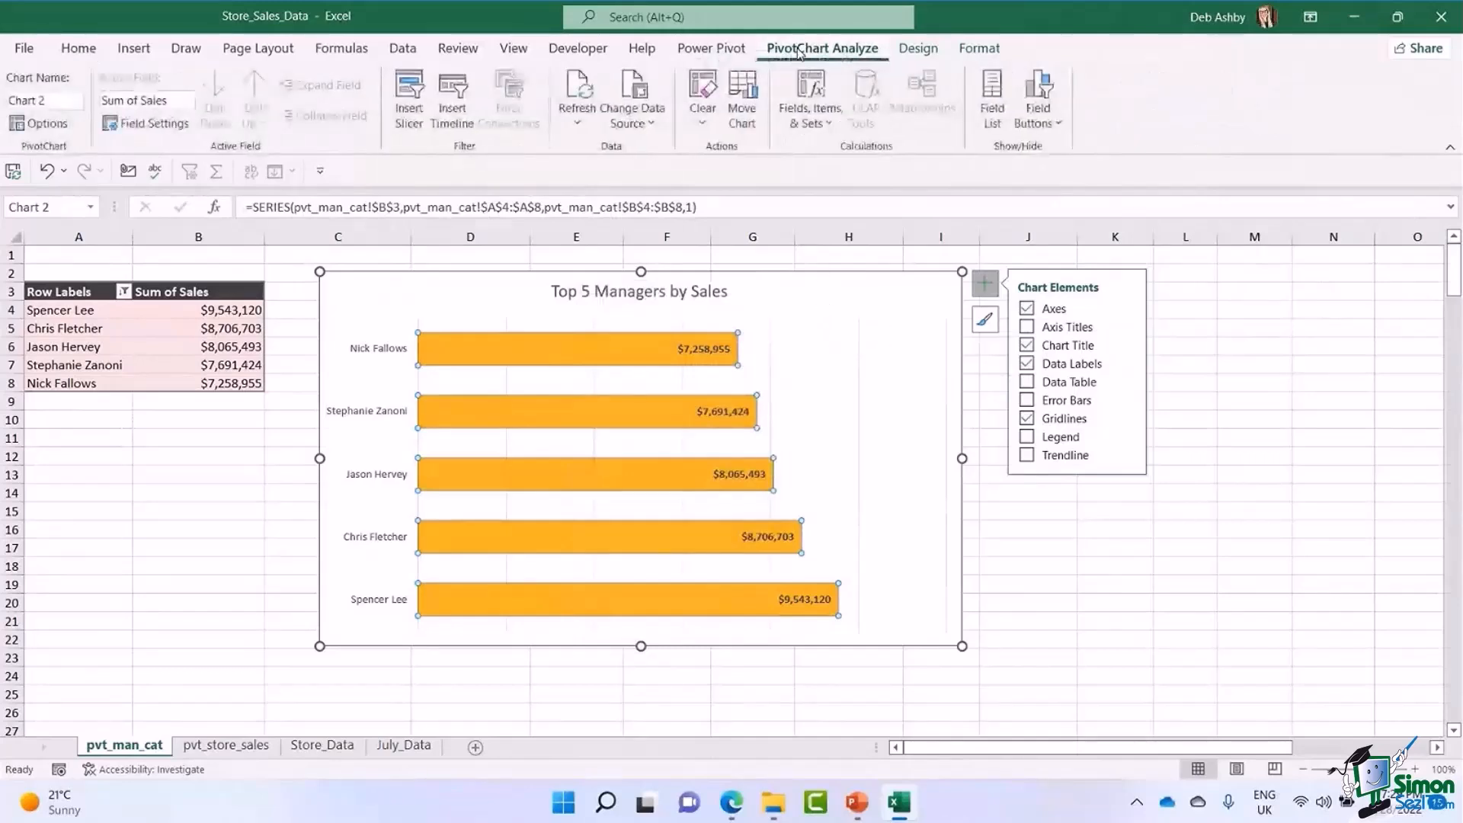
left_click(919, 49)
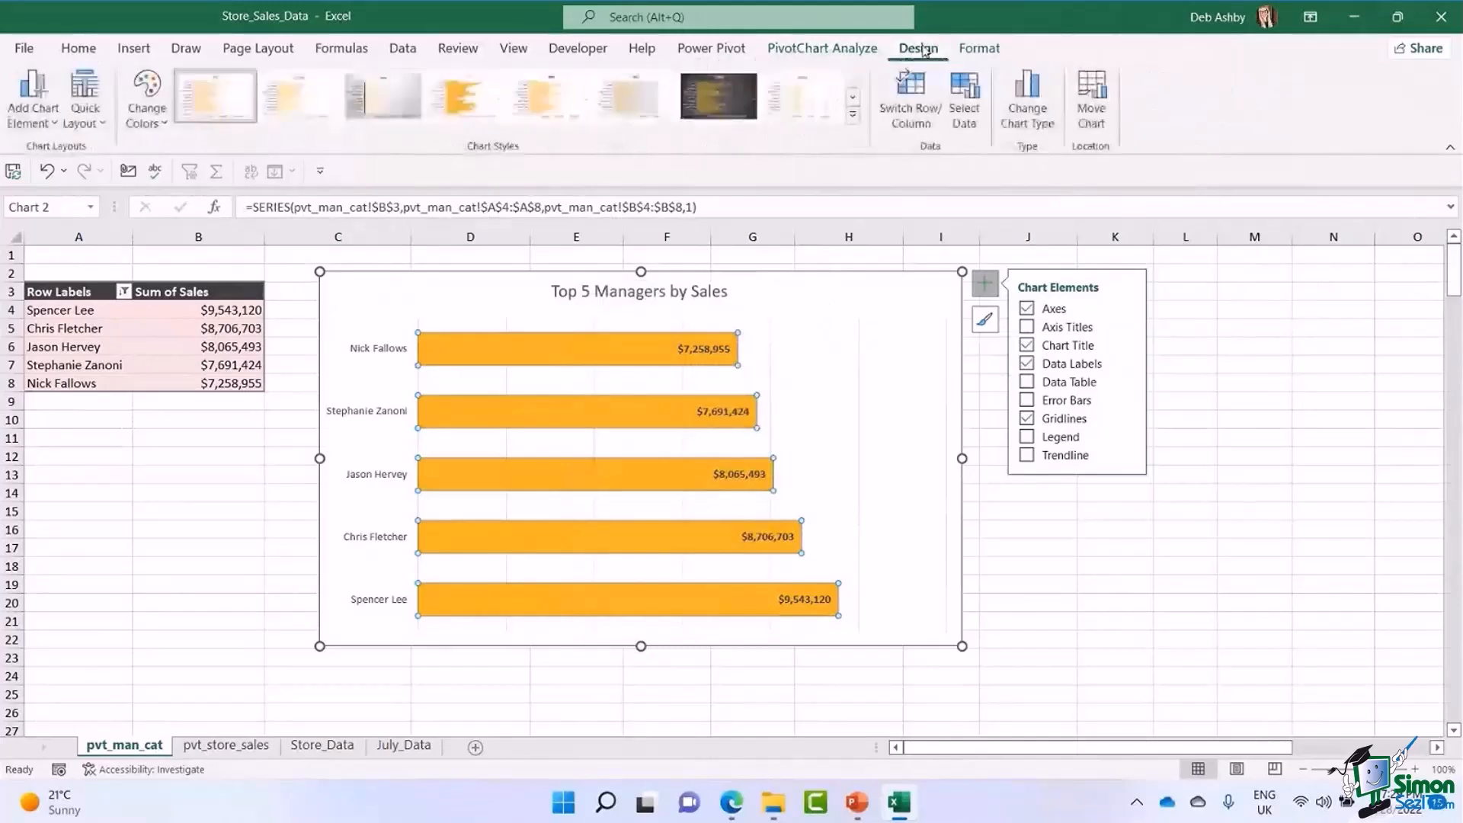
left_click(973, 50)
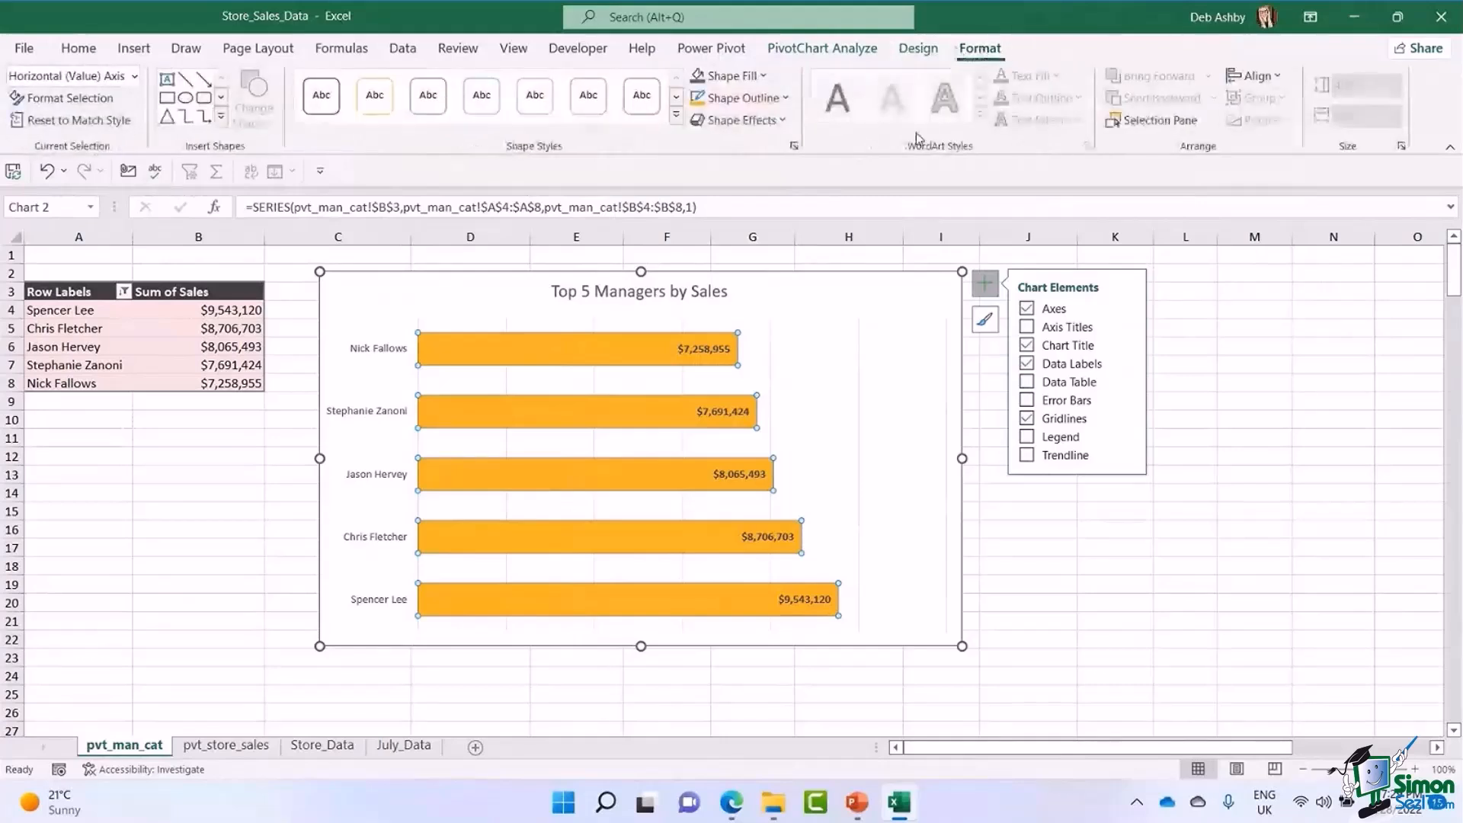
left_click(865, 298)
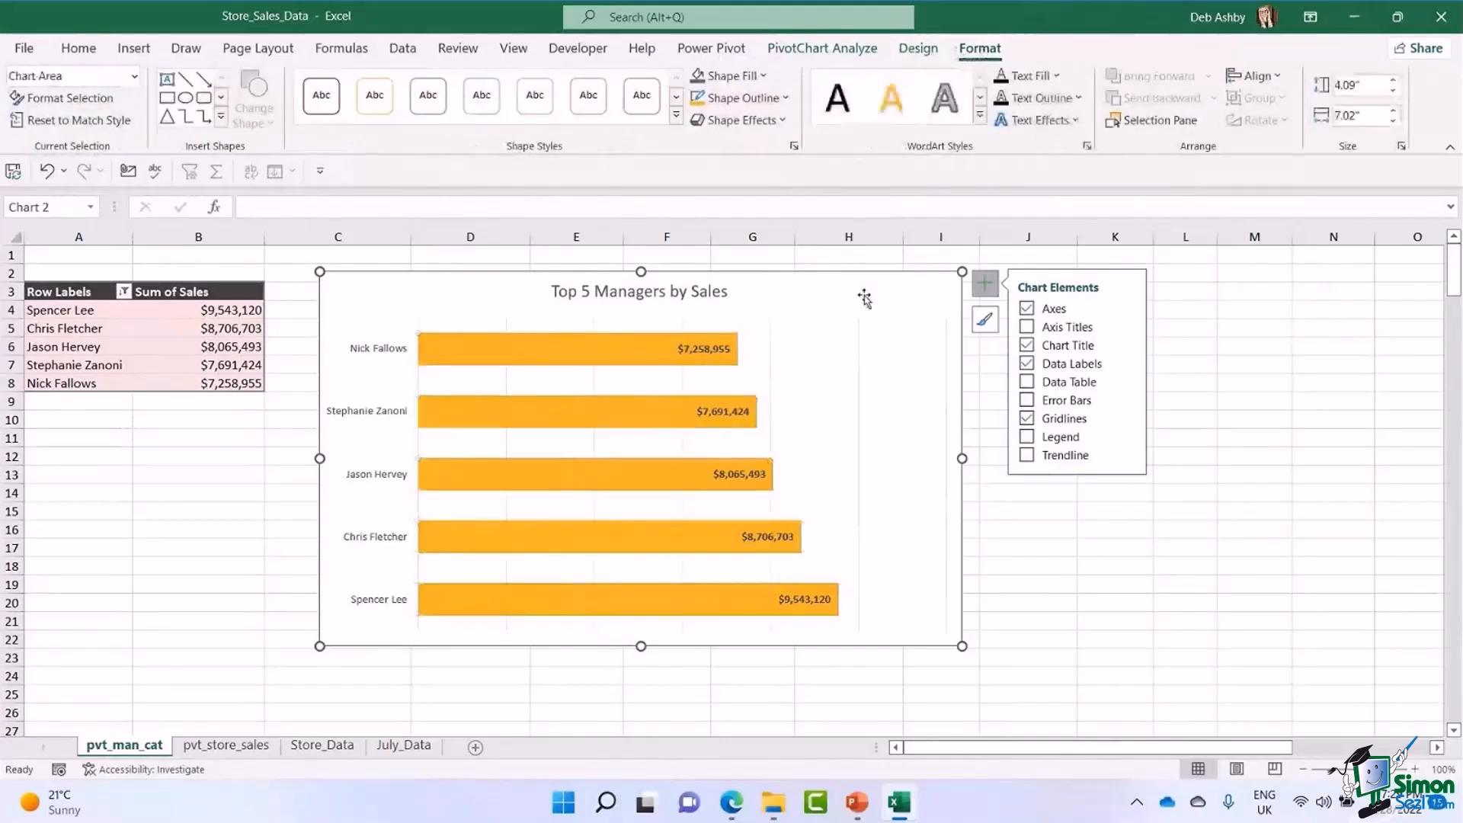
Clear the fill of the PivotChart's bars and give them a dark red outline.
left_click(614, 348)
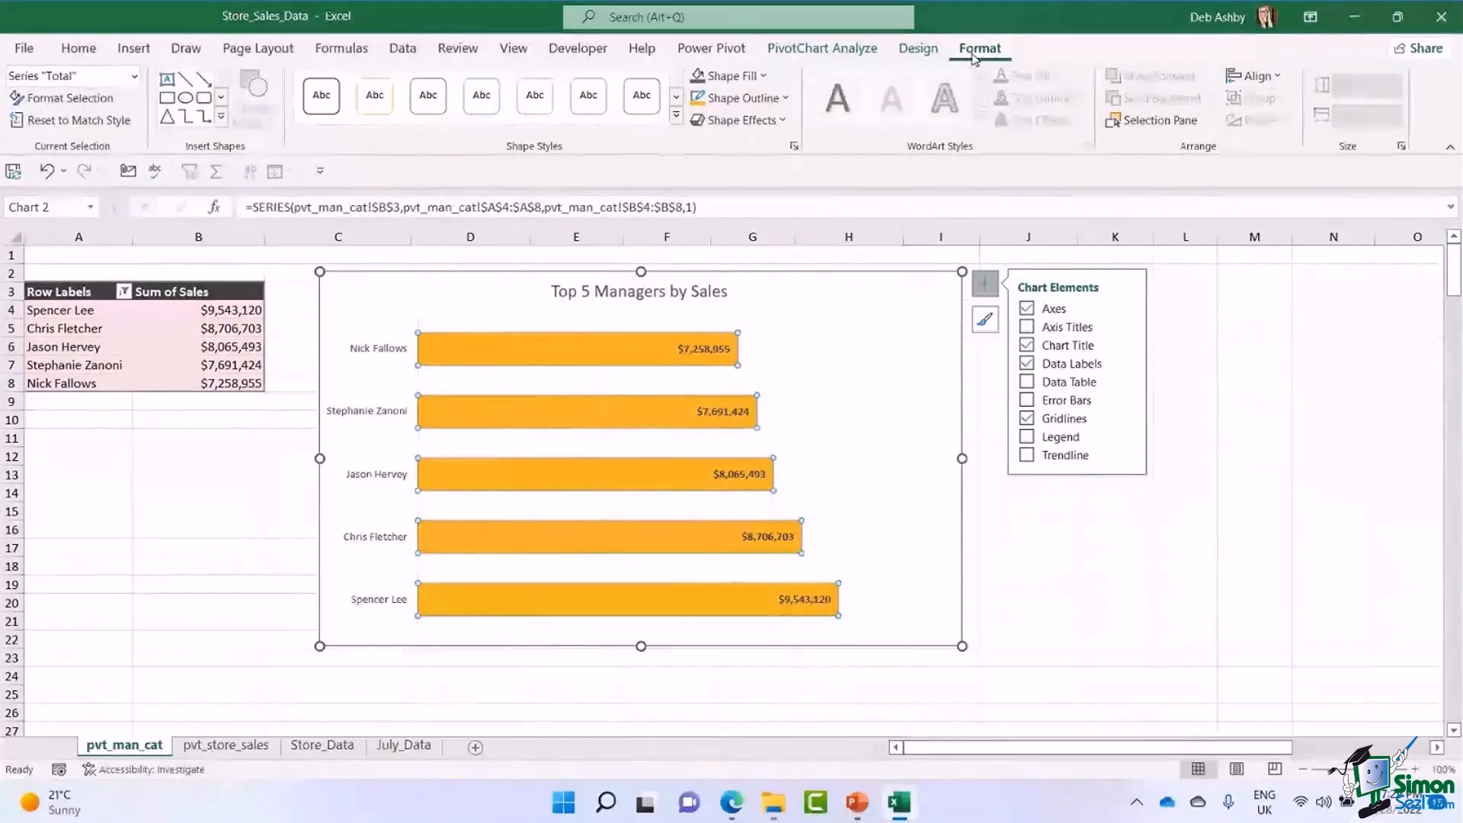
left_click(763, 78)
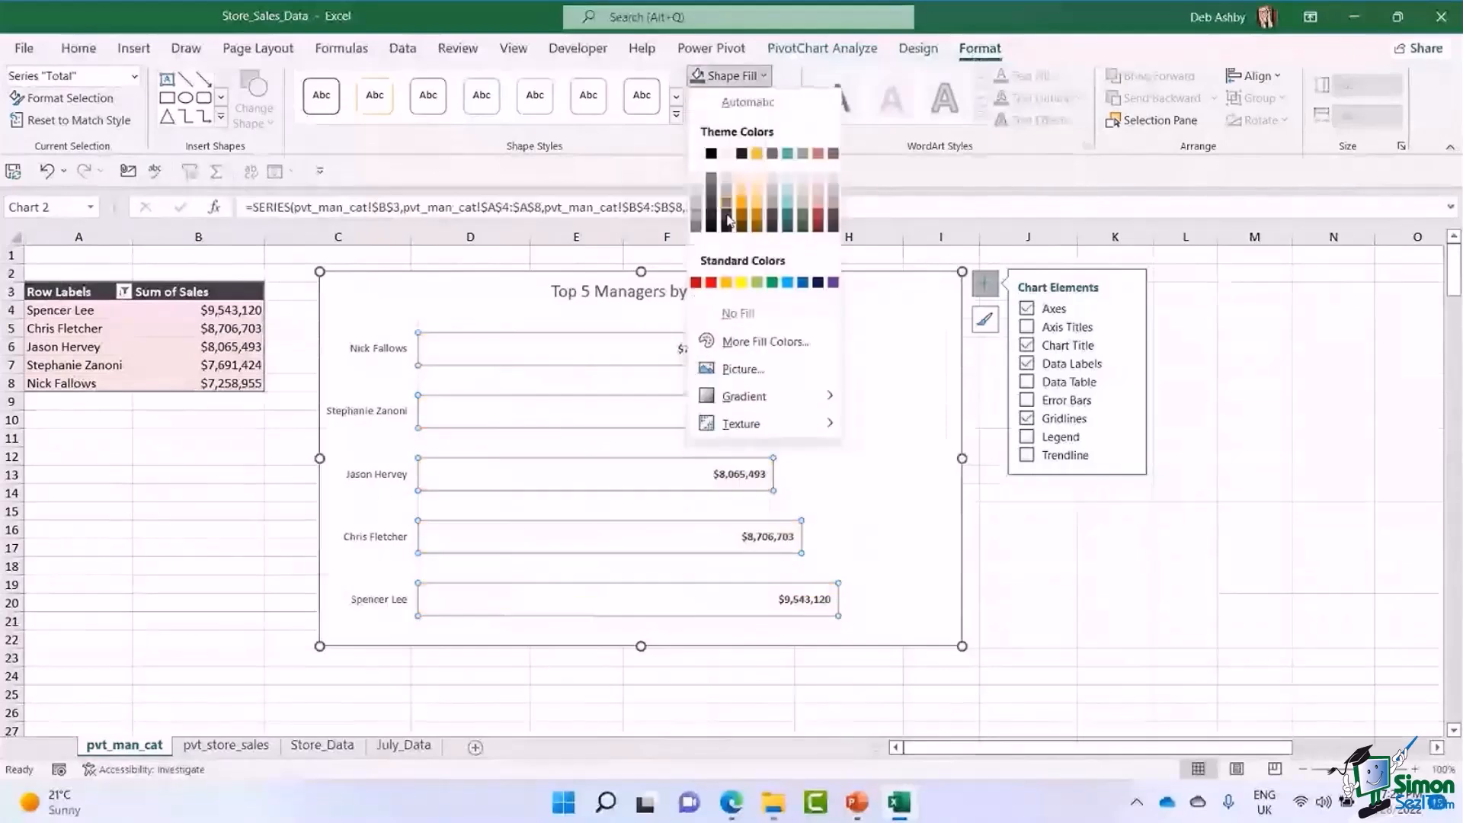
left_click(757, 208)
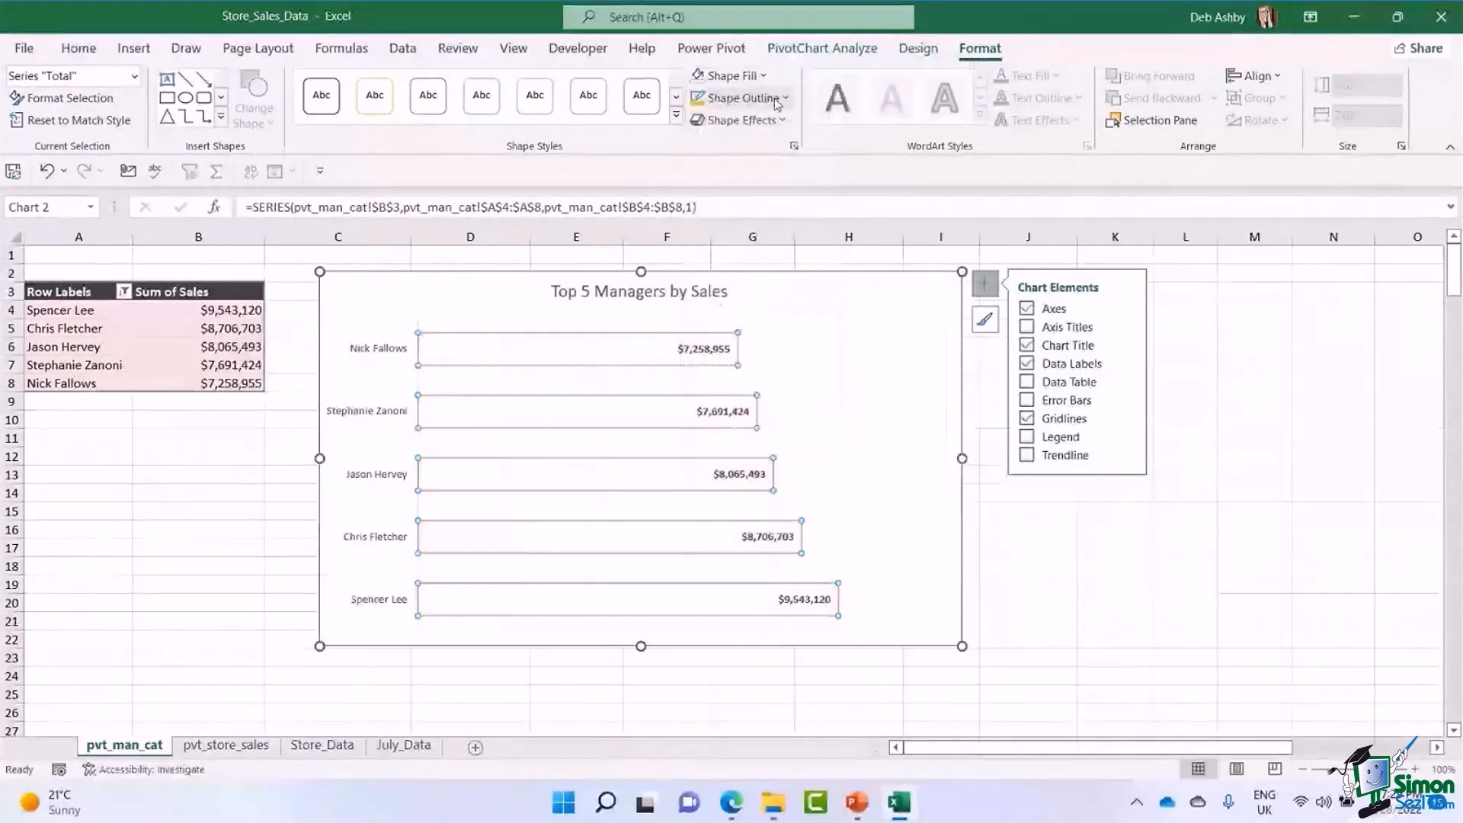
left_click(743, 97)
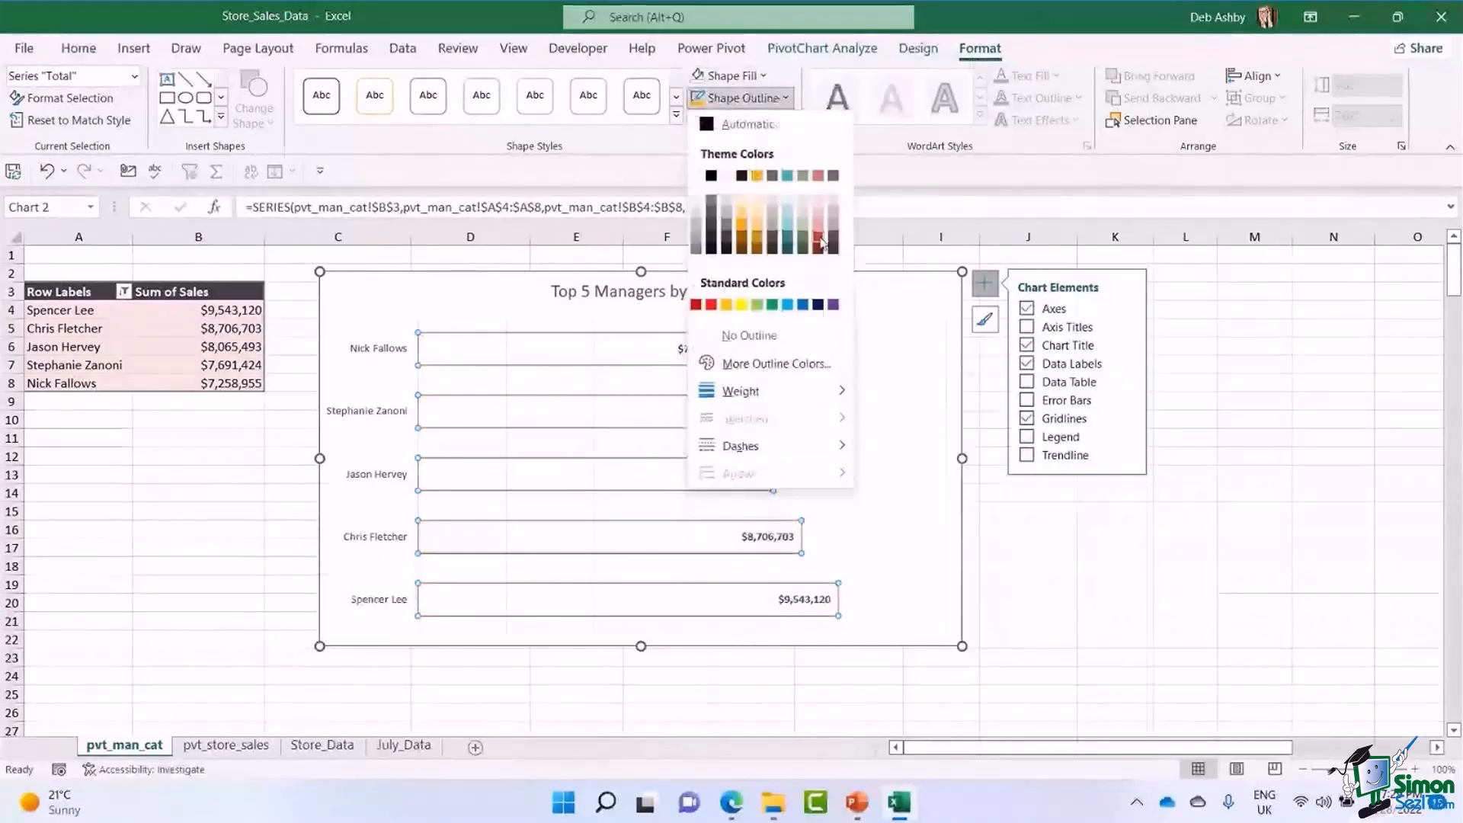
left_click(821, 242)
left_click(770, 98)
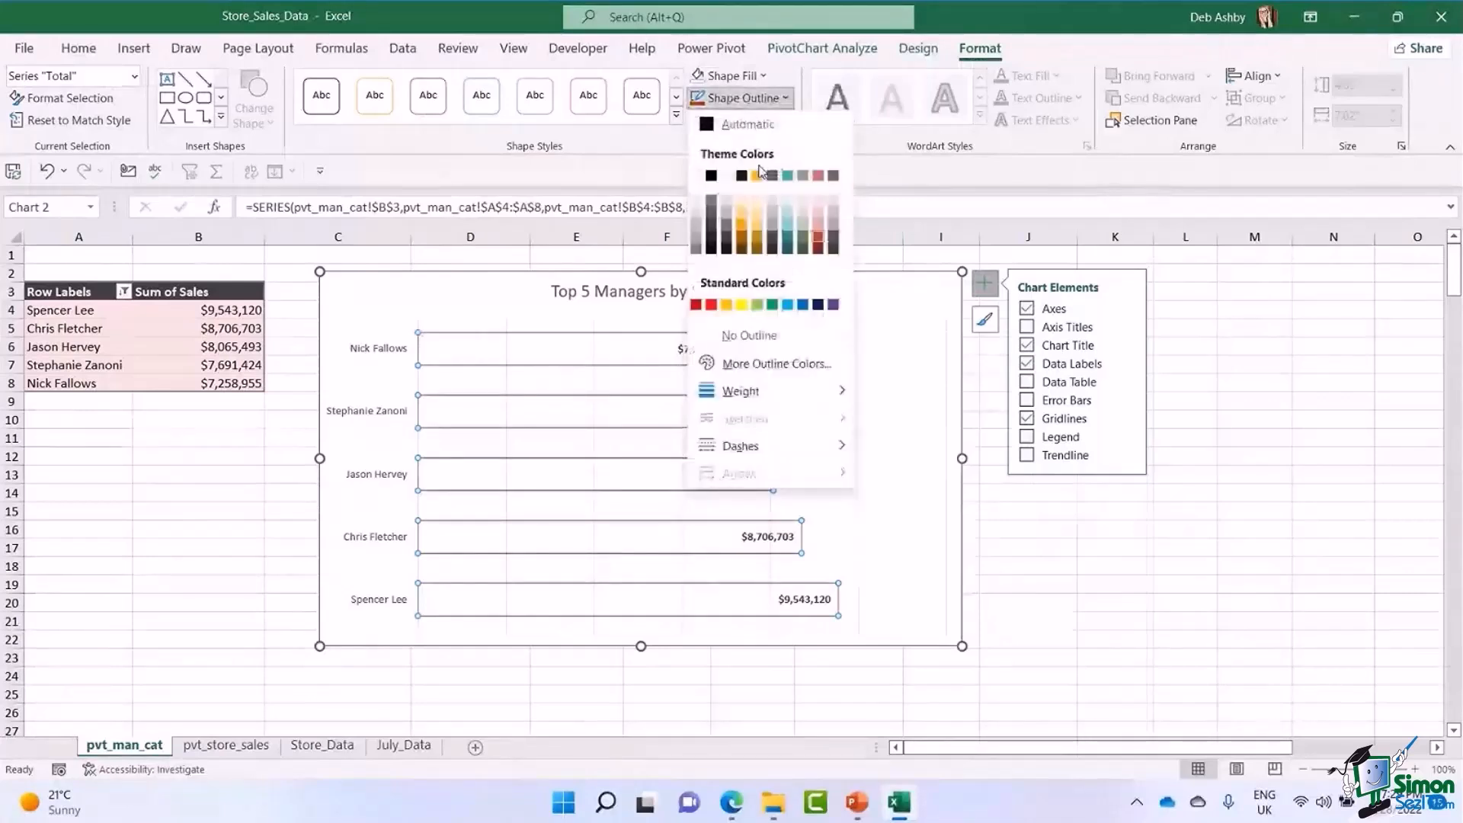
mouse_move(785, 391)
left_click(915, 490)
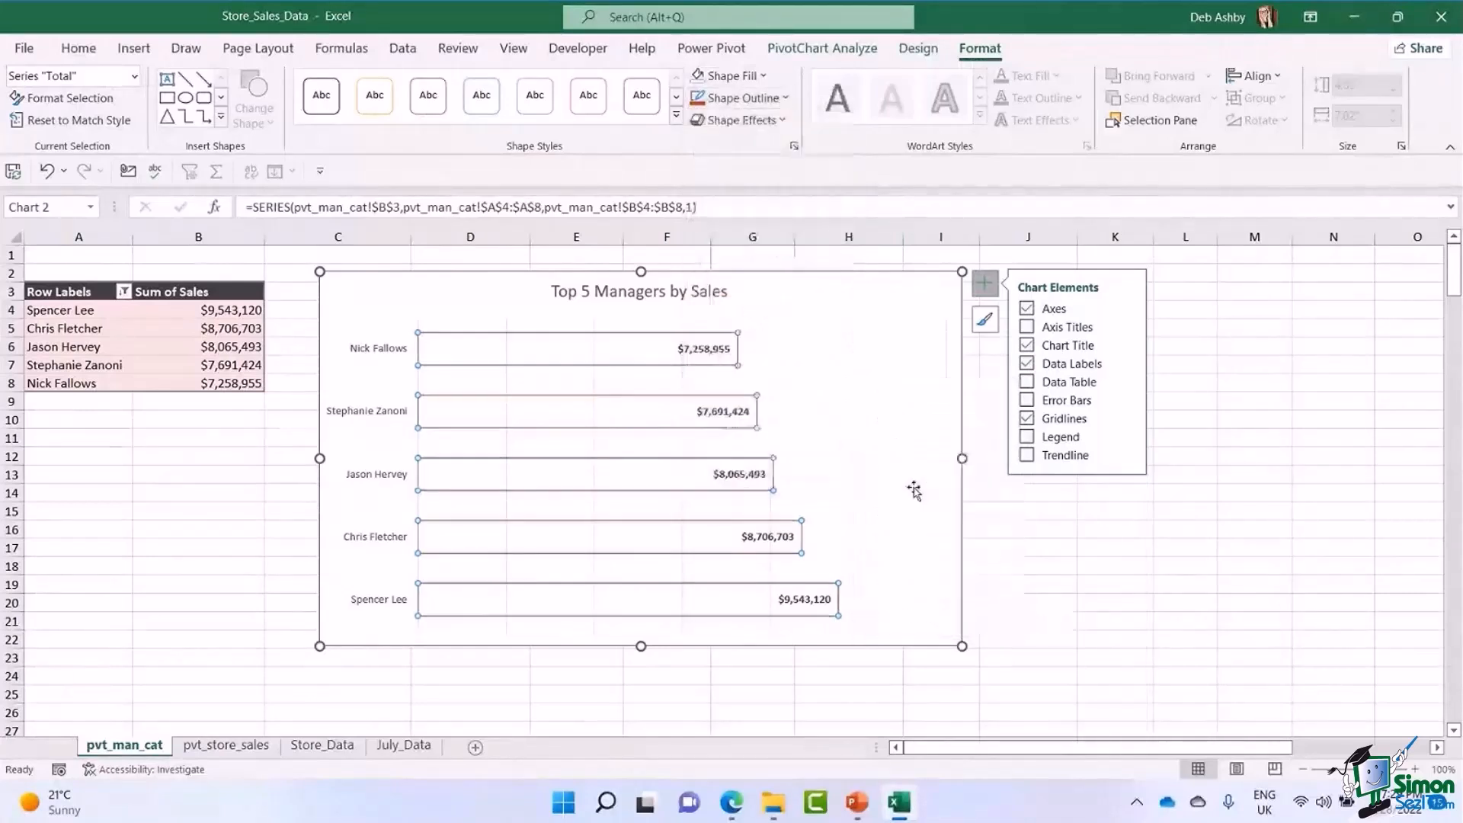
left_click(833, 369)
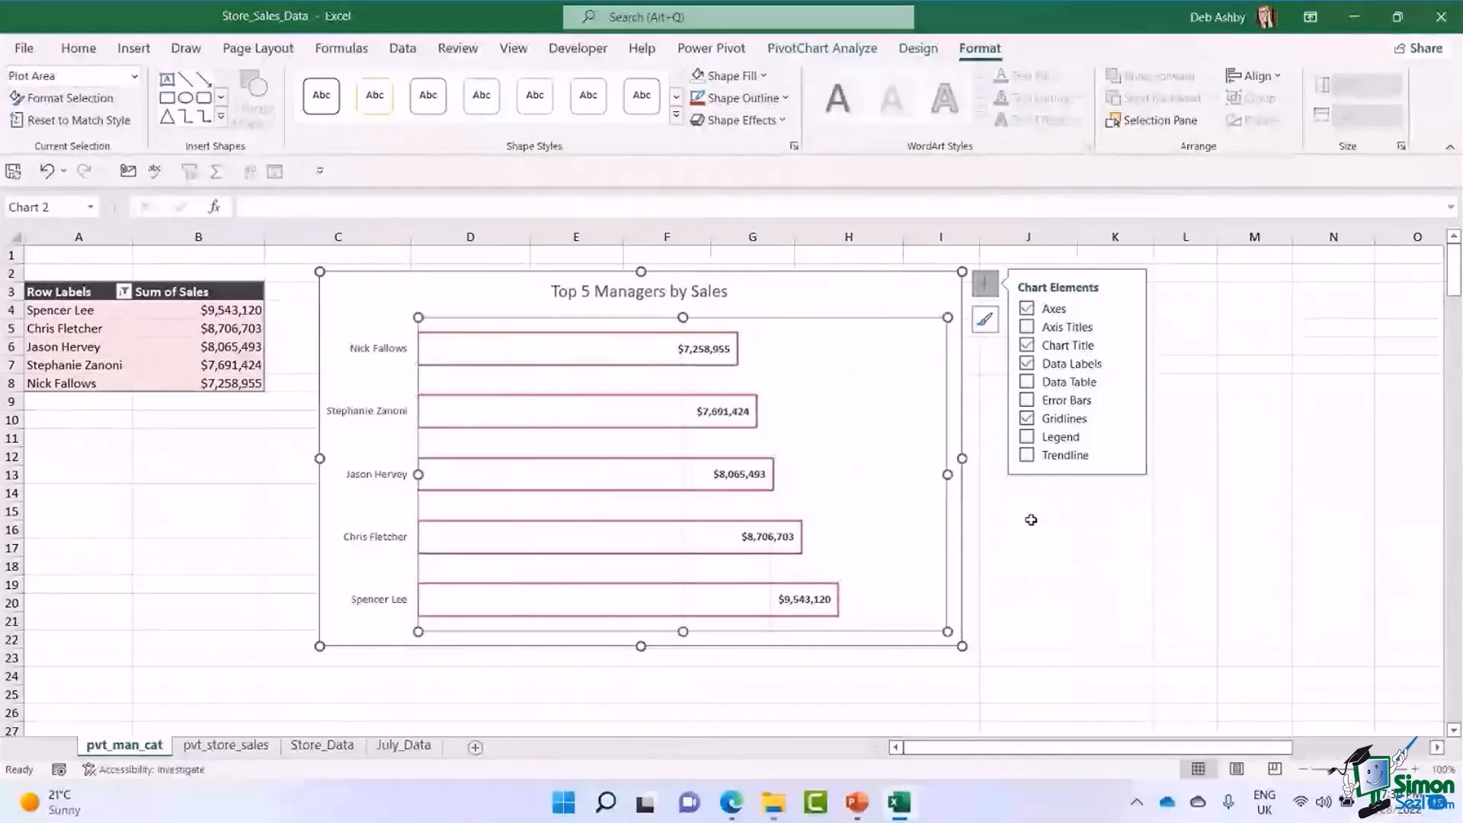
left_click(1029, 542)
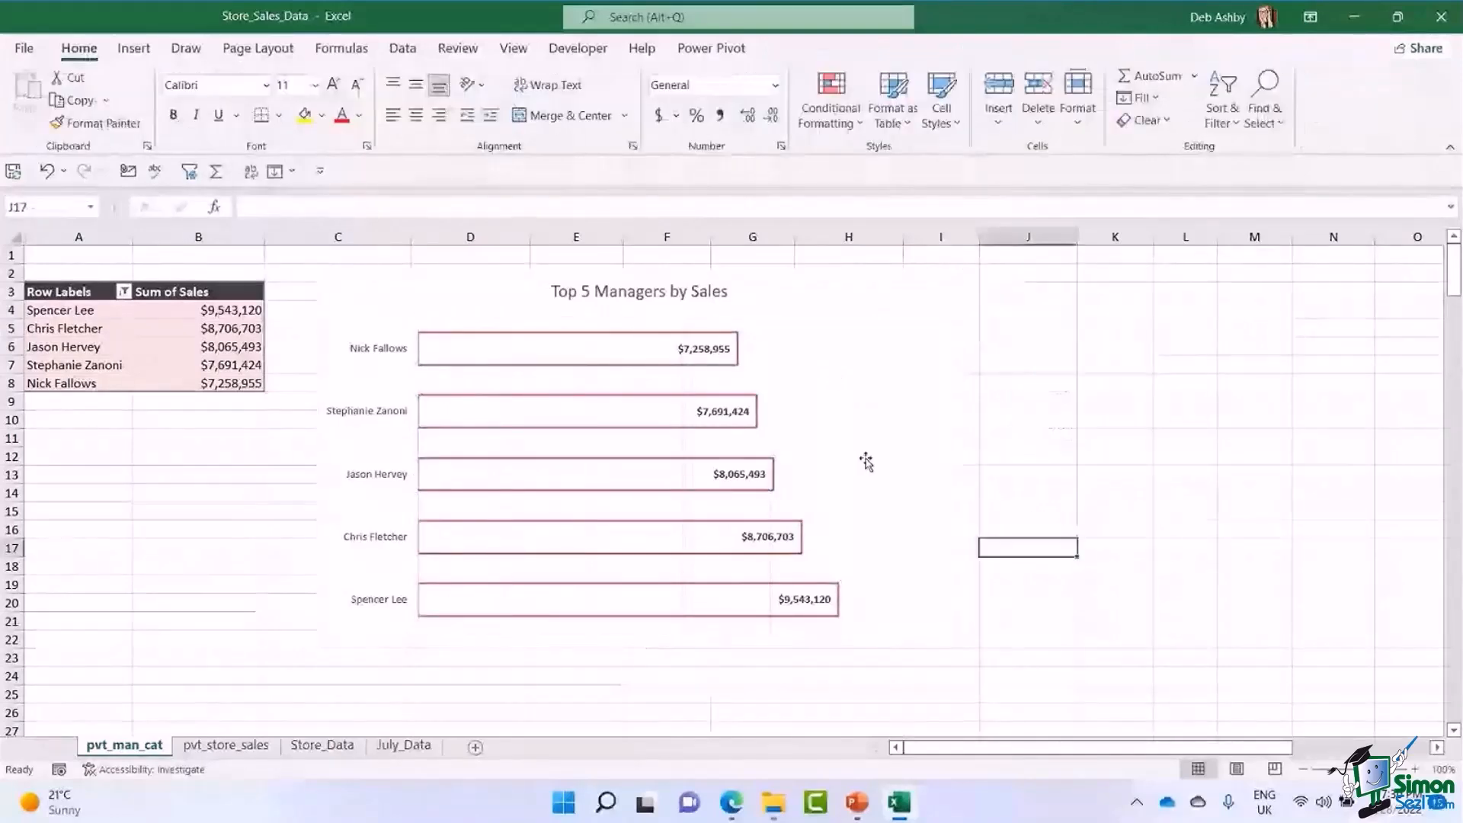
Remove the vertical gridlines from the PivotChart and fill its bars with a light red theme color.
left_click(859, 345)
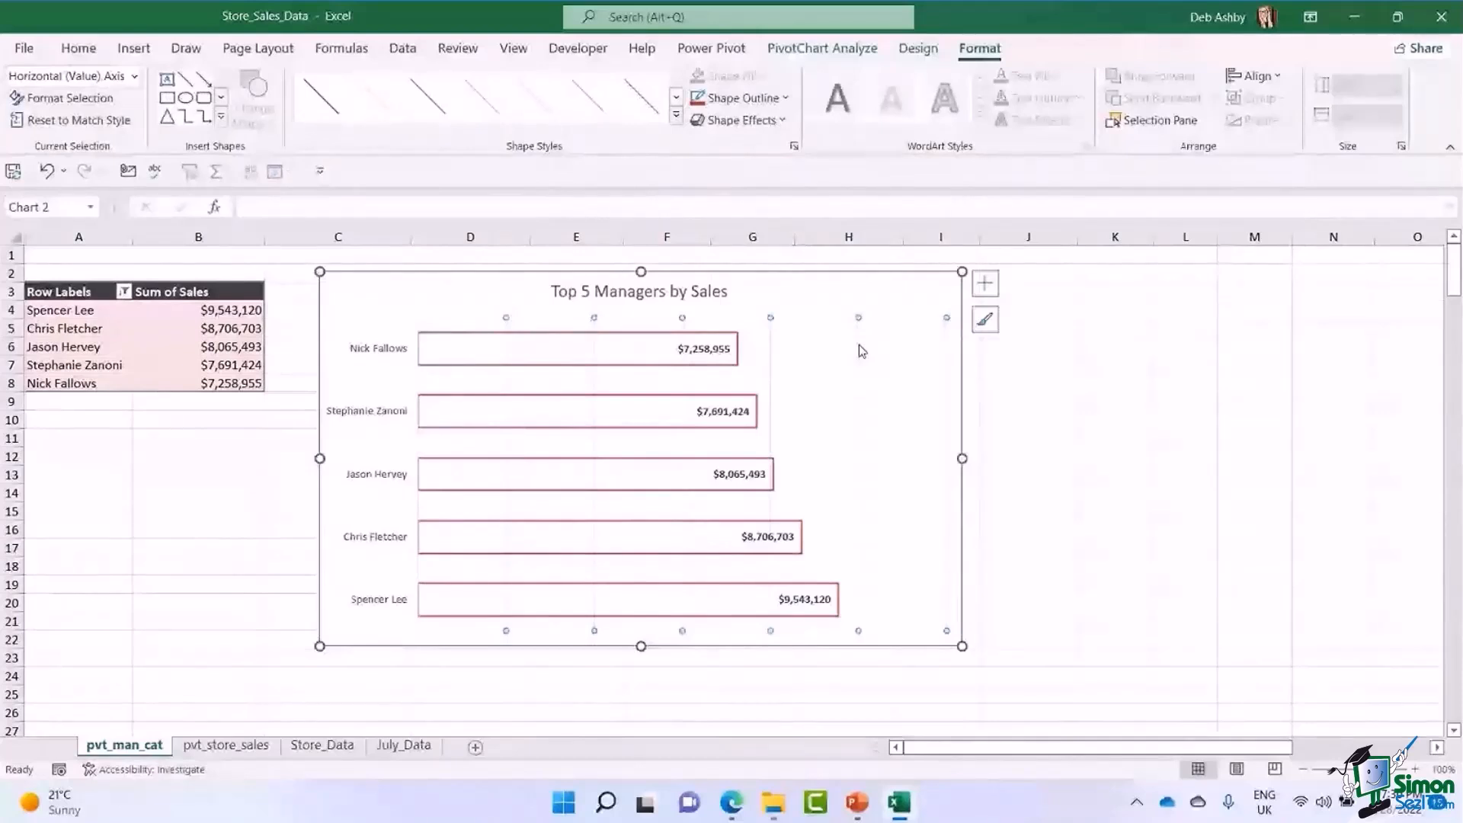
left_click(859, 345)
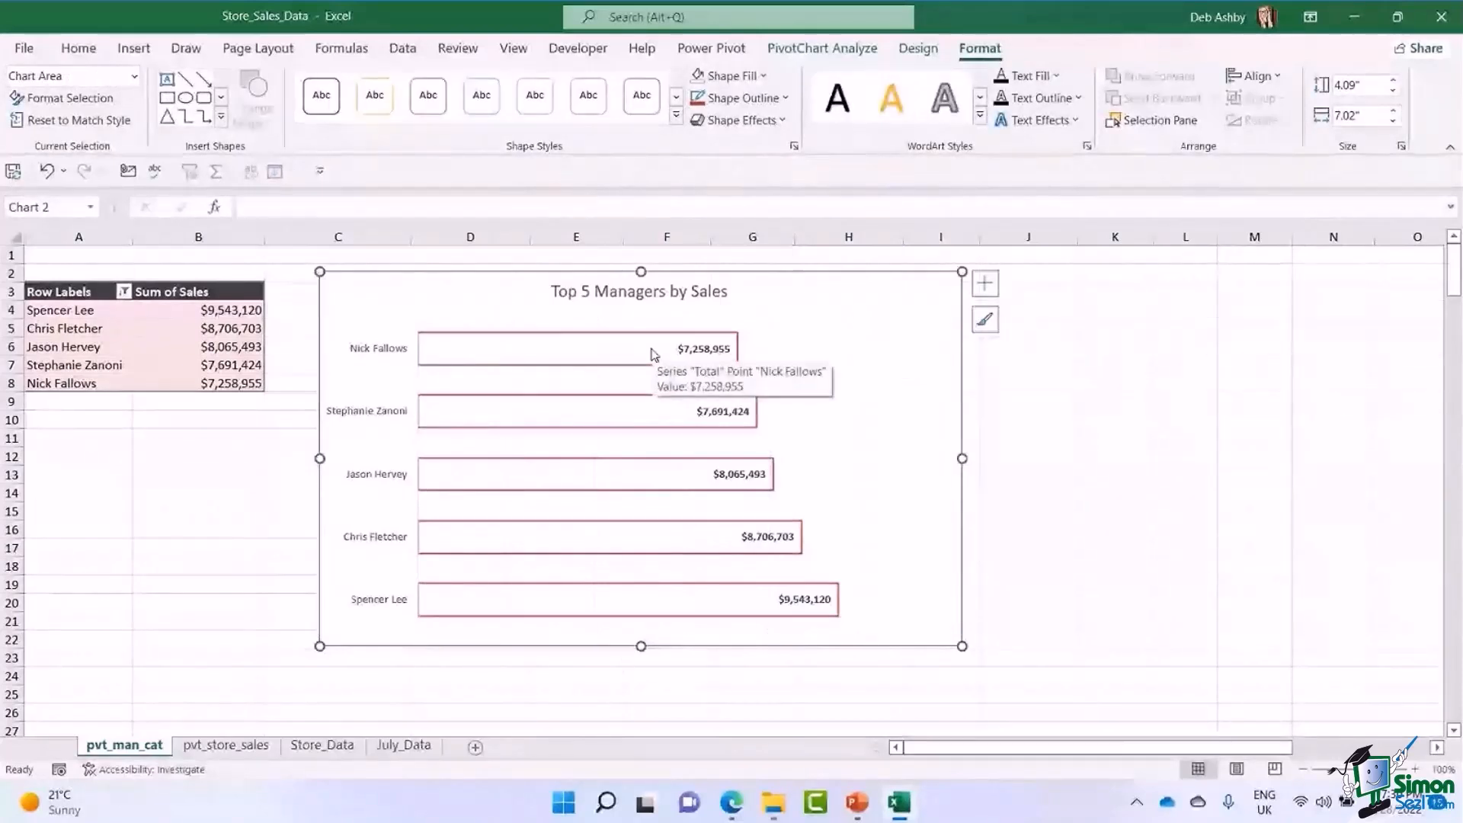
left_click(653, 354)
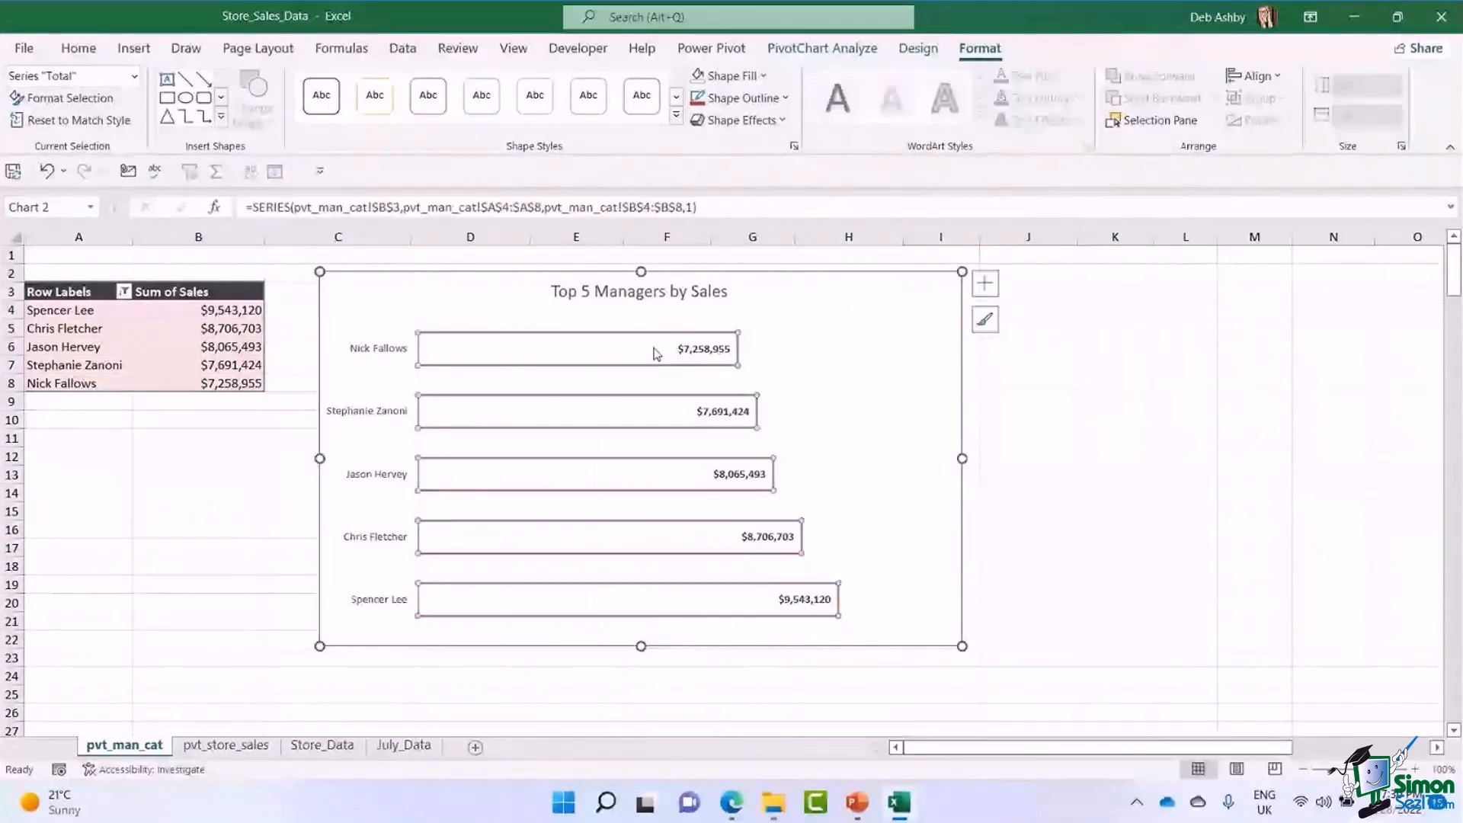
left_click(761, 80)
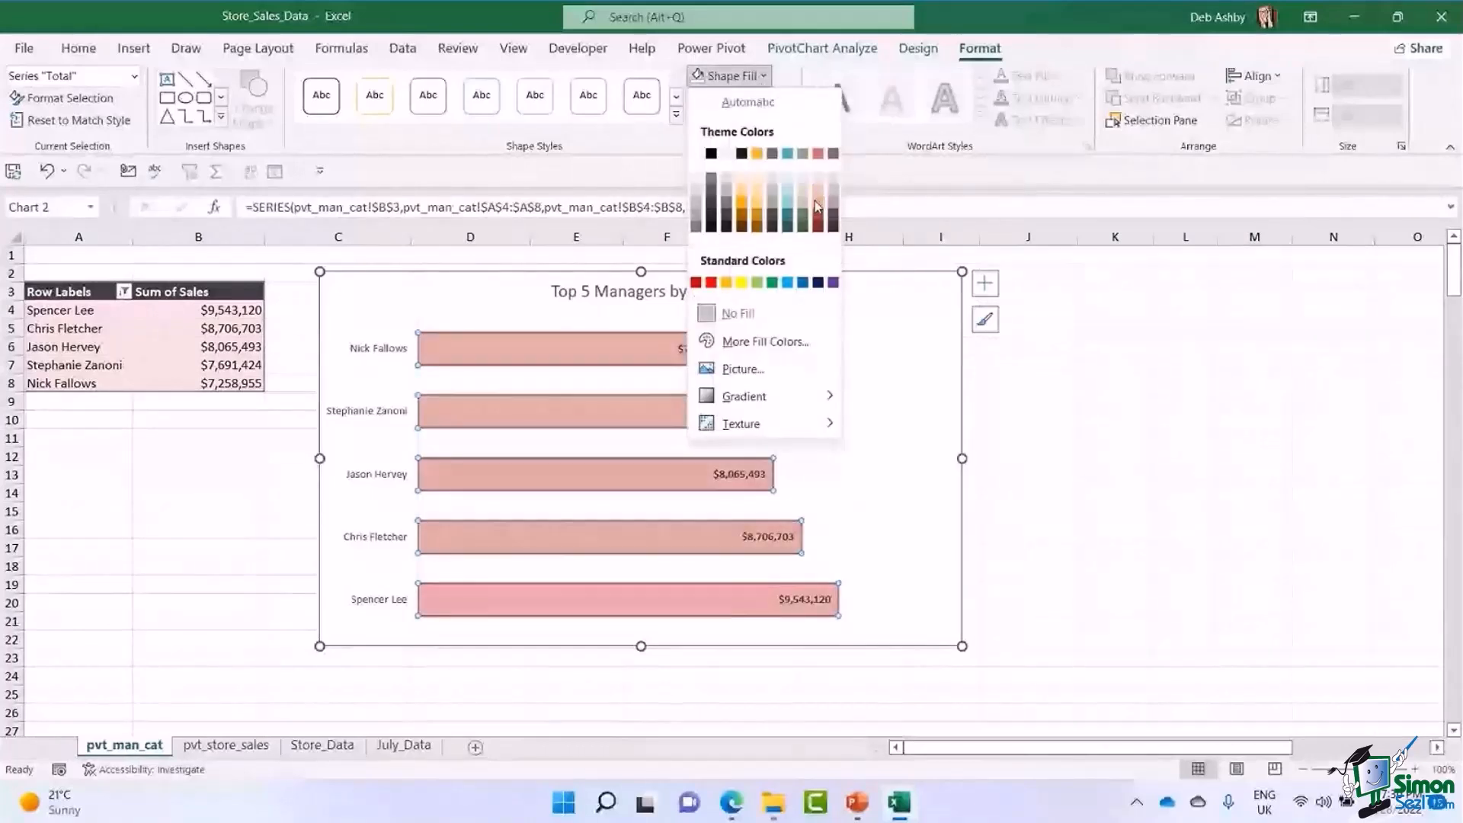
left_click(816, 210)
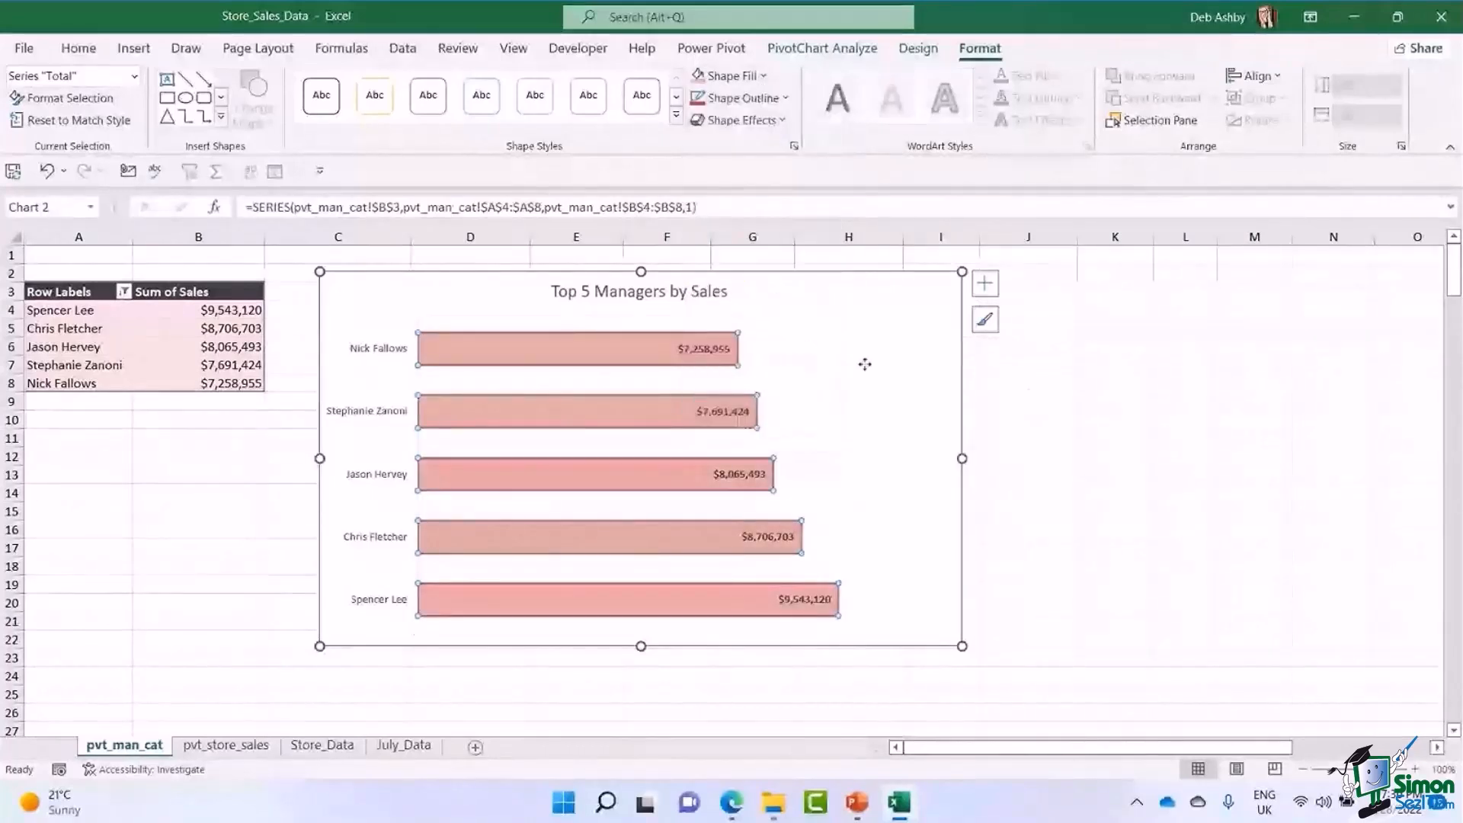
left_click(864, 364)
left_click(1134, 439)
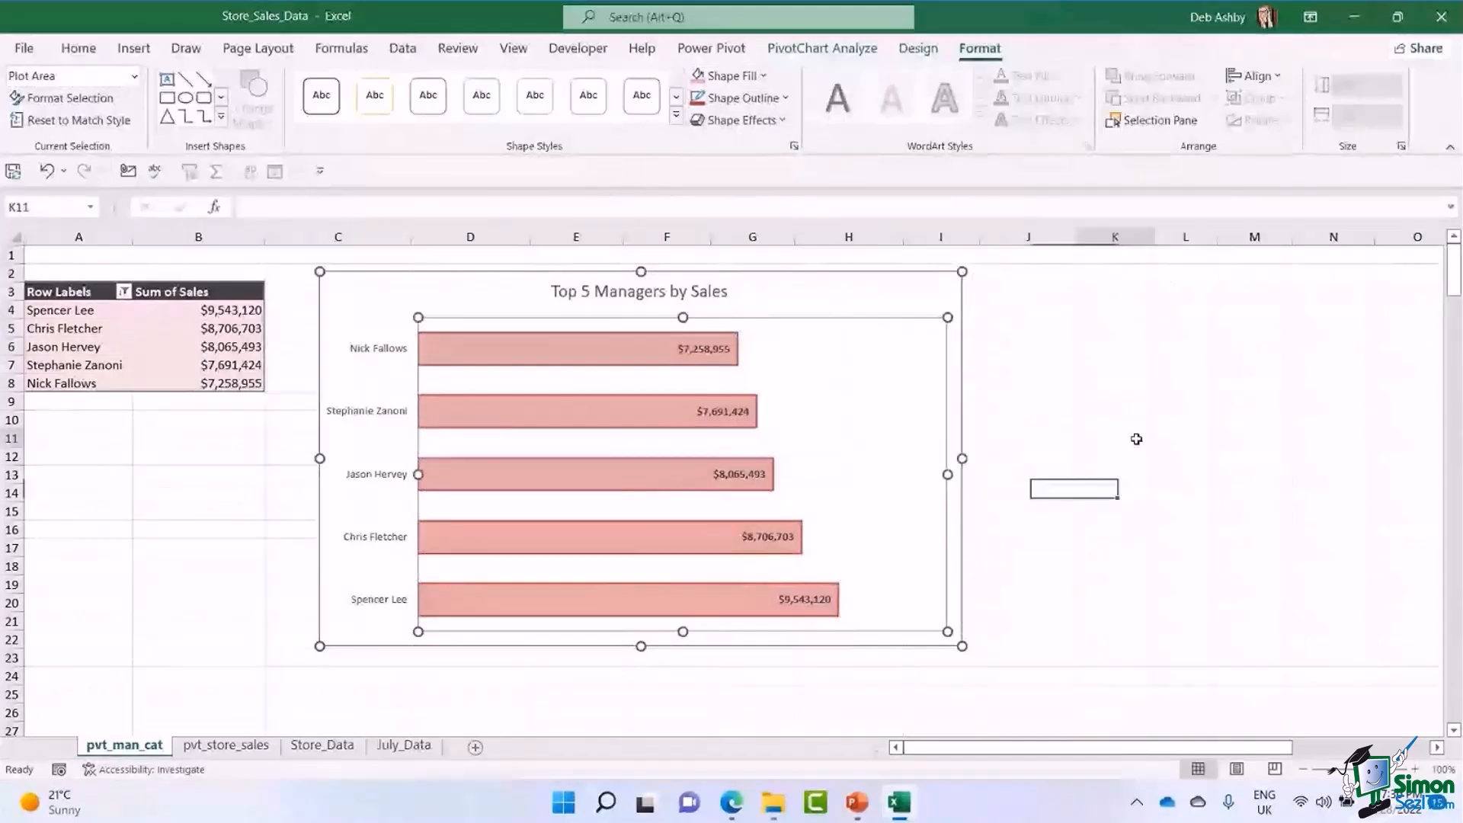
left_click(412, 310)
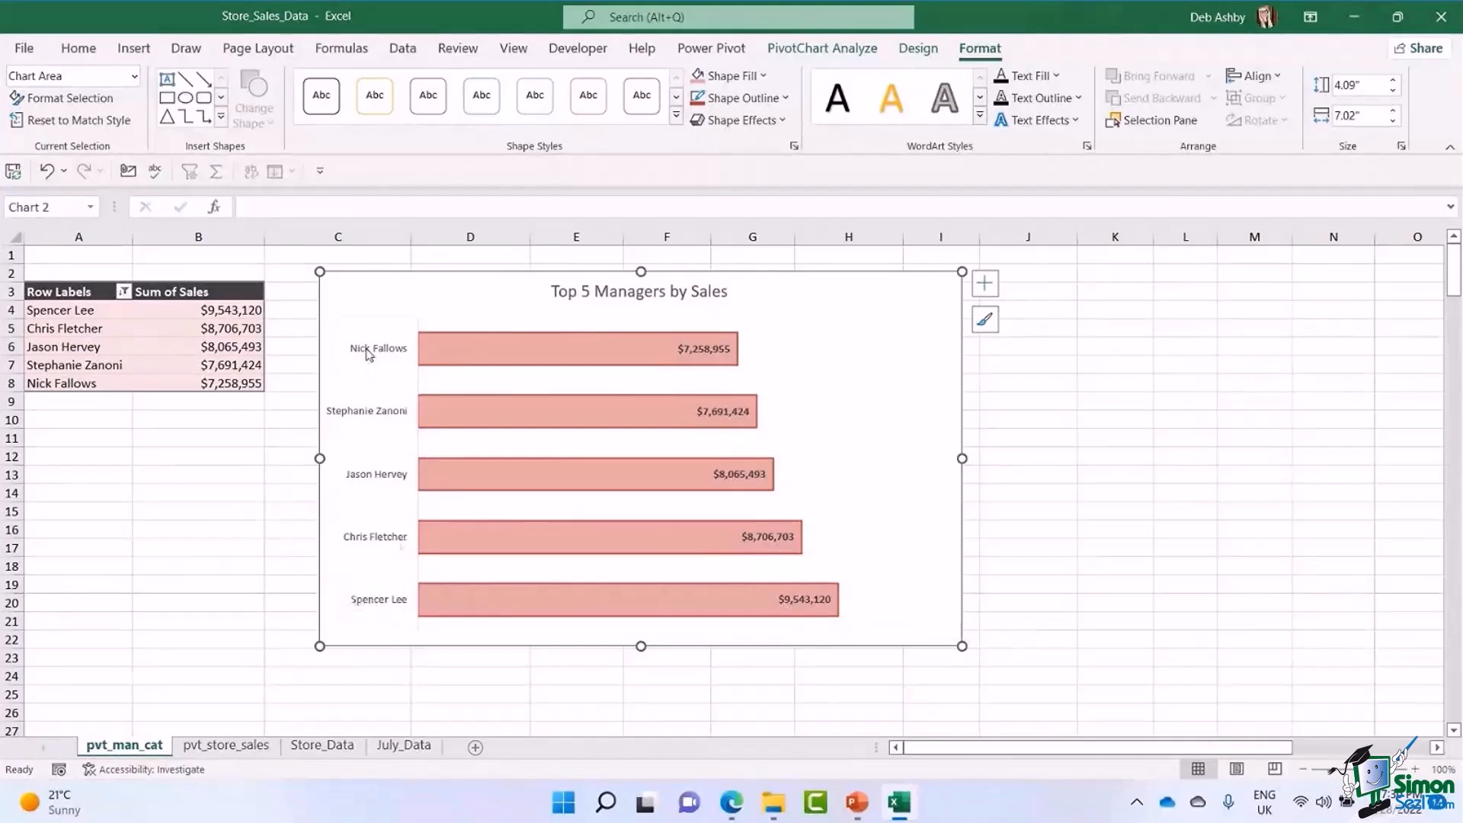
Put the manager categories on the PivotChart's vertical axis in reverse order.
left_click(368, 355)
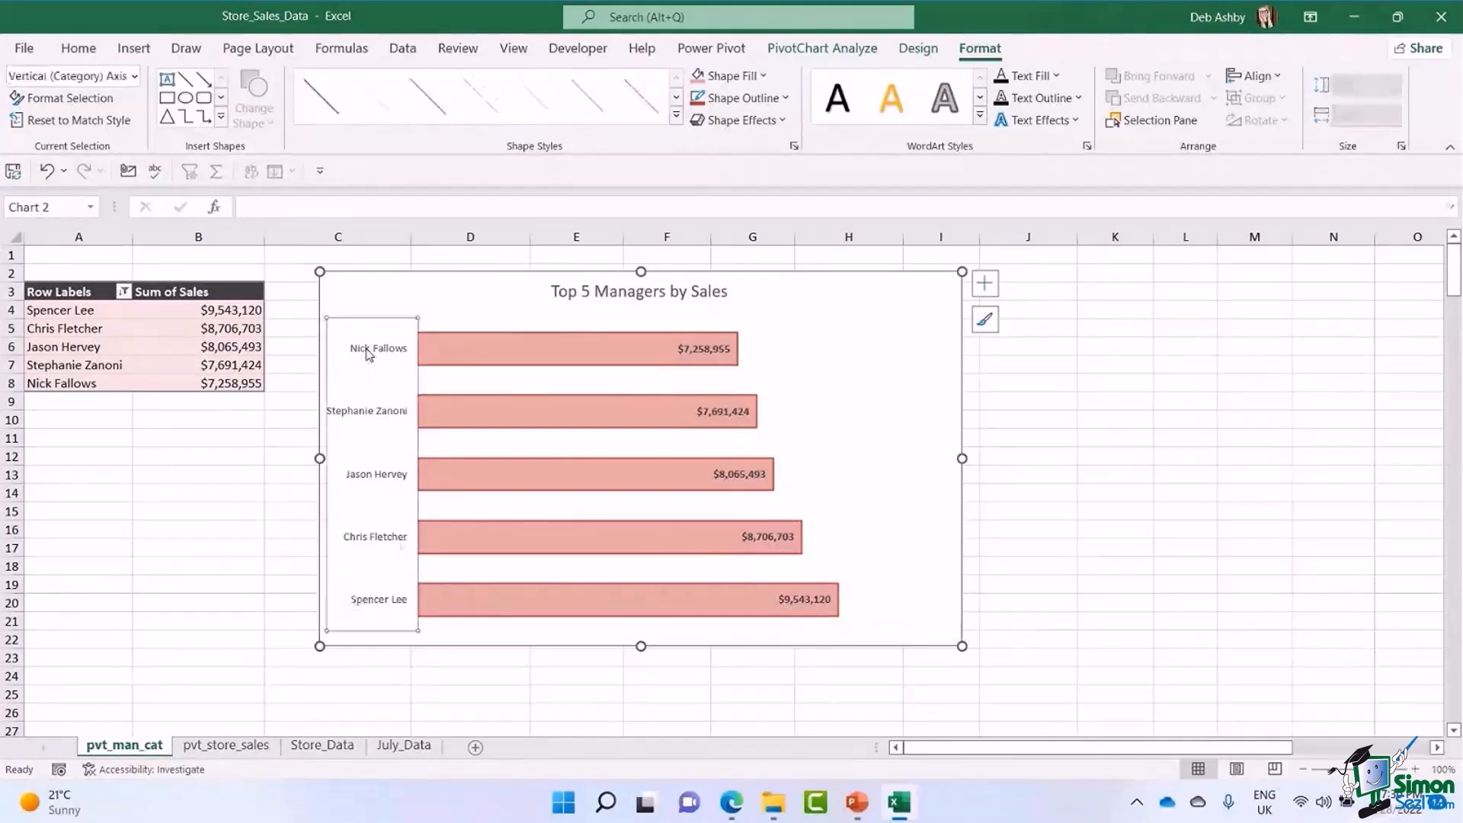
right_click(369, 354)
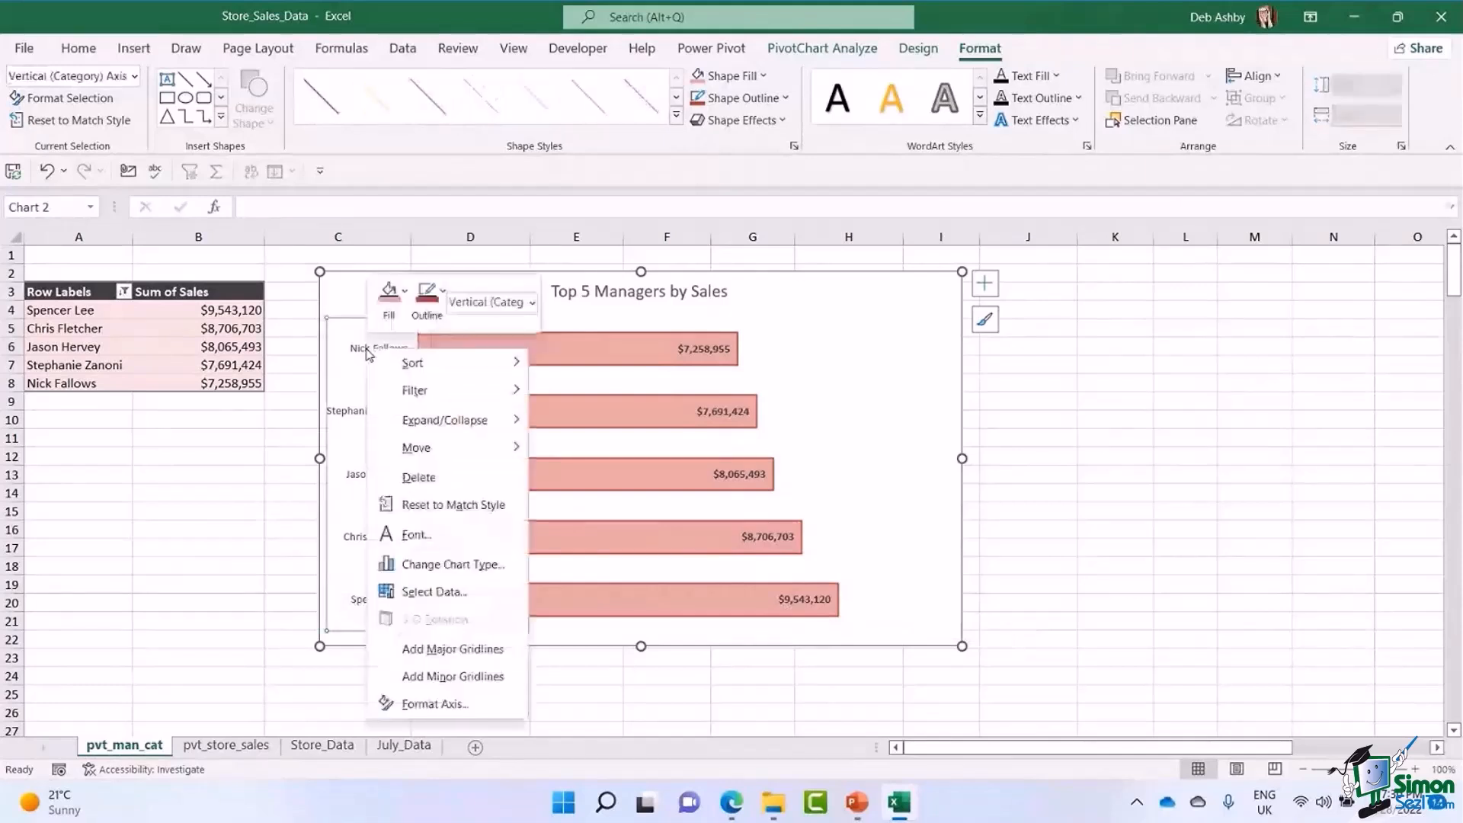
left_click(432, 702)
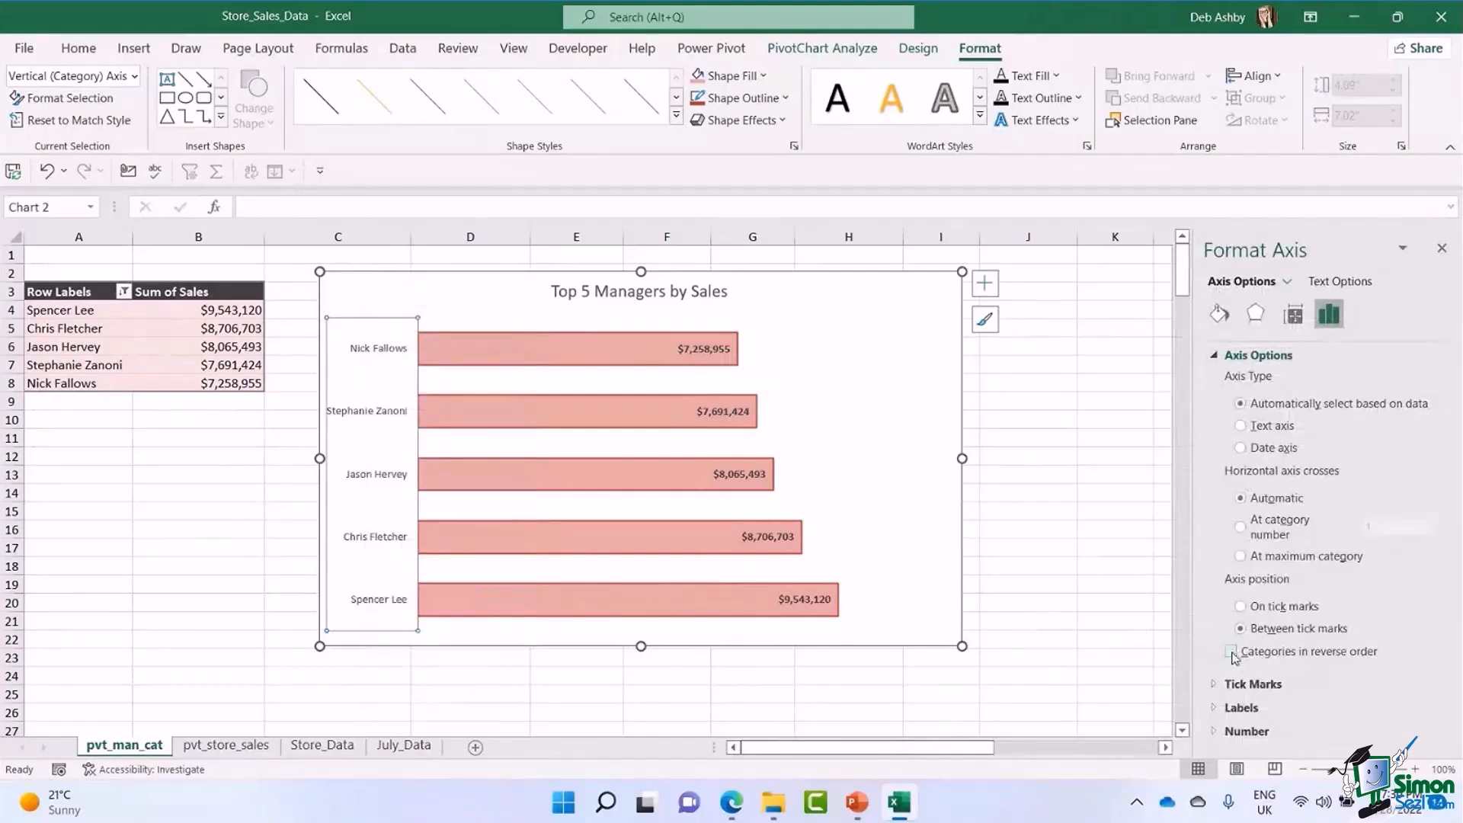
left_click(1233, 651)
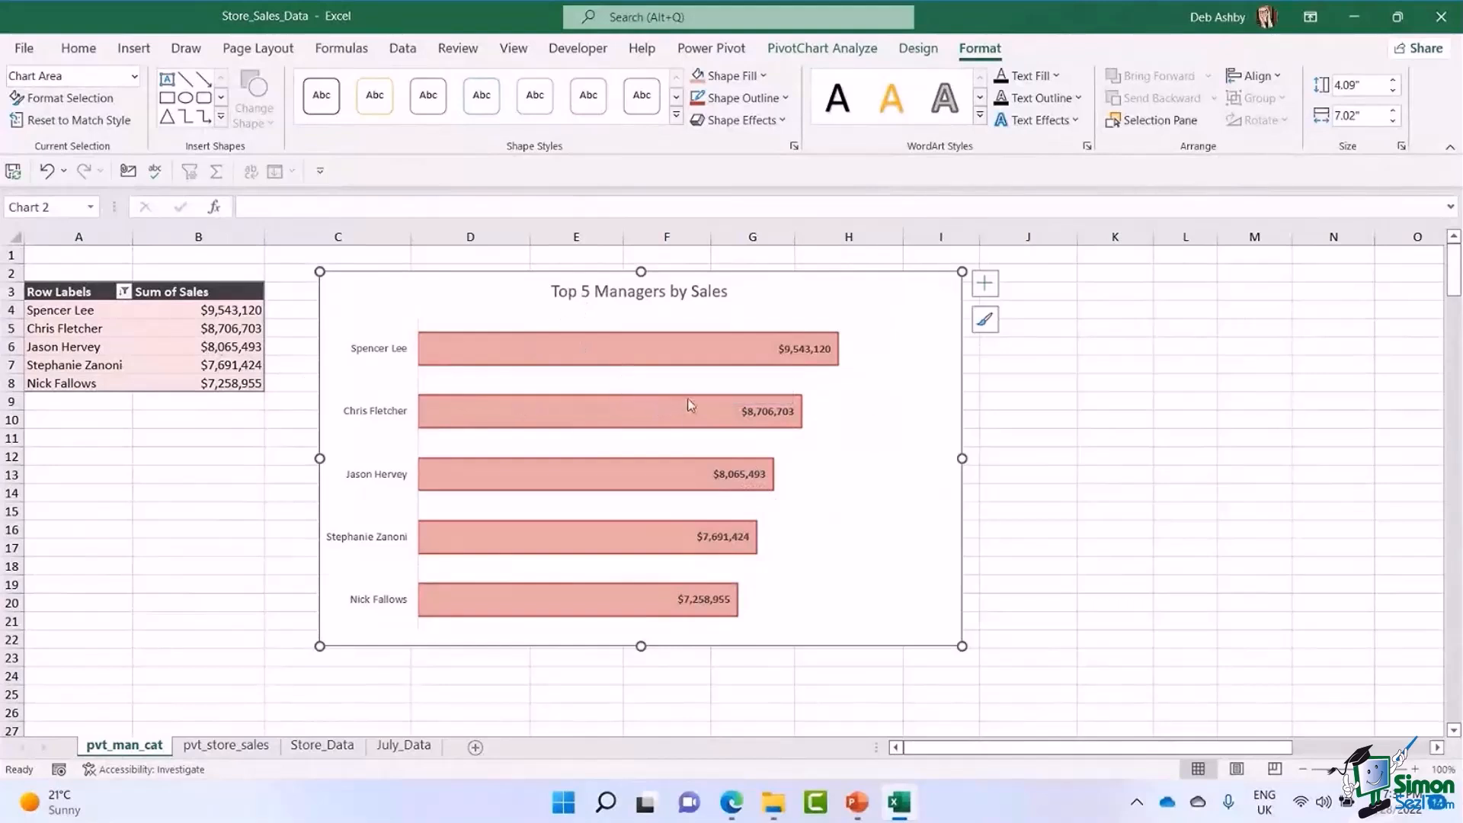
Insert slicers for the Store and Town fields for the Top 5 Managers by Sales PivotChart.
left_click(817, 53)
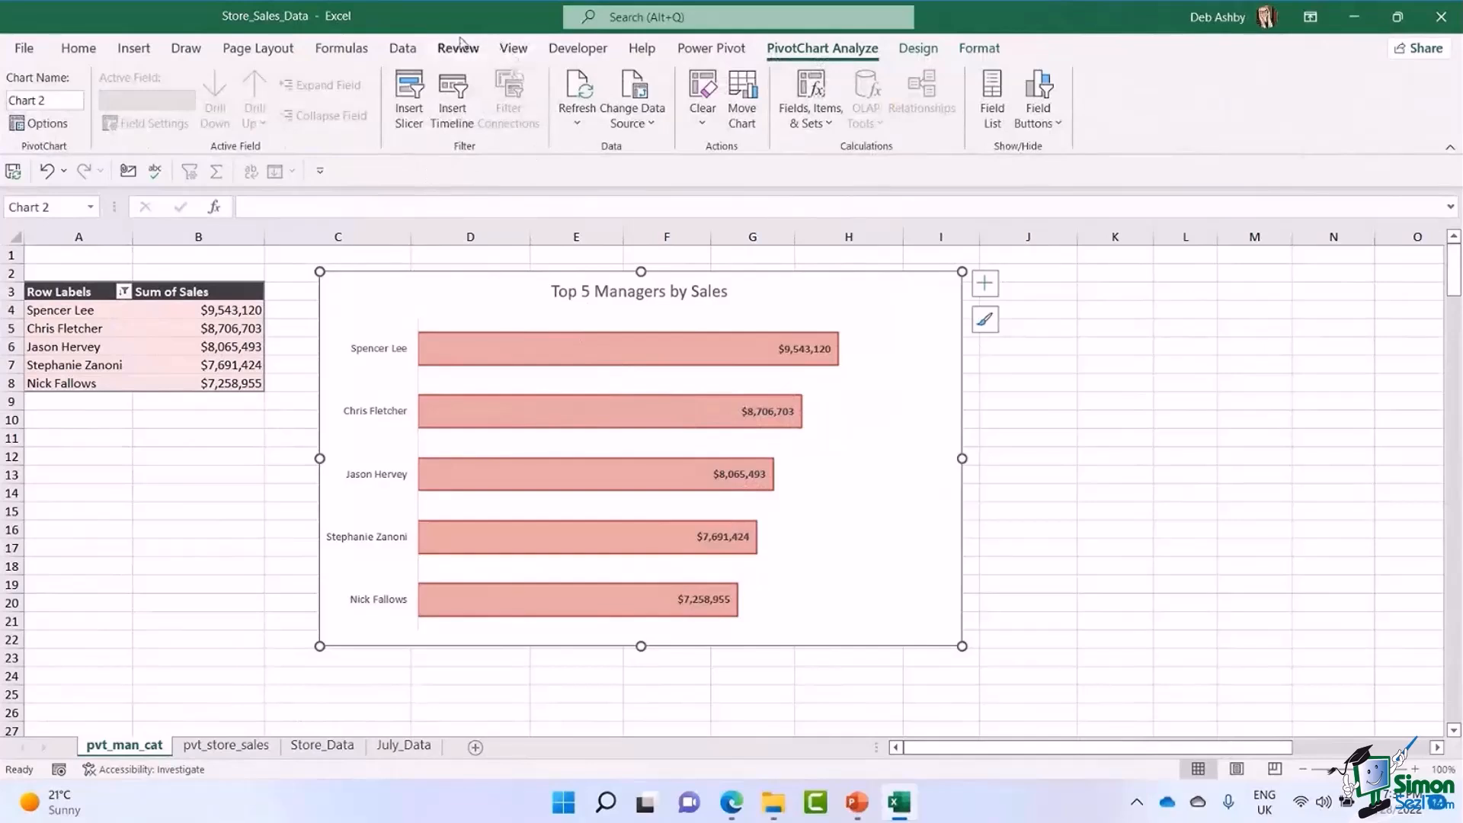
left_click(406, 102)
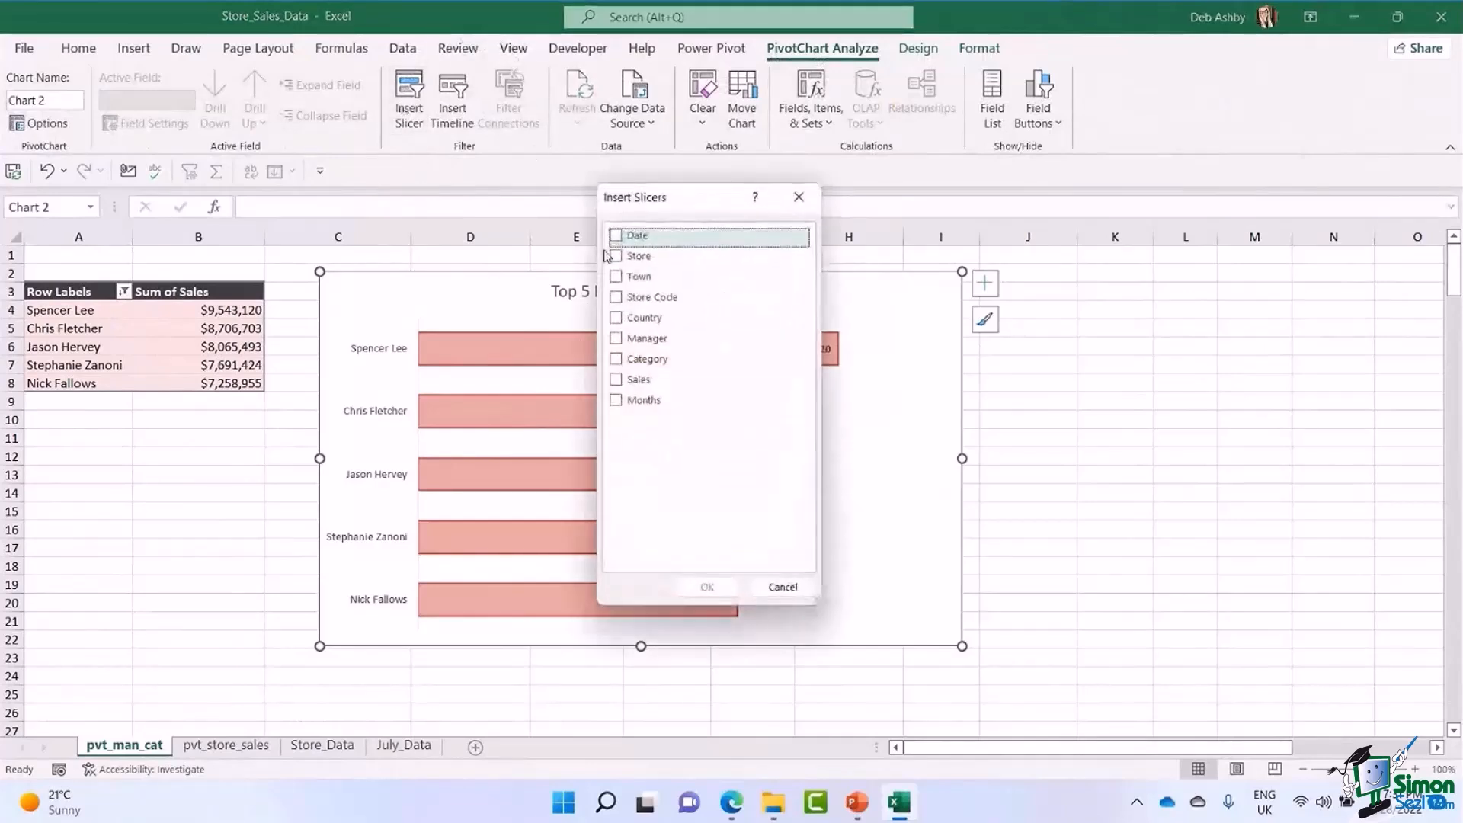
left_click_drag(657, 202, 876, 238)
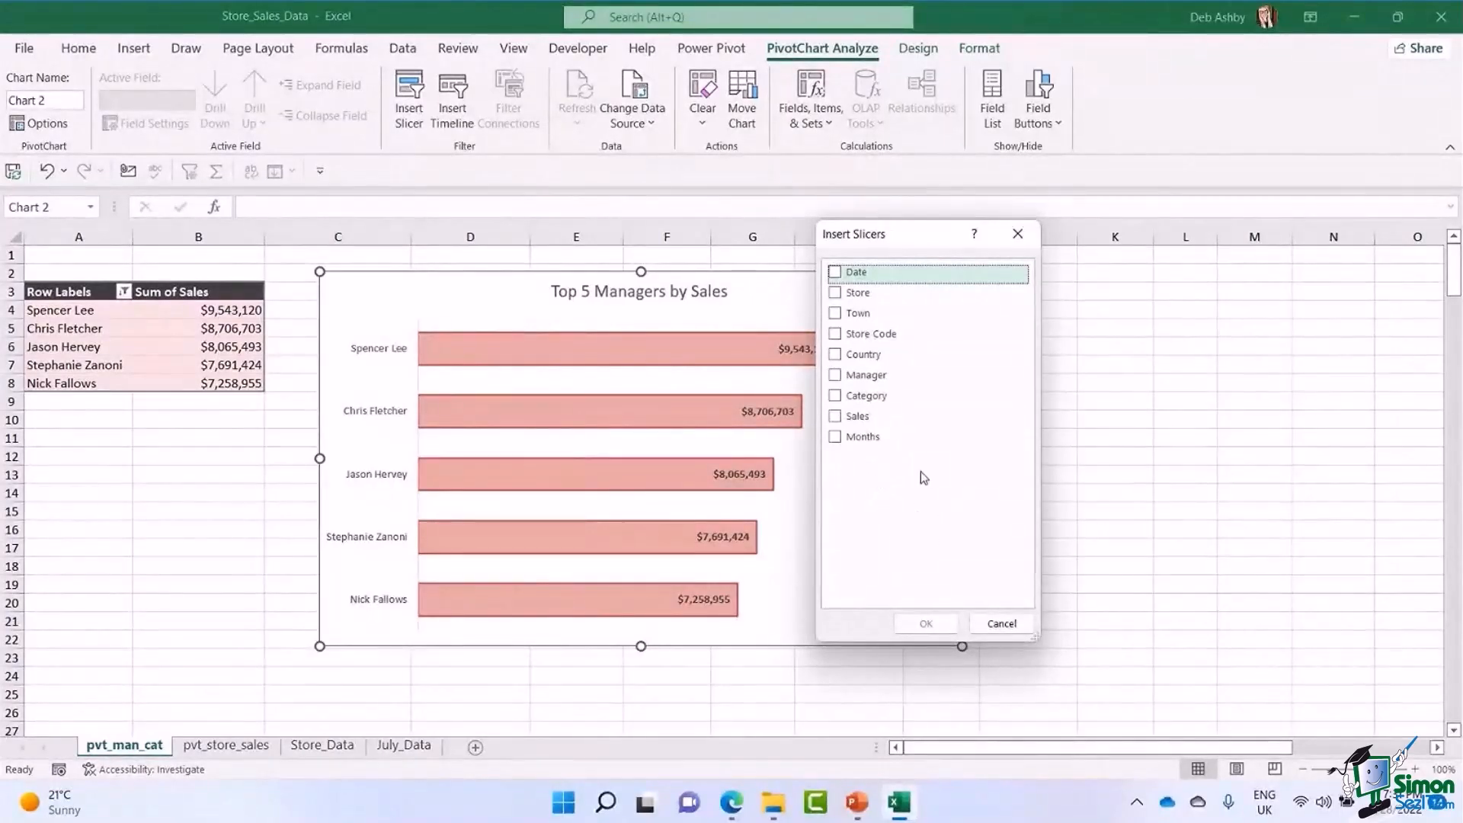
left_click(836, 293)
left_click(835, 313)
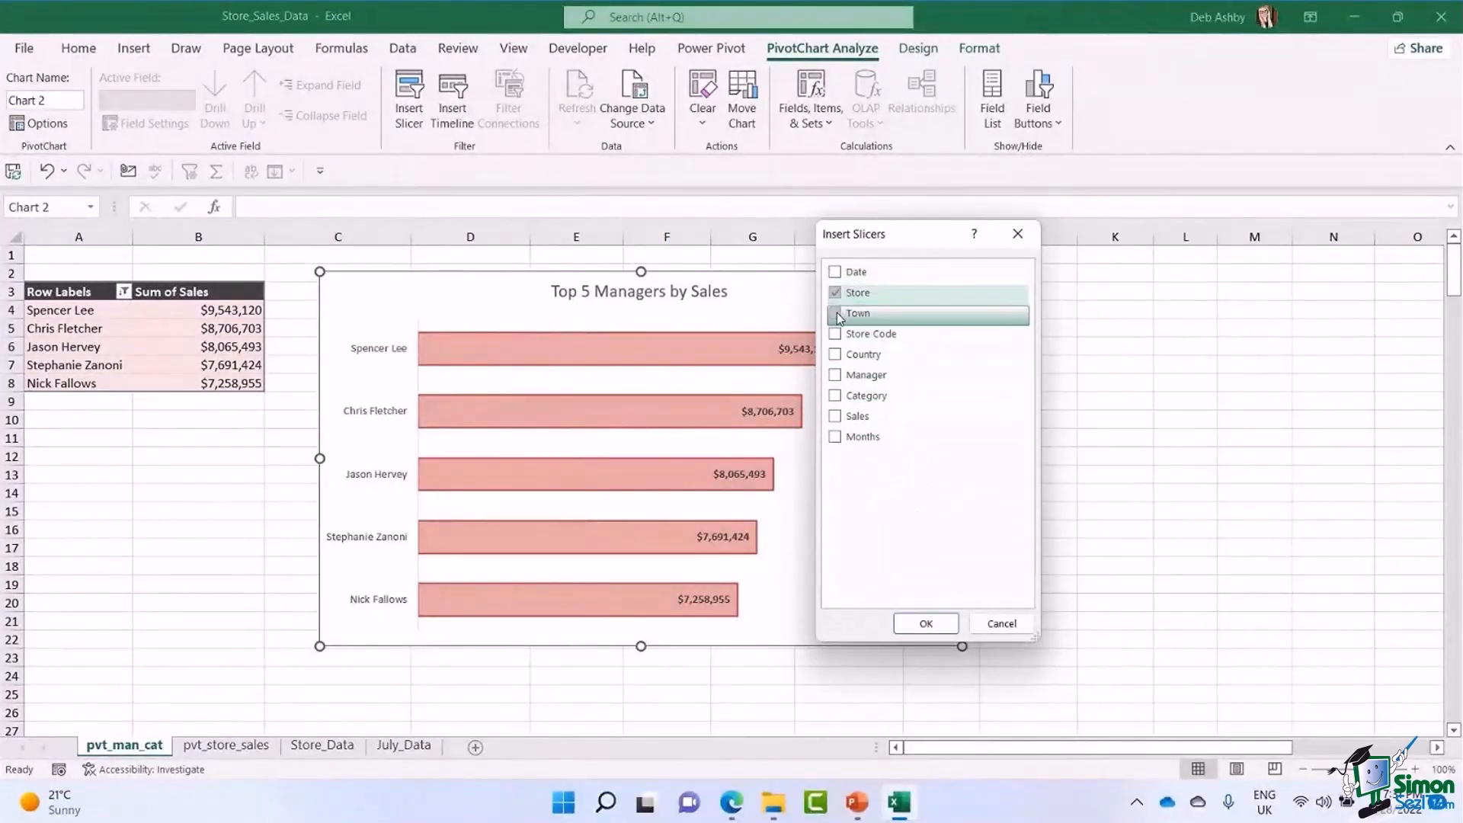
left_click(926, 623)
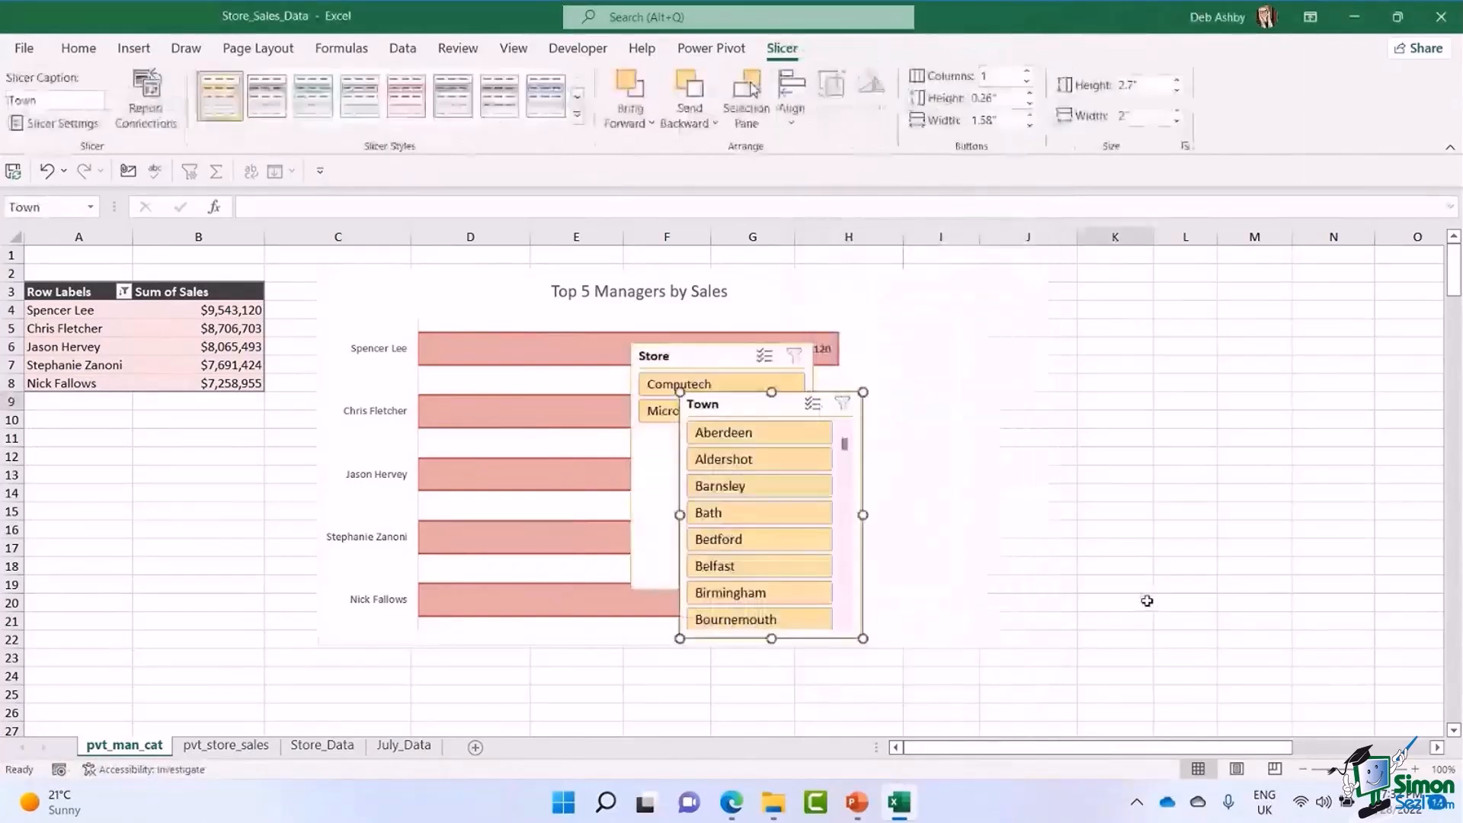
Move both slicers beside the PivotChart, shorten the Store slicer to about 1.05" high, and place the Town slicer directly beneath it.
left_click_drag(731, 401, 1076, 416)
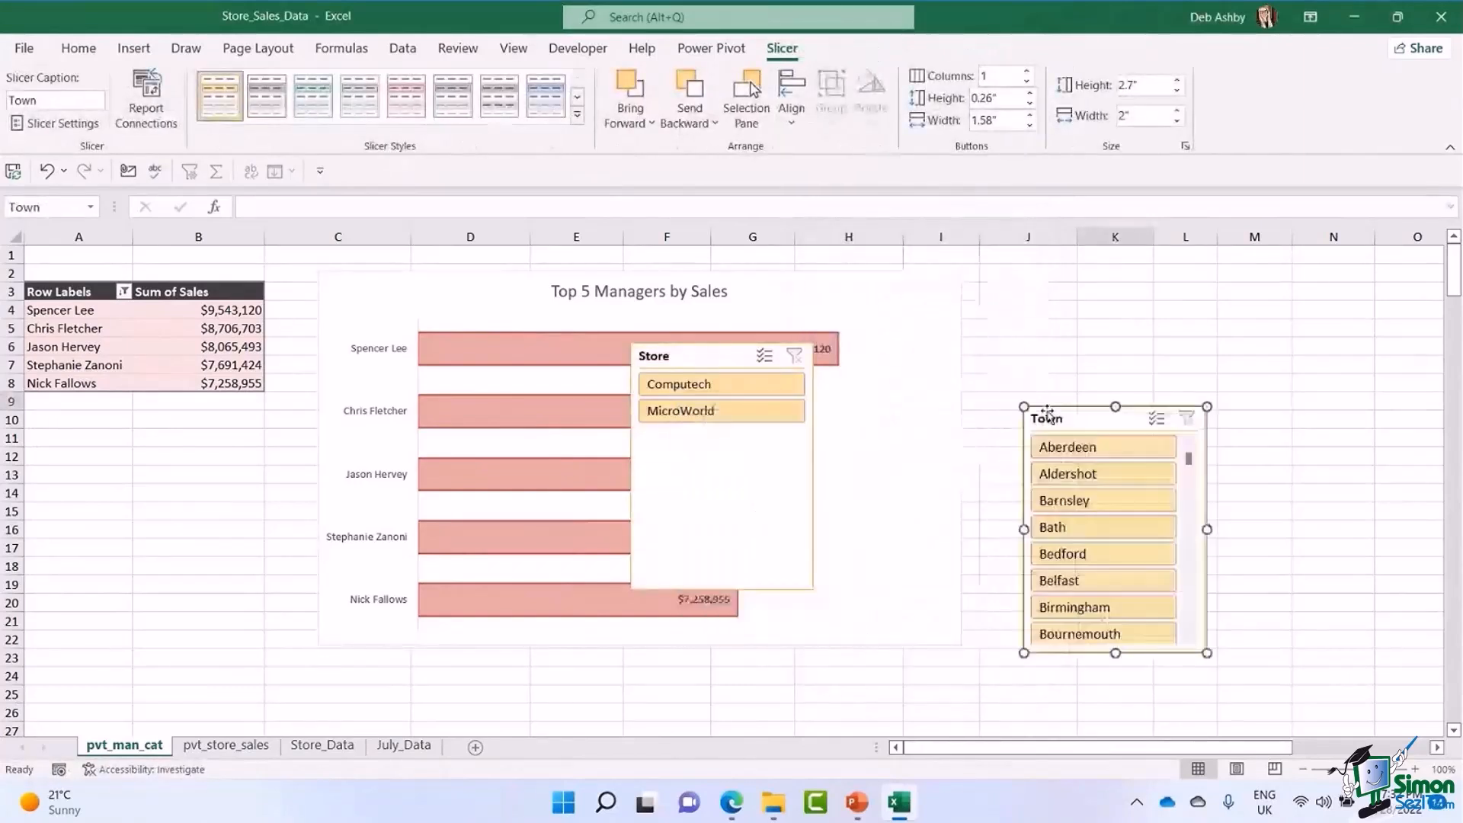
left_click_drag(712, 357, 1268, 300)
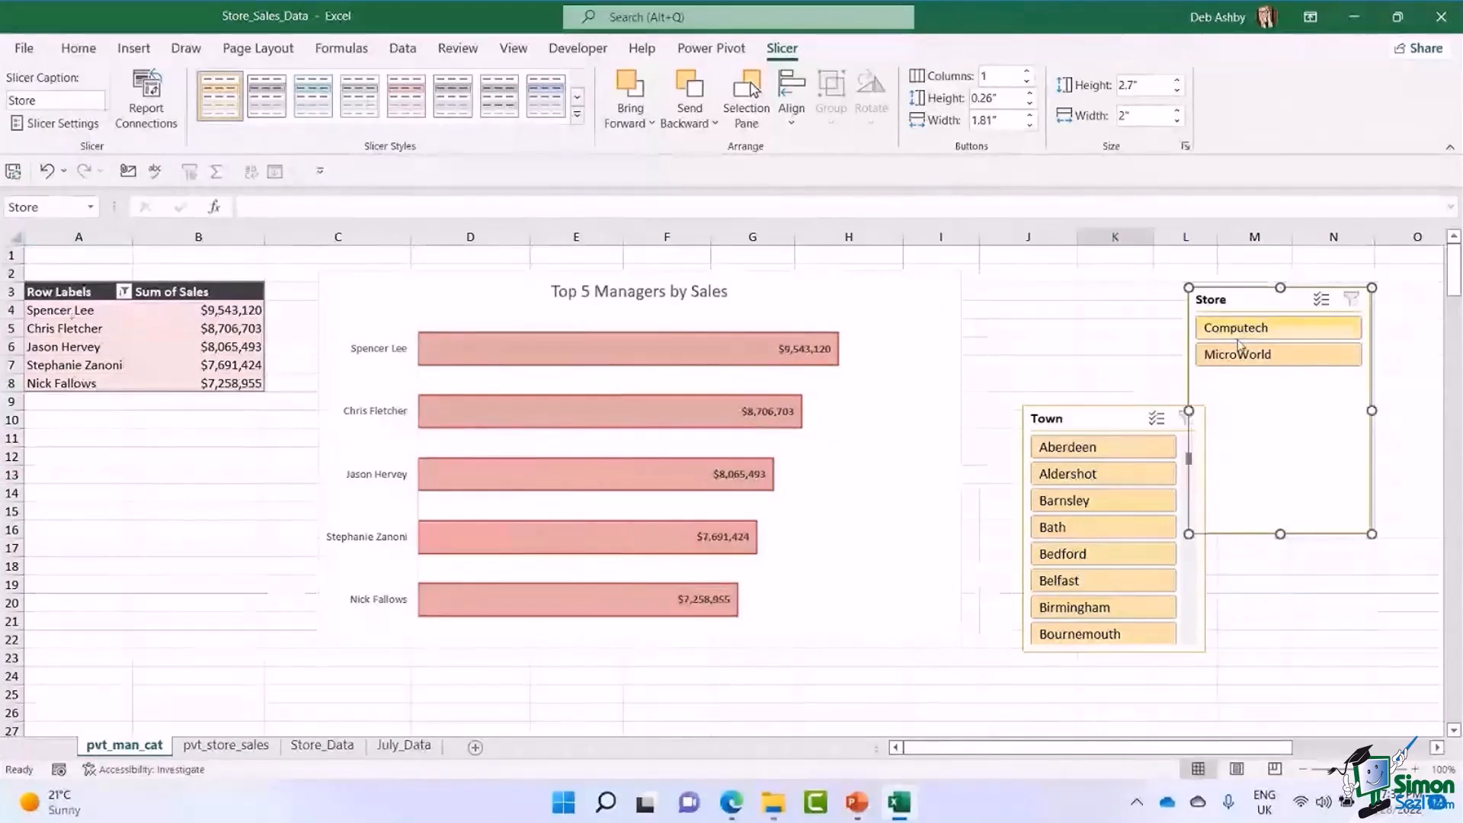
left_click_drag(1236, 301, 1197, 282)
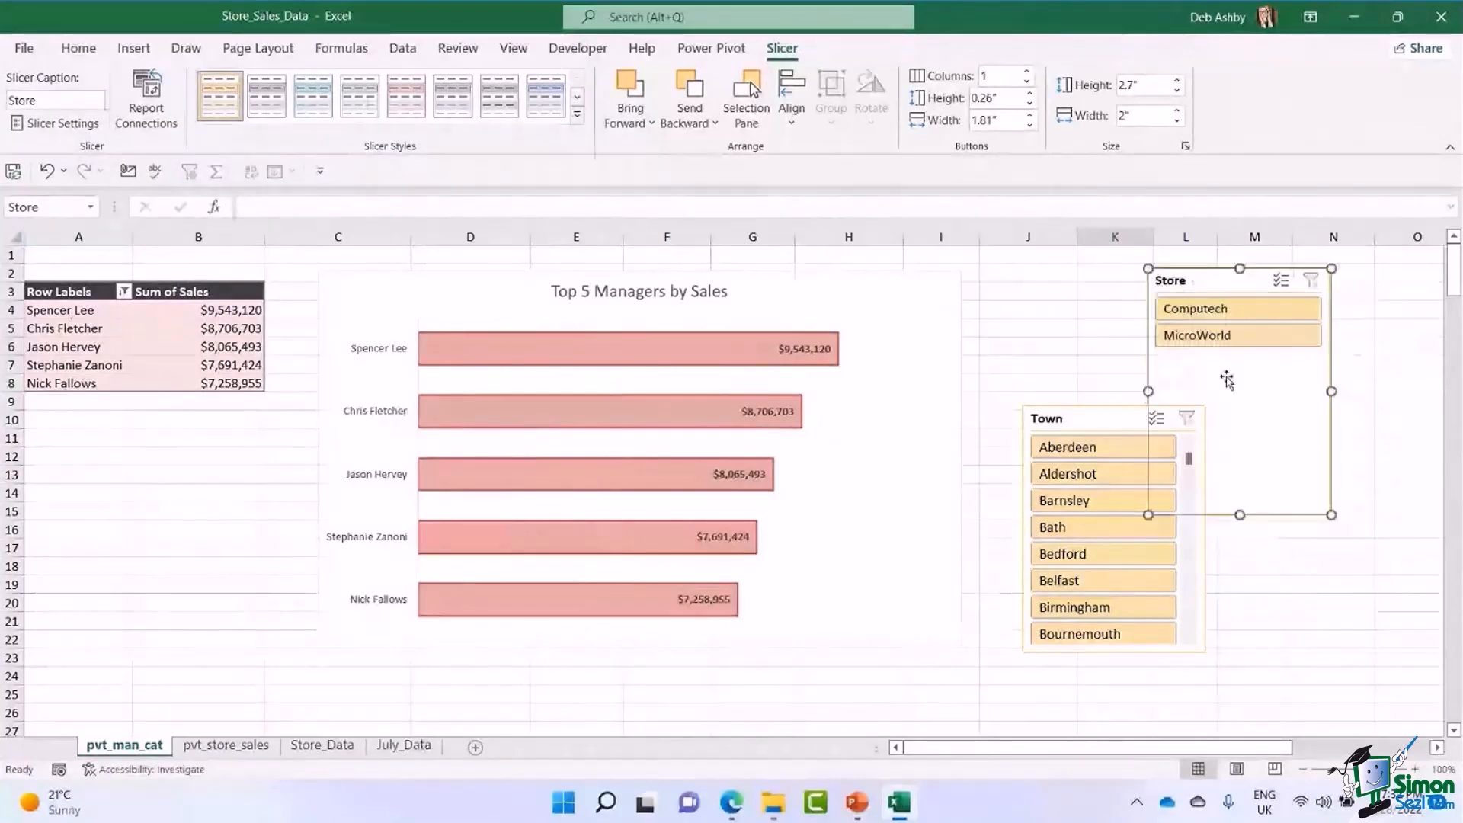
left_click_drag(1239, 516, 1219, 365)
left_click_drag(1086, 422, 1209, 388)
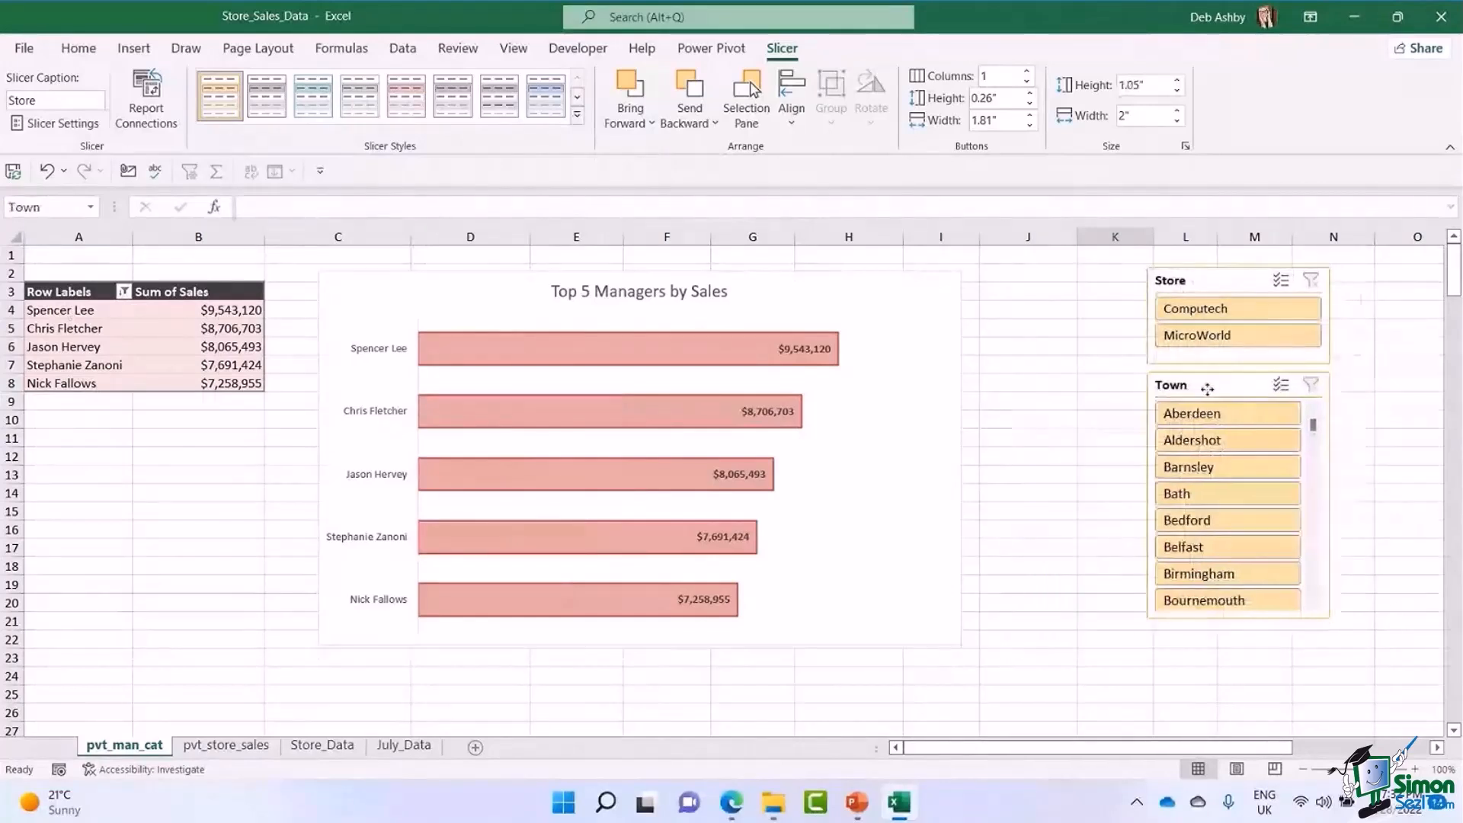
mouse_move(1238, 619)
left_mouse_down()
mouse_move(1239, 676)
mouse_move(1241, 620)
left_mouse_up()
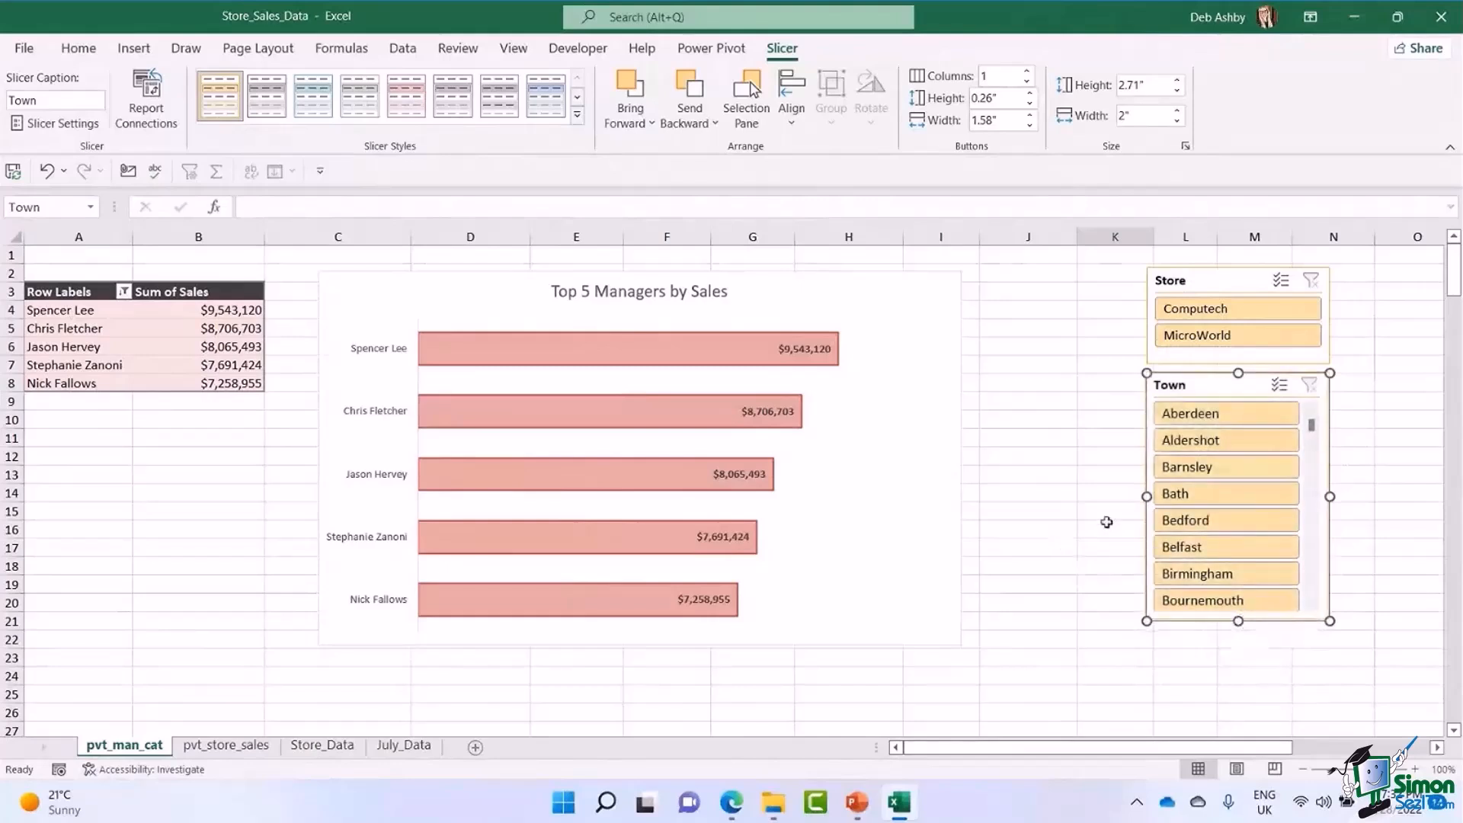
left_click_drag(1312, 431, 1084, 434)
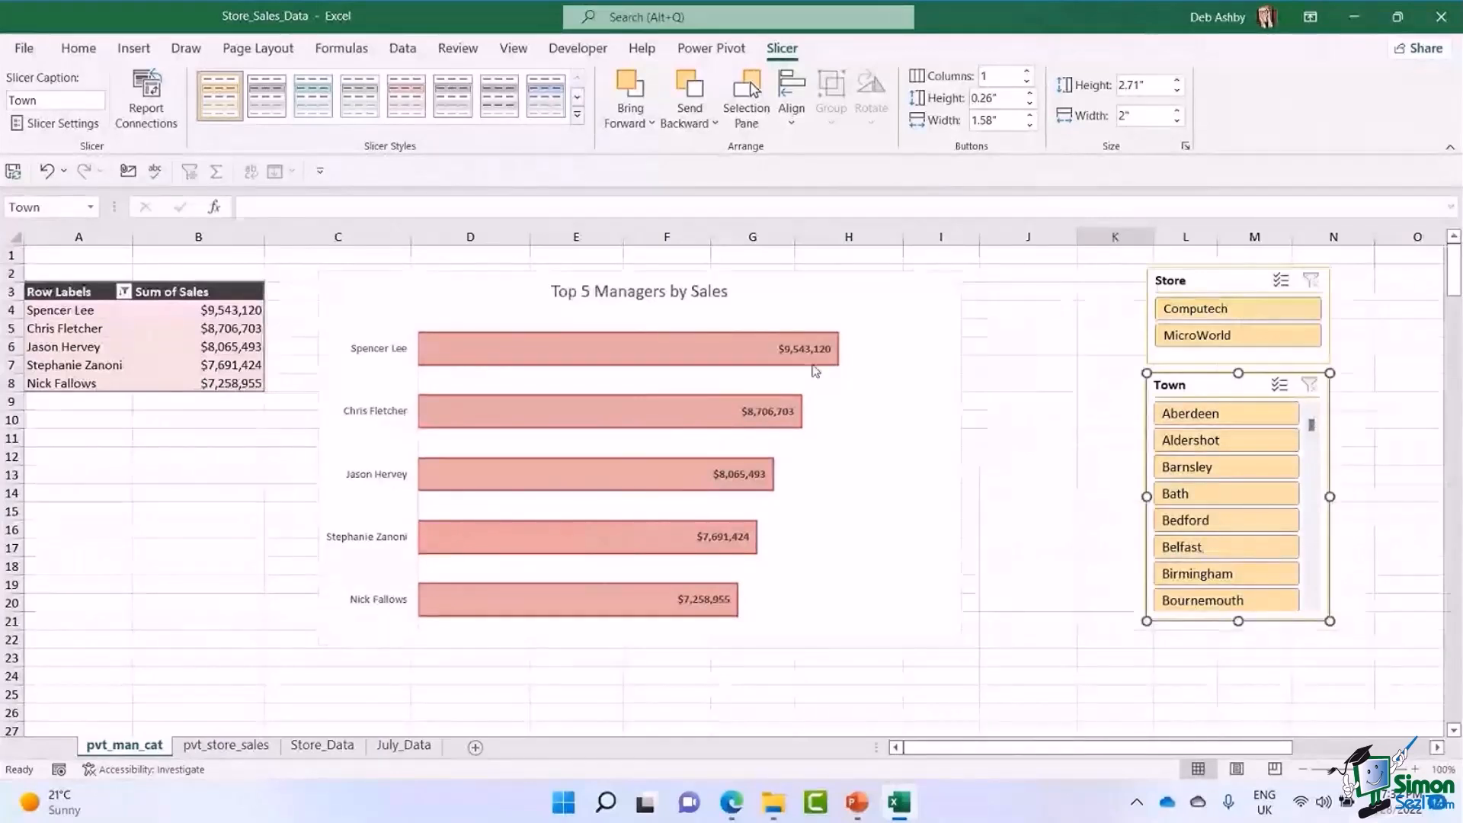
Try the slicers by filtering for Computech, then for MicroWorld in Bath, Bedford and Birmingham, and clear all slicer filters.
left_click(1232, 314)
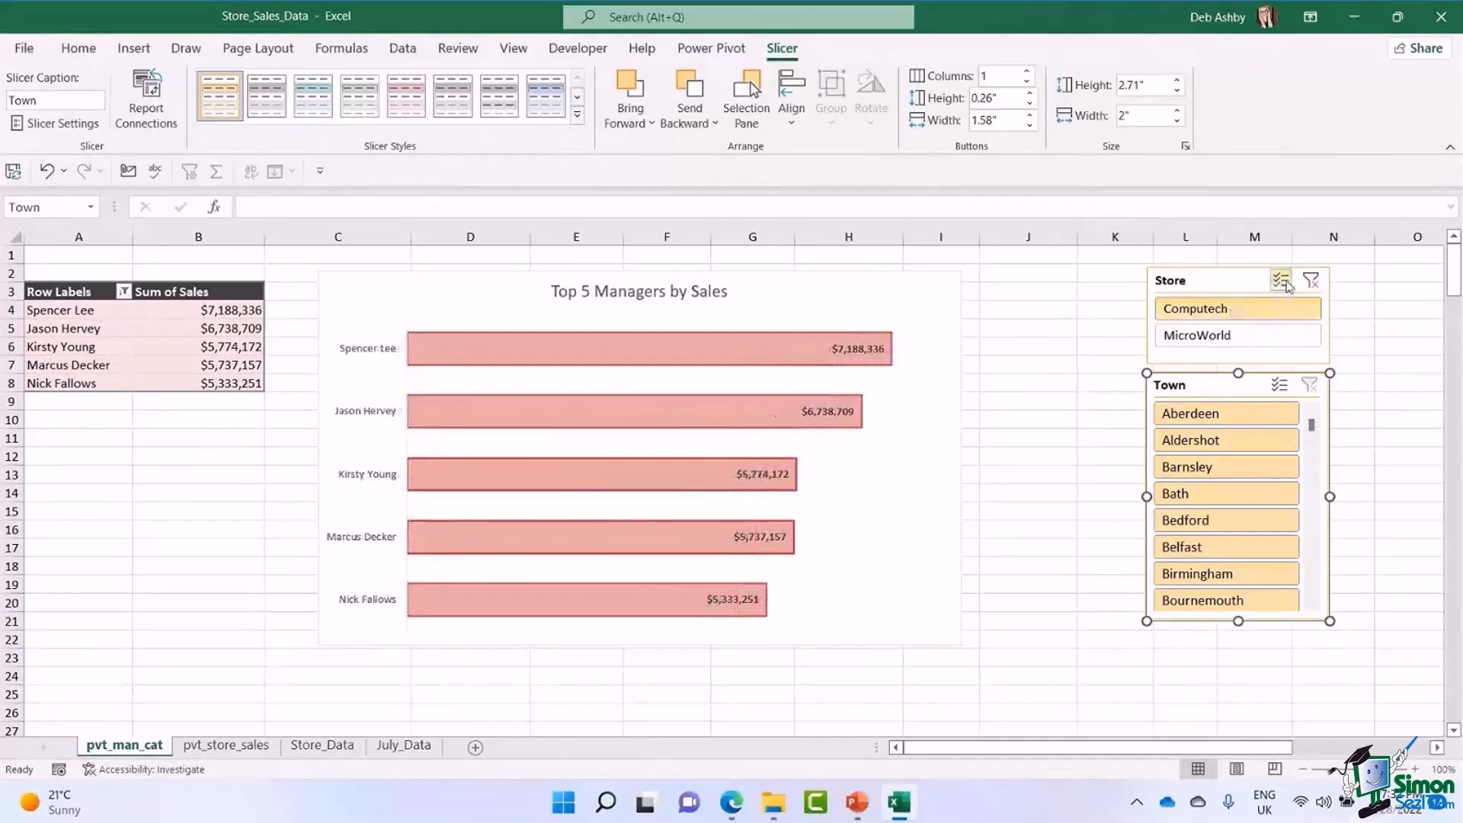
left_click(1312, 280)
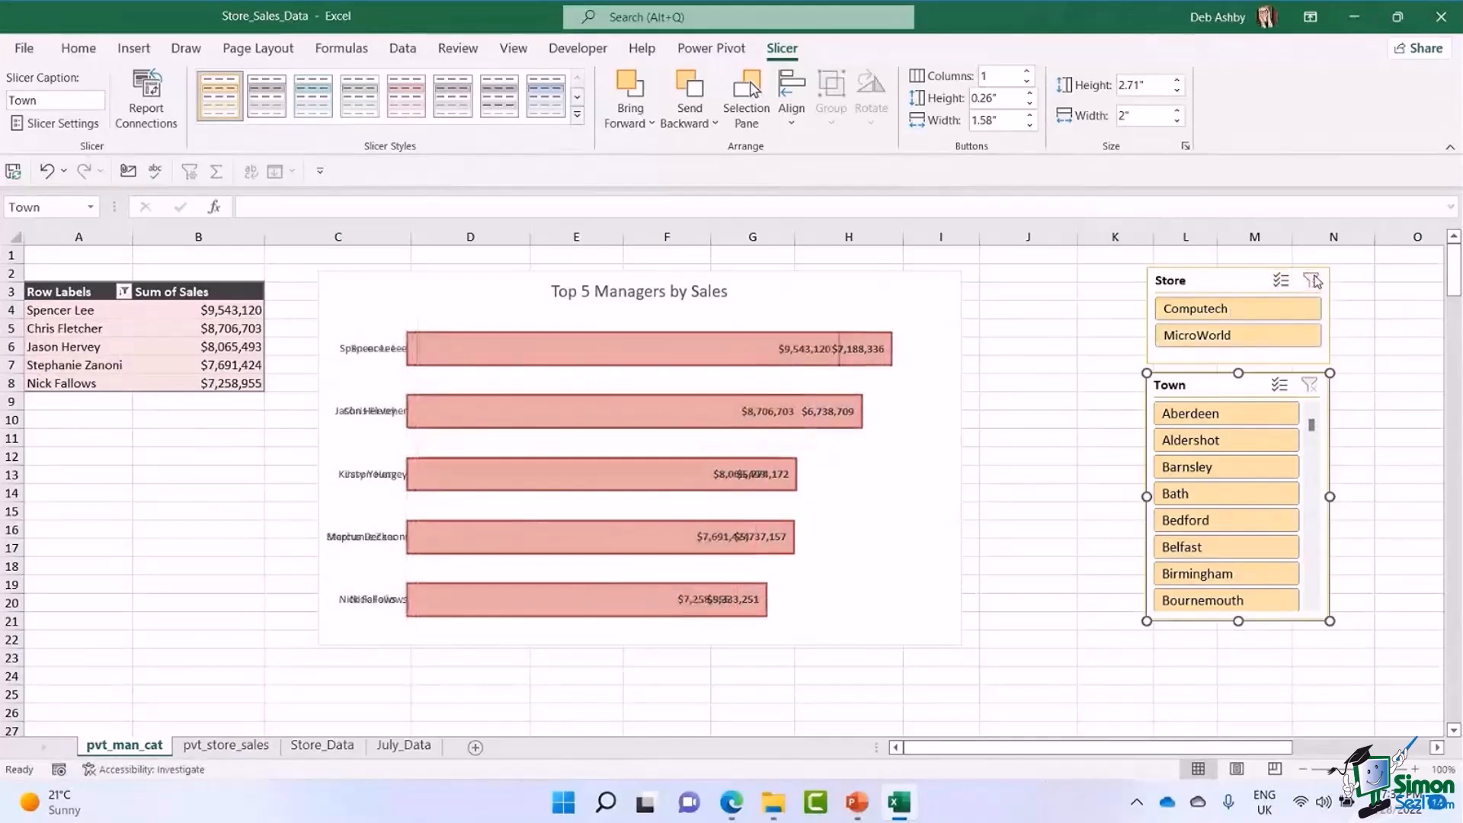
left_click(1233, 341)
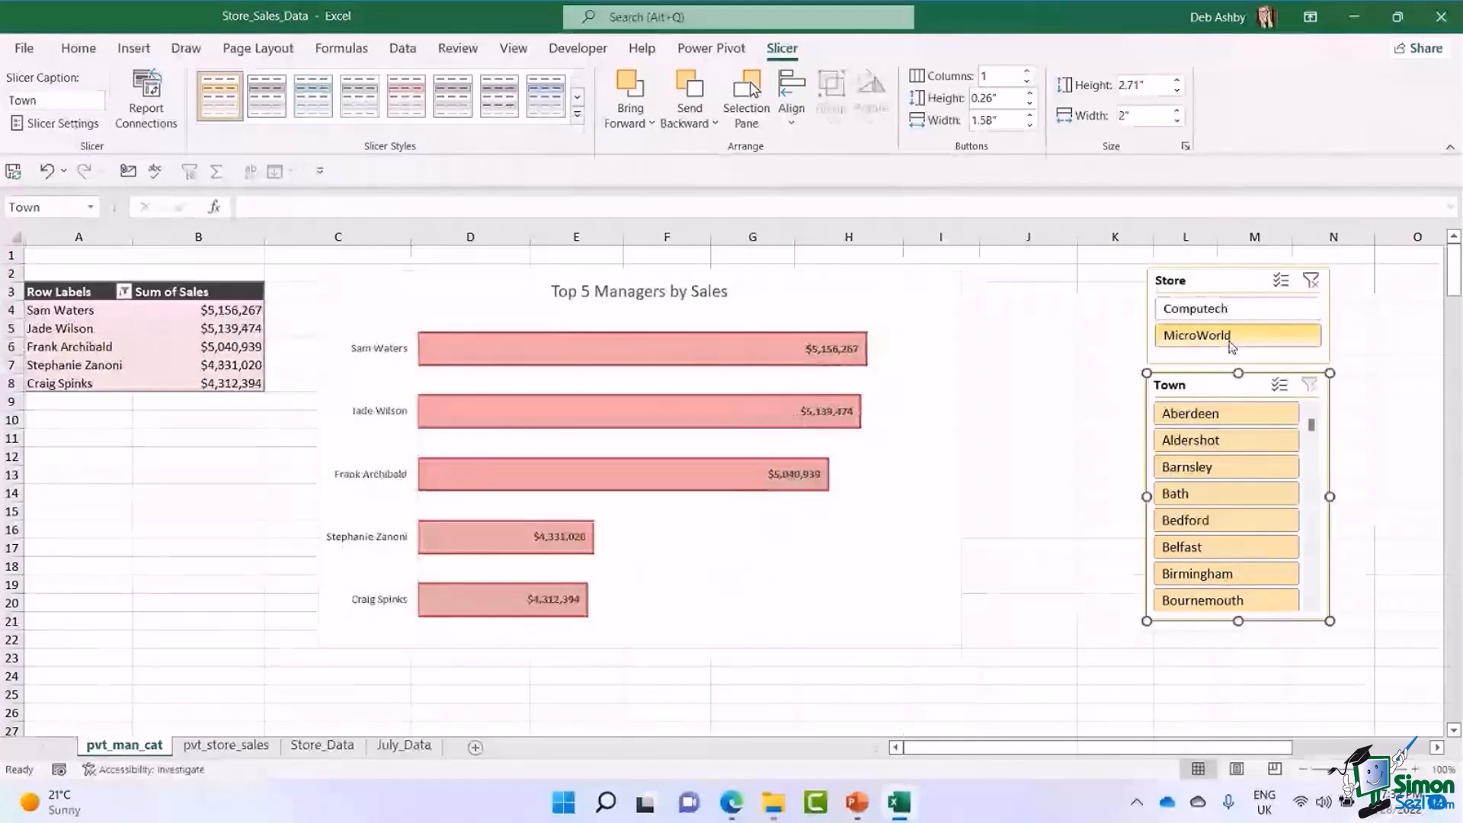
left_click(1236, 505)
left_click(1240, 523, "ctrl")
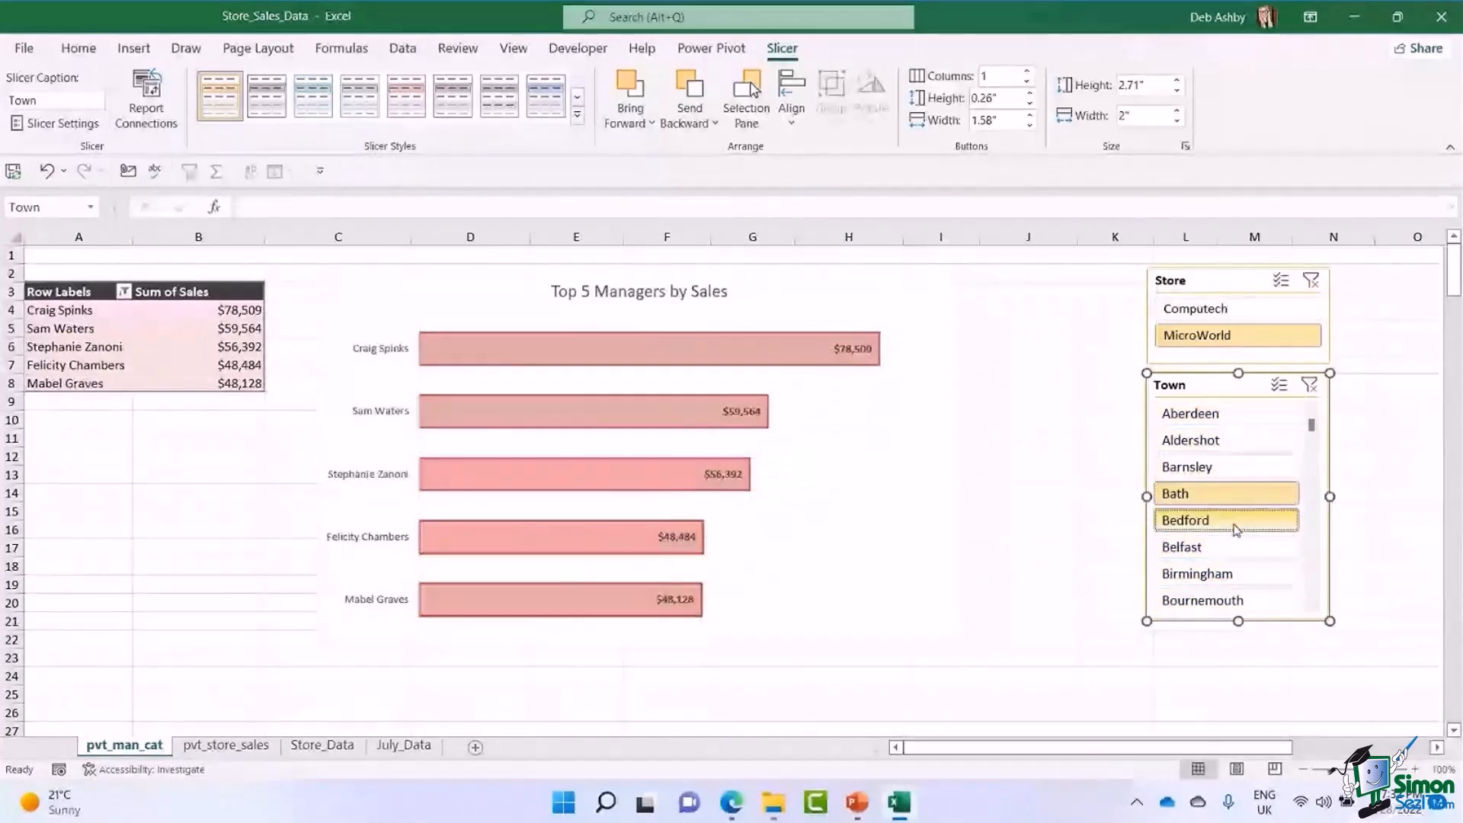
left_click(1236, 576, "ctrl")
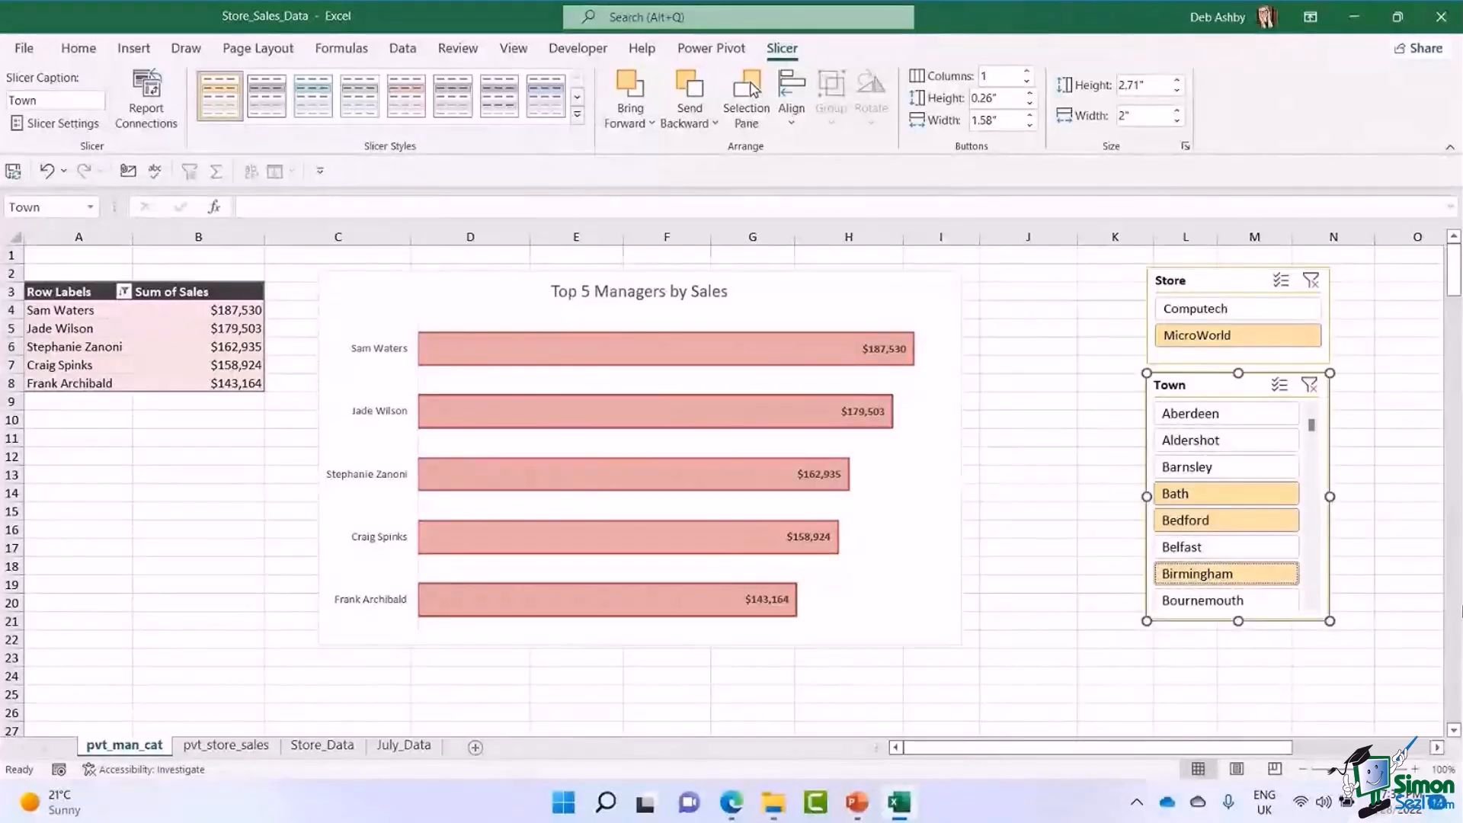
left_click(1310, 385)
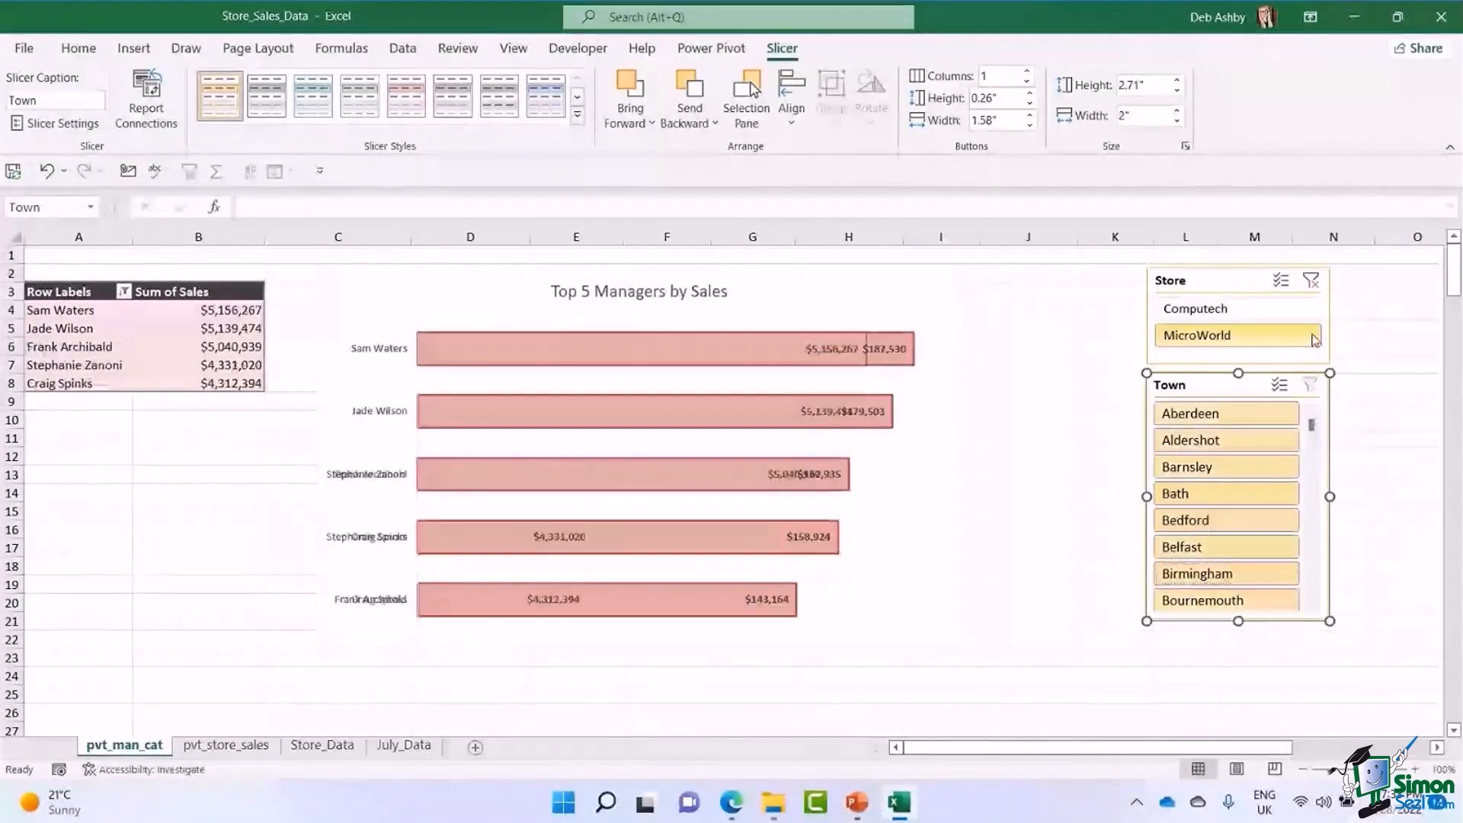
left_click(1311, 282)
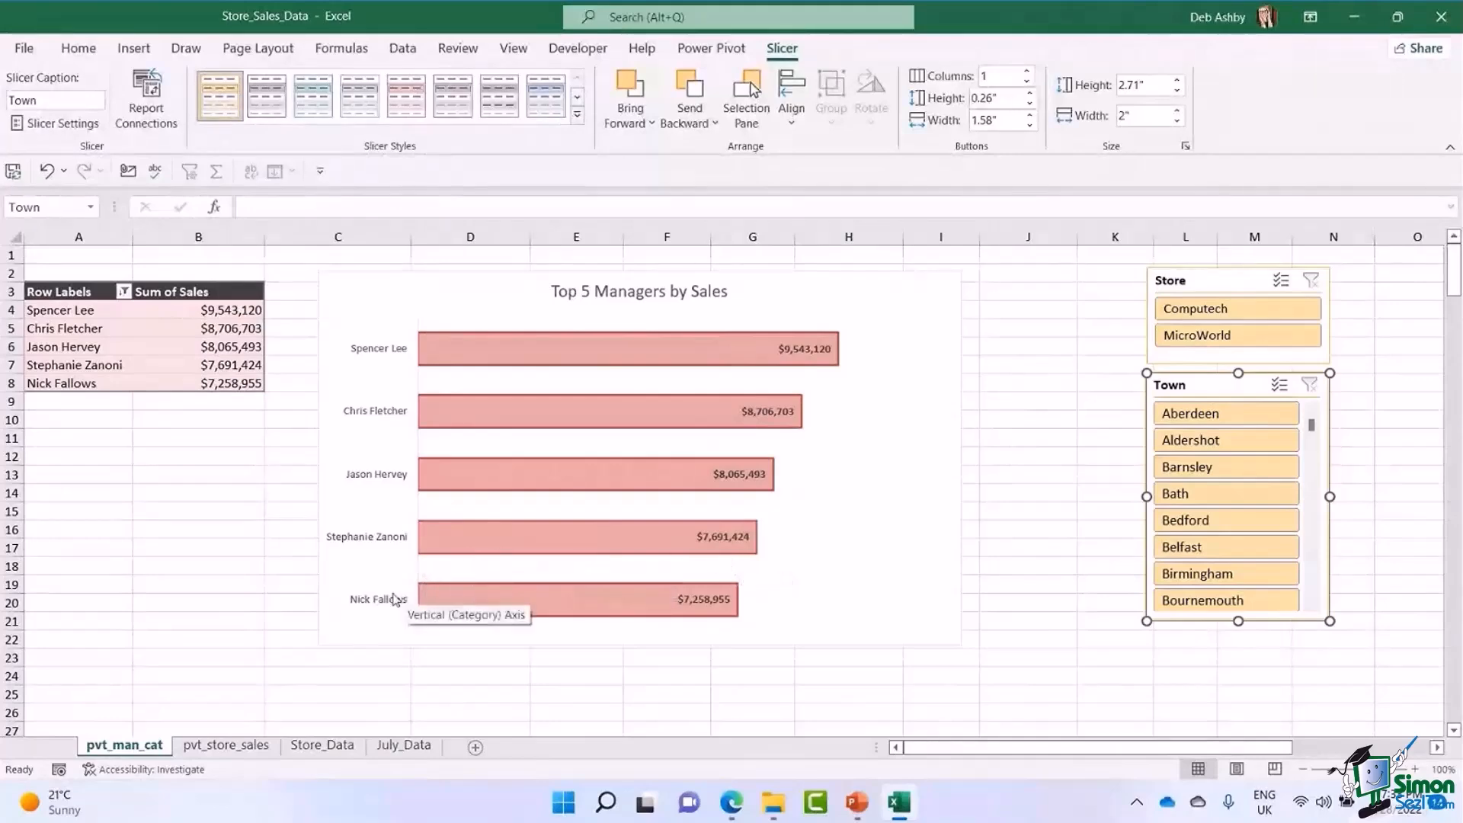
Examine the last rows of the table on Store_Data and the records on the July_Data sheet.
left_click(323, 746)
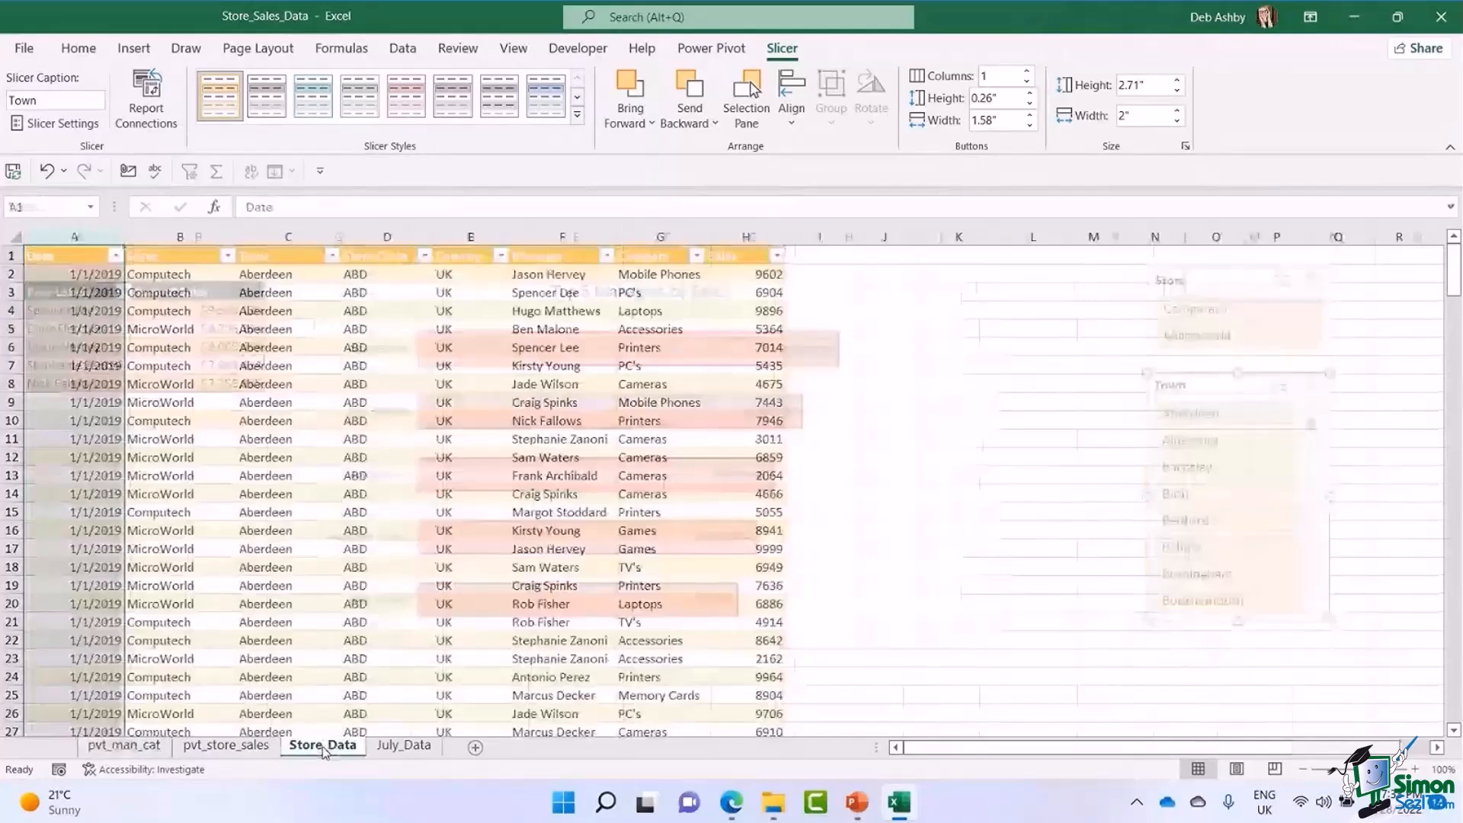
left_click(354, 438)
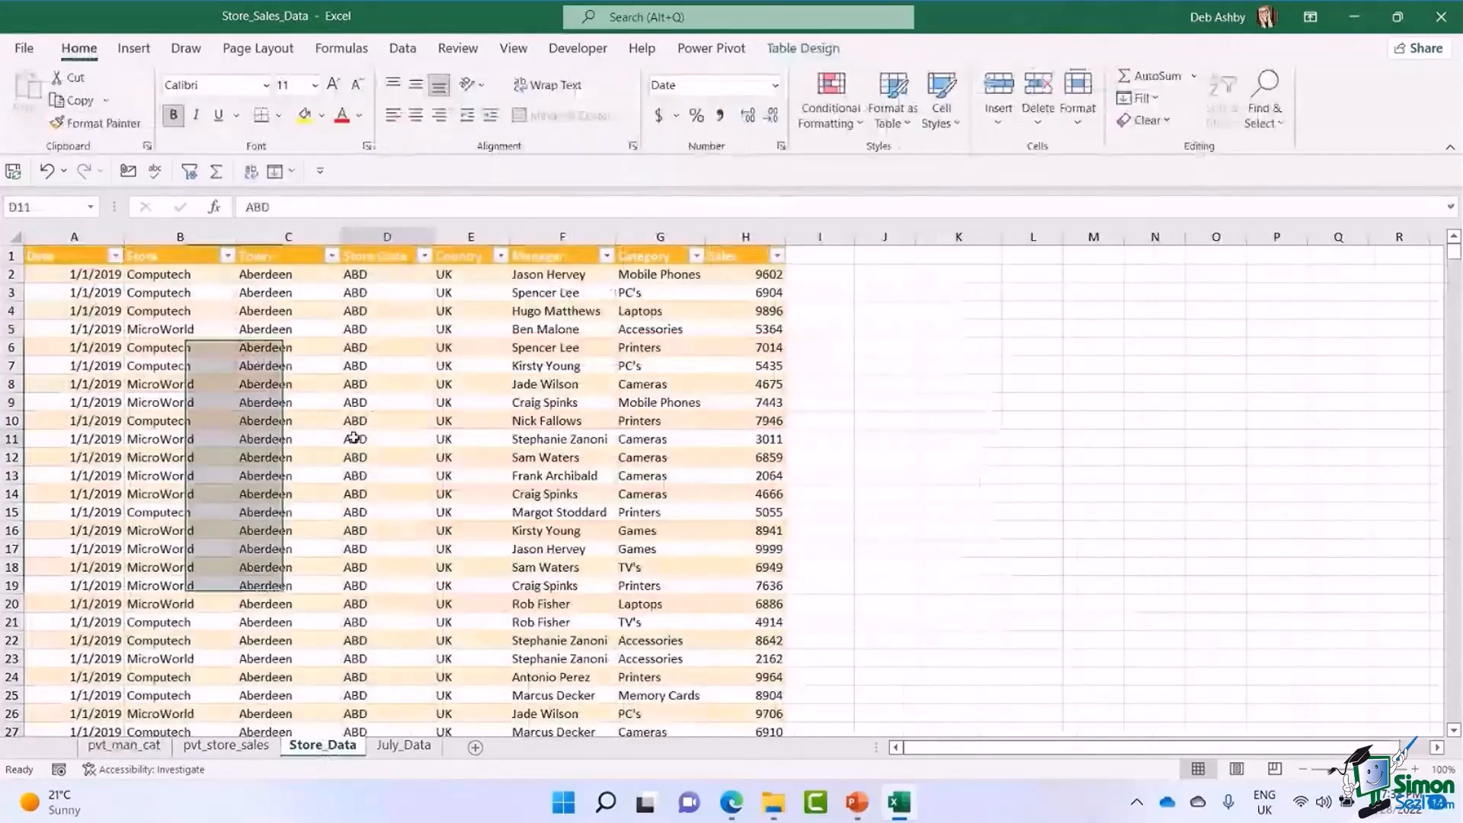
key("ctrl+Down")
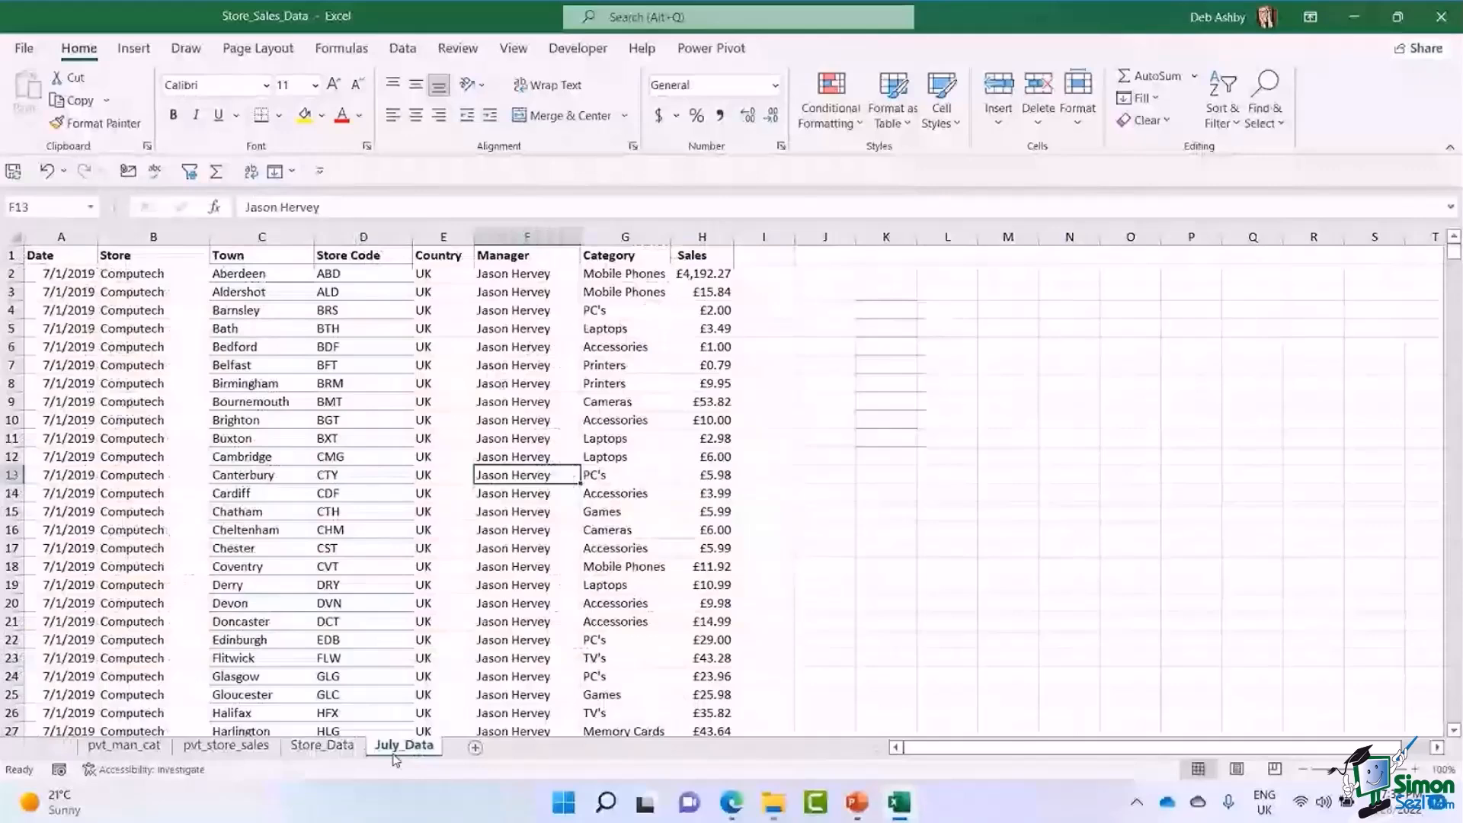
left_click(314, 745)
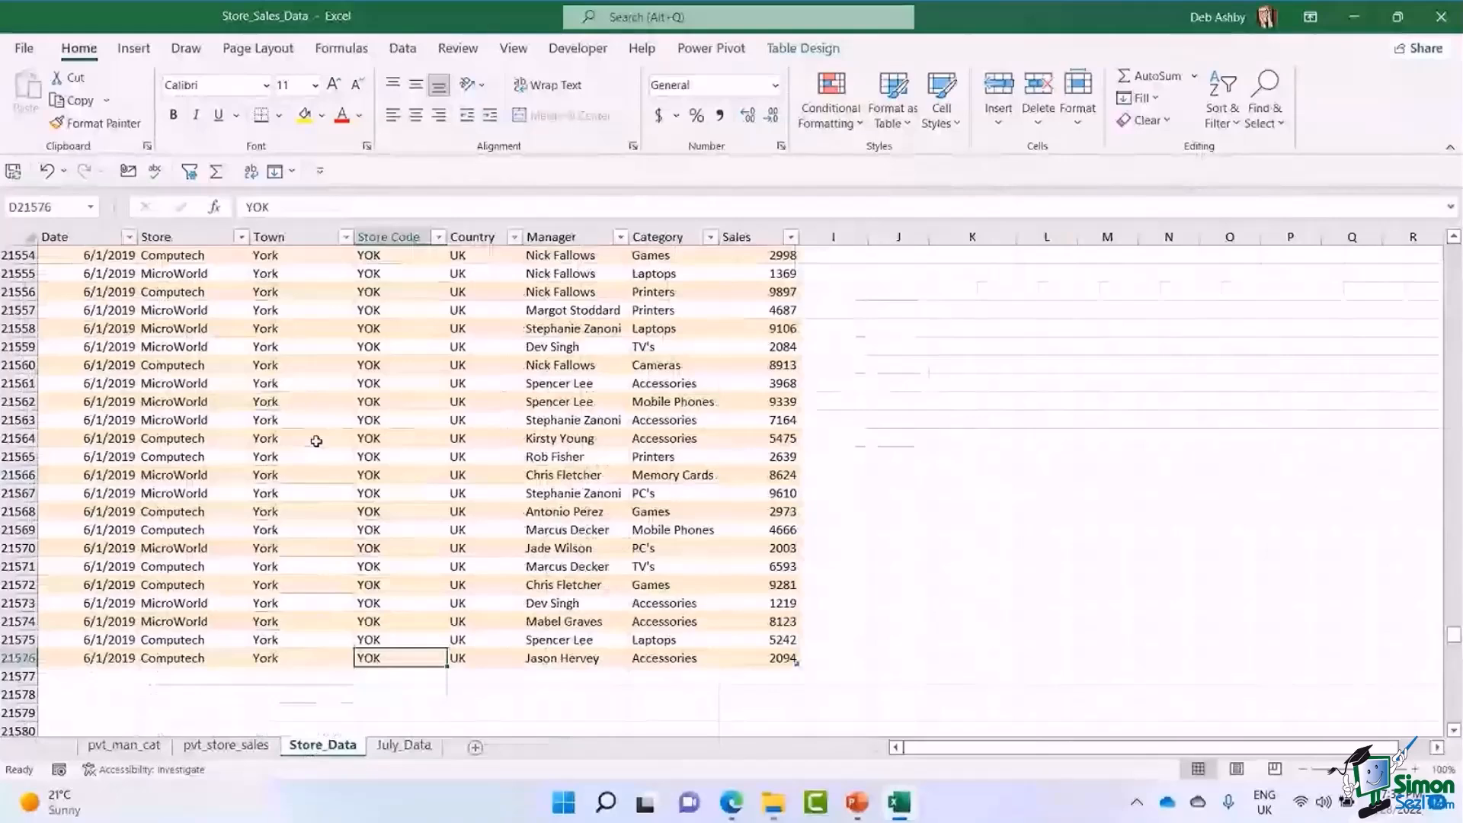
left_click(317, 439)
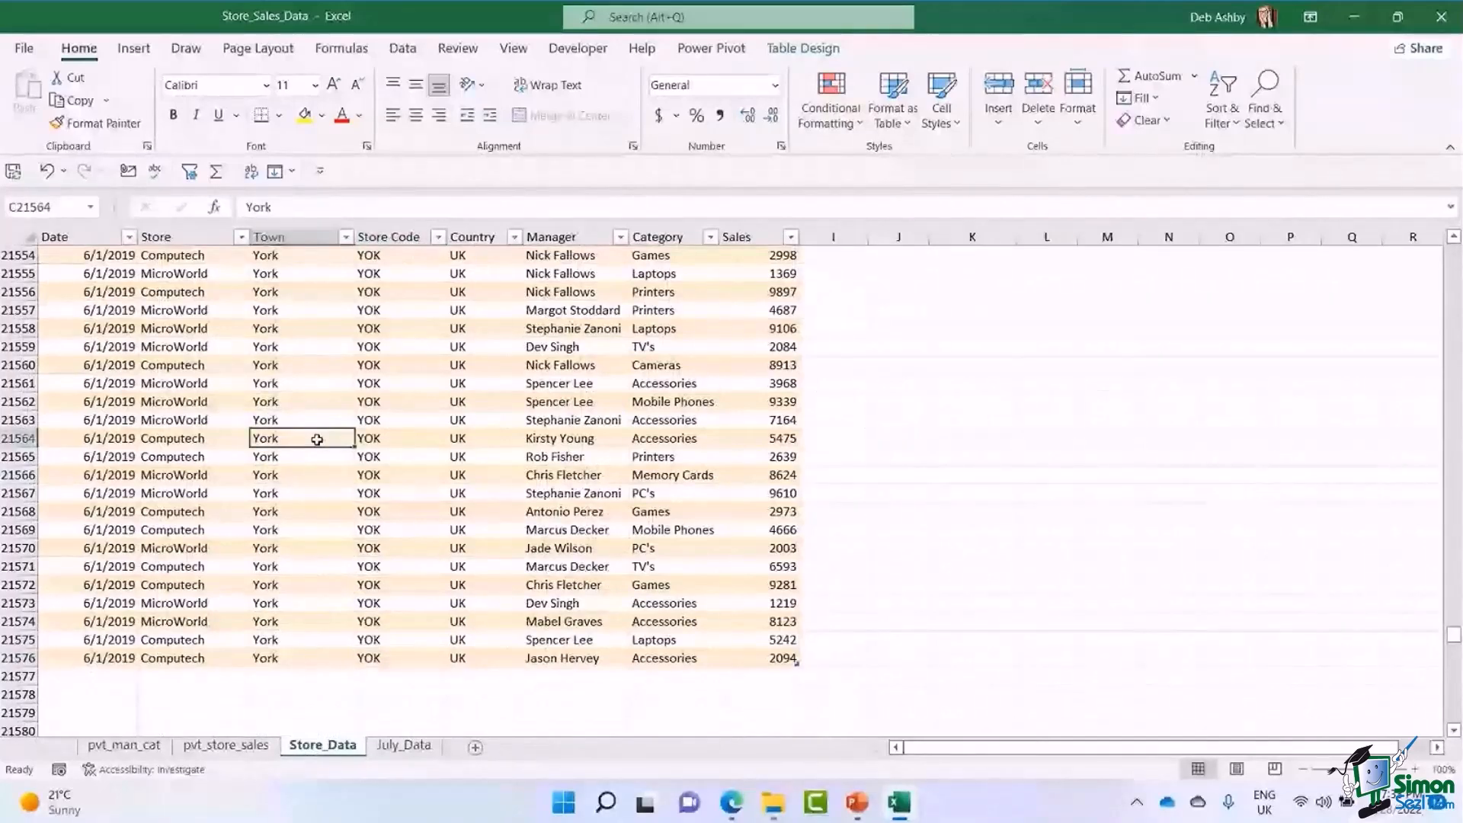
key("ctrl+Page_Down")
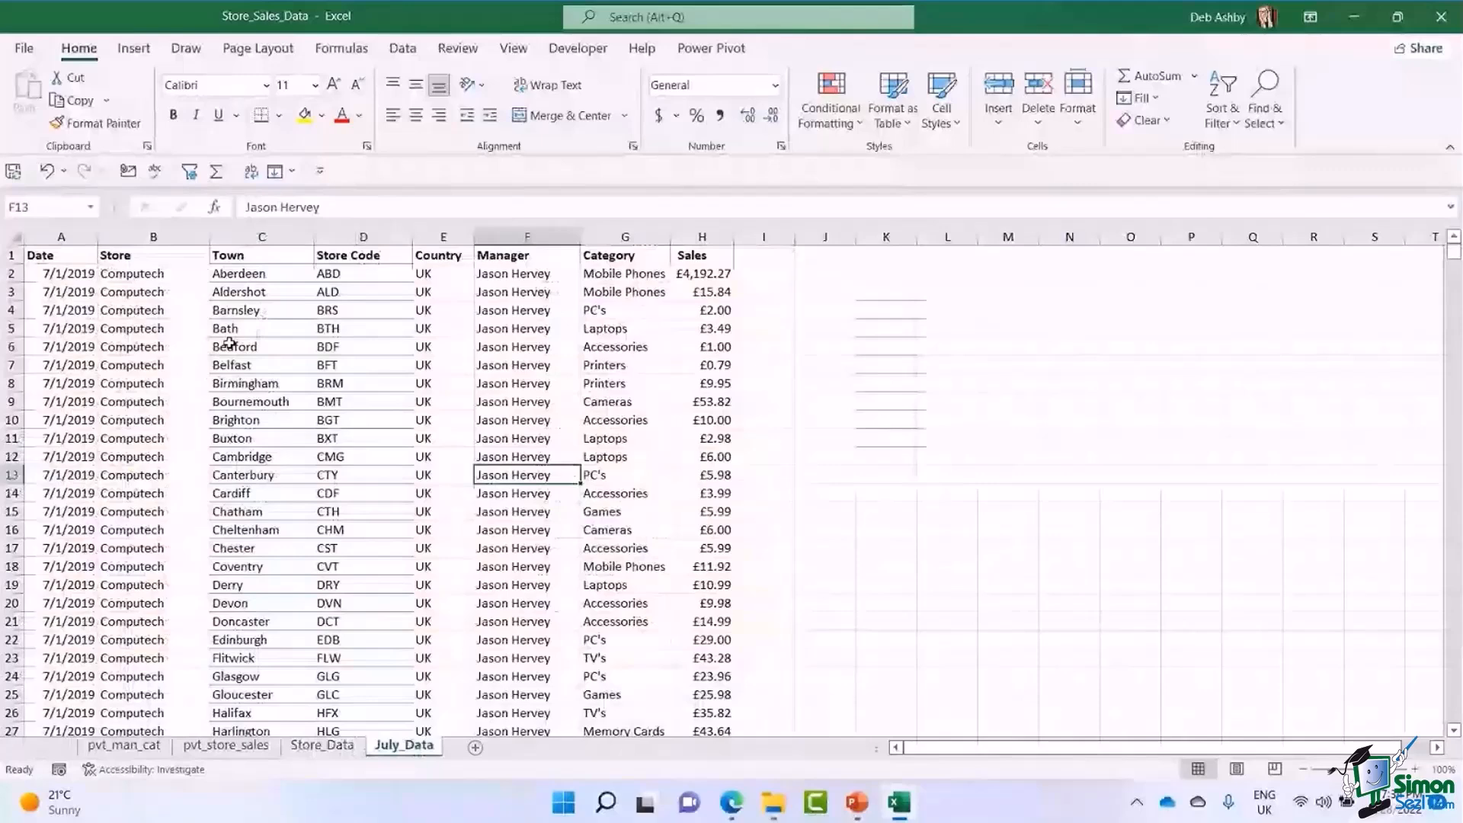
Copy the entire July_Data range, including its headers, and paste it directly below the Store_Data table starting at cell A21577.
left_click(229, 344)
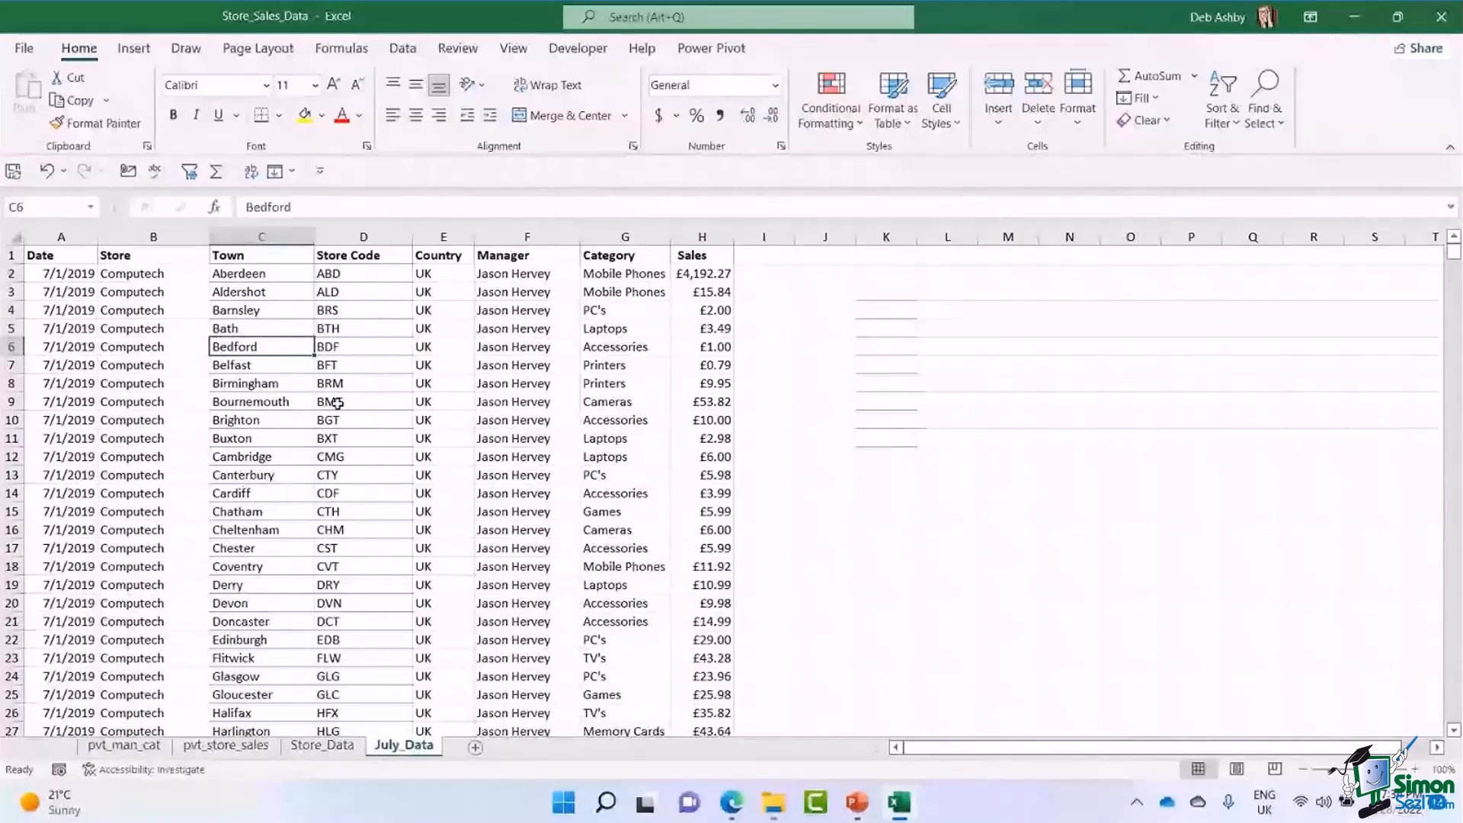
key("ctrl+a")
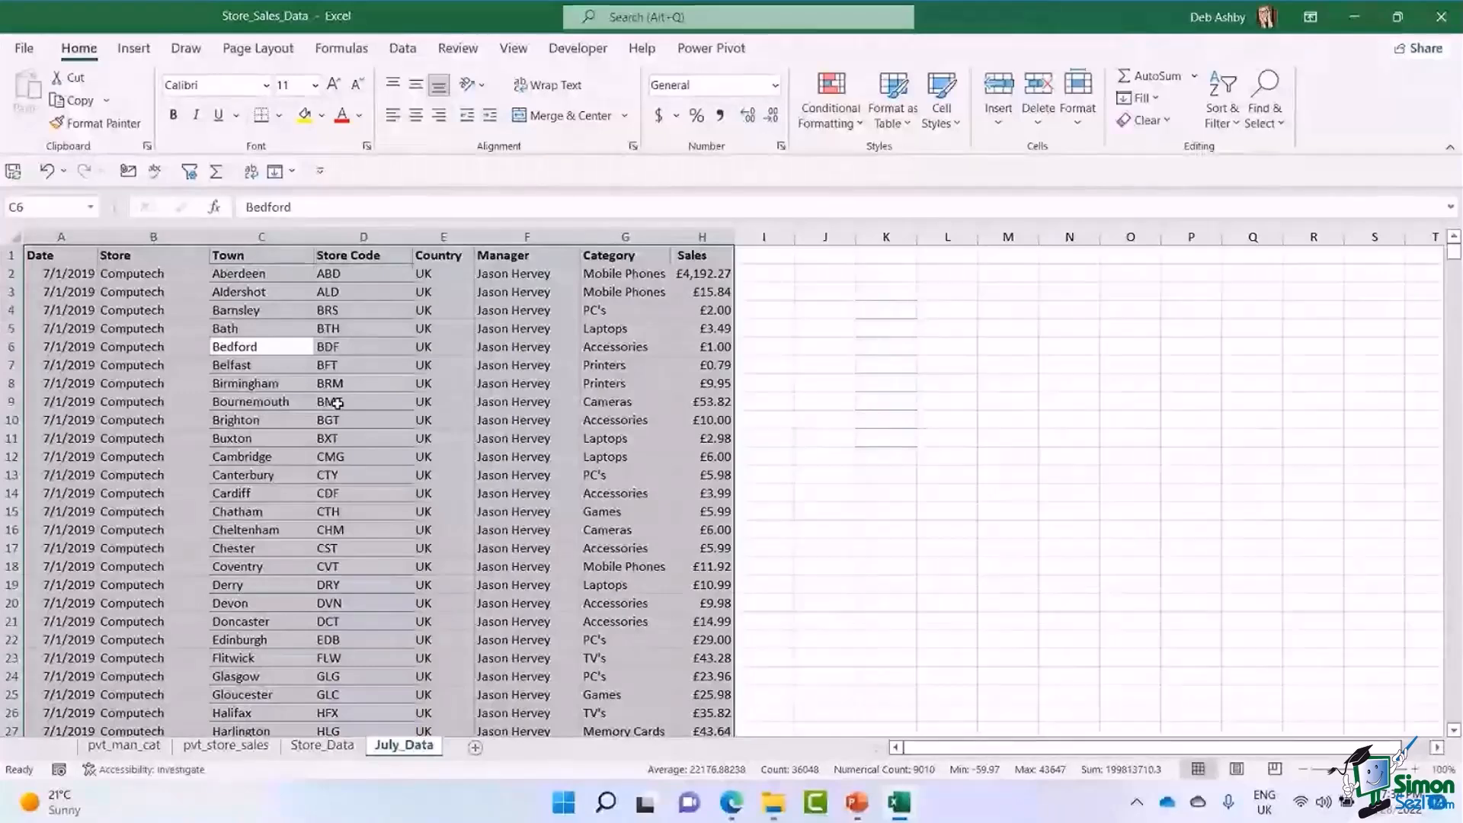
key("ctrl+c")
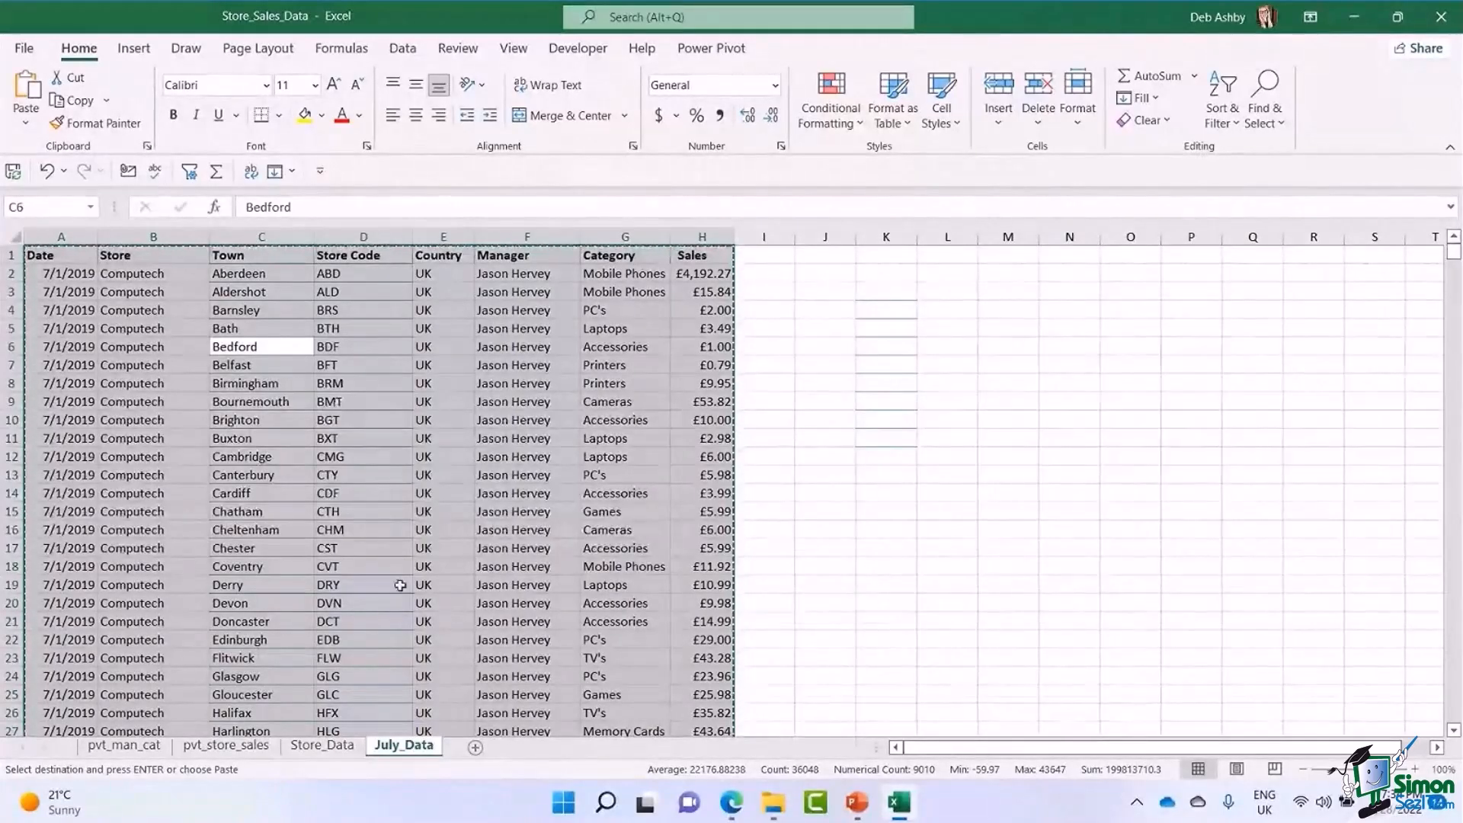
left_click(322, 747)
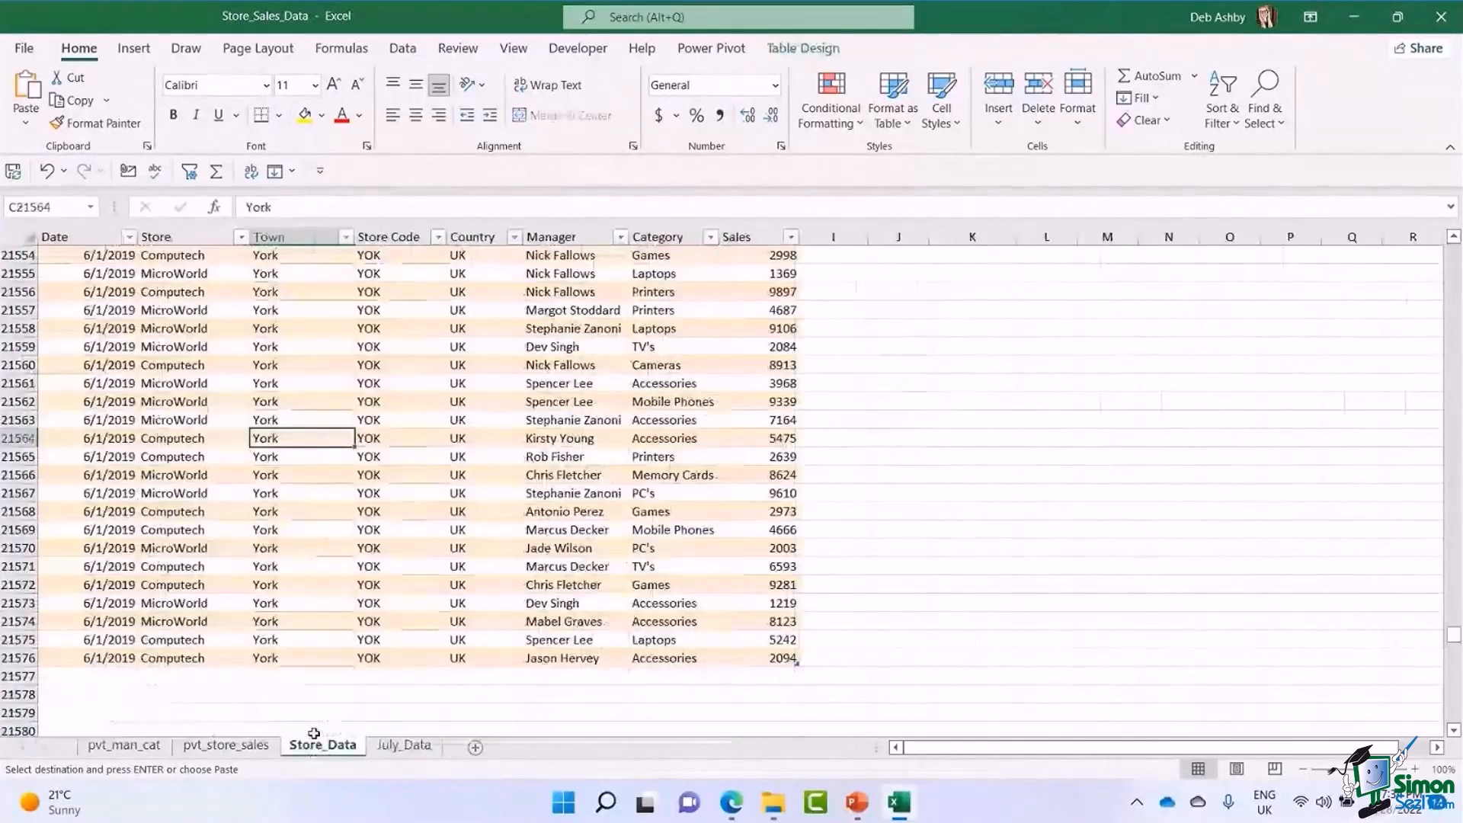
left_click(104, 676)
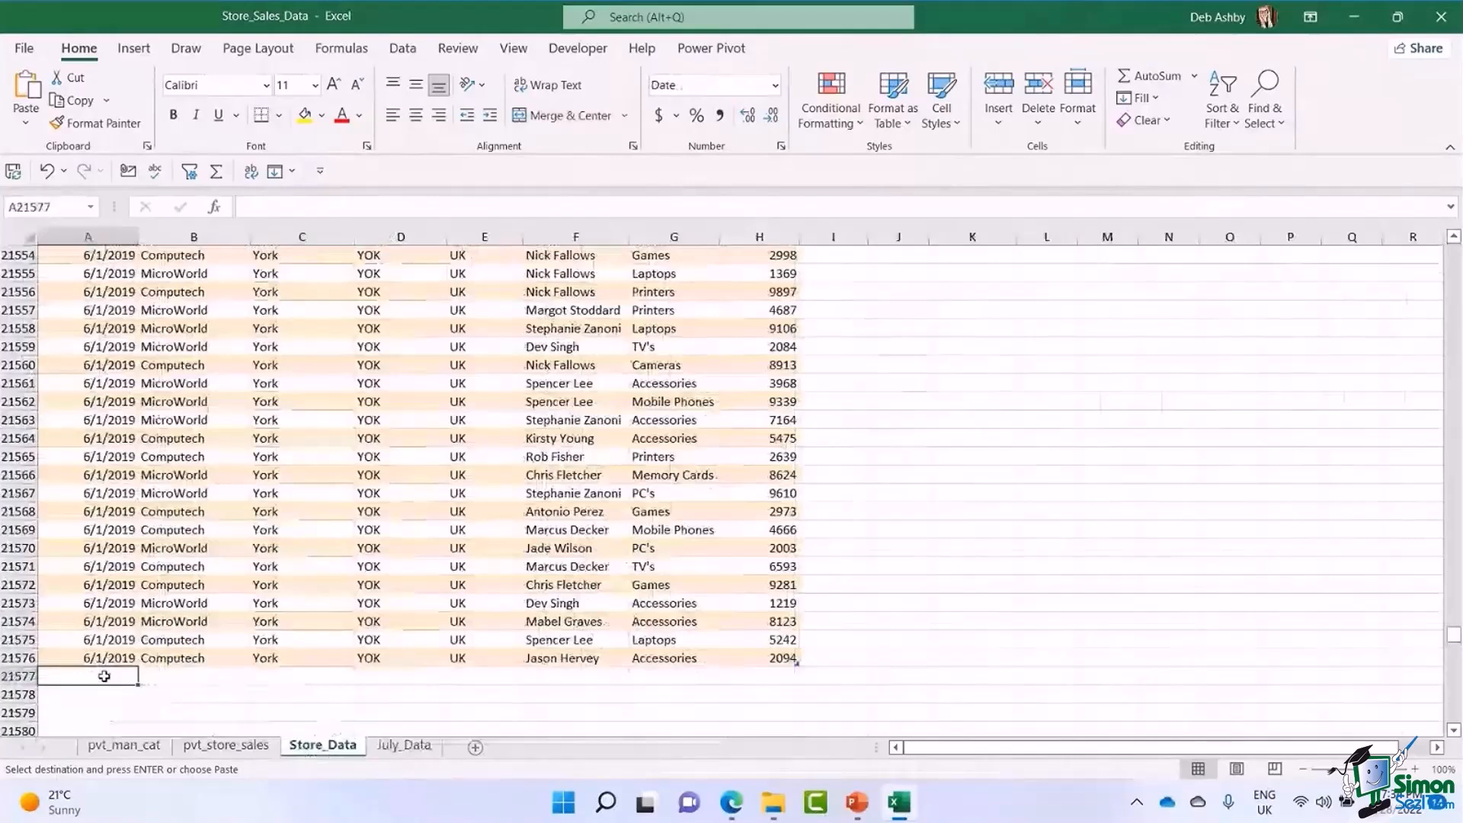
key("ctrl+v")
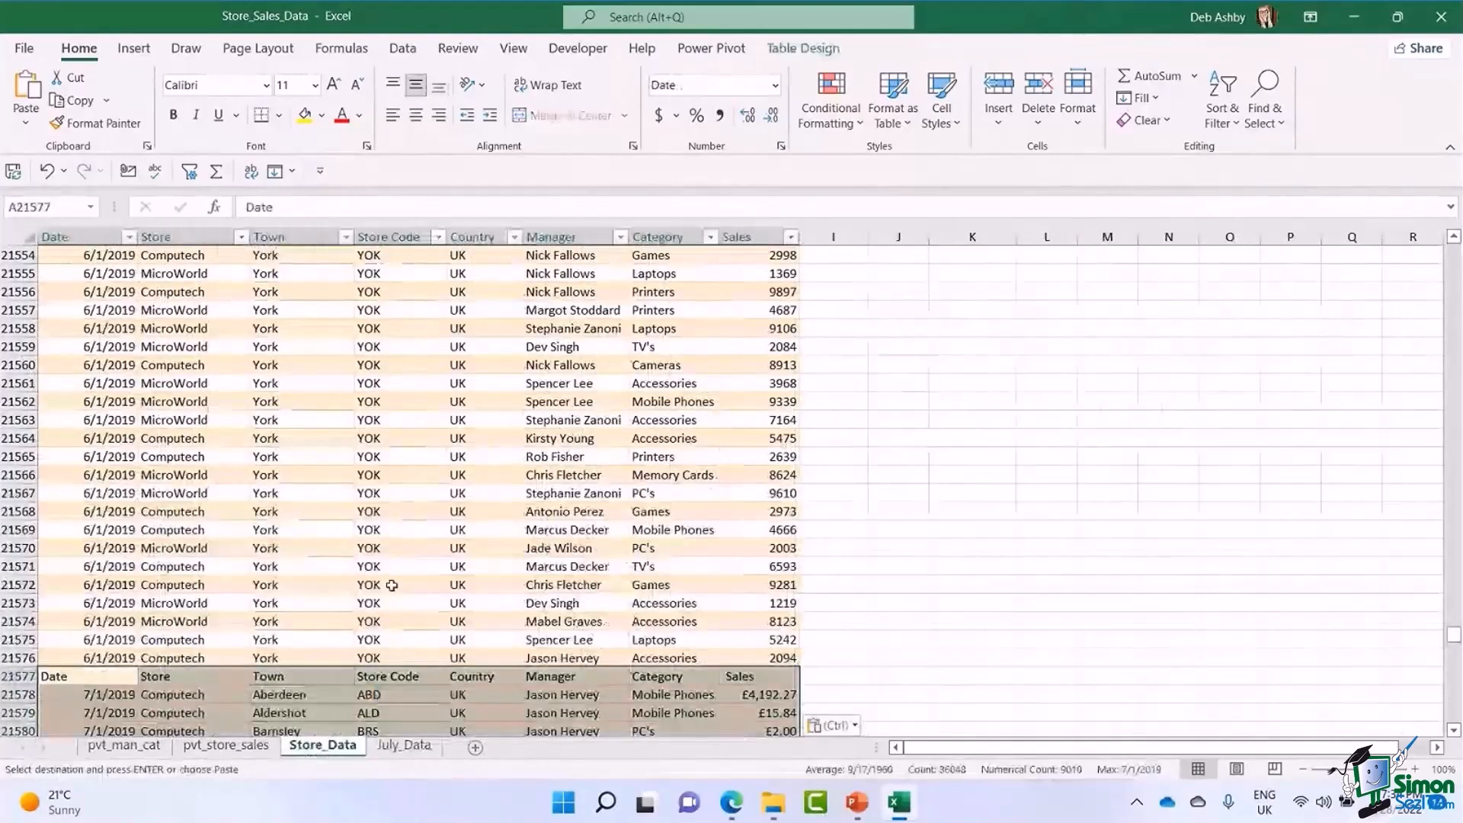
scroll(392, 585, "down", 2)
left_click(400, 622)
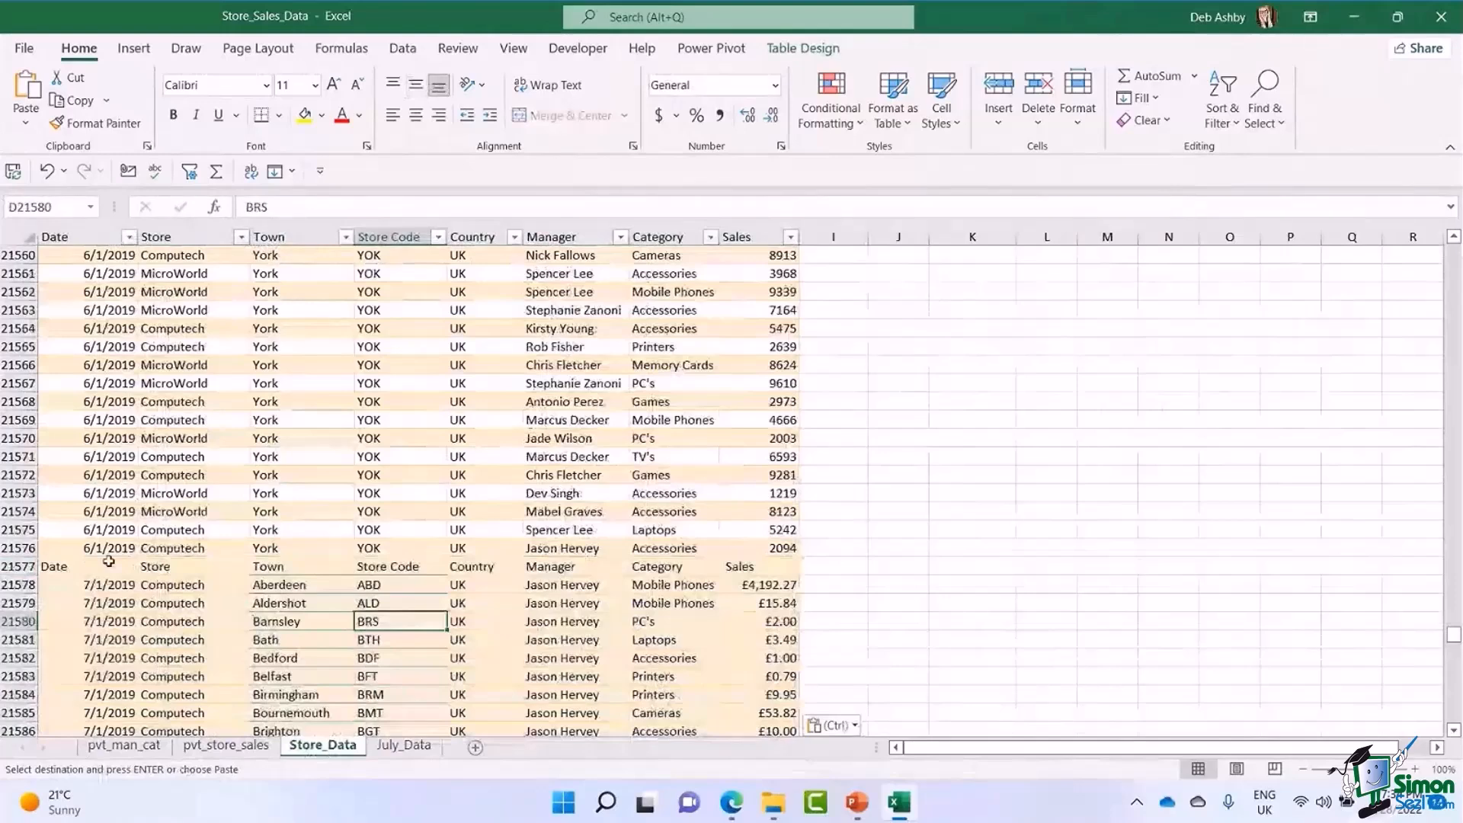
Delete the duplicate header row 21577 that was pasted with the July records on Store_Data.
right_click(34, 570)
left_click(57, 413)
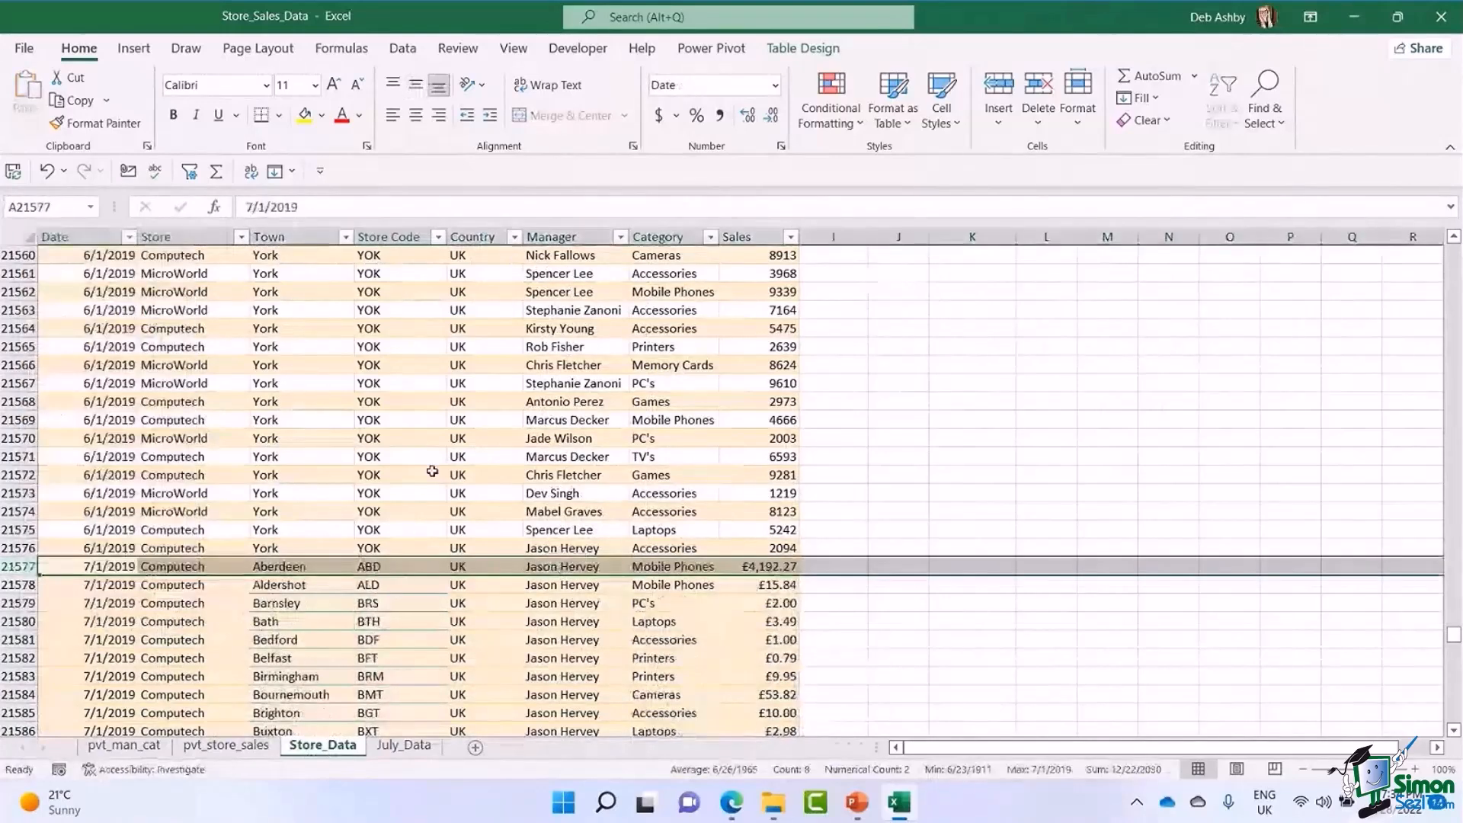
left_click(431, 472)
Examine the July rows appended beneath the June records and return to the beginning of the Store_Data table.
scroll(479, 516, "down", 6)
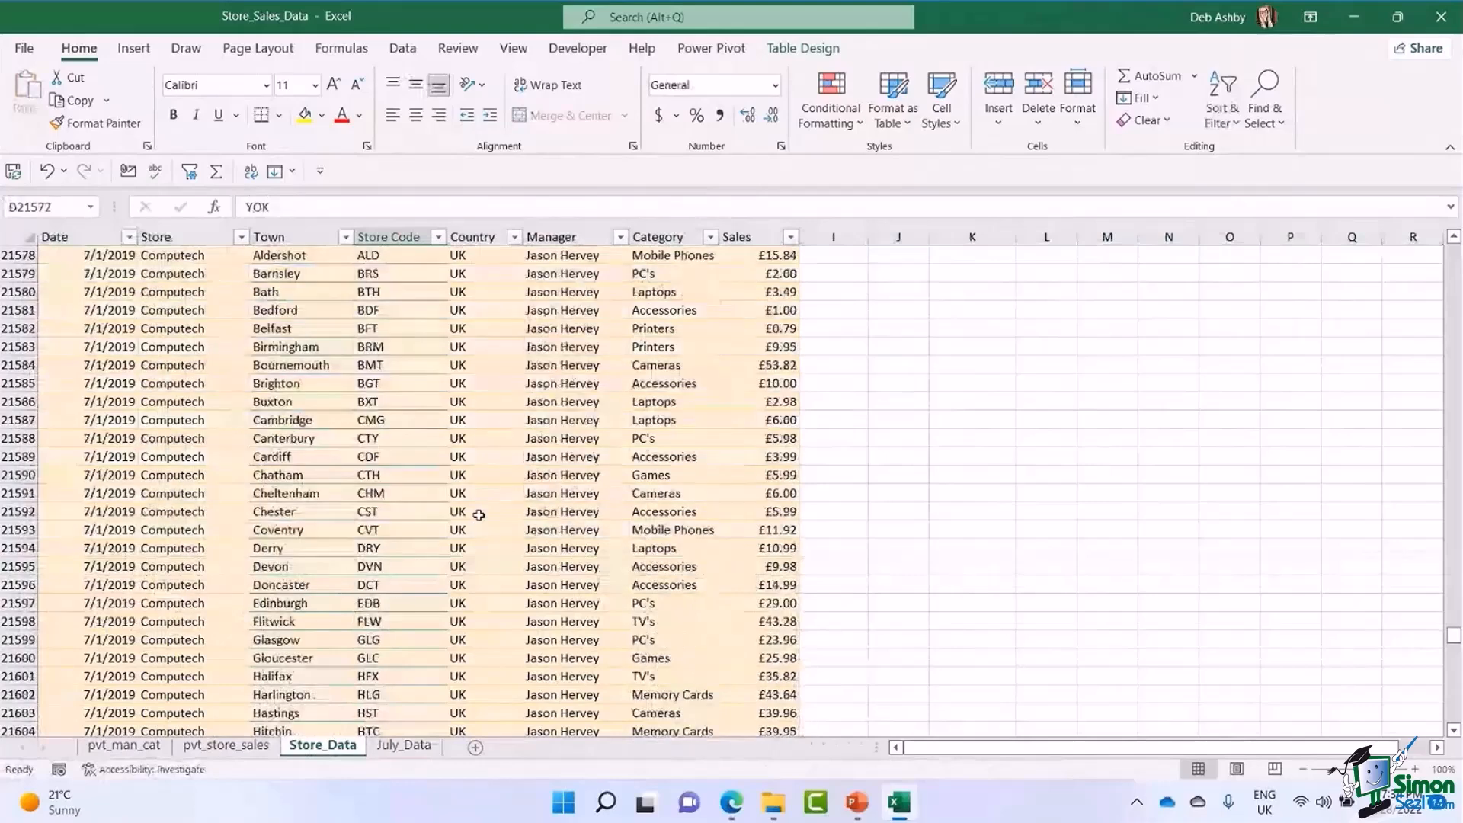
scroll(479, 515, "up", 16)
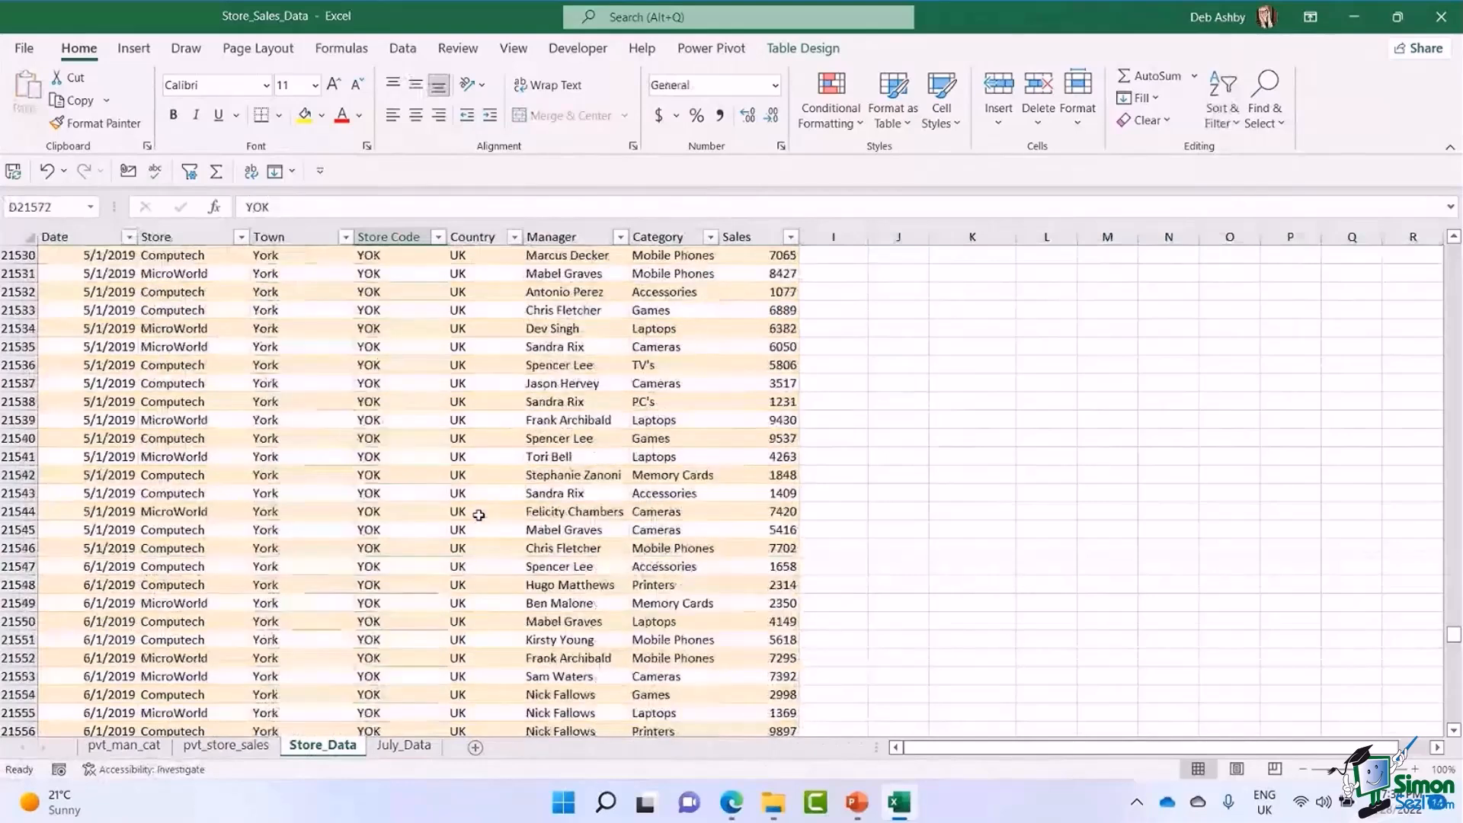
scroll(479, 516, "up", 20)
scroll(478, 513, "up", 10)
left_click(479, 493)
scroll(1433, 487, "up", 6)
left_click_drag(1433, 487, 1433, 251)
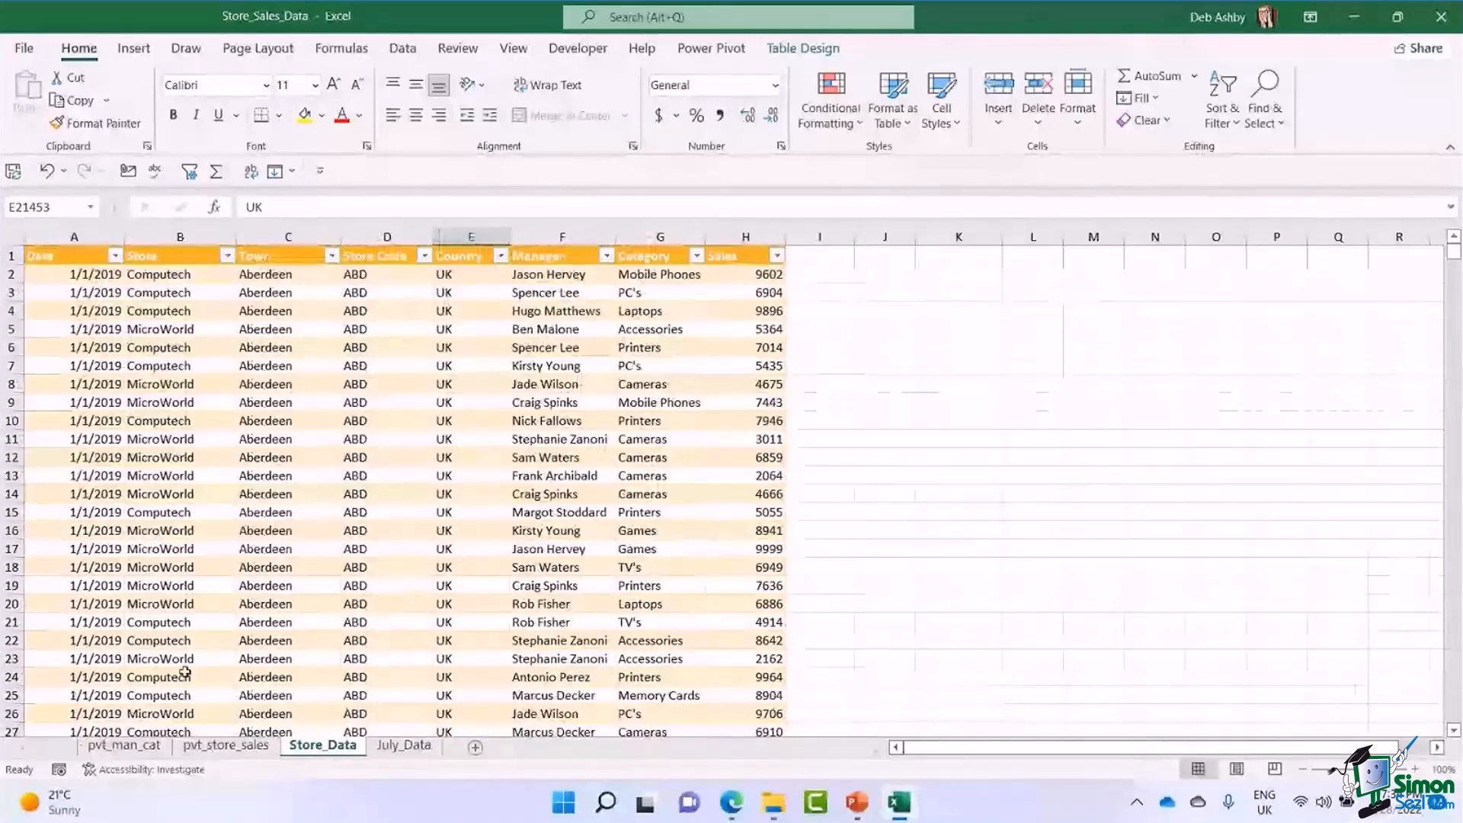
Refresh all PivotTables from pvt_man_cat so its PivotTable and PivotChart include the July data, and select the chart.
left_click(124, 745)
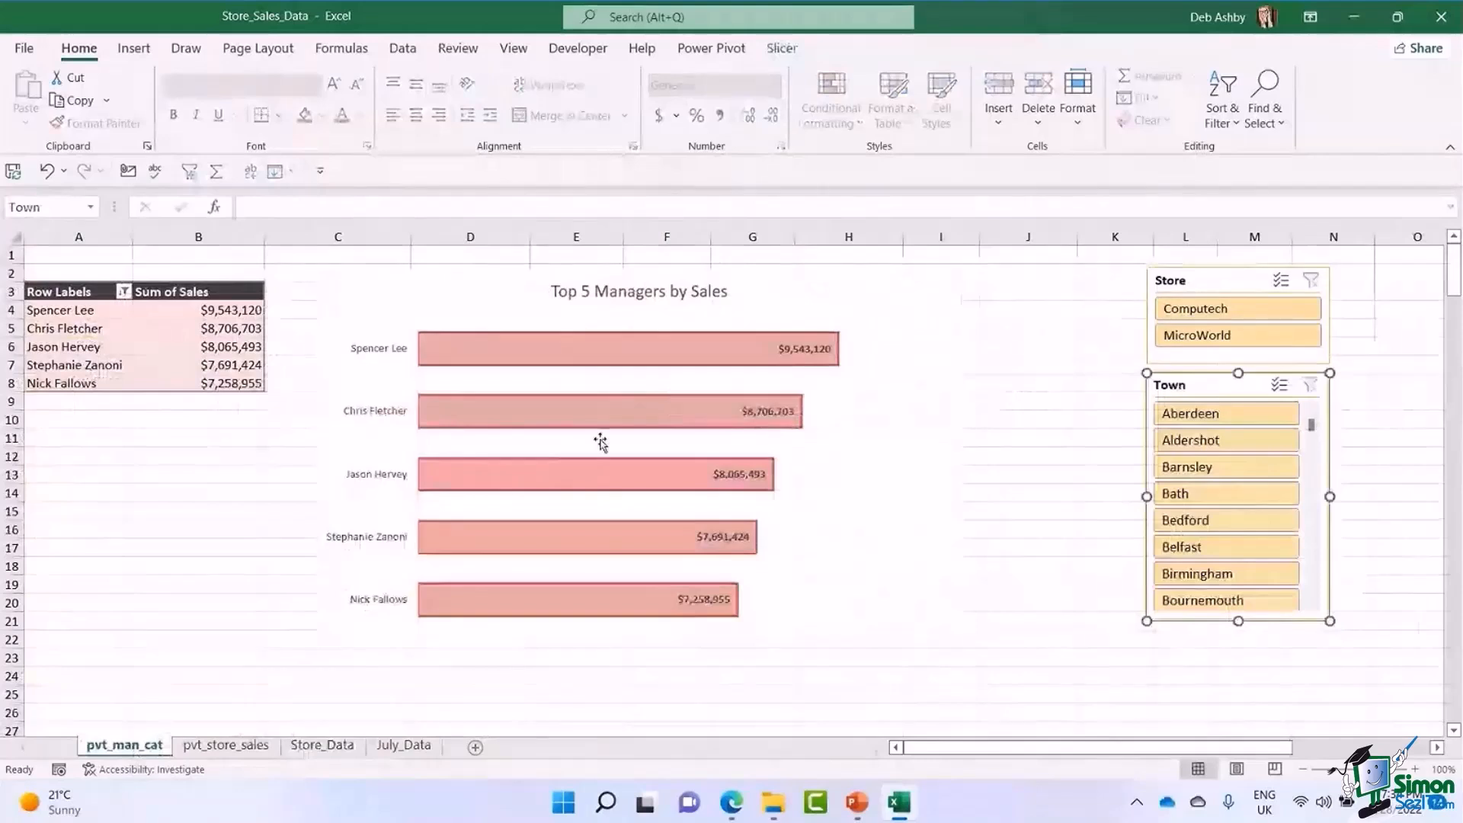
left_click(204, 333)
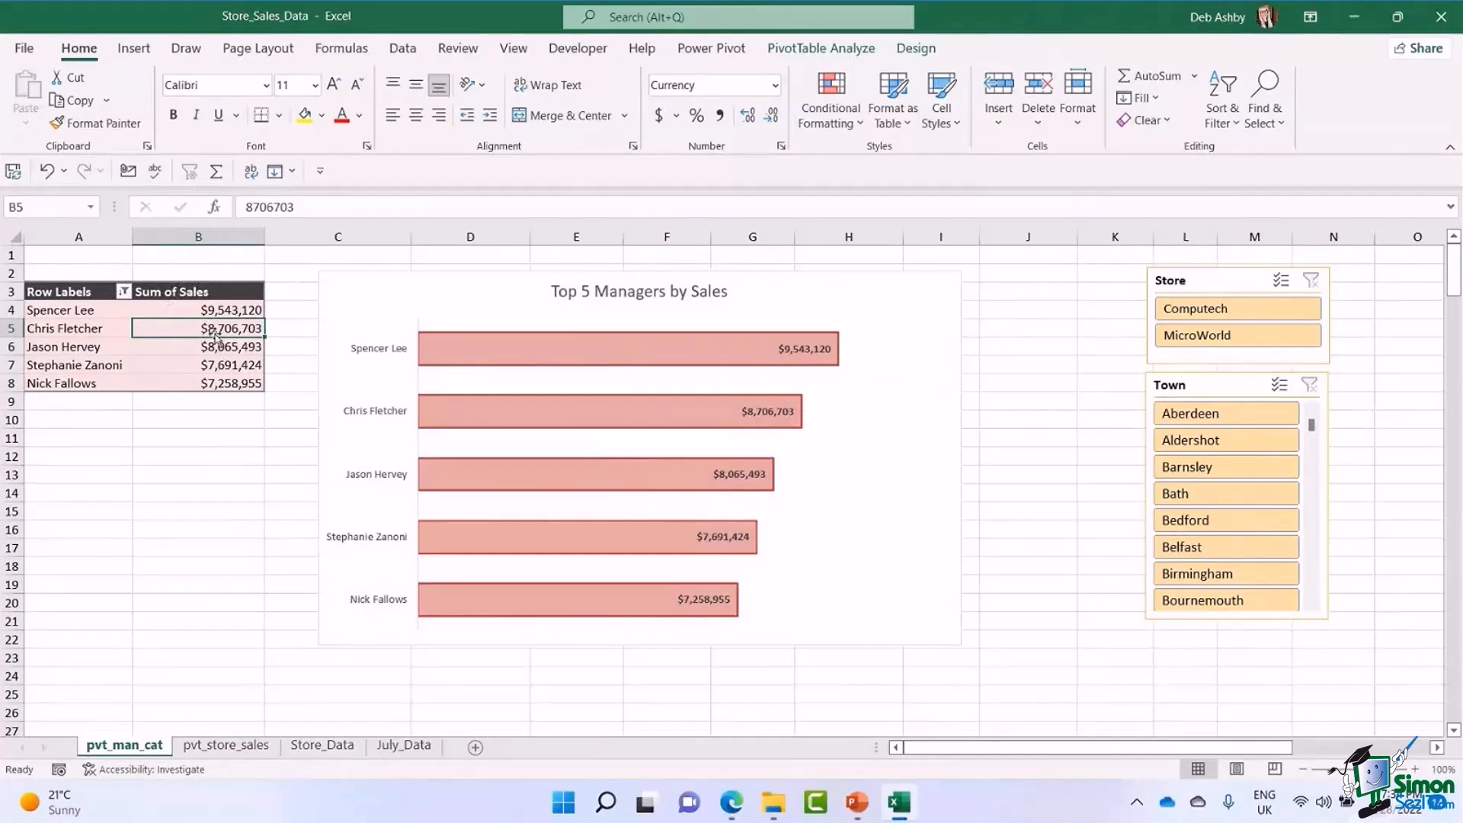
mouse_move(192, 329)
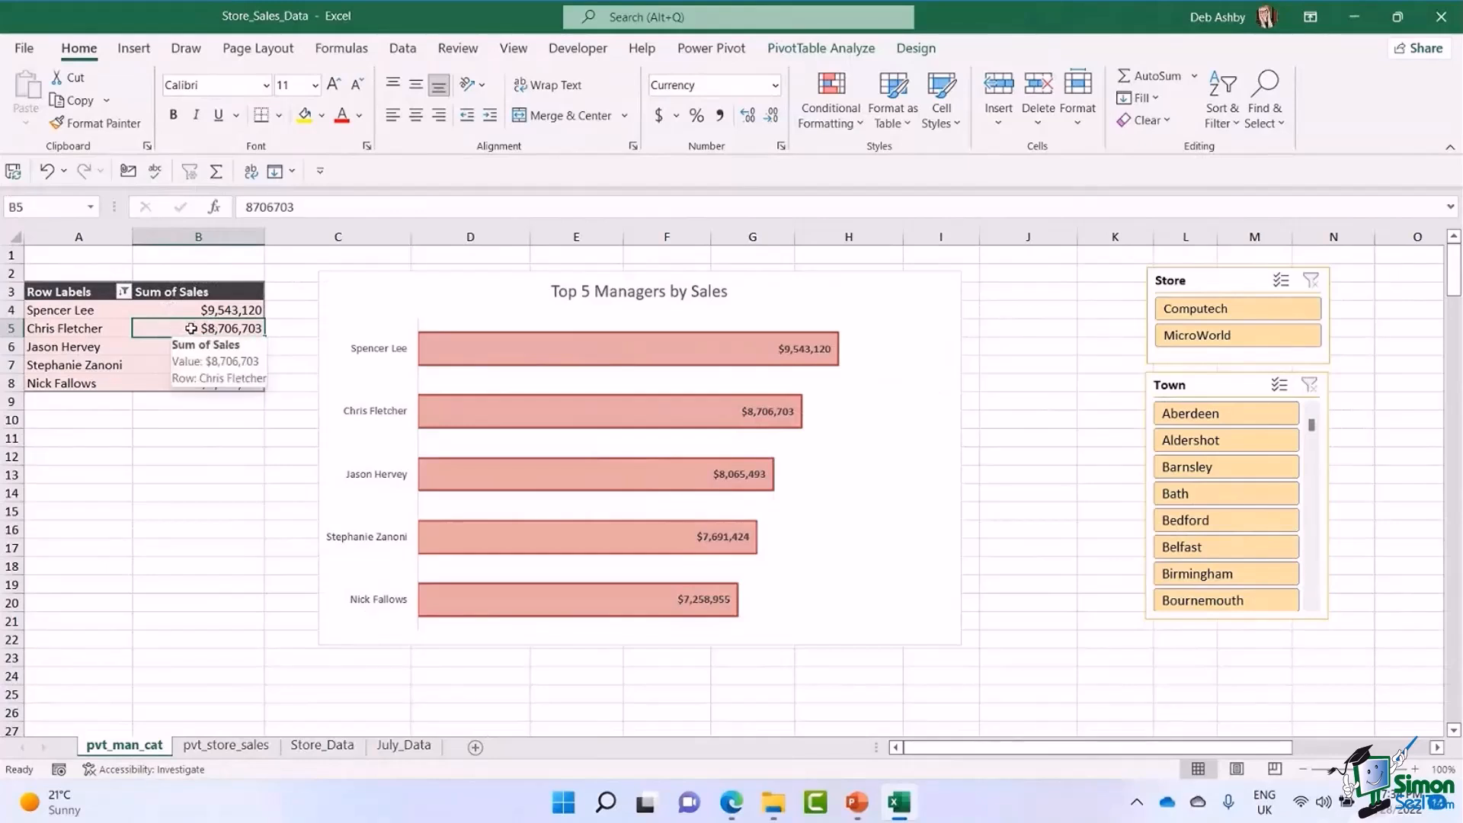
left_click(809, 52)
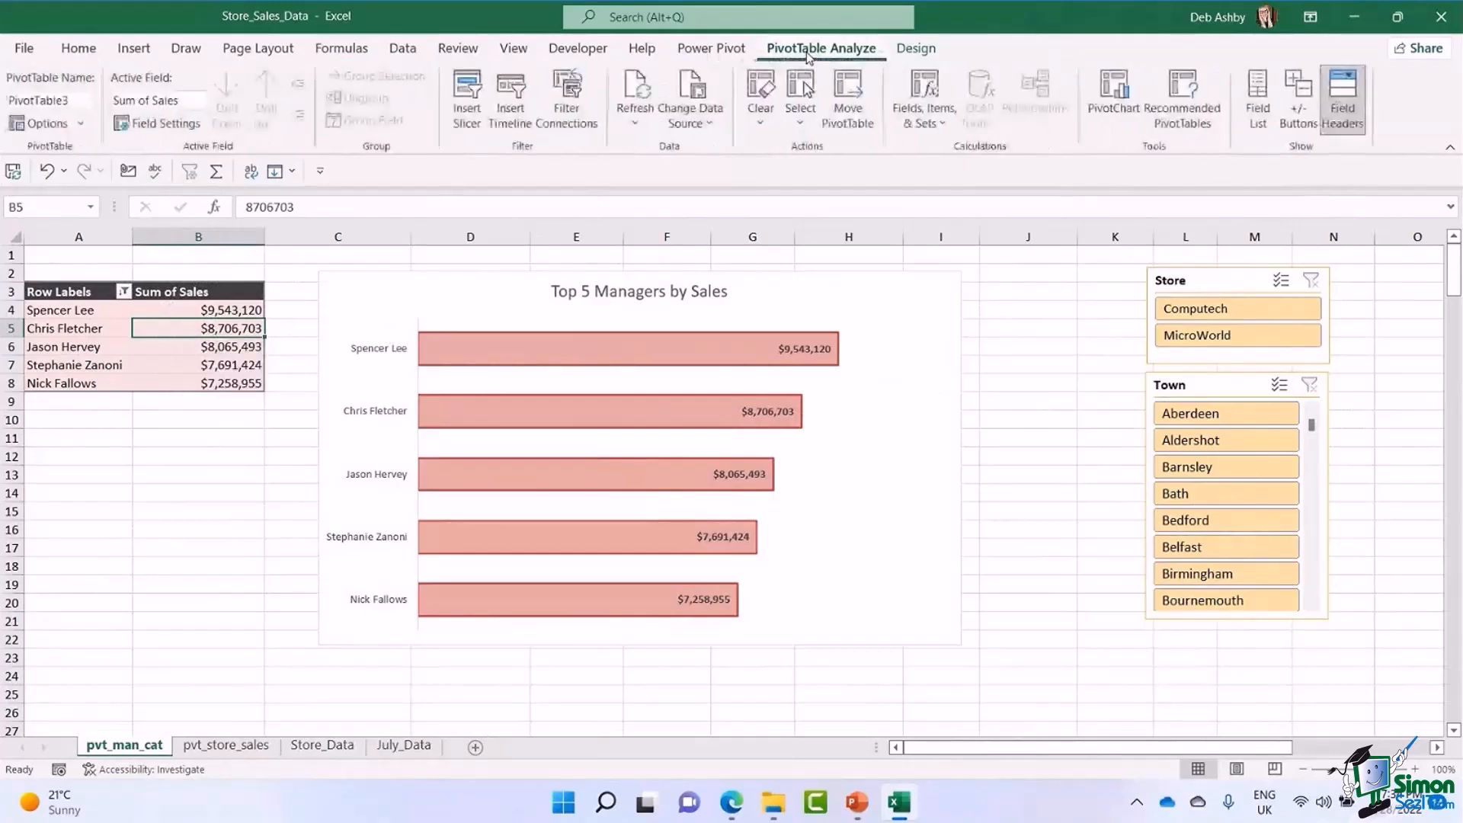
left_click(635, 125)
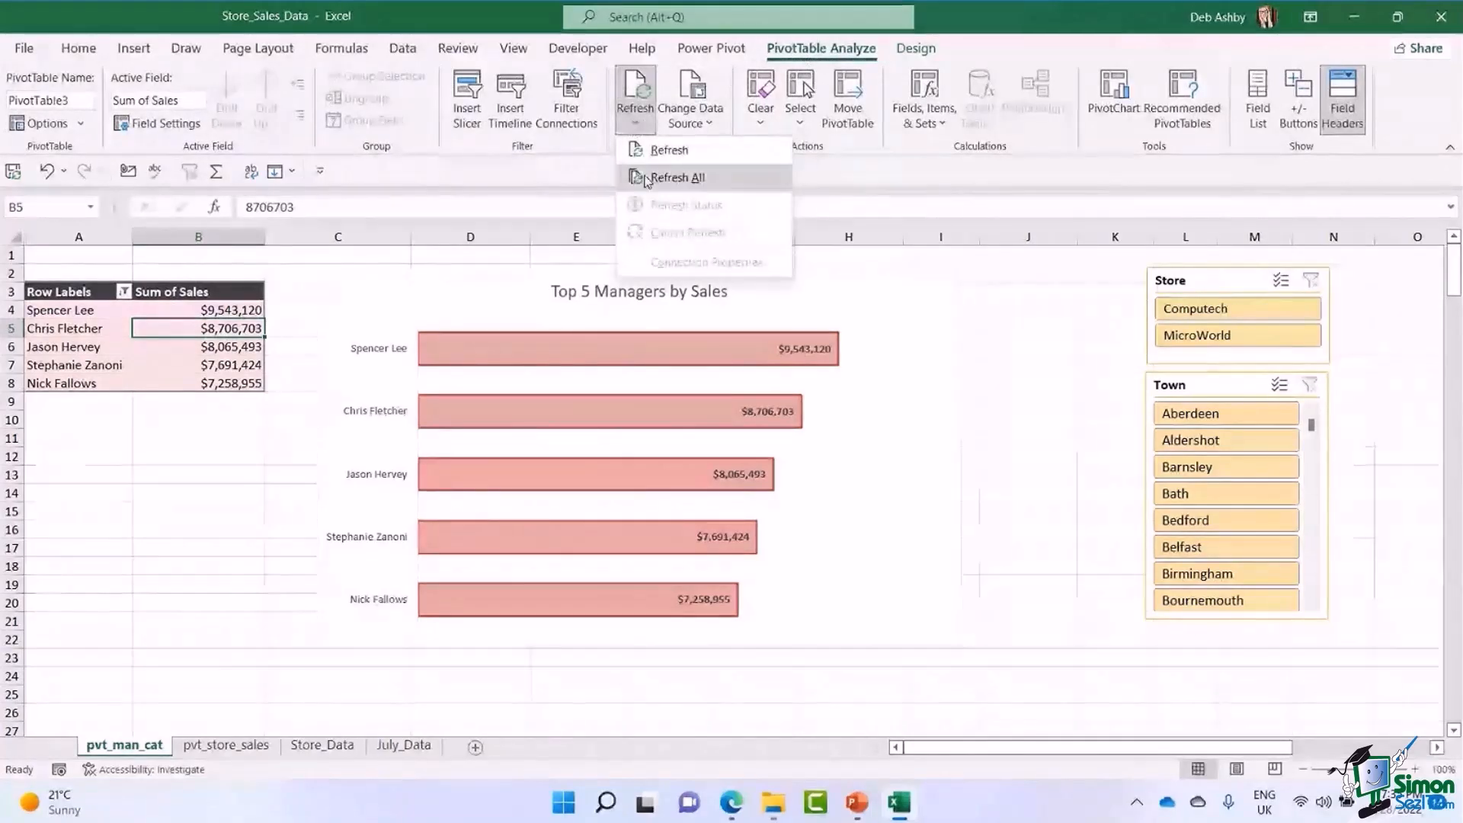
left_click(675, 177)
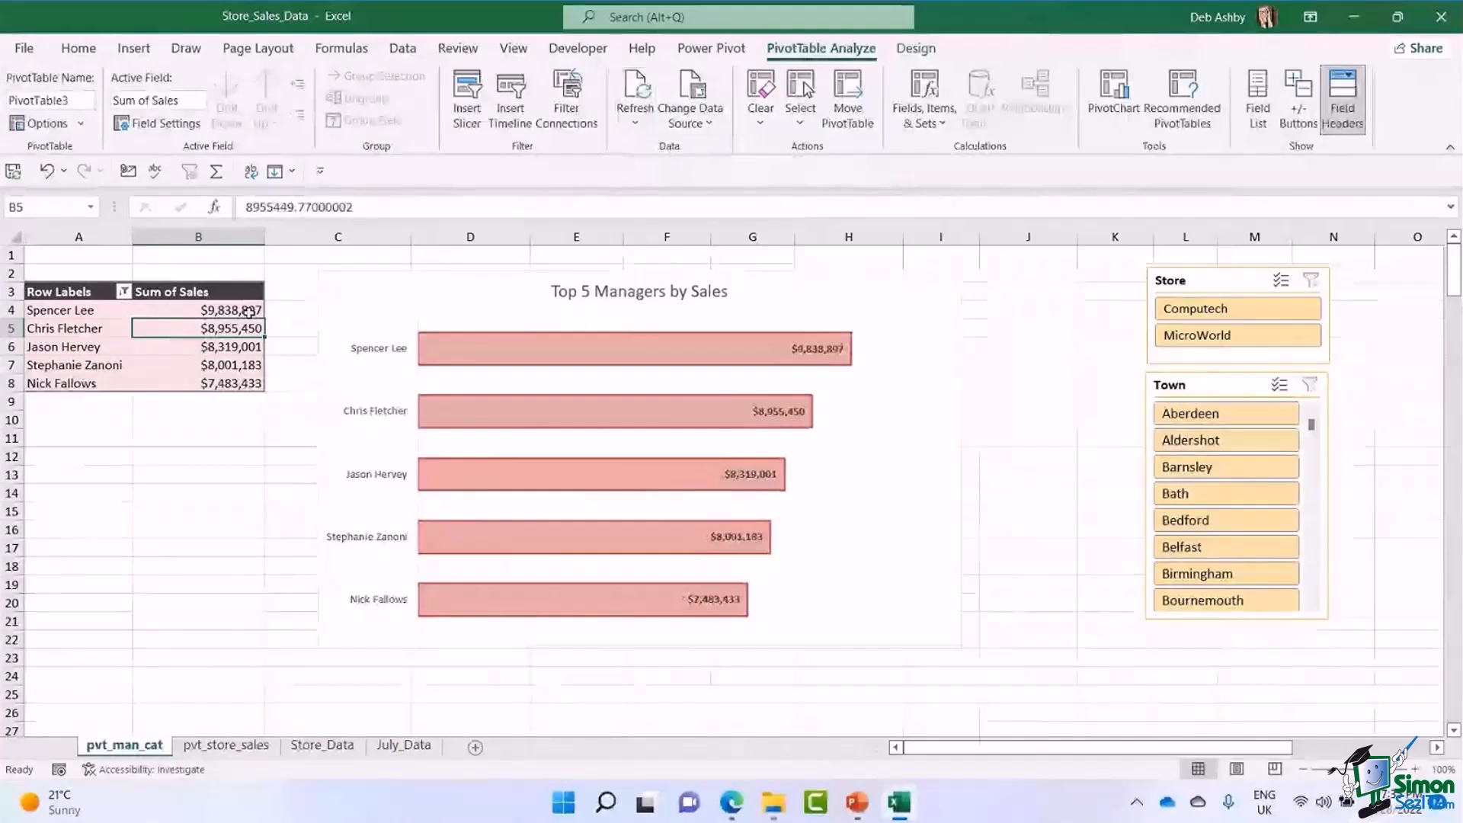
left_click(876, 458)
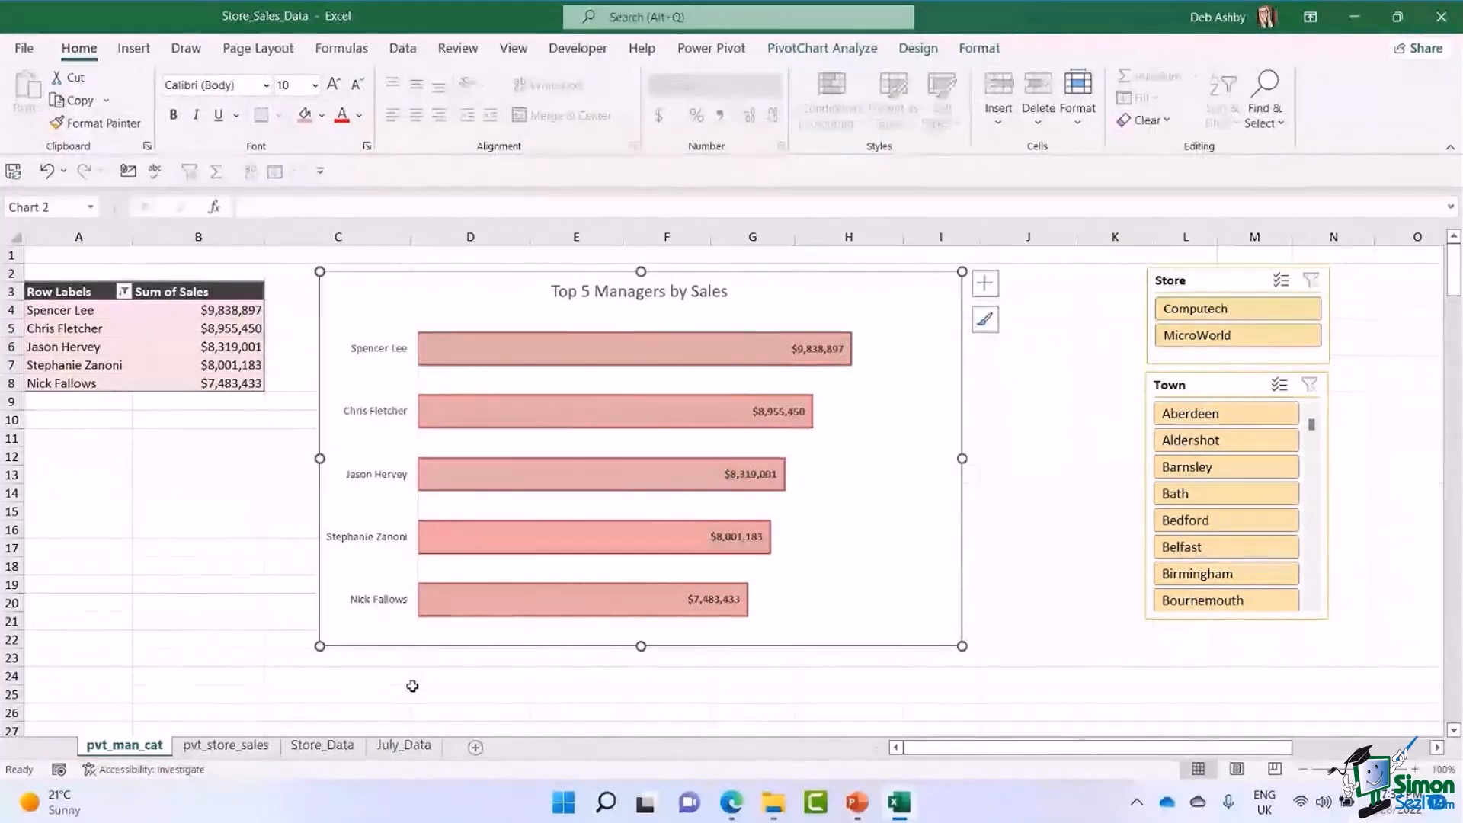
Return to the Store_Data sheet and select cell E10 inside the source table.
left_click(350, 758)
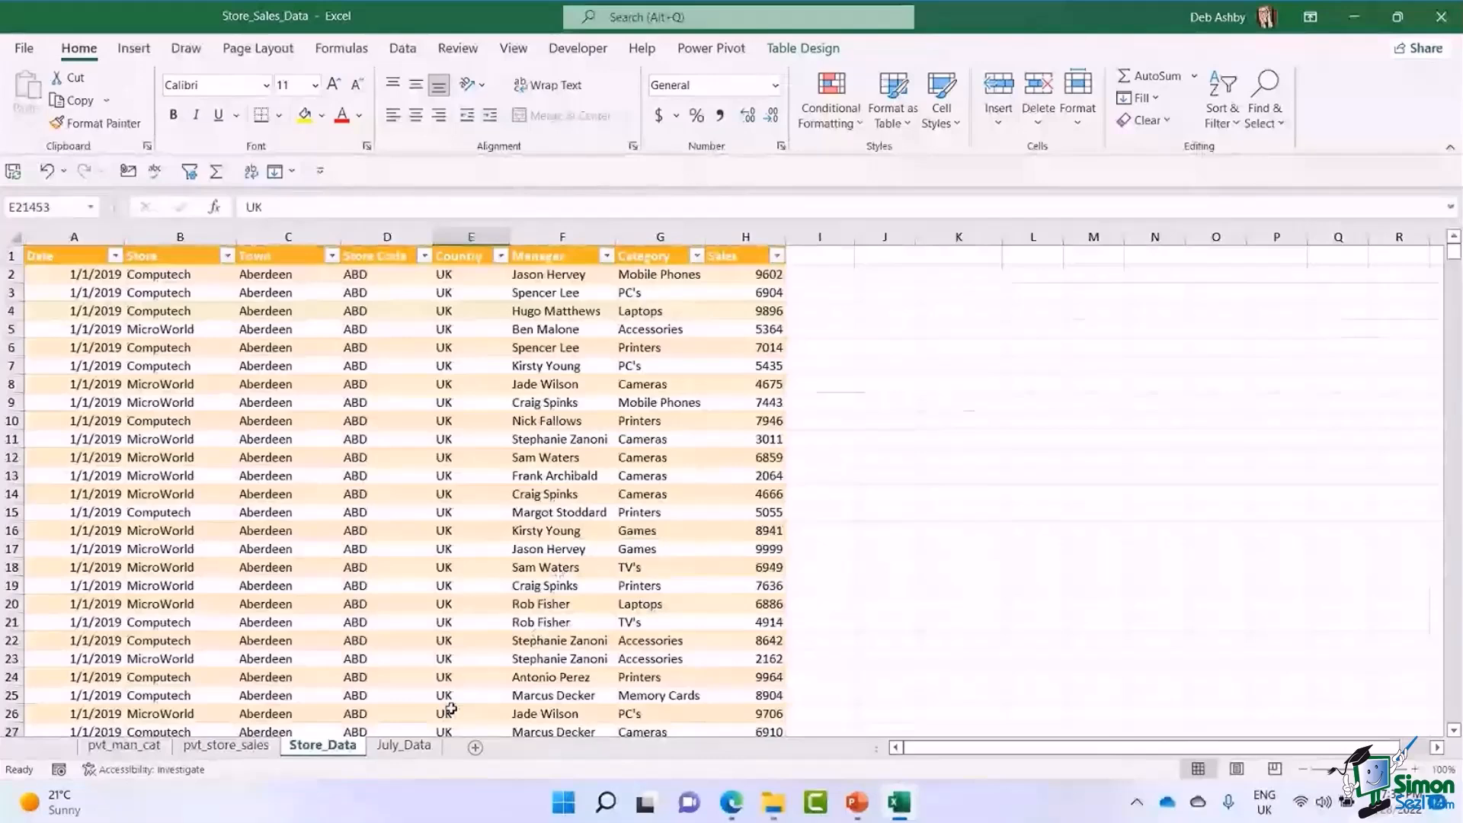
left_click(477, 425)
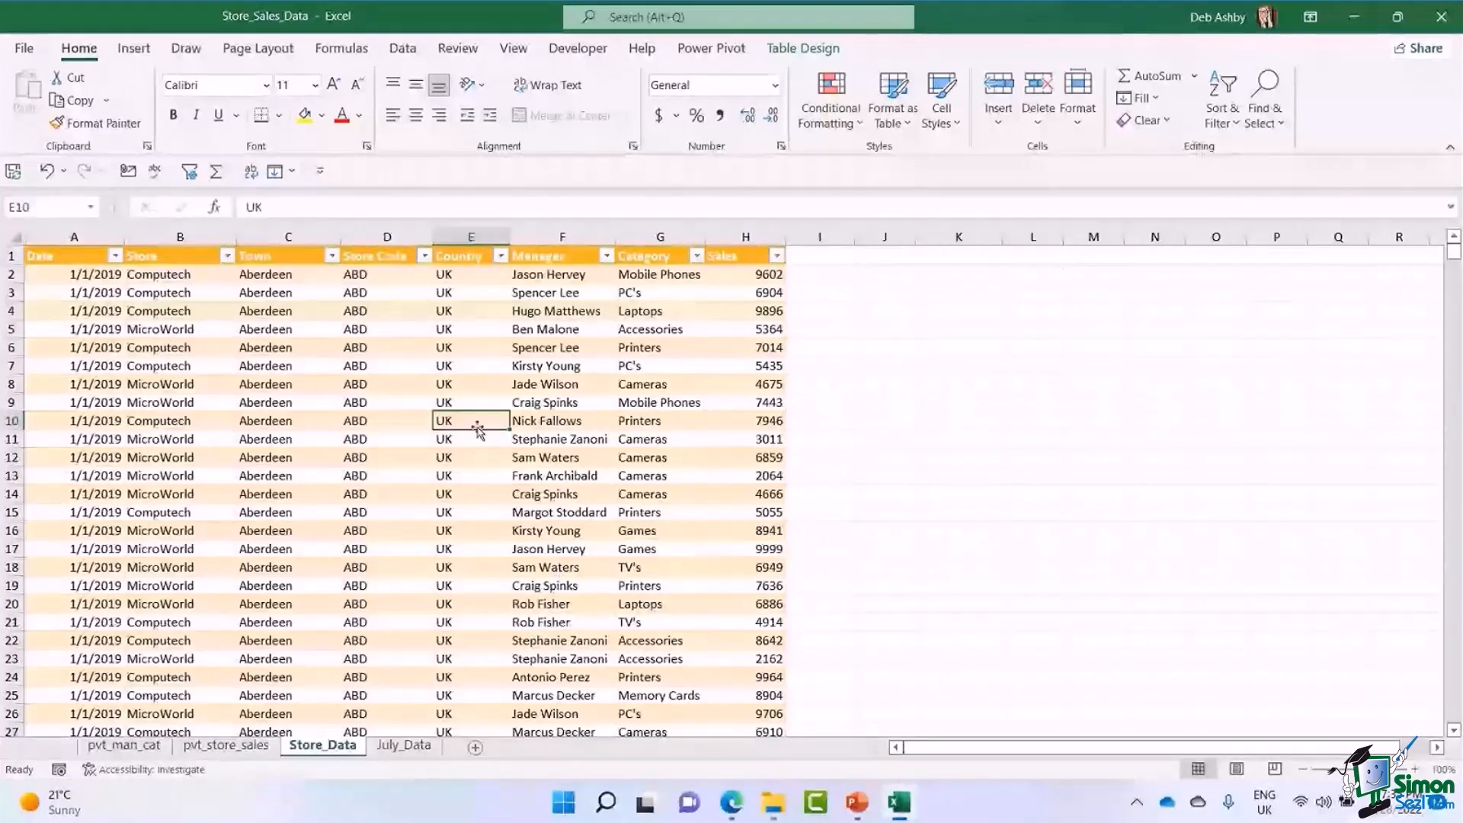
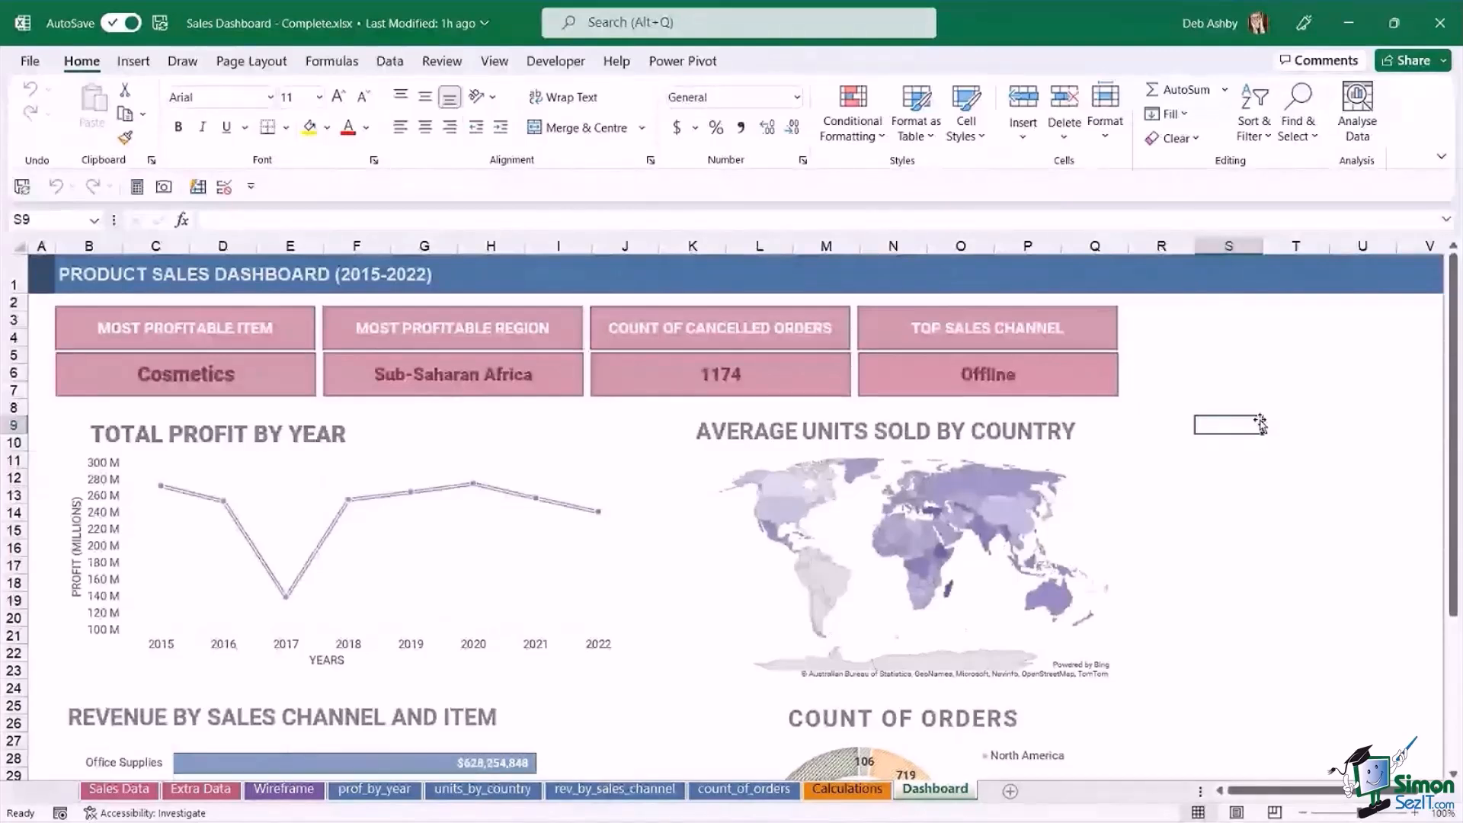
Look over the summary cards and charts on the Product Sales Dashboard, down to the revenue and order count charts.
scroll(740, 529, "down", 3)
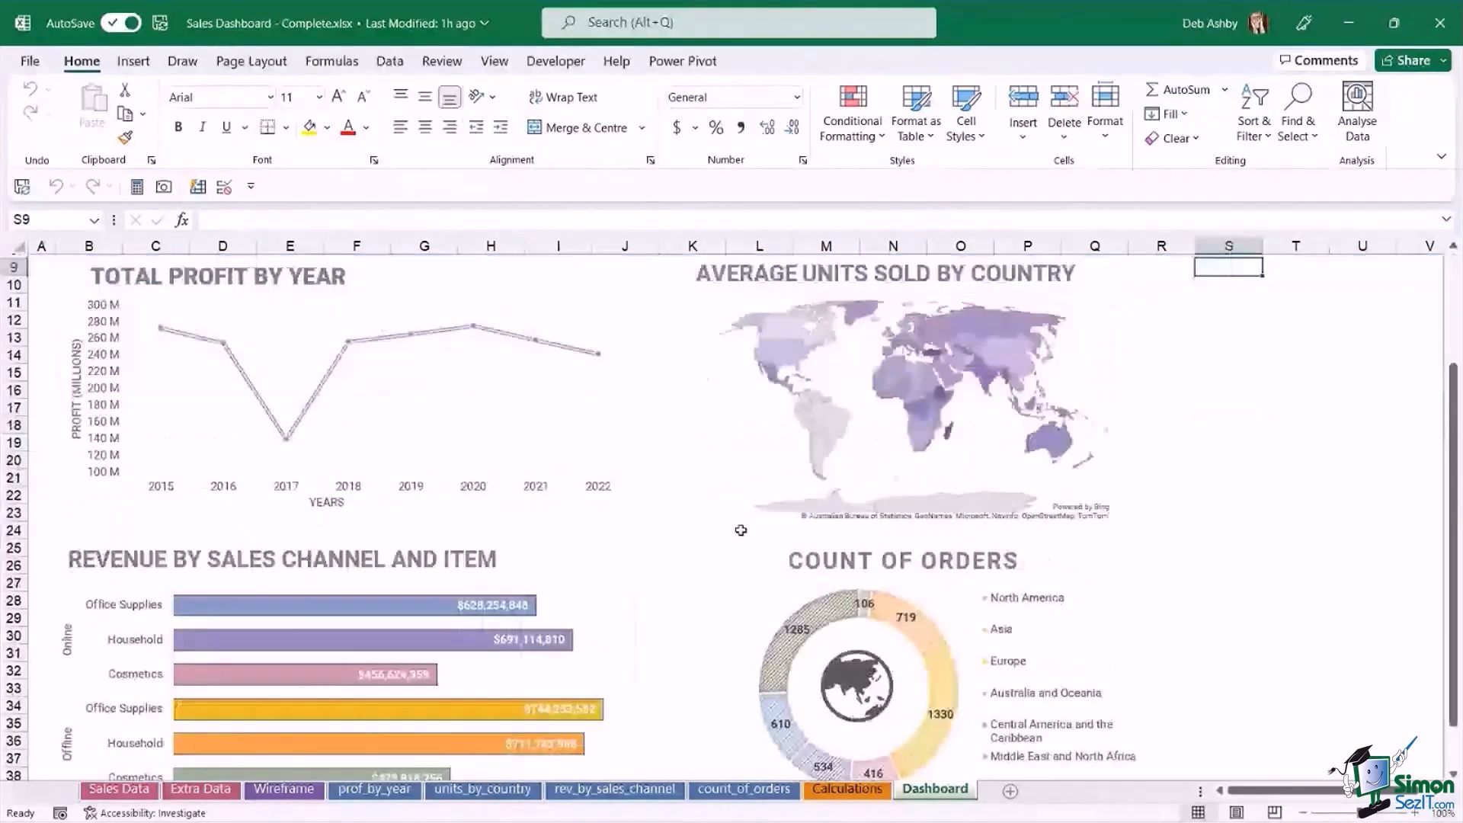
scroll(1109, 505, "up", 3)
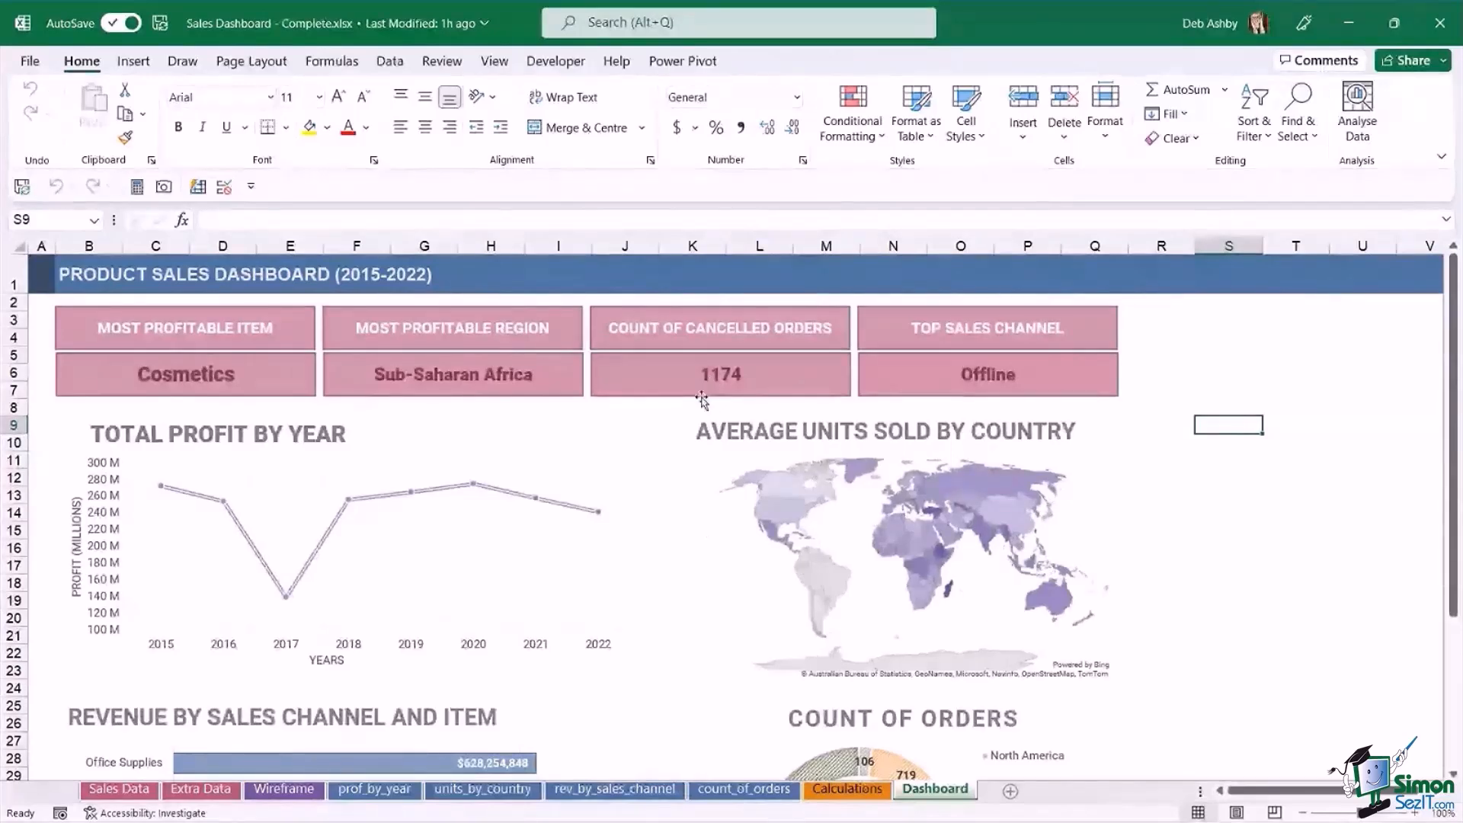
scroll(856, 445, "down", 2)
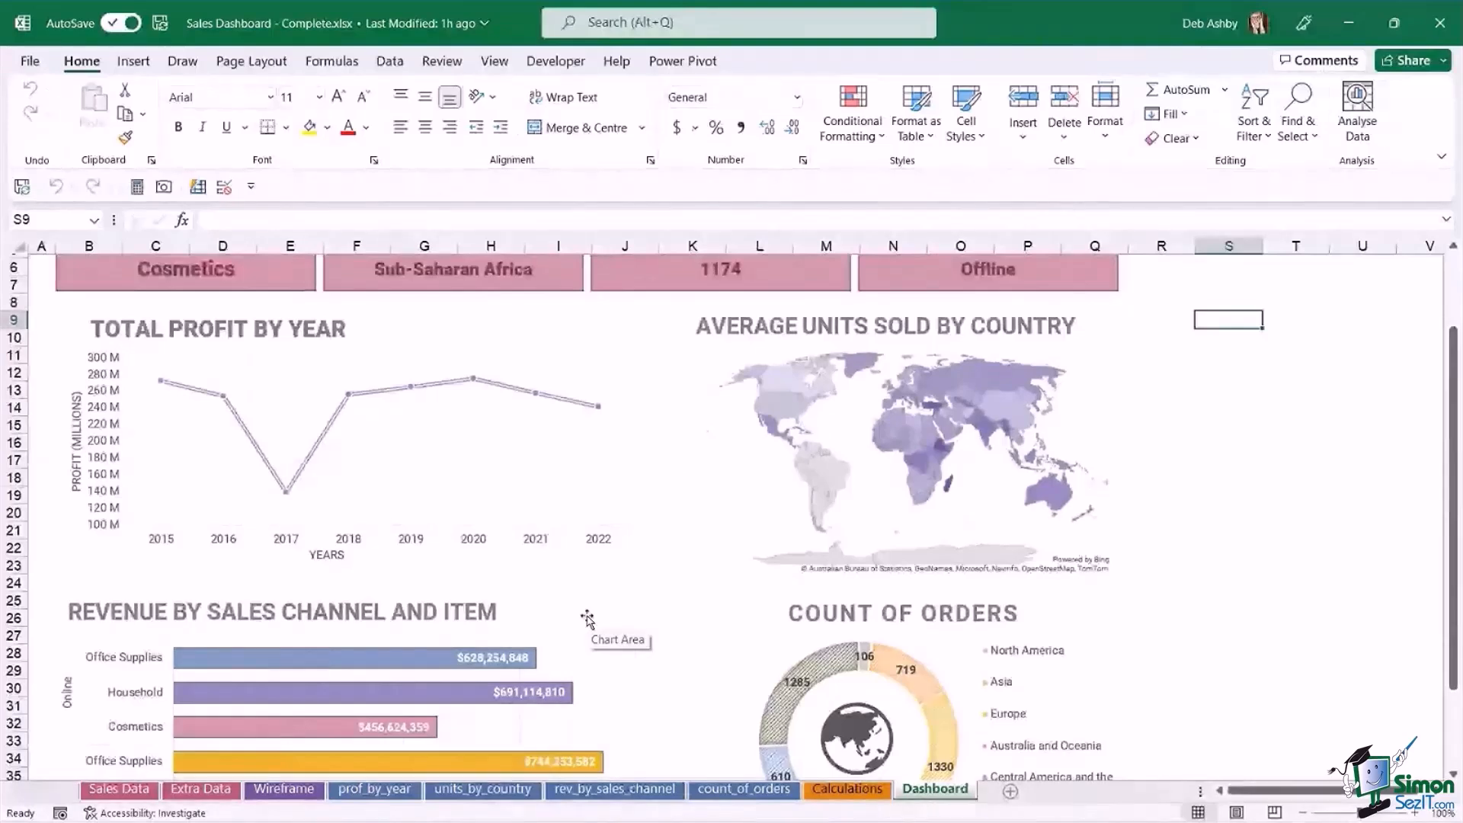
Switch to Chrome and open the Financial Dashboards pin from the Pinterest results for "excel dashboard design".
mouse_move(724, 809)
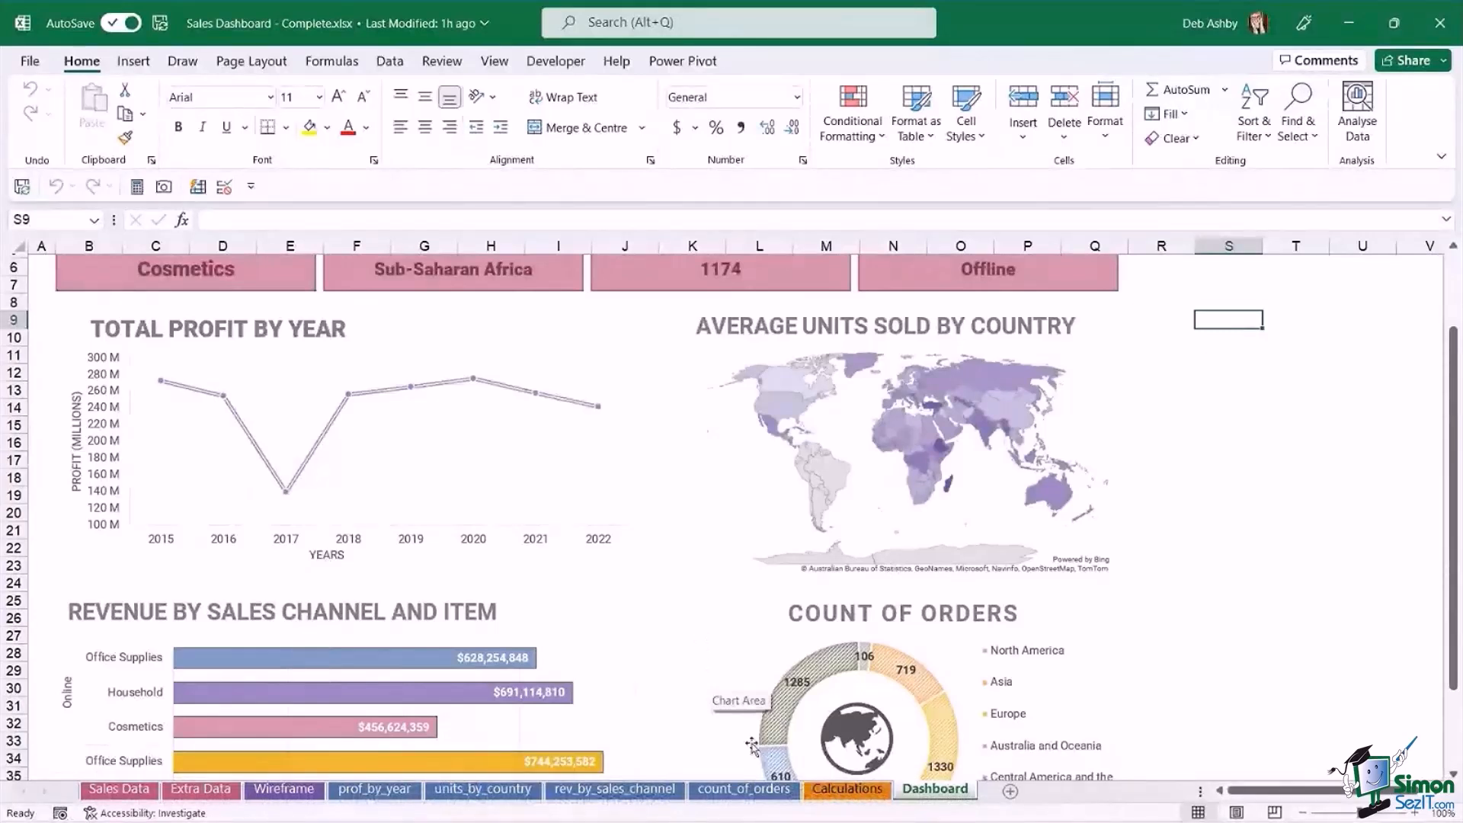
mouse_move(825, 810)
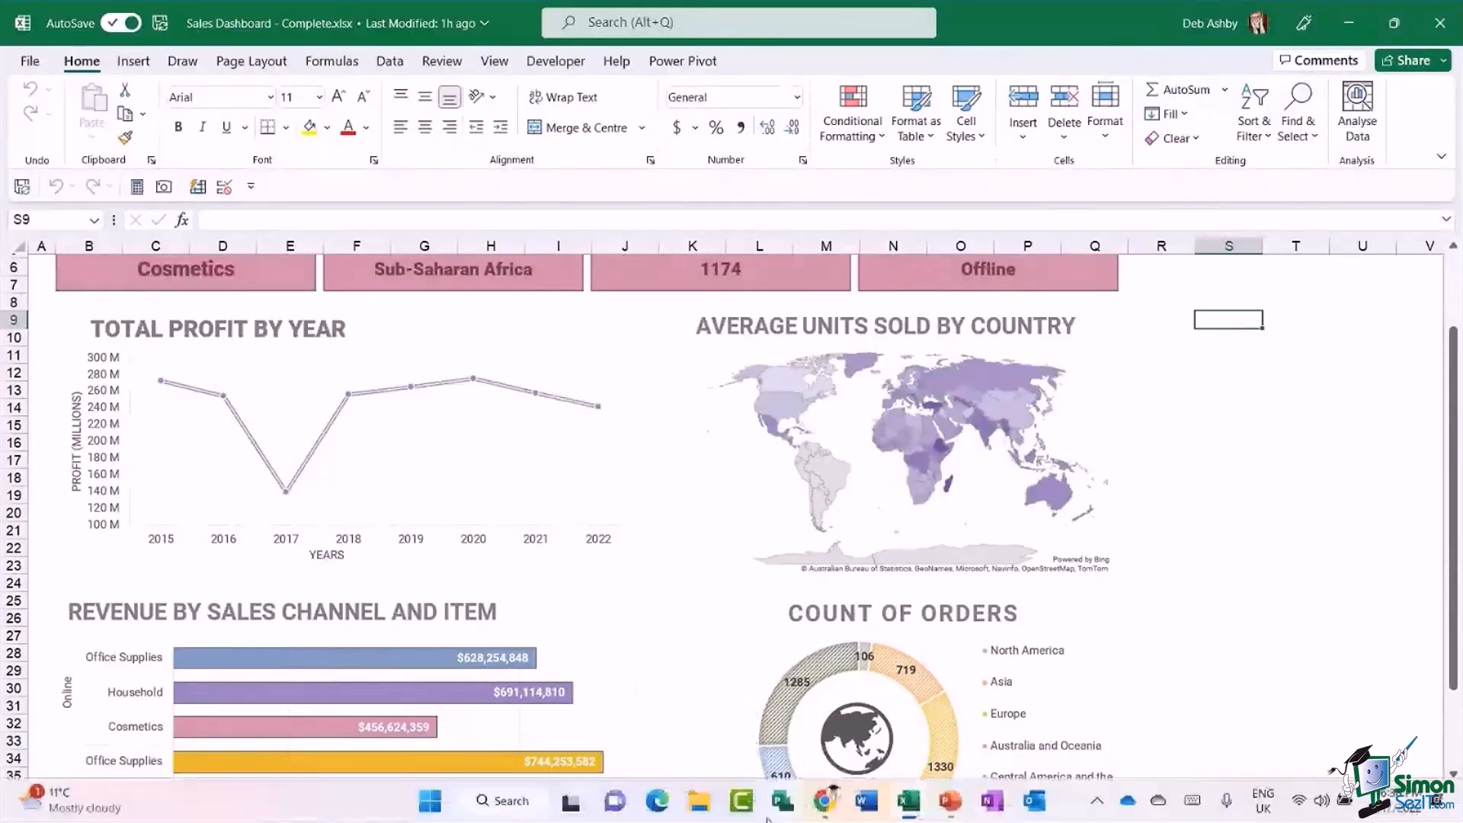
left_click(824, 802)
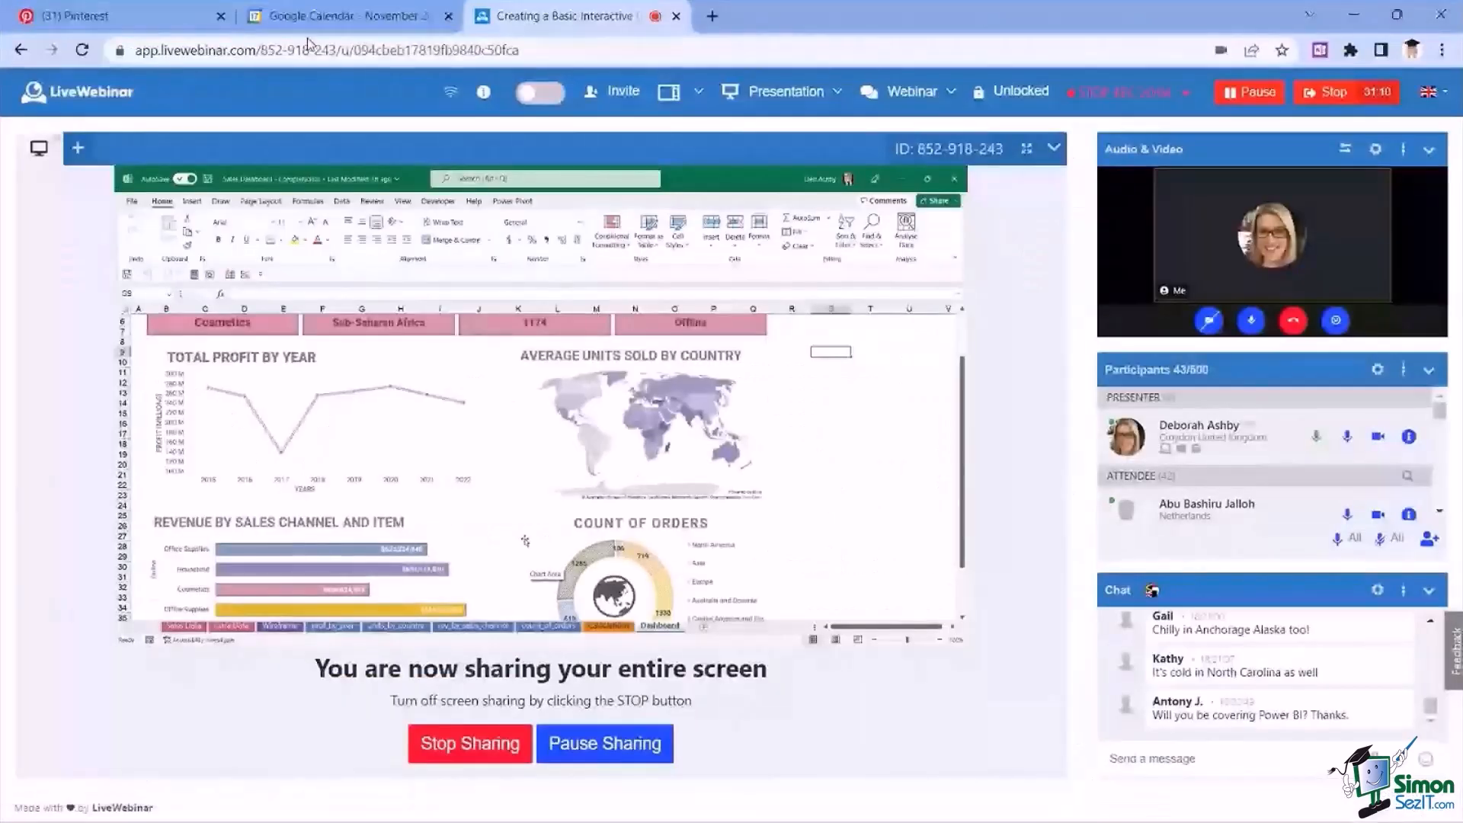
left_click(120, 17)
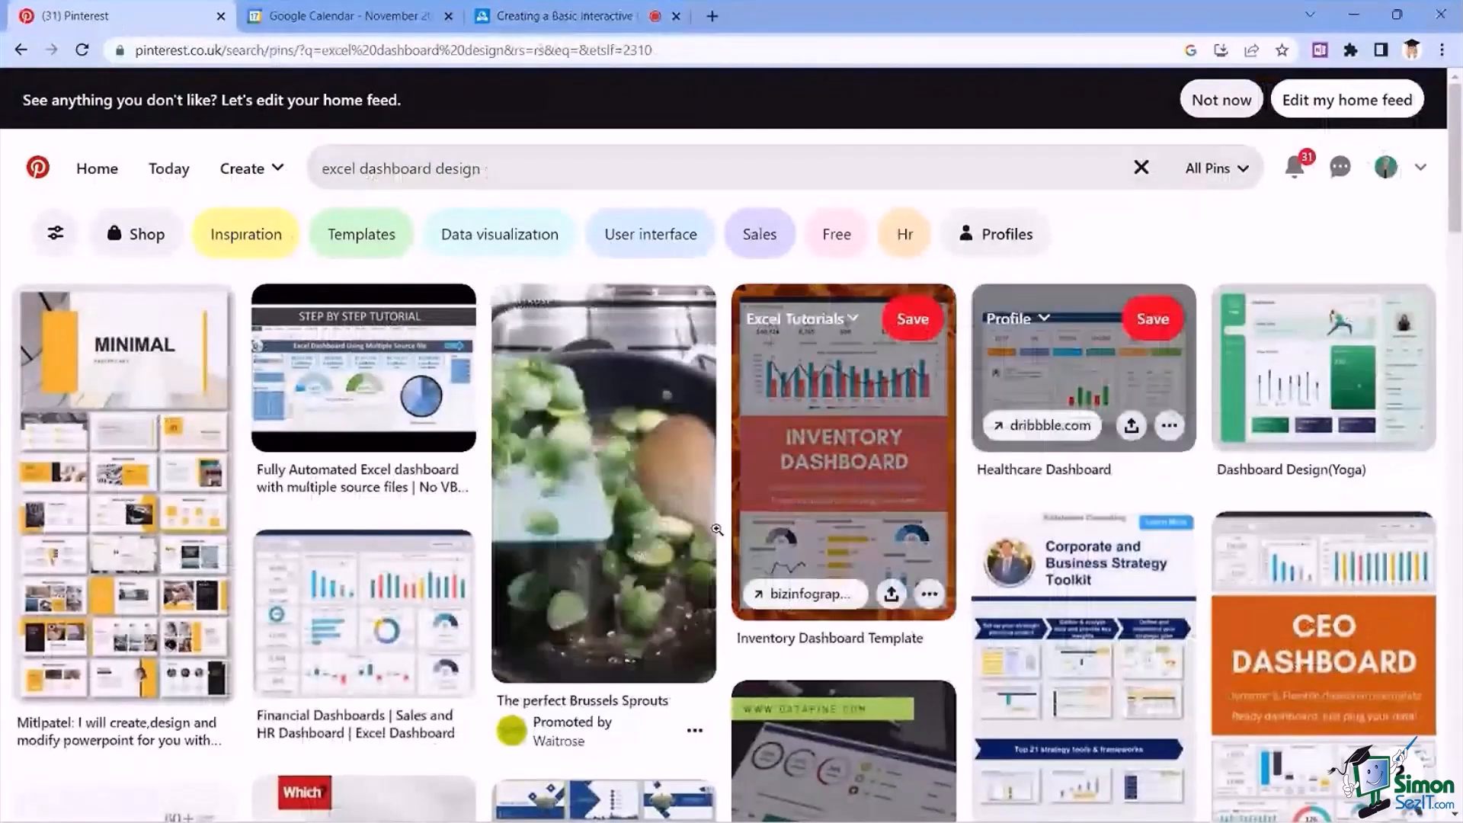
left_click(370, 610)
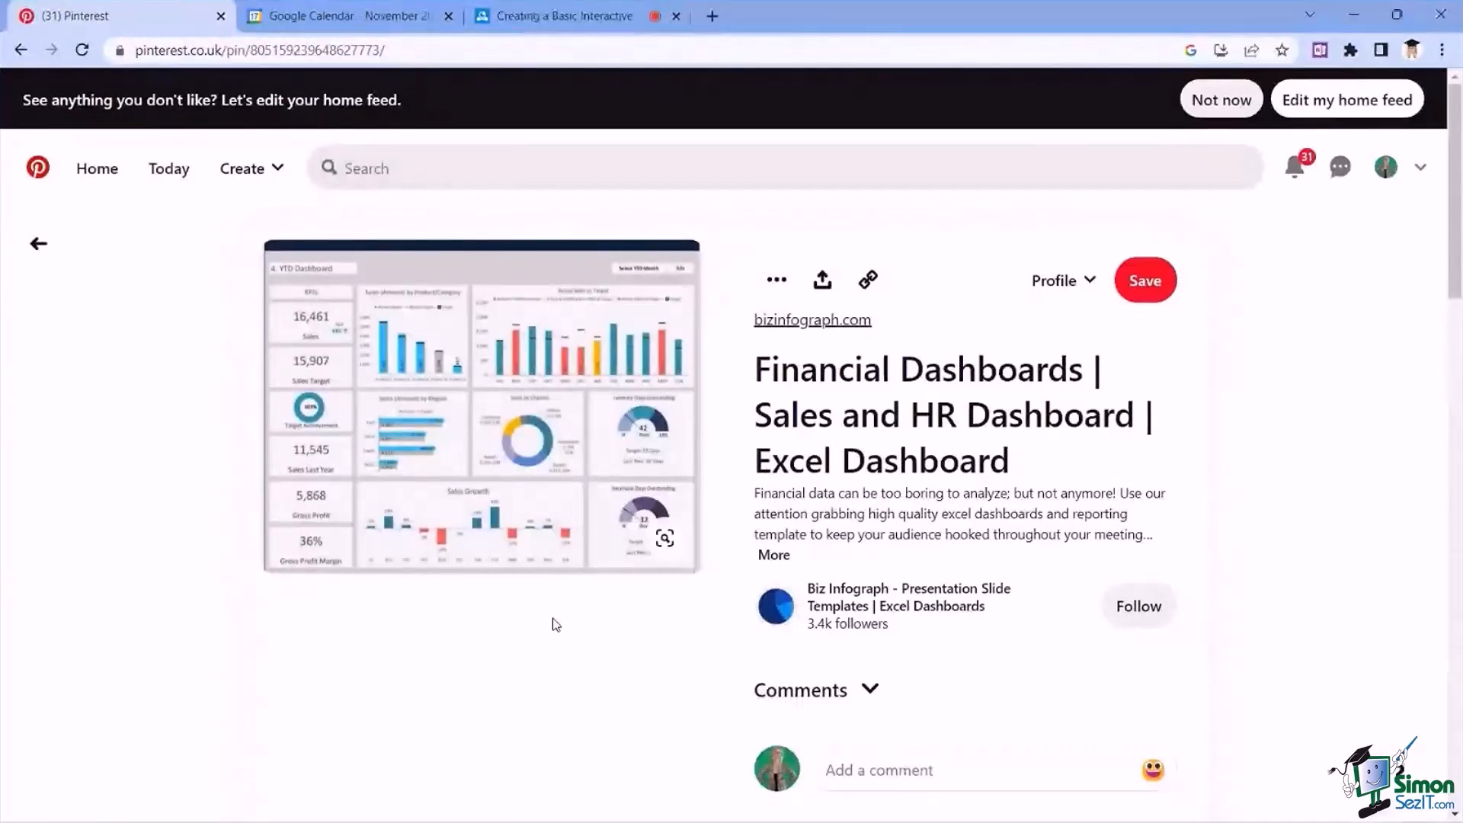
mouse_move(311, 302)
Switch back to the Excel workbook and return to the beginning of the Dashboard sheet.
left_click(1354, 16)
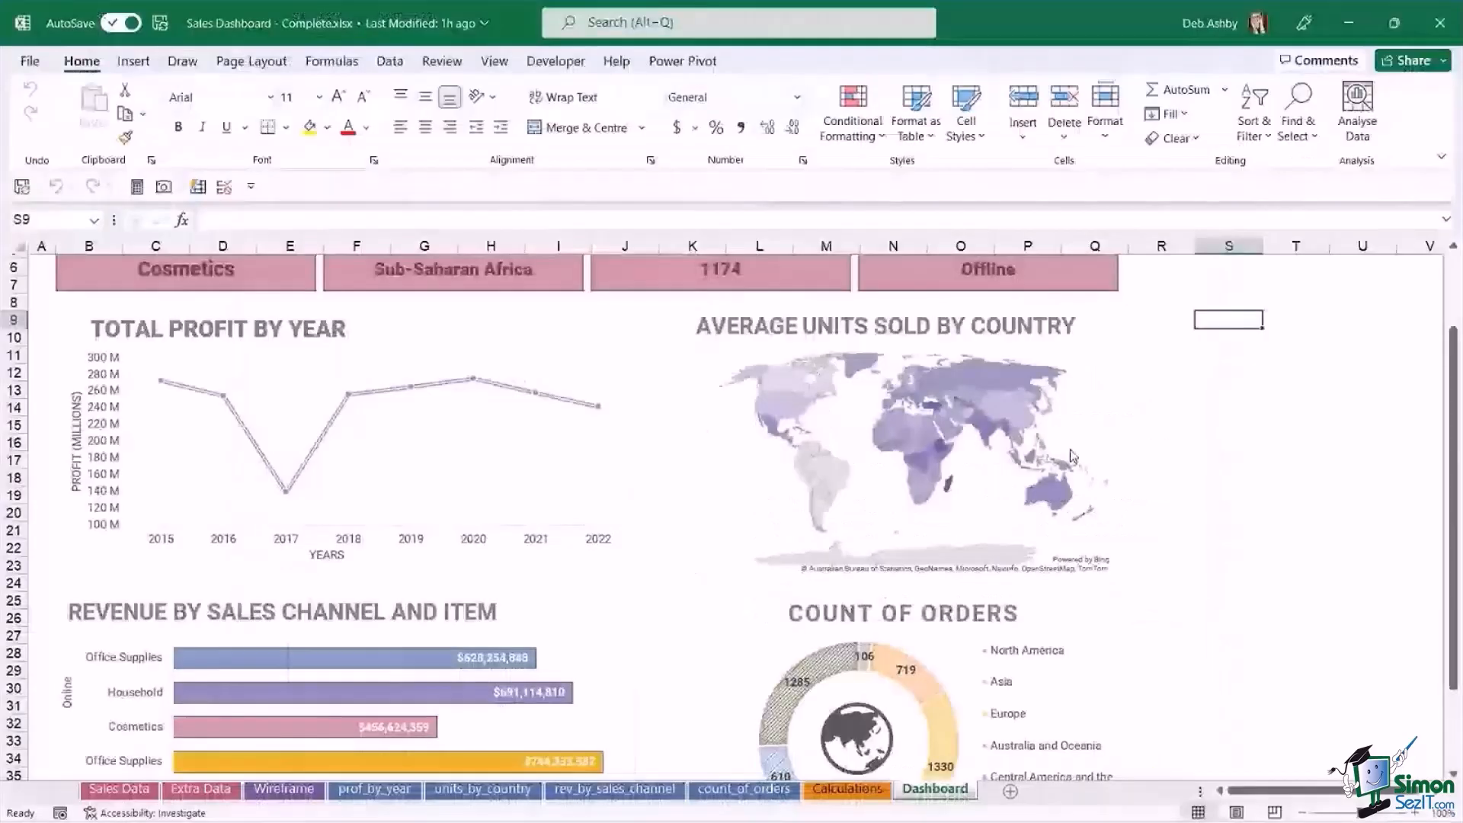
left_click(1186, 495)
scroll(1189, 495, "up", 2)
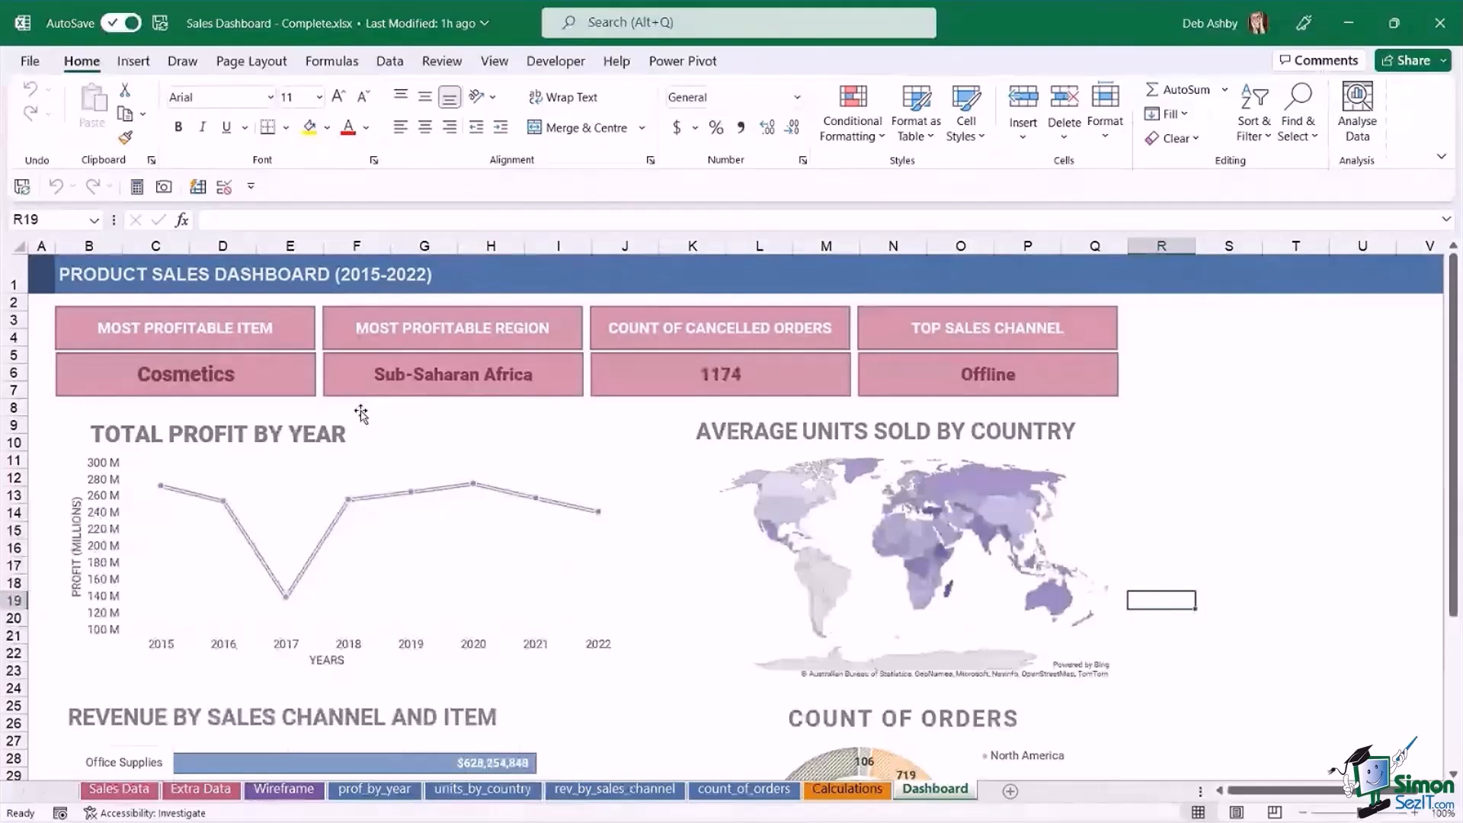
Examine the Sales Data table's columns through Total Profit and its final records, and return to the header row.
left_click(129, 798)
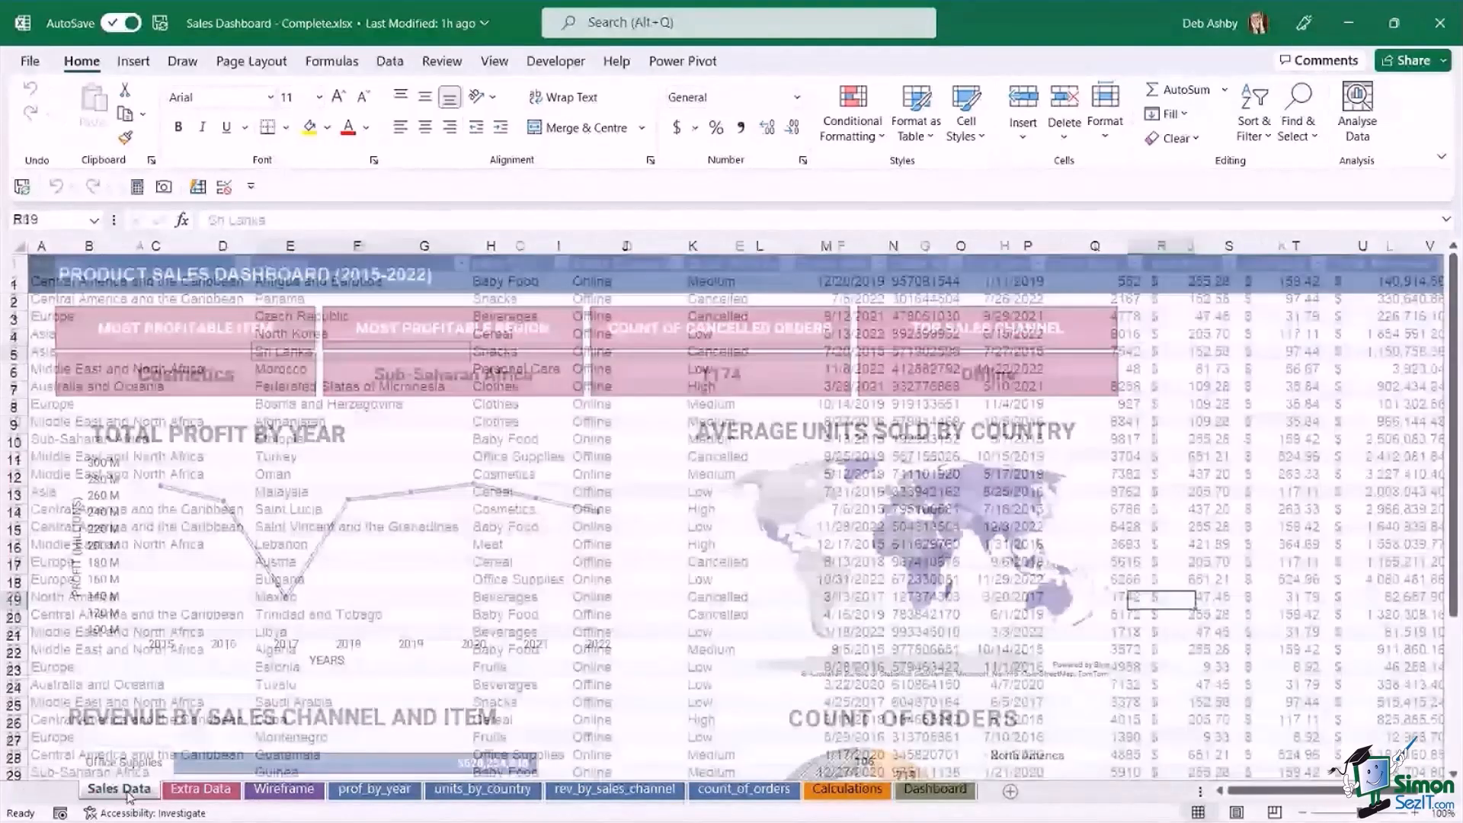
left_click(579, 472)
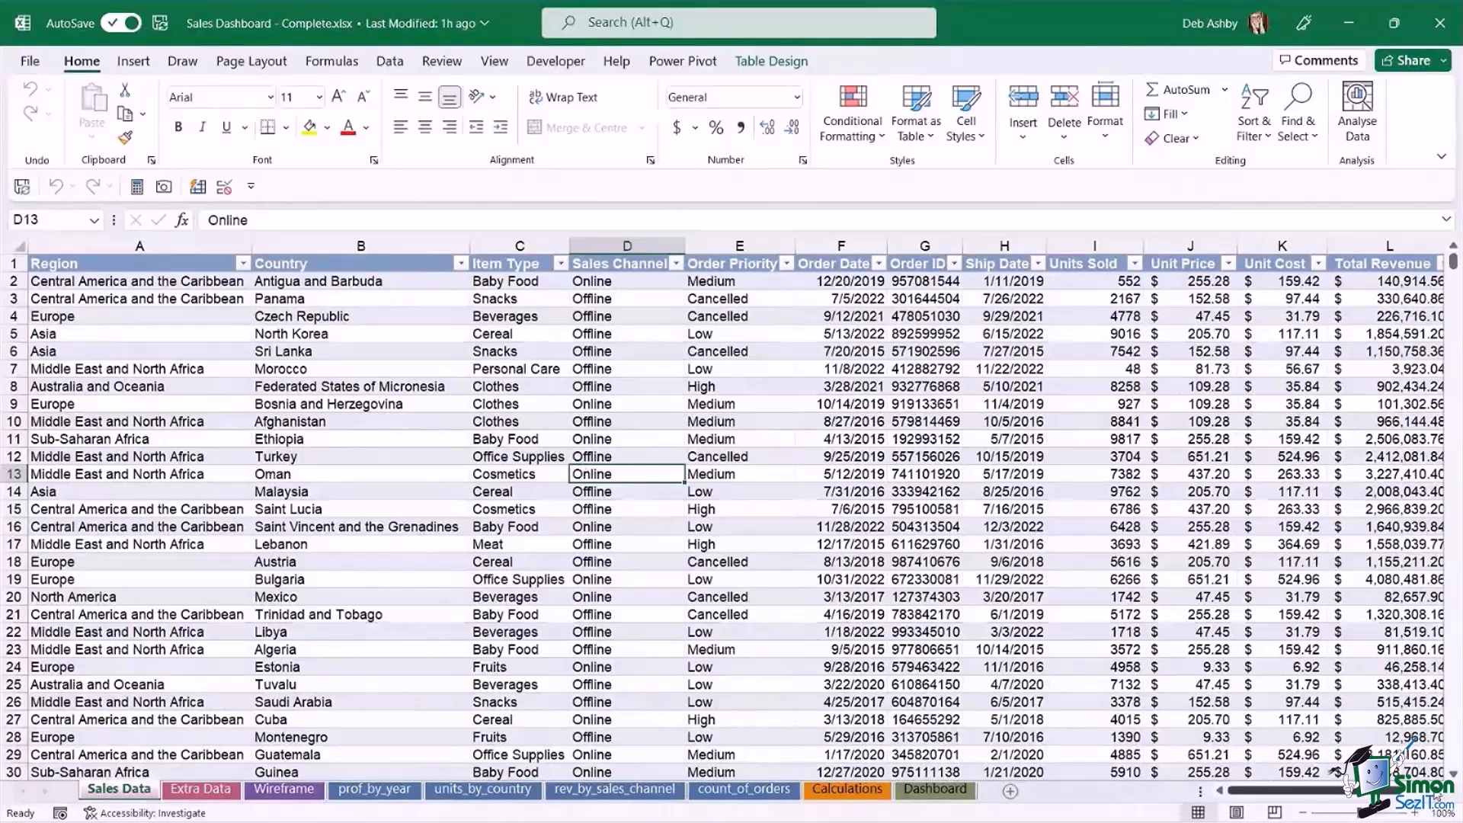
scroll(732, 518, "right", 2)
left_click(365, 386)
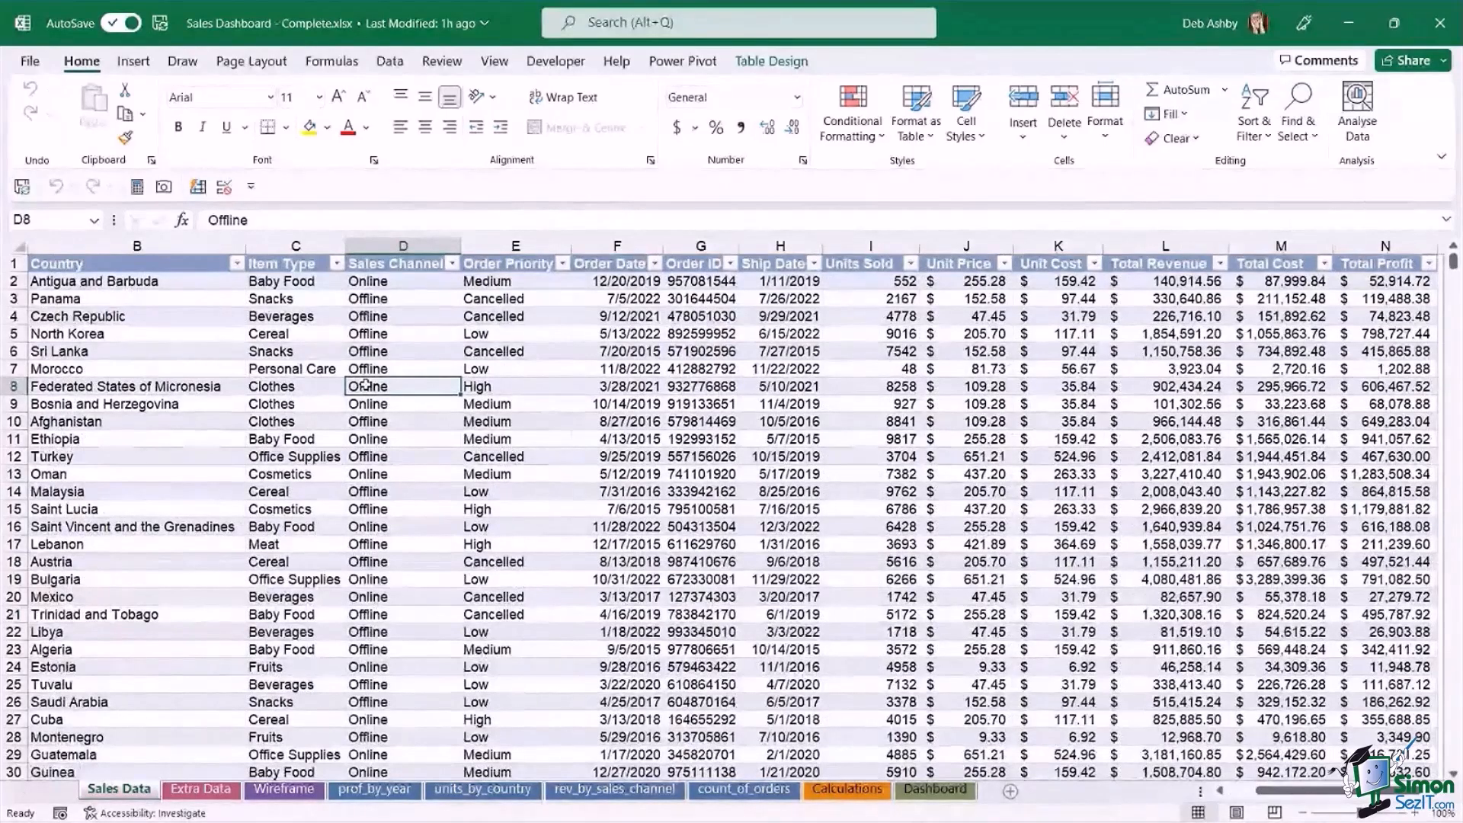
key("ctrl+Down")
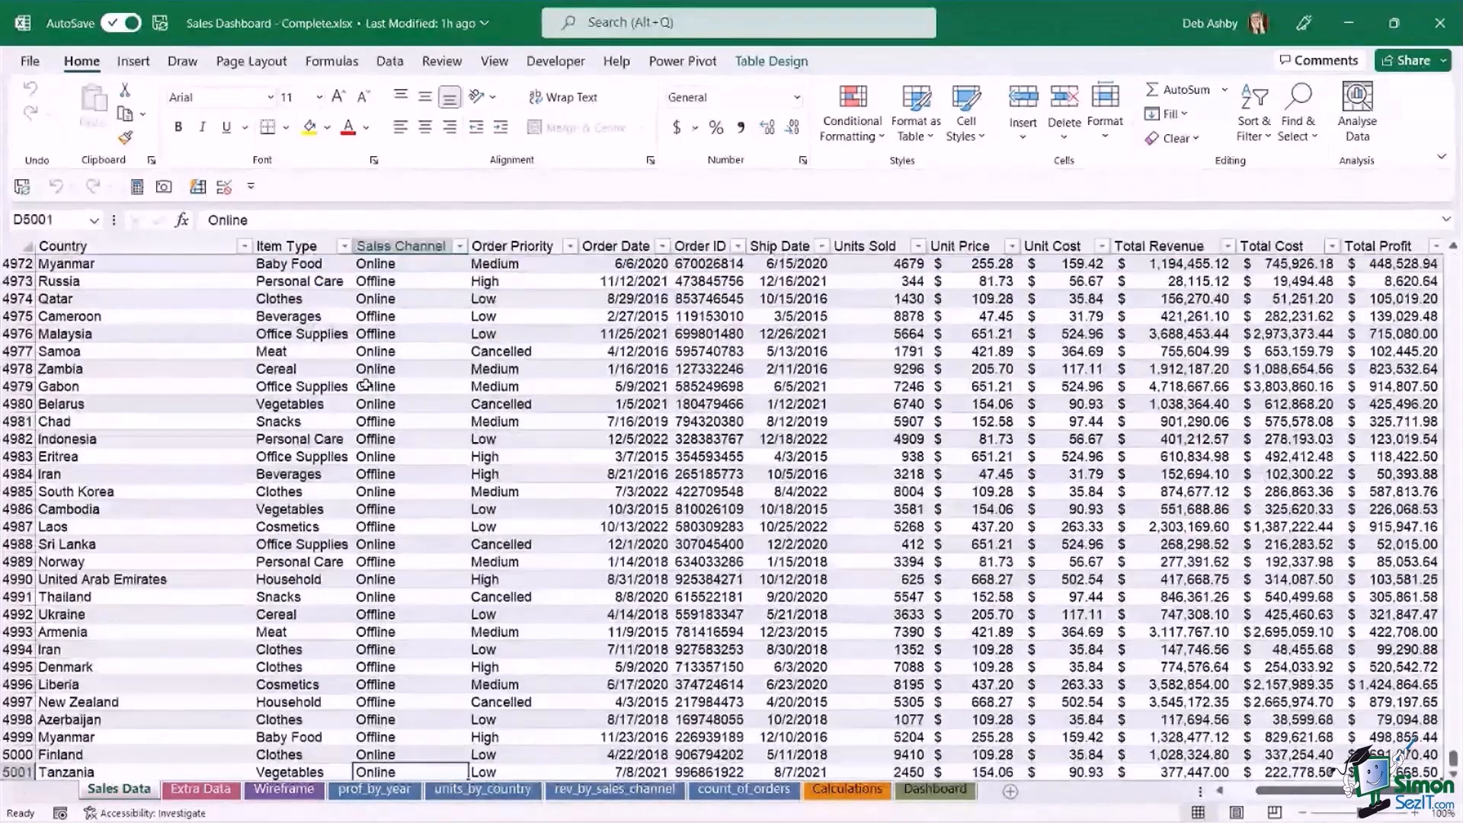
scroll(367, 388, "down", 1)
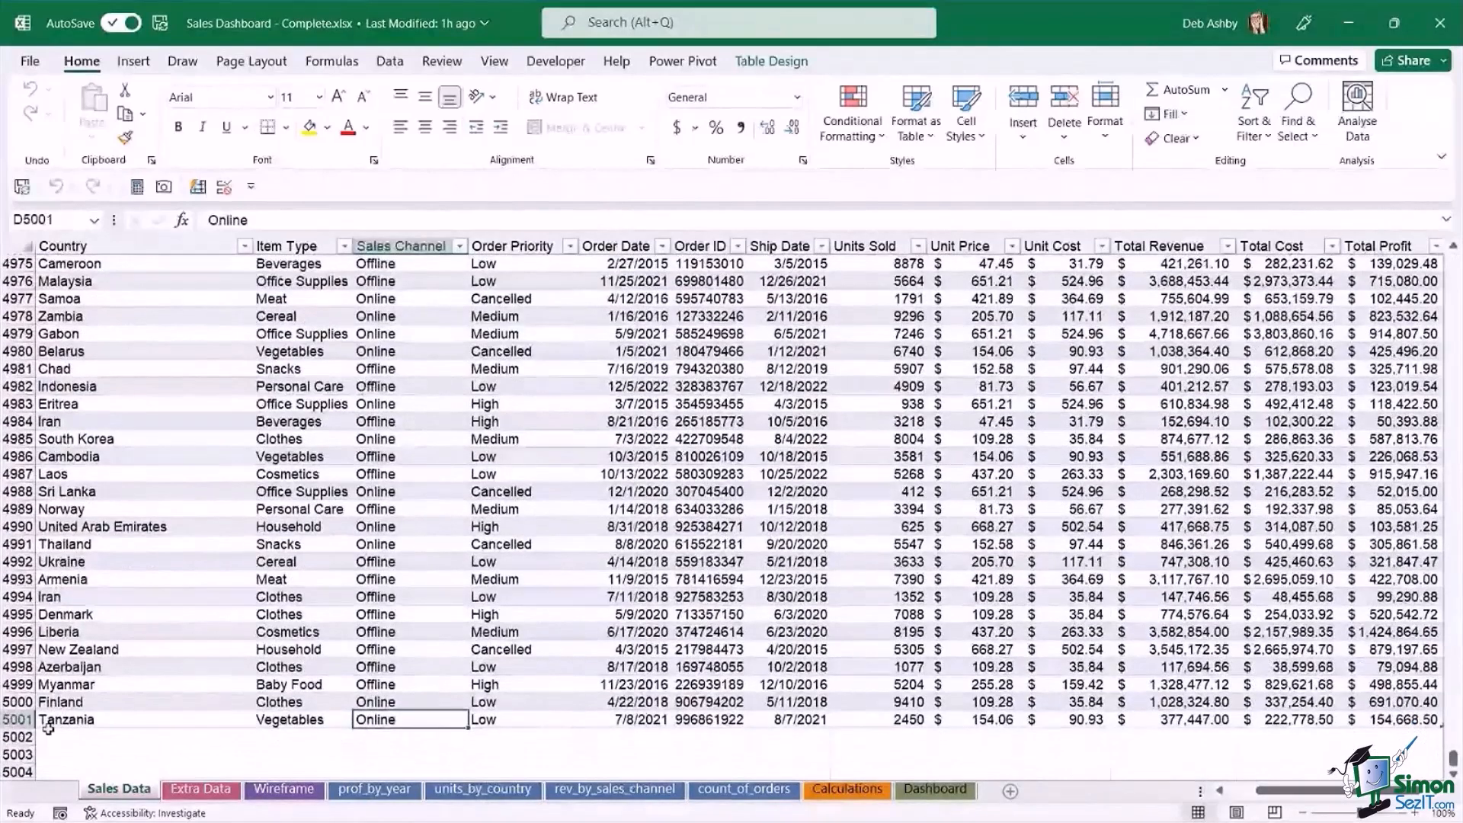
left_click(409, 459)
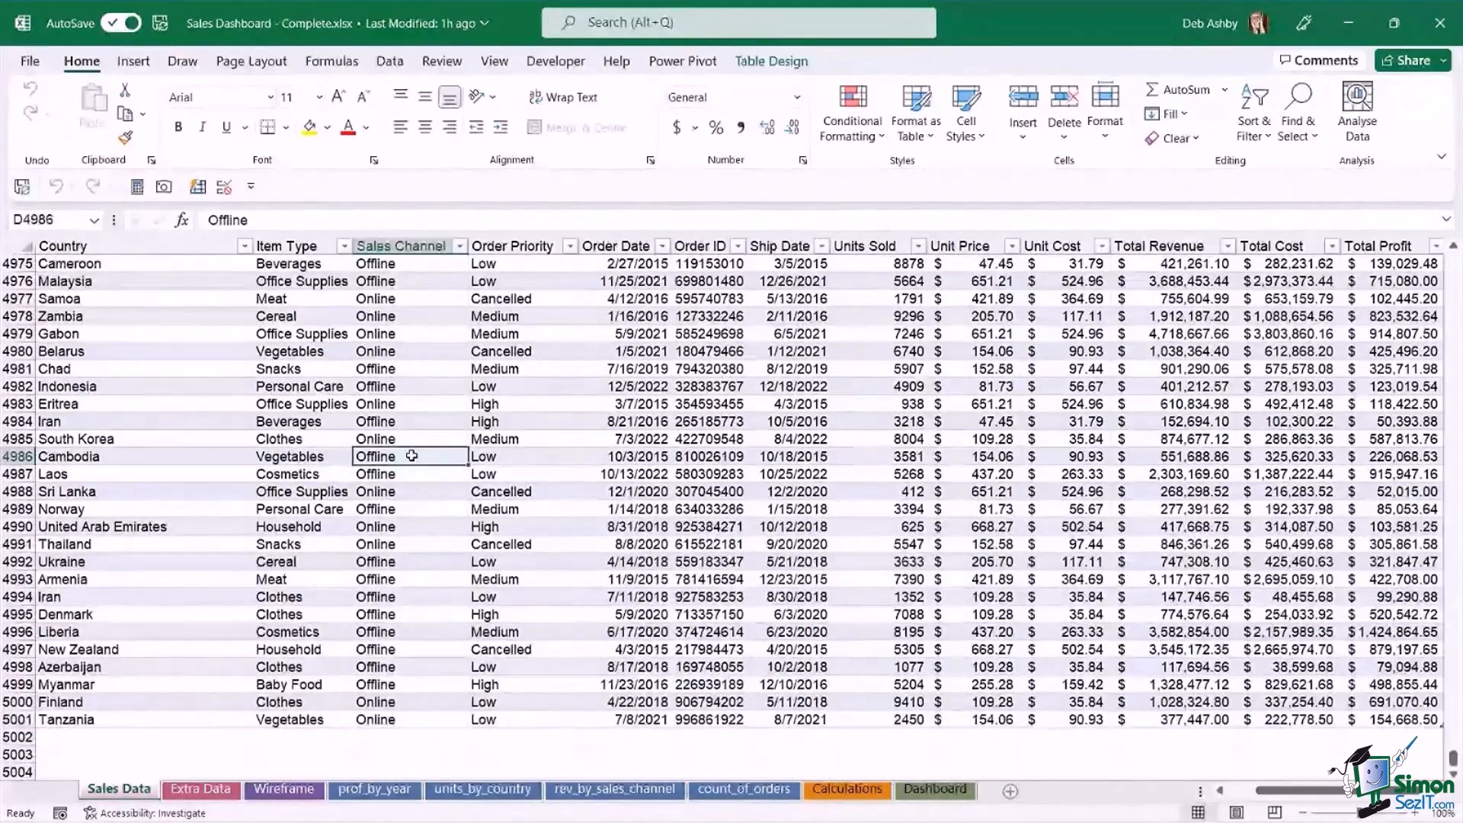
key("ctrl+Up")
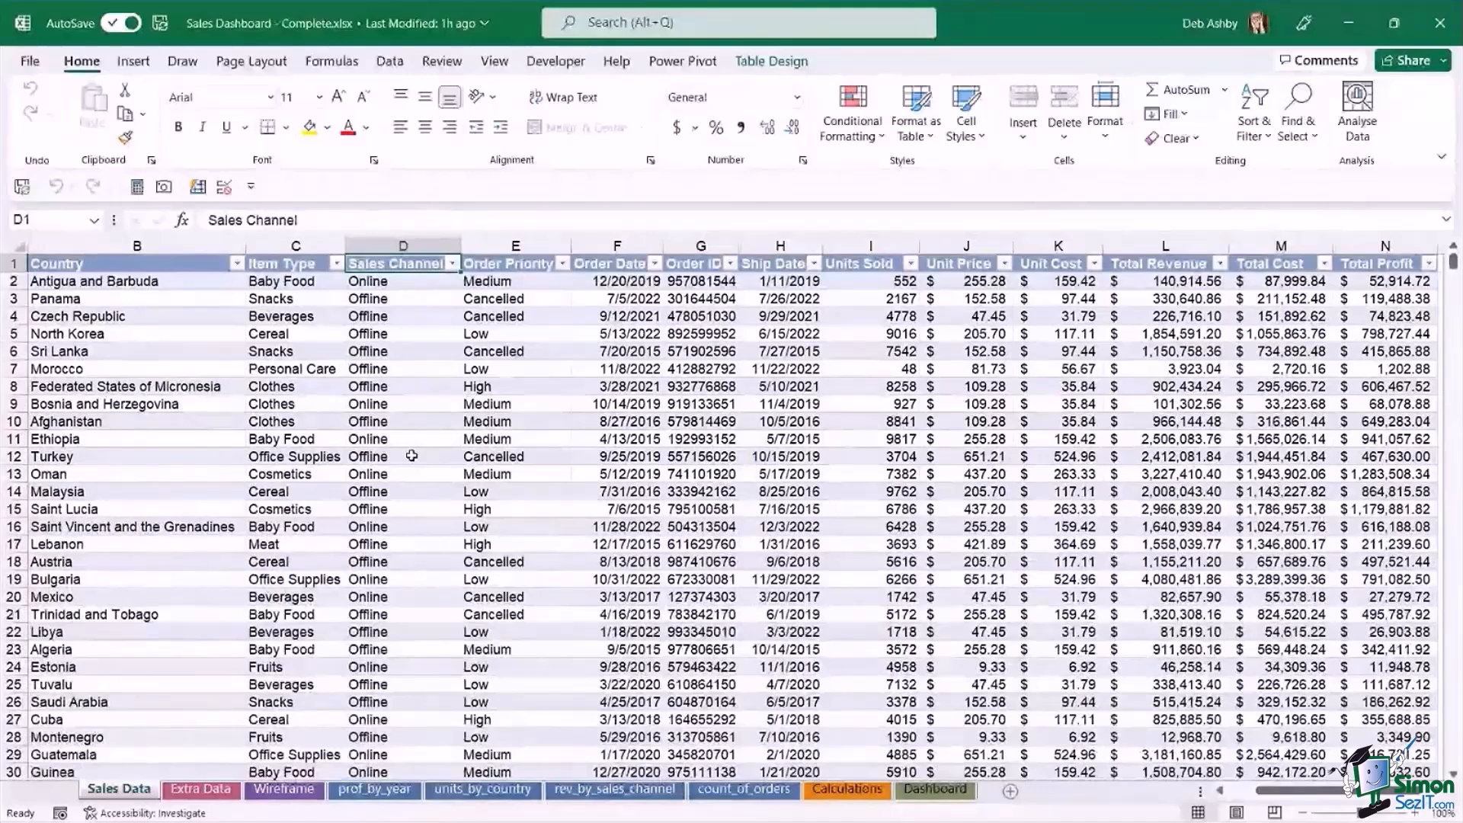
left_click(529, 384)
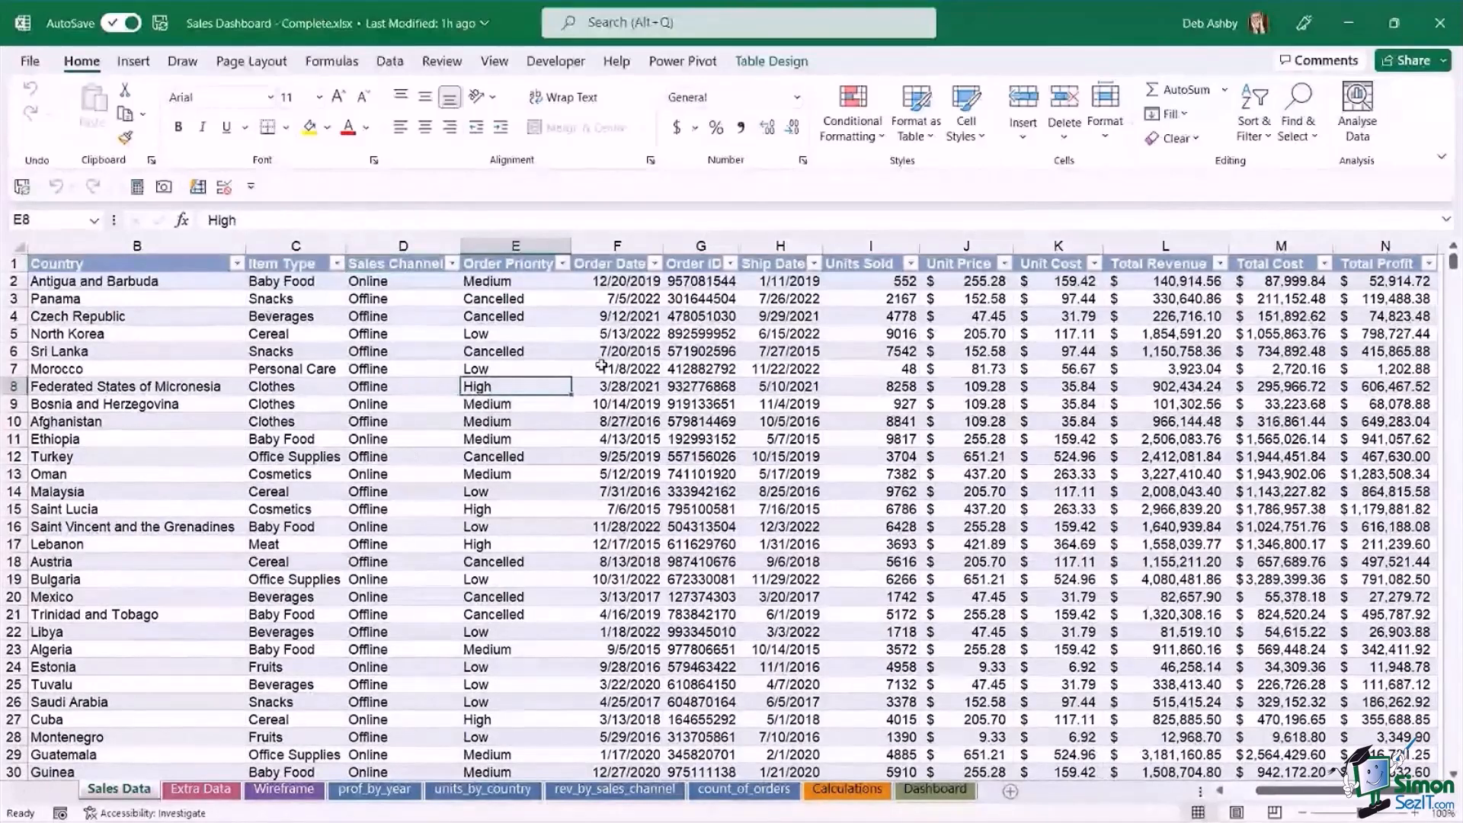
left_click(618, 369)
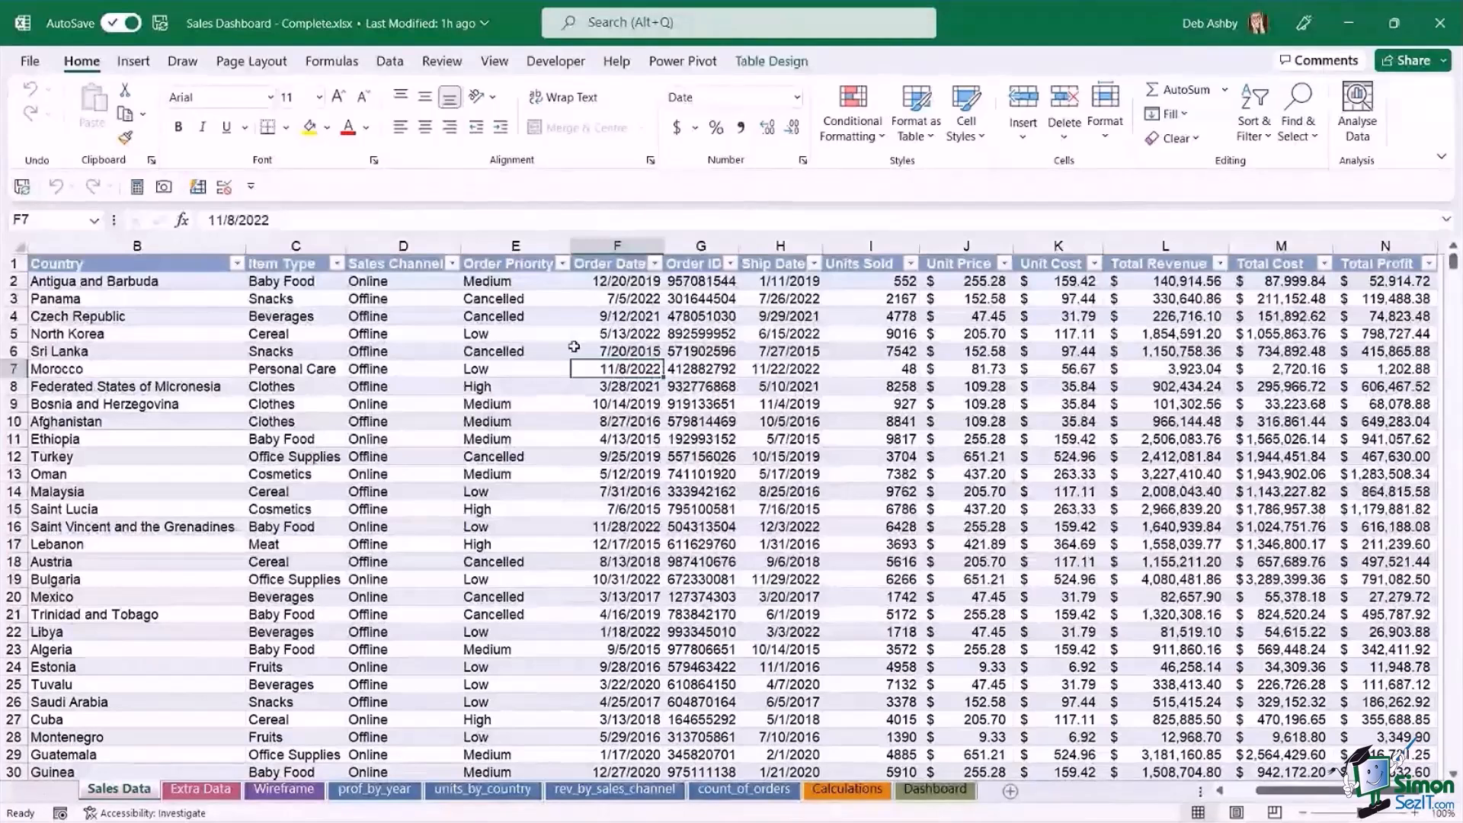
left_click(516, 334)
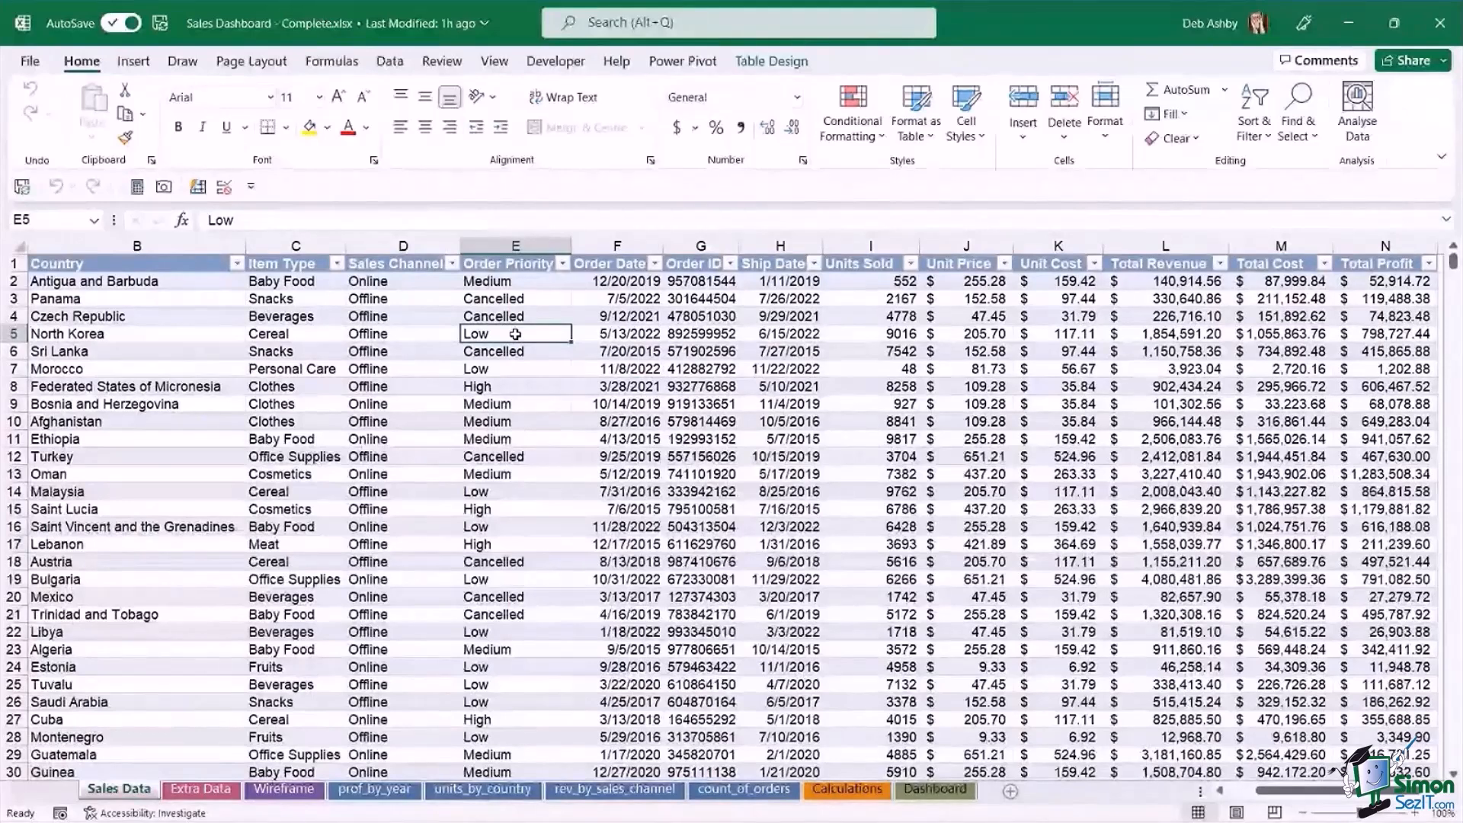
left_click(530, 314)
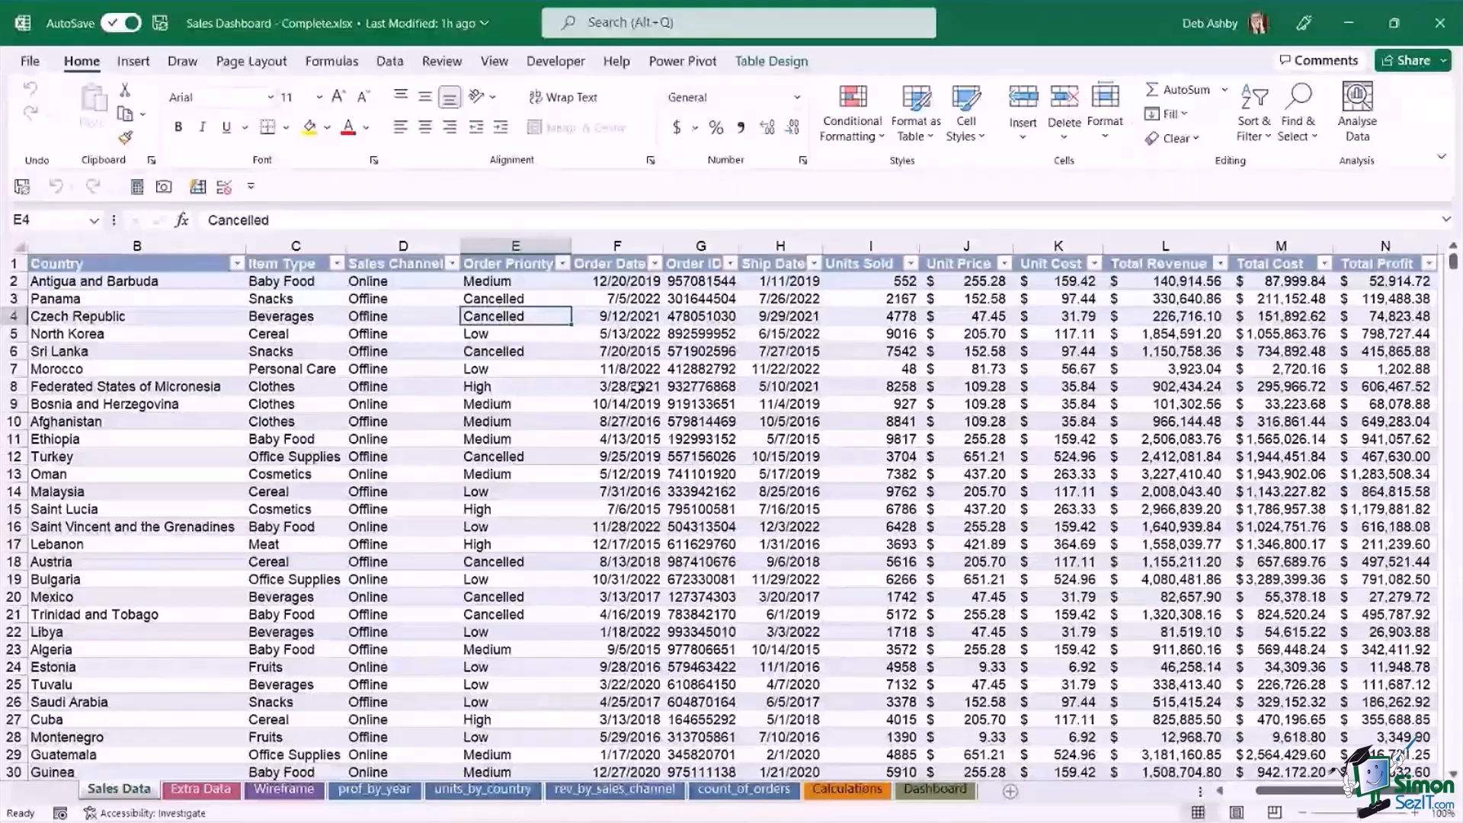
Display the design settings of the Sales Data table and check its table name.
left_click(774, 62)
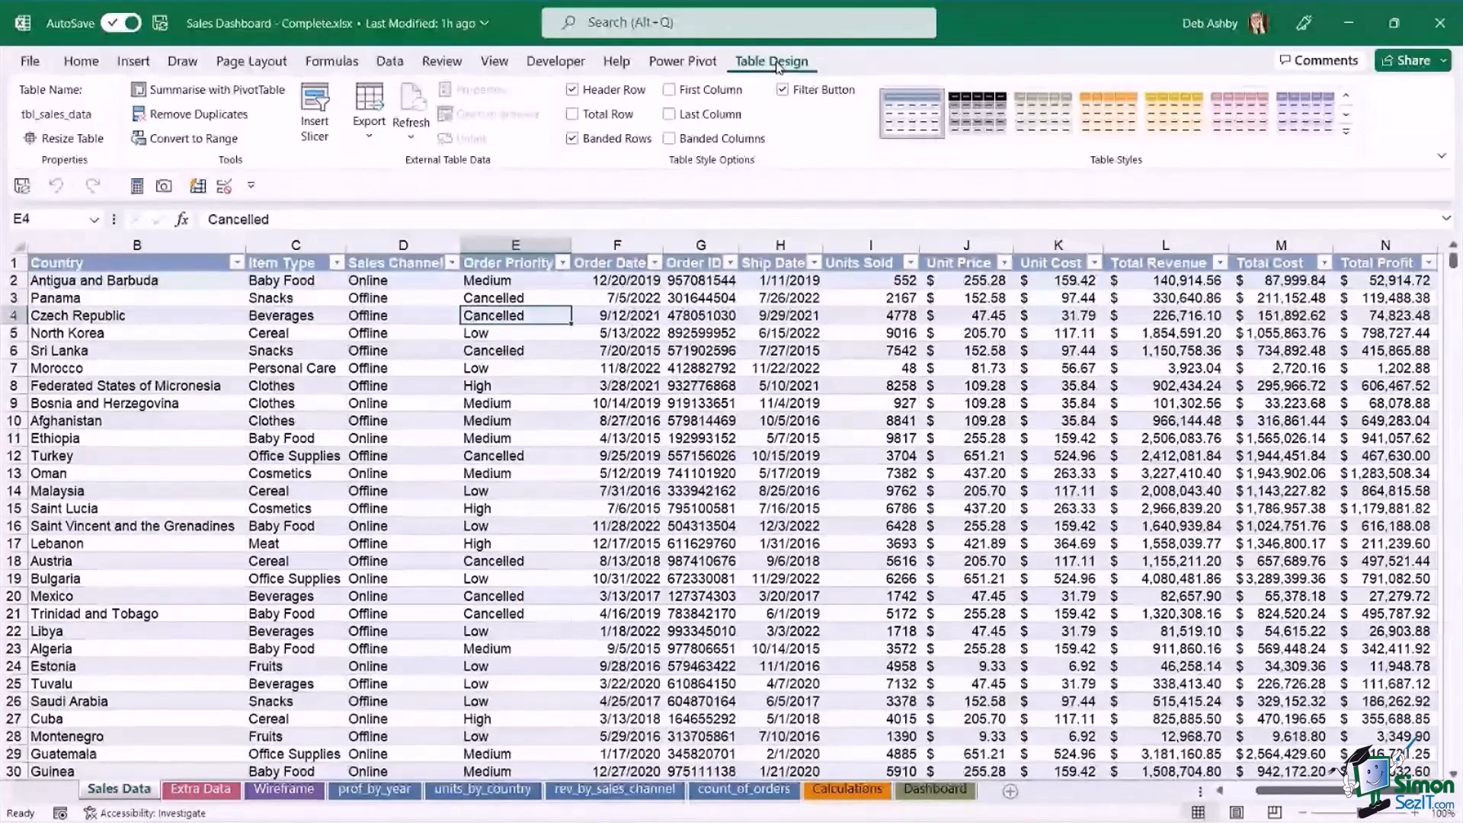
left_click(617, 382)
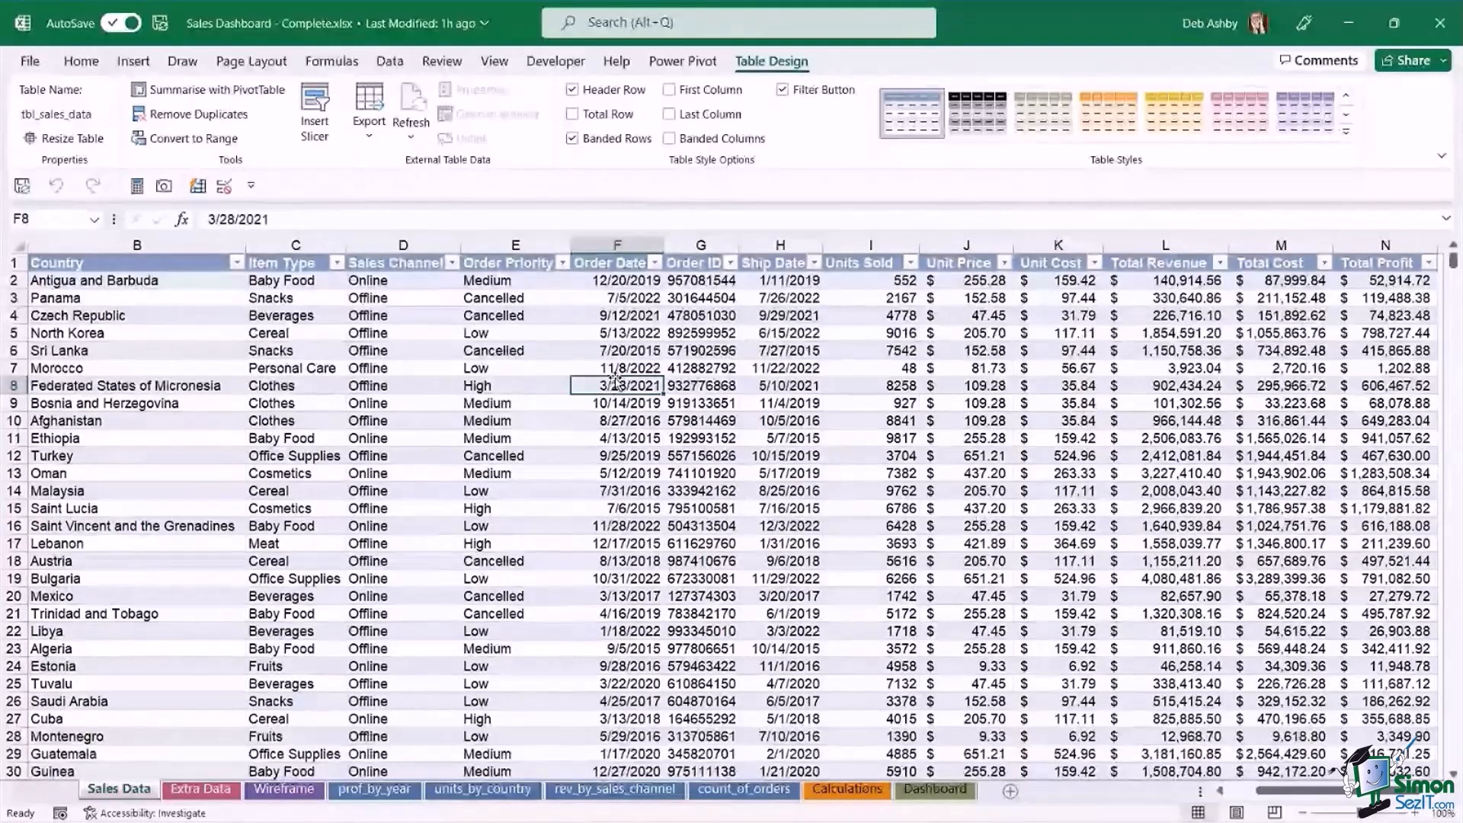
key("Up")
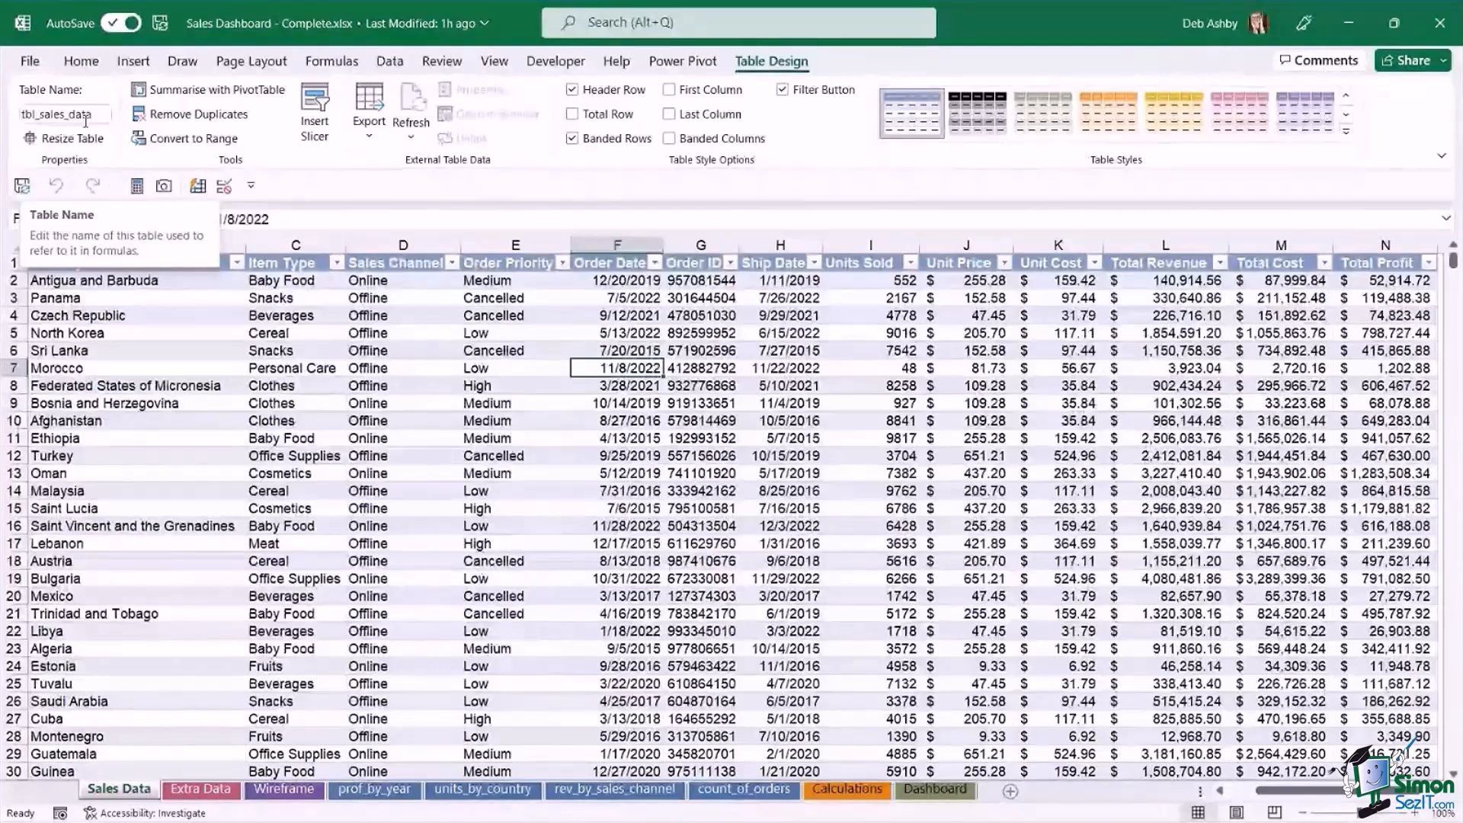
left_click(482, 392)
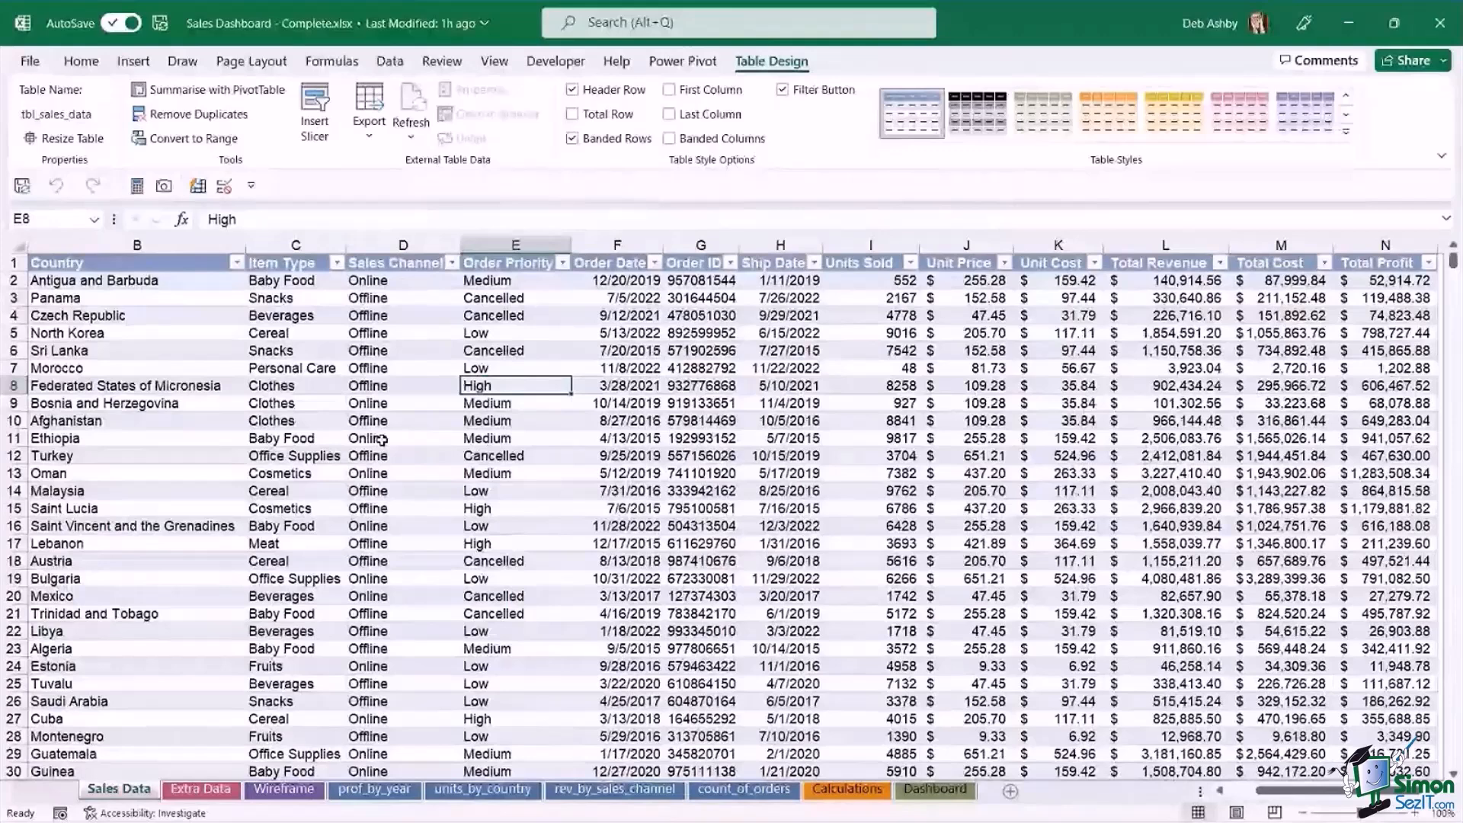
left_click(619, 473)
left_click(755, 438)
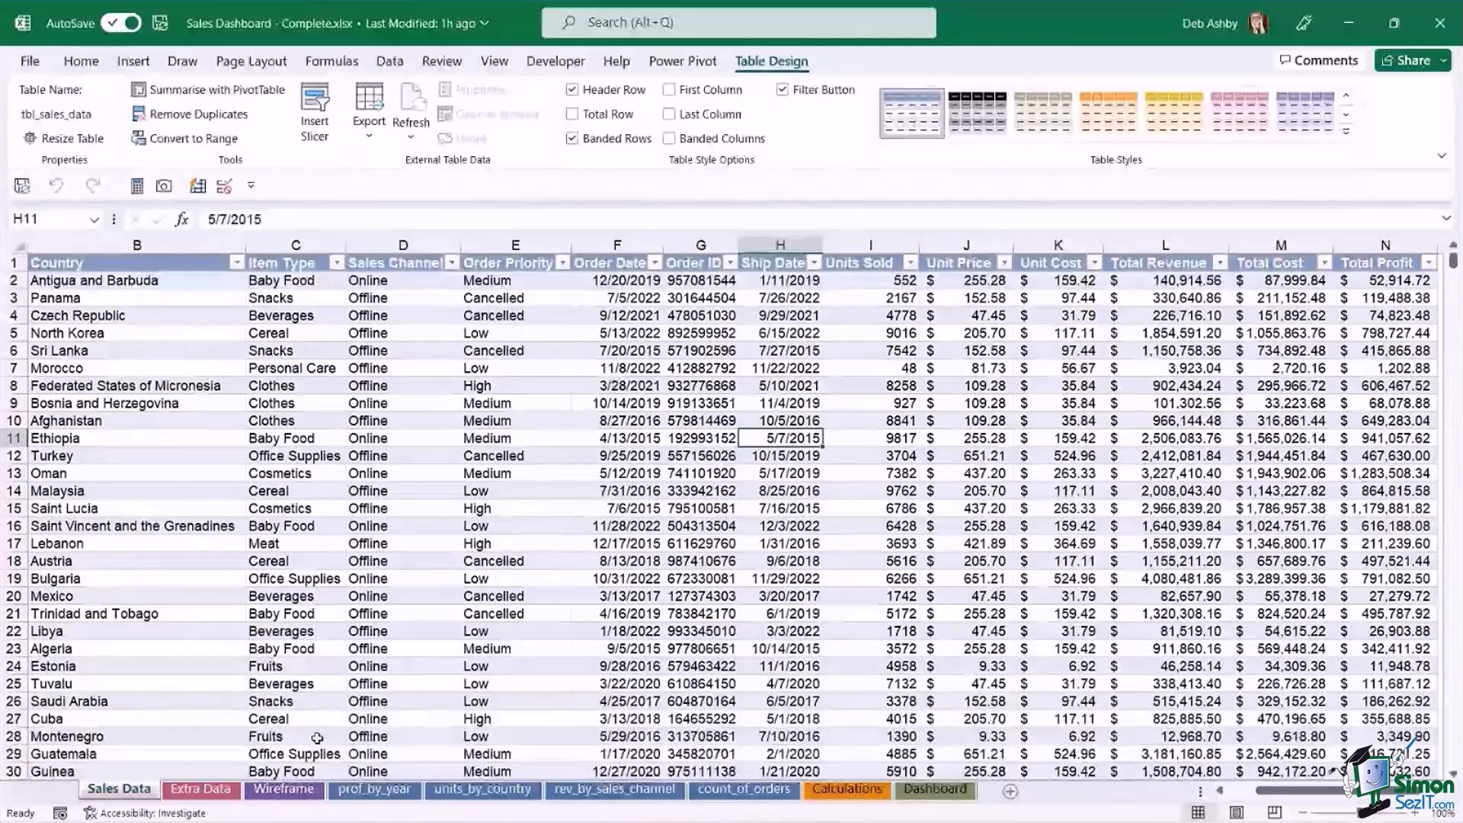
Examine the planned header, summary, slicer and chart blocks on the Wireframe sheet, and return to the Dashboard sheet.
left_click(297, 794)
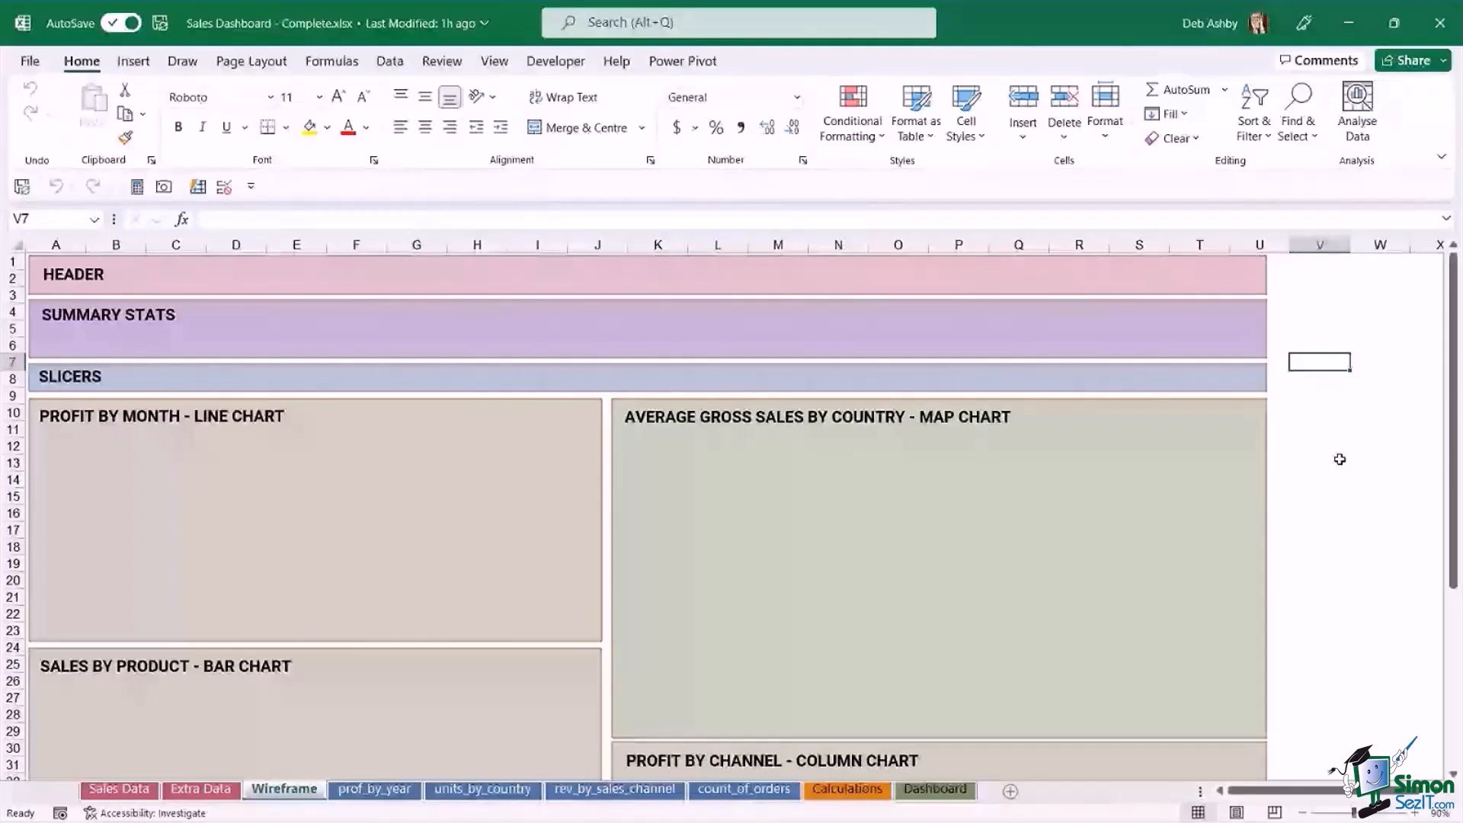
left_click(1333, 431)
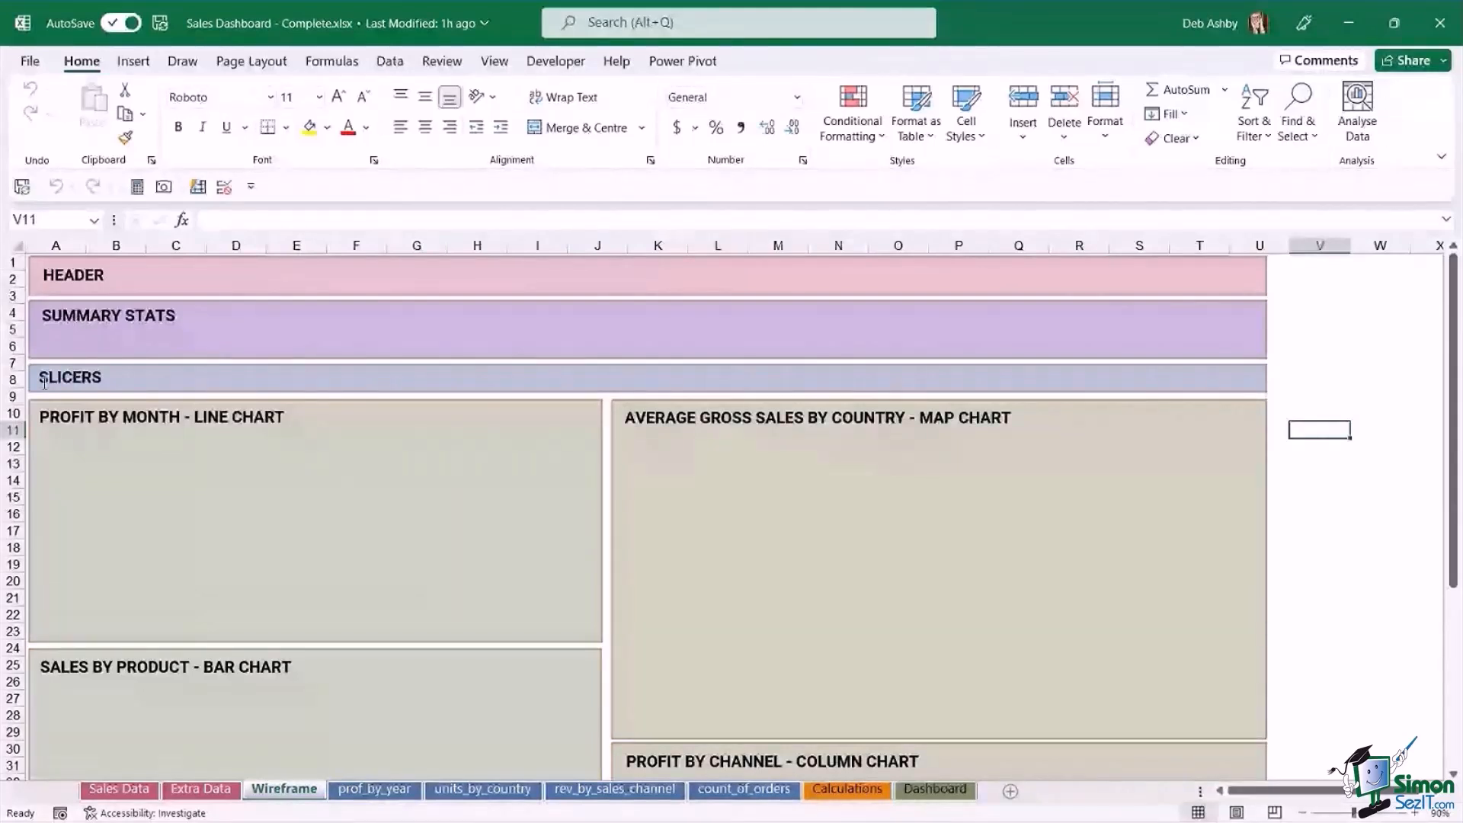
scroll(1039, 477, "down", 4)
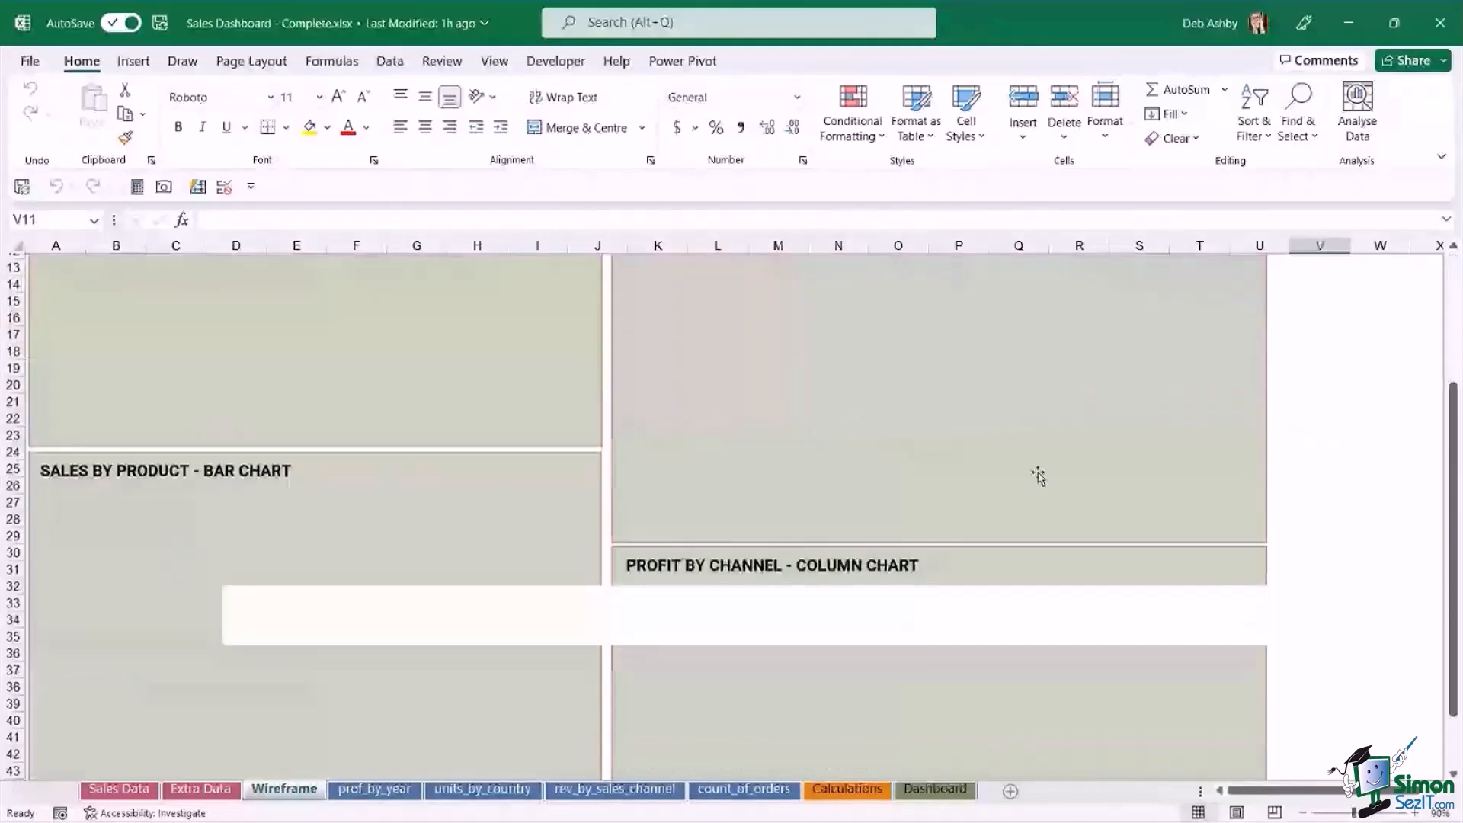
scroll(902, 490, "up", 4)
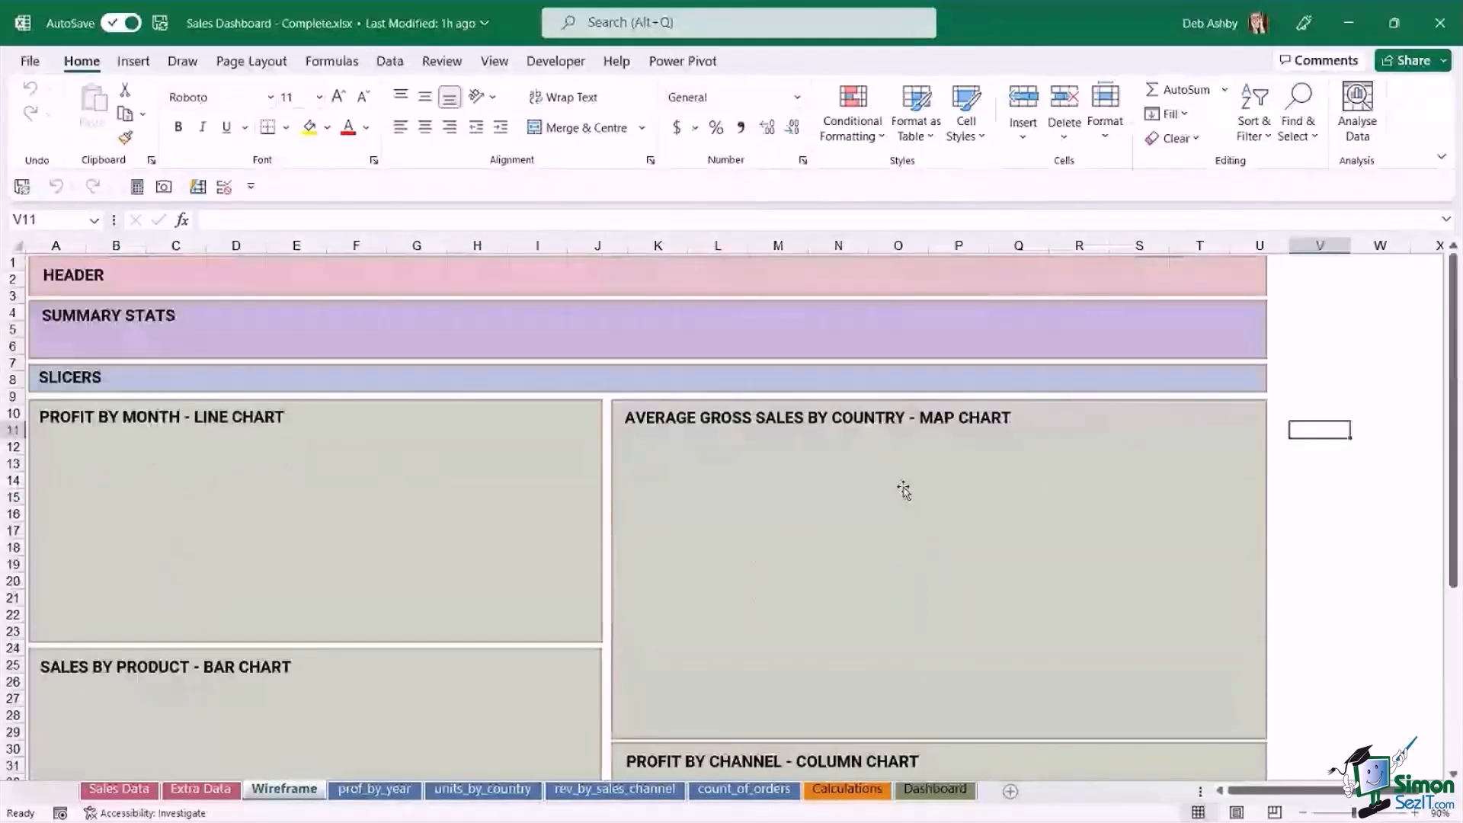
left_click(1345, 463)
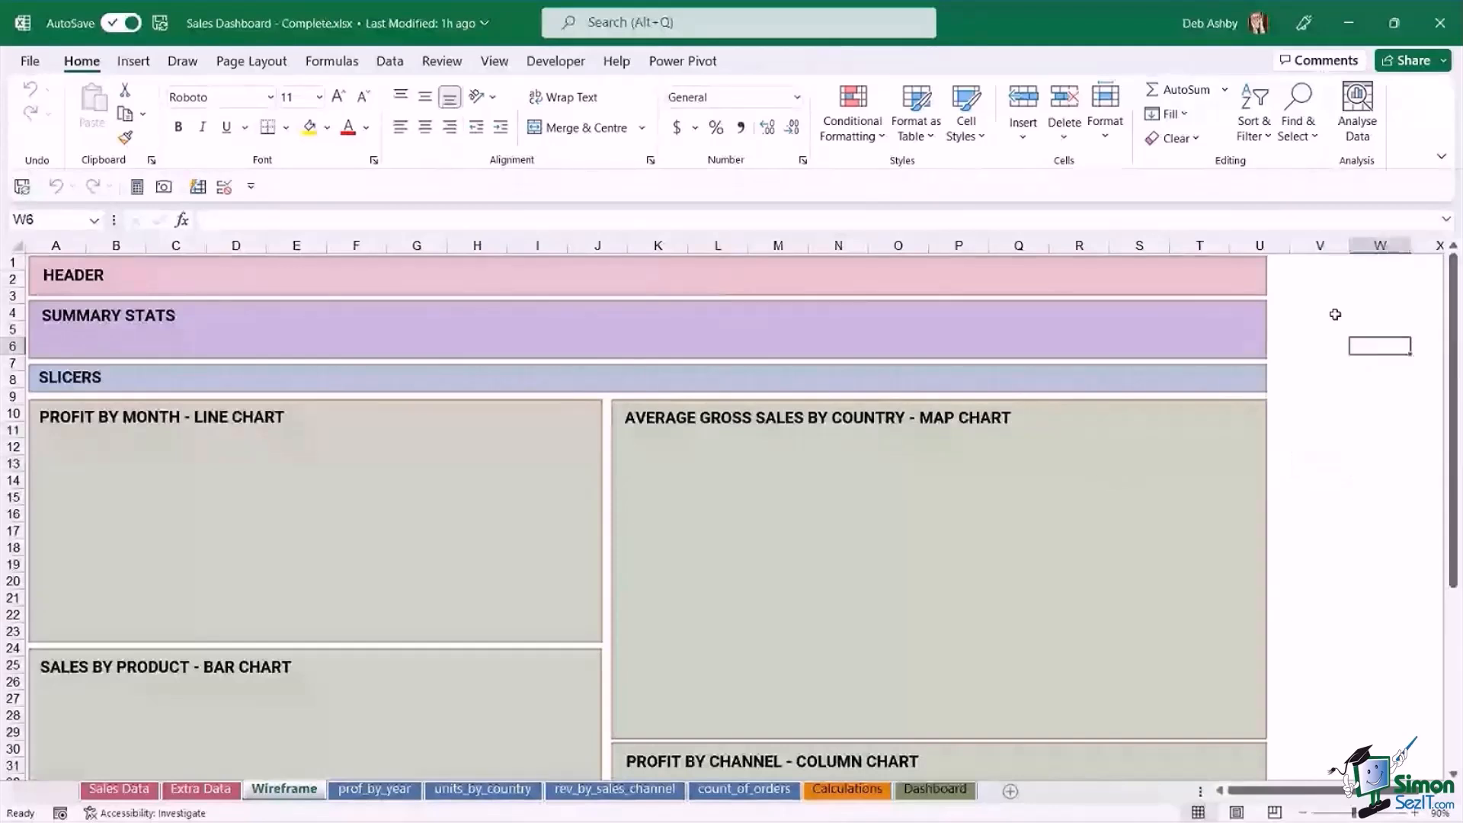
left_click(1323, 264)
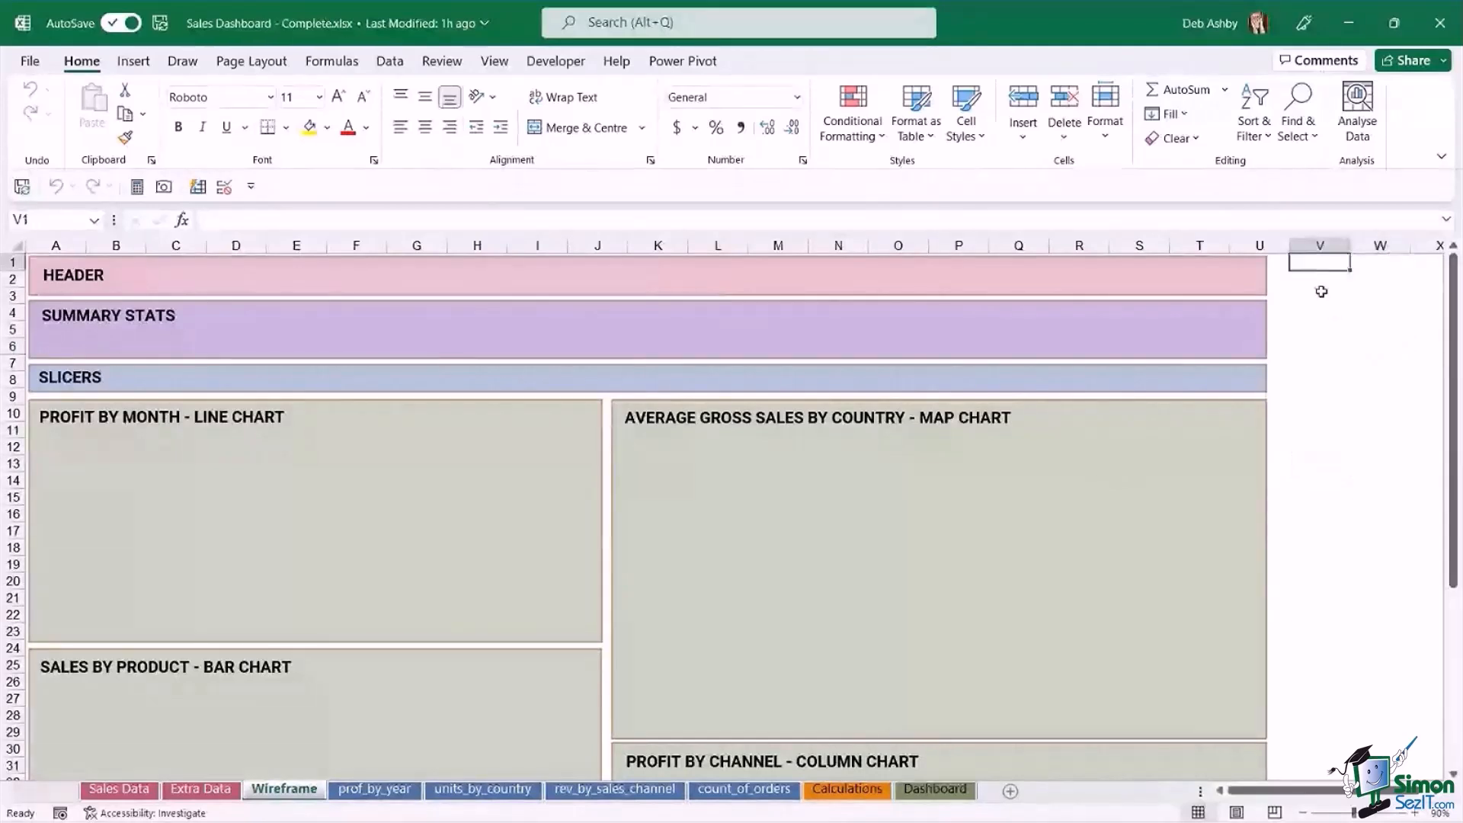
left_click(1320, 280)
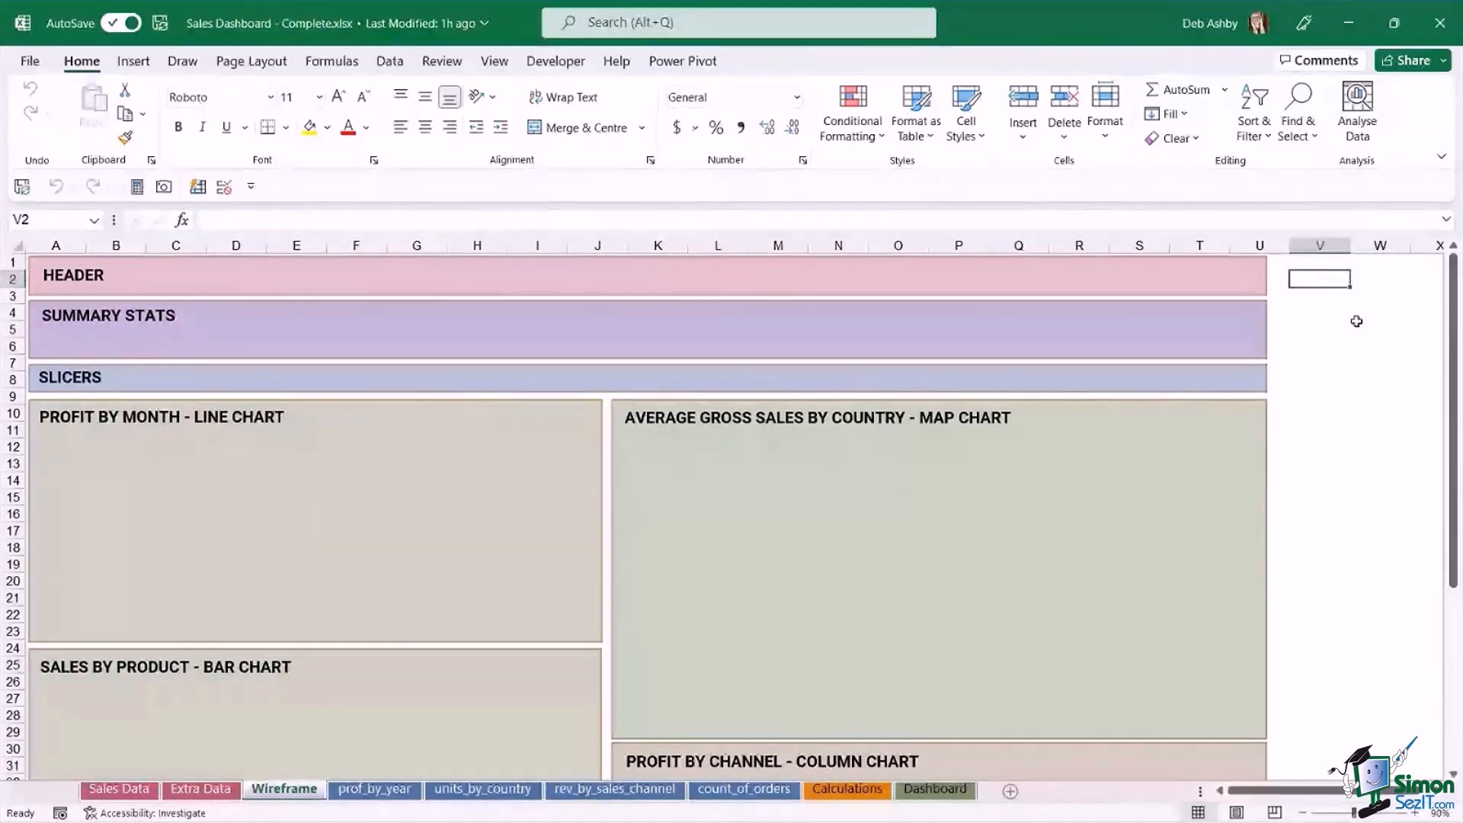
left_click(1321, 344)
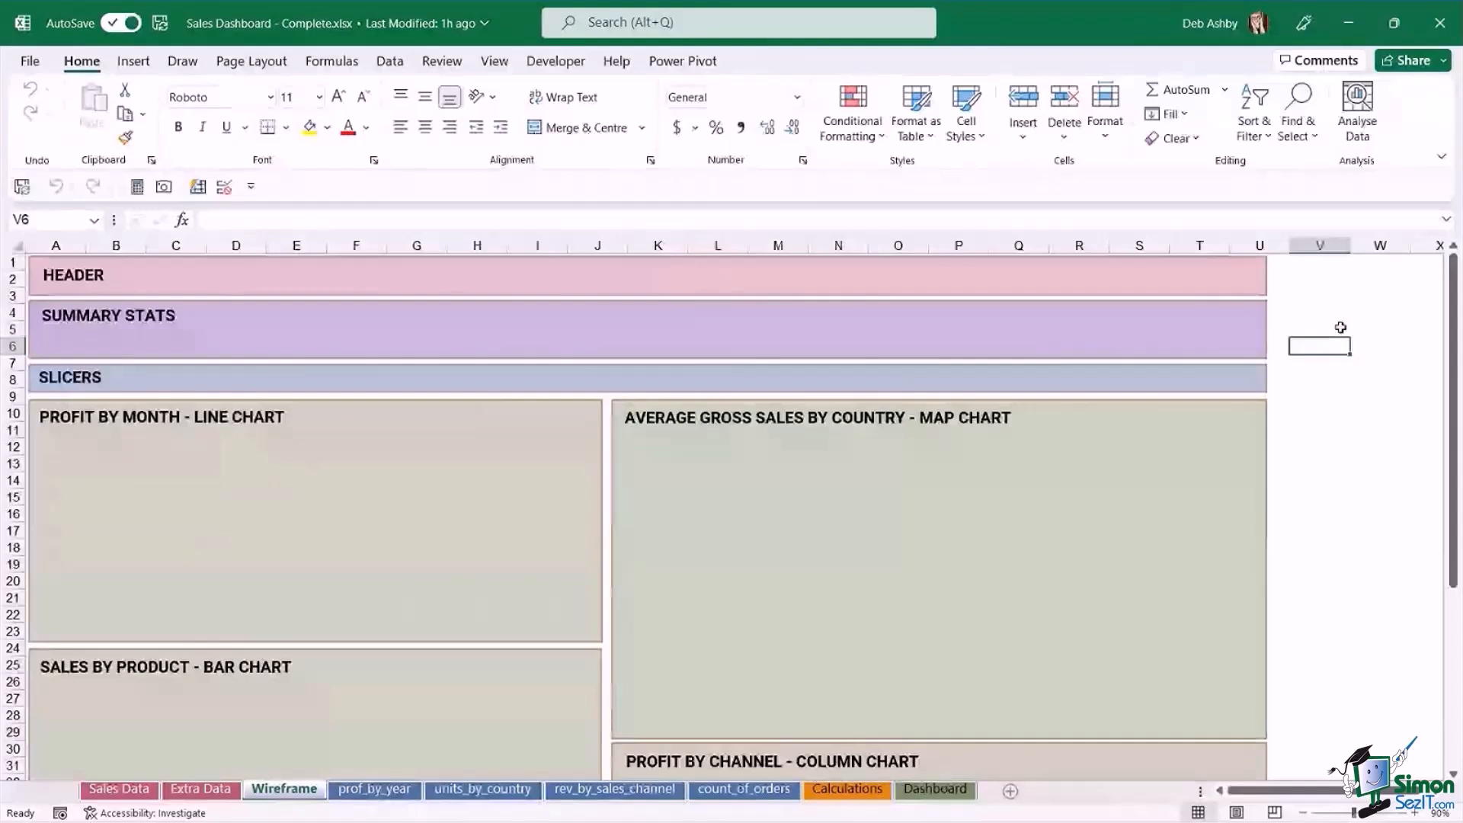
left_click(942, 793)
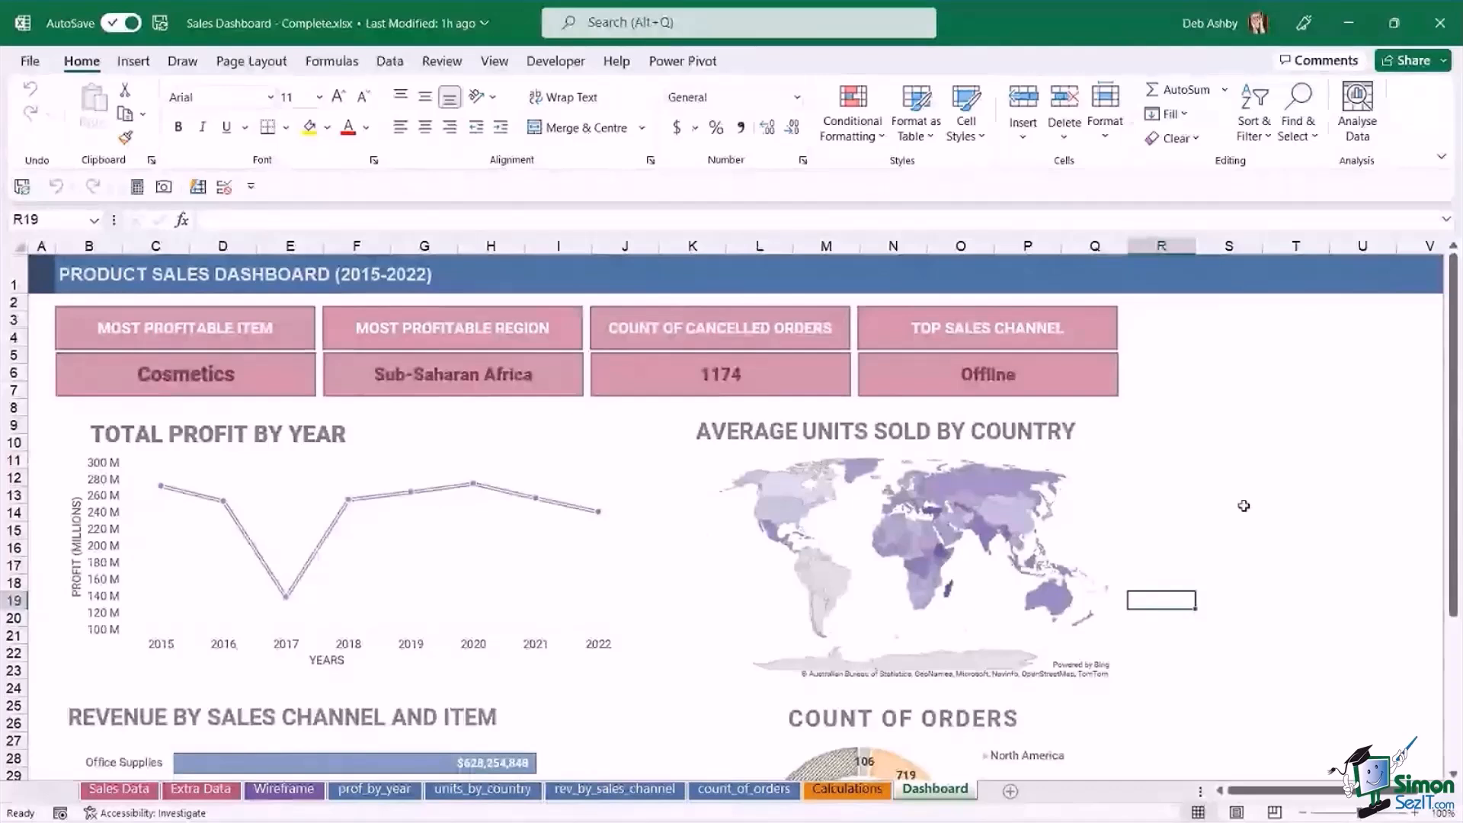
Examine the Sales Data, Extra Data, four pivot chart and Calculations sheets of the completed workbook, and return to the Dashboard sheet.
left_click(1221, 368)
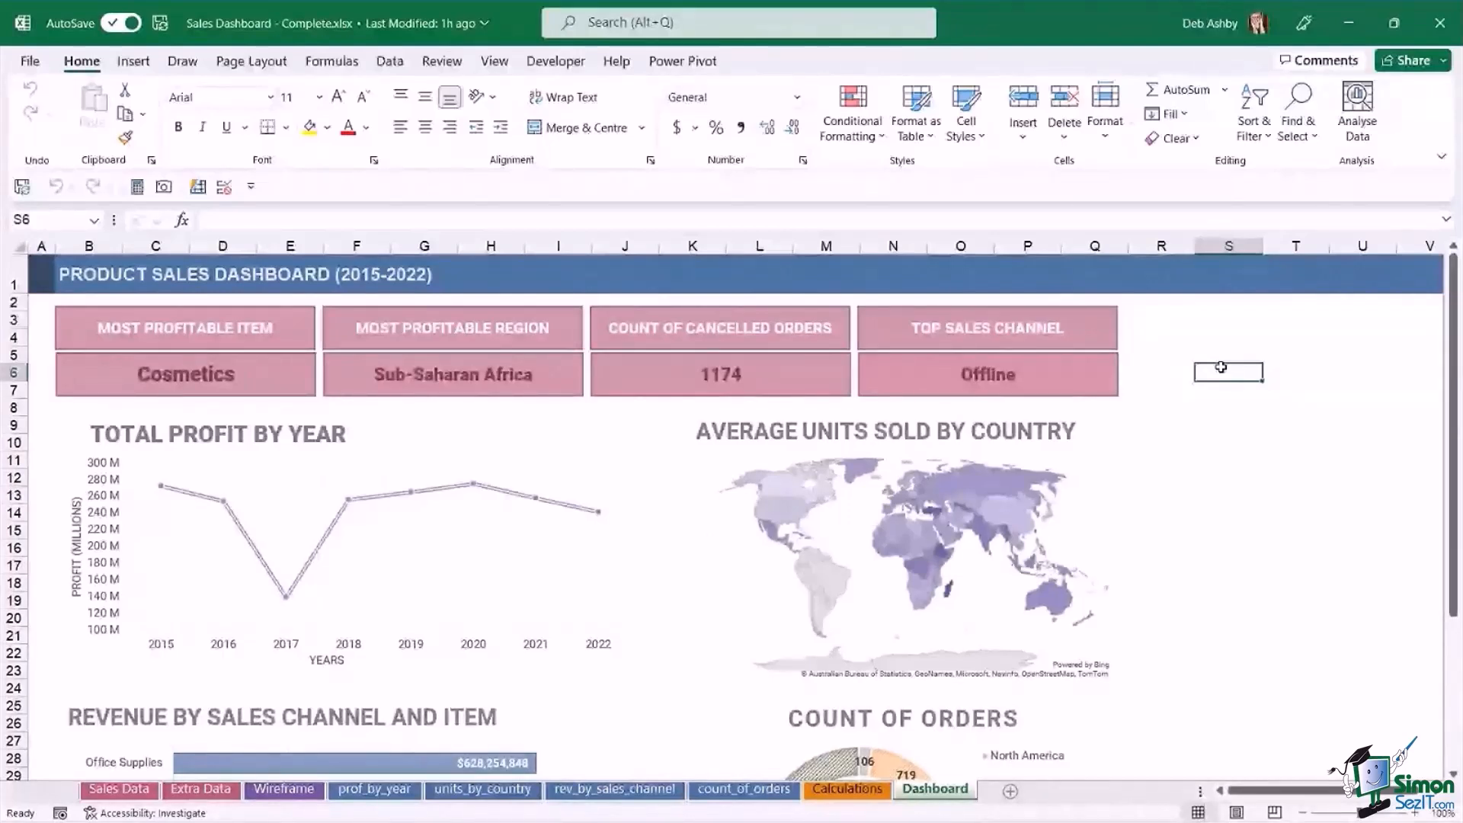
left_click(1227, 427)
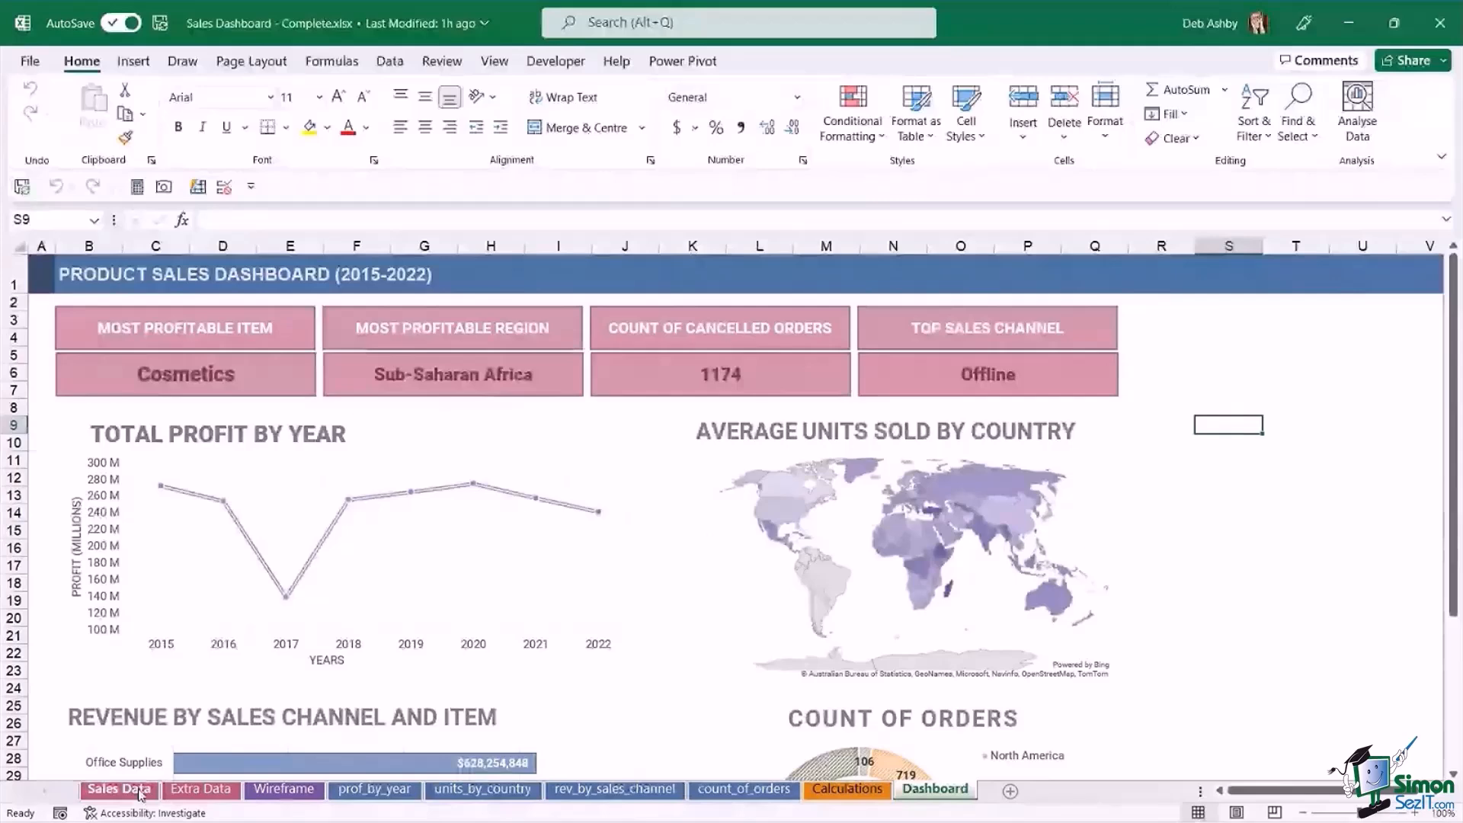
left_click(140, 793)
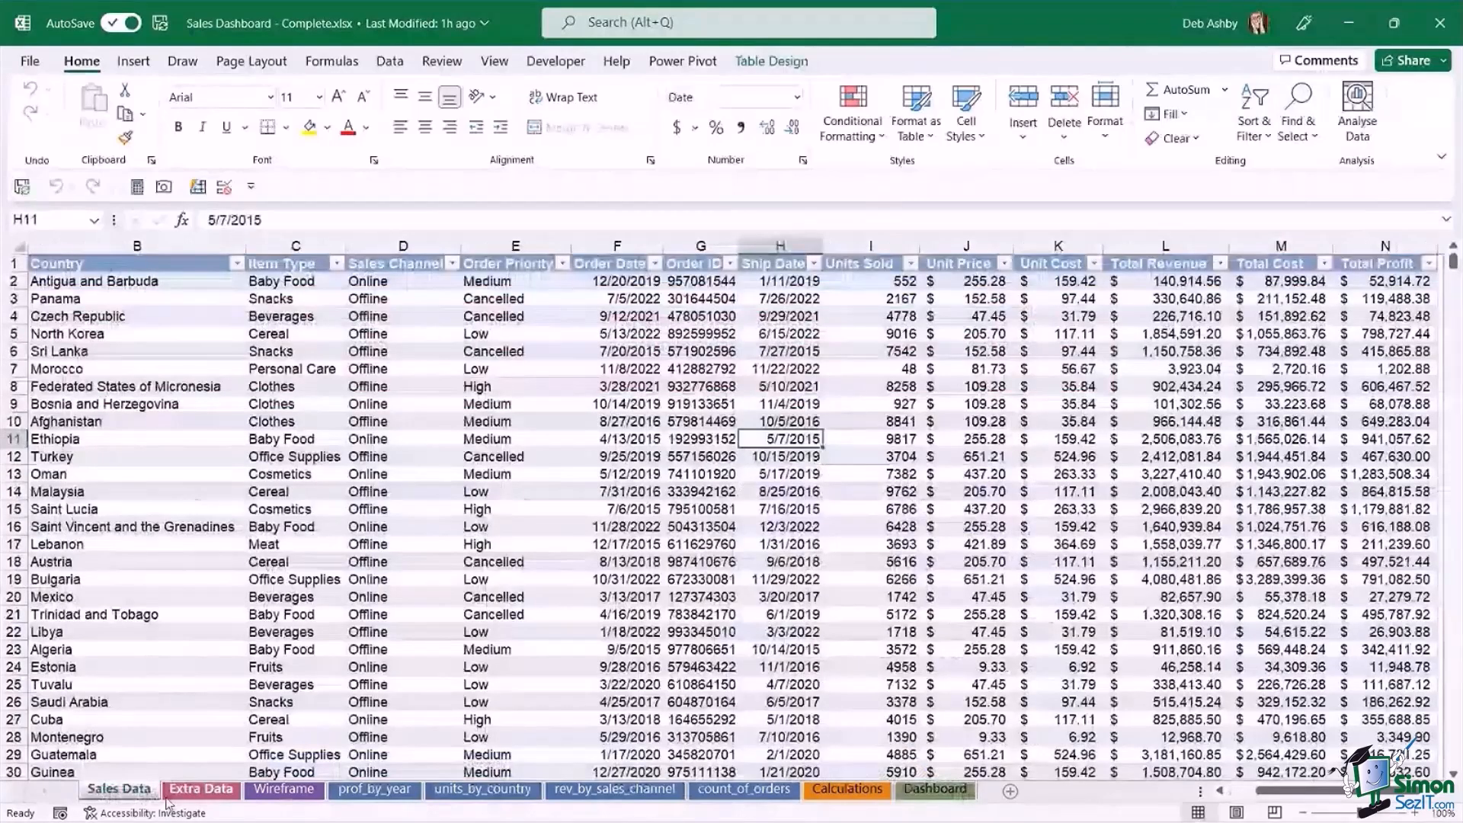
left_click(217, 791)
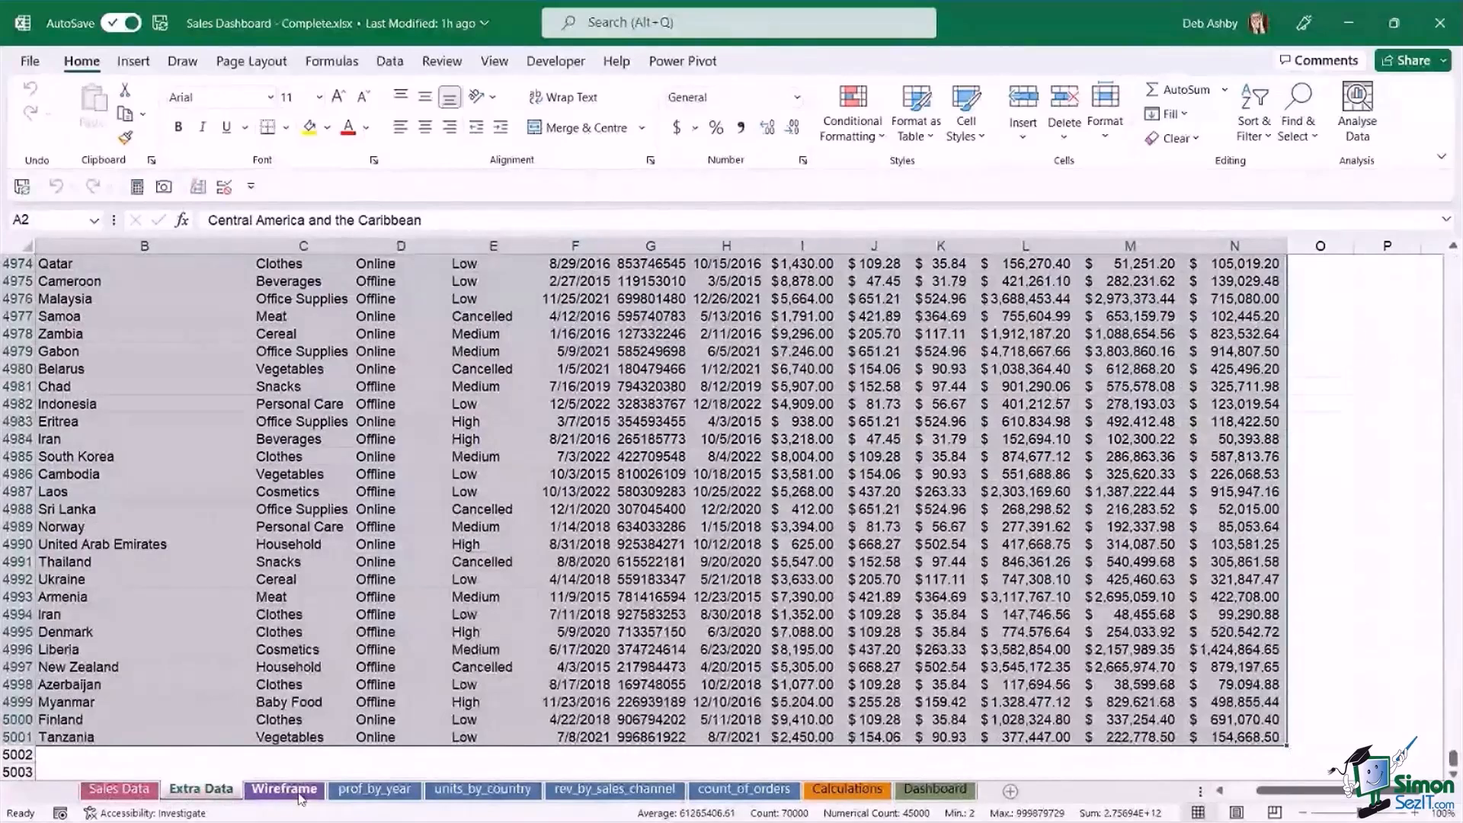
left_click(375, 790)
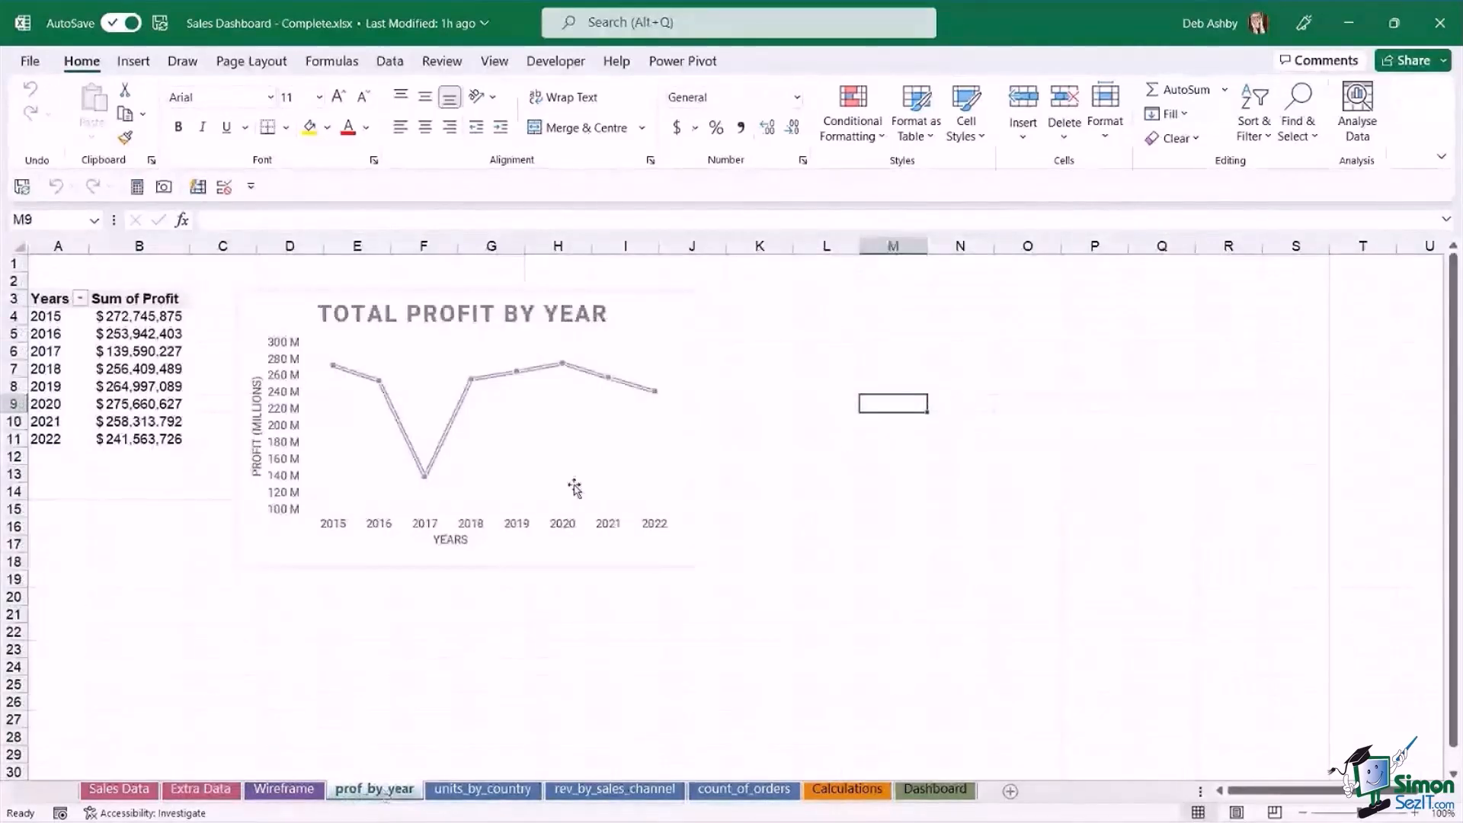
left_click(496, 789)
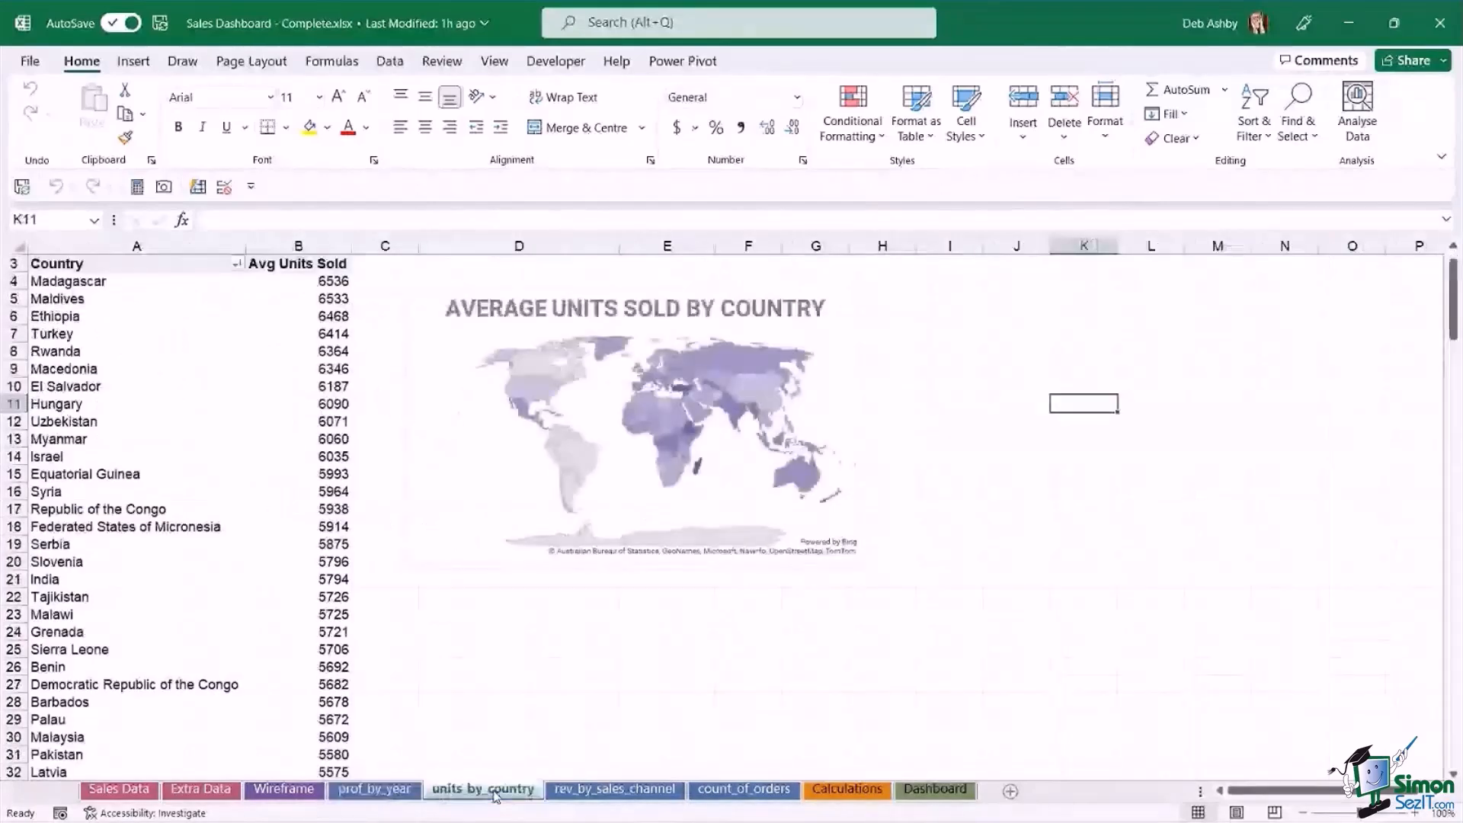
left_click(614, 790)
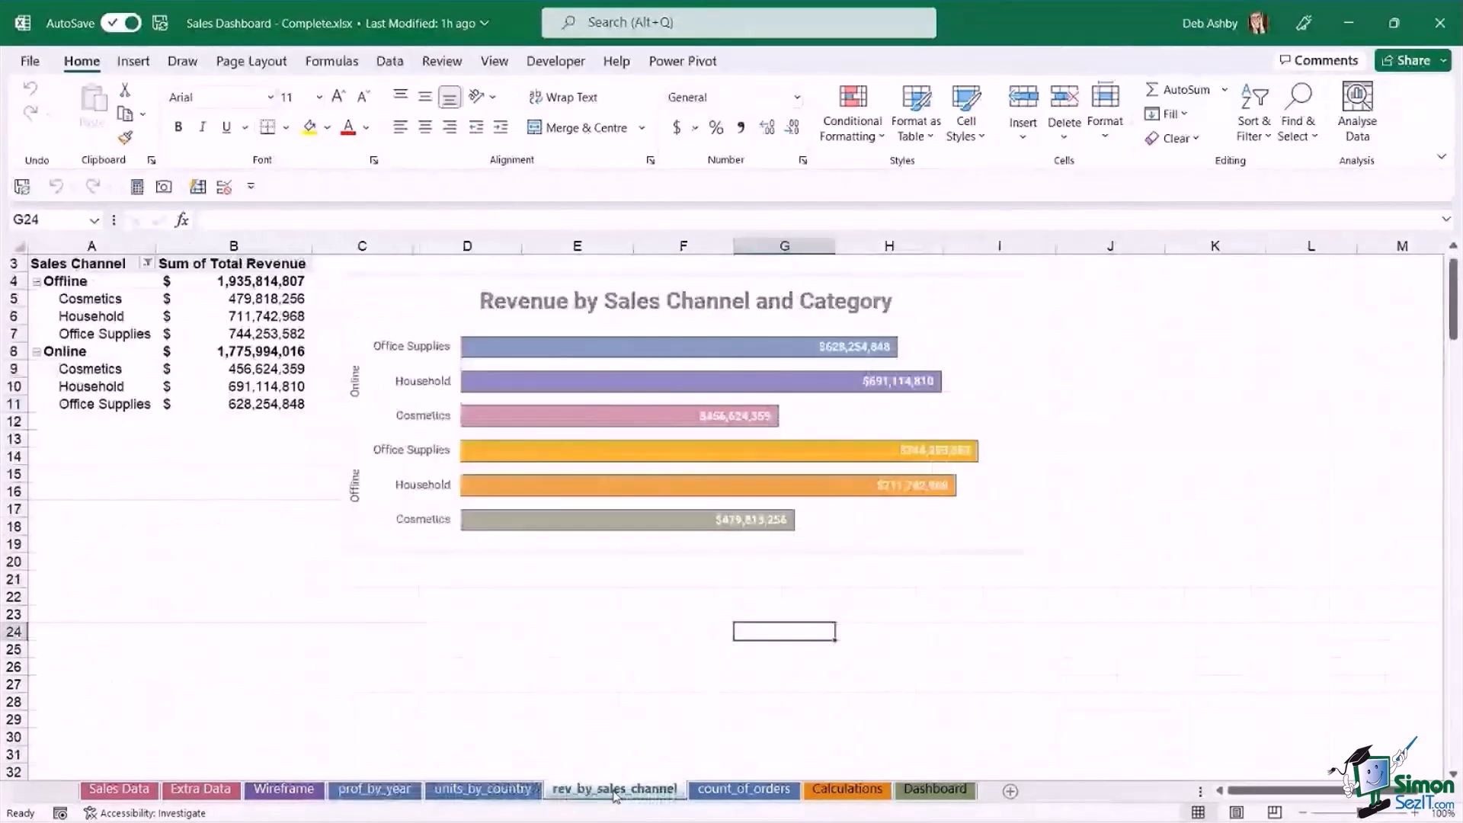
left_click(743, 789)
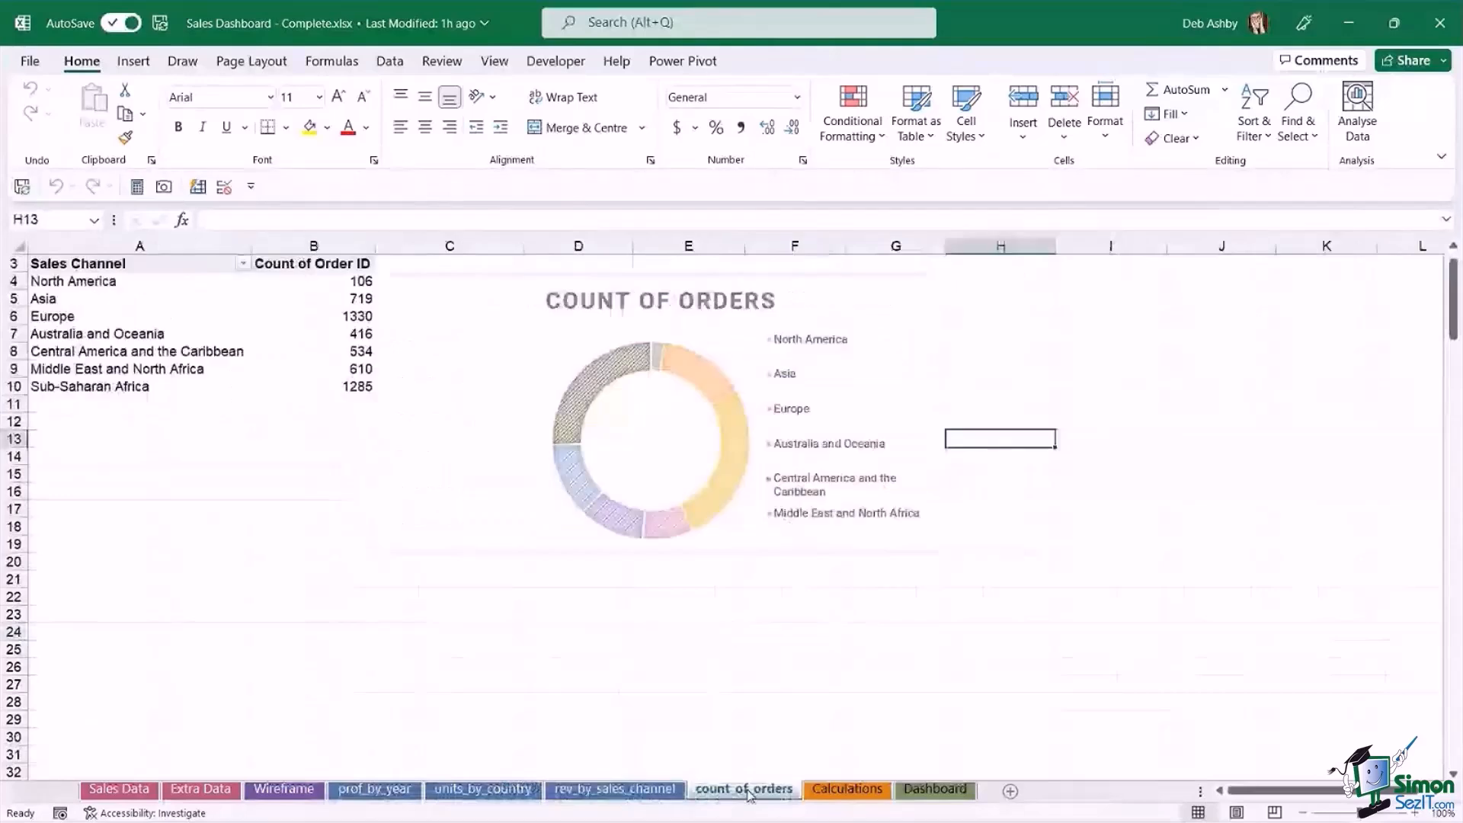
left_click(852, 789)
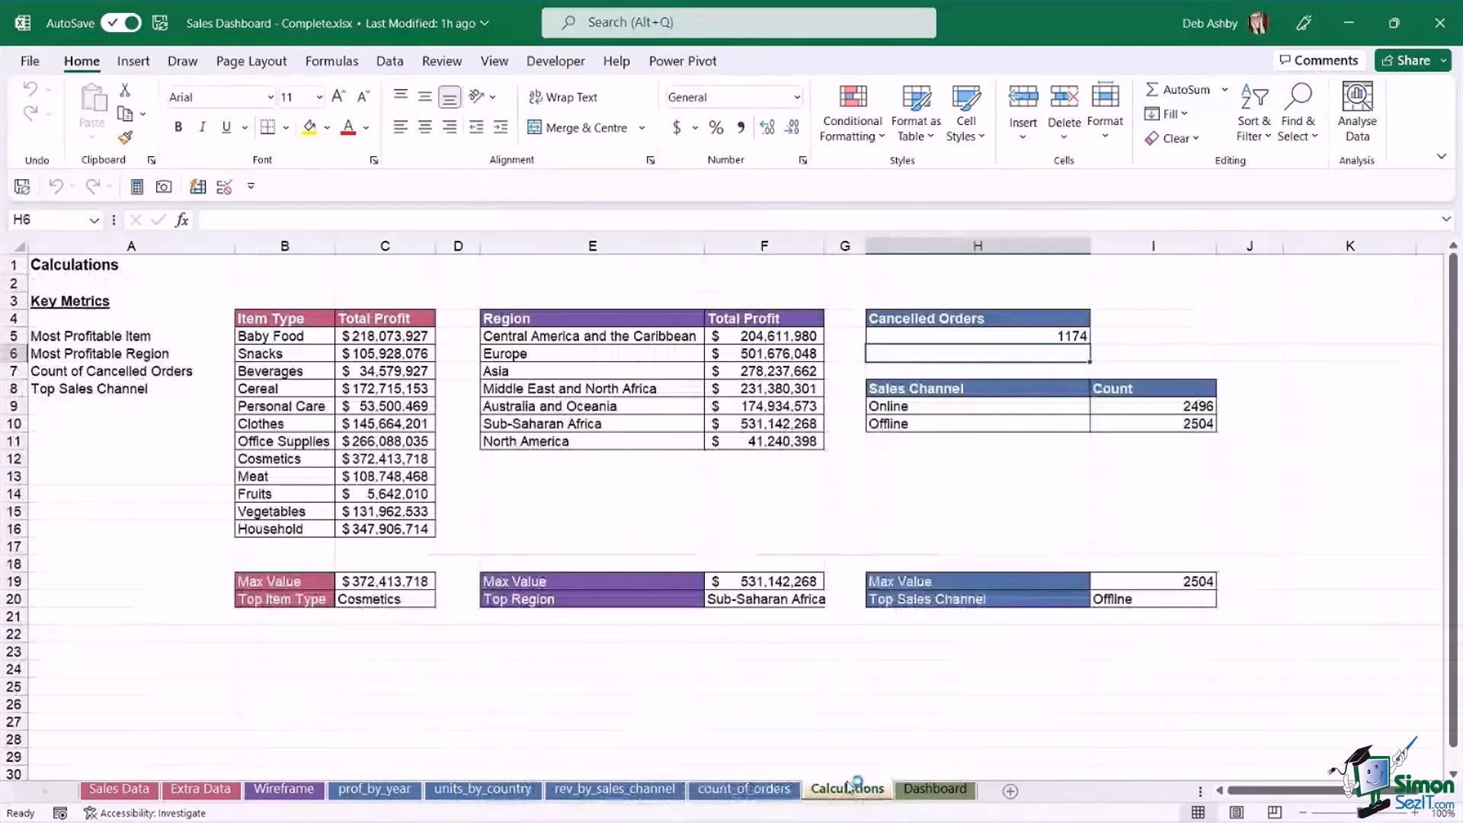
left_click(936, 790)
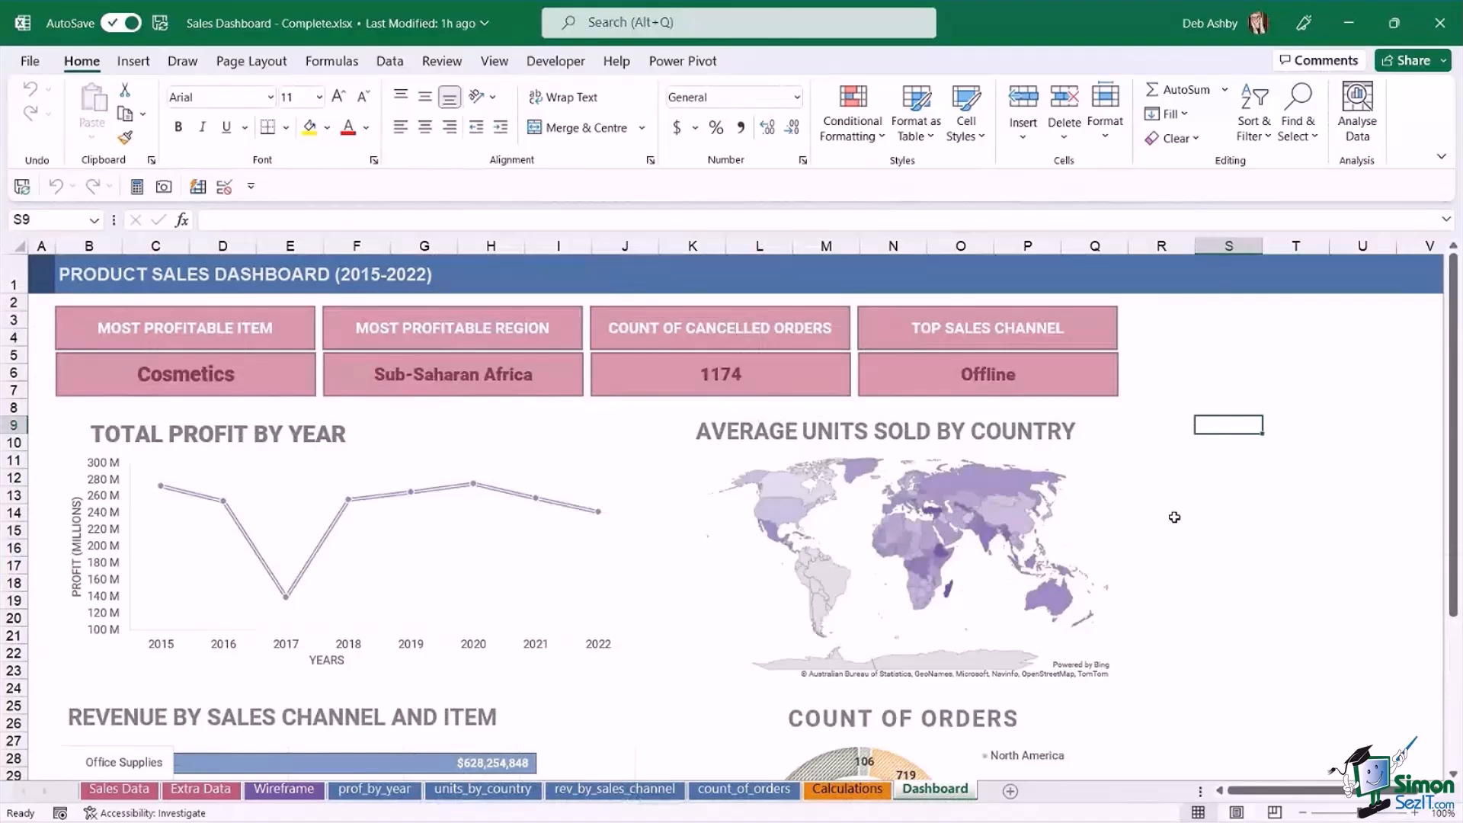
left_click(1187, 391)
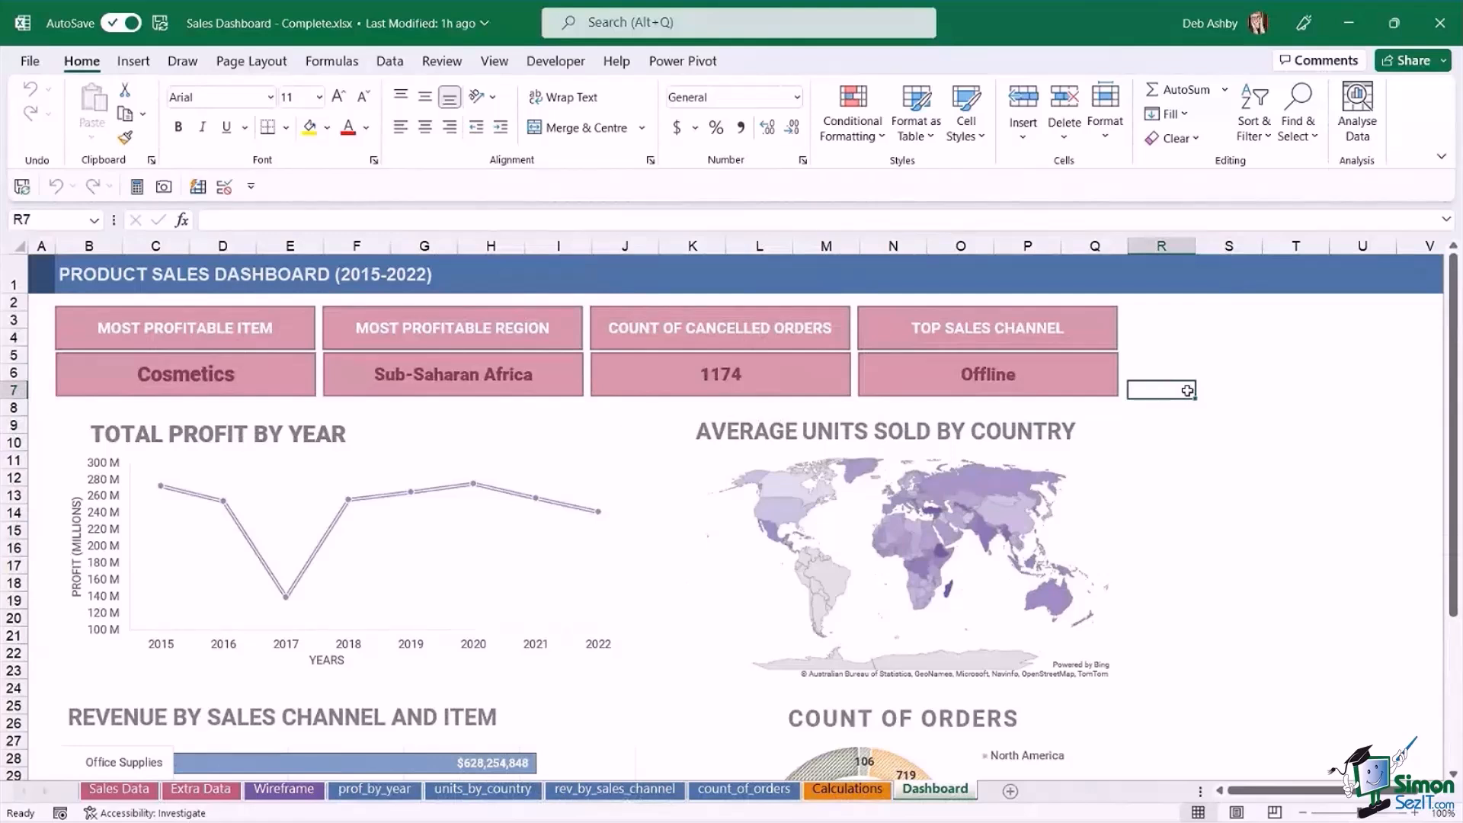
left_click(1188, 352)
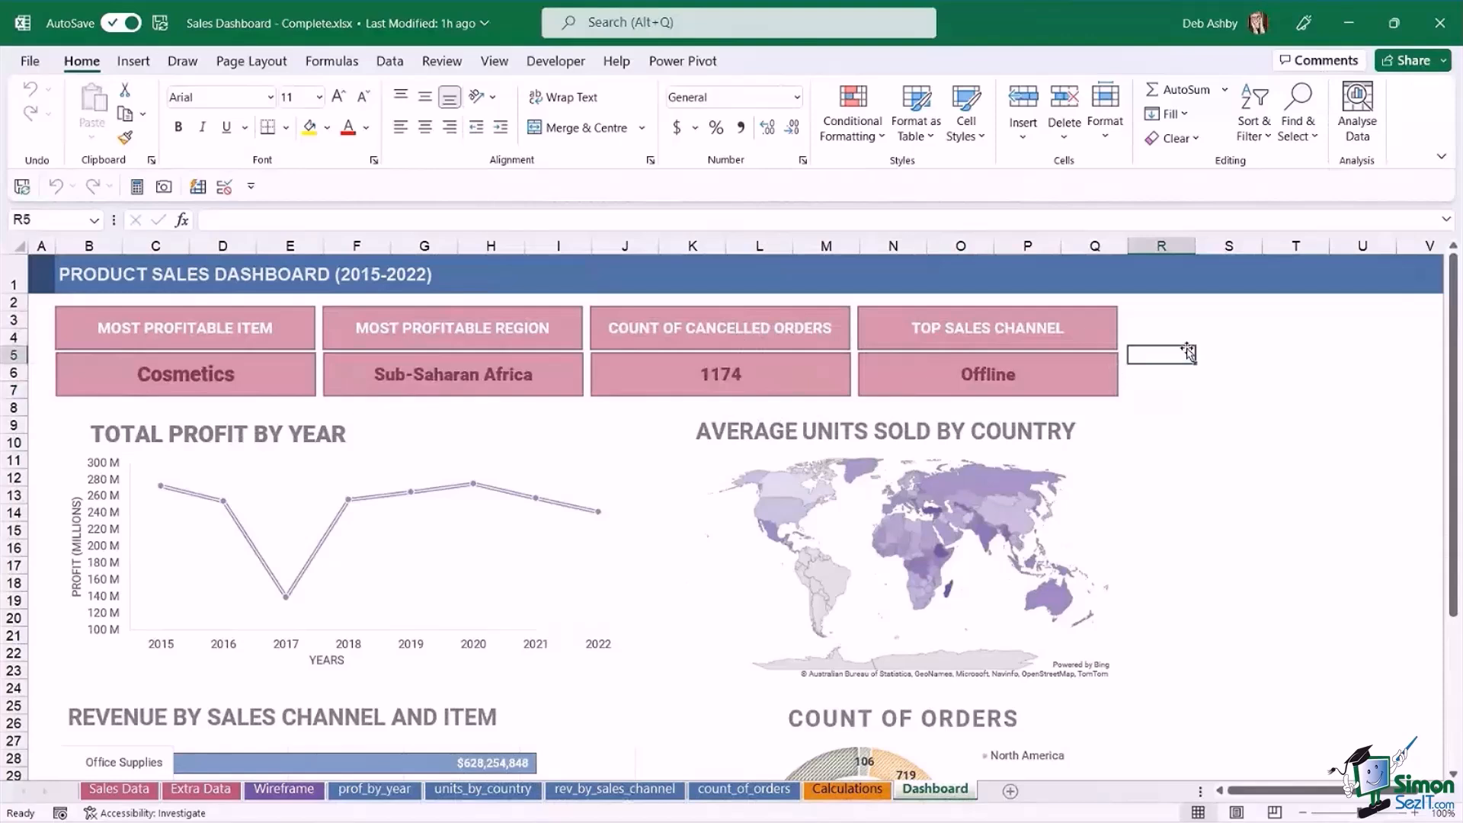
Close the completed workbook and open Sales Dashboard - Workbook.xlsx, maximized, from the Excel Interactive Dashboards folder on the Desktop.
left_click(1421, 40)
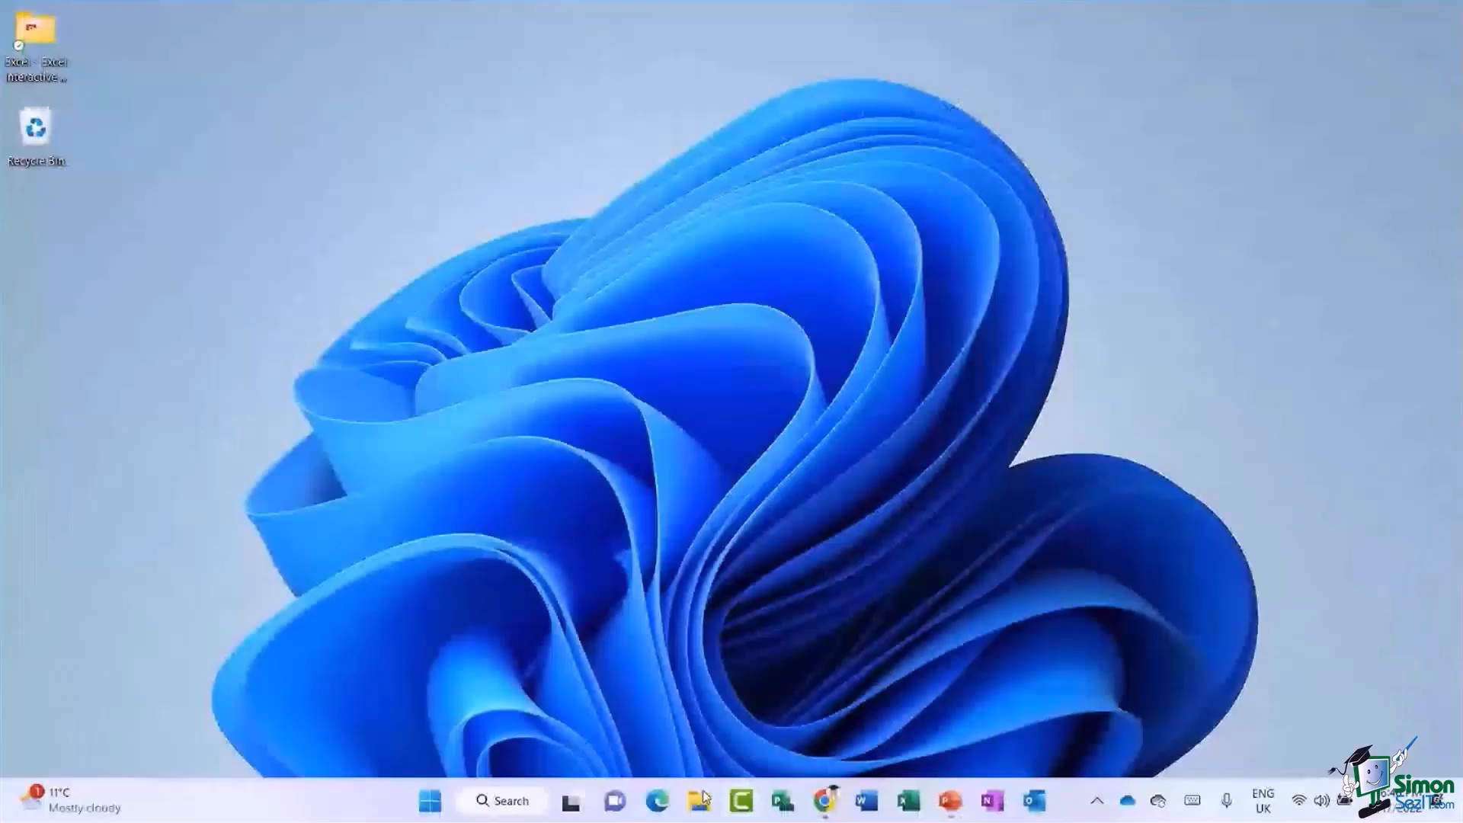
left_click(699, 800)
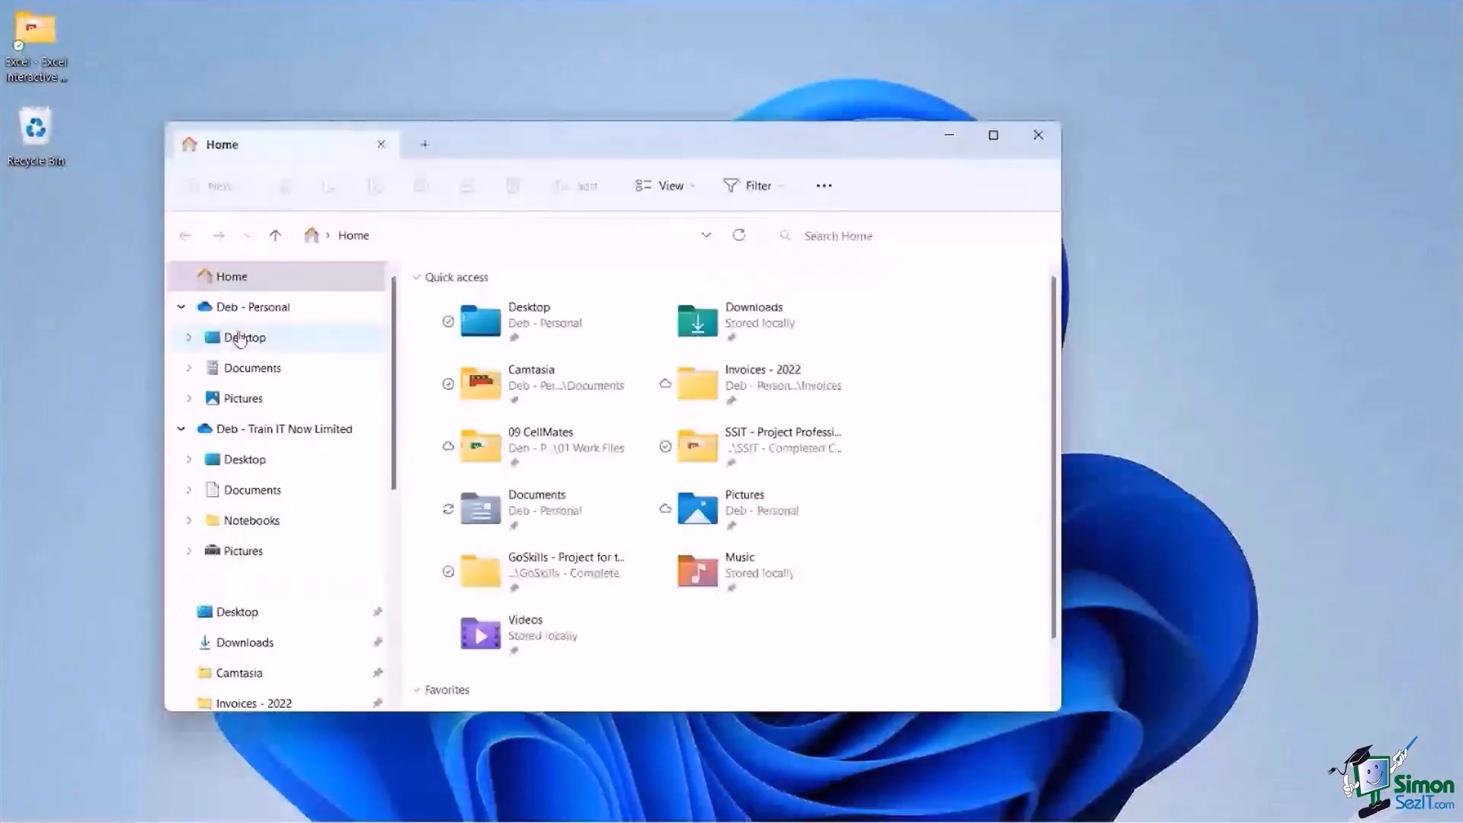
left_click(240, 339)
double_click(536, 307)
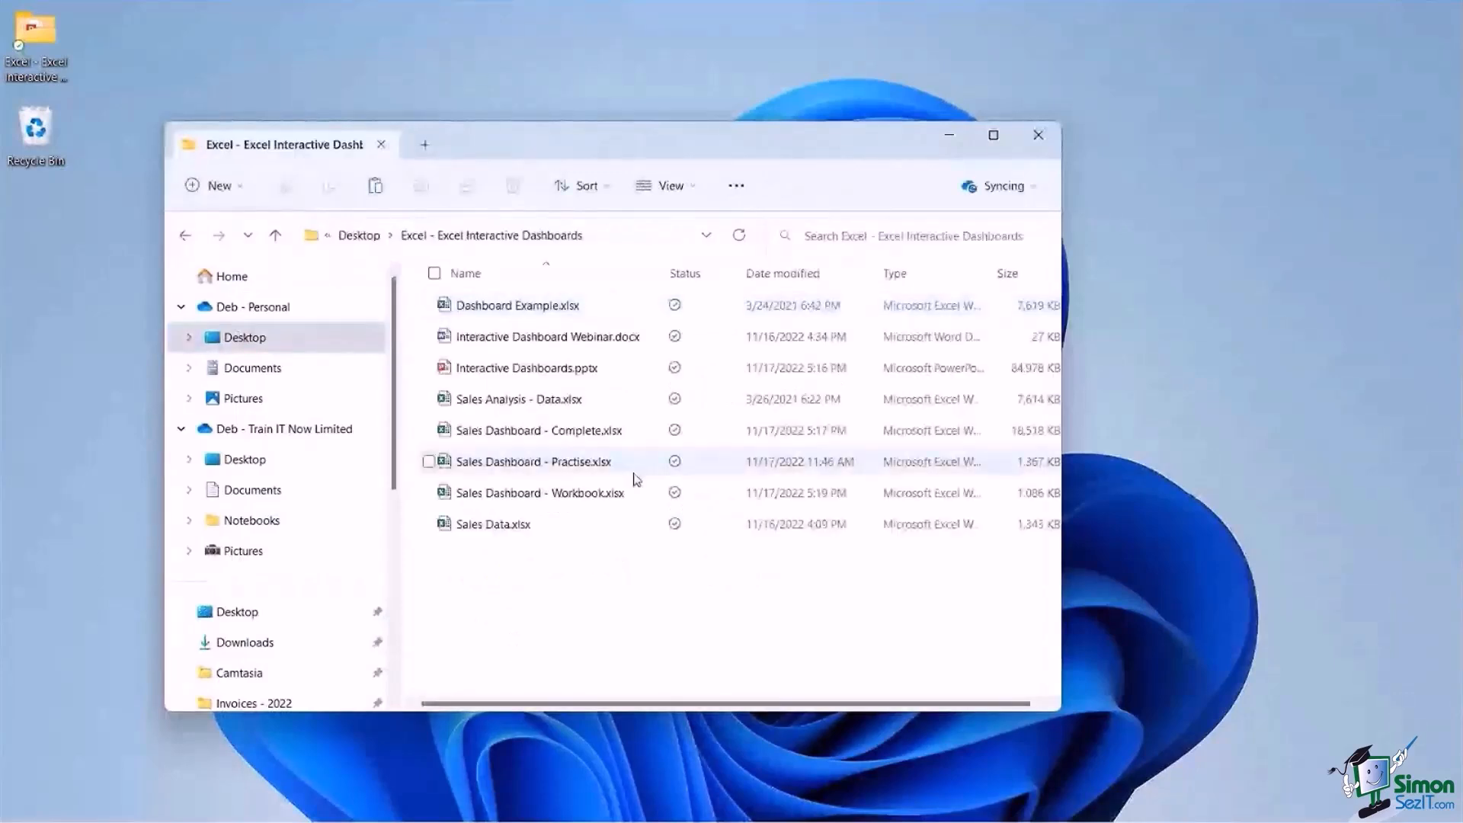
double_click(610, 493)
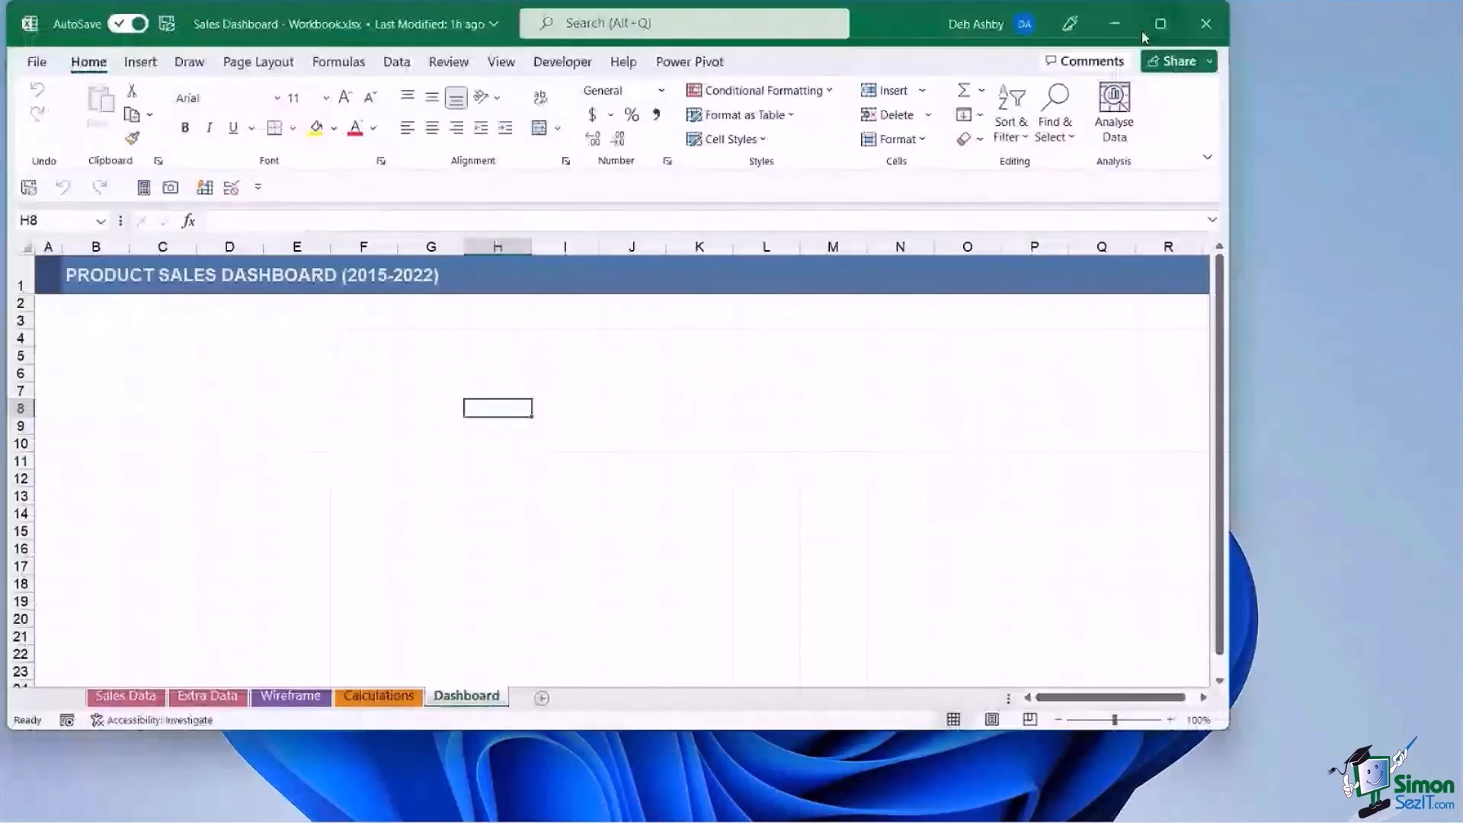
left_click(1161, 24)
left_click(578, 455)
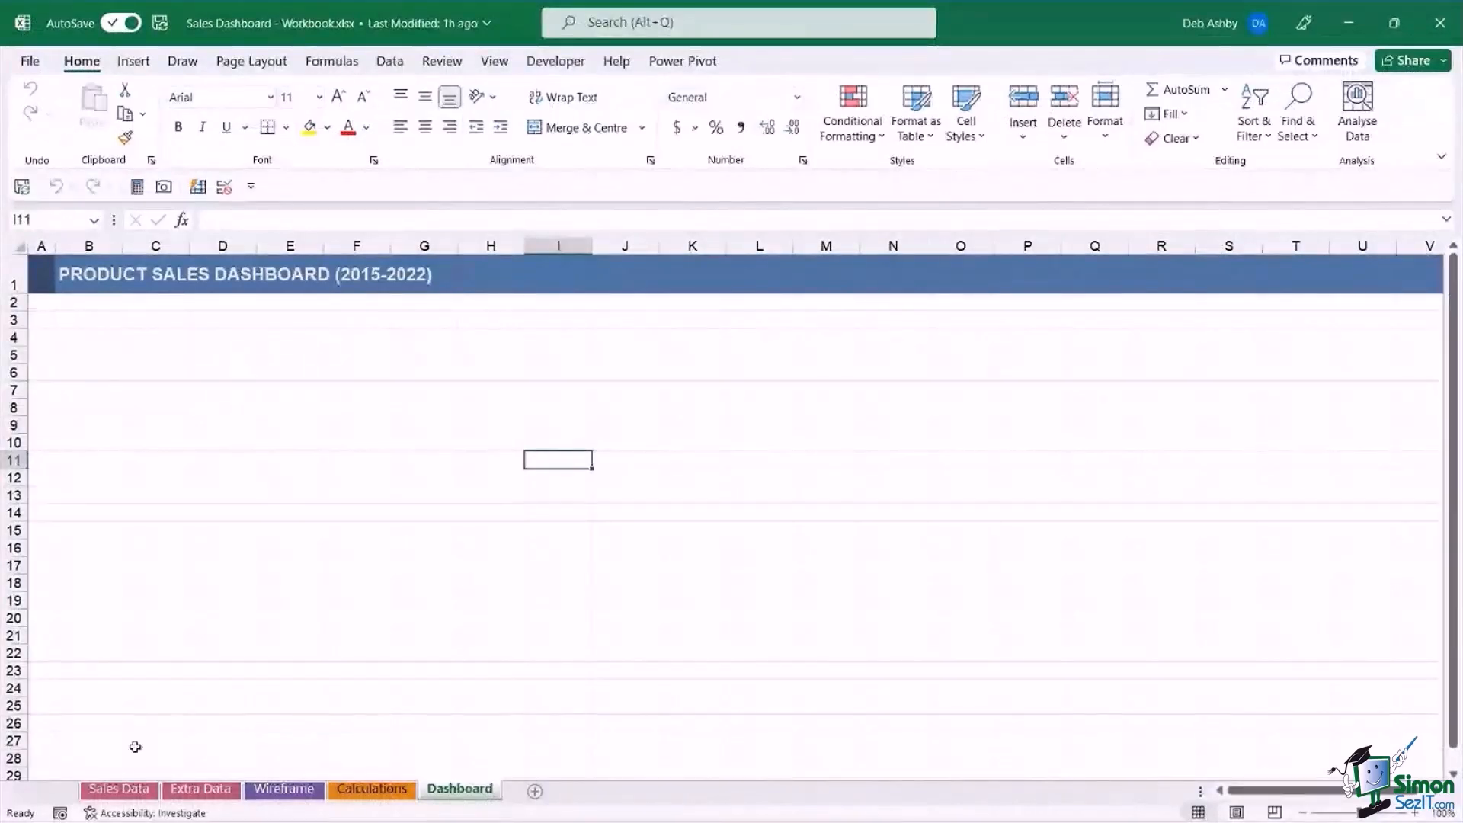
Look through the Sales Data, Extra Data, Wireframe and Calculations sheets of the starter workbook, and return to its Dashboard sheet.
left_click(119, 788)
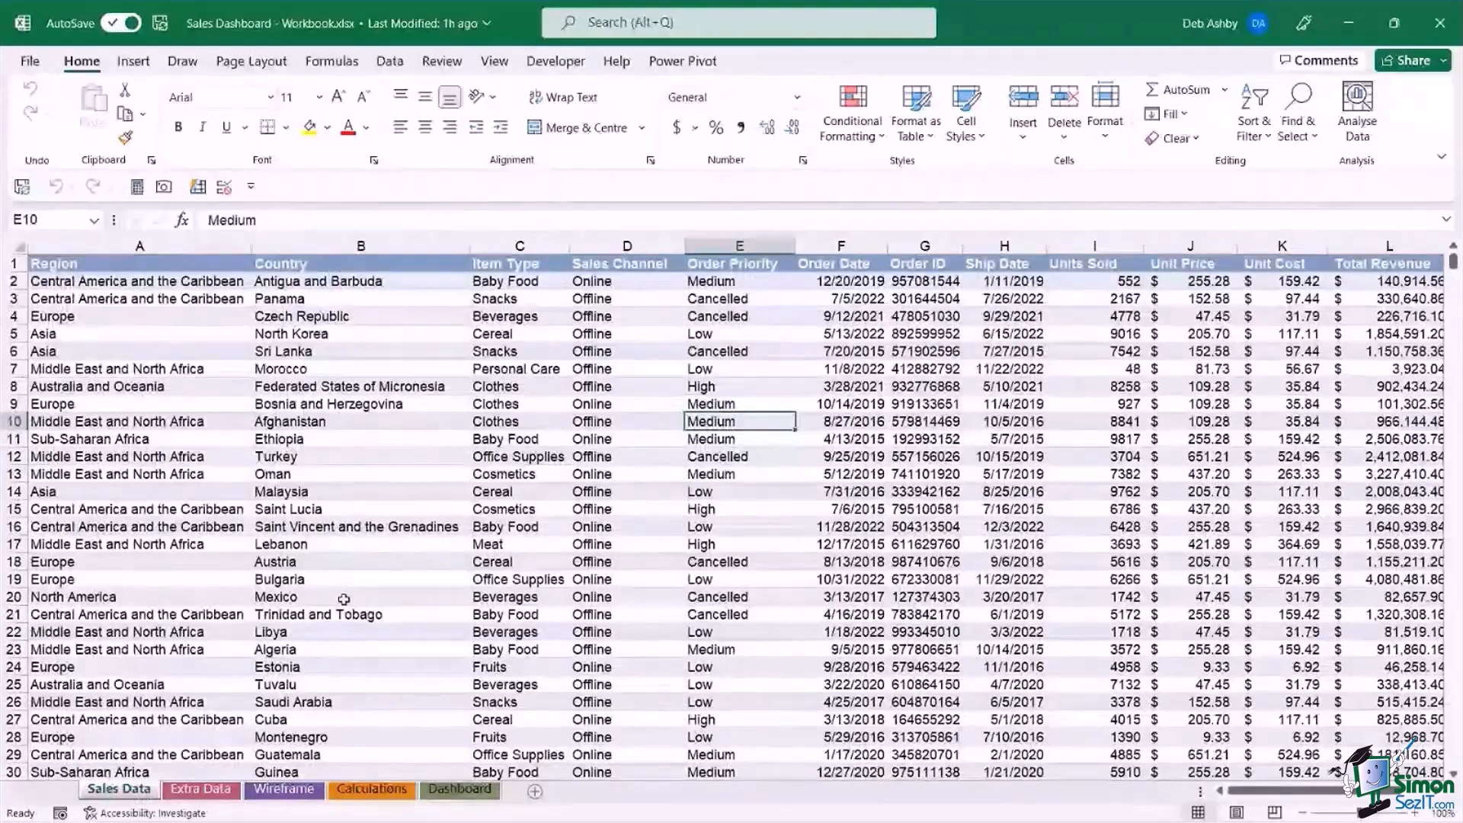
left_click(340, 510)
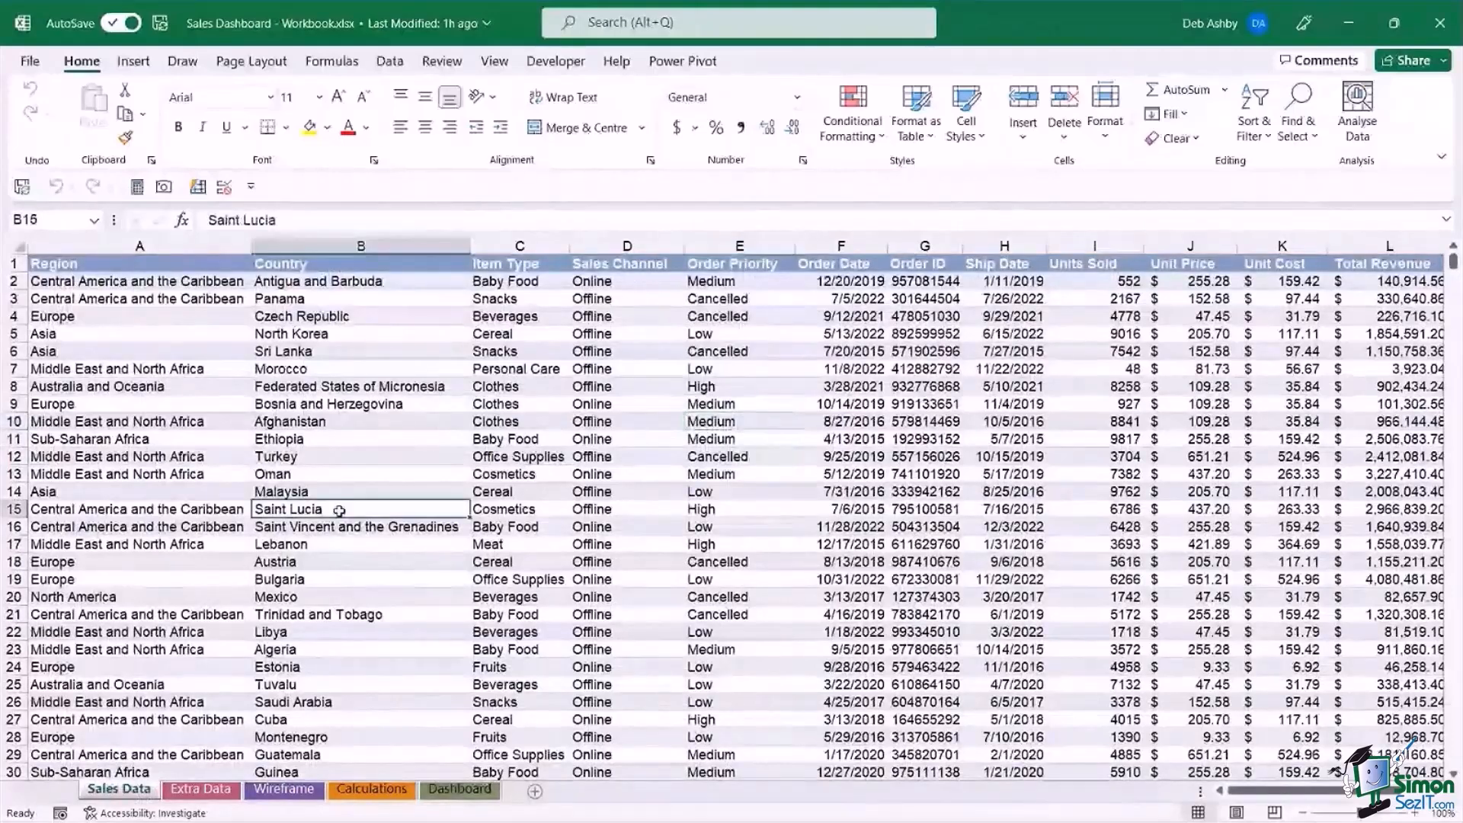
left_click(216, 792)
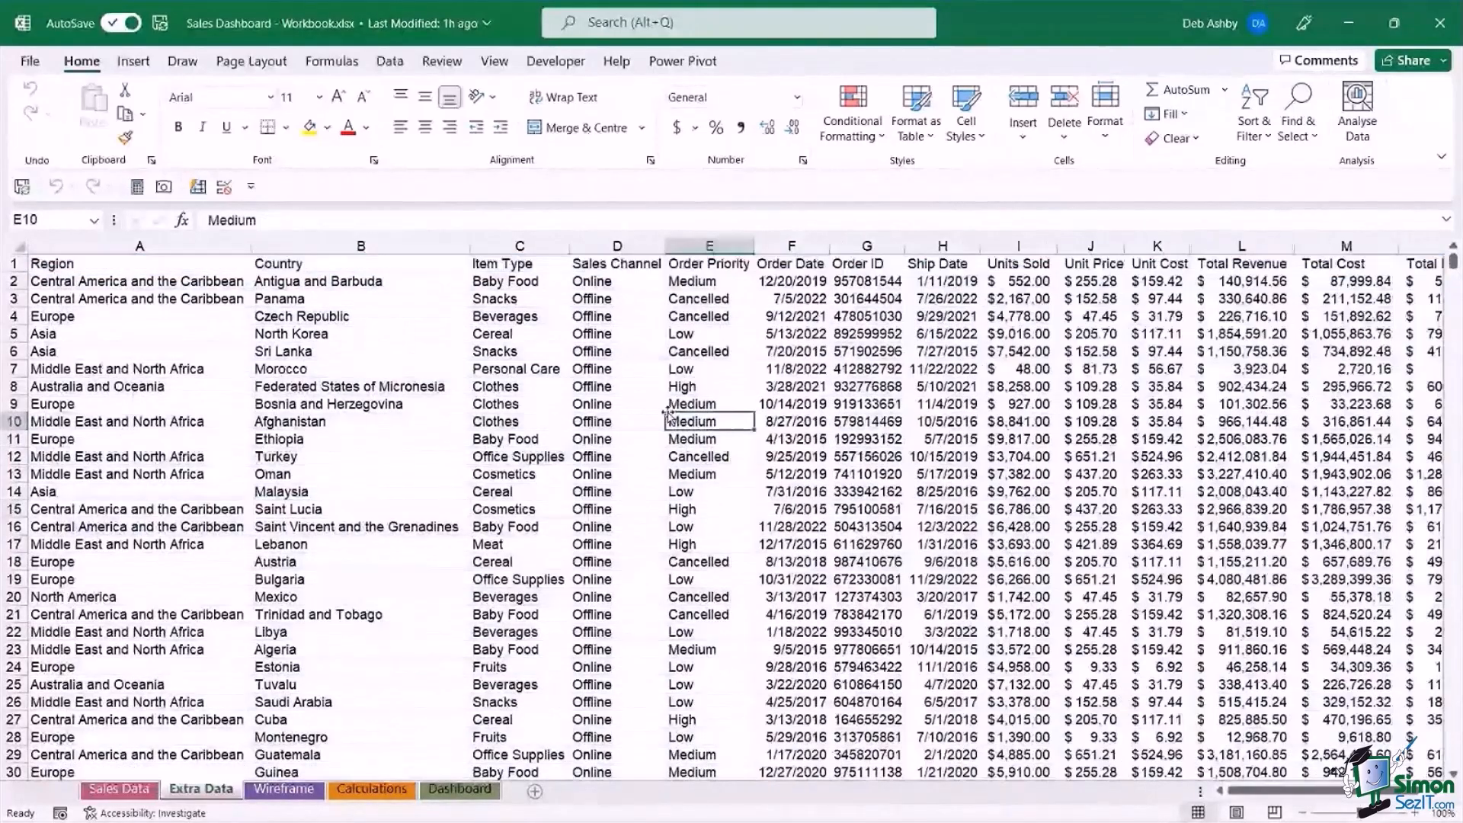
left_click(284, 789)
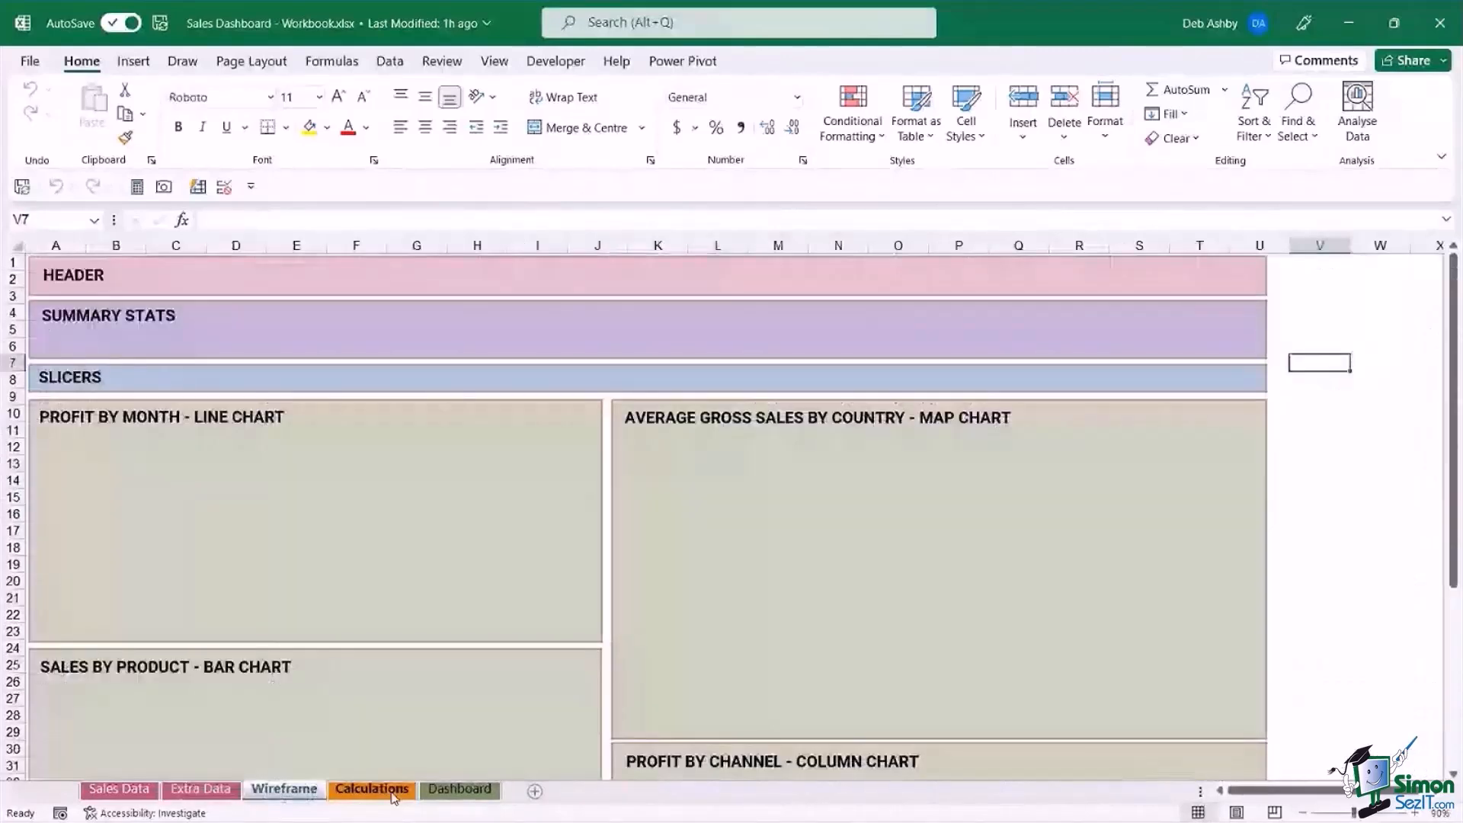
left_click(372, 790)
left_click(460, 789)
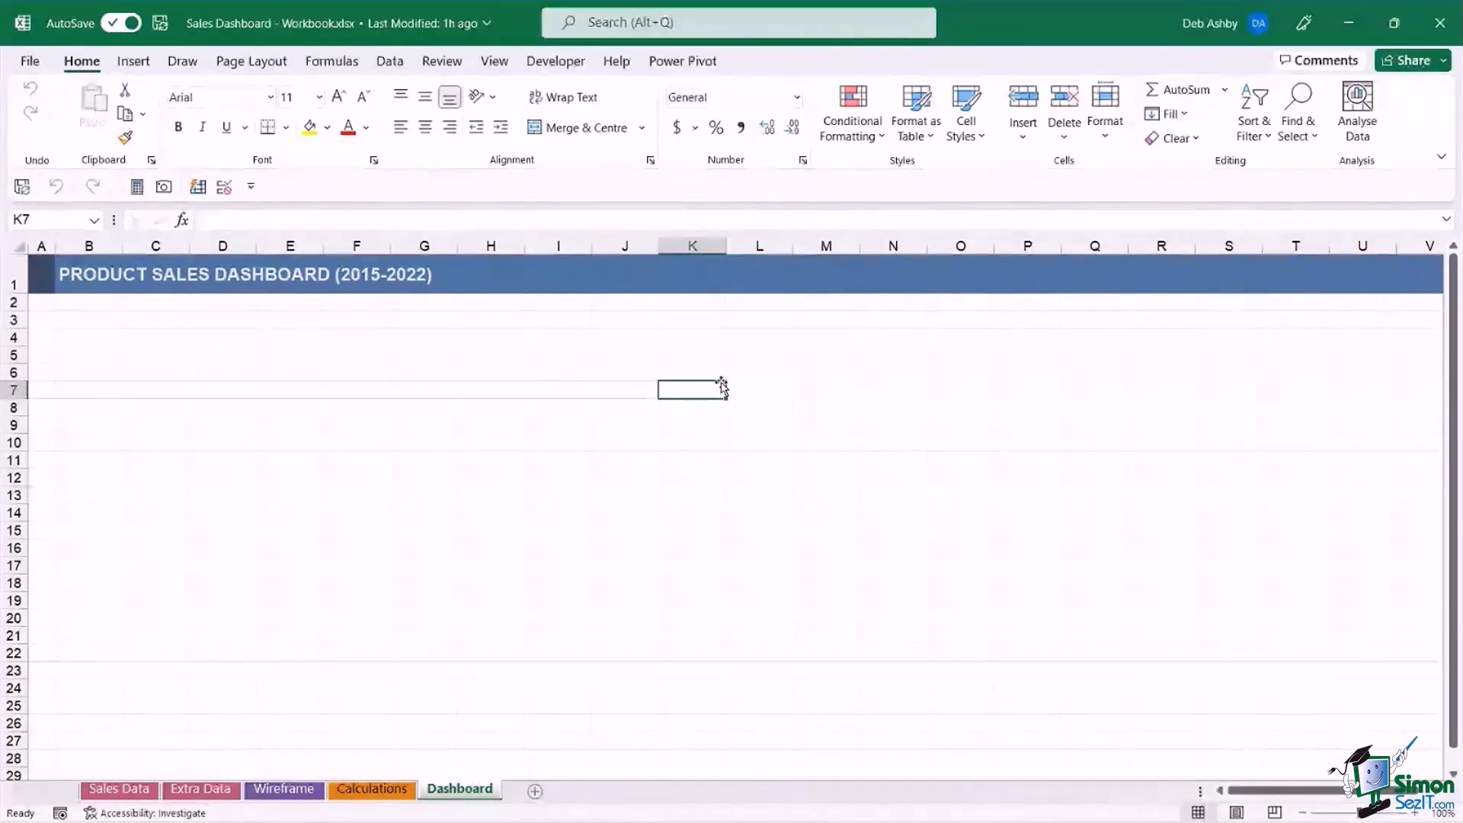
left_click(424, 354)
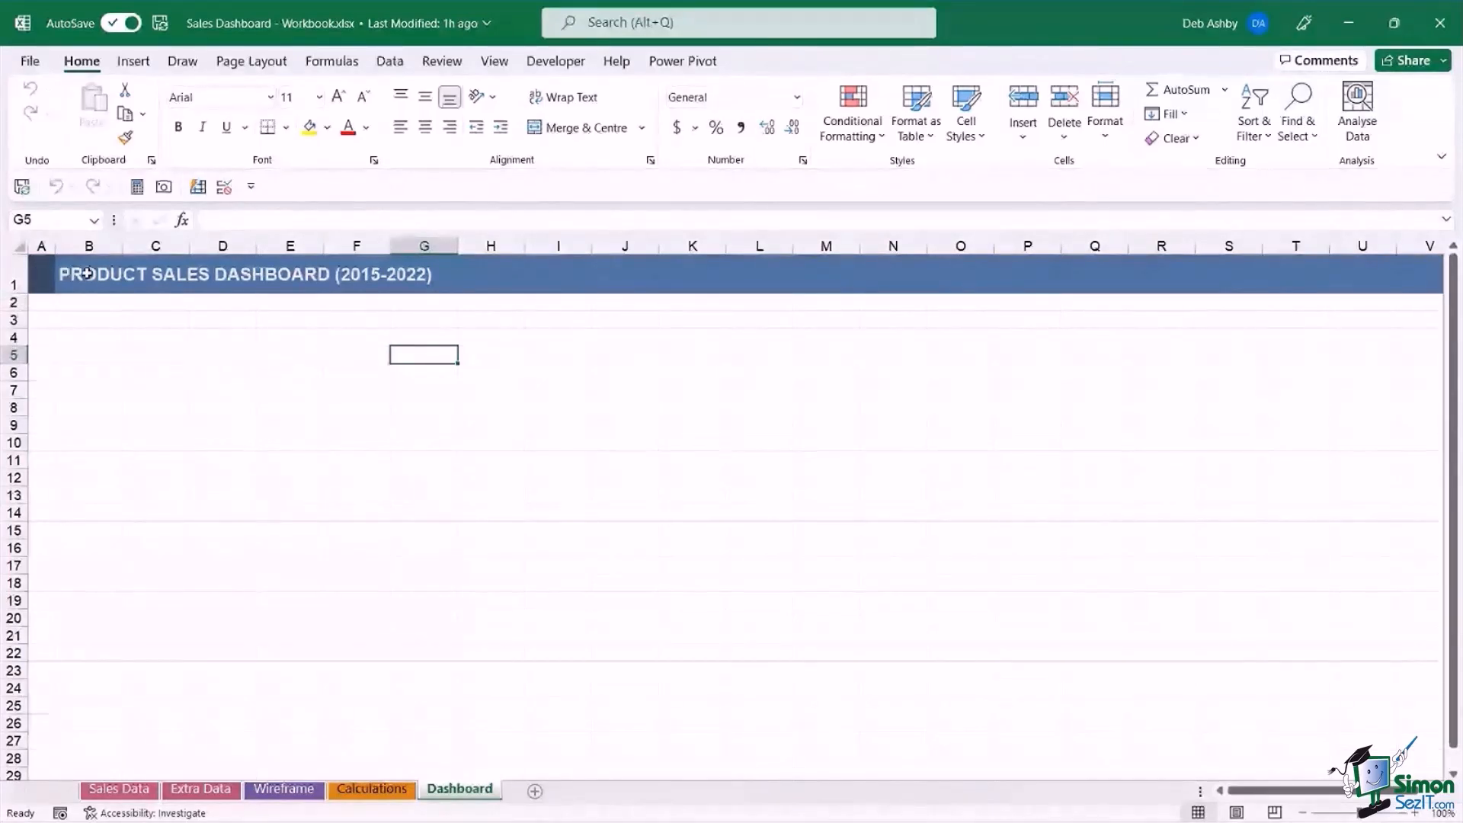
left_click(504, 375)
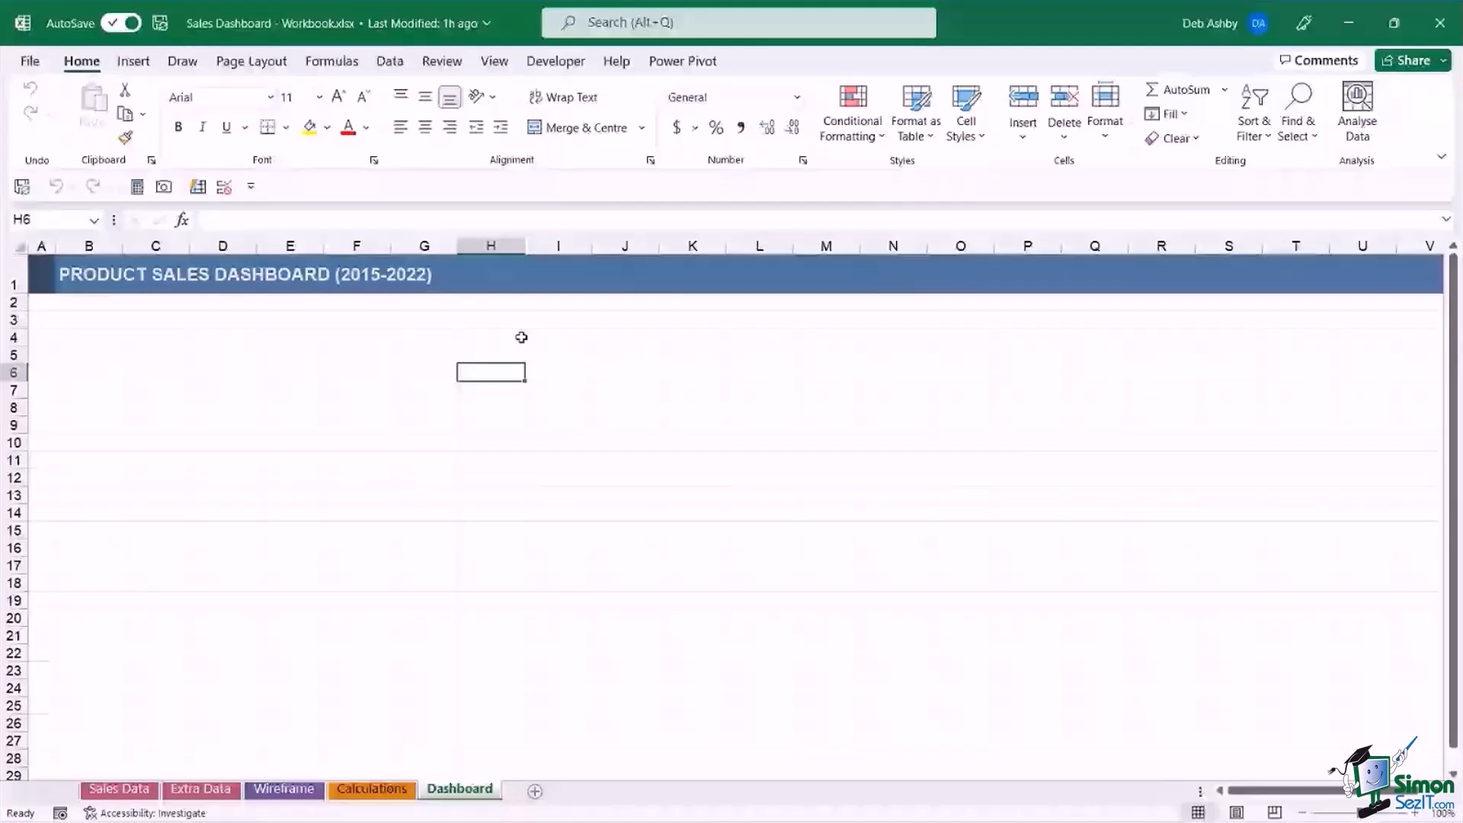
left_click(585, 390)
left_click(491, 368)
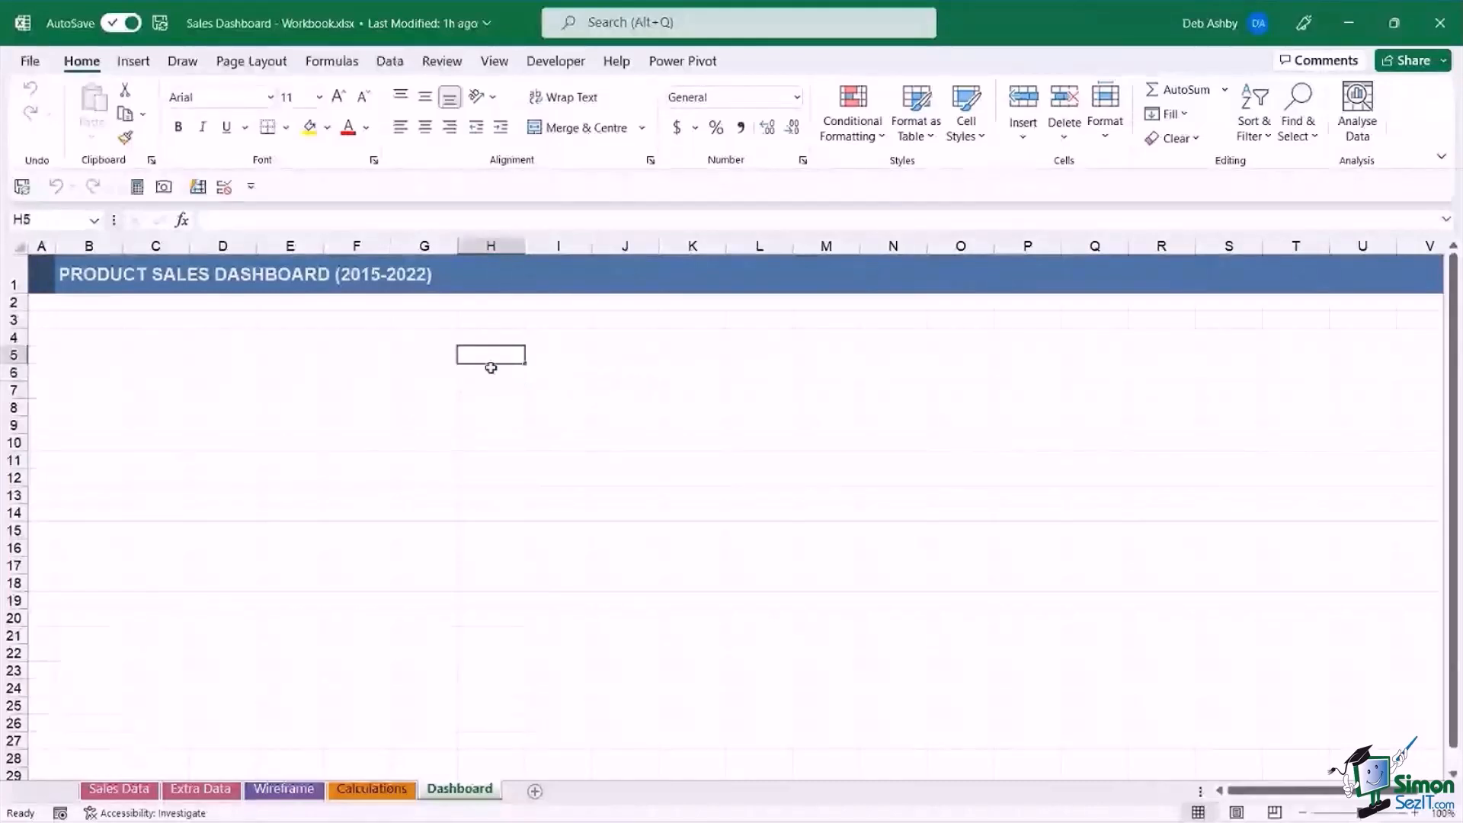
Hide the gridlines on the Dashboard sheet.
left_click(494, 61)
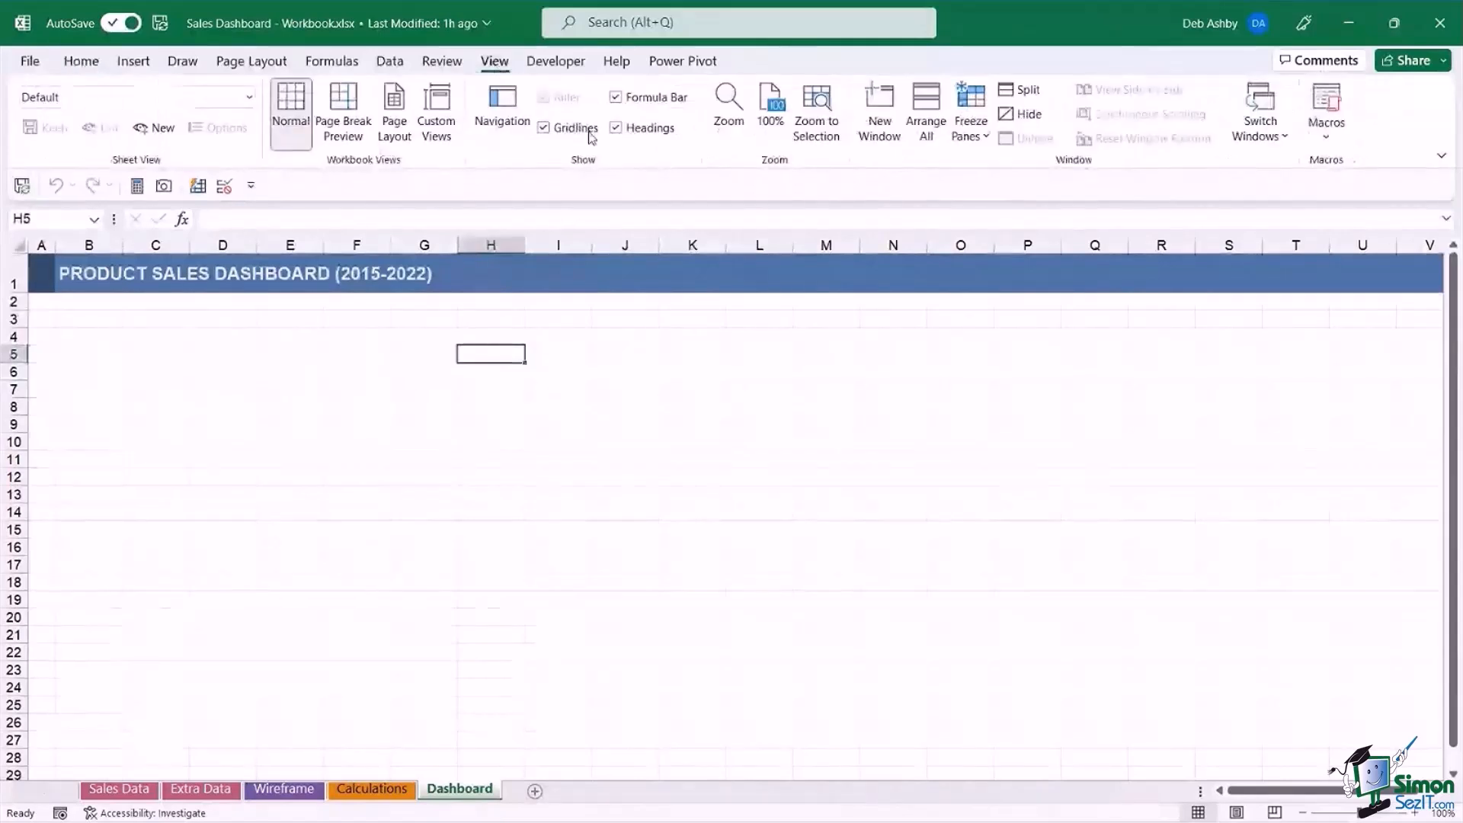
left_click(544, 128)
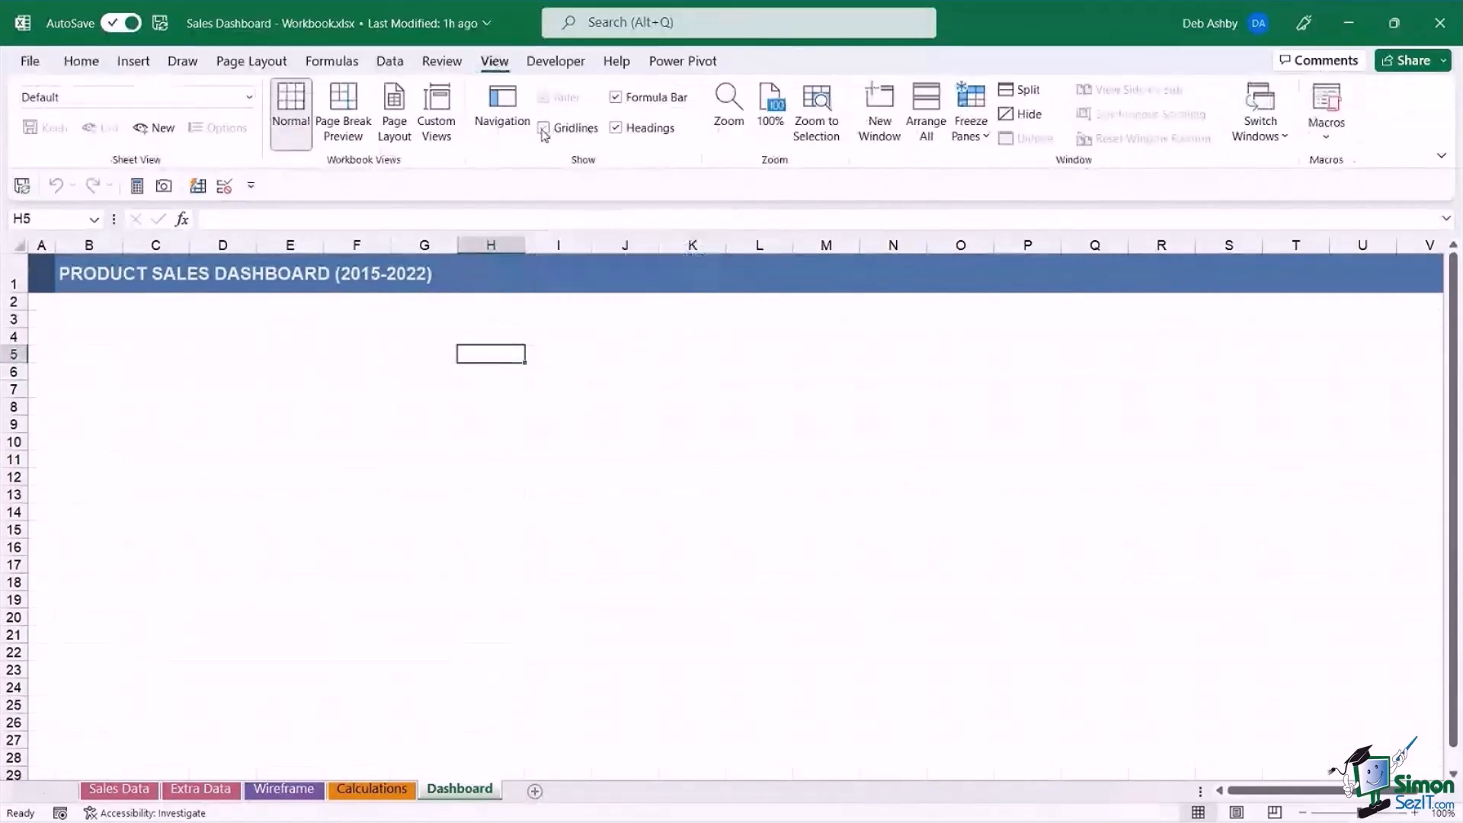
left_click(608, 407)
left_click(155, 389)
left_click(484, 400)
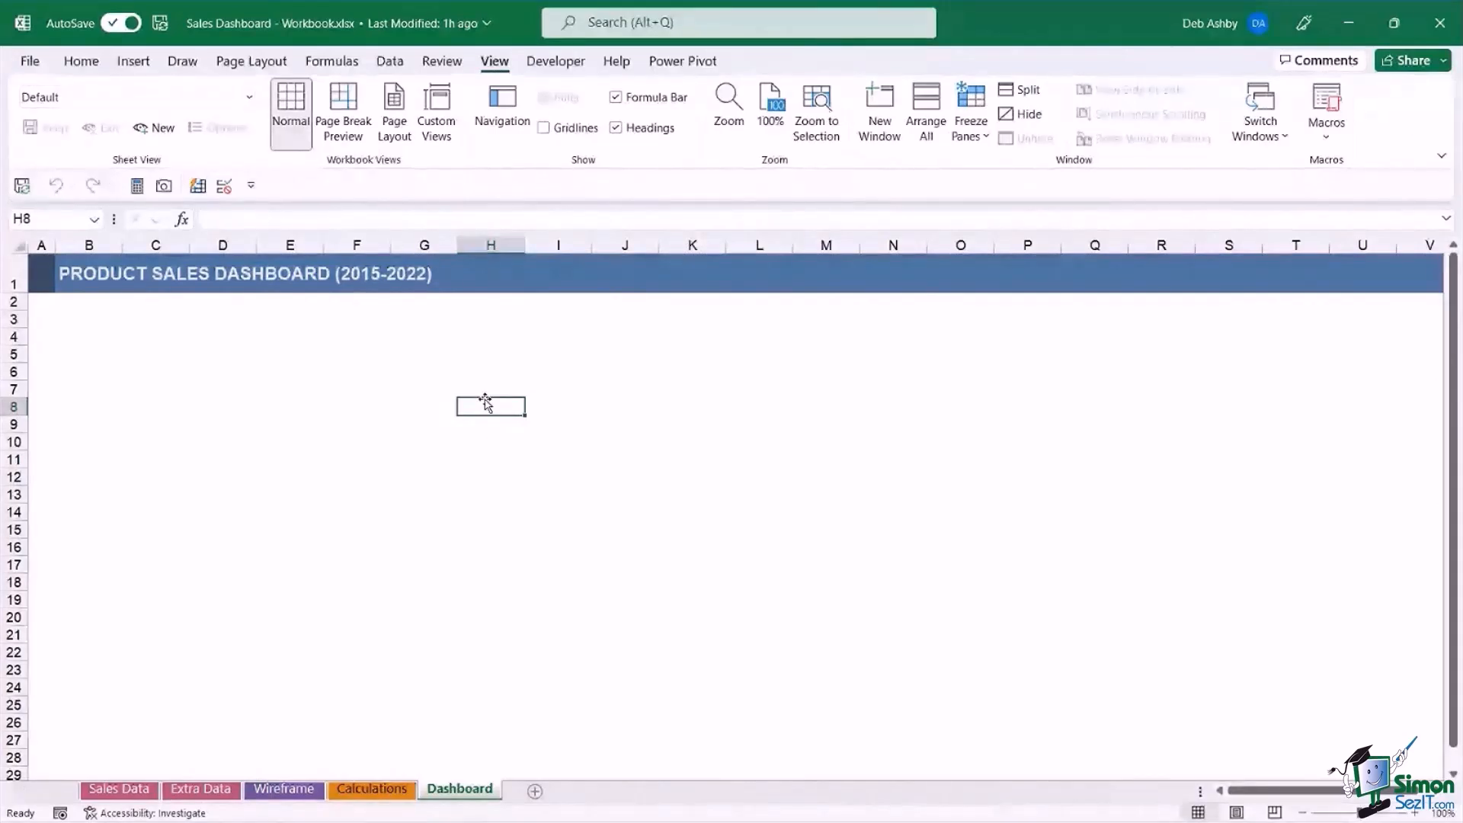
left_click(424, 336)
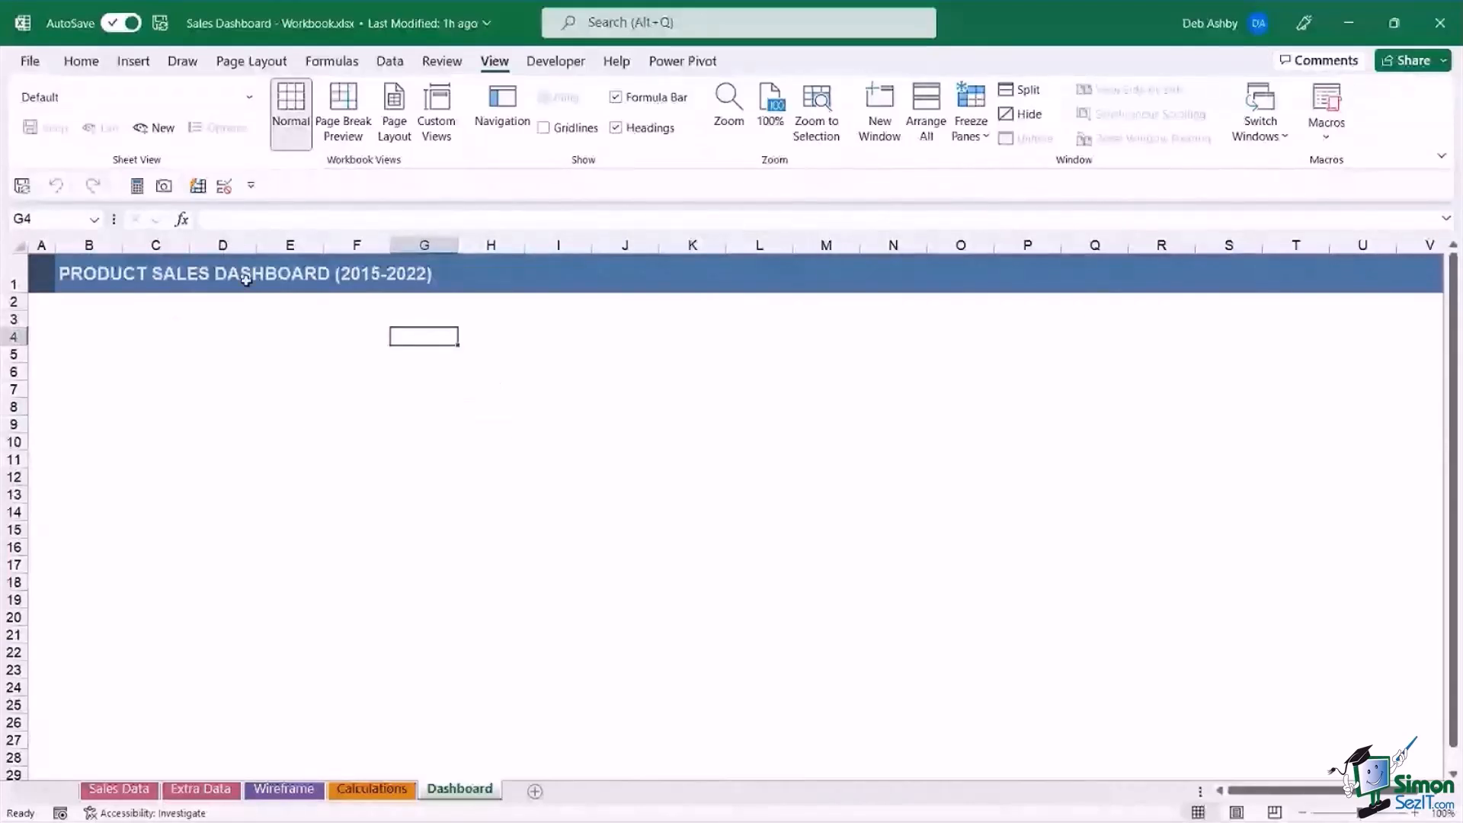
Increase the height of row 2 beneath the dashboard title banner and fill the whole row with a light grey theme colour.
left_click(13, 302)
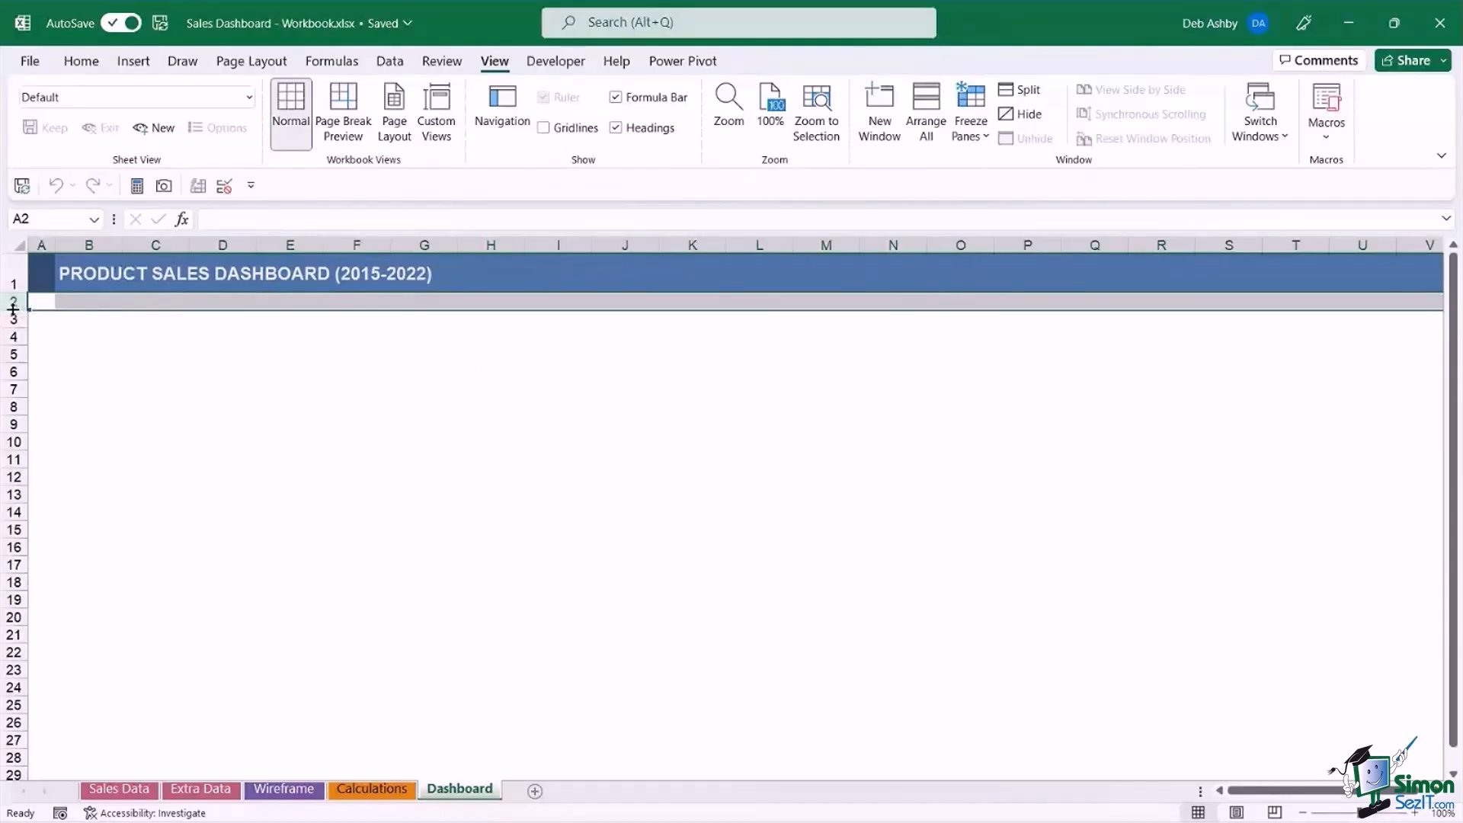
left_click_drag(13, 308, 13, 342)
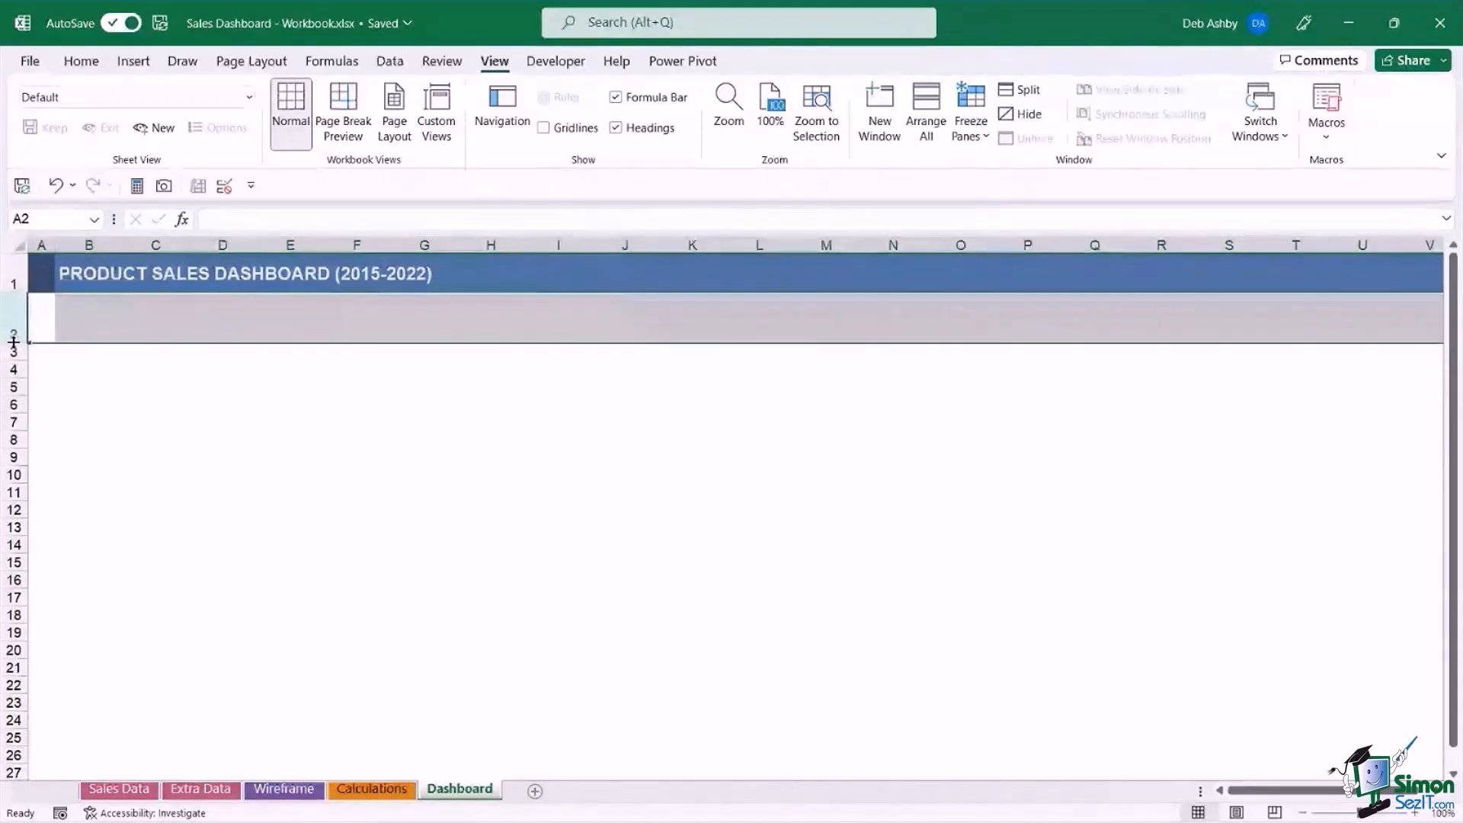
left_click(14, 330)
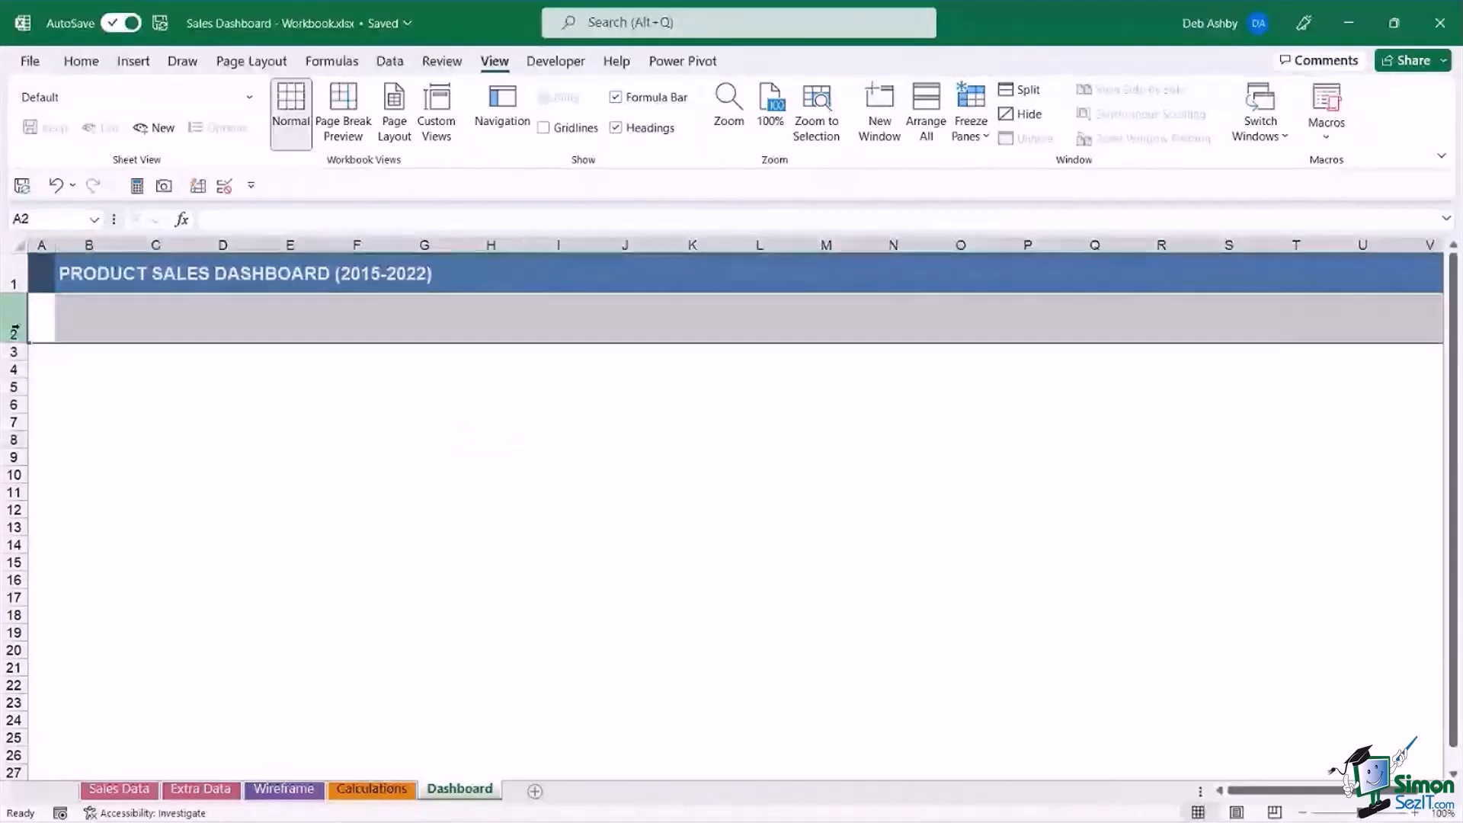
left_click(81, 61)
left_click(328, 127)
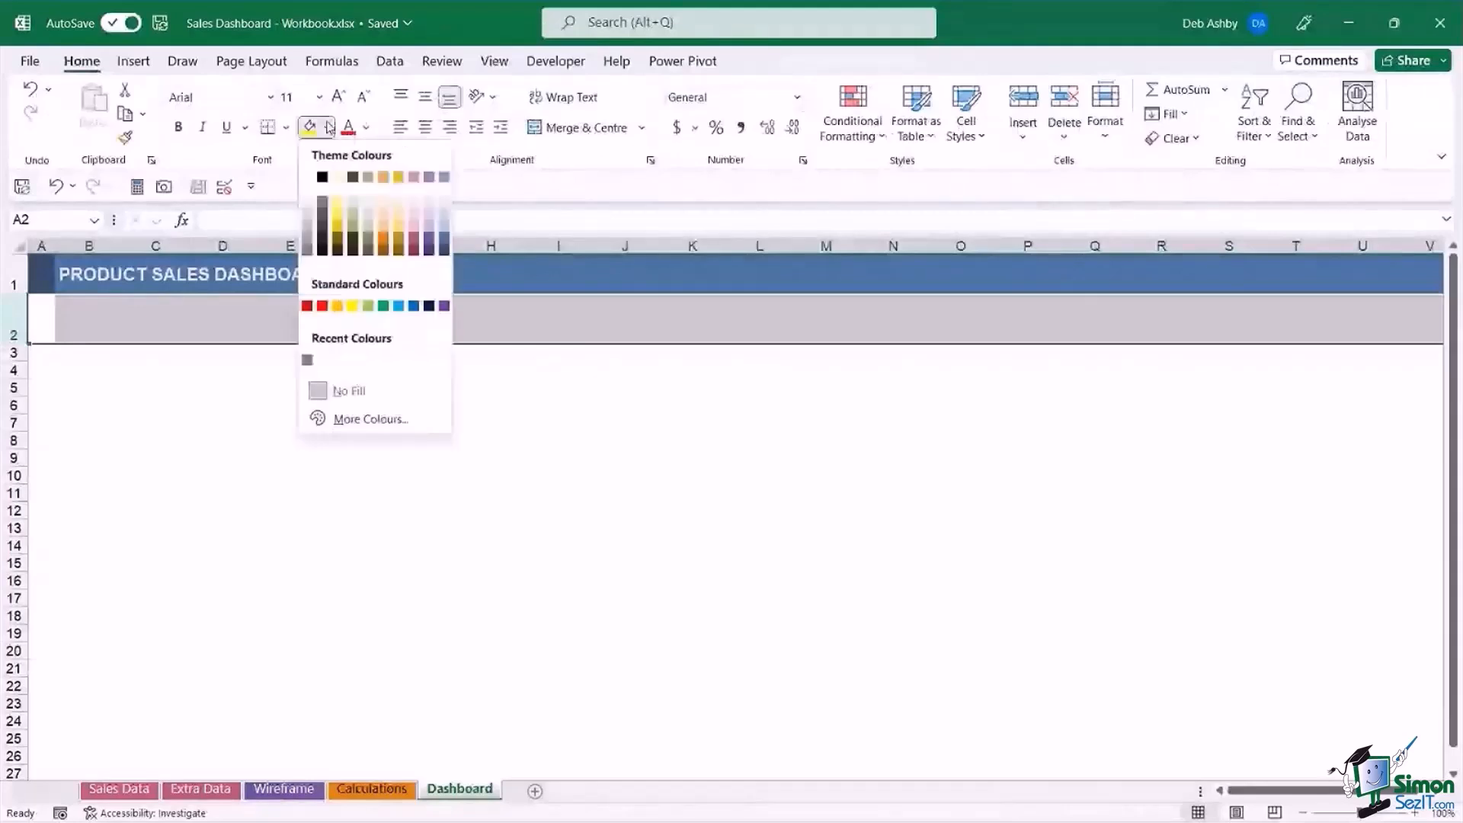
left_click(308, 219)
left_click(594, 493)
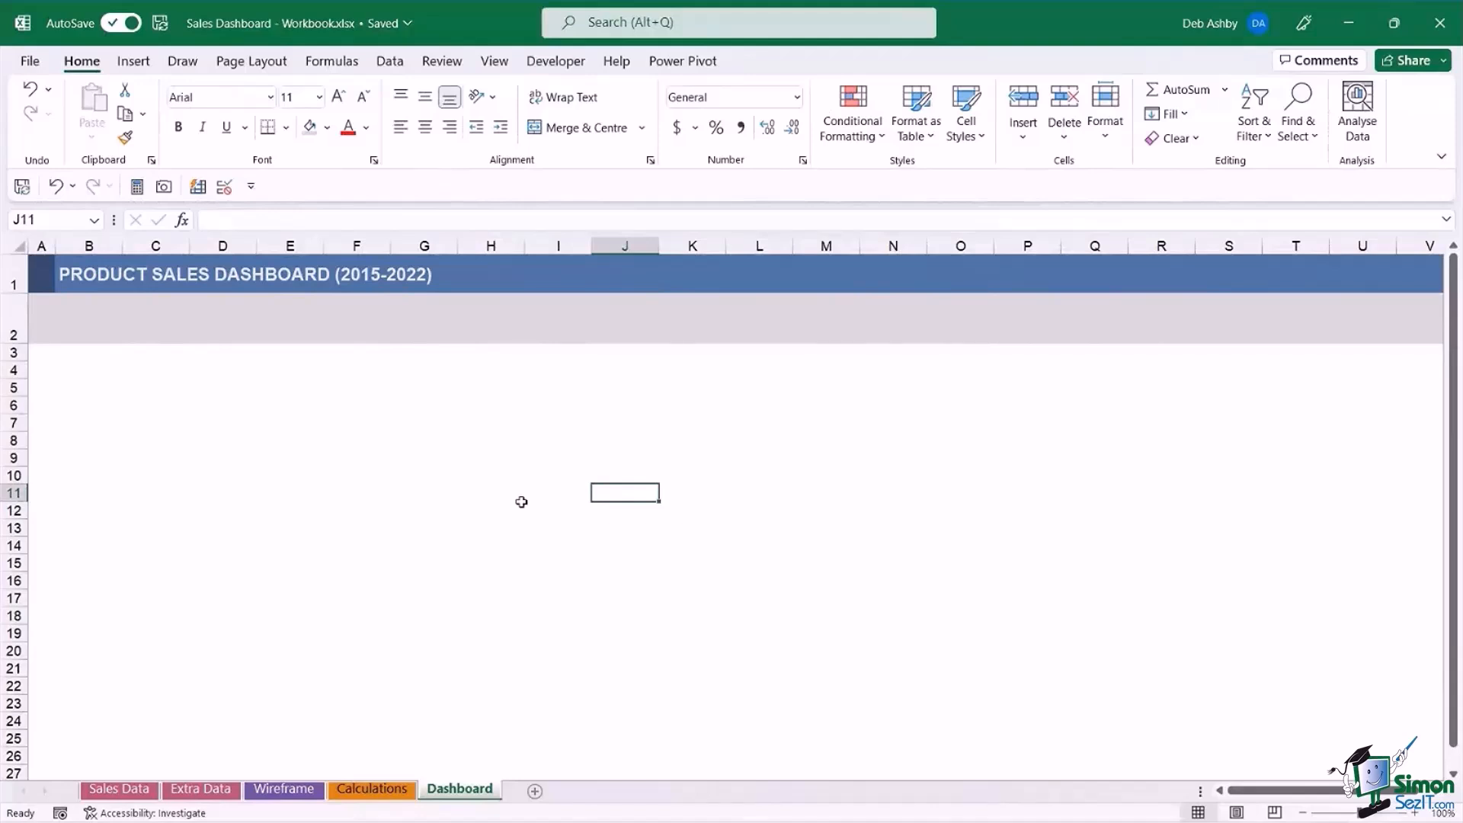
left_click(173, 523)
left_click(103, 386)
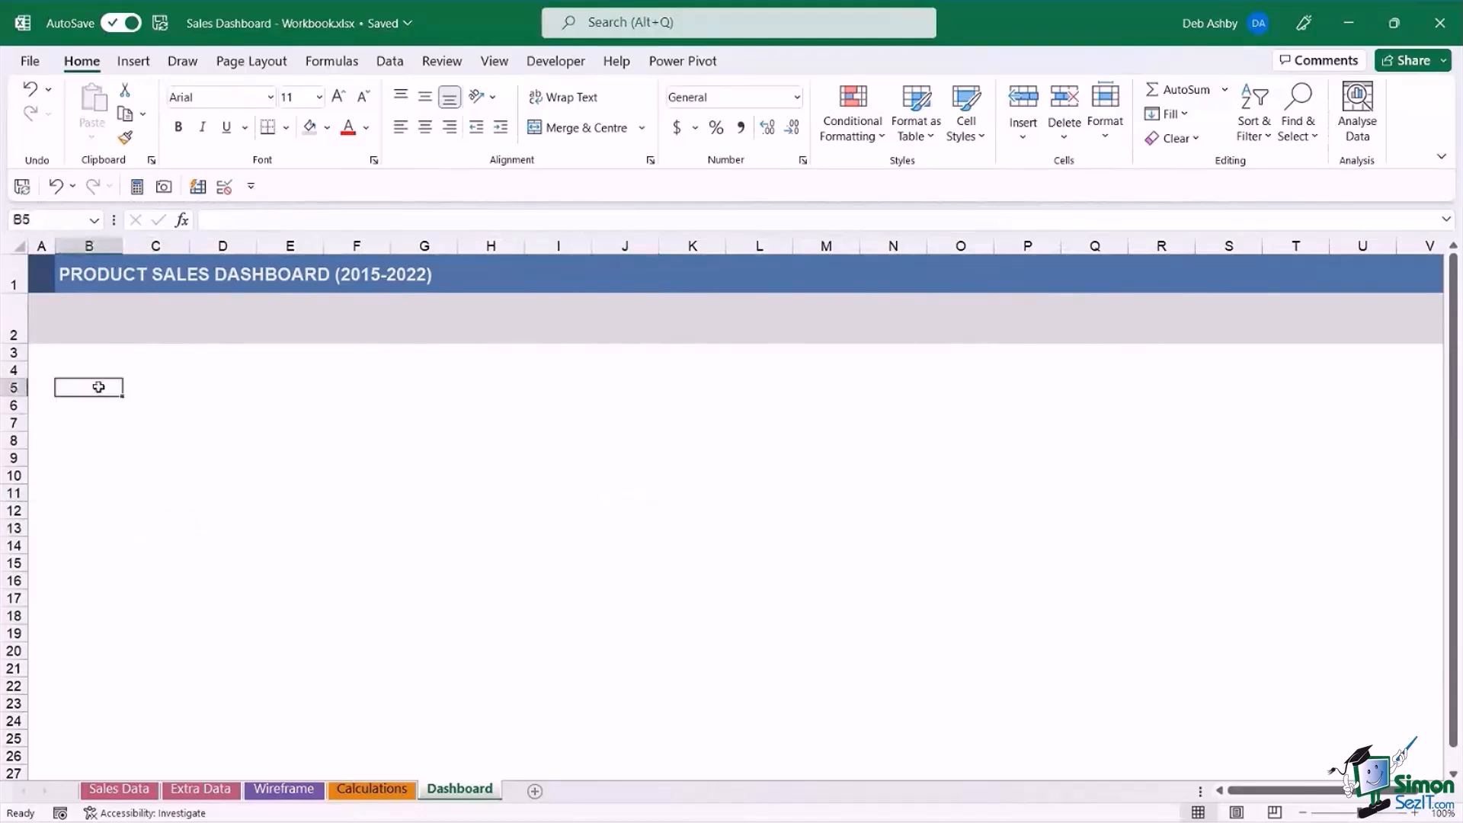
left_click(43, 352)
left_click(290, 423)
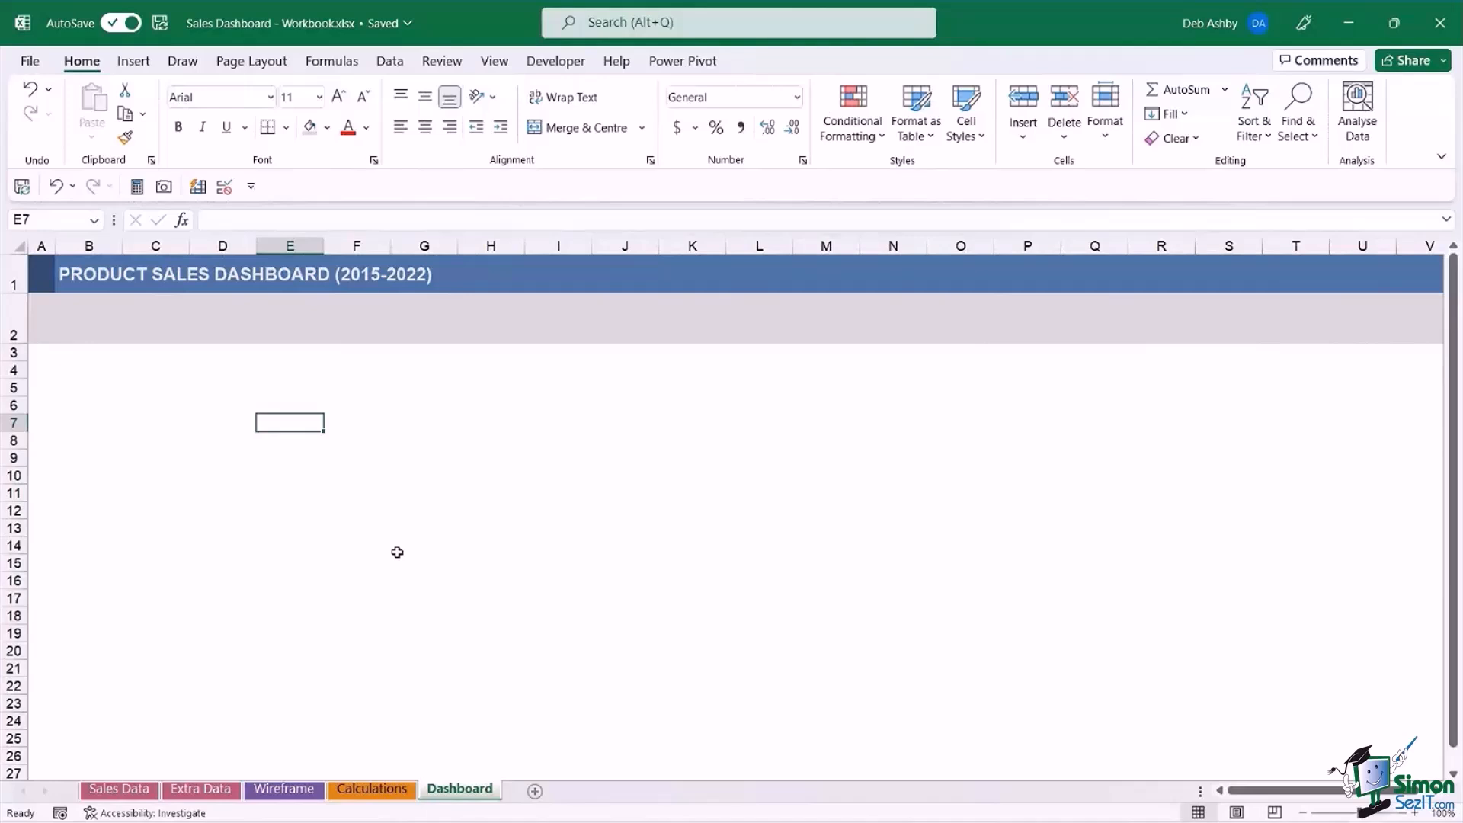
Create a PivotTable from the Sales Data sheet's full data range on a new worksheet.
left_click(136, 793)
left_click(506, 371)
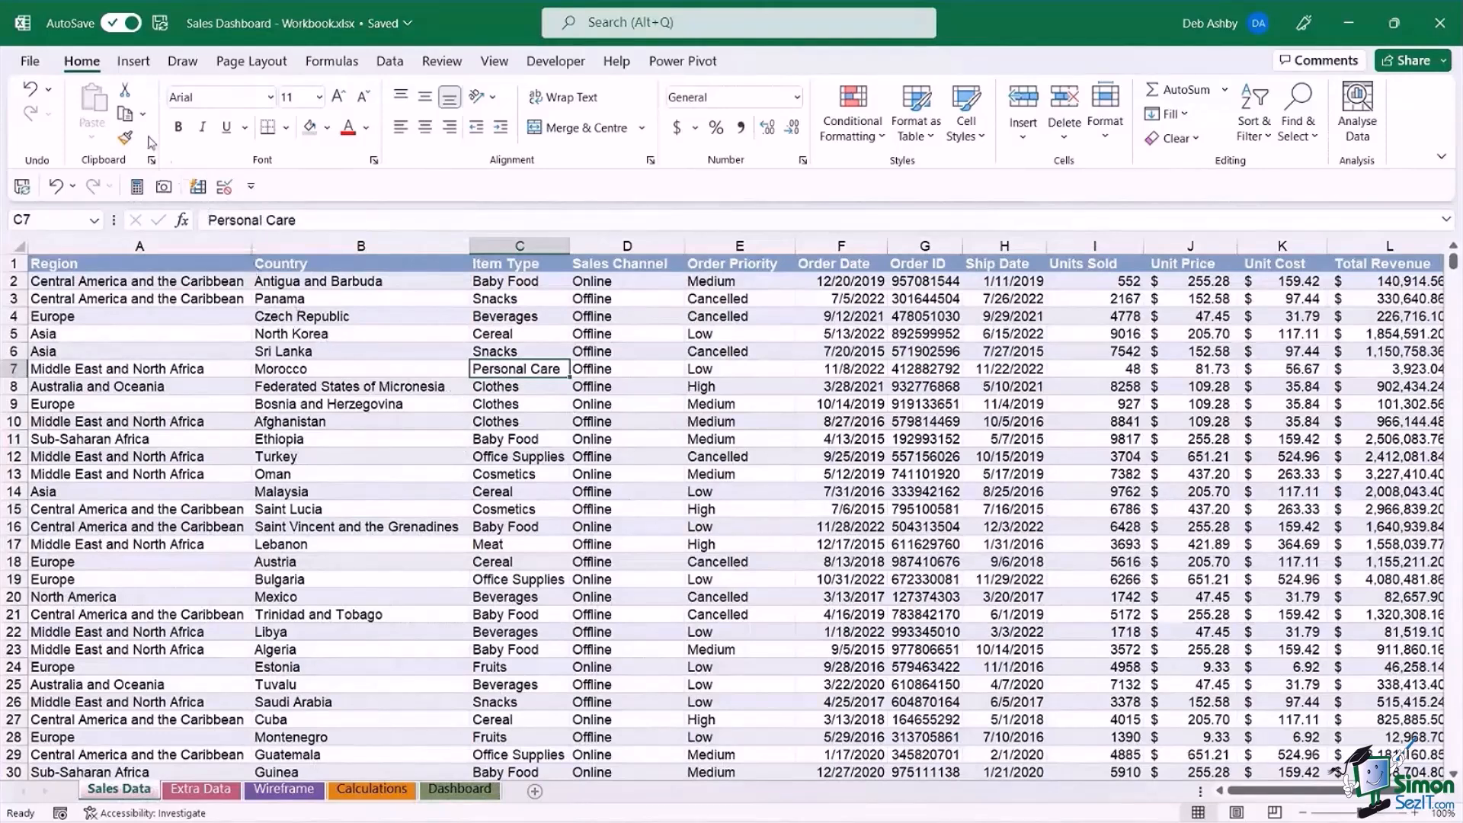
left_click(136, 63)
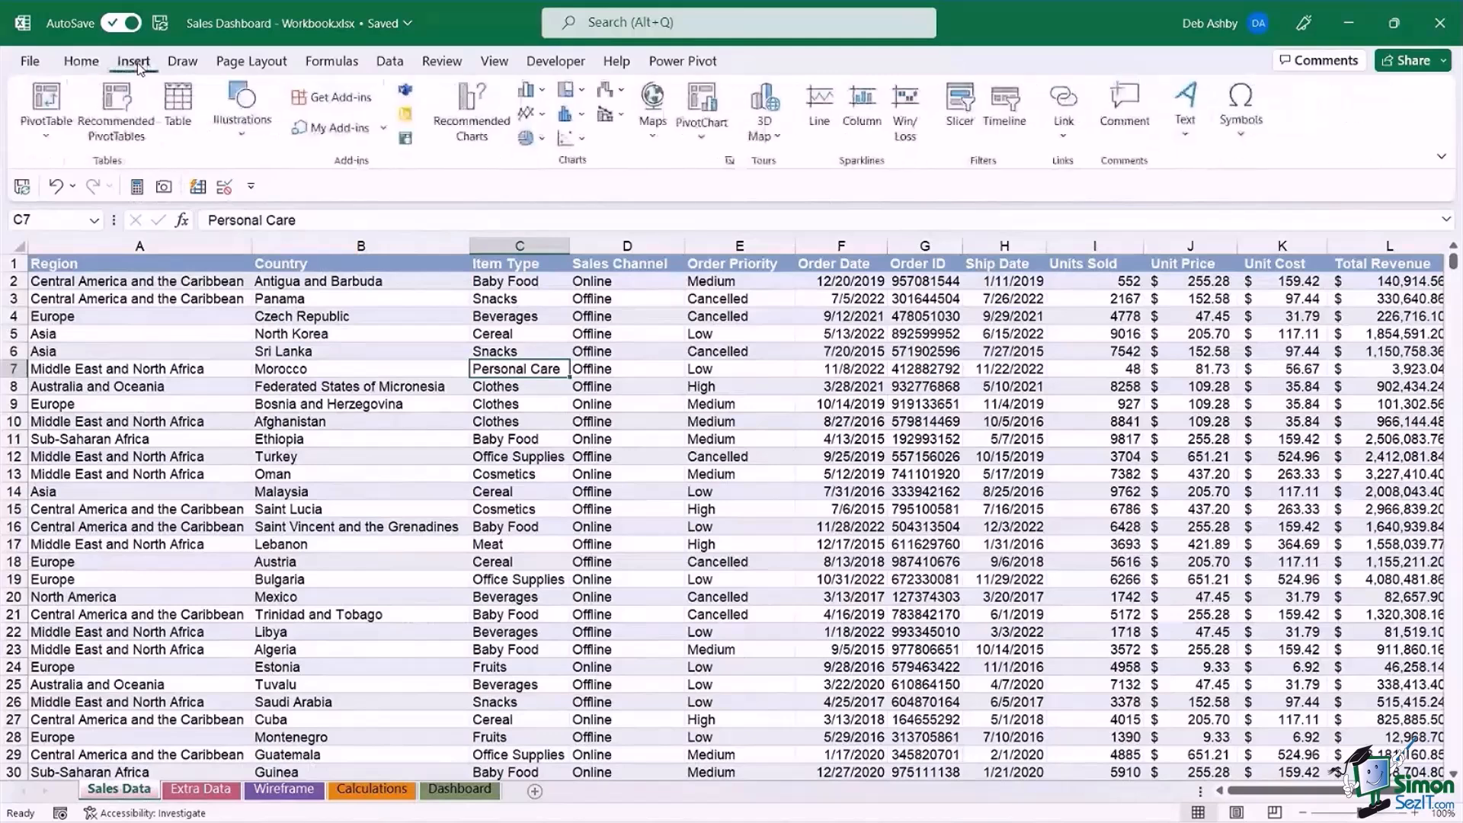
left_click(50, 105)
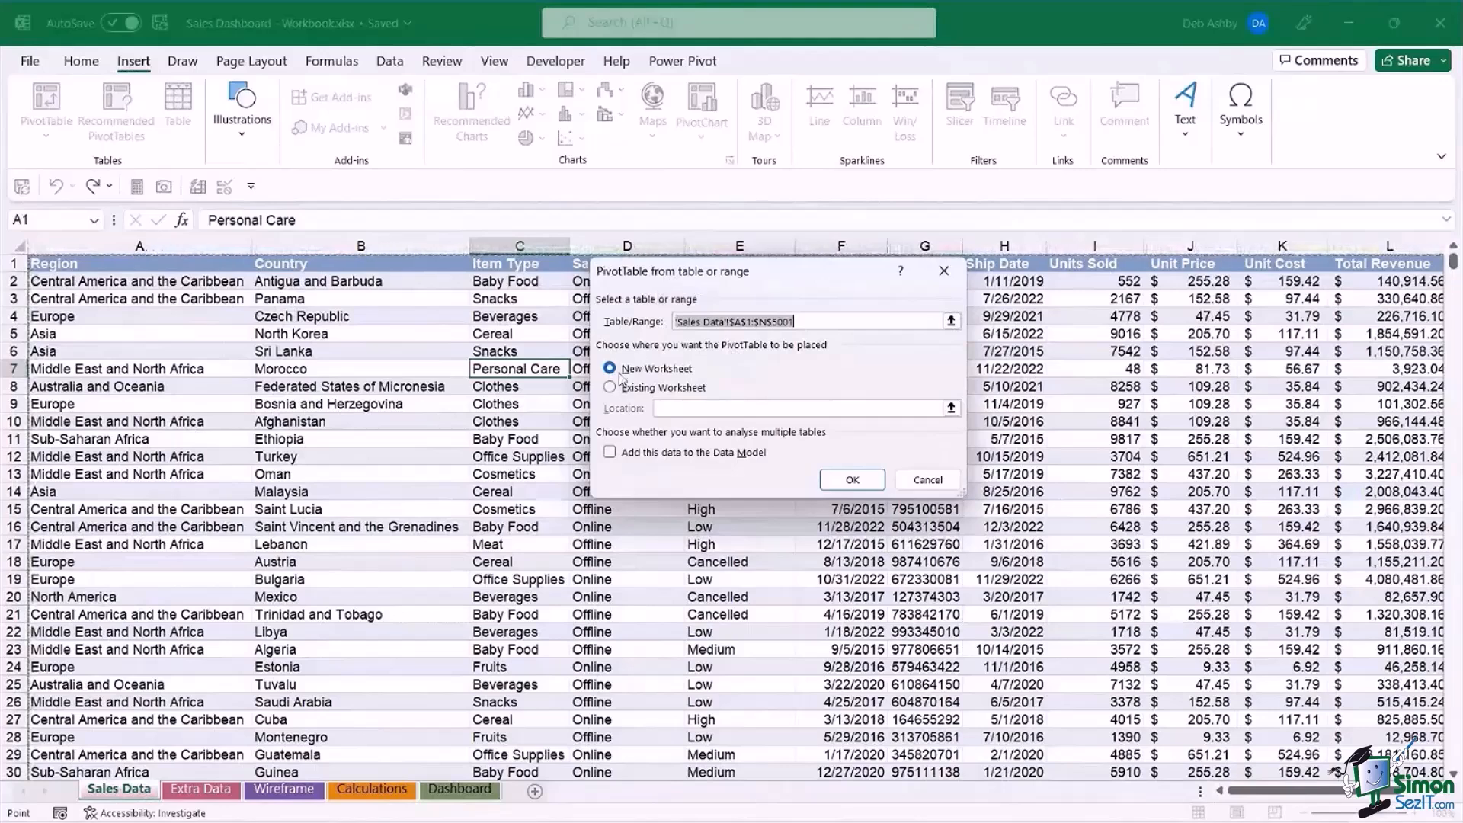
left_click(851, 481)
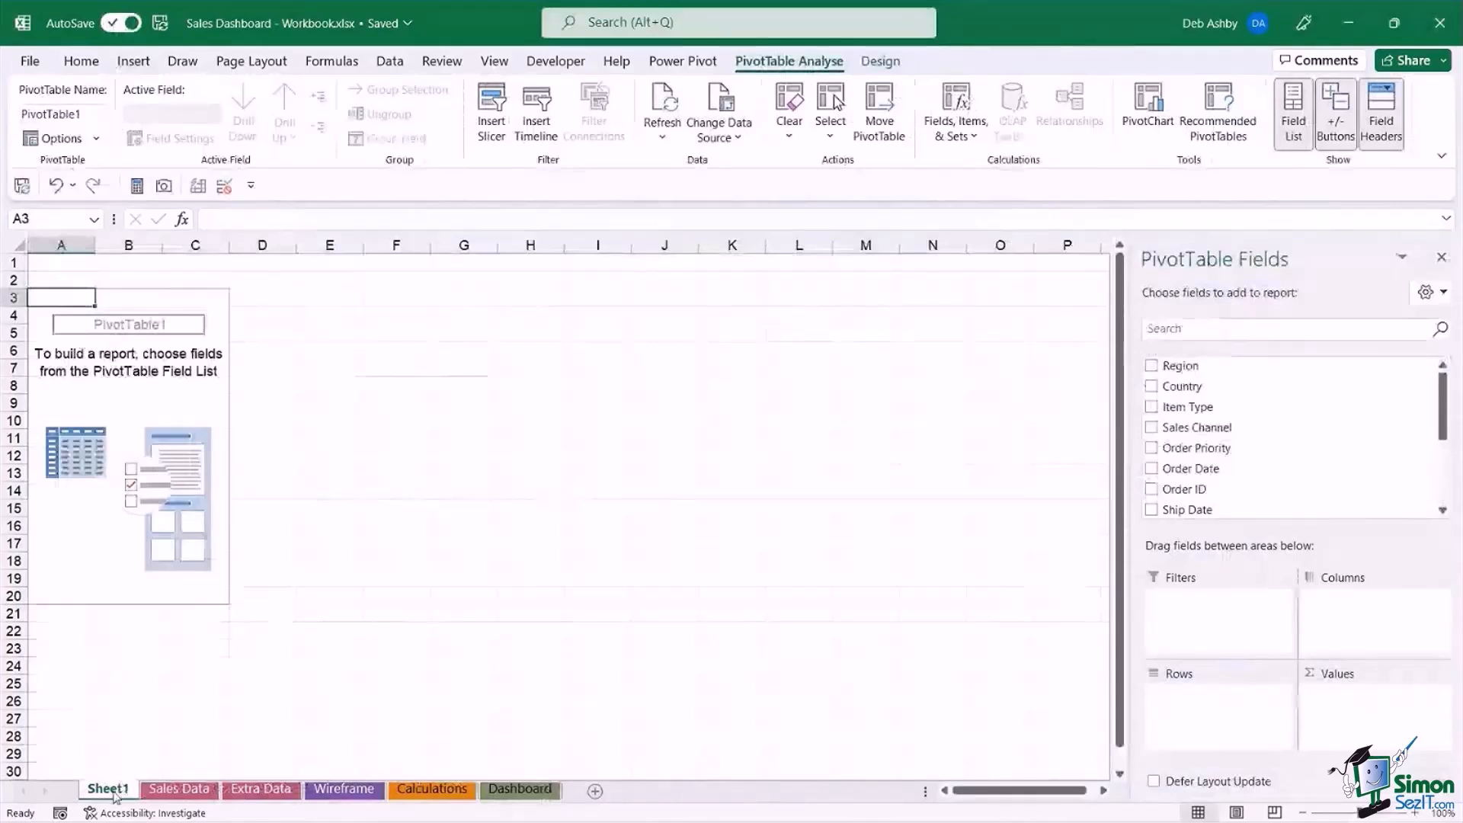
Move the new PivotTable sheet between Calculations and Dashboard and rename it pvt_line_chart.
left_click_drag(108, 791, 482, 796)
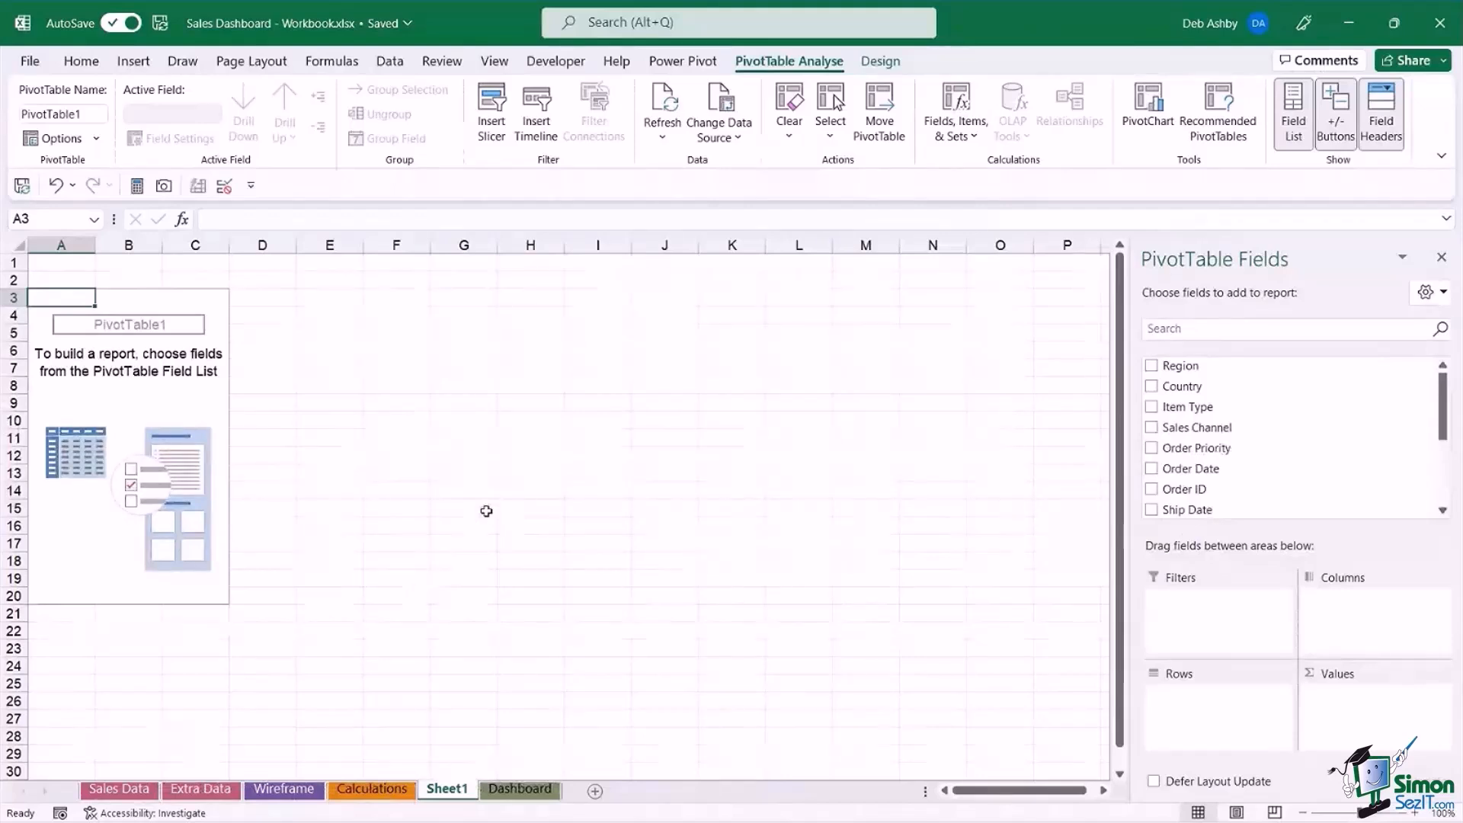
right_click(447, 797)
left_click(487, 546)
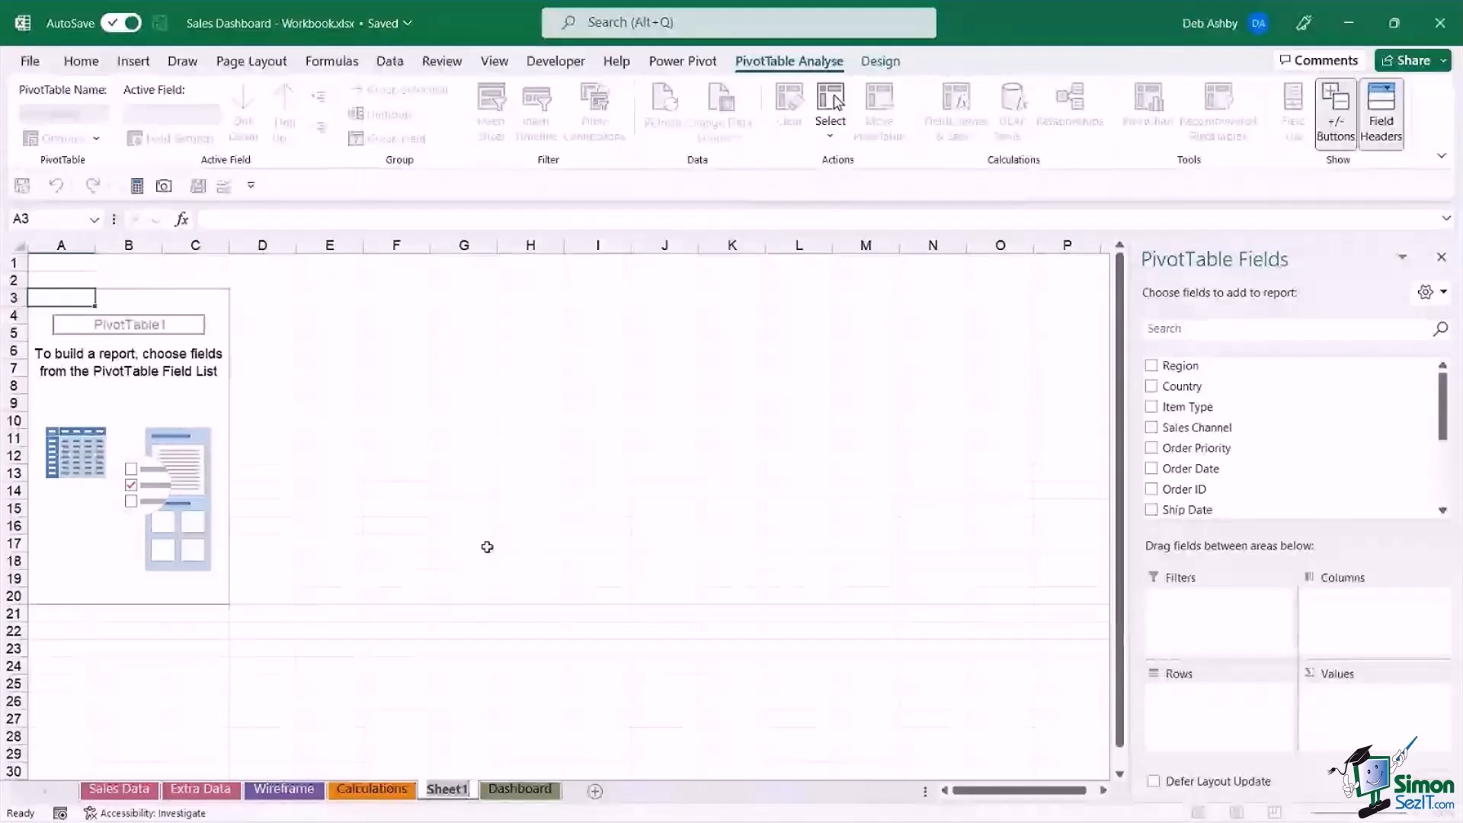
type("pvt_line")
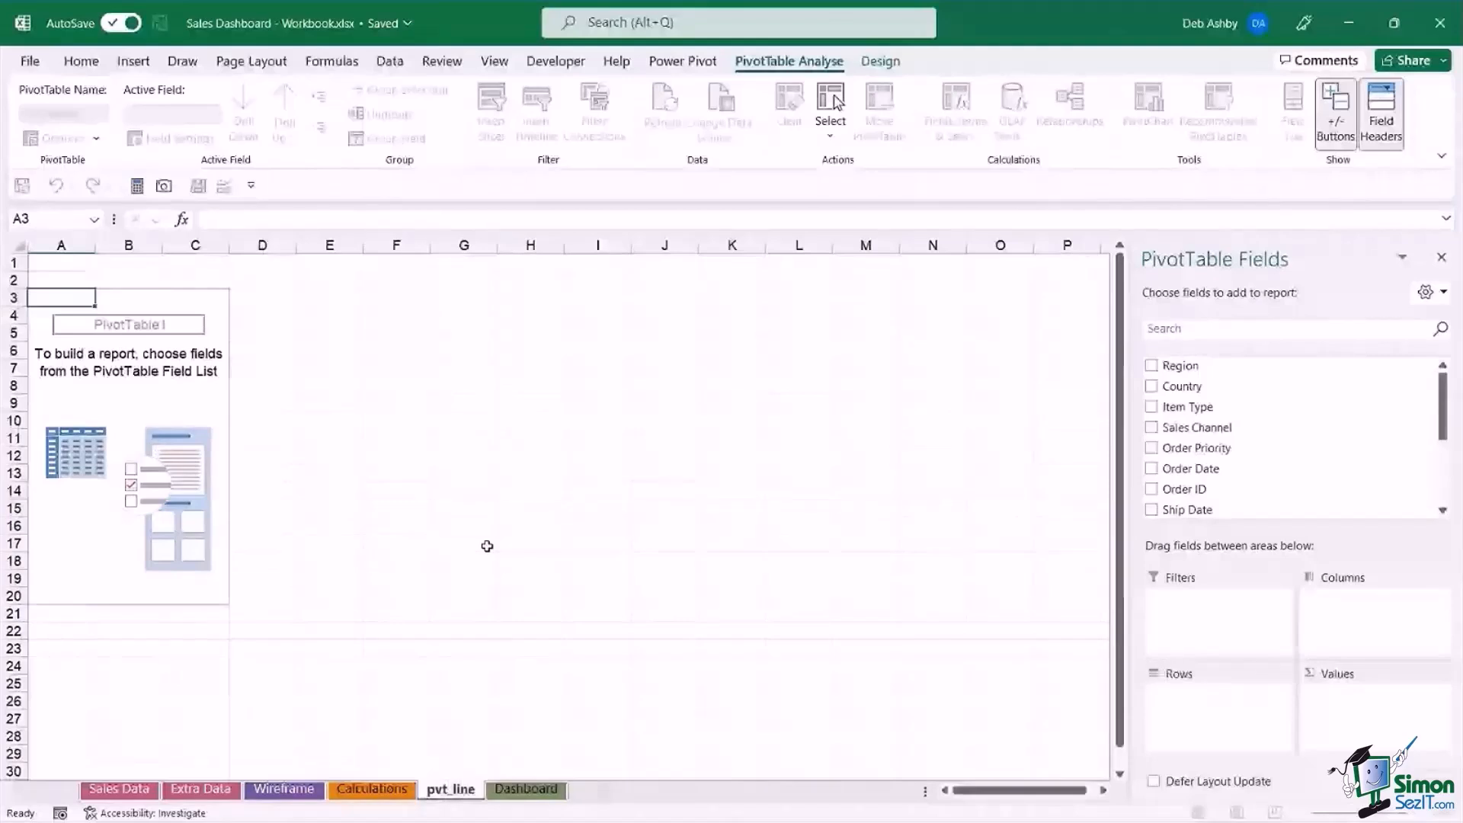
type("_chart")
key("Return")
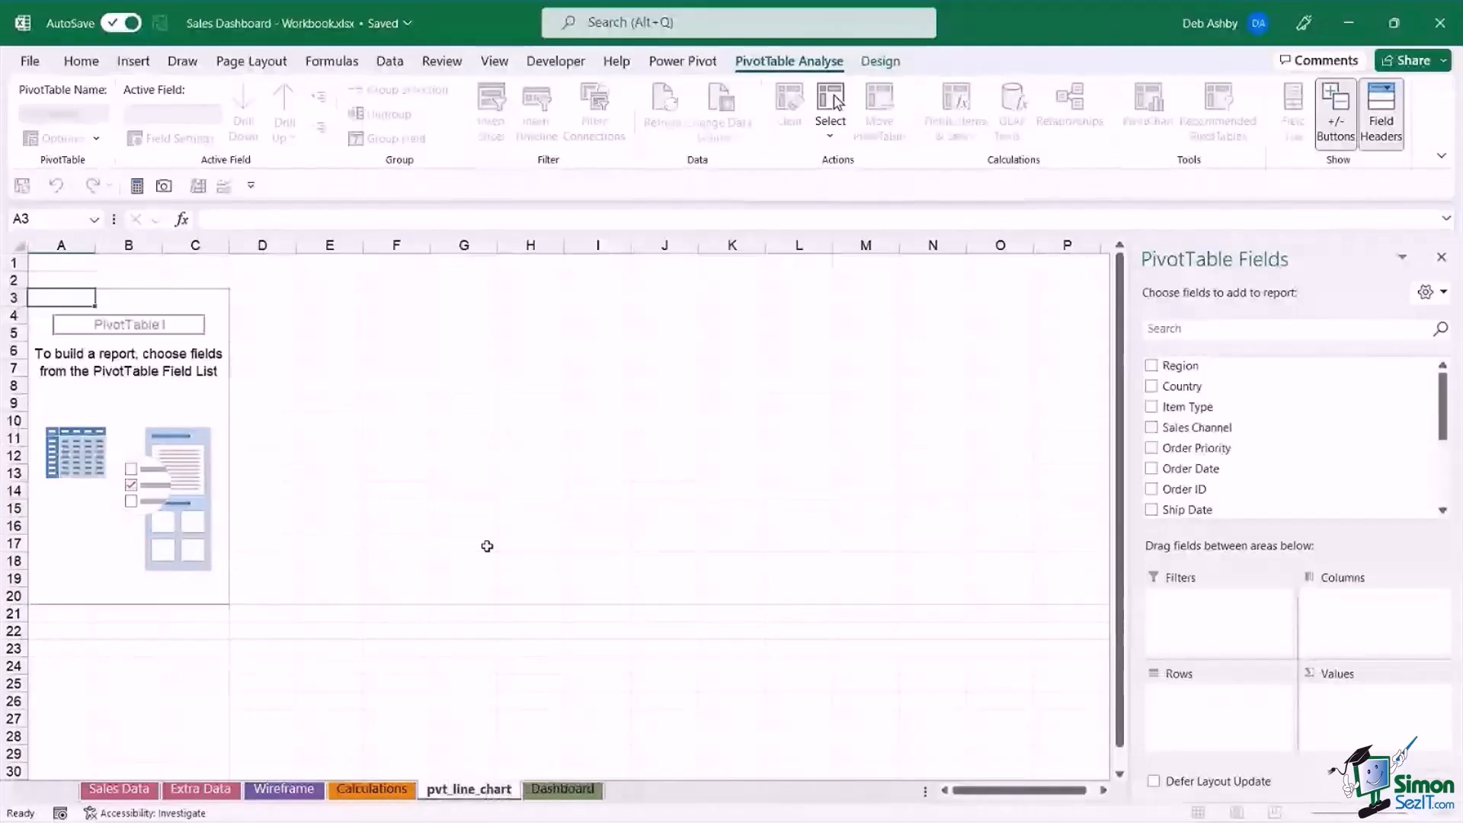
Name the empty PivotTable pvt_line_chart.
left_click(120, 299)
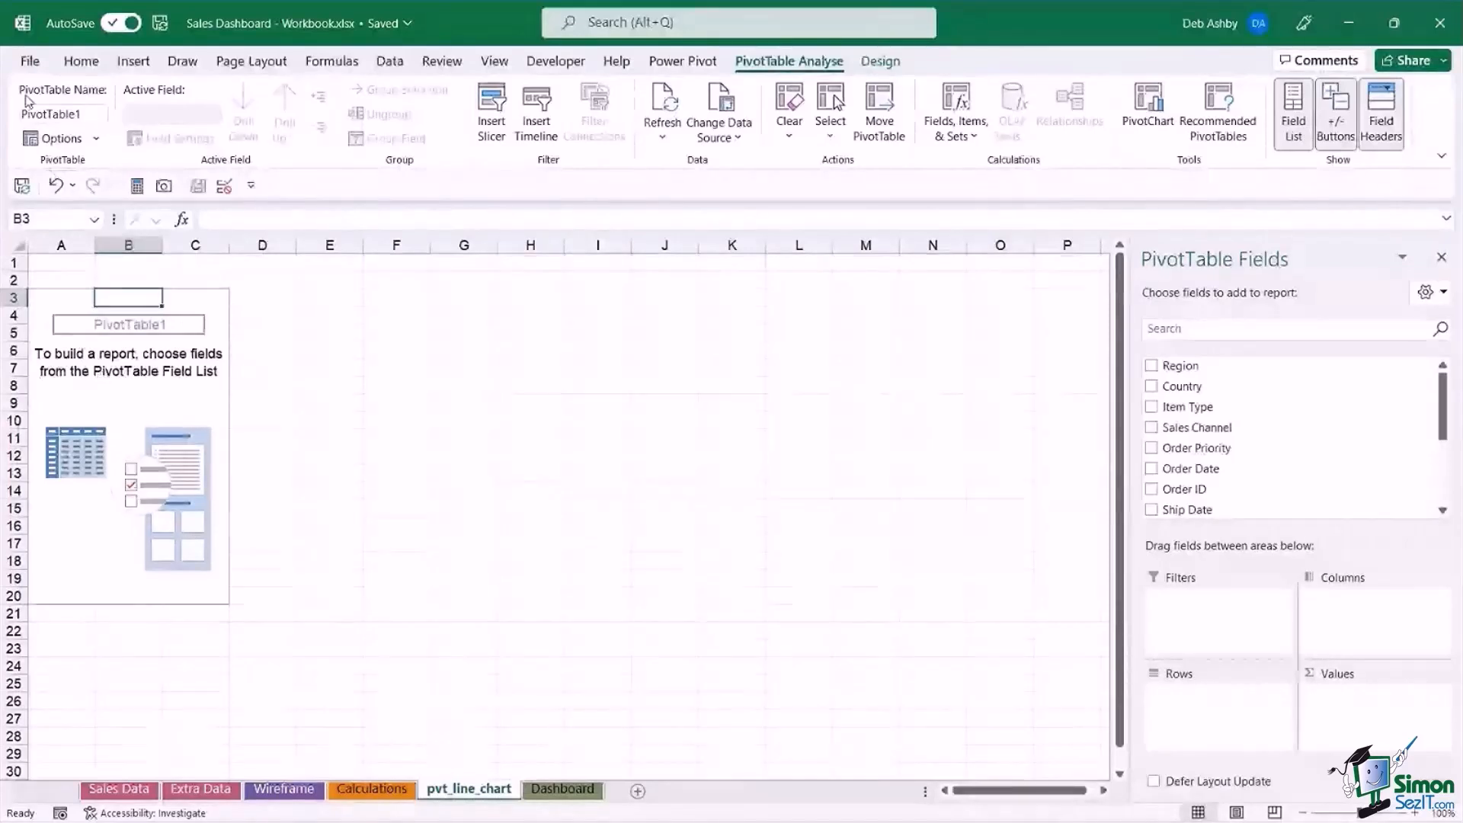
left_click(89, 113)
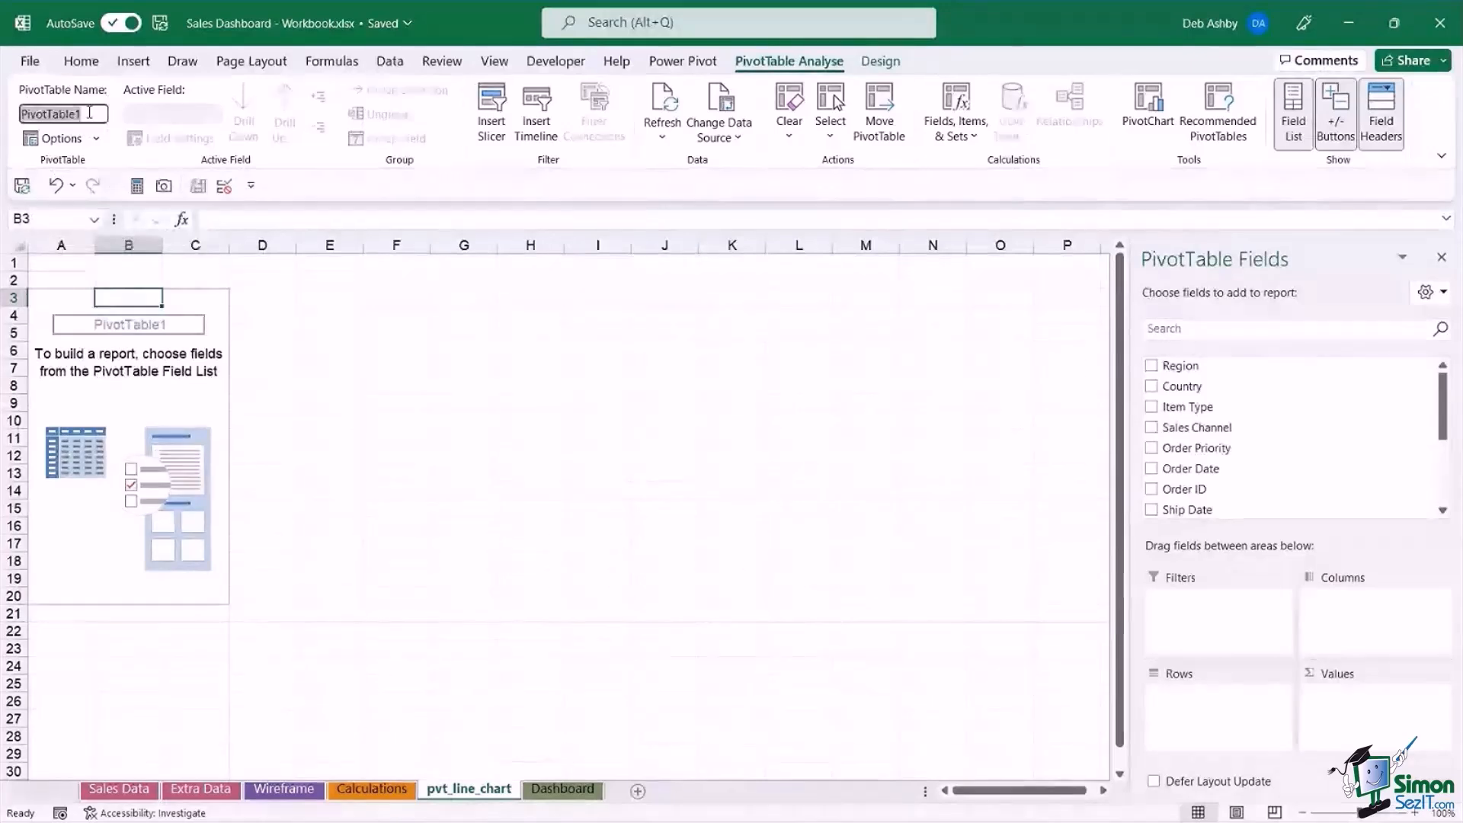
type("pvt_")
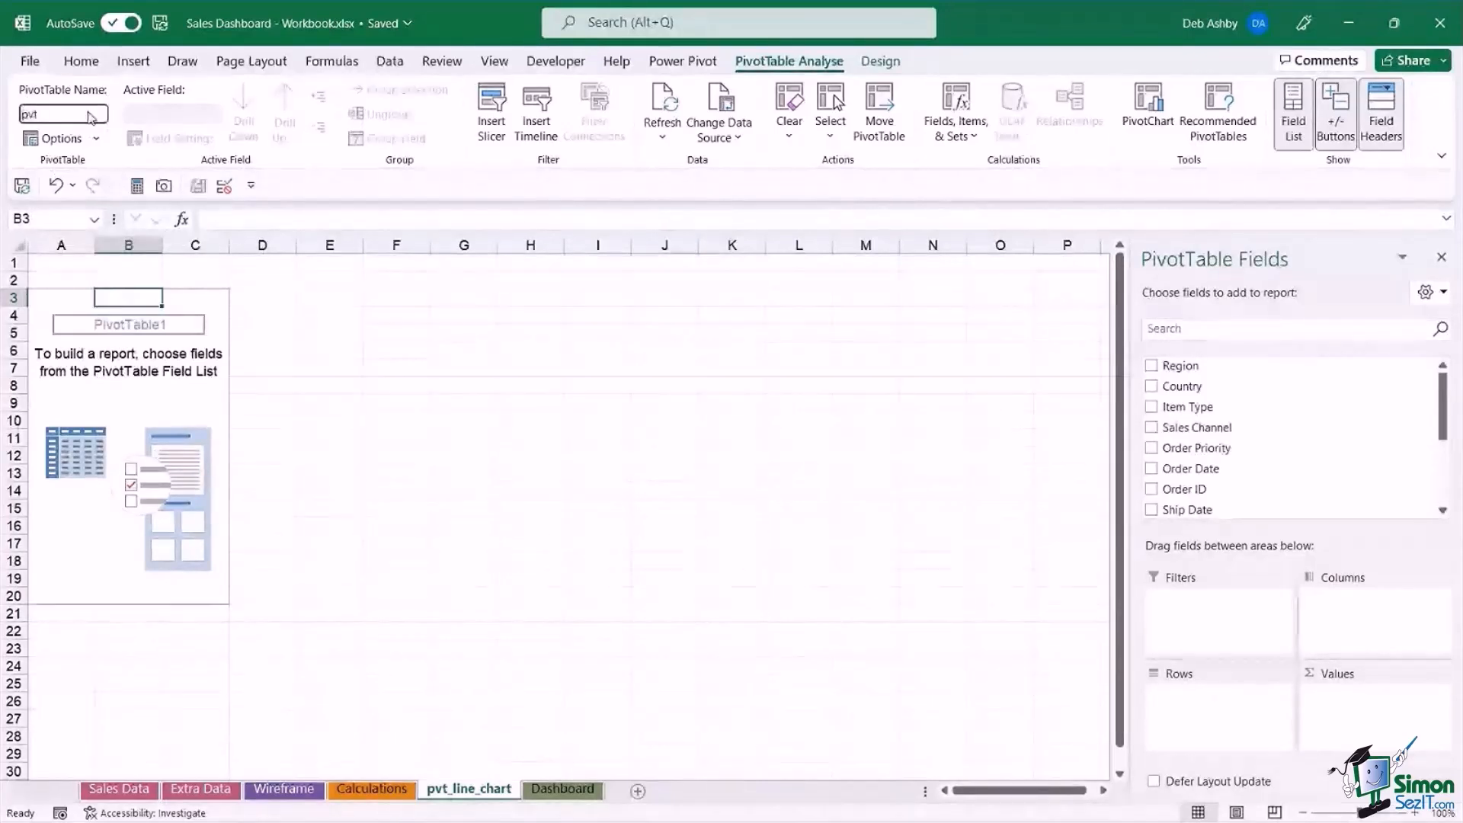
type("line_chart")
key("Return")
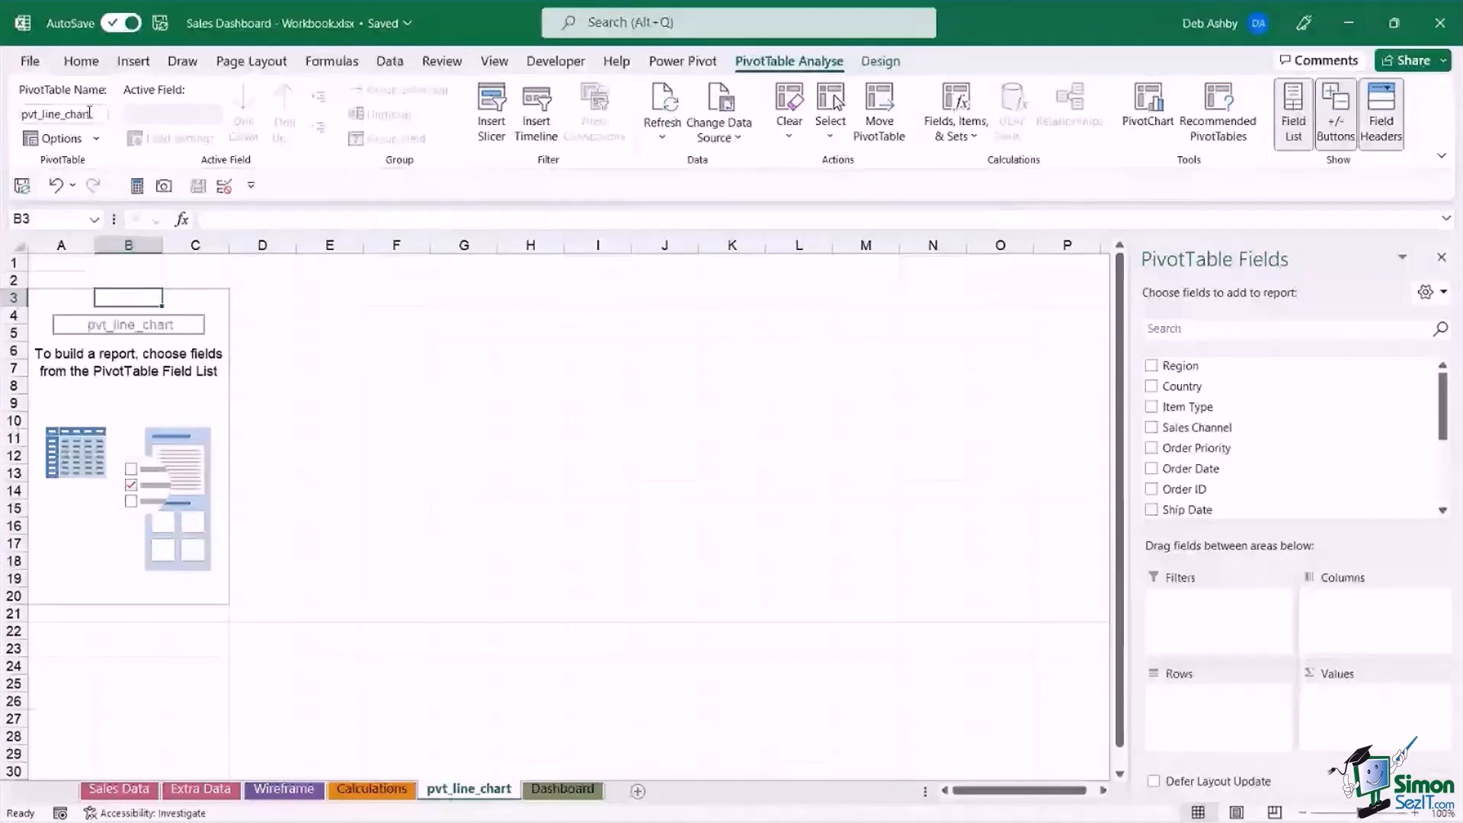
Add Total Profit to the PivotTable's values and Order Date to its rows.
left_click(150, 402)
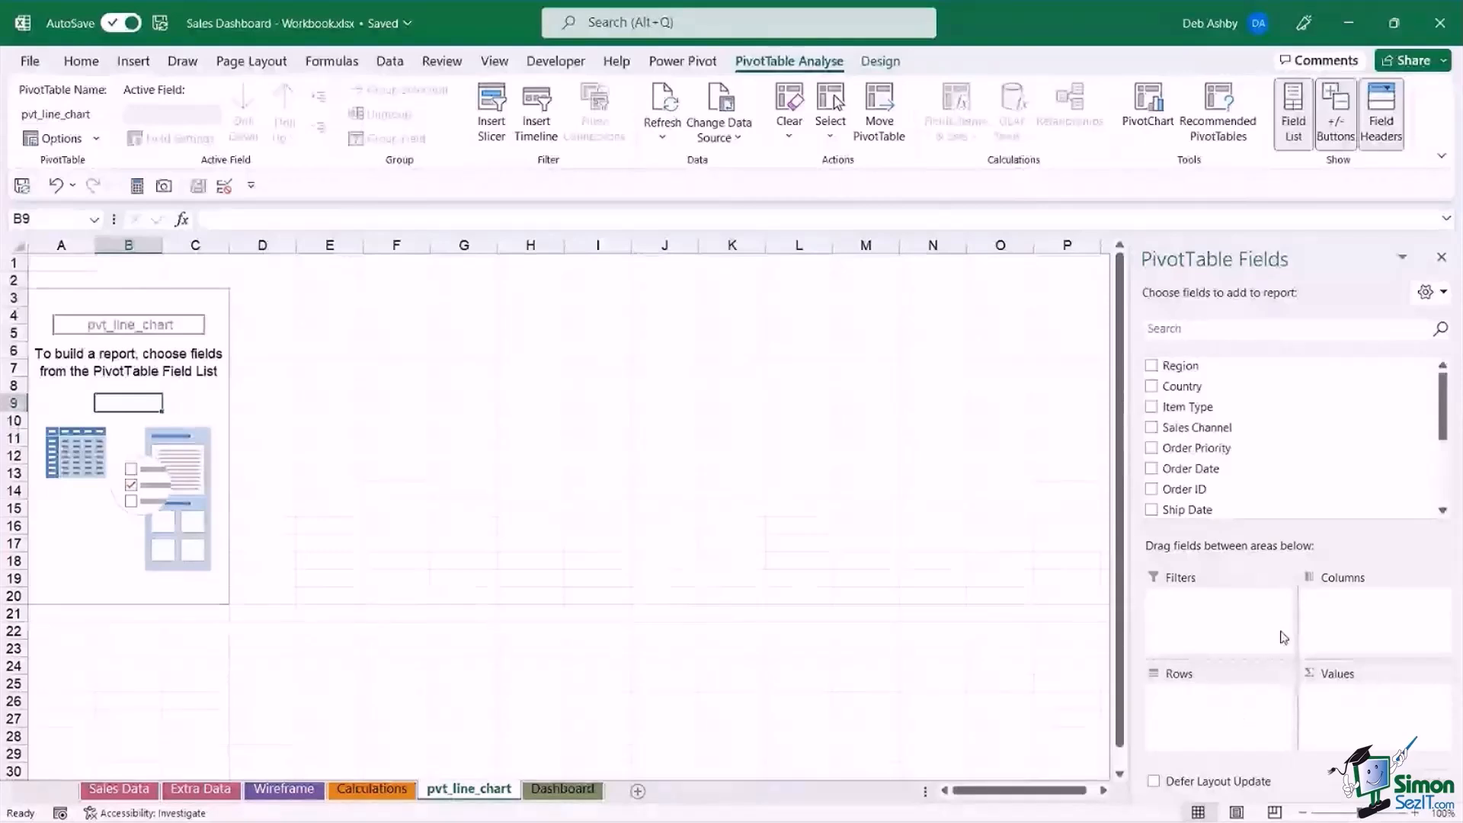
scroll(1262, 476, "down", 1)
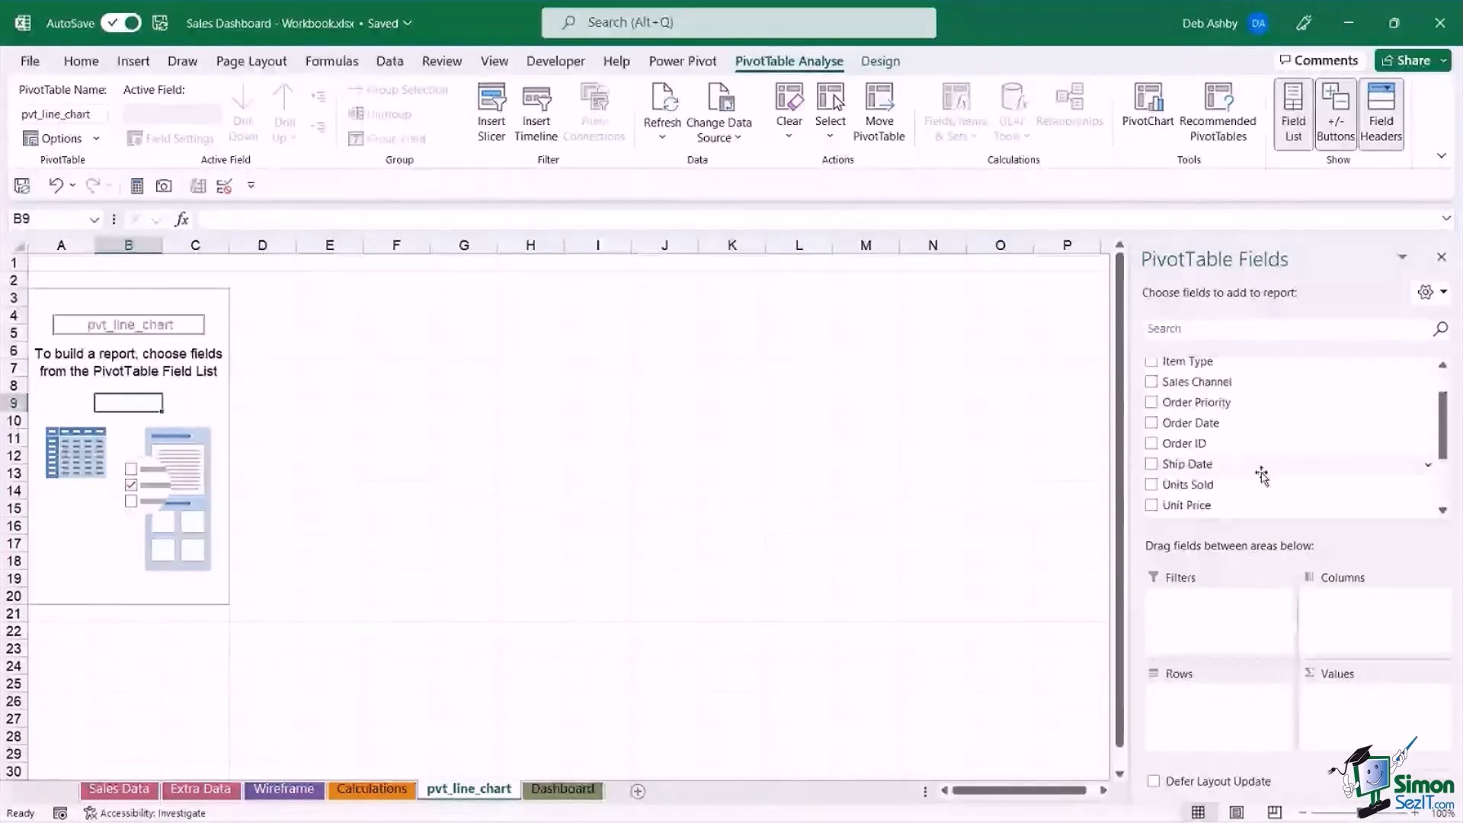
scroll(1262, 476, "down", 2)
left_click_drag(1186, 505, 1368, 721)
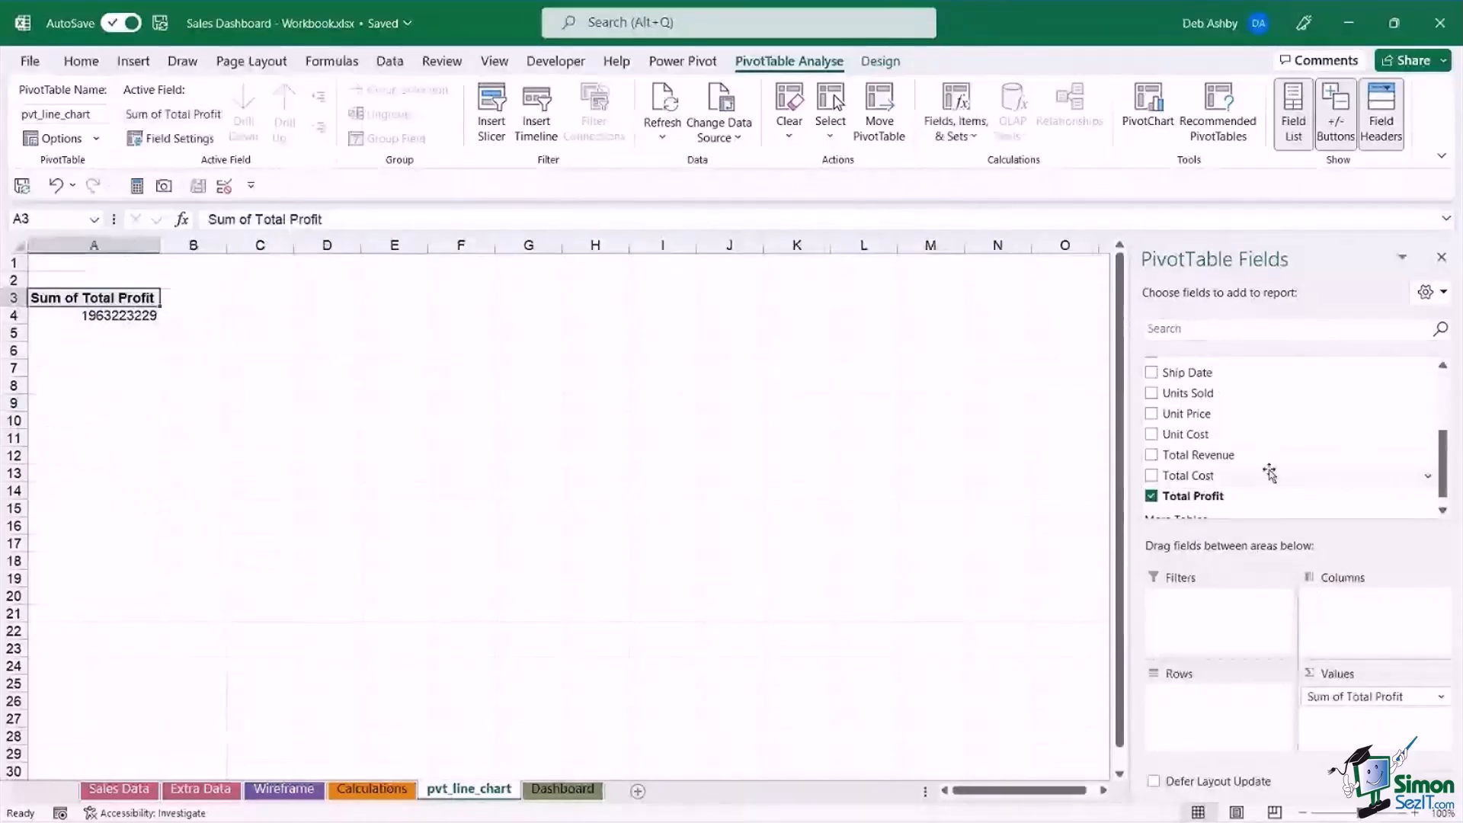
scroll(1268, 454, "up", 2)
scroll(1268, 454, "up", 1)
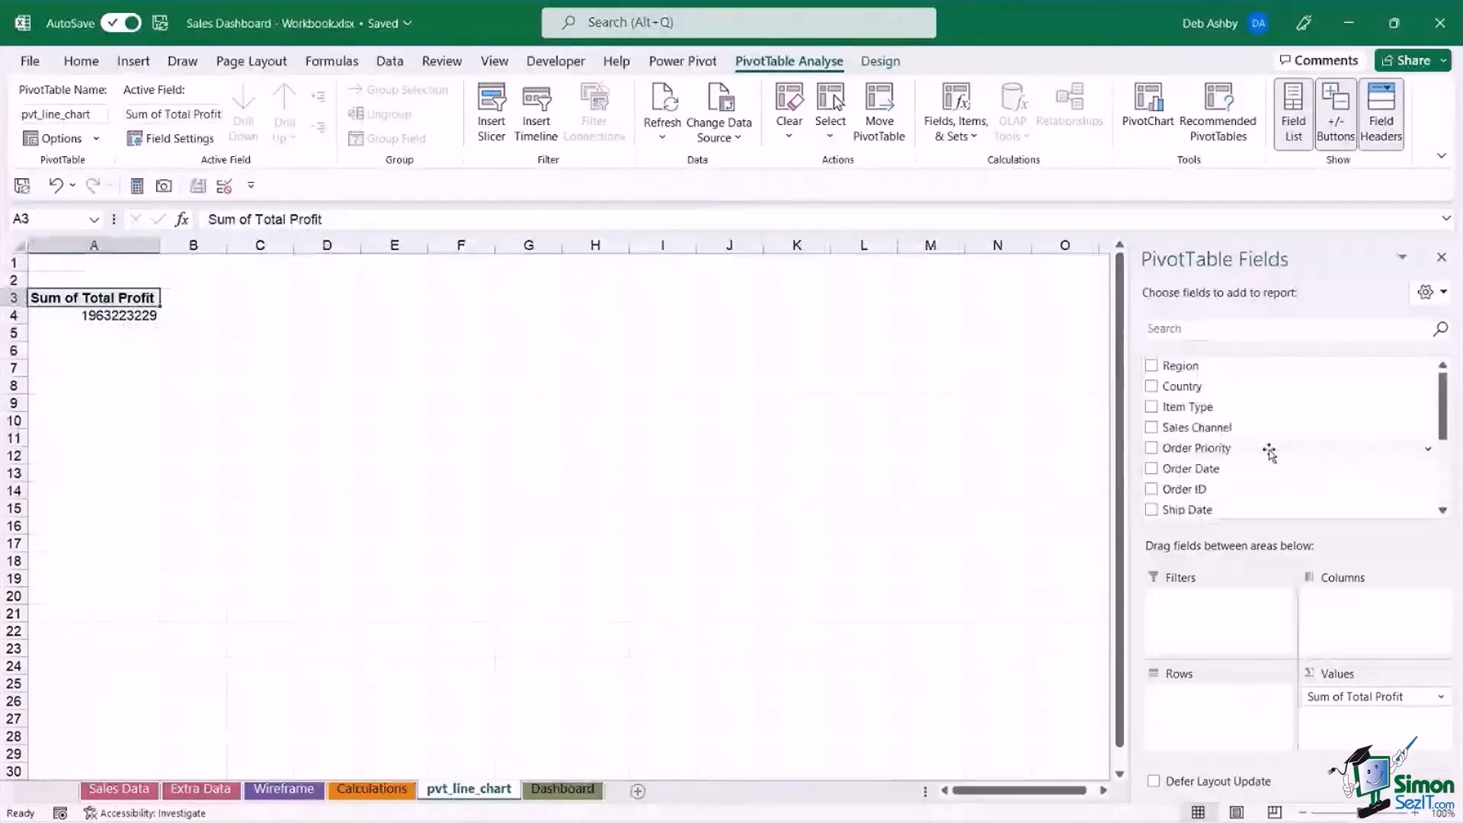
left_click_drag(1182, 474, 1199, 716)
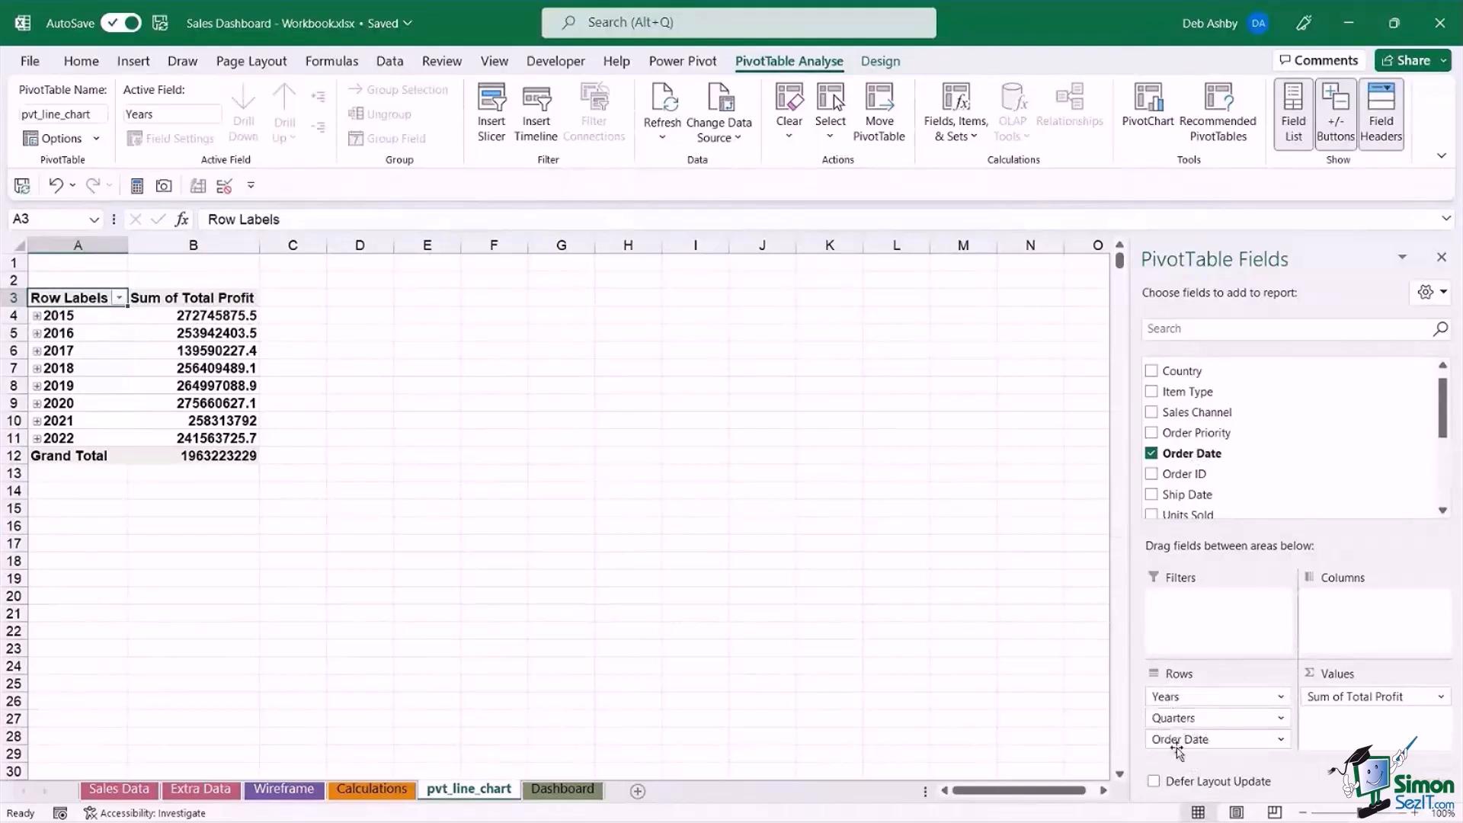
Expand and collapse 2015 and its first quarter, and remove Quarters and Order Date from the rows, keeping only Years.
left_click(37, 316)
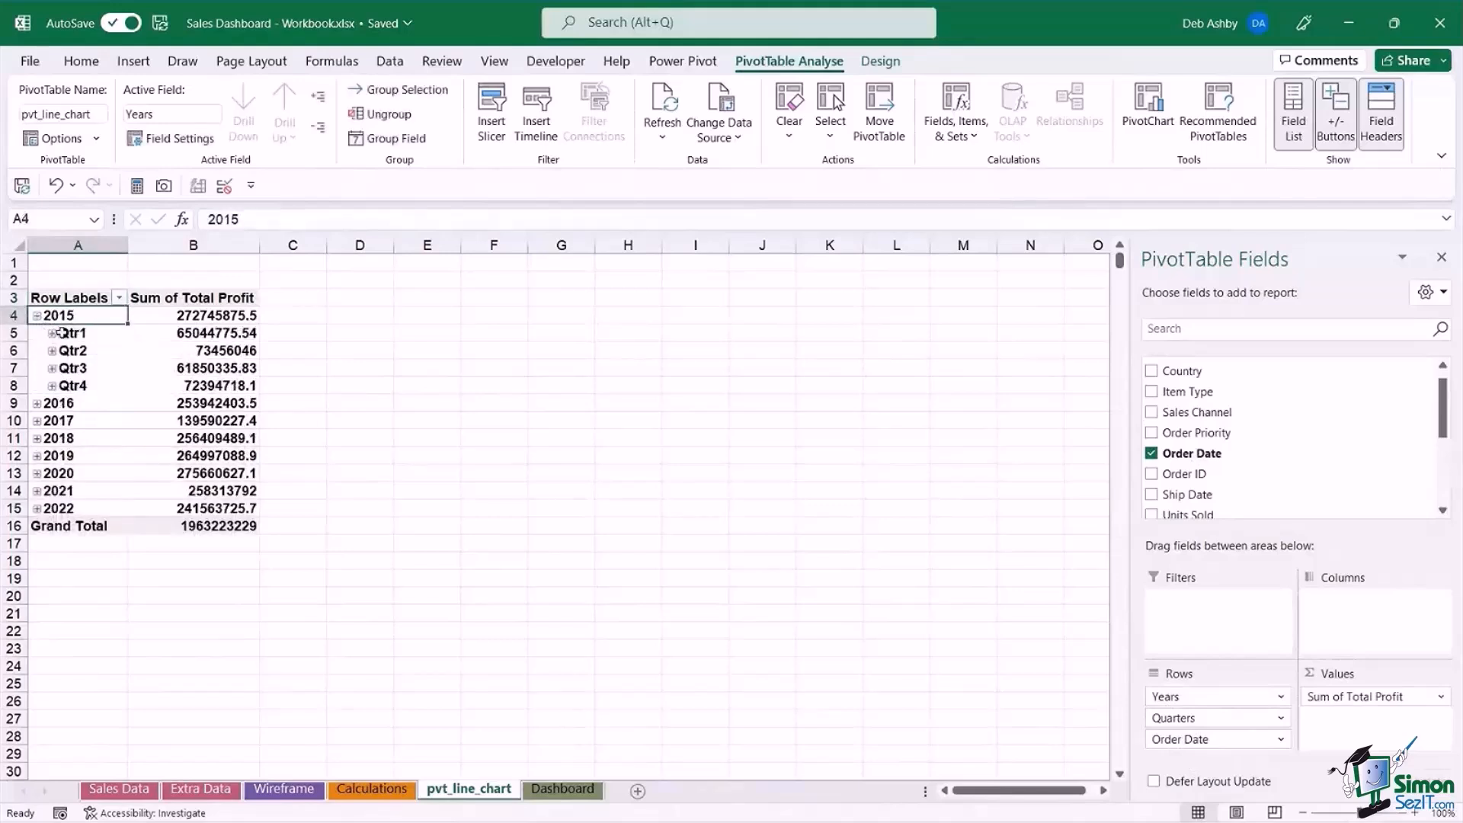
left_click(52, 333)
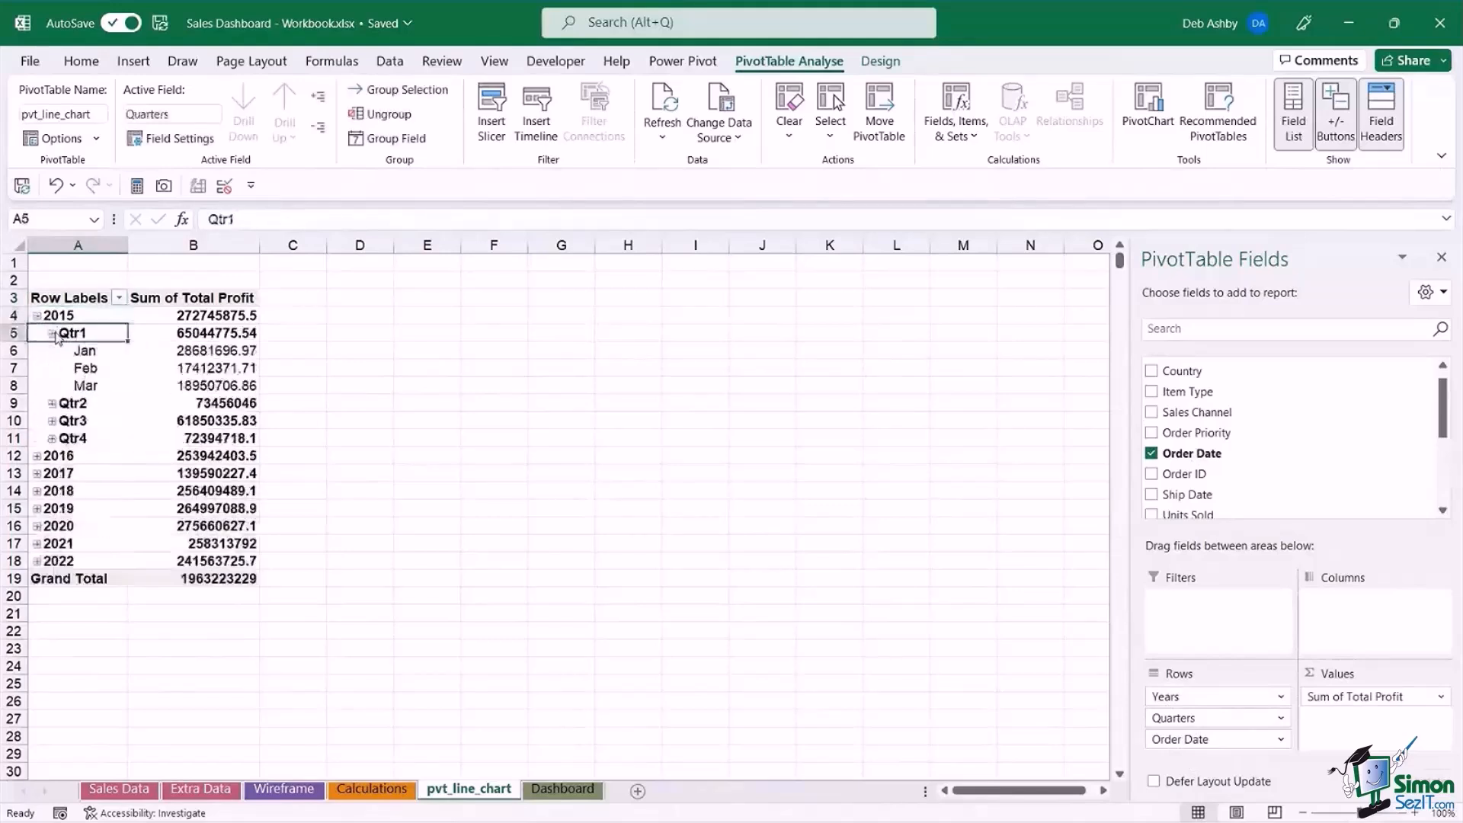
left_click(52, 333)
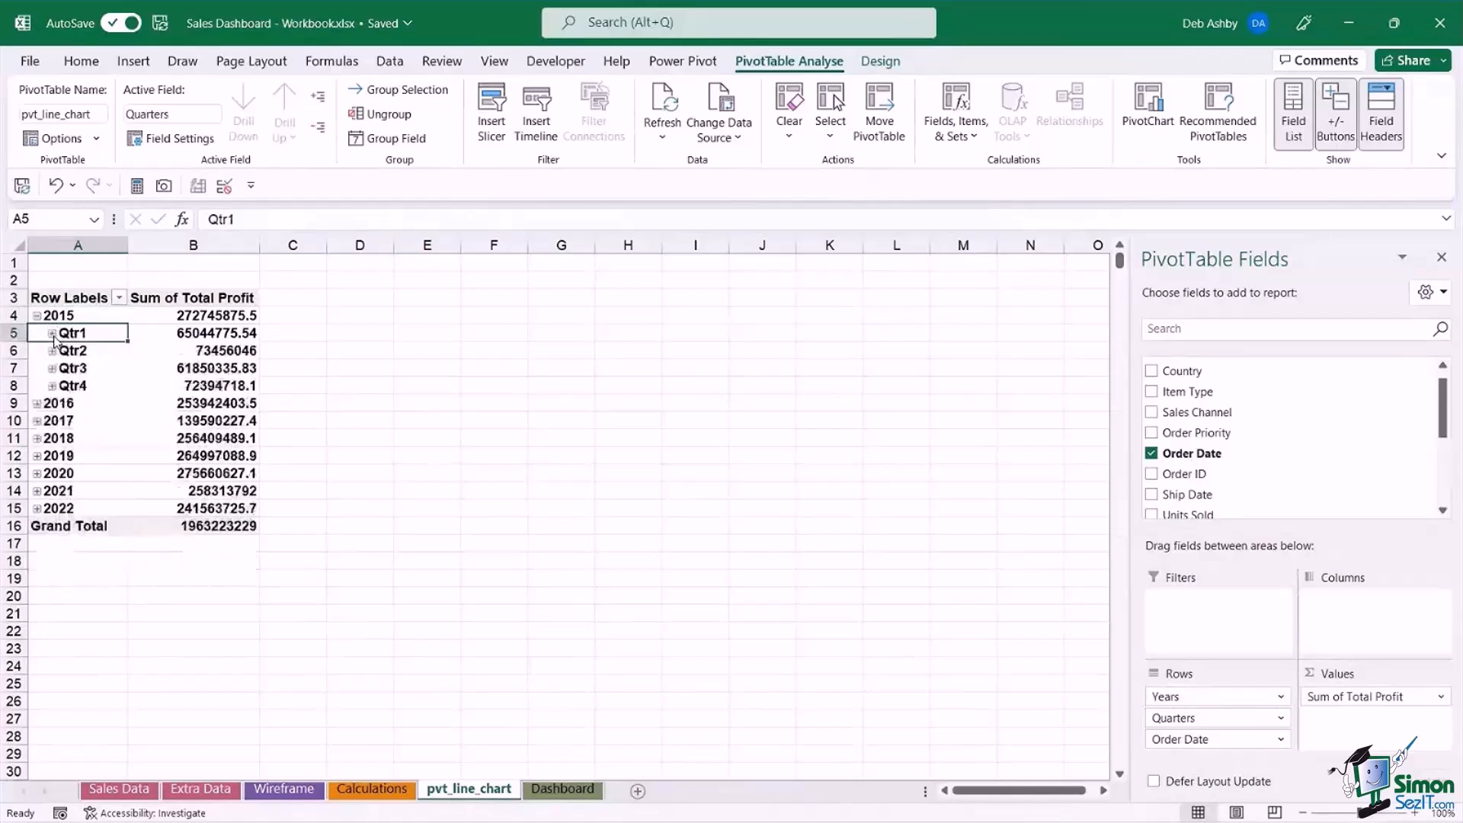
left_click(38, 317)
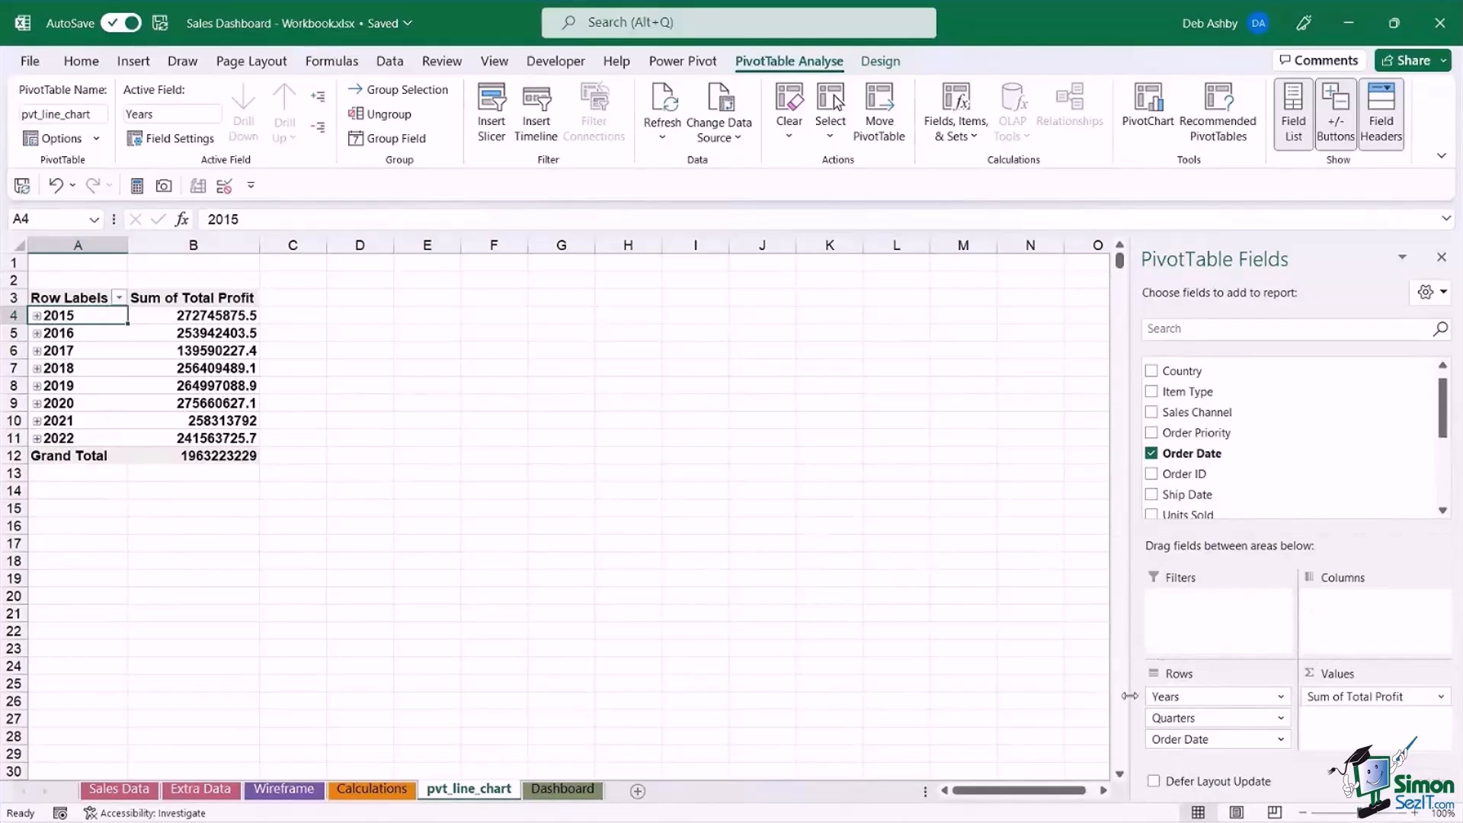
left_click_drag(1177, 719, 1040, 705)
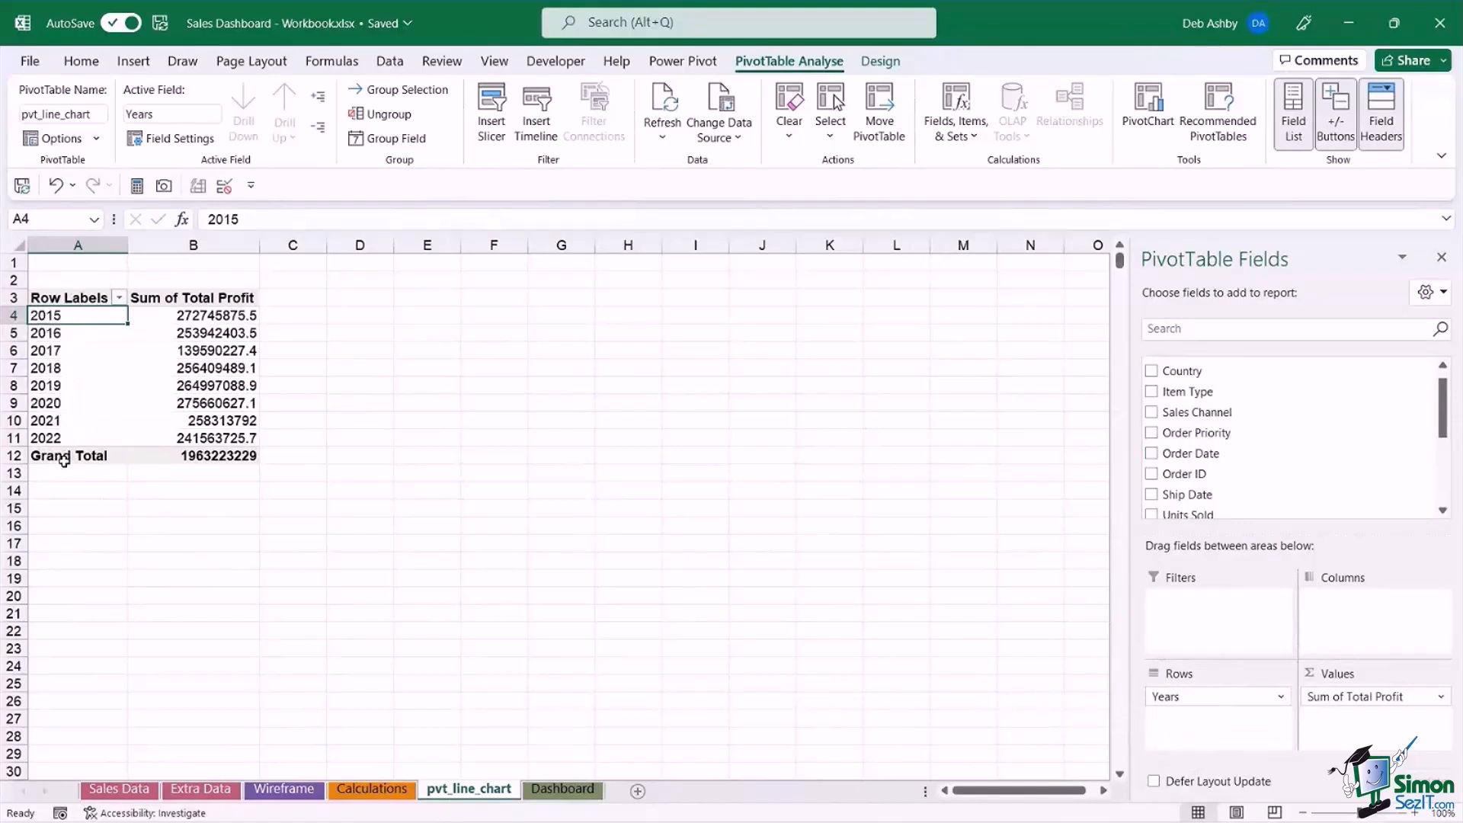
Format the Sum of Total Profit values as Accounting with the $ symbol and 0 decimal places.
left_click(223, 323)
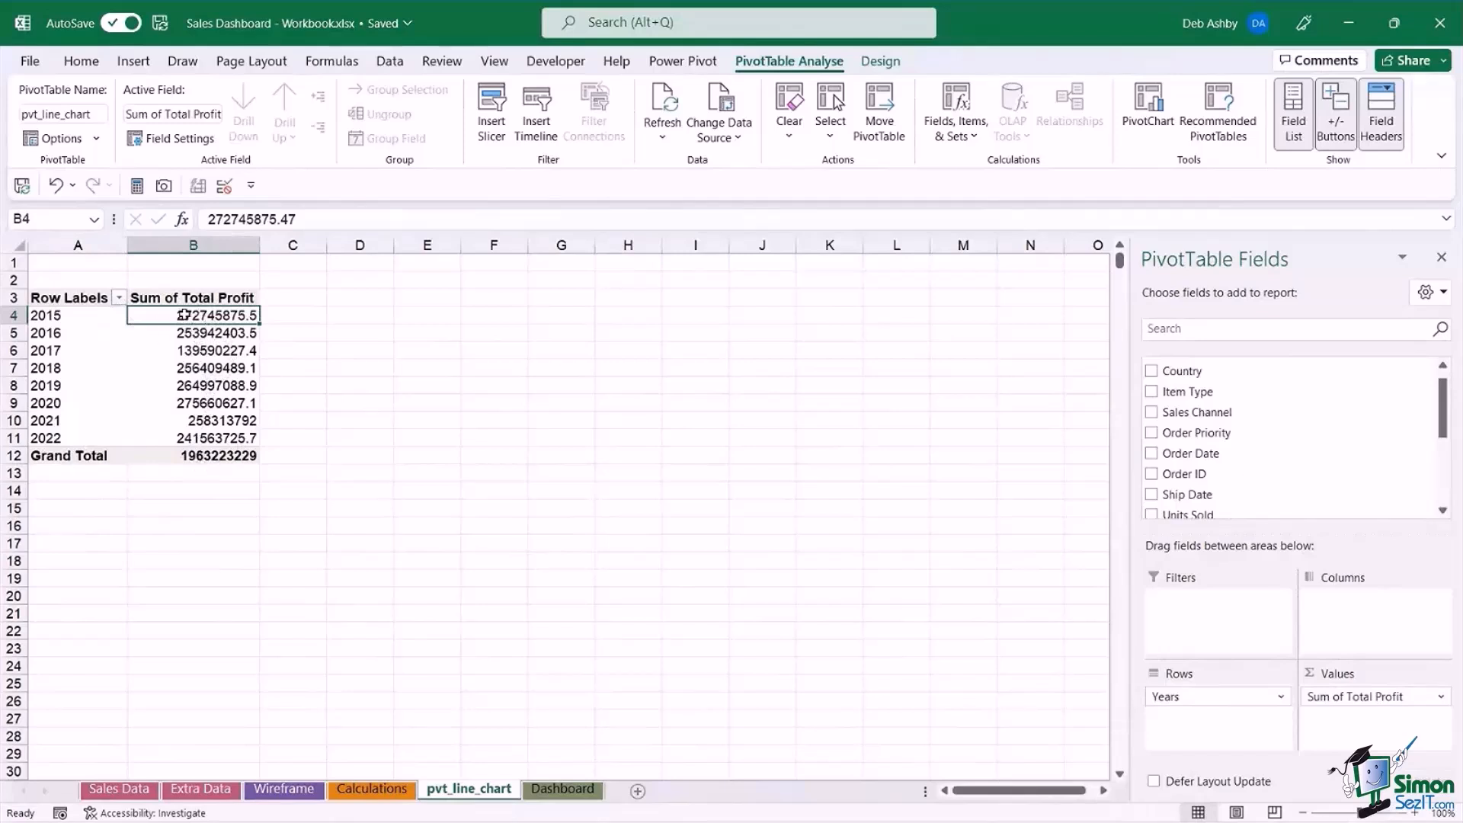
mouse_move(191, 317)
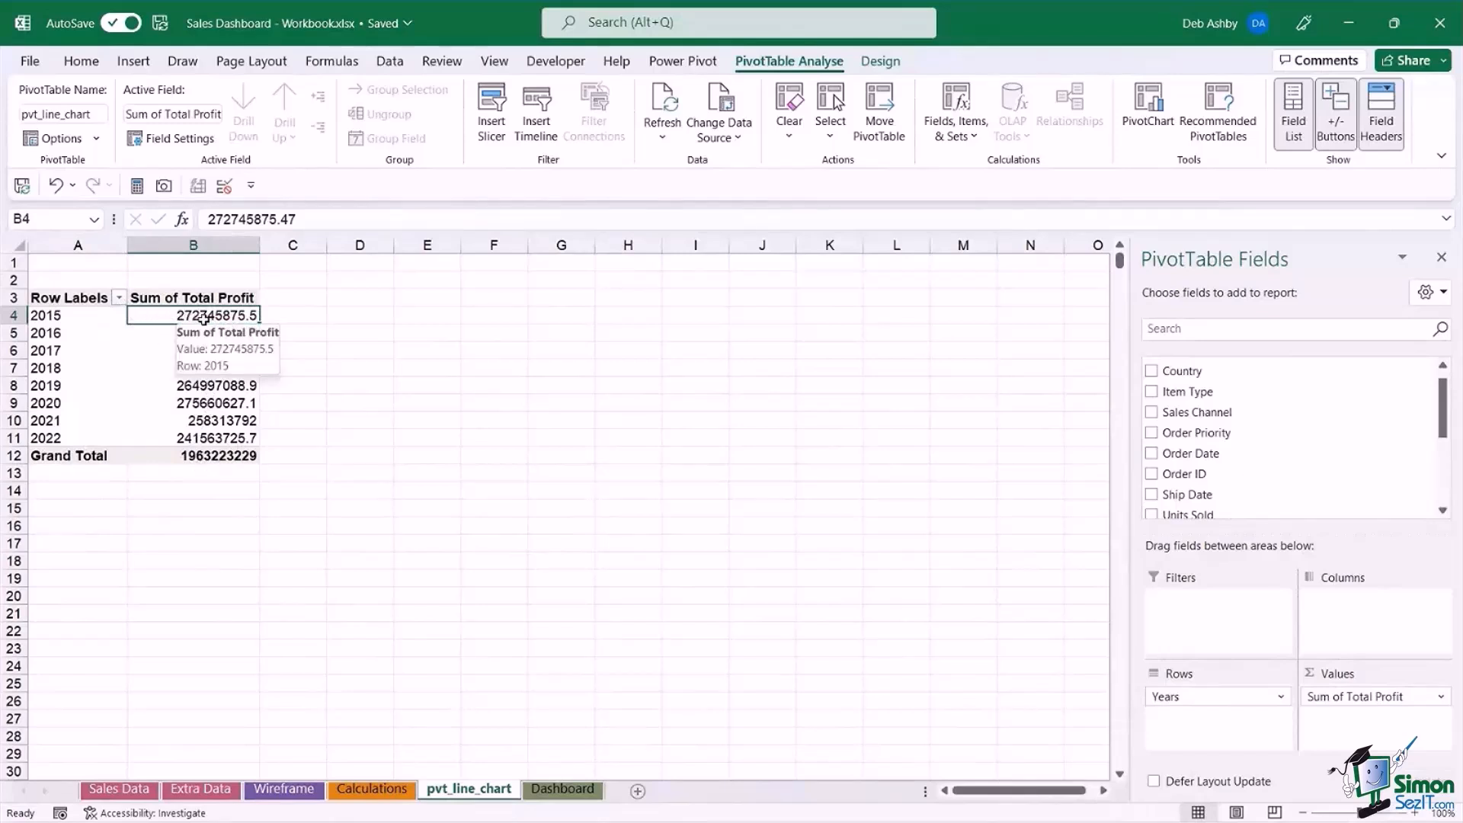
right_click(203, 319)
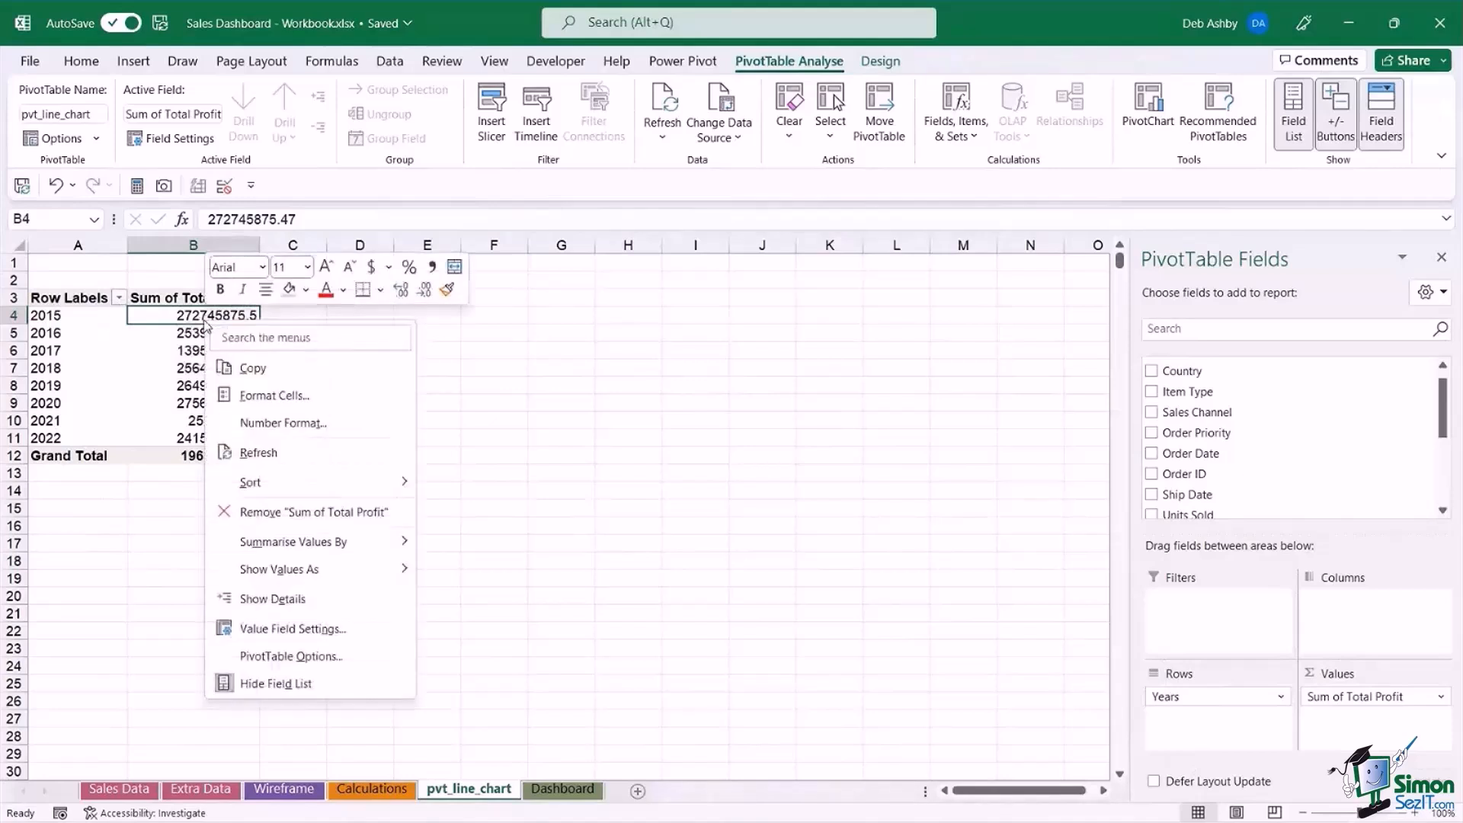
left_click(276, 424)
left_click_drag(242, 186, 569, 151)
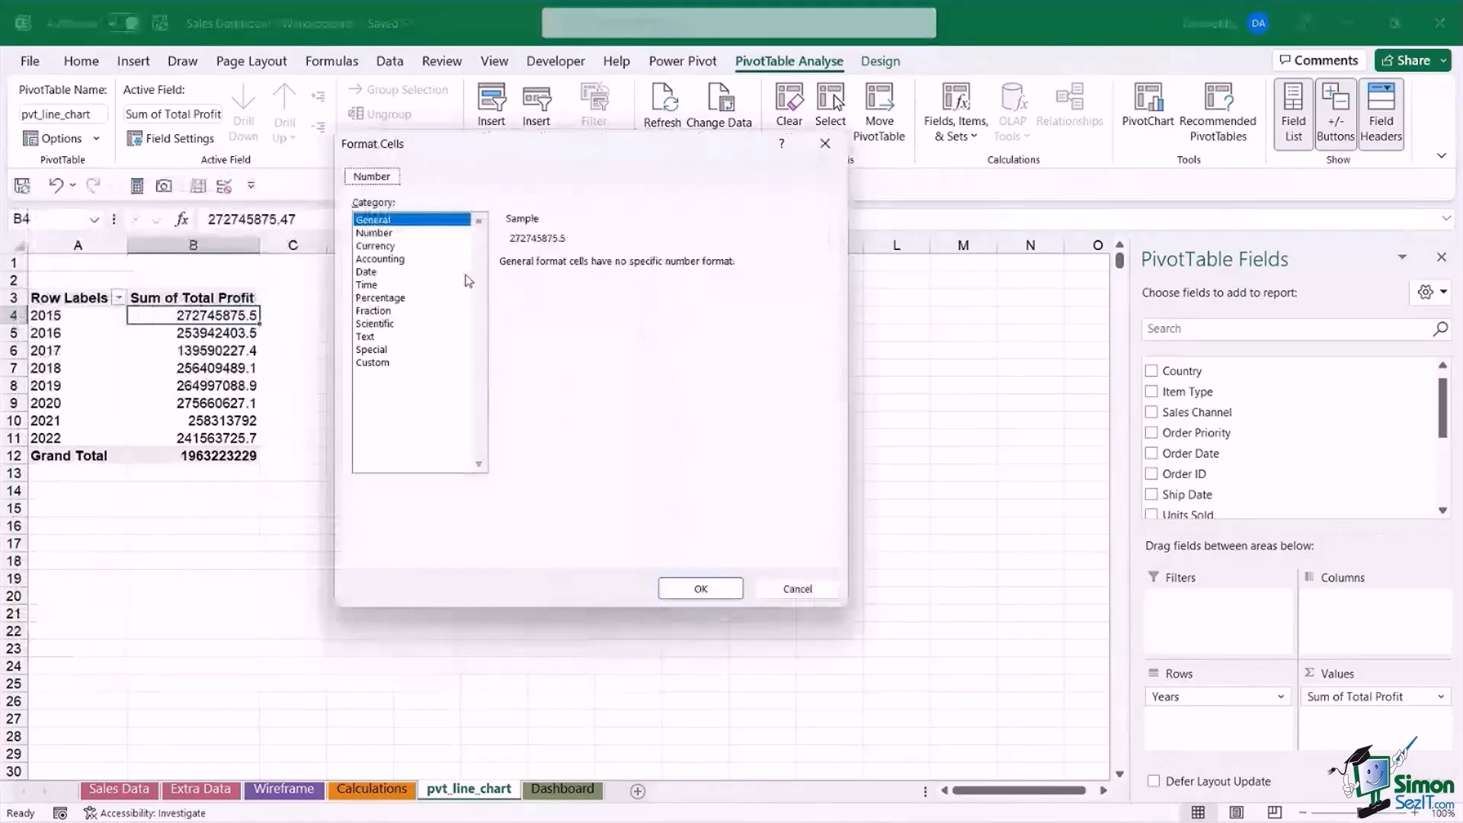
left_click(390, 260)
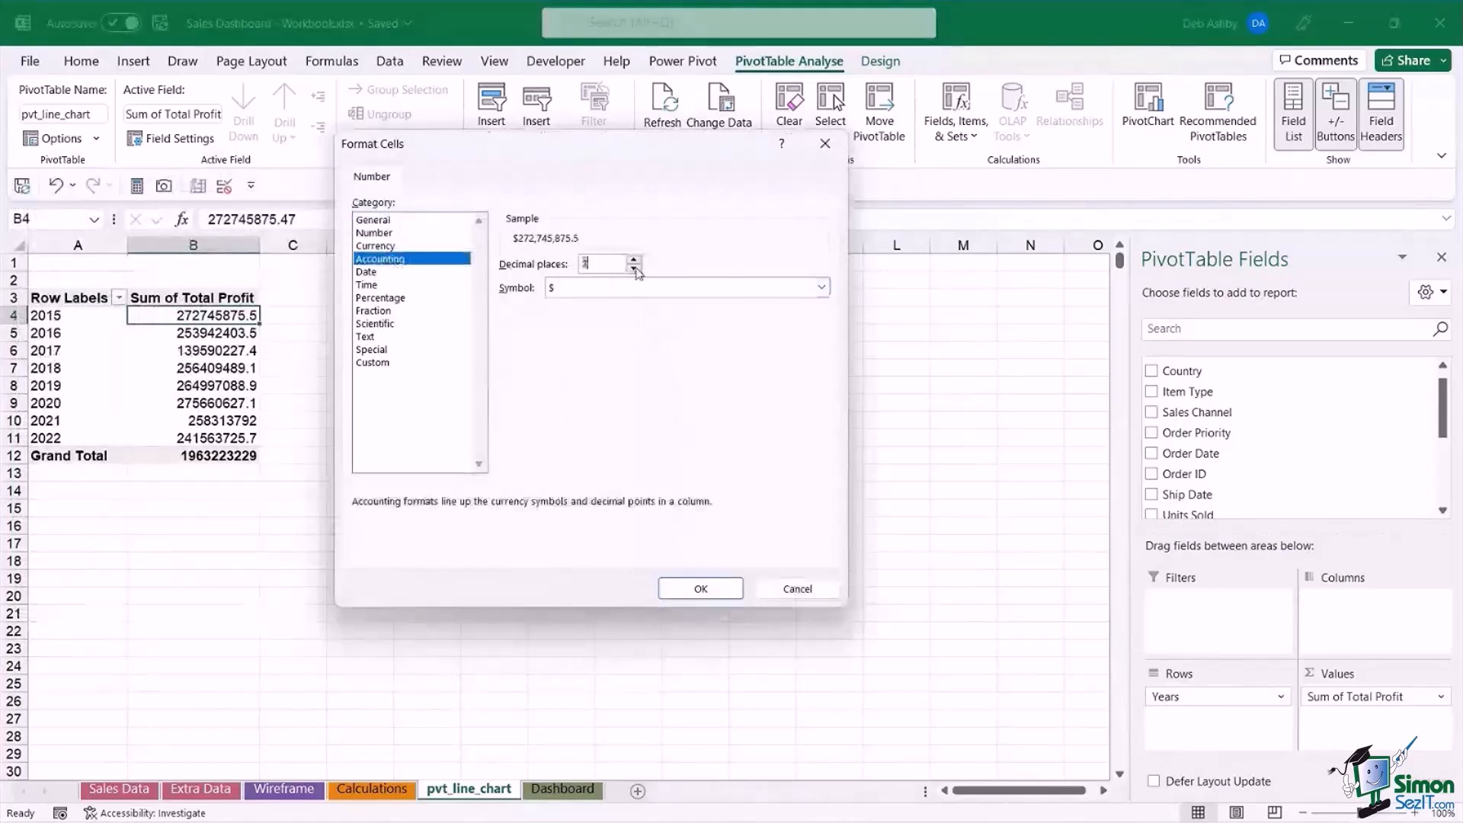
left_click(634, 268)
left_click(634, 268)
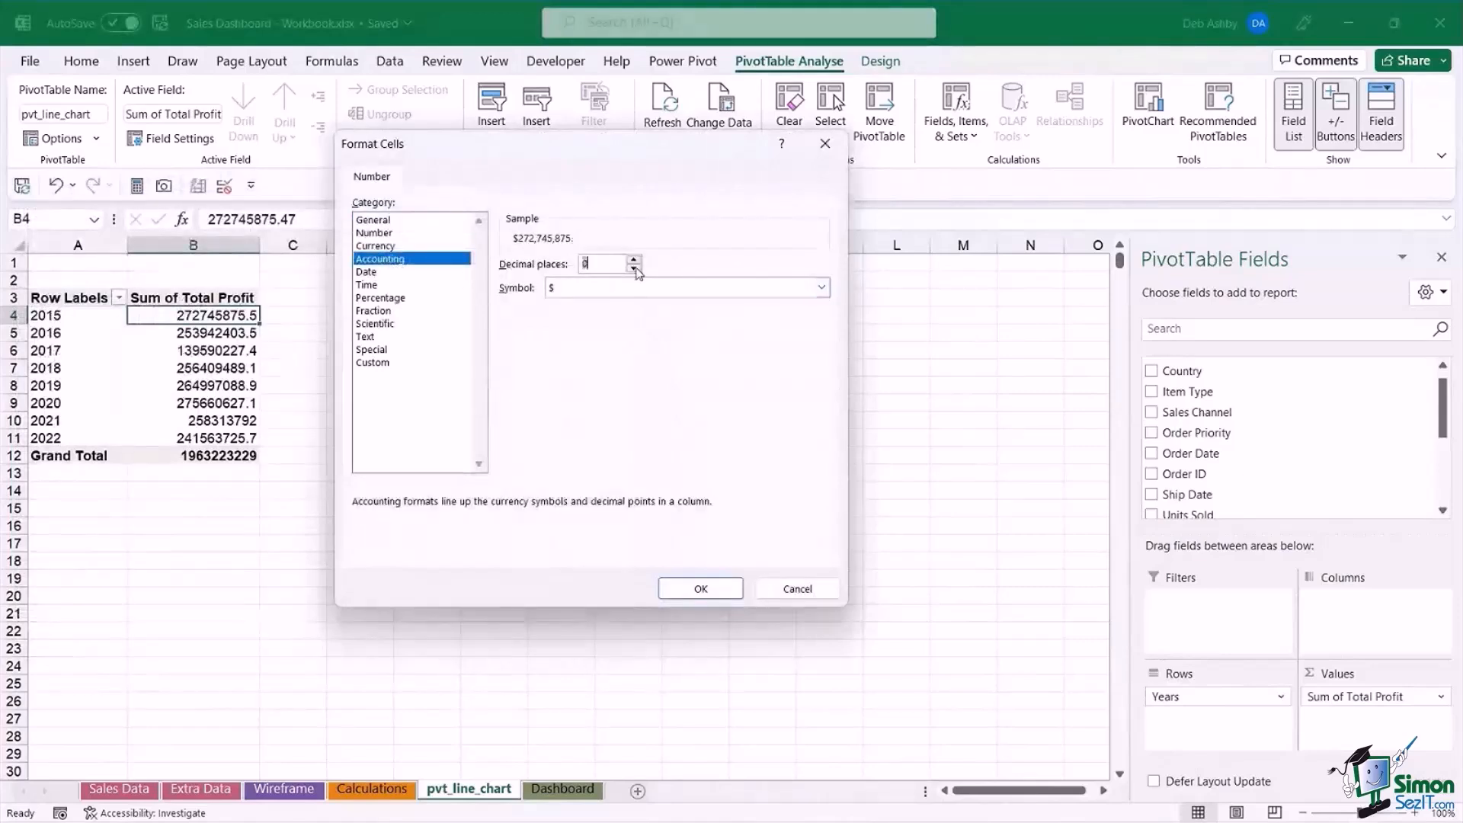
left_click(701, 589)
key("Down")
key("Down")
key("Down")
key("Down")
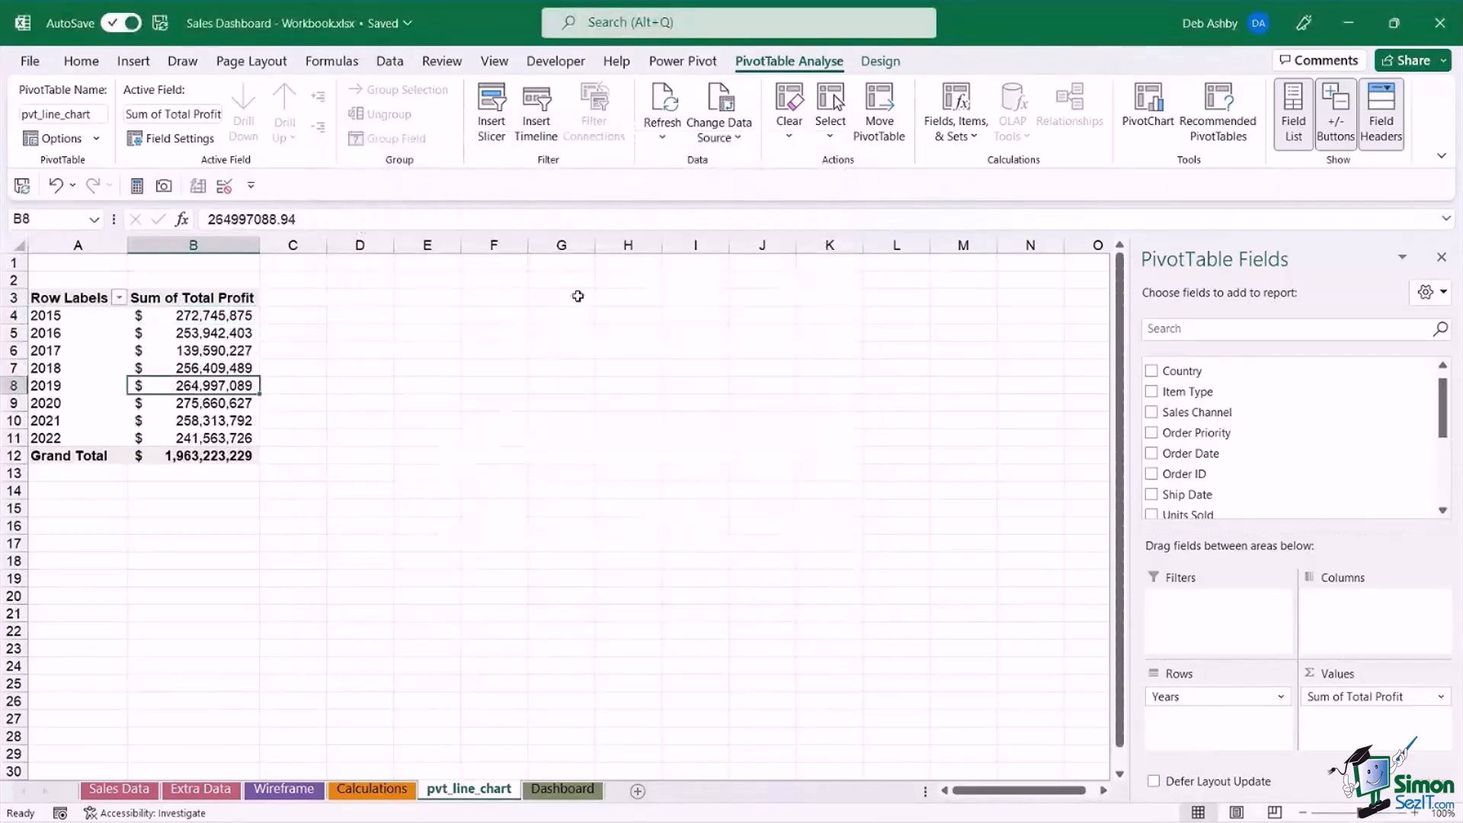
left_click(192, 336)
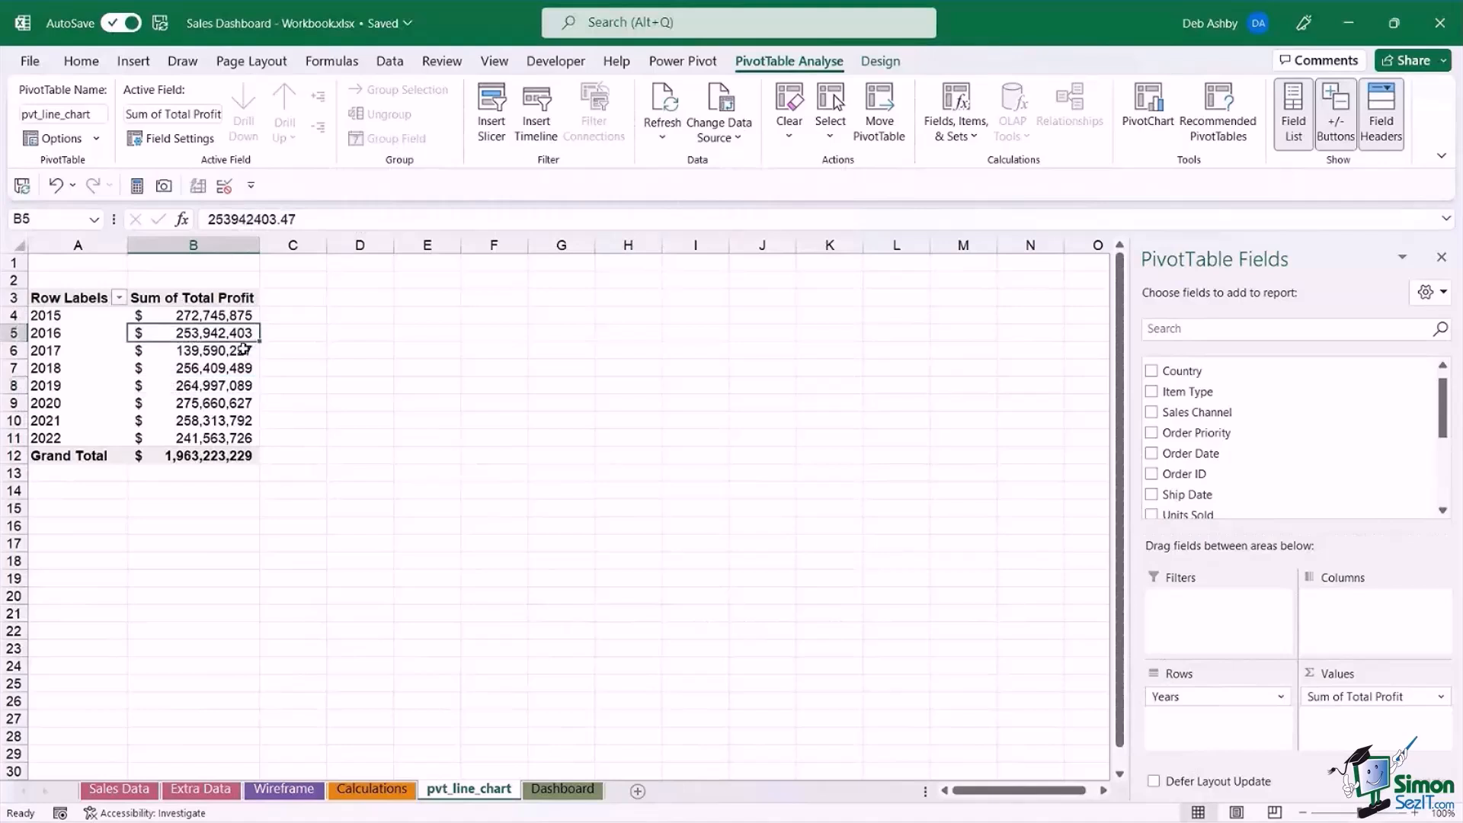
mouse_move(244, 349)
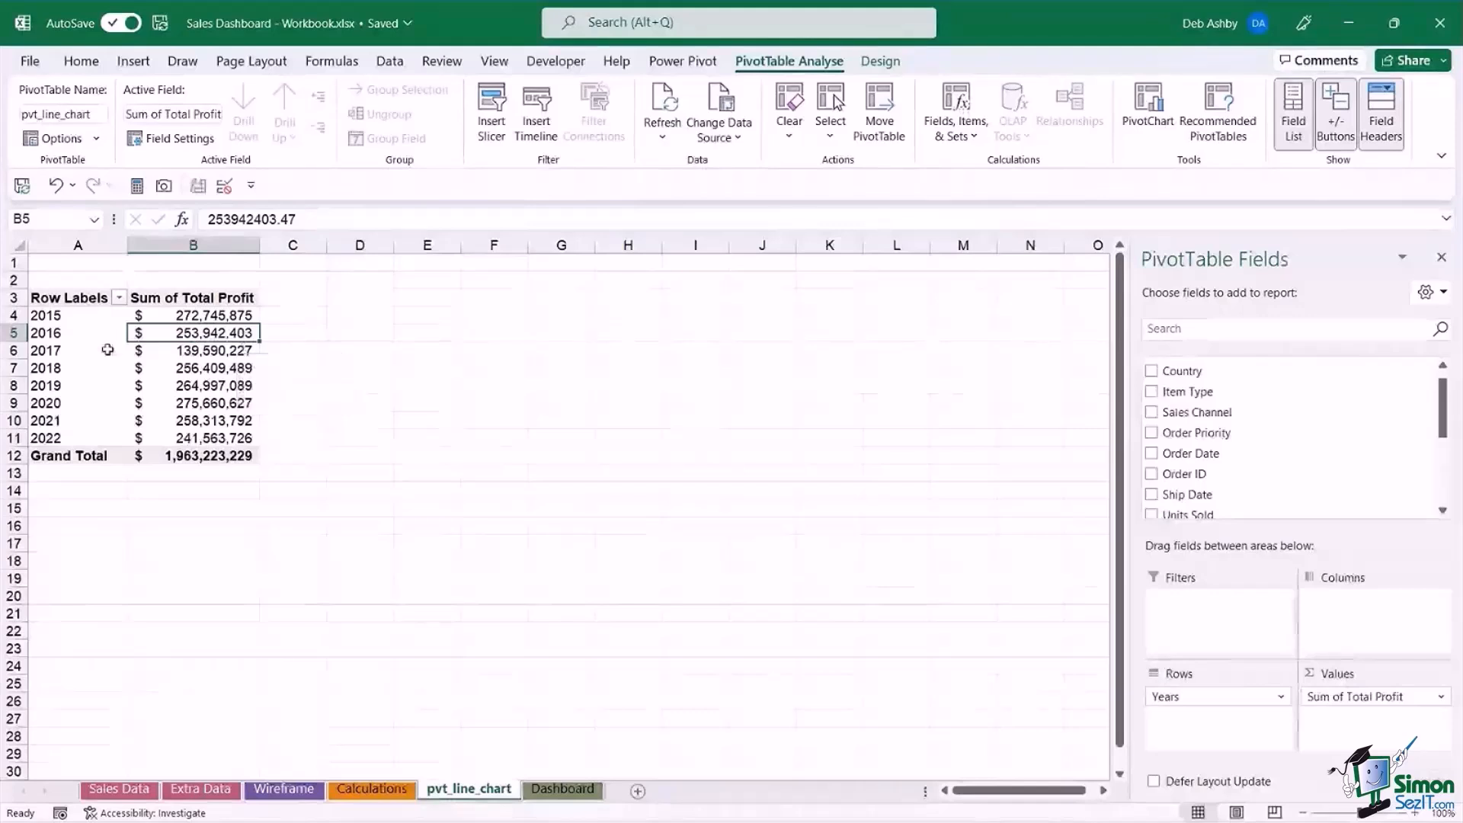
Turn off grand totals for both rows and columns in the yearly profit PivotTable.
left_click(210, 458)
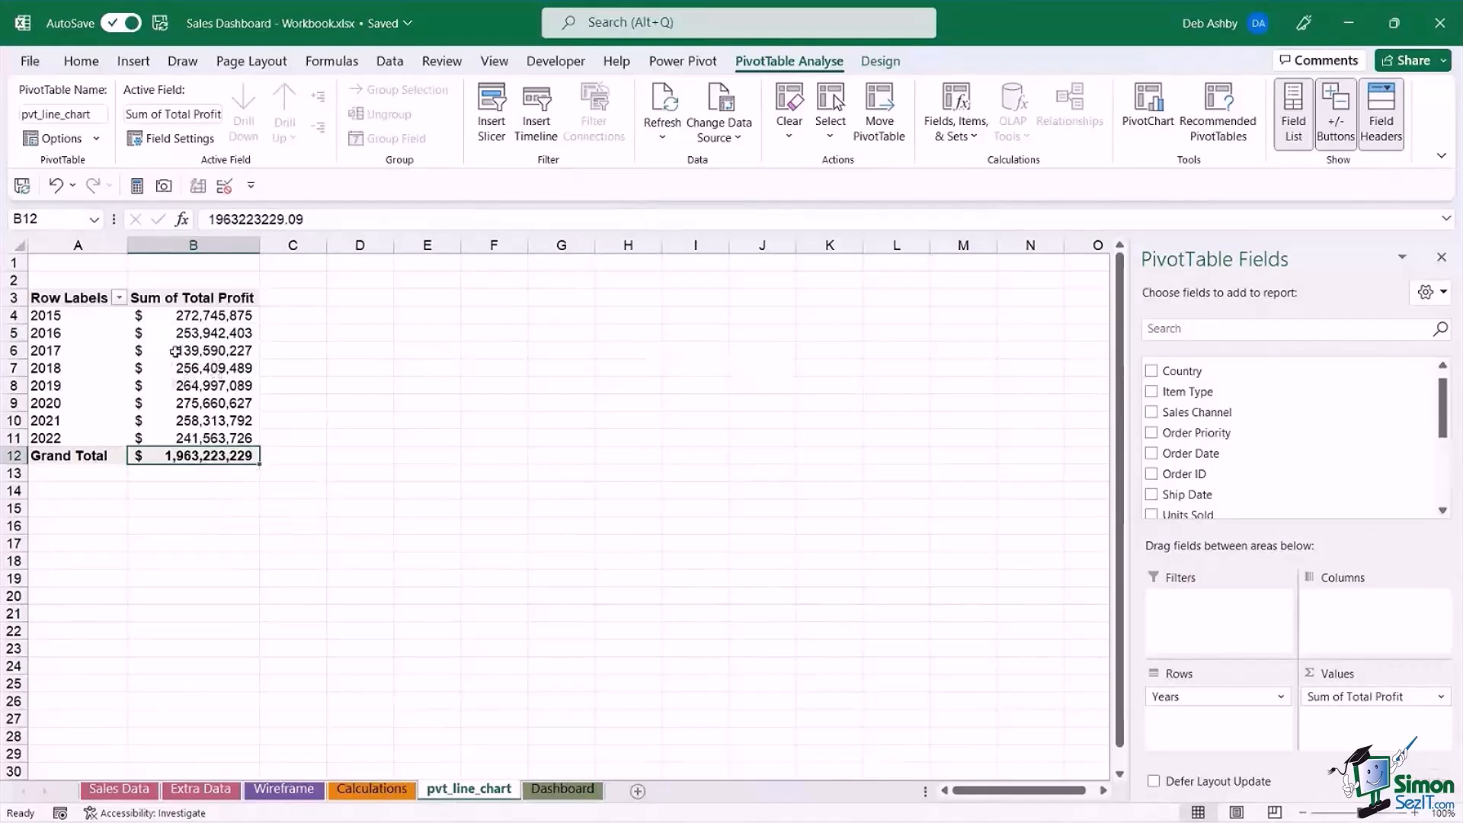
mouse_move(189, 370)
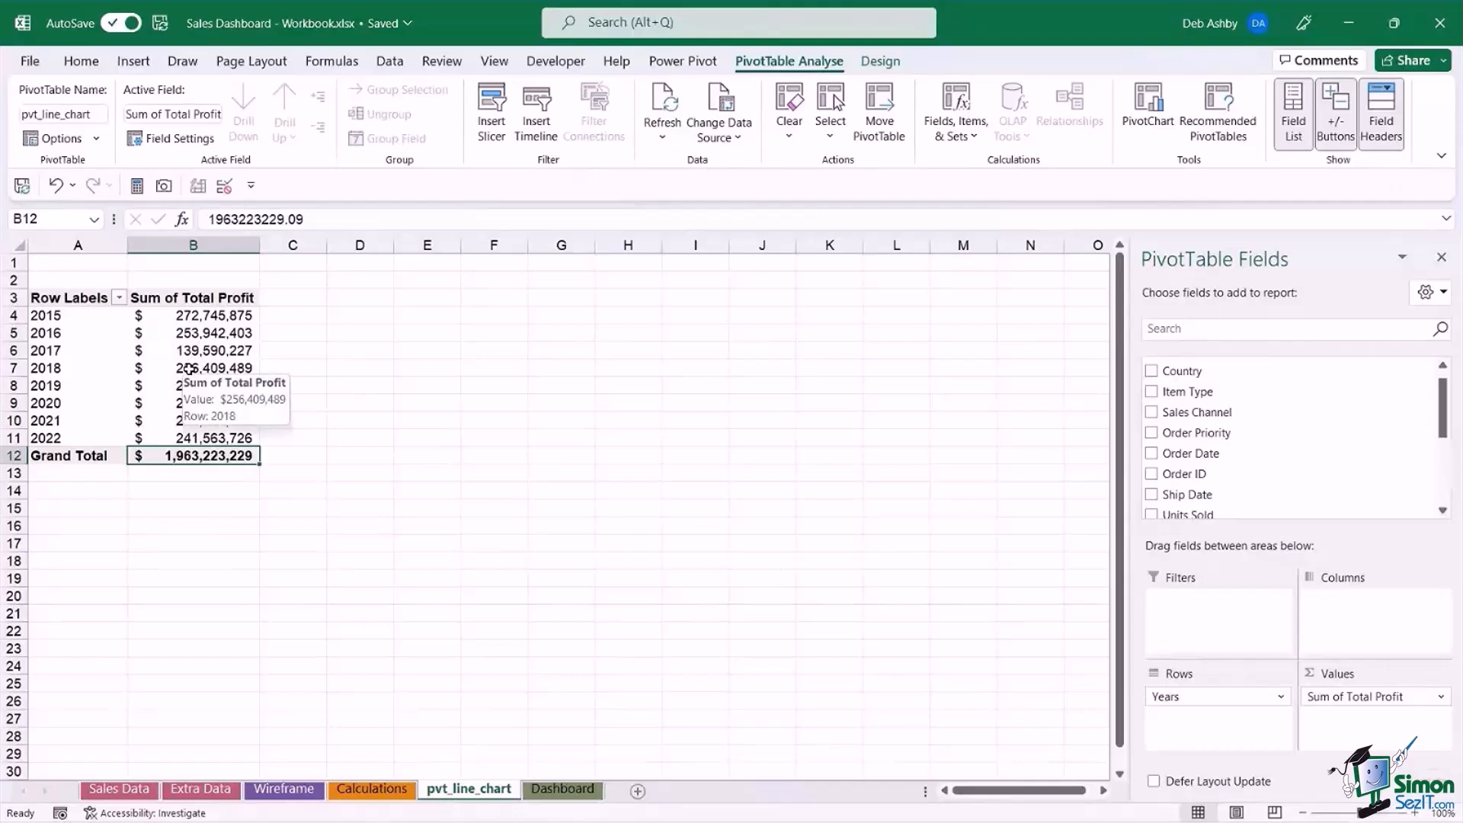
left_click(881, 61)
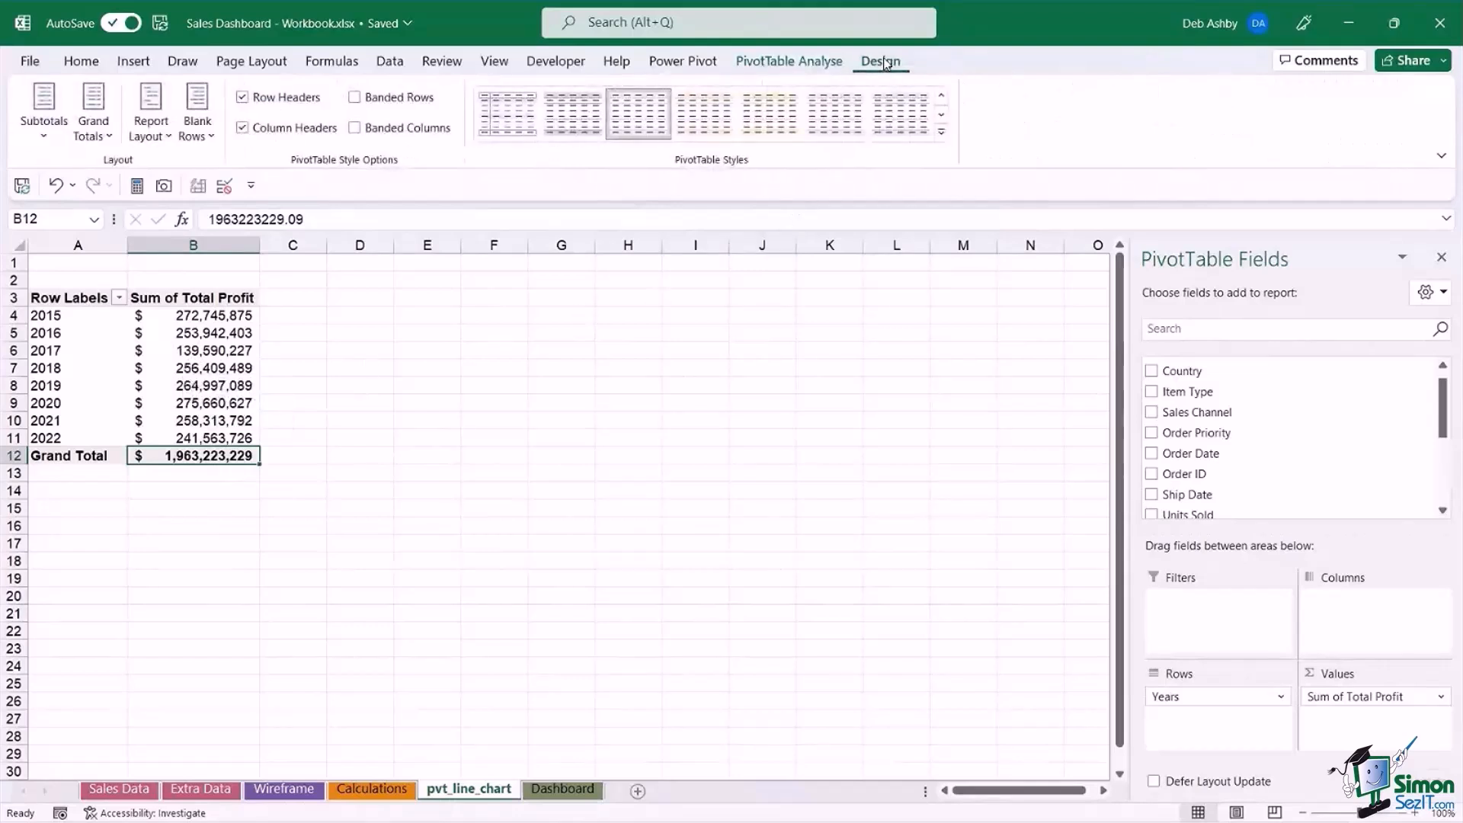
left_click(110, 138)
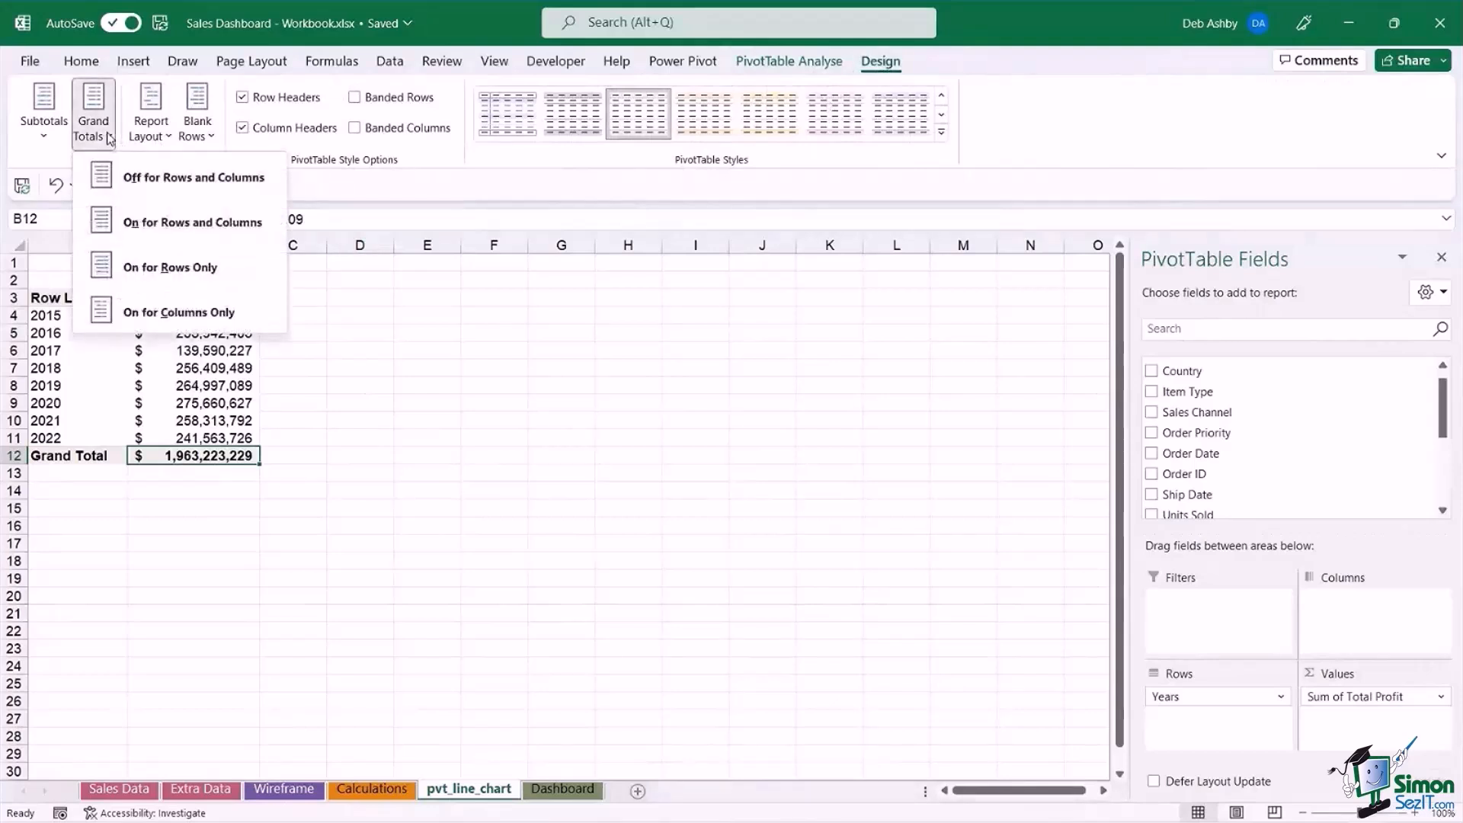
left_click(254, 183)
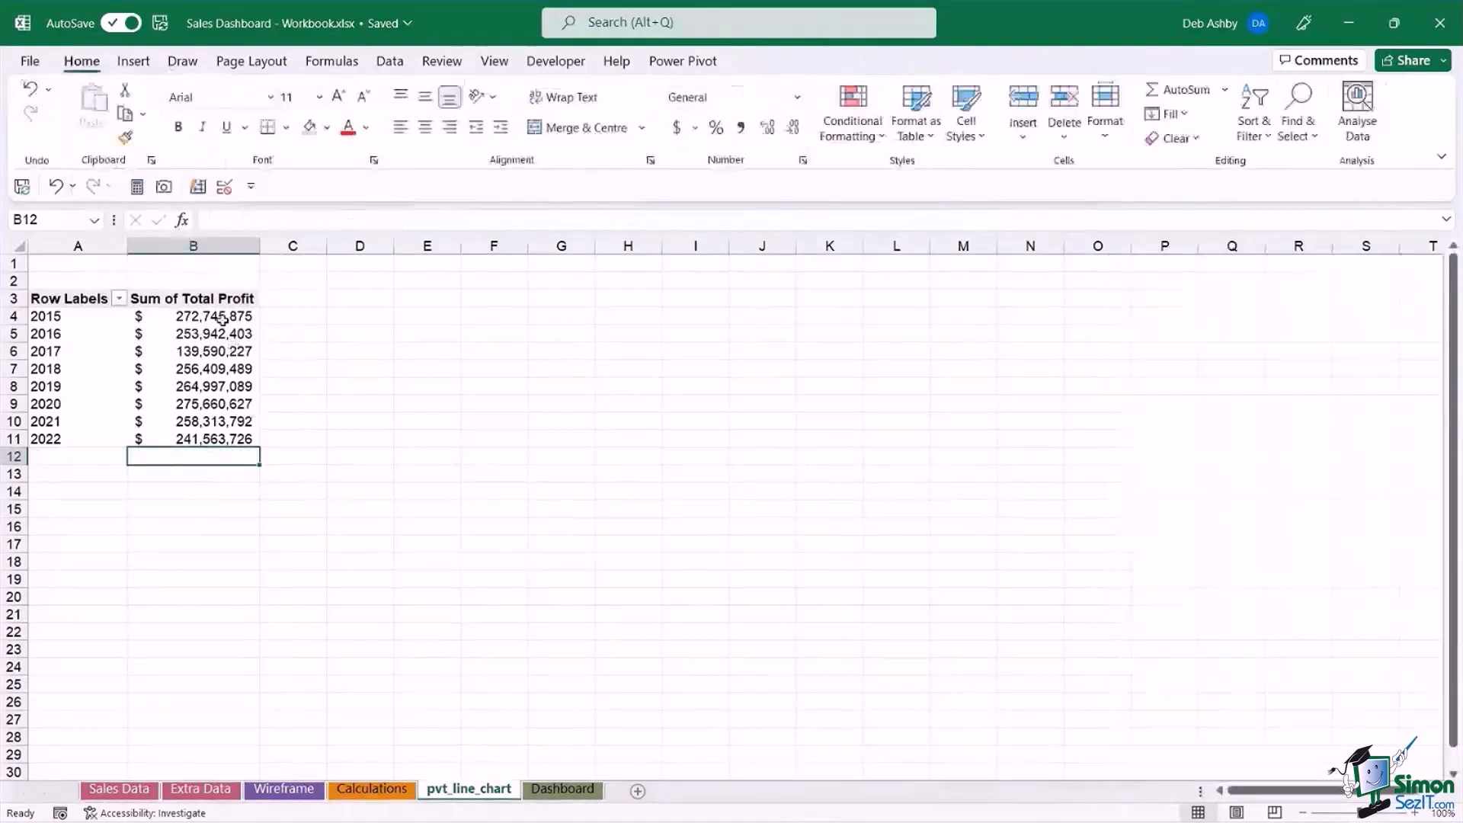
Insert a Line with Markers PivotChart based on the yearly total-profit PivotTable.
mouse_move(219, 321)
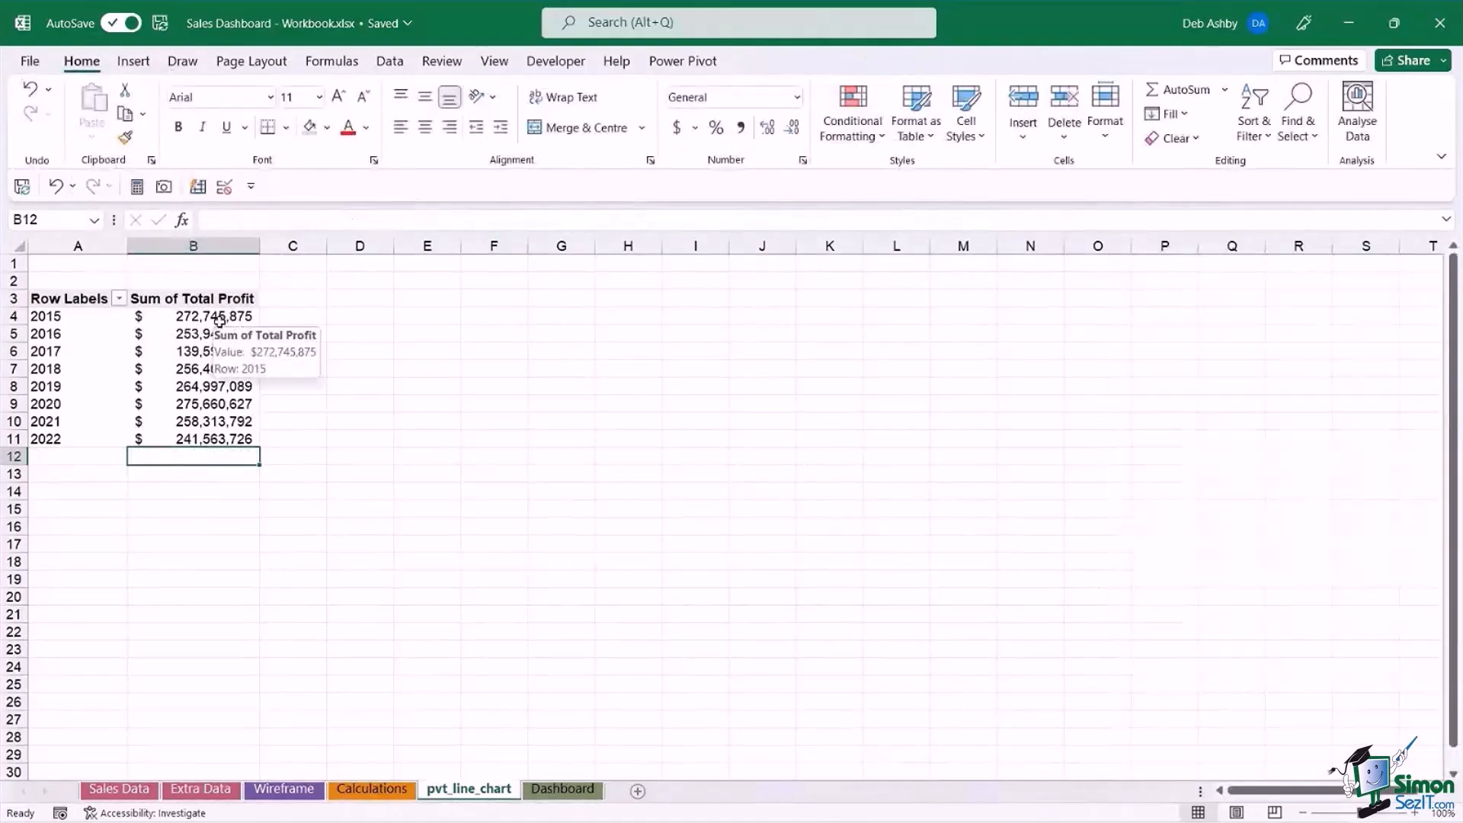
left_click(193, 350)
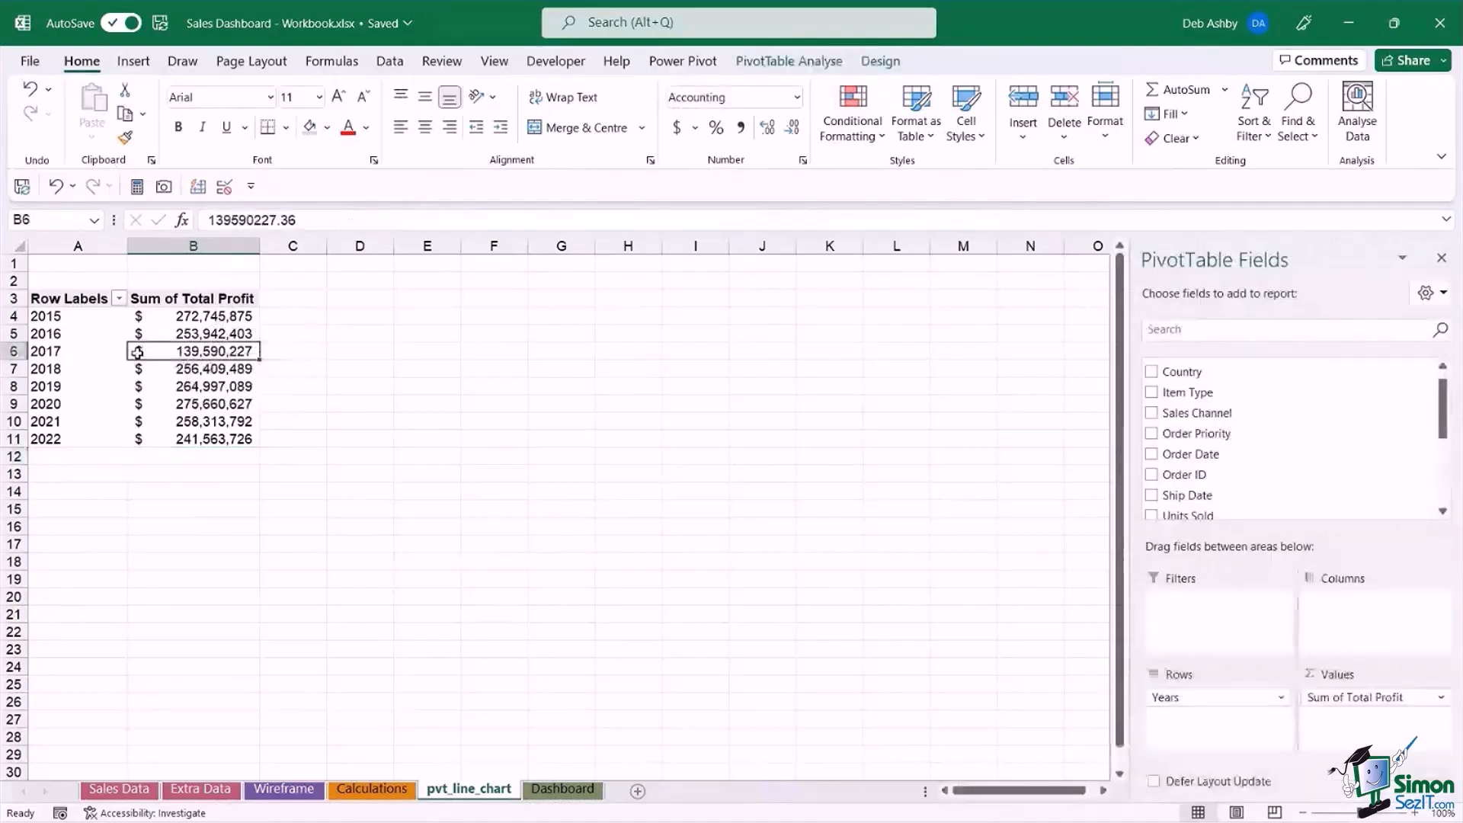
left_click(788, 66)
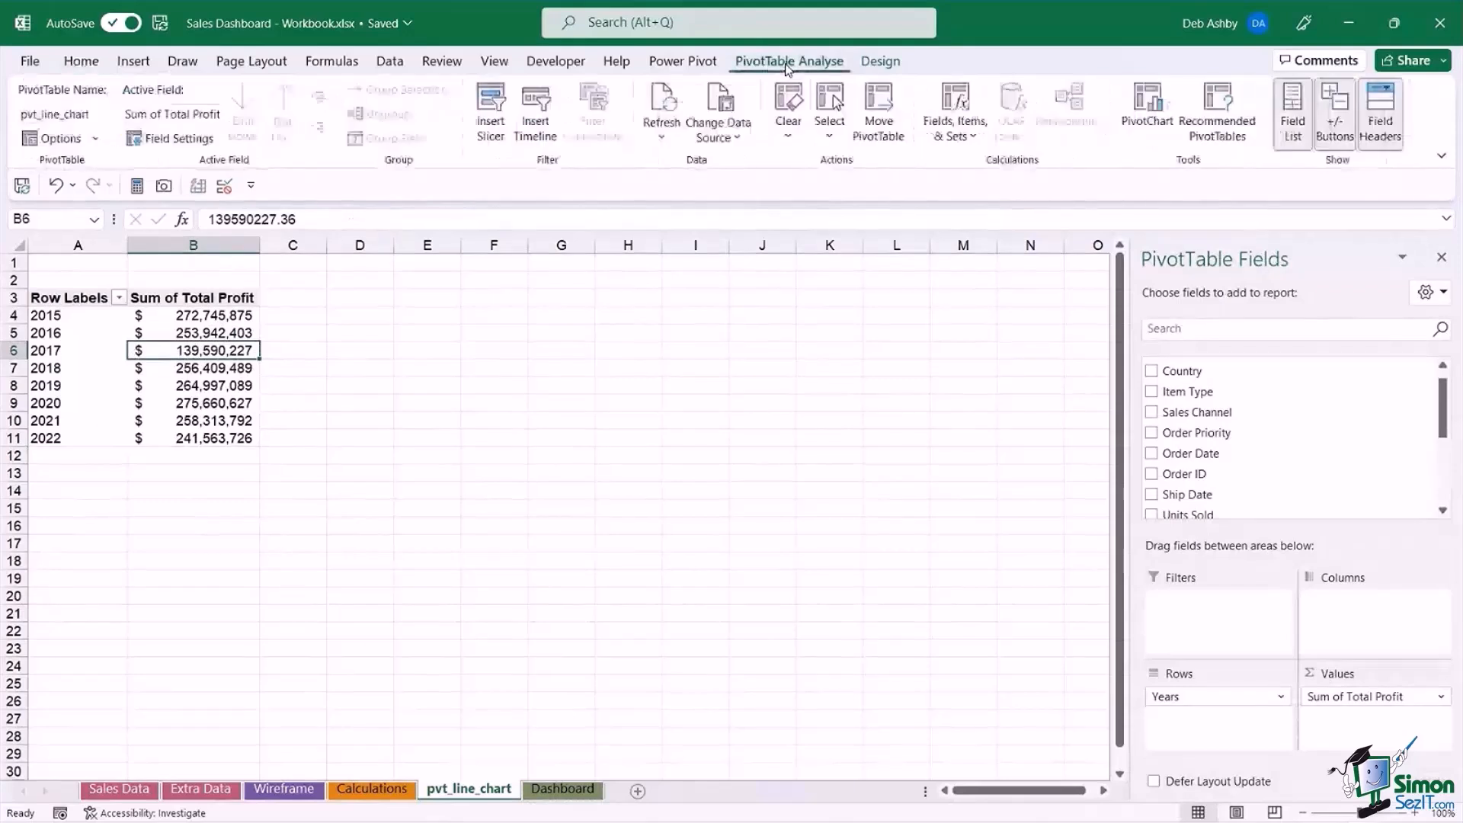
left_click(1151, 122)
left_click_drag(635, 161, 538, 169)
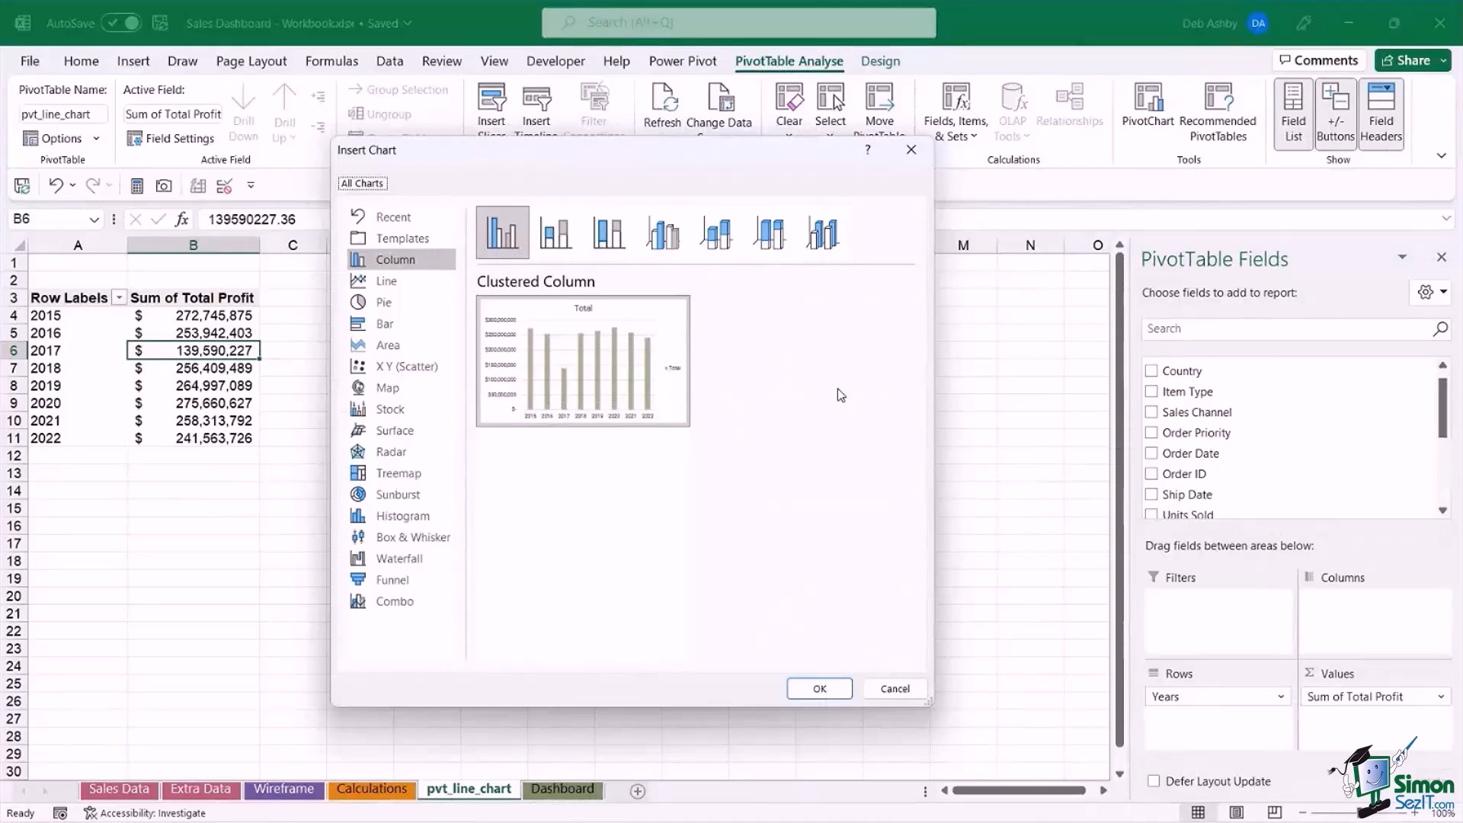
left_click(382, 283)
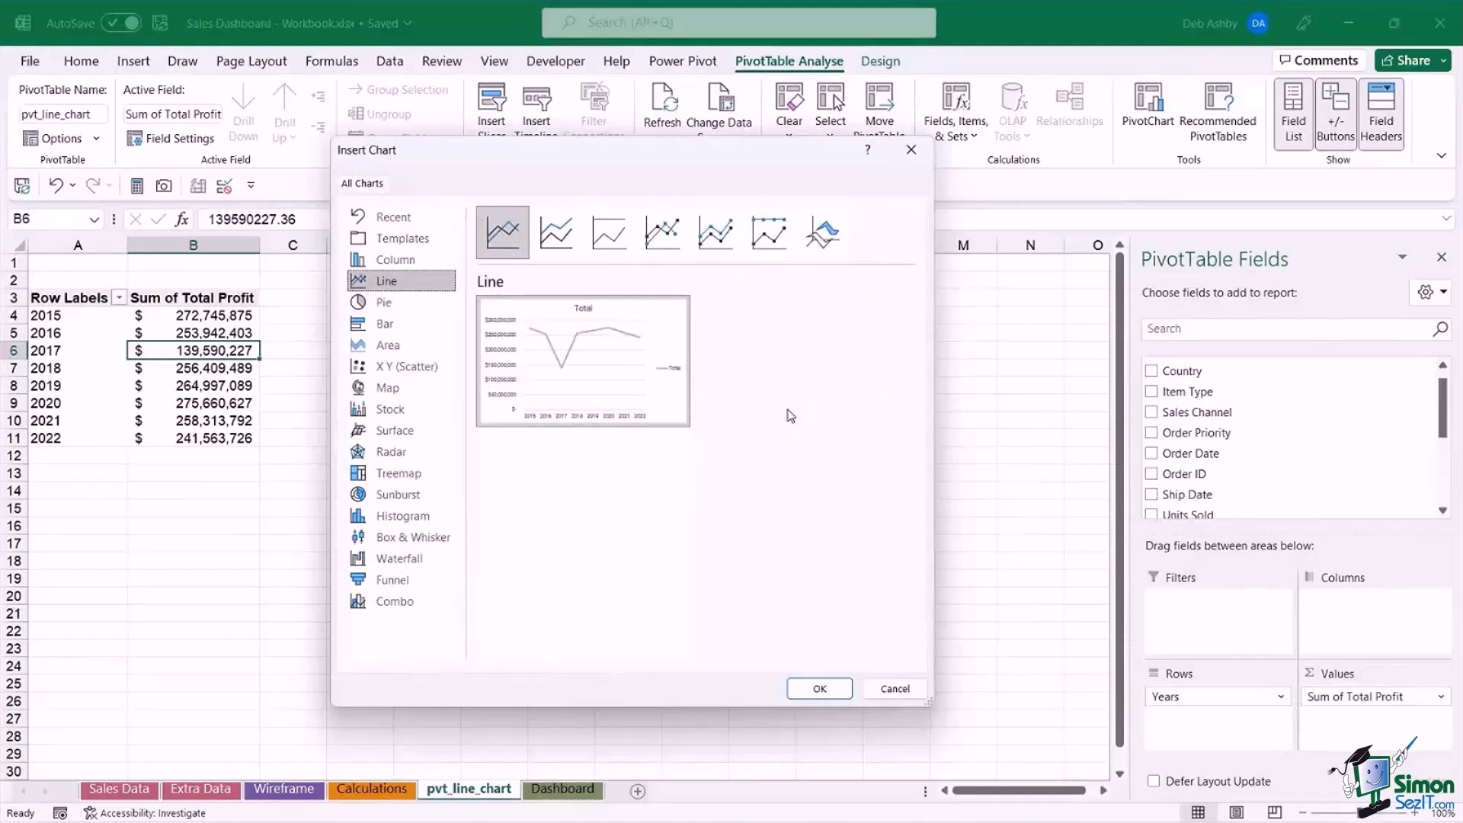
left_click(659, 235)
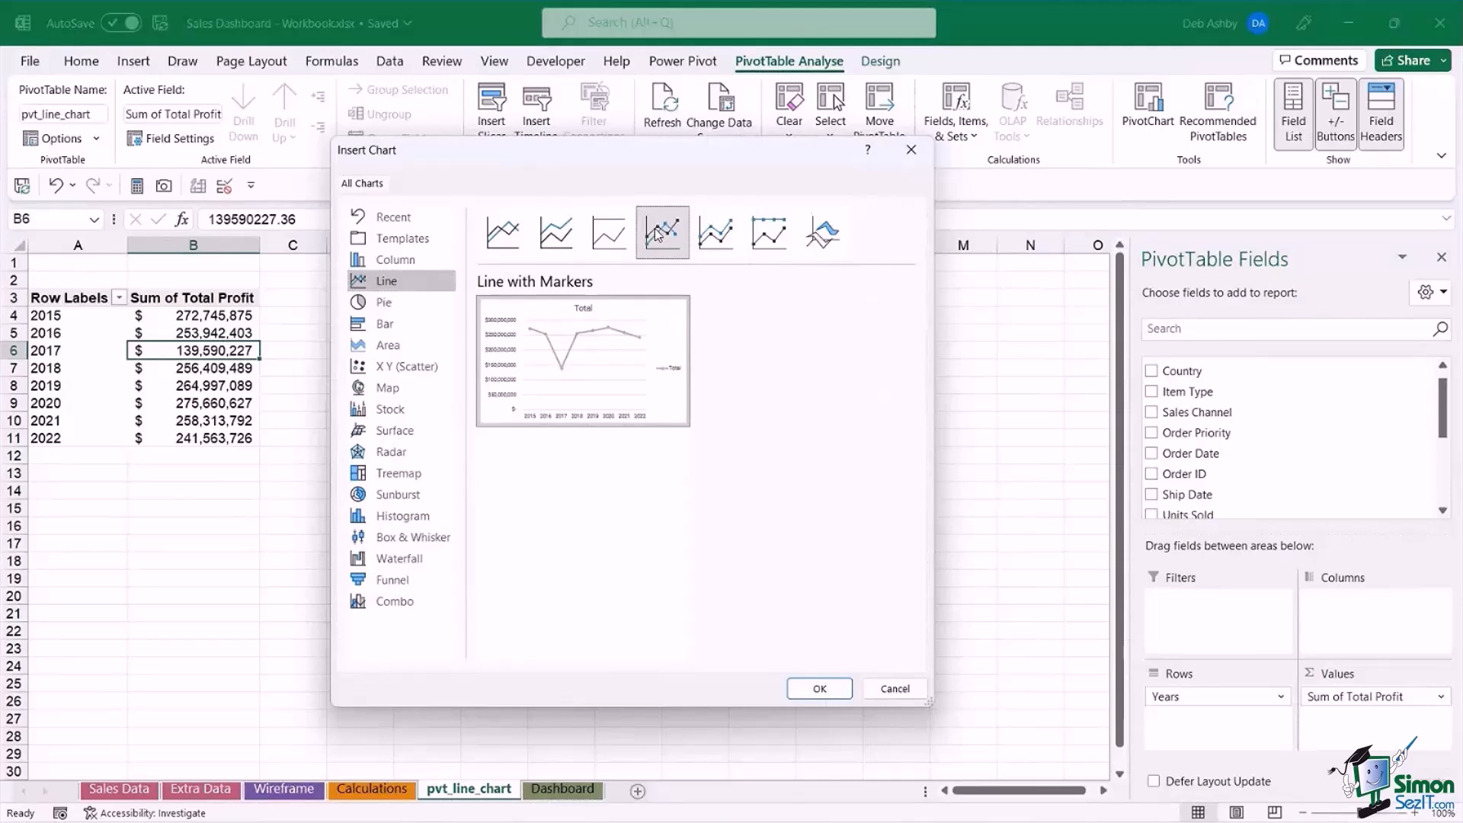
left_click(834, 689)
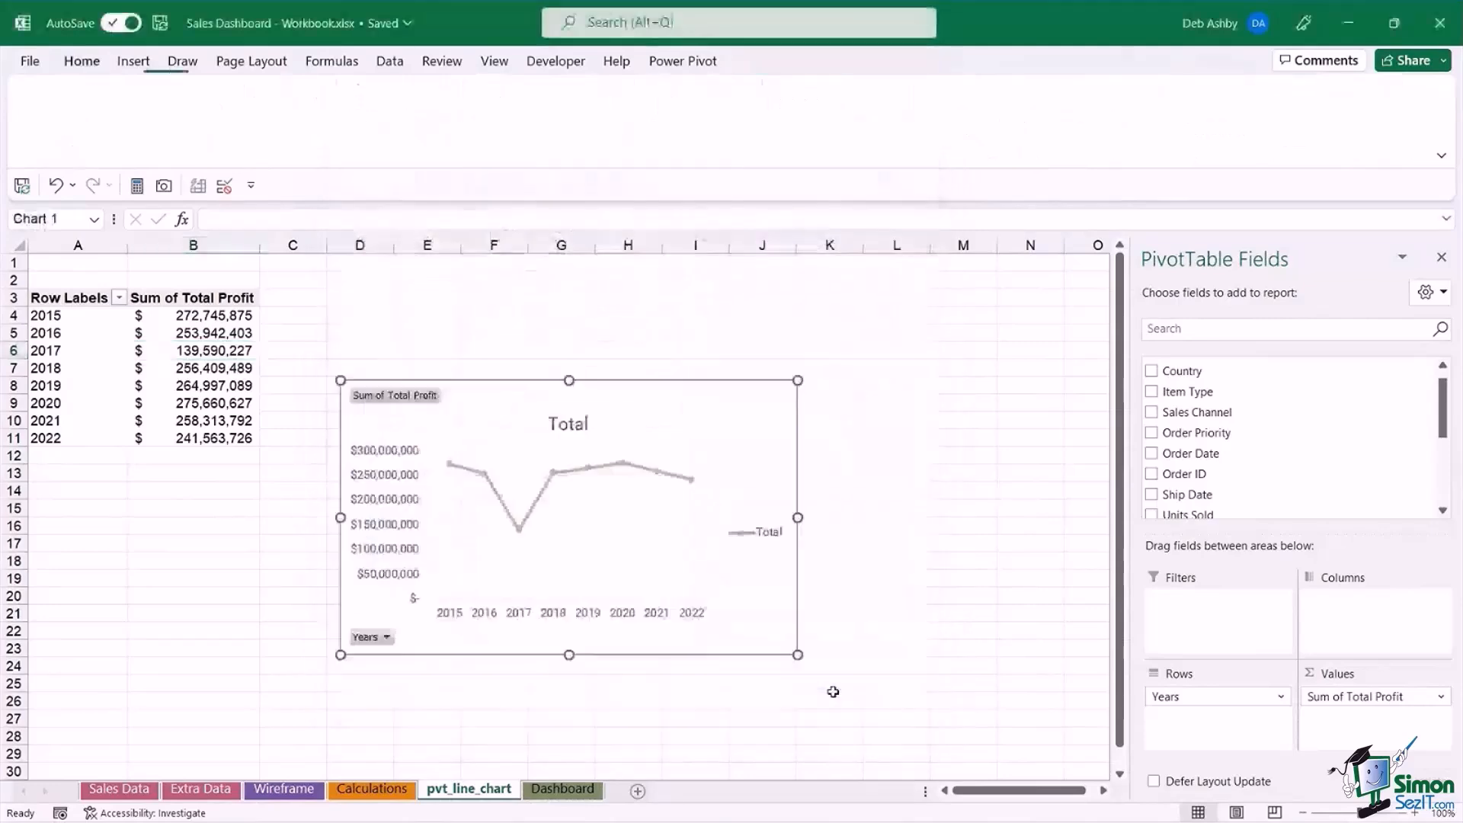
Move the PivotChart beside the PivotTable, near the top of the sheet, and enlarge it to about 3.11" high by 5.62" wide.
left_click_drag(654, 399, 619, 309)
mouse_move(764, 567)
left_mouse_down()
mouse_move(846, 582)
mouse_move(822, 577)
left_mouse_up()
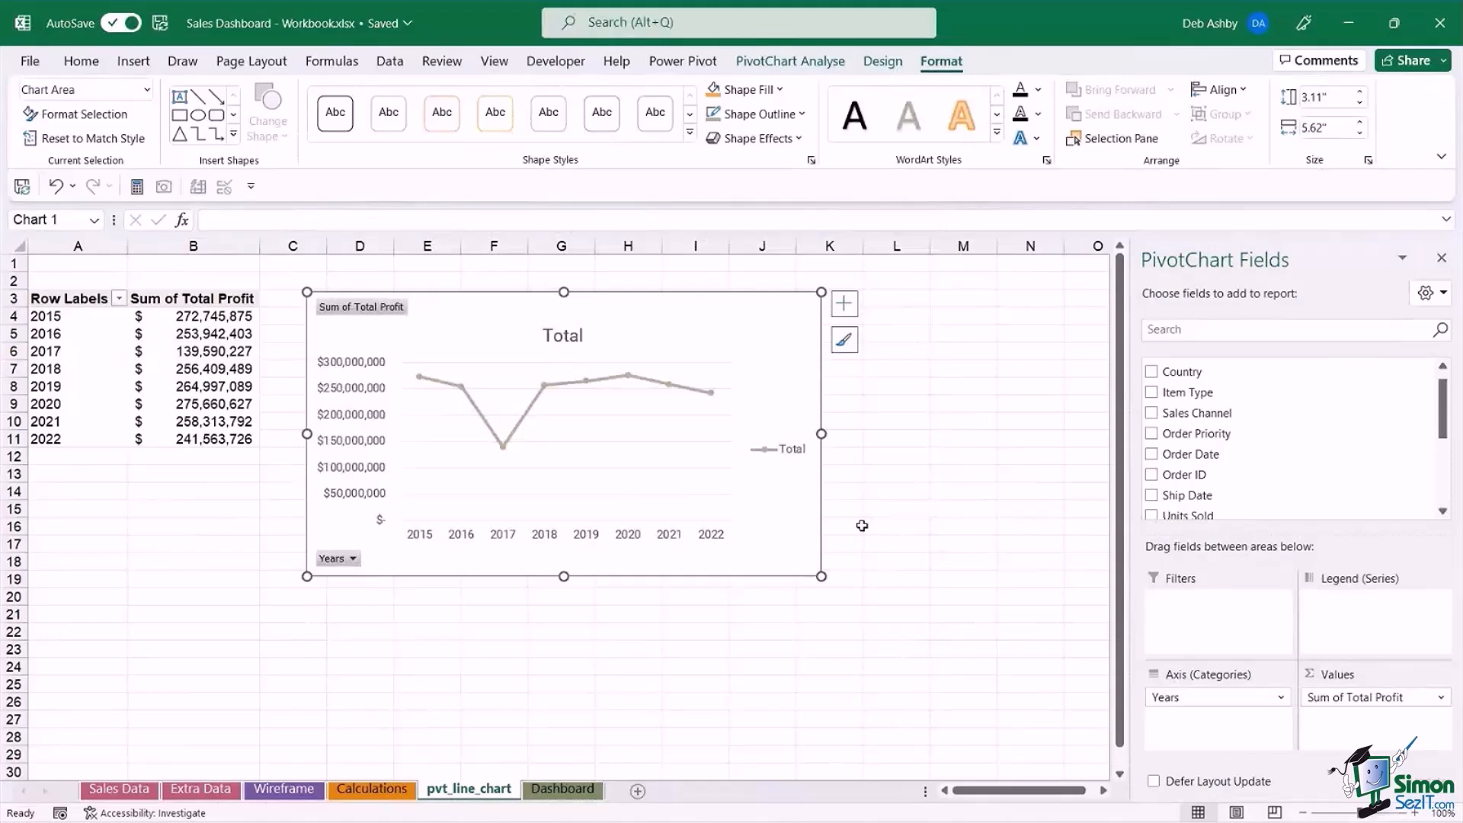
mouse_move(709, 296)
left_mouse_down()
mouse_move(695, 287)
mouse_move(715, 297)
left_mouse_up()
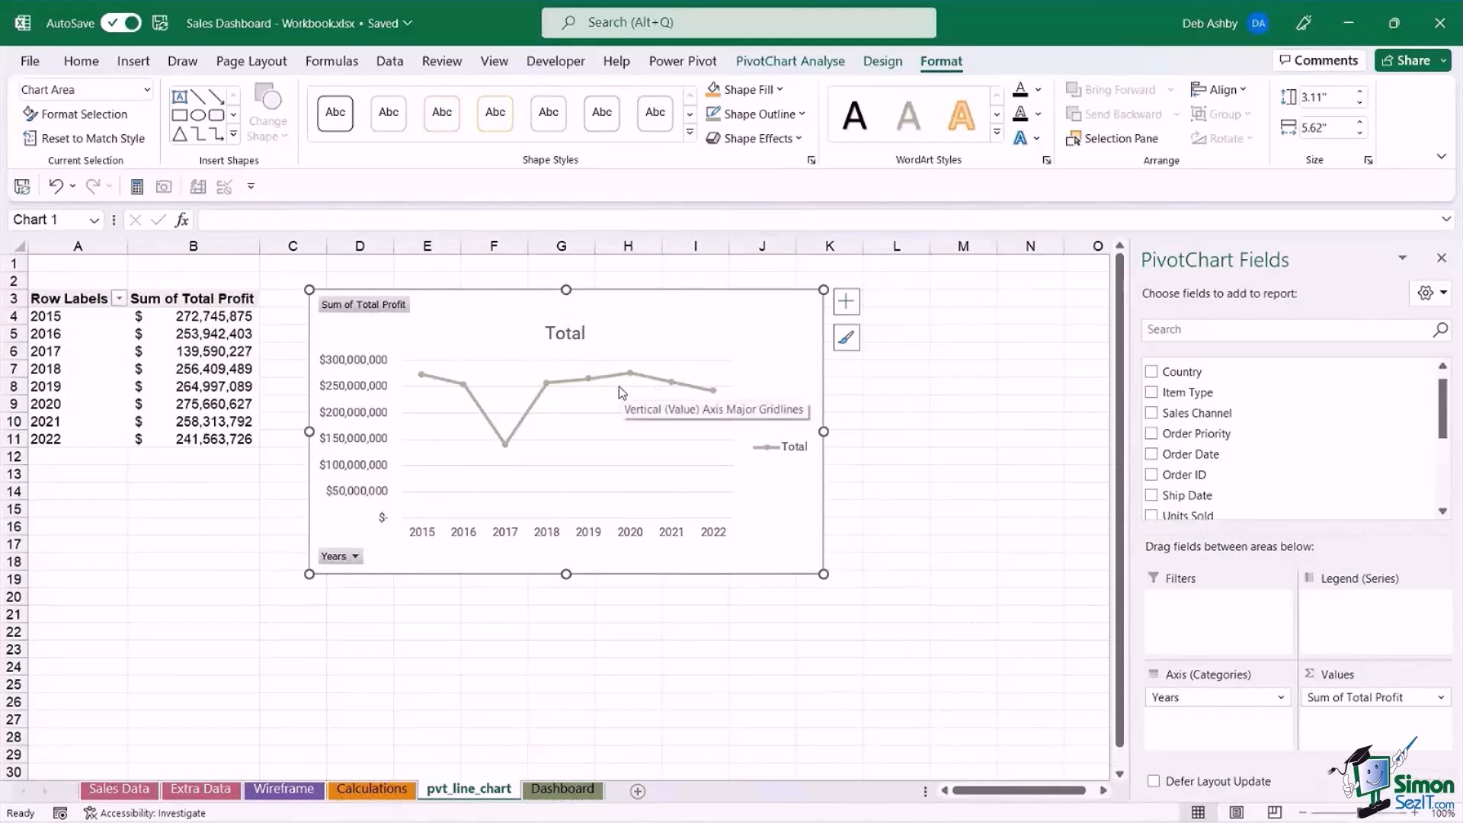
Hide all field buttons on the PivotChart and delete its legend.
right_click(375, 310)
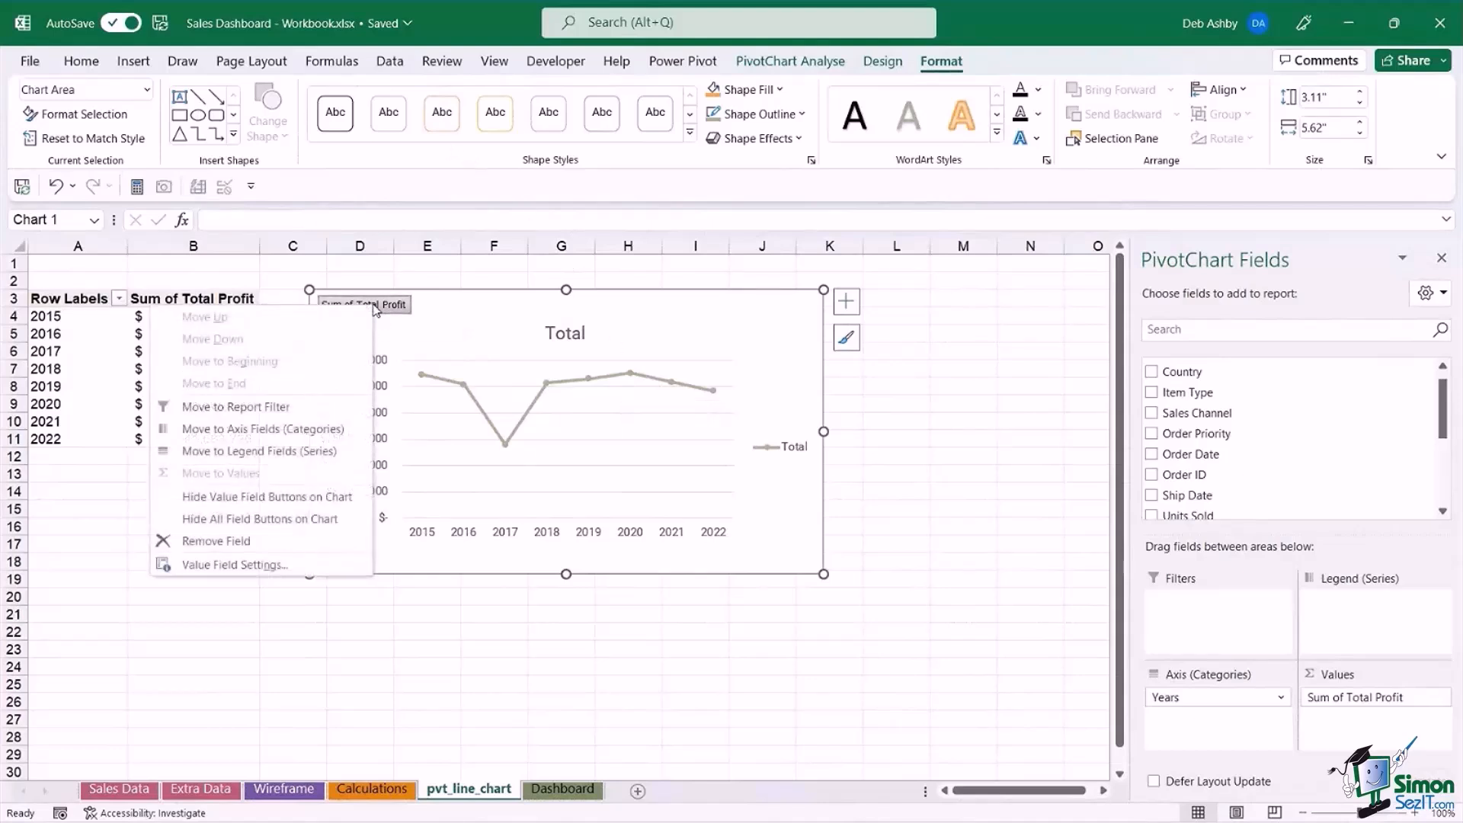
left_click(357, 525)
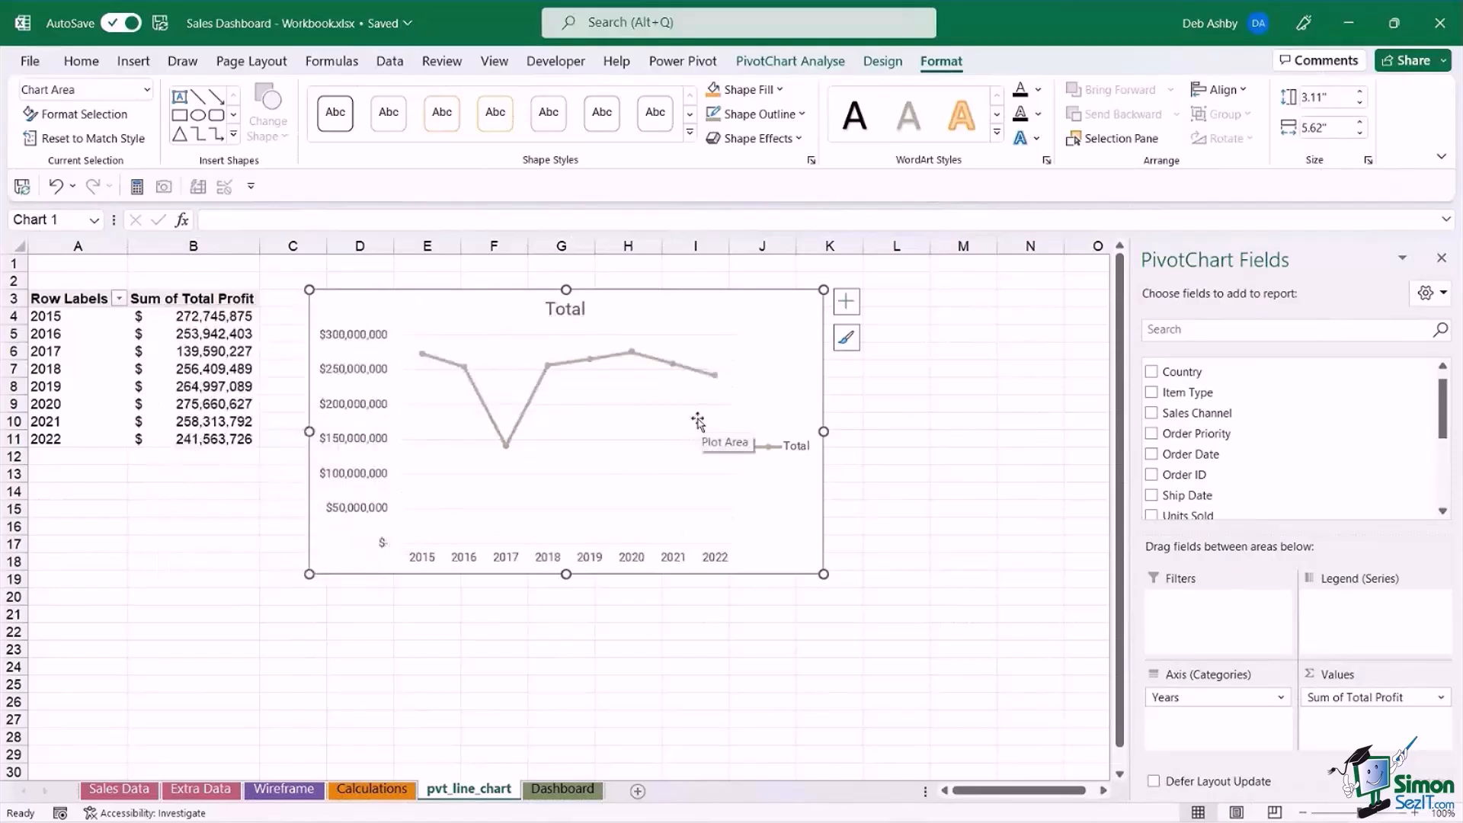
left_click(796, 453)
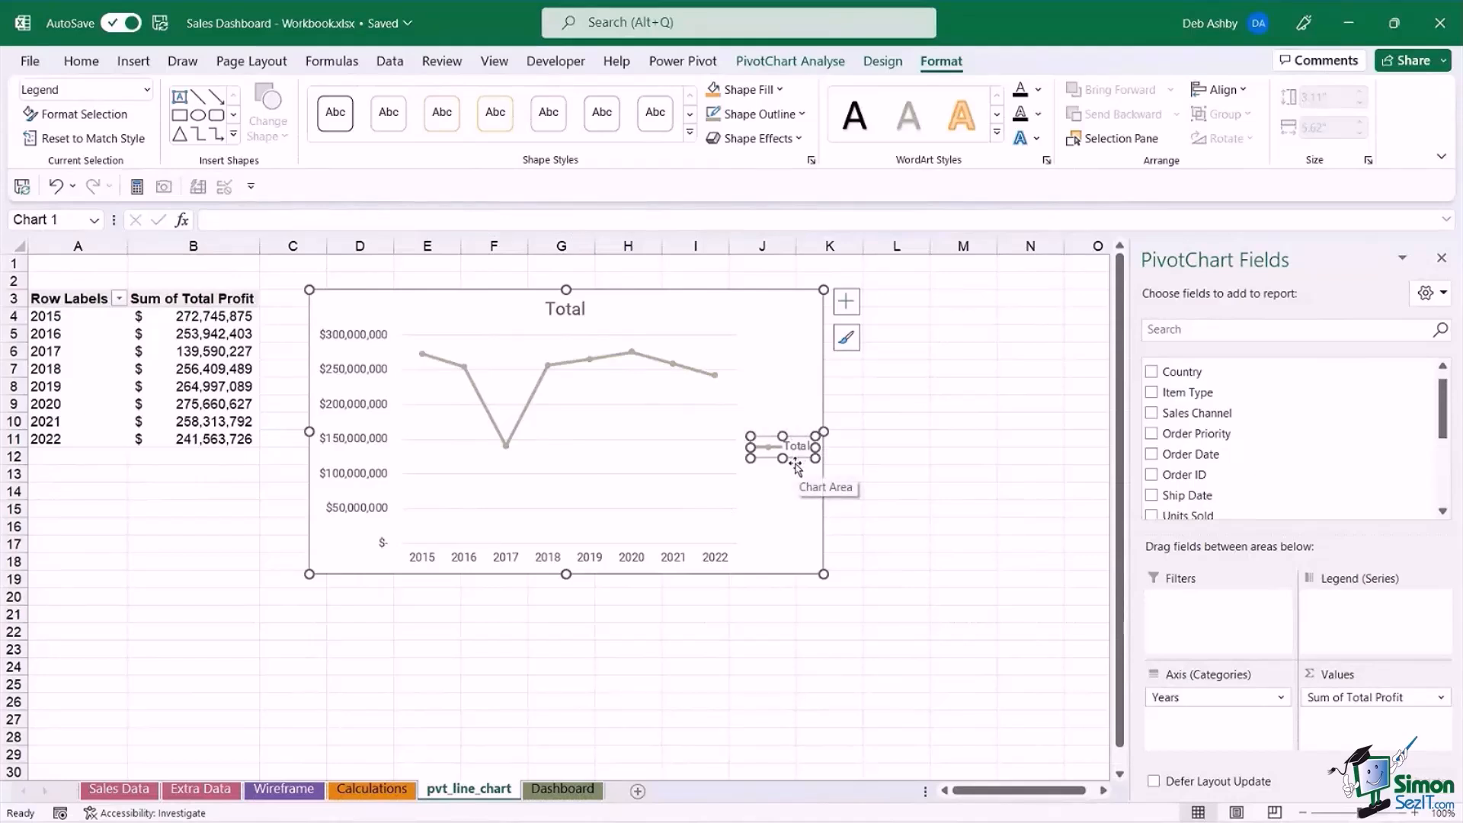
key("Delete")
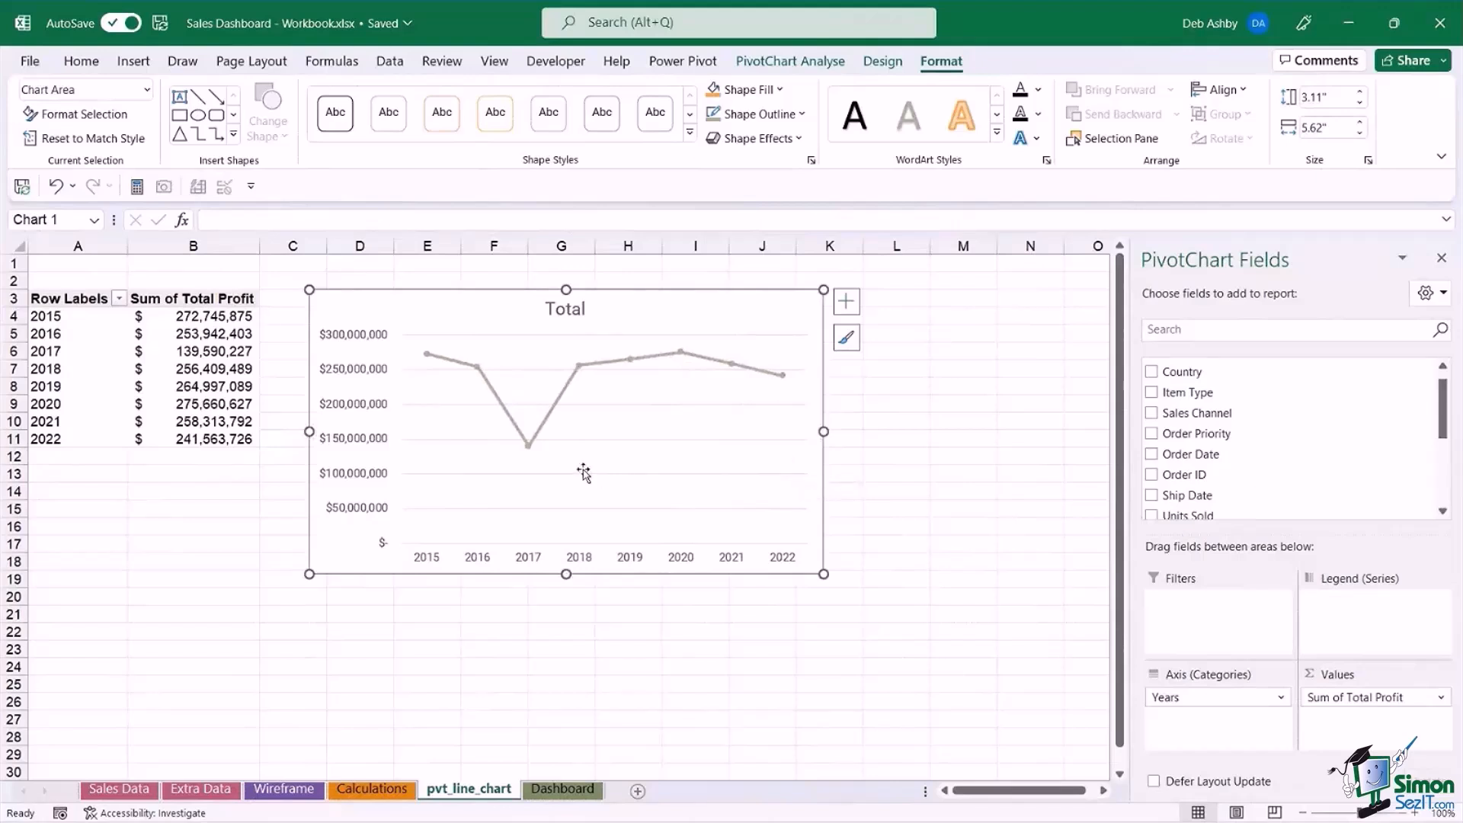
Change the chart title to Total Profit by Year.
double_click(548, 312)
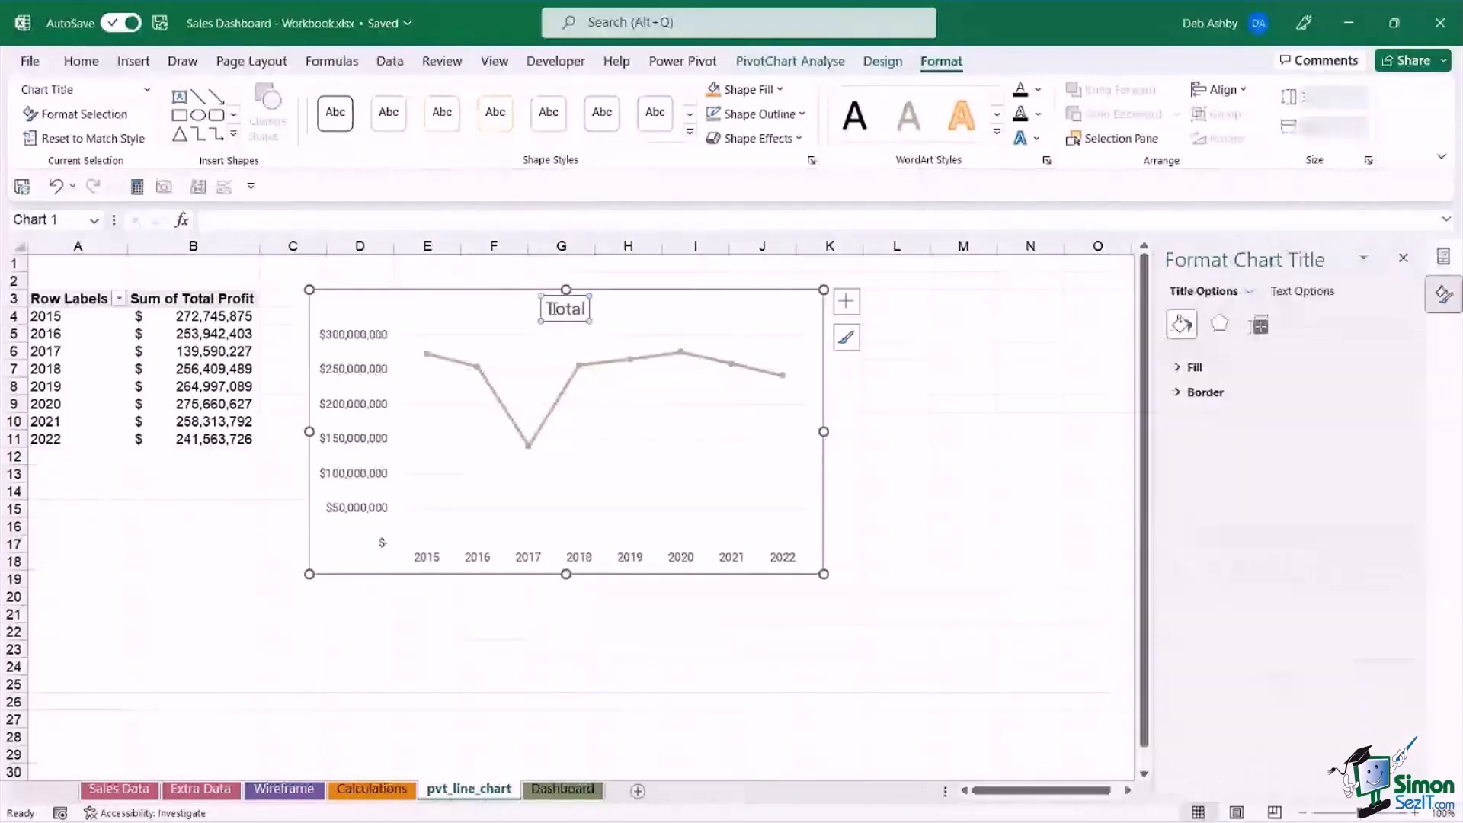
left_click(564, 311)
double_click(565, 312)
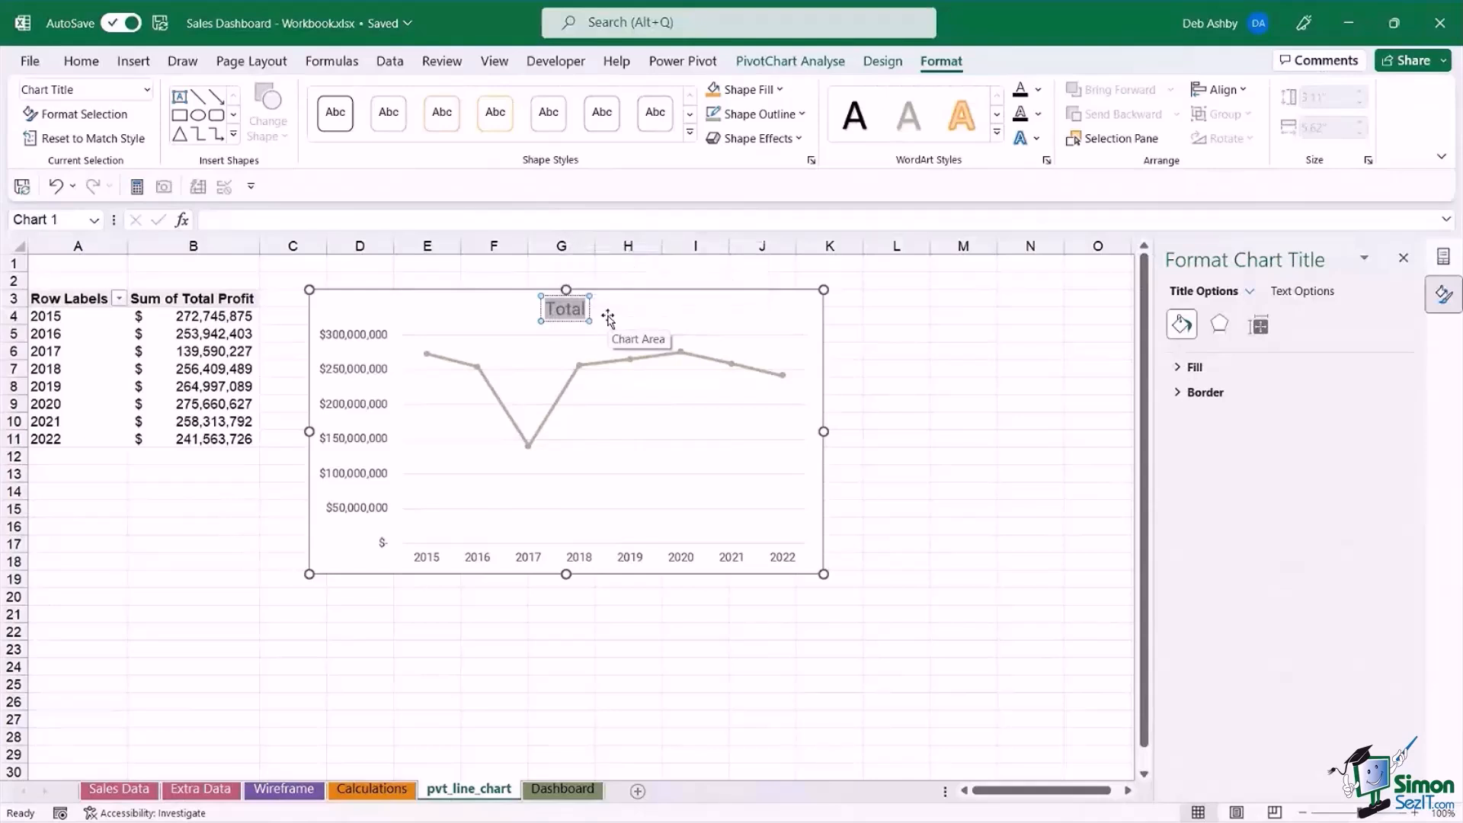
type("Total Pro")
type("by Year")
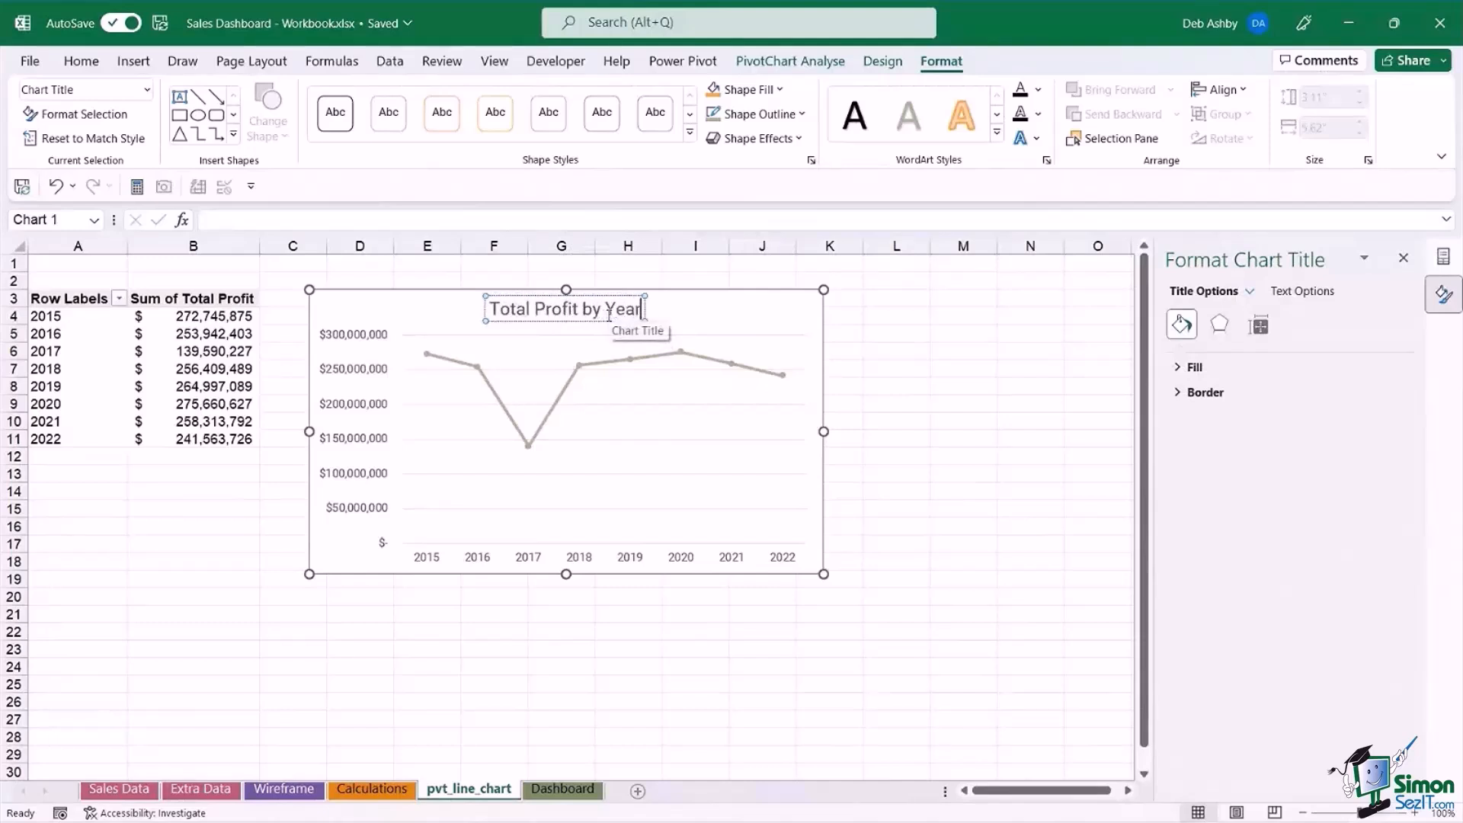
left_click(726, 309)
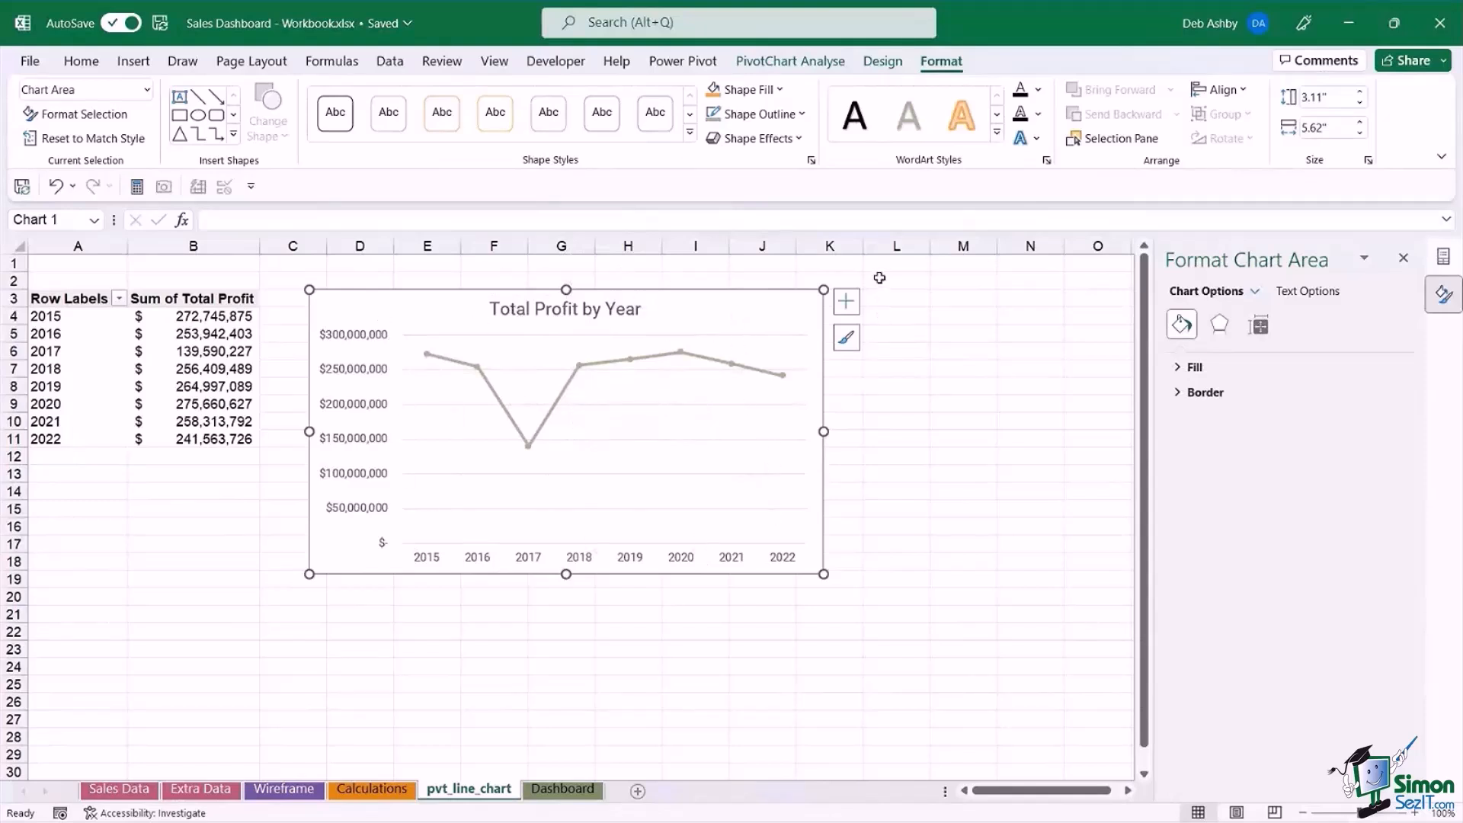
Apply the purple monochromatic colour palette to the chart and the third chart style, with a bold uppercase title on white.
left_click(885, 62)
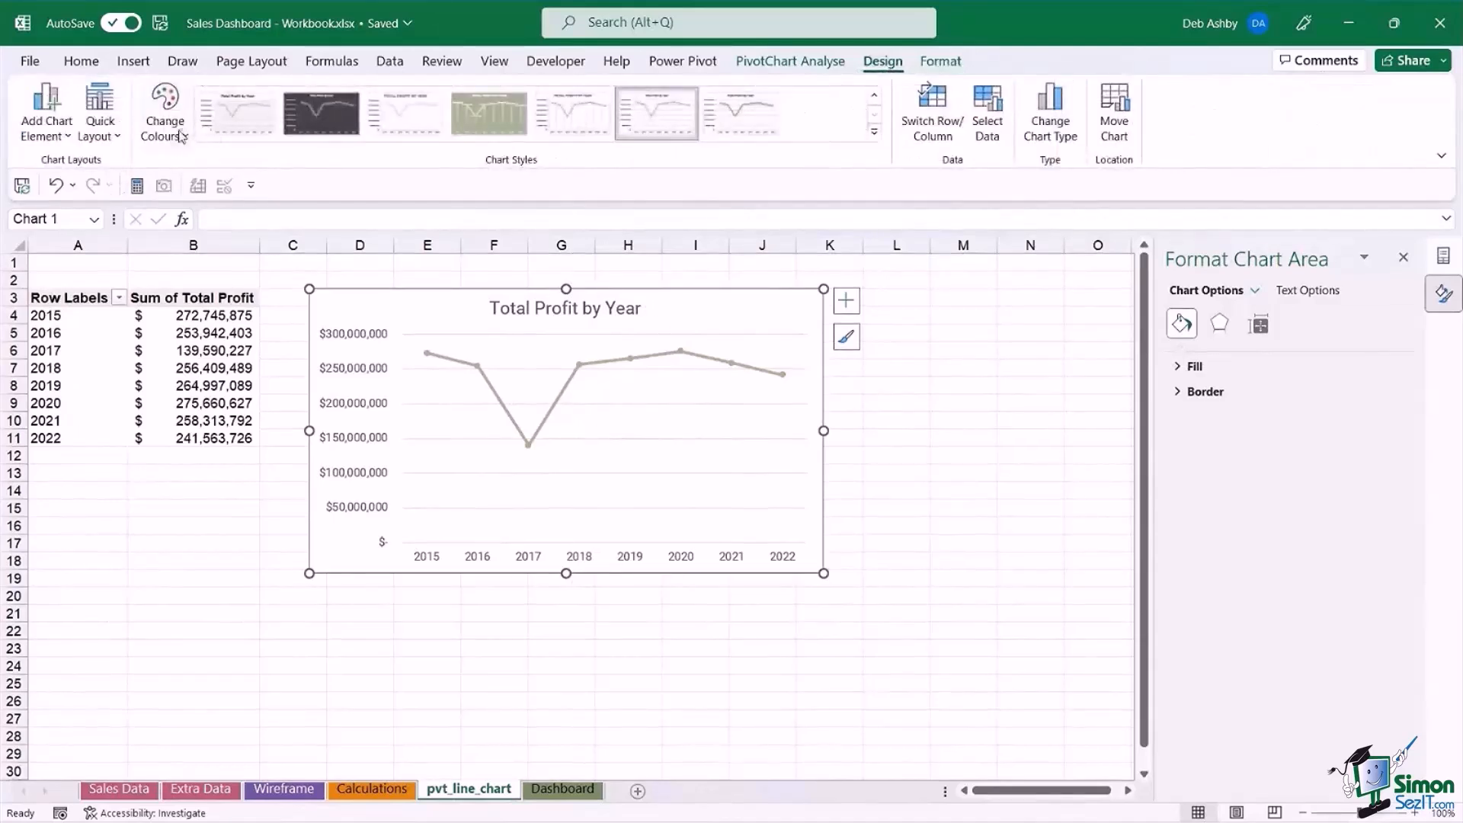
left_click(165, 110)
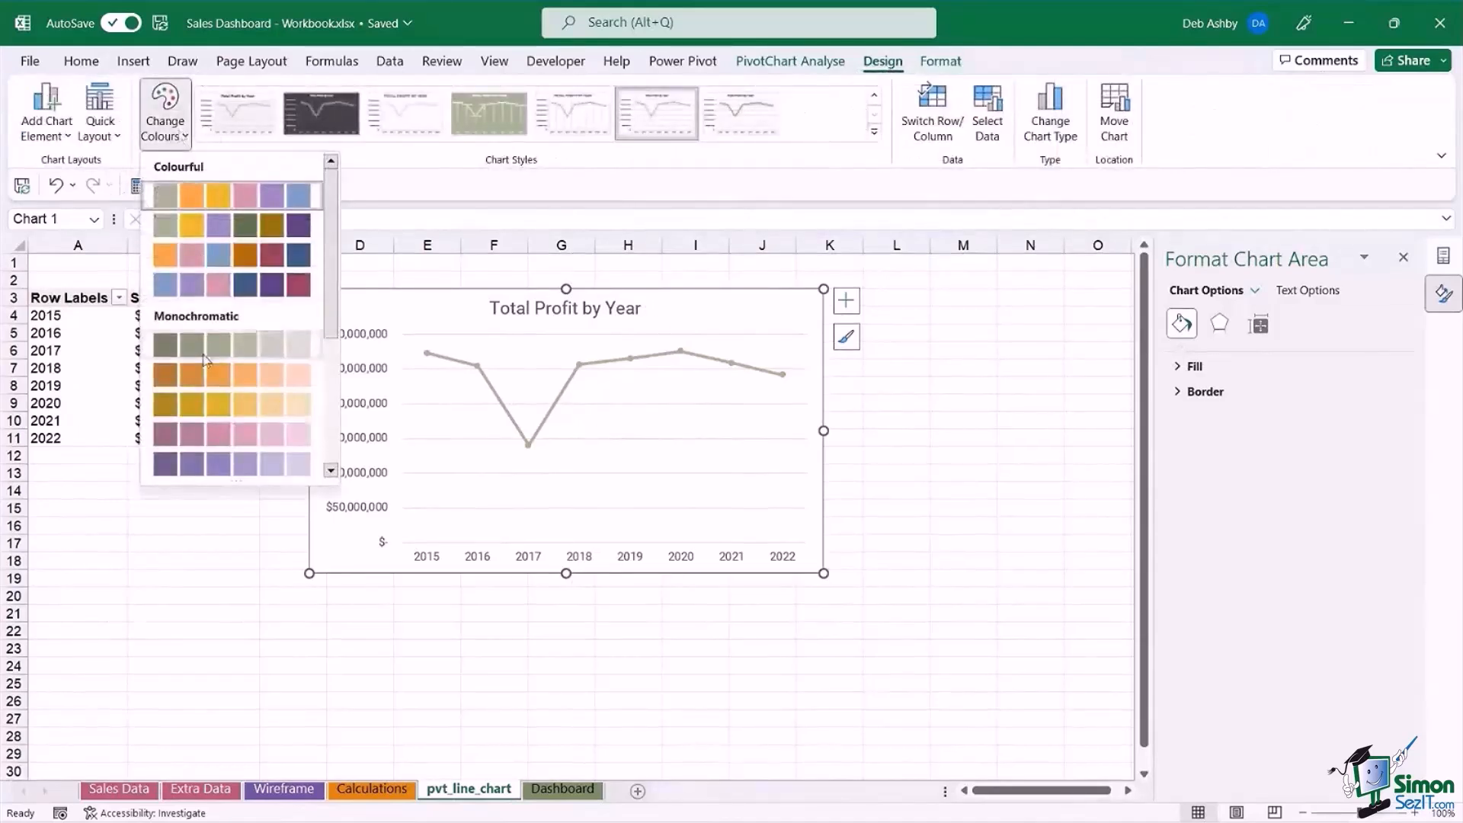
left_click(193, 440)
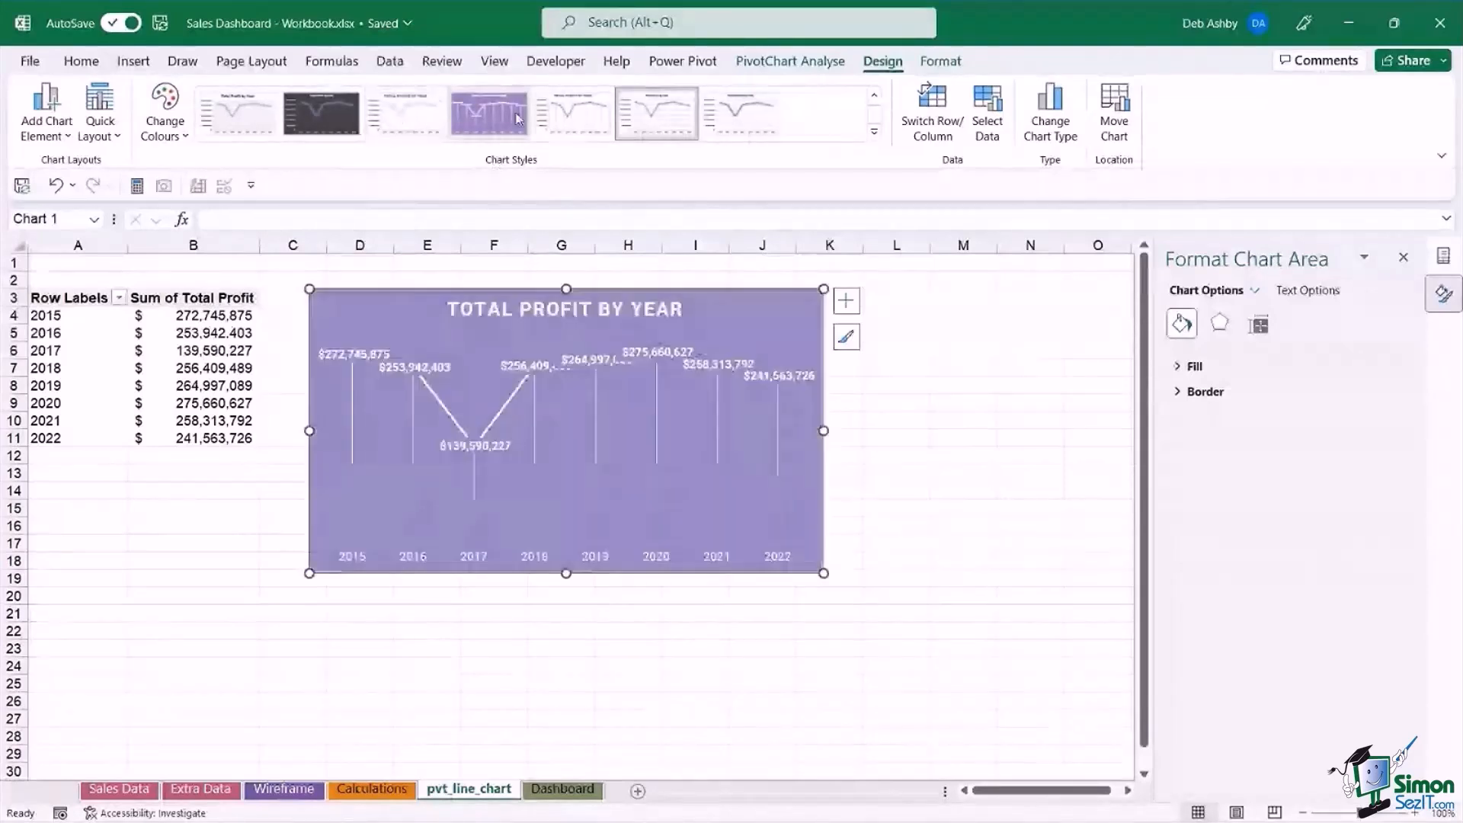
left_click(397, 116)
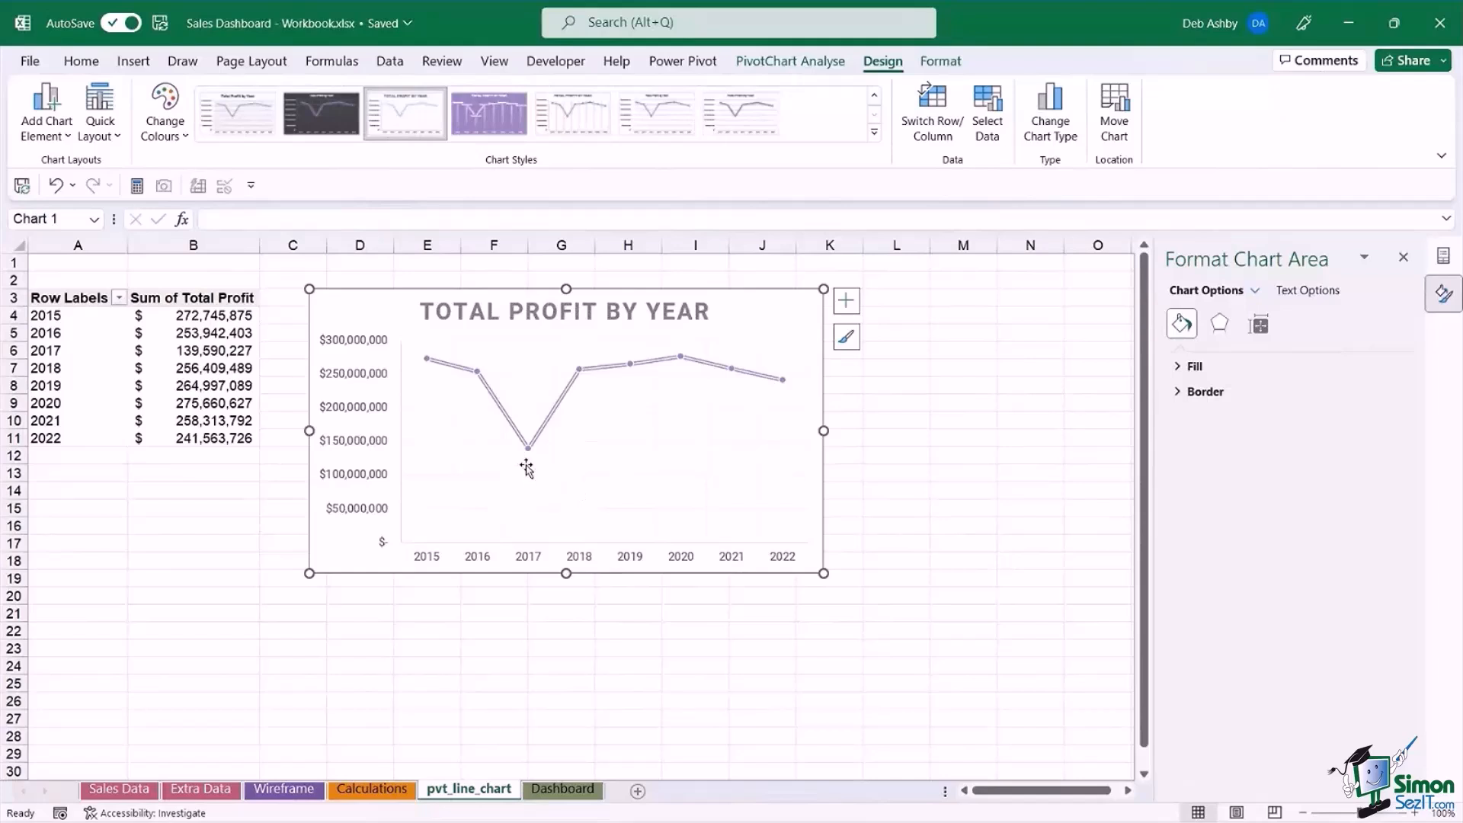
Set the minimum bound of the chart's vertical axis to 100000000.
mouse_move(530, 483)
left_click(353, 344)
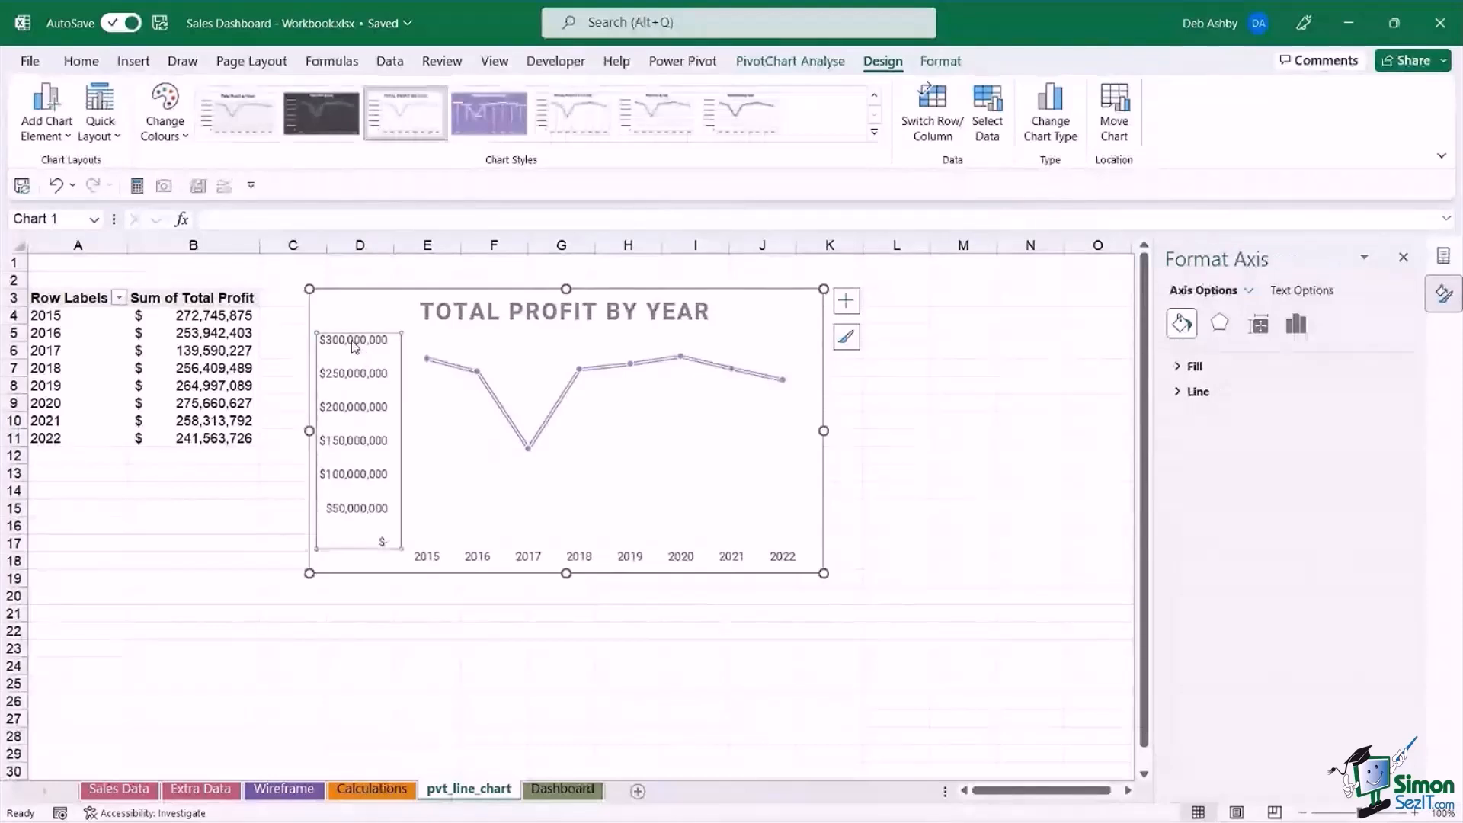
right_click(353, 344)
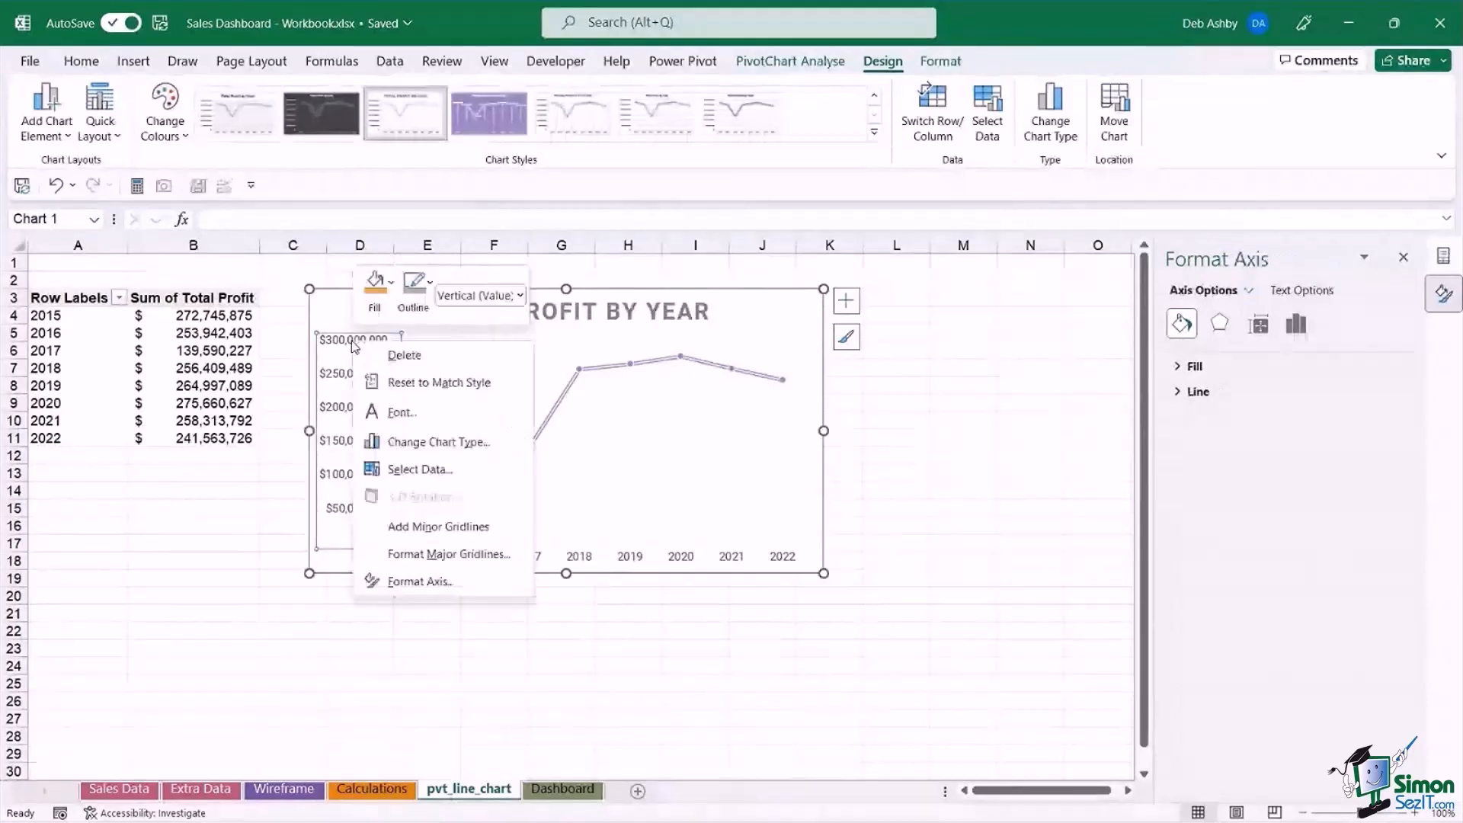
left_click(434, 593)
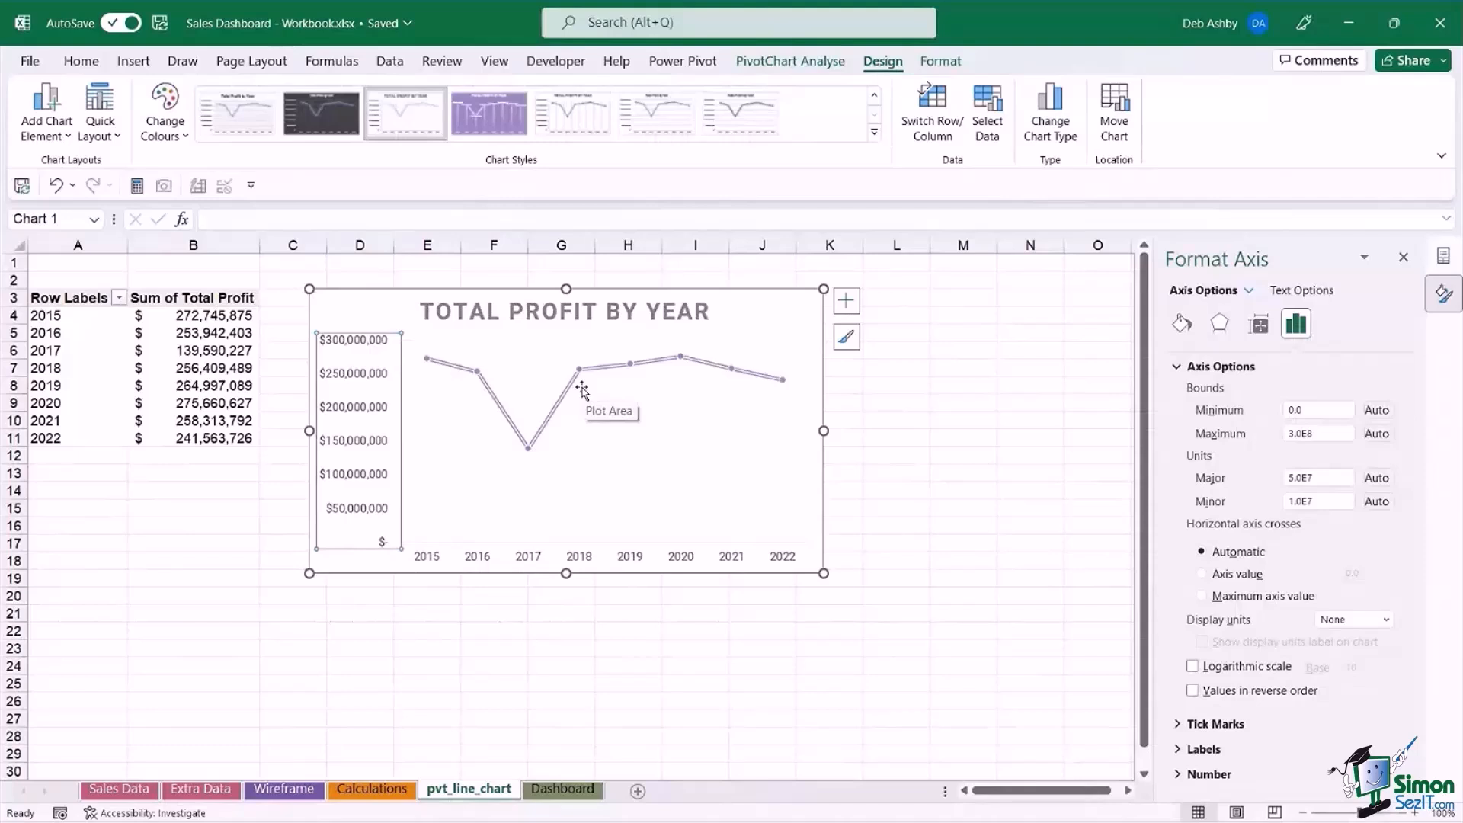
left_click_drag(1305, 410, 1273, 412)
type("100")
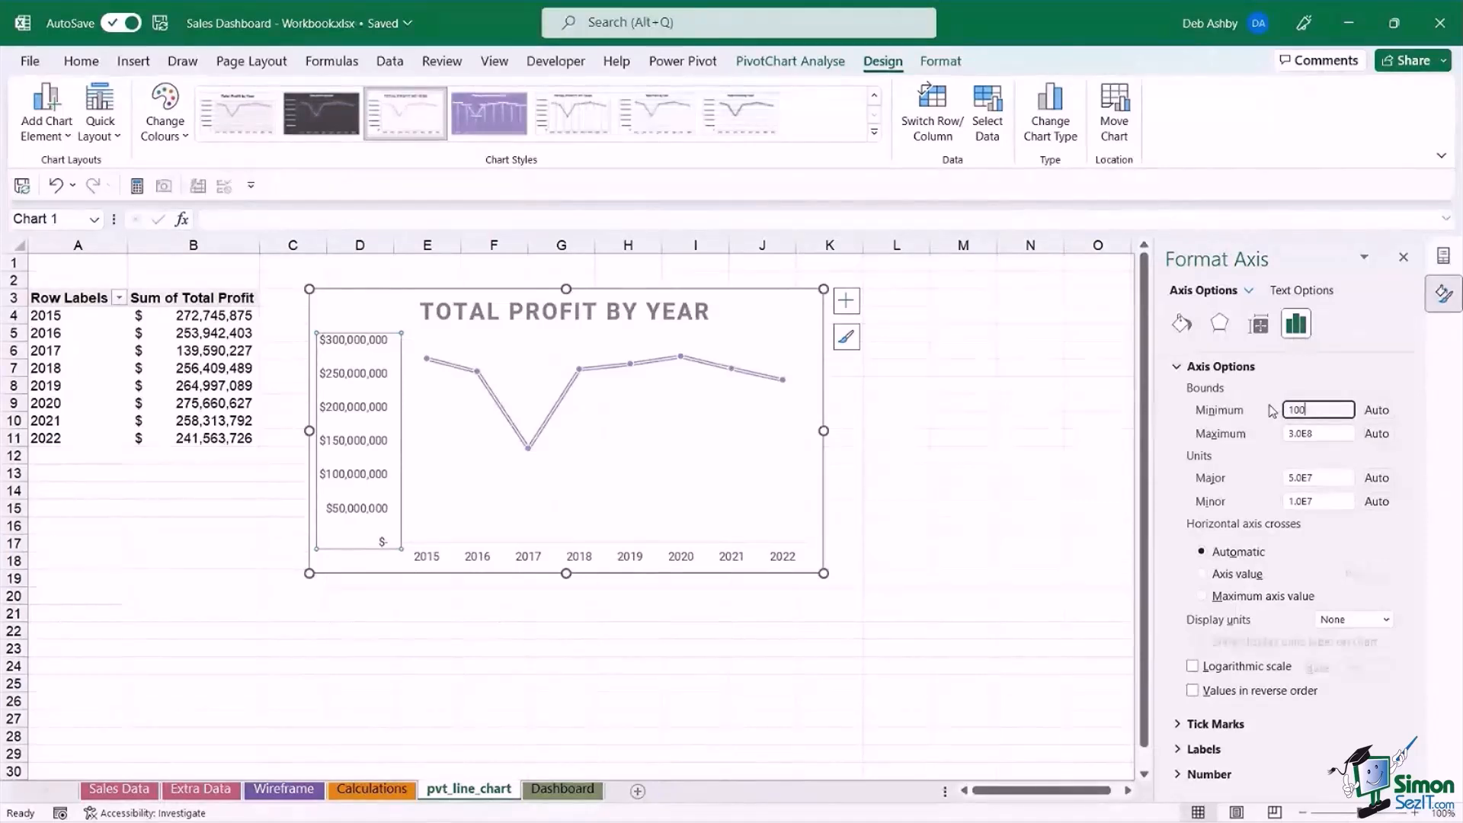
type("000000")
left_click(969, 489)
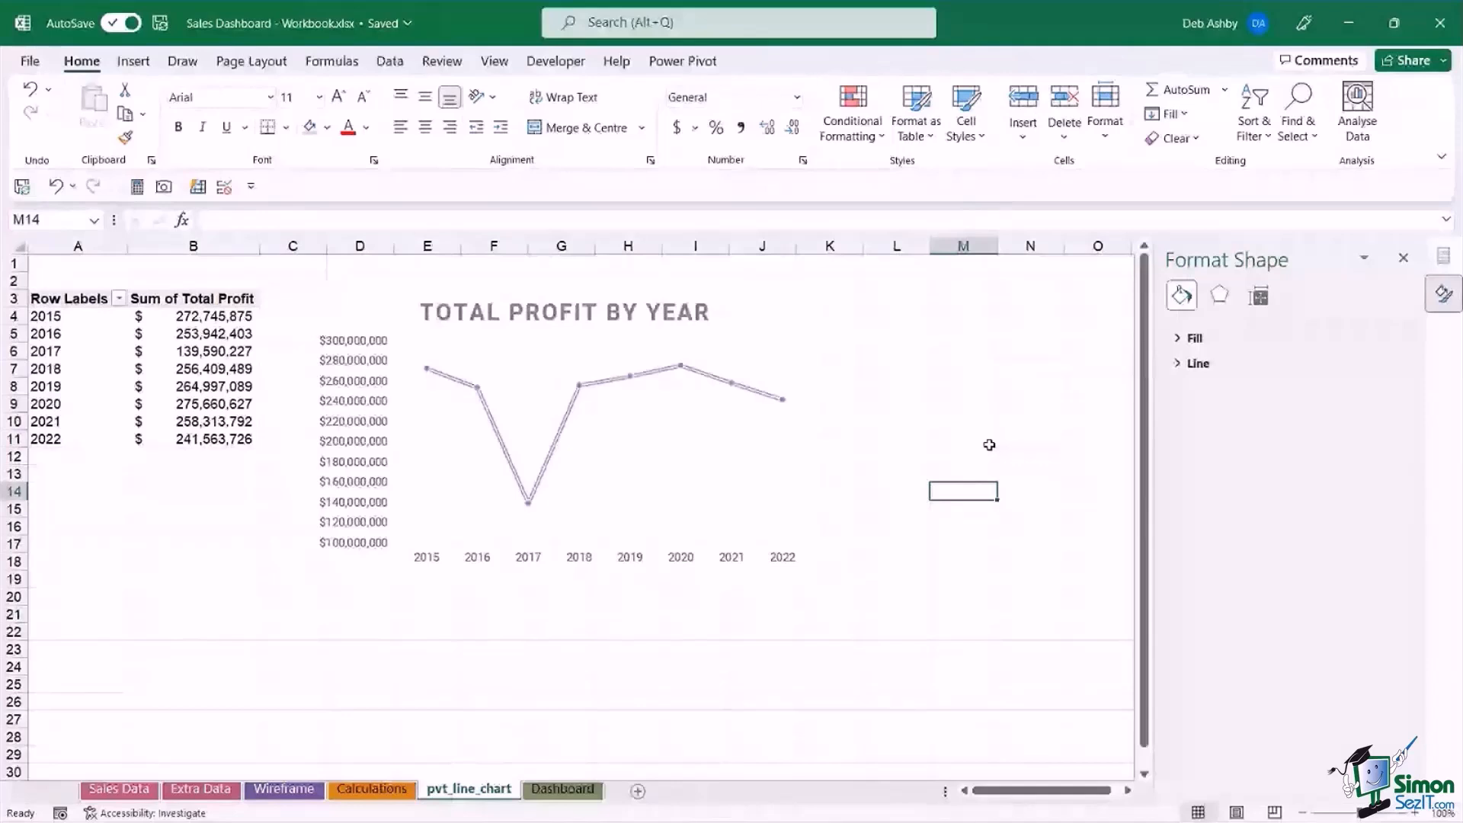
left_click(765, 300)
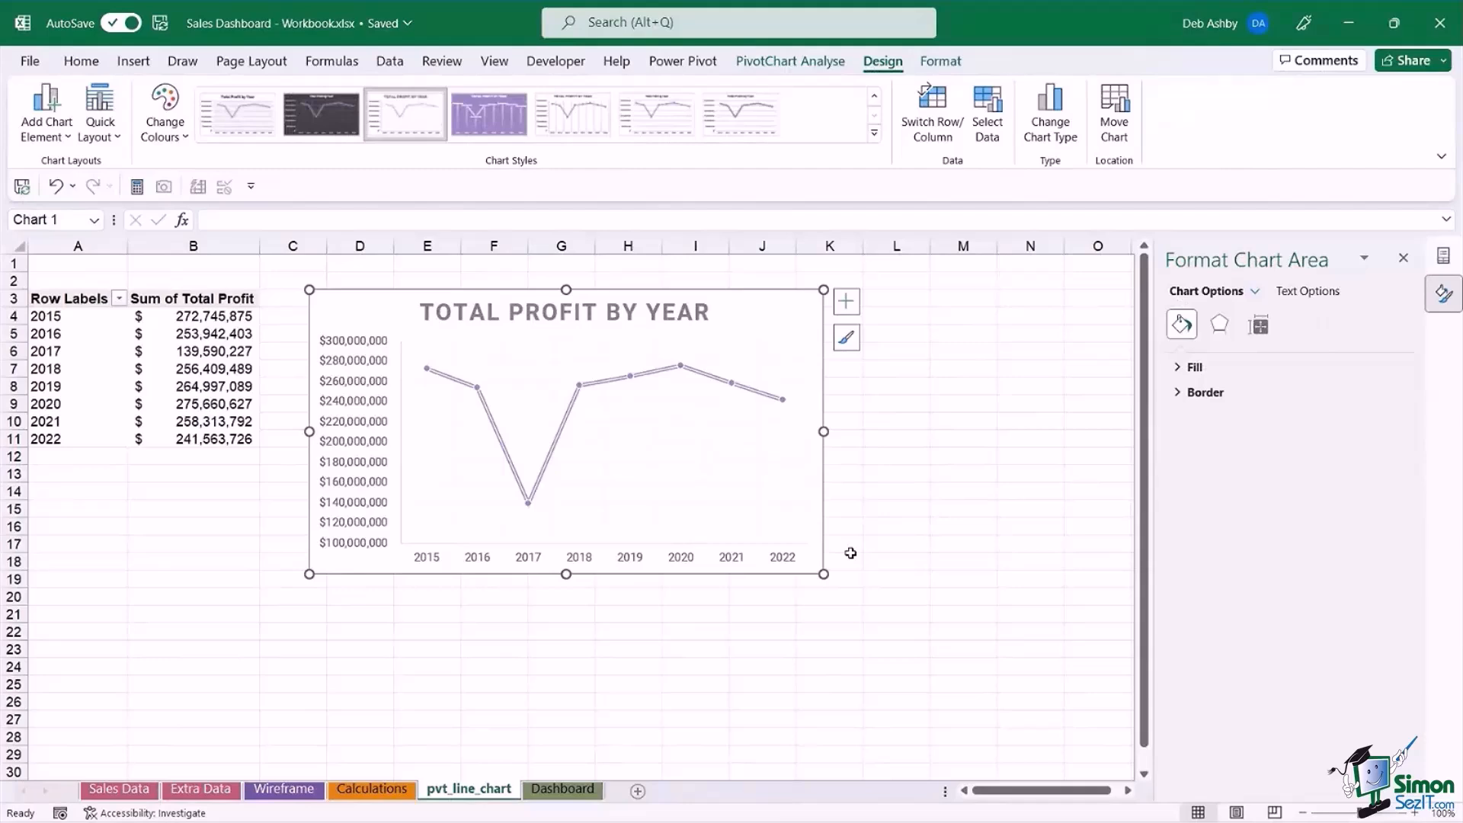
Duplicate the pvt_line_chart sheet, placing the copy just before Dashboard, and rename the copy pvt_map_chart.
left_click(120, 792)
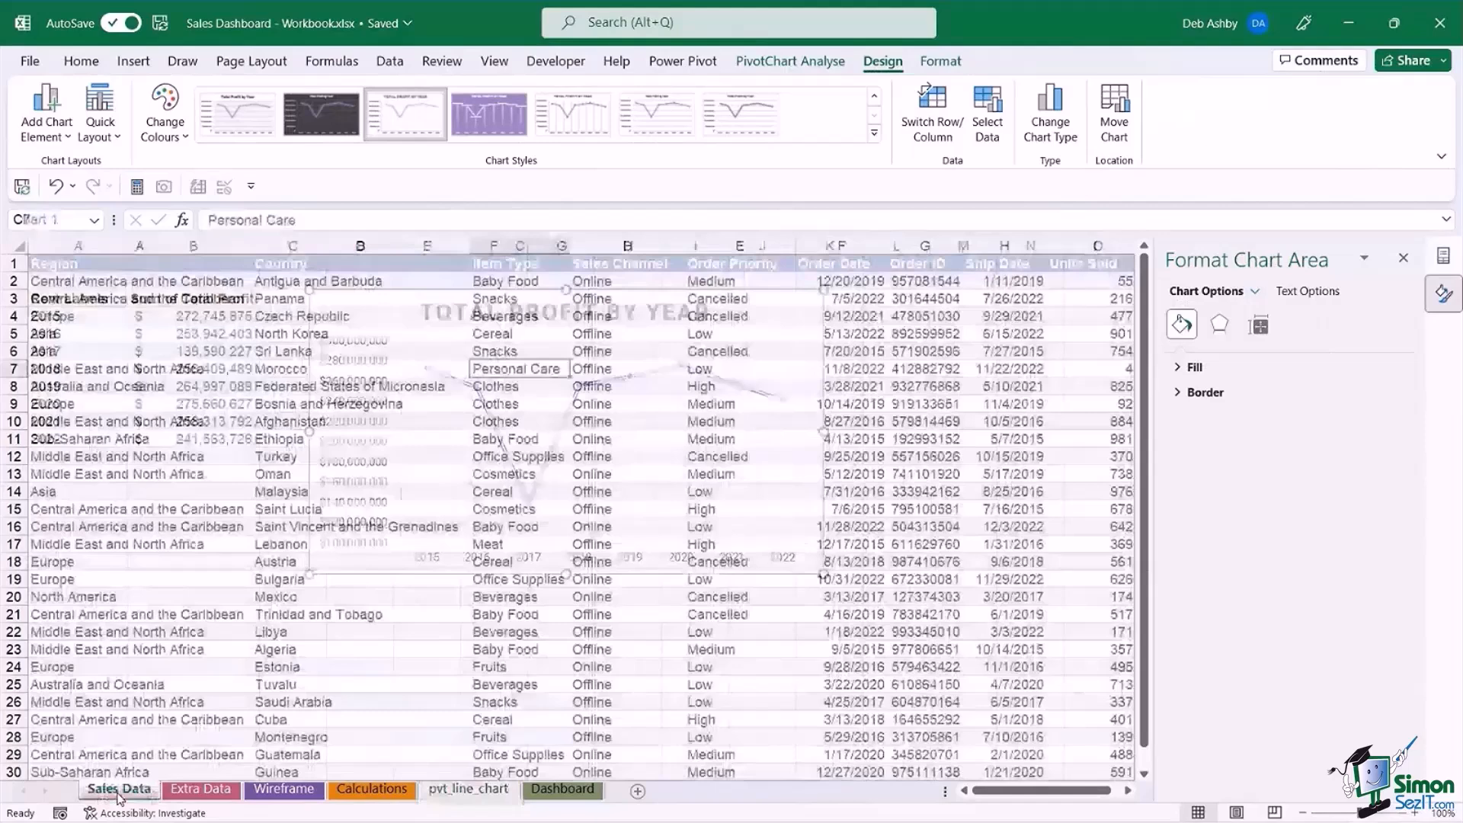
left_click(469, 789)
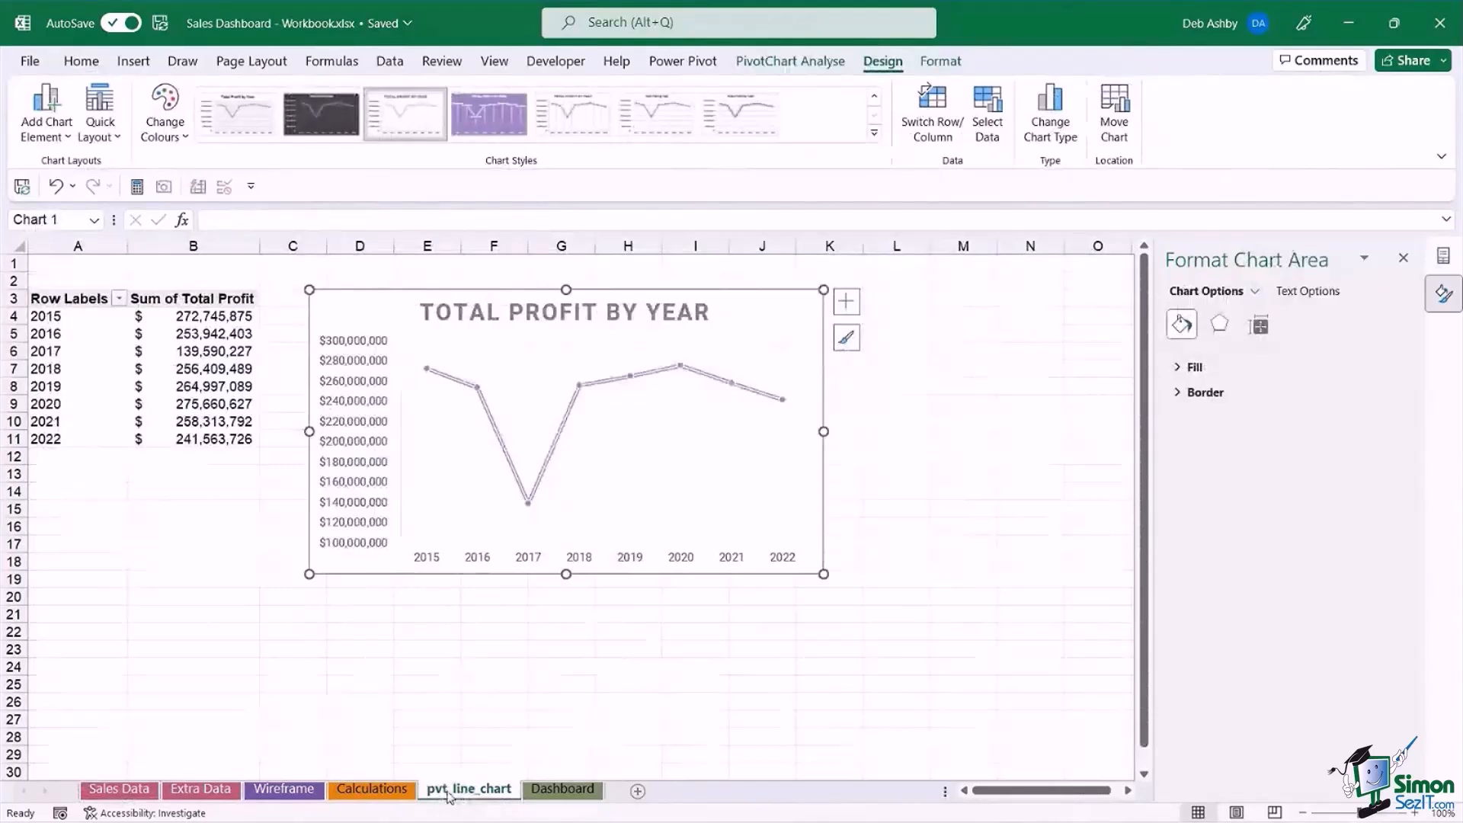
left_click_drag(450, 796, 526, 797)
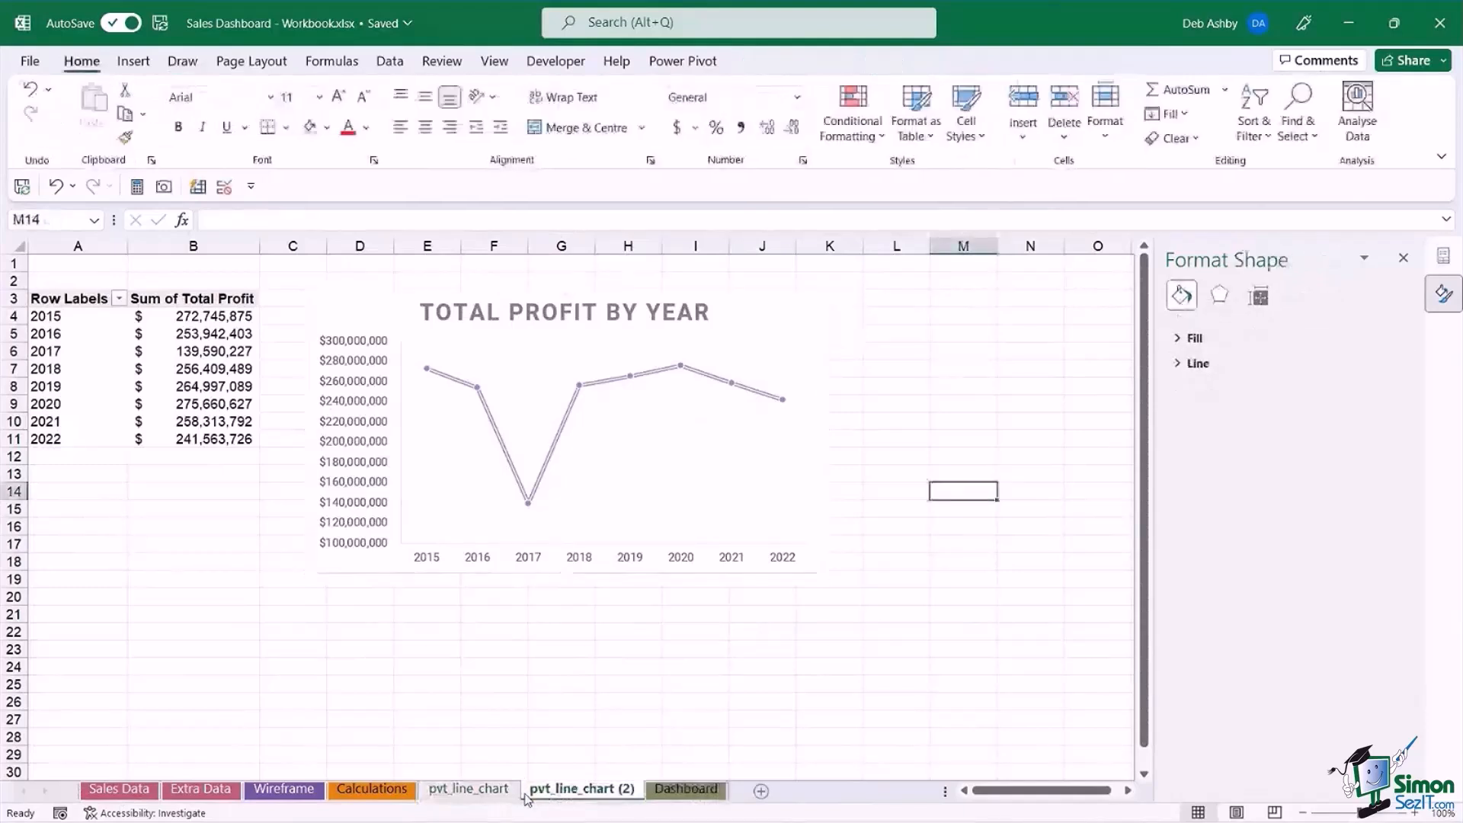
right_click(593, 796)
left_click(629, 549)
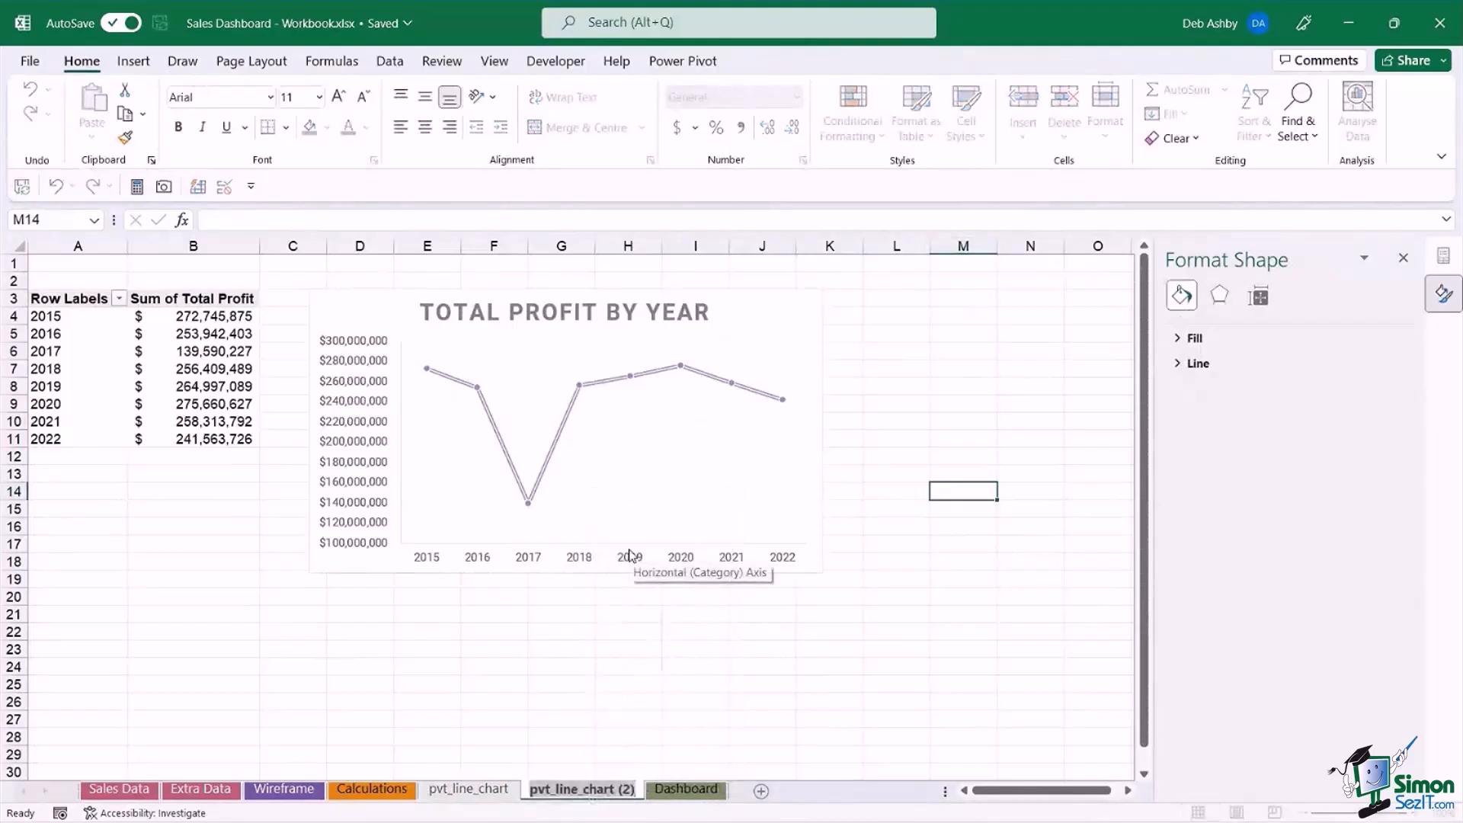
type("pvt")
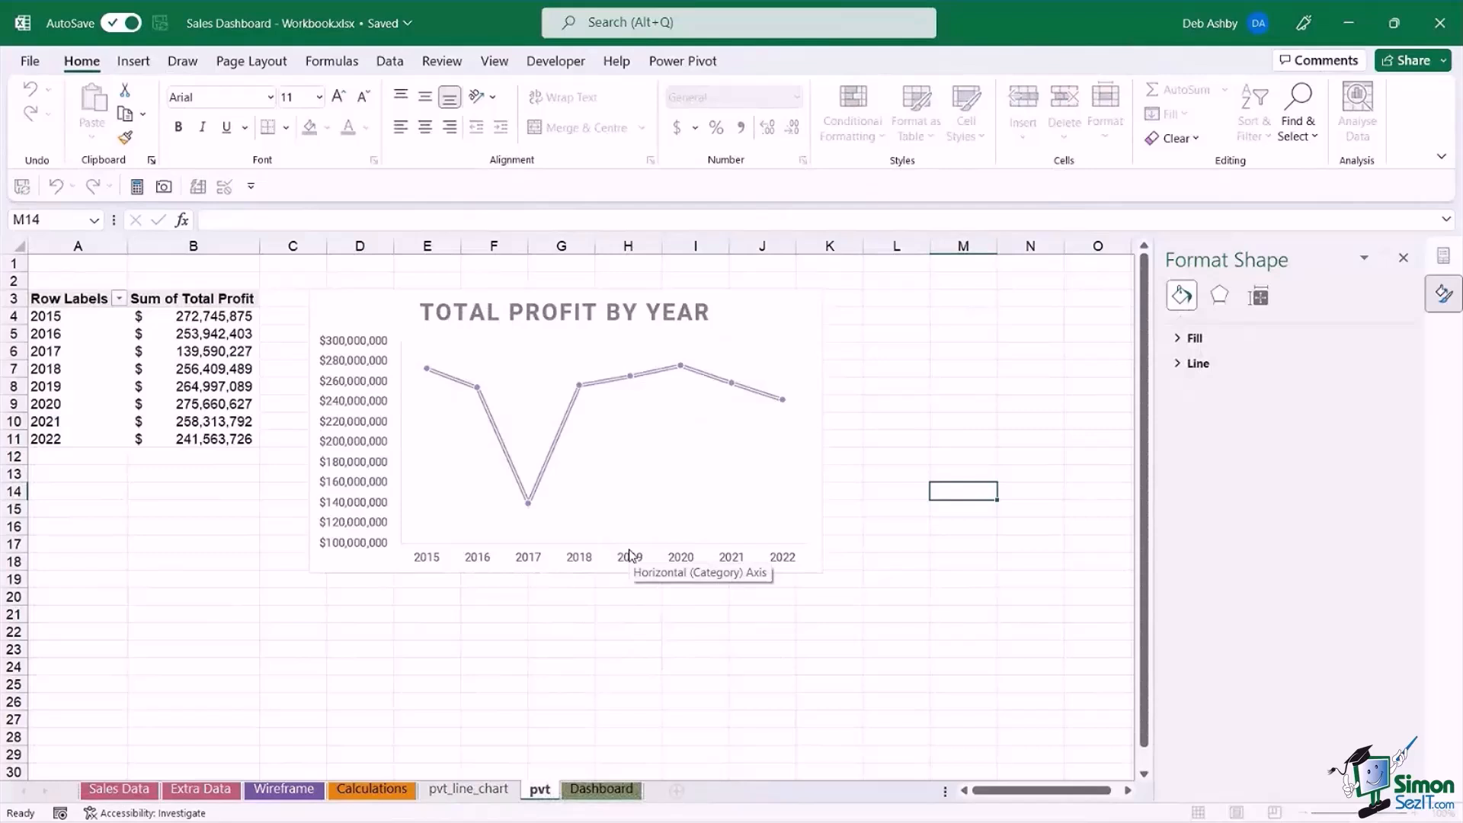
type("_map")
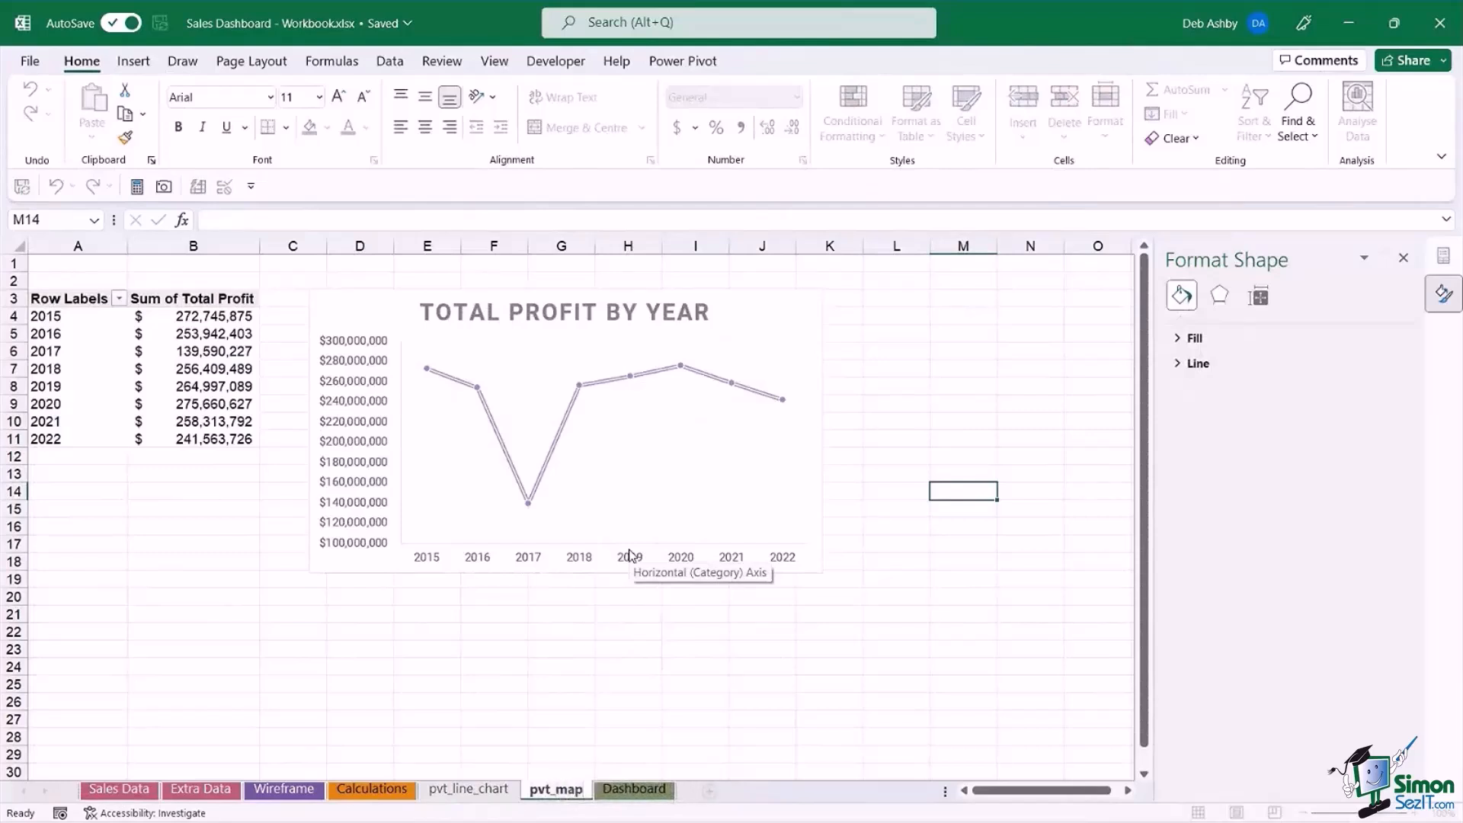
type("_chart")
key("Return")
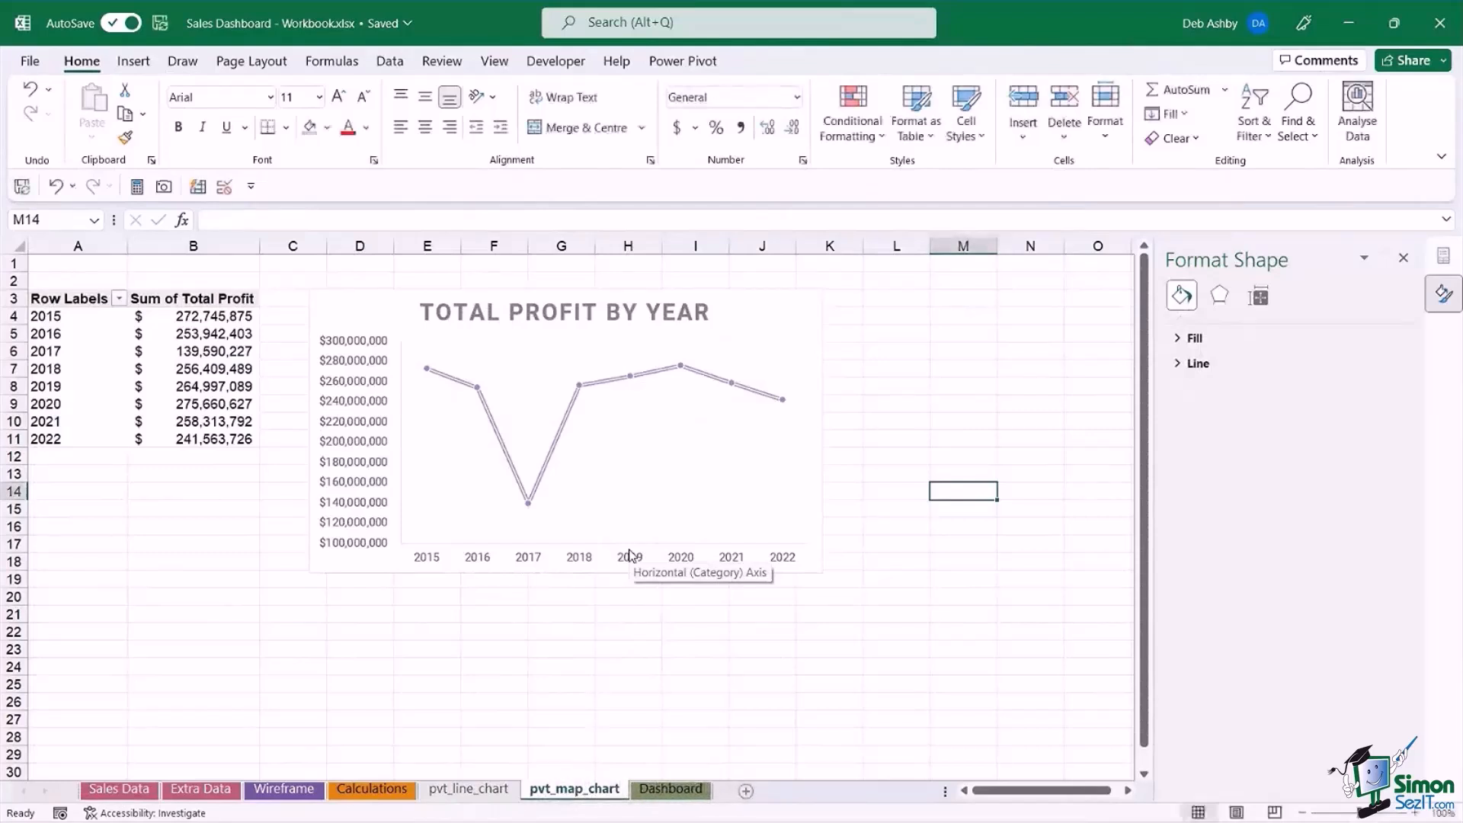
Delete the line chart from the pvt_map_chart sheet and remove the Years and Sum of Total Profit fields from its PivotTable.
left_click(760, 300)
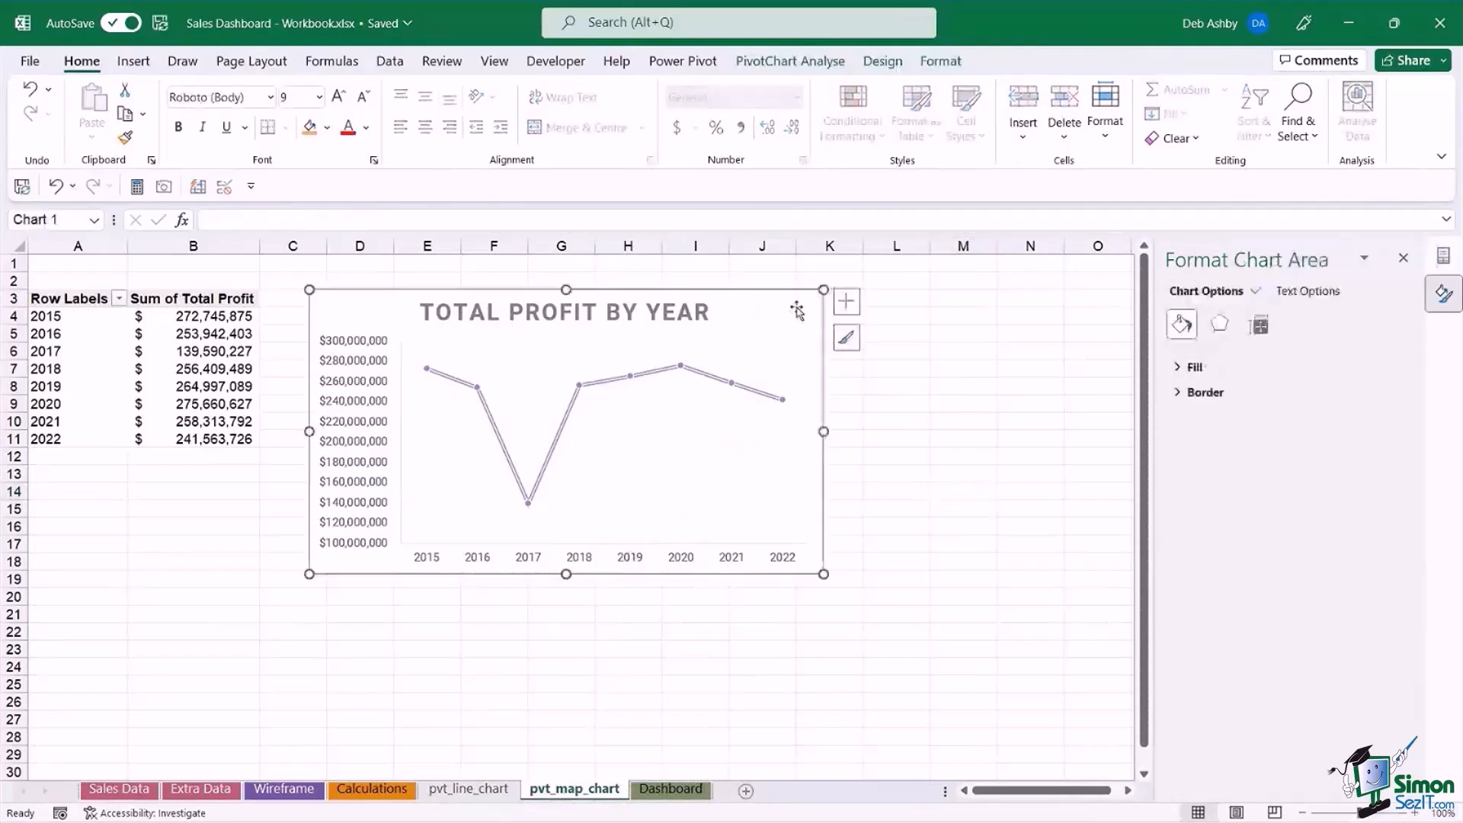
key("Delete")
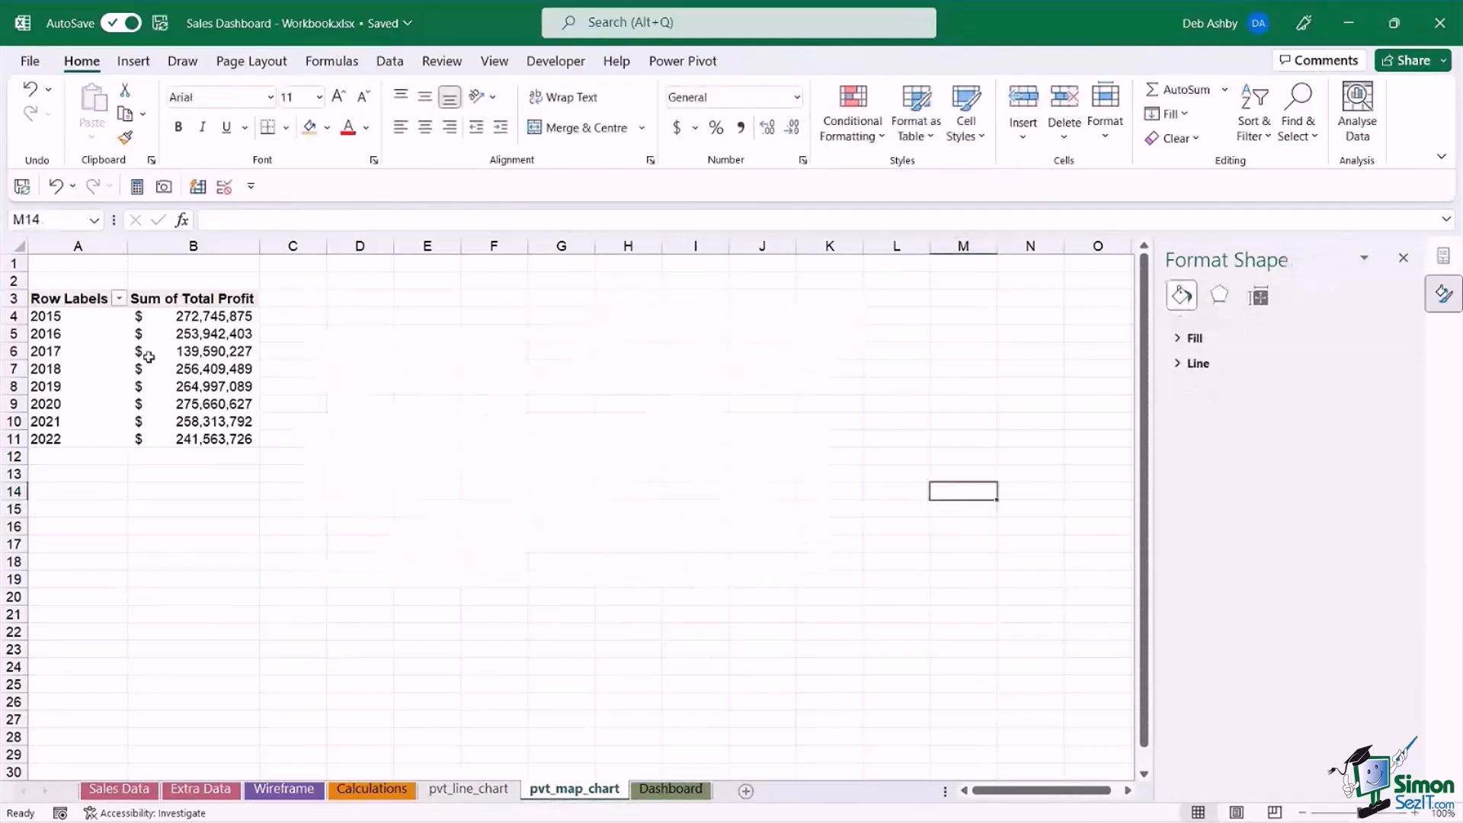
left_click(200, 344)
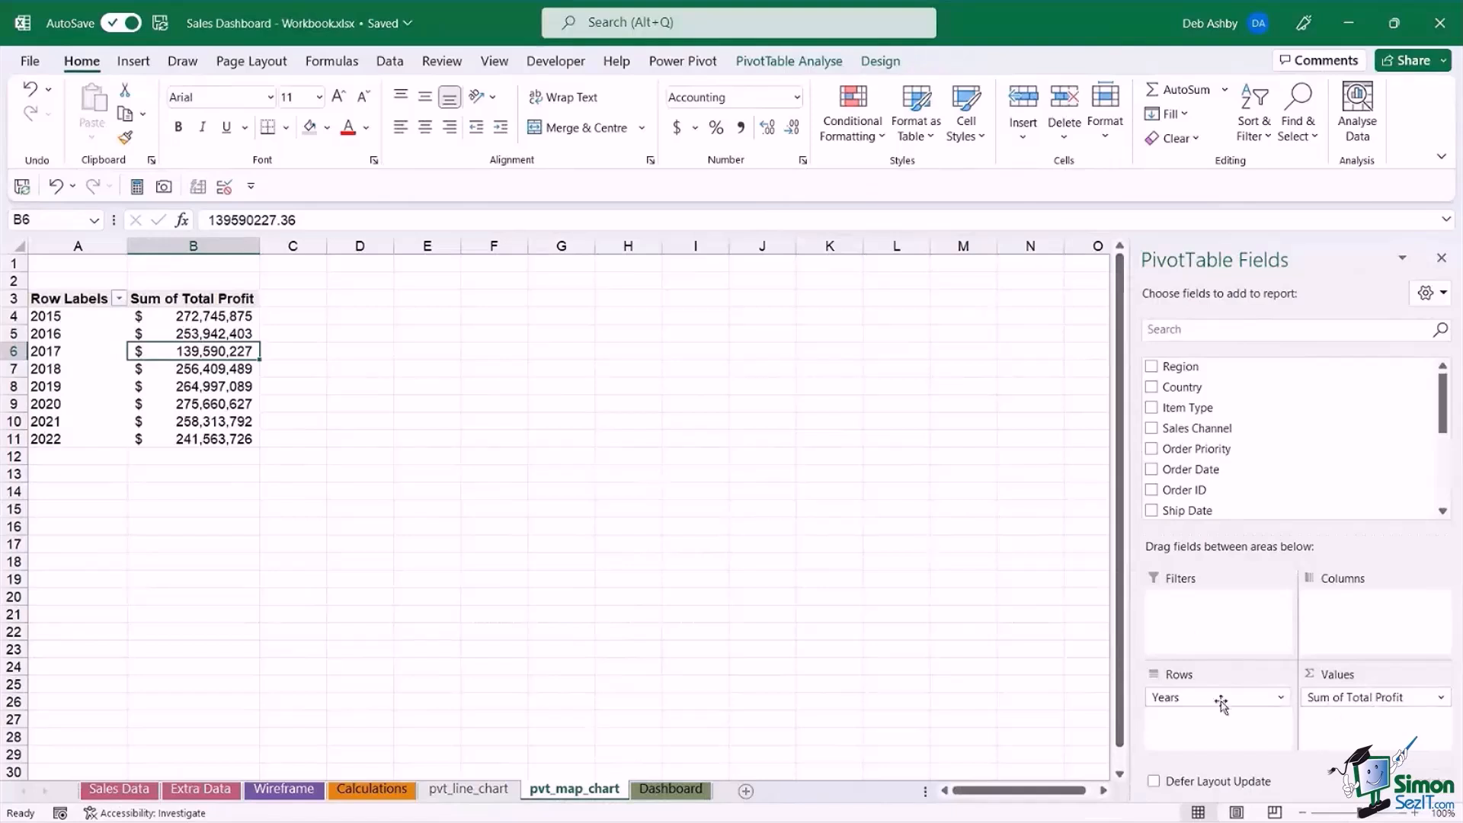
left_click_drag(1202, 699, 959, 675)
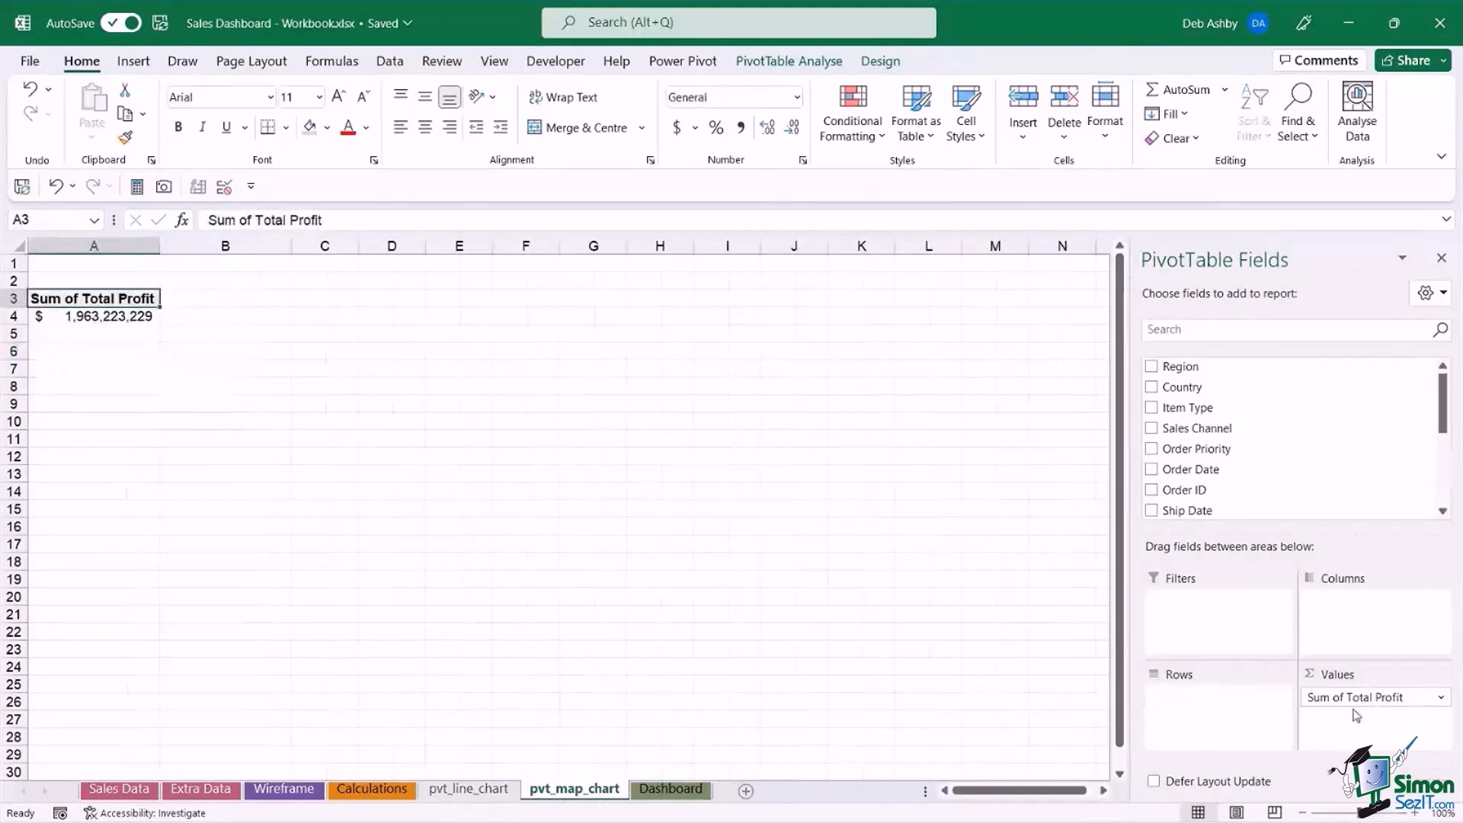
left_click_drag(1360, 697, 970, 683)
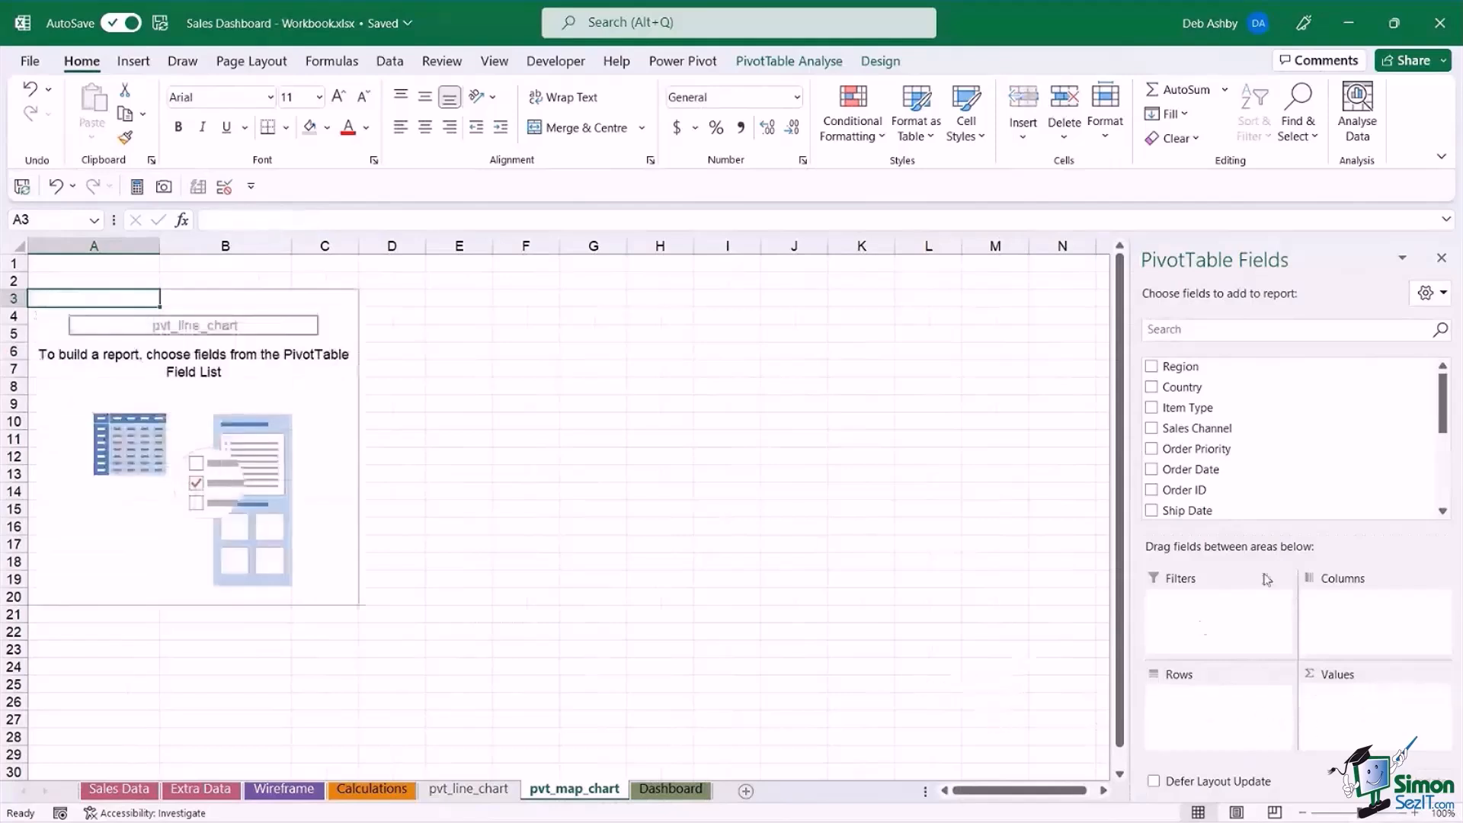
Build the PivotTable with Units Sold as the values and Country as the rows.
left_click_drag(1445, 390, 1445, 460)
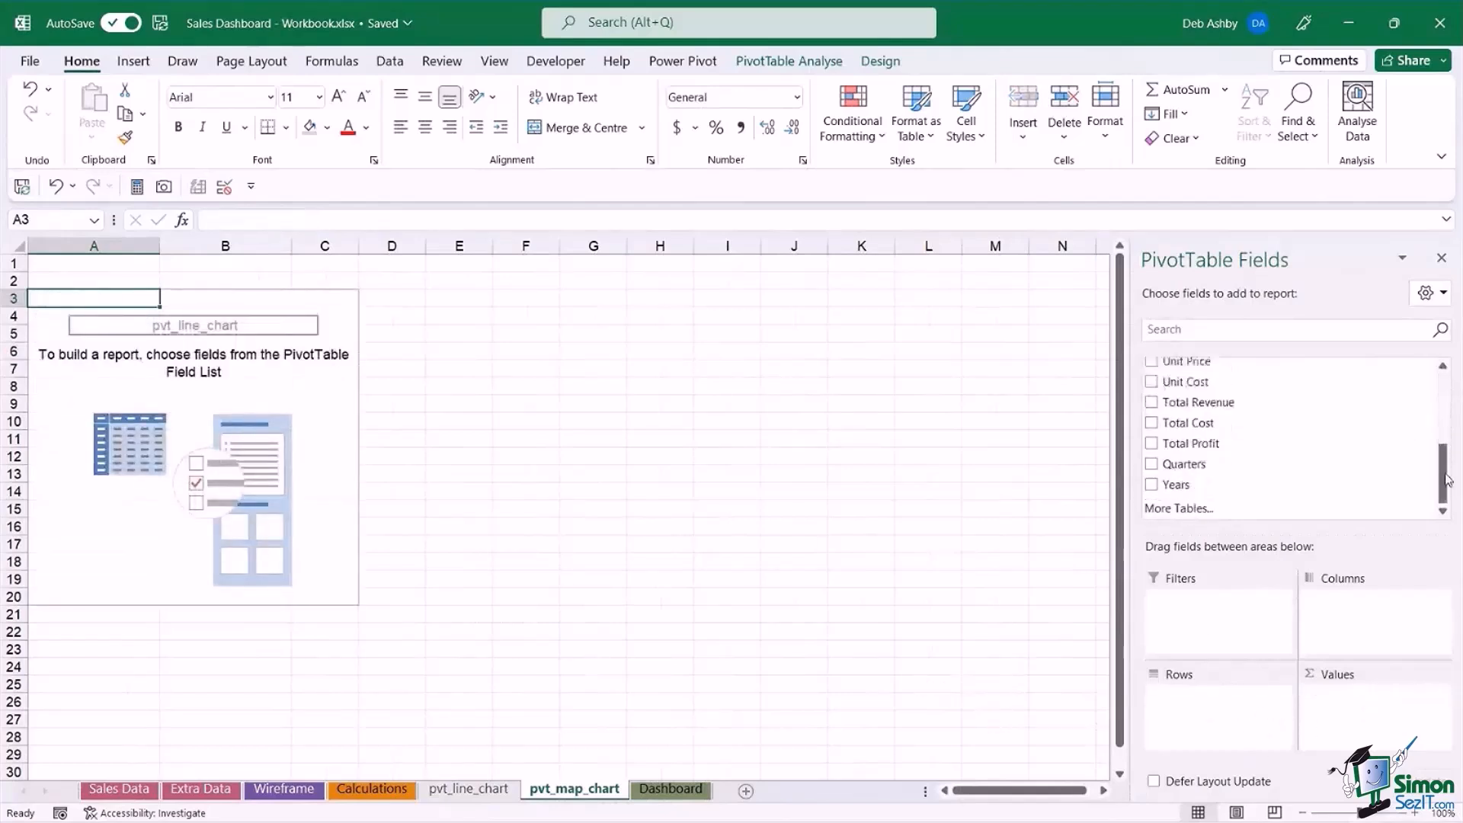
scroll(1200, 392, "up", 1)
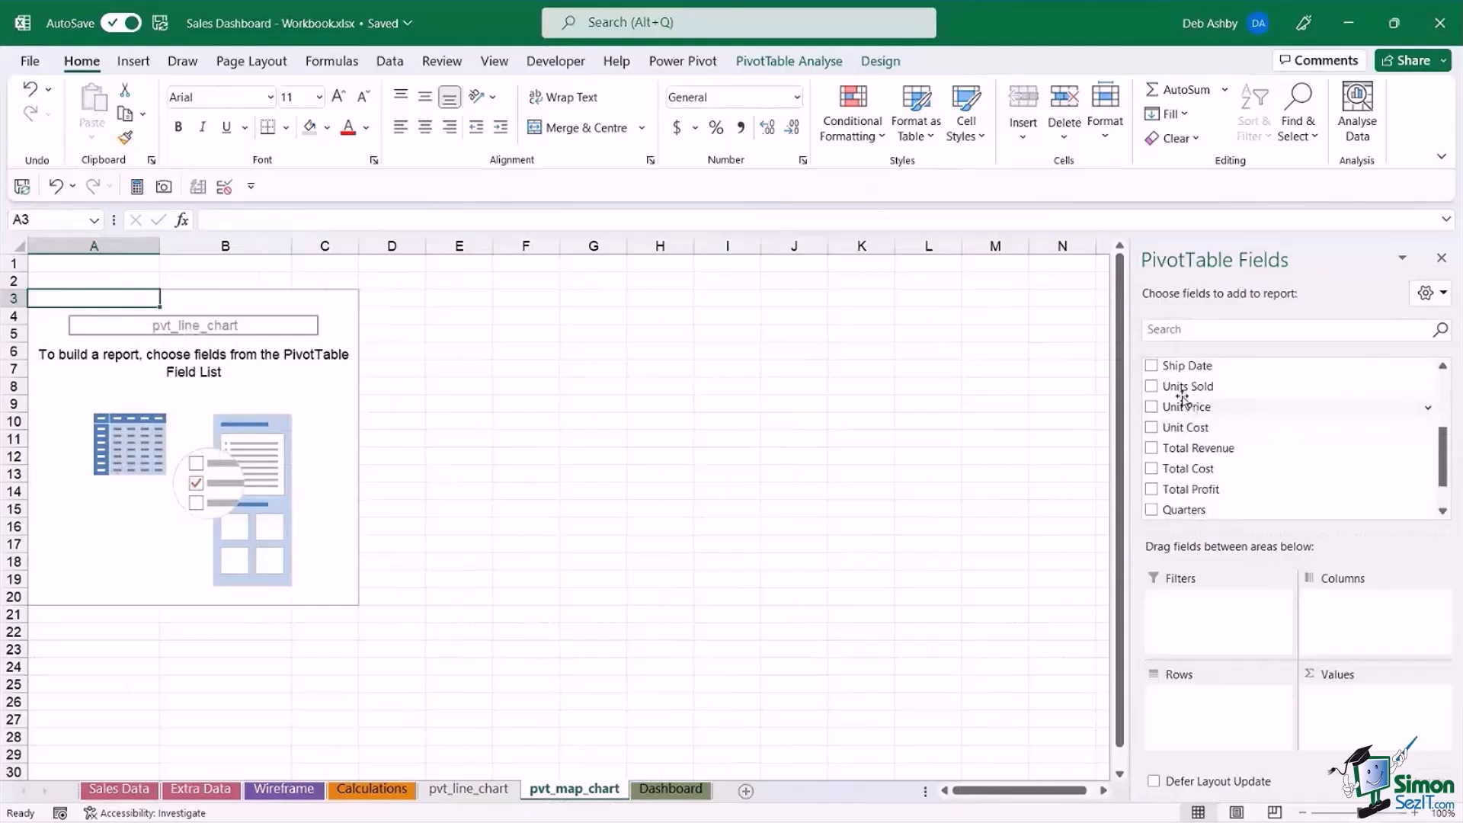
left_click_drag(1177, 387, 1361, 721)
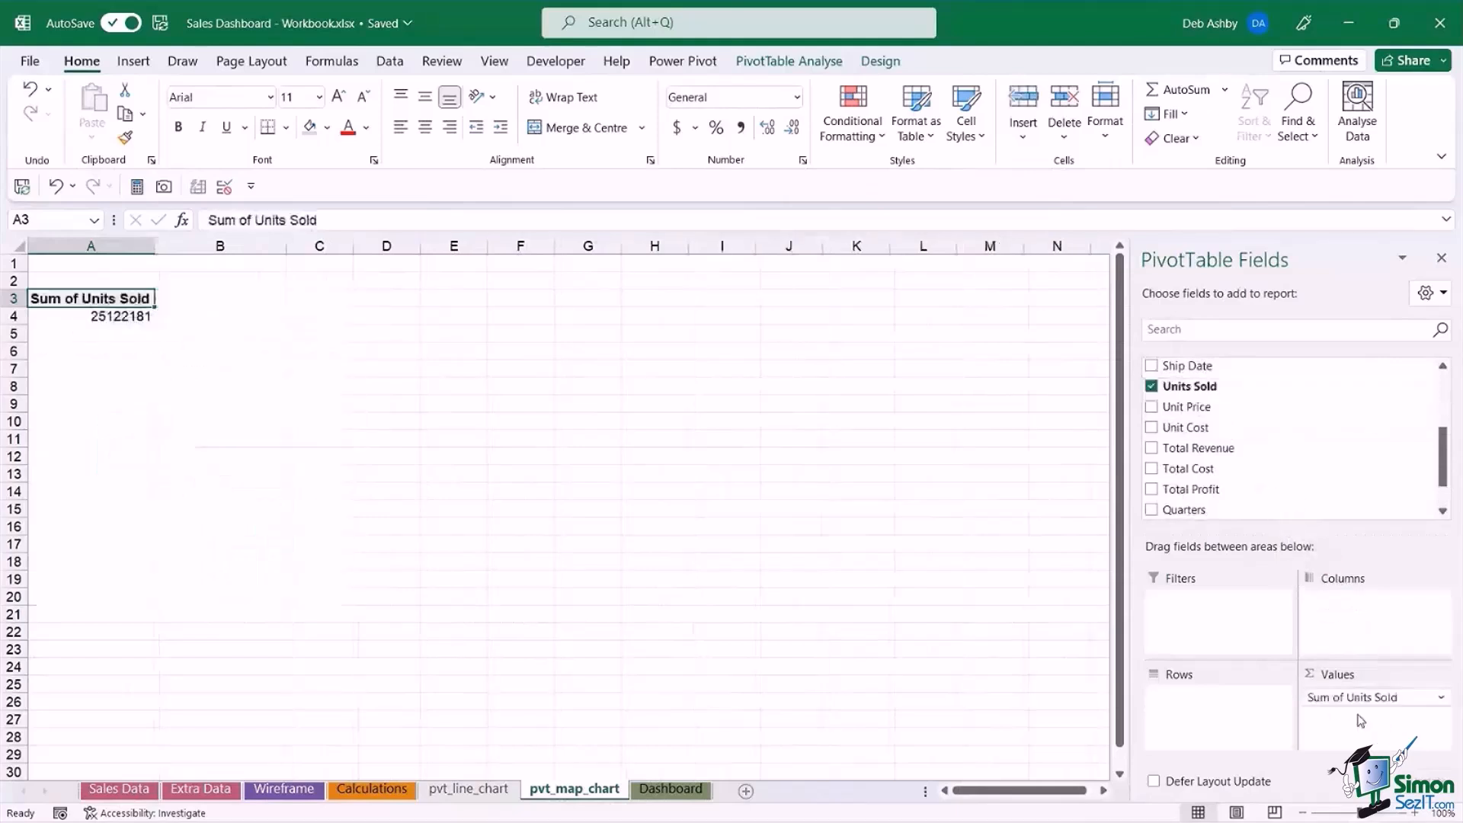
scroll(1319, 434, "up", 3)
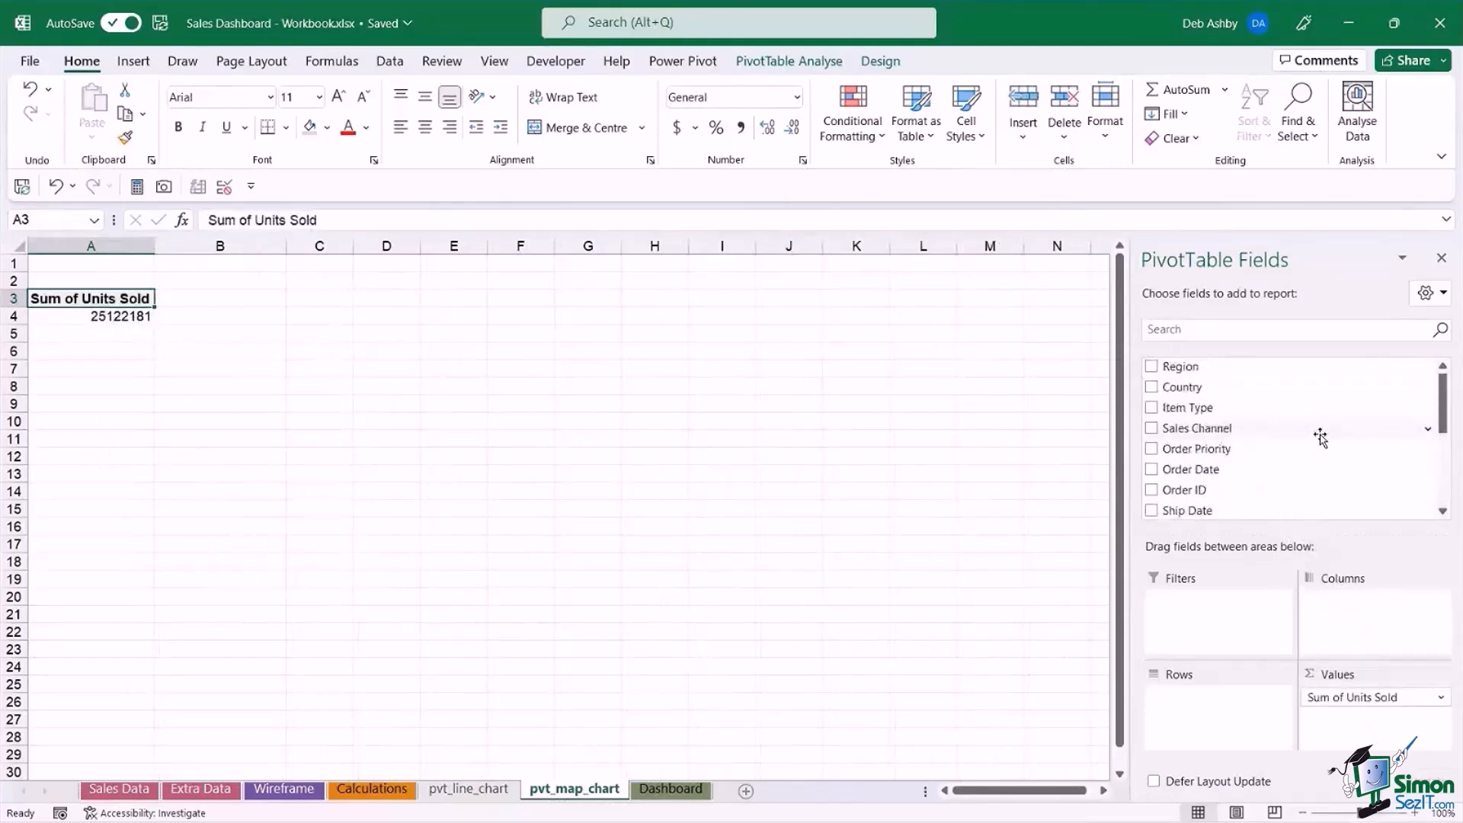
left_click_drag(1195, 391, 1200, 725)
Look through the PivotTable's list of countries and their summed units sold.
left_click(90, 406)
scroll(158, 410, "down", 2)
scroll(158, 410, "down", 3)
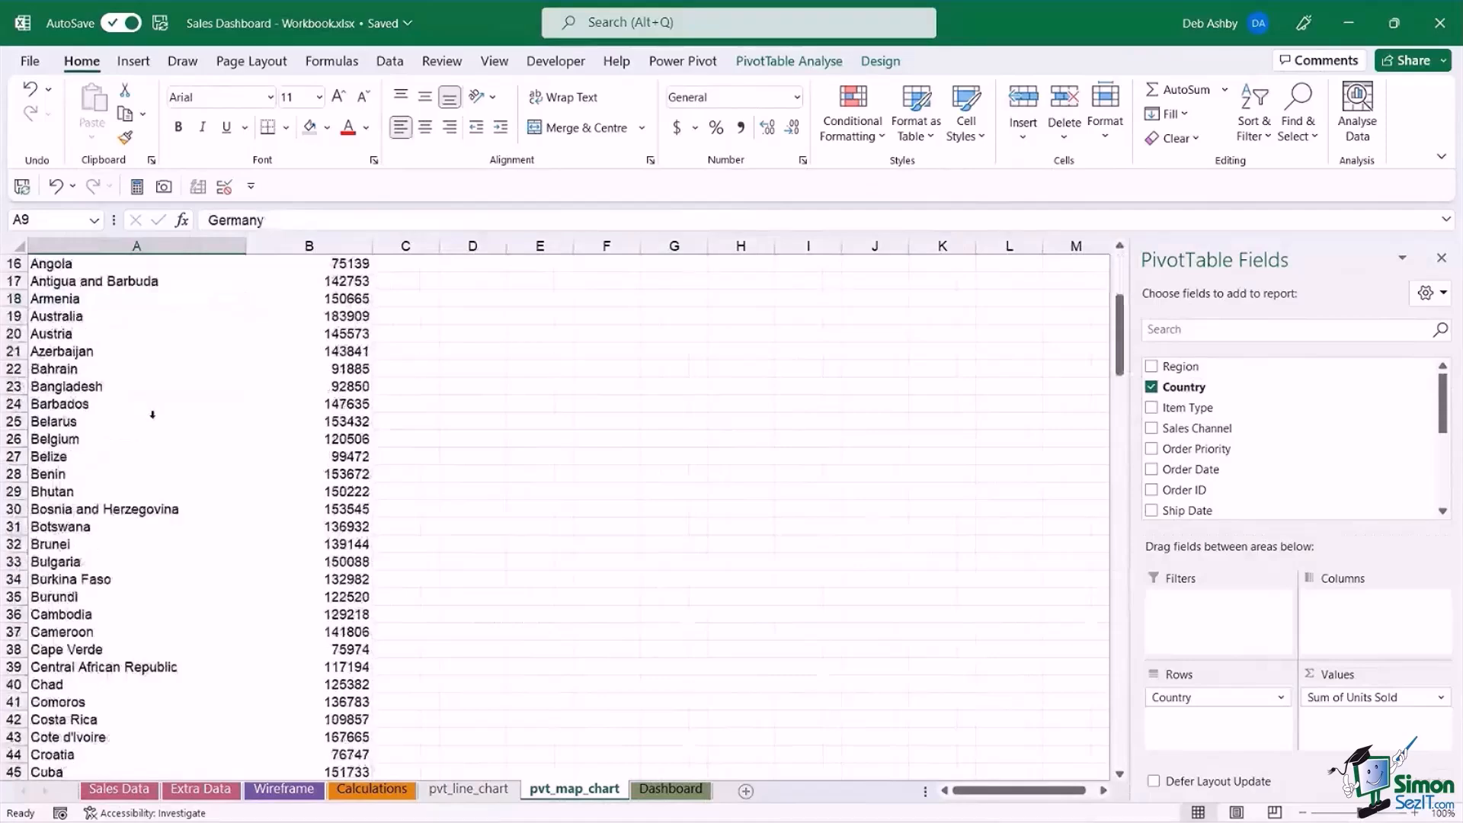
scroll(153, 415, "up", 5)
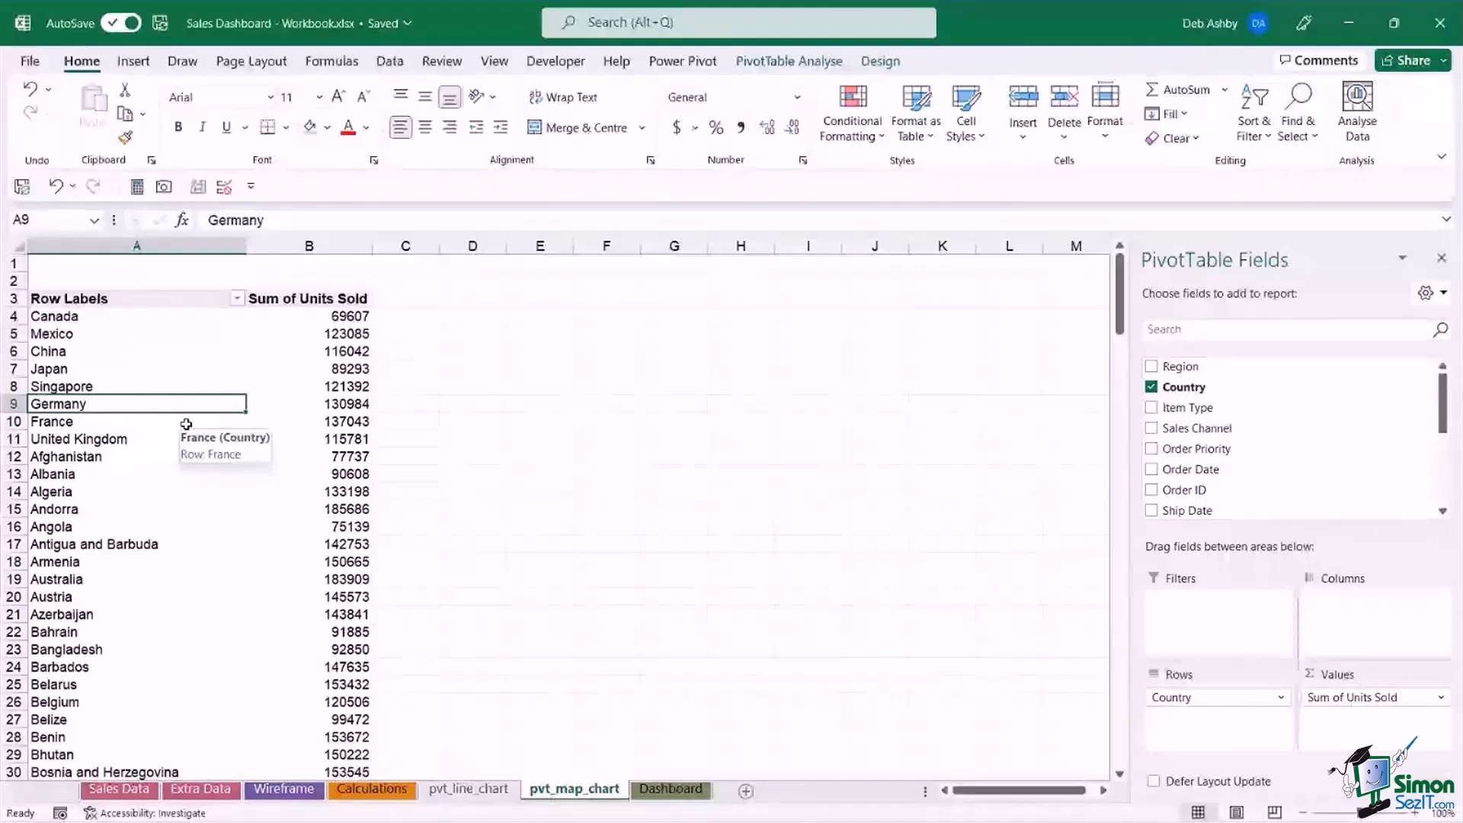
left_click(145, 317)
scroll(148, 394, "down", 11)
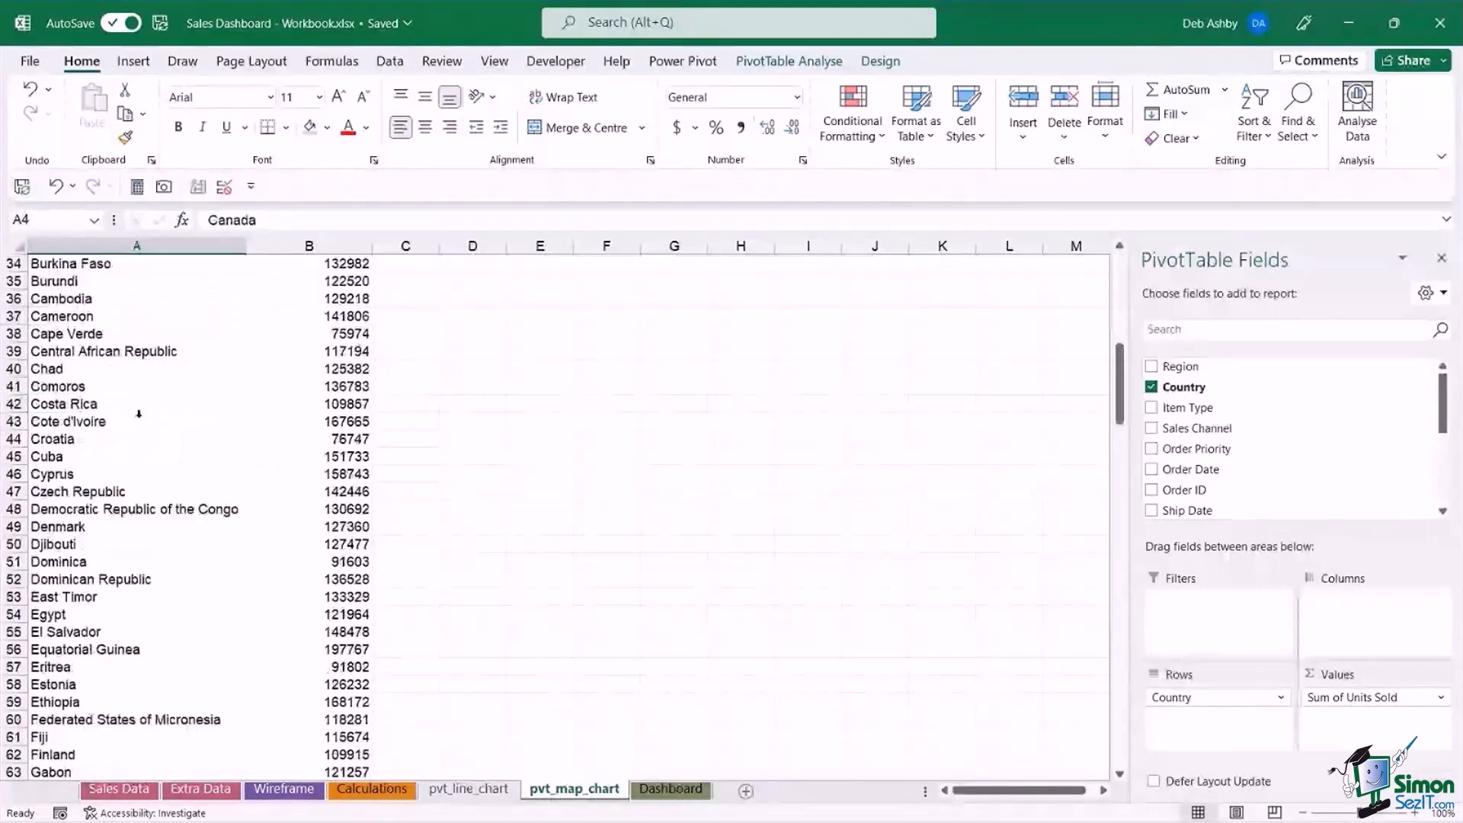
scroll(138, 413, "down", 19)
scroll(139, 414, "up", 20)
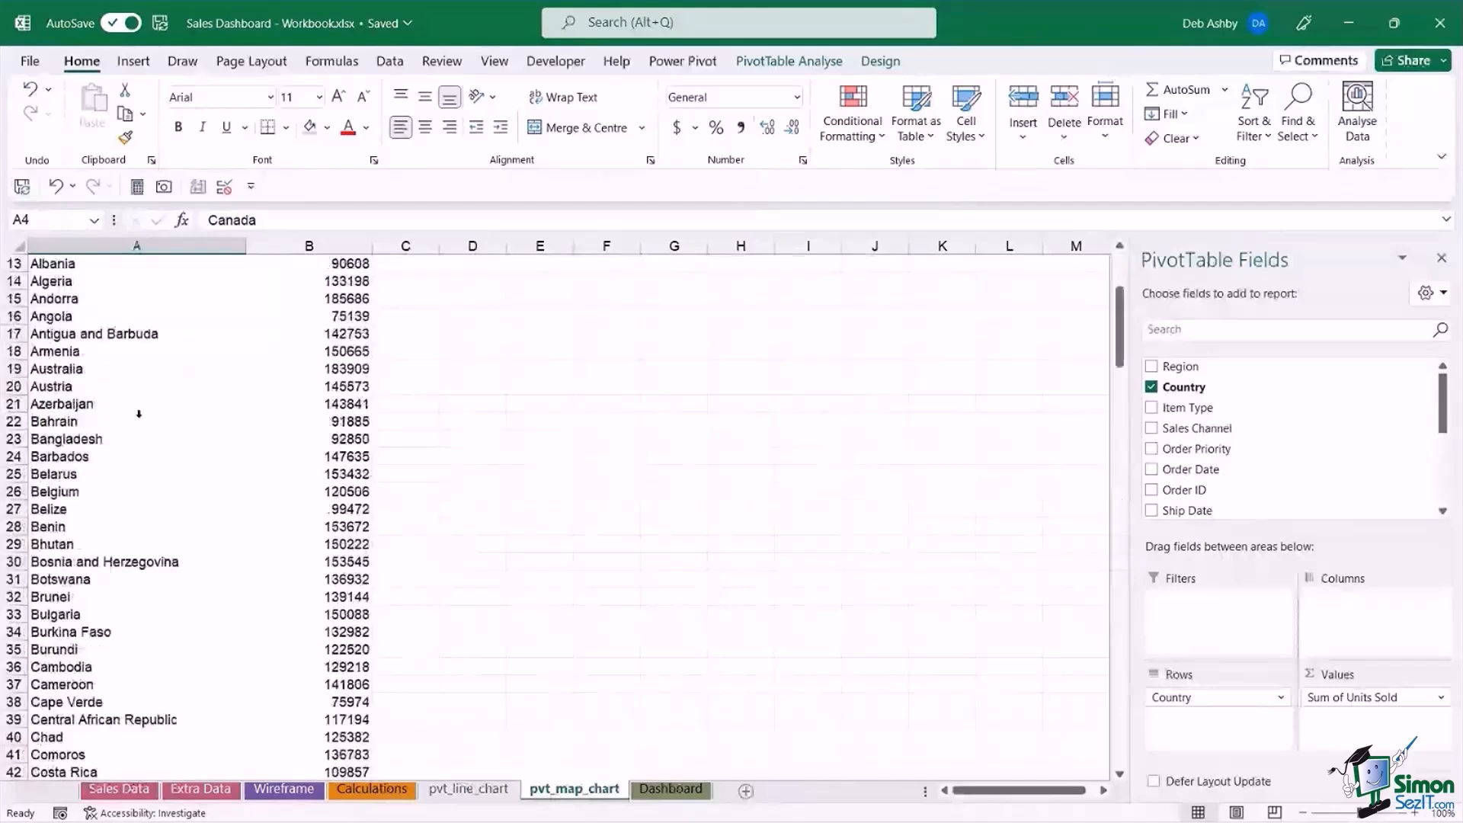
scroll(139, 414, "up", 4)
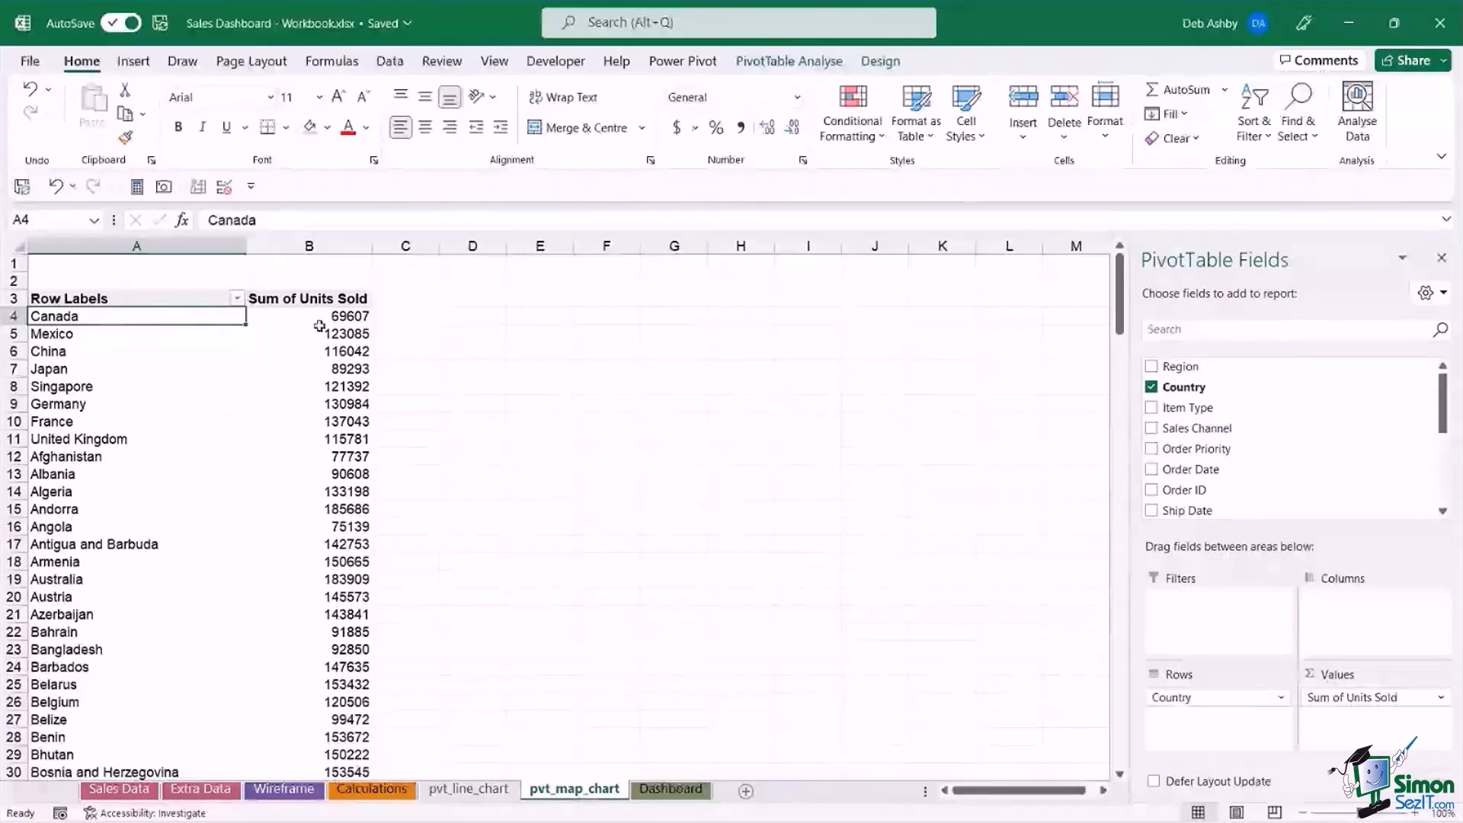
left_click(319, 301)
left_click(318, 332)
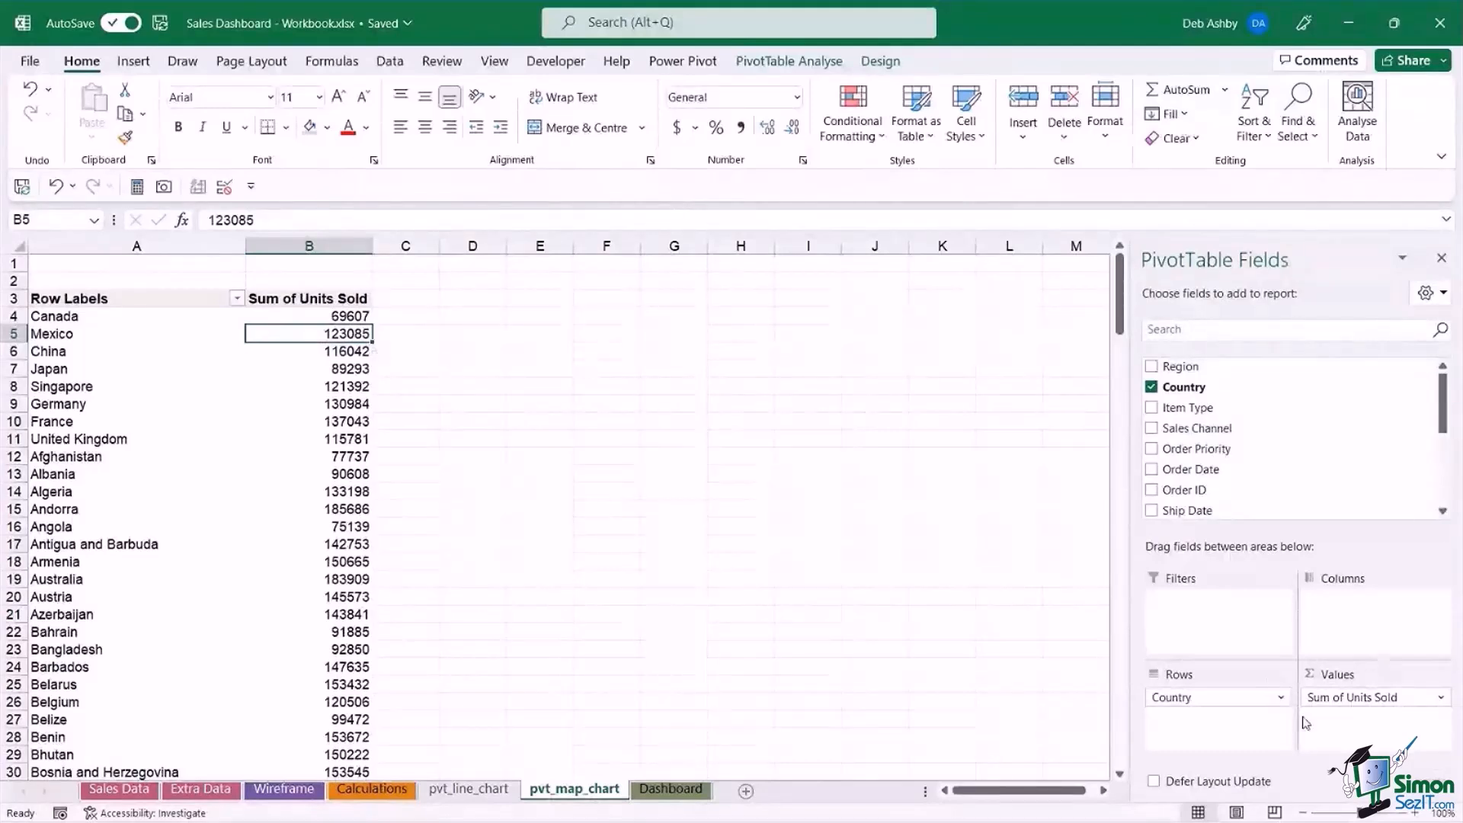
Change the Units Sold value field to summarise by Average instead of Sum.
left_click(1442, 699)
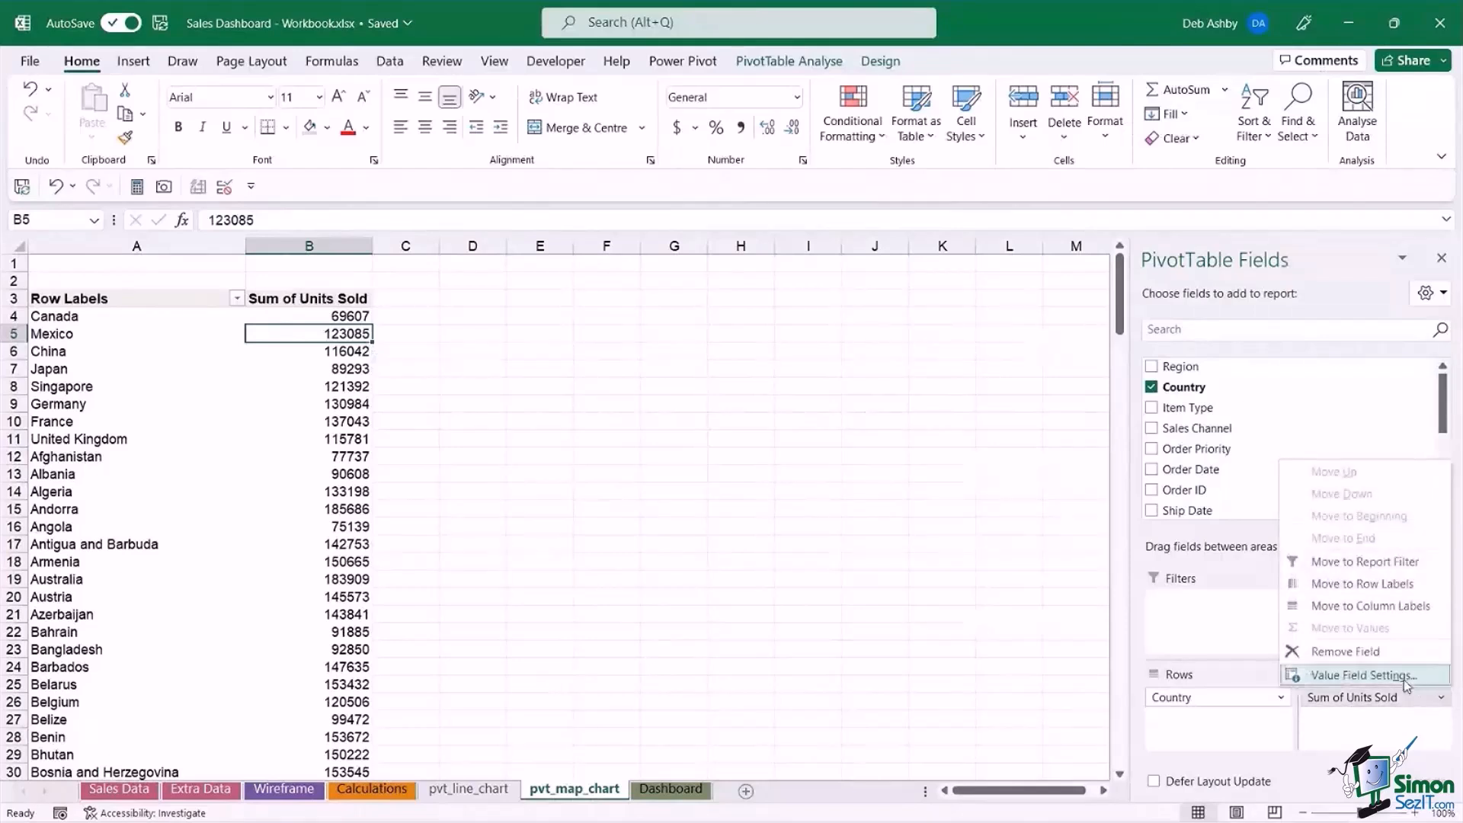
left_click(1407, 676)
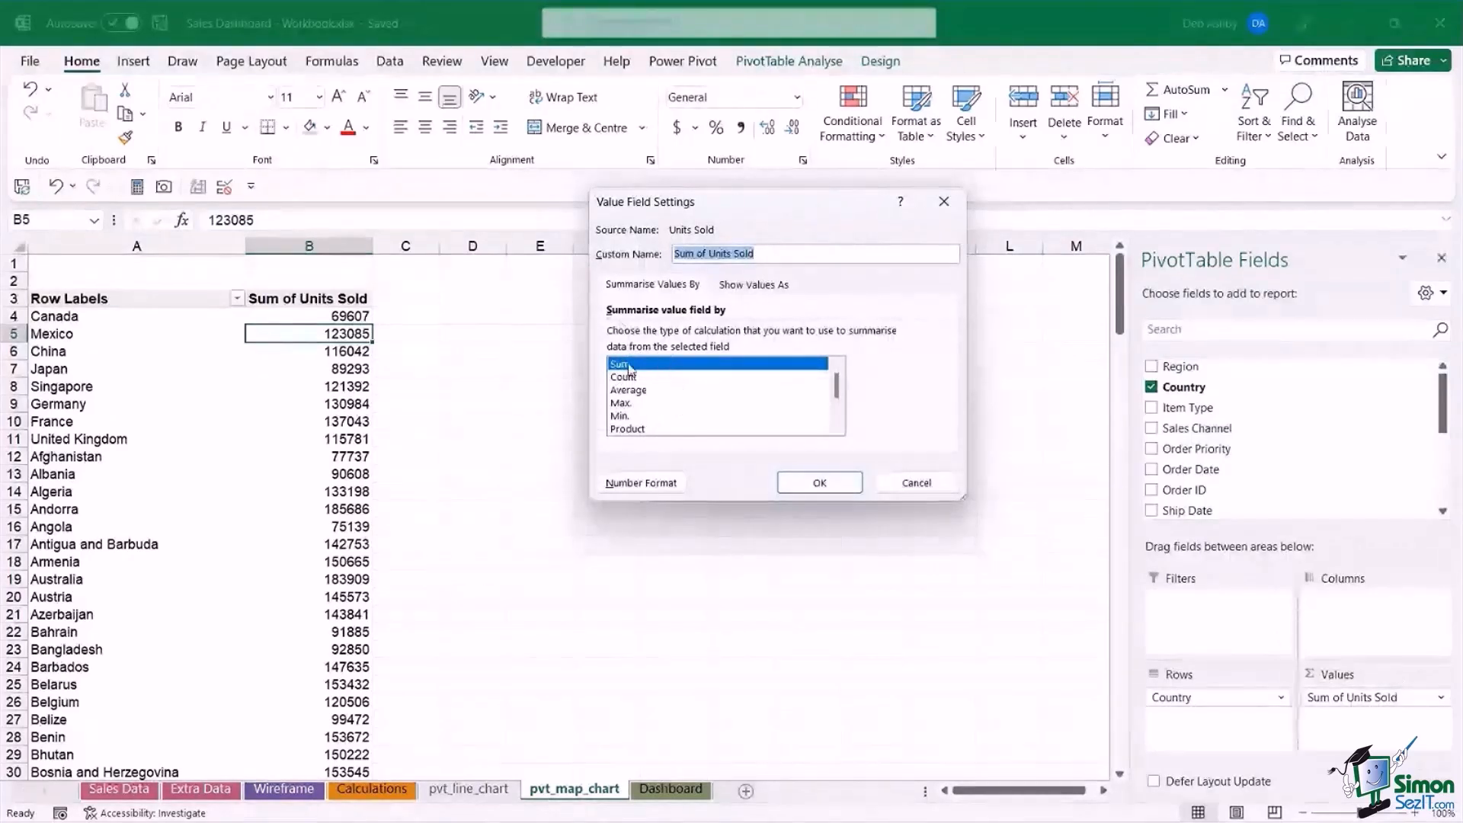
left_click(632, 390)
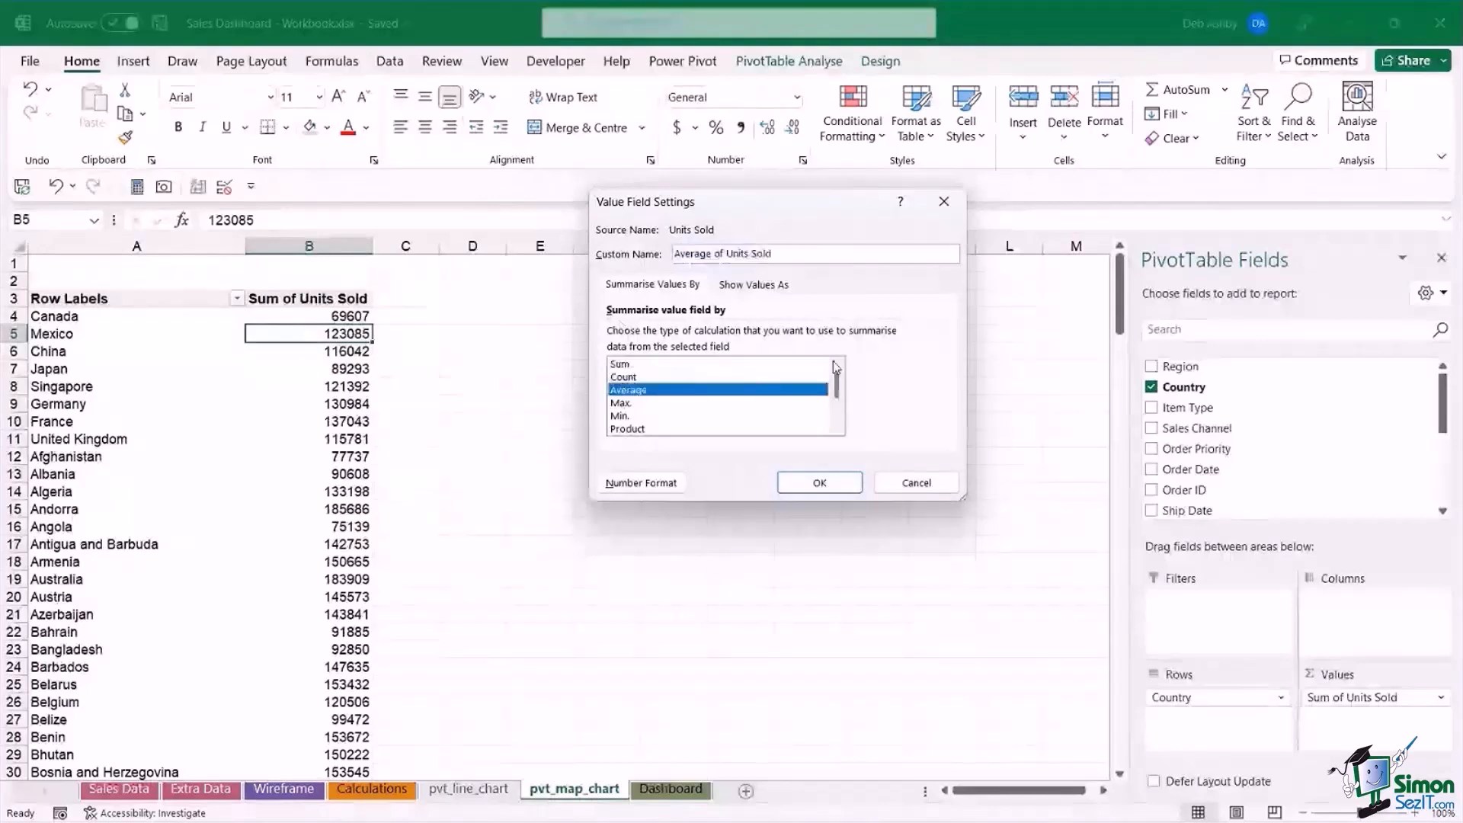
left_click(823, 484)
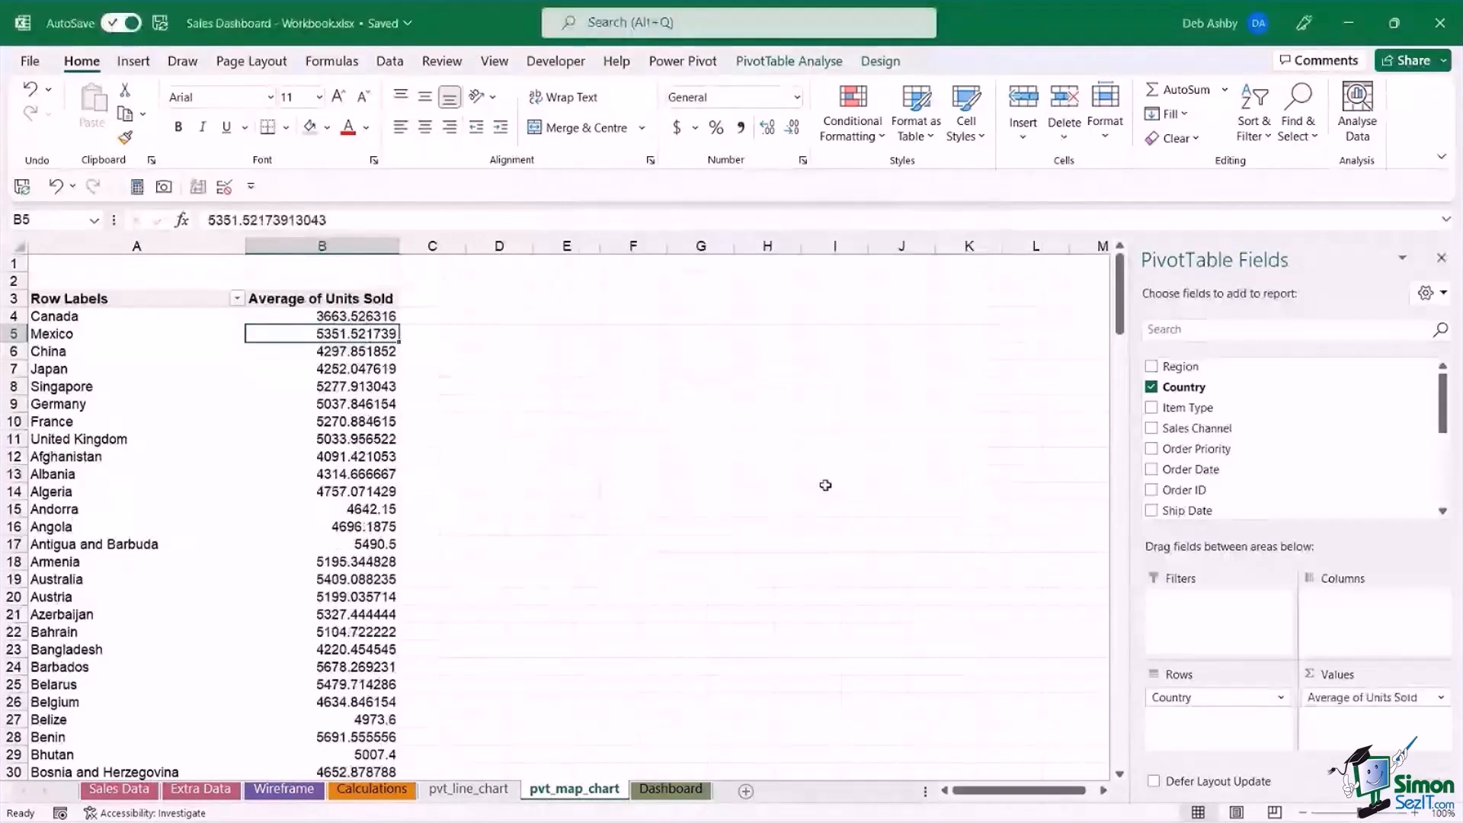
Format the Average of Units Sold values as Number with 0 decimal places.
right_click(356, 334)
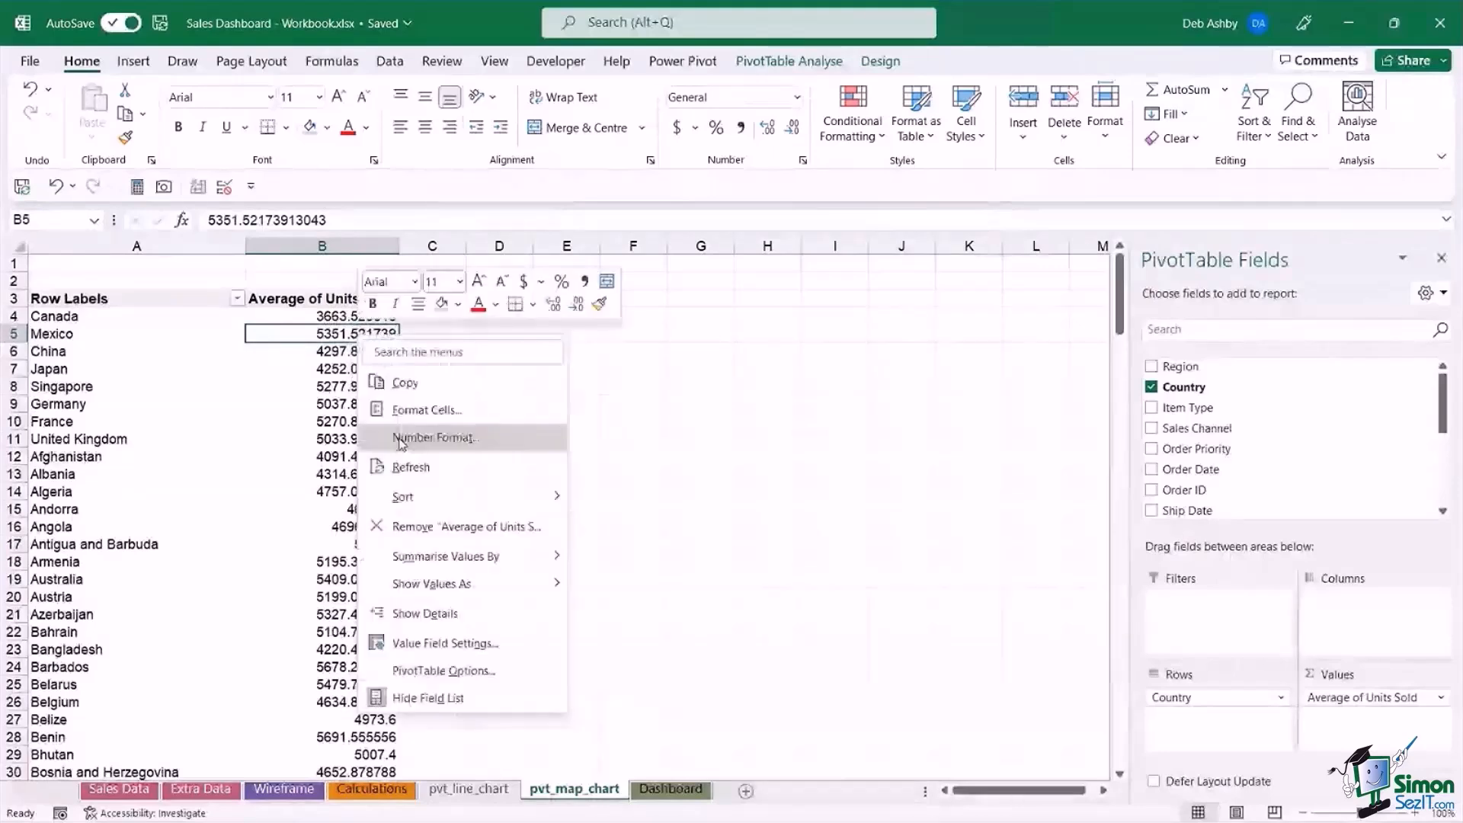
left_click(401, 441)
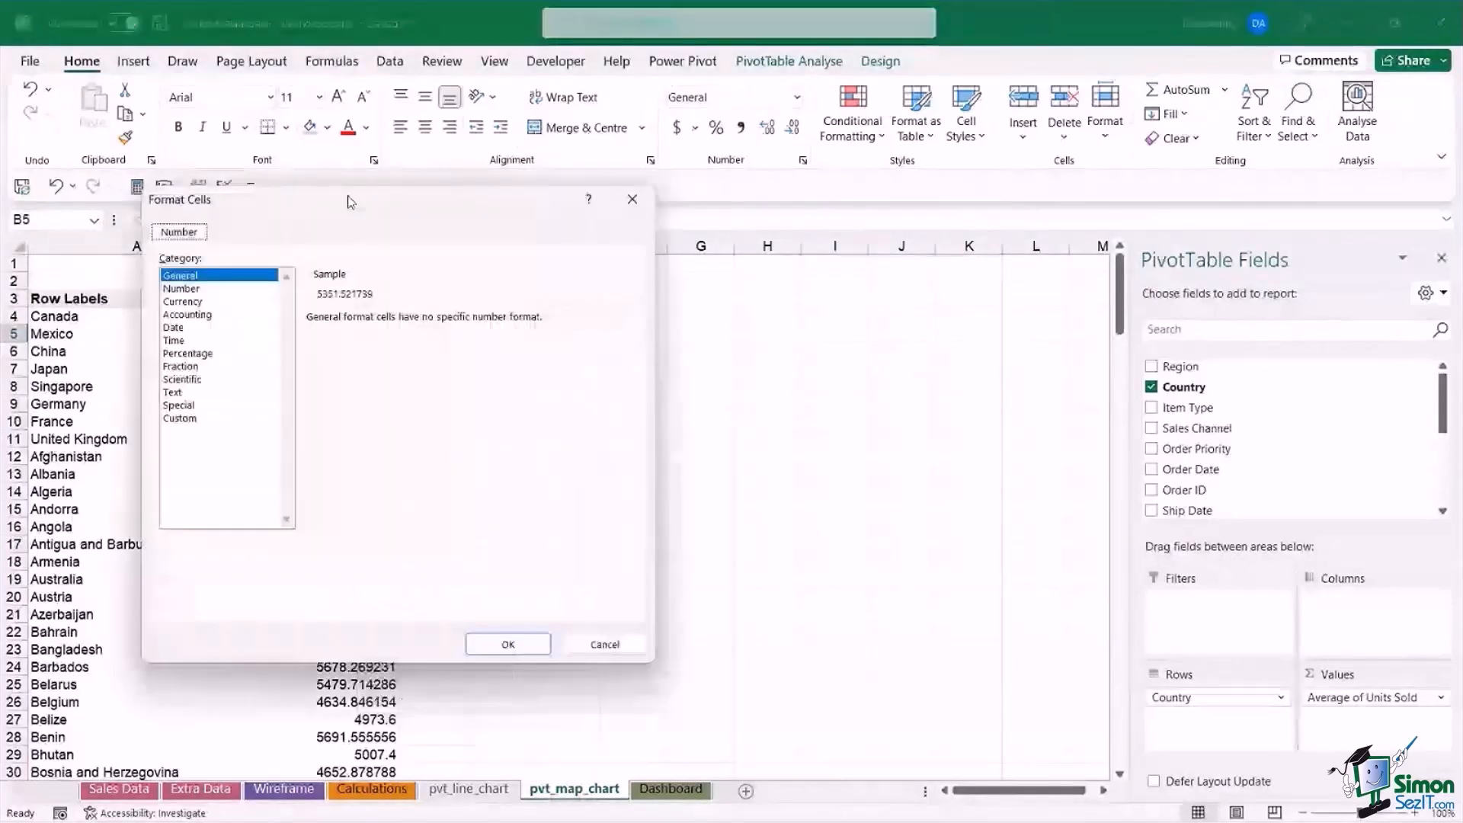
left_click(493, 265)
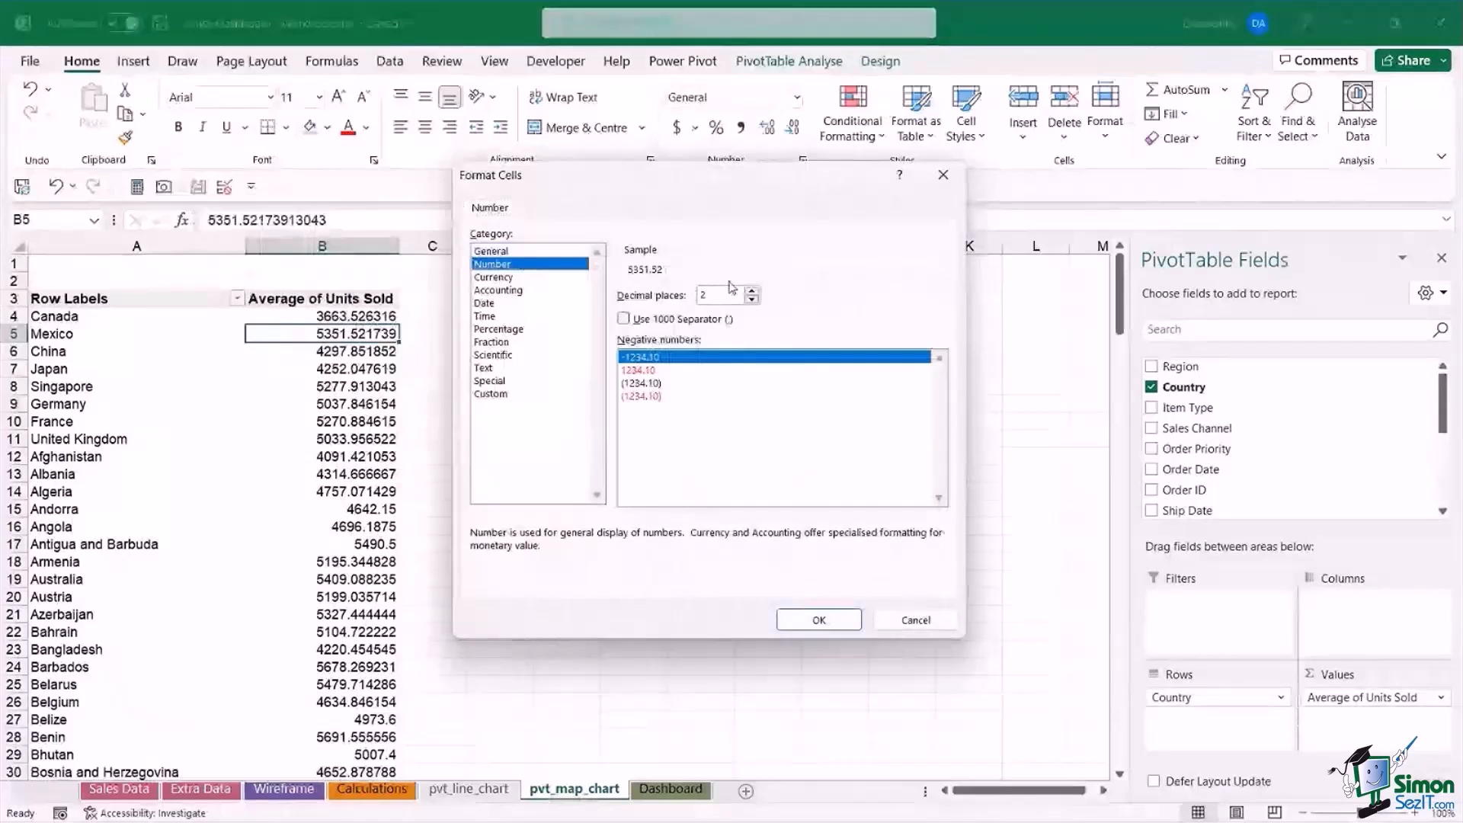
left_click(753, 300)
left_click(753, 299)
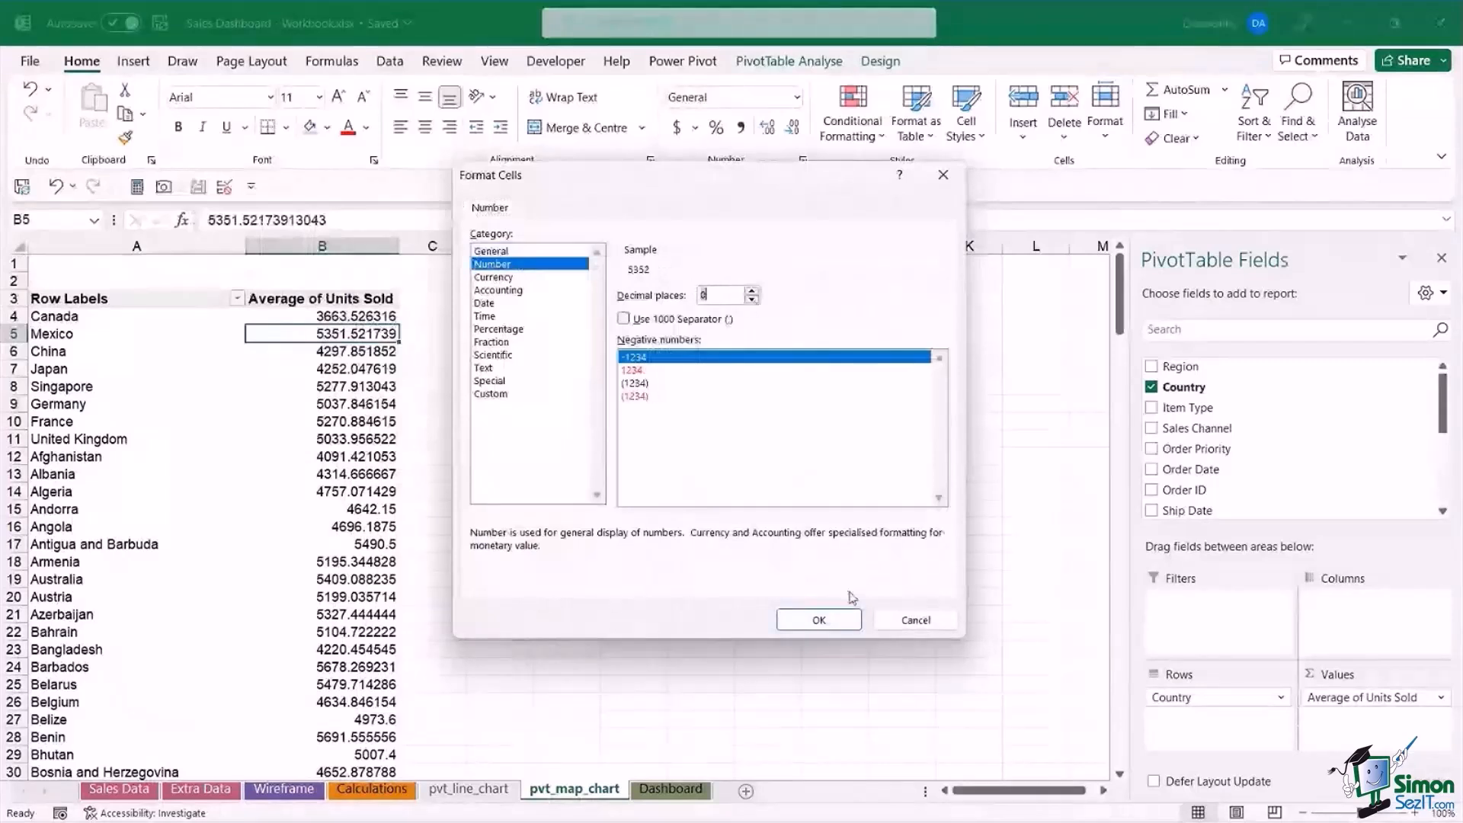
left_click(831, 619)
left_click(320, 369)
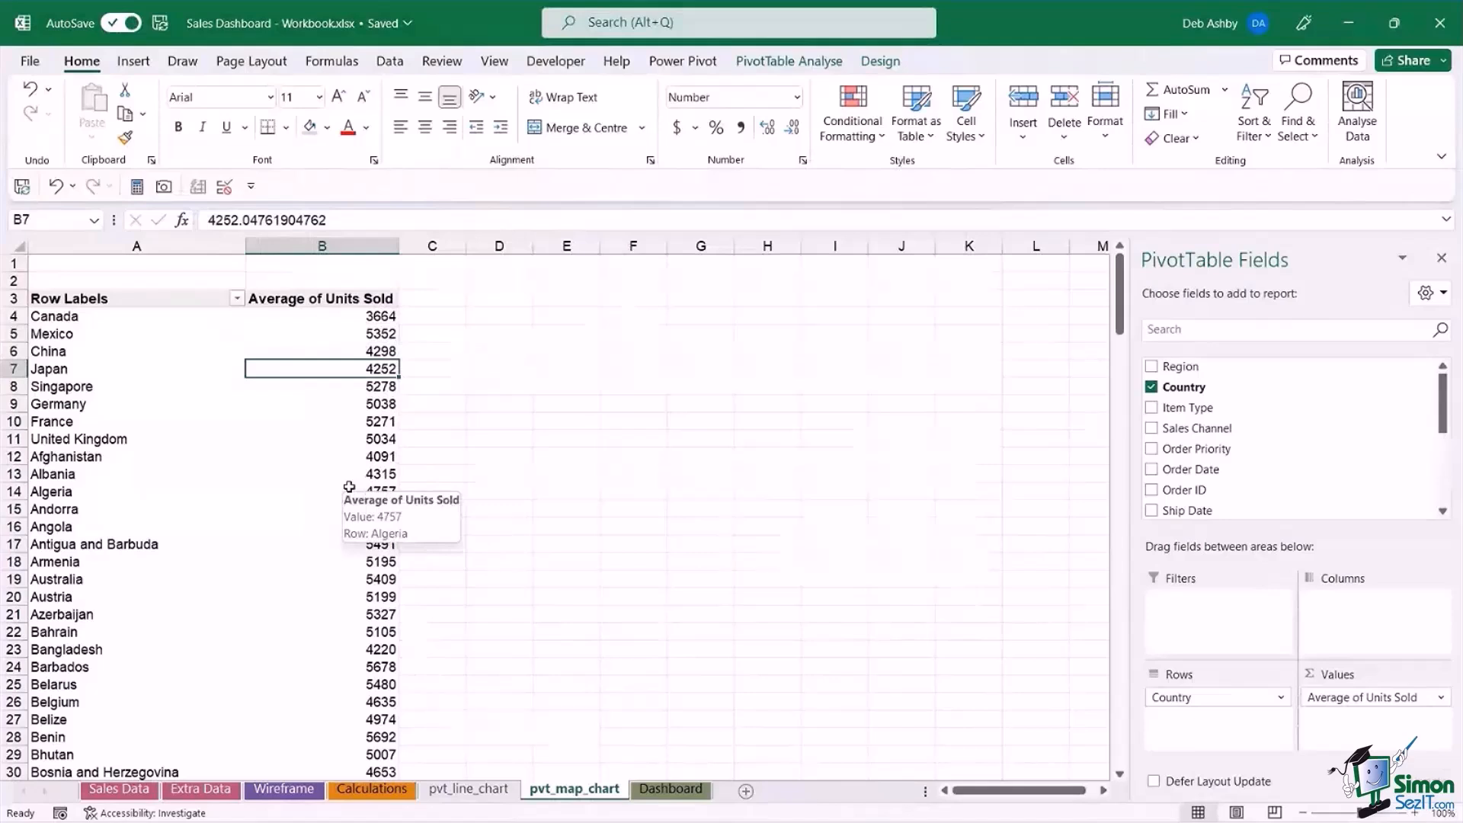
Rename the PivotTable on the current sheet to pvt_map_chart.
left_click(791, 64)
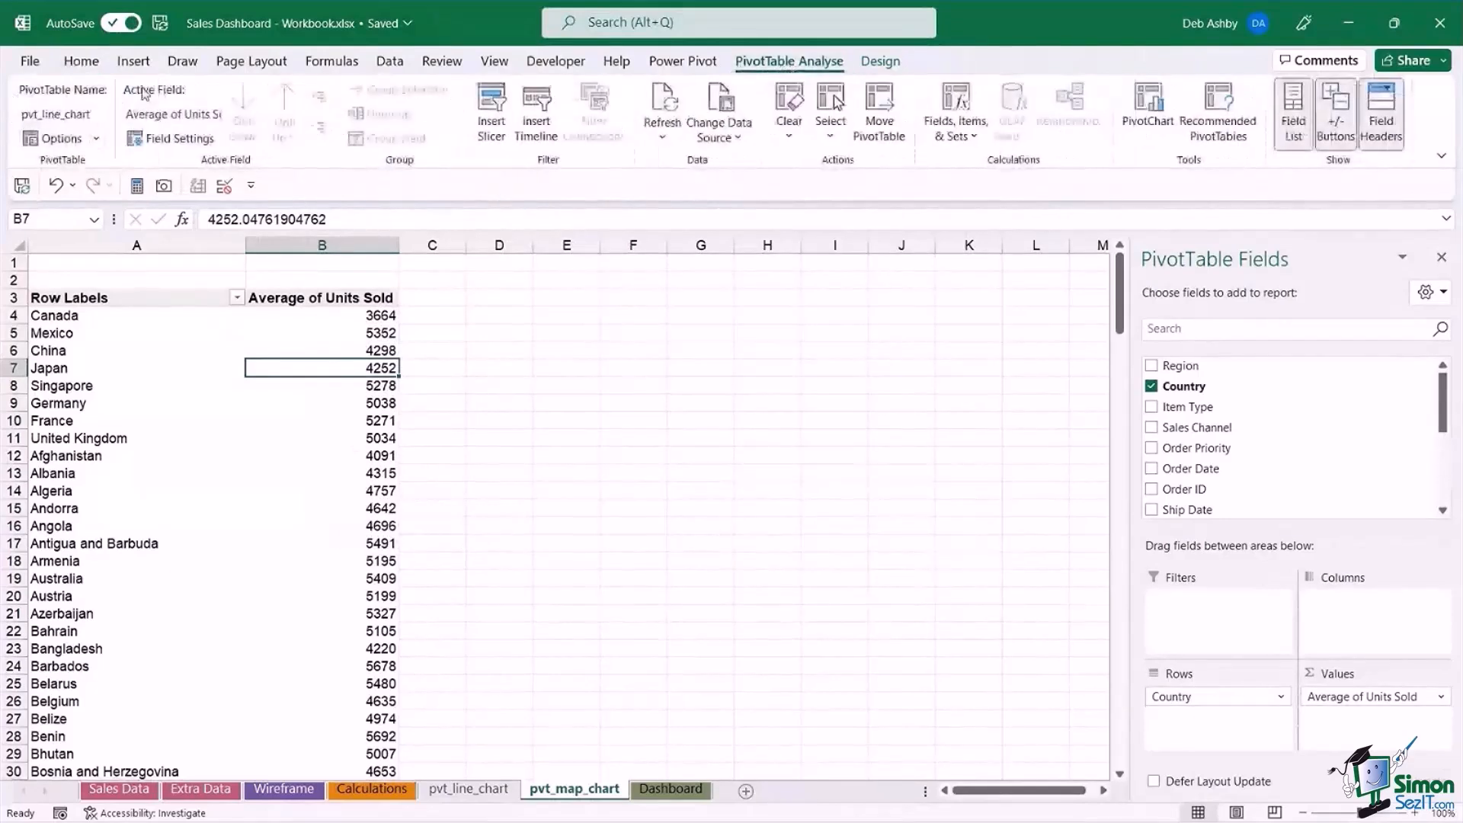
left_click(60, 114)
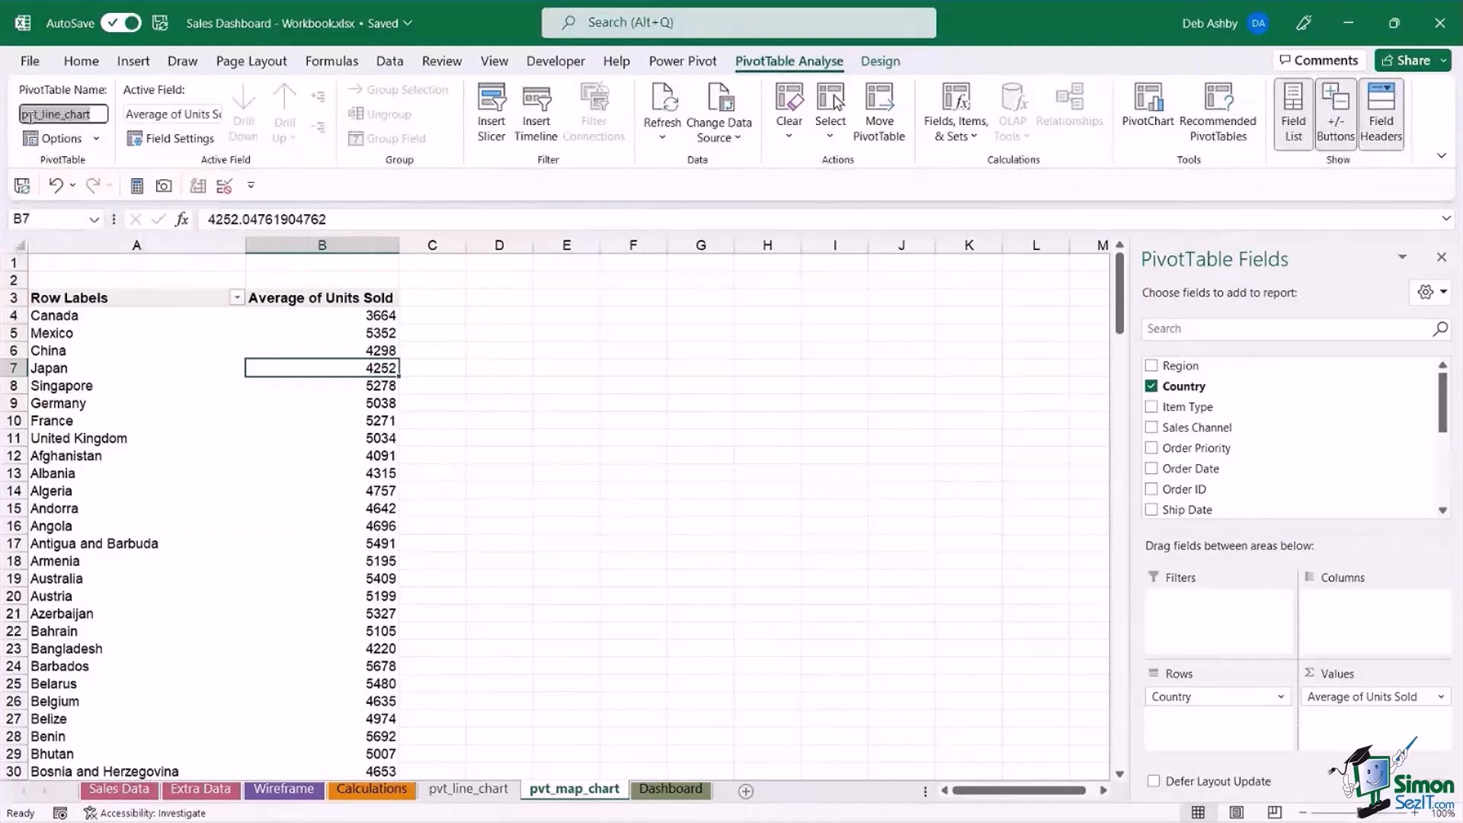
left_click(100, 114)
double_click(51, 114)
type("ma")
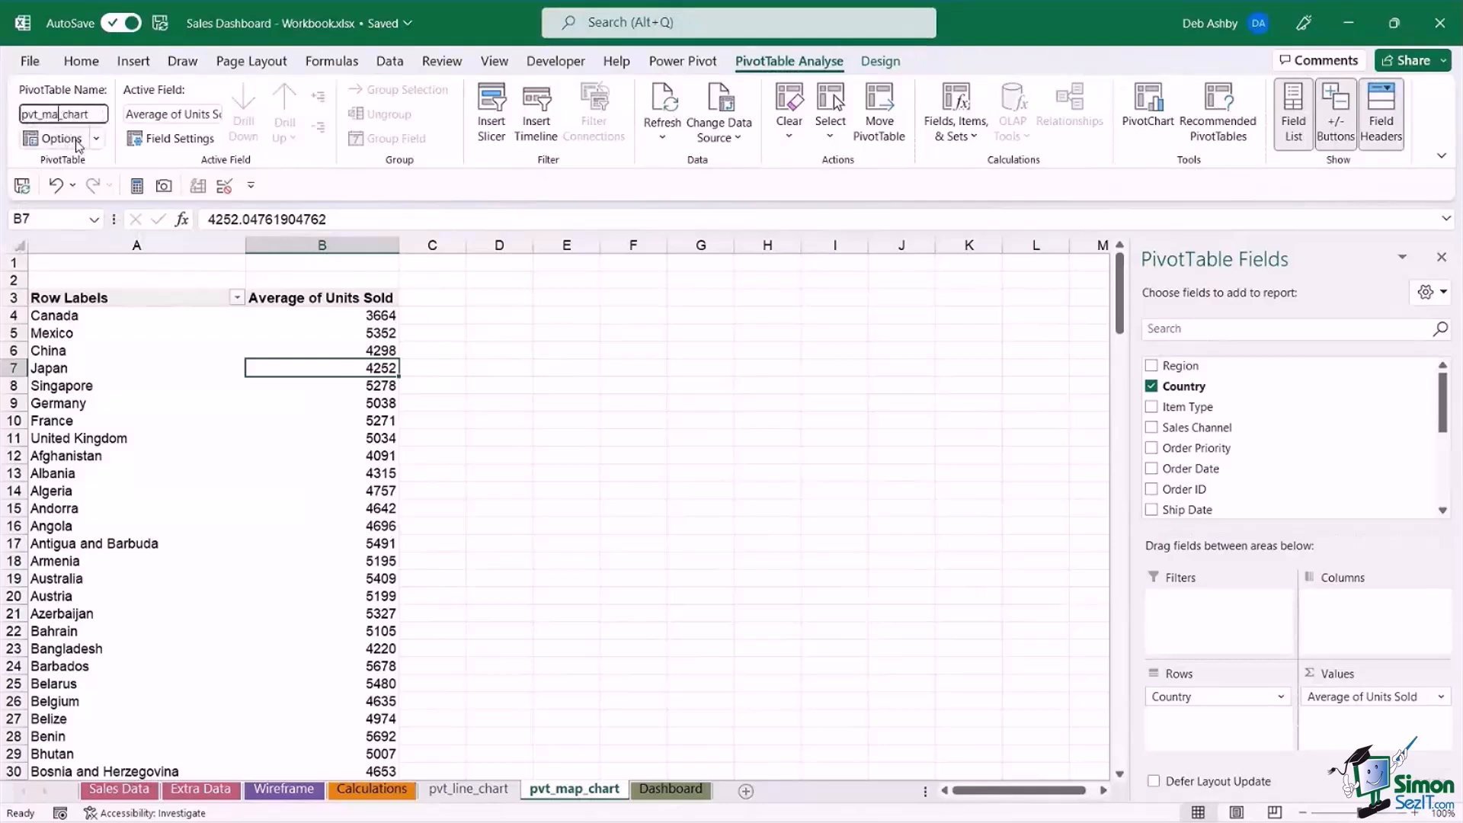
type("p")
left_click(144, 473)
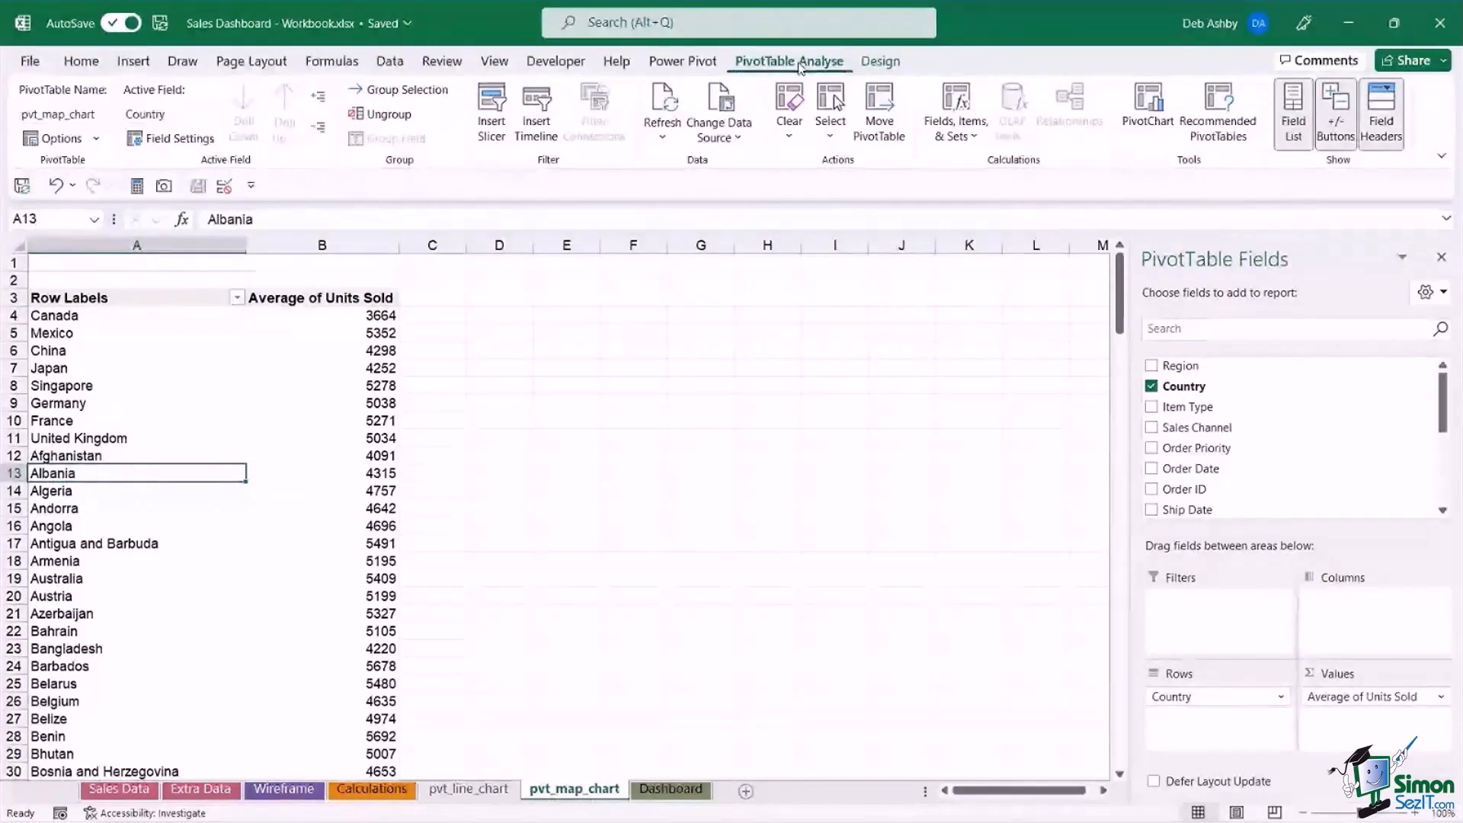
left_click(1147, 122)
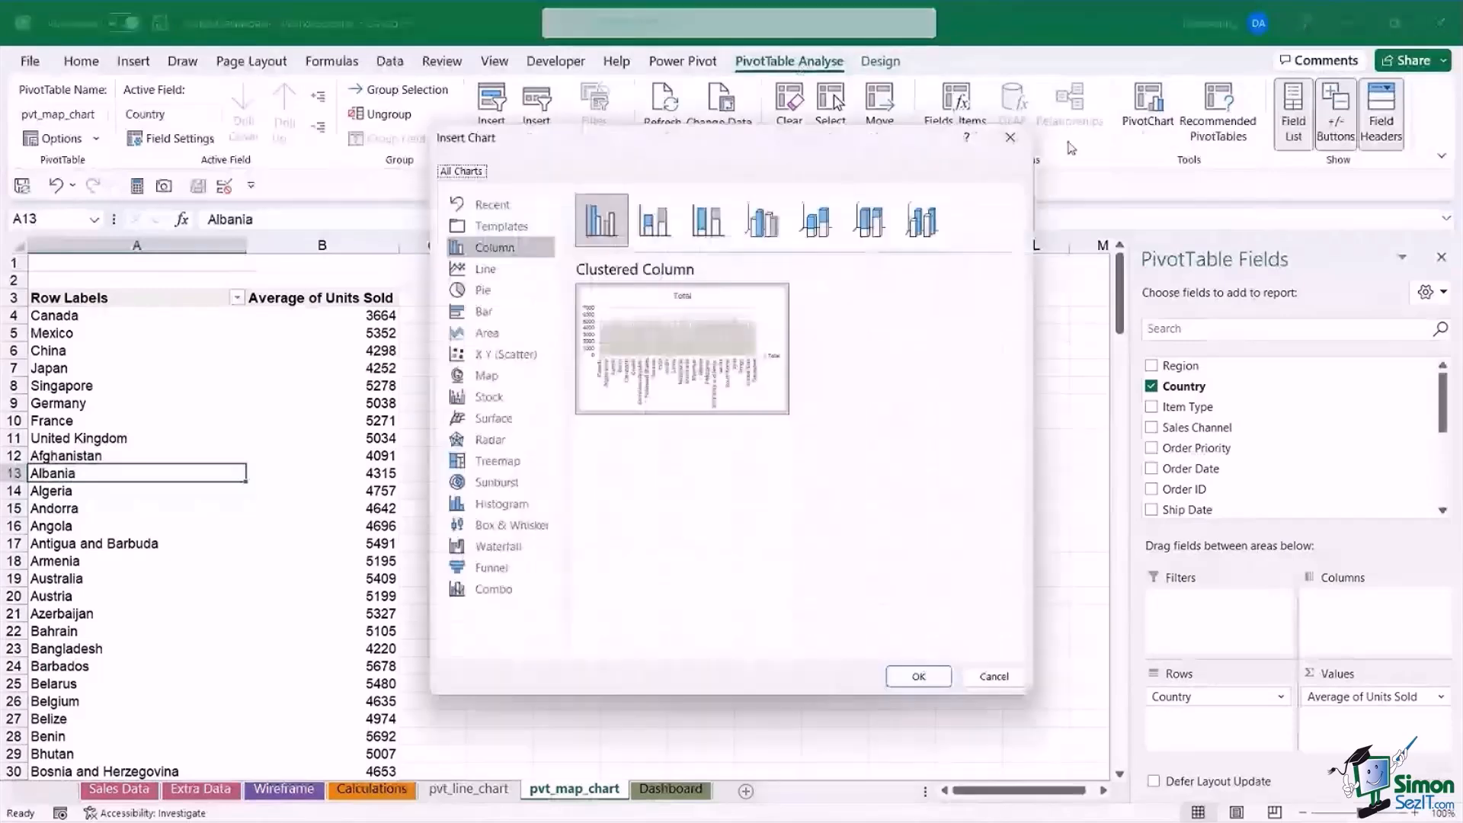
left_click(488, 377)
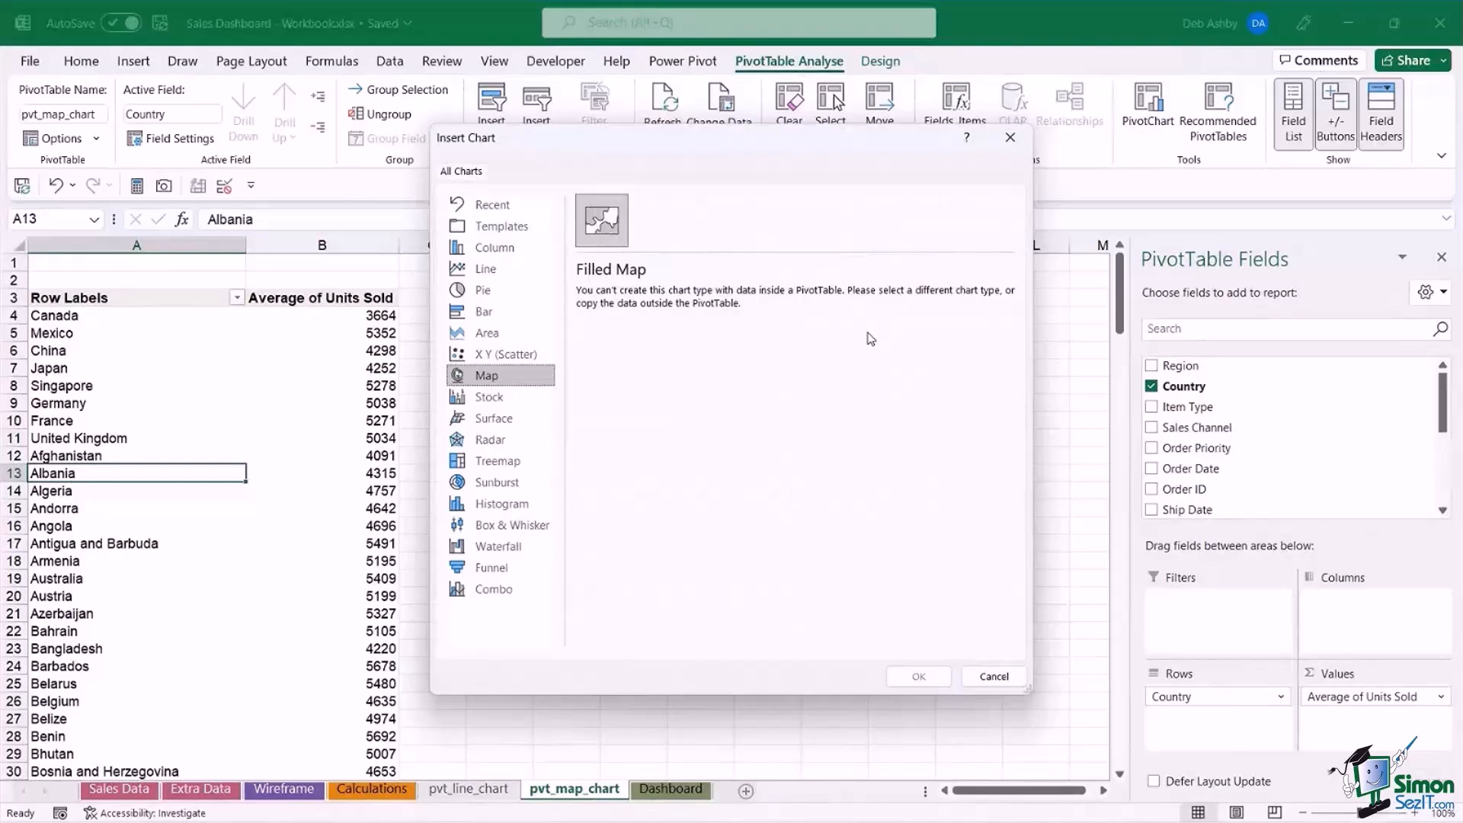
left_click(995, 676)
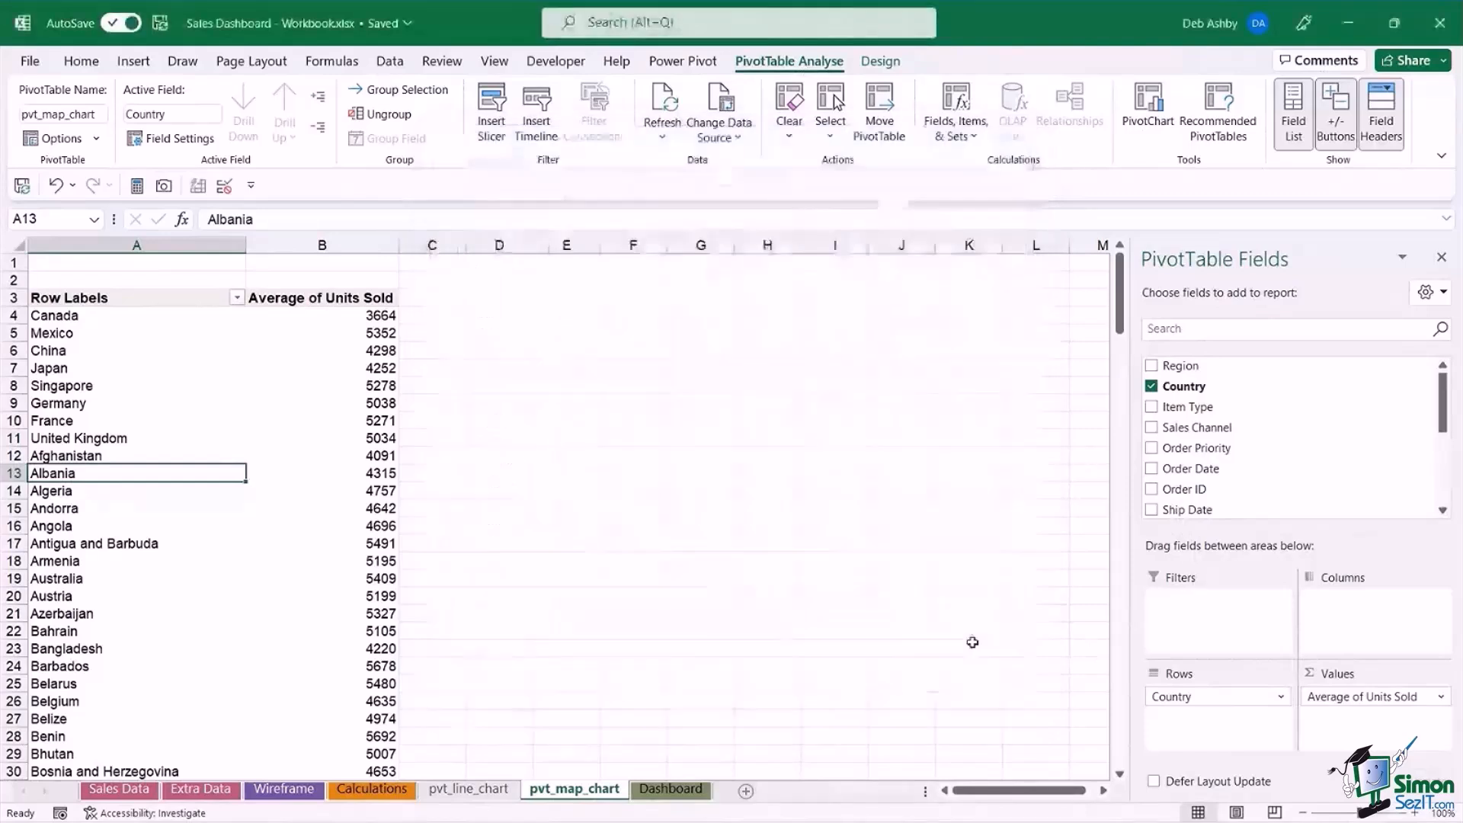
Copy the entire PivotTable and paste it as values only, starting at cell D3.
left_click(162, 390)
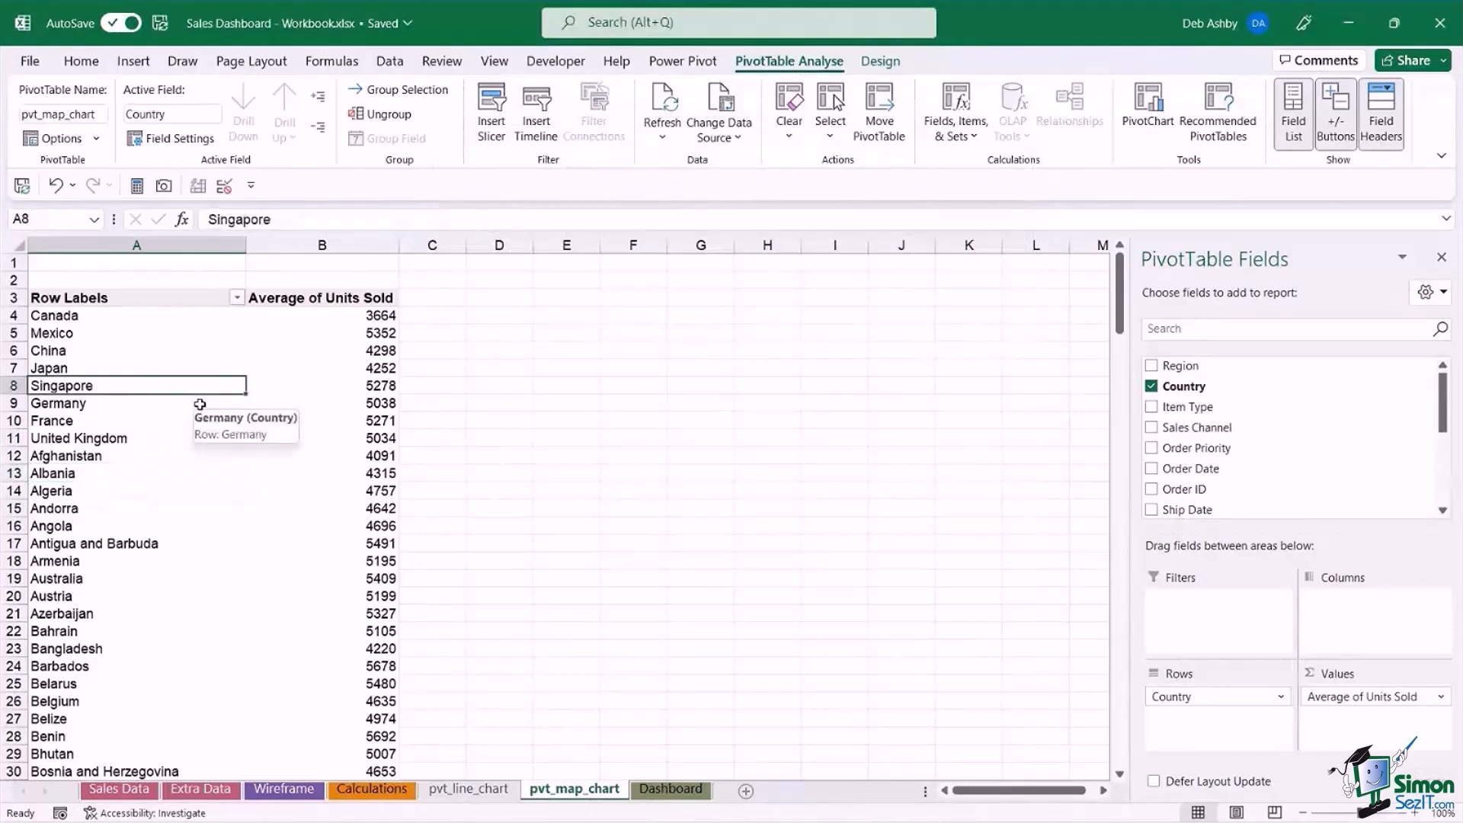
key("ctrl+a")
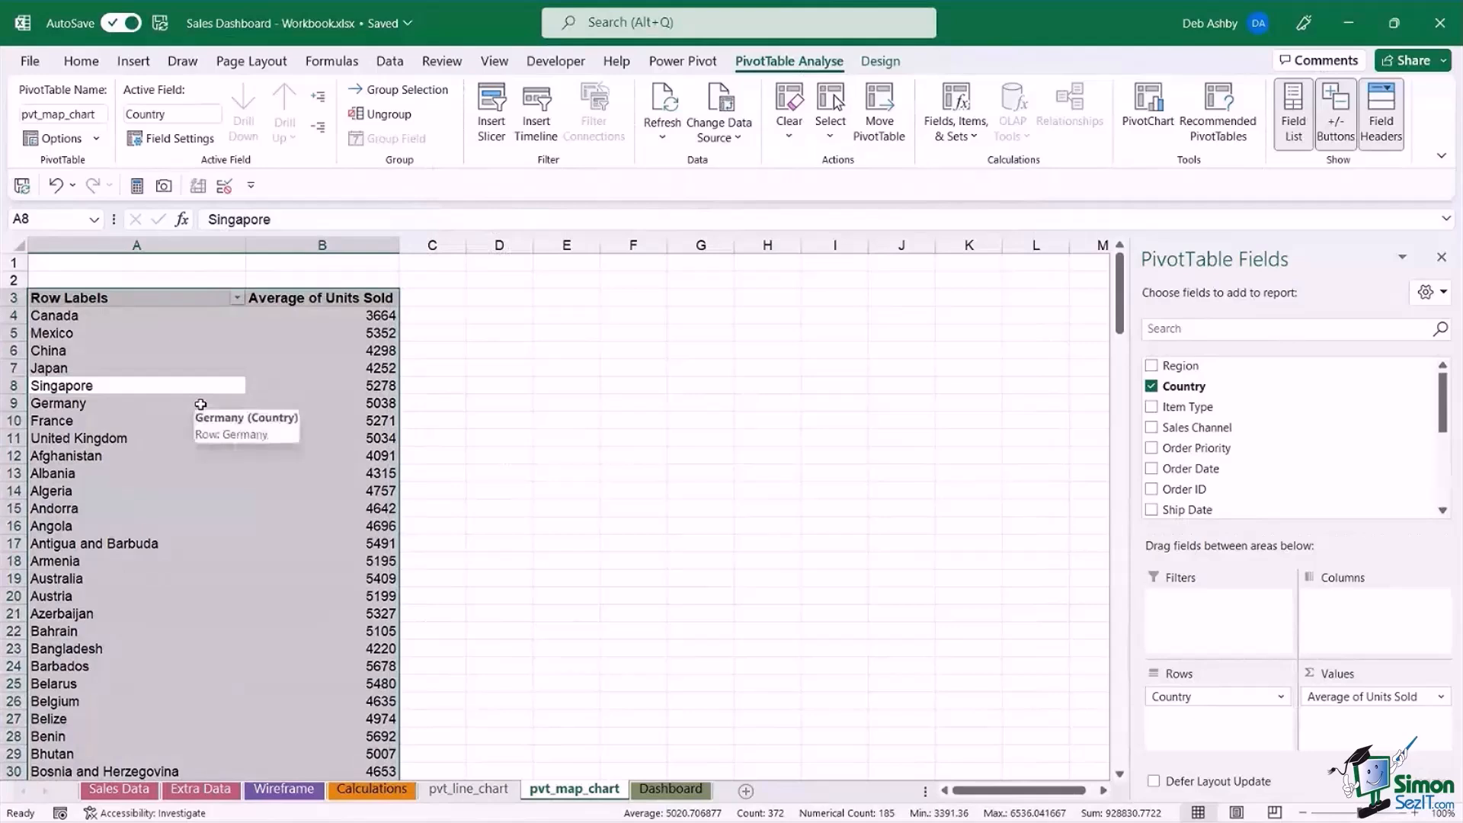
key("ctrl+c")
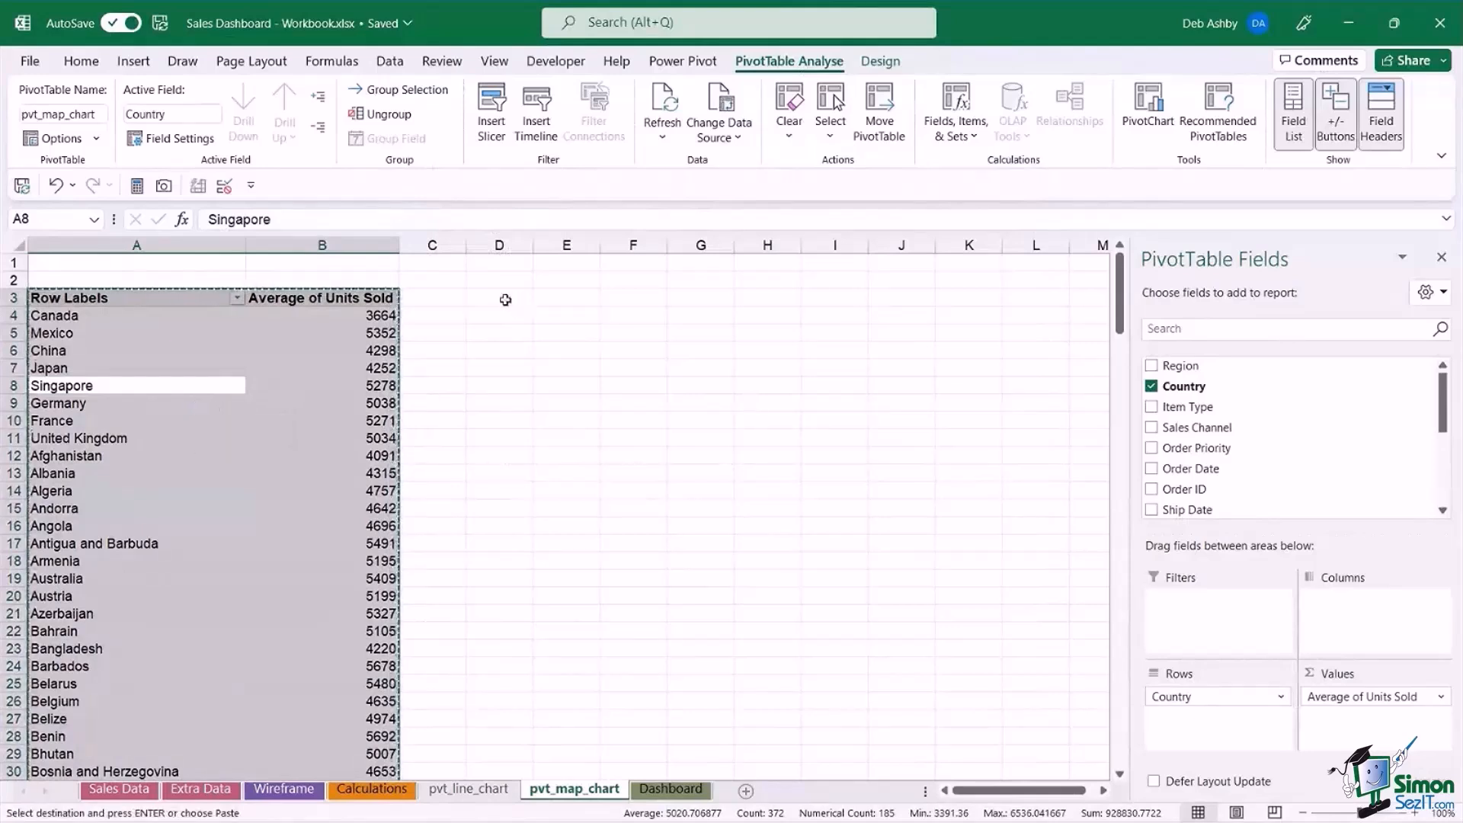
left_click(513, 300)
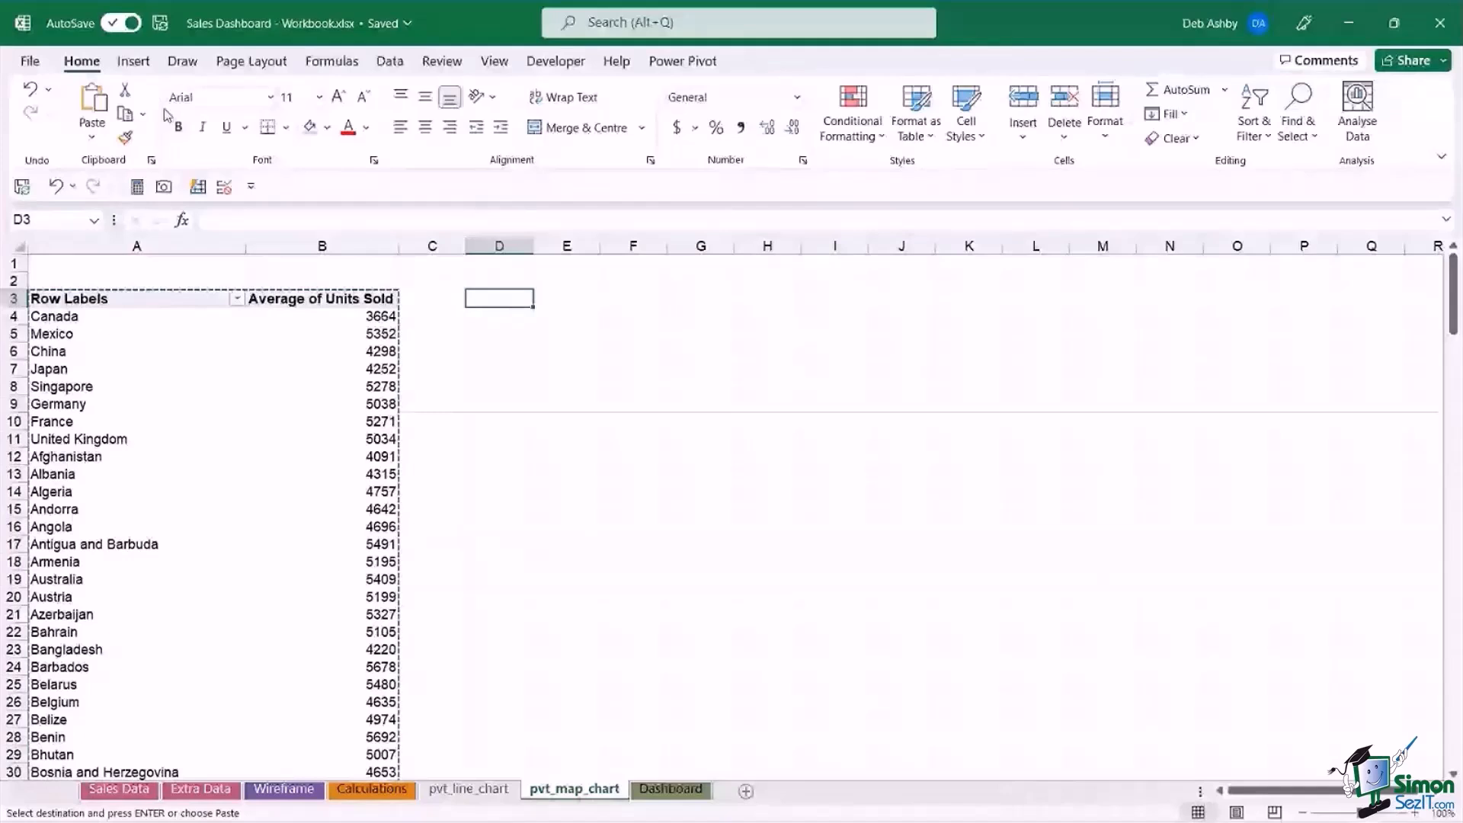
left_click(91, 137)
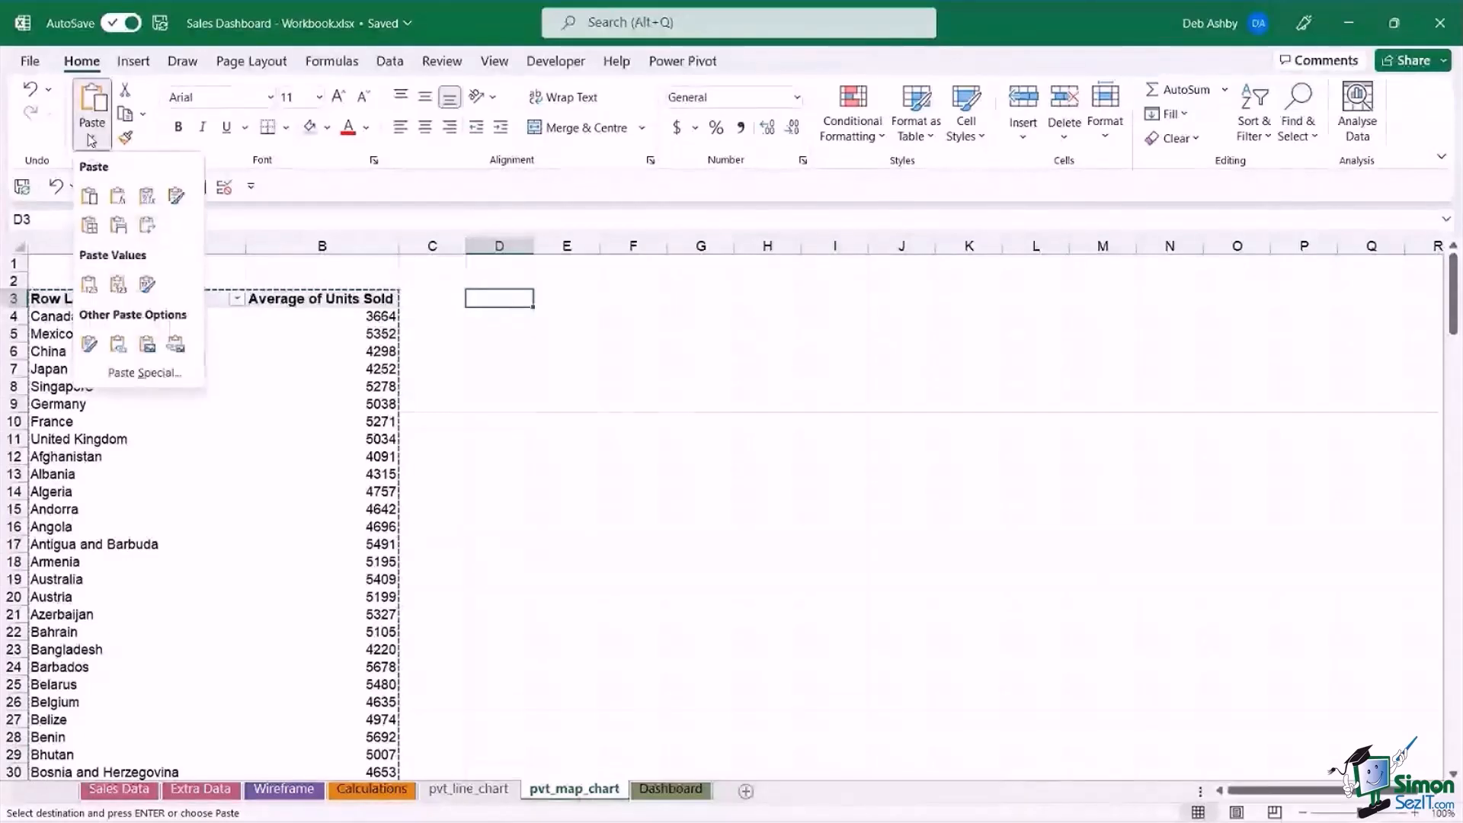
left_click(88, 286)
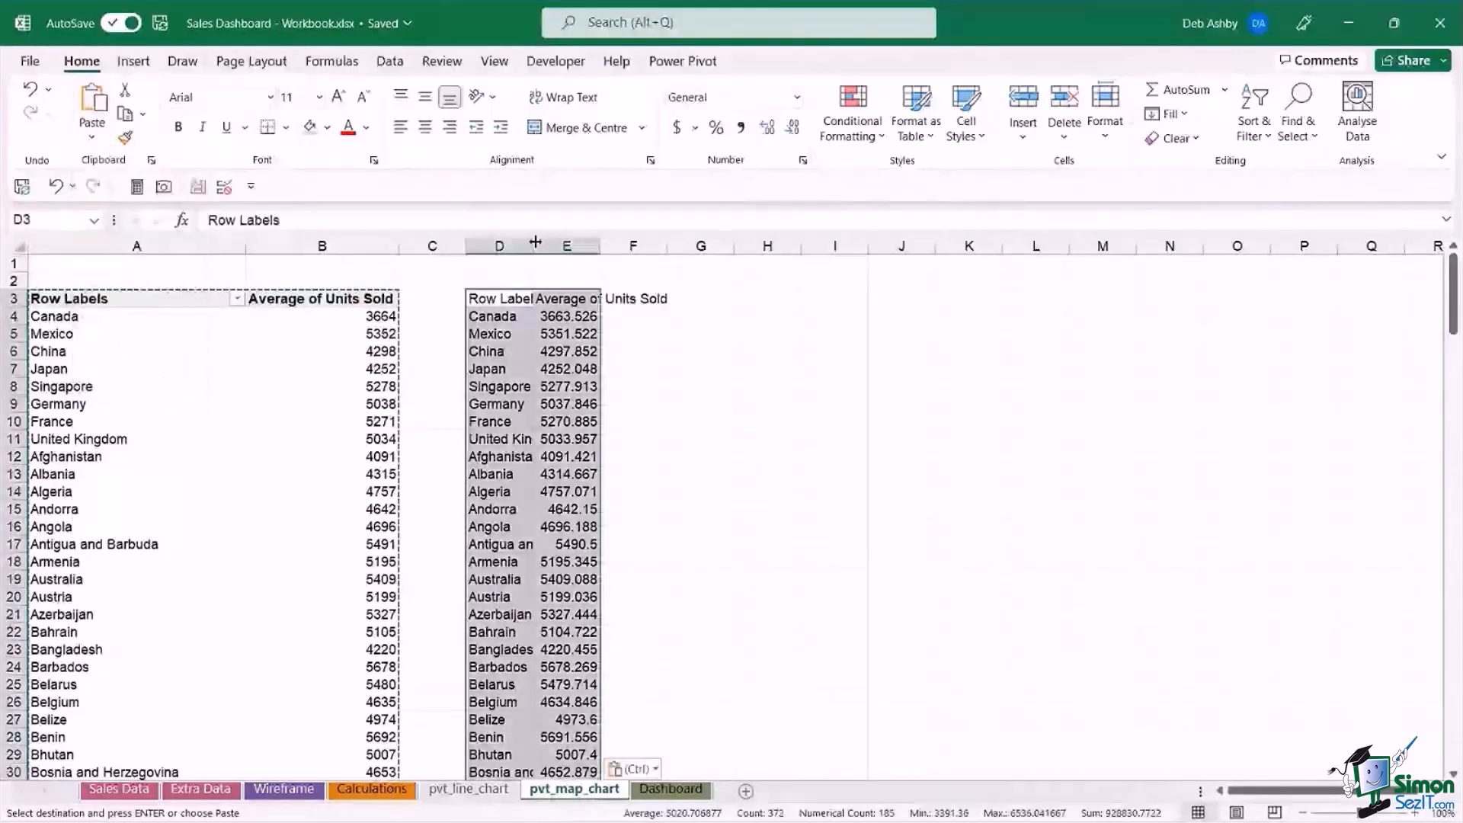
Adjust the widths of columns D and E to suit the pasted data, and clear the copy selection.
double_click(535, 241)
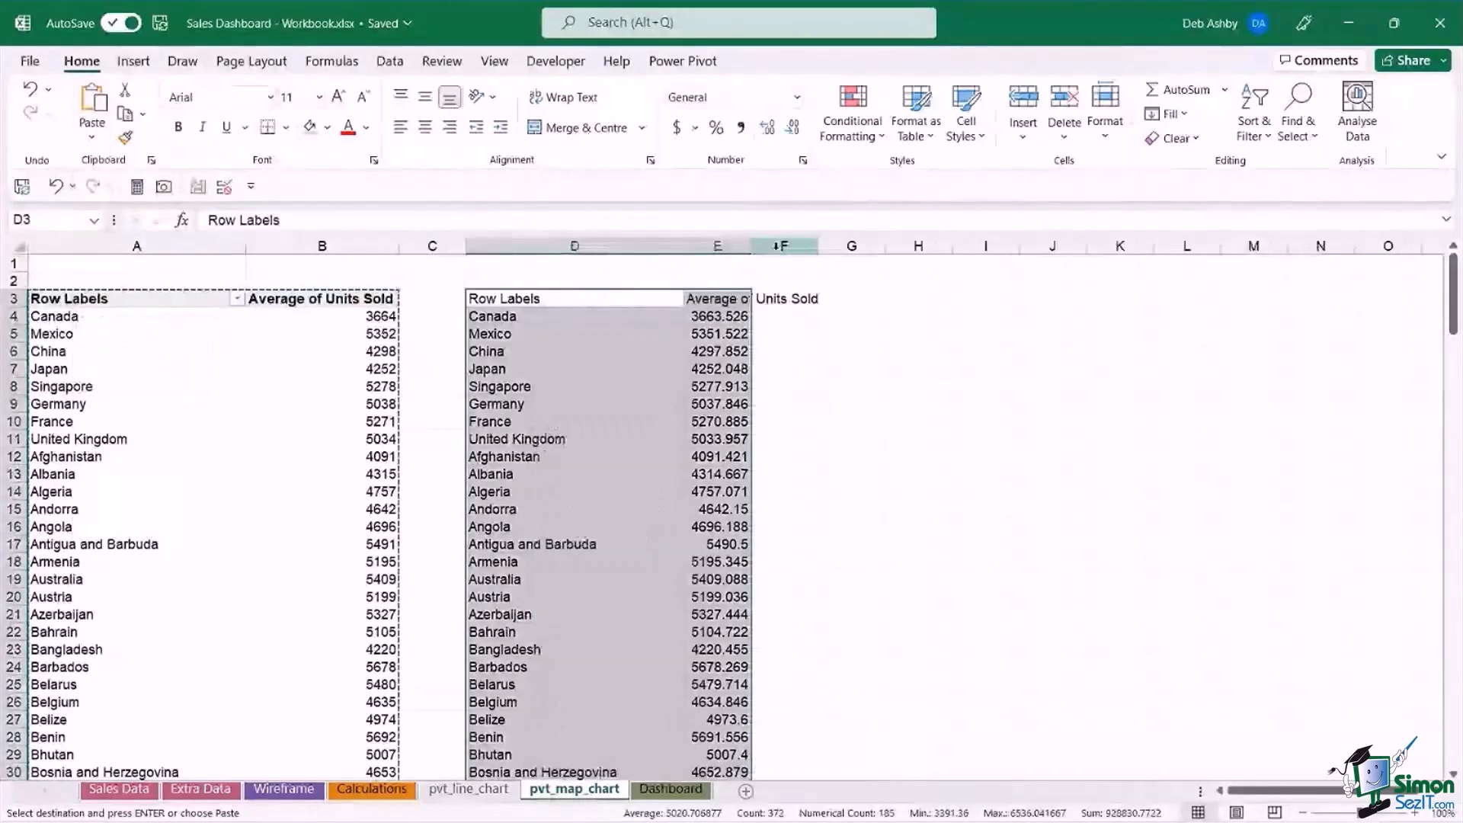
double_click(751, 245)
left_click_drag(683, 246, 622, 246)
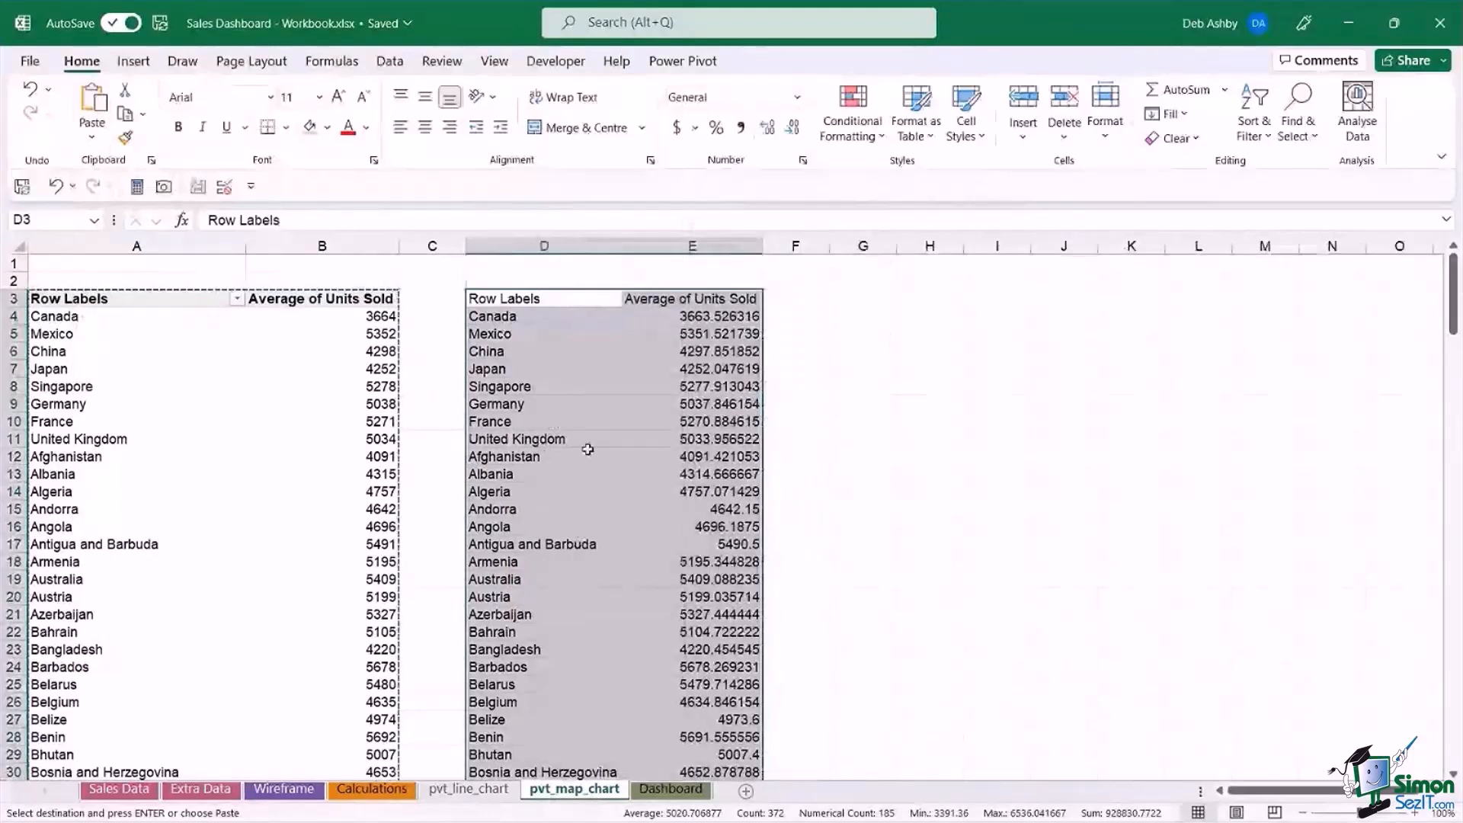
key("Escape")
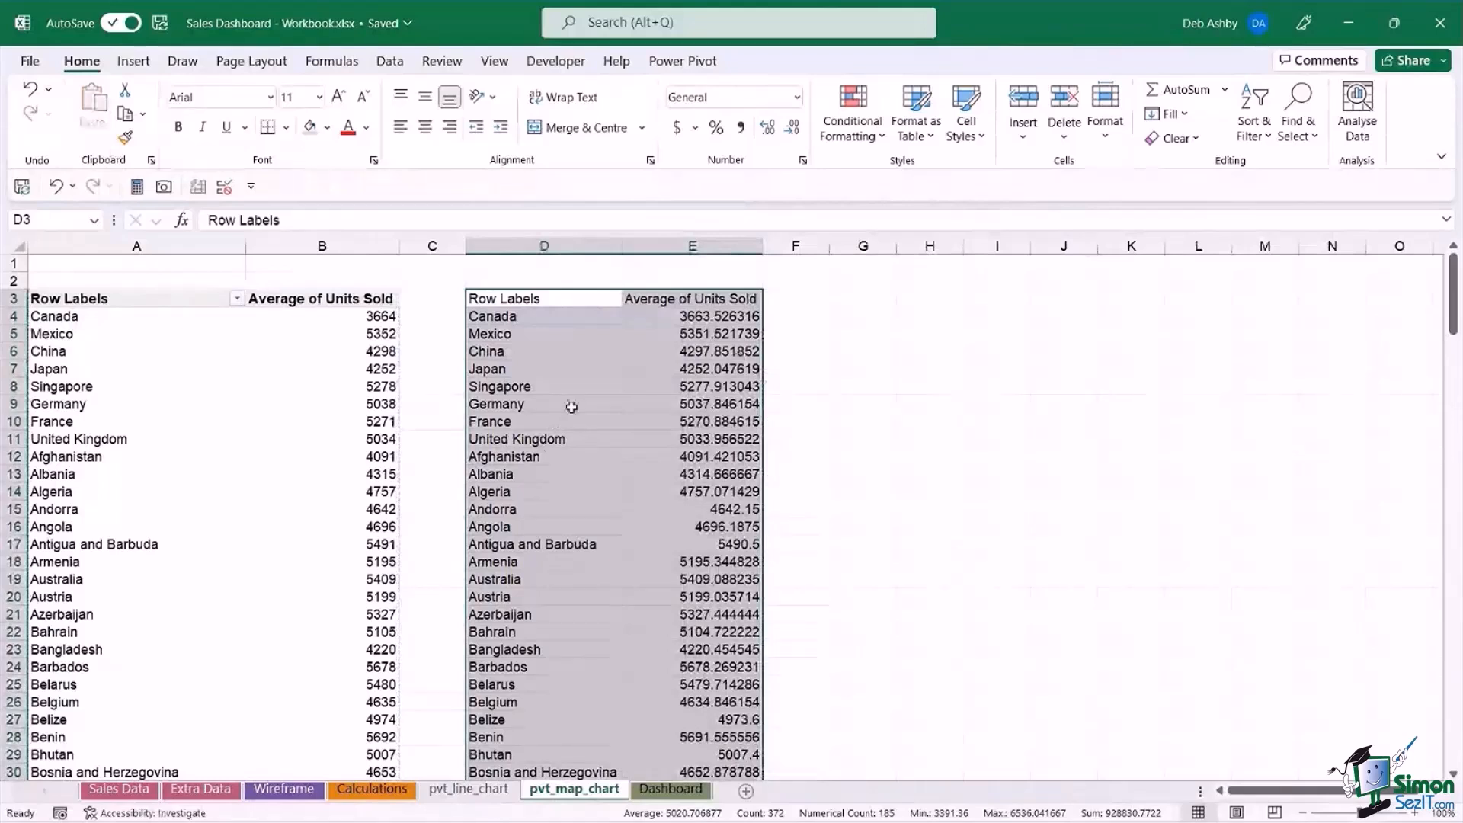
Insert a Filled Map chart from the pasted data, place it beside the data from column F, and enlarge it slightly.
left_click(131, 65)
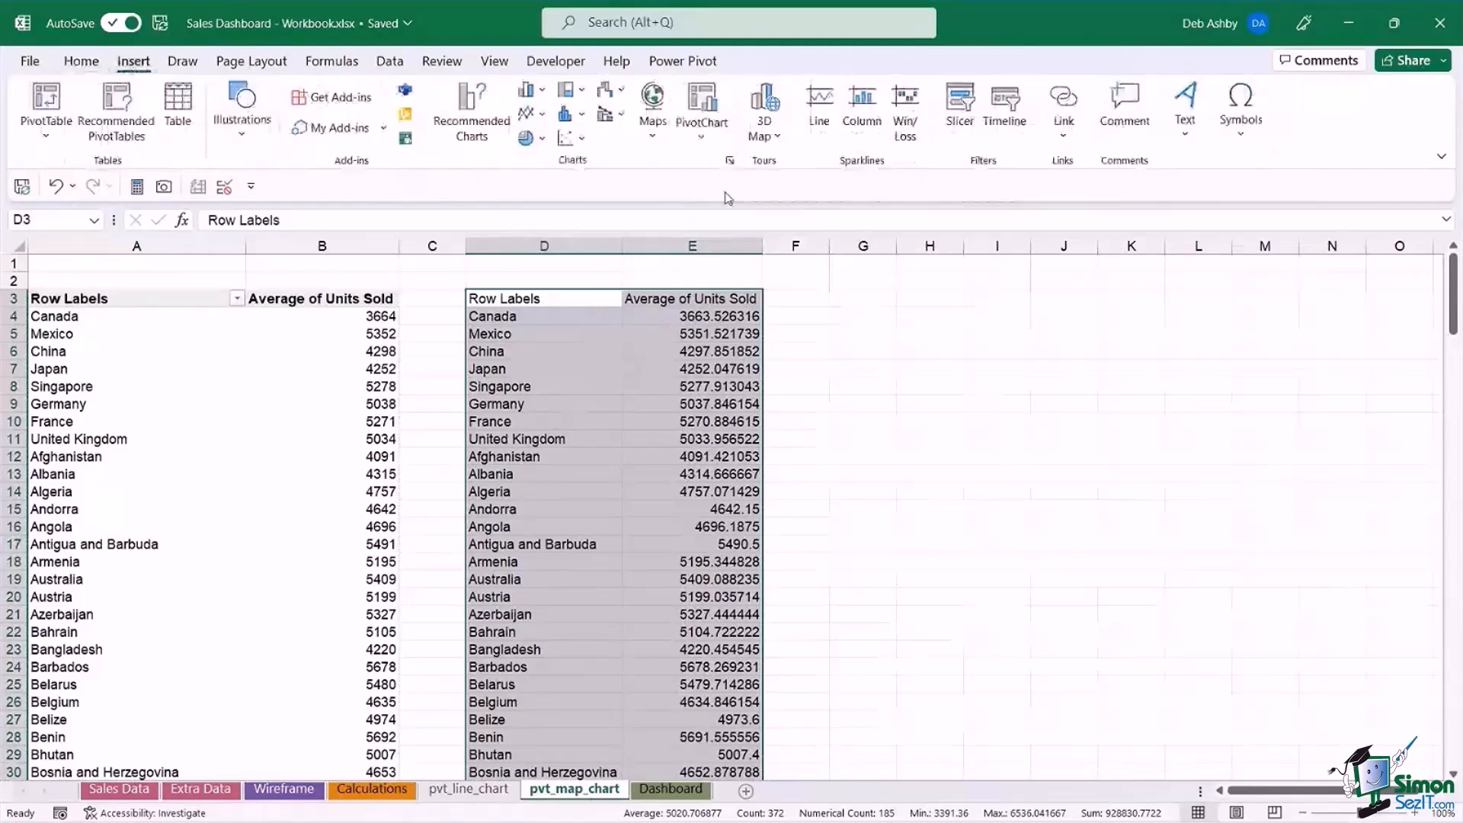
left_click(655, 133)
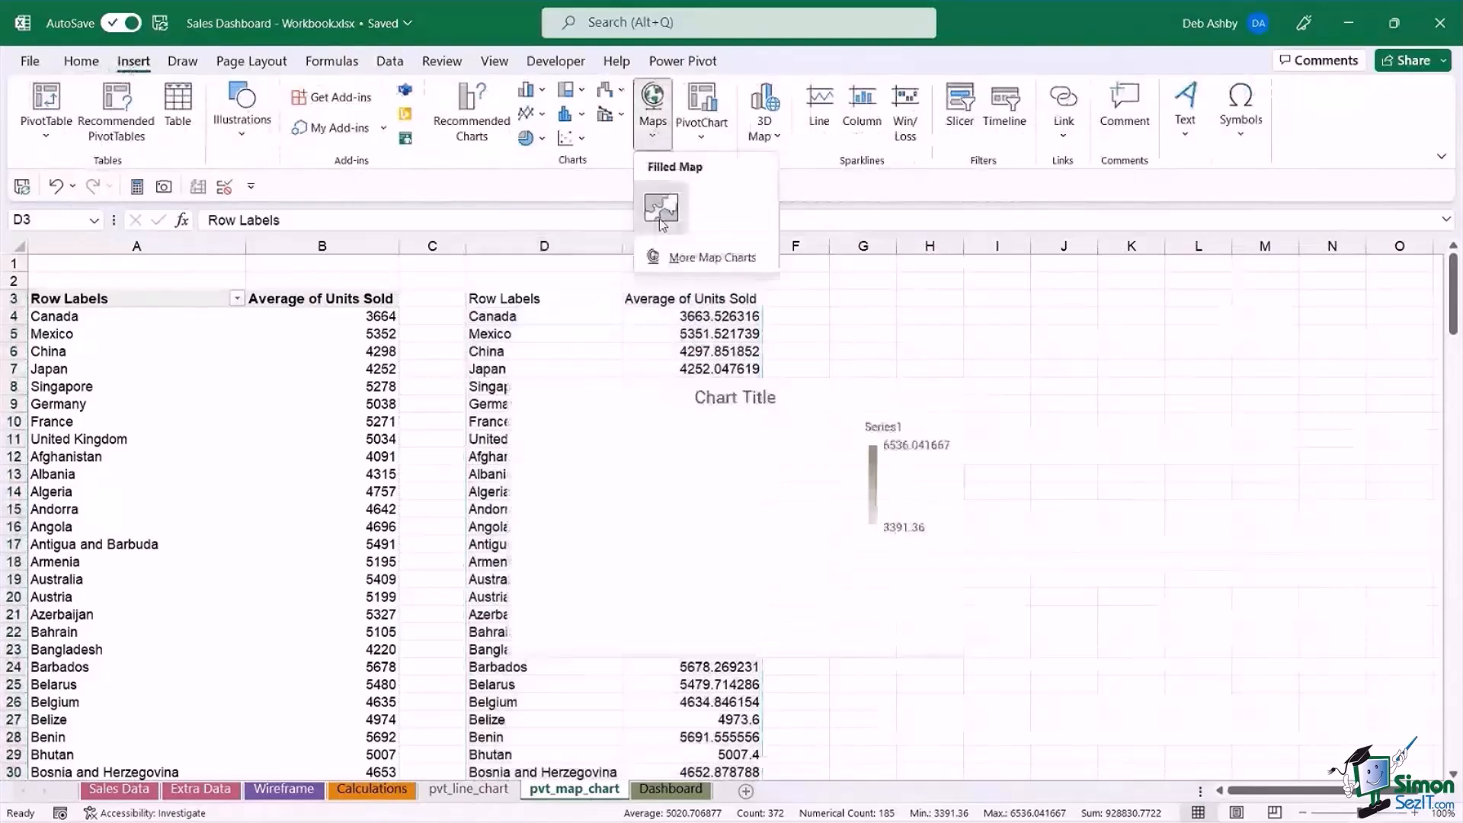
left_click(661, 208)
left_click_drag(597, 397, 898, 324)
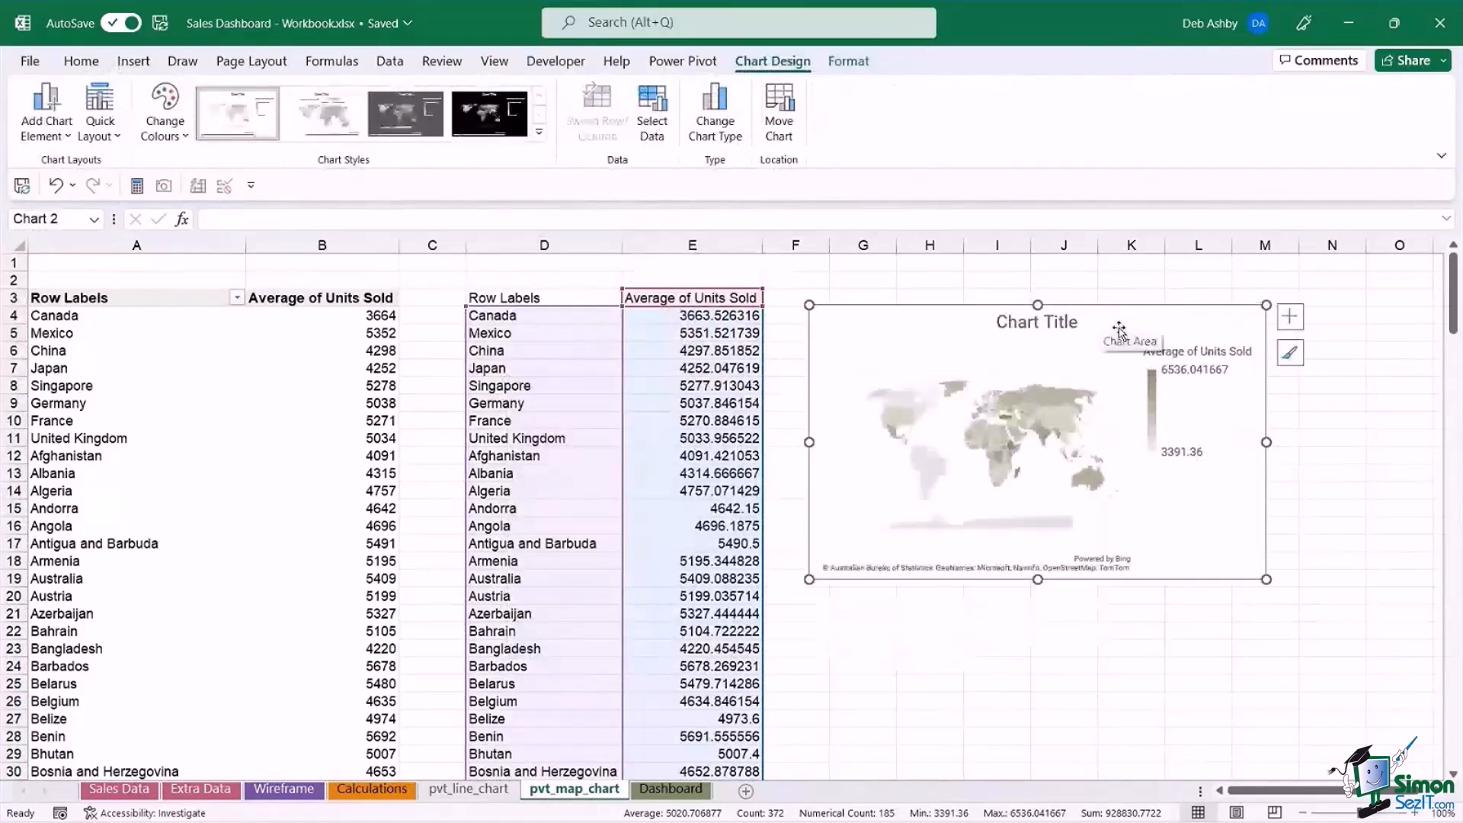
left_click_drag(1118, 329, 1109, 319)
left_click_drag(1257, 568, 1278, 597)
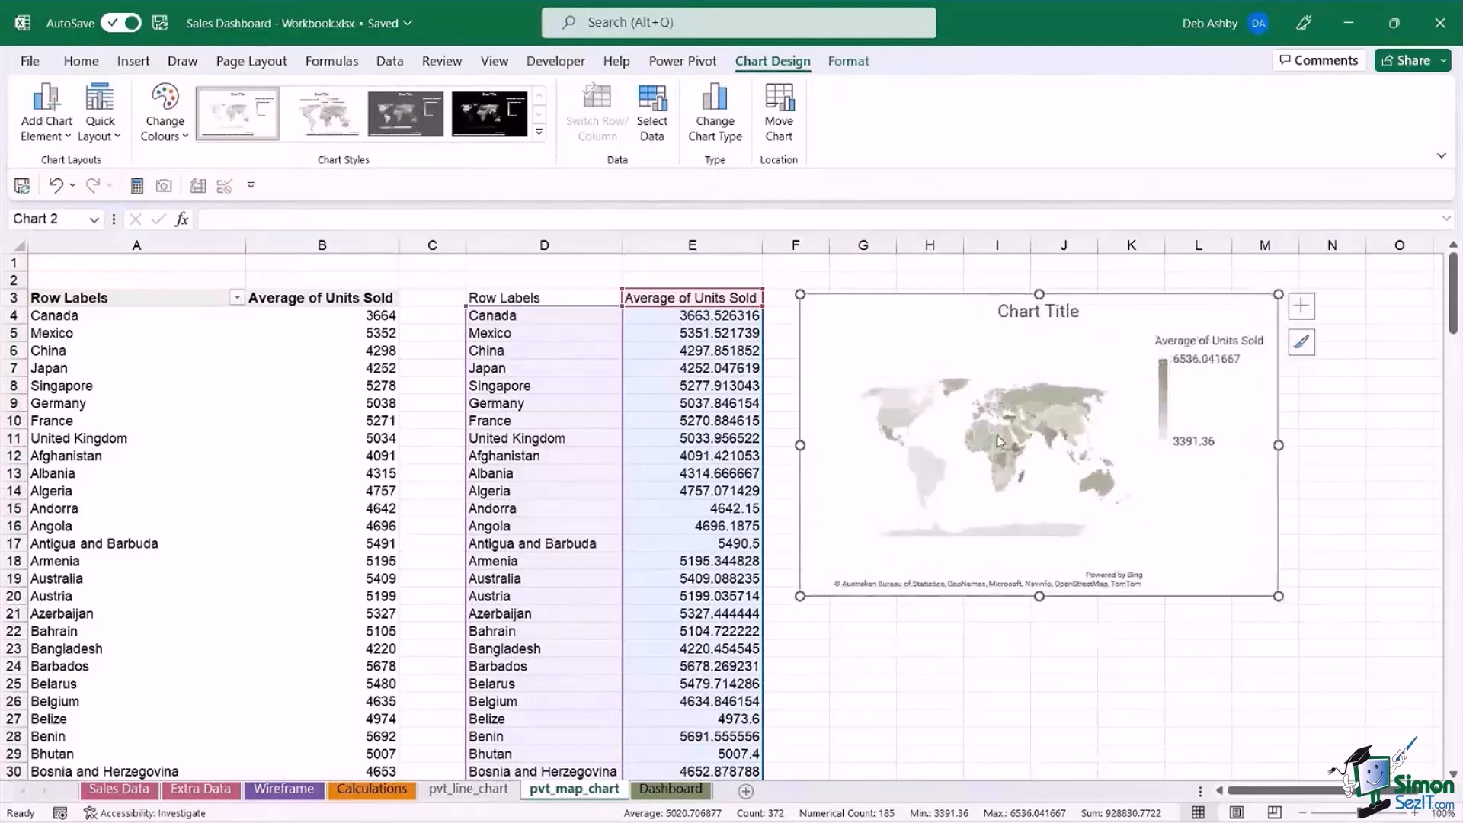
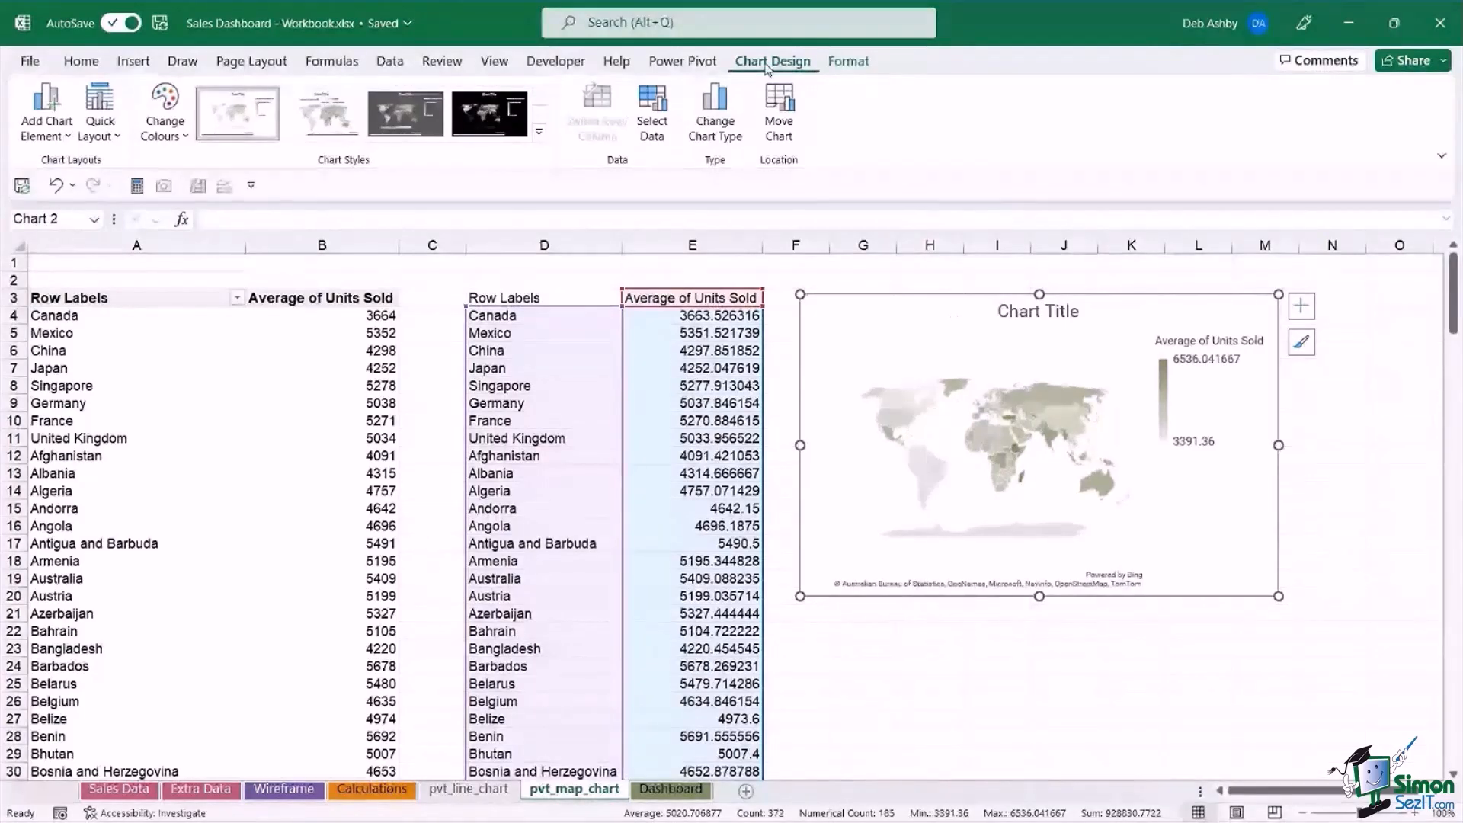
Change the map chart's data source to the pivot table data in columns A and B.
left_click(653, 122)
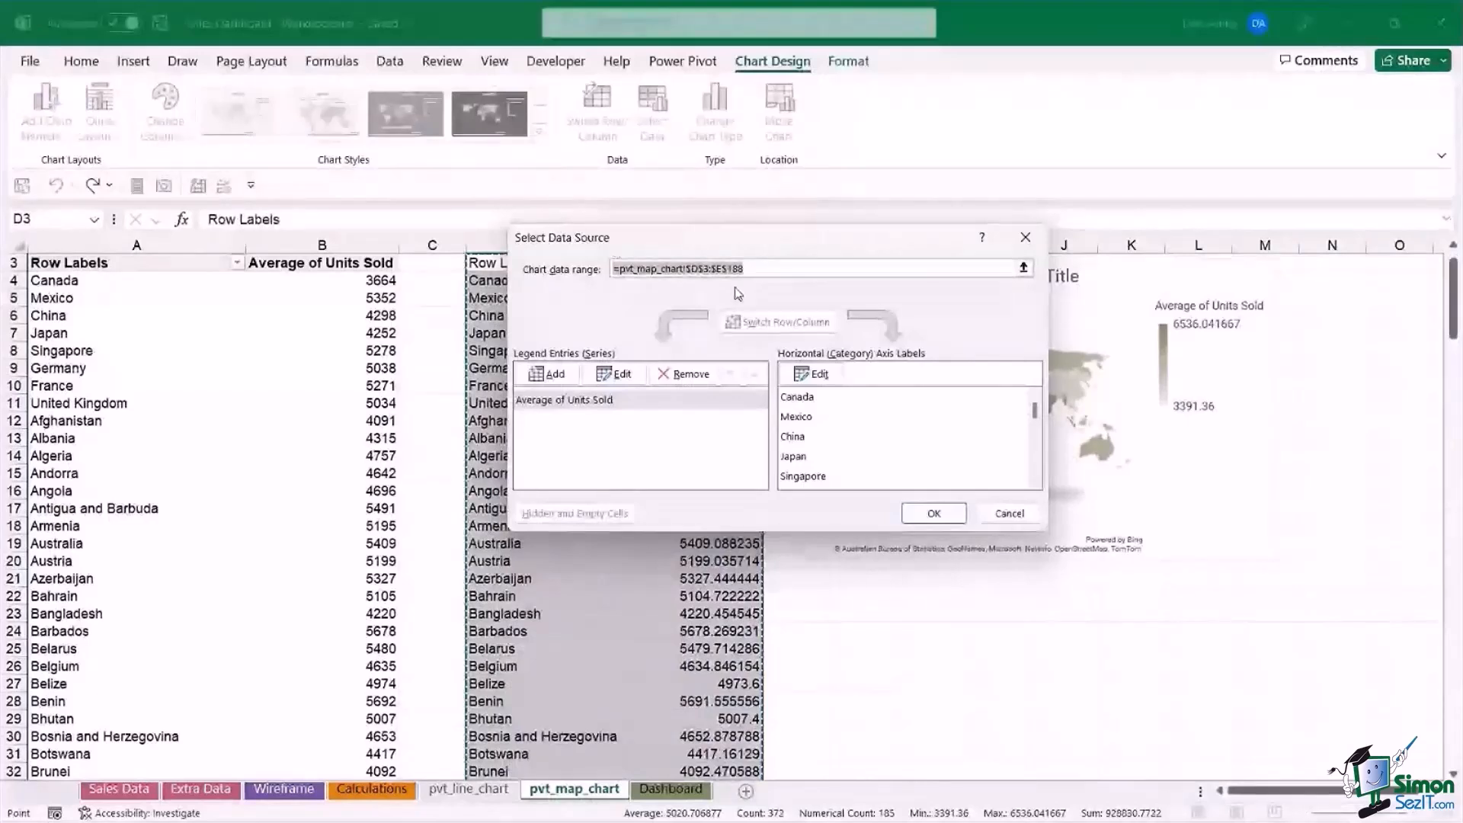
key("Delete")
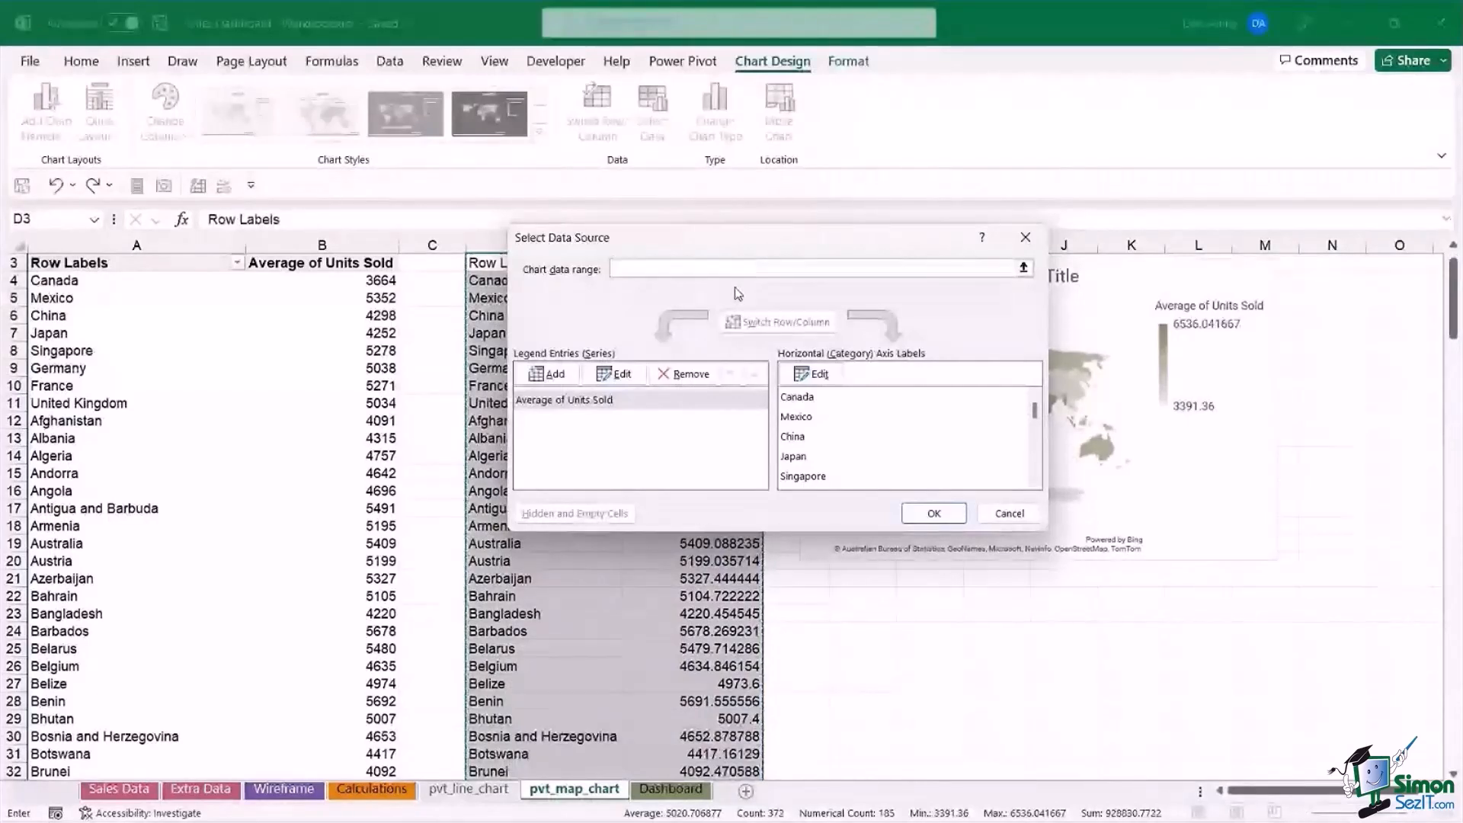
left_click_drag(134, 245, 310, 242)
left_click(930, 513)
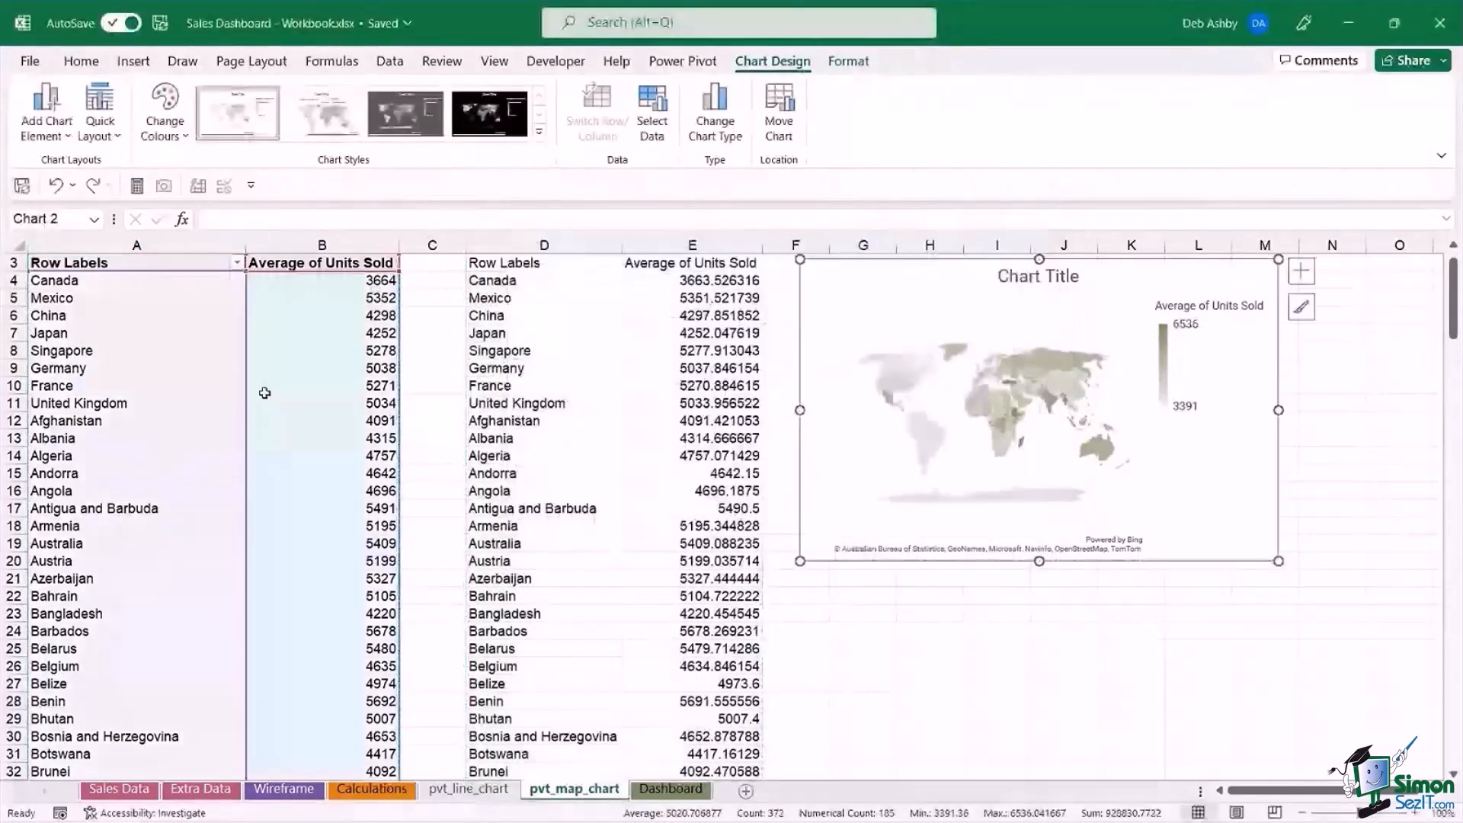
left_click_drag(912, 273, 927, 299)
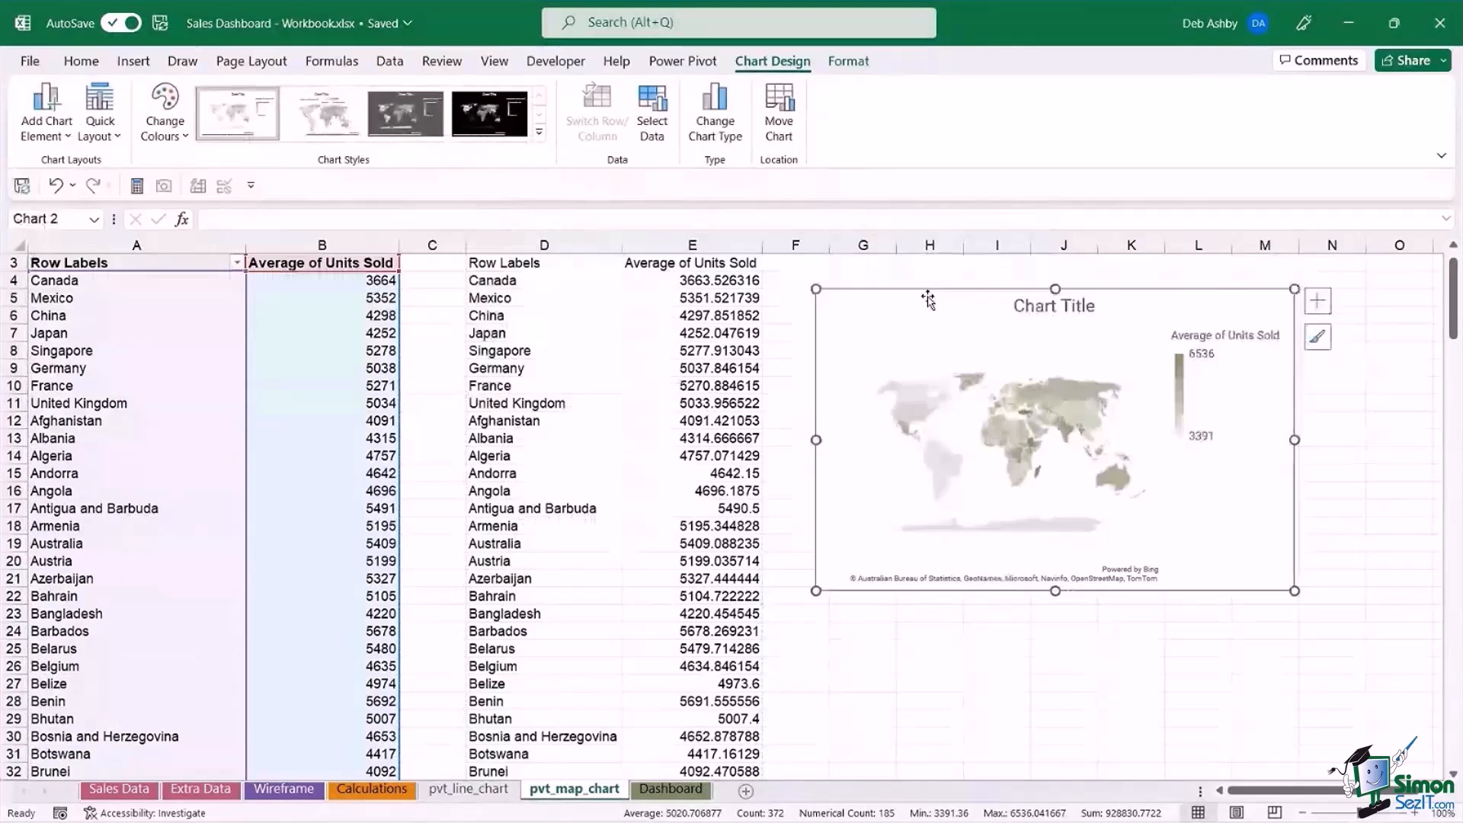
Delete the copied country data from columns D and E.
left_click(573, 298)
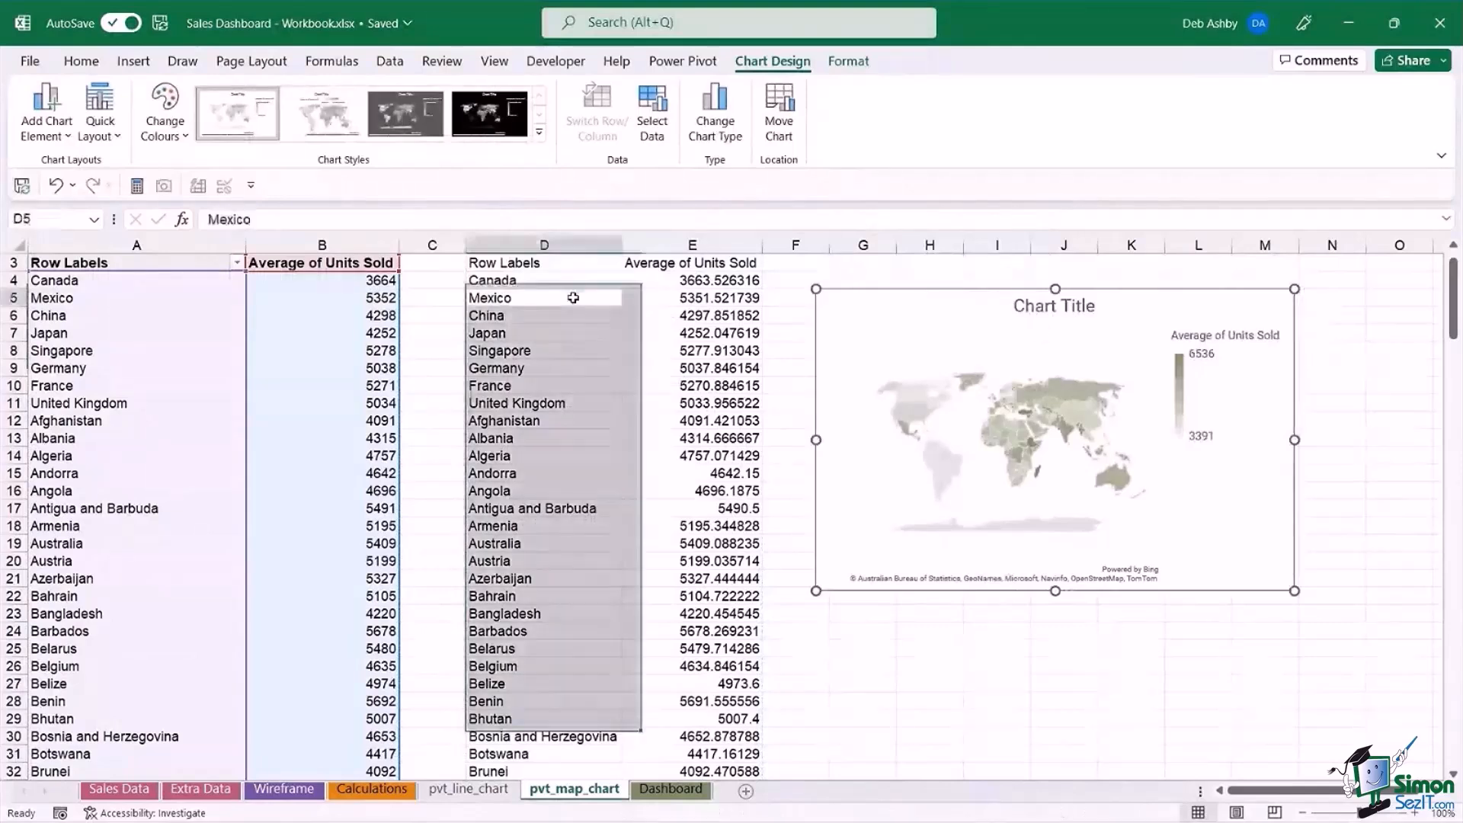
left_click_drag(517, 247, 694, 245)
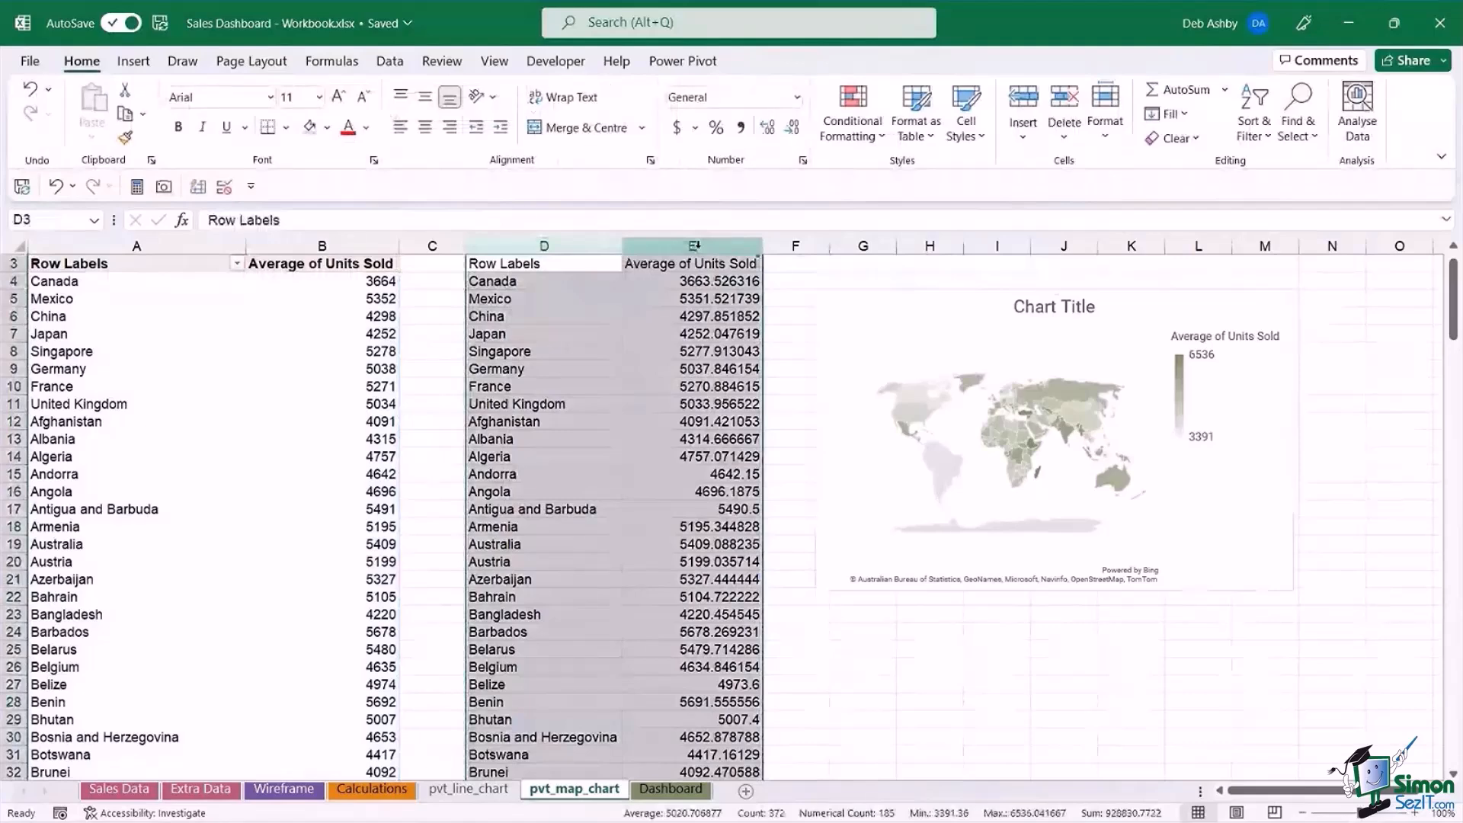
key("Delete")
left_click(842, 631)
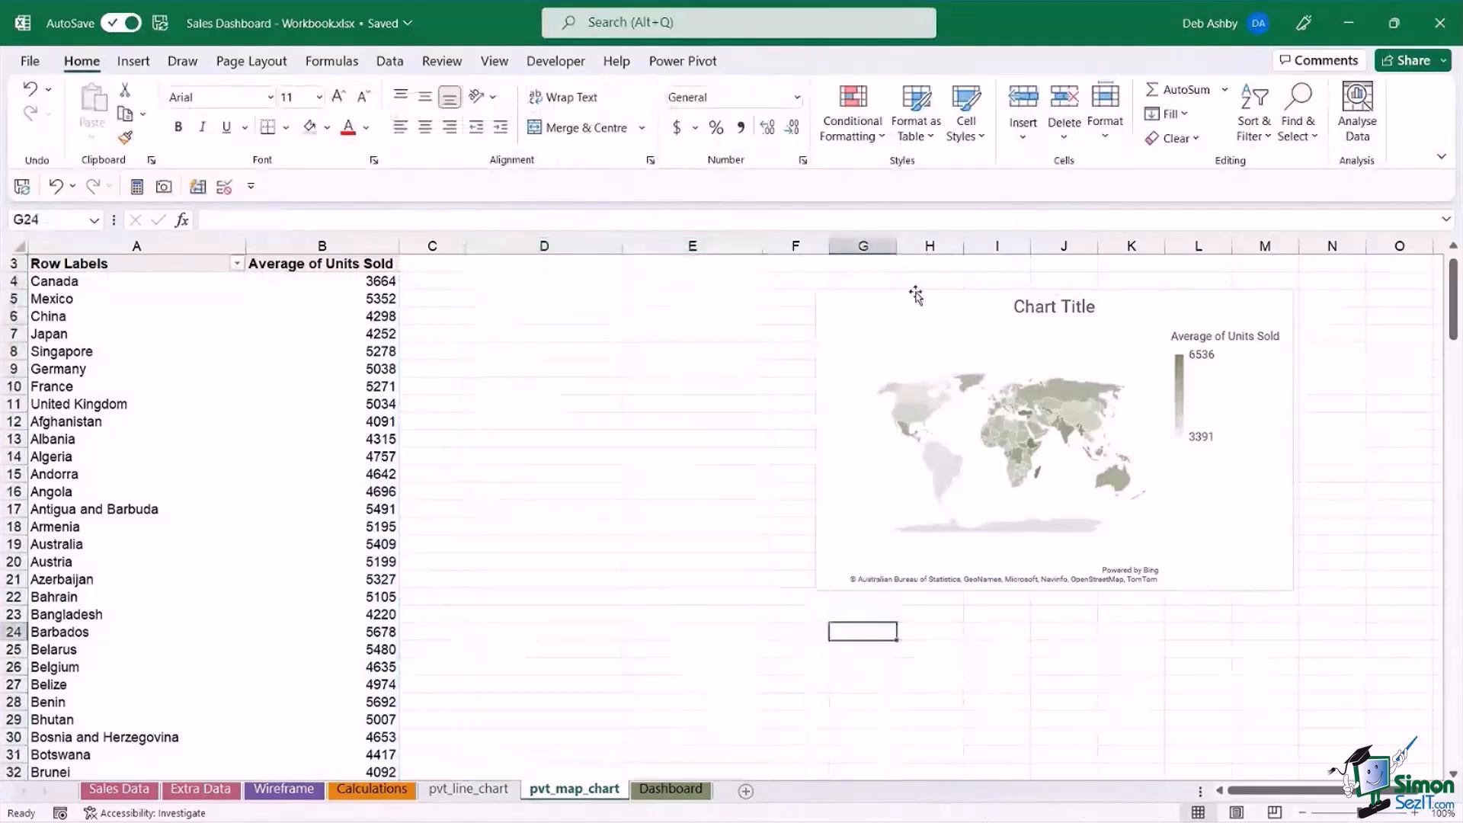
Move the map chart beside the pivot table, starting at column D, and enlarge it slightly.
left_click_drag(916, 295, 568, 284)
left_click_drag(948, 581, 984, 592)
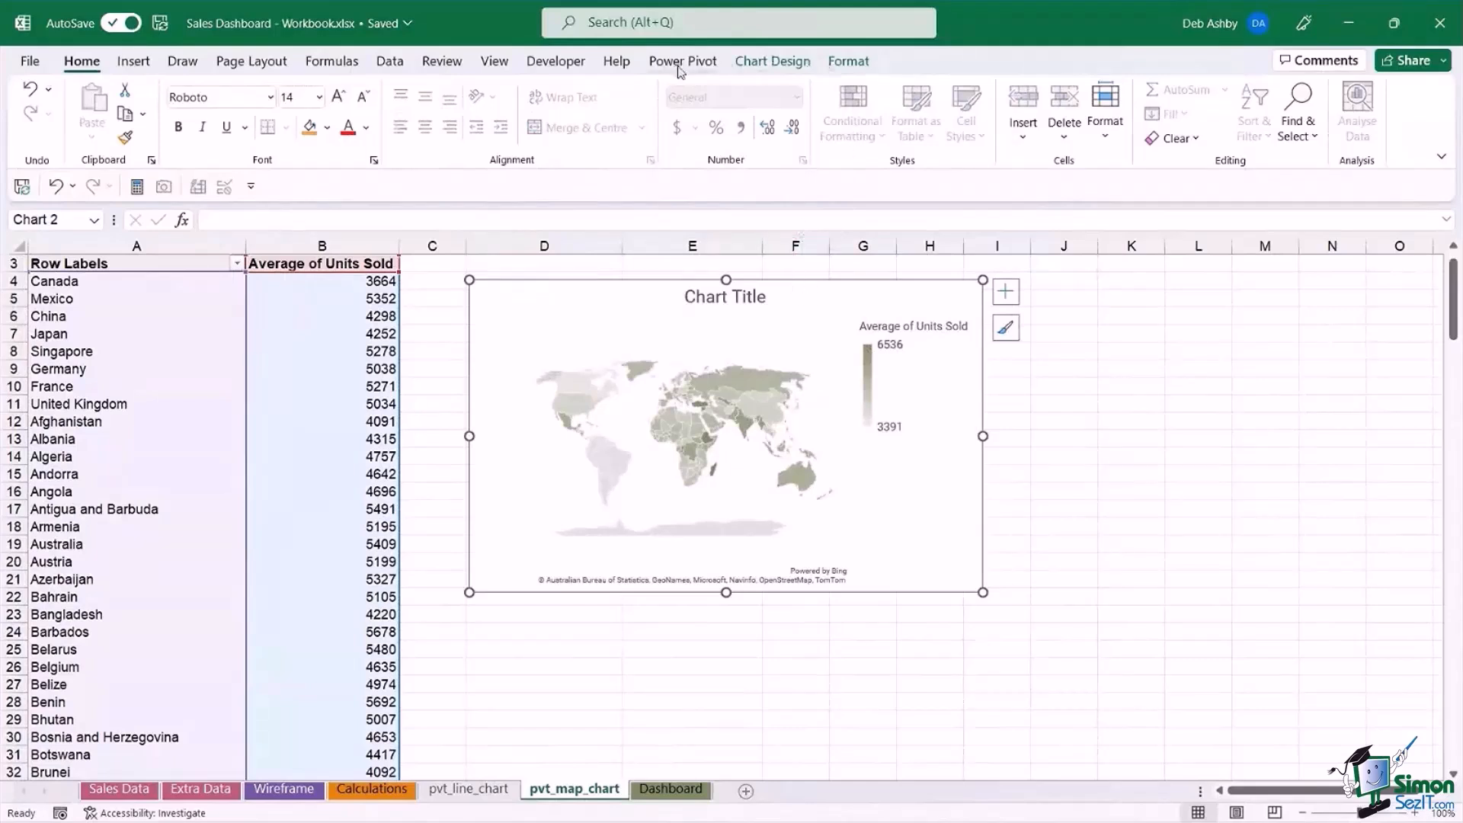
Apply chart Style 2 and the monochromatic purple colour palette to the map chart.
left_click(773, 62)
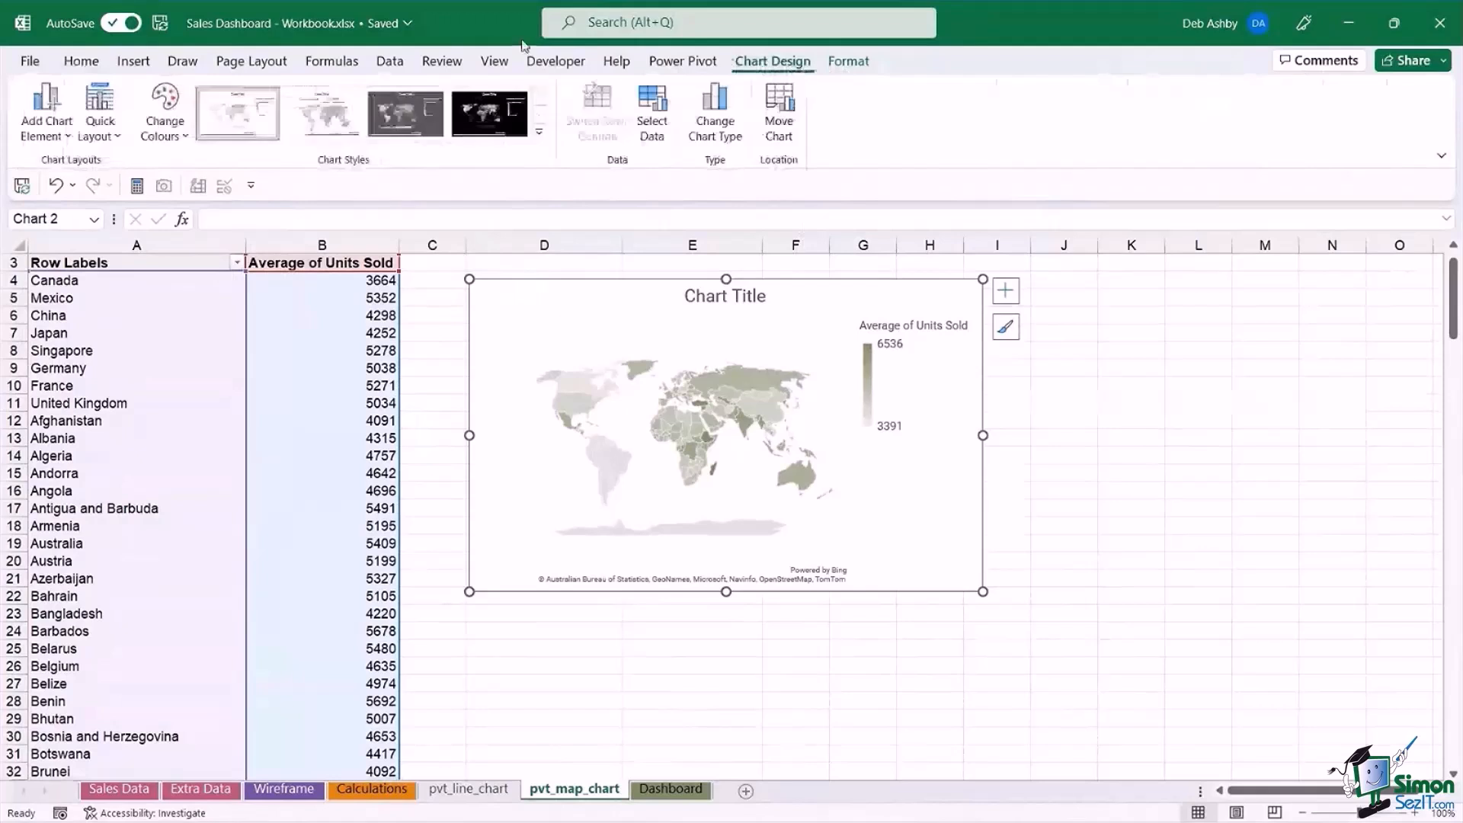
left_click(329, 122)
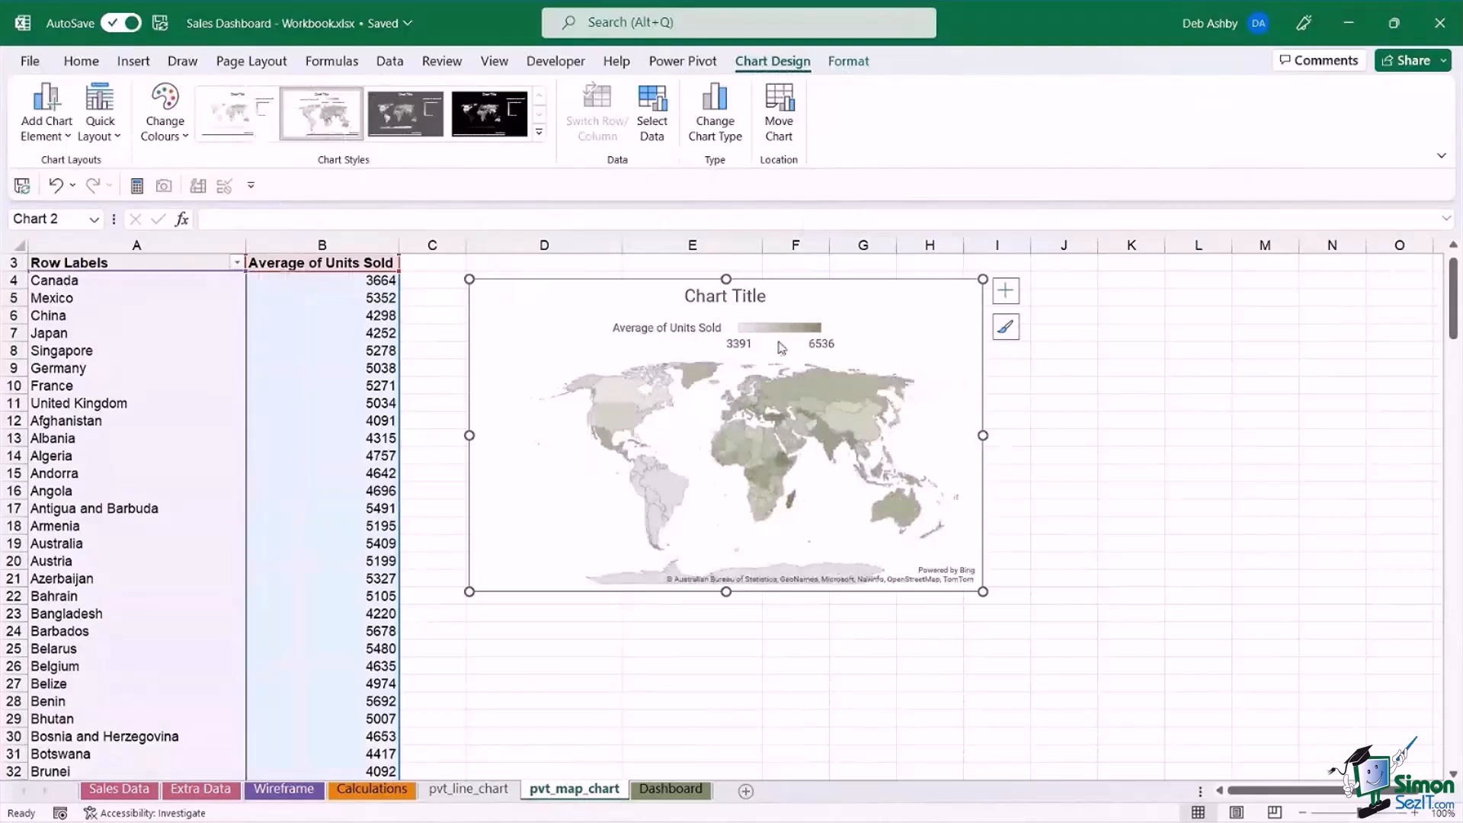
left_click(181, 136)
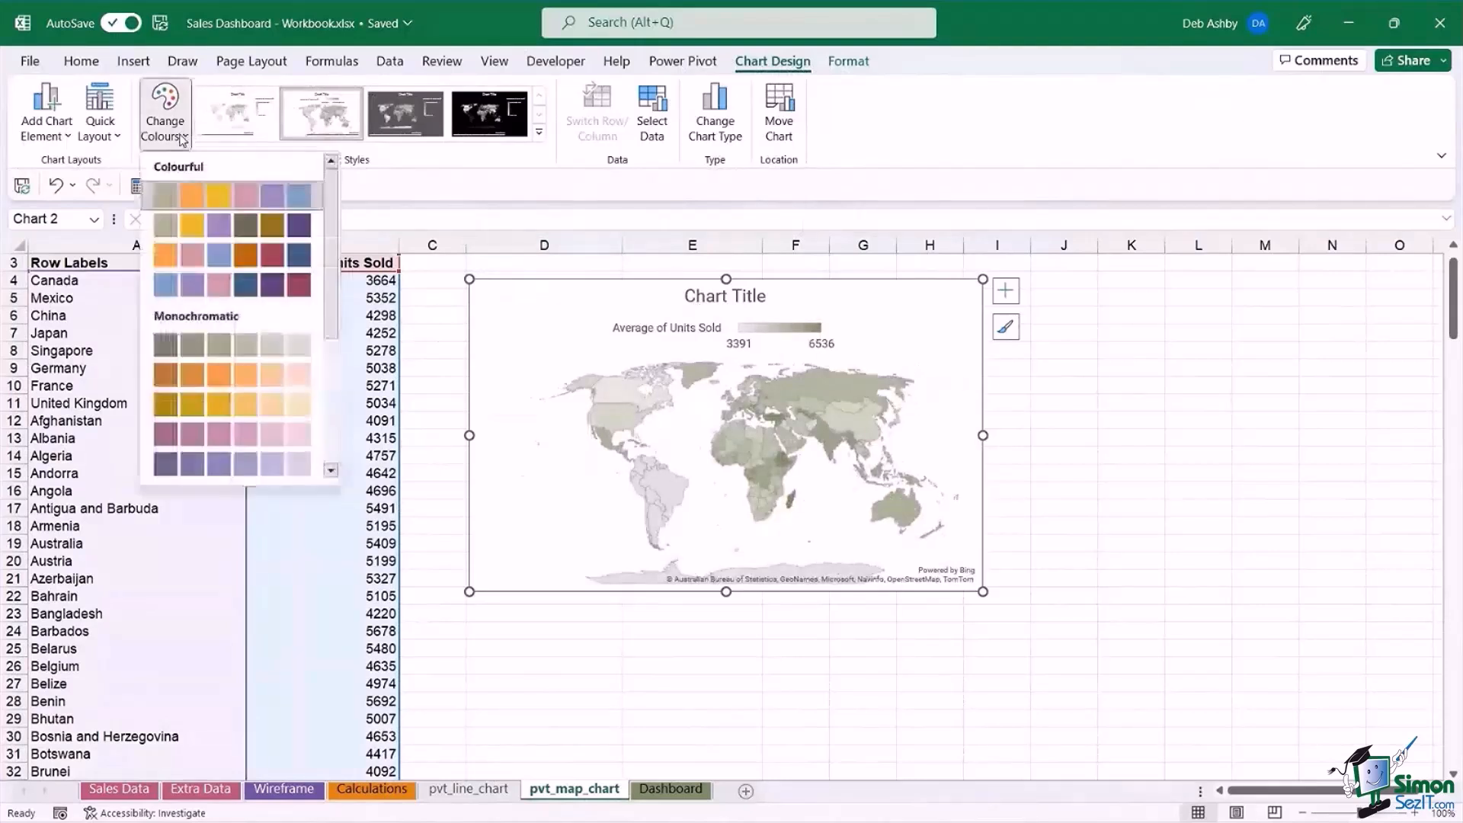
left_click(220, 465)
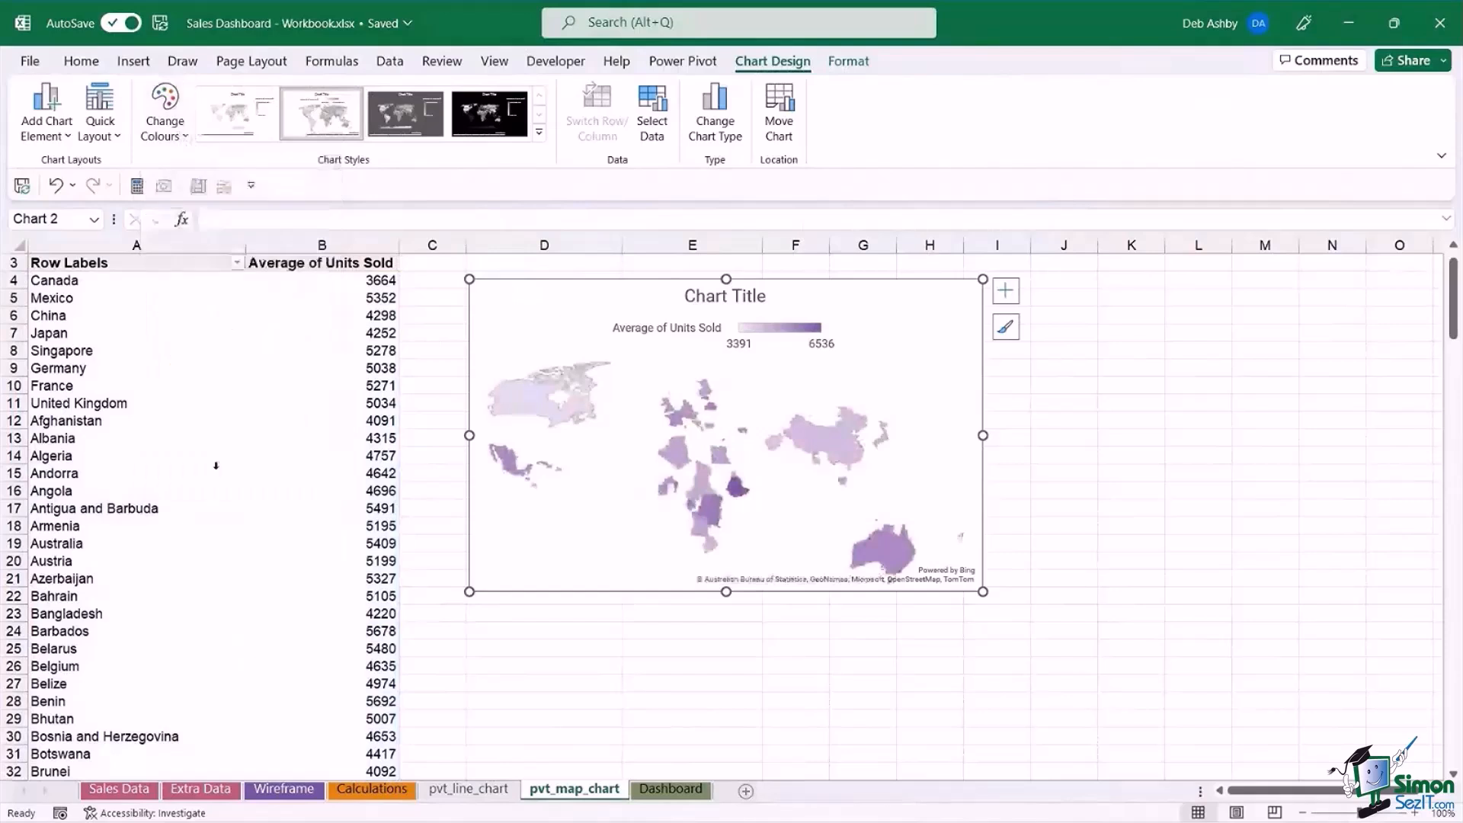
Change the map chart's title to "Average Units Sold by Country".
left_click(686, 299)
left_click_drag(686, 298, 768, 298)
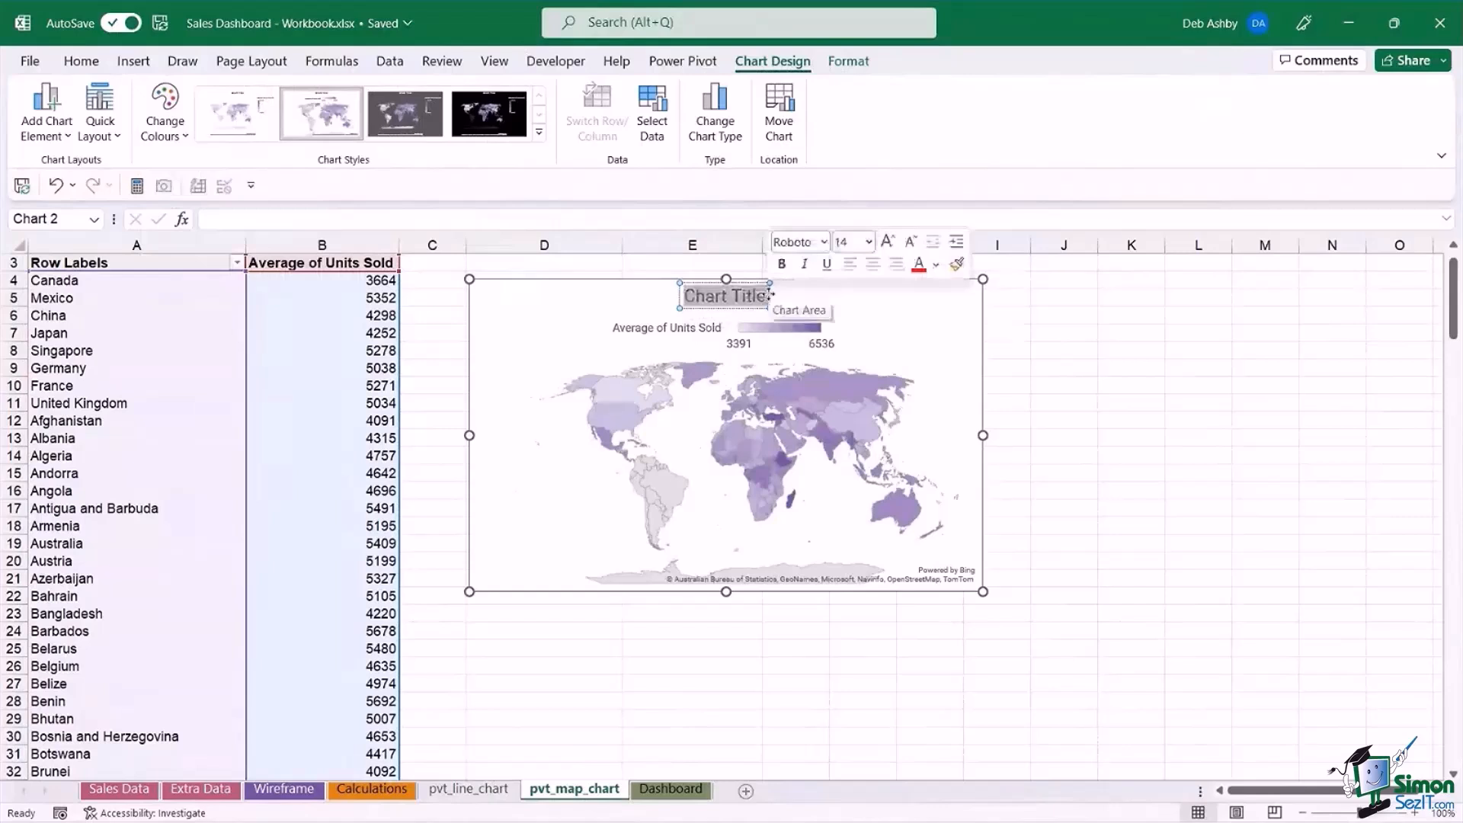
type("Average Units")
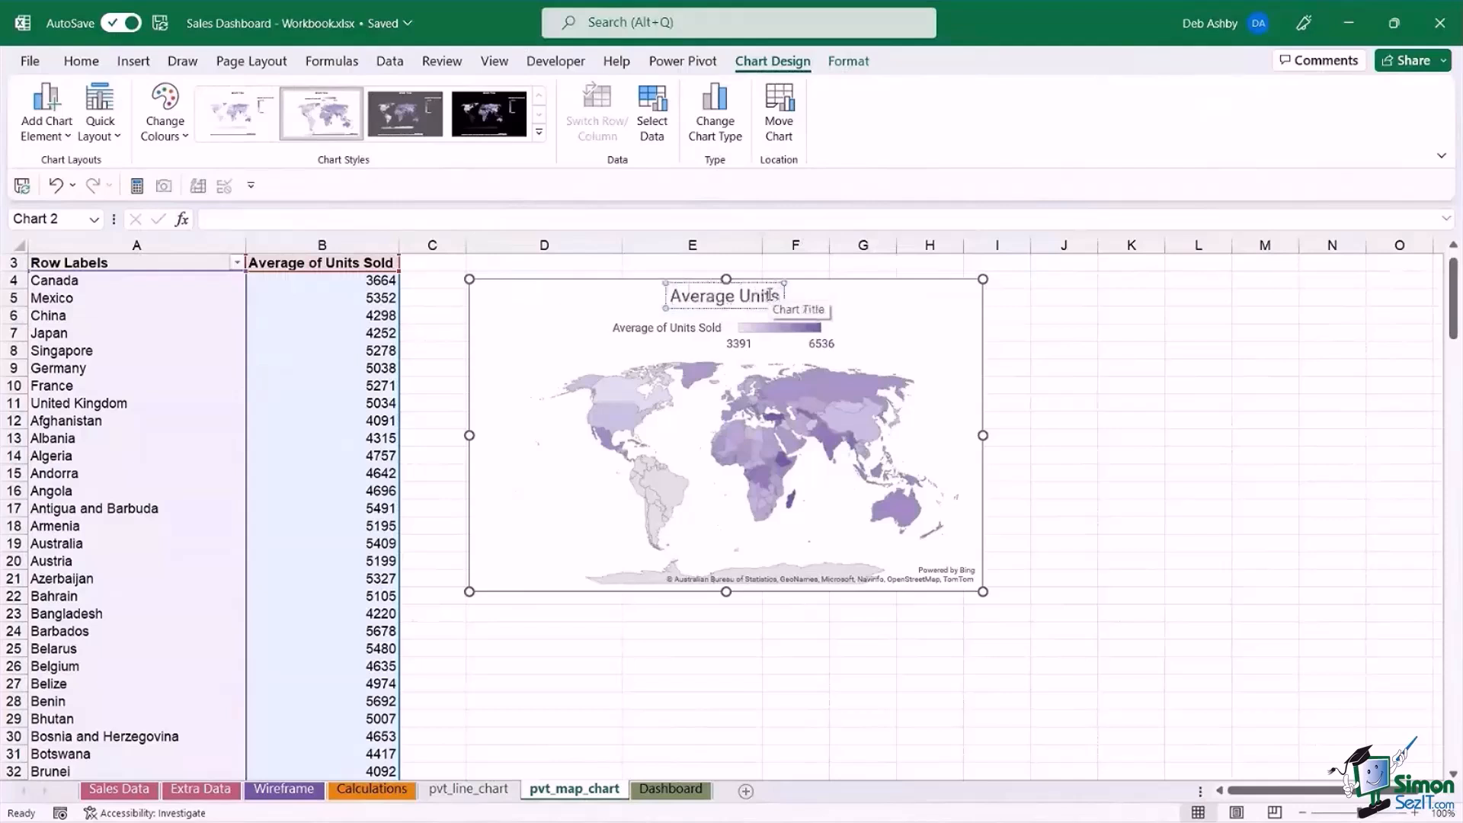
type(" Sold")
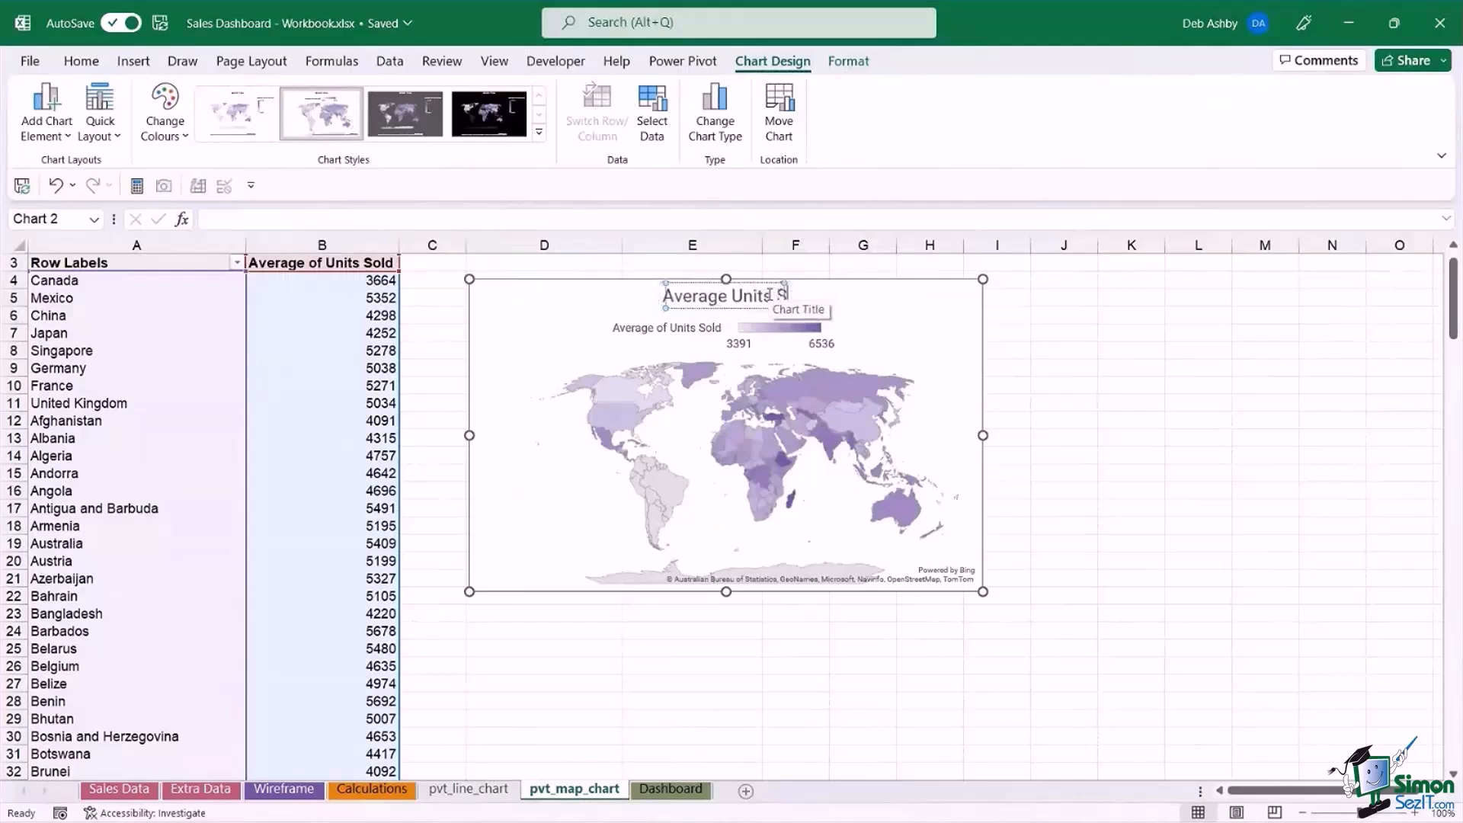
type(" by Country")
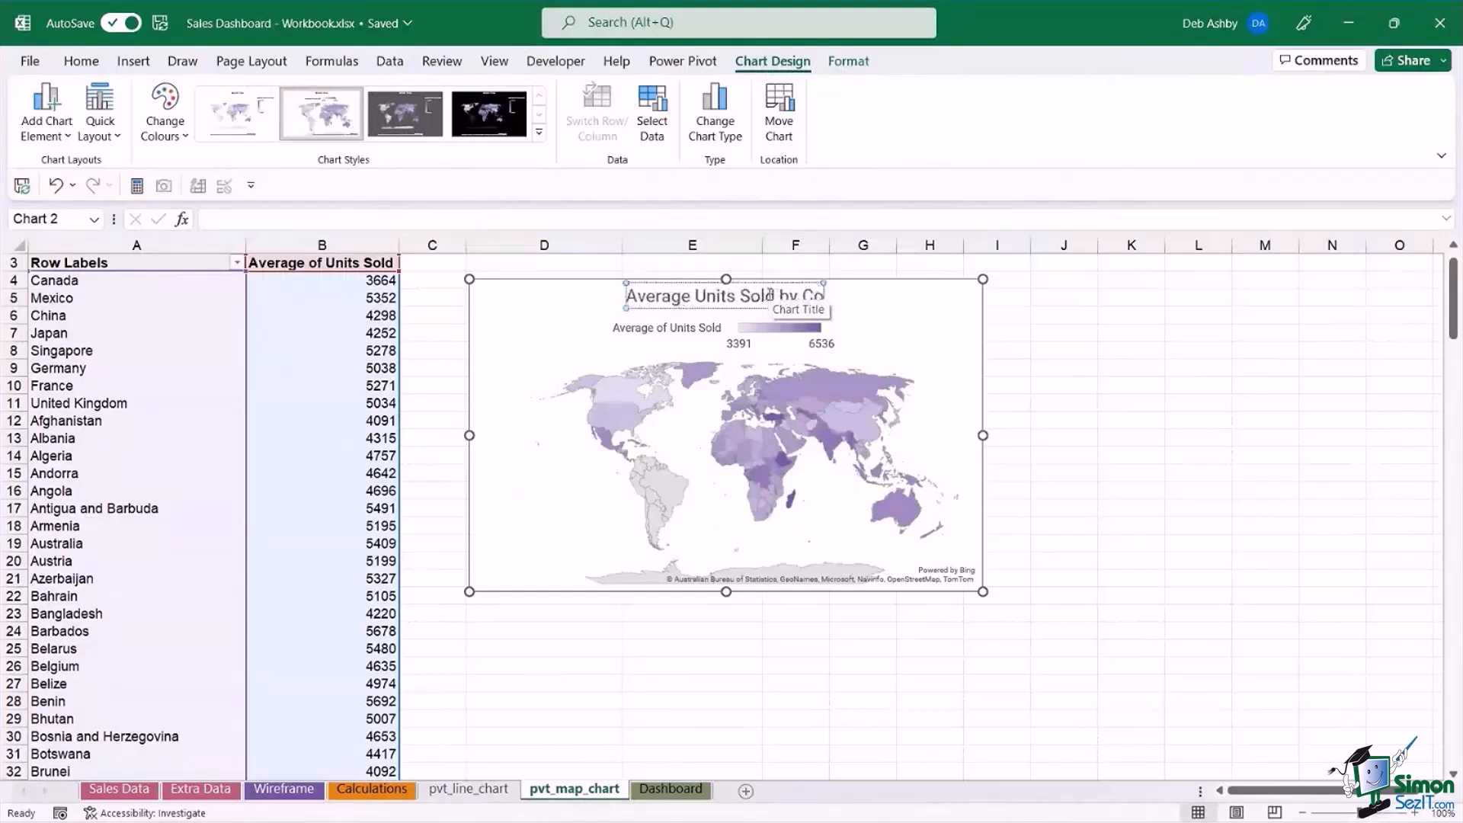
left_click(1098, 369)
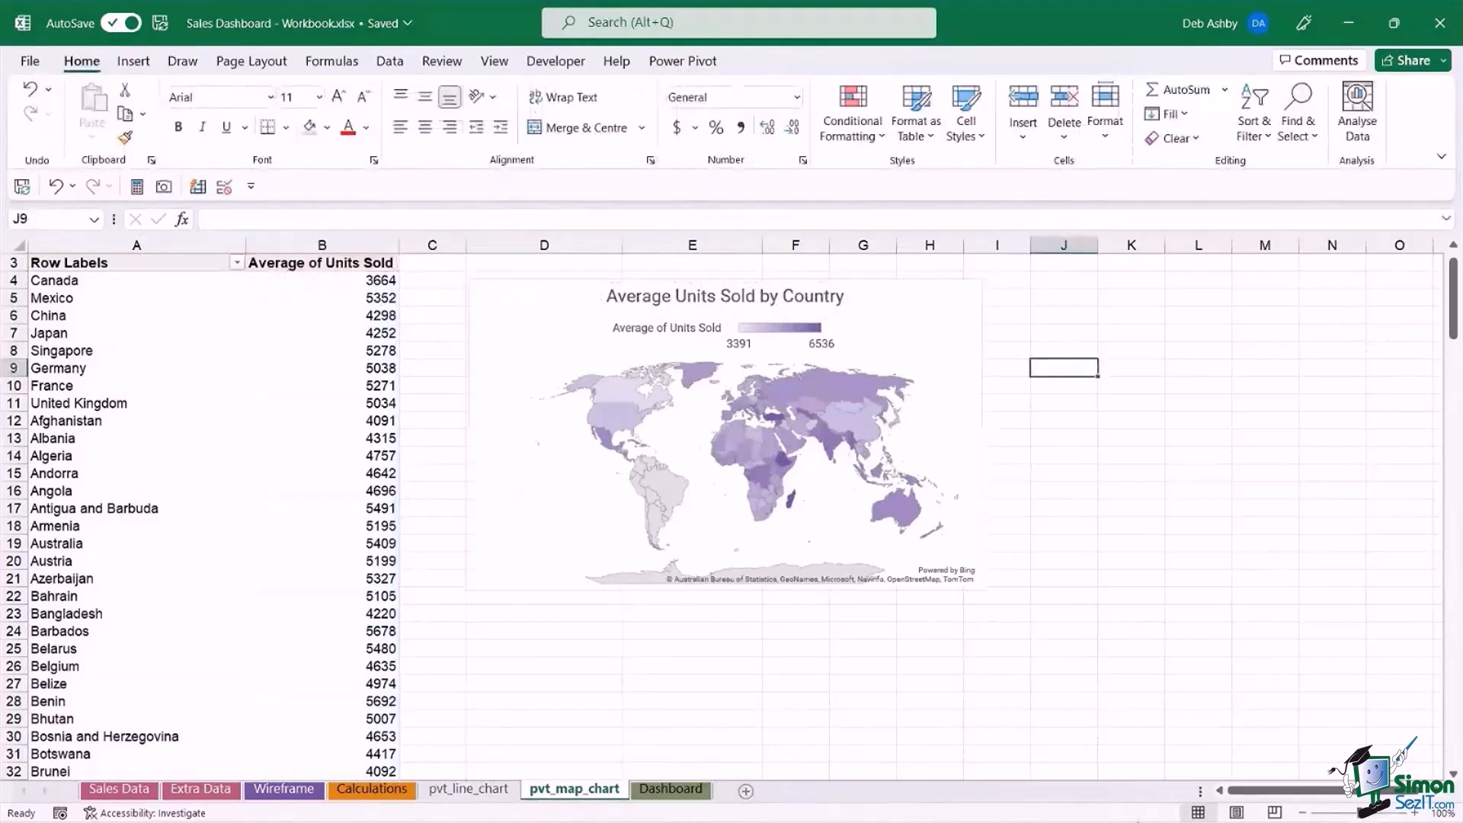
mouse_move(1138, 808)
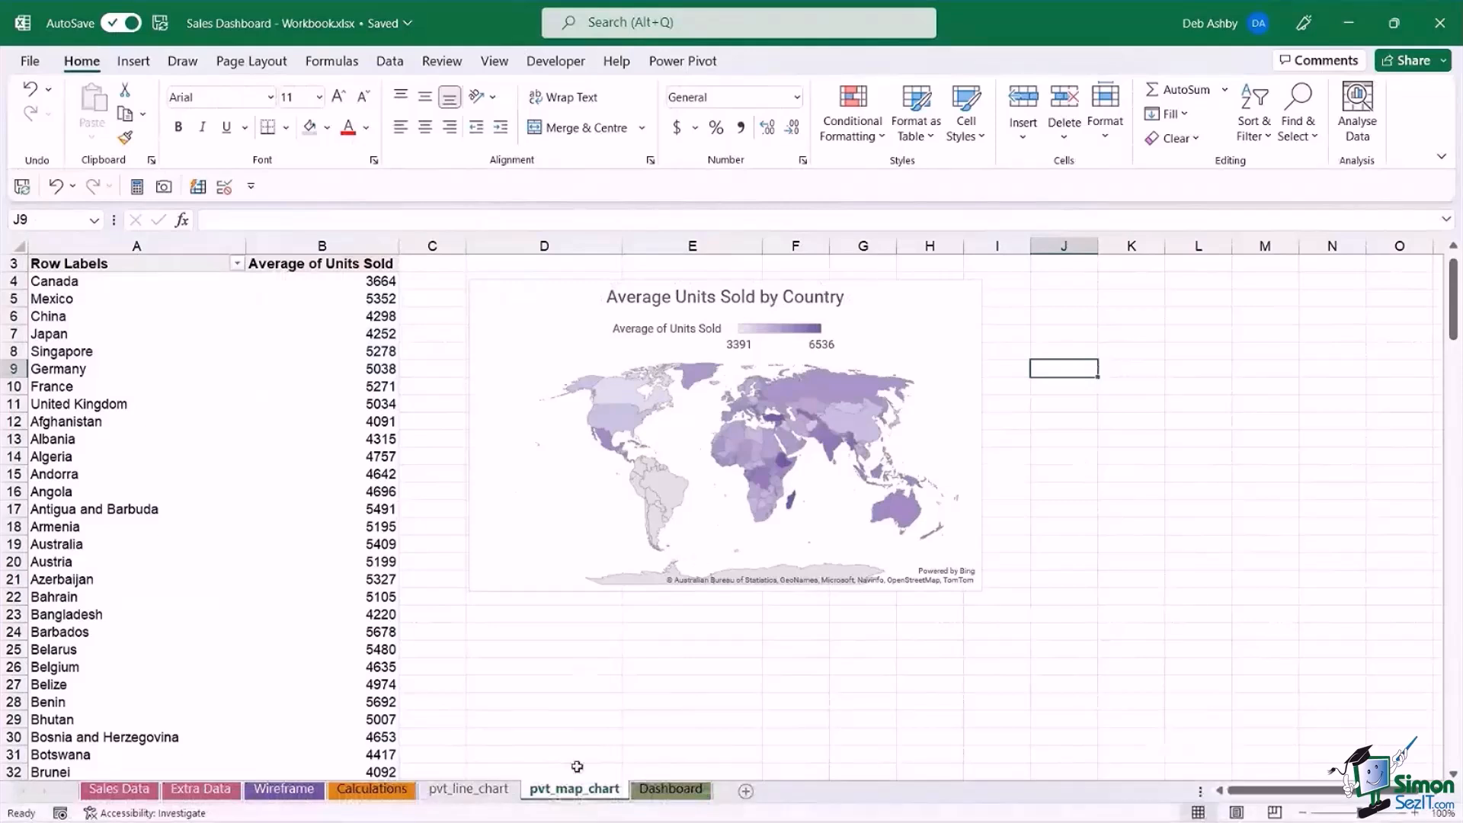
left_click(531, 303)
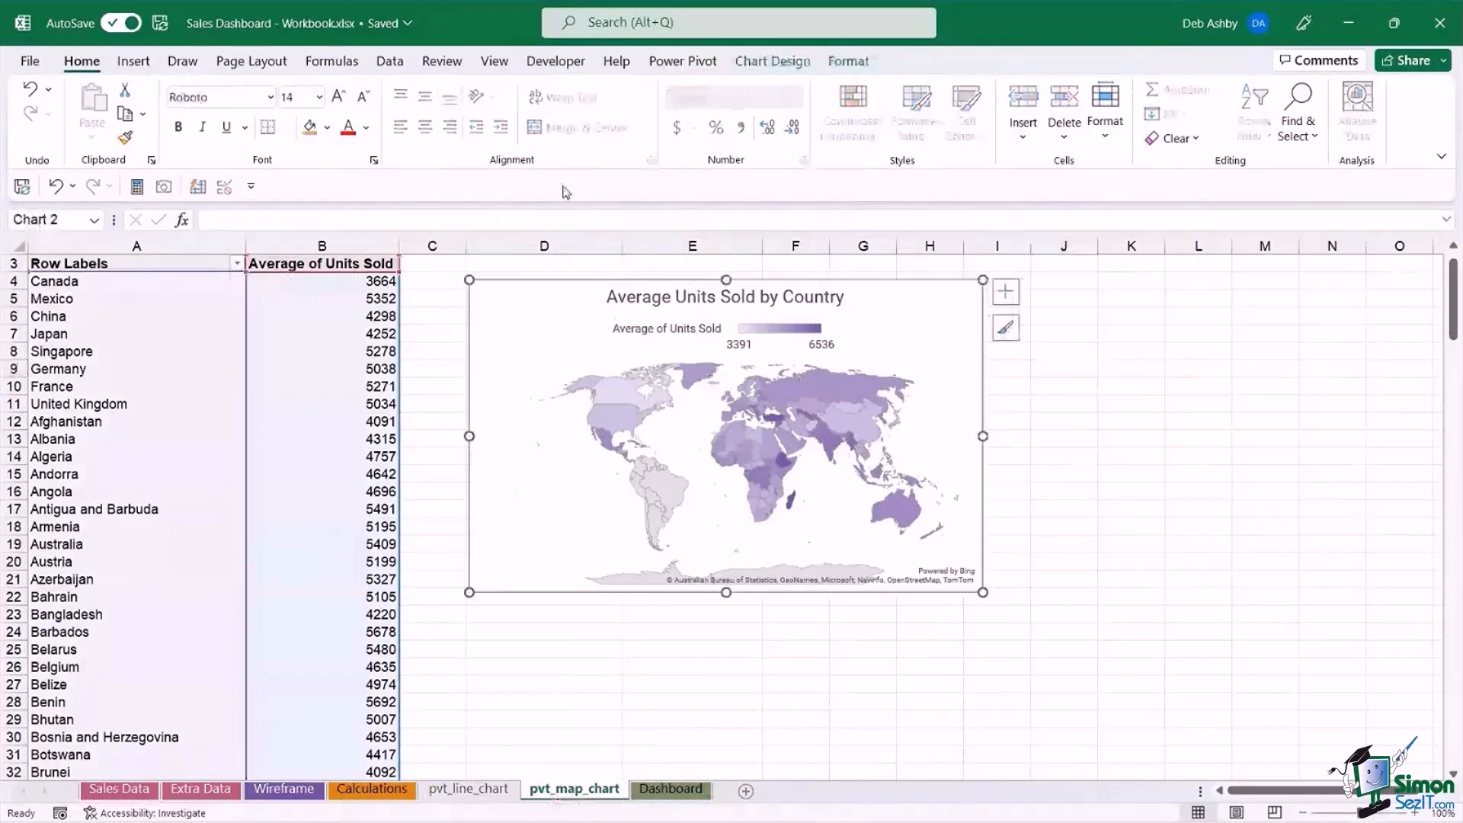
left_click(772, 61)
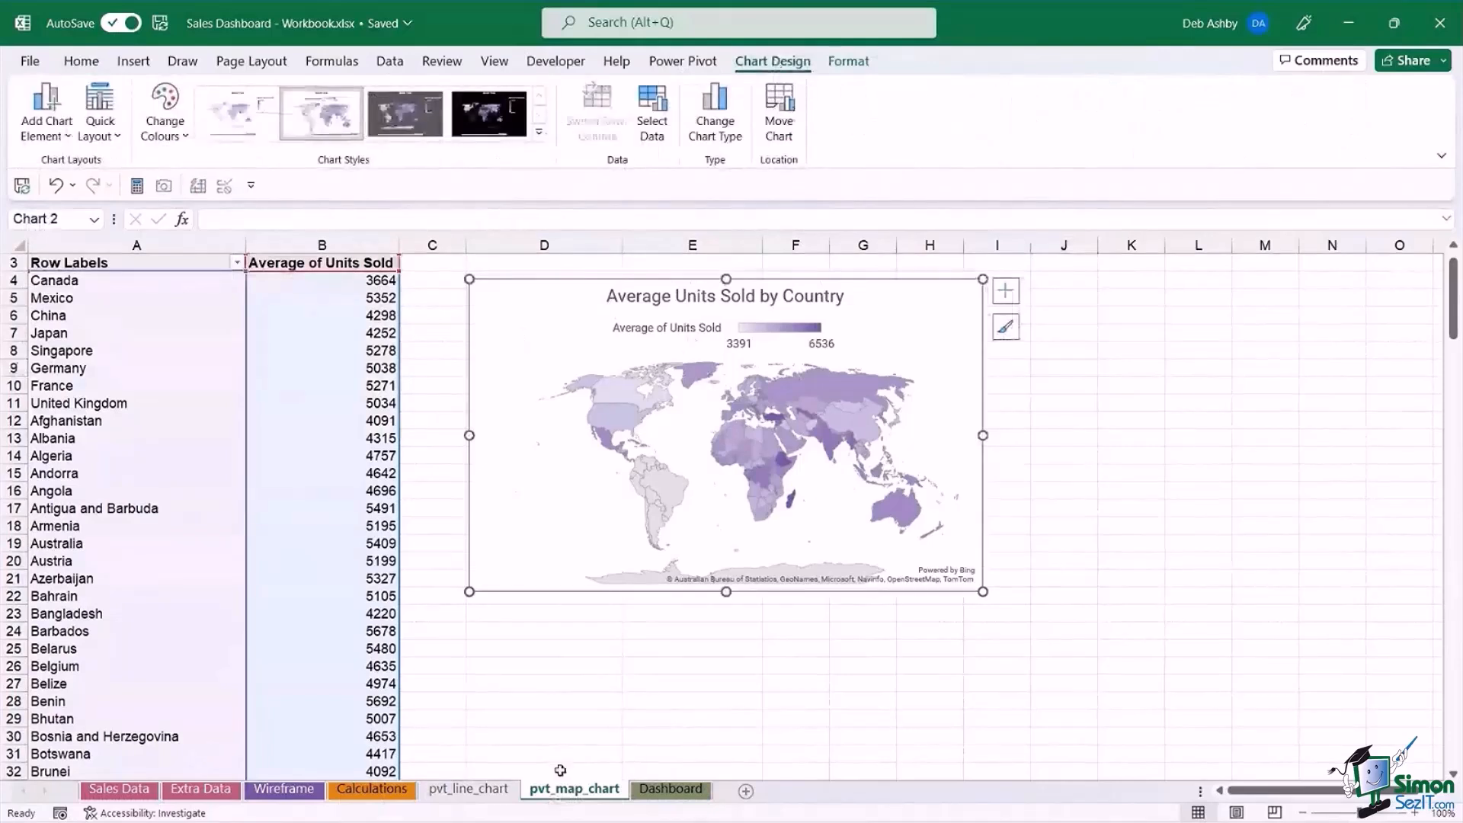
left_click(678, 666)
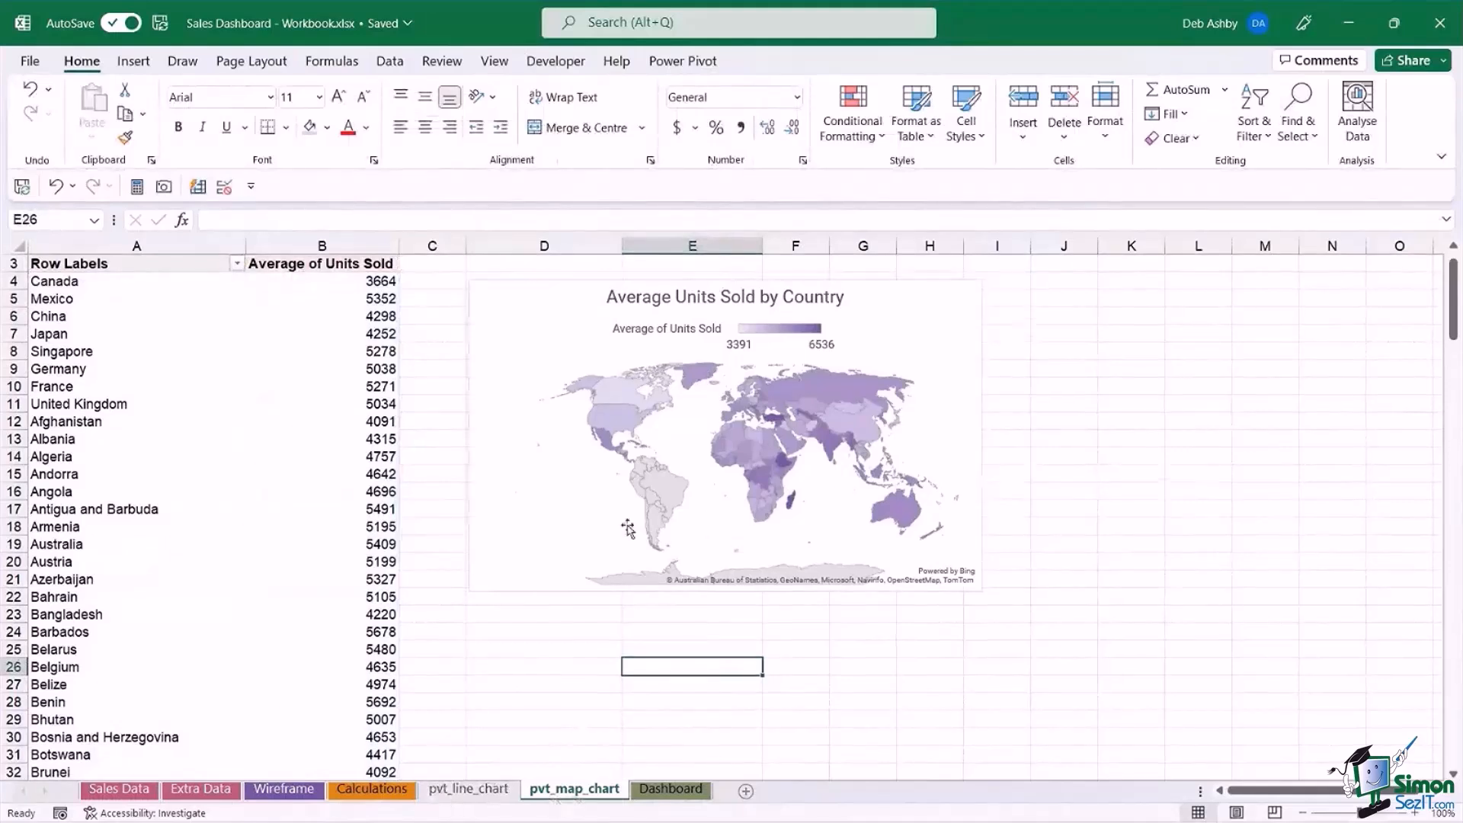
left_click(199, 359)
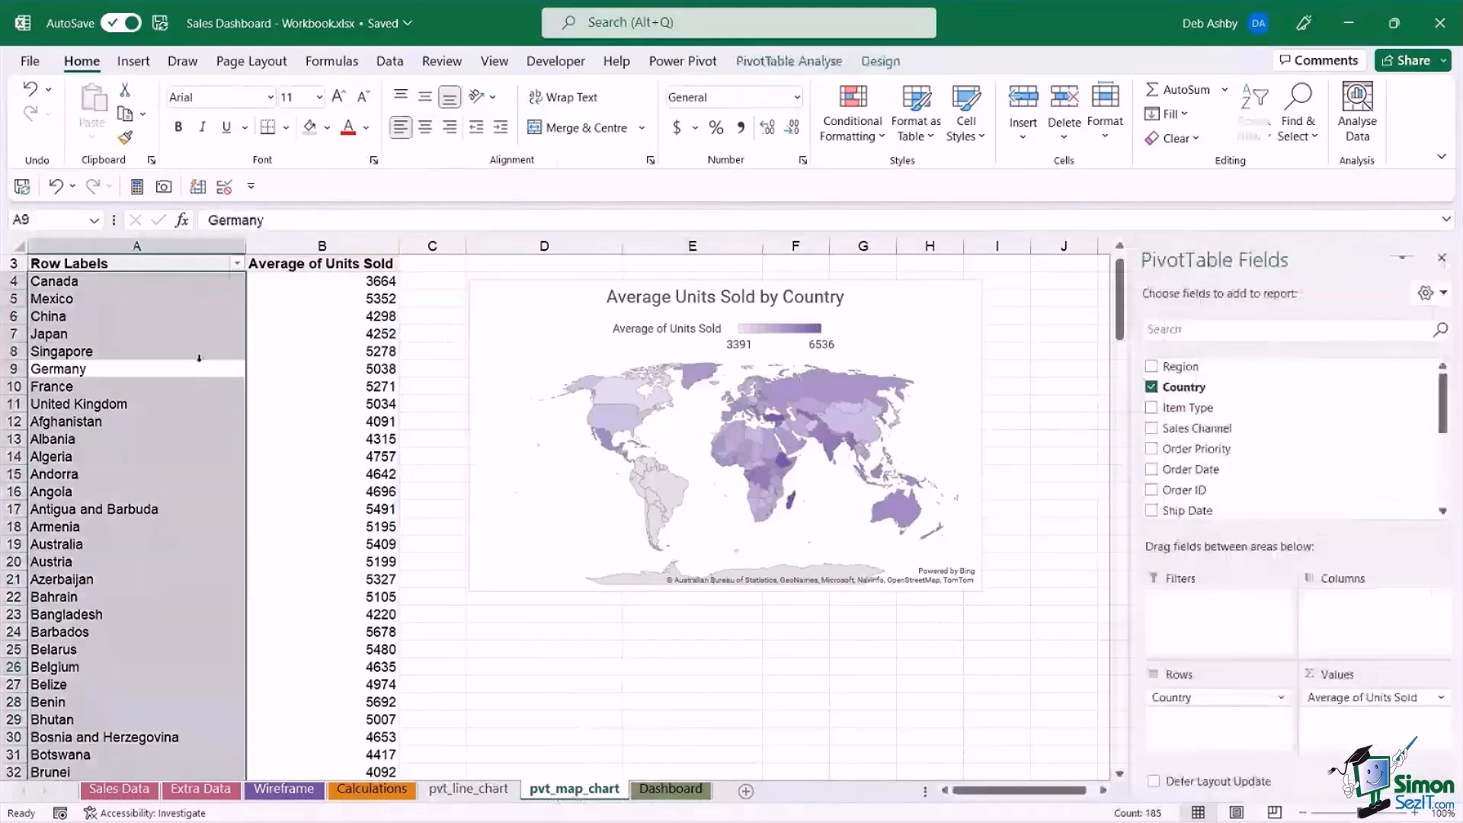
scroll(496, 353, "up", 1)
left_click(1064, 350)
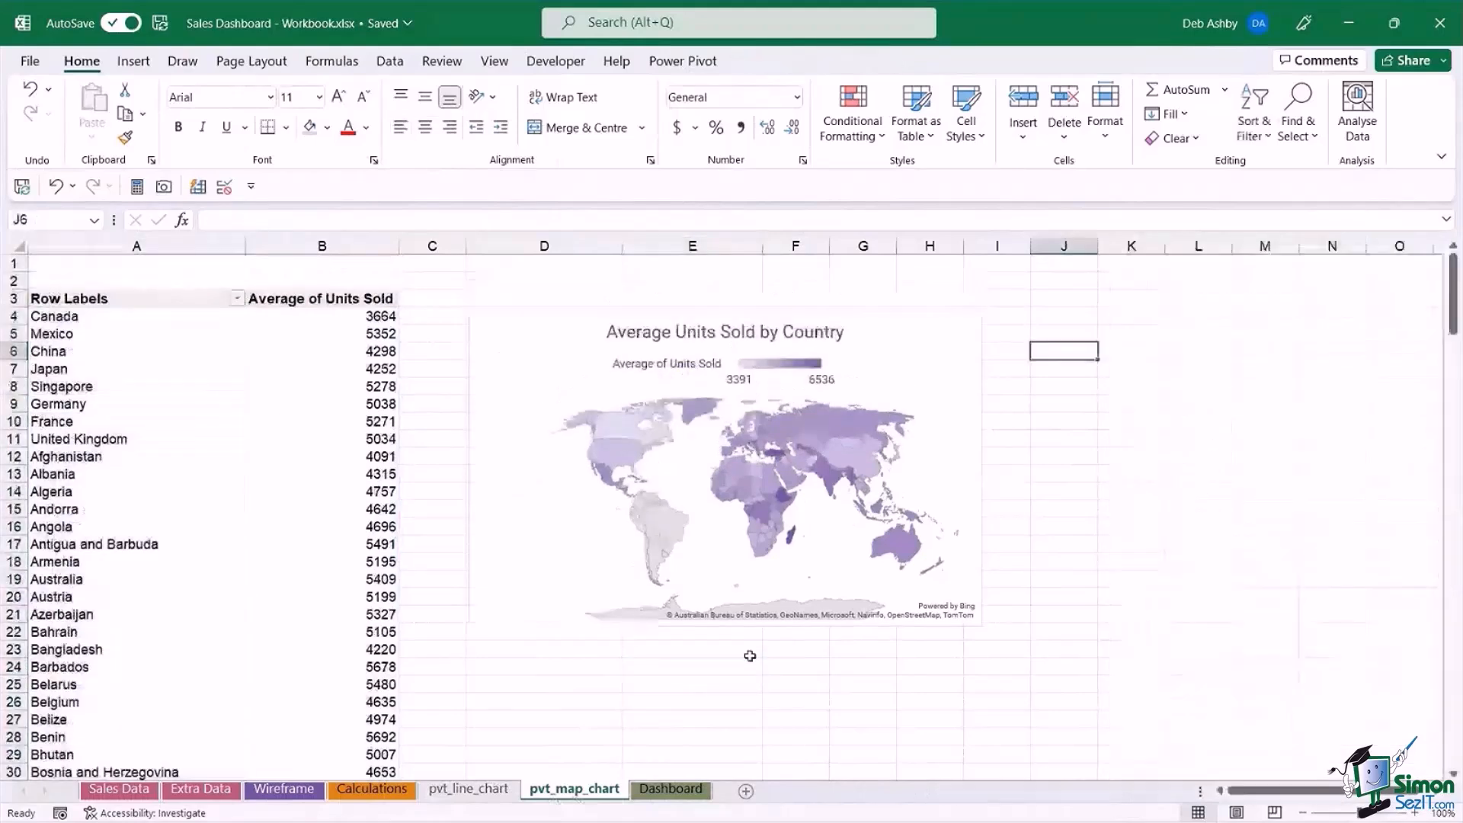
Duplicate the pvt_line_chart sheet, placing the copy before Dashboard, and rename it pvt_bar_chart.
left_click(455, 792)
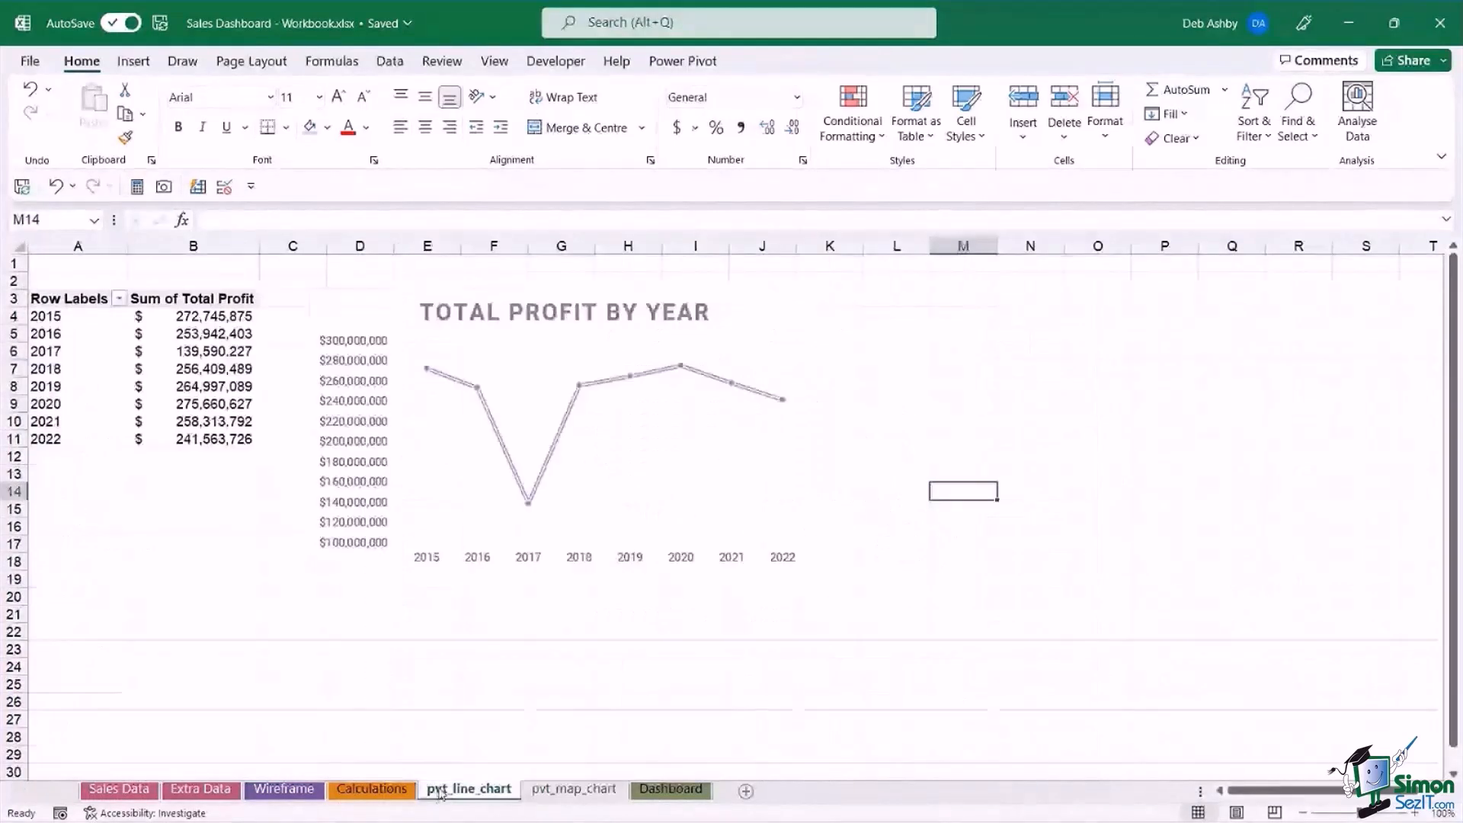
left_click_drag(440, 795, 706, 800, "ctrl")
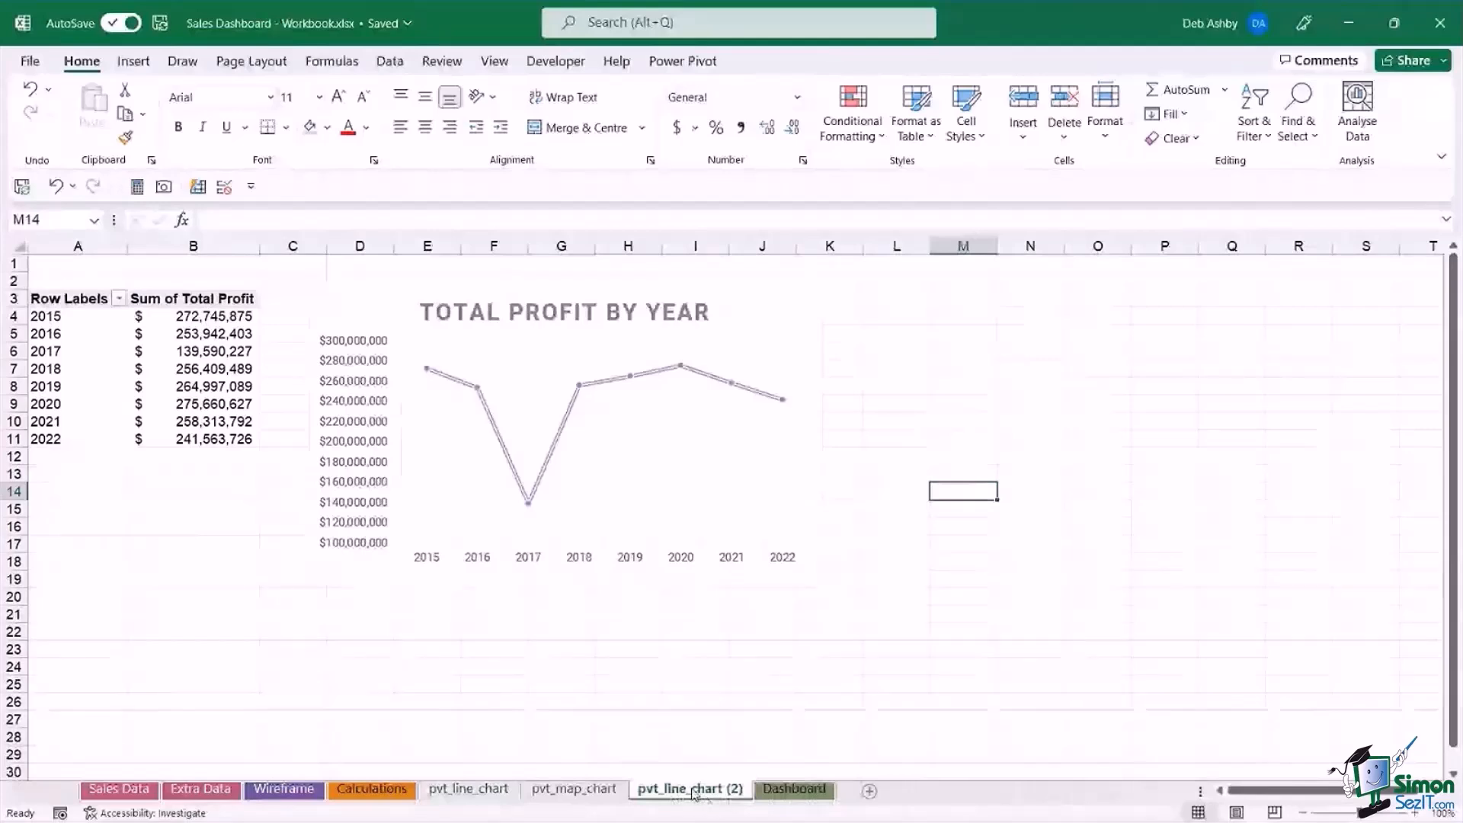
right_click(694, 795)
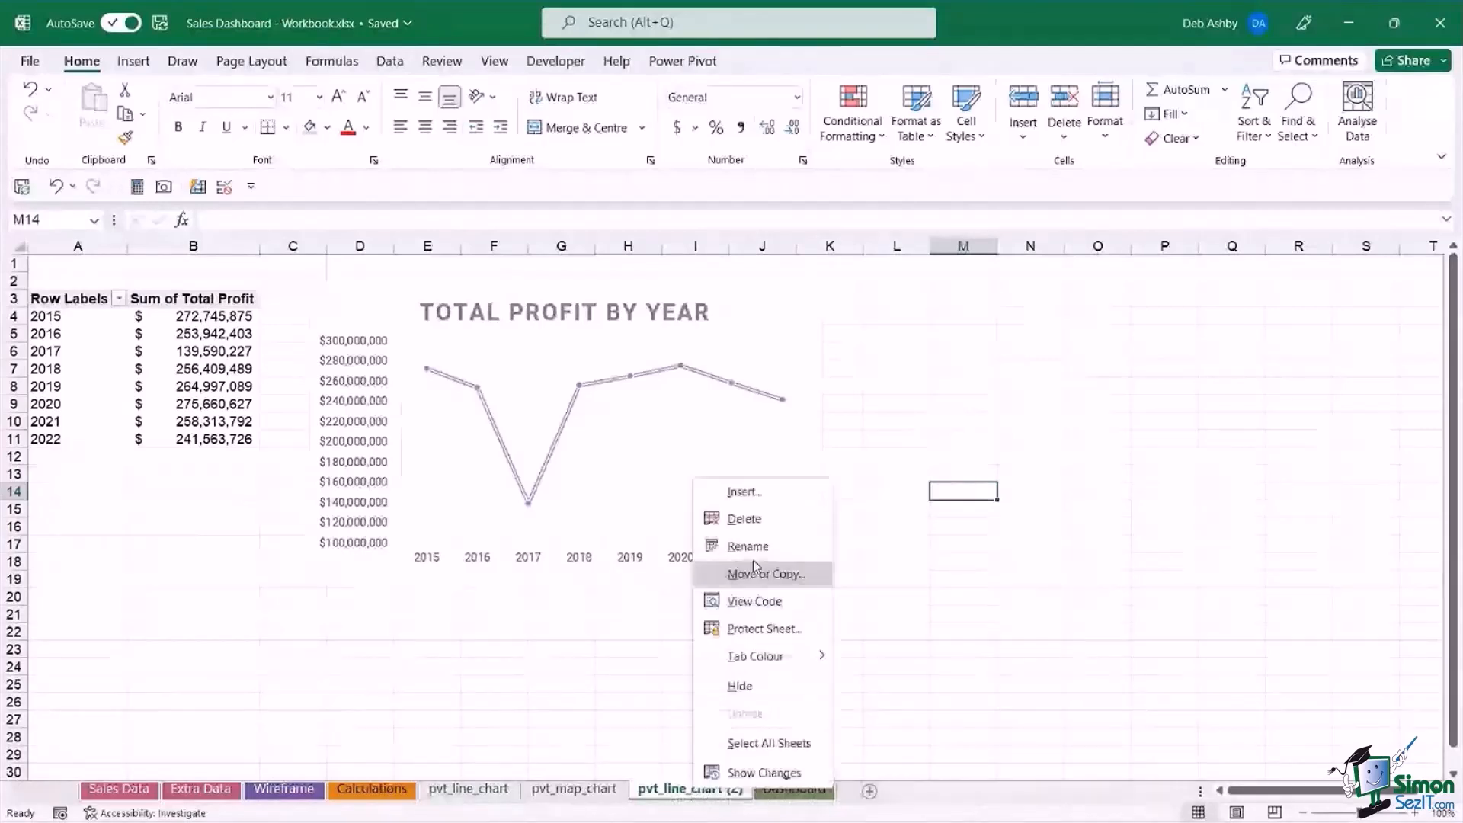
left_click(753, 566)
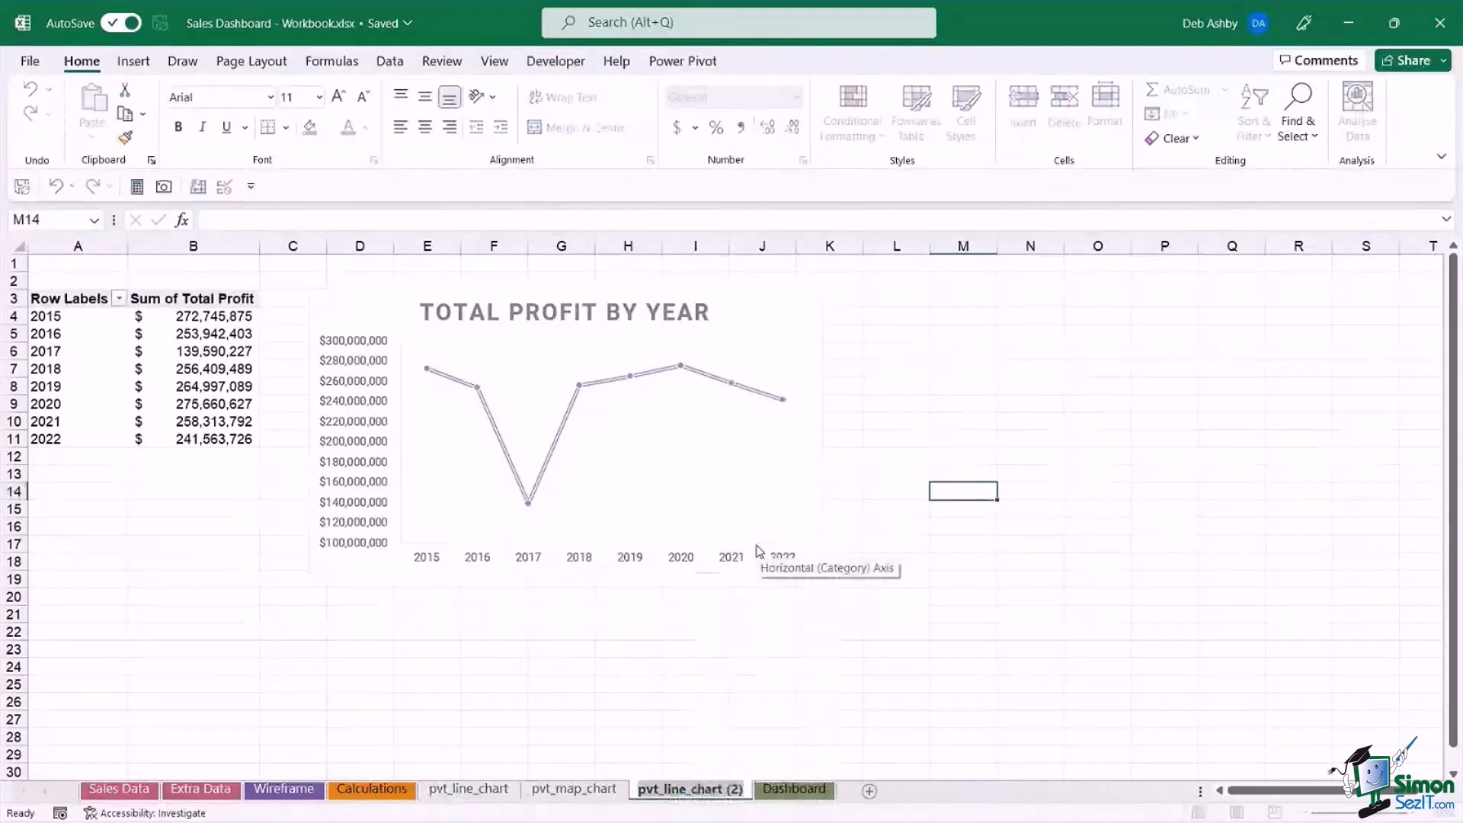
type("pvt_ba")
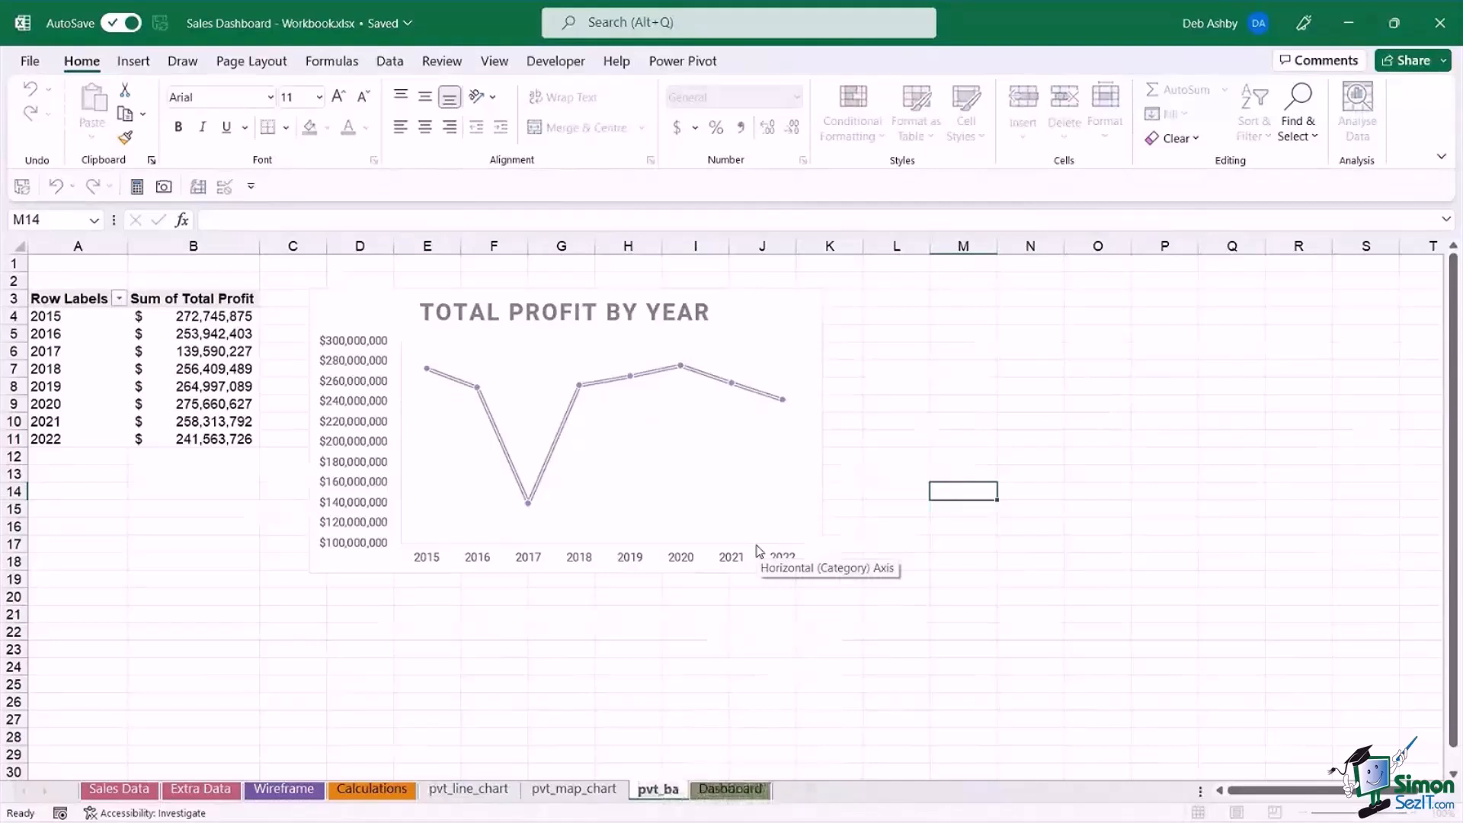
type("r_chart")
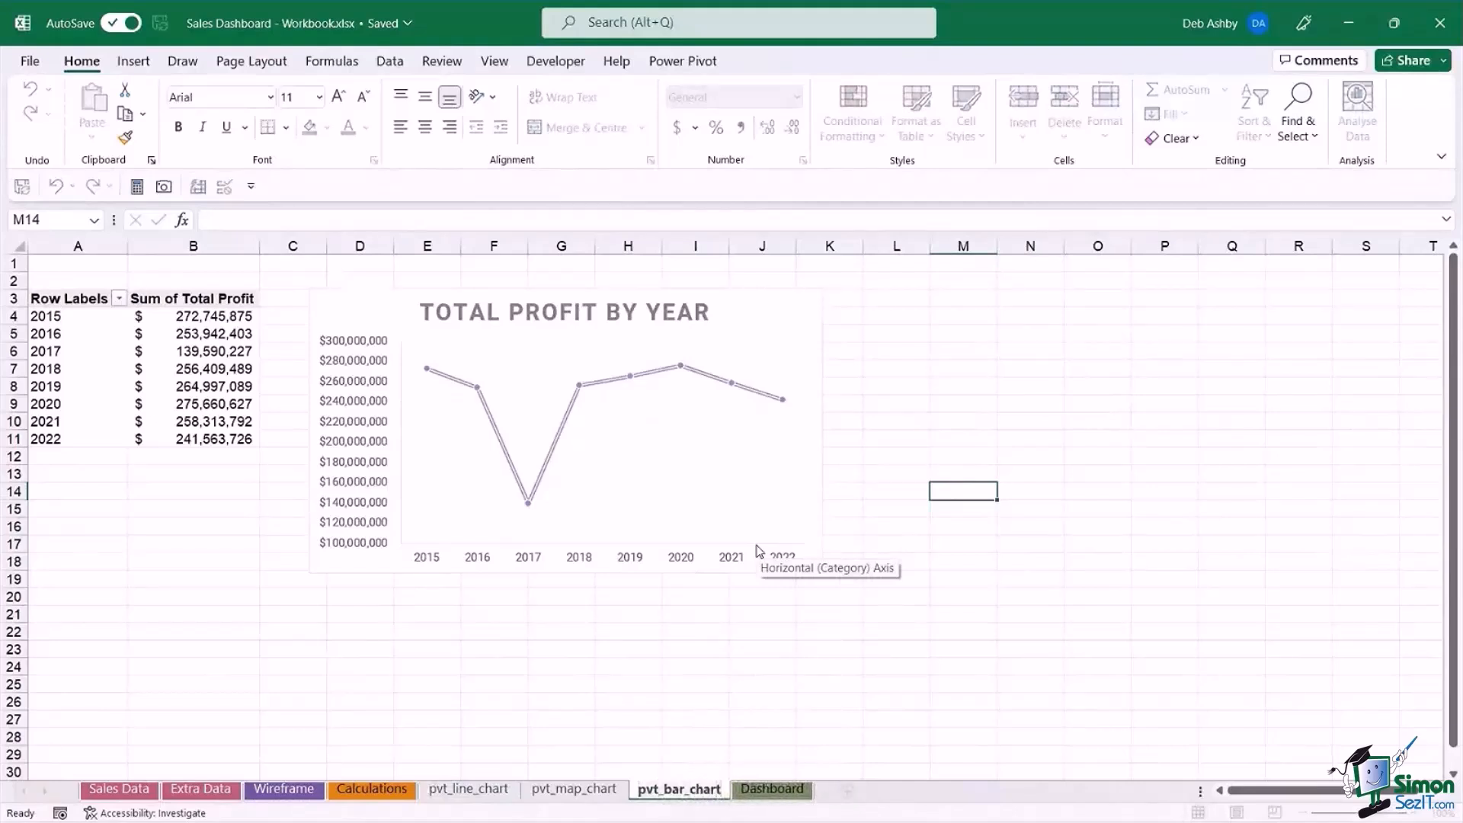
Delete the line chart from pvt_bar_chart and remove the Years and Sum of Total Profit fields from its pivot table.
left_click(771, 320)
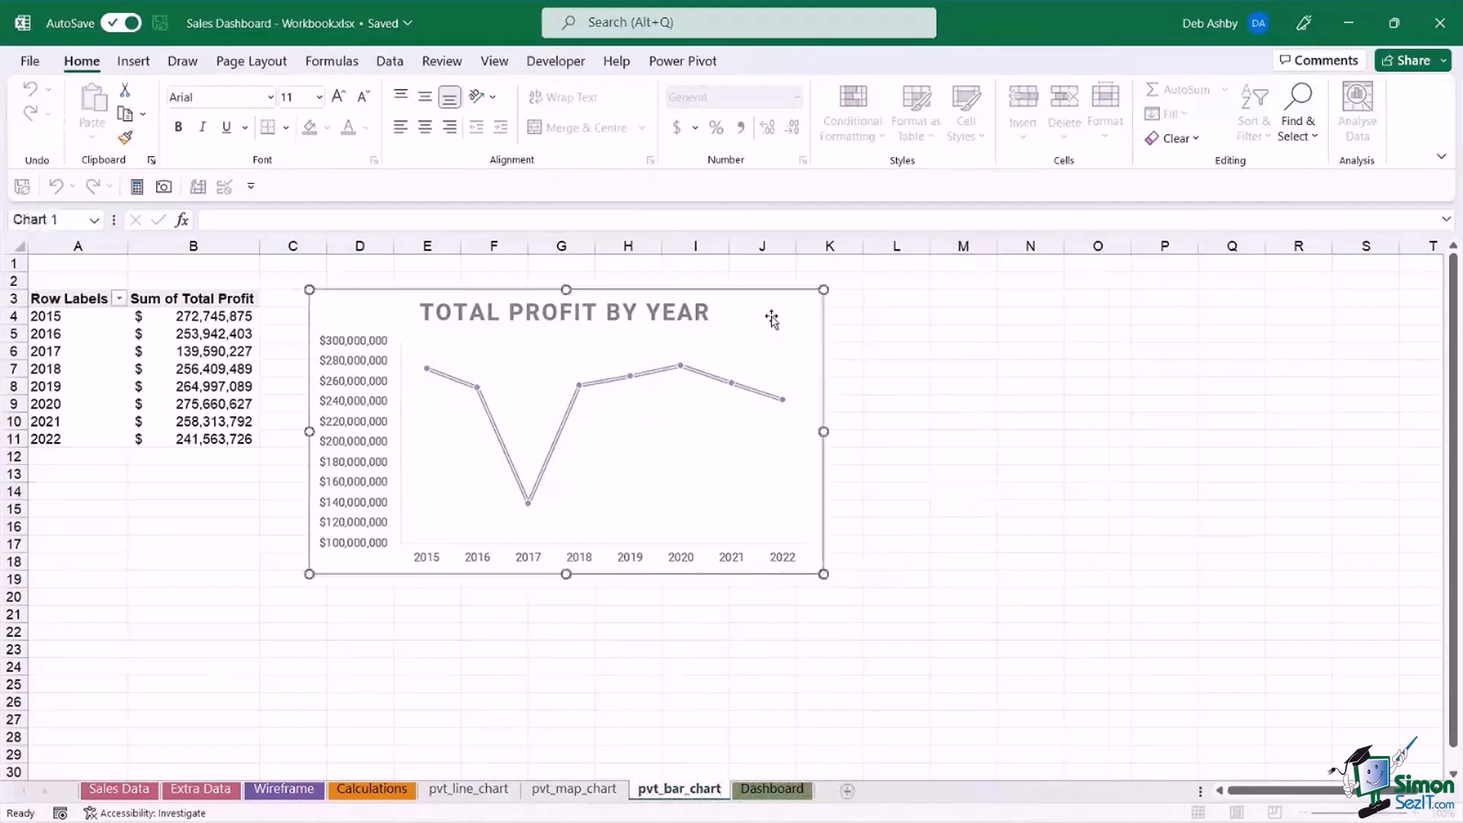
key("Delete")
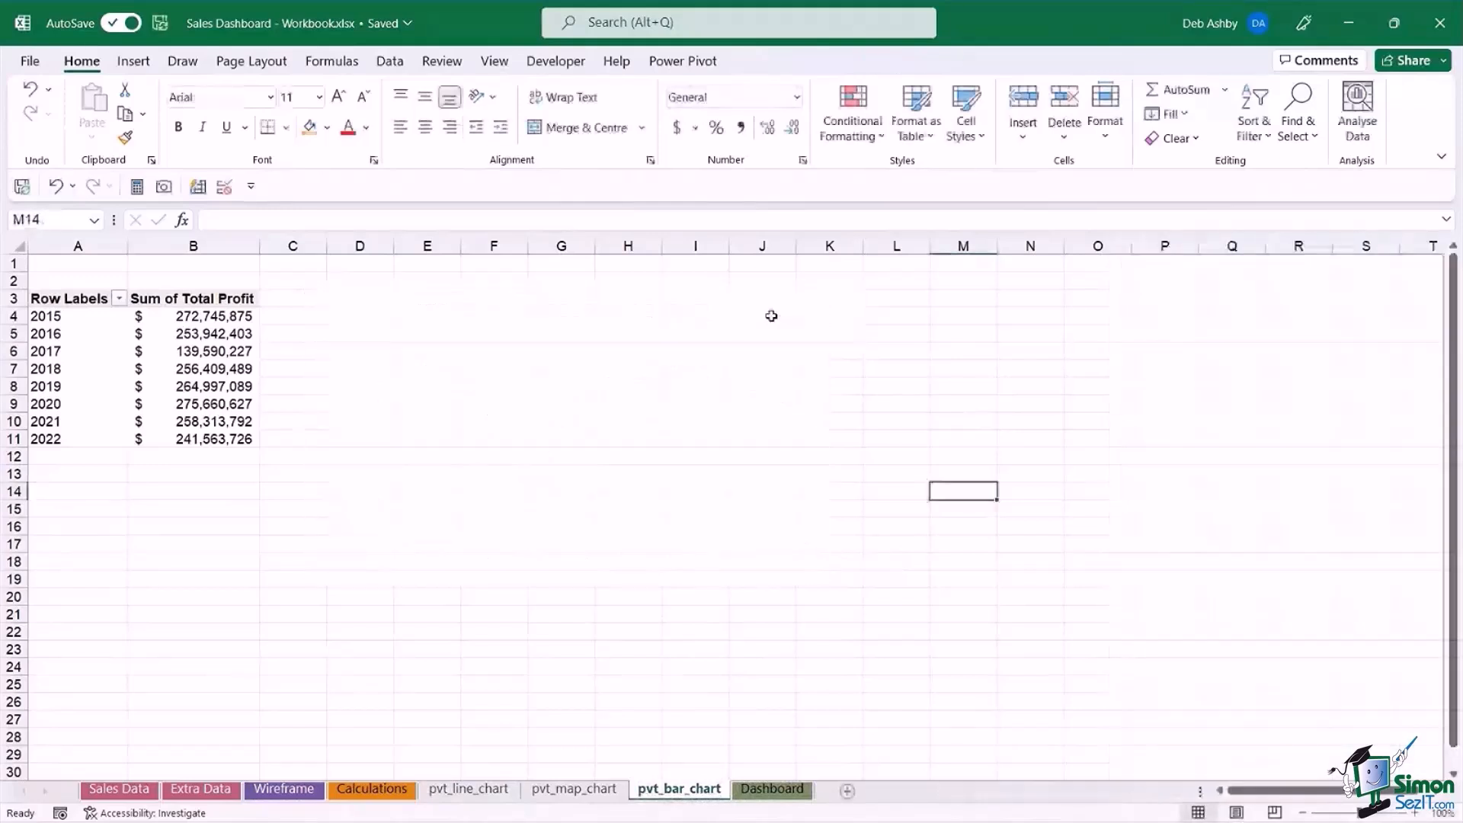
left_click(195, 350)
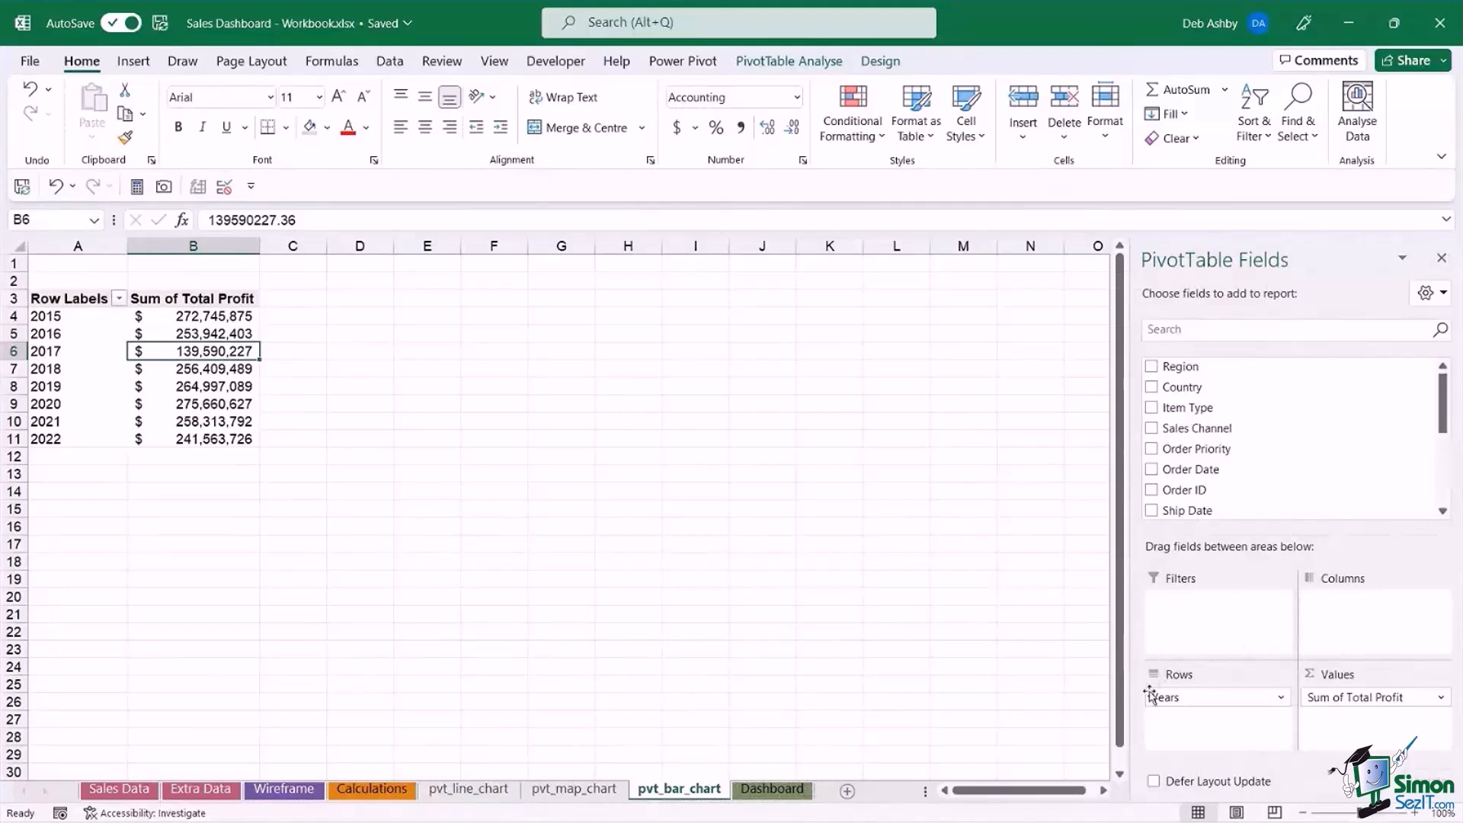
left_click_drag(1210, 698, 1012, 713)
left_click_drag(1360, 698, 1034, 712)
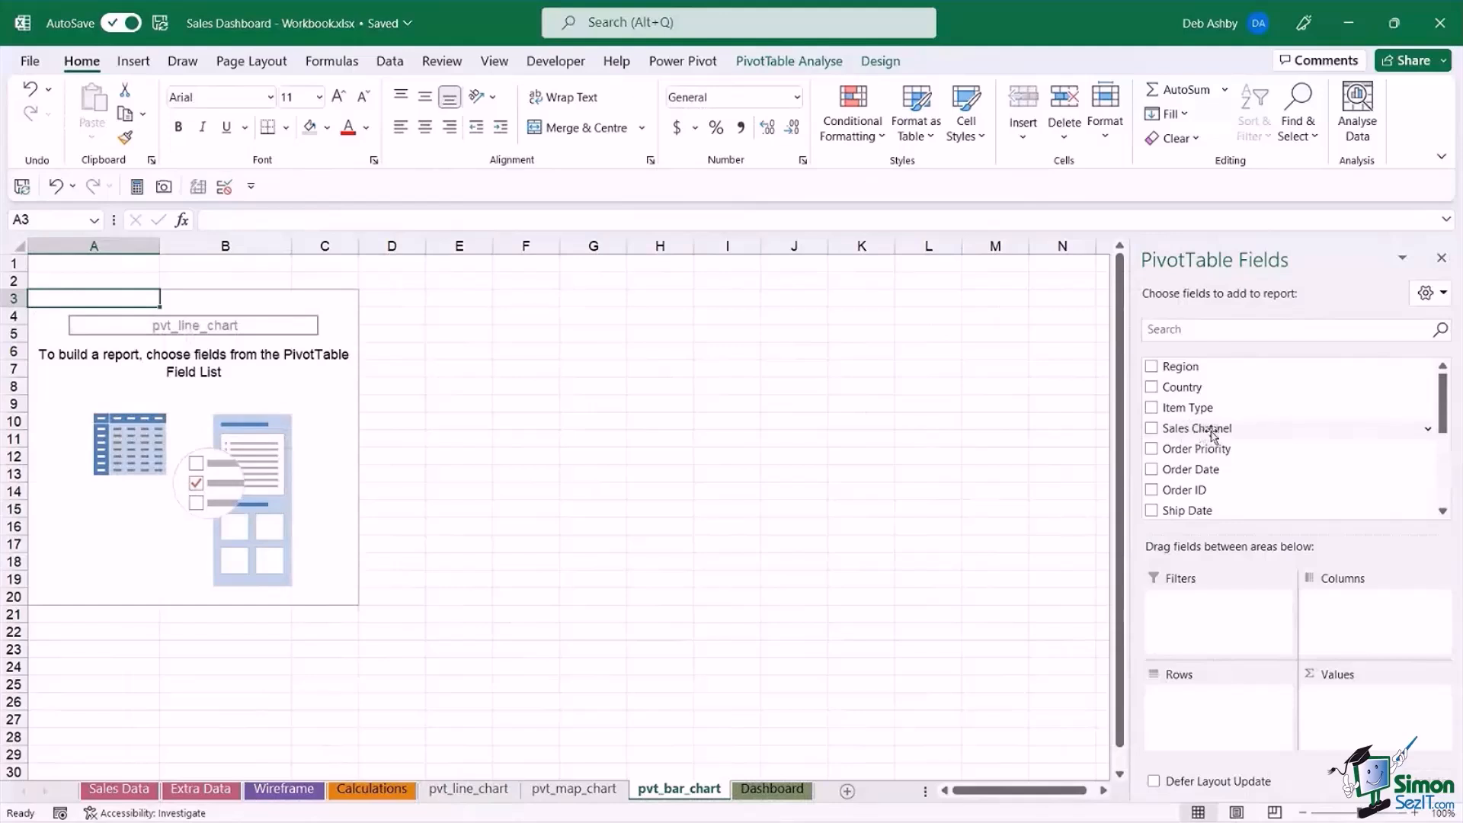
Add Sales Channel and Item Type, in that order, as the pivot table's row fields and Total Revenue as its summed value.
left_click_drag(1193, 434, 1208, 719)
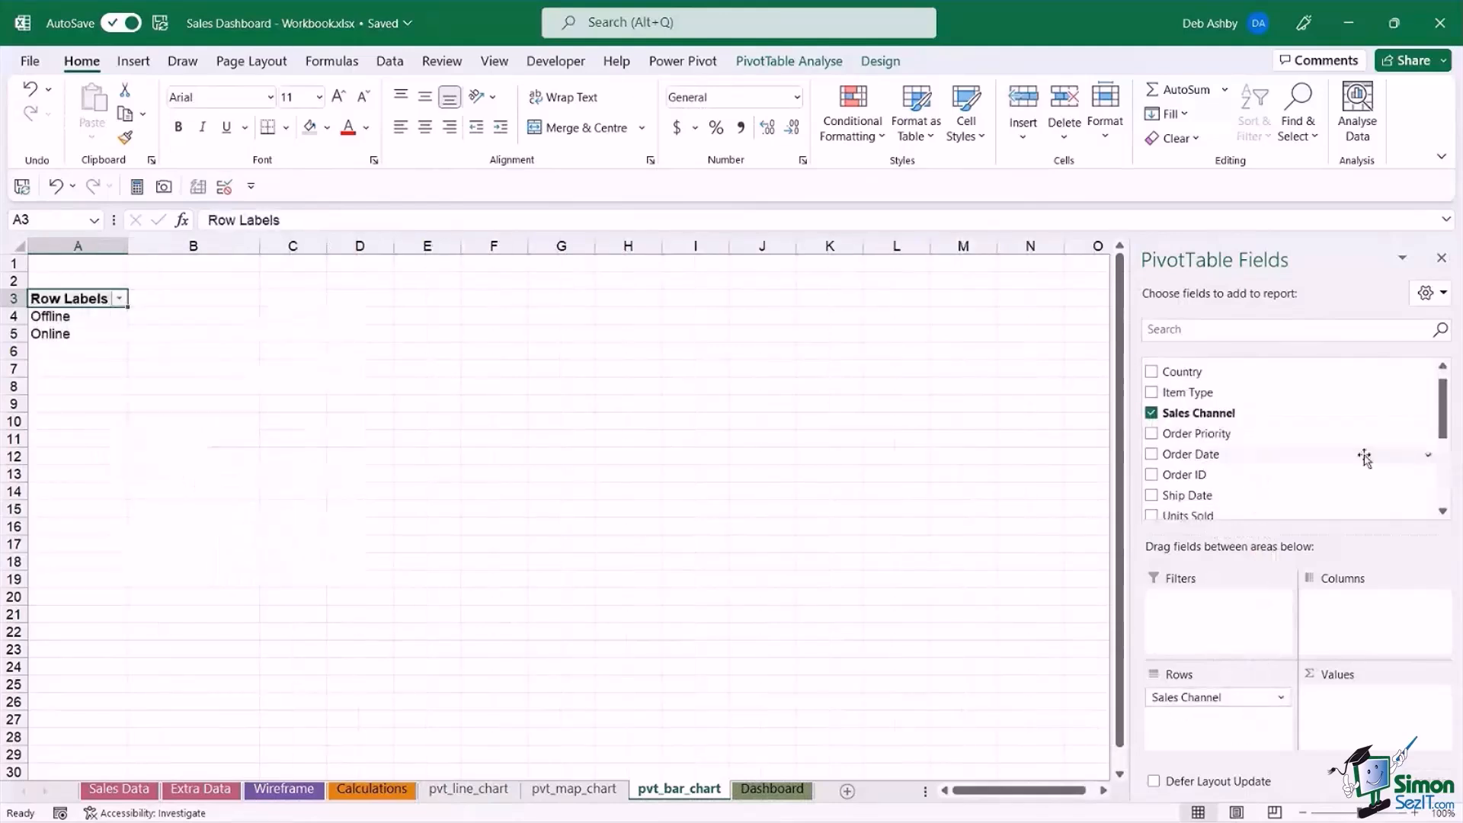
left_click_drag(1443, 402, 1446, 459)
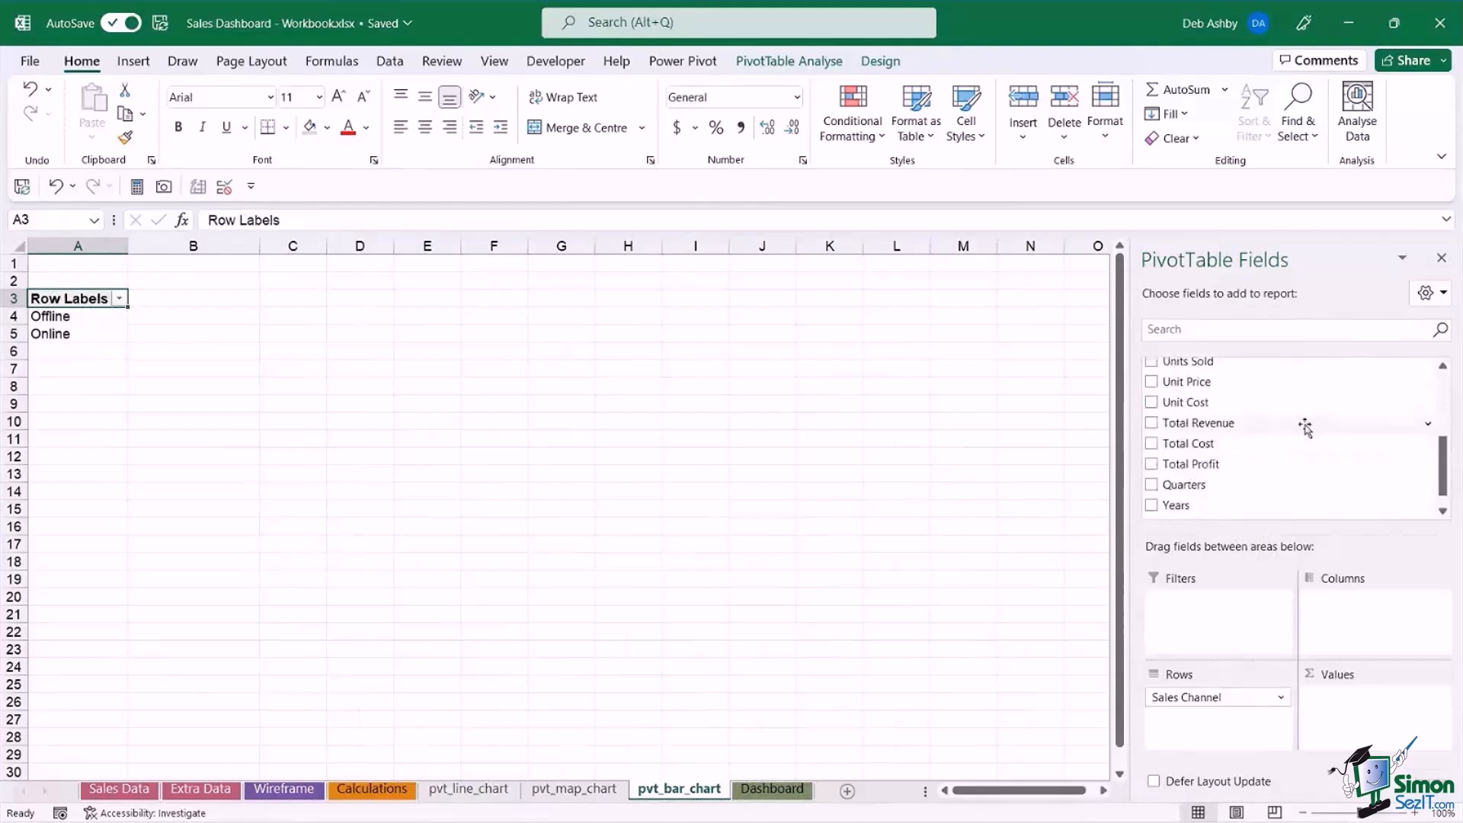
left_click_drag(1215, 425, 1360, 707)
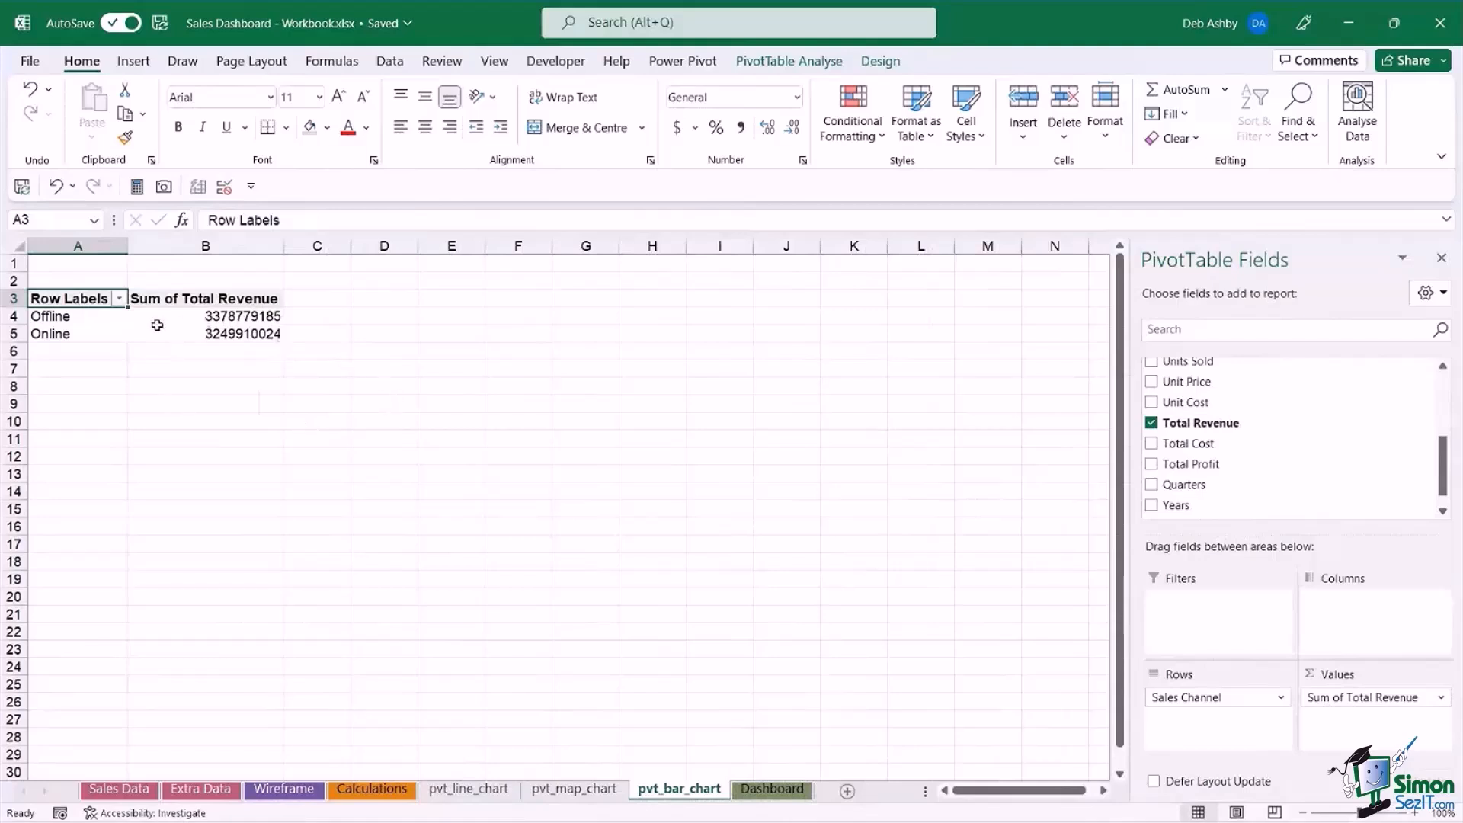
mouse_move(211, 323)
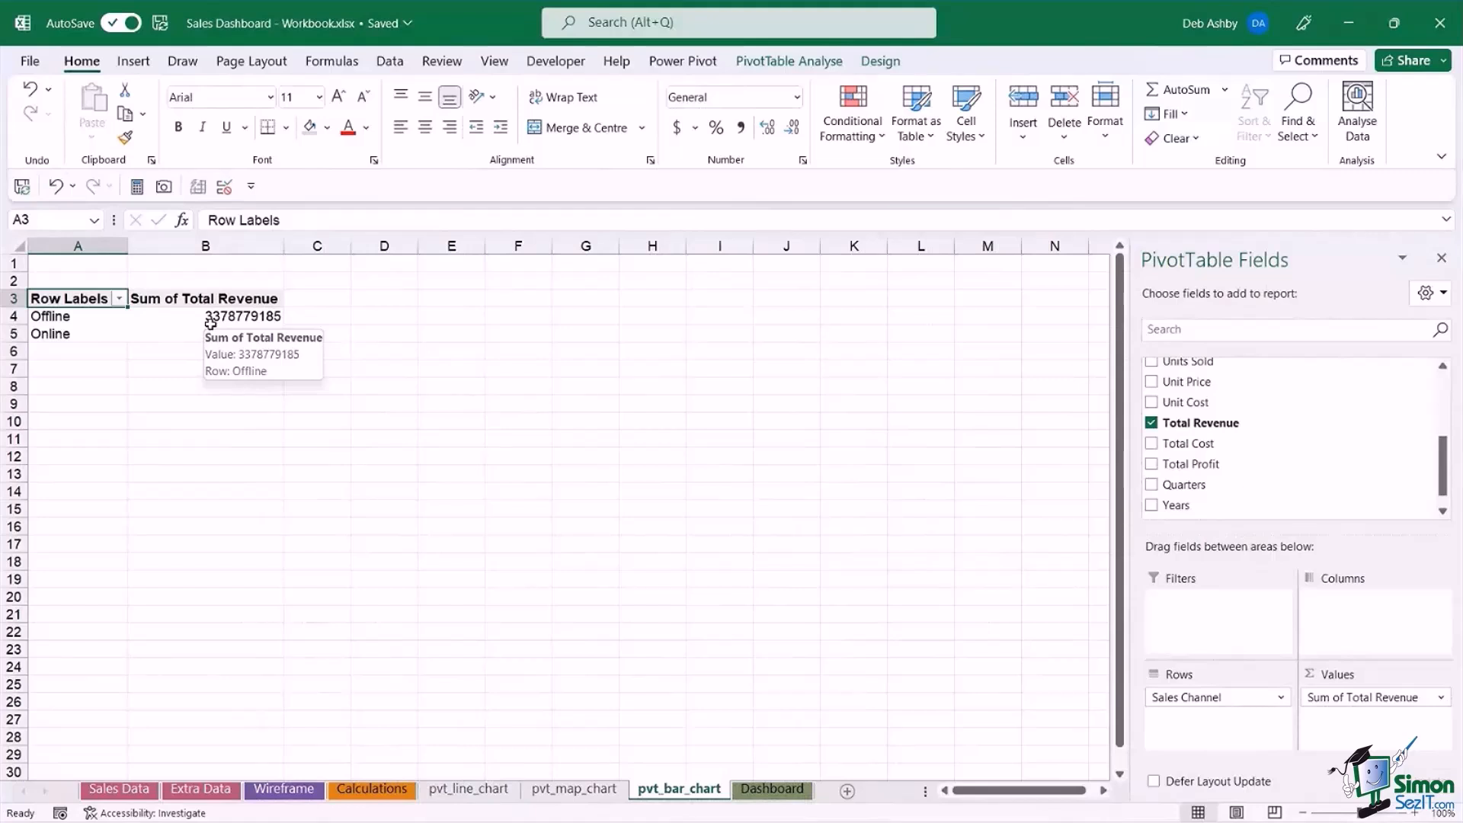
left_click_drag(1442, 477, 1445, 418)
left_click_drag(1204, 411, 1200, 722)
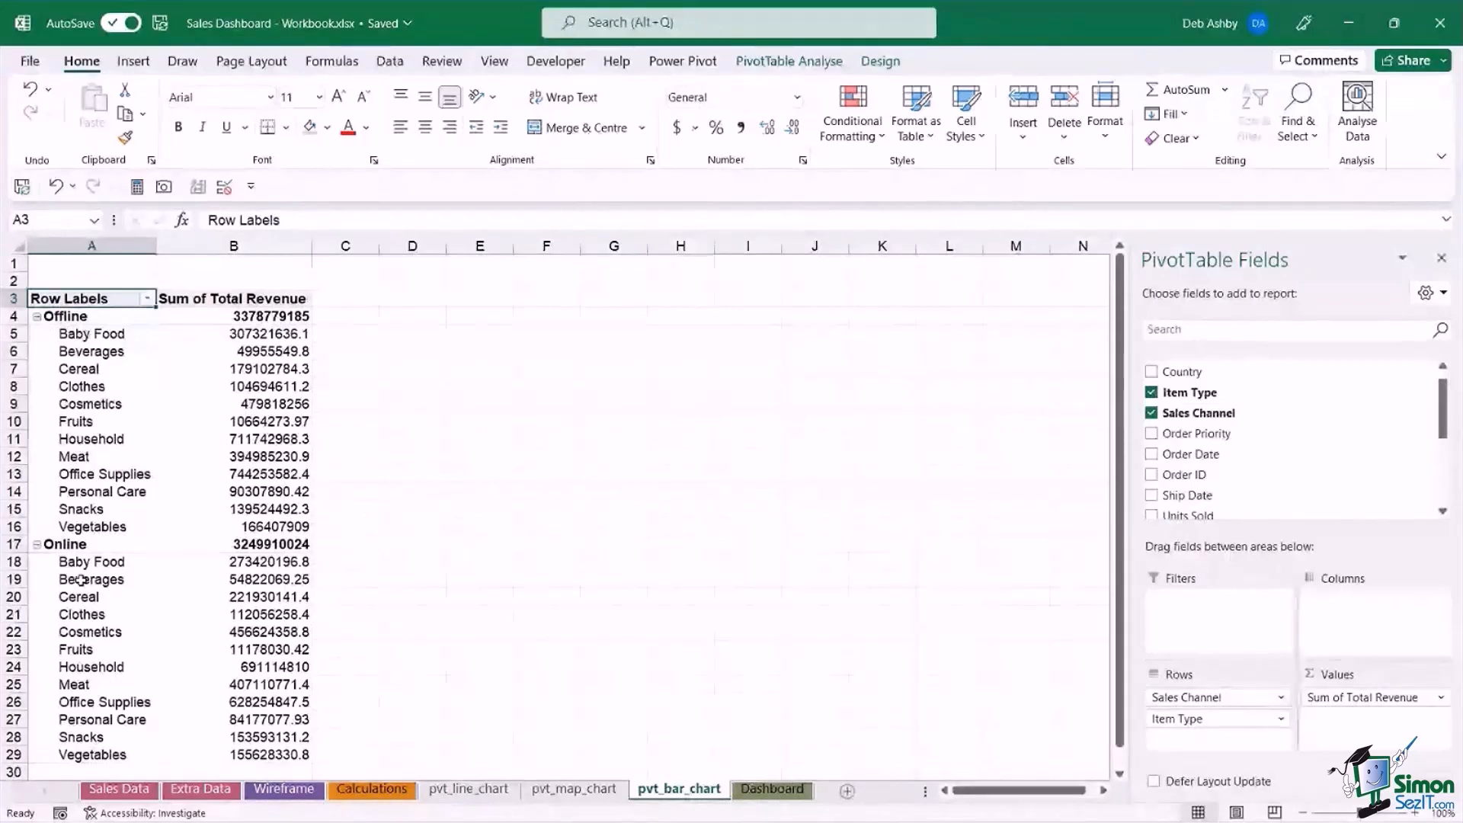
scroll(81, 580, "down", 3)
scroll(104, 582, "up", 3)
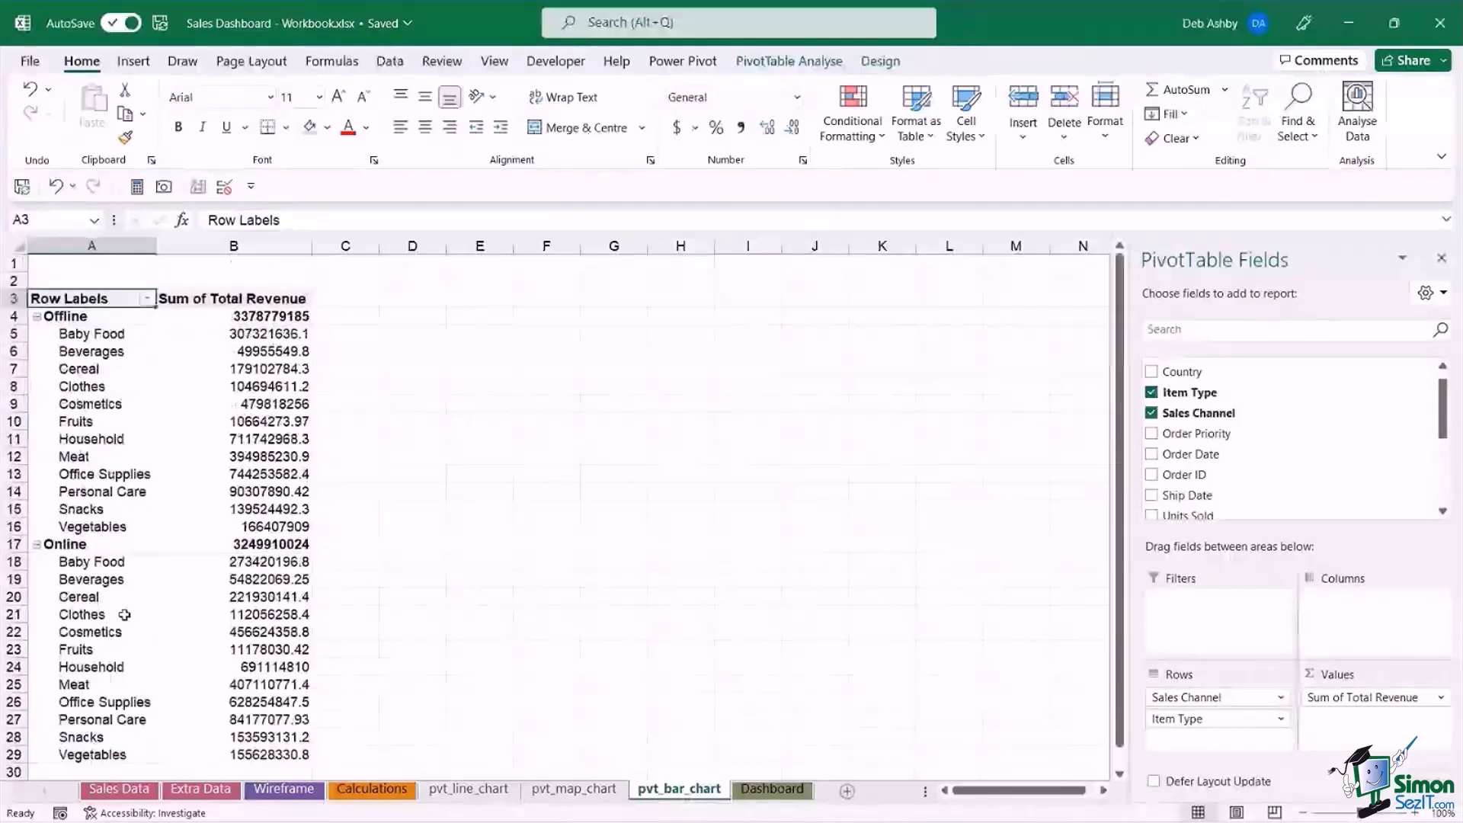
left_click(80, 387)
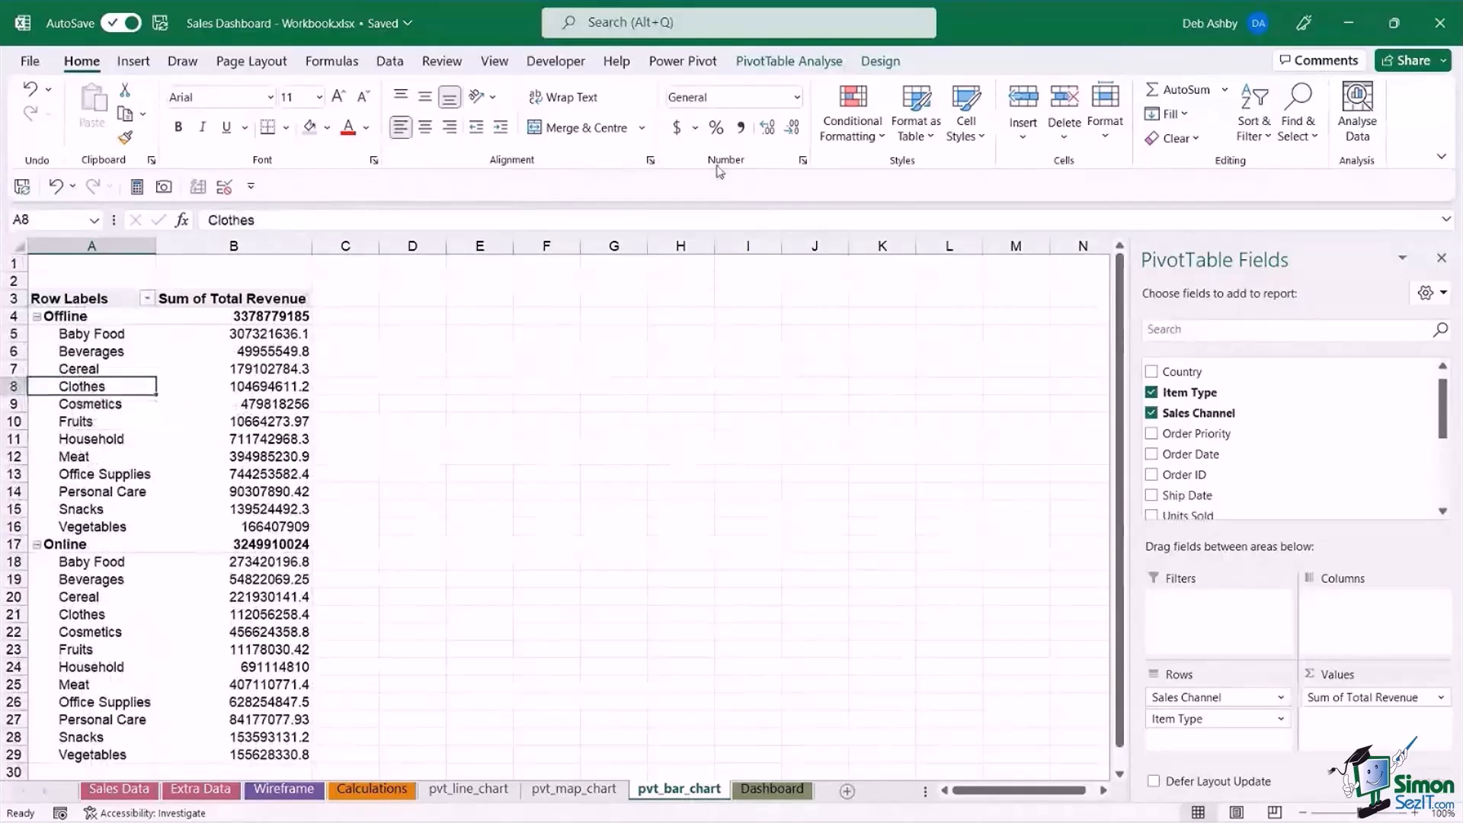
left_click(772, 64)
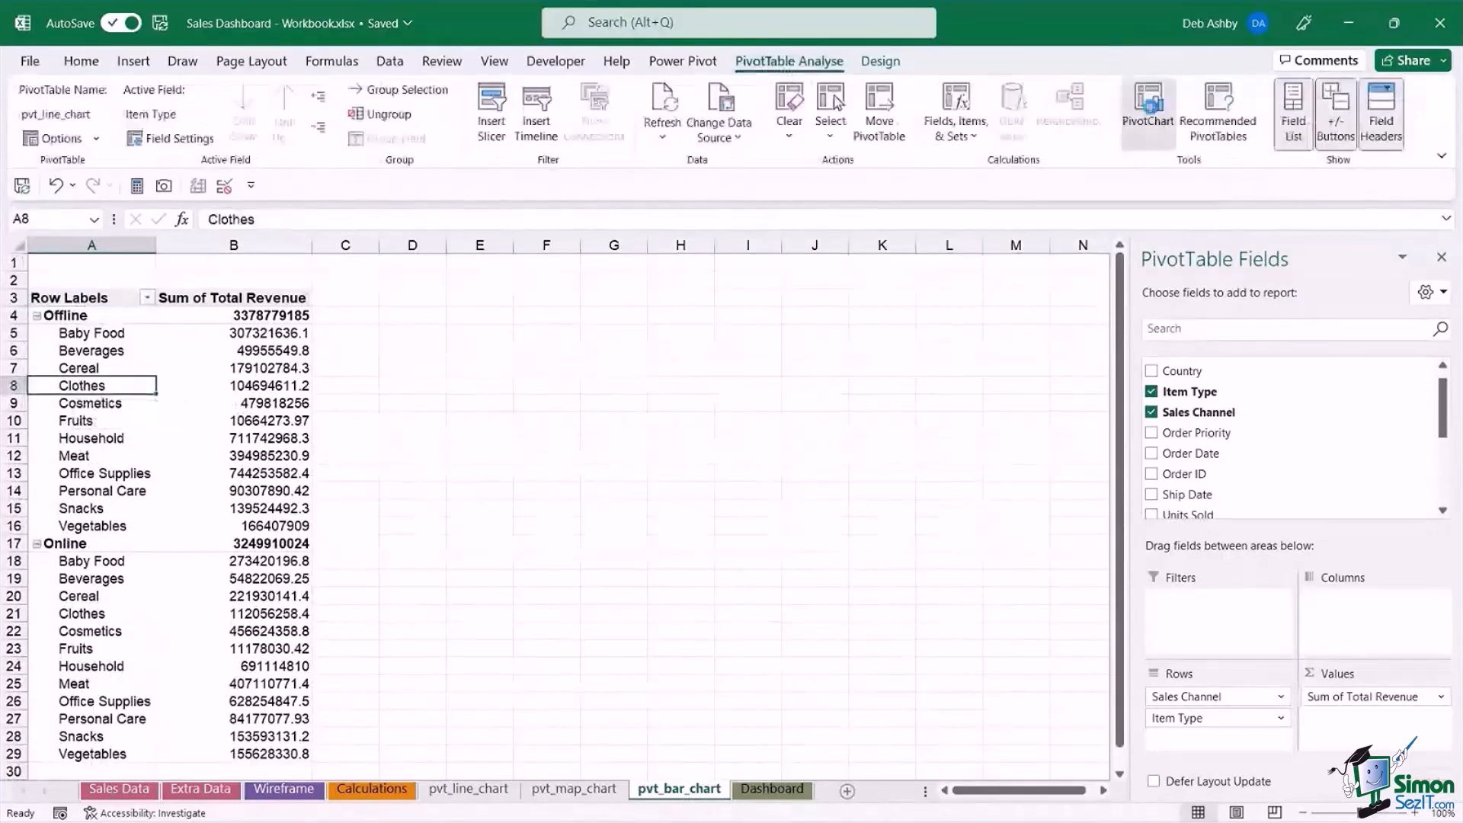
left_click(1149, 107)
left_click(494, 314)
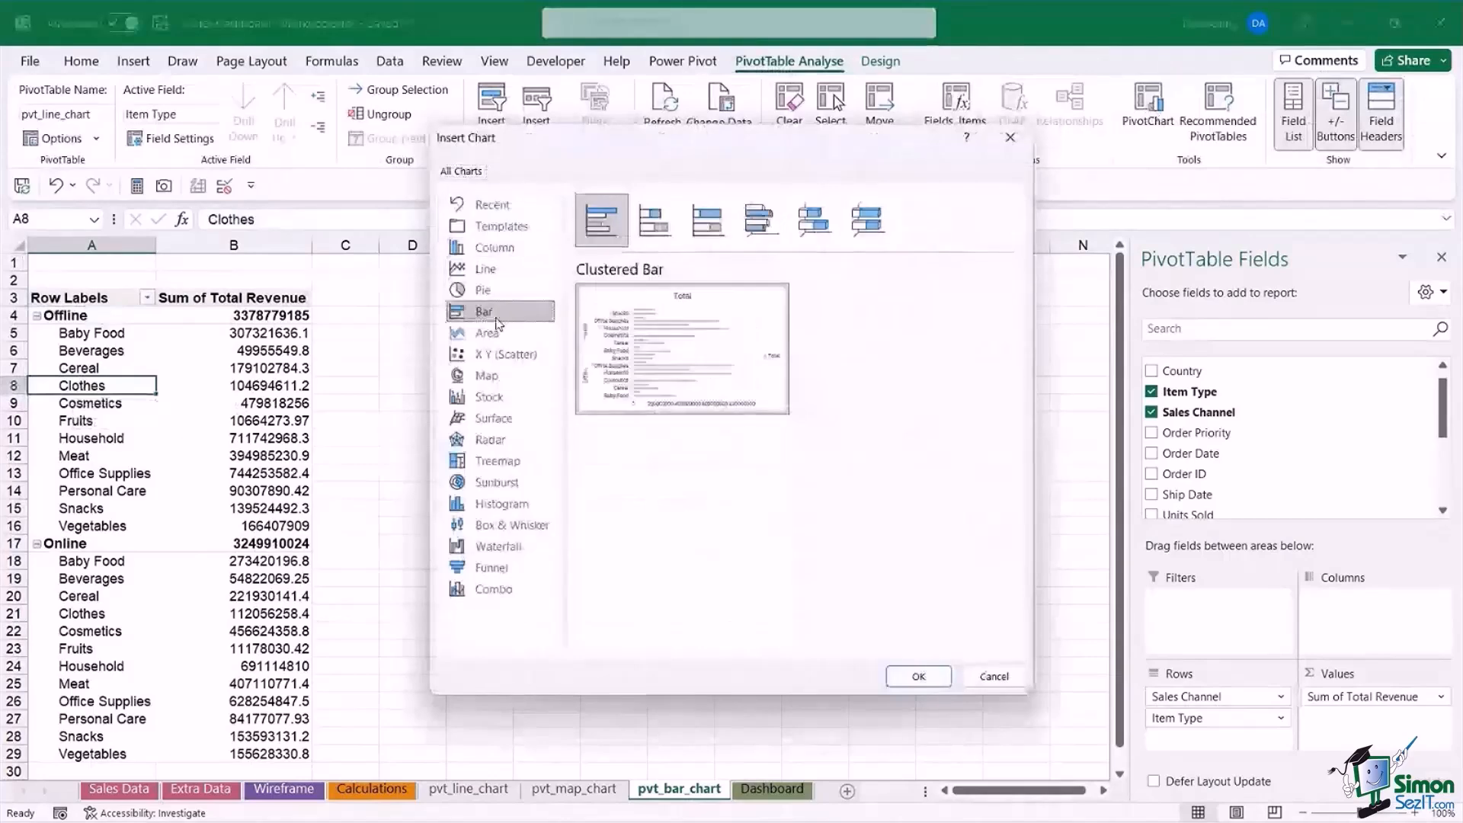
mouse_move(647, 349)
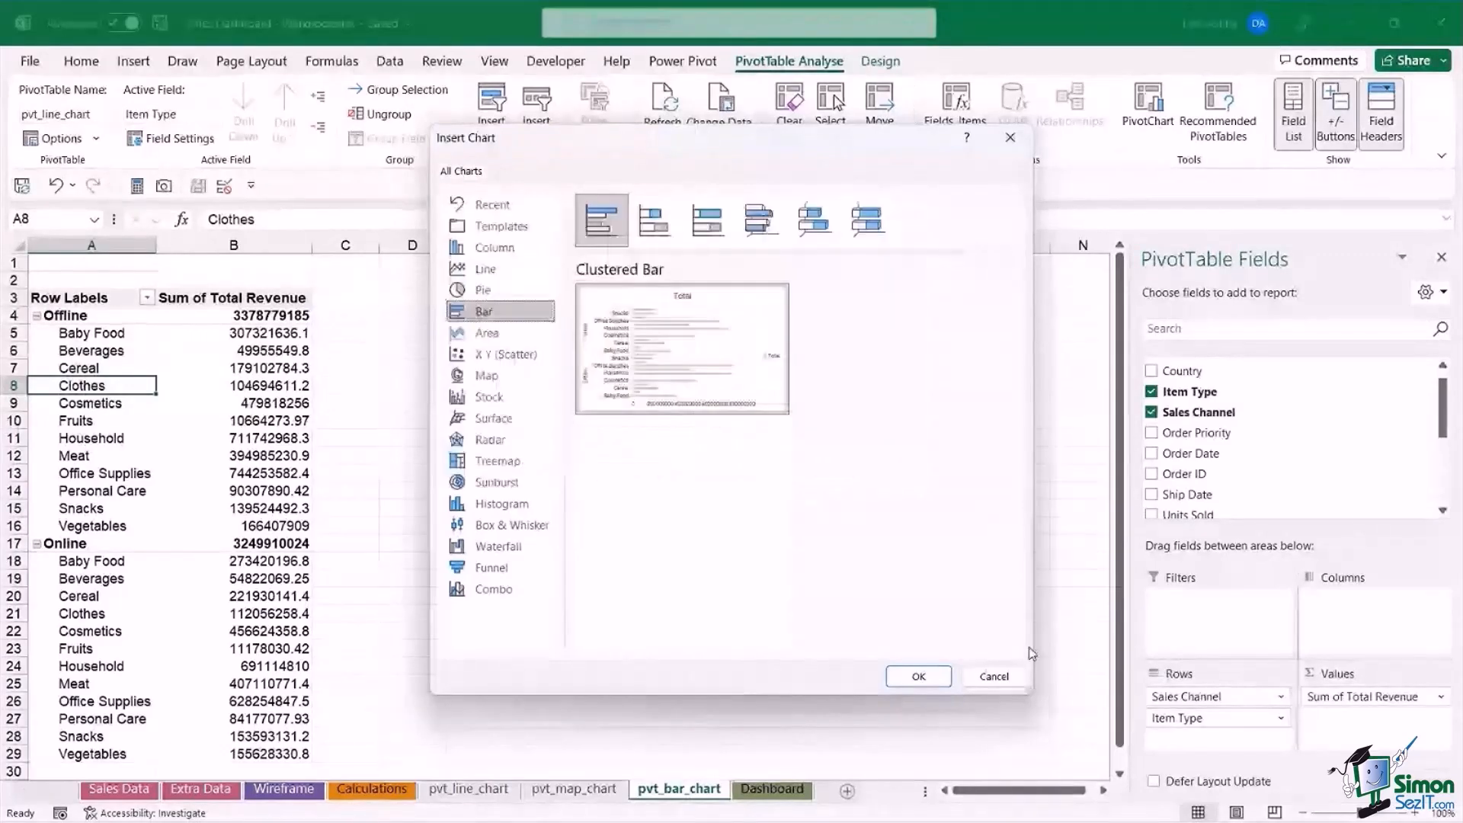
left_click(1004, 674)
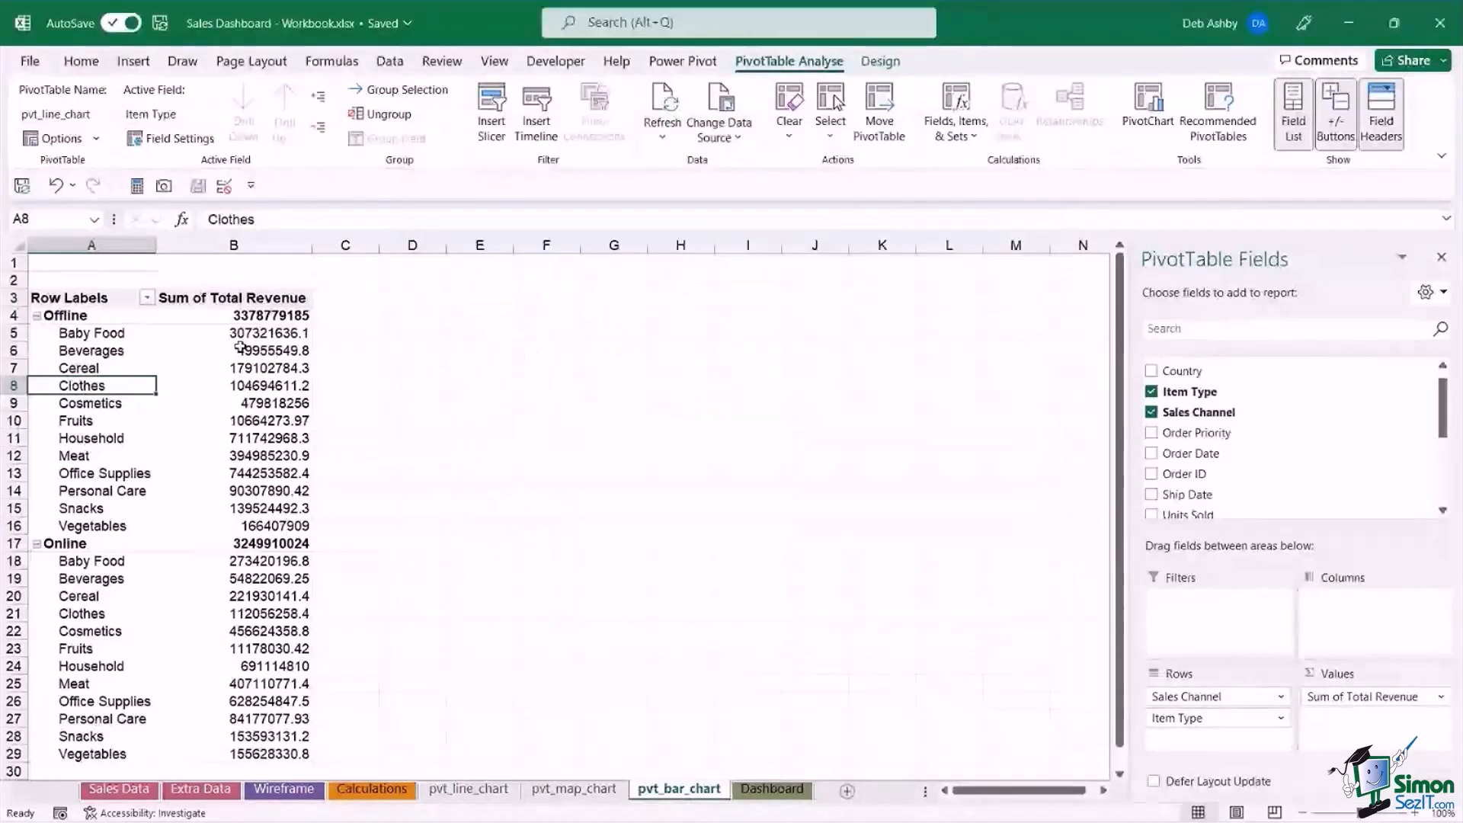
Format the Sum of Total Revenue values as Accounting with the $ symbol and 0 decimal places.
left_click(99, 338)
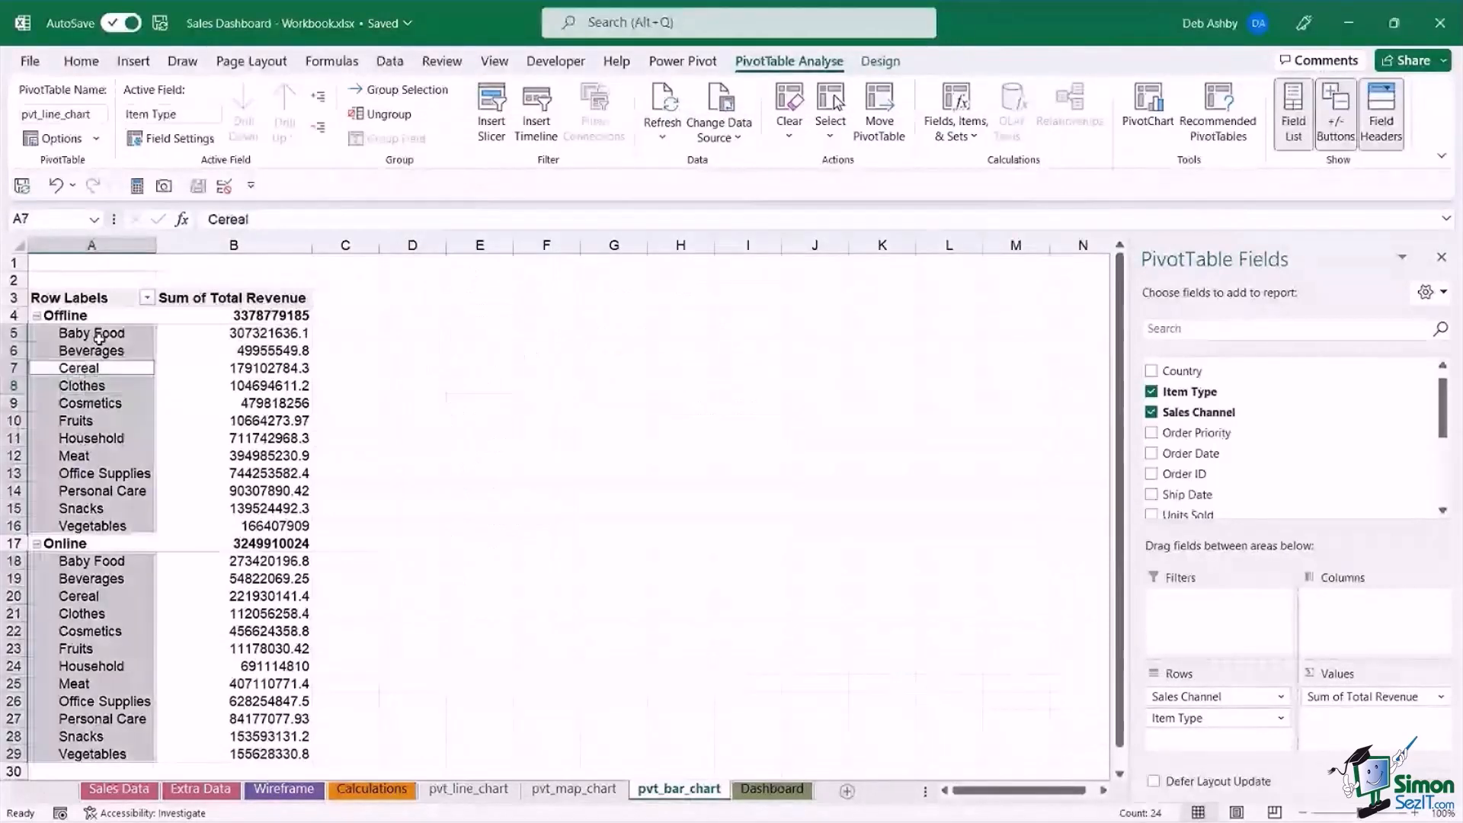
key("Right")
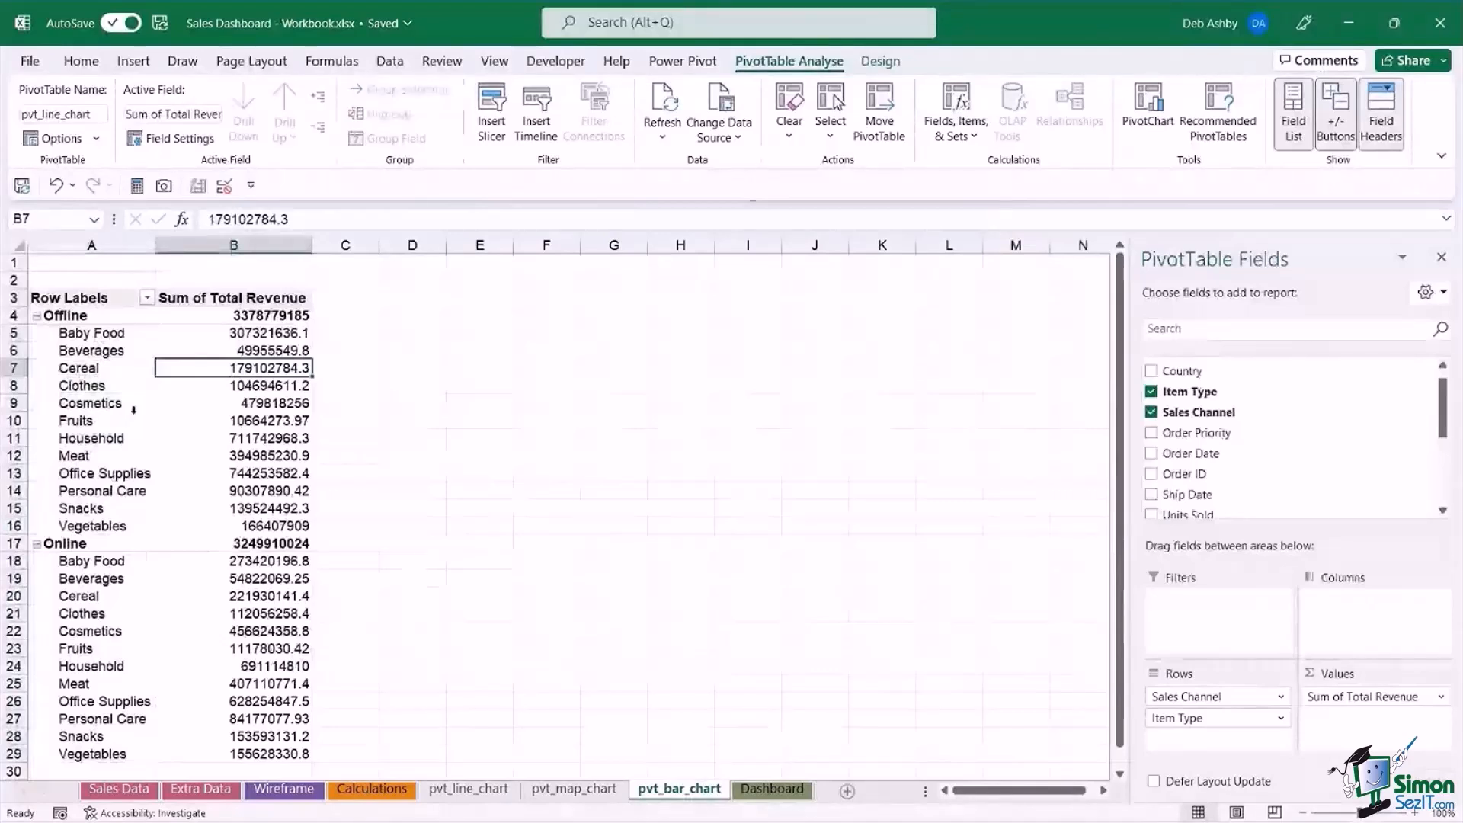
left_click(250, 333)
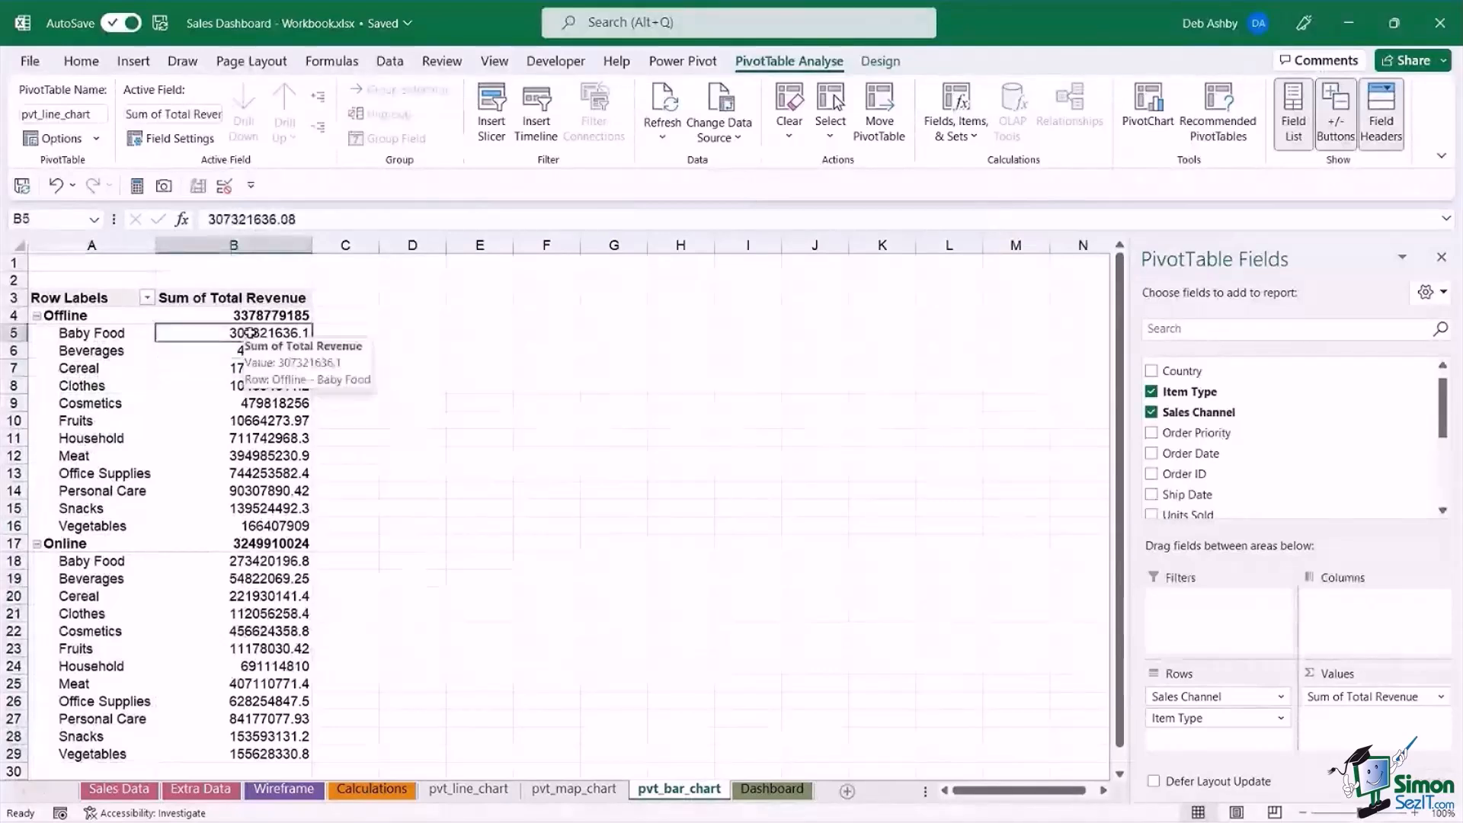
right_click(249, 333)
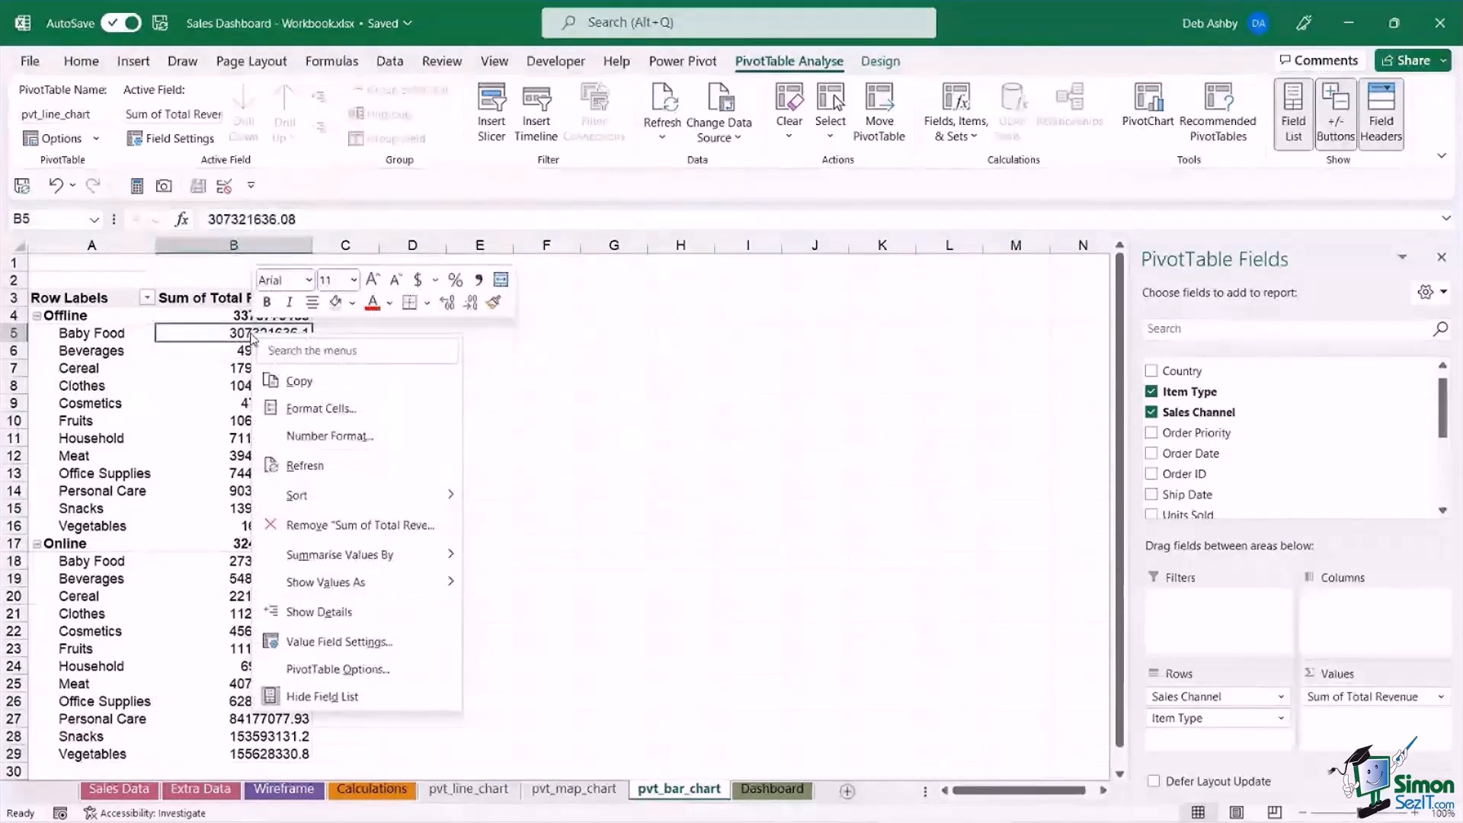
left_click(329, 437)
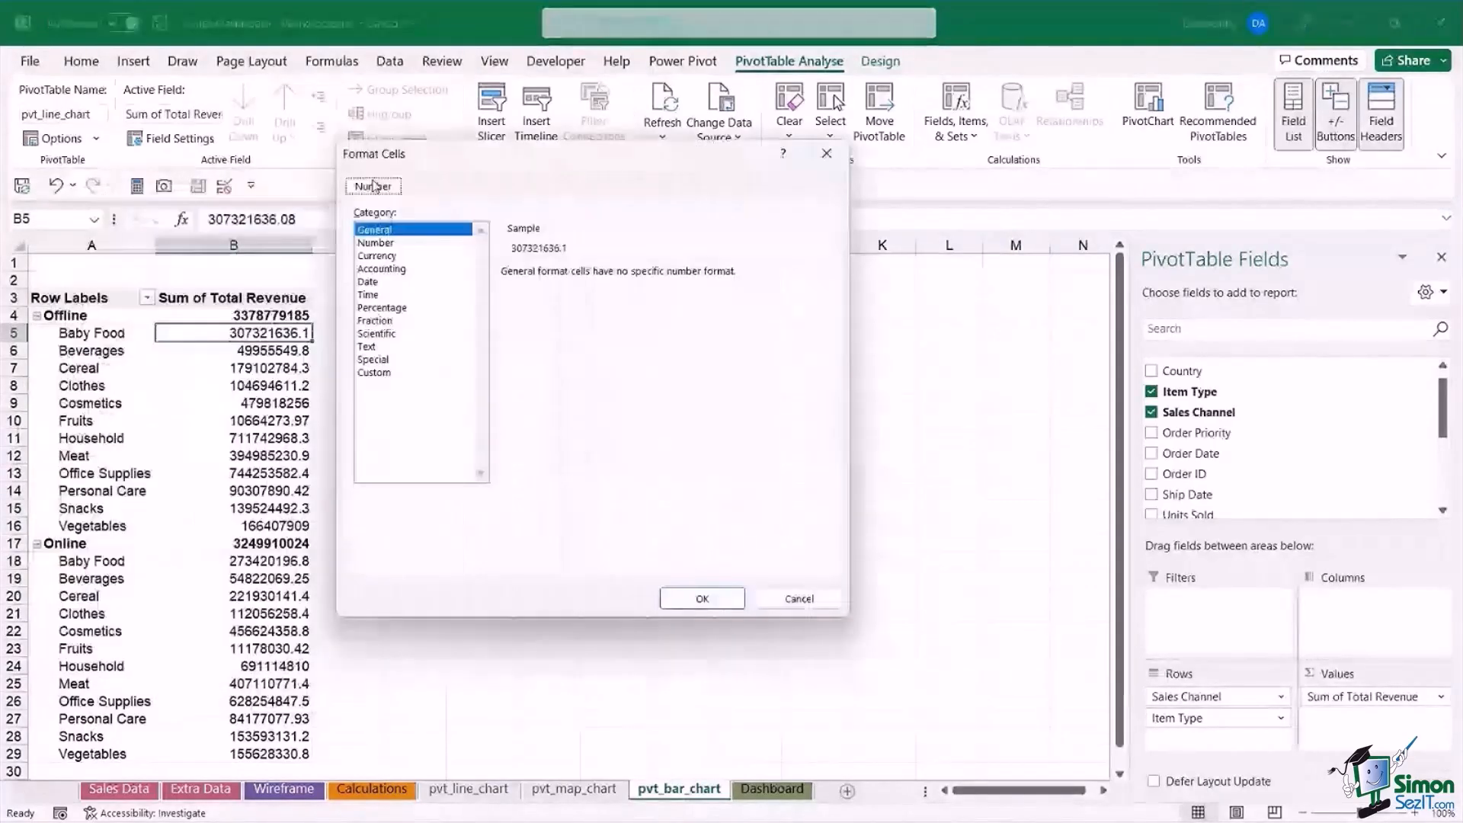
left_click(382, 269)
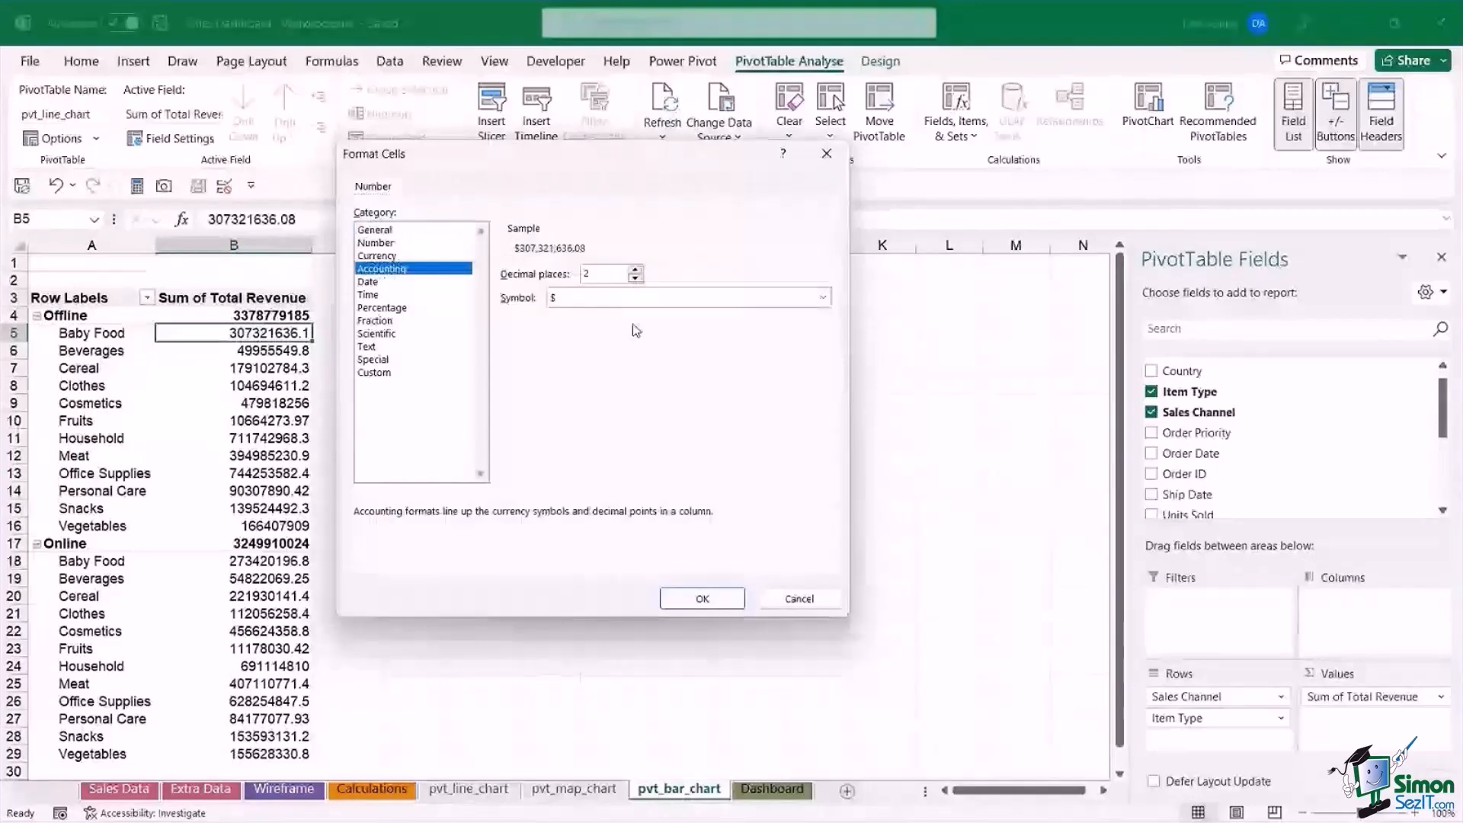
left_click(635, 278)
left_click(636, 278)
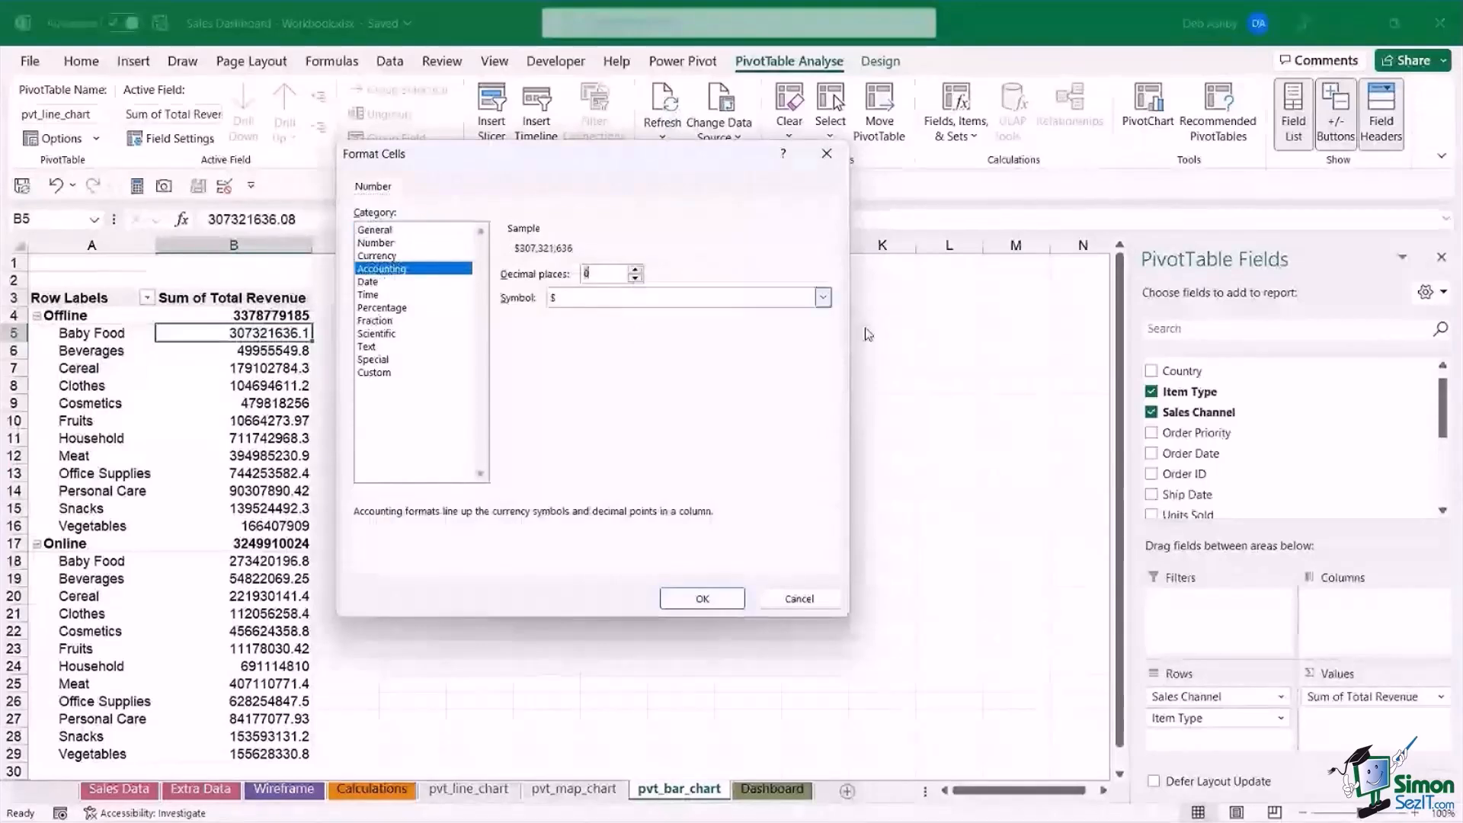
left_click(709, 607)
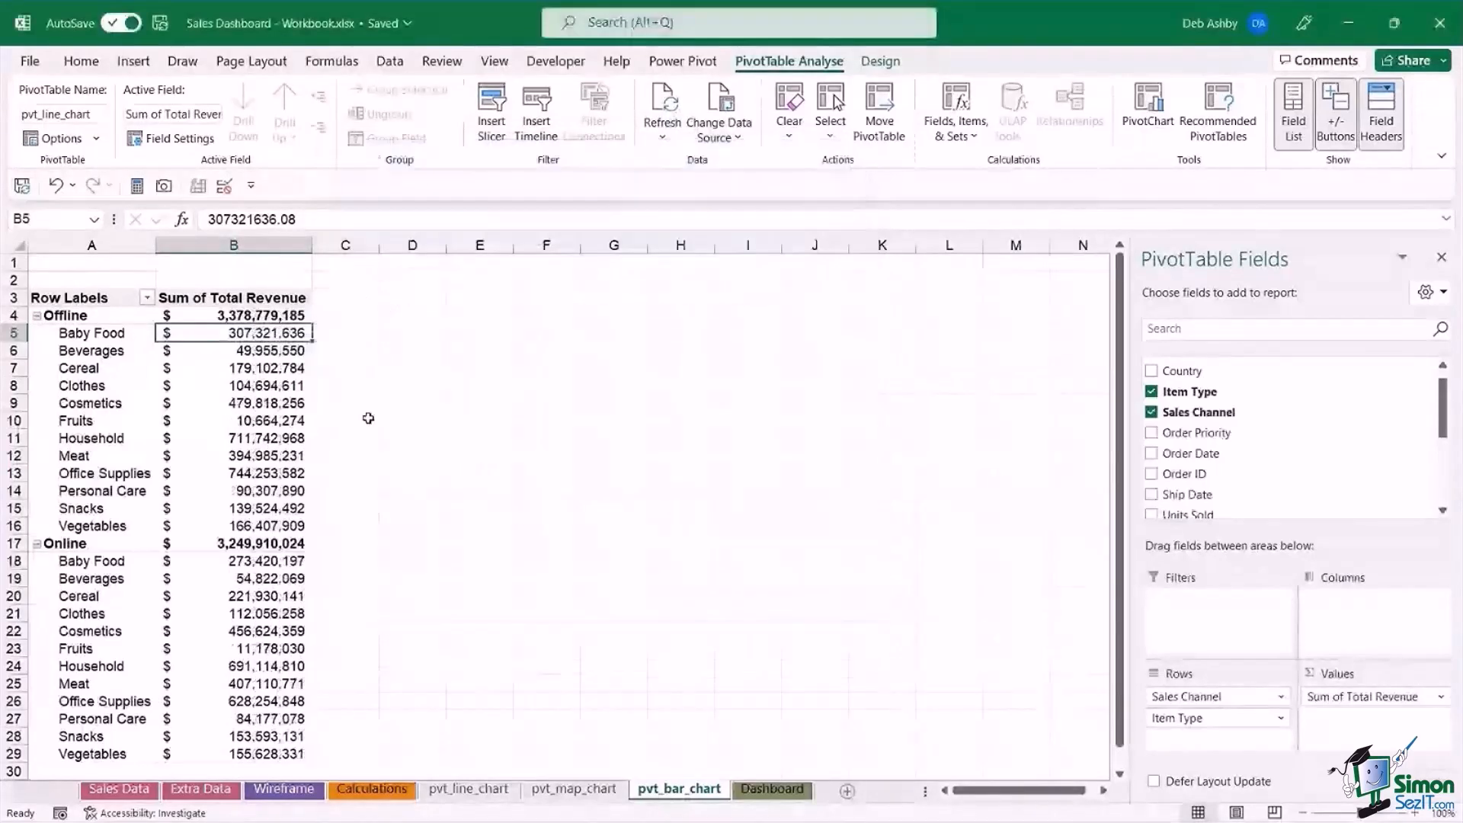
Filter the pivot table's Item Type field to the top 3 items by Sum of Total Revenue.
key("Down")
key("Down")
key("Down")
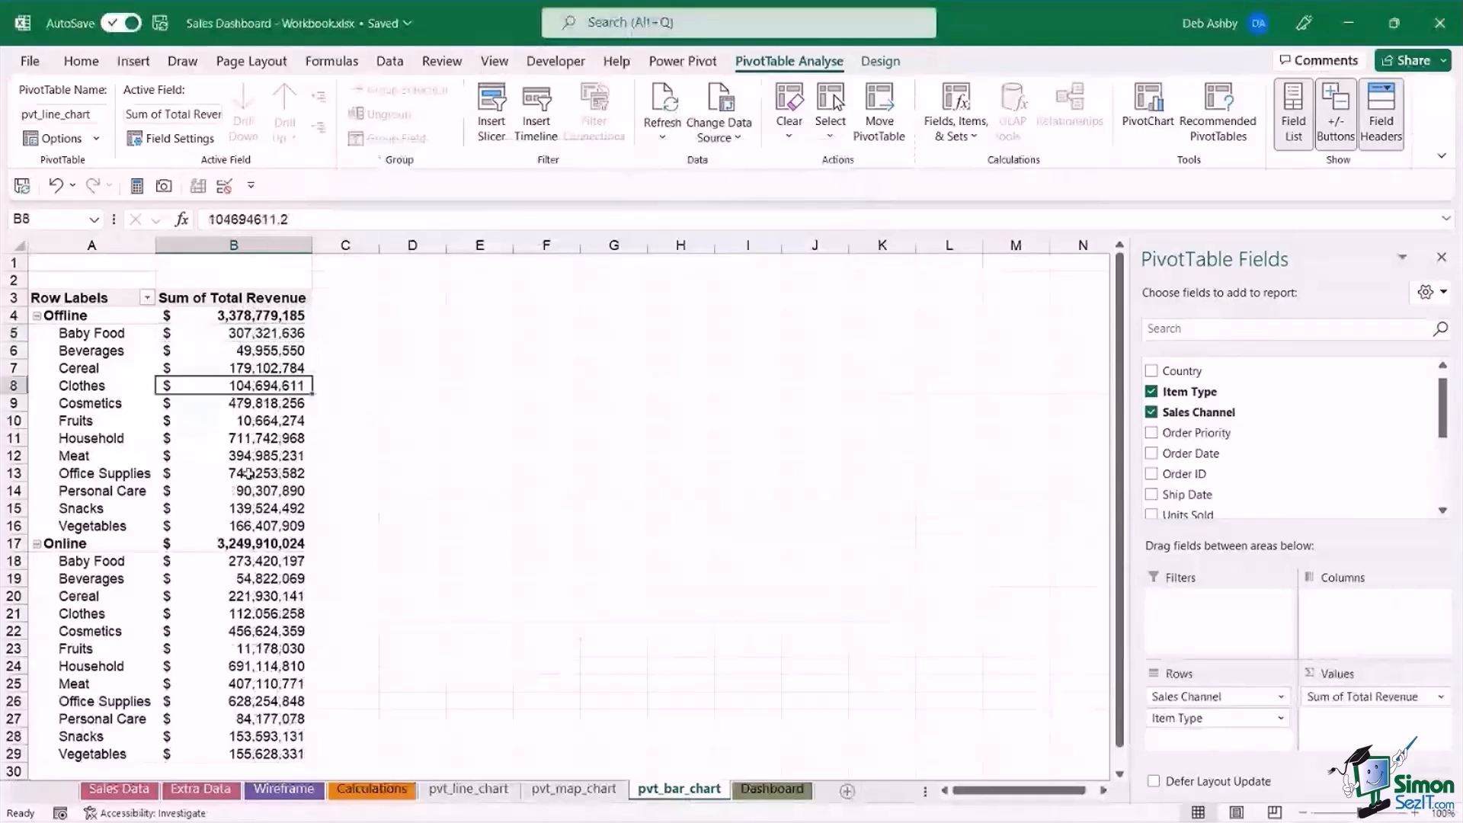
key("Left")
key("Up")
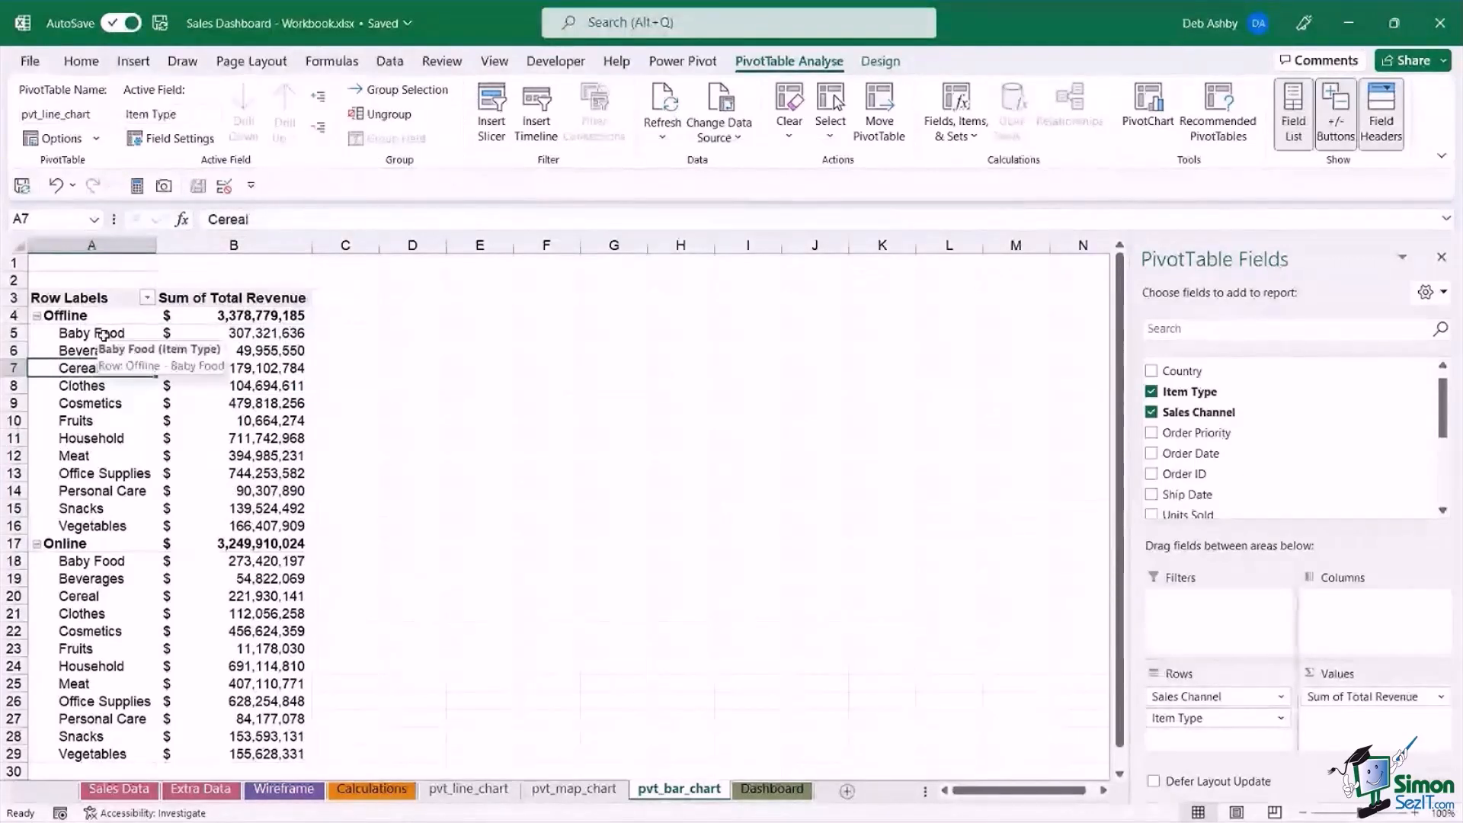
right_click(105, 335)
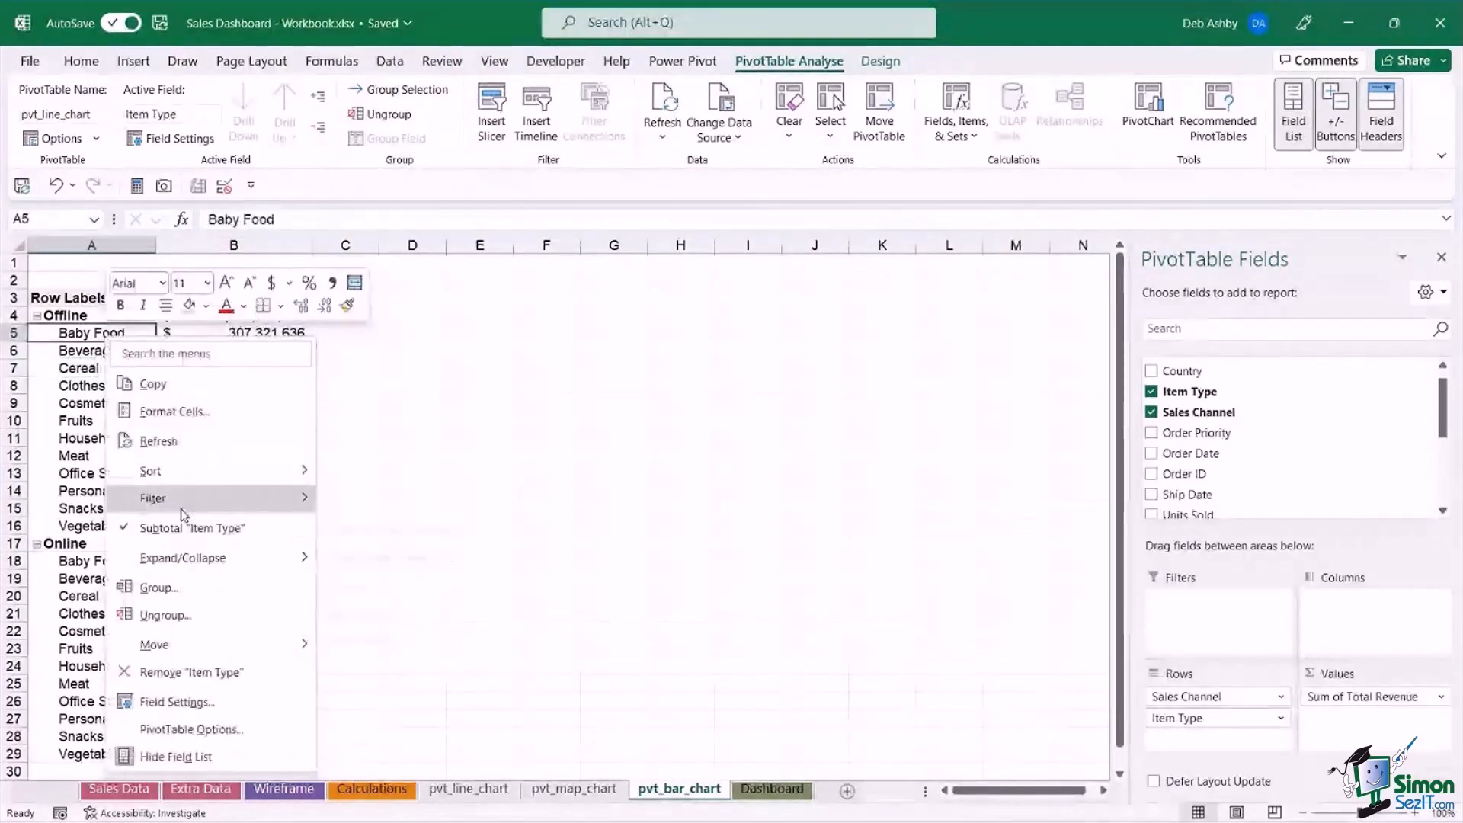
mouse_move(183, 516)
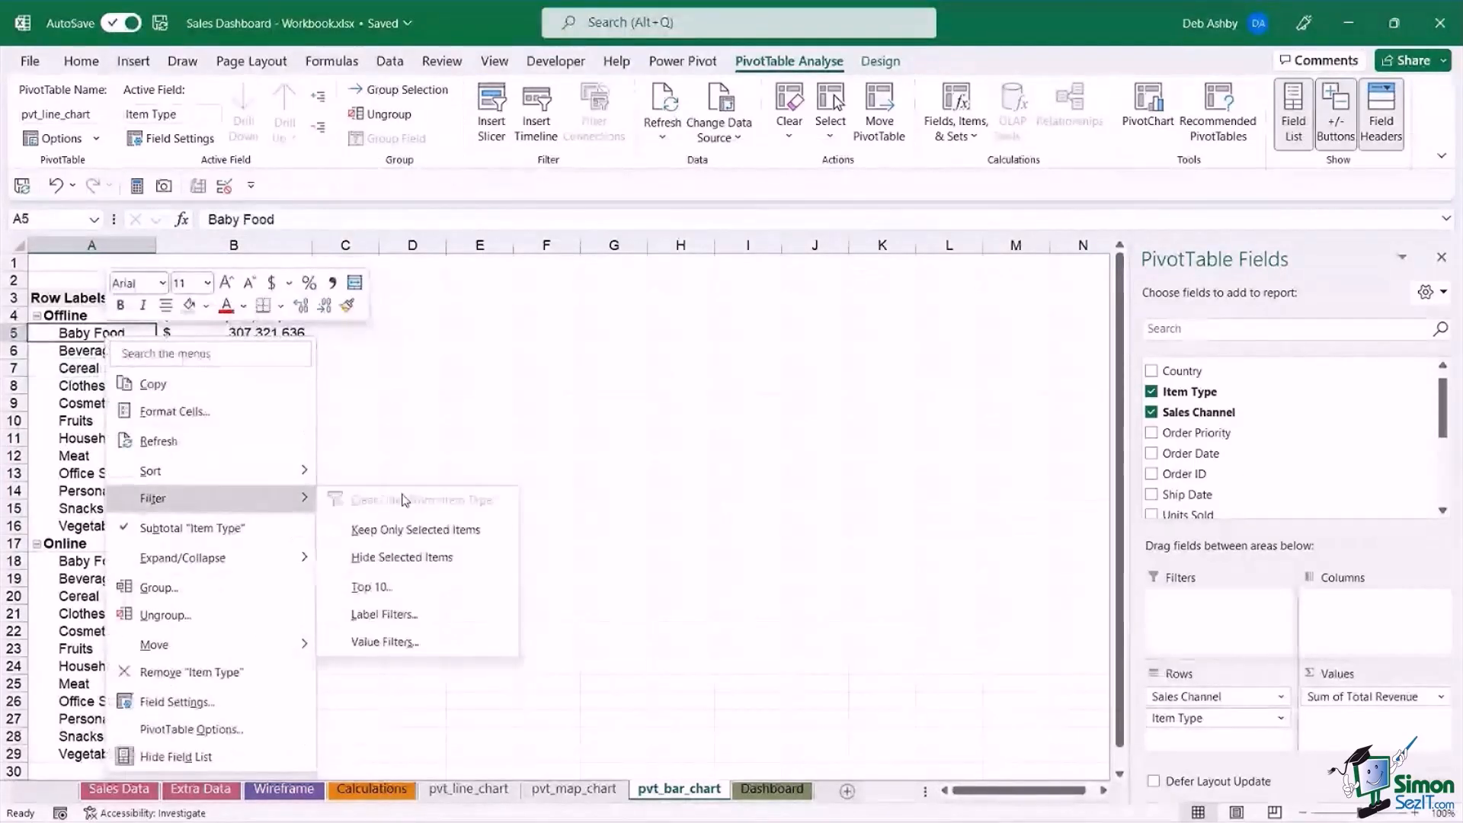
left_click(416, 596)
left_click_drag(698, 306, 567, 290)
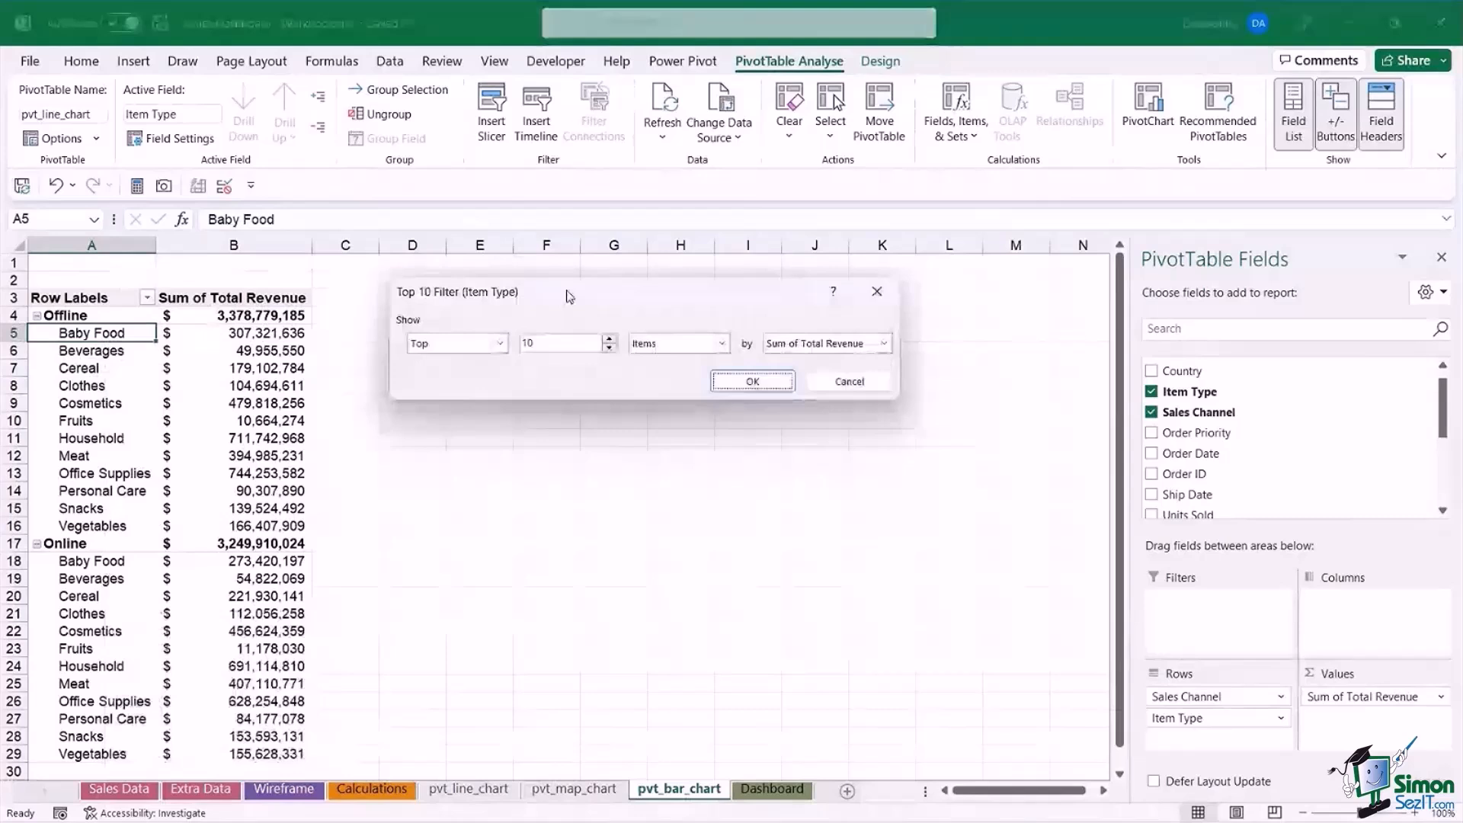
left_click(610, 348)
left_click(610, 348)
left_click(609, 347)
left_click(610, 348)
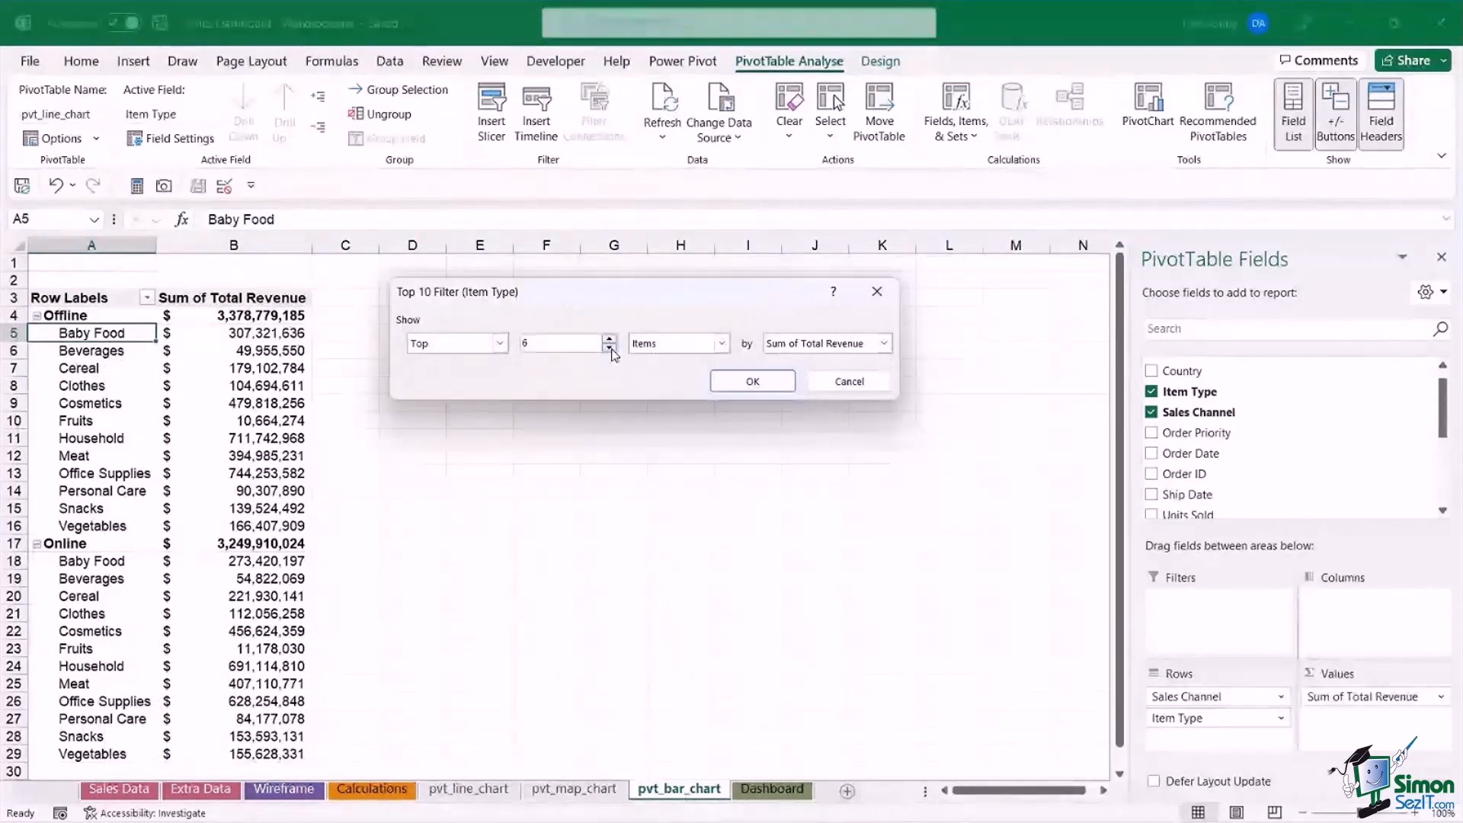
left_click(610, 348)
left_click(610, 348)
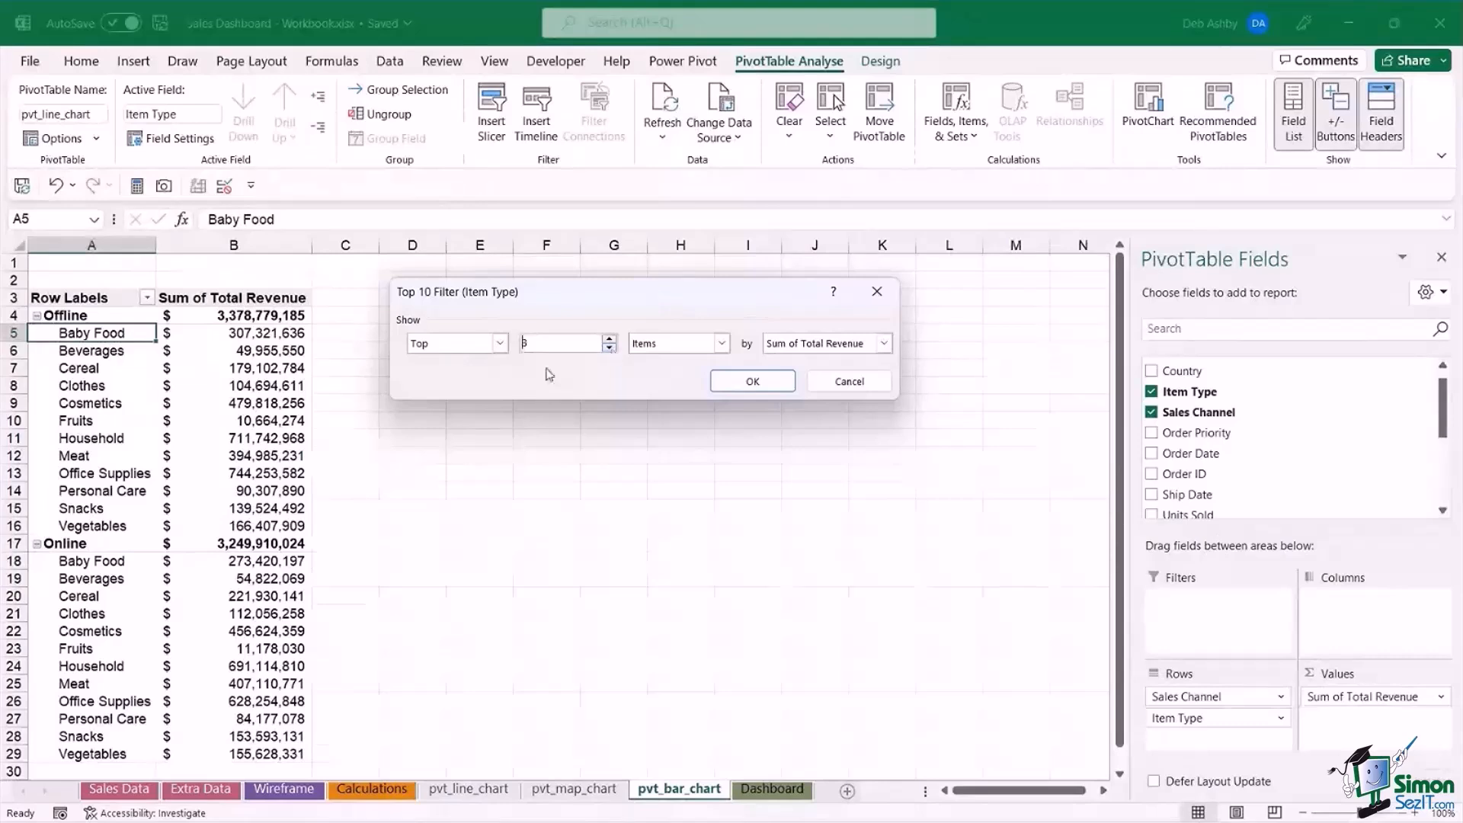
left_click_drag(666, 307, 623, 304)
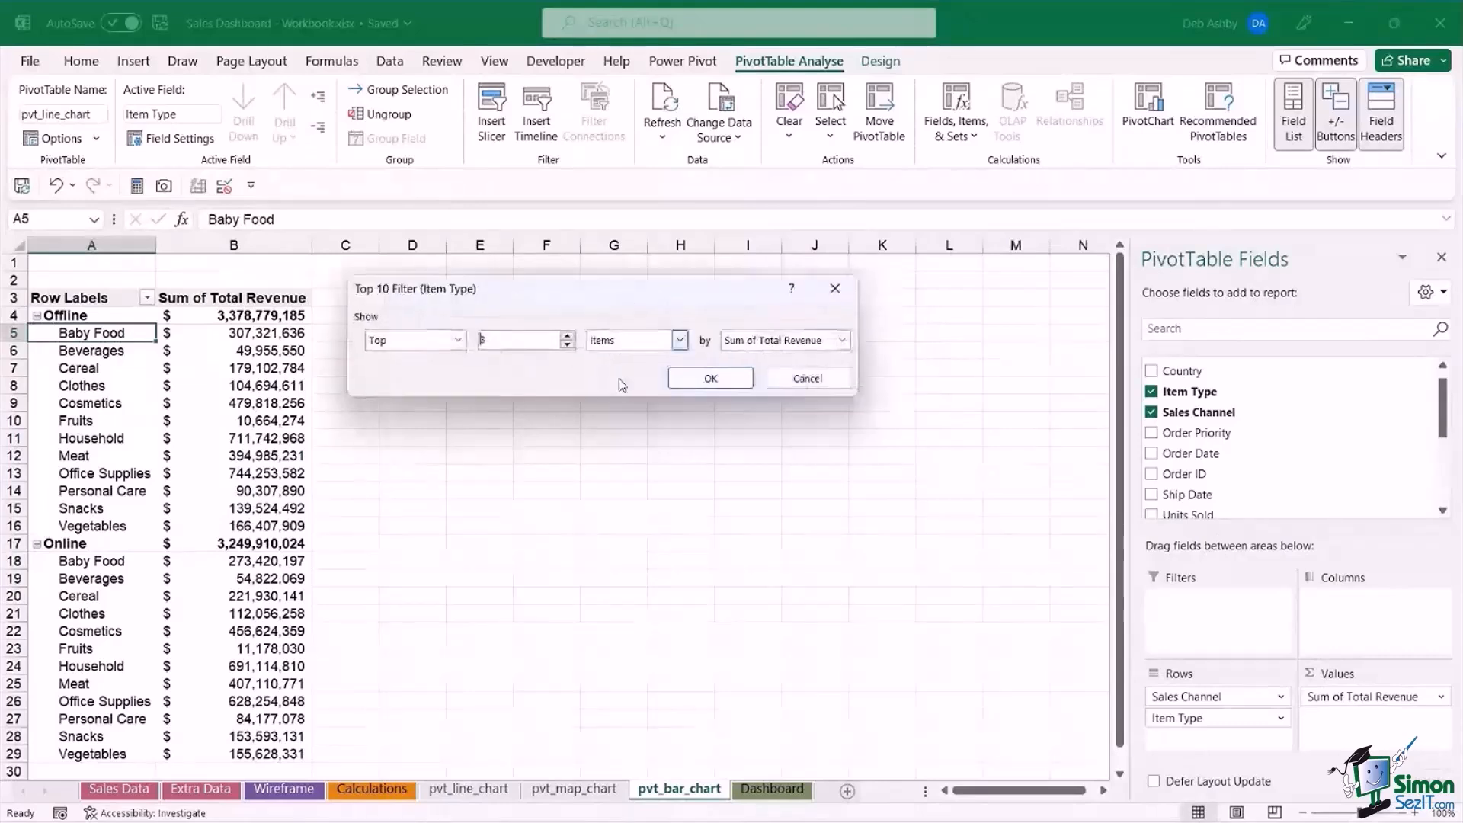
left_click(730, 379)
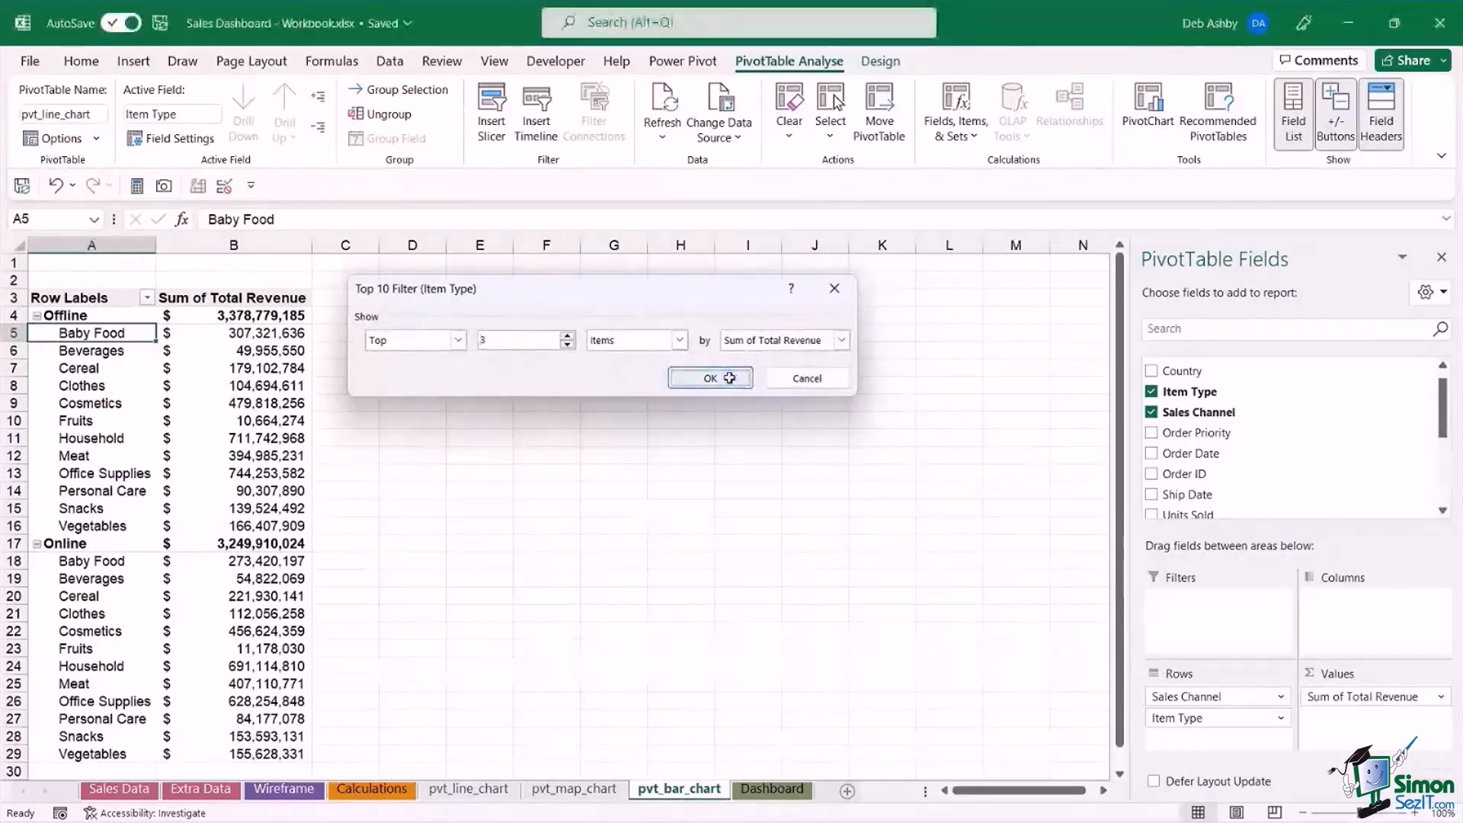
Insert a clustered bar PivotChart from the filtered pivot table, place it beside the table and enlarge it to about 3.14" by 5.99".
mouse_move(165, 374)
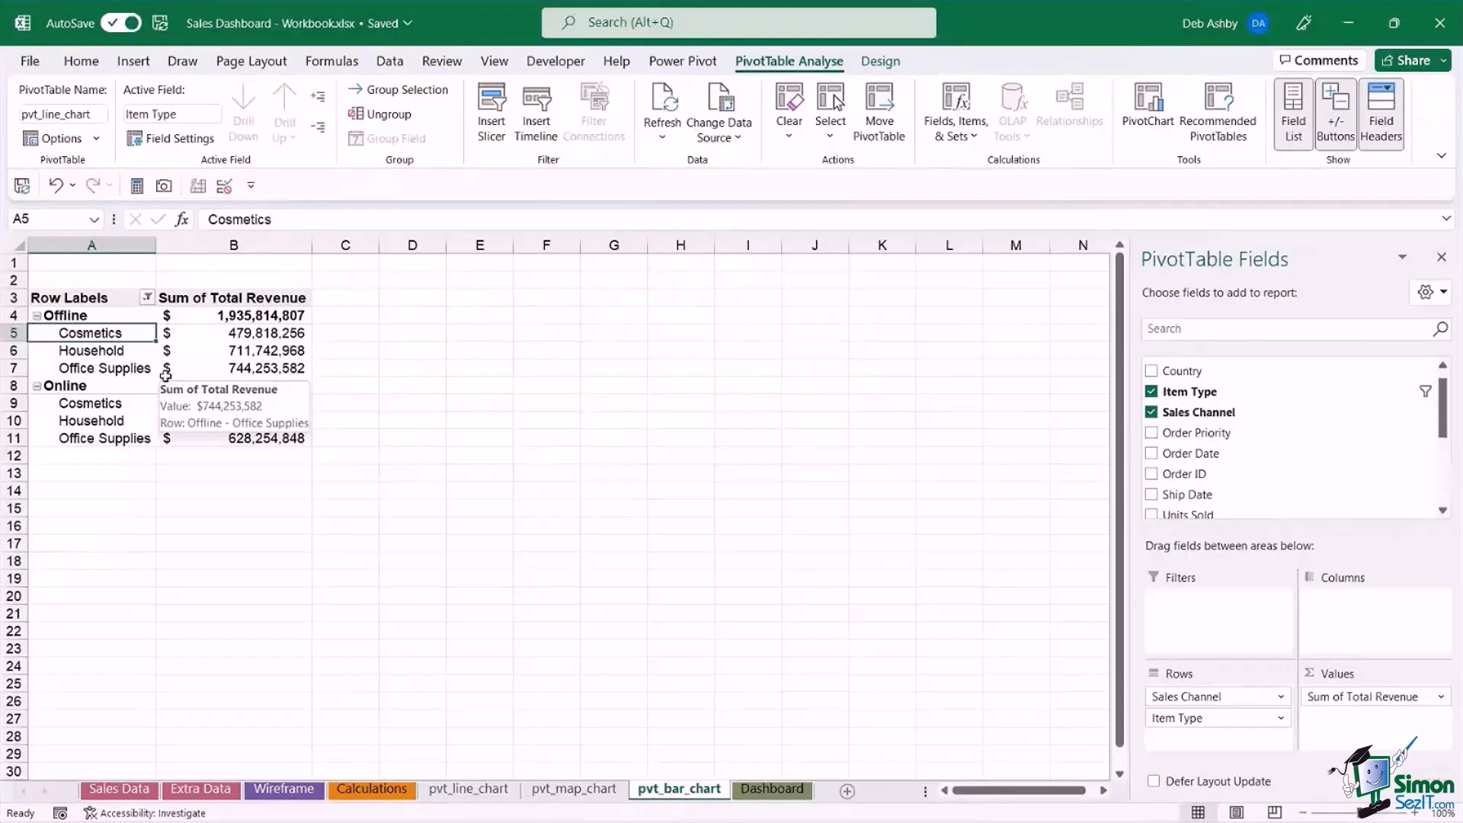
left_click(207, 366)
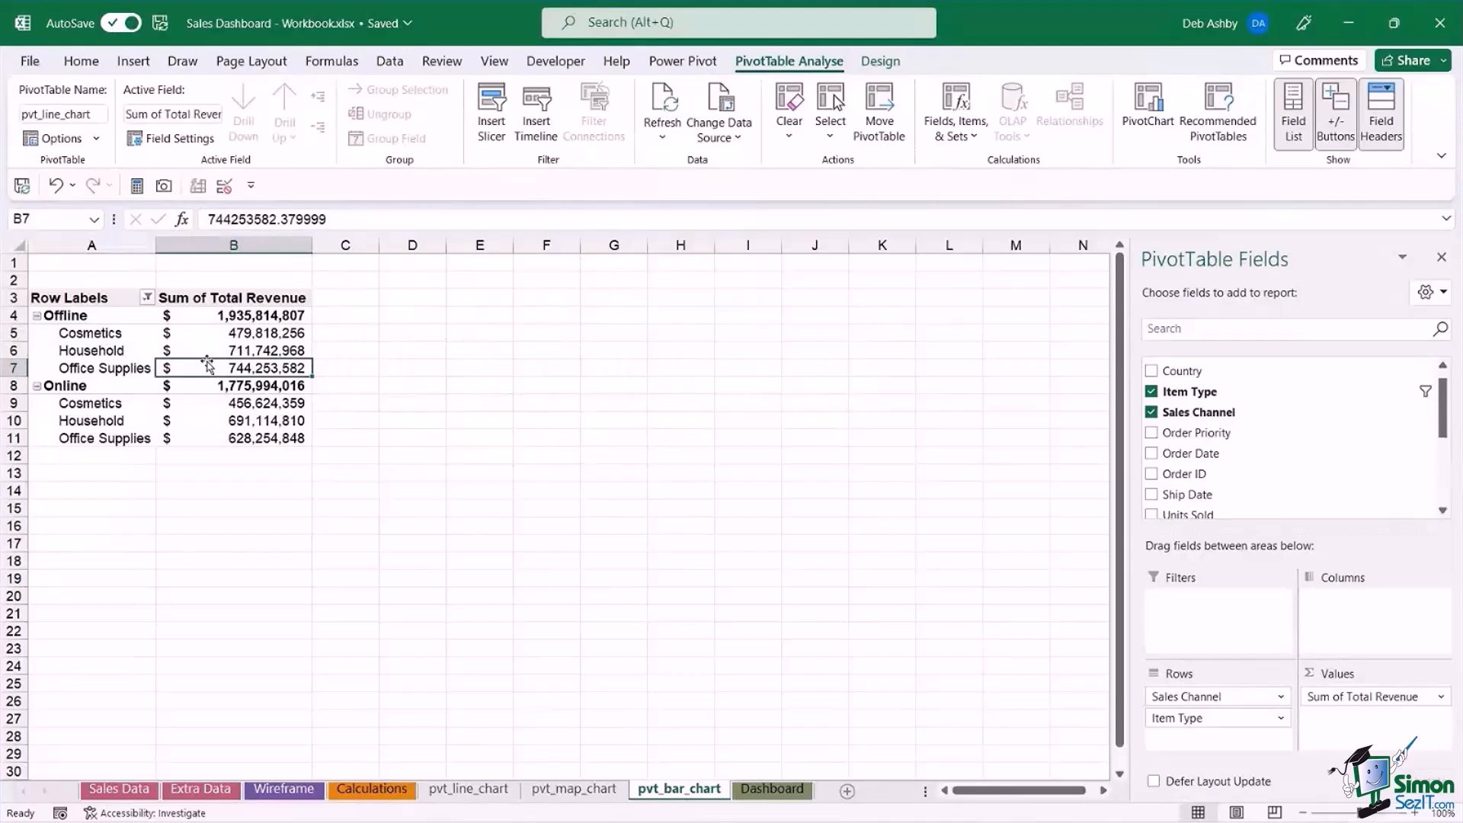
left_click(250, 335)
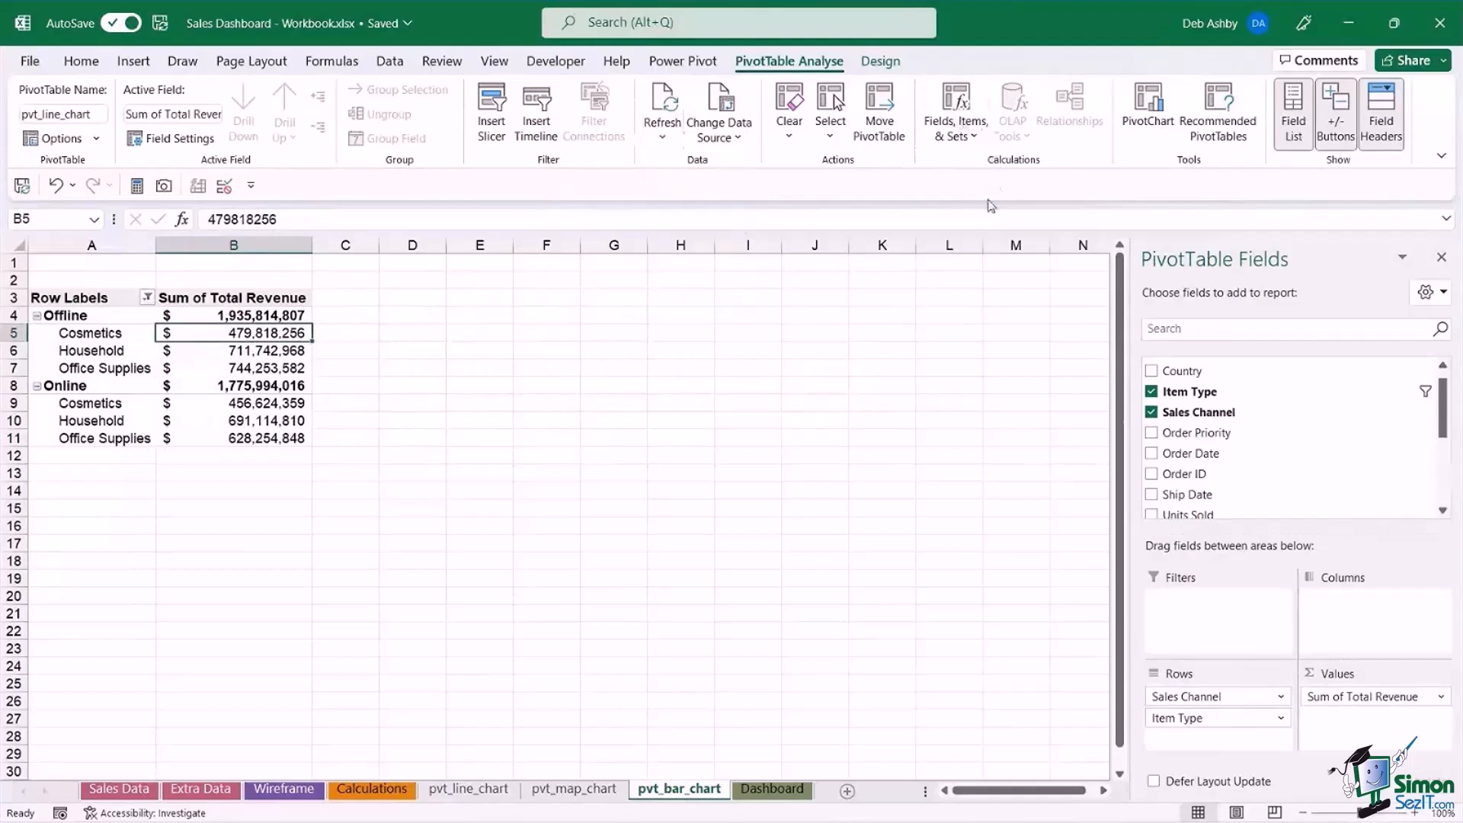
left_click(1150, 124)
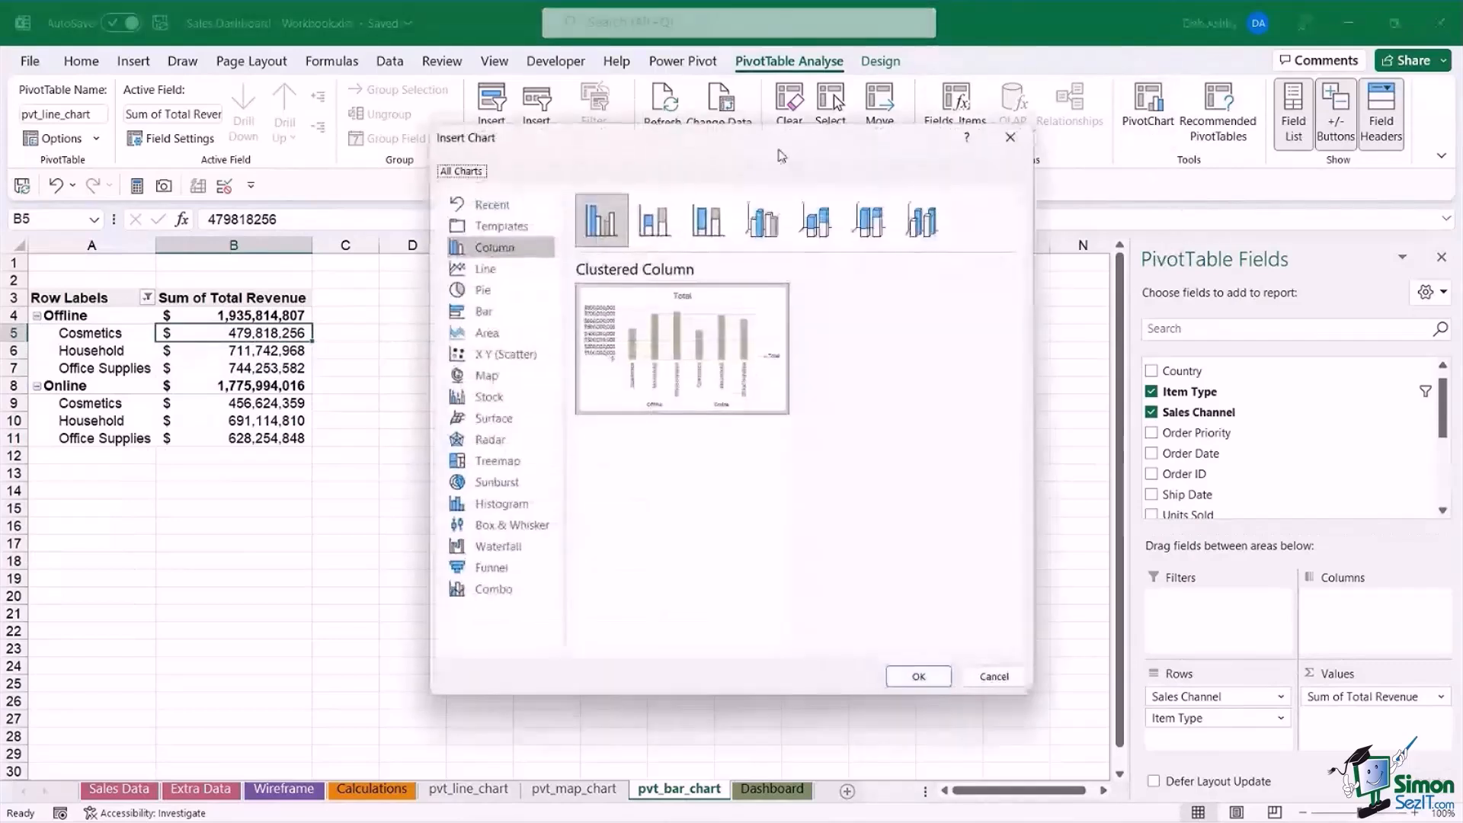
left_click(503, 314)
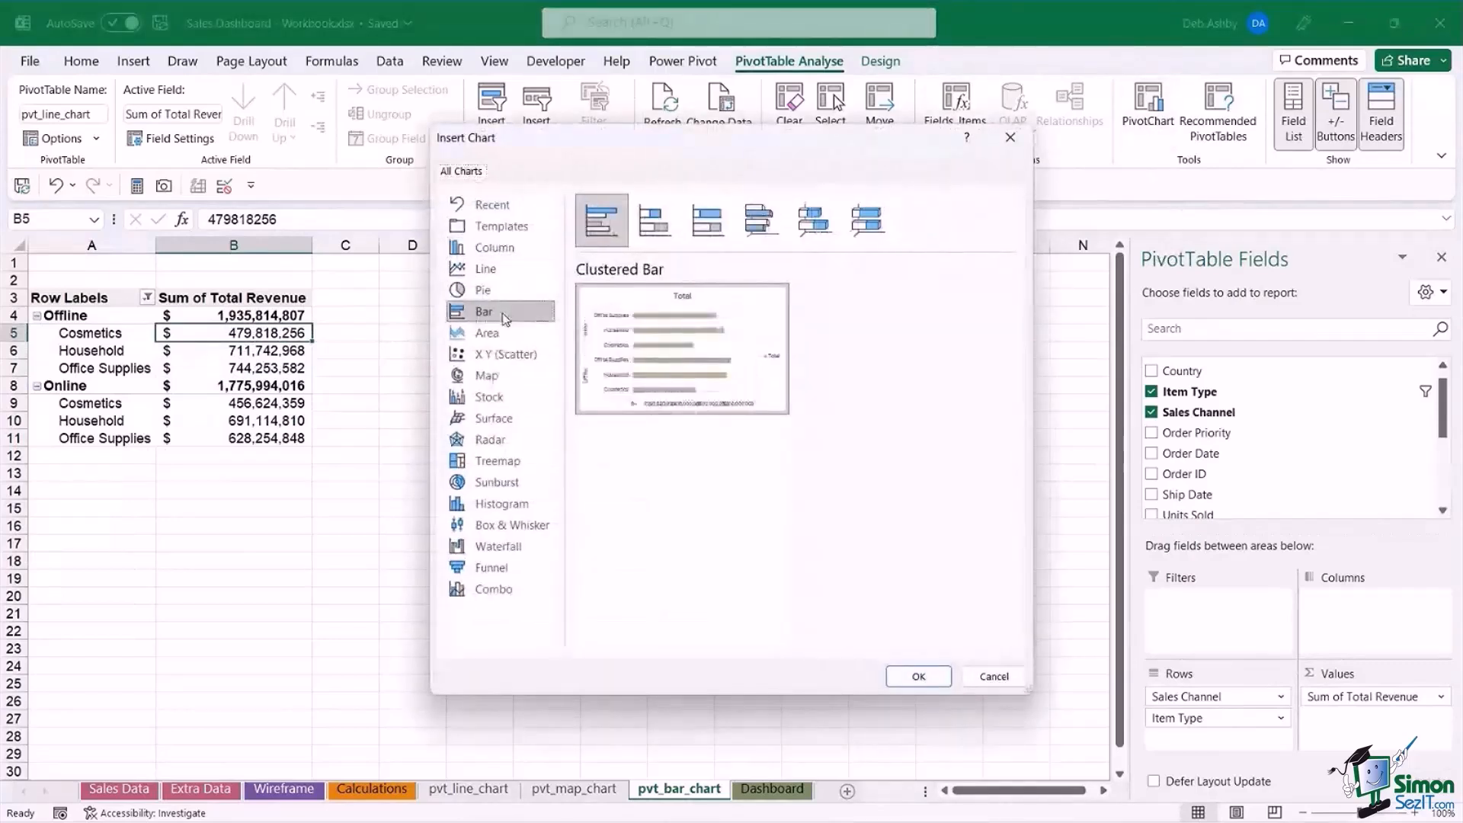
left_click(918, 676)
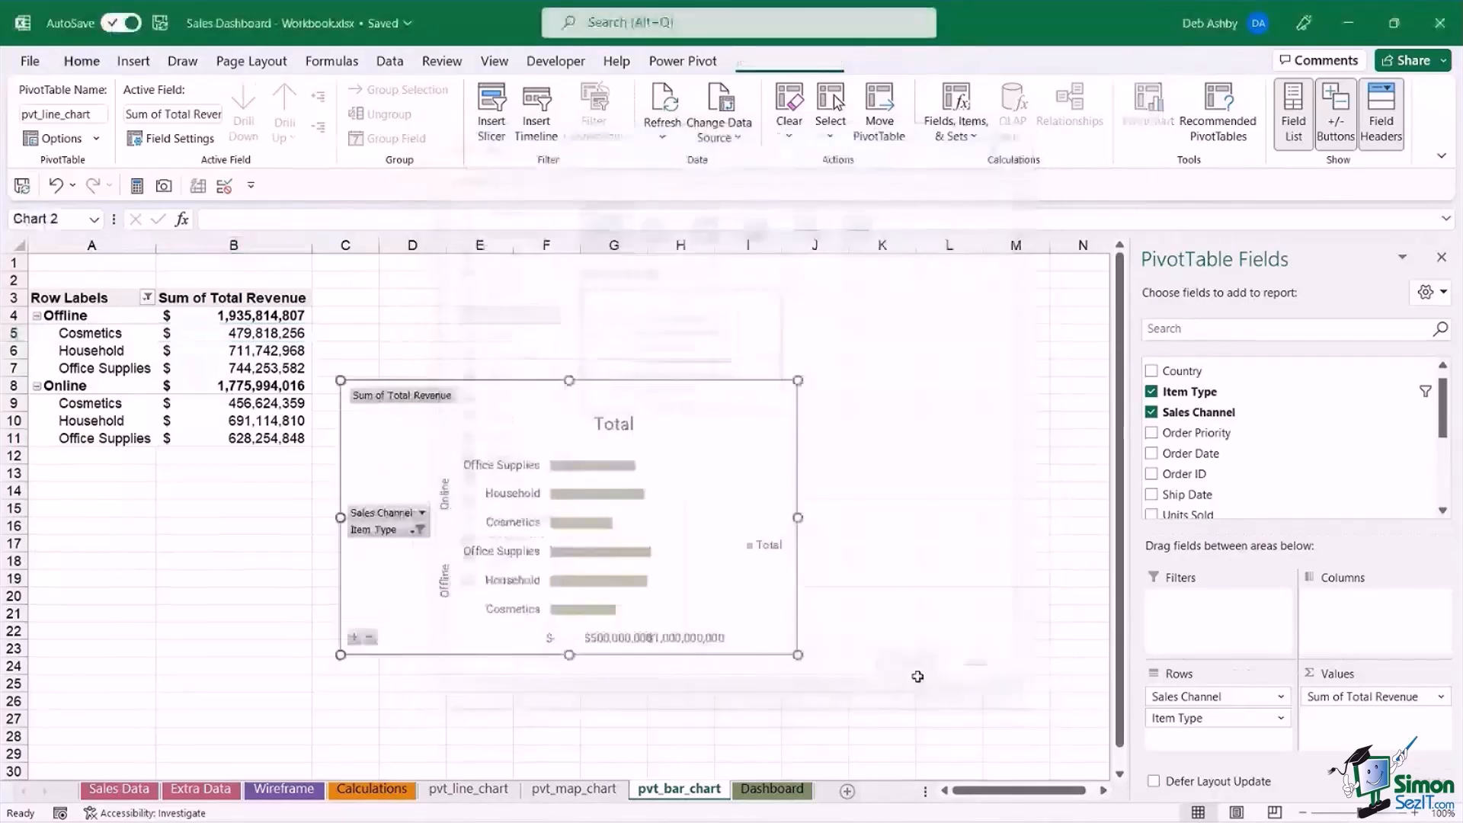
left_click_drag(806, 583, 897, 596)
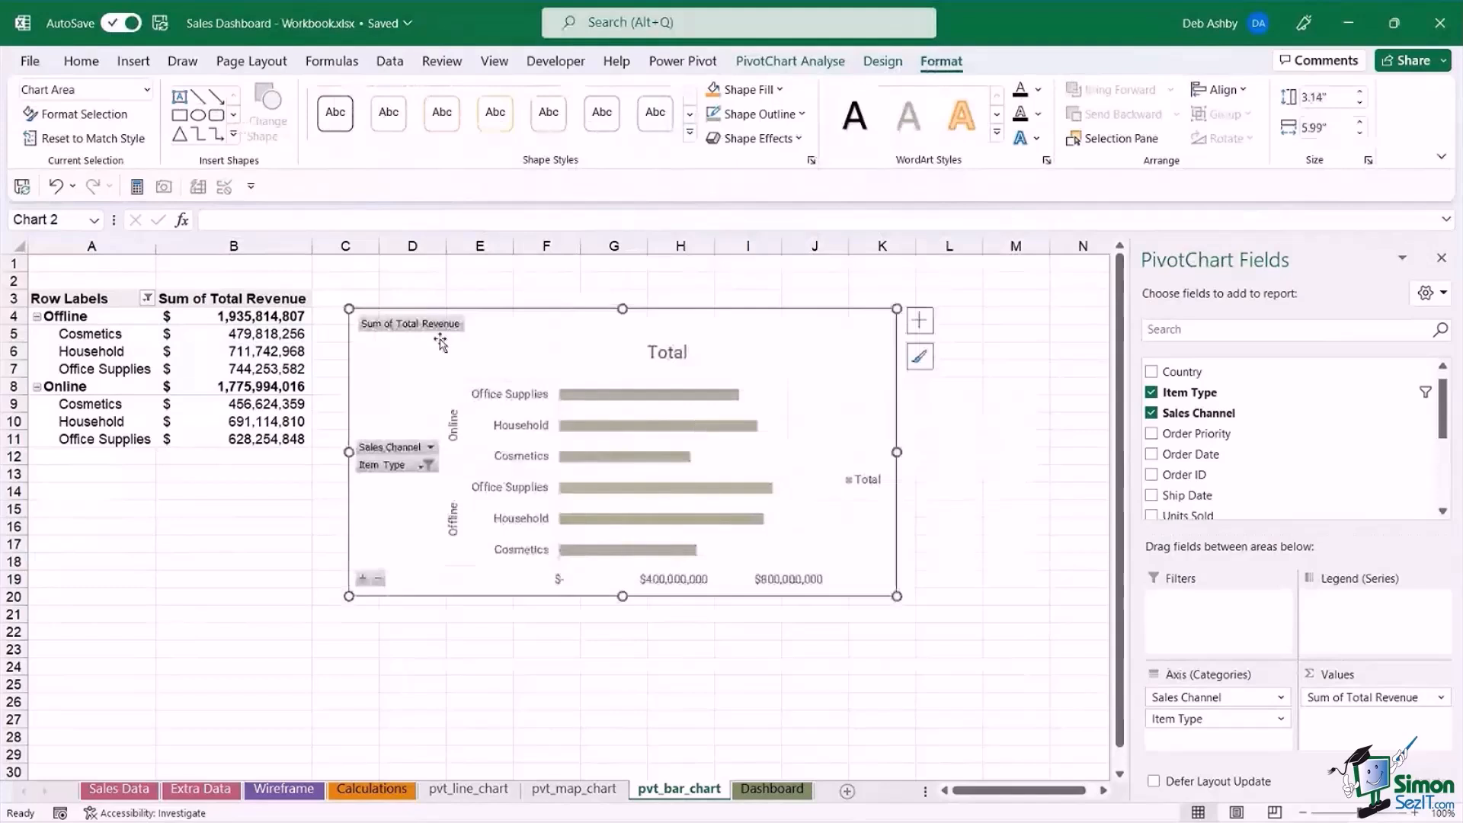
Hide all field buttons on the bar chart and delete its legend, moving the chart up to start at row 2.
right_click(431, 325)
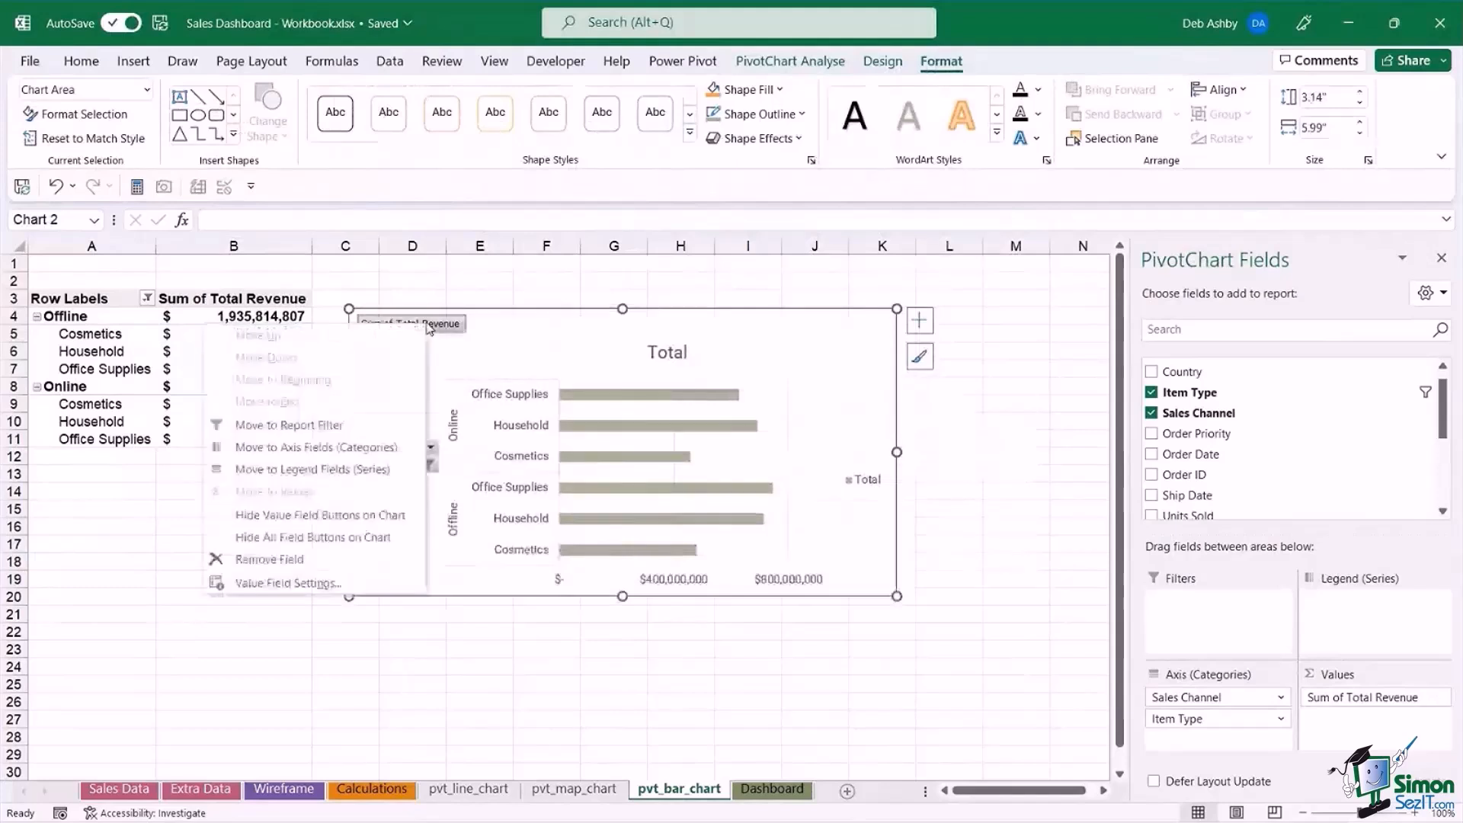
left_click(313, 539)
left_click_drag(725, 317, 720, 289)
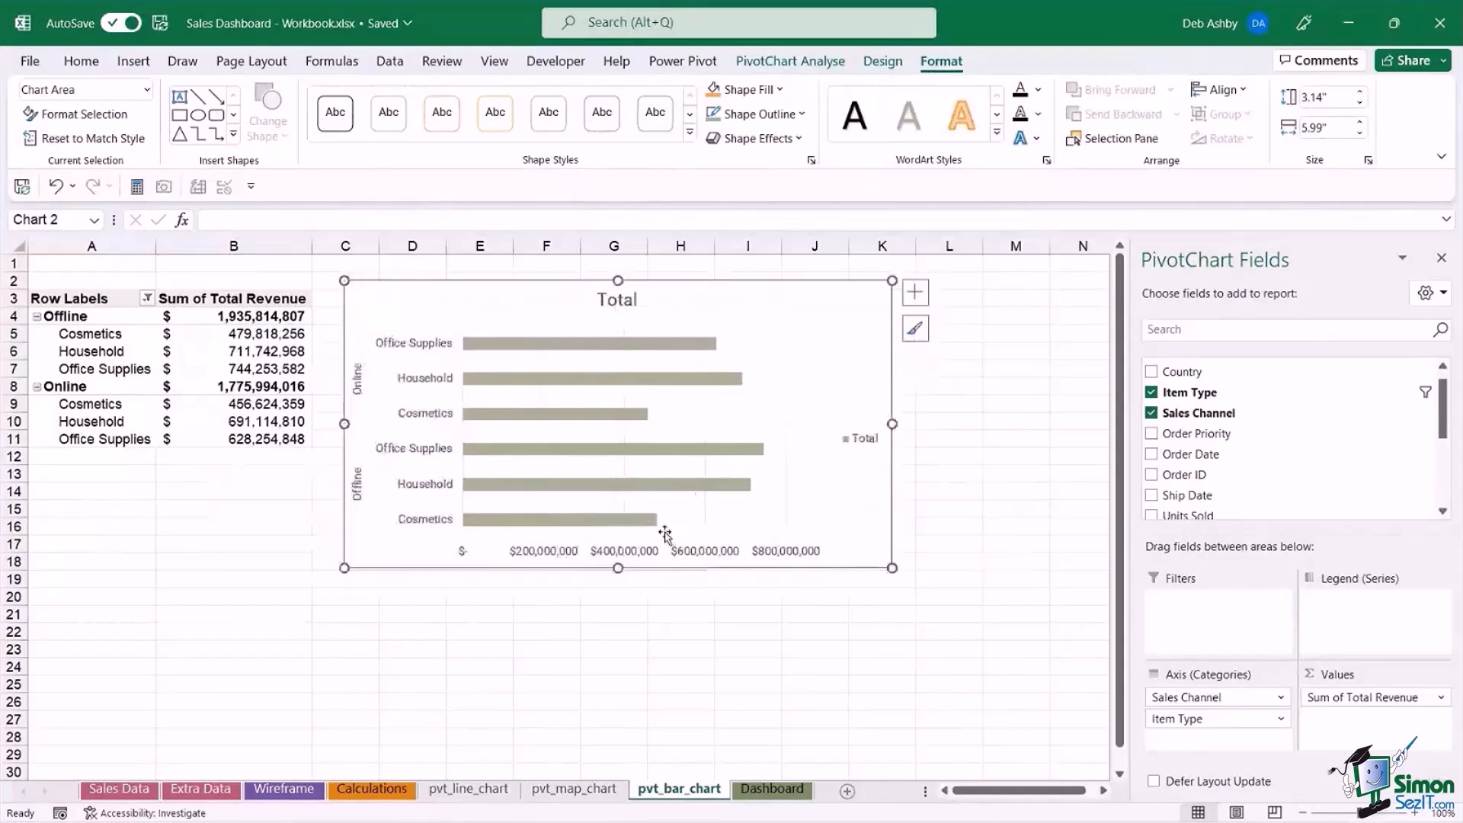
left_click(865, 439)
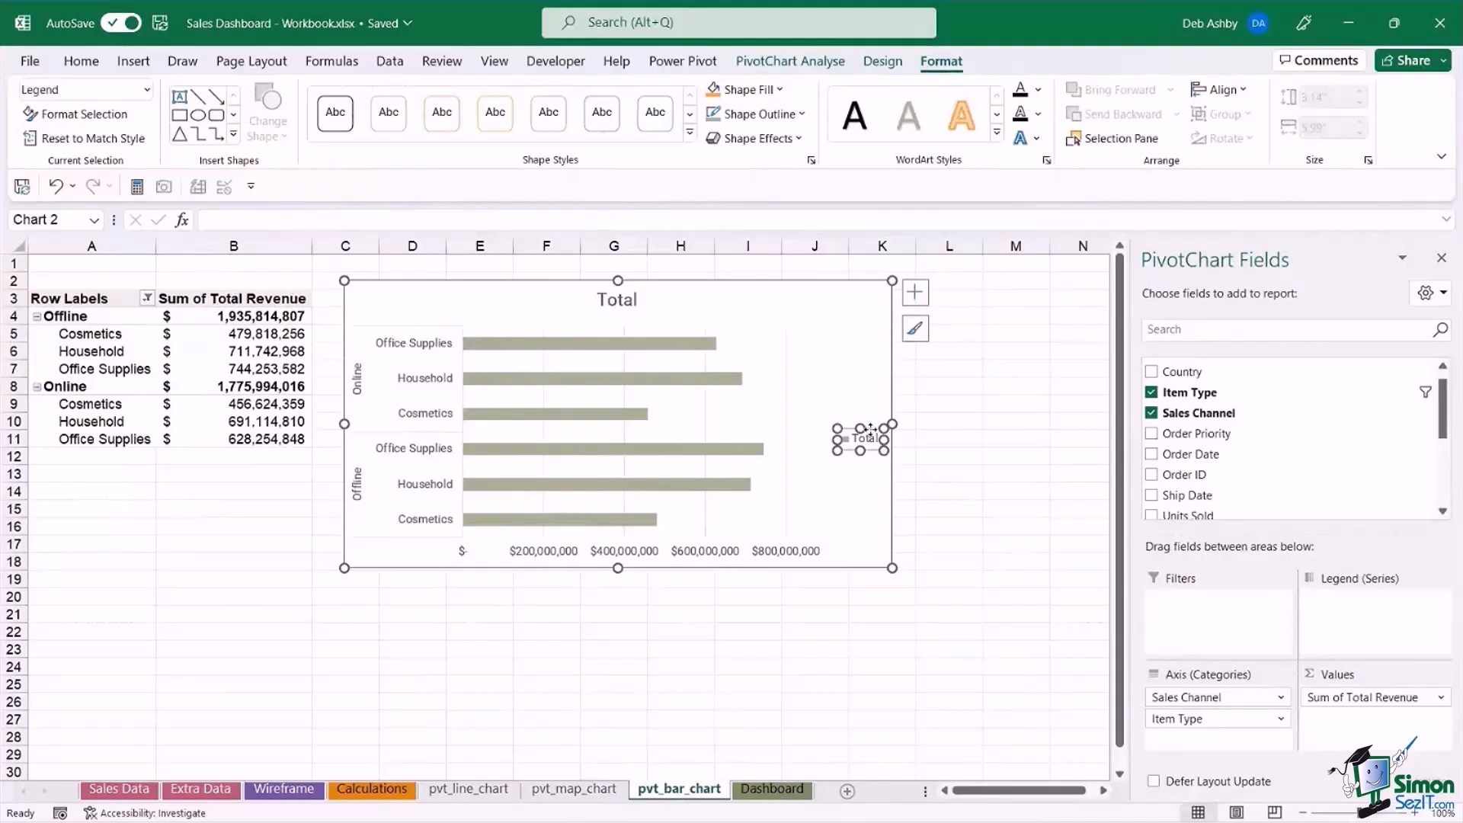
key("Delete")
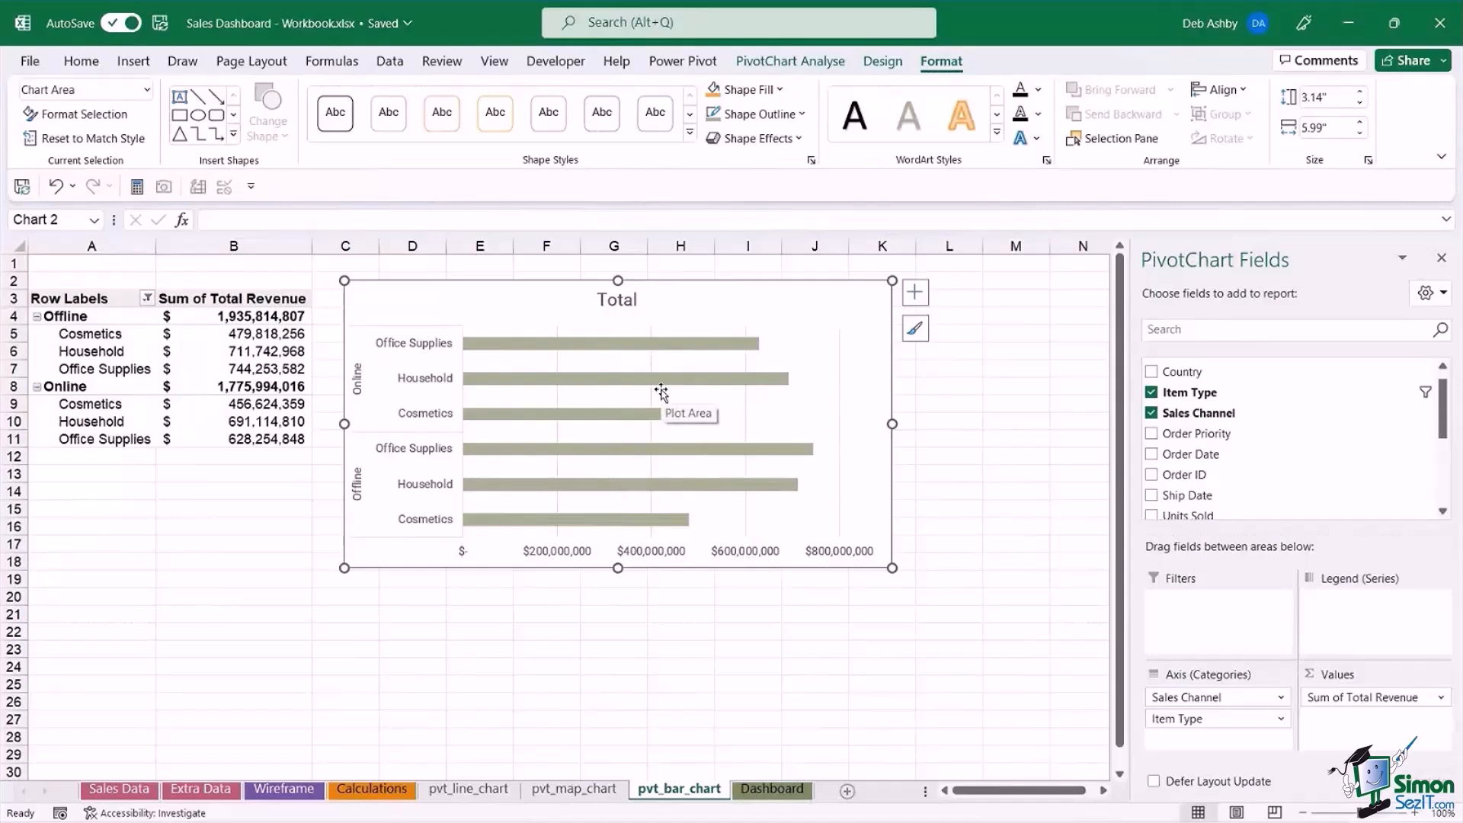
Set the gap width of the chart's Total data series to 49% to thicken the bars.
left_click(594, 345)
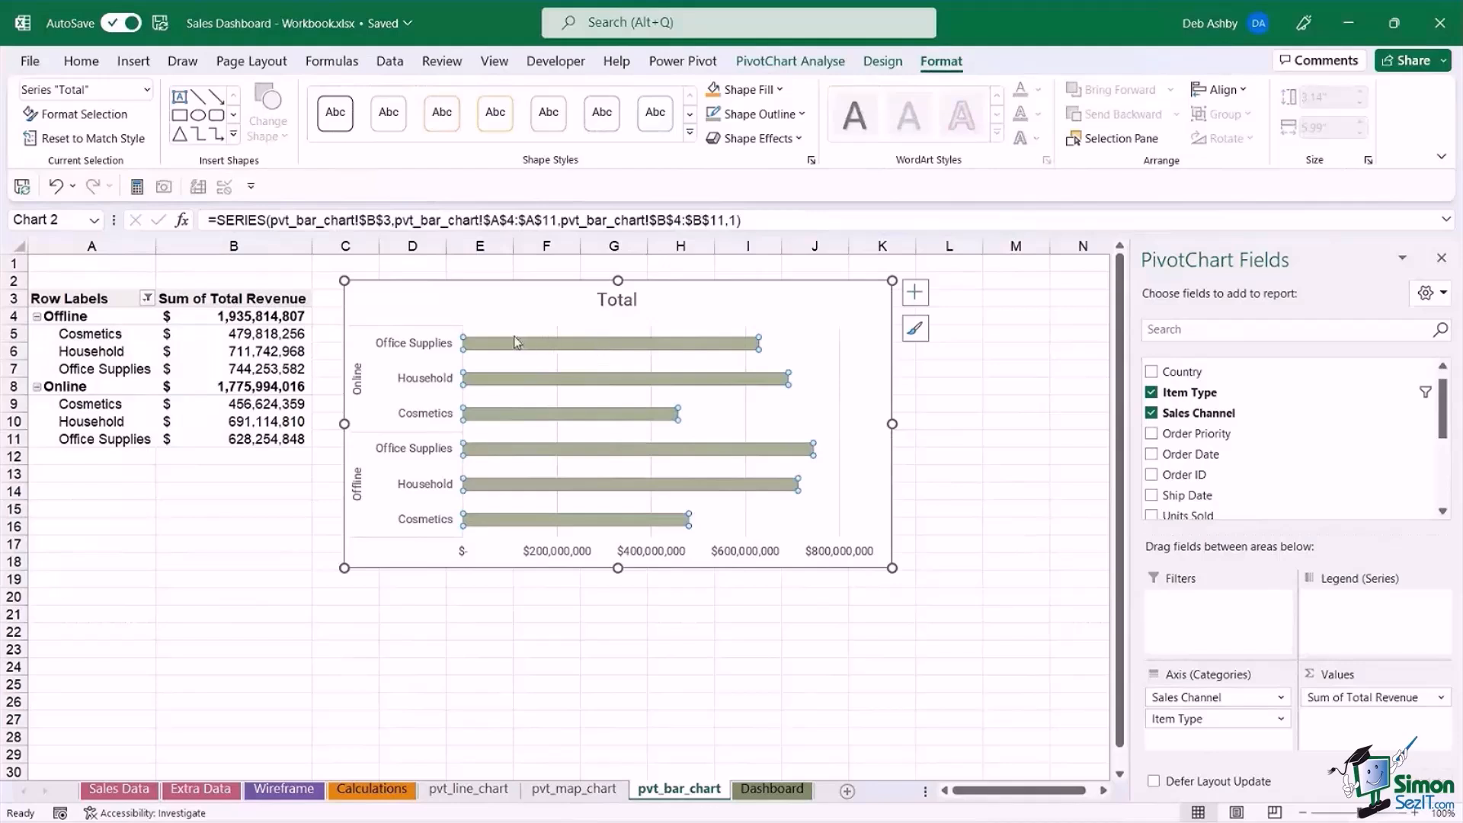
right_click(596, 348)
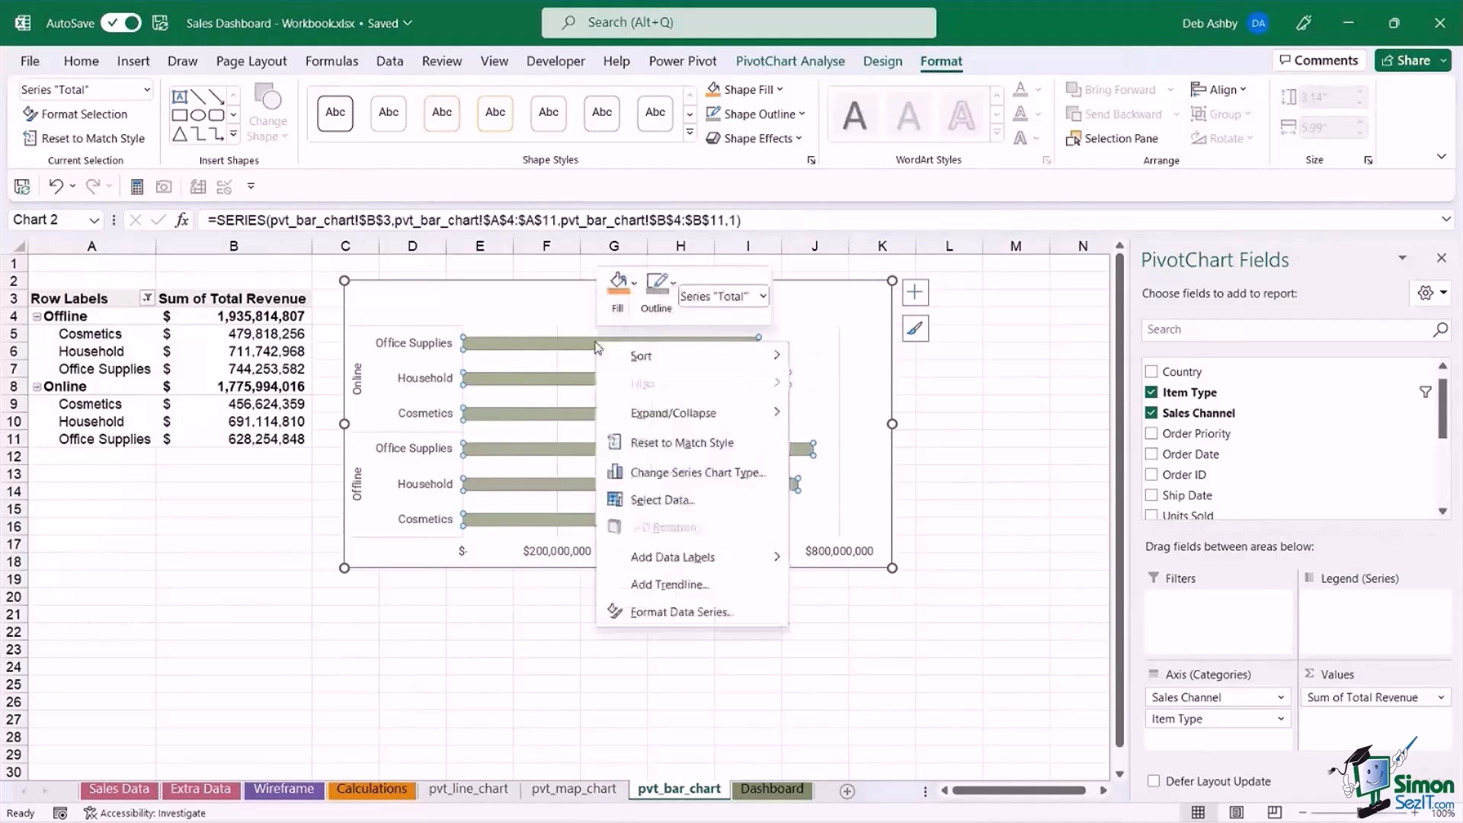
left_click(674, 617)
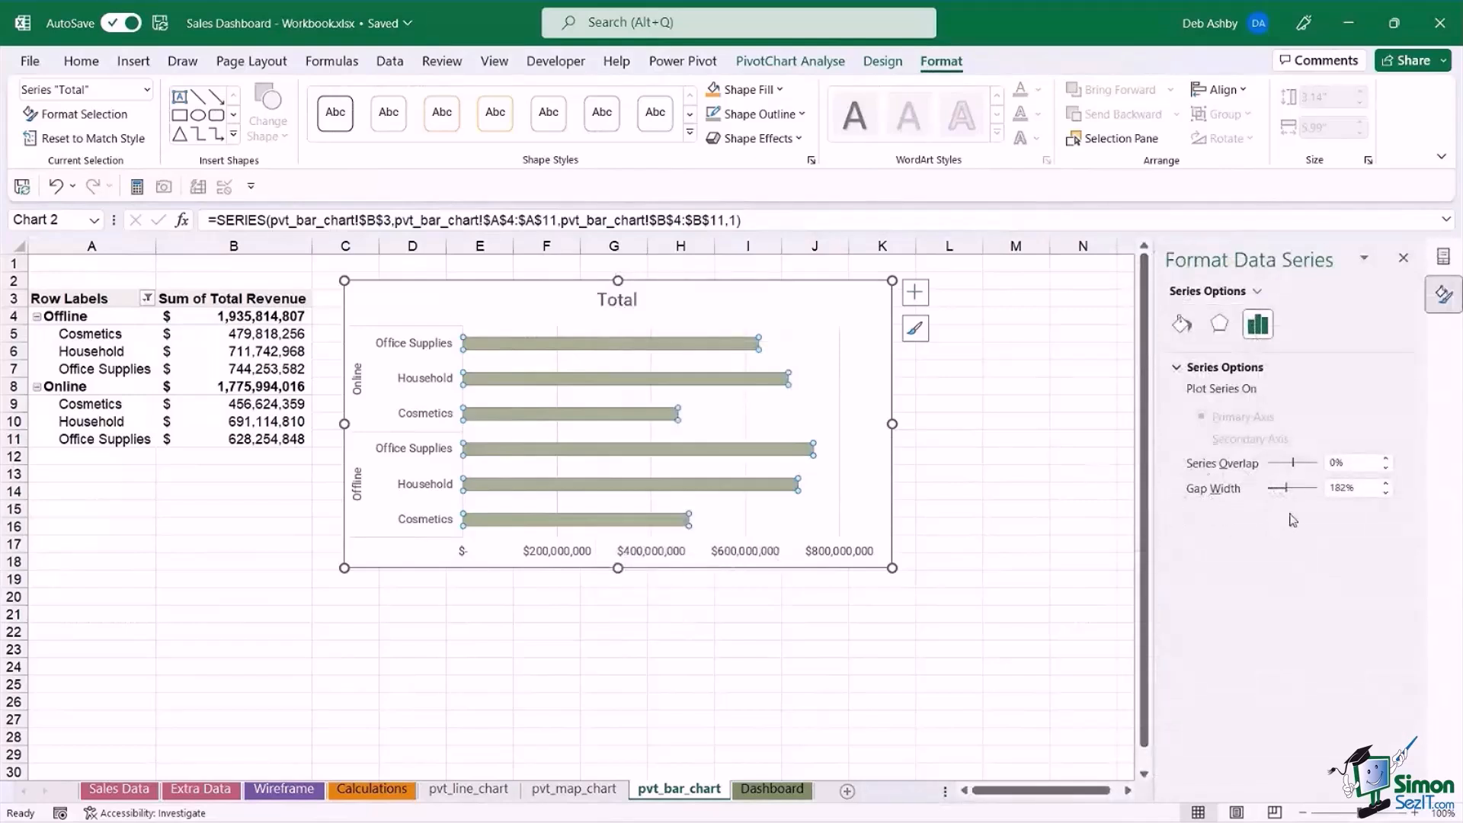
left_click_drag(1285, 488, 1273, 490)
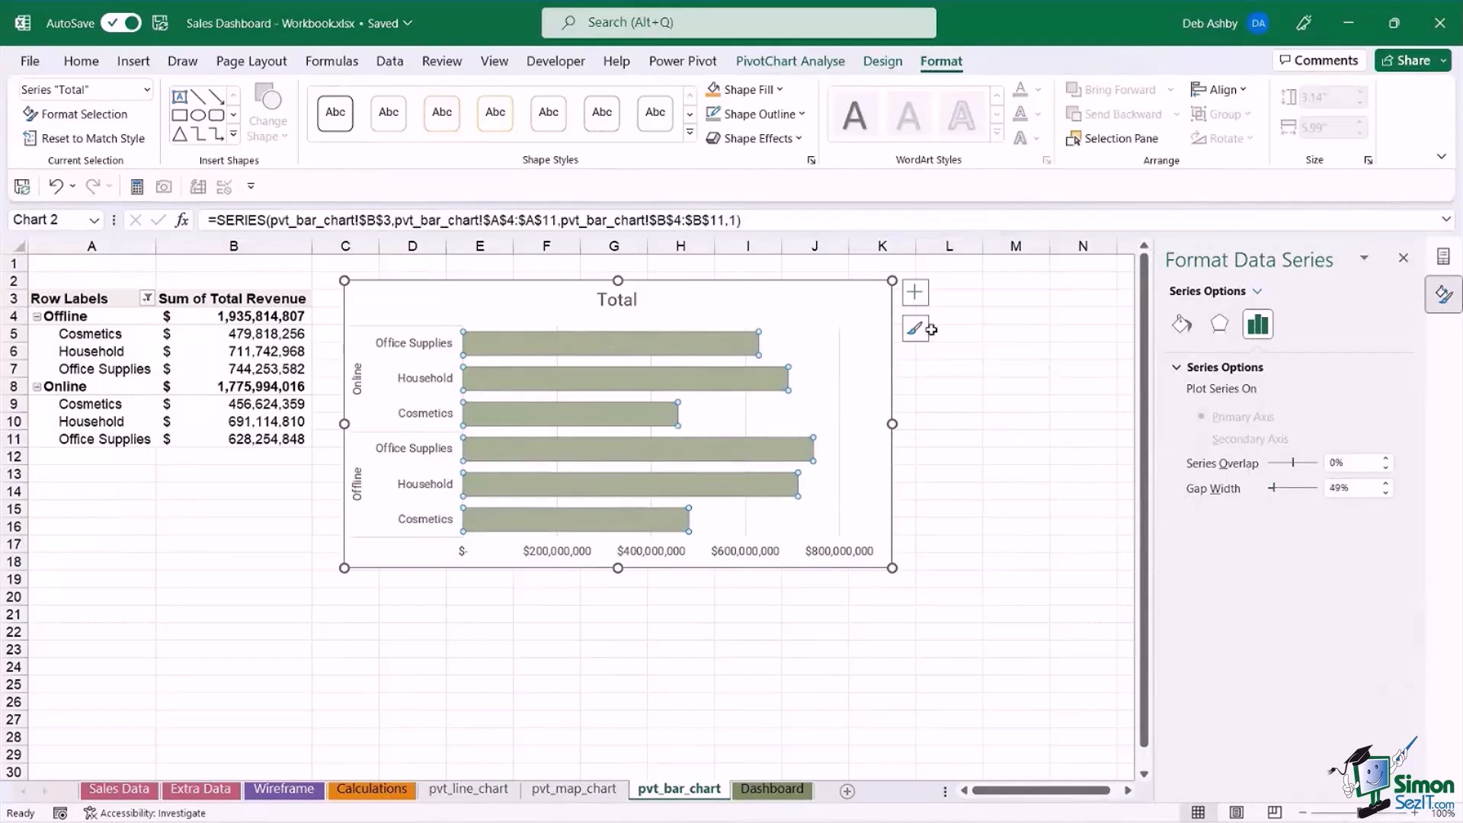
Set the data series fill to vary colours by point so each bar has its own colour.
left_click(795, 293)
left_click(698, 353)
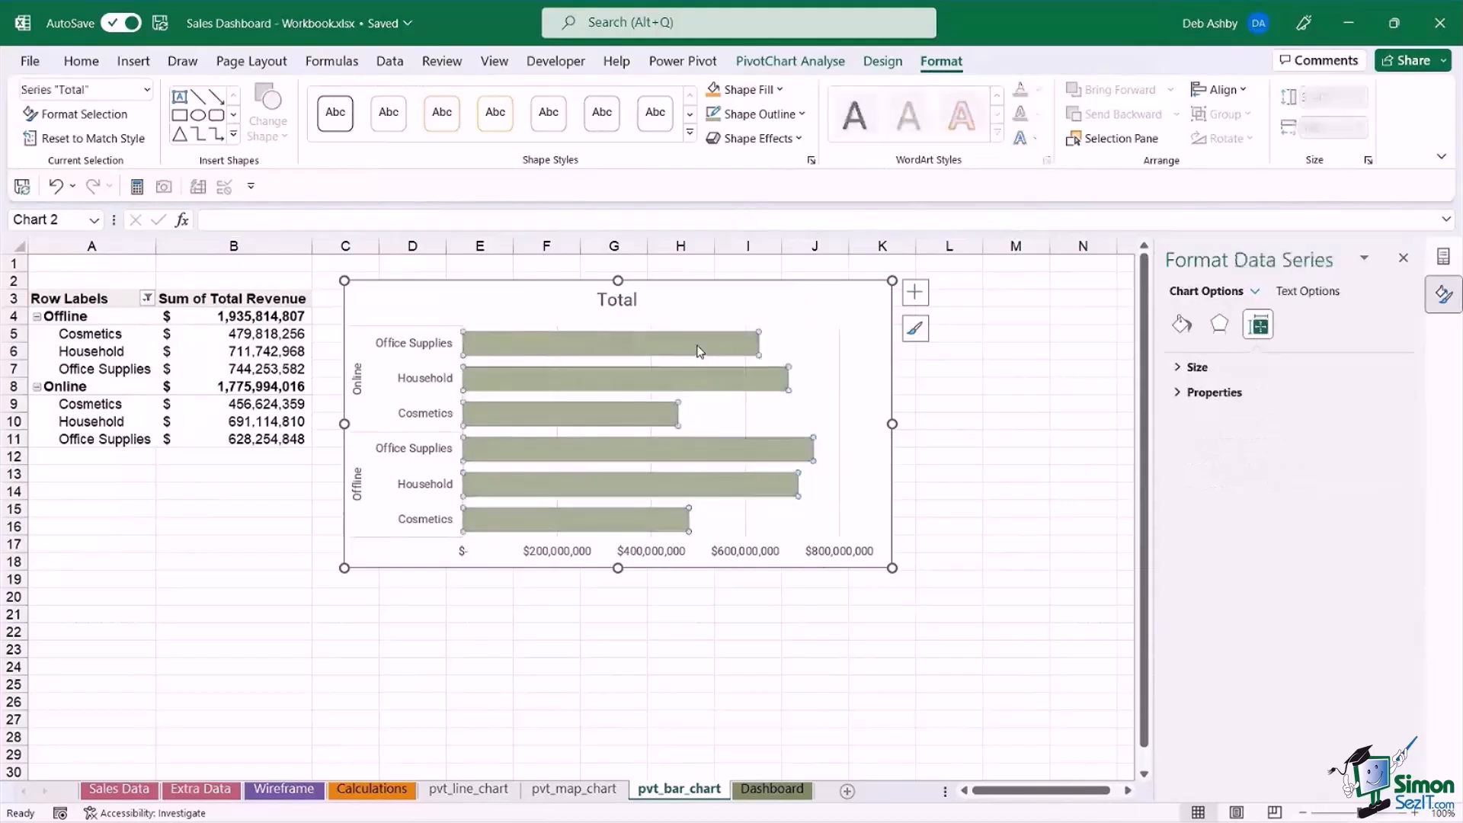
left_click(1182, 325)
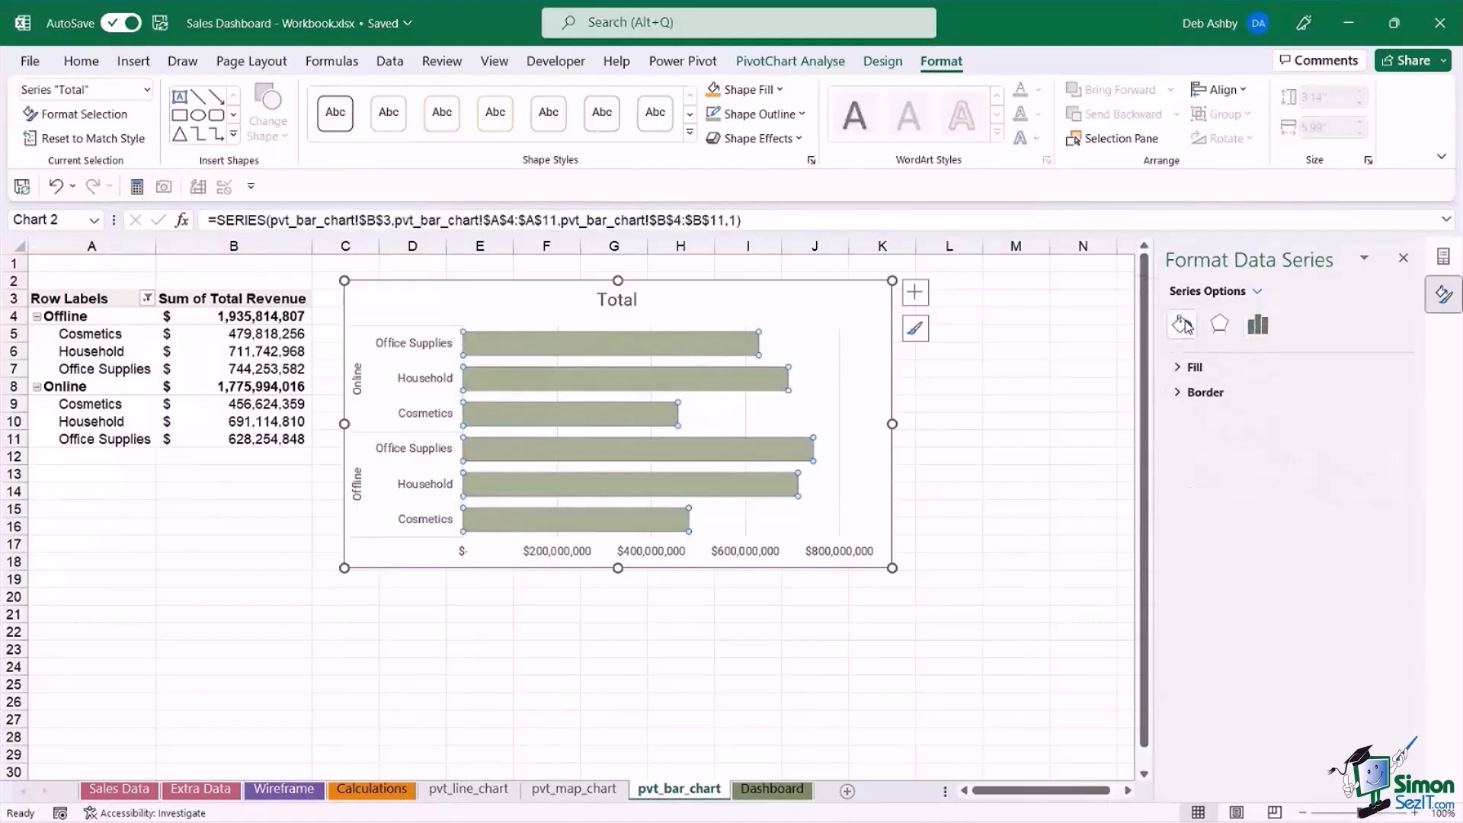
right_click(702, 349)
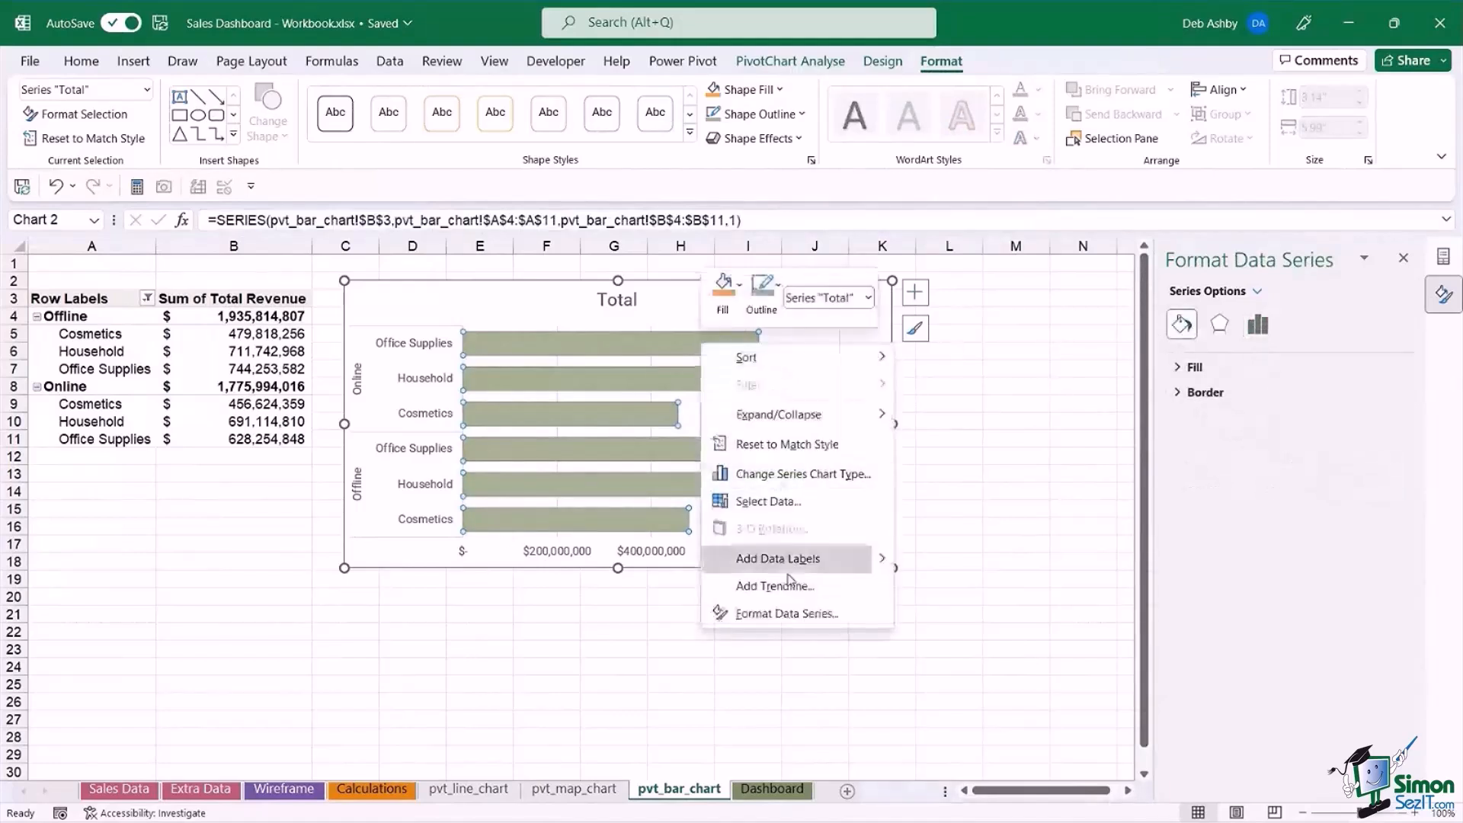
left_click(787, 614)
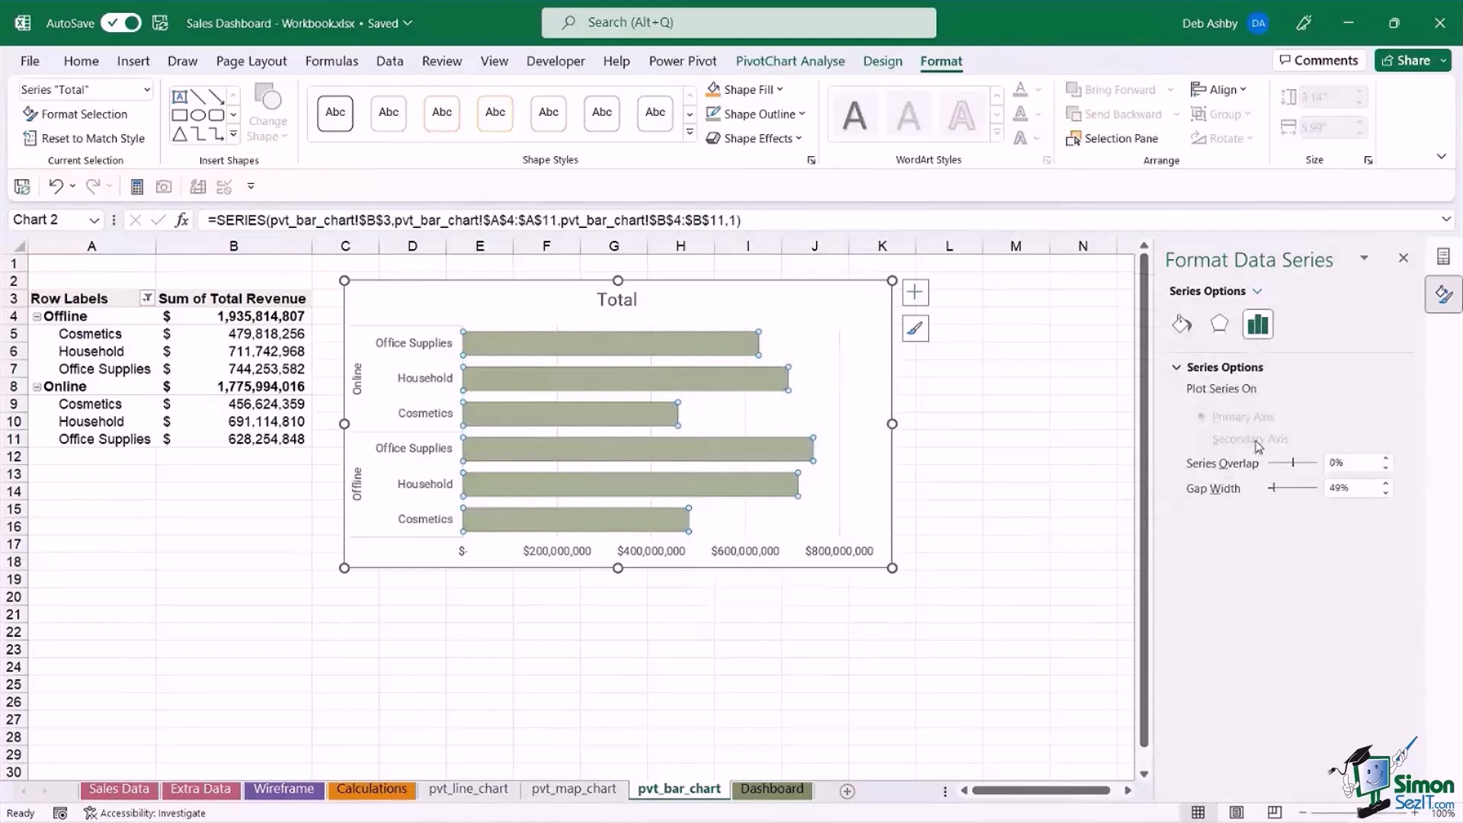
left_click(1182, 325)
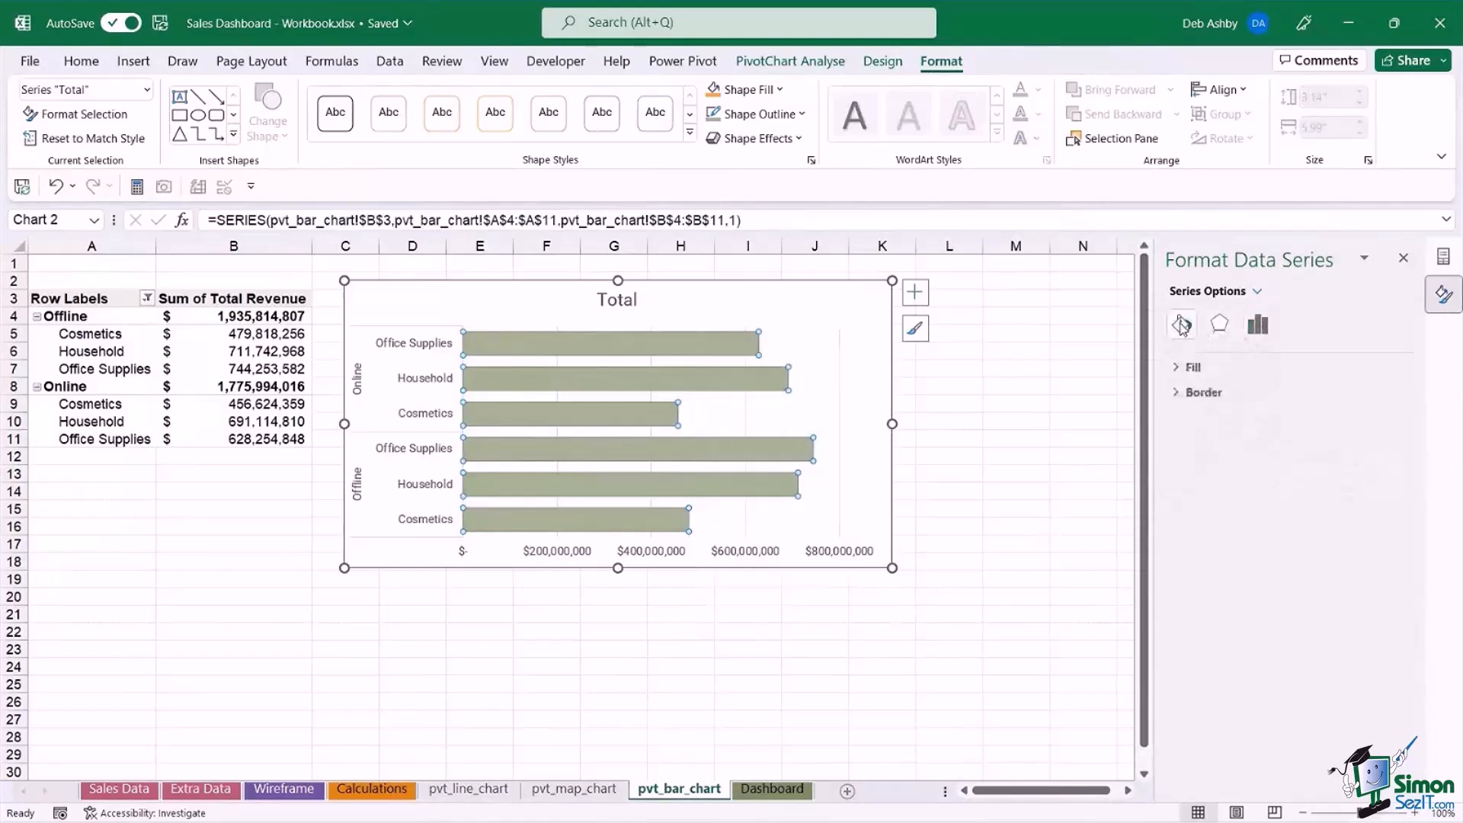
left_click(1179, 366)
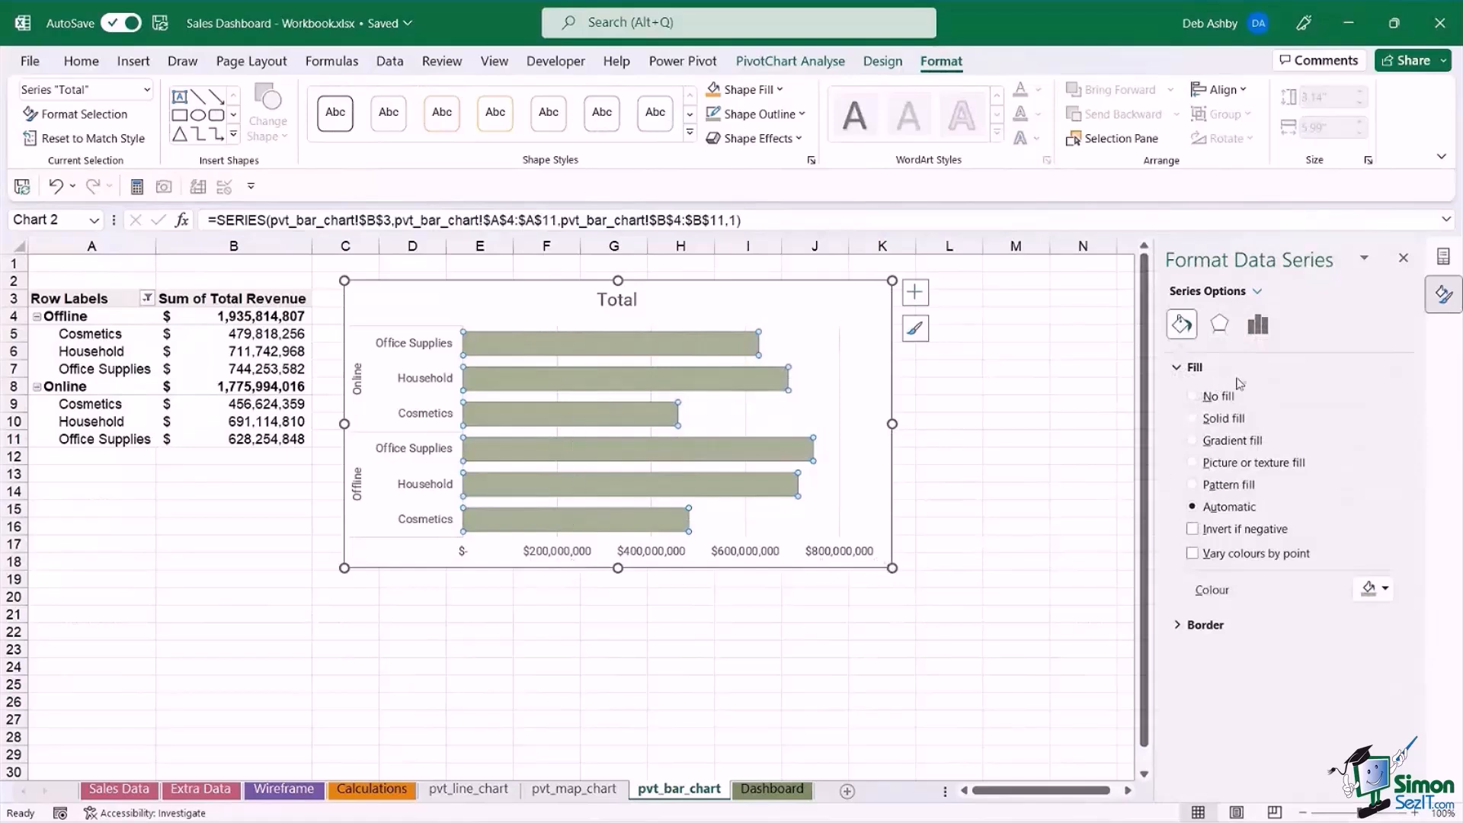
left_click(1193, 555)
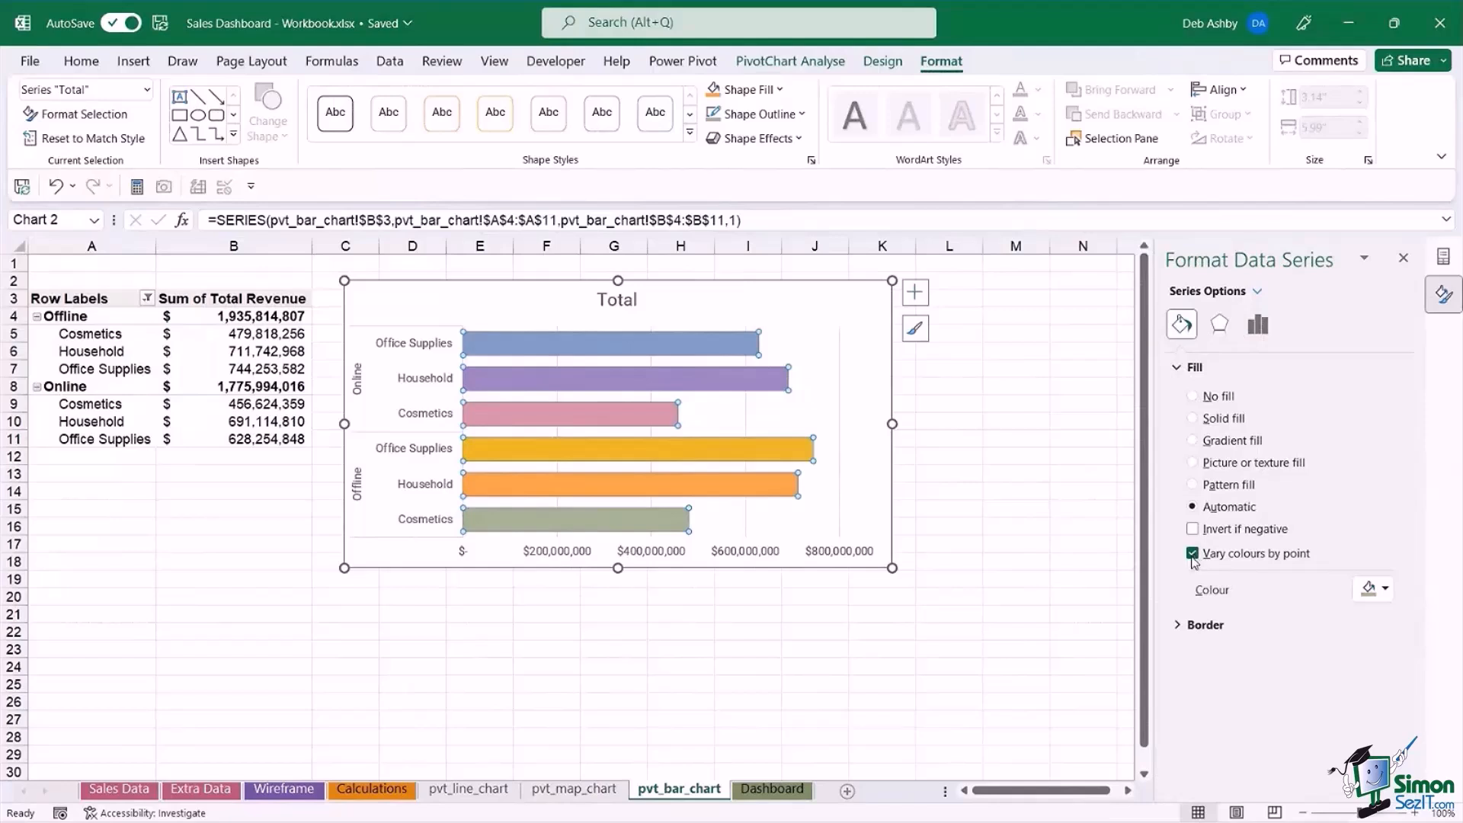
left_click(949, 421)
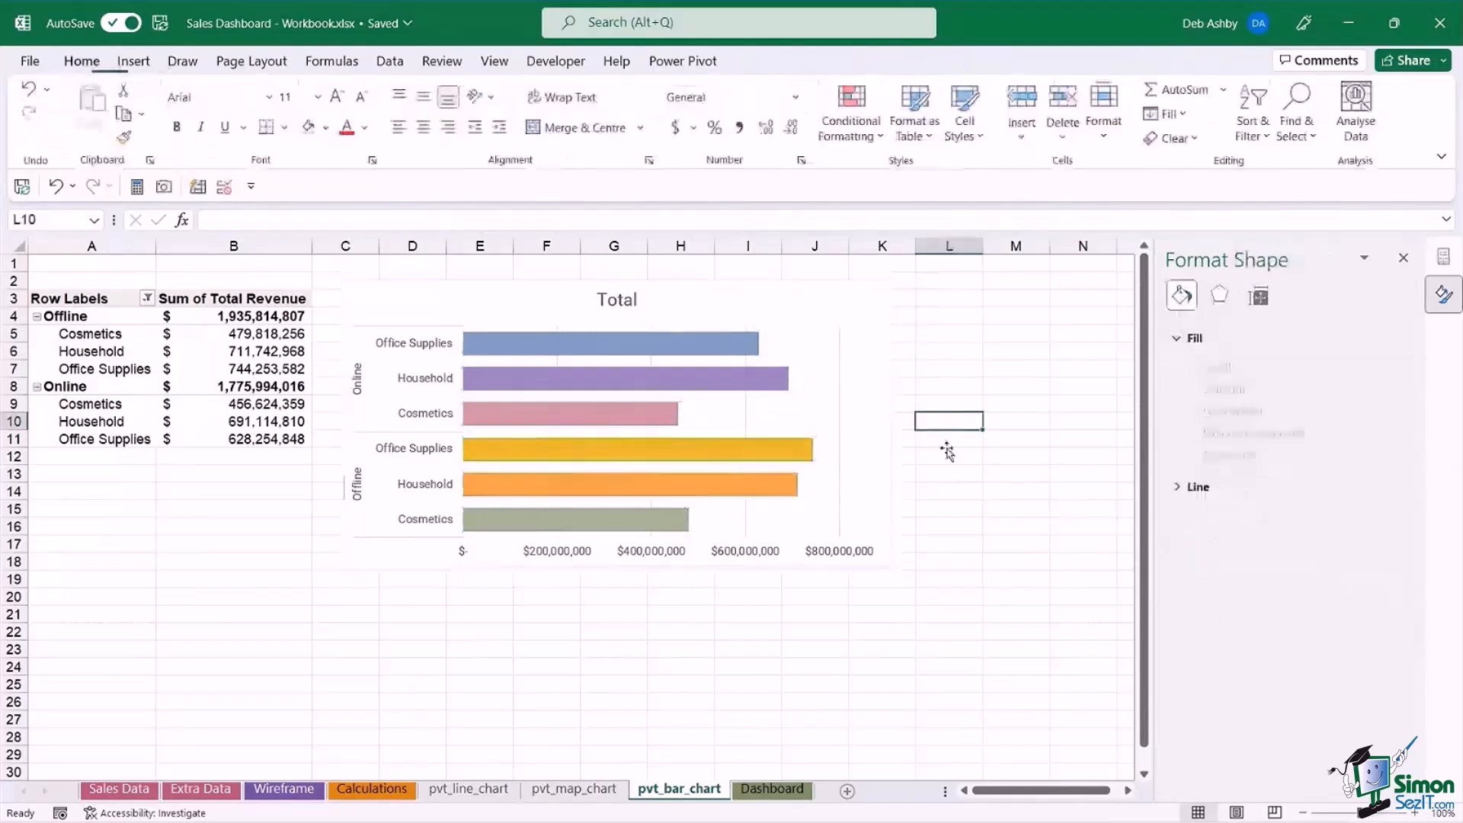
Delete the chart's horizontal value axis and add data labels to the bars in the Inside End position.
left_click(608, 552)
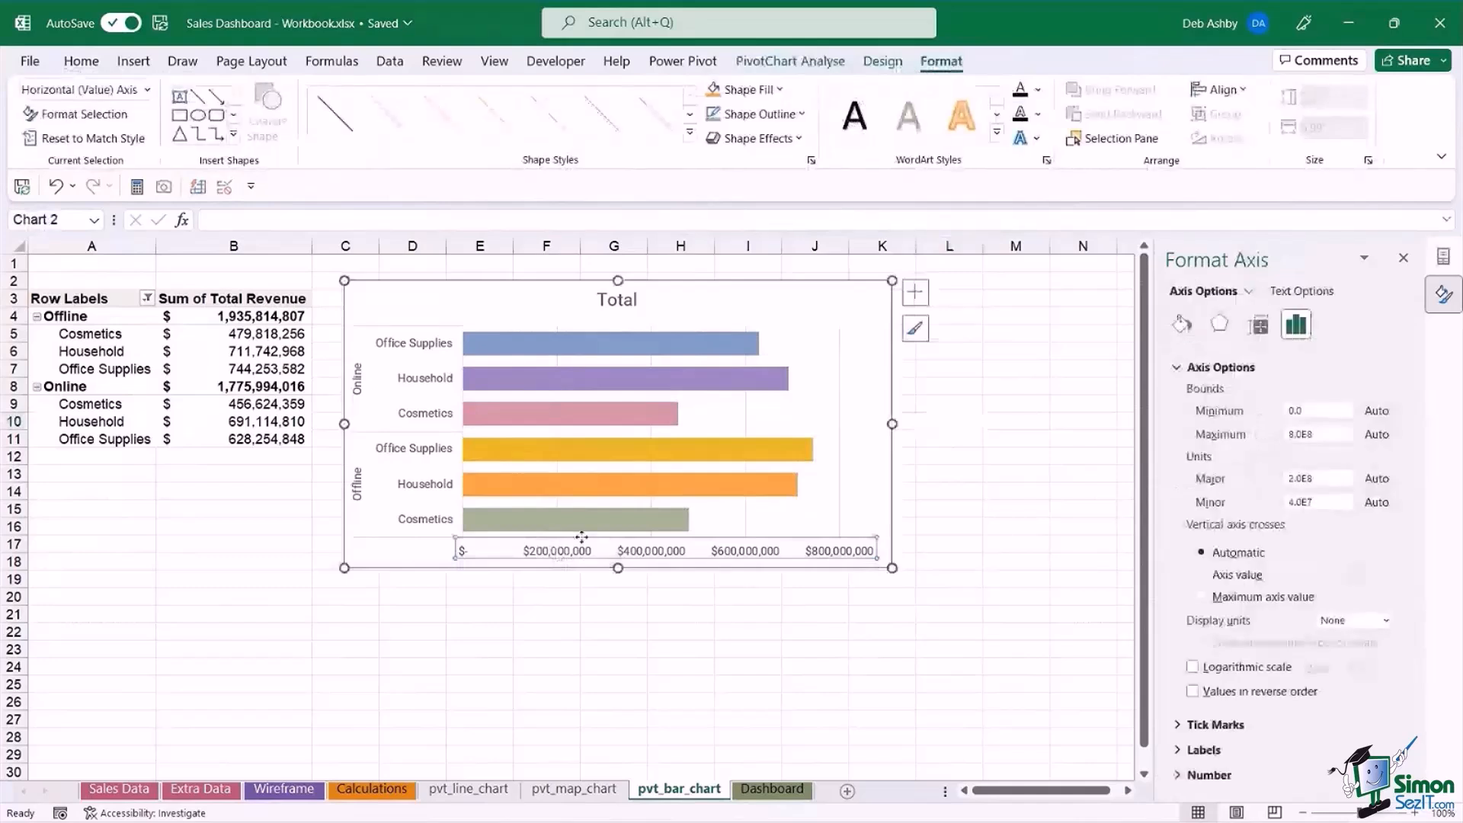
key("Delete")
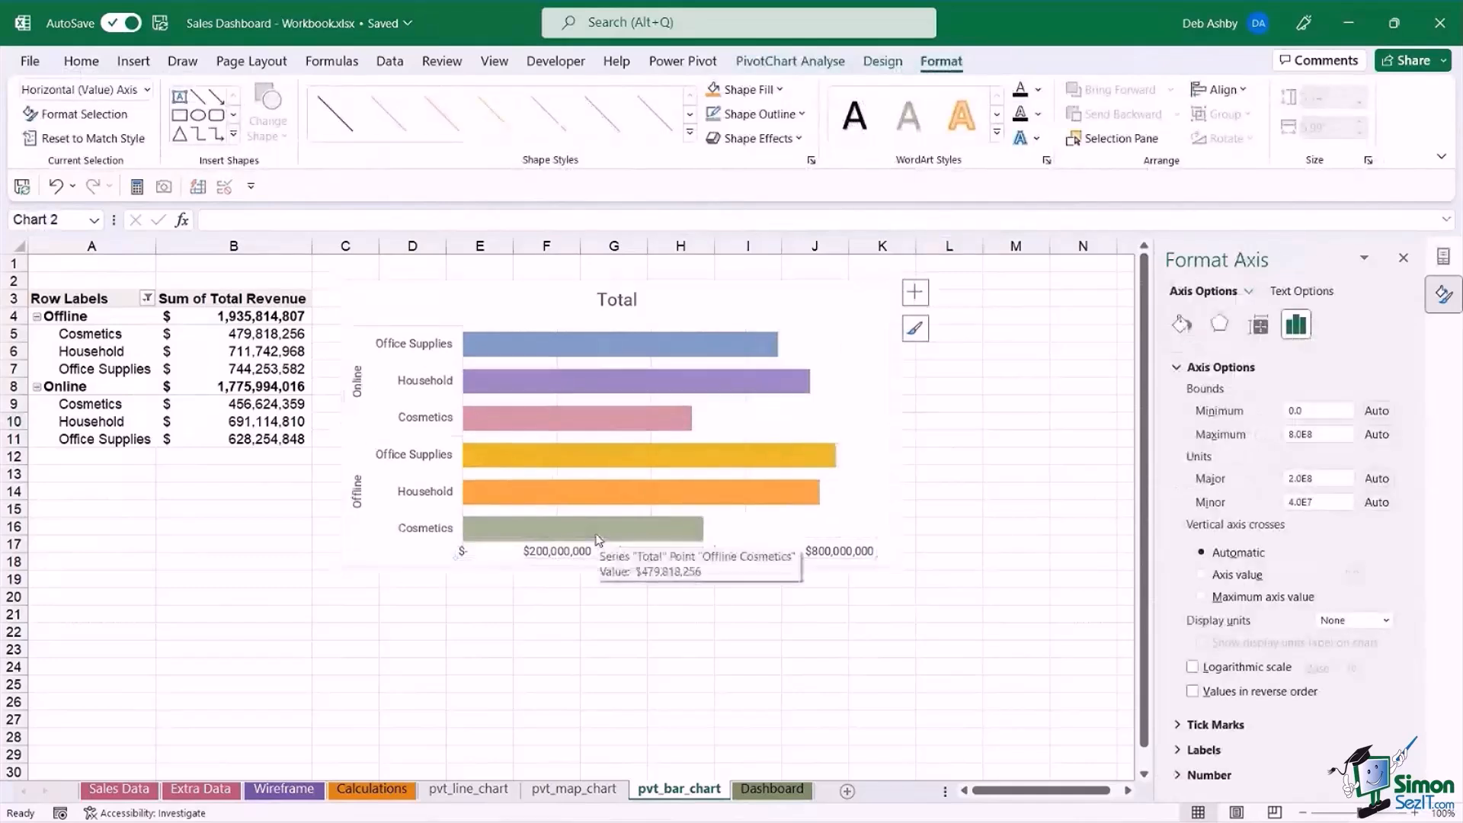
left_click(717, 345)
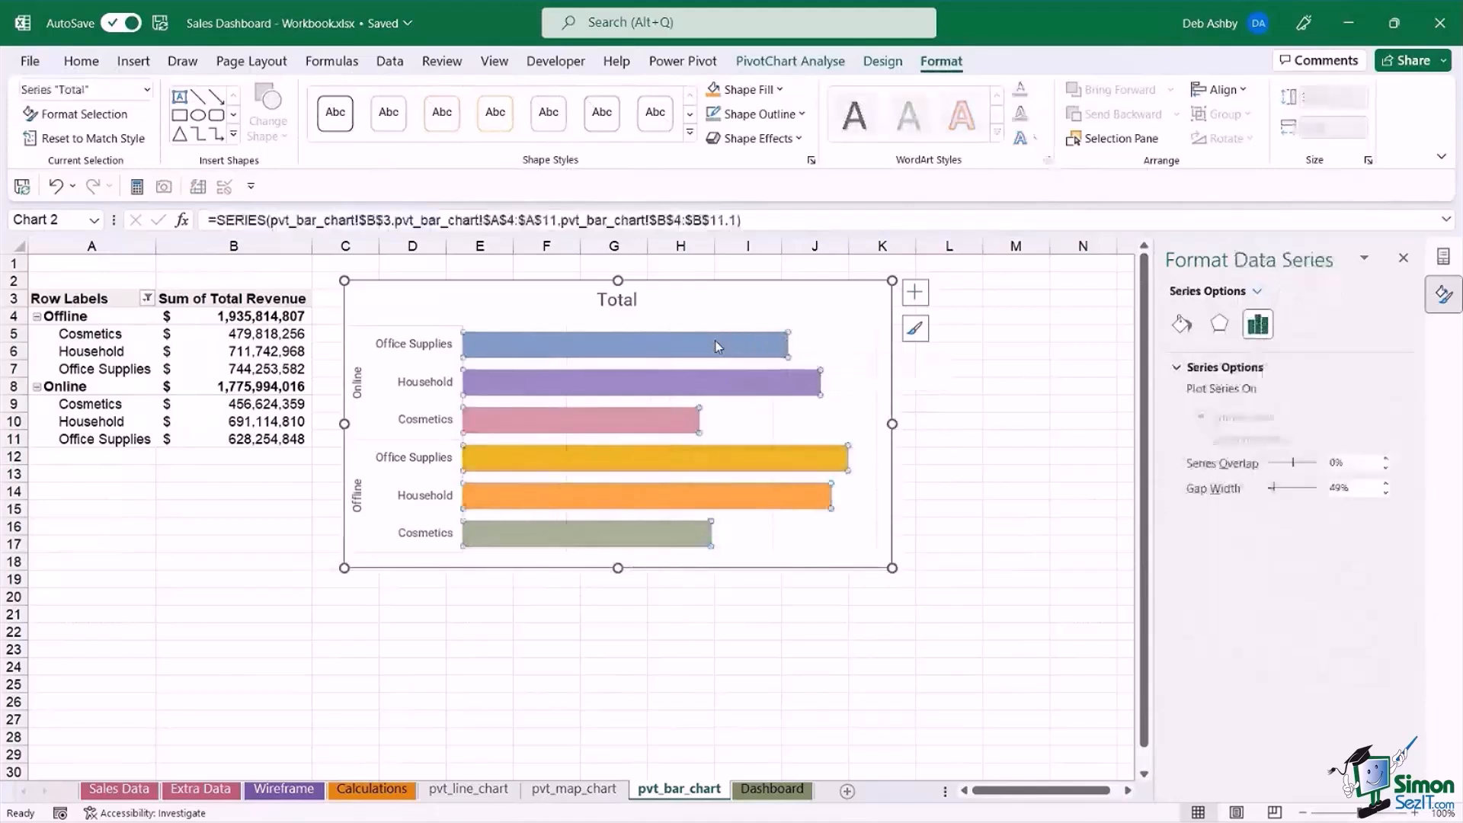
left_click(917, 296)
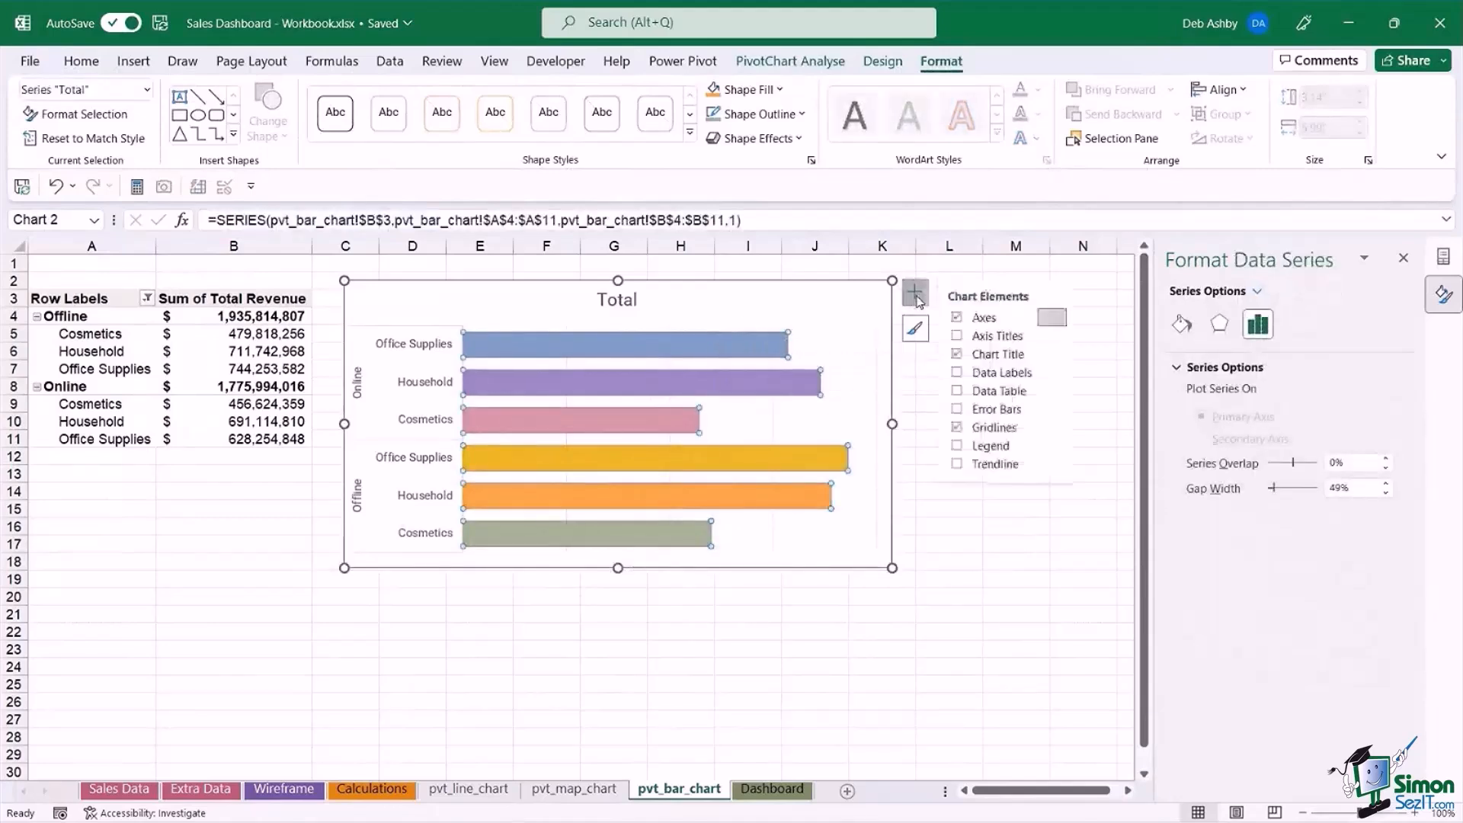
right_click(731, 343)
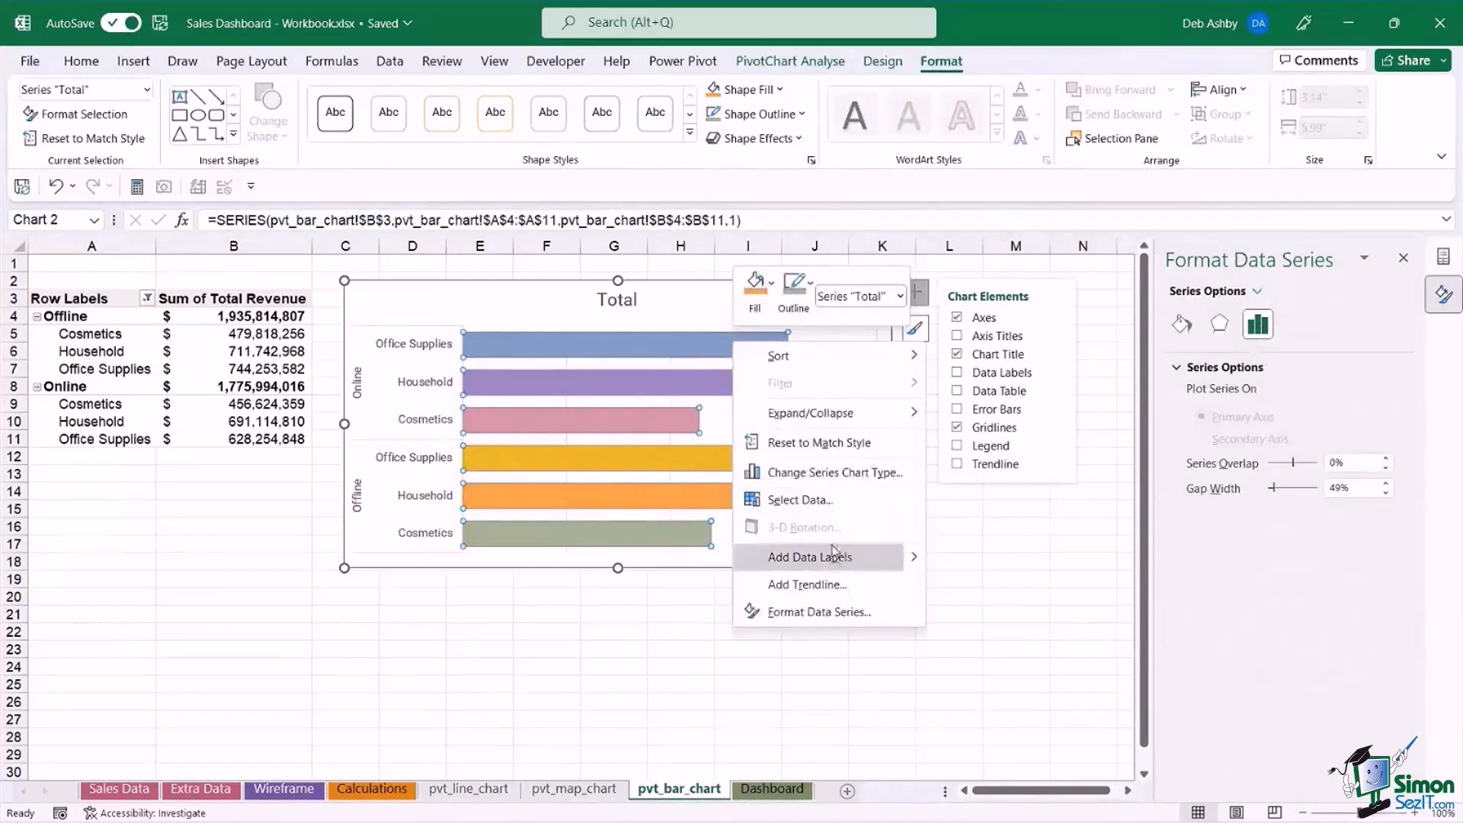
key("Escape")
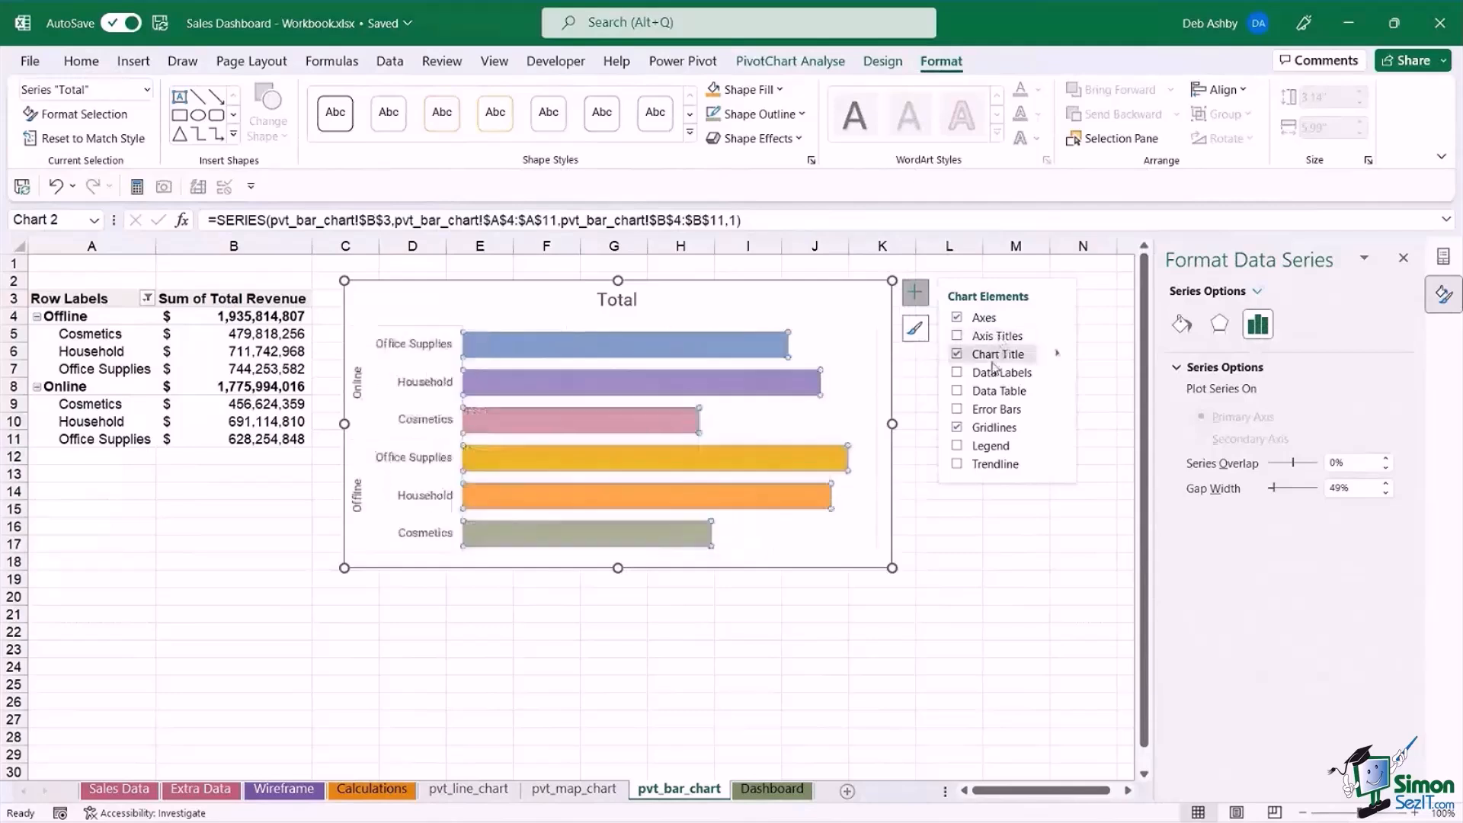
left_click(958, 372)
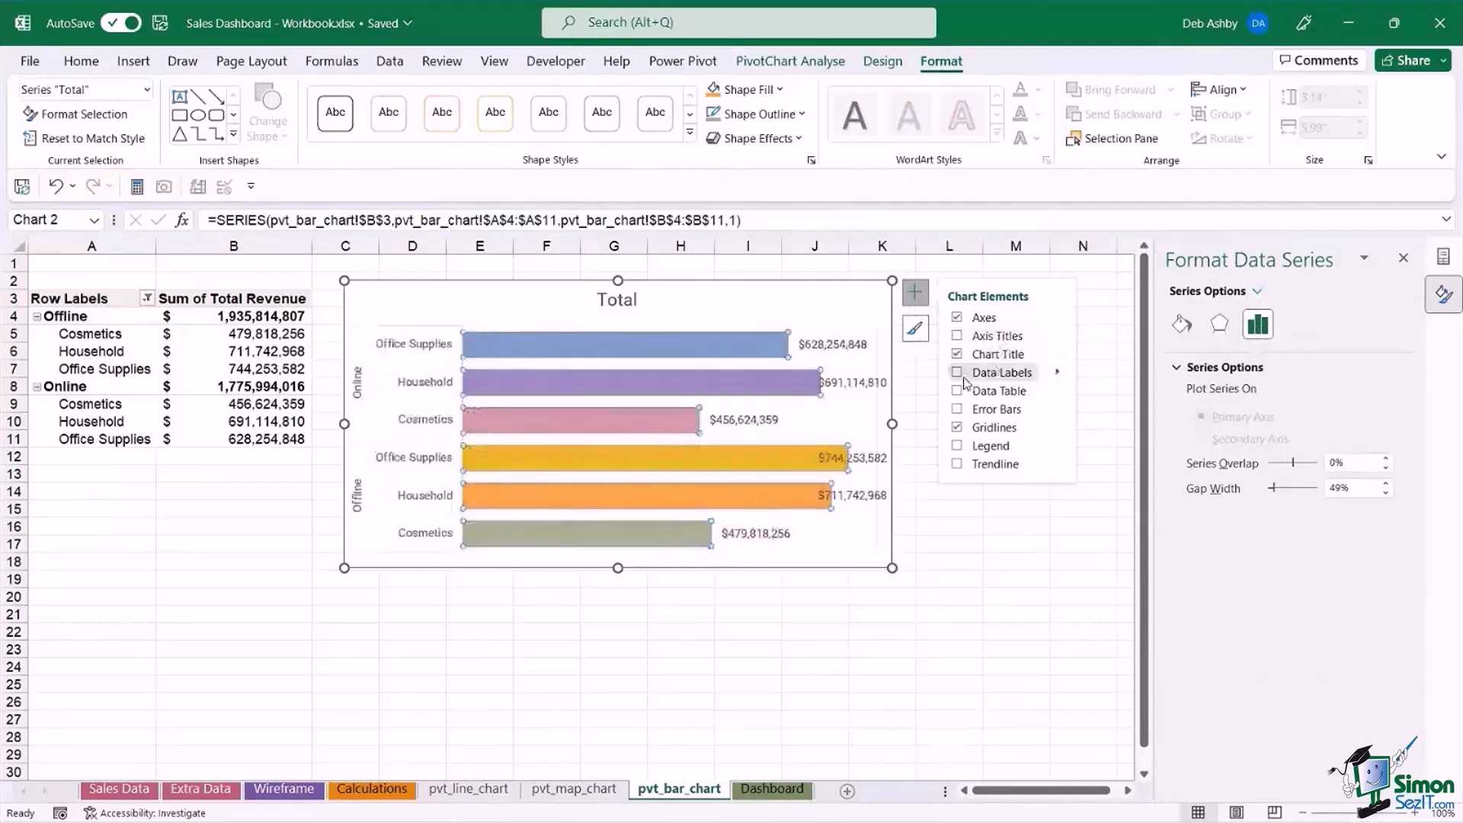
left_click(1058, 373)
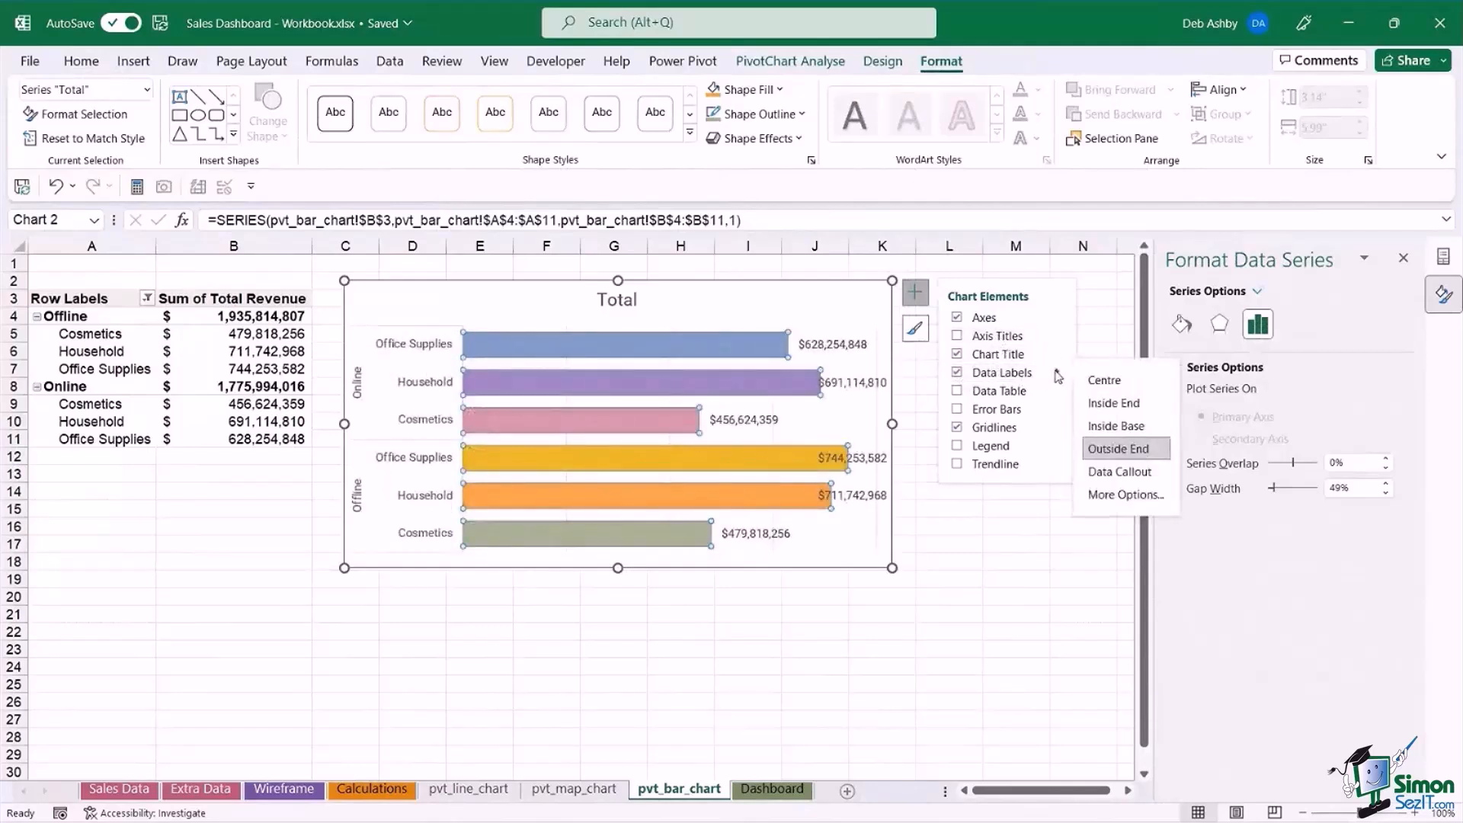
left_click(1141, 413)
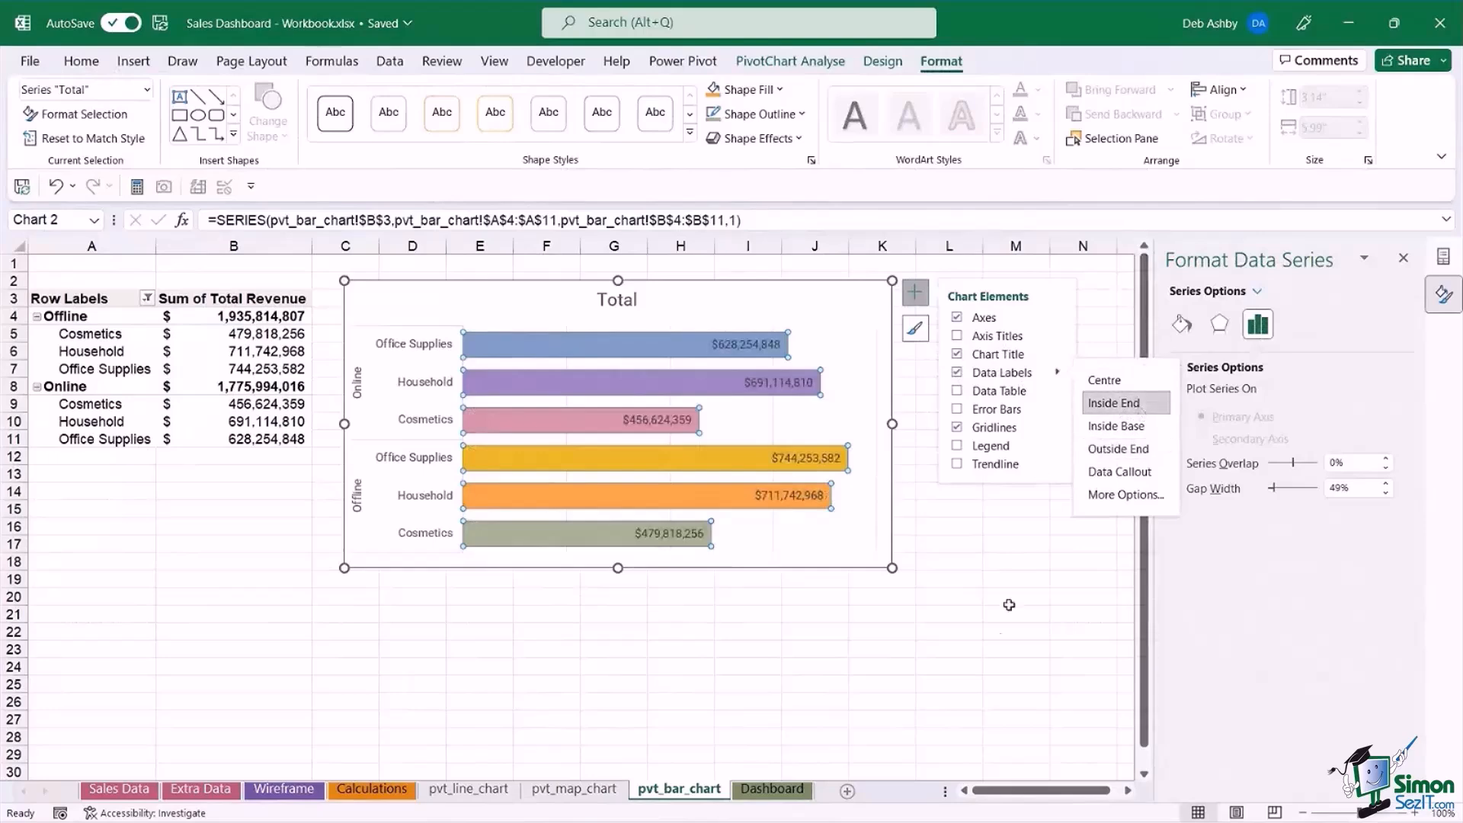
left_click(1000, 648)
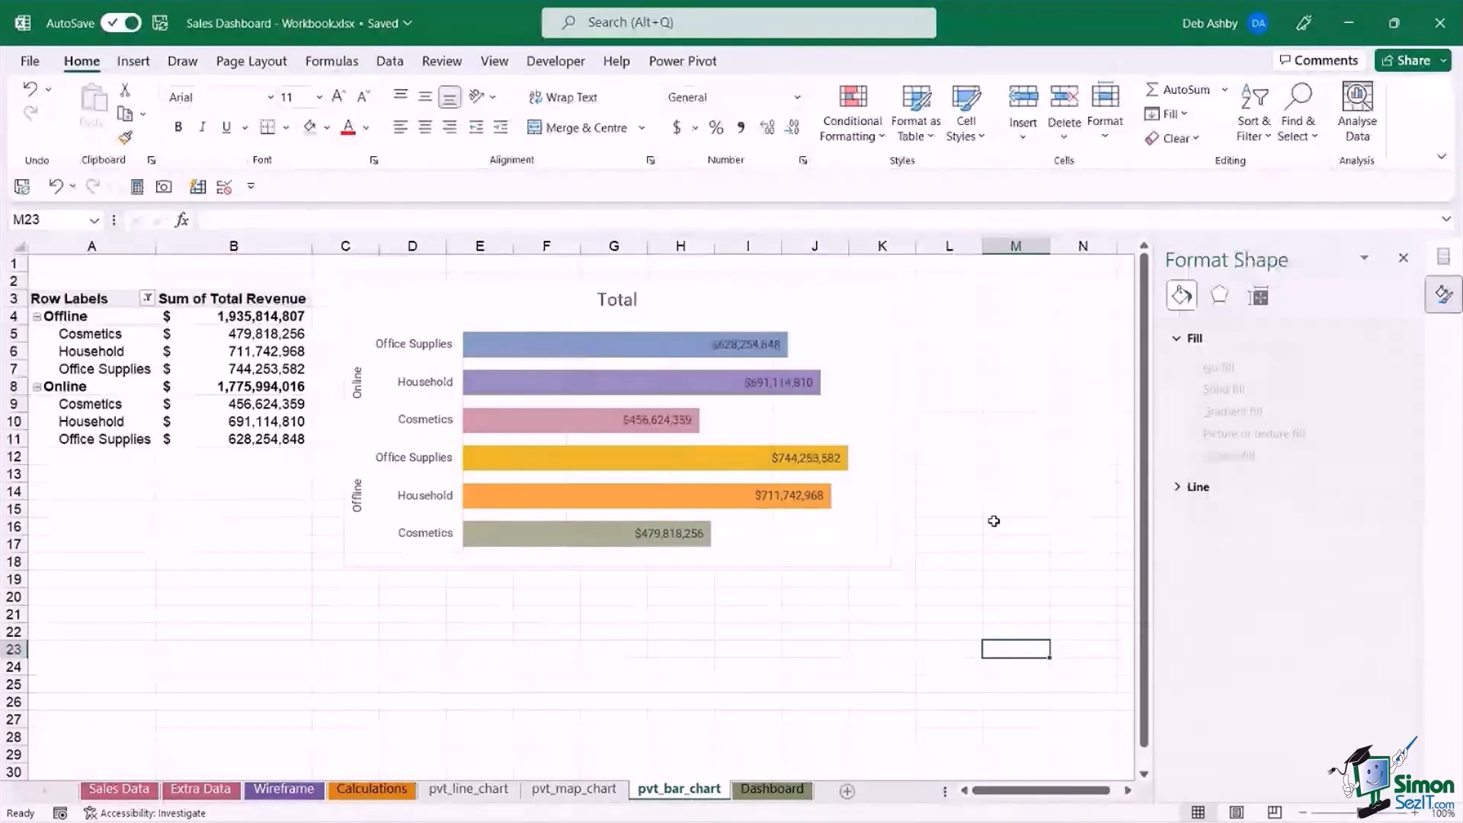
Format the bar chart's data labels with a white, bold font.
left_click(756, 346)
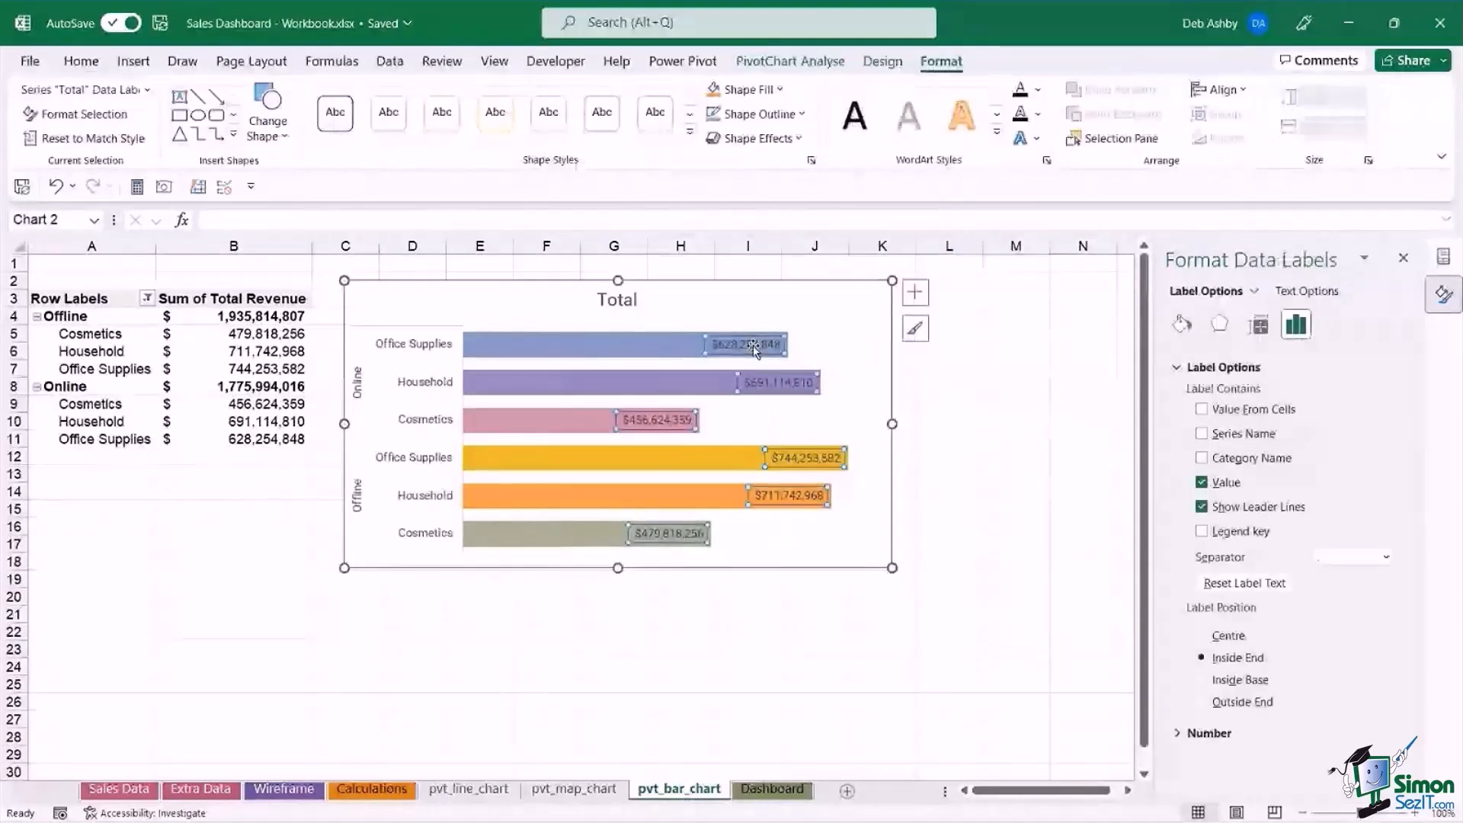
left_click(81, 61)
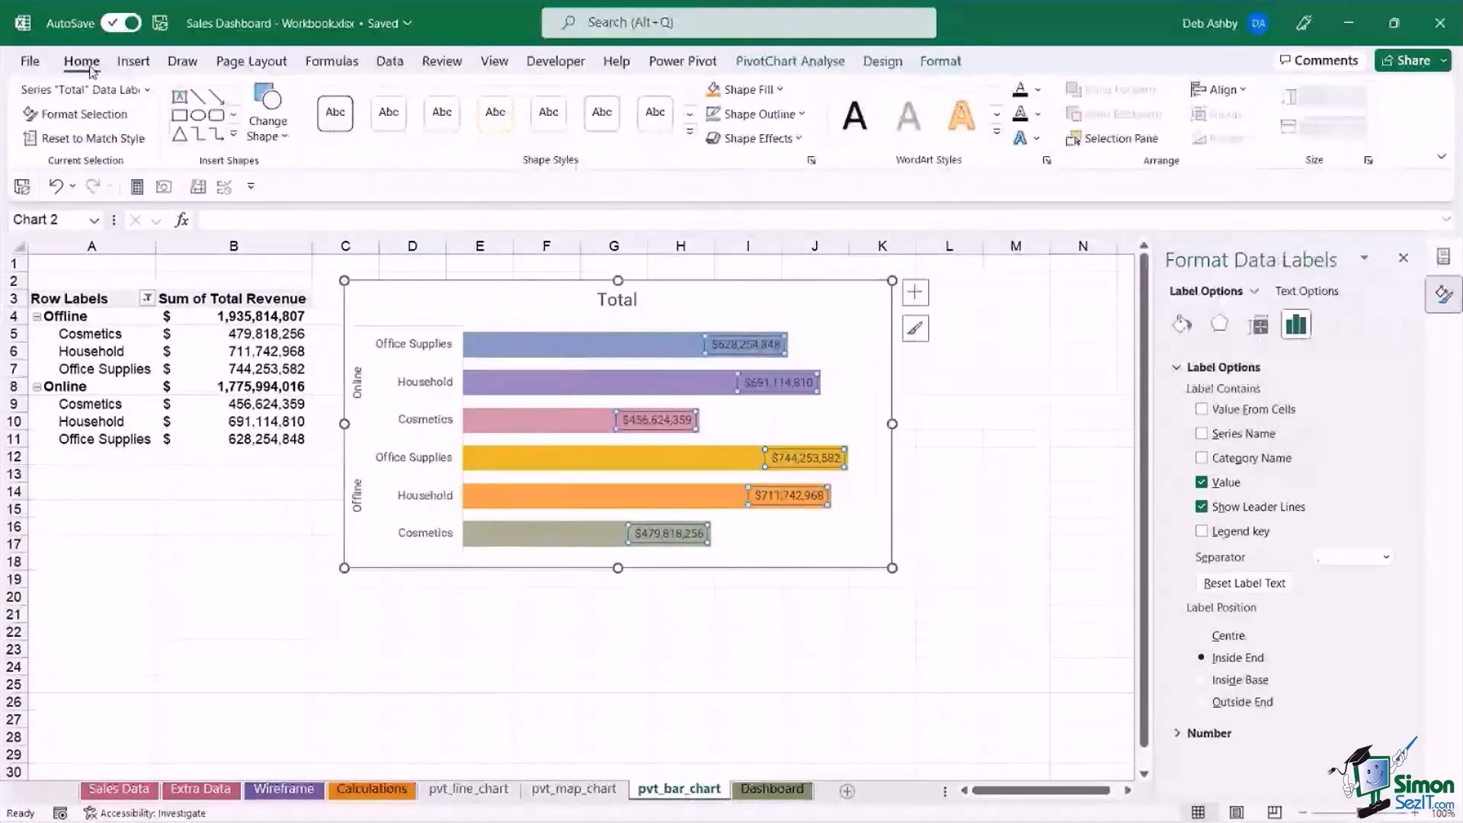
left_click(367, 128)
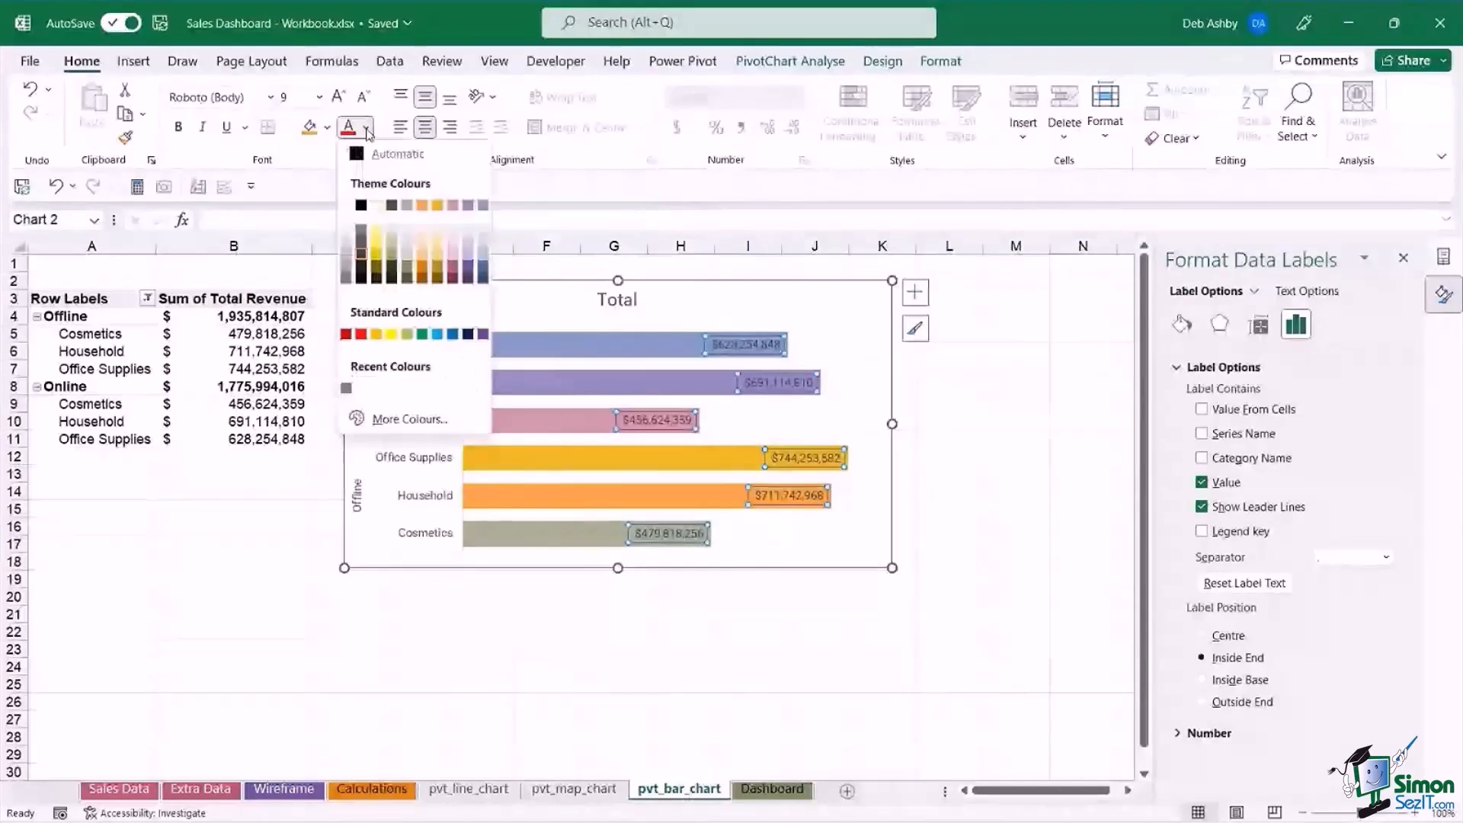
left_click(377, 204)
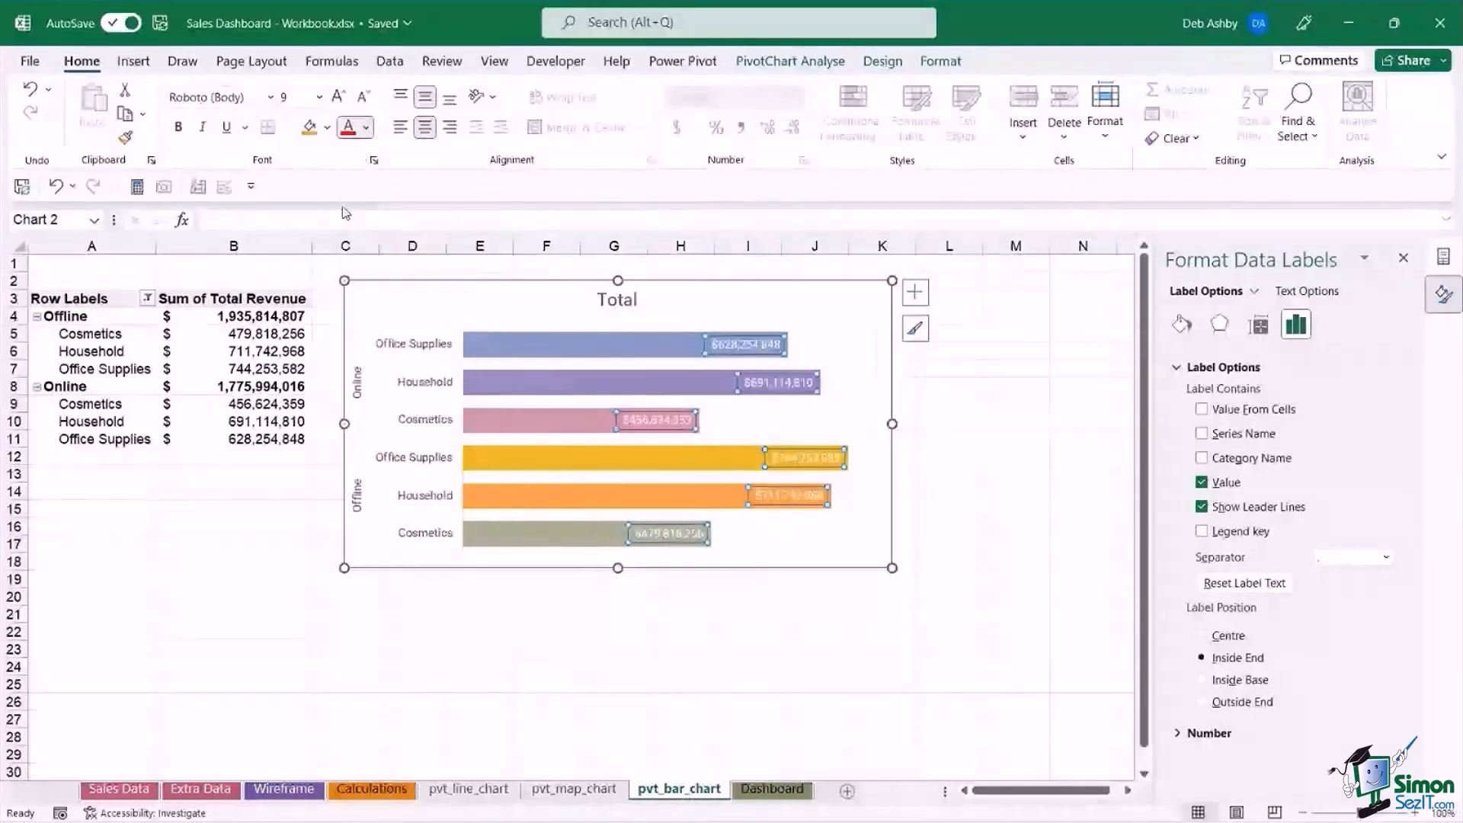
left_click(178, 130)
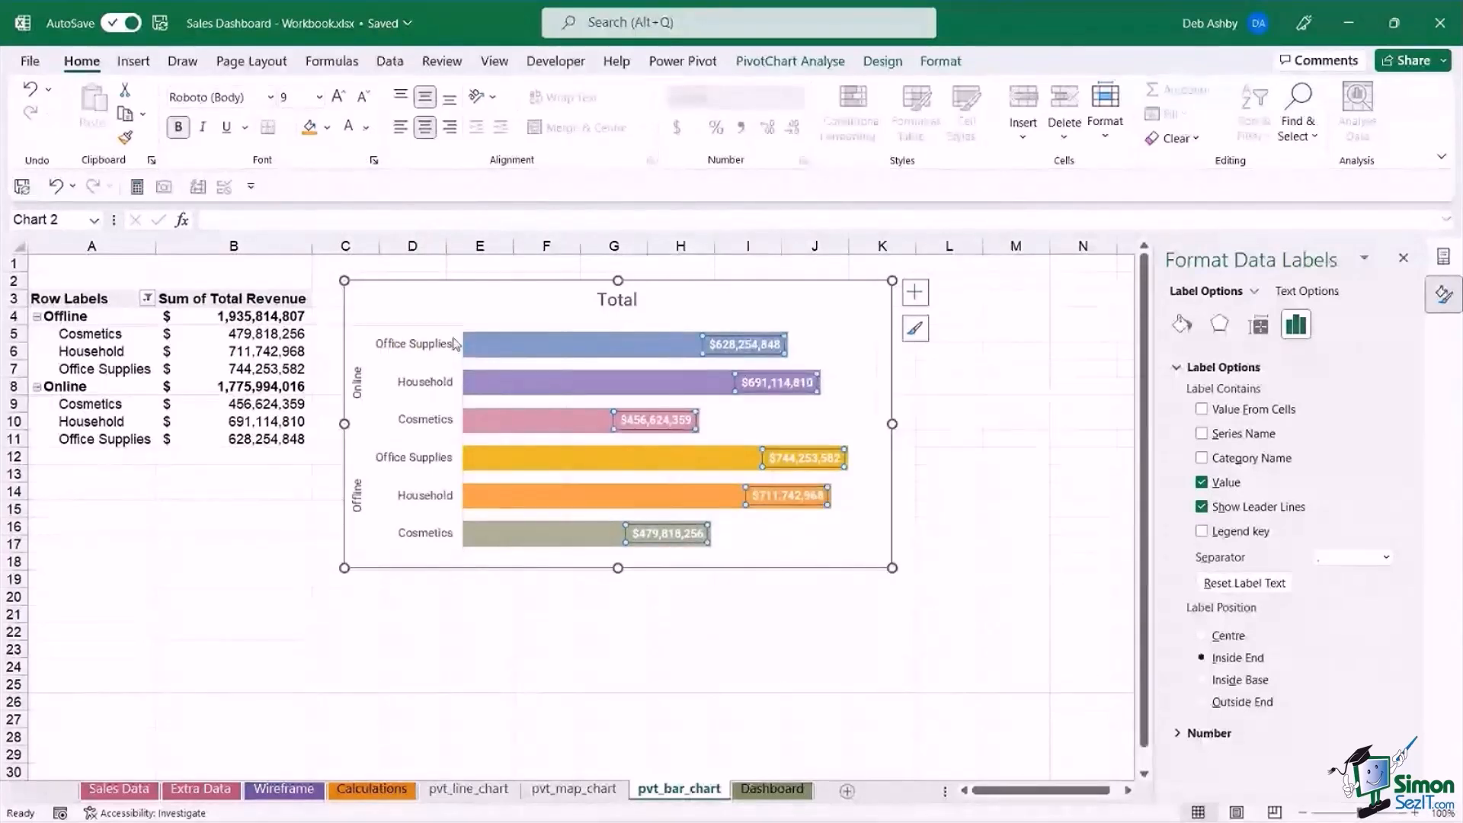
Apply a dark grey theme-colour outline to all bars in the chart's data series.
left_click(557, 348)
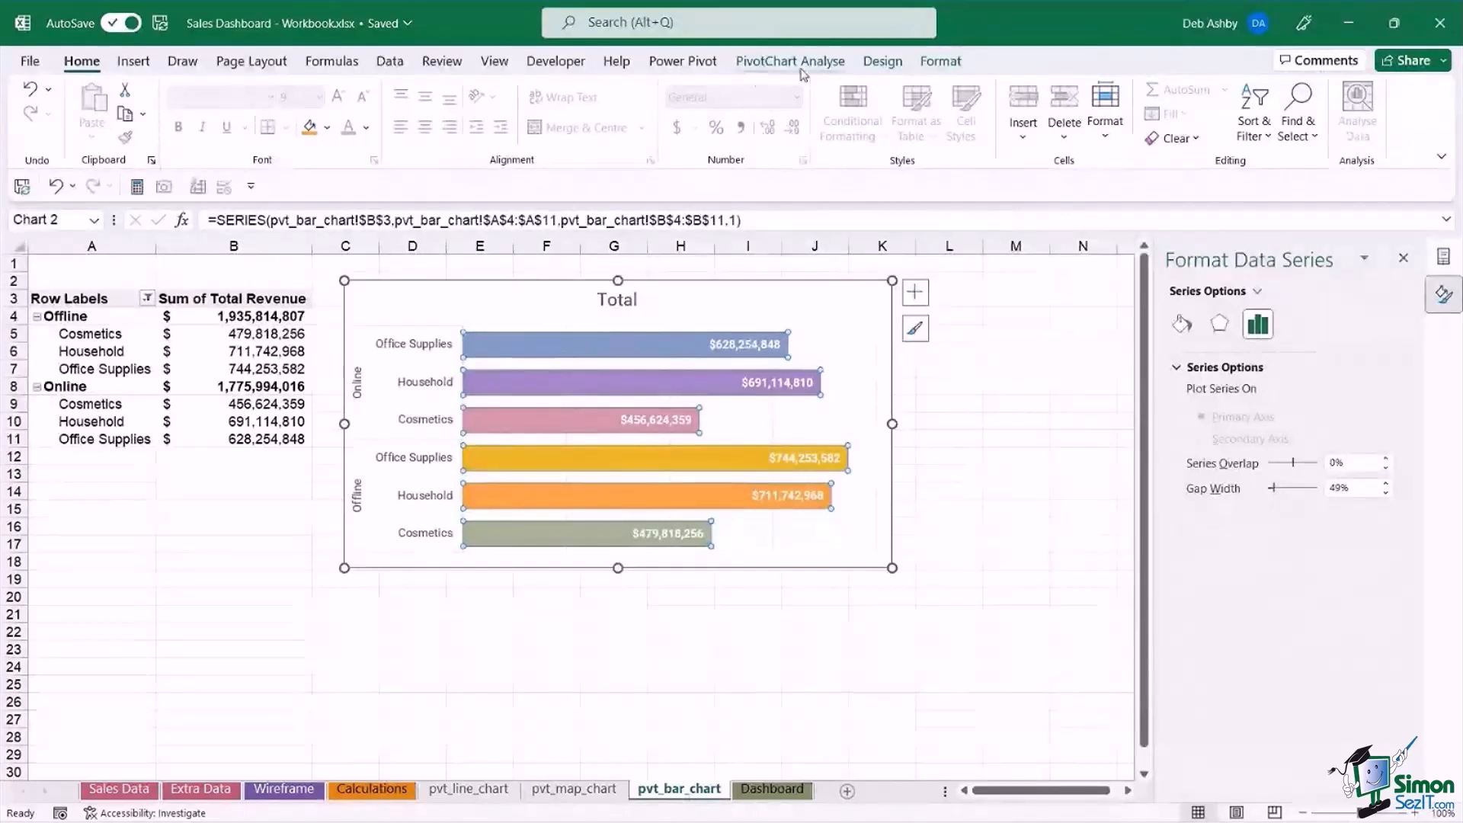
left_click(942, 61)
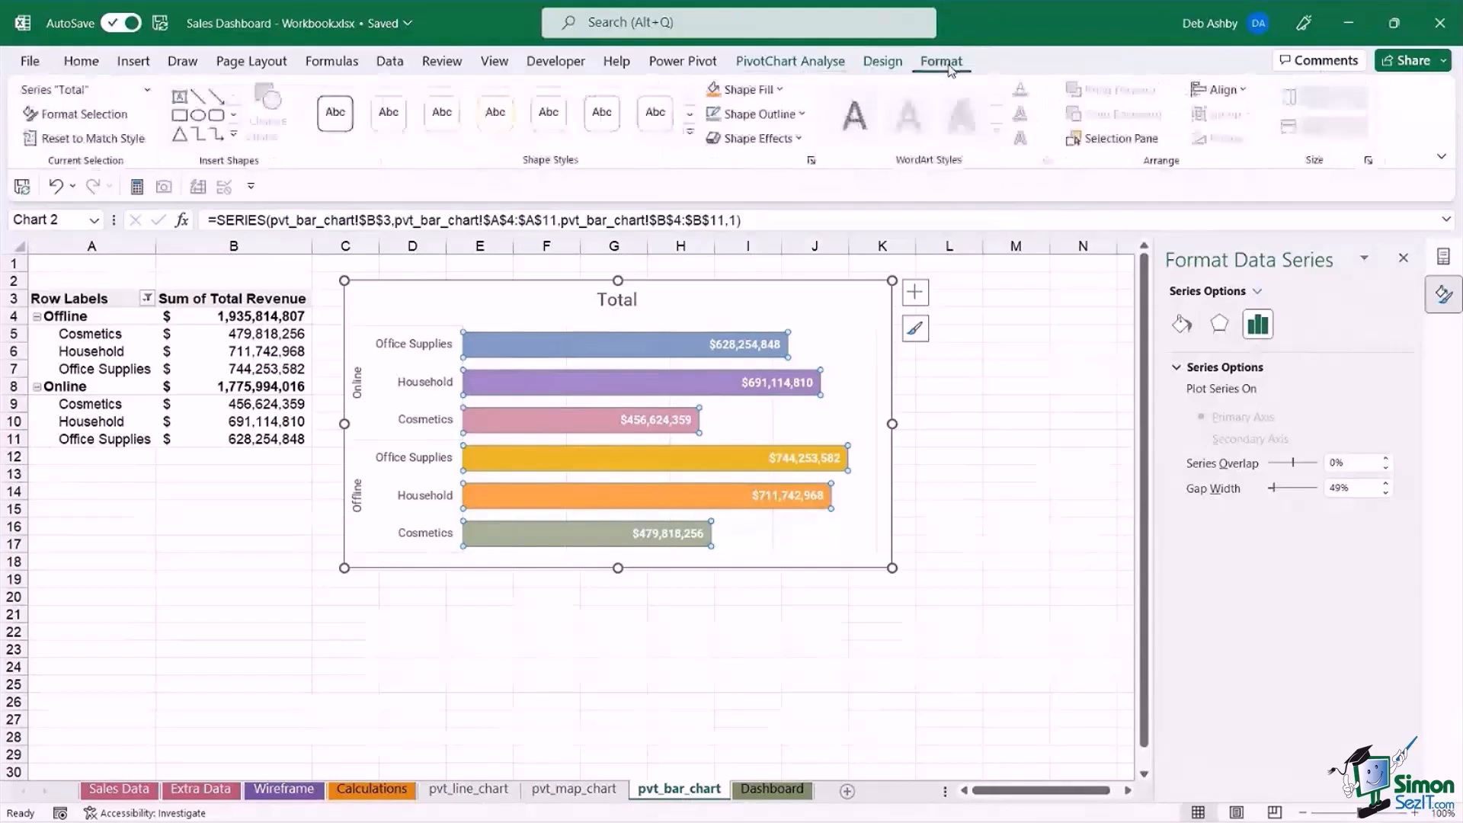
left_click(799, 116)
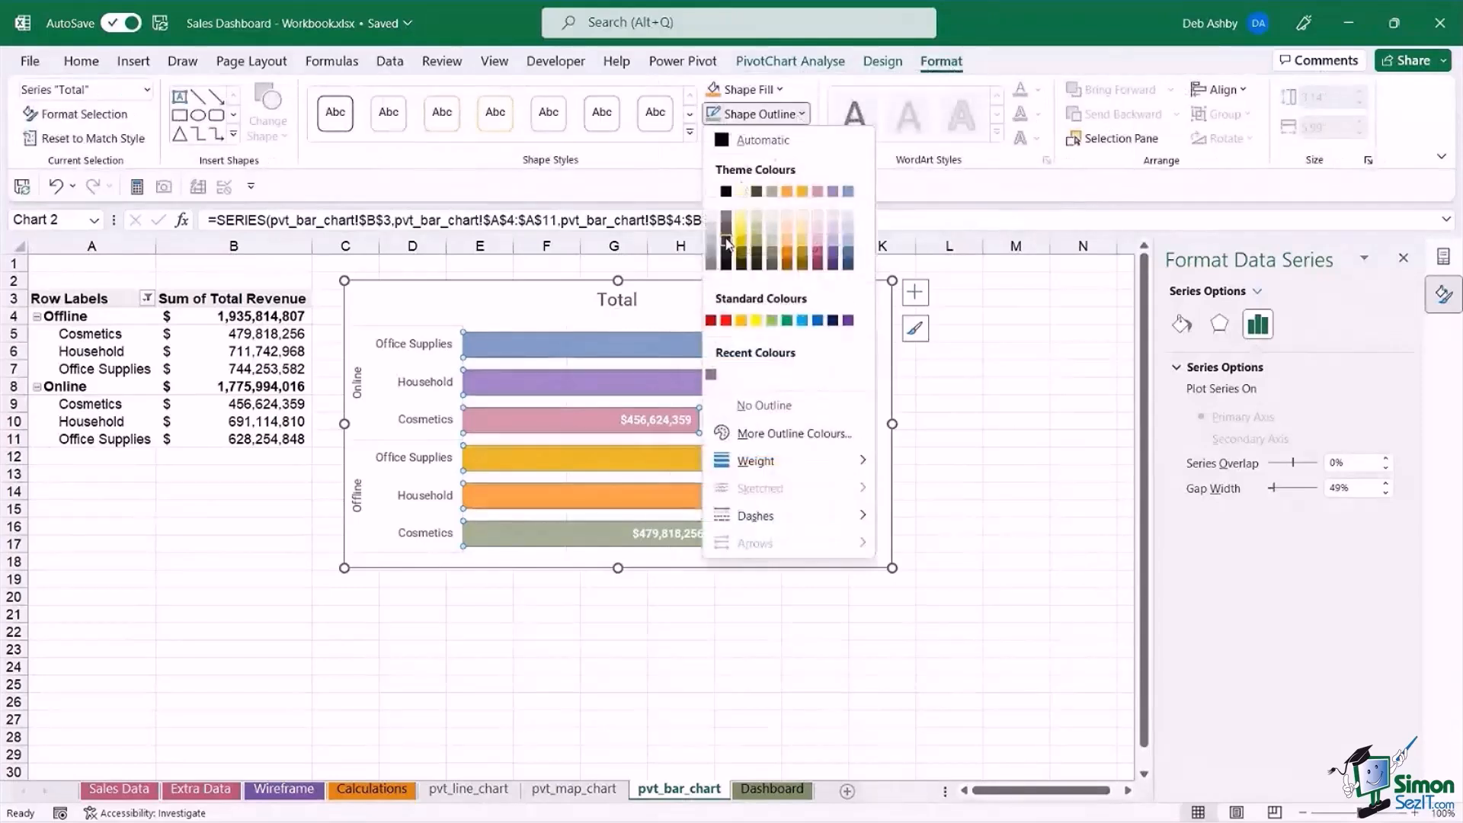
left_click(989, 418)
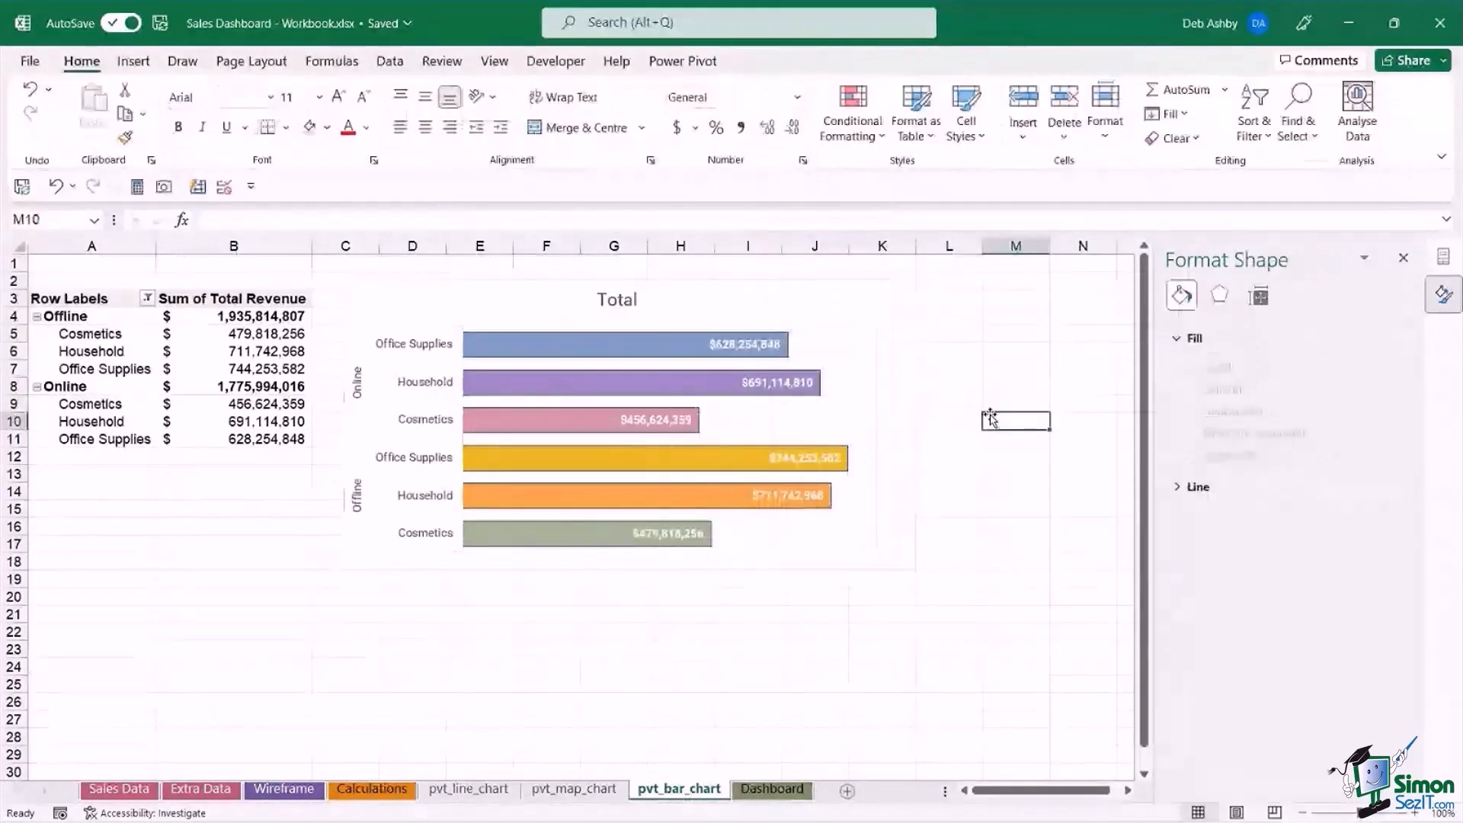
Delete the bar chart's major gridlines and make the chart slightly taller.
left_click(881, 369)
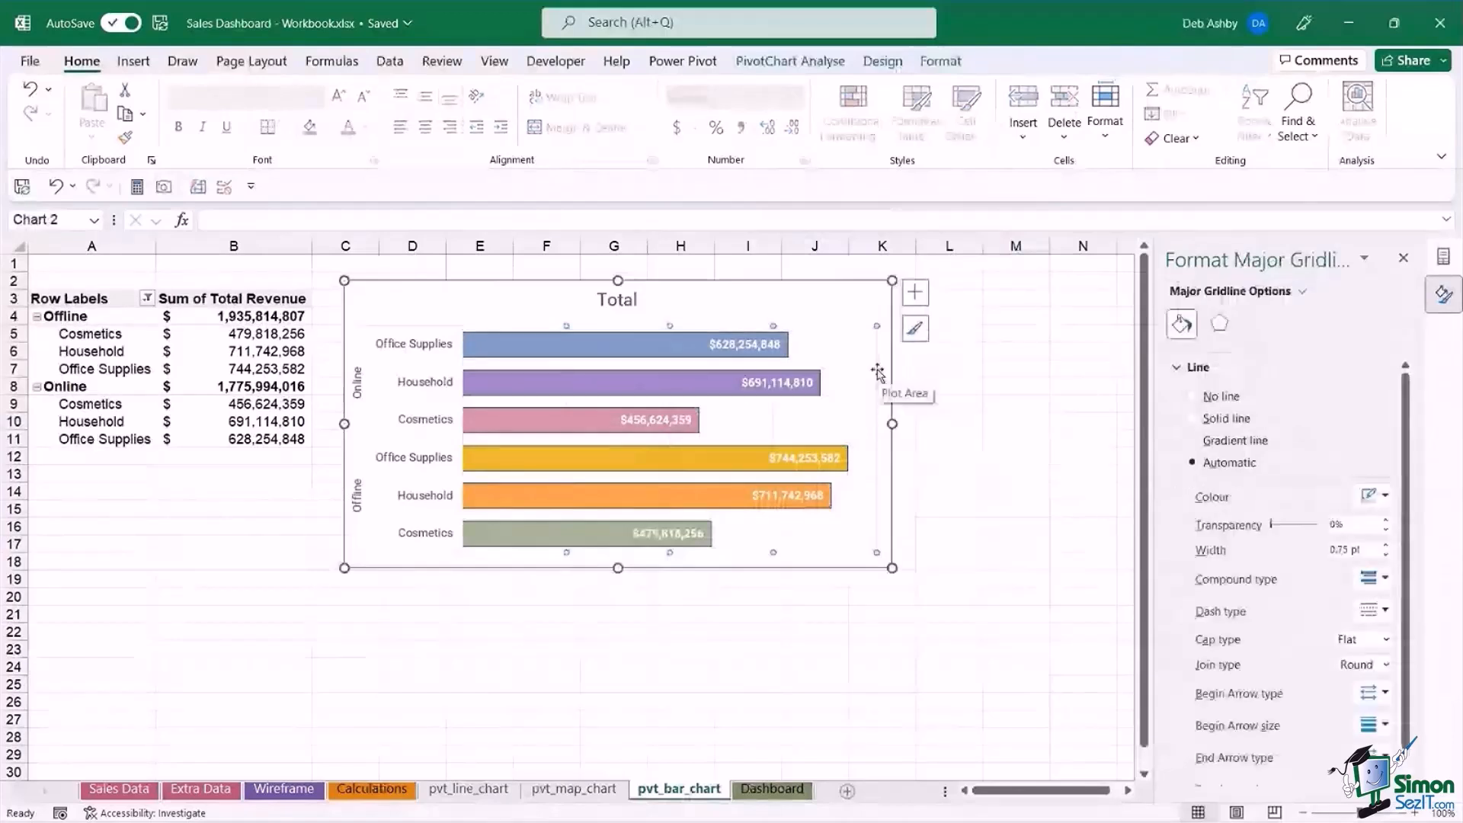
key("Delete")
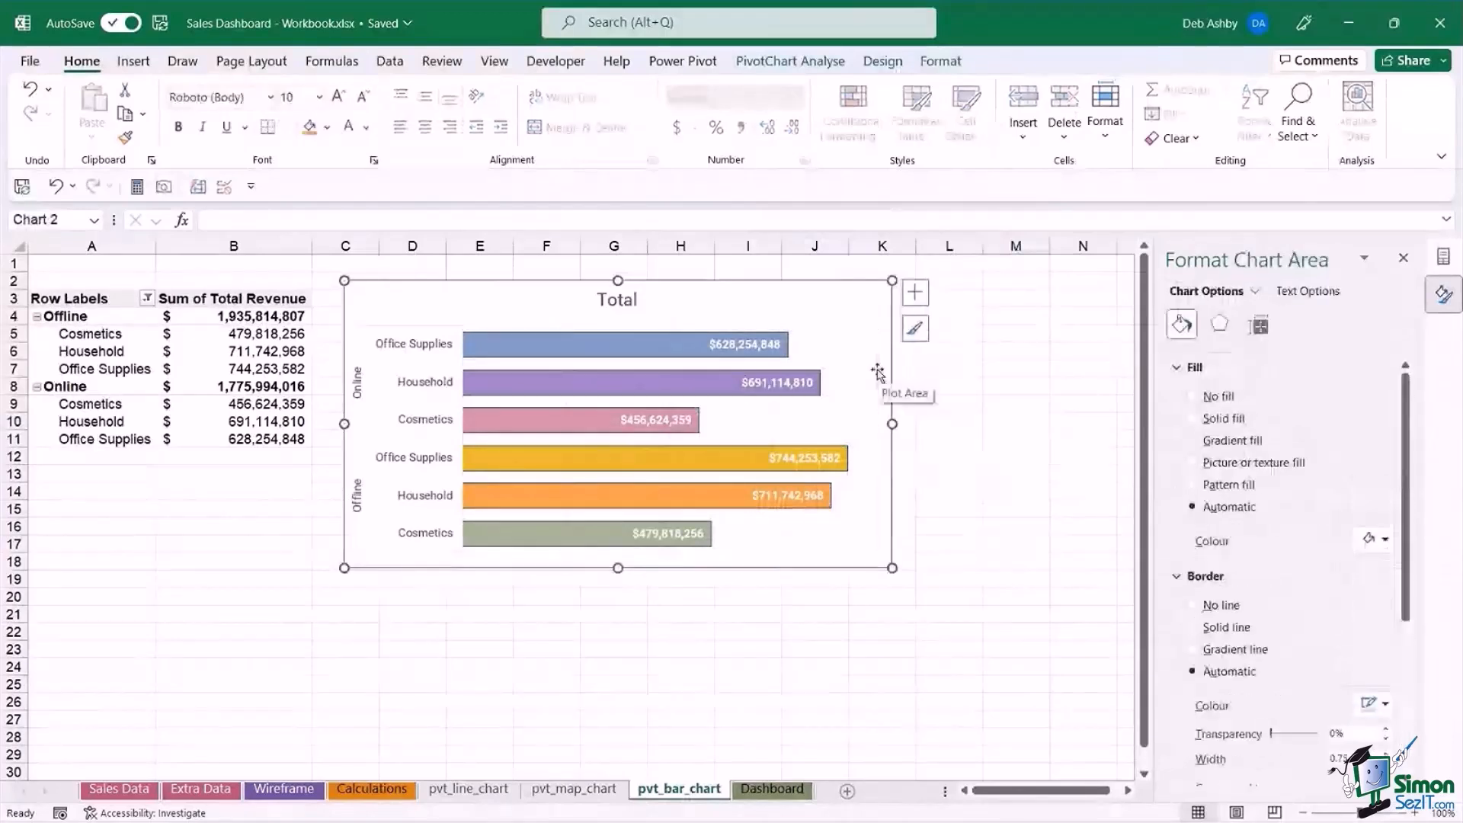
left_click_drag(618, 570, 614, 582)
Change the bar chart's title to "Revenue by Item and Sales Channel".
left_click(616, 299)
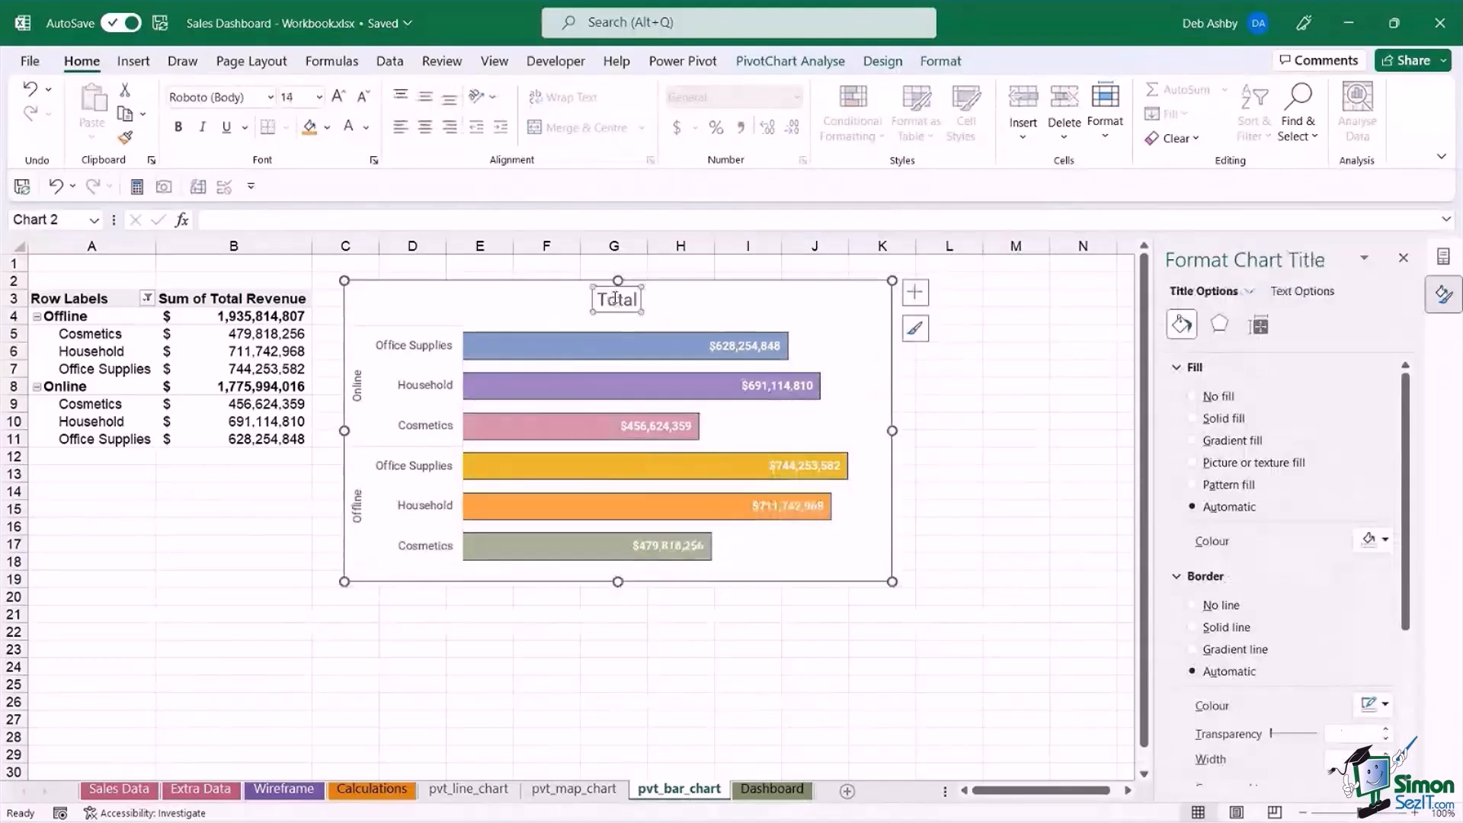
double_click(616, 299)
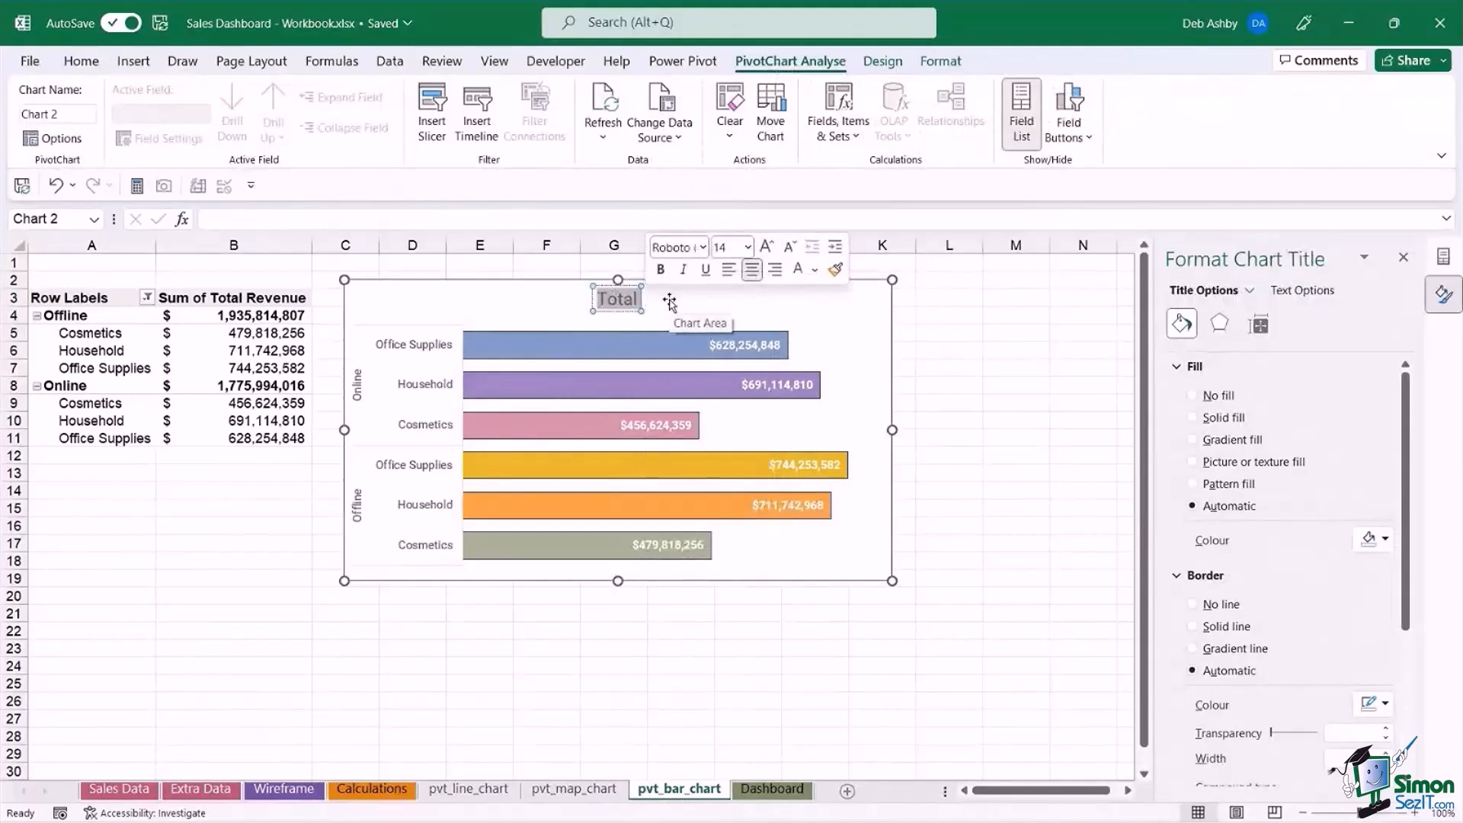
type("Tot")
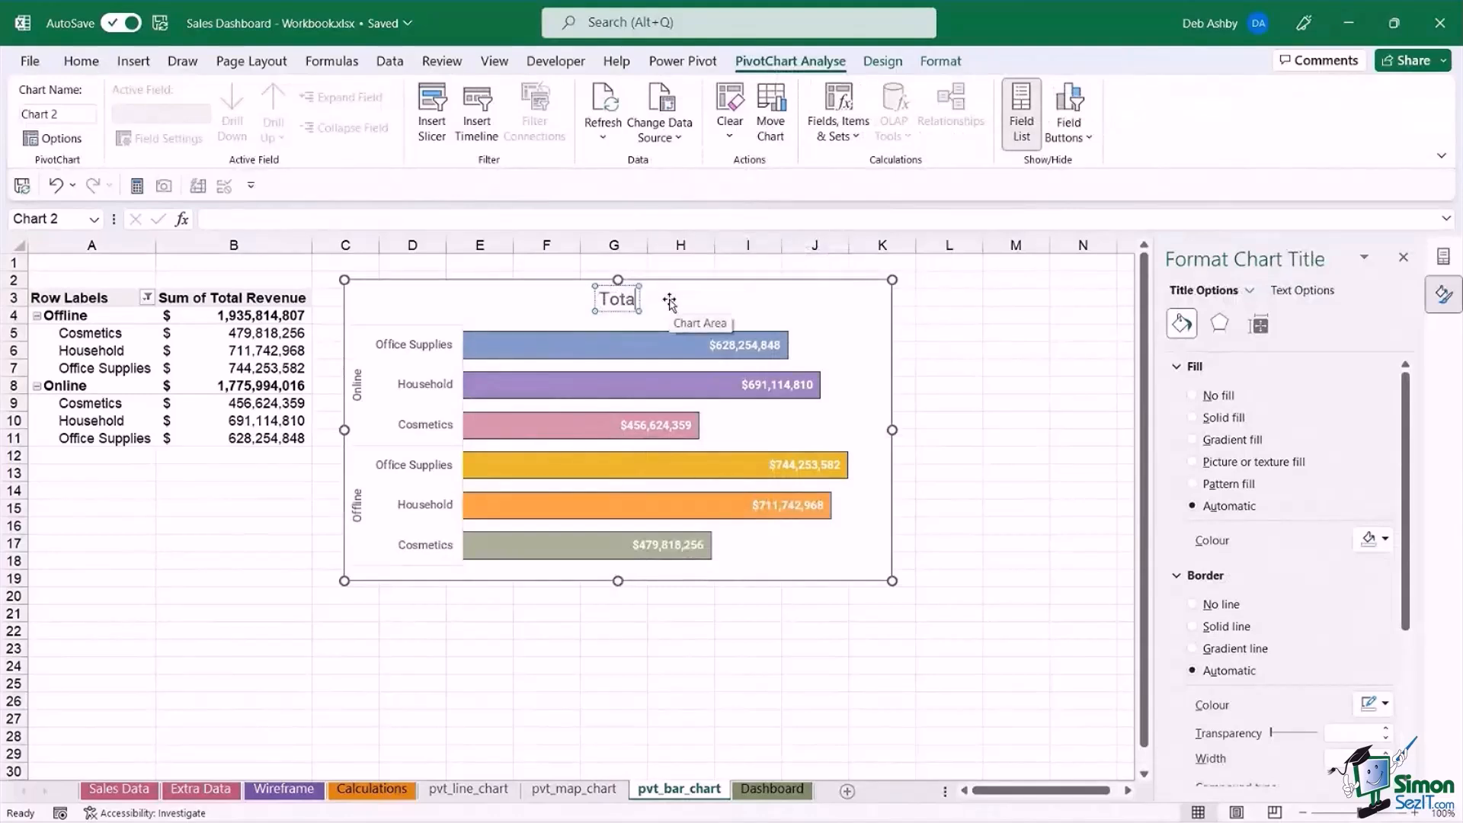
key("BackSpace")
key("BackSpace")
key("BackSpace")
type("Revenue by")
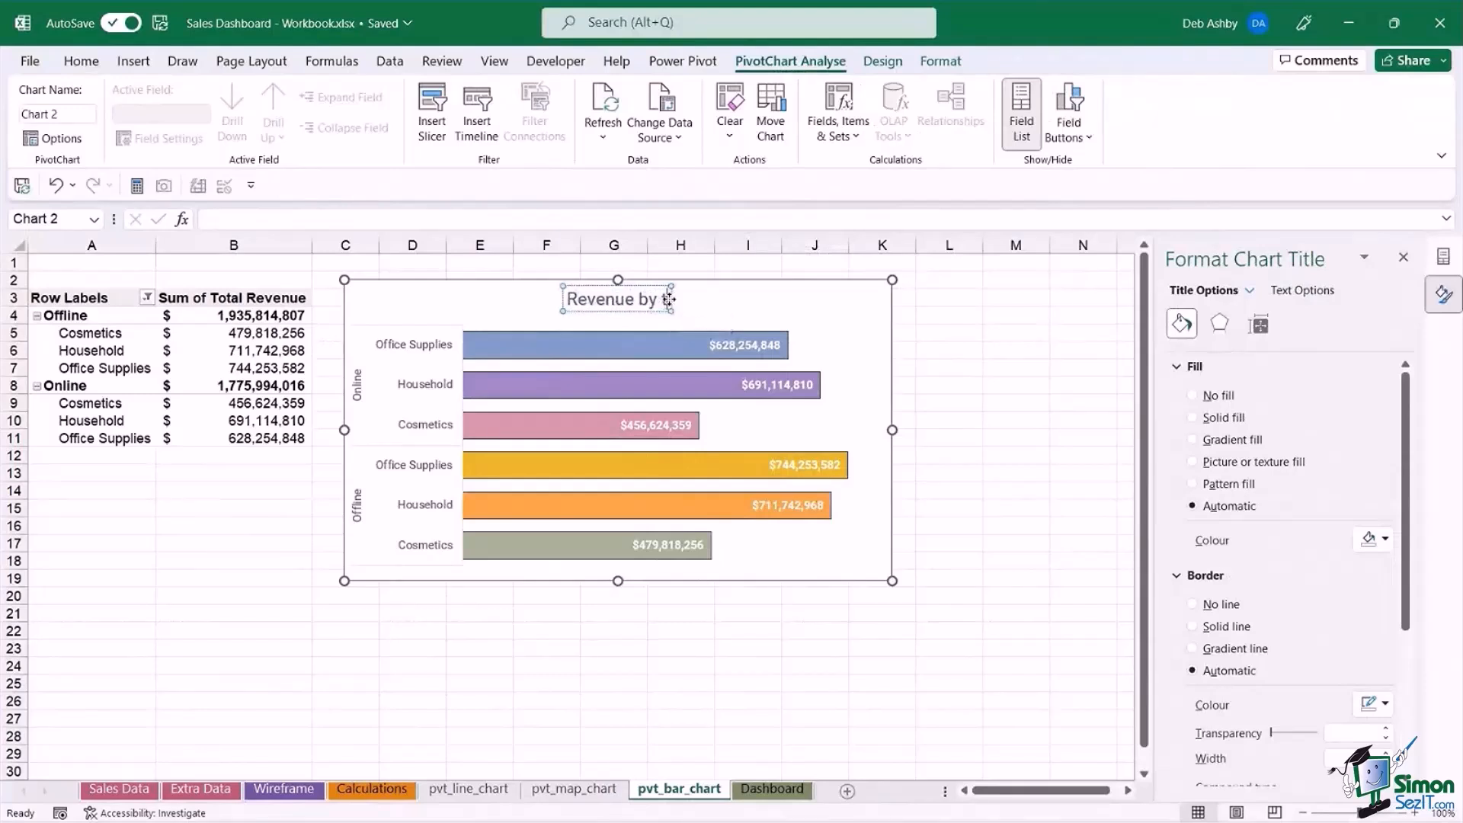
type(" Item and")
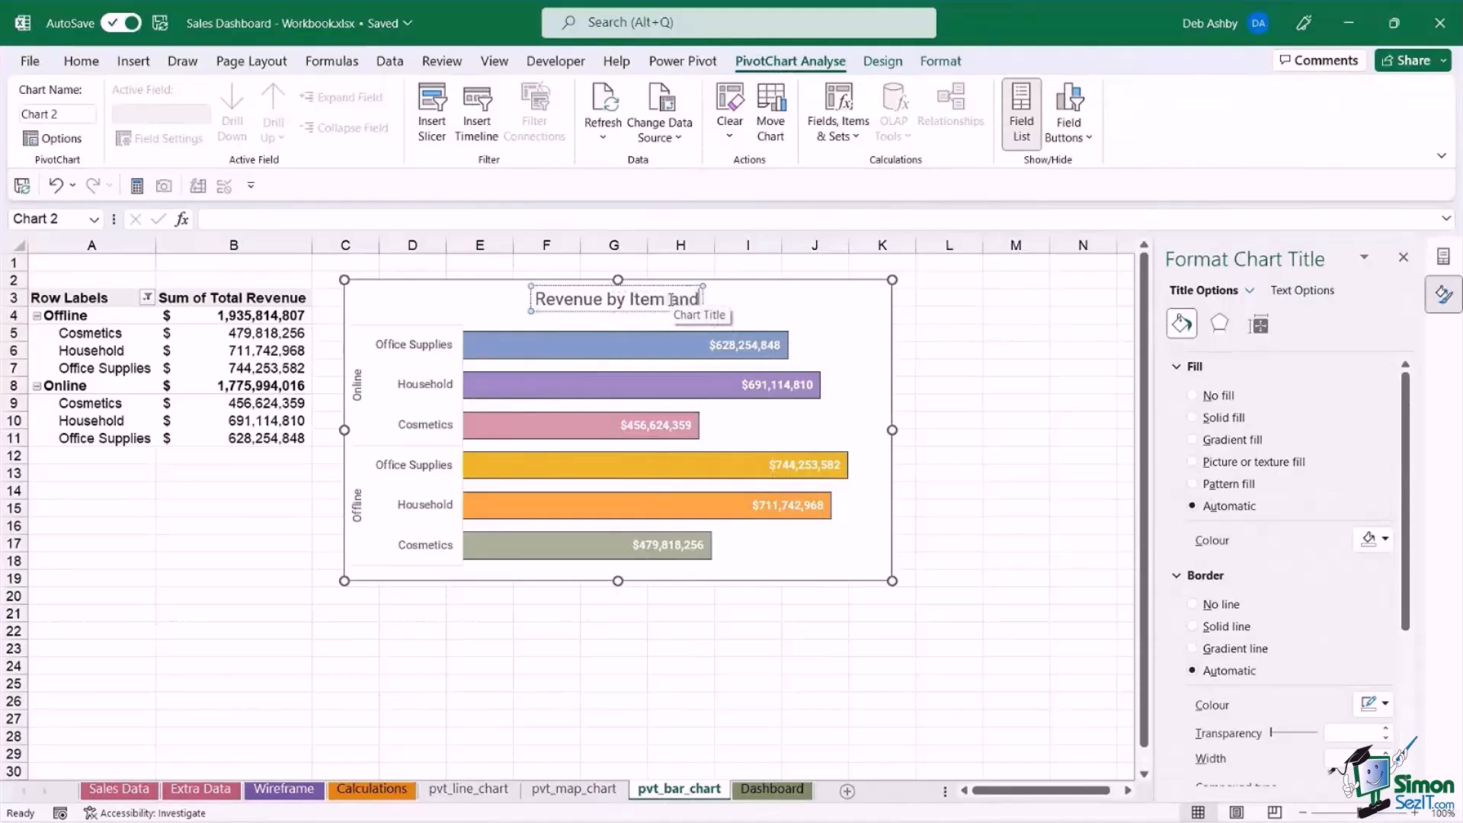
type(" Sales")
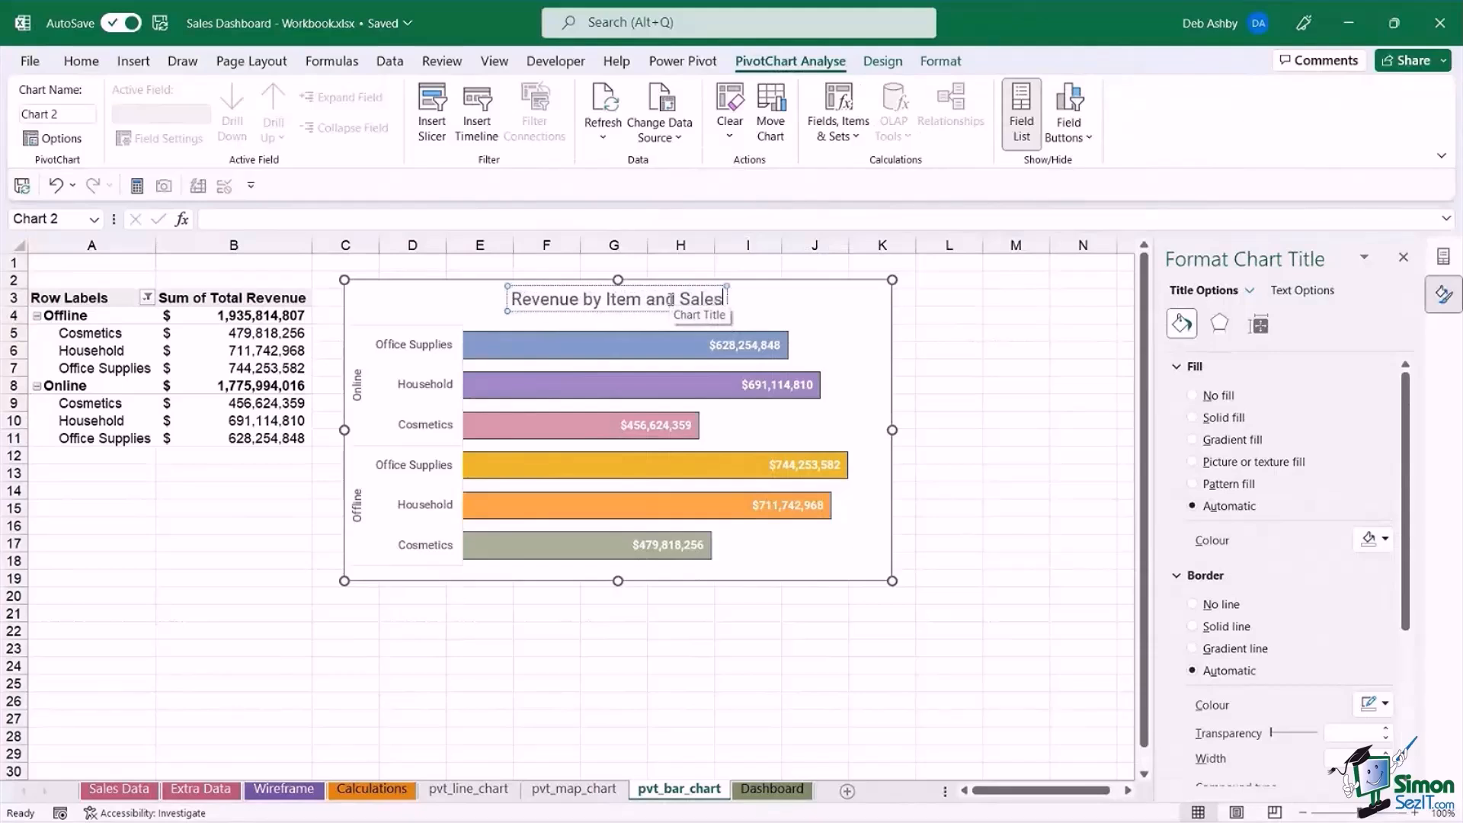
type(" Channel")
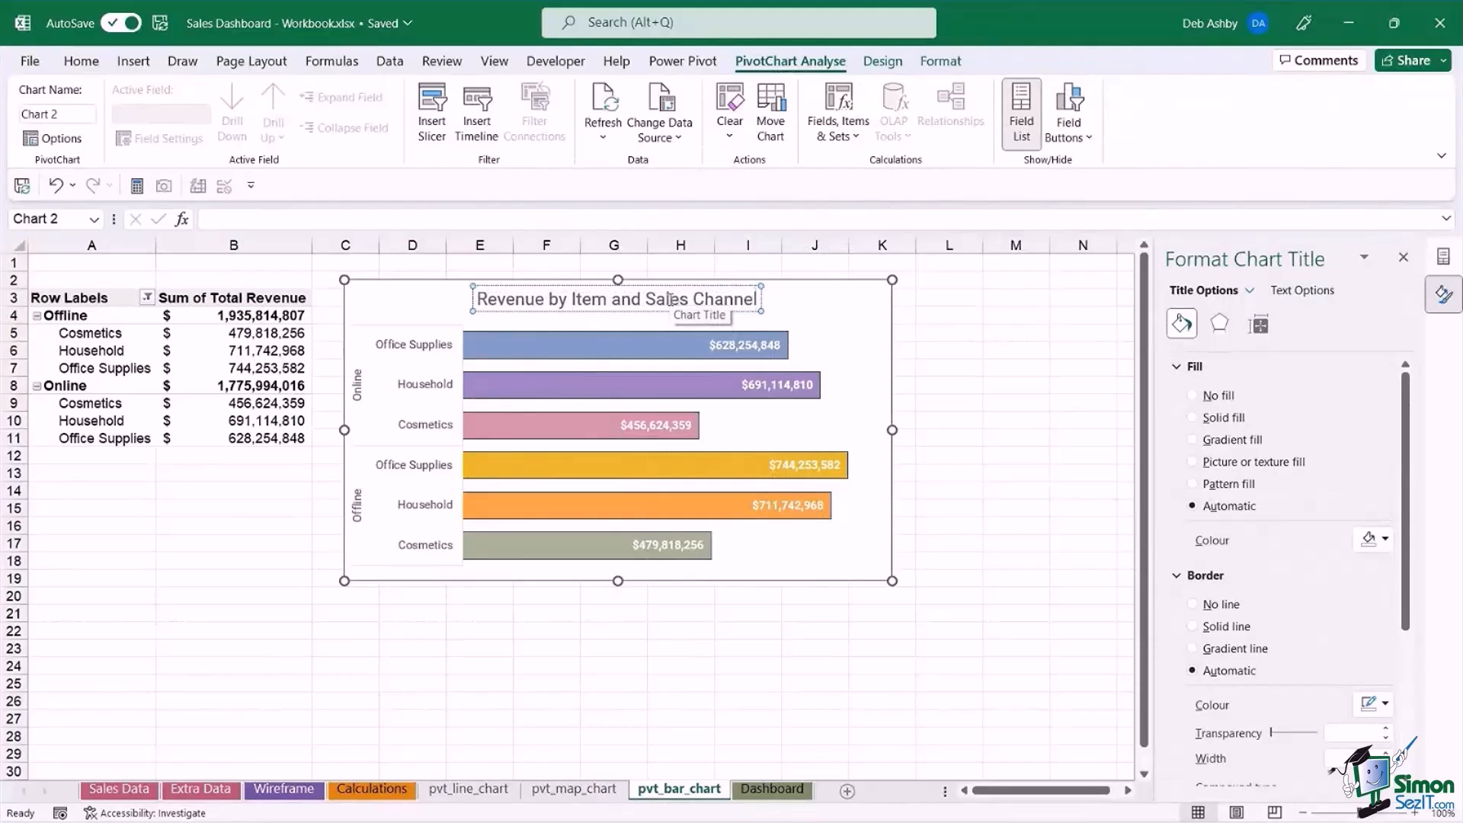
left_click(981, 373)
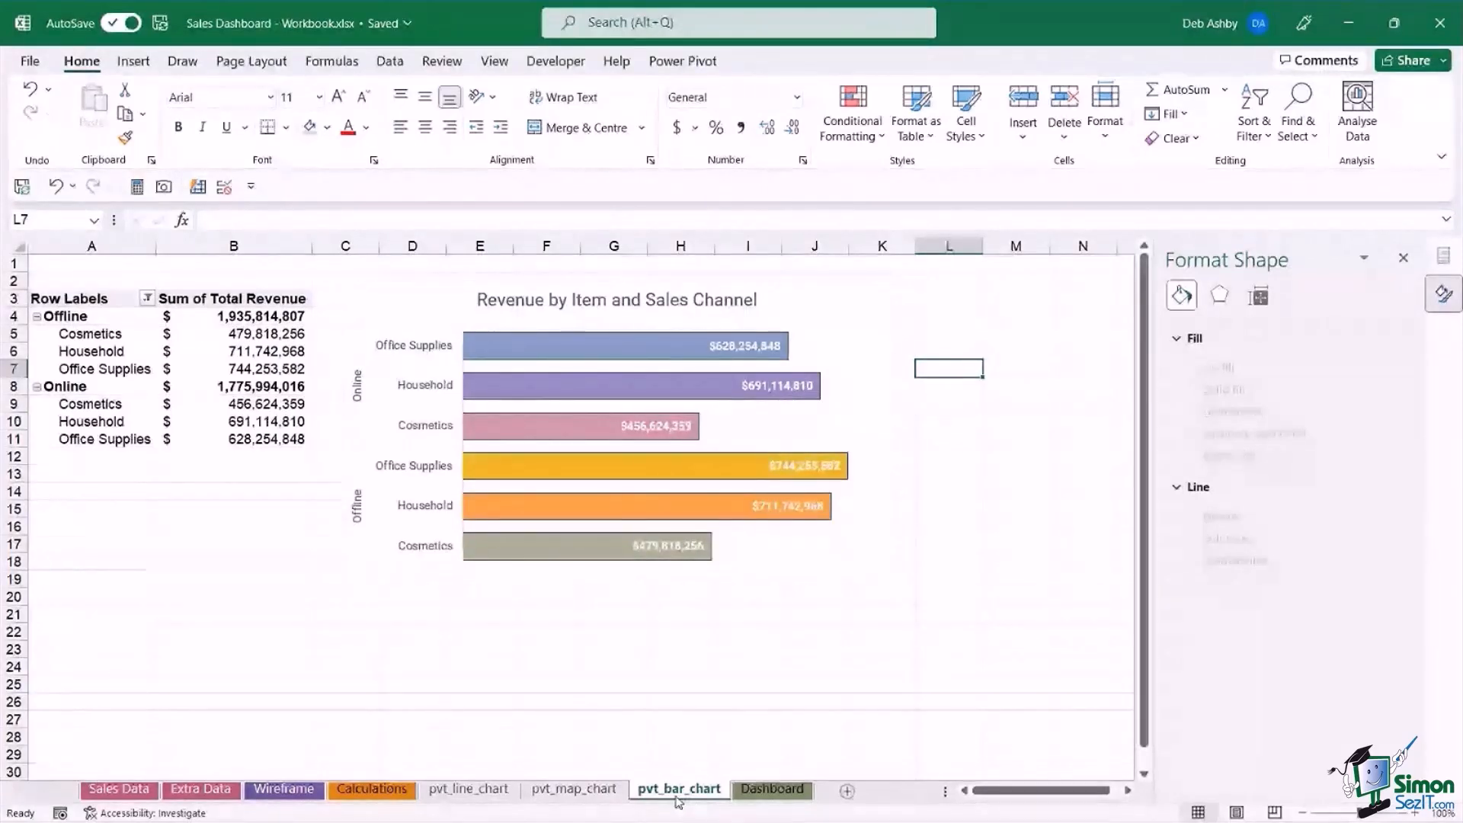
Duplicate the pvt_bar_chart sheet directly after the original and rename the copy pvt_donut.
left_click_drag(678, 802, 738, 794)
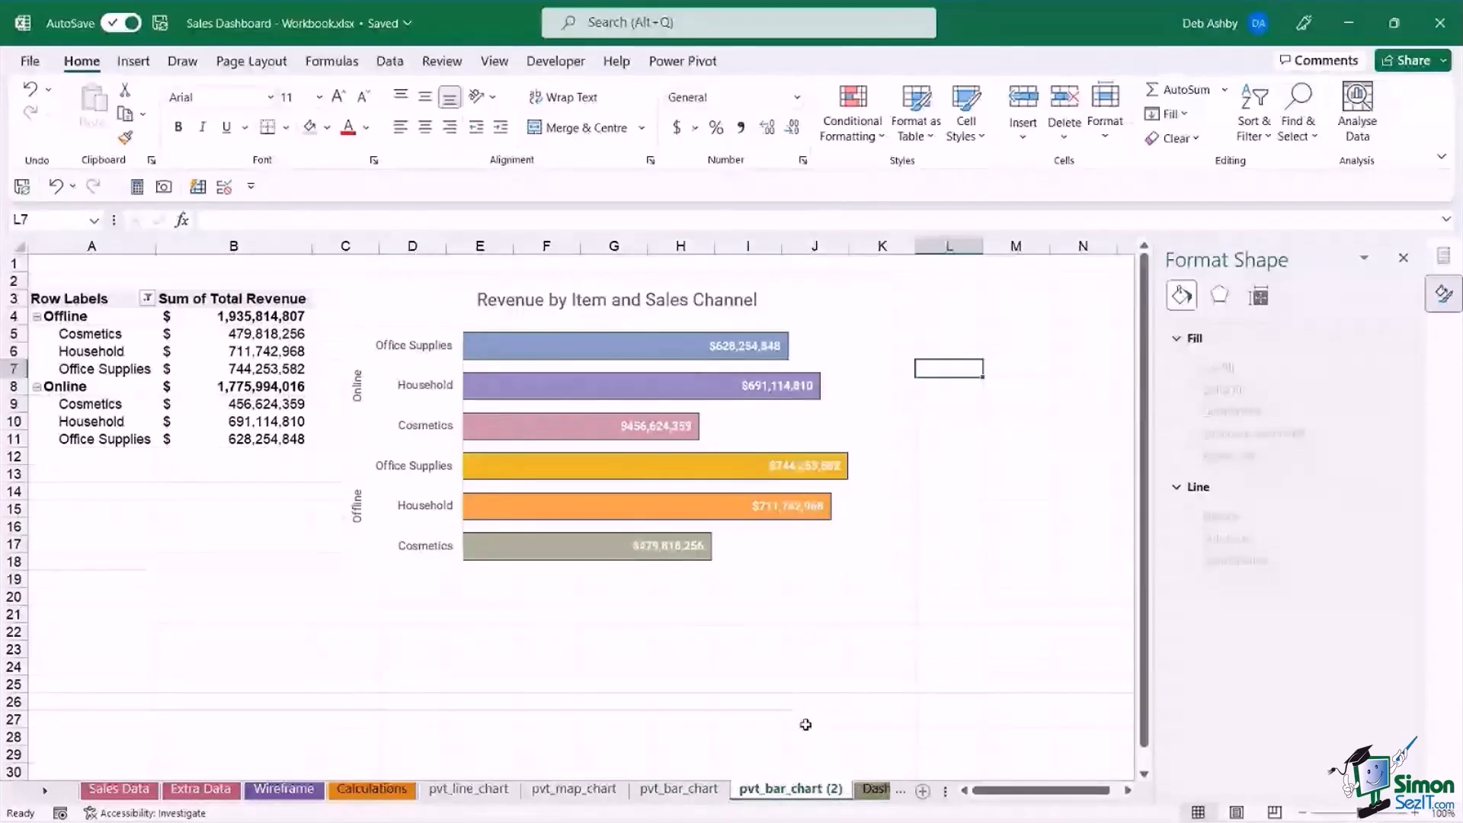
right_click(767, 789)
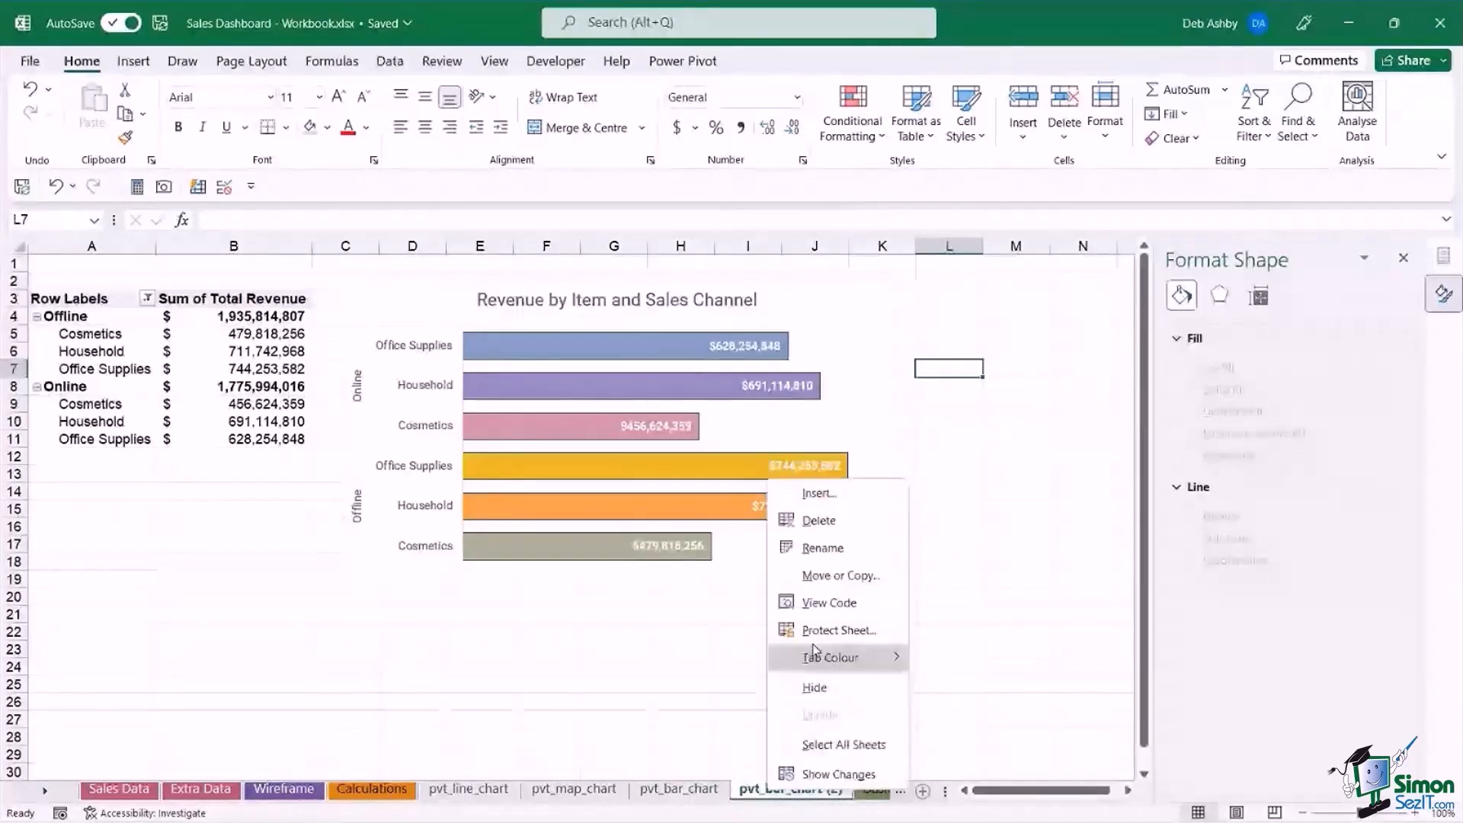
left_click(822, 548)
type("pvt")
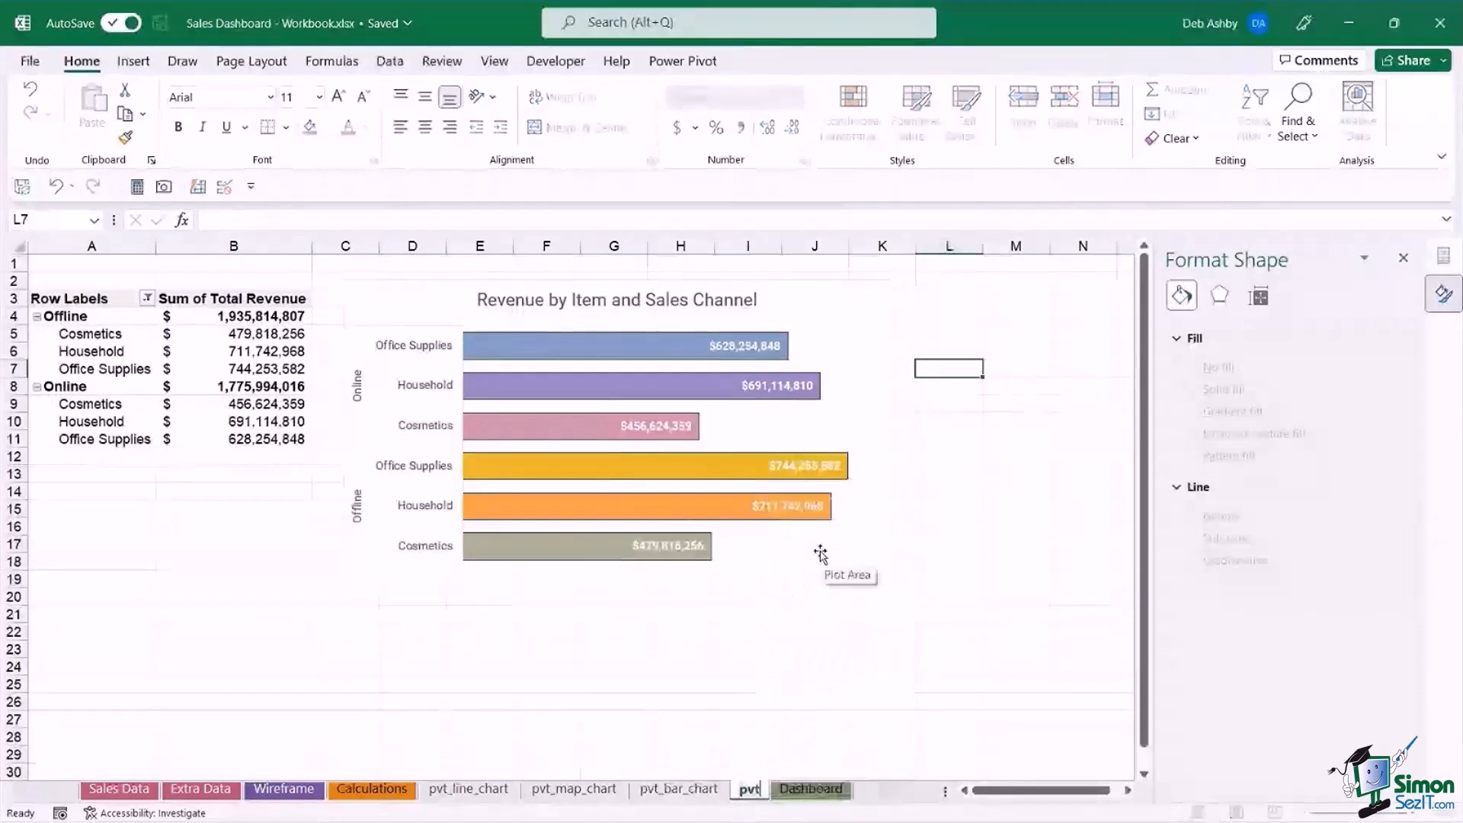
type("_donut")
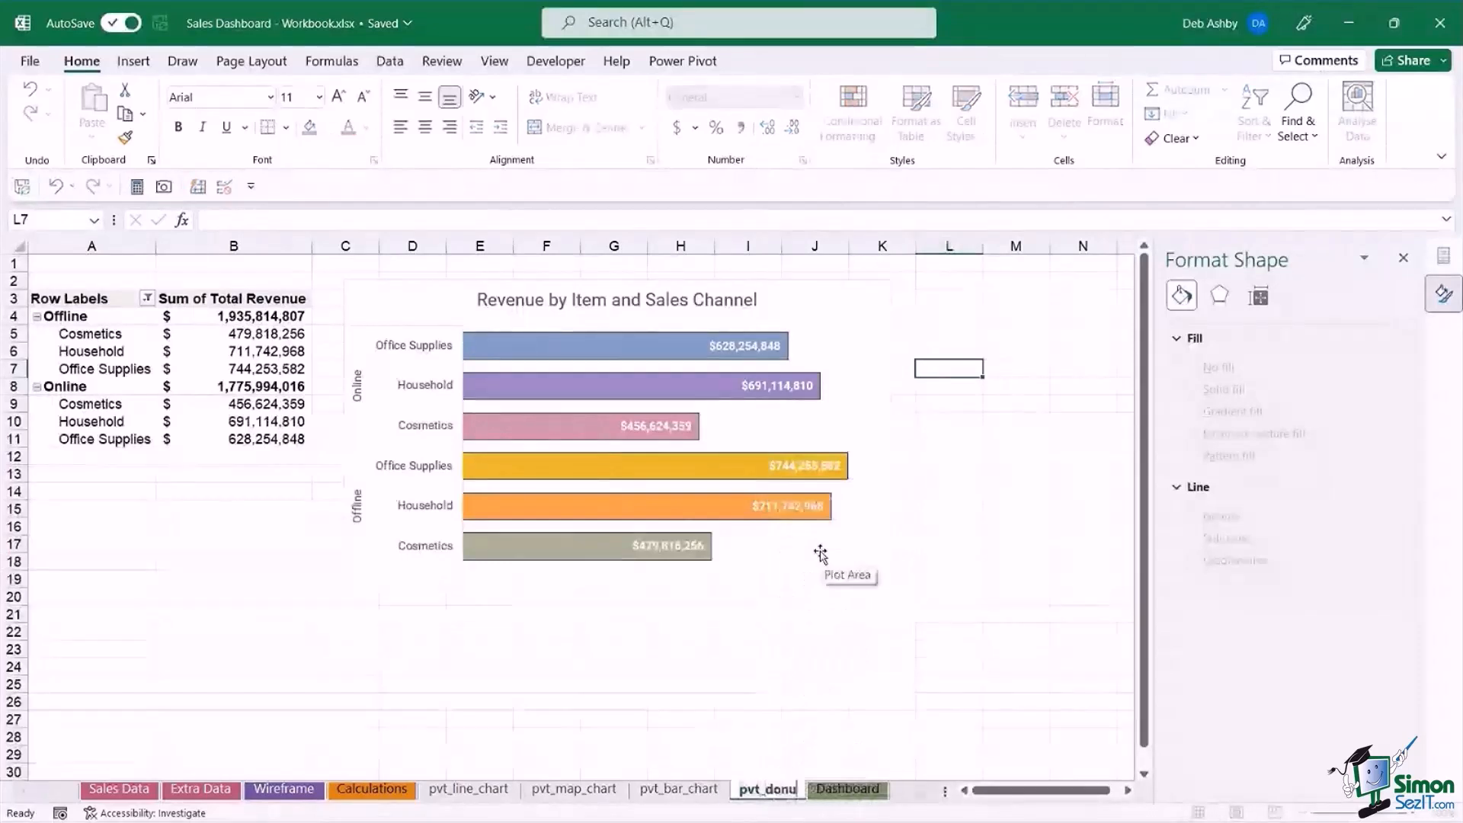
key("Return")
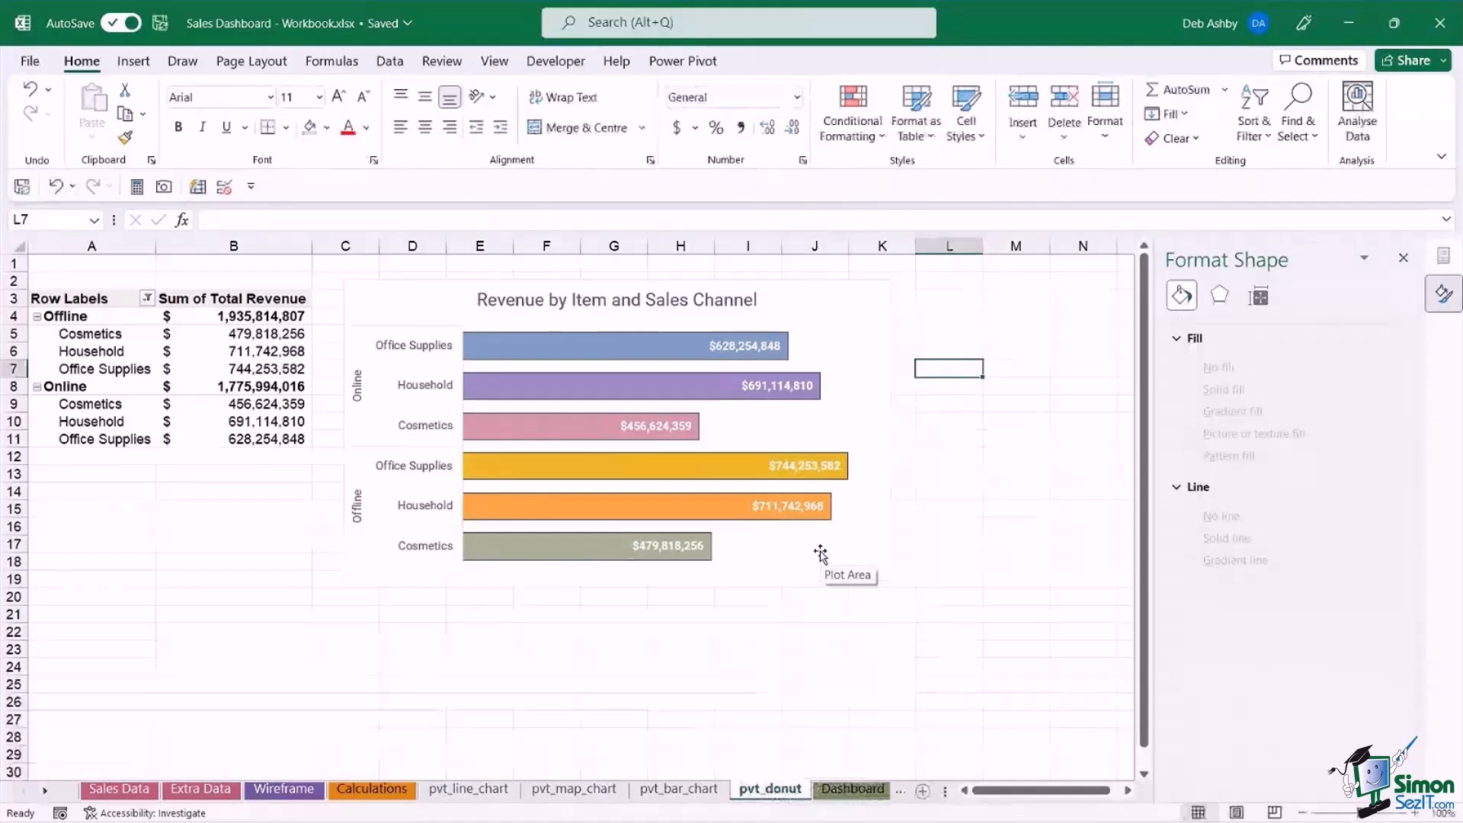
Delete the copied bar chart from the pvt_donut sheet and remove all fields from its pivot table.
left_click(825, 289)
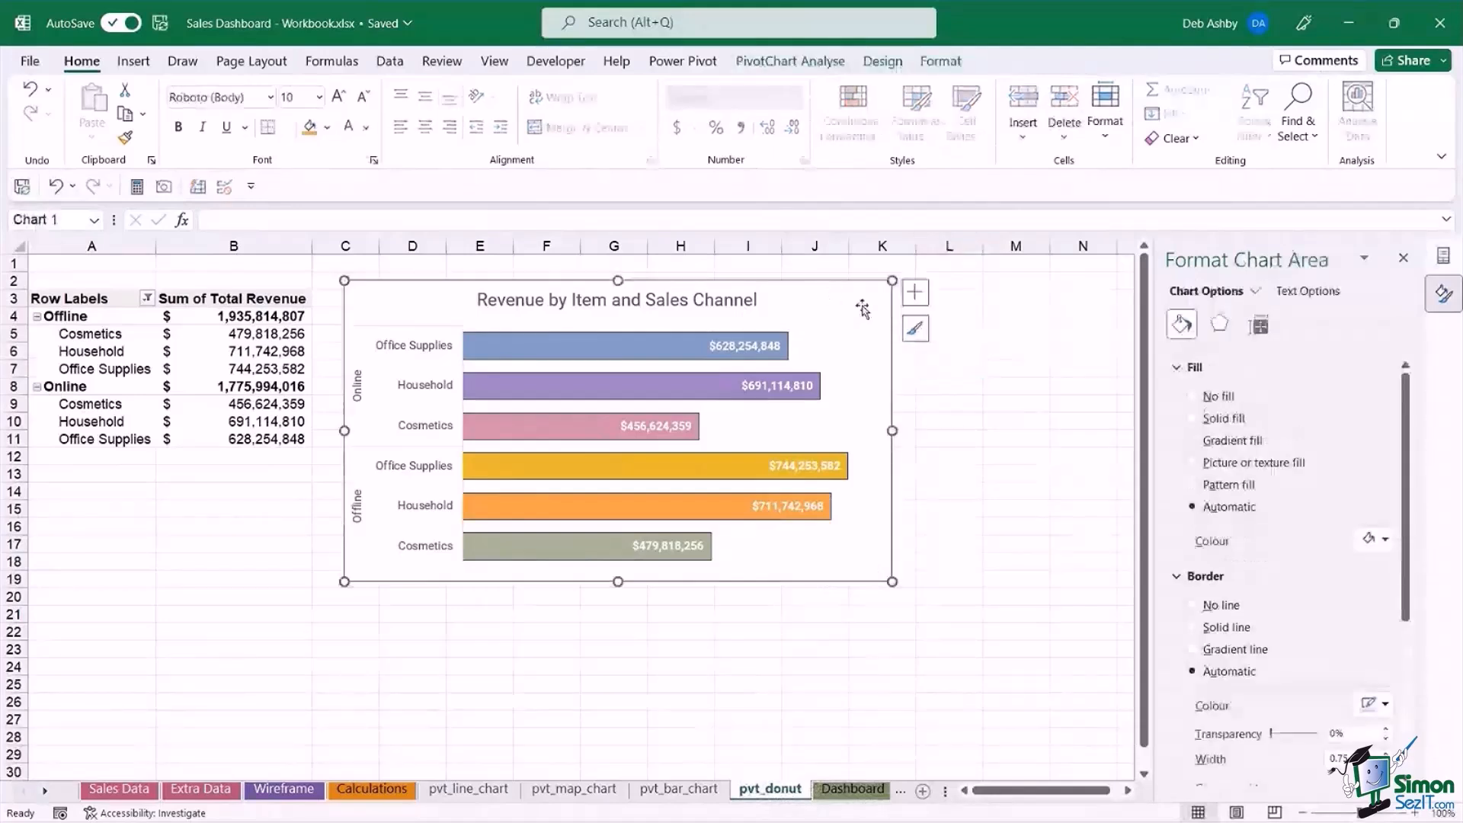
key("Delete")
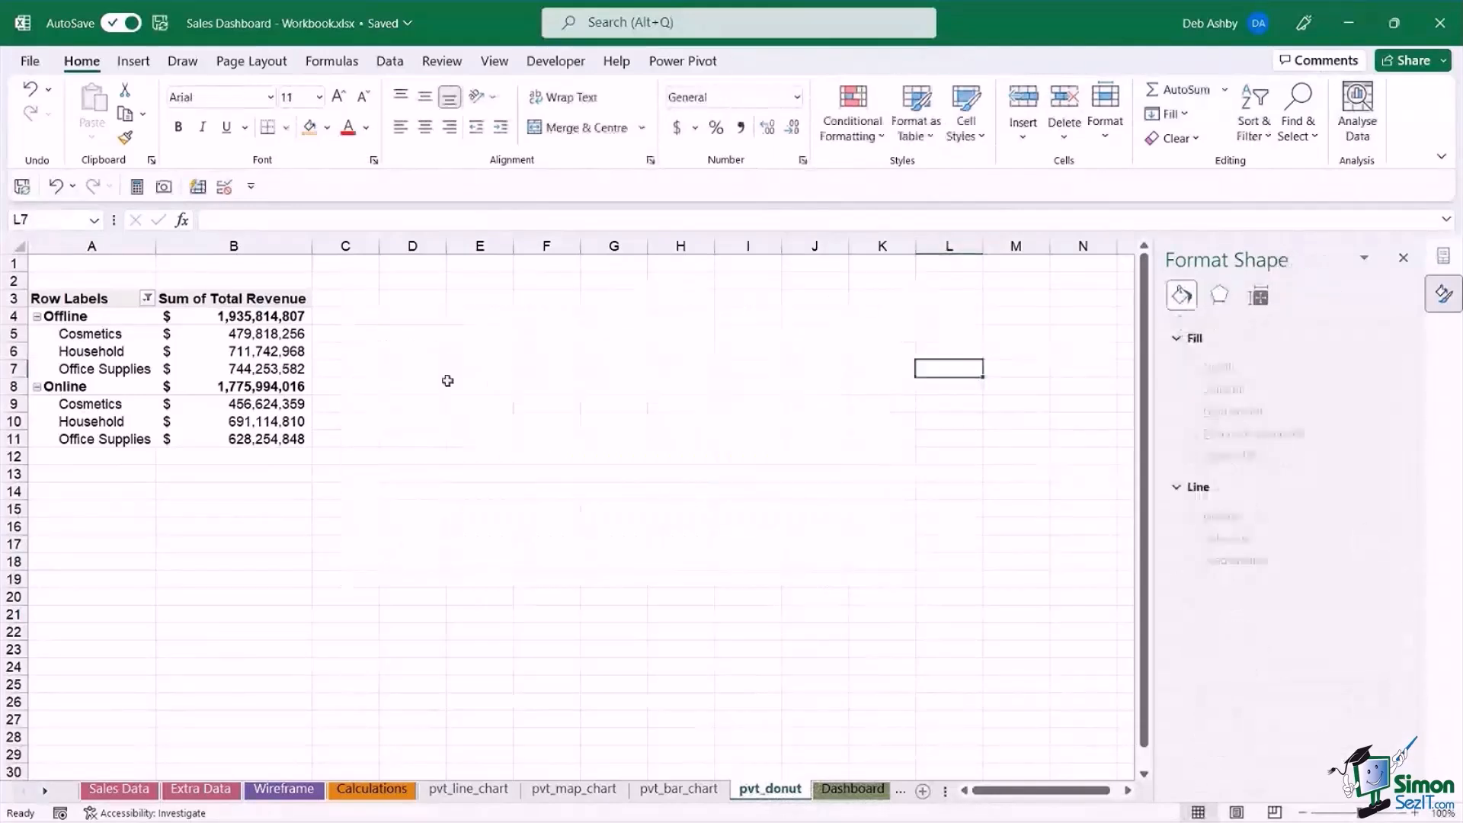
left_click(269, 354)
left_click(1404, 259)
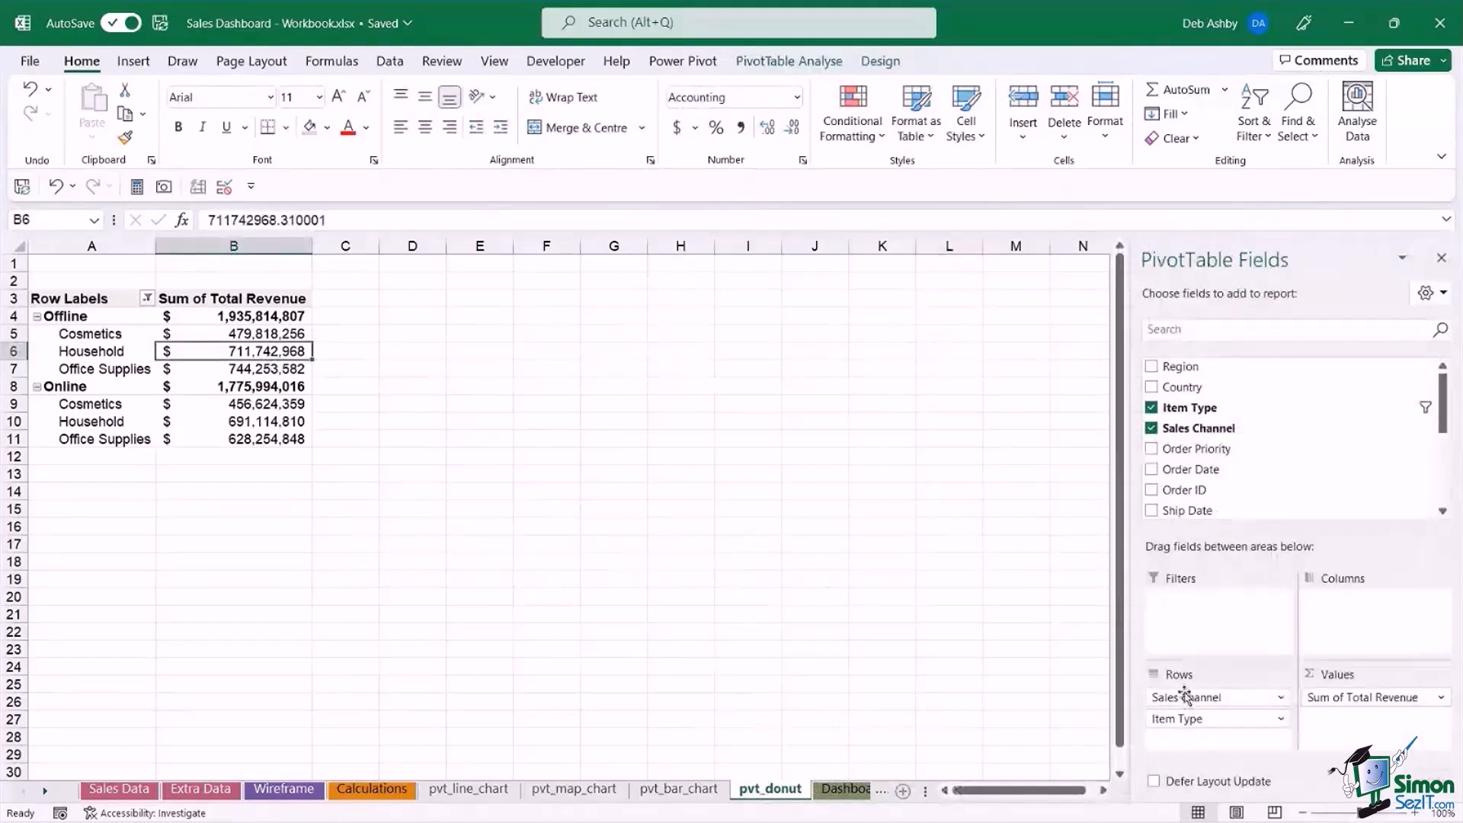
left_click_drag(1185, 697, 968, 701)
left_click_drag(1190, 697, 991, 709)
left_click_drag(1345, 696, 990, 724)
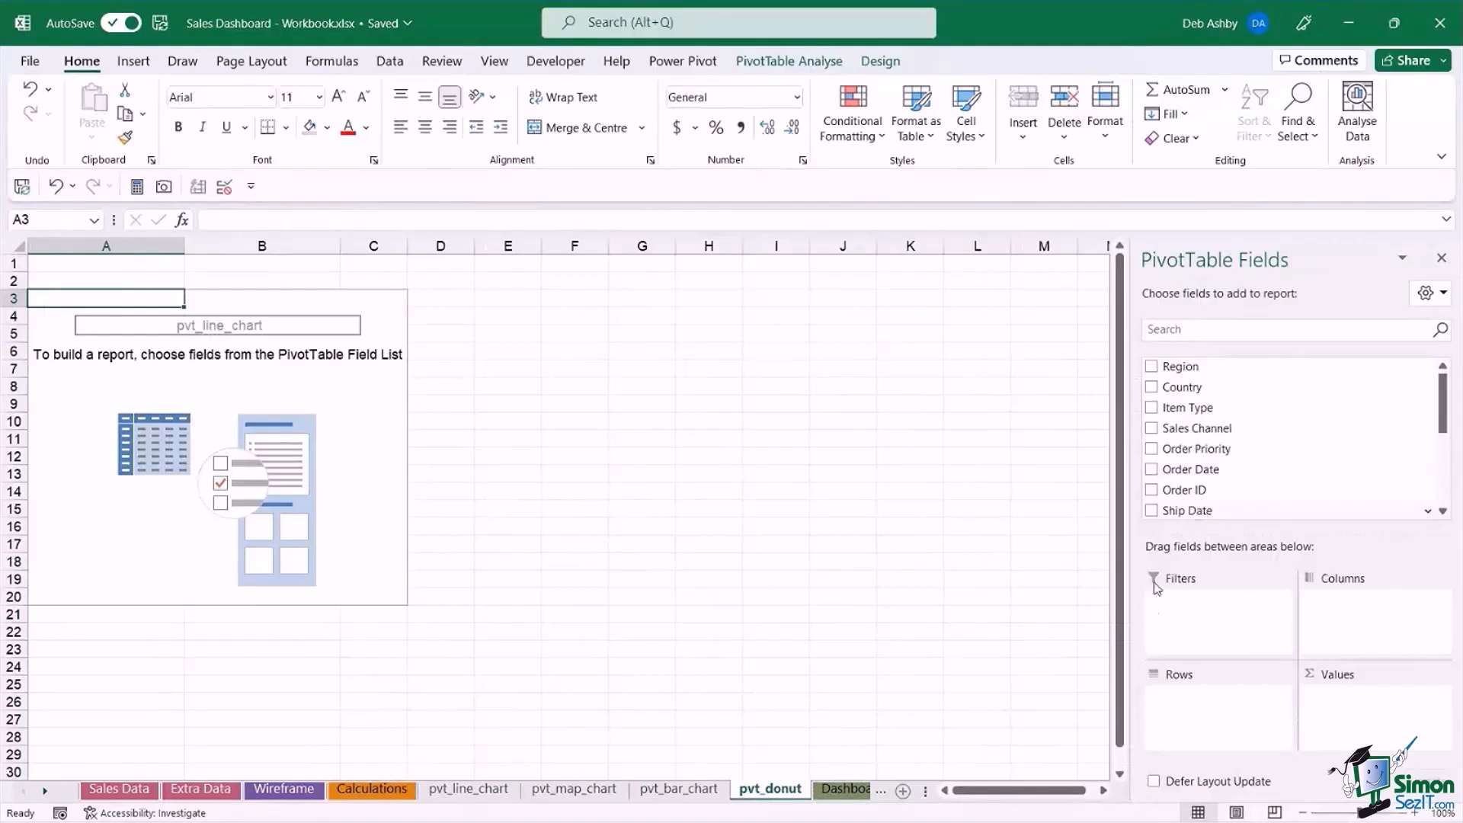
Build the pivot table with Region as the rows and Order ID as the values.
left_click_drag(1186, 371, 1204, 718)
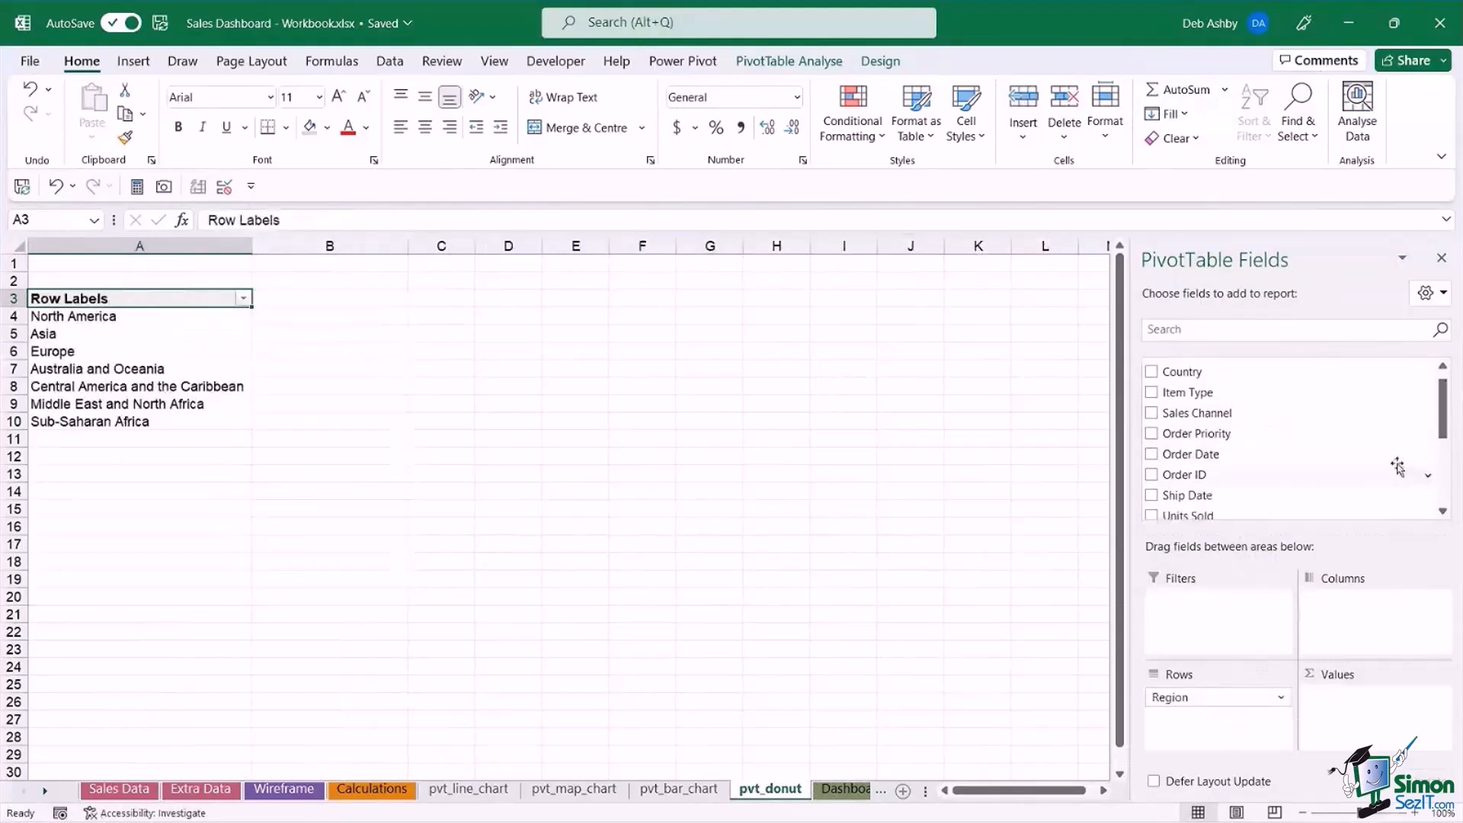
mouse_move(1444, 397)
left_mouse_down()
mouse_move(1445, 410)
mouse_move(1445, 370)
left_mouse_up()
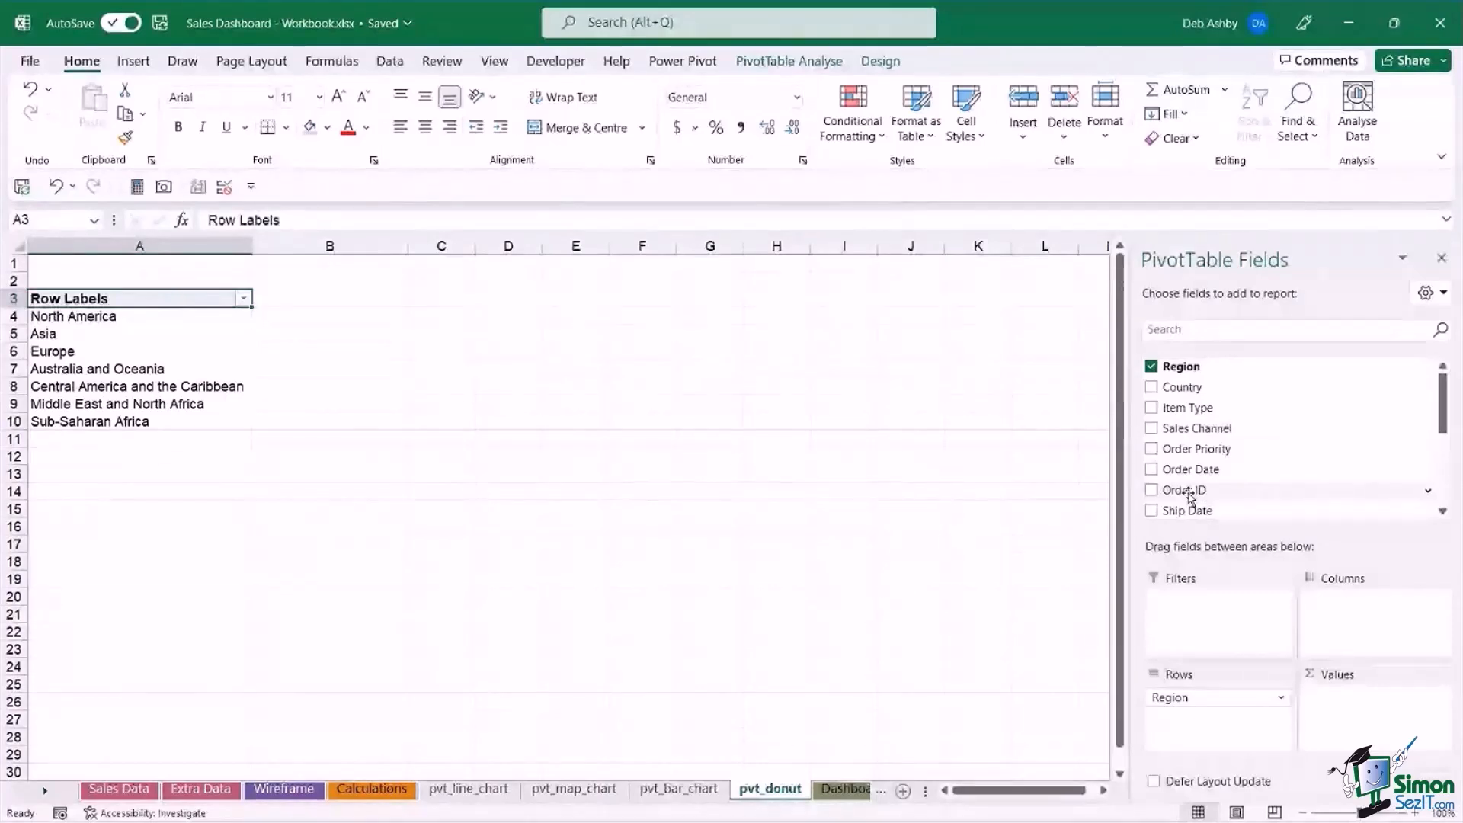
left_click_drag(1191, 497, 1371, 728)
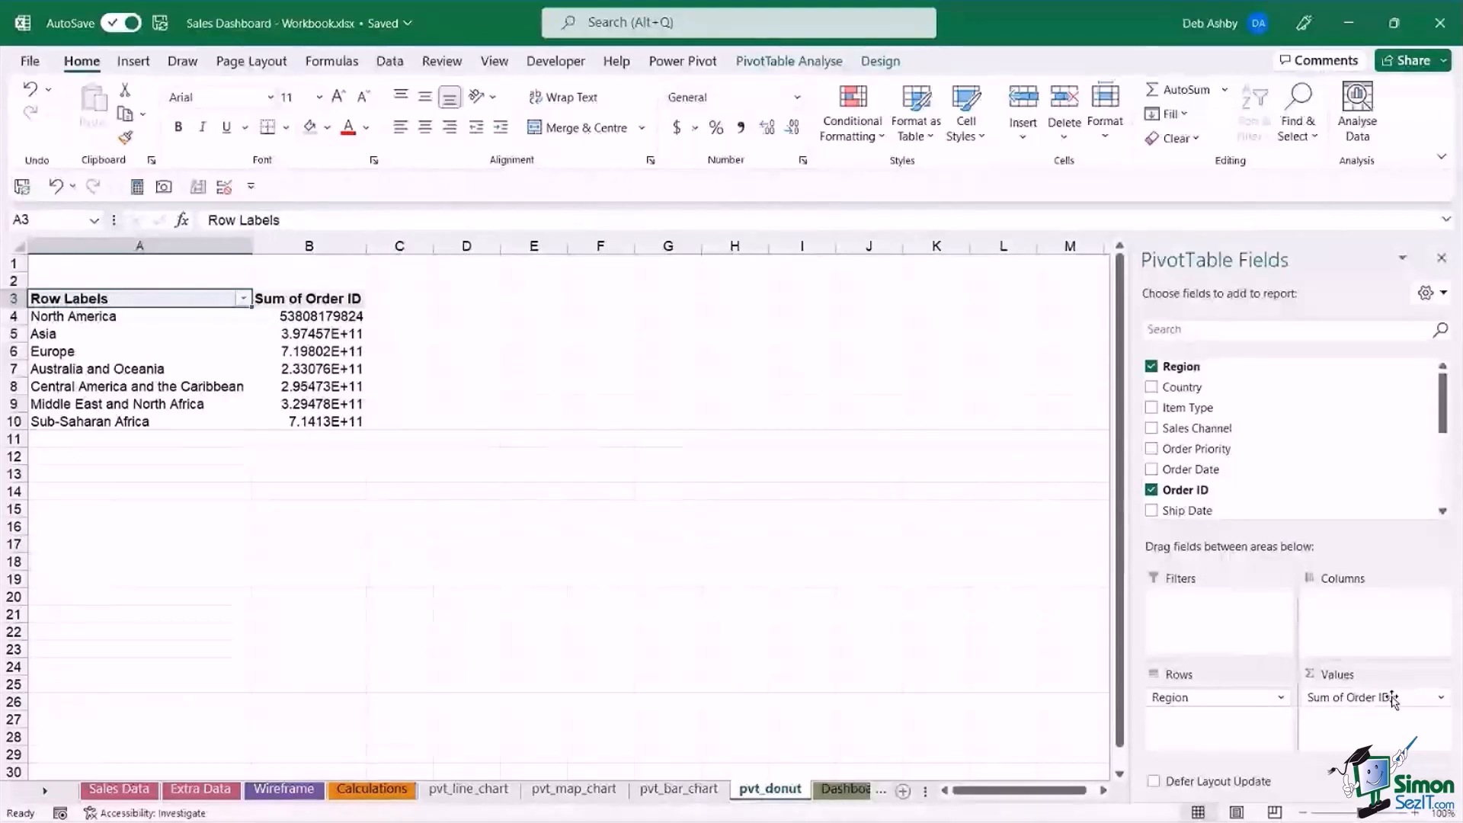
Set the pivot table's Order ID value field to summarise by Count.
left_click(1442, 699)
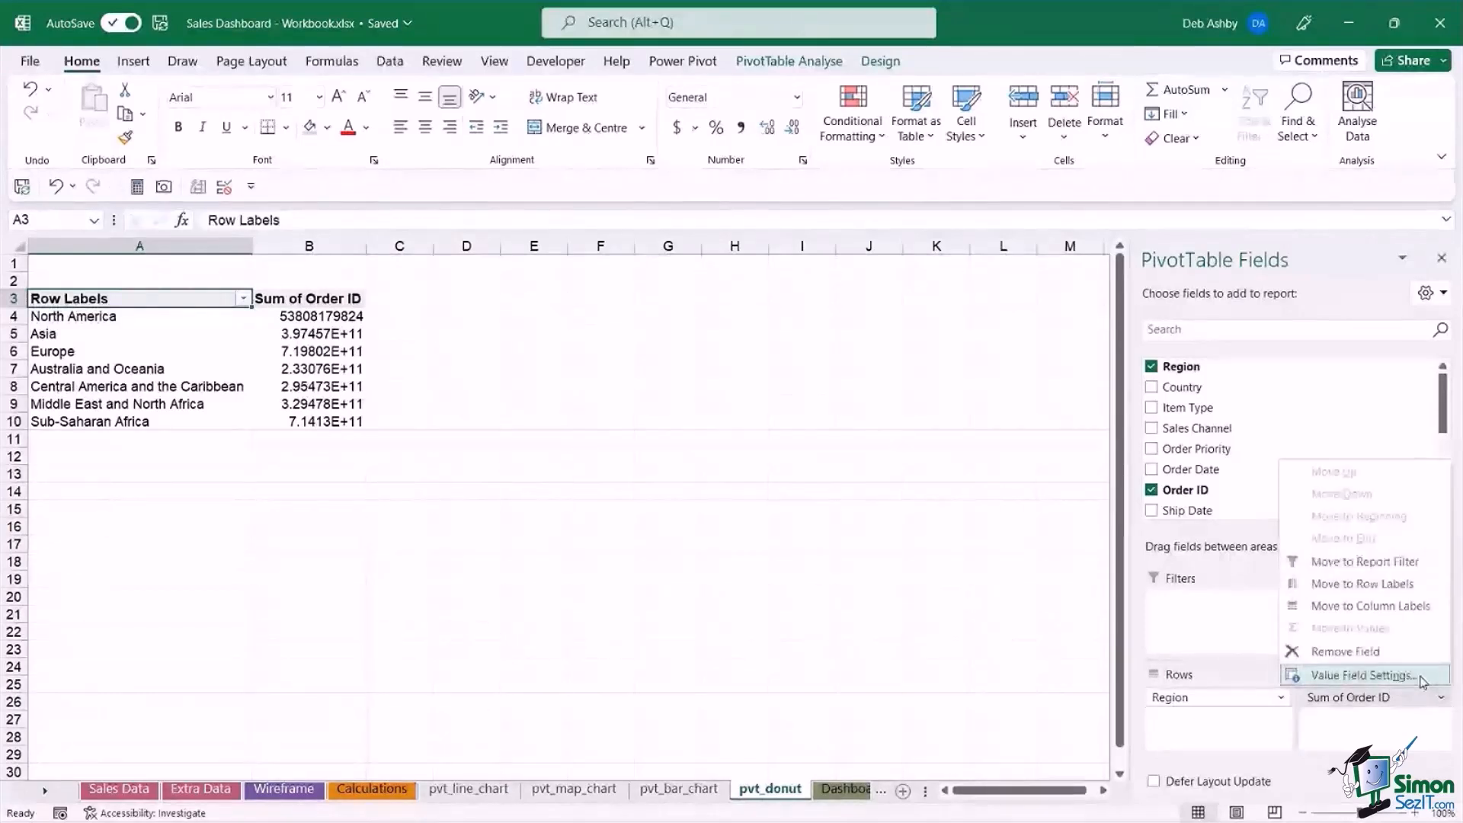
left_click(1420, 677)
left_click(494, 368)
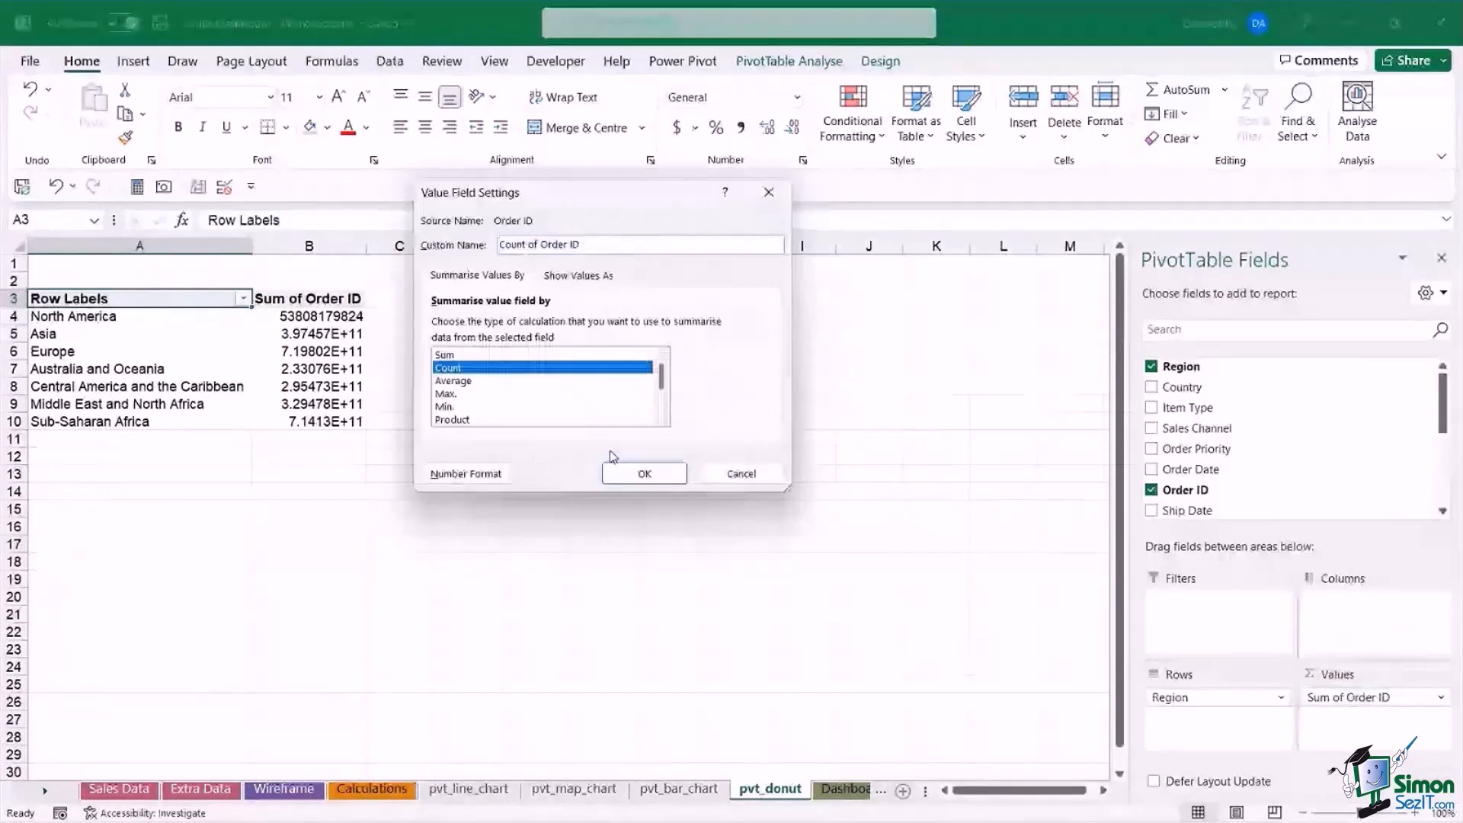
left_click(646, 472)
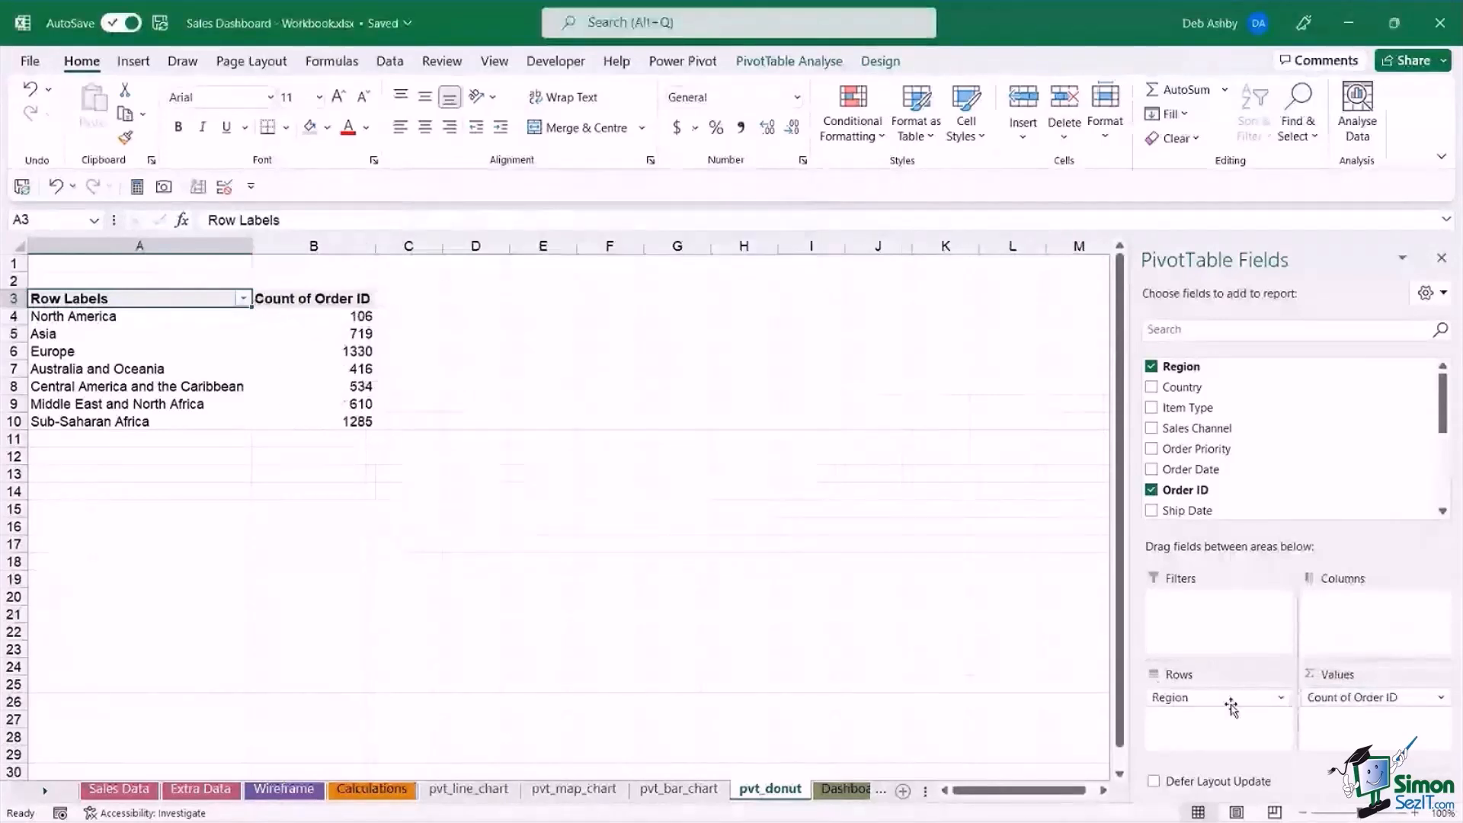
Insert a Doughnut pivot chart based on the order count by region.
left_click(95, 344)
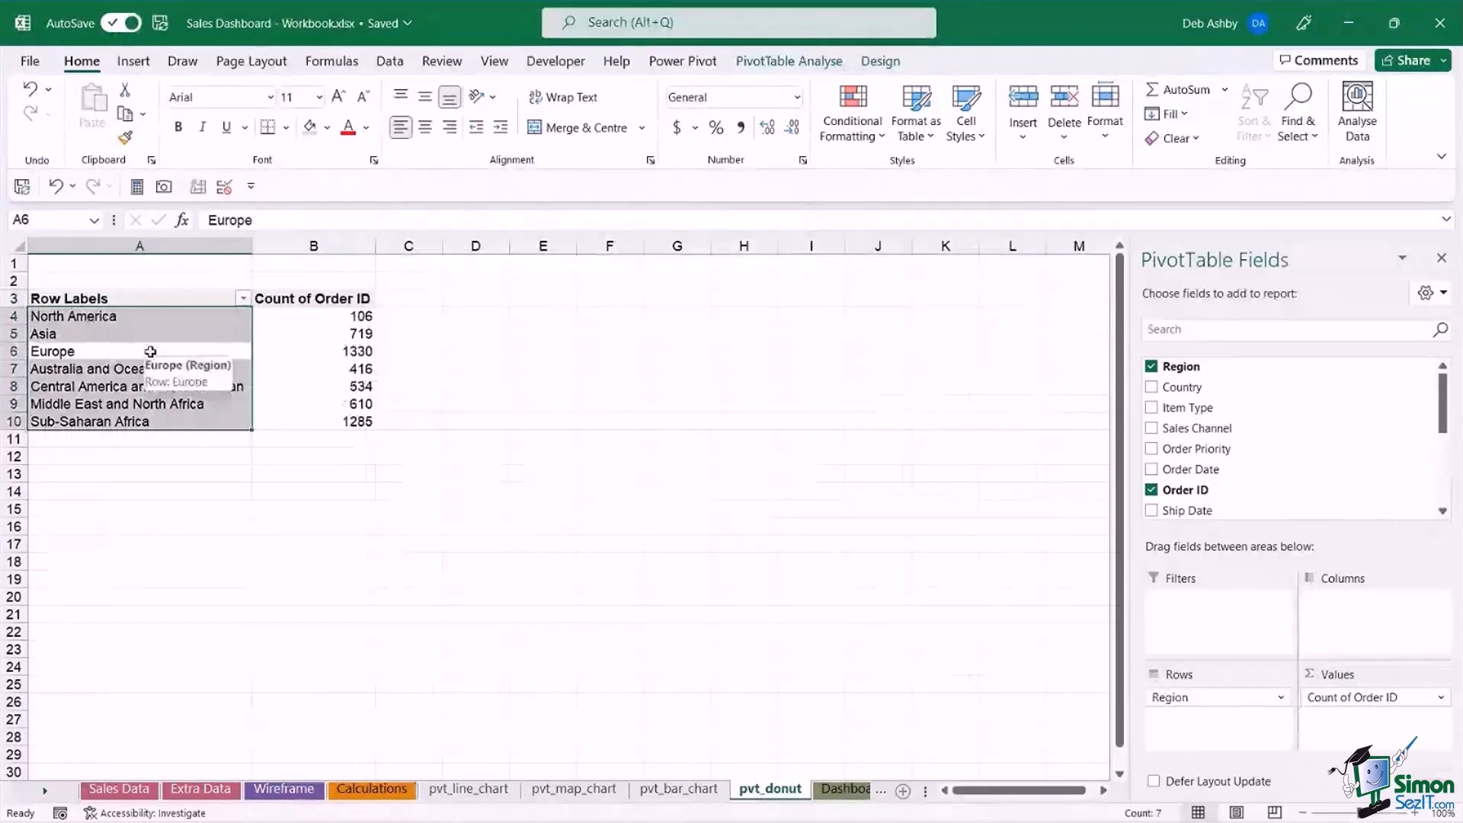
left_click(787, 64)
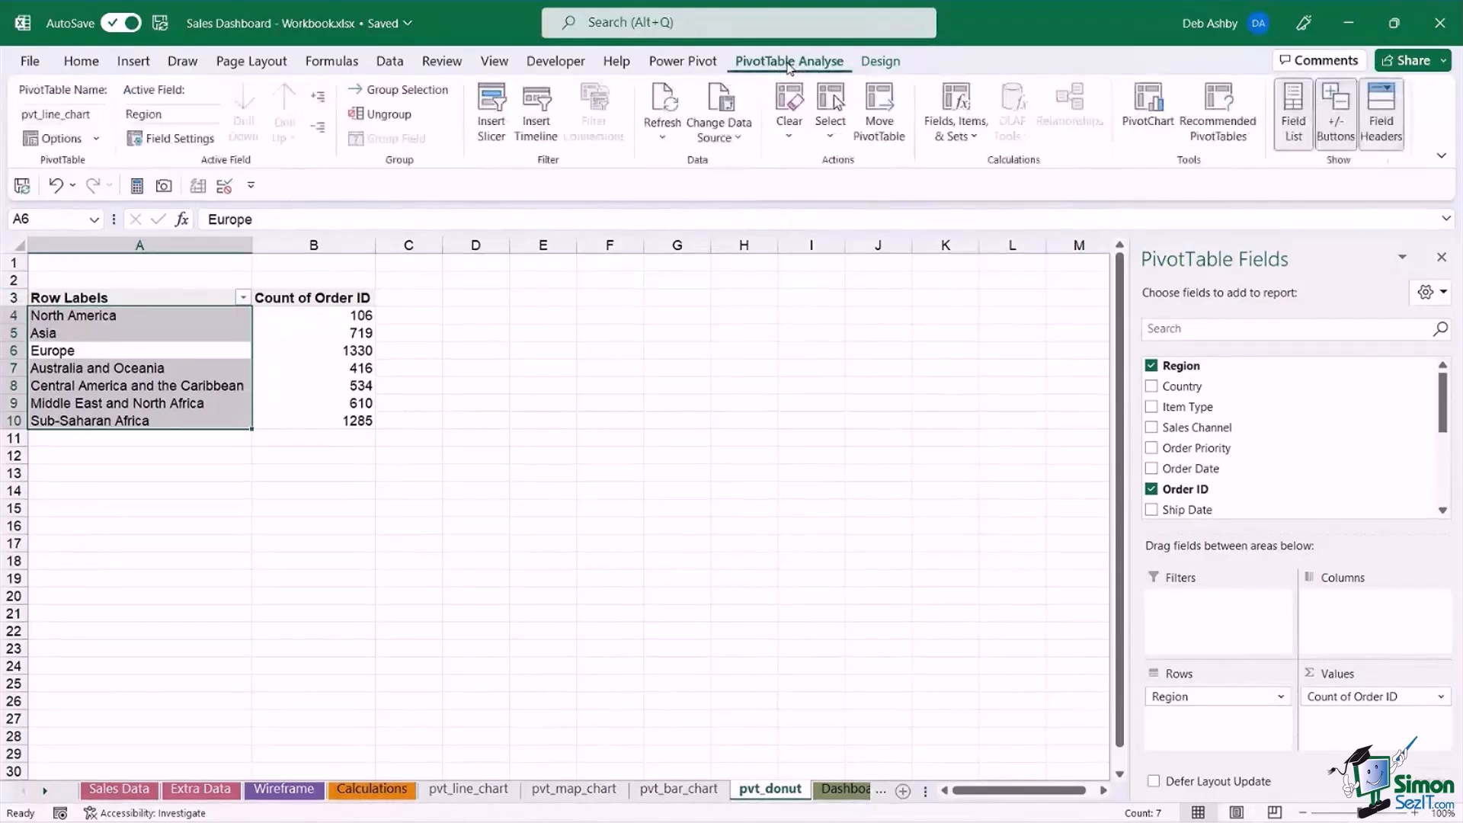
left_click(1137, 113)
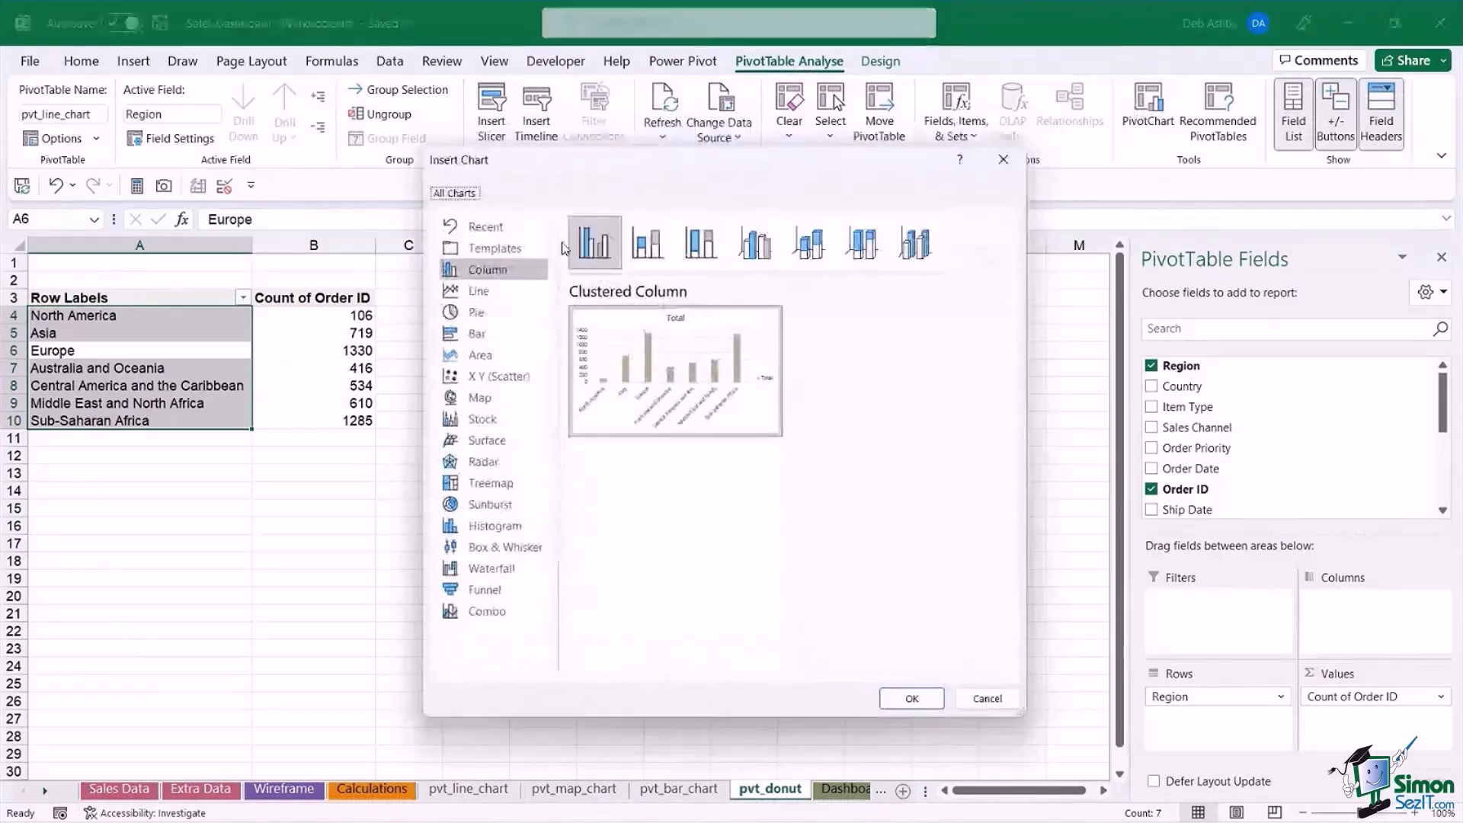
left_click(466, 315)
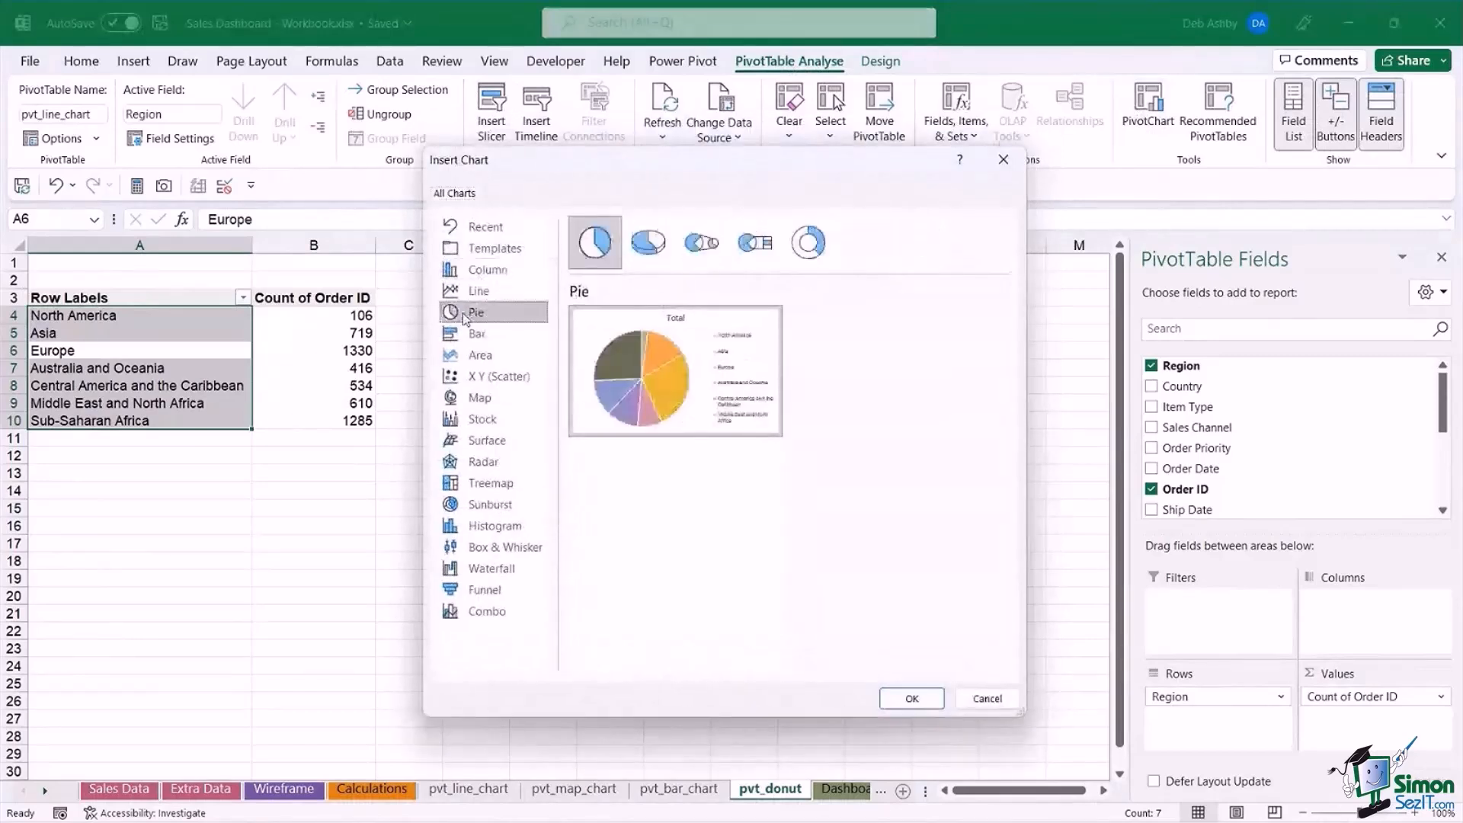
left_click(810, 244)
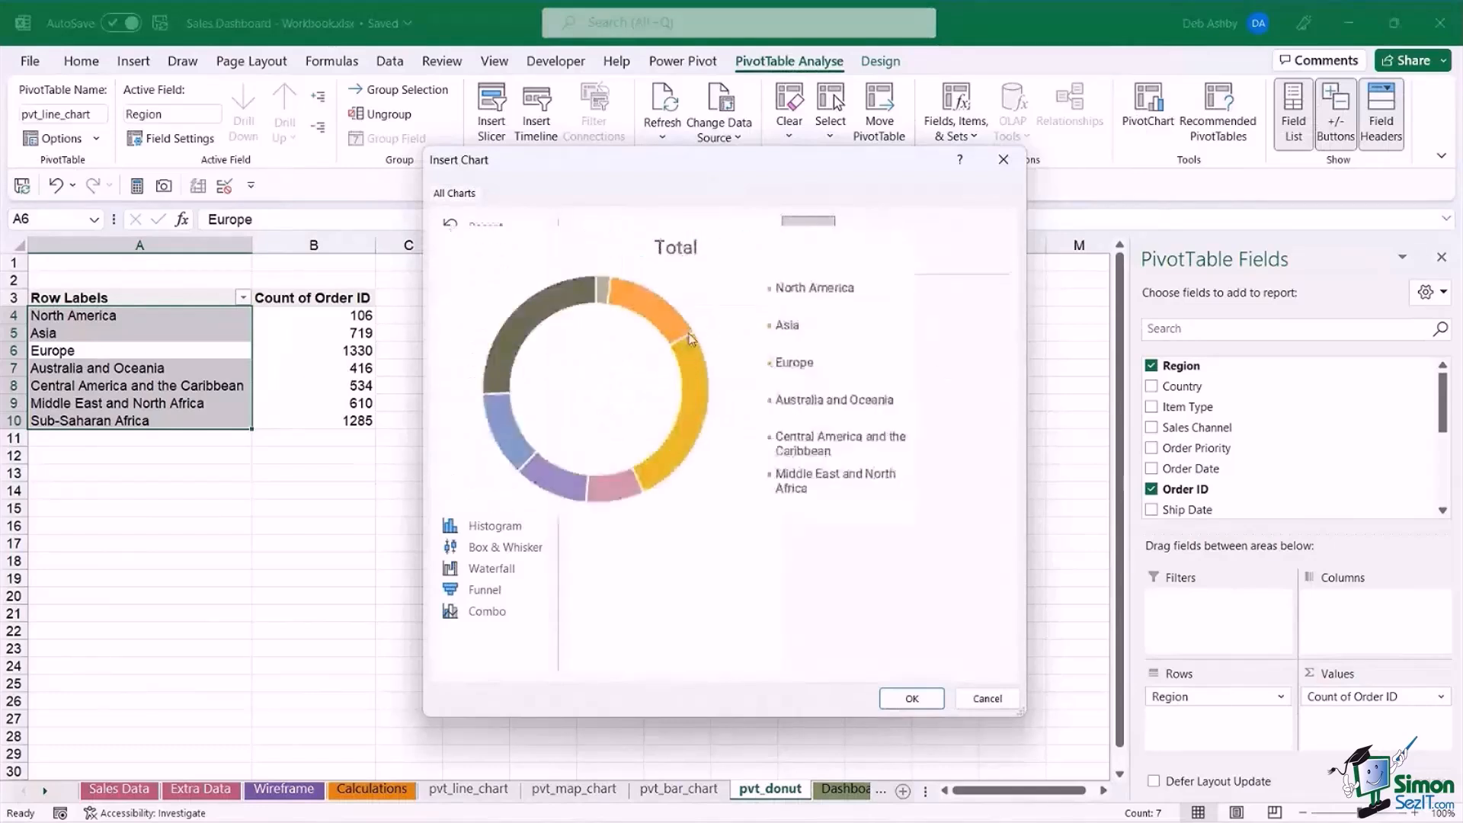
left_click(912, 699)
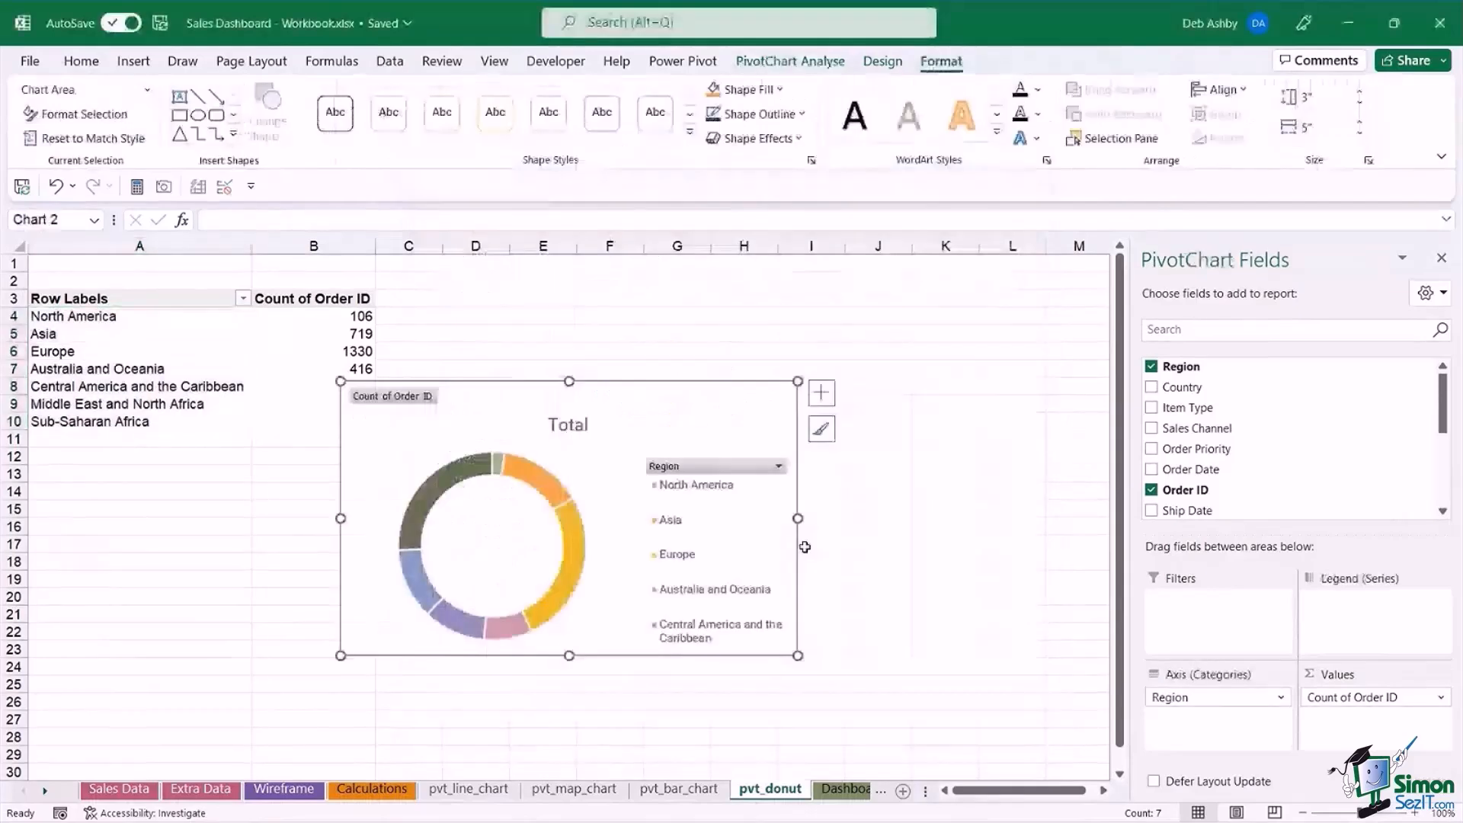
Move the doughnut chart beside the pivot table, clear of its data, and hide all field buttons on the chart.
left_click_drag(805, 546, 898, 460)
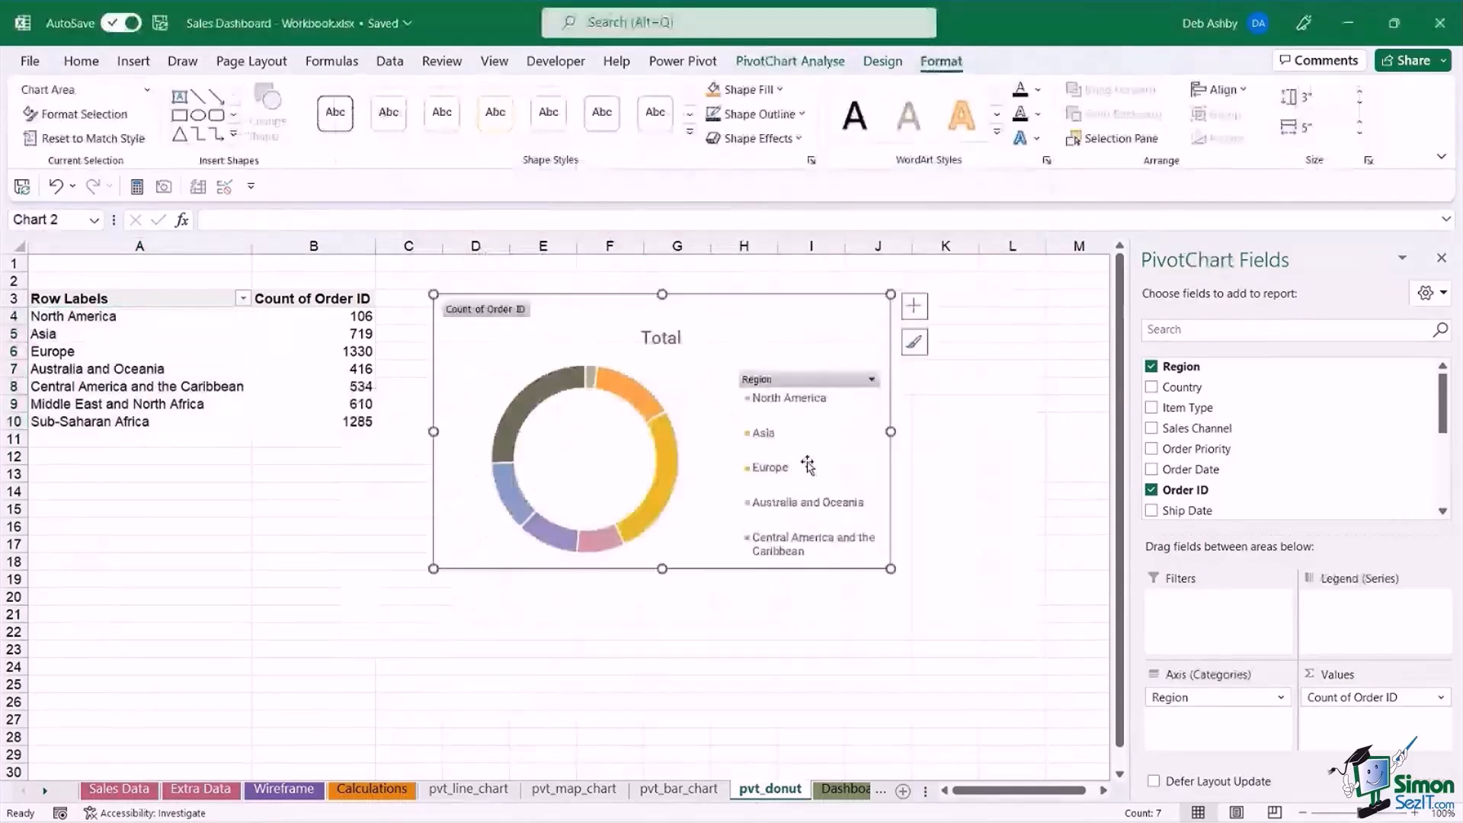
right_click(496, 314)
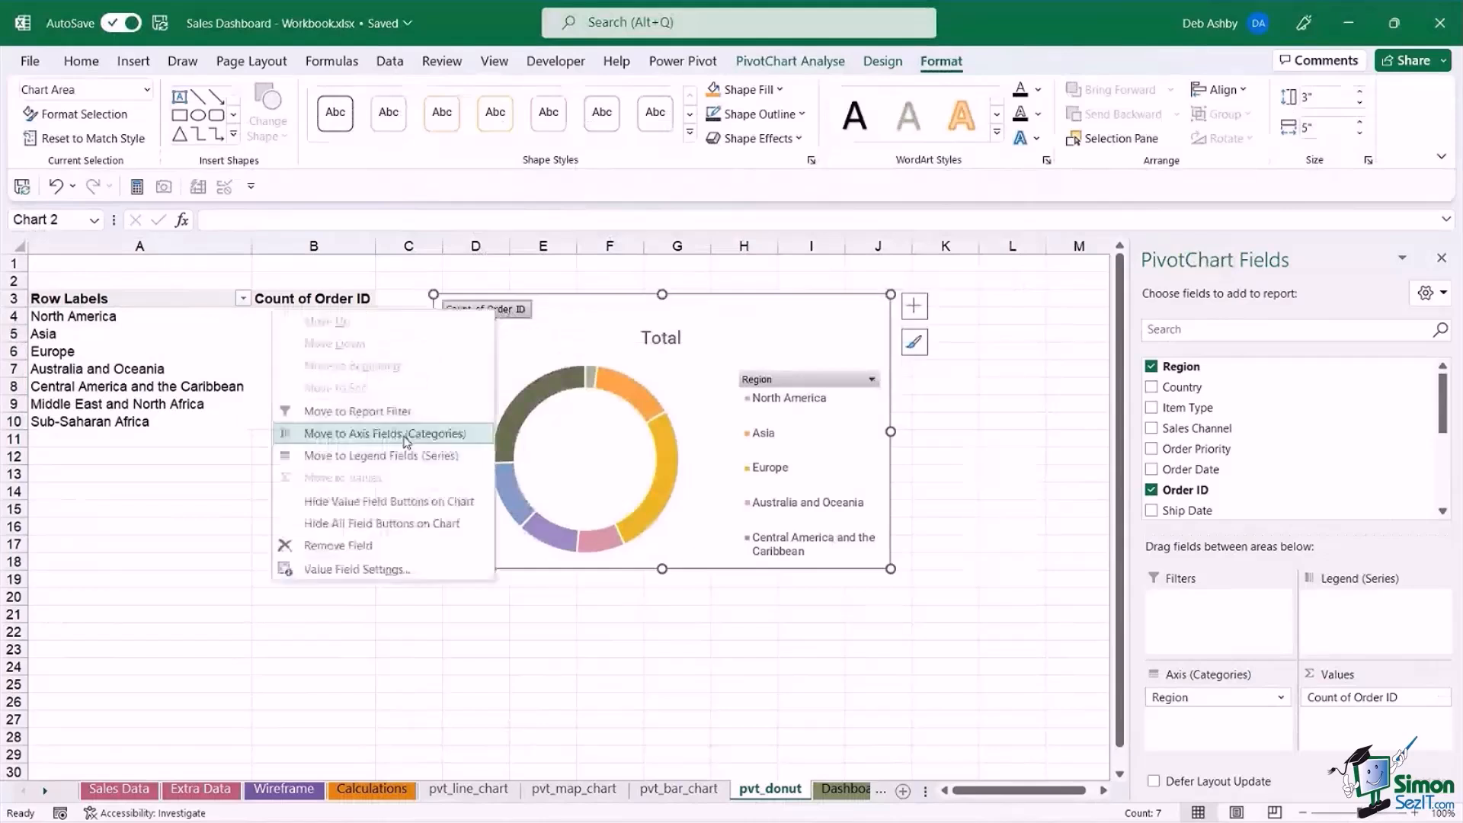
left_click(381, 526)
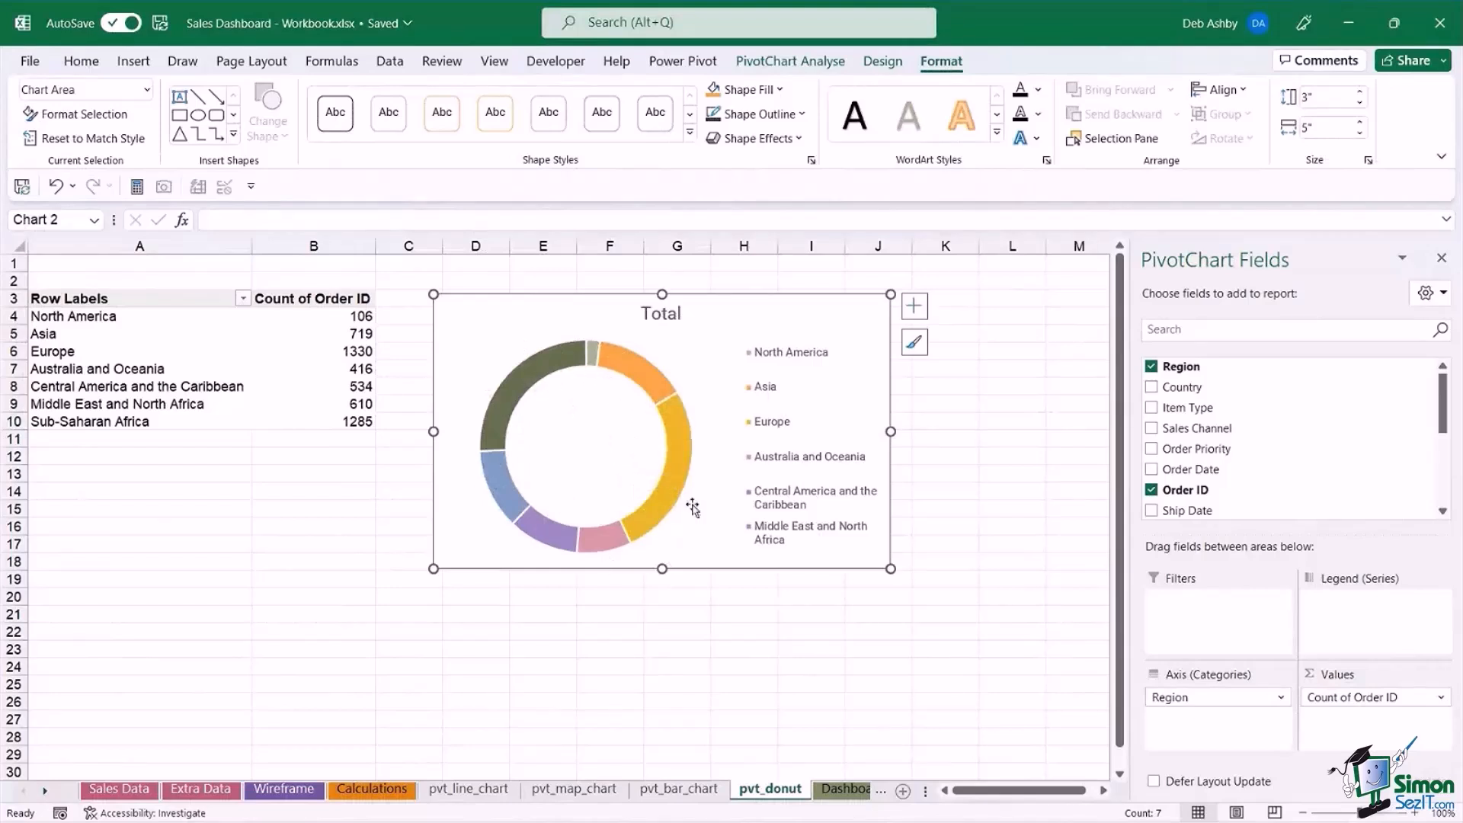
Set the doughnut hole size of the chart's data series to 54%.
left_click(682, 434)
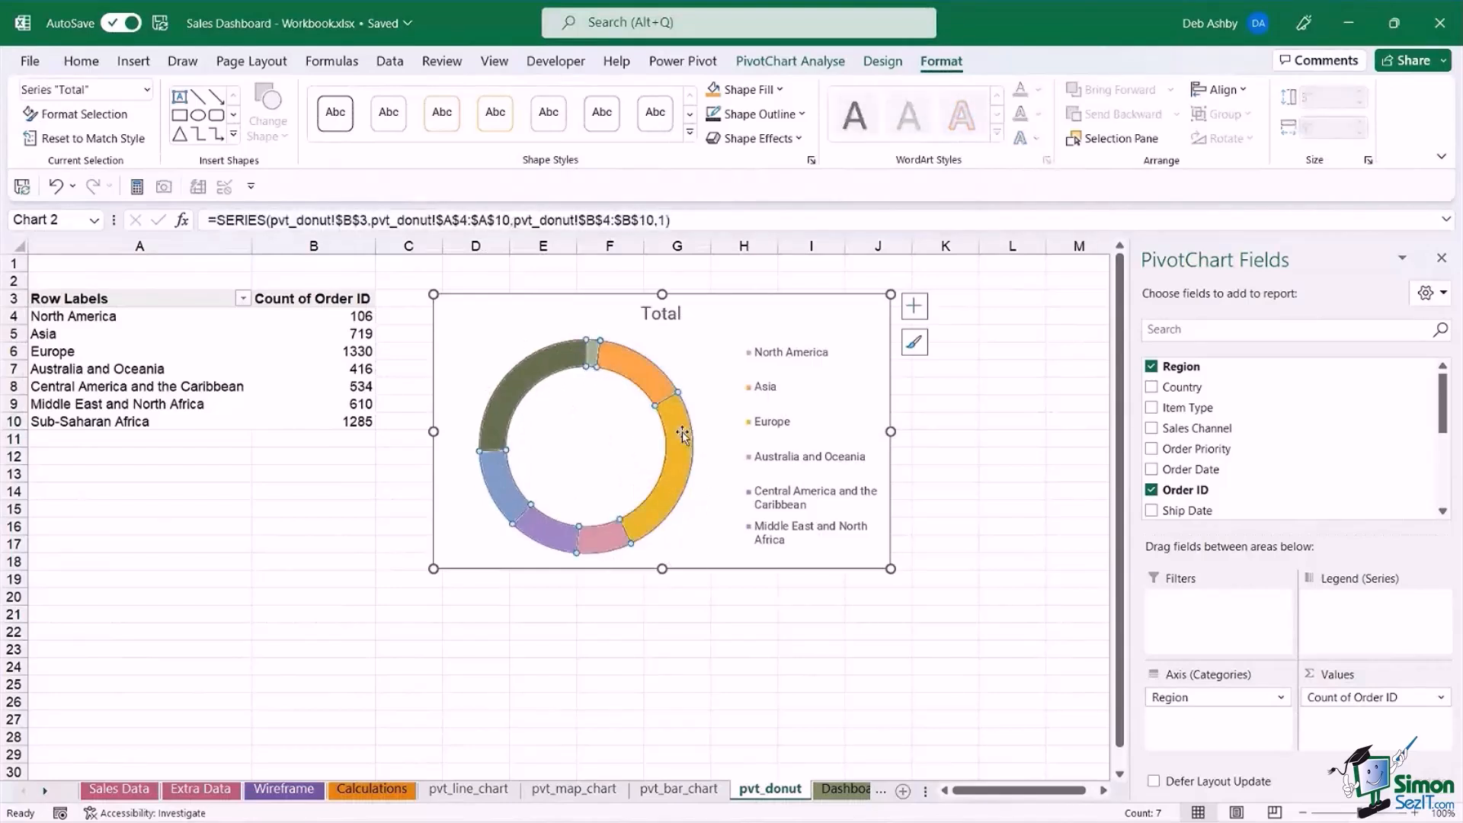
right_click(683, 434)
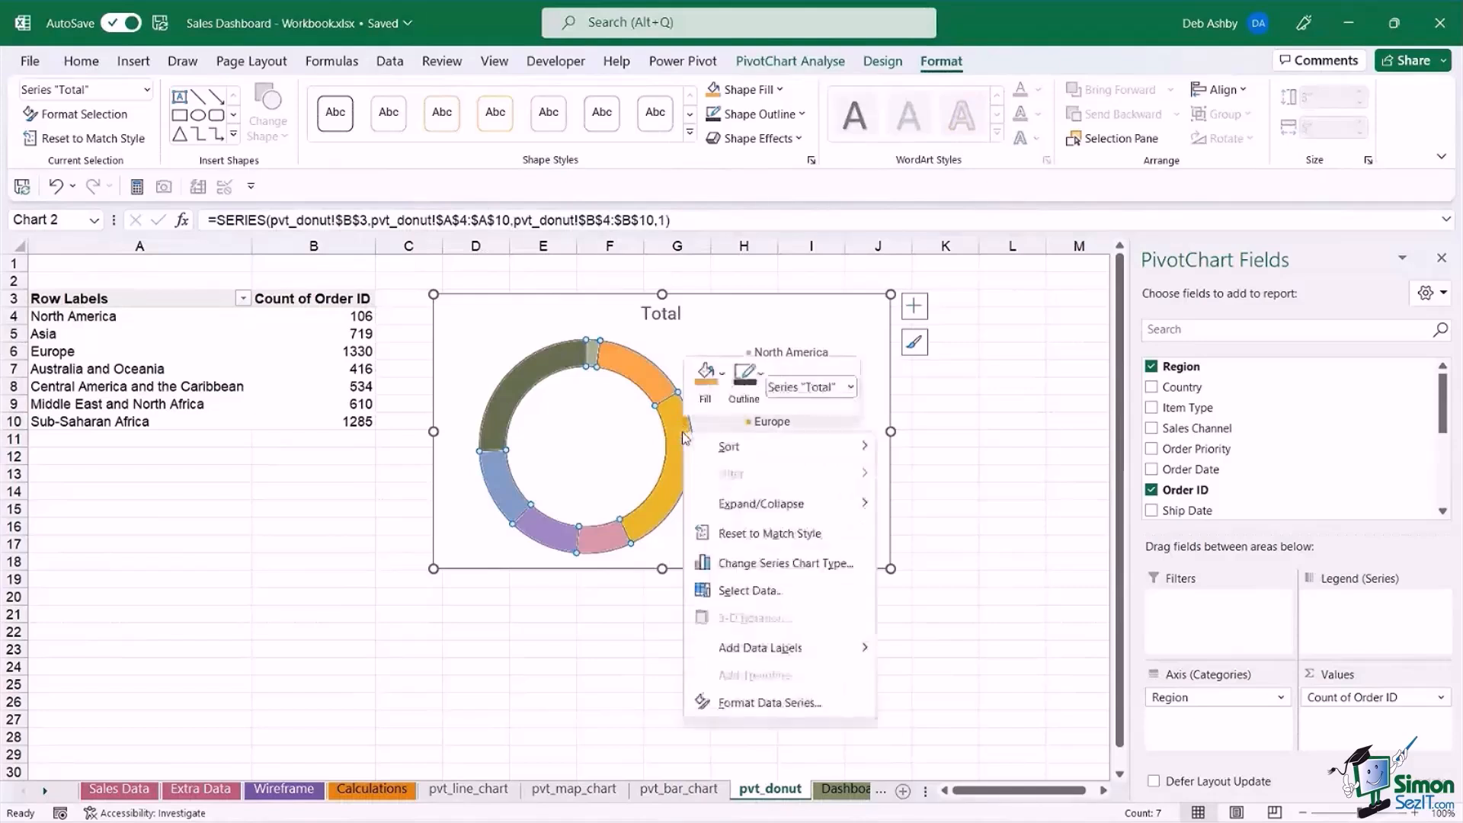
left_click(842, 719)
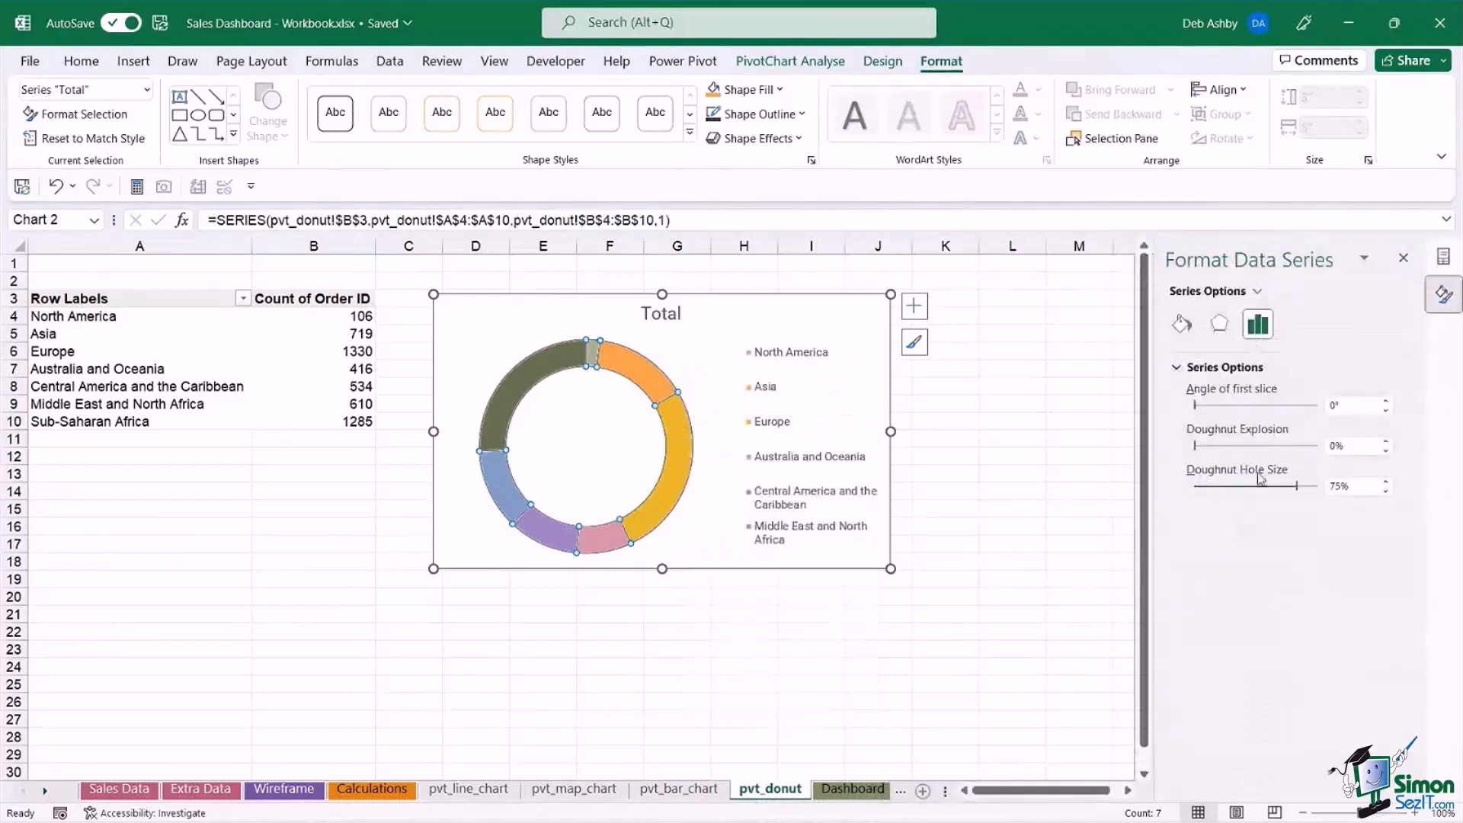
left_click_drag(1298, 487, 1270, 489)
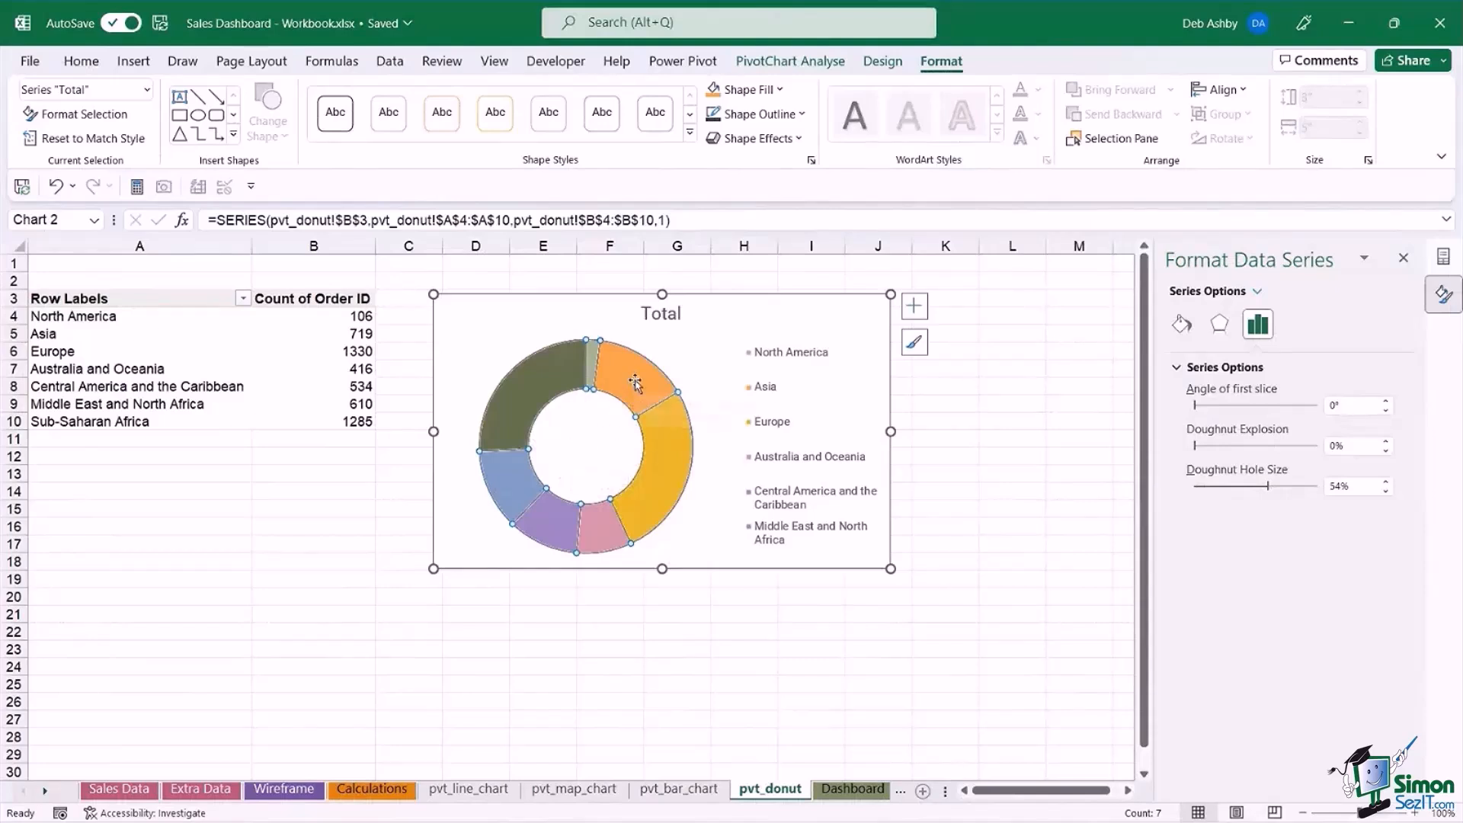
Add data labels to the doughnut chart and enlarge its plot area slightly at two opposite corners.
mouse_move(632, 379)
left_click(914, 305)
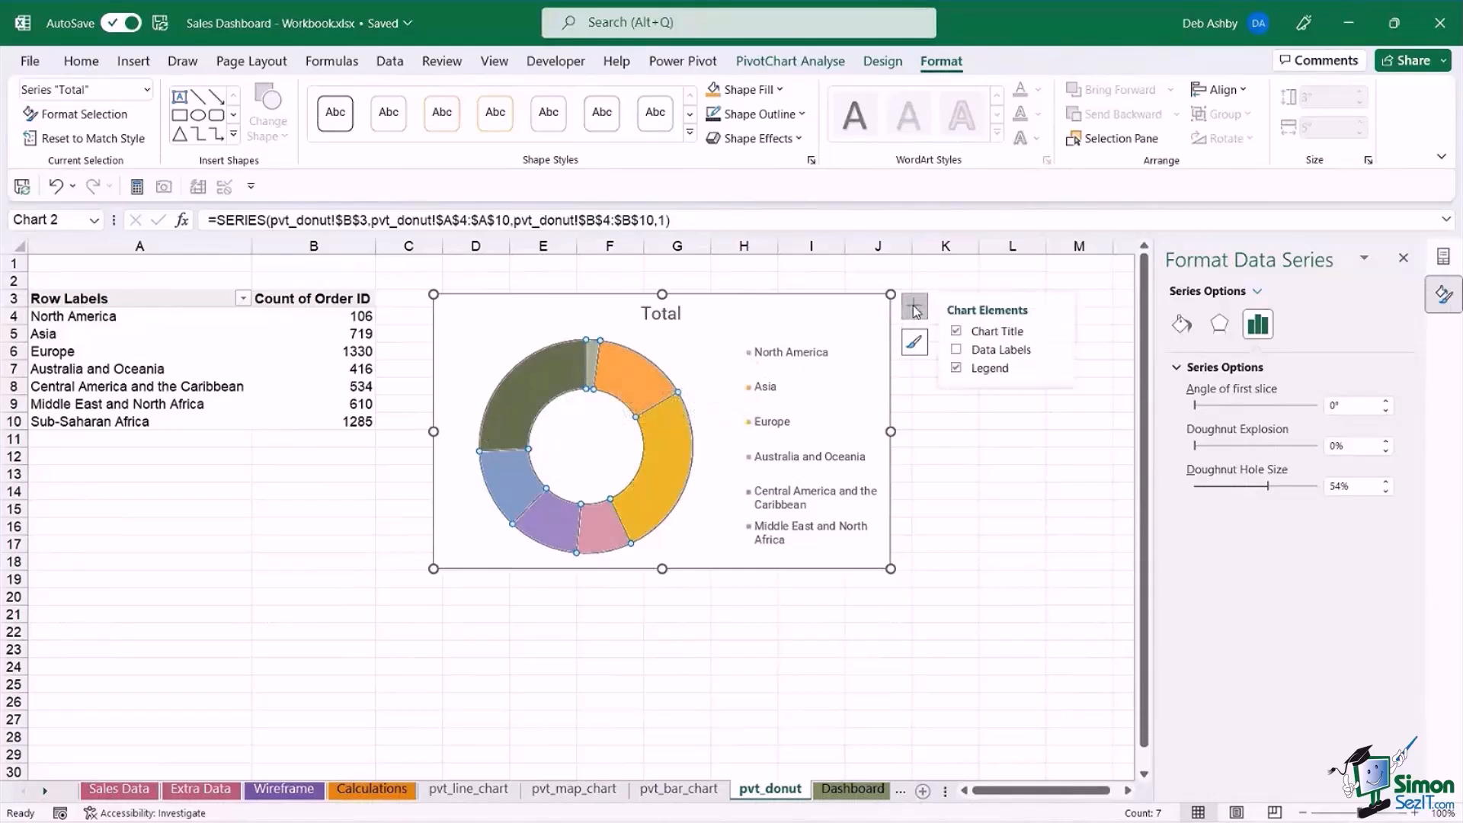
left_click(957, 350)
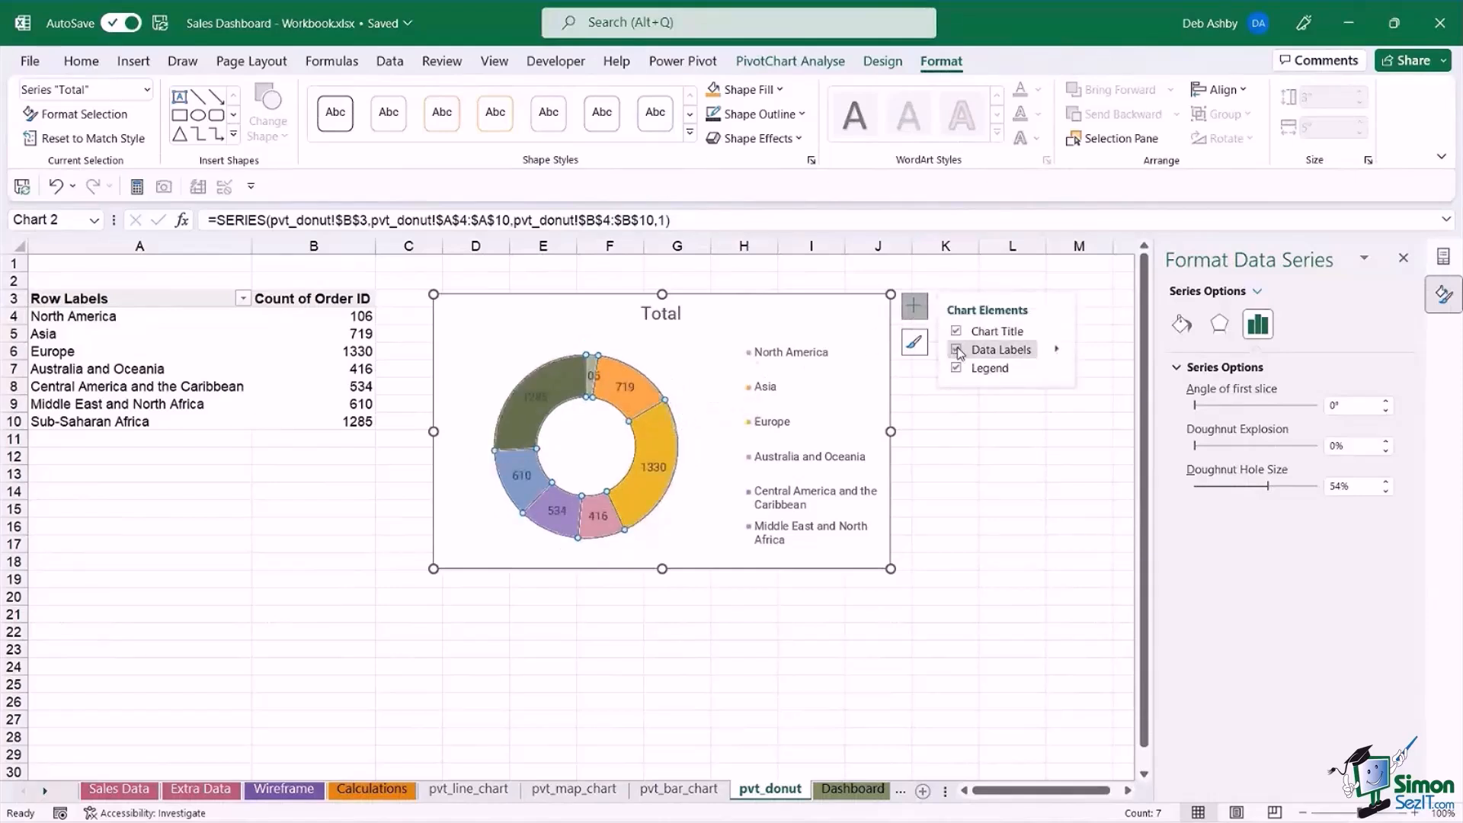
left_click(688, 397)
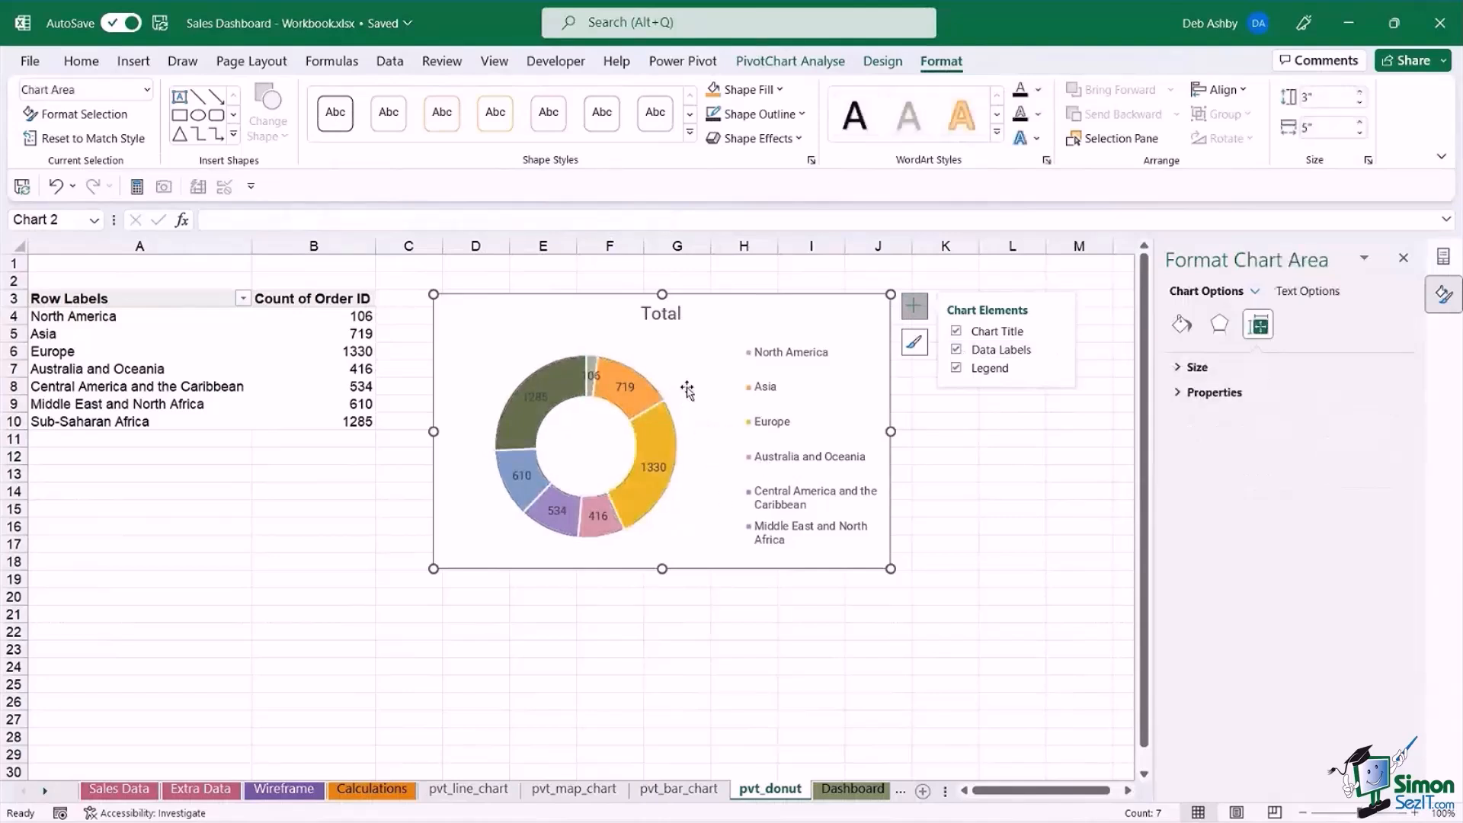
left_click(654, 385)
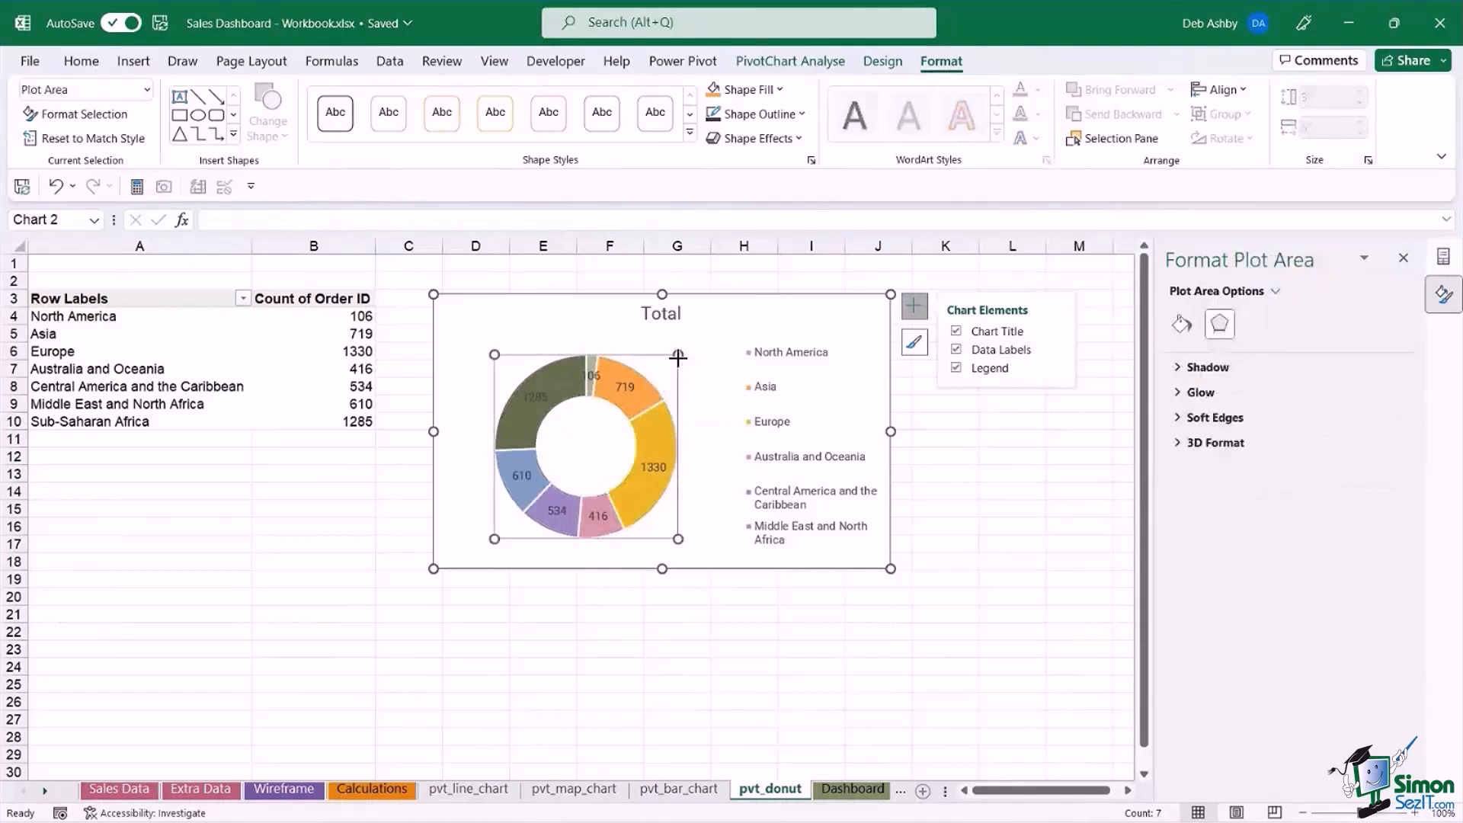
left_click_drag(691, 342, 694, 337)
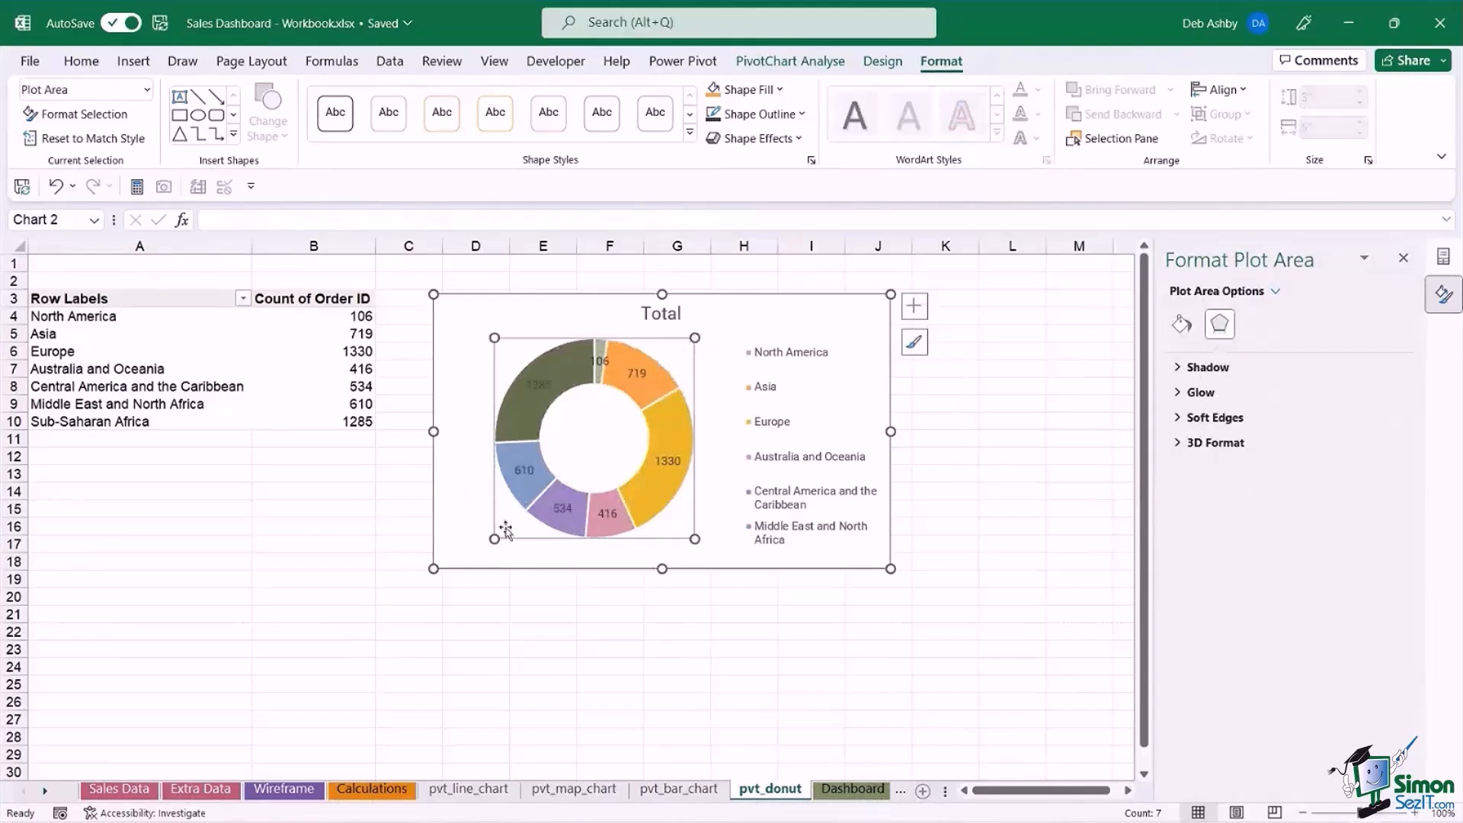
left_click_drag(494, 539, 484, 548)
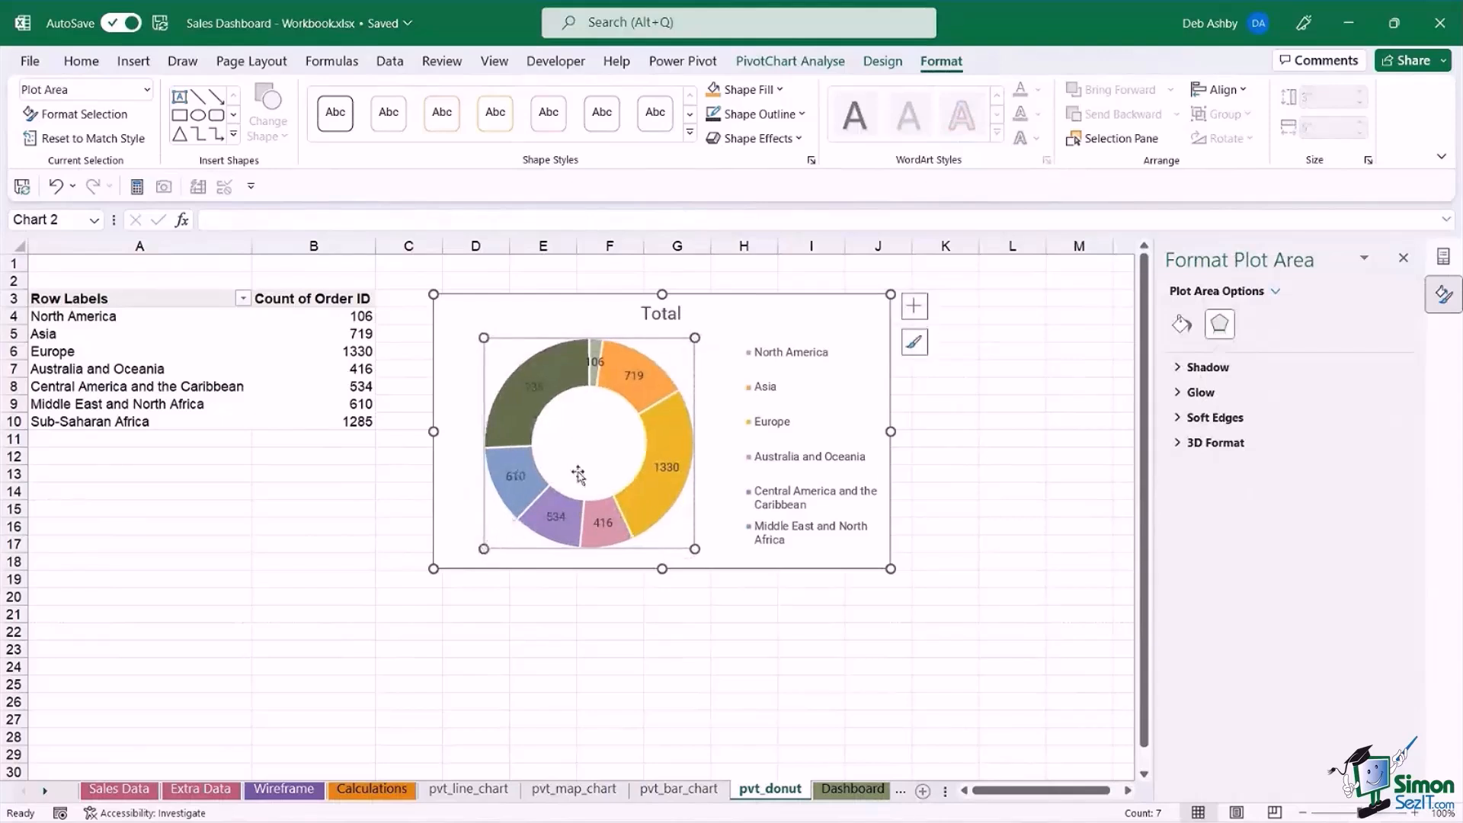
Format the doughnut chart's data labels in bold white text.
left_click(531, 388)
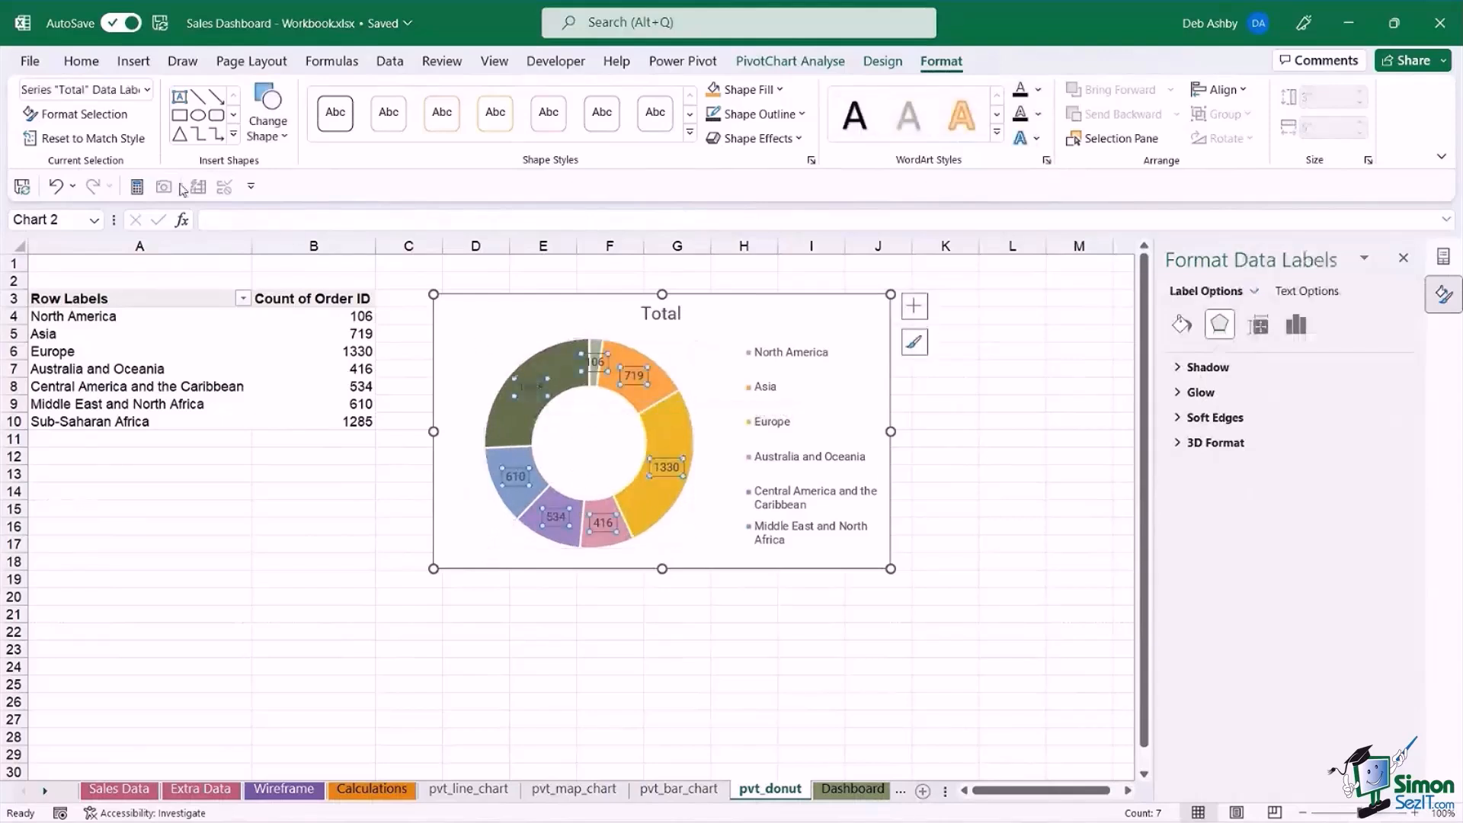
left_click(80, 63)
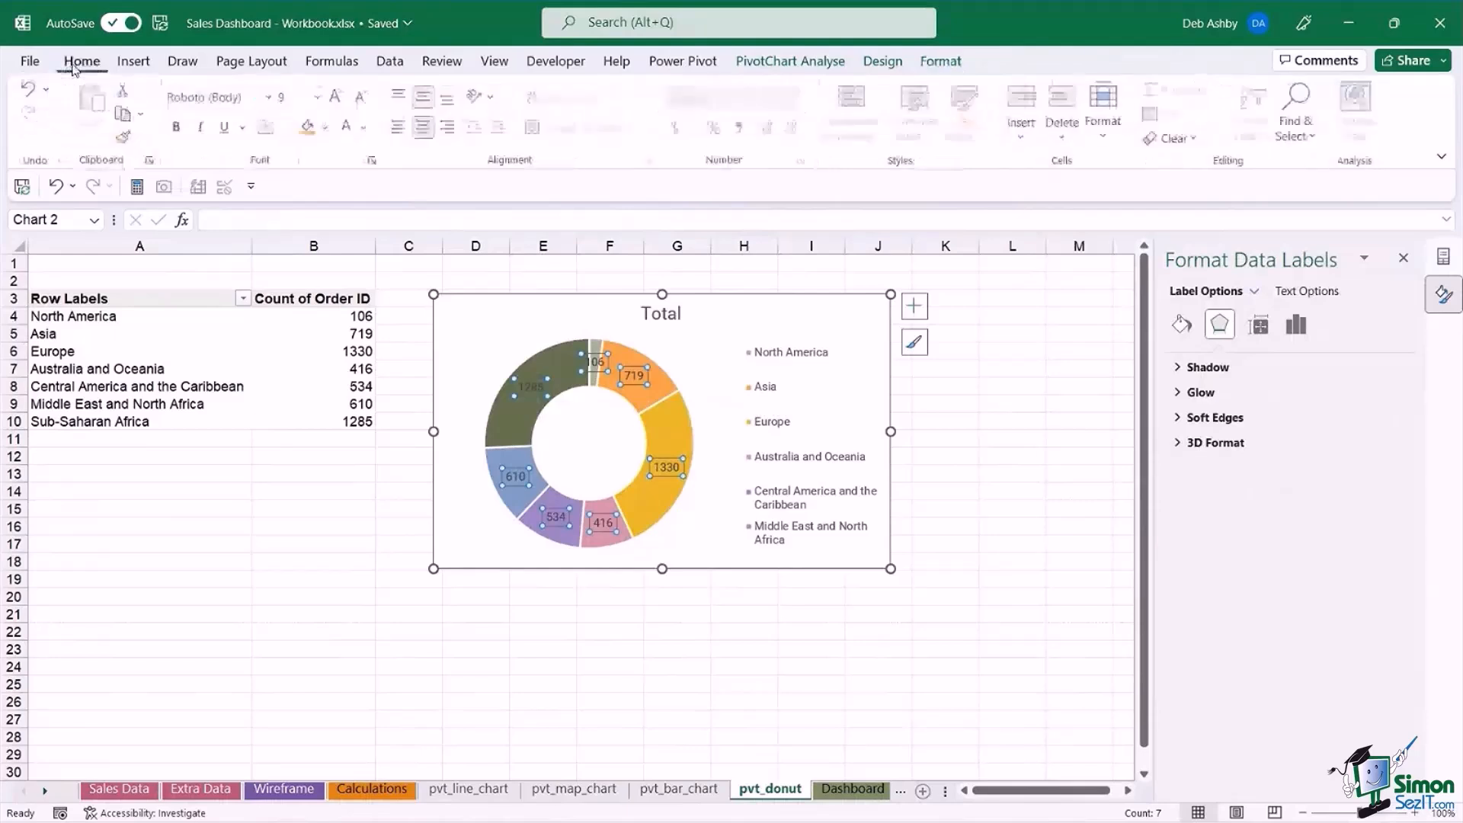
left_click(350, 131)
left_click(178, 127)
left_click(951, 420)
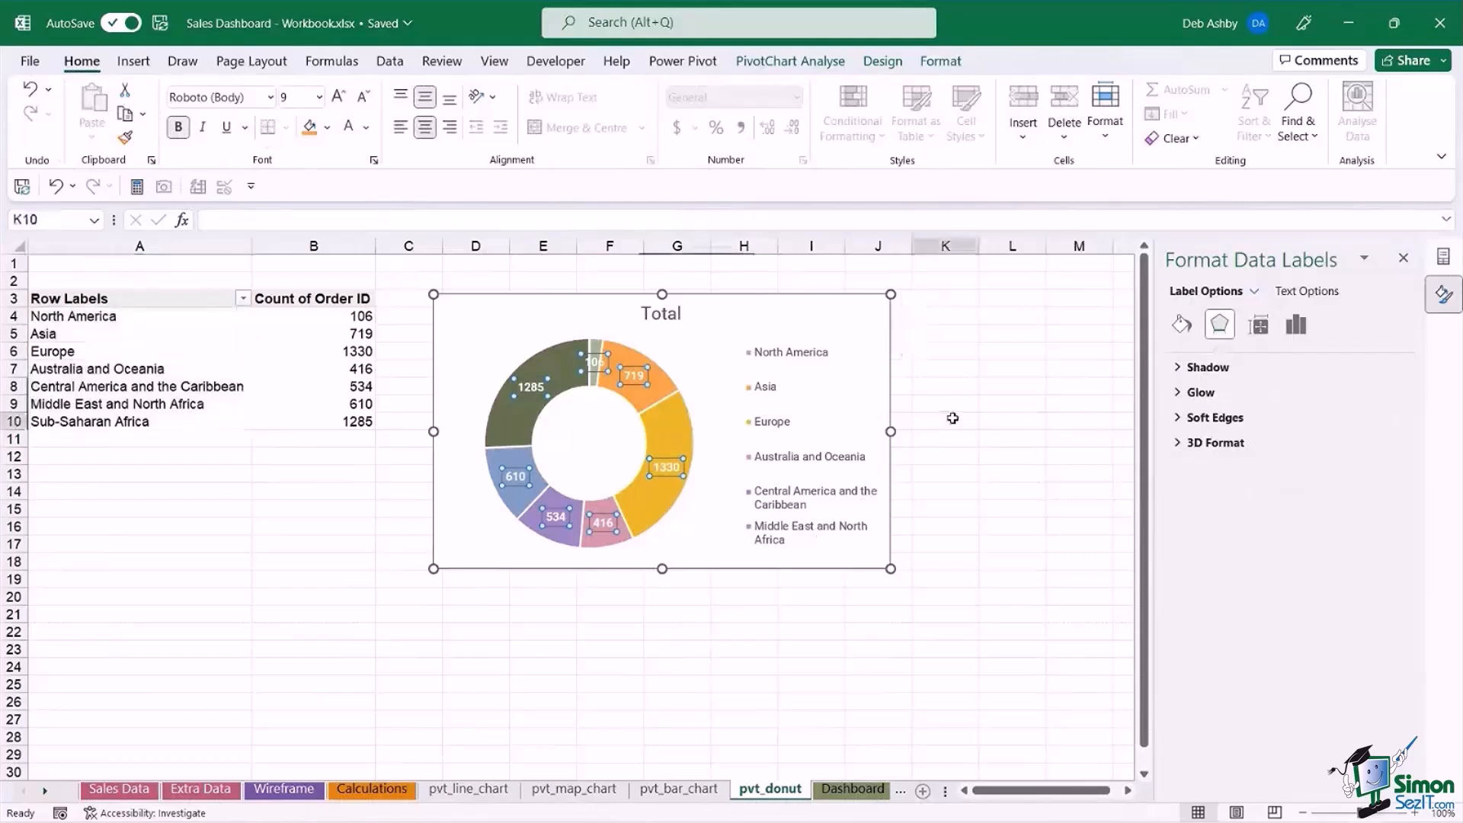
Change the doughnut chart's title to "Number of Orders by Region".
left_click(654, 312)
double_click(654, 313)
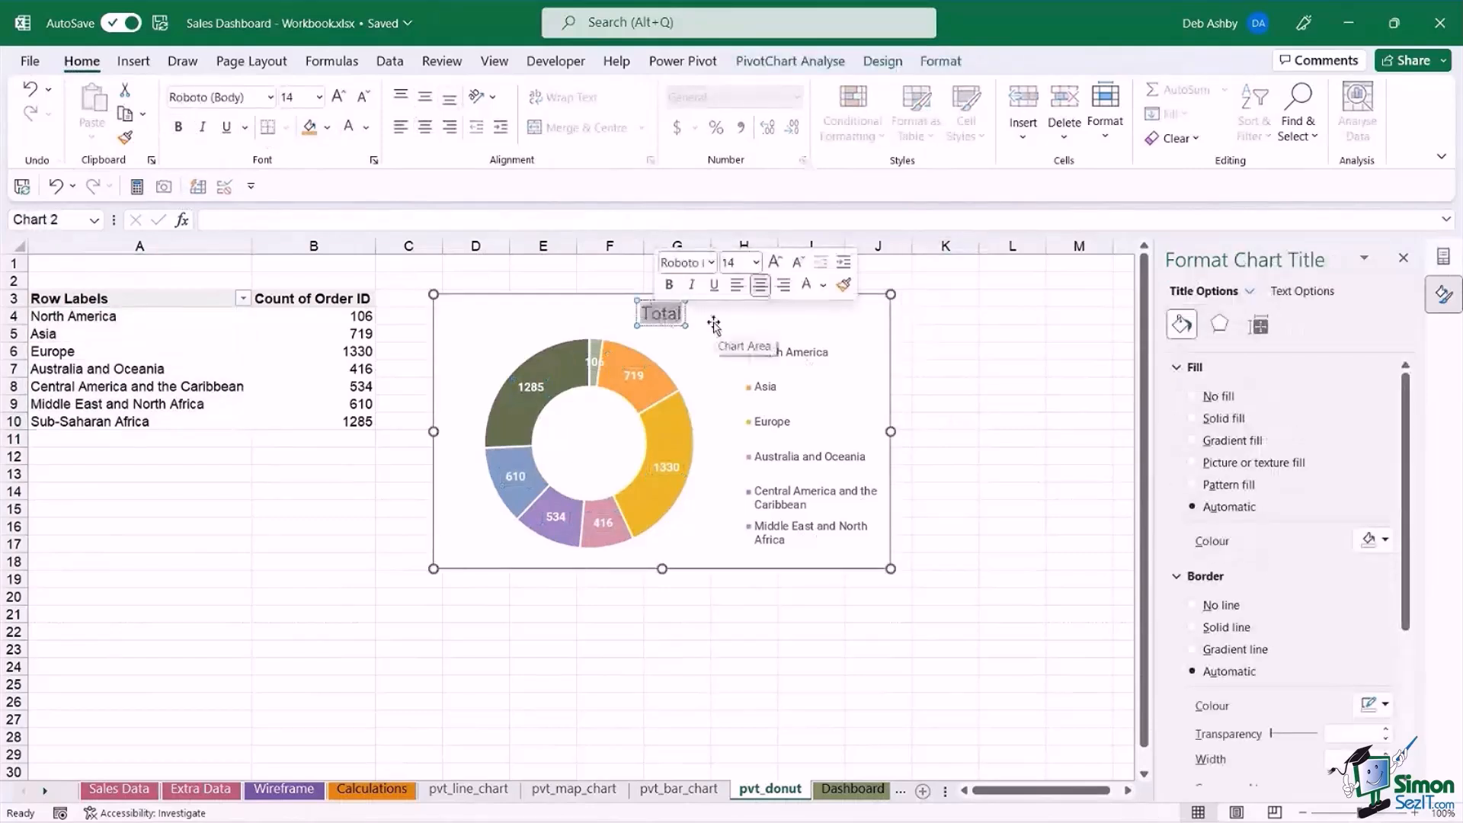
type("Number of")
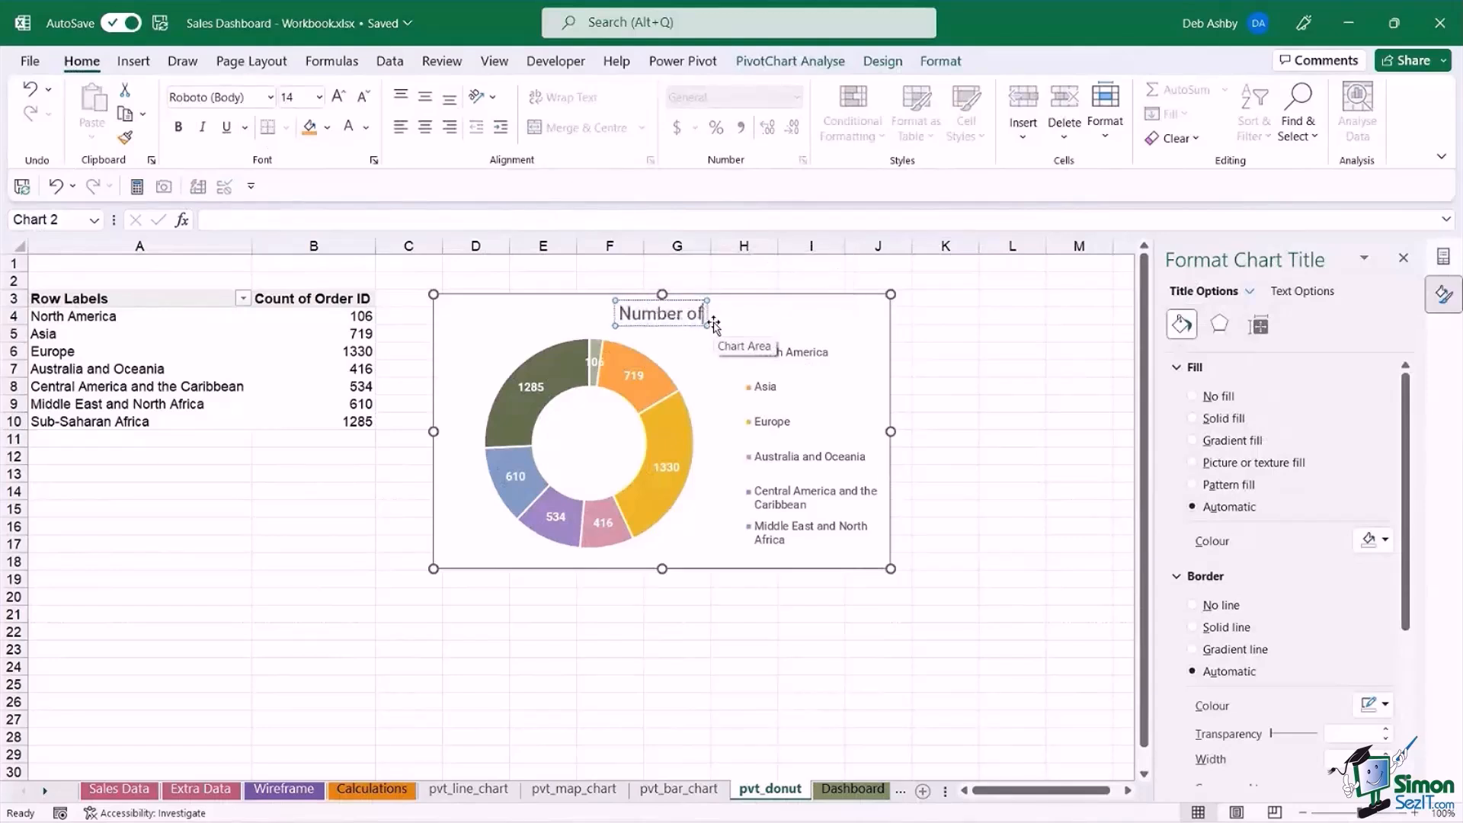
type(" Orders by Region")
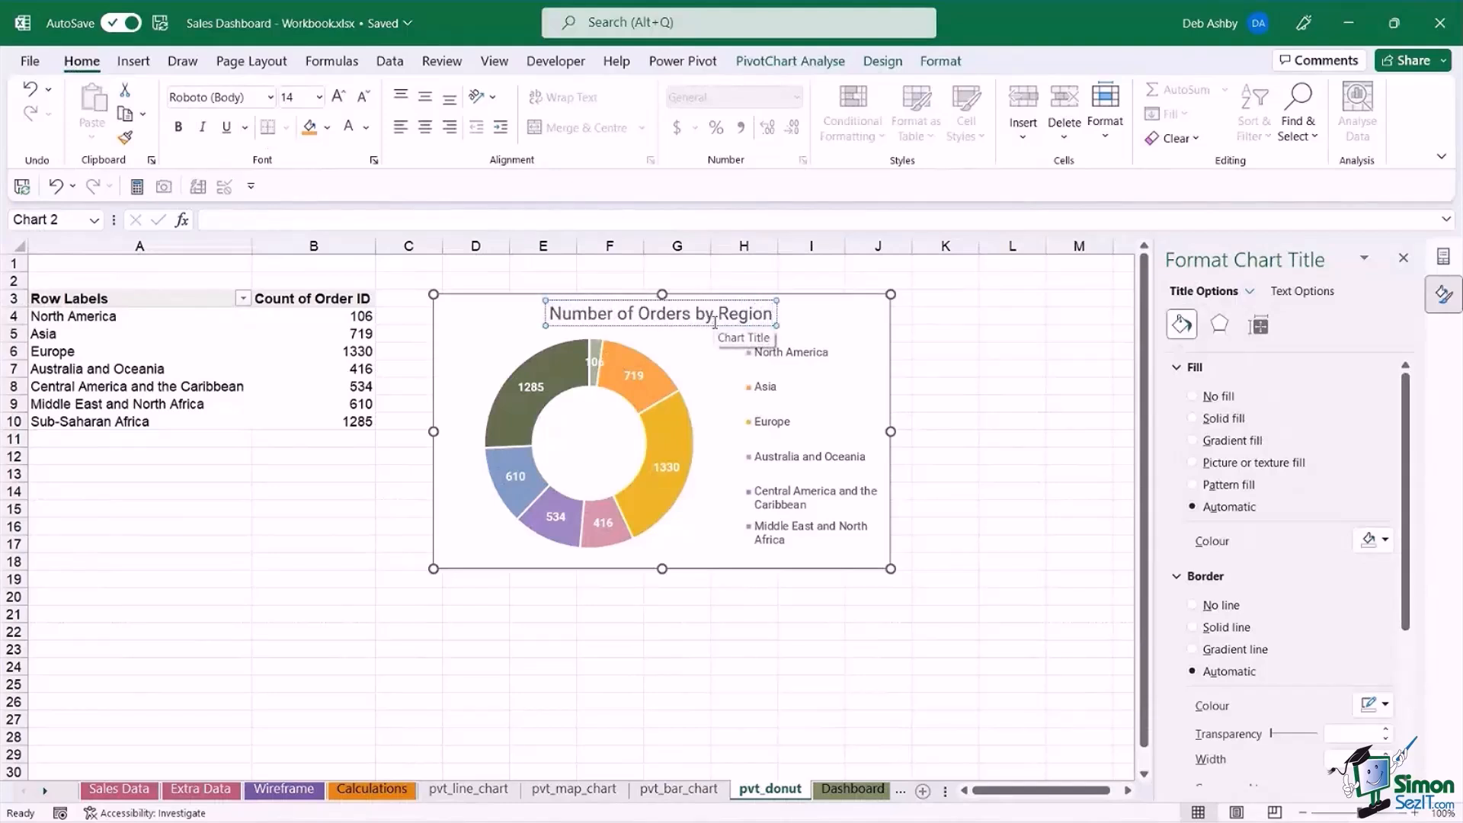
left_click(980, 353)
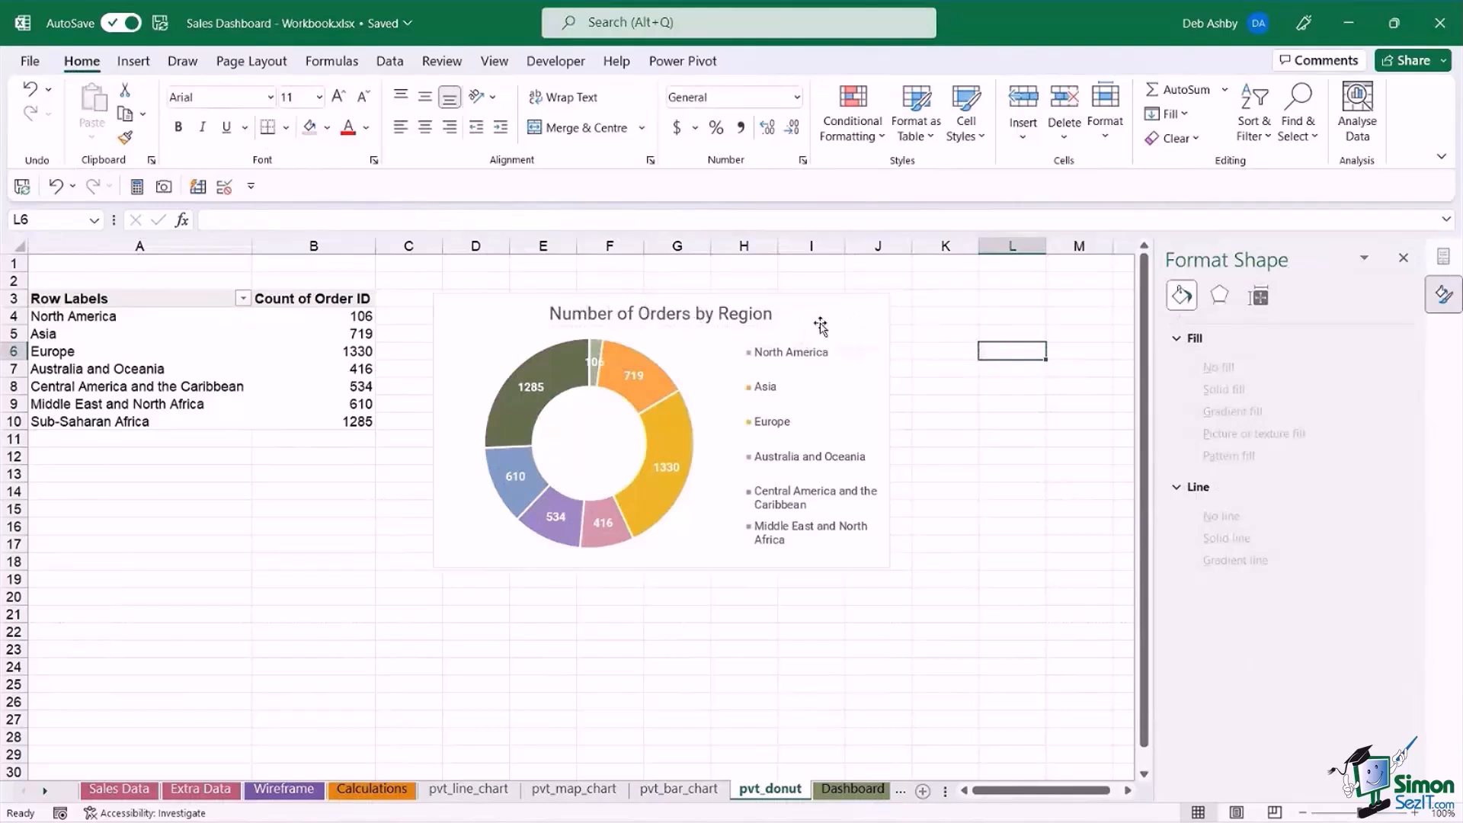
left_click(815, 324)
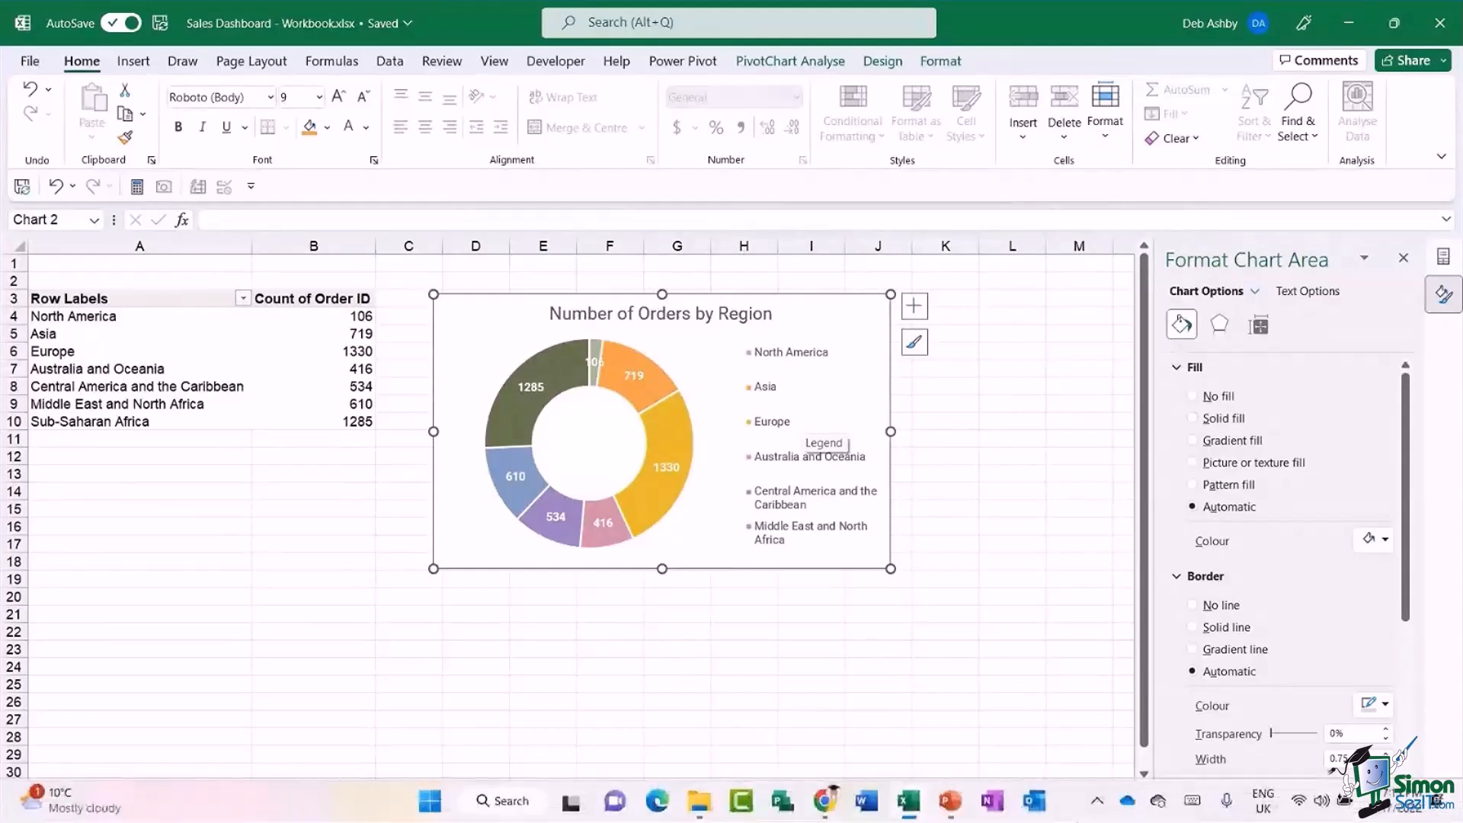
left_click(933, 451)
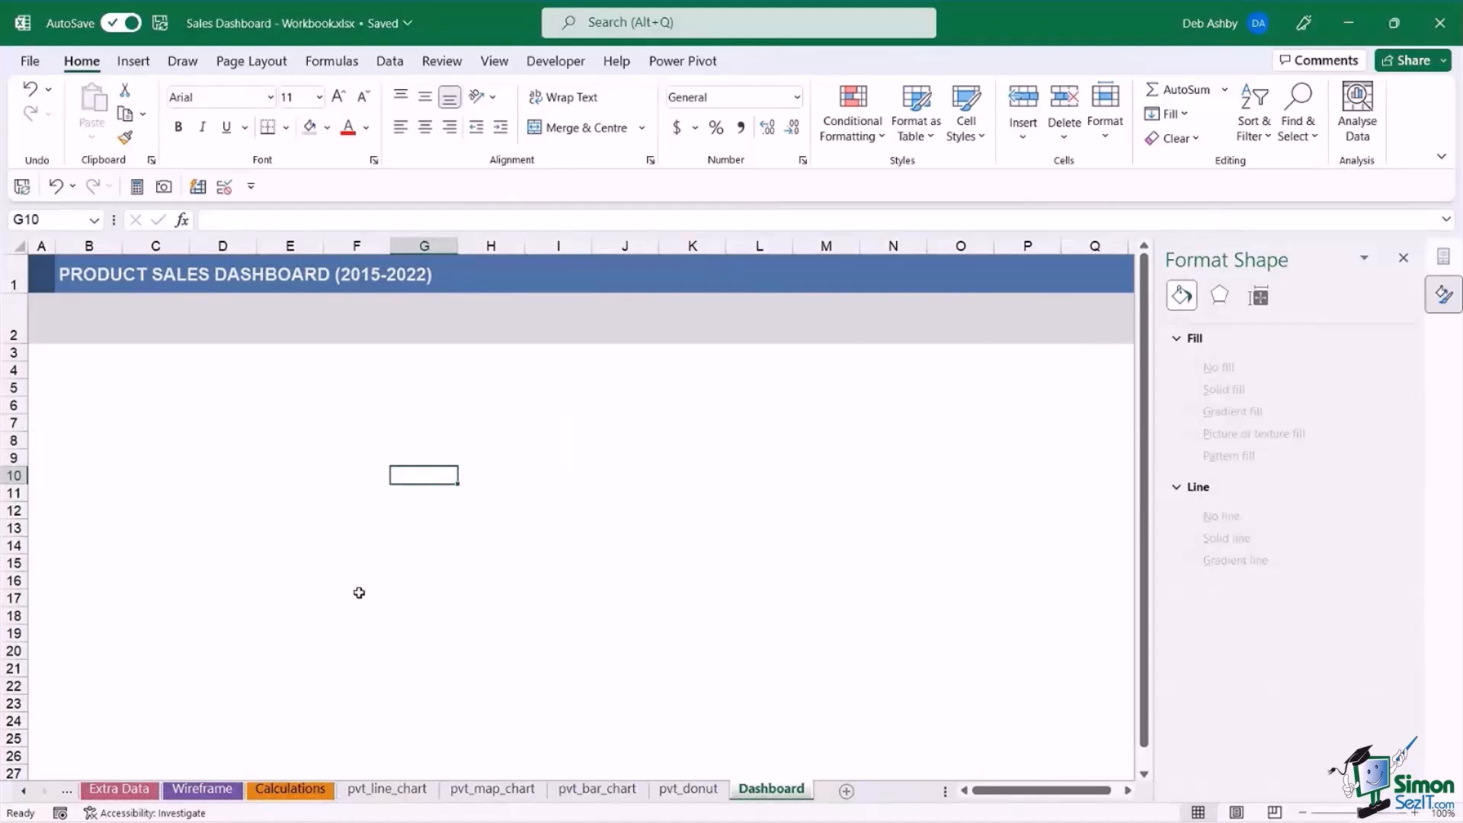
Switch to the Calculations sheet and close the shape formatting pane.
left_click(292, 790)
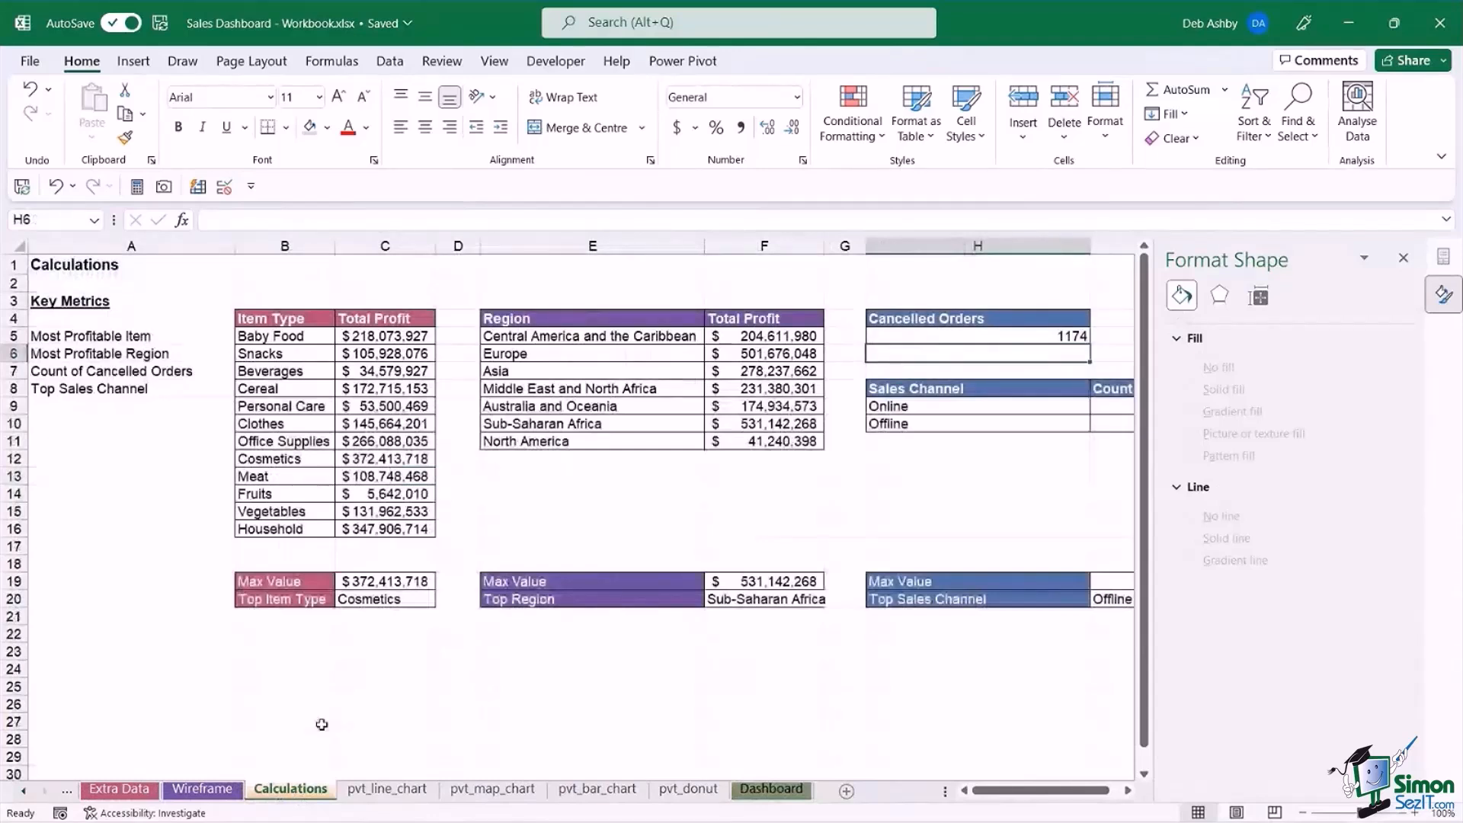
left_click(1404, 259)
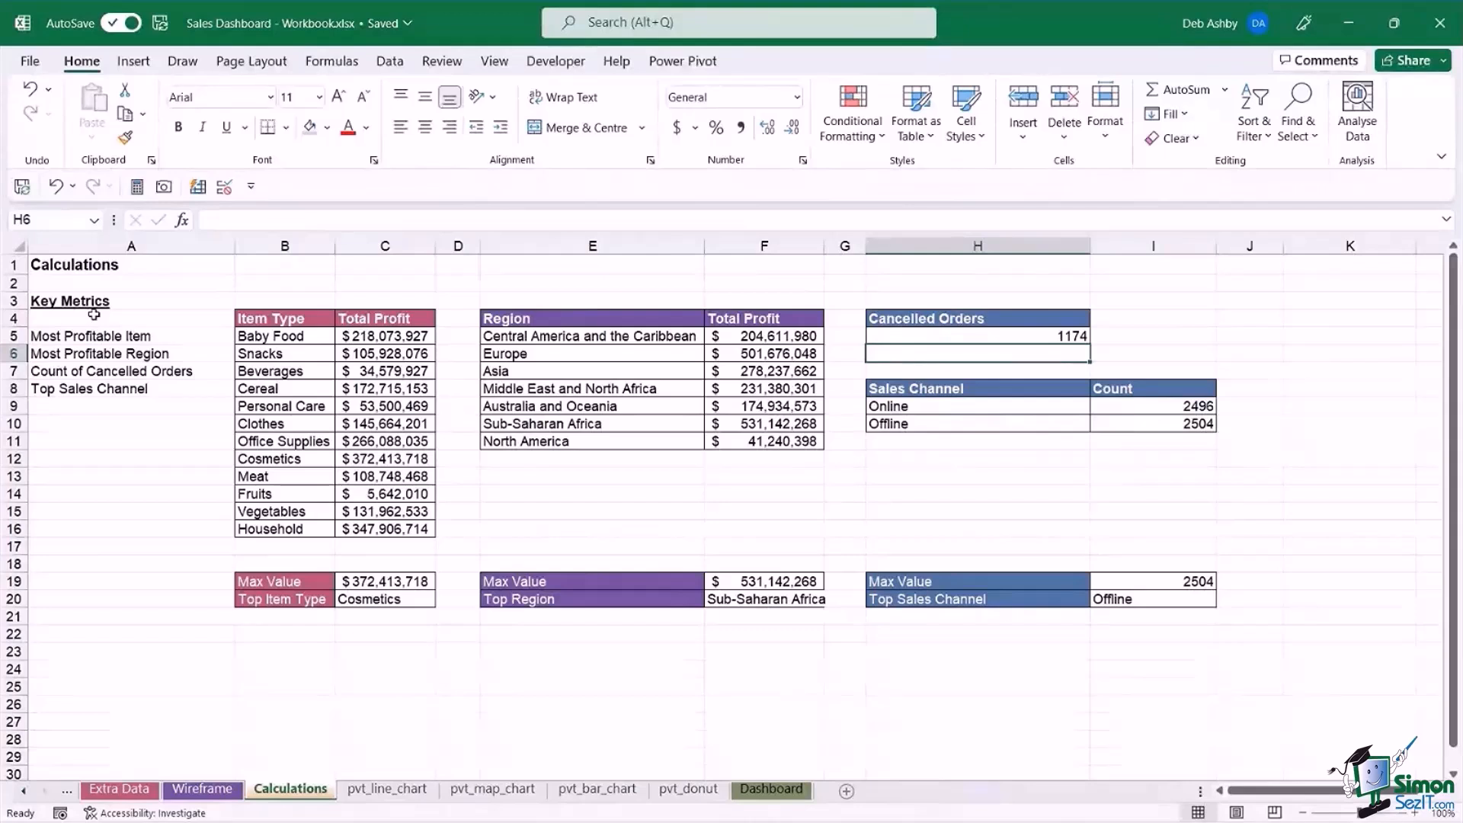
Review the key metrics list, the Item Type profit table and the Top Item Type formula in C20.
left_click(192, 339)
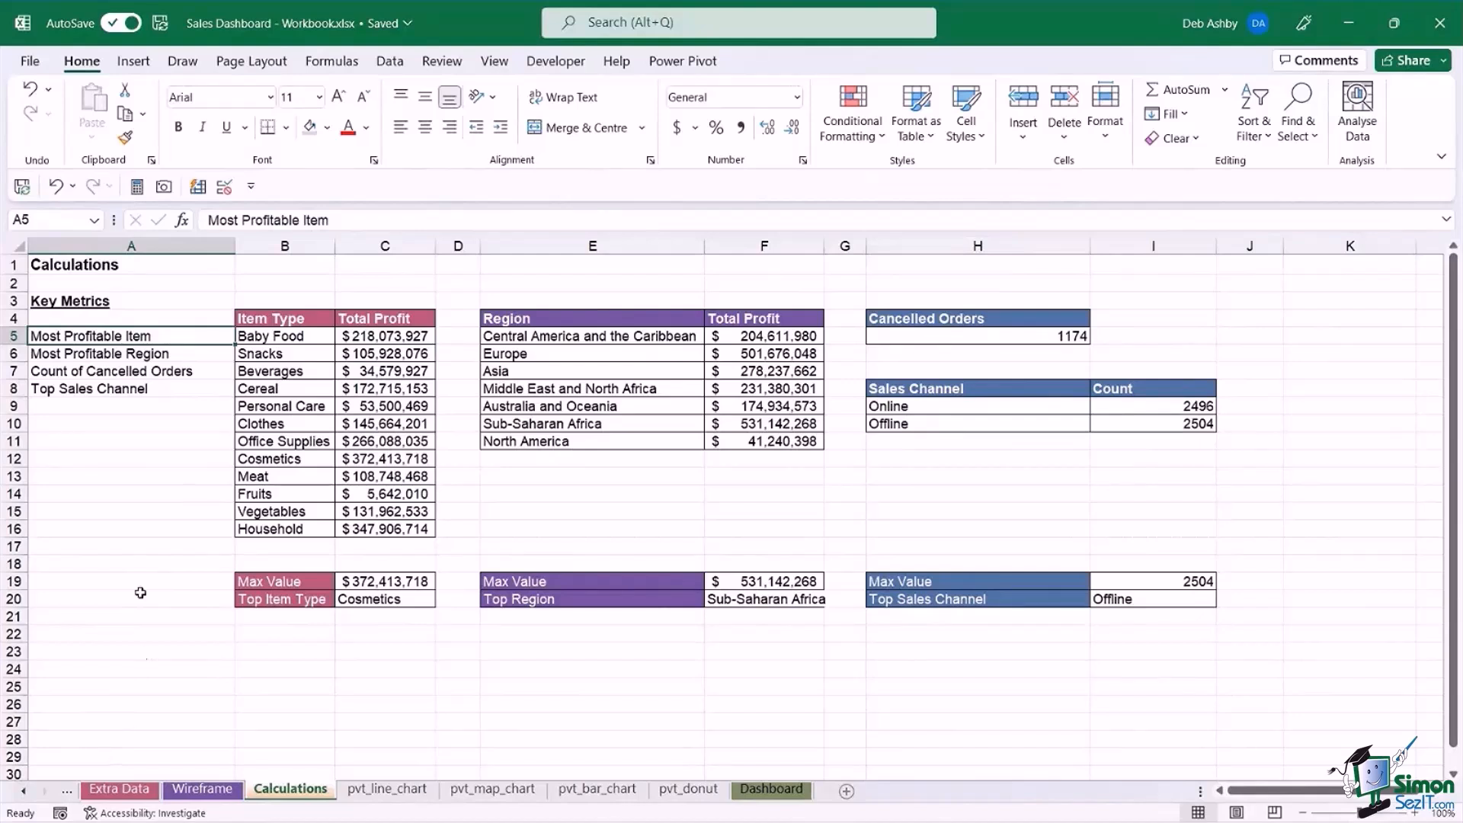
left_click(124, 392)
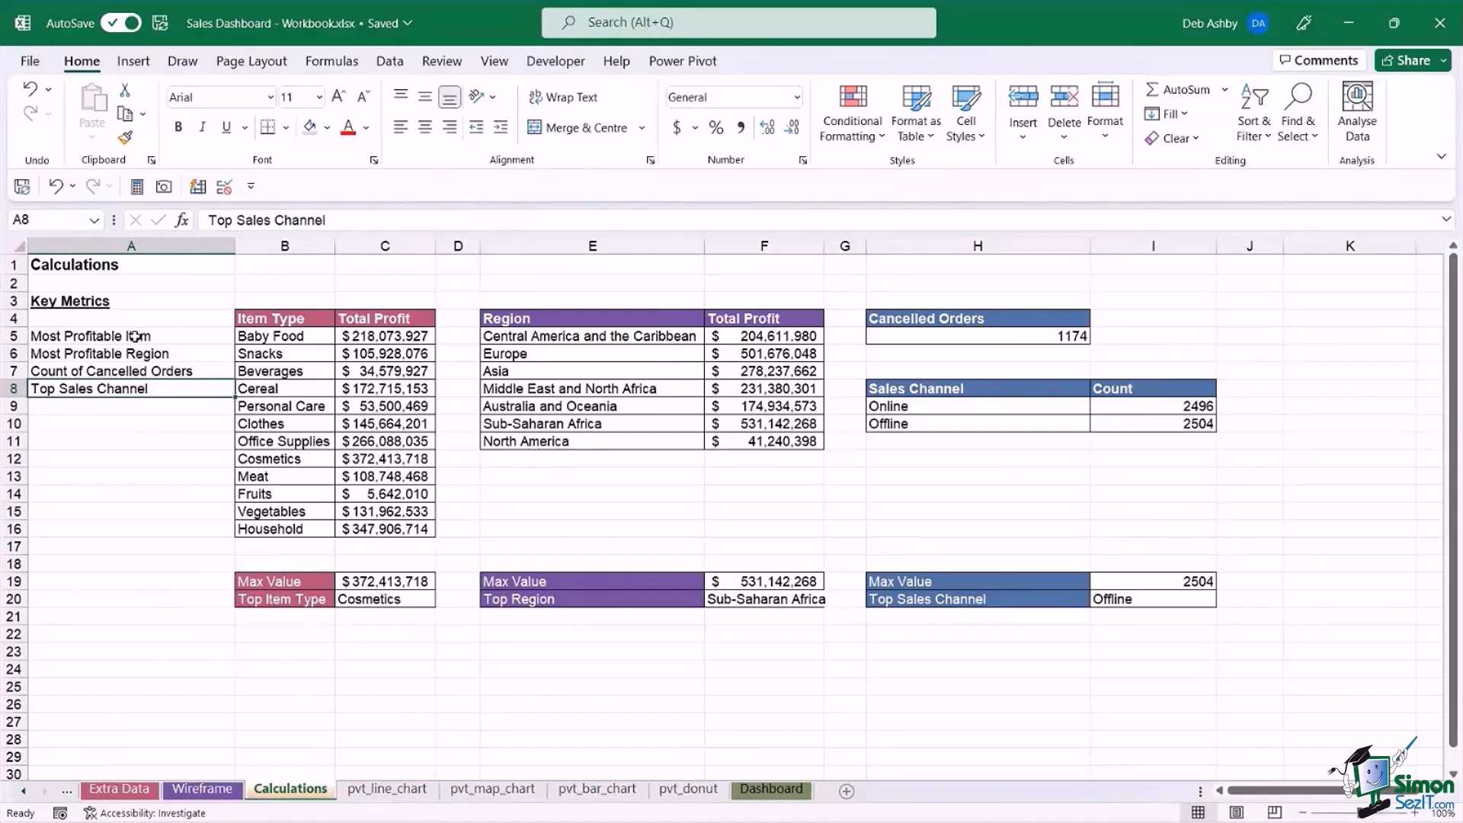
left_click(286, 374)
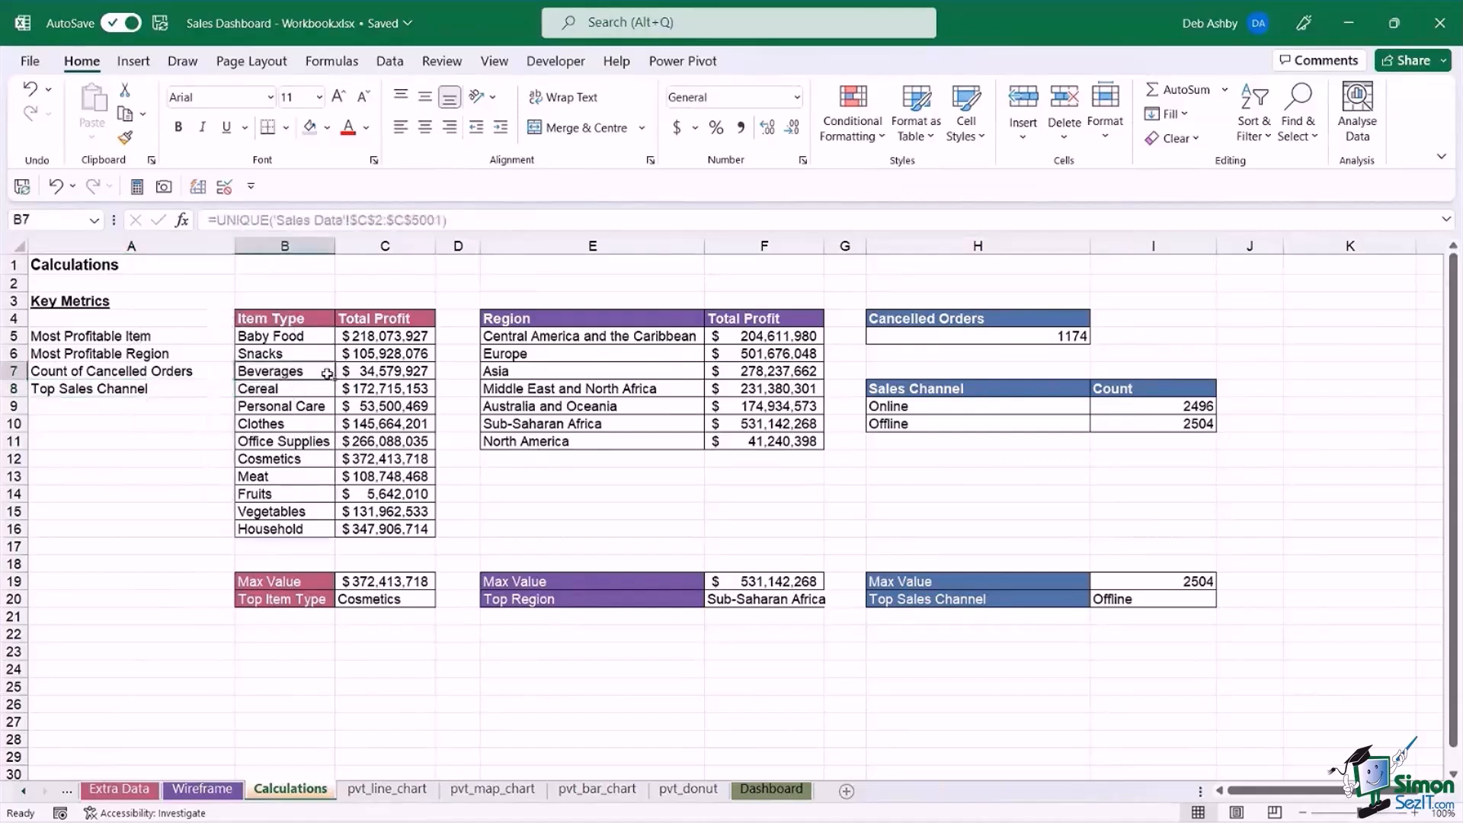
left_click(72, 336)
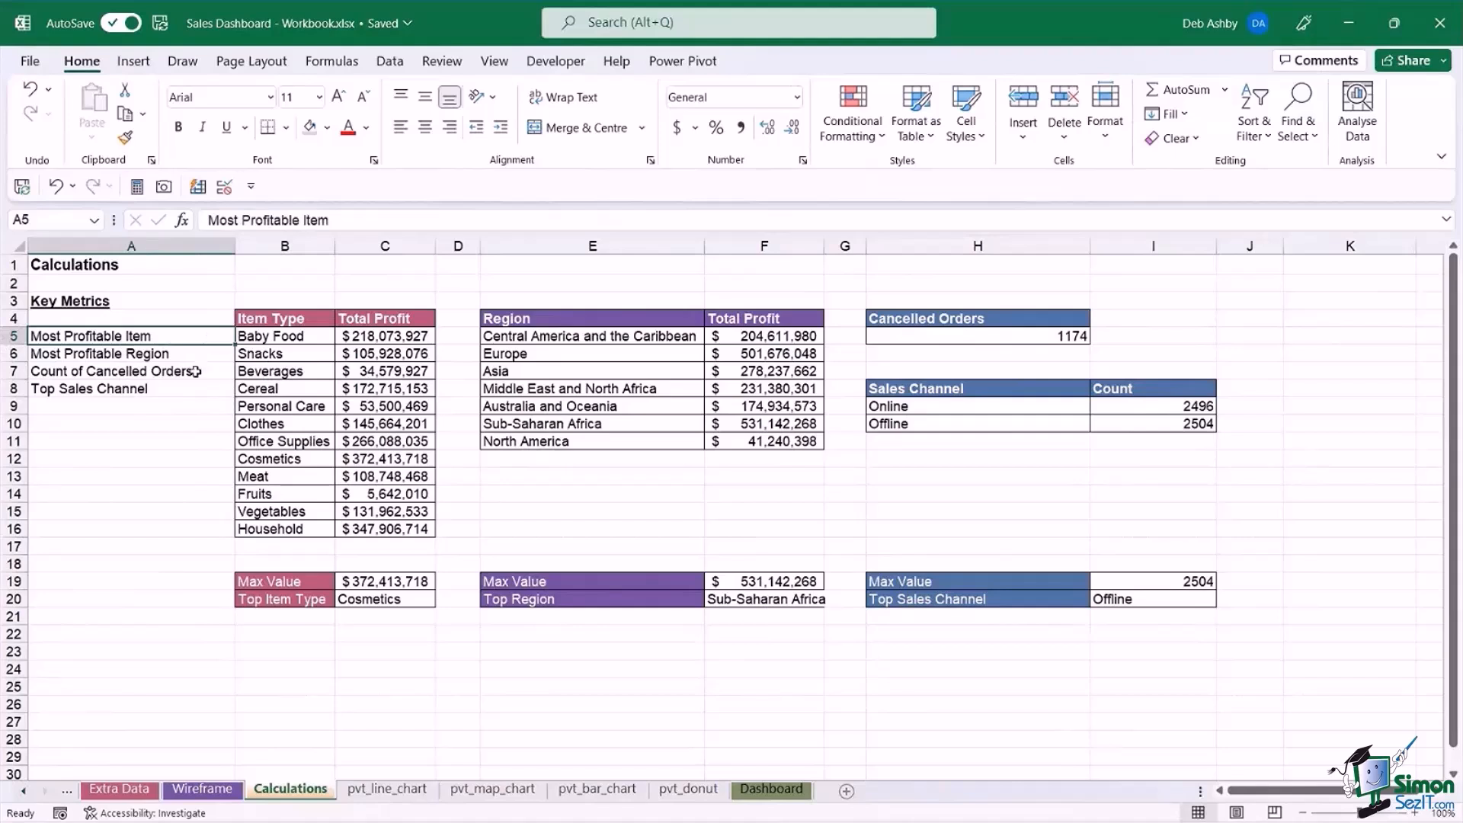
left_click_drag(262, 319, 381, 651)
left_click(503, 508)
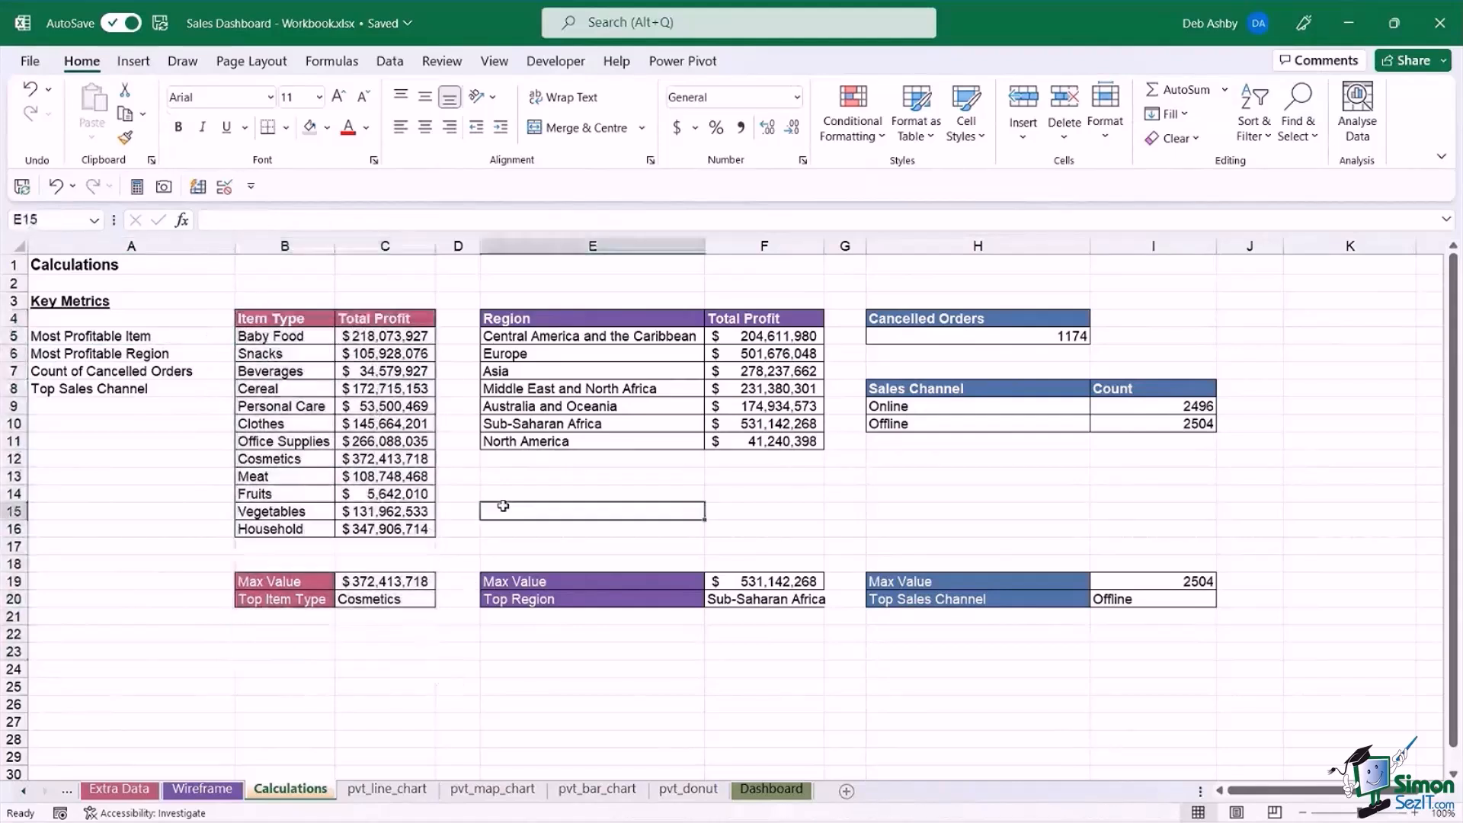
left_click(85, 338)
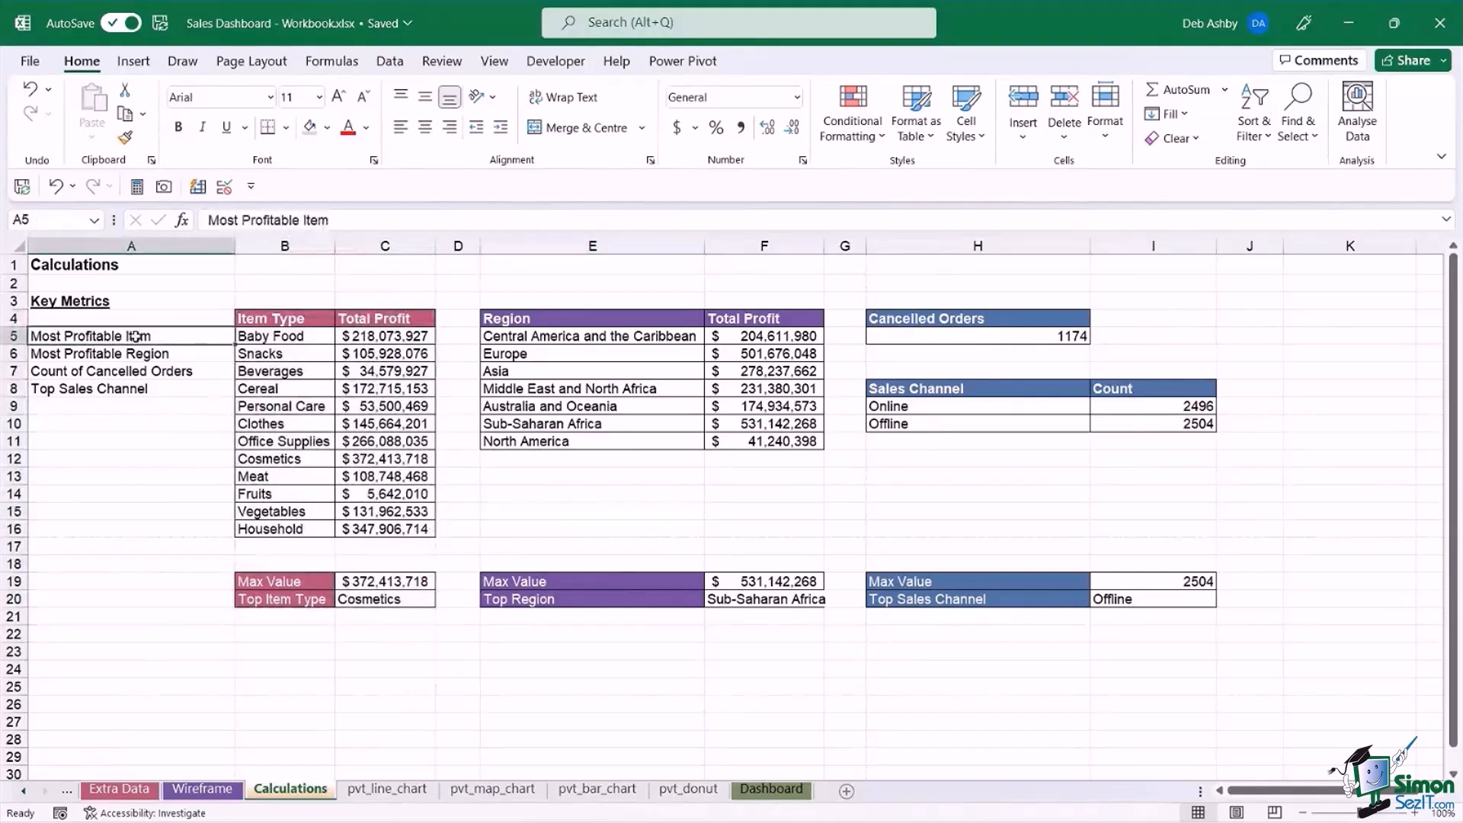
left_click(384, 601)
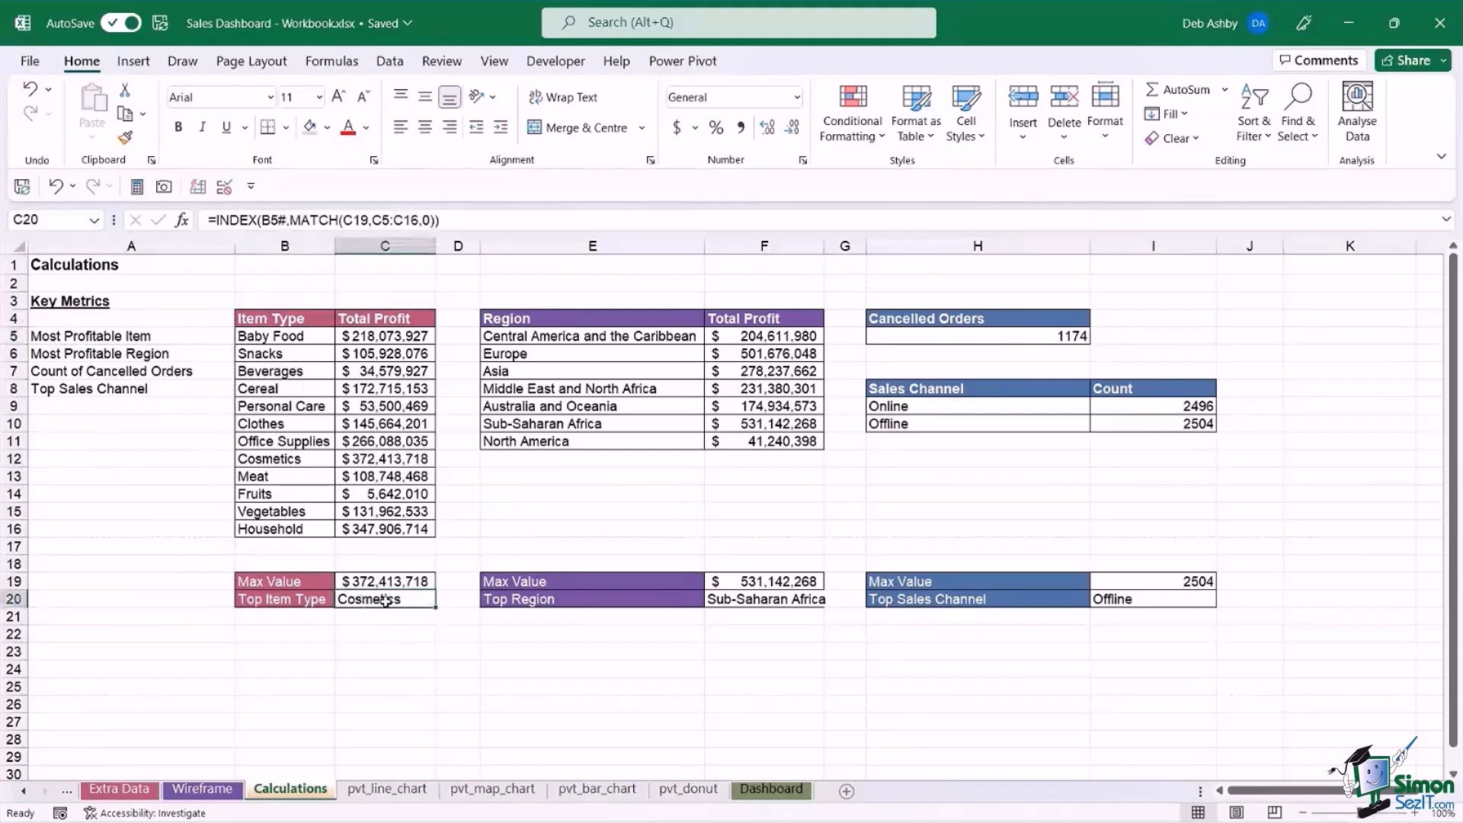
Examine the UNIQUE formula in B5 and its source column, Item Type, on the Sales Data sheet, and return to Calculations.
left_click(275, 338)
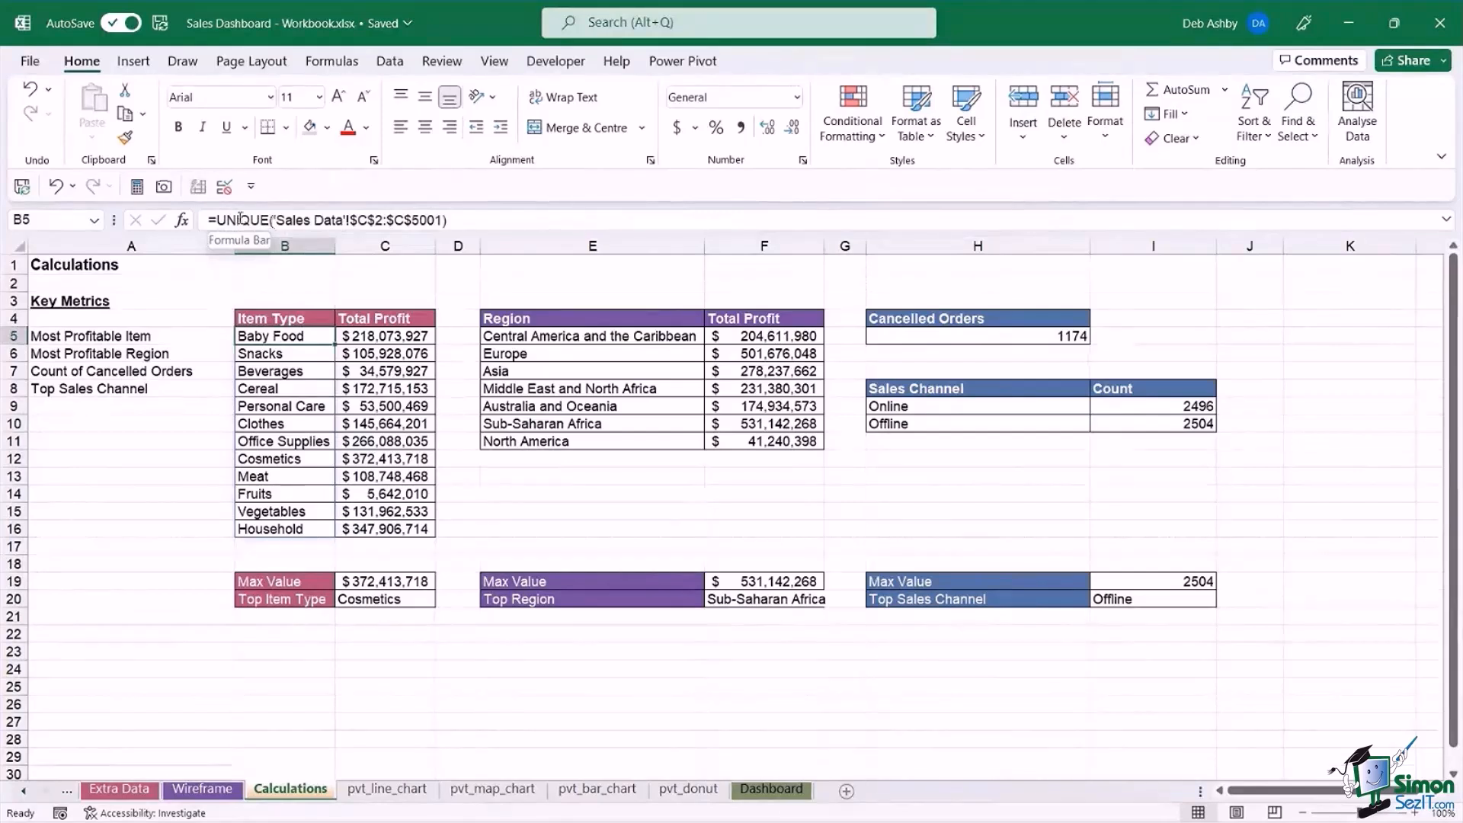
left_click(26, 793)
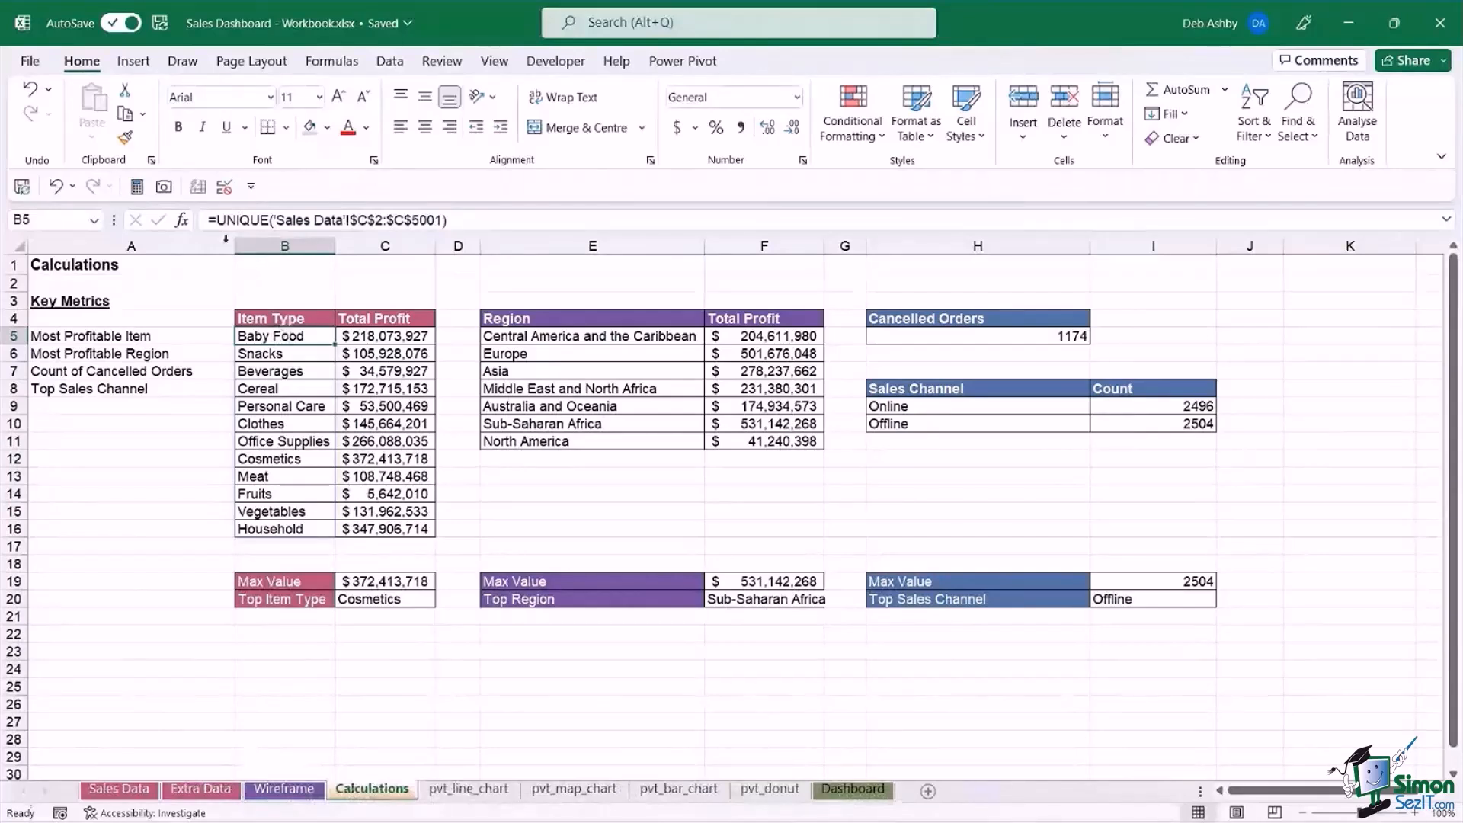
left_click(134, 791)
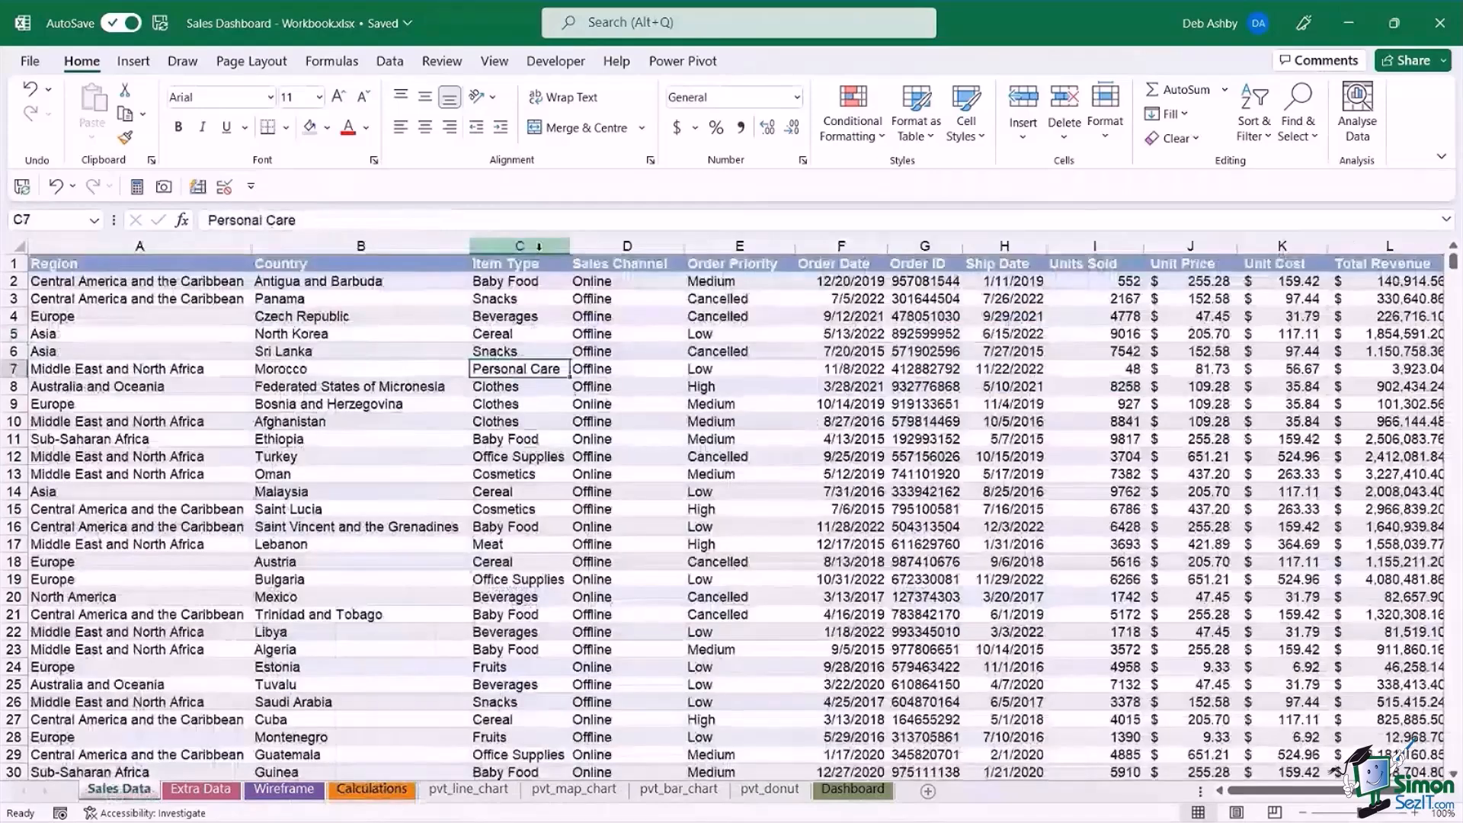
left_click(537, 243)
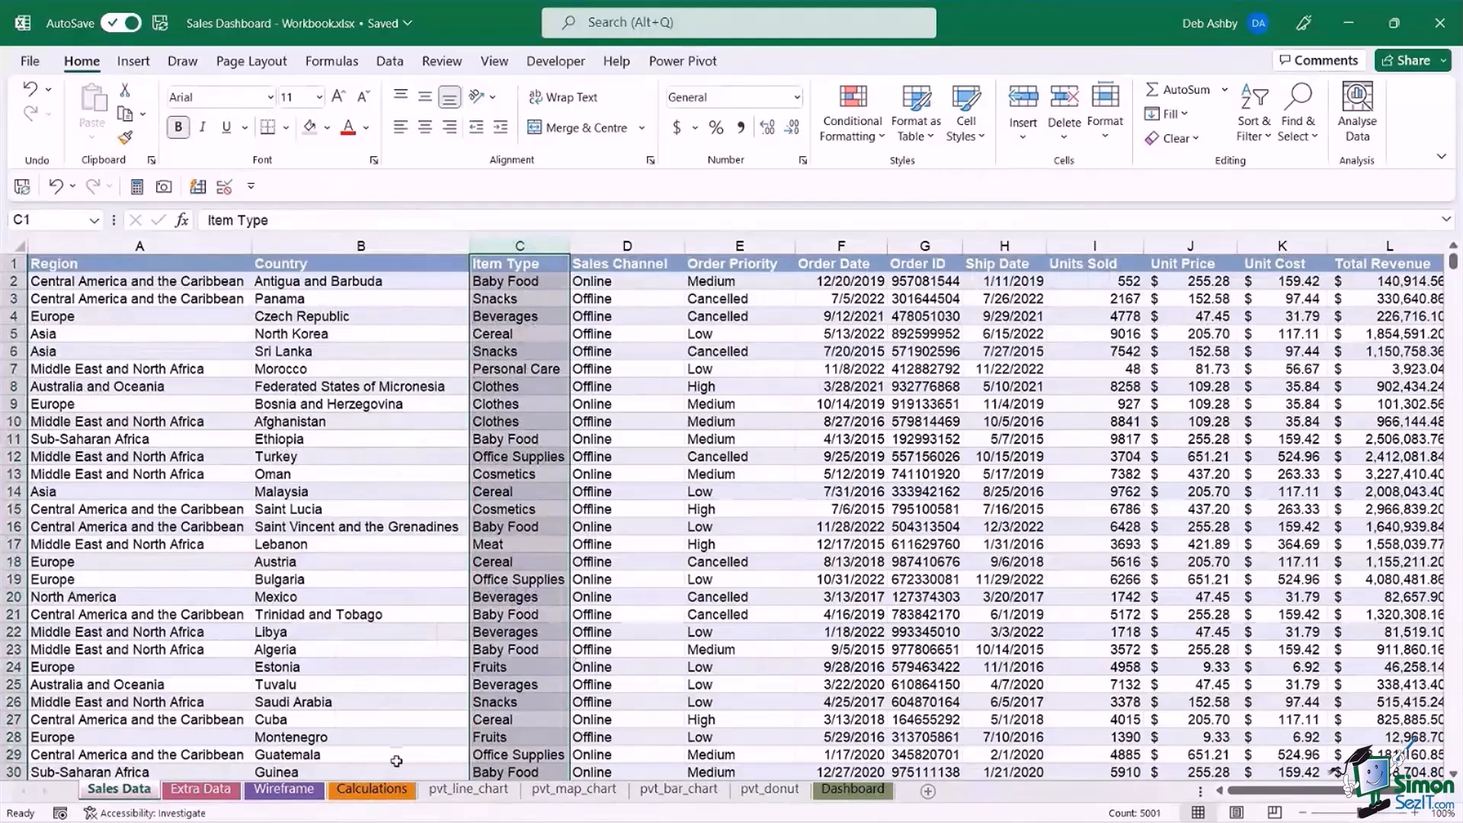
left_click(373, 789)
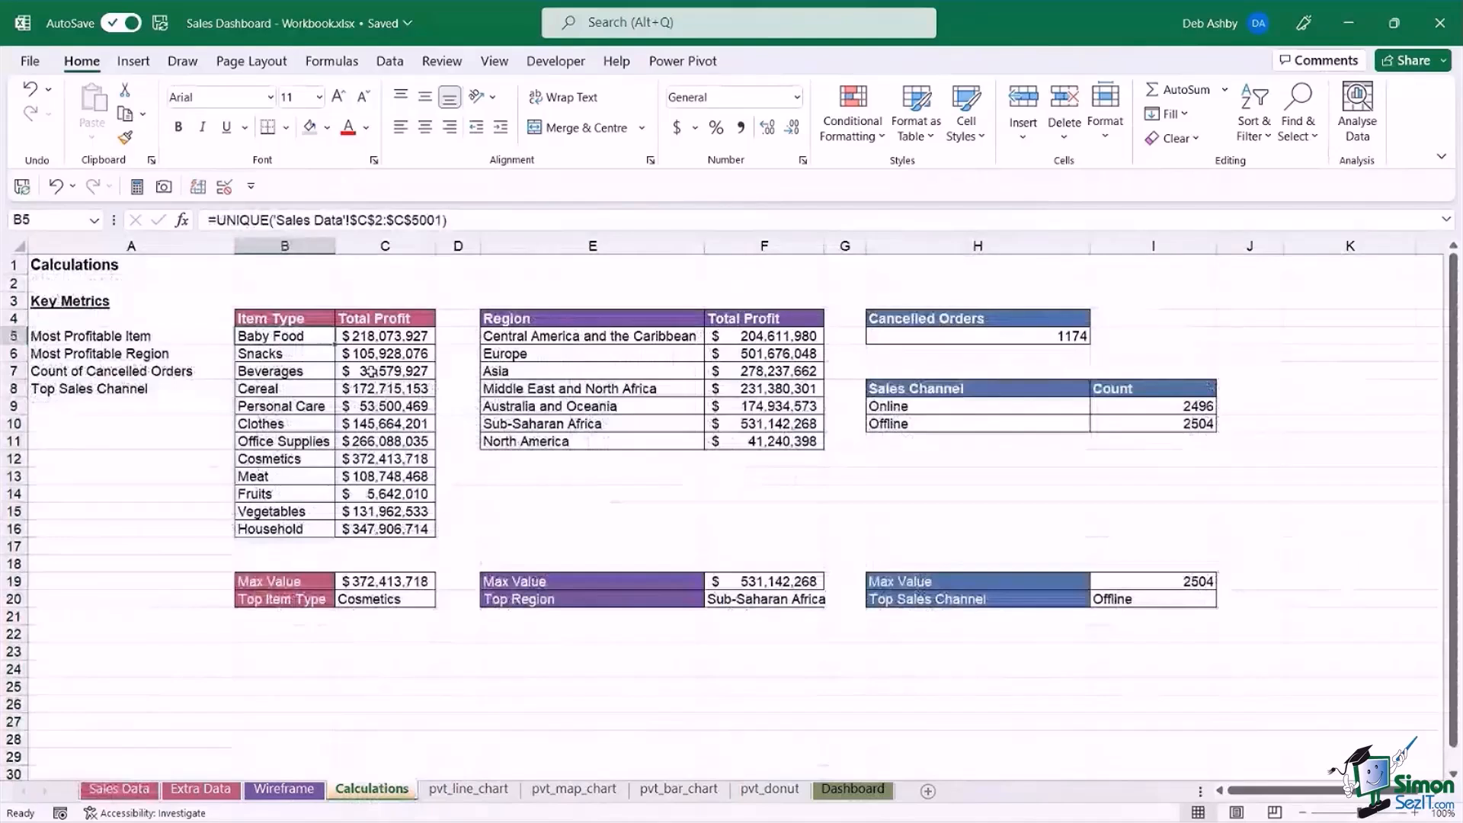
Examine the SUMIF total profit formula in C5 and the UNIQUE item type list it refers to in column B.
left_click(389, 336)
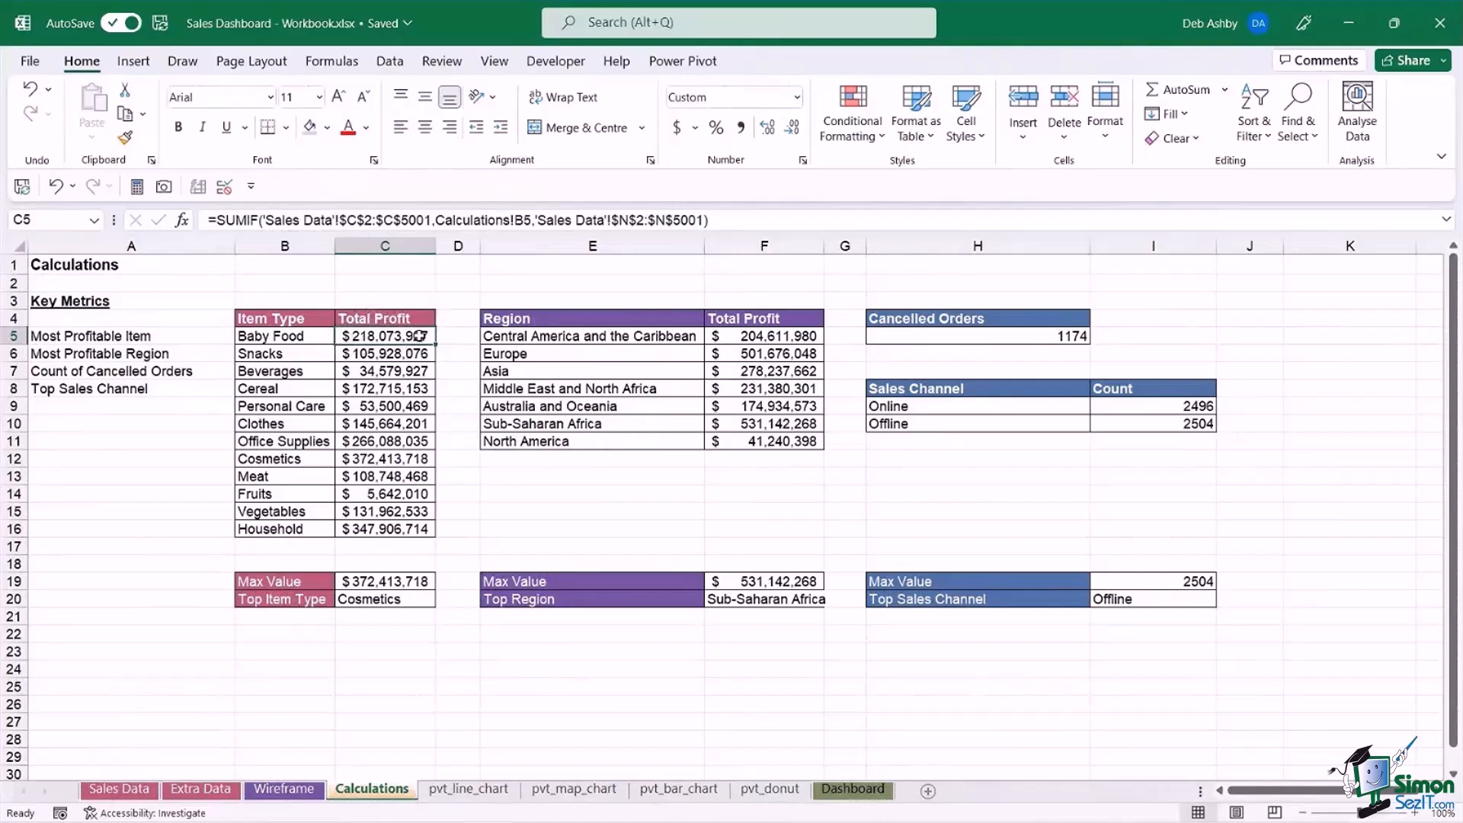
left_click(299, 336)
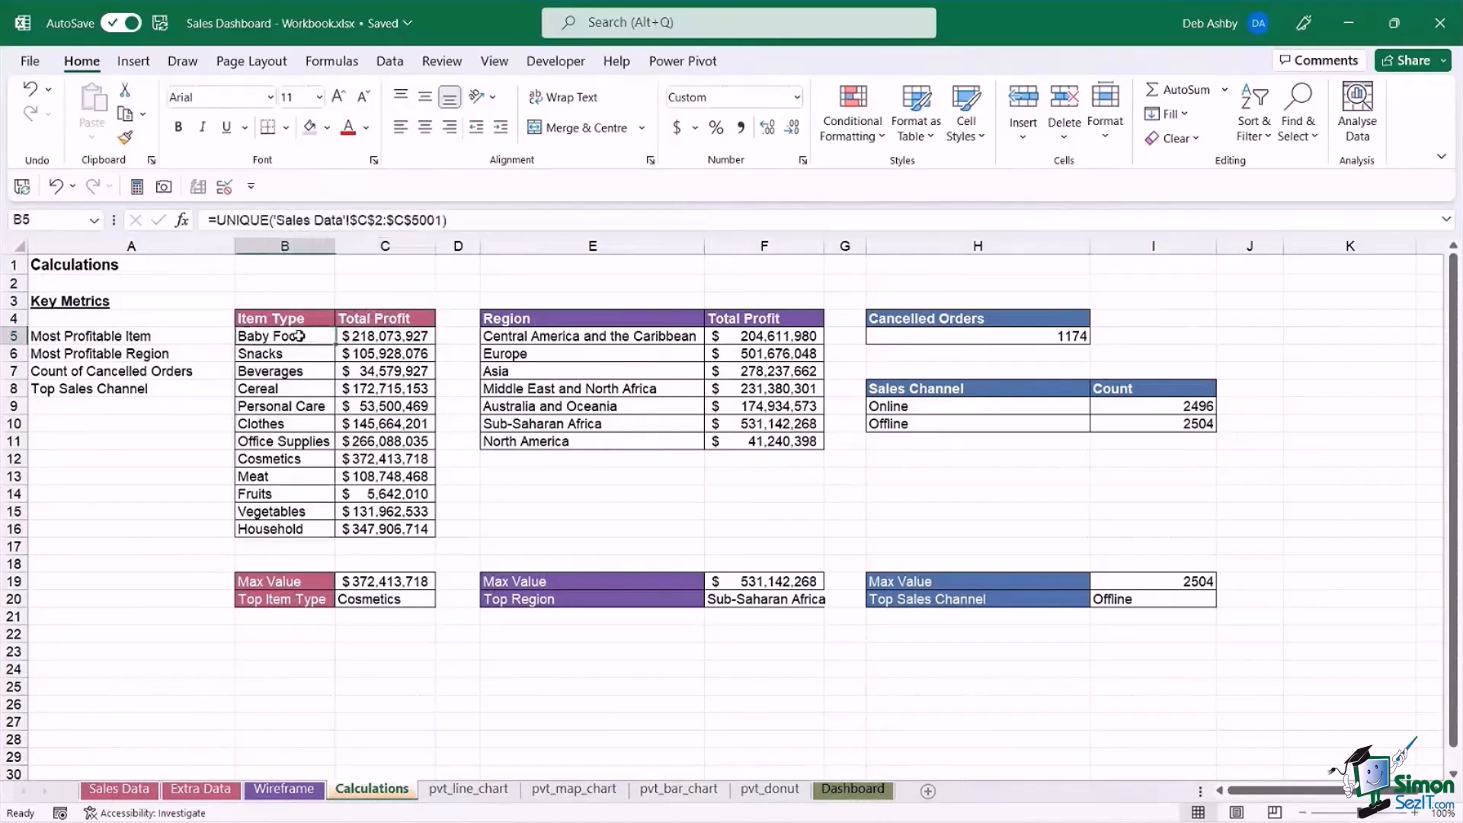
left_click(295, 372)
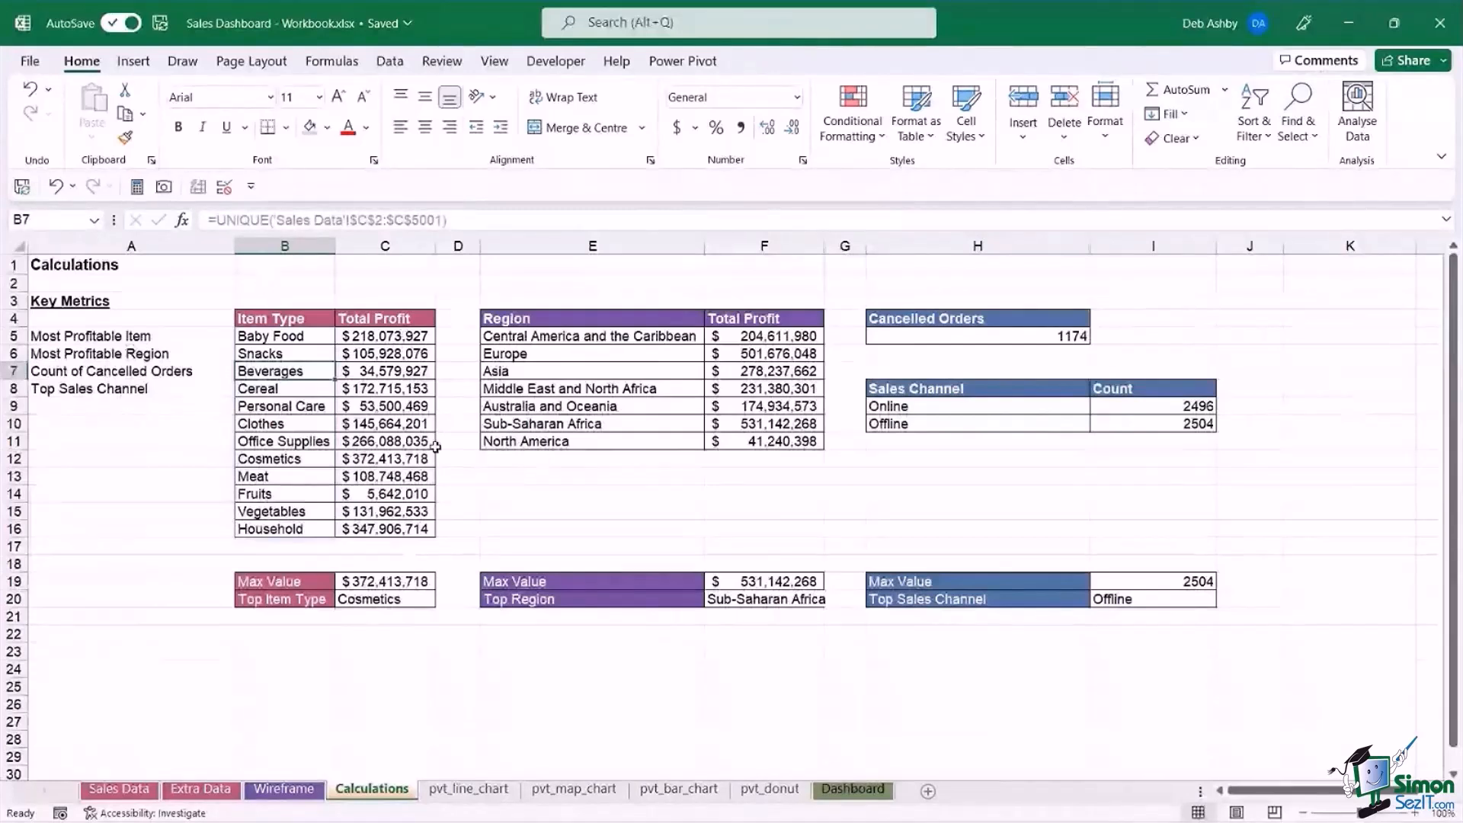
Examine the MAX formula in C19 with its range C5:C16, and the INDEX/MATCH formula for Top Item Type in C20.
left_click(382, 584)
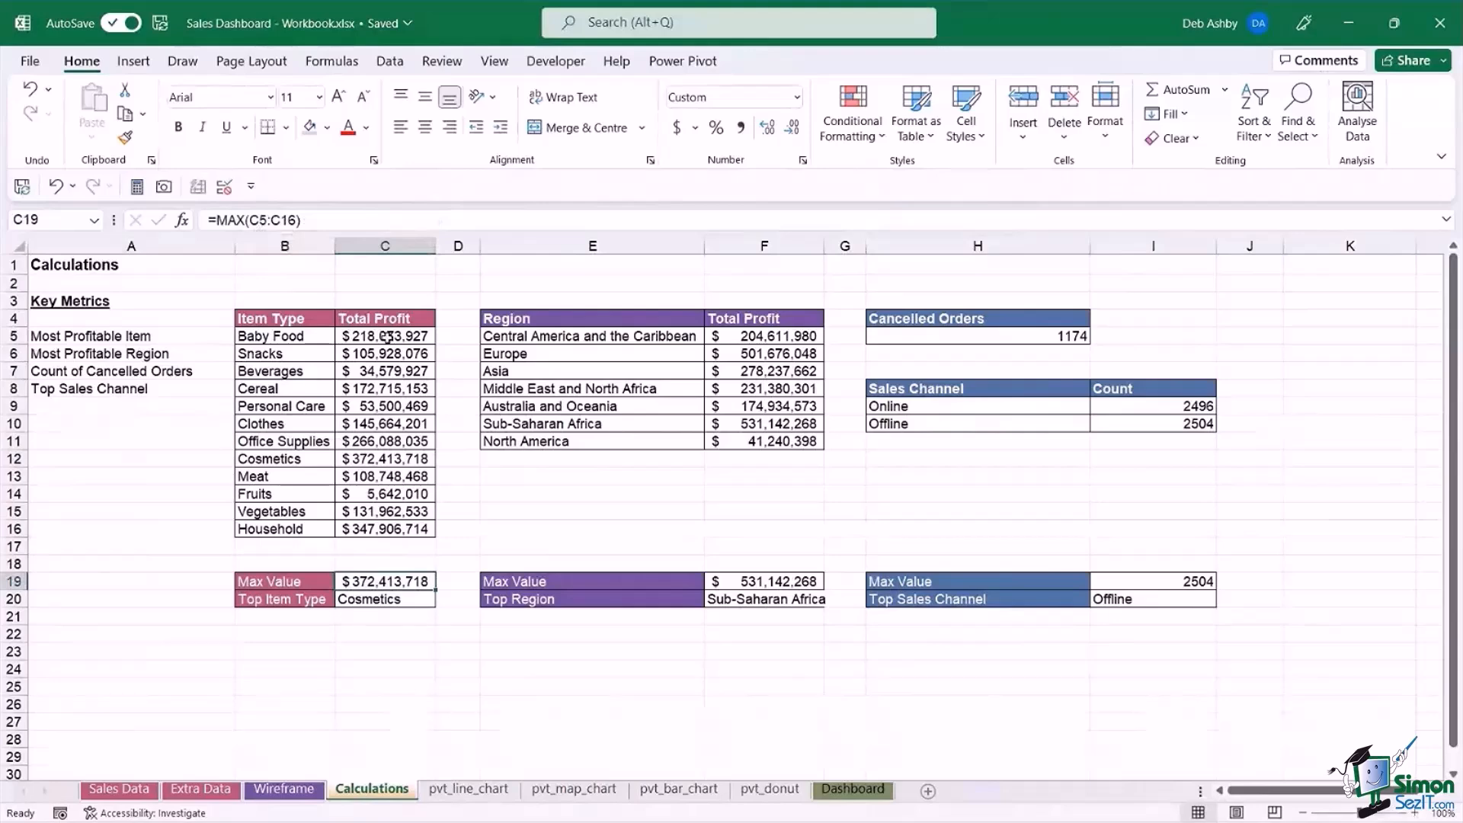
left_click_drag(388, 336, 388, 533)
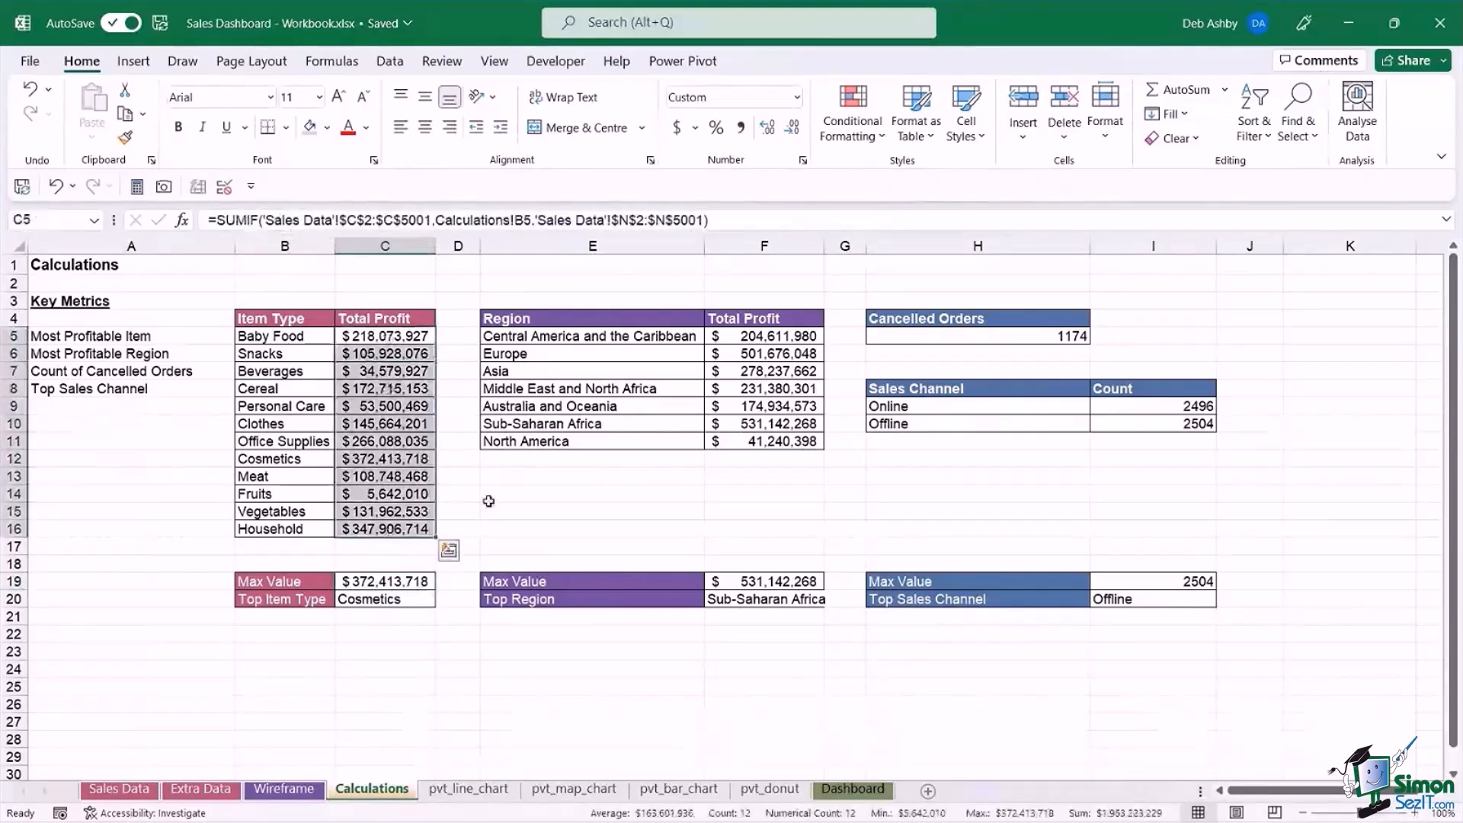
left_click(363, 581)
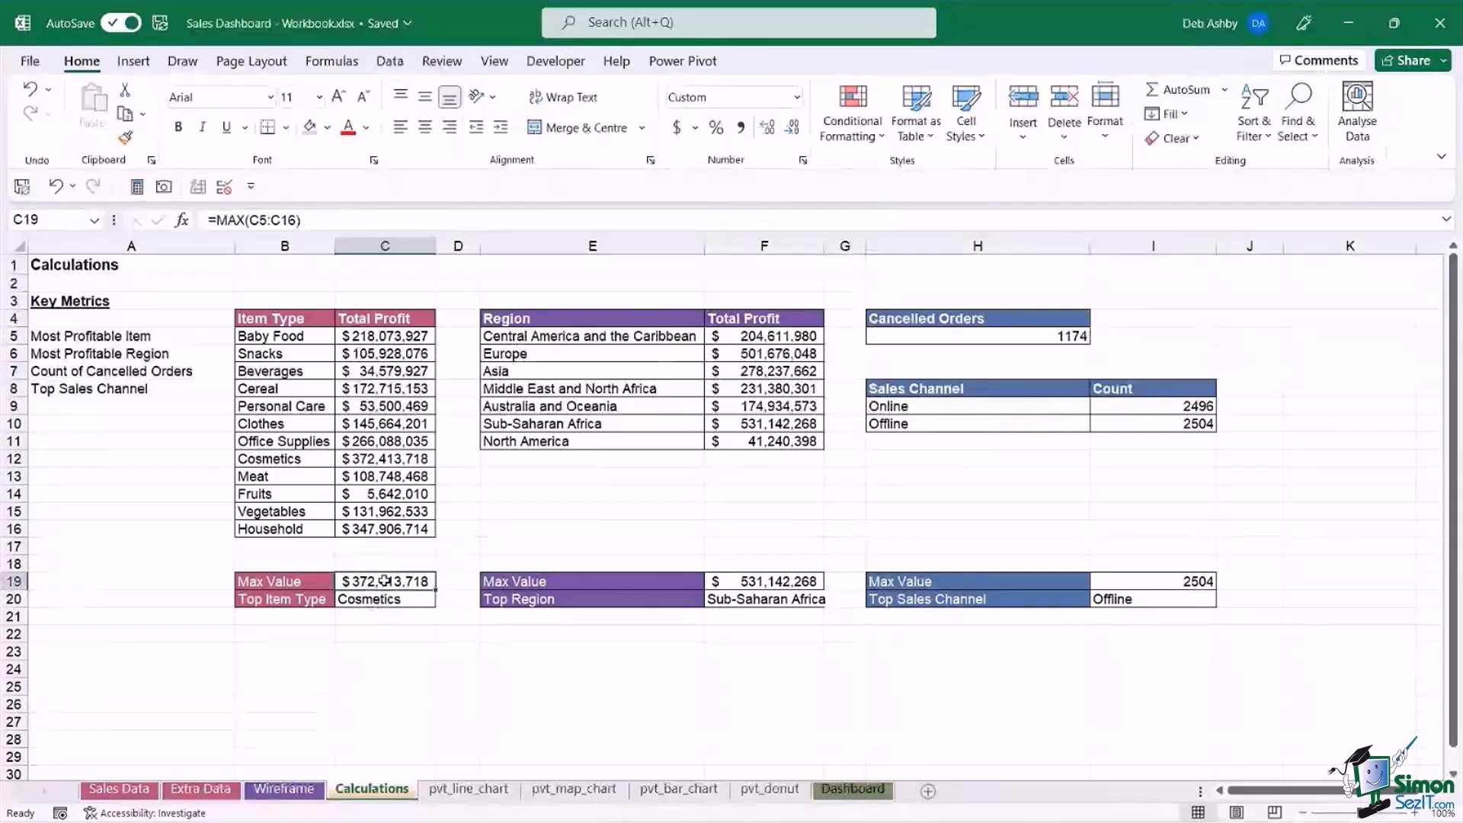
left_click(381, 600)
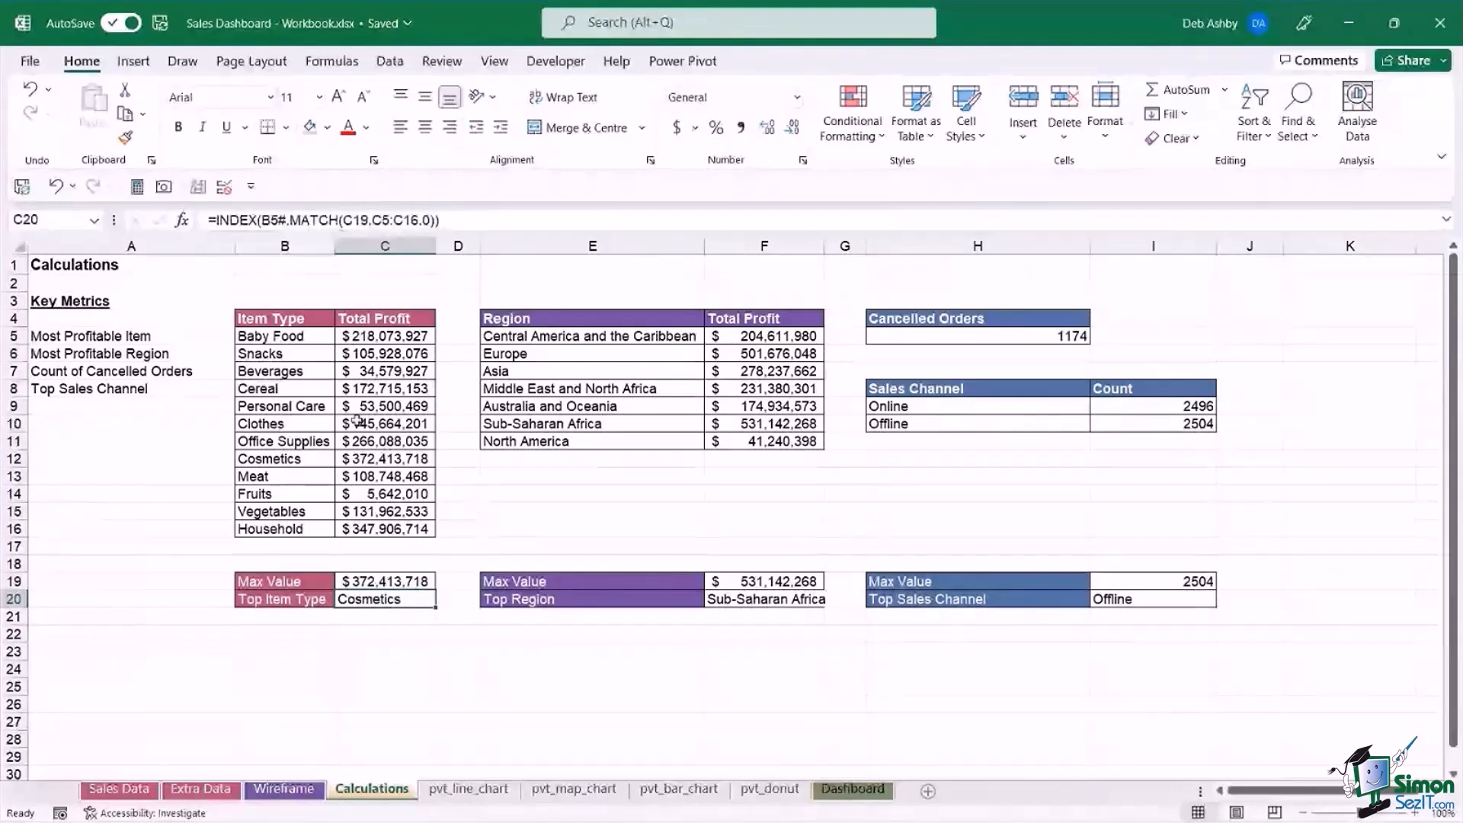
left_click(368, 580)
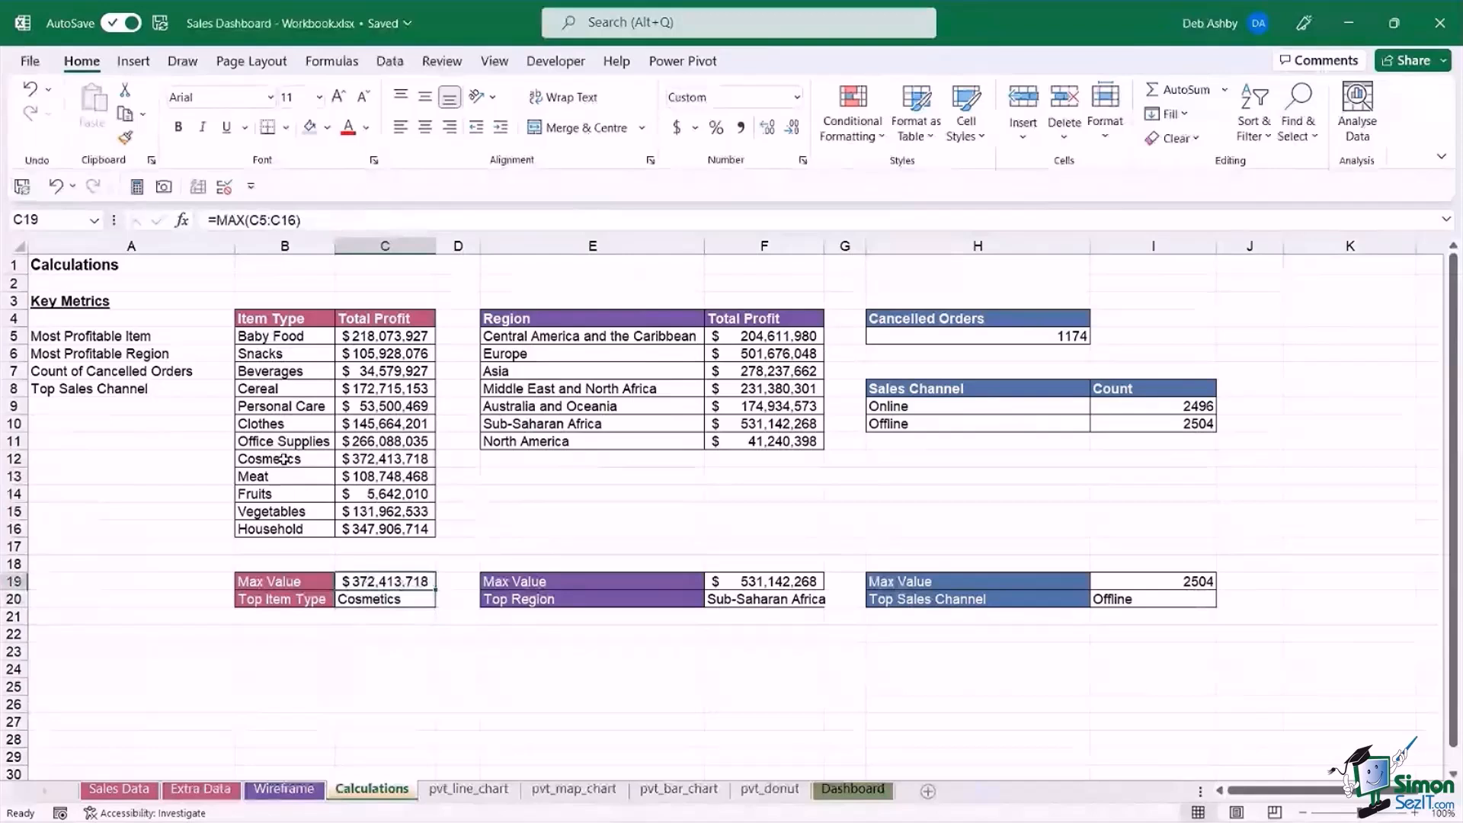
left_click_drag(277, 460, 374, 460)
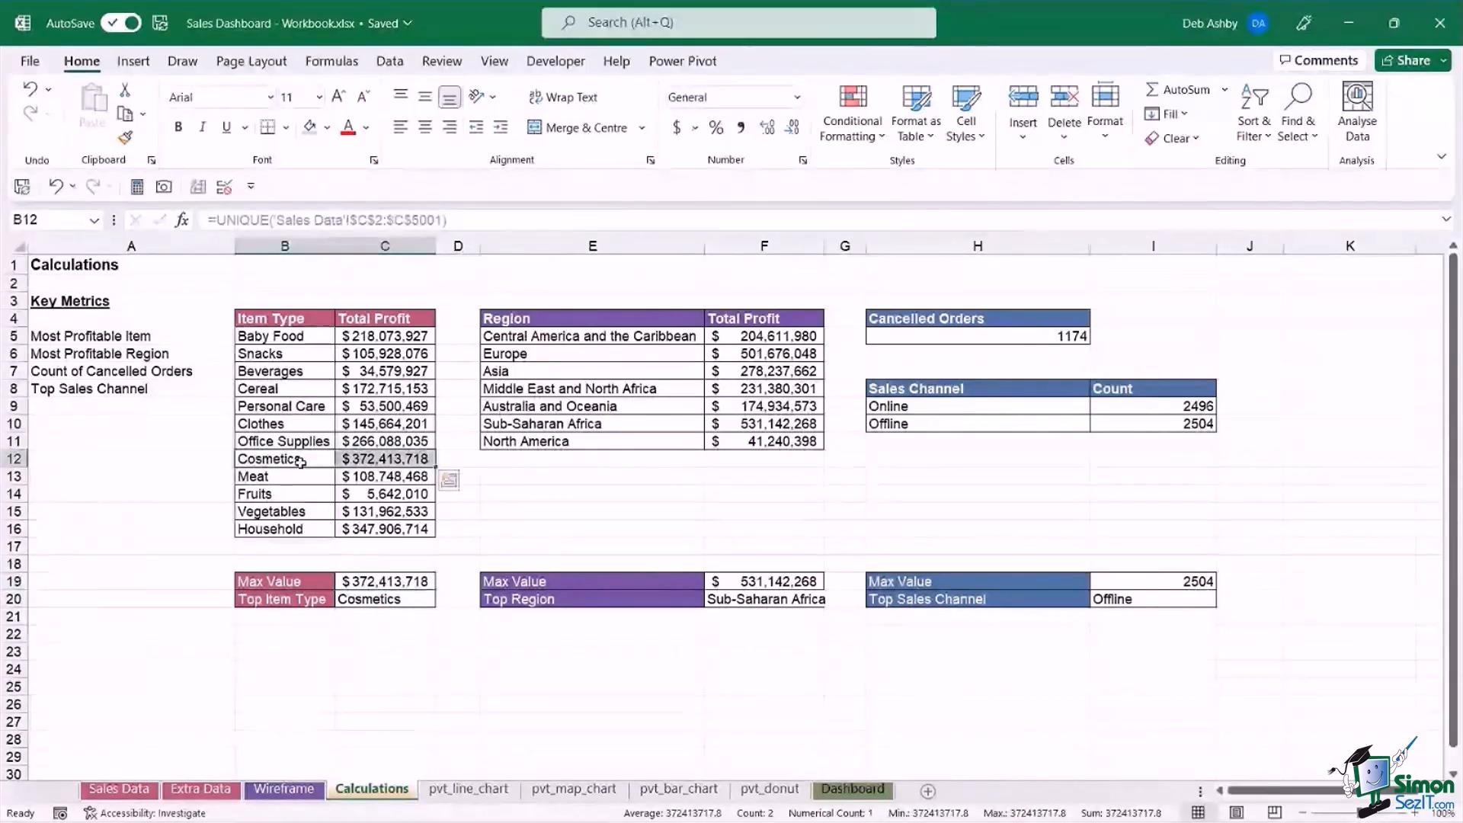
left_click(419, 601)
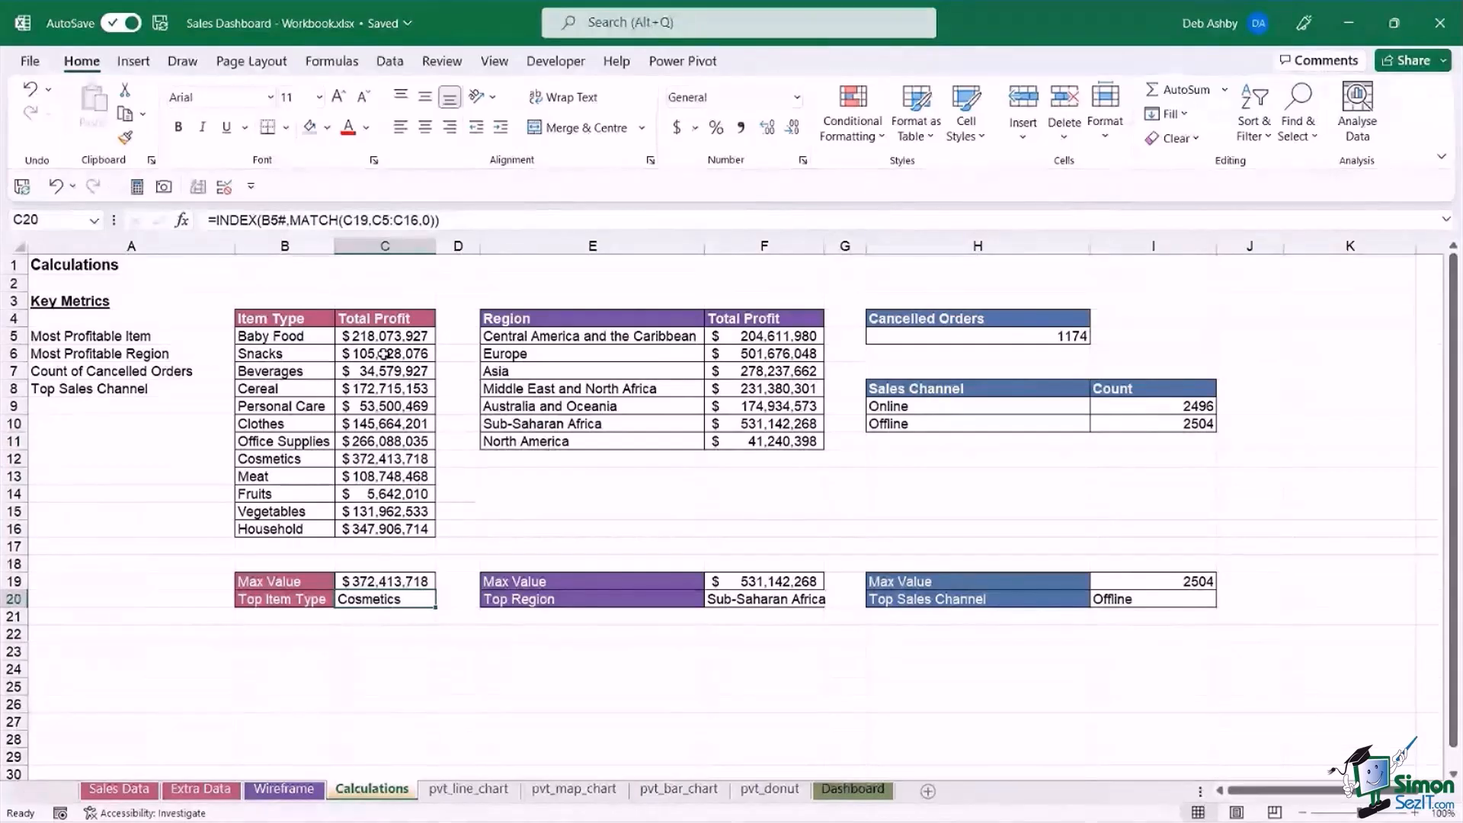
Review the region table's formulas: UNIQUE in E5, SUMIF in F5, MAX in F19 and INDEX/MATCH in F20.
left_click(539, 335)
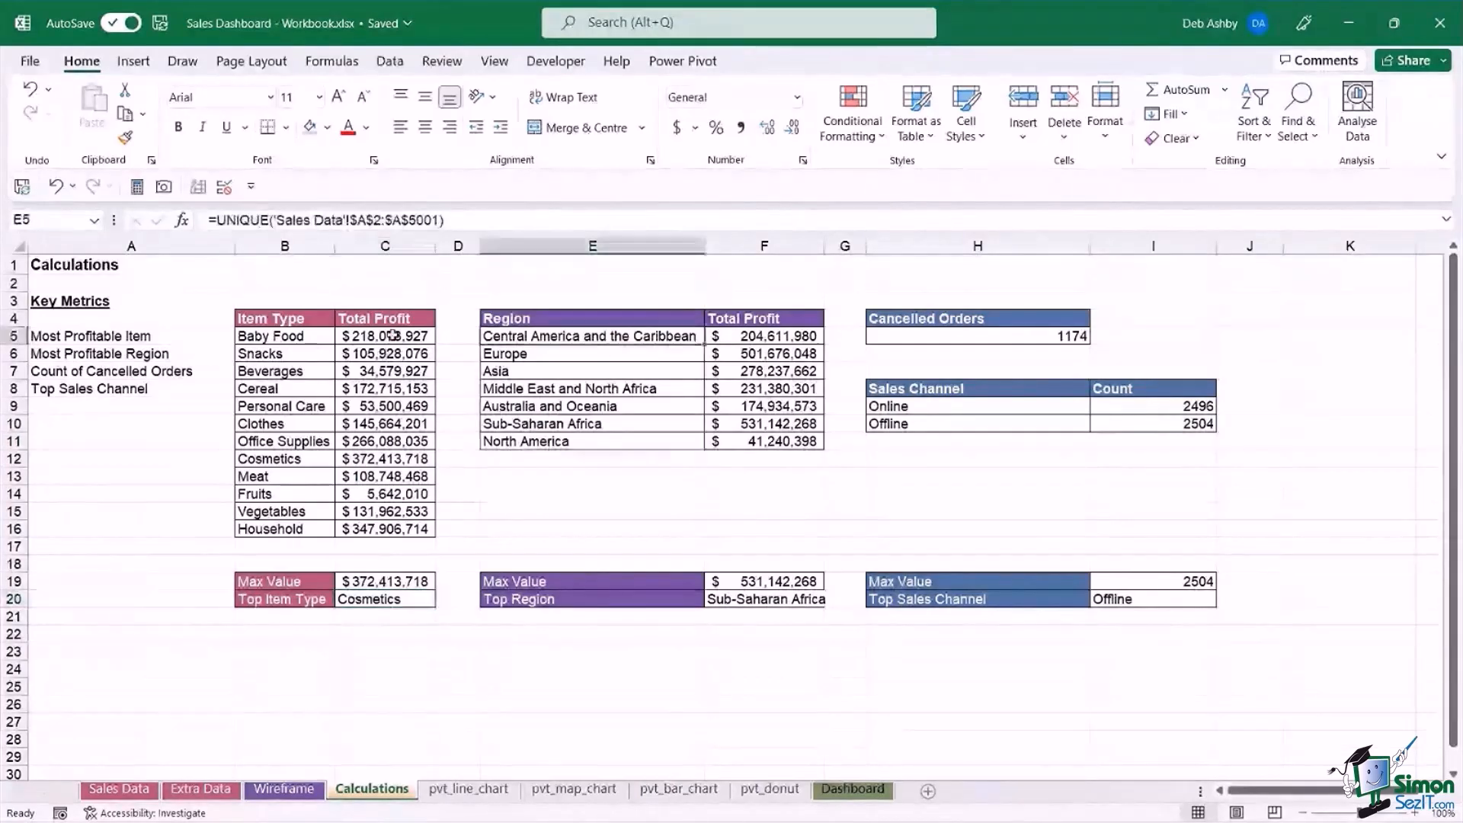
left_click(56, 353)
left_click(503, 337)
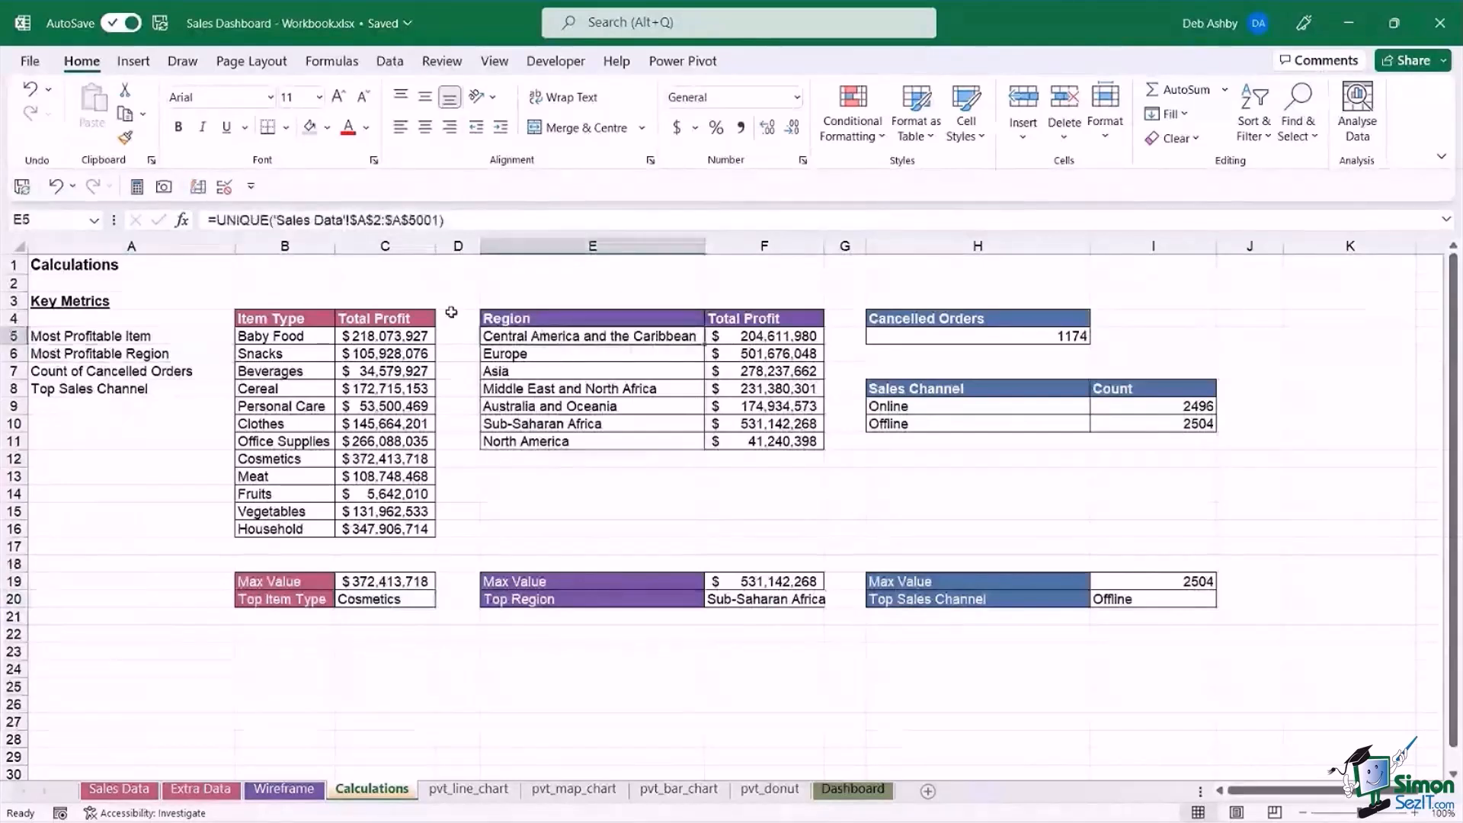
left_click(776, 336)
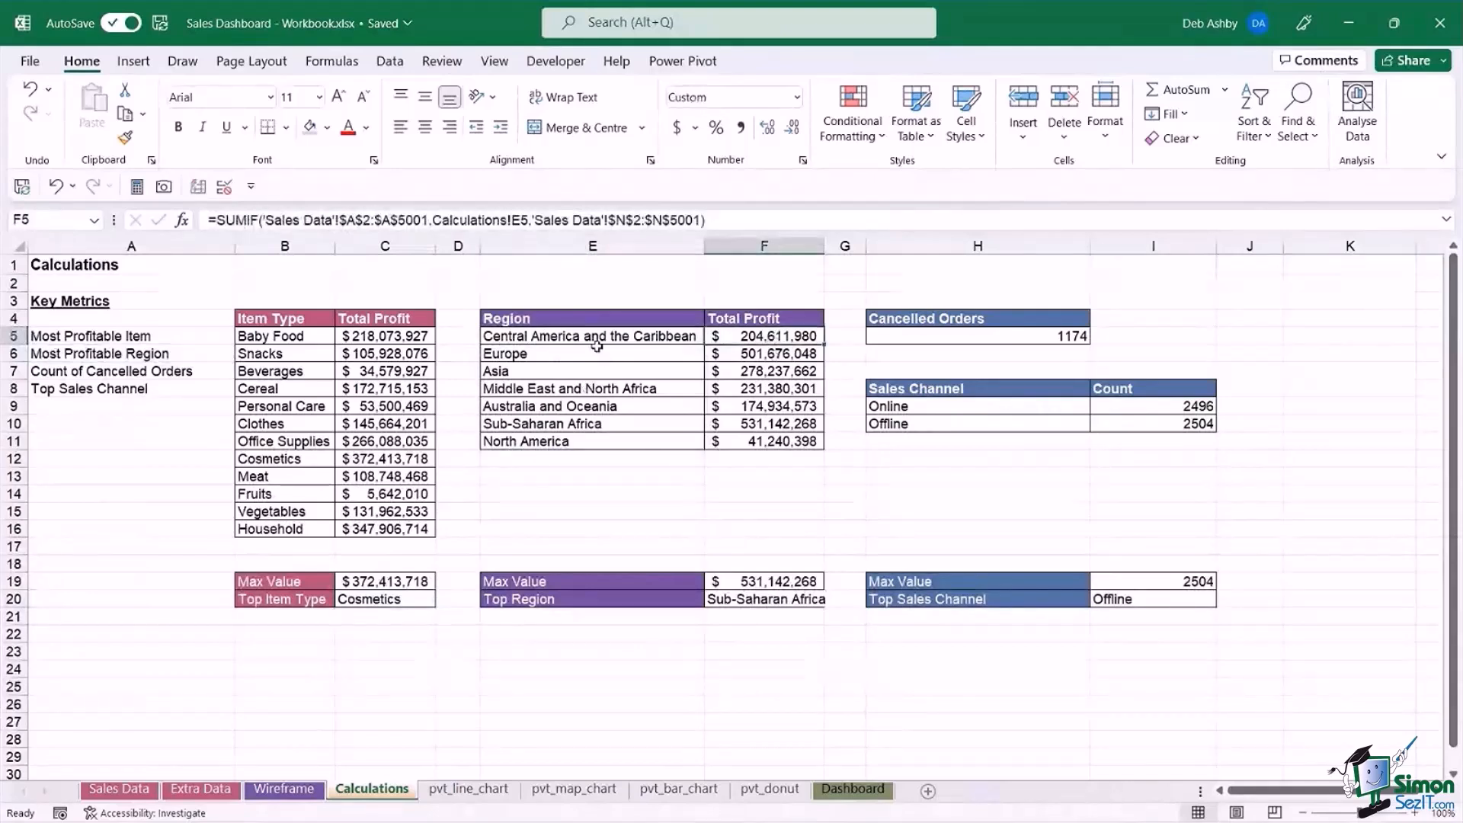
left_click(781, 581)
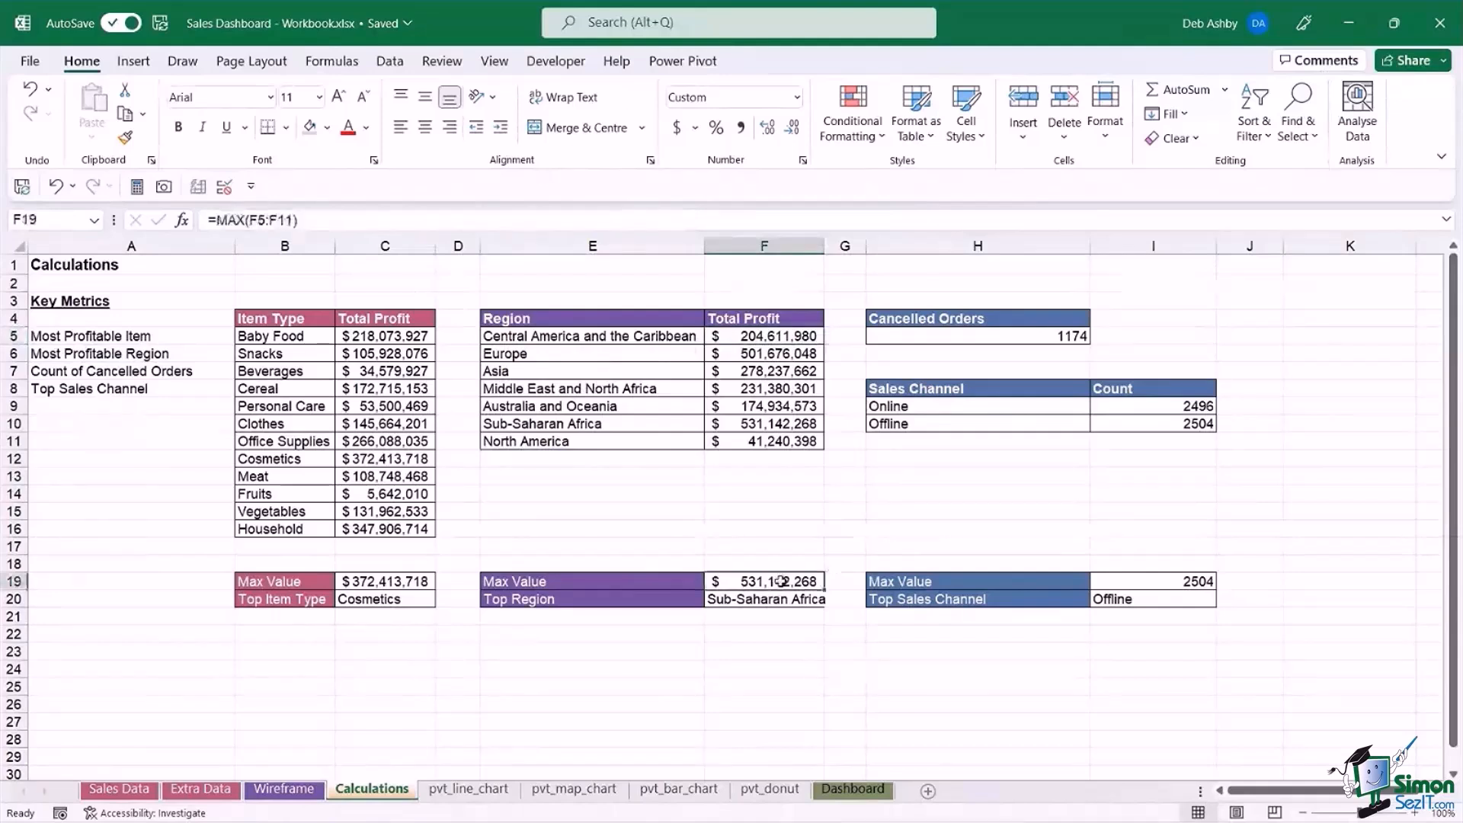
left_click(733, 602)
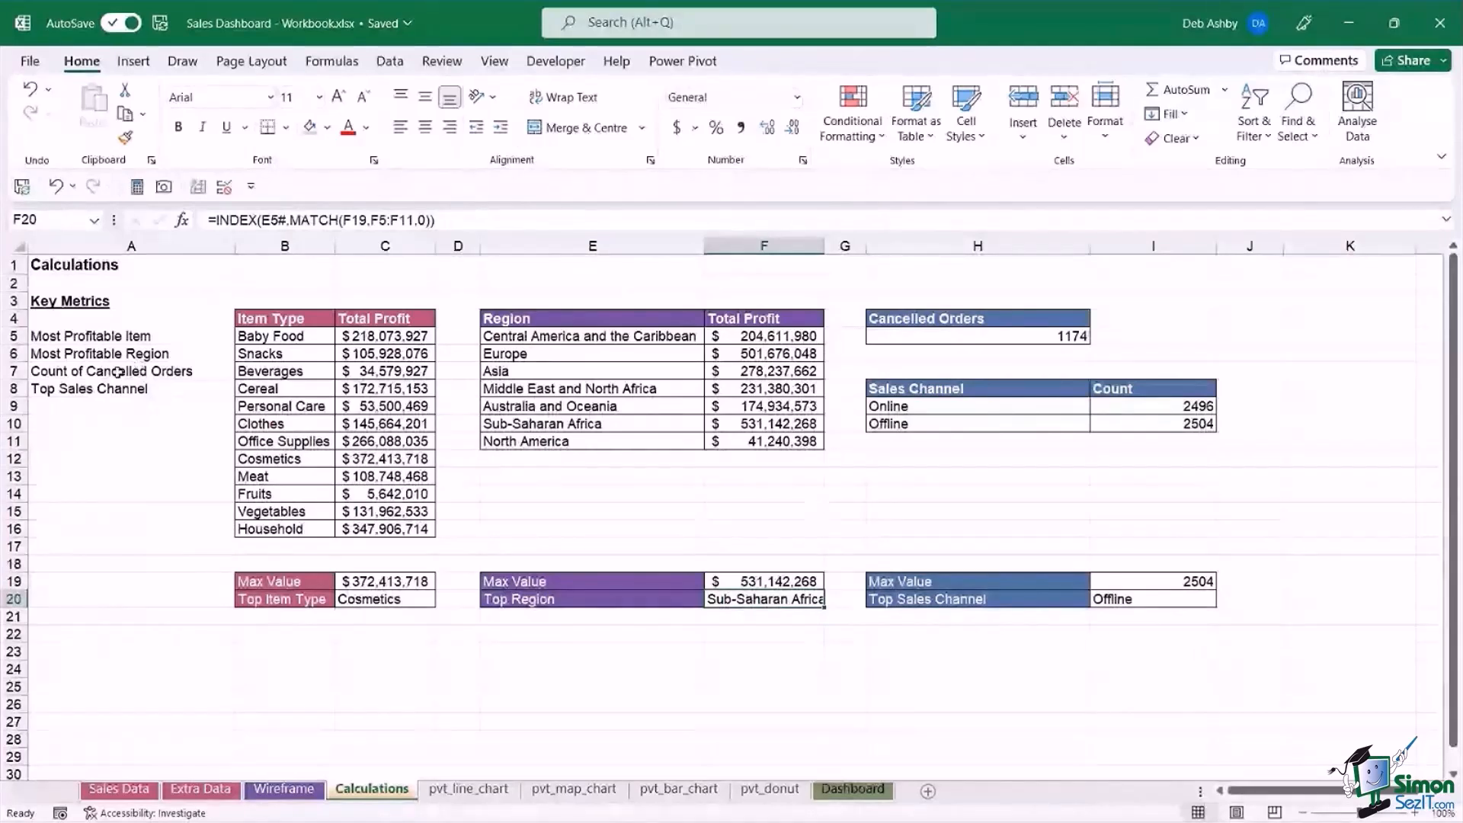
Review the Cancelled Orders COUNTIF in H5 and the Sales Channel count, Max Value and Top Sales Channel formulas.
left_click(974, 337)
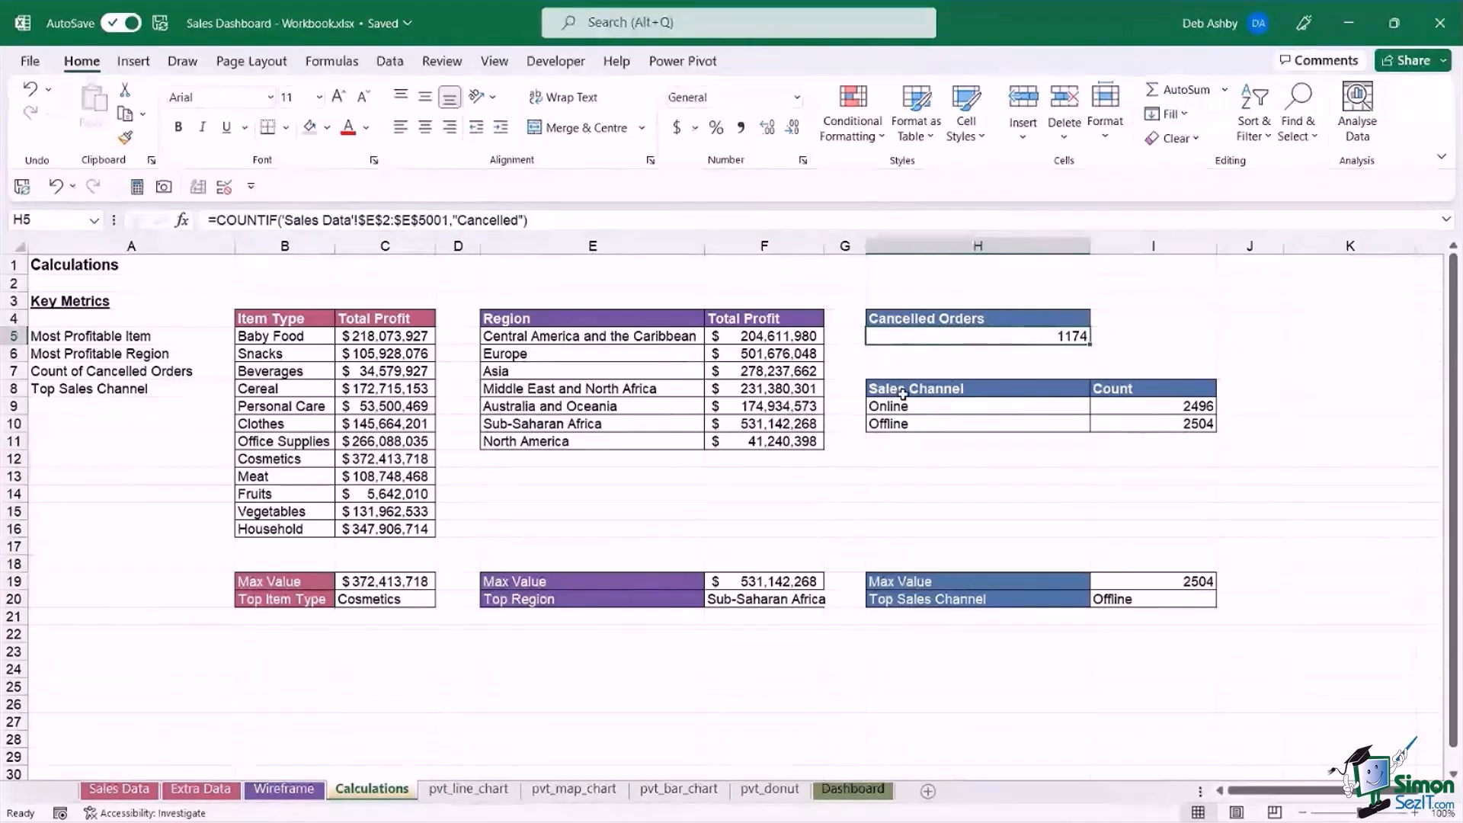
left_click_drag(902, 394, 1177, 413)
left_click(959, 407)
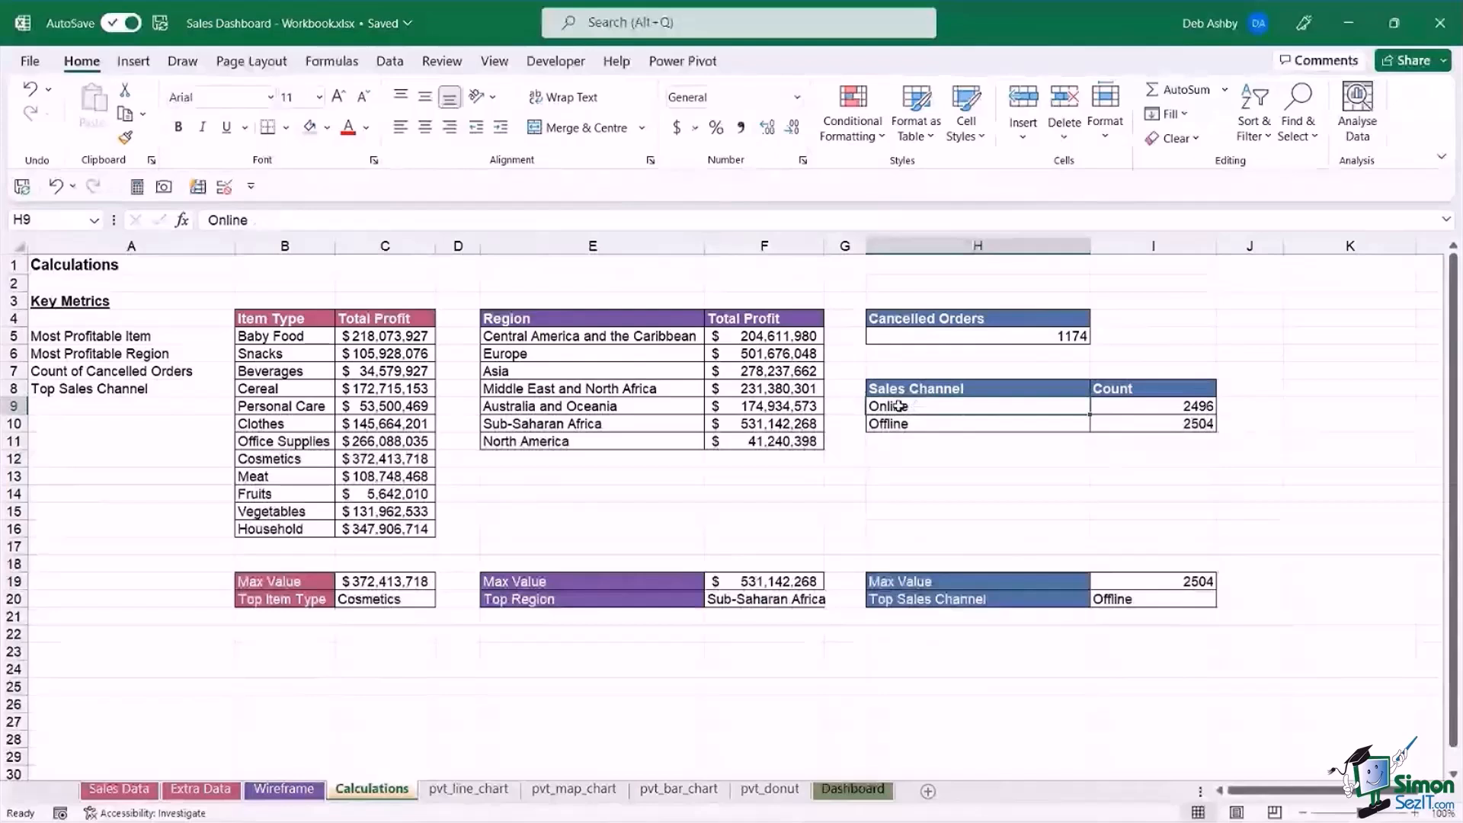
left_click(1184, 405)
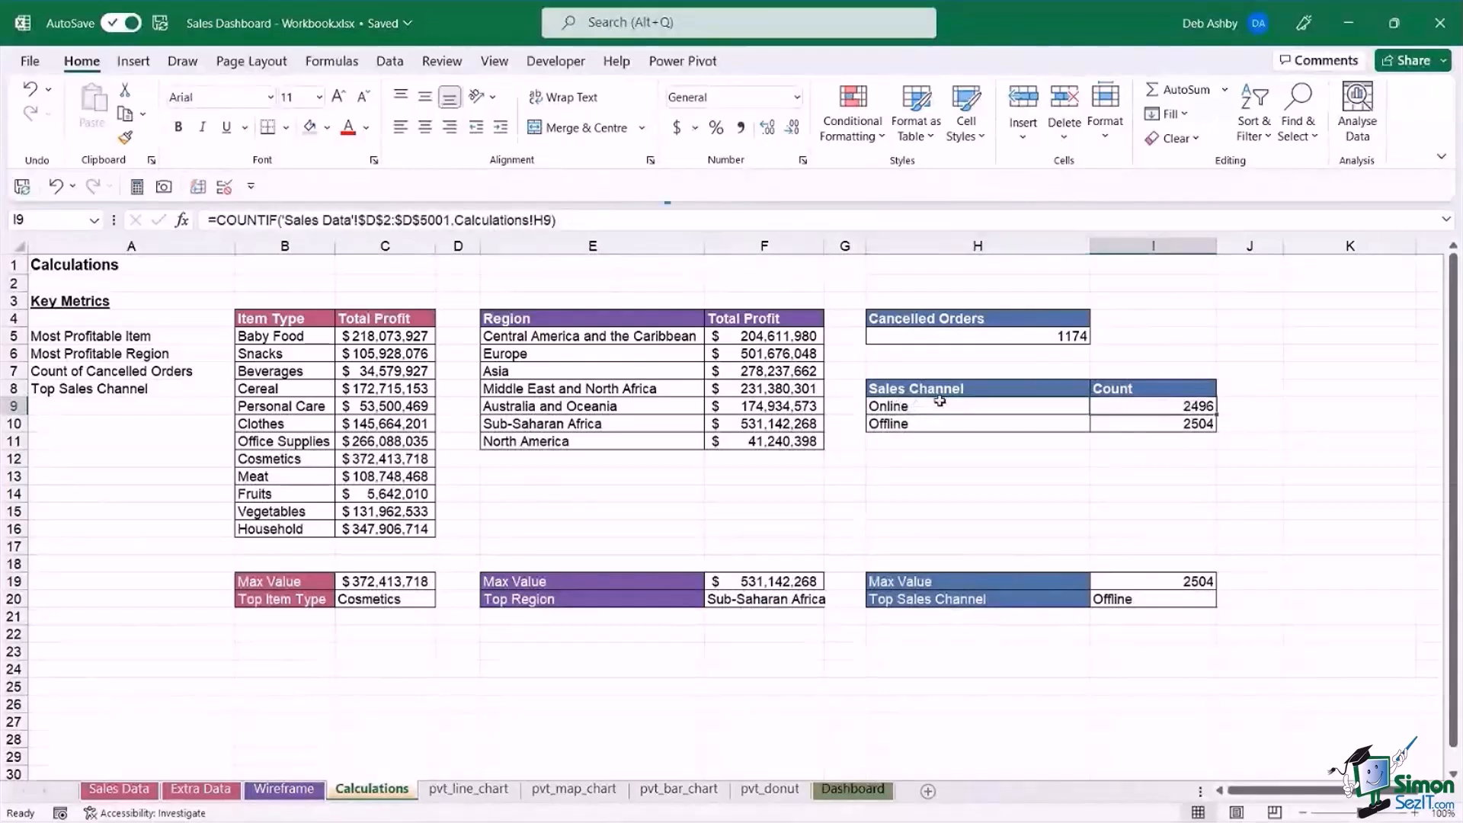
left_click(1196, 580)
left_click(1172, 599)
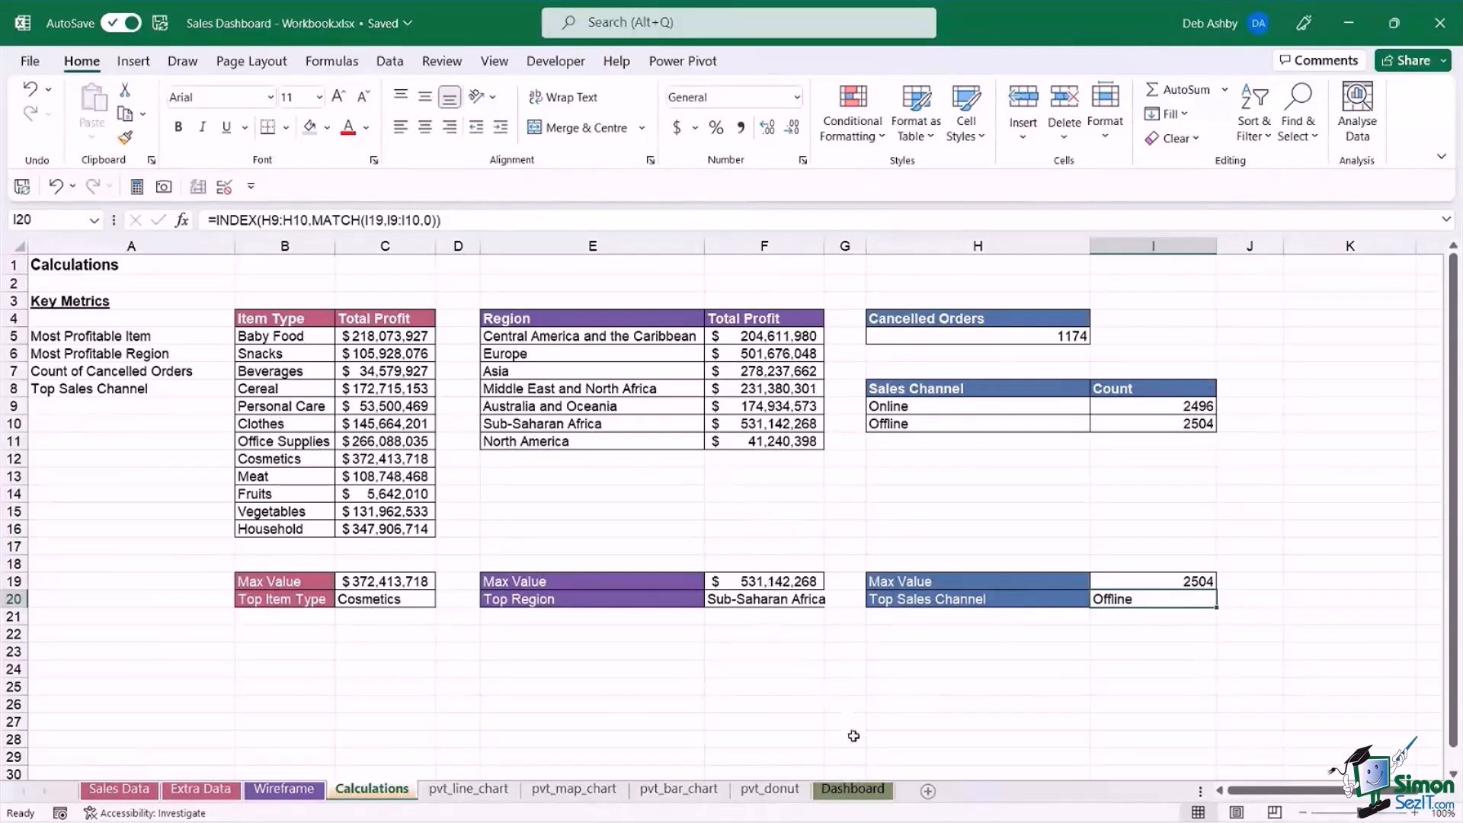
On the Dashboard sheet, draw a rectangle about 0.49" high and 3.27" wide below the title band, across columns B to F.
left_click(854, 790)
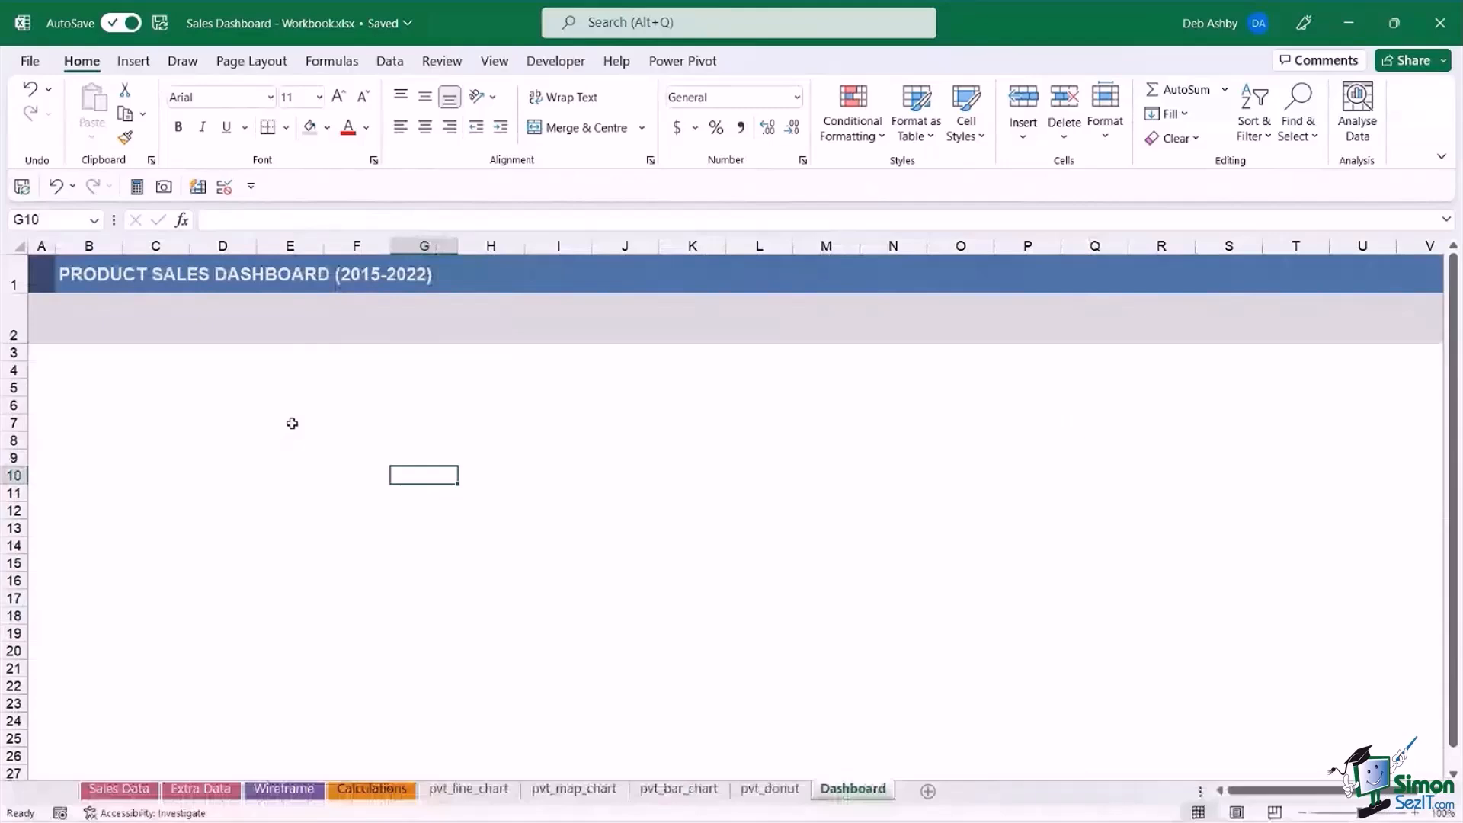
left_click(350, 460)
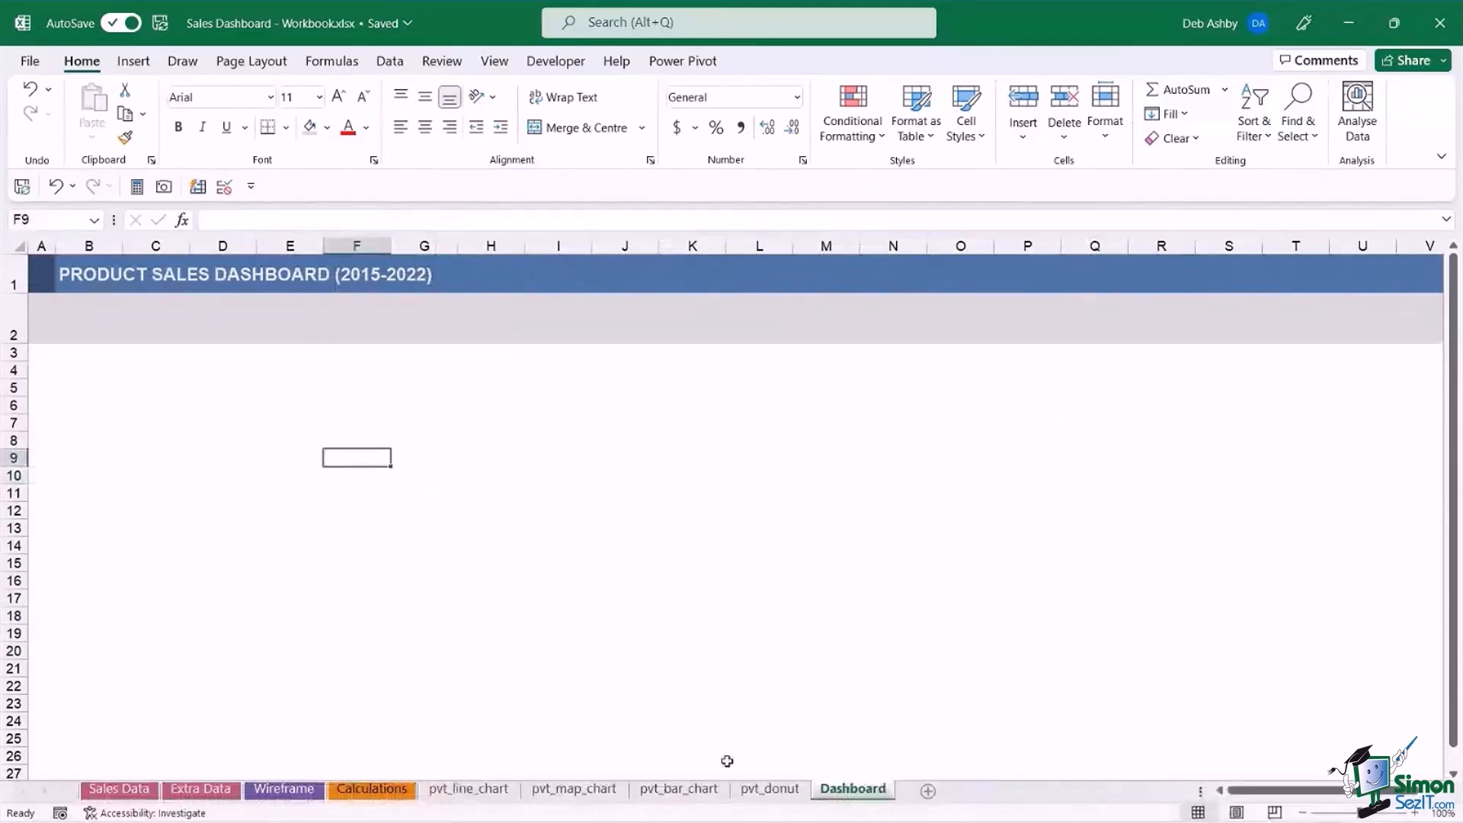
left_click(400, 789)
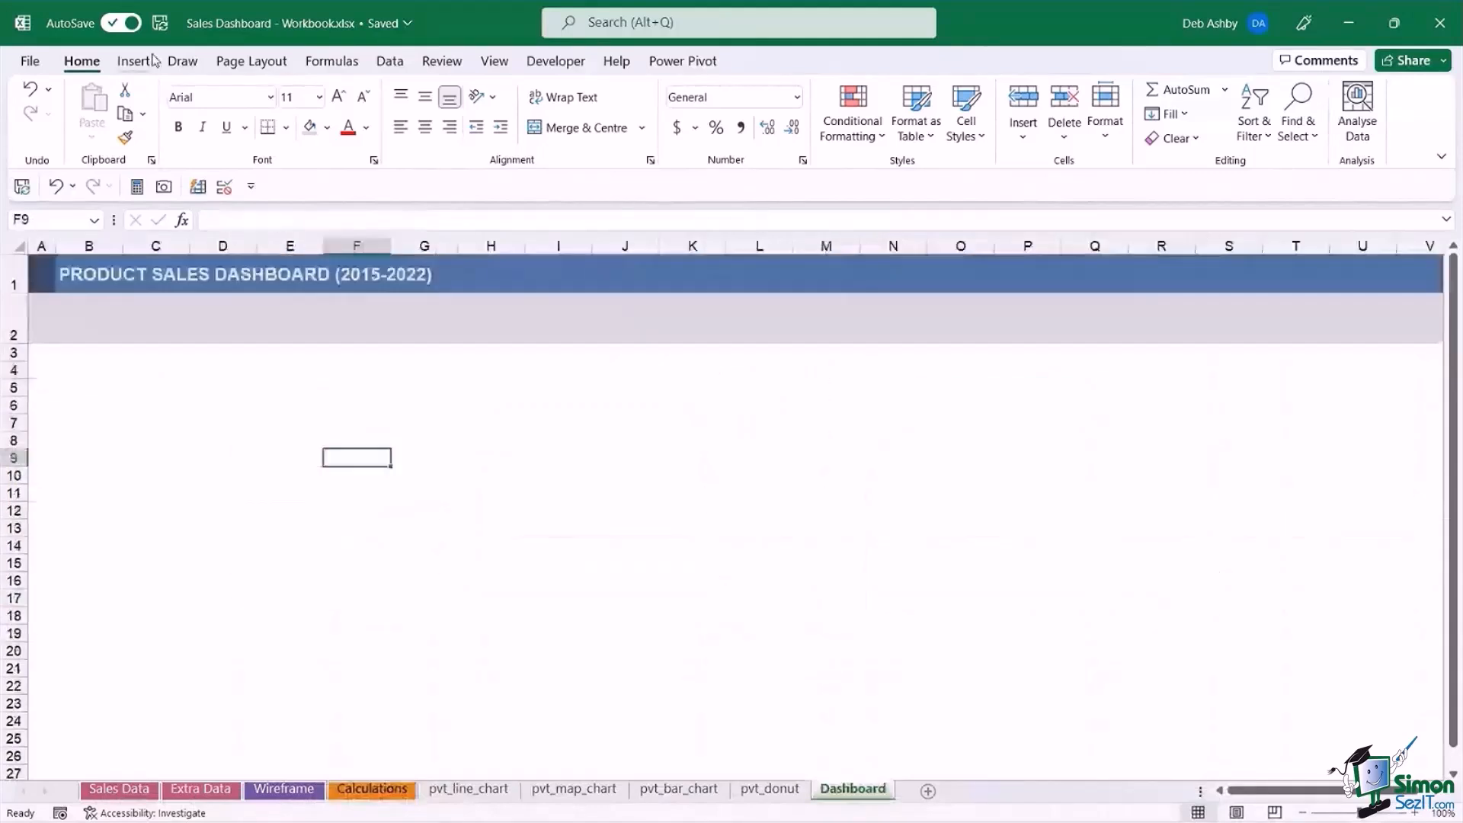
left_click(151, 60)
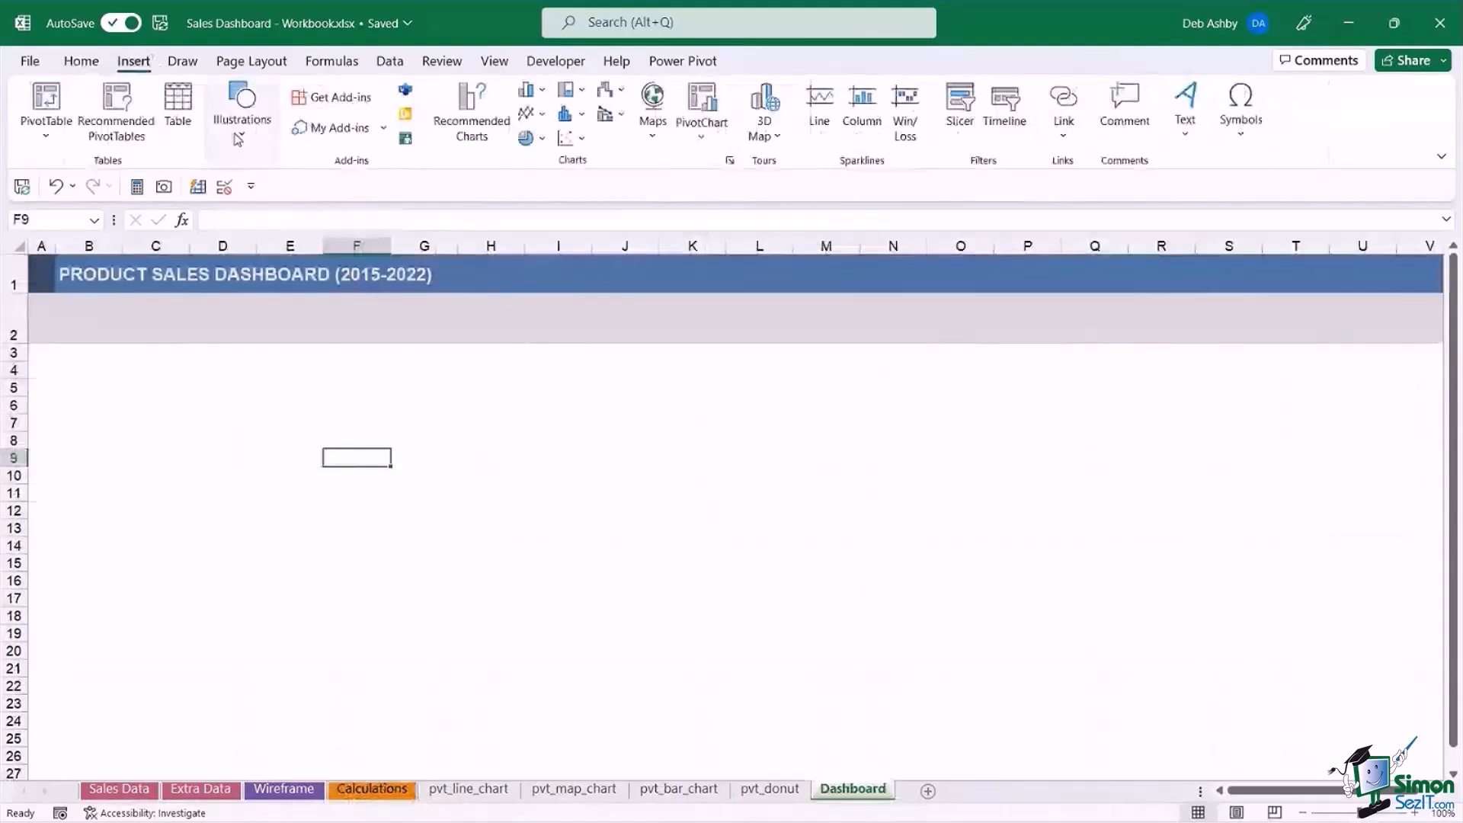
left_click(239, 138)
left_click(276, 221)
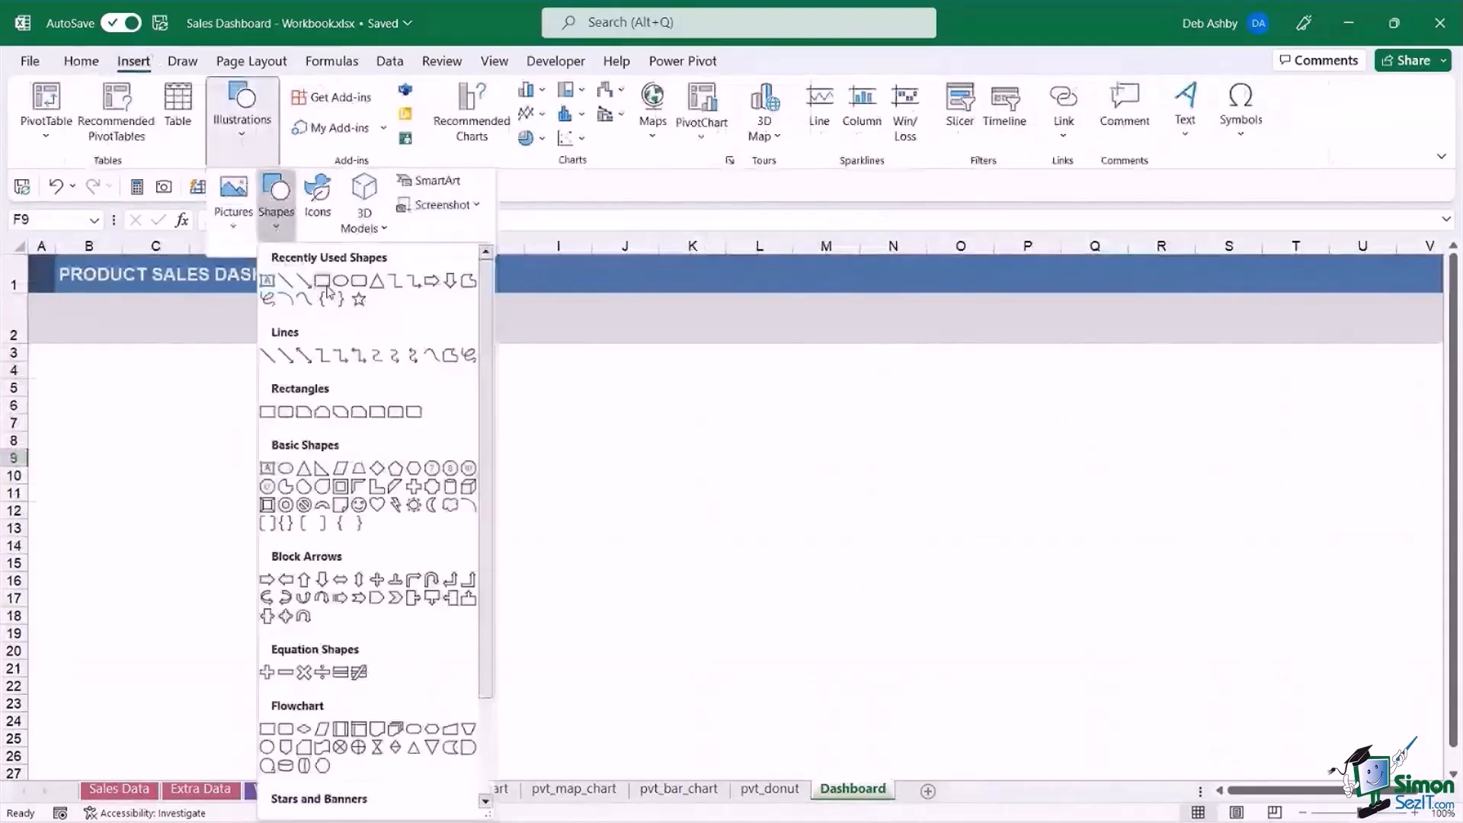
left_click(323, 283)
mouse_move(67, 360)
left_mouse_down()
mouse_move(81, 398)
mouse_move(366, 405)
left_mouse_up()
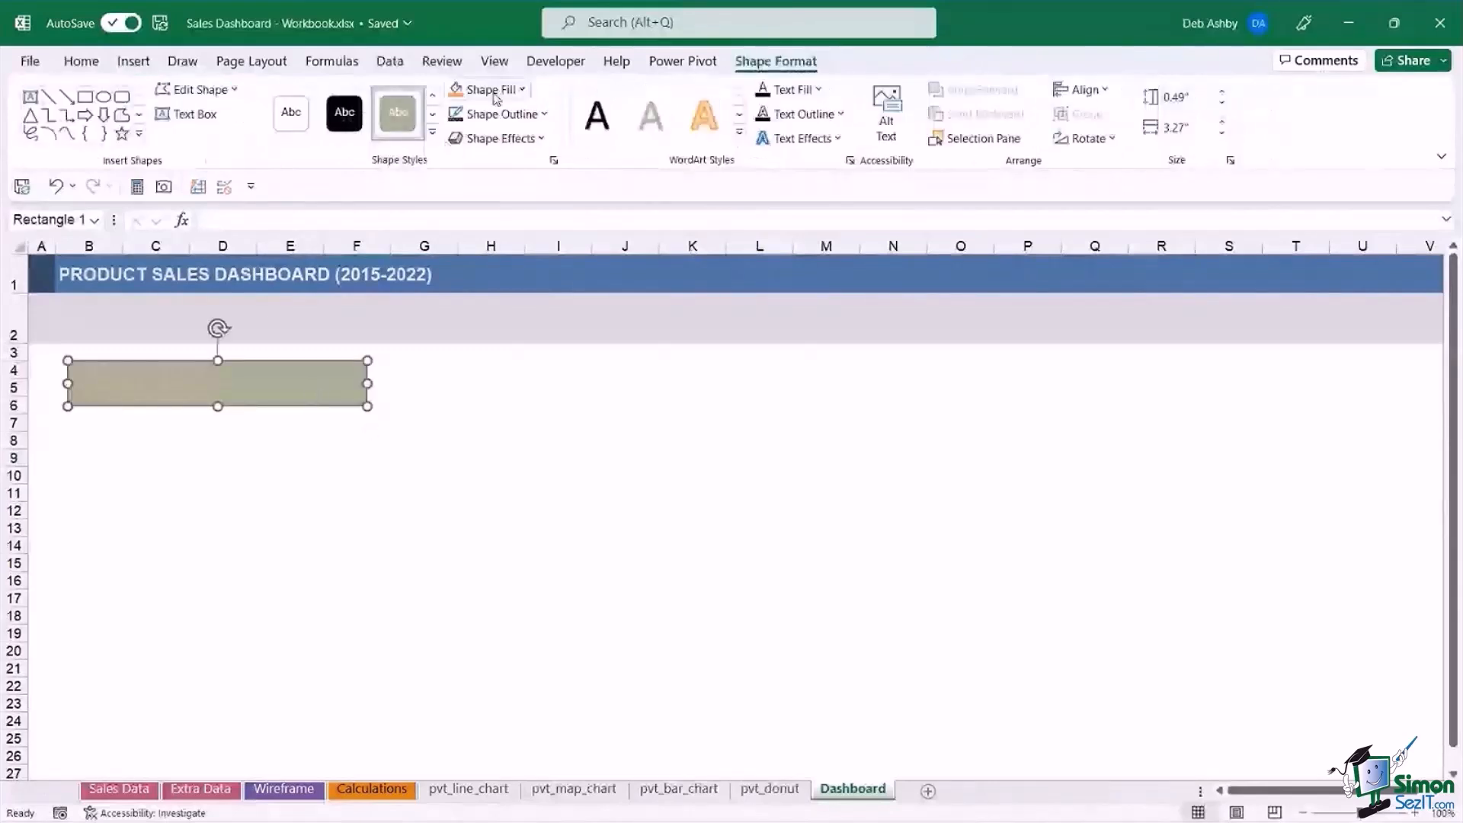
Fill the rectangle with a darker shade of Lavender, Accent 4 and remove its outline.
left_click(524, 90)
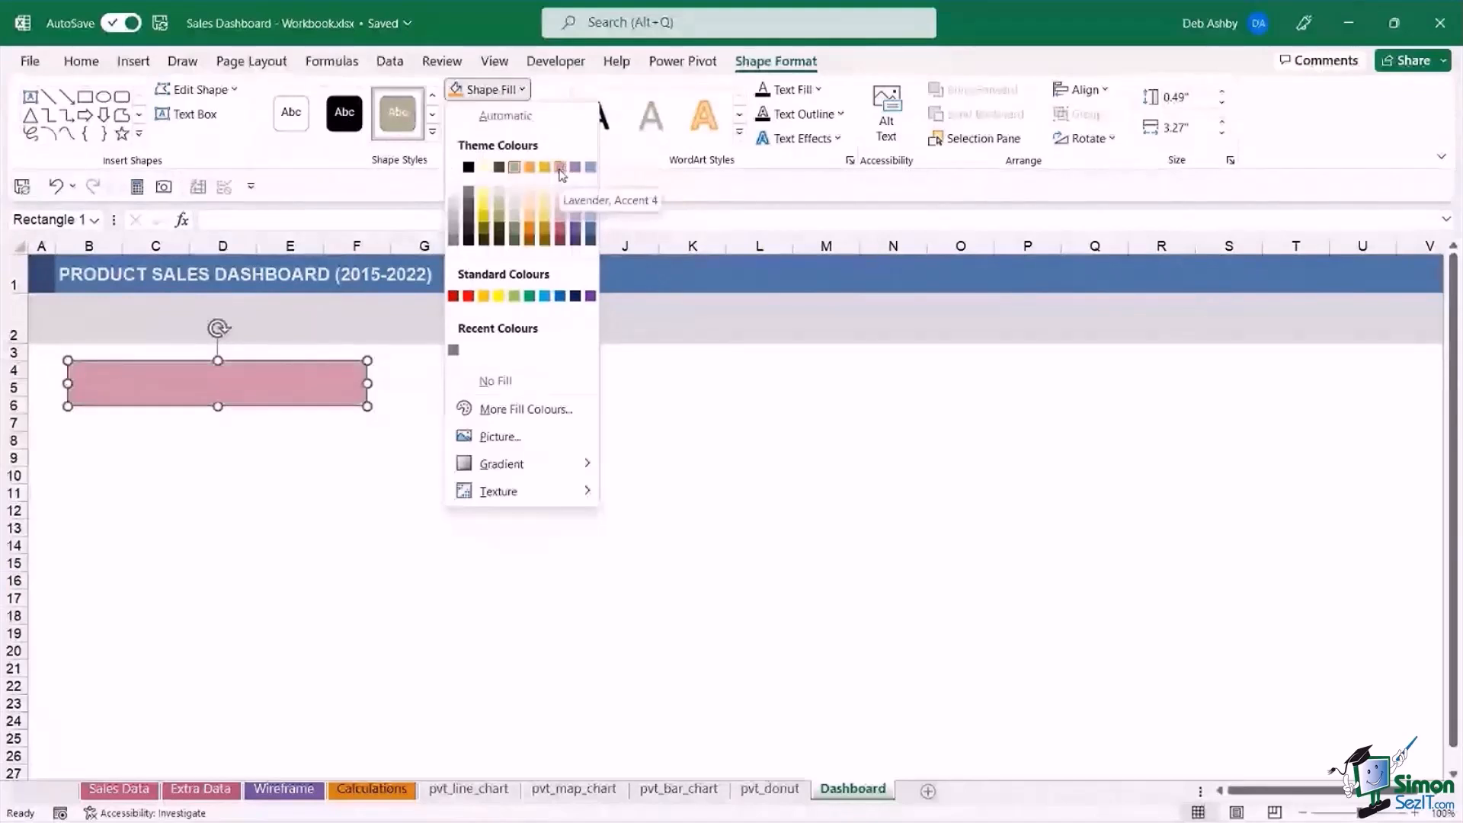
left_click(562, 232)
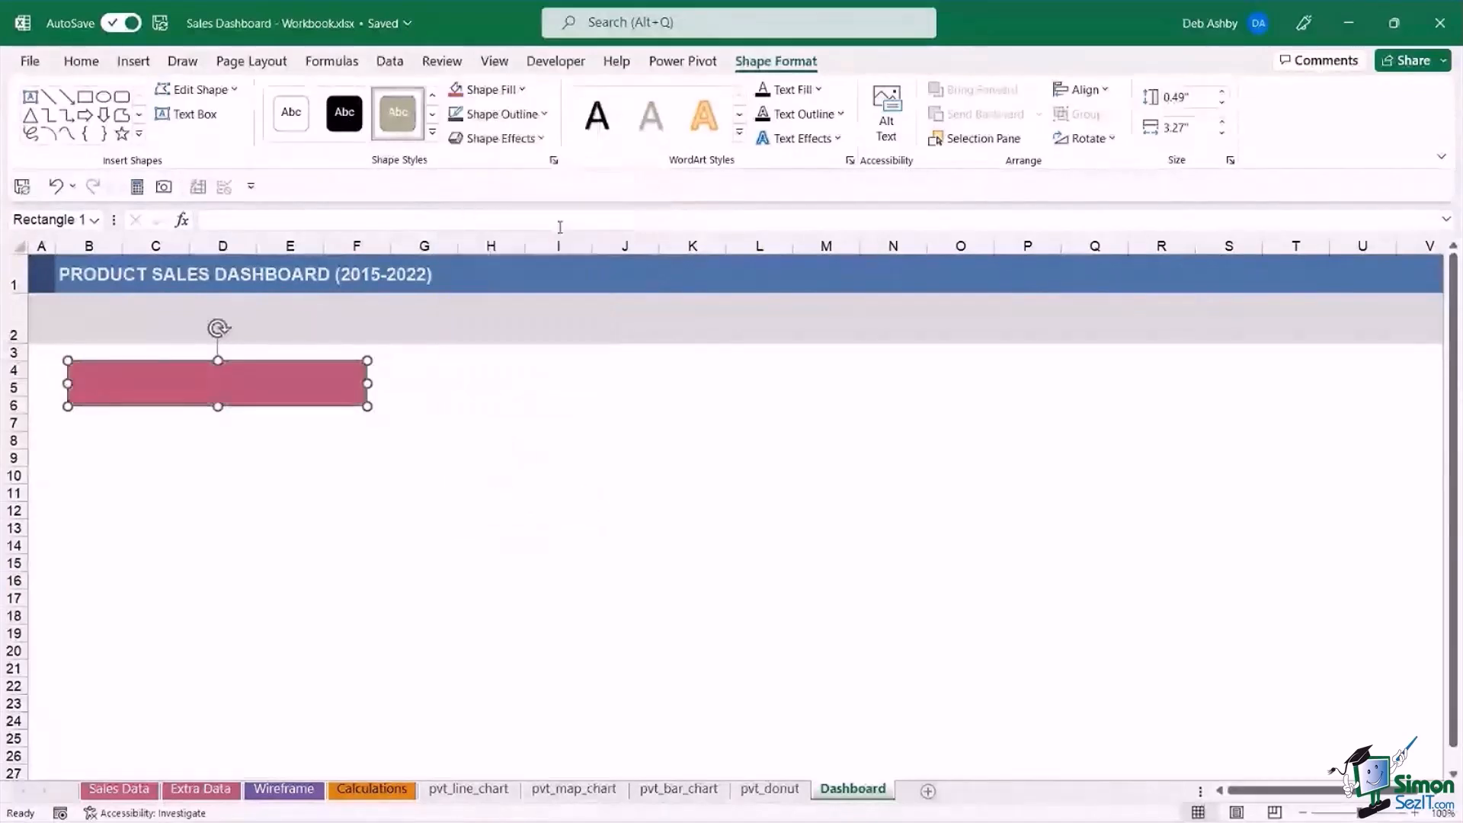
left_click(541, 116)
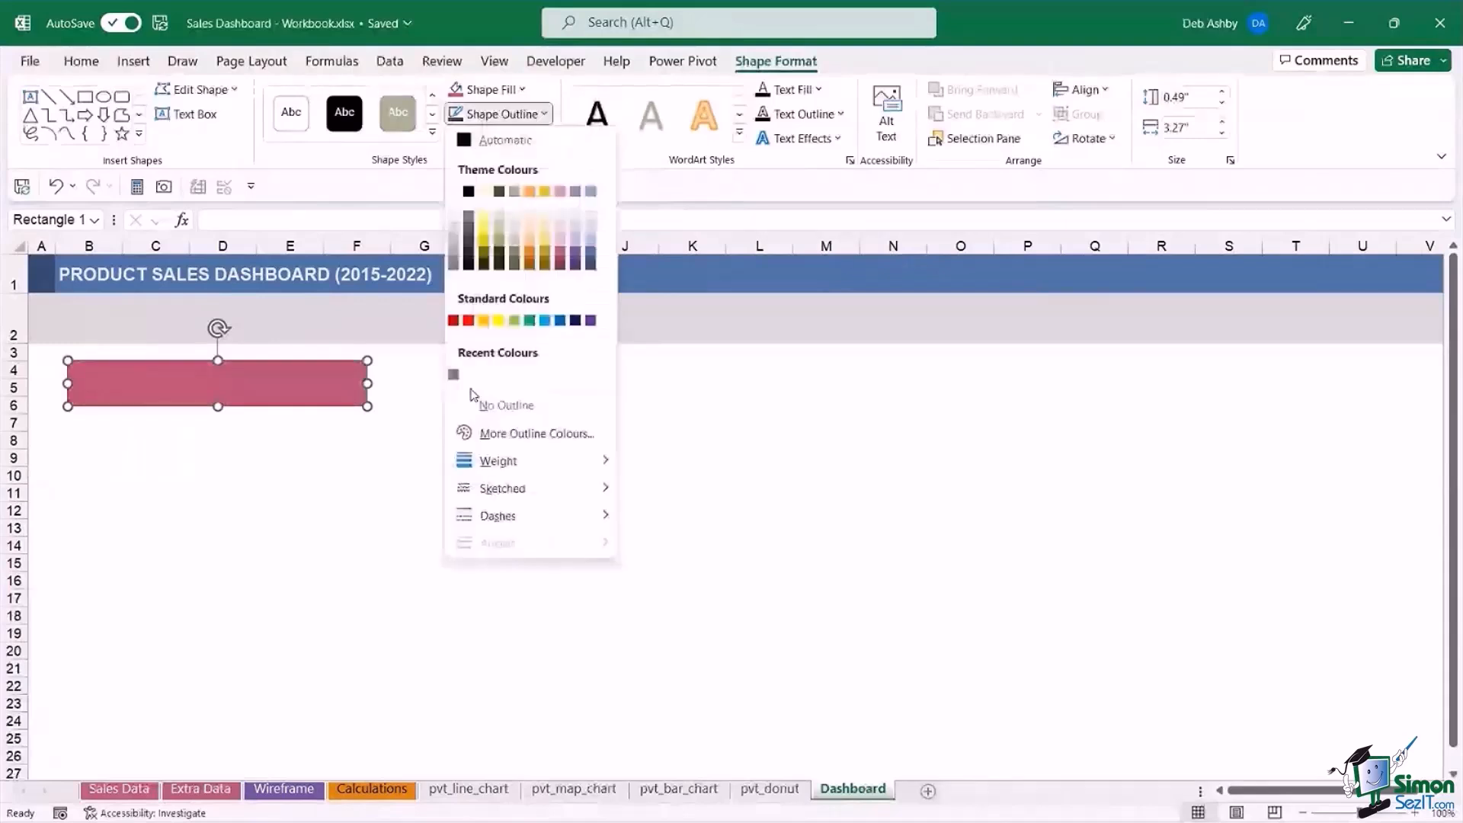
left_click(475, 404)
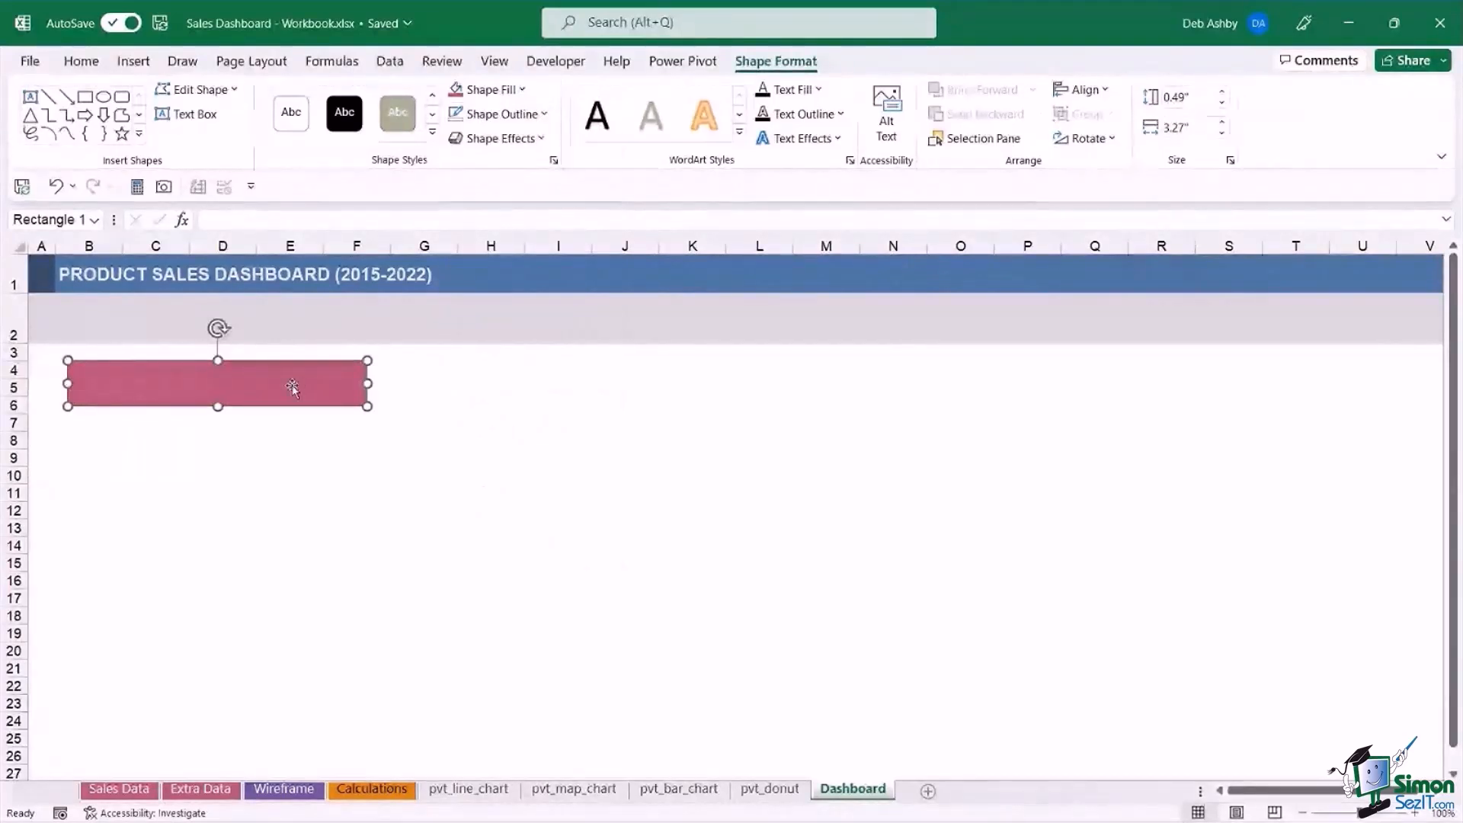
Check the metric names on the Calculations sheet and label the Dashboard rectangle "MOST PROFITABLE ITEM".
left_click(410, 793)
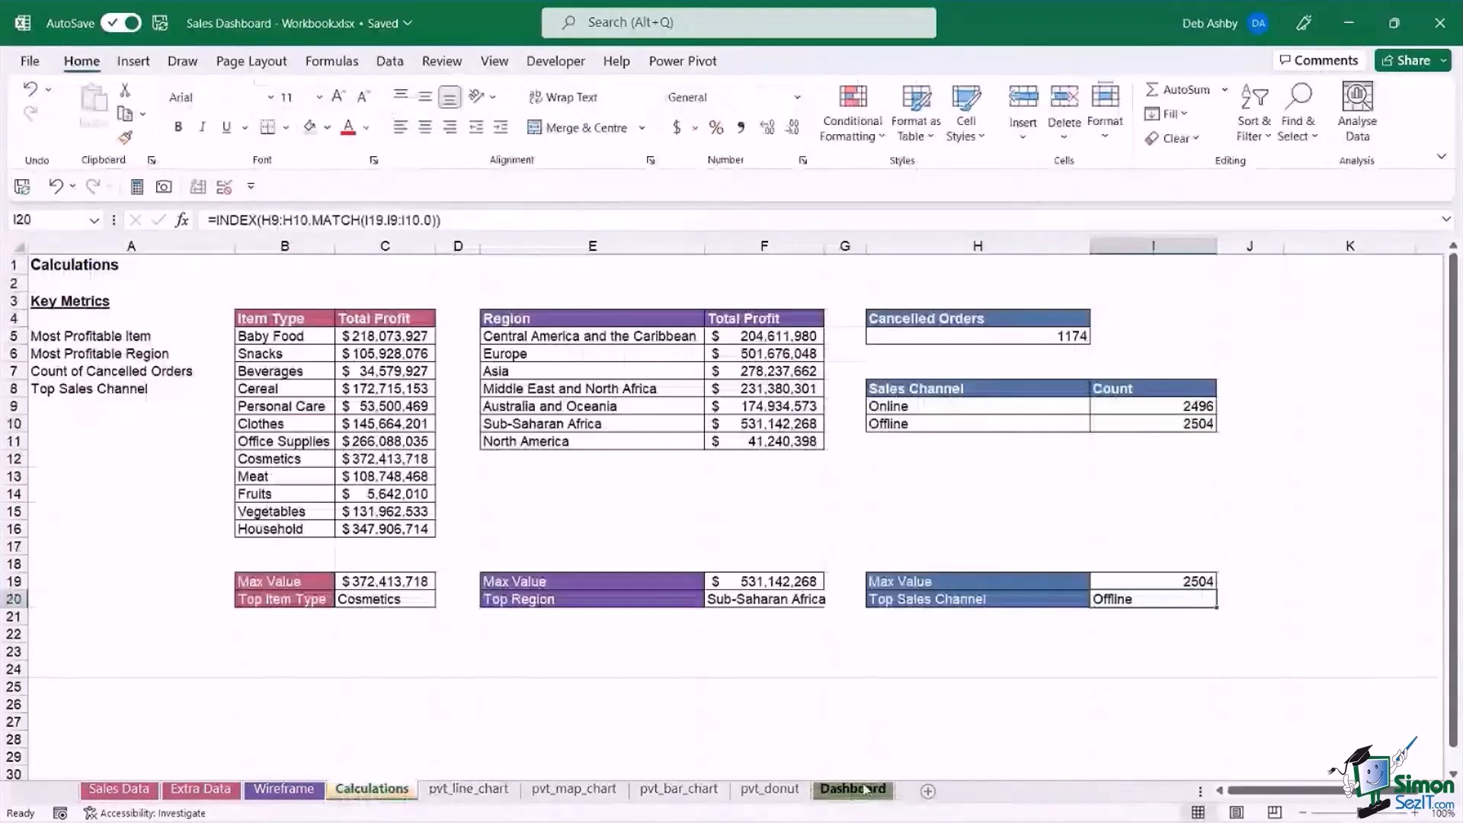
left_click(853, 789)
right_click(310, 438)
left_click(319, 465)
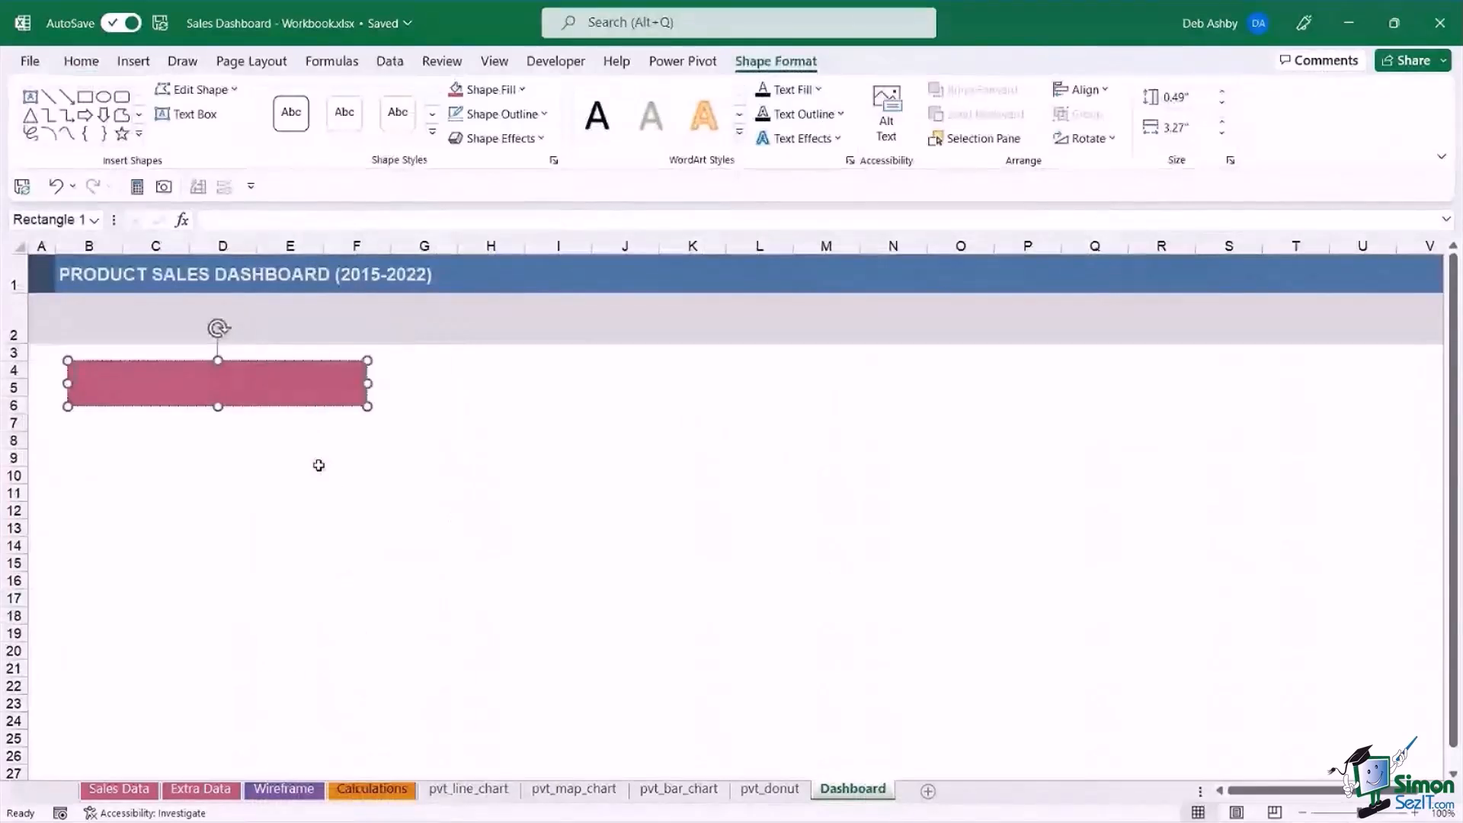
type("MOST PRO")
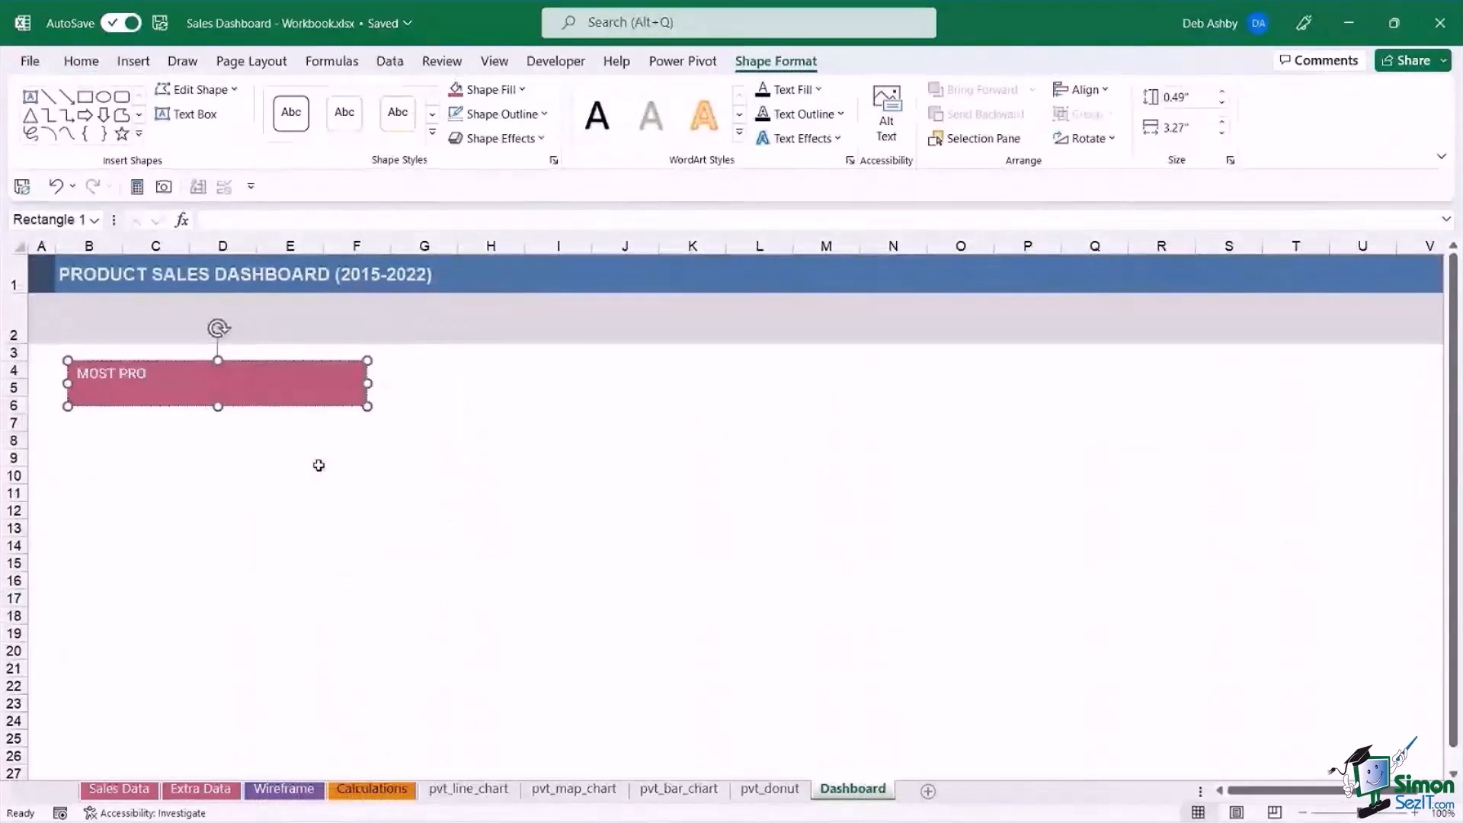
type("FITABLE ITEM")
Centre the "MOST PROFITABLE ITEM" text horizontally in the rectangle.
left_click(318, 408)
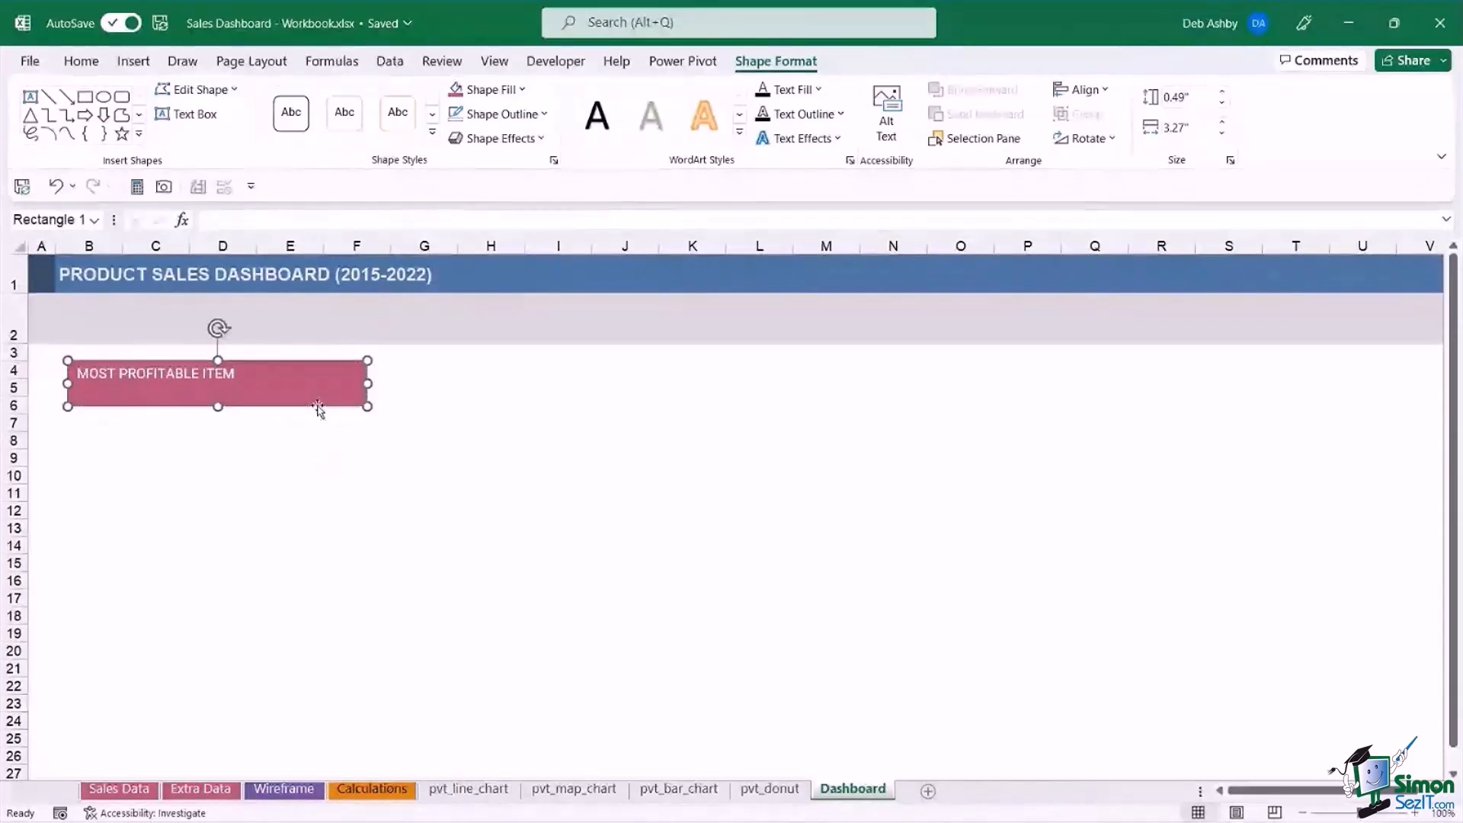
left_click(82, 61)
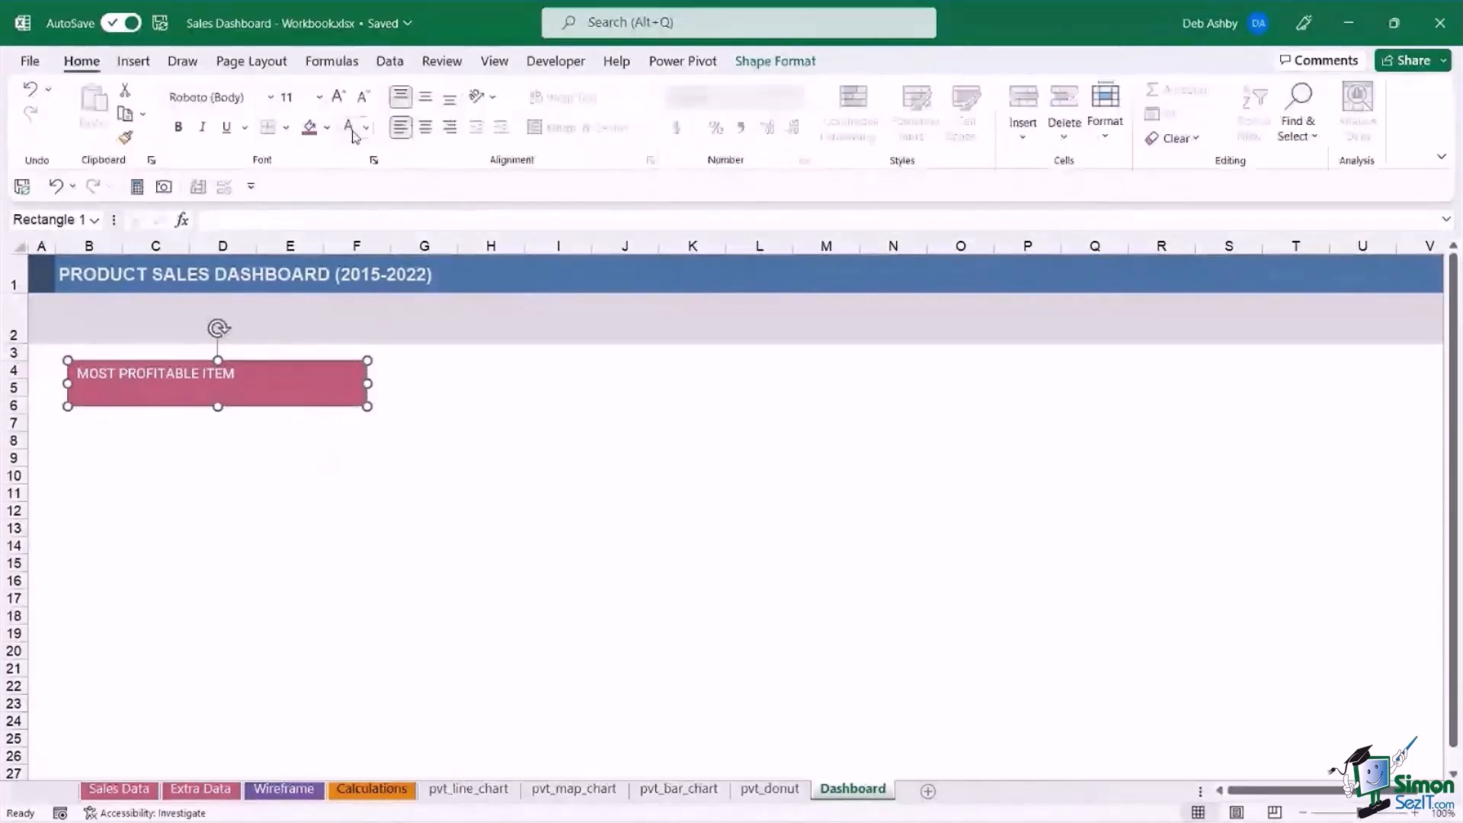
left_click(424, 130)
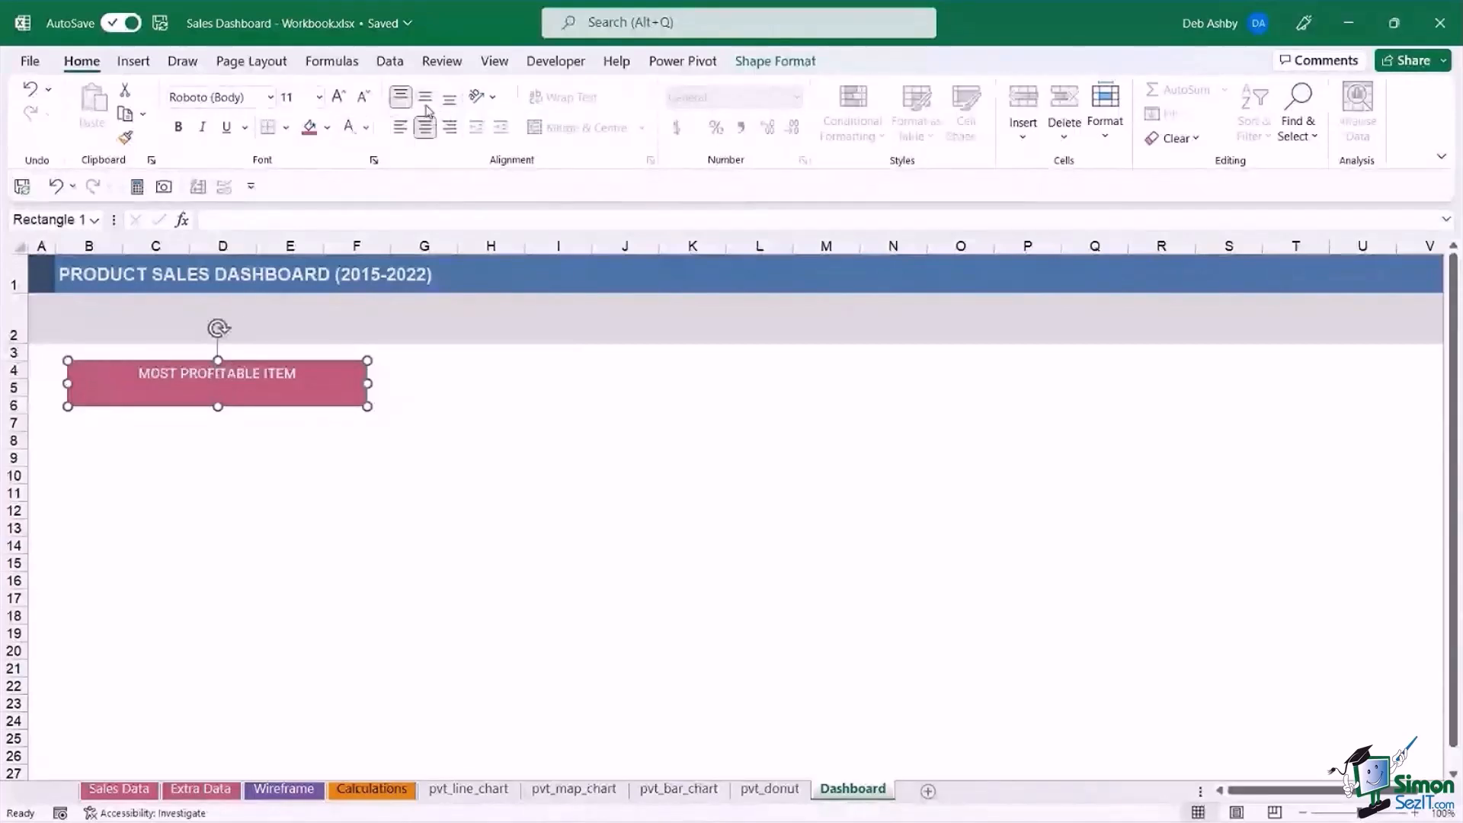
Centre the "MOST PROFITABLE ITEM" text vertically in the rectangle and format it in Roboto Black at size 14.
left_click(425, 97)
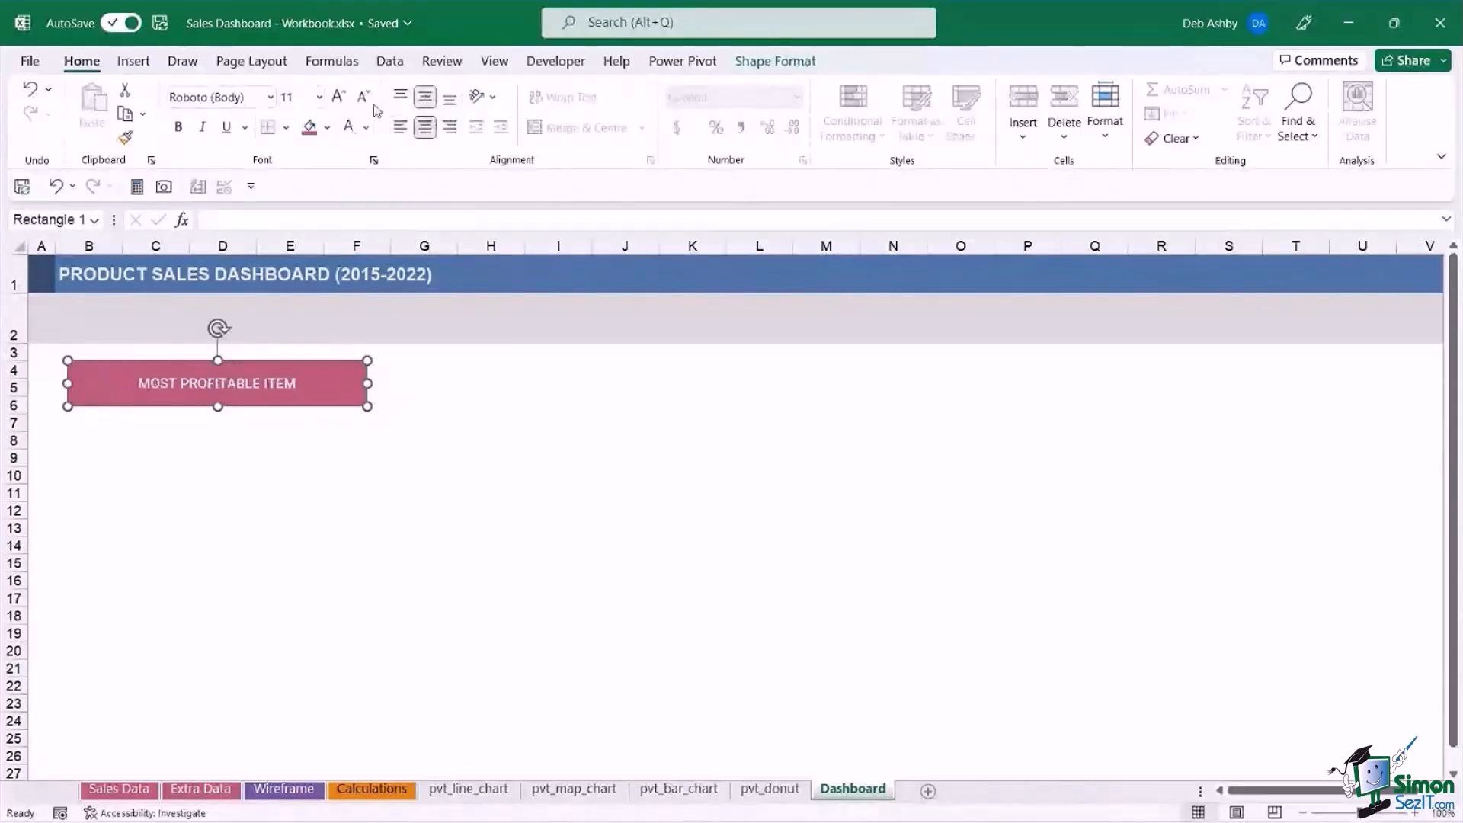
left_click(272, 98)
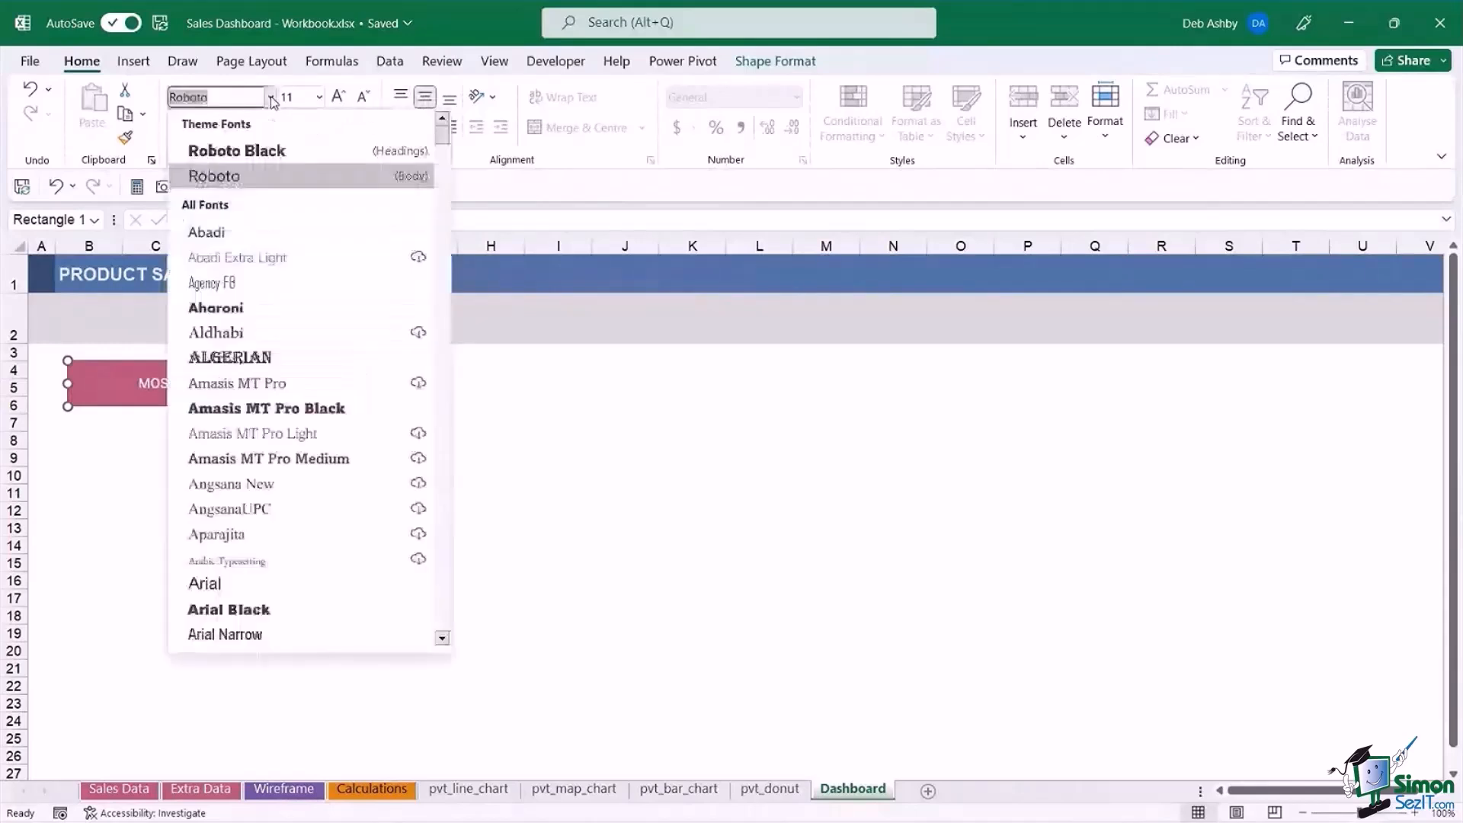
left_click(236, 151)
left_click(339, 100)
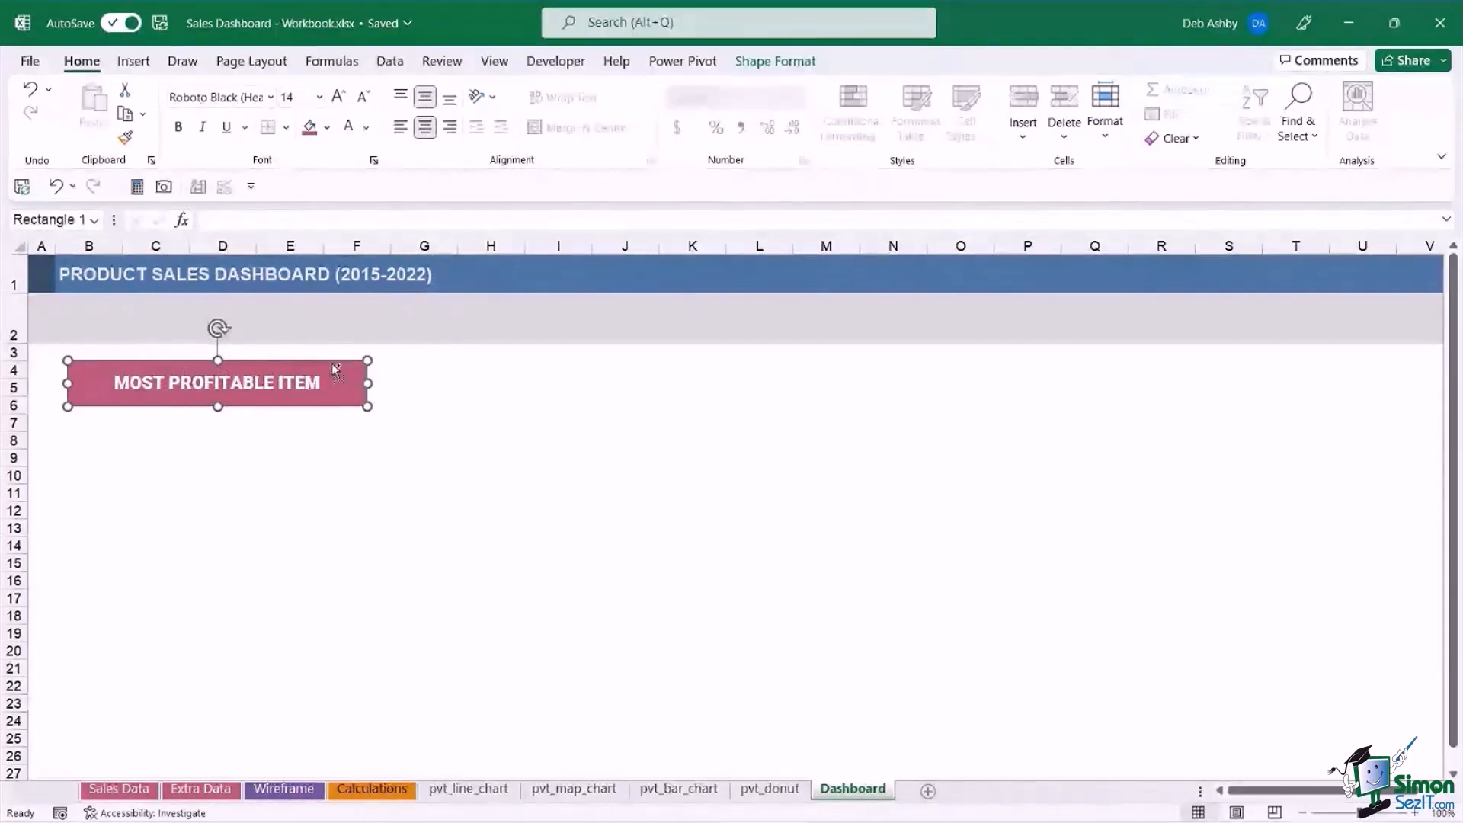
Make three copies of the "MOST PROFITABLE ITEM" rectangle and spread them in a row across to column U.
key("ctrl+d")
key("ctrl+d")
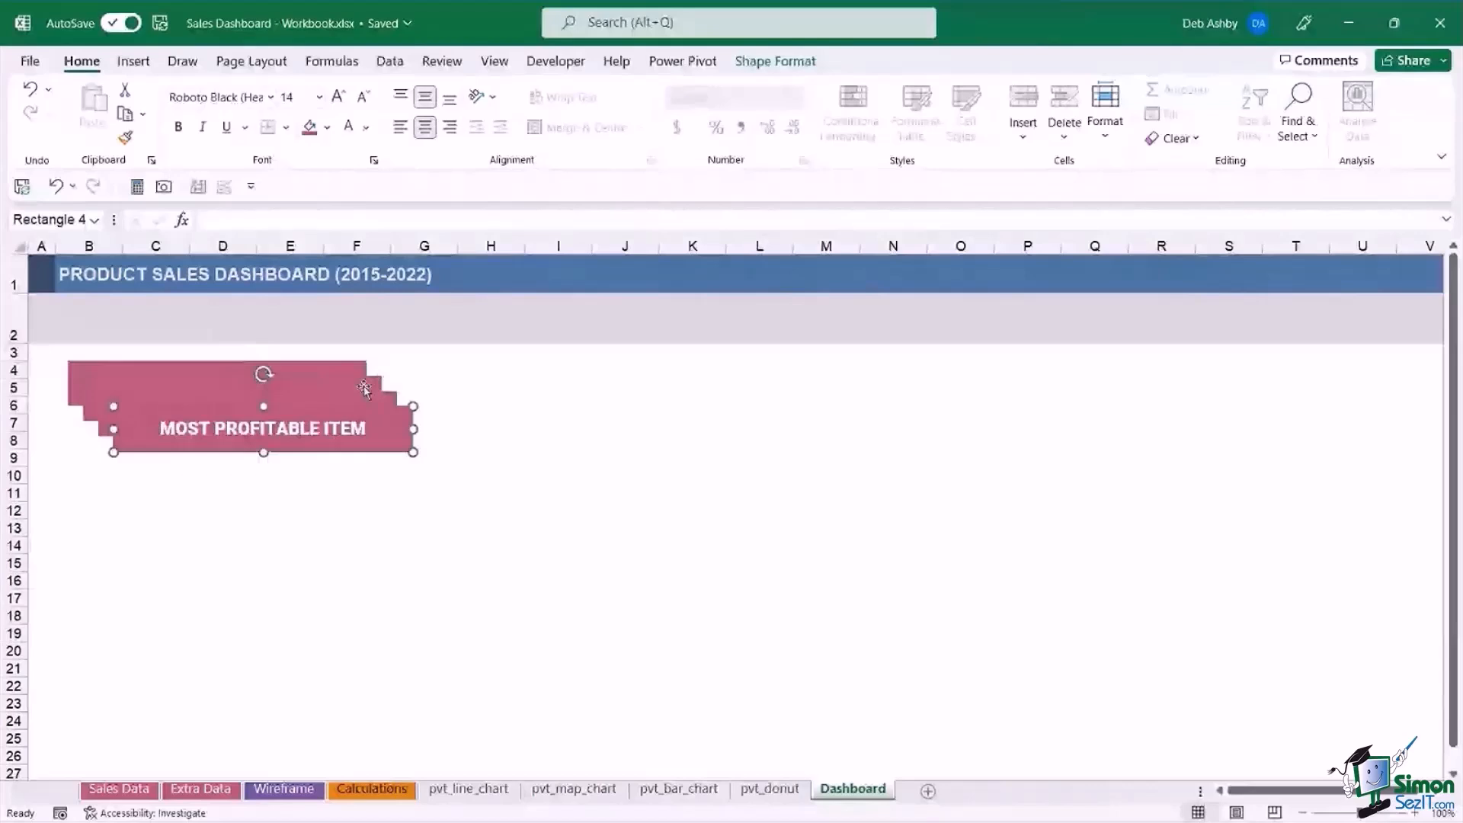
left_click_drag(398, 418, 1246, 380)
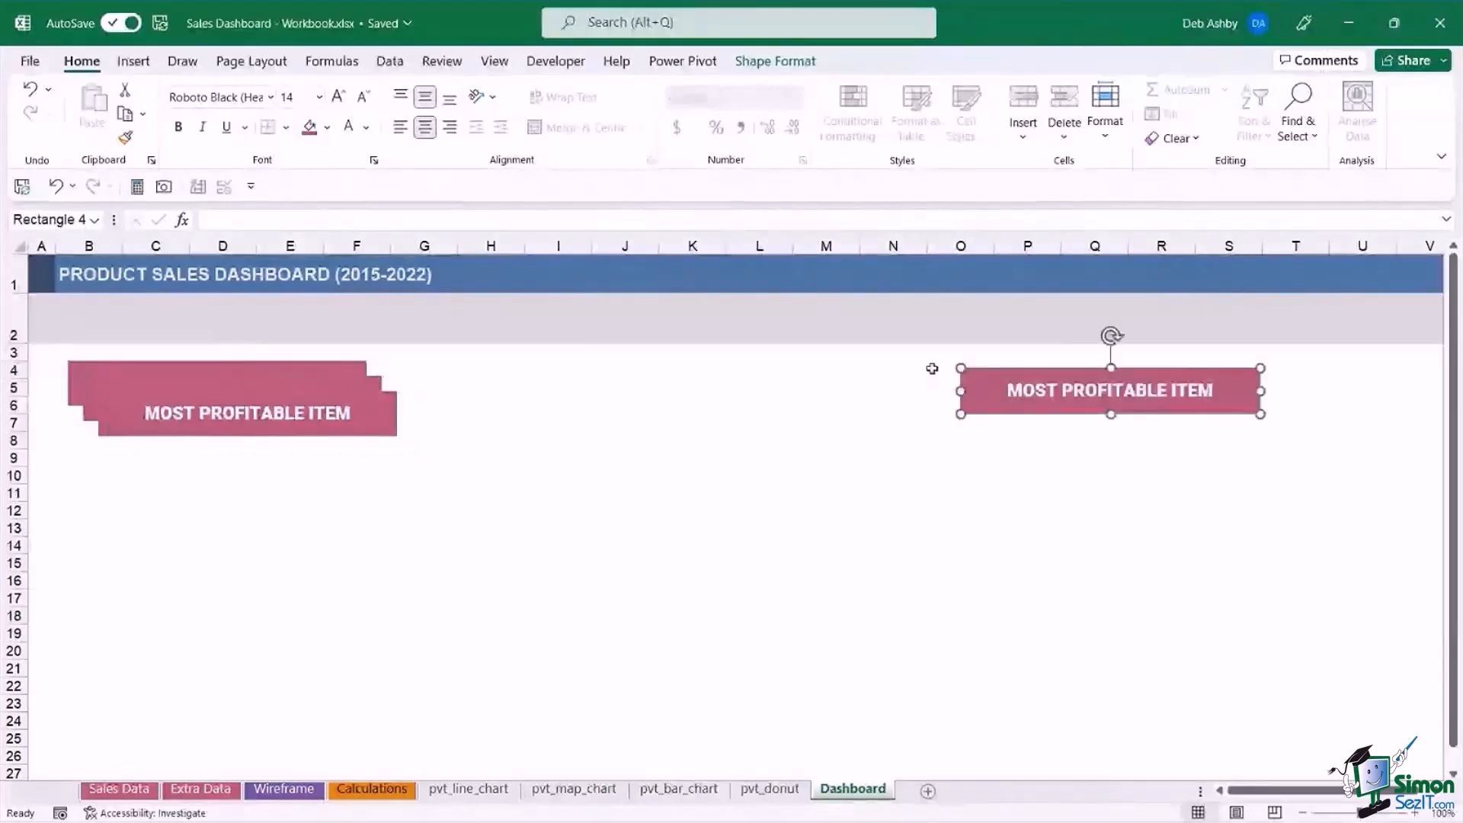
left_click_drag(384, 436, 912, 408)
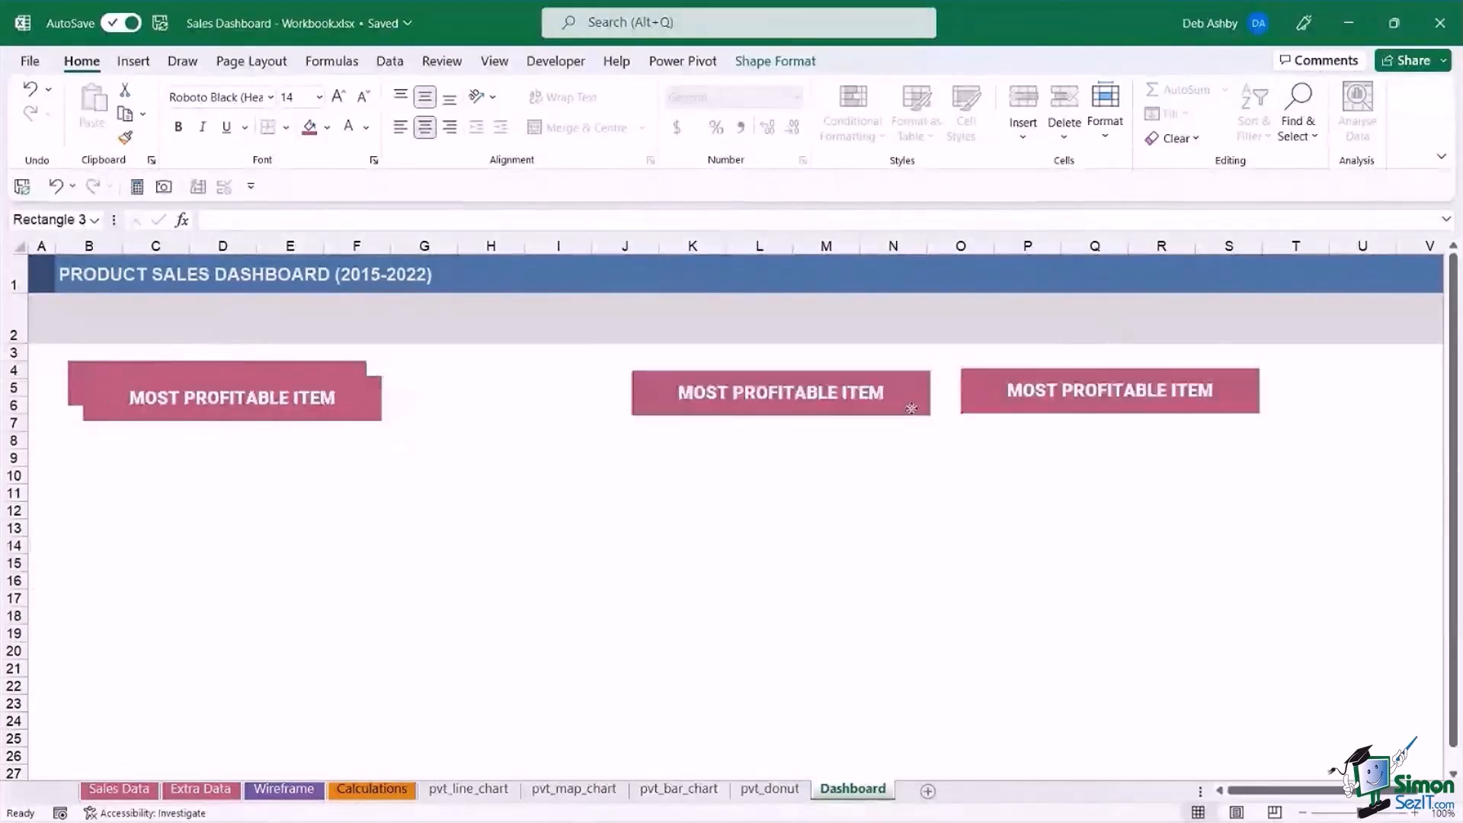
left_click_drag(1024, 368, 1123, 362)
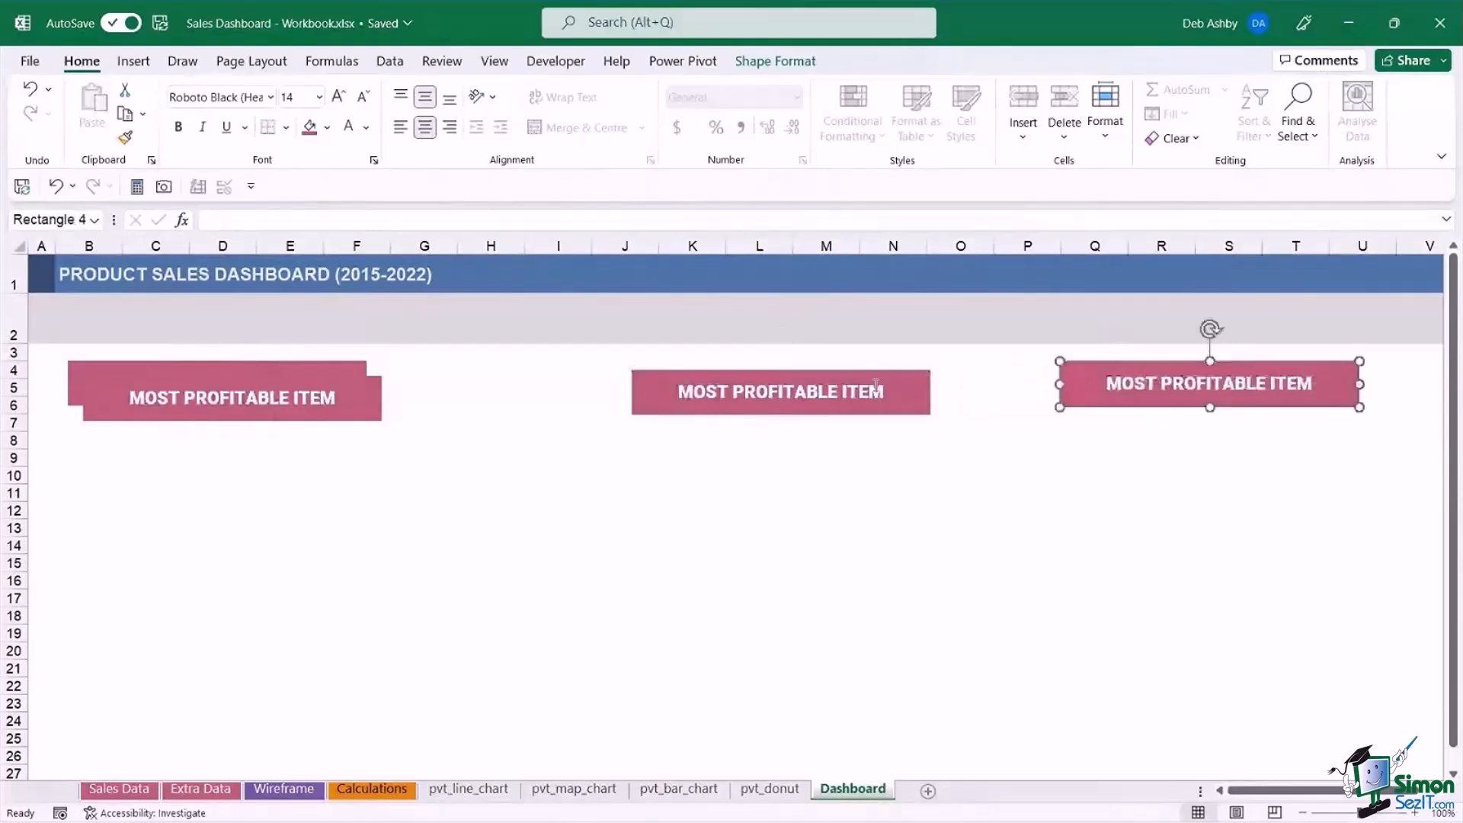
left_click_drag(929, 387, 987, 378)
left_click_drag(391, 400, 653, 389)
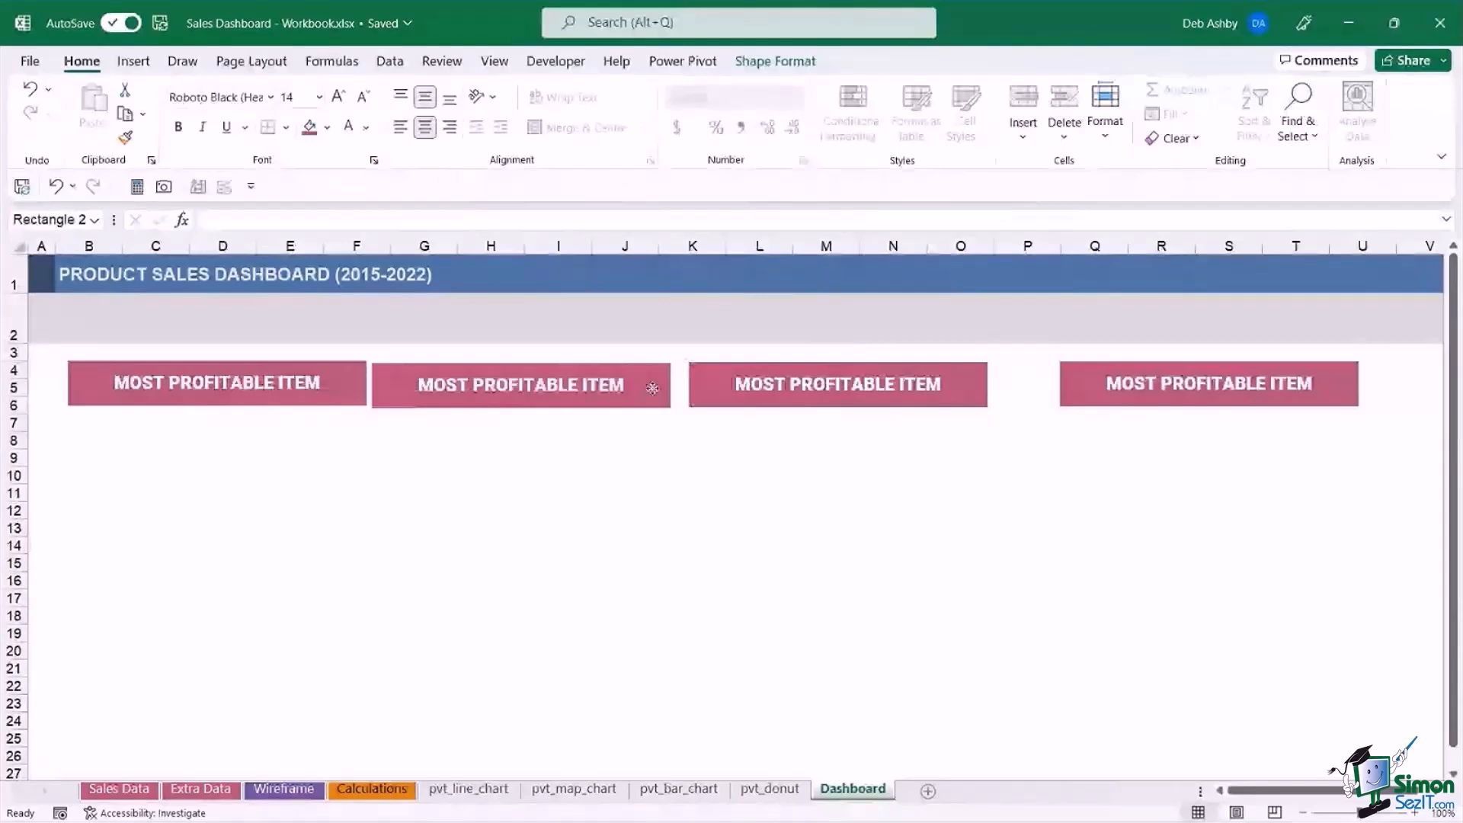
left_click(958, 394)
left_click_drag(958, 395, 979, 395)
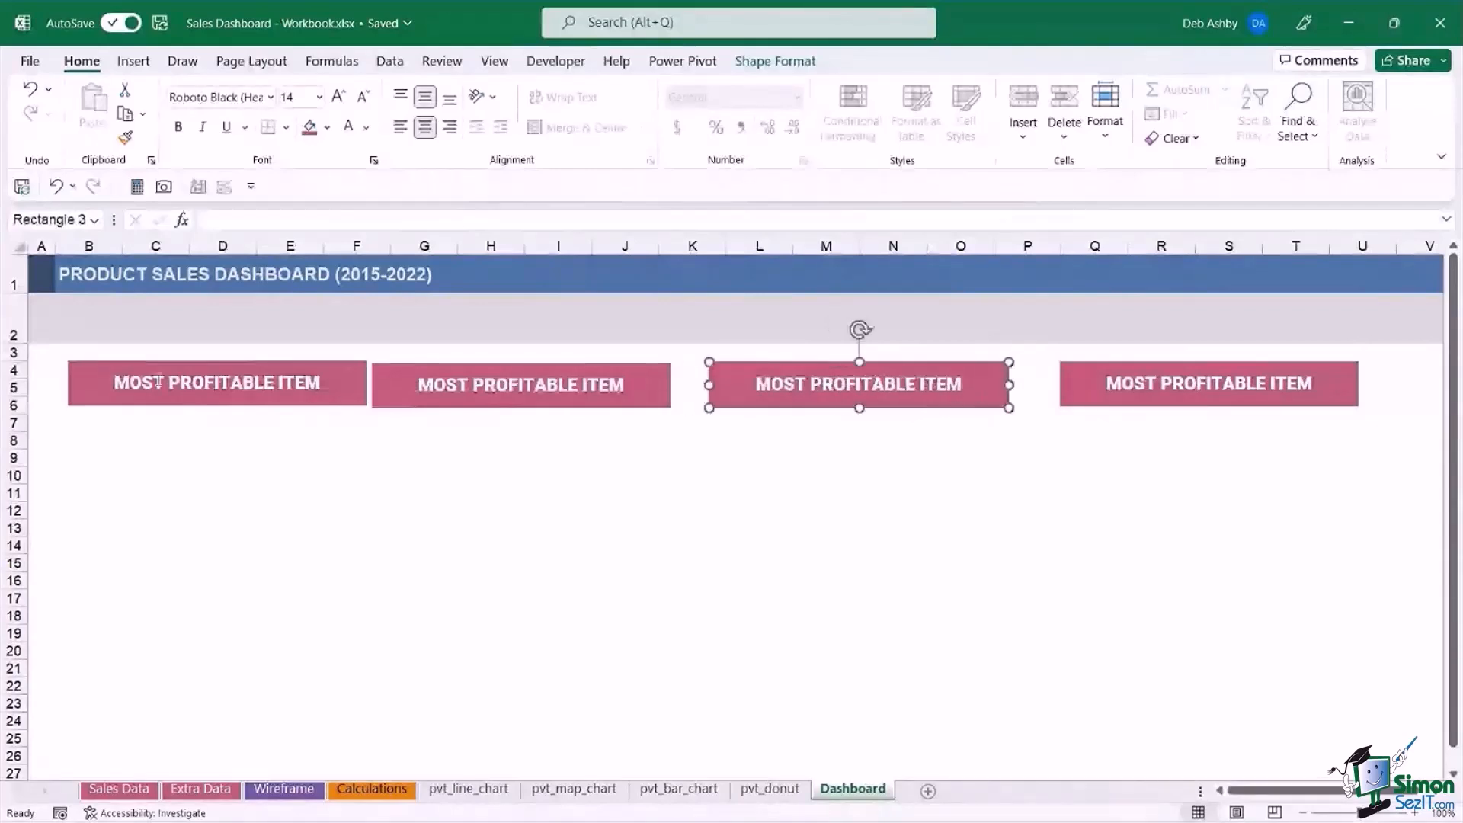
Align the tops of all four rectangles and distribute them horizontally.
left_click(276, 364)
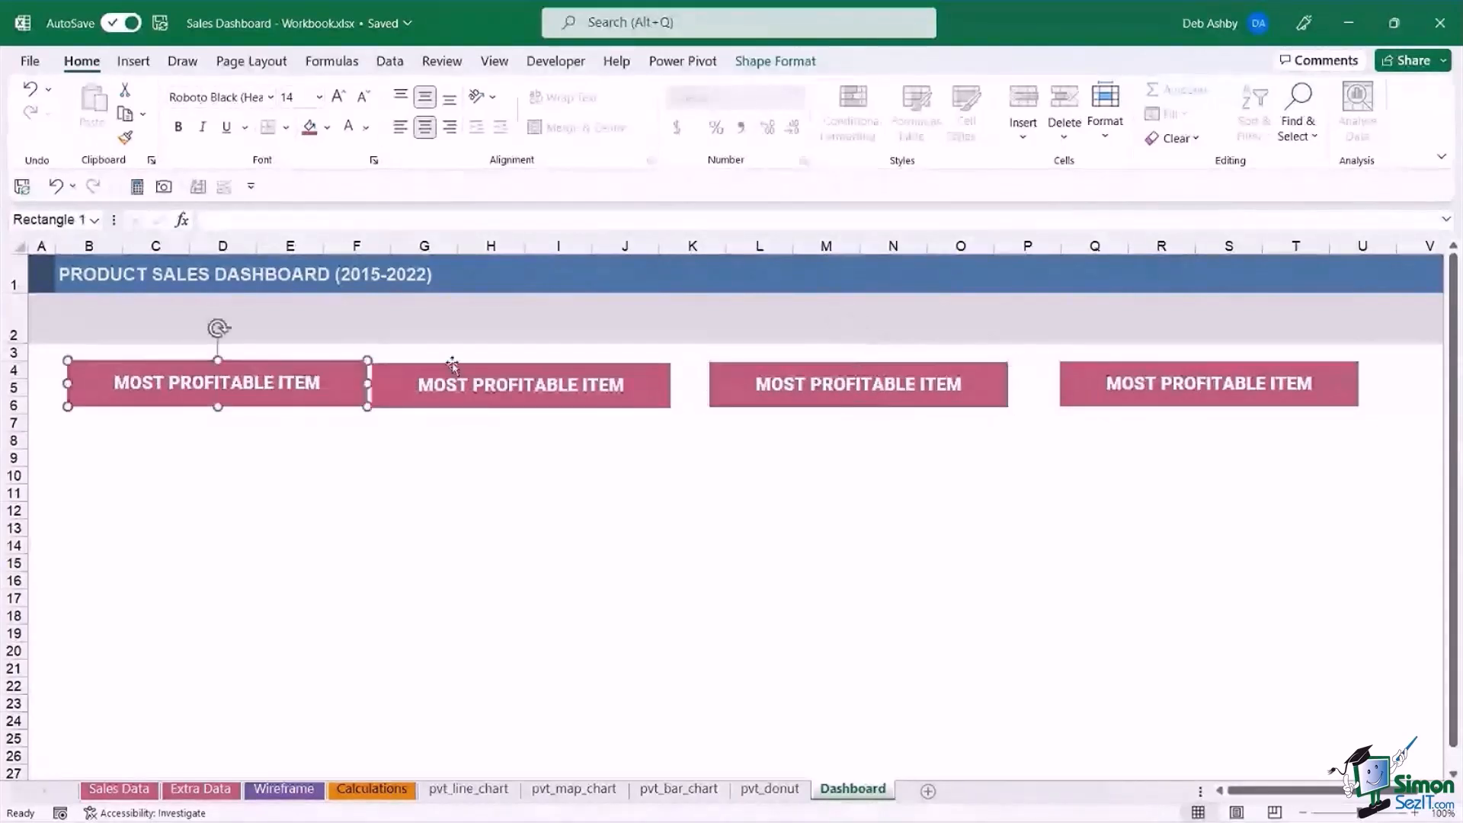
left_click(452, 364, "ctrl")
left_click(751, 371, "ctrl")
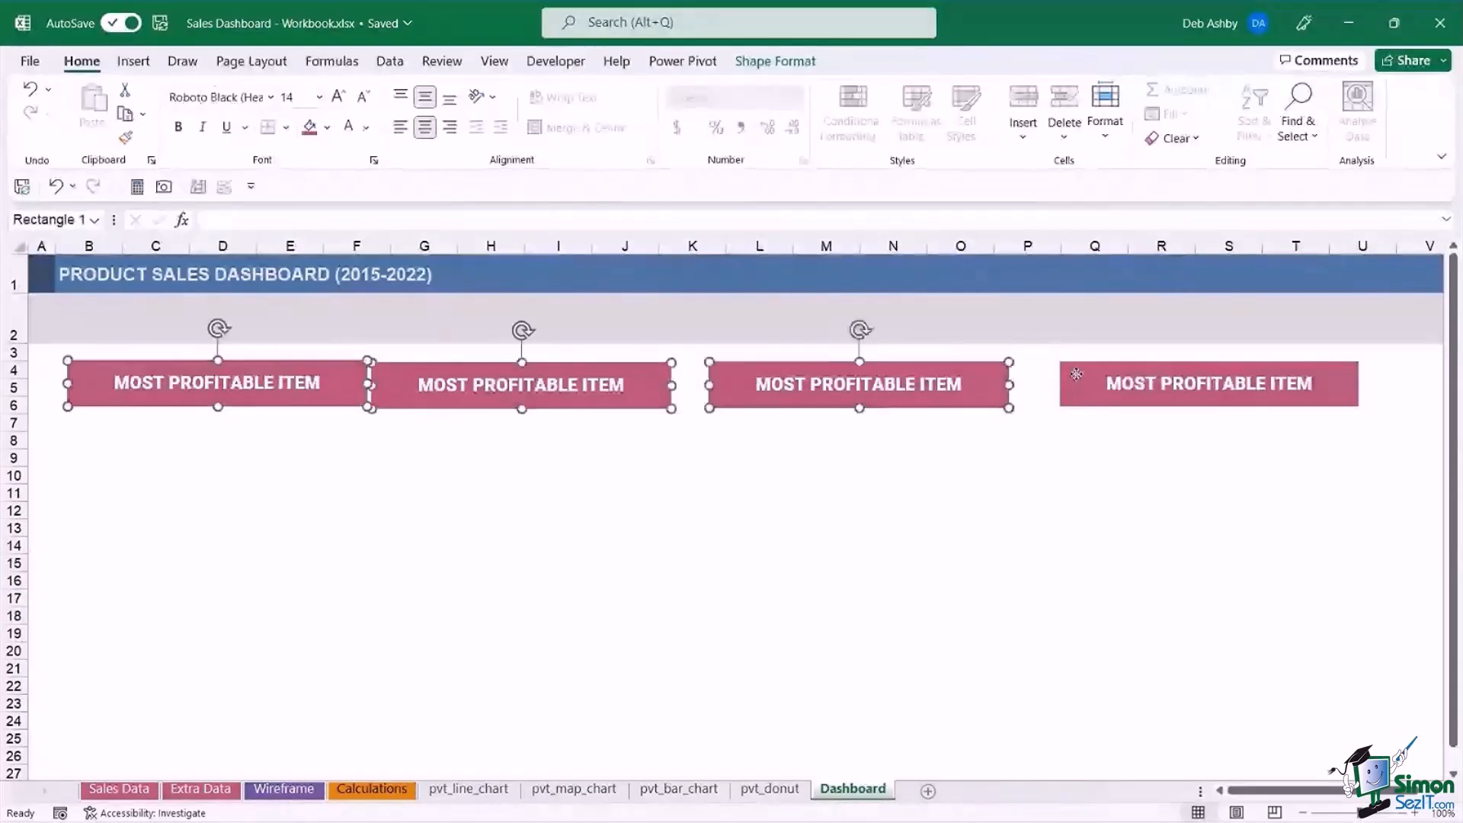
left_click(1076, 374, "ctrl")
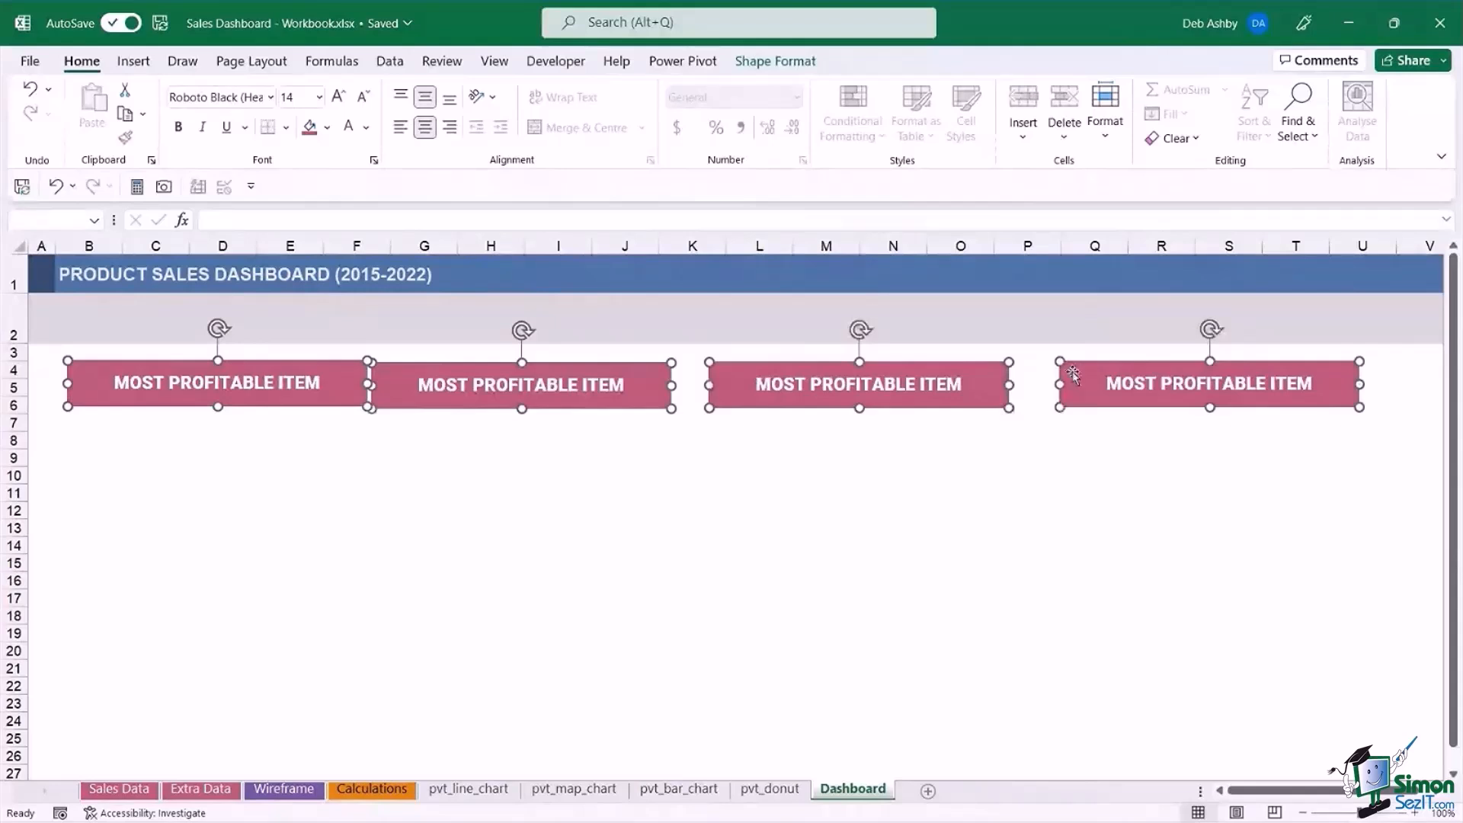
left_click(768, 67)
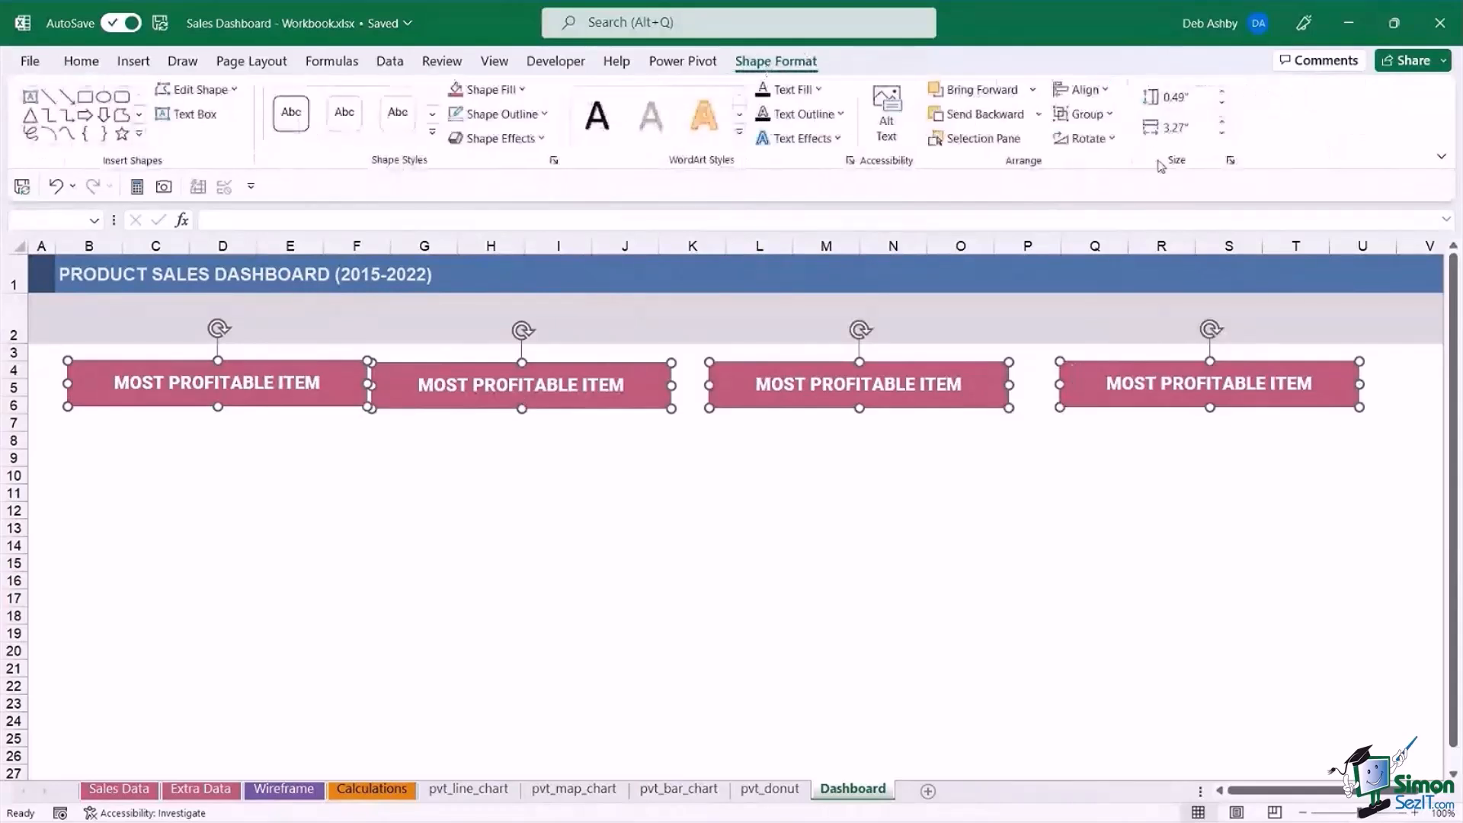
left_click(1103, 90)
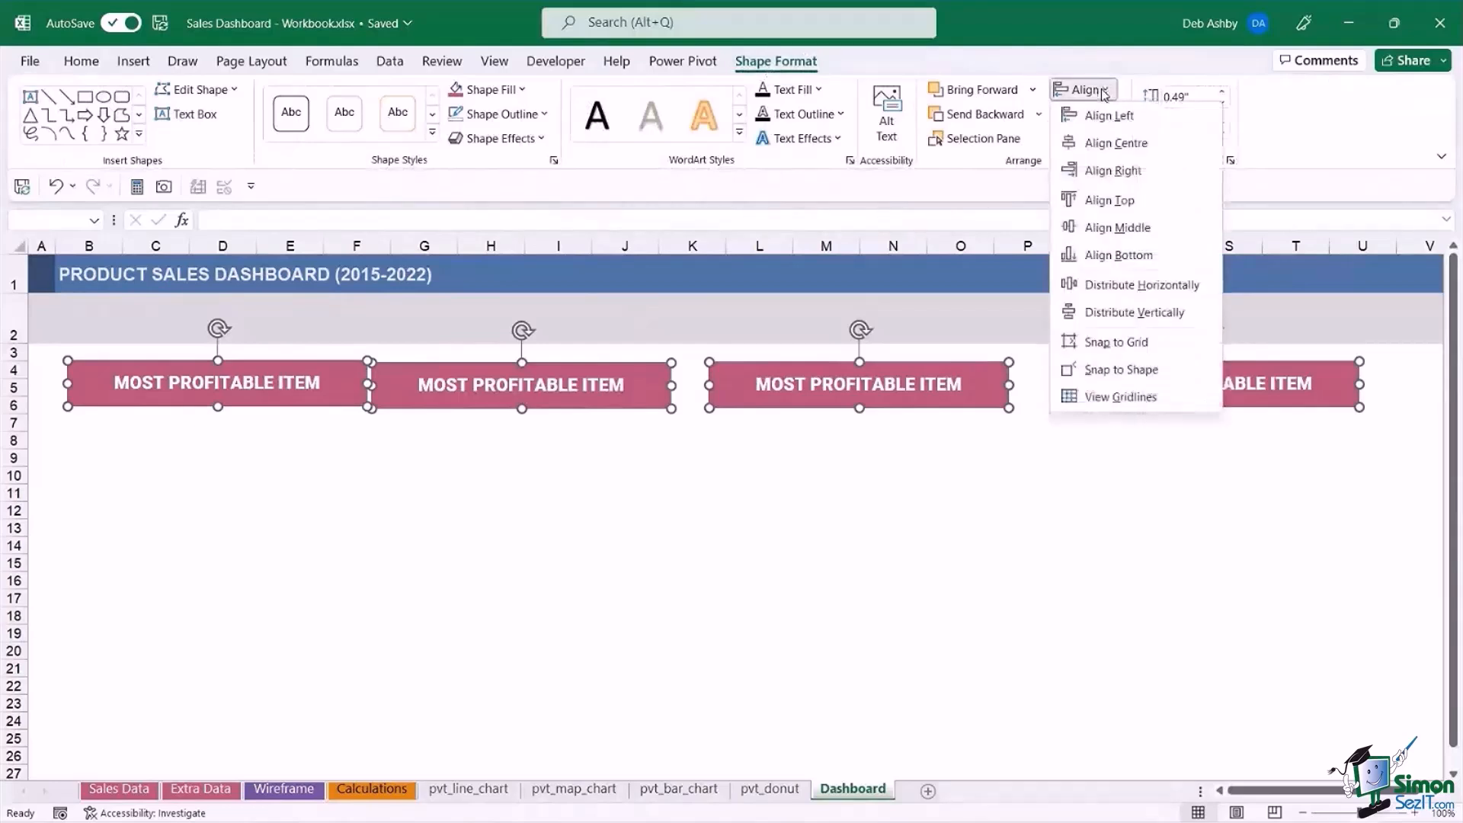
left_click(1110, 201)
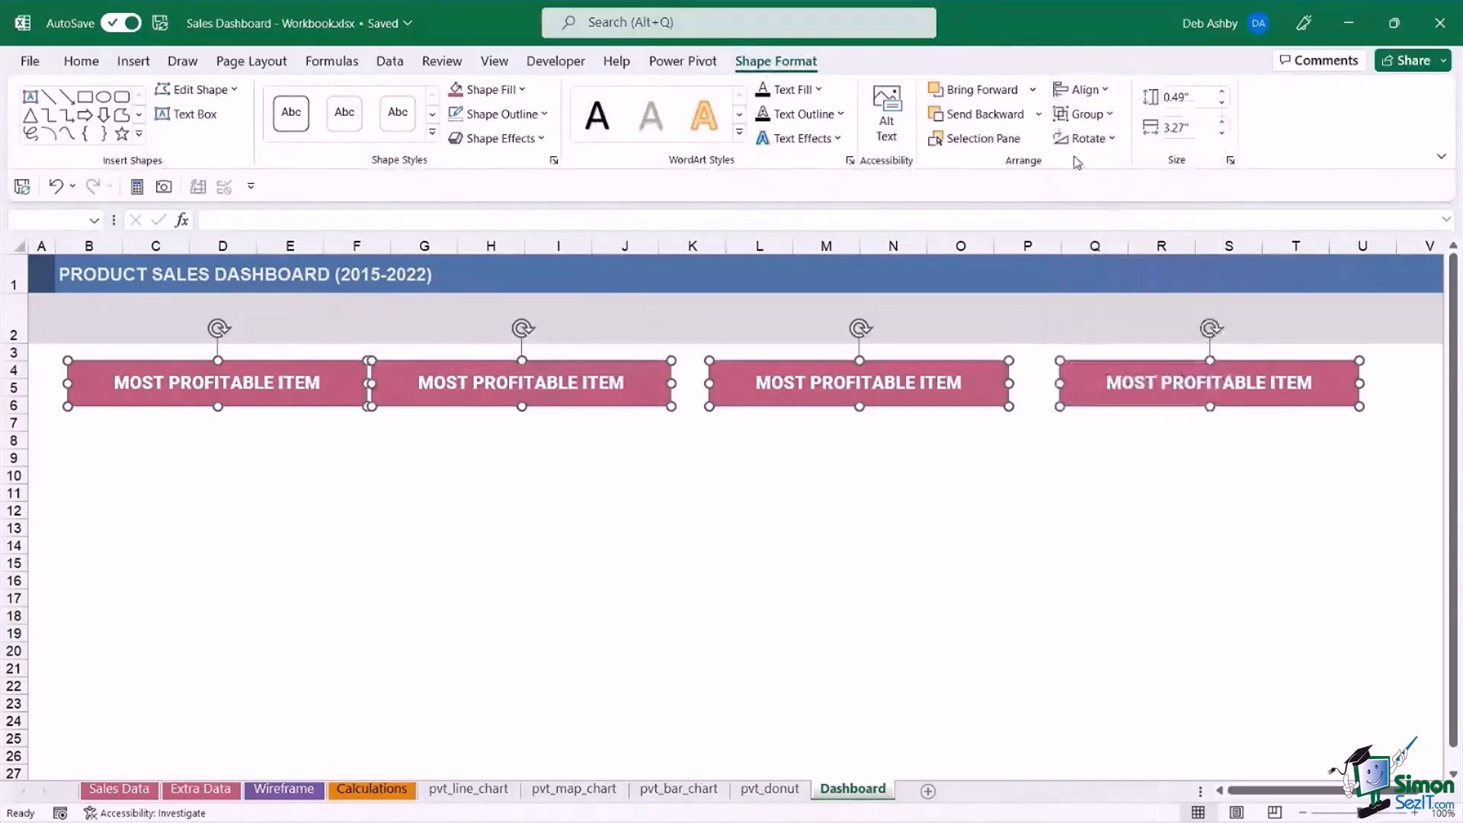
left_click(1105, 89)
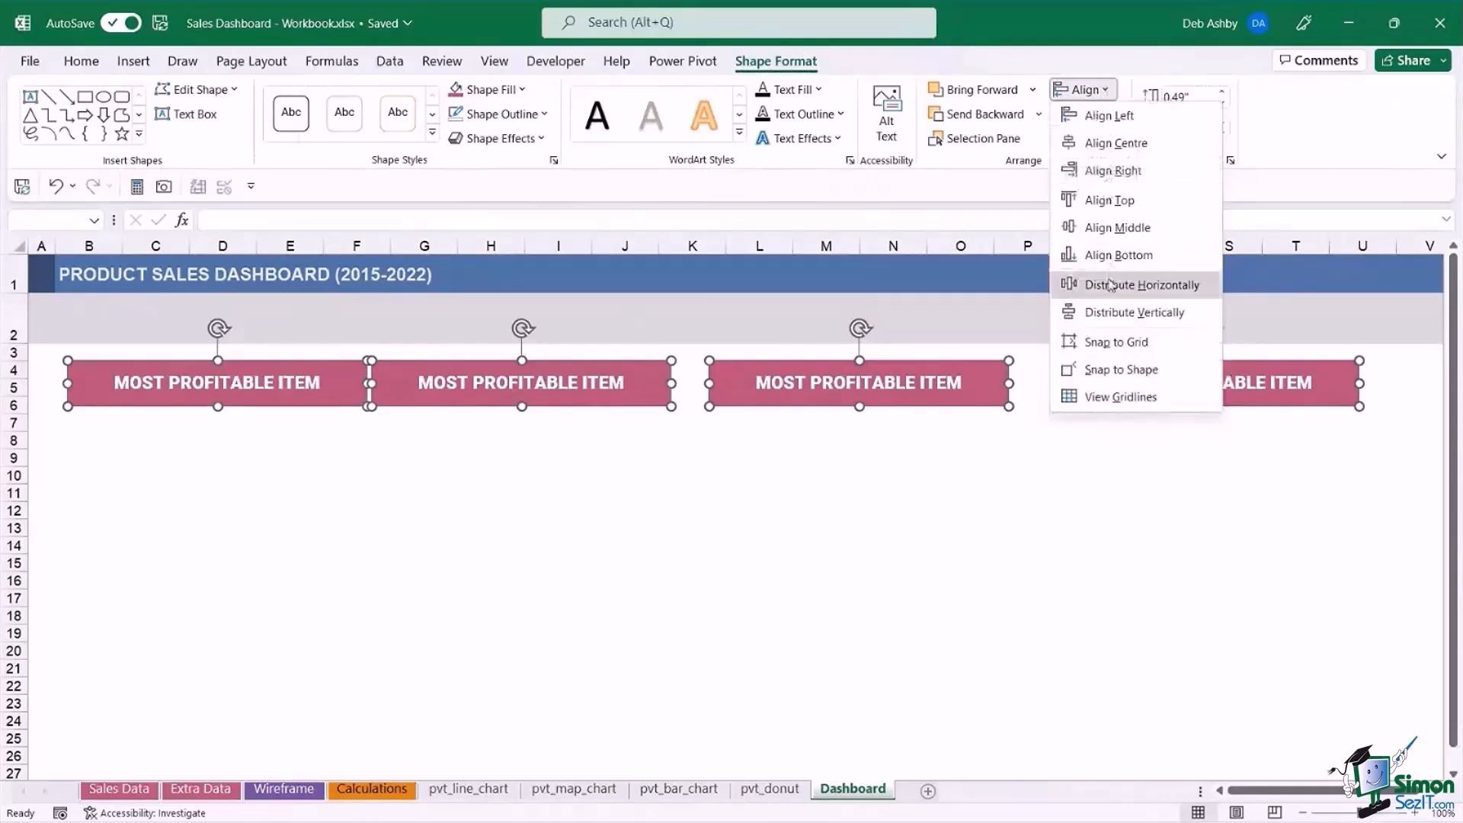
left_click(1108, 285)
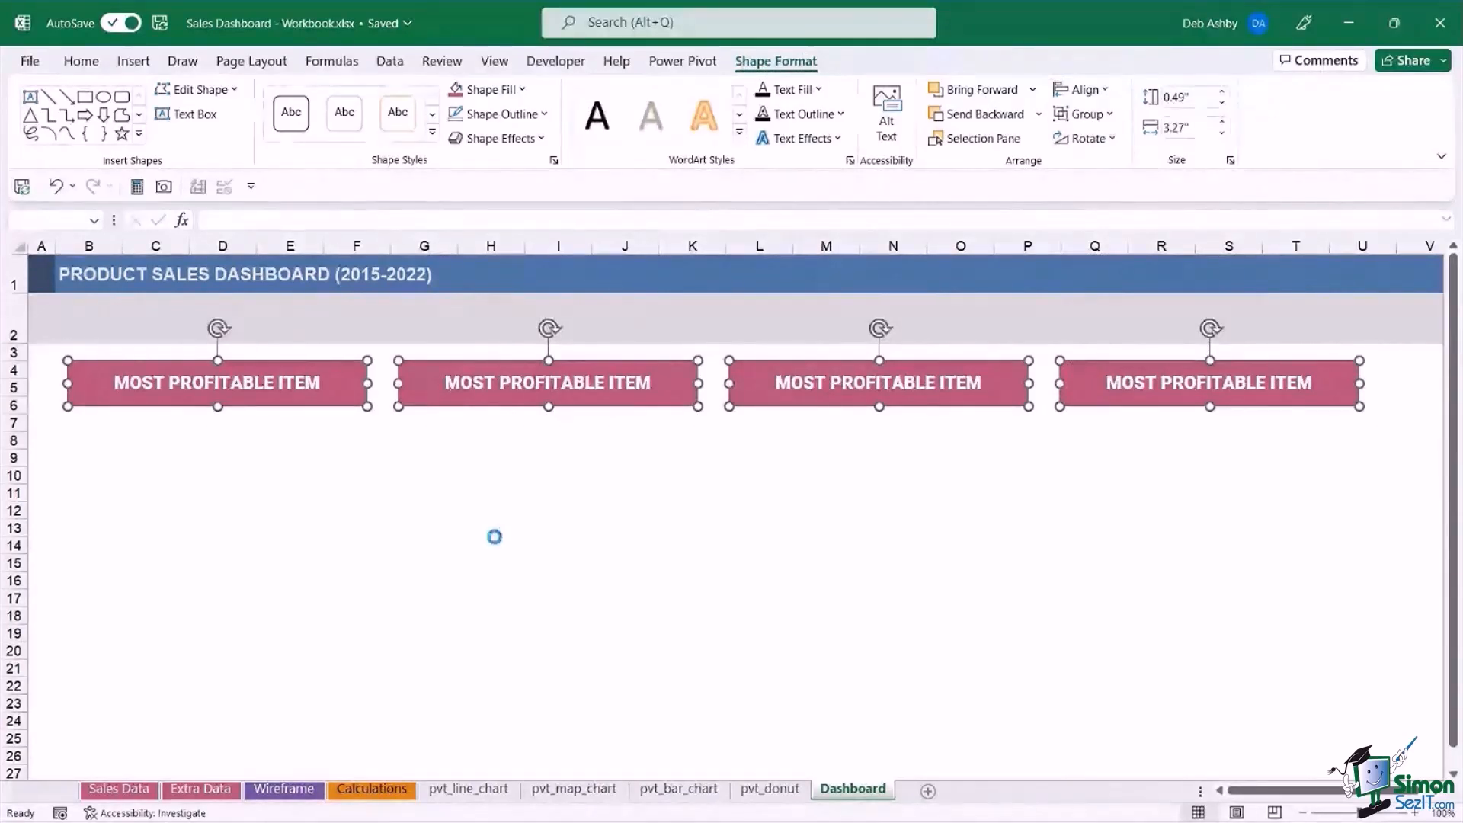
Duplicate the four rectangles directly beneath the originals and fill the copies with a lighter shade of the same pink.
key("ctrl+d")
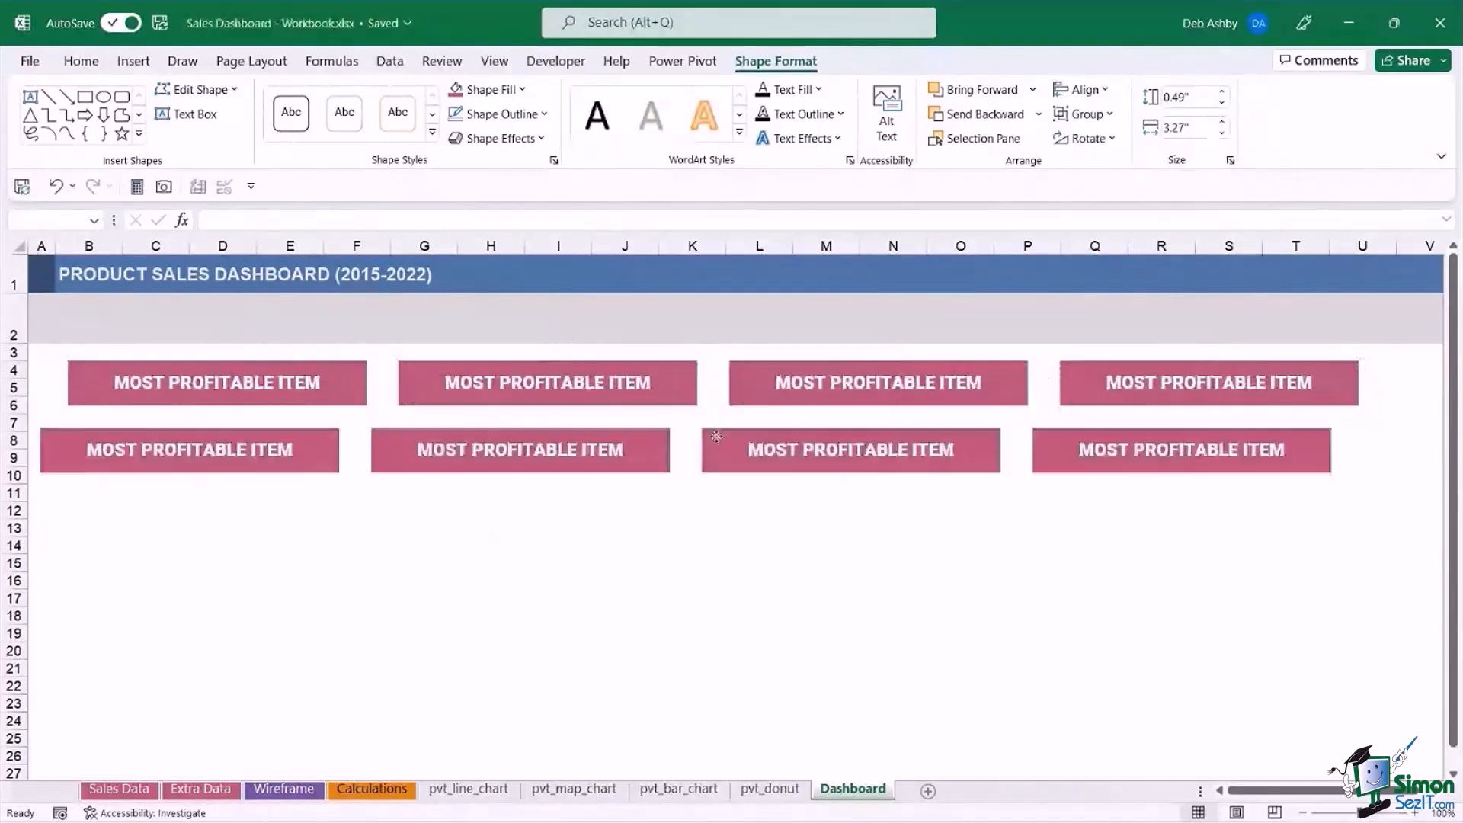
left_click_drag(717, 436, 744, 419)
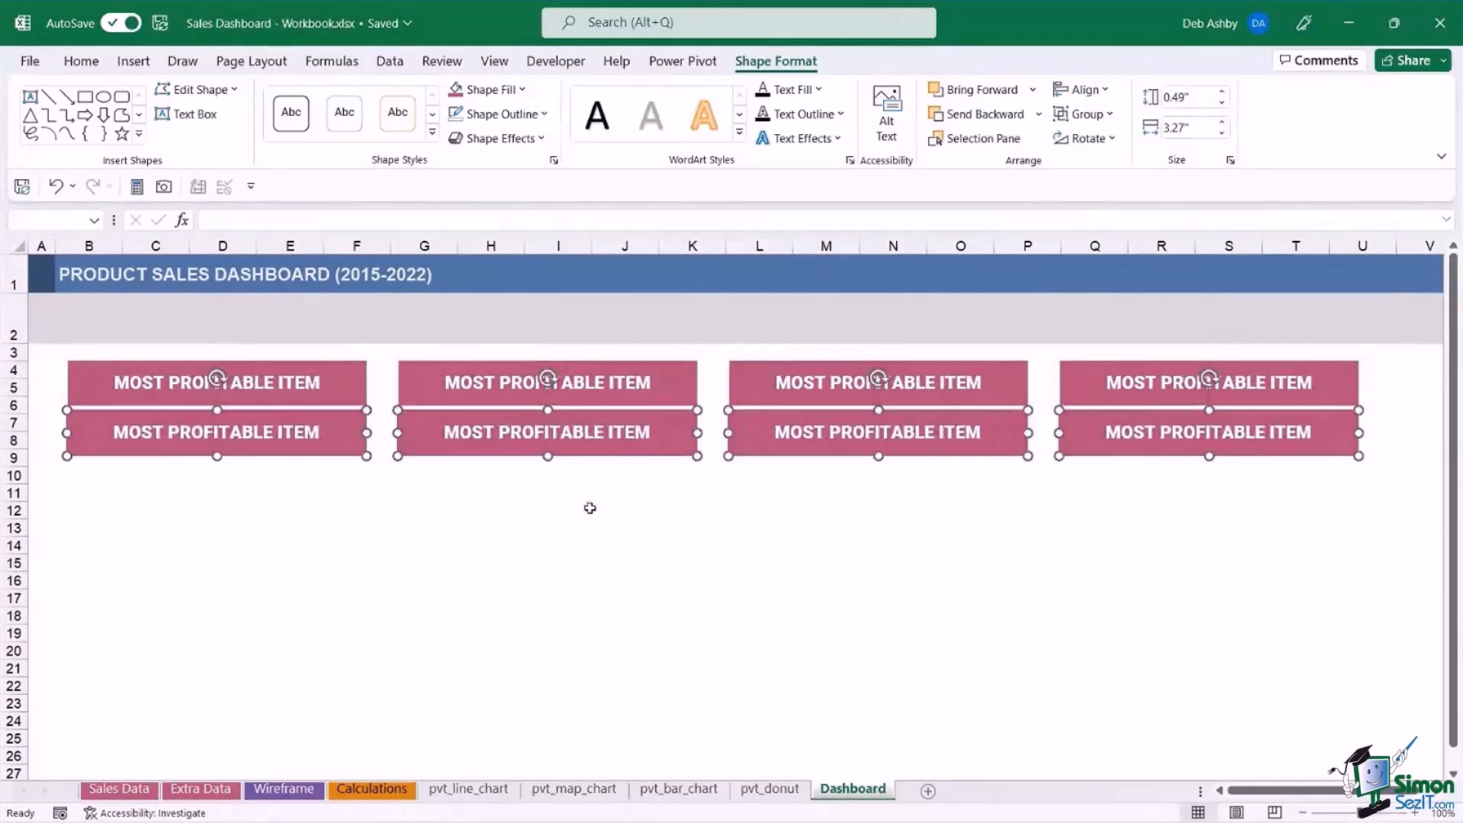
left_click(523, 91)
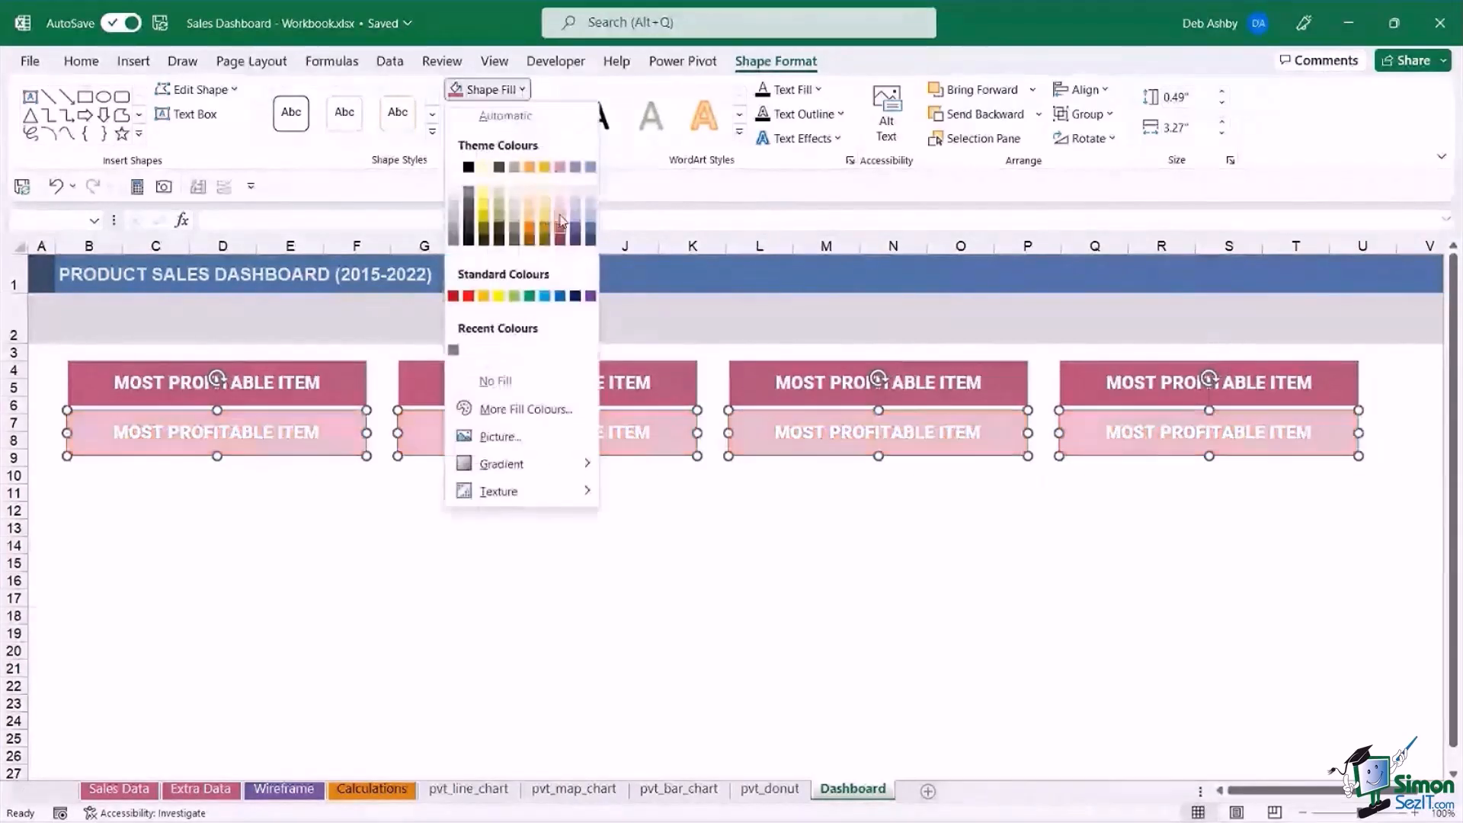
left_click(560, 221)
left_click(558, 580)
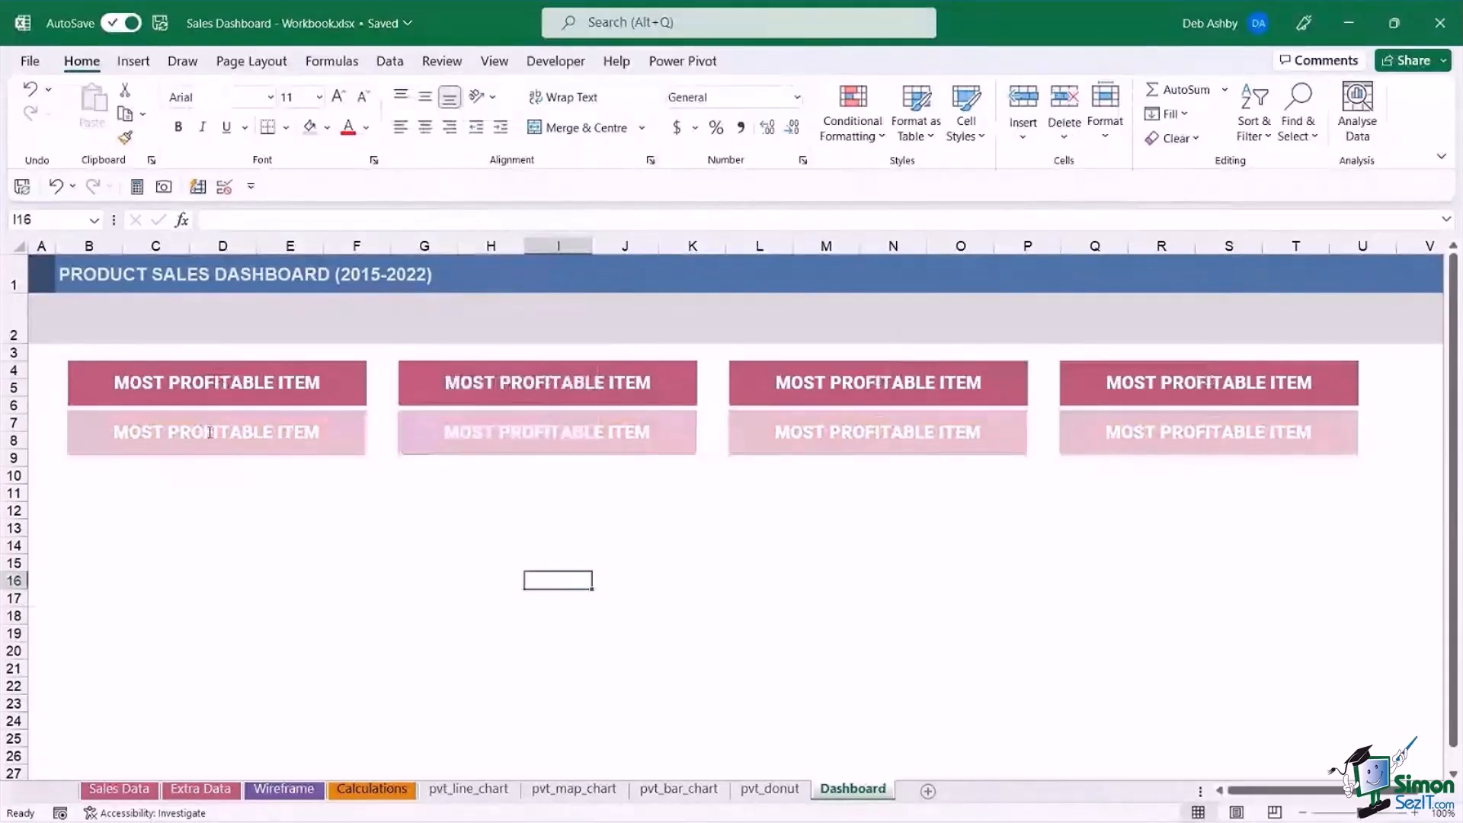
Clear the text of the first light pink rectangle and link it to the top item type with =Calculations!C20.
left_click(210, 432)
left_click_drag(114, 432, 314, 437)
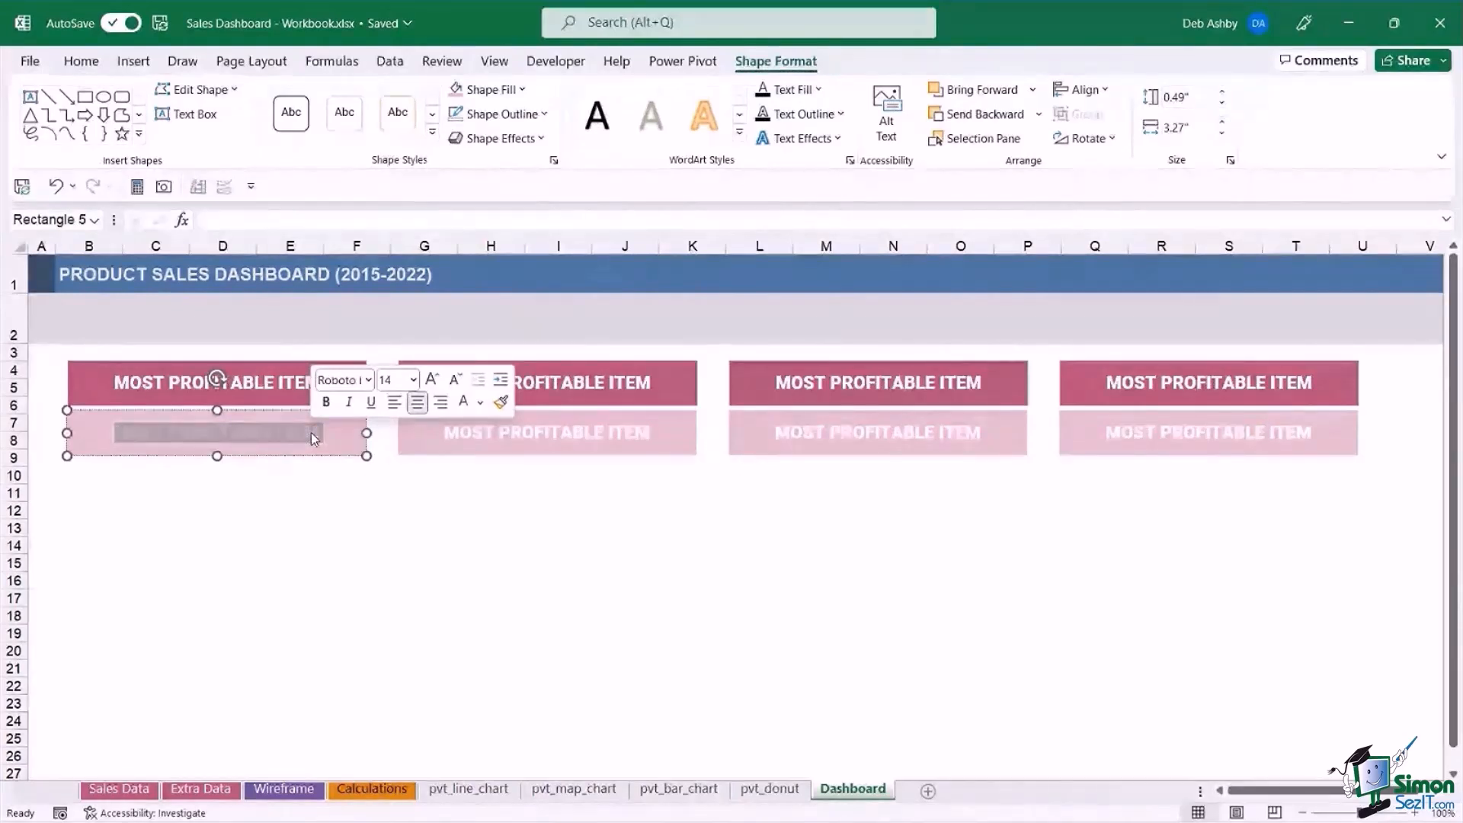
key("Delete")
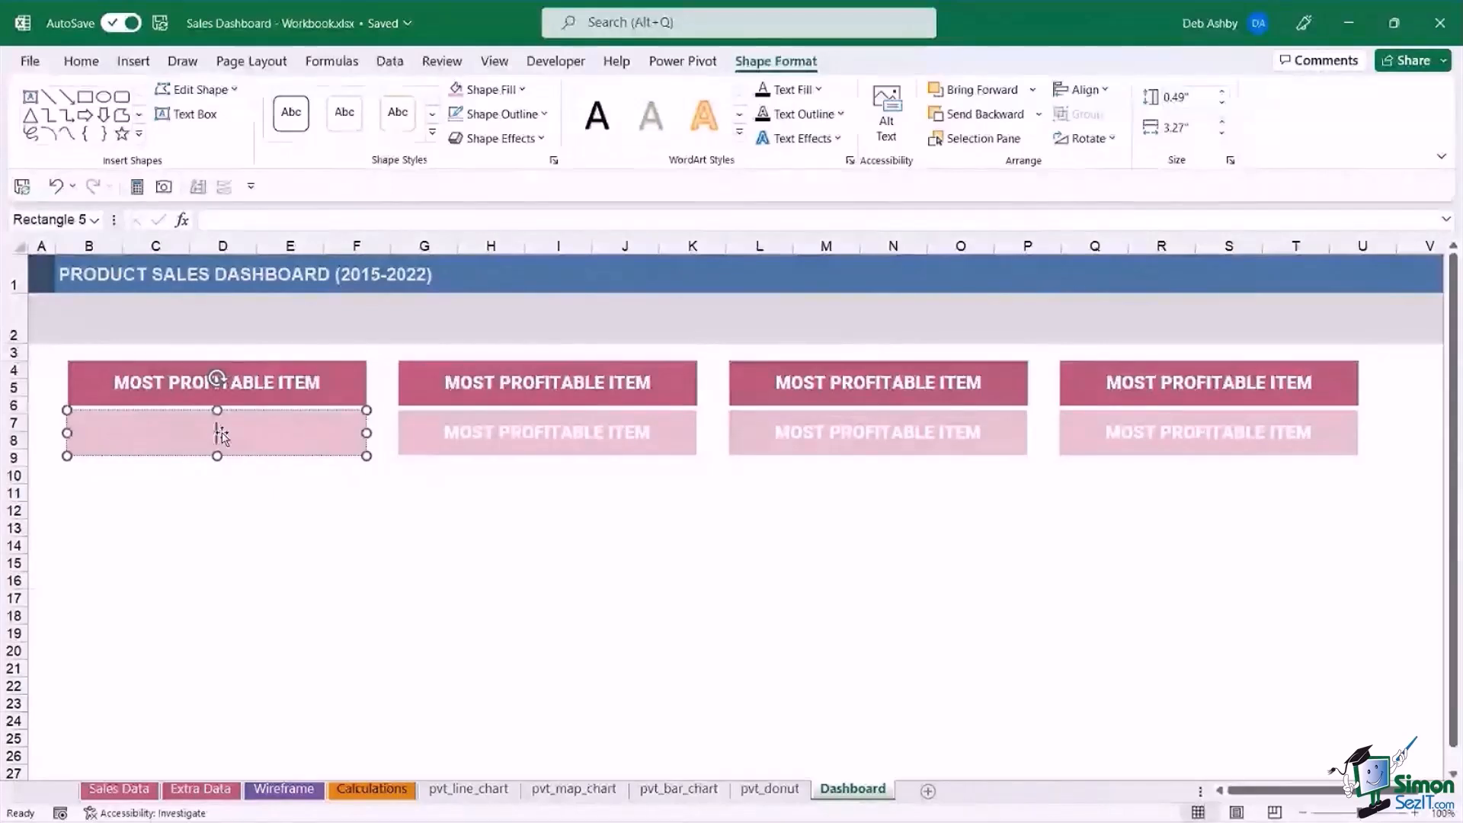
left_click(418, 214)
type("=")
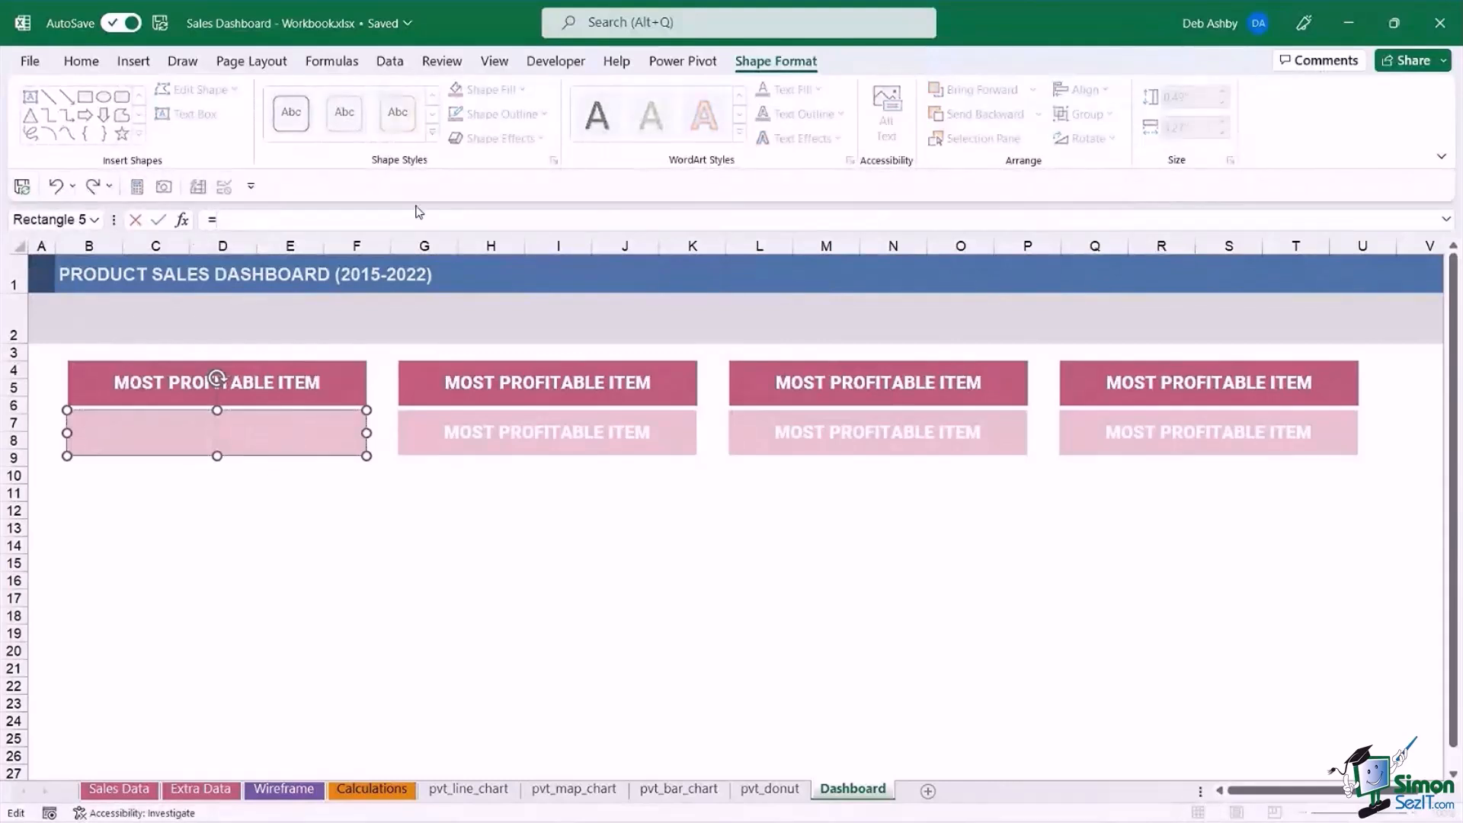
left_click(371, 789)
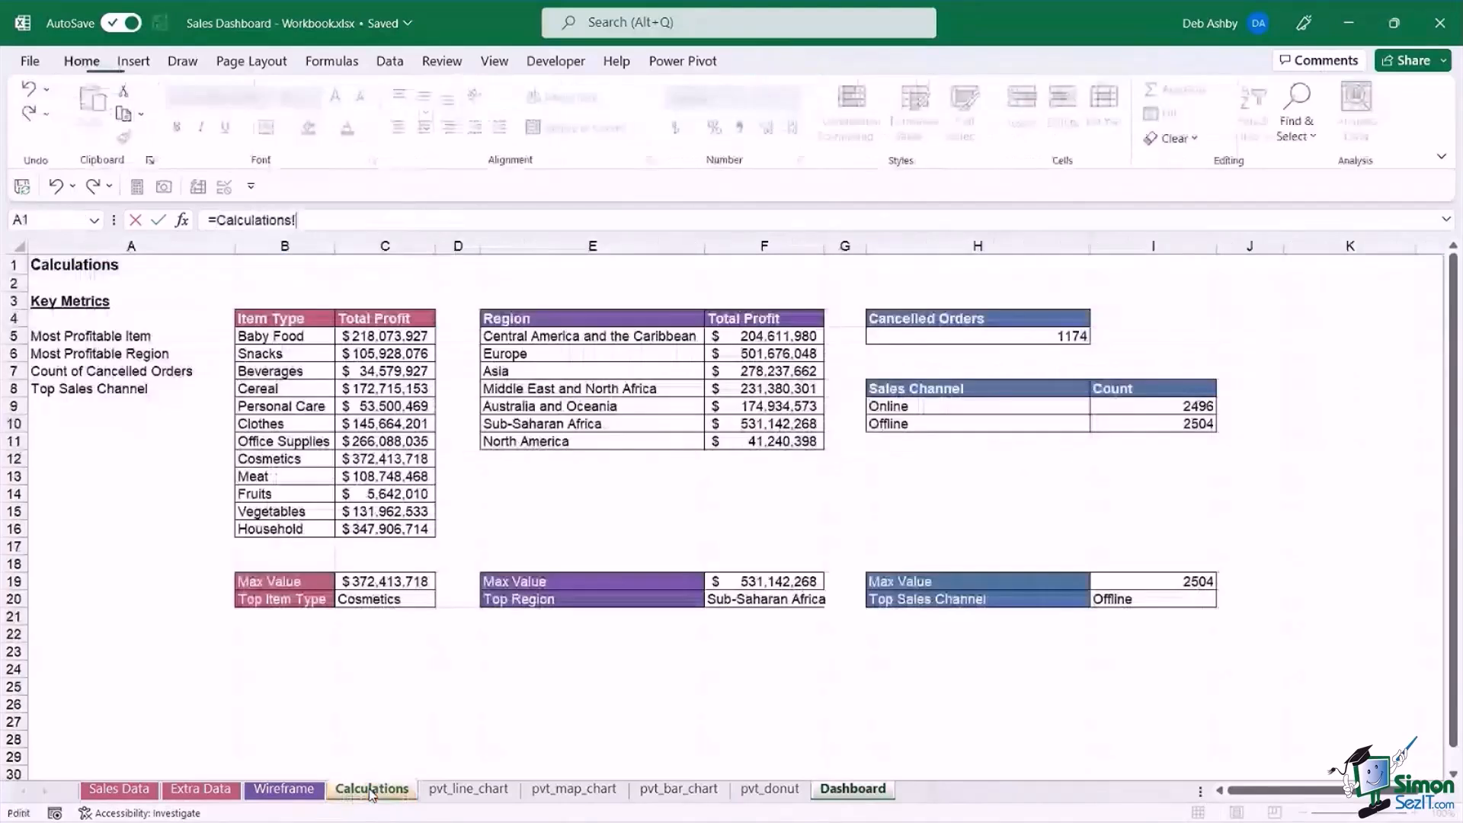
left_click(423, 602)
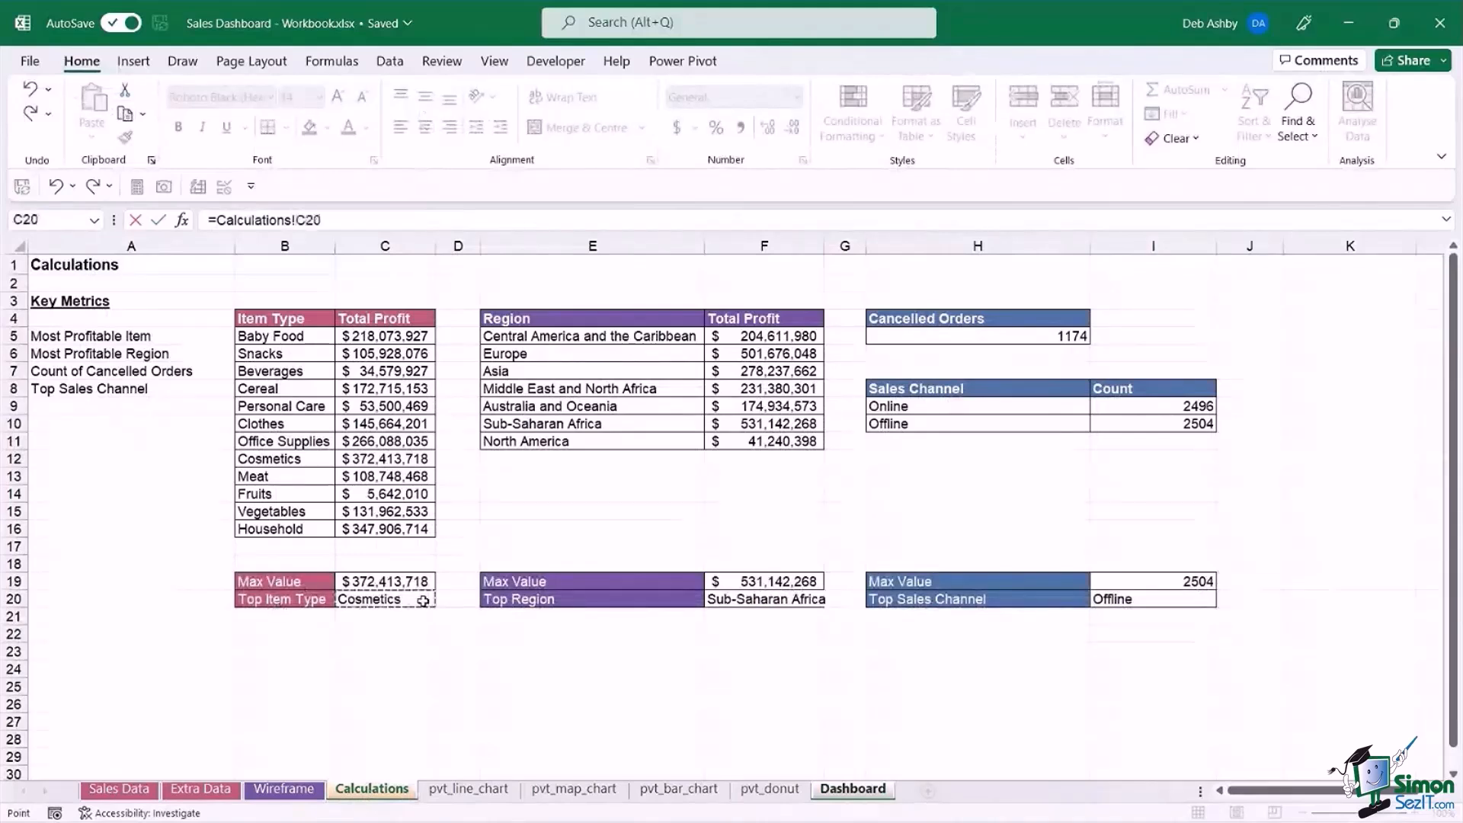
key("Return")
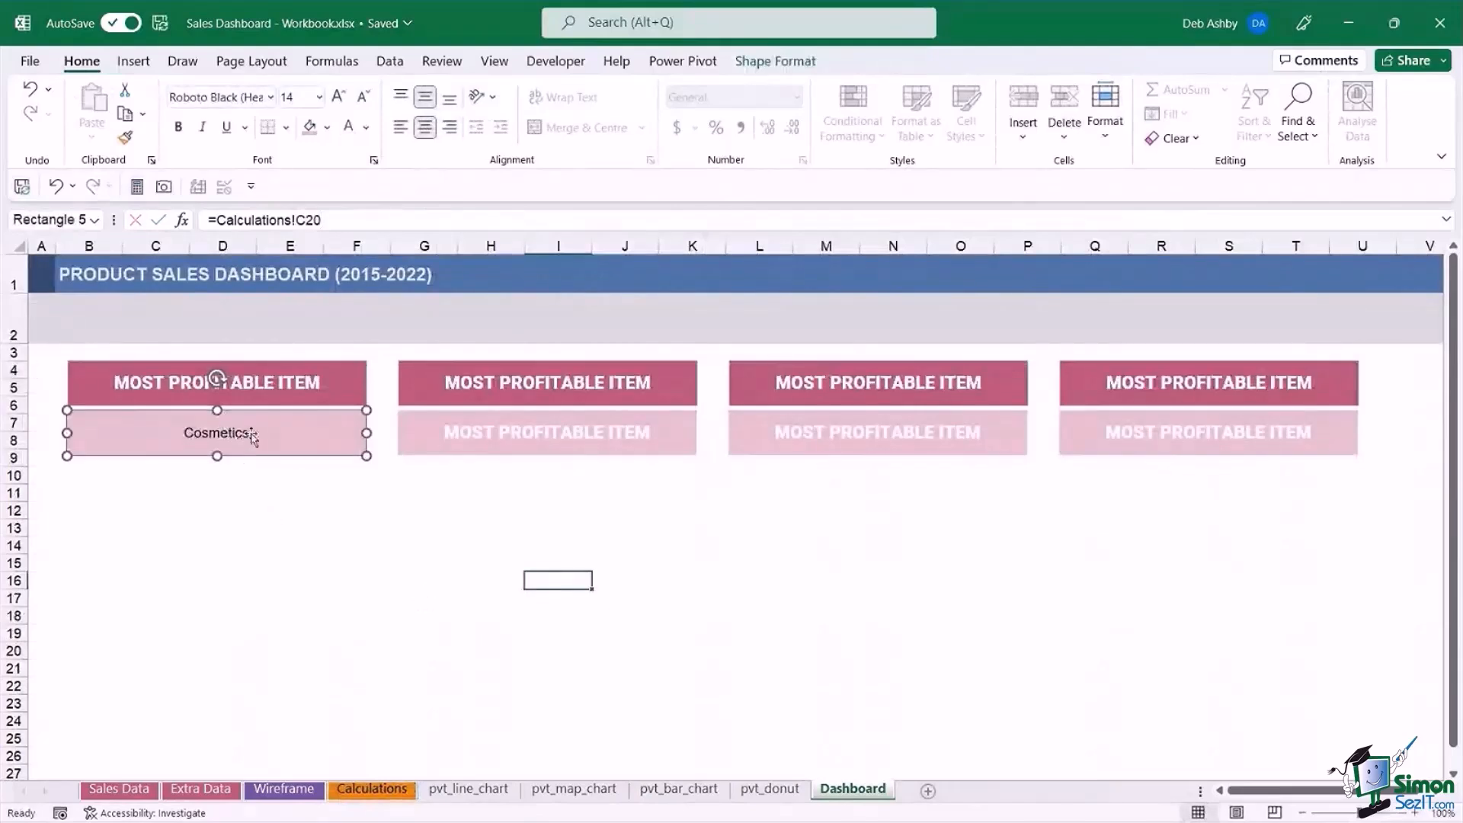
Clear the text of the second light pink rectangle and link it to the top region with =Calculations!F20.
left_click(512, 433)
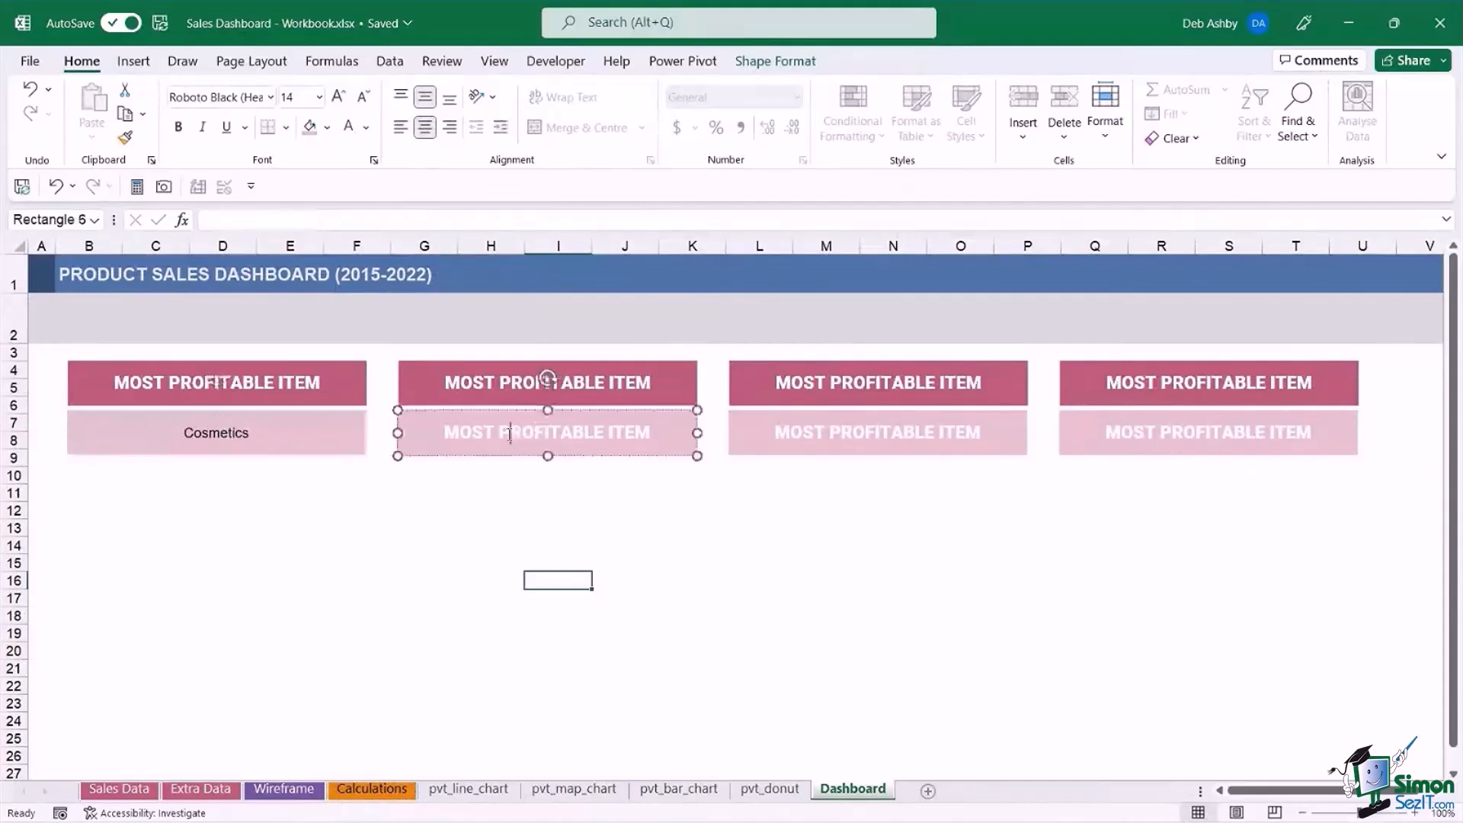
left_click_drag(446, 428, 648, 430)
key("Delete")
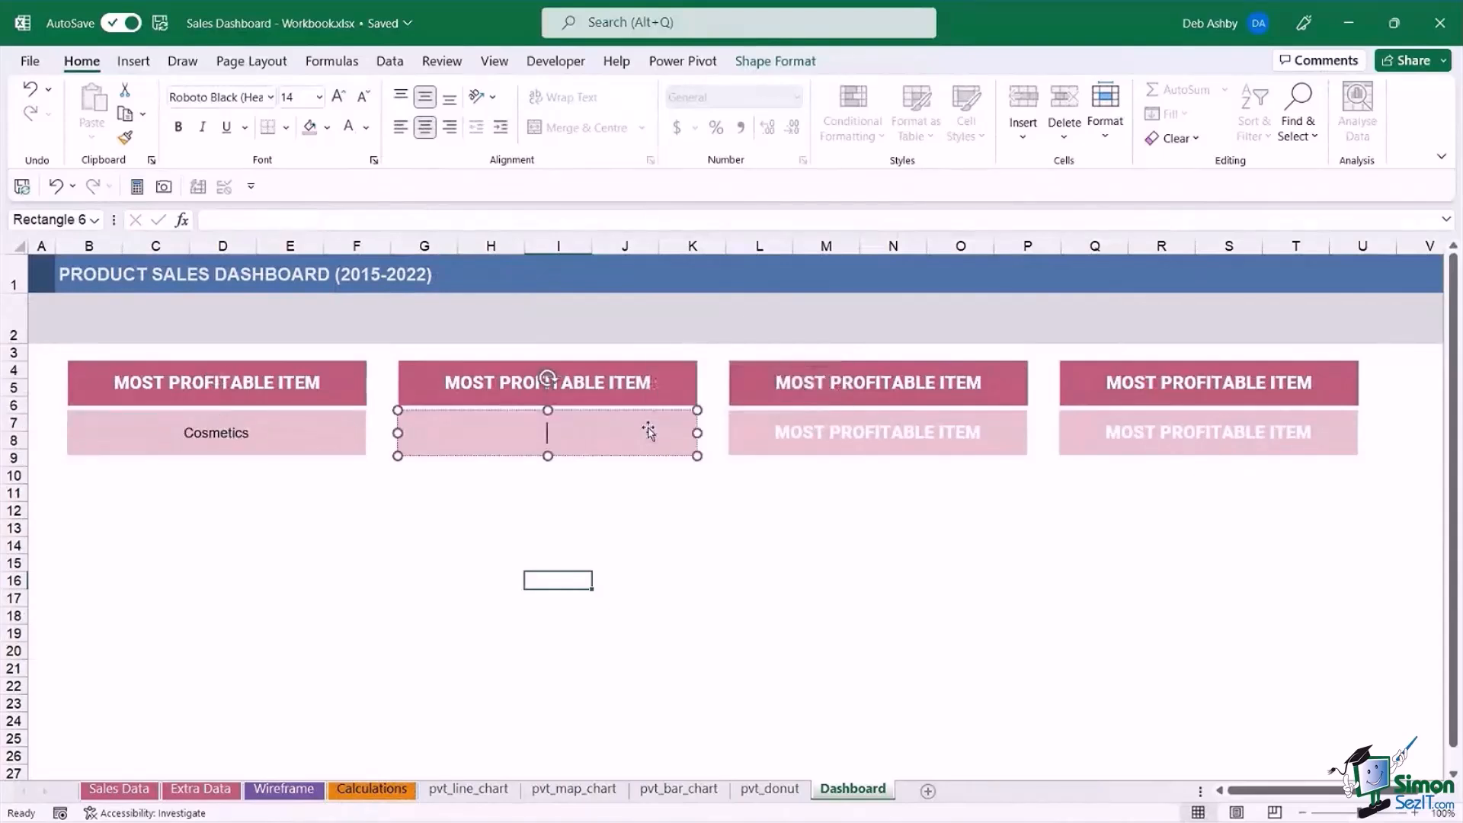
type("=")
key("BackSpace")
left_click(247, 219)
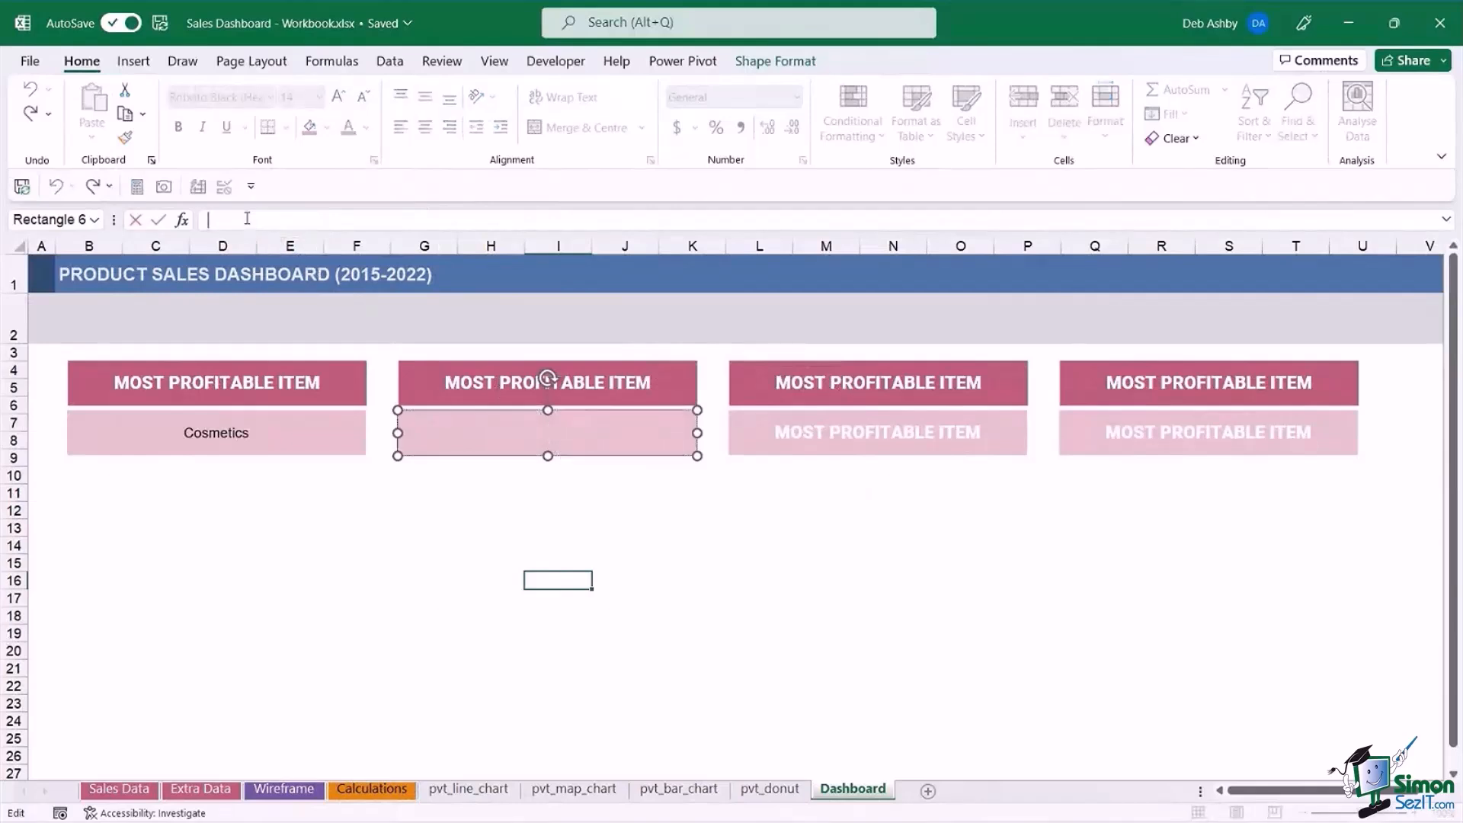
type("=")
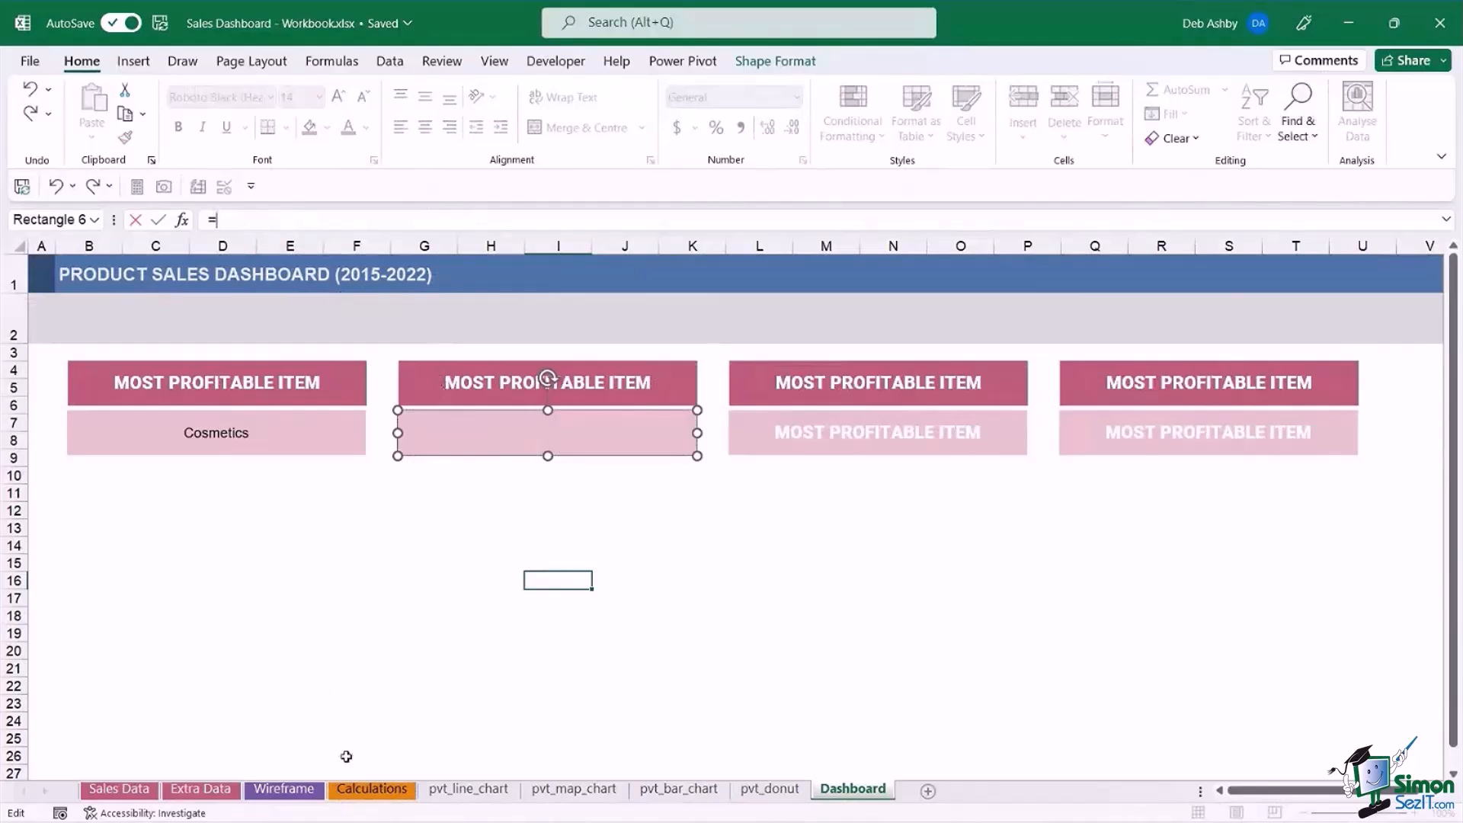
left_click(372, 790)
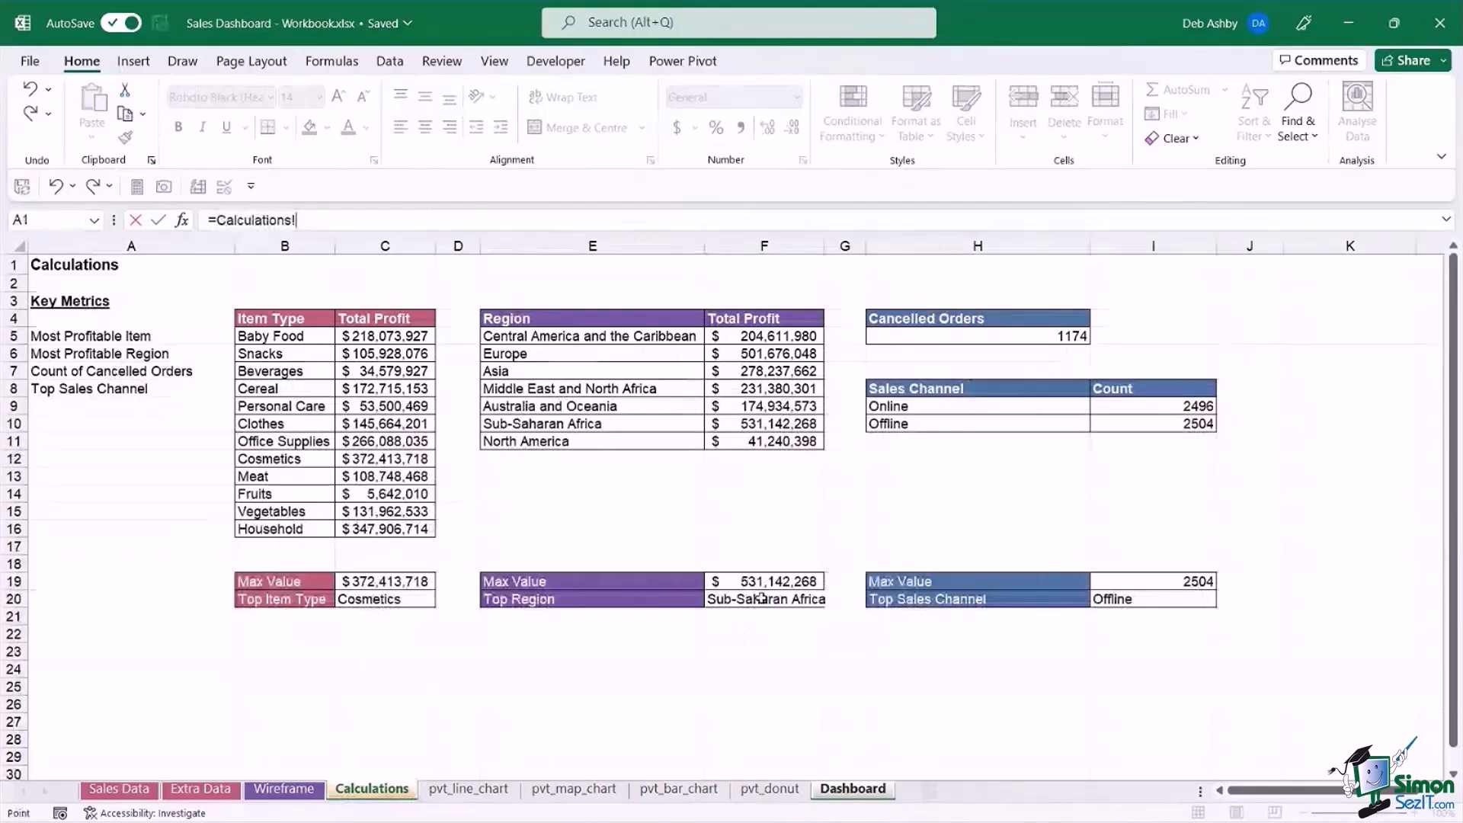
left_click(762, 599)
key("Return")
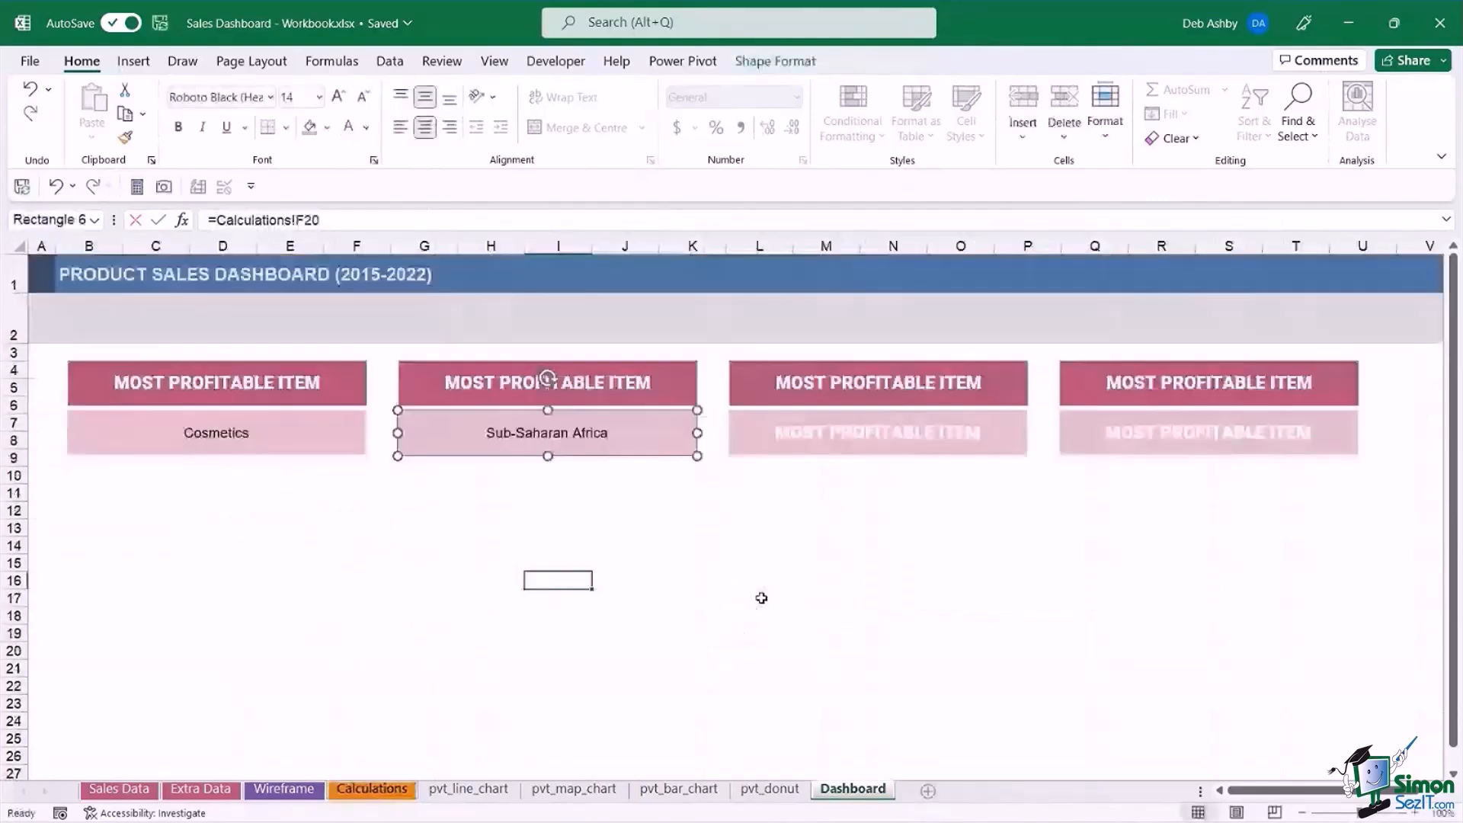
Clear the text of the third light pink rectangle and link it to the cancelled orders count with =Calculations!H5.
left_click(875, 433)
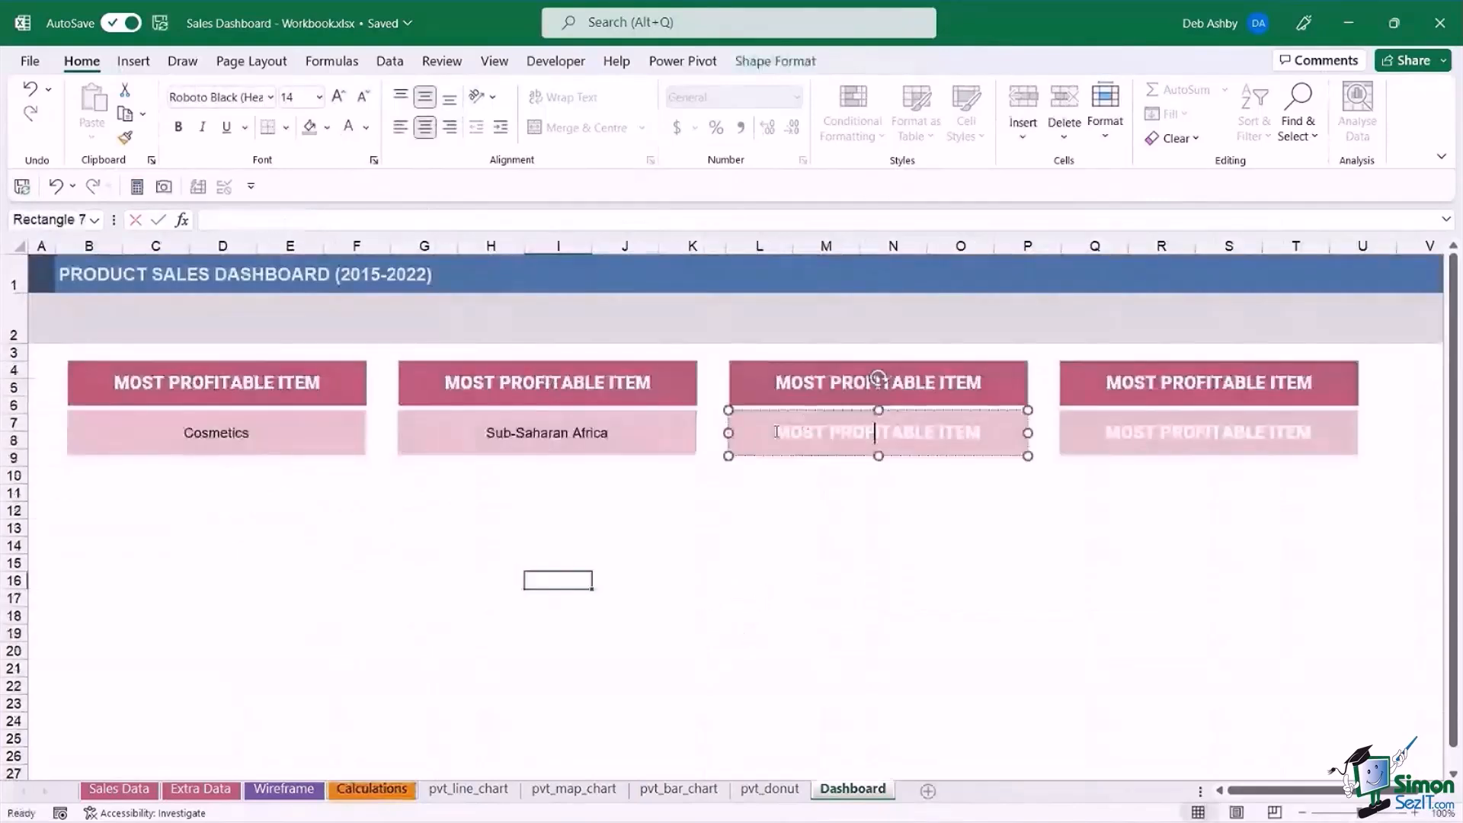
triple_click(776, 431)
key("Delete")
left_click(341, 223)
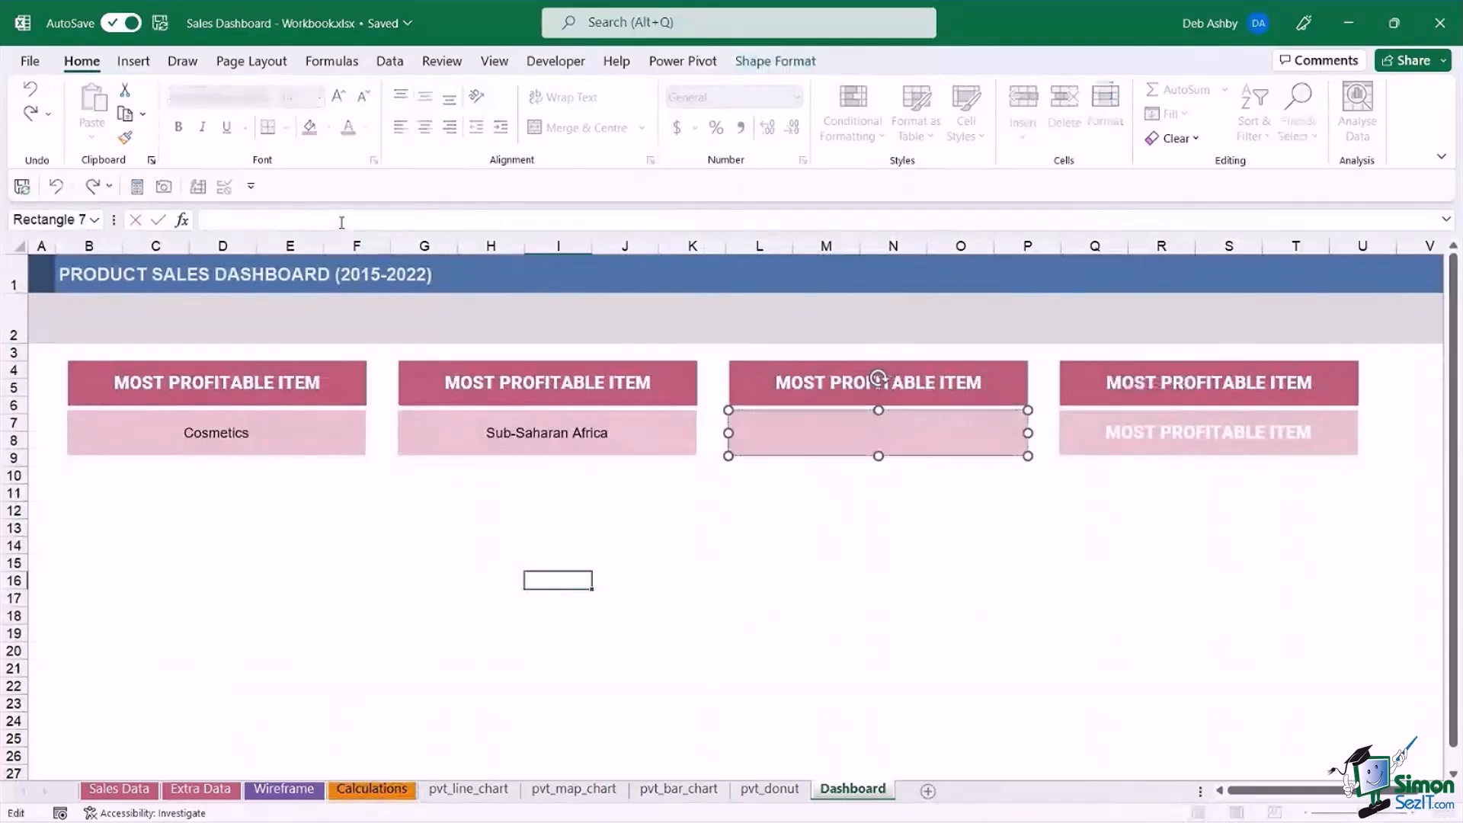
type("=")
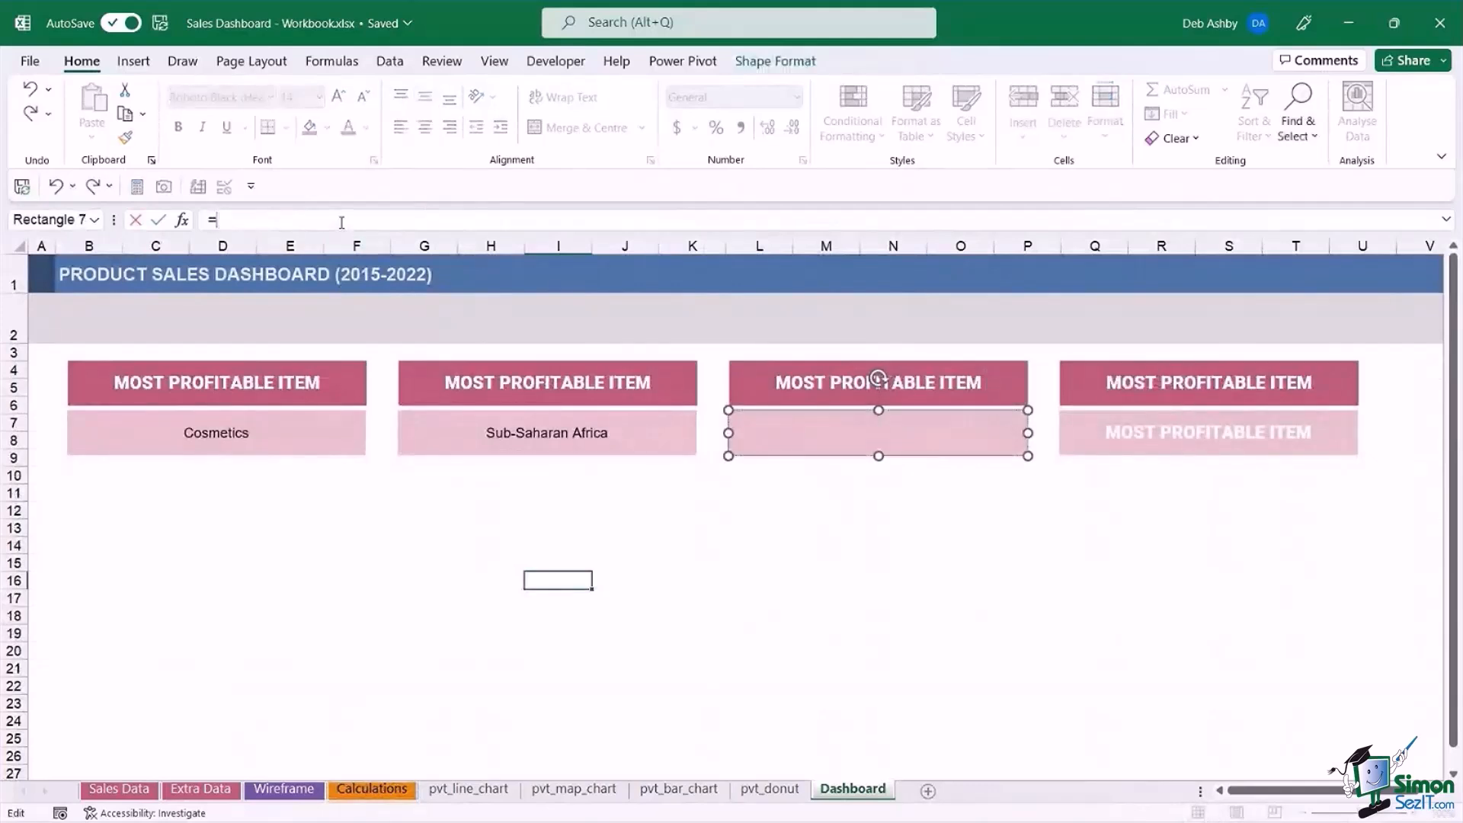
left_click(365, 789)
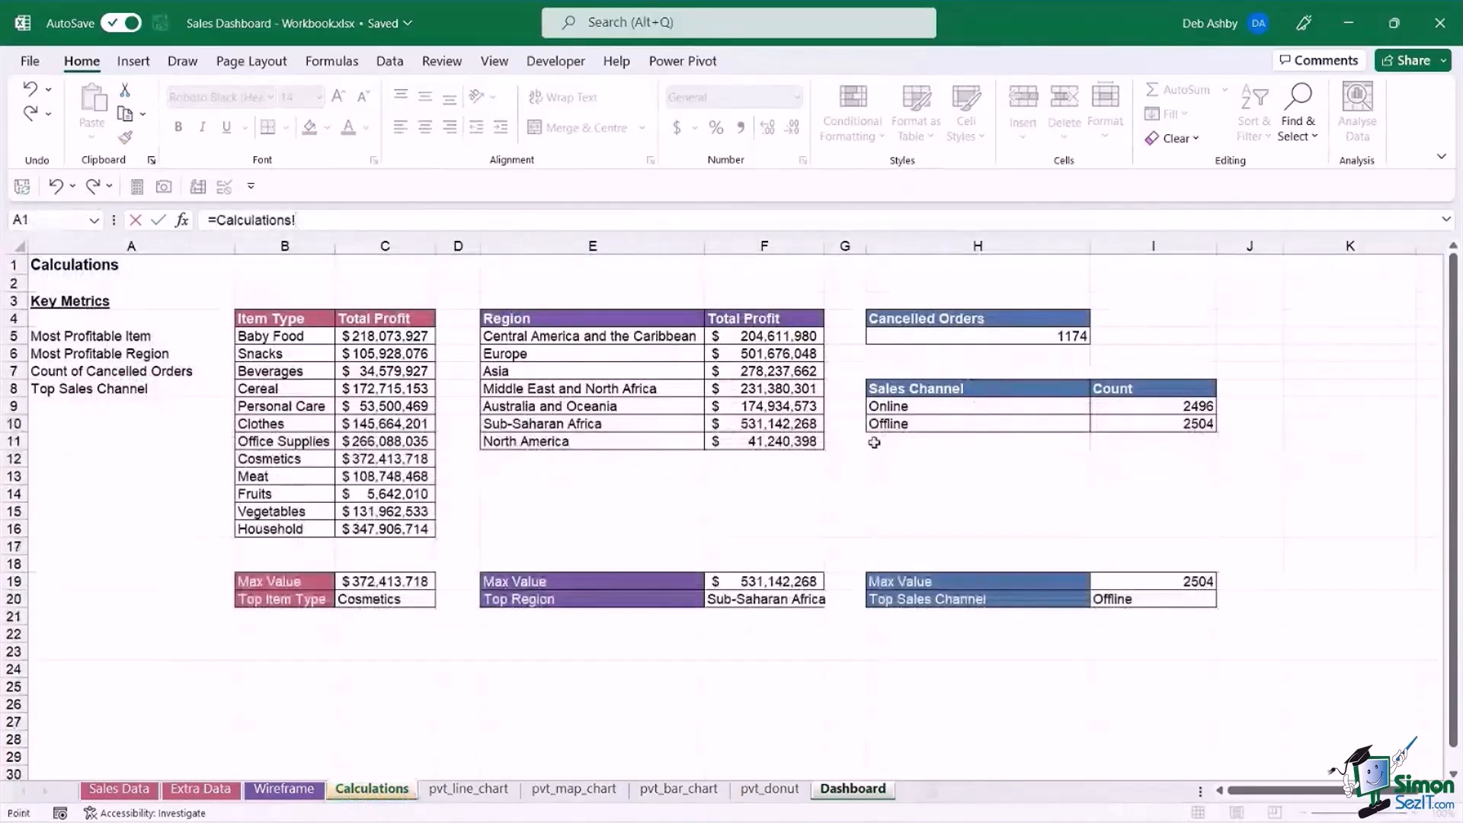
left_click(1005, 336)
key("Return")
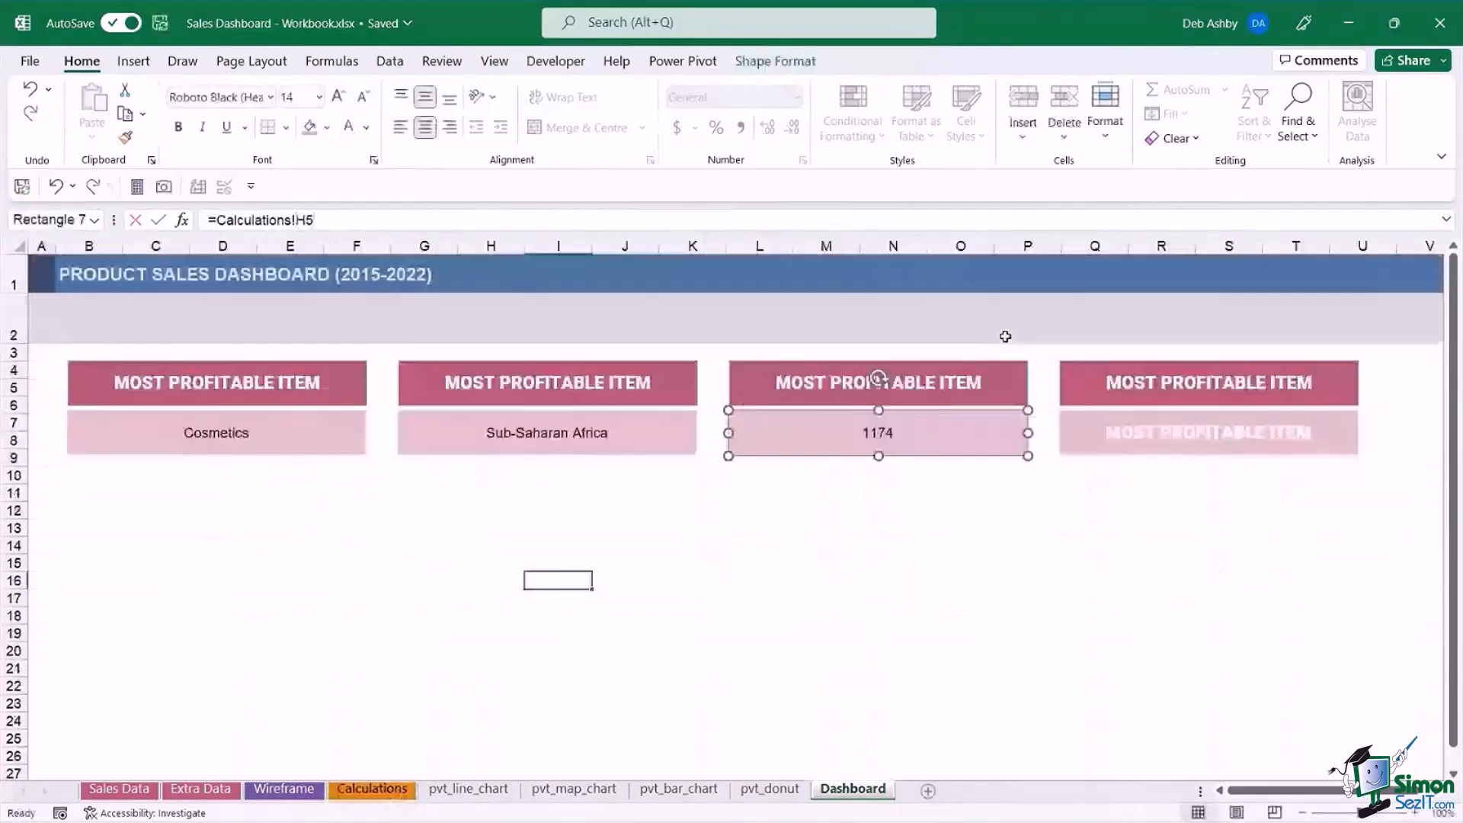
Clear the text of the fourth light pink rectangle and link it to the top sales channel with =Calculations!I20.
left_click(1128, 431)
left_click_drag(1128, 431, 1307, 433)
key("BackSpace")
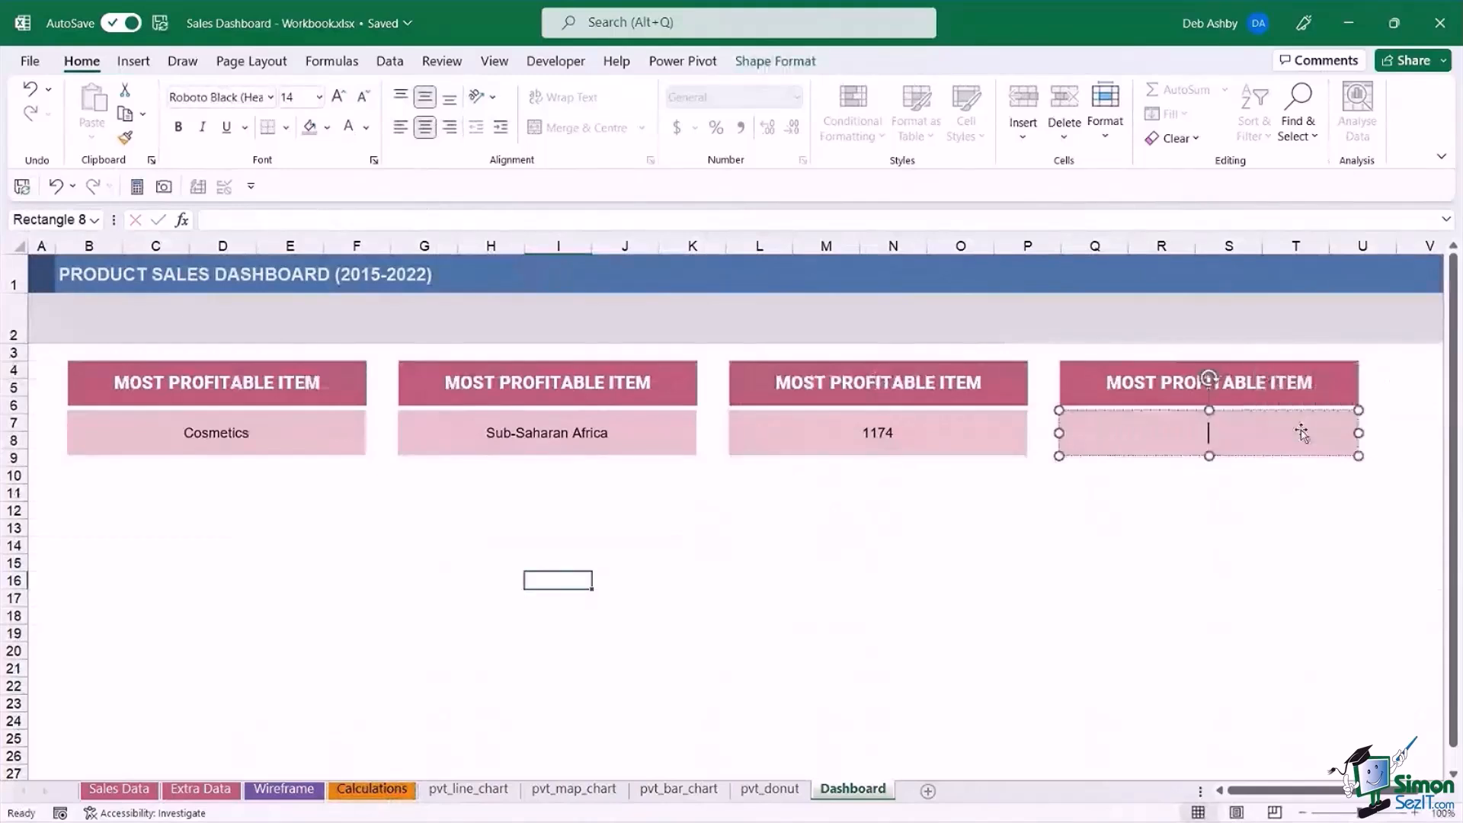
left_click(345, 215)
type("=")
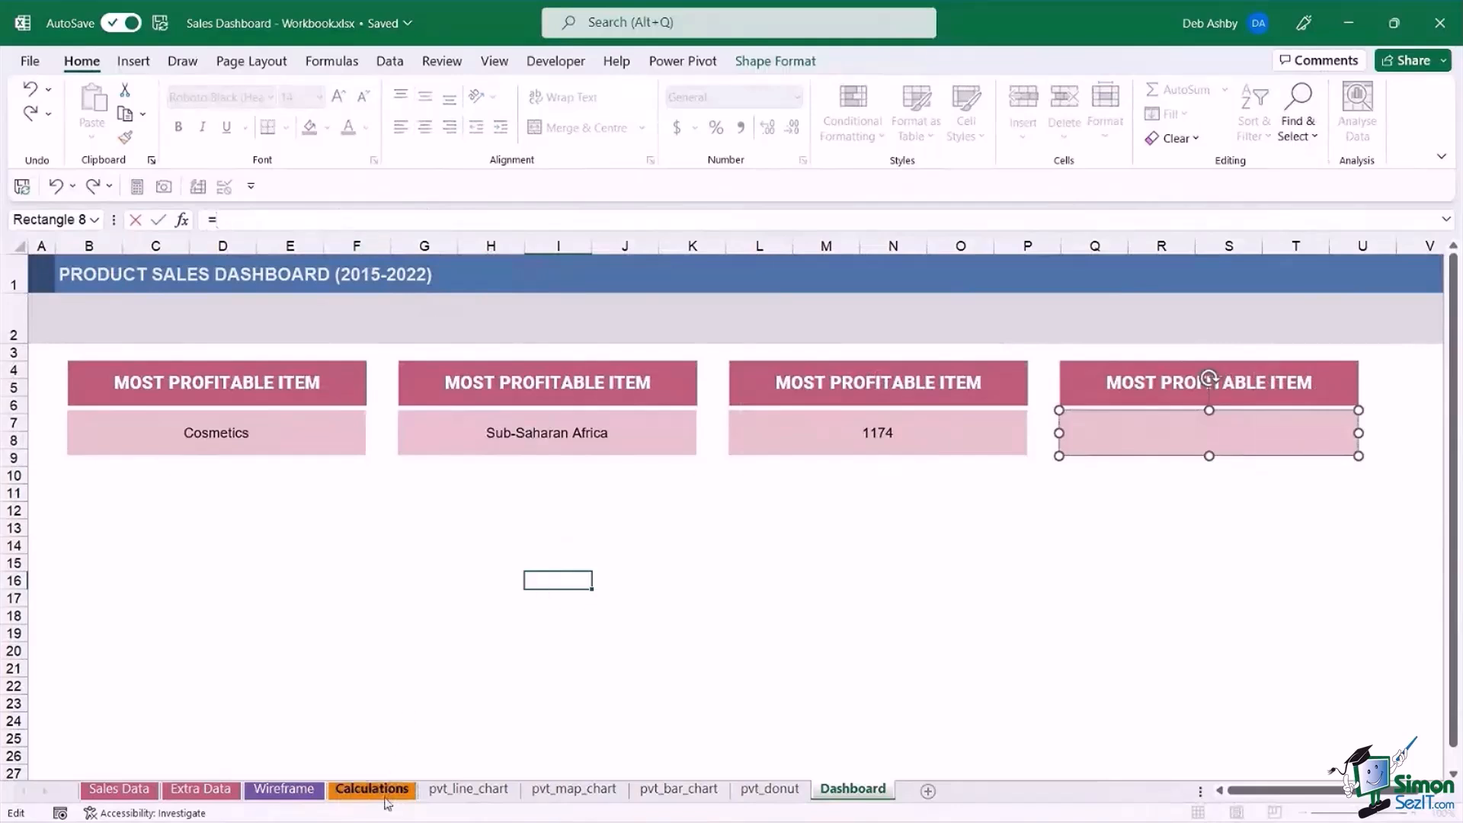
left_click(386, 797)
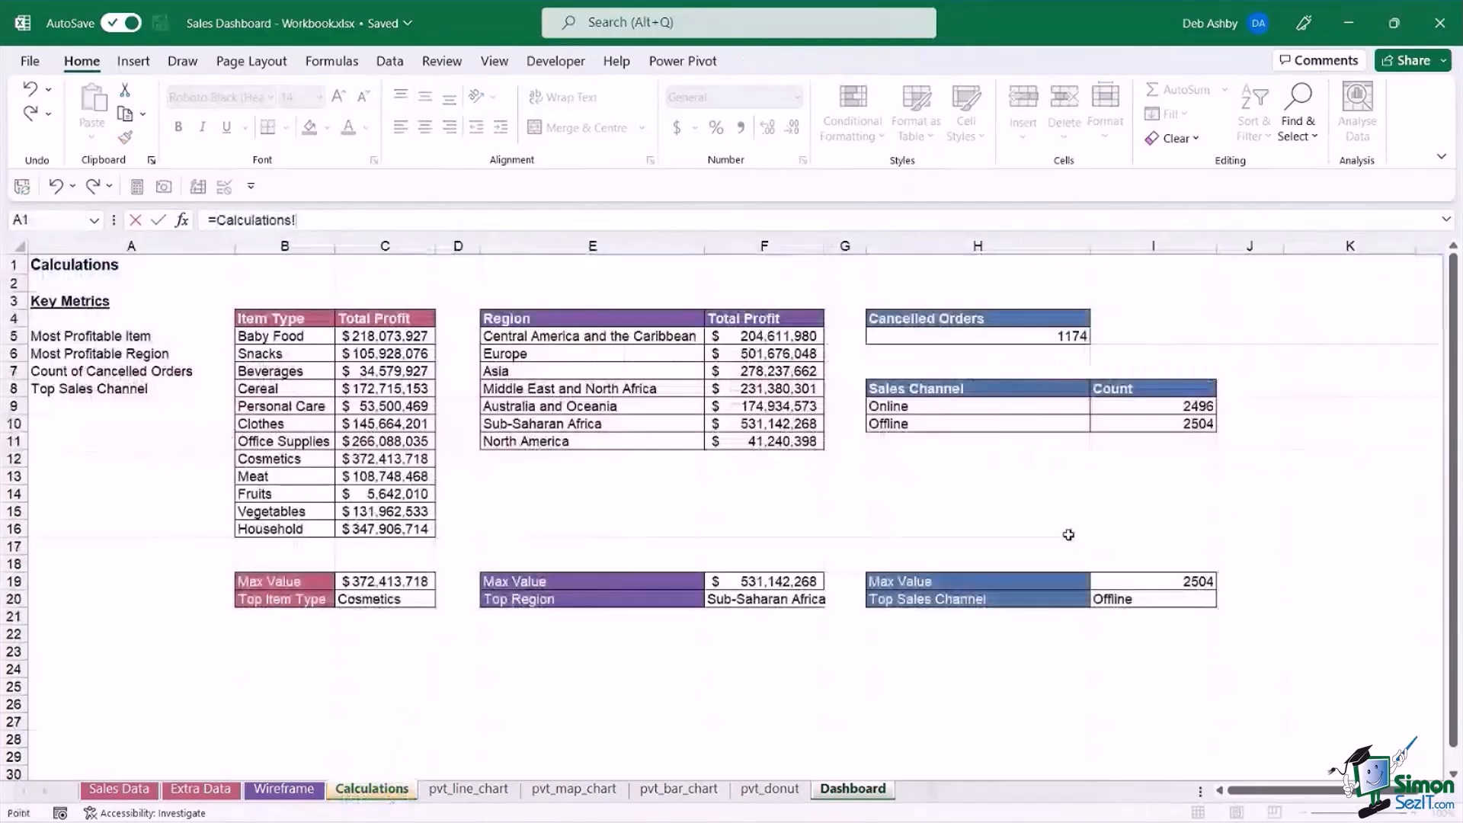
left_click(1170, 600)
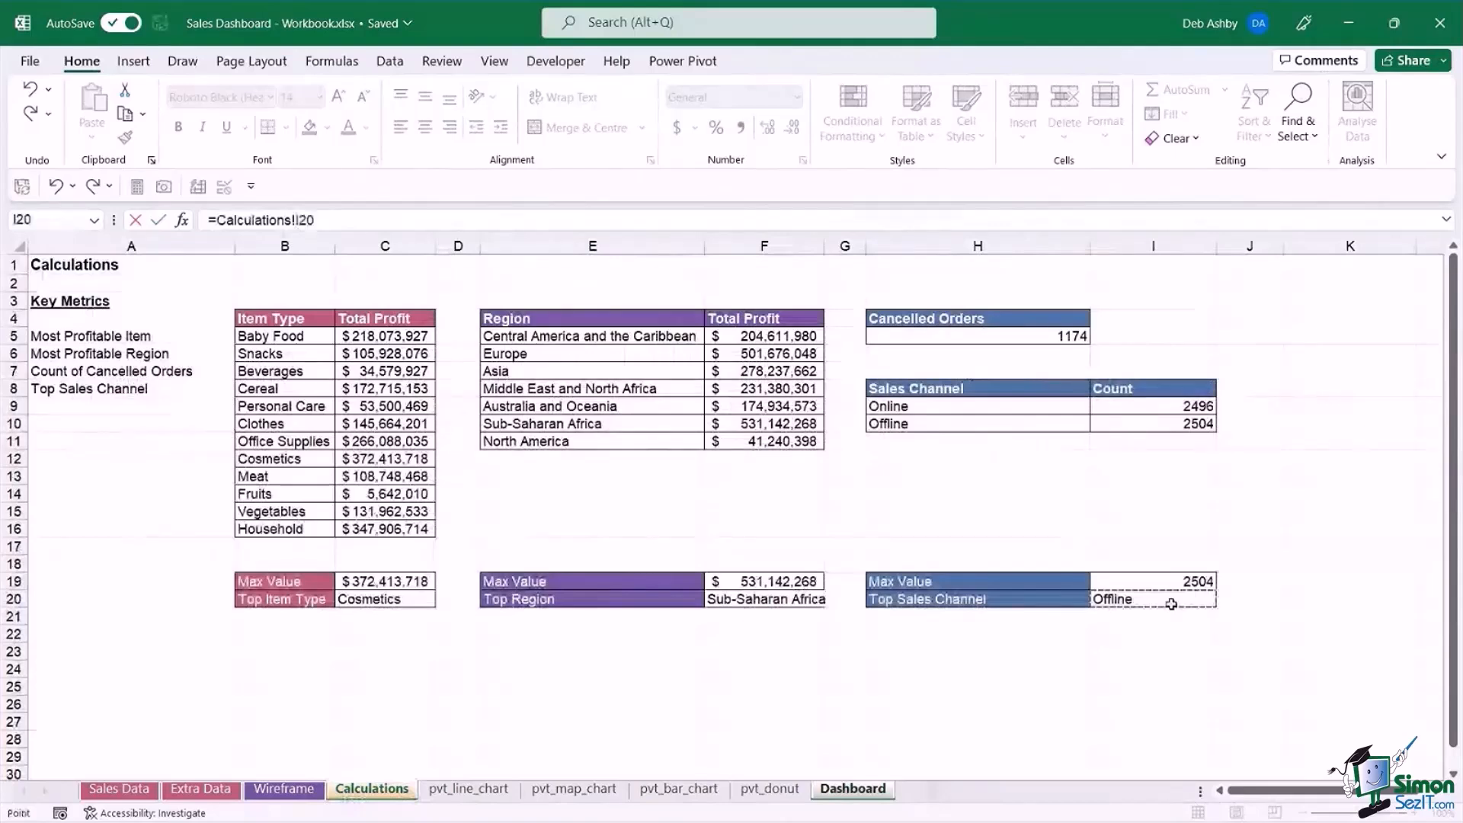
key("Return")
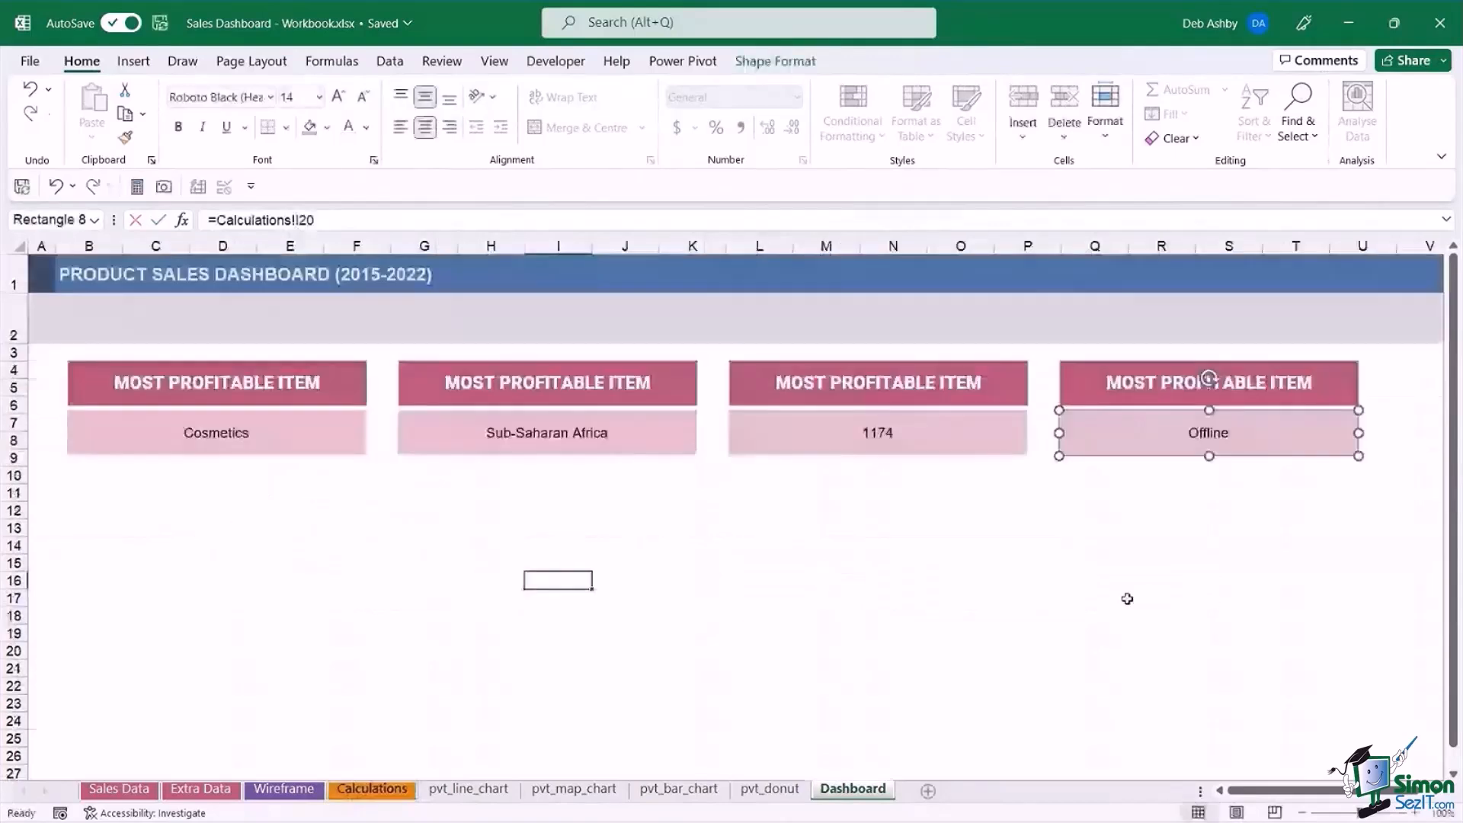
Change the heading of the second metric card to MOST PROFITABLE REGION.
left_click(557, 381)
left_click_drag(499, 382, 546, 382)
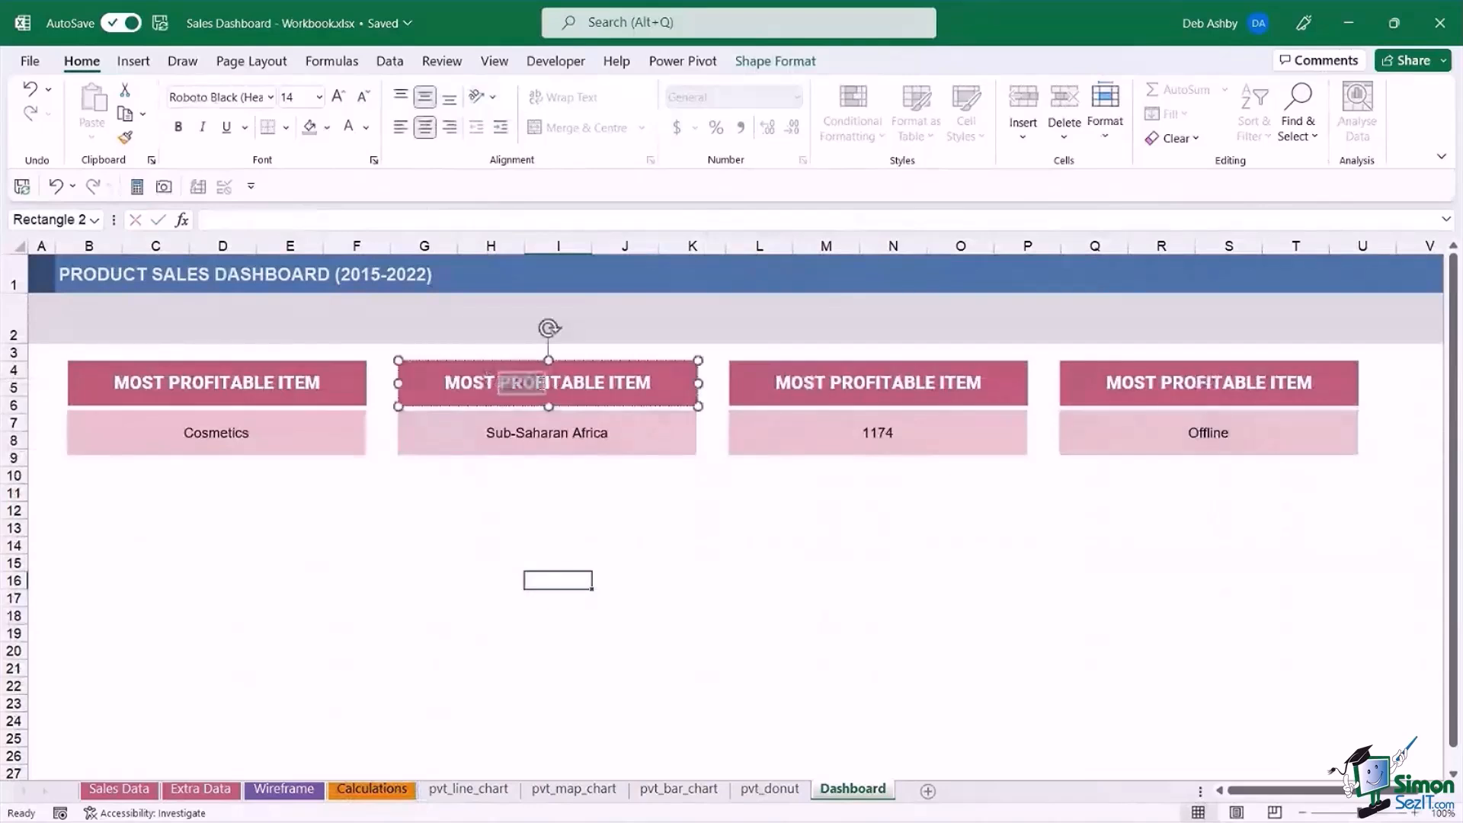
double_click(639, 383)
type("rEGI")
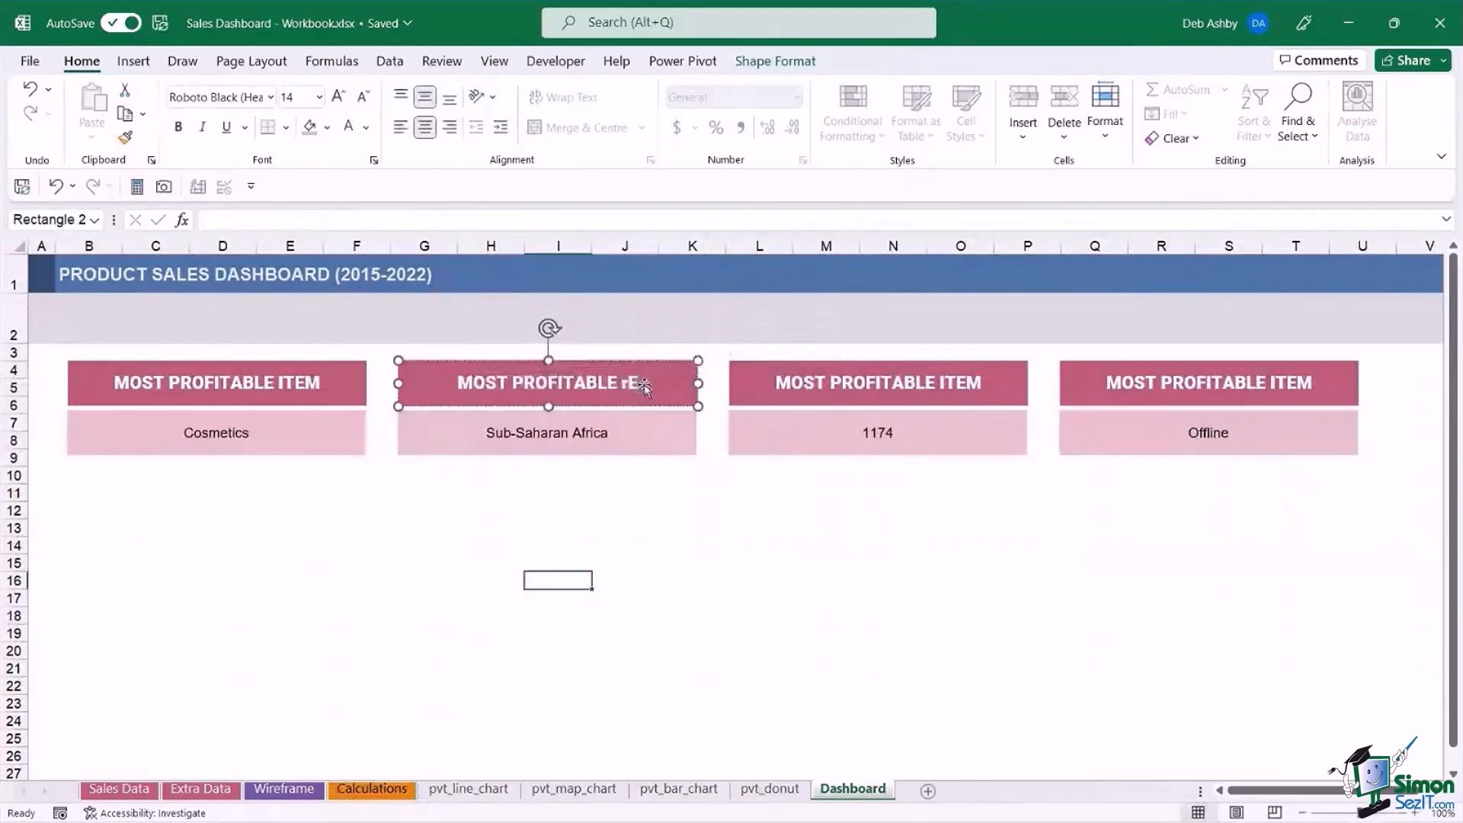
key("BackSpace")
key("BackSpace")
key("BackSpace")
key("BackSpace")
type("REGION")
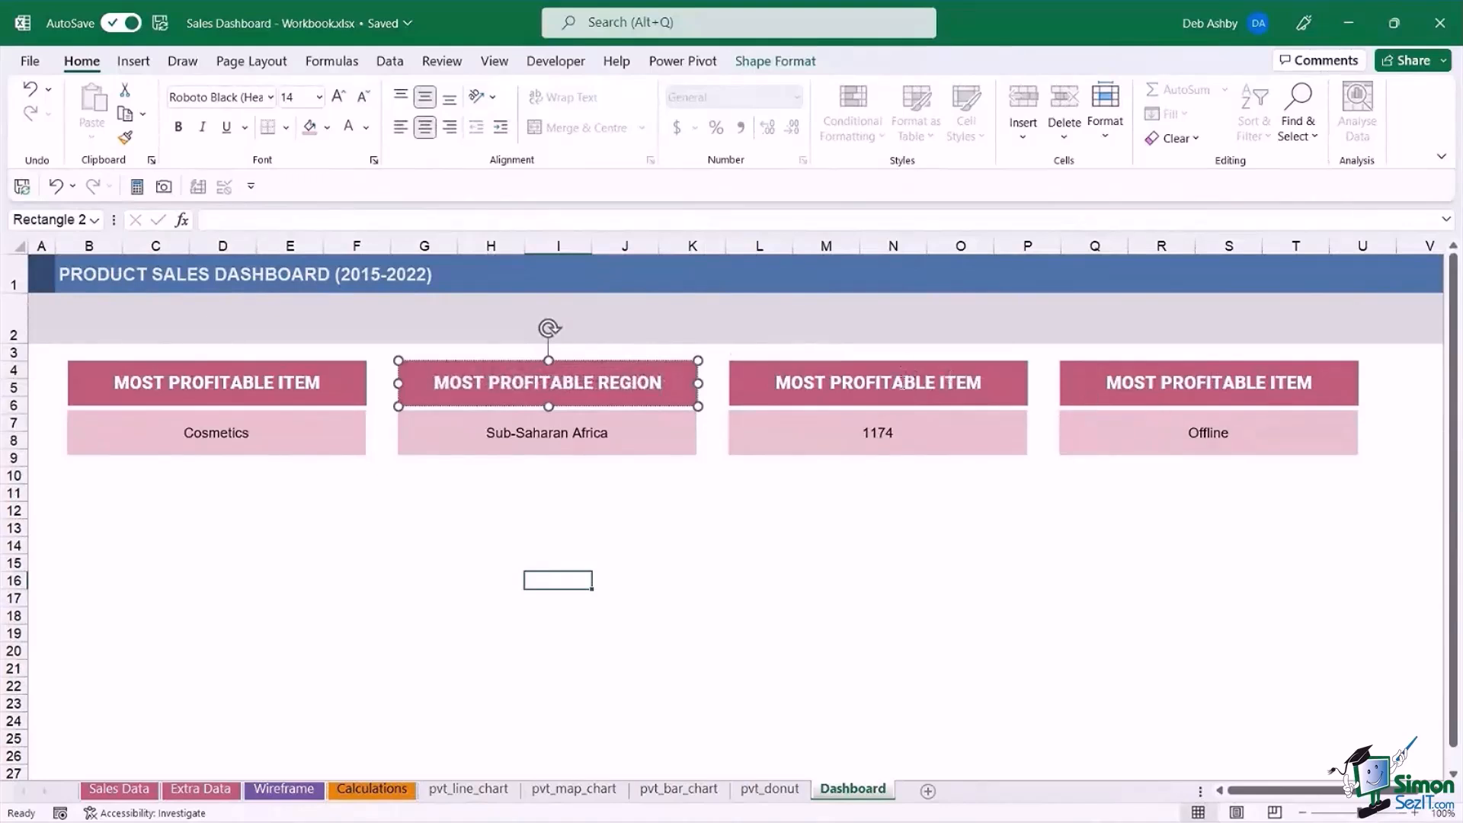
Replace the heading of the third metric card with NUMBER OF CANCELLED ORDERS.
left_click(907, 385)
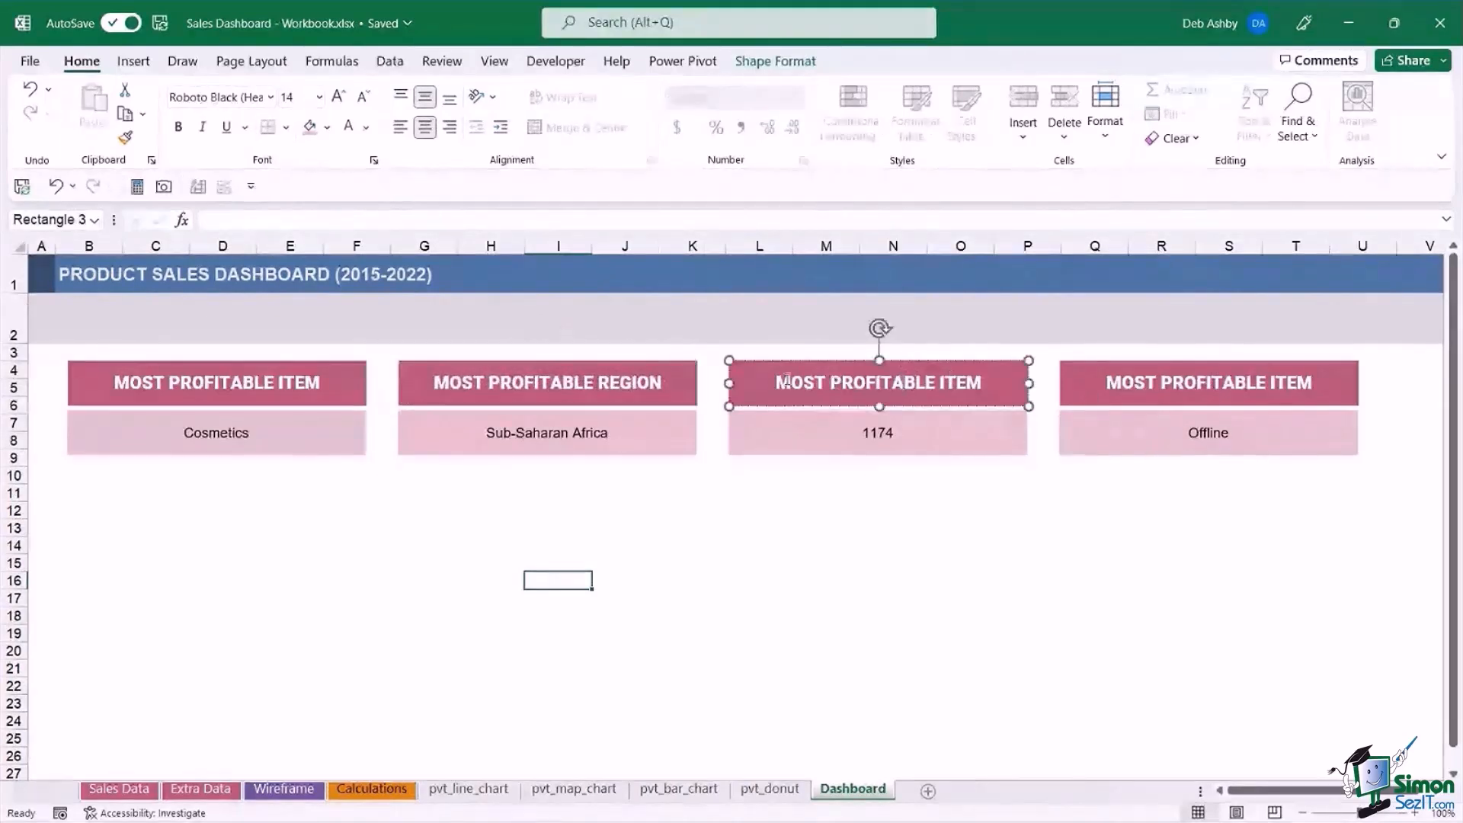
triple_click(966, 379)
type("NUMBER OF CACE")
key("BackSpace")
key("BackSpace")
type("NCELLED ORDERS")
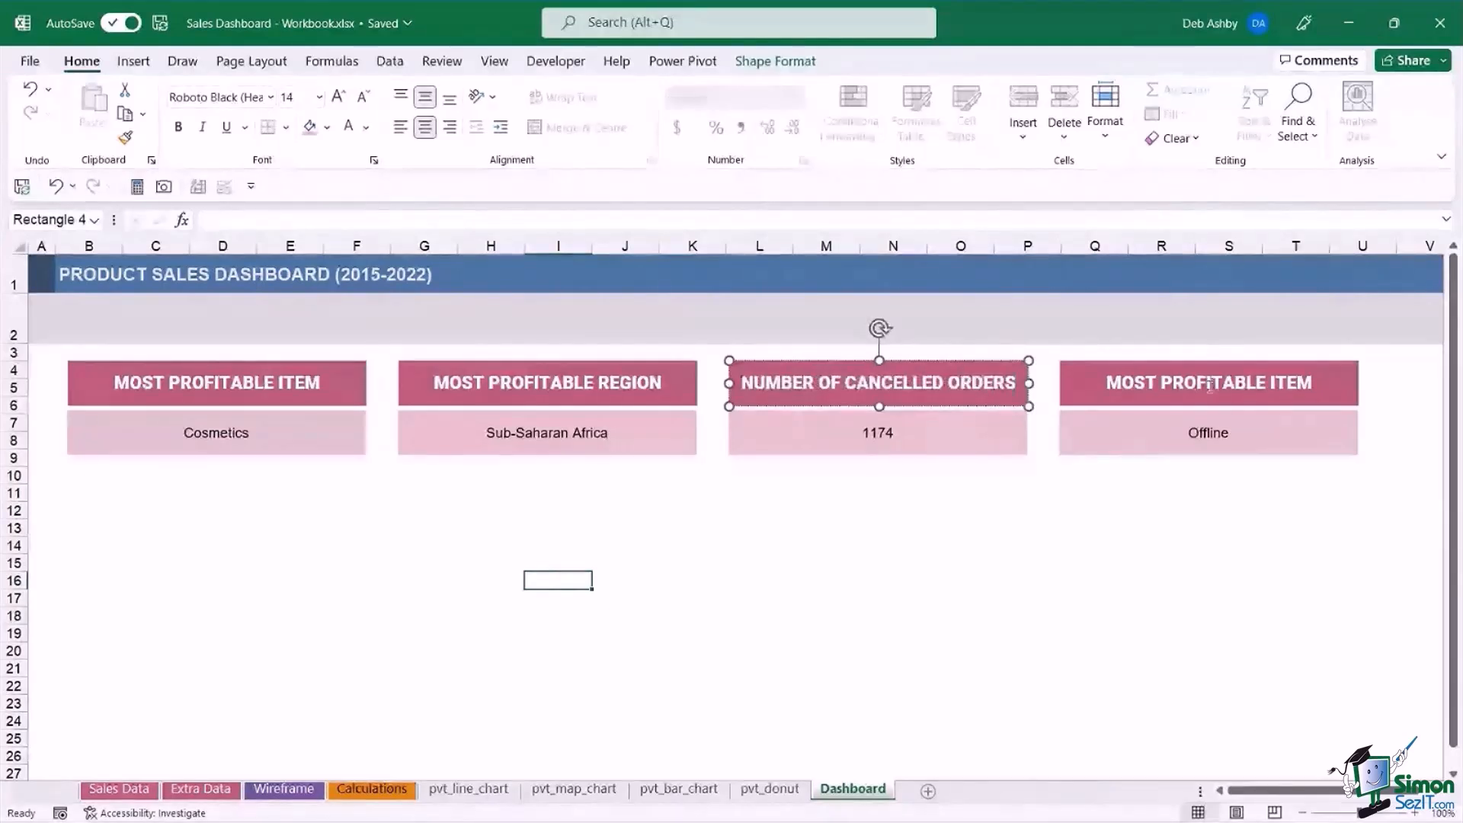
Replace the heading of the fourth metric card with TOP SALES CHANNEL and deselect the shape.
left_click(1109, 384)
left_click_drag(1108, 384, 1304, 386)
type("TOP SAL")
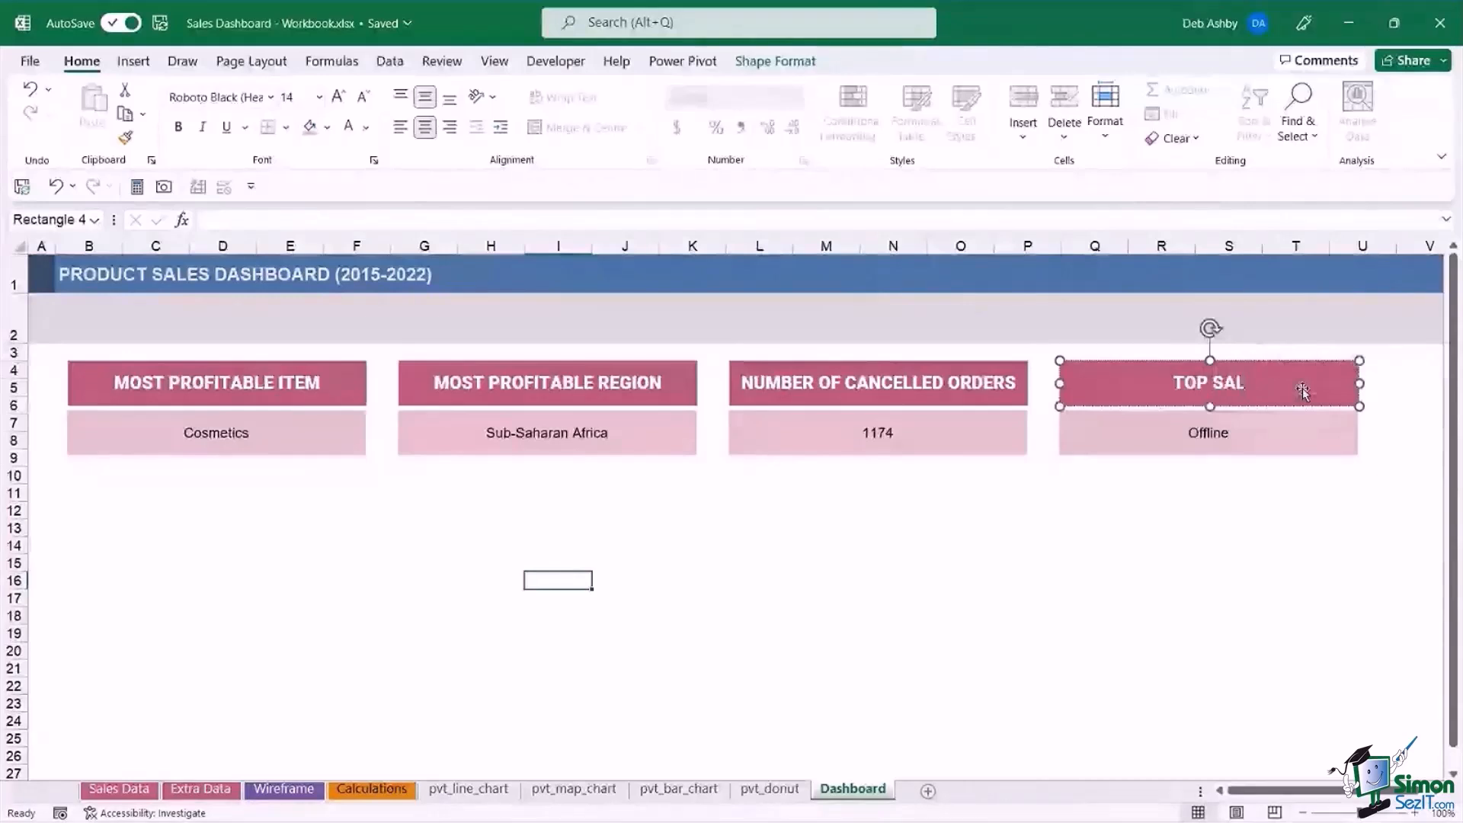
type("ES CHANNEL")
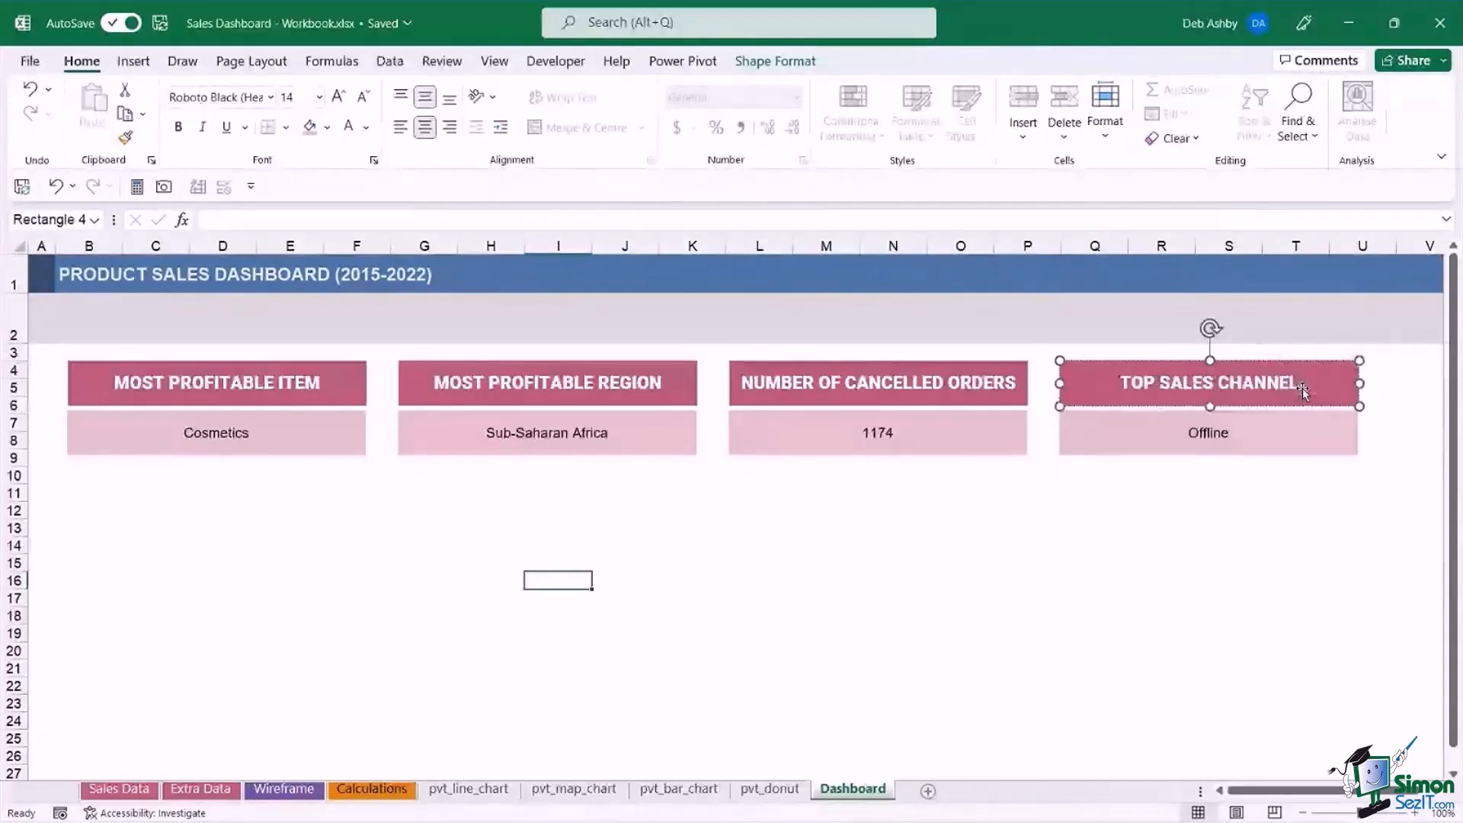
left_click(961, 581)
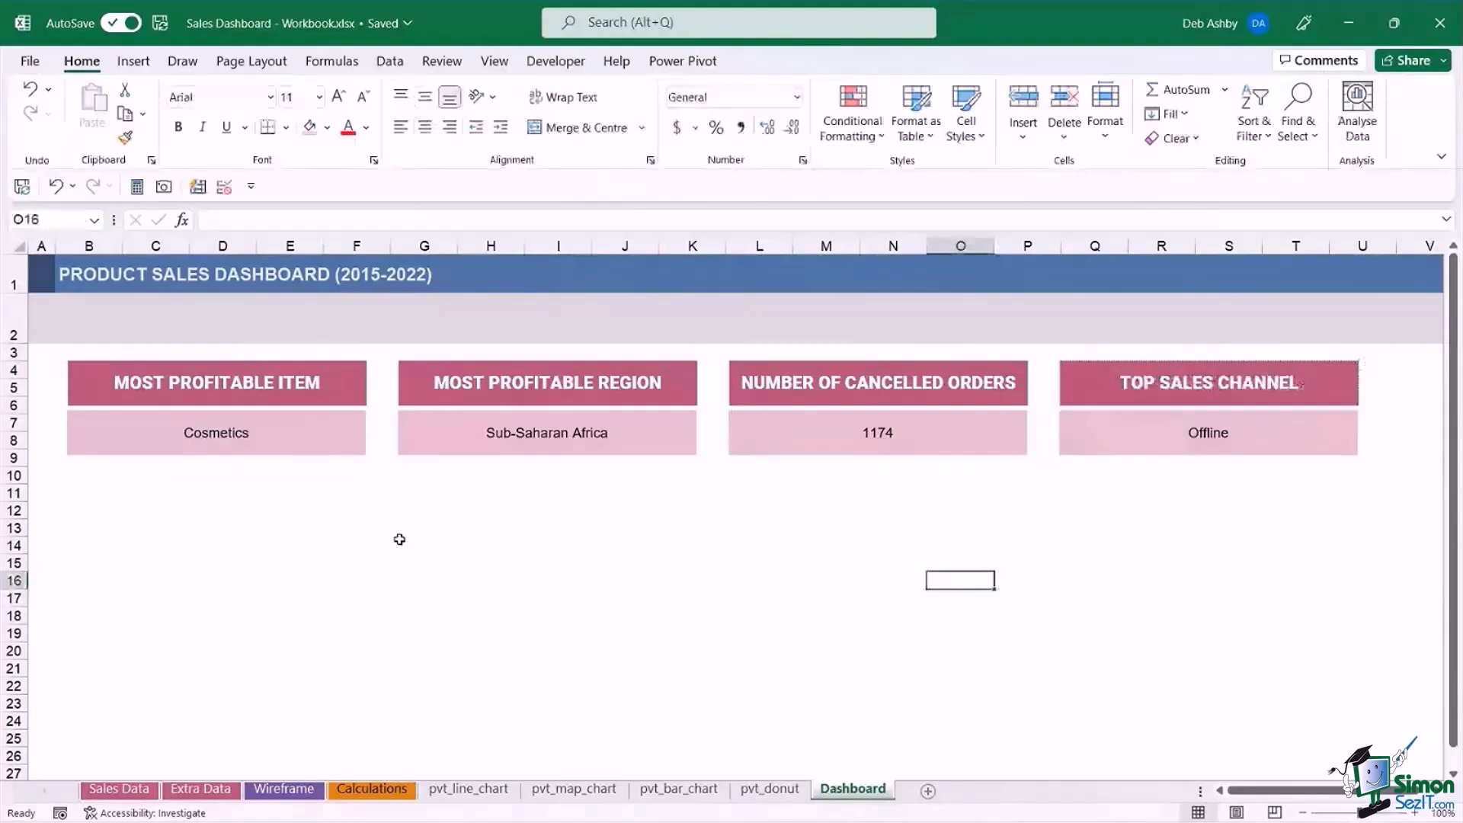
Format the linked text of the Most Profitable Item card as 14 pt bold in a dark pink font colour.
left_click(237, 437)
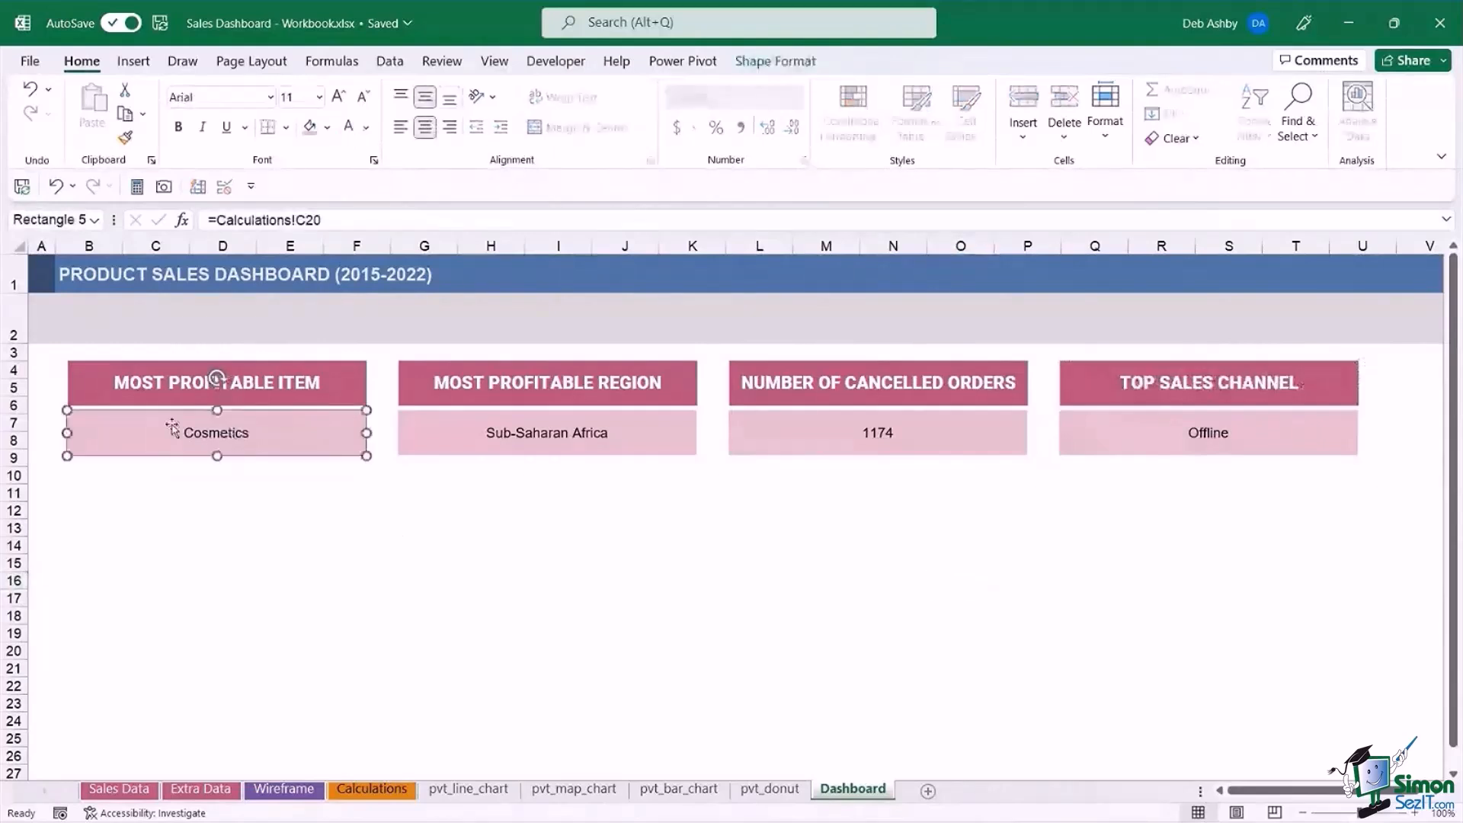
left_click(339, 101)
left_click(338, 101)
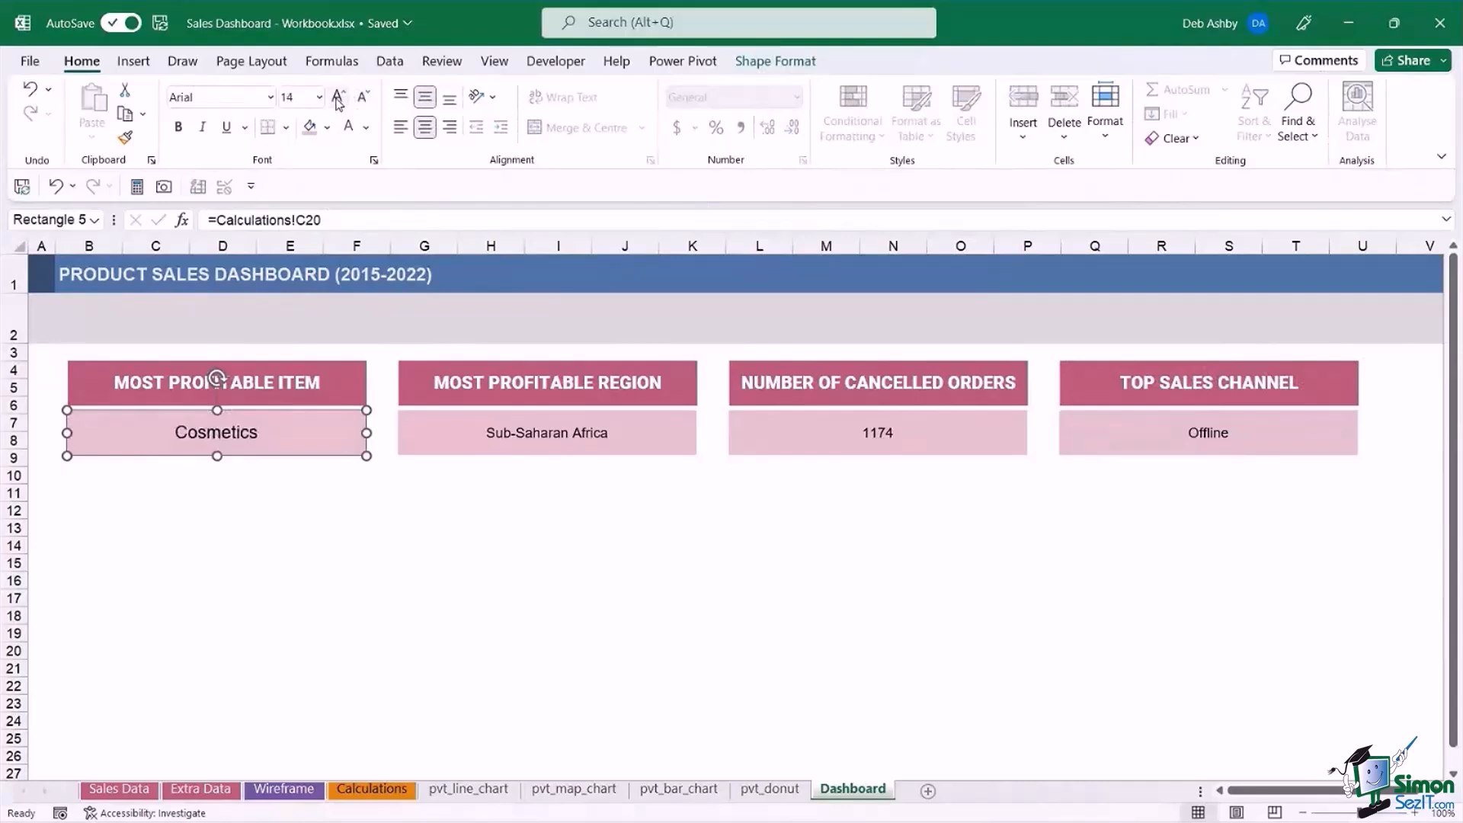
left_click(178, 127)
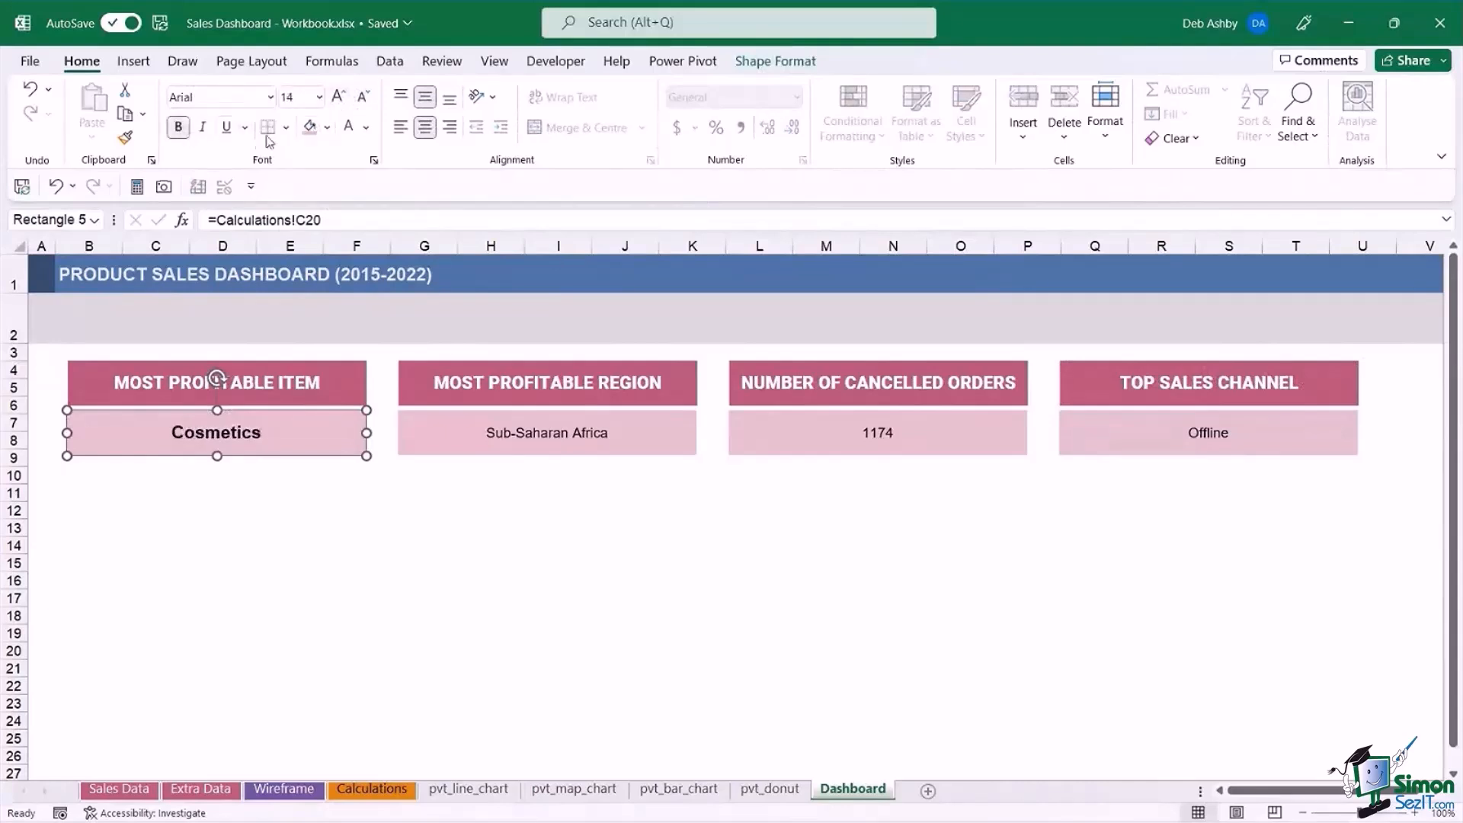
left_click(327, 127)
left_click(367, 130)
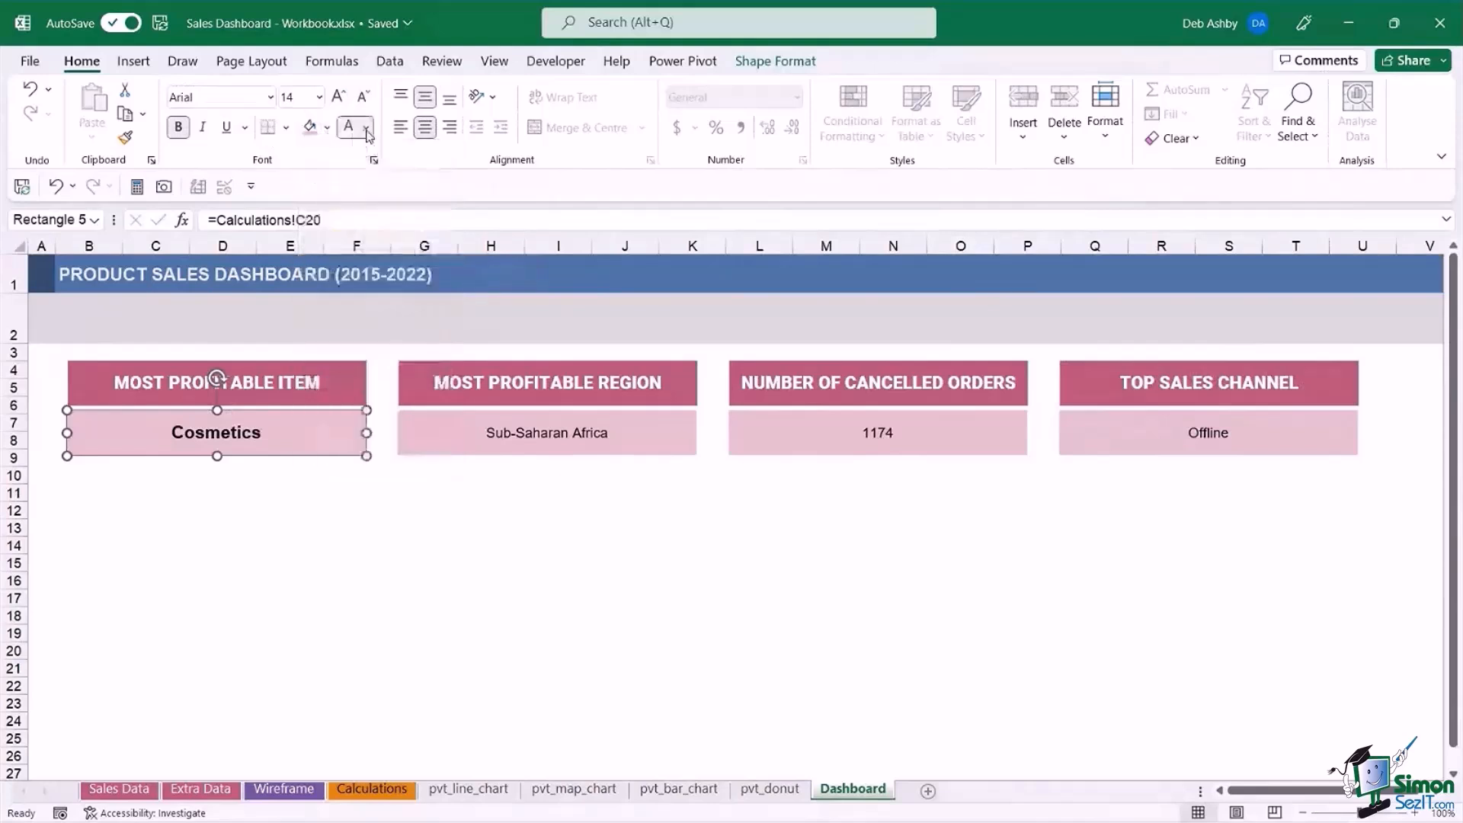
left_click(366, 130)
left_click(453, 278)
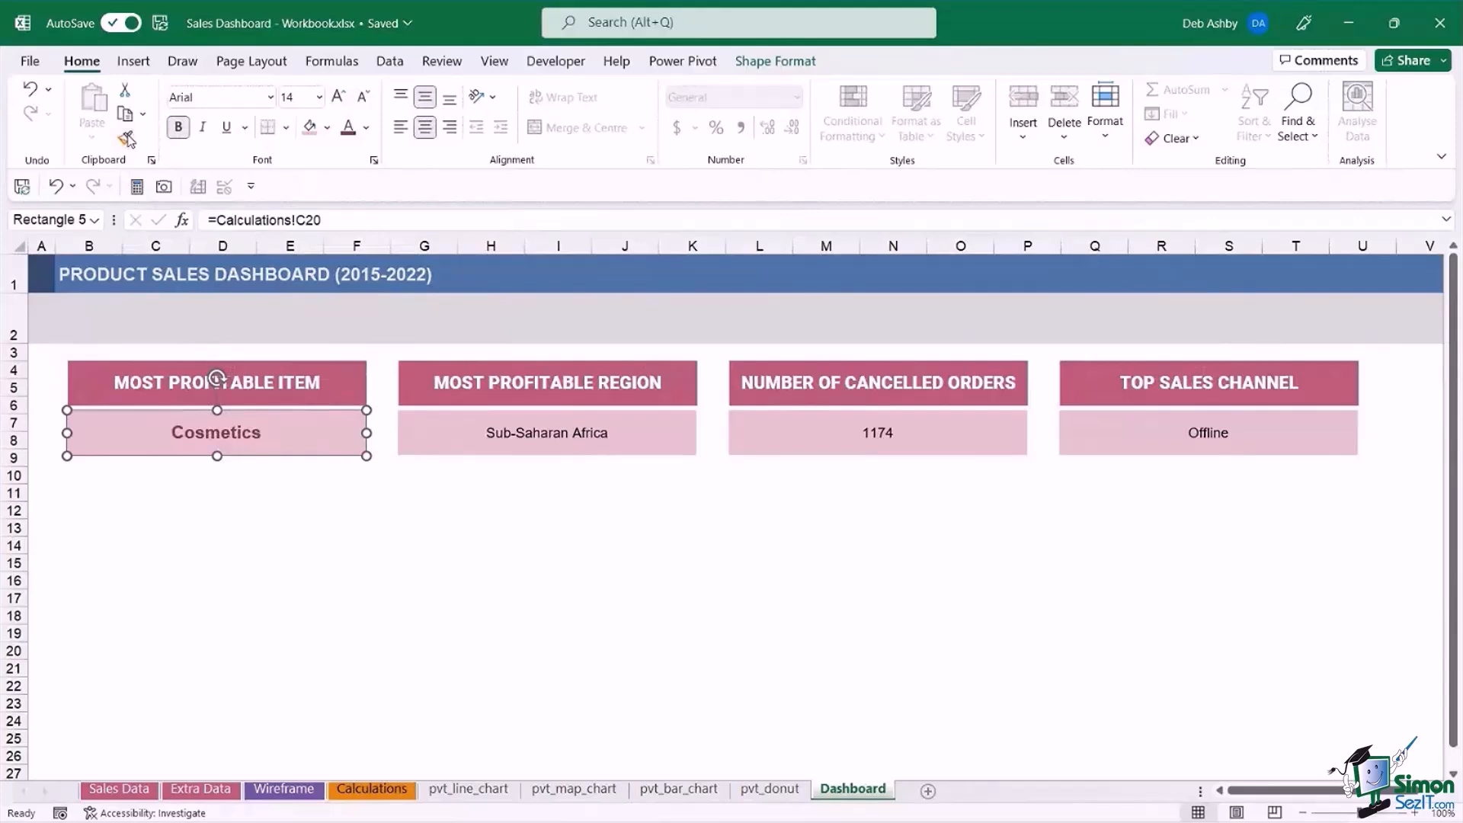
Copy the Cosmetics text formatting to the linked values of the Most Profitable Region, Number of Cancelled Orders and Top Sales Channel cards.
double_click(126, 140)
left_click(565, 432)
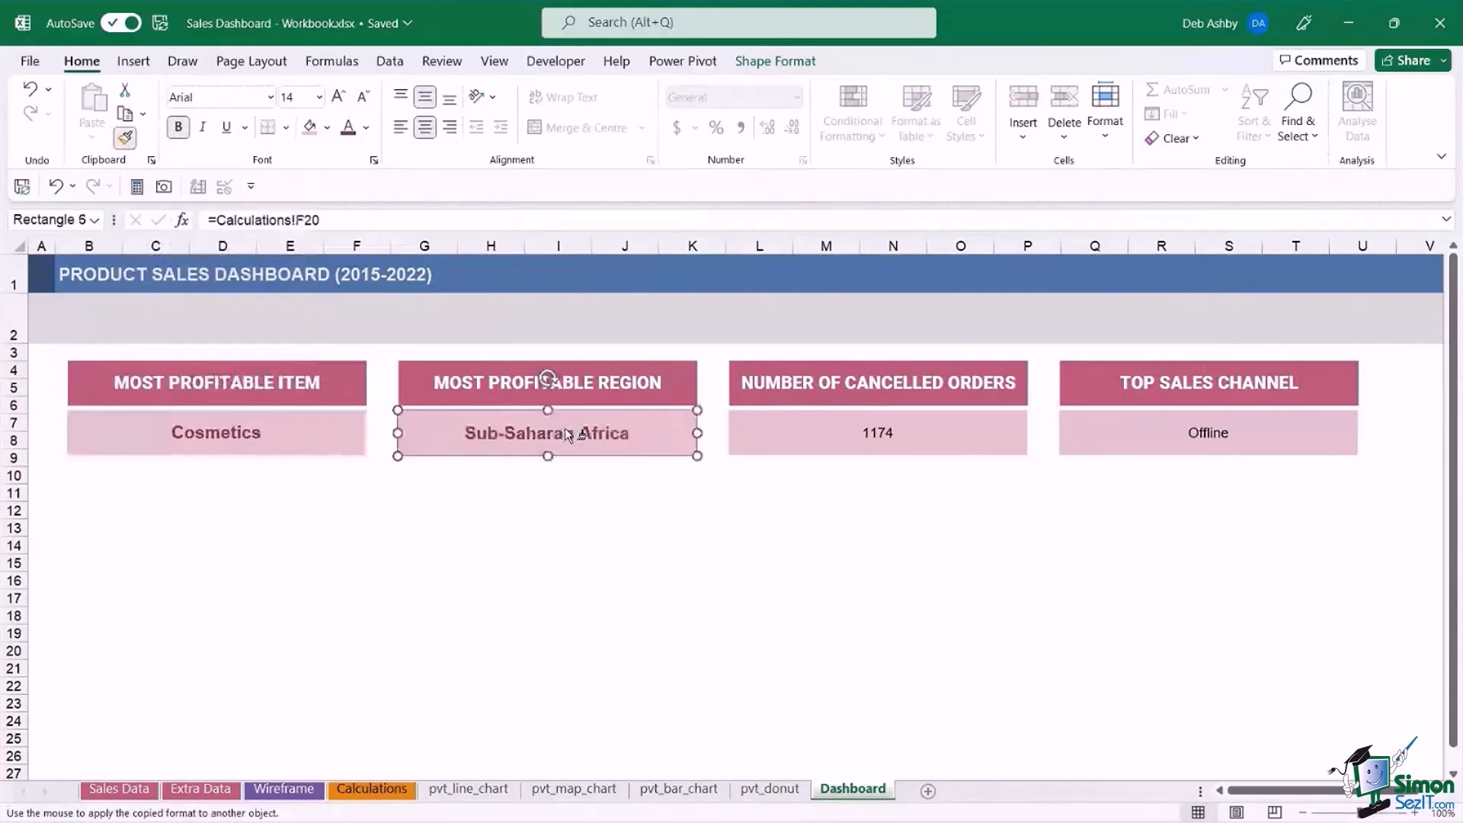
left_click(869, 431)
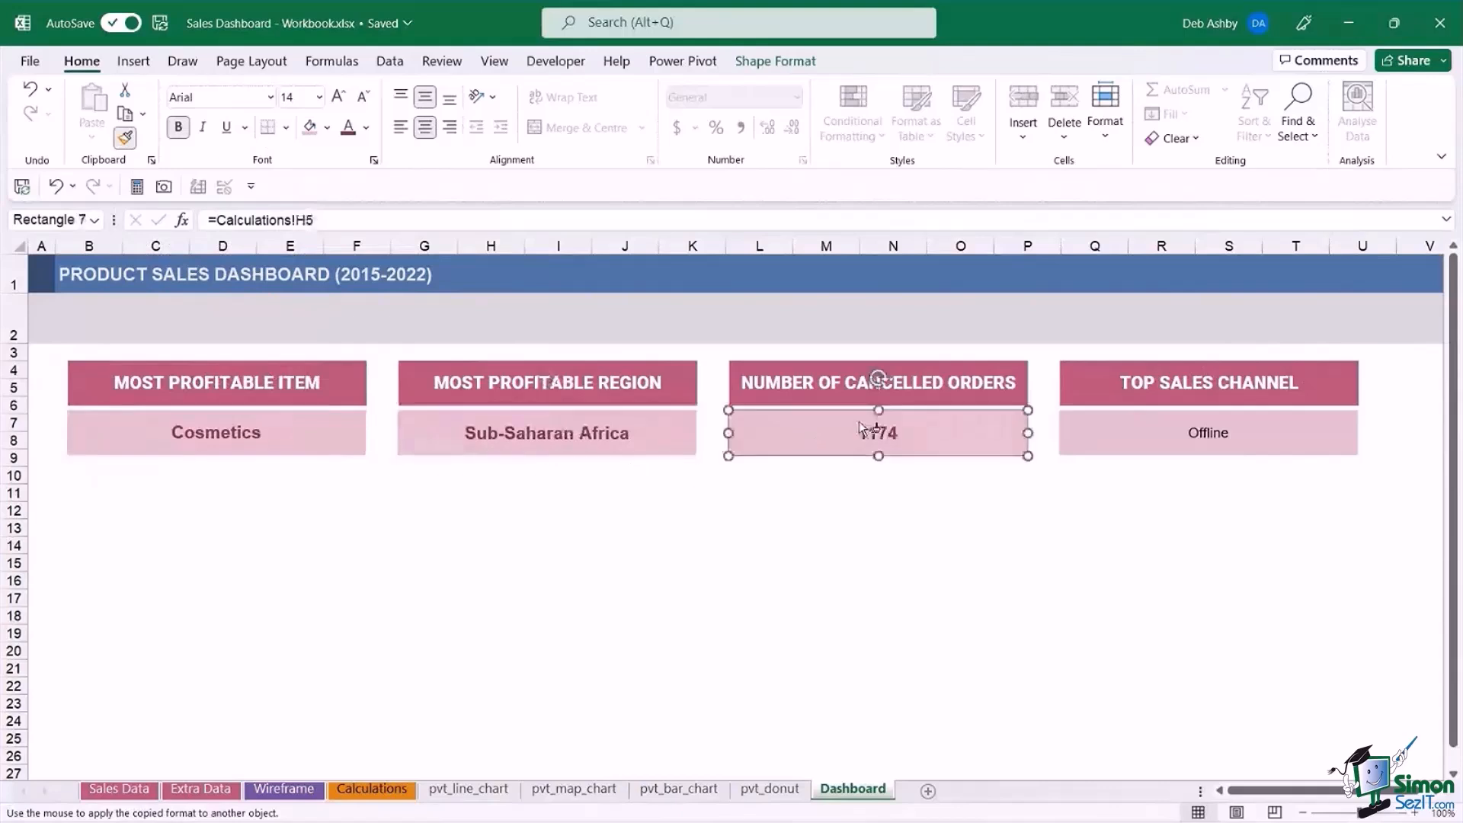
left_click(1170, 442)
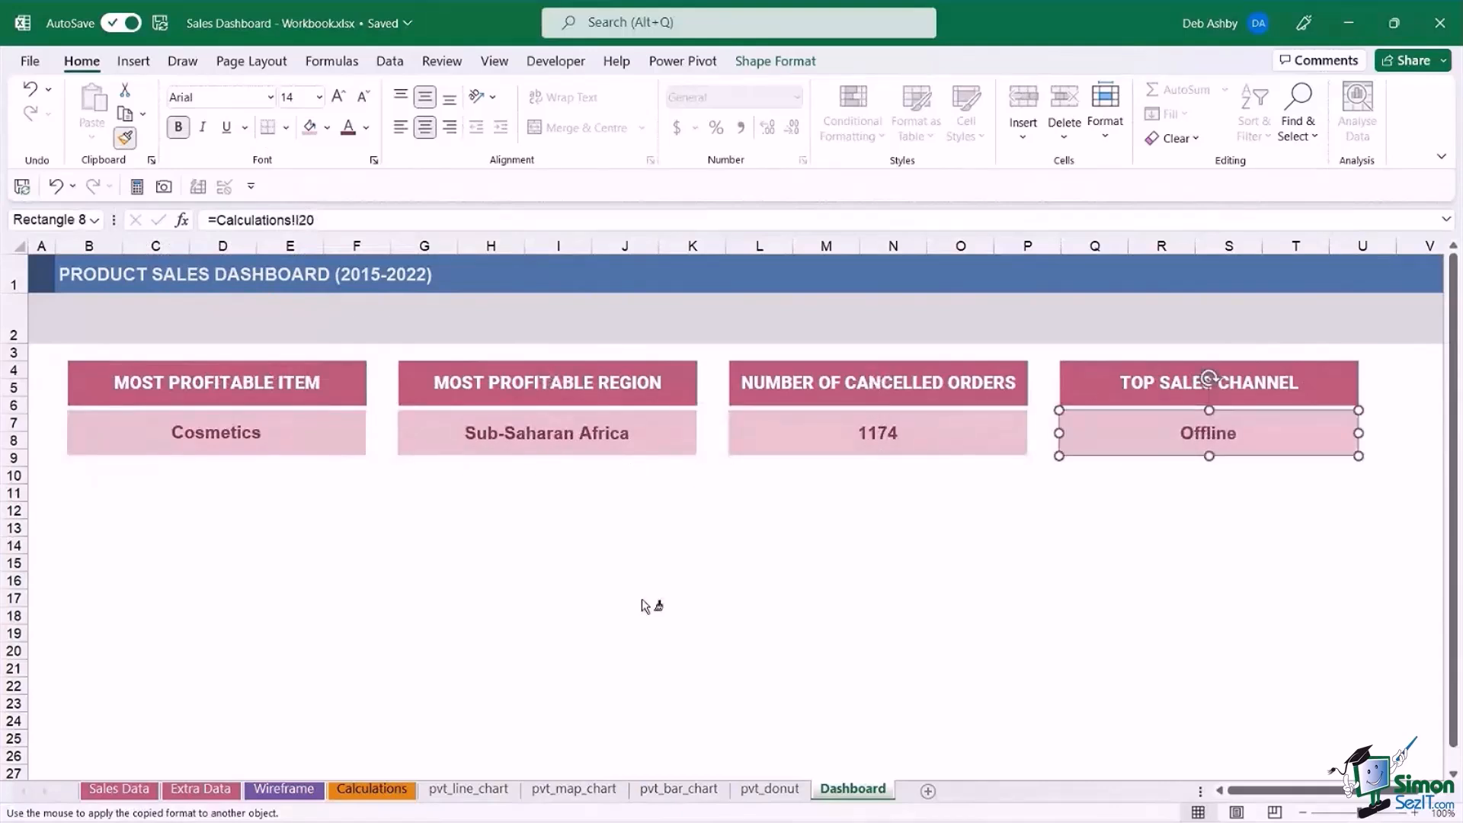
left_click(940, 562)
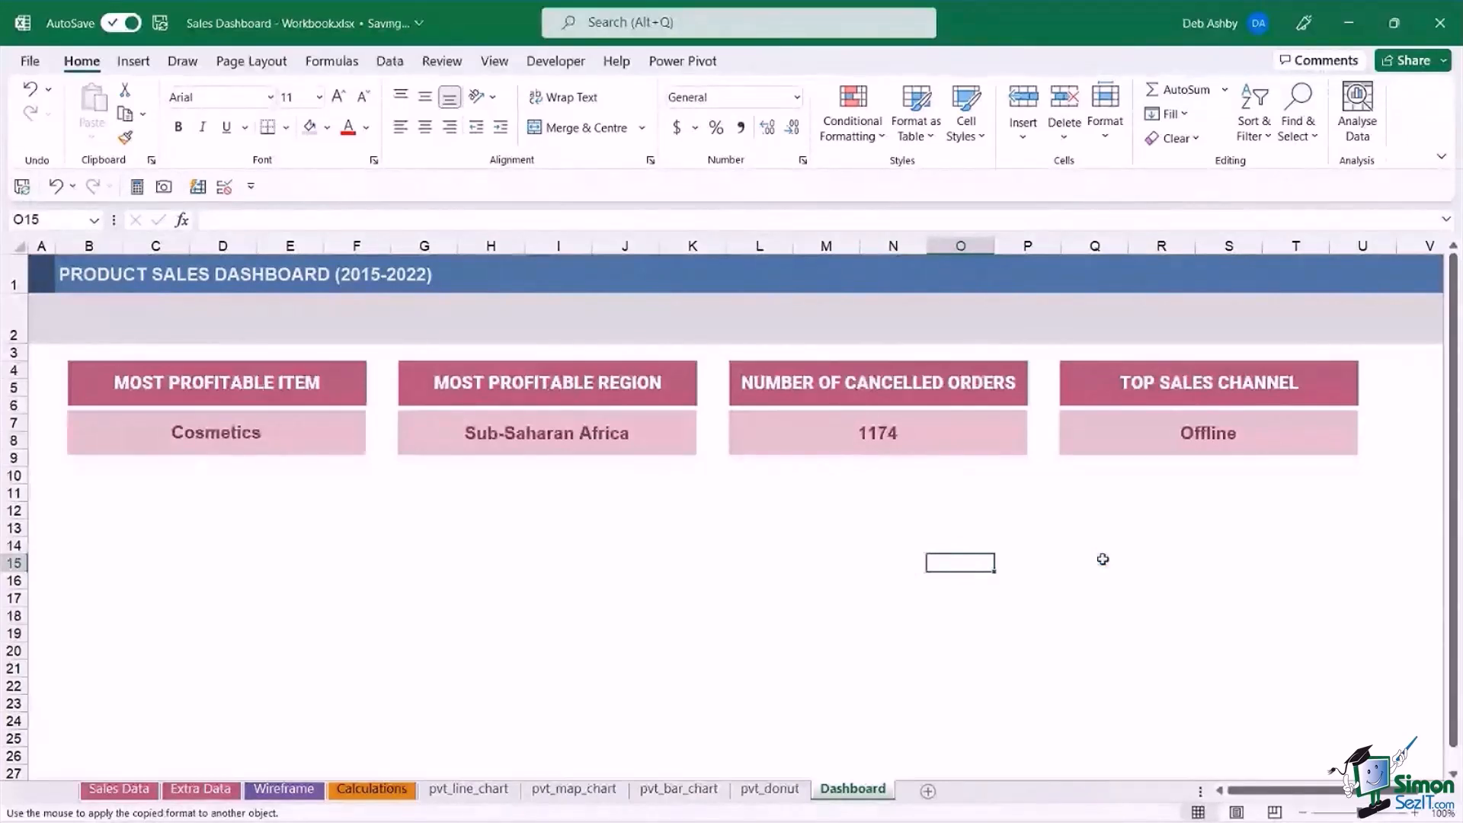
left_click(745, 654)
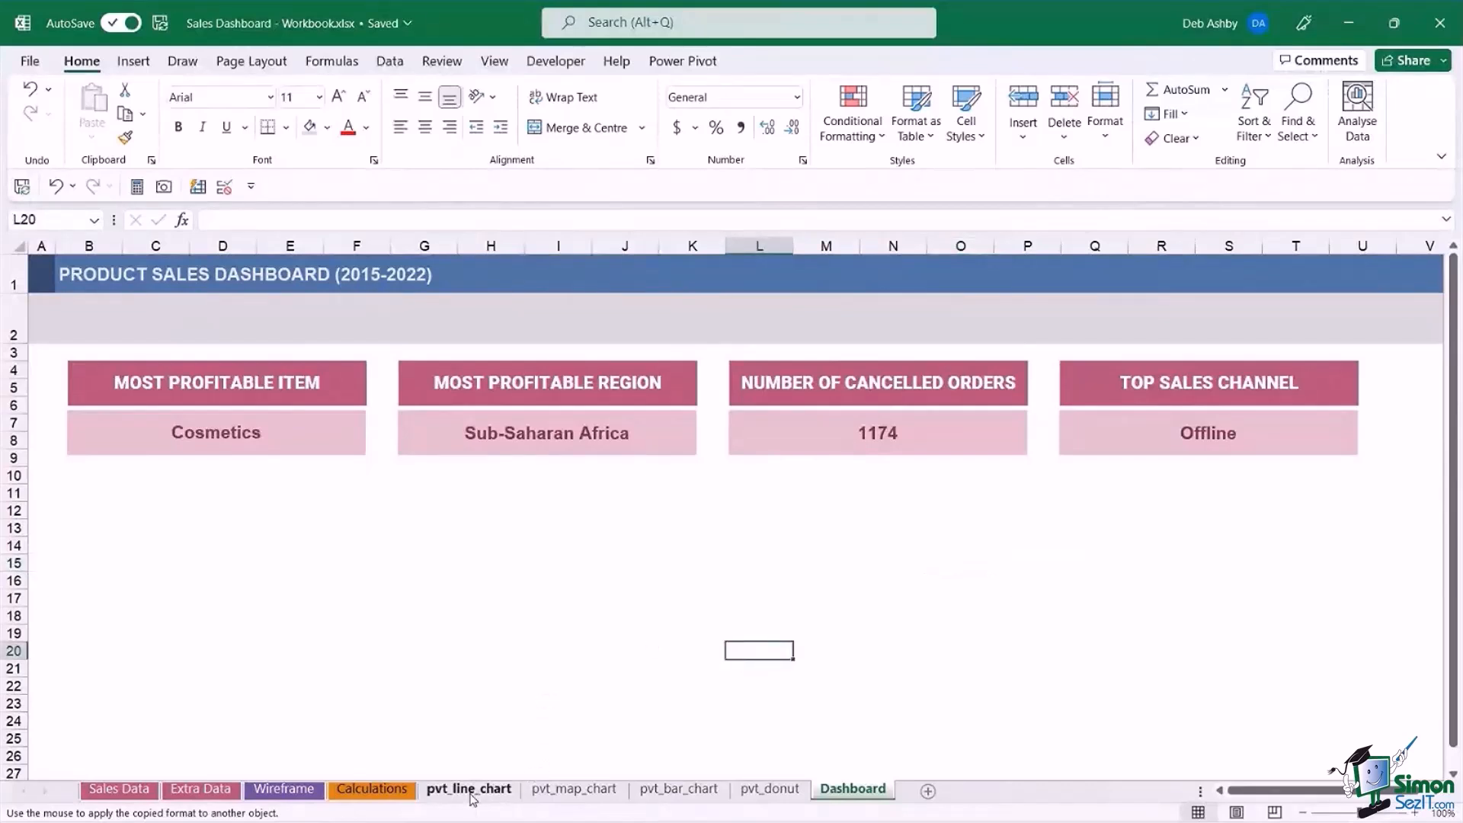
Copy the Total Profit by Year line chart from pvt_line_chart to the Dashboard sheet and place it at row 12 below the first metric card.
left_click(470, 789)
left_click(751, 352)
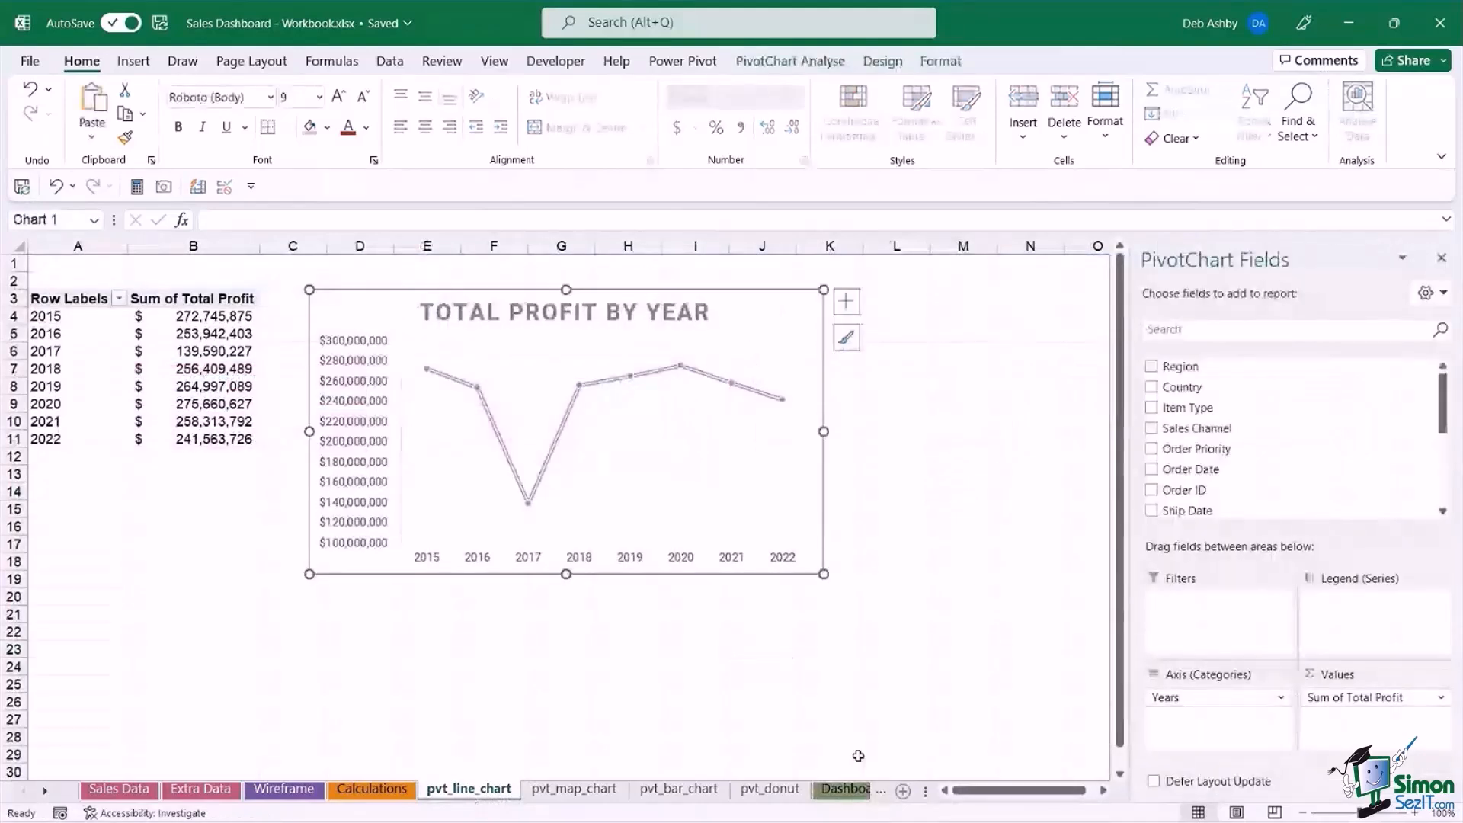
left_click(845, 790)
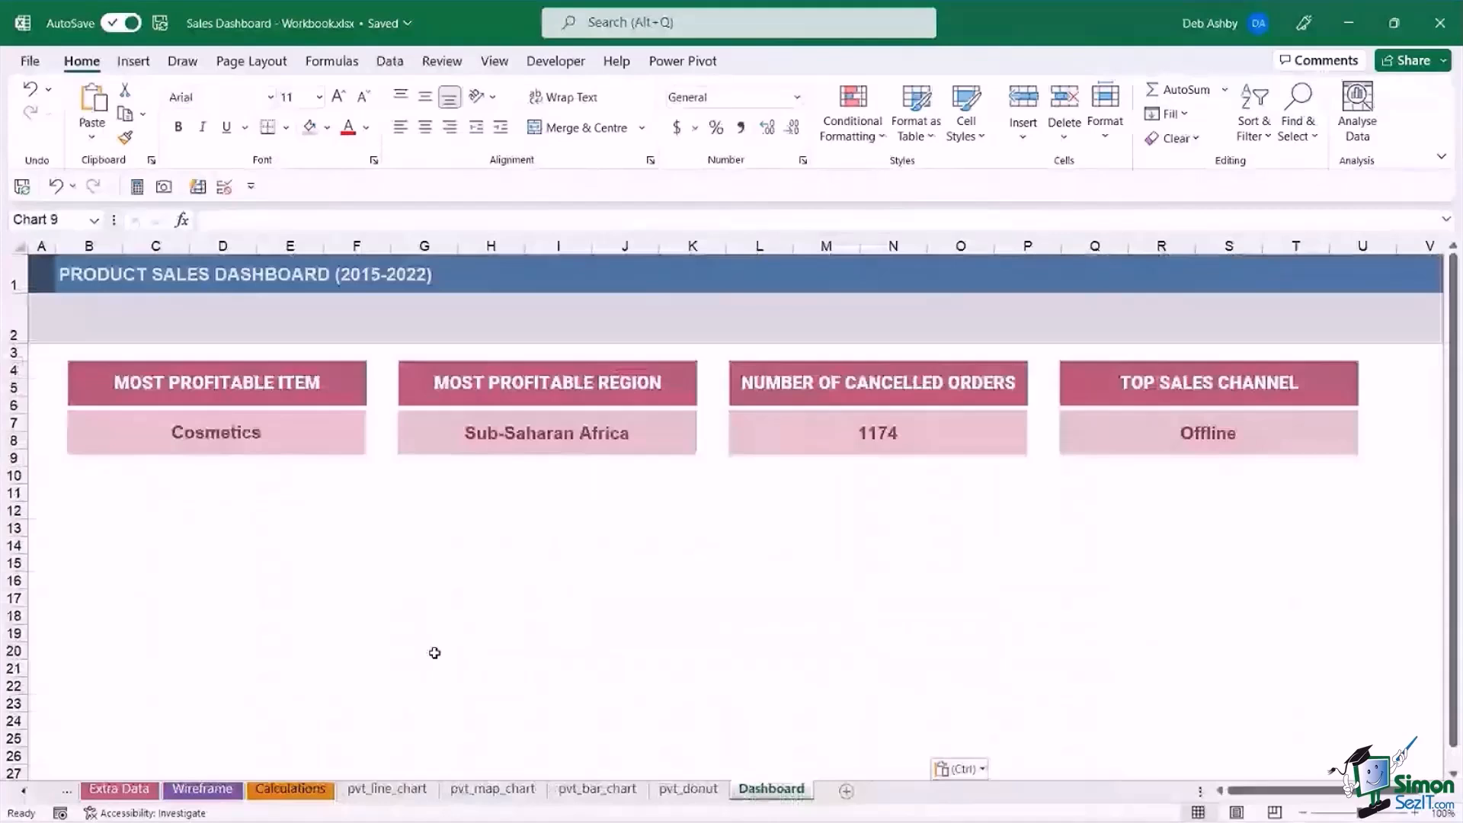
key("ctrl+v")
left_click_drag(607, 607, 513, 509)
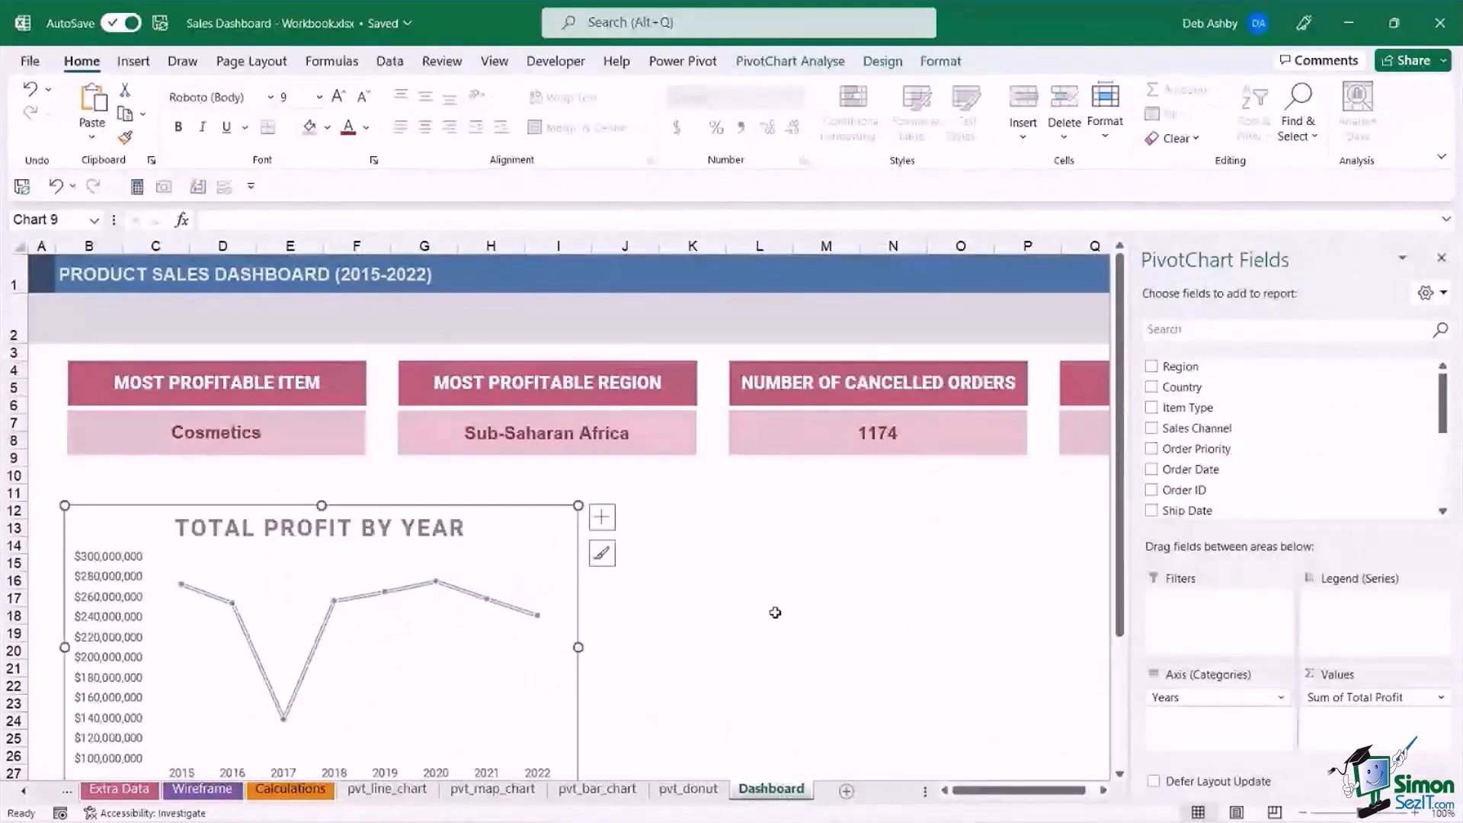
Copy the Average Units Sold by Country map from pvt_map_chart to the Dashboard and align it under the Top Sales Channel card's outer edge.
left_click(512, 787)
left_click(939, 332)
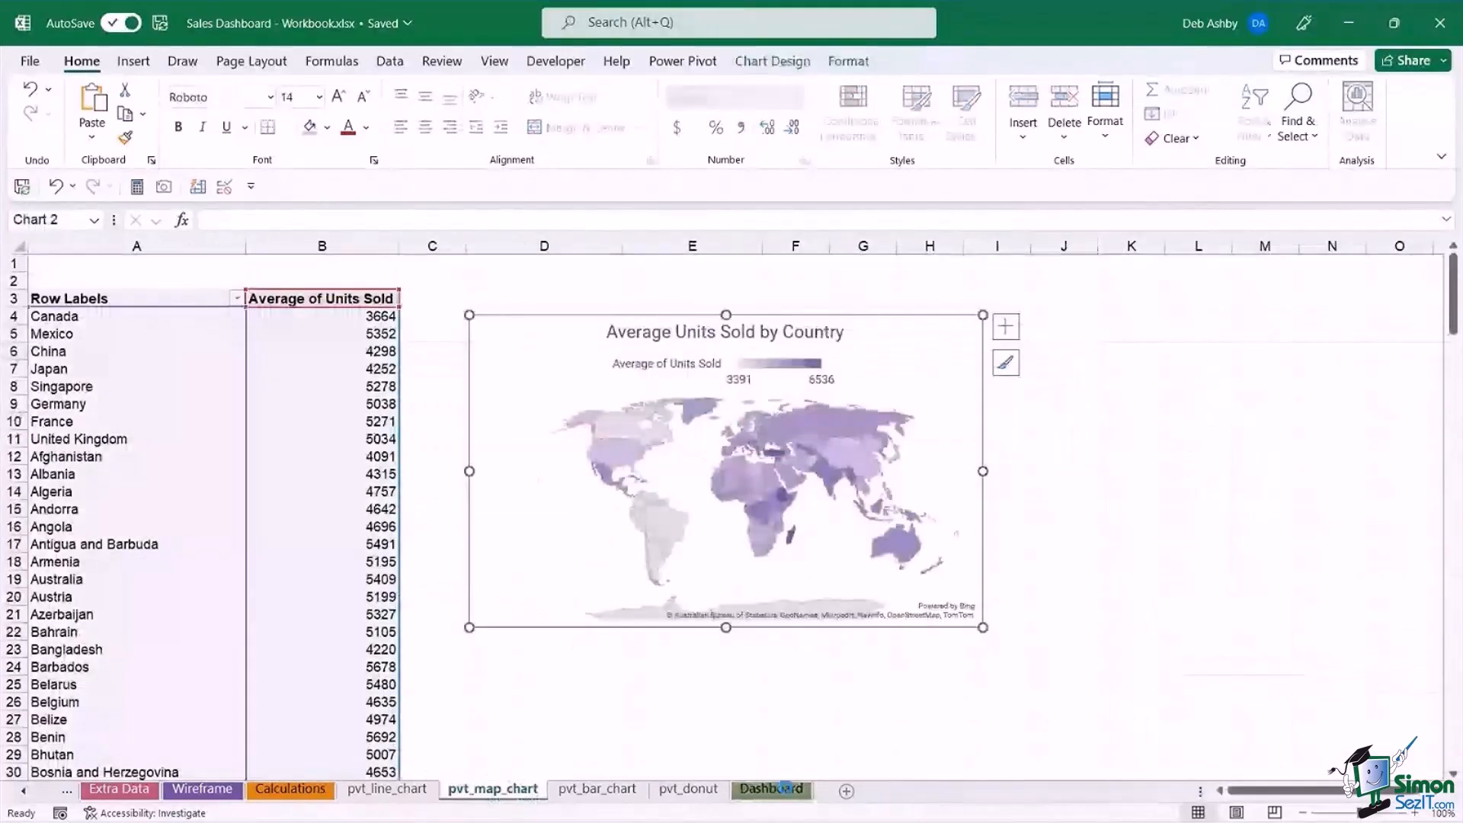
left_click(785, 787)
left_click(765, 580)
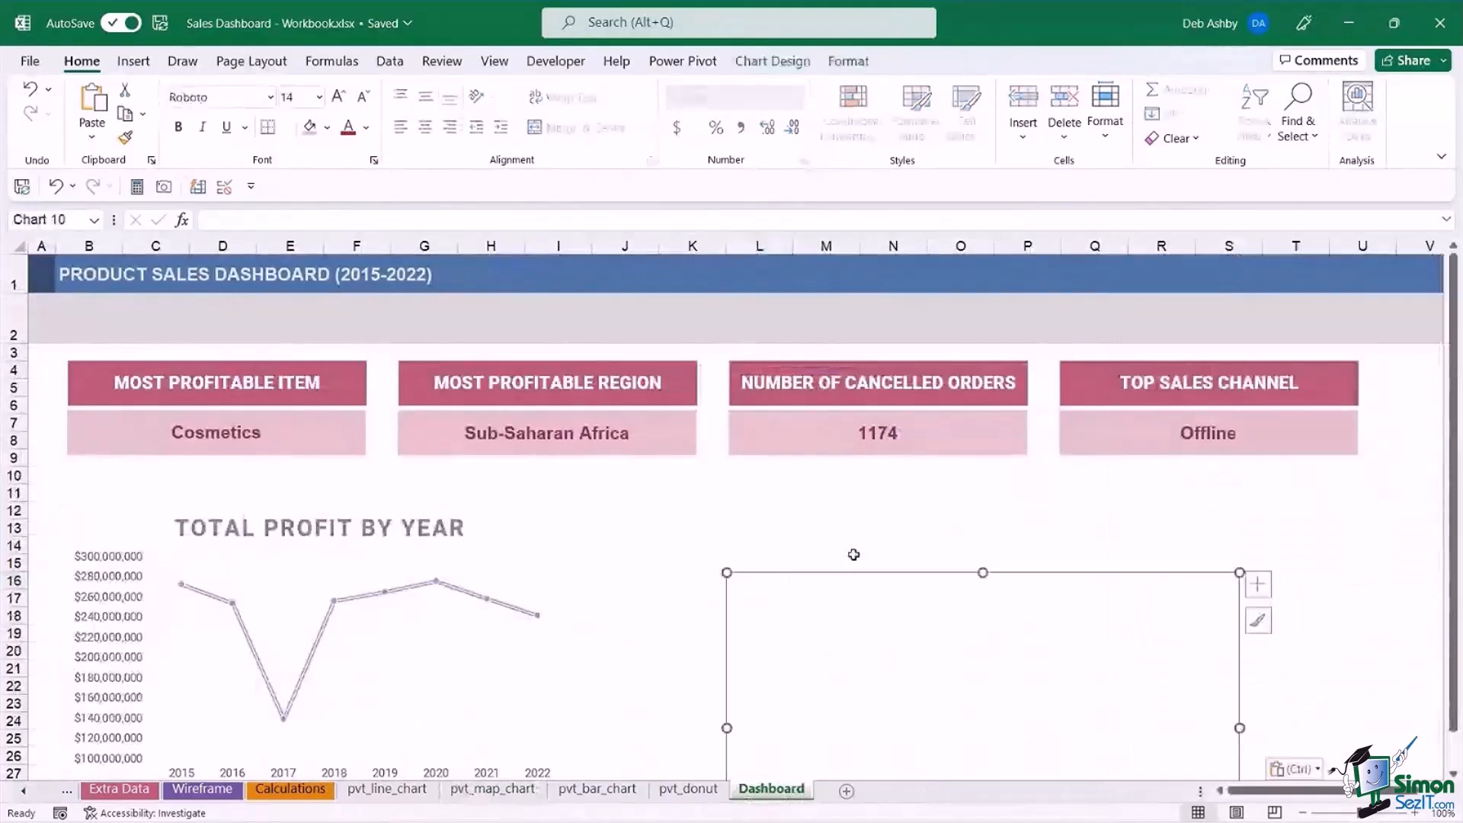
left_click_drag(1127, 581, 1236, 512)
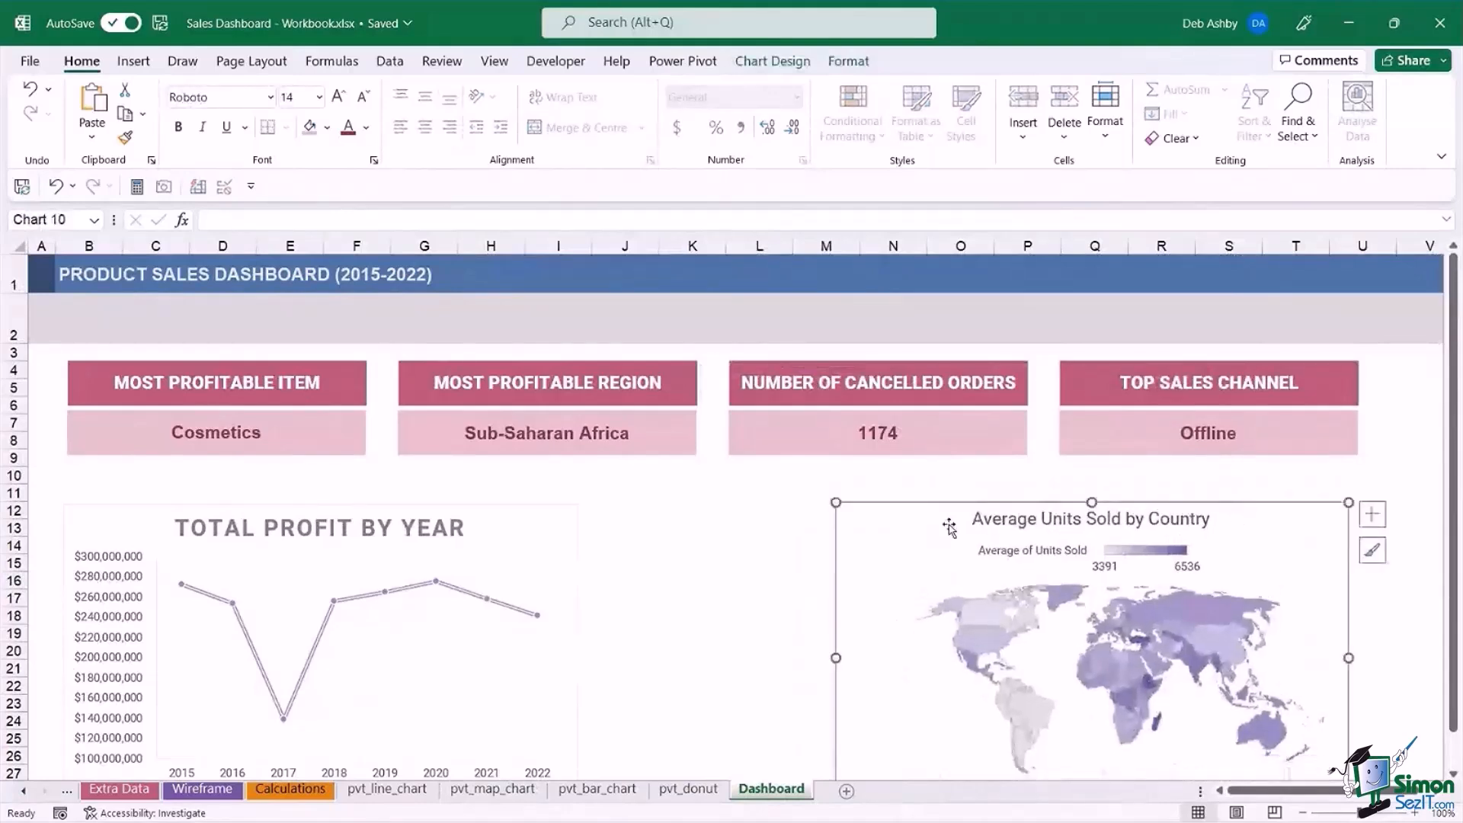
Widen the line chart to about 6.89" and the map chart to about 6.75" so each spans the two metric cards above it.
left_click(542, 528)
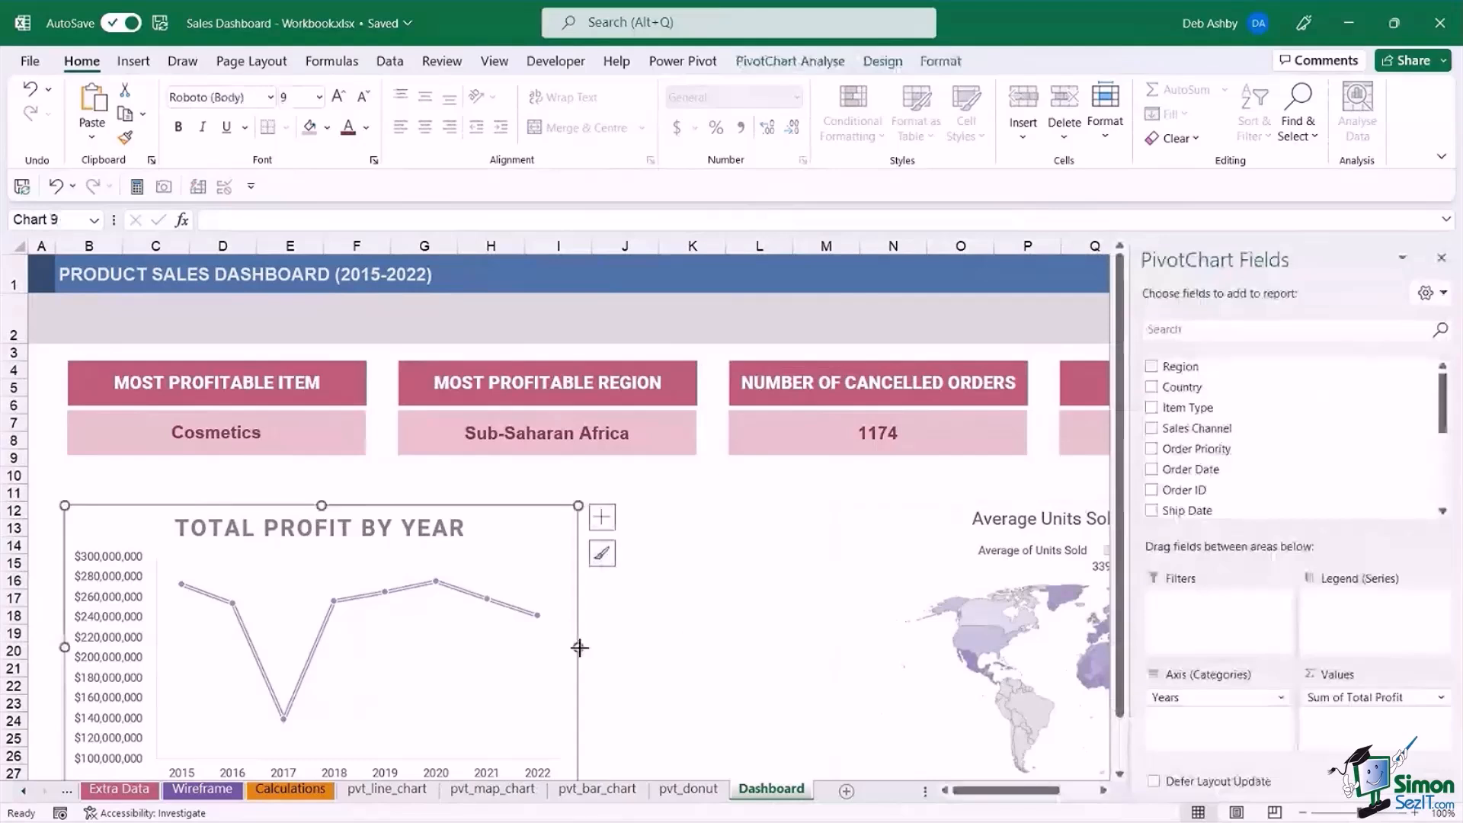
left_click_drag(579, 647, 692, 645)
left_click(862, 574)
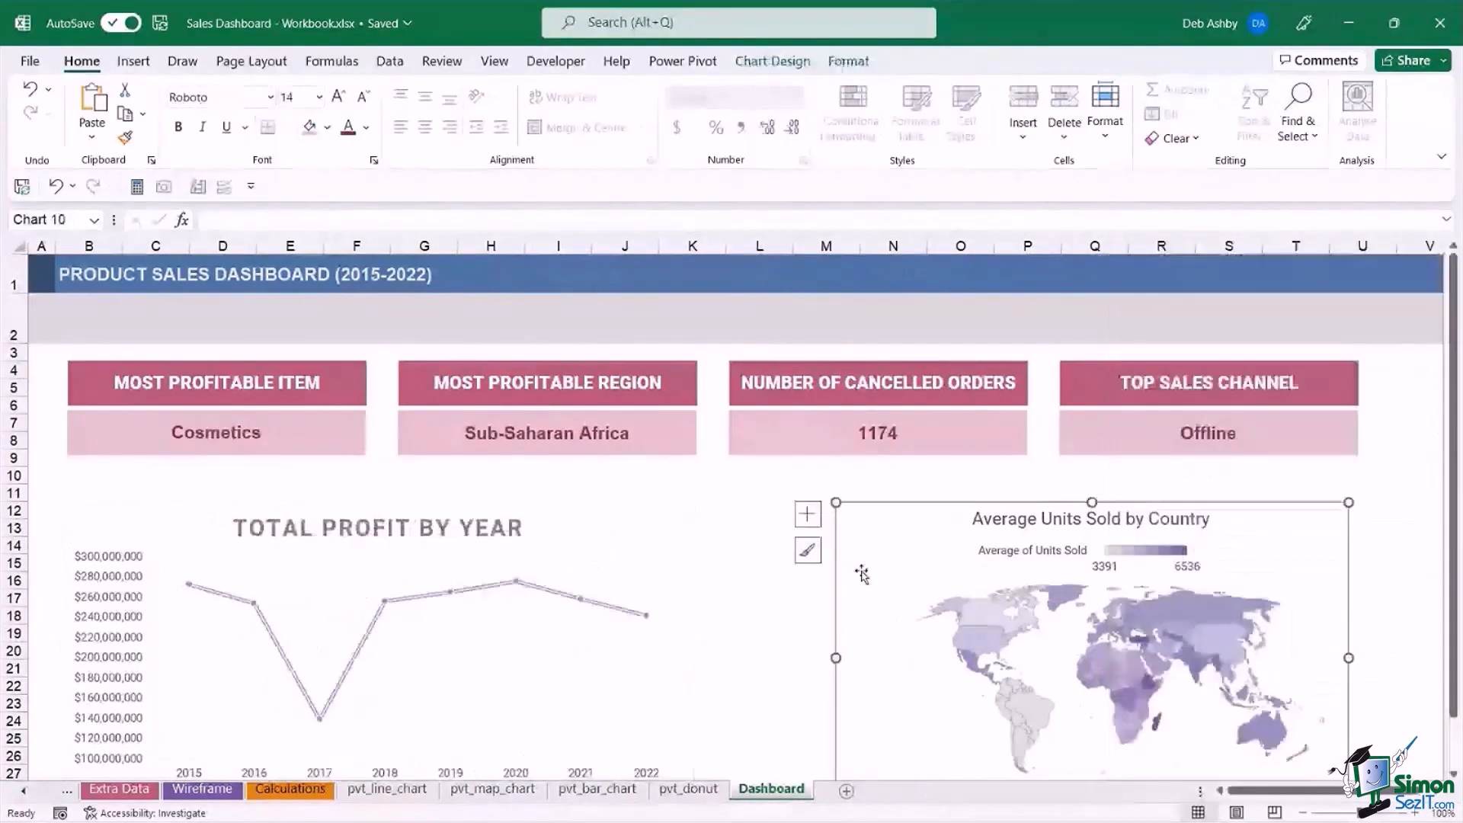
left_click_drag(836, 657, 731, 648)
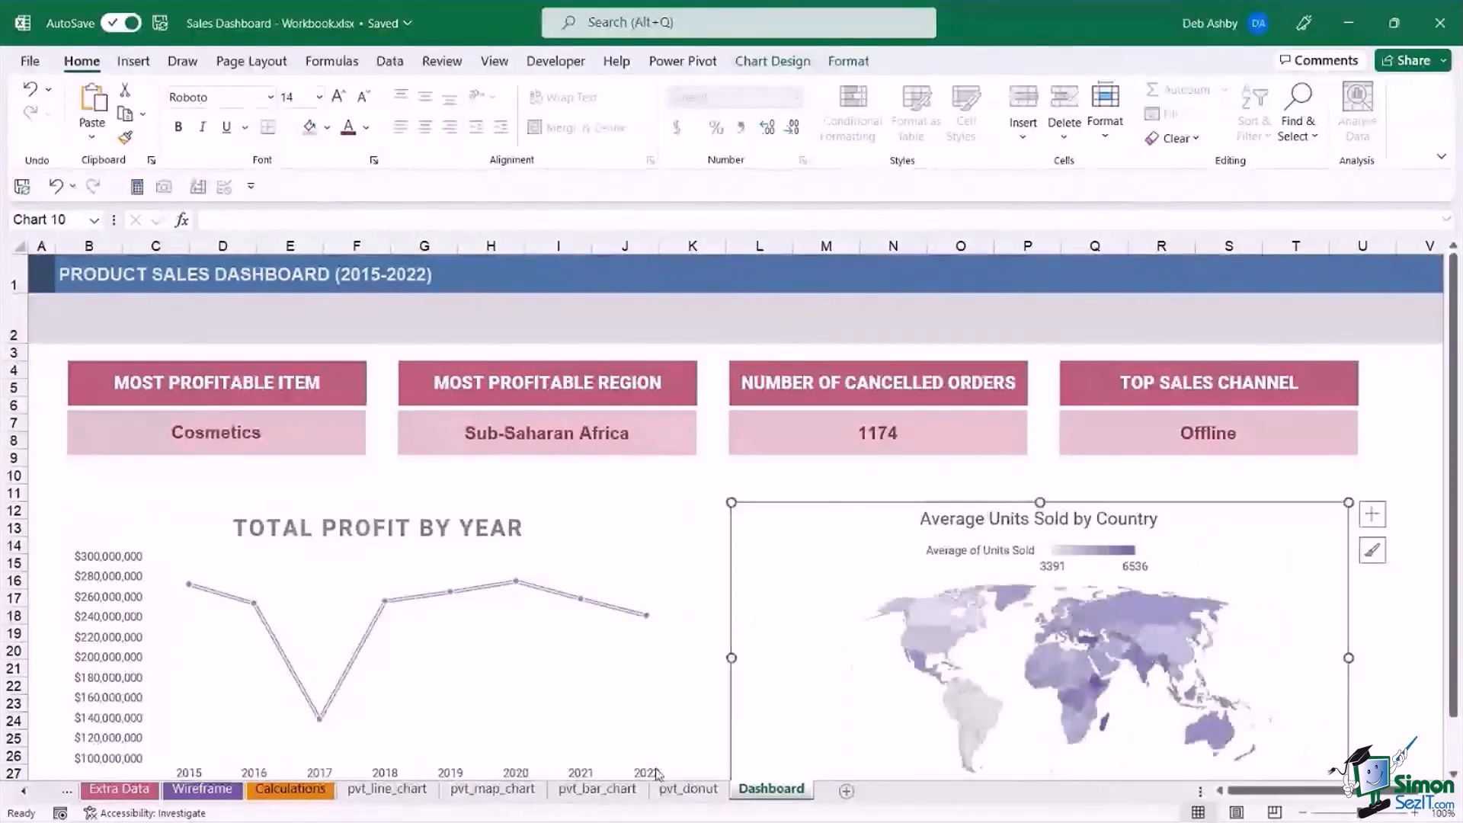
Copy the Revenue by Item and Sales Channel chart from pvt_bar_chart to the Dashboard beneath the line chart and widen it to about 6.91".
left_click(598, 788)
left_click(822, 306)
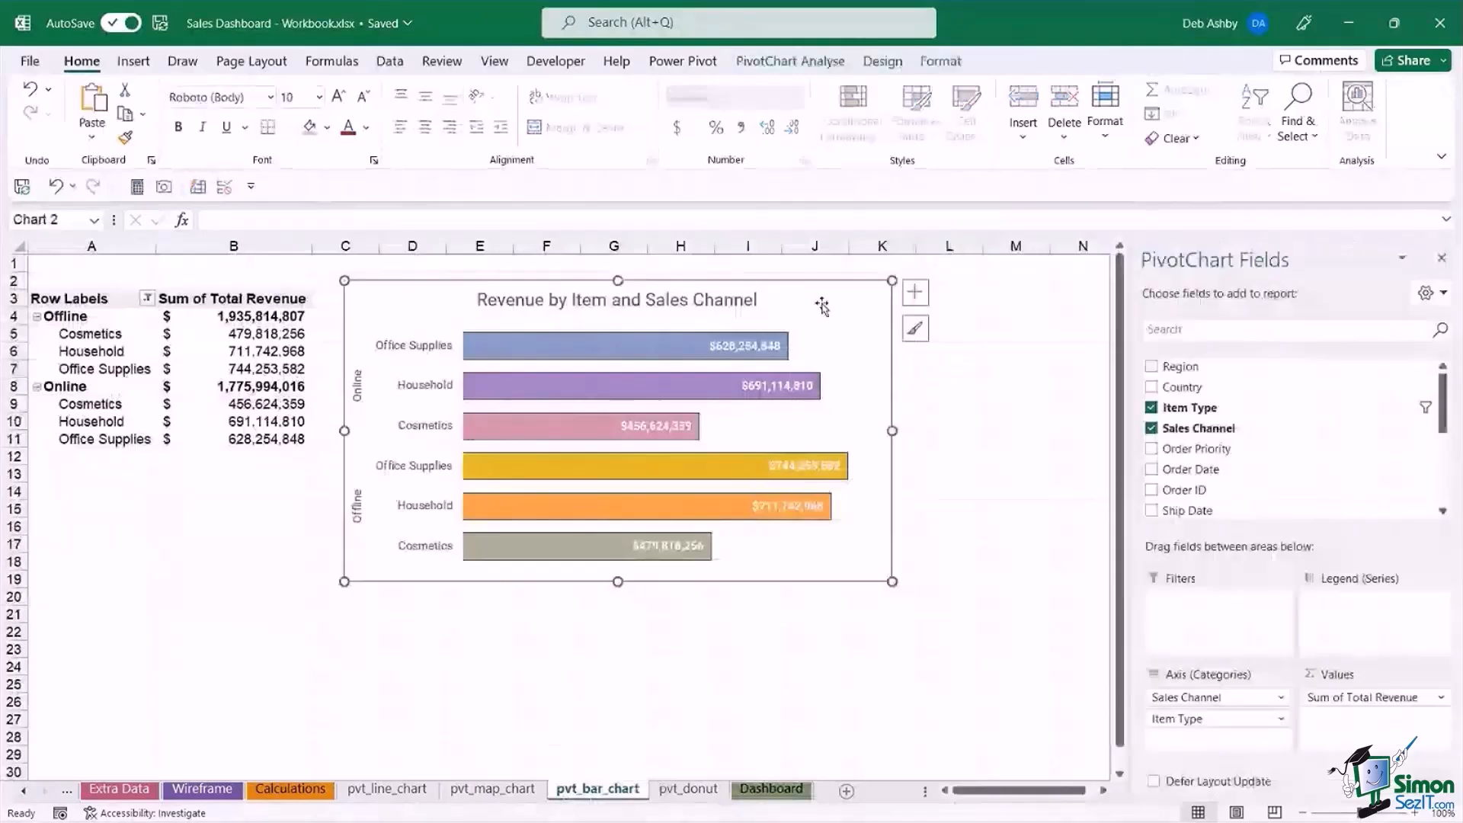
left_click(772, 789)
left_click(438, 615)
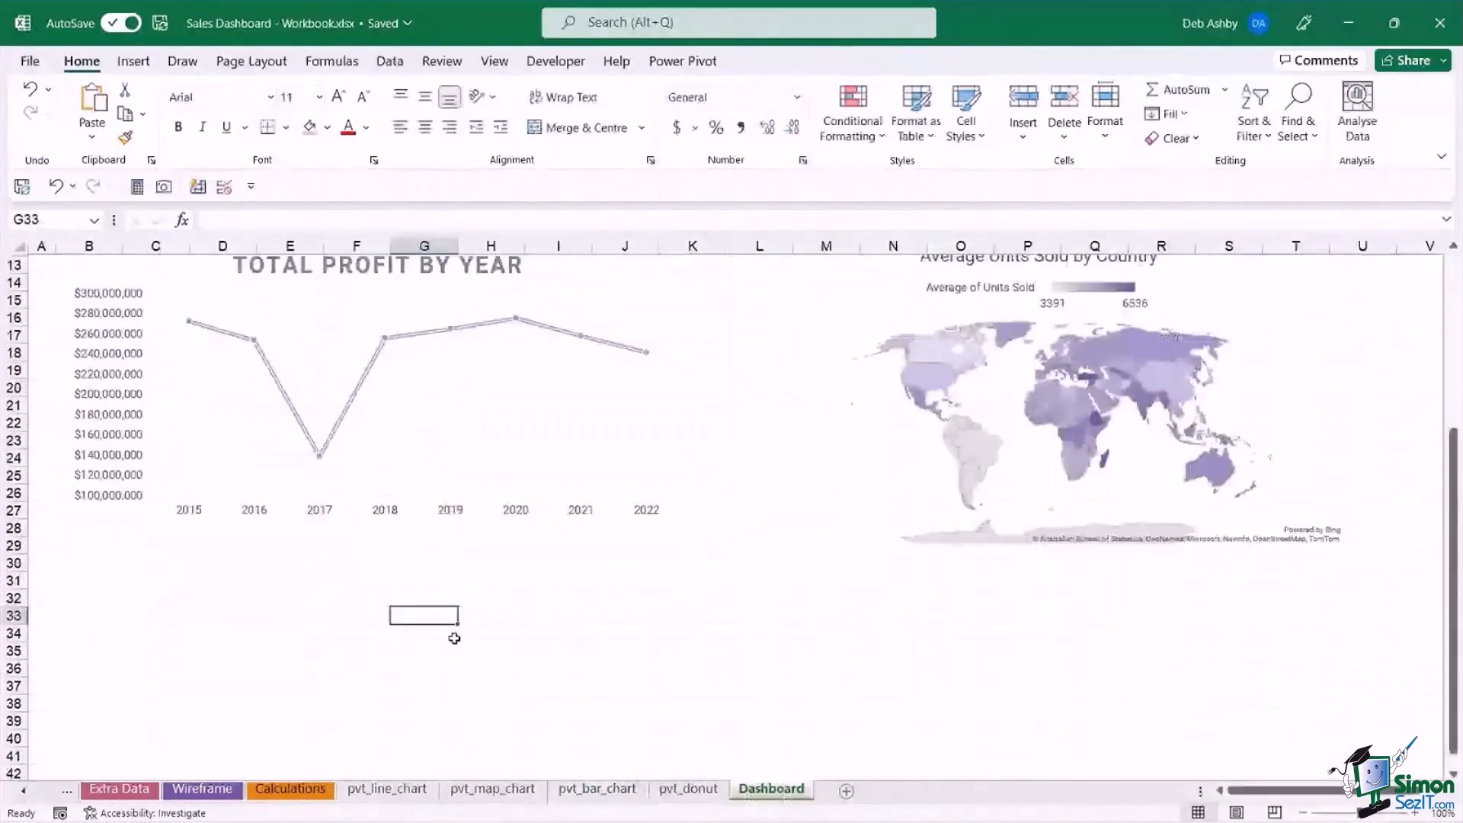
key("ctrl+v")
left_click_drag(717, 634, 504, 579)
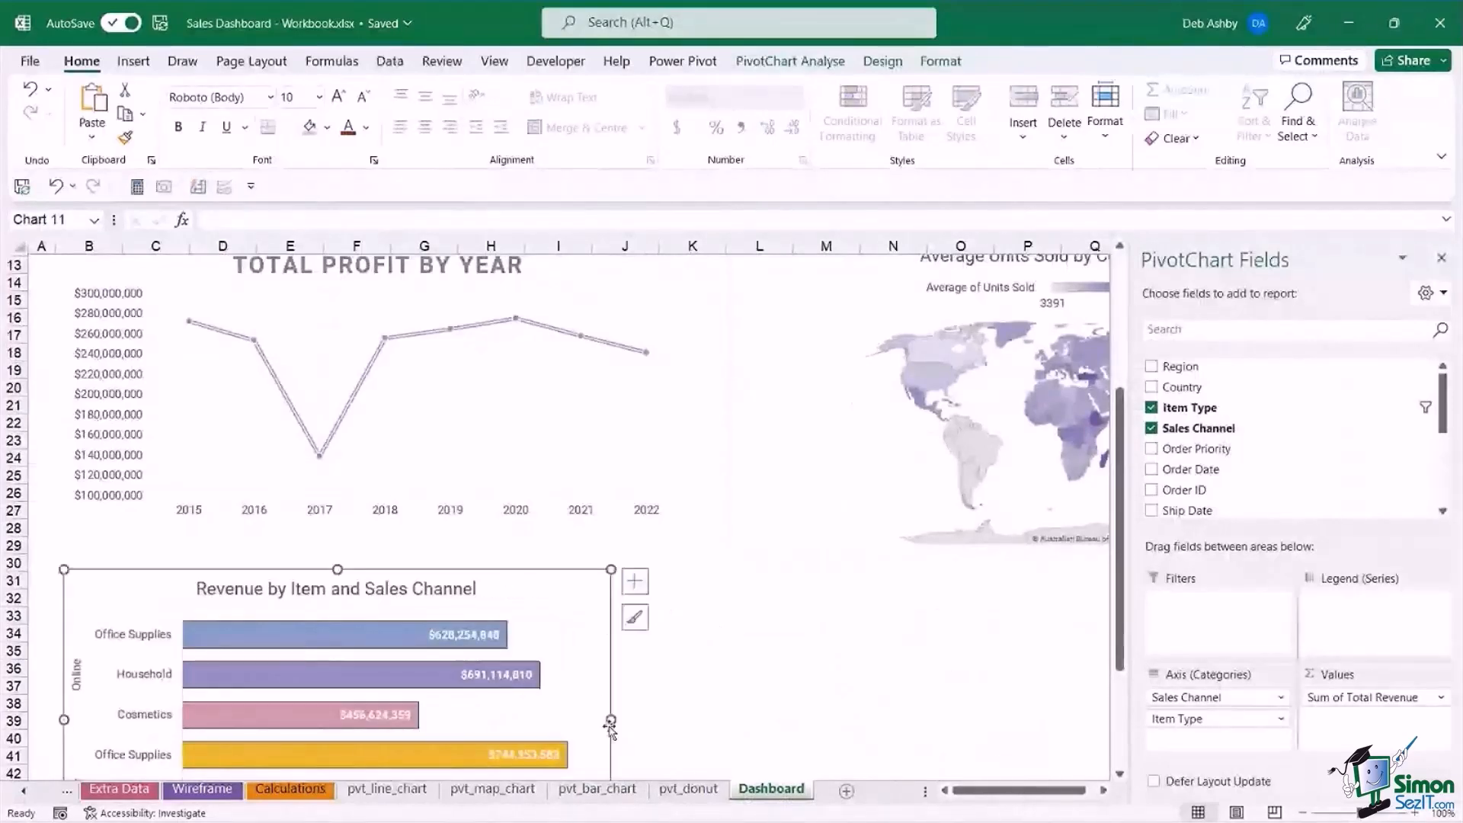
left_click_drag(610, 721, 695, 720)
Copy the Number of Orders by Region donut chart from pvt_donut to the Dashboard beneath the map and widen it to about 6.78".
left_click(688, 789)
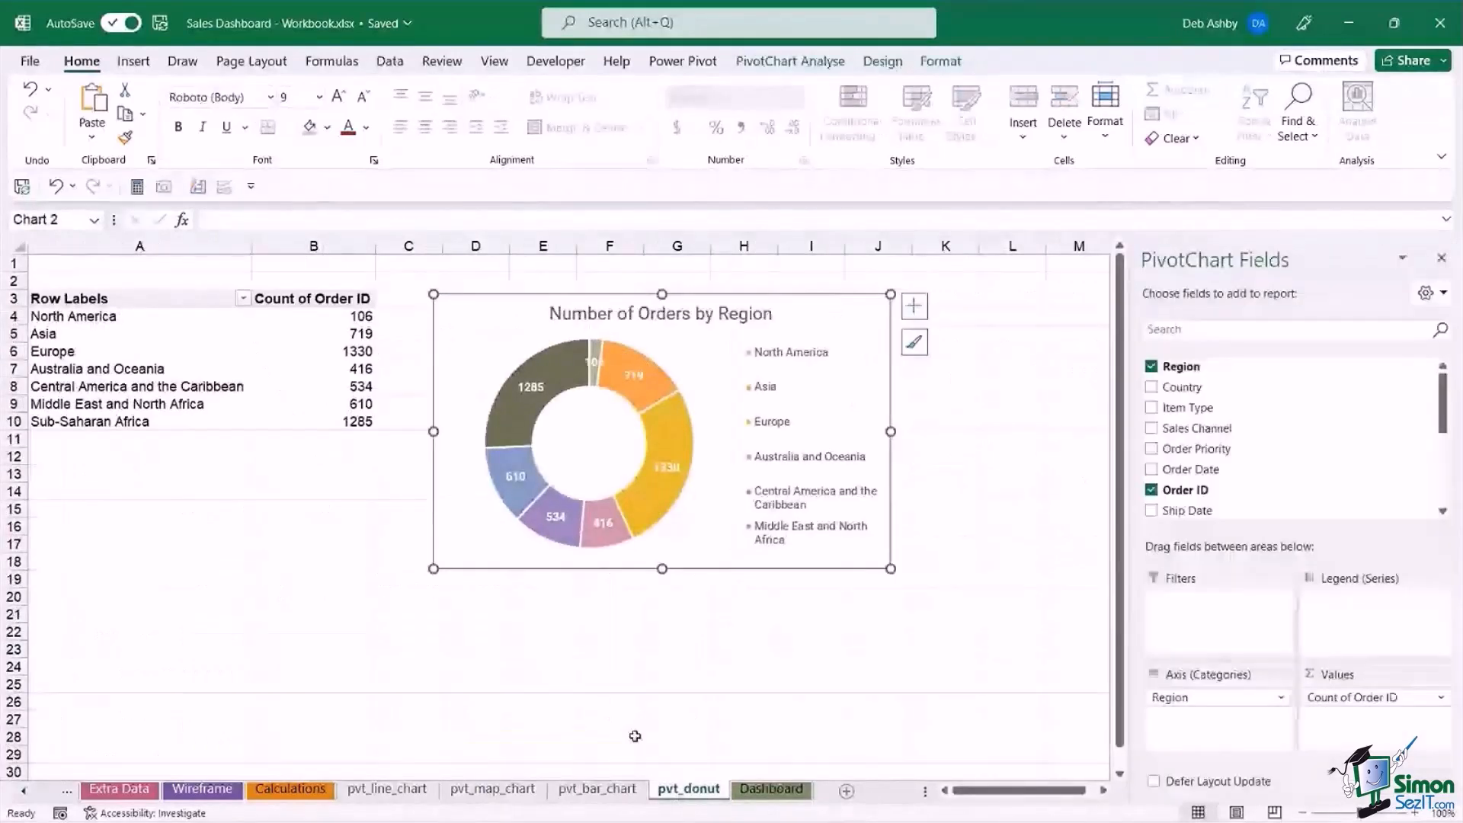
left_click(771, 791)
key("ctrl+v")
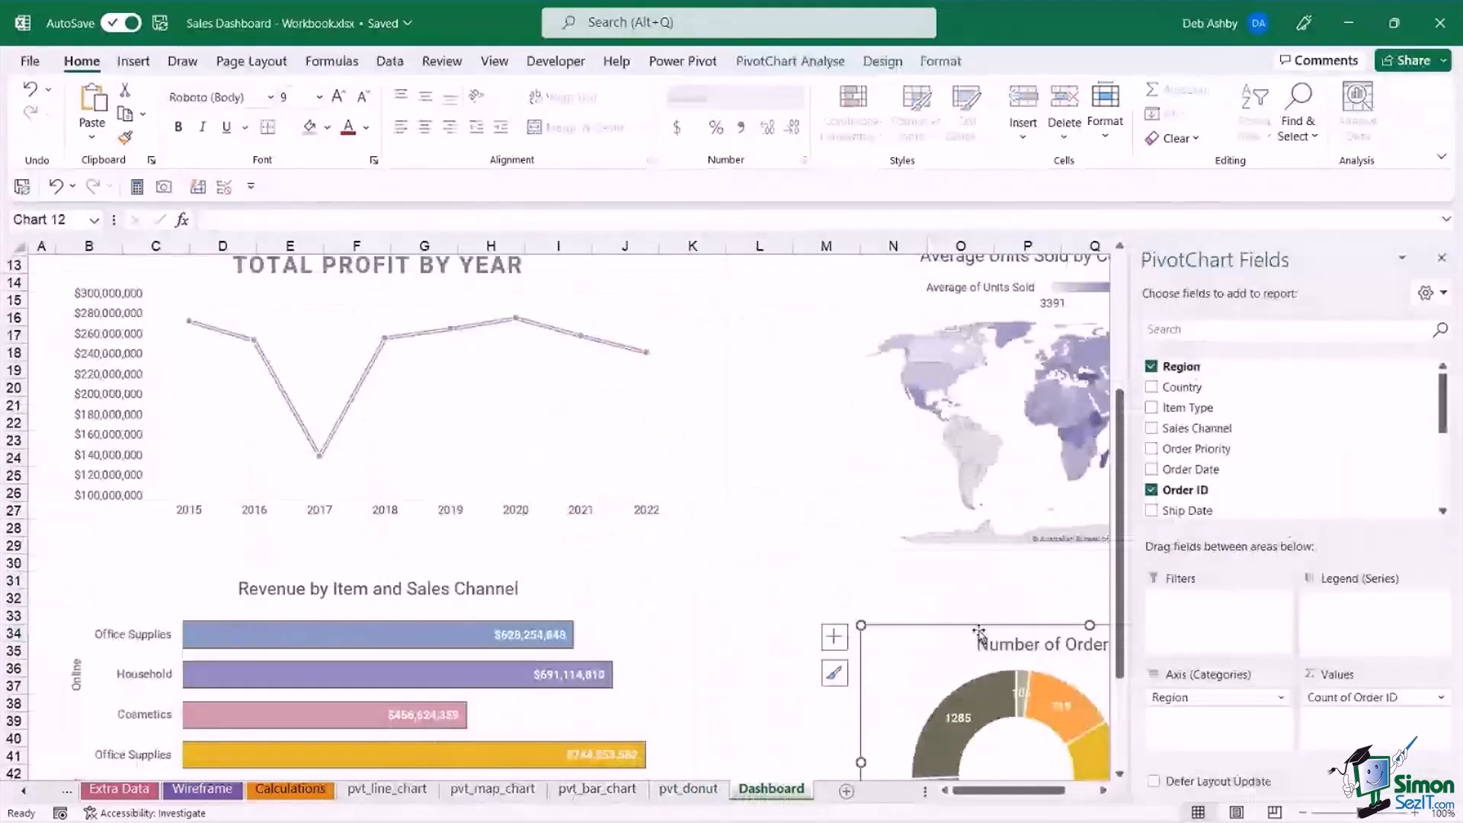
left_click_drag(979, 631, 838, 587)
left_click_drag(837, 587, 840, 572)
left_click(1441, 259)
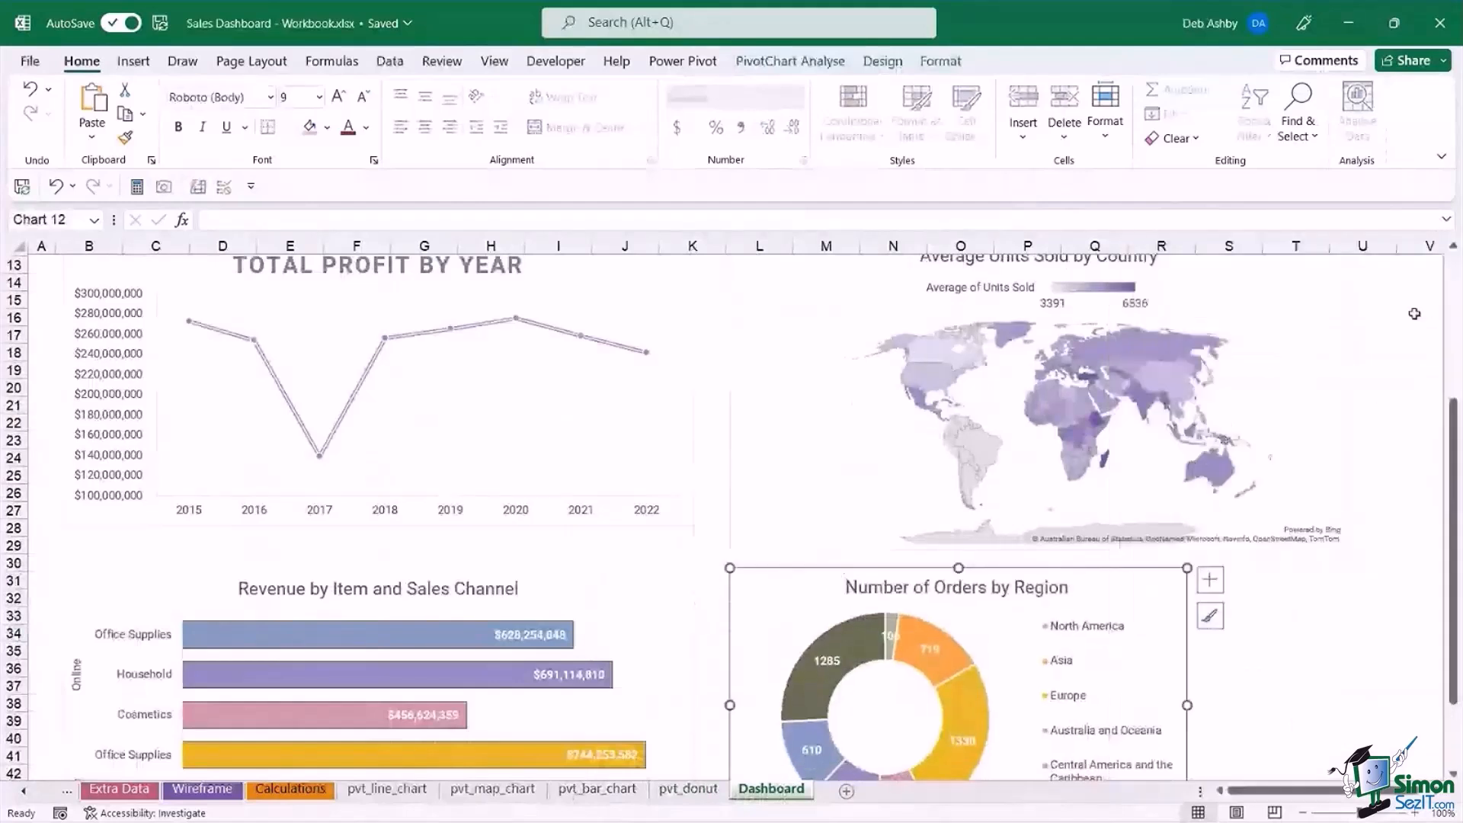
left_click_drag(1189, 707, 1349, 683)
left_click(1379, 442)
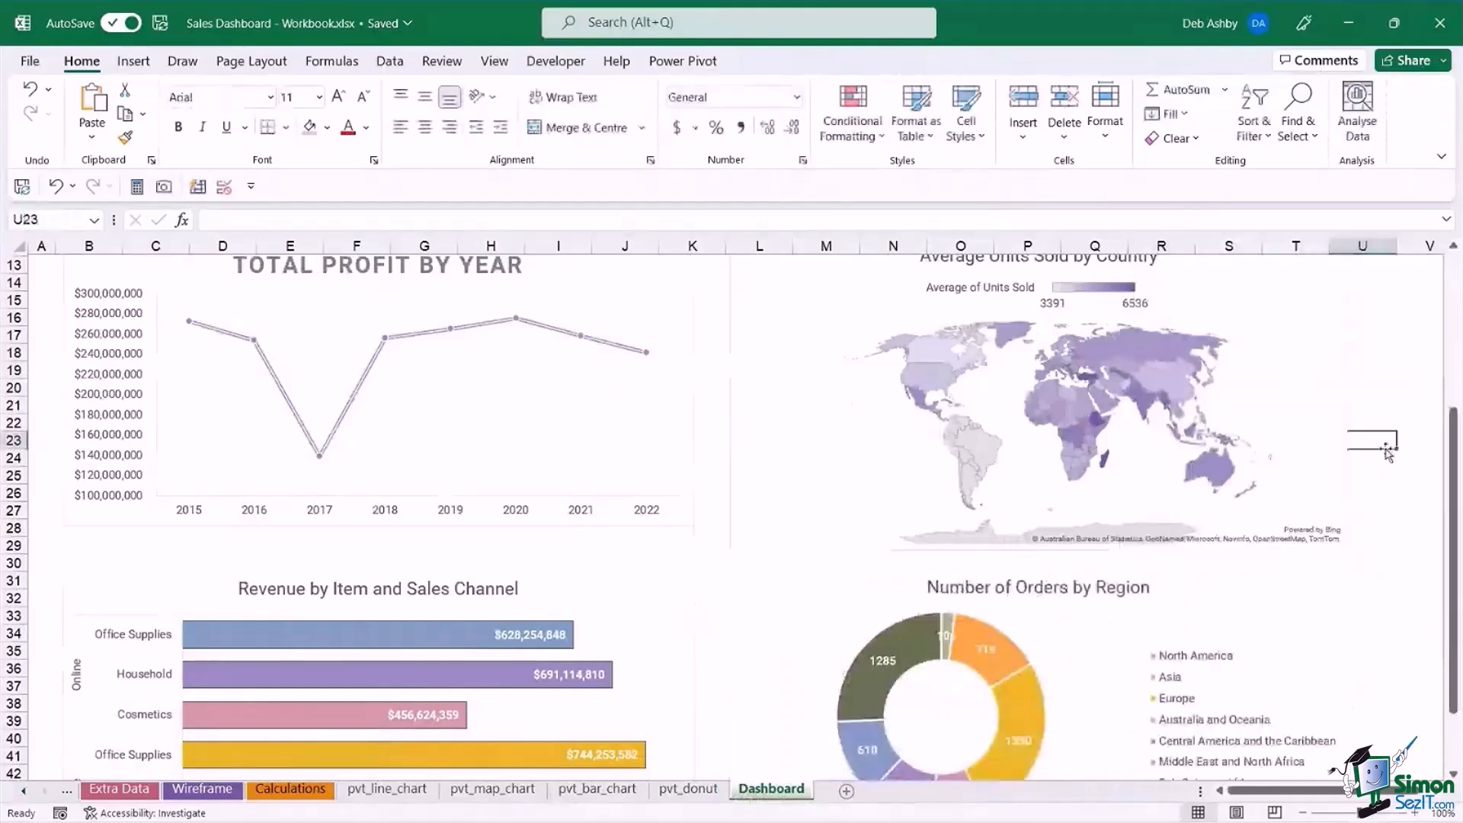
Shorten the Average Units Sold by Country map chart to about 3.14" high, aligning its lower edge with the line chart.
scroll(1386, 451, "up", 4)
scroll(1386, 451, "down", 2)
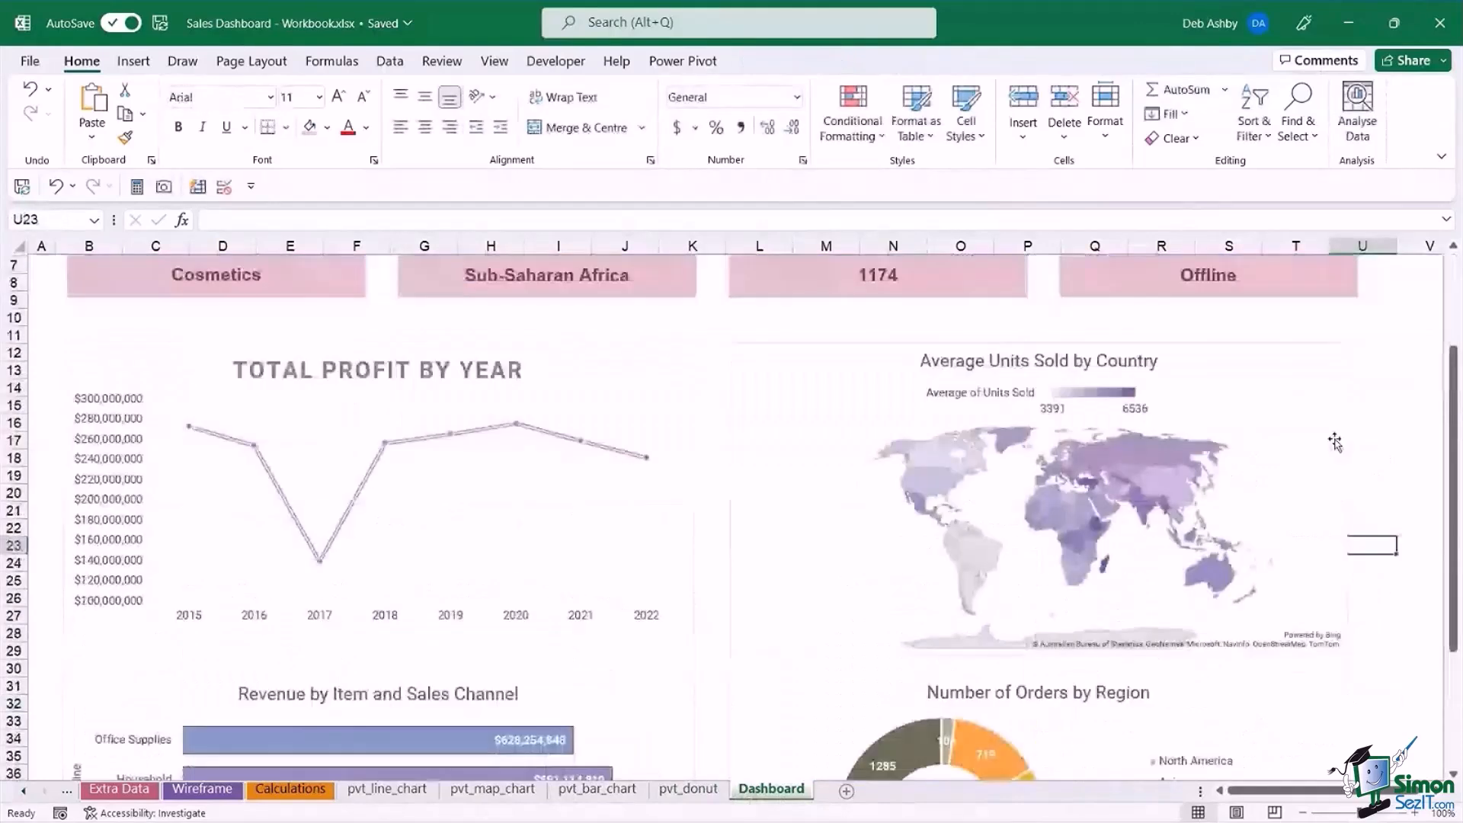
left_click(1031, 600)
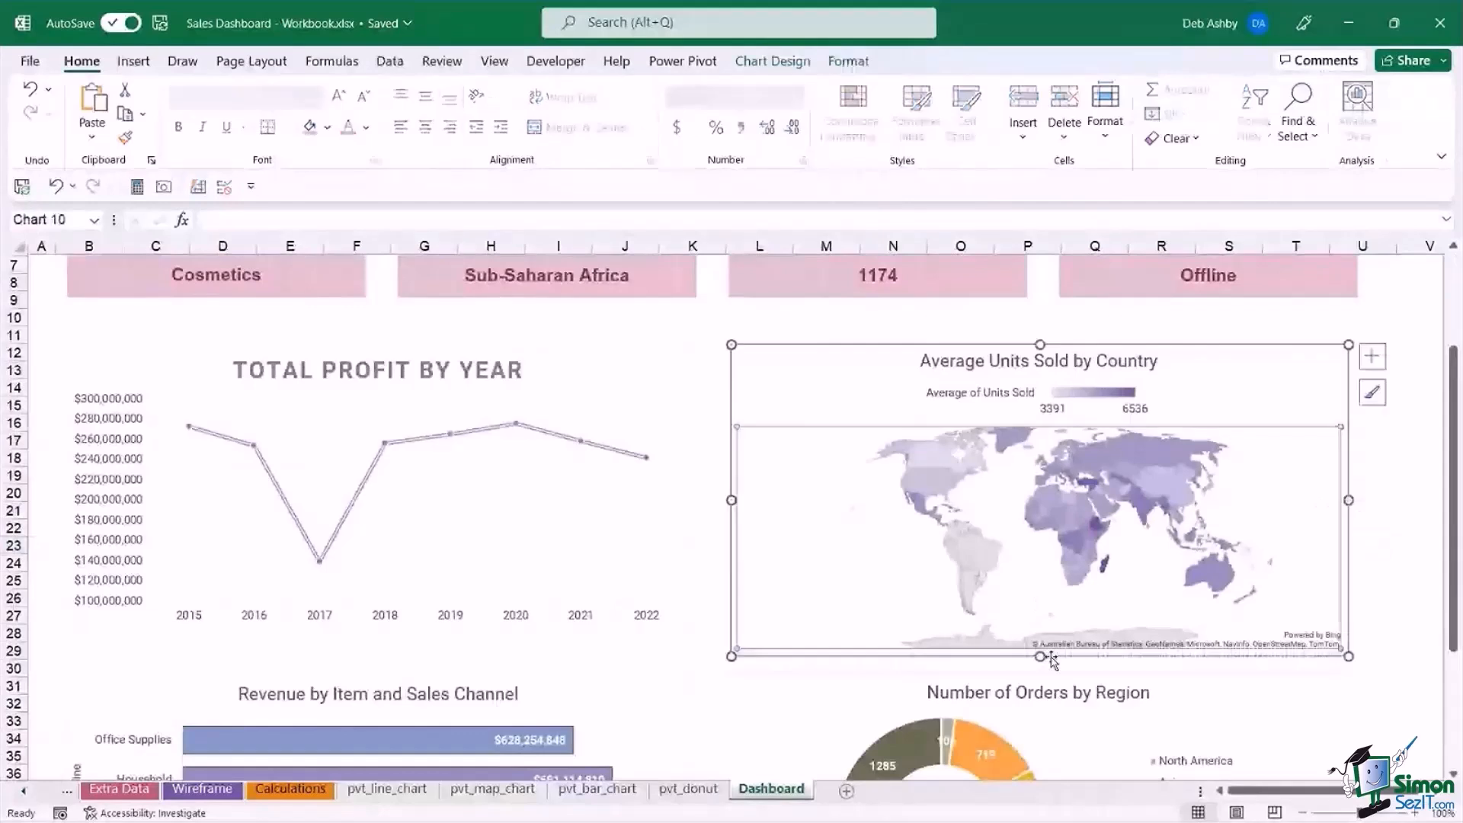
left_click_drag(1051, 659, 1044, 632)
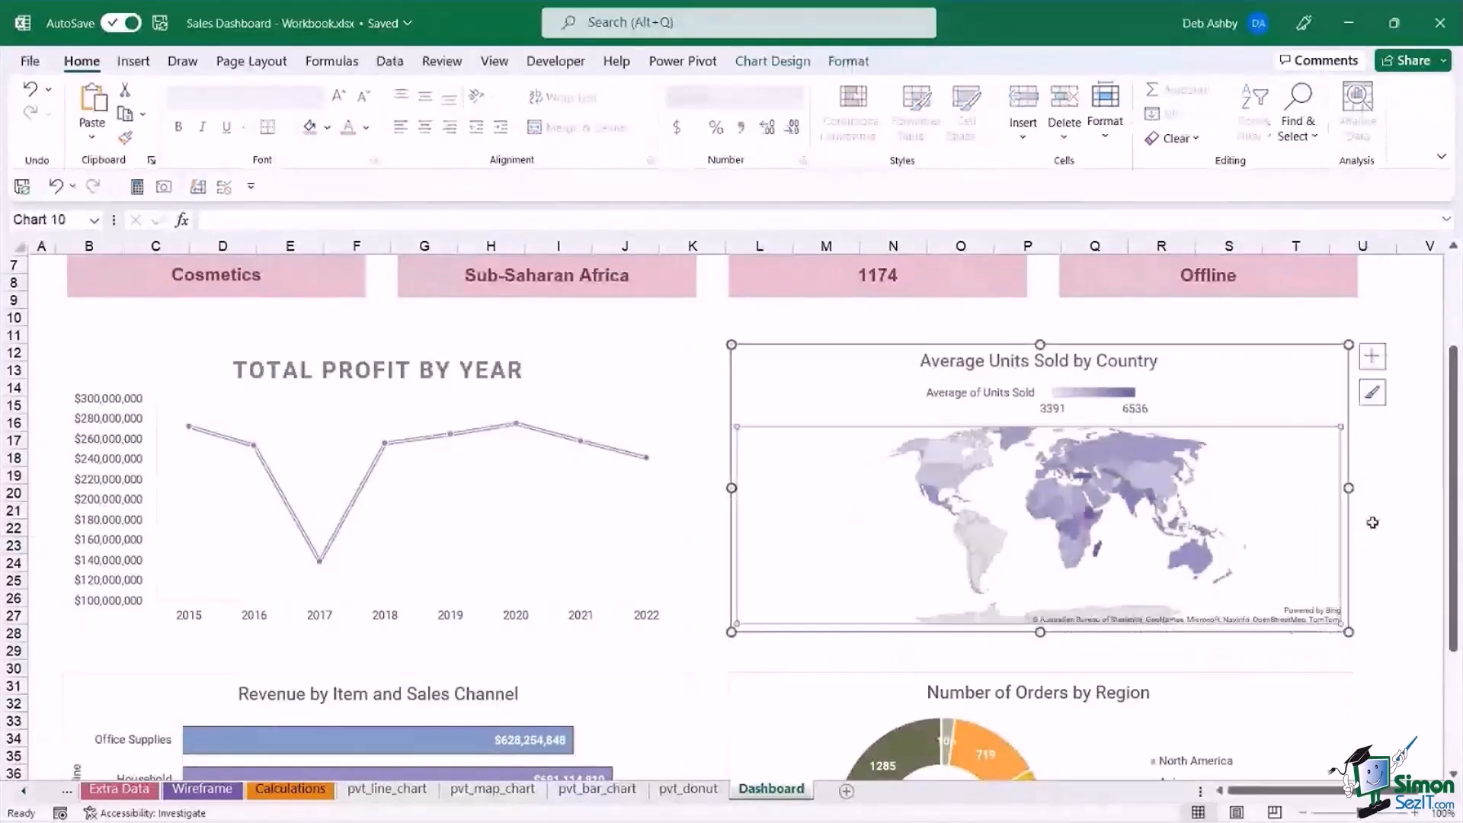
Remove the shape outline from the Total Profit by Year and Average Units Sold by Country charts.
left_click(647, 372)
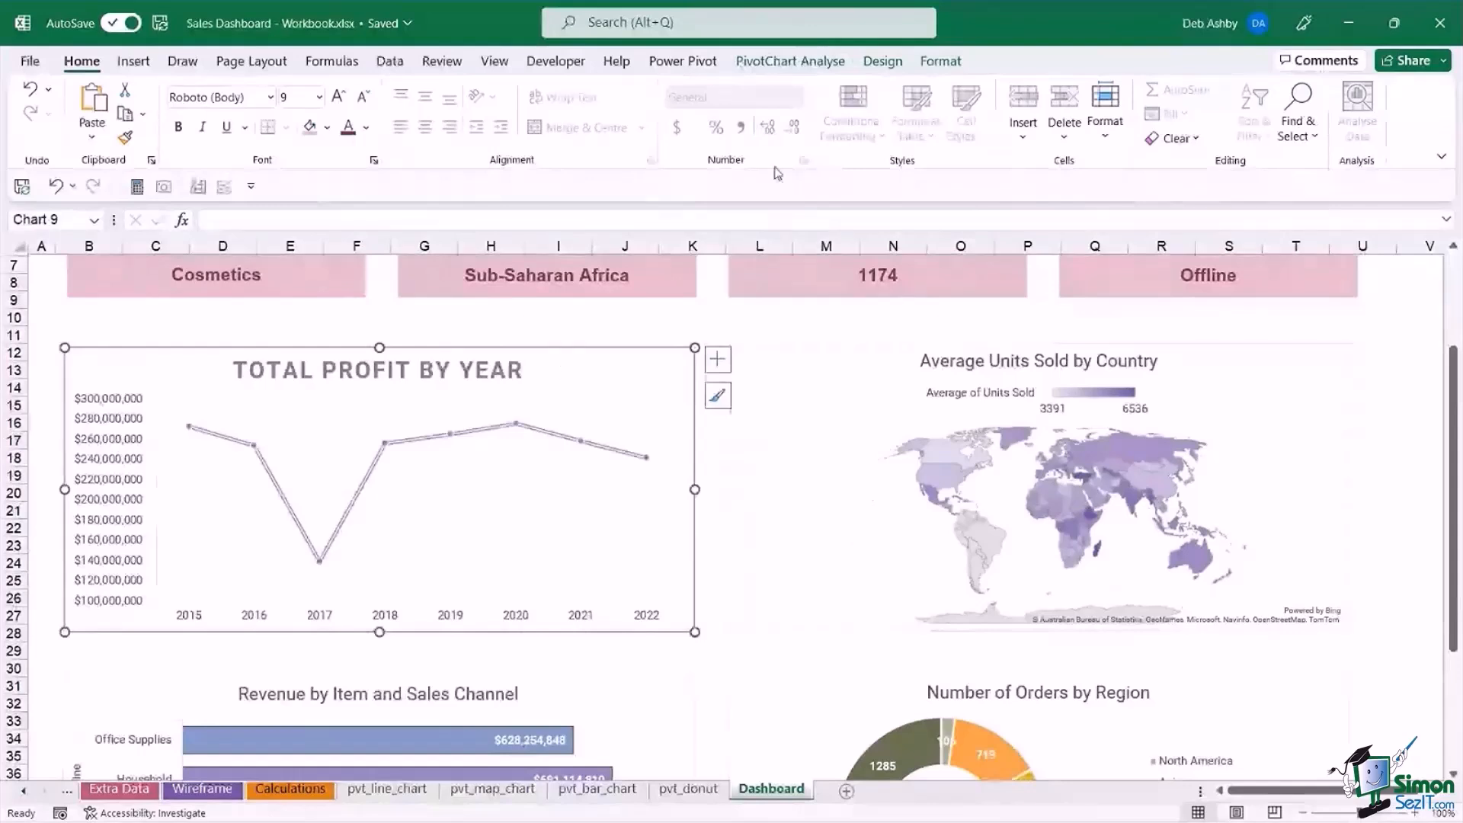
left_click(939, 62)
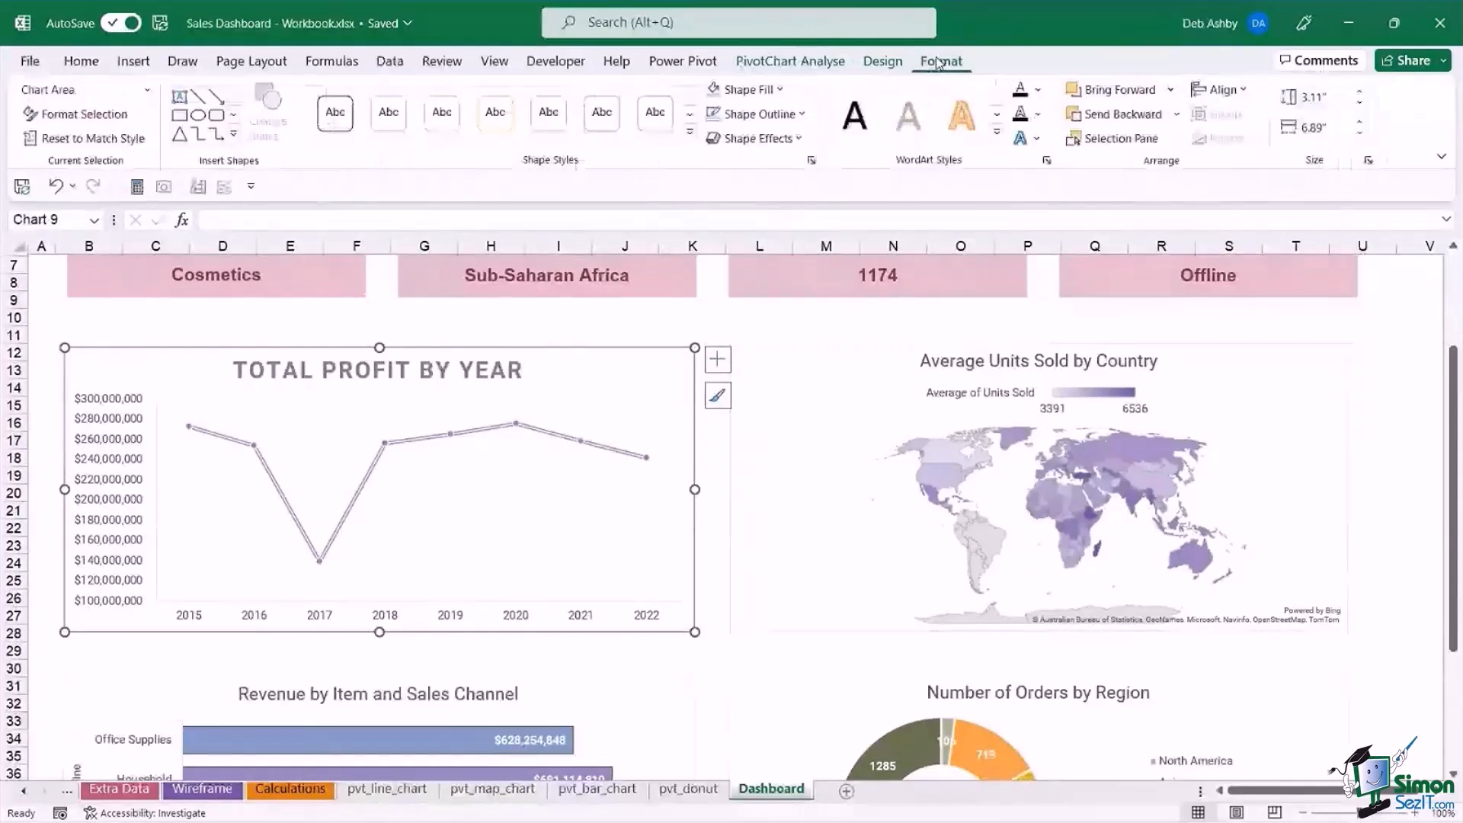
left_click(799, 115)
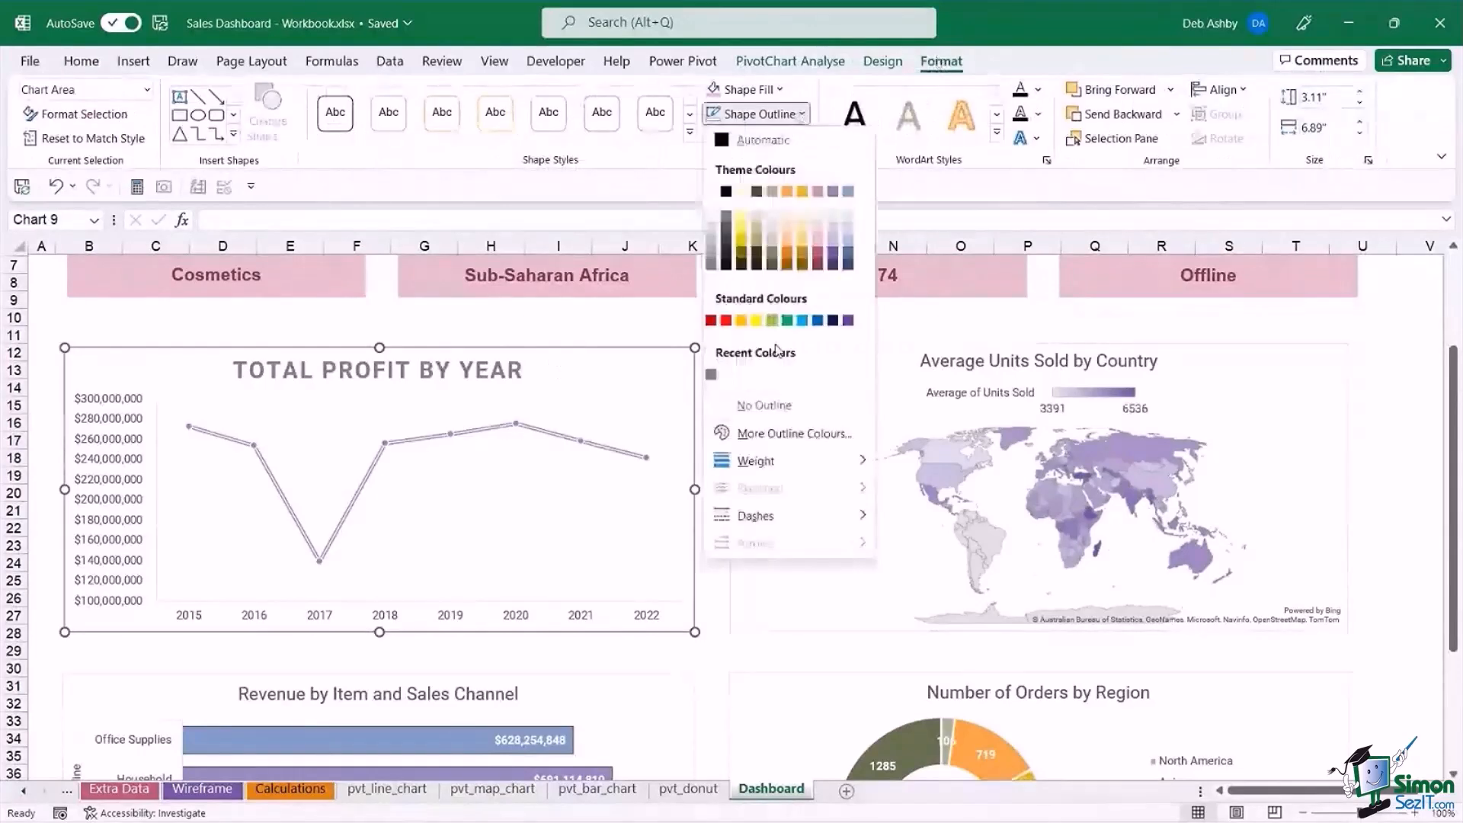
left_click(762, 404)
left_click(802, 326)
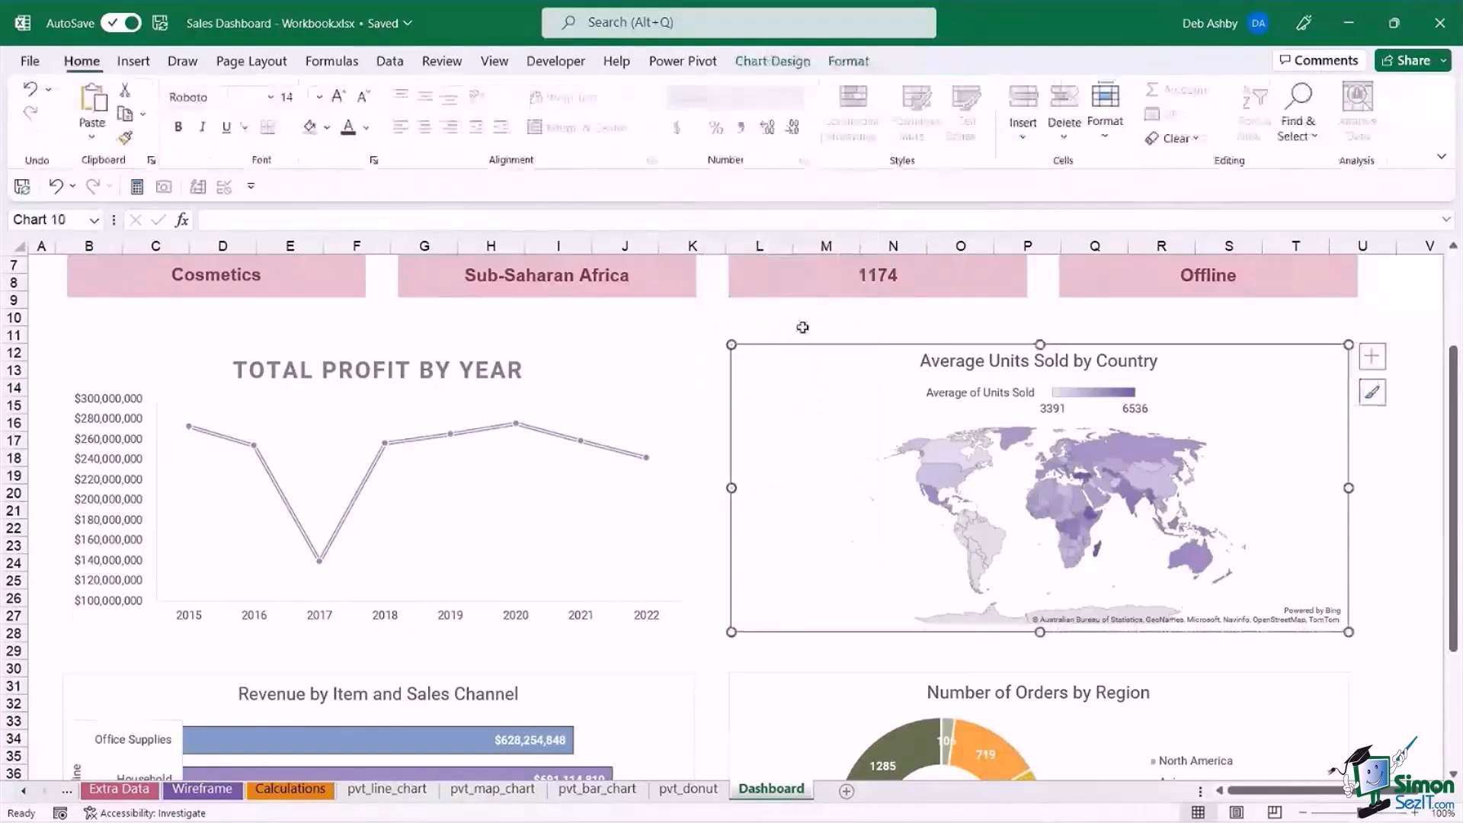
left_click(848, 61)
left_click(547, 113)
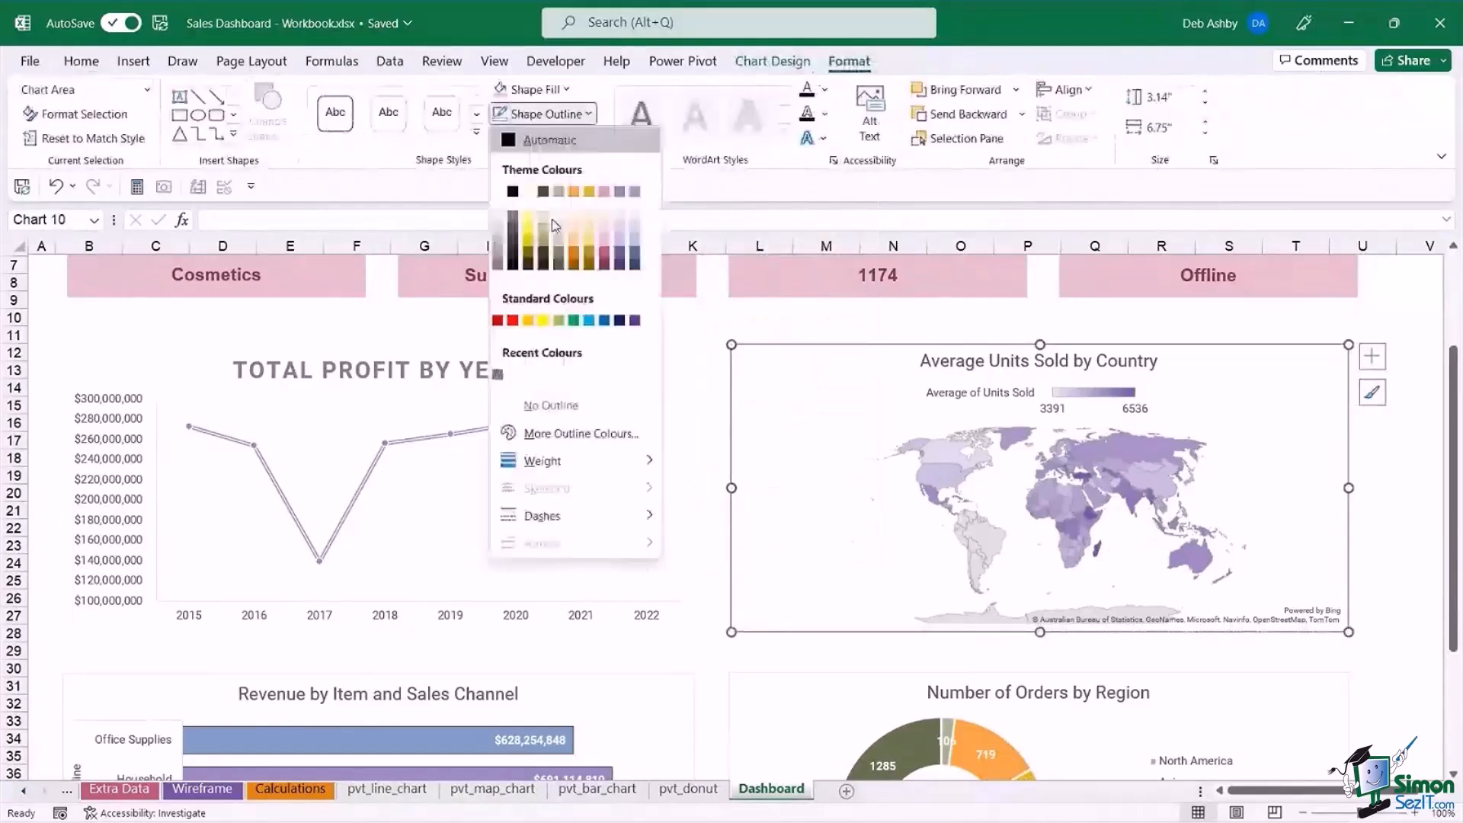
left_click(530, 412)
Remove the shape outline from the Revenue by Item and Sales Channel and Number of Orders by Region charts, and deselect them.
left_click(621, 701)
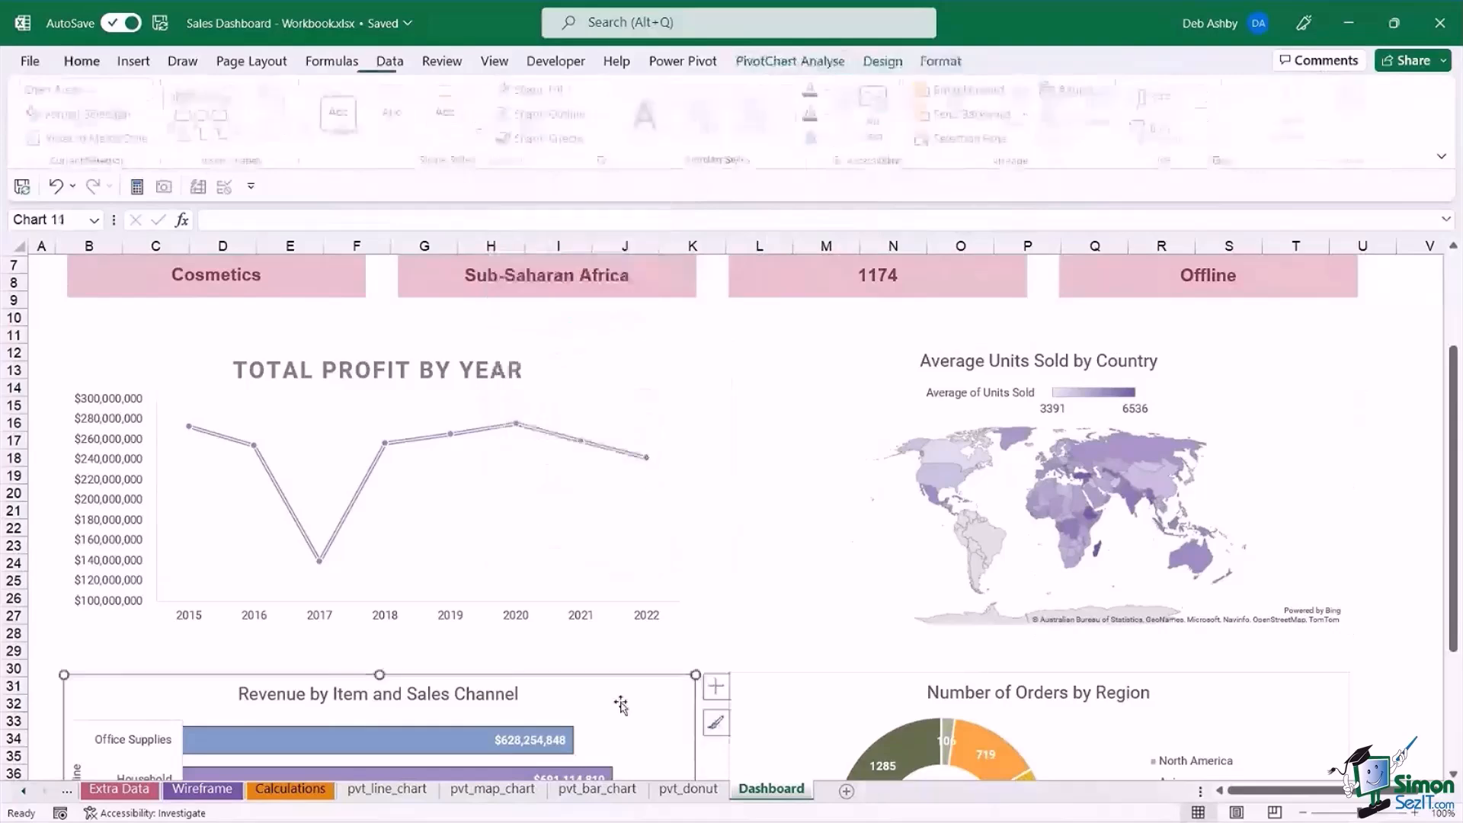
left_click(941, 62)
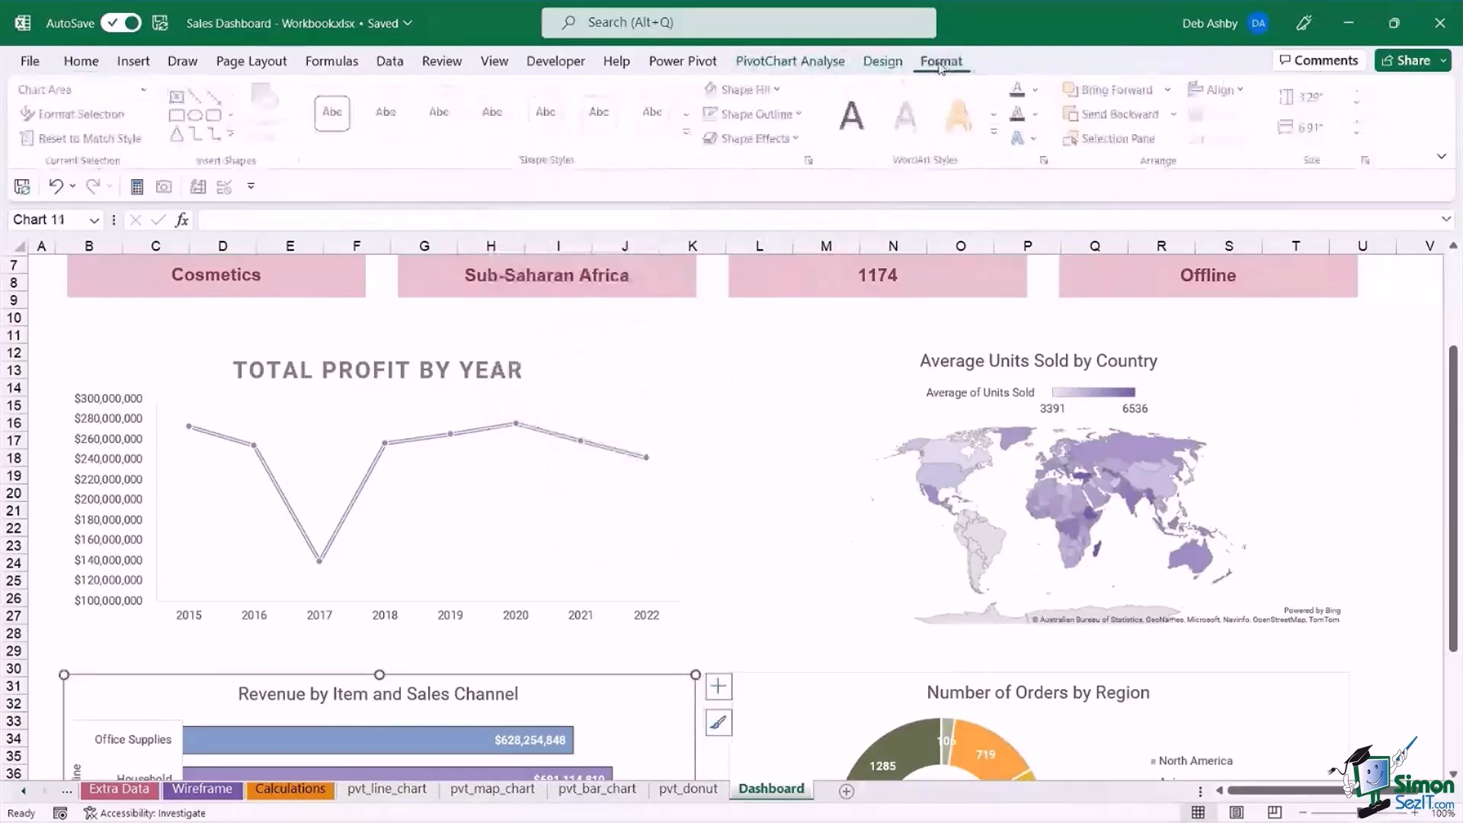
left_click(757, 113)
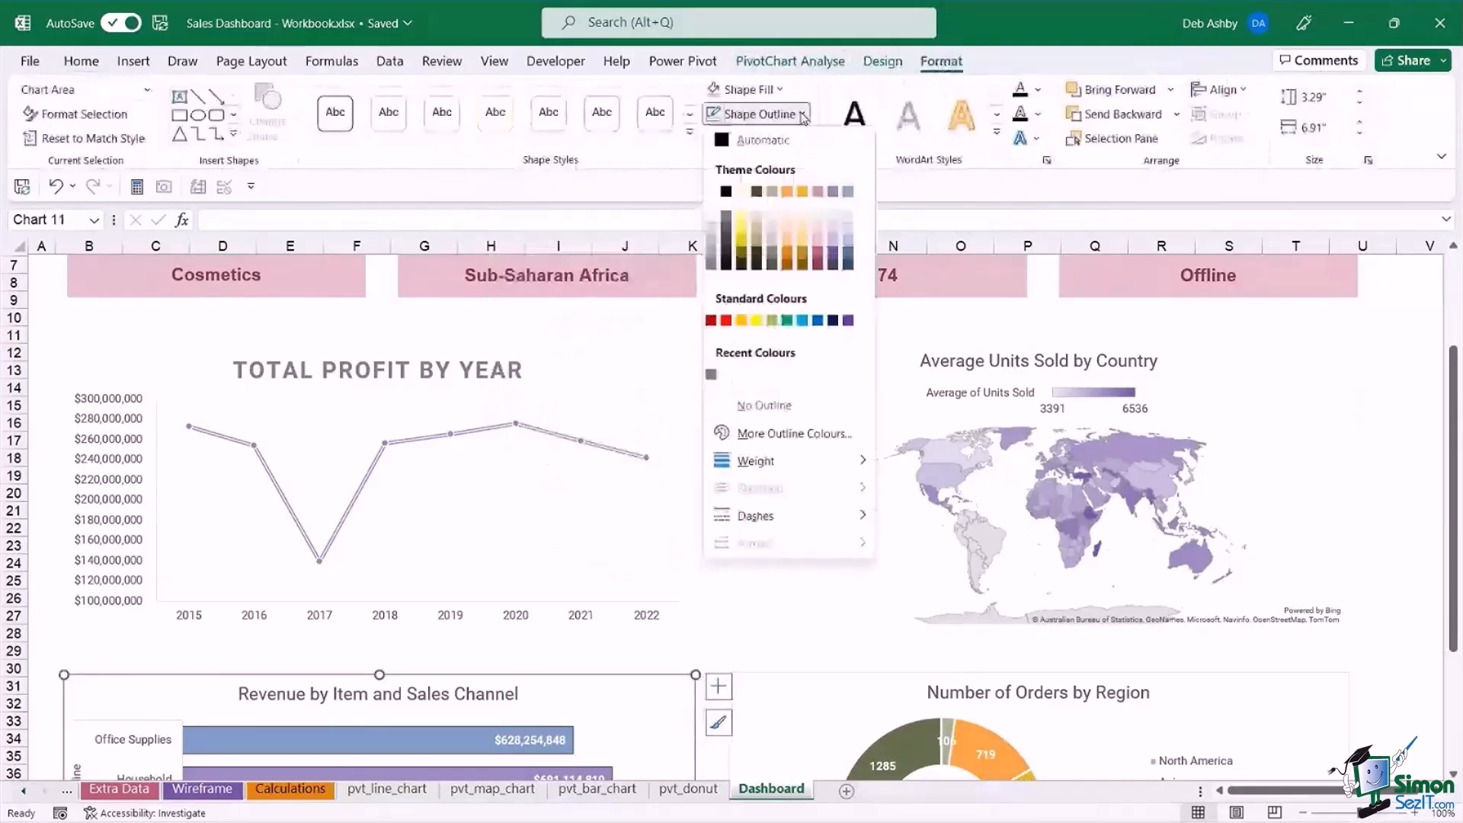
left_click(759, 413)
left_click(793, 692)
left_click(804, 115)
left_click(762, 409)
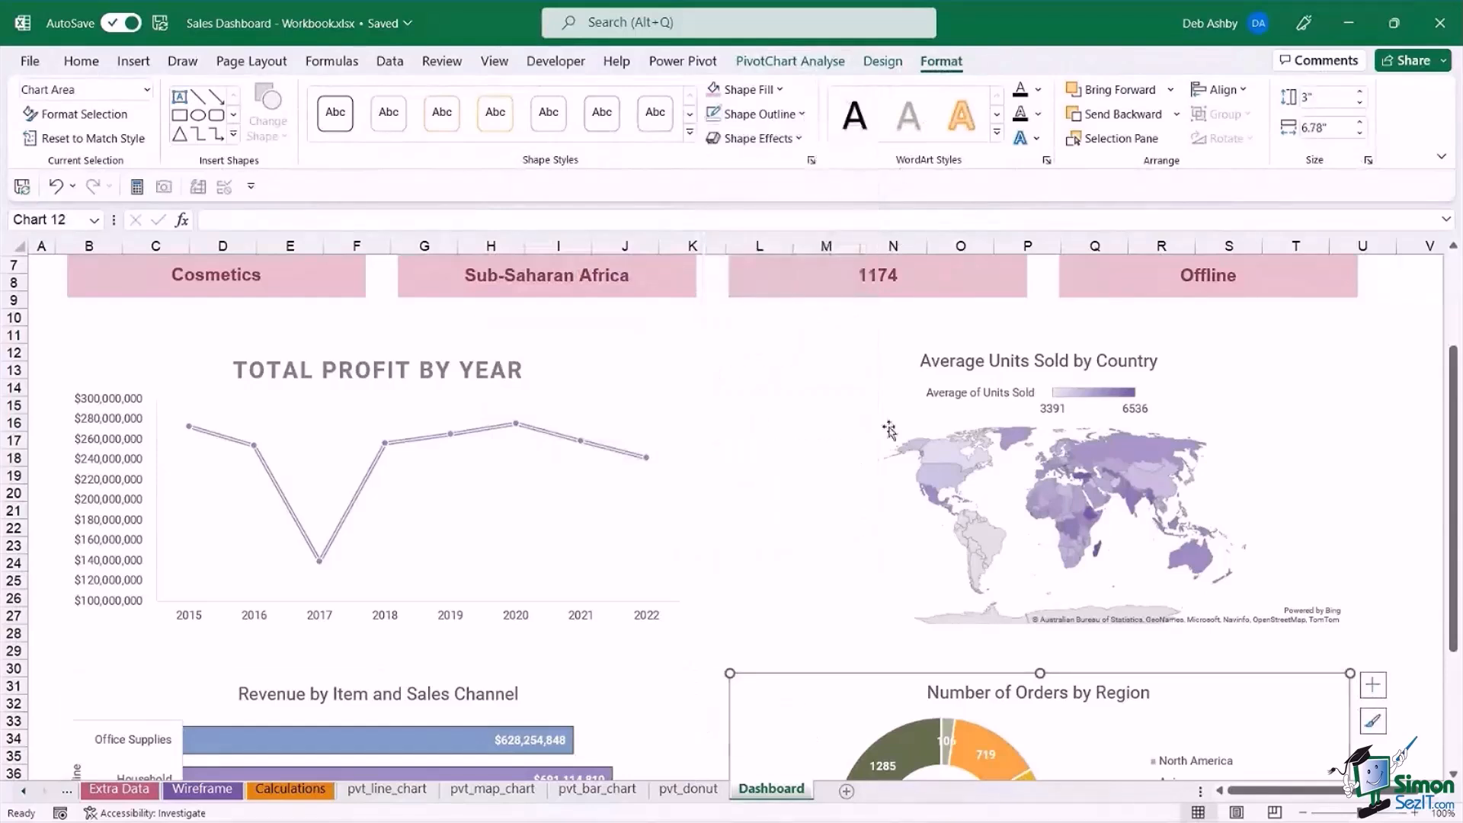
left_click(1373, 418)
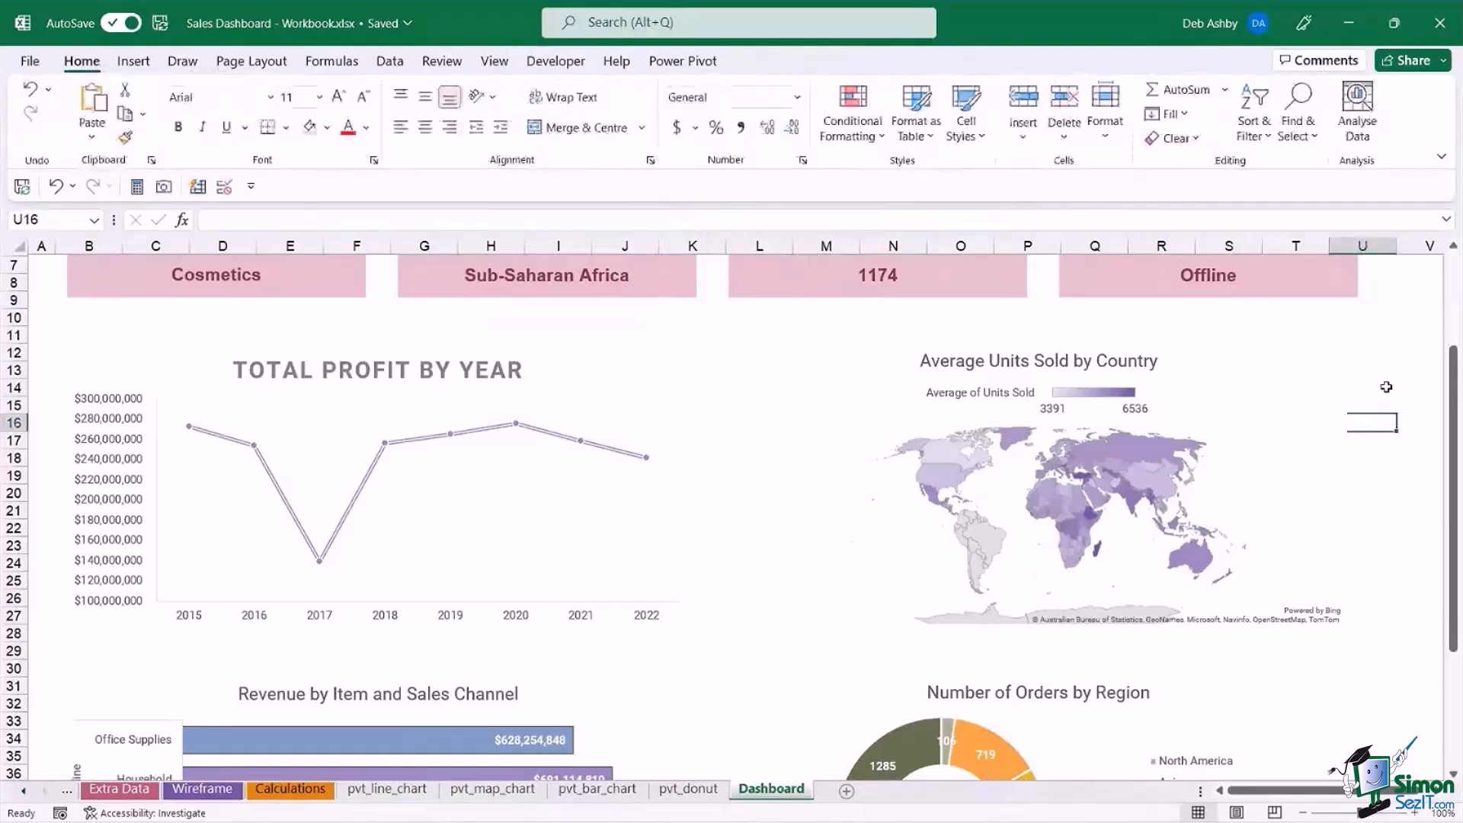
scroll(1383, 397, "up", 1)
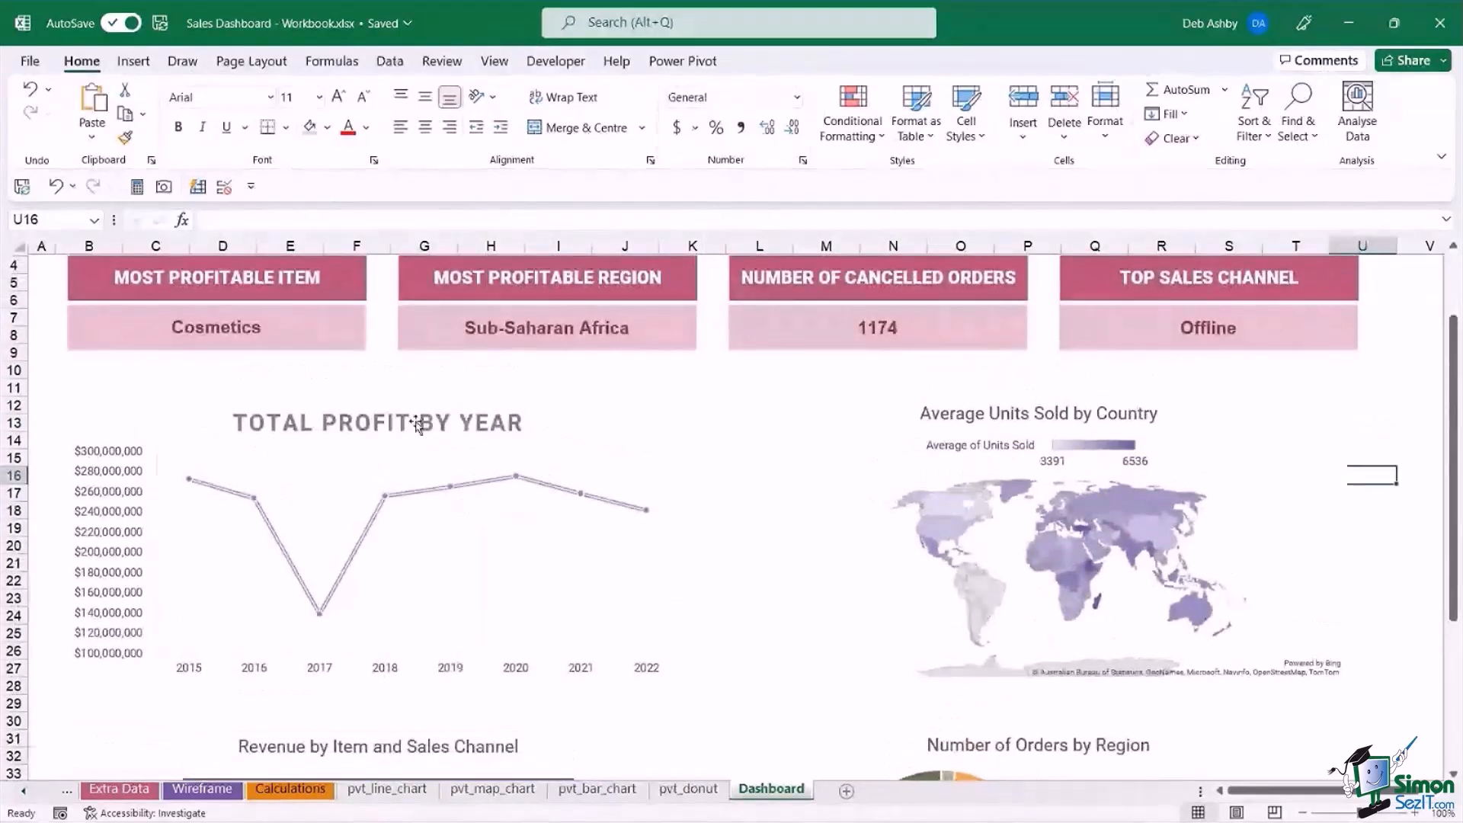
scroll(1012, 430, "down", 1)
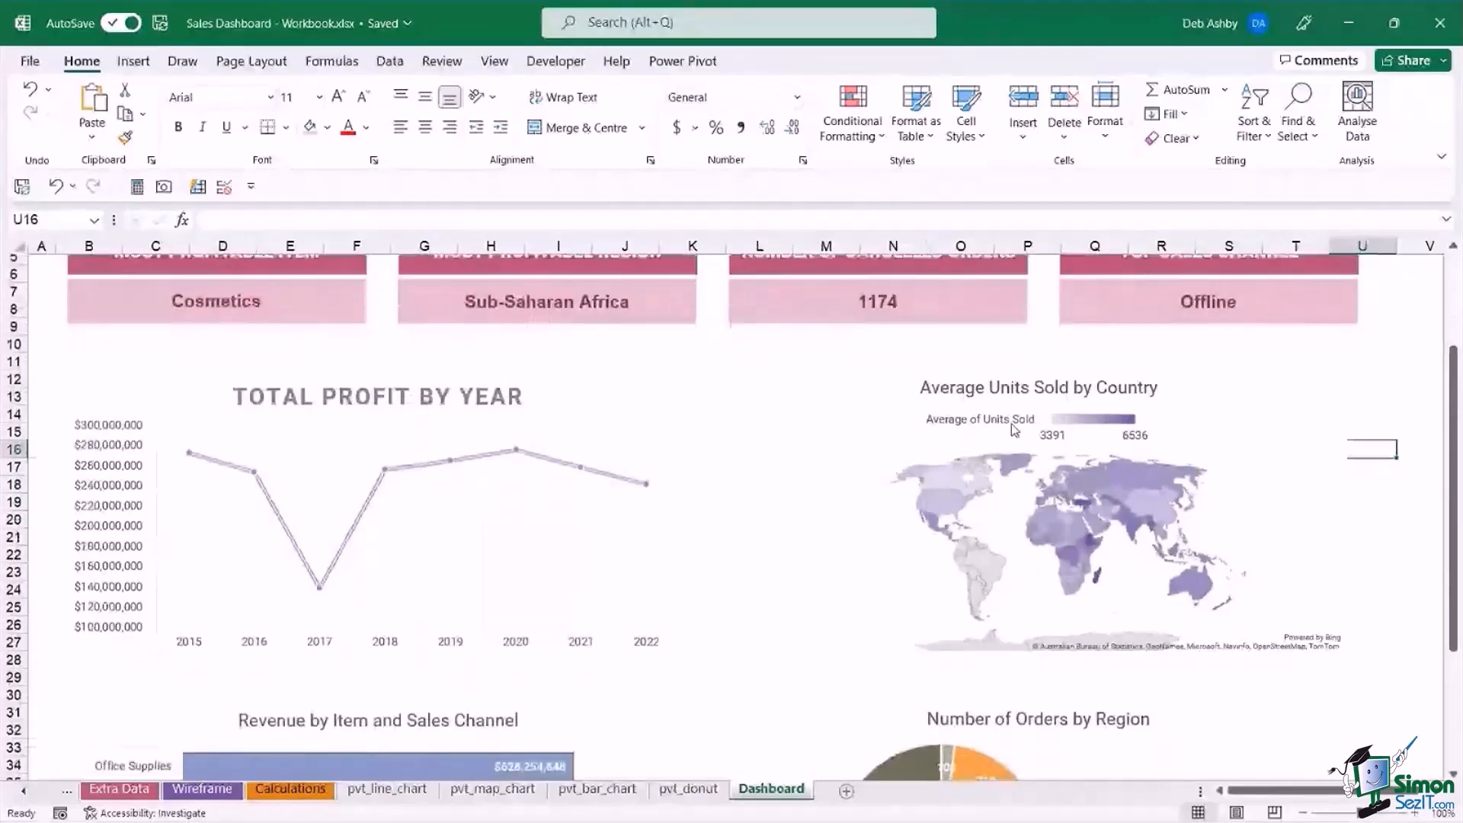
scroll(1012, 423, "up", 1)
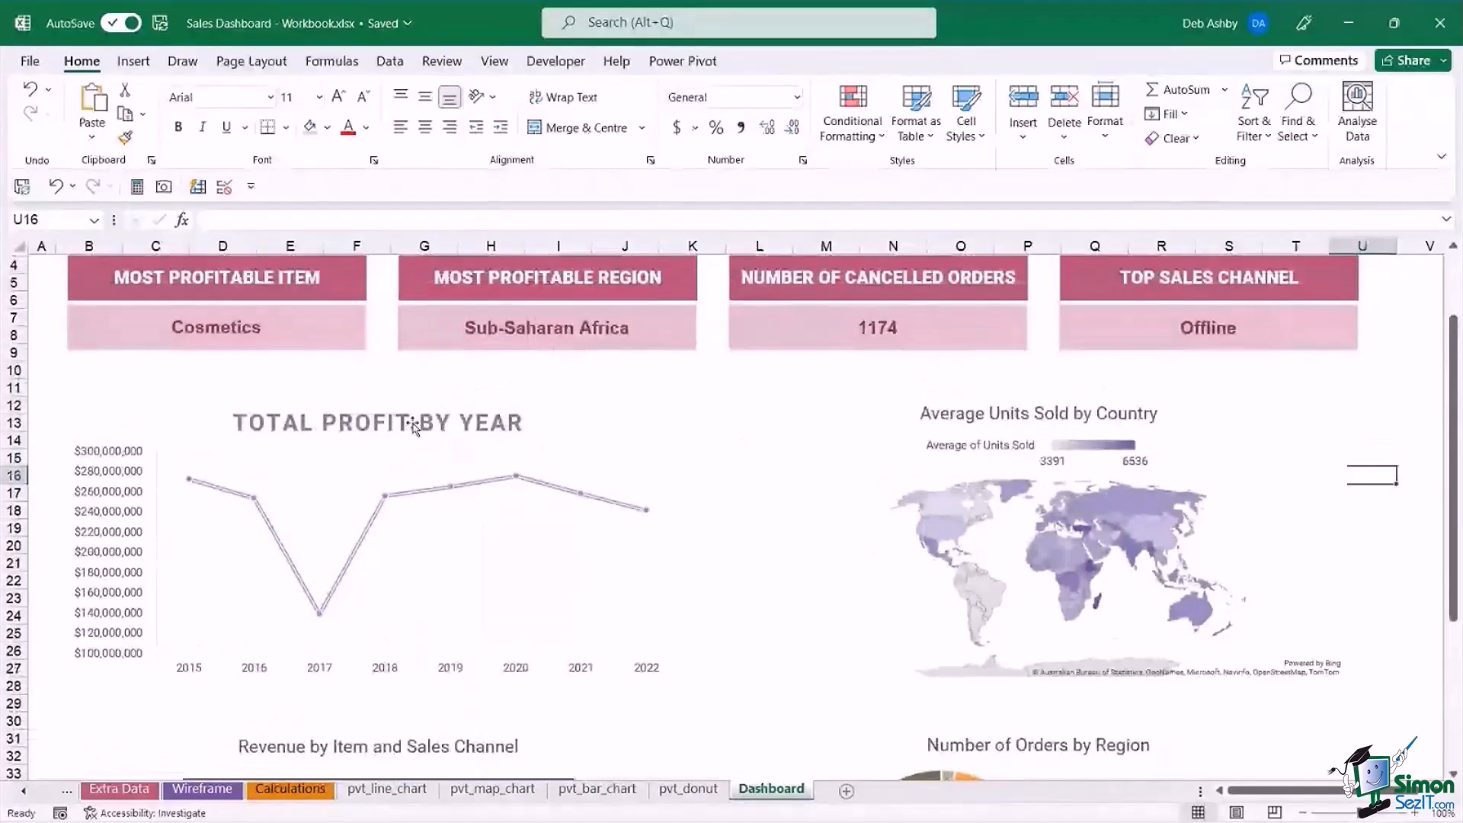
left_click(413, 424)
left_click(804, 465)
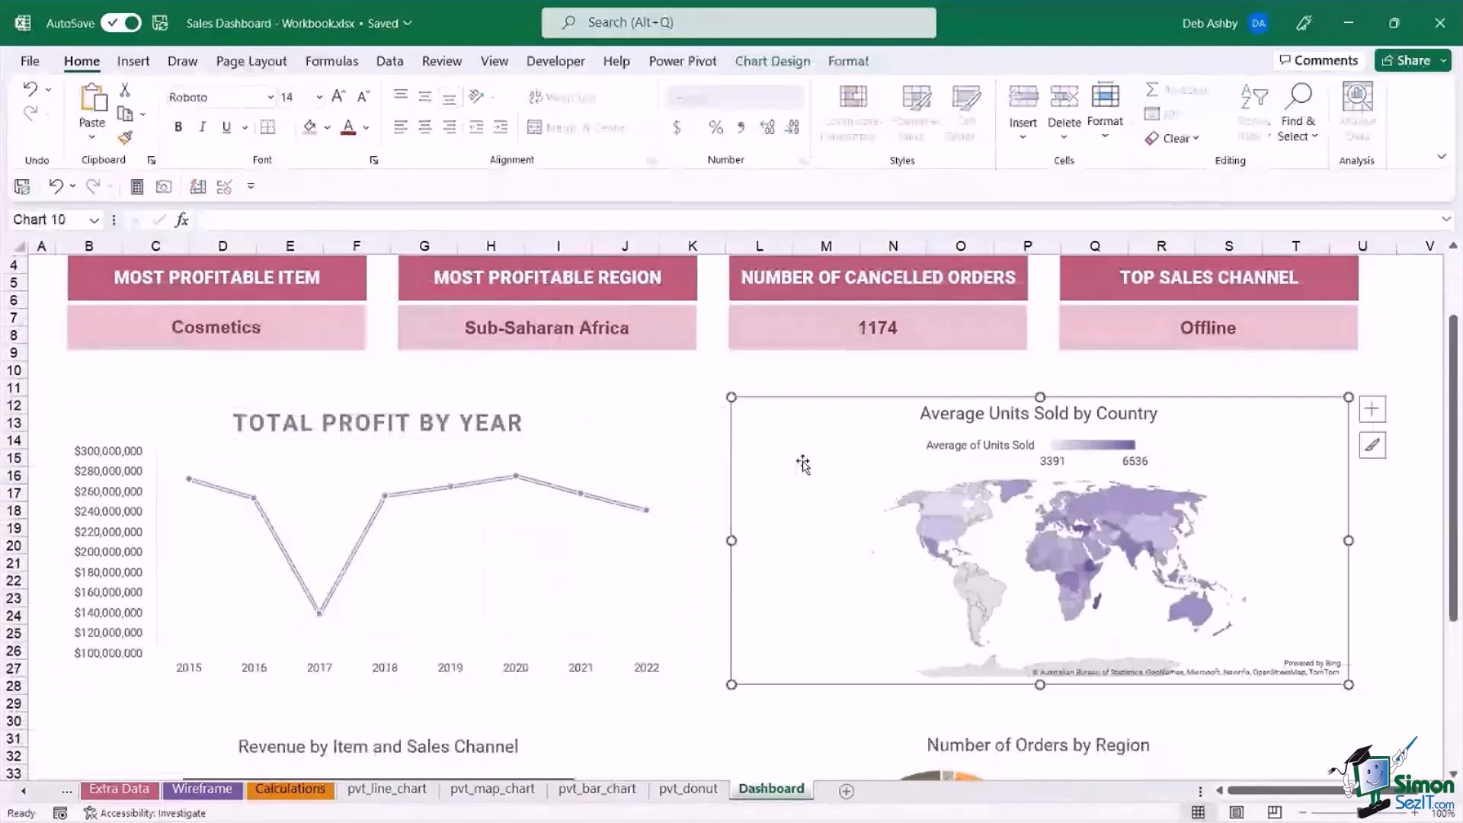
left_click(665, 734)
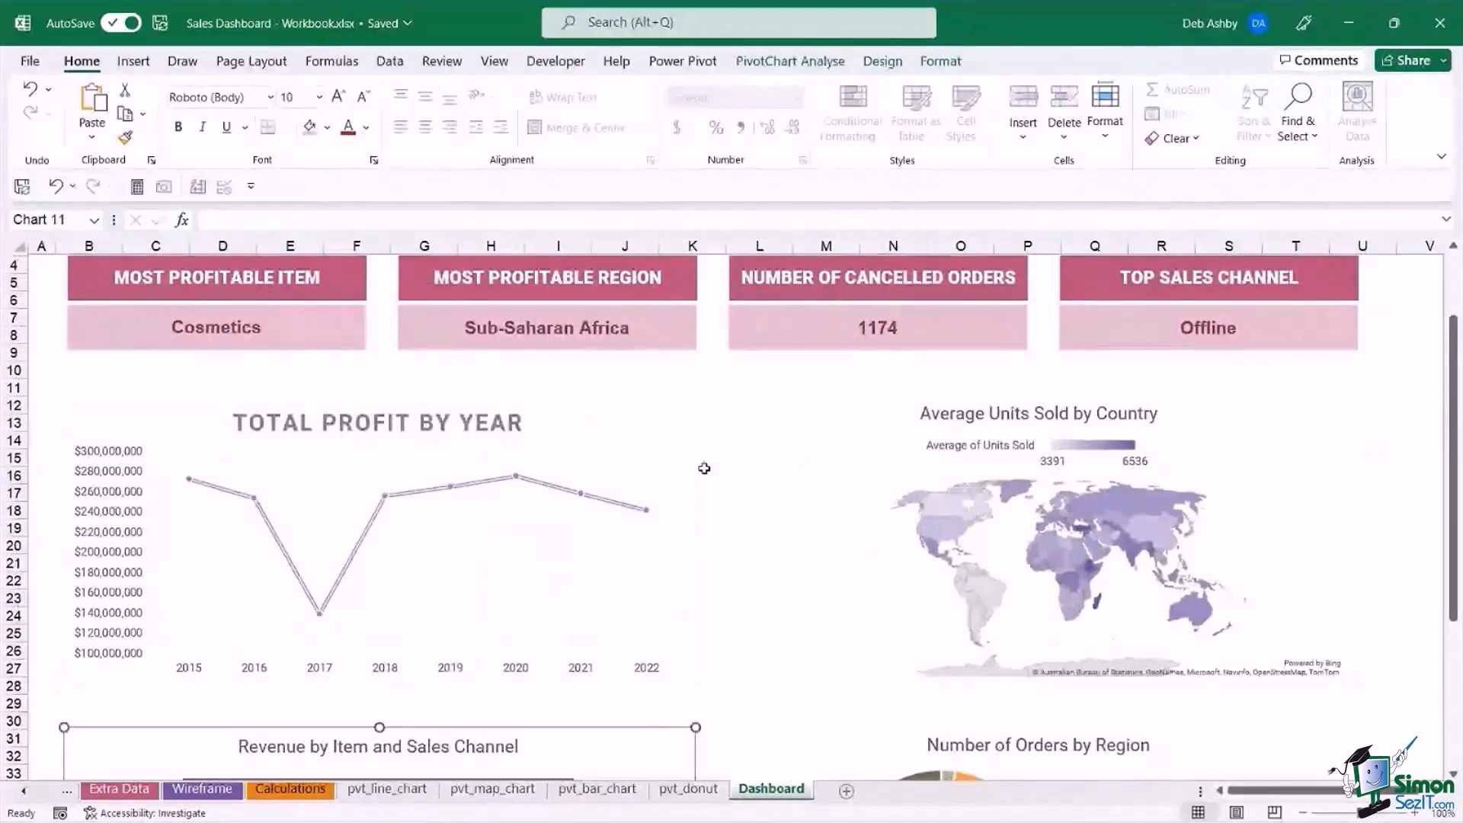
Draw a rectangle about 0.31" high and 6.84" wide directly above the Total Profit by Year chart, spanning the first two metric cards.
left_click(136, 62)
left_click(242, 111)
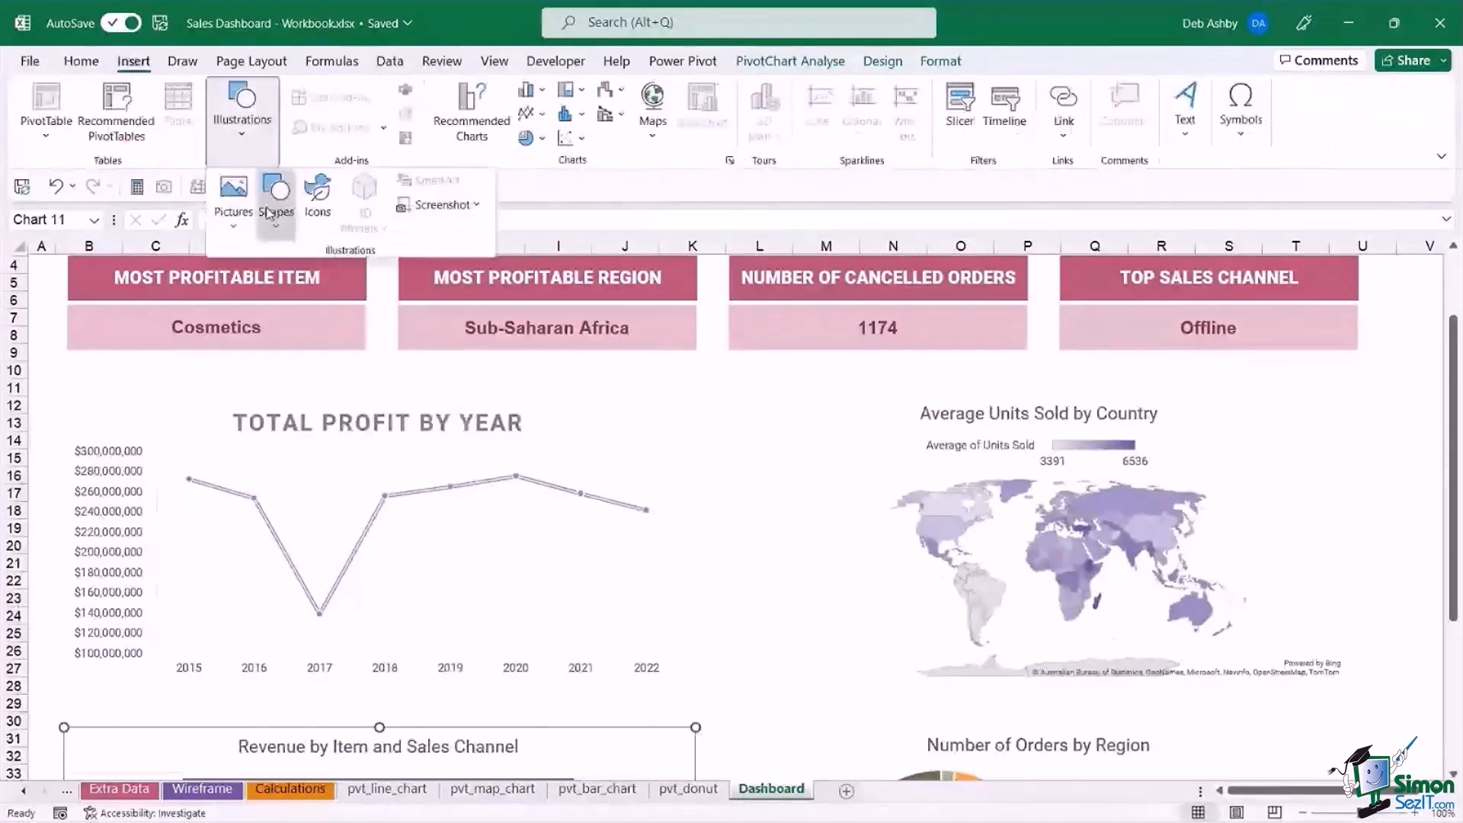
left_click(274, 205)
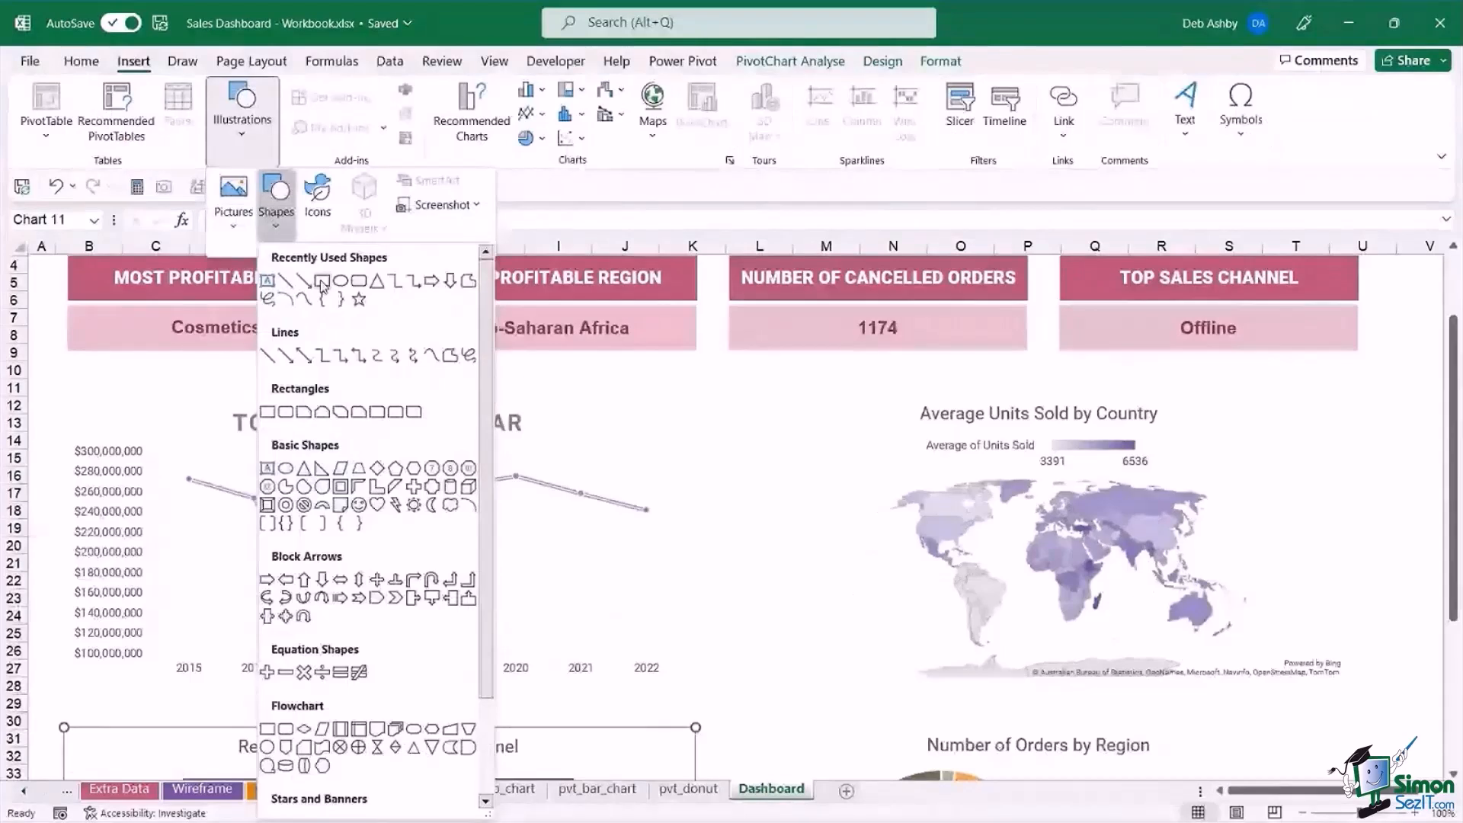
left_click(320, 281)
left_click_drag(70, 365, 695, 393)
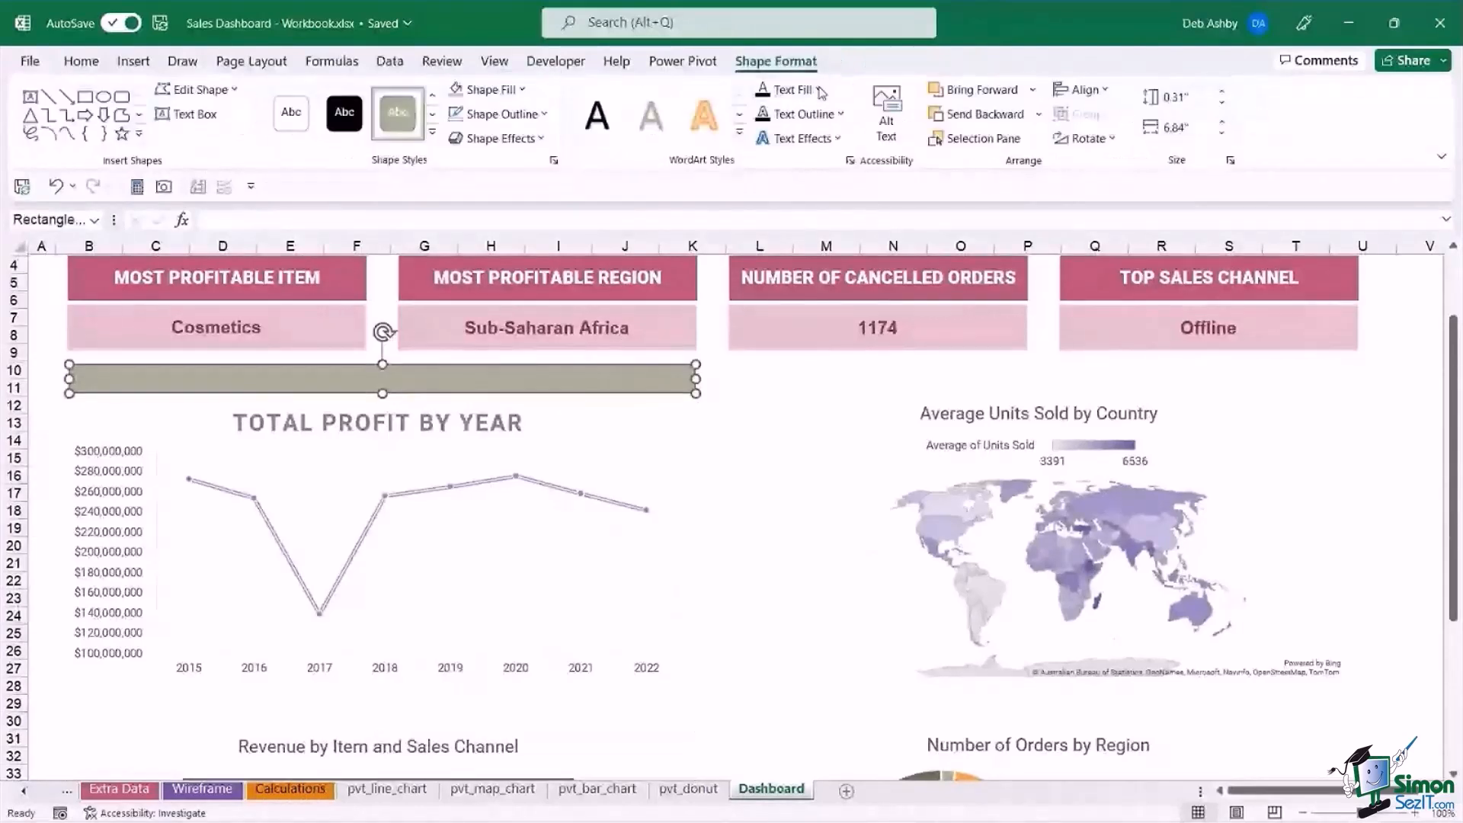
Fill the new rectangle with the darker blue theme colour and remove its outline.
left_click(521, 90)
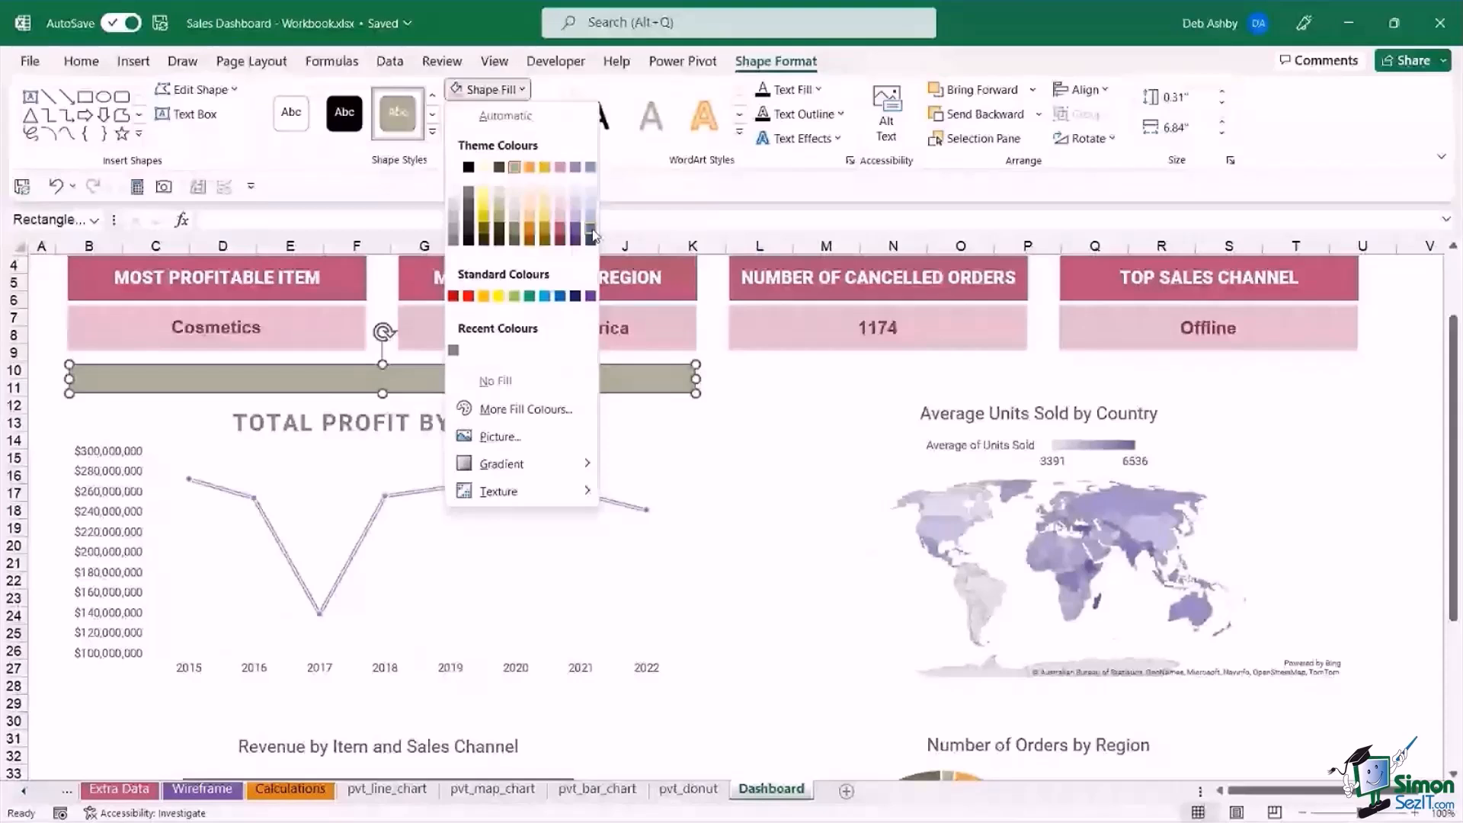
left_click(591, 235)
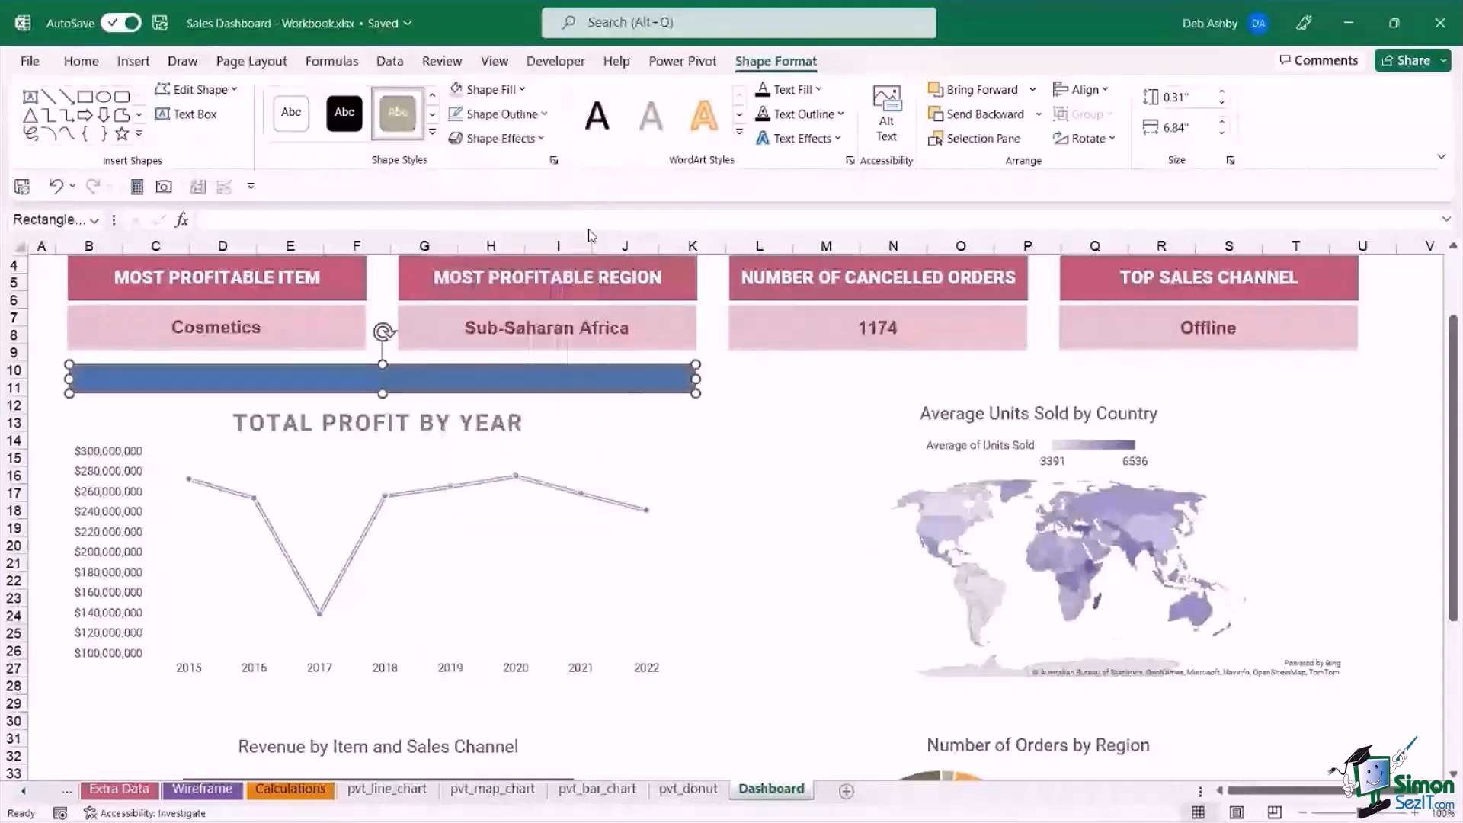
left_click(546, 115)
left_click(496, 407)
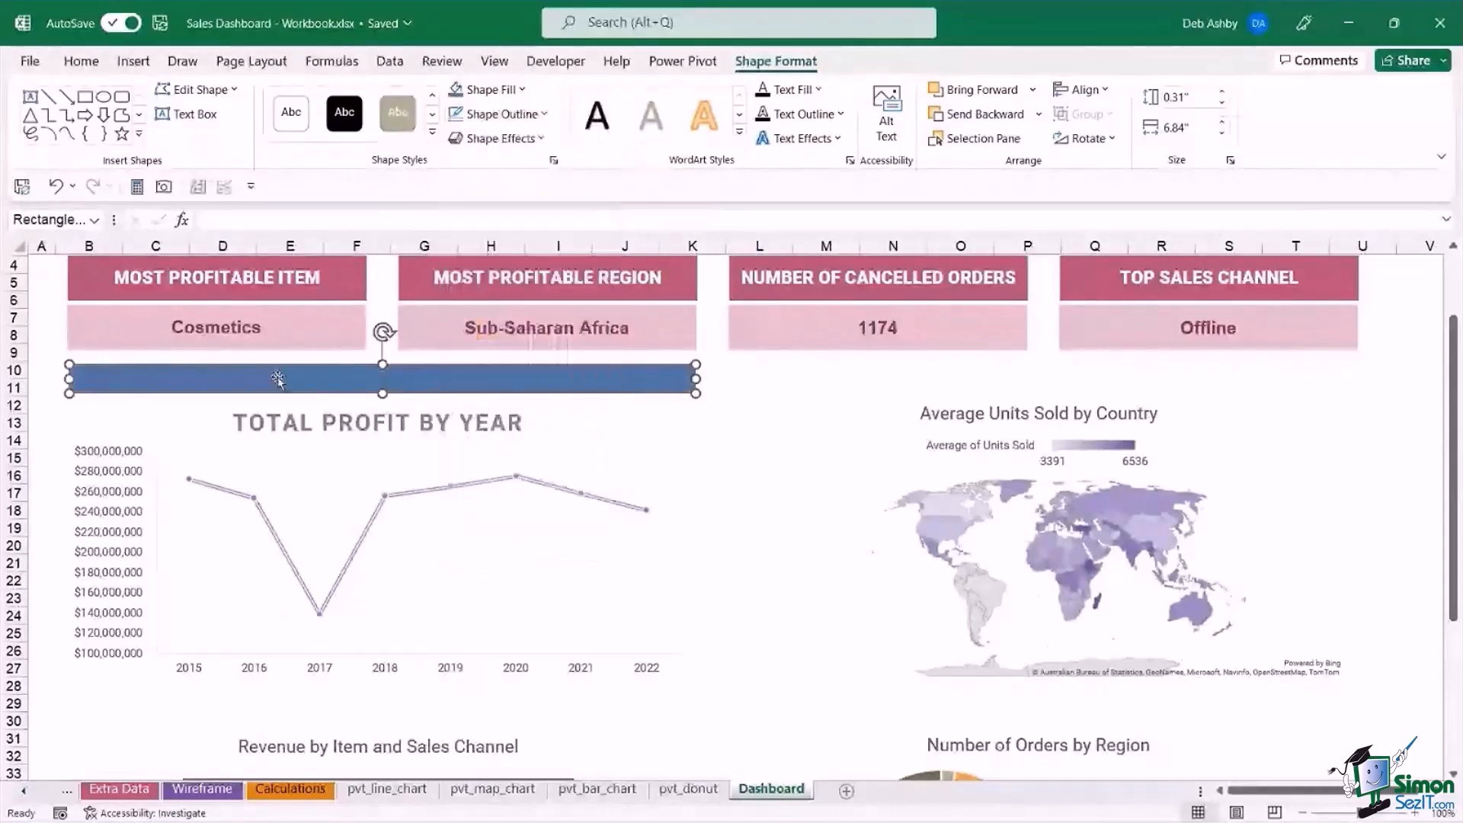
Add the text "TOTAL PROFIT BY YEAR" to the blue rectangle.
right_click(265, 381)
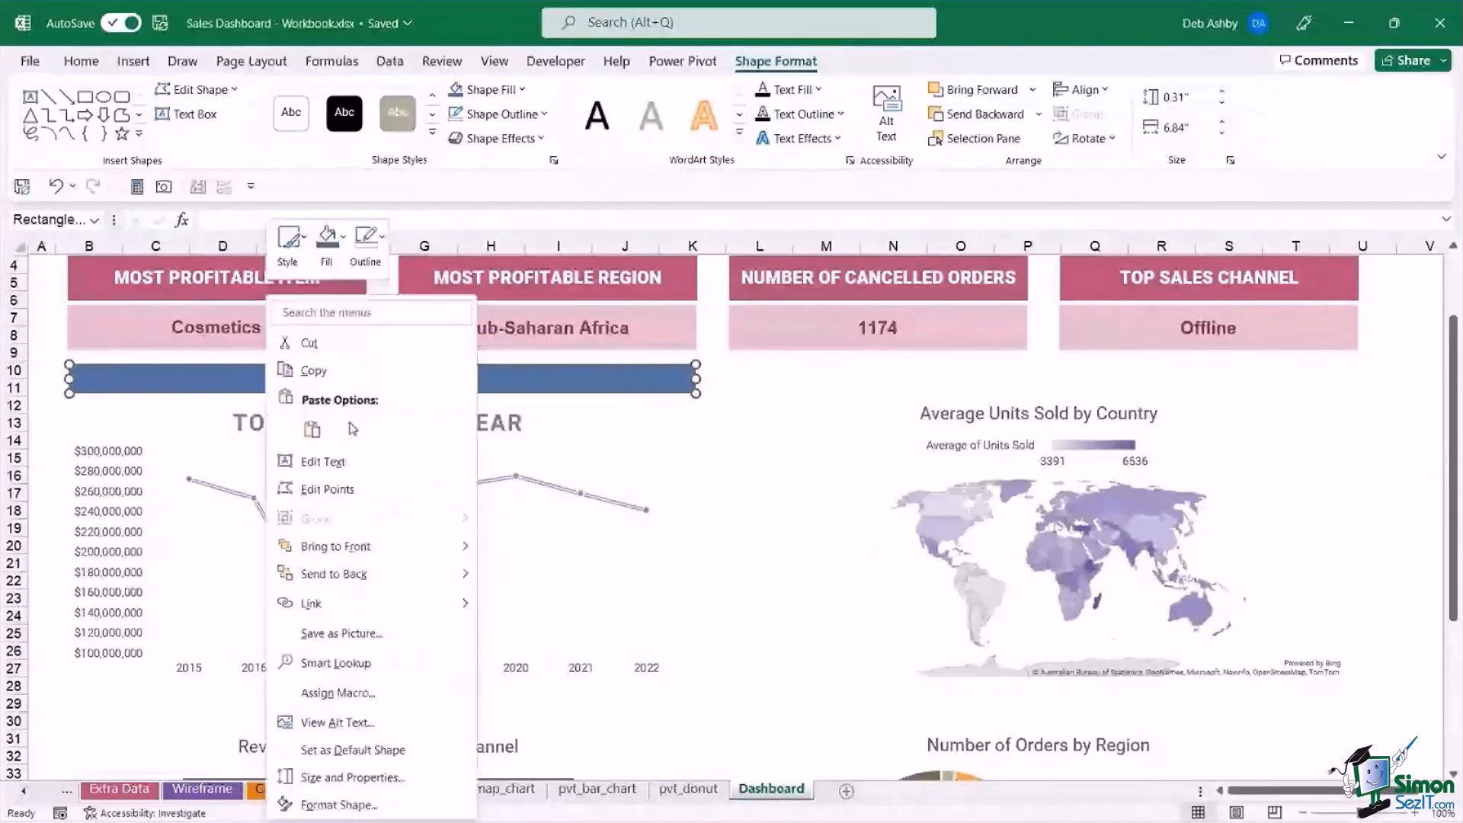
left_click(347, 470)
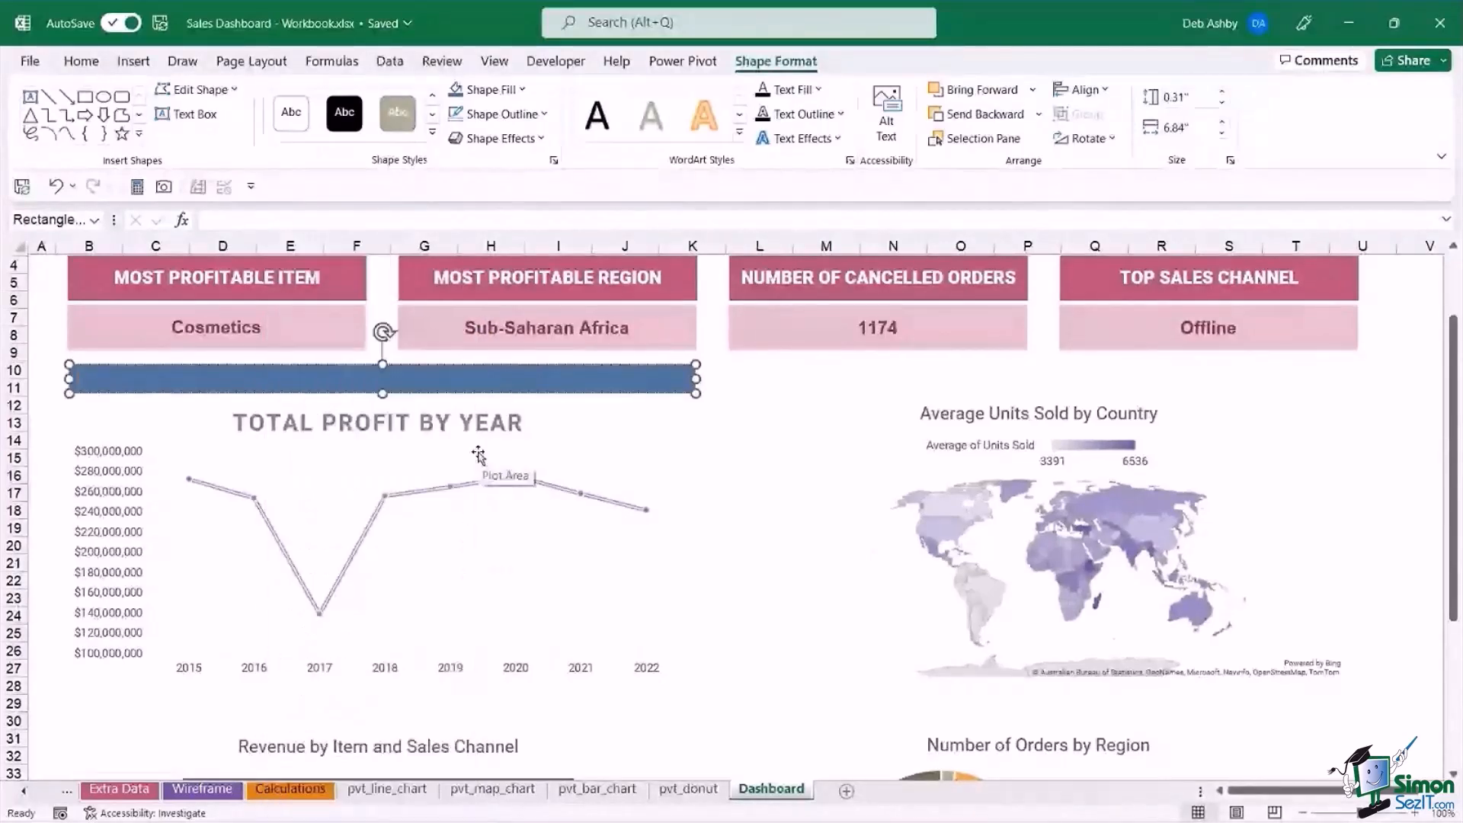
type("to")
key("BackSpace")
key("BackSpace")
type("TOTAL PRO")
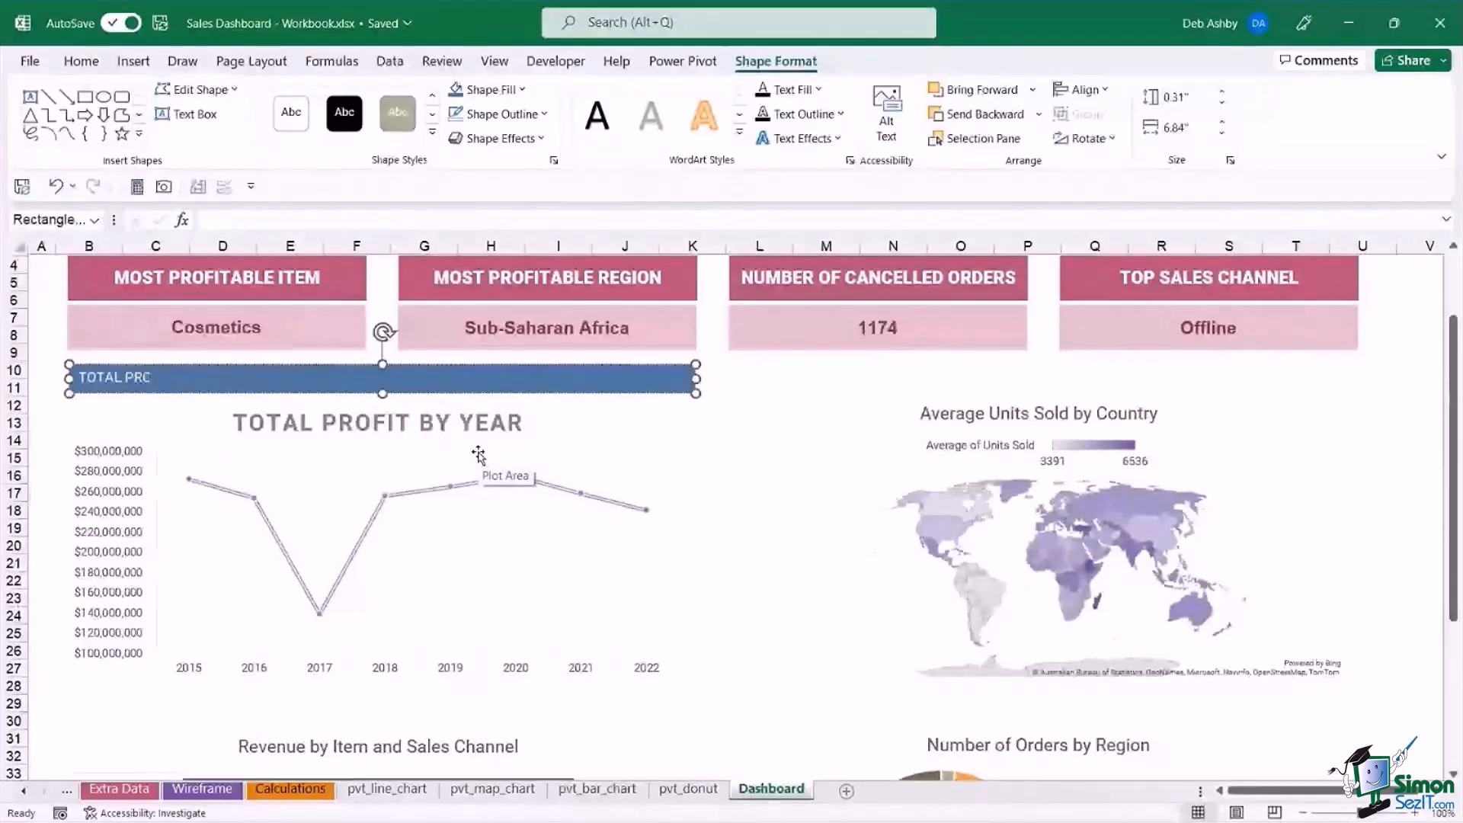
type("FIT BY")
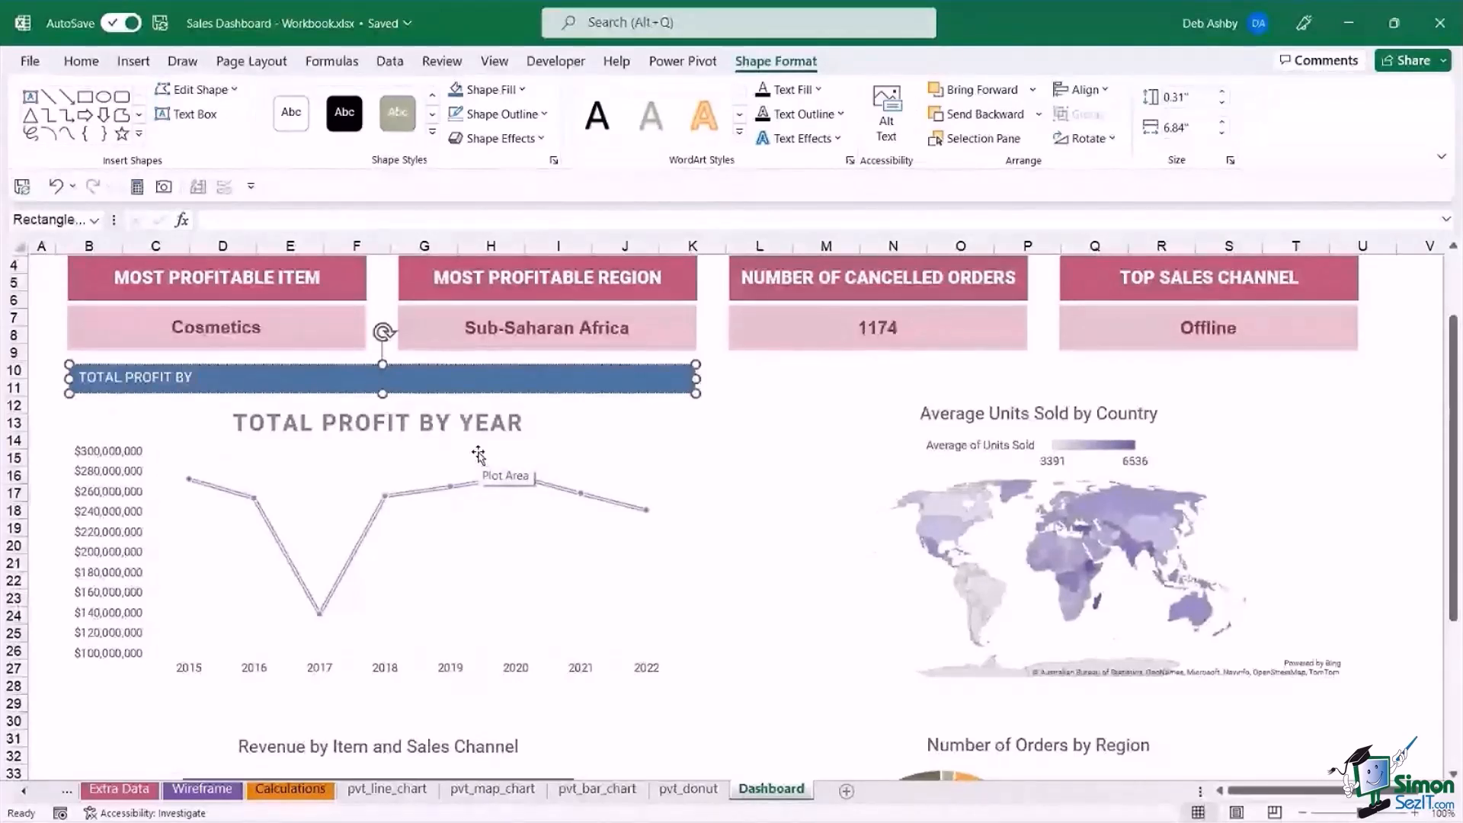
type(" YEAR")
Format the blue banner's text in Roboto Black at size 12.
left_click(315, 370)
left_click(80, 61)
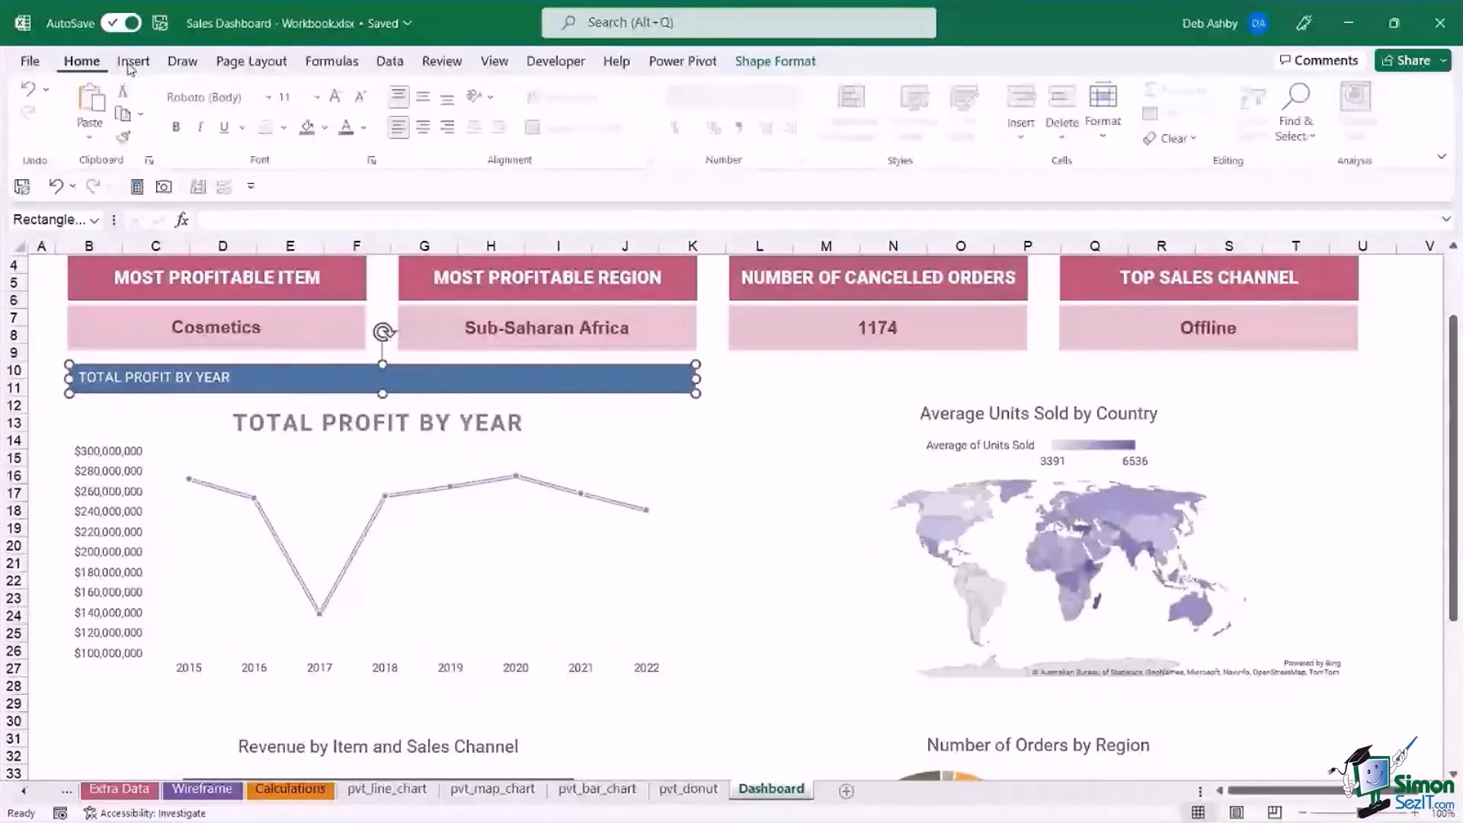
left_click(271, 98)
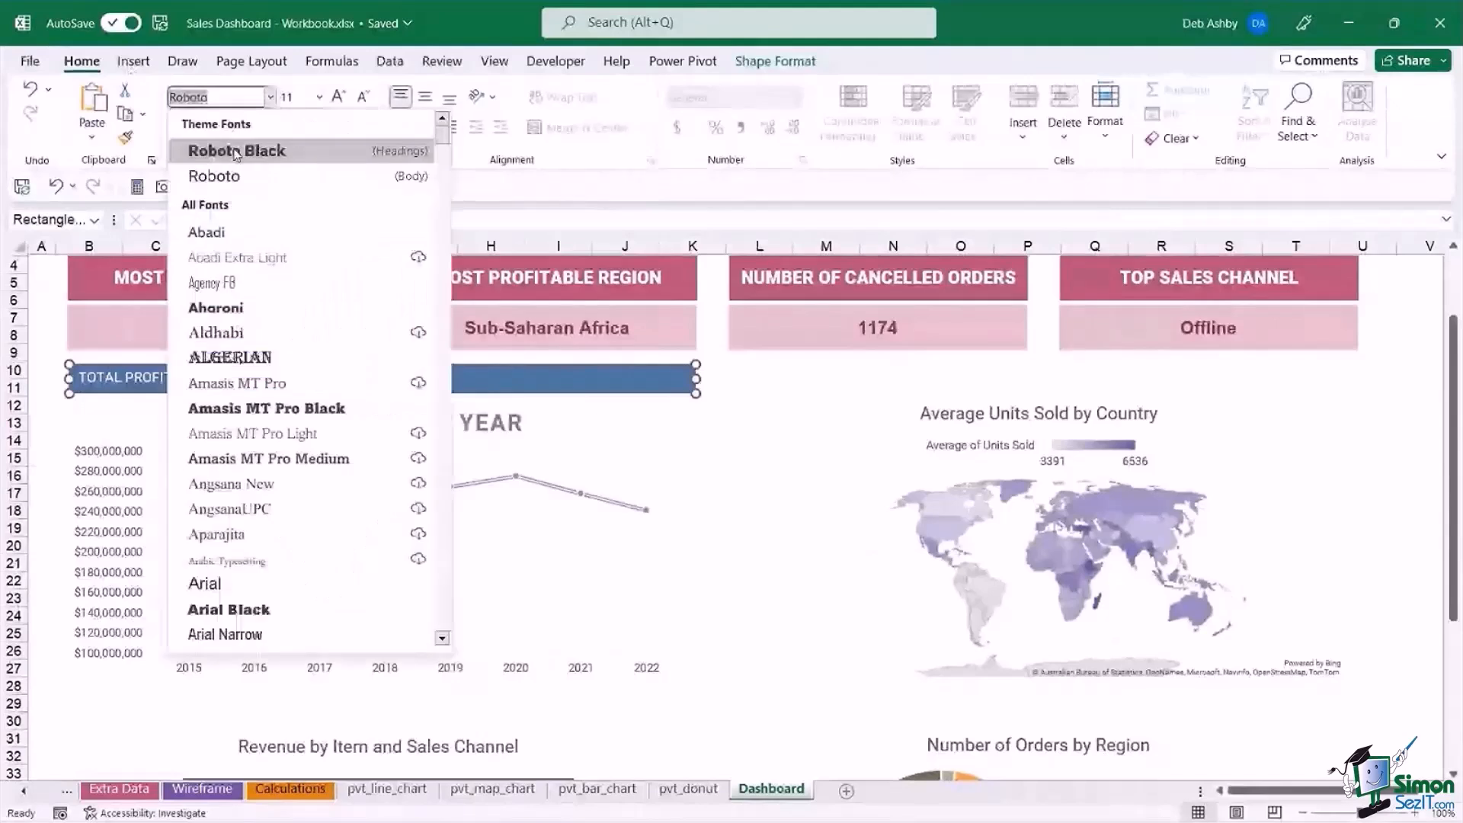
left_click(237, 151)
left_click(338, 97)
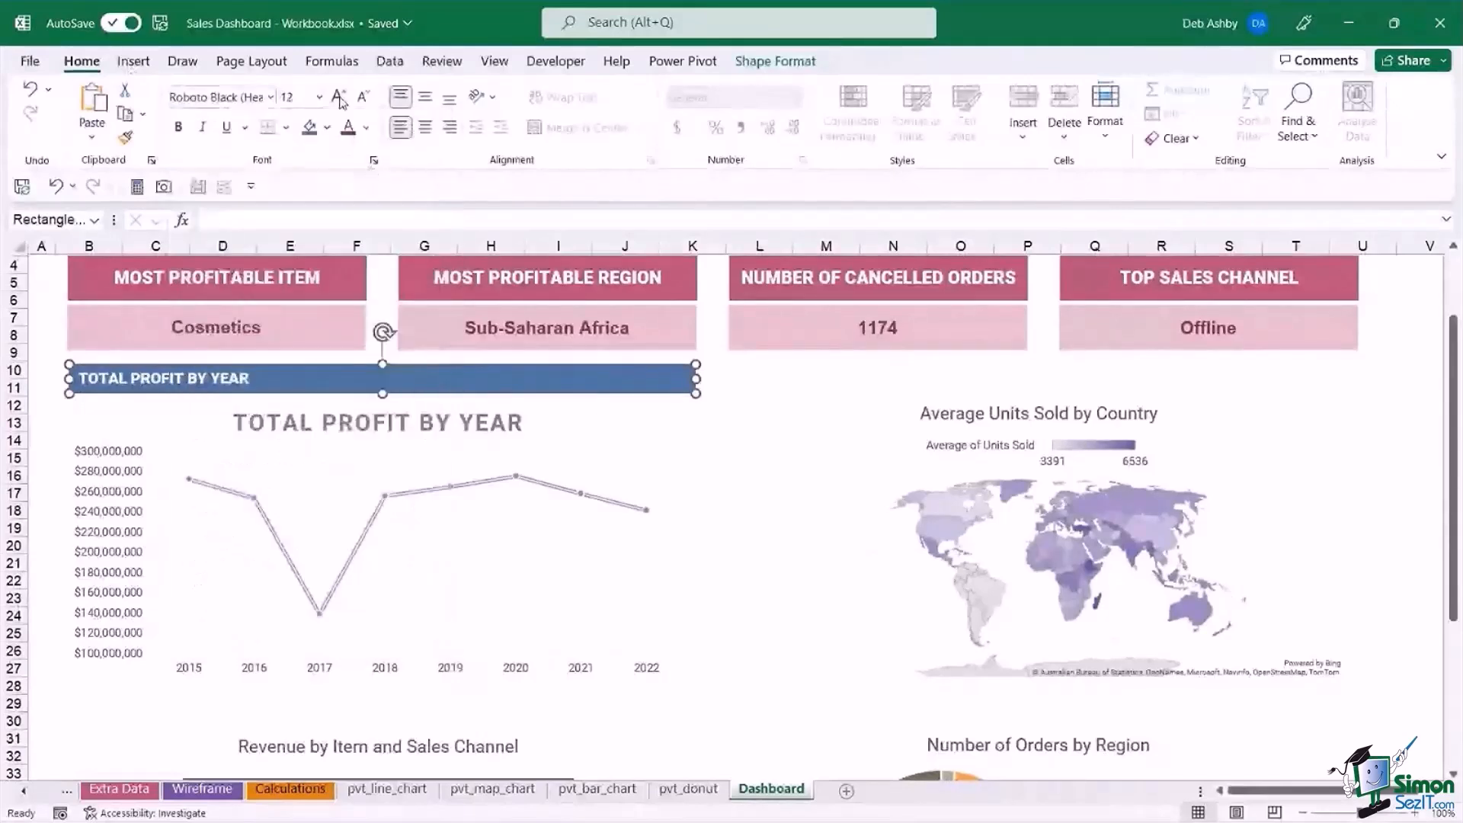
Delete the built-in title from the Total Profit by Year line chart.
left_click(487, 434)
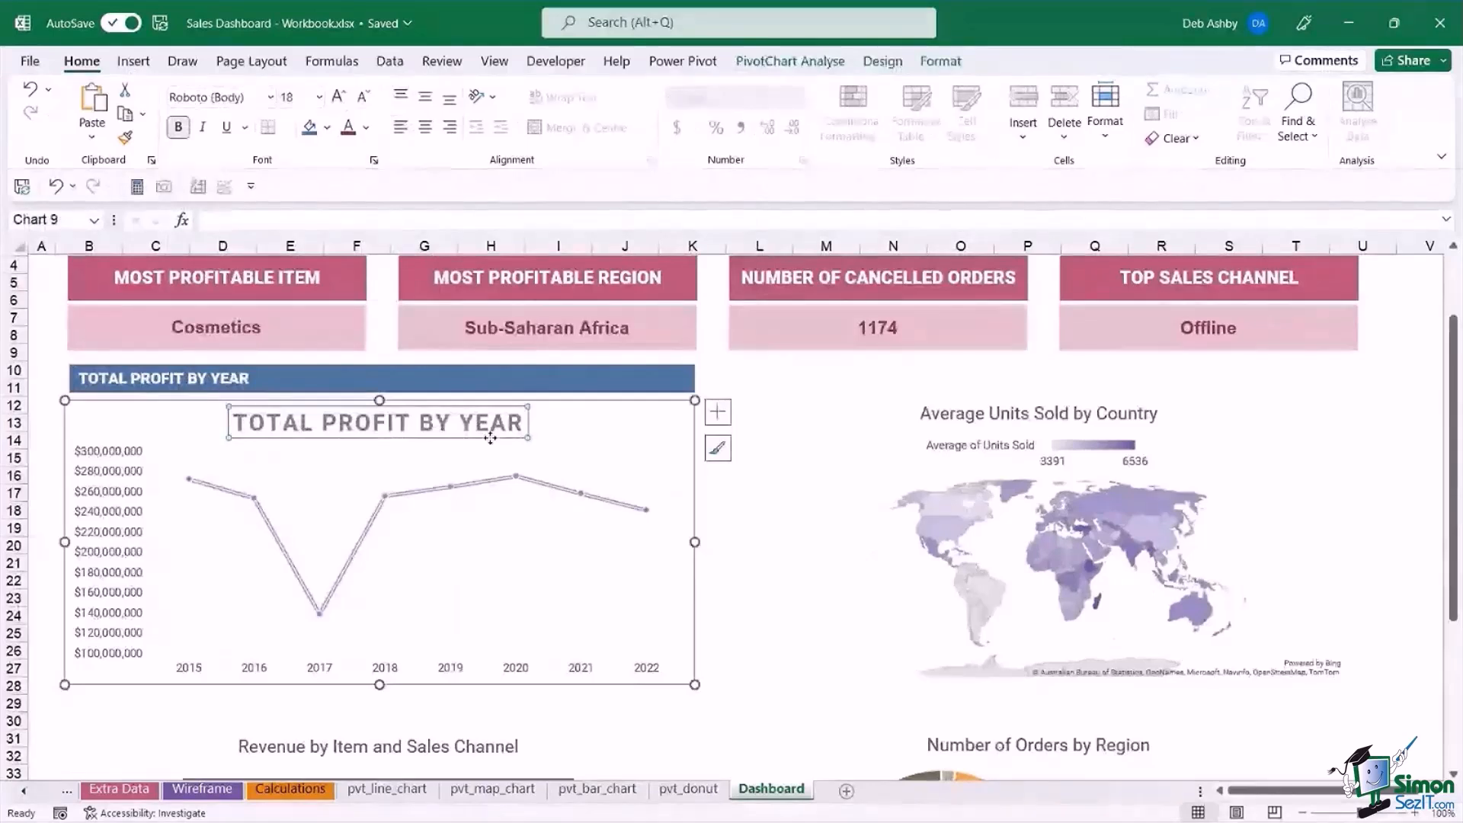
key("Delete")
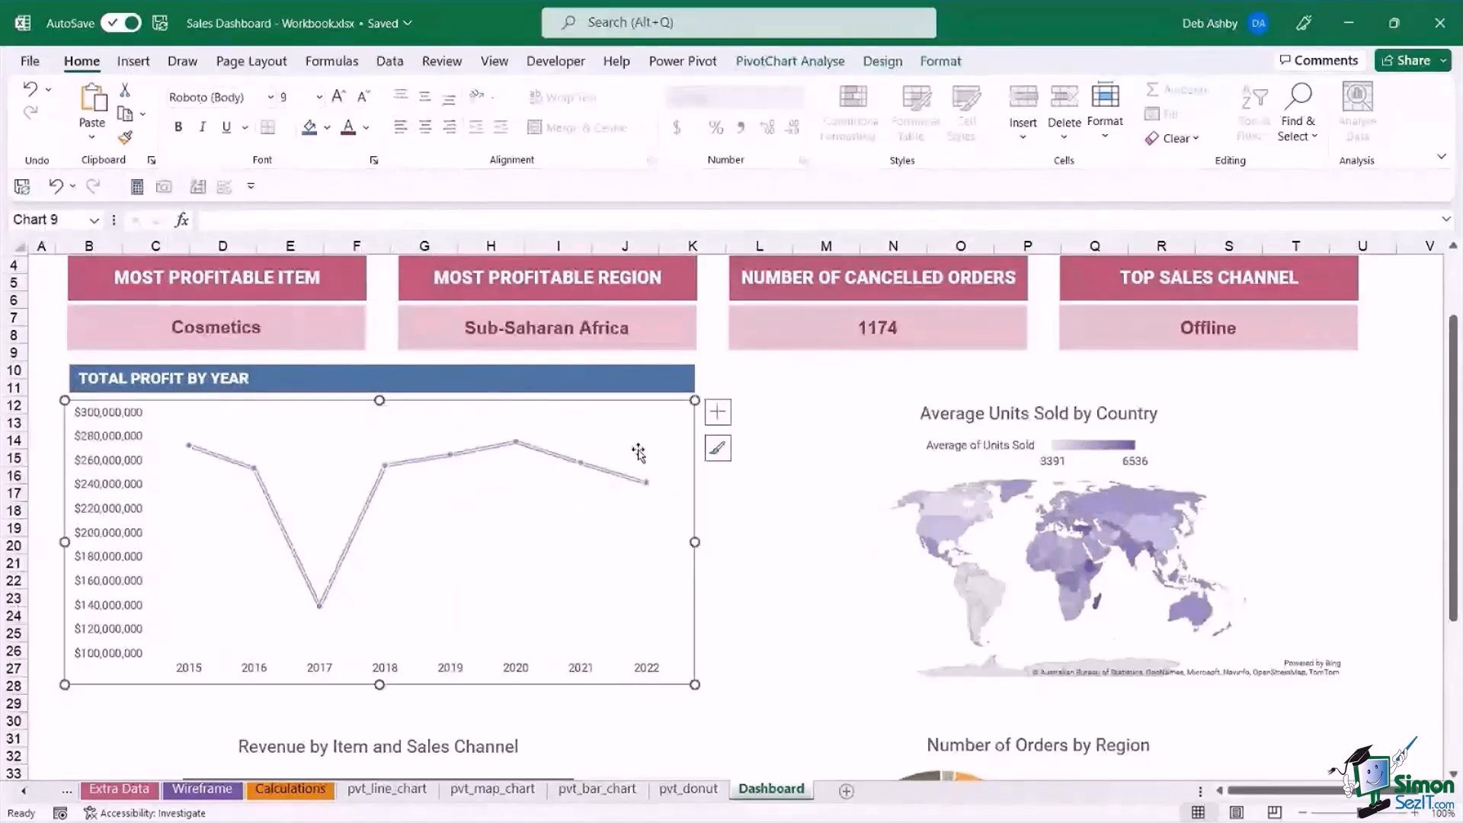
left_click(788, 421)
Duplicate the blue title banner and place the copy above the map chart, level with the original and spanning the last two metric cards.
left_click(556, 377)
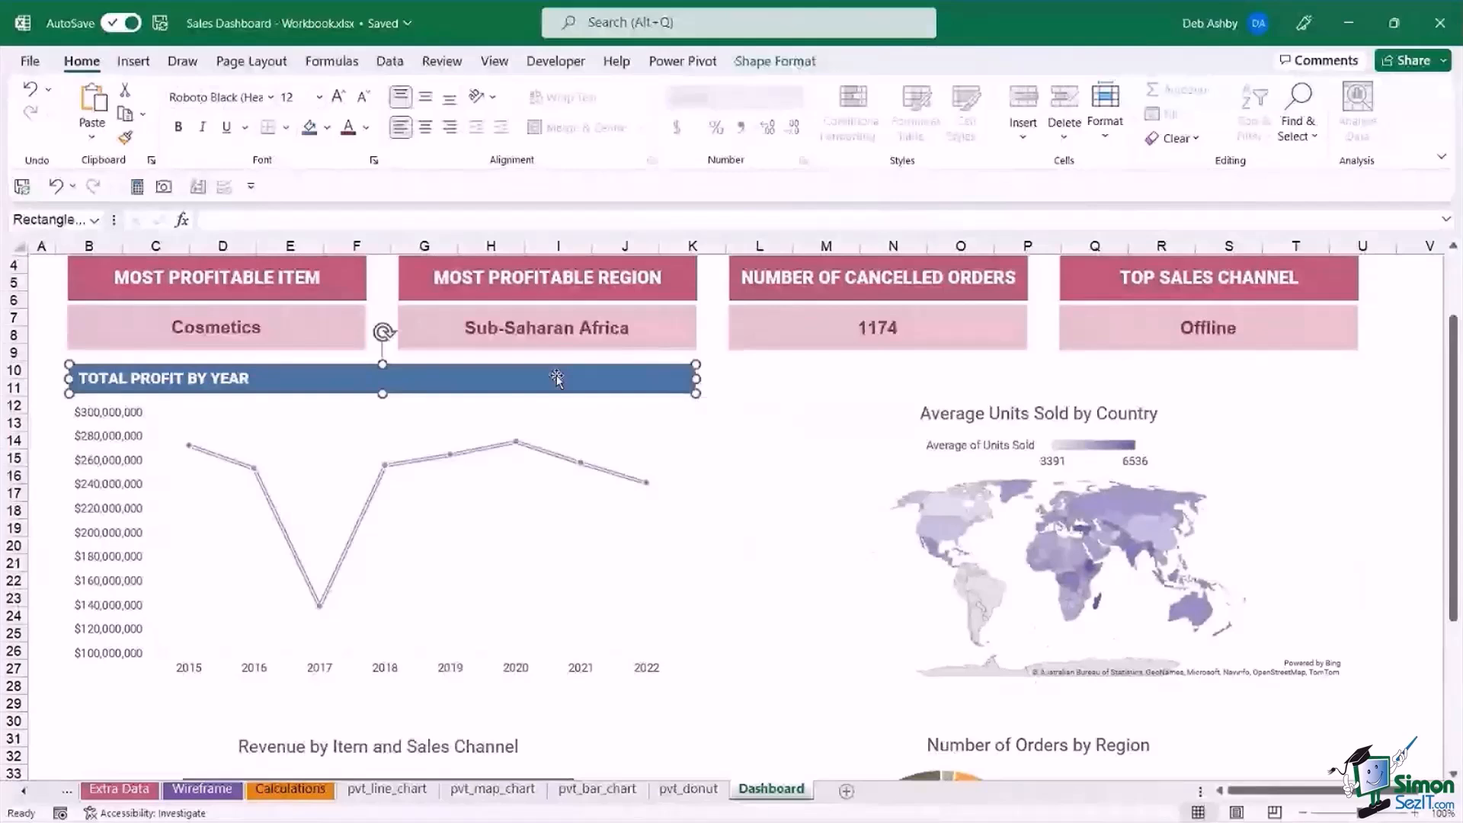
key("ctrl+d")
left_click_drag(575, 387, 1240, 394)
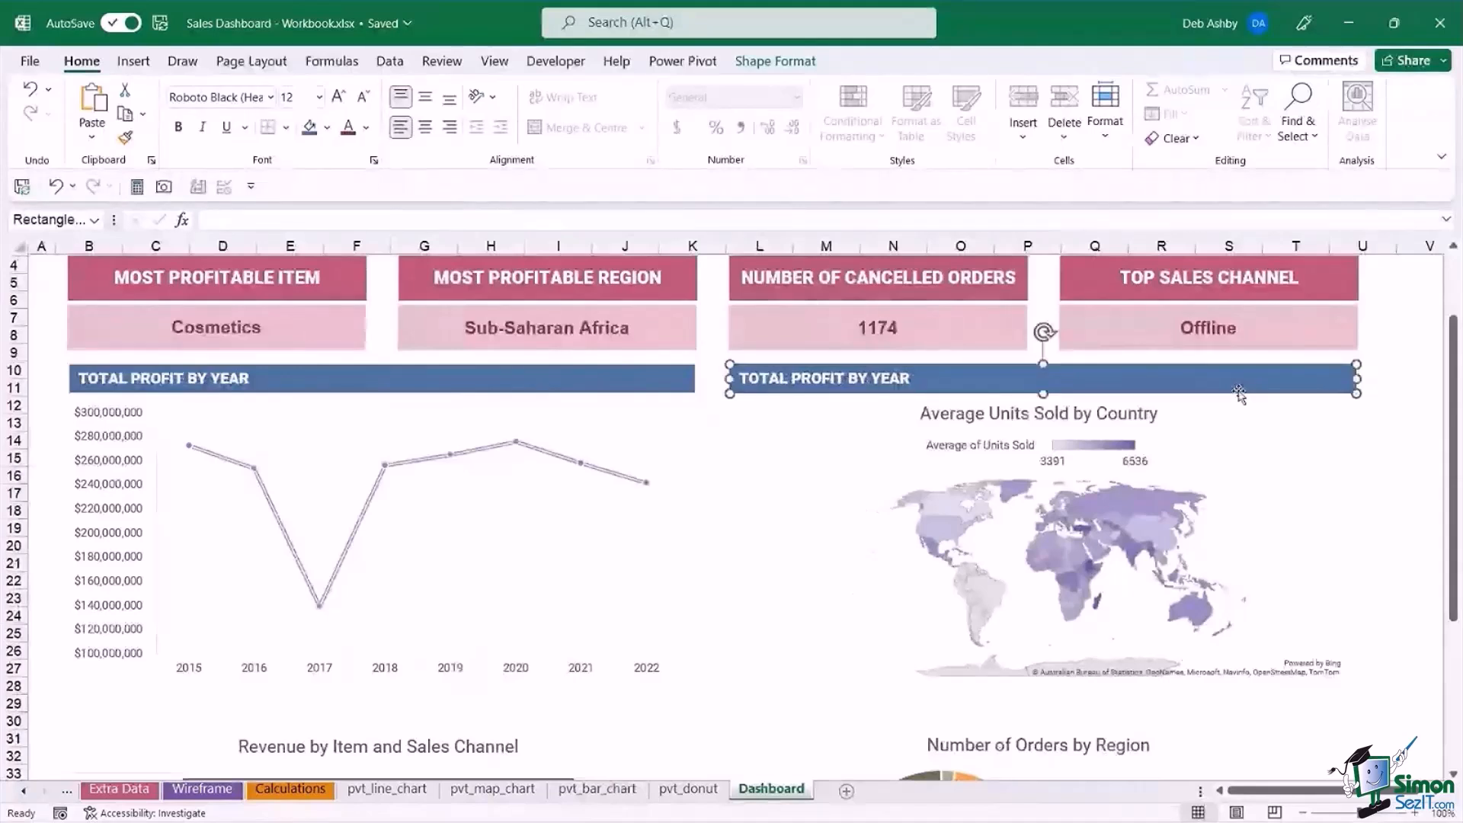
Delete the Average Units Sold by Country title from the map chart and deselect the chart.
left_click(1088, 420)
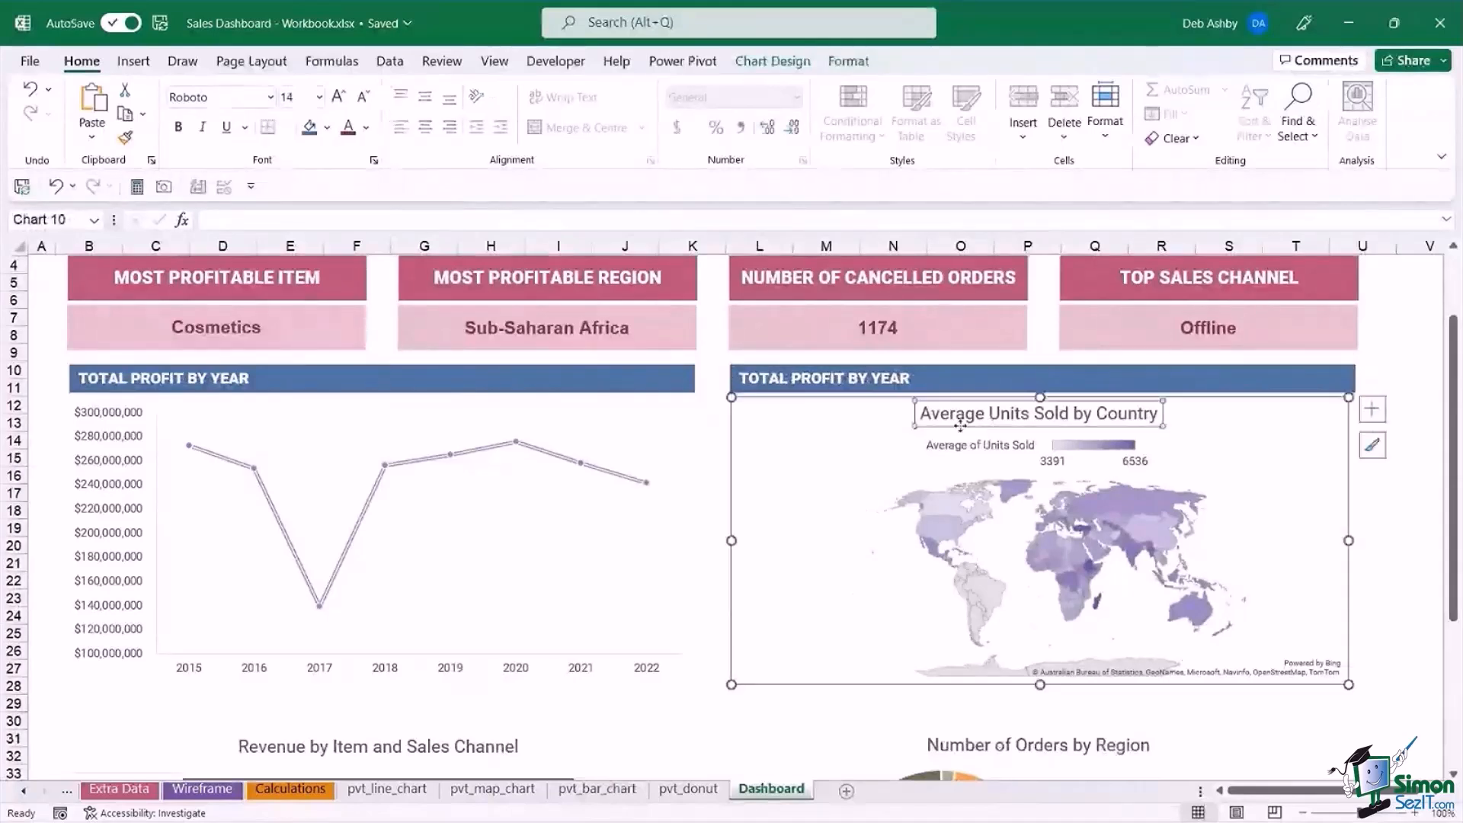
key("Delete")
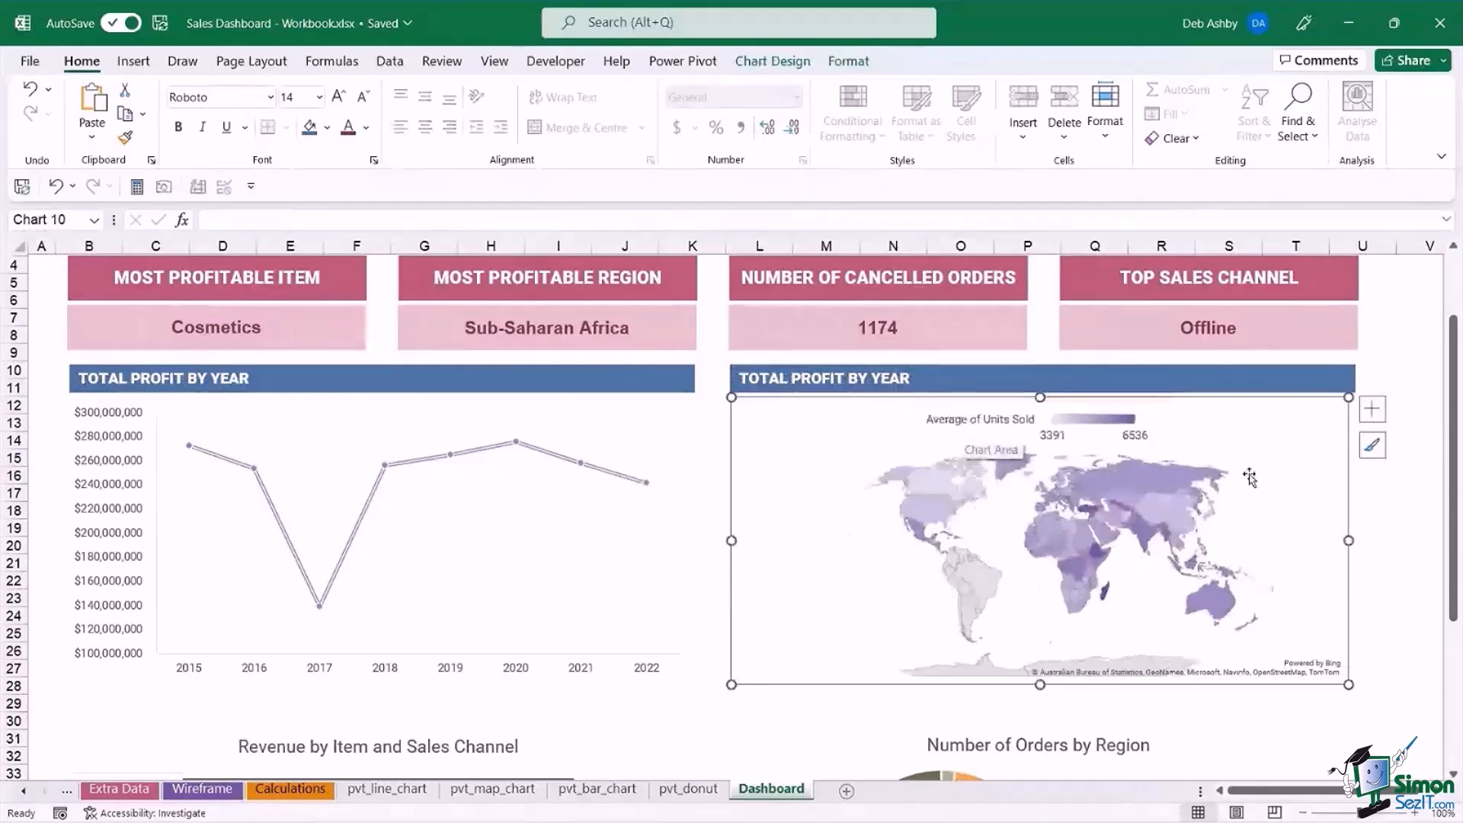
left_click(1392, 540)
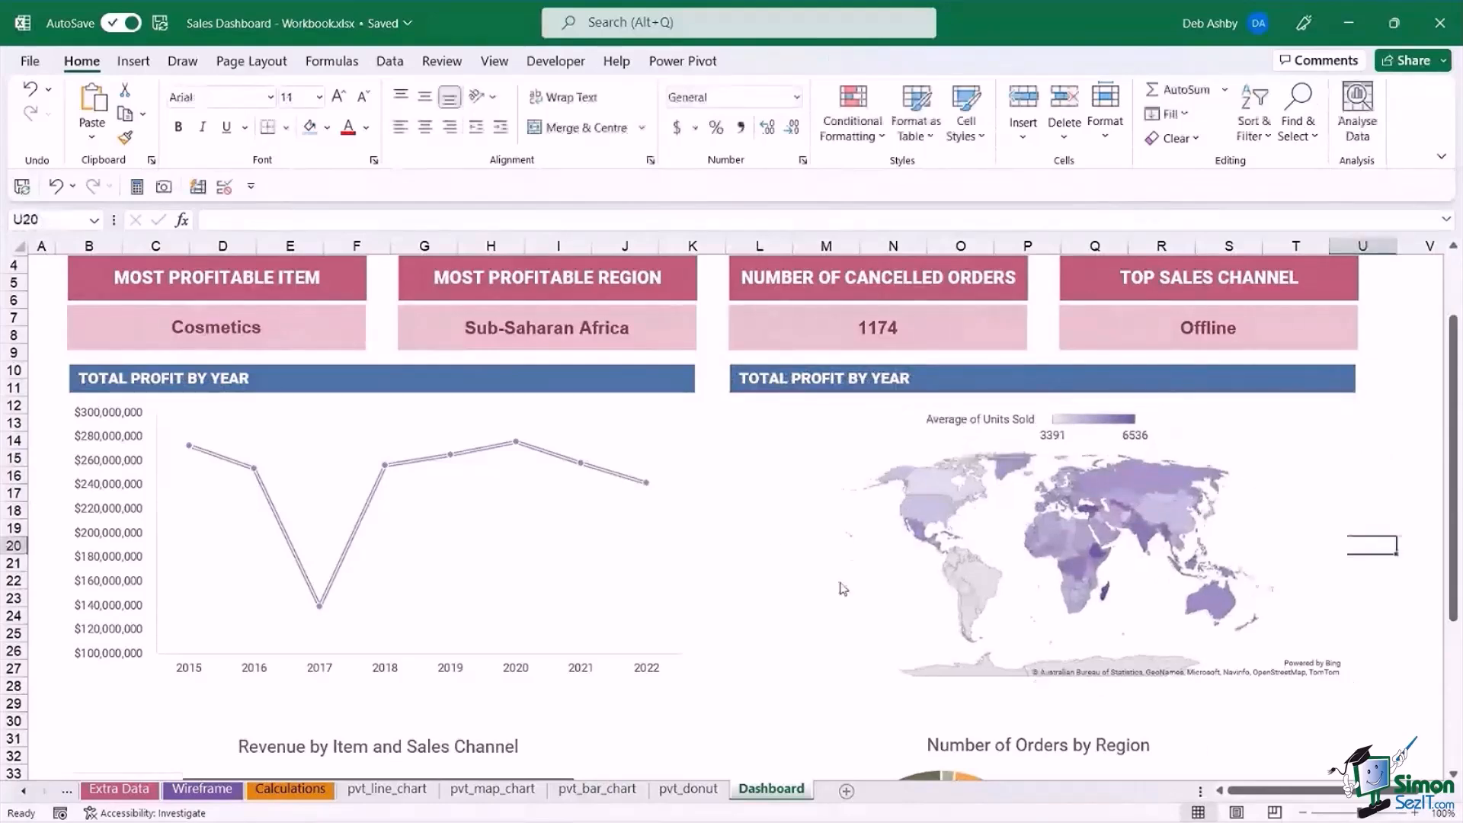
Look over the dashboard layout and examine the options available for the Total Profit by Year line chart.
scroll(833, 584, "down", 2)
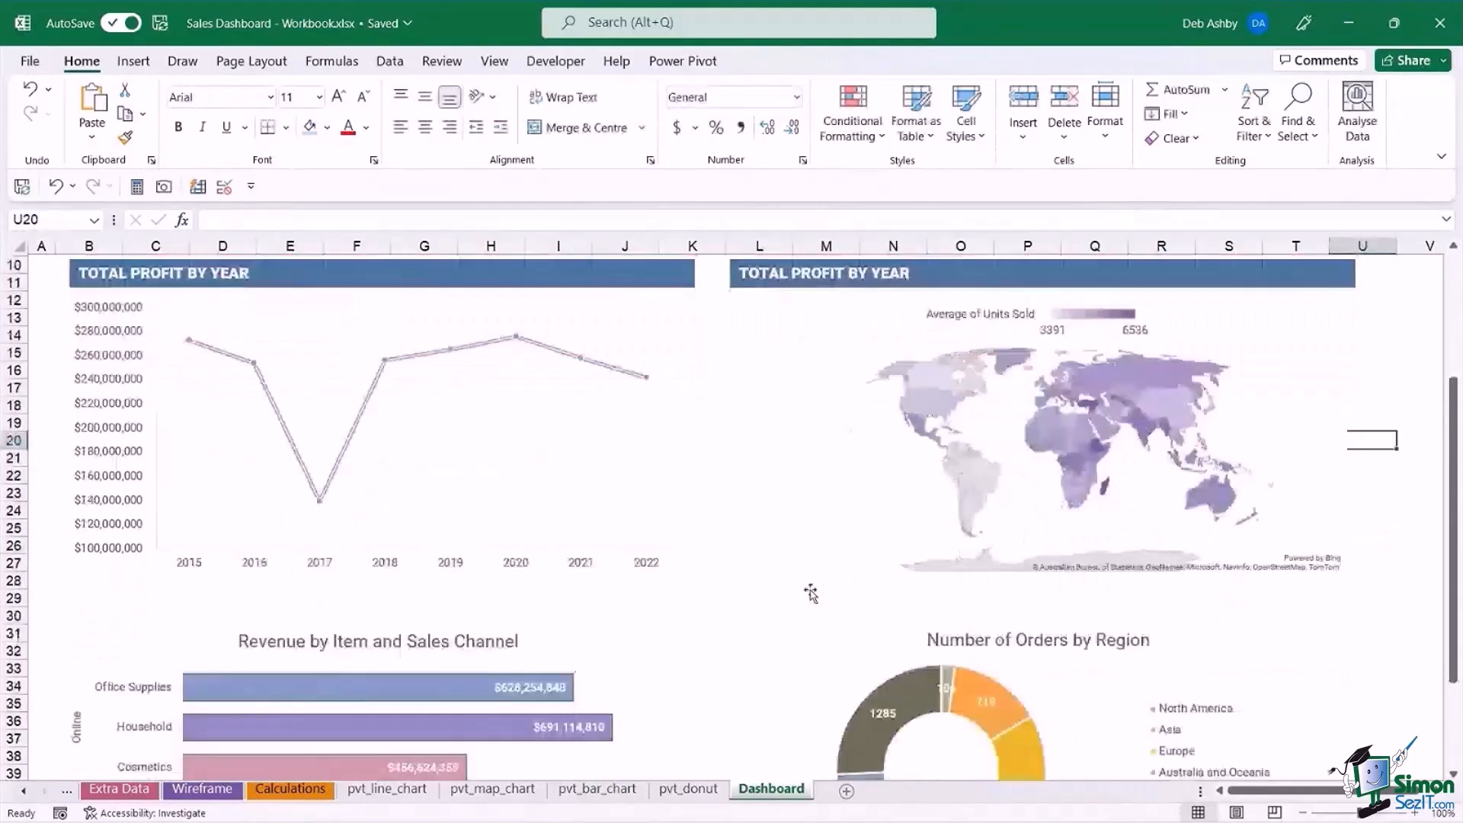
scroll(811, 593, "up", 3)
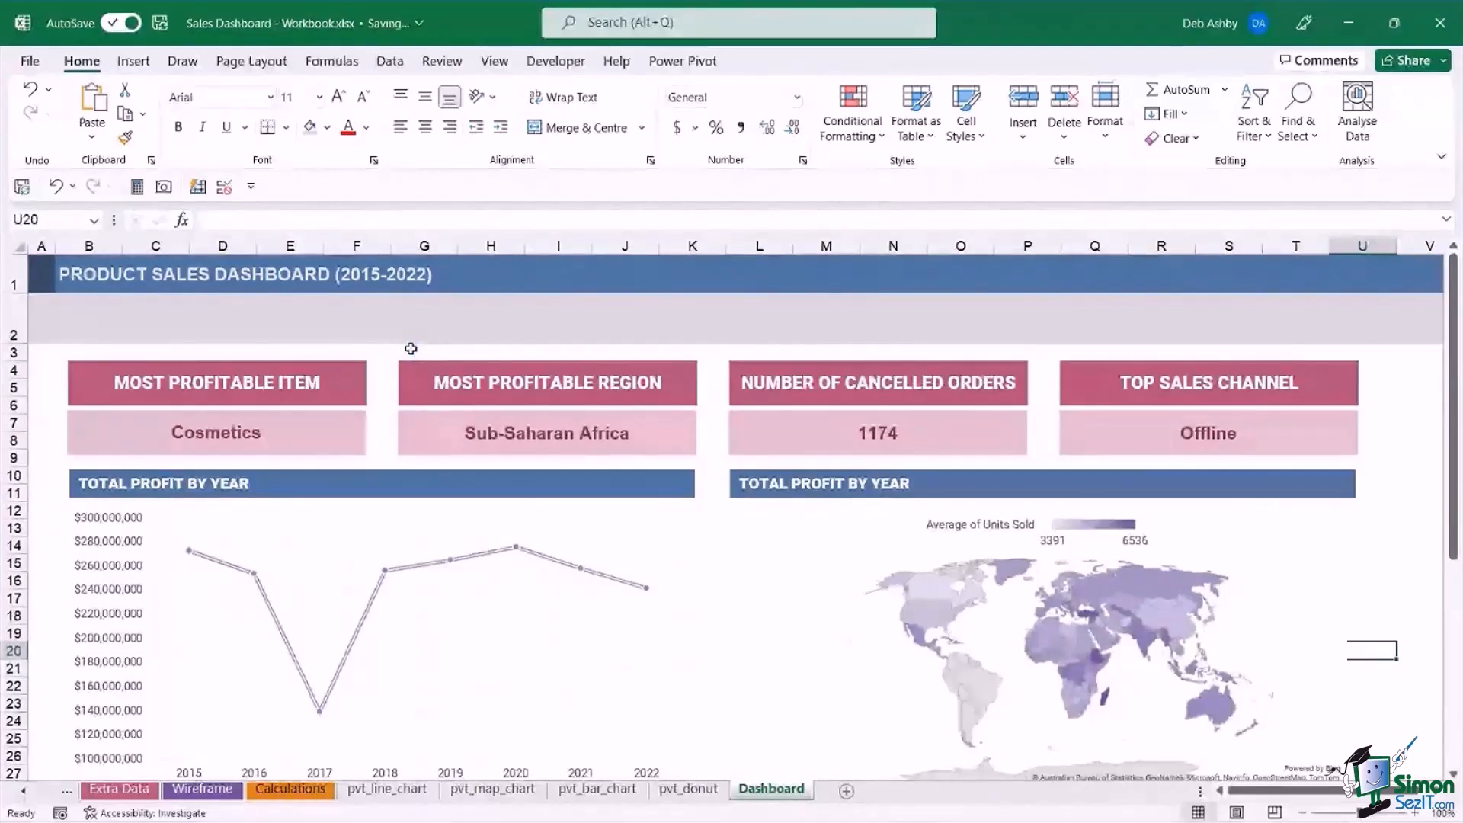
left_click(647, 514)
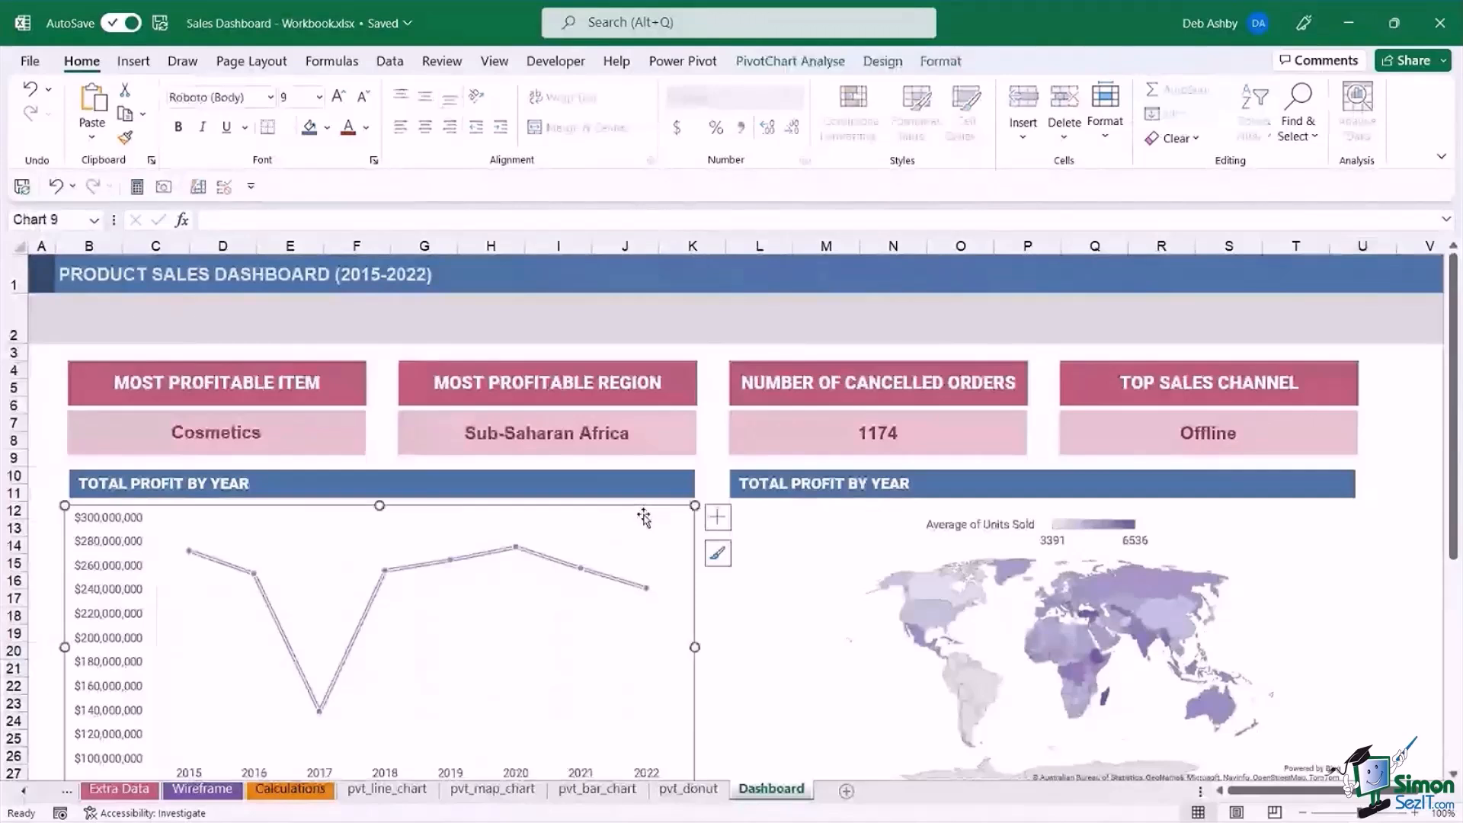
right_click(644, 518)
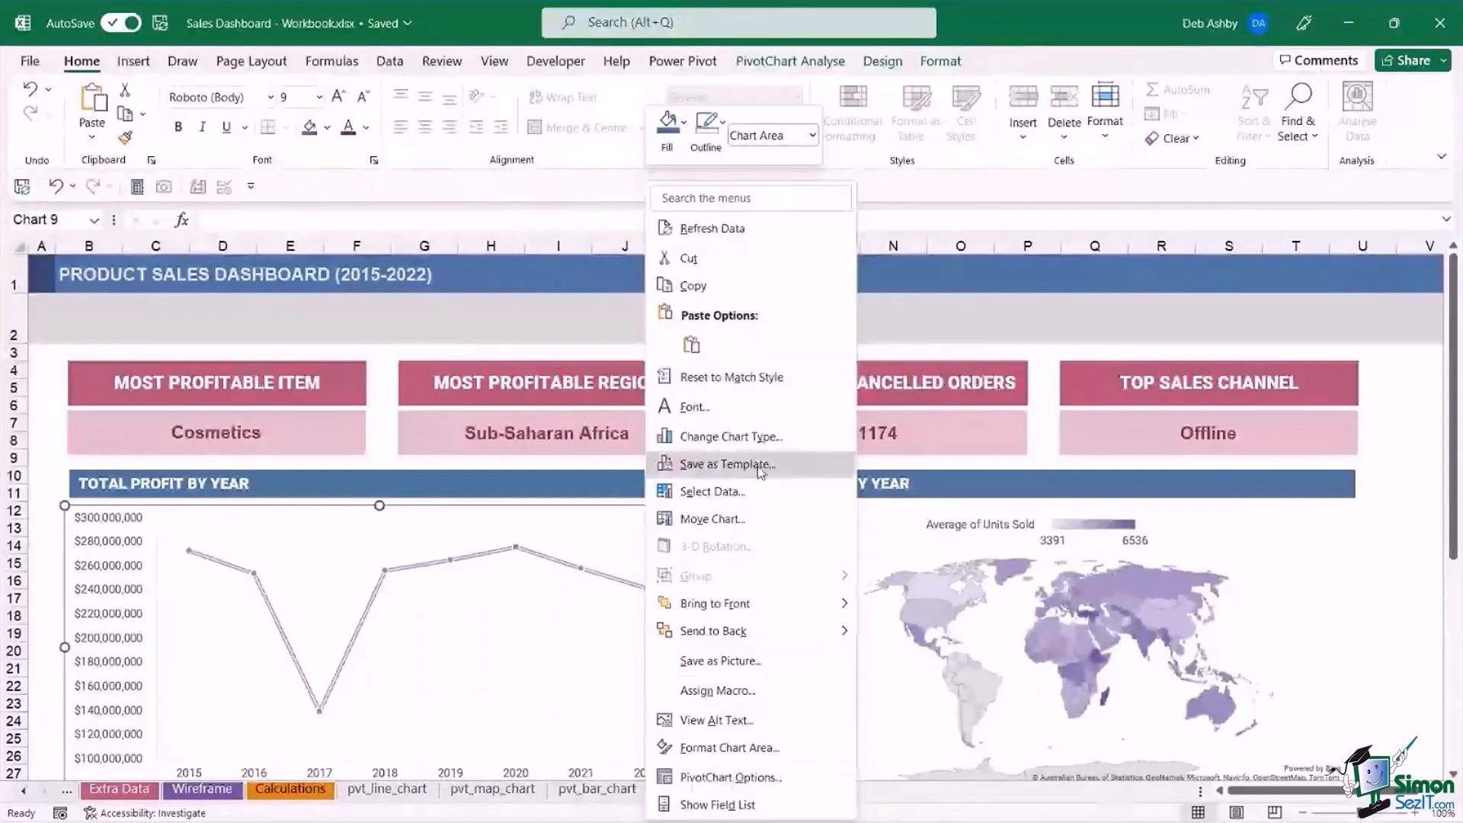
left_click(576, 511)
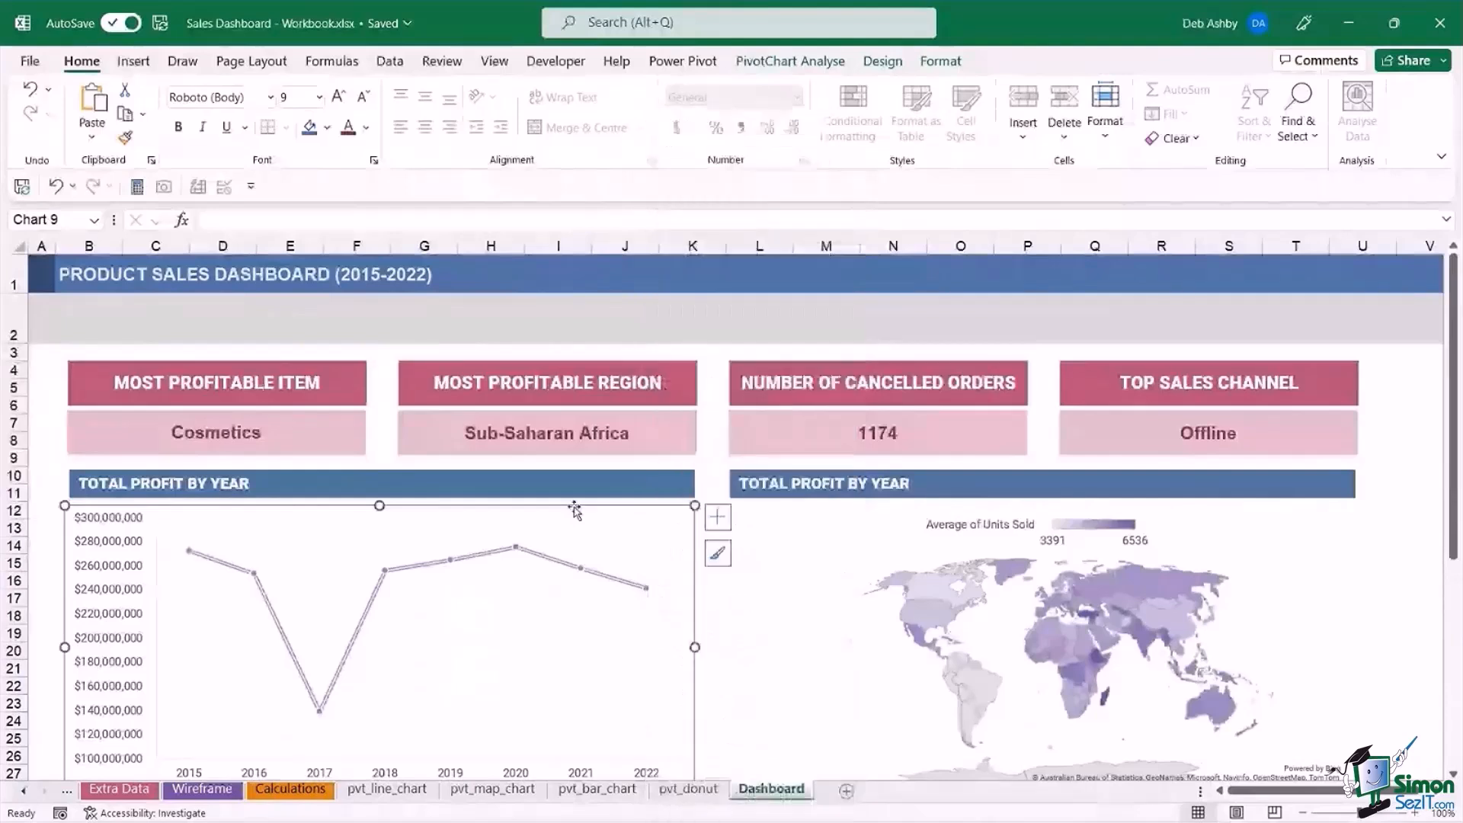
left_click(791, 61)
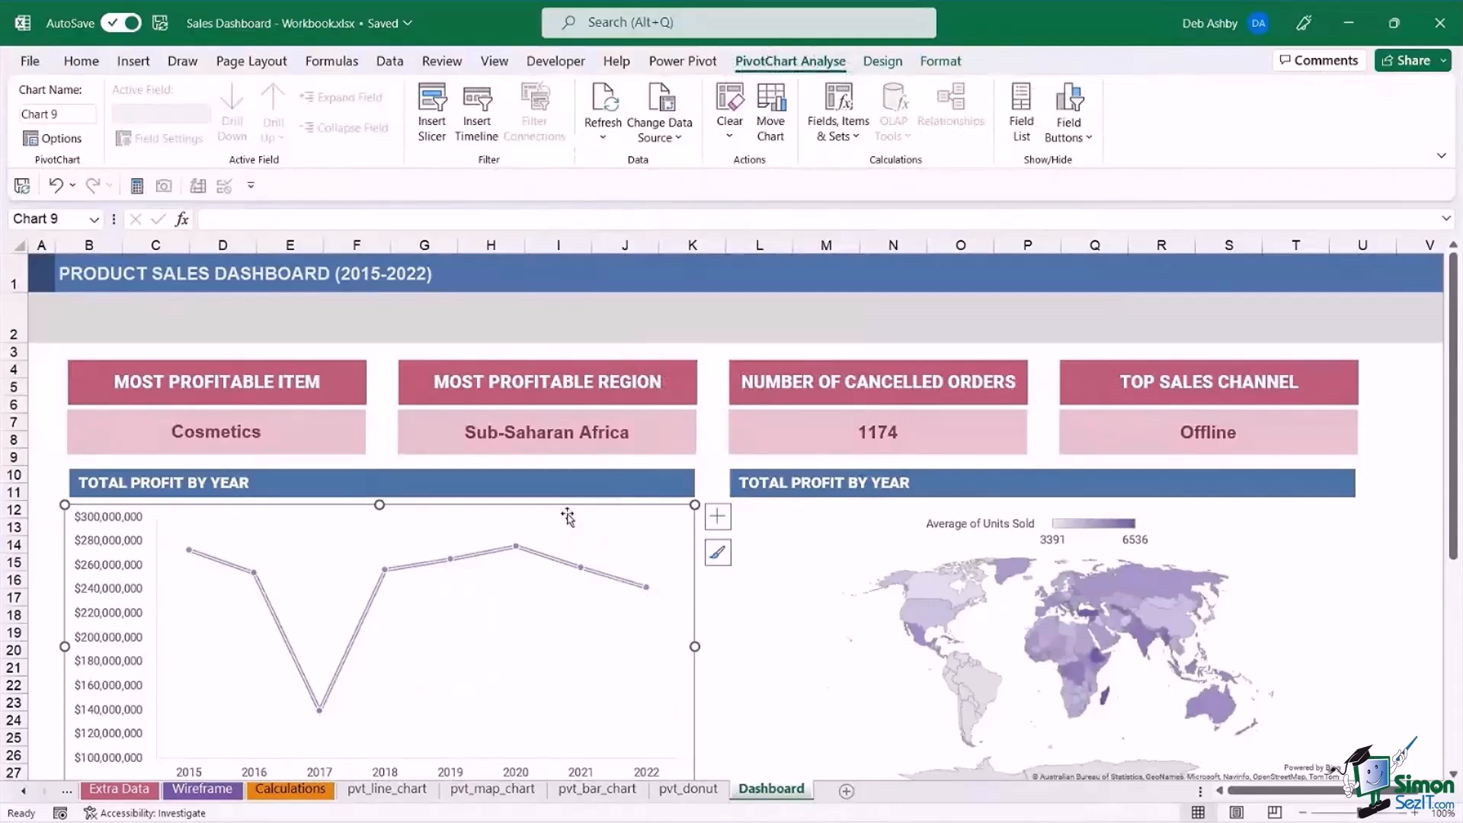
left_click(536, 588)
left_click(607, 311)
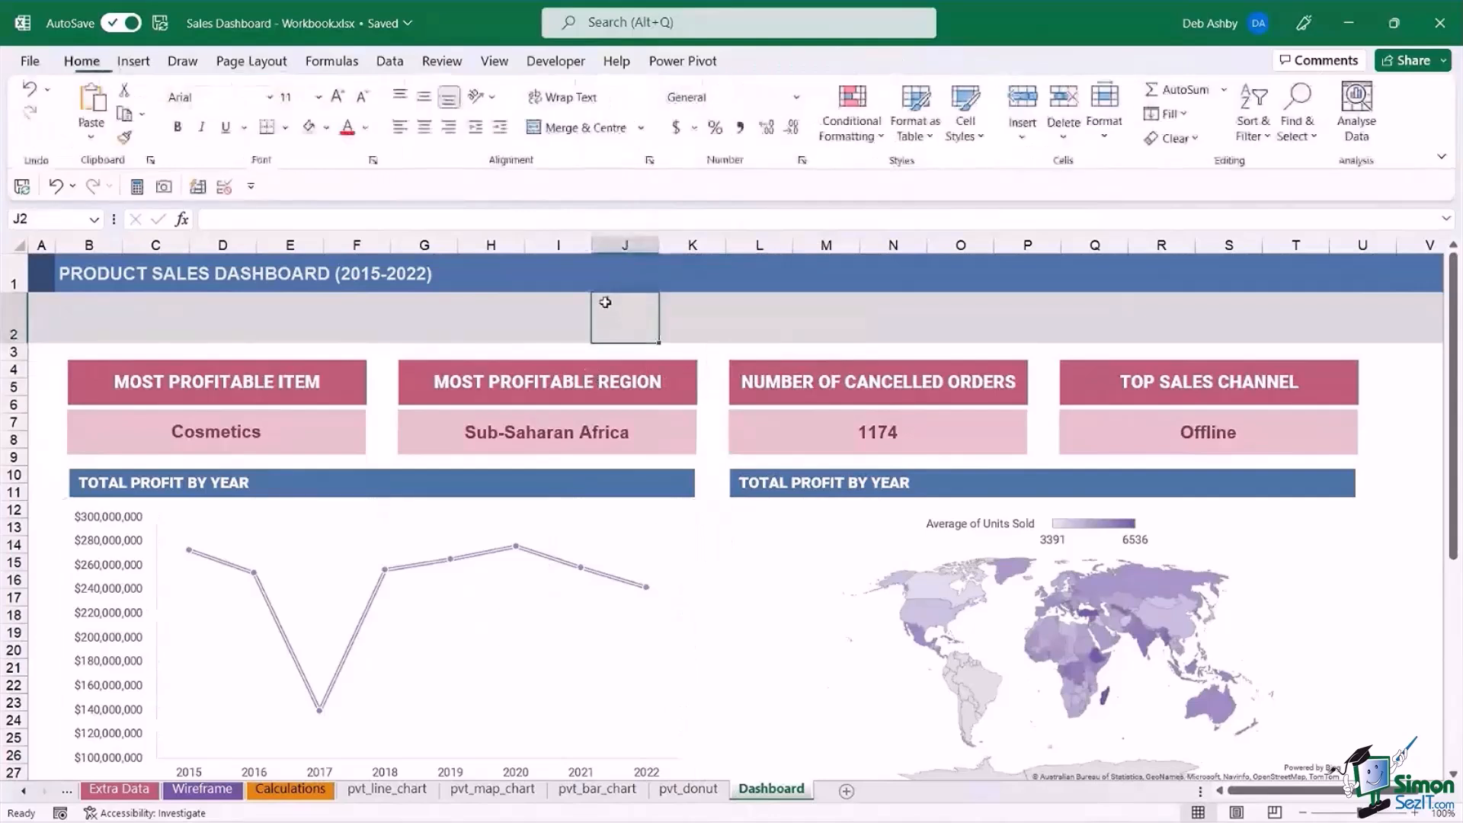
Compare the dashboard's Total Profit by Year line chart with its source pivot chart on the pvt_line_chart sheet.
left_click(607, 512)
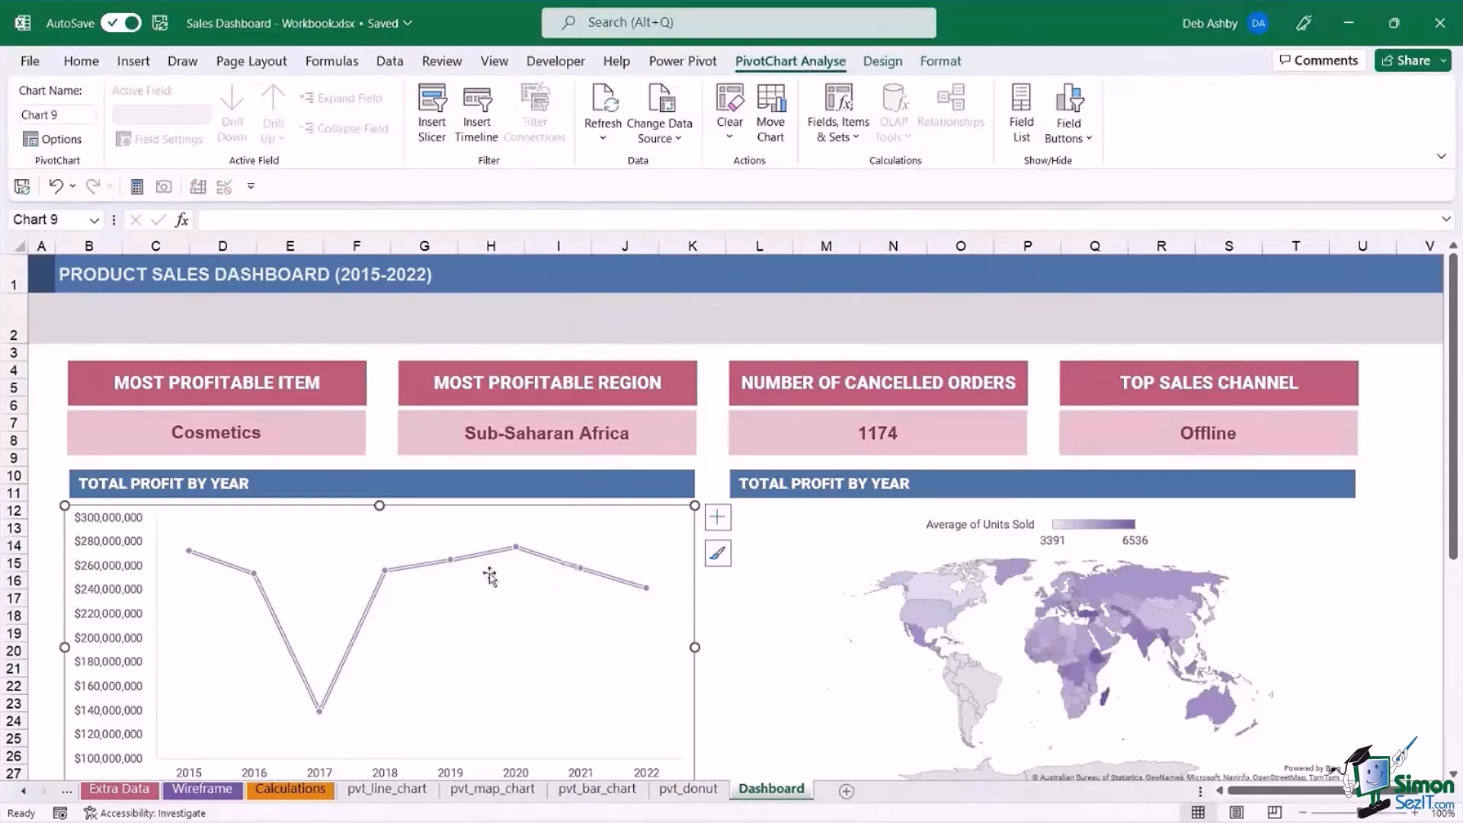
left_click(399, 791)
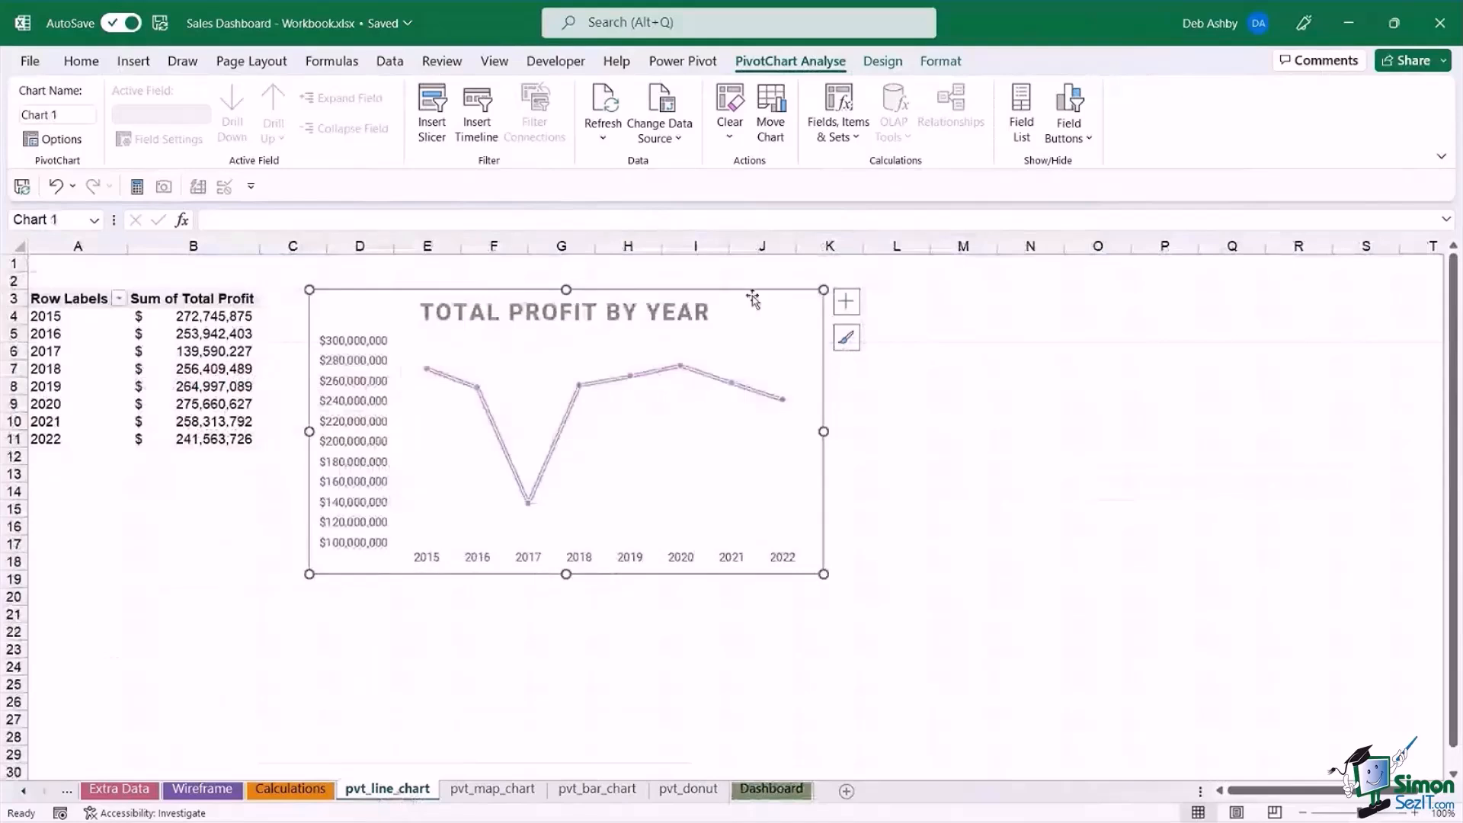
left_click(1109, 455)
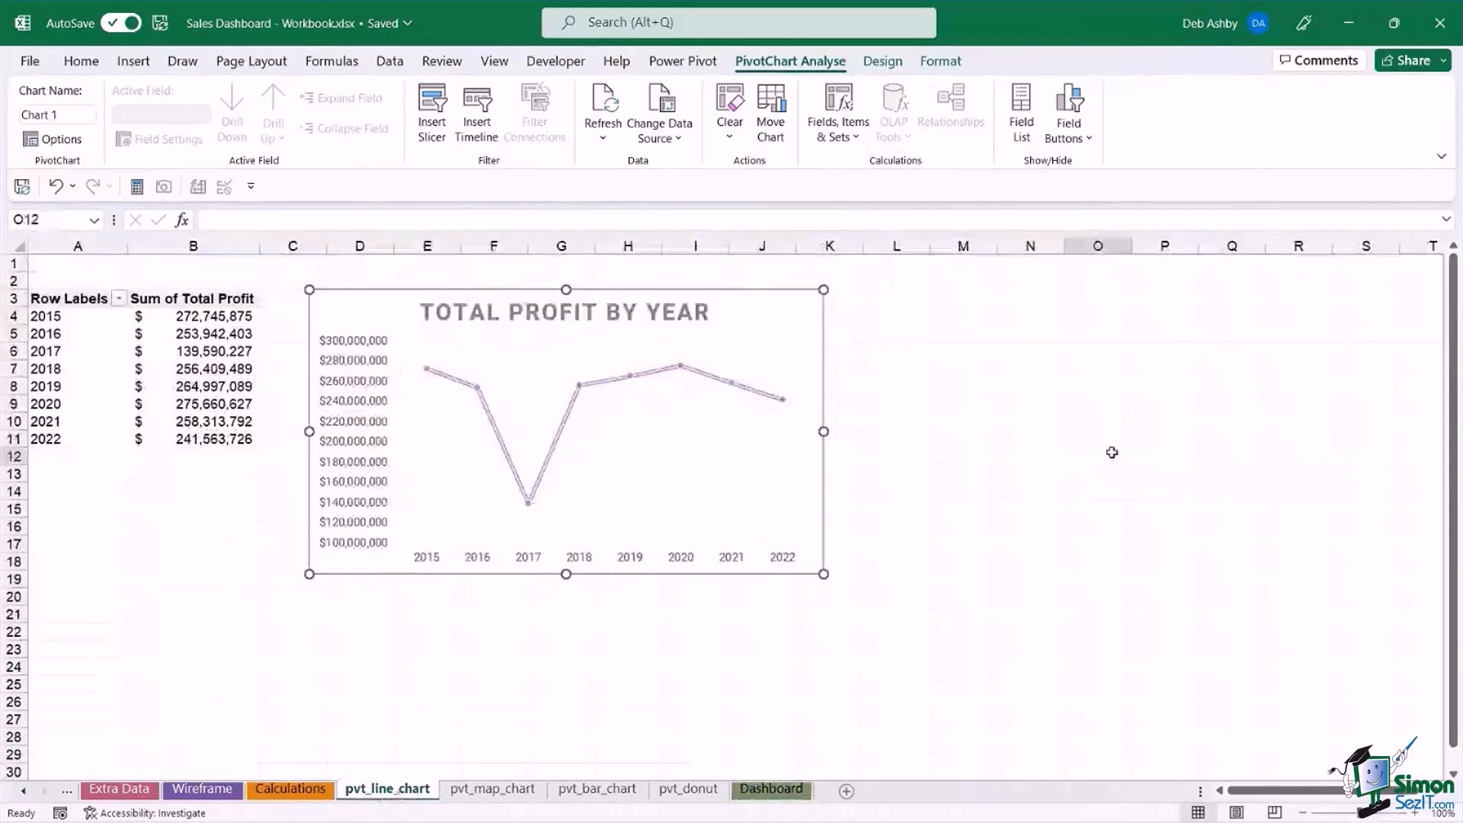
left_click(758, 316)
right_click(755, 324)
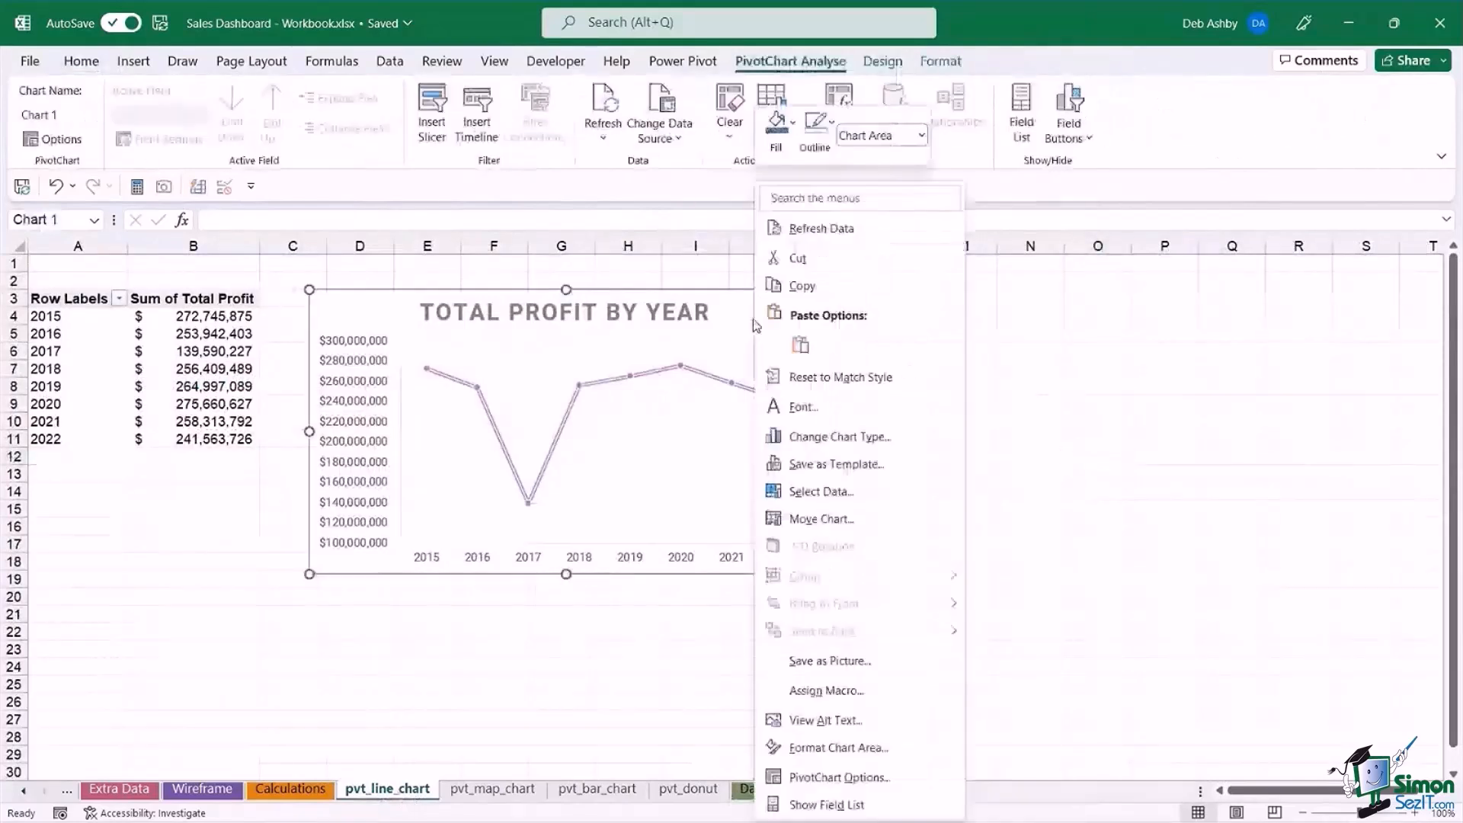
key("Escape")
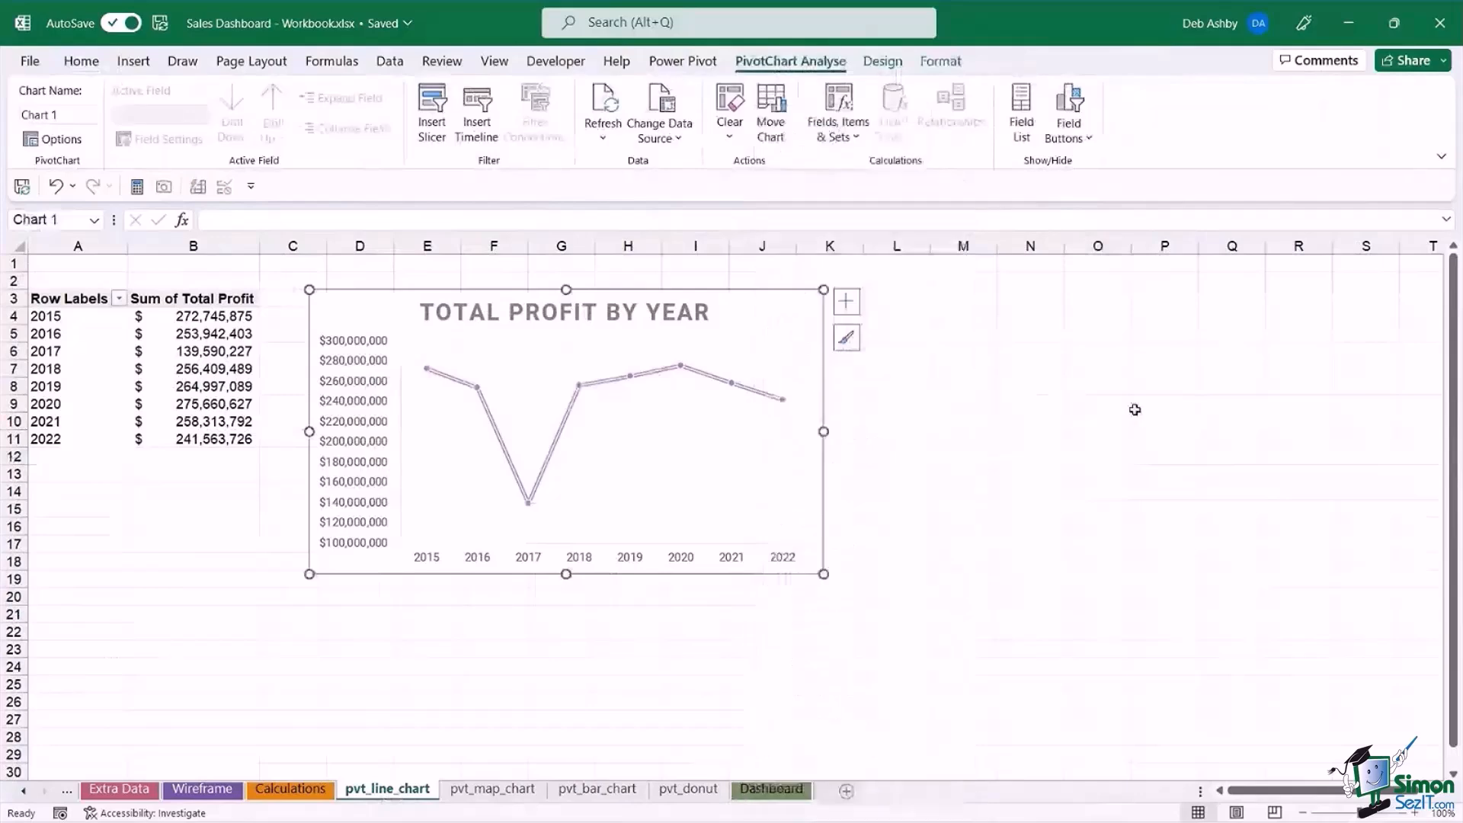
left_click(766, 791)
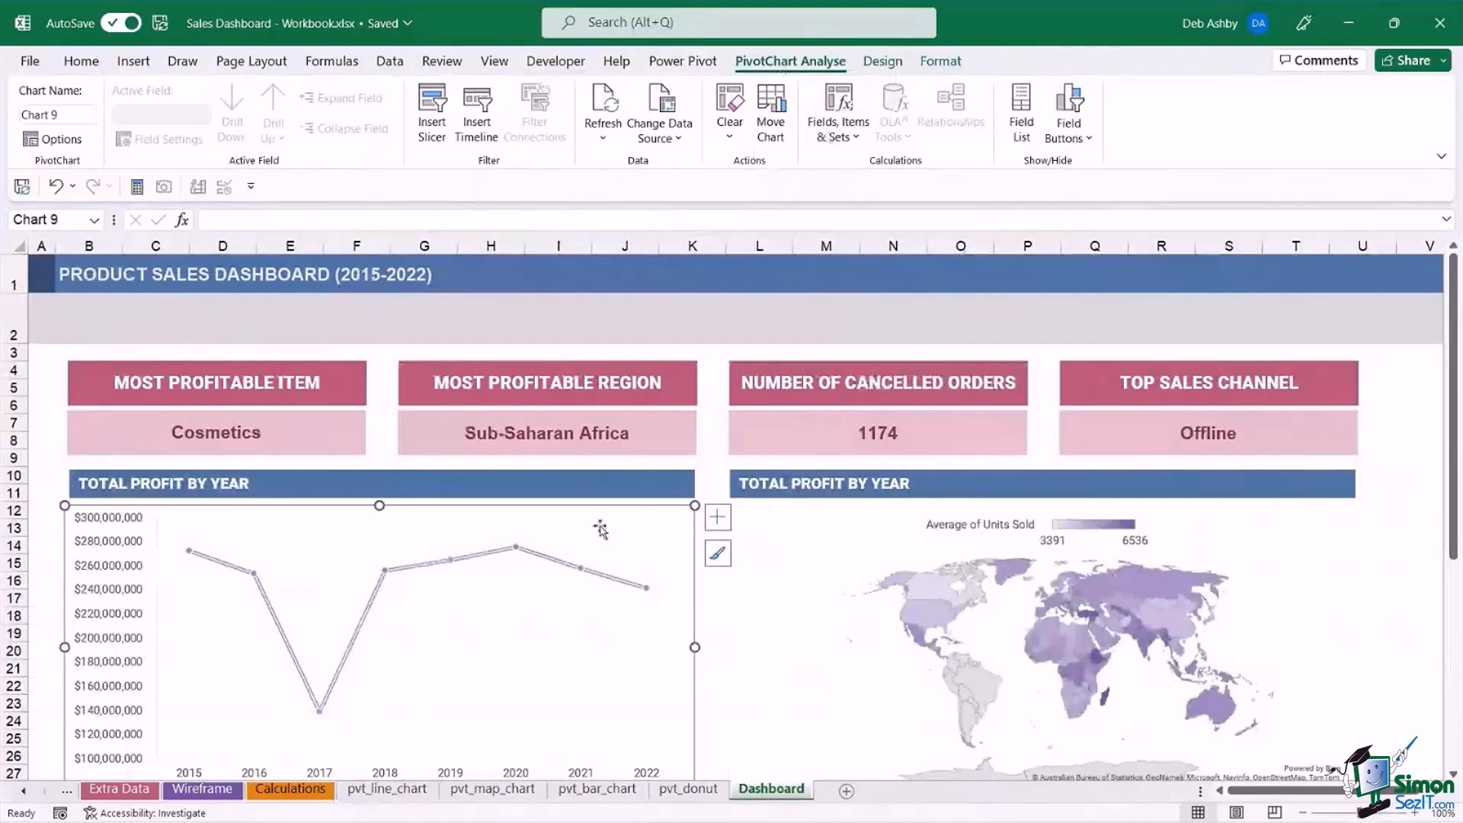
left_click(717, 325)
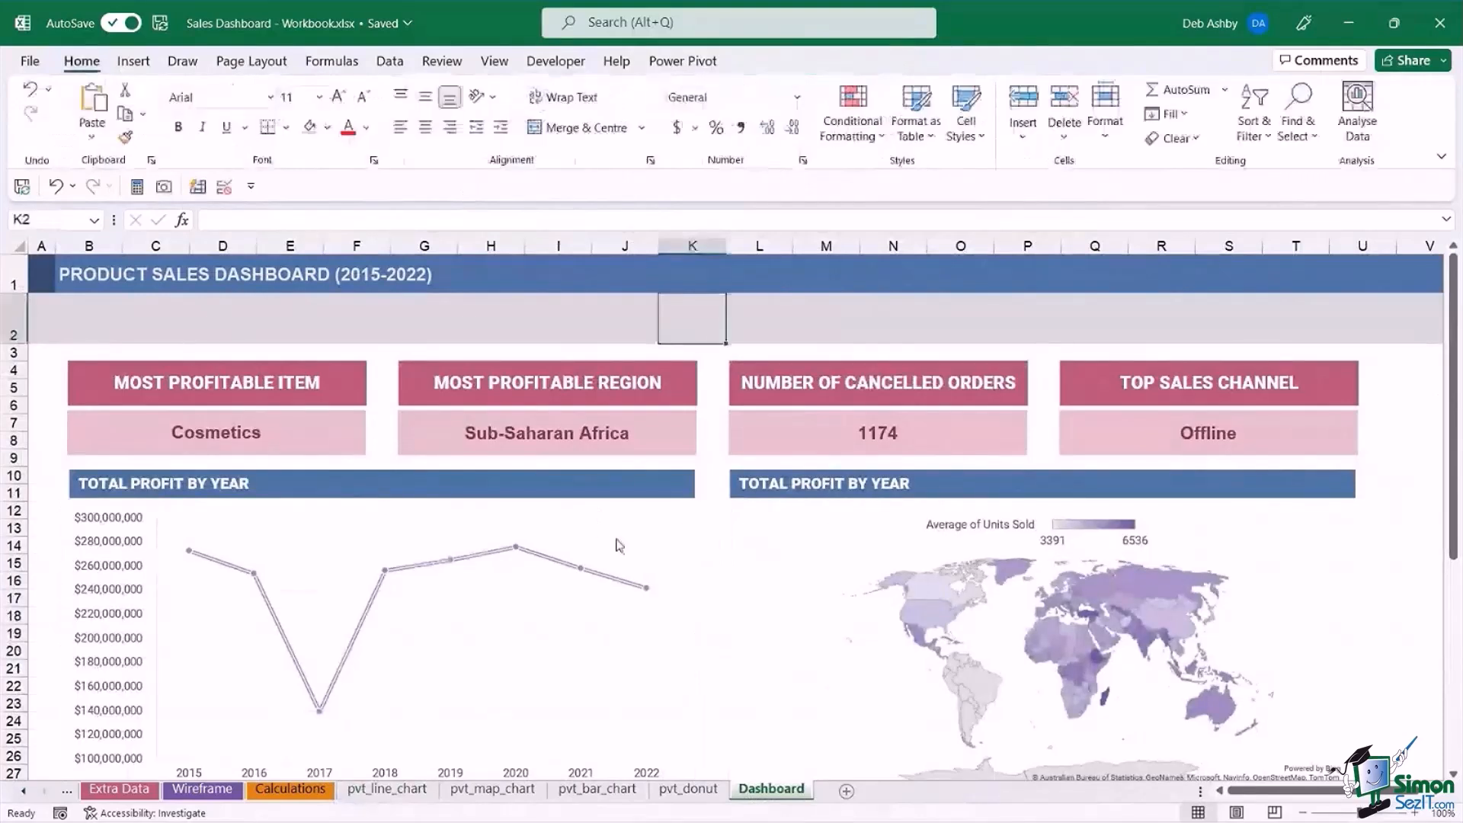
Insert Sales Channel and Order Priority slicers for the Total Profit by Year line chart.
left_click(611, 515)
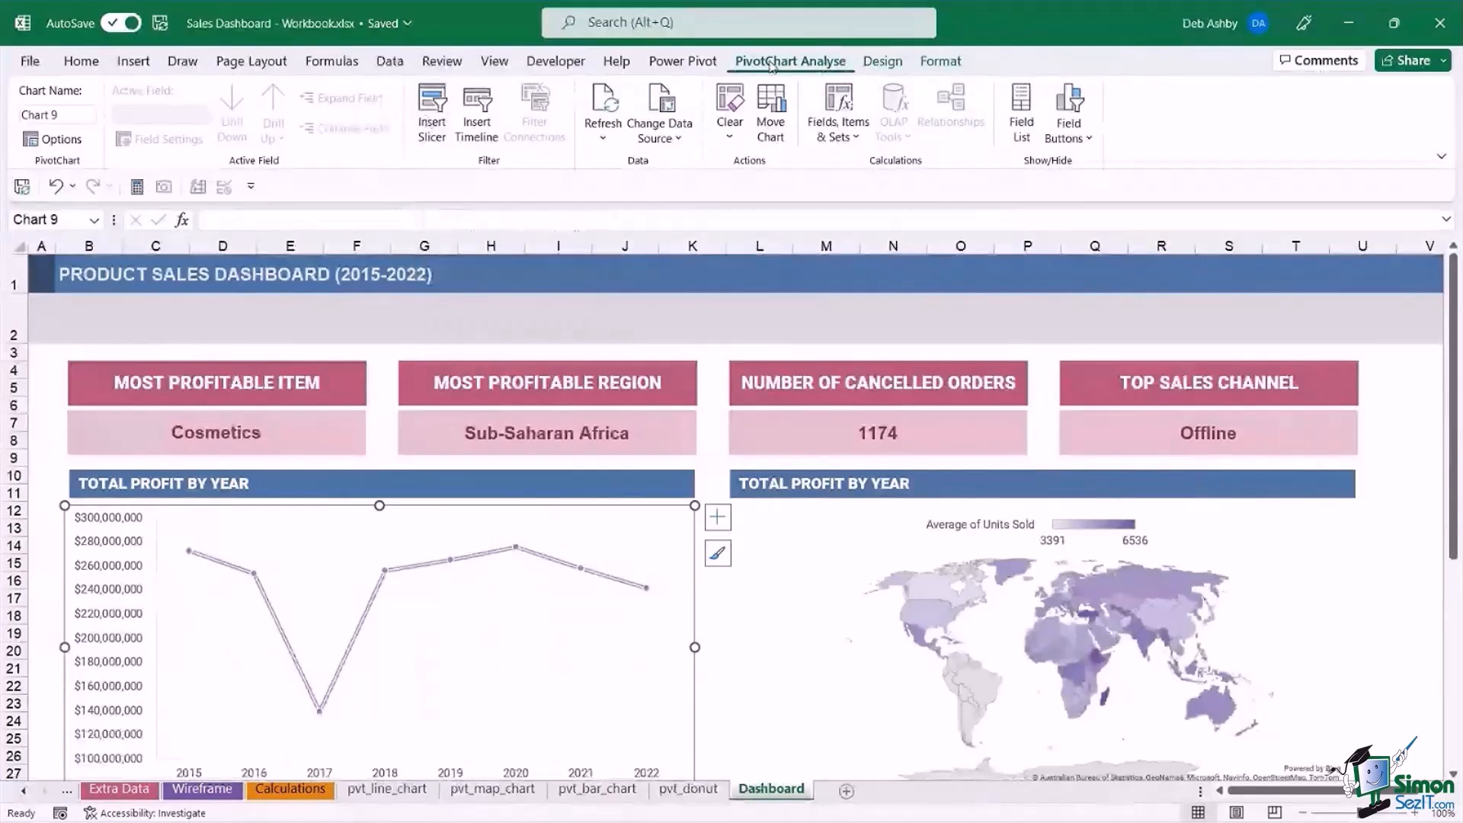
left_click(431, 120)
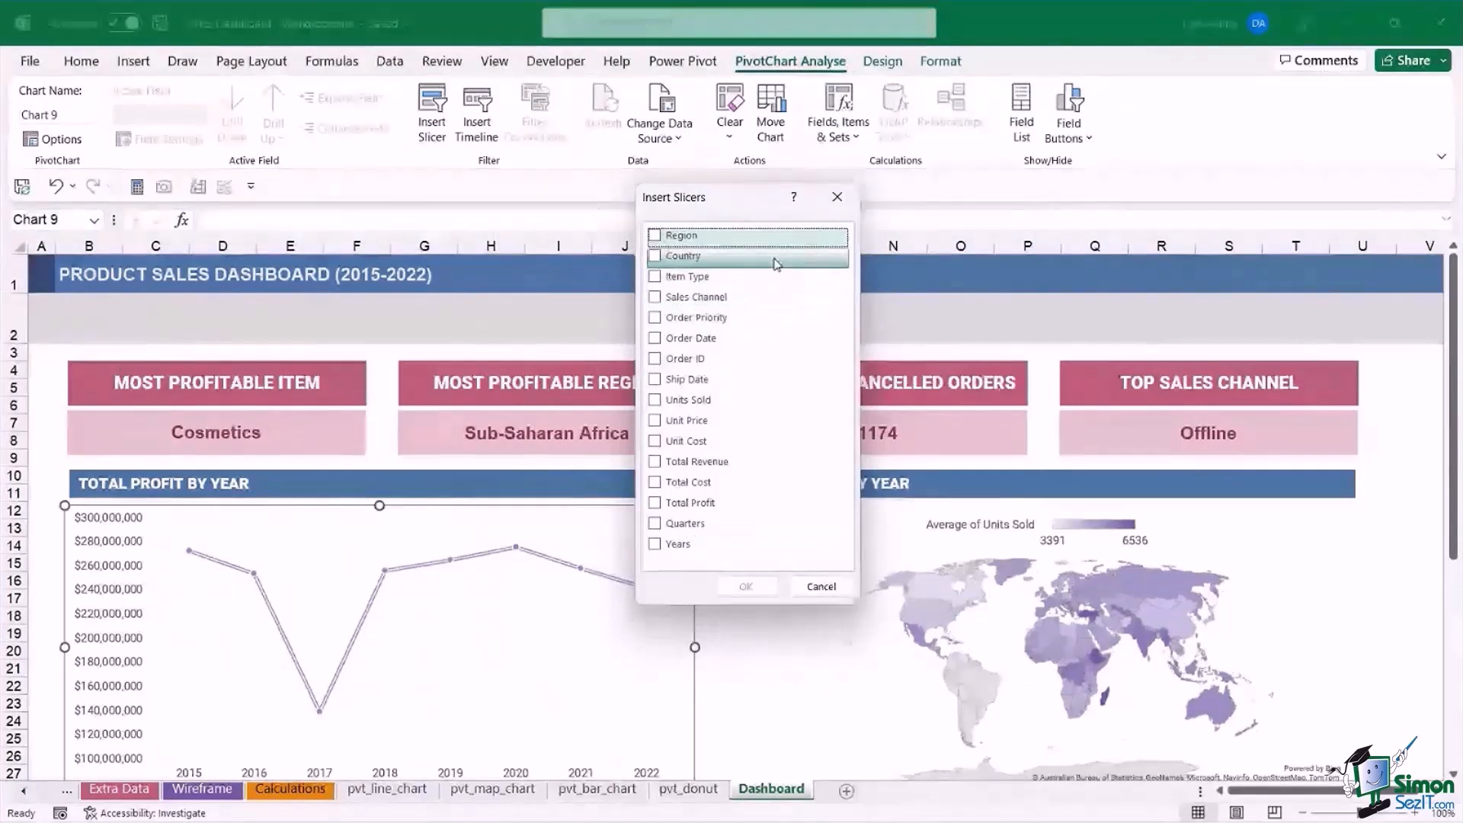
left_click(678, 303)
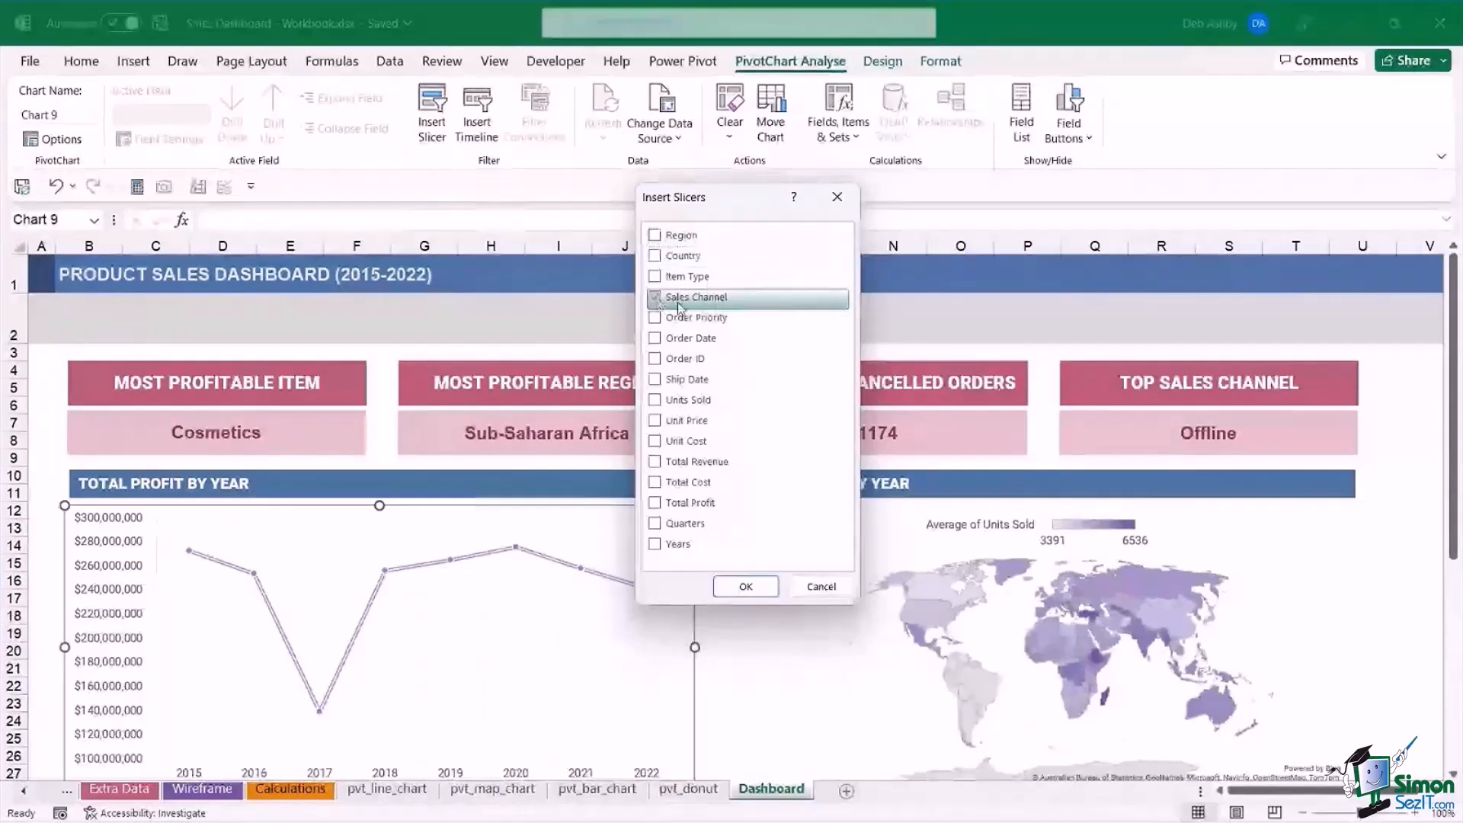
left_click(678, 318)
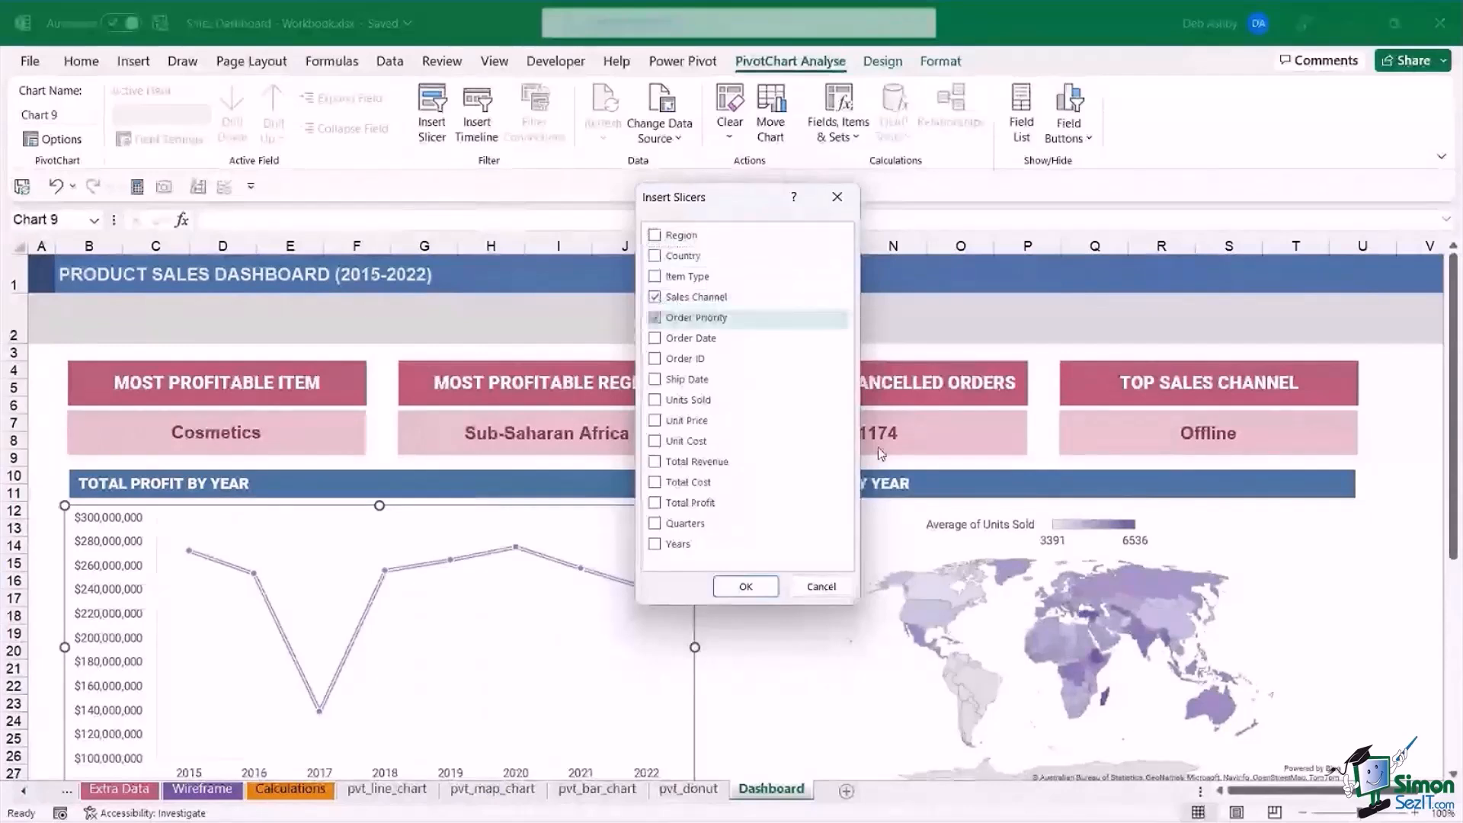
left_click(745, 586)
Move the Sales Channel slicer under the dashboard title, arrange it in 2 columns, and resize it to about 0.75" high by 2.57" wide.
left_click_drag(709, 385, 157, 320)
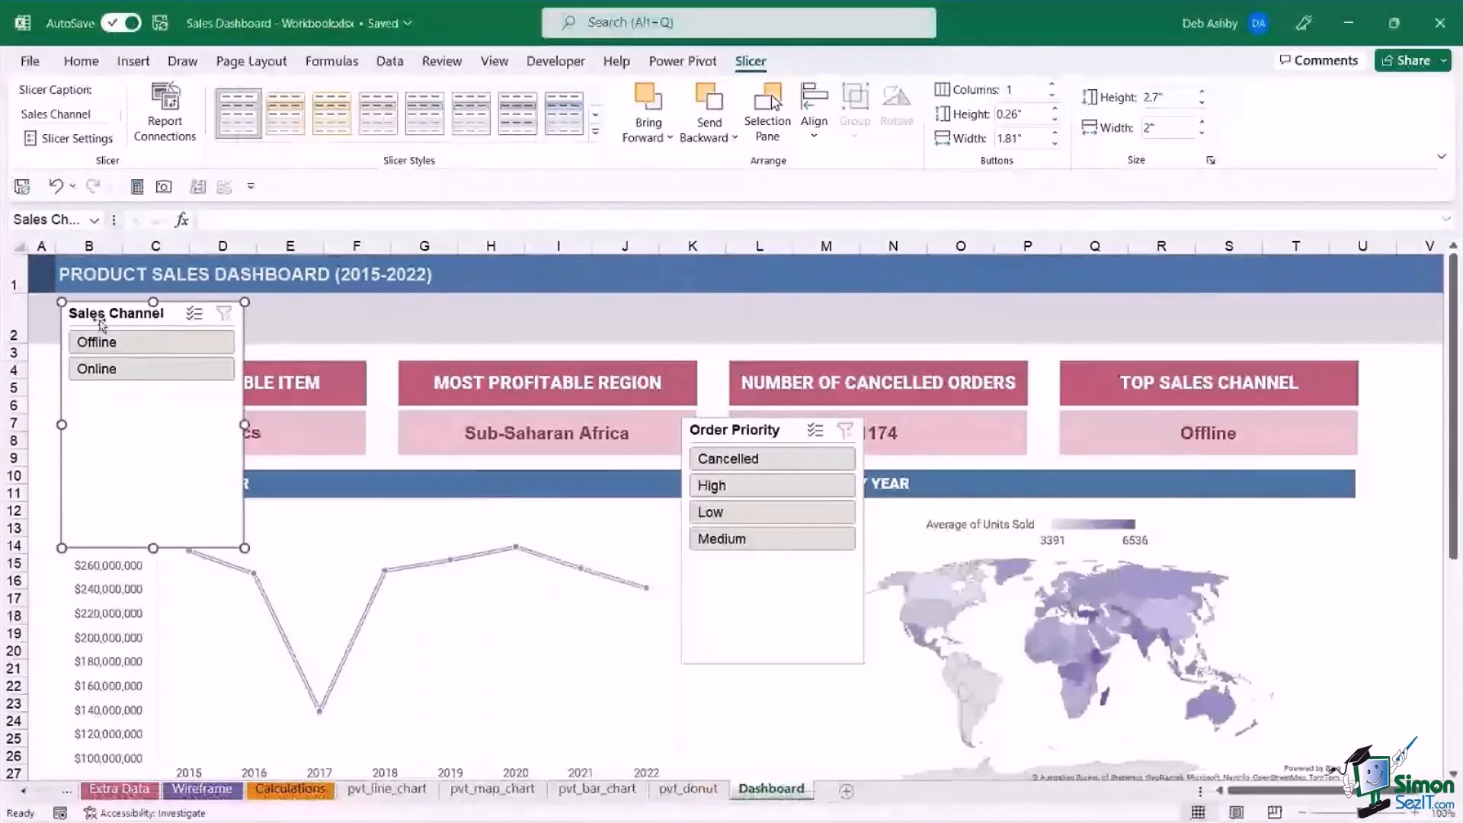
left_click_drag(101, 323, 116, 316)
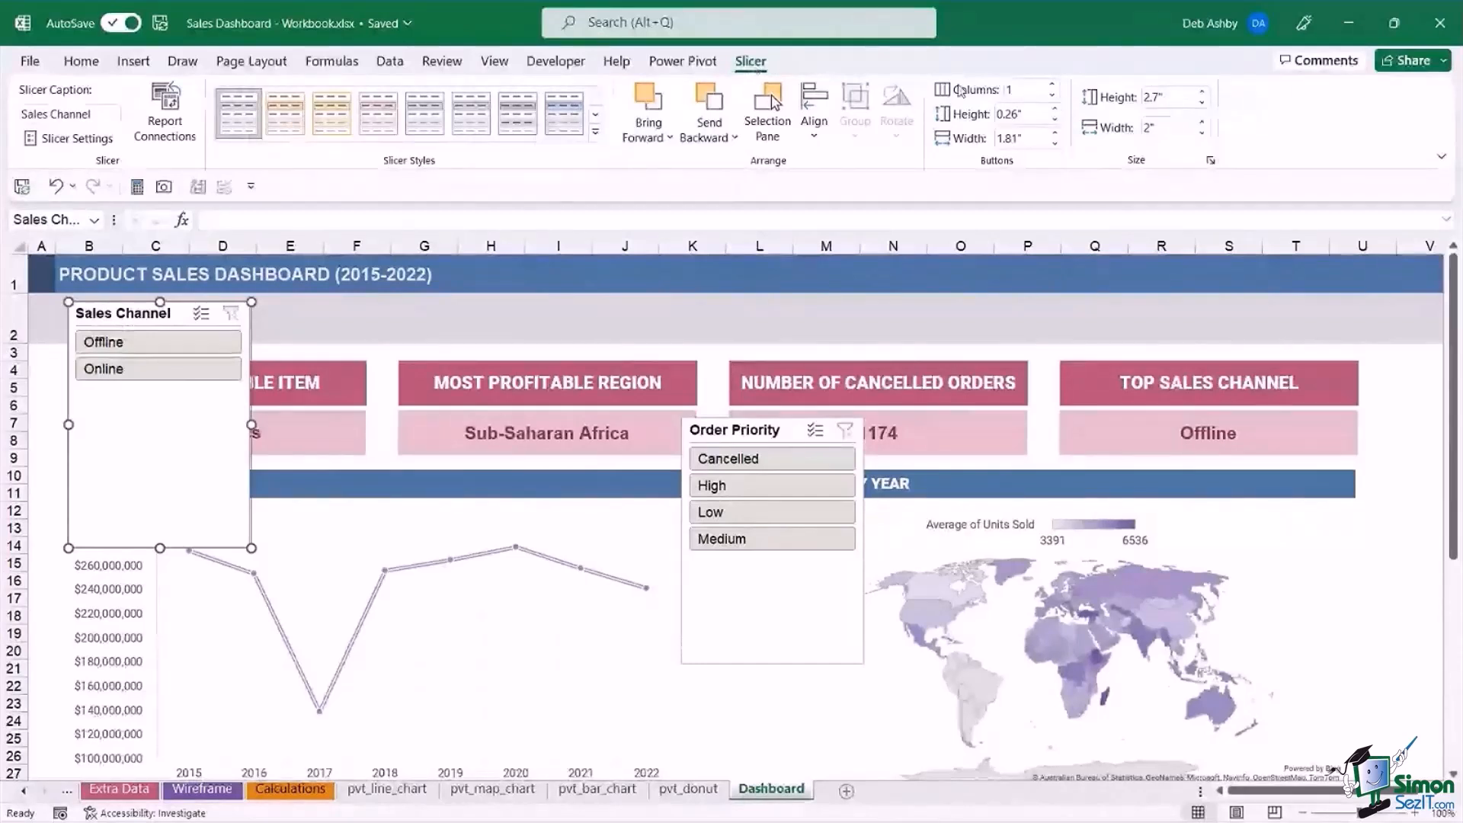
left_click(1049, 86)
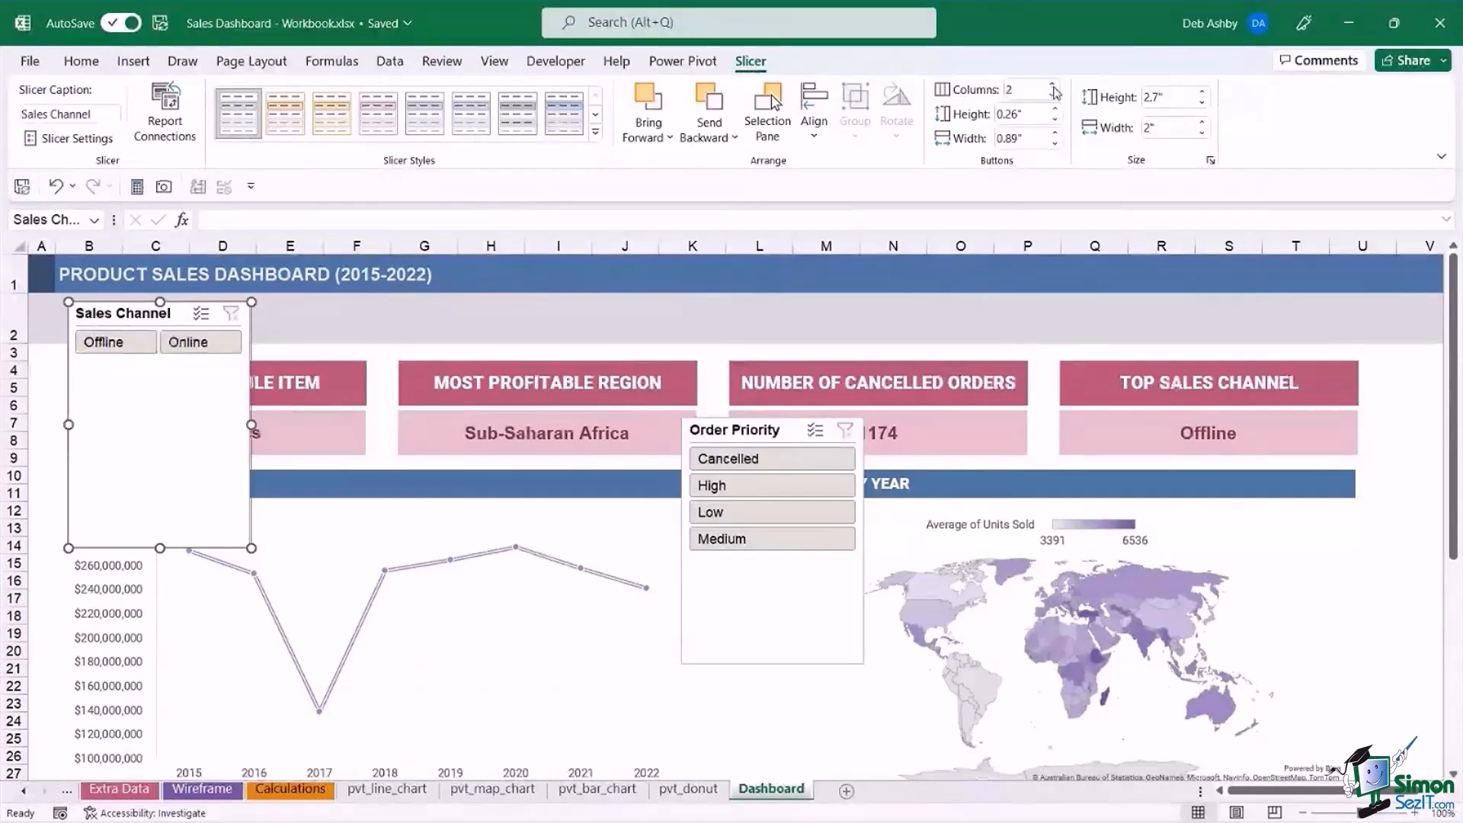
left_click_drag(252, 424, 304, 425)
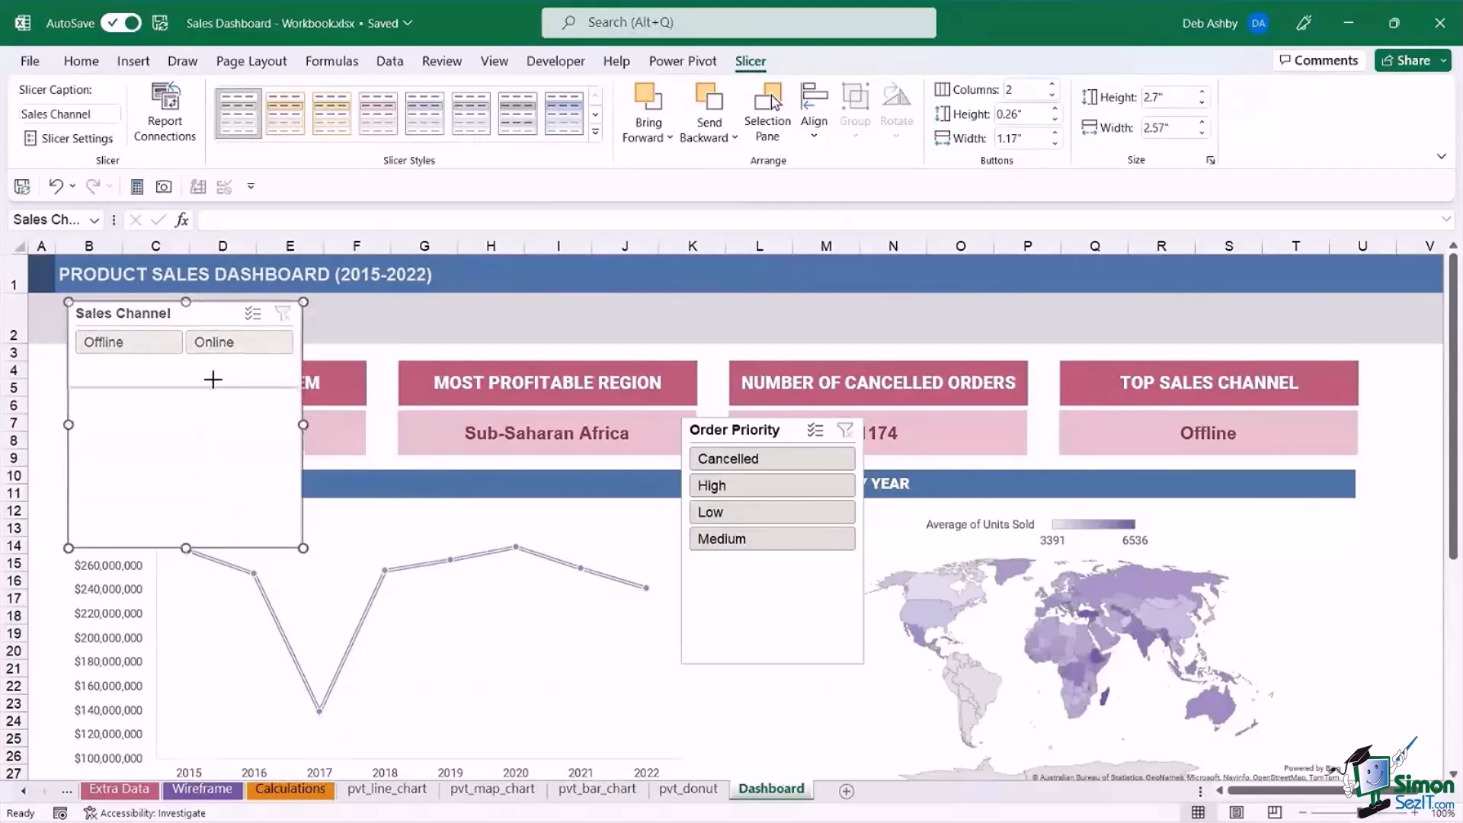
left_click_drag(217, 365, 185, 370)
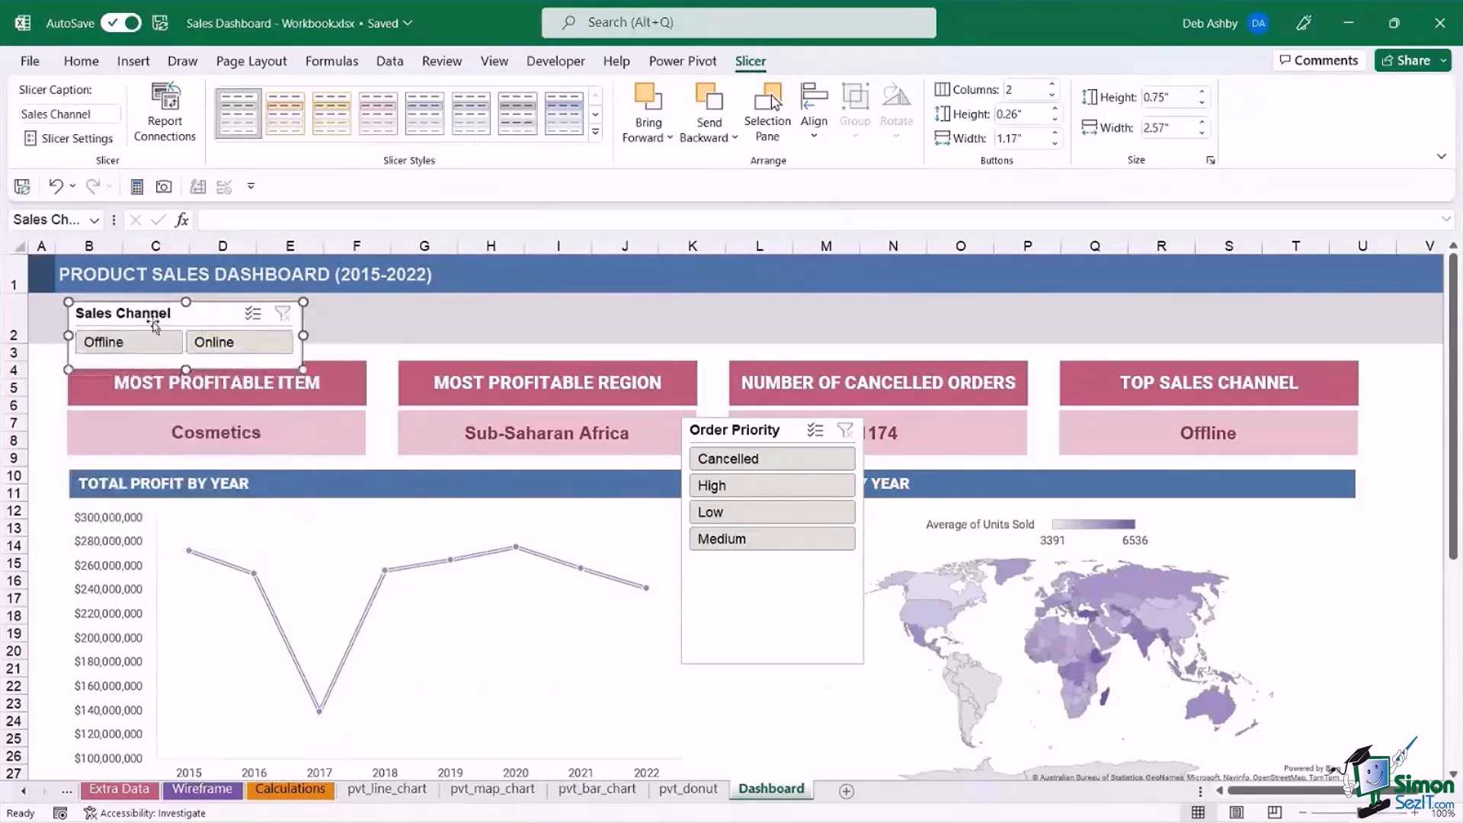
Hide the Sales Channel slicer's header, reduce its height to about 0.51", and fit the slicer within the grey band in row 2.
right_click(206, 318)
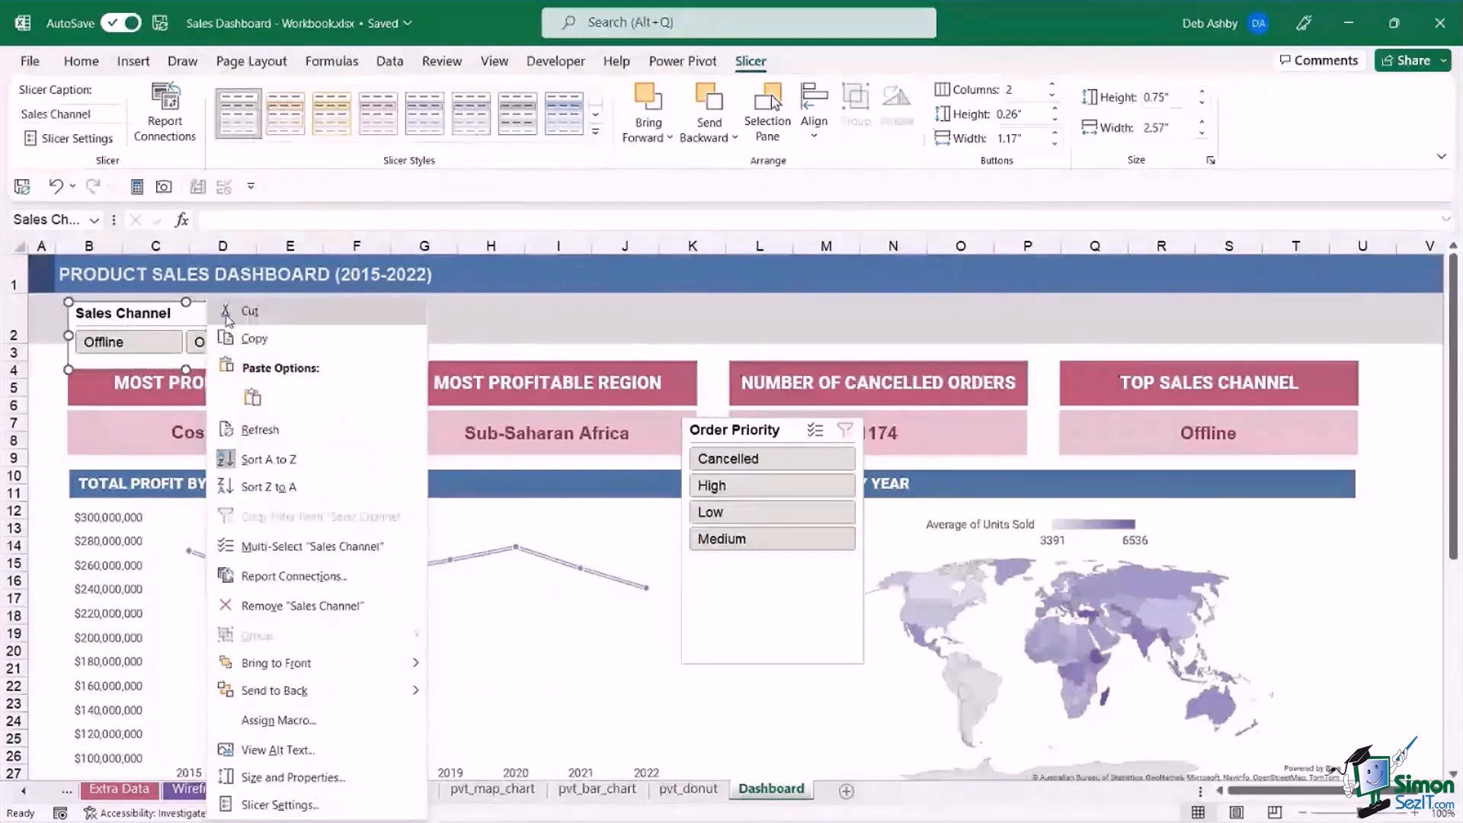
left_click(279, 805)
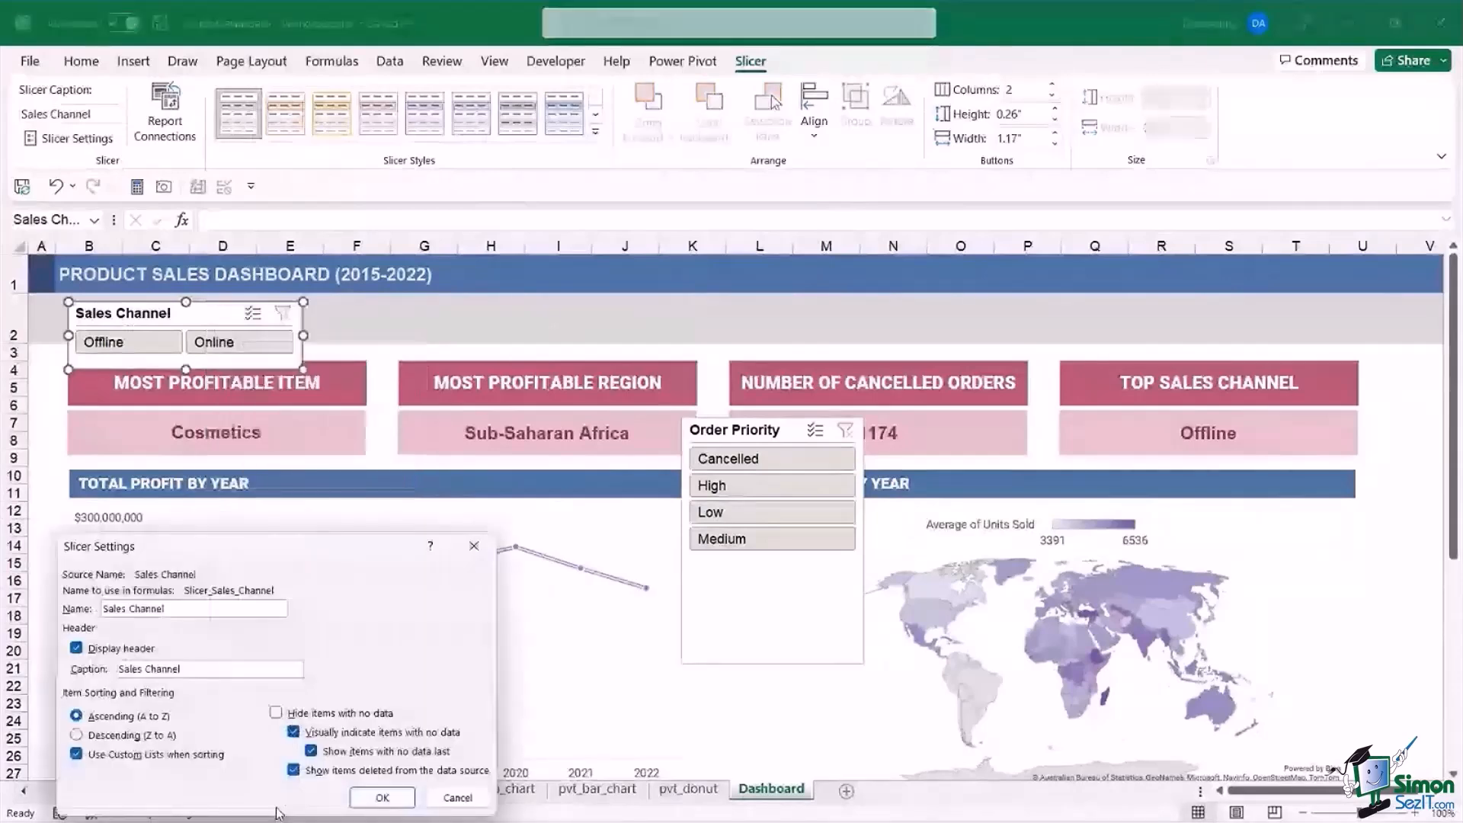
left_click_drag(320, 551, 515, 433)
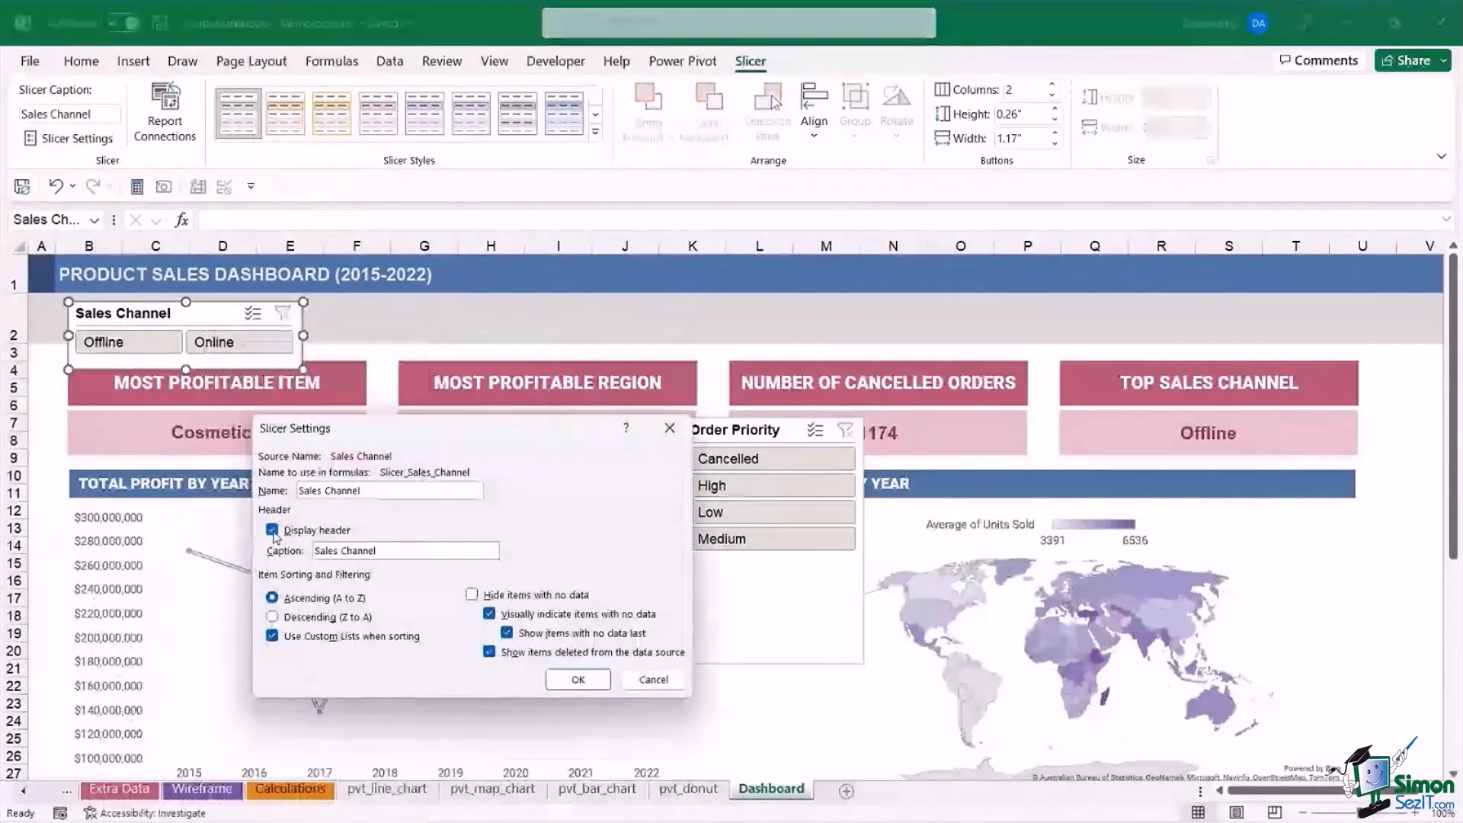
left_click(273, 531)
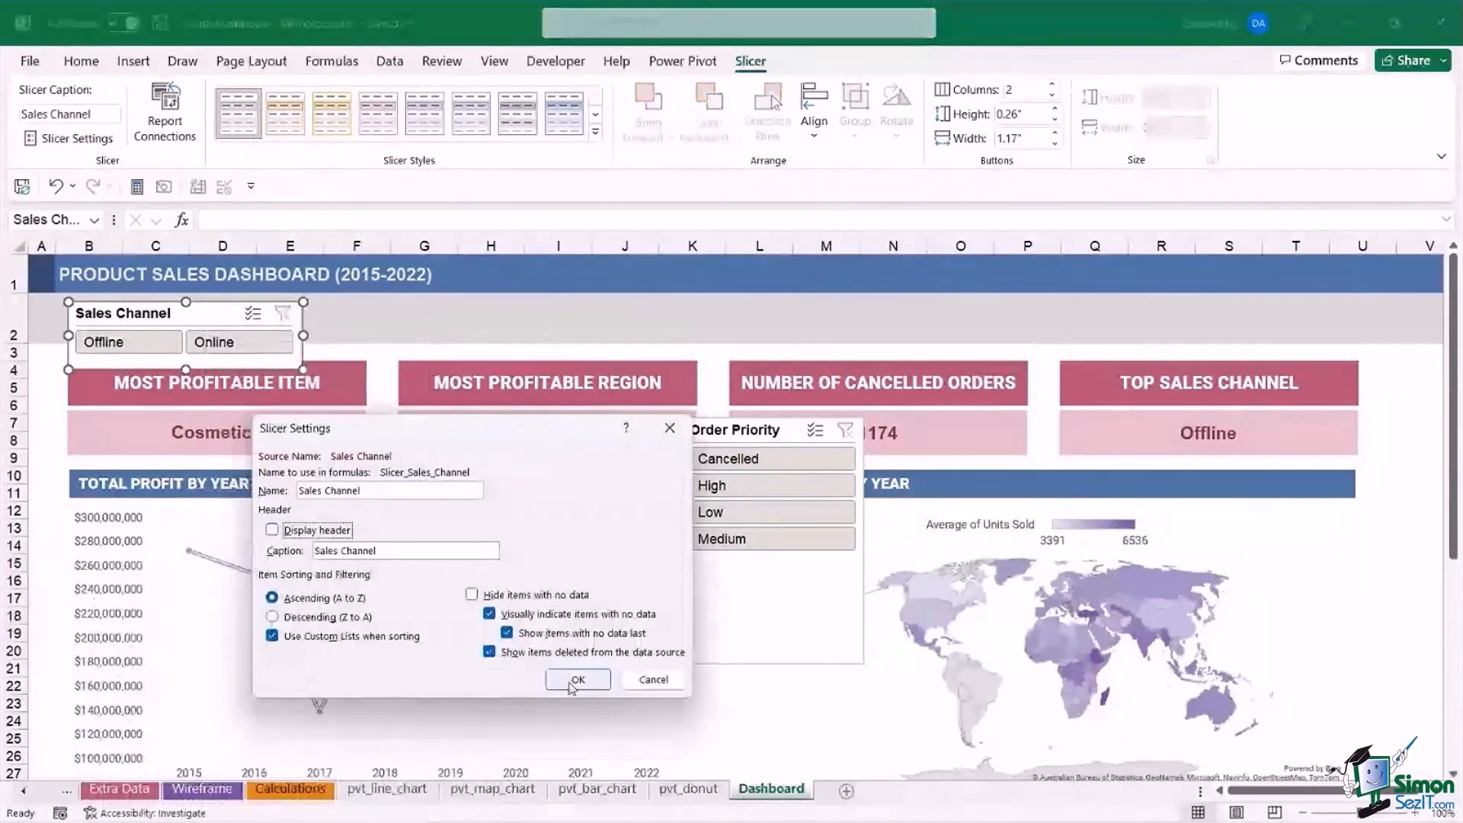
left_click(577, 682)
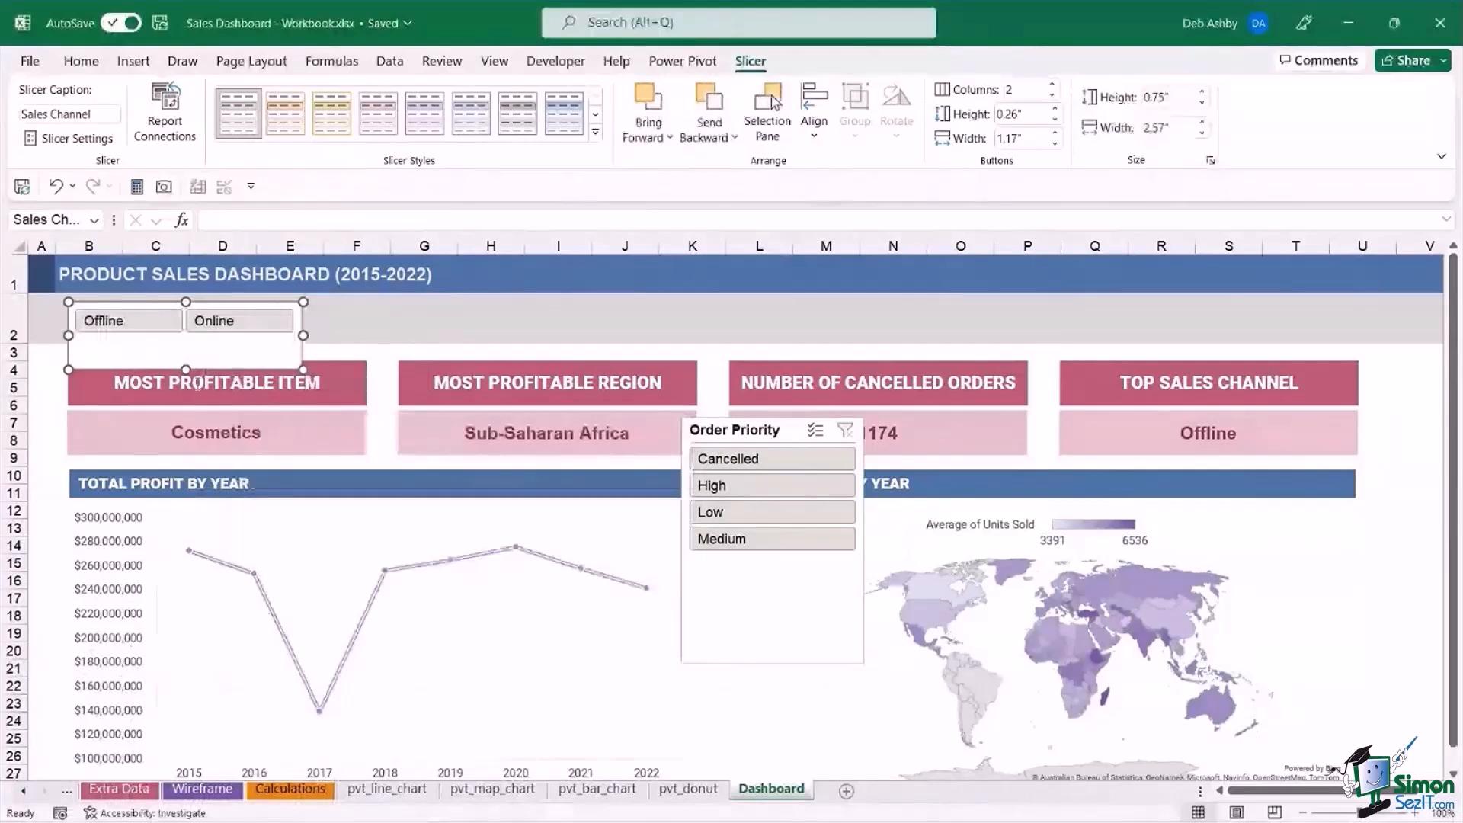
left_click_drag(186, 370, 186, 348)
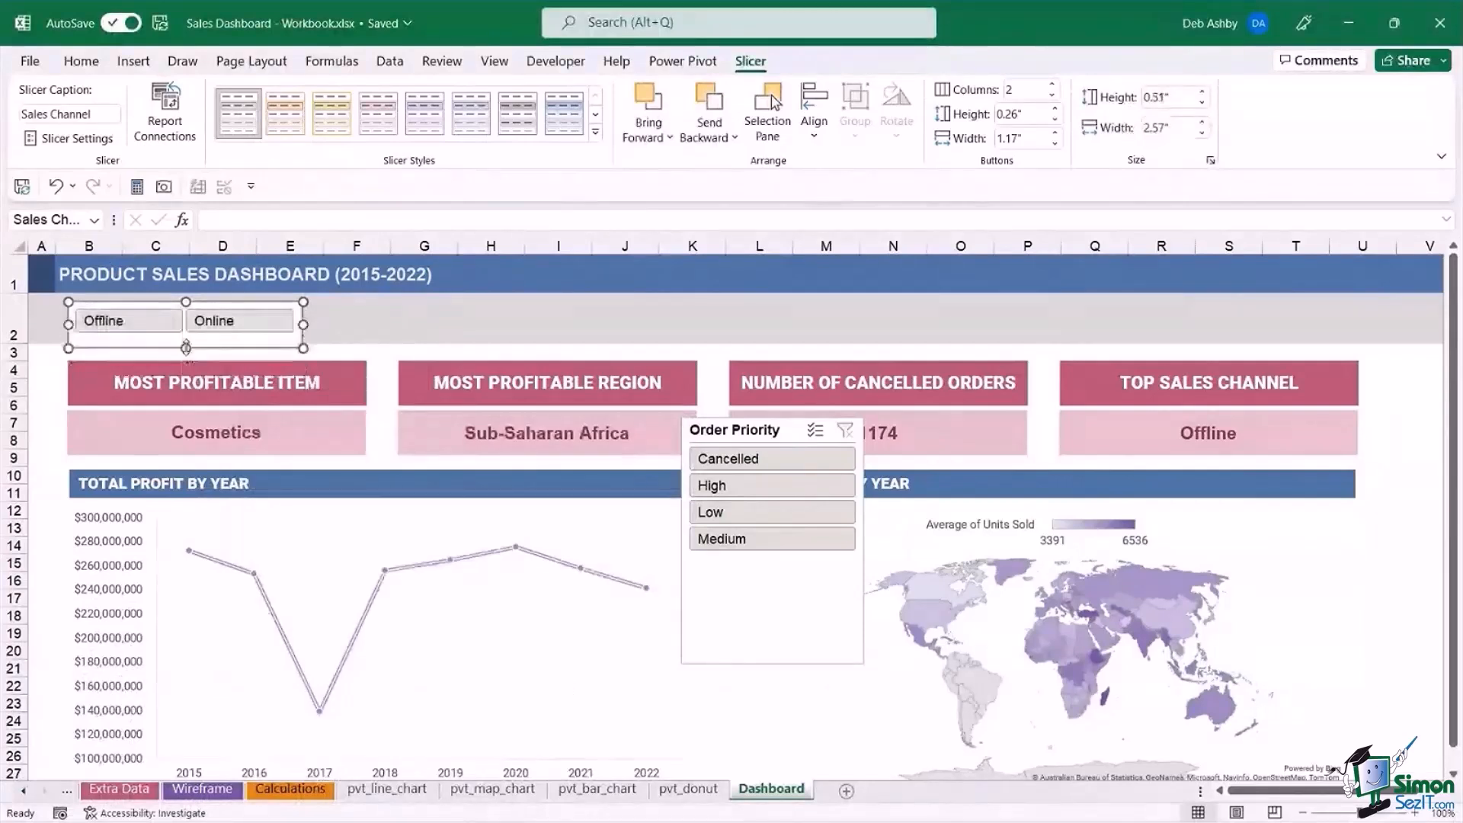
left_click_drag(266, 304, 259, 300)
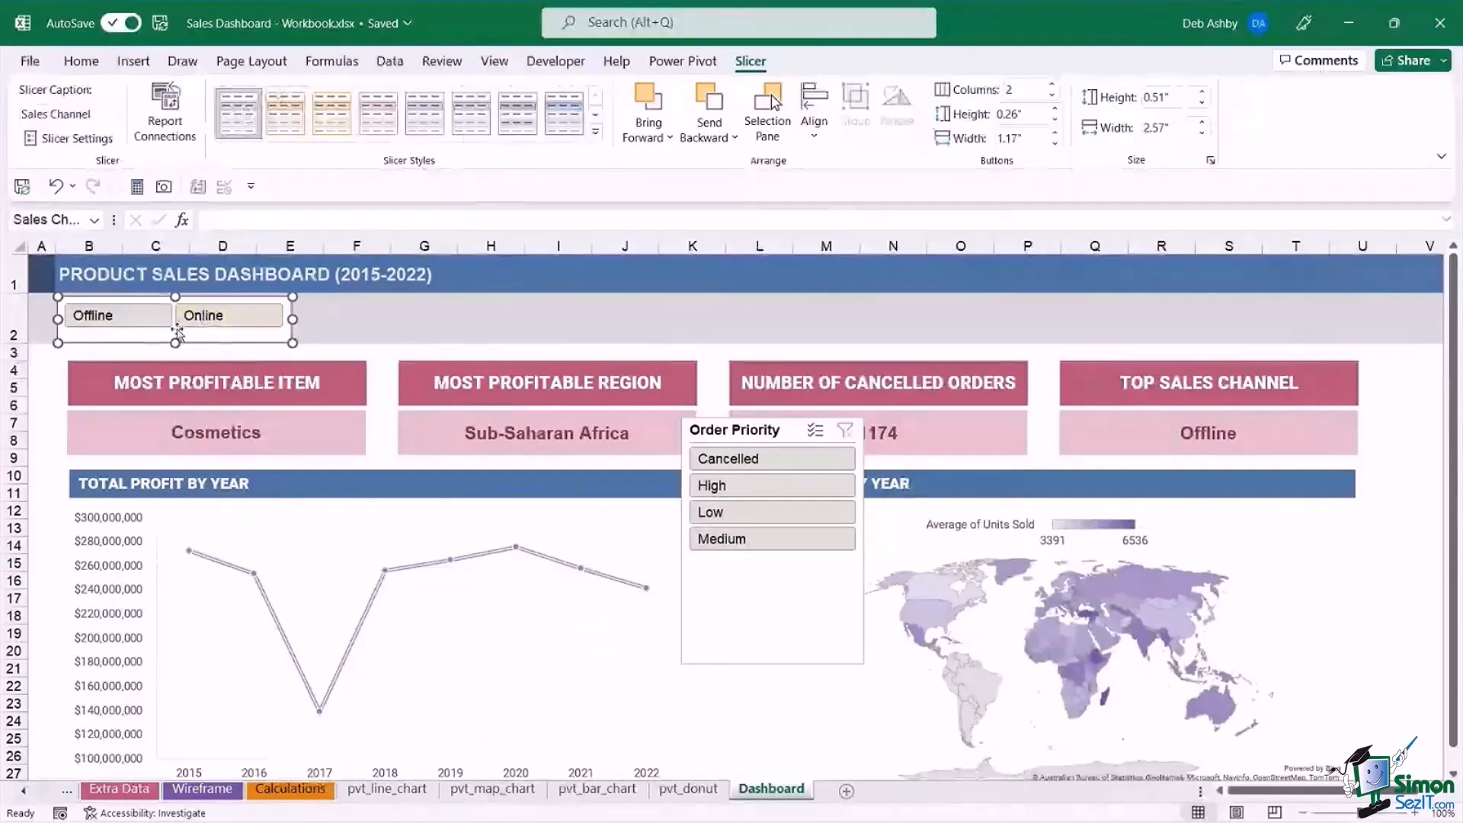
Duplicate the Sales Channel slicer's current light style and name the copy DA Slicer Style.
right_click(215, 116)
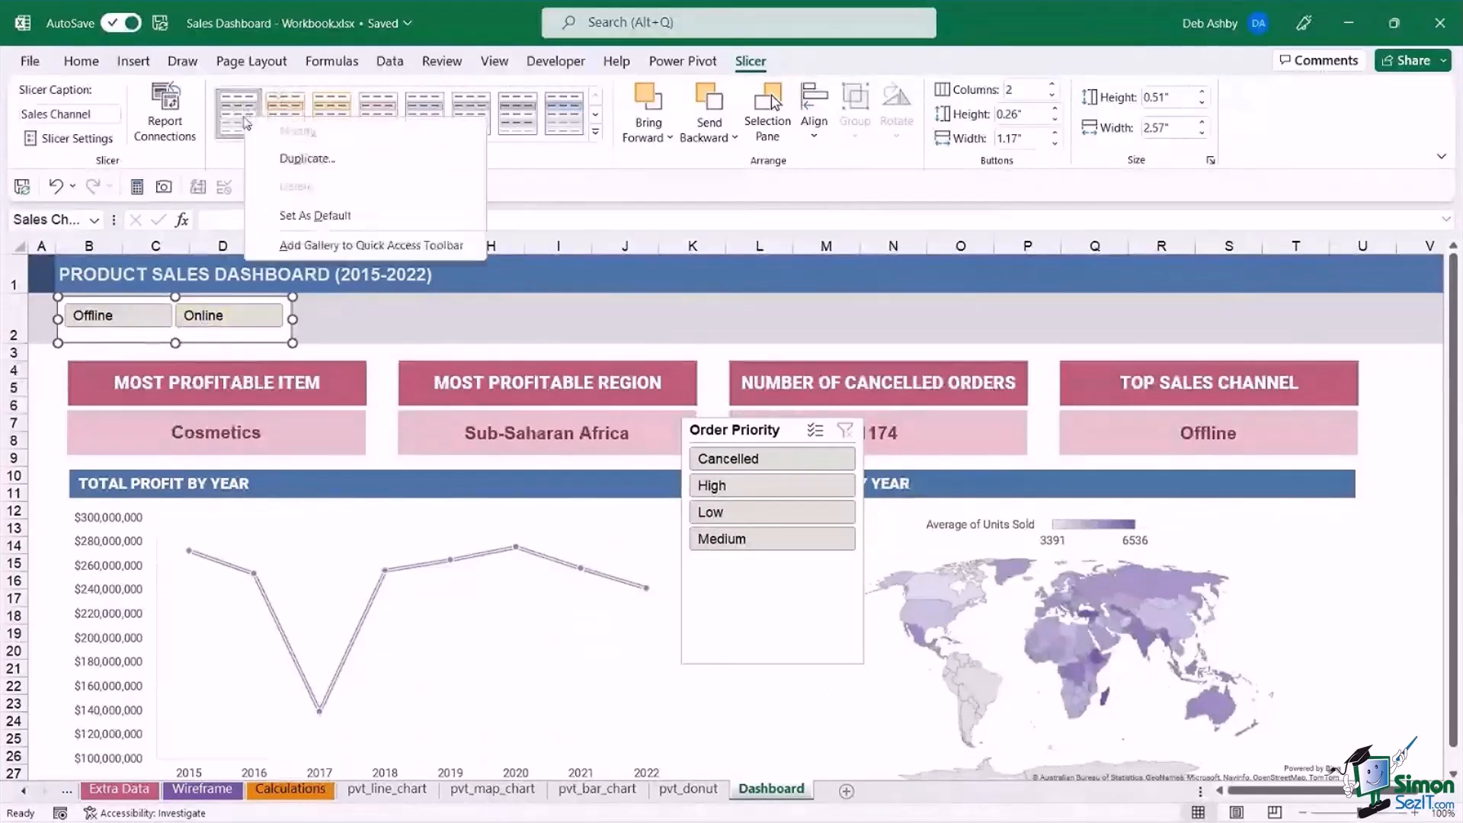
left_click(320, 158)
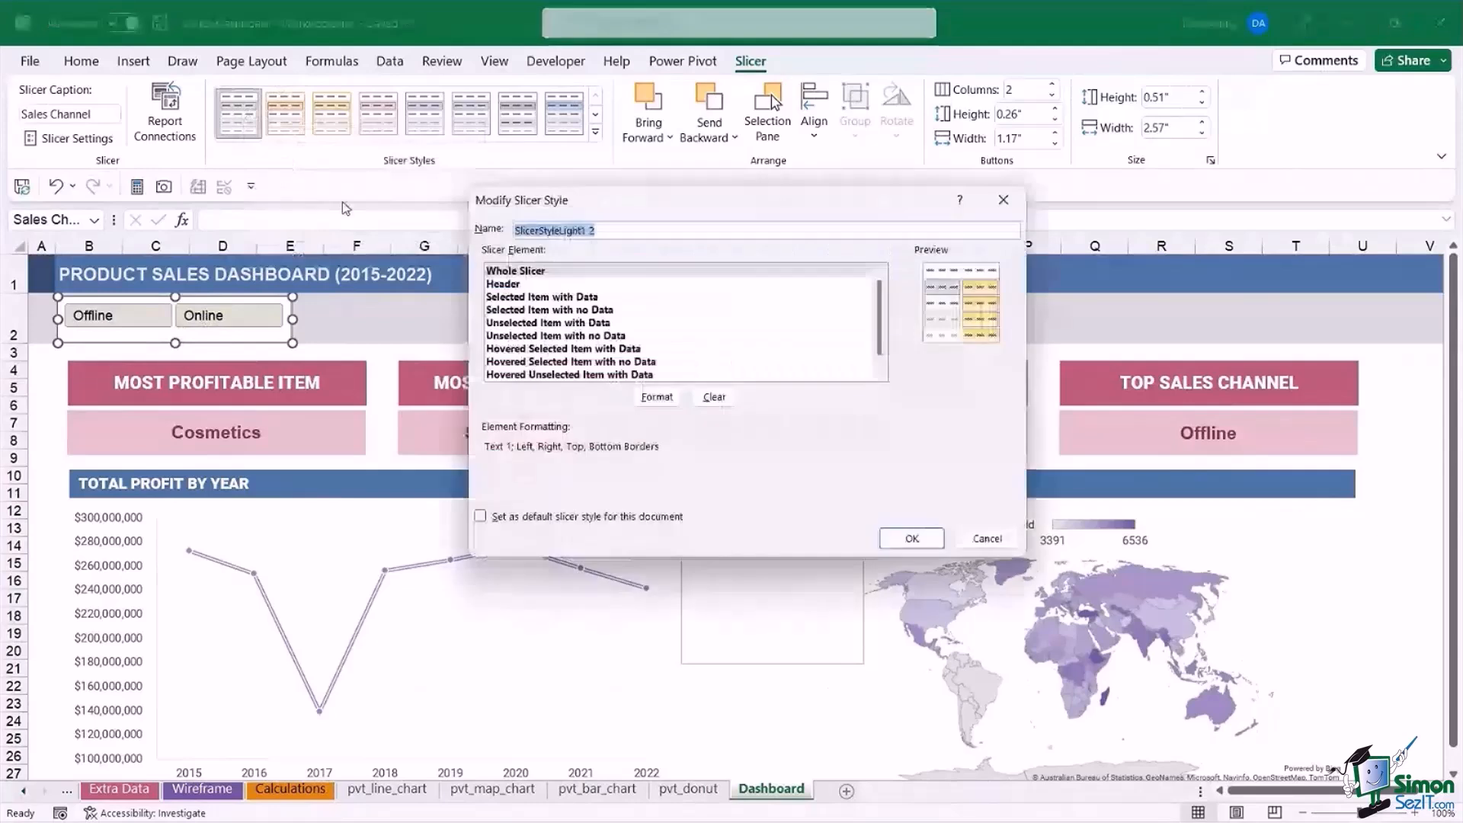
type("da")
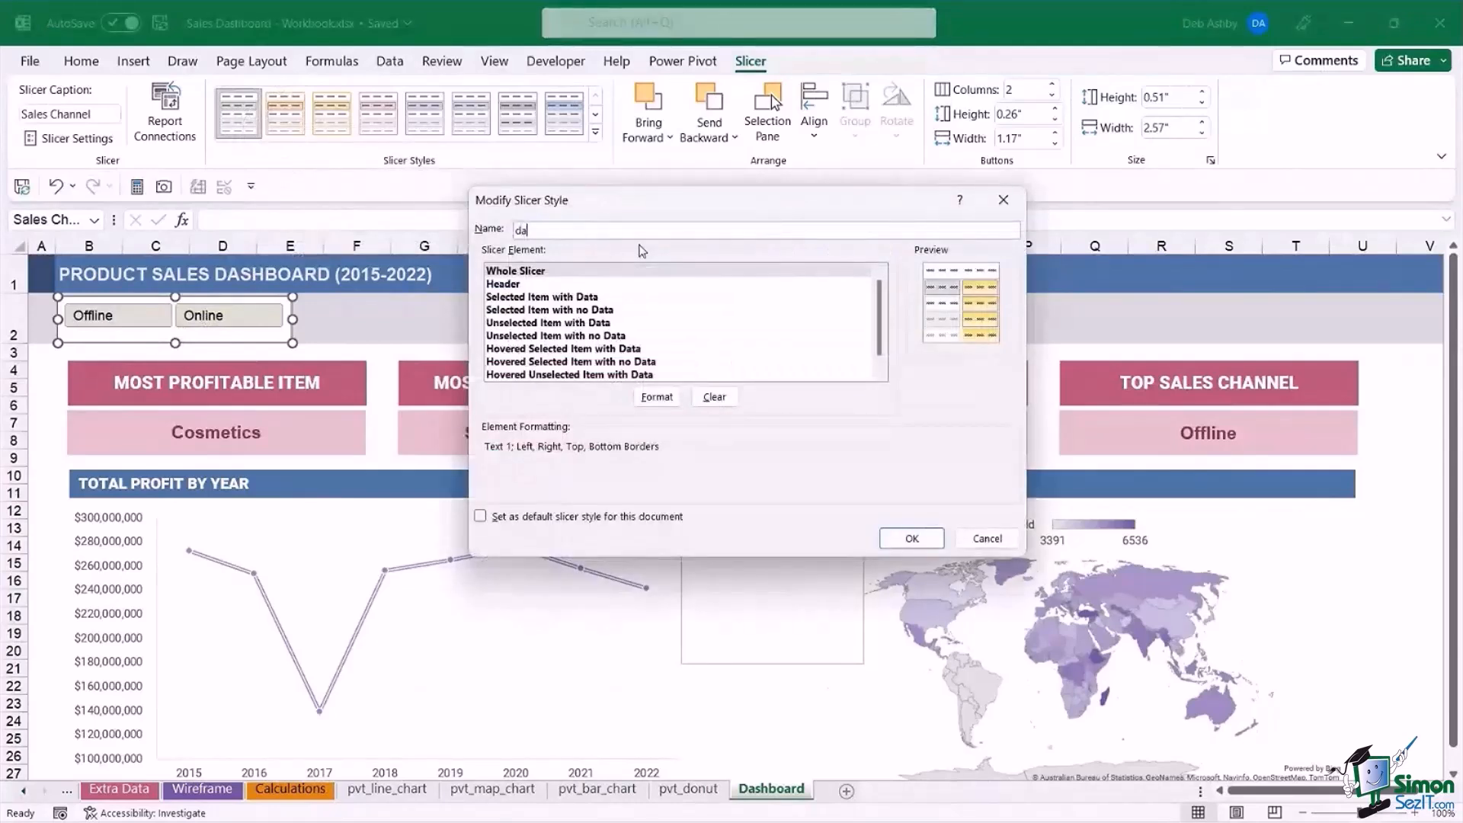
key("BackSpace")
key("BackSpace")
type("DA Slicer Stly")
key("BackSpace")
key("BackSpace")
type("yle")
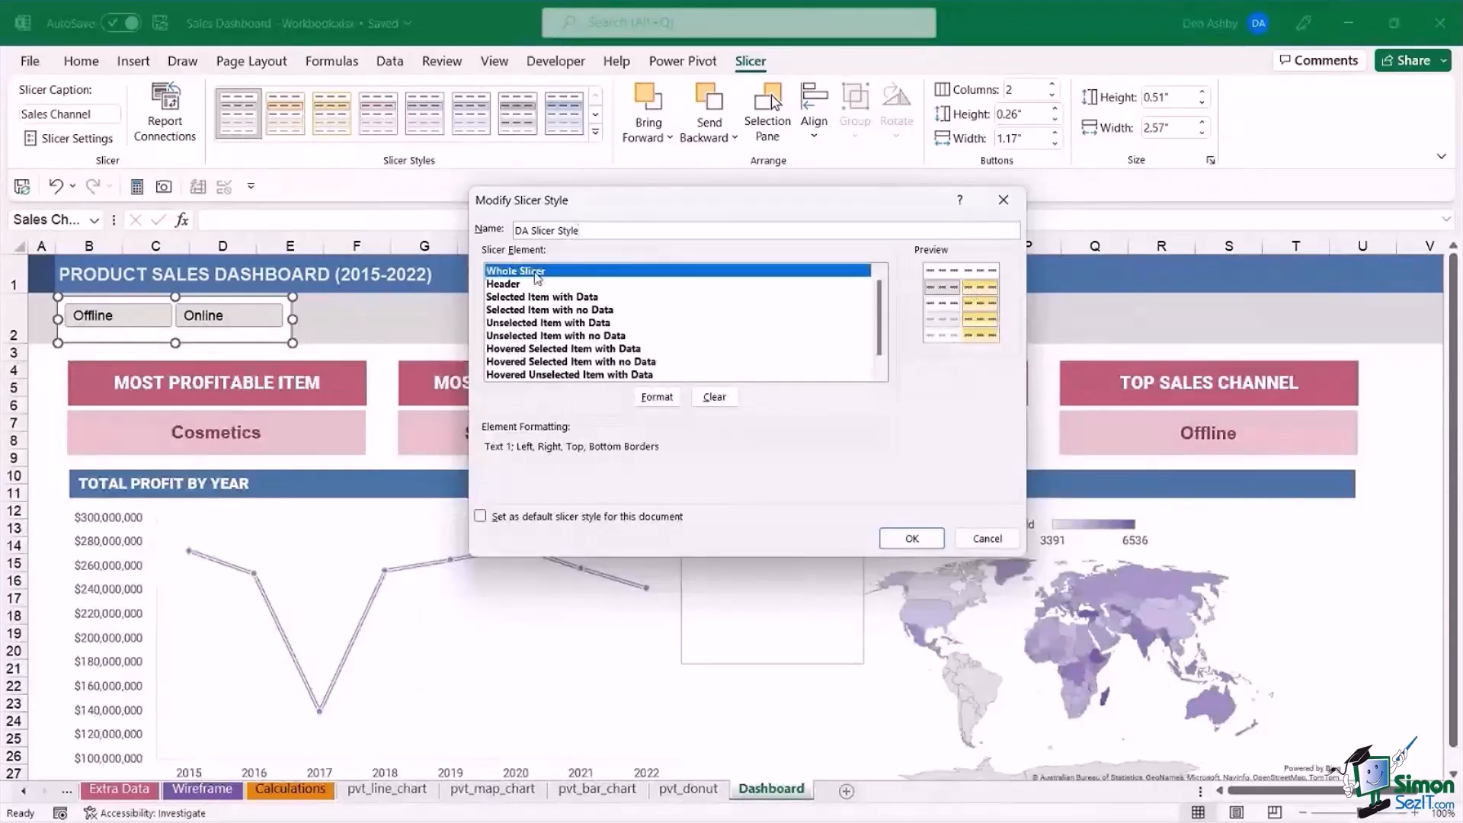
Apply a No Colour fill to the Whole Slicer element of DA Slicer Style and review its border settings.
left_click(649, 401)
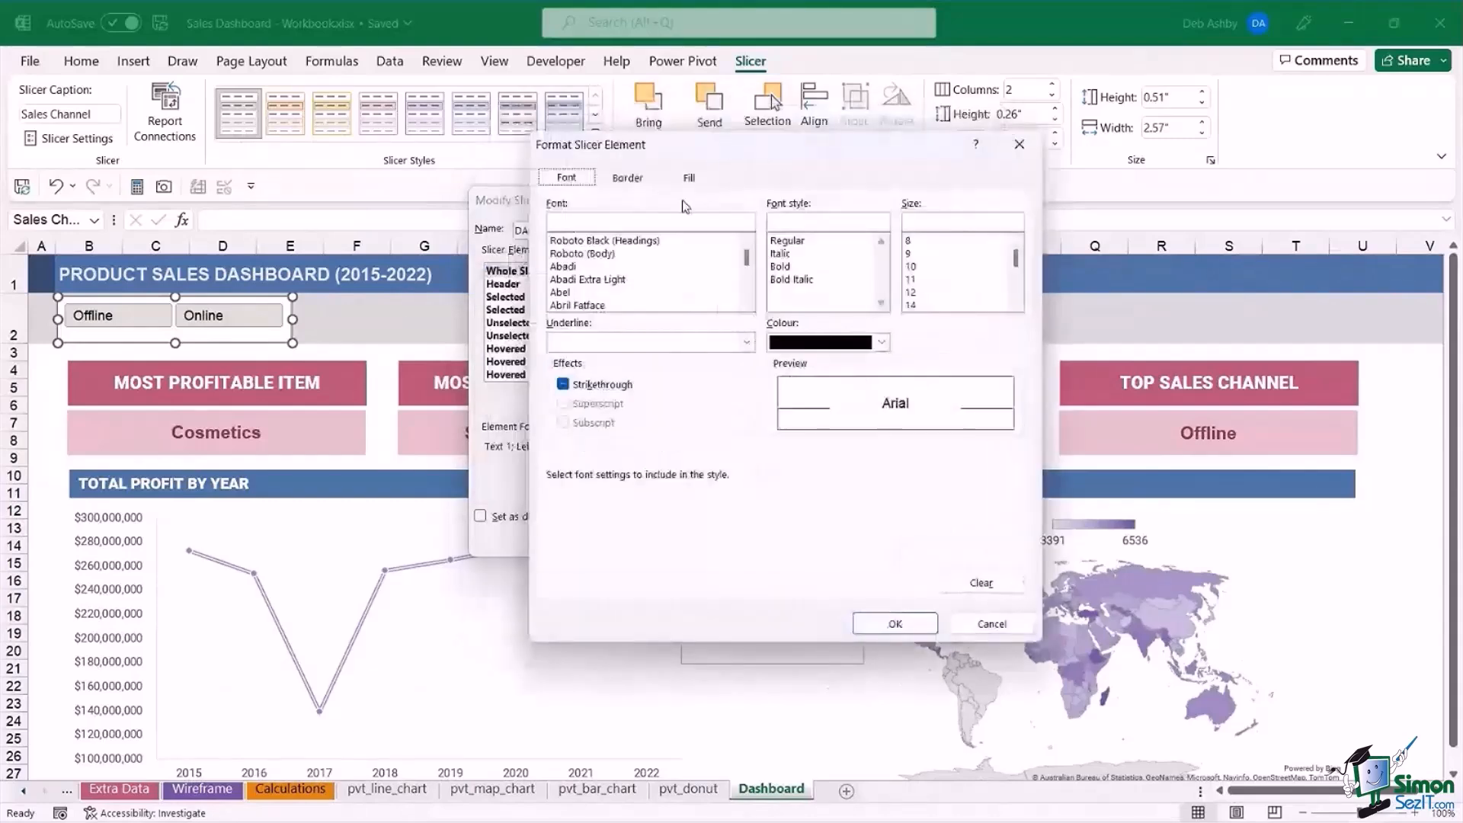
left_click(690, 178)
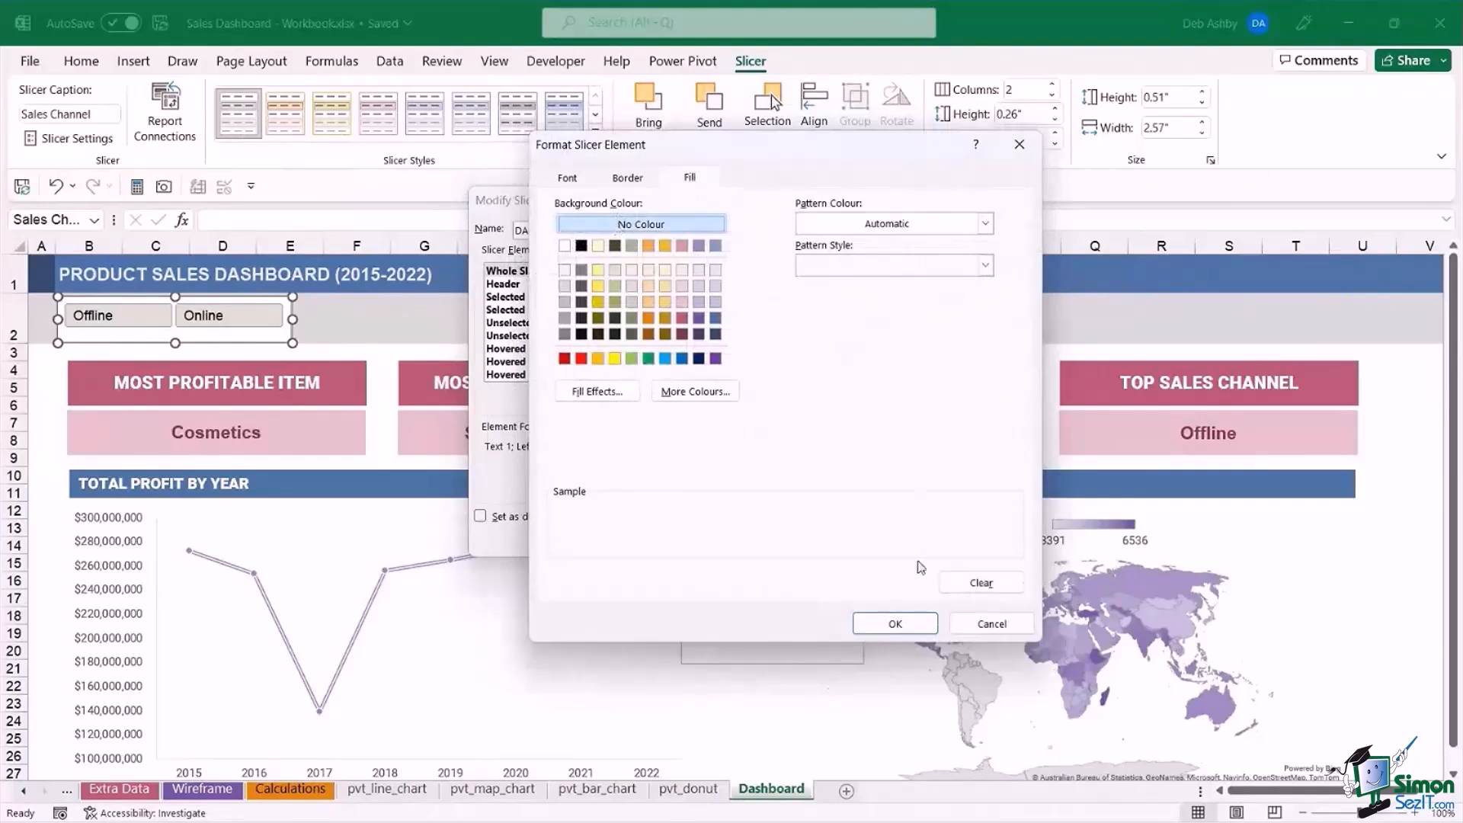
left_click(970, 624)
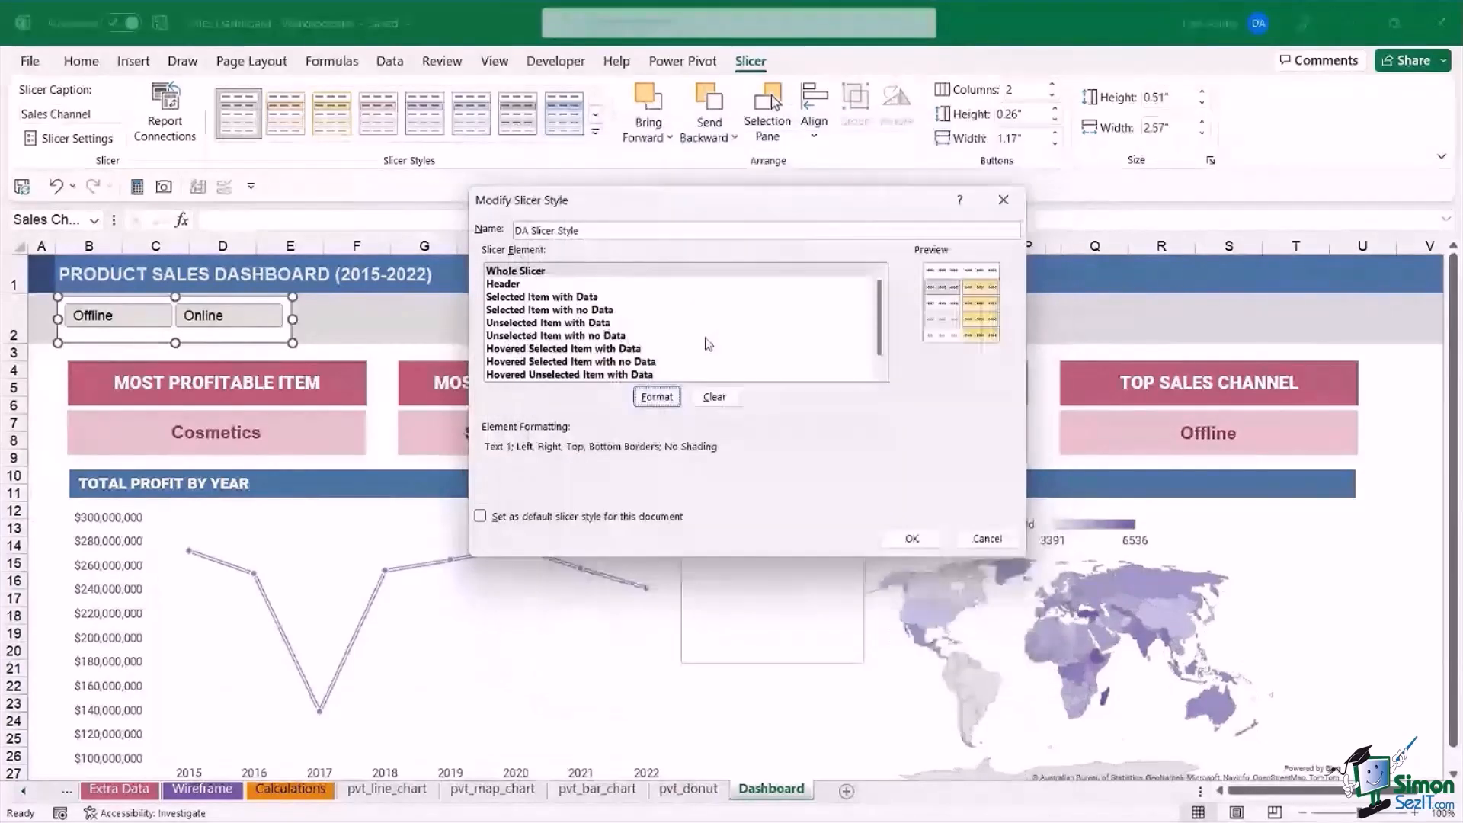
scroll(762, 319, "down", 1)
scroll(552, 277, "up", 1)
left_click(552, 274)
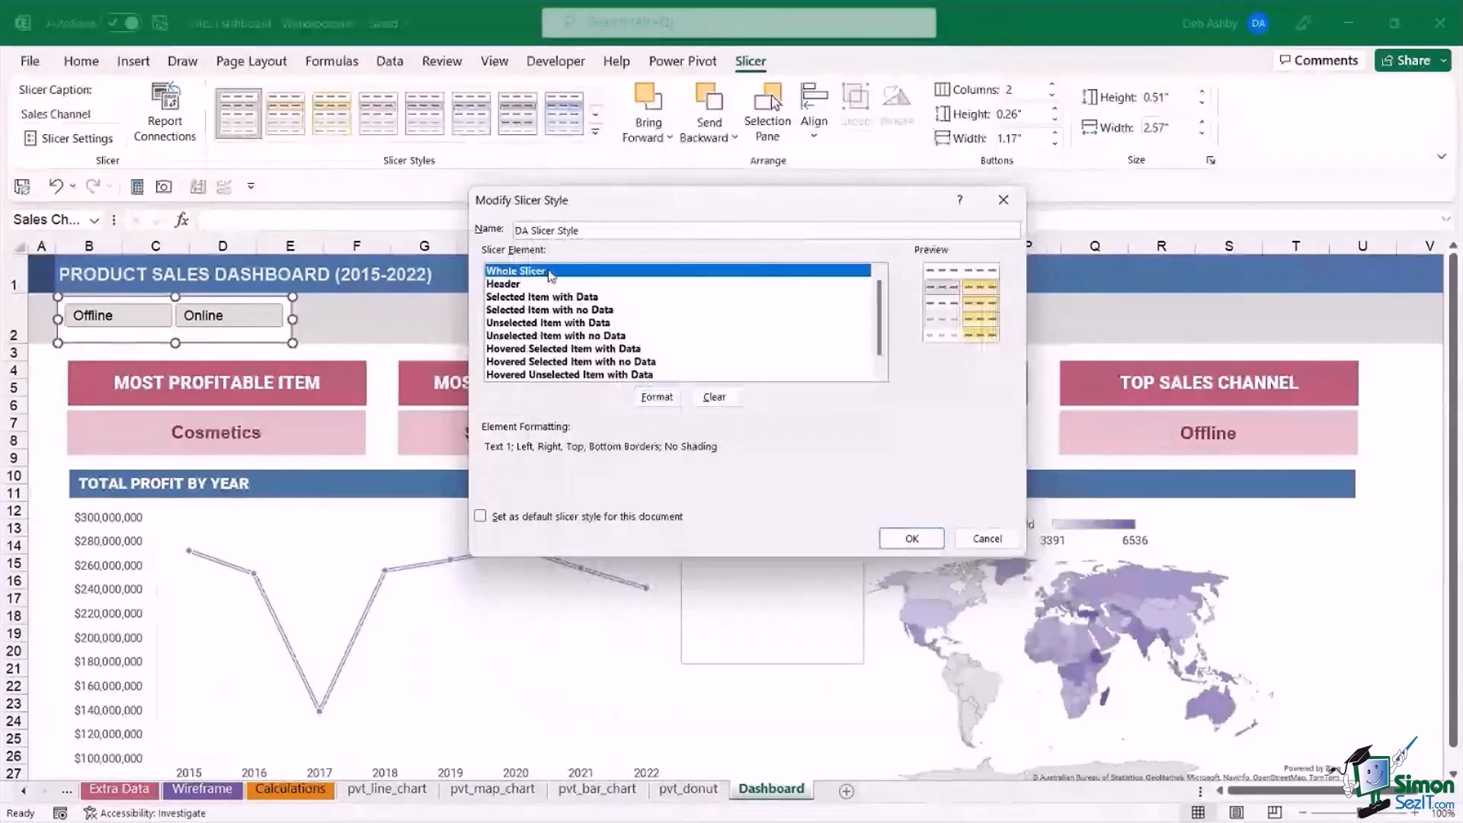
left_click(655, 395)
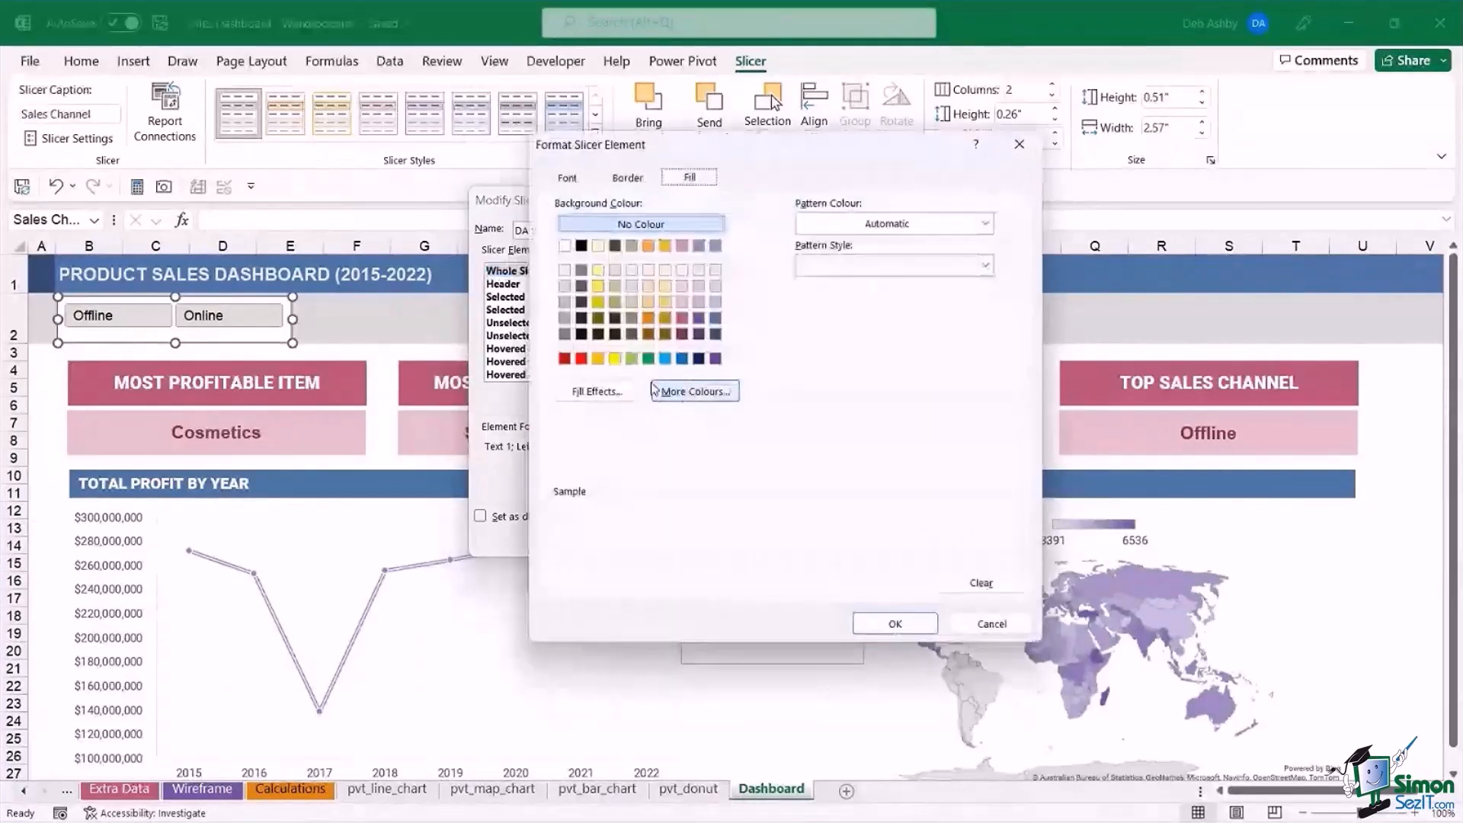
left_click(630, 179)
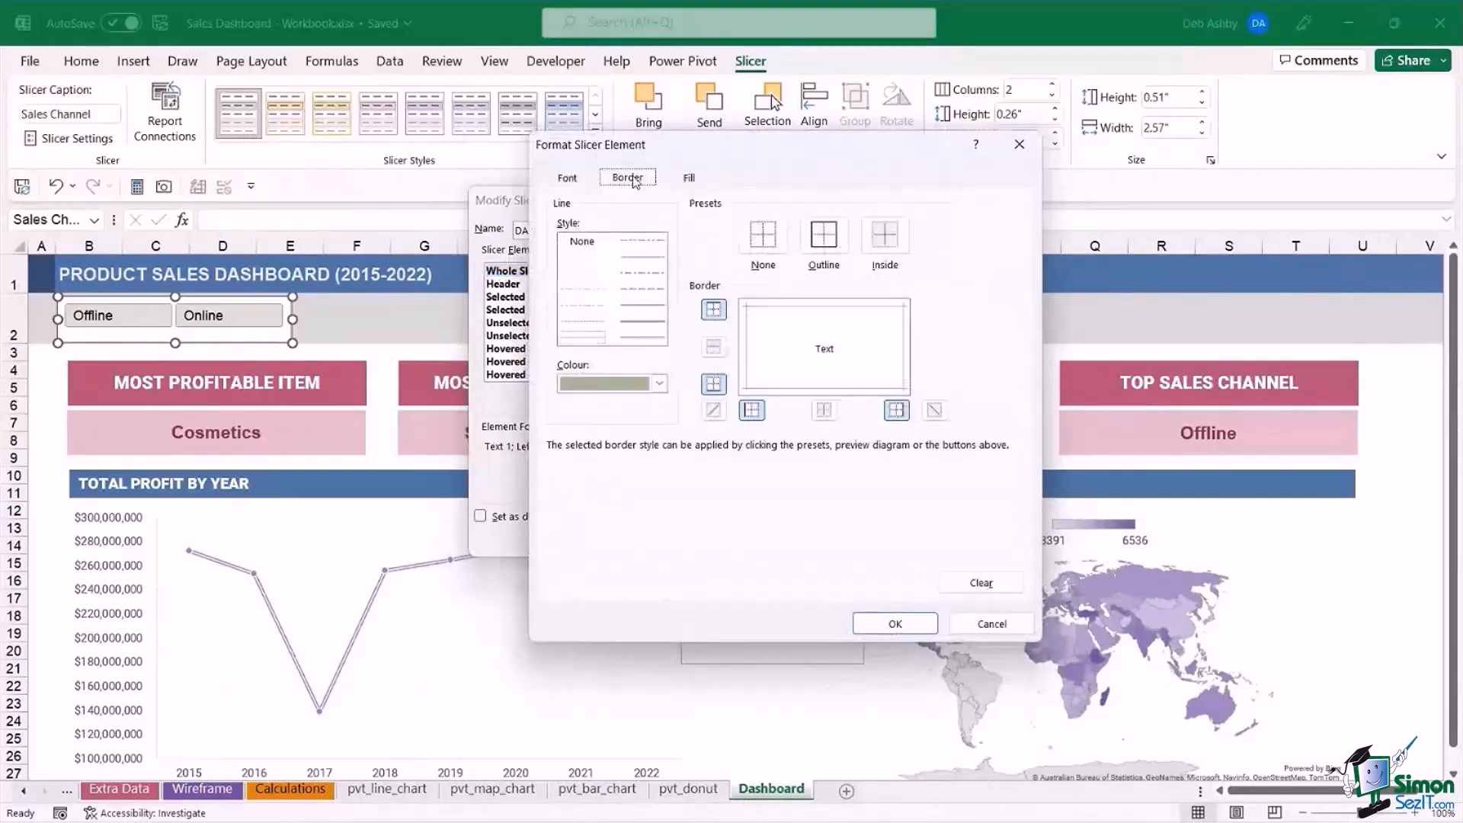
left_click(689, 179)
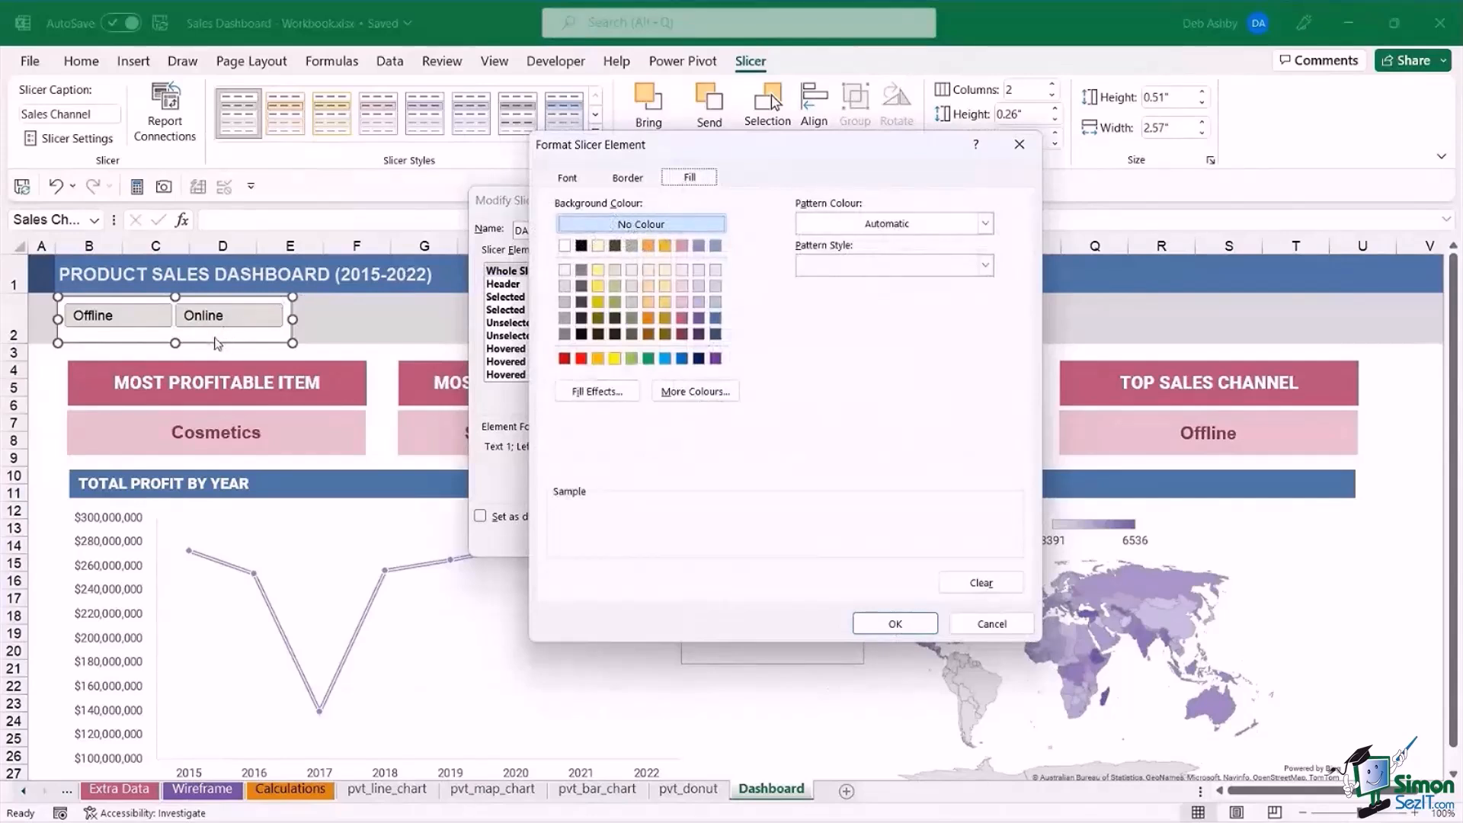
left_click(895, 624)
Review the header, unselected-item and hovered-item elements of DA Slicer Style and close the style without saving changes.
left_click(512, 285)
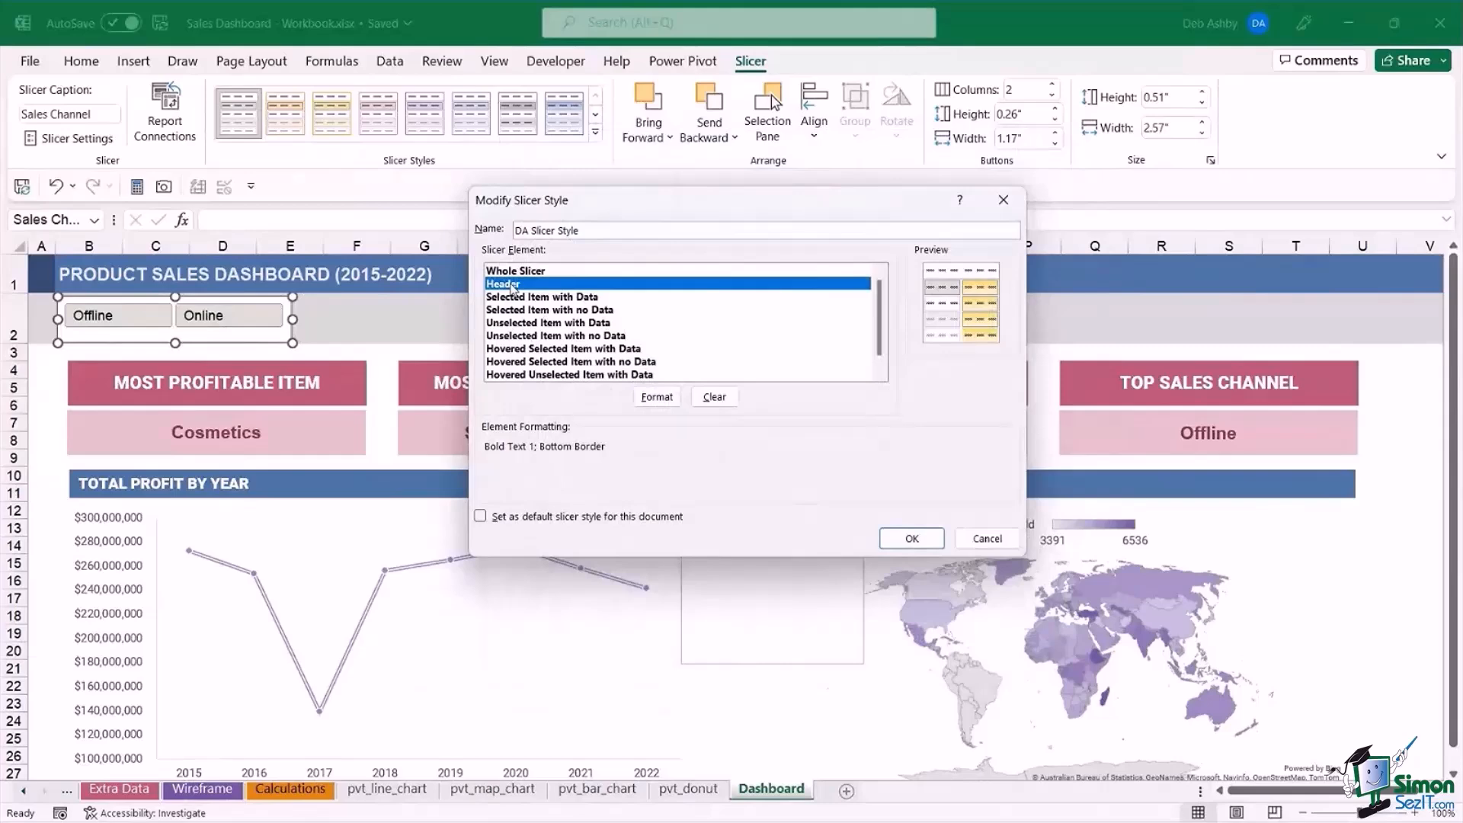
left_click(660, 397)
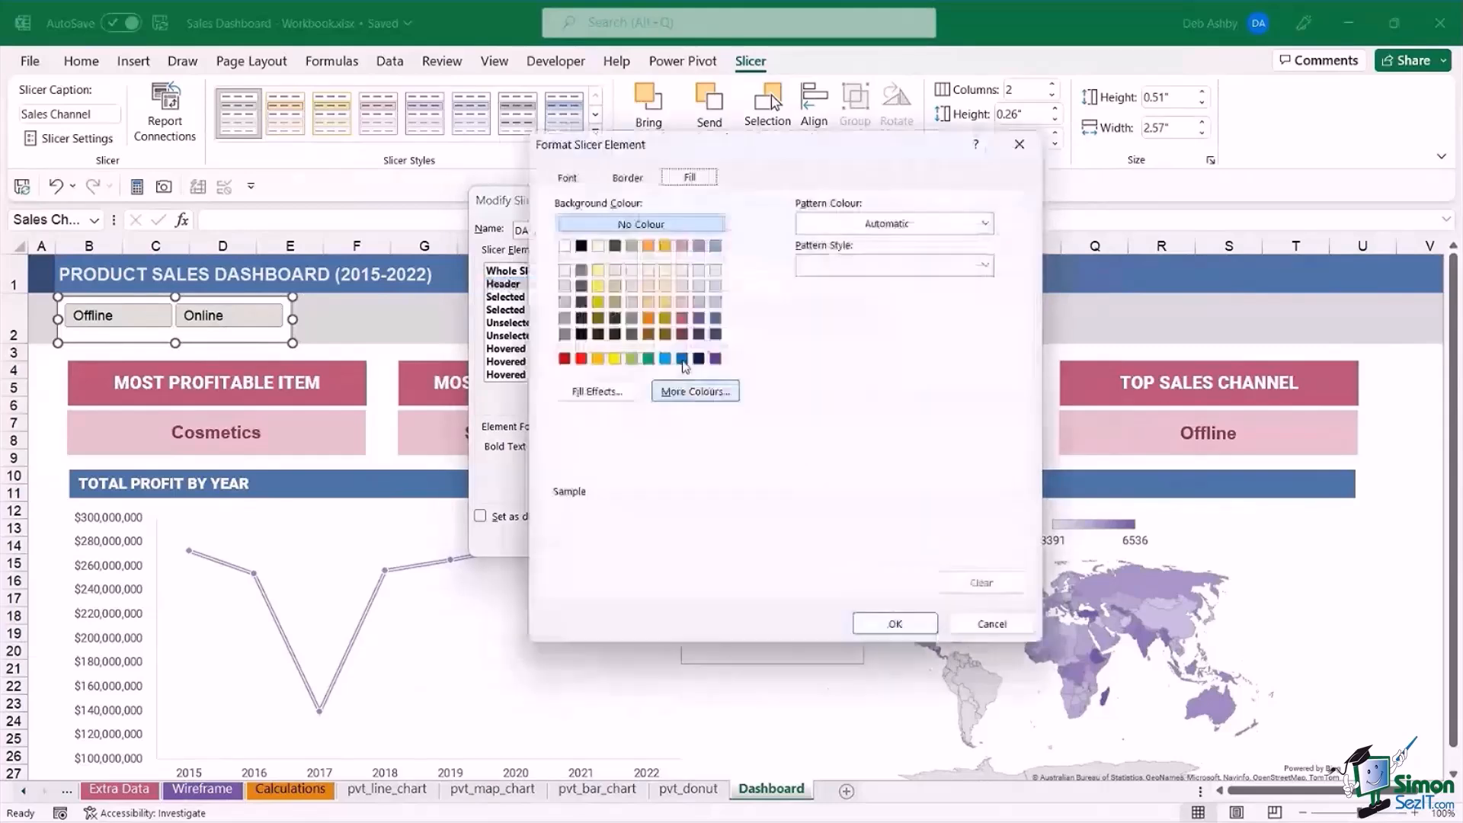
left_click(992, 622)
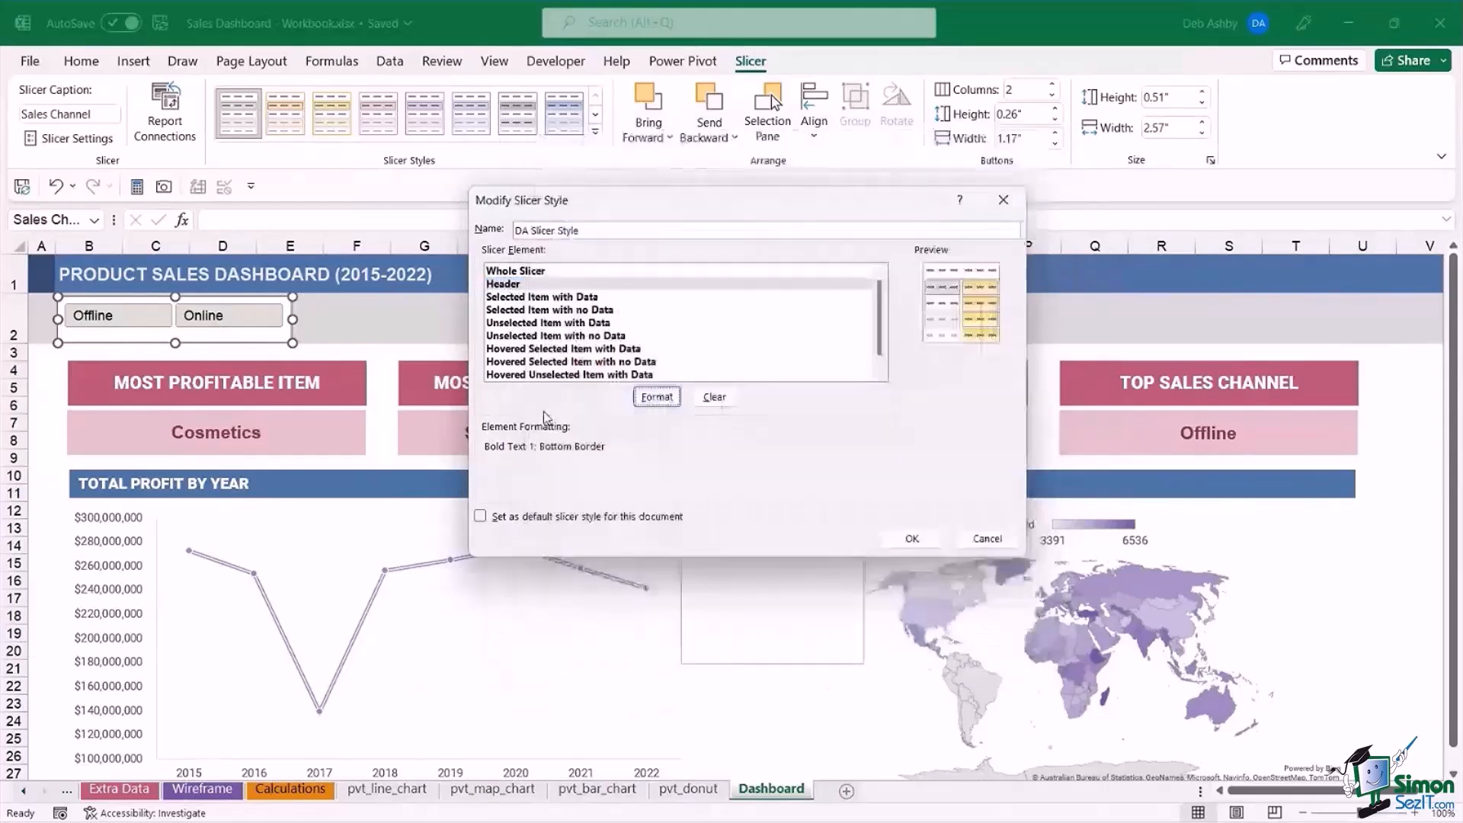
left_click(836, 335)
scroll(837, 335, "down", 1)
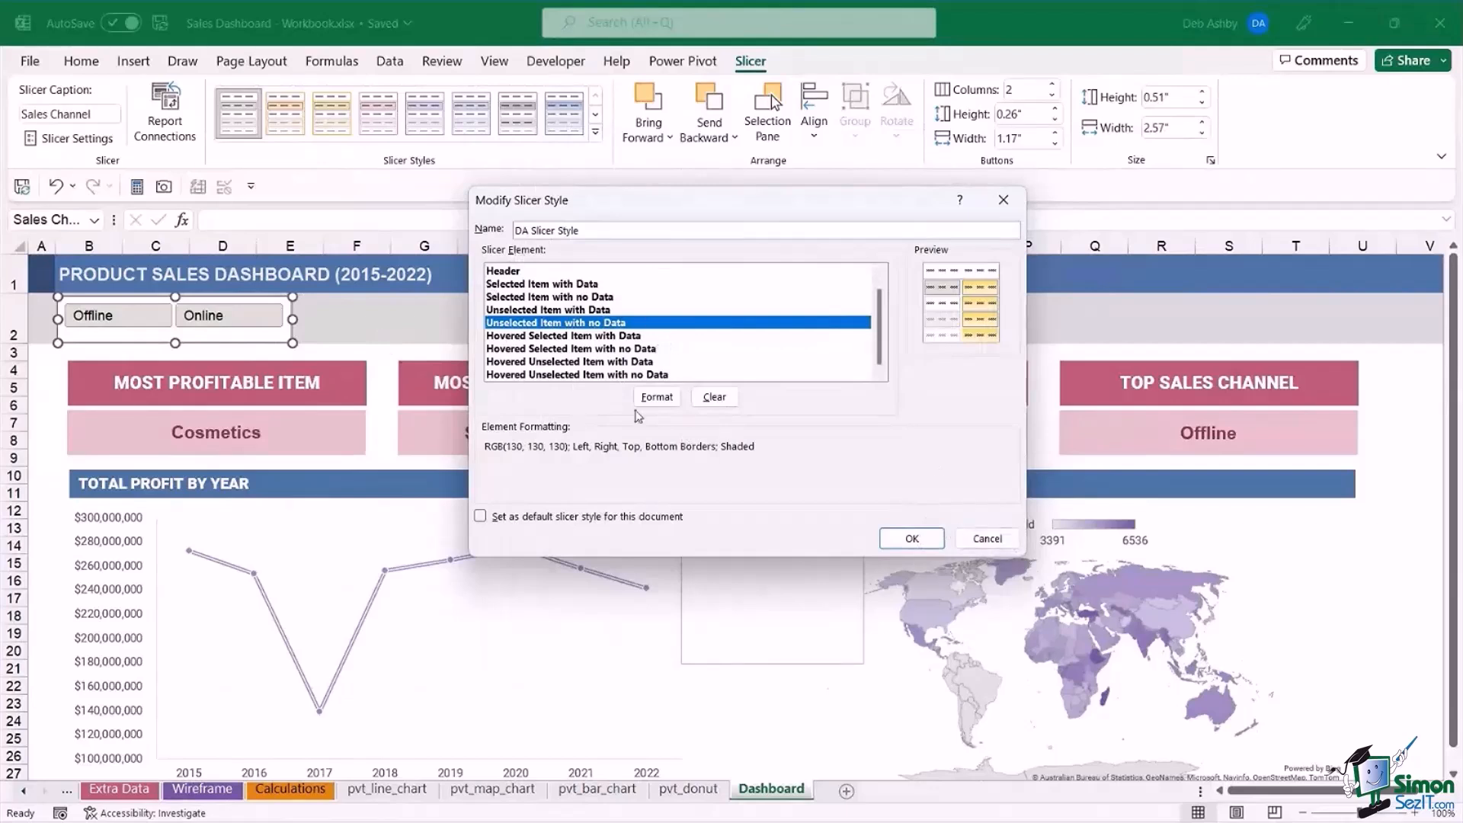
left_click(552, 273)
left_click(560, 322)
left_click(563, 361)
left_click(987, 538)
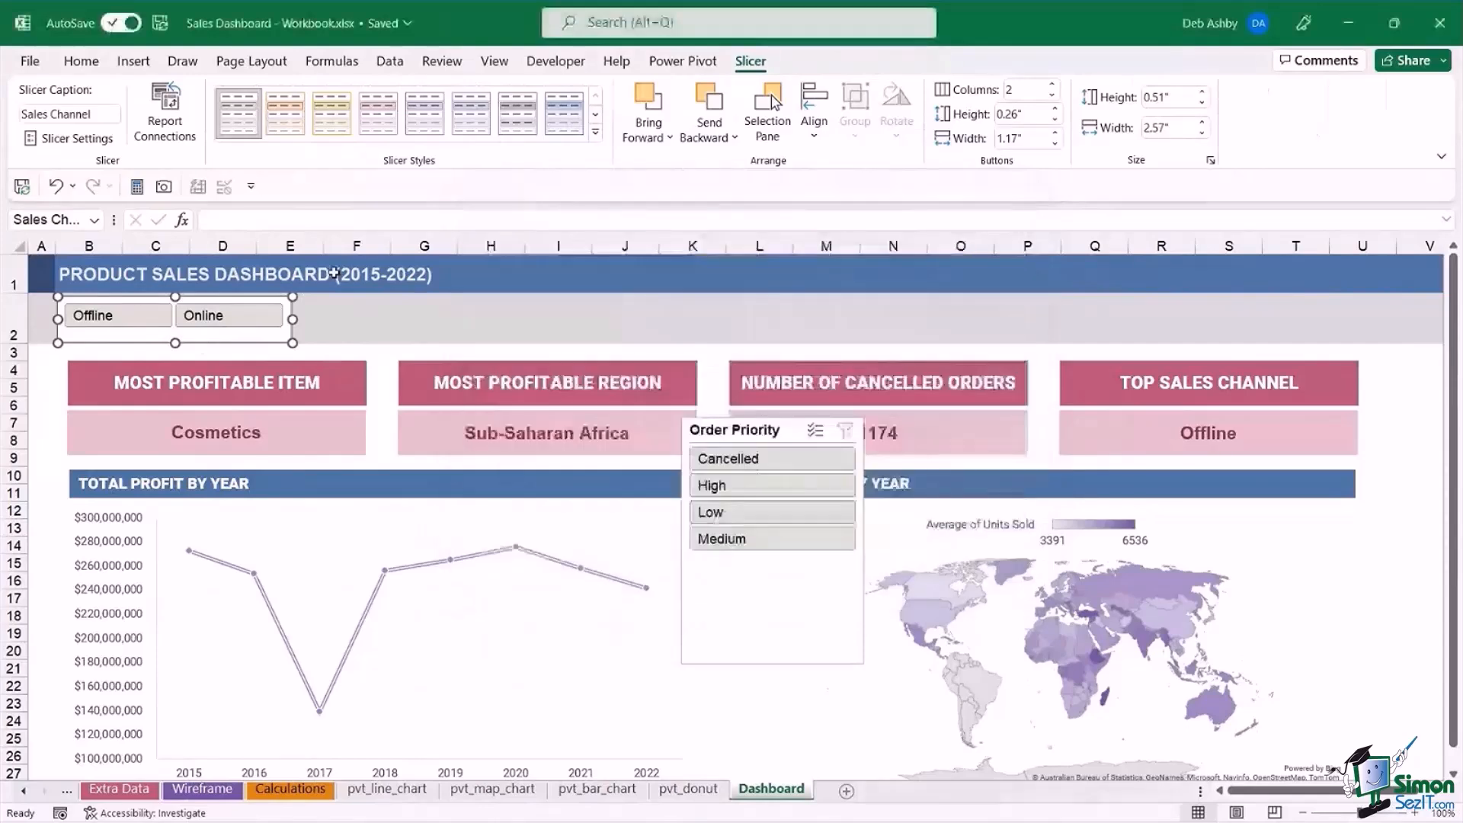
Move the Order Priority slicer under the dashboard title beside the Sales Channel slicer and arrange its items in 4 columns.
left_click(433, 336)
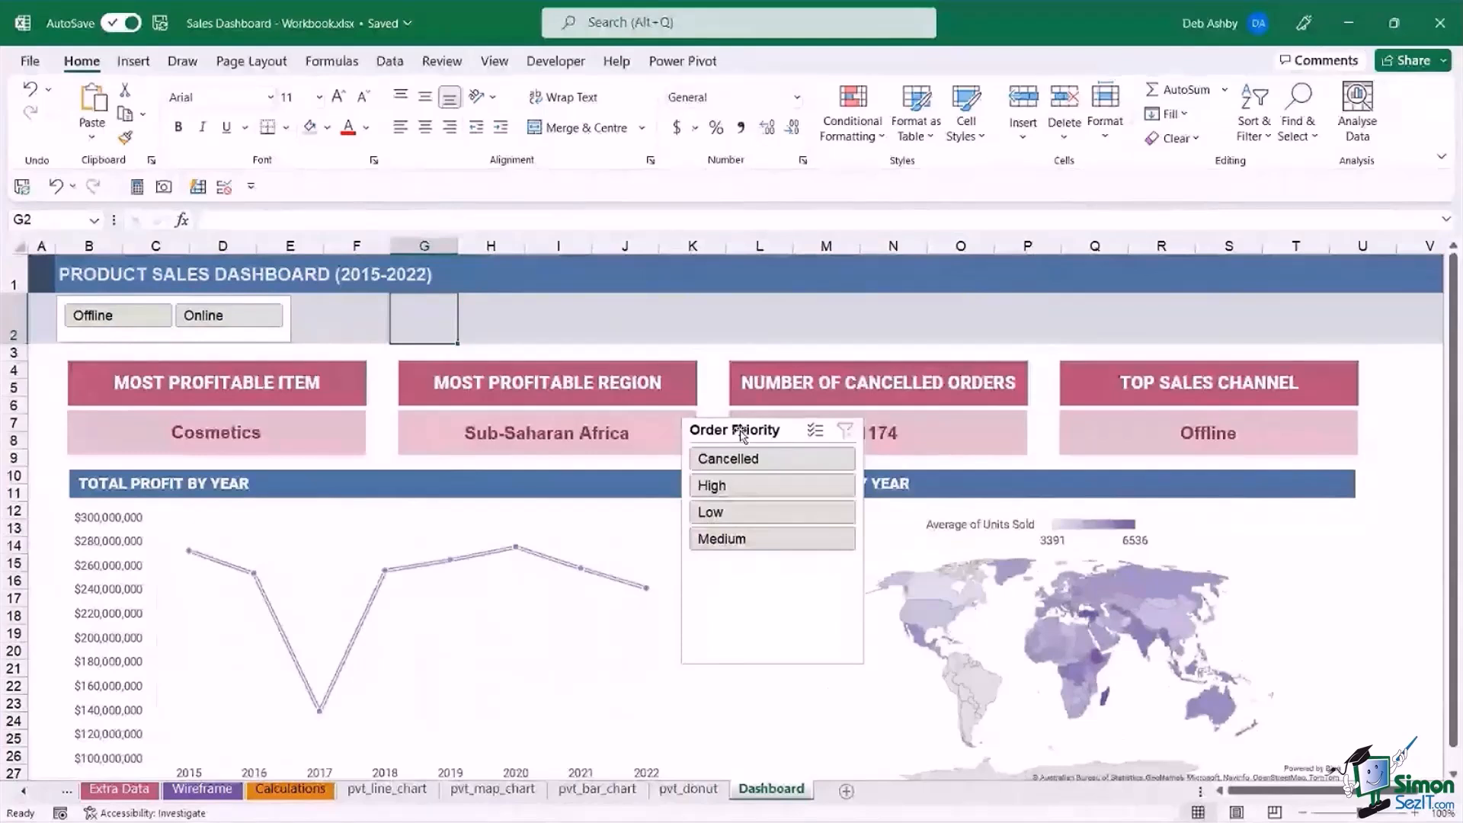
left_click_drag(741, 432, 390, 310)
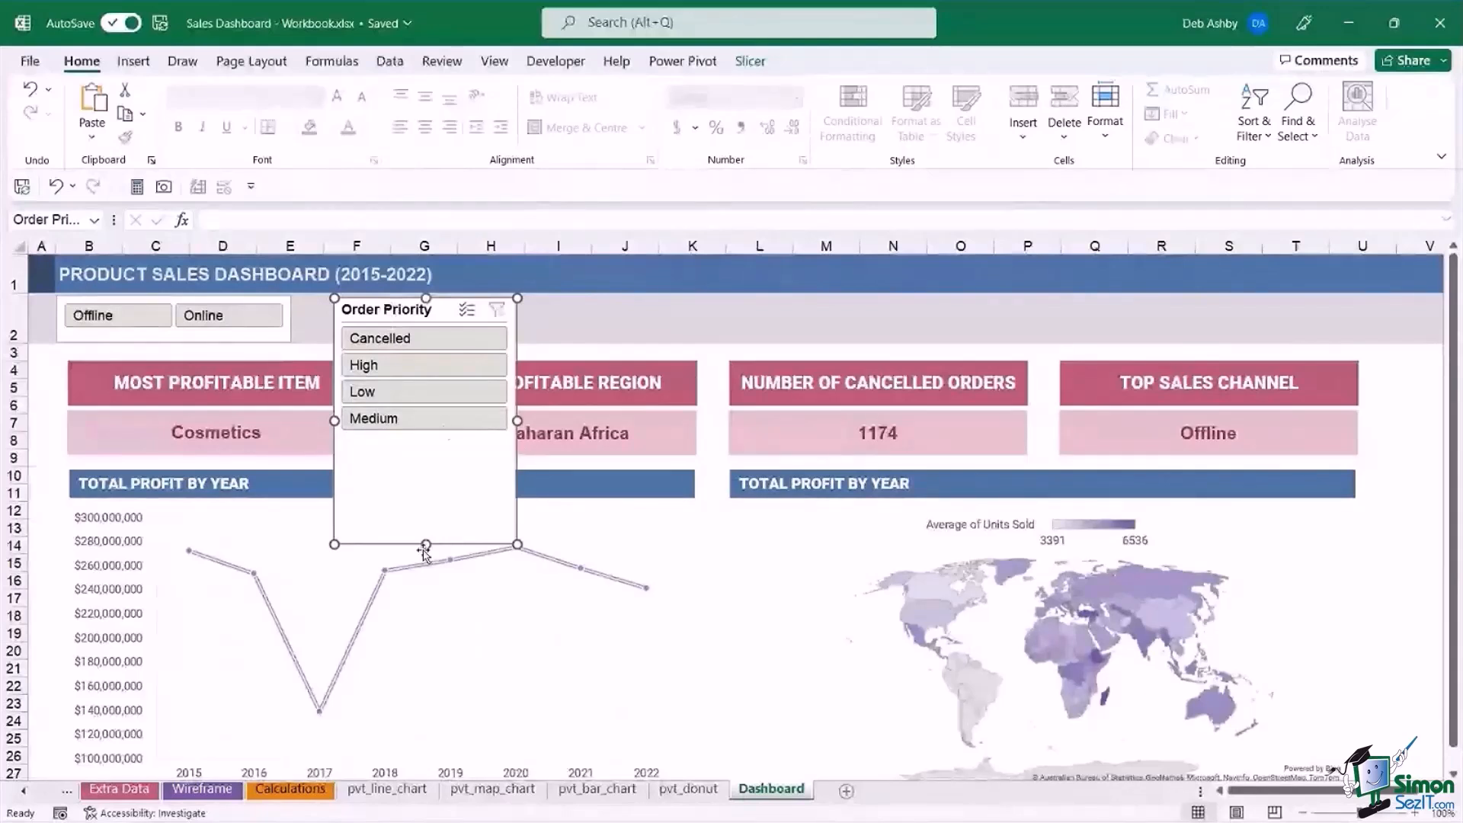
left_click(745, 61)
left_click(1055, 85)
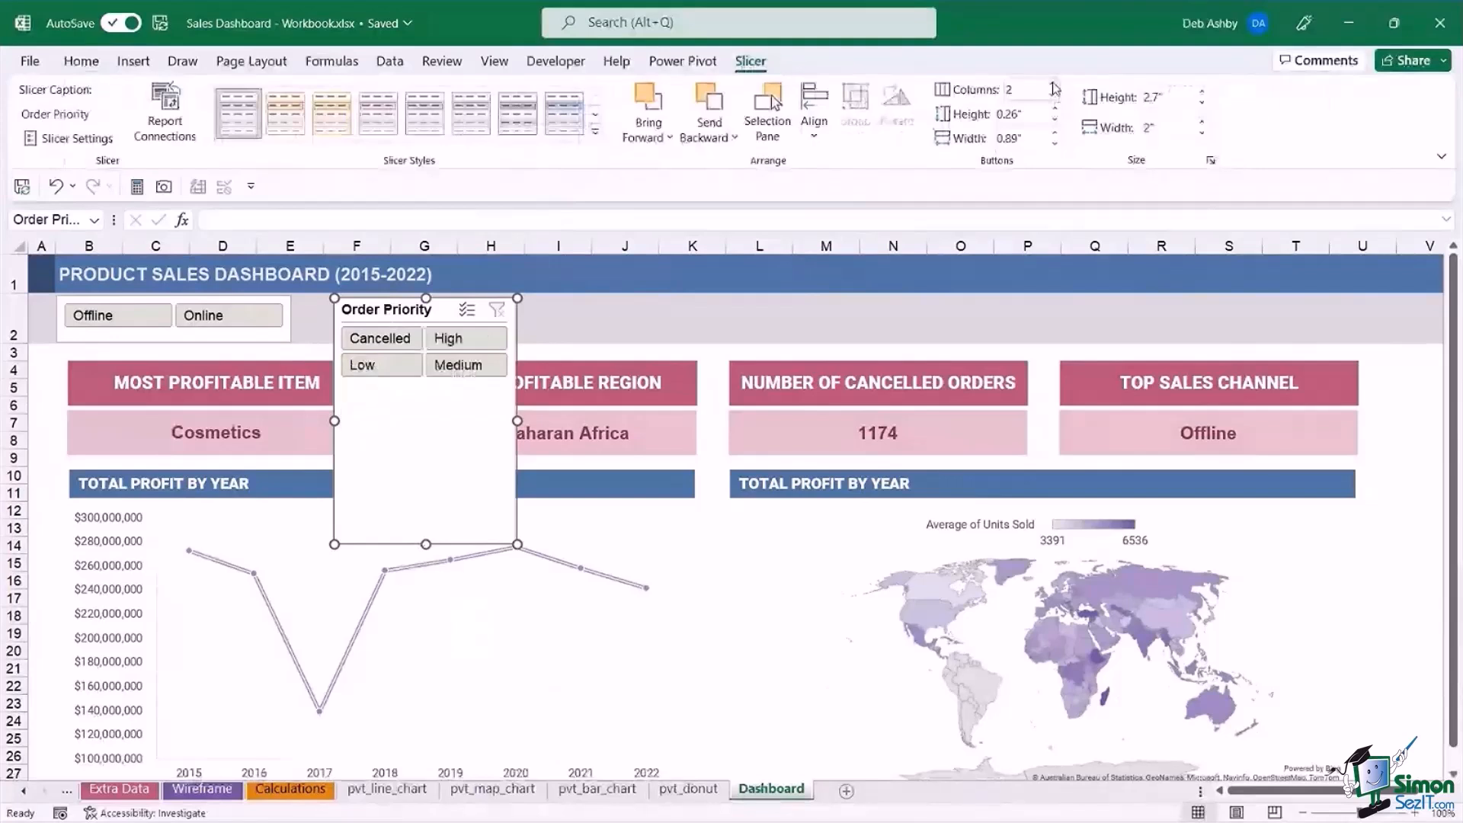
left_click(1055, 86)
left_click(1054, 86)
Resize the Order Priority slicer to about 0.76" high by 5.35" wide and reposition it beside the Sales Channel slicer.
left_click_drag(517, 421, 823, 421)
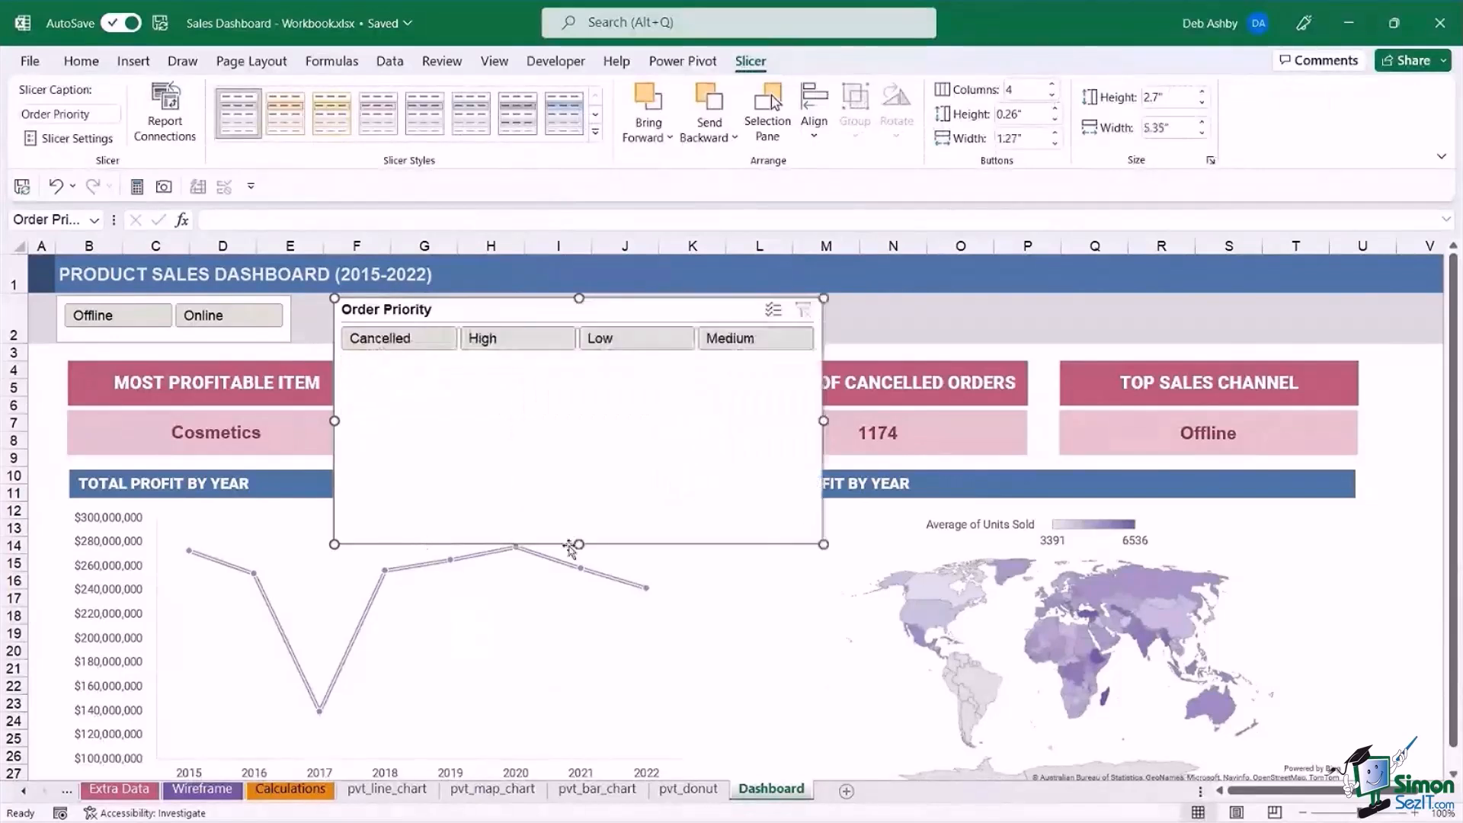
left_click_drag(579, 546, 581, 368)
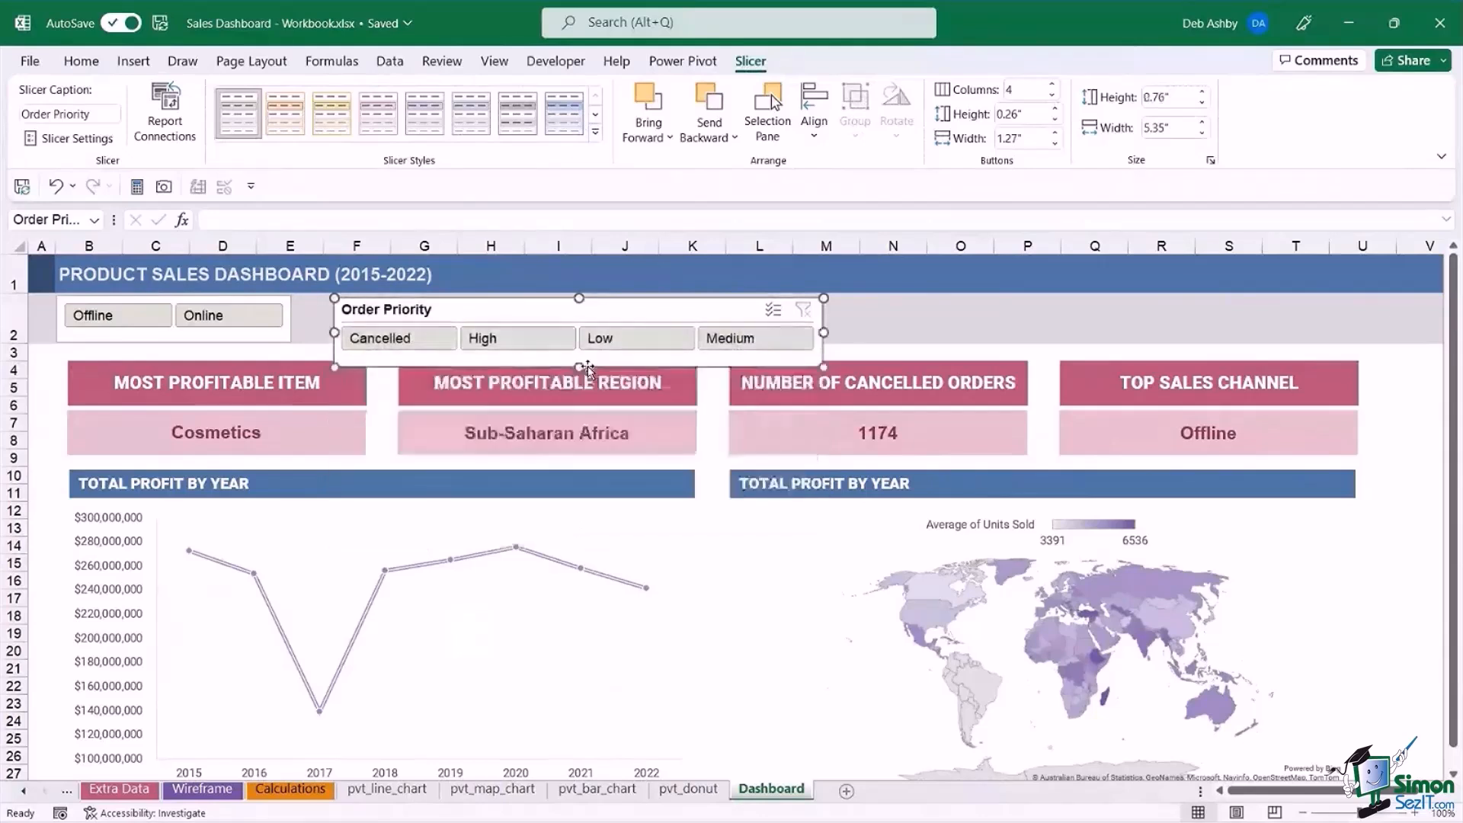
left_click_drag(611, 308, 609, 291)
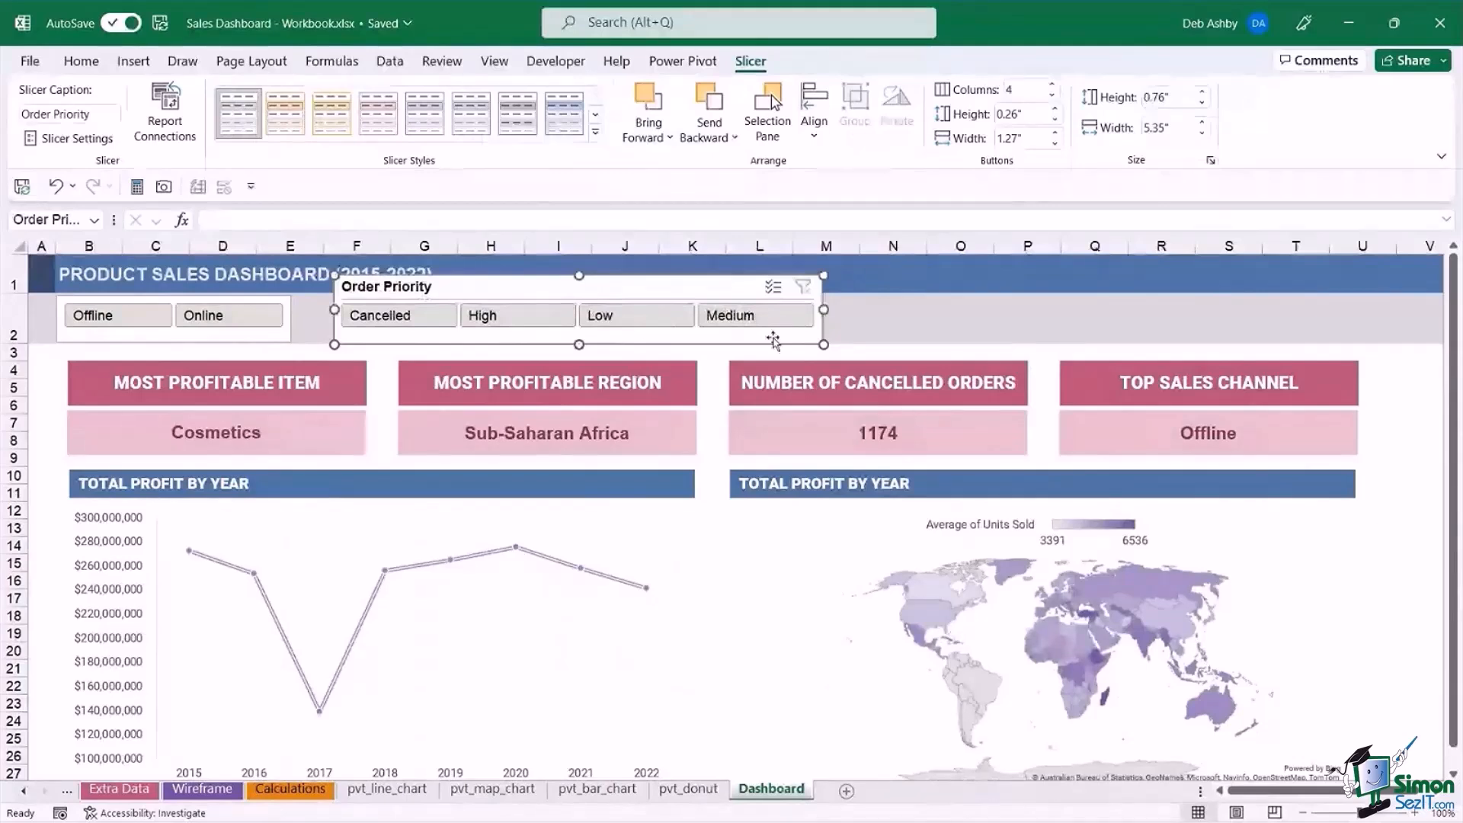
left_click_drag(647, 287, 623, 312)
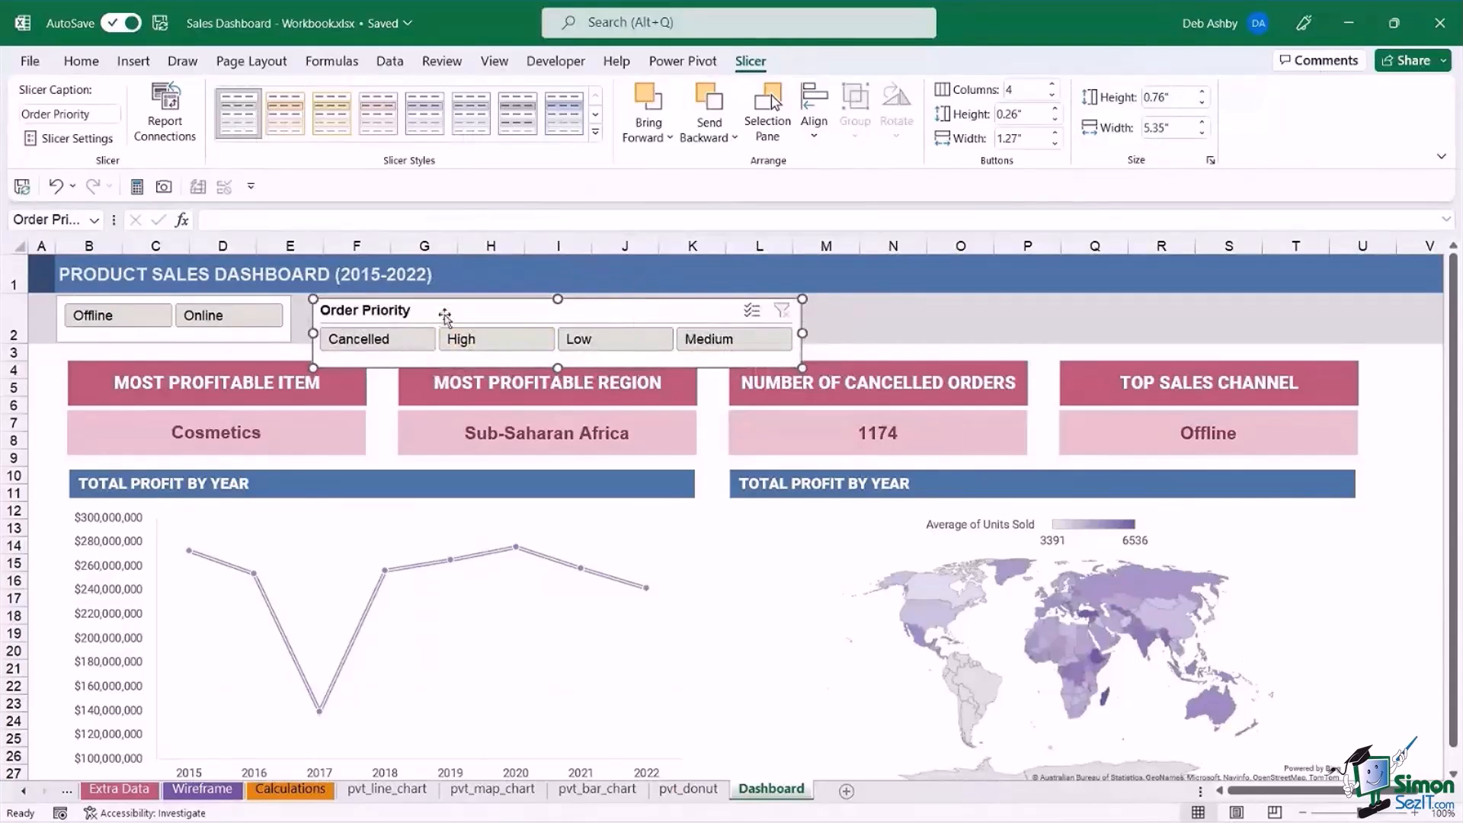
left_click_drag(457, 317, 677, 336)
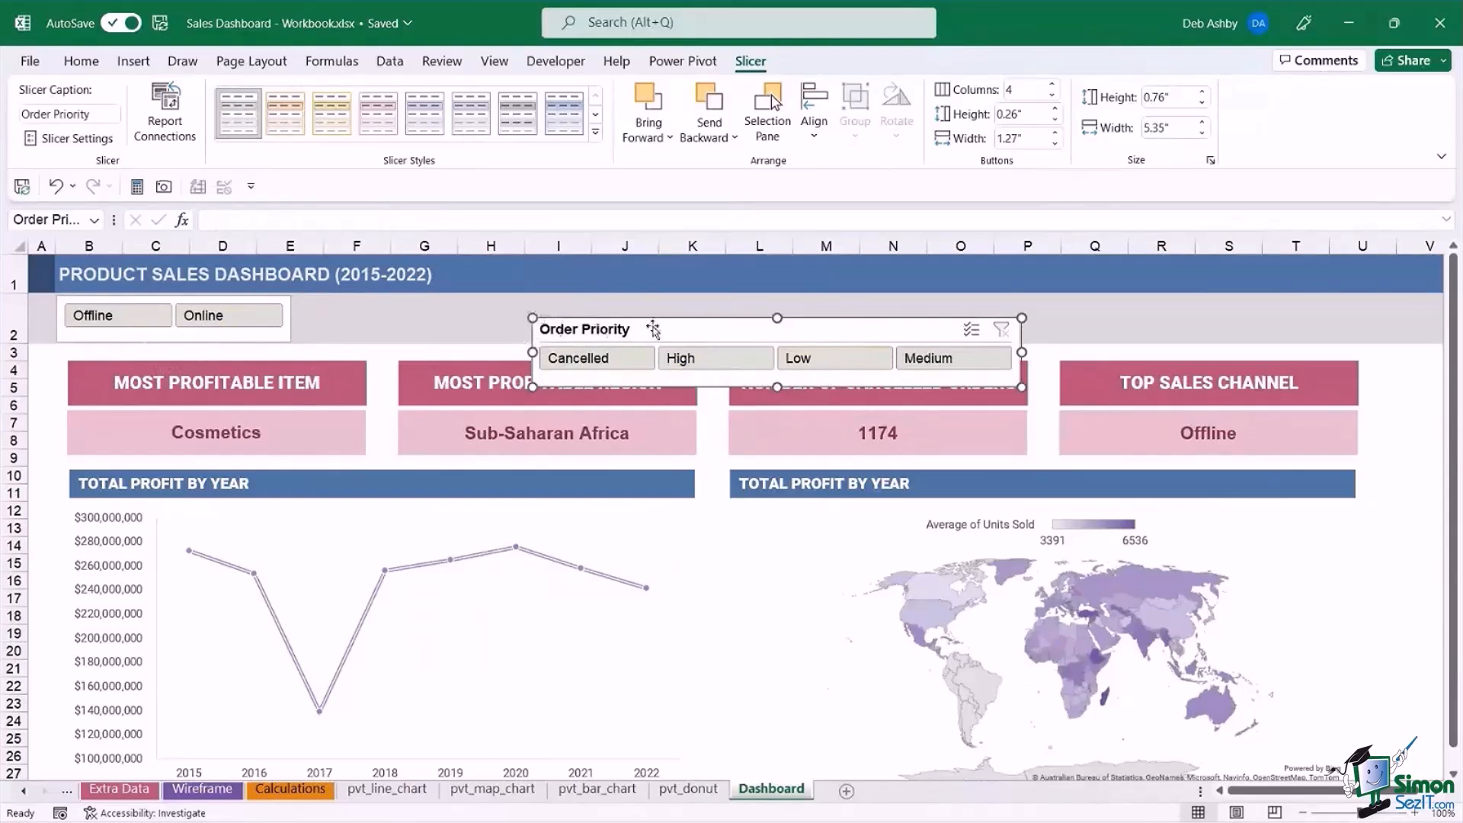
left_click_drag(692, 333, 540, 317)
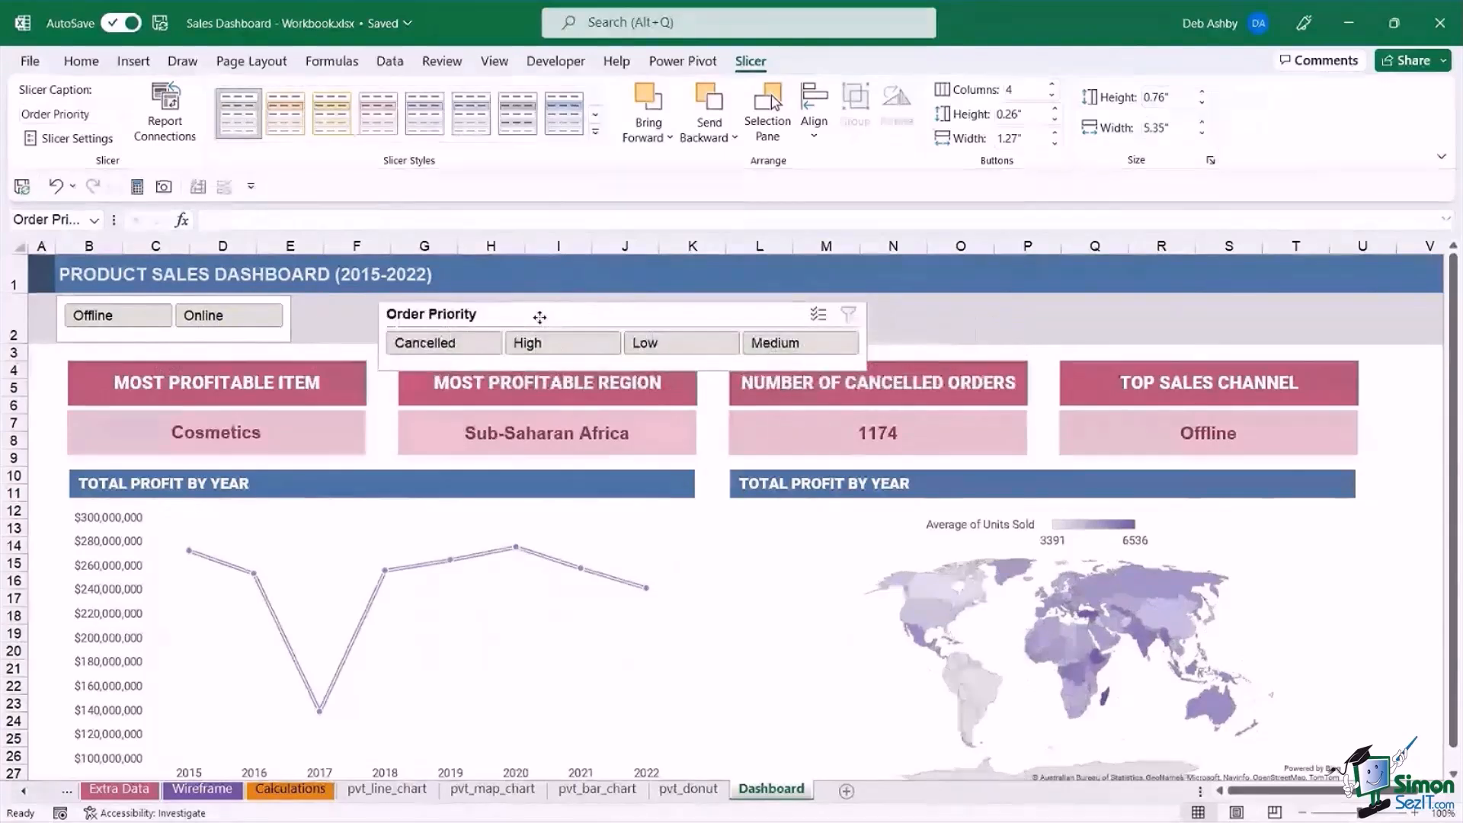
left_click(961, 318)
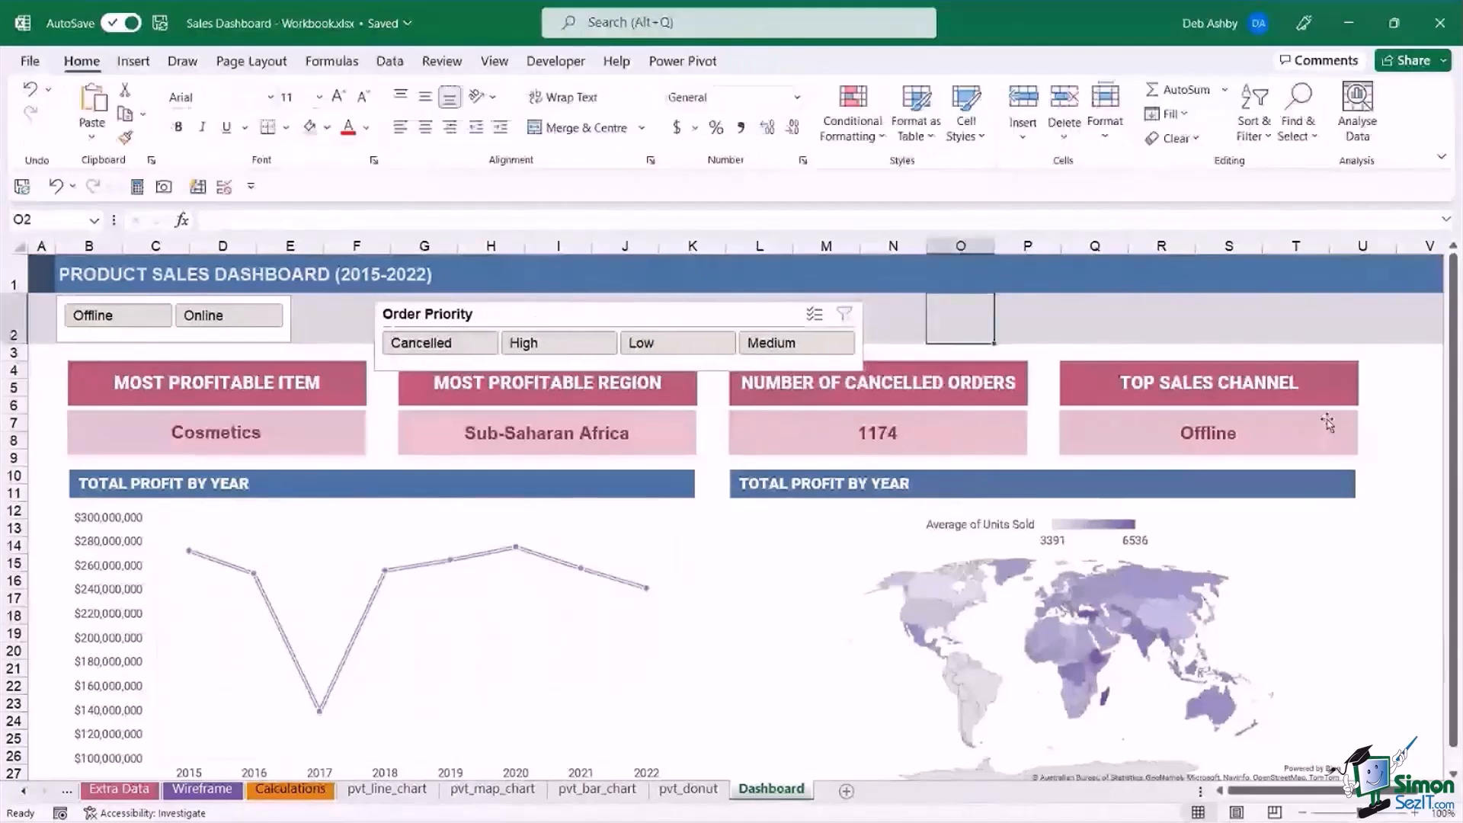
left_click(1417, 405)
Filter the Sales Channel slicer to Online and check which dashboard charts respond.
left_click(226, 340)
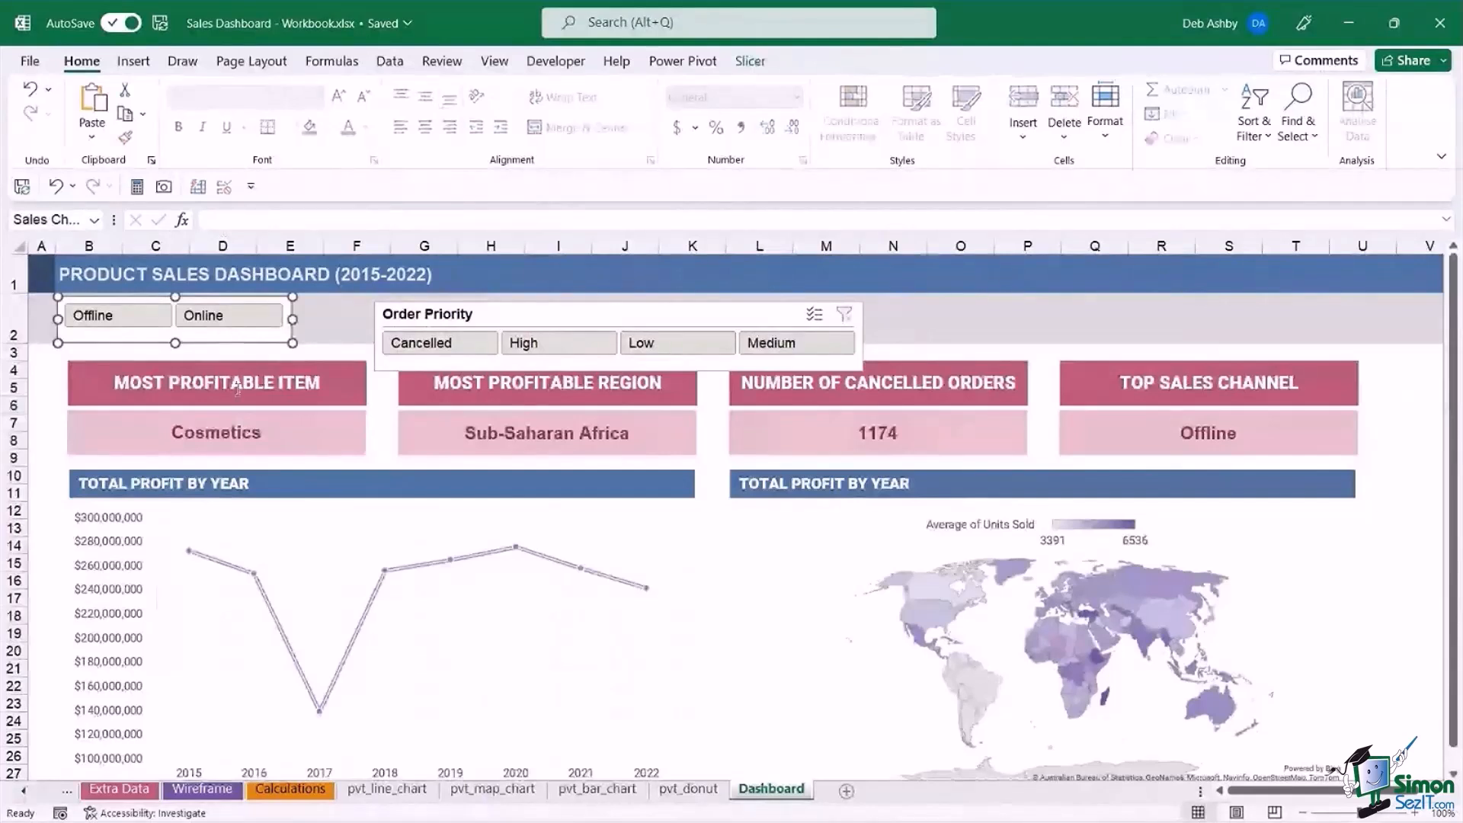
left_click(226, 320)
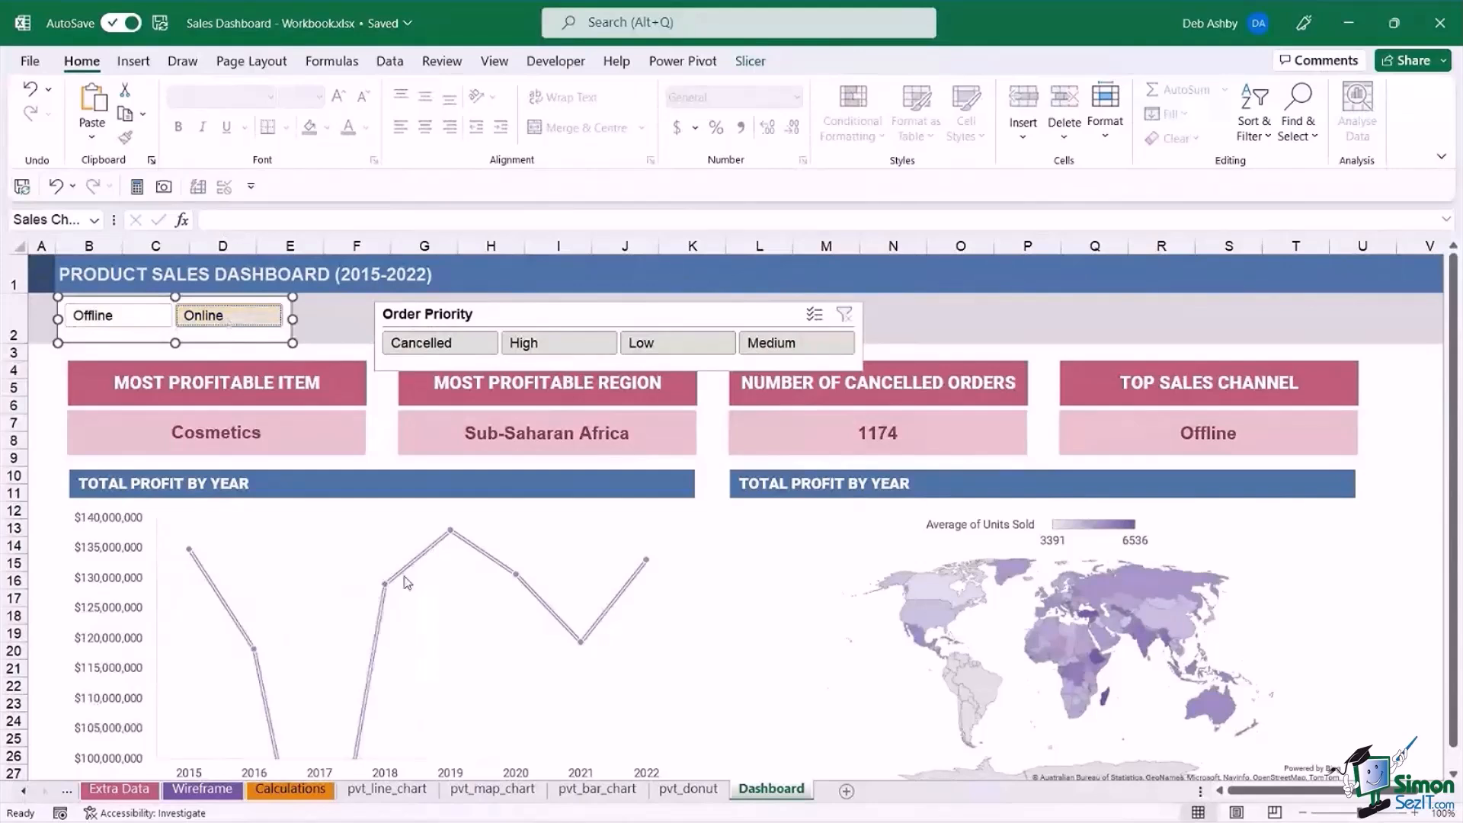
left_click_drag(1457, 390, 1459, 401)
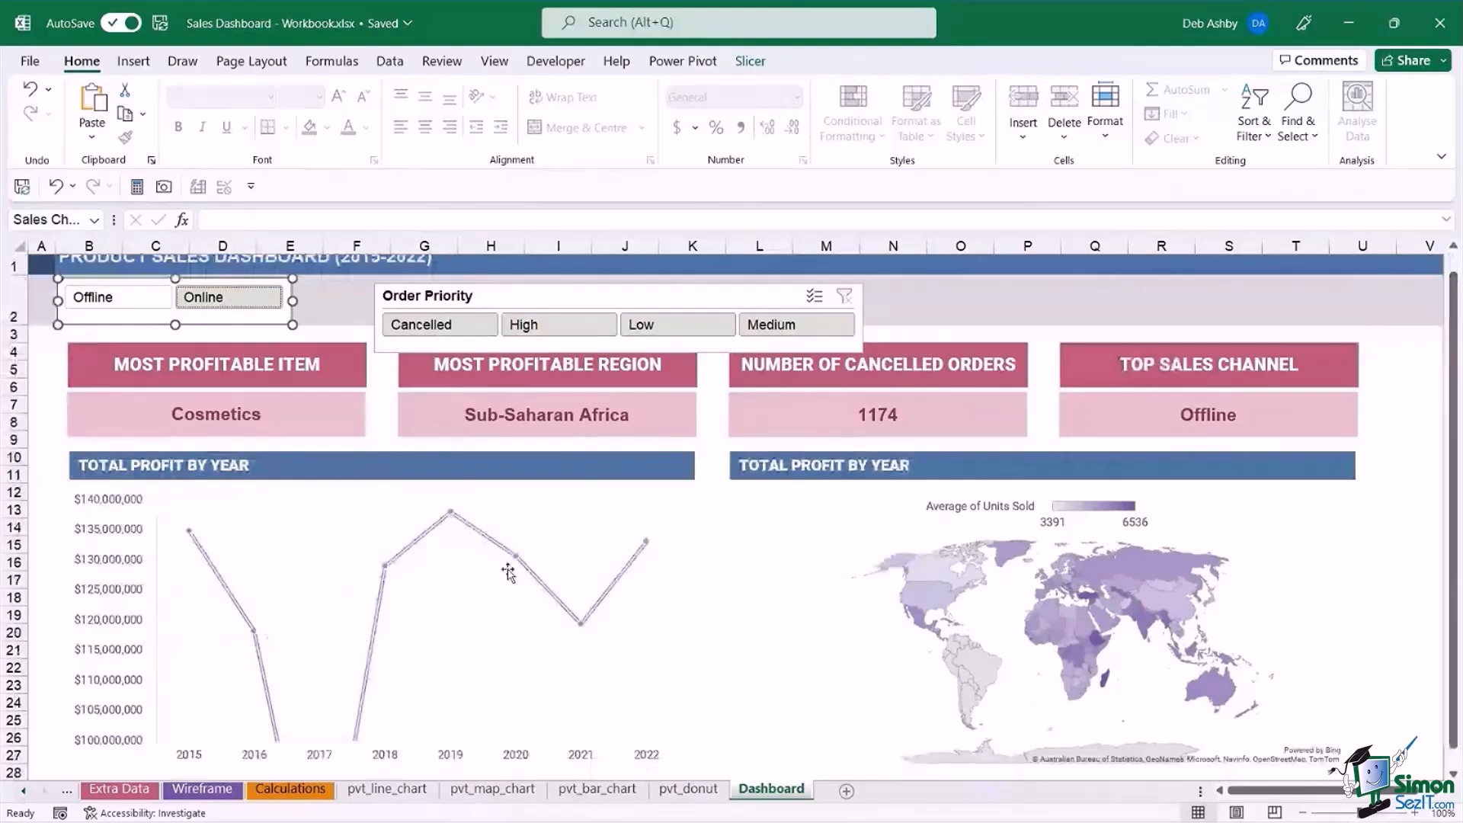
scroll(1458, 418, "up", 1)
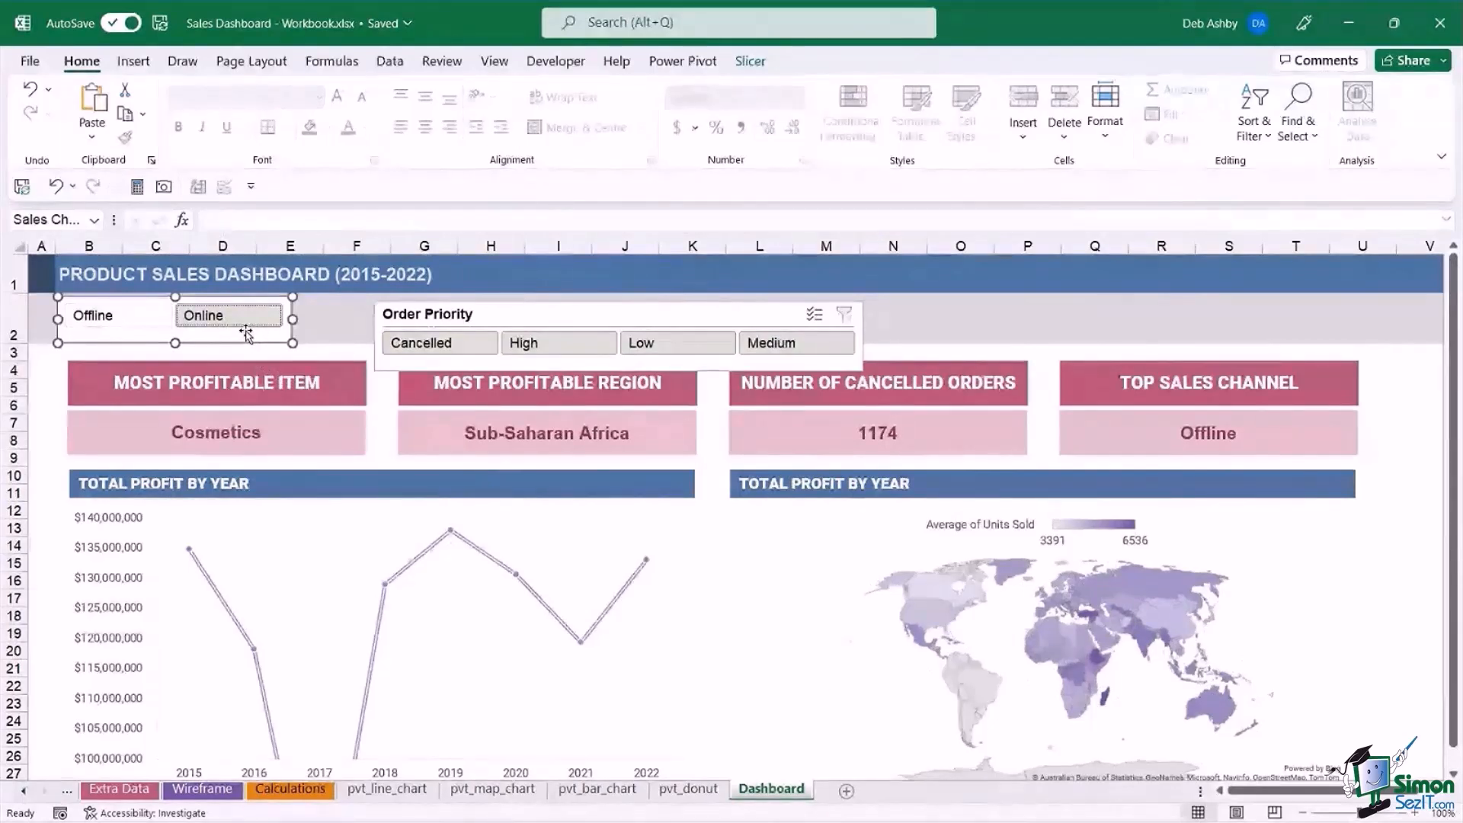
Connect the Sales Channel slicer to the pivot tables on pvt_bar_chart, pvt_donut and pvt_map_chart as well, and test it with Offline and Online.
right_click(247, 333)
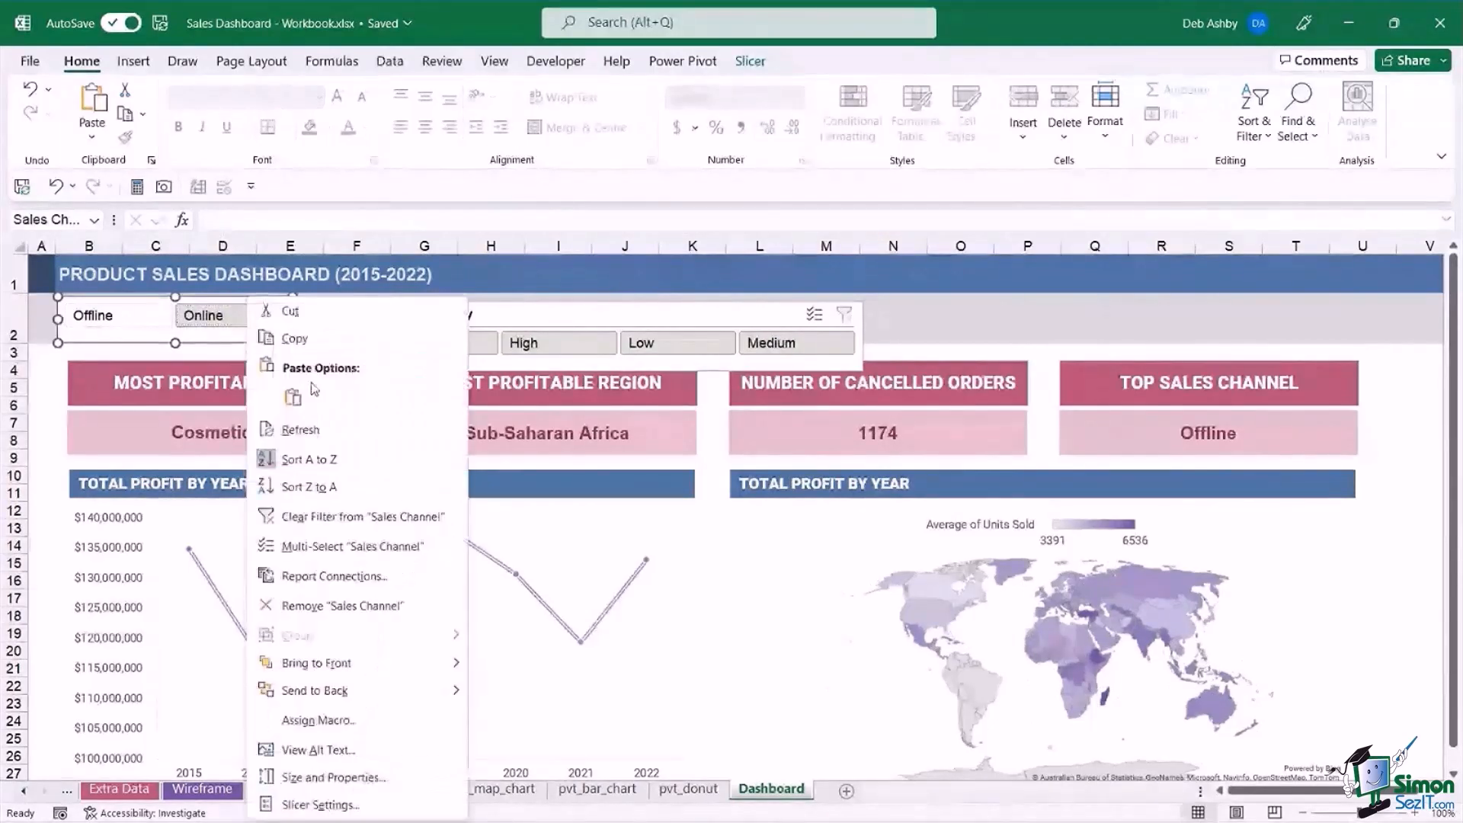
left_click(376, 587)
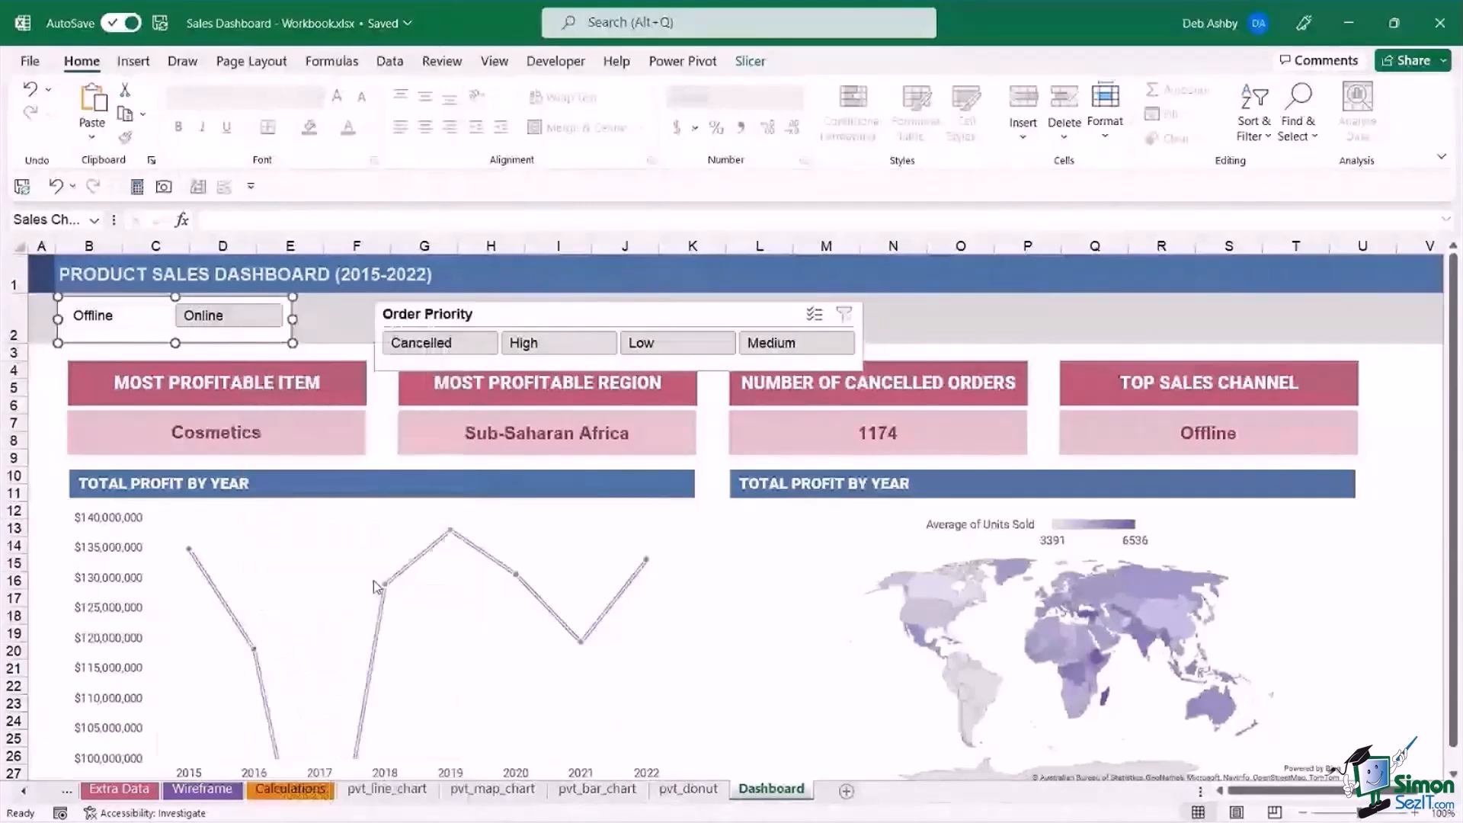
left_click_drag(376, 535, 437, 320)
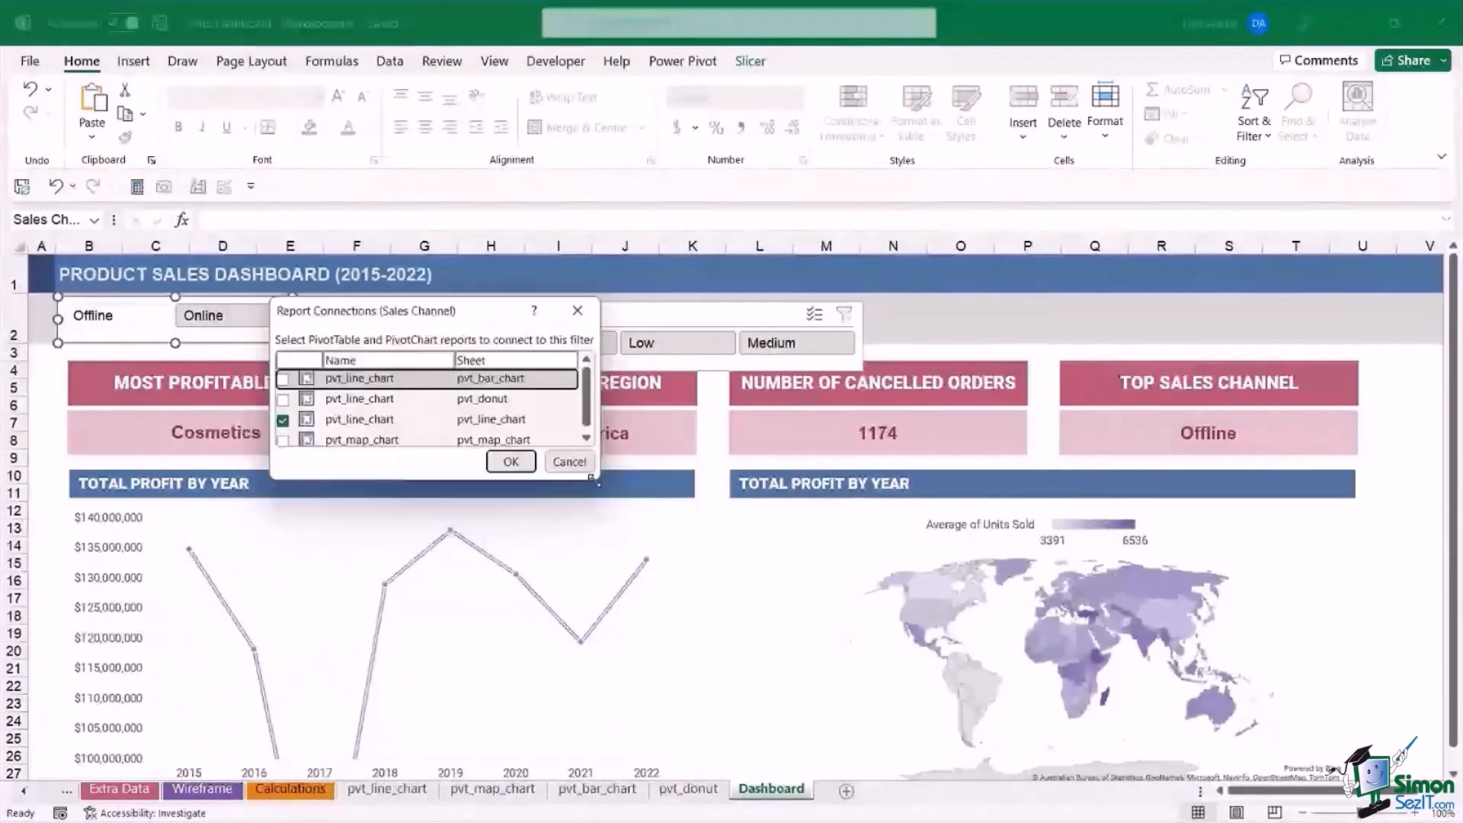
left_click_drag(594, 480, 1020, 573)
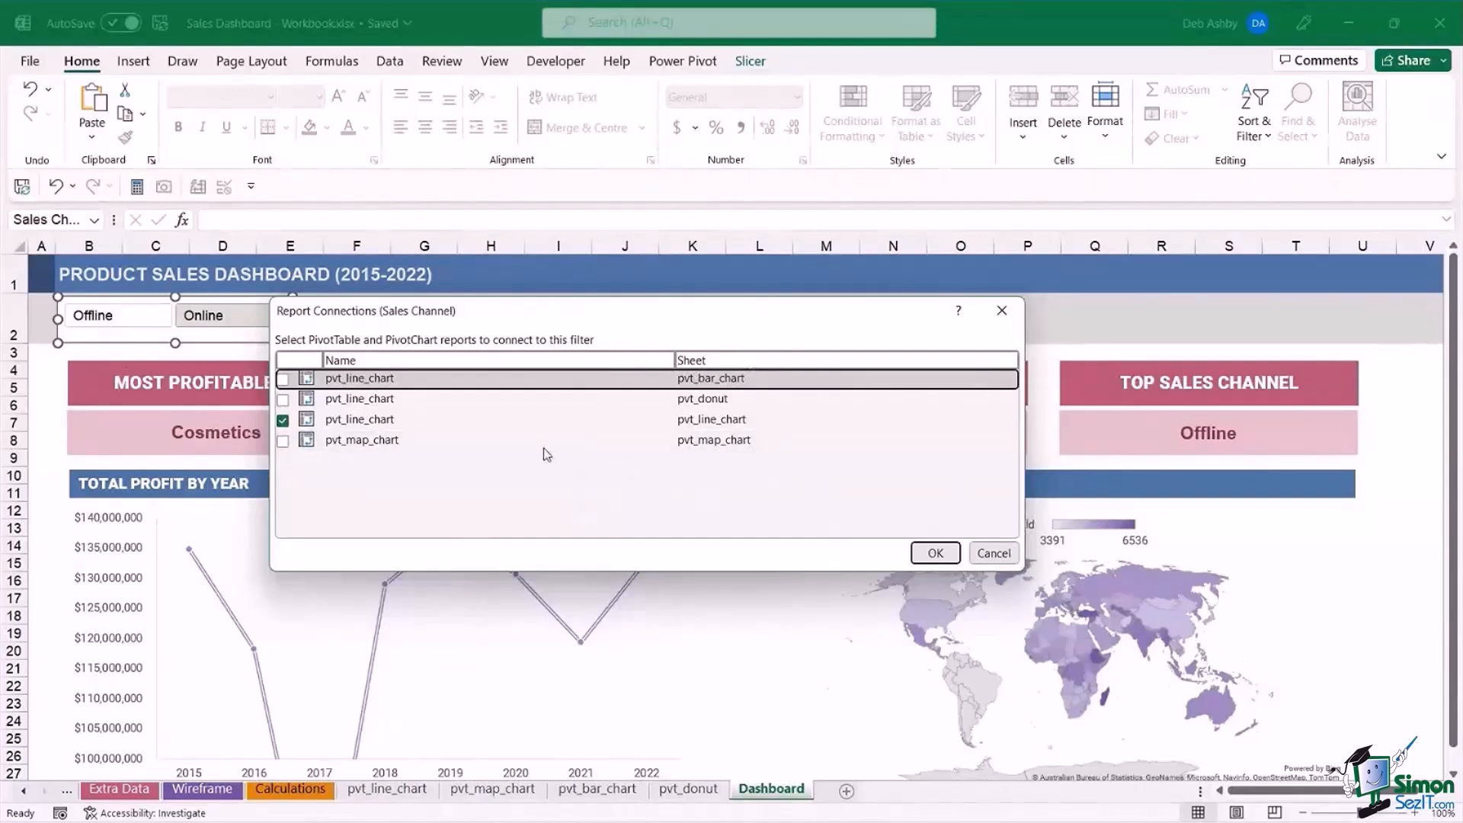
left_click(283, 379)
left_click(283, 399)
left_click(283, 440)
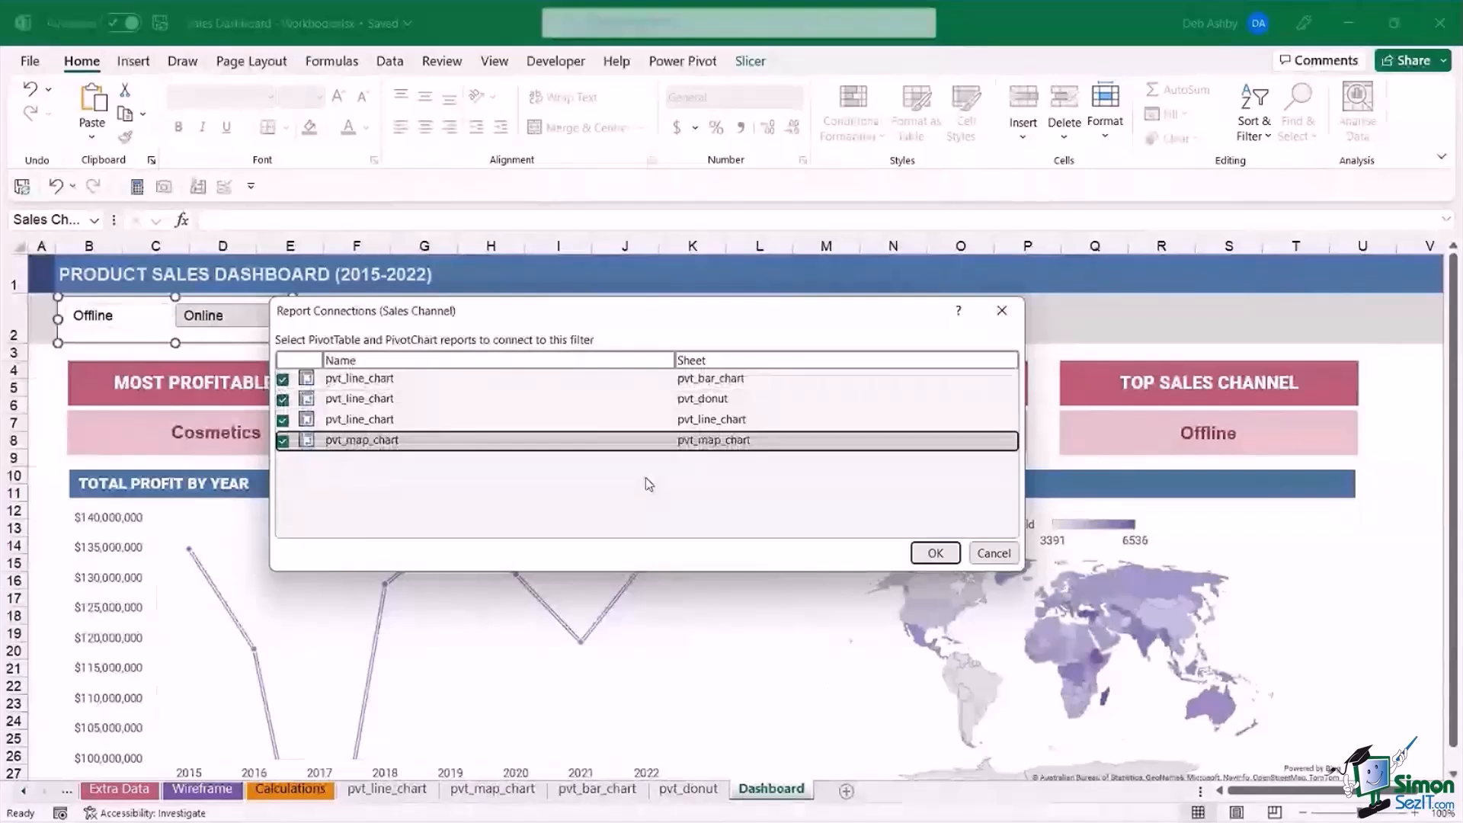
key("Return")
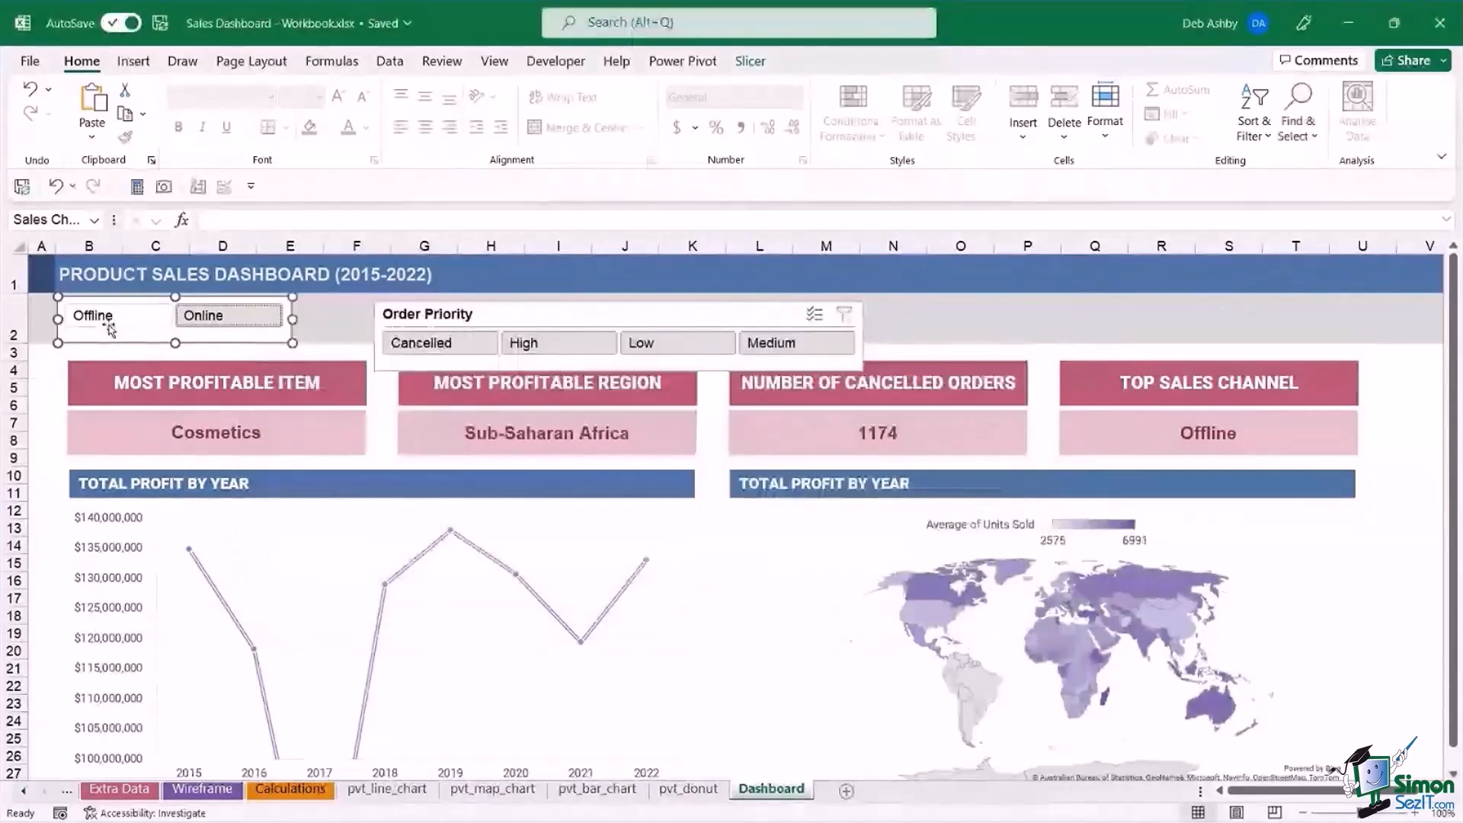
left_click(109, 324)
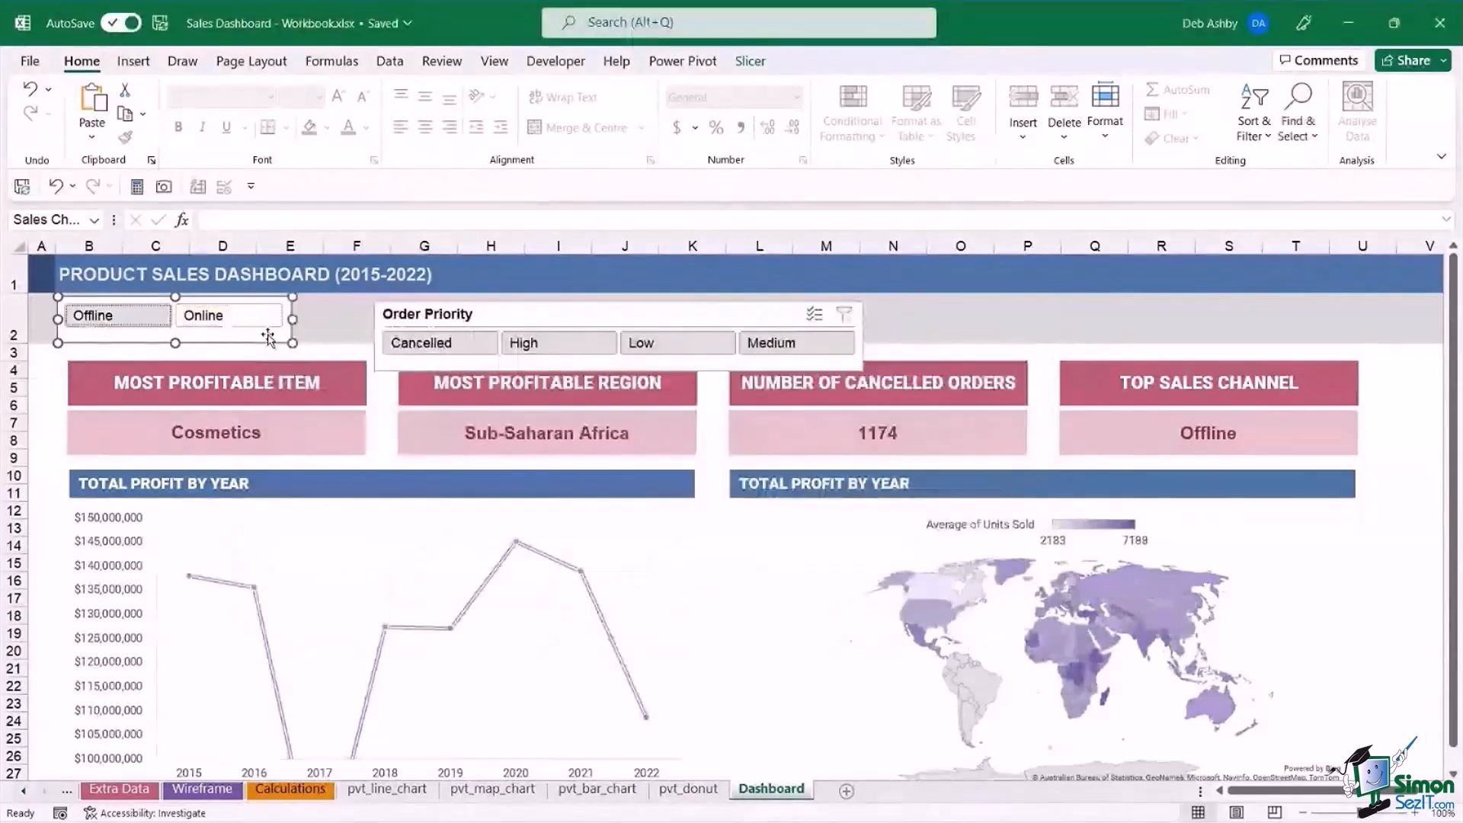
left_click(252, 324)
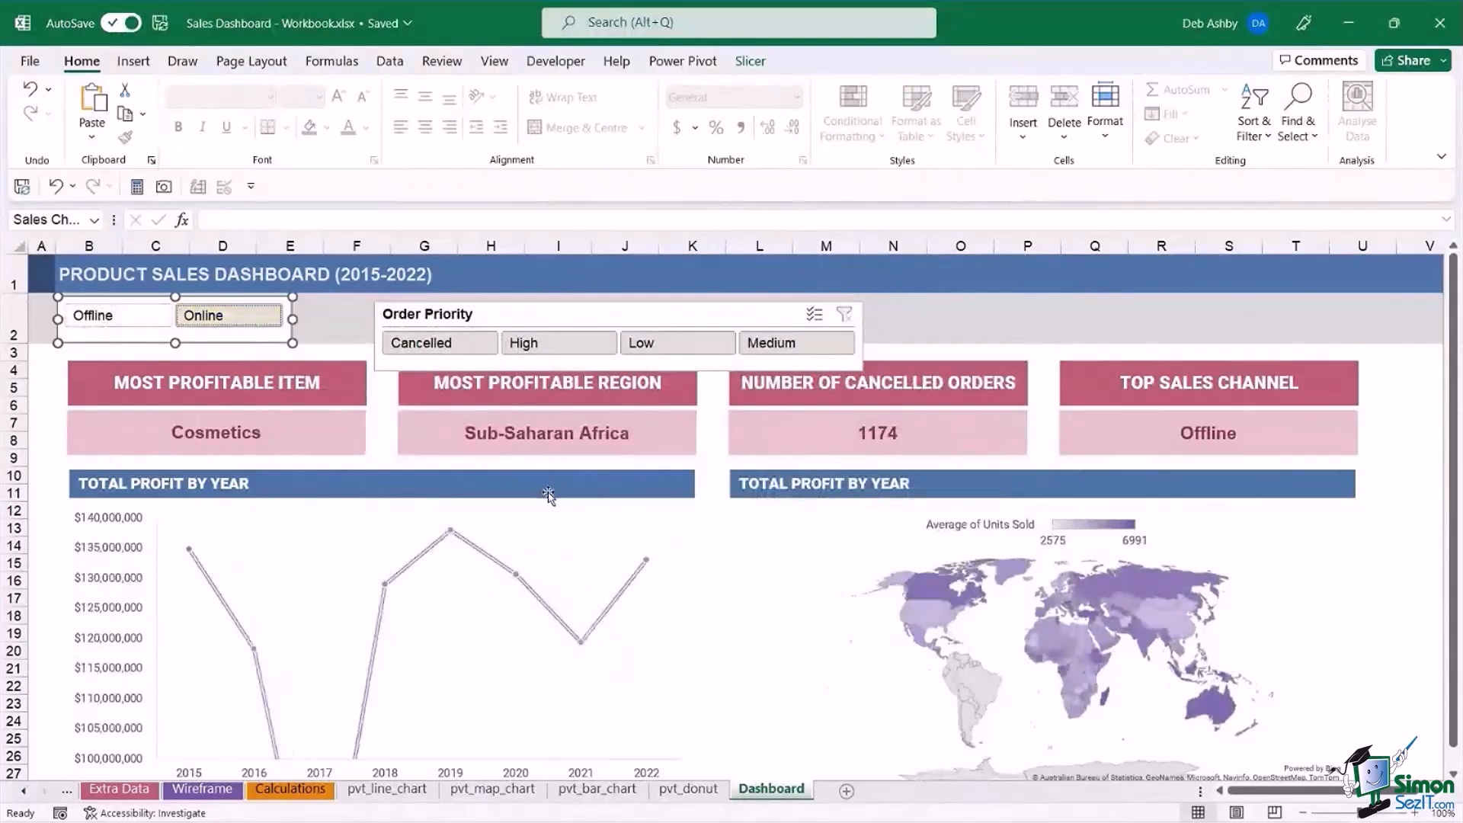
Connect the Order Priority slicer to the pvt_bar_chart, pvt_donut and pvt_map_chart pivot tables too, and shift it closer to the Sales Channel slicer.
left_click(558, 313)
right_click(558, 313)
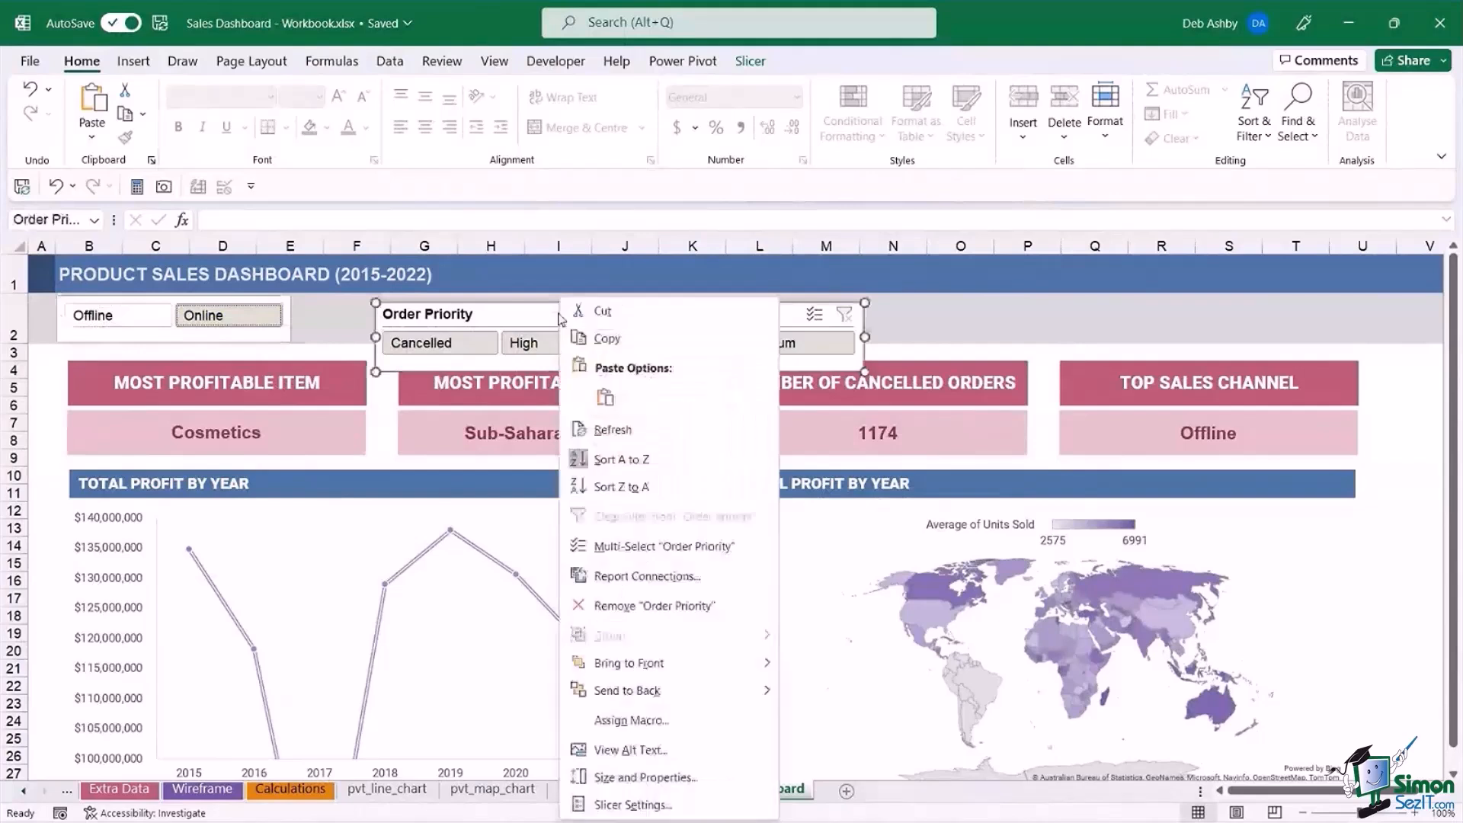
left_click(655, 577)
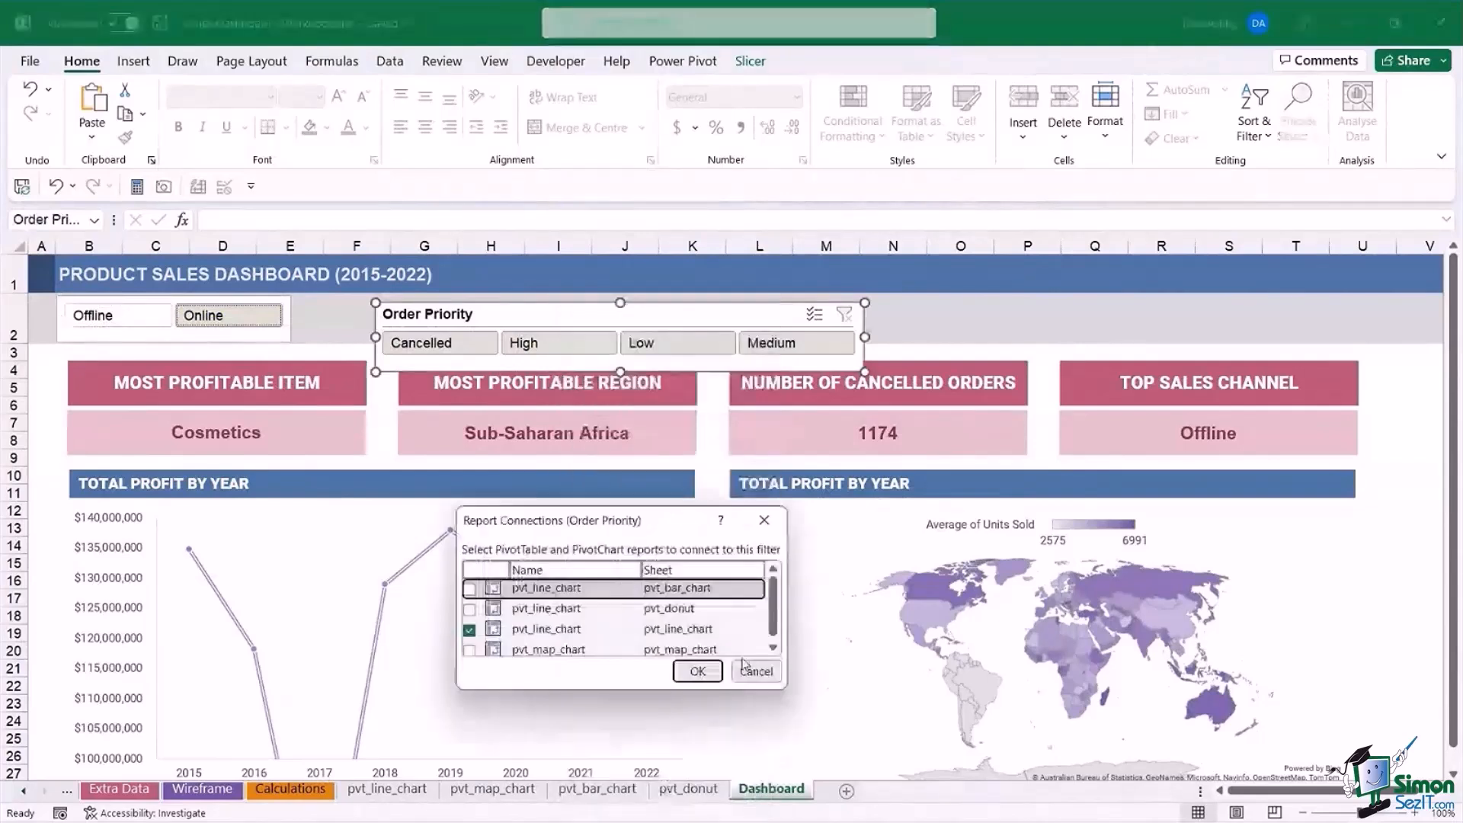
left_click_drag(785, 688, 1020, 745)
left_click_drag(858, 524, 626, 432)
left_click(238, 496)
left_click(238, 517)
left_click(238, 558)
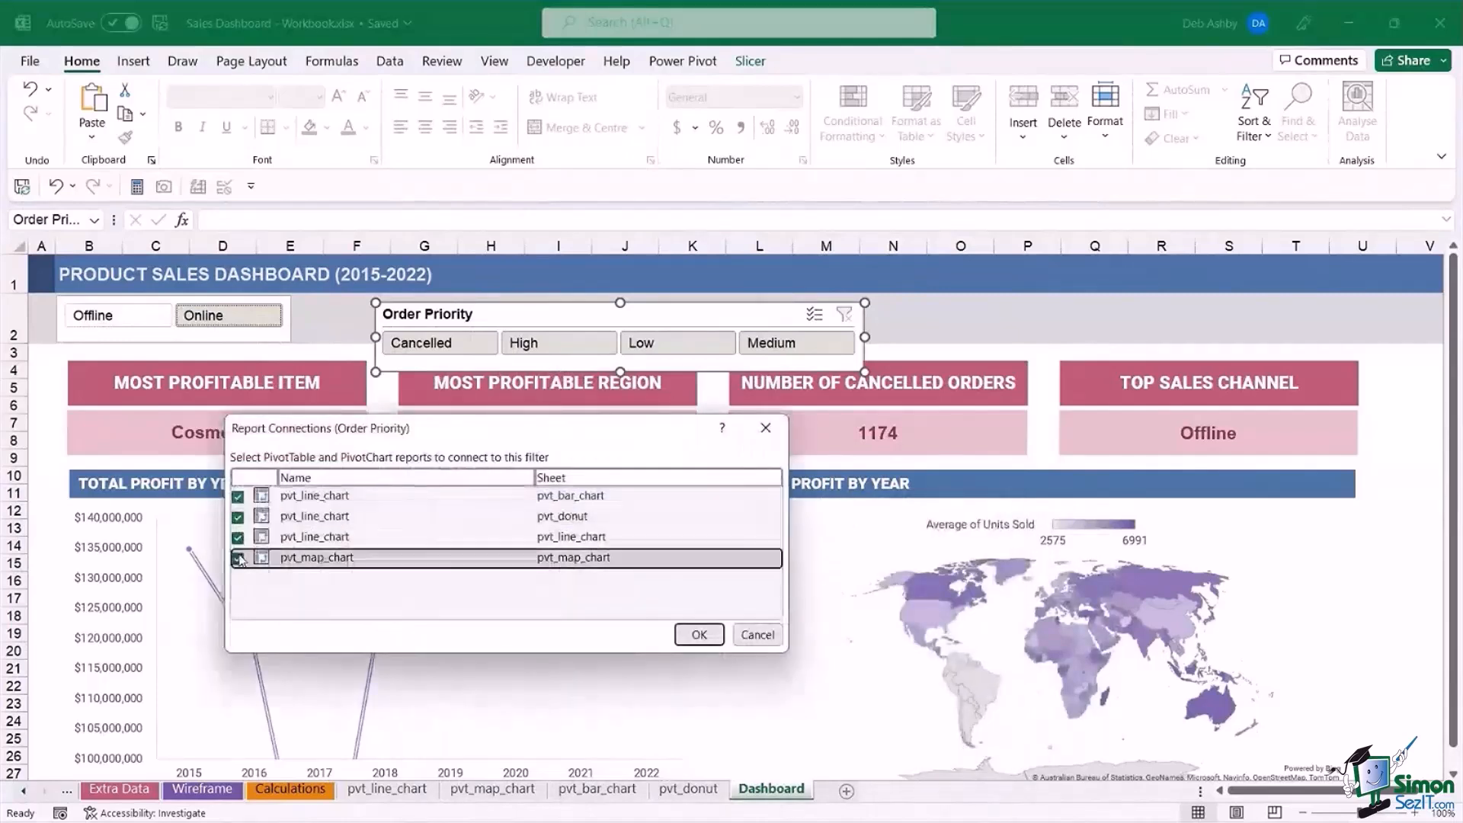
left_click(698, 634)
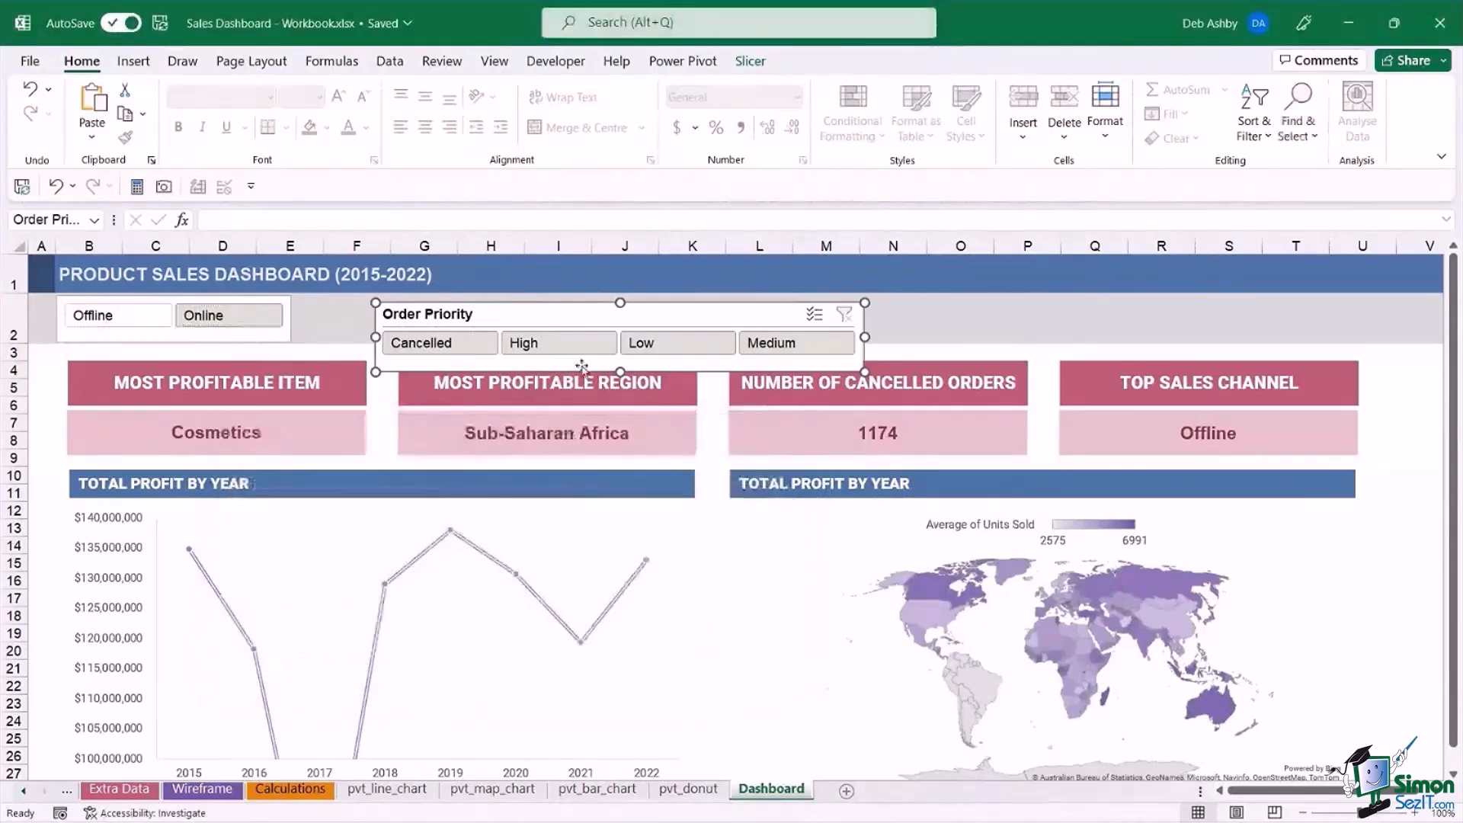
left_click_drag(571, 311, 540, 309)
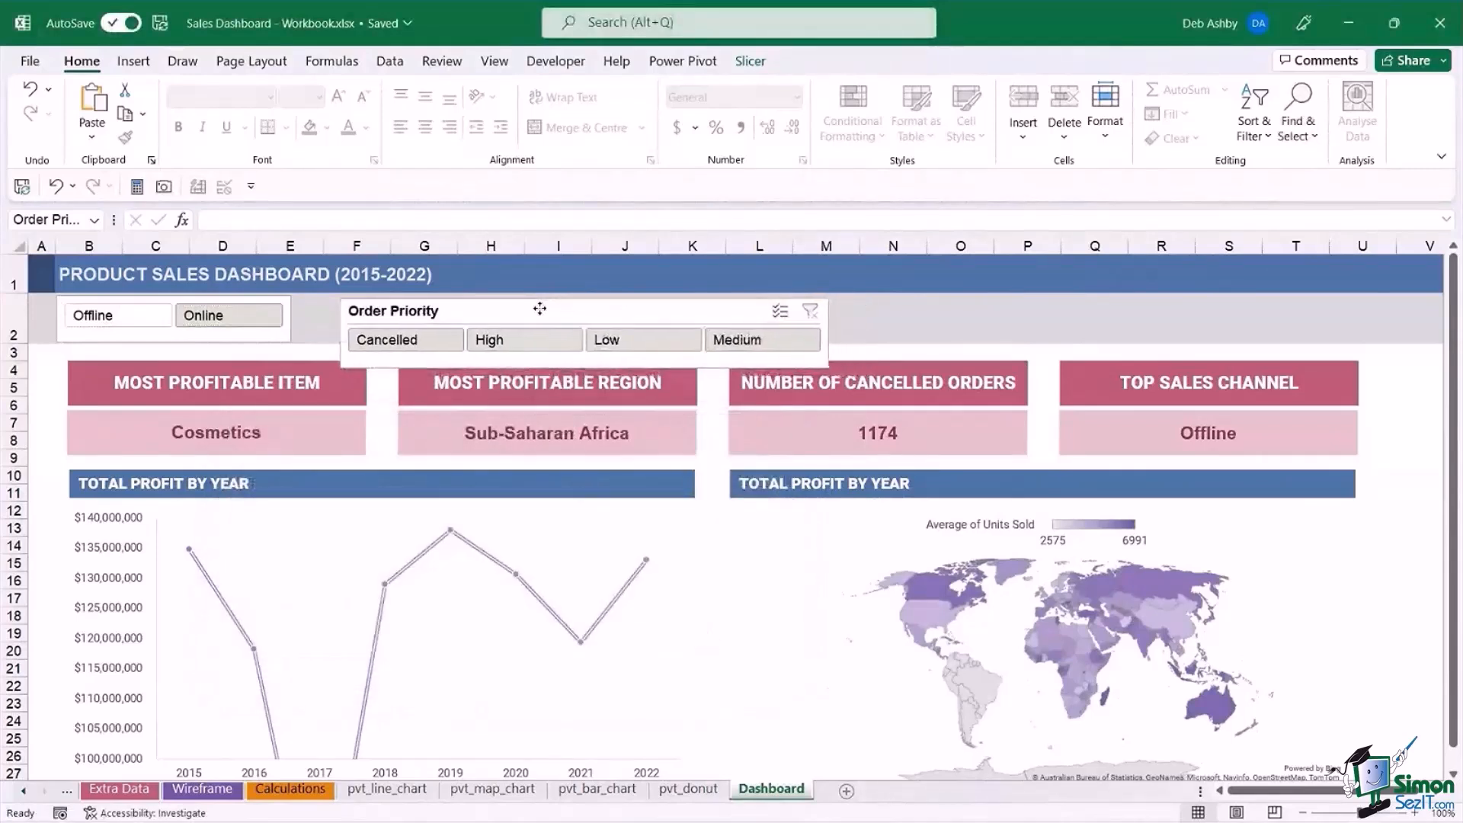
left_click(1400, 457)
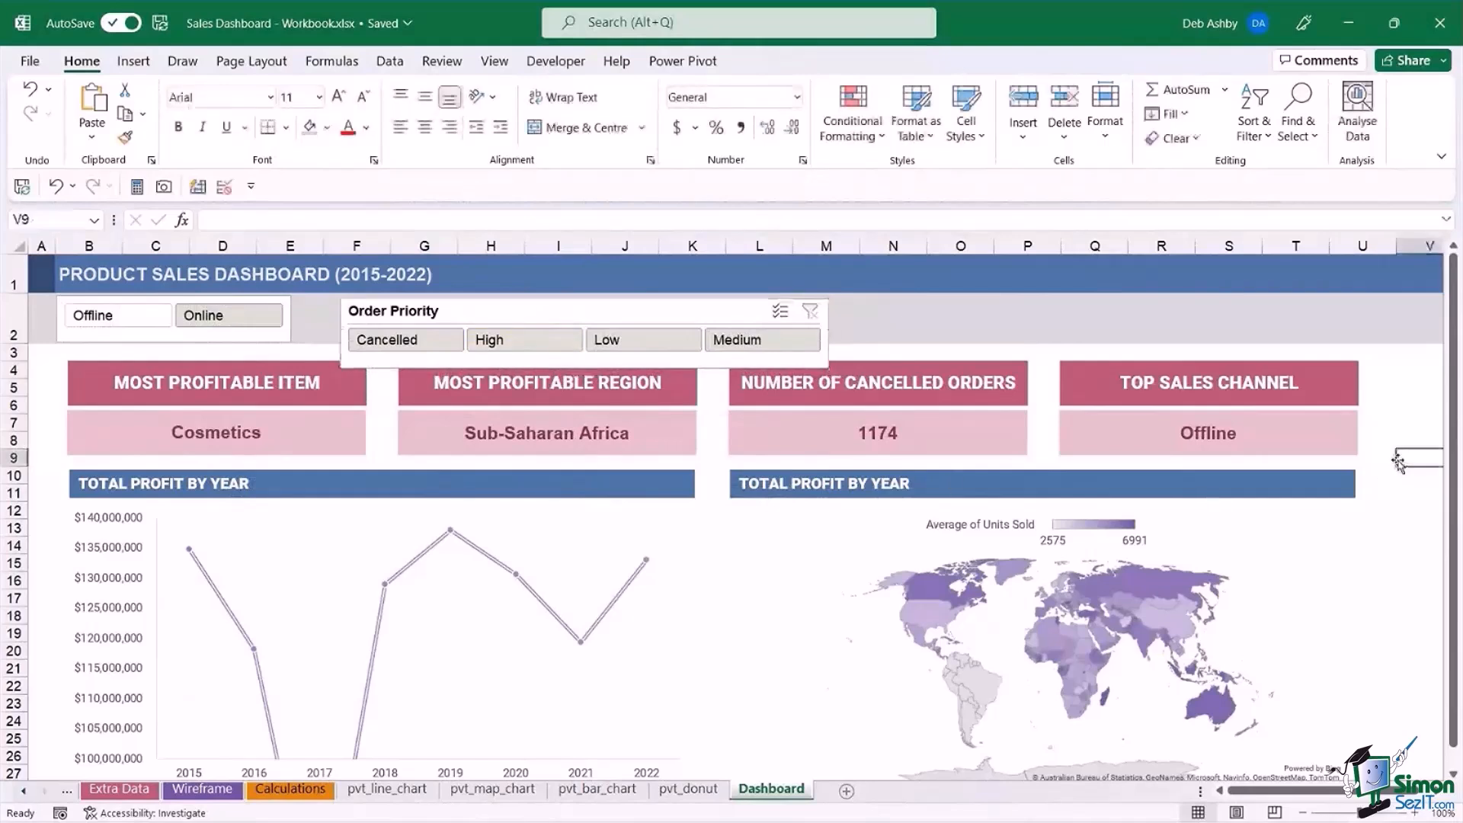
Delete the Order Priority slicer from the dashboard and select the Sales Channel slicer.
left_click(500, 309)
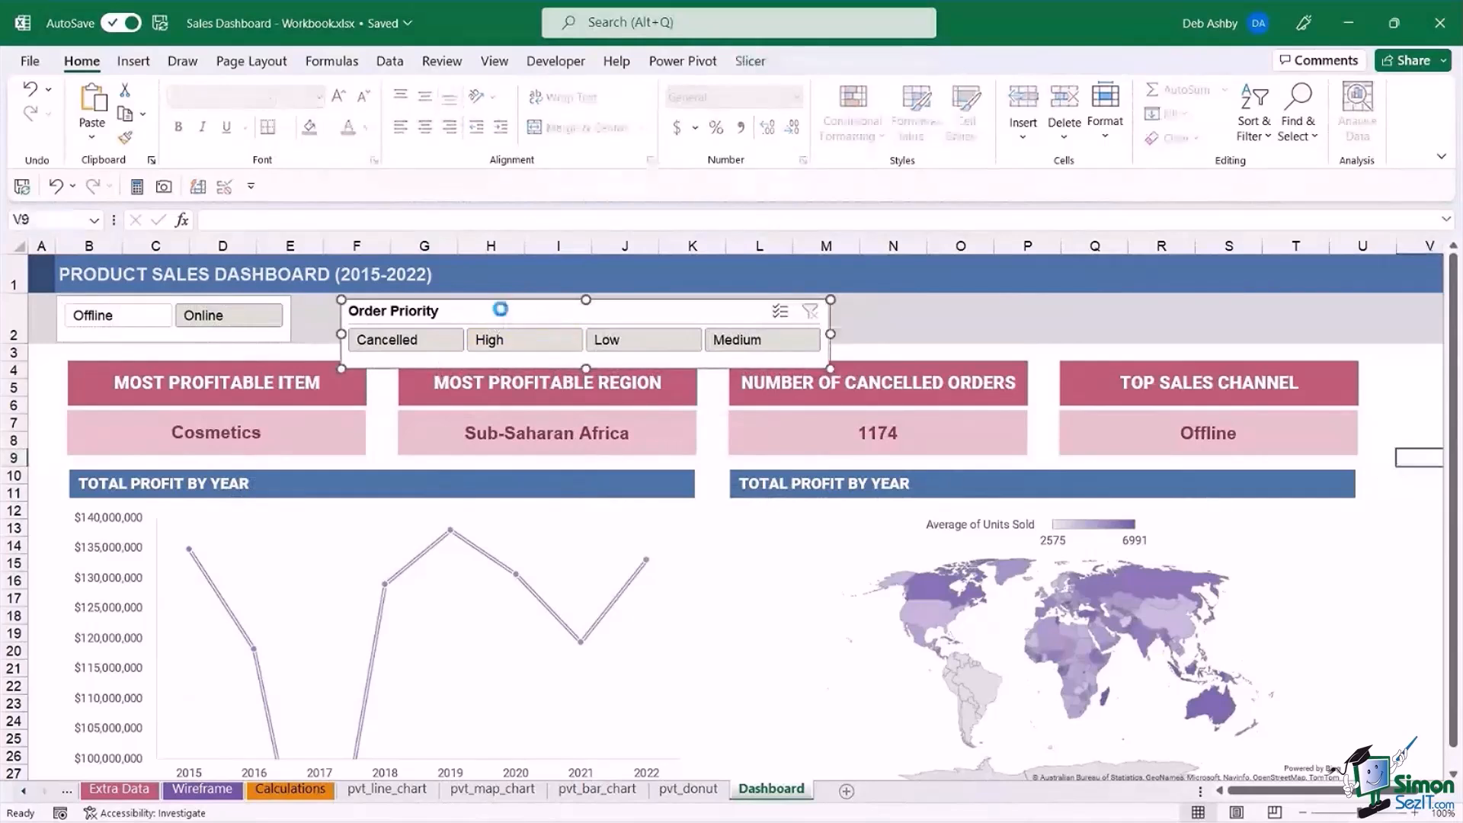
key("Delete")
left_click(246, 302)
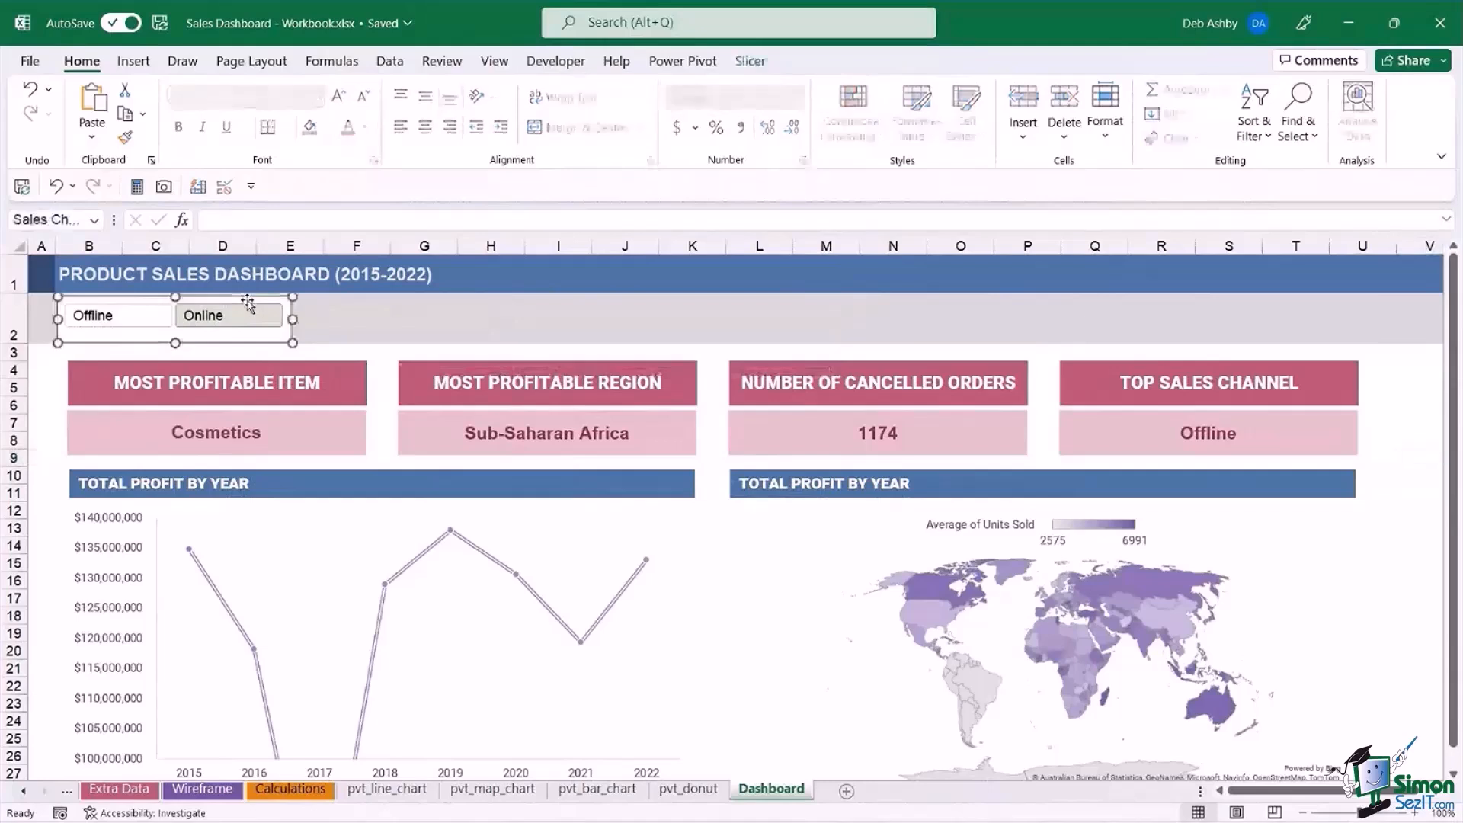
Delete the Sales Channel slicer from the dashboard.
key("Delete")
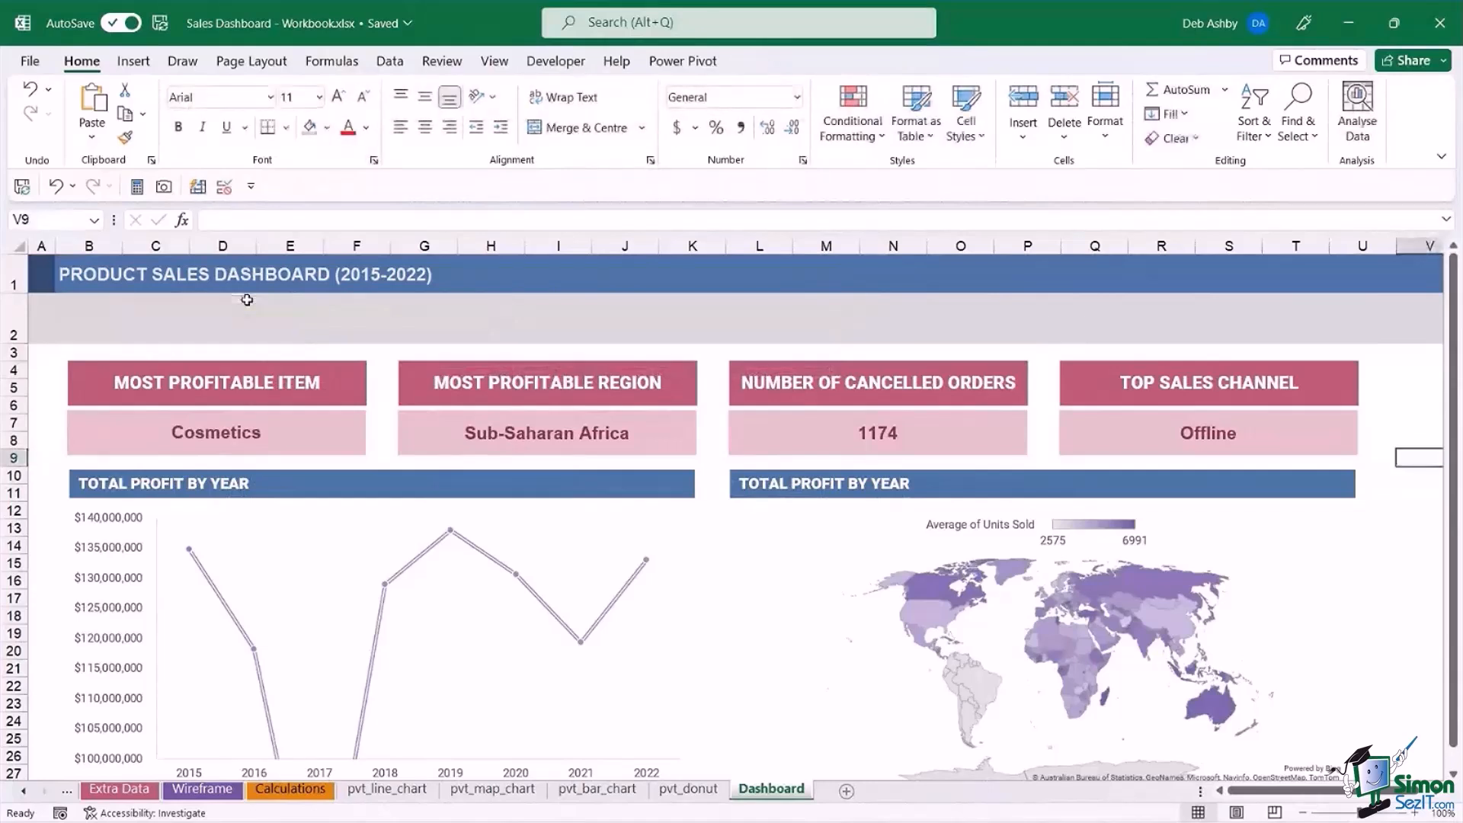
left_click(1405, 552)
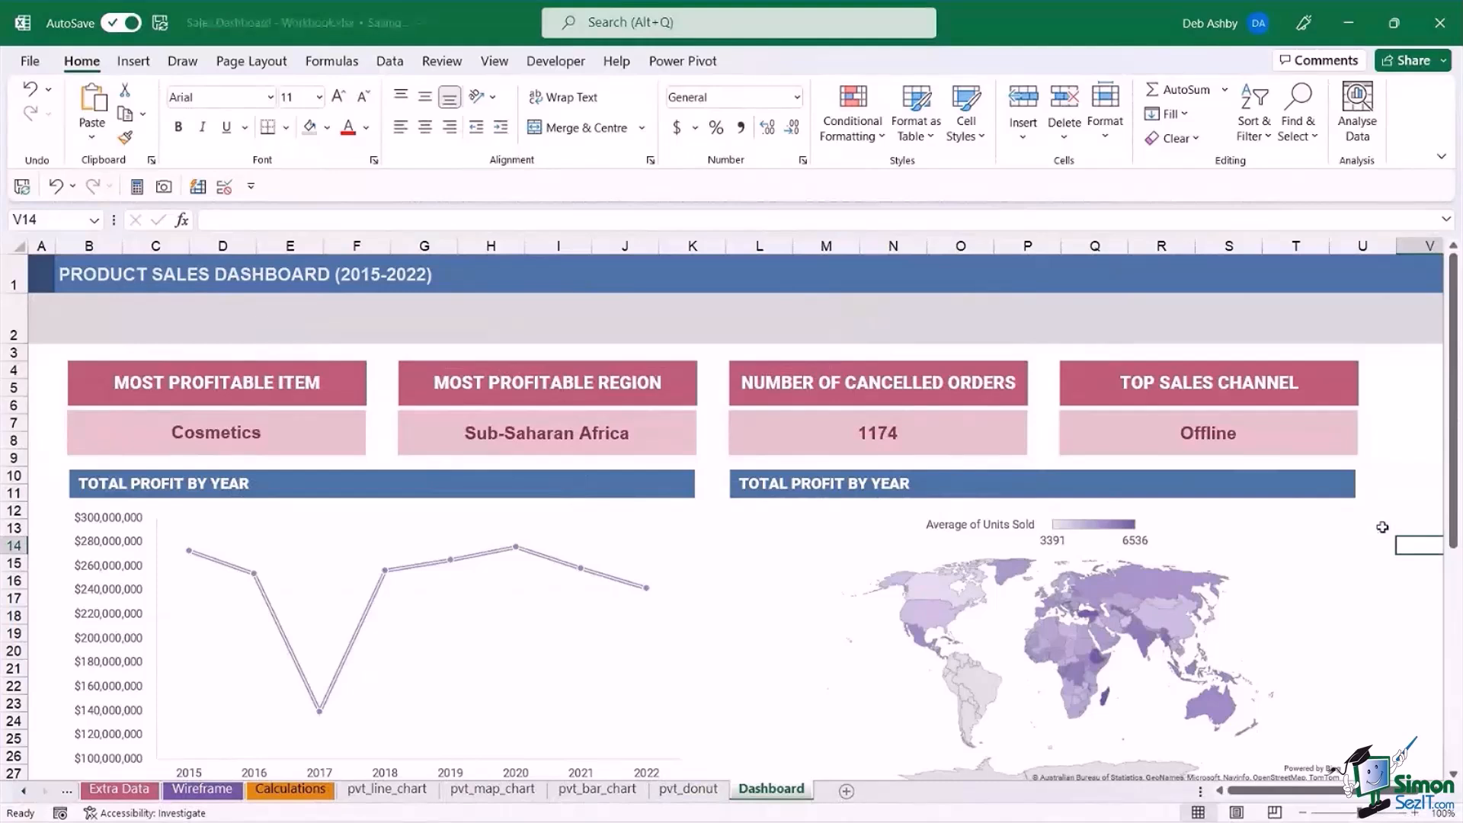
Copy the entire dataset, including its header row, from the Extra Data sheet.
left_click(25, 792)
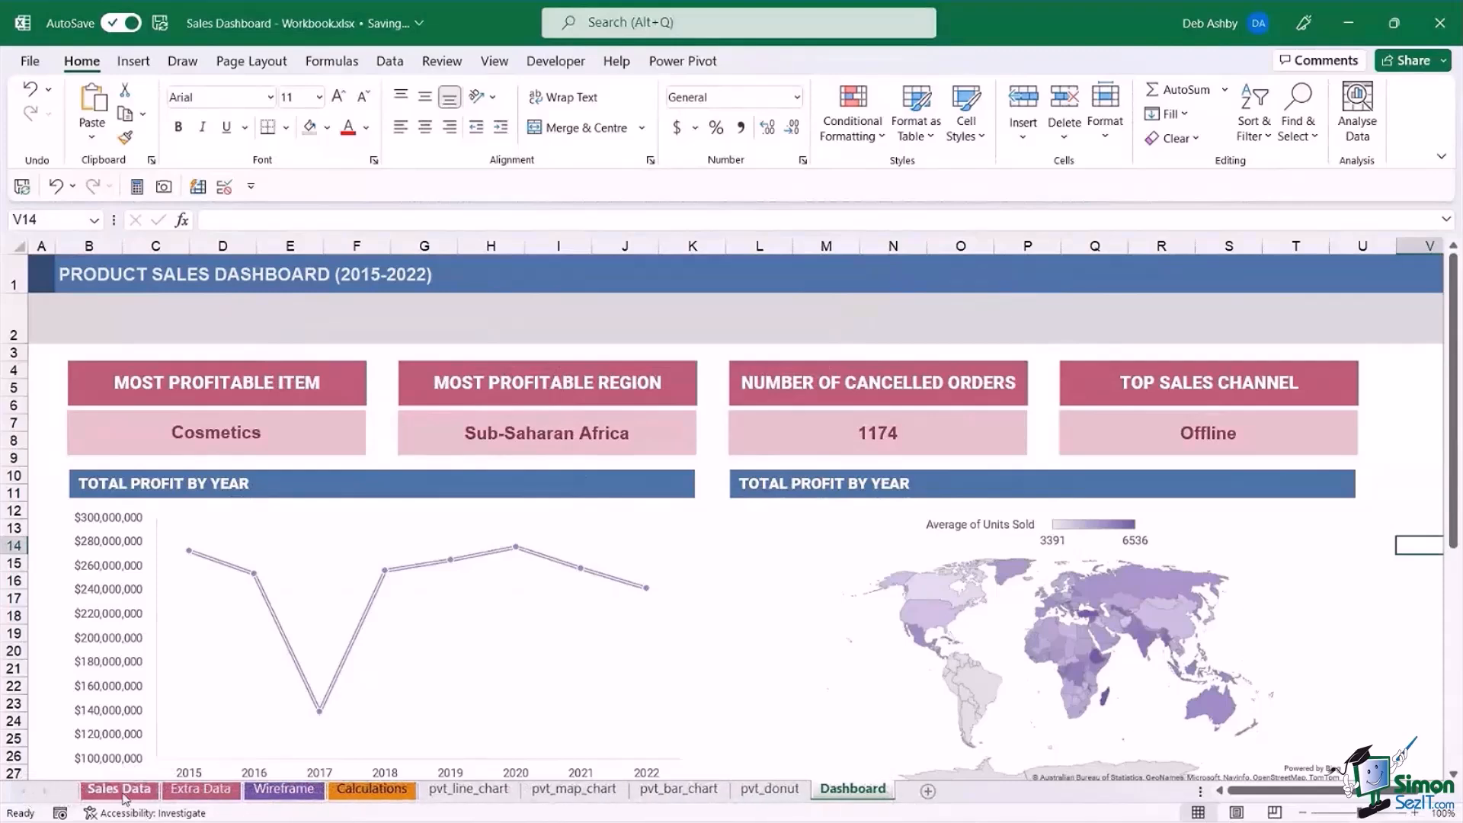
left_click(122, 791)
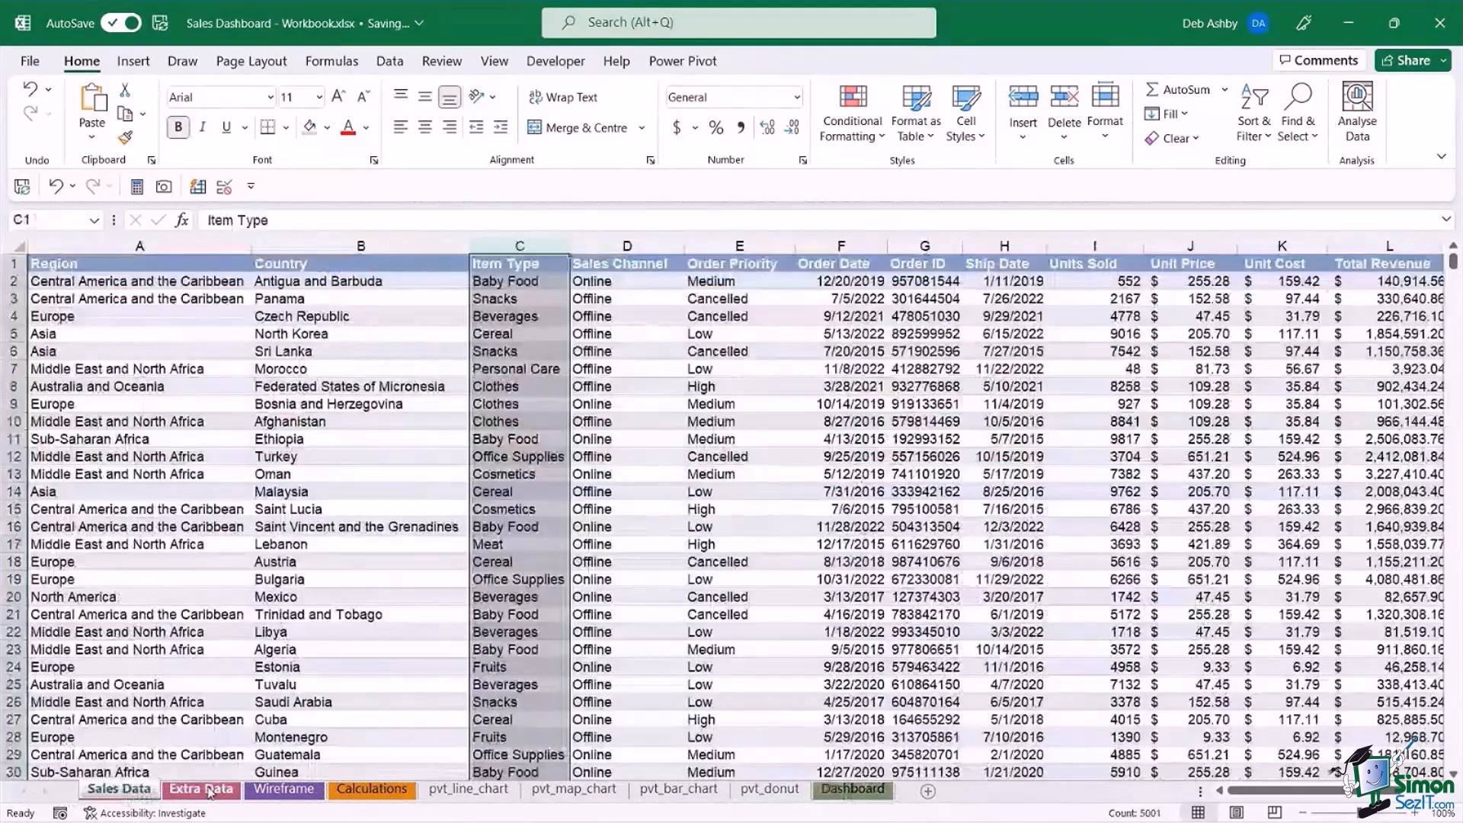
left_click(211, 792)
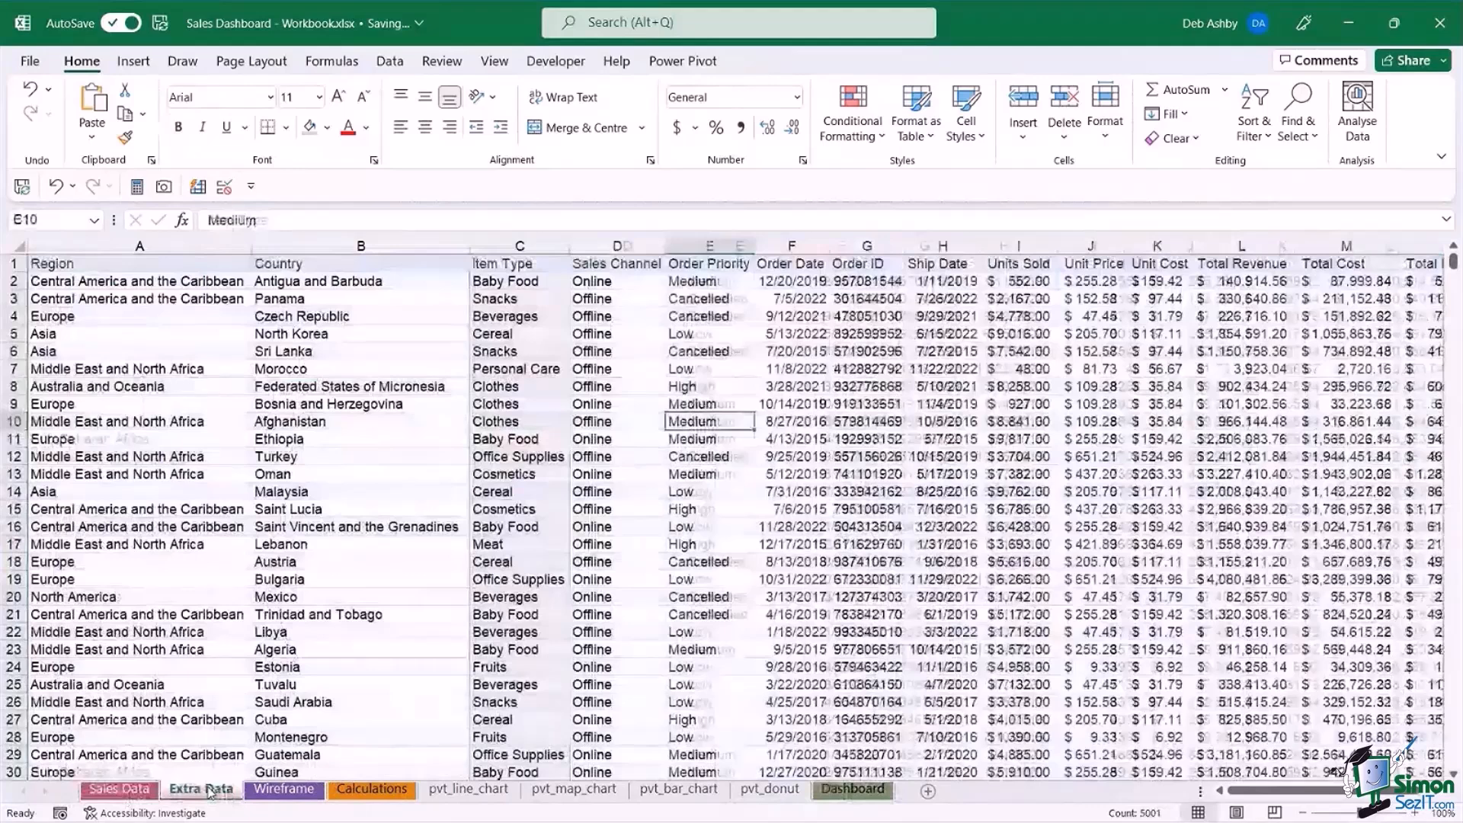
left_click(525, 474)
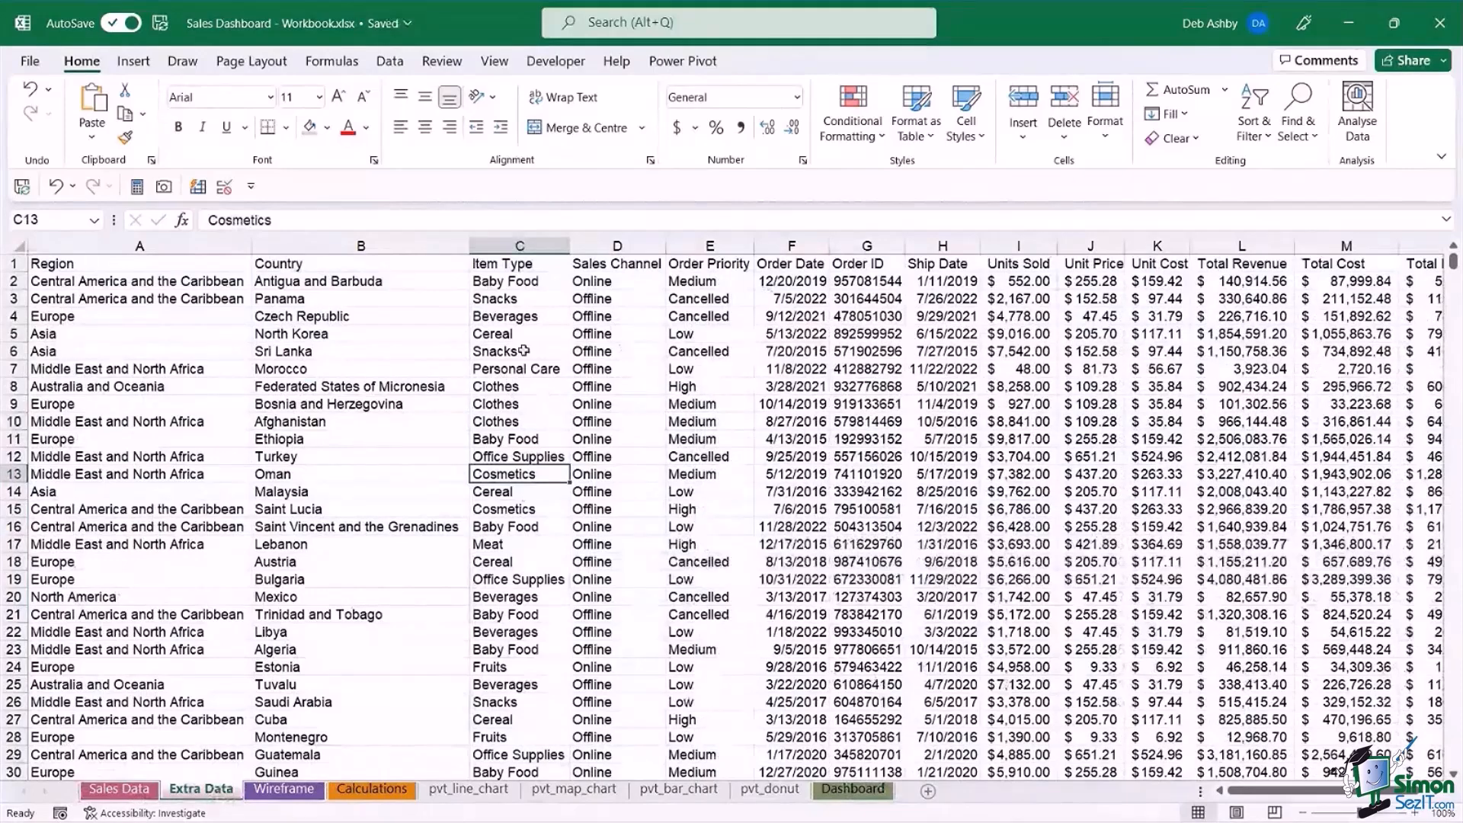
left_click(560, 350)
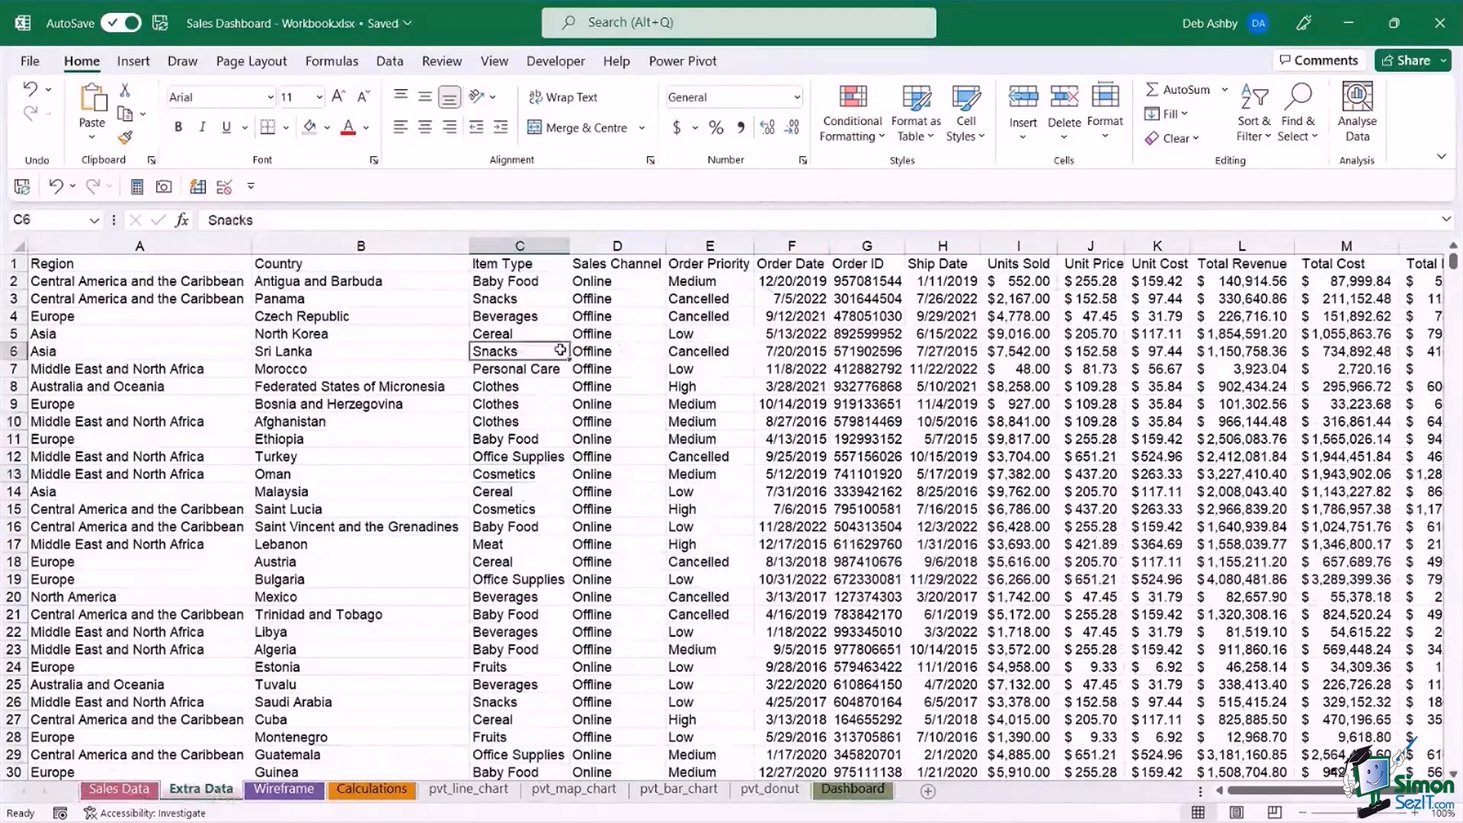
key("ctrl+a")
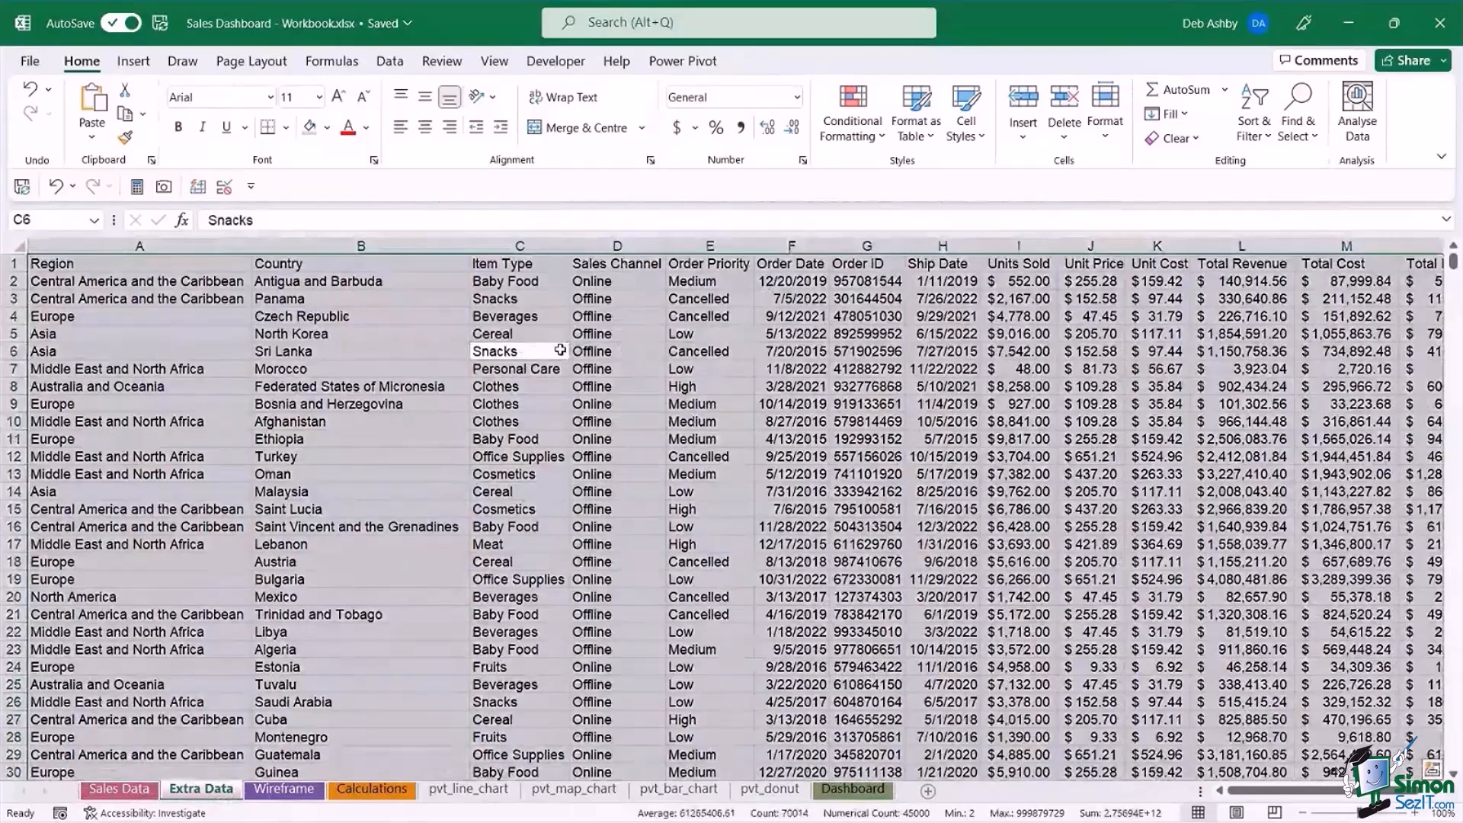
key("ctrl+c")
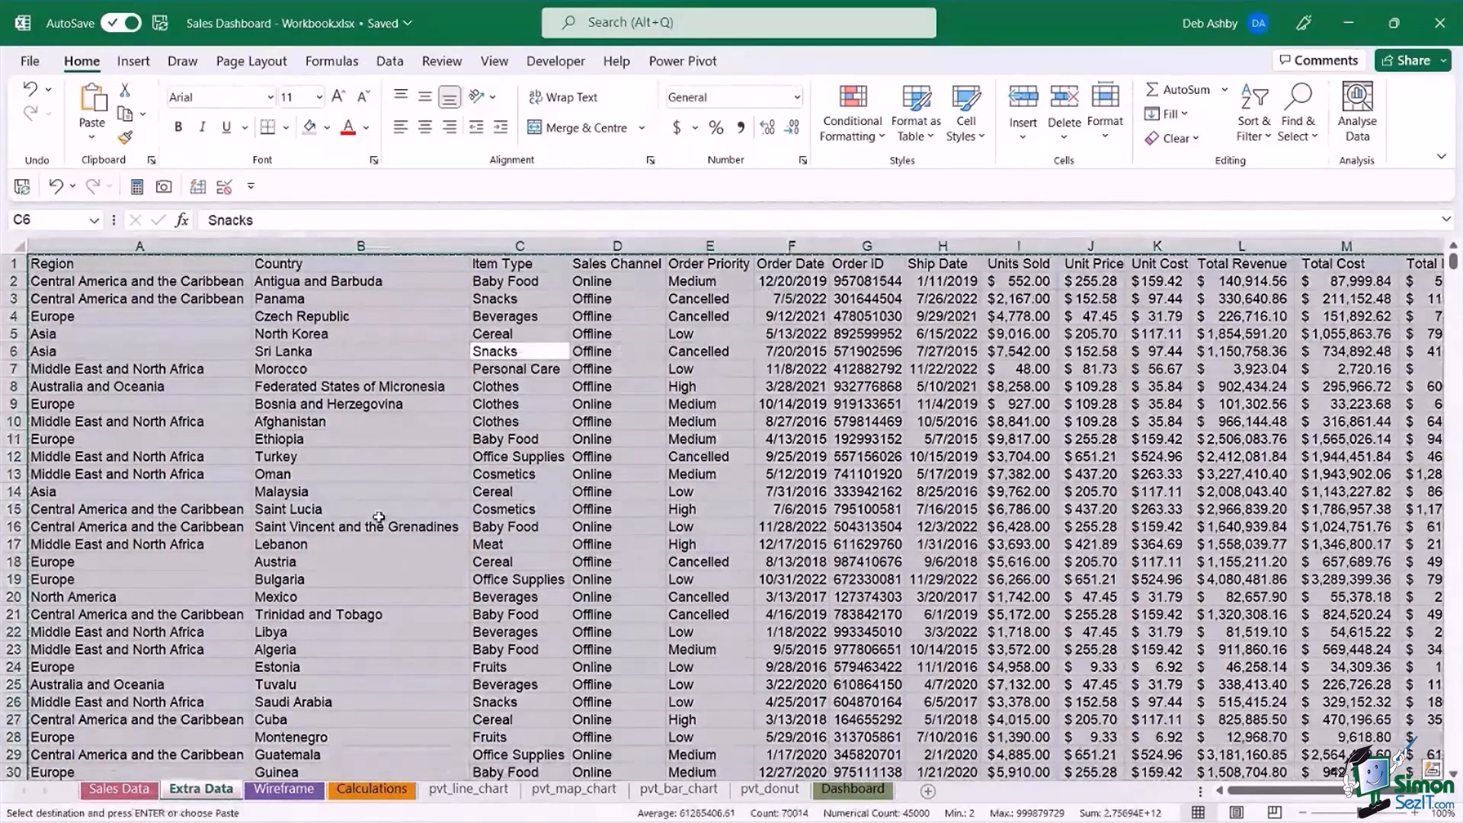
Paste the copied records directly below the last row of the Sales Data sheet, starting at cell A5002.
key("ctrl+Page_Up")
left_click(387, 497)
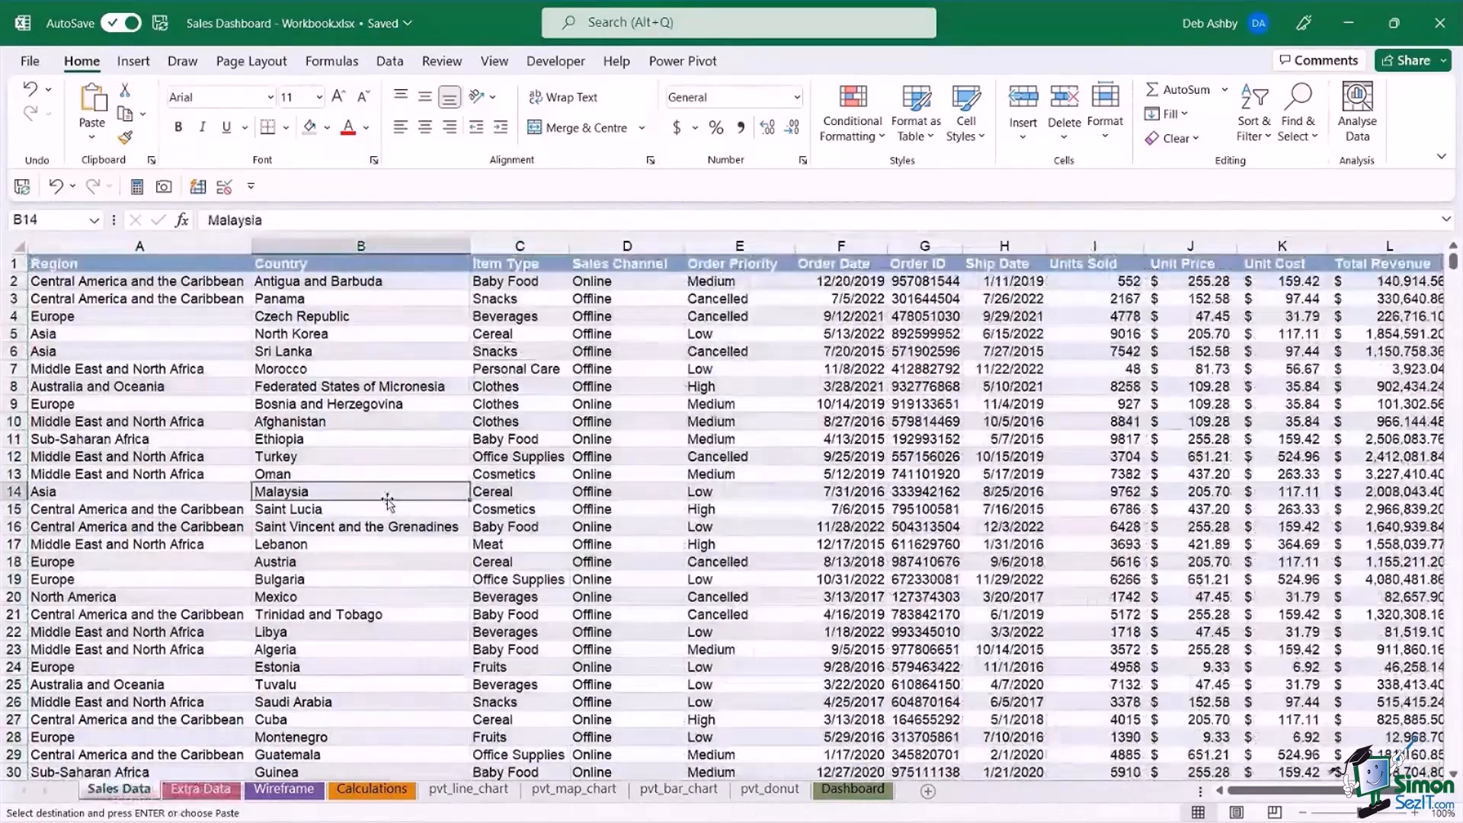
key("ctrl+Down")
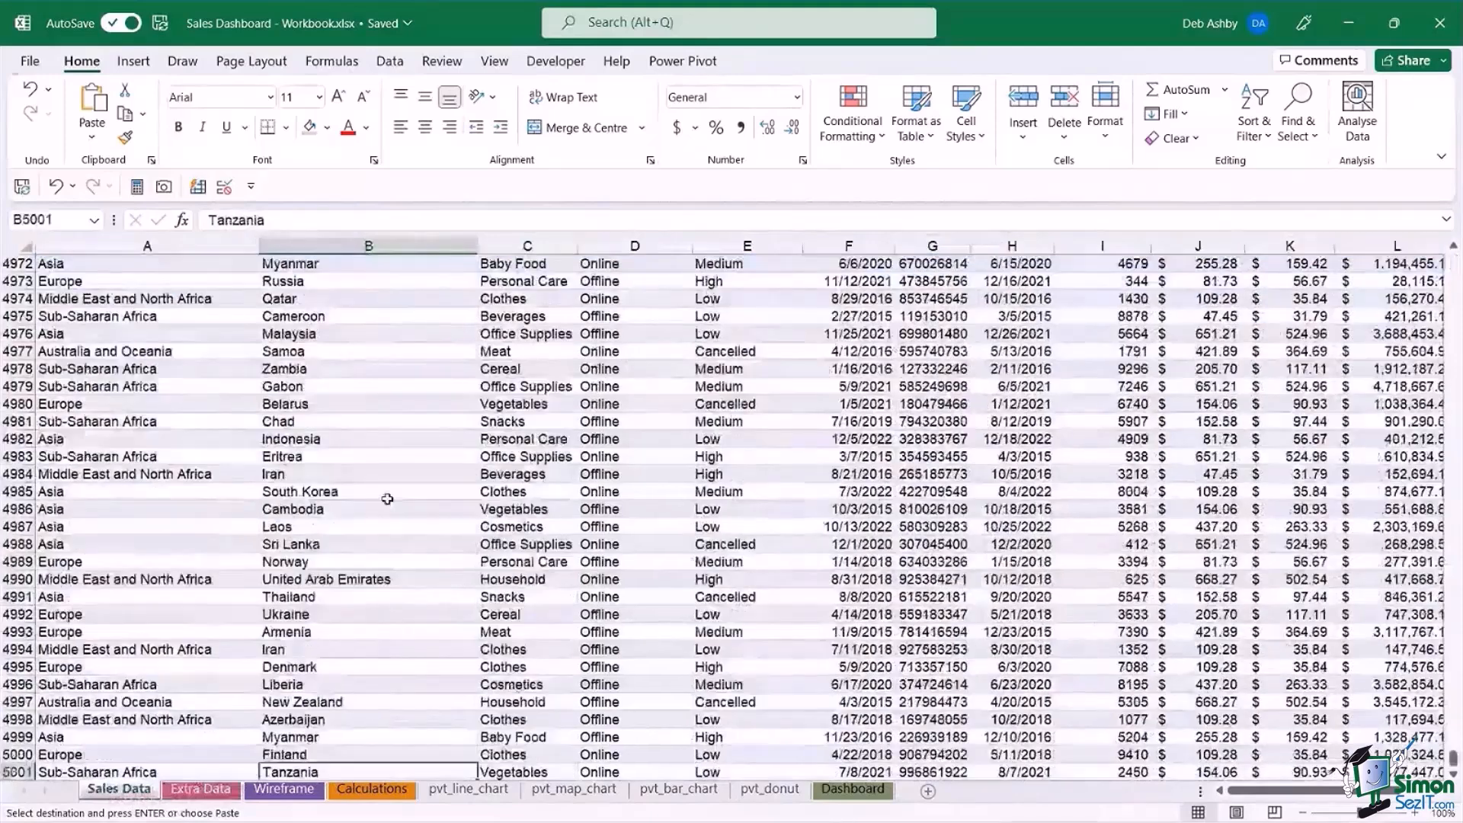
left_click(110, 580)
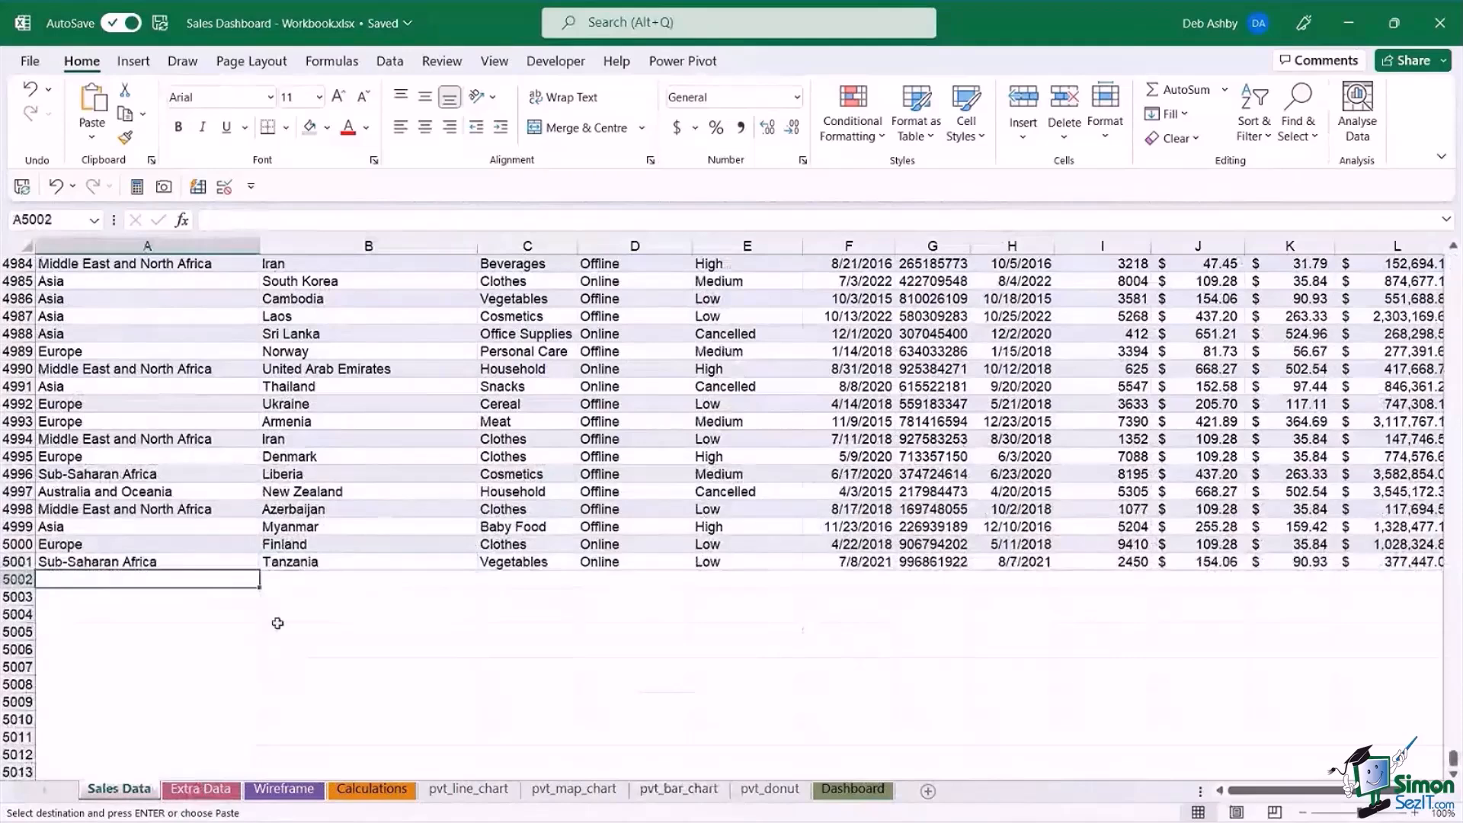
key("ctrl+v")
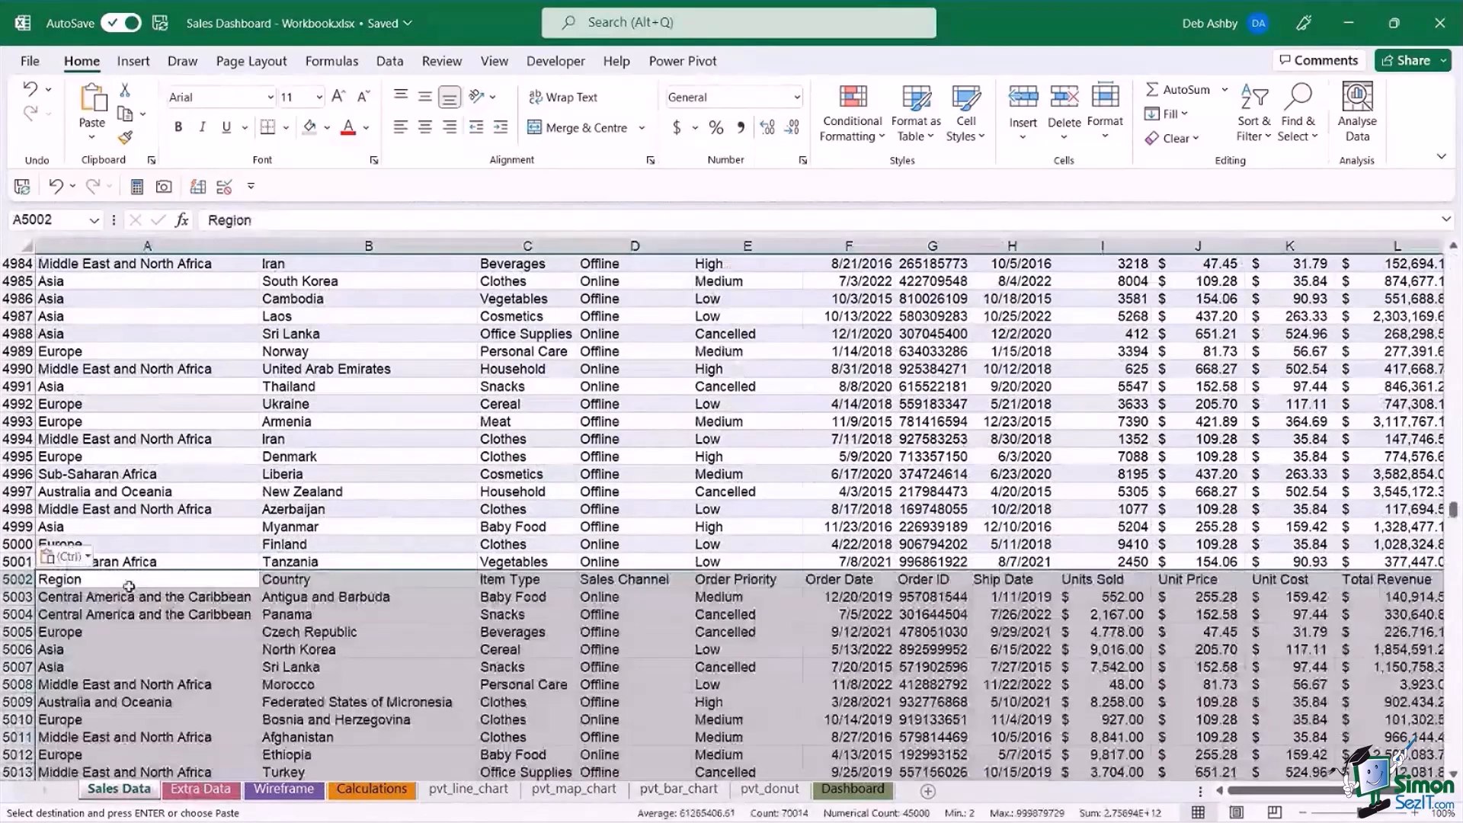
Delete the duplicate header row 5002 from the Sales Data sheet.
left_click(13, 579)
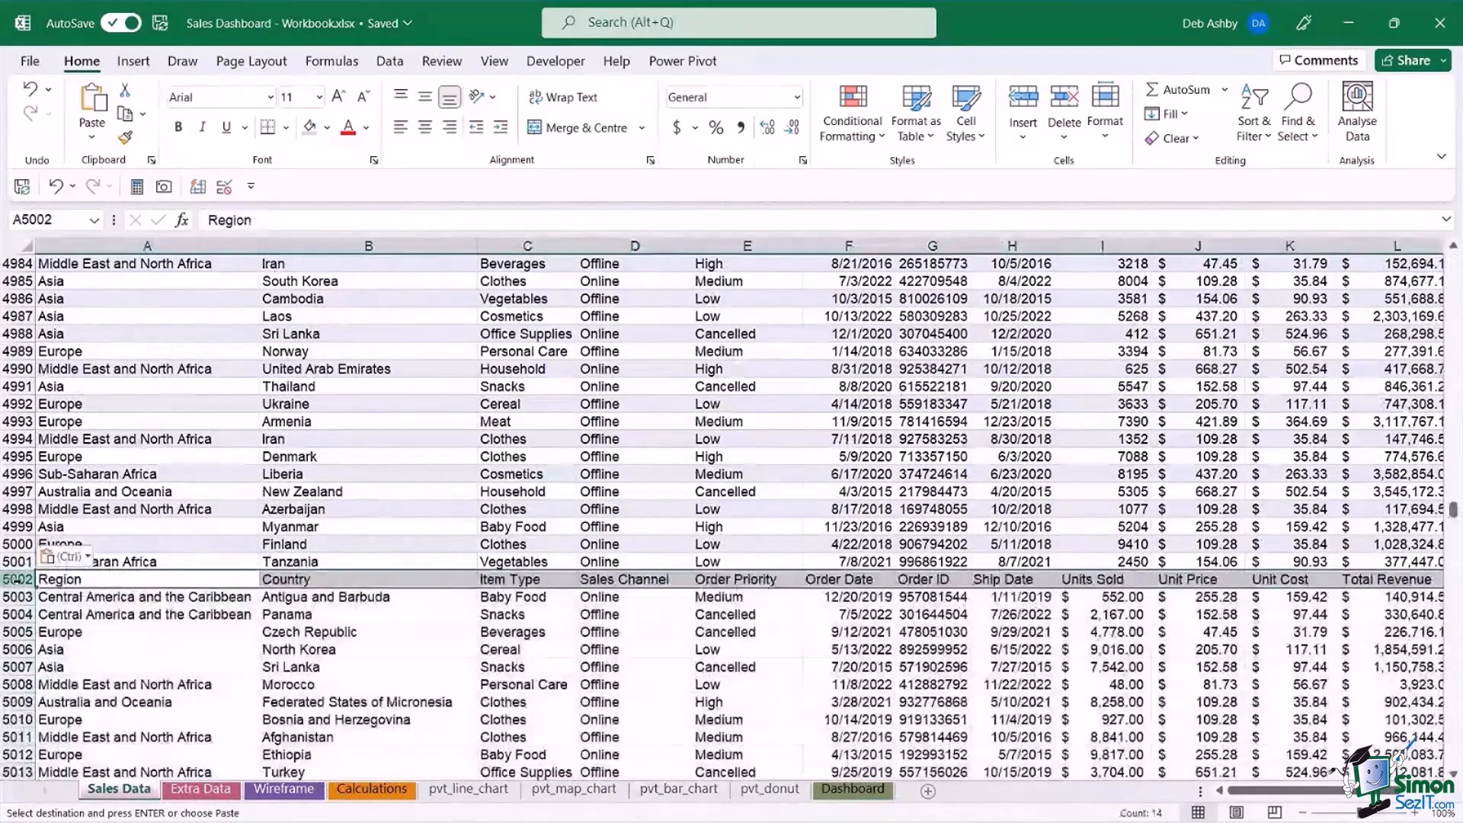
right_click(16, 580)
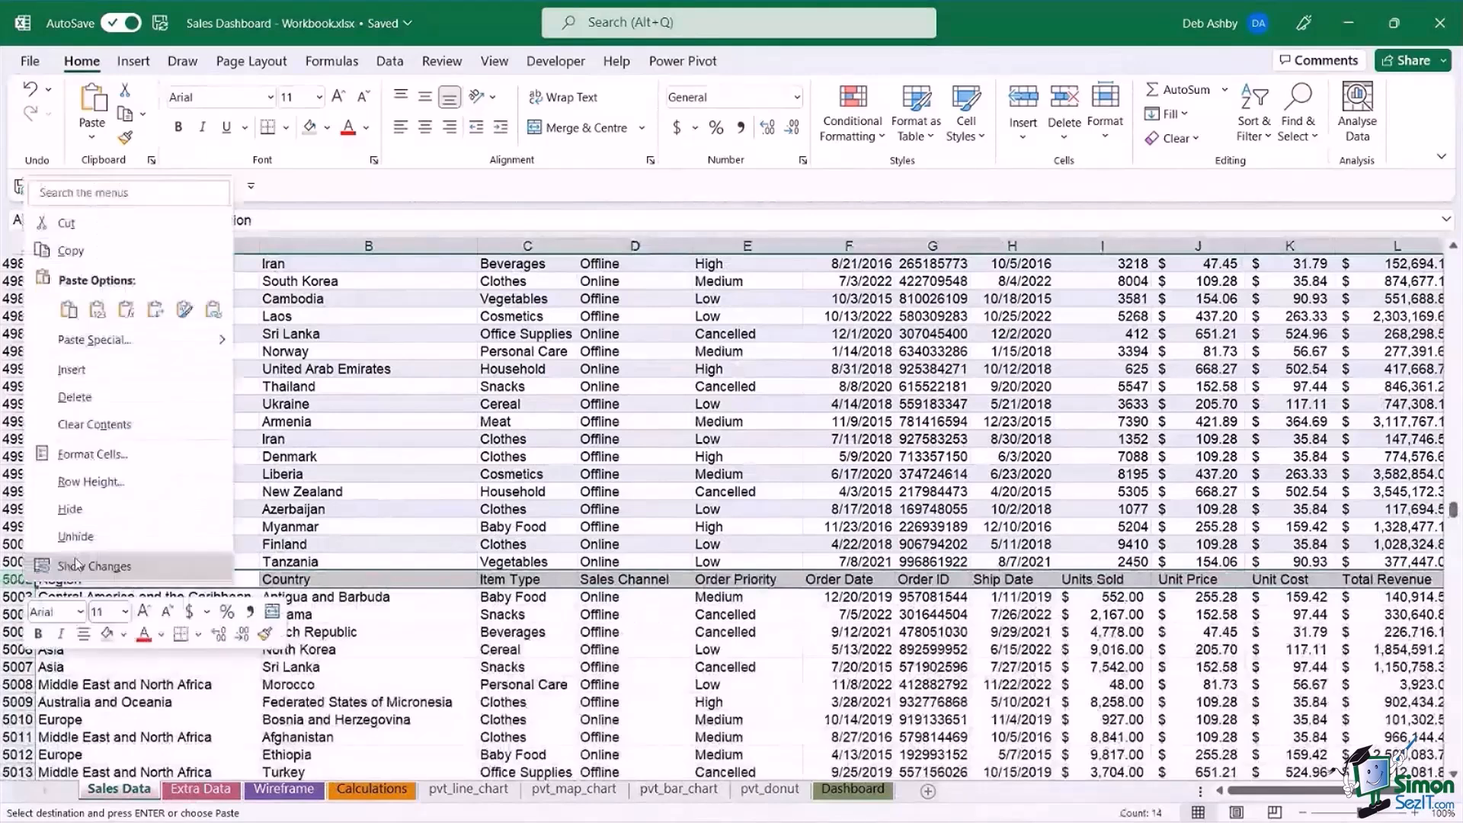
left_click(74, 397)
Examine where the pasted records join the original Sales Data rows and look through the records above.
left_click(635, 527)
key("Right")
key("Right")
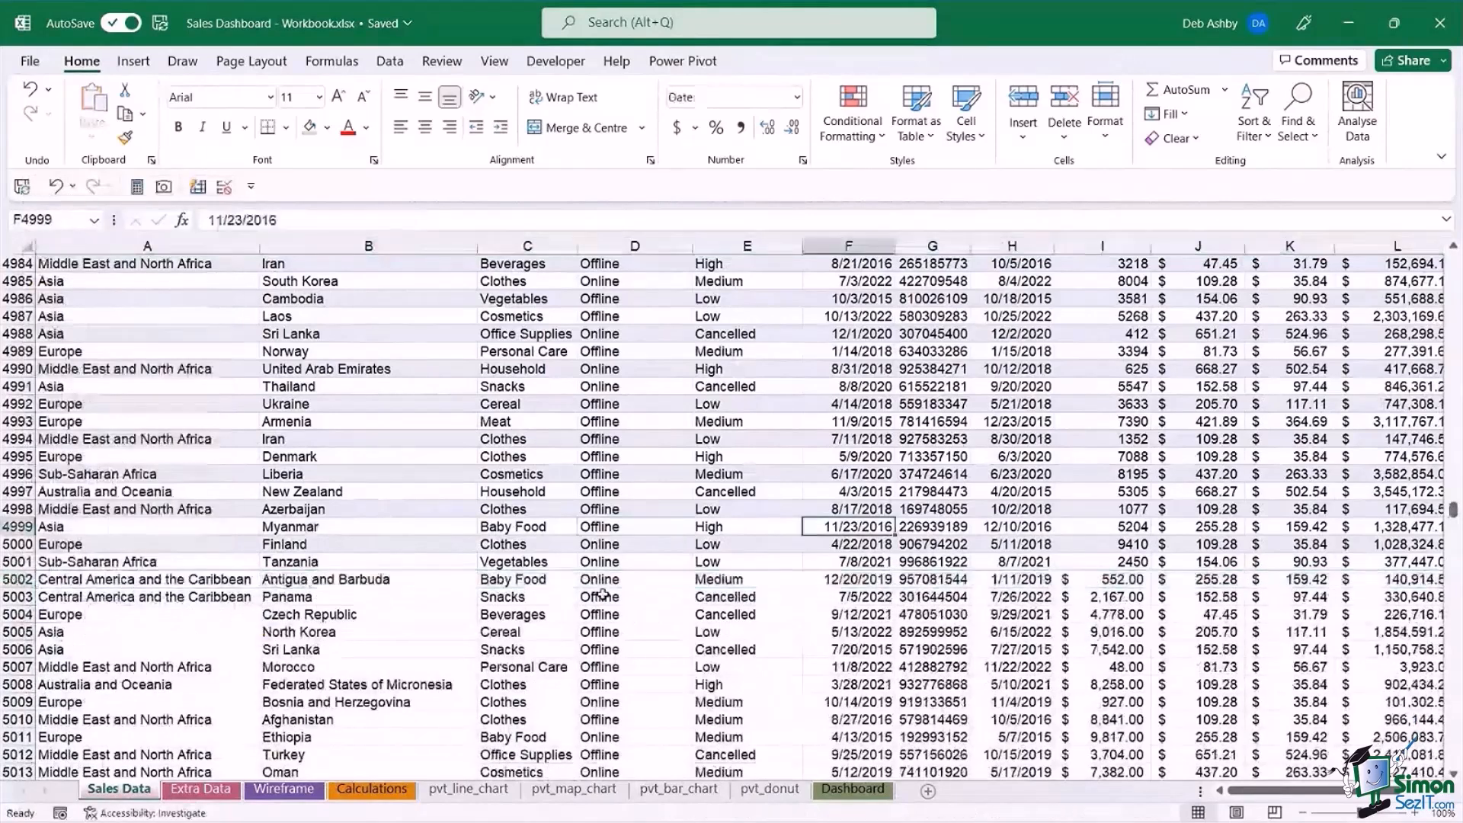
left_click(666, 612)
left_click(624, 455)
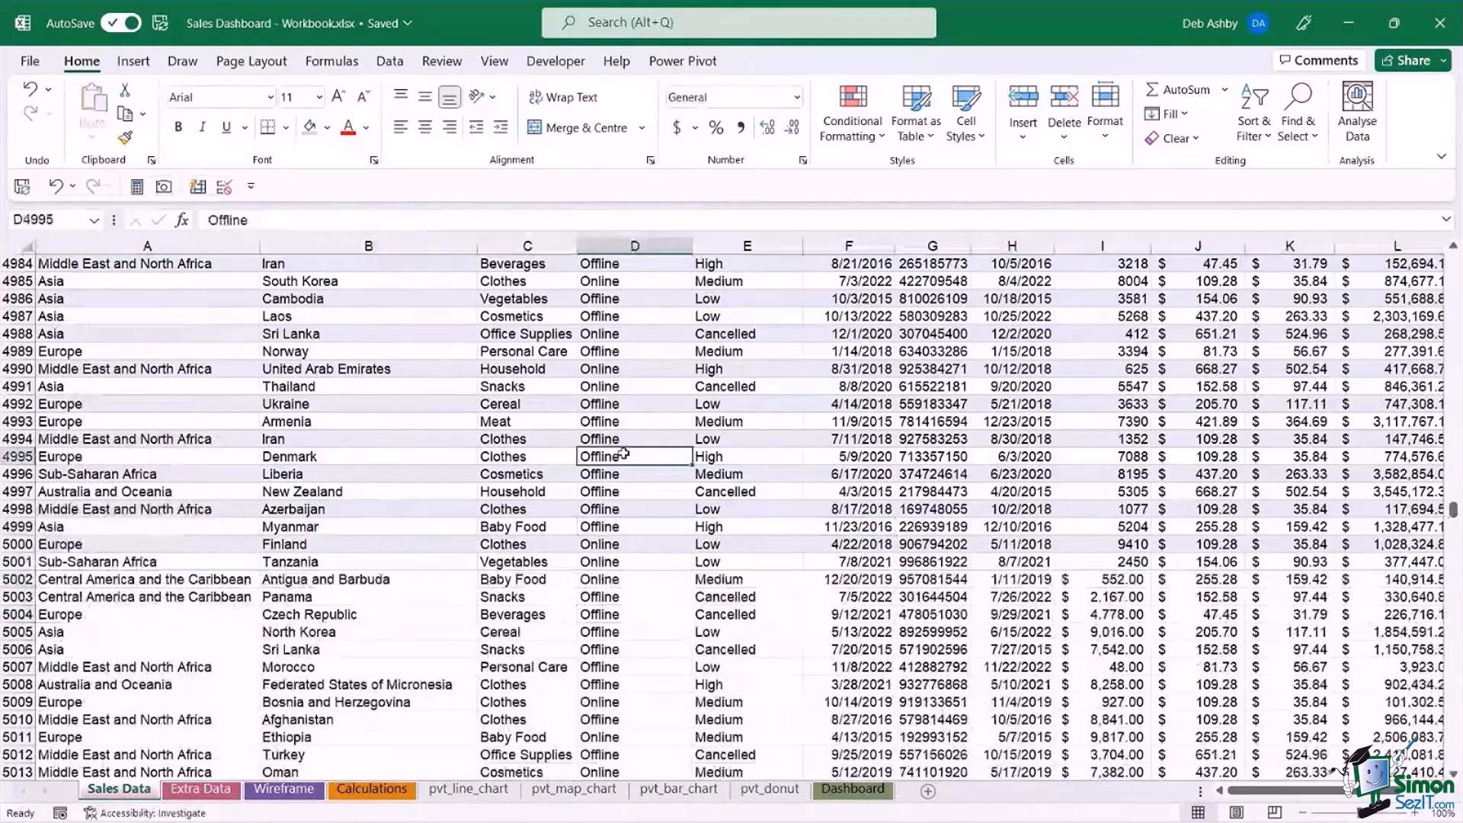
key("Up")
key("Up")
key("Up")
key("Up")
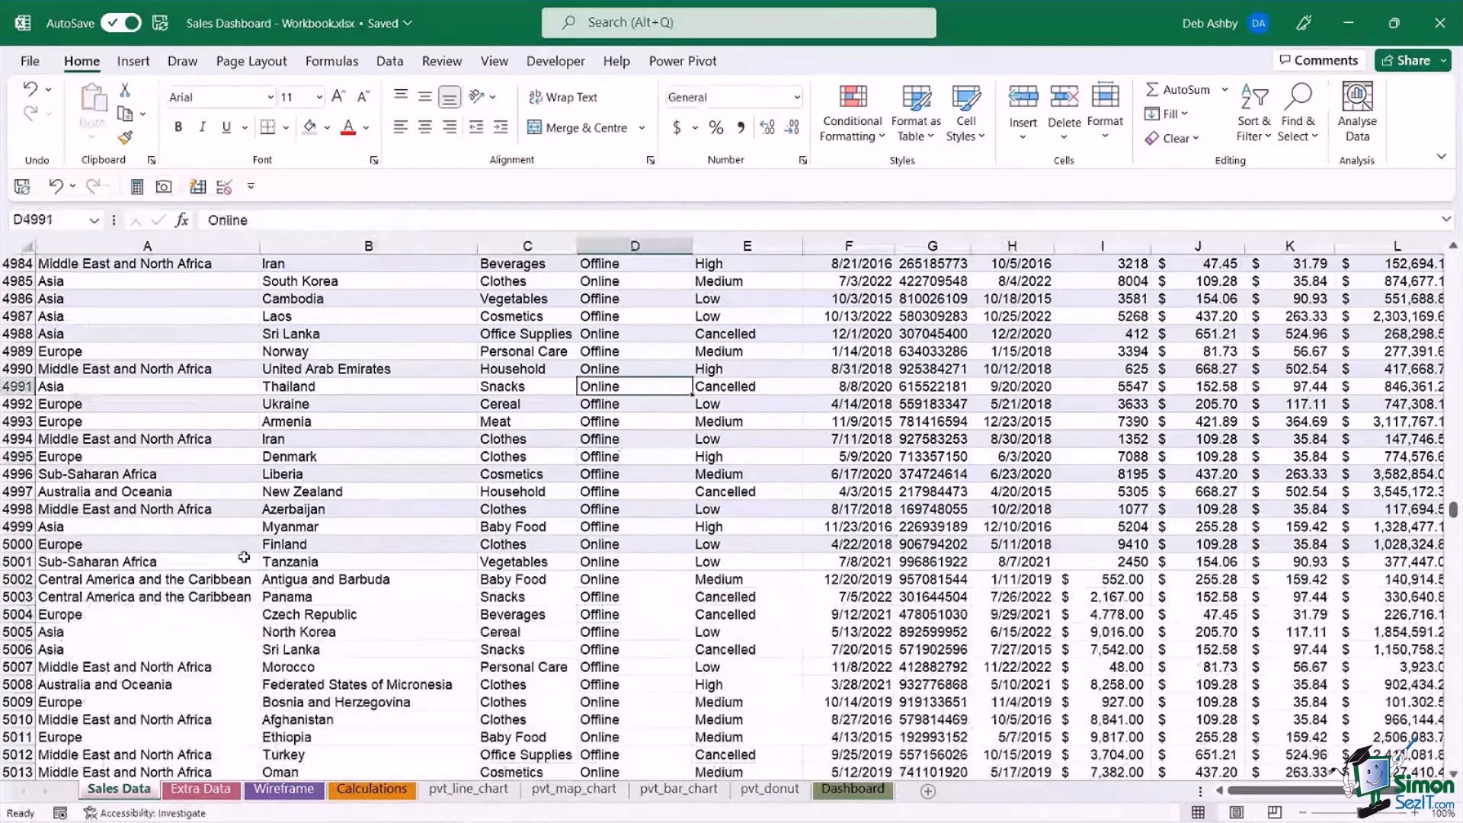
scroll(541, 479, "up", 6)
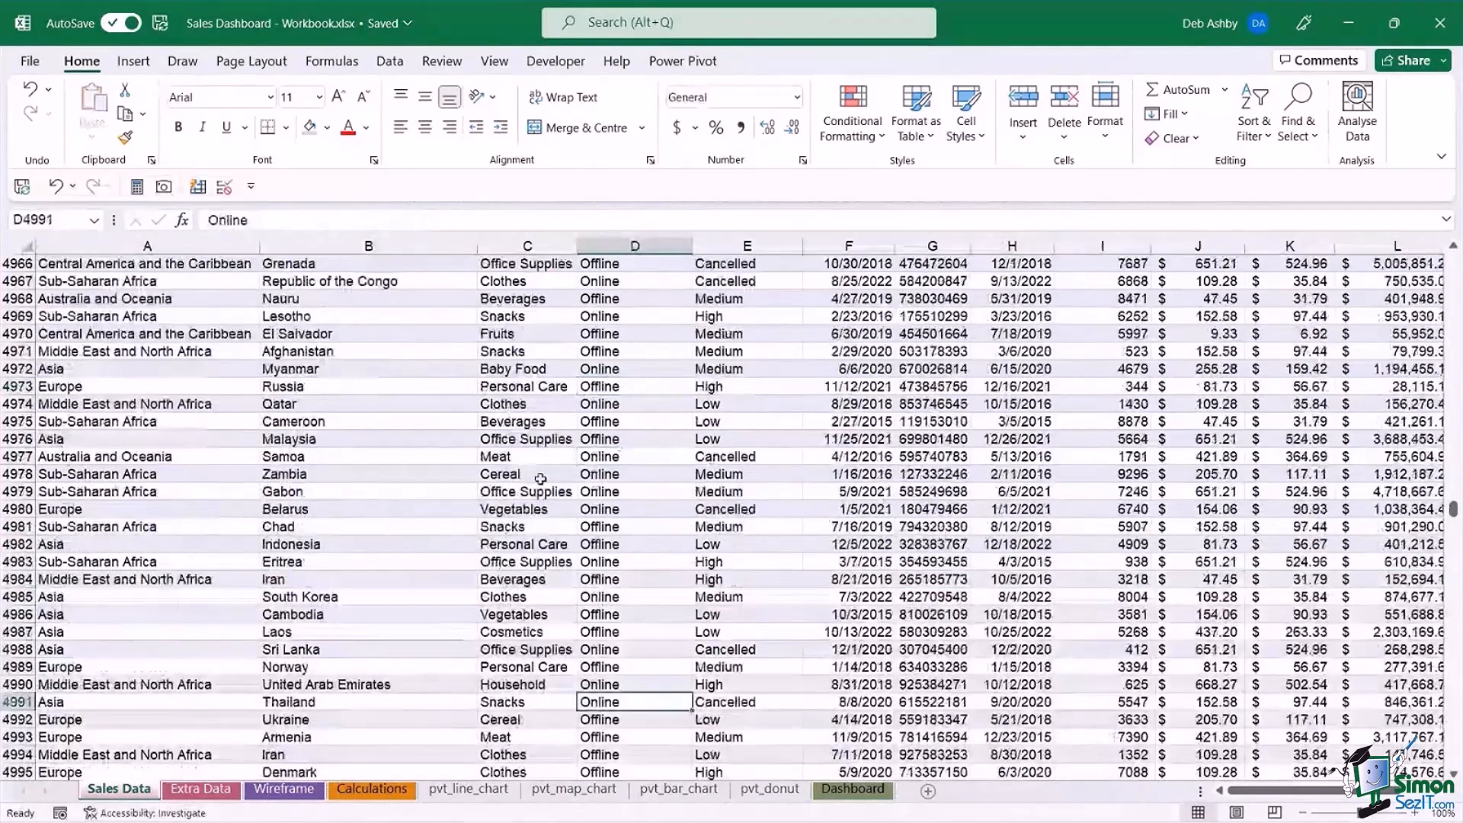
scroll(540, 479, "up", 12)
scroll(540, 479, "up", 13)
left_click(526, 404)
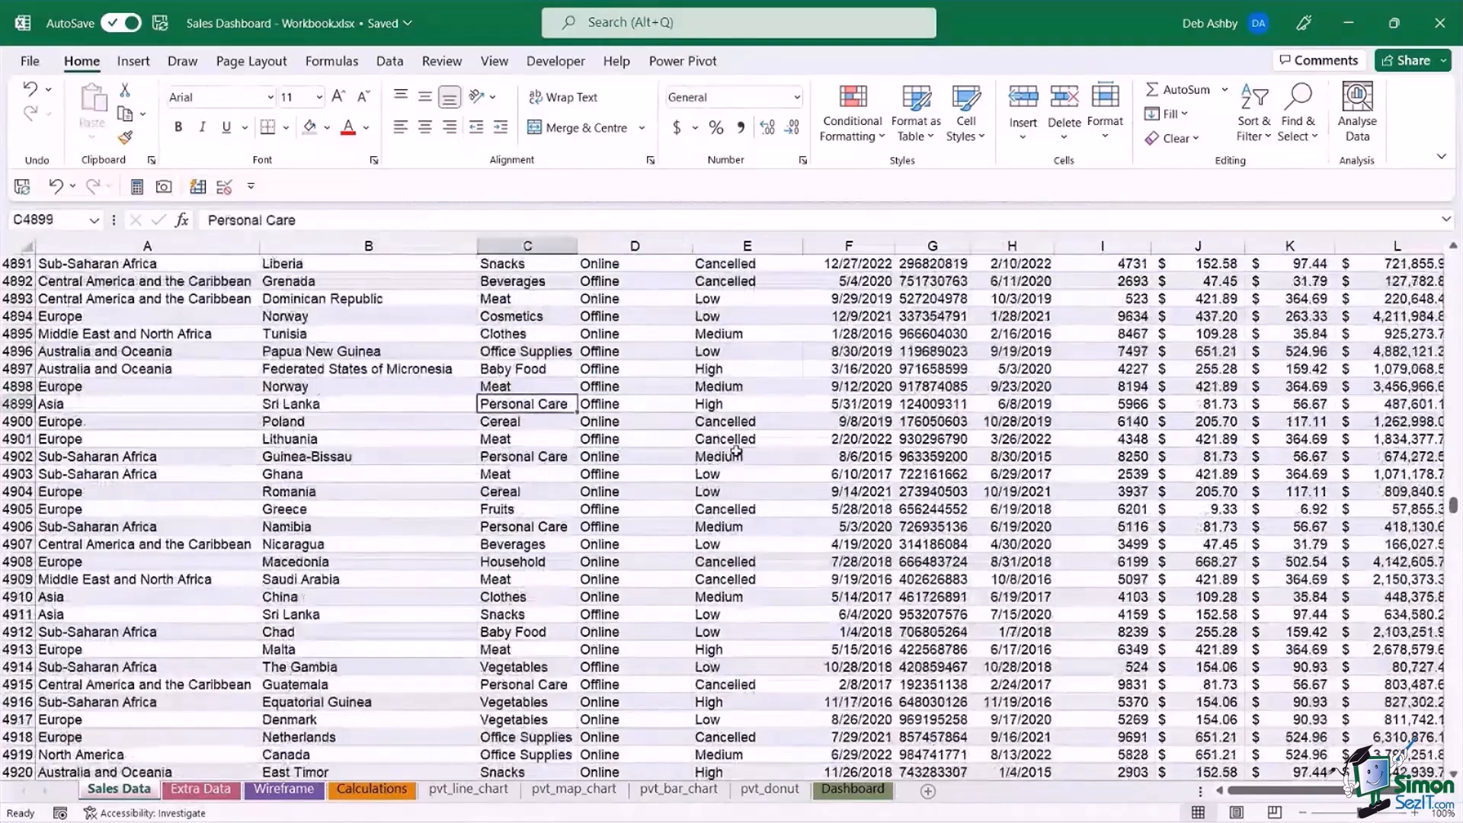
scroll(736, 450, "up", 20)
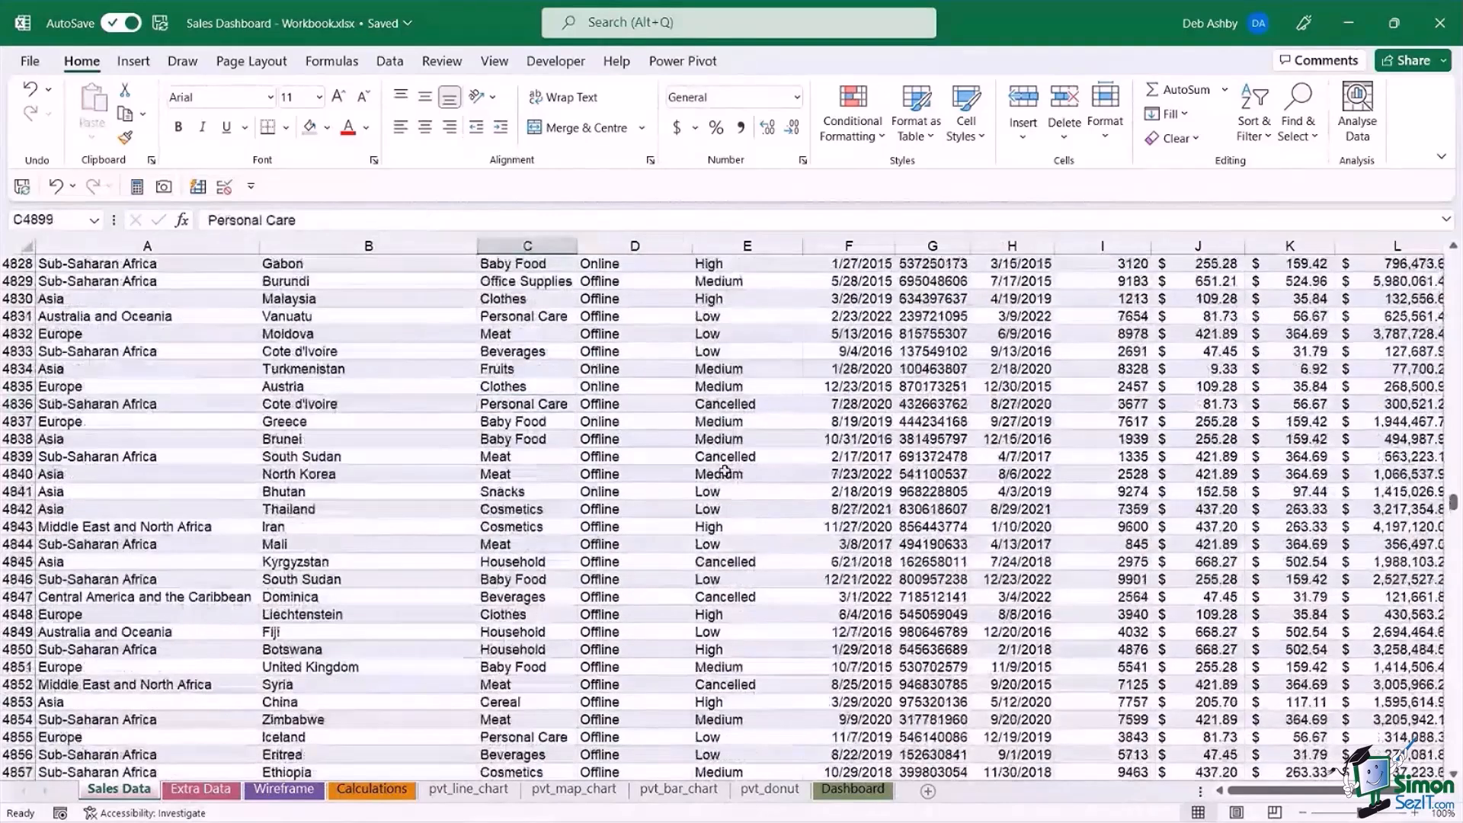
scroll(725, 471, "up", 20)
Convert the full Sales Data range into an Excel table with headers and look through its rows.
left_click(827, 494)
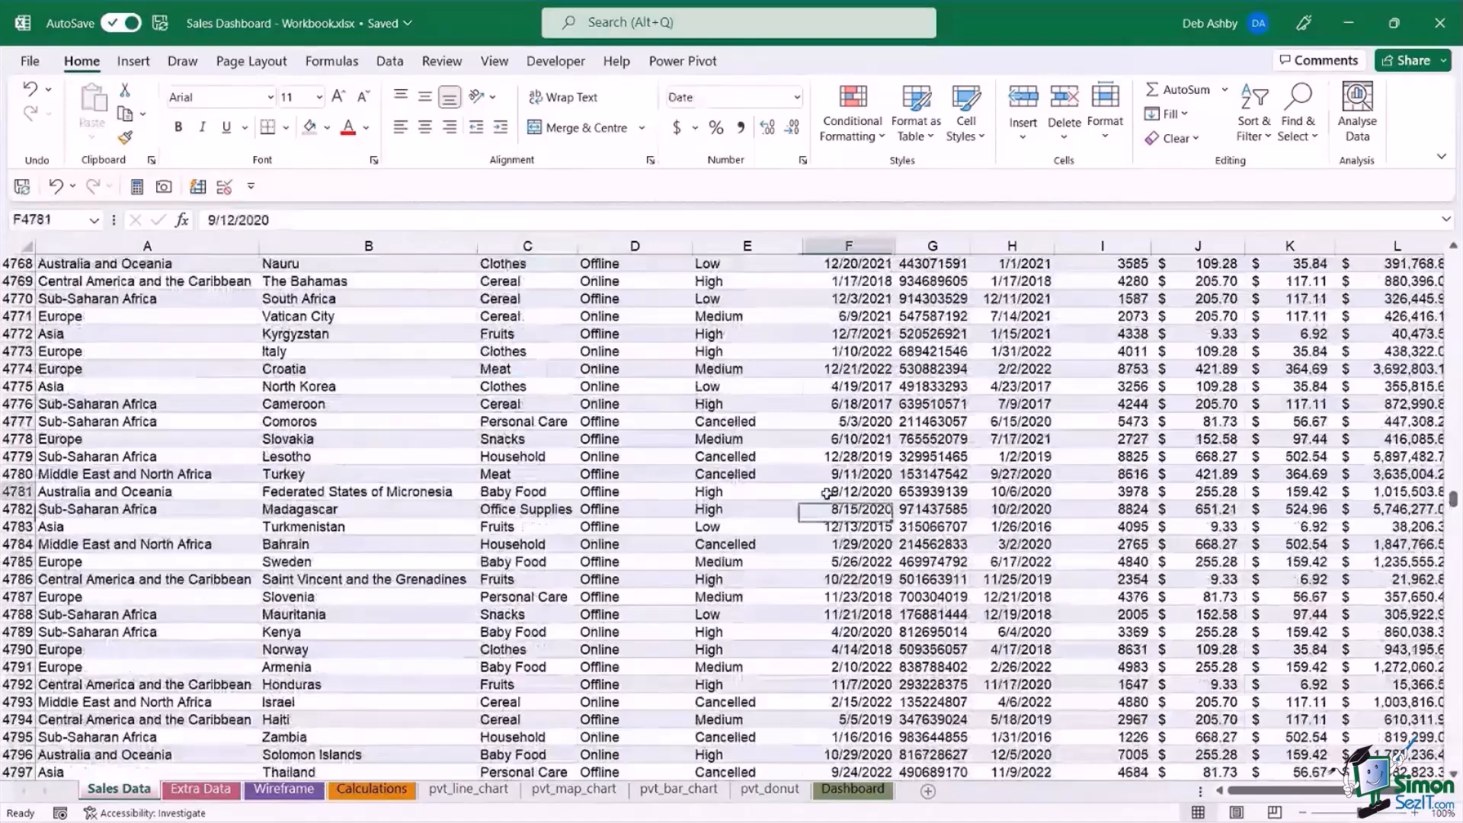
key("ctrl+t")
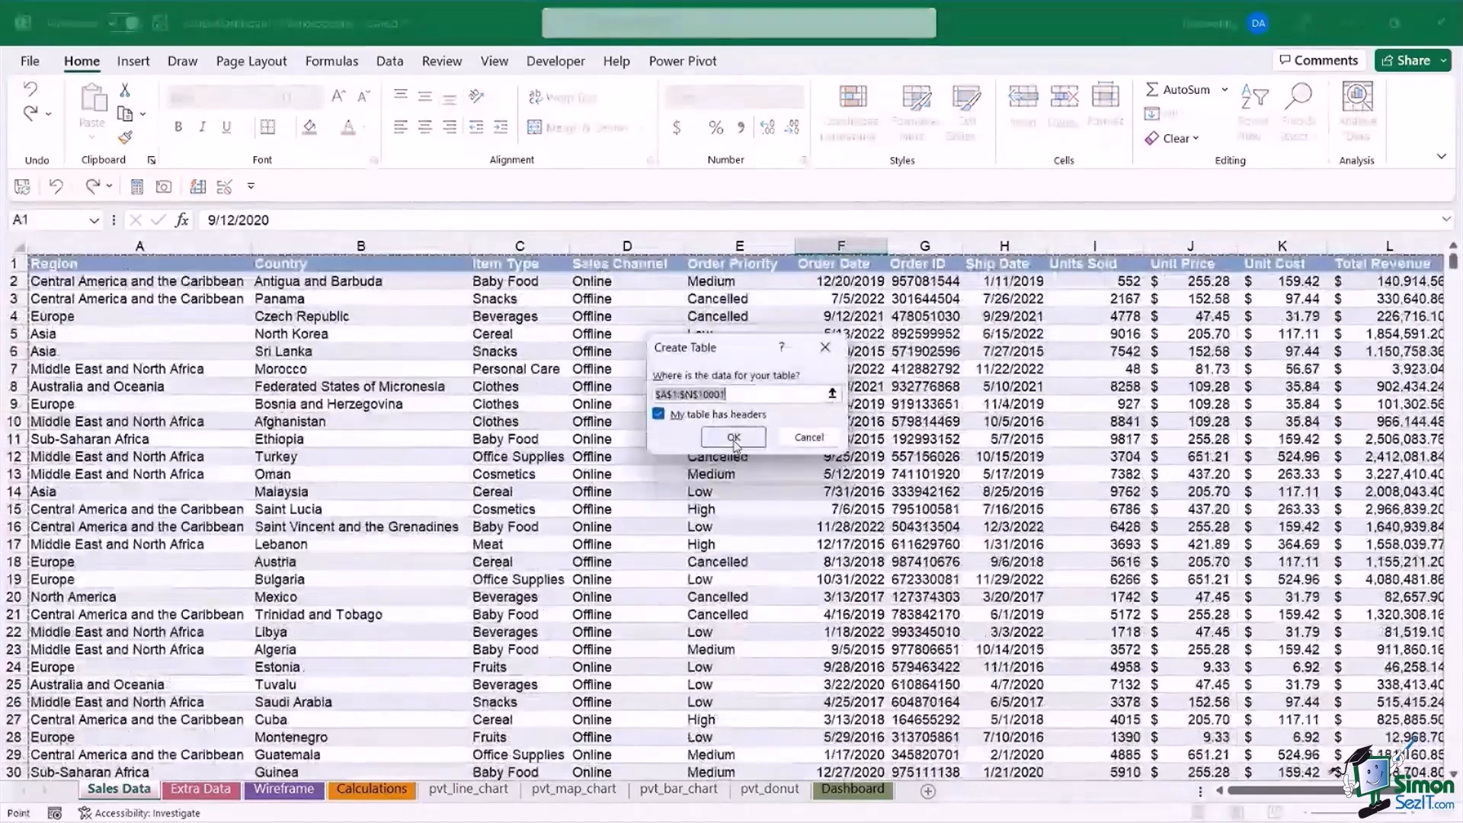
left_click(733, 438)
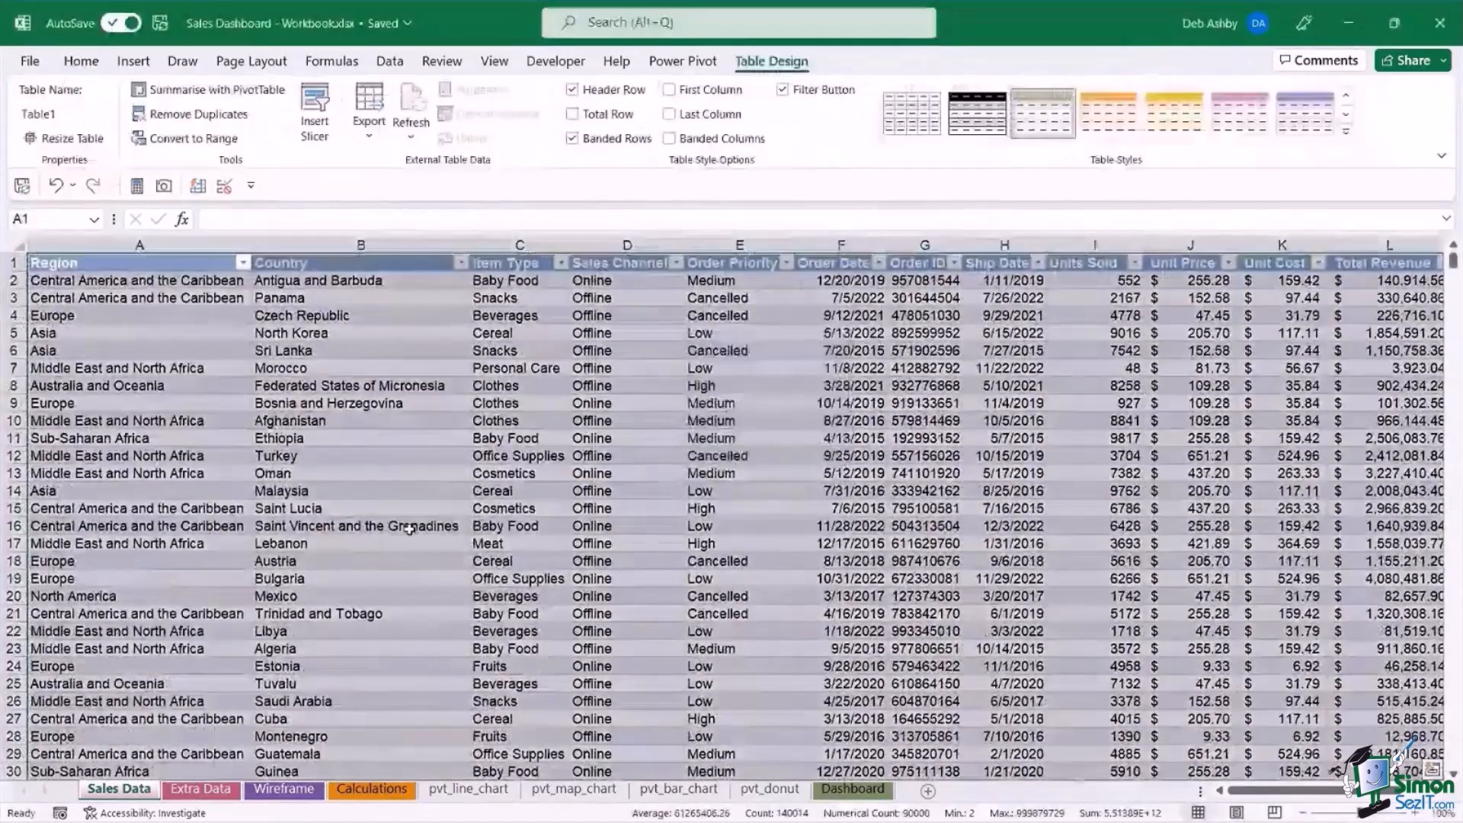
left_click(359, 491)
scroll(588, 493, "down", 5)
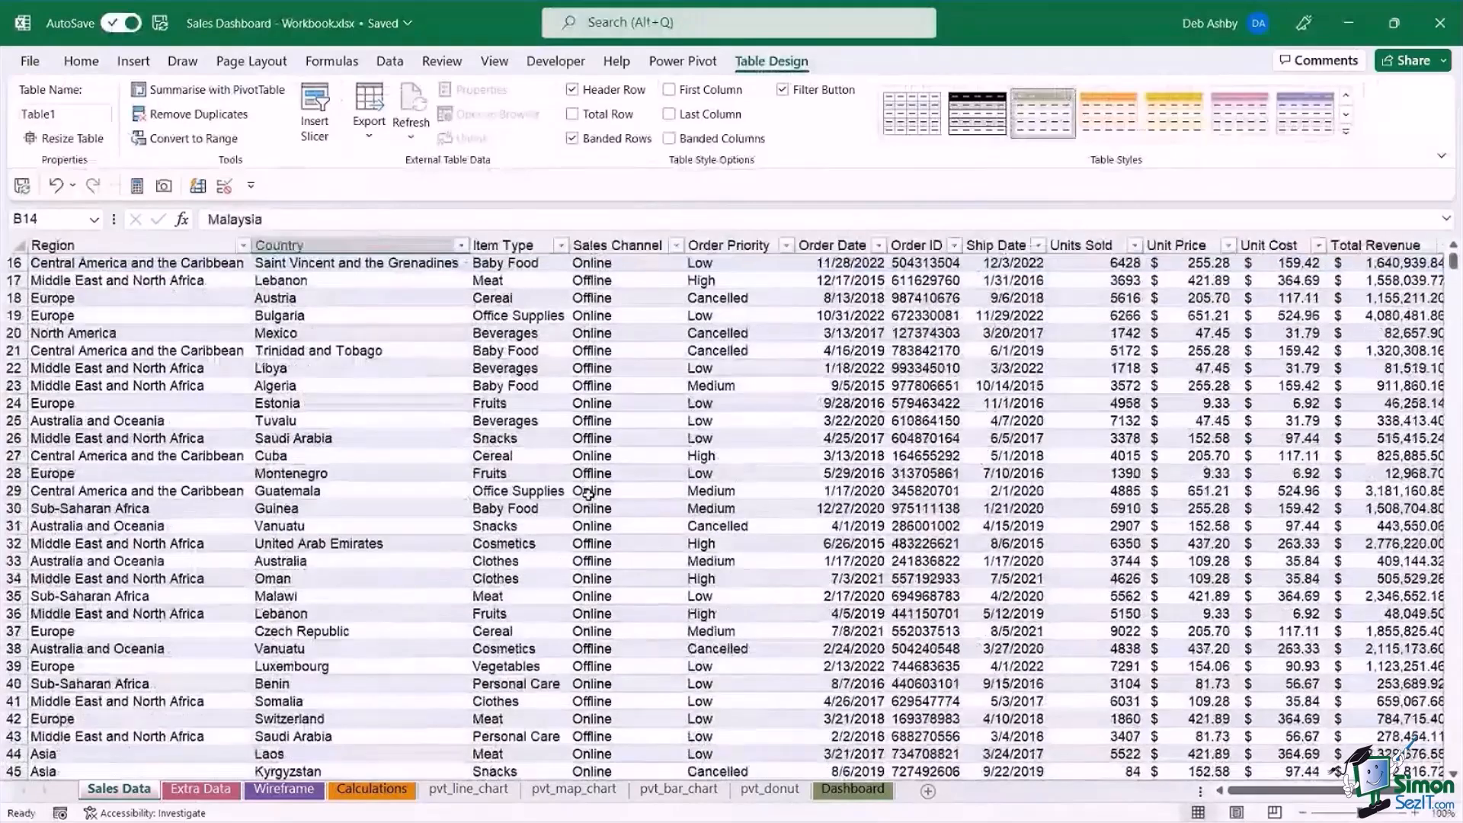
scroll(587, 493, "down", 8)
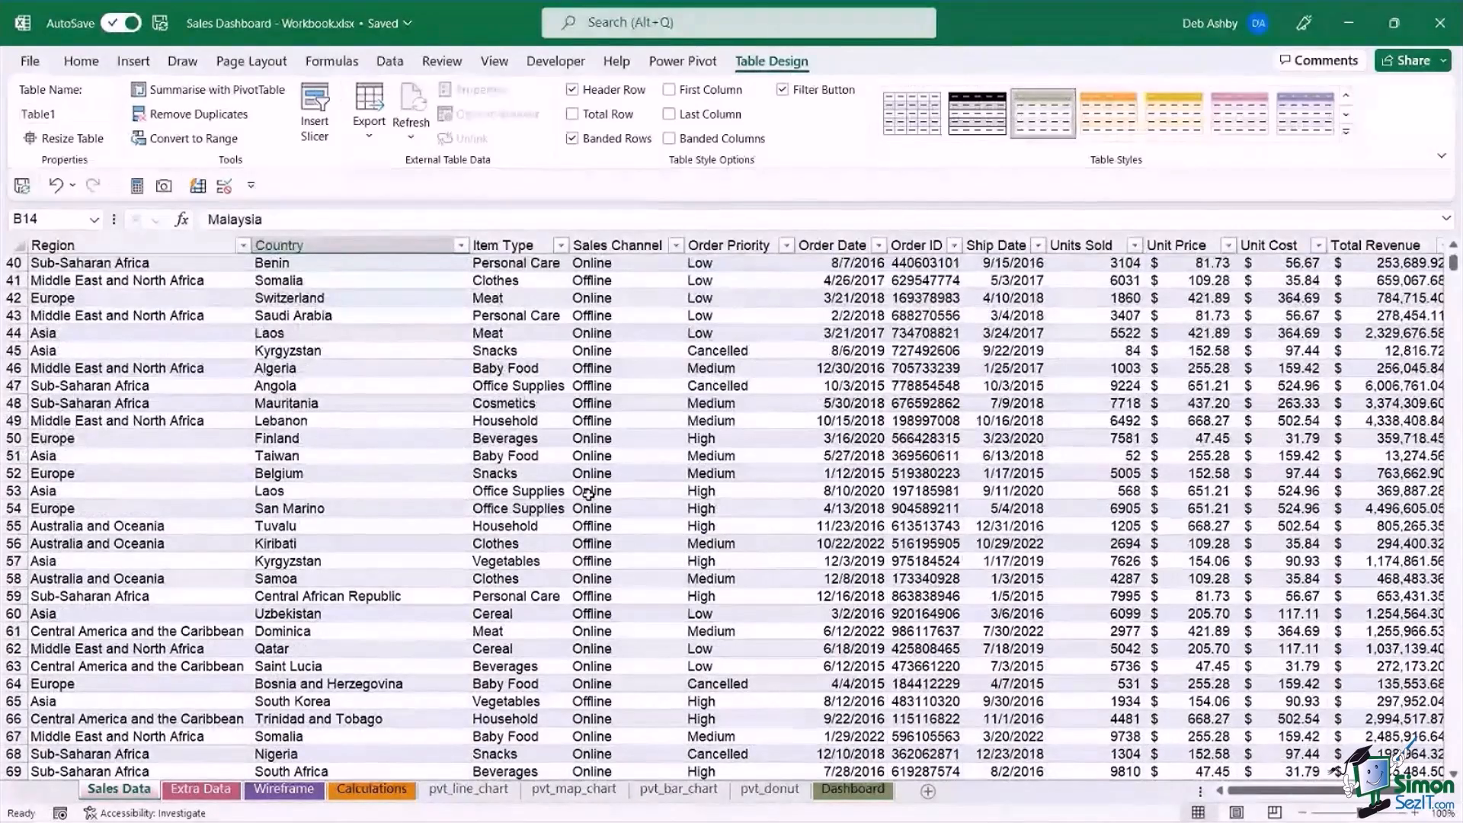
left_click(460, 436)
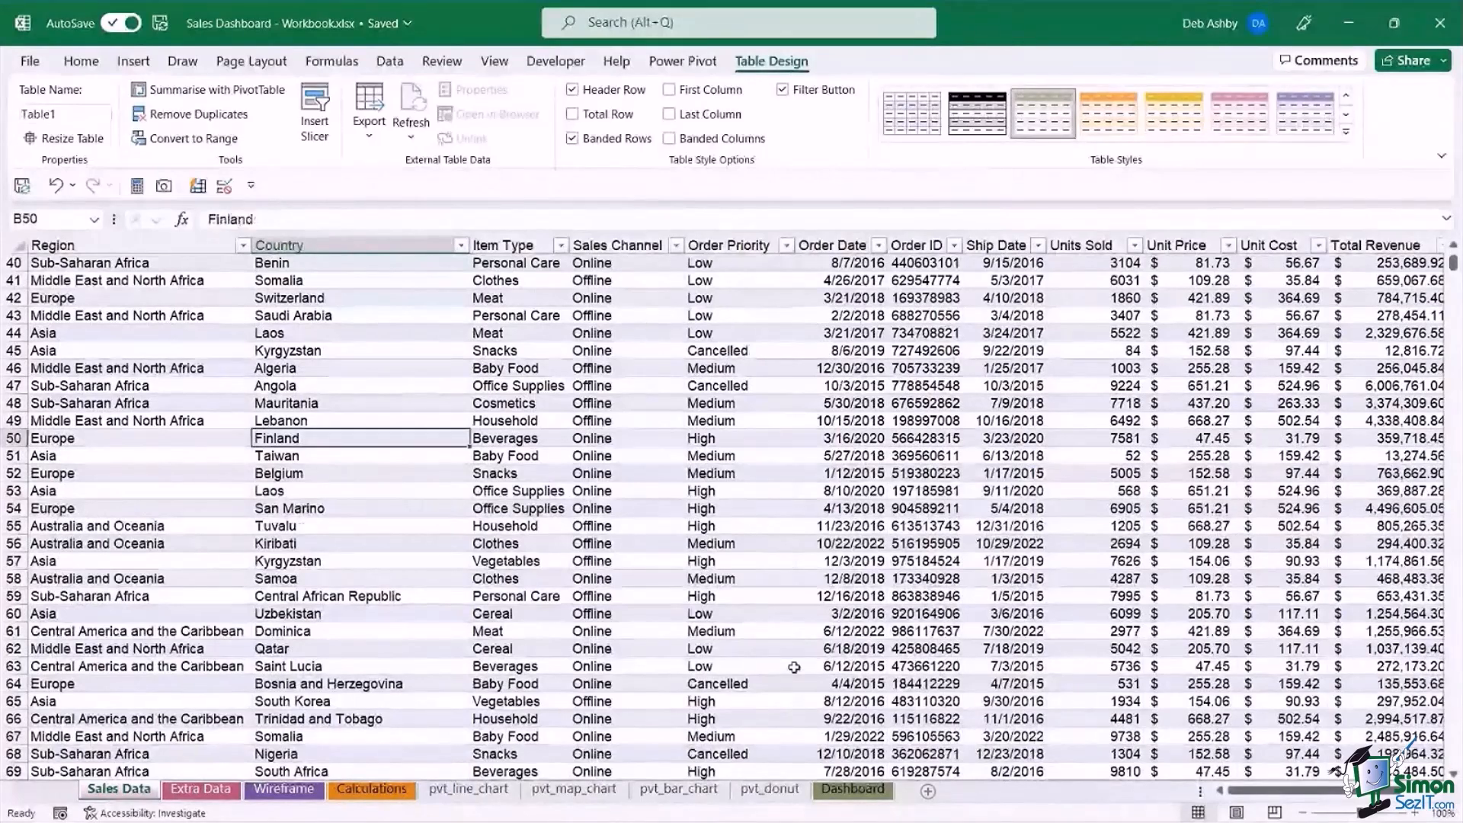
Run Refresh All from the Total Profit by Year line chart on the Dashboard sheet.
left_click(852, 790)
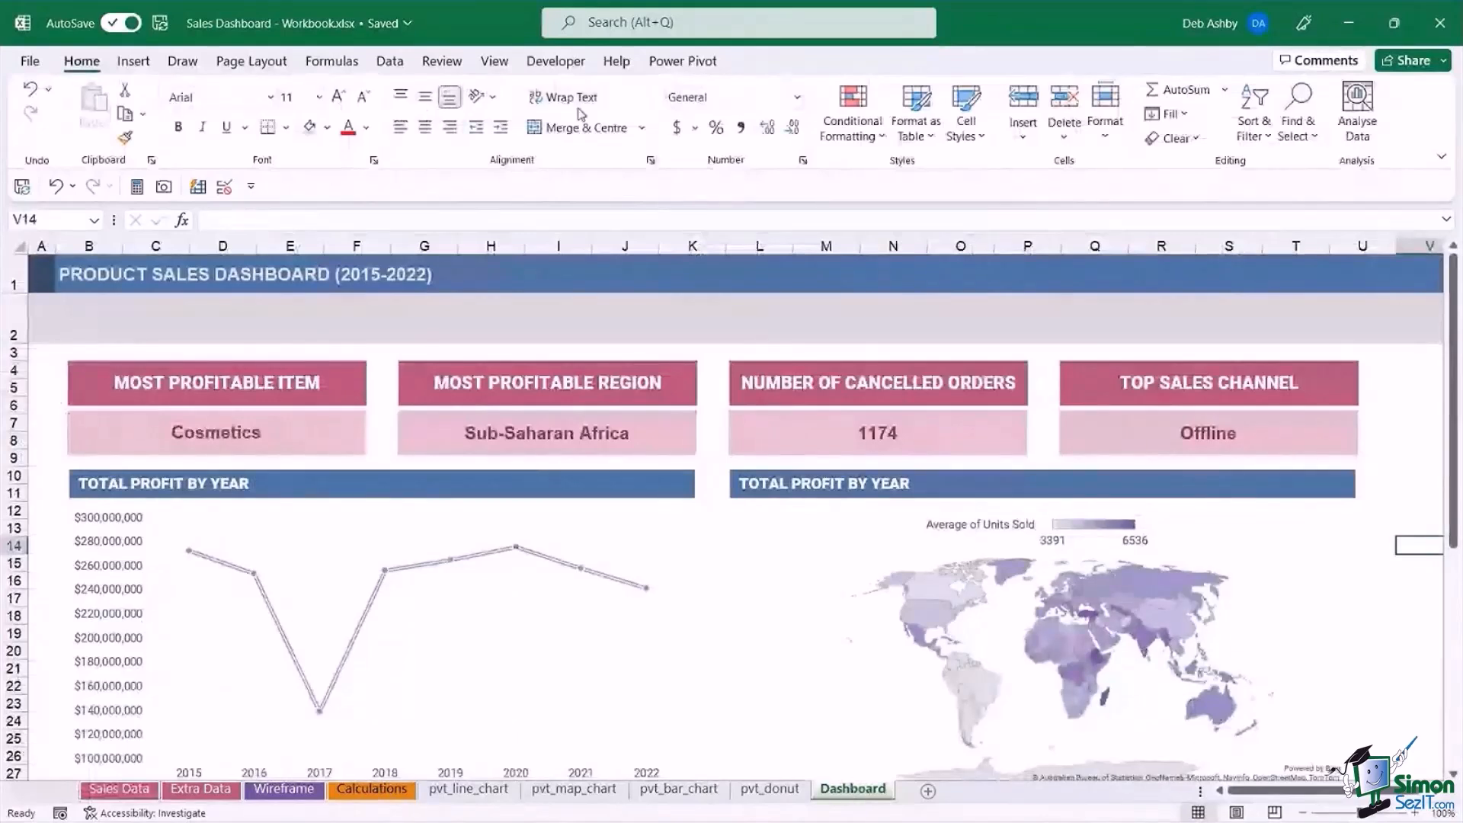
left_click(645, 517)
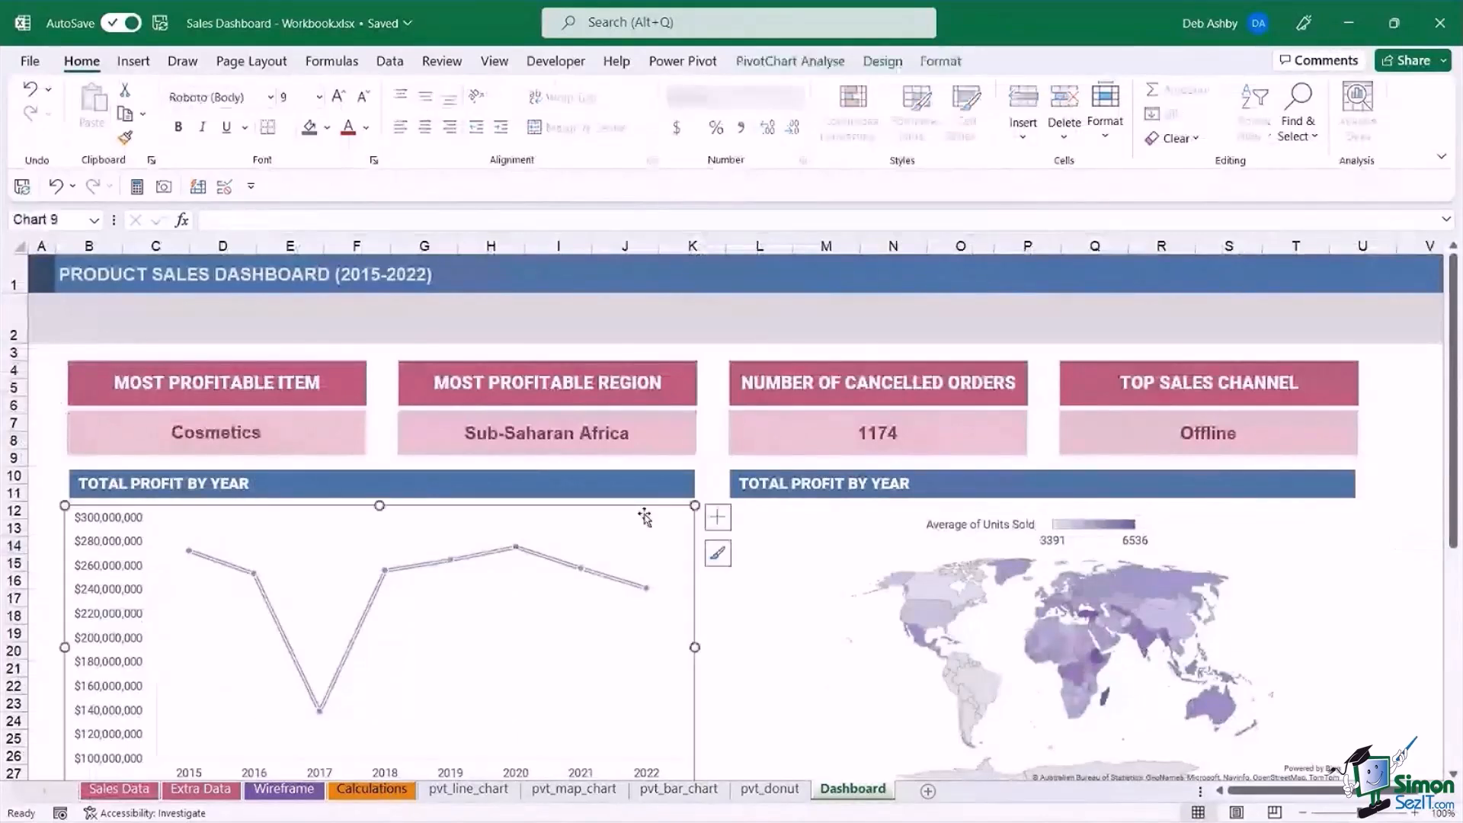
left_click(790, 61)
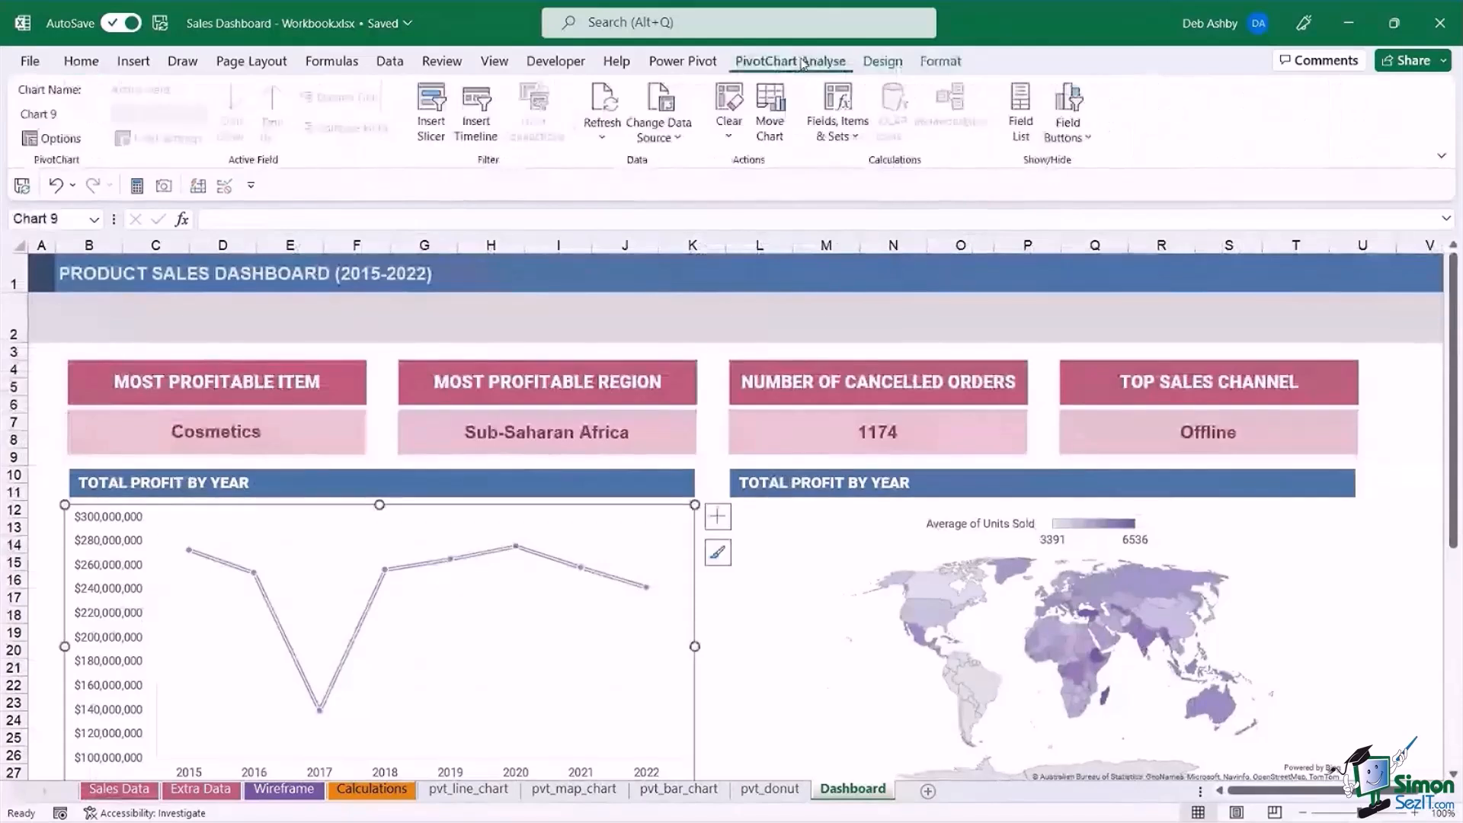
left_click(603, 138)
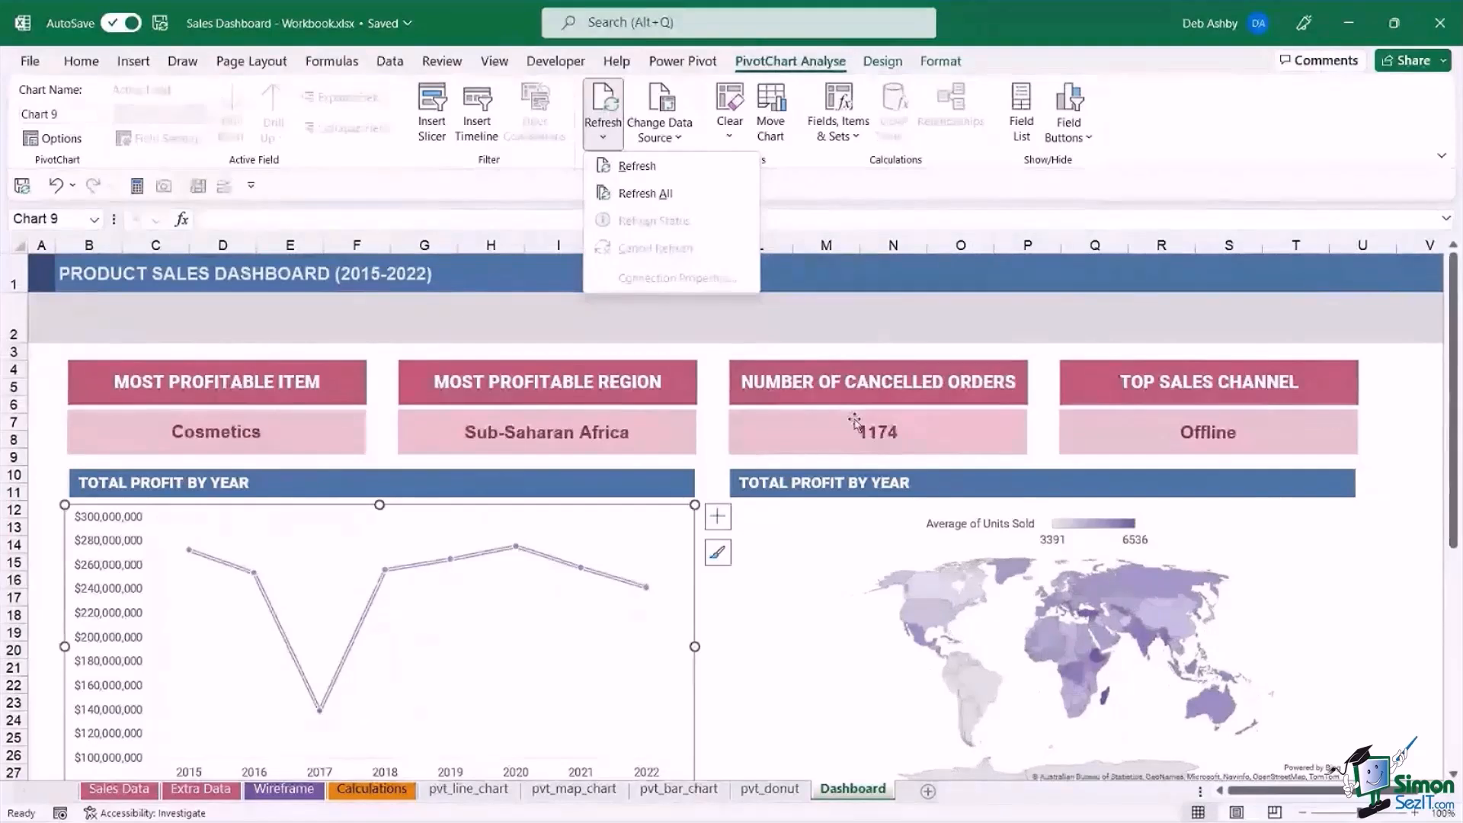
left_click(640, 199)
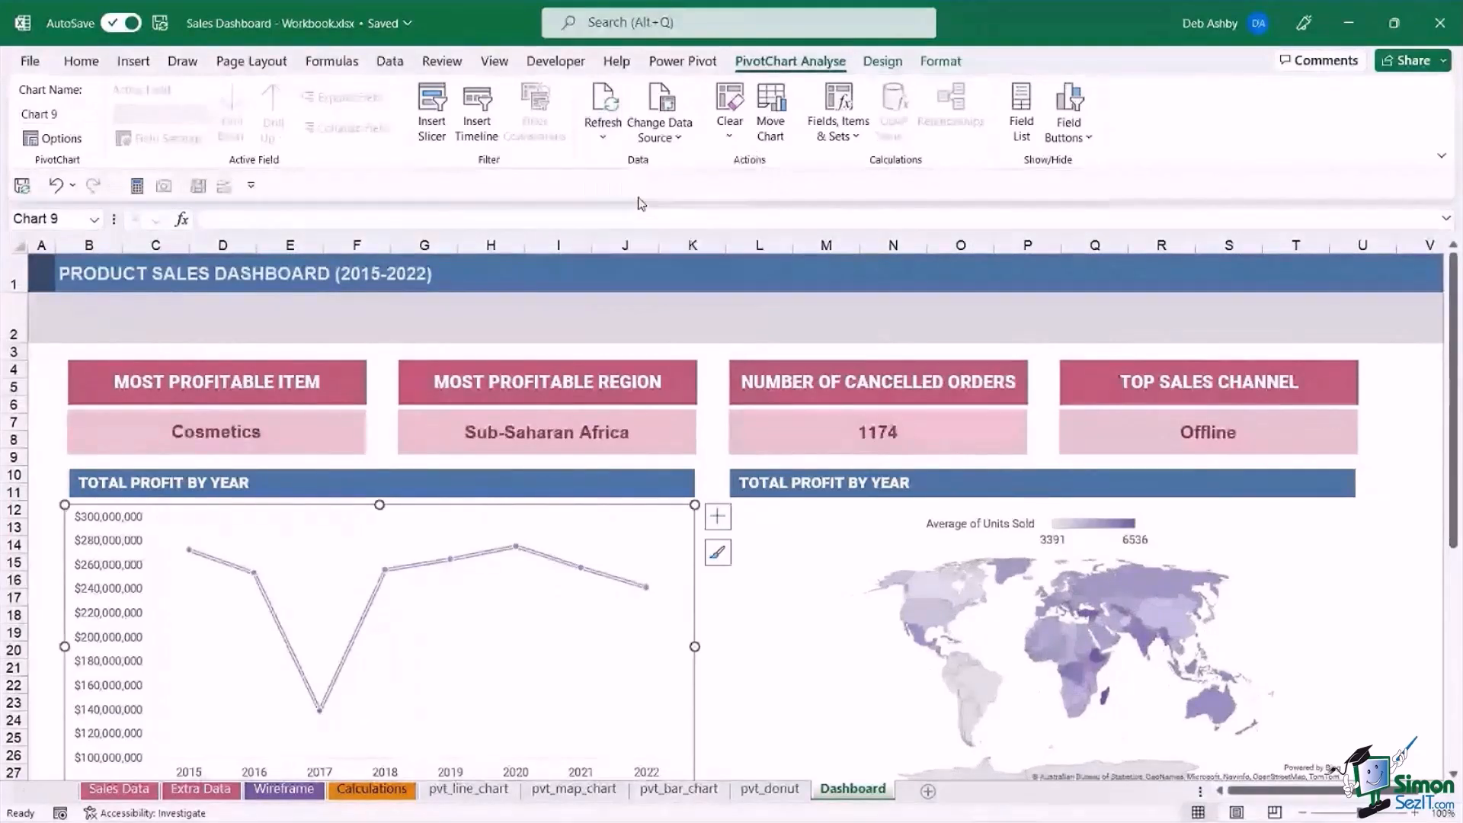
left_click(1348, 553)
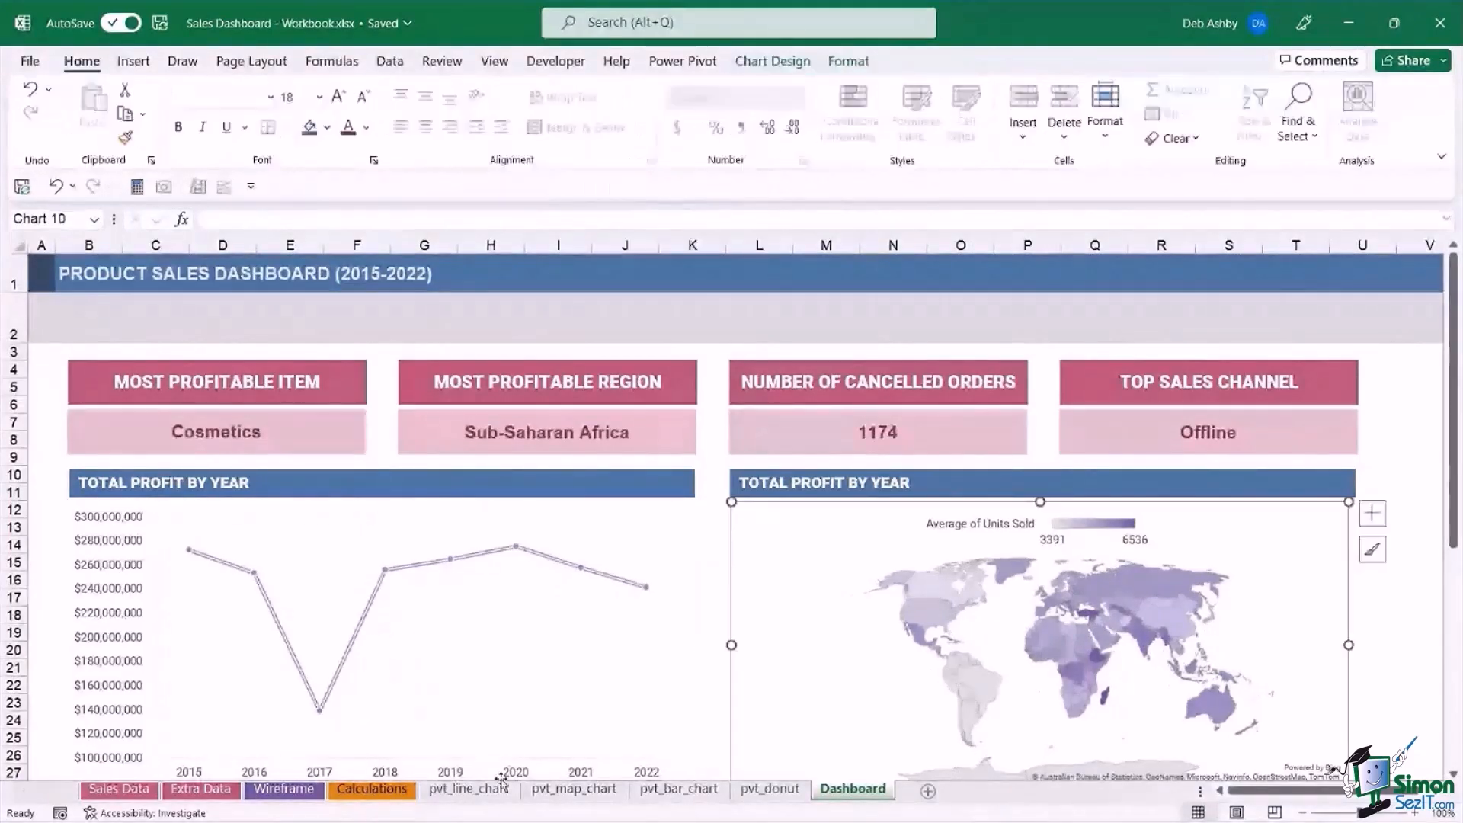
Inspect the Sales Channel and Order Date columns of the Sales Data table.
left_click(100, 791)
left_click(604, 440)
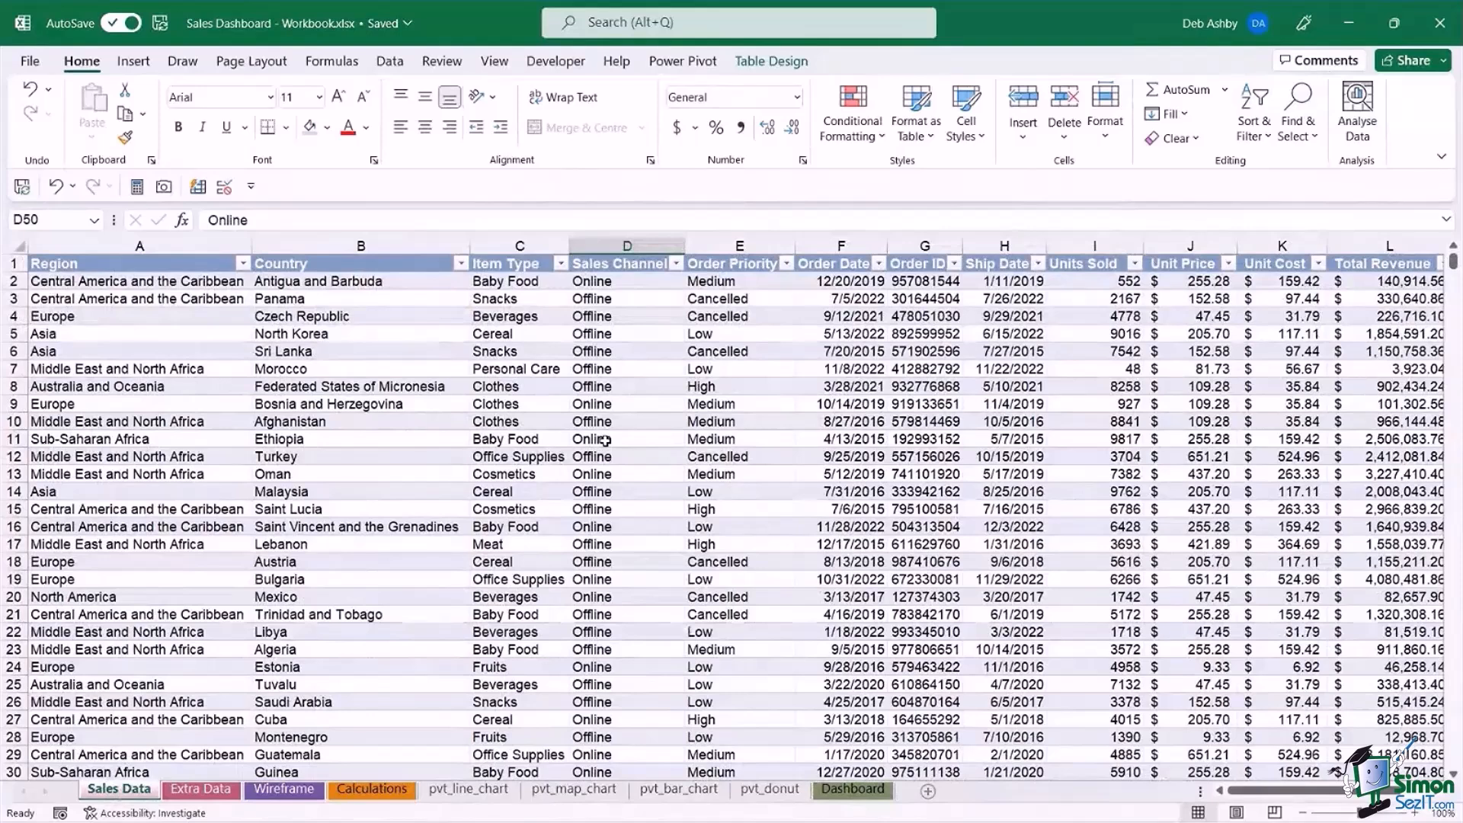
left_click(841, 444)
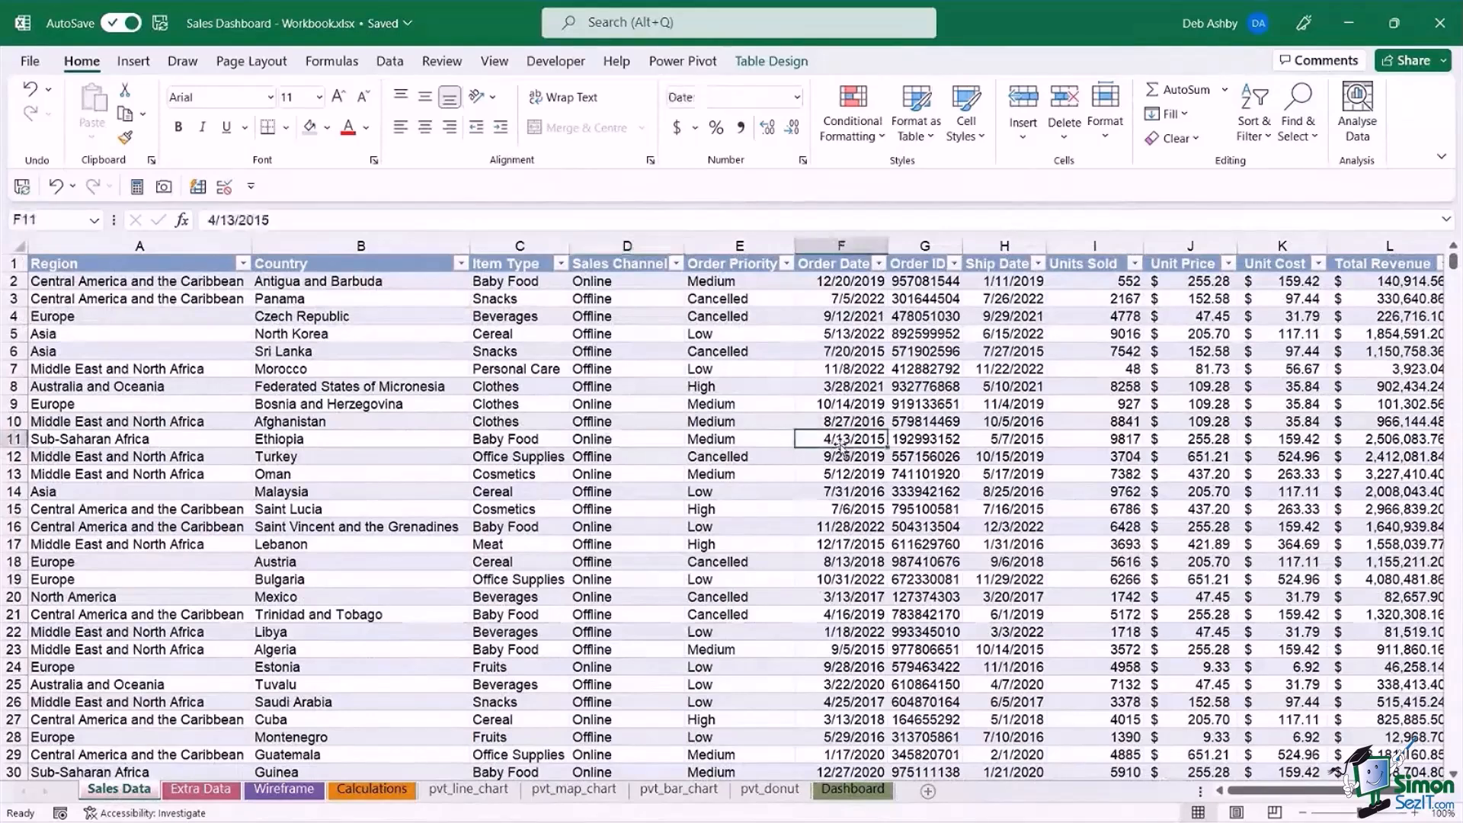
left_click(630, 404)
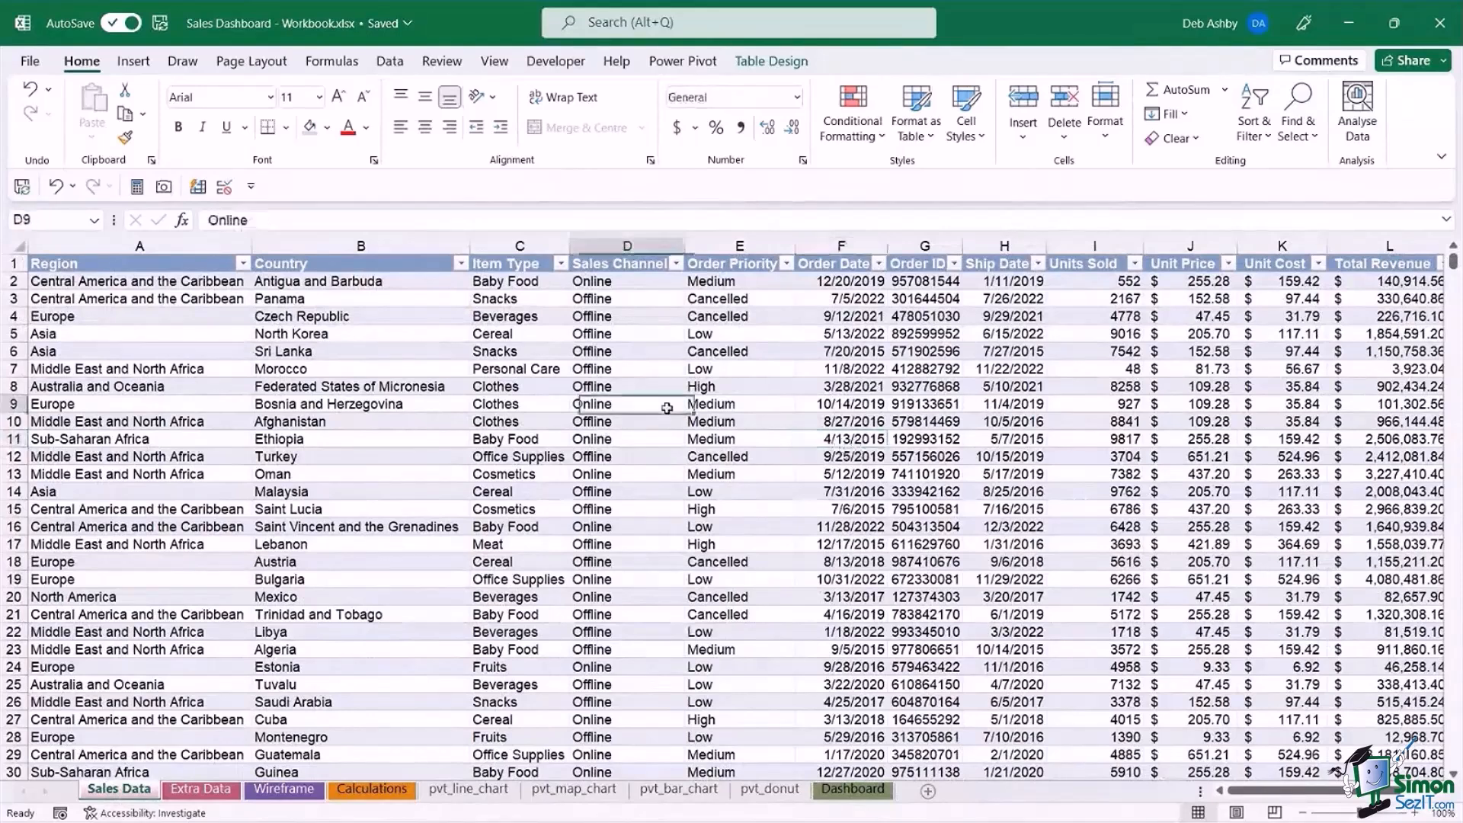
left_click(631, 384)
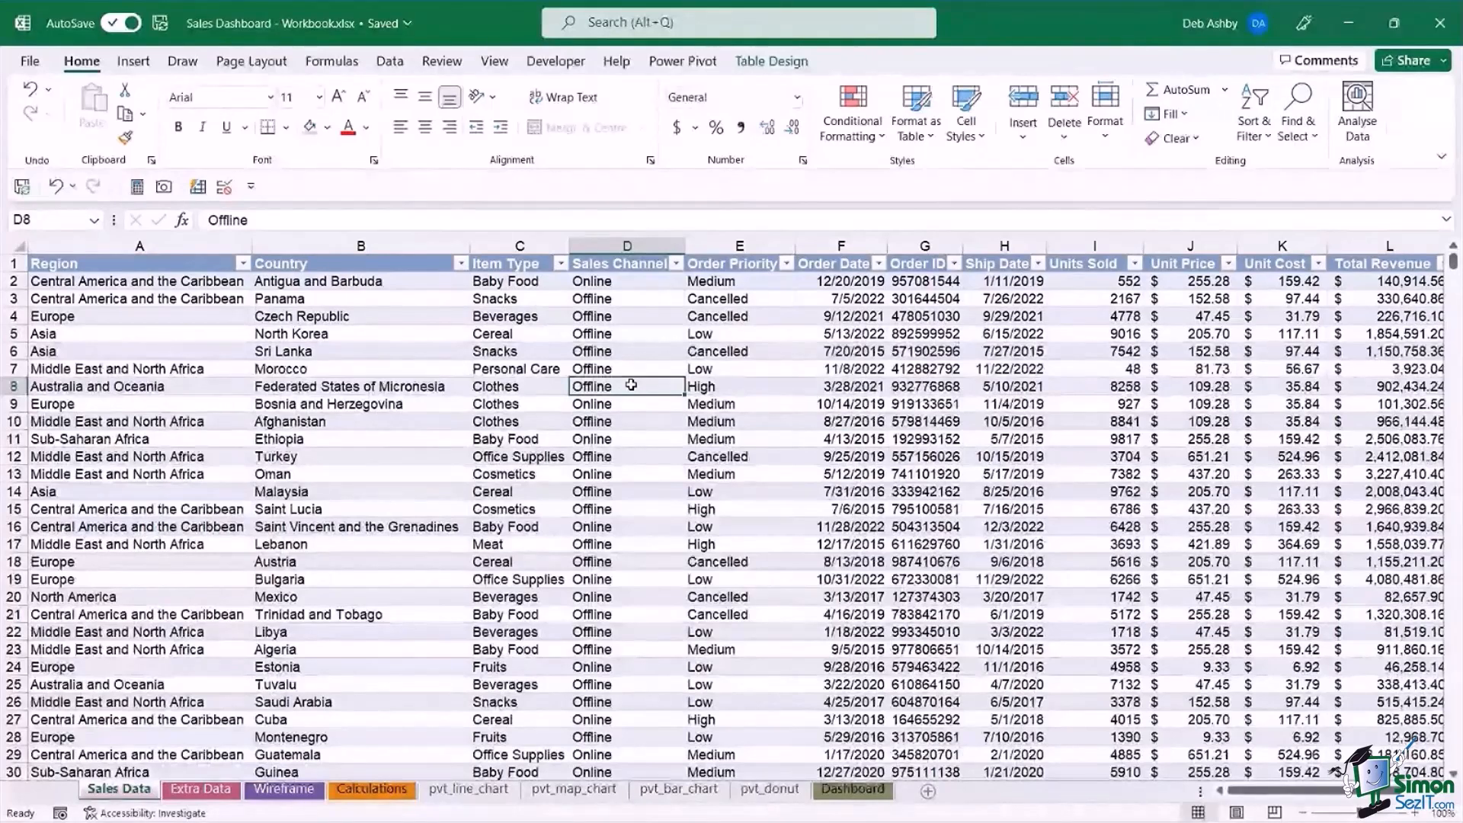
Select the Total Profit by Year line chart on the Dashboard sheet.
left_click(853, 789)
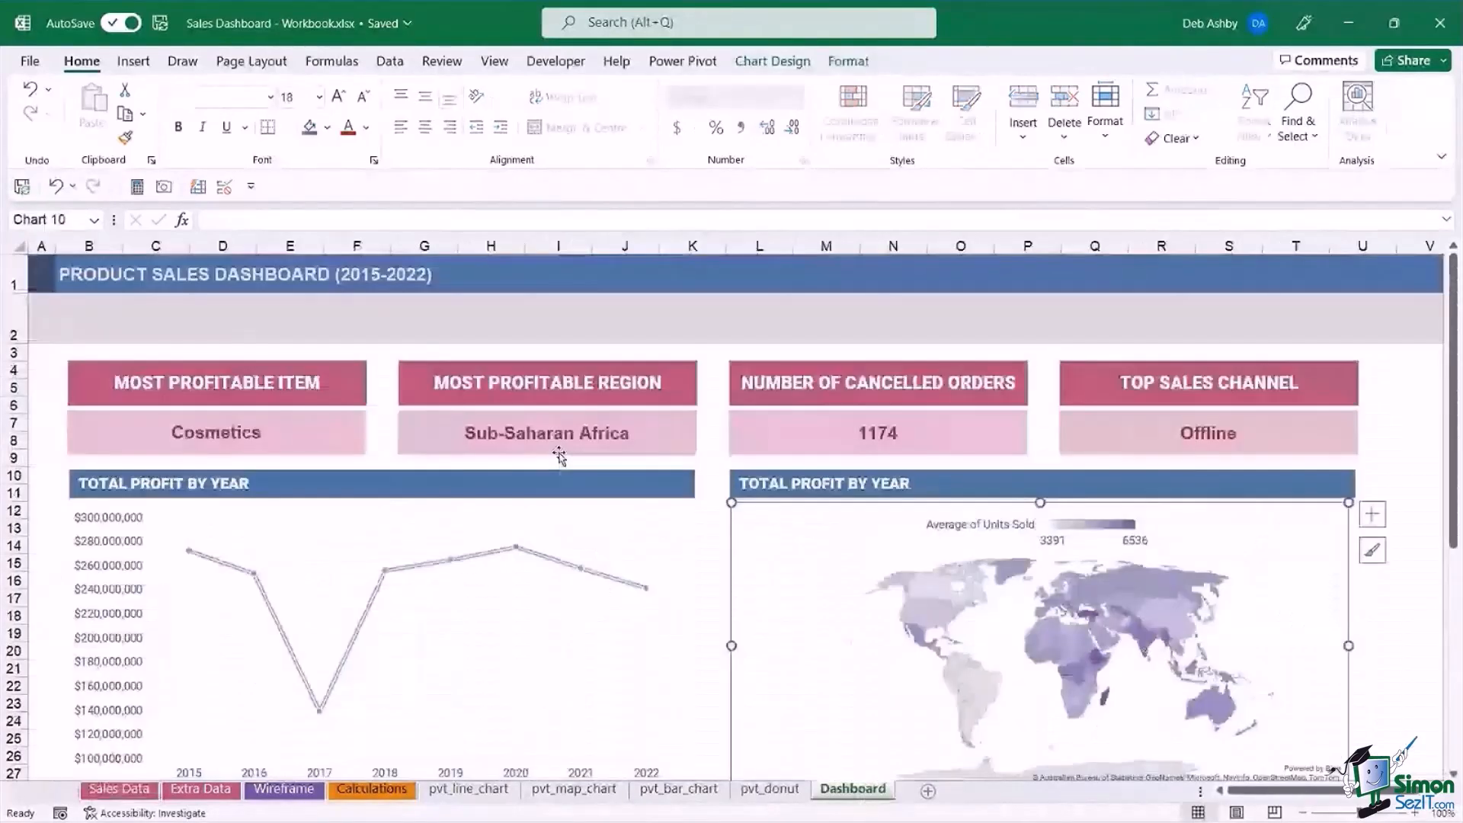
left_click(558, 519)
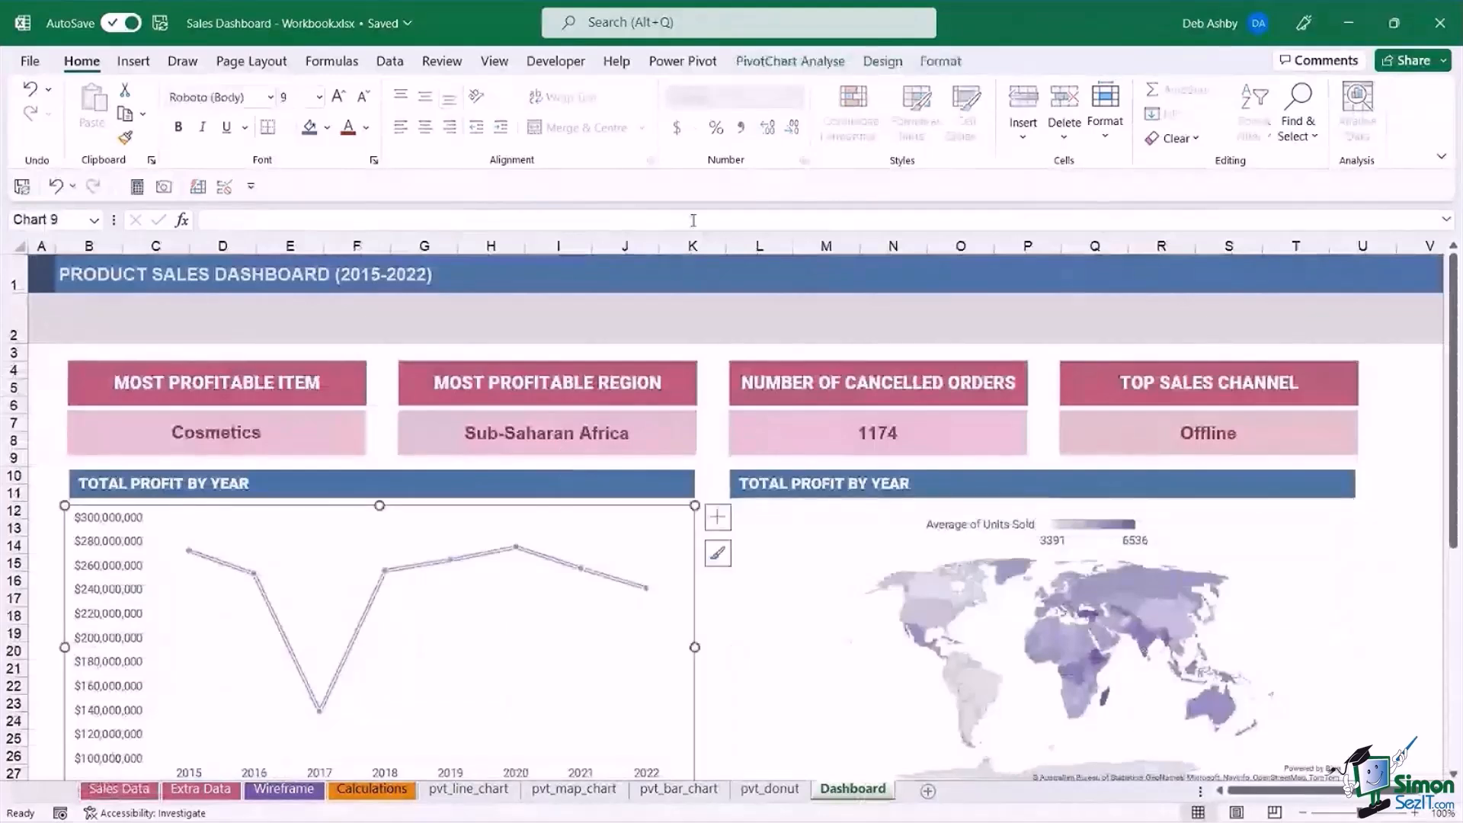